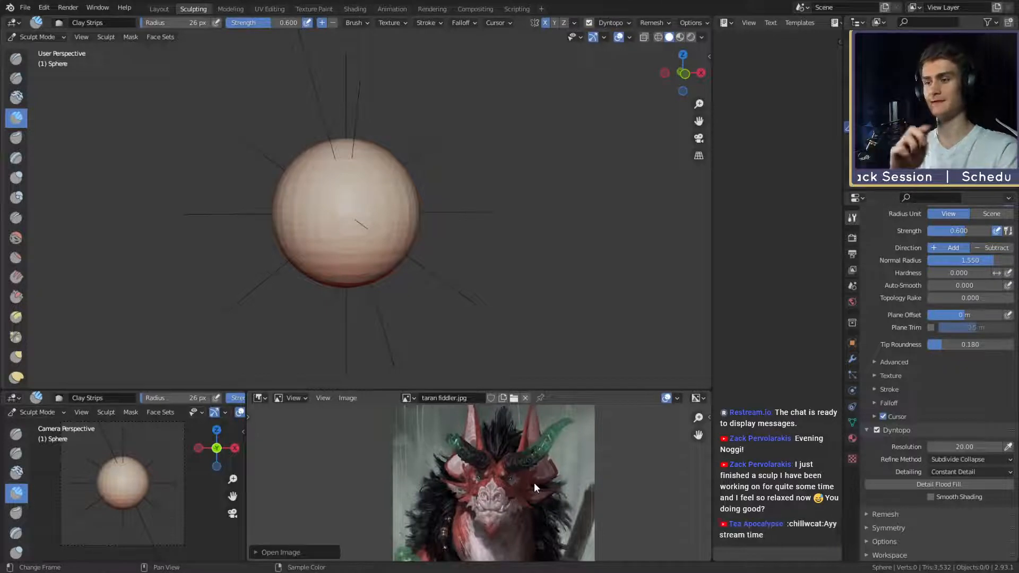
Examine the horned creature's head and upper body in the reference image taran fiddler.jpg, both close up and as a whole.
{"action": "scroll", "coordinate": [504, 482], "scroll_direction": "down", "scroll_amount": 1}
{"action": "middle_click_drag", "start_coordinate": [504, 482], "coordinate": [512, 492]}
{"action": "scroll", "coordinate": [512, 491], "scroll_direction": "up", "scroll_amount": 3}
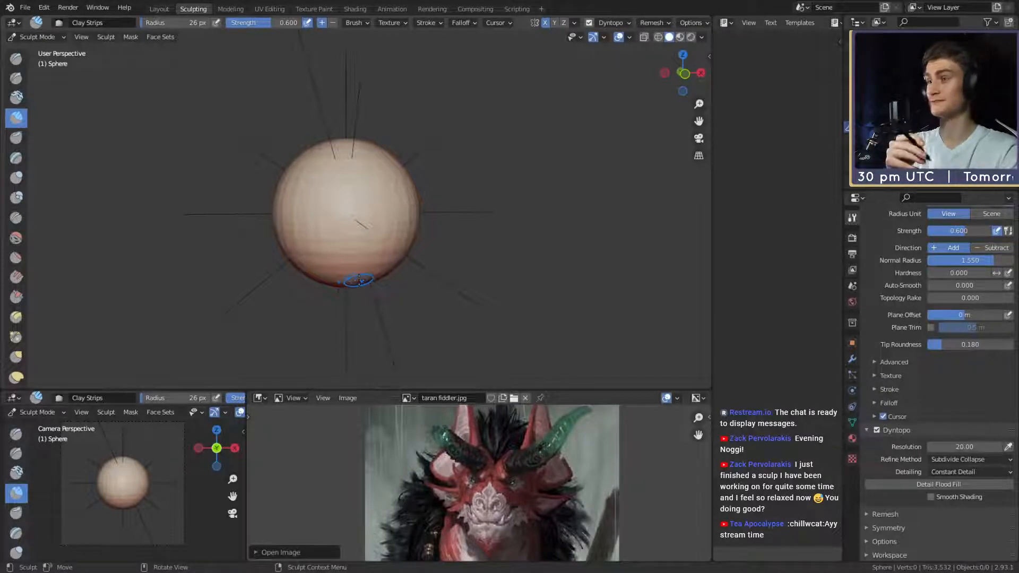
{"action": "scroll", "coordinate": [536, 478], "scroll_direction": "down", "scroll_amount": 1}
{"action": "scroll", "coordinate": [536, 478], "scroll_direction": "down", "scroll_amount": 4}
{"action": "scroll", "coordinate": [499, 498], "scroll_direction": "up", "scroll_amount": 6}
{"action": "scroll", "coordinate": [503, 475], "scroll_direction": "down", "scroll_amount": 3}
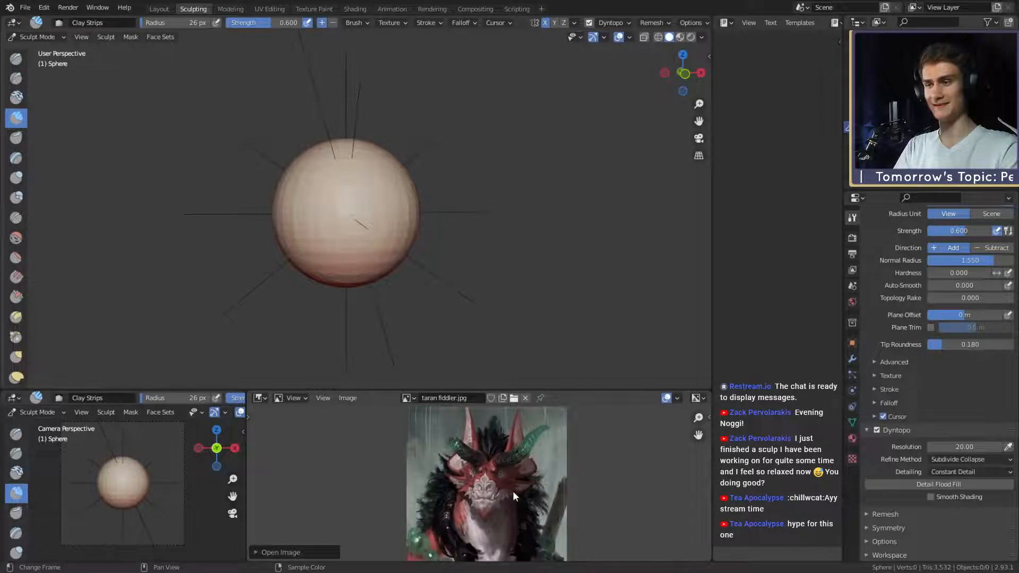
{"action": "scroll", "coordinate": [513, 491], "scroll_direction": "up", "scroll_amount": 2}
{"action": "middle_click_drag", "start_coordinate": [527, 489], "coordinate": [501, 478]}
{"action": "scroll", "coordinate": [503, 524], "scroll_direction": "down", "scroll_amount": 3}
{"action": "scroll", "coordinate": [512, 479], "scroll_direction": "up", "scroll_amount": 2}
{"action": "scroll", "coordinate": [500, 507], "scroll_direction": "down", "scroll_amount": 3}
{"action": "scroll", "coordinate": [500, 482], "scroll_direction": "up", "scroll_amount": 3}
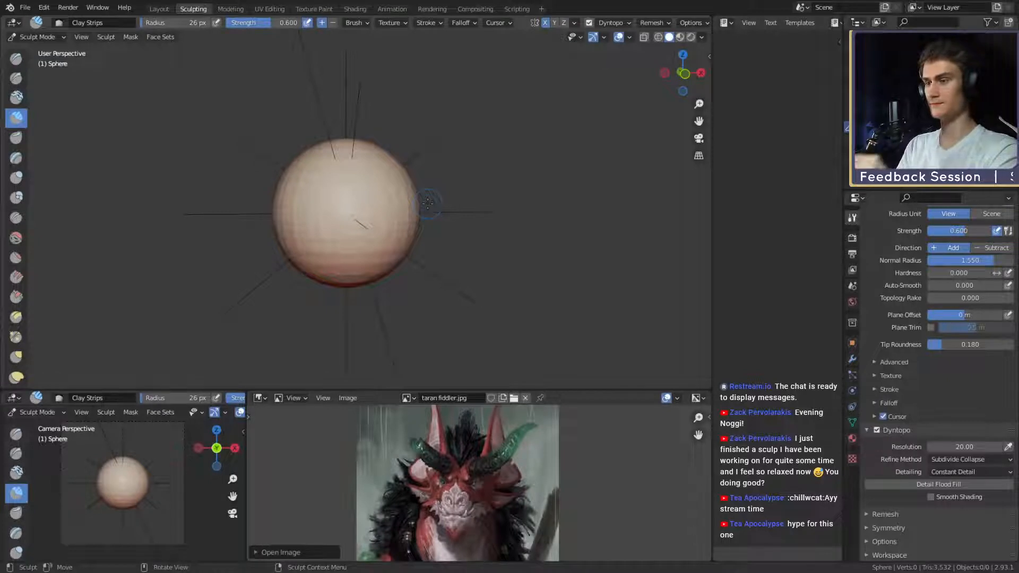
{"action": "scroll", "coordinate": [470, 481], "scroll_direction": "down", "scroll_amount": 5}
{"action": "scroll", "coordinate": [475, 502], "scroll_direction": "up", "scroll_amount": 6}
{"action": "scroll", "coordinate": [492, 470], "scroll_direction": "down", "scroll_amount": 3}
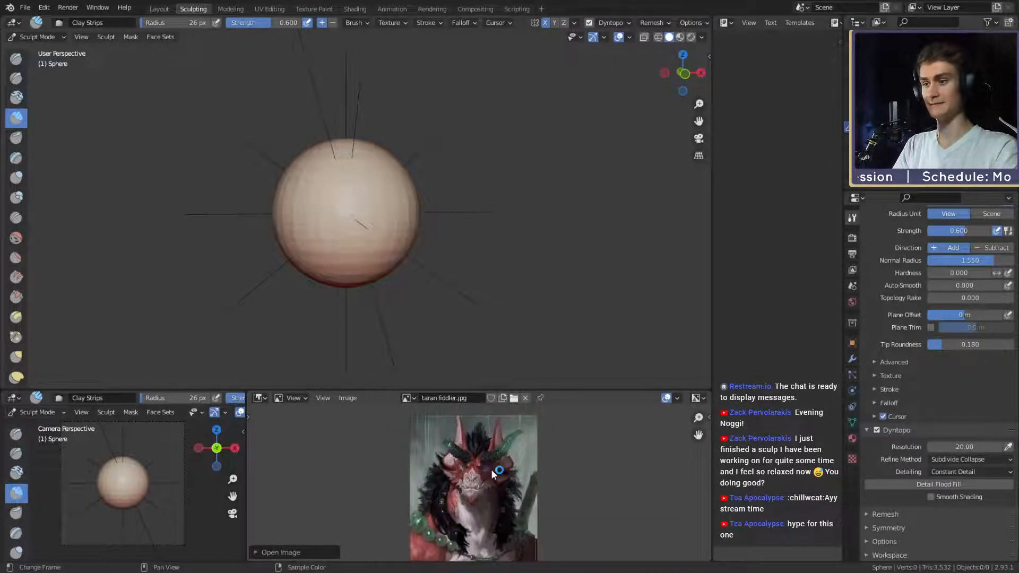
{"action": "left_click", "coordinate": [454, 400]}
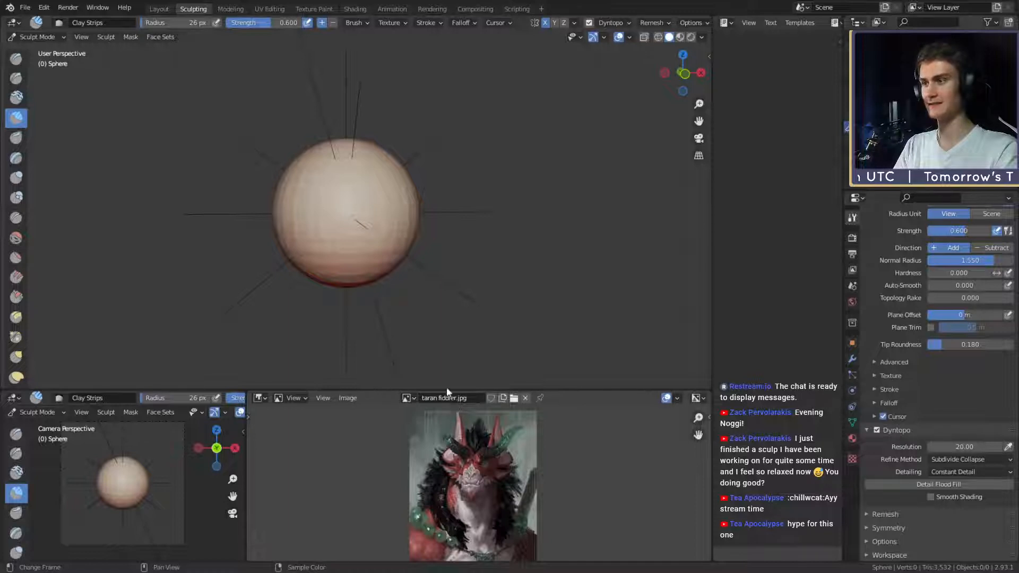
{"action": "key", "text": "g"}
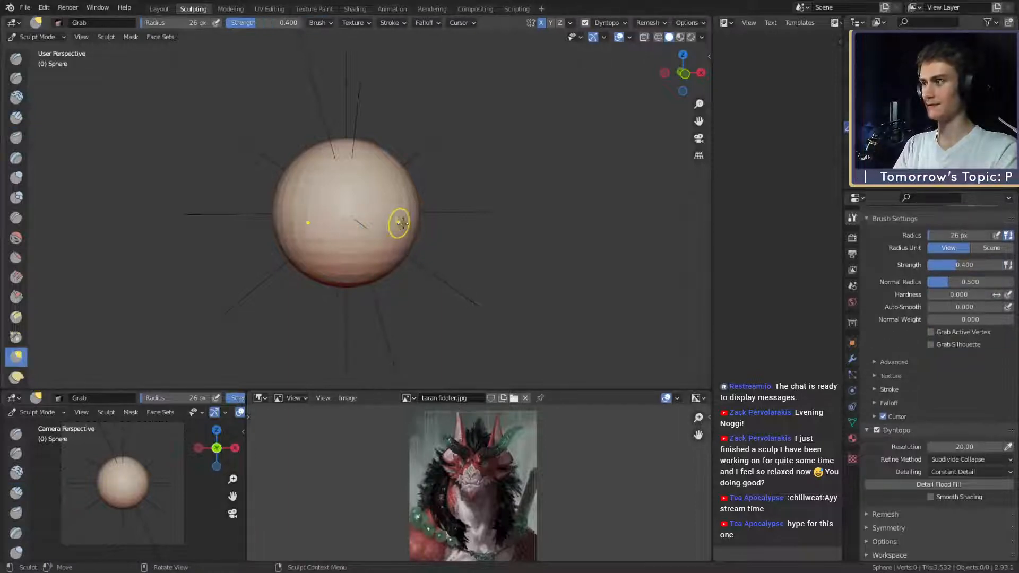
{"action": "key", "text": "c"}
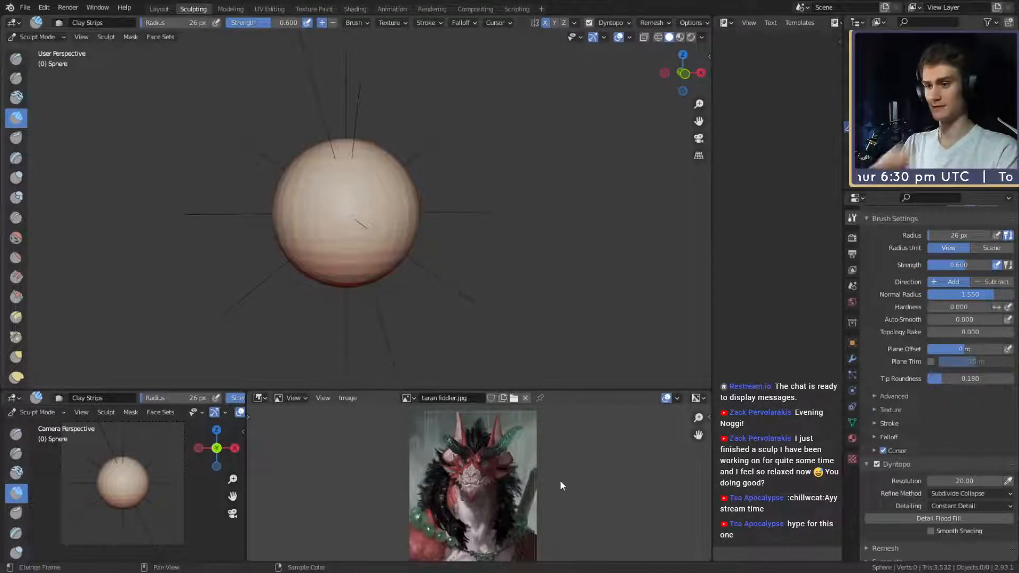
{"action": "scroll", "coordinate": [885, 307], "scroll_direction": "up", "scroll_amount": 5}
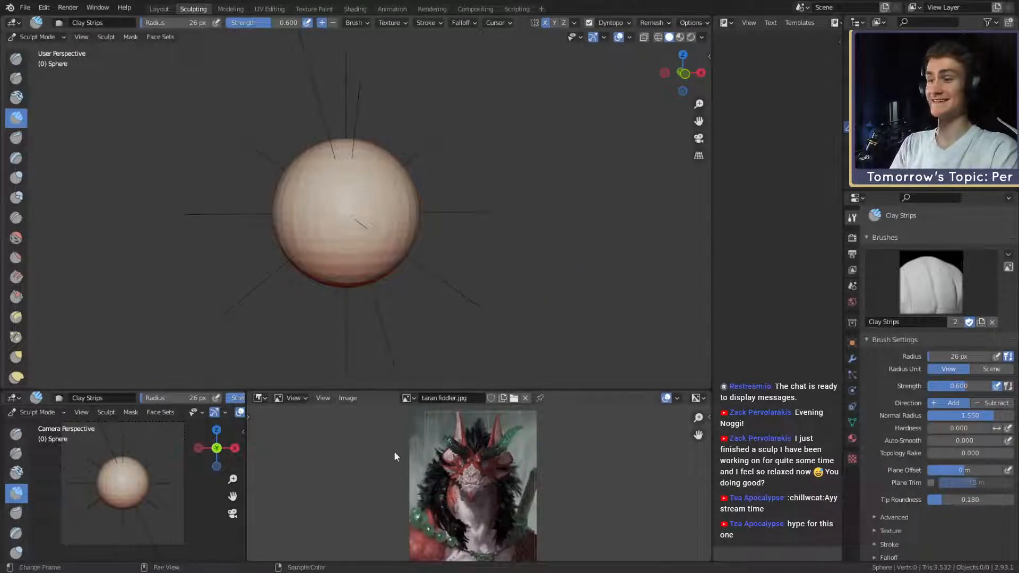
{"action": "scroll", "coordinate": [488, 459], "scroll_direction": "down", "scroll_amount": 3}
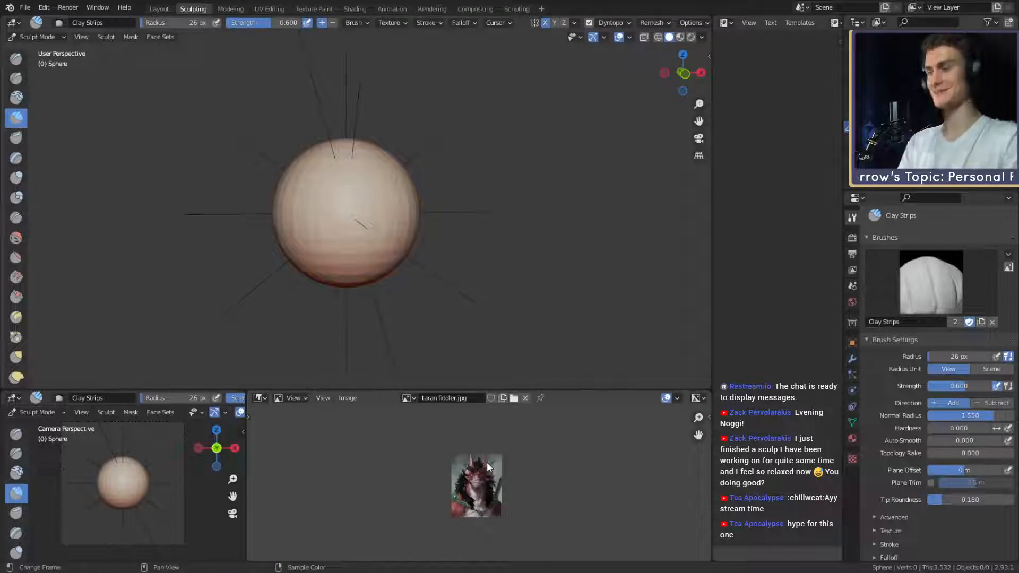
{"action": "scroll", "coordinate": [486, 462], "scroll_direction": "up", "scroll_amount": 3}
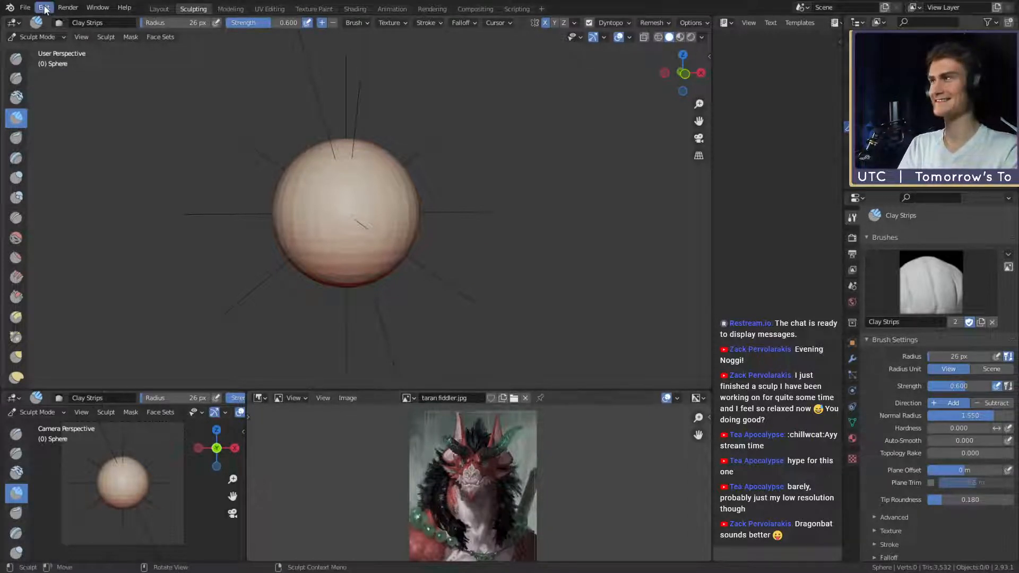
{"action": "left_click", "coordinate": [852, 254]}
{"action": "left_click", "coordinate": [852, 237]}
{"action": "left_click", "coordinate": [853, 219]}
{"action": "left_click", "coordinate": [852, 254]}
{"action": "left_click", "coordinate": [852, 237]}
{"action": "left_click", "coordinate": [852, 253]}
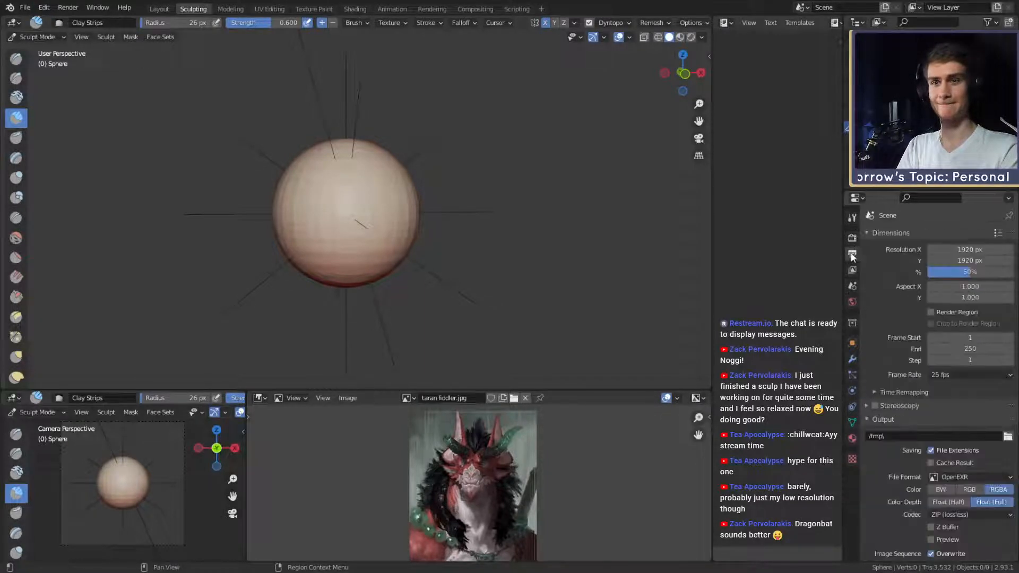
{"action": "left_click", "coordinate": [852, 237]}
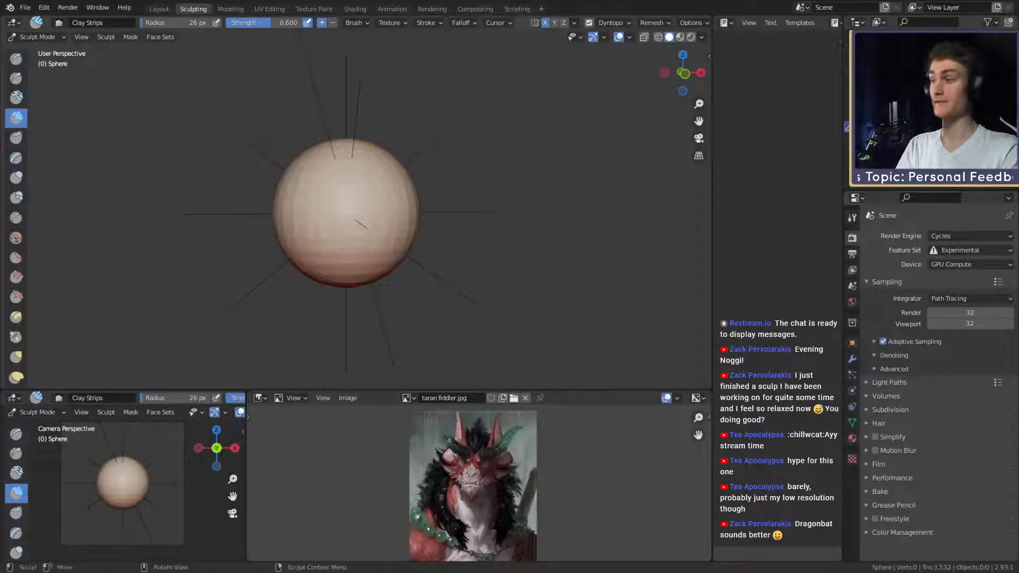
{"action": "left_click", "coordinate": [851, 219]}
{"action": "scroll", "coordinate": [909, 358], "scroll_direction": "down", "scroll_amount": 8}
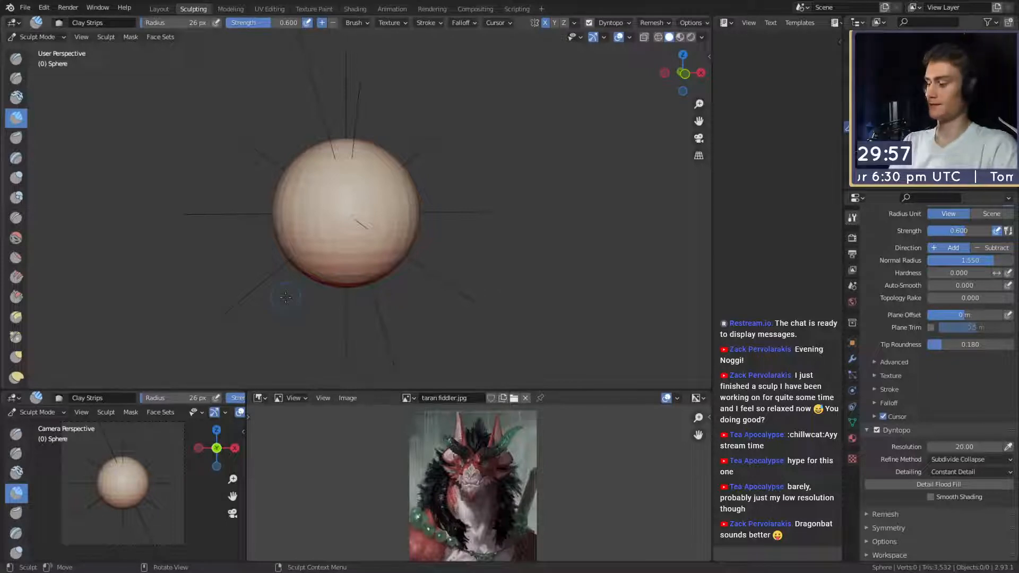
{"action": "key", "text": "m"}
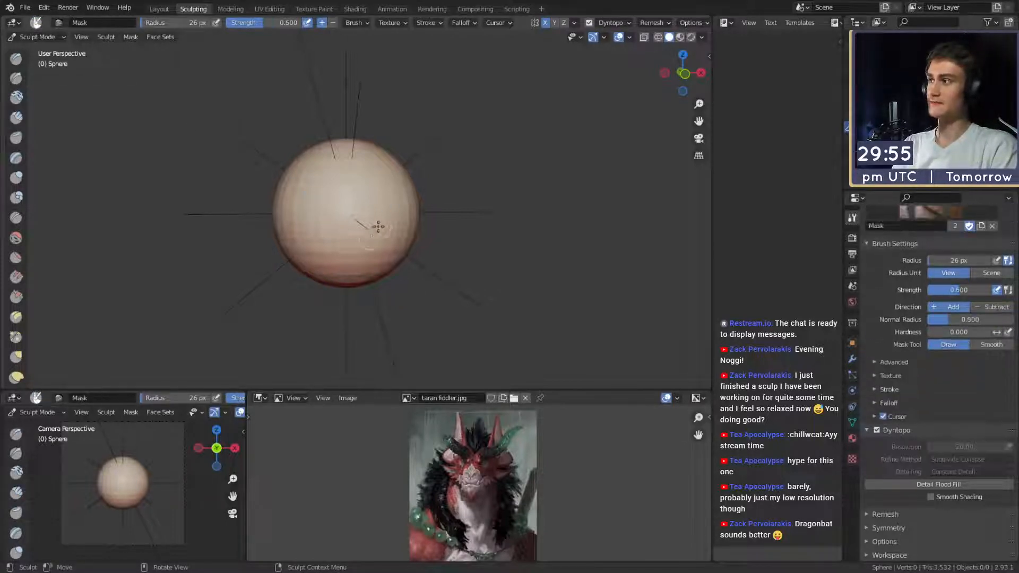
{"action": "key", "text": "k"}
{"action": "left_click_drag", "start_coordinate": [391, 228], "coordinate": [406, 233]}
{"action": "middle_click_drag", "start_coordinate": [348, 232], "coordinate": [383, 234]}
{"action": "key", "text": "ctrl+z"}
{"action": "key", "text": "ctrl+z"}
Enlarge the Snake Hook brush radius to 248 px for pulling the sphere's profile.
{"action": "key", "text": "f"}
{"action": "left_click", "coordinate": [441, 234]}
{"action": "mouse_move", "coordinate": [382, 237]}
{"action": "left_mouse_down", "text": "alt"}
{"action": "mouse_move", "coordinate": [416, 246]}
{"action": "mouse_move", "coordinate": [350, 238]}
{"action": "mouse_move", "coordinate": [380, 243]}
{"action": "mouse_move", "coordinate": [380, 231]}
{"action": "mouse_move", "coordinate": [432, 224]}
{"action": "mouse_move", "coordinate": [402, 260]}
{"action": "left_mouse_up", "text": "alt"}
{"action": "left_click", "coordinate": [876, 476]}
{"action": "key", "text": "f"}
{"action": "left_click", "coordinate": [423, 225]}
{"action": "left_click_drag", "start_coordinate": [423, 217], "coordinate": [377, 215], "text": "alt"}
{"action": "key", "text": "f"}
{"action": "left_click", "coordinate": [405, 214]}
{"action": "key", "text": "f"}
{"action": "left_click", "coordinate": [381, 215]}
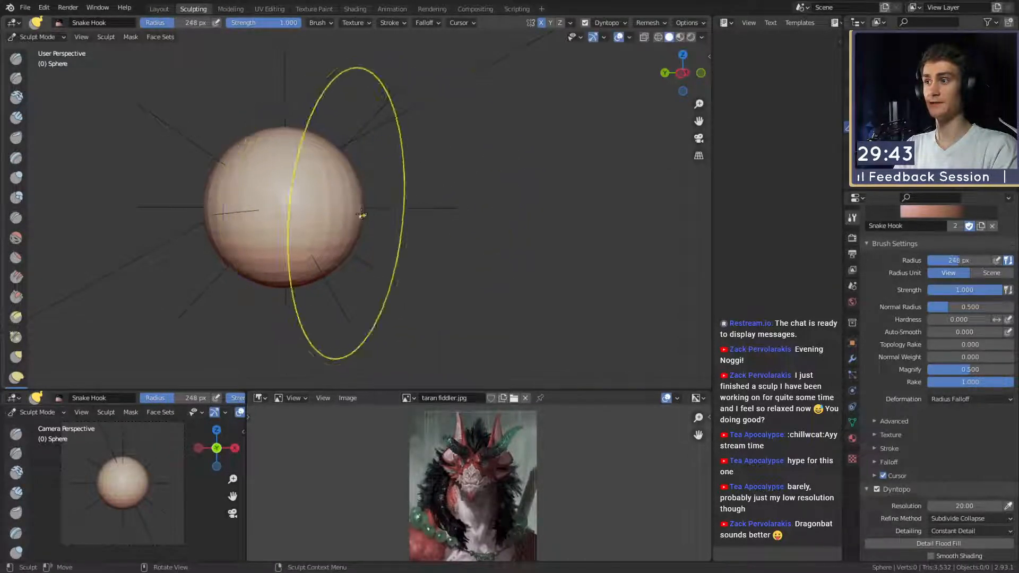
Pull the front of the sphere forward with the Snake Hook brush to start a snout.
{"action": "key", "text": "f"}
{"action": "left_click", "coordinate": [359, 218]}
{"action": "key", "text": "f"}
{"action": "left_click", "coordinate": [362, 228]}
{"action": "left_click_drag", "start_coordinate": [357, 234], "coordinate": [426, 238]}
{"action": "mouse_move", "coordinate": [384, 237]}
{"action": "left_mouse_down", "text": "alt+shift"}
{"action": "mouse_move", "coordinate": [419, 241]}
{"action": "mouse_move", "coordinate": [370, 238]}
{"action": "mouse_move", "coordinate": [364, 252]}
{"action": "mouse_move", "coordinate": [374, 192]}
{"action": "mouse_move", "coordinate": [356, 231]}
{"action": "left_mouse_up", "text": "alt+shift"}
Shape the front into a tapering snout with a small raised nose tip, using the Snake Hook brush up to 246 px.
{"action": "key", "text": "f"}
{"action": "left_click", "coordinate": [356, 259]}
{"action": "key", "text": "f"}
{"action": "left_click", "coordinate": [362, 230]}
{"action": "key", "text": "f"}
{"action": "left_click", "coordinate": [357, 200]}
{"action": "left_click_drag", "start_coordinate": [356, 231], "coordinate": [382, 206], "text": "alt"}
{"action": "key", "text": "f"}
{"action": "left_click", "coordinate": [370, 215]}
{"action": "mouse_move", "coordinate": [382, 207]}
{"action": "left_mouse_down", "text": "alt"}
{"action": "mouse_move", "coordinate": [317, 247]}
{"action": "mouse_move", "coordinate": [355, 217]}
{"action": "mouse_move", "coordinate": [380, 214]}
{"action": "mouse_move", "coordinate": [367, 232]}
{"action": "mouse_move", "coordinate": [472, 228]}
{"action": "left_mouse_up", "text": "alt"}
{"action": "left_click_drag", "start_coordinate": [544, 220], "coordinate": [413, 195], "text": "alt+shift"}
{"action": "left_click_drag", "start_coordinate": [413, 196], "coordinate": [422, 187], "text": "alt"}
{"action": "mouse_move", "coordinate": [422, 186]}
{"action": "left_mouse_down", "text": "ctrl+alt"}
{"action": "mouse_move", "coordinate": [405, 211]}
{"action": "mouse_move", "coordinate": [369, 213]}
{"action": "left_mouse_up", "text": "ctrl+alt"}
{"action": "key", "text": "f"}
{"action": "left_click", "coordinate": [517, 192]}
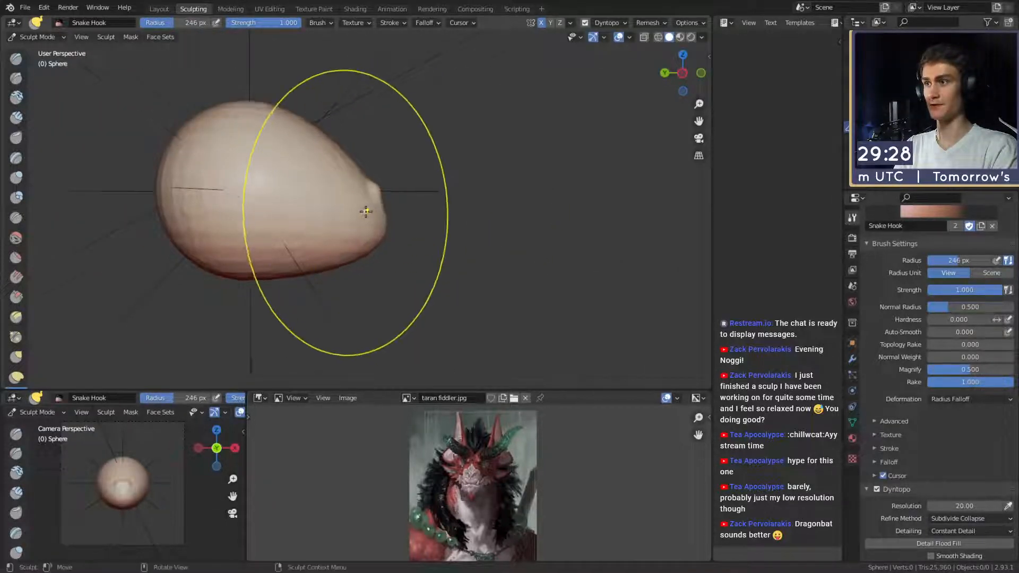
Pull the forehead forward above the snout with the Snake Hook brush at varying sizes to form a brow bulge.
{"action": "left_click_drag", "start_coordinate": [472, 196], "coordinate": [519, 204], "text": "alt+shift"}
{"action": "key", "text": "f"}
{"action": "left_click", "coordinate": [318, 199]}
{"action": "mouse_move", "coordinate": [382, 175]}
{"action": "left_mouse_down", "text": "alt+shift"}
{"action": "mouse_move", "coordinate": [384, 211]}
{"action": "mouse_move", "coordinate": [368, 196]}
{"action": "mouse_move", "coordinate": [381, 195]}
{"action": "mouse_move", "coordinate": [347, 198]}
{"action": "mouse_move", "coordinate": [336, 234]}
{"action": "mouse_move", "coordinate": [374, 214]}
{"action": "mouse_move", "coordinate": [397, 227]}
{"action": "mouse_move", "coordinate": [350, 198]}
{"action": "mouse_move", "coordinate": [364, 208]}
{"action": "mouse_move", "coordinate": [342, 207]}
{"action": "mouse_move", "coordinate": [364, 227]}
{"action": "mouse_move", "coordinate": [376, 194]}
{"action": "mouse_move", "coordinate": [284, 124]}
{"action": "left_mouse_up", "text": "alt+shift"}
{"action": "key", "text": "f"}
{"action": "left_click", "coordinate": [401, 205]}
{"action": "key", "text": "f"}
{"action": "left_click", "coordinate": [388, 183]}
{"action": "key", "text": "f"}
{"action": "left_click", "coordinate": [438, 201]}
{"action": "key", "text": "f"}
{"action": "left_click", "coordinate": [369, 239]}
Build up the brow and forehead with Clay Strips strokes, using brush radii of 36 and 53 px.
{"action": "key", "text": "c"}
{"action": "key", "text": "shift+c"}
{"action": "mouse_move", "coordinate": [378, 182]}
{"action": "left_mouse_down", "text": "alt"}
{"action": "mouse_move", "coordinate": [383, 234]}
{"action": "mouse_move", "coordinate": [210, 94]}
{"action": "left_mouse_up", "text": "alt"}
{"action": "key", "text": "c"}
{"action": "mouse_move", "coordinate": [337, 211]}
{"action": "left_mouse_down", "text": "alt+shift"}
{"action": "mouse_move", "coordinate": [330, 186]}
{"action": "mouse_move", "coordinate": [314, 236]}
{"action": "left_mouse_up", "text": "alt+shift"}
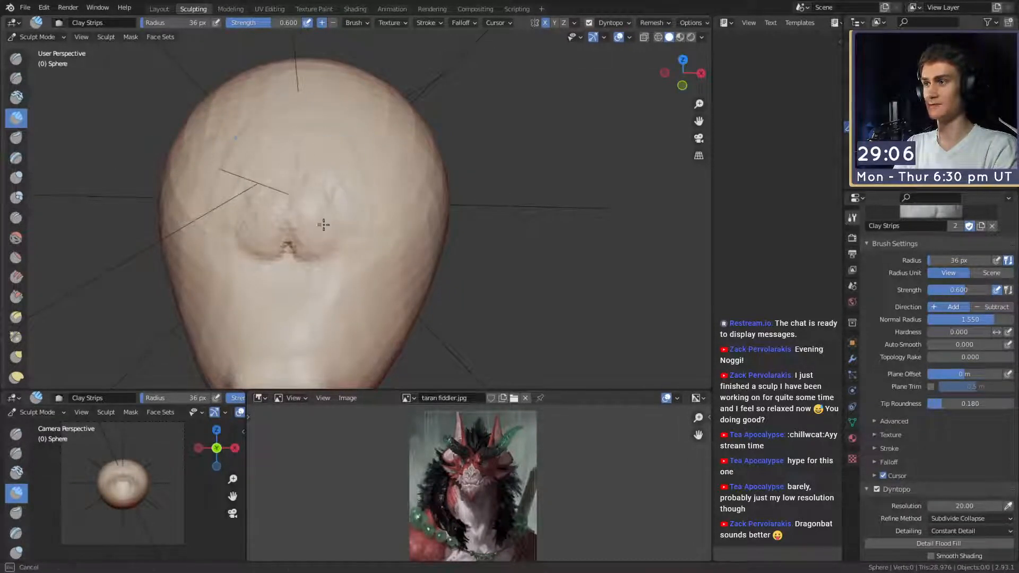
{"action": "left_click_drag", "start_coordinate": [367, 189], "coordinate": [359, 219]}
{"action": "left_click_drag", "start_coordinate": [371, 181], "coordinate": [345, 167], "text": "alt"}
{"action": "key", "text": "f"}
{"action": "left_click", "coordinate": [301, 181]}
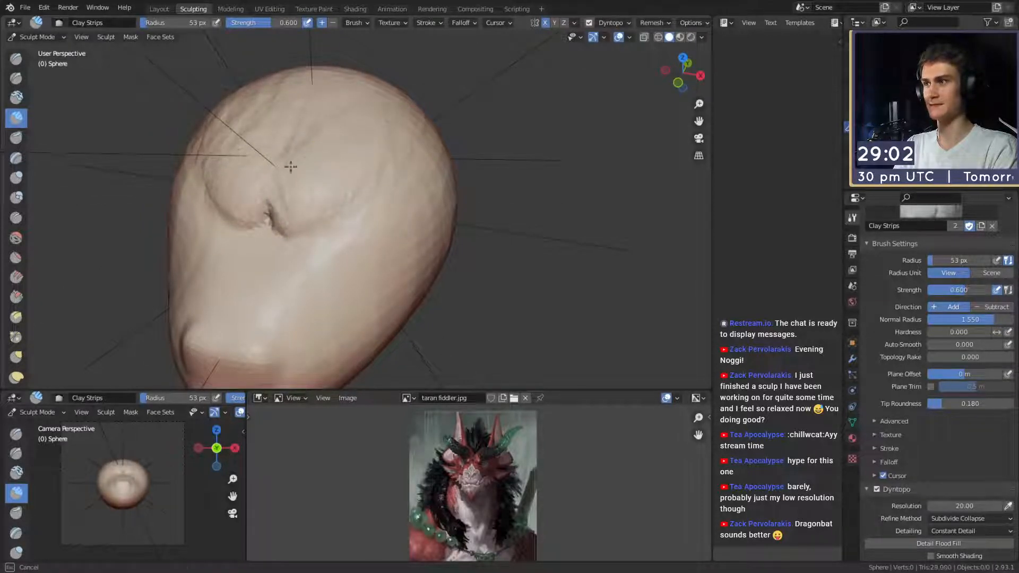
{"action": "mouse_move", "coordinate": [331, 151]}
{"action": "left_mouse_down", "text": "alt"}
{"action": "mouse_move", "coordinate": [432, 139]}
{"action": "mouse_move", "coordinate": [451, 126]}
{"action": "mouse_move", "coordinate": [376, 153]}
{"action": "left_mouse_up", "text": "alt"}
Fill the notch in the middle of the brow with Clay Strips and even out the forehead at a 45 px radius.
{"action": "key", "text": "f"}
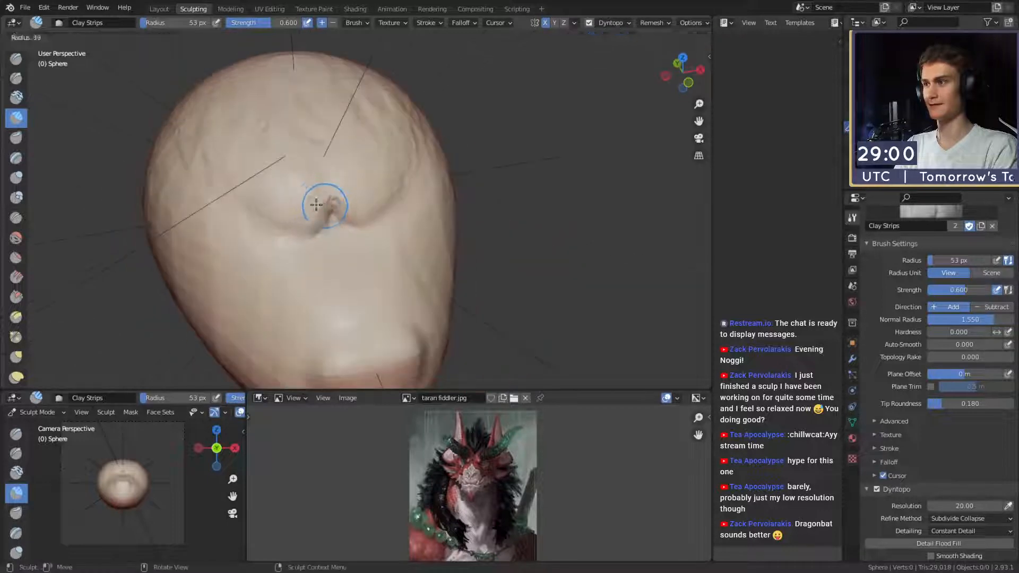
{"action": "left_click", "coordinate": [345, 204]}
{"action": "left_click_drag", "start_coordinate": [340, 214], "coordinate": [330, 204]}
{"action": "left_click_drag", "start_coordinate": [316, 108], "coordinate": [319, 113]}
{"action": "left_click_drag", "start_coordinate": [325, 165], "coordinate": [330, 180], "text": "alt"}
{"action": "key", "text": "f"}
{"action": "left_click", "coordinate": [318, 176]}
{"action": "left_click_drag", "start_coordinate": [313, 172], "coordinate": [307, 173]}
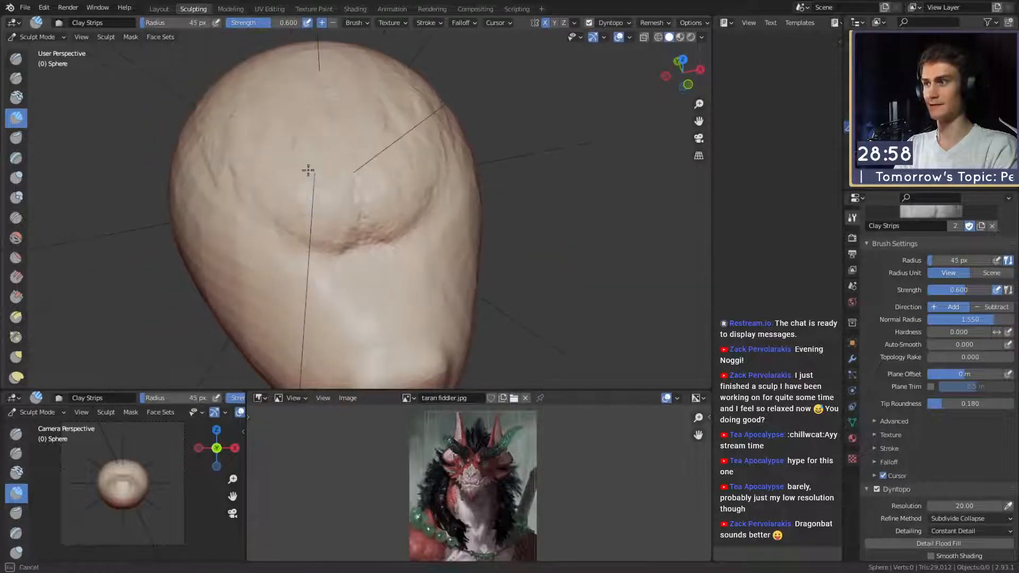
{"action": "left_click_drag", "start_coordinate": [305, 211], "coordinate": [326, 166], "text": "alt"}
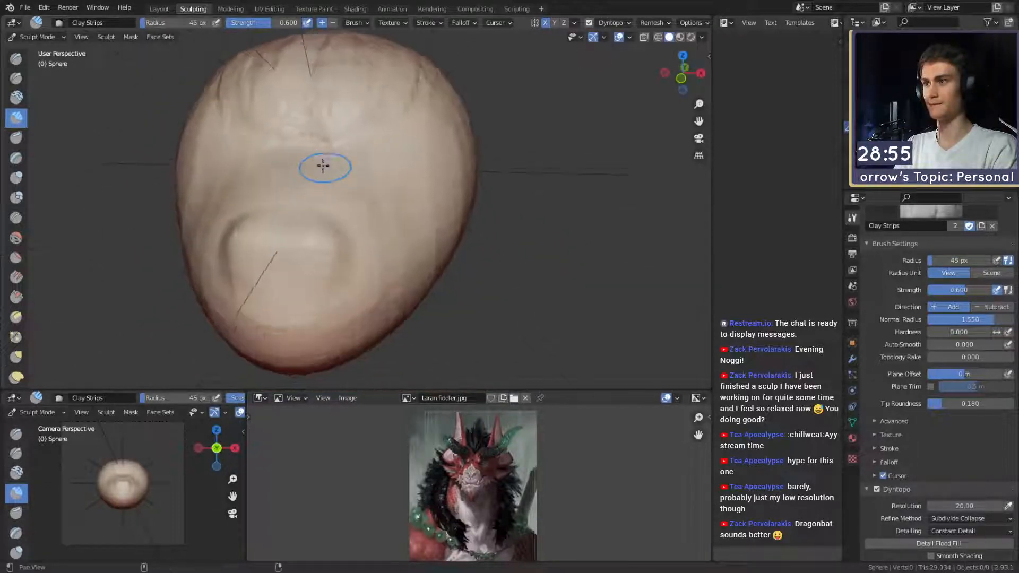
Adjust the side contour of the head with a large Grab brush.
{"action": "key", "text": "g"}
{"action": "key", "text": "f"}
{"action": "left_click", "coordinate": [432, 175]}
{"action": "key", "text": "f"}
{"action": "mouse_move", "coordinate": [443, 168]}
{"action": "left_mouse_down", "text": "alt"}
{"action": "mouse_move", "coordinate": [424, 178]}
{"action": "mouse_move", "coordinate": [423, 159]}
{"action": "mouse_move", "coordinate": [414, 162]}
{"action": "left_mouse_up", "text": "alt"}
{"action": "left_click", "coordinate": [431, 168]}
{"action": "key", "text": "f"}
{"action": "left_click", "coordinate": [427, 166]}
{"action": "left_click_drag", "start_coordinate": [416, 198], "coordinate": [401, 218]}
{"action": "mouse_move", "coordinate": [377, 234]}
{"action": "left_mouse_down", "text": "alt+shift"}
{"action": "mouse_move", "coordinate": [382, 206]}
{"action": "mouse_move", "coordinate": [371, 191]}
{"action": "mouse_move", "coordinate": [305, 209]}
{"action": "left_mouse_up", "text": "alt+shift"}
Add volume to the cheek and side of the snout with Clay Strips.
{"action": "key", "text": "c"}
{"action": "key", "text": "f"}
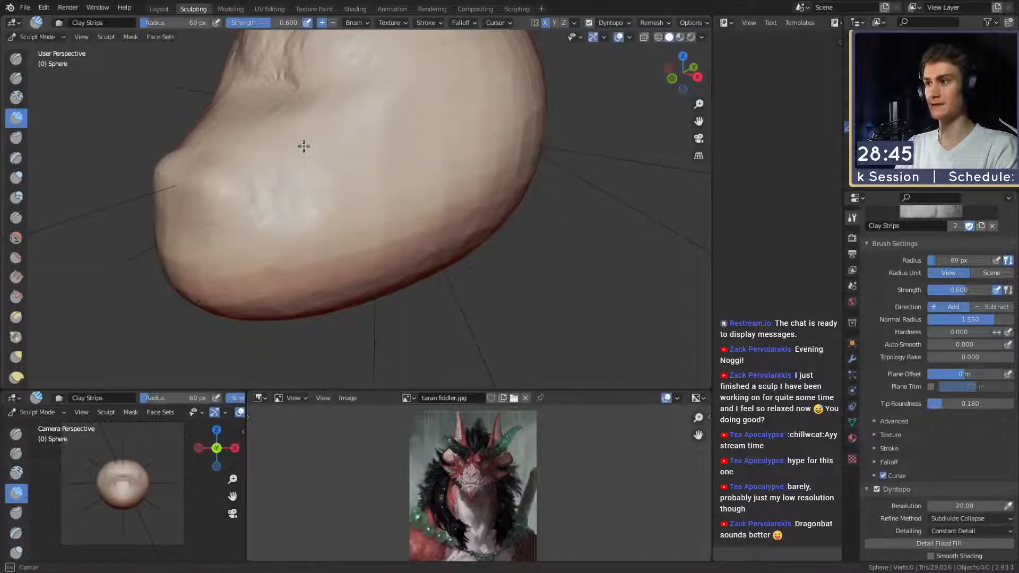
{"action": "mouse_move", "coordinate": [357, 120]}
{"action": "left_mouse_down", "text": "alt"}
{"action": "mouse_move", "coordinate": [391, 173]}
{"action": "mouse_move", "coordinate": [328, 155]}
{"action": "left_mouse_up", "text": "alt"}
{"action": "mouse_move", "coordinate": [422, 156]}
{"action": "left_mouse_down", "text": "alt"}
{"action": "mouse_move", "coordinate": [374, 197]}
{"action": "mouse_move", "coordinate": [336, 172]}
{"action": "left_mouse_up", "text": "alt"}
{"action": "left_click", "coordinate": [361, 188]}
{"action": "mouse_move", "coordinate": [361, 228]}
{"action": "left_mouse_down", "text": "alt"}
{"action": "mouse_move", "coordinate": [359, 186]}
{"action": "mouse_move", "coordinate": [327, 196]}
{"action": "mouse_move", "coordinate": [334, 209]}
{"action": "mouse_move", "coordinate": [376, 216]}
{"action": "left_mouse_up", "text": "alt"}
Reshape the side of the snout with the Grab brush at several sizes.
{"action": "key", "text": "g"}
{"action": "key", "text": "f"}
{"action": "left_click", "coordinate": [341, 178]}
{"action": "mouse_move", "coordinate": [341, 177]}
{"action": "left_mouse_down", "text": "alt+shift"}
{"action": "mouse_move", "coordinate": [330, 195]}
{"action": "mouse_move", "coordinate": [325, 175]}
{"action": "left_mouse_up", "text": "alt+shift"}
{"action": "key", "text": "f"}
{"action": "left_click", "coordinate": [351, 165]}
{"action": "key", "text": "f"}
{"action": "left_click", "coordinate": [317, 184]}
{"action": "mouse_move", "coordinate": [278, 198]}
{"action": "left_mouse_down"}
{"action": "mouse_move", "coordinate": [291, 227]}
{"action": "mouse_move", "coordinate": [343, 198]}
{"action": "left_mouse_up"}
Carve a horizontal mouth line across the front of the snout with the Crease brush at a 27 px radius.
{"action": "key", "text": "shift+c"}
{"action": "key", "text": "f"}
{"action": "left_click", "coordinate": [323, 243]}
{"action": "left_click_drag", "start_coordinate": [350, 254], "coordinate": [328, 244], "text": "alt+shift"}
{"action": "key", "text": "f"}
{"action": "left_click", "coordinate": [321, 233]}
{"action": "key", "text": "f"}
{"action": "left_click", "coordinate": [316, 249]}
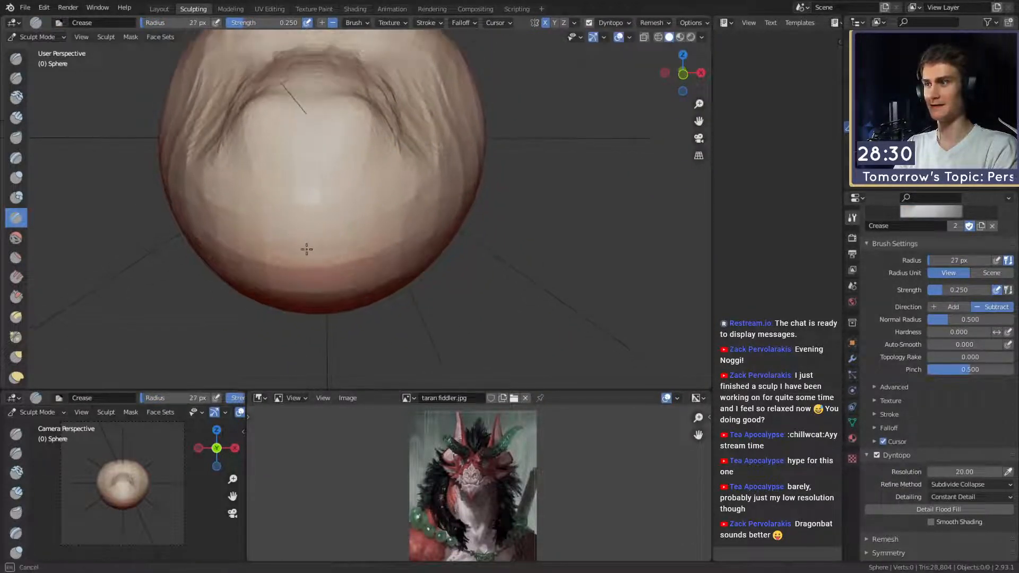
Raise the Crease brush strength to deepen the mouth line and extend it back along the cheek.
{"action": "key", "text": "shift+f"}
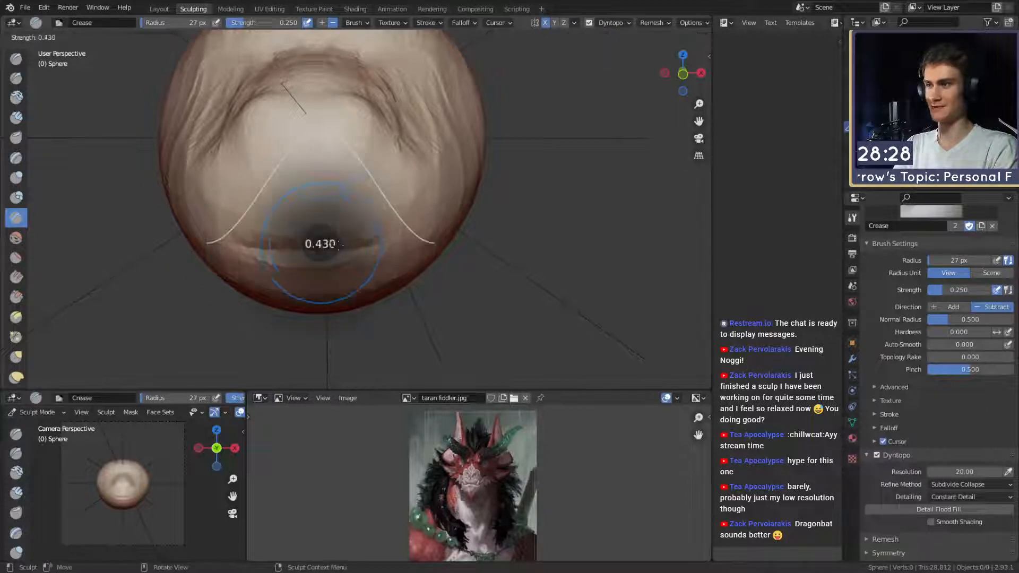
{"action": "left_click", "coordinate": [339, 250]}
{"action": "mouse_move", "coordinate": [339, 245]}
{"action": "left_mouse_down", "text": "alt"}
{"action": "mouse_move", "coordinate": [345, 237]}
{"action": "mouse_move", "coordinate": [330, 243]}
{"action": "mouse_move", "coordinate": [359, 227]}
{"action": "mouse_move", "coordinate": [338, 232]}
{"action": "mouse_move", "coordinate": [403, 218]}
{"action": "mouse_move", "coordinate": [370, 220]}
{"action": "left_mouse_up", "text": "alt"}
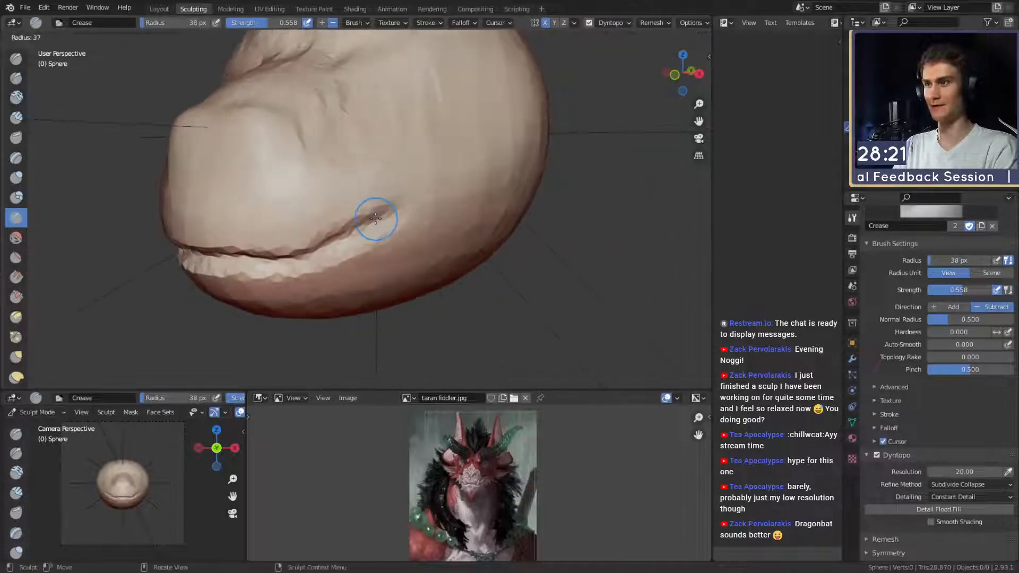
Reshape the lips and mouth corner along the side of the snout with the Grab brush at several sizes.
{"action": "mouse_move", "coordinate": [324, 244]}
{"action": "left_mouse_down", "text": "alt"}
{"action": "mouse_move", "coordinate": [352, 237]}
{"action": "mouse_move", "coordinate": [330, 248]}
{"action": "mouse_move", "coordinate": [353, 223]}
{"action": "left_mouse_up", "text": "alt"}
{"action": "key", "text": "g"}
{"action": "key", "text": "f"}
{"action": "left_click", "coordinate": [461, 229]}
{"action": "mouse_move", "coordinate": [451, 228]}
{"action": "left_mouse_down", "text": "alt"}
{"action": "mouse_move", "coordinate": [432, 223]}
{"action": "mouse_move", "coordinate": [414, 233]}
{"action": "mouse_move", "coordinate": [425, 244]}
{"action": "mouse_move", "coordinate": [412, 247]}
{"action": "left_mouse_up", "text": "alt"}
{"action": "key", "text": "f"}
{"action": "left_click", "coordinate": [357, 246]}
{"action": "middle_click_drag", "start_coordinate": [403, 249], "coordinate": [403, 138]}
{"action": "mouse_move", "coordinate": [396, 185]}
{"action": "middle_mouse_down"}
{"action": "mouse_move", "coordinate": [394, 200]}
{"action": "mouse_move", "coordinate": [397, 170]}
{"action": "middle_mouse_up"}
{"action": "key", "text": "f"}
{"action": "left_click", "coordinate": [430, 210]}
{"action": "middle_click_drag", "start_coordinate": [419, 237], "coordinate": [412, 181], "text": "shift"}
Adjust the front of the lower jaw beneath the mouth line with the Grab brush.
{"action": "key", "text": "f"}
{"action": "left_click", "coordinate": [437, 236]}
{"action": "left_click_drag", "start_coordinate": [437, 239], "coordinate": [422, 256]}
{"action": "mouse_move", "coordinate": [422, 175]}
{"action": "middle_mouse_down"}
{"action": "mouse_move", "coordinate": [416, 244]}
{"action": "mouse_move", "coordinate": [386, 232]}
{"action": "mouse_move", "coordinate": [400, 194]}
{"action": "mouse_move", "coordinate": [387, 209]}
{"action": "mouse_move", "coordinate": [371, 157]}
{"action": "mouse_move", "coordinate": [377, 108]}
{"action": "mouse_move", "coordinate": [390, 168]}
{"action": "mouse_move", "coordinate": [367, 182]}
{"action": "middle_mouse_up"}
{"action": "key", "text": "f"}
{"action": "left_click", "coordinate": [361, 196]}
{"action": "key", "text": "f"}
{"action": "left_click", "coordinate": [382, 241]}
Touch up the lower jaw with Clay Strips and refine its outline from below with the Grab brush at a 139 px radius.
{"action": "key", "text": "c"}
{"action": "key", "text": "f"}
{"action": "left_click", "coordinate": [339, 217]}
{"action": "key", "text": "g"}
{"action": "key", "text": "f"}
{"action": "left_click", "coordinate": [371, 177]}
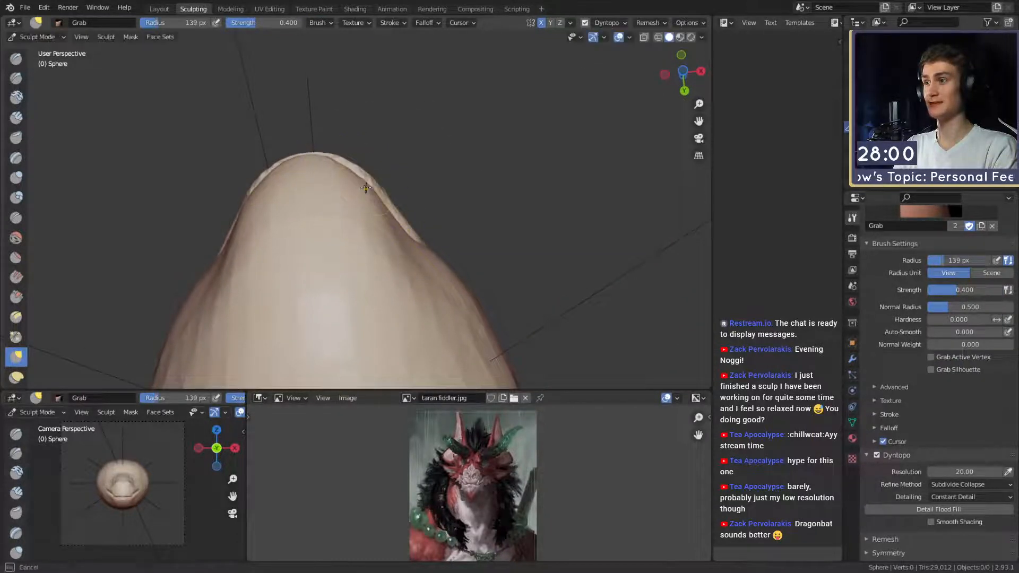
{"action": "mouse_move", "coordinate": [364, 165]}
{"action": "middle_mouse_down"}
{"action": "mouse_move", "coordinate": [404, 265]}
{"action": "mouse_move", "coordinate": [377, 243]}
{"action": "mouse_move", "coordinate": [391, 255]}
{"action": "mouse_move", "coordinate": [371, 204]}
{"action": "mouse_move", "coordinate": [327, 221]}
{"action": "mouse_move", "coordinate": [460, 249]}
{"action": "mouse_move", "coordinate": [445, 233]}
{"action": "middle_mouse_up"}
Pull a pointed chin down from the front of the lower jaw with the Snake Hook brush, starting at a 169 px radius.
{"action": "key", "text": "c"}
{"action": "key", "text": "k"}
{"action": "key", "text": "f"}
{"action": "left_click", "coordinate": [371, 234]}
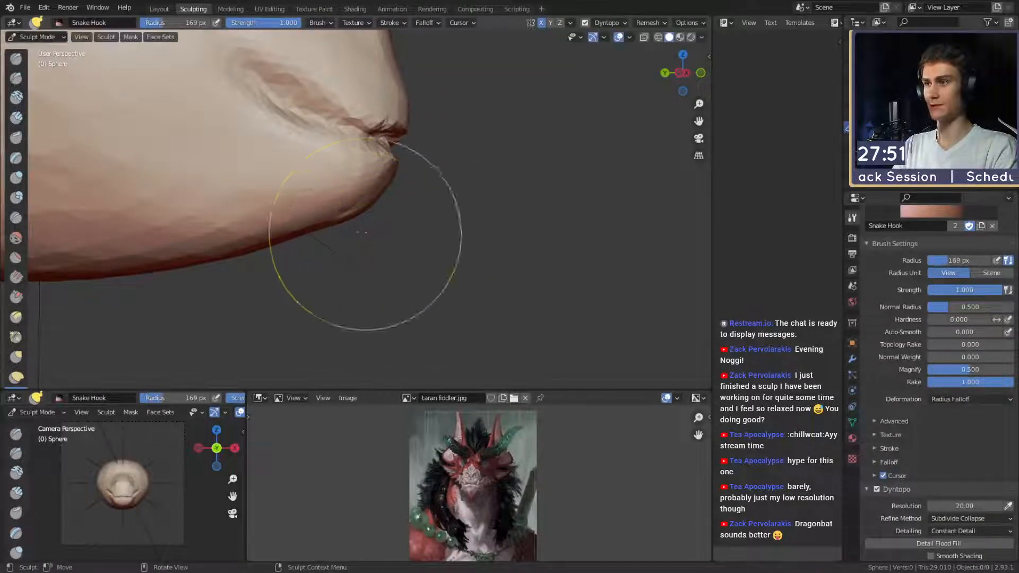
{"action": "left_click", "coordinate": [354, 234]}
{"action": "mouse_move", "coordinate": [359, 238]}
{"action": "middle_mouse_down"}
{"action": "mouse_move", "coordinate": [278, 234]}
{"action": "mouse_move", "coordinate": [358, 242]}
{"action": "middle_mouse_up"}
{"action": "key", "text": "f"}
{"action": "left_click", "coordinate": [372, 246]}
{"action": "mouse_move", "coordinate": [389, 279]}
{"action": "middle_mouse_down"}
{"action": "mouse_move", "coordinate": [409, 255]}
{"action": "mouse_move", "coordinate": [329, 264]}
{"action": "mouse_move", "coordinate": [311, 287]}
{"action": "mouse_move", "coordinate": [425, 272]}
{"action": "mouse_move", "coordinate": [404, 272]}
{"action": "mouse_move", "coordinate": [406, 250]}
{"action": "middle_mouse_up"}
Refine the shape of the chin spike with the Snake Hook brush at smaller sizes, down to a 74 px radius.
{"action": "key", "text": "f"}
{"action": "key", "text": "f"}
{"action": "left_click", "coordinate": [401, 270]}
{"action": "key", "text": "f"}
{"action": "left_click", "coordinate": [372, 263]}
{"action": "key", "text": "f"}
{"action": "left_click", "coordinate": [423, 286]}
{"action": "mouse_move", "coordinate": [420, 284]}
{"action": "middle_mouse_down"}
{"action": "mouse_move", "coordinate": [347, 270]}
{"action": "mouse_move", "coordinate": [262, 226]}
{"action": "middle_mouse_up"}
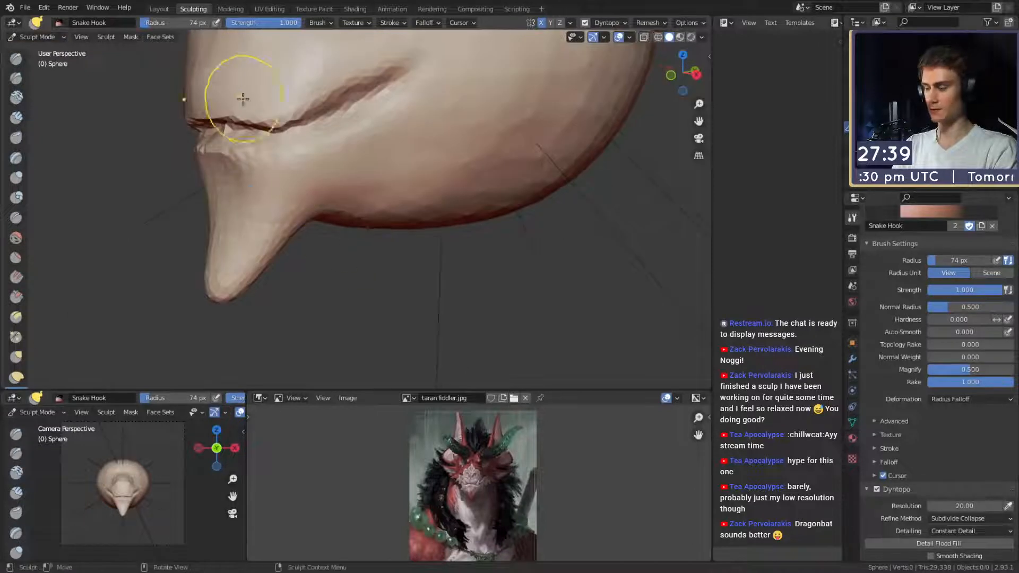
Carve a jawline from the base of the chin spike back along the lower jaw with the Crease brush at a 66 px radius.
{"action": "key", "text": "shift+c"}
{"action": "key", "text": "f"}
{"action": "left_click", "coordinate": [392, 202]}
{"action": "mouse_move", "coordinate": [390, 202]}
{"action": "middle_mouse_down"}
{"action": "mouse_move", "coordinate": [342, 212]}
{"action": "mouse_move", "coordinate": [314, 186]}
{"action": "mouse_move", "coordinate": [312, 200]}
{"action": "middle_mouse_up"}
{"action": "key", "text": "f"}
{"action": "left_click", "coordinate": [319, 185]}
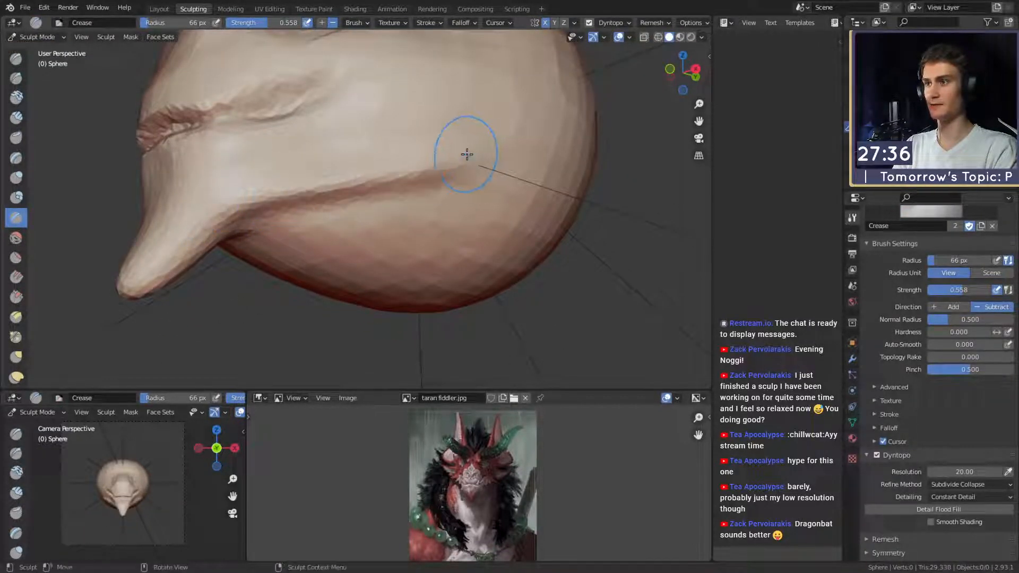
{"action": "middle_click_drag", "start_coordinate": [467, 155], "coordinate": [414, 184]}
{"action": "left_click_drag", "start_coordinate": [166, 248], "coordinate": [357, 185], "text": "ctrl"}
{"action": "middle_click_drag", "start_coordinate": [459, 168], "coordinate": [449, 172]}
Deepen the jawline toward the back of the head with the Crease brush at an 85 px radius.
{"action": "key", "text": "f"}
{"action": "left_click", "coordinate": [450, 174]}
{"action": "left_click_drag", "start_coordinate": [435, 182], "coordinate": [474, 181]}
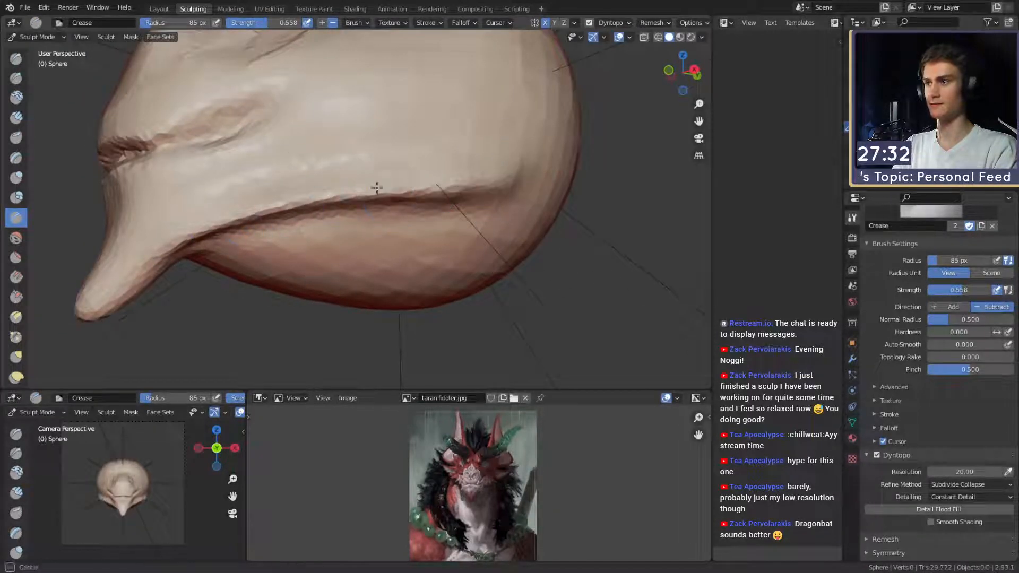
{"action": "mouse_move", "coordinate": [343, 189]}
{"action": "left_mouse_down", "text": "alt"}
{"action": "mouse_move", "coordinate": [411, 192]}
{"action": "mouse_move", "coordinate": [348, 191]}
{"action": "mouse_move", "coordinate": [355, 175]}
{"action": "left_mouse_up", "text": "alt"}
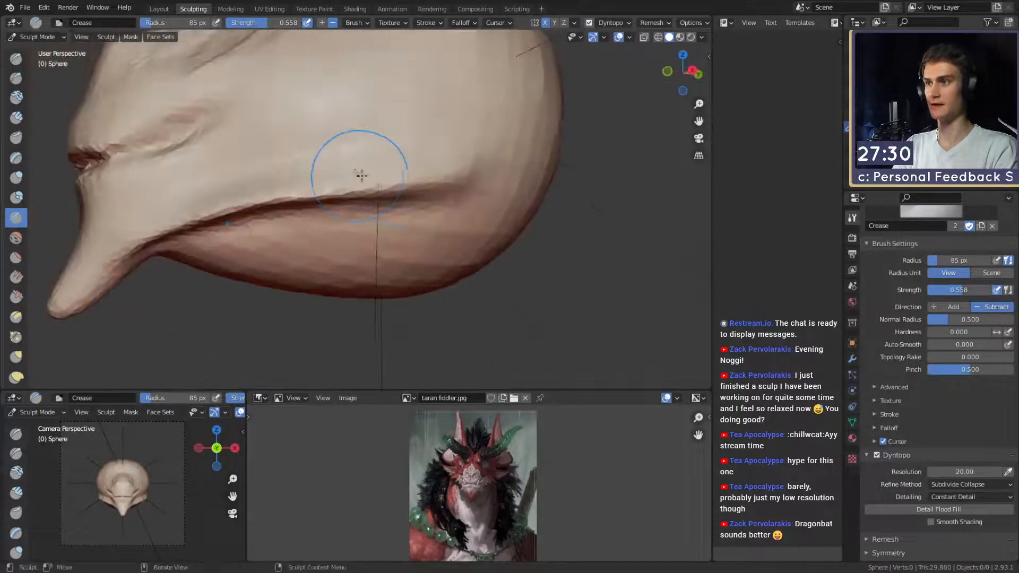
Sharpen the underside of the jaw edge from the rear corner to the chin with the Crease brush at a 52 px radius.
{"action": "key", "text": "f"}
{"action": "left_click", "coordinate": [350, 191]}
{"action": "mouse_move", "coordinate": [351, 190]}
{"action": "middle_mouse_down", "text": "shift"}
{"action": "mouse_move", "coordinate": [414, 205]}
{"action": "mouse_move", "coordinate": [425, 155]}
{"action": "middle_mouse_up", "text": "shift"}
{"action": "key", "text": "f"}
{"action": "left_click", "coordinate": [446, 183]}
{"action": "left_click_drag", "start_coordinate": [524, 193], "coordinate": [195, 254]}
{"action": "middle_click_drag", "start_coordinate": [195, 253], "coordinate": [282, 213]}
{"action": "mouse_move", "coordinate": [461, 197]}
{"action": "middle_mouse_down"}
{"action": "mouse_move", "coordinate": [466, 224]}
{"action": "mouse_move", "coordinate": [420, 204]}
{"action": "middle_mouse_up"}
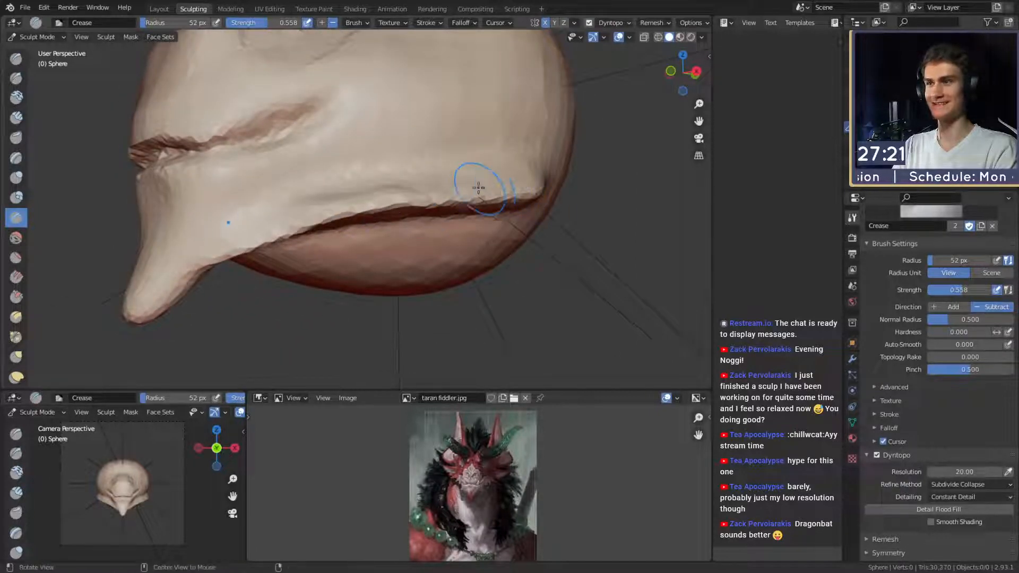
{"action": "middle_click_drag", "start_coordinate": [487, 187], "coordinate": [435, 186]}
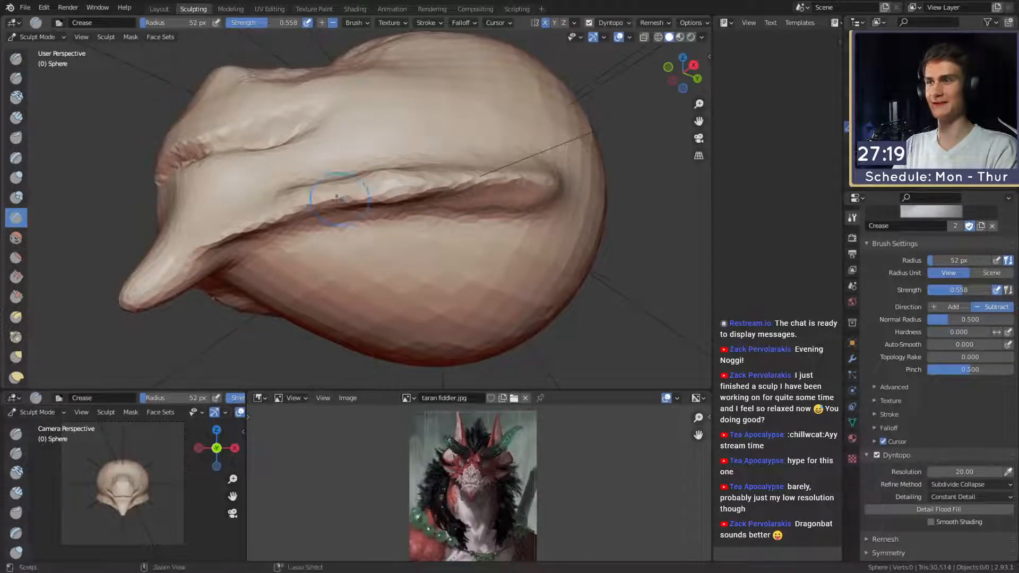
{"action": "middle_click_drag", "start_coordinate": [289, 207], "coordinate": [272, 204]}
{"action": "mouse_move", "coordinate": [393, 191]}
{"action": "middle_mouse_down"}
{"action": "mouse_move", "coordinate": [359, 227]}
{"action": "mouse_move", "coordinate": [390, 208]}
{"action": "mouse_move", "coordinate": [383, 225]}
{"action": "mouse_move", "coordinate": [411, 219]}
{"action": "mouse_move", "coordinate": [395, 217]}
{"action": "mouse_move", "coordinate": [404, 191]}
{"action": "mouse_move", "coordinate": [421, 215]}
{"action": "middle_mouse_up"}
Pull the jaw's lower edge and rear corner outward with the Grab brush at several sizes.
{"action": "key", "text": "g"}
{"action": "key", "text": "f"}
{"action": "left_click", "coordinate": [419, 223]}
{"action": "key", "text": "f"}
{"action": "left_click", "coordinate": [419, 185]}
{"action": "mouse_move", "coordinate": [421, 215]}
{"action": "left_mouse_down"}
{"action": "mouse_move", "coordinate": [412, 195]}
{"action": "mouse_move", "coordinate": [387, 214]}
{"action": "mouse_move", "coordinate": [405, 183]}
{"action": "mouse_move", "coordinate": [399, 219]}
{"action": "mouse_move", "coordinate": [400, 204]}
{"action": "left_mouse_up"}
{"action": "key", "text": "f"}
{"action": "left_click", "coordinate": [374, 204]}
{"action": "key", "text": "f"}
{"action": "left_click", "coordinate": [423, 221]}
{"action": "key", "text": "f"}
{"action": "left_click", "coordinate": [384, 207]}
{"action": "mouse_move", "coordinate": [360, 200]}
{"action": "middle_mouse_down"}
{"action": "mouse_move", "coordinate": [432, 148]}
{"action": "mouse_move", "coordinate": [416, 212]}
{"action": "mouse_move", "coordinate": [384, 183]}
{"action": "mouse_move", "coordinate": [371, 200]}
{"action": "mouse_move", "coordinate": [295, 125]}
{"action": "middle_mouse_up"}
Define the folds where the snout and mouth corner meet the cheek with the Crease brush.
{"action": "key", "text": "c"}
{"action": "mouse_move", "coordinate": [380, 200]}
{"action": "middle_mouse_down"}
{"action": "mouse_move", "coordinate": [341, 155]}
{"action": "mouse_move", "coordinate": [363, 175]}
{"action": "middle_mouse_up"}
{"action": "key", "text": "shift+c"}
{"action": "key", "text": "f"}
{"action": "left_click", "coordinate": [344, 156]}
{"action": "left_click_drag", "start_coordinate": [342, 218], "coordinate": [353, 234]}
{"action": "key", "text": "f"}
{"action": "left_click", "coordinate": [318, 164]}
{"action": "left_click_drag", "start_coordinate": [316, 157], "coordinate": [373, 300]}
{"action": "mouse_move", "coordinate": [368, 238]}
{"action": "middle_mouse_down"}
{"action": "mouse_move", "coordinate": [295, 216]}
{"action": "mouse_move", "coordinate": [292, 203]}
{"action": "middle_mouse_up"}
Build up the cheek behind the mouth corner with Clay Strips at a 100 px and then a 91 px radius.
{"action": "key", "text": "c"}
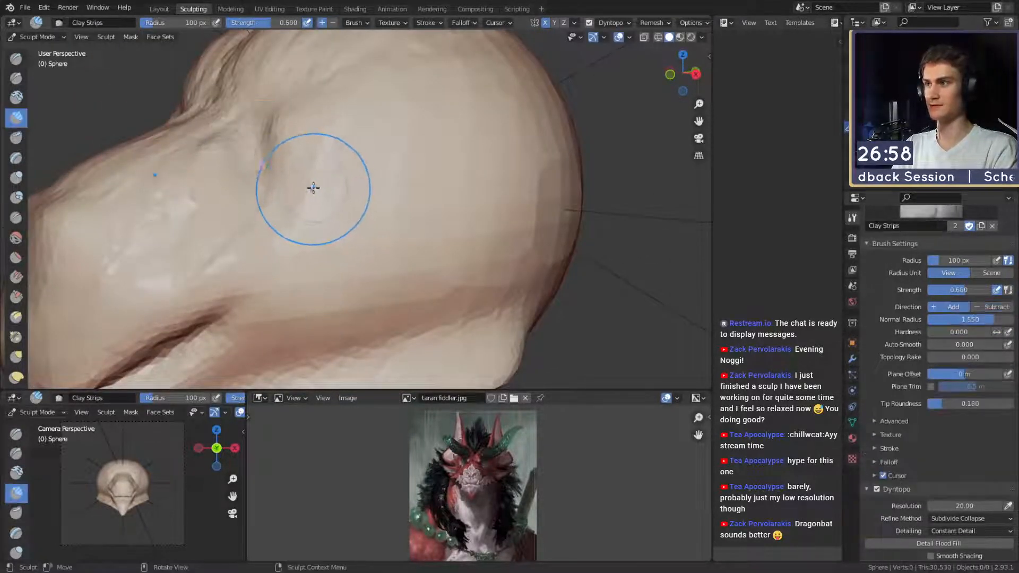
{"action": "key", "text": "f"}
{"action": "left_click_drag", "start_coordinate": [361, 206], "coordinate": [359, 236]}
{"action": "middle_click_drag", "start_coordinate": [391, 217], "coordinate": [372, 174], "text": "shift"}
{"action": "key", "text": "f"}
{"action": "left_click_drag", "start_coordinate": [366, 151], "coordinate": [355, 127]}
{"action": "middle_click_drag", "start_coordinate": [387, 182], "coordinate": [439, 149], "text": "shift"}
{"action": "key", "text": "f"}
{"action": "left_click", "coordinate": [326, 172]}
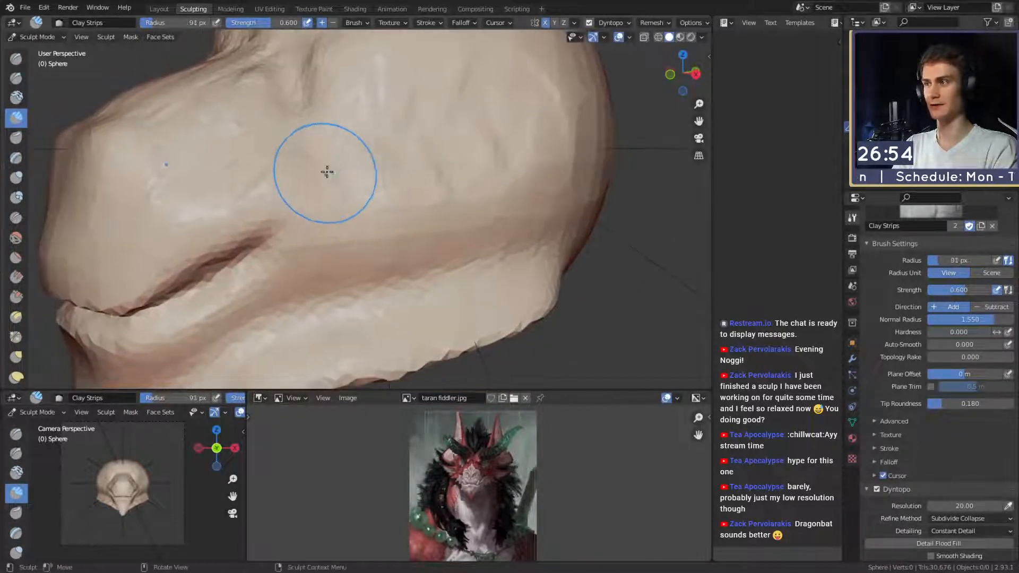
Add volume to the side and back of the head with Clay Strips at a 108 px radius.
{"action": "mouse_move", "coordinate": [266, 159]}
{"action": "middle_mouse_down"}
{"action": "mouse_move", "coordinate": [329, 169]}
{"action": "mouse_move", "coordinate": [298, 178]}
{"action": "mouse_move", "coordinate": [320, 200]}
{"action": "mouse_move", "coordinate": [287, 180]}
{"action": "mouse_move", "coordinate": [325, 187]}
{"action": "middle_mouse_up"}
{"action": "key", "text": "f"}
{"action": "left_click", "coordinate": [345, 170]}
{"action": "key", "text": "f"}
{"action": "left_click", "coordinate": [290, 176]}
{"action": "key", "text": "f"}
{"action": "left_click", "coordinate": [301, 180]}
{"action": "mouse_move", "coordinate": [364, 211]}
{"action": "left_mouse_down"}
{"action": "mouse_move", "coordinate": [421, 151]}
{"action": "mouse_move", "coordinate": [483, 108]}
{"action": "left_mouse_up"}
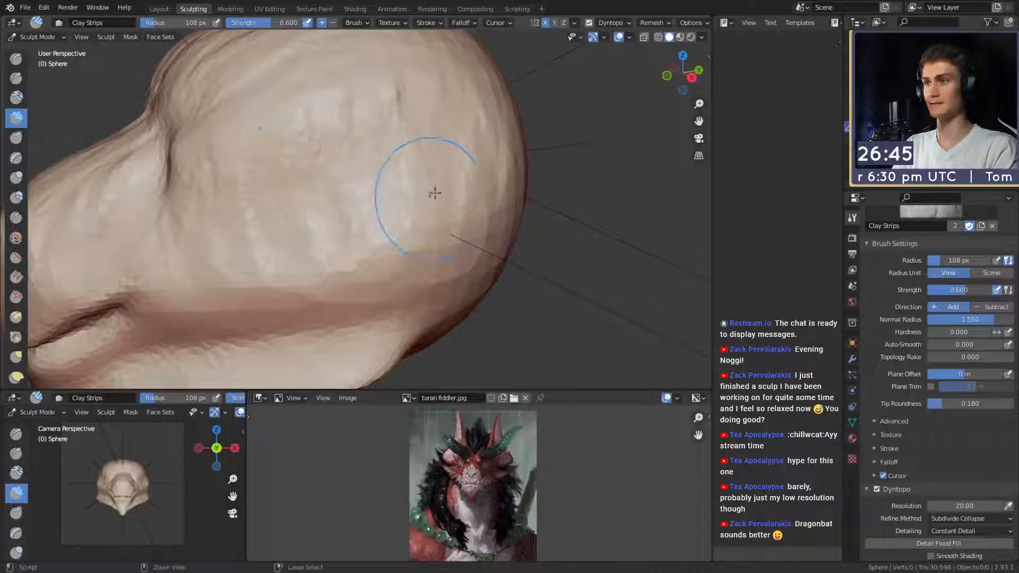
{"action": "left_click_drag", "start_coordinate": [429, 212], "coordinate": [467, 200]}
Fill out the cheek surface above the jawline with Clay Strips at an 81 px radius.
{"action": "mouse_move", "coordinate": [356, 222]}
{"action": "middle_mouse_down"}
{"action": "mouse_move", "coordinate": [378, 208]}
{"action": "mouse_move", "coordinate": [364, 205]}
{"action": "mouse_move", "coordinate": [352, 173]}
{"action": "mouse_move", "coordinate": [370, 165]}
{"action": "middle_mouse_up"}
{"action": "key", "text": "f"}
{"action": "left_click", "coordinate": [337, 159]}
{"action": "left_click_drag", "start_coordinate": [353, 125], "coordinate": [354, 144]}
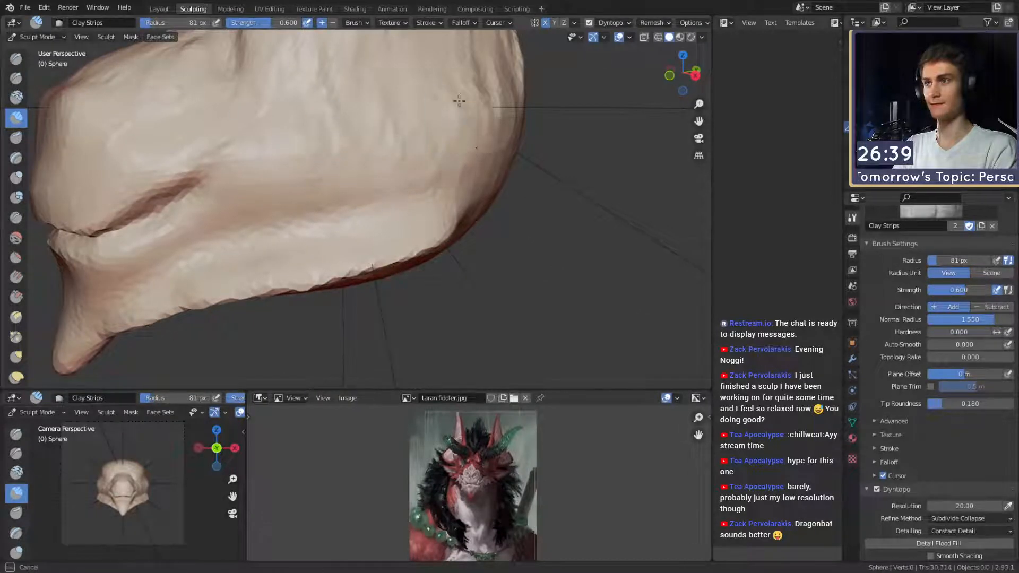
Refine the cheek and rear jaw forms with Clay Strips at an 84 px and then a 64 px radius.
{"action": "middle_click_drag", "start_coordinate": [282, 174], "coordinate": [331, 166]}
{"action": "key", "text": "f"}
{"action": "left_click", "coordinate": [321, 169]}
{"action": "mouse_move", "coordinate": [318, 172]}
{"action": "left_mouse_down"}
{"action": "mouse_move", "coordinate": [320, 151]}
{"action": "mouse_move", "coordinate": [324, 164]}
{"action": "left_mouse_up"}
{"action": "mouse_move", "coordinate": [350, 148]}
{"action": "middle_mouse_down"}
{"action": "mouse_move", "coordinate": [414, 153]}
{"action": "mouse_move", "coordinate": [324, 178]}
{"action": "middle_mouse_up"}
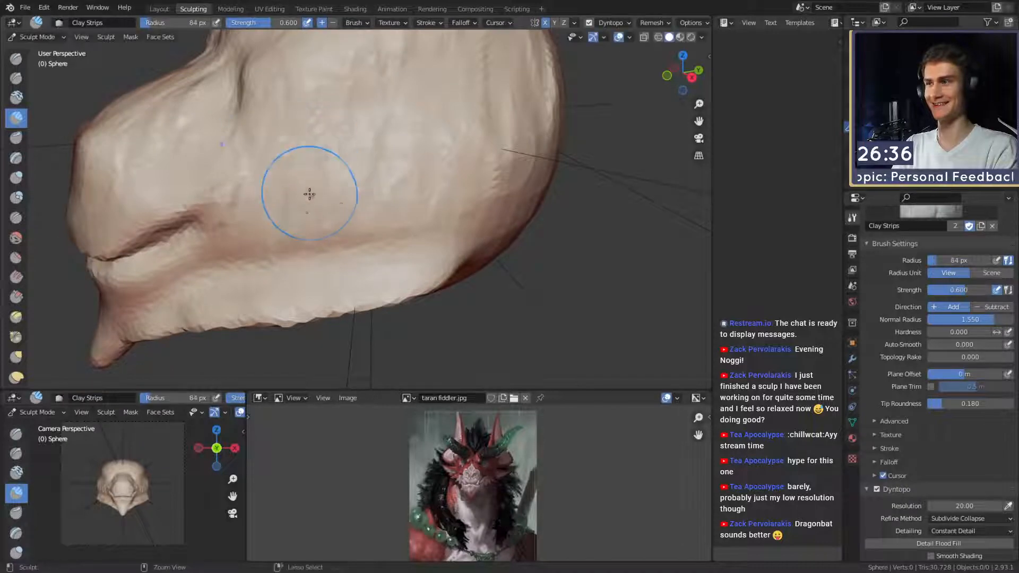
{"action": "middle_click_drag", "start_coordinate": [405, 156], "coordinate": [348, 175], "text": "shift"}
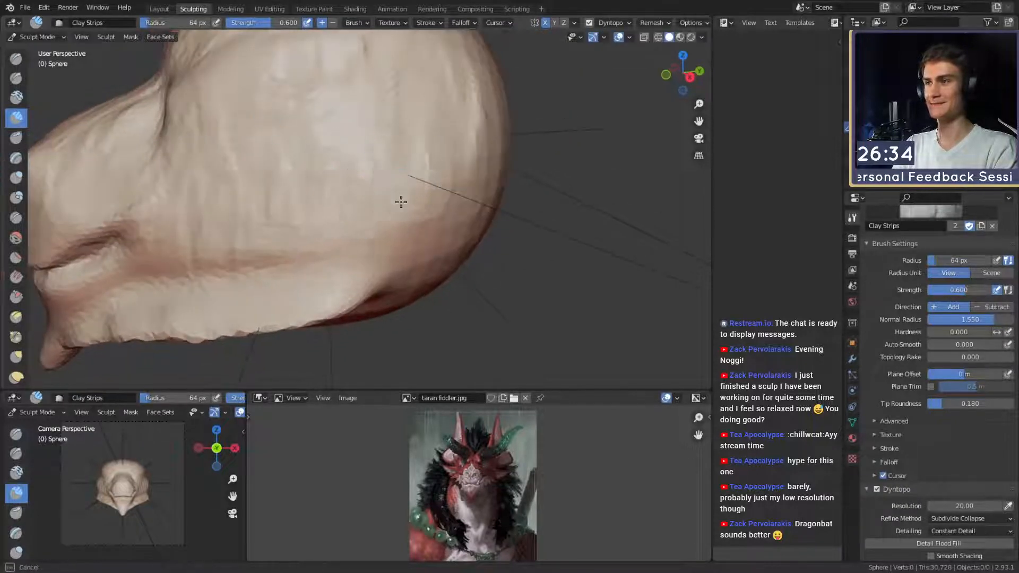
{"action": "left_click_drag", "start_coordinate": [400, 173], "coordinate": [393, 207], "text": "ctrl"}
{"action": "mouse_move", "coordinate": [313, 142]}
{"action": "middle_mouse_down"}
{"action": "mouse_move", "coordinate": [377, 177]}
{"action": "mouse_move", "coordinate": [357, 172]}
{"action": "mouse_move", "coordinate": [393, 166]}
{"action": "mouse_move", "coordinate": [369, 173]}
{"action": "mouse_move", "coordinate": [382, 160]}
{"action": "mouse_move", "coordinate": [384, 200]}
{"action": "mouse_move", "coordinate": [393, 191]}
{"action": "mouse_move", "coordinate": [373, 205]}
{"action": "mouse_move", "coordinate": [367, 181]}
{"action": "mouse_move", "coordinate": [355, 187]}
{"action": "middle_mouse_up"}
Carve the eye socket and lower eyelid beneath the brow with the Crease brush.
{"action": "key", "text": "shift+c"}
{"action": "key", "text": "f"}
{"action": "left_click", "coordinate": [316, 197]}
{"action": "left_click_drag", "start_coordinate": [241, 190], "coordinate": [292, 196]}
{"action": "mouse_move", "coordinate": [375, 171]}
{"action": "left_mouse_down"}
{"action": "mouse_move", "coordinate": [304, 188]}
{"action": "mouse_move", "coordinate": [386, 155]}
{"action": "left_mouse_up"}
{"action": "mouse_move", "coordinate": [309, 192]}
{"action": "left_mouse_down"}
{"action": "mouse_move", "coordinate": [339, 232]}
{"action": "mouse_move", "coordinate": [361, 203]}
{"action": "mouse_move", "coordinate": [347, 200]}
{"action": "left_mouse_up"}
{"action": "middle_click_drag", "start_coordinate": [348, 200], "coordinate": [325, 197]}
{"action": "key", "text": "f"}
{"action": "left_click", "coordinate": [360, 159]}
{"action": "left_click_drag", "start_coordinate": [340, 153], "coordinate": [372, 119]}
{"action": "mouse_move", "coordinate": [364, 176]}
{"action": "left_mouse_down"}
{"action": "mouse_move", "coordinate": [258, 235]}
{"action": "mouse_move", "coordinate": [300, 206]}
{"action": "mouse_move", "coordinate": [389, 209]}
{"action": "mouse_move", "coordinate": [399, 176]}
{"action": "mouse_move", "coordinate": [364, 187]}
{"action": "mouse_move", "coordinate": [329, 179]}
{"action": "mouse_move", "coordinate": [396, 146]}
{"action": "left_mouse_up"}
{"action": "scroll", "coordinate": [340, 205], "scroll_direction": "down", "scroll_amount": 4}
Build up the cheek and the side of the head behind the eye with Clay Strips, ending at about a 55 px radius.
{"action": "key", "text": "c"}
{"action": "key", "text": "f"}
{"action": "left_click", "coordinate": [368, 160]}
{"action": "key", "text": "f"}
{"action": "left_click", "coordinate": [341, 180]}
{"action": "key", "text": "f"}
{"action": "left_click_drag", "start_coordinate": [335, 189], "coordinate": [399, 127], "text": "alt"}
{"action": "left_click", "coordinate": [343, 173]}
{"action": "left_click_drag", "start_coordinate": [411, 159], "coordinate": [289, 175], "text": "alt"}
{"action": "key", "text": "f"}
{"action": "left_click", "coordinate": [355, 152]}
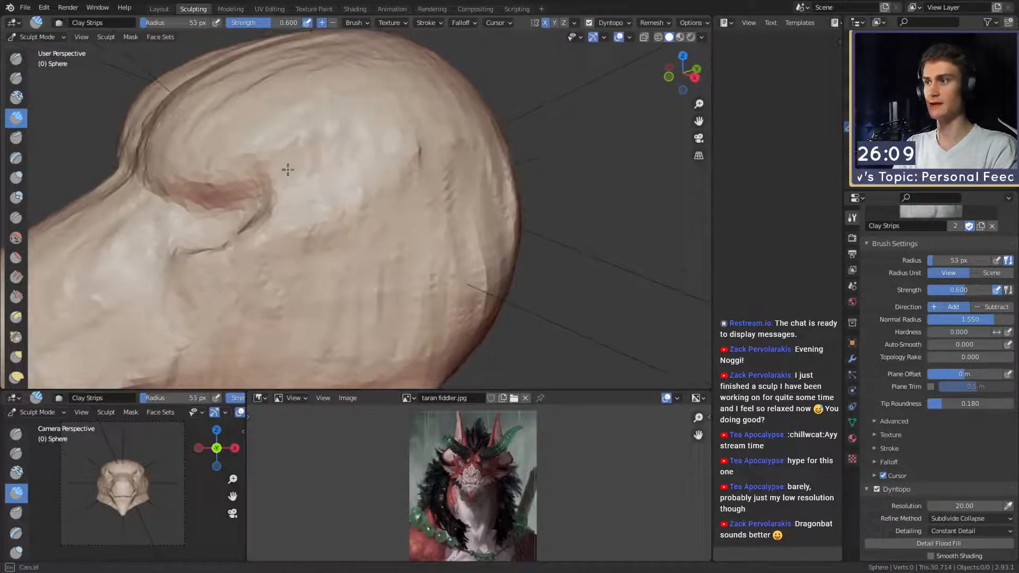
Add volume to the temple behind the eye with Clay Strips, starting at a 72 px radius.
{"action": "key", "text": "f"}
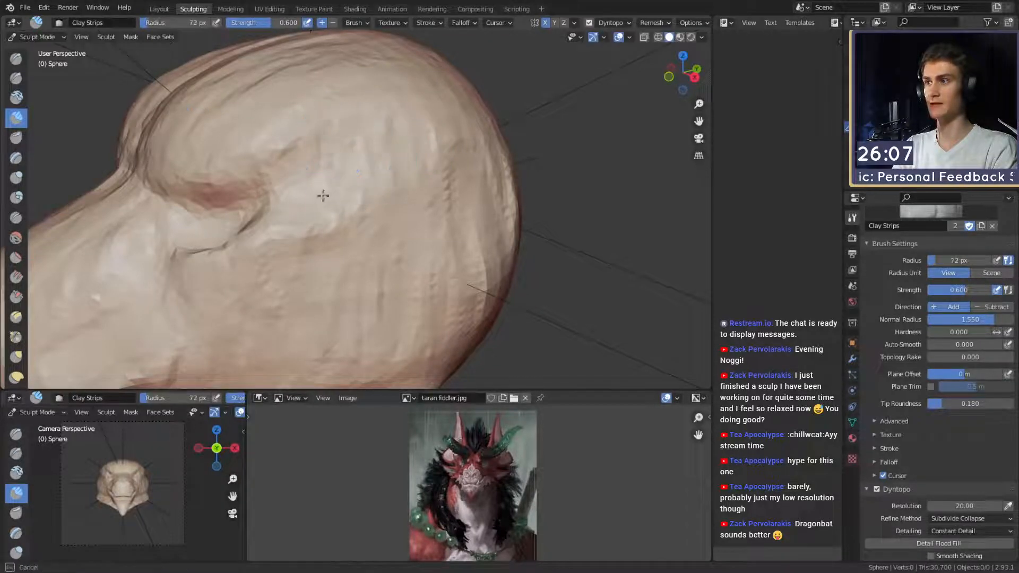
{"action": "left_click_drag", "start_coordinate": [420, 166], "coordinate": [431, 145]}
{"action": "left_click_drag", "start_coordinate": [441, 153], "coordinate": [427, 150], "text": "alt"}
{"action": "mouse_move", "coordinate": [379, 173]}
{"action": "left_mouse_down", "text": "alt"}
{"action": "mouse_move", "coordinate": [467, 191]}
{"action": "mouse_move", "coordinate": [373, 177]}
{"action": "mouse_move", "coordinate": [370, 166]}
{"action": "left_mouse_up", "text": "alt"}
{"action": "key", "text": "f"}
{"action": "left_click", "coordinate": [387, 175]}
{"action": "mouse_move", "coordinate": [294, 239]}
{"action": "left_mouse_down"}
{"action": "mouse_move", "coordinate": [271, 246]}
{"action": "mouse_move", "coordinate": [385, 173]}
{"action": "left_mouse_up"}
{"action": "key", "text": "f"}
{"action": "left_click", "coordinate": [340, 194]}
Adjust the brow area with the Grab brush and refine its surface with Clay Strips.
{"action": "mouse_move", "coordinate": [384, 172]}
{"action": "left_mouse_down", "text": "ctrl+alt"}
{"action": "mouse_move", "coordinate": [380, 213]}
{"action": "mouse_move", "coordinate": [398, 173]}
{"action": "mouse_move", "coordinate": [394, 141]}
{"action": "left_mouse_up", "text": "ctrl+alt"}
{"action": "key", "text": "g"}
{"action": "mouse_move", "coordinate": [386, 207]}
{"action": "left_mouse_down", "text": "alt+shift"}
{"action": "mouse_move", "coordinate": [359, 164]}
{"action": "mouse_move", "coordinate": [303, 154]}
{"action": "mouse_move", "coordinate": [342, 152]}
{"action": "mouse_move", "coordinate": [364, 173]}
{"action": "mouse_move", "coordinate": [370, 150]}
{"action": "mouse_move", "coordinate": [375, 186]}
{"action": "mouse_move", "coordinate": [364, 166]}
{"action": "mouse_move", "coordinate": [336, 172]}
{"action": "left_mouse_up", "text": "alt+shift"}
{"action": "key", "text": "c"}
{"action": "key", "text": "f"}
{"action": "left_click", "coordinate": [359, 165]}
{"action": "key", "text": "f"}
{"action": "left_click", "coordinate": [380, 169]}
Sharpen the folds around the brow and eye sockets with the Crease brush.
{"action": "key", "text": "shift+c"}
{"action": "key", "text": "f"}
{"action": "left_click", "coordinate": [366, 186]}
{"action": "mouse_move", "coordinate": [370, 225]}
{"action": "left_mouse_down", "text": "ctrl+alt"}
{"action": "mouse_move", "coordinate": [350, 186]}
{"action": "mouse_move", "coordinate": [354, 169]}
{"action": "mouse_move", "coordinate": [361, 212]}
{"action": "mouse_move", "coordinate": [333, 195]}
{"action": "mouse_move", "coordinate": [334, 146]}
{"action": "mouse_move", "coordinate": [355, 198]}
{"action": "left_mouse_up", "text": "ctrl+alt"}
{"action": "key", "text": "f"}
{"action": "left_click", "coordinate": [350, 211]}
Refine the bridge of the snout between the eyes with Clay Strips at a 35 px radius.
{"action": "key", "text": "c"}
{"action": "key", "text": "f"}
{"action": "left_click", "coordinate": [343, 200]}
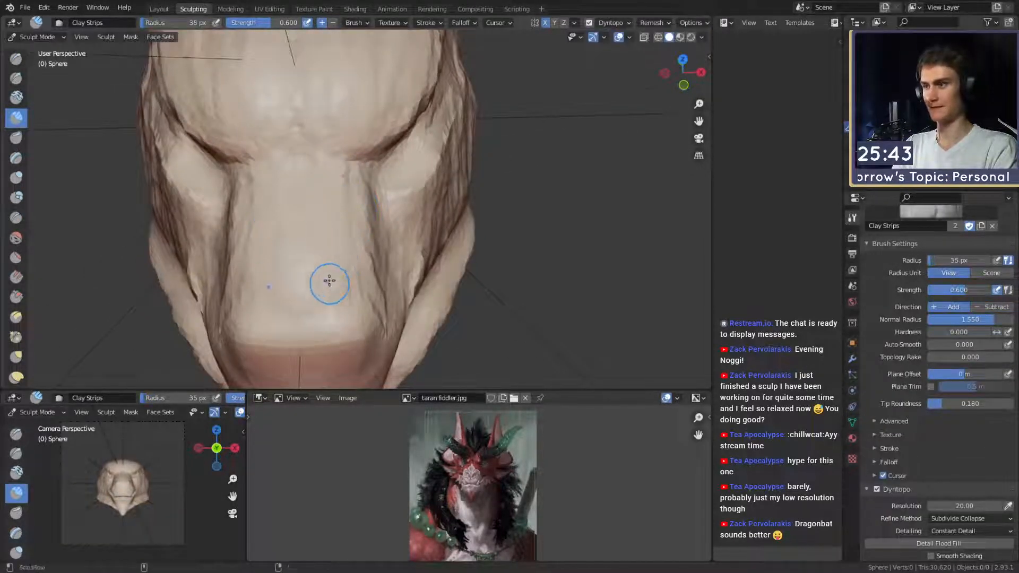
Reshape the side of the muzzle and the area below the eye with the Grab brush at a 155 px radius.
{"action": "left_click_drag", "start_coordinate": [329, 282], "coordinate": [310, 221], "text": "alt"}
{"action": "left_click_drag", "start_coordinate": [357, 90], "coordinate": [414, 200], "text": "alt"}
{"action": "left_click_drag", "start_coordinate": [367, 161], "coordinate": [296, 191], "text": "alt"}
{"action": "key", "text": "g"}
{"action": "key", "text": "f"}
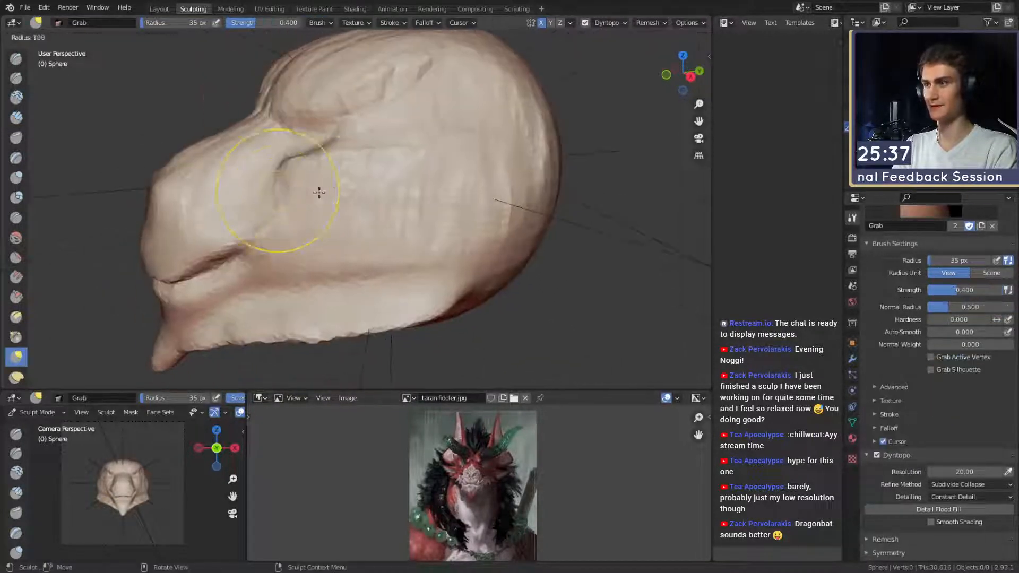
{"action": "left_click", "coordinate": [309, 190]}
{"action": "key", "text": "f"}
{"action": "left_click", "coordinate": [313, 196]}
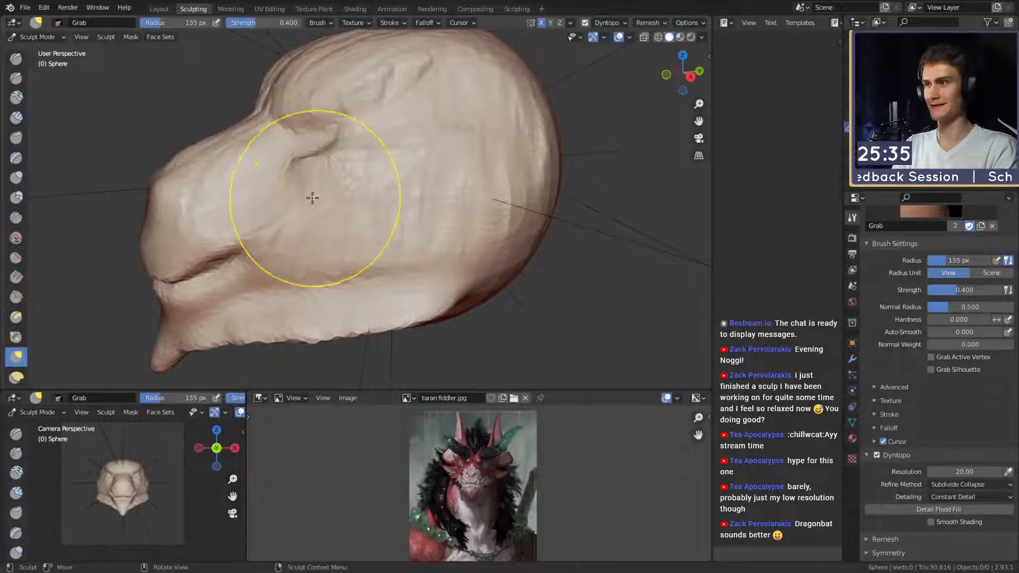
{"action": "left_click_drag", "start_coordinate": [335, 225], "coordinate": [323, 211], "text": "alt"}
{"action": "mouse_move", "coordinate": [343, 200]}
{"action": "middle_mouse_down"}
{"action": "mouse_move", "coordinate": [325, 193]}
{"action": "mouse_move", "coordinate": [465, 201]}
{"action": "mouse_move", "coordinate": [357, 189]}
{"action": "mouse_move", "coordinate": [342, 225]}
{"action": "mouse_move", "coordinate": [428, 213]}
{"action": "mouse_move", "coordinate": [380, 161]}
{"action": "mouse_move", "coordinate": [342, 197]}
{"action": "middle_mouse_up"}
Build up the side and back of the skull with Clay Strips at a 66 px and a 75 px radius.
{"action": "key", "text": "c"}
{"action": "key", "text": "bracketleft"}
{"action": "key", "text": "bracketleft"}
{"action": "key", "text": "bracketleft"}
{"action": "mouse_move", "coordinate": [374, 118]}
{"action": "middle_mouse_down"}
{"action": "mouse_move", "coordinate": [332, 166]}
{"action": "mouse_move", "coordinate": [216, 121]}
{"action": "middle_mouse_up"}
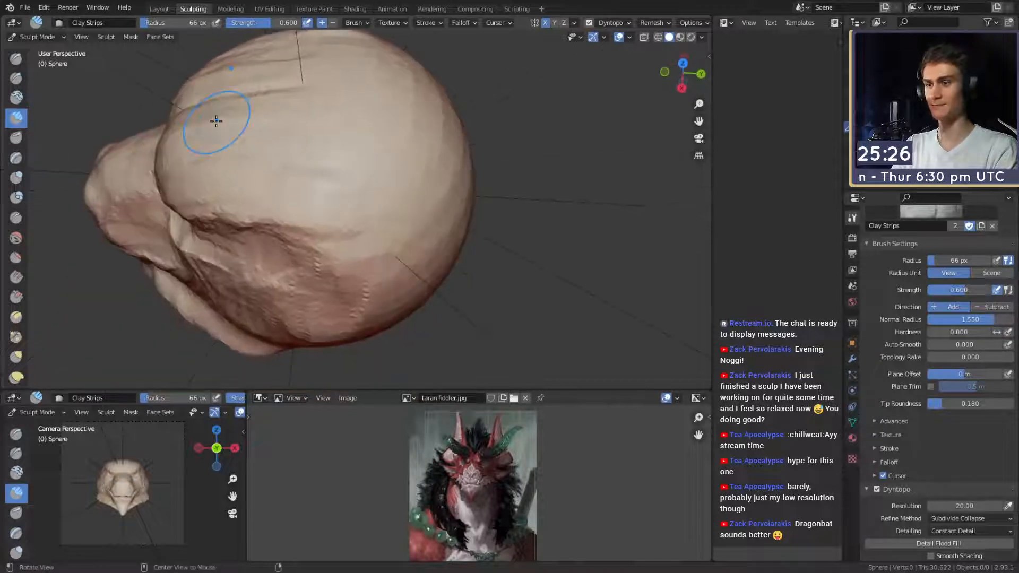
{"action": "mouse_move", "coordinate": [343, 201]}
{"action": "middle_mouse_down"}
{"action": "mouse_move", "coordinate": [319, 177]}
{"action": "mouse_move", "coordinate": [336, 175]}
{"action": "mouse_move", "coordinate": [381, 201]}
{"action": "middle_mouse_up"}
{"action": "key", "text": "bracketright"}
{"action": "middle_click_drag", "start_coordinate": [364, 70], "coordinate": [375, 141]}
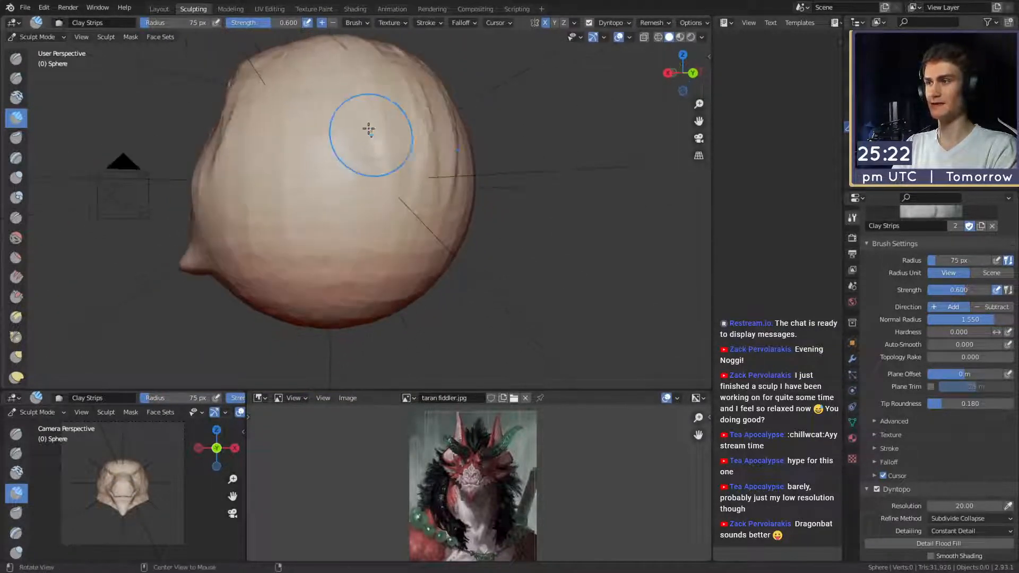
{"action": "mouse_move", "coordinate": [339, 199]}
{"action": "middle_mouse_down"}
{"action": "mouse_move", "coordinate": [387, 186]}
{"action": "mouse_move", "coordinate": [348, 178]}
{"action": "middle_mouse_up"}
Paint a curved mask patch behind the brow for the horn base, using a 51 px and a 30 px radius.
{"action": "key", "text": "shift+c"}
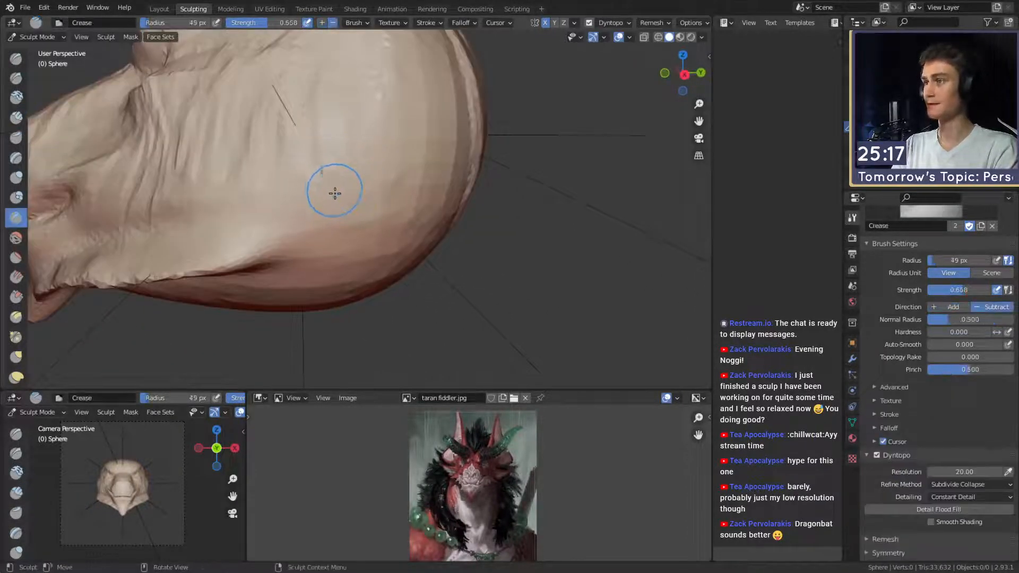
{"action": "key", "text": "m"}
{"action": "middle_click_drag", "start_coordinate": [352, 173], "coordinate": [350, 186]}
{"action": "mouse_move", "coordinate": [361, 107]}
{"action": "middle_mouse_down"}
{"action": "mouse_move", "coordinate": [384, 188]}
{"action": "mouse_move", "coordinate": [321, 209]}
{"action": "mouse_move", "coordinate": [382, 173]}
{"action": "mouse_move", "coordinate": [349, 175]}
{"action": "mouse_move", "coordinate": [338, 156]}
{"action": "middle_mouse_up"}
{"action": "key", "text": "shift+f"}
{"action": "left_click", "coordinate": [406, 198]}
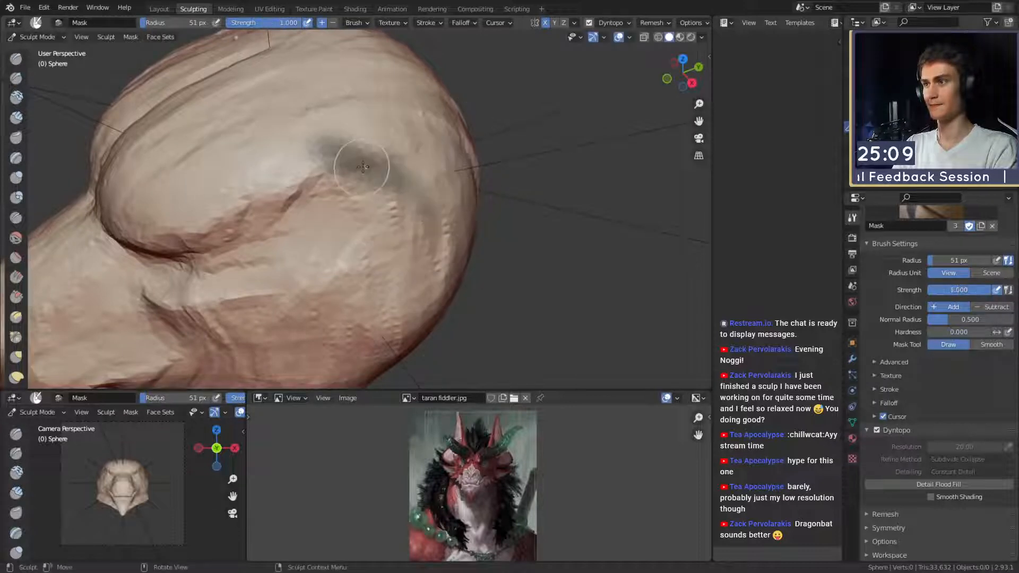
{"action": "mouse_move", "coordinate": [432, 212]}
{"action": "middle_mouse_down"}
{"action": "mouse_move", "coordinate": [298, 175]}
{"action": "mouse_move", "coordinate": [409, 170]}
{"action": "mouse_move", "coordinate": [375, 177]}
{"action": "mouse_move", "coordinate": [352, 234]}
{"action": "middle_mouse_up"}
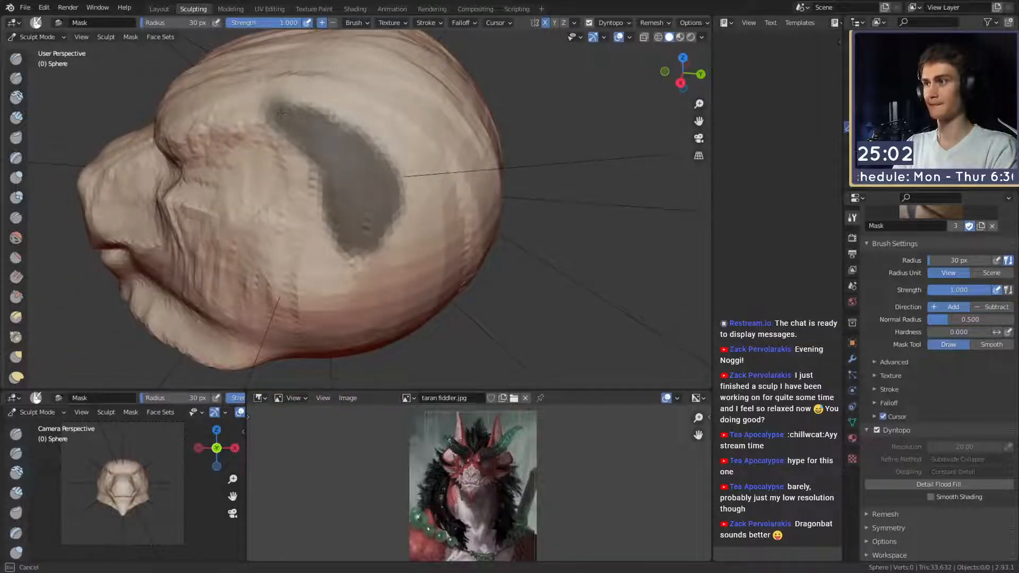
Extend the front end of the horn-base mask at a 30 px radius and invert the mask.
{"action": "mouse_move", "coordinate": [365, 166]}
{"action": "middle_mouse_down"}
{"action": "mouse_move", "coordinate": [350, 175]}
{"action": "mouse_move", "coordinate": [400, 193]}
{"action": "middle_mouse_up"}
{"action": "left_click_drag", "start_coordinate": [363, 195], "coordinate": [358, 195]}
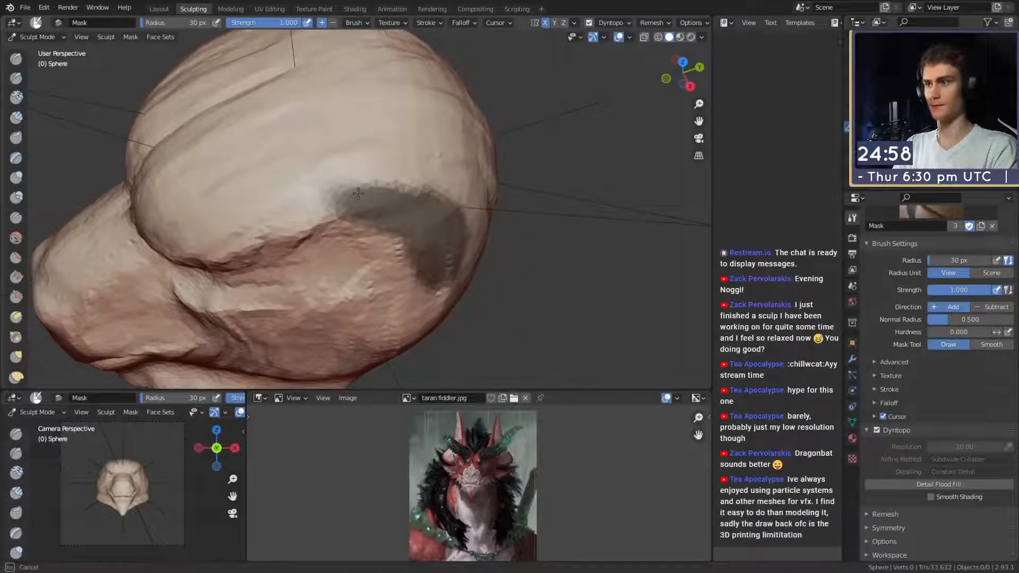
{"action": "scroll", "coordinate": [413, 191], "scroll_direction": "down", "scroll_amount": 5}
{"action": "middle_click_drag", "start_coordinate": [419, 196], "coordinate": [436, 151]}
{"action": "key", "text": "ctrl+i"}
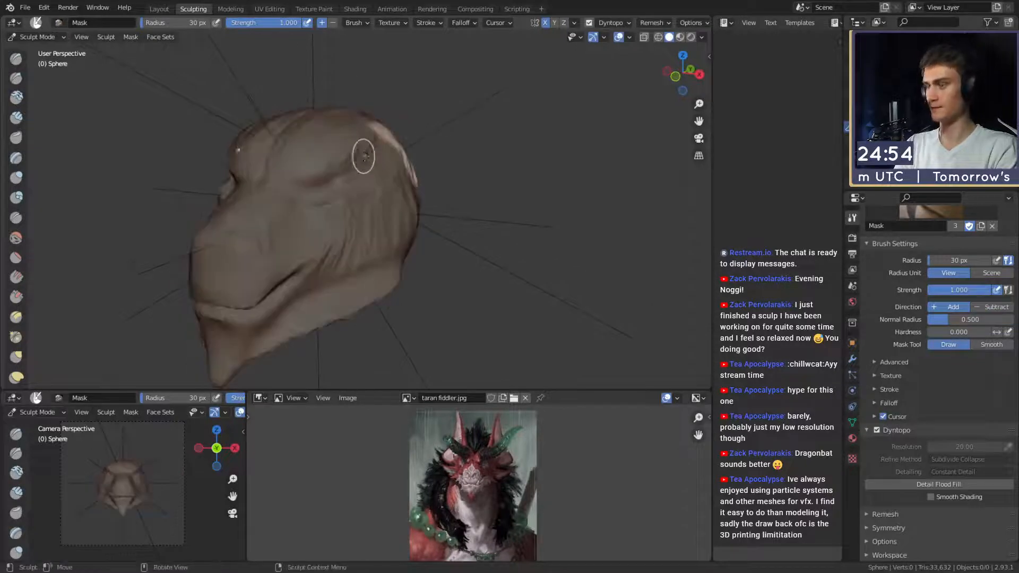
Pull the unmasked patches outward into horn stubs with Snake Hook at about a 248 px radius.
{"action": "key", "text": "k"}
{"action": "key", "text": "f"}
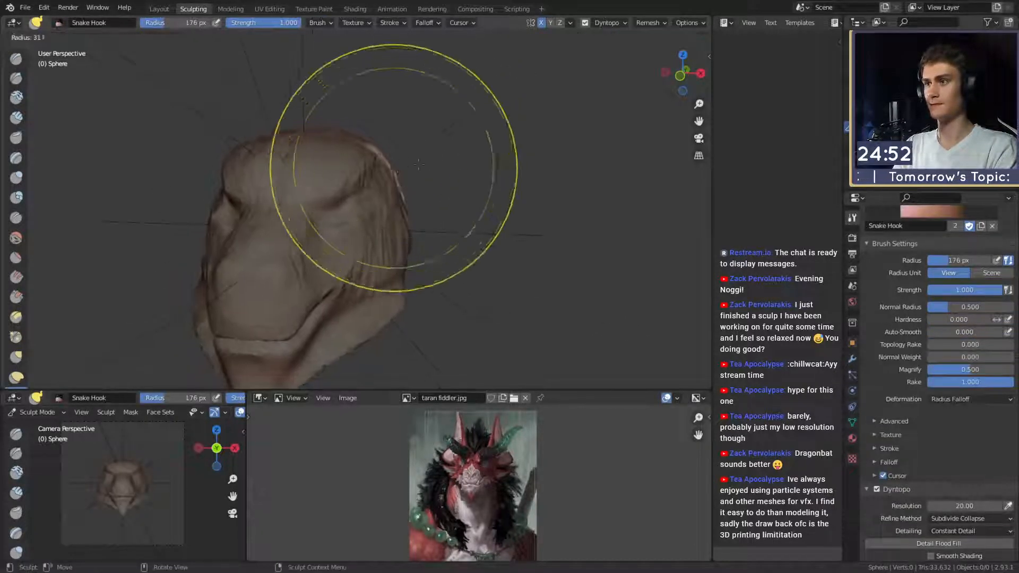
{"action": "left_click", "coordinate": [504, 170]}
{"action": "middle_click_drag", "start_coordinate": [401, 172], "coordinate": [399, 176]}
{"action": "key", "text": "f"}
{"action": "left_click", "coordinate": [415, 177]}
{"action": "left_click_drag", "start_coordinate": [404, 178], "coordinate": [418, 172]}
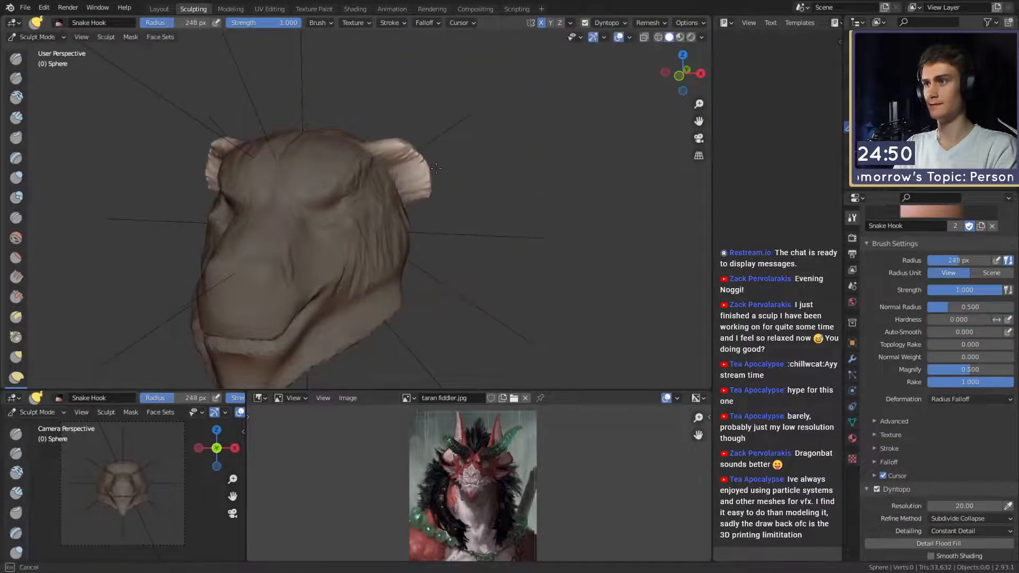
{"action": "key", "text": "f"}
{"action": "left_click", "coordinate": [418, 184]}
{"action": "left_click", "coordinate": [430, 180]}
Stretch the horns upward into tall points with Snake Hook at a 115 px and a 68 px radius.
{"action": "middle_click_drag", "start_coordinate": [415, 140], "coordinate": [418, 154], "text": "shift"}
{"action": "key", "text": "f"}
{"action": "left_click", "coordinate": [417, 154]}
{"action": "key", "text": "f"}
{"action": "left_click_drag", "start_coordinate": [416, 154], "coordinate": [420, 103]}
{"action": "left_click", "coordinate": [420, 138]}
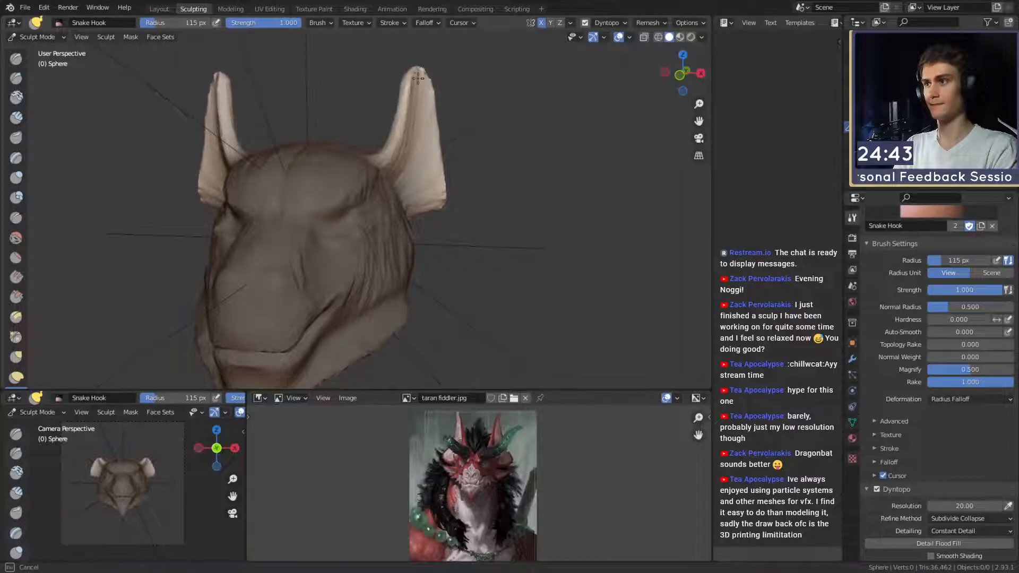
{"action": "middle_click_drag", "start_coordinate": [397, 143], "coordinate": [399, 156], "text": "shift"}
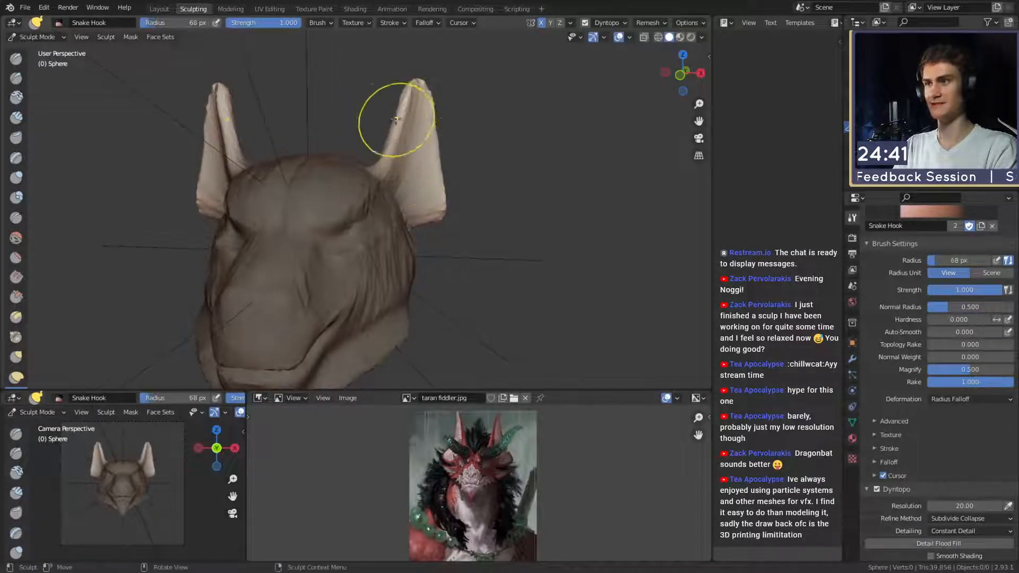
{"action": "left_click_drag", "start_coordinate": [414, 58], "coordinate": [412, 48]}
Lengthen the horns and refine their outline and tips with Snake Hook, using 99, 66 and 27 px radii.
{"action": "middle_click_drag", "start_coordinate": [395, 110], "coordinate": [407, 112]}
{"action": "key", "text": "f"}
{"action": "left_click", "coordinate": [446, 121]}
{"action": "mouse_move", "coordinate": [396, 137]}
{"action": "left_mouse_down"}
{"action": "mouse_move", "coordinate": [384, 138]}
{"action": "mouse_move", "coordinate": [391, 103]}
{"action": "left_mouse_up"}
{"action": "middle_click_drag", "start_coordinate": [411, 96], "coordinate": [411, 107]}
{"action": "key", "text": "f"}
{"action": "left_click", "coordinate": [469, 114]}
{"action": "left_click_drag", "start_coordinate": [423, 132], "coordinate": [417, 133]}
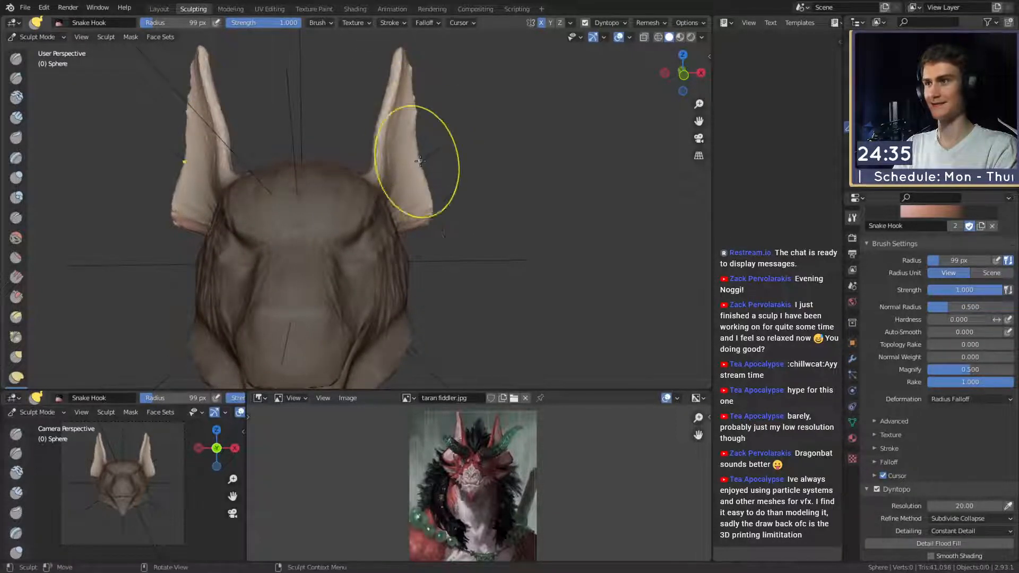
{"action": "key", "text": "f"}
{"action": "left_click", "coordinate": [419, 88]}
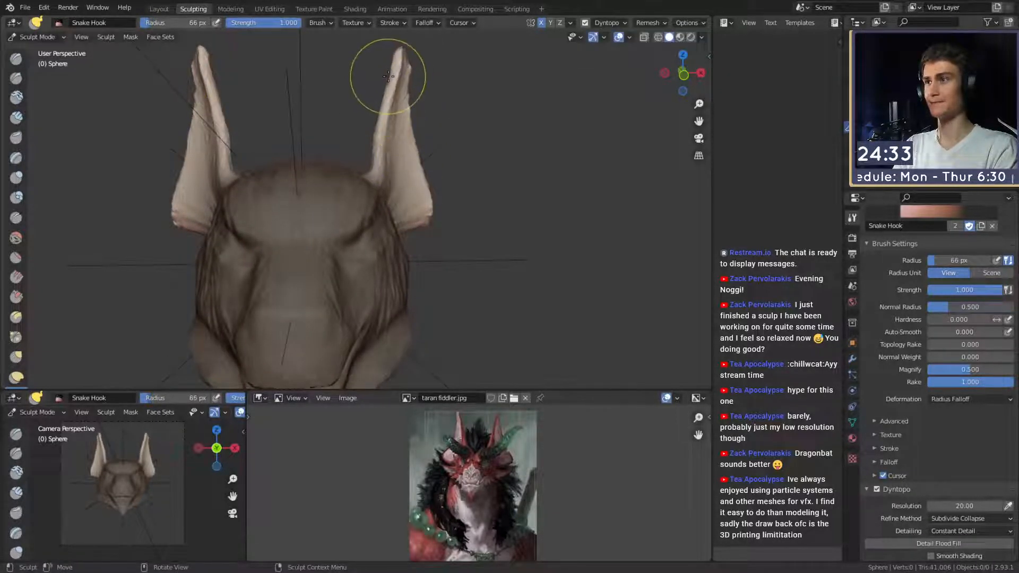
{"action": "middle_click_drag", "start_coordinate": [389, 90], "coordinate": [406, 127]}
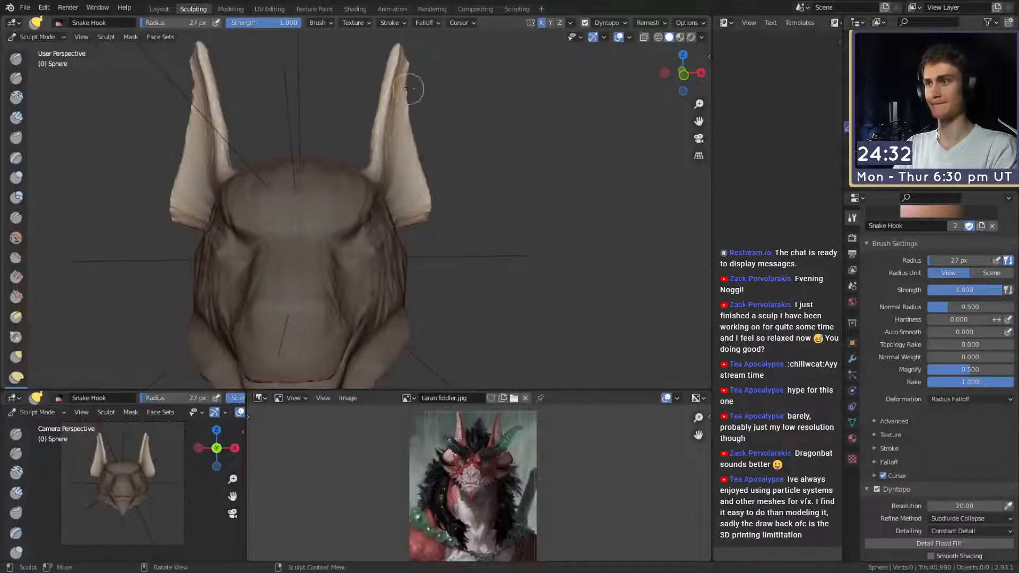
{"action": "mouse_move", "coordinate": [427, 186]}
{"action": "middle_mouse_down"}
{"action": "mouse_move", "coordinate": [334, 154]}
{"action": "mouse_move", "coordinate": [308, 158]}
{"action": "middle_mouse_up"}
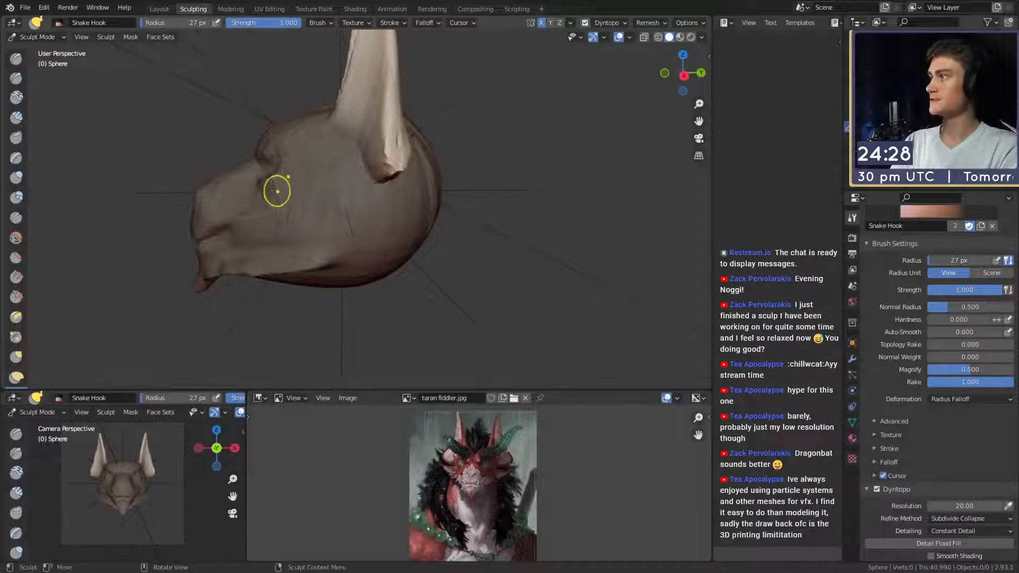
Clear the mask from the head.
{"action": "scroll", "coordinate": [308, 164], "scroll_direction": "up", "scroll_amount": 4}
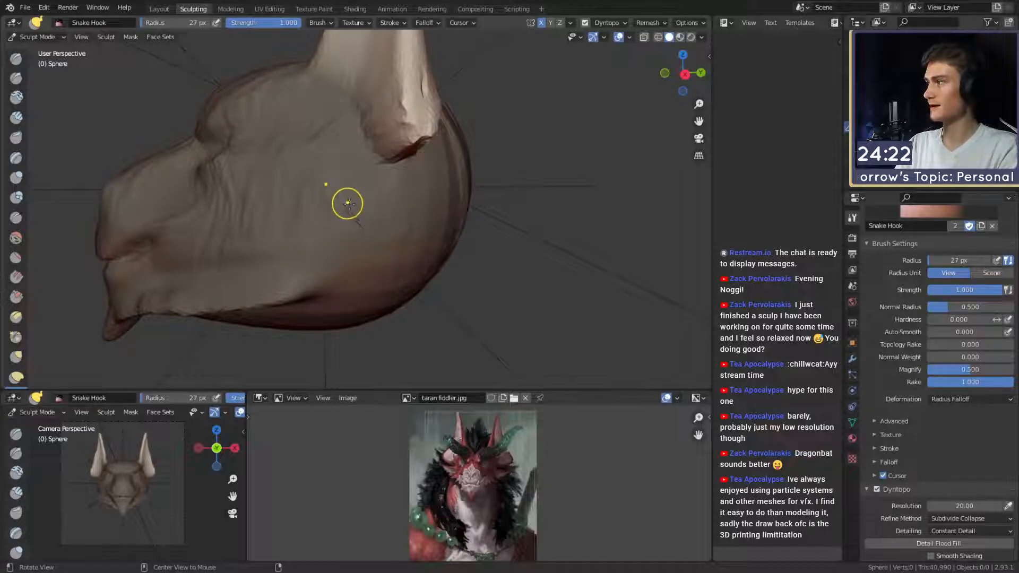
{"action": "key", "text": "alt+m"}
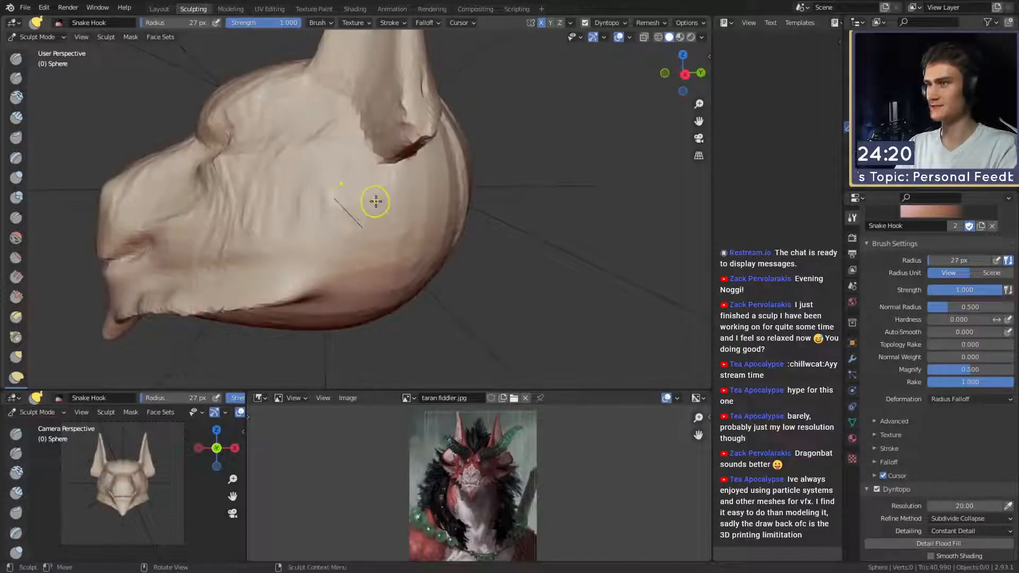
{"action": "middle_click_drag", "start_coordinate": [375, 218], "coordinate": [216, 77]}
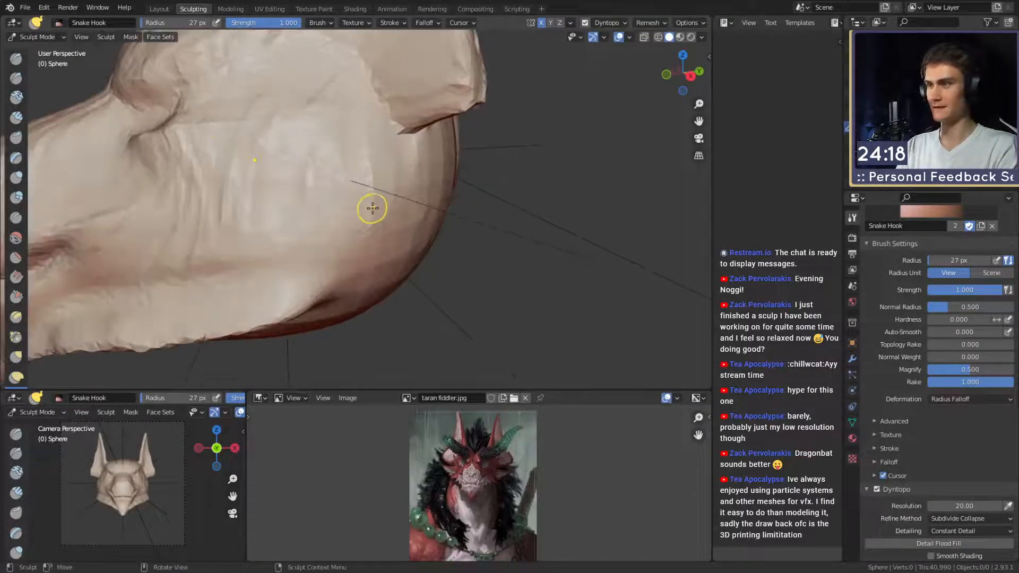
{"action": "key", "text": "f"}
{"action": "left_click", "coordinate": [377, 186]}
{"action": "mouse_move", "coordinate": [378, 186]}
{"action": "middle_mouse_down"}
{"action": "mouse_move", "coordinate": [387, 189]}
{"action": "mouse_move", "coordinate": [345, 186]}
{"action": "mouse_move", "coordinate": [357, 200]}
{"action": "mouse_move", "coordinate": [357, 178]}
{"action": "mouse_move", "coordinate": [386, 157]}
{"action": "middle_mouse_up"}
{"action": "key", "text": "f"}
{"action": "left_click", "coordinate": [365, 185]}
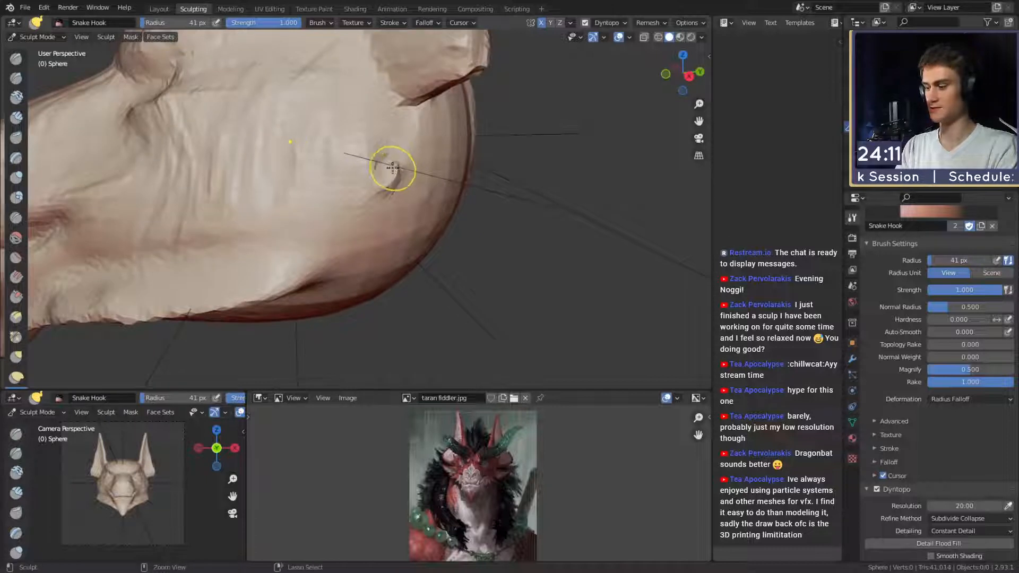
{"action": "key", "text": "f"}
{"action": "left_click", "coordinate": [394, 162]}
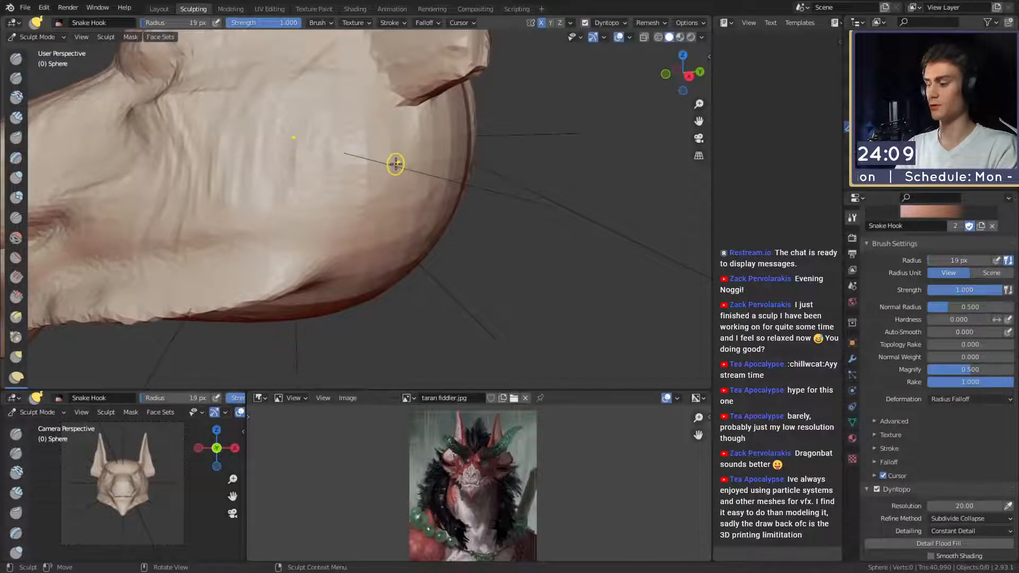
Paint a slanted mask patch on the rear cheek below the horn at a 44 px radius and invert the mask.
{"action": "key", "text": "m"}
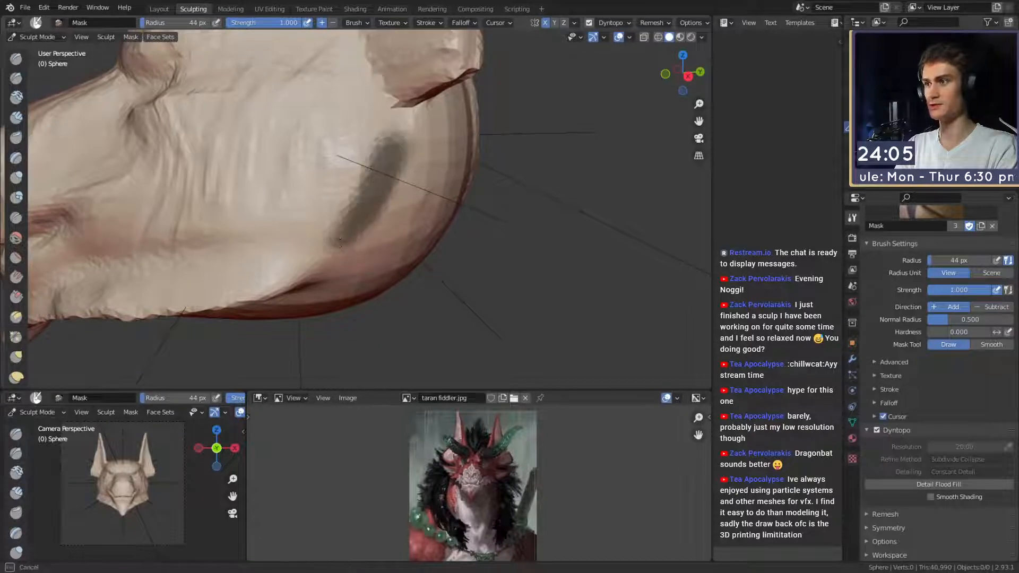
{"action": "middle_click_drag", "start_coordinate": [375, 188], "coordinate": [362, 168]}
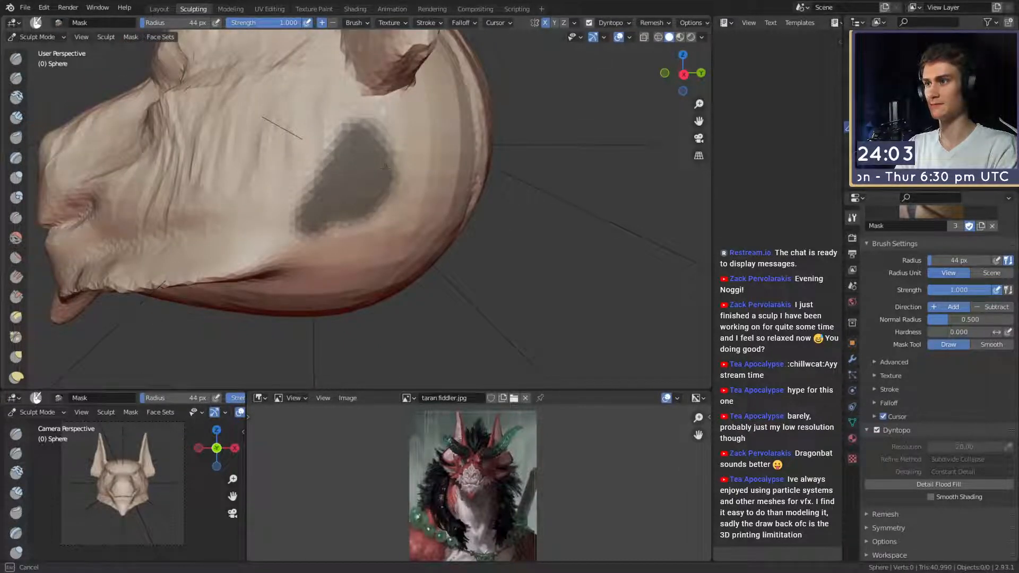
{"action": "mouse_move", "coordinate": [331, 216]}
{"action": "middle_mouse_down"}
{"action": "mouse_move", "coordinate": [371, 196]}
{"action": "mouse_move", "coordinate": [369, 184]}
{"action": "middle_mouse_up"}
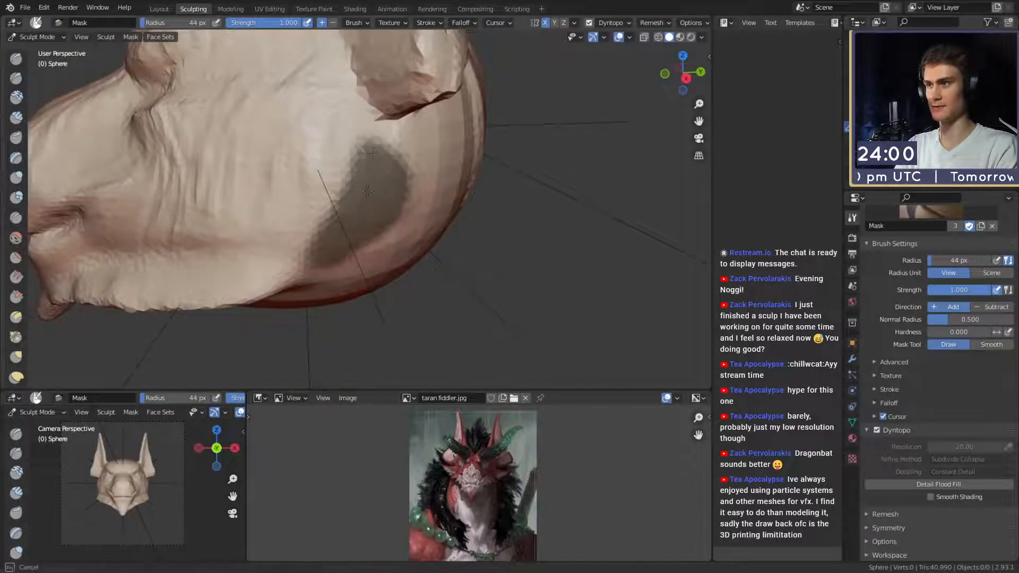
{"action": "key", "text": "ctrl+i"}
Pull the unmasked rear cheek patch outward into a spike base with Snake Hook.
{"action": "key", "text": "p"}
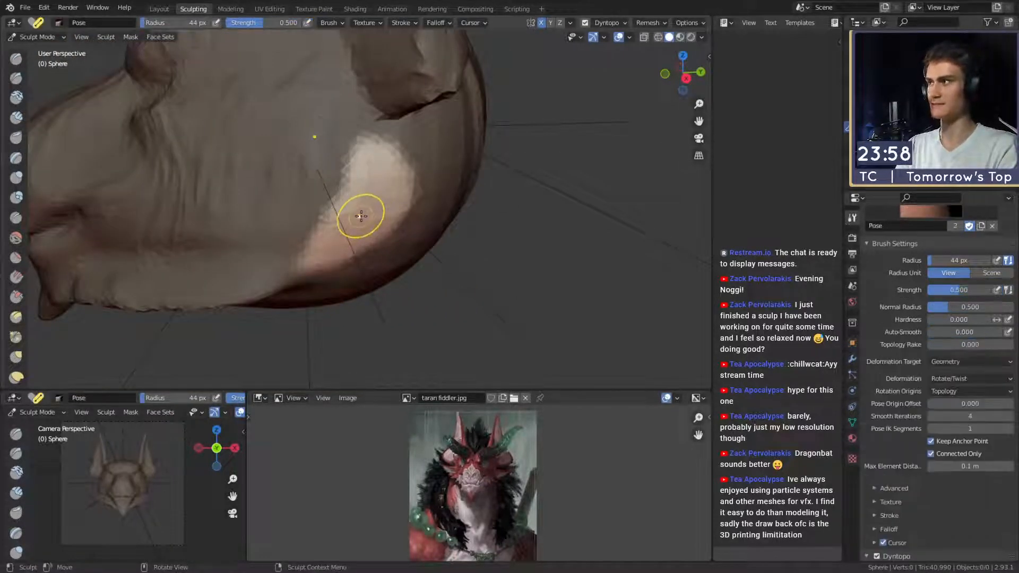
{"action": "key", "text": "k"}
{"action": "key", "text": "f"}
{"action": "left_click", "coordinate": [445, 199]}
{"action": "scroll", "coordinate": [387, 191], "scroll_direction": "down", "scroll_amount": 4}
{"action": "mouse_move", "coordinate": [386, 189]}
{"action": "middle_mouse_down"}
{"action": "mouse_move", "coordinate": [438, 204]}
{"action": "mouse_move", "coordinate": [389, 186]}
{"action": "mouse_move", "coordinate": [380, 210]}
{"action": "middle_mouse_up"}
{"action": "key", "text": "f"}
{"action": "left_click", "coordinate": [497, 196]}
{"action": "key", "text": "f"}
{"action": "left_click", "coordinate": [486, 203]}
{"action": "key", "text": "f"}
{"action": "left_click", "coordinate": [482, 212]}
{"action": "key", "text": "f"}
{"action": "left_click", "coordinate": [403, 210]}
{"action": "key", "text": "f"}
{"action": "left_click", "coordinate": [385, 207]}
{"action": "left_click_drag", "start_coordinate": [398, 209], "coordinate": [435, 195]}
Stretch the cheek spike outward to a tapered tip with Snake Hook at a 102 px radius.
{"action": "key", "text": "f"}
{"action": "left_click", "coordinate": [403, 201]}
{"action": "key", "text": "f"}
{"action": "left_click", "coordinate": [430, 191]}
{"action": "key", "text": "f"}
{"action": "left_click", "coordinate": [443, 193]}
{"action": "left_click_drag", "start_coordinate": [478, 185], "coordinate": [485, 183]}
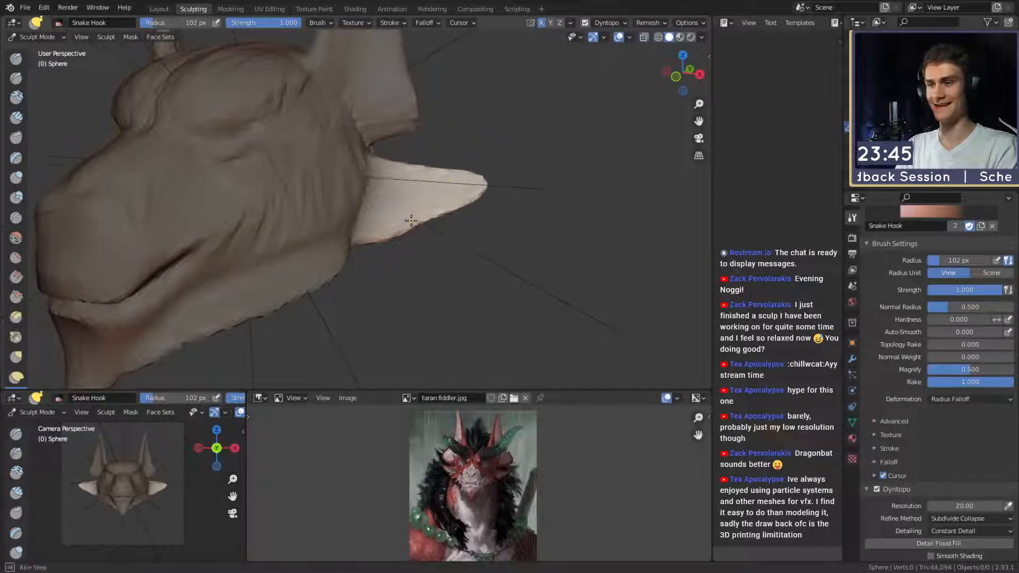
Reshape the lower edge of the cheek spike near its base with Snake Hook at a 99 px radius.
{"action": "middle_click_drag", "start_coordinate": [378, 226], "coordinate": [380, 220]}
{"action": "scroll", "coordinate": [381, 220], "scroll_direction": "up", "scroll_amount": 1}
{"action": "mouse_move", "coordinate": [369, 231]}
{"action": "left_mouse_down", "text": "alt"}
{"action": "mouse_move", "coordinate": [373, 215]}
{"action": "mouse_move", "coordinate": [376, 242]}
{"action": "mouse_move", "coordinate": [371, 227]}
{"action": "mouse_move", "coordinate": [379, 231]}
{"action": "mouse_move", "coordinate": [320, 189]}
{"action": "mouse_move", "coordinate": [350, 189]}
{"action": "mouse_move", "coordinate": [375, 213]}
{"action": "left_mouse_up", "text": "alt"}
{"action": "key", "text": "f"}
{"action": "left_click", "coordinate": [395, 239]}
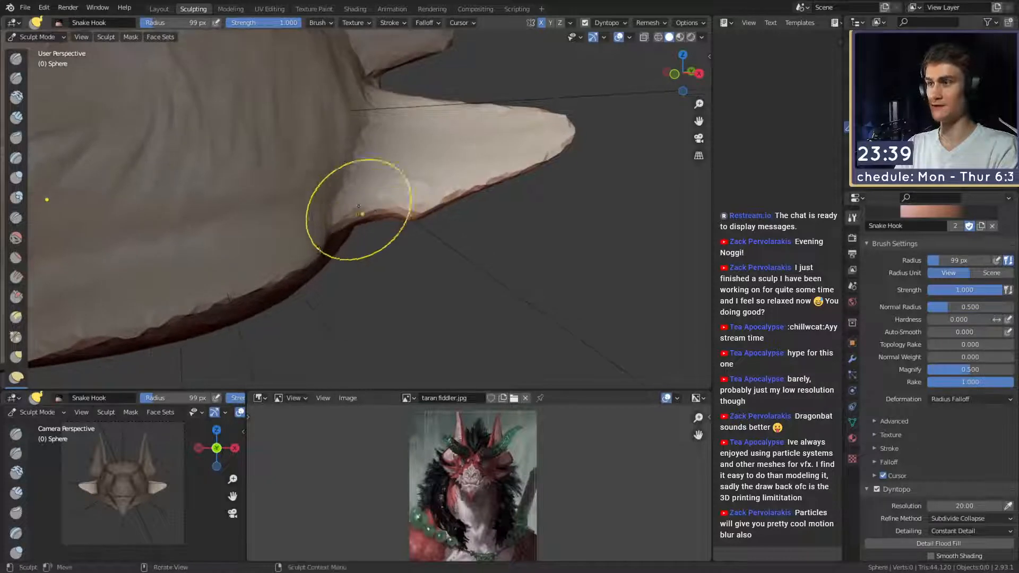
Clear the mask and crease the junction between the cheek spike and the head at a 55 px radius.
{"action": "key", "text": "alt+m"}
{"action": "key", "text": "shift+c"}
{"action": "left_click_drag", "start_coordinate": [355, 170], "coordinate": [310, 155], "text": "alt"}
{"action": "mouse_move", "coordinate": [370, 187]}
{"action": "left_mouse_down", "text": "alt"}
{"action": "mouse_move", "coordinate": [359, 191]}
{"action": "mouse_move", "coordinate": [372, 208]}
{"action": "mouse_move", "coordinate": [373, 147]}
{"action": "left_mouse_up", "text": "alt"}
{"action": "left_click", "coordinate": [360, 200]}
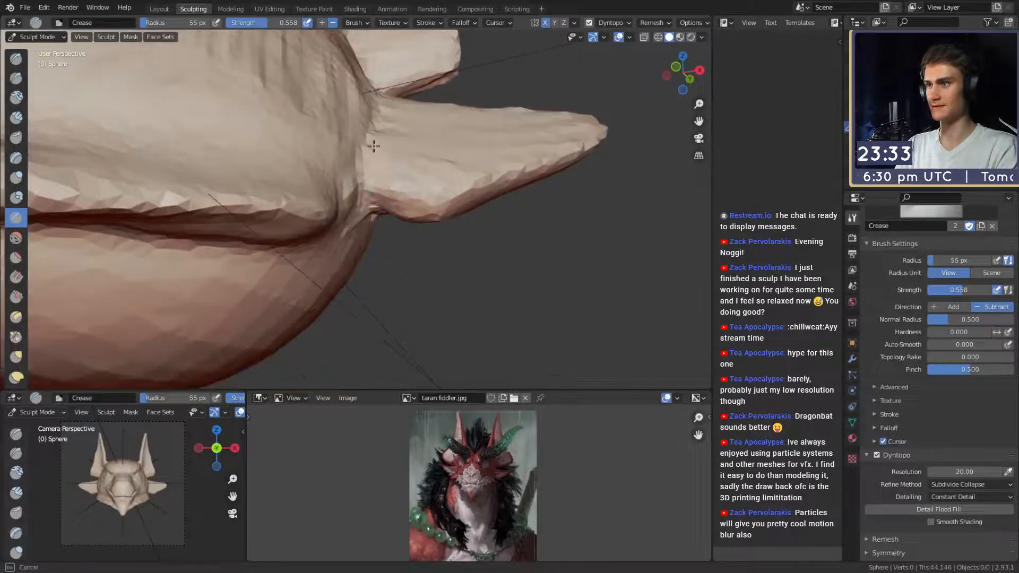
{"action": "mouse_move", "coordinate": [375, 213]}
{"action": "left_mouse_down", "text": "alt"}
{"action": "mouse_move", "coordinate": [409, 234]}
{"action": "mouse_move", "coordinate": [398, 209]}
{"action": "left_mouse_up", "text": "alt"}
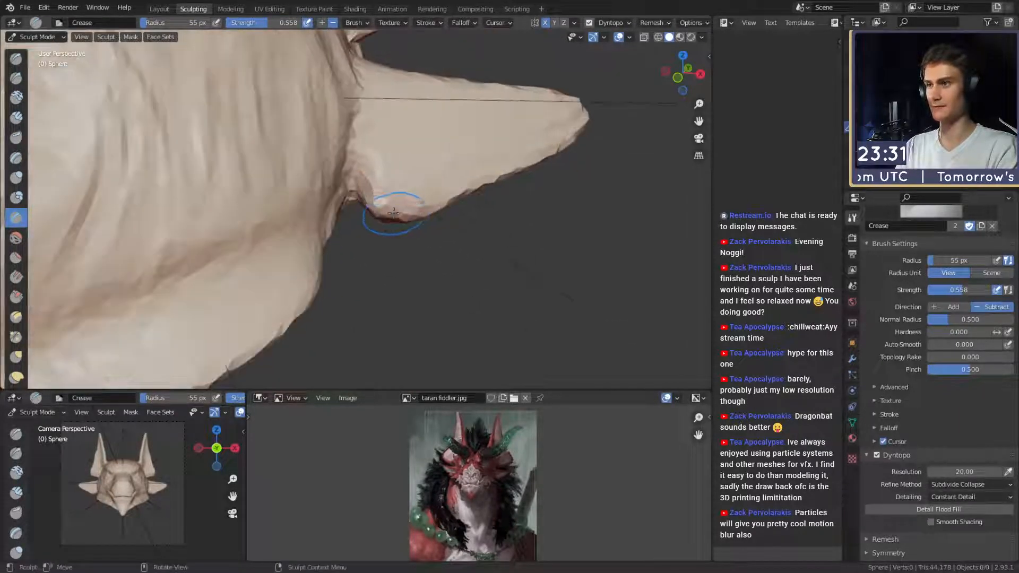
Adjust the lower edge of the cheek spike near its base with the Grab brush.
{"action": "key", "text": "g"}
{"action": "scroll", "coordinate": [419, 217], "scroll_direction": "up", "scroll_amount": 1}
{"action": "left_click", "coordinate": [416, 221]}
Carve a lengthwise groove along the front of the cheek spike with the Crease brush at a 40 px radius.
{"action": "mouse_move", "coordinate": [486, 182]}
{"action": "left_mouse_down", "text": "alt"}
{"action": "mouse_move", "coordinate": [500, 171]}
{"action": "mouse_move", "coordinate": [318, 190]}
{"action": "mouse_move", "coordinate": [271, 178]}
{"action": "mouse_move", "coordinate": [319, 152]}
{"action": "mouse_move", "coordinate": [314, 135]}
{"action": "mouse_move", "coordinate": [409, 129]}
{"action": "mouse_move", "coordinate": [405, 166]}
{"action": "mouse_move", "coordinate": [377, 187]}
{"action": "mouse_move", "coordinate": [363, 166]}
{"action": "mouse_move", "coordinate": [352, 173]}
{"action": "left_mouse_up", "text": "alt"}
{"action": "key", "text": "shift+c"}
{"action": "left_click", "coordinate": [358, 172]}
{"action": "key", "text": "f"}
{"action": "left_click", "coordinate": [340, 165]}
{"action": "left_click_drag", "start_coordinate": [317, 163], "coordinate": [505, 160]}
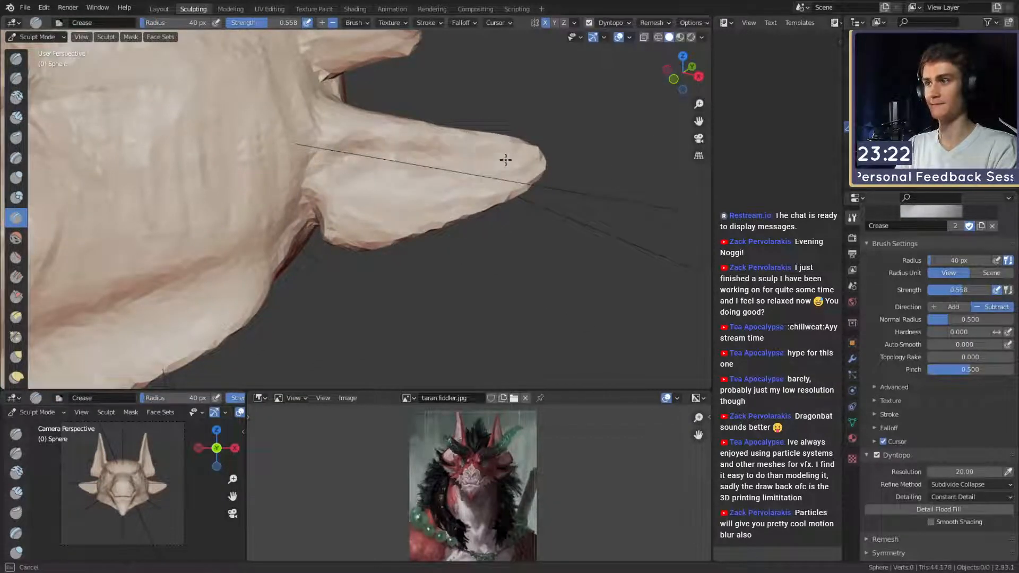
Carve long vertical grooves up the front of the horn with the Crease brush at a 56 px radius.
{"action": "key", "text": "f"}
{"action": "left_click", "coordinate": [459, 168]}
{"action": "mouse_move", "coordinate": [460, 166]}
{"action": "left_mouse_down", "text": "alt"}
{"action": "mouse_move", "coordinate": [414, 153]}
{"action": "mouse_move", "coordinate": [341, 173]}
{"action": "mouse_move", "coordinate": [367, 200]}
{"action": "mouse_move", "coordinate": [329, 174]}
{"action": "left_mouse_up", "text": "alt"}
{"action": "key", "text": "f"}
{"action": "left_click", "coordinate": [317, 175]}
{"action": "left_click_drag", "start_coordinate": [260, 226], "coordinate": [313, 54]}
{"action": "left_click_drag", "start_coordinate": [321, 46], "coordinate": [342, 169], "text": "alt+shift"}
{"action": "left_click_drag", "start_coordinate": [312, 214], "coordinate": [333, 59]}
{"action": "left_click_drag", "start_coordinate": [375, 323], "coordinate": [311, 197], "text": "alt"}
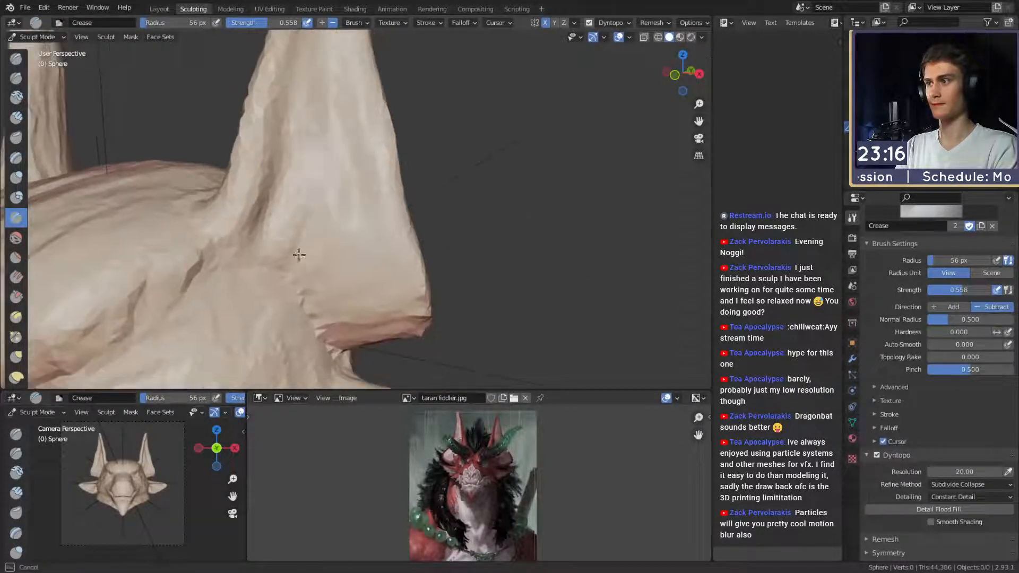
Deepen the creases around the horn's base and up its inner side with the Crease brush.
{"action": "left_click_drag", "start_coordinate": [321, 294], "coordinate": [290, 227]}
{"action": "left_click_drag", "start_coordinate": [307, 156], "coordinate": [313, 125]}
{"action": "mouse_move", "coordinate": [306, 196]}
{"action": "left_mouse_down", "text": "alt+shift"}
{"action": "mouse_move", "coordinate": [314, 230]}
{"action": "mouse_move", "coordinate": [313, 43]}
{"action": "left_mouse_up", "text": "alt+shift"}
{"action": "left_click_drag", "start_coordinate": [291, 245], "coordinate": [303, 164]}
{"action": "mouse_move", "coordinate": [324, 181]}
{"action": "left_mouse_down", "text": "ctrl+alt"}
{"action": "mouse_move", "coordinate": [342, 228]}
{"action": "mouse_move", "coordinate": [336, 157]}
{"action": "left_mouse_up", "text": "ctrl+alt"}
{"action": "key", "text": "f"}
{"action": "left_click", "coordinate": [335, 219]}
{"action": "key", "text": "f"}
{"action": "left_click", "coordinate": [341, 128]}
{"action": "mouse_move", "coordinate": [346, 223]}
{"action": "middle_mouse_down"}
{"action": "mouse_move", "coordinate": [406, 213]}
{"action": "mouse_move", "coordinate": [368, 189]}
{"action": "mouse_move", "coordinate": [448, 199]}
{"action": "mouse_move", "coordinate": [418, 202]}
{"action": "mouse_move", "coordinate": [461, 185]}
{"action": "mouse_move", "coordinate": [479, 285]}
{"action": "middle_mouse_up"}
Pull the lower outer corner of the horn outward with Snake Hook, starting from a 132 px radius.
{"action": "key", "text": "k"}
{"action": "key", "text": "f"}
{"action": "left_click", "coordinate": [463, 192]}
{"action": "key", "text": "f"}
{"action": "left_click", "coordinate": [429, 187]}
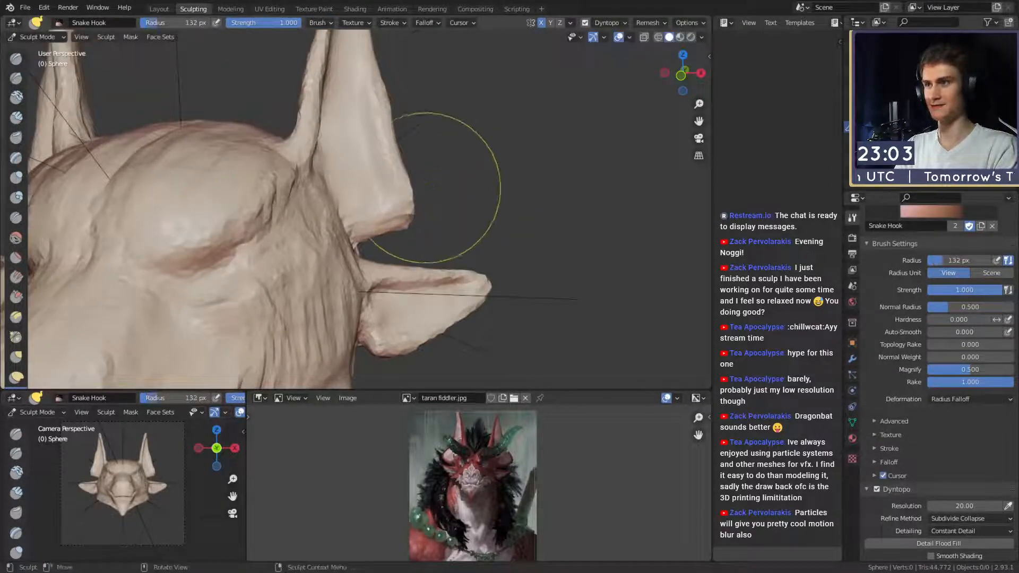
{"action": "key", "text": "f"}
{"action": "mouse_move", "coordinate": [426, 198]}
{"action": "left_mouse_down"}
{"action": "mouse_move", "coordinate": [443, 198]}
{"action": "mouse_move", "coordinate": [422, 219]}
{"action": "left_mouse_up"}
{"action": "left_click", "coordinate": [430, 199]}
Reshape the upper outer edge of the horn into a wide taper with Snake Hook at an 80 px radius.
{"action": "middle_click_drag", "start_coordinate": [412, 193], "coordinate": [425, 209], "text": "shift"}
{"action": "key", "text": "f"}
{"action": "left_click", "coordinate": [418, 174]}
{"action": "left_click_drag", "start_coordinate": [416, 172], "coordinate": [429, 151]}
{"action": "key", "text": "f"}
{"action": "left_click", "coordinate": [405, 157]}
{"action": "middle_click_drag", "start_coordinate": [426, 144], "coordinate": [442, 215], "text": "shift"}
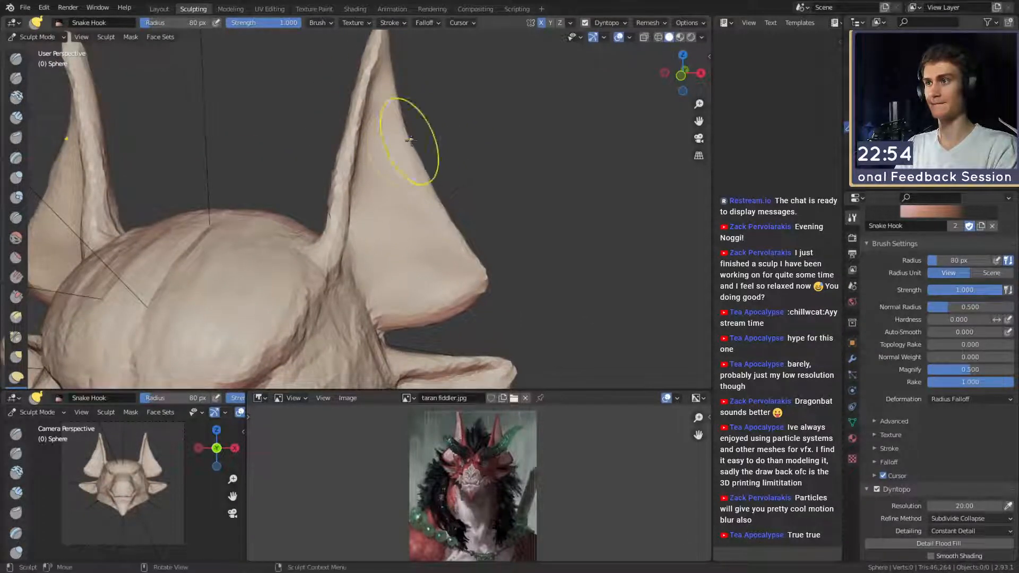
Carve slanted, curved nostrils into the front of the snout with the Crease brush at a 26 px radius.
{"action": "middle_click_drag", "start_coordinate": [422, 111], "coordinate": [359, 238], "text": "ctrl"}
{"action": "mouse_move", "coordinate": [360, 266]}
{"action": "middle_mouse_down", "text": "ctrl"}
{"action": "mouse_move", "coordinate": [359, 227]}
{"action": "mouse_move", "coordinate": [340, 220]}
{"action": "mouse_move", "coordinate": [366, 217]}
{"action": "mouse_move", "coordinate": [429, 244]}
{"action": "middle_mouse_up", "text": "ctrl"}
{"action": "middle_click_drag", "start_coordinate": [312, 196], "coordinate": [422, 223]}
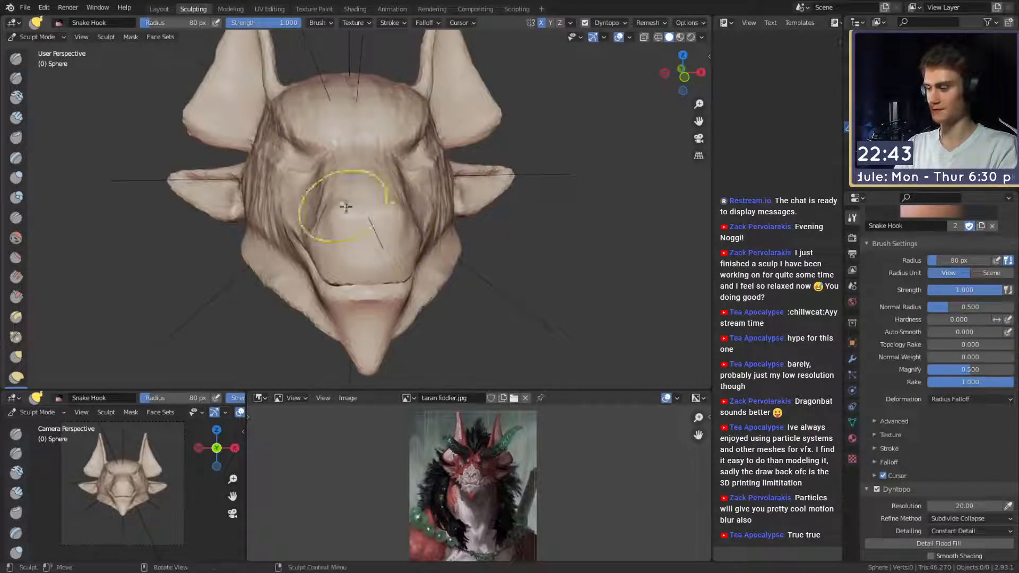
{"action": "key", "text": "shift+c"}
{"action": "mouse_move", "coordinate": [351, 223]}
{"action": "middle_mouse_down"}
{"action": "mouse_move", "coordinate": [352, 185]}
{"action": "mouse_move", "coordinate": [364, 185]}
{"action": "mouse_move", "coordinate": [374, 166]}
{"action": "middle_mouse_up"}
{"action": "key", "text": "f"}
{"action": "left_click", "coordinate": [362, 180]}
{"action": "key", "text": "f"}
{"action": "left_click", "coordinate": [380, 160]}
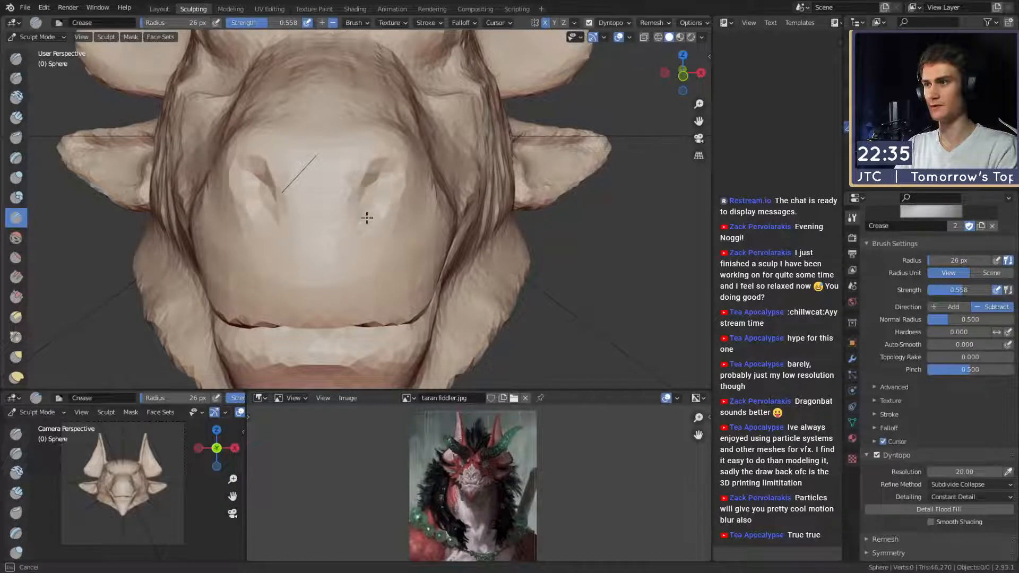
{"action": "middle_click_drag", "start_coordinate": [368, 203], "coordinate": [369, 195]}
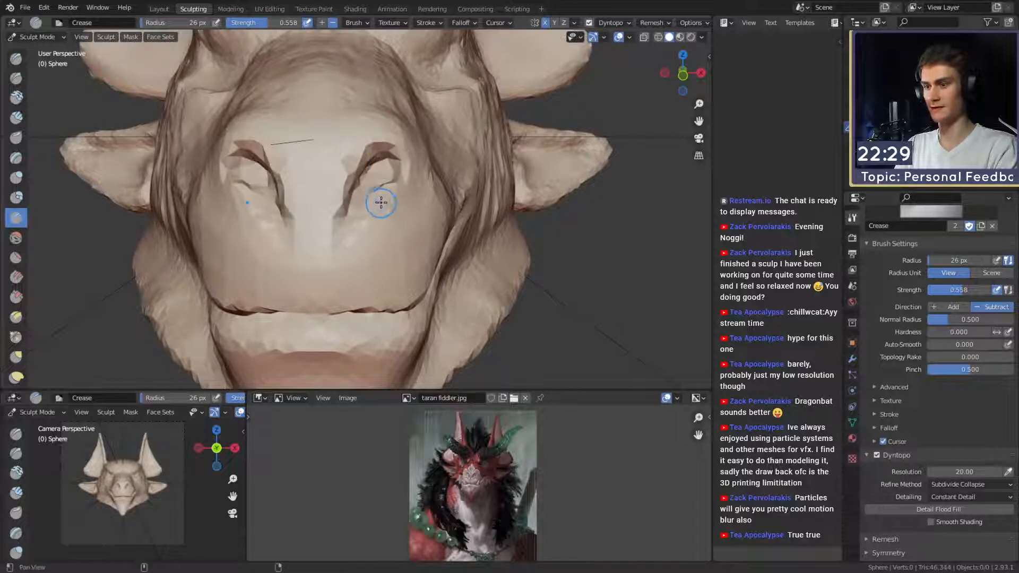
Crease the outer rims around the nostrils using 33 px and 21 px radii.
{"action": "middle_click_drag", "start_coordinate": [384, 203], "coordinate": [365, 207]}
{"action": "key", "text": "f"}
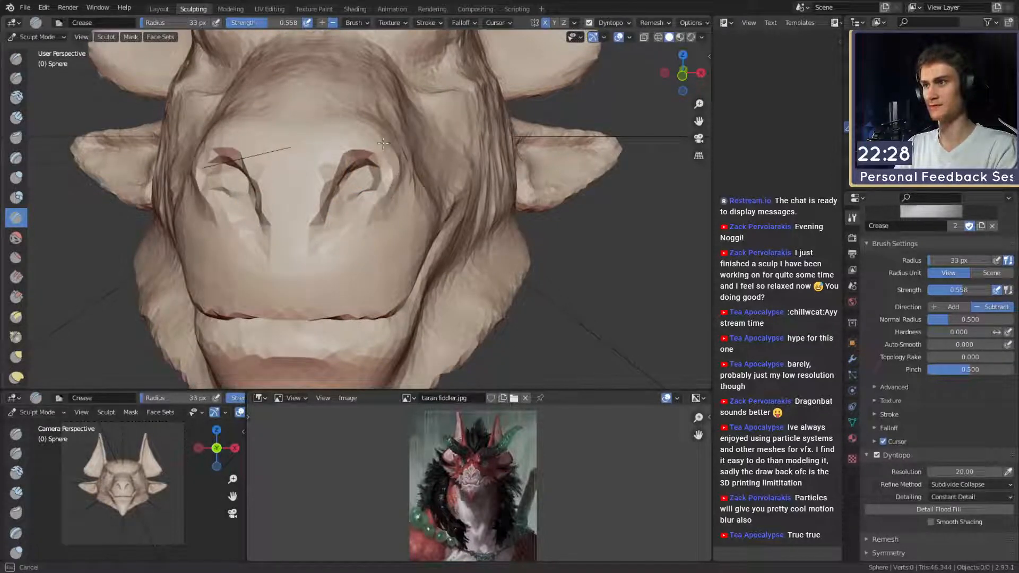
{"action": "mouse_move", "coordinate": [367, 185]}
{"action": "middle_mouse_down"}
{"action": "mouse_move", "coordinate": [337, 170]}
{"action": "mouse_move", "coordinate": [307, 182]}
{"action": "middle_mouse_up"}
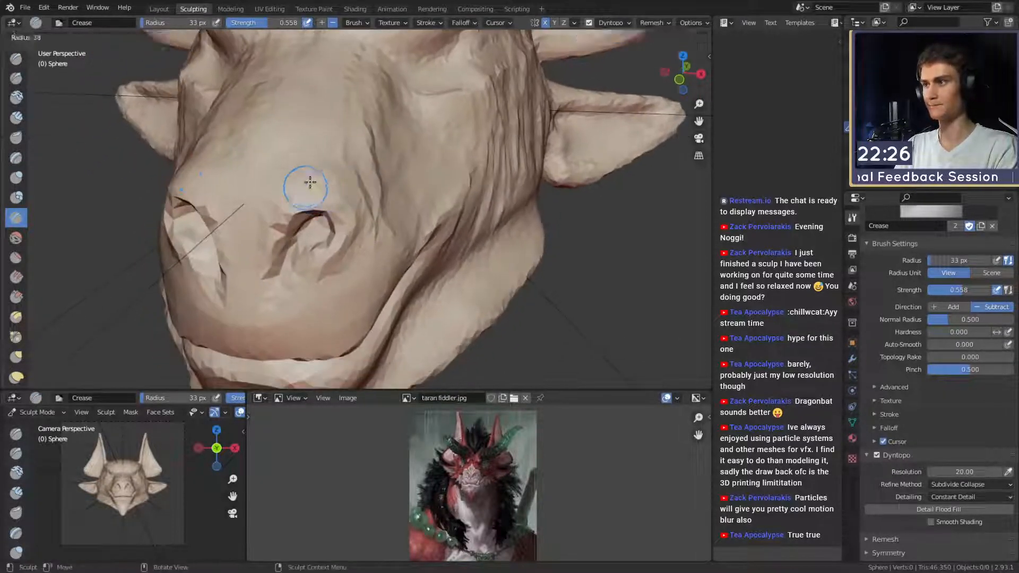
{"action": "middle_click_drag", "start_coordinate": [366, 214], "coordinate": [338, 188], "text": "shift"}
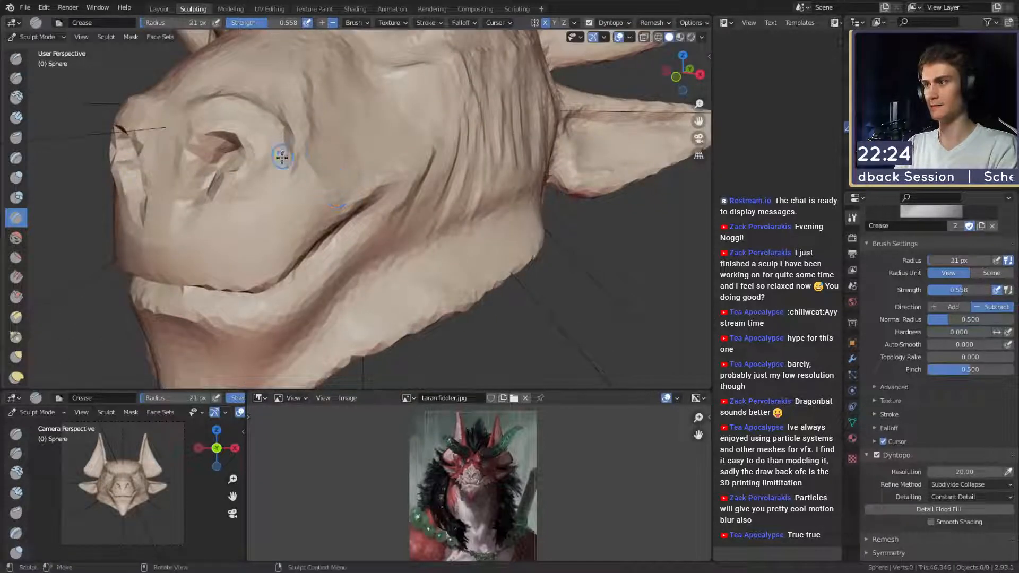
Add creased folds above the nostrils and across the snout bridge at about a 28 px radius.
{"action": "middle_click_drag", "start_coordinate": [270, 118], "coordinate": [303, 130]}
{"action": "key", "text": "f"}
{"action": "left_click", "coordinate": [326, 155]}
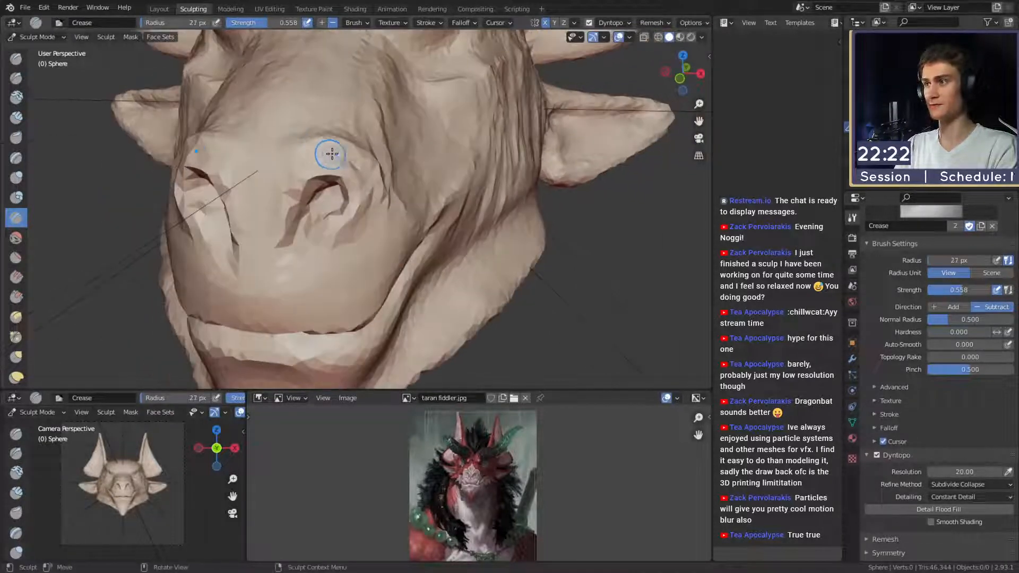
{"action": "middle_click_drag", "start_coordinate": [270, 192], "coordinate": [341, 209], "text": "alt"}
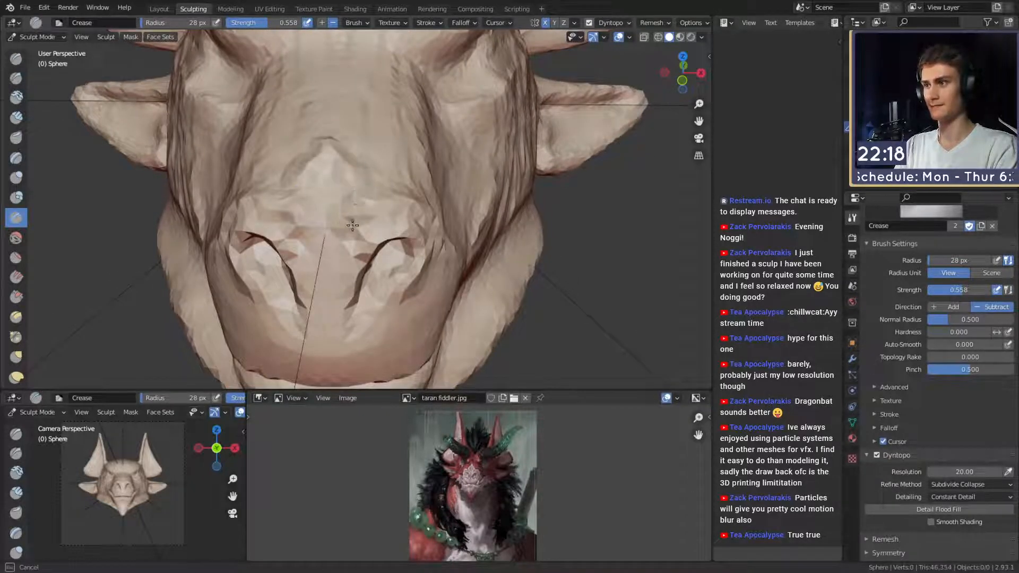
{"action": "mouse_move", "coordinate": [345, 160]}
{"action": "middle_mouse_down"}
{"action": "mouse_move", "coordinate": [312, 149]}
{"action": "mouse_move", "coordinate": [359, 181]}
{"action": "middle_mouse_up"}
{"action": "key", "text": "f"}
{"action": "left_click", "coordinate": [326, 161]}
{"action": "left_click_drag", "start_coordinate": [346, 201], "coordinate": [333, 214]}
Build up the edge of the upper lip with Clay Strips at 30 to 39 px radii.
{"action": "scroll", "coordinate": [414, 184], "scroll_direction": "down", "scroll_amount": 5}
{"action": "middle_click_drag", "start_coordinate": [412, 182], "coordinate": [433, 173]}
{"action": "scroll", "coordinate": [419, 193], "scroll_direction": "up", "scroll_amount": 3}
{"action": "middle_click_drag", "start_coordinate": [397, 213], "coordinate": [356, 198]}
{"action": "scroll", "coordinate": [385, 205], "scroll_direction": "up", "scroll_amount": 1}
{"action": "key", "text": "c"}
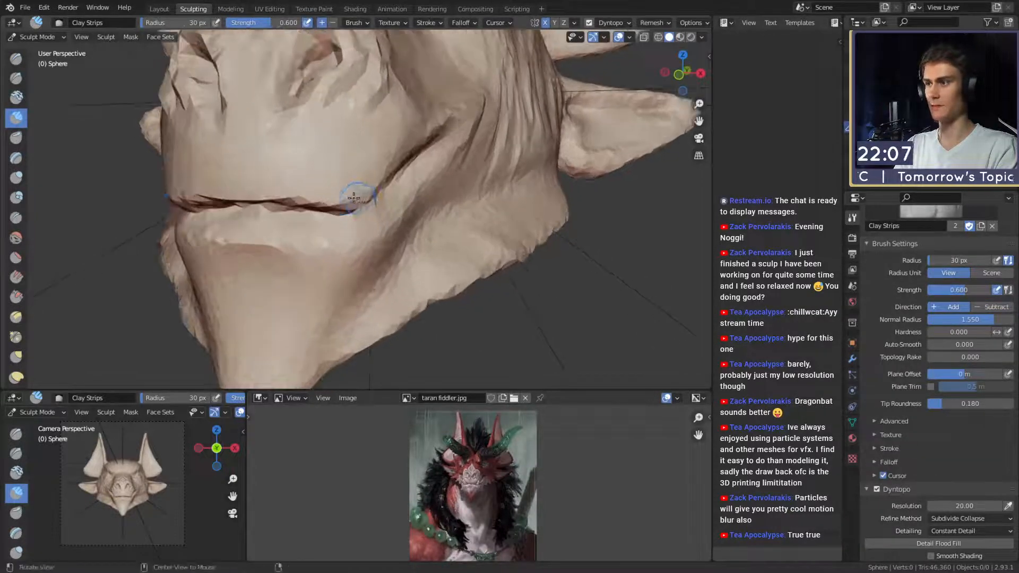
{"action": "key", "text": "f"}
{"action": "left_click", "coordinate": [349, 179]}
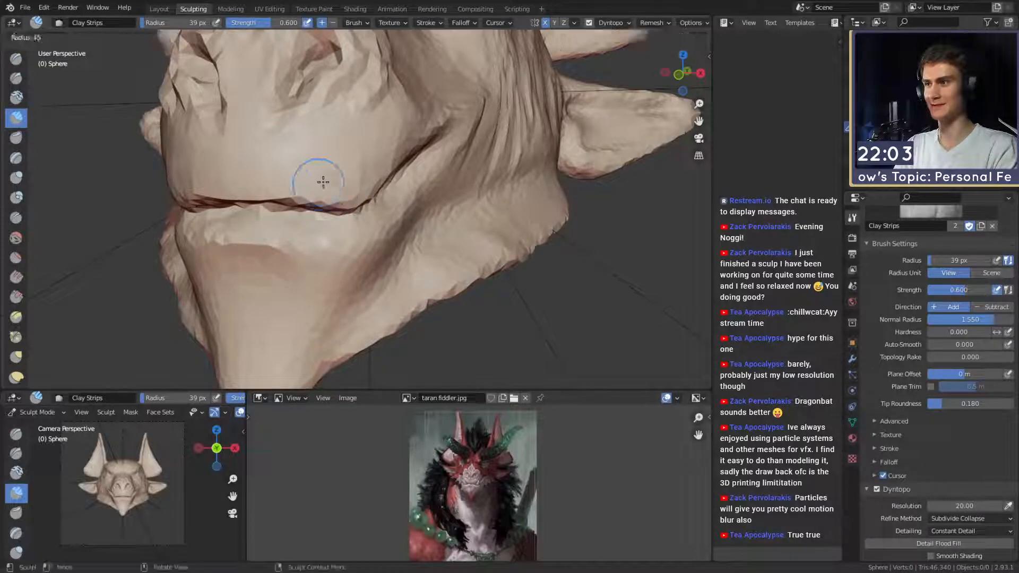
Pull pointed spikes out of the rear part of the lower jaw edge with Snake Hook.
{"action": "middle_click_drag", "start_coordinate": [392, 126], "coordinate": [364, 193], "text": "ctrl"}
{"action": "scroll", "coordinate": [364, 193], "scroll_direction": "up", "scroll_amount": 5}
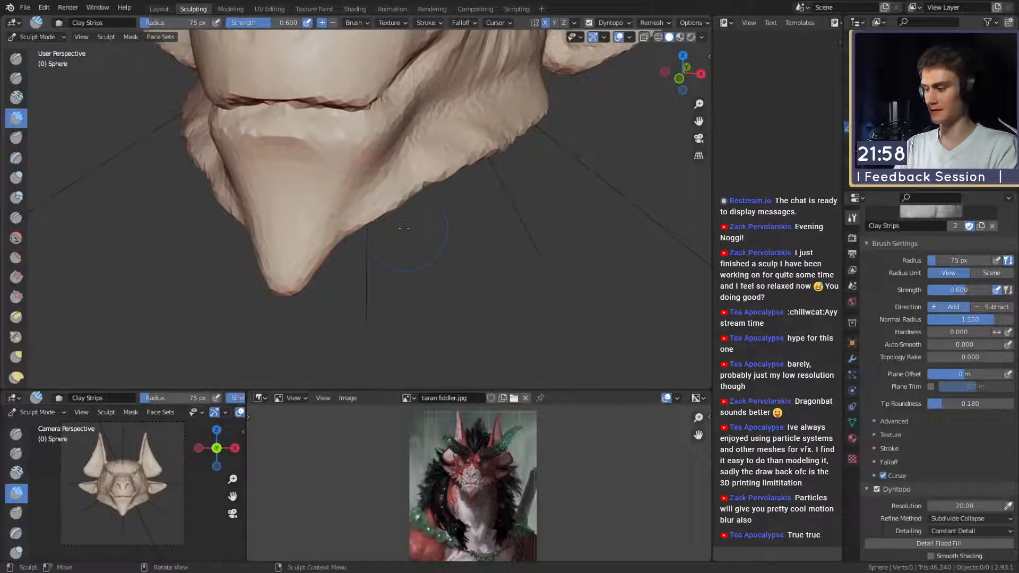
{"action": "key", "text": "k"}
{"action": "mouse_move", "coordinate": [391, 220]}
{"action": "middle_mouse_down"}
{"action": "mouse_move", "coordinate": [363, 235]}
{"action": "mouse_move", "coordinate": [372, 242]}
{"action": "mouse_move", "coordinate": [348, 272]}
{"action": "middle_mouse_up"}
{"action": "key", "text": "f"}
{"action": "left_click", "coordinate": [364, 240]}
{"action": "key", "text": "f"}
{"action": "left_click", "coordinate": [354, 248]}
{"action": "key", "text": "f"}
{"action": "left_click", "coordinate": [382, 242]}
{"action": "mouse_move", "coordinate": [393, 244]}
{"action": "middle_mouse_down"}
{"action": "mouse_move", "coordinate": [376, 257]}
{"action": "mouse_move", "coordinate": [340, 260]}
{"action": "mouse_move", "coordinate": [357, 271]}
{"action": "mouse_move", "coordinate": [355, 242]}
{"action": "mouse_move", "coordinate": [364, 271]}
{"action": "mouse_move", "coordinate": [374, 260]}
{"action": "mouse_move", "coordinate": [345, 291]}
{"action": "mouse_move", "coordinate": [327, 269]}
{"action": "mouse_move", "coordinate": [340, 262]}
{"action": "middle_mouse_up"}
Pull more spikes from the jaw edge toward the chin with Snake Hook, ending at a 67 px radius.
{"action": "key", "text": "f"}
{"action": "left_click", "coordinate": [390, 257]}
{"action": "left_click", "coordinate": [329, 251]}
{"action": "key", "text": "f"}
{"action": "left_click", "coordinate": [369, 255]}
{"action": "key", "text": "f"}
{"action": "left_click", "coordinate": [337, 295]}
{"action": "key", "text": "f"}
{"action": "left_click", "coordinate": [344, 266]}
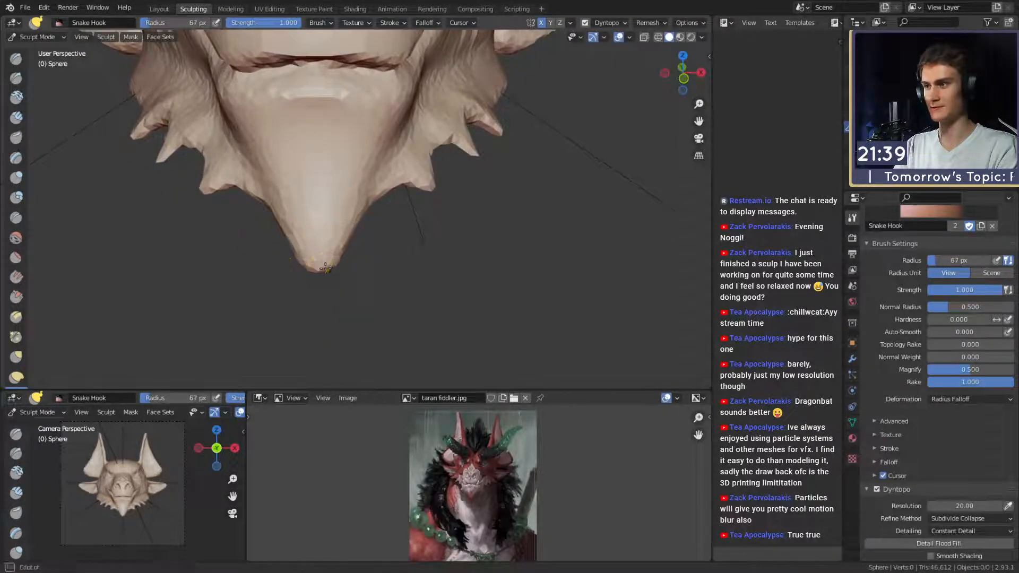
Stretch the chin into a sharper point and lengthen the jaw spikes with Snake Hook at varying radii.
{"action": "middle_click_drag", "start_coordinate": [377, 214], "coordinate": [361, 241]}
{"action": "key", "text": "f"}
{"action": "left_click", "coordinate": [425, 240]}
{"action": "mouse_move", "coordinate": [406, 216]}
{"action": "left_mouse_down"}
{"action": "mouse_move", "coordinate": [420, 252]}
{"action": "mouse_move", "coordinate": [458, 243]}
{"action": "mouse_move", "coordinate": [431, 246]}
{"action": "mouse_move", "coordinate": [444, 275]}
{"action": "mouse_move", "coordinate": [458, 277]}
{"action": "mouse_move", "coordinate": [410, 296]}
{"action": "left_mouse_up"}
{"action": "key", "text": "f"}
{"action": "left_click", "coordinate": [415, 250]}
{"action": "key", "text": "f"}
{"action": "left_click", "coordinate": [480, 243]}
{"action": "key", "text": "f"}
{"action": "left_click", "coordinate": [446, 277]}
{"action": "key", "text": "f"}
{"action": "left_click", "coordinate": [319, 300]}
Smooth the lower jaw and build up its rear surface with Clay Strips at a 50 px radius.
{"action": "mouse_move", "coordinate": [319, 300]}
{"action": "left_mouse_down", "text": "alt"}
{"action": "mouse_move", "coordinate": [374, 272]}
{"action": "mouse_move", "coordinate": [400, 279]}
{"action": "mouse_move", "coordinate": [497, 248]}
{"action": "mouse_move", "coordinate": [409, 209]}
{"action": "mouse_move", "coordinate": [204, 245]}
{"action": "mouse_move", "coordinate": [278, 132]}
{"action": "left_mouse_up", "text": "alt"}
{"action": "mouse_move", "coordinate": [361, 183]}
{"action": "left_mouse_down", "text": "shift"}
{"action": "mouse_move", "coordinate": [392, 206]}
{"action": "mouse_move", "coordinate": [366, 244]}
{"action": "mouse_move", "coordinate": [340, 151]}
{"action": "left_mouse_up", "text": "shift"}
{"action": "key", "text": "f"}
{"action": "left_click", "coordinate": [373, 202]}
{"action": "key", "text": "m"}
{"action": "mouse_move", "coordinate": [340, 154]}
{"action": "left_mouse_down"}
{"action": "mouse_move", "coordinate": [331, 207]}
{"action": "mouse_move", "coordinate": [357, 147]}
{"action": "mouse_move", "coordinate": [408, 246]}
{"action": "left_mouse_up"}
{"action": "key", "text": "c"}
{"action": "mouse_move", "coordinate": [369, 218]}
{"action": "middle_mouse_down"}
{"action": "mouse_move", "coordinate": [398, 137]}
{"action": "mouse_move", "coordinate": [429, 244]}
{"action": "middle_mouse_up"}
{"action": "key", "text": "f"}
{"action": "left_click", "coordinate": [383, 196]}
{"action": "left_click_drag", "start_coordinate": [411, 186], "coordinate": [385, 190]}
Lay long Clay Strips strokes along the rear jaw and the underside of the head at a 50 px radius.
{"action": "middle_click_drag", "start_coordinate": [342, 304], "coordinate": [292, 257]}
{"action": "mouse_move", "coordinate": [292, 257]}
{"action": "left_mouse_down"}
{"action": "mouse_move", "coordinate": [382, 255]}
{"action": "mouse_move", "coordinate": [375, 247]}
{"action": "left_mouse_up"}
{"action": "mouse_move", "coordinate": [374, 247]}
{"action": "middle_mouse_down"}
{"action": "mouse_move", "coordinate": [455, 205]}
{"action": "mouse_move", "coordinate": [434, 202]}
{"action": "middle_mouse_up"}
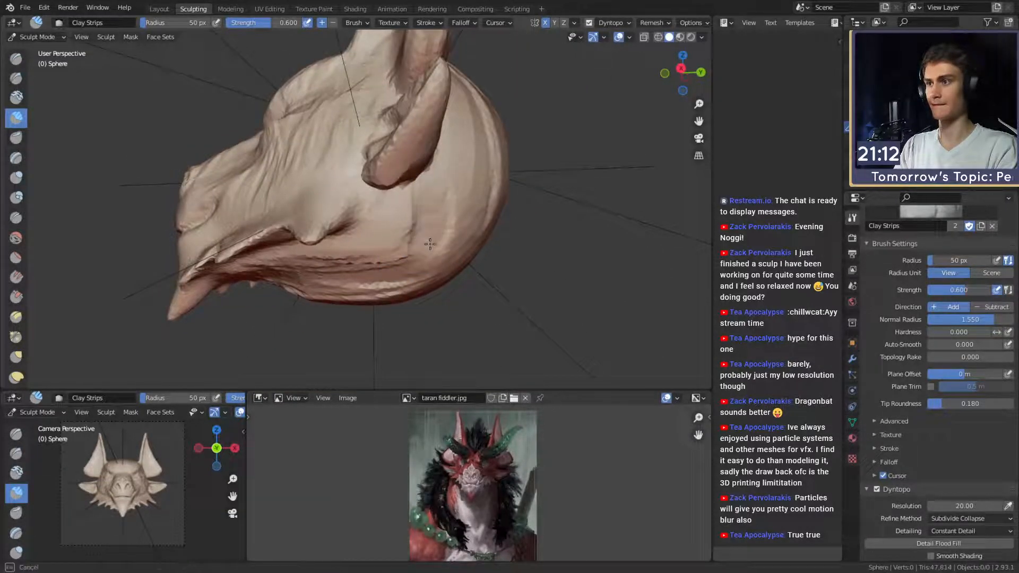
{"action": "left_click_drag", "start_coordinate": [431, 232], "coordinate": [433, 233]}
{"action": "middle_click_drag", "start_coordinate": [424, 254], "coordinate": [387, 190]}
{"action": "mouse_move", "coordinate": [287, 205]}
{"action": "left_mouse_down"}
{"action": "mouse_move", "coordinate": [387, 233]}
{"action": "mouse_move", "coordinate": [444, 188]}
{"action": "mouse_move", "coordinate": [457, 241]}
{"action": "left_mouse_up"}
{"action": "left_click_drag", "start_coordinate": [319, 203], "coordinate": [394, 206]}
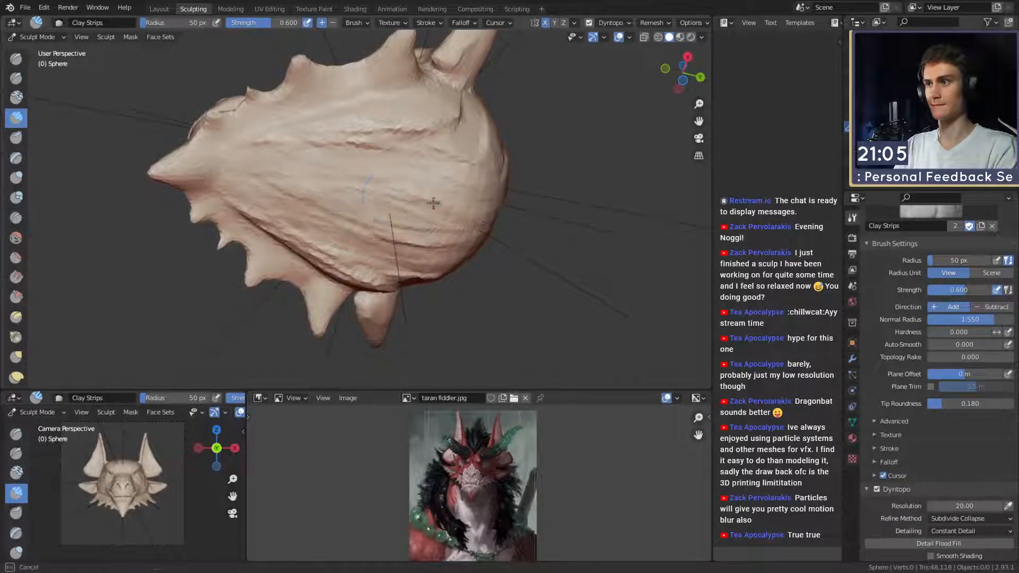
Smooth the clay strokes on the head's underside and raise the Clay Strips radius to 64 px.
{"action": "left_click_drag", "start_coordinate": [268, 181], "coordinate": [390, 232], "text": "shift"}
{"action": "key", "text": "f"}
{"action": "left_click", "coordinate": [351, 237]}
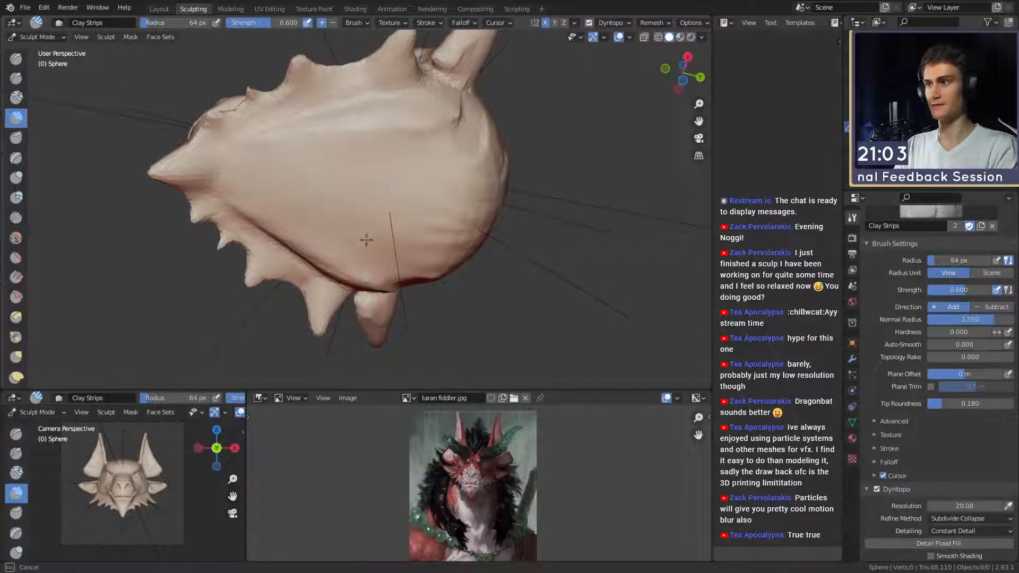
Add Clay Strips strokes on the side of the head below the horn at a 27 px radius.
{"action": "mouse_move", "coordinate": [440, 182]}
{"action": "middle_mouse_down"}
{"action": "mouse_move", "coordinate": [423, 254]}
{"action": "mouse_move", "coordinate": [406, 216]}
{"action": "middle_mouse_up"}
{"action": "key", "text": "g"}
{"action": "key", "text": "c"}
{"action": "key", "text": "f"}
{"action": "left_click", "coordinate": [365, 185]}
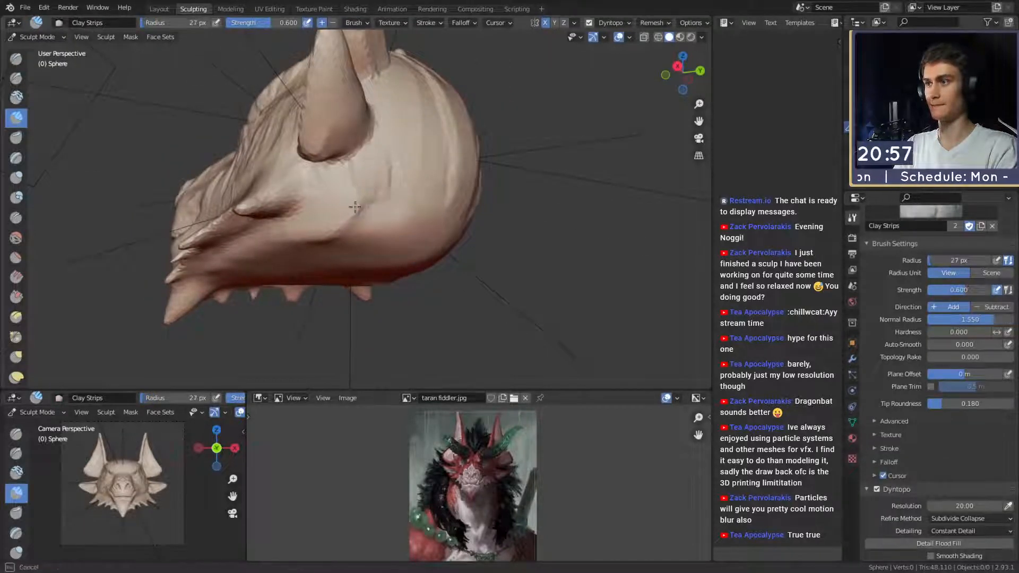
Paint a large neck-shaped mask over the rear underside of the head with the Mask brush at a 37 px radius.
{"action": "mouse_move", "coordinate": [438, 217]}
{"action": "middle_mouse_down"}
{"action": "mouse_move", "coordinate": [394, 198]}
{"action": "mouse_move", "coordinate": [371, 218]}
{"action": "mouse_move", "coordinate": [467, 254]}
{"action": "mouse_move", "coordinate": [238, 212]}
{"action": "middle_mouse_up"}
{"action": "scroll", "coordinate": [318, 217], "scroll_direction": "up", "scroll_amount": 2}
{"action": "key", "text": "m"}
{"action": "key", "text": "f"}
{"action": "left_click", "coordinate": [367, 215]}
{"action": "mouse_move", "coordinate": [368, 231]}
{"action": "middle_mouse_down"}
{"action": "mouse_move", "coordinate": [370, 189]}
{"action": "mouse_move", "coordinate": [370, 213]}
{"action": "mouse_move", "coordinate": [363, 200]}
{"action": "middle_mouse_up"}
{"action": "scroll", "coordinate": [371, 241], "scroll_direction": "up", "scroll_amount": 1}
{"action": "key", "text": "f"}
{"action": "left_click", "coordinate": [343, 211]}
{"action": "mouse_move", "coordinate": [331, 226]}
{"action": "left_mouse_down"}
{"action": "mouse_move", "coordinate": [348, 175]}
{"action": "mouse_move", "coordinate": [342, 140]}
{"action": "left_mouse_up"}
{"action": "mouse_move", "coordinate": [318, 219]}
{"action": "left_mouse_down"}
{"action": "mouse_move", "coordinate": [392, 190]}
{"action": "mouse_move", "coordinate": [375, 222]}
{"action": "left_mouse_up"}
{"action": "mouse_move", "coordinate": [413, 185]}
{"action": "left_mouse_down"}
{"action": "mouse_move", "coordinate": [389, 160]}
{"action": "mouse_move", "coordinate": [345, 213]}
{"action": "left_mouse_up"}
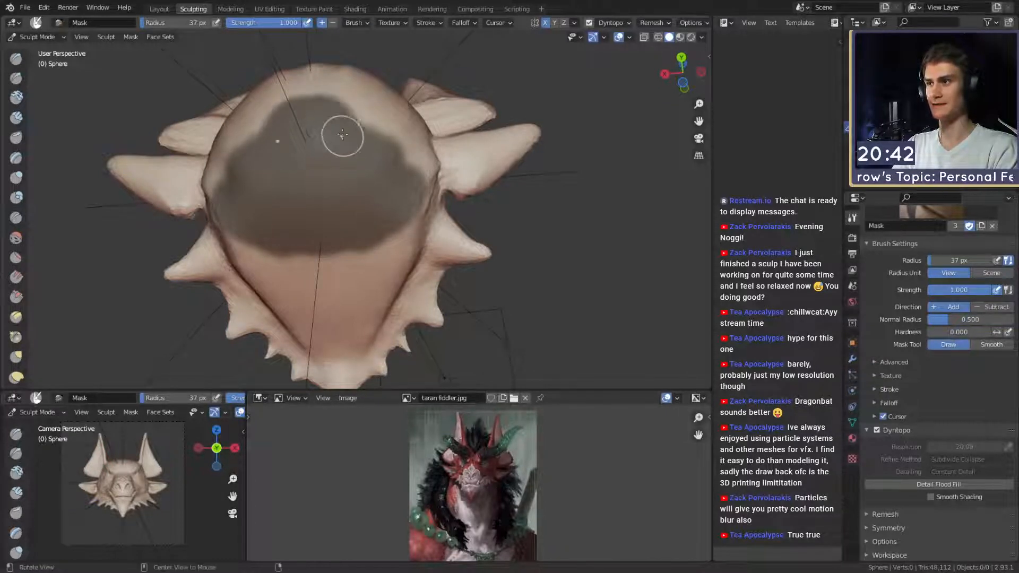
Invert the neck-shaped mask so that only the neck area under the rear of the head can be sculpted.
{"action": "left_click_drag", "start_coordinate": [343, 147], "coordinate": [386, 198], "text": "alt"}
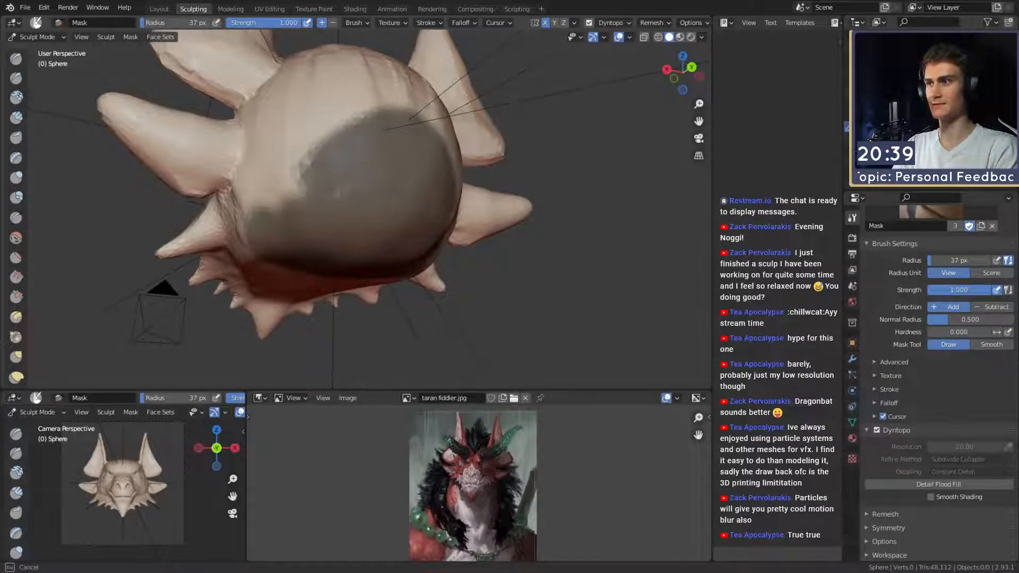
{"action": "left_click_drag", "start_coordinate": [309, 148], "coordinate": [320, 240], "text": "alt"}
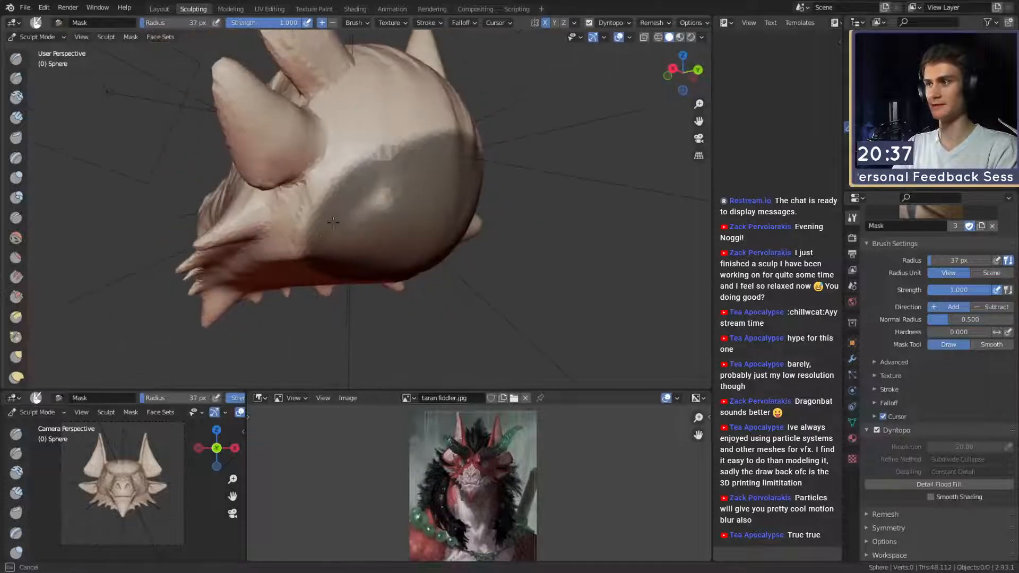
{"action": "mouse_move", "coordinate": [398, 150]}
{"action": "left_mouse_down", "text": "alt"}
{"action": "mouse_move", "coordinate": [324, 151]}
{"action": "mouse_move", "coordinate": [417, 154]}
{"action": "mouse_move", "coordinate": [377, 182]}
{"action": "mouse_move", "coordinate": [422, 187]}
{"action": "mouse_move", "coordinate": [360, 127]}
{"action": "mouse_move", "coordinate": [357, 139]}
{"action": "mouse_move", "coordinate": [410, 157]}
{"action": "mouse_move", "coordinate": [465, 148]}
{"action": "left_mouse_up", "text": "alt"}
{"action": "mouse_move", "coordinate": [362, 225]}
{"action": "middle_mouse_down"}
{"action": "mouse_move", "coordinate": [375, 234]}
{"action": "mouse_move", "coordinate": [410, 190]}
{"action": "mouse_move", "coordinate": [389, 208]}
{"action": "middle_mouse_up"}
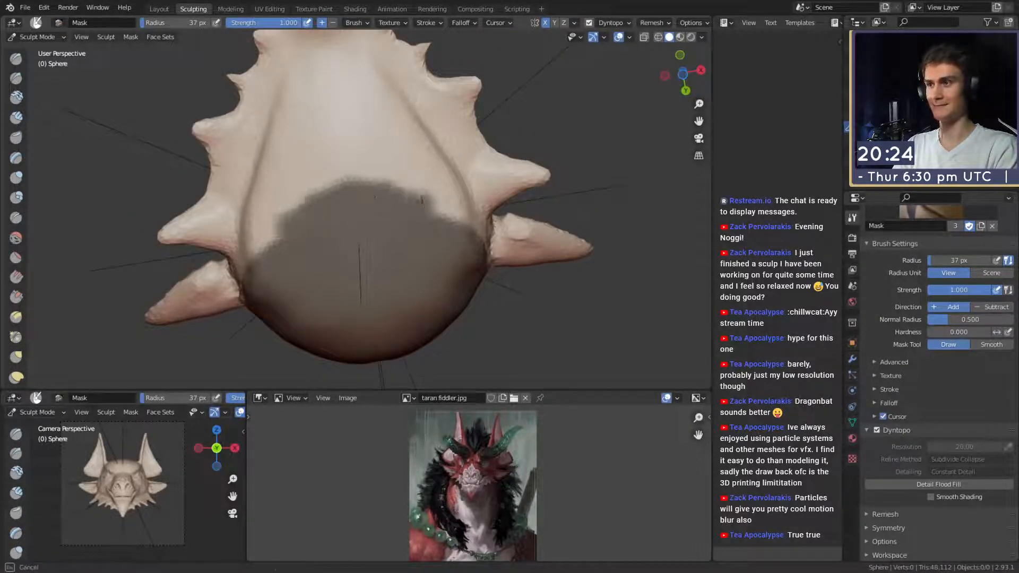
{"action": "mouse_move", "coordinate": [302, 196]}
{"action": "middle_mouse_down"}
{"action": "mouse_move", "coordinate": [432, 175]}
{"action": "mouse_move", "coordinate": [357, 168]}
{"action": "mouse_move", "coordinate": [355, 155]}
{"action": "mouse_move", "coordinate": [371, 234]}
{"action": "mouse_move", "coordinate": [346, 219]}
{"action": "mouse_move", "coordinate": [398, 340]}
{"action": "middle_mouse_up"}
{"action": "key", "text": "ctrl+i"}
Pull the unmasked area down from the underside of the head with the Snake Hook brush to start the neck.
{"action": "key", "text": "k"}
{"action": "key", "text": "f"}
{"action": "left_click", "coordinate": [423, 230]}
{"action": "middle_click_drag", "start_coordinate": [347, 177], "coordinate": [303, 192]}
{"action": "key", "text": "f"}
{"action": "left_click", "coordinate": [517, 248]}
{"action": "middle_click_drag", "start_coordinate": [359, 265], "coordinate": [345, 239]}
{"action": "mouse_move", "coordinate": [343, 214]}
{"action": "left_mouse_down"}
{"action": "mouse_move", "coordinate": [353, 260]}
{"action": "mouse_move", "coordinate": [367, 250]}
{"action": "left_mouse_up"}
Lengthen the neck downward into a thick column with the Snake Hook brush, reaching a 103 px radius.
{"action": "key", "text": "f"}
{"action": "left_click", "coordinate": [477, 256]}
{"action": "mouse_move", "coordinate": [371, 265]}
{"action": "middle_mouse_down", "text": "shift"}
{"action": "mouse_move", "coordinate": [372, 237]}
{"action": "mouse_move", "coordinate": [328, 264]}
{"action": "middle_mouse_up", "text": "shift"}
{"action": "key", "text": "f"}
{"action": "left_click_drag", "start_coordinate": [303, 190], "coordinate": [306, 189]}
{"action": "left_click", "coordinate": [386, 213]}
{"action": "middle_click_drag", "start_coordinate": [321, 214], "coordinate": [339, 239], "text": "ctrl"}
{"action": "mouse_move", "coordinate": [356, 258]}
{"action": "middle_mouse_down", "text": "shift"}
{"action": "mouse_move", "coordinate": [346, 237]}
{"action": "mouse_move", "coordinate": [313, 260]}
{"action": "middle_mouse_up", "text": "shift"}
{"action": "key", "text": "f"}
{"action": "left_click", "coordinate": [370, 253]}
{"action": "left_click_drag", "start_coordinate": [308, 264], "coordinate": [308, 268]}
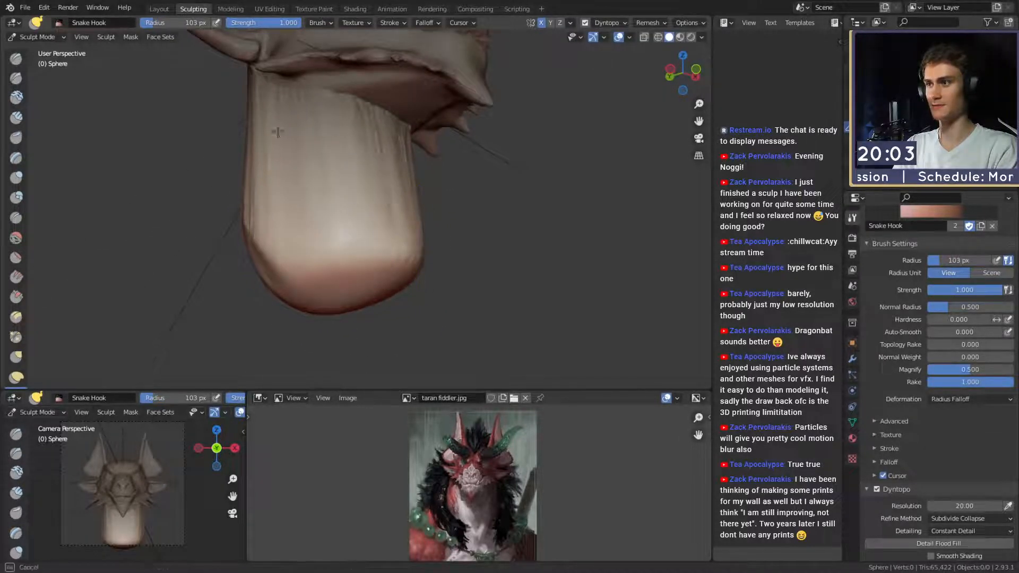
Reshape the lower end of the neck column from behind with the Snake Hook brush.
{"action": "middle_click_drag", "start_coordinate": [284, 123], "coordinate": [358, 239]}
{"action": "middle_click_drag", "start_coordinate": [244, 96], "coordinate": [427, 232]}
{"action": "middle_click_drag", "start_coordinate": [538, 242], "coordinate": [361, 265]}
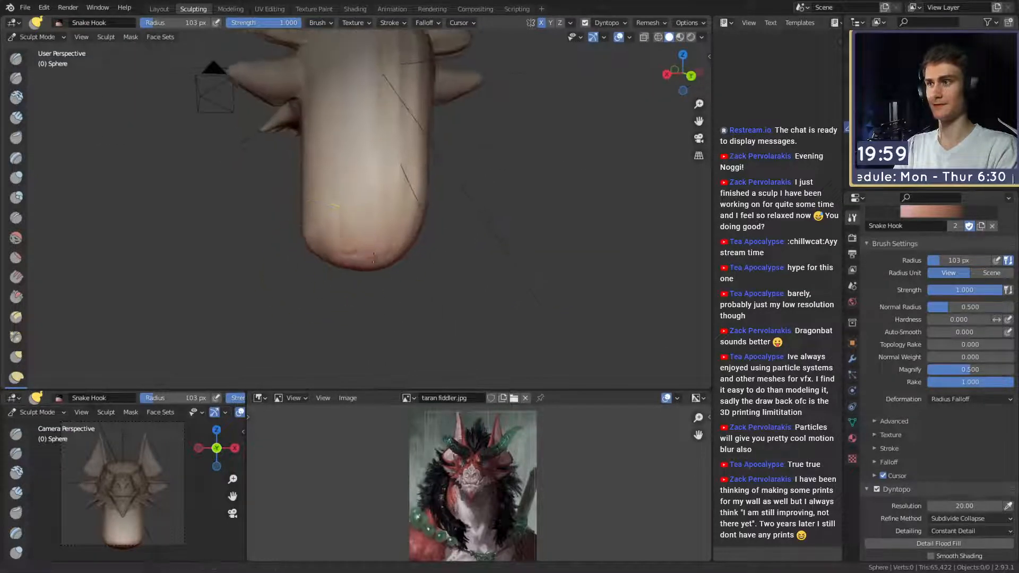
{"action": "middle_click_drag", "start_coordinate": [478, 259], "coordinate": [431, 222], "text": "ctrl"}
{"action": "key", "text": "f"}
{"action": "left_click", "coordinate": [464, 222]}
{"action": "key", "text": "f"}
{"action": "left_click", "coordinate": [495, 237]}
{"action": "left_click_drag", "start_coordinate": [392, 249], "coordinate": [414, 254]}
Set the Snake Hook radius to 174 px and shape the rounded bottom end of the neck.
{"action": "middle_click_drag", "start_coordinate": [380, 244], "coordinate": [417, 250]}
{"action": "mouse_move", "coordinate": [419, 151]}
{"action": "middle_mouse_down"}
{"action": "mouse_move", "coordinate": [489, 268]}
{"action": "mouse_move", "coordinate": [267, 149]}
{"action": "mouse_move", "coordinate": [342, 269]}
{"action": "middle_mouse_up"}
{"action": "key", "text": "f"}
{"action": "left_click", "coordinate": [441, 249]}
{"action": "middle_click_drag", "start_coordinate": [387, 206], "coordinate": [394, 204]}
{"action": "key", "text": "f"}
{"action": "left_click", "coordinate": [414, 204]}
{"action": "key", "text": "f"}
{"action": "left_click", "coordinate": [374, 164]}
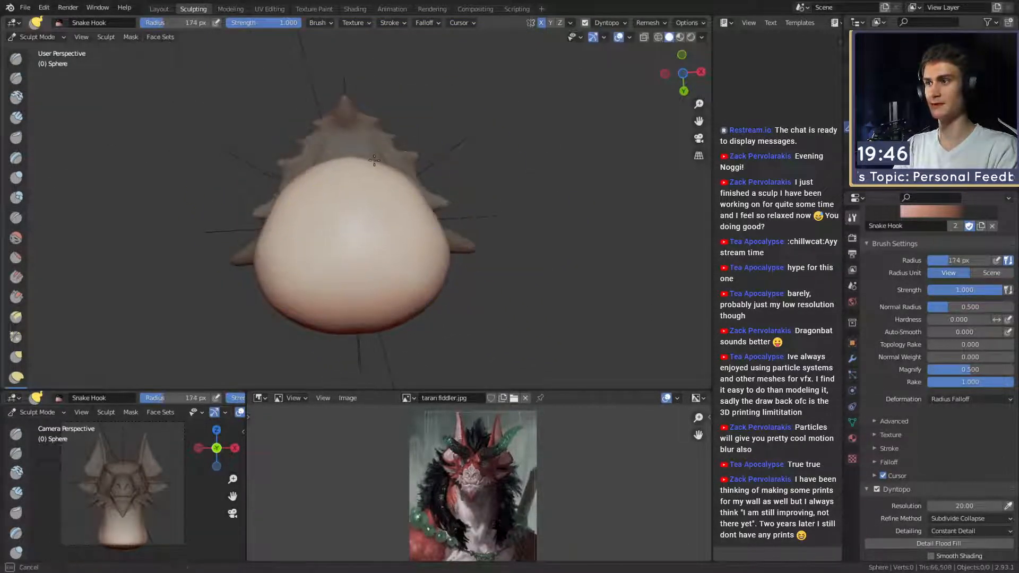
Pull the neck's lower end further down and outward with large Snake Hook strokes.
{"action": "middle_click_drag", "start_coordinate": [360, 158], "coordinate": [456, 281]}
{"action": "mouse_move", "coordinate": [413, 248]}
{"action": "middle_mouse_down"}
{"action": "mouse_move", "coordinate": [377, 234]}
{"action": "mouse_move", "coordinate": [408, 241]}
{"action": "mouse_move", "coordinate": [413, 278]}
{"action": "middle_mouse_up"}
{"action": "key", "text": "f"}
{"action": "left_click", "coordinate": [409, 235]}
{"action": "key", "text": "f"}
{"action": "left_click", "coordinate": [404, 240]}
{"action": "key", "text": "f"}
{"action": "left_click", "coordinate": [394, 234]}
{"action": "key", "text": "f"}
{"action": "mouse_move", "coordinate": [397, 189]}
{"action": "middle_mouse_down"}
{"action": "mouse_move", "coordinate": [465, 245]}
{"action": "mouse_move", "coordinate": [449, 188]}
{"action": "middle_mouse_up"}
{"action": "mouse_move", "coordinate": [382, 223]}
{"action": "middle_mouse_down", "text": "shift"}
{"action": "mouse_move", "coordinate": [382, 137]}
{"action": "mouse_move", "coordinate": [314, 144]}
{"action": "mouse_move", "coordinate": [460, 221]}
{"action": "mouse_move", "coordinate": [409, 205]}
{"action": "mouse_move", "coordinate": [425, 225]}
{"action": "mouse_move", "coordinate": [415, 208]}
{"action": "mouse_move", "coordinate": [345, 232]}
{"action": "mouse_move", "coordinate": [429, 223]}
{"action": "mouse_move", "coordinate": [339, 229]}
{"action": "middle_mouse_up", "text": "shift"}
{"action": "key", "text": "f"}
{"action": "left_click", "coordinate": [381, 228]}
{"action": "mouse_move", "coordinate": [304, 289]}
{"action": "left_mouse_down"}
{"action": "mouse_move", "coordinate": [308, 269]}
{"action": "mouse_move", "coordinate": [274, 280]}
{"action": "left_mouse_up"}
Pull the sides of the neck base outward into shoulders with the Snake Hook at a 185 px radius.
{"action": "mouse_move", "coordinate": [297, 273]}
{"action": "middle_mouse_down"}
{"action": "mouse_move", "coordinate": [382, 282]}
{"action": "mouse_move", "coordinate": [154, 267]}
{"action": "middle_mouse_up"}
{"action": "key", "text": "f"}
{"action": "left_click", "coordinate": [422, 229]}
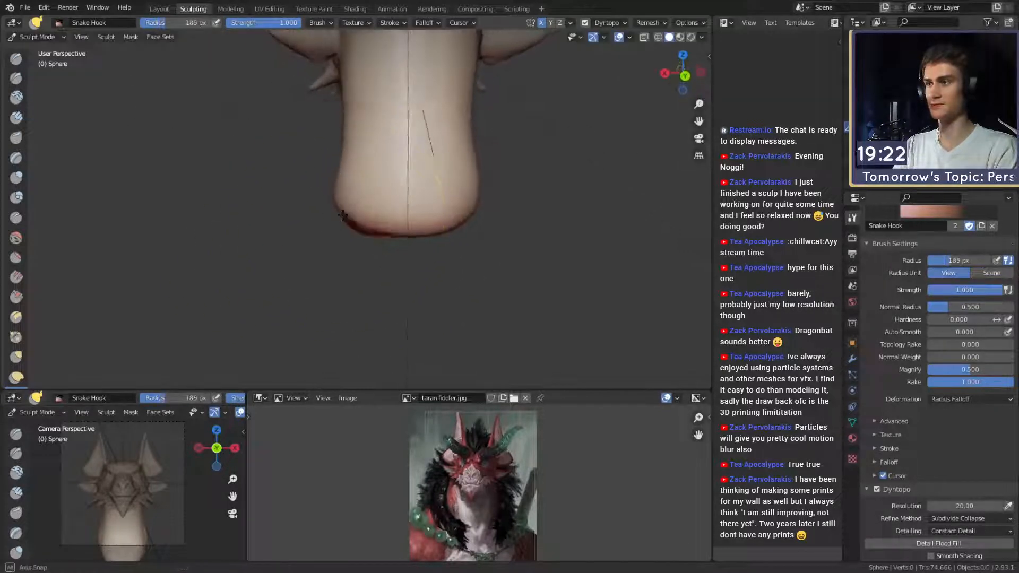
{"action": "left_click_drag", "start_coordinate": [345, 212], "coordinate": [277, 236]}
{"action": "left_click_drag", "start_coordinate": [281, 237], "coordinate": [316, 238], "text": "alt"}
{"action": "mouse_move", "coordinate": [316, 238]}
{"action": "middle_mouse_down"}
{"action": "mouse_move", "coordinate": [438, 247]}
{"action": "mouse_move", "coordinate": [426, 225]}
{"action": "middle_mouse_up"}
Extend the back and side of the shoulders with the Snake Hook, starting at a 209 px radius.
{"action": "key", "text": "f"}
{"action": "left_click", "coordinate": [427, 227]}
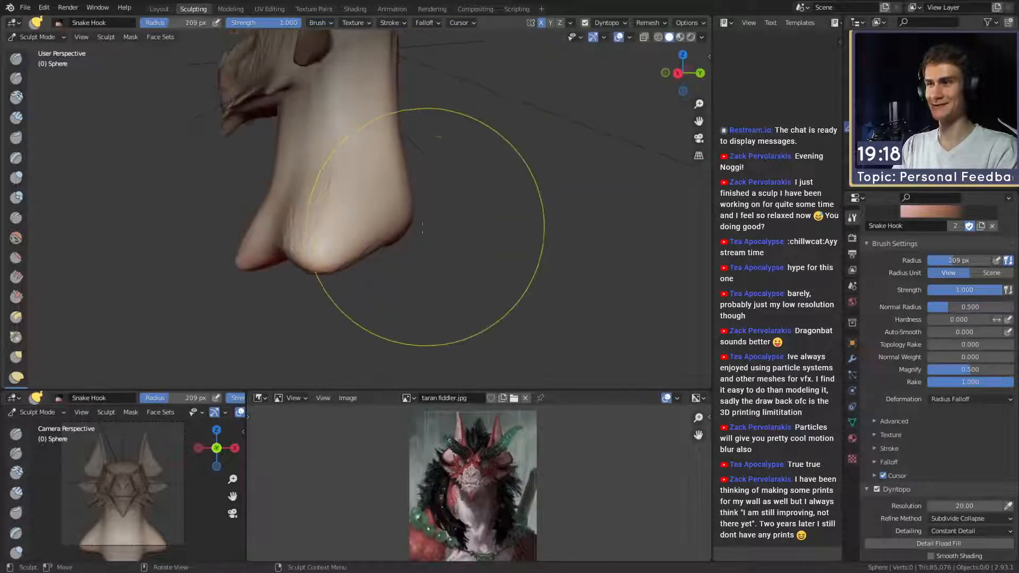
{"action": "key", "text": "f"}
{"action": "mouse_move", "coordinate": [424, 250]}
{"action": "left_mouse_down", "text": "alt"}
{"action": "mouse_move", "coordinate": [536, 295]}
{"action": "mouse_move", "coordinate": [326, 259]}
{"action": "mouse_move", "coordinate": [409, 229]}
{"action": "left_mouse_up", "text": "alt"}
{"action": "left_click", "coordinate": [519, 298]}
{"action": "key", "text": "f"}
{"action": "left_click", "coordinate": [457, 278]}
{"action": "key", "text": "f"}
{"action": "left_click", "coordinate": [425, 237]}
{"action": "mouse_move", "coordinate": [403, 250]}
{"action": "left_mouse_down", "text": "alt"}
{"action": "mouse_move", "coordinate": [478, 246]}
{"action": "mouse_move", "coordinate": [419, 262]}
{"action": "left_mouse_up", "text": "alt"}
{"action": "key", "text": "f"}
Fill out the lower edge of the neck base between the shoulders and the back with Snake Hook strokes.
{"action": "left_click", "coordinate": [358, 262]}
{"action": "mouse_move", "coordinate": [358, 263]}
{"action": "left_mouse_down", "text": "alt"}
{"action": "mouse_move", "coordinate": [357, 272]}
{"action": "mouse_move", "coordinate": [383, 249]}
{"action": "left_mouse_up", "text": "alt"}
{"action": "middle_click_drag", "start_coordinate": [395, 260], "coordinate": [389, 257]}
{"action": "left_click_drag", "start_coordinate": [352, 241], "coordinate": [335, 262]}
{"action": "middle_click_drag", "start_coordinate": [334, 262], "coordinate": [315, 249]}
{"action": "key", "text": "f"}
{"action": "left_click", "coordinate": [406, 236]}
{"action": "key", "text": "f"}
{"action": "left_click", "coordinate": [429, 277]}
{"action": "middle_click_drag", "start_coordinate": [419, 276], "coordinate": [445, 280]}
{"action": "left_click_drag", "start_coordinate": [328, 289], "coordinate": [332, 298]}
{"action": "mouse_move", "coordinate": [406, 270]}
{"action": "left_mouse_down"}
{"action": "mouse_move", "coordinate": [461, 183]}
{"action": "mouse_move", "coordinate": [455, 262]}
{"action": "left_mouse_up"}
Raise the Snake Hook radius to 313 px and pull the chest at the neck base forward.
{"action": "mouse_move", "coordinate": [406, 218]}
{"action": "left_mouse_down", "text": "alt+shift"}
{"action": "mouse_move", "coordinate": [437, 251]}
{"action": "mouse_move", "coordinate": [431, 231]}
{"action": "mouse_move", "coordinate": [383, 240]}
{"action": "mouse_move", "coordinate": [391, 228]}
{"action": "left_mouse_up", "text": "alt+shift"}
{"action": "key", "text": "f"}
{"action": "left_click", "coordinate": [560, 253]}
{"action": "key", "text": "f"}
{"action": "left_click", "coordinate": [398, 237]}
{"action": "key", "text": "f"}
{"action": "left_click", "coordinate": [393, 238]}
{"action": "mouse_move", "coordinate": [336, 246]}
{"action": "left_mouse_down", "text": "alt"}
{"action": "mouse_move", "coordinate": [447, 256]}
{"action": "mouse_move", "coordinate": [422, 250]}
{"action": "mouse_move", "coordinate": [444, 245]}
{"action": "mouse_move", "coordinate": [423, 259]}
{"action": "left_mouse_up", "text": "alt"}
{"action": "key", "text": "f"}
{"action": "left_click", "coordinate": [460, 248]}
{"action": "key", "text": "f"}
{"action": "left_click", "coordinate": [453, 247]}
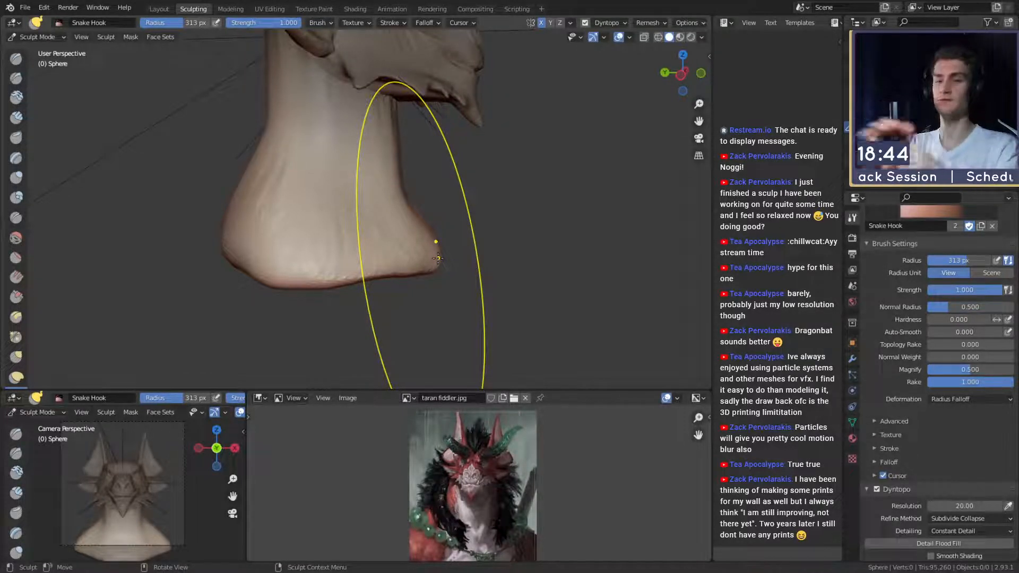
Clear the mask and even out the shoulder and chest base with the Snake Hook.
{"action": "mouse_move", "coordinate": [376, 225]}
{"action": "middle_mouse_down"}
{"action": "mouse_move", "coordinate": [284, 237]}
{"action": "mouse_move", "coordinate": [368, 218]}
{"action": "mouse_move", "coordinate": [377, 260]}
{"action": "mouse_move", "coordinate": [382, 254]}
{"action": "mouse_move", "coordinate": [352, 216]}
{"action": "mouse_move", "coordinate": [355, 243]}
{"action": "mouse_move", "coordinate": [395, 223]}
{"action": "mouse_move", "coordinate": [387, 220]}
{"action": "mouse_move", "coordinate": [399, 208]}
{"action": "mouse_move", "coordinate": [375, 277]}
{"action": "mouse_move", "coordinate": [352, 244]}
{"action": "mouse_move", "coordinate": [380, 248]}
{"action": "mouse_move", "coordinate": [418, 230]}
{"action": "mouse_move", "coordinate": [393, 217]}
{"action": "mouse_move", "coordinate": [390, 242]}
{"action": "mouse_move", "coordinate": [185, 130]}
{"action": "middle_mouse_up"}
{"action": "key", "text": "f"}
{"action": "left_click", "coordinate": [269, 236]}
{"action": "key", "text": "f"}
{"action": "left_click", "coordinate": [352, 217]}
{"action": "key", "text": "f"}
{"action": "left_click", "coordinate": [390, 223]}
{"action": "middle_click_drag", "start_coordinate": [337, 235], "coordinate": [421, 241]}
{"action": "key", "text": "f"}
{"action": "left_click", "coordinate": [421, 240]}
{"action": "left_click_drag", "start_coordinate": [422, 243], "coordinate": [429, 249]}
Refine the shoulder outline with the Snake Hook, starting at a 135 px radius.
{"action": "key", "text": "f"}
{"action": "left_click", "coordinate": [417, 257]}
{"action": "mouse_move", "coordinate": [412, 228]}
{"action": "middle_mouse_down"}
{"action": "mouse_move", "coordinate": [400, 237]}
{"action": "mouse_move", "coordinate": [405, 228]}
{"action": "mouse_move", "coordinate": [296, 206]}
{"action": "mouse_move", "coordinate": [368, 246]}
{"action": "mouse_move", "coordinate": [335, 240]}
{"action": "mouse_move", "coordinate": [369, 182]}
{"action": "middle_mouse_up"}
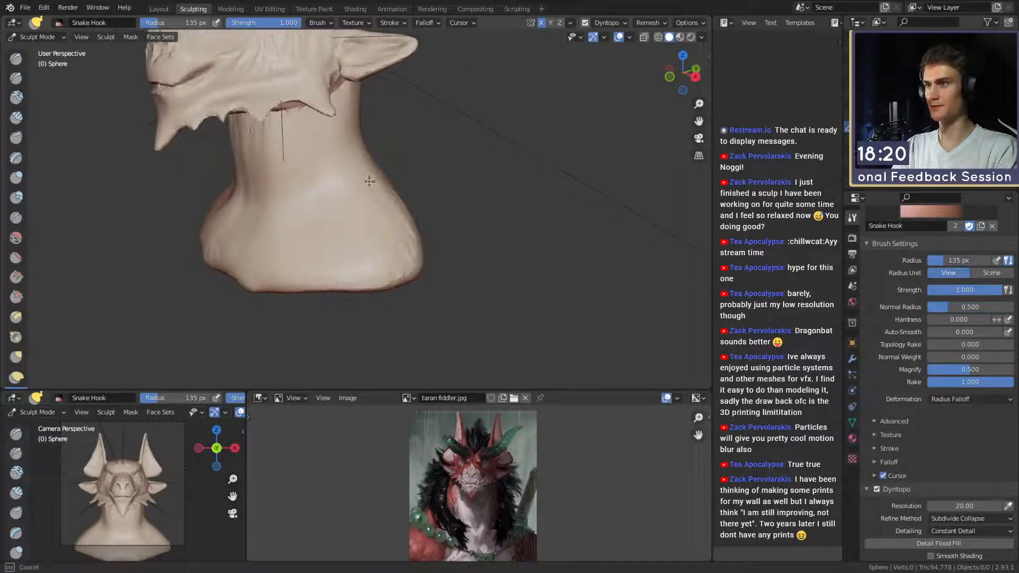
{"action": "mouse_move", "coordinate": [397, 227]}
{"action": "middle_mouse_down"}
{"action": "mouse_move", "coordinate": [364, 175]}
{"action": "mouse_move", "coordinate": [412, 194]}
{"action": "mouse_move", "coordinate": [375, 193]}
{"action": "mouse_move", "coordinate": [417, 183]}
{"action": "mouse_move", "coordinate": [403, 282]}
{"action": "mouse_move", "coordinate": [562, 323]}
{"action": "mouse_move", "coordinate": [371, 255]}
{"action": "mouse_move", "coordinate": [317, 253]}
{"action": "mouse_move", "coordinate": [387, 205]}
{"action": "mouse_move", "coordinate": [470, 212]}
{"action": "mouse_move", "coordinate": [451, 218]}
{"action": "middle_mouse_up"}
{"action": "key", "text": "f"}
{"action": "left_click", "coordinate": [389, 181]}
{"action": "left_click", "coordinate": [16, 118]}
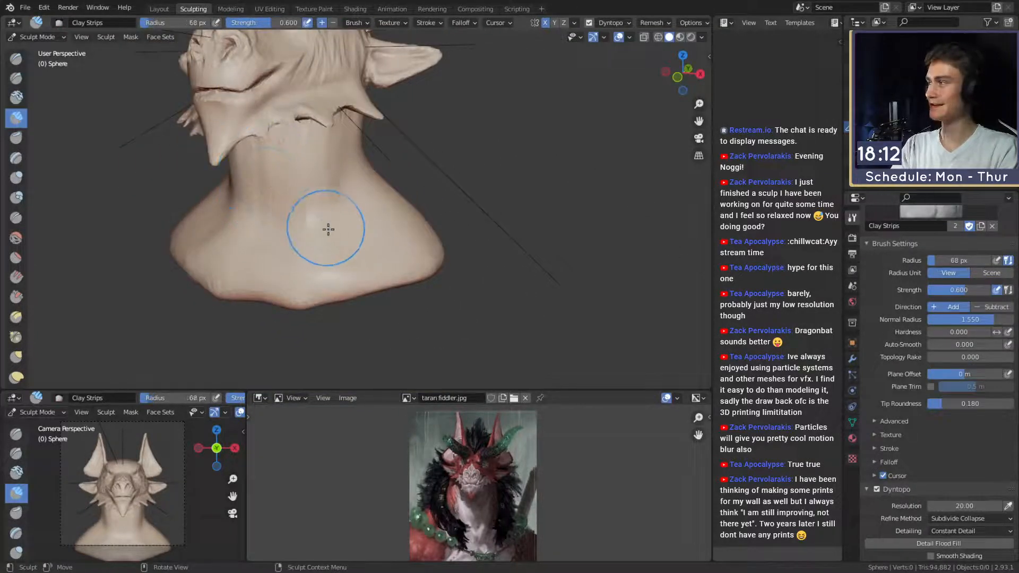
{"action": "middle_click_drag", "start_coordinate": [324, 223], "coordinate": [319, 223]}
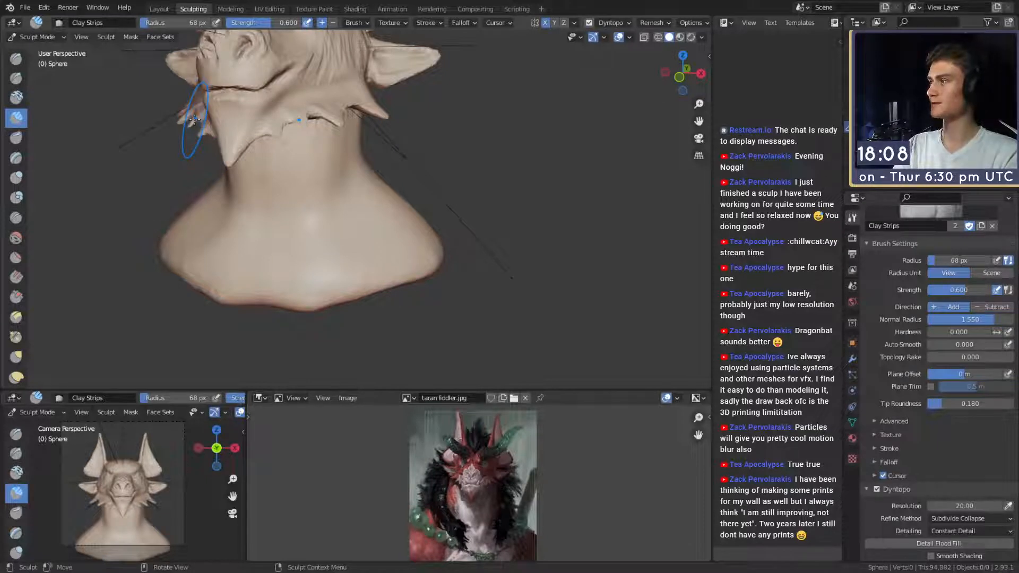
{"action": "middle_click_drag", "start_coordinate": [246, 233], "coordinate": [335, 215]}
{"action": "scroll", "coordinate": [319, 202], "scroll_direction": "up", "scroll_amount": 4}
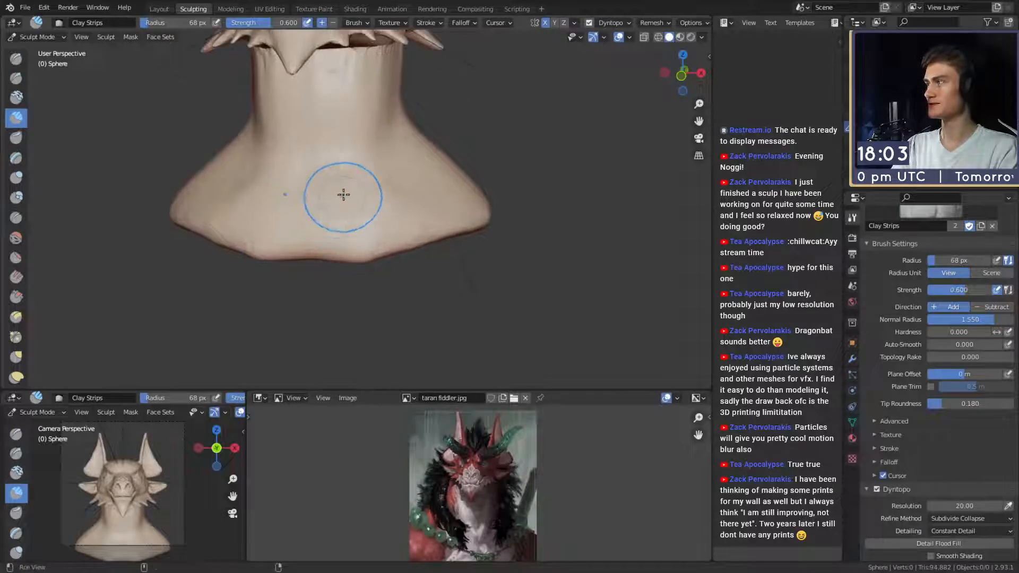
Carve a crease down each side of the front of the neck with the Crease brush at 0.285 strength.
{"action": "key", "text": "shift+c"}
{"action": "mouse_move", "coordinate": [365, 186]}
{"action": "middle_mouse_down"}
{"action": "mouse_move", "coordinate": [368, 198]}
{"action": "mouse_move", "coordinate": [348, 187]}
{"action": "middle_mouse_up"}
{"action": "key", "text": "shift+f"}
{"action": "left_click", "coordinate": [334, 220]}
{"action": "mouse_move", "coordinate": [334, 220]}
{"action": "middle_mouse_down"}
{"action": "mouse_move", "coordinate": [302, 202]}
{"action": "mouse_move", "coordinate": [343, 234]}
{"action": "middle_mouse_up"}
{"action": "mouse_move", "coordinate": [371, 192]}
{"action": "middle_mouse_down"}
{"action": "mouse_move", "coordinate": [352, 237]}
{"action": "mouse_move", "coordinate": [361, 212]}
{"action": "middle_mouse_up"}
{"action": "mouse_move", "coordinate": [391, 139]}
{"action": "middle_mouse_down"}
{"action": "mouse_move", "coordinate": [319, 193]}
{"action": "mouse_move", "coordinate": [382, 190]}
{"action": "middle_mouse_up"}
Deepen the front neck creases toward the collarbone with the Crease brush at a 54 px radius.
{"action": "mouse_move", "coordinate": [399, 154]}
{"action": "middle_mouse_down"}
{"action": "mouse_move", "coordinate": [341, 228]}
{"action": "mouse_move", "coordinate": [368, 220]}
{"action": "mouse_move", "coordinate": [400, 182]}
{"action": "mouse_move", "coordinate": [380, 222]}
{"action": "mouse_move", "coordinate": [371, 209]}
{"action": "mouse_move", "coordinate": [344, 241]}
{"action": "middle_mouse_up"}
{"action": "key", "text": "f"}
{"action": "left_click", "coordinate": [373, 208]}
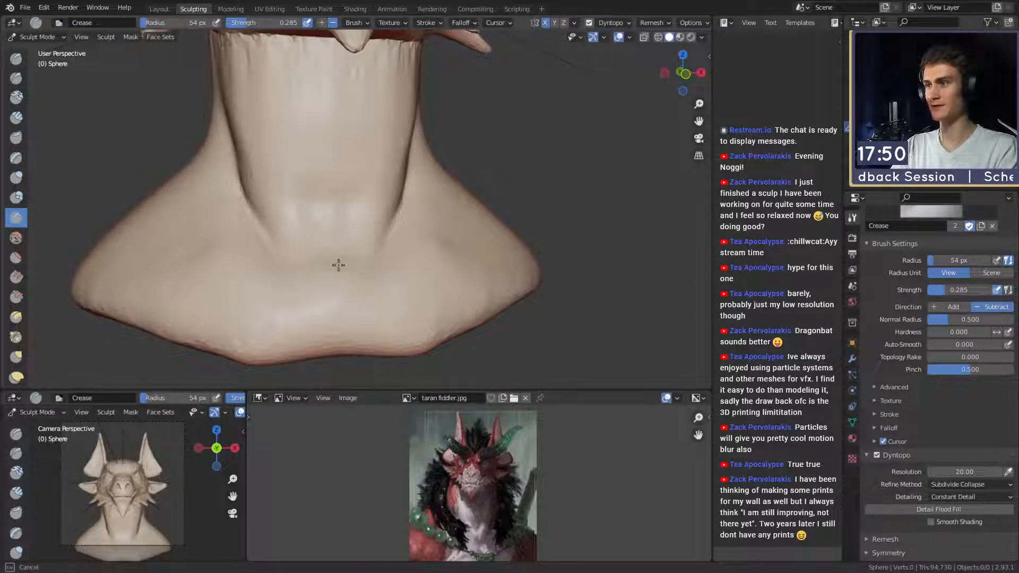
{"action": "mouse_move", "coordinate": [376, 192]}
{"action": "middle_mouse_down"}
{"action": "mouse_move", "coordinate": [398, 232]}
{"action": "mouse_move", "coordinate": [336, 258]}
{"action": "middle_mouse_up"}
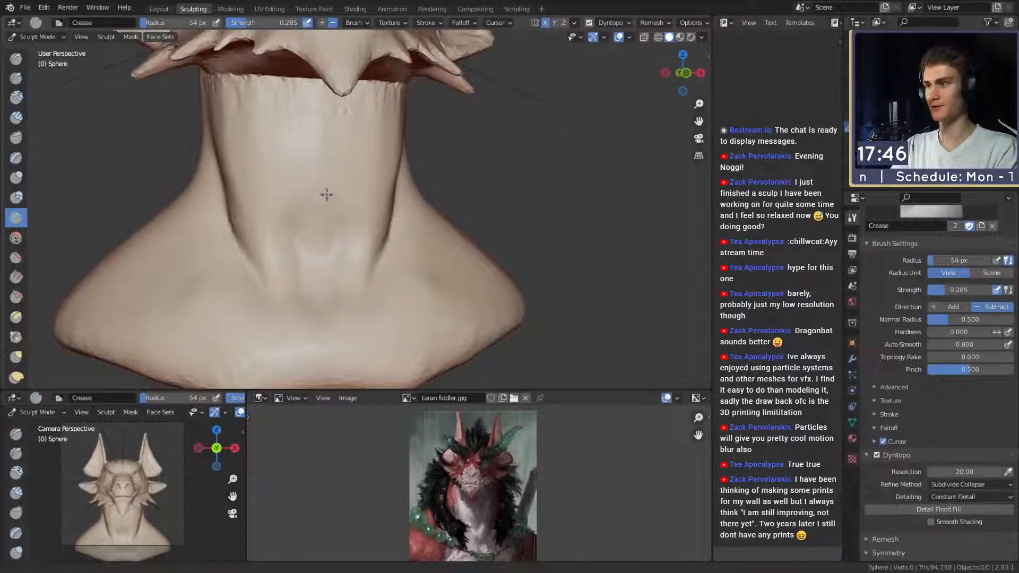
{"action": "middle_click_drag", "start_coordinate": [321, 206], "coordinate": [314, 194]}
{"action": "key", "text": "f"}
{"action": "left_click", "coordinate": [334, 219]}
Build up the throat under the chin with Clay Strips strokes at a 52 px radius.
{"action": "mouse_move", "coordinate": [363, 133]}
{"action": "middle_mouse_down"}
{"action": "mouse_move", "coordinate": [343, 209]}
{"action": "mouse_move", "coordinate": [341, 136]}
{"action": "mouse_move", "coordinate": [340, 217]}
{"action": "mouse_move", "coordinate": [329, 190]}
{"action": "middle_mouse_up"}
{"action": "key", "text": "c"}
{"action": "key", "text": "f"}
{"action": "left_click", "coordinate": [332, 137]}
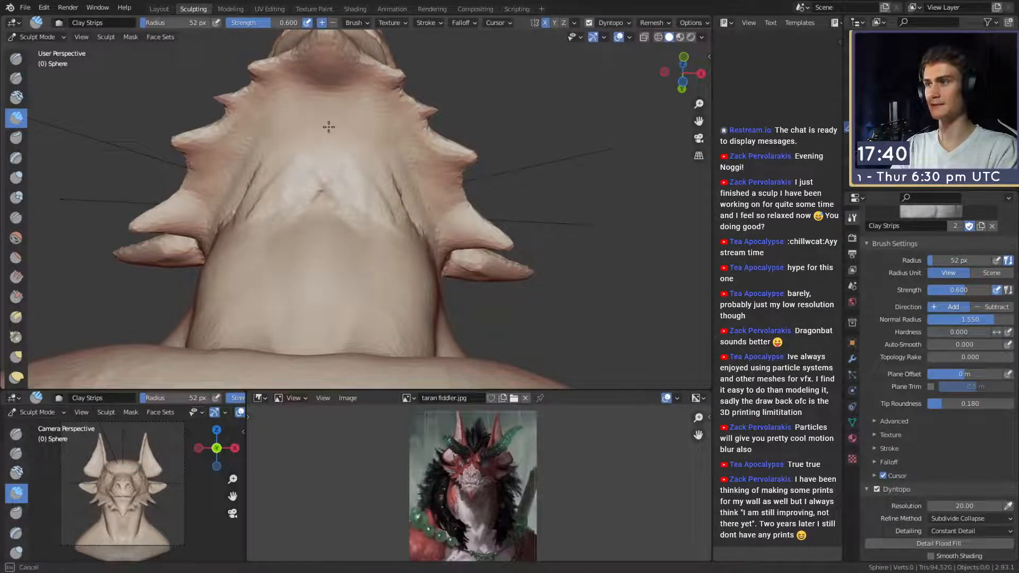
{"action": "middle_click_drag", "start_coordinate": [313, 205], "coordinate": [377, 155]}
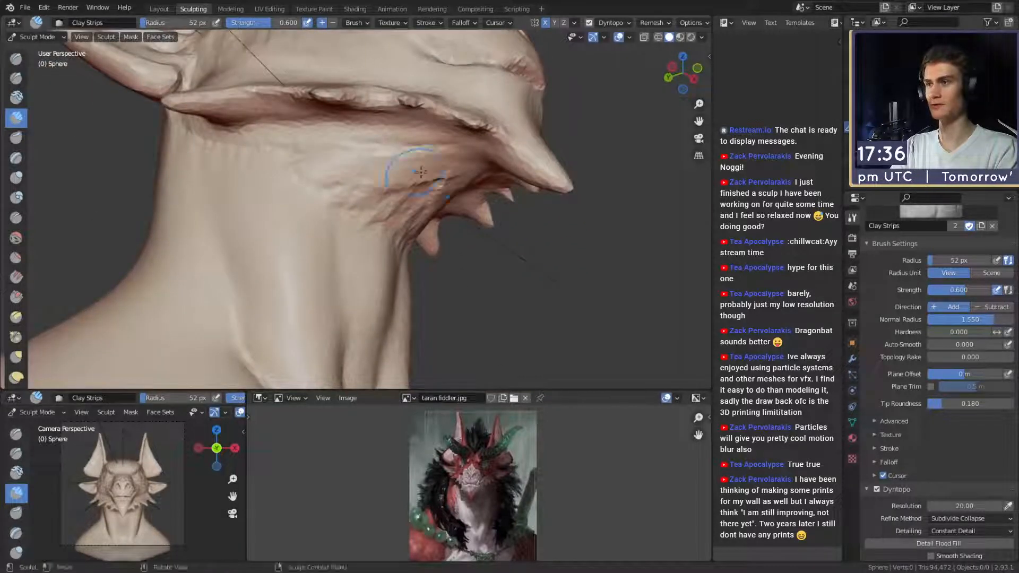
Add Clay Strips strokes to the side of the throat below the jaw and adjust it with Grab at a 118 px radius.
{"action": "middle_click_drag", "start_coordinate": [384, 216], "coordinate": [385, 199]}
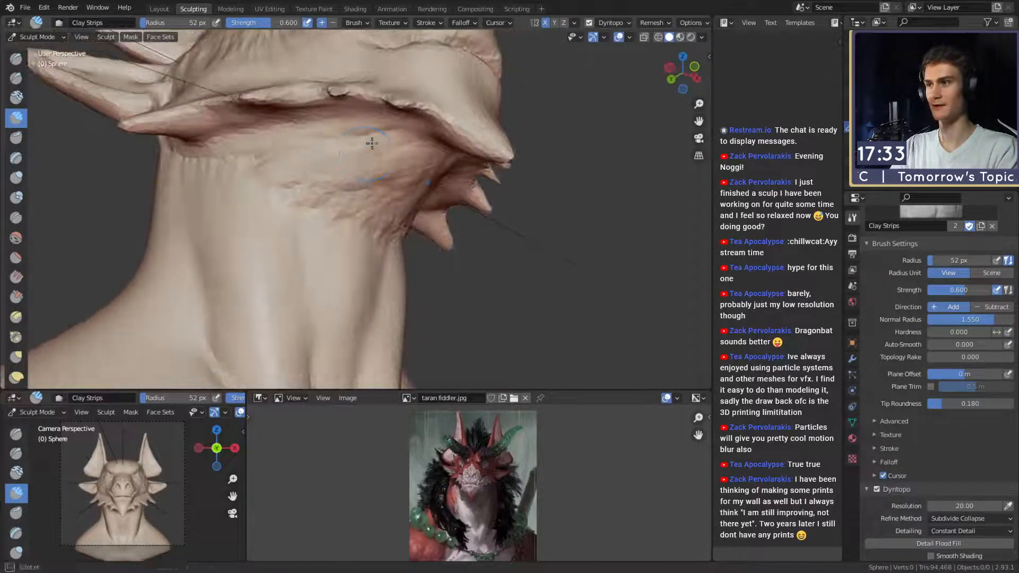
{"action": "left_click_drag", "start_coordinate": [373, 184], "coordinate": [361, 191]}
{"action": "middle_click_drag", "start_coordinate": [355, 196], "coordinate": [373, 232]}
{"action": "key", "text": "g"}
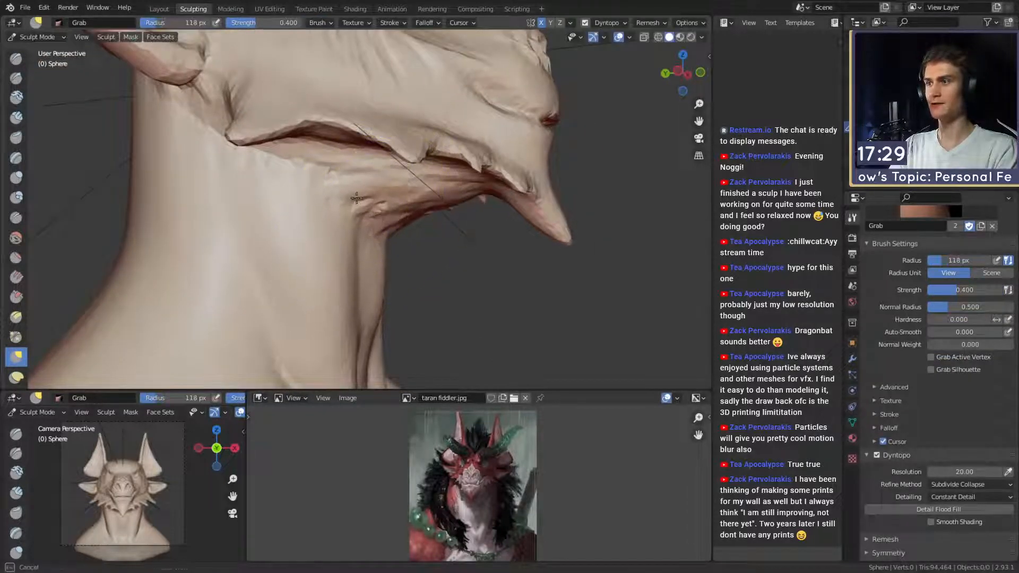
{"action": "mouse_move", "coordinate": [342, 197]}
{"action": "middle_mouse_down"}
{"action": "mouse_move", "coordinate": [372, 180]}
{"action": "mouse_move", "coordinate": [311, 200]}
{"action": "mouse_move", "coordinate": [349, 215]}
{"action": "mouse_move", "coordinate": [326, 185]}
{"action": "mouse_move", "coordinate": [308, 207]}
{"action": "mouse_move", "coordinate": [342, 216]}
{"action": "mouse_move", "coordinate": [360, 240]}
{"action": "mouse_move", "coordinate": [339, 198]}
{"action": "mouse_move", "coordinate": [320, 216]}
{"action": "mouse_move", "coordinate": [328, 260]}
{"action": "middle_mouse_up"}
Carve the diagonal side neck muscles down to the collarbone with the Crease brush, starting at a 29 px radius.
{"action": "key", "text": "shift+c"}
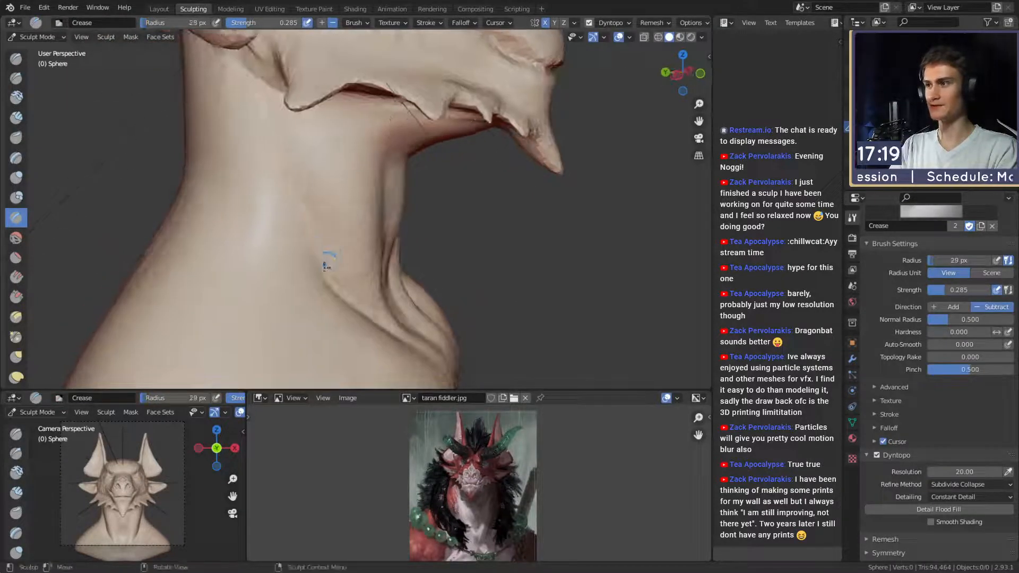
{"action": "middle_click_drag", "start_coordinate": [276, 151], "coordinate": [304, 188]}
{"action": "mouse_move", "coordinate": [344, 254]}
{"action": "middle_mouse_down"}
{"action": "mouse_move", "coordinate": [307, 170]}
{"action": "mouse_move", "coordinate": [329, 234]}
{"action": "mouse_move", "coordinate": [291, 259]}
{"action": "mouse_move", "coordinate": [308, 264]}
{"action": "middle_mouse_up"}
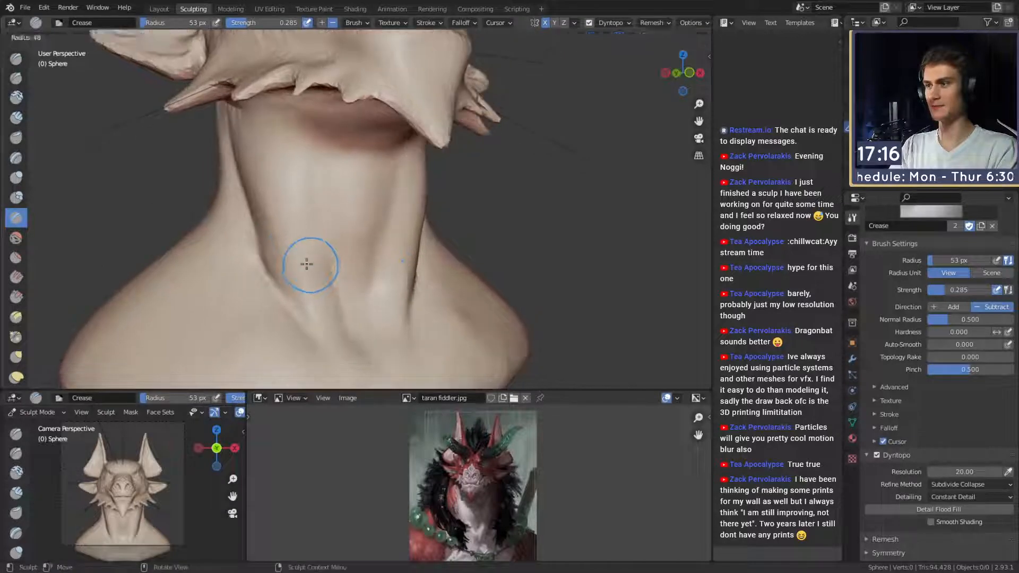
{"action": "middle_click_drag", "start_coordinate": [264, 149], "coordinate": [321, 204]}
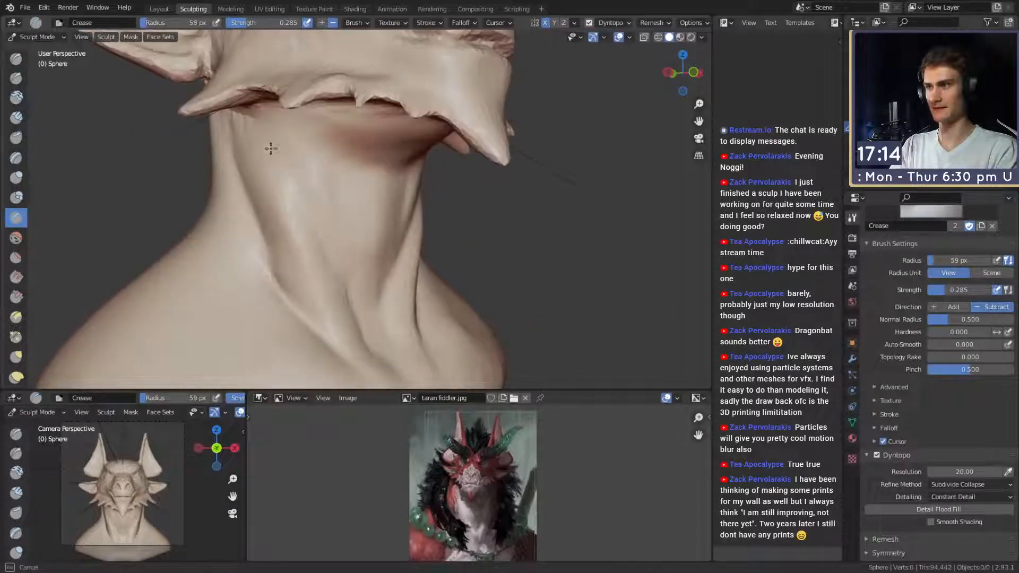
{"action": "middle_click_drag", "start_coordinate": [288, 158], "coordinate": [319, 170]}
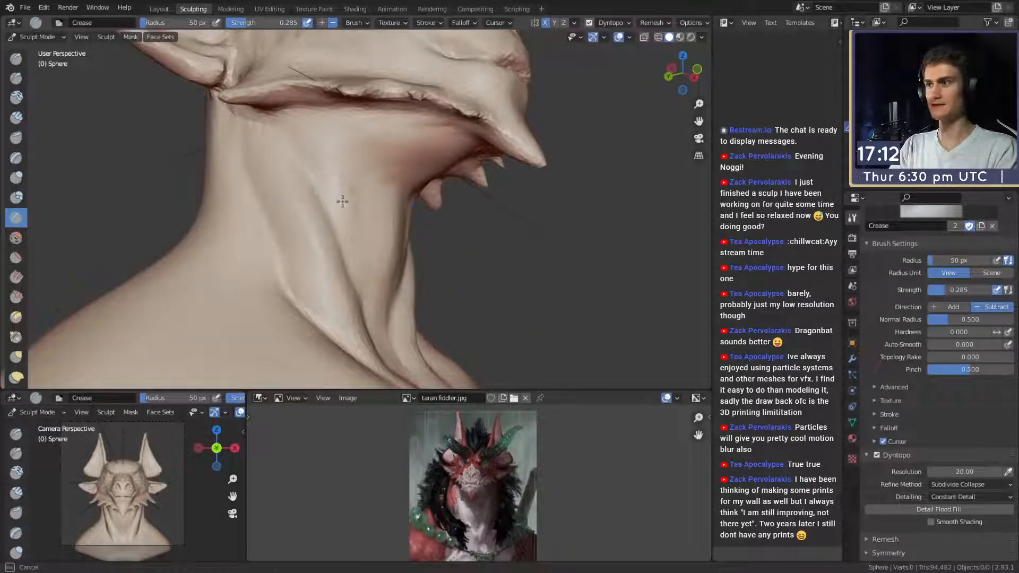
{"action": "middle_click_drag", "start_coordinate": [317, 149], "coordinate": [287, 193]}
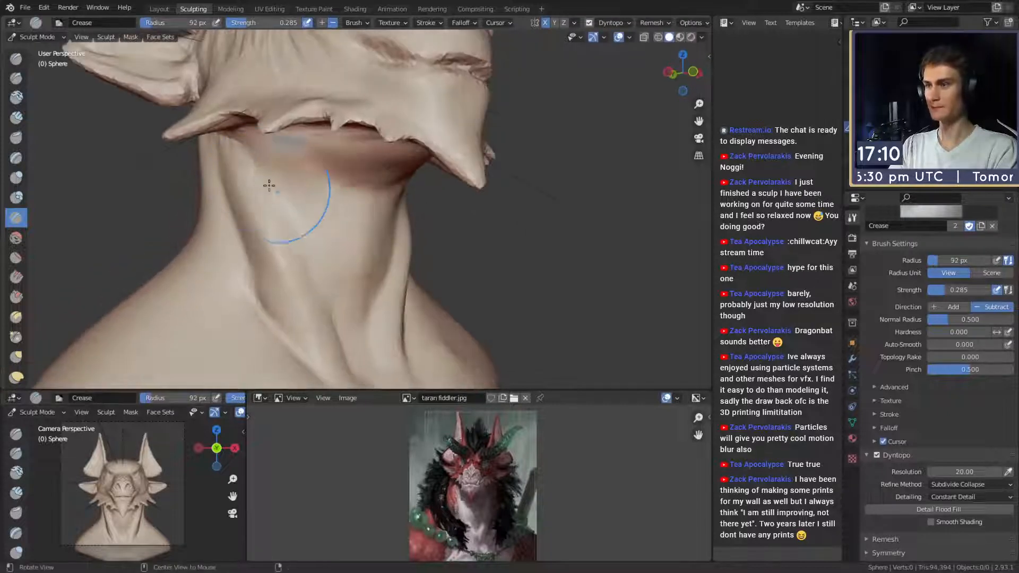
Build up the front of the throat below the chin with Clay Strips, starting at a 48 px radius.
{"action": "middle_click_drag", "start_coordinate": [315, 246], "coordinate": [313, 205]}
{"action": "mouse_move", "coordinate": [351, 171]}
{"action": "middle_mouse_down"}
{"action": "mouse_move", "coordinate": [352, 228]}
{"action": "mouse_move", "coordinate": [343, 187]}
{"action": "mouse_move", "coordinate": [361, 212]}
{"action": "mouse_move", "coordinate": [357, 173]}
{"action": "middle_mouse_up"}
{"action": "key", "text": "f"}
{"action": "left_click", "coordinate": [342, 187]}
{"action": "key", "text": "f"}
{"action": "left_click", "coordinate": [361, 212]}
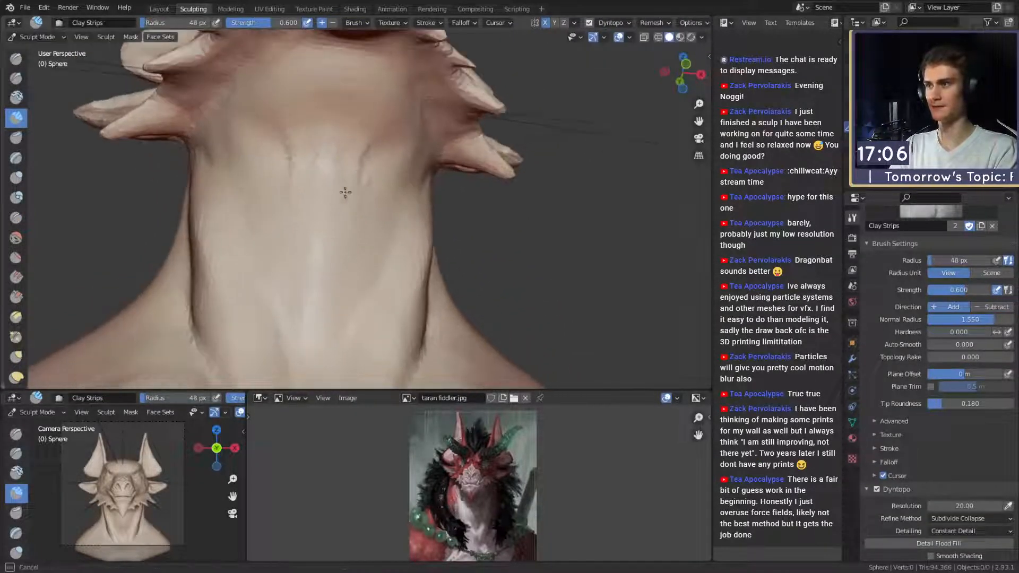
{"action": "key", "text": "f"}
{"action": "left_click", "coordinate": [380, 191]}
{"action": "left_click_drag", "start_coordinate": [363, 245], "coordinate": [364, 233]}
{"action": "mouse_move", "coordinate": [365, 183]}
{"action": "middle_mouse_down", "text": "ctrl"}
{"action": "mouse_move", "coordinate": [364, 216]}
{"action": "mouse_move", "coordinate": [460, 215]}
{"action": "middle_mouse_up", "text": "ctrl"}
Adjust the throat and neck contour under the jaw with the Grab brush.
{"action": "mouse_move", "coordinate": [372, 208]}
{"action": "middle_mouse_down"}
{"action": "mouse_move", "coordinate": [378, 217]}
{"action": "mouse_move", "coordinate": [355, 212]}
{"action": "mouse_move", "coordinate": [342, 186]}
{"action": "mouse_move", "coordinate": [312, 220]}
{"action": "mouse_move", "coordinate": [345, 198]}
{"action": "mouse_move", "coordinate": [326, 226]}
{"action": "mouse_move", "coordinate": [360, 218]}
{"action": "middle_mouse_up"}
{"action": "key", "text": "g"}
{"action": "key", "text": "f"}
{"action": "left_click", "coordinate": [414, 200]}
{"action": "key", "text": "f"}
{"action": "left_click", "coordinate": [353, 204]}
{"action": "key", "text": "f"}
{"action": "left_click", "coordinate": [358, 203]}
Add Clay Strips volume to the side of the neck behind the jaw at a 52 px radius.
{"action": "key", "text": "c"}
{"action": "mouse_move", "coordinate": [359, 219]}
{"action": "middle_mouse_down", "text": "ctrl"}
{"action": "mouse_move", "coordinate": [364, 173]}
{"action": "mouse_move", "coordinate": [323, 189]}
{"action": "middle_mouse_up", "text": "ctrl"}
{"action": "key", "text": "f"}
{"action": "left_click", "coordinate": [319, 190]}
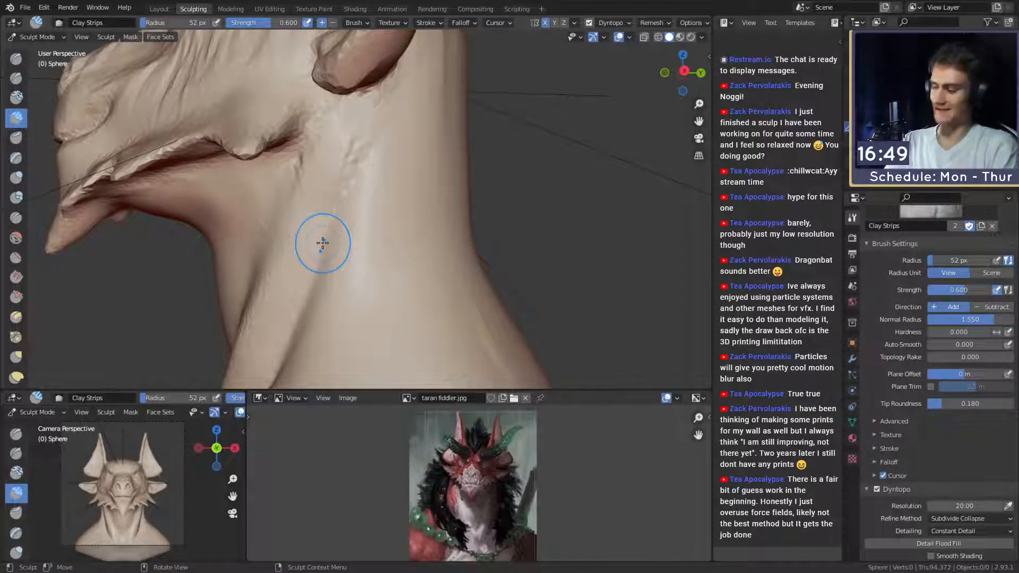
{"action": "mouse_move", "coordinate": [426, 200]}
{"action": "middle_mouse_down"}
{"action": "mouse_move", "coordinate": [377, 170]}
{"action": "mouse_move", "coordinate": [329, 201]}
{"action": "mouse_move", "coordinate": [370, 225]}
{"action": "mouse_move", "coordinate": [391, 221]}
{"action": "mouse_move", "coordinate": [364, 189]}
{"action": "mouse_move", "coordinate": [368, 164]}
{"action": "middle_mouse_up"}
{"action": "mouse_move", "coordinate": [329, 207]}
{"action": "middle_mouse_down"}
{"action": "mouse_move", "coordinate": [402, 187]}
{"action": "mouse_move", "coordinate": [416, 193]}
{"action": "mouse_move", "coordinate": [364, 175]}
{"action": "middle_mouse_up"}
{"action": "key", "text": "f"}
{"action": "left_click", "coordinate": [385, 170]}
Crease the base of the throat between the neck muscles with a 79 px radius.
{"action": "mouse_move", "coordinate": [379, 97]}
{"action": "middle_mouse_down"}
{"action": "mouse_move", "coordinate": [311, 207]}
{"action": "mouse_move", "coordinate": [328, 217]}
{"action": "middle_mouse_up"}
{"action": "middle_click_drag", "start_coordinate": [317, 254], "coordinate": [402, 241]}
{"action": "key", "text": "shift+c"}
{"action": "scroll", "coordinate": [371, 244], "scroll_direction": "up", "scroll_amount": 3}
{"action": "left_click_drag", "start_coordinate": [328, 268], "coordinate": [340, 245]}
{"action": "middle_click_drag", "start_coordinate": [353, 226], "coordinate": [354, 202], "text": "ctrl"}
{"action": "middle_click_drag", "start_coordinate": [345, 275], "coordinate": [350, 245], "text": "shift"}
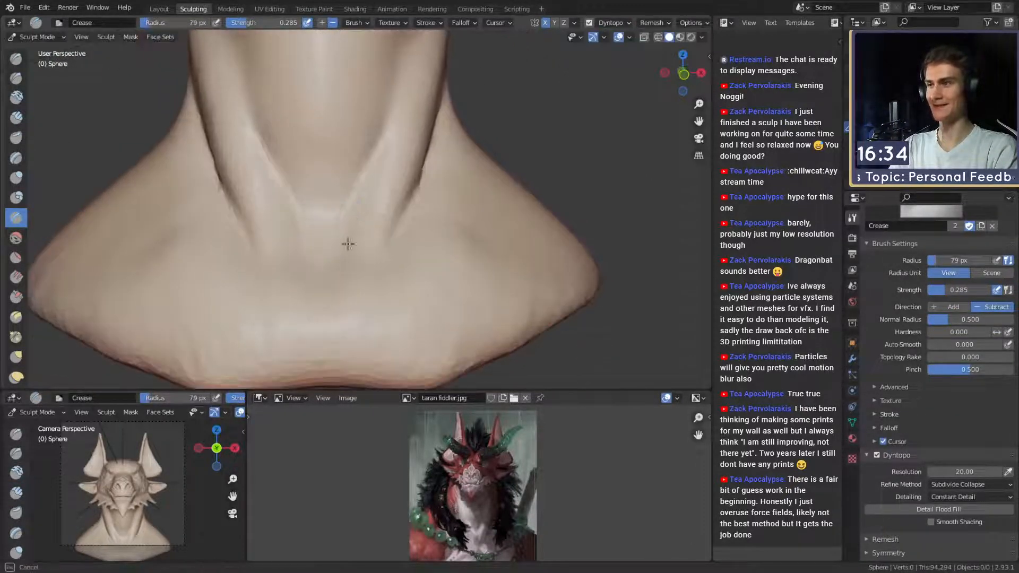
{"action": "middle_click_drag", "start_coordinate": [374, 174], "coordinate": [327, 220]}
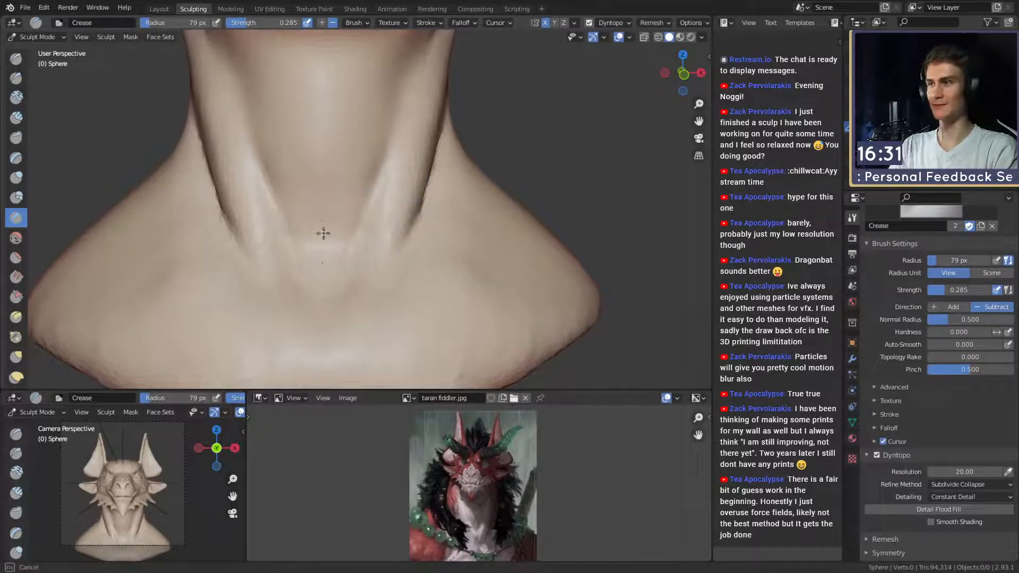
{"action": "middle_click_drag", "start_coordinate": [295, 266], "coordinate": [307, 227]}
Build up a V-shaped bulge on the middle of the front throat with Clay Strips at a 36 px radius.
{"action": "key", "text": "c"}
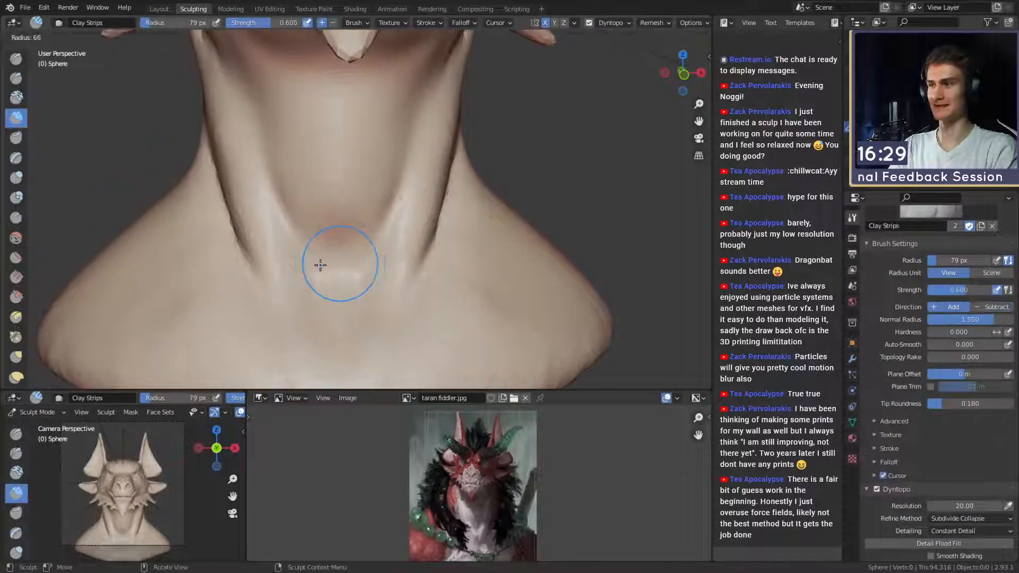
{"action": "mouse_move", "coordinate": [381, 222]}
{"action": "middle_mouse_down"}
{"action": "mouse_move", "coordinate": [370, 194]}
{"action": "mouse_move", "coordinate": [345, 199]}
{"action": "mouse_move", "coordinate": [366, 197]}
{"action": "mouse_move", "coordinate": [346, 212]}
{"action": "middle_mouse_up"}
{"action": "key", "text": "f"}
{"action": "left_click", "coordinate": [343, 217]}
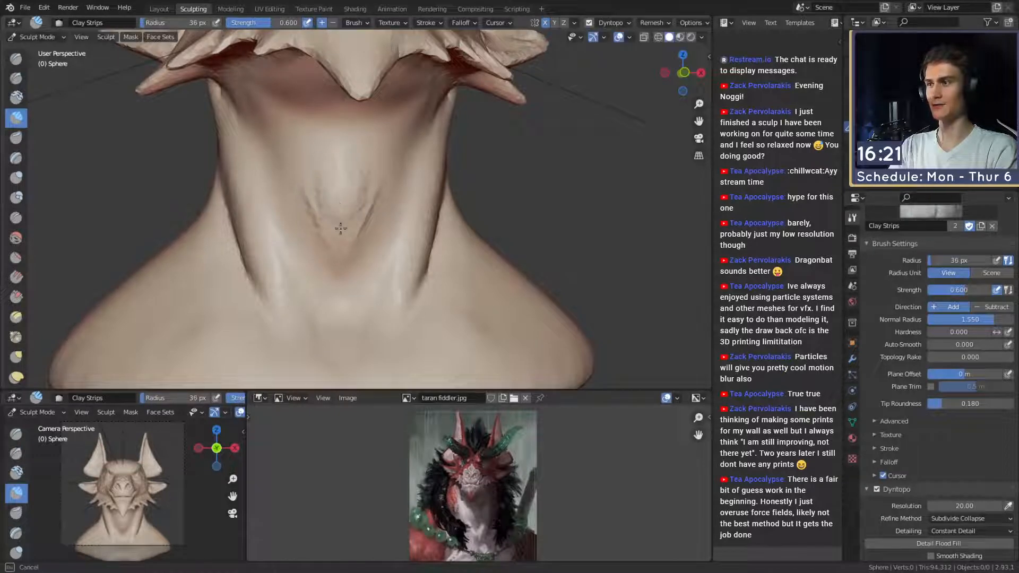
{"action": "middle_click_drag", "start_coordinate": [327, 154], "coordinate": [336, 185]}
{"action": "left_click_drag", "start_coordinate": [332, 240], "coordinate": [335, 243]}
{"action": "mouse_move", "coordinate": [342, 228]}
{"action": "left_mouse_down", "text": "alt"}
{"action": "mouse_move", "coordinate": [432, 220]}
{"action": "mouse_move", "coordinate": [398, 210]}
{"action": "mouse_move", "coordinate": [385, 225]}
{"action": "mouse_move", "coordinate": [398, 281]}
{"action": "mouse_move", "coordinate": [330, 254]}
{"action": "mouse_move", "coordinate": [373, 207]}
{"action": "mouse_move", "coordinate": [361, 265]}
{"action": "mouse_move", "coordinate": [450, 262]}
{"action": "left_mouse_up", "text": "alt"}
Broaden the forms of the front neck with Clay Strips at a 74 px radius.
{"action": "key", "text": "f"}
{"action": "left_click", "coordinate": [423, 210]}
{"action": "key", "text": "f"}
{"action": "left_click", "coordinate": [379, 246]}
{"action": "key", "text": "f"}
{"action": "left_click", "coordinate": [361, 226]}
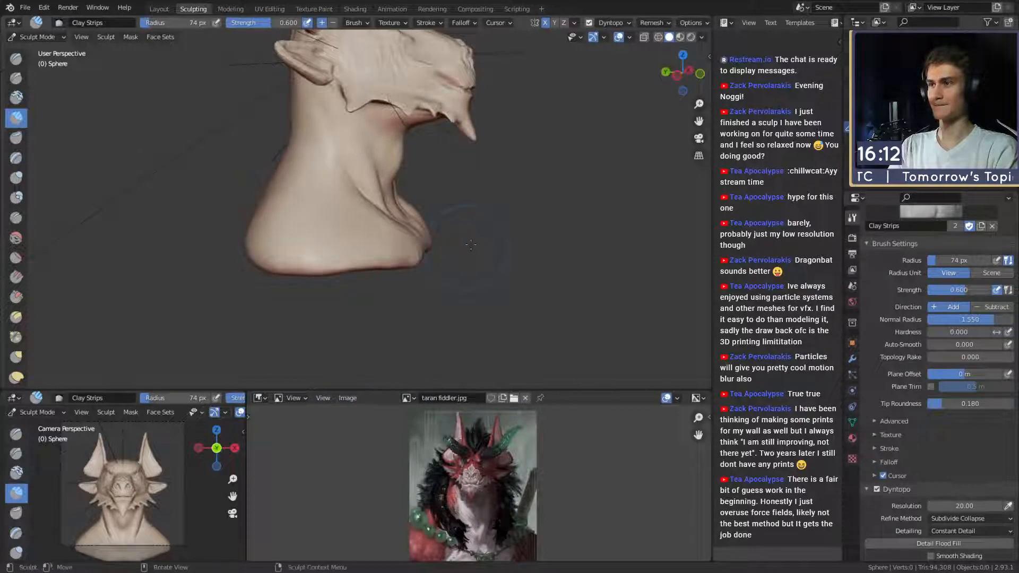
Reshape the front neck profile near the collarbone with the Grab brush.
{"action": "key", "text": "g"}
{"action": "scroll", "coordinate": [455, 227], "scroll_direction": "up", "scroll_amount": 4}
{"action": "key", "text": "f"}
{"action": "left_click", "coordinate": [435, 253]}
{"action": "left_click_drag", "start_coordinate": [392, 243], "coordinate": [371, 245]}
{"action": "key", "text": "f"}
{"action": "left_click", "coordinate": [379, 250]}
{"action": "key", "text": "f"}
{"action": "left_click", "coordinate": [383, 250]}
Refine the lower front neck with the Grab brush down to a 65 px radius.
{"action": "mouse_move", "coordinate": [383, 211]}
{"action": "left_mouse_down", "text": "alt+shift"}
{"action": "mouse_move", "coordinate": [400, 275]}
{"action": "mouse_move", "coordinate": [393, 281]}
{"action": "left_mouse_up", "text": "alt+shift"}
{"action": "key", "text": "f"}
{"action": "left_click", "coordinate": [376, 246]}
{"action": "mouse_move", "coordinate": [396, 238]}
{"action": "left_mouse_down", "text": "alt"}
{"action": "mouse_move", "coordinate": [307, 207]}
{"action": "mouse_move", "coordinate": [380, 243]}
{"action": "mouse_move", "coordinate": [341, 251]}
{"action": "mouse_move", "coordinate": [416, 258]}
{"action": "mouse_move", "coordinate": [359, 273]}
{"action": "mouse_move", "coordinate": [375, 262]}
{"action": "mouse_move", "coordinate": [317, 238]}
{"action": "left_mouse_up", "text": "alt"}
{"action": "key", "text": "f"}
{"action": "left_click", "coordinate": [345, 270]}
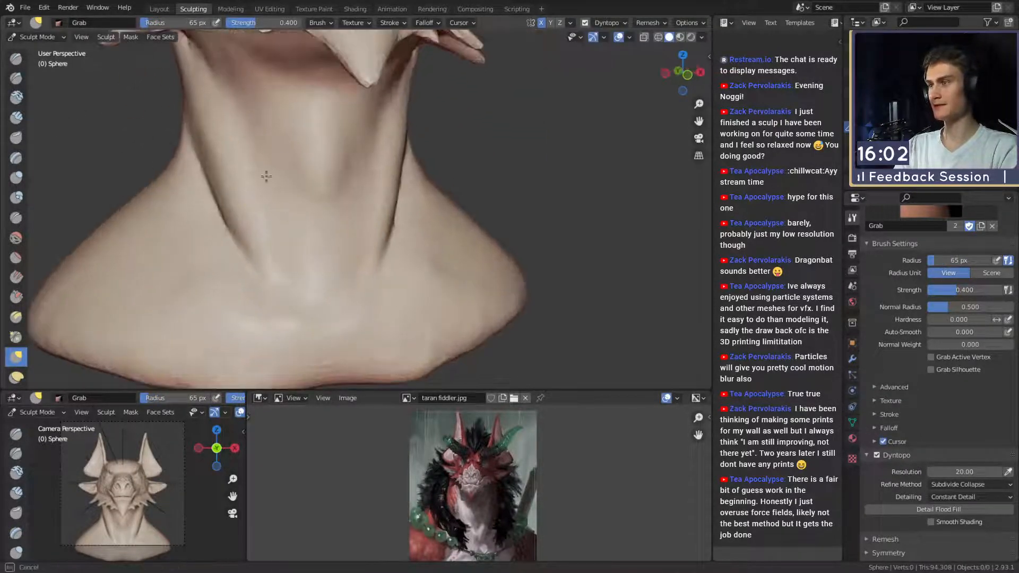
{"action": "mouse_move", "coordinate": [257, 134]}
{"action": "left_mouse_down", "text": "alt"}
{"action": "mouse_move", "coordinate": [295, 216]}
{"action": "mouse_move", "coordinate": [283, 205]}
{"action": "left_mouse_up", "text": "alt"}
Crease the lower ends of the diagonal neck muscles at the throat's base, starting at a 54 px radius.
{"action": "key", "text": "shift+c"}
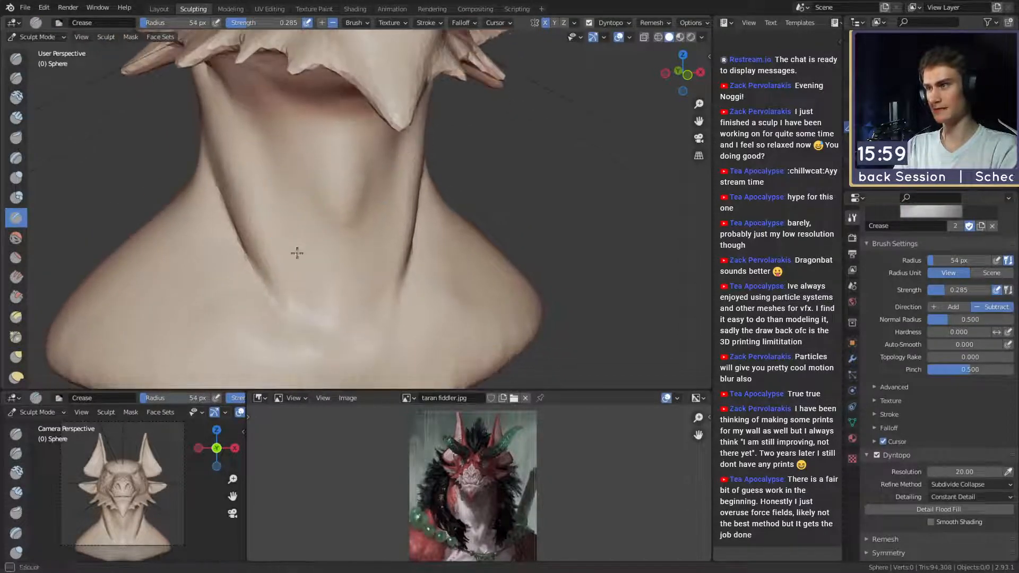
{"action": "mouse_move", "coordinate": [359, 306]}
{"action": "left_mouse_down", "text": "alt"}
{"action": "mouse_move", "coordinate": [382, 289]}
{"action": "mouse_move", "coordinate": [341, 246]}
{"action": "mouse_move", "coordinate": [364, 211]}
{"action": "mouse_move", "coordinate": [330, 249]}
{"action": "left_mouse_up", "text": "alt"}
{"action": "mouse_move", "coordinate": [331, 250]}
{"action": "left_mouse_down", "text": "alt"}
{"action": "mouse_move", "coordinate": [343, 257]}
{"action": "mouse_move", "coordinate": [324, 258]}
{"action": "mouse_move", "coordinate": [361, 267]}
{"action": "mouse_move", "coordinate": [318, 262]}
{"action": "left_mouse_up", "text": "alt"}
{"action": "key", "text": "f"}
{"action": "left_click", "coordinate": [349, 247]}
Lay narrow Clay Strips strokes along the diagonal side neck muscle at a 22 px radius.
{"action": "key", "text": "c"}
{"action": "left_click_drag", "start_coordinate": [258, 168], "coordinate": [347, 343], "text": "alt"}
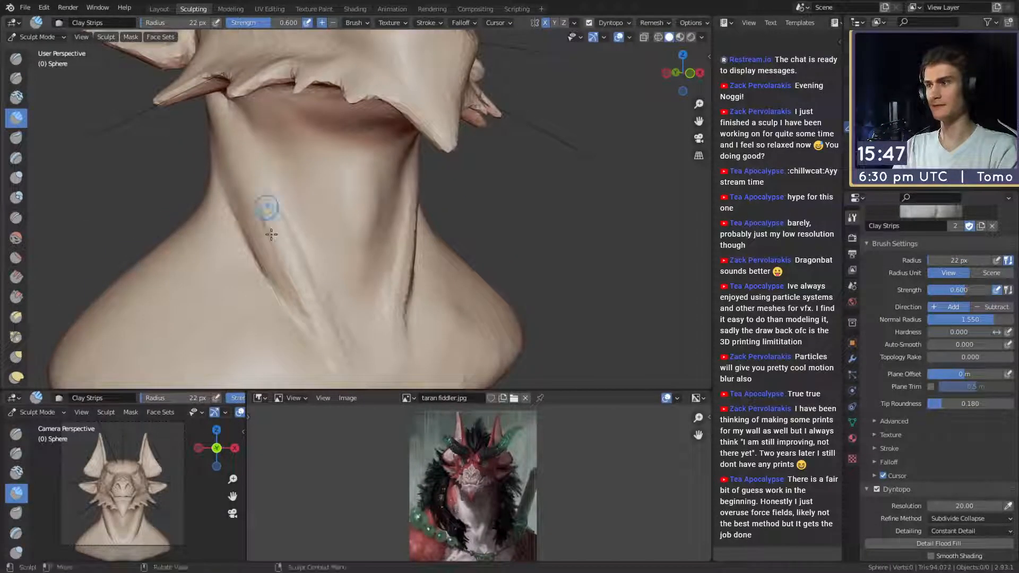
{"action": "left_click_drag", "start_coordinate": [287, 248], "coordinate": [296, 240], "text": "alt"}
Thicken the diagonal side neck muscle with Clay Strips at a 46 px radius and smooth it down to the collarbone.
{"action": "key", "text": "f"}
{"action": "left_click", "coordinate": [276, 196]}
{"action": "mouse_move", "coordinate": [257, 193]}
{"action": "left_mouse_down"}
{"action": "mouse_move", "coordinate": [223, 118]}
{"action": "mouse_move", "coordinate": [279, 248]}
{"action": "left_mouse_up"}
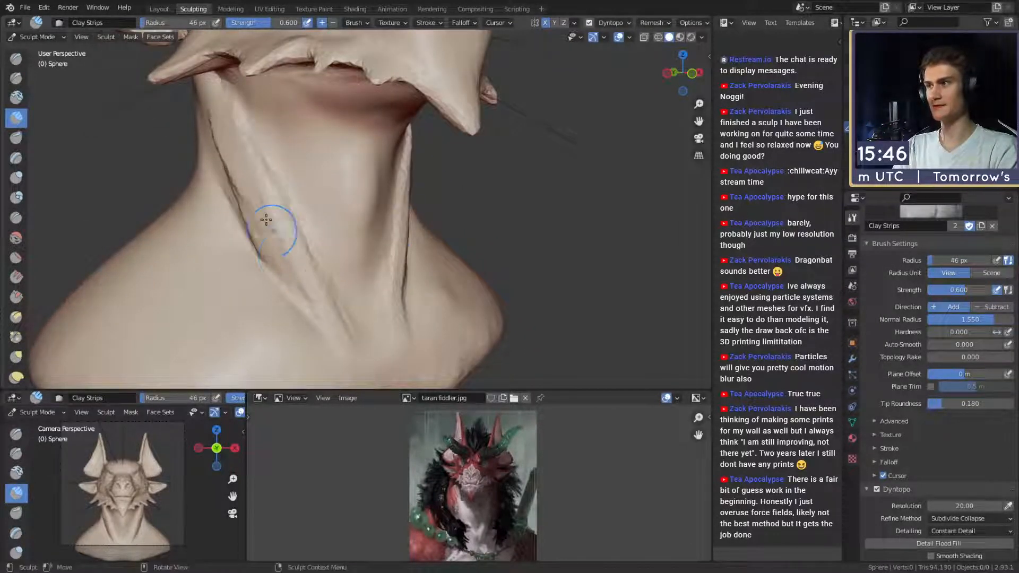
{"action": "left_click_drag", "start_coordinate": [233, 173], "coordinate": [254, 249]}
{"action": "left_click_drag", "start_coordinate": [269, 202], "coordinate": [339, 350], "text": "shift"}
{"action": "mouse_move", "coordinate": [348, 340]}
{"action": "left_mouse_down", "text": "alt+shift"}
{"action": "mouse_move", "coordinate": [350, 282]}
{"action": "mouse_move", "coordinate": [326, 281]}
{"action": "mouse_move", "coordinate": [398, 271]}
{"action": "left_mouse_up", "text": "alt+shift"}
Add Clay Strips volume to the collarbone area at the base of the neck at a 54 px radius.
{"action": "key", "text": "f"}
{"action": "left_click", "coordinate": [315, 281]}
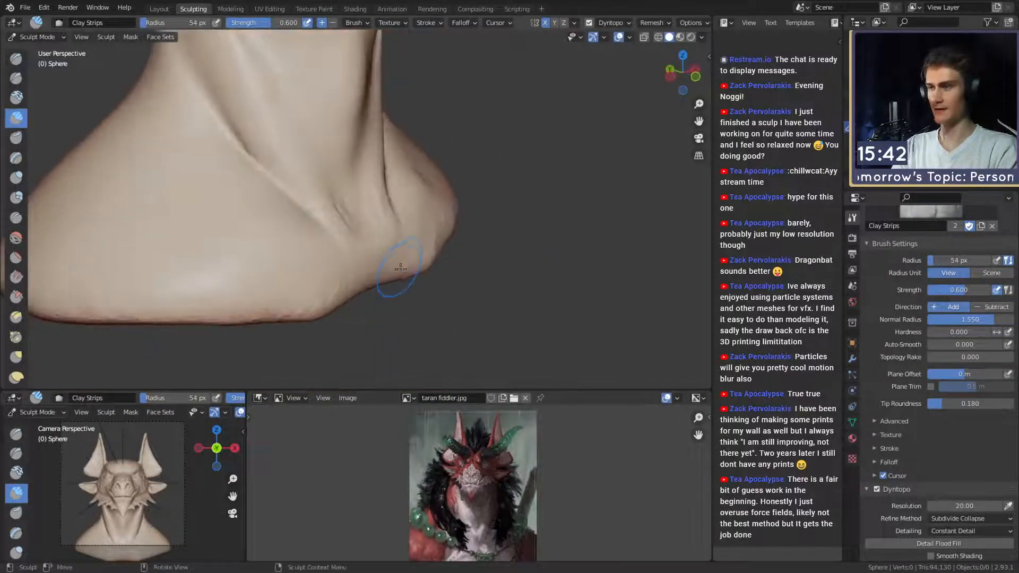
{"action": "mouse_move", "coordinate": [433, 231]}
{"action": "left_mouse_down", "text": "alt"}
{"action": "mouse_move", "coordinate": [375, 240]}
{"action": "mouse_move", "coordinate": [385, 239]}
{"action": "left_mouse_up", "text": "alt"}
{"action": "key", "text": "shift+c"}
{"action": "key", "text": "c"}
{"action": "mouse_move", "coordinate": [416, 229]}
{"action": "middle_mouse_down", "text": "shift"}
{"action": "mouse_move", "coordinate": [380, 248]}
{"action": "mouse_move", "coordinate": [364, 226]}
{"action": "mouse_move", "coordinate": [347, 238]}
{"action": "middle_mouse_up", "text": "shift"}
Carve the hollow above the collarbone beside the neck with the Crease brush at 55 to 71 px radii.
{"action": "key", "text": "shift+c"}
{"action": "key", "text": "f"}
{"action": "left_click", "coordinate": [352, 215]}
{"action": "key", "text": "f"}
{"action": "mouse_move", "coordinate": [322, 204]}
{"action": "middle_mouse_down"}
{"action": "mouse_move", "coordinate": [337, 182]}
{"action": "mouse_move", "coordinate": [322, 241]}
{"action": "middle_mouse_up"}
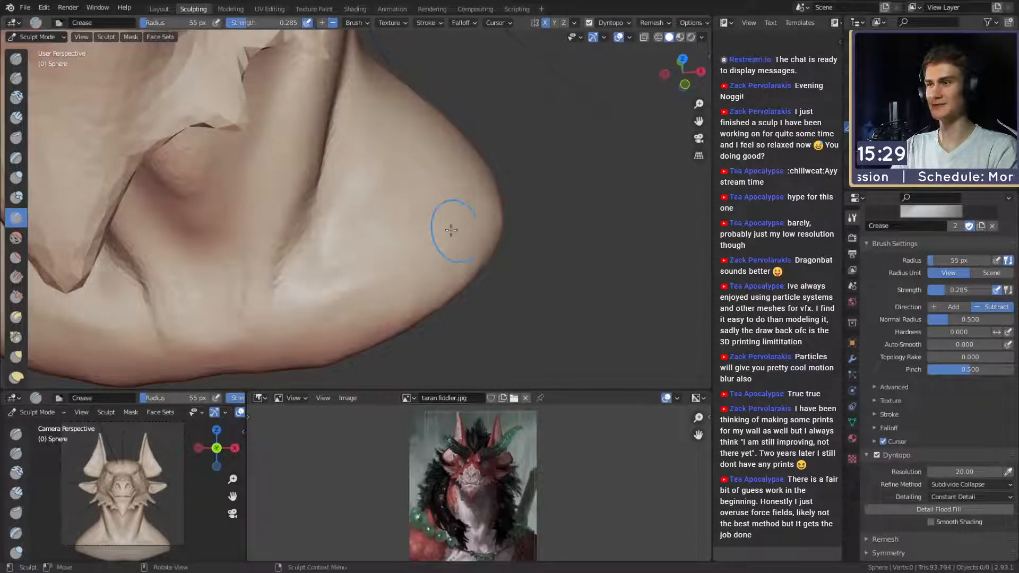
{"action": "middle_click_drag", "start_coordinate": [462, 230], "coordinate": [382, 248]}
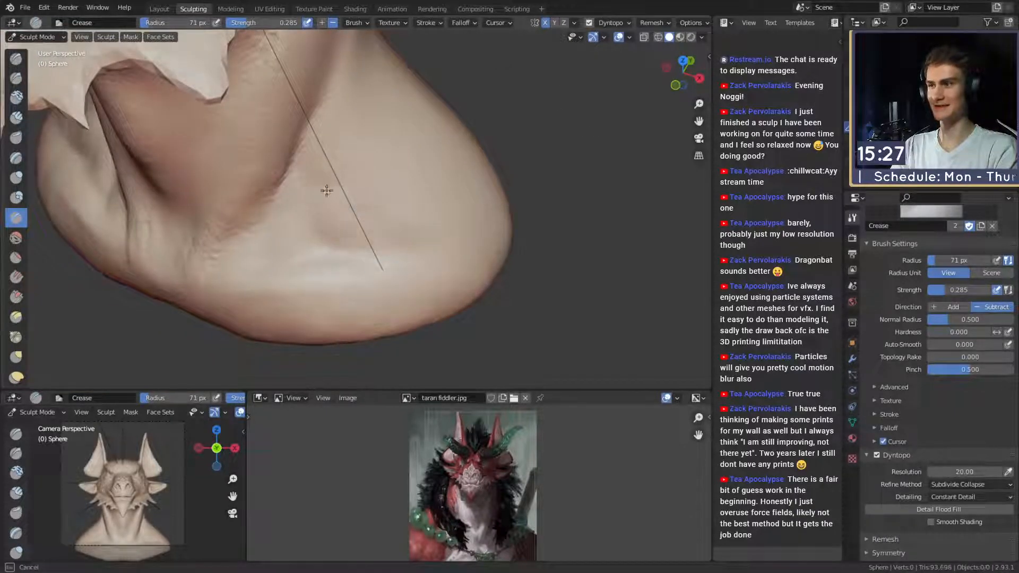
{"action": "mouse_move", "coordinate": [364, 204]}
{"action": "middle_mouse_down"}
{"action": "mouse_move", "coordinate": [333, 192]}
{"action": "mouse_move", "coordinate": [364, 228]}
{"action": "middle_mouse_up"}
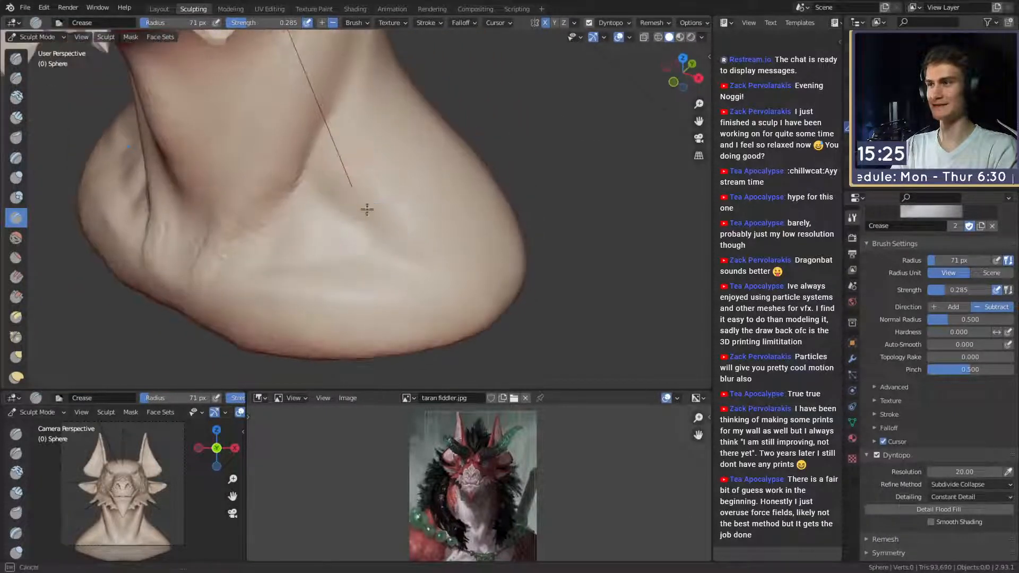
{"action": "mouse_move", "coordinate": [347, 142]}
{"action": "left_mouse_down"}
{"action": "mouse_move", "coordinate": [334, 191]}
{"action": "mouse_move", "coordinate": [341, 128]}
{"action": "left_mouse_up"}
Fill the area between the side neck muscle and the collarbone with Clay Strips at 36 and 74 px radii.
{"action": "key", "text": "c"}
{"action": "middle_click_drag", "start_coordinate": [325, 200], "coordinate": [340, 196]}
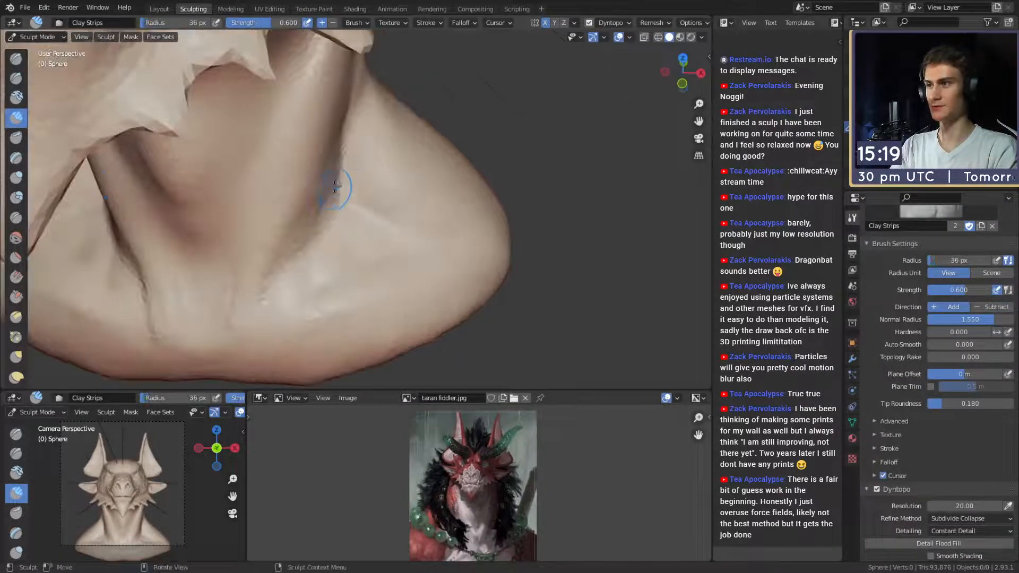
{"action": "left_click_drag", "start_coordinate": [334, 182], "coordinate": [288, 275]}
{"action": "key", "text": "f"}
{"action": "left_click", "coordinate": [319, 265]}
{"action": "left_click_drag", "start_coordinate": [348, 250], "coordinate": [352, 188]}
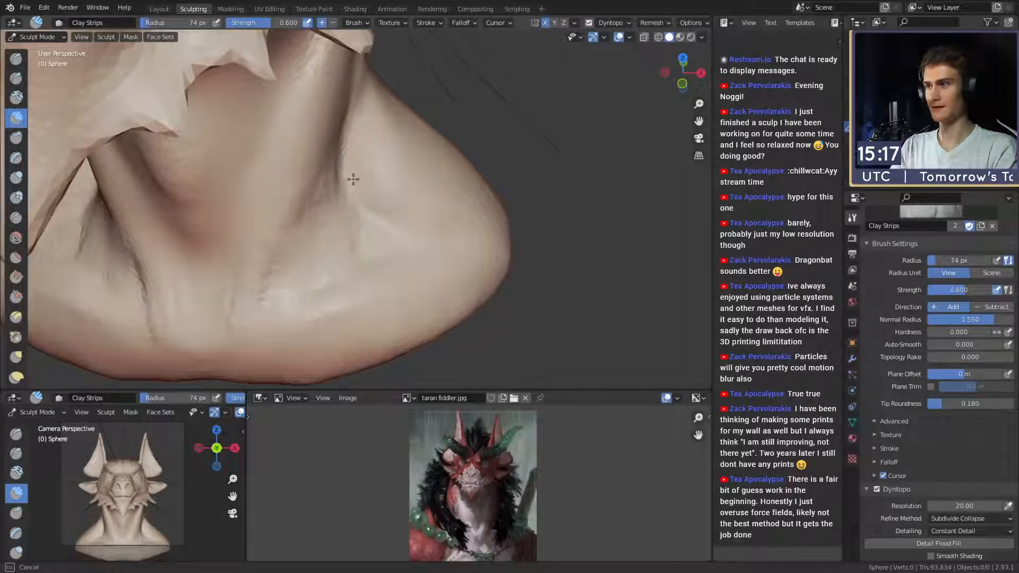
Build up the upper shoulder muscle beside the neck with Clay Strips, using a 103 px radius.
{"action": "middle_click_drag", "start_coordinate": [352, 259], "coordinate": [359, 205]}
{"action": "key", "text": "f"}
{"action": "left_click", "coordinate": [376, 202]}
{"action": "left_click_drag", "start_coordinate": [393, 117], "coordinate": [386, 191]}
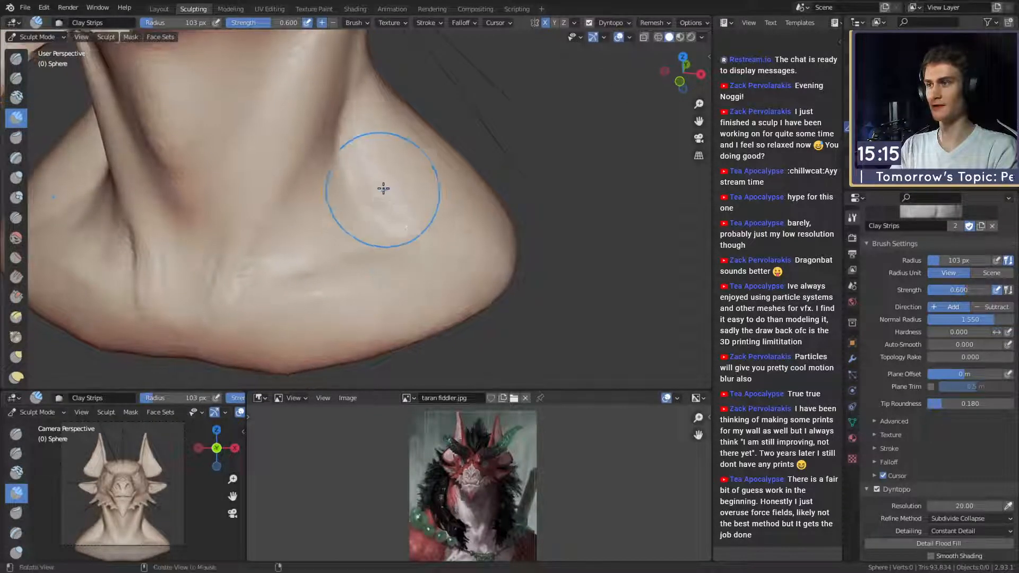
{"action": "middle_click_drag", "start_coordinate": [386, 191], "coordinate": [393, 234]}
{"action": "key", "text": "f"}
{"action": "left_click", "coordinate": [383, 254]}
{"action": "mouse_move", "coordinate": [382, 289]}
{"action": "middle_mouse_down"}
{"action": "mouse_move", "coordinate": [405, 200]}
{"action": "mouse_move", "coordinate": [375, 207]}
{"action": "mouse_move", "coordinate": [396, 198]}
{"action": "middle_mouse_up"}
Adjust the shoulder and collarbone shape with the Grab brush at a 170 px radius.
{"action": "key", "text": "g"}
{"action": "key", "text": "f"}
{"action": "left_click", "coordinate": [386, 222]}
{"action": "left_click", "coordinate": [397, 198]}
{"action": "left_click_drag", "start_coordinate": [397, 198], "coordinate": [398, 184]}
{"action": "mouse_move", "coordinate": [401, 191]}
{"action": "left_mouse_down", "text": "alt"}
{"action": "mouse_move", "coordinate": [427, 214]}
{"action": "mouse_move", "coordinate": [443, 207]}
{"action": "mouse_move", "coordinate": [406, 194]}
{"action": "mouse_move", "coordinate": [368, 243]}
{"action": "mouse_move", "coordinate": [281, 98]}
{"action": "left_mouse_up", "text": "alt"}
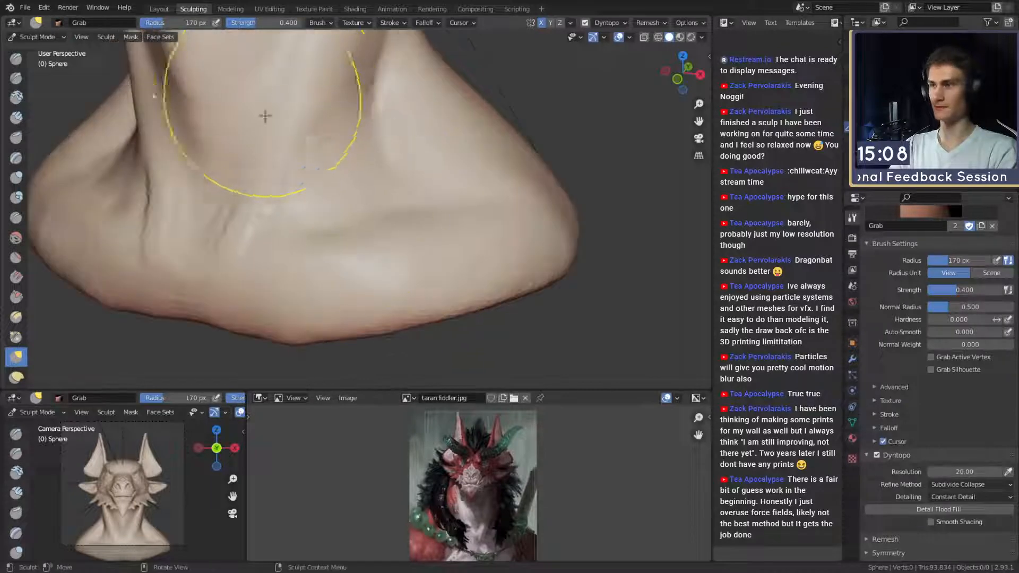
Define the collarbone line from the base of the throat toward the shoulder with the Crease brush.
{"action": "key", "text": "shift+c"}
{"action": "key", "text": "f"}
{"action": "left_click", "coordinate": [331, 215]}
{"action": "left_click_drag", "start_coordinate": [331, 215], "coordinate": [379, 227], "text": "alt"}
{"action": "left_click_drag", "start_coordinate": [258, 292], "coordinate": [232, 306]}
{"action": "mouse_move", "coordinate": [230, 290]}
{"action": "left_mouse_down", "text": "alt"}
{"action": "mouse_move", "coordinate": [318, 261]}
{"action": "mouse_move", "coordinate": [325, 232]}
{"action": "mouse_move", "coordinate": [271, 238]}
{"action": "left_mouse_up", "text": "alt"}
{"action": "key", "text": "f"}
{"action": "left_click", "coordinate": [316, 228]}
{"action": "left_click_drag", "start_coordinate": [351, 220], "coordinate": [467, 212]}
Refine the outer collarbone and shoulder with the Crease brush and save the file as quick_sketch_day_262.blend.
{"action": "mouse_move", "coordinate": [482, 210]}
{"action": "left_mouse_down", "text": "alt"}
{"action": "mouse_move", "coordinate": [446, 220]}
{"action": "mouse_move", "coordinate": [399, 260]}
{"action": "mouse_move", "coordinate": [546, 198]}
{"action": "left_mouse_up", "text": "alt"}
{"action": "key", "text": "f"}
{"action": "left_click", "coordinate": [372, 268]}
{"action": "mouse_move", "coordinate": [513, 229]}
{"action": "left_mouse_down", "text": "alt"}
{"action": "mouse_move", "coordinate": [451, 216]}
{"action": "mouse_move", "coordinate": [398, 245]}
{"action": "mouse_move", "coordinate": [341, 240]}
{"action": "mouse_move", "coordinate": [385, 243]}
{"action": "left_mouse_up", "text": "alt"}
{"action": "key", "text": "f"}
{"action": "mouse_move", "coordinate": [385, 244]}
{"action": "middle_mouse_down"}
{"action": "mouse_move", "coordinate": [377, 215]}
{"action": "mouse_move", "coordinate": [395, 216]}
{"action": "mouse_move", "coordinate": [410, 255]}
{"action": "middle_mouse_up"}
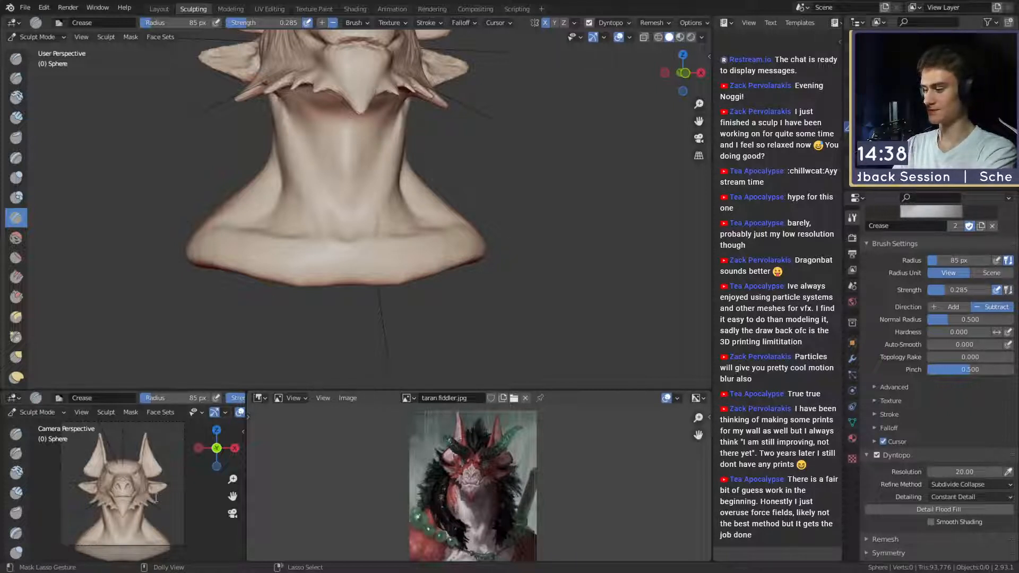
{"action": "key", "text": "ctrl+s"}
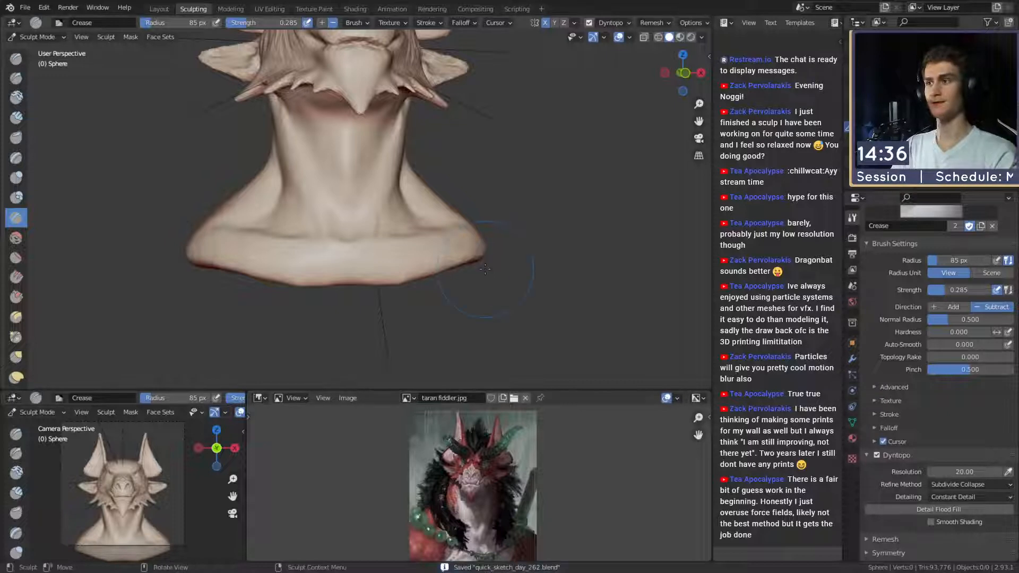
Reshape the shoulders and lower neck silhouette with the Grab brush.
{"action": "mouse_move", "coordinate": [485, 269]}
{"action": "middle_mouse_down", "text": "ctrl"}
{"action": "mouse_move", "coordinate": [472, 183]}
{"action": "mouse_move", "coordinate": [433, 247]}
{"action": "mouse_move", "coordinate": [426, 232]}
{"action": "mouse_move", "coordinate": [424, 254]}
{"action": "middle_mouse_up", "text": "ctrl"}
{"action": "key", "text": "g"}
{"action": "key", "text": "f"}
{"action": "left_click", "coordinate": [504, 234]}
{"action": "mouse_move", "coordinate": [504, 234]}
{"action": "middle_mouse_down"}
{"action": "mouse_move", "coordinate": [337, 227]}
{"action": "mouse_move", "coordinate": [299, 241]}
{"action": "mouse_move", "coordinate": [296, 228]}
{"action": "mouse_move", "coordinate": [301, 241]}
{"action": "mouse_move", "coordinate": [364, 249]}
{"action": "mouse_move", "coordinate": [387, 239]}
{"action": "middle_mouse_up"}
{"action": "key", "text": "f"}
{"action": "left_click", "coordinate": [310, 240]}
{"action": "key", "text": "f"}
{"action": "left_click", "coordinate": [327, 224]}
Reshape the sides of the neck where they meet the shoulders with the Grab brush at a 138 px radius.
{"action": "key", "text": "shift+c"}
{"action": "middle_click_drag", "start_coordinate": [326, 216], "coordinate": [374, 210]}
{"action": "mouse_move", "coordinate": [341, 249]}
{"action": "middle_mouse_down"}
{"action": "mouse_move", "coordinate": [360, 262]}
{"action": "mouse_move", "coordinate": [355, 212]}
{"action": "middle_mouse_up"}
{"action": "mouse_move", "coordinate": [311, 264]}
{"action": "middle_mouse_down"}
{"action": "mouse_move", "coordinate": [439, 200]}
{"action": "mouse_move", "coordinate": [410, 239]}
{"action": "middle_mouse_up"}
{"action": "key", "text": "g"}
{"action": "left_click", "coordinate": [405, 218]}
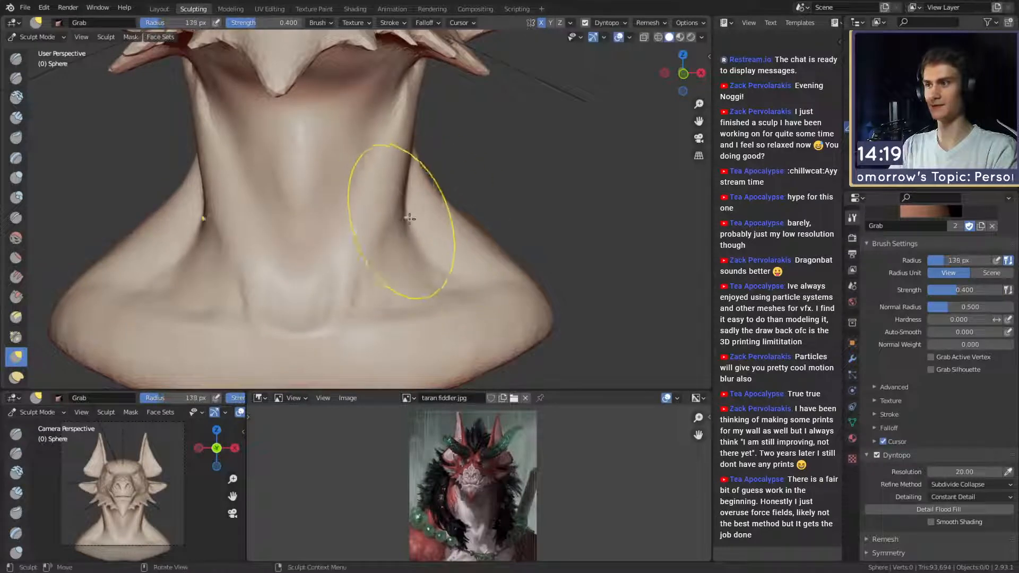
{"action": "scroll", "coordinate": [418, 207], "scroll_direction": "down", "scroll_amount": 5}
{"action": "middle_click_drag", "start_coordinate": [412, 230], "coordinate": [489, 231]}
{"action": "scroll", "coordinate": [457, 215], "scroll_direction": "up", "scroll_amount": 4}
Adjust the overall neck and shoulder silhouette with the Grab brush, varying the brush radius.
{"action": "key", "text": "f"}
{"action": "left_click", "coordinate": [523, 193]}
{"action": "mouse_move", "coordinate": [426, 143]}
{"action": "middle_mouse_down", "text": "shift"}
{"action": "mouse_move", "coordinate": [412, 241]}
{"action": "mouse_move", "coordinate": [393, 244]}
{"action": "mouse_move", "coordinate": [366, 225]}
{"action": "mouse_move", "coordinate": [307, 211]}
{"action": "mouse_move", "coordinate": [317, 248]}
{"action": "middle_mouse_up", "text": "shift"}
{"action": "key", "text": "f"}
{"action": "left_click", "coordinate": [506, 240]}
{"action": "key", "text": "f"}
{"action": "left_click", "coordinate": [380, 254]}
{"action": "scroll", "coordinate": [392, 236], "scroll_direction": "down", "scroll_amount": 5}
{"action": "scroll", "coordinate": [318, 248], "scroll_direction": "up", "scroll_amount": 3}
Build up the muscle volume along the neck with the Clay Strips brush.
{"action": "key", "text": "c"}
{"action": "mouse_move", "coordinate": [364, 200]}
{"action": "middle_mouse_down"}
{"action": "mouse_move", "coordinate": [371, 212]}
{"action": "mouse_move", "coordinate": [358, 193]}
{"action": "mouse_move", "coordinate": [371, 189]}
{"action": "mouse_move", "coordinate": [365, 214]}
{"action": "mouse_move", "coordinate": [332, 189]}
{"action": "mouse_move", "coordinate": [354, 169]}
{"action": "mouse_move", "coordinate": [403, 170]}
{"action": "mouse_move", "coordinate": [431, 234]}
{"action": "mouse_move", "coordinate": [401, 181]}
{"action": "middle_mouse_up"}
{"action": "key", "text": "f"}
{"action": "left_click", "coordinate": [371, 193]}
{"action": "key", "text": "f"}
{"action": "left_click", "coordinate": [339, 168]}
Pull the neck and shoulder contour into shape with the Grab brush.
{"action": "key", "text": "g"}
{"action": "key", "text": "f"}
{"action": "left_click", "coordinate": [408, 188]}
{"action": "left_click_drag", "start_coordinate": [404, 171], "coordinate": [388, 175]}
{"action": "middle_click_drag", "start_coordinate": [412, 187], "coordinate": [397, 163], "text": "shift"}
{"action": "mouse_move", "coordinate": [409, 222]}
{"action": "middle_mouse_down", "text": "shift"}
{"action": "mouse_move", "coordinate": [403, 183]}
{"action": "mouse_move", "coordinate": [413, 243]}
{"action": "middle_mouse_up", "text": "shift"}
{"action": "key", "text": "f"}
{"action": "left_click", "coordinate": [446, 213]}
{"action": "key", "text": "f"}
{"action": "left_click", "coordinate": [371, 242]}
Reshape the back of the neck below the head with the Grab brush at a large radius of about 218 px.
{"action": "middle_click_drag", "start_coordinate": [406, 175], "coordinate": [315, 206], "text": "shift"}
{"action": "mouse_move", "coordinate": [385, 244]}
{"action": "middle_mouse_down"}
{"action": "mouse_move", "coordinate": [372, 203]}
{"action": "mouse_move", "coordinate": [420, 161]}
{"action": "middle_mouse_up"}
{"action": "key", "text": "f"}
{"action": "left_click", "coordinate": [434, 204]}
{"action": "key", "text": "f"}
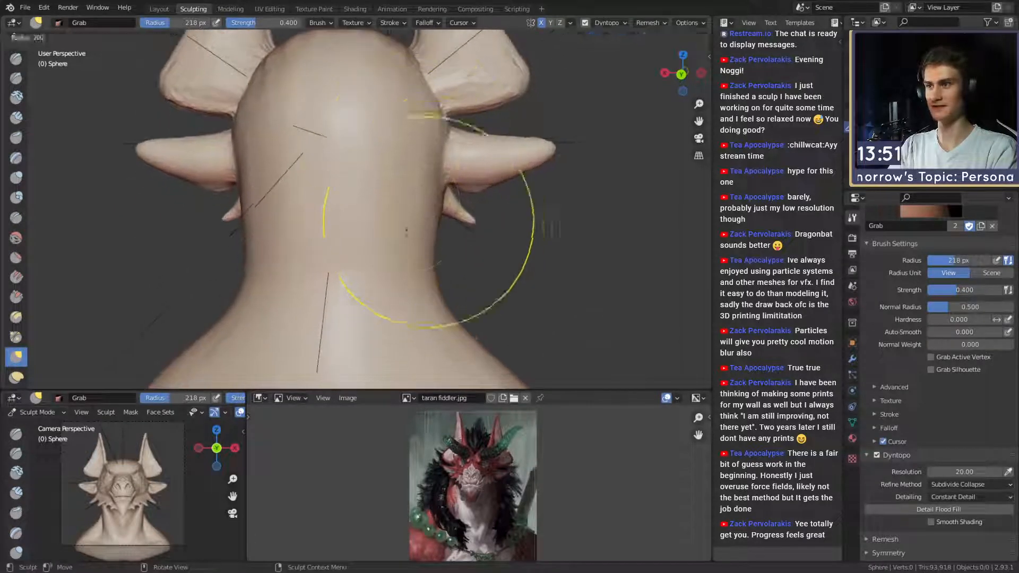
{"action": "left_click", "coordinate": [407, 226]}
{"action": "middle_click_drag", "start_coordinate": [419, 278], "coordinate": [412, 210], "text": "shift"}
{"action": "mouse_move", "coordinate": [429, 270]}
{"action": "middle_mouse_down", "text": "shift"}
{"action": "mouse_move", "coordinate": [432, 230]}
{"action": "mouse_move", "coordinate": [359, 202]}
{"action": "mouse_move", "coordinate": [343, 210]}
{"action": "mouse_move", "coordinate": [296, 200]}
{"action": "middle_mouse_up", "text": "shift"}
Carve the muscle separation along the side of the neck with the Crease brush at an 88 px radius.
{"action": "key", "text": "shift+c"}
{"action": "left_click", "coordinate": [345, 199]}
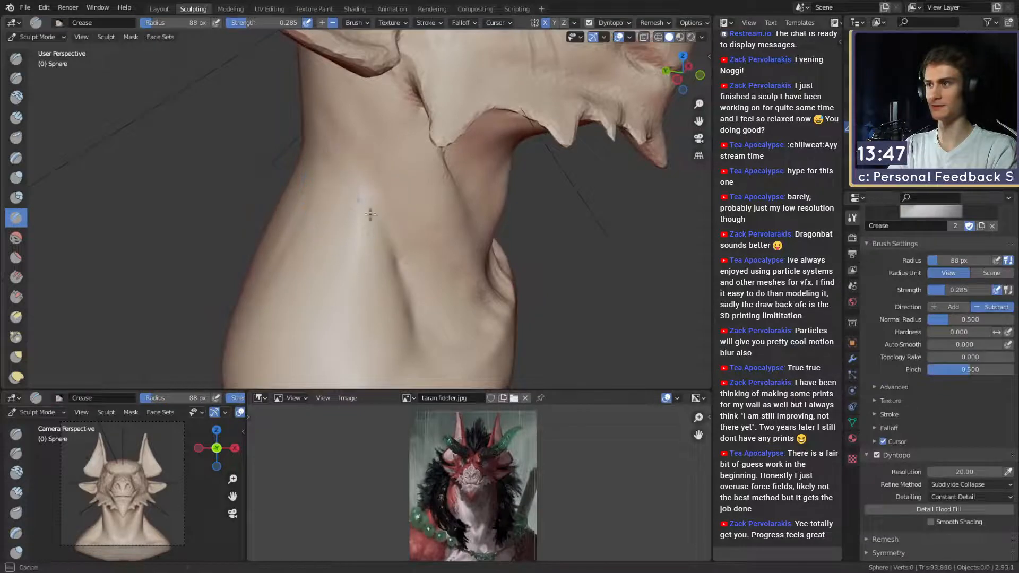
{"action": "scroll", "coordinate": [390, 207], "scroll_direction": "down", "scroll_amount": 5}
{"action": "left_click_drag", "start_coordinate": [386, 212], "coordinate": [328, 212], "text": "alt"}
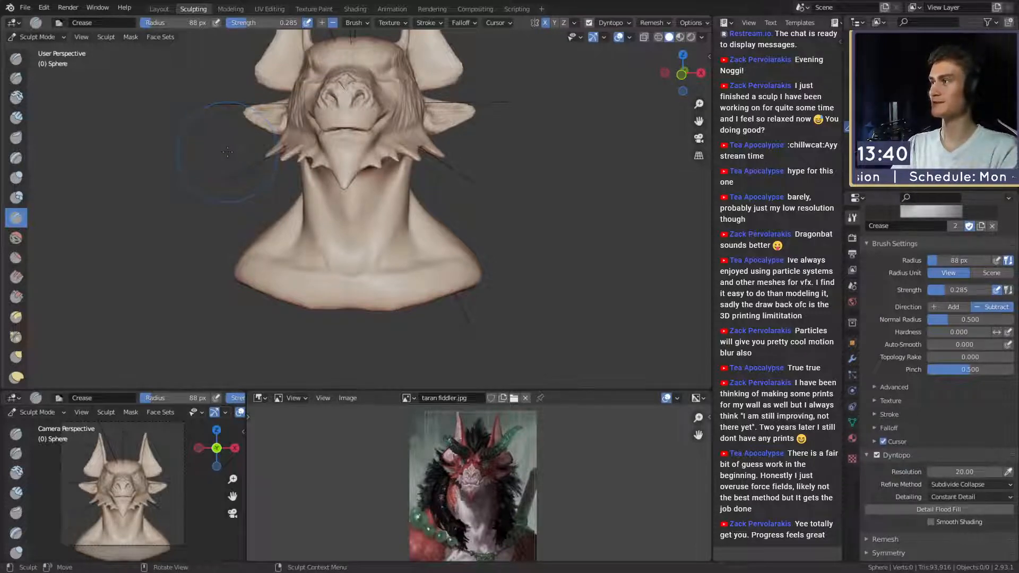
Define the throat and front neck muscles below the jaw with the Crease brush.
{"action": "left_click_drag", "start_coordinate": [329, 254], "coordinate": [467, 223], "text": "alt"}
{"action": "left_click_drag", "start_coordinate": [366, 249], "coordinate": [461, 223], "text": "ctrl+alt"}
{"action": "mouse_move", "coordinate": [374, 260]}
{"action": "left_mouse_down", "text": "ctrl+alt"}
{"action": "mouse_move", "coordinate": [363, 202]}
{"action": "mouse_move", "coordinate": [382, 207]}
{"action": "left_mouse_up", "text": "ctrl+alt"}
{"action": "mouse_move", "coordinate": [366, 202]}
{"action": "left_mouse_down", "text": "ctrl+alt"}
{"action": "mouse_move", "coordinate": [366, 228]}
{"action": "mouse_move", "coordinate": [395, 199]}
{"action": "left_mouse_up", "text": "ctrl+alt"}
{"action": "key", "text": "f"}
{"action": "left_click", "coordinate": [309, 137]}
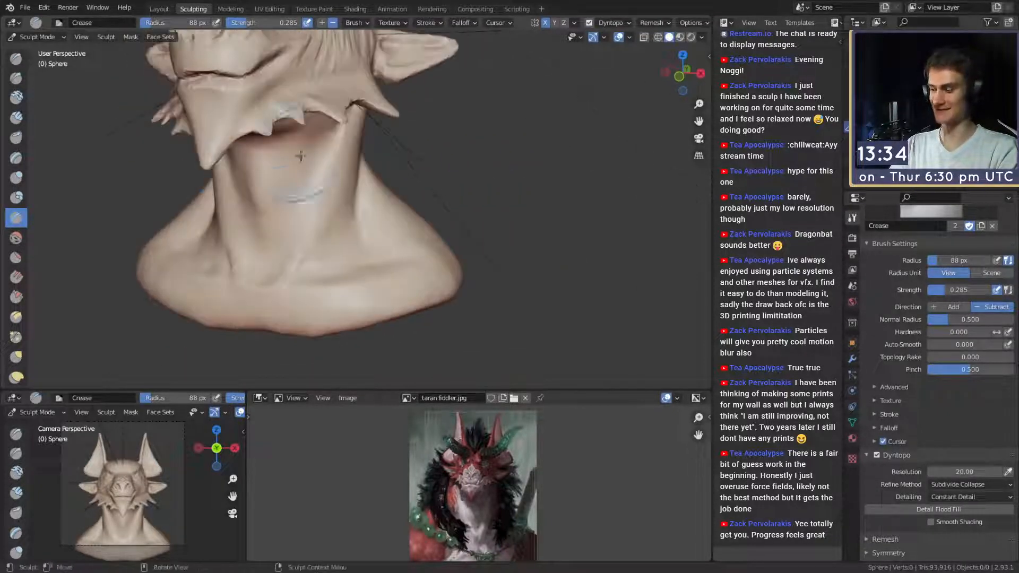
{"action": "mouse_move", "coordinate": [395, 201]}
{"action": "middle_mouse_down"}
{"action": "mouse_move", "coordinate": [305, 204]}
{"action": "mouse_move", "coordinate": [366, 209]}
{"action": "mouse_move", "coordinate": [369, 219]}
{"action": "mouse_move", "coordinate": [353, 208]}
{"action": "mouse_move", "coordinate": [361, 223]}
{"action": "mouse_move", "coordinate": [305, 217]}
{"action": "middle_mouse_up"}
Build up the neck muscles and collarbone area with Clay Strips strokes.
{"action": "key", "text": "c"}
{"action": "left_click_drag", "start_coordinate": [318, 178], "coordinate": [360, 213]}
{"action": "left_click_drag", "start_coordinate": [303, 261], "coordinate": [300, 292]}
{"action": "middle_click_drag", "start_coordinate": [343, 308], "coordinate": [342, 271]}
{"action": "mouse_move", "coordinate": [345, 233]}
{"action": "left_mouse_down"}
{"action": "mouse_move", "coordinate": [329, 313]}
{"action": "mouse_move", "coordinate": [305, 332]}
{"action": "left_mouse_up"}
{"action": "middle_click_drag", "start_coordinate": [308, 326], "coordinate": [350, 291]}
{"action": "mouse_move", "coordinate": [350, 292]}
{"action": "left_mouse_down"}
{"action": "mouse_move", "coordinate": [341, 218]}
{"action": "mouse_move", "coordinate": [320, 176]}
{"action": "left_mouse_up"}
Smooth the Clay Strips buildup along the neck and shoulder.
{"action": "key", "text": "f"}
{"action": "left_click_drag", "start_coordinate": [378, 227], "coordinate": [304, 313], "text": "shift"}
{"action": "middle_click_drag", "start_coordinate": [305, 314], "coordinate": [361, 254]}
{"action": "key", "text": "f"}
{"action": "left_click", "coordinate": [366, 239]}
{"action": "left_click_drag", "start_coordinate": [366, 244], "coordinate": [375, 319], "text": "shift"}
{"action": "middle_click_drag", "start_coordinate": [375, 318], "coordinate": [329, 241]}
{"action": "left_click_drag", "start_coordinate": [329, 241], "coordinate": [303, 253], "text": "shift"}
{"action": "mouse_move", "coordinate": [343, 246]}
{"action": "middle_mouse_down"}
{"action": "mouse_move", "coordinate": [380, 246]}
{"action": "mouse_move", "coordinate": [345, 226]}
{"action": "mouse_move", "coordinate": [352, 211]}
{"action": "mouse_move", "coordinate": [398, 246]}
{"action": "mouse_move", "coordinate": [371, 187]}
{"action": "mouse_move", "coordinate": [390, 226]}
{"action": "mouse_move", "coordinate": [358, 244]}
{"action": "middle_mouse_up"}
Add volume to the side of the shoulder with the Clay Strips brush at a 76 px radius.
{"action": "key", "text": "f"}
{"action": "left_click", "coordinate": [341, 238]}
{"action": "key", "text": "f"}
{"action": "left_click", "coordinate": [371, 235]}
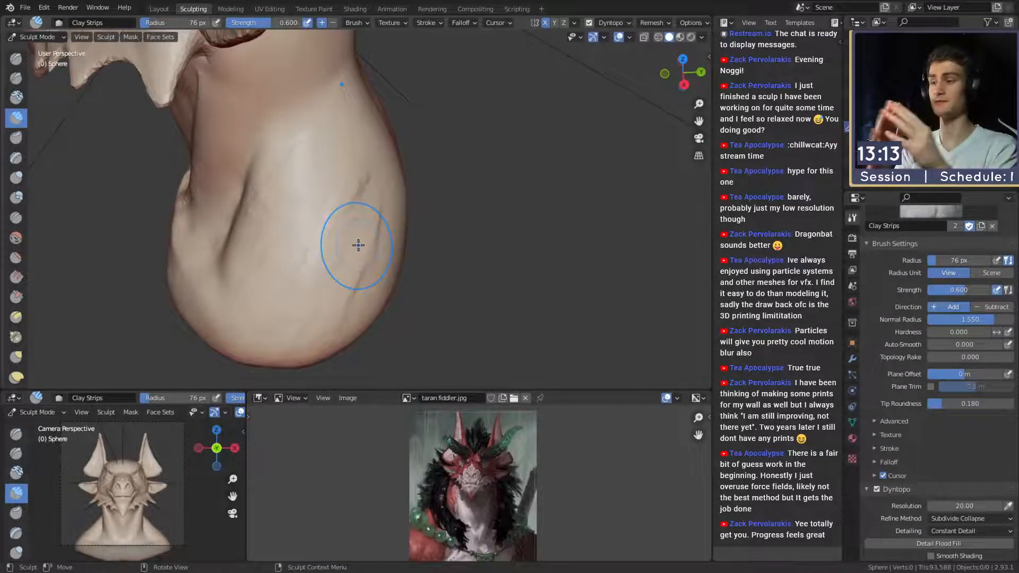
{"action": "left_click_drag", "start_coordinate": [377, 218], "coordinate": [356, 225], "text": "alt"}
{"action": "key", "text": "f"}
{"action": "left_click", "coordinate": [370, 225]}
{"action": "mouse_move", "coordinate": [346, 269]}
{"action": "left_mouse_down", "text": "alt"}
{"action": "mouse_move", "coordinate": [302, 194]}
{"action": "mouse_move", "coordinate": [274, 187]}
{"action": "mouse_move", "coordinate": [307, 201]}
{"action": "left_mouse_up", "text": "alt"}
Adjust the outer shoulder shape with the Grab brush at a 195 px radius.
{"action": "key", "text": "g"}
{"action": "mouse_move", "coordinate": [339, 301]}
{"action": "left_mouse_down", "text": "alt+shift"}
{"action": "mouse_move", "coordinate": [366, 248]}
{"action": "mouse_move", "coordinate": [354, 248]}
{"action": "mouse_move", "coordinate": [445, 190]}
{"action": "mouse_move", "coordinate": [433, 219]}
{"action": "left_mouse_up", "text": "alt+shift"}
{"action": "key", "text": "f"}
{"action": "left_click", "coordinate": [459, 261]}
{"action": "mouse_move", "coordinate": [433, 219]}
{"action": "left_mouse_down", "text": "alt+shift"}
{"action": "mouse_move", "coordinate": [404, 232]}
{"action": "mouse_move", "coordinate": [418, 227]}
{"action": "left_mouse_up", "text": "alt+shift"}
{"action": "key", "text": "f"}
{"action": "left_click", "coordinate": [384, 229]}
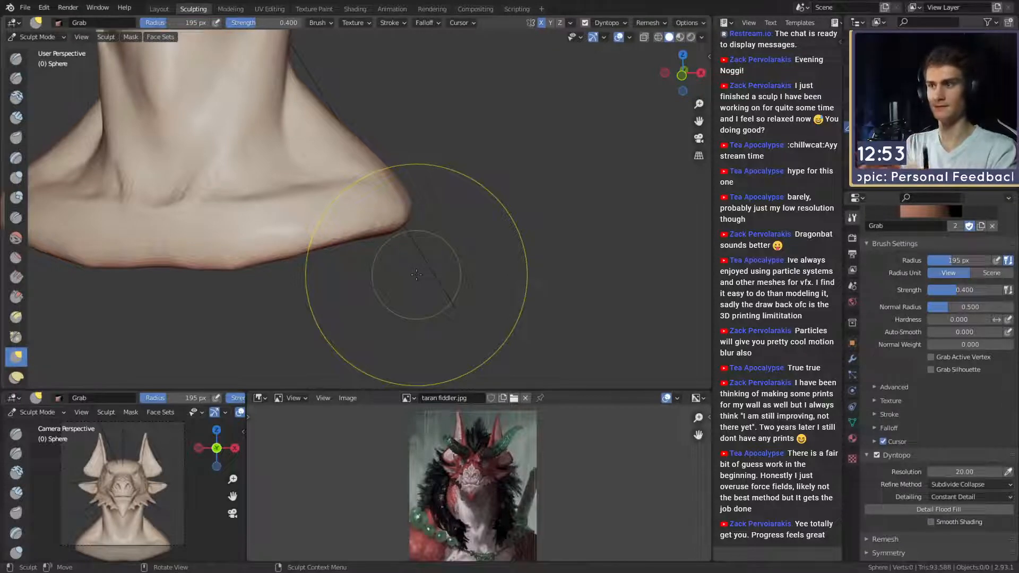
{"action": "key", "text": "f"}
{"action": "left_click", "coordinate": [368, 207]}
Build up the muscle running from the neck to the shoulder with the Clay Strips brush.
{"action": "mouse_move", "coordinate": [369, 207]}
{"action": "middle_mouse_down"}
{"action": "mouse_move", "coordinate": [371, 230]}
{"action": "mouse_move", "coordinate": [339, 195]}
{"action": "mouse_move", "coordinate": [291, 234]}
{"action": "mouse_move", "coordinate": [398, 182]}
{"action": "mouse_move", "coordinate": [330, 212]}
{"action": "middle_mouse_up"}
{"action": "key", "text": "c"}
{"action": "mouse_move", "coordinate": [342, 201]}
{"action": "left_mouse_down"}
{"action": "mouse_move", "coordinate": [368, 161]}
{"action": "mouse_move", "coordinate": [392, 154]}
{"action": "left_mouse_up"}
{"action": "middle_click_drag", "start_coordinate": [385, 171], "coordinate": [336, 157]}
{"action": "key", "text": "f"}
{"action": "left_click", "coordinate": [327, 139]}
{"action": "mouse_move", "coordinate": [328, 138]}
{"action": "left_mouse_down"}
{"action": "mouse_move", "coordinate": [339, 167]}
{"action": "mouse_move", "coordinate": [291, 223]}
{"action": "mouse_move", "coordinate": [341, 295]}
{"action": "left_mouse_up"}
Add muscle strands to the back of the neck with the Clay Strips brush at a 43 px radius.
{"action": "key", "text": "f"}
{"action": "left_click", "coordinate": [358, 297]}
{"action": "mouse_move", "coordinate": [340, 298]}
{"action": "middle_mouse_down"}
{"action": "mouse_move", "coordinate": [364, 255]}
{"action": "mouse_move", "coordinate": [373, 204]}
{"action": "mouse_move", "coordinate": [403, 184]}
{"action": "mouse_move", "coordinate": [398, 215]}
{"action": "mouse_move", "coordinate": [332, 171]}
{"action": "mouse_move", "coordinate": [350, 153]}
{"action": "mouse_move", "coordinate": [417, 204]}
{"action": "mouse_move", "coordinate": [366, 212]}
{"action": "middle_mouse_up"}
{"action": "middle_click_drag", "start_coordinate": [353, 329], "coordinate": [336, 209], "text": "shift"}
{"action": "key", "text": "f"}
{"action": "left_click", "coordinate": [359, 194]}
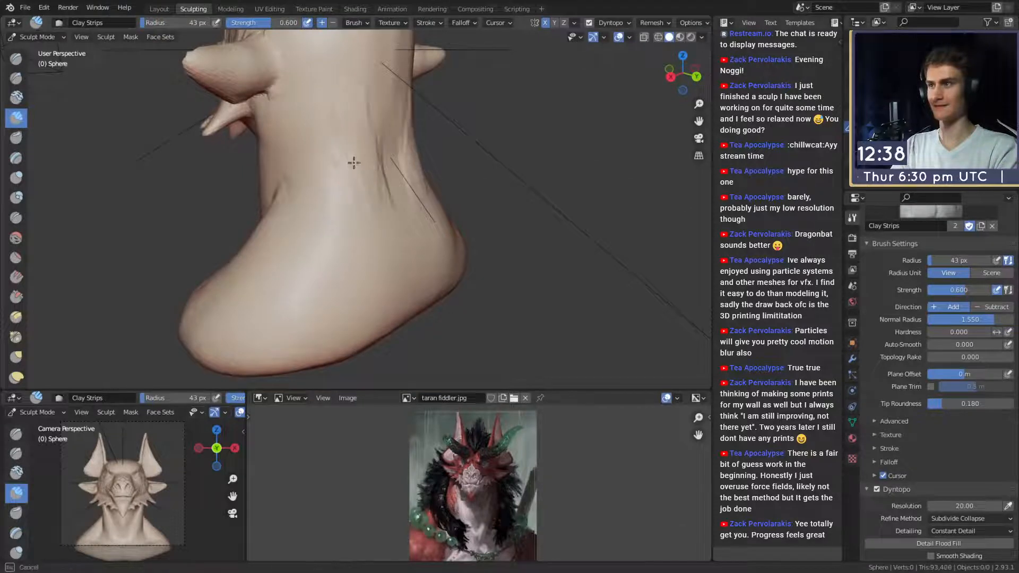
Sharpen the muscle line on the side of the neck with the Crease brush at a 61 px radius.
{"action": "mouse_move", "coordinate": [310, 248]}
{"action": "middle_mouse_down"}
{"action": "mouse_move", "coordinate": [314, 218]}
{"action": "mouse_move", "coordinate": [395, 208]}
{"action": "mouse_move", "coordinate": [384, 219]}
{"action": "middle_mouse_up"}
{"action": "key", "text": "shift+c"}
{"action": "key", "text": "f"}
{"action": "left_click", "coordinate": [361, 202]}
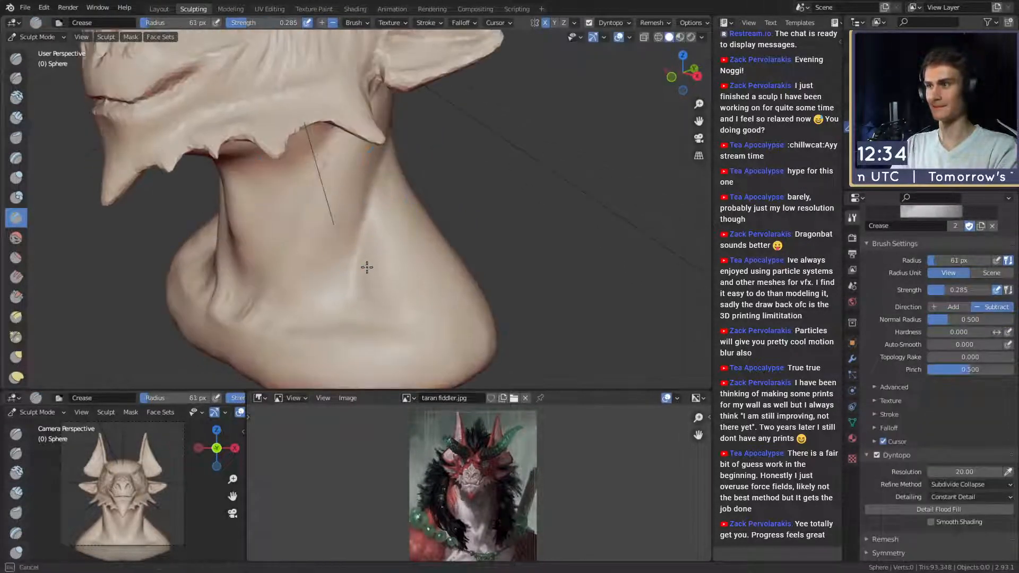
{"action": "mouse_move", "coordinate": [368, 223]}
{"action": "middle_mouse_down", "text": "ctrl"}
{"action": "mouse_move", "coordinate": [395, 237]}
{"action": "mouse_move", "coordinate": [419, 228]}
{"action": "mouse_move", "coordinate": [361, 197]}
{"action": "mouse_move", "coordinate": [406, 194]}
{"action": "mouse_move", "coordinate": [412, 209]}
{"action": "mouse_move", "coordinate": [386, 217]}
{"action": "mouse_move", "coordinate": [390, 192]}
{"action": "mouse_move", "coordinate": [363, 186]}
{"action": "middle_mouse_up", "text": "ctrl"}
Add volume along the neck and up to the side of the head with Clay Strips at an 85 px radius.
{"action": "key", "text": "c"}
{"action": "key", "text": "f"}
{"action": "left_click", "coordinate": [367, 212]}
{"action": "mouse_move", "coordinate": [363, 186]}
{"action": "middle_mouse_down", "text": "ctrl"}
{"action": "mouse_move", "coordinate": [360, 162]}
{"action": "mouse_move", "coordinate": [312, 160]}
{"action": "mouse_move", "coordinate": [321, 182]}
{"action": "mouse_move", "coordinate": [378, 114]}
{"action": "middle_mouse_up", "text": "ctrl"}
{"action": "key", "text": "f"}
{"action": "left_click", "coordinate": [325, 160]}
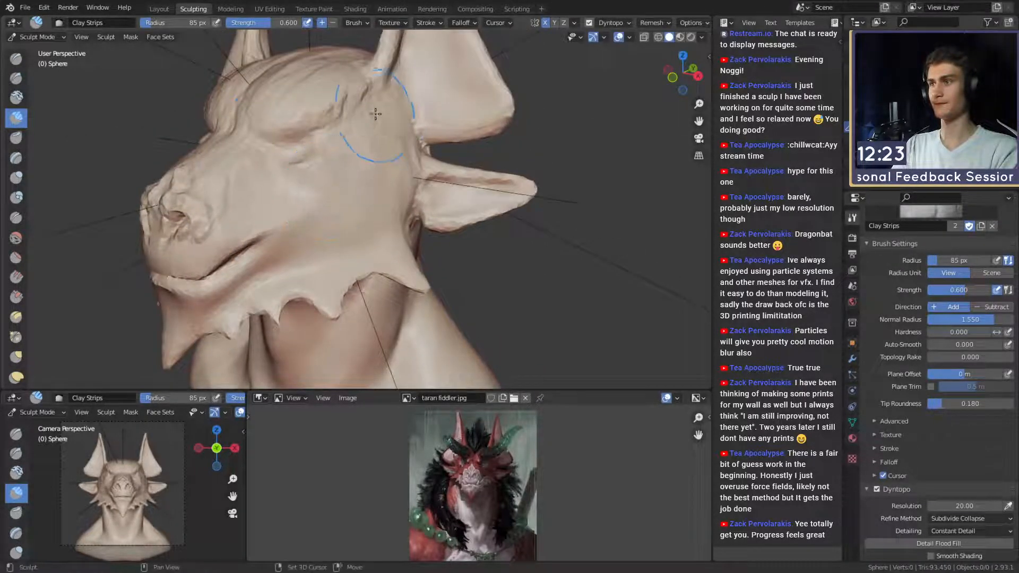
Reshape the area behind the outer corner of the eye with the Grab brush at a 130 px radius.
{"action": "mouse_move", "coordinate": [354, 78]}
{"action": "middle_mouse_down"}
{"action": "mouse_move", "coordinate": [384, 118]}
{"action": "mouse_move", "coordinate": [239, 164]}
{"action": "mouse_move", "coordinate": [315, 163]}
{"action": "mouse_move", "coordinate": [456, 96]}
{"action": "middle_mouse_up"}
{"action": "mouse_move", "coordinate": [393, 204]}
{"action": "middle_mouse_down"}
{"action": "mouse_move", "coordinate": [425, 198]}
{"action": "mouse_move", "coordinate": [399, 187]}
{"action": "mouse_move", "coordinate": [480, 251]}
{"action": "middle_mouse_up"}
{"action": "scroll", "coordinate": [399, 187], "scroll_direction": "down", "scroll_amount": 4}
{"action": "scroll", "coordinate": [435, 212], "scroll_direction": "up", "scroll_amount": 2}
{"action": "middle_click_drag", "start_coordinate": [419, 196], "coordinate": [417, 239]}
{"action": "scroll", "coordinate": [392, 133], "scroll_direction": "up", "scroll_amount": 5}
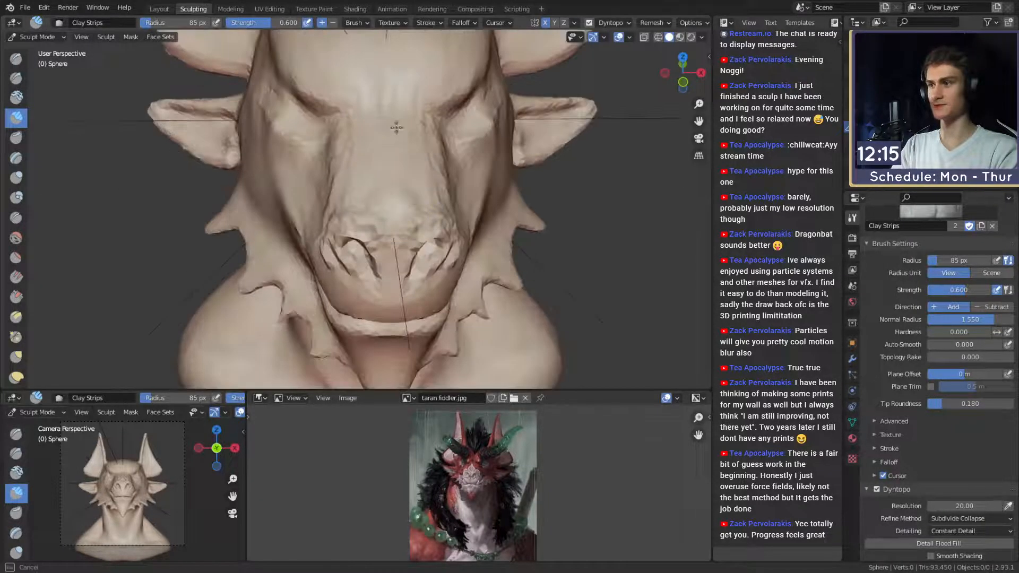
{"action": "mouse_move", "coordinate": [423, 165]}
{"action": "middle_mouse_down"}
{"action": "mouse_move", "coordinate": [341, 113]}
{"action": "mouse_move", "coordinate": [375, 200]}
{"action": "mouse_move", "coordinate": [391, 166]}
{"action": "mouse_move", "coordinate": [377, 182]}
{"action": "mouse_move", "coordinate": [364, 171]}
{"action": "mouse_move", "coordinate": [288, 182]}
{"action": "mouse_move", "coordinate": [359, 191]}
{"action": "mouse_move", "coordinate": [339, 198]}
{"action": "mouse_move", "coordinate": [306, 187]}
{"action": "middle_mouse_up"}
{"action": "key", "text": "shift+c"}
{"action": "scroll", "coordinate": [364, 170], "scroll_direction": "up", "scroll_amount": 2}
{"action": "key", "text": "g"}
{"action": "key", "text": "f"}
{"action": "left_click", "coordinate": [318, 171]}
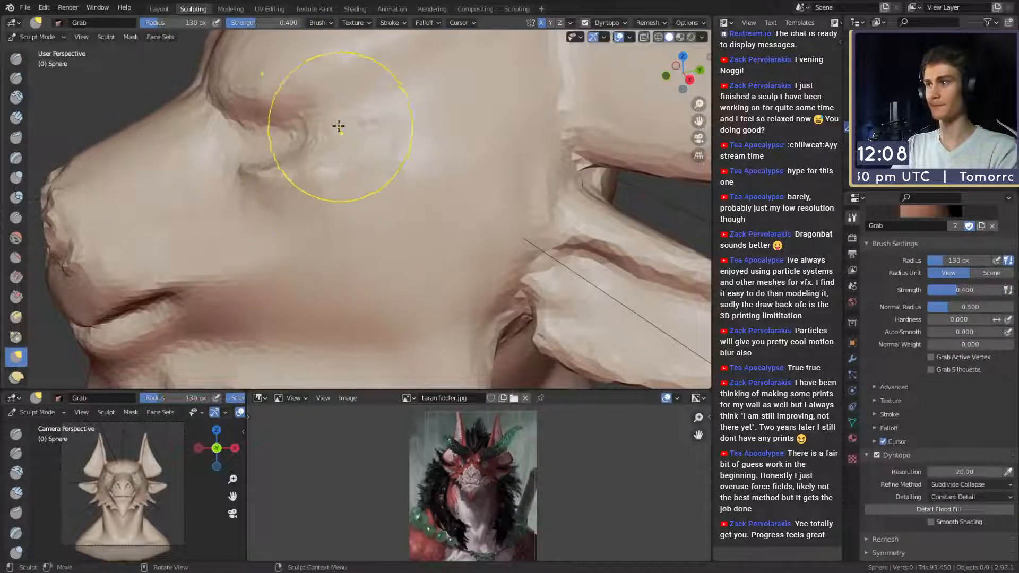
Reshape the outer brow and temple with the Grab brush at a 201 px radius.
{"action": "key", "text": "f"}
{"action": "left_click", "coordinate": [369, 125]}
{"action": "mouse_move", "coordinate": [368, 125]}
{"action": "middle_mouse_down"}
{"action": "mouse_move", "coordinate": [432, 194]}
{"action": "mouse_move", "coordinate": [504, 142]}
{"action": "mouse_move", "coordinate": [455, 132]}
{"action": "mouse_move", "coordinate": [461, 148]}
{"action": "middle_mouse_up"}
{"action": "key", "text": "f"}
{"action": "left_click", "coordinate": [455, 132]}
{"action": "mouse_move", "coordinate": [462, 148]}
{"action": "left_mouse_down"}
{"action": "mouse_move", "coordinate": [443, 184]}
{"action": "mouse_move", "coordinate": [483, 120]}
{"action": "left_mouse_up"}
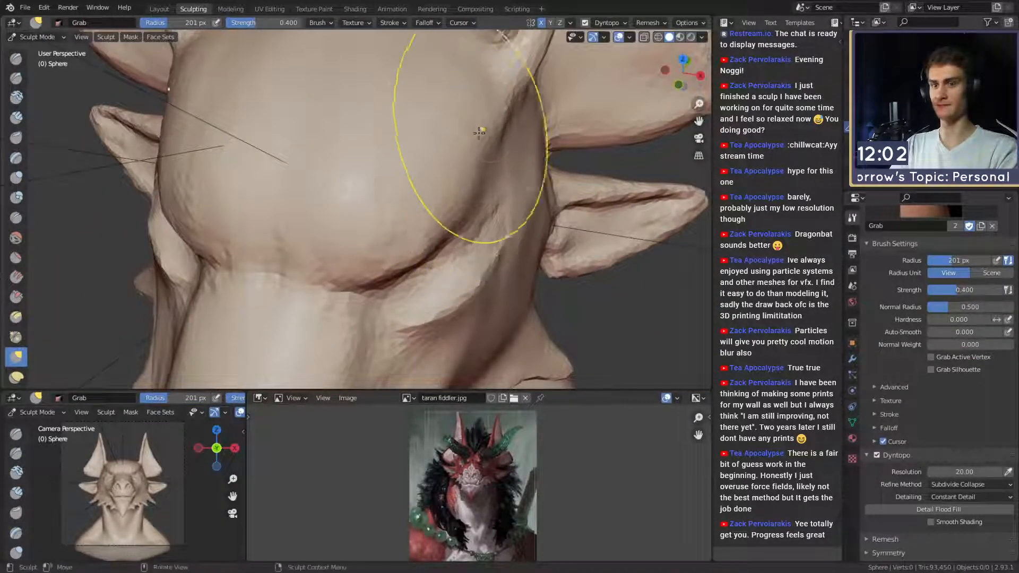
{"action": "middle_click_drag", "start_coordinate": [484, 121], "coordinate": [494, 121]}
Refine the brow, eye socket and cheekbone shapes with the Grab brush, reducing its radius to 115 px.
{"action": "key", "text": "f"}
{"action": "left_click", "coordinate": [450, 174]}
{"action": "mouse_move", "coordinate": [450, 177]}
{"action": "left_mouse_down"}
{"action": "mouse_move", "coordinate": [441, 205]}
{"action": "mouse_move", "coordinate": [454, 150]}
{"action": "left_mouse_up"}
{"action": "mouse_move", "coordinate": [455, 150]}
{"action": "middle_mouse_down"}
{"action": "mouse_move", "coordinate": [329, 178]}
{"action": "mouse_move", "coordinate": [414, 164]}
{"action": "mouse_move", "coordinate": [429, 218]}
{"action": "mouse_move", "coordinate": [419, 196]}
{"action": "middle_mouse_up"}
{"action": "mouse_move", "coordinate": [419, 196]}
{"action": "middle_mouse_down", "text": "shift"}
{"action": "mouse_move", "coordinate": [389, 184]}
{"action": "mouse_move", "coordinate": [398, 220]}
{"action": "middle_mouse_up", "text": "shift"}
{"action": "key", "text": "f"}
{"action": "left_click", "coordinate": [363, 231]}
{"action": "left_click_drag", "start_coordinate": [363, 230], "coordinate": [376, 240]}
{"action": "left_click_drag", "start_coordinate": [429, 208], "coordinate": [449, 184]}
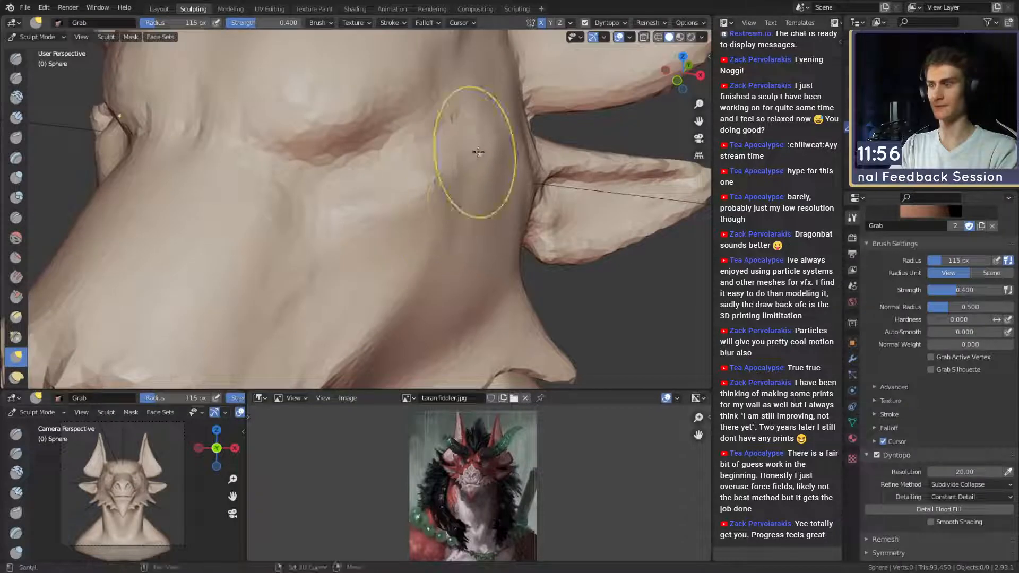
{"action": "left_click_drag", "start_coordinate": [456, 140], "coordinate": [438, 149]}
Carve the eyelid line with the Crease brush at a 39 px radius and 0.285 strength.
{"action": "key", "text": "shift+c"}
{"action": "mouse_move", "coordinate": [419, 162]}
{"action": "middle_mouse_down"}
{"action": "mouse_move", "coordinate": [378, 196]}
{"action": "mouse_move", "coordinate": [382, 168]}
{"action": "mouse_move", "coordinate": [388, 183]}
{"action": "mouse_move", "coordinate": [325, 161]}
{"action": "mouse_move", "coordinate": [358, 181]}
{"action": "middle_mouse_up"}
{"action": "key", "text": "f"}
{"action": "left_click", "coordinate": [355, 164]}
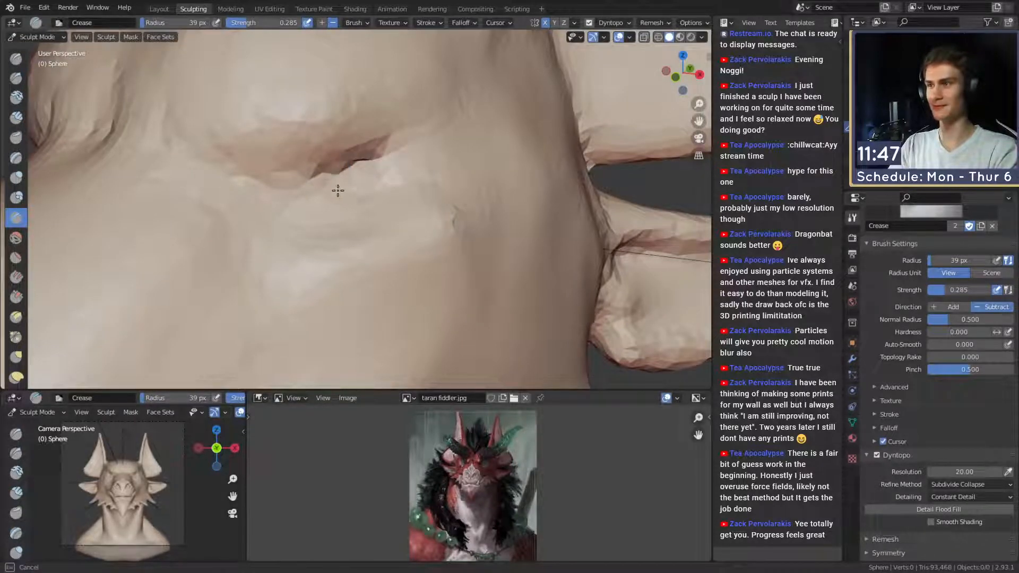
Raise the Crease brush strength to 0.800 and deepen the folds around the eye.
{"action": "key", "text": "shift+f"}
{"action": "left_click", "coordinate": [382, 166]}
{"action": "key", "text": "shift+f"}
{"action": "left_click", "coordinate": [382, 160]}
{"action": "mouse_move", "coordinate": [382, 160]}
{"action": "left_mouse_down"}
{"action": "mouse_move", "coordinate": [327, 173]}
{"action": "mouse_move", "coordinate": [391, 165]}
{"action": "mouse_move", "coordinate": [378, 276]}
{"action": "left_mouse_up"}
{"action": "mouse_move", "coordinate": [403, 200]}
{"action": "left_mouse_down", "text": "alt"}
{"action": "mouse_move", "coordinate": [431, 192]}
{"action": "mouse_move", "coordinate": [331, 186]}
{"action": "left_mouse_up", "text": "alt"}
{"action": "left_click_drag", "start_coordinate": [361, 239], "coordinate": [383, 202], "text": "ctrl+alt"}
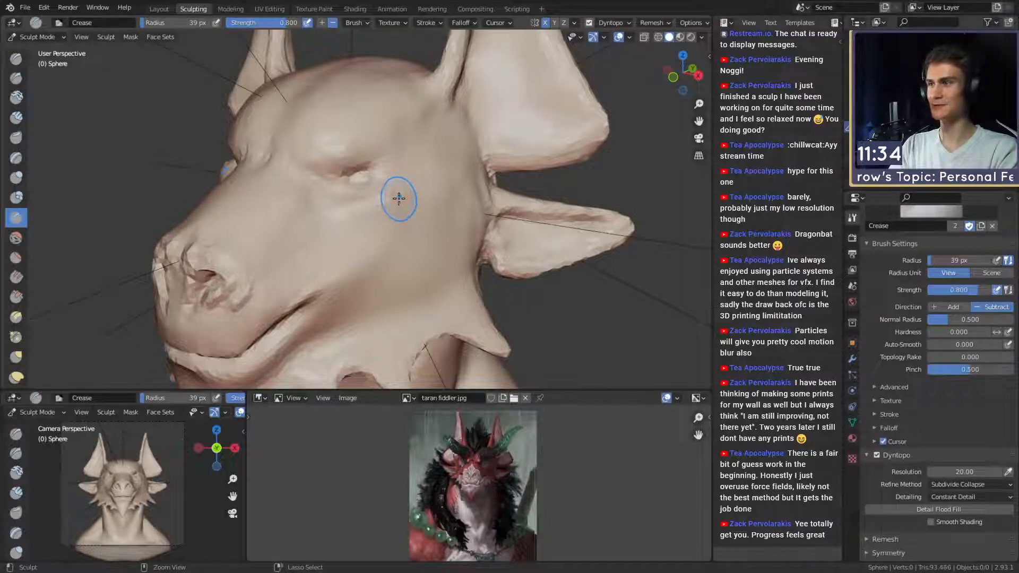
Carve the eyelids around the eye opening with the Crease brush at a 47 px radius and 0.800 strength.
{"action": "mouse_move", "coordinate": [416, 197]}
{"action": "left_mouse_down", "text": "alt"}
{"action": "mouse_move", "coordinate": [345, 161]}
{"action": "mouse_move", "coordinate": [345, 196]}
{"action": "mouse_move", "coordinate": [347, 160]}
{"action": "mouse_move", "coordinate": [372, 177]}
{"action": "mouse_move", "coordinate": [301, 190]}
{"action": "mouse_move", "coordinate": [322, 202]}
{"action": "mouse_move", "coordinate": [327, 188]}
{"action": "mouse_move", "coordinate": [351, 198]}
{"action": "mouse_move", "coordinate": [308, 190]}
{"action": "left_mouse_up", "text": "alt"}
{"action": "key", "text": "f"}
{"action": "left_click", "coordinate": [347, 159]}
{"action": "key", "text": "f"}
{"action": "left_click", "coordinate": [333, 197]}
{"action": "key", "text": "f"}
{"action": "left_click", "coordinate": [332, 189]}
{"action": "mouse_move", "coordinate": [325, 179]}
{"action": "left_mouse_down"}
{"action": "mouse_move", "coordinate": [365, 174]}
{"action": "mouse_move", "coordinate": [295, 192]}
{"action": "mouse_move", "coordinate": [305, 188]}
{"action": "left_mouse_up"}
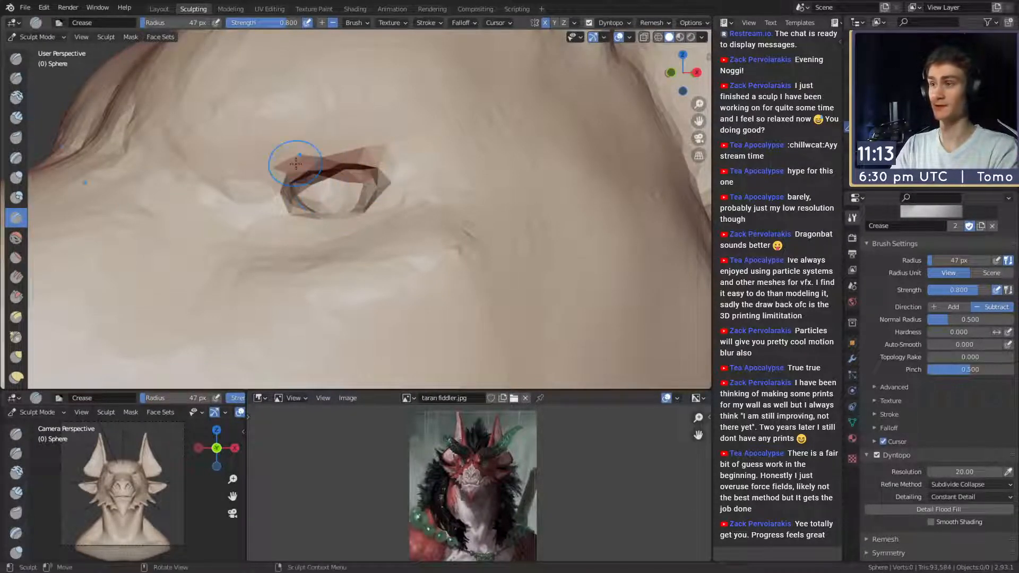
{"action": "middle_click_drag", "start_coordinate": [342, 123], "coordinate": [386, 222], "text": "ctrl"}
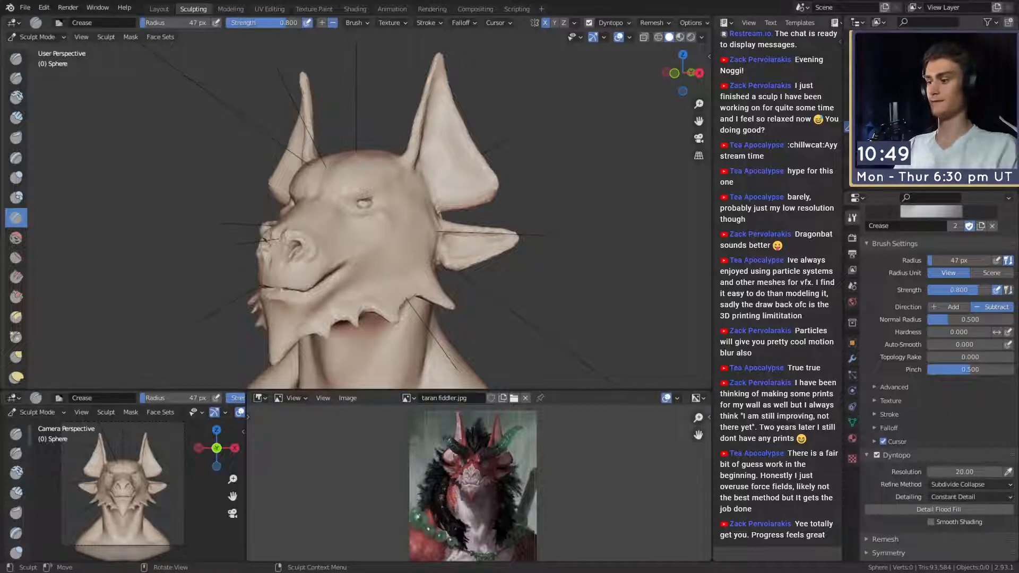
Deepen the eye corners and surrounding folds with the Crease brush, adjusting its radius between strokes.
{"action": "mouse_move", "coordinate": [418, 214]}
{"action": "middle_mouse_down"}
{"action": "mouse_move", "coordinate": [432, 243]}
{"action": "mouse_move", "coordinate": [415, 229]}
{"action": "mouse_move", "coordinate": [406, 176]}
{"action": "mouse_move", "coordinate": [339, 186]}
{"action": "mouse_move", "coordinate": [334, 209]}
{"action": "mouse_move", "coordinate": [364, 230]}
{"action": "mouse_move", "coordinate": [313, 141]}
{"action": "mouse_move", "coordinate": [321, 131]}
{"action": "mouse_move", "coordinate": [329, 162]}
{"action": "mouse_move", "coordinate": [282, 176]}
{"action": "middle_mouse_up"}
{"action": "scroll", "coordinate": [409, 221], "scroll_direction": "up", "scroll_amount": 4}
{"action": "scroll", "coordinate": [412, 223], "scroll_direction": "down", "scroll_amount": 3}
{"action": "key", "text": "c"}
{"action": "scroll", "coordinate": [334, 209], "scroll_direction": "up", "scroll_amount": 3}
{"action": "key", "text": "shift+c"}
{"action": "mouse_move", "coordinate": [353, 173]}
{"action": "middle_mouse_down"}
{"action": "mouse_move", "coordinate": [395, 234]}
{"action": "mouse_move", "coordinate": [382, 198]}
{"action": "mouse_move", "coordinate": [400, 202]}
{"action": "middle_mouse_up"}
{"action": "key", "text": "f"}
{"action": "left_click", "coordinate": [381, 204]}
{"action": "mouse_move", "coordinate": [380, 203]}
{"action": "left_mouse_down"}
{"action": "mouse_move", "coordinate": [365, 197]}
{"action": "mouse_move", "coordinate": [435, 194]}
{"action": "left_mouse_up"}
{"action": "key", "text": "f"}
{"action": "left_click", "coordinate": [365, 218]}
{"action": "mouse_move", "coordinate": [437, 170]}
{"action": "middle_mouse_down"}
{"action": "mouse_move", "coordinate": [444, 159]}
{"action": "mouse_move", "coordinate": [352, 114]}
{"action": "mouse_move", "coordinate": [337, 146]}
{"action": "mouse_move", "coordinate": [364, 129]}
{"action": "mouse_move", "coordinate": [436, 123]}
{"action": "mouse_move", "coordinate": [398, 133]}
{"action": "middle_mouse_up"}
{"action": "key", "text": "f"}
{"action": "left_click", "coordinate": [375, 170]}
Touch up the eyelid with Clay Strips and reshape it with the Grab brush at a 53 px radius.
{"action": "mouse_move", "coordinate": [397, 133]}
{"action": "middle_mouse_down", "text": "ctrl"}
{"action": "mouse_move", "coordinate": [396, 153]}
{"action": "mouse_move", "coordinate": [368, 147]}
{"action": "middle_mouse_up", "text": "ctrl"}
{"action": "key", "text": "c"}
{"action": "key", "text": "f"}
{"action": "left_click", "coordinate": [366, 152]}
{"action": "key", "text": "g"}
{"action": "middle_click_drag", "start_coordinate": [401, 177], "coordinate": [339, 191]}
{"action": "scroll", "coordinate": [333, 192], "scroll_direction": "up", "scroll_amount": 2}
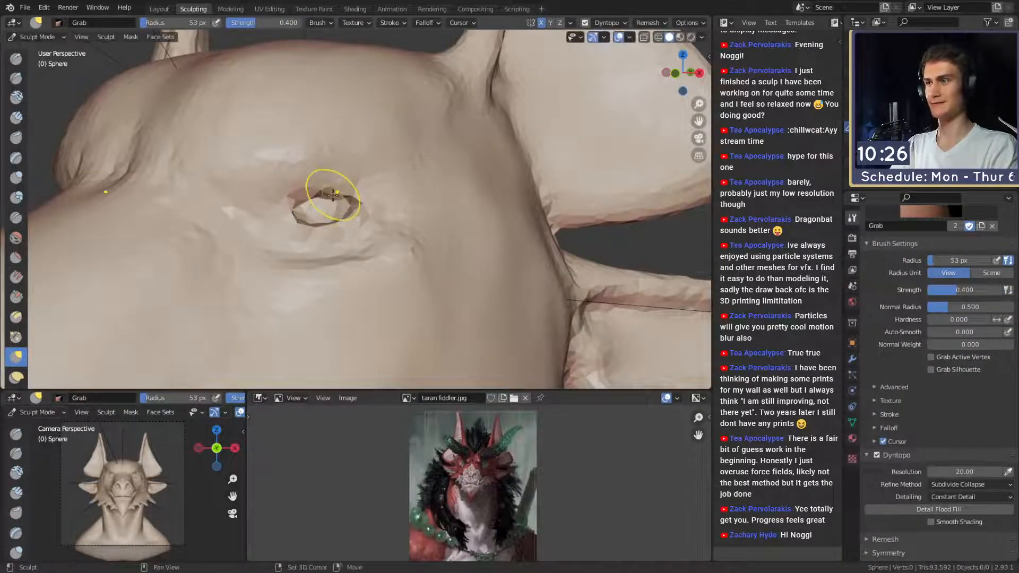
{"action": "scroll", "coordinate": [345, 202], "scroll_direction": "down", "scroll_amount": 5}
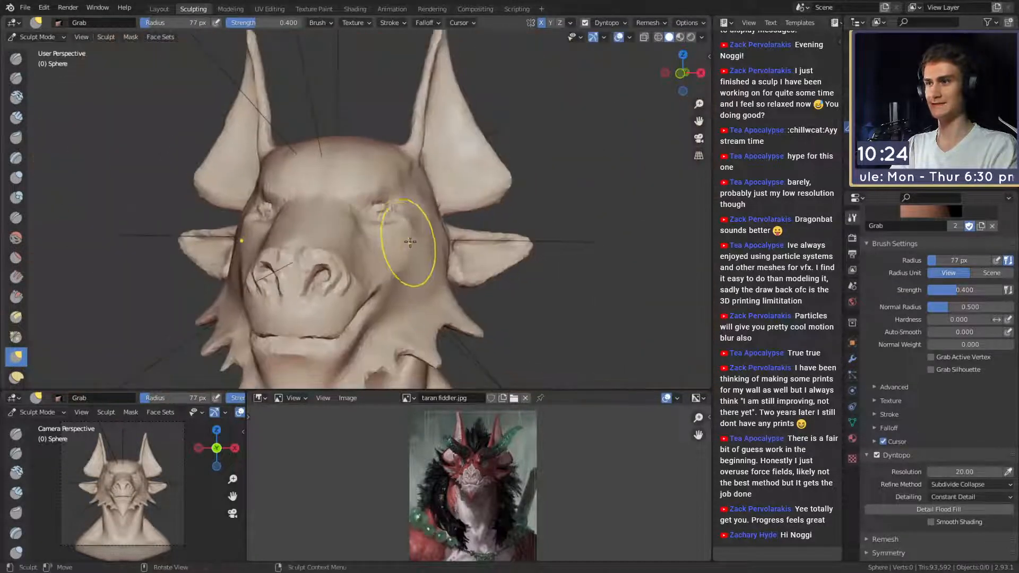
Carve the inner corner of the eye with the Crease brush at a 46 px radius.
{"action": "key", "text": "shift+c"}
{"action": "scroll", "coordinate": [371, 169], "scroll_direction": "up", "scroll_amount": 4}
{"action": "mouse_move", "coordinate": [363, 180]}
{"action": "left_mouse_down", "text": "alt"}
{"action": "mouse_move", "coordinate": [371, 168]}
{"action": "mouse_move", "coordinate": [377, 201]}
{"action": "left_mouse_up", "text": "alt"}
{"action": "key", "text": "f"}
{"action": "left_click", "coordinate": [364, 169]}
{"action": "scroll", "coordinate": [358, 159], "scroll_direction": "up", "scroll_amount": 4}
{"action": "key", "text": "f"}
{"action": "left_click", "coordinate": [380, 132]}
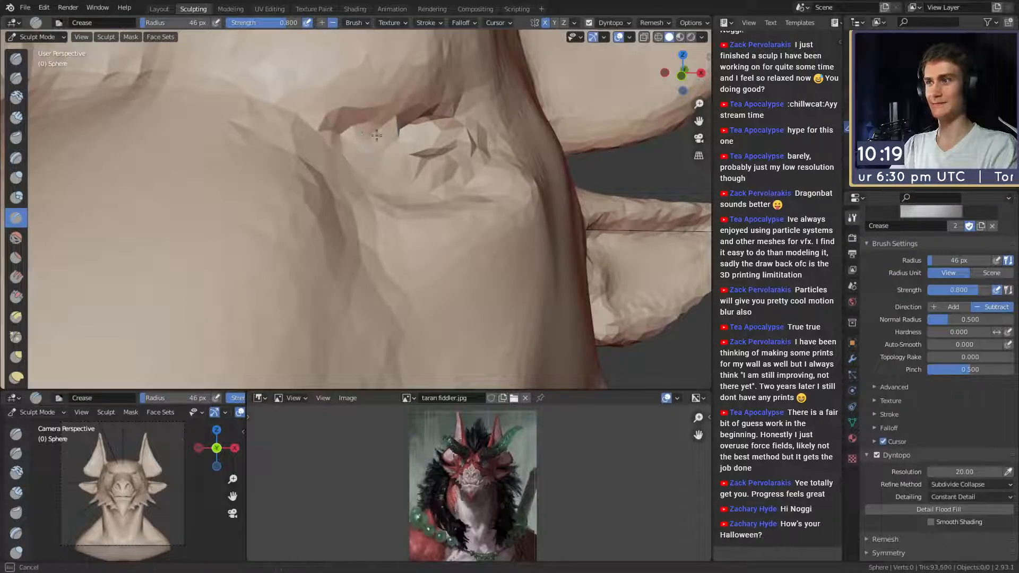
Lower the Crease brush strength to 0.418 and crease the fold beneath the brow at a 53 px radius.
{"action": "key", "text": "shift+f"}
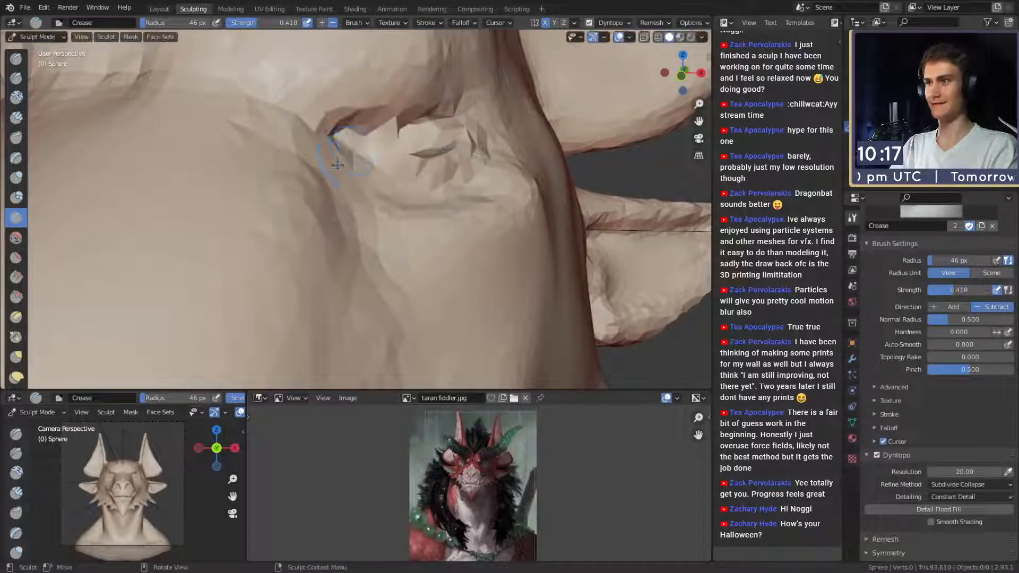
{"action": "left_click", "coordinate": [398, 158]}
{"action": "scroll", "coordinate": [359, 159], "scroll_direction": "down", "scroll_amount": 6}
{"action": "mouse_move", "coordinate": [359, 159]}
{"action": "middle_mouse_down"}
{"action": "mouse_move", "coordinate": [364, 170]}
{"action": "mouse_move", "coordinate": [329, 187]}
{"action": "mouse_move", "coordinate": [349, 158]}
{"action": "middle_mouse_up"}
{"action": "scroll", "coordinate": [361, 173], "scroll_direction": "up", "scroll_amount": 5}
{"action": "key", "text": "f"}
{"action": "left_click", "coordinate": [347, 175]}
{"action": "mouse_move", "coordinate": [254, 141]}
{"action": "middle_mouse_down"}
{"action": "mouse_move", "coordinate": [382, 150]}
{"action": "mouse_move", "coordinate": [325, 164]}
{"action": "mouse_move", "coordinate": [331, 188]}
{"action": "middle_mouse_up"}
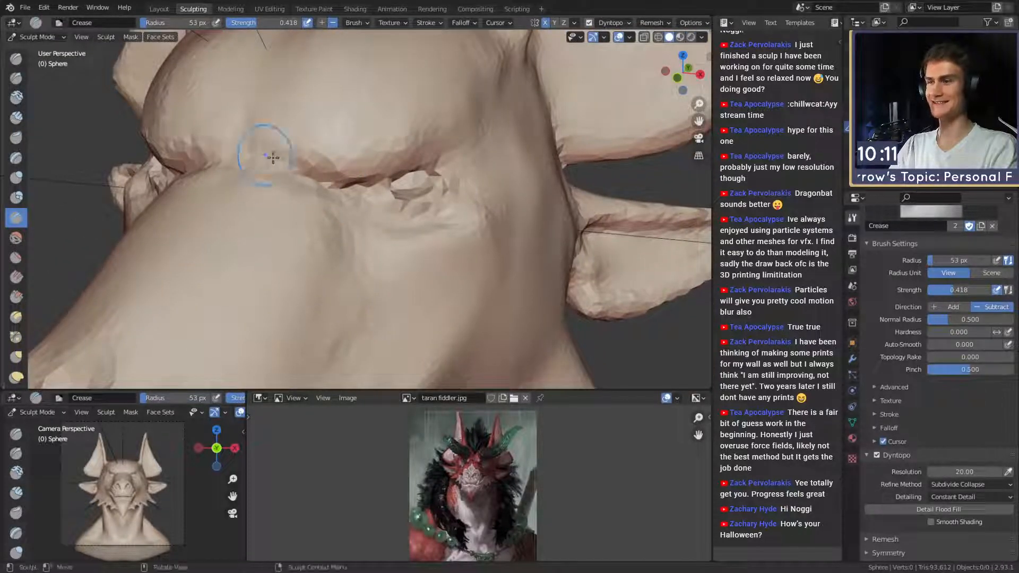
Build up the brow ridge and lower forehead with Clay Strips, using radii of 56 px and 52 px.
{"action": "middle_click_drag", "start_coordinate": [257, 153], "coordinate": [364, 164]}
{"action": "key", "text": "c"}
{"action": "mouse_move", "coordinate": [315, 98]}
{"action": "middle_mouse_down"}
{"action": "mouse_move", "coordinate": [341, 164]}
{"action": "mouse_move", "coordinate": [370, 154]}
{"action": "mouse_move", "coordinate": [359, 185]}
{"action": "middle_mouse_up"}
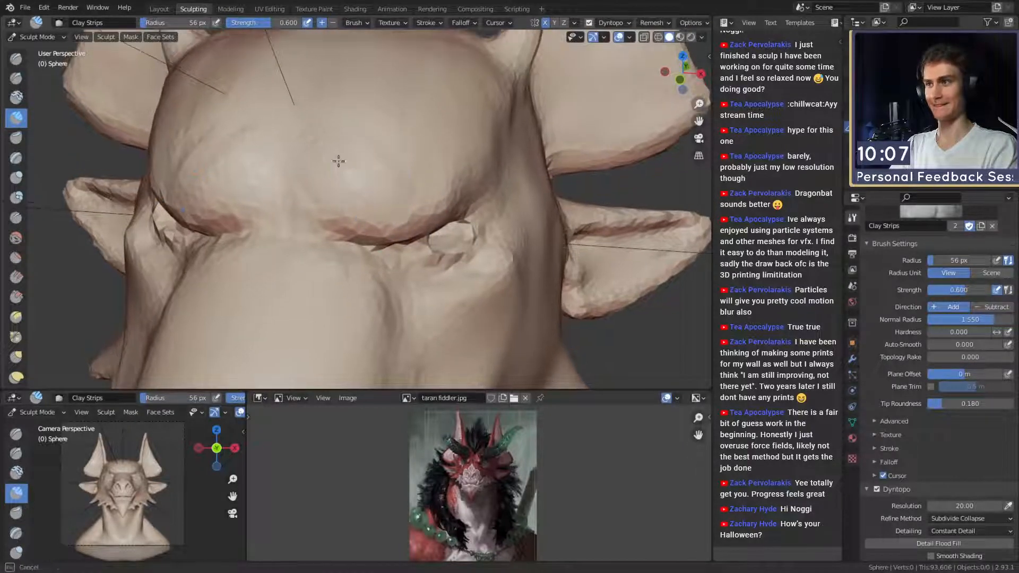
{"action": "middle_click_drag", "start_coordinate": [358, 150], "coordinate": [349, 175]}
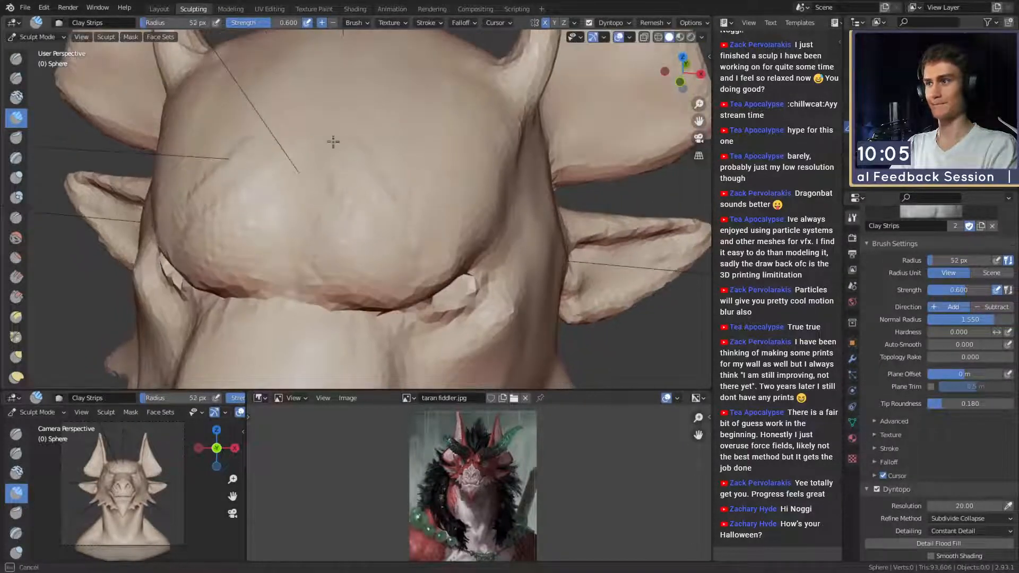
{"action": "middle_click_drag", "start_coordinate": [341, 96], "coordinate": [365, 204]}
{"action": "left_click_drag", "start_coordinate": [363, 118], "coordinate": [351, 90]}
{"action": "mouse_move", "coordinate": [358, 114]}
{"action": "middle_mouse_down", "text": "ctrl"}
{"action": "mouse_move", "coordinate": [371, 207]}
{"action": "mouse_move", "coordinate": [416, 197]}
{"action": "mouse_move", "coordinate": [420, 185]}
{"action": "mouse_move", "coordinate": [406, 178]}
{"action": "mouse_move", "coordinate": [382, 182]}
{"action": "mouse_move", "coordinate": [386, 157]}
{"action": "mouse_move", "coordinate": [390, 181]}
{"action": "middle_mouse_up", "text": "ctrl"}
Adjust the brow and cheek proportions from the front with the Grab brush at a 153 px radius.
{"action": "key", "text": "g"}
{"action": "key", "text": "f"}
{"action": "left_click", "coordinate": [390, 176]}
{"action": "key", "text": "f"}
{"action": "mouse_move", "coordinate": [371, 178]}
{"action": "left_mouse_down"}
{"action": "mouse_move", "coordinate": [374, 160]}
{"action": "mouse_move", "coordinate": [347, 220]}
{"action": "mouse_move", "coordinate": [406, 206]}
{"action": "left_mouse_up"}
{"action": "left_click", "coordinate": [453, 180]}
{"action": "scroll", "coordinate": [411, 196], "scroll_direction": "up", "scroll_amount": 8}
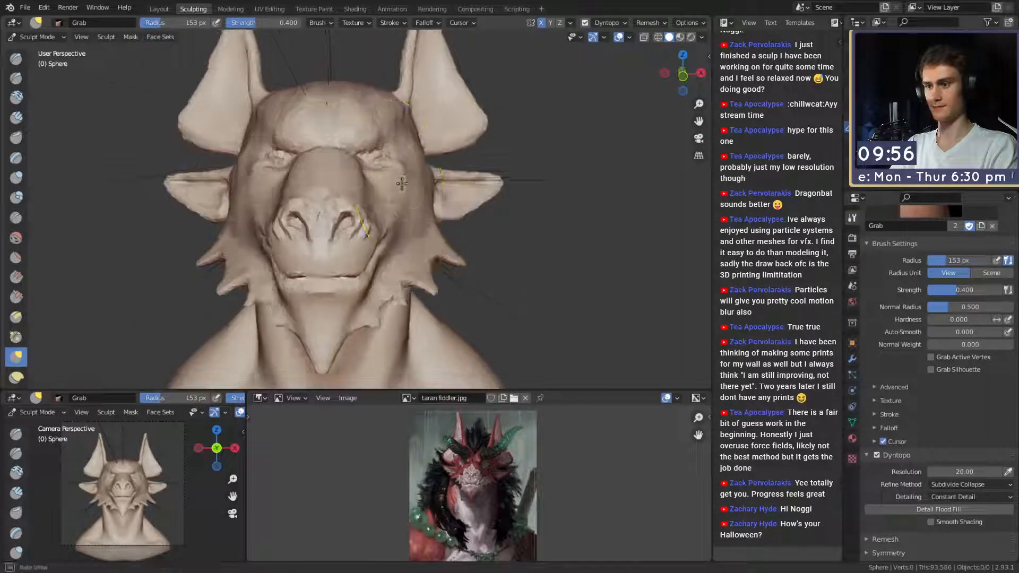
{"action": "key", "text": "f"}
{"action": "left_click", "coordinate": [379, 160]}
{"action": "mouse_move", "coordinate": [391, 159]}
{"action": "left_mouse_down", "text": "alt"}
{"action": "mouse_move", "coordinate": [372, 182]}
{"action": "mouse_move", "coordinate": [372, 167]}
{"action": "mouse_move", "coordinate": [319, 119]}
{"action": "mouse_move", "coordinate": [350, 171]}
{"action": "left_mouse_up", "text": "alt"}
Build up the cheek and side of the muzzle with Clay Strips, resizing the brush between strokes.
{"action": "key", "text": "c"}
{"action": "key", "text": "f"}
{"action": "left_click", "coordinate": [353, 143]}
{"action": "mouse_move", "coordinate": [431, 223]}
{"action": "left_mouse_down", "text": "ctrl+alt"}
{"action": "mouse_move", "coordinate": [419, 177]}
{"action": "mouse_move", "coordinate": [368, 186]}
{"action": "mouse_move", "coordinate": [371, 197]}
{"action": "left_mouse_up", "text": "ctrl+alt"}
{"action": "key", "text": "f"}
{"action": "left_click", "coordinate": [343, 175]}
{"action": "mouse_move", "coordinate": [361, 160]}
{"action": "left_mouse_down"}
{"action": "mouse_move", "coordinate": [341, 160]}
{"action": "mouse_move", "coordinate": [372, 160]}
{"action": "mouse_move", "coordinate": [359, 208]}
{"action": "left_mouse_up"}
{"action": "key", "text": "f"}
{"action": "left_click", "coordinate": [423, 168]}
{"action": "left_click_drag", "start_coordinate": [394, 165], "coordinate": [371, 228], "text": "alt"}
{"action": "left_click_drag", "start_coordinate": [345, 183], "coordinate": [324, 121], "text": "alt"}
Adjust the muzzle with the Grab brush and sharpen the mouth line toward its corner with the Crease brush.
{"action": "key", "text": "g"}
{"action": "mouse_move", "coordinate": [374, 200]}
{"action": "left_mouse_down", "text": "alt"}
{"action": "mouse_move", "coordinate": [307, 207]}
{"action": "mouse_move", "coordinate": [317, 182]}
{"action": "mouse_move", "coordinate": [417, 176]}
{"action": "mouse_move", "coordinate": [378, 183]}
{"action": "left_mouse_up", "text": "alt"}
{"action": "mouse_move", "coordinate": [378, 183]}
{"action": "left_mouse_down", "text": "ctrl+alt"}
{"action": "mouse_move", "coordinate": [371, 164]}
{"action": "mouse_move", "coordinate": [348, 179]}
{"action": "left_mouse_up", "text": "ctrl+alt"}
{"action": "key", "text": "shift+c"}
{"action": "key", "text": "f"}
{"action": "left_click", "coordinate": [342, 165]}
{"action": "key", "text": "f"}
{"action": "left_click", "coordinate": [342, 178]}
{"action": "left_click_drag", "start_coordinate": [338, 177], "coordinate": [268, 213]}
{"action": "mouse_move", "coordinate": [287, 205]}
{"action": "left_mouse_down", "text": "alt"}
{"action": "mouse_move", "coordinate": [359, 191]}
{"action": "mouse_move", "coordinate": [342, 203]}
{"action": "mouse_move", "coordinate": [357, 205]}
{"action": "mouse_move", "coordinate": [352, 177]}
{"action": "left_mouse_up", "text": "alt"}
Add volume around the mouth corner and cheek with Clay Strips, raising the radius from 47 px to 53 px.
{"action": "key", "text": "g"}
{"action": "key", "text": "c"}
{"action": "key", "text": "f"}
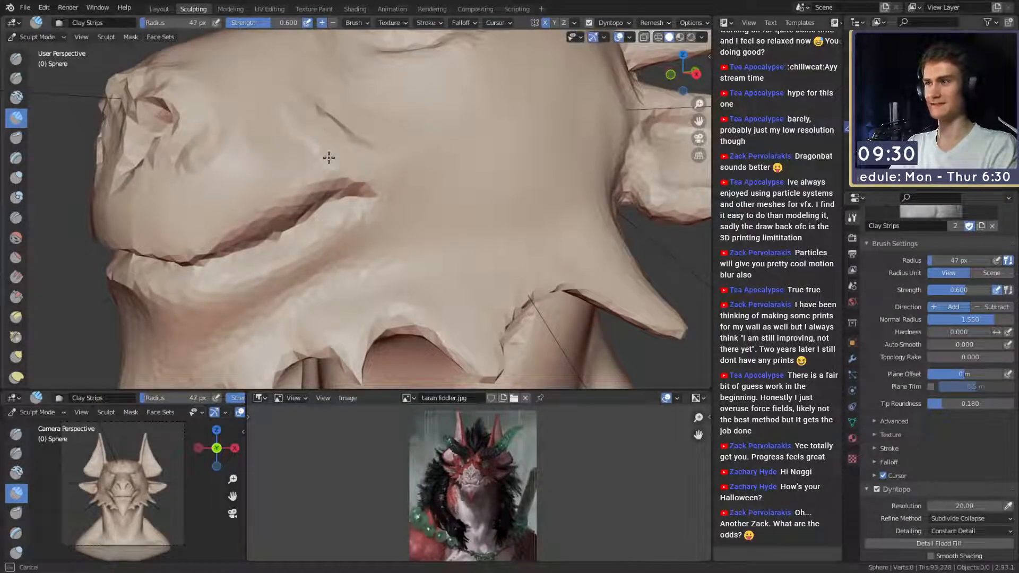
{"action": "left_click_drag", "start_coordinate": [396, 185], "coordinate": [371, 144], "text": "alt"}
{"action": "key", "text": "f"}
{"action": "left_click", "coordinate": [403, 151]}
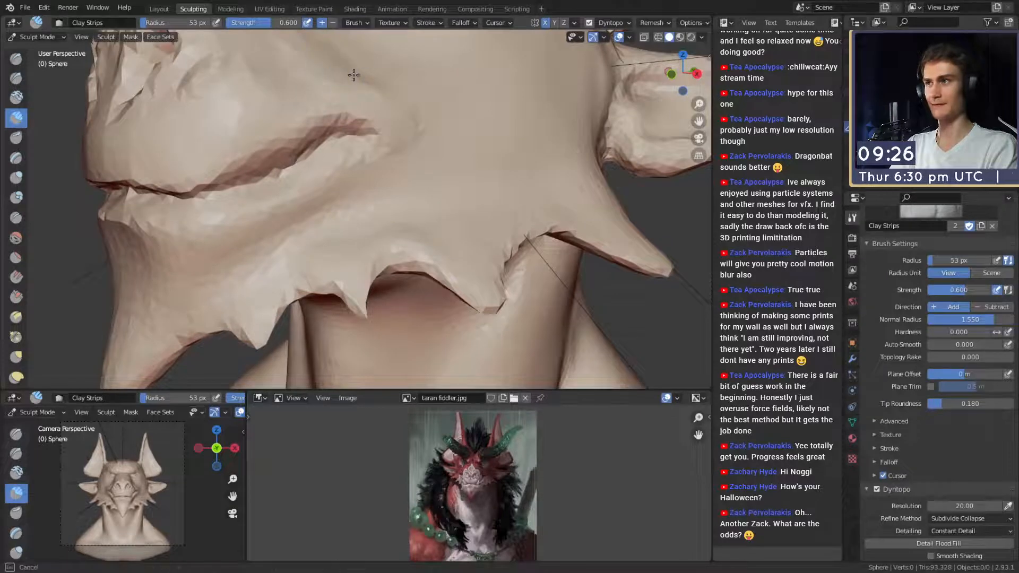
{"action": "mouse_move", "coordinate": [423, 146]}
{"action": "left_mouse_down", "text": "ctrl+alt"}
{"action": "mouse_move", "coordinate": [414, 255]}
{"action": "mouse_move", "coordinate": [440, 252]}
{"action": "mouse_move", "coordinate": [432, 207]}
{"action": "mouse_move", "coordinate": [370, 211]}
{"action": "mouse_move", "coordinate": [357, 177]}
{"action": "left_mouse_up", "text": "ctrl+alt"}
{"action": "mouse_move", "coordinate": [348, 177]}
{"action": "left_mouse_down", "text": "alt+shift"}
{"action": "mouse_move", "coordinate": [355, 162]}
{"action": "mouse_move", "coordinate": [391, 235]}
{"action": "left_mouse_up", "text": "alt+shift"}
Reshape the mouth corner and adjoining cheek with the Grab brush at a 126 px radius.
{"action": "key", "text": "g"}
{"action": "key", "text": "f"}
{"action": "left_click", "coordinate": [406, 183]}
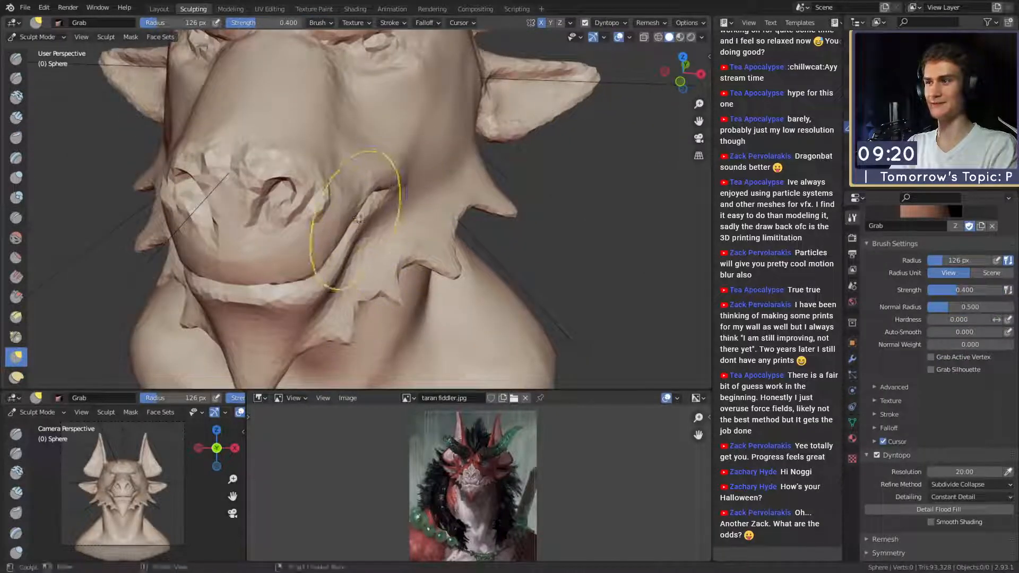
{"action": "left_click", "coordinate": [330, 199]}
{"action": "mouse_move", "coordinate": [330, 198]}
{"action": "left_mouse_down", "text": "ctrl+alt"}
{"action": "mouse_move", "coordinate": [337, 260]}
{"action": "mouse_move", "coordinate": [356, 183]}
{"action": "mouse_move", "coordinate": [314, 183]}
{"action": "mouse_move", "coordinate": [370, 200]}
{"action": "mouse_move", "coordinate": [359, 175]}
{"action": "mouse_move", "coordinate": [319, 197]}
{"action": "mouse_move", "coordinate": [342, 207]}
{"action": "mouse_move", "coordinate": [334, 177]}
{"action": "mouse_move", "coordinate": [350, 162]}
{"action": "mouse_move", "coordinate": [351, 186]}
{"action": "mouse_move", "coordinate": [339, 167]}
{"action": "mouse_move", "coordinate": [409, 164]}
{"action": "mouse_move", "coordinate": [393, 223]}
{"action": "mouse_move", "coordinate": [340, 210]}
{"action": "left_mouse_up", "text": "ctrl+alt"}
Sculpt the lower lip and chin planes with Clay Strips at a 49 px radius.
{"action": "key", "text": "c"}
{"action": "key", "text": "f"}
{"action": "left_click", "coordinate": [342, 186]}
{"action": "mouse_move", "coordinate": [339, 210]}
{"action": "left_mouse_down", "text": "ctrl+alt"}
{"action": "mouse_move", "coordinate": [353, 176]}
{"action": "mouse_move", "coordinate": [324, 201]}
{"action": "left_mouse_up", "text": "ctrl+alt"}
{"action": "mouse_move", "coordinate": [324, 202]}
{"action": "left_mouse_down", "text": "ctrl+alt"}
{"action": "mouse_move", "coordinate": [348, 178]}
{"action": "mouse_move", "coordinate": [348, 159]}
{"action": "left_mouse_up", "text": "ctrl+alt"}
{"action": "key", "text": "f"}
{"action": "left_click", "coordinate": [339, 168]}
{"action": "key", "text": "f"}
{"action": "left_click", "coordinate": [342, 168]}
{"action": "key", "text": "f"}
{"action": "left_click", "coordinate": [364, 158]}
{"action": "left_click_drag", "start_coordinate": [350, 159], "coordinate": [364, 158]}
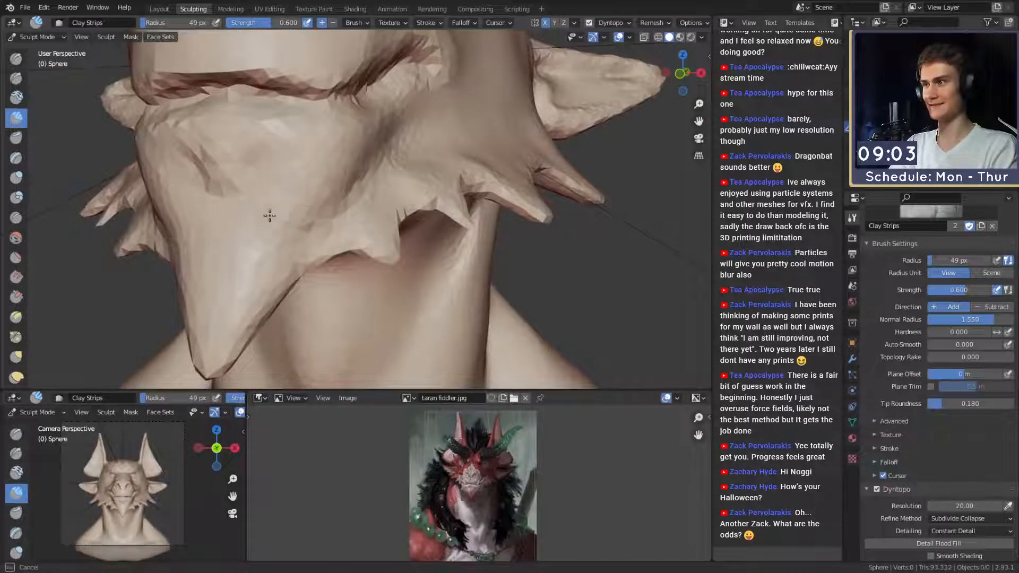
Refine the chin and the cheek below the eye with Clay Strips, using radii of 57 px and 53 px.
{"action": "mouse_move", "coordinate": [359, 168]}
{"action": "left_mouse_down", "text": "ctrl+alt"}
{"action": "mouse_move", "coordinate": [364, 184]}
{"action": "mouse_move", "coordinate": [352, 172]}
{"action": "mouse_move", "coordinate": [313, 204]}
{"action": "left_mouse_up", "text": "ctrl+alt"}
{"action": "key", "text": "f"}
{"action": "left_click", "coordinate": [337, 171]}
{"action": "mouse_move", "coordinate": [313, 204]}
{"action": "left_mouse_down", "text": "ctrl+alt"}
{"action": "mouse_move", "coordinate": [323, 181]}
{"action": "mouse_move", "coordinate": [348, 205]}
{"action": "left_mouse_up", "text": "ctrl+alt"}
{"action": "mouse_move", "coordinate": [348, 204]}
{"action": "left_mouse_down", "text": "alt"}
{"action": "mouse_move", "coordinate": [361, 193]}
{"action": "mouse_move", "coordinate": [392, 204]}
{"action": "mouse_move", "coordinate": [353, 183]}
{"action": "mouse_move", "coordinate": [367, 214]}
{"action": "mouse_move", "coordinate": [353, 175]}
{"action": "left_mouse_up", "text": "alt"}
{"action": "key", "text": "f"}
{"action": "left_click", "coordinate": [339, 174]}
{"action": "key", "text": "f"}
{"action": "left_click", "coordinate": [312, 131]}
{"action": "key", "text": "f"}
{"action": "left_click", "coordinate": [302, 135]}
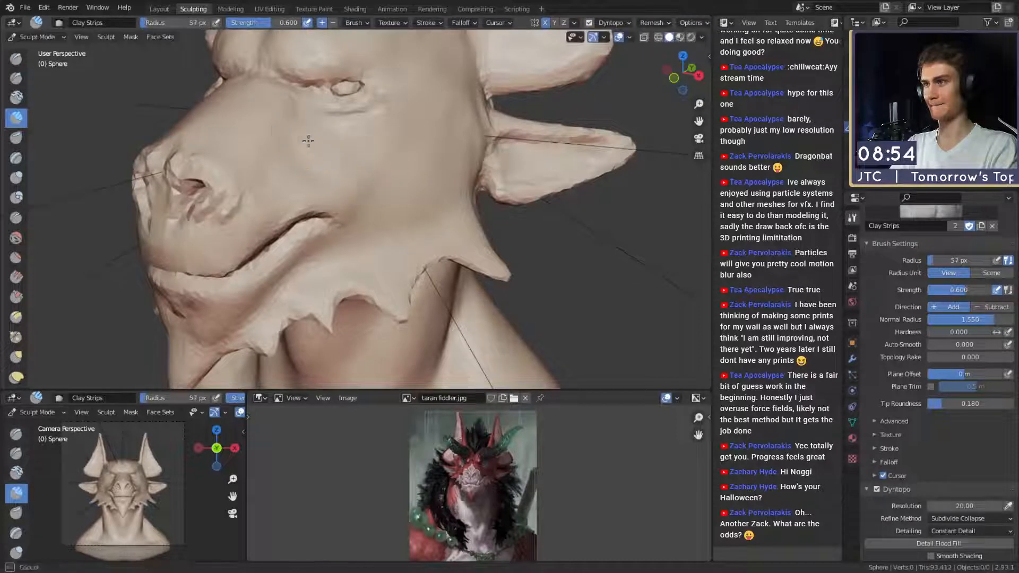
{"action": "left_click", "coordinate": [345, 169]}
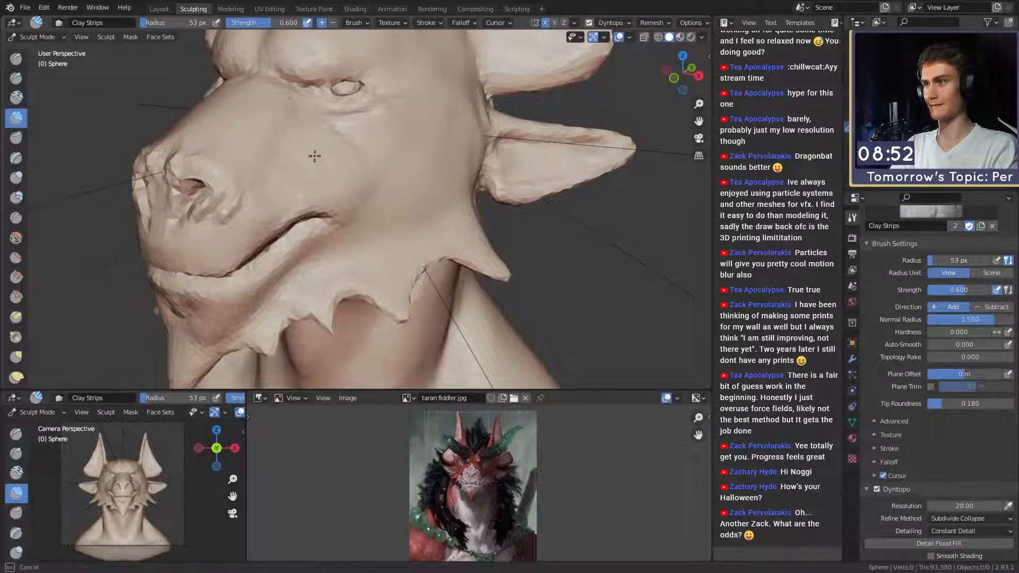
Reshape the cheek beside the mouth corner with the Grab brush at a 195 px radius.
{"action": "middle_click_drag", "start_coordinate": [370, 195], "coordinate": [379, 198]}
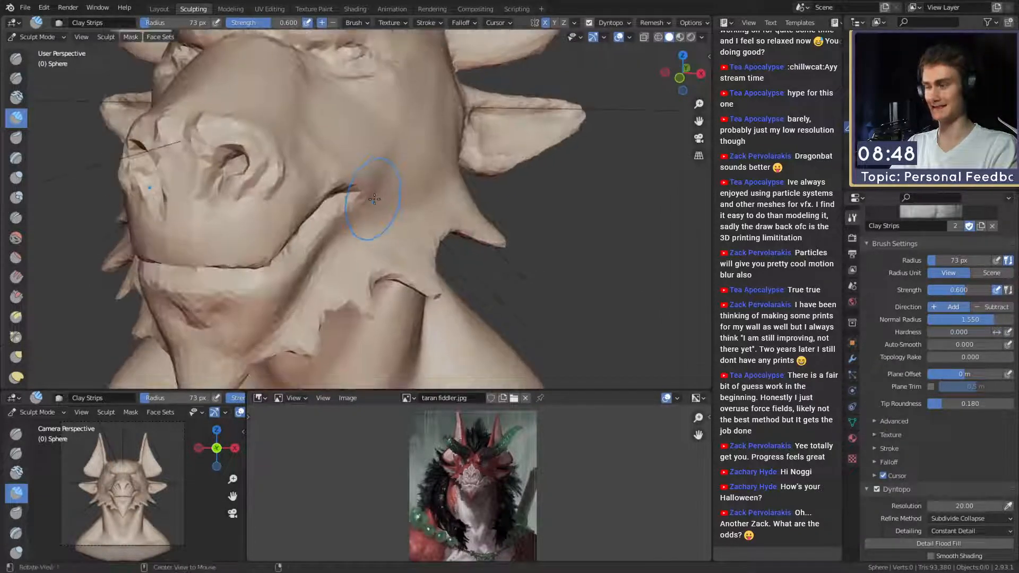
{"action": "scroll", "coordinate": [377, 204], "scroll_direction": "up", "scroll_amount": 4}
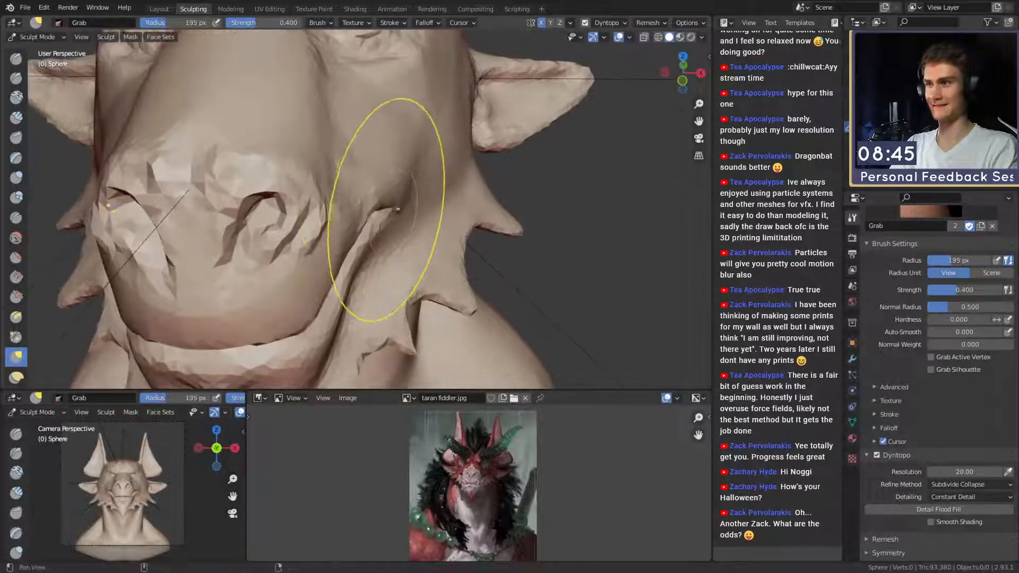
{"action": "scroll", "coordinate": [392, 214], "scroll_direction": "down", "scroll_amount": 5}
{"action": "mouse_move", "coordinate": [366, 212]}
{"action": "middle_mouse_down"}
{"action": "mouse_move", "coordinate": [325, 202]}
{"action": "mouse_move", "coordinate": [337, 148]}
{"action": "middle_mouse_up"}
Define a rounded mound on the forehead above the eye with Clay Strips at a 44 px radius.
{"action": "key", "text": "c"}
{"action": "mouse_move", "coordinate": [383, 199]}
{"action": "middle_mouse_down"}
{"action": "mouse_move", "coordinate": [398, 198]}
{"action": "mouse_move", "coordinate": [372, 156]}
{"action": "mouse_move", "coordinate": [331, 136]}
{"action": "mouse_move", "coordinate": [325, 191]}
{"action": "mouse_move", "coordinate": [336, 169]}
{"action": "middle_mouse_up"}
{"action": "key", "text": "g"}
{"action": "key", "text": "c"}
{"action": "key", "text": "f"}
{"action": "key", "text": "f"}
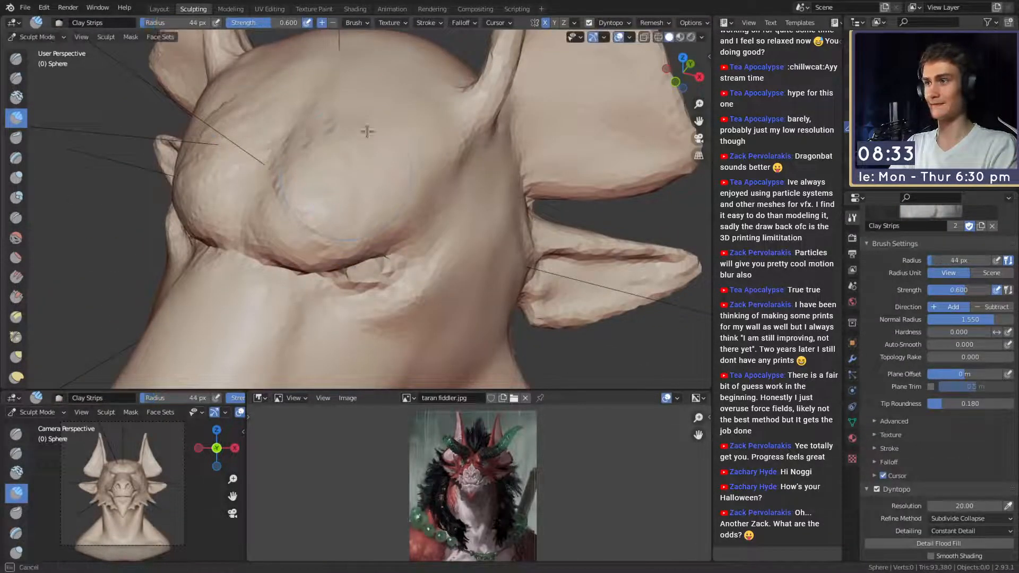
{"action": "middle_click_drag", "start_coordinate": [406, 171], "coordinate": [388, 162]}
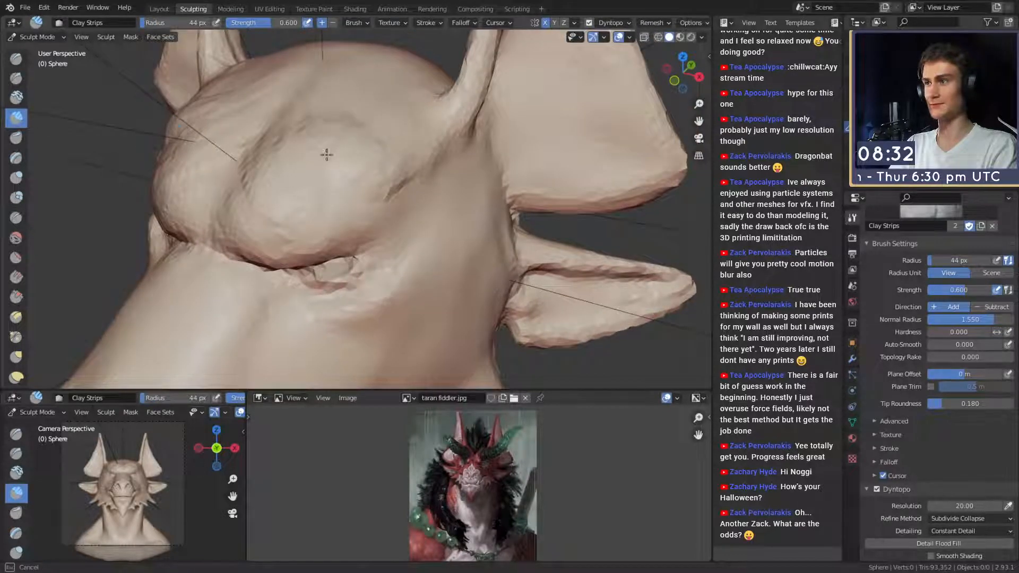
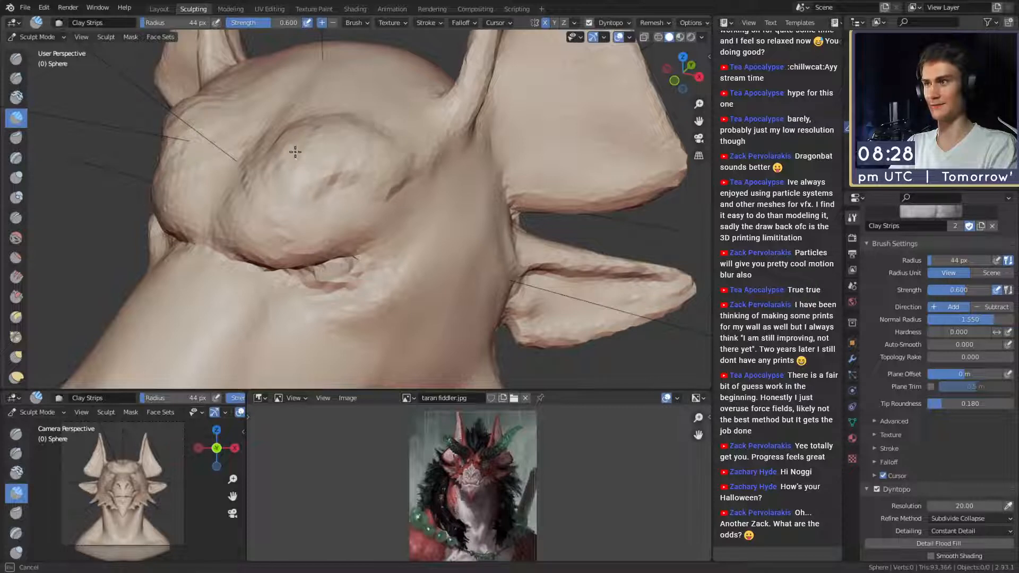
Sculpt a raised rim around a shallow round hollow in the brow mound with Clay Strips at 44 px.
{"action": "middle_click_drag", "start_coordinate": [257, 185], "coordinate": [321, 204]}
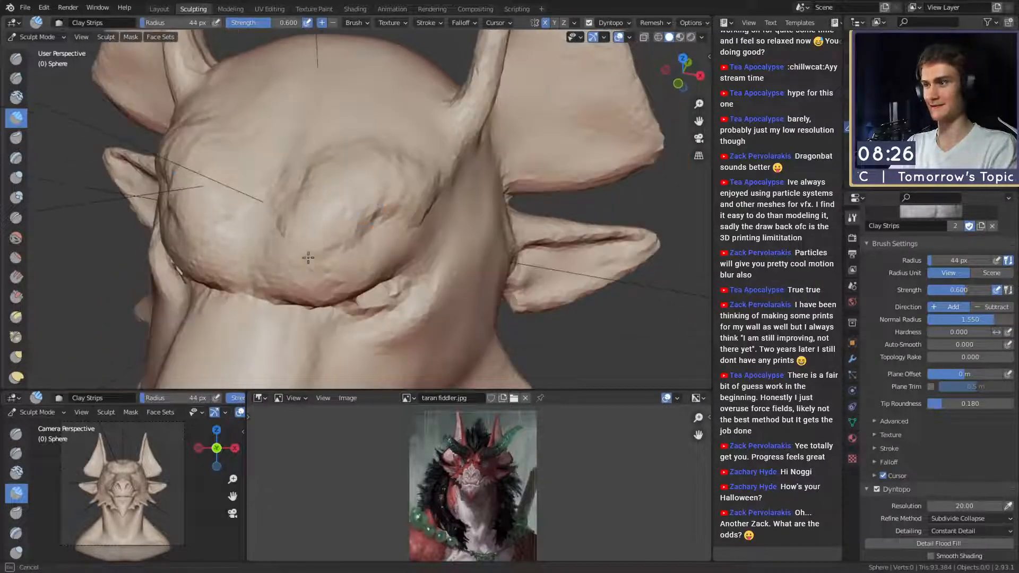
{"action": "mouse_move", "coordinate": [392, 177]}
{"action": "middle_mouse_down"}
{"action": "mouse_move", "coordinate": [329, 160]}
{"action": "mouse_move", "coordinate": [342, 175]}
{"action": "mouse_move", "coordinate": [323, 162]}
{"action": "mouse_move", "coordinate": [320, 193]}
{"action": "middle_mouse_up"}
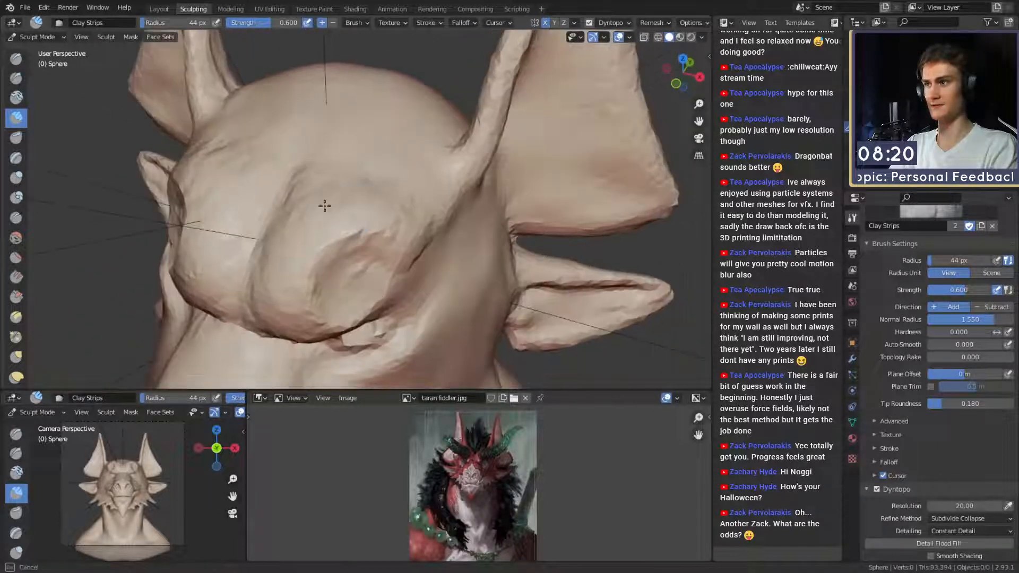
{"action": "middle_click_drag", "start_coordinate": [402, 227], "coordinate": [375, 212]}
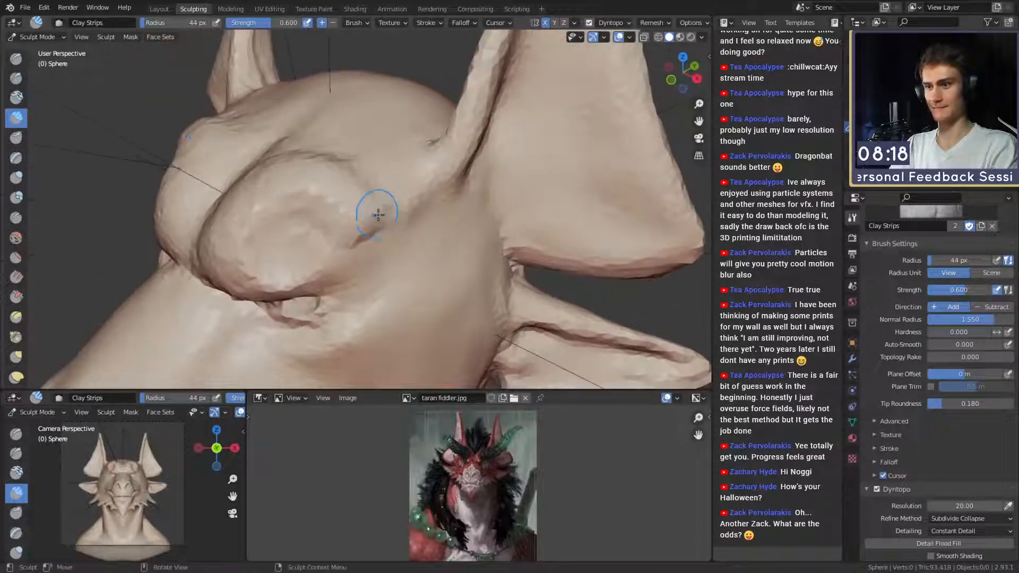
{"action": "mouse_move", "coordinate": [369, 159]}
{"action": "middle_mouse_down"}
{"action": "mouse_move", "coordinate": [373, 177]}
{"action": "mouse_move", "coordinate": [361, 190]}
{"action": "middle_mouse_up"}
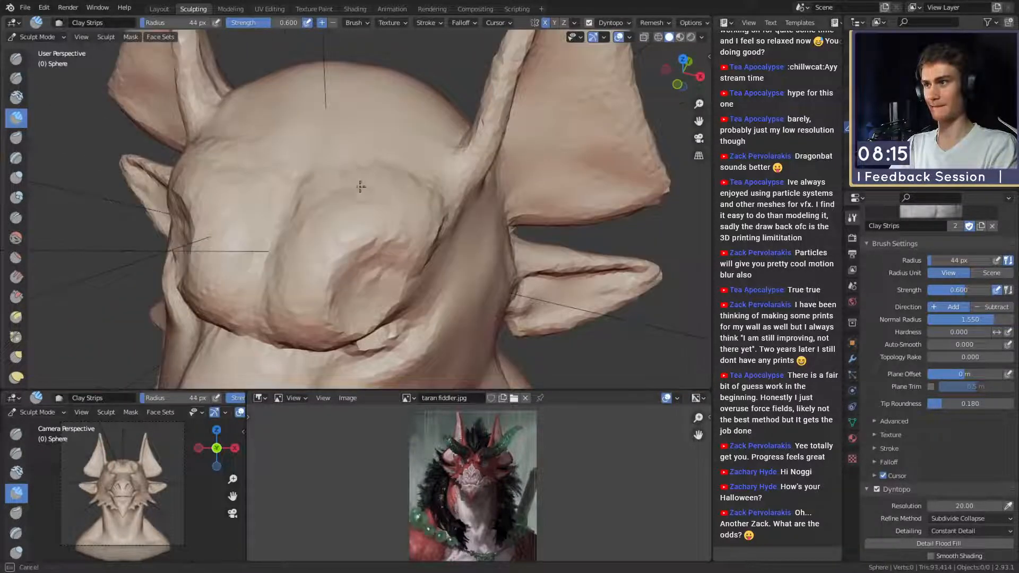
{"action": "middle_click_drag", "start_coordinate": [306, 258], "coordinate": [330, 222]}
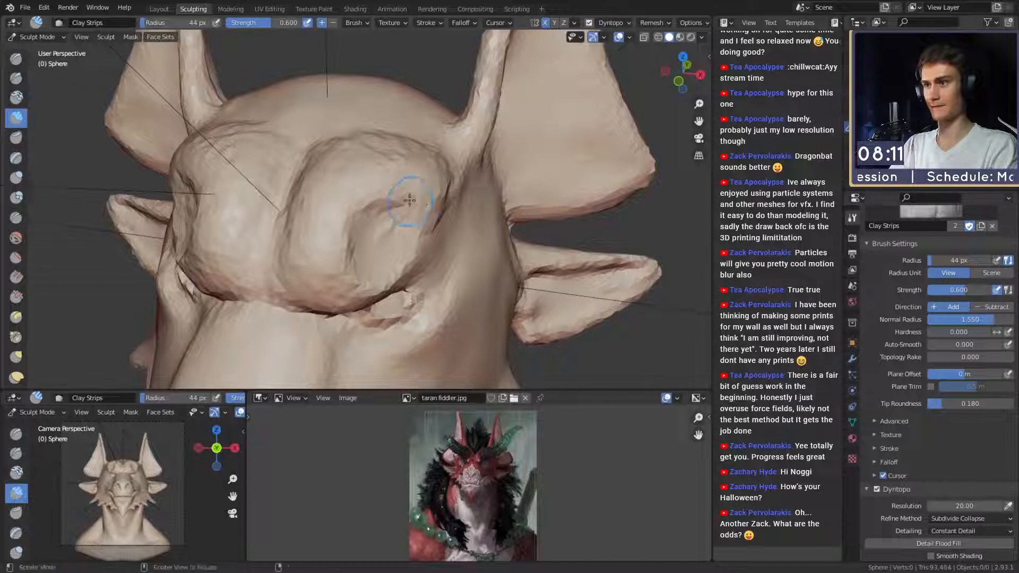
{"action": "middle_click_drag", "start_coordinate": [415, 202], "coordinate": [310, 198]}
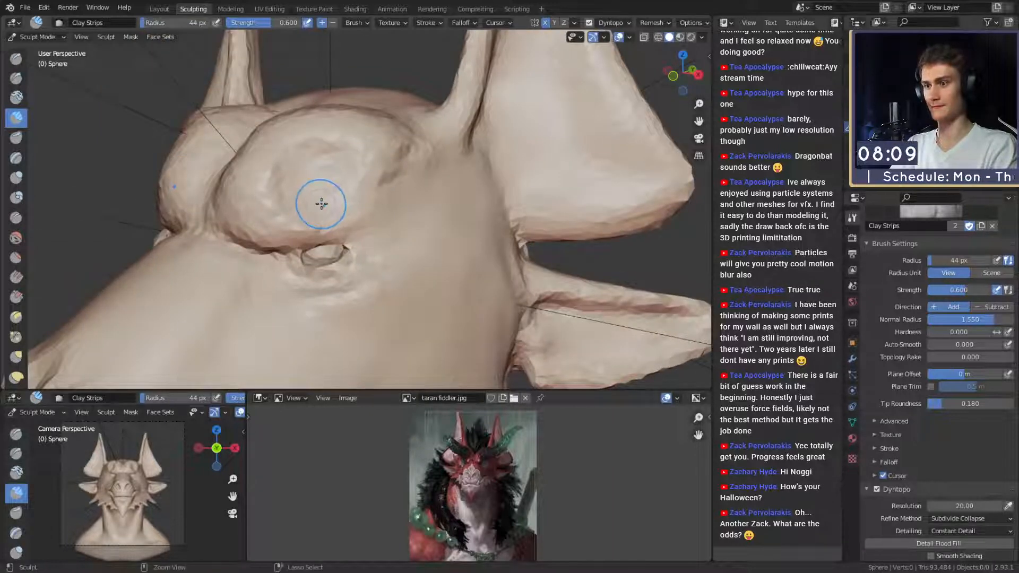
Mask the round hollow on the brow at a 44 px radius and invert the mask so only that area is editable.
{"action": "key", "text": "m"}
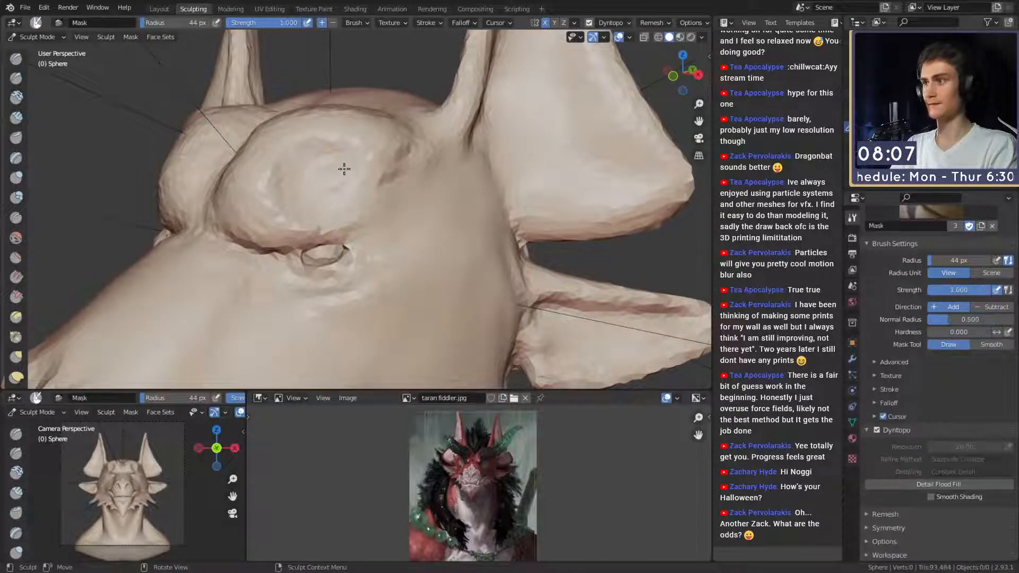
{"action": "left_click_drag", "start_coordinate": [341, 170], "coordinate": [311, 151]}
{"action": "middle_click_drag", "start_coordinate": [337, 188], "coordinate": [350, 189]}
{"action": "mouse_move", "coordinate": [371, 165]}
{"action": "left_mouse_down"}
{"action": "mouse_move", "coordinate": [346, 157]}
{"action": "mouse_move", "coordinate": [313, 213]}
{"action": "left_mouse_up"}
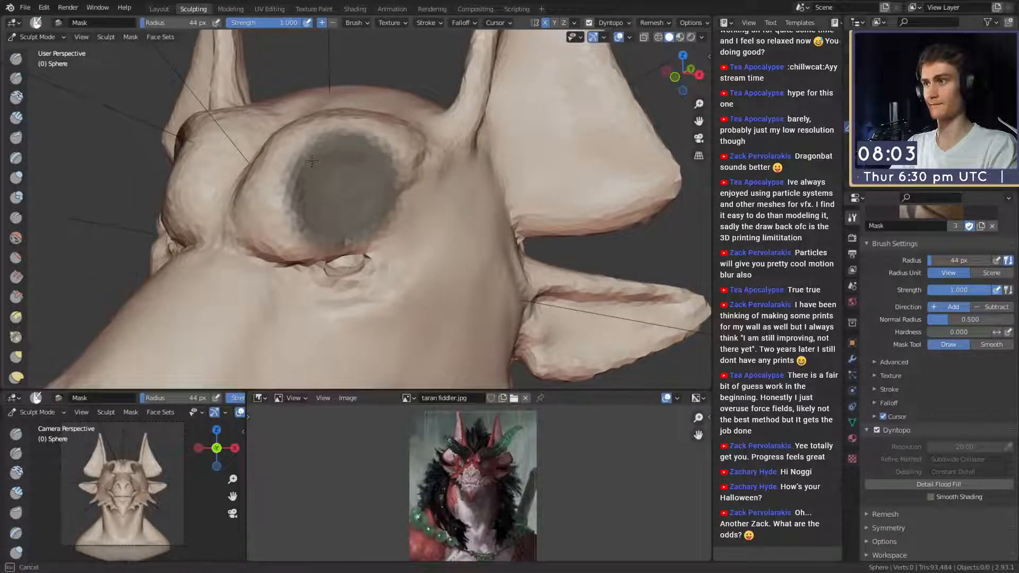
{"action": "key", "text": "ctrl+i"}
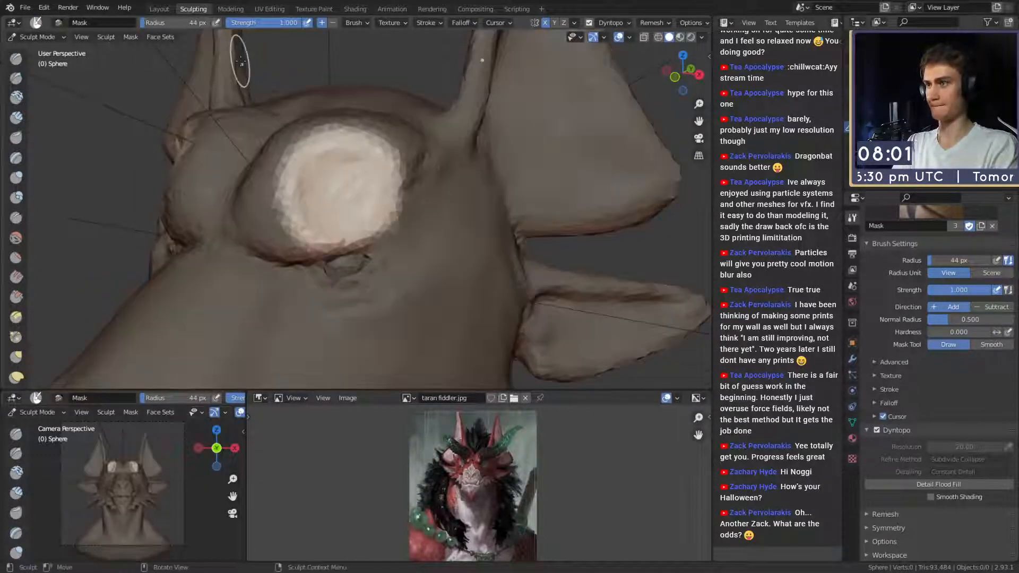
Pull the first horn stubs out of the unmasked round brow areas with the Snake Hook brush.
{"action": "key", "text": "k"}
{"action": "mouse_move", "coordinate": [393, 192]}
{"action": "left_mouse_down", "text": "alt"}
{"action": "mouse_move", "coordinate": [409, 182]}
{"action": "mouse_move", "coordinate": [434, 204]}
{"action": "mouse_move", "coordinate": [485, 212]}
{"action": "left_mouse_up", "text": "alt"}
{"action": "left_click_drag", "start_coordinate": [446, 250], "coordinate": [440, 273], "text": "ctrl+alt"}
{"action": "key", "text": "f"}
{"action": "left_click", "coordinate": [412, 217]}
{"action": "mouse_move", "coordinate": [408, 215]}
{"action": "left_mouse_down", "text": "alt"}
{"action": "mouse_move", "coordinate": [399, 258]}
{"action": "mouse_move", "coordinate": [389, 245]}
{"action": "left_mouse_up", "text": "alt"}
{"action": "key", "text": "f"}
{"action": "left_click", "coordinate": [395, 264]}
{"action": "mouse_move", "coordinate": [339, 267]}
{"action": "left_mouse_down"}
{"action": "mouse_move", "coordinate": [389, 243]}
{"action": "mouse_move", "coordinate": [353, 198]}
{"action": "mouse_move", "coordinate": [385, 205]}
{"action": "mouse_move", "coordinate": [410, 193]}
{"action": "mouse_move", "coordinate": [390, 192]}
{"action": "mouse_move", "coordinate": [424, 186]}
{"action": "left_mouse_up"}
Shape the short horn stubs from the side and above with Snake Hook at a 121 px radius.
{"action": "key", "text": "f"}
{"action": "left_click", "coordinate": [372, 203]}
{"action": "key", "text": "f"}
{"action": "left_click", "coordinate": [370, 190]}
{"action": "left_click_drag", "start_coordinate": [423, 188], "coordinate": [323, 137], "text": "alt"}
{"action": "middle_click_drag", "start_coordinate": [367, 187], "coordinate": [368, 160]}
{"action": "key", "text": "f"}
{"action": "left_click", "coordinate": [330, 159]}
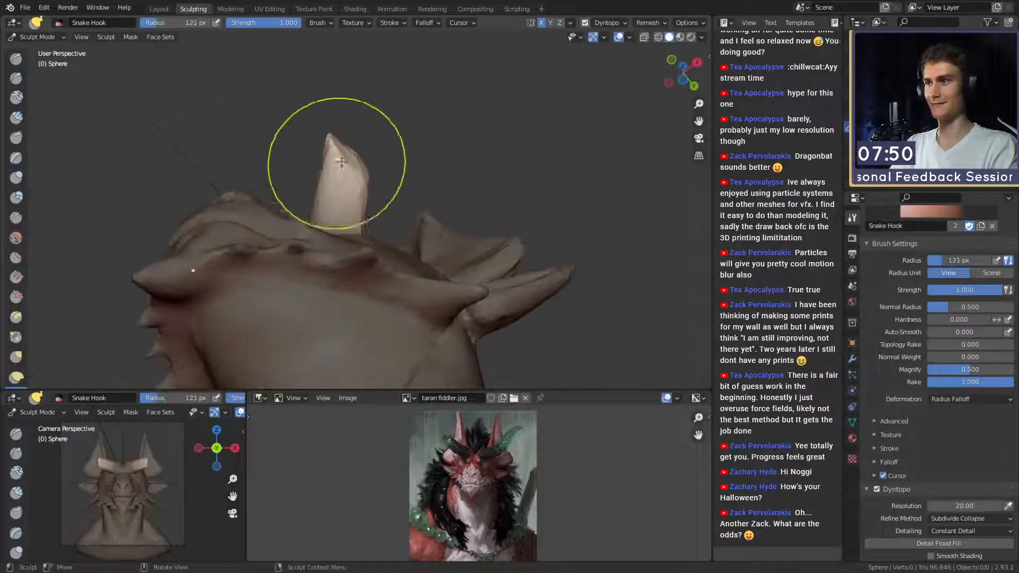
{"action": "left_click_drag", "start_coordinate": [359, 150], "coordinate": [351, 151]}
Lengthen the brow horns outward and curve them upward with Snake Hook, using a 151 px radius for the ends.
{"action": "mouse_move", "coordinate": [331, 164]}
{"action": "middle_mouse_down"}
{"action": "mouse_move", "coordinate": [372, 213]}
{"action": "mouse_move", "coordinate": [431, 244]}
{"action": "mouse_move", "coordinate": [439, 224]}
{"action": "mouse_move", "coordinate": [409, 211]}
{"action": "middle_mouse_up"}
{"action": "key", "text": "f"}
{"action": "left_click", "coordinate": [428, 244]}
{"action": "key", "text": "f"}
{"action": "left_click", "coordinate": [417, 223]}
{"action": "mouse_move", "coordinate": [404, 233]}
{"action": "left_mouse_down"}
{"action": "mouse_move", "coordinate": [411, 218]}
{"action": "mouse_move", "coordinate": [399, 188]}
{"action": "left_mouse_up"}
{"action": "key", "text": "f"}
{"action": "left_click", "coordinate": [399, 187]}
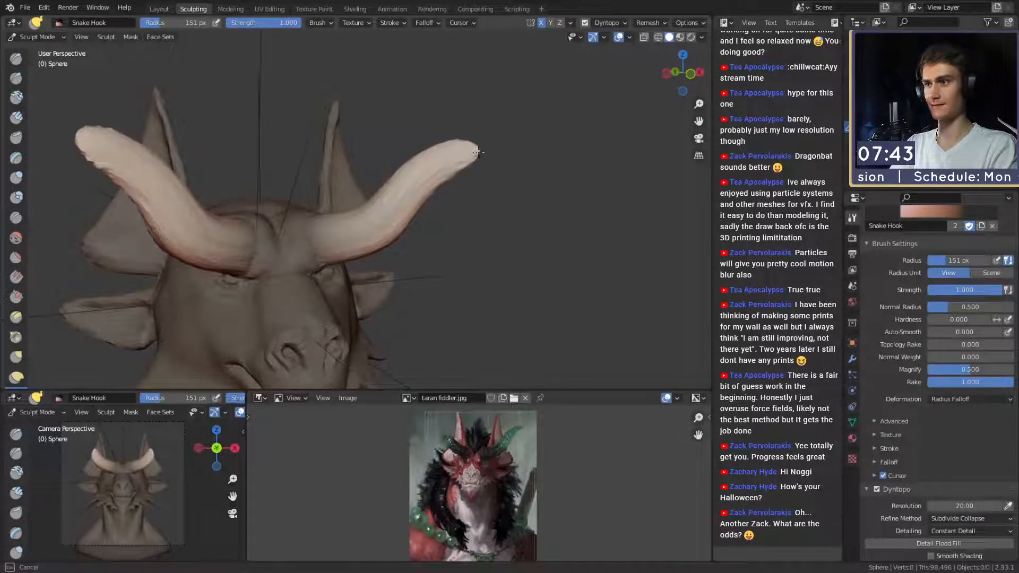
{"action": "left_click_drag", "start_coordinate": [496, 156], "coordinate": [491, 158]}
Smooth the horn ends and adjust the tapered tips with Snake Hook at a 263 px radius.
{"action": "mouse_move", "coordinate": [476, 161]}
{"action": "middle_mouse_down"}
{"action": "mouse_move", "coordinate": [432, 177]}
{"action": "mouse_move", "coordinate": [443, 163]}
{"action": "middle_mouse_up"}
{"action": "left_click_drag", "start_coordinate": [466, 161], "coordinate": [405, 180], "text": "shift"}
{"action": "mouse_move", "coordinate": [386, 220]}
{"action": "middle_mouse_down"}
{"action": "mouse_move", "coordinate": [319, 189]}
{"action": "mouse_move", "coordinate": [434, 187]}
{"action": "mouse_move", "coordinate": [486, 239]}
{"action": "mouse_move", "coordinate": [455, 200]}
{"action": "mouse_move", "coordinate": [346, 218]}
{"action": "mouse_move", "coordinate": [350, 229]}
{"action": "middle_mouse_up"}
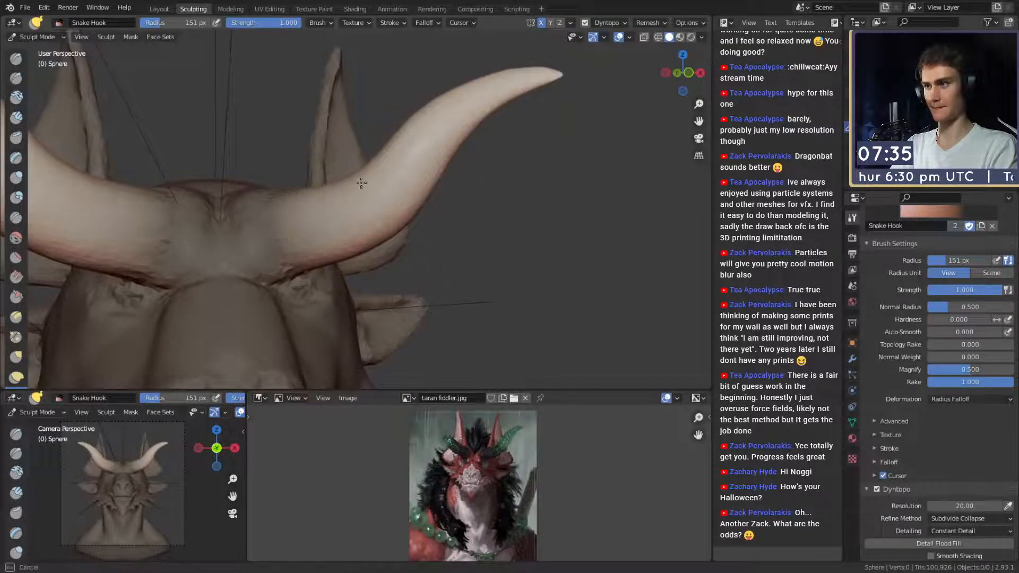
{"action": "middle_click_drag", "start_coordinate": [454, 141], "coordinate": [477, 142]}
{"action": "key", "text": "f"}
{"action": "left_click", "coordinate": [505, 130]}
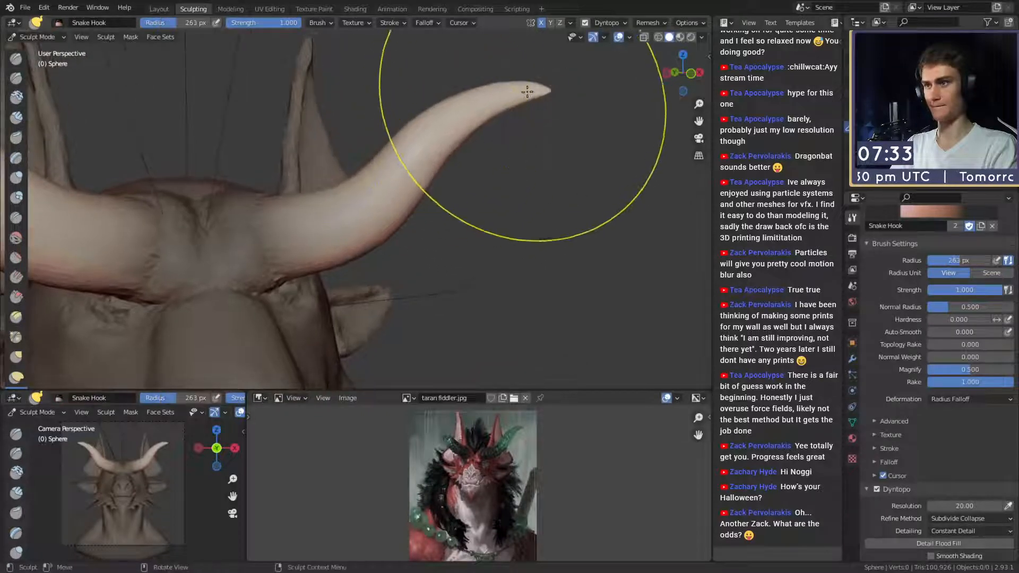
{"action": "left_click_drag", "start_coordinate": [523, 93], "coordinate": [495, 109]}
Refine the curve of the horns' lower section near the brow with a resized Snake Hook brush.
{"action": "key", "text": "f"}
{"action": "left_click", "coordinate": [414, 191]}
{"action": "middle_click_drag", "start_coordinate": [383, 211], "coordinate": [391, 215]}
{"action": "key", "text": "f"}
{"action": "left_click", "coordinate": [422, 214]}
{"action": "left_click_drag", "start_coordinate": [394, 212], "coordinate": [382, 203]}
Bend the outer ends of the brow horns with Snake Hook at radii including 163 px and 111 px.
{"action": "middle_click_drag", "start_coordinate": [480, 173], "coordinate": [493, 182]}
{"action": "key", "text": "f"}
{"action": "left_click", "coordinate": [562, 161]}
{"action": "mouse_move", "coordinate": [506, 112]}
{"action": "left_mouse_down"}
{"action": "mouse_move", "coordinate": [511, 105]}
{"action": "mouse_move", "coordinate": [371, 181]}
{"action": "mouse_move", "coordinate": [421, 164]}
{"action": "mouse_move", "coordinate": [386, 148]}
{"action": "mouse_move", "coordinate": [426, 93]}
{"action": "mouse_move", "coordinate": [460, 137]}
{"action": "left_mouse_up"}
{"action": "key", "text": "f"}
{"action": "left_click", "coordinate": [414, 172]}
{"action": "key", "text": "f"}
{"action": "left_click", "coordinate": [423, 171]}
{"action": "left_click", "coordinate": [393, 174]}
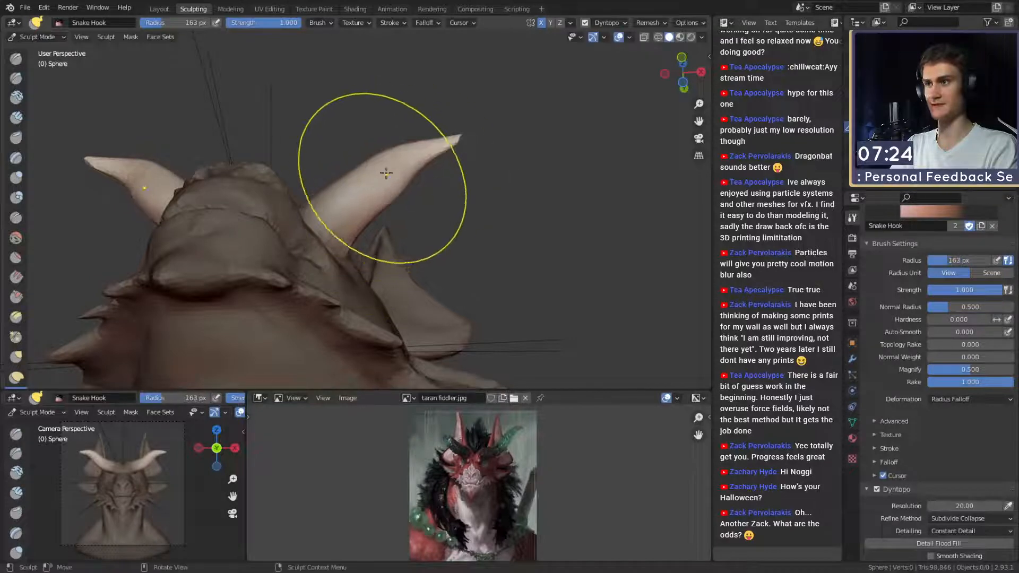
{"action": "mouse_move", "coordinate": [365, 192]}
{"action": "left_mouse_down", "text": "alt"}
{"action": "mouse_move", "coordinate": [382, 288]}
{"action": "mouse_move", "coordinate": [425, 197]}
{"action": "left_mouse_up", "text": "alt"}
{"action": "key", "text": "f"}
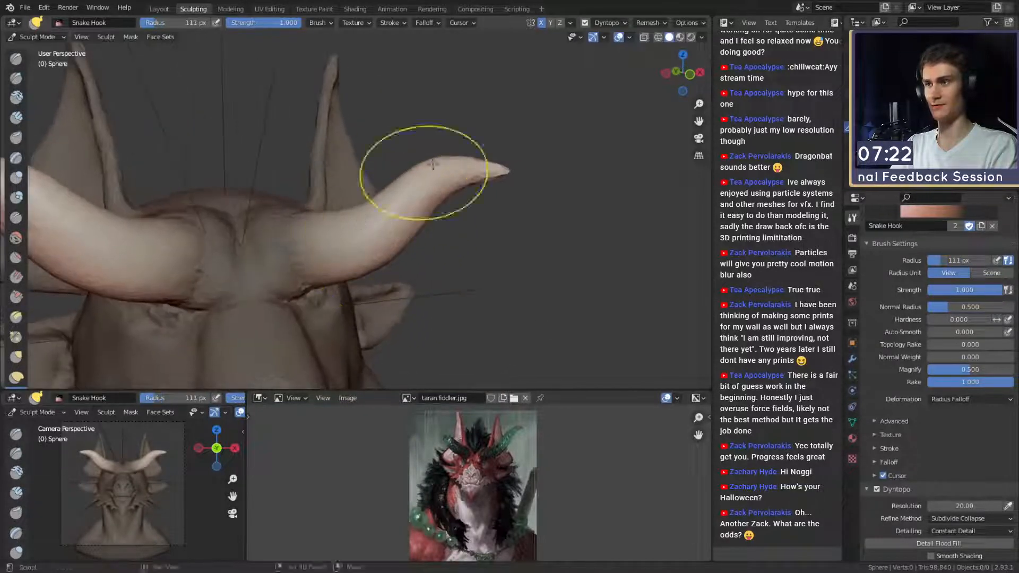
{"action": "mouse_move", "coordinate": [473, 169]}
{"action": "left_mouse_down", "text": "alt"}
{"action": "mouse_move", "coordinate": [416, 168]}
{"action": "mouse_move", "coordinate": [422, 234]}
{"action": "mouse_move", "coordinate": [381, 238]}
{"action": "mouse_move", "coordinate": [350, 172]}
{"action": "mouse_move", "coordinate": [383, 225]}
{"action": "left_mouse_up", "text": "alt"}
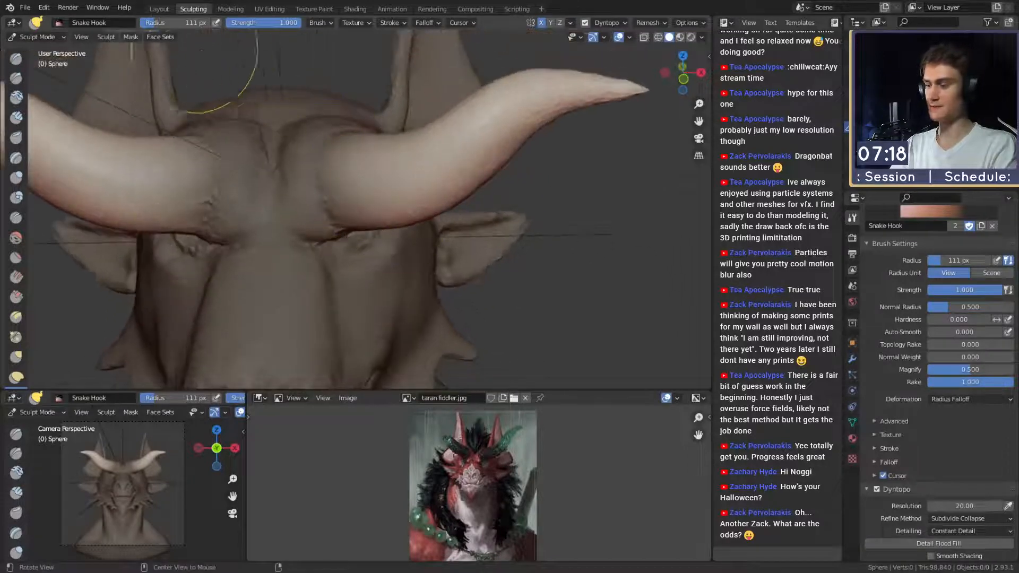
Clear the mask and examine the horns and their join with the brow from several angles.
{"action": "key", "text": "alt+m"}
{"action": "left_click_drag", "start_coordinate": [351, 167], "coordinate": [295, 227], "text": "alt"}
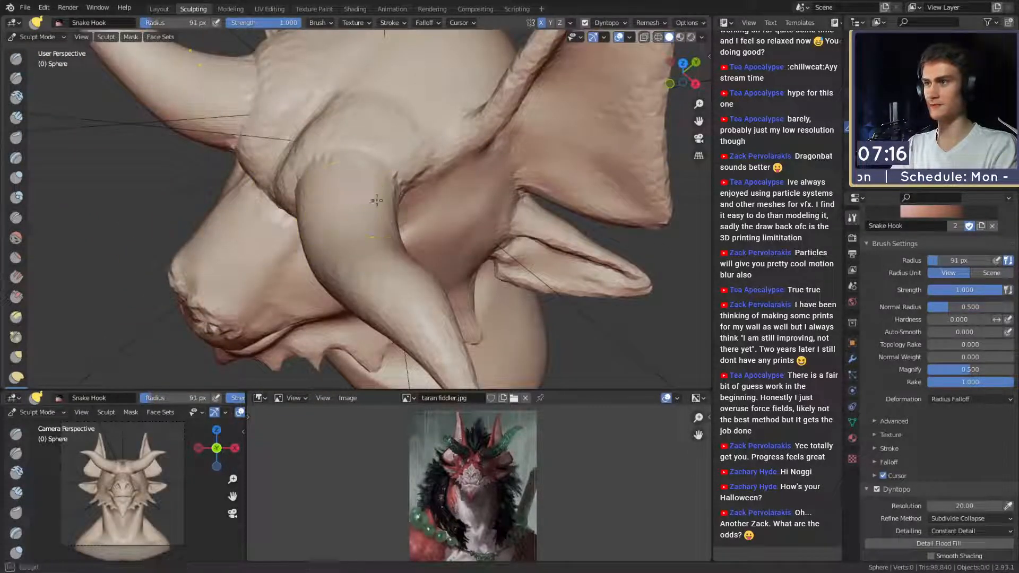
{"action": "left_click_drag", "start_coordinate": [370, 181], "coordinate": [368, 169], "text": "alt"}
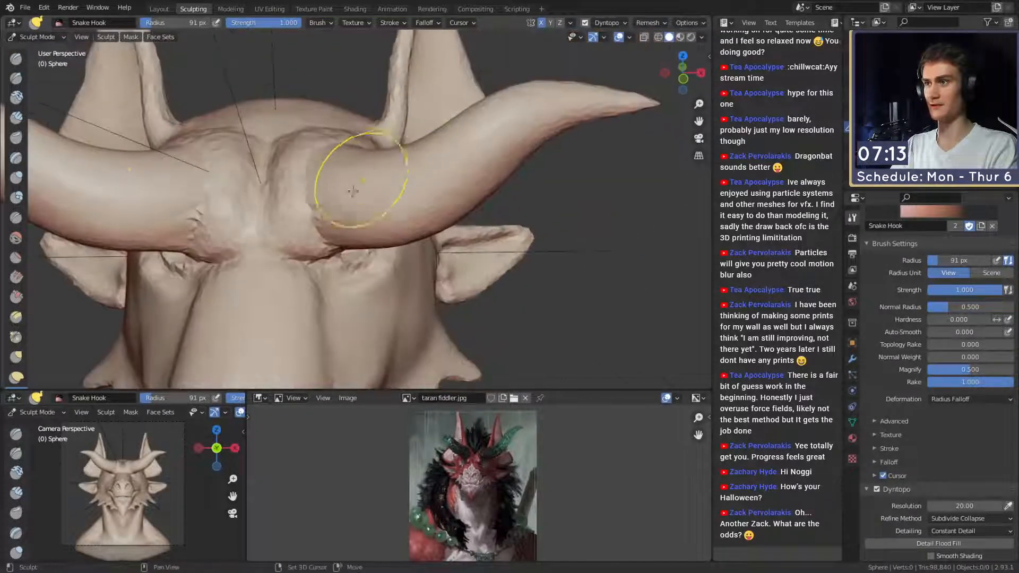
{"action": "left_click_drag", "start_coordinate": [368, 224], "coordinate": [381, 175], "text": "alt"}
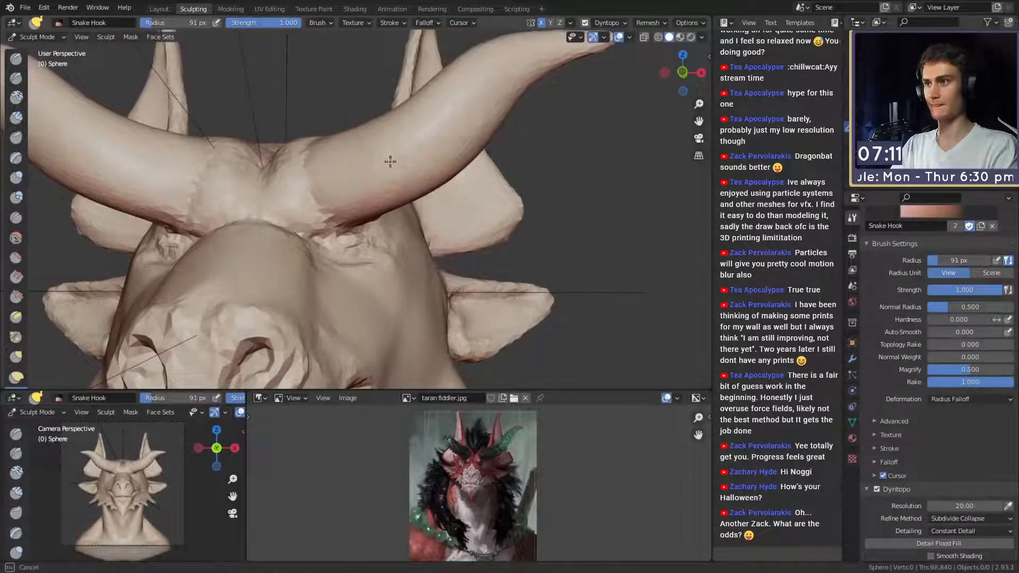
{"action": "left_click_drag", "start_coordinate": [398, 138], "coordinate": [384, 163], "text": "alt"}
{"action": "mouse_move", "coordinate": [309, 135]}
{"action": "middle_mouse_down", "text": "shift"}
{"action": "mouse_move", "coordinate": [332, 181]}
{"action": "mouse_move", "coordinate": [382, 113]}
{"action": "mouse_move", "coordinate": [371, 175]}
{"action": "middle_mouse_up", "text": "shift"}
{"action": "scroll", "coordinate": [369, 174], "scroll_direction": "up", "scroll_amount": 1}
{"action": "key", "text": "f"}
{"action": "left_click", "coordinate": [359, 172]}
{"action": "middle_click_drag", "start_coordinate": [367, 210], "coordinate": [424, 166]}
{"action": "middle_click_drag", "start_coordinate": [408, 240], "coordinate": [264, 70]}
Mask the crown and back of the skull between the ears, starting at a 46 px radius and widening to 72 px.
{"action": "key", "text": "c"}
{"action": "mouse_move", "coordinate": [336, 182]}
{"action": "middle_mouse_down"}
{"action": "mouse_move", "coordinate": [410, 228]}
{"action": "mouse_move", "coordinate": [368, 162]}
{"action": "mouse_move", "coordinate": [432, 200]}
{"action": "mouse_move", "coordinate": [404, 207]}
{"action": "mouse_move", "coordinate": [346, 186]}
{"action": "mouse_move", "coordinate": [329, 160]}
{"action": "middle_mouse_up"}
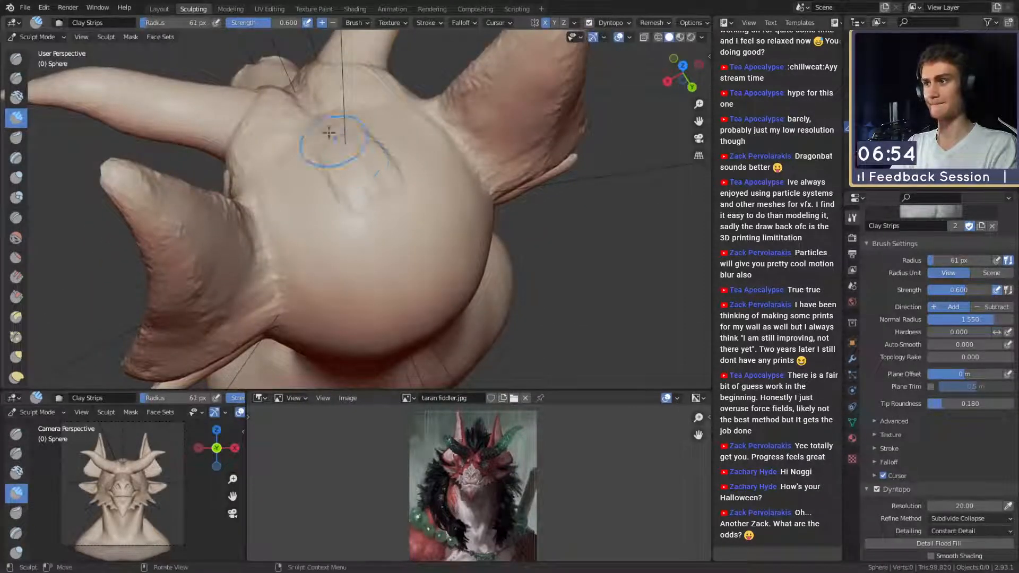
{"action": "key", "text": "m"}
{"action": "left_click_drag", "start_coordinate": [313, 139], "coordinate": [366, 127]}
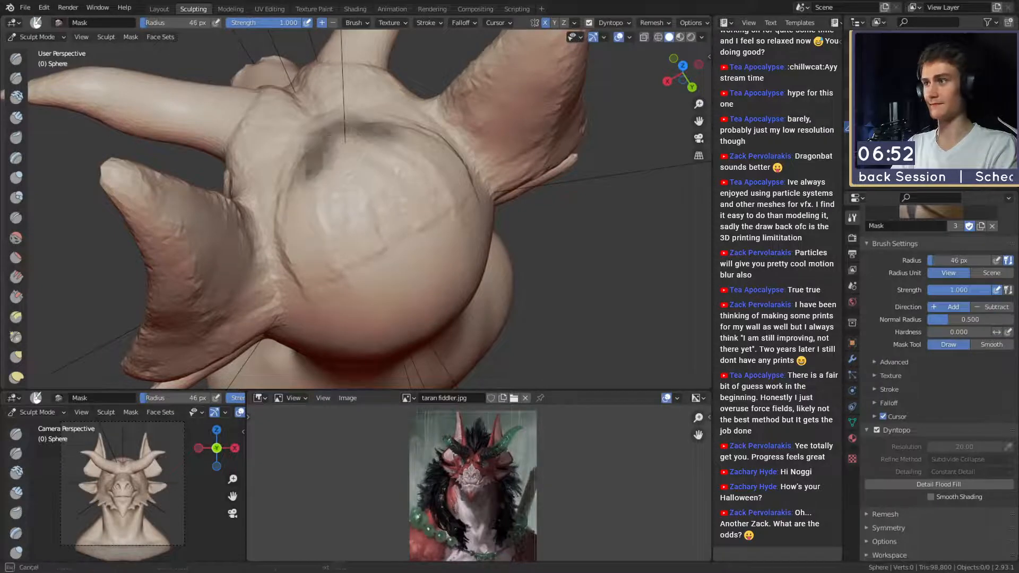
{"action": "mouse_move", "coordinate": [284, 219]}
{"action": "middle_mouse_down"}
{"action": "mouse_move", "coordinate": [324, 202]}
{"action": "mouse_move", "coordinate": [303, 208]}
{"action": "middle_mouse_up"}
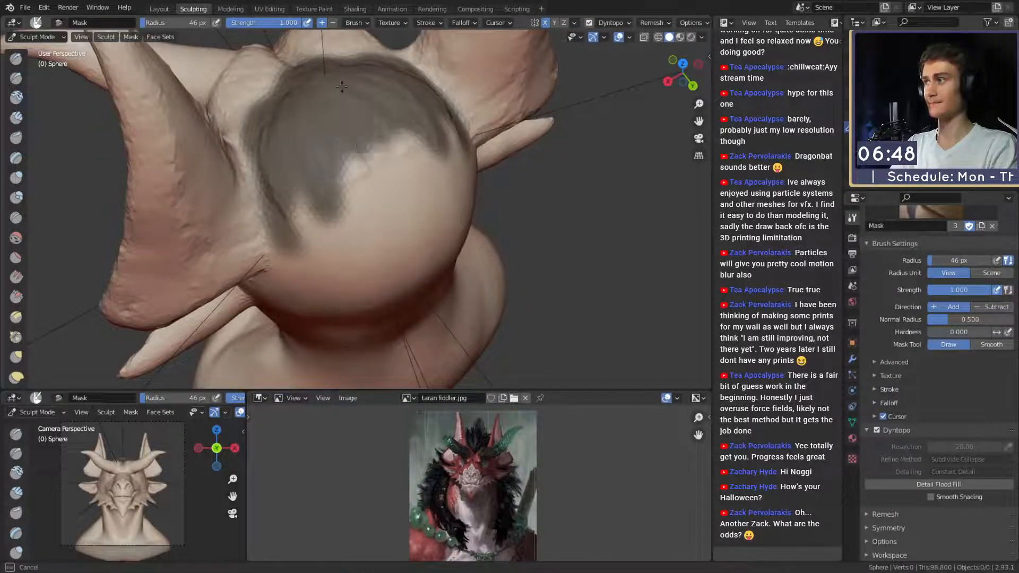
{"action": "middle_click_drag", "start_coordinate": [366, 143], "coordinate": [365, 197]}
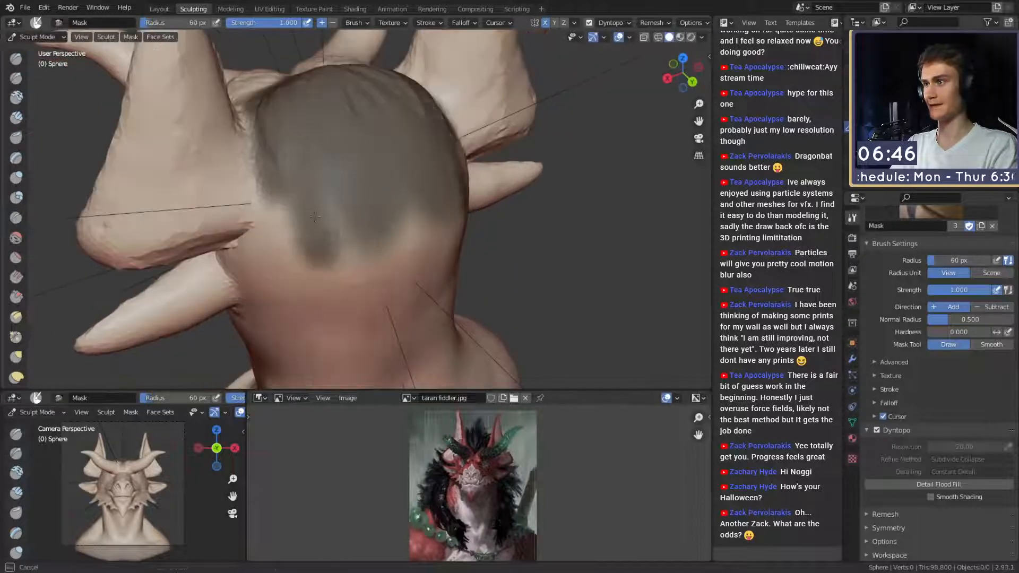
{"action": "middle_click_drag", "start_coordinate": [322, 253], "coordinate": [308, 168]}
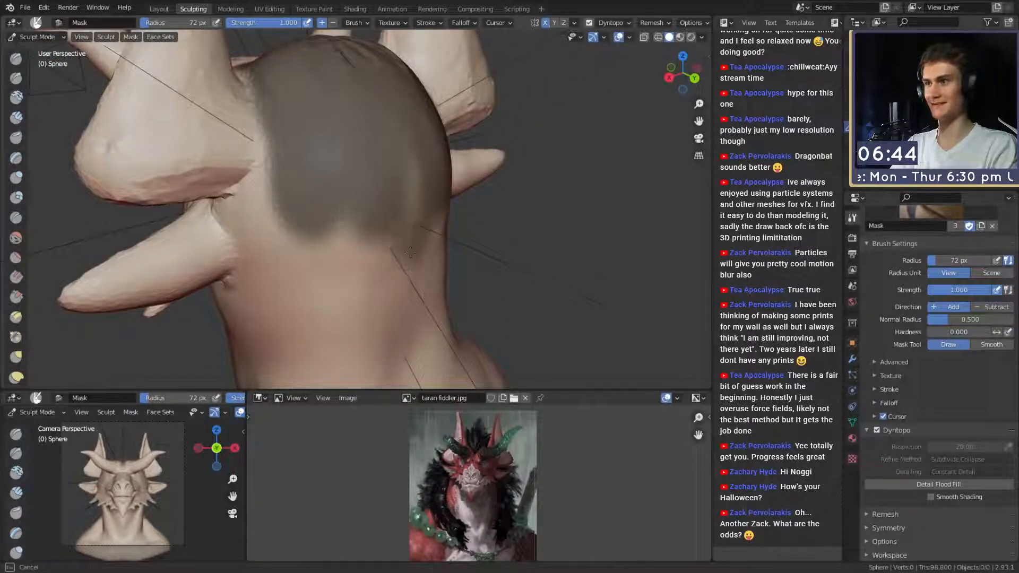
Extend the mask from the back of the skull down the nape with a resized Mask brush.
{"action": "middle_click_drag", "start_coordinate": [406, 253], "coordinate": [371, 181]}
{"action": "middle_click_drag", "start_coordinate": [381, 303], "coordinate": [376, 183], "text": "shift"}
{"action": "key", "text": "f"}
{"action": "left_click", "coordinate": [390, 220]}
{"action": "mouse_move", "coordinate": [386, 219]}
{"action": "middle_mouse_down"}
{"action": "mouse_move", "coordinate": [361, 191]}
{"action": "mouse_move", "coordinate": [394, 215]}
{"action": "middle_mouse_up"}
{"action": "mouse_move", "coordinate": [351, 109]}
{"action": "middle_mouse_down", "text": "shift"}
{"action": "mouse_move", "coordinate": [357, 170]}
{"action": "mouse_move", "coordinate": [379, 201]}
{"action": "middle_mouse_up", "text": "shift"}
{"action": "key", "text": "f"}
{"action": "left_click", "coordinate": [336, 174]}
{"action": "left_click_drag", "start_coordinate": [317, 220], "coordinate": [319, 212]}
Mask the side of the neck below the ears at an 80 px radius.
{"action": "middle_click_drag", "start_coordinate": [340, 212], "coordinate": [340, 154]}
{"action": "key", "text": "f"}
{"action": "left_click", "coordinate": [361, 145]}
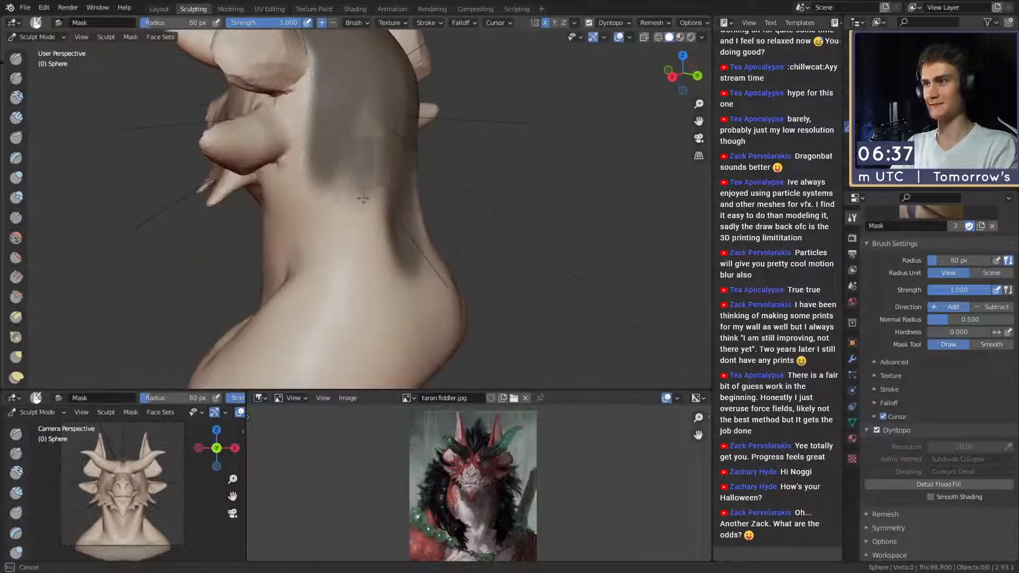
{"action": "left_click_drag", "start_coordinate": [364, 148], "coordinate": [345, 181]}
{"action": "middle_click_drag", "start_coordinate": [376, 189], "coordinate": [355, 154]}
{"action": "left_click_drag", "start_coordinate": [340, 80], "coordinate": [341, 61]}
{"action": "middle_click_drag", "start_coordinate": [366, 114], "coordinate": [318, 111]}
Continue the mask down the neck toward the shoulder with a resized Mask brush.
{"action": "key", "text": "f"}
{"action": "left_click", "coordinate": [371, 175]}
{"action": "mouse_move", "coordinate": [382, 180]}
{"action": "left_mouse_down"}
{"action": "mouse_move", "coordinate": [414, 218]}
{"action": "mouse_move", "coordinate": [366, 245]}
{"action": "left_mouse_up"}
{"action": "mouse_move", "coordinate": [361, 249]}
{"action": "middle_mouse_down"}
{"action": "mouse_move", "coordinate": [379, 227]}
{"action": "mouse_move", "coordinate": [390, 232]}
{"action": "middle_mouse_up"}
{"action": "key", "text": "f"}
{"action": "left_click", "coordinate": [439, 217]}
{"action": "left_click_drag", "start_coordinate": [439, 220], "coordinate": [436, 247]}
{"action": "middle_click_drag", "start_coordinate": [319, 114], "coordinate": [313, 151], "text": "shift"}
{"action": "middle_click_drag", "start_coordinate": [302, 146], "coordinate": [354, 152]}
Fill in the mask along the neck side and its edge behind the jaw.
{"action": "mouse_move", "coordinate": [354, 152]}
{"action": "left_mouse_down", "text": "alt"}
{"action": "mouse_move", "coordinate": [358, 209]}
{"action": "mouse_move", "coordinate": [303, 185]}
{"action": "left_mouse_up", "text": "alt"}
{"action": "key", "text": "f"}
{"action": "left_click", "coordinate": [339, 202]}
{"action": "left_click_drag", "start_coordinate": [353, 81], "coordinate": [355, 101]}
{"action": "mouse_move", "coordinate": [348, 196]}
{"action": "middle_mouse_down"}
{"action": "mouse_move", "coordinate": [391, 205]}
{"action": "mouse_move", "coordinate": [398, 180]}
{"action": "middle_mouse_up"}
{"action": "key", "text": "f"}
{"action": "left_click", "coordinate": [363, 164]}
{"action": "left_click_drag", "start_coordinate": [371, 138], "coordinate": [344, 186]}
{"action": "middle_click_drag", "start_coordinate": [339, 178], "coordinate": [371, 199]}
{"action": "left_click_drag", "start_coordinate": [380, 212], "coordinate": [347, 238]}
Spread the mask over the upper back and shoulder of the bust.
{"action": "mouse_move", "coordinate": [353, 220]}
{"action": "middle_mouse_down"}
{"action": "mouse_move", "coordinate": [311, 216]}
{"action": "mouse_move", "coordinate": [328, 209]}
{"action": "middle_mouse_up"}
{"action": "key", "text": "f"}
{"action": "left_click", "coordinate": [329, 209]}
{"action": "left_click_drag", "start_coordinate": [337, 212], "coordinate": [395, 218]}
{"action": "mouse_move", "coordinate": [377, 217]}
{"action": "middle_mouse_down"}
{"action": "mouse_move", "coordinate": [342, 218]}
{"action": "mouse_move", "coordinate": [354, 239]}
{"action": "mouse_move", "coordinate": [350, 278]}
{"action": "mouse_move", "coordinate": [378, 269]}
{"action": "middle_mouse_up"}
{"action": "left_click_drag", "start_coordinate": [344, 265], "coordinate": [344, 280]}
{"action": "mouse_move", "coordinate": [346, 277]}
{"action": "middle_mouse_down"}
{"action": "mouse_move", "coordinate": [443, 254]}
{"action": "mouse_move", "coordinate": [519, 251]}
{"action": "mouse_move", "coordinate": [454, 226]}
{"action": "middle_mouse_up"}
Mask the shoulder toward the chest and down to the bust's lower edge at a 34 px radius.
{"action": "middle_click_drag", "start_coordinate": [378, 221], "coordinate": [368, 228]}
{"action": "key", "text": "f"}
{"action": "left_click", "coordinate": [366, 218]}
{"action": "mouse_move", "coordinate": [375, 204]}
{"action": "left_mouse_down"}
{"action": "mouse_move", "coordinate": [358, 242]}
{"action": "mouse_move", "coordinate": [326, 268]}
{"action": "left_mouse_up"}
{"action": "middle_click_drag", "start_coordinate": [366, 192], "coordinate": [335, 270]}
{"action": "mouse_move", "coordinate": [375, 193]}
{"action": "middle_mouse_down"}
{"action": "mouse_move", "coordinate": [336, 257]}
{"action": "mouse_move", "coordinate": [332, 224]}
{"action": "mouse_move", "coordinate": [297, 220]}
{"action": "mouse_move", "coordinate": [323, 222]}
{"action": "middle_mouse_up"}
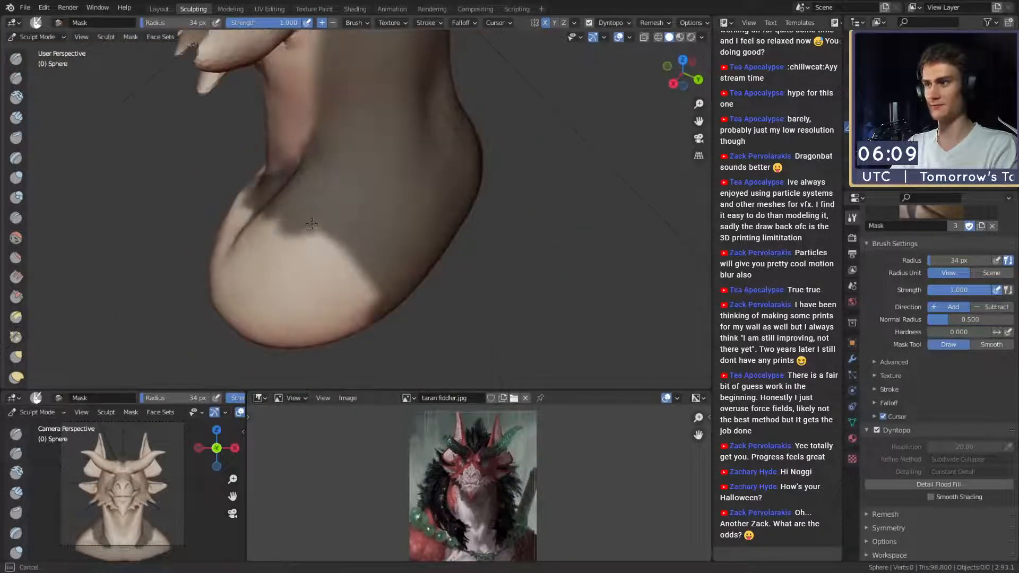
{"action": "middle_click_drag", "start_coordinate": [375, 311], "coordinate": [340, 251]}
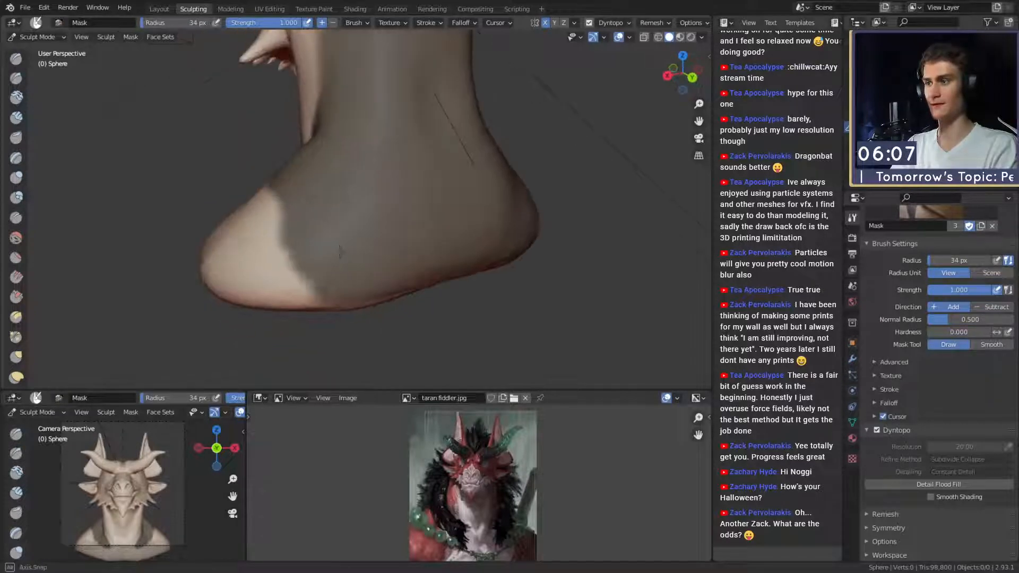
{"action": "middle_click_drag", "start_coordinate": [421, 287], "coordinate": [430, 266]}
{"action": "mouse_move", "coordinate": [366, 282]}
{"action": "middle_mouse_down"}
{"action": "mouse_move", "coordinate": [386, 246]}
{"action": "mouse_move", "coordinate": [312, 184]}
{"action": "middle_mouse_up"}
Invert the mask so the mane area is editable, and start reshaping it with the Snake Hook brush.
{"action": "mouse_move", "coordinate": [237, 111]}
{"action": "middle_mouse_down"}
{"action": "mouse_move", "coordinate": [382, 186]}
{"action": "mouse_move", "coordinate": [336, 270]}
{"action": "mouse_move", "coordinate": [370, 200]}
{"action": "mouse_move", "coordinate": [388, 209]}
{"action": "middle_mouse_up"}
{"action": "key", "text": "k"}
{"action": "mouse_move", "coordinate": [437, 130]}
{"action": "middle_mouse_down"}
{"action": "mouse_move", "coordinate": [392, 175]}
{"action": "mouse_move", "coordinate": [339, 181]}
{"action": "mouse_move", "coordinate": [384, 178]}
{"action": "mouse_move", "coordinate": [378, 166]}
{"action": "middle_mouse_up"}
{"action": "scroll", "coordinate": [384, 178], "scroll_direction": "up", "scroll_amount": 2}
{"action": "key", "text": "f"}
{"action": "left_click", "coordinate": [348, 160]}
{"action": "left_click_drag", "start_coordinate": [374, 159], "coordinate": [396, 142]}
Reshape the unmasked crown and back of the head with Snake Hook, ending at a 142 px radius.
{"action": "middle_click_drag", "start_coordinate": [362, 116], "coordinate": [352, 114]}
{"action": "key", "text": "f"}
{"action": "left_click_drag", "start_coordinate": [334, 105], "coordinate": [338, 106]}
{"action": "mouse_move", "coordinate": [337, 106]}
{"action": "middle_mouse_down"}
{"action": "mouse_move", "coordinate": [386, 121]}
{"action": "mouse_move", "coordinate": [375, 114]}
{"action": "mouse_move", "coordinate": [380, 100]}
{"action": "middle_mouse_up"}
{"action": "key", "text": "f"}
{"action": "left_click", "coordinate": [372, 122]}
{"action": "key", "text": "f"}
{"action": "left_click", "coordinate": [371, 113]}
{"action": "key", "text": "f"}
{"action": "left_click", "coordinate": [380, 99]}
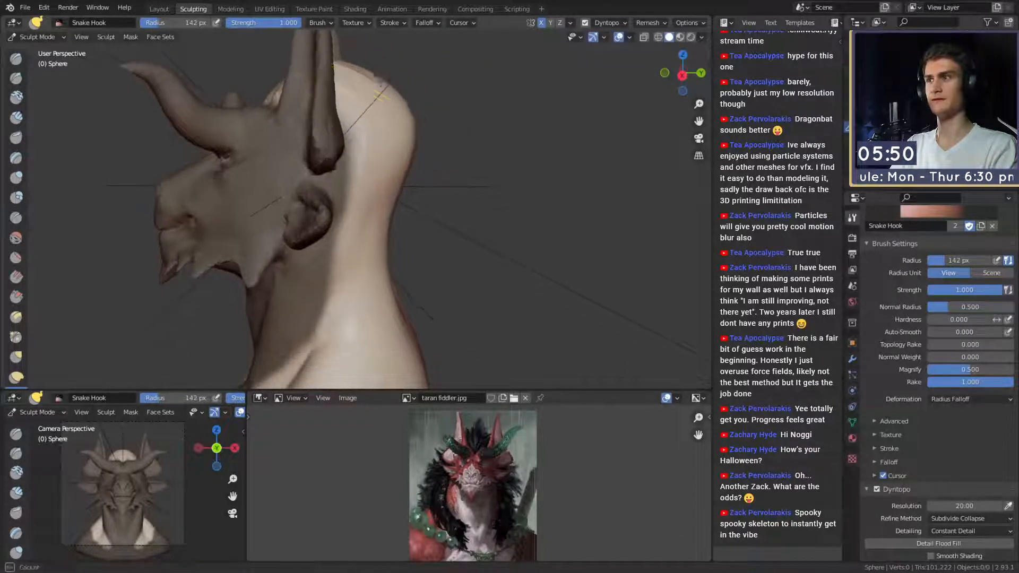
{"action": "left_click_drag", "start_coordinate": [379, 78], "coordinate": [381, 82]}
Reshape the back of the head and neck with Snake Hook at a 232 px radius.
{"action": "middle_click_drag", "start_coordinate": [381, 127], "coordinate": [377, 104], "text": "shift"}
{"action": "key", "text": "f"}
{"action": "left_click", "coordinate": [381, 180]}
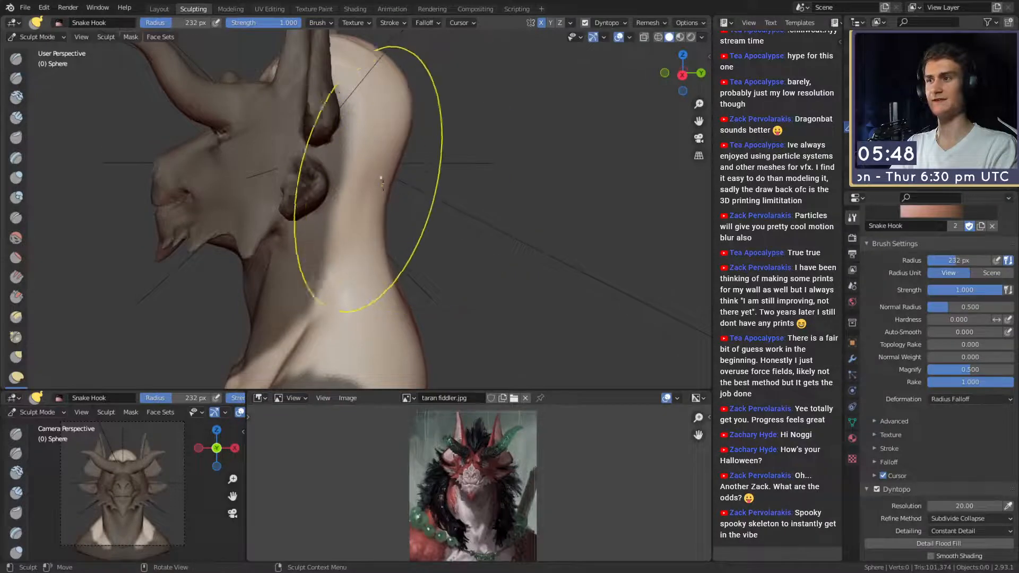
{"action": "left_click_drag", "start_coordinate": [413, 193], "coordinate": [411, 194]}
{"action": "mouse_move", "coordinate": [406, 234]}
{"action": "middle_mouse_down", "text": "shift"}
{"action": "mouse_move", "coordinate": [404, 212]}
{"action": "mouse_move", "coordinate": [385, 200]}
{"action": "middle_mouse_up", "text": "shift"}
{"action": "key", "text": "f"}
{"action": "left_click", "coordinate": [398, 211]}
{"action": "left_click_drag", "start_coordinate": [376, 211], "coordinate": [375, 212]}
Adjust the mane silhouette along the neck with Snake Hook, varying the brush radius to suit each area.
{"action": "mouse_move", "coordinate": [378, 228]}
{"action": "middle_mouse_down", "text": "shift"}
{"action": "mouse_move", "coordinate": [386, 186]}
{"action": "mouse_move", "coordinate": [313, 201]}
{"action": "mouse_move", "coordinate": [466, 170]}
{"action": "mouse_move", "coordinate": [405, 178]}
{"action": "mouse_move", "coordinate": [398, 193]}
{"action": "mouse_move", "coordinate": [311, 198]}
{"action": "mouse_move", "coordinate": [421, 196]}
{"action": "mouse_move", "coordinate": [383, 198]}
{"action": "mouse_move", "coordinate": [409, 226]}
{"action": "mouse_move", "coordinate": [371, 260]}
{"action": "mouse_move", "coordinate": [382, 251]}
{"action": "mouse_move", "coordinate": [379, 264]}
{"action": "mouse_move", "coordinate": [390, 236]}
{"action": "mouse_move", "coordinate": [379, 207]}
{"action": "mouse_move", "coordinate": [398, 207]}
{"action": "mouse_move", "coordinate": [375, 180]}
{"action": "mouse_move", "coordinate": [335, 236]}
{"action": "middle_mouse_up", "text": "shift"}
{"action": "key", "text": "f"}
{"action": "left_click", "coordinate": [374, 195]}
{"action": "key", "text": "f"}
{"action": "left_click", "coordinate": [384, 193]}
{"action": "key", "text": "f"}
{"action": "left_click", "coordinate": [374, 198]}
{"action": "key", "text": "f"}
{"action": "left_click", "coordinate": [414, 257]}
{"action": "key", "text": "f"}
{"action": "left_click", "coordinate": [376, 259]}
{"action": "key", "text": "f"}
{"action": "left_click", "coordinate": [397, 240]}
{"action": "key", "text": "f"}
{"action": "left_click", "coordinate": [428, 189]}
{"action": "left_click_drag", "start_coordinate": [336, 193], "coordinate": [315, 190]}
Refine the unmasked mane volume around the side of the neck and toward the chest with resized Snake Hook strokes.
{"action": "middle_click_drag", "start_coordinate": [333, 247], "coordinate": [305, 236]}
{"action": "key", "text": "f"}
{"action": "left_click", "coordinate": [325, 200]}
{"action": "key", "text": "f"}
{"action": "left_click", "coordinate": [321, 242]}
{"action": "key", "text": "f"}
{"action": "left_click", "coordinate": [302, 238]}
{"action": "left_click_drag", "start_coordinate": [301, 238], "coordinate": [303, 249]}
{"action": "mouse_move", "coordinate": [303, 249]}
{"action": "middle_mouse_down"}
{"action": "mouse_move", "coordinate": [314, 232]}
{"action": "mouse_move", "coordinate": [382, 220]}
{"action": "mouse_move", "coordinate": [325, 250]}
{"action": "mouse_move", "coordinate": [303, 243]}
{"action": "mouse_move", "coordinate": [369, 225]}
{"action": "mouse_move", "coordinate": [337, 209]}
{"action": "middle_mouse_up"}
{"action": "key", "text": "f"}
{"action": "left_click", "coordinate": [280, 216]}
{"action": "key", "text": "f"}
{"action": "left_click", "coordinate": [347, 224]}
{"action": "mouse_move", "coordinate": [336, 233]}
{"action": "left_mouse_down", "text": "alt"}
{"action": "mouse_move", "coordinate": [388, 237]}
{"action": "mouse_move", "coordinate": [411, 261]}
{"action": "mouse_move", "coordinate": [371, 212]}
{"action": "mouse_move", "coordinate": [357, 218]}
{"action": "mouse_move", "coordinate": [351, 200]}
{"action": "mouse_move", "coordinate": [363, 233]}
{"action": "mouse_move", "coordinate": [392, 219]}
{"action": "left_mouse_up", "text": "alt"}
{"action": "key", "text": "f"}
{"action": "left_click", "coordinate": [350, 238]}
Switch to Clay Strips at a 42 px radius and build the first strand on the chest end of the mane.
{"action": "left_click", "coordinate": [16, 118]}
{"action": "key", "text": "f"}
{"action": "left_click", "coordinate": [354, 254]}
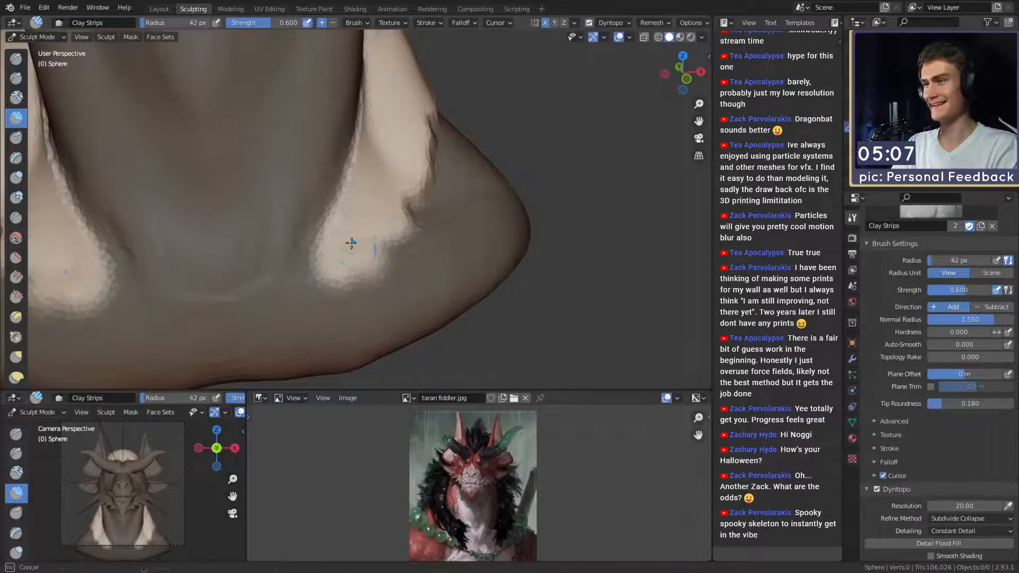
{"action": "left_click_drag", "start_coordinate": [350, 244], "coordinate": [364, 207]}
Build up hair strands along the front of the mane with Clay Strips at 52 px and 44 px radii.
{"action": "middle_click_drag", "start_coordinate": [364, 200], "coordinate": [367, 234]}
{"action": "key", "text": "f"}
{"action": "left_click", "coordinate": [368, 254]}
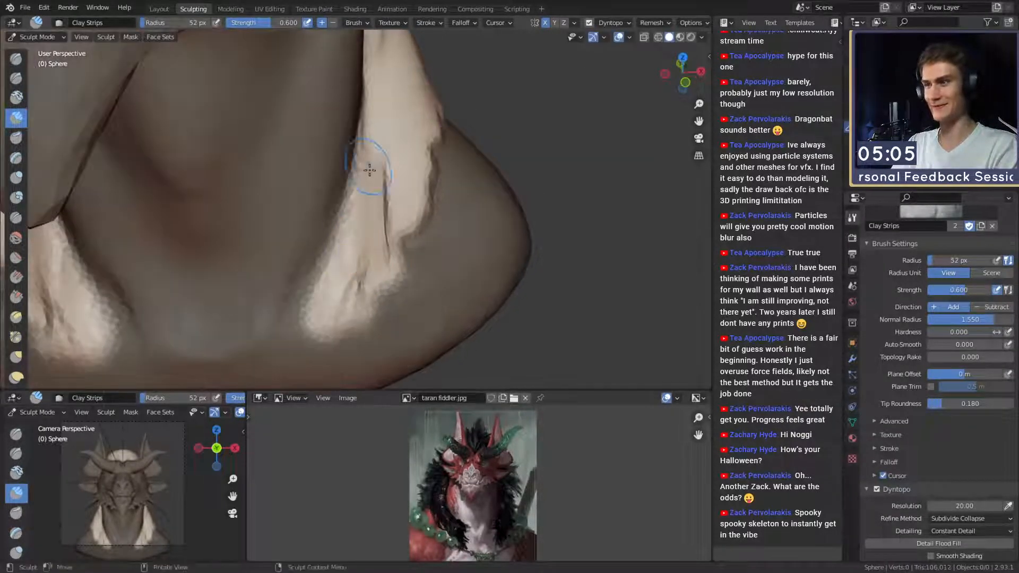
{"action": "left_click_drag", "start_coordinate": [403, 148], "coordinate": [408, 109]}
{"action": "middle_click_drag", "start_coordinate": [394, 159], "coordinate": [368, 205]}
{"action": "key", "text": "f"}
{"action": "left_click", "coordinate": [363, 210]}
{"action": "left_click_drag", "start_coordinate": [362, 209], "coordinate": [379, 96]}
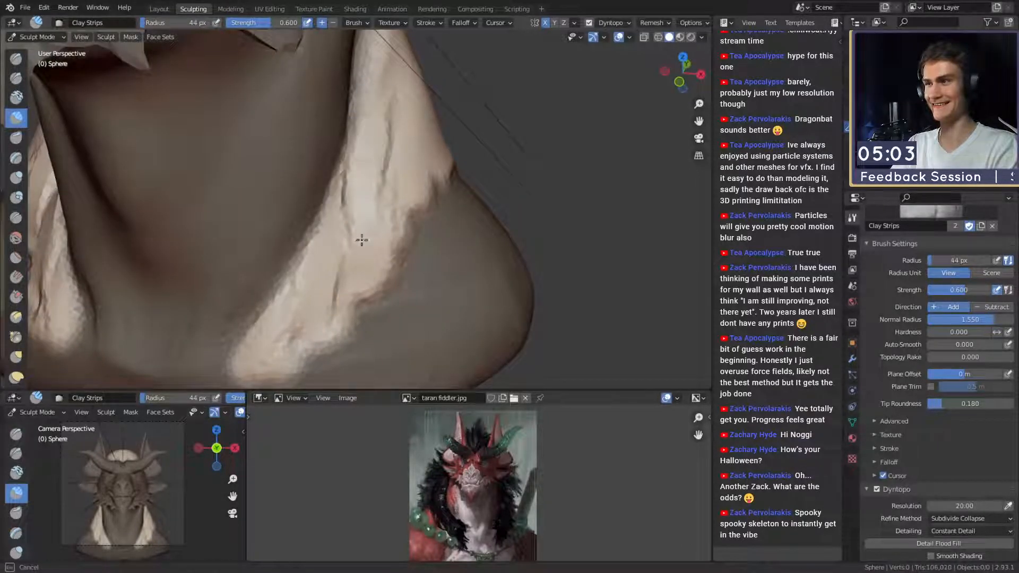
{"action": "left_click_drag", "start_coordinate": [381, 262], "coordinate": [373, 279]}
Extend the Clay Strips strands from the chest around the shoulder and side of the neck.
{"action": "middle_click_drag", "start_coordinate": [381, 212], "coordinate": [356, 198]}
{"action": "left_click_drag", "start_coordinate": [355, 198], "coordinate": [353, 250]}
{"action": "middle_click_drag", "start_coordinate": [424, 204], "coordinate": [345, 204]}
{"action": "left_click_drag", "start_coordinate": [370, 74], "coordinate": [370, 67]}
{"action": "key", "text": "f"}
{"action": "middle_click_drag", "start_coordinate": [332, 141], "coordinate": [328, 183]}
{"action": "left_click_drag", "start_coordinate": [334, 185], "coordinate": [318, 228]}
{"action": "middle_click_drag", "start_coordinate": [382, 215], "coordinate": [340, 191]}
{"action": "left_click_drag", "start_coordinate": [347, 170], "coordinate": [351, 117]}
{"action": "middle_click_drag", "start_coordinate": [348, 233], "coordinate": [324, 249]}
{"action": "left_click_drag", "start_coordinate": [321, 257], "coordinate": [338, 164]}
{"action": "mouse_move", "coordinate": [366, 233]}
{"action": "middle_mouse_down"}
{"action": "mouse_move", "coordinate": [348, 244]}
{"action": "mouse_move", "coordinate": [334, 233]}
{"action": "middle_mouse_up"}
Lay broad Clay Strips strands across the lower mane on the upper back at an 82 px radius.
{"action": "key", "text": "f"}
{"action": "left_click", "coordinate": [341, 215]}
{"action": "left_click_drag", "start_coordinate": [370, 330], "coordinate": [390, 222]}
{"action": "middle_click_drag", "start_coordinate": [411, 252], "coordinate": [370, 231]}
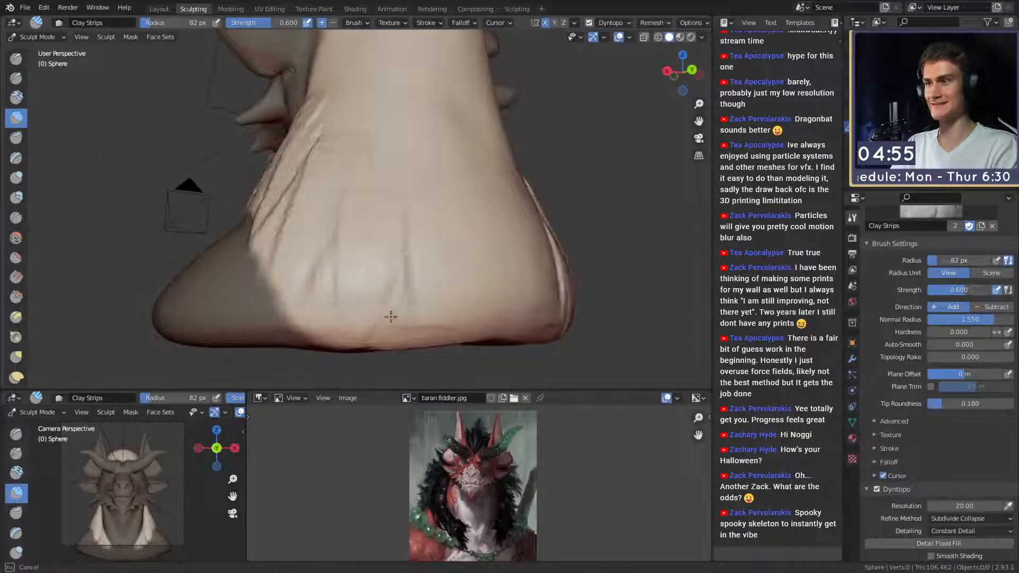
{"action": "middle_click_drag", "start_coordinate": [381, 321], "coordinate": [332, 282]}
{"action": "left_click_drag", "start_coordinate": [332, 282], "coordinate": [440, 209]}
{"action": "left_click_drag", "start_coordinate": [411, 155], "coordinate": [332, 202]}
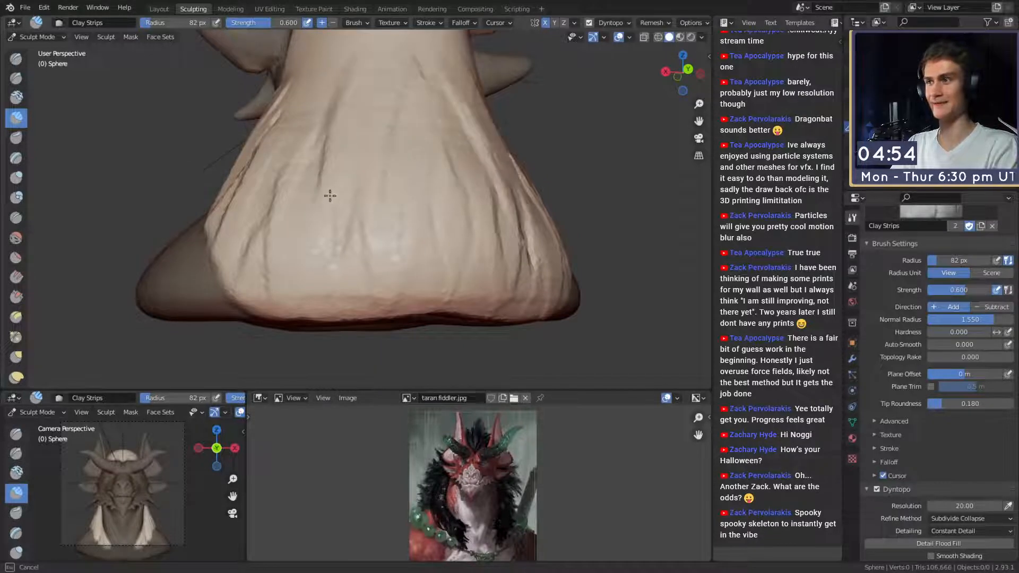
Continue the Clay Strips strands up the back of the neck.
{"action": "middle_click_drag", "start_coordinate": [332, 202], "coordinate": [364, 239]}
{"action": "left_click_drag", "start_coordinate": [364, 238], "coordinate": [314, 80]}
{"action": "mouse_move", "coordinate": [313, 130]}
{"action": "middle_mouse_down"}
{"action": "mouse_move", "coordinate": [311, 172]}
{"action": "mouse_move", "coordinate": [340, 114]}
{"action": "middle_mouse_up"}
{"action": "left_click_drag", "start_coordinate": [350, 64], "coordinate": [317, 122]}
{"action": "middle_click_drag", "start_coordinate": [289, 165], "coordinate": [348, 212]}
Add finer Clay Strips strands to the back of the head and neck at a 56 px radius.
{"action": "key", "text": "f"}
{"action": "left_click", "coordinate": [292, 202]}
{"action": "left_click_drag", "start_coordinate": [293, 204], "coordinate": [289, 266]}
{"action": "middle_click_drag", "start_coordinate": [403, 180], "coordinate": [341, 198]}
{"action": "left_click_drag", "start_coordinate": [341, 198], "coordinate": [373, 107]}
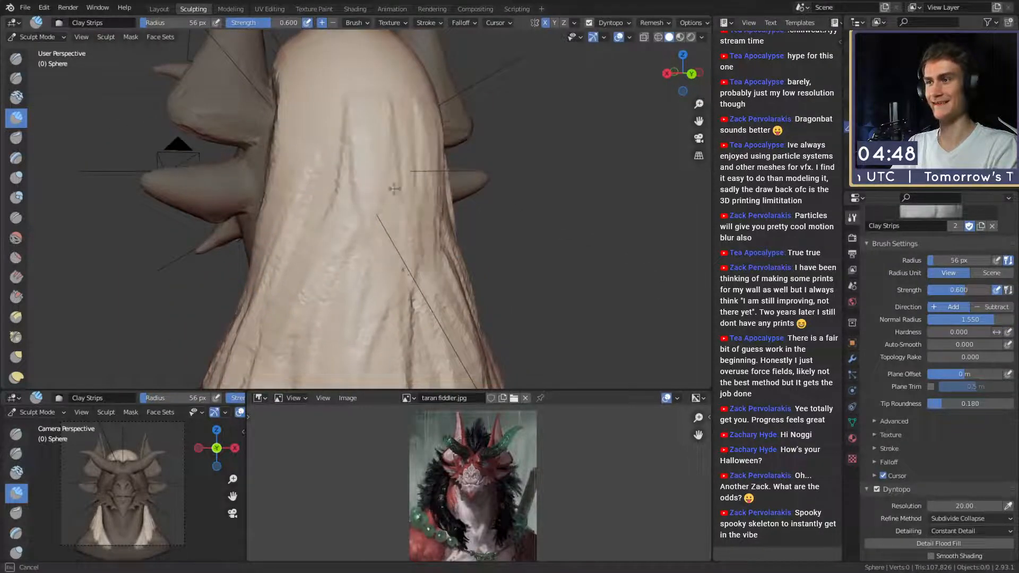
{"action": "left_click_drag", "start_coordinate": [405, 325], "coordinate": [342, 170]}
Texture the mane behind the ear and over the crown with 56 px Clay Strips strokes.
{"action": "mouse_move", "coordinate": [341, 171]}
{"action": "middle_mouse_down"}
{"action": "mouse_move", "coordinate": [329, 193]}
{"action": "mouse_move", "coordinate": [299, 201]}
{"action": "middle_mouse_up"}
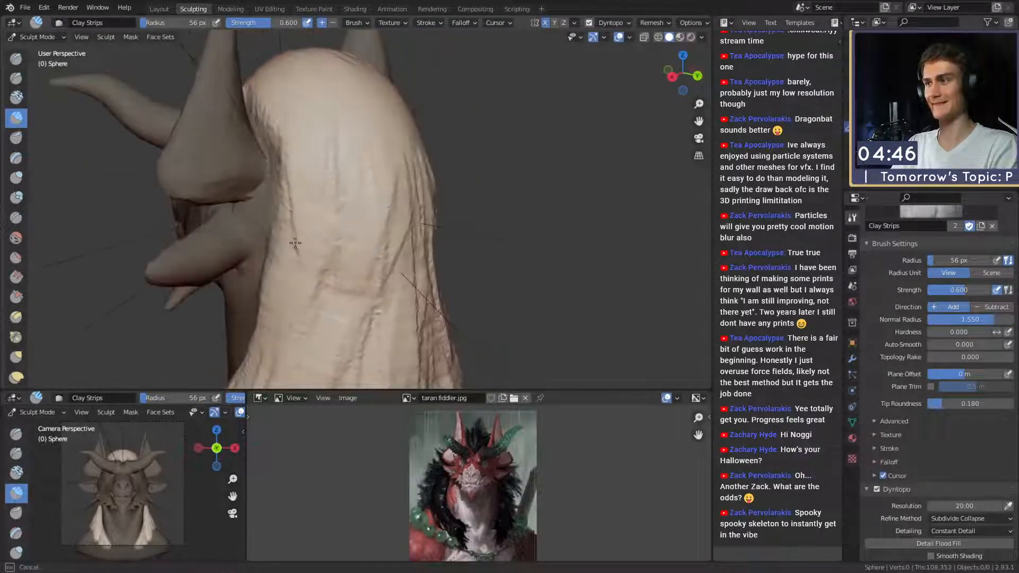
{"action": "left_click_drag", "start_coordinate": [265, 95], "coordinate": [265, 88]}
{"action": "middle_click_drag", "start_coordinate": [329, 159], "coordinate": [334, 173]}
{"action": "left_click_drag", "start_coordinate": [340, 175], "coordinate": [345, 185]}
{"action": "middle_click_drag", "start_coordinate": [376, 152], "coordinate": [382, 103]}
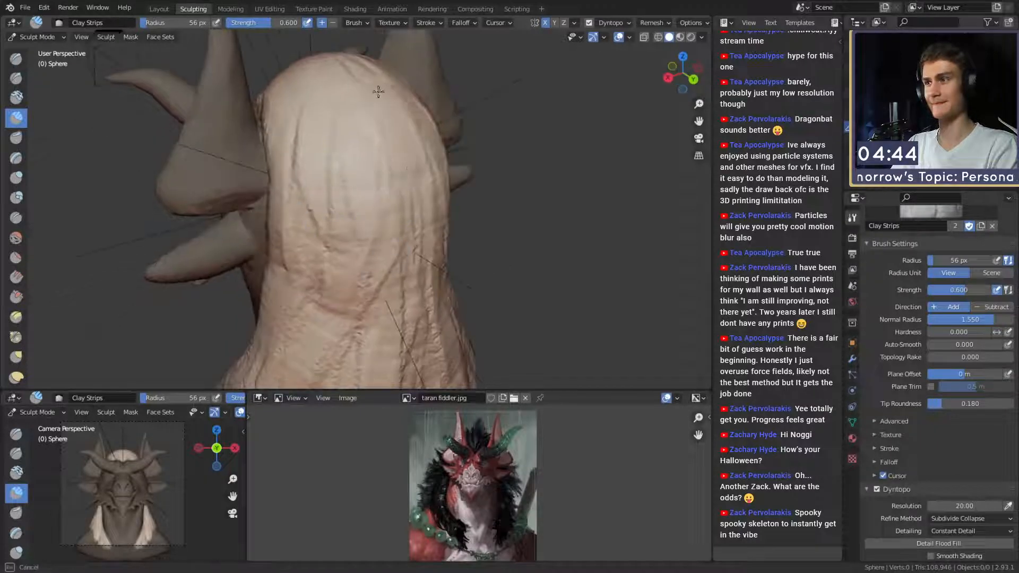
{"action": "middle_click_drag", "start_coordinate": [288, 155], "coordinate": [382, 164]}
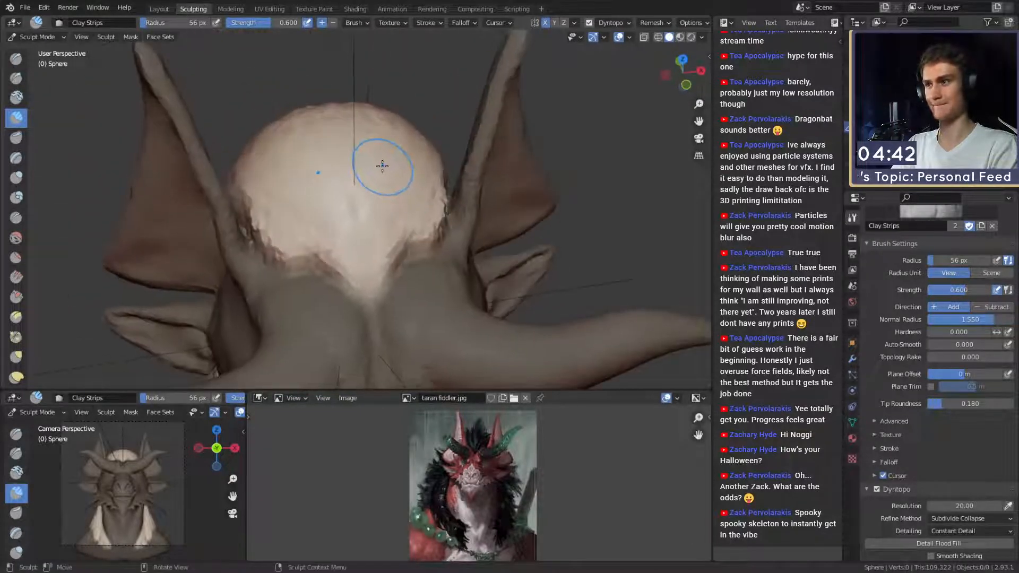
Switch to the Crease brush and carve grooves into the hair on the crown, reducing the radius to 62 px.
{"action": "key", "text": "shift+c"}
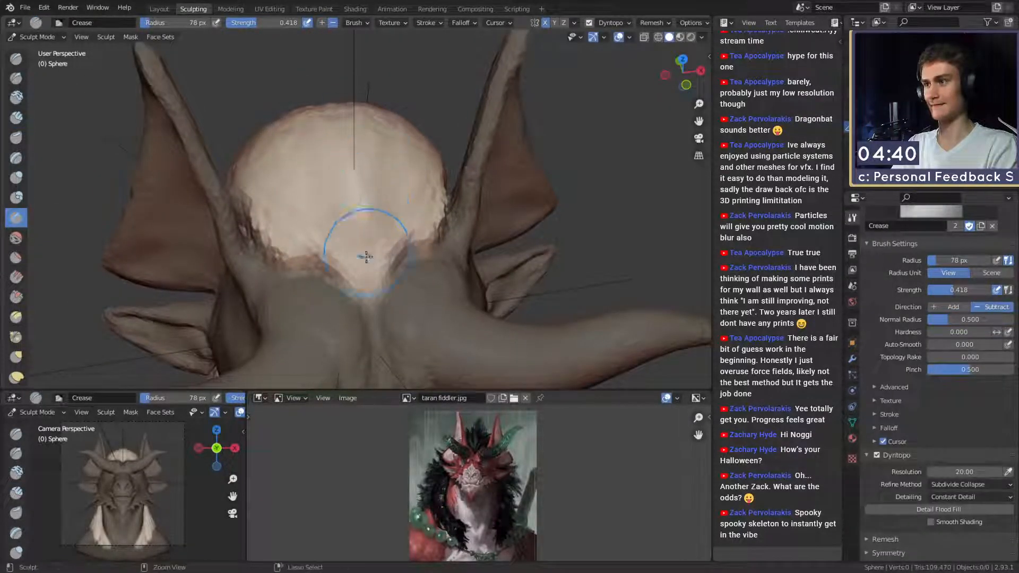
{"action": "middle_click_drag", "start_coordinate": [363, 124], "coordinate": [318, 135]}
{"action": "left_click_drag", "start_coordinate": [265, 274], "coordinate": [304, 205]}
{"action": "middle_click_drag", "start_coordinate": [375, 189], "coordinate": [305, 164]}
{"action": "left_click_drag", "start_coordinate": [337, 87], "coordinate": [294, 100]}
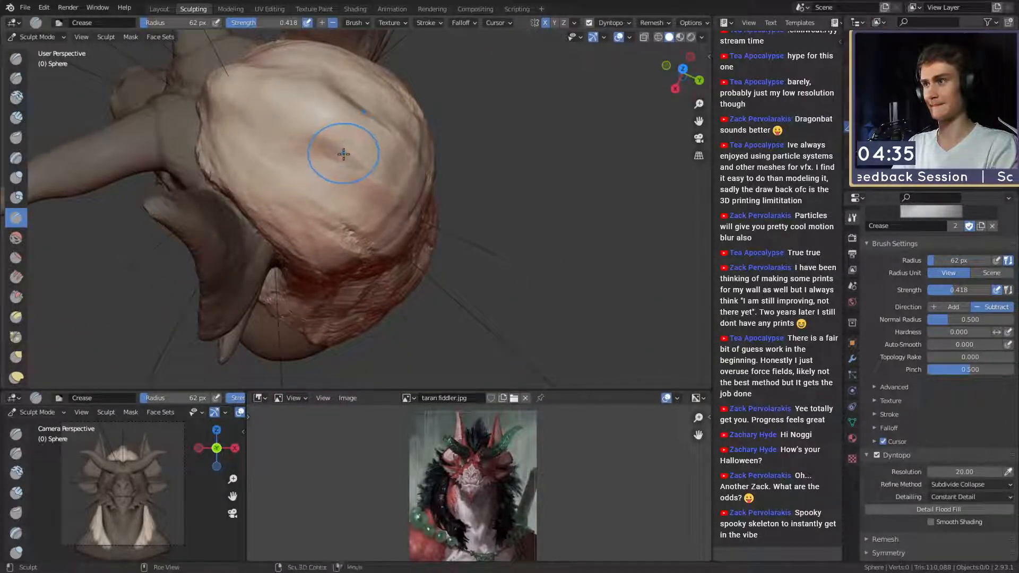
Raise the Crease strength to 0.703 and cut deeper grooves across the crown at a 43 px radius.
{"action": "key", "text": "shift+f"}
{"action": "left_click", "coordinate": [371, 155]}
{"action": "key", "text": "f"}
{"action": "left_click", "coordinate": [374, 147]}
{"action": "key", "text": "f"}
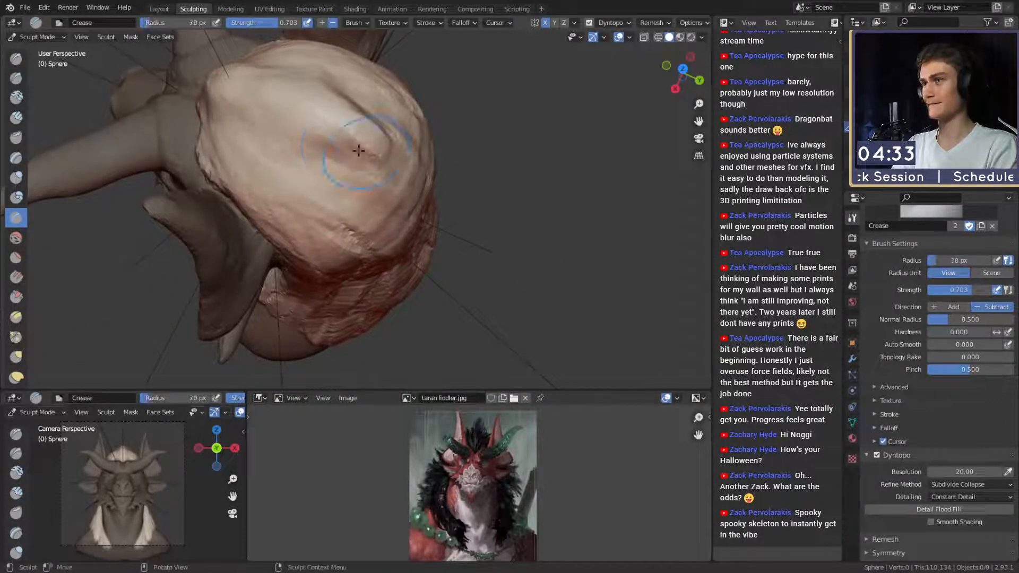
{"action": "left_click", "coordinate": [378, 141]}
{"action": "left_click_drag", "start_coordinate": [241, 124], "coordinate": [319, 182]}
Crease the hair between the ears and around the front hairline at a 43 px radius.
{"action": "middle_click_drag", "start_coordinate": [281, 174], "coordinate": [363, 127]}
{"action": "middle_click_drag", "start_coordinate": [267, 159], "coordinate": [328, 157]}
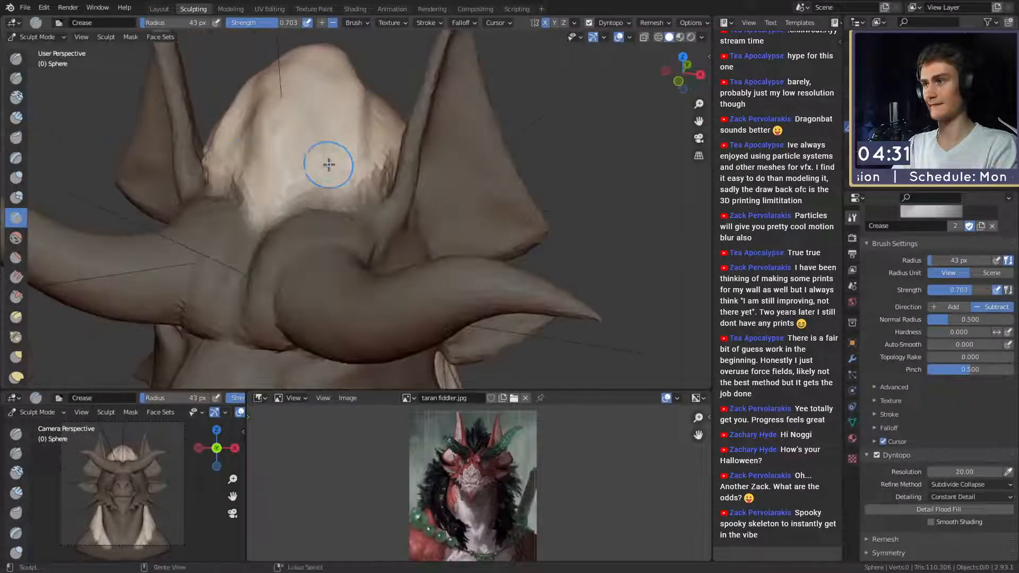
{"action": "middle_click_drag", "start_coordinate": [438, 125], "coordinate": [388, 159]}
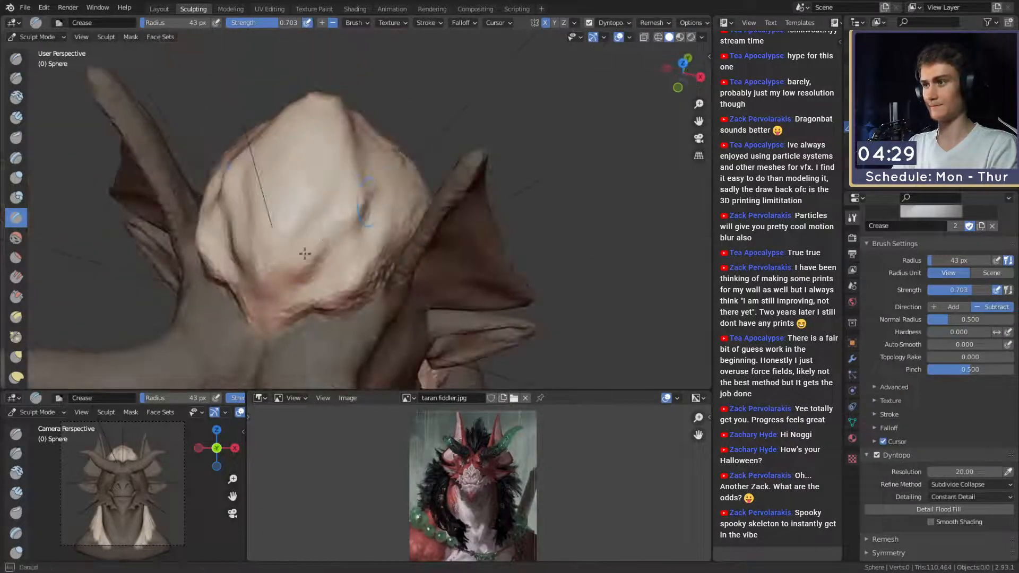
{"action": "left_click_drag", "start_coordinate": [388, 159], "coordinate": [345, 228]}
{"action": "middle_click_drag", "start_coordinate": [414, 157], "coordinate": [264, 145]}
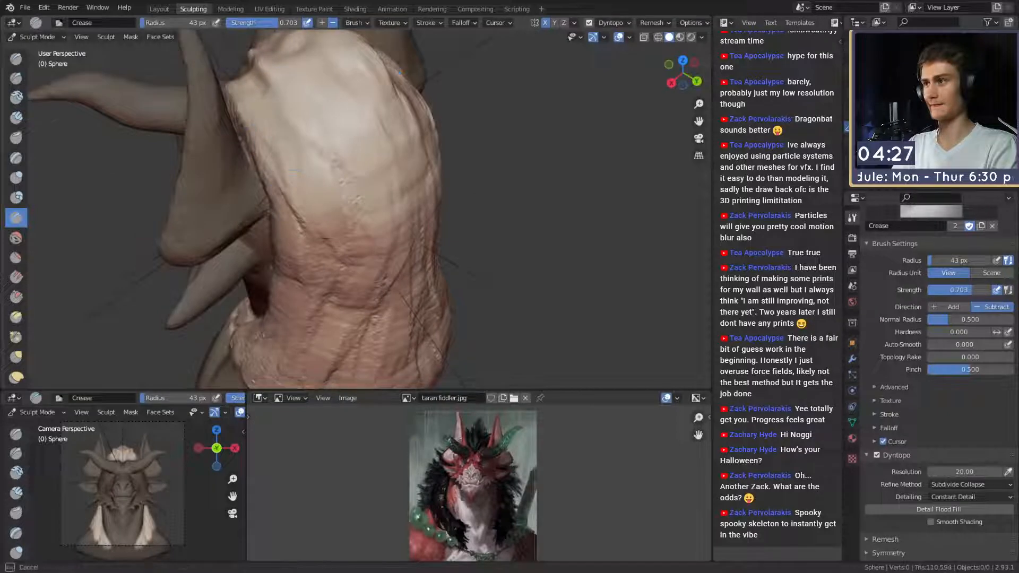
Carve long vertical hair grooves down the back and side of the neck with Crease at 43 to 59 px radii.
{"action": "middle_click_drag", "start_coordinate": [396, 191], "coordinate": [384, 98]}
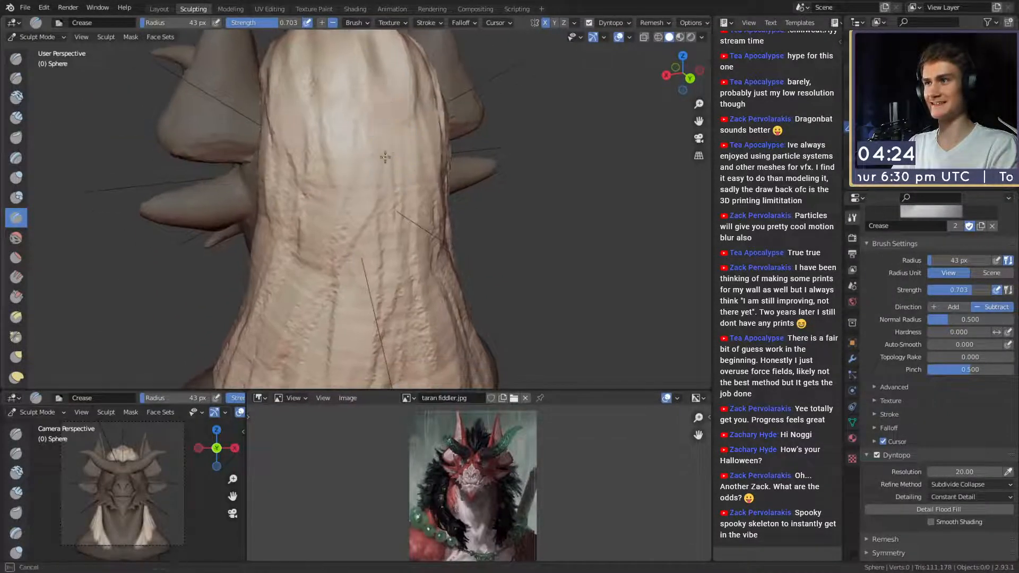
{"action": "middle_click_drag", "start_coordinate": [379, 262], "coordinate": [371, 116]}
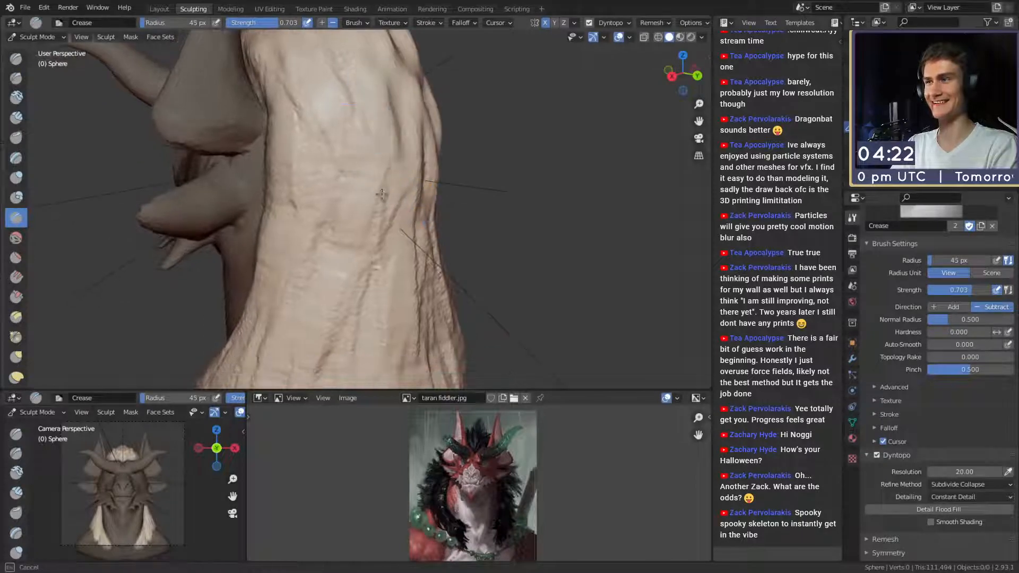
{"action": "middle_click_drag", "start_coordinate": [324, 200], "coordinate": [312, 121]}
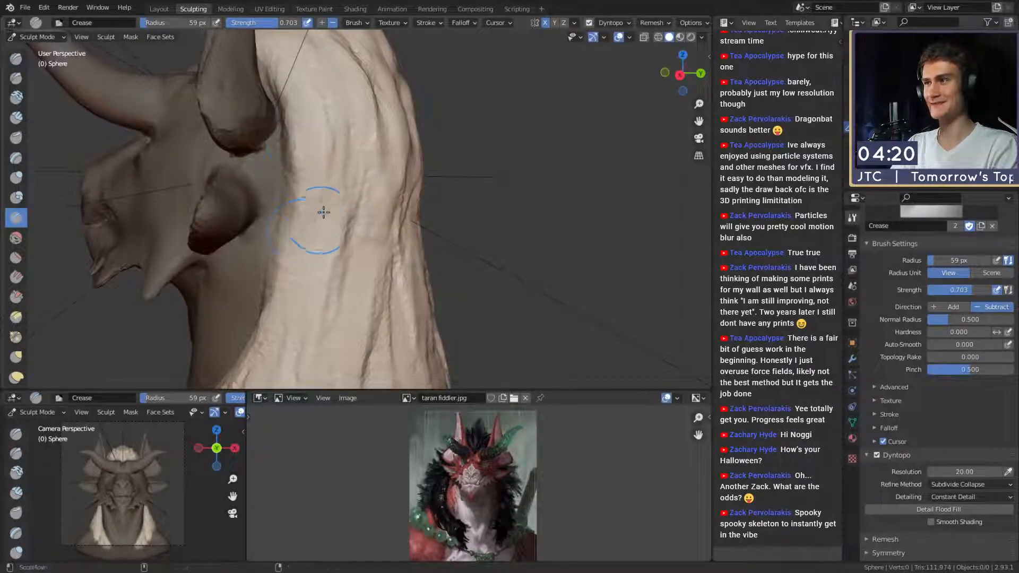
{"action": "middle_click_drag", "start_coordinate": [320, 223], "coordinate": [329, 171]}
{"action": "middle_click_drag", "start_coordinate": [360, 233], "coordinate": [332, 144]}
{"action": "left_click_drag", "start_coordinate": [318, 144], "coordinate": [320, 95], "text": "ctrl"}
{"action": "mouse_move", "coordinate": [320, 96]}
{"action": "middle_mouse_down"}
{"action": "mouse_move", "coordinate": [375, 200]}
{"action": "mouse_move", "coordinate": [364, 188]}
{"action": "middle_mouse_up"}
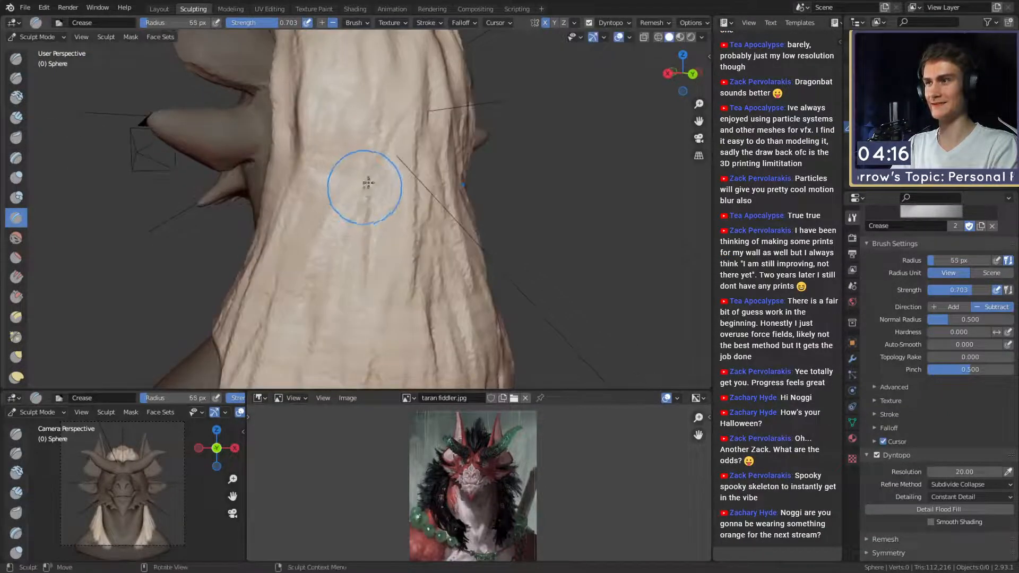
Deepen the strand grooves between the neck and upper back with Crease at 65 px and 54 px radii.
{"action": "middle_click_drag", "start_coordinate": [413, 247], "coordinate": [402, 141]}
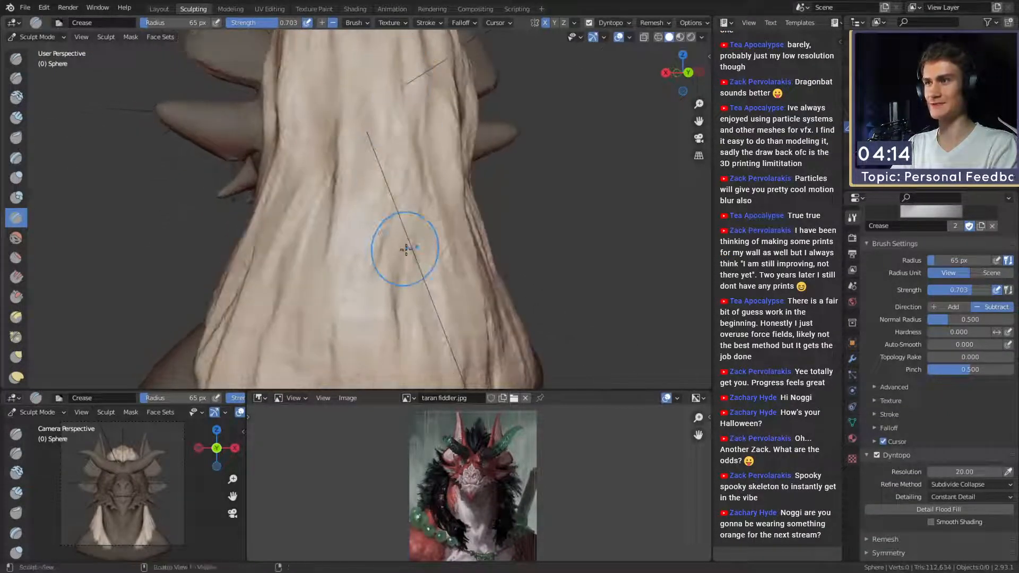
{"action": "middle_click_drag", "start_coordinate": [406, 248], "coordinate": [390, 136]}
{"action": "left_click_drag", "start_coordinate": [368, 102], "coordinate": [366, 69]}
{"action": "mouse_move", "coordinate": [384, 173]}
{"action": "middle_mouse_down"}
{"action": "mouse_move", "coordinate": [357, 200]}
{"action": "mouse_move", "coordinate": [376, 172]}
{"action": "middle_mouse_up"}
{"action": "key", "text": "f"}
{"action": "left_click", "coordinate": [381, 171]}
{"action": "middle_click_drag", "start_coordinate": [375, 287], "coordinate": [367, 212]}
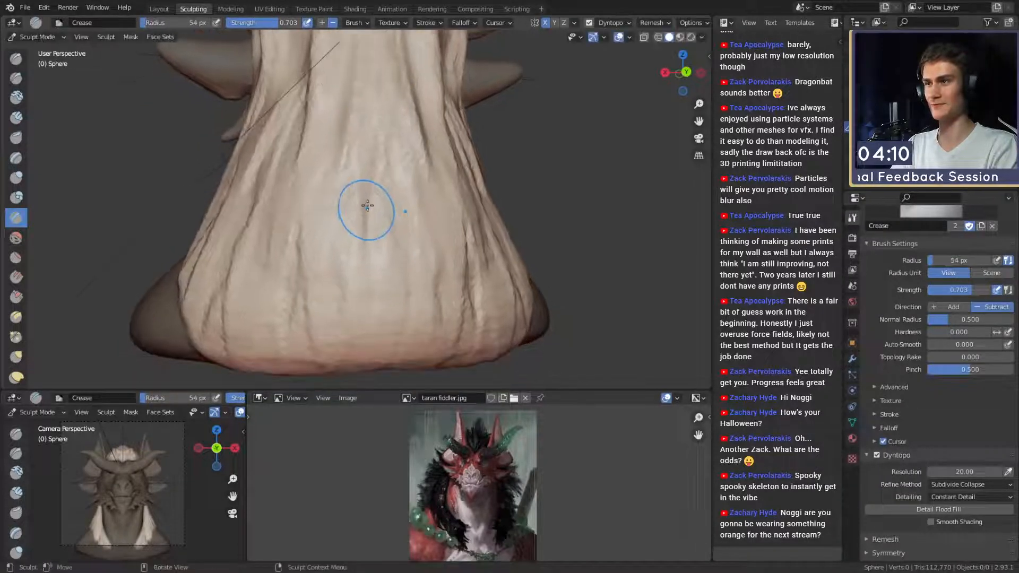
Crease the lower back of the mane down to its bottom edge, starting at a 75 px radius.
{"action": "left_click", "coordinate": [373, 251]}
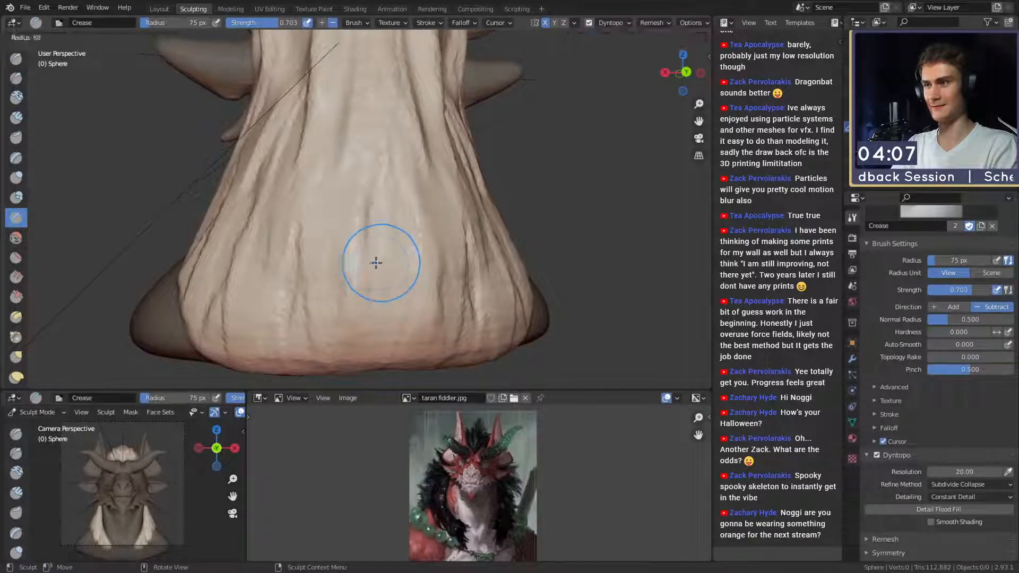
{"action": "mouse_move", "coordinate": [362, 288]}
{"action": "left_mouse_down"}
{"action": "mouse_move", "coordinate": [342, 351]}
{"action": "mouse_move", "coordinate": [373, 350]}
{"action": "left_mouse_up"}
{"action": "left_click_drag", "start_coordinate": [360, 208], "coordinate": [374, 211], "text": "alt"}
{"action": "left_click_drag", "start_coordinate": [362, 254], "coordinate": [345, 339]}
{"action": "mouse_move", "coordinate": [342, 228]}
{"action": "left_mouse_down"}
{"action": "mouse_move", "coordinate": [318, 350]}
{"action": "mouse_move", "coordinate": [301, 361]}
{"action": "left_mouse_up"}
{"action": "left_click_drag", "start_coordinate": [282, 266], "coordinate": [347, 228], "text": "alt"}
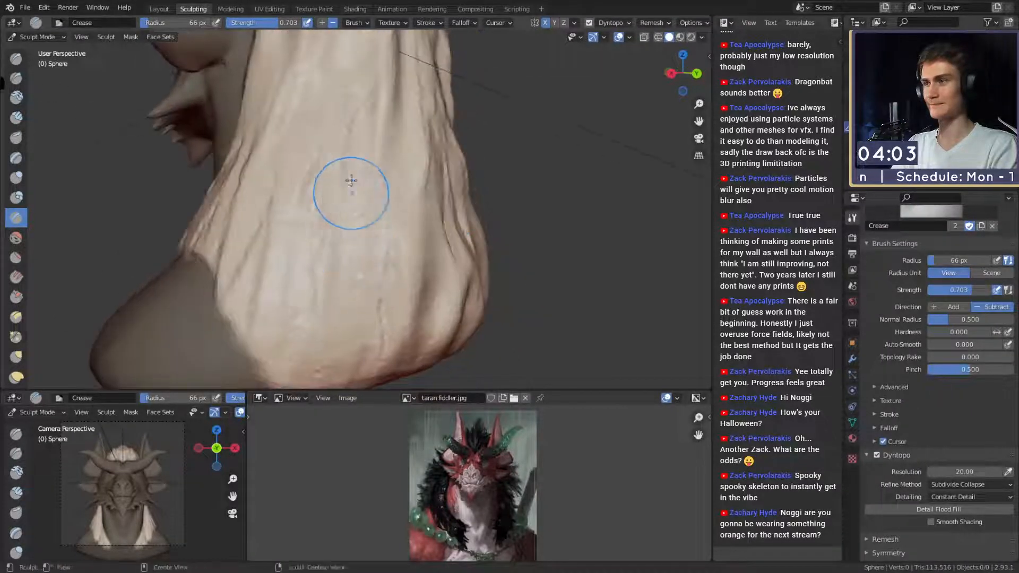
Carve flowing strand grooves into the side of the neck with Crease, starting at a 52 px radius.
{"action": "middle_click_drag", "start_coordinate": [332, 153], "coordinate": [360, 213]}
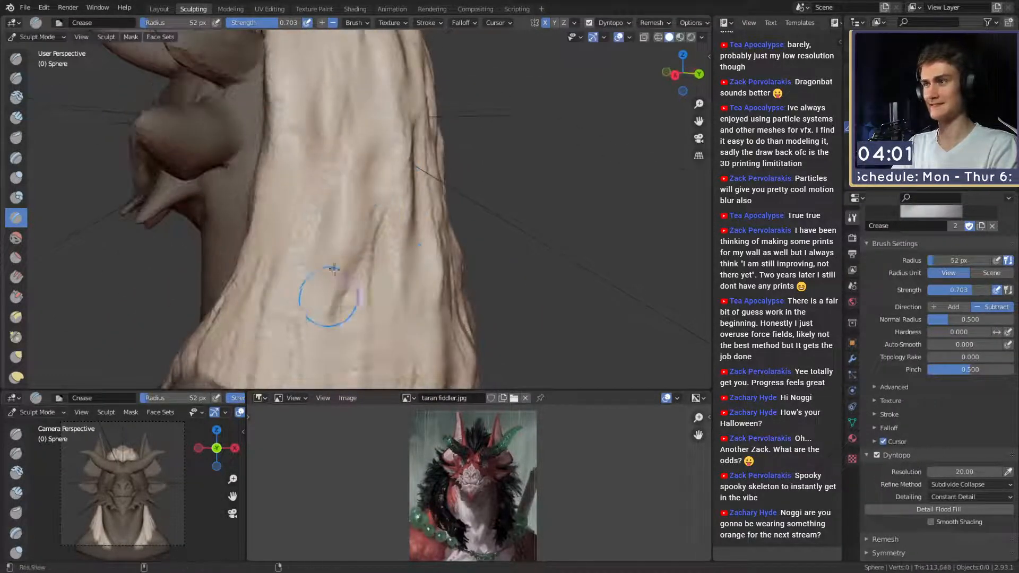
{"action": "left_click_drag", "start_coordinate": [327, 300], "coordinate": [332, 178], "text": "alt"}
{"action": "key", "text": "f"}
{"action": "left_click", "coordinate": [334, 143]}
{"action": "left_click_drag", "start_coordinate": [341, 135], "coordinate": [313, 249]}
{"action": "mouse_move", "coordinate": [313, 249]}
{"action": "left_mouse_down", "text": "alt"}
{"action": "mouse_move", "coordinate": [305, 209]}
{"action": "mouse_move", "coordinate": [318, 181]}
{"action": "mouse_move", "coordinate": [317, 247]}
{"action": "left_mouse_up", "text": "alt"}
{"action": "key", "text": "f"}
{"action": "left_click", "coordinate": [332, 157]}
Define the strands on the chest and front shoulder with Crease at a 78 px radius, raising a ridge near the lower edge.
{"action": "mouse_move", "coordinate": [303, 249]}
{"action": "left_mouse_down", "text": "alt"}
{"action": "mouse_move", "coordinate": [363, 203]}
{"action": "mouse_move", "coordinate": [348, 221]}
{"action": "mouse_move", "coordinate": [353, 261]}
{"action": "left_mouse_up", "text": "alt"}
{"action": "key", "text": "f"}
{"action": "left_click", "coordinate": [345, 282]}
{"action": "left_click_drag", "start_coordinate": [321, 313], "coordinate": [346, 246]}
{"action": "mouse_move", "coordinate": [349, 294]}
{"action": "left_mouse_down"}
{"action": "mouse_move", "coordinate": [375, 246]}
{"action": "mouse_move", "coordinate": [360, 256]}
{"action": "mouse_move", "coordinate": [339, 183]}
{"action": "left_mouse_up"}
{"action": "left_click_drag", "start_coordinate": [366, 260], "coordinate": [371, 178]}
{"action": "left_click_drag", "start_coordinate": [371, 183], "coordinate": [351, 198], "text": "alt"}
{"action": "mouse_move", "coordinate": [355, 172]}
{"action": "left_mouse_down"}
{"action": "mouse_move", "coordinate": [350, 80]}
{"action": "mouse_move", "coordinate": [328, 186]}
{"action": "mouse_move", "coordinate": [333, 219]}
{"action": "mouse_move", "coordinate": [324, 125]}
{"action": "left_mouse_up"}
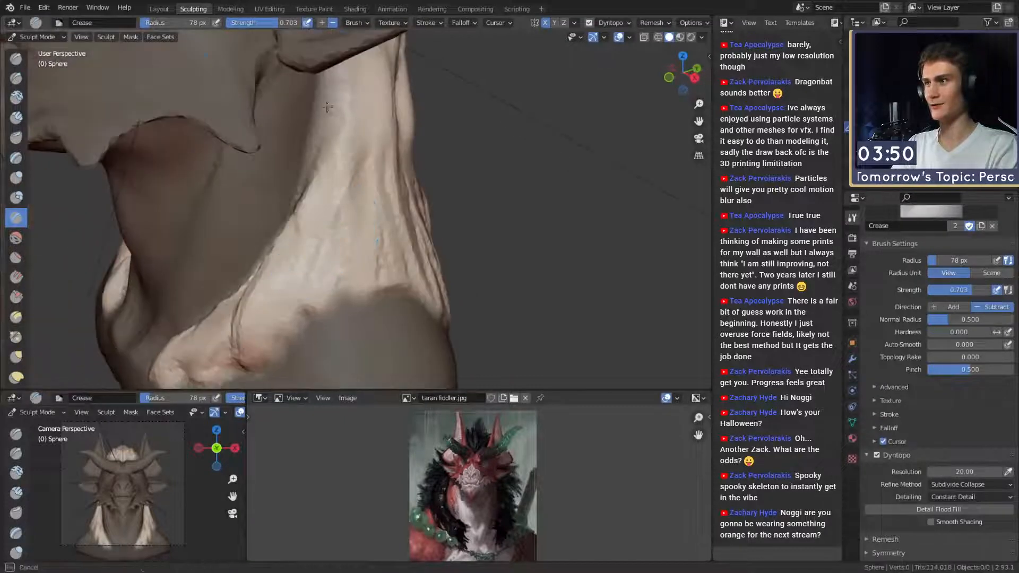
{"action": "left_click_drag", "start_coordinate": [317, 232], "coordinate": [319, 300], "text": "alt"}
{"action": "left_click_drag", "start_coordinate": [303, 348], "coordinate": [295, 337], "text": "ctrl"}
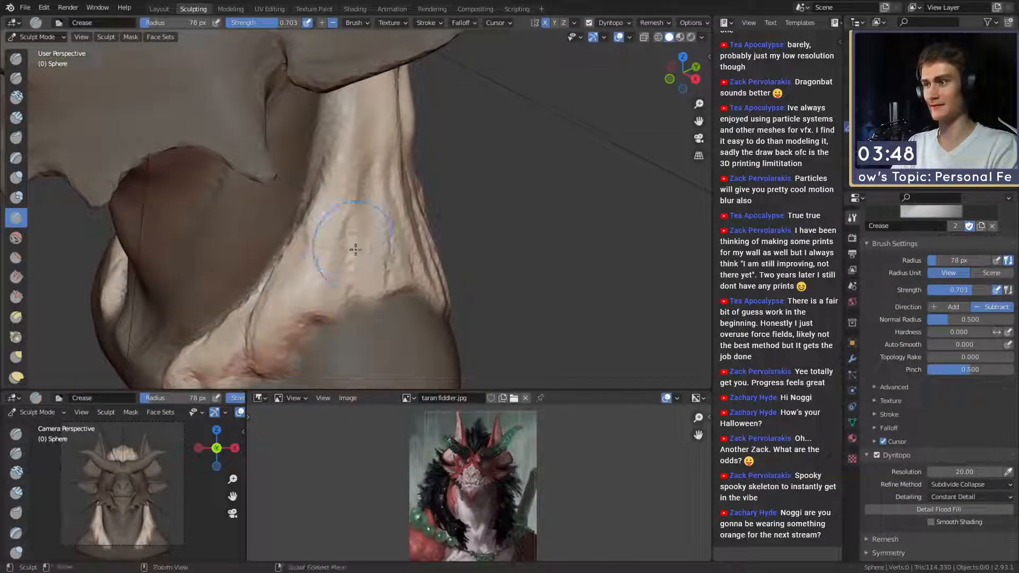
Refine the mane grooves from the neck around the shoulder toward the back with Crease, ending at a 68 px radius.
{"action": "middle_click_drag", "start_coordinate": [347, 237], "coordinate": [309, 271]}
{"action": "left_click_drag", "start_coordinate": [354, 240], "coordinate": [281, 222], "text": "alt"}
{"action": "left_click_drag", "start_coordinate": [318, 204], "coordinate": [278, 181], "text": "alt"}
{"action": "left_click_drag", "start_coordinate": [327, 42], "coordinate": [329, 69]}
{"action": "left_click_drag", "start_coordinate": [332, 130], "coordinate": [324, 181], "text": "alt"}
{"action": "left_click_drag", "start_coordinate": [294, 126], "coordinate": [307, 181], "text": "alt"}
{"action": "left_click_drag", "start_coordinate": [295, 232], "coordinate": [310, 211], "text": "alt"}
{"action": "mouse_move", "coordinate": [248, 210]}
{"action": "left_mouse_down", "text": "alt"}
{"action": "mouse_move", "coordinate": [273, 192]}
{"action": "mouse_move", "coordinate": [277, 107]}
{"action": "left_mouse_up", "text": "alt"}
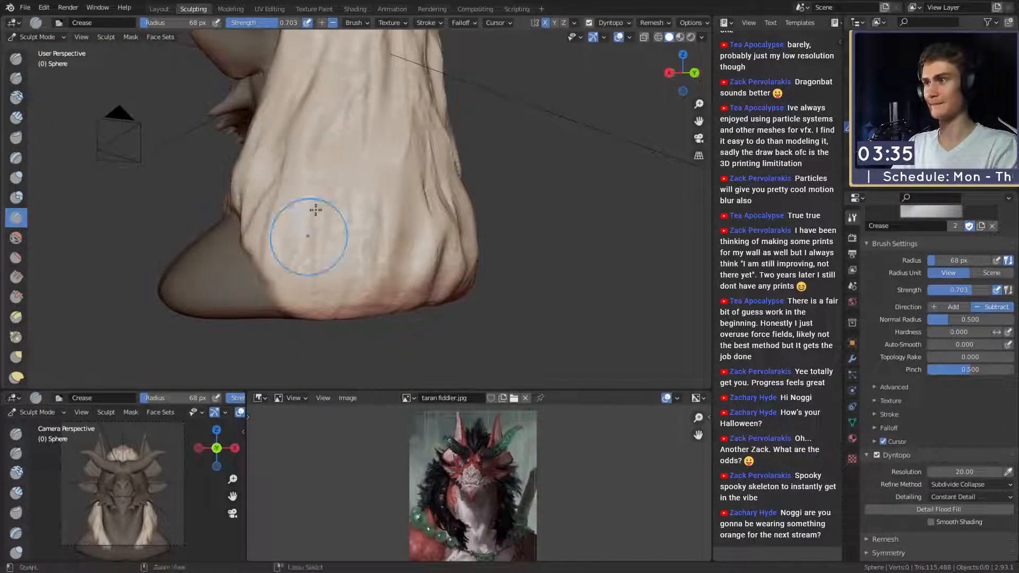
Crease the strand grooves on the lower back of the mane with a 68 px radius.
{"action": "left_click_drag", "start_coordinate": [359, 271], "coordinate": [325, 257], "text": "alt"}
{"action": "mouse_move", "coordinate": [343, 166]}
{"action": "left_mouse_down"}
{"action": "mouse_move", "coordinate": [391, 195]}
{"action": "mouse_move", "coordinate": [392, 238]}
{"action": "left_mouse_up"}
{"action": "mouse_move", "coordinate": [329, 228]}
{"action": "left_mouse_down", "text": "alt"}
{"action": "mouse_move", "coordinate": [390, 246]}
{"action": "mouse_move", "coordinate": [531, 225]}
{"action": "mouse_move", "coordinate": [525, 265]}
{"action": "left_mouse_up", "text": "alt"}
{"action": "mouse_move", "coordinate": [525, 228]}
{"action": "left_mouse_down", "text": "alt"}
{"action": "mouse_move", "coordinate": [337, 218]}
{"action": "mouse_move", "coordinate": [312, 202]}
{"action": "left_mouse_up", "text": "alt"}
Reshape the back profile of the mane behind the head and neck with Grab, ending at a 217 px radius.
{"action": "key", "text": "g"}
{"action": "key", "text": "f"}
{"action": "left_click", "coordinate": [368, 207]}
{"action": "key", "text": "f"}
{"action": "left_click", "coordinate": [370, 199]}
{"action": "left_click_drag", "start_coordinate": [312, 201], "coordinate": [324, 199], "text": "alt"}
{"action": "key", "text": "bracketleft"}
{"action": "mouse_move", "coordinate": [305, 131]}
{"action": "middle_mouse_down"}
{"action": "mouse_move", "coordinate": [344, 166]}
{"action": "mouse_move", "coordinate": [345, 151]}
{"action": "mouse_move", "coordinate": [399, 150]}
{"action": "middle_mouse_up"}
{"action": "key", "text": "f"}
{"action": "left_click", "coordinate": [332, 177]}
{"action": "left_click_drag", "start_coordinate": [421, 222], "coordinate": [426, 223]}
{"action": "middle_click_drag", "start_coordinate": [423, 200], "coordinate": [402, 204]}
{"action": "key", "text": "f"}
{"action": "left_click", "coordinate": [391, 203]}
{"action": "left_click_drag", "start_coordinate": [392, 202], "coordinate": [409, 196]}
{"action": "middle_click_drag", "start_coordinate": [385, 148], "coordinate": [380, 146]}
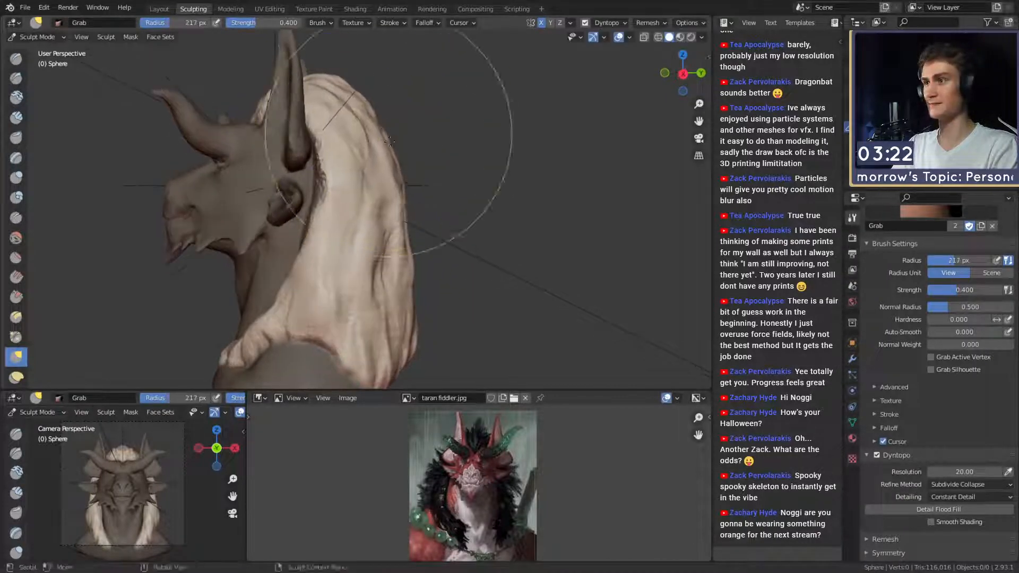
{"action": "left_click_drag", "start_coordinate": [387, 129], "coordinate": [392, 130]}
Adjust the lower mane outline toward the shoulder with Grab at a new radius.
{"action": "middle_click_drag", "start_coordinate": [406, 229], "coordinate": [403, 196], "text": "shift"}
{"action": "key", "text": "f"}
{"action": "left_click", "coordinate": [404, 194]}
{"action": "mouse_move", "coordinate": [406, 265]}
{"action": "middle_mouse_down", "text": "shift"}
{"action": "mouse_move", "coordinate": [394, 199]}
{"action": "mouse_move", "coordinate": [392, 239]}
{"action": "mouse_move", "coordinate": [308, 243]}
{"action": "middle_mouse_up", "text": "shift"}
{"action": "key", "text": "f"}
{"action": "left_click", "coordinate": [297, 243]}
{"action": "left_click_drag", "start_coordinate": [300, 243], "coordinate": [313, 235]}
{"action": "middle_click_drag", "start_coordinate": [266, 228], "coordinate": [454, 186]}
Crease the mane strands on the side of the neck up toward the ear, starting at a 59 px radius.
{"action": "mouse_move", "coordinate": [454, 186]}
{"action": "middle_mouse_down", "text": "shift"}
{"action": "mouse_move", "coordinate": [400, 205]}
{"action": "mouse_move", "coordinate": [329, 207]}
{"action": "middle_mouse_up", "text": "shift"}
{"action": "key", "text": "shift+c"}
{"action": "key", "text": "f"}
{"action": "left_click", "coordinate": [393, 204]}
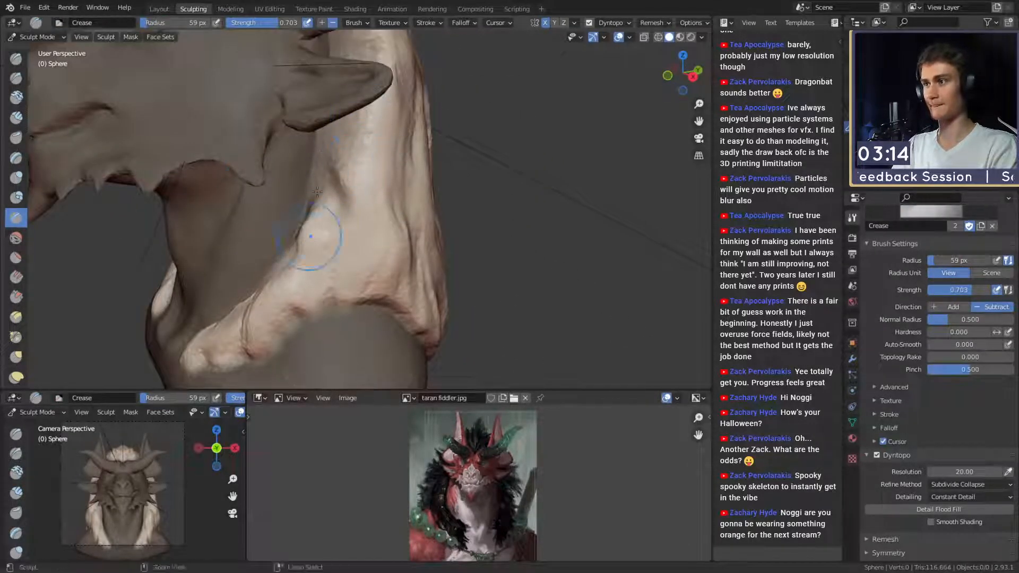
{"action": "left_click_drag", "start_coordinate": [342, 148], "coordinate": [342, 135]}
{"action": "middle_click_drag", "start_coordinate": [342, 144], "coordinate": [351, 223], "text": "shift"}
{"action": "middle_click_drag", "start_coordinate": [350, 223], "coordinate": [328, 237]}
{"action": "left_click_drag", "start_coordinate": [328, 237], "coordinate": [317, 189]}
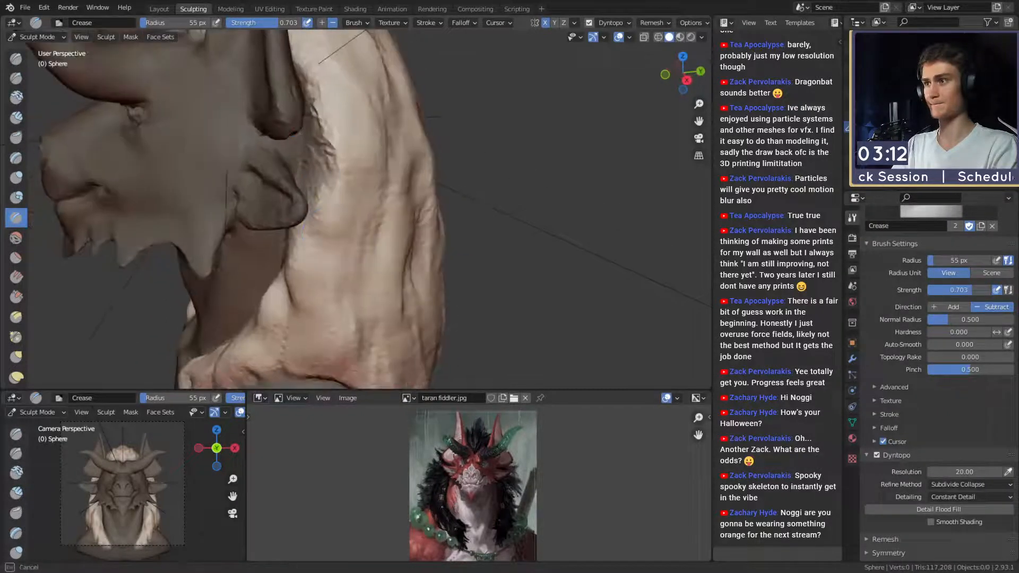
Crease the hair behind the ear and over the crown between the horns, using 49 px and then 39 px radii.
{"action": "middle_click_drag", "start_coordinate": [348, 255], "coordinate": [365, 292], "text": "shift"}
{"action": "key", "text": "f"}
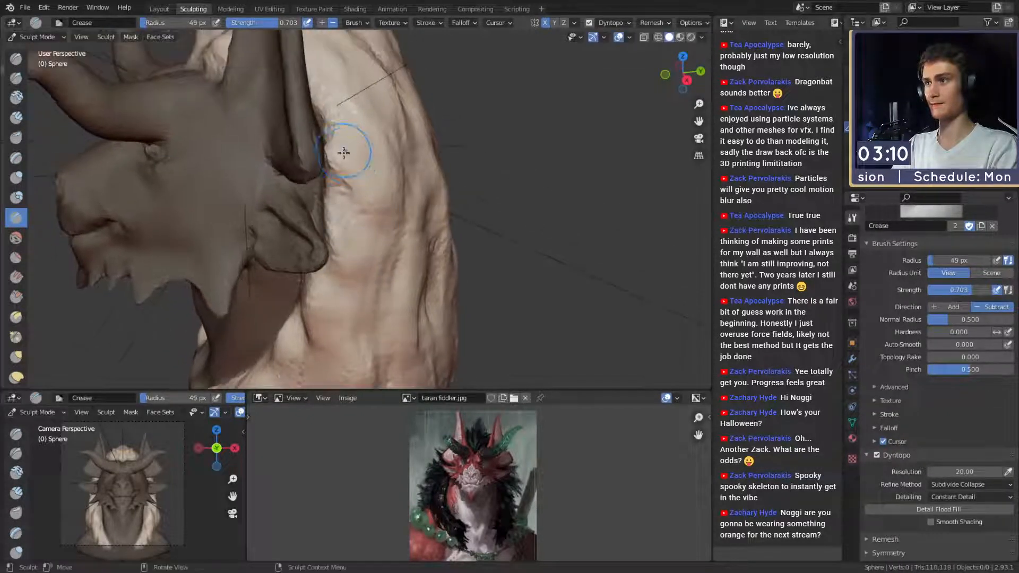
{"action": "left_click", "coordinate": [345, 152]}
{"action": "left_click_drag", "start_coordinate": [347, 159], "coordinate": [357, 148]}
{"action": "mouse_move", "coordinate": [357, 133]}
{"action": "middle_mouse_down", "text": "shift"}
{"action": "mouse_move", "coordinate": [342, 204]}
{"action": "mouse_move", "coordinate": [407, 155]}
{"action": "mouse_move", "coordinate": [413, 164]}
{"action": "middle_mouse_up", "text": "shift"}
{"action": "key", "text": "f"}
{"action": "left_click", "coordinate": [394, 171]}
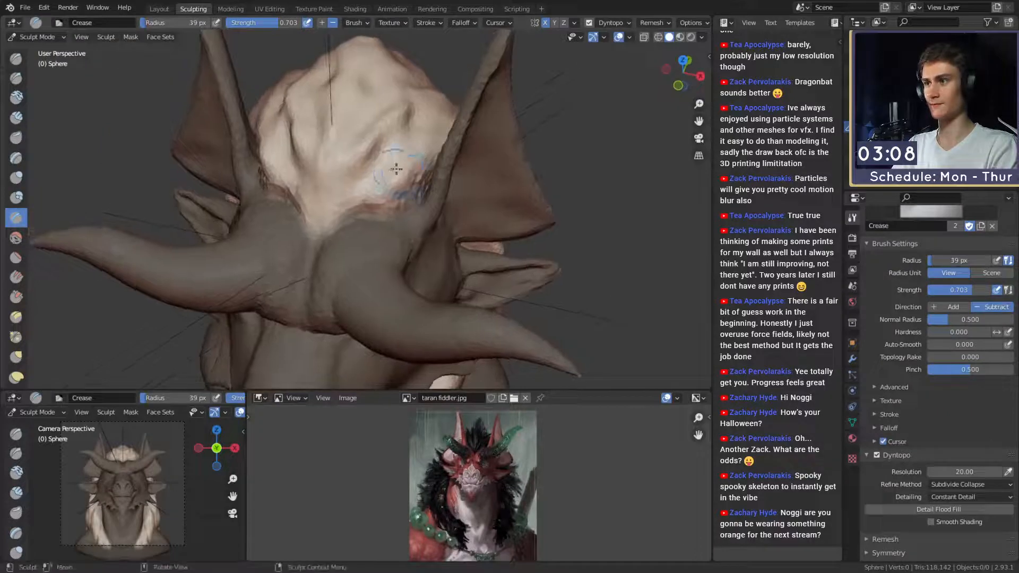
{"action": "left_click_drag", "start_coordinate": [363, 181], "coordinate": [320, 109]}
Crease fine strand grooves along the mane's shoulder edge and the side of the neck at a 35 px radius.
{"action": "middle_click_drag", "start_coordinate": [391, 102], "coordinate": [395, 212], "text": "ctrl"}
{"action": "mouse_move", "coordinate": [395, 212]}
{"action": "middle_mouse_down"}
{"action": "mouse_move", "coordinate": [419, 159]}
{"action": "mouse_move", "coordinate": [362, 223]}
{"action": "mouse_move", "coordinate": [342, 177]}
{"action": "mouse_move", "coordinate": [374, 205]}
{"action": "middle_mouse_up"}
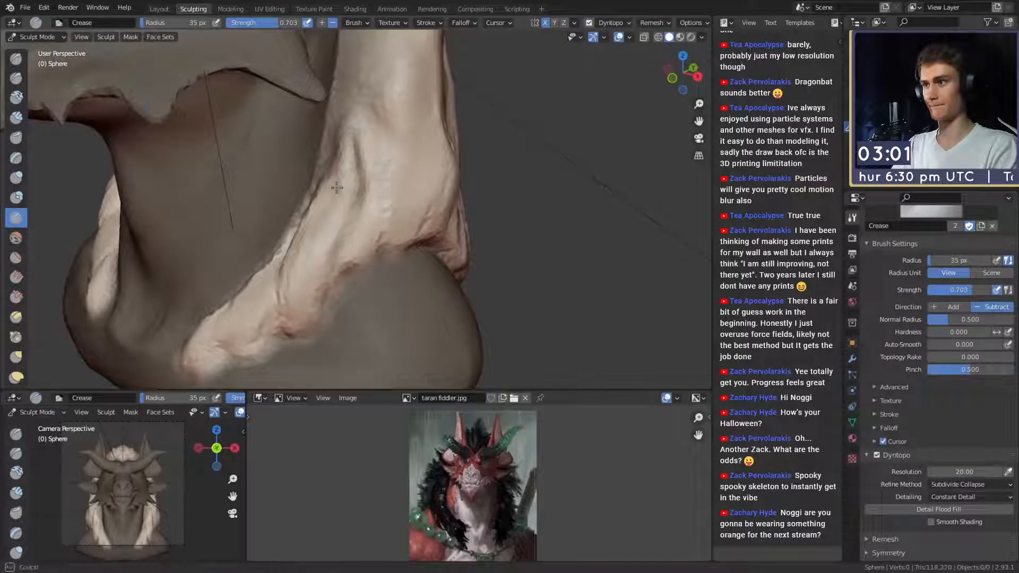
{"action": "mouse_move", "coordinate": [310, 274]}
{"action": "middle_mouse_down"}
{"action": "mouse_move", "coordinate": [398, 209]}
{"action": "mouse_move", "coordinate": [340, 224]}
{"action": "middle_mouse_up"}
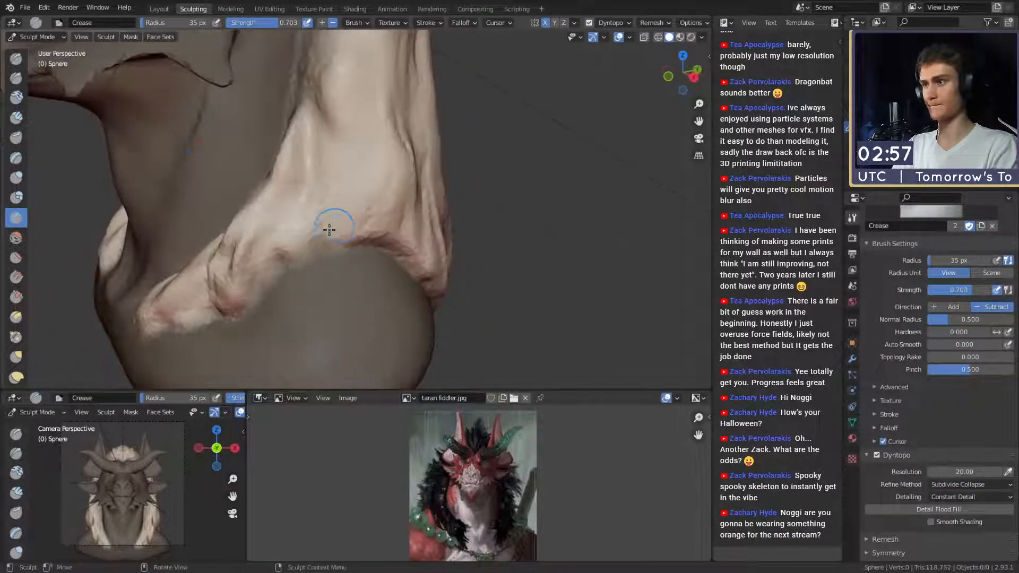
{"action": "mouse_move", "coordinate": [370, 151]}
{"action": "middle_mouse_down"}
{"action": "mouse_move", "coordinate": [328, 214]}
{"action": "mouse_move", "coordinate": [284, 195]}
{"action": "middle_mouse_up"}
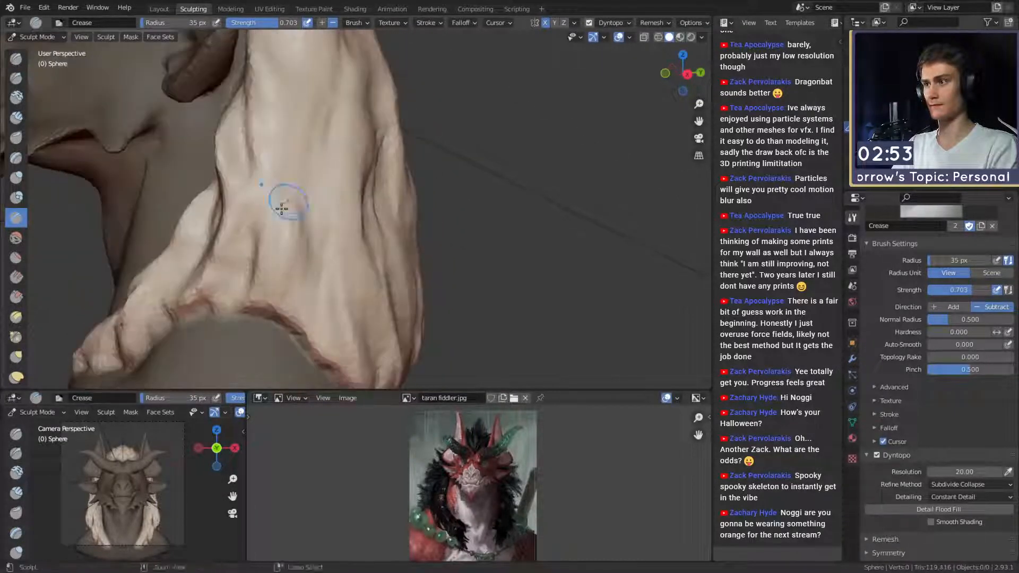
{"action": "mouse_move", "coordinate": [268, 114]}
{"action": "middle_mouse_down"}
{"action": "mouse_move", "coordinate": [263, 239]}
{"action": "mouse_move", "coordinate": [307, 297]}
{"action": "middle_mouse_up"}
Carve broader strand grooves up the side and back of the mane with Crease at a 61 px radius.
{"action": "key", "text": "f"}
{"action": "left_click", "coordinate": [320, 300]}
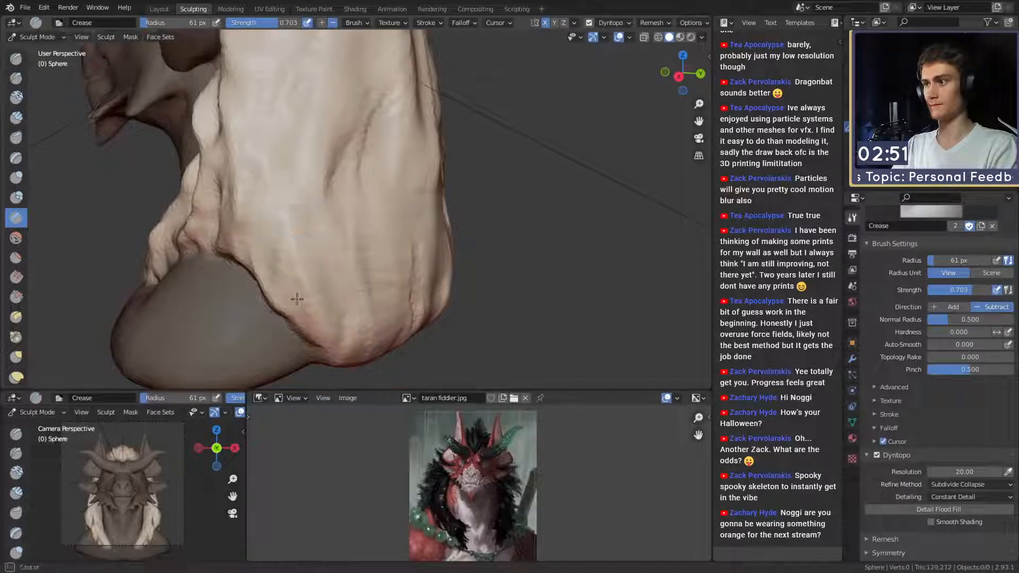
{"action": "middle_click_drag", "start_coordinate": [325, 211], "coordinate": [336, 209]}
{"action": "mouse_move", "coordinate": [288, 127]}
{"action": "middle_mouse_down"}
{"action": "mouse_move", "coordinate": [371, 249]}
{"action": "mouse_move", "coordinate": [325, 300]}
{"action": "mouse_move", "coordinate": [352, 292]}
{"action": "mouse_move", "coordinate": [339, 323]}
{"action": "middle_mouse_up"}
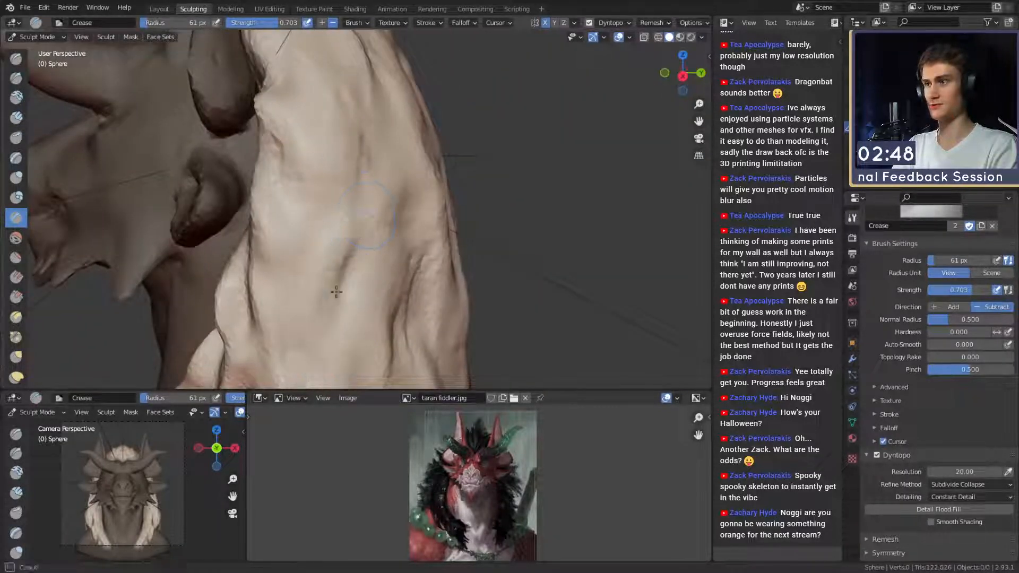
{"action": "middle_click_drag", "start_coordinate": [368, 128], "coordinate": [336, 242]}
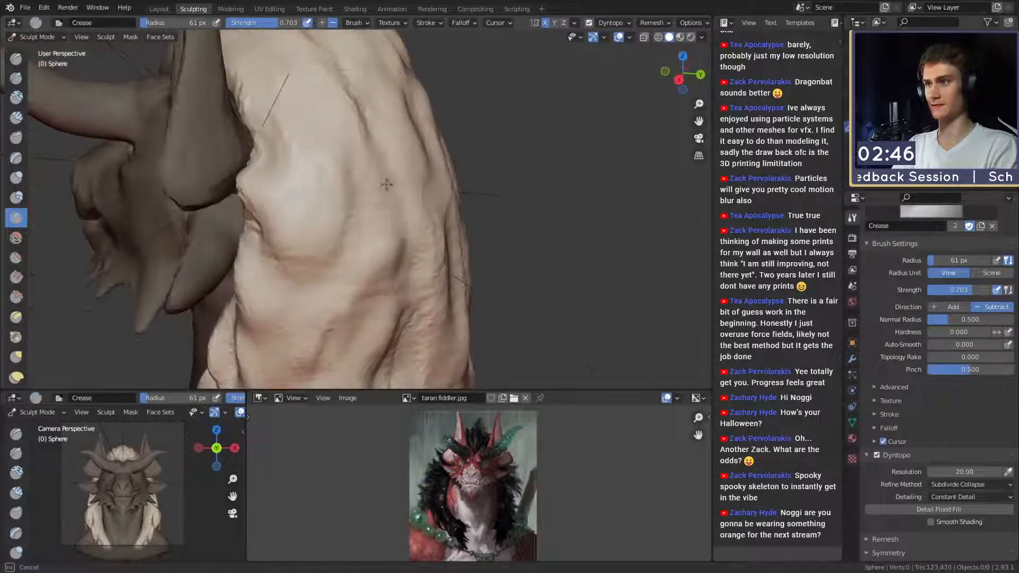
{"action": "scroll", "coordinate": [369, 162], "scroll_direction": "down", "scroll_amount": 3}
{"action": "mouse_move", "coordinate": [353, 182]}
{"action": "middle_mouse_down"}
{"action": "mouse_move", "coordinate": [329, 207]}
{"action": "mouse_move", "coordinate": [336, 200]}
{"action": "mouse_move", "coordinate": [431, 254]}
{"action": "mouse_move", "coordinate": [440, 234]}
{"action": "mouse_move", "coordinate": [438, 207]}
{"action": "mouse_move", "coordinate": [336, 238]}
{"action": "mouse_move", "coordinate": [376, 234]}
{"action": "mouse_move", "coordinate": [342, 261]}
{"action": "mouse_move", "coordinate": [351, 235]}
{"action": "mouse_move", "coordinate": [310, 243]}
{"action": "mouse_move", "coordinate": [321, 227]}
{"action": "mouse_move", "coordinate": [366, 228]}
{"action": "mouse_move", "coordinate": [443, 199]}
{"action": "mouse_move", "coordinate": [363, 232]}
{"action": "middle_mouse_up"}
Adjust the mane's lower edge over the shoulder with Grab, ending at a 104 px radius.
{"action": "key", "text": "f"}
{"action": "left_click", "coordinate": [330, 206]}
{"action": "scroll", "coordinate": [432, 228], "scroll_direction": "up", "scroll_amount": 2}
{"action": "key", "text": "g"}
{"action": "key", "text": "f"}
{"action": "left_click", "coordinate": [348, 236]}
{"action": "key", "text": "f"}
{"action": "left_click", "coordinate": [413, 191]}
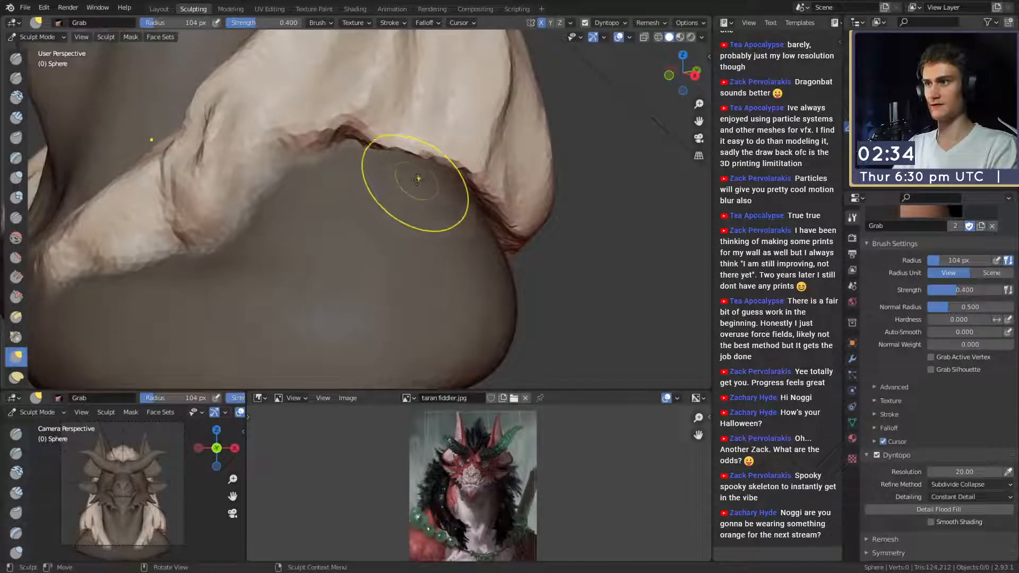
Clear the mask from the face and body and prepare a small Grab brush for the side of the snout.
{"action": "key", "text": "c"}
{"action": "mouse_move", "coordinate": [447, 216]}
{"action": "middle_mouse_down"}
{"action": "mouse_move", "coordinate": [368, 239]}
{"action": "mouse_move", "coordinate": [233, 71]}
{"action": "middle_mouse_up"}
{"action": "key", "text": "g"}
{"action": "mouse_move", "coordinate": [400, 152]}
{"action": "middle_mouse_down"}
{"action": "mouse_move", "coordinate": [360, 197]}
{"action": "mouse_move", "coordinate": [286, 198]}
{"action": "mouse_move", "coordinate": [391, 170]}
{"action": "mouse_move", "coordinate": [363, 169]}
{"action": "middle_mouse_up"}
{"action": "key", "text": "f"}
{"action": "left_click", "coordinate": [393, 211]}
{"action": "mouse_move", "coordinate": [363, 170]}
{"action": "left_mouse_down", "text": "ctrl+alt"}
{"action": "mouse_move", "coordinate": [348, 166]}
{"action": "mouse_move", "coordinate": [357, 250]}
{"action": "mouse_move", "coordinate": [350, 183]}
{"action": "left_mouse_up", "text": "ctrl+alt"}
{"action": "key", "text": "f"}
{"action": "left_click", "coordinate": [281, 166]}
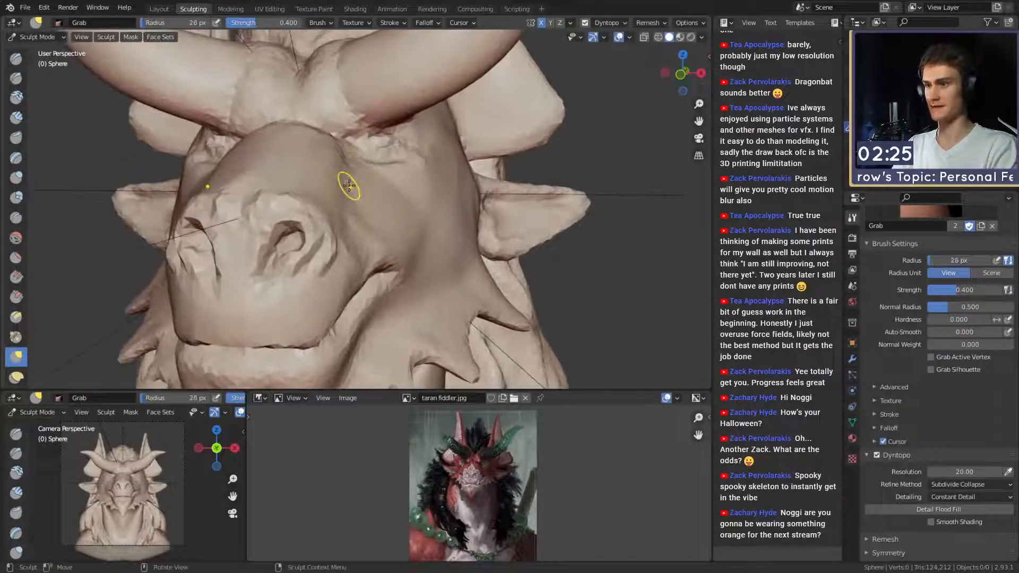
Crease the side of the snout with a 38 px radius at 0.364 strength.
{"action": "key", "text": "shift+c"}
{"action": "key", "text": "f"}
{"action": "left_click", "coordinate": [348, 179]}
{"action": "middle_click_drag", "start_coordinate": [348, 178], "coordinate": [329, 209]}
{"action": "key", "text": "f"}
{"action": "left_click", "coordinate": [290, 214]}
{"action": "key", "text": "shift+f"}
{"action": "left_click", "coordinate": [296, 233]}
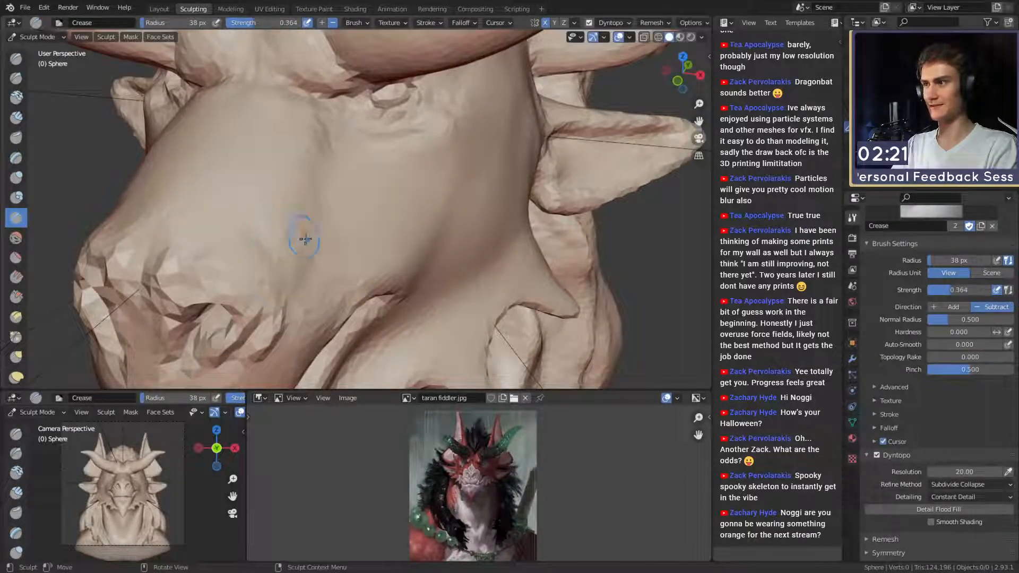
Crease soft wrinkles below the eye and across the cheek, using 23 px and then 38 px radii.
{"action": "left_click_drag", "start_coordinate": [384, 159], "coordinate": [370, 245], "text": "alt"}
{"action": "left_click_drag", "start_coordinate": [363, 101], "coordinate": [390, 175], "text": "ctrl+alt"}
{"action": "left_click_drag", "start_coordinate": [390, 174], "coordinate": [403, 174], "text": "alt"}
{"action": "left_click_drag", "start_coordinate": [408, 213], "coordinate": [353, 191], "text": "ctrl+alt"}
{"action": "key", "text": "f"}
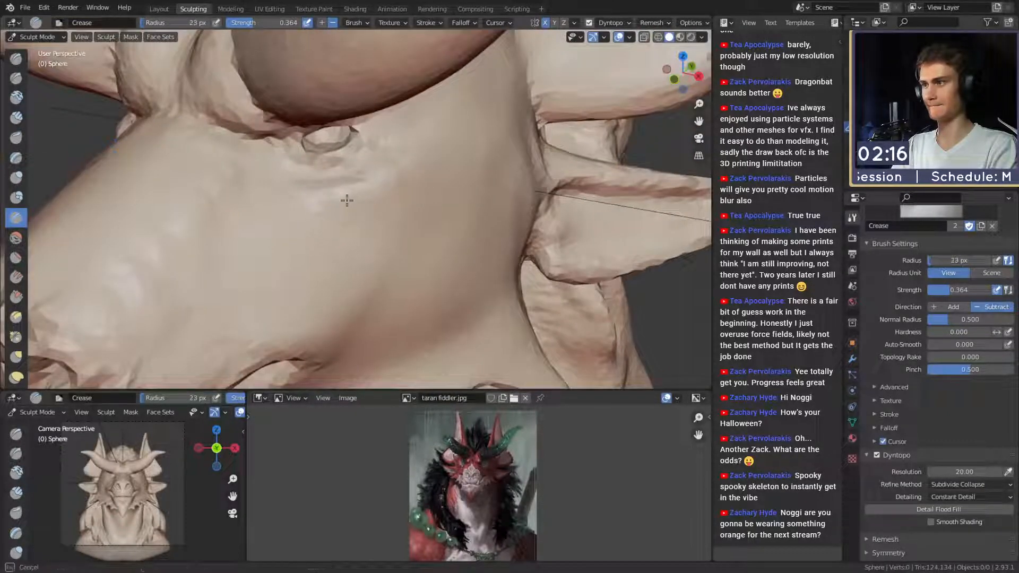
{"action": "left_click_drag", "start_coordinate": [411, 217], "coordinate": [402, 213]}
{"action": "key", "text": "f"}
{"action": "left_click", "coordinate": [398, 207]}
{"action": "left_click_drag", "start_coordinate": [366, 185], "coordinate": [310, 189]}
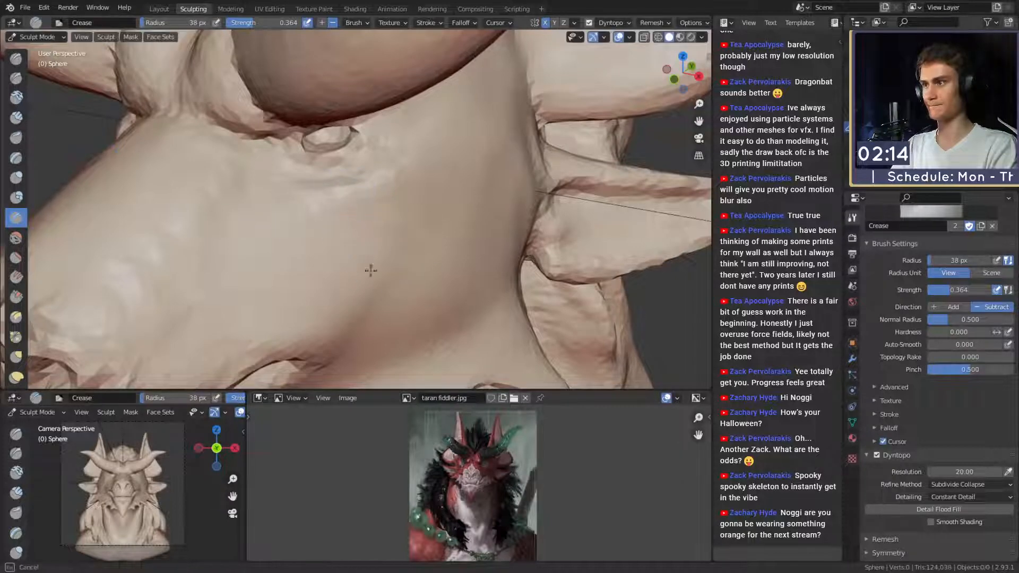
Crease folds along the cheek and into the jaw spikes at a 38 px radius.
{"action": "left_click_drag", "start_coordinate": [369, 287], "coordinate": [366, 165], "text": "alt+shift"}
{"action": "left_click_drag", "start_coordinate": [366, 165], "coordinate": [325, 227], "text": "ctrl+alt"}
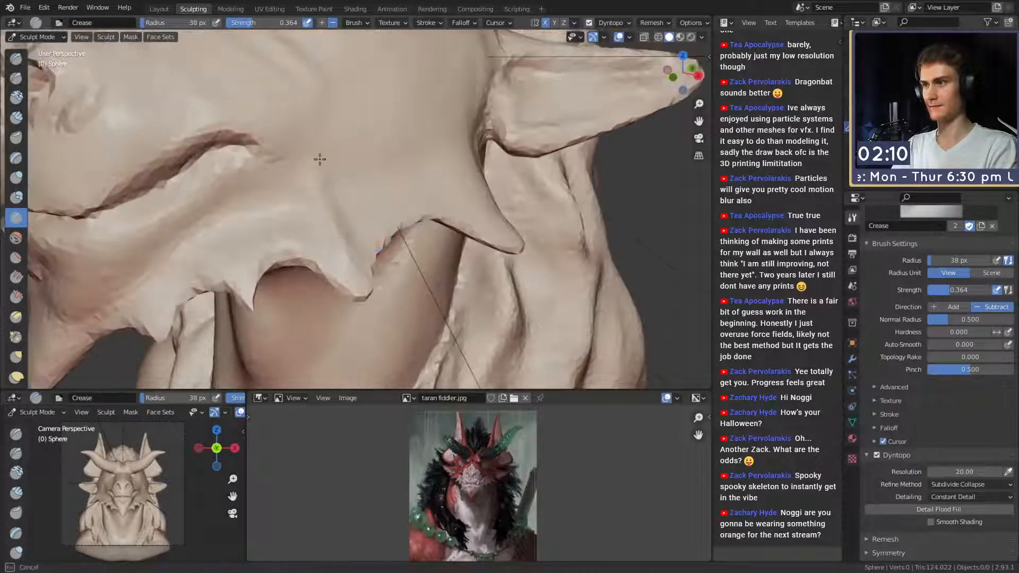
{"action": "mouse_move", "coordinate": [465, 151]}
{"action": "left_mouse_down"}
{"action": "mouse_move", "coordinate": [470, 178]}
{"action": "mouse_move", "coordinate": [439, 174]}
{"action": "left_mouse_up"}
{"action": "mouse_move", "coordinate": [455, 188]}
{"action": "left_mouse_down"}
{"action": "mouse_move", "coordinate": [446, 173]}
{"action": "mouse_move", "coordinate": [396, 197]}
{"action": "left_mouse_up"}
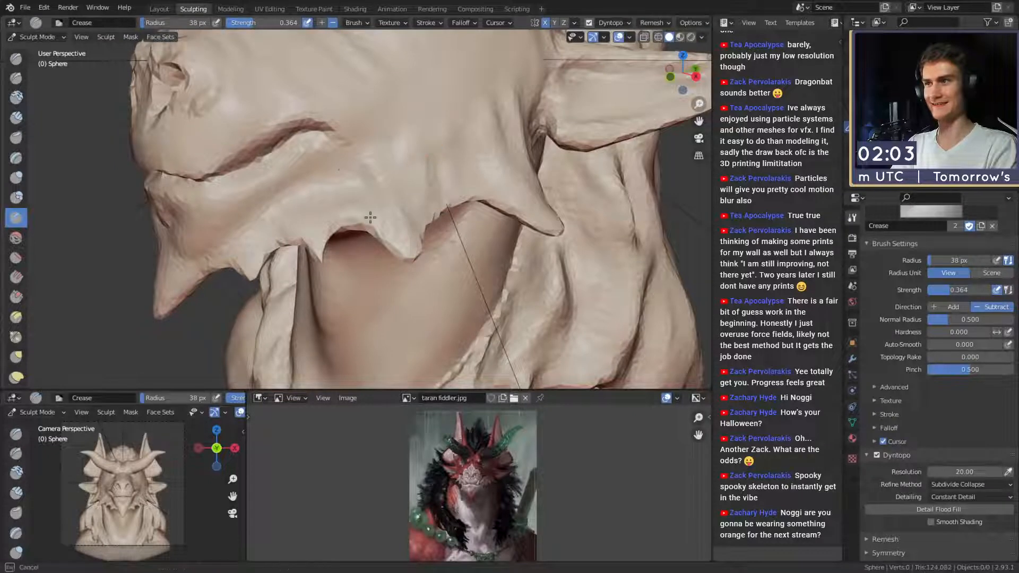
{"action": "left_click_drag", "start_coordinate": [246, 265], "coordinate": [446, 196], "text": "alt"}
{"action": "left_click_drag", "start_coordinate": [389, 228], "coordinate": [390, 271], "text": "ctrl+alt"}
{"action": "left_click_drag", "start_coordinate": [313, 223], "coordinate": [467, 181], "text": "alt"}
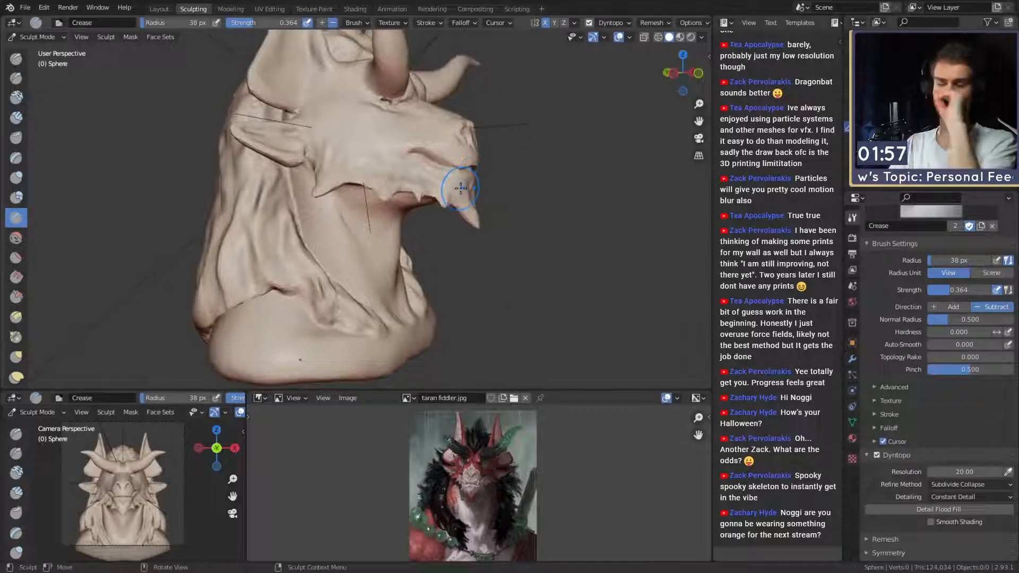
Carve long folds down the side and front of the throat with a larger Crease brush.
{"action": "left_click_drag", "start_coordinate": [461, 204], "coordinate": [324, 193], "text": "alt"}
{"action": "mouse_move", "coordinate": [325, 191]}
{"action": "left_mouse_down", "text": "ctrl+alt"}
{"action": "mouse_move", "coordinate": [323, 137]}
{"action": "mouse_move", "coordinate": [318, 174]}
{"action": "mouse_move", "coordinate": [371, 177]}
{"action": "mouse_move", "coordinate": [355, 214]}
{"action": "left_mouse_up", "text": "ctrl+alt"}
{"action": "key", "text": "f"}
{"action": "left_click", "coordinate": [360, 198]}
{"action": "mouse_move", "coordinate": [316, 113]}
{"action": "left_mouse_down"}
{"action": "mouse_move", "coordinate": [319, 213]}
{"action": "mouse_move", "coordinate": [353, 213]}
{"action": "left_mouse_up"}
{"action": "left_click_drag", "start_coordinate": [258, 183], "coordinate": [289, 300]}
{"action": "left_click_drag", "start_coordinate": [342, 254], "coordinate": [340, 266], "text": "alt"}
{"action": "mouse_move", "coordinate": [366, 231]}
{"action": "left_mouse_down"}
{"action": "mouse_move", "coordinate": [313, 347]}
{"action": "mouse_move", "coordinate": [402, 177]}
{"action": "left_mouse_up"}
Deepen the throat folds running down to the chest with Crease, adjusting the brush radius between strokes.
{"action": "key", "text": "f"}
{"action": "left_click", "coordinate": [372, 234]}
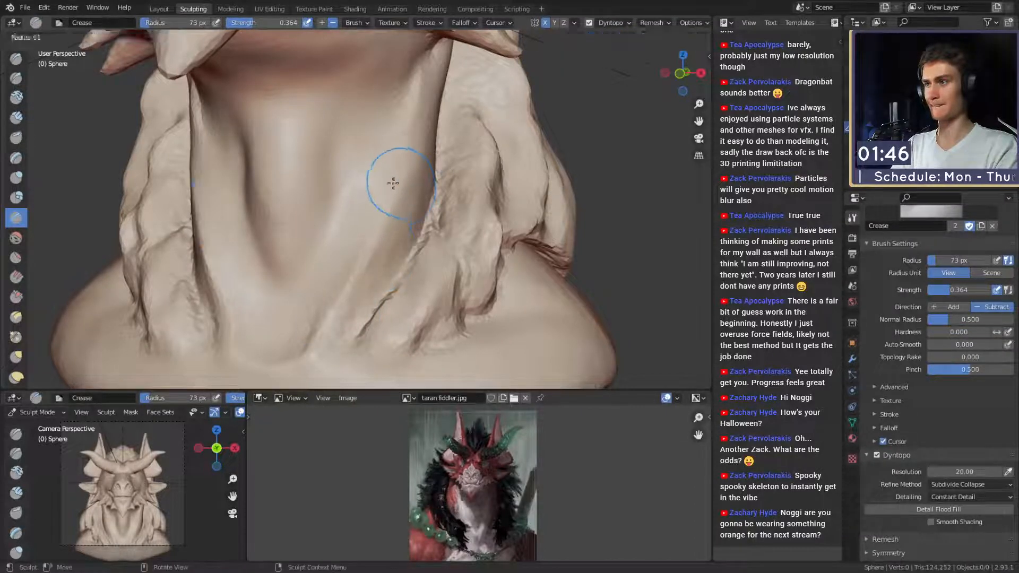
{"action": "mouse_move", "coordinate": [339, 257]}
{"action": "left_mouse_down"}
{"action": "mouse_move", "coordinate": [355, 266]}
{"action": "mouse_move", "coordinate": [398, 183]}
{"action": "left_mouse_up"}
{"action": "mouse_move", "coordinate": [416, 137]}
{"action": "left_mouse_down", "text": "ctrl+alt"}
{"action": "mouse_move", "coordinate": [409, 228]}
{"action": "mouse_move", "coordinate": [383, 286]}
{"action": "mouse_move", "coordinate": [388, 229]}
{"action": "left_mouse_up", "text": "ctrl+alt"}
{"action": "key", "text": "f"}
{"action": "left_click", "coordinate": [370, 243]}
{"action": "left_click_drag", "start_coordinate": [402, 149], "coordinate": [402, 96], "text": "alt+shift"}
Build up the base of the throat where it meets the chest with Clay Strips, starting at a 31 px radius.
{"action": "key", "text": "c"}
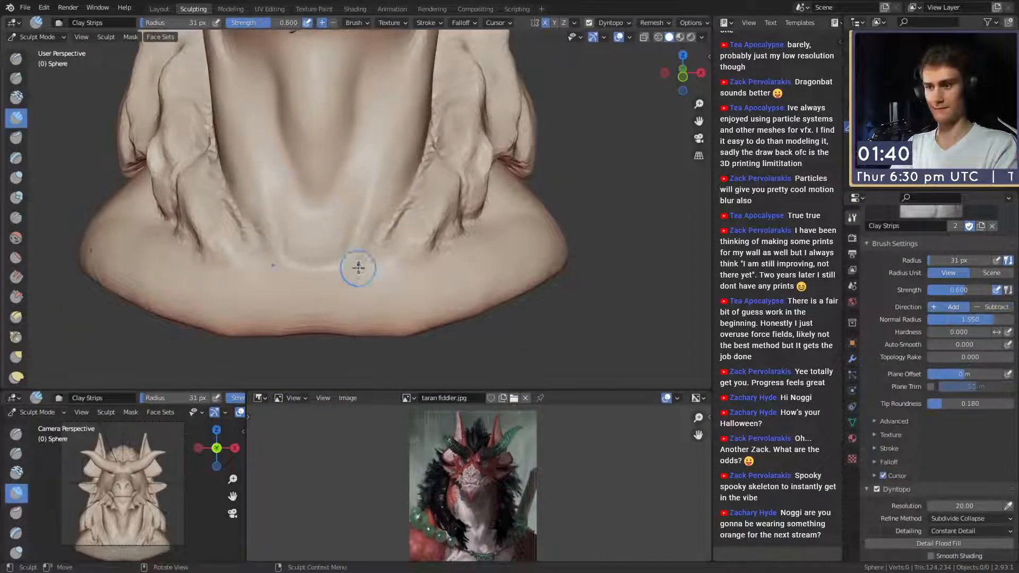
{"action": "left_click_drag", "start_coordinate": [352, 243], "coordinate": [361, 255], "text": "alt"}
{"action": "key", "text": "f"}
{"action": "left_click", "coordinate": [301, 272]}
{"action": "left_click_drag", "start_coordinate": [368, 146], "coordinate": [319, 229], "text": "alt+shift"}
{"action": "left_click_drag", "start_coordinate": [319, 229], "coordinate": [358, 183], "text": "ctrl+alt"}
{"action": "left_click_drag", "start_coordinate": [358, 183], "coordinate": [376, 223], "text": "alt+shift"}
Carve shallow grooves along the side horn with Crease at a 17 px radius.
{"action": "key", "text": "shift+c"}
{"action": "key", "text": "f"}
{"action": "left_click", "coordinate": [354, 203]}
{"action": "left_click_drag", "start_coordinate": [376, 223], "coordinate": [364, 197], "text": "ctrl+alt"}
{"action": "key", "text": "f"}
{"action": "left_click", "coordinate": [325, 234]}
{"action": "key", "text": "f"}
{"action": "left_click", "coordinate": [336, 194]}
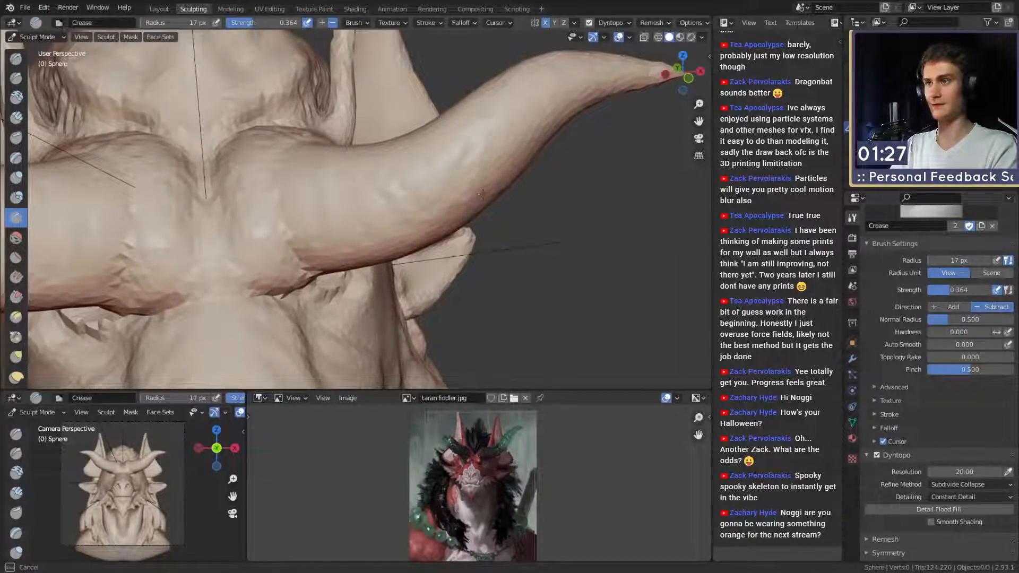
{"action": "left_click_drag", "start_coordinate": [471, 160], "coordinate": [414, 183], "text": "alt"}
{"action": "left_click_drag", "start_coordinate": [485, 193], "coordinate": [433, 170], "text": "alt"}
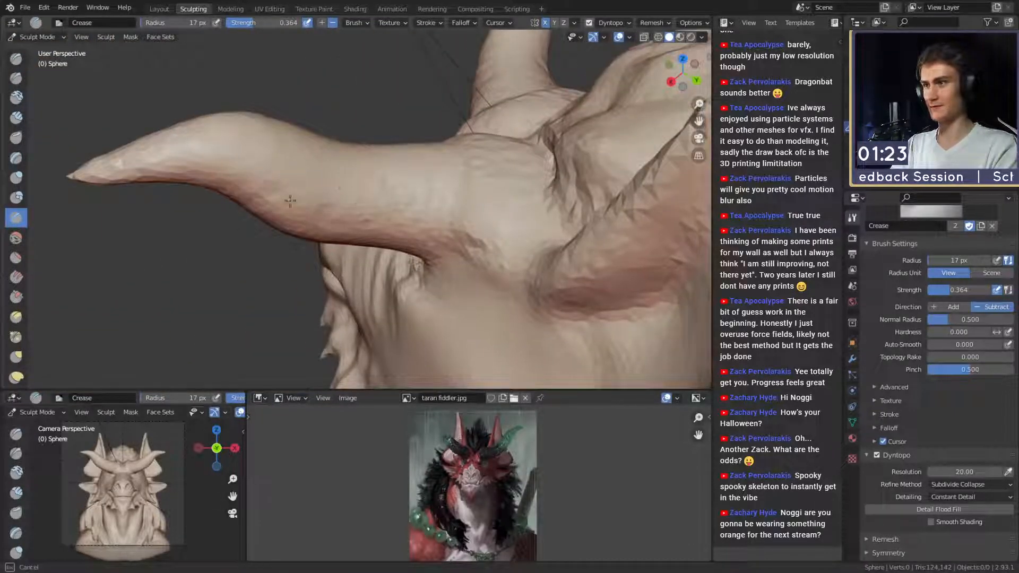
{"action": "left_click_drag", "start_coordinate": [385, 180], "coordinate": [457, 220], "text": "alt"}
{"action": "left_click_drag", "start_coordinate": [536, 219], "coordinate": [343, 245], "text": "alt"}
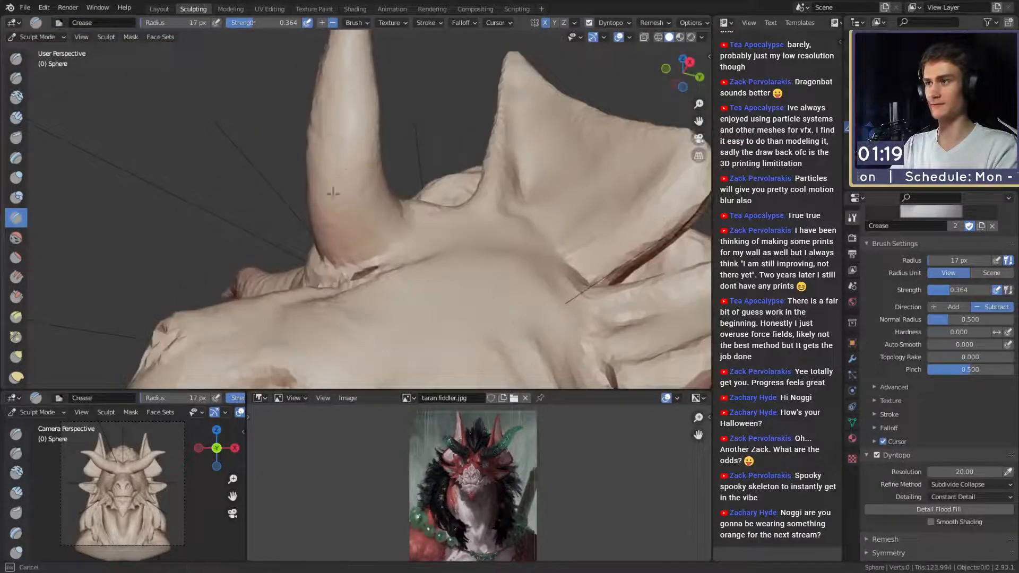
Continue the ring grooves around the side horn from its tip to its base with Crease.
{"action": "left_click_drag", "start_coordinate": [358, 94], "coordinate": [340, 241], "text": "alt"}
{"action": "mouse_move", "coordinate": [307, 161]}
{"action": "left_mouse_down", "text": "alt"}
{"action": "mouse_move", "coordinate": [361, 175]}
{"action": "mouse_move", "coordinate": [436, 221]}
{"action": "mouse_move", "coordinate": [510, 233]}
{"action": "mouse_move", "coordinate": [348, 211]}
{"action": "mouse_move", "coordinate": [433, 213]}
{"action": "left_mouse_up", "text": "alt"}
{"action": "mouse_move", "coordinate": [405, 130]}
{"action": "left_mouse_down", "text": "alt"}
{"action": "mouse_move", "coordinate": [444, 152]}
{"action": "mouse_move", "coordinate": [411, 191]}
{"action": "mouse_move", "coordinate": [346, 180]}
{"action": "left_mouse_up", "text": "alt"}
{"action": "left_click_drag", "start_coordinate": [317, 97], "coordinate": [341, 200], "text": "alt"}
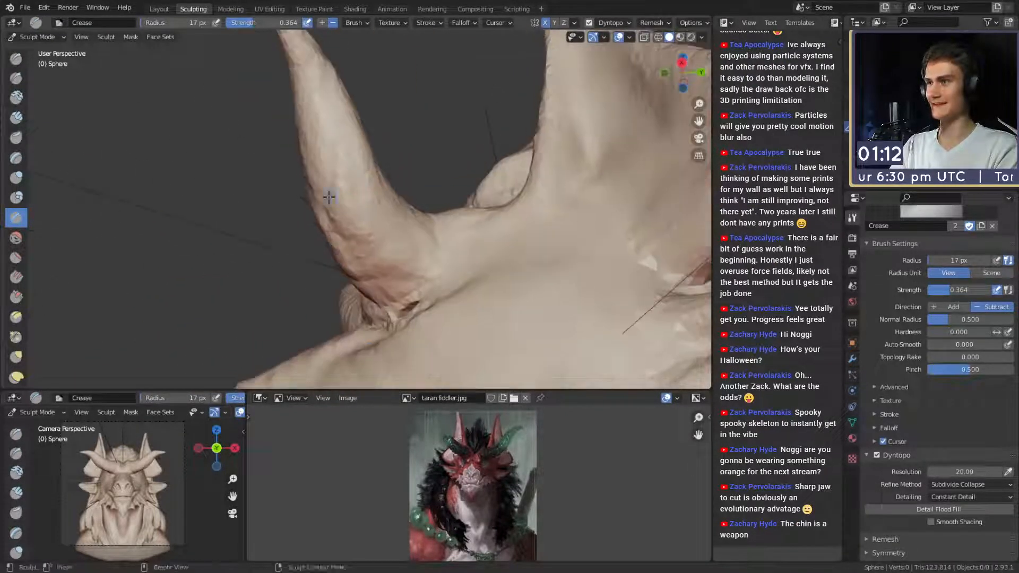
{"action": "left_click_drag", "start_coordinate": [313, 115], "coordinate": [325, 91]}
{"action": "left_click_drag", "start_coordinate": [317, 143], "coordinate": [451, 204], "text": "alt"}
{"action": "mouse_move", "coordinate": [451, 204]}
{"action": "left_mouse_down", "text": "ctrl+alt"}
{"action": "mouse_move", "coordinate": [407, 281]}
{"action": "mouse_move", "coordinate": [428, 227]}
{"action": "mouse_move", "coordinate": [397, 183]}
{"action": "mouse_move", "coordinate": [396, 242]}
{"action": "mouse_move", "coordinate": [322, 228]}
{"action": "left_mouse_up", "text": "ctrl+alt"}
{"action": "key", "text": "f"}
{"action": "left_click", "coordinate": [423, 225]}
Build up the brow around the base of the side horn with Clay Strips at a 29 px radius.
{"action": "key", "text": "c"}
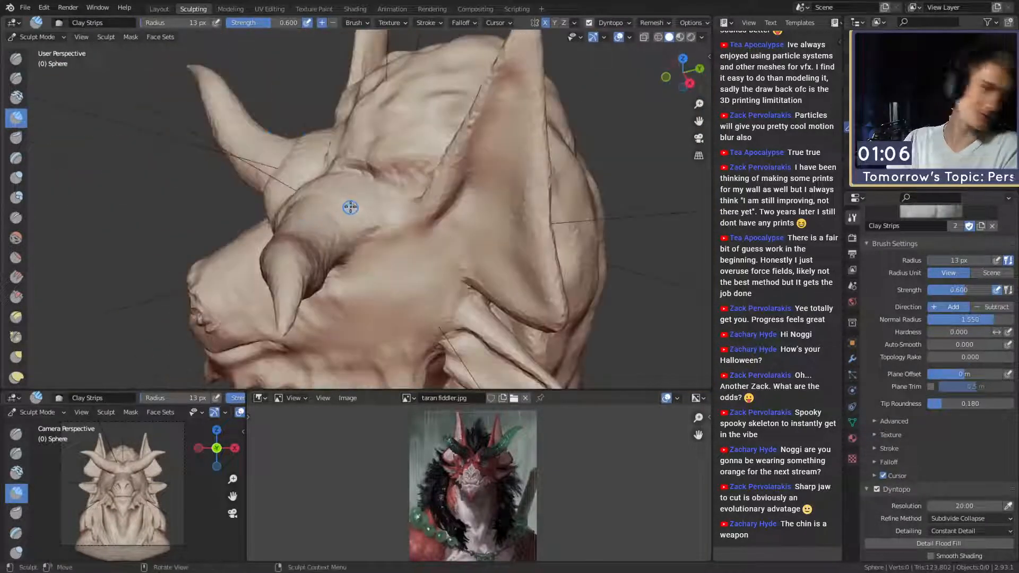
{"action": "left_click_drag", "start_coordinate": [406, 187], "coordinate": [375, 226], "text": "ctrl+alt"}
{"action": "key", "text": "f"}
{"action": "left_click", "coordinate": [384, 225]}
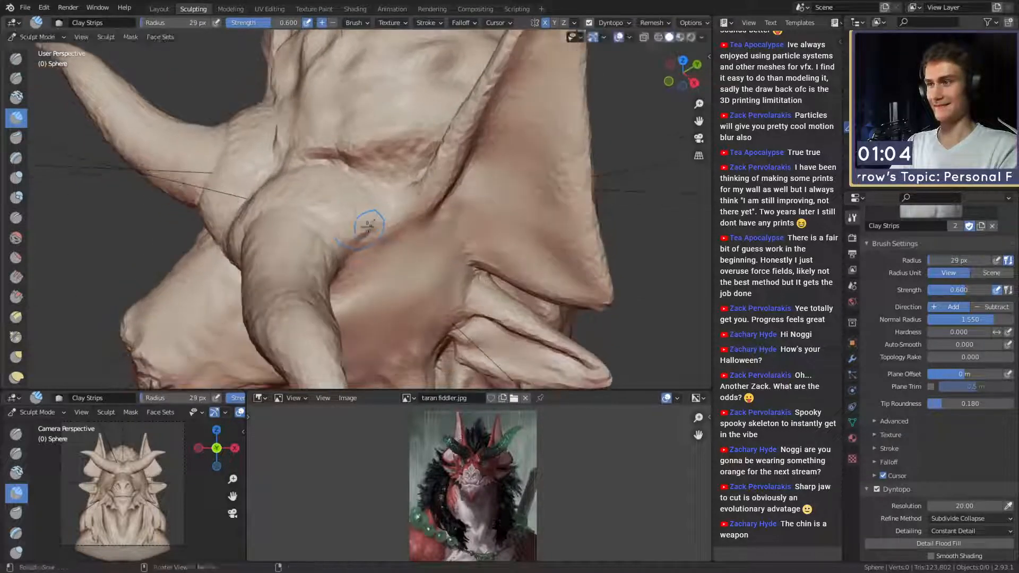
{"action": "left_click_drag", "start_coordinate": [332, 186], "coordinate": [339, 183]}
{"action": "mouse_move", "coordinate": [340, 183]}
{"action": "left_mouse_down", "text": "ctrl+alt"}
{"action": "mouse_move", "coordinate": [324, 159]}
{"action": "mouse_move", "coordinate": [382, 175]}
{"action": "mouse_move", "coordinate": [366, 179]}
{"action": "mouse_move", "coordinate": [375, 200]}
{"action": "mouse_move", "coordinate": [348, 215]}
{"action": "left_mouse_up", "text": "ctrl+alt"}
Build up the surface of the lower ear with Clay Strips at a 36 px radius.
{"action": "key", "text": "f"}
{"action": "left_click", "coordinate": [366, 180]}
{"action": "mouse_move", "coordinate": [373, 250]}
{"action": "left_mouse_down", "text": "alt"}
{"action": "mouse_move", "coordinate": [382, 171]}
{"action": "mouse_move", "coordinate": [387, 252]}
{"action": "mouse_move", "coordinate": [478, 209]}
{"action": "mouse_move", "coordinate": [470, 164]}
{"action": "left_mouse_up", "text": "alt"}
{"action": "left_click_drag", "start_coordinate": [457, 228], "coordinate": [342, 199], "text": "ctrl+alt"}
{"action": "mouse_move", "coordinate": [366, 202]}
{"action": "left_mouse_down", "text": "alt"}
{"action": "mouse_move", "coordinate": [345, 217]}
{"action": "mouse_move", "coordinate": [448, 85]}
{"action": "mouse_move", "coordinate": [467, 244]}
{"action": "left_mouse_up", "text": "alt"}
{"action": "key", "text": "f"}
{"action": "left_click", "coordinate": [398, 189]}
{"action": "mouse_move", "coordinate": [457, 212]}
{"action": "left_mouse_down", "text": "alt"}
{"action": "mouse_move", "coordinate": [400, 196]}
{"action": "mouse_move", "coordinate": [391, 206]}
{"action": "mouse_move", "coordinate": [391, 151]}
{"action": "left_mouse_up", "text": "alt"}
{"action": "left_click_drag", "start_coordinate": [371, 204], "coordinate": [321, 213], "text": "alt"}
{"action": "key", "text": "f"}
{"action": "left_click", "coordinate": [311, 212]}
{"action": "mouse_move", "coordinate": [440, 167]}
{"action": "left_mouse_down", "text": "ctrl+alt"}
{"action": "mouse_move", "coordinate": [443, 228]}
{"action": "mouse_move", "coordinate": [451, 173]}
{"action": "left_mouse_up", "text": "ctrl+alt"}
{"action": "left_click_drag", "start_coordinate": [390, 252], "coordinate": [383, 215], "text": "ctrl+alt"}
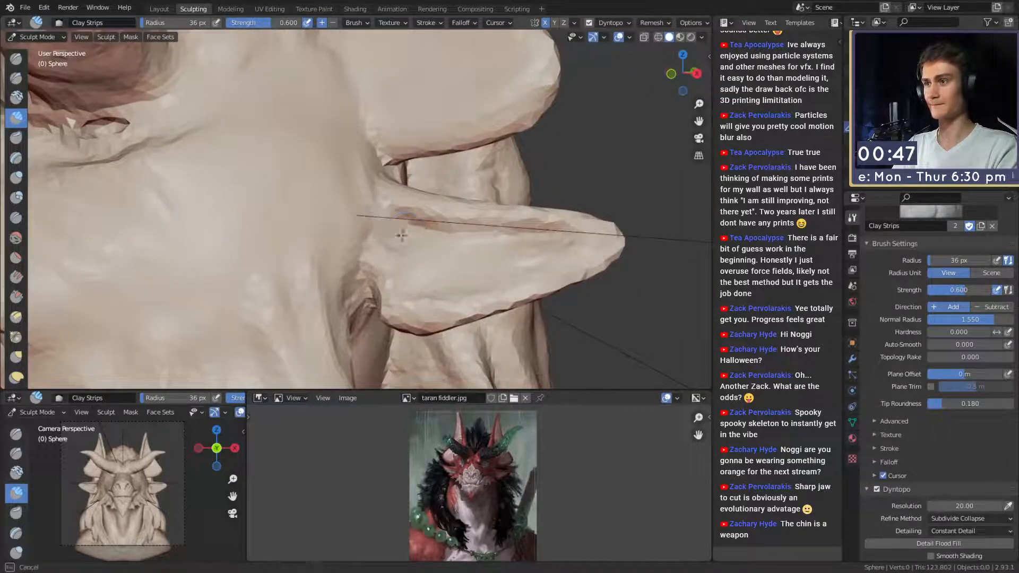
Carve folds into the lower ear with Crease, raising the brush strength to 0.642.
{"action": "key", "text": "shift+c"}
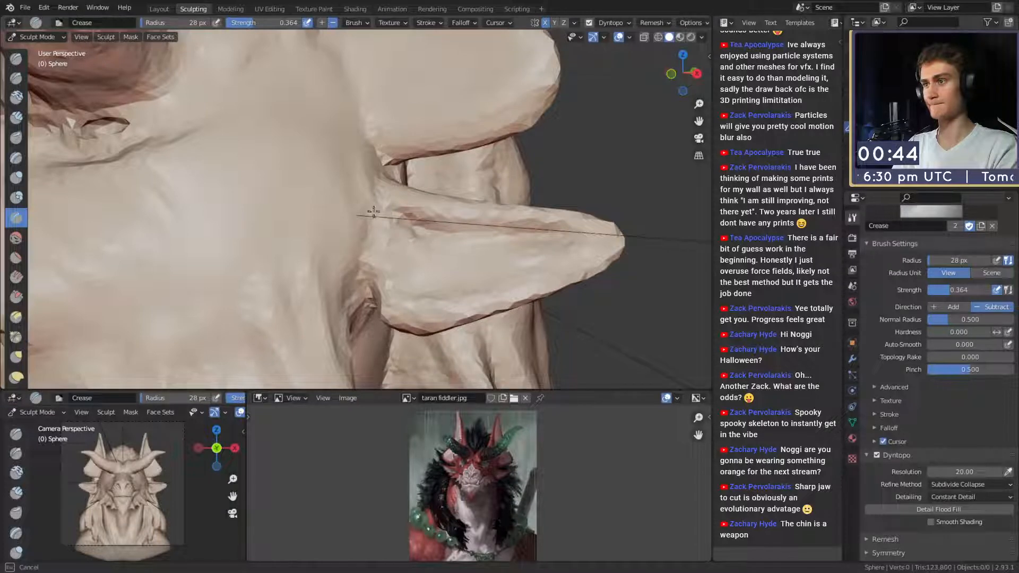
{"action": "key", "text": "shift+f"}
{"action": "mouse_move", "coordinate": [399, 239]}
{"action": "left_mouse_down"}
{"action": "mouse_move", "coordinate": [387, 241]}
{"action": "mouse_move", "coordinate": [419, 257]}
{"action": "left_mouse_up"}
{"action": "key", "text": "f"}
{"action": "left_click", "coordinate": [394, 251]}
{"action": "left_click_drag", "start_coordinate": [491, 238], "coordinate": [408, 256]}
{"action": "middle_click_drag", "start_coordinate": [374, 240], "coordinate": [390, 240], "text": "shift"}
{"action": "left_click_drag", "start_coordinate": [444, 209], "coordinate": [440, 202]}
{"action": "left_click_drag", "start_coordinate": [418, 158], "coordinate": [436, 176]}
Carve creases into the base and inner surface of the large upper ear with Crease, starting at a 30 px radius.
{"action": "key", "text": "f"}
{"action": "left_click", "coordinate": [441, 192]}
{"action": "key", "text": "f"}
{"action": "left_click", "coordinate": [430, 207]}
{"action": "middle_click_drag", "start_coordinate": [426, 109], "coordinate": [412, 205], "text": "shift"}
{"action": "mouse_move", "coordinate": [412, 164]}
{"action": "middle_mouse_down", "text": "shift"}
{"action": "mouse_move", "coordinate": [380, 202]}
{"action": "mouse_move", "coordinate": [403, 209]}
{"action": "middle_mouse_up", "text": "shift"}
{"action": "left_click_drag", "start_coordinate": [391, 271], "coordinate": [418, 197]}
{"action": "left_click_drag", "start_coordinate": [374, 239], "coordinate": [423, 179]}
{"action": "left_click_drag", "start_coordinate": [415, 212], "coordinate": [380, 269]}
{"action": "left_click_drag", "start_coordinate": [407, 232], "coordinate": [438, 161]}
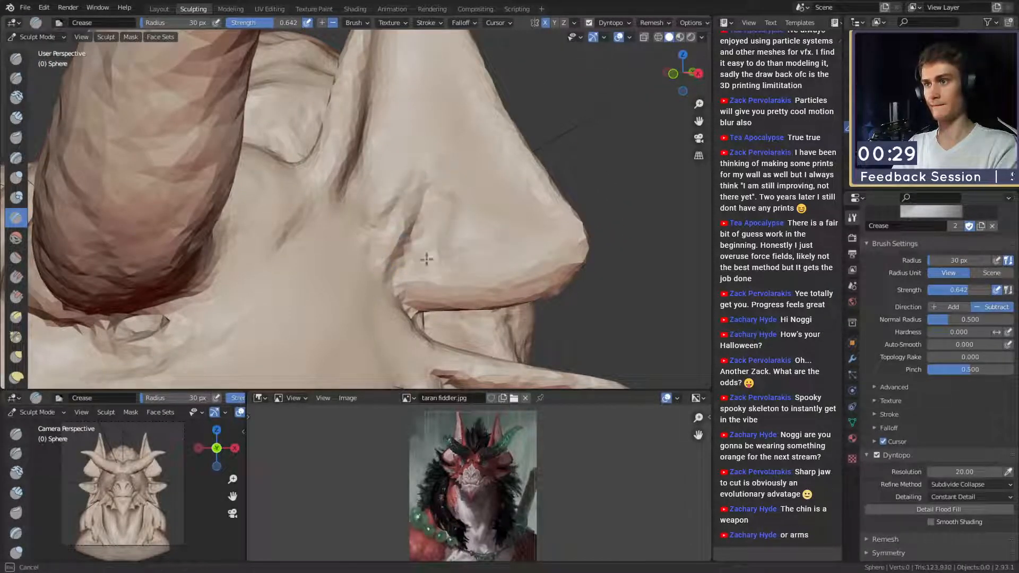
{"action": "left_click_drag", "start_coordinate": [458, 254], "coordinate": [443, 209]}
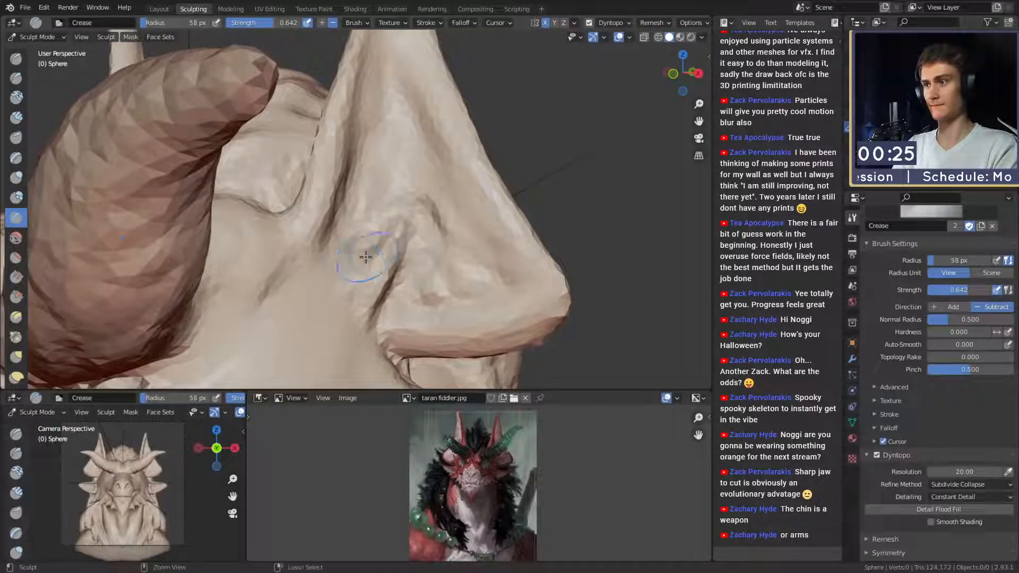
Adjust the shape of the head around the upper ear with Grab, enlarging the brush radius to 172 px.
{"action": "mouse_move", "coordinate": [400, 330]}
{"action": "middle_mouse_down"}
{"action": "mouse_move", "coordinate": [407, 262]}
{"action": "mouse_move", "coordinate": [399, 220]}
{"action": "mouse_move", "coordinate": [404, 233]}
{"action": "mouse_move", "coordinate": [428, 213]}
{"action": "mouse_move", "coordinate": [318, 216]}
{"action": "mouse_move", "coordinate": [630, 170]}
{"action": "mouse_move", "coordinate": [491, 248]}
{"action": "mouse_move", "coordinate": [340, 202]}
{"action": "mouse_move", "coordinate": [404, 212]}
{"action": "mouse_move", "coordinate": [373, 232]}
{"action": "mouse_move", "coordinate": [345, 212]}
{"action": "mouse_move", "coordinate": [367, 191]}
{"action": "mouse_move", "coordinate": [373, 199]}
{"action": "middle_mouse_up"}
{"action": "scroll", "coordinate": [340, 202], "scroll_direction": "up", "scroll_amount": 3}
{"action": "key", "text": "g"}
{"action": "key", "text": "f"}
{"action": "left_click", "coordinate": [341, 205]}
{"action": "key", "text": "f"}
{"action": "left_click", "coordinate": [382, 241]}
{"action": "scroll", "coordinate": [366, 226], "scroll_direction": "up", "scroll_amount": 1}
{"action": "key", "text": "f"}
{"action": "left_click", "coordinate": [397, 213]}
{"action": "scroll", "coordinate": [406, 209], "scroll_direction": "down", "scroll_amount": 6}
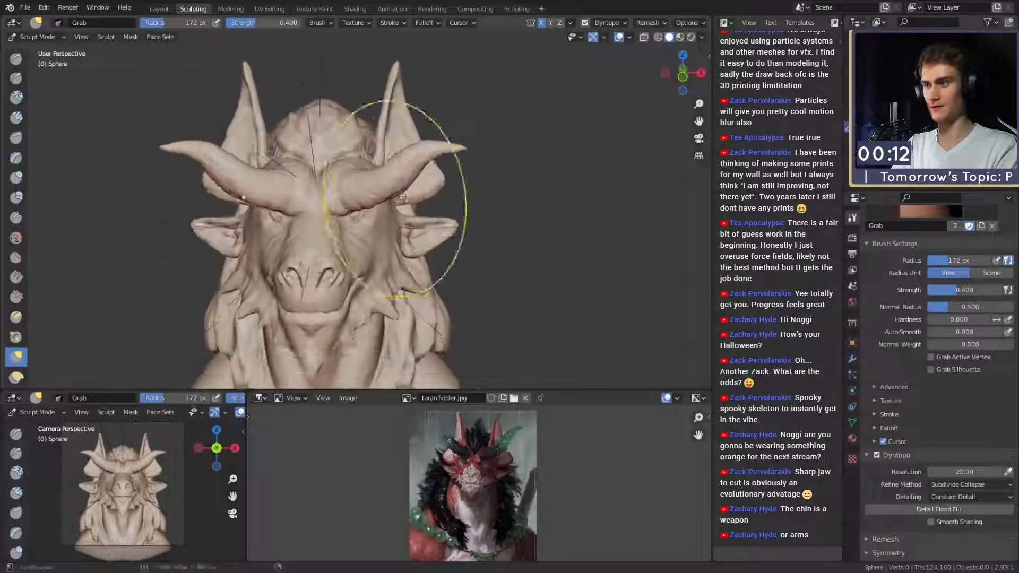
Carve wrinkles around the nostrils and the top of the muzzle with Crease at a 44 px radius.
{"action": "key", "text": "f"}
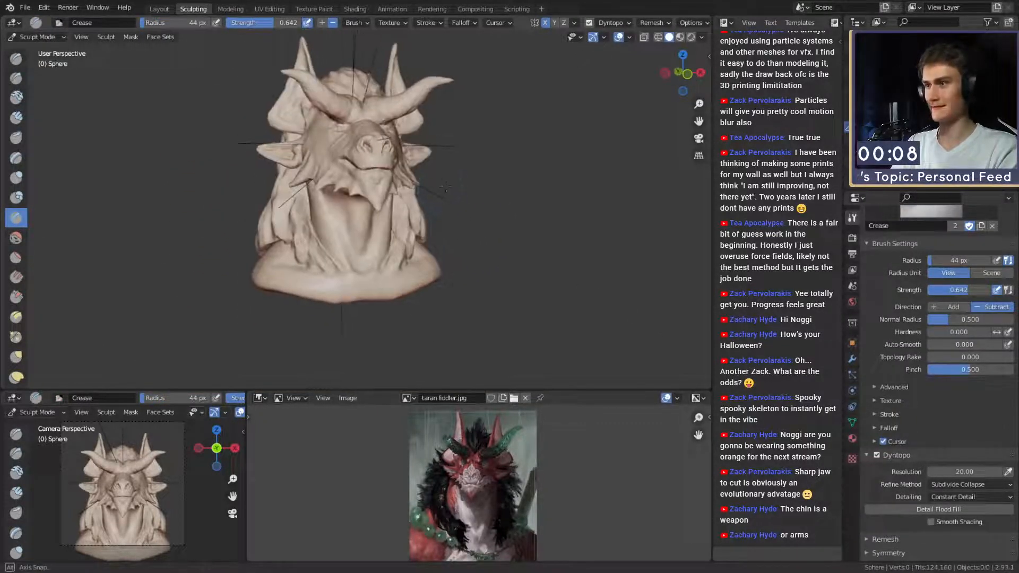
{"action": "middle_click_drag", "start_coordinate": [421, 185], "coordinate": [376, 199]}
{"action": "middle_click_drag", "start_coordinate": [441, 213], "coordinate": [372, 173]}
{"action": "scroll", "coordinate": [388, 183], "scroll_direction": "up", "scroll_amount": 3}
{"action": "scroll", "coordinate": [371, 172], "scroll_direction": "up", "scroll_amount": 6}
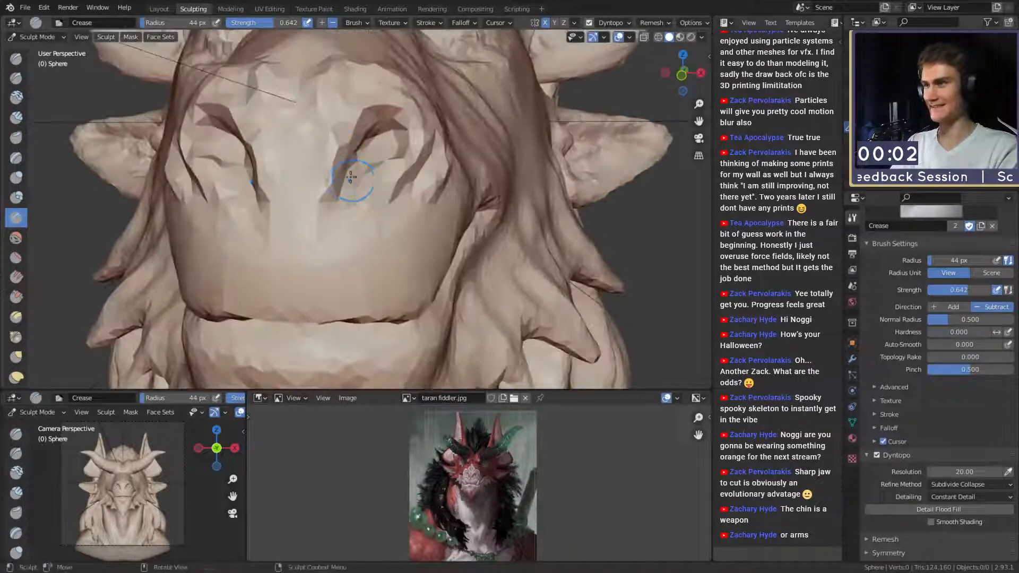
{"action": "left_click_drag", "start_coordinate": [353, 109], "coordinate": [317, 201]}
{"action": "mouse_move", "coordinate": [307, 153]}
{"action": "left_mouse_down"}
{"action": "mouse_move", "coordinate": [298, 200]}
{"action": "mouse_move", "coordinate": [296, 170]}
{"action": "left_mouse_up"}
{"action": "middle_click_drag", "start_coordinate": [314, 265], "coordinate": [325, 201], "text": "shift"}
{"action": "key", "text": "bracketright"}
{"action": "key", "text": "bracketright"}
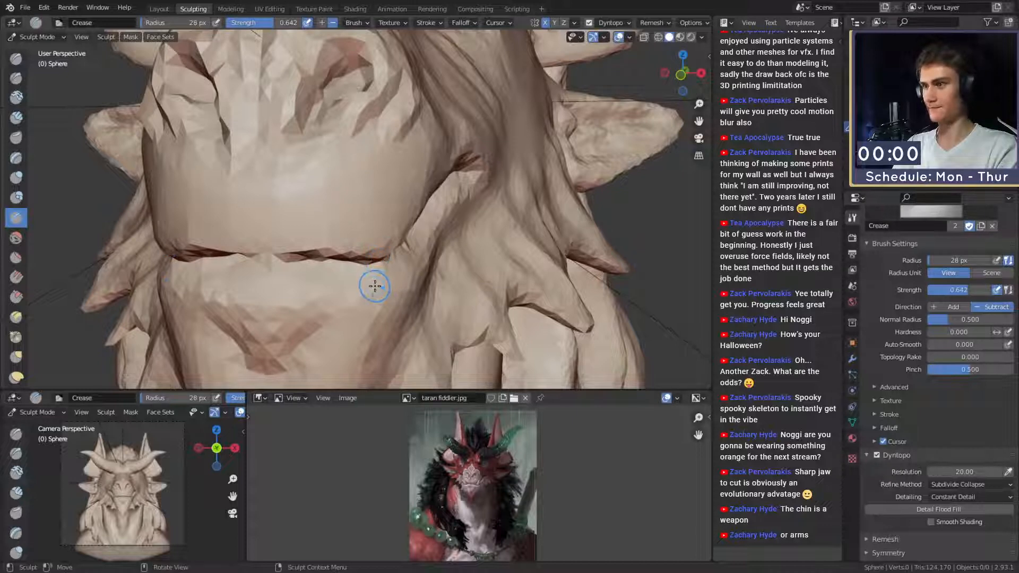
{"action": "key", "text": "m"}
{"action": "left_click_drag", "start_coordinate": [374, 288], "coordinate": [368, 302]}
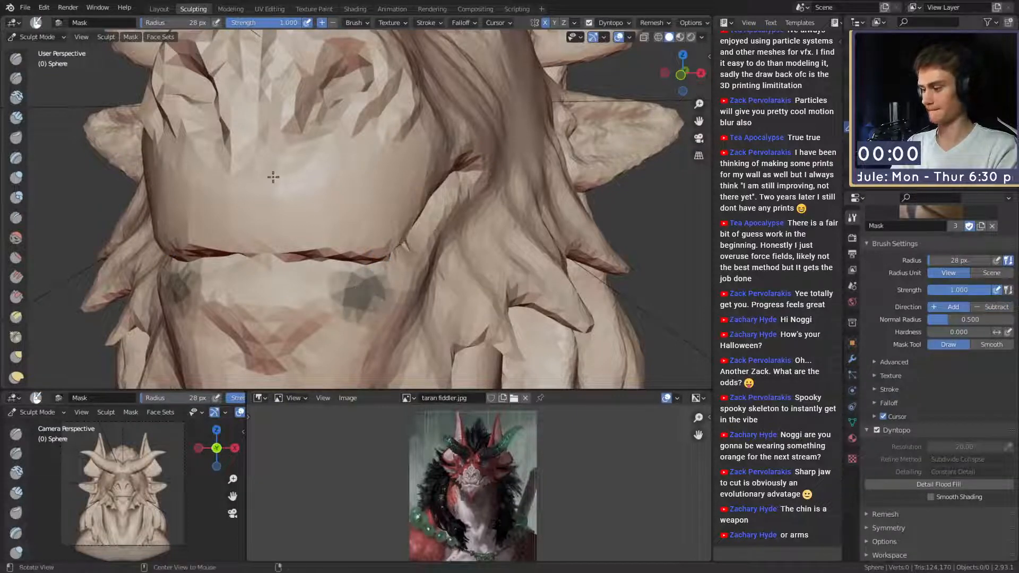
{"action": "key", "text": "alt+m"}
Form mirrored fangs at the front of the lower lip with Crease at a 26 px radius.
{"action": "key", "text": "shift+c"}
{"action": "mouse_move", "coordinate": [333, 251]}
{"action": "left_mouse_down"}
{"action": "mouse_move", "coordinate": [364, 276]}
{"action": "mouse_move", "coordinate": [342, 295]}
{"action": "mouse_move", "coordinate": [338, 212]}
{"action": "left_mouse_up"}
{"action": "key", "text": "f"}
{"action": "left_click", "coordinate": [366, 276]}
{"action": "middle_click_drag", "start_coordinate": [379, 218], "coordinate": [356, 235]}
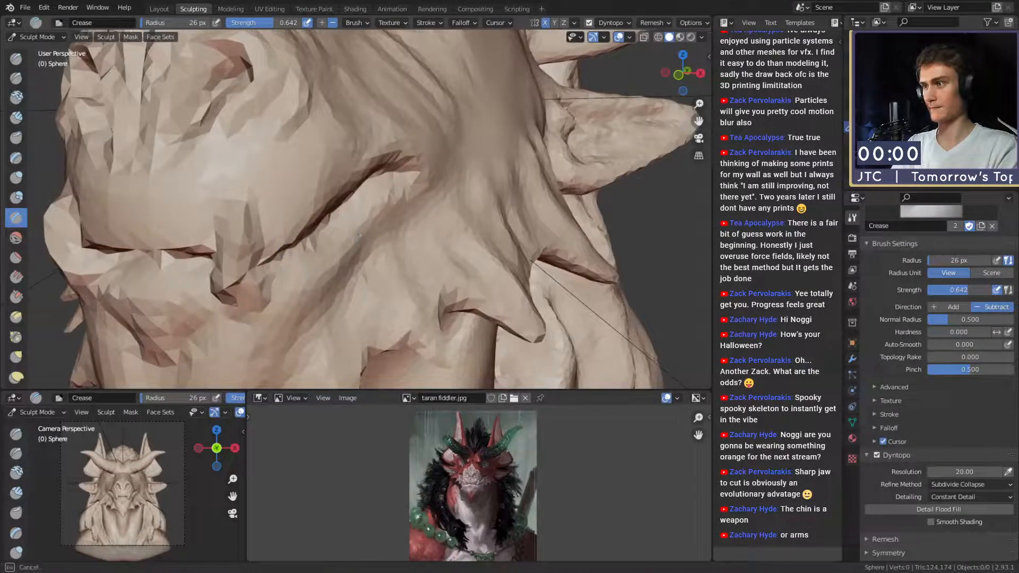
Build up the brow between the curved horn's base and the eye with Clay Strips at a 39 px radius.
{"action": "scroll", "coordinate": [412, 246], "scroll_direction": "down", "scroll_amount": 8}
{"action": "mouse_move", "coordinate": [411, 246]}
{"action": "middle_mouse_down"}
{"action": "mouse_move", "coordinate": [389, 216]}
{"action": "mouse_move", "coordinate": [297, 223]}
{"action": "middle_mouse_up"}
{"action": "scroll", "coordinate": [389, 216], "scroll_direction": "up", "scroll_amount": 3}
{"action": "scroll", "coordinate": [352, 226], "scroll_direction": "up", "scroll_amount": 3}
{"action": "key", "text": "c"}
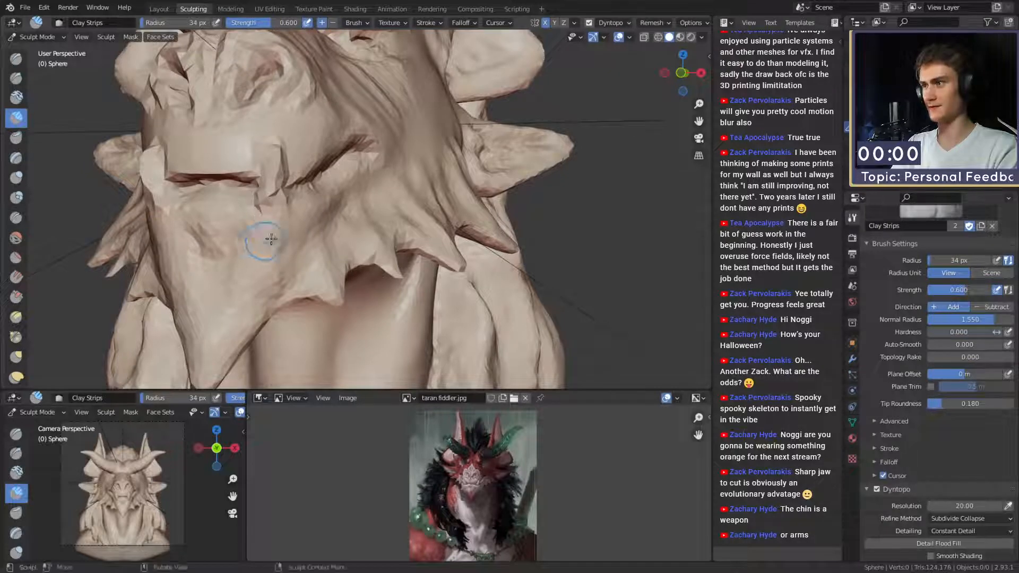
{"action": "key", "text": "f"}
{"action": "mouse_move", "coordinate": [314, 237]}
{"action": "left_mouse_down", "text": "ctrl+alt"}
{"action": "mouse_move", "coordinate": [364, 250]}
{"action": "mouse_move", "coordinate": [424, 244]}
{"action": "mouse_move", "coordinate": [513, 200]}
{"action": "mouse_move", "coordinate": [507, 239]}
{"action": "left_mouse_up", "text": "ctrl+alt"}
{"action": "left_click_drag", "start_coordinate": [507, 239], "coordinate": [399, 248], "text": "alt"}
{"action": "mouse_move", "coordinate": [347, 251]}
{"action": "middle_mouse_down"}
{"action": "mouse_move", "coordinate": [310, 270]}
{"action": "mouse_move", "coordinate": [330, 239]}
{"action": "mouse_move", "coordinate": [505, 243]}
{"action": "mouse_move", "coordinate": [485, 221]}
{"action": "mouse_move", "coordinate": [509, 254]}
{"action": "mouse_move", "coordinate": [451, 223]}
{"action": "middle_mouse_up"}
{"action": "middle_click_drag", "start_coordinate": [451, 223], "coordinate": [326, 182], "text": "shift"}
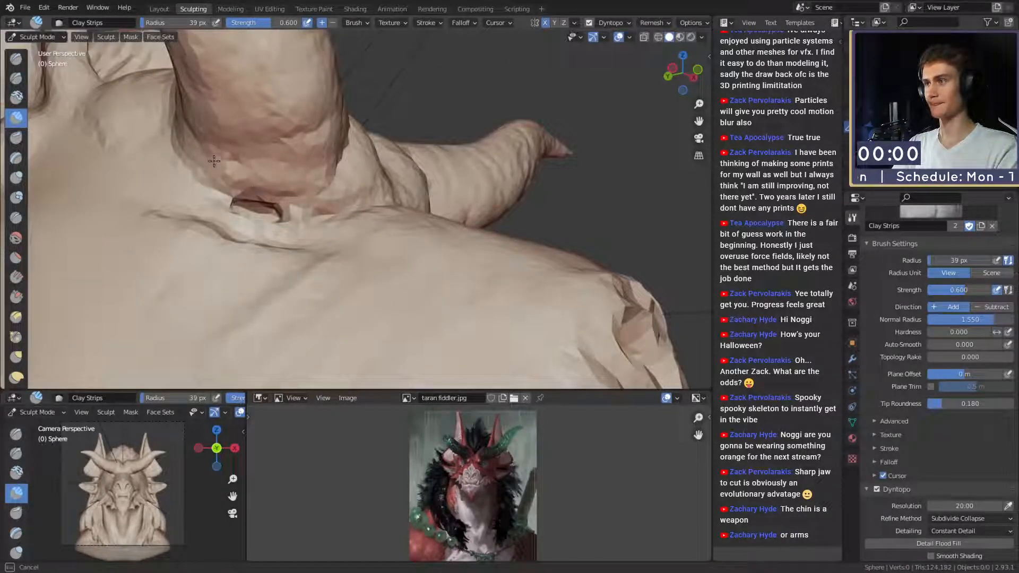
{"action": "left_click_drag", "start_coordinate": [215, 165], "coordinate": [278, 179]}
{"action": "left_click_drag", "start_coordinate": [359, 142], "coordinate": [422, 188]}
Flatten the underside of the bust with Line Project, using a slightly slanted line in the right orthographic view.
{"action": "mouse_move", "coordinate": [422, 189]}
{"action": "middle_mouse_down", "text": "ctrl"}
{"action": "mouse_move", "coordinate": [391, 216]}
{"action": "mouse_move", "coordinate": [329, 194]}
{"action": "mouse_move", "coordinate": [297, 218]}
{"action": "mouse_move", "coordinate": [367, 194]}
{"action": "middle_mouse_up", "text": "ctrl"}
{"action": "mouse_move", "coordinate": [443, 265]}
{"action": "middle_mouse_down"}
{"action": "mouse_move", "coordinate": [463, 286]}
{"action": "mouse_move", "coordinate": [382, 273]}
{"action": "mouse_move", "coordinate": [367, 178]}
{"action": "middle_mouse_up"}
{"action": "middle_click_drag", "start_coordinate": [448, 344], "coordinate": [331, 313]}
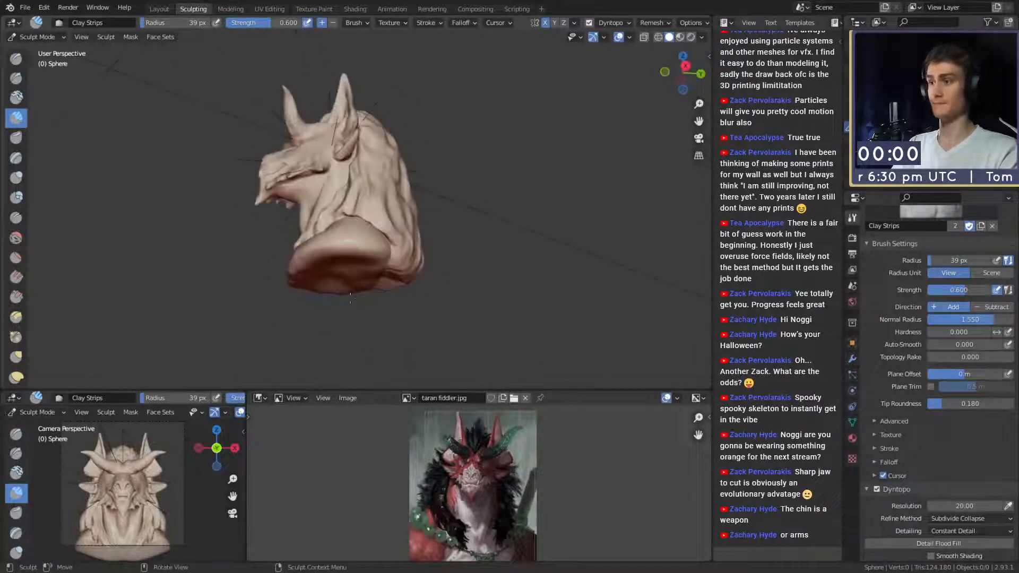
{"action": "key", "text": "KP_3"}
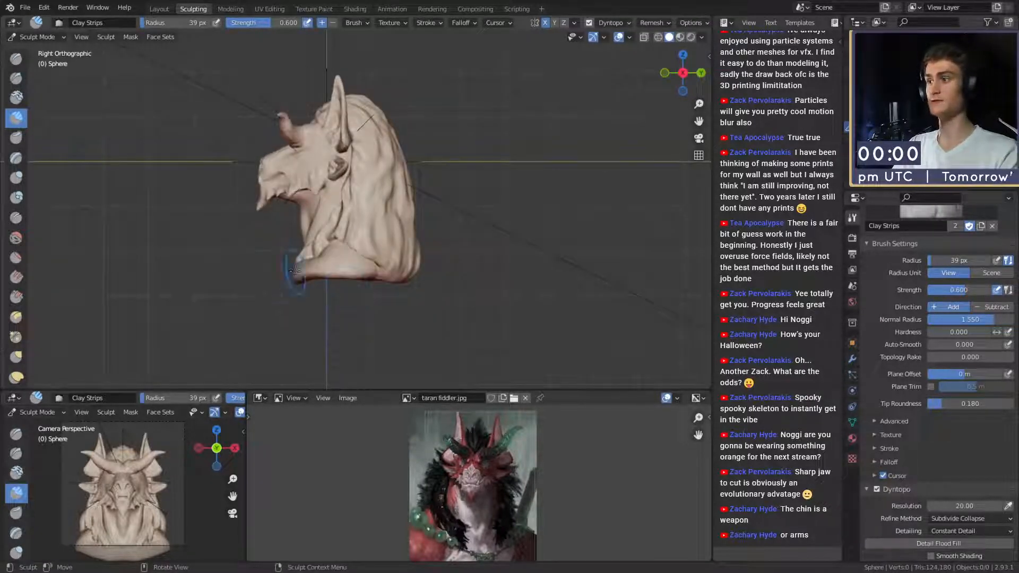
{"action": "scroll", "coordinate": [24, 249], "scroll_direction": "down", "scroll_amount": 10}
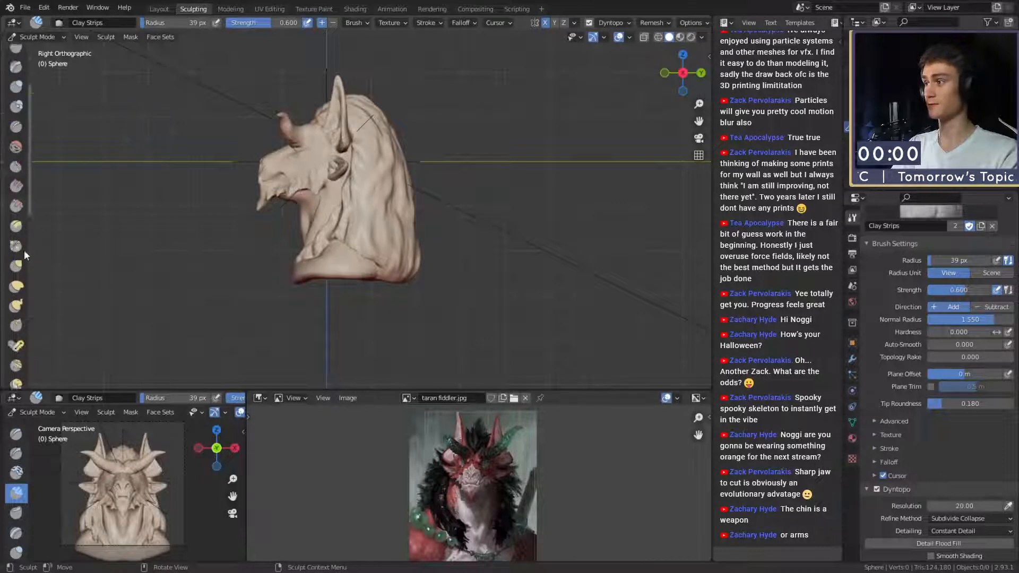
{"action": "scroll", "coordinate": [22, 280], "scroll_direction": "down", "scroll_amount": 5}
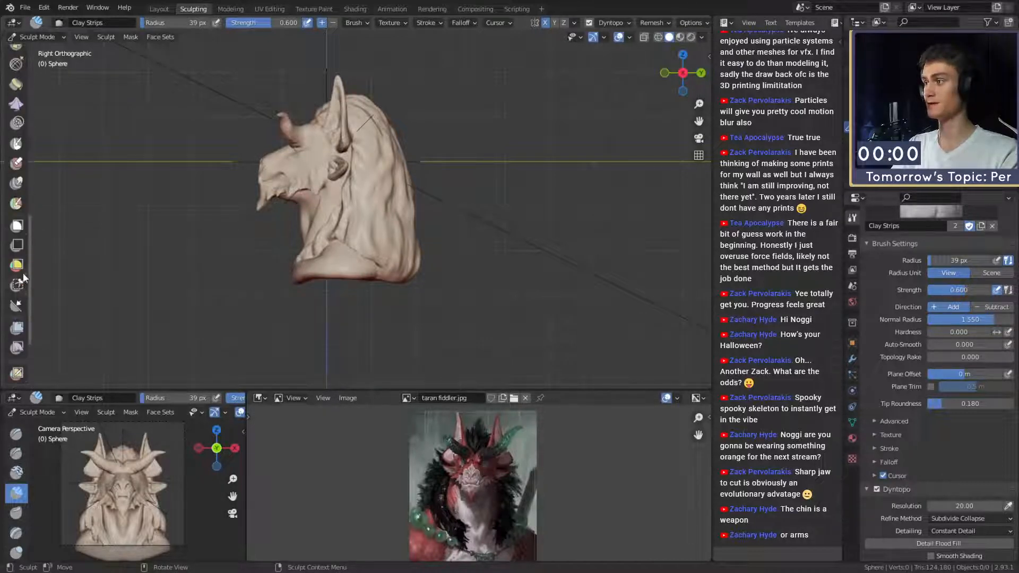
{"action": "left_click", "coordinate": [17, 306]}
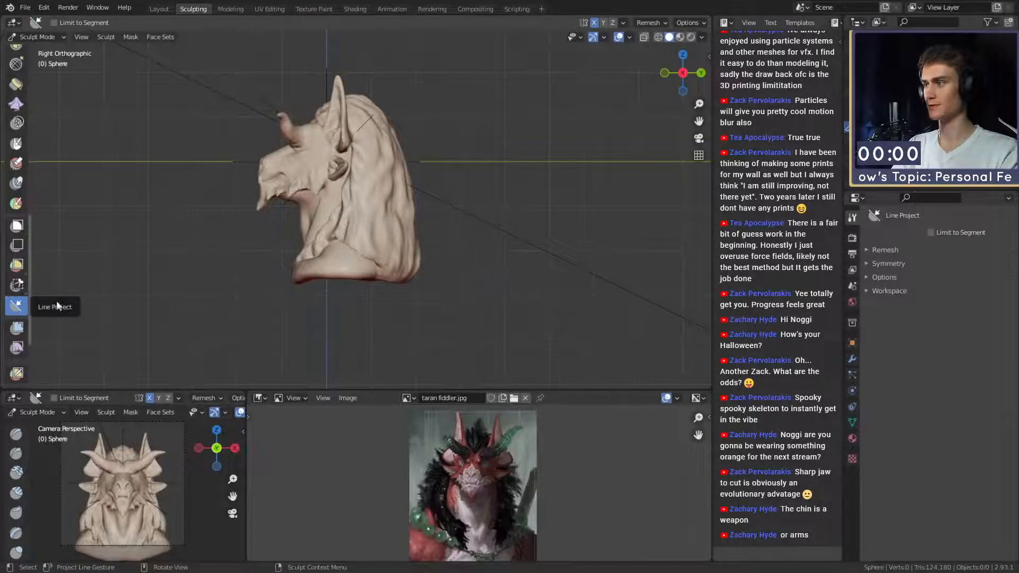
{"action": "left_click_drag", "start_coordinate": [273, 277], "coordinate": [515, 251]}
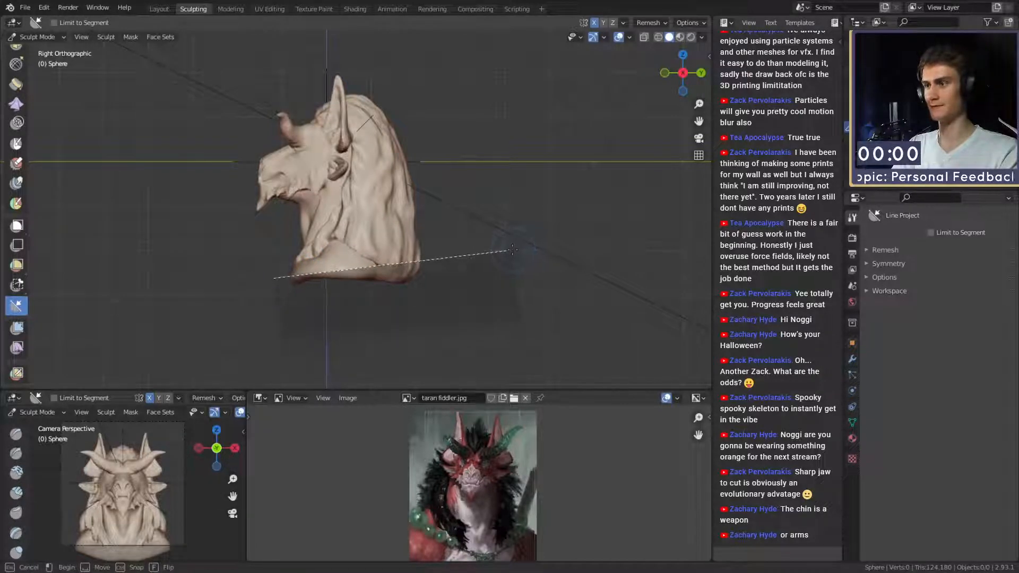
{"action": "left_click_drag", "start_coordinate": [452, 256], "coordinate": [455, 245]}
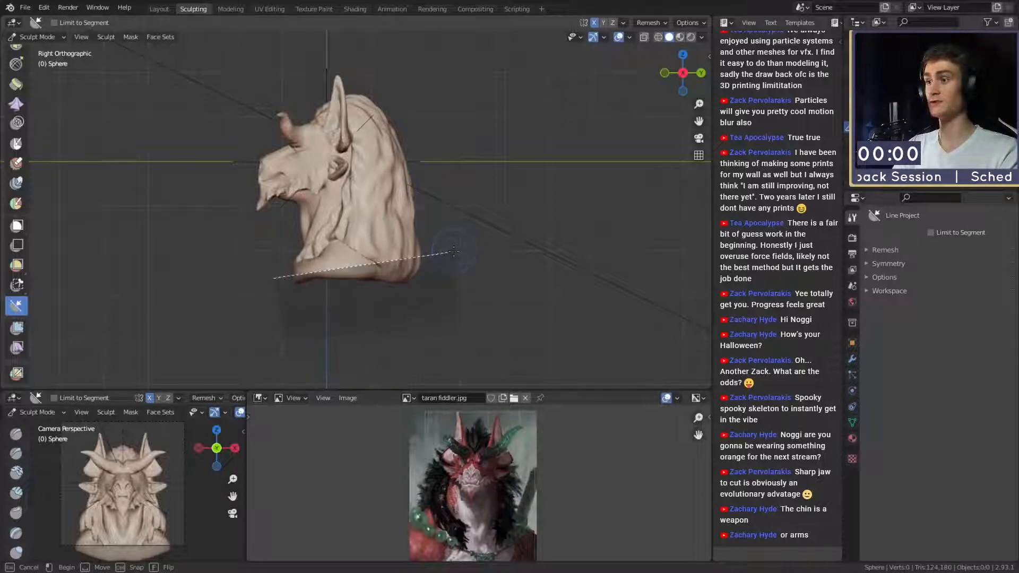
{"action": "left_click_drag", "start_coordinate": [453, 253], "coordinate": [451, 257]}
{"action": "middle_click_drag", "start_coordinate": [337, 264], "coordinate": [457, 257]}
{"action": "scroll", "coordinate": [456, 258], "scroll_direction": "up", "scroll_amount": 4}
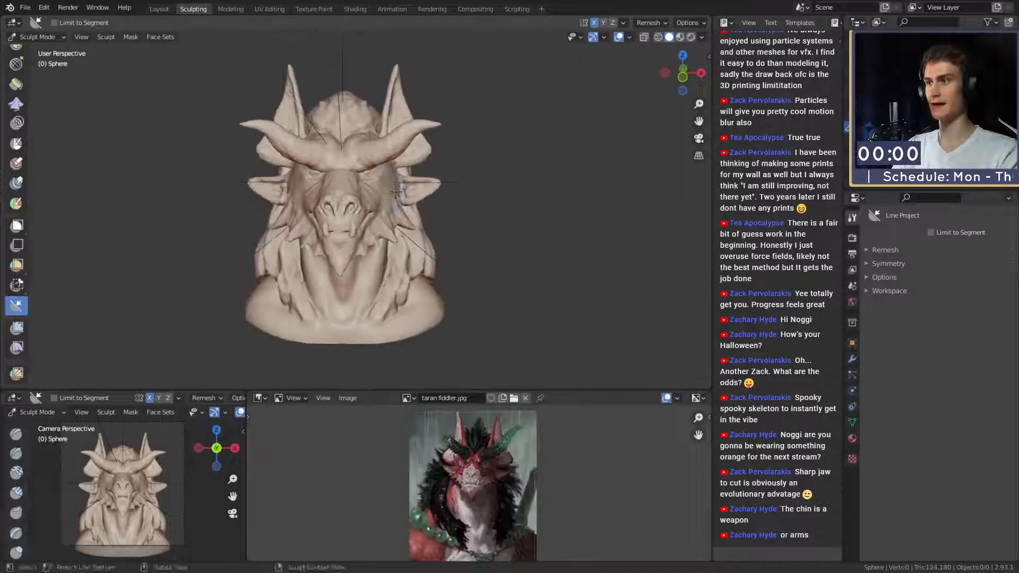
Mask the head and upper throat by expanding a mask, leaving the base of the bust unmasked.
{"action": "middle_click_drag", "start_coordinate": [400, 224], "coordinate": [407, 222], "text": "shift"}
{"action": "key", "text": "m"}
{"action": "middle_click_drag", "start_coordinate": [345, 128], "coordinate": [344, 167], "text": "shift"}
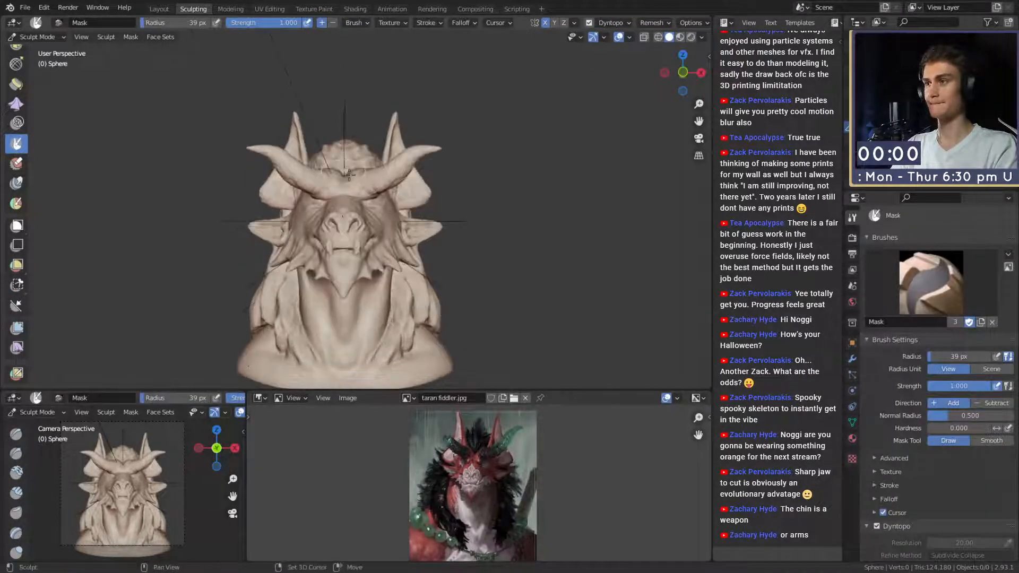
{"action": "key", "text": "shift+a"}
{"action": "key", "text": "Escape"}
{"action": "middle_click_drag", "start_coordinate": [376, 357], "coordinate": [367, 264], "text": "shift"}
{"action": "key", "text": "shift+a"}
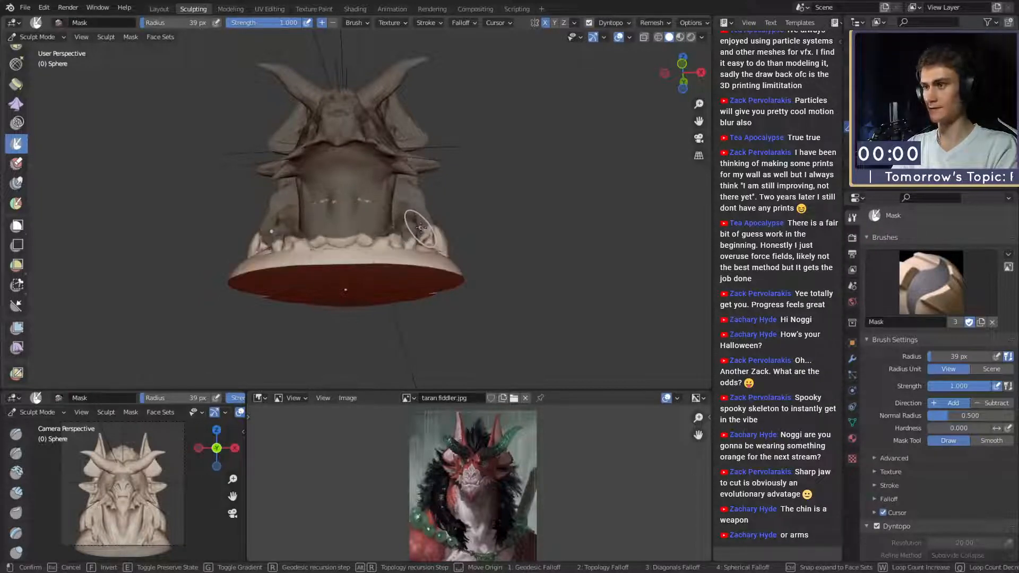
{"action": "left_click", "coordinate": [395, 213]}
Refine the mask around the mane and neck with the Mask brush at 91 px and 66 px radii, and invert it.
{"action": "middle_click_drag", "start_coordinate": [394, 214], "coordinate": [278, 254]}
{"action": "key", "text": "f"}
{"action": "left_click", "coordinate": [404, 191]}
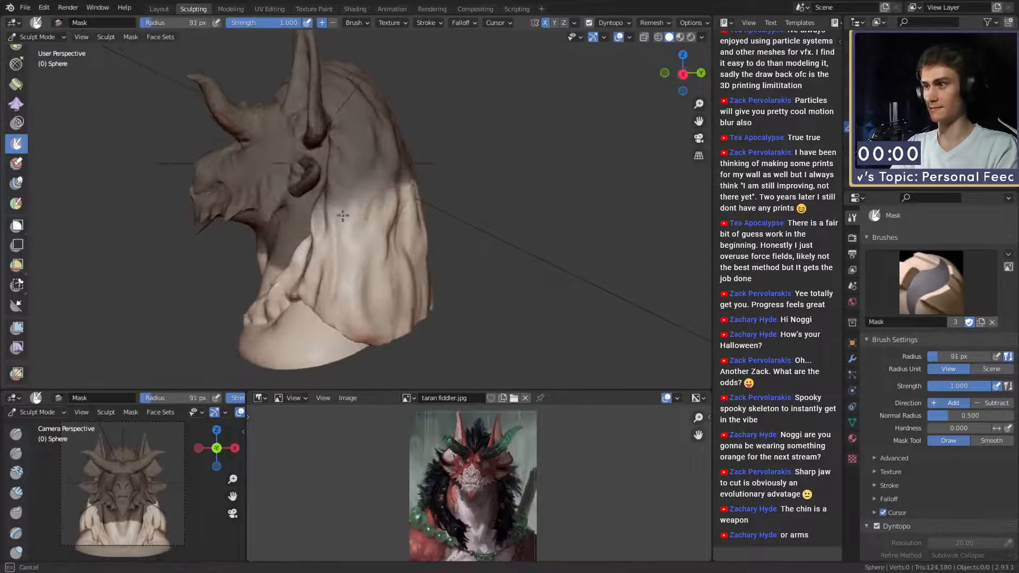
{"action": "middle_click_drag", "start_coordinate": [398, 181], "coordinate": [413, 216]}
{"action": "mouse_move", "coordinate": [325, 239]}
{"action": "middle_mouse_down"}
{"action": "mouse_move", "coordinate": [361, 206]}
{"action": "mouse_move", "coordinate": [365, 240]}
{"action": "middle_mouse_up"}
{"action": "middle_click_drag", "start_coordinate": [426, 260], "coordinate": [390, 264]}
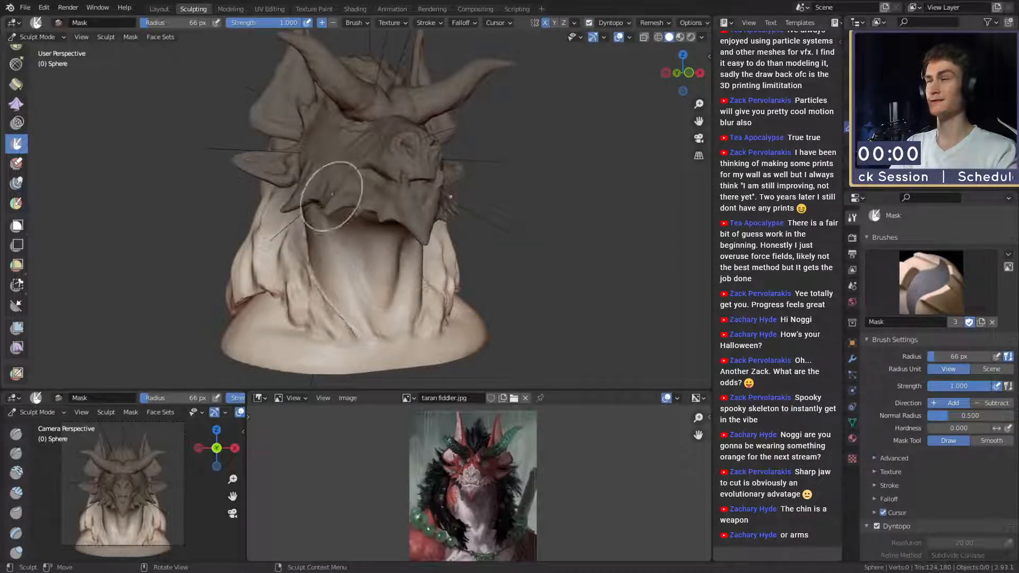
{"action": "key", "text": "alt+m"}
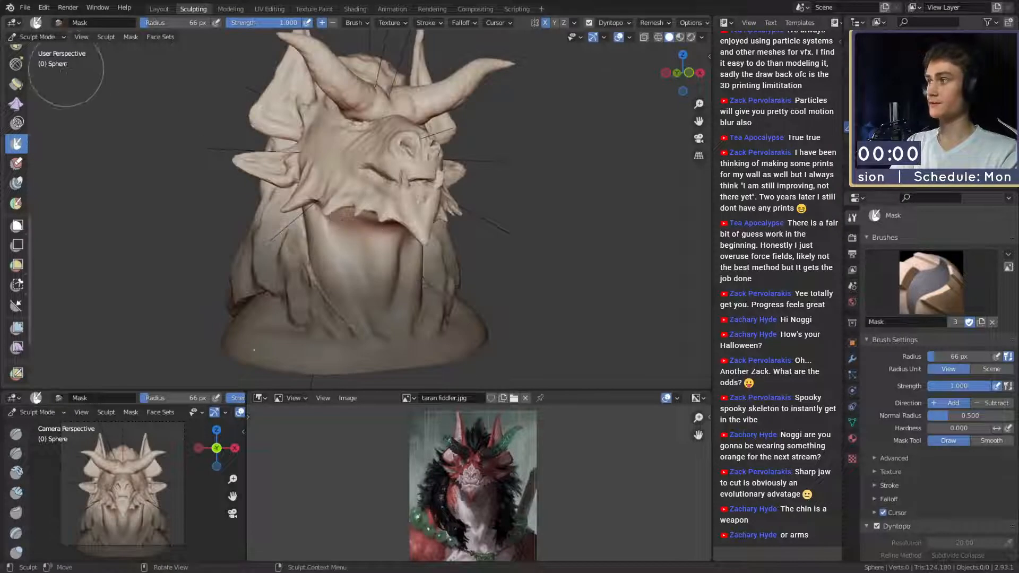
Switch to the Rotate tool and set the sculpt pivot to the mask border.
{"action": "scroll", "coordinate": [16, 297], "scroll_direction": "down", "scroll_amount": 5}
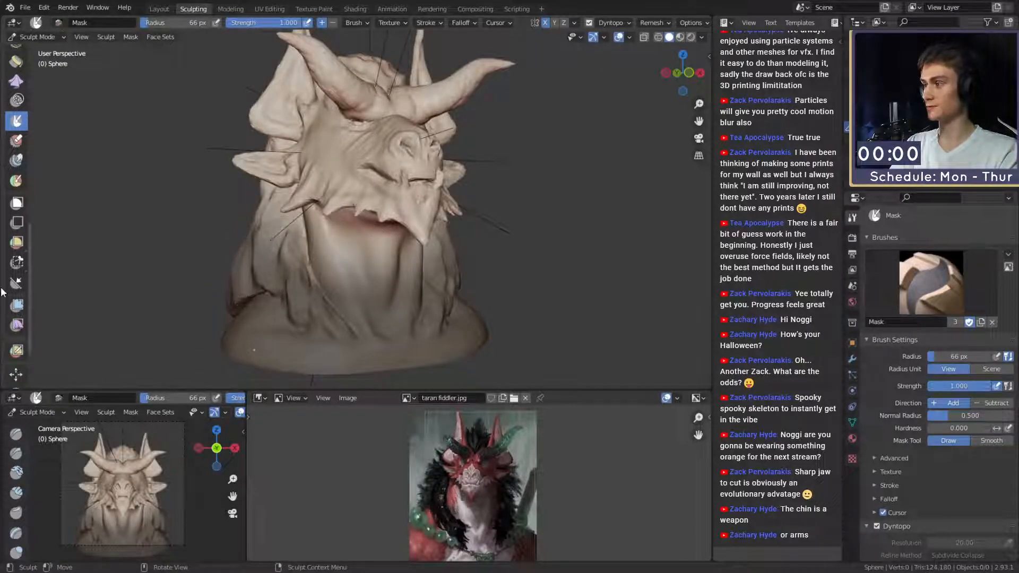
{"action": "left_click", "coordinate": [16, 314]}
{"action": "left_click", "coordinate": [100, 37]}
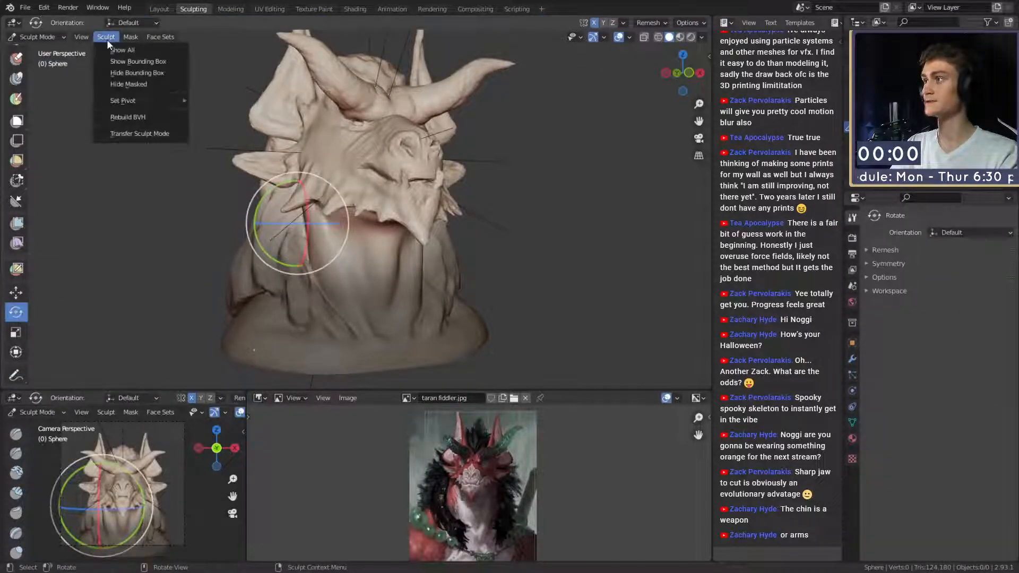
{"action": "mouse_move", "coordinate": [135, 101]}
{"action": "left_click", "coordinate": [264, 127]}
{"action": "middle_click_drag", "start_coordinate": [383, 168], "coordinate": [350, 175]}
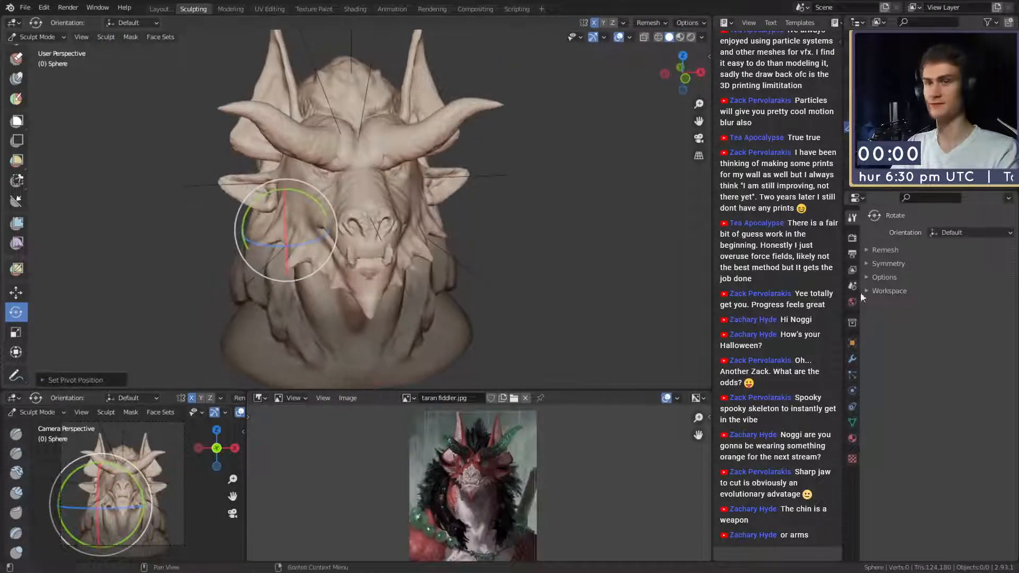
Turn off X mirror symmetry and set the pivot to the mask border again.
{"action": "left_click", "coordinate": [852, 238]}
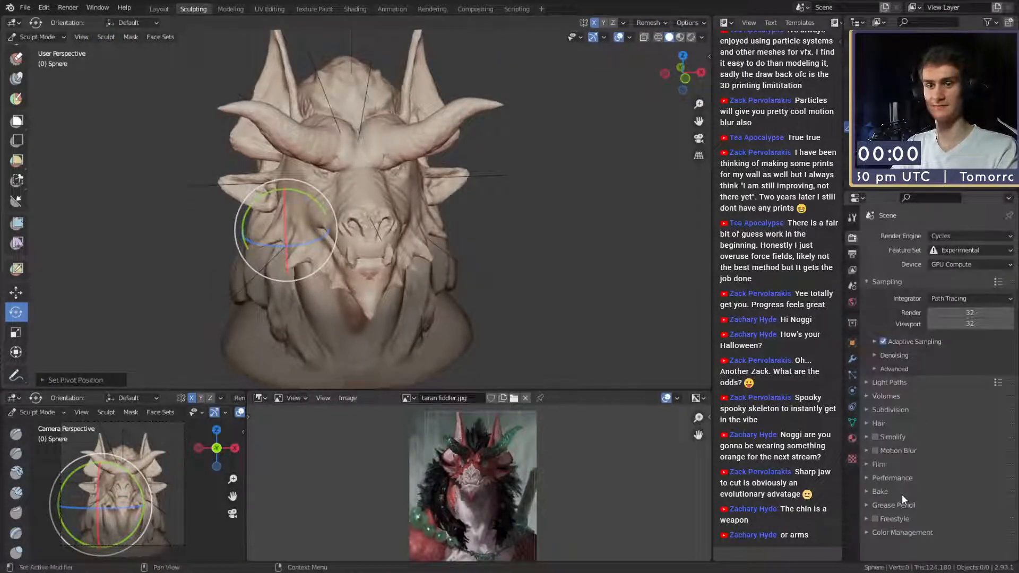
{"action": "left_click", "coordinate": [853, 219]}
{"action": "left_click", "coordinate": [884, 264]}
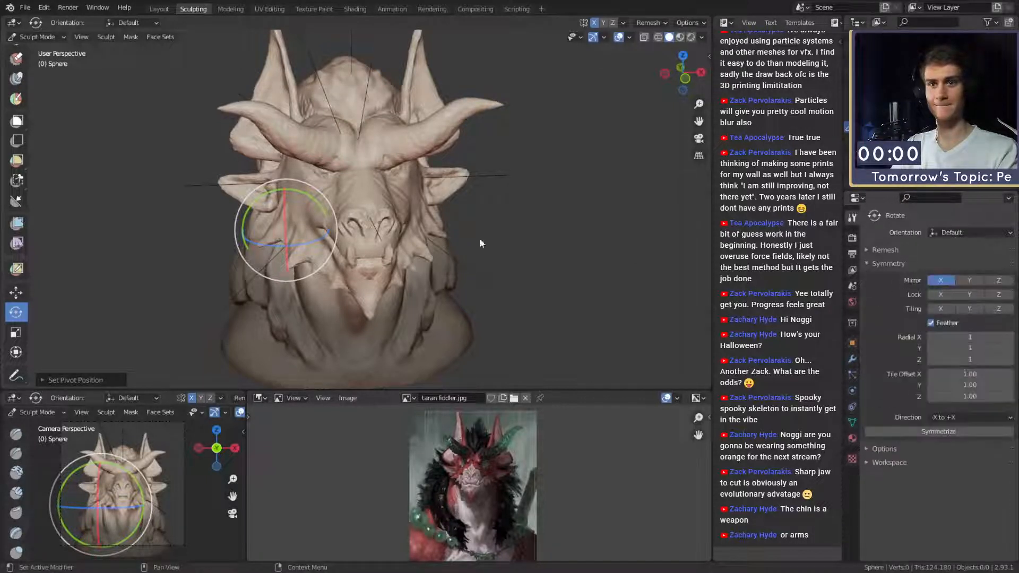
{"action": "left_click", "coordinate": [106, 36]}
{"action": "mouse_move", "coordinate": [159, 101]}
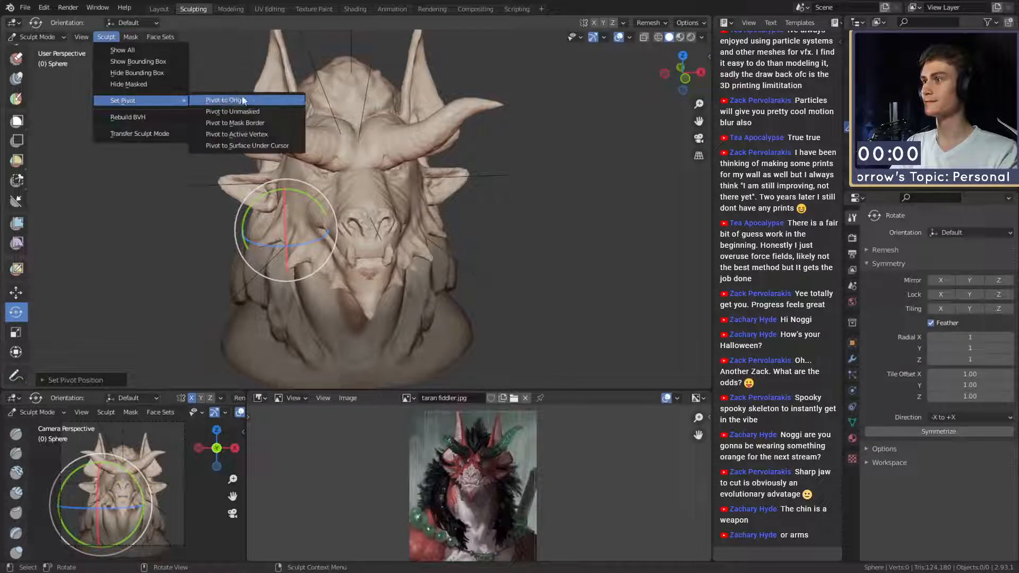
{"action": "left_click", "coordinate": [243, 121]}
{"action": "mouse_move", "coordinate": [404, 210]}
{"action": "middle_mouse_down"}
{"action": "mouse_move", "coordinate": [397, 237]}
{"action": "mouse_move", "coordinate": [396, 223]}
{"action": "middle_mouse_up"}
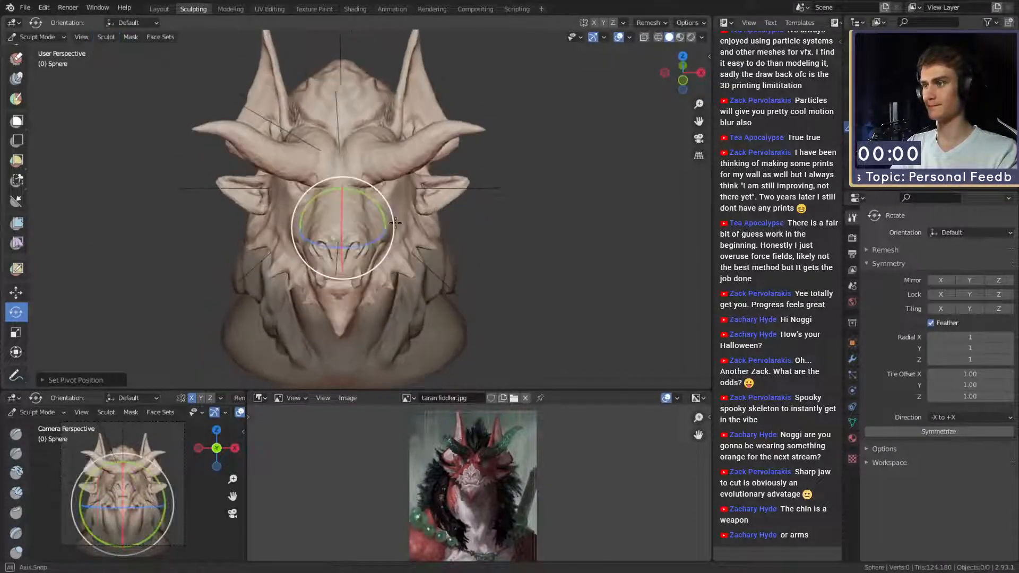
Turn the unmasked head to one side and tilt it by about -6.6 degrees with the Rotate tool.
{"action": "mouse_move", "coordinate": [371, 242]}
{"action": "left_mouse_down"}
{"action": "mouse_move", "coordinate": [358, 246]}
{"action": "mouse_move", "coordinate": [367, 245]}
{"action": "left_mouse_up"}
{"action": "mouse_move", "coordinate": [420, 250]}
{"action": "middle_mouse_down"}
{"action": "mouse_move", "coordinate": [413, 258]}
{"action": "mouse_move", "coordinate": [384, 243]}
{"action": "mouse_move", "coordinate": [397, 224]}
{"action": "mouse_move", "coordinate": [426, 235]}
{"action": "middle_mouse_up"}
{"action": "left_click_drag", "start_coordinate": [378, 227], "coordinate": [379, 222]}
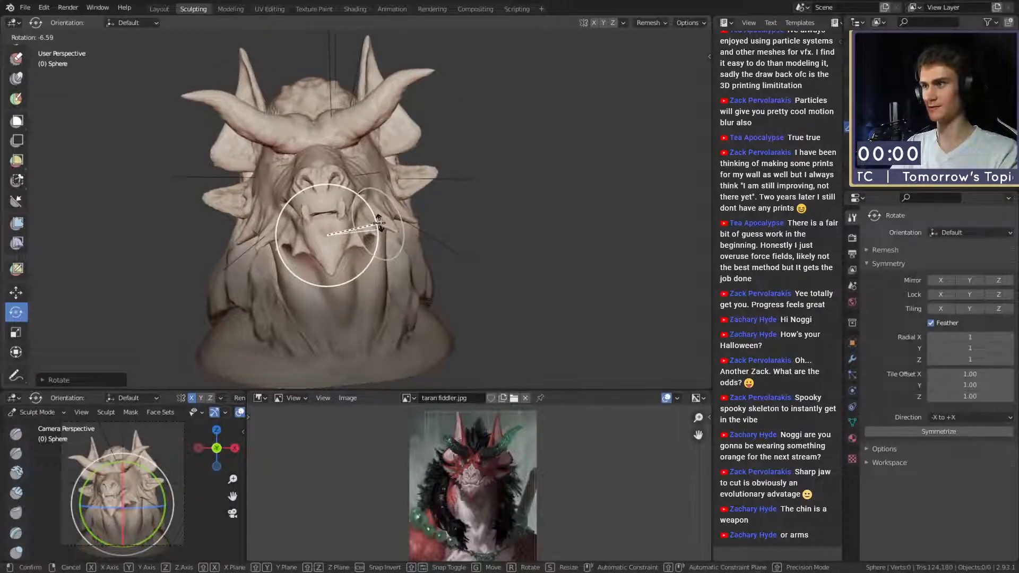
{"action": "scroll", "coordinate": [446, 205], "scroll_direction": "down", "scroll_amount": 4}
{"action": "scroll", "coordinate": [424, 219], "scroll_direction": "up", "scroll_amount": 2}
{"action": "mouse_move", "coordinate": [422, 223]}
{"action": "middle_mouse_down"}
{"action": "mouse_move", "coordinate": [409, 221]}
{"action": "mouse_move", "coordinate": [422, 197]}
{"action": "mouse_move", "coordinate": [498, 246]}
{"action": "mouse_move", "coordinate": [412, 225]}
{"action": "mouse_move", "coordinate": [414, 236]}
{"action": "mouse_move", "coordinate": [405, 218]}
{"action": "middle_mouse_up"}
{"action": "scroll", "coordinate": [410, 221], "scroll_direction": "up", "scroll_amount": 2}
{"action": "scroll", "coordinate": [498, 246], "scroll_direction": "down", "scroll_amount": 6}
{"action": "scroll", "coordinate": [411, 225], "scroll_direction": "up", "scroll_amount": 4}
{"action": "scroll", "coordinate": [403, 223], "scroll_direction": "up", "scroll_amount": 3}
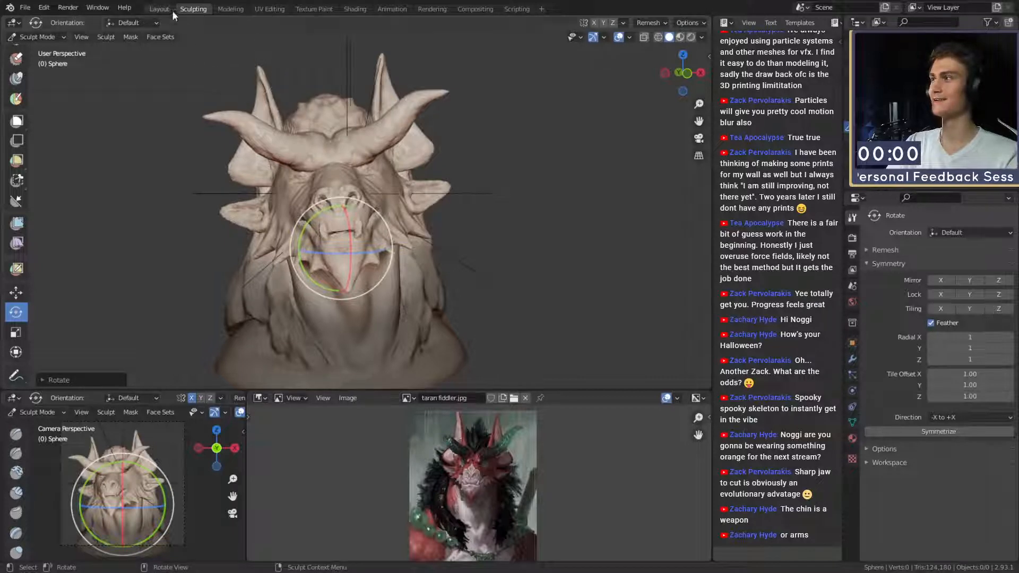
Switch to Object Mode and select the creature bust.
{"action": "left_click", "coordinate": [37, 38]}
{"action": "left_click", "coordinate": [39, 50]}
{"action": "scroll", "coordinate": [311, 205], "scroll_direction": "down", "scroll_amount": 4}
{"action": "middle_click_drag", "start_coordinate": [311, 205], "coordinate": [238, 230]}
{"action": "scroll", "coordinate": [239, 232], "scroll_direction": "up", "scroll_amount": 3}
{"action": "mouse_move", "coordinate": [319, 242]}
{"action": "middle_mouse_down"}
{"action": "mouse_move", "coordinate": [356, 246]}
{"action": "mouse_move", "coordinate": [392, 225]}
{"action": "mouse_move", "coordinate": [425, 222]}
{"action": "middle_mouse_up"}
{"action": "left_click", "coordinate": [467, 226]}
{"action": "left_click", "coordinate": [394, 225]}
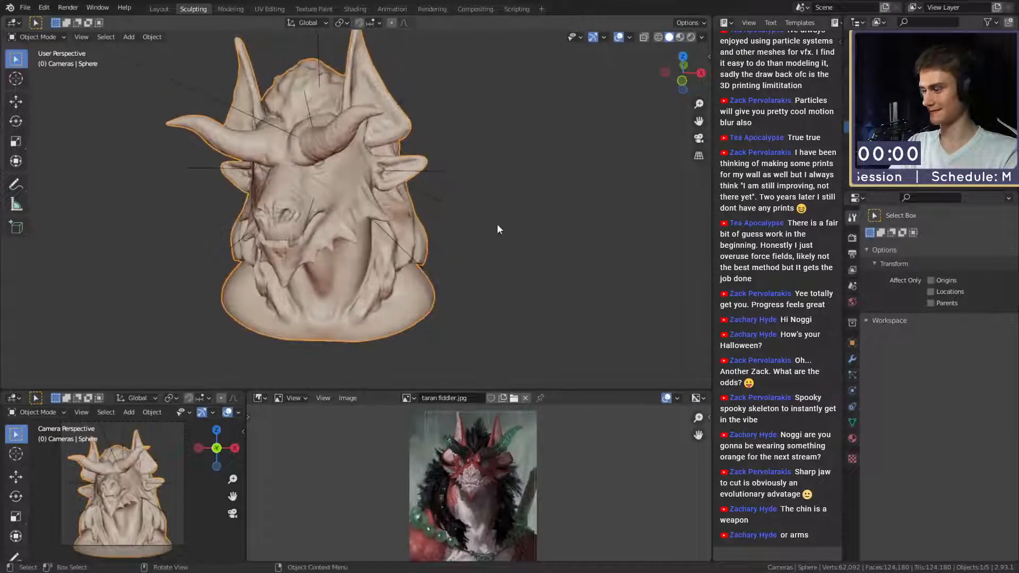
Switch to the Layout workspace and rotate the creature bust about the Z axis to face more toward the front.
{"action": "key", "text": "ctrl+Page_Up"}
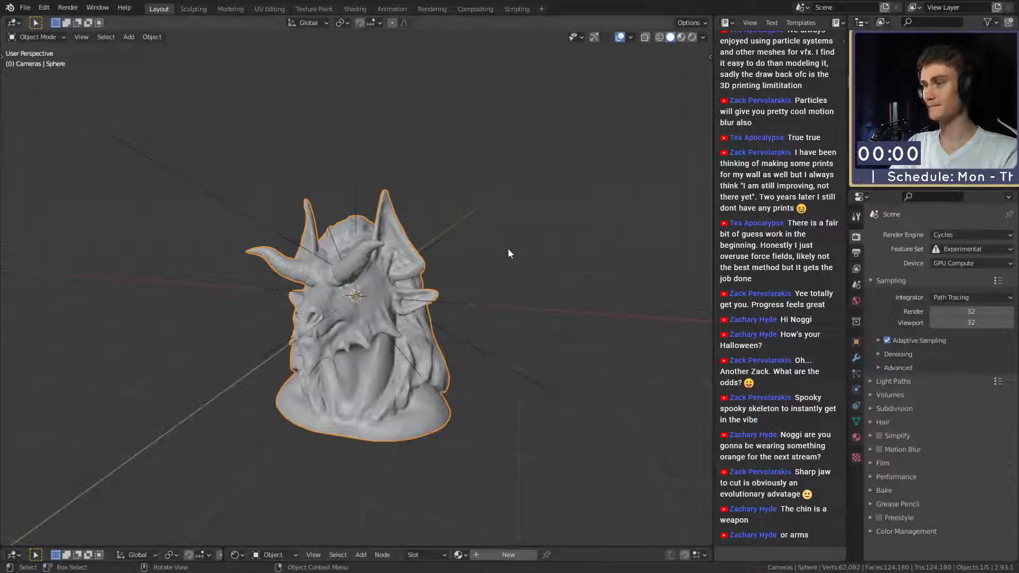
{"action": "middle_click_drag", "start_coordinate": [508, 250], "coordinate": [512, 273]}
{"action": "key", "text": "r"}
{"action": "key", "text": "z"}
{"action": "left_click", "coordinate": [505, 236]}
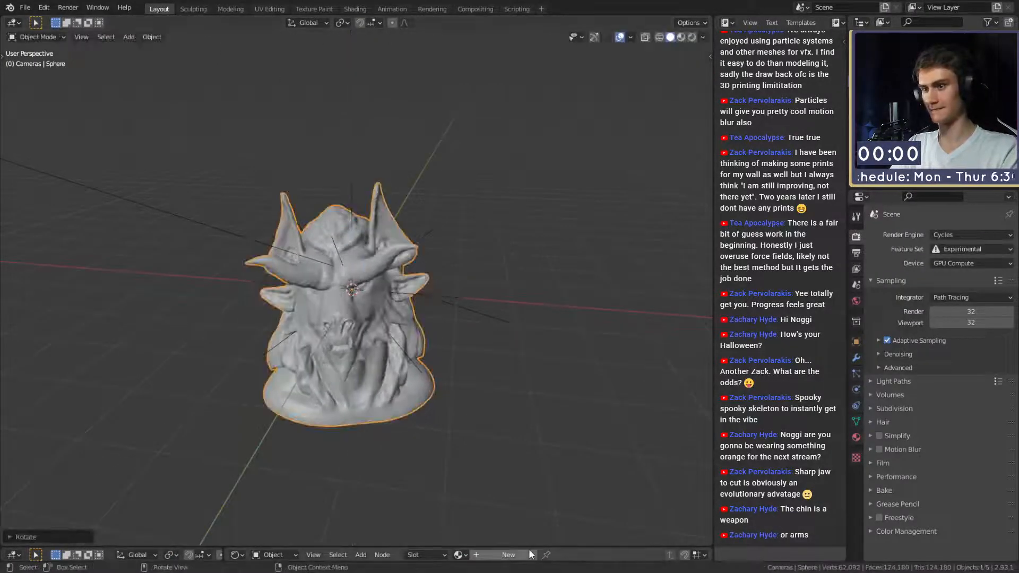
Enlarge the camera view and shader editor areas below the main viewport and fit the bust closer in the camera view.
{"action": "left_click_drag", "start_coordinate": [529, 547], "coordinate": [531, 366]}
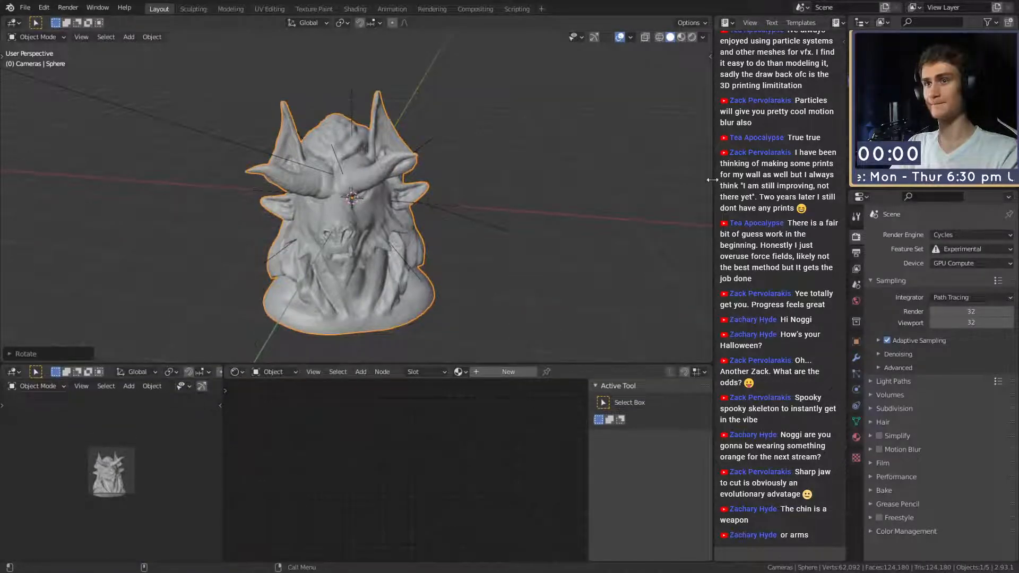
{"action": "left_click_drag", "start_coordinate": [712, 180], "coordinate": [707, 180]}
{"action": "scroll", "coordinate": [127, 468], "scroll_direction": "up", "scroll_amount": 5}
{"action": "scroll", "coordinate": [135, 479], "scroll_direction": "up", "scroll_amount": 2}
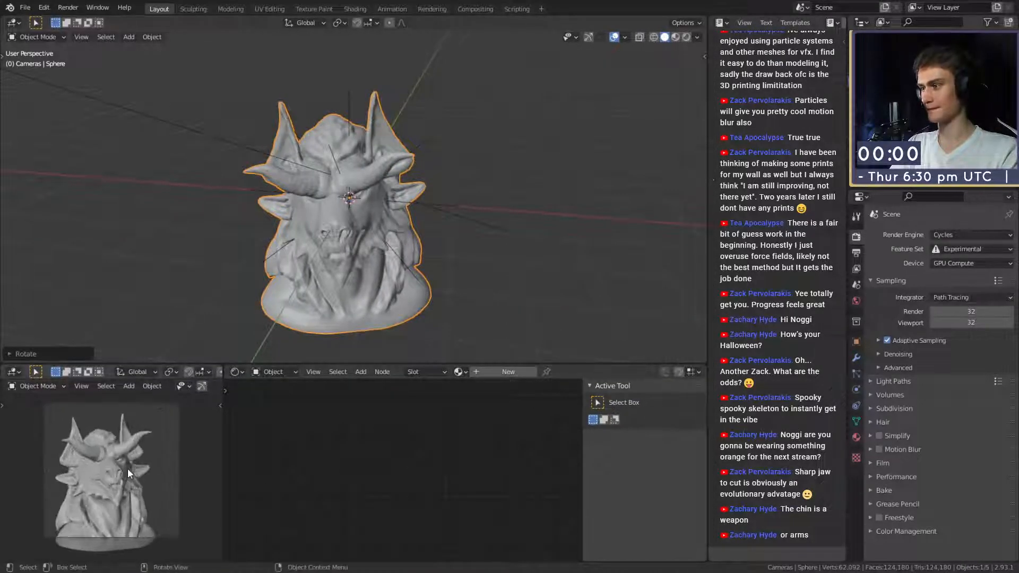
Rotate the bust about the Z axis for the camera and scale it up by about 1.17.
{"action": "key", "text": "r"}
{"action": "key", "text": "z"}
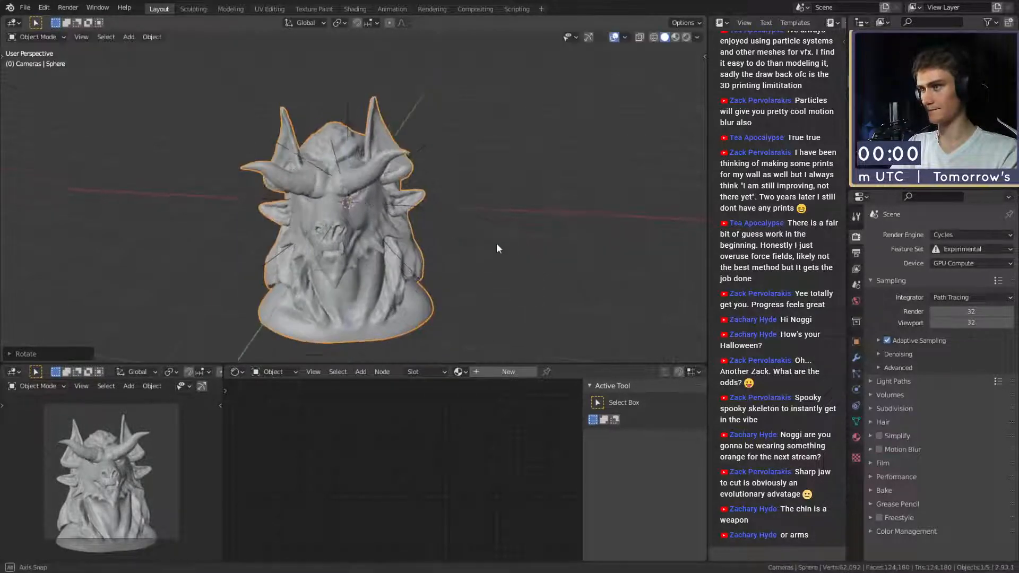
{"action": "key", "text": "s"}
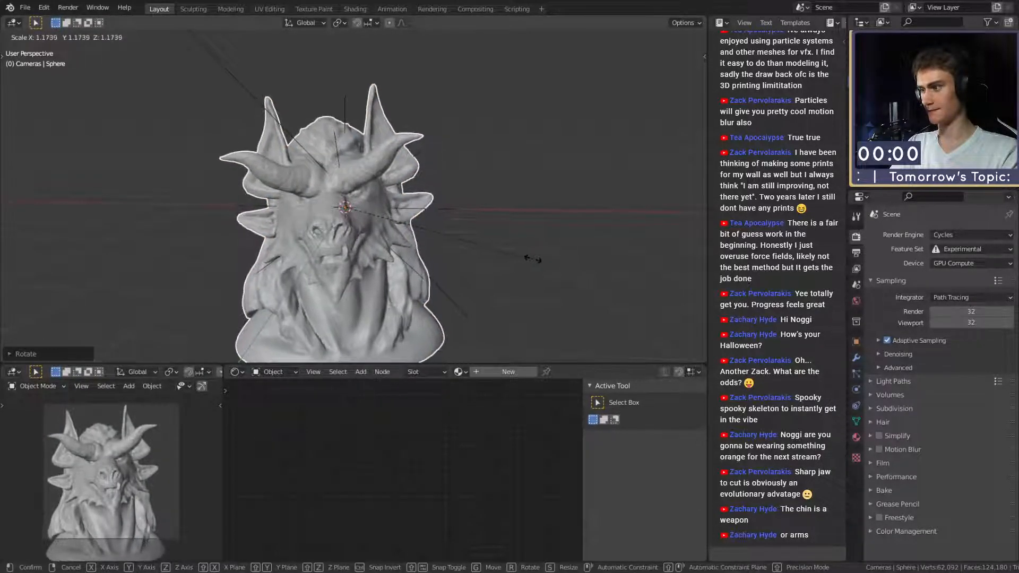
{"action": "left_click", "coordinate": [525, 260]}
Move the bust about 0.1 m along X and about 0.15 m up along Z.
{"action": "key", "text": "g"}
{"action": "key", "text": "x"}
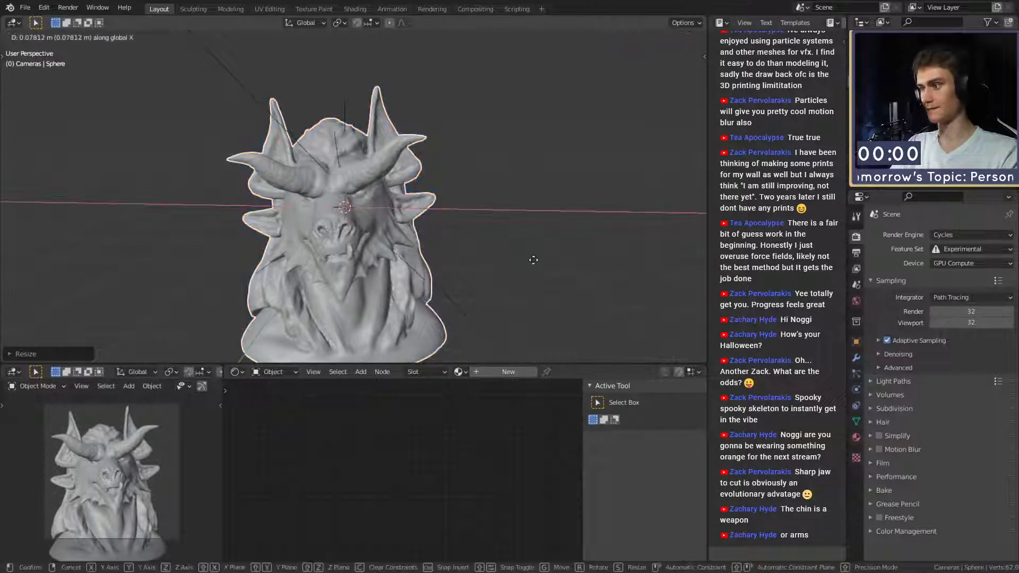
{"action": "left_click", "coordinate": [536, 260]}
{"action": "key", "text": "g"}
{"action": "key", "text": "z"}
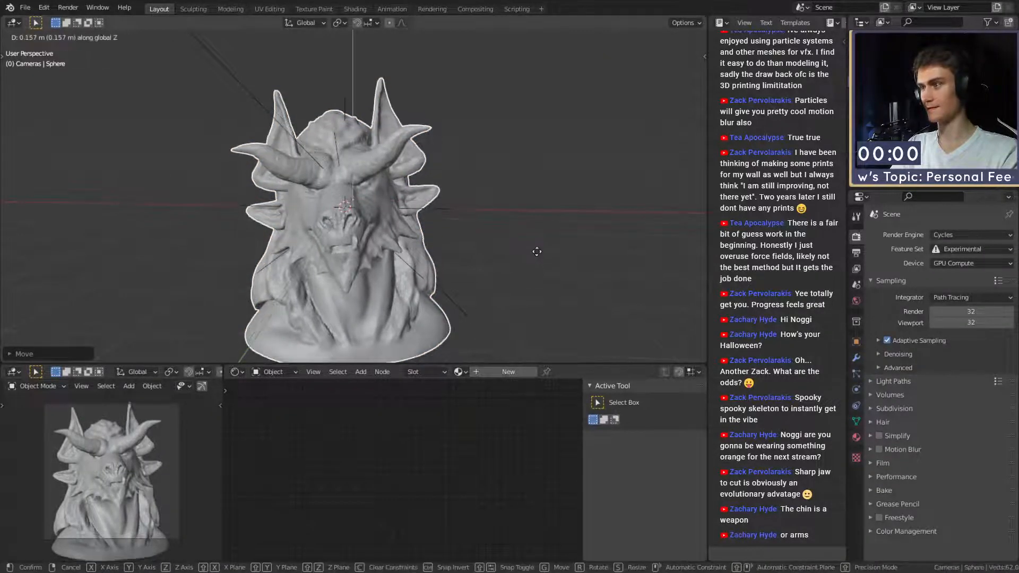
{"action": "left_click", "coordinate": [536, 254]}
Enlarge the bust further, shift it and raise it along Z, and scale it back by about 0.97 to fill the camera frame.
{"action": "key", "text": "s"}
{"action": "left_click", "coordinate": [557, 249]}
{"action": "key", "text": "g"}
{"action": "left_click", "coordinate": [562, 253]}
{"action": "key", "text": "g"}
{"action": "key", "text": "z"}
{"action": "left_click", "coordinate": [561, 230]}
{"action": "key", "text": "s"}
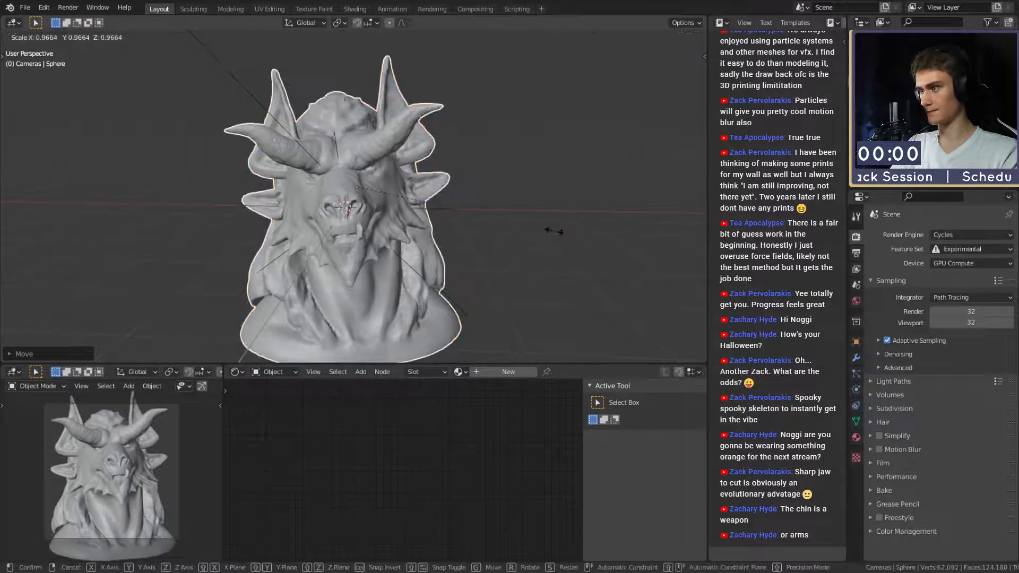
{"action": "left_click", "coordinate": [554, 230]}
Save the scene file with the reframed bust.
{"action": "scroll", "coordinate": [549, 227], "scroll_direction": "down", "scroll_amount": 1}
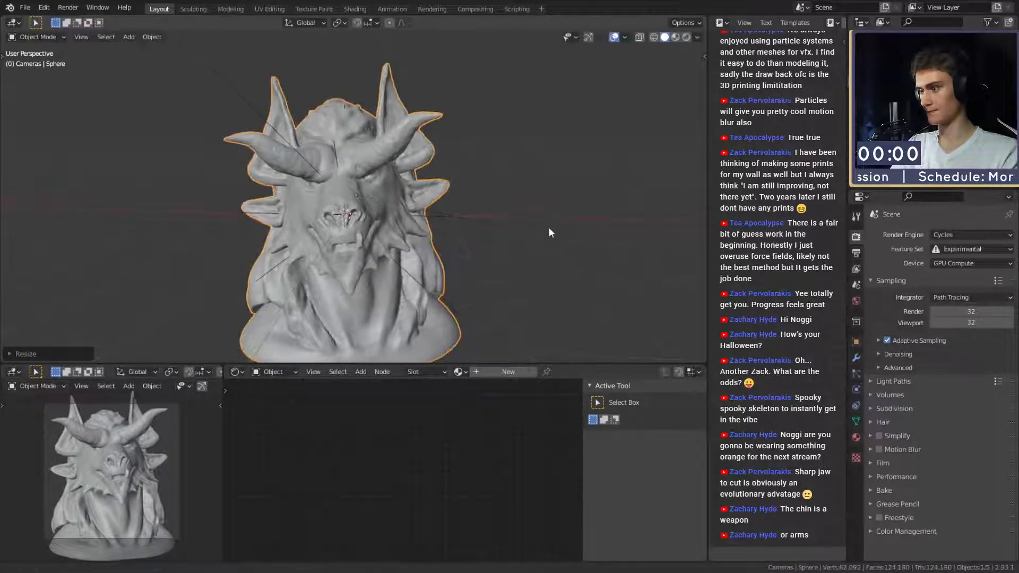
{"action": "scroll", "coordinate": [531, 223], "scroll_direction": "down", "scroll_amount": 3}
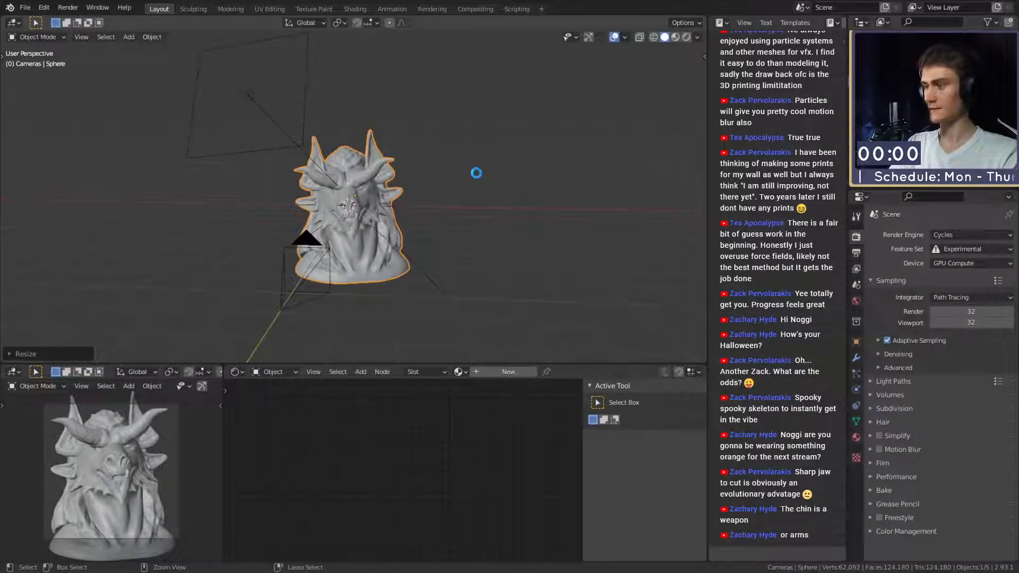
{"action": "key", "text": "ctrl+s"}
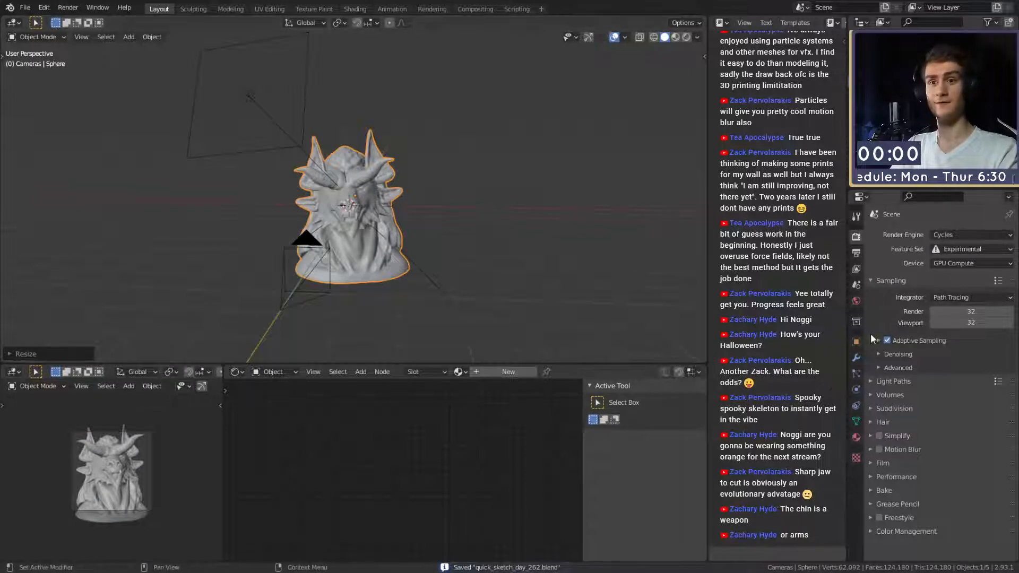
{"action": "left_click", "coordinate": [856, 358]}
{"action": "left_click", "coordinate": [857, 221]}
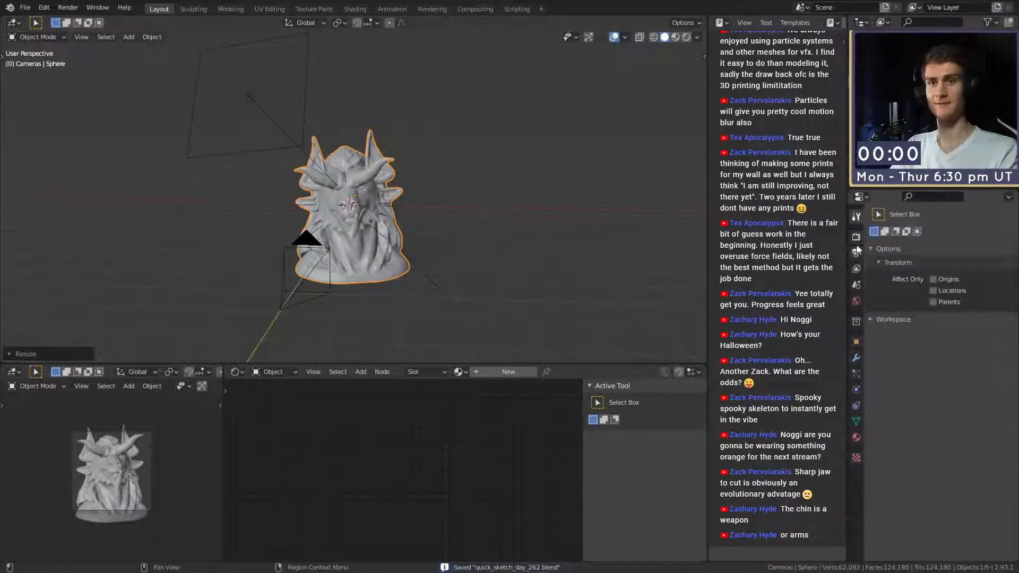
{"action": "left_click", "coordinate": [855, 235]}
Place the 3D cursor on the creature's eye and add a UV sphere there, scaled down to about 0.14.
{"action": "scroll", "coordinate": [117, 489], "scroll_direction": "up", "scroll_amount": 6}
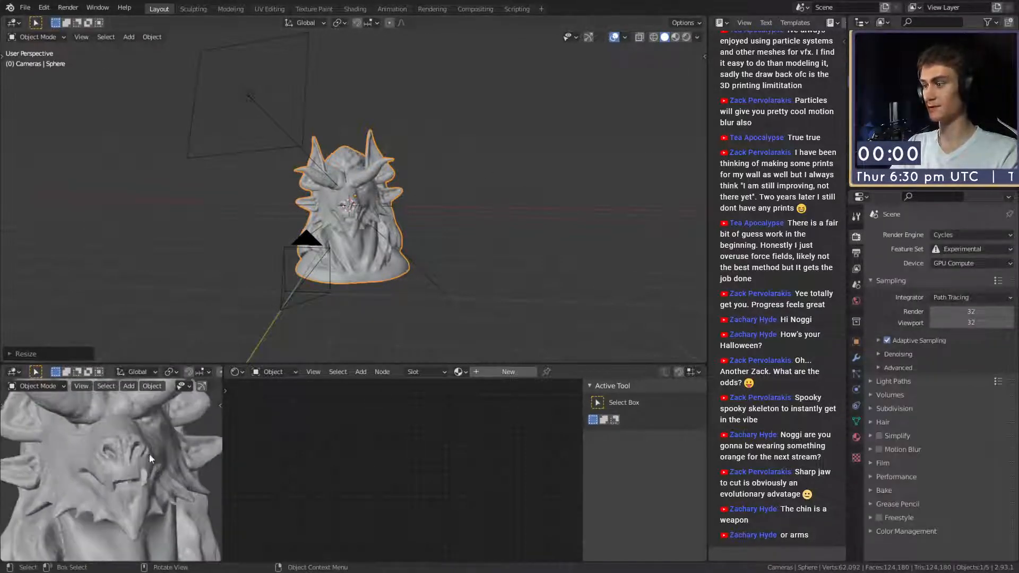
{"action": "scroll", "coordinate": [428, 192], "scroll_direction": "up", "scroll_amount": 10}
{"action": "scroll", "coordinate": [384, 176], "scroll_direction": "down", "scroll_amount": 2}
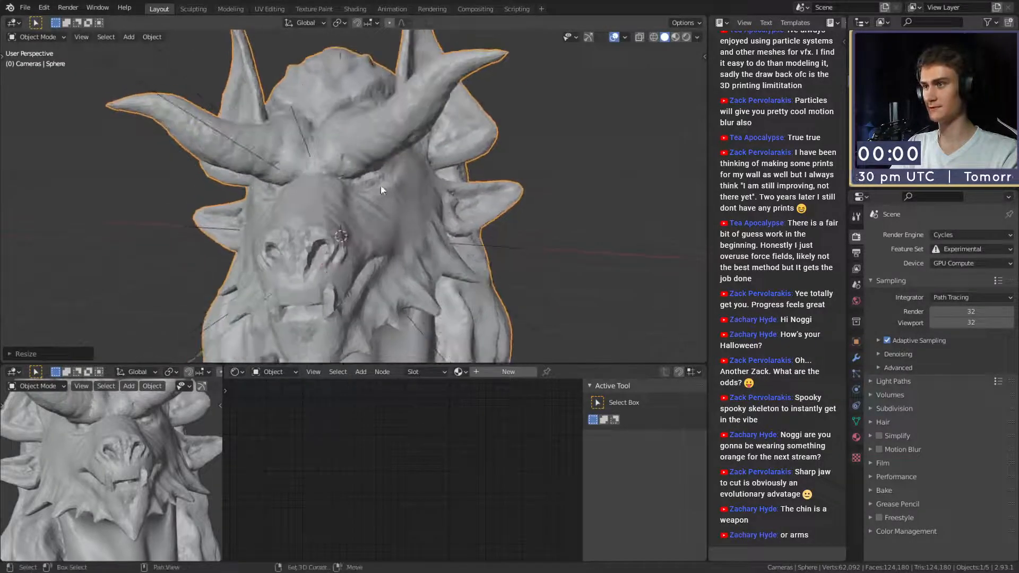
{"action": "key", "text": "shift+a"}
{"action": "mouse_move", "coordinate": [367, 176]}
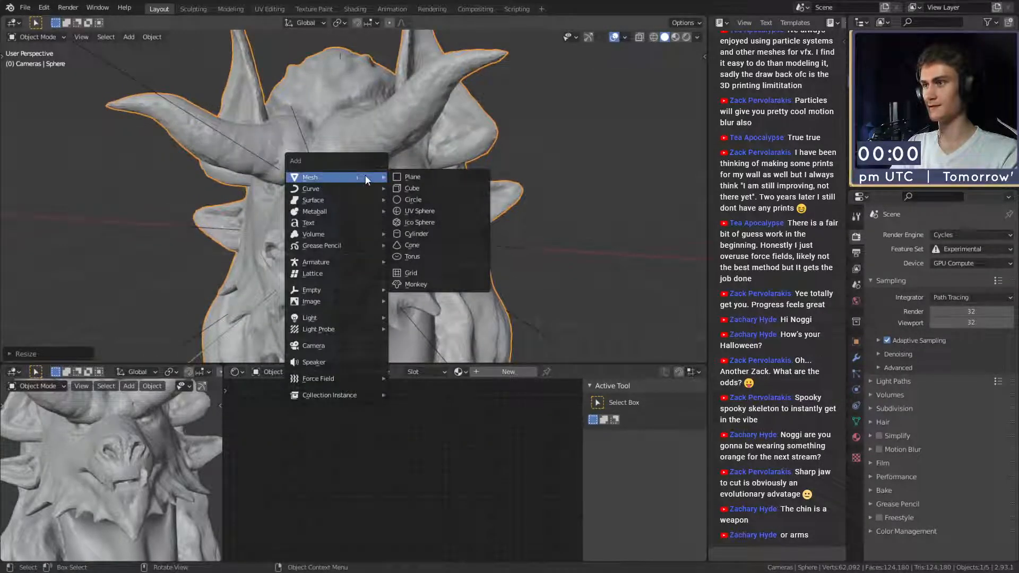
{"action": "left_click", "coordinate": [419, 211]}
{"action": "key", "text": "s"}
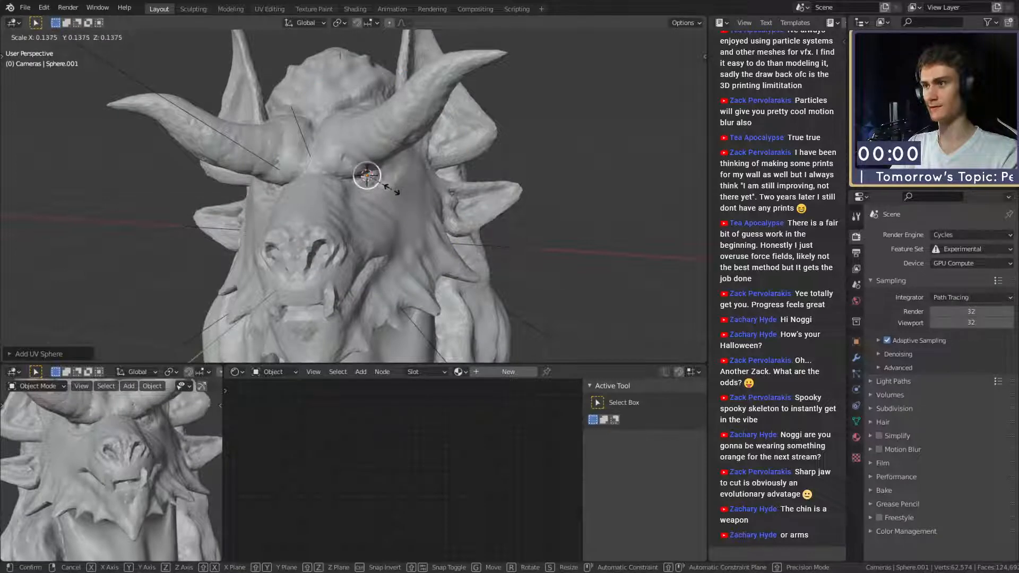
{"action": "left_click", "coordinate": [400, 195]}
Focus on the new sphere, scale it down to eyeball size and move it toward the eye socket.
{"action": "key", "text": "KP_Decimal"}
{"action": "key", "text": "s"}
{"action": "middle_click_drag", "start_coordinate": [495, 215], "coordinate": [439, 221]}
{"action": "left_click", "coordinate": [517, 215]}
{"action": "key", "text": "g"}
{"action": "left_click", "coordinate": [435, 220]}
Adjust the eyeball's size and position until it sits between the eyelids.
{"action": "key", "text": "g"}
{"action": "left_click", "coordinate": [479, 228]}
{"action": "key", "text": "s"}
{"action": "left_click", "coordinate": [554, 223]}
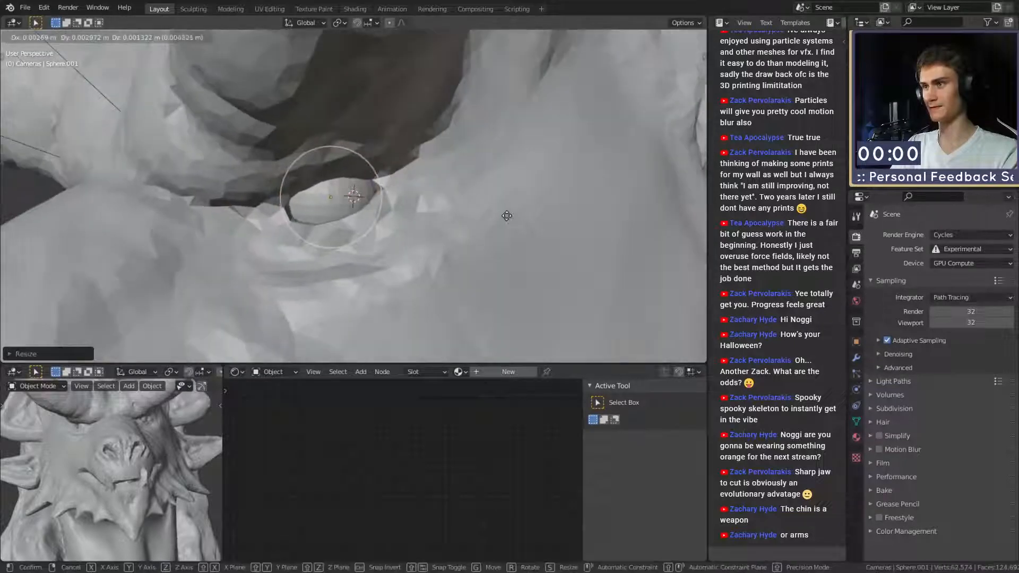
{"action": "middle_click_drag", "start_coordinate": [505, 221], "coordinate": [588, 209]}
{"action": "key", "text": "g"}
{"action": "left_click", "coordinate": [576, 211]}
Duplicate the eyeball, position the copy in the opposite eye socket and deselect it.
{"action": "right_click", "coordinate": [463, 172]}
{"action": "left_click", "coordinate": [464, 171]}
{"action": "key", "text": "shift+d"}
{"action": "left_click", "coordinate": [388, 234]}
{"action": "key", "text": "g"}
{"action": "mouse_move", "coordinate": [388, 234]}
{"action": "middle_mouse_down"}
{"action": "mouse_move", "coordinate": [542, 240]}
{"action": "mouse_move", "coordinate": [384, 221]}
{"action": "mouse_move", "coordinate": [379, 234]}
{"action": "middle_mouse_up"}
{"action": "left_click", "coordinate": [367, 238]}
{"action": "scroll", "coordinate": [384, 222], "scroll_direction": "down", "scroll_amount": 6}
{"action": "scroll", "coordinate": [531, 200], "scroll_direction": "down", "scroll_amount": 5}
{"action": "left_click", "coordinate": [511, 200]}
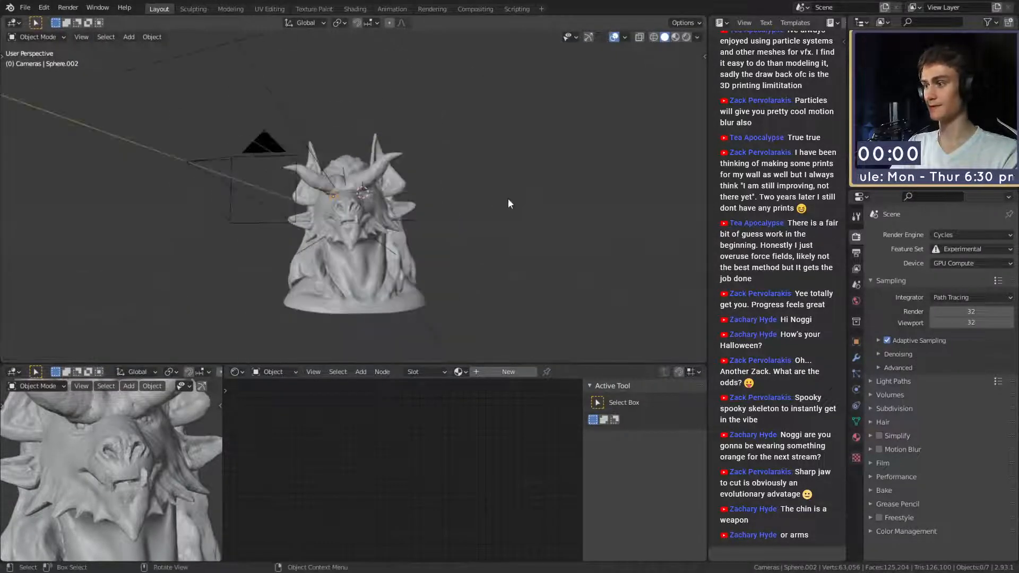
Save the file and show the small viewport through the camera with Rendered shading.
{"action": "key", "text": "ctrl+s"}
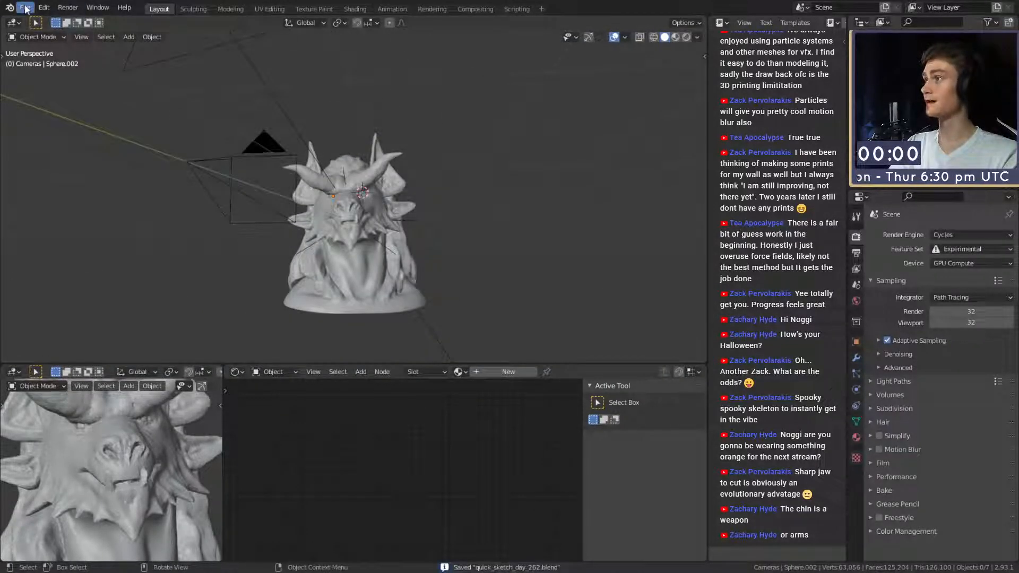
{"action": "key", "text": "KP_0"}
{"action": "key", "text": "z"}
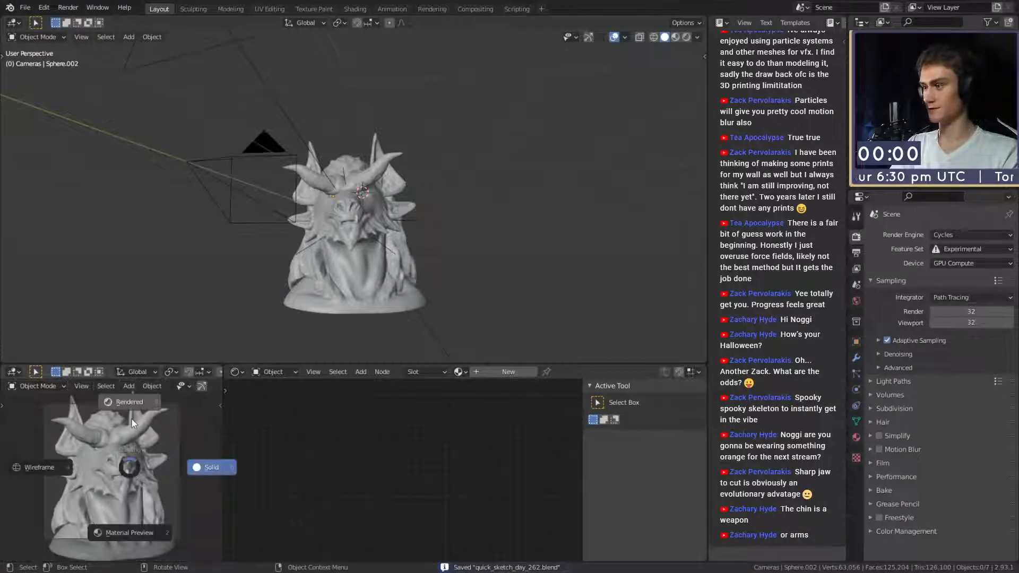
{"action": "left_click", "coordinate": [131, 411]}
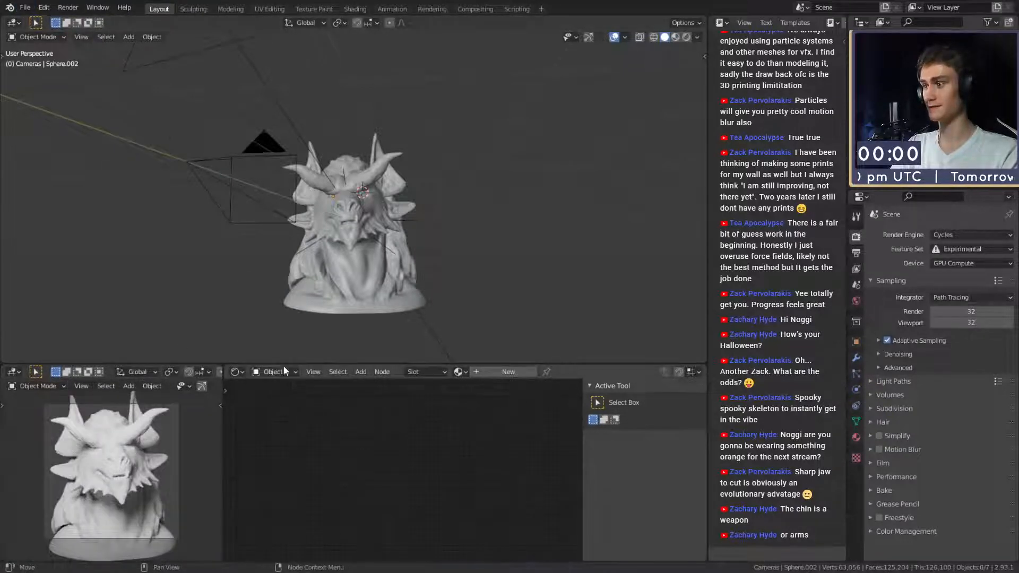
Delete the scene's existing light and set the upper World Background node's colour to black.
{"action": "key", "text": "Delete"}
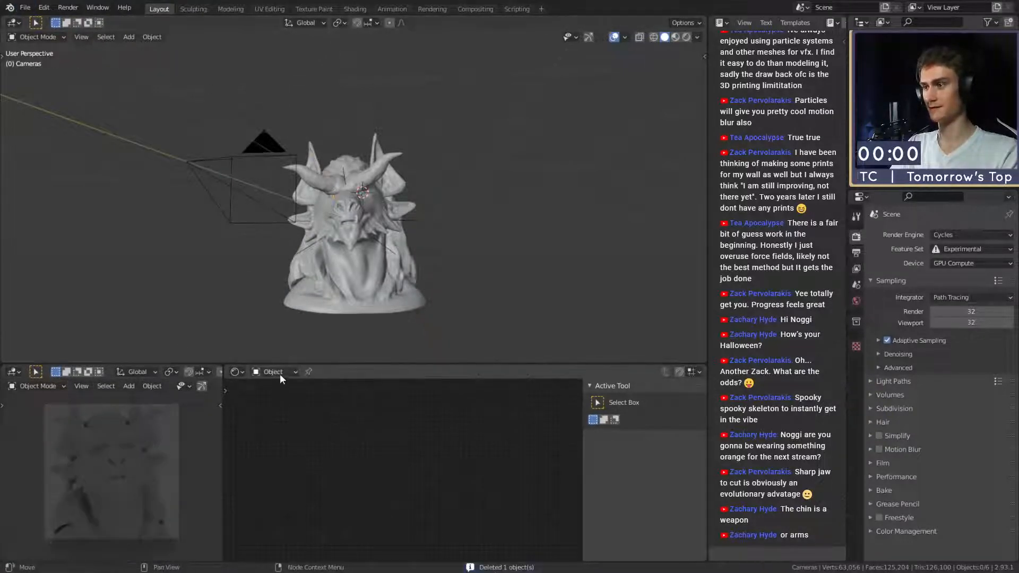
{"action": "left_click", "coordinate": [278, 399]}
{"action": "middle_click_drag", "start_coordinate": [397, 463], "coordinate": [431, 460]}
{"action": "scroll", "coordinate": [431, 460], "scroll_direction": "up", "scroll_amount": 2}
{"action": "left_click", "coordinate": [402, 458]}
{"action": "left_click_drag", "start_coordinate": [498, 357], "coordinate": [497, 375]}
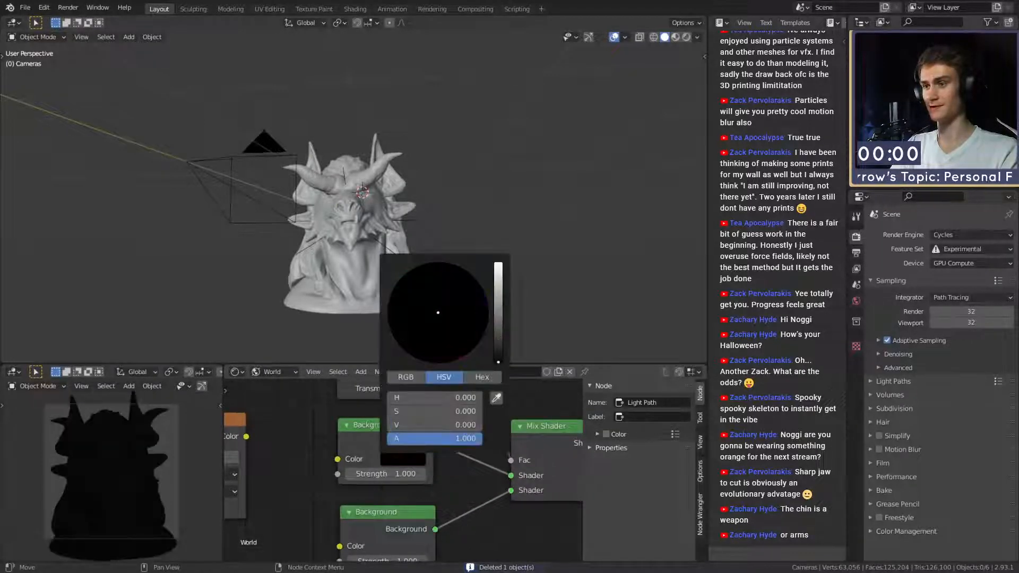
Append a set of lights around the creature bust and deselect them.
{"action": "scroll", "coordinate": [461, 525], "scroll_direction": "down", "scroll_amount": 1}
{"action": "middle_click_drag", "start_coordinate": [460, 525], "coordinate": [439, 459]}
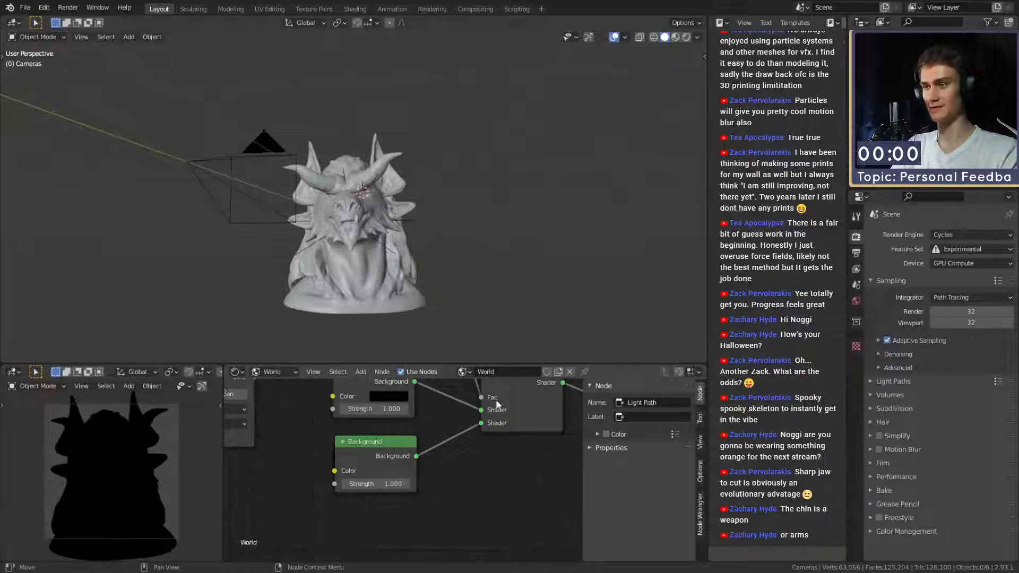
{"action": "scroll", "coordinate": [435, 207], "scroll_direction": "down", "scroll_amount": 4}
{"action": "scroll", "coordinate": [430, 233], "scroll_direction": "up", "scroll_amount": 4}
{"action": "middle_click_drag", "start_coordinate": [434, 202], "coordinate": [388, 226]}
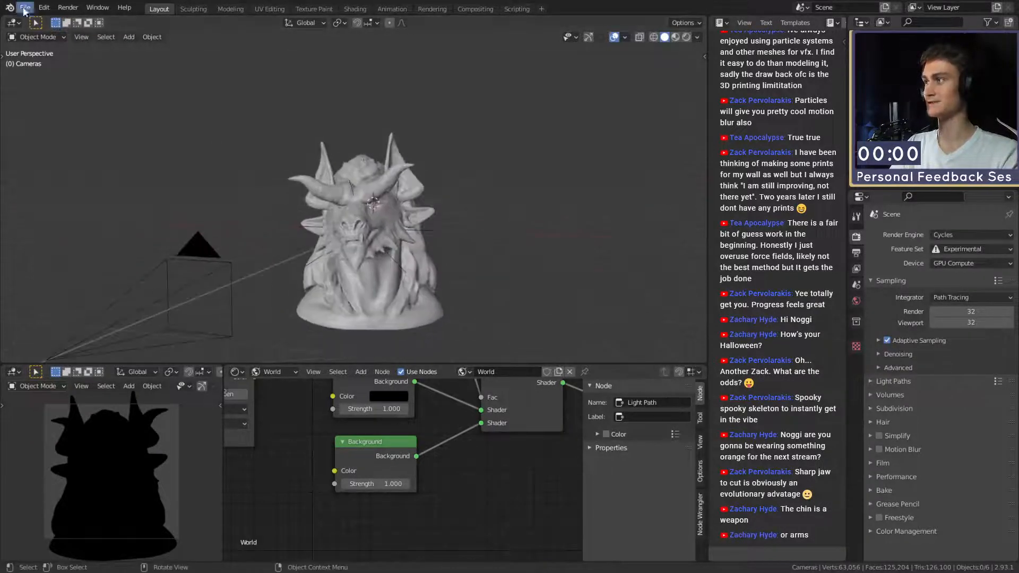
{"action": "left_click", "coordinate": [21, 8]}
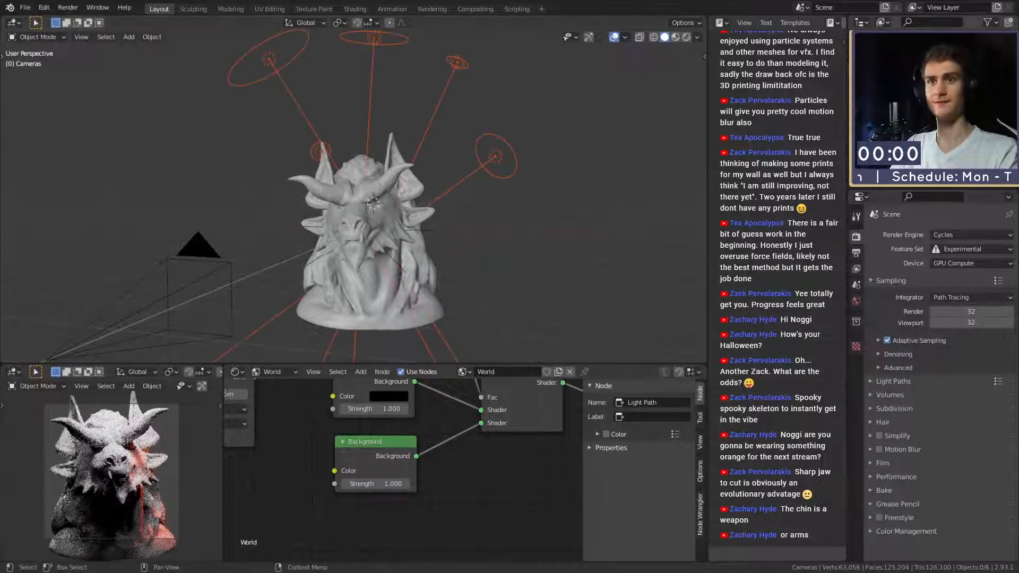
{"action": "key", "text": "alt+a"}
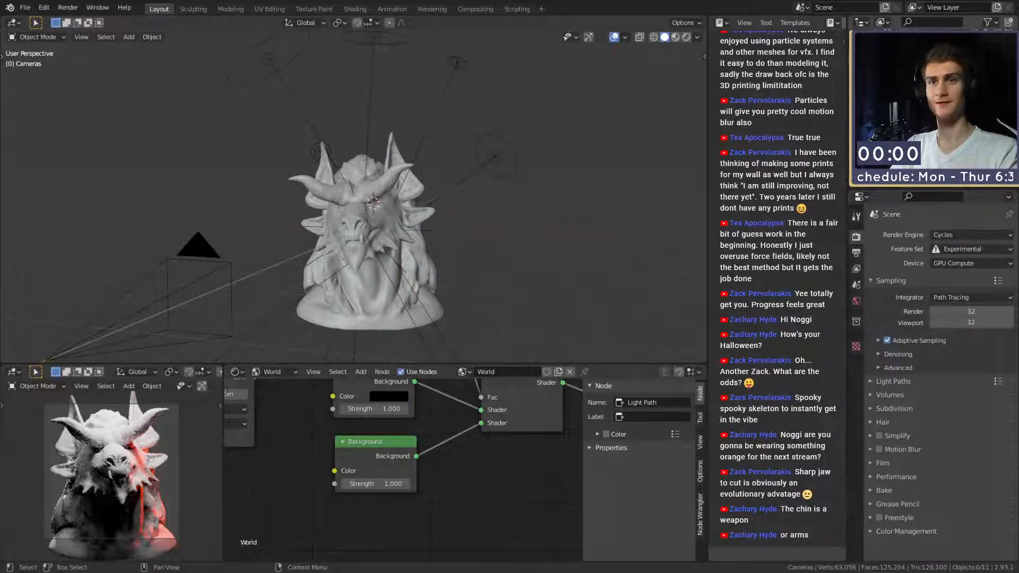
{"action": "middle_click_drag", "start_coordinate": [399, 342], "coordinate": [469, 225]}
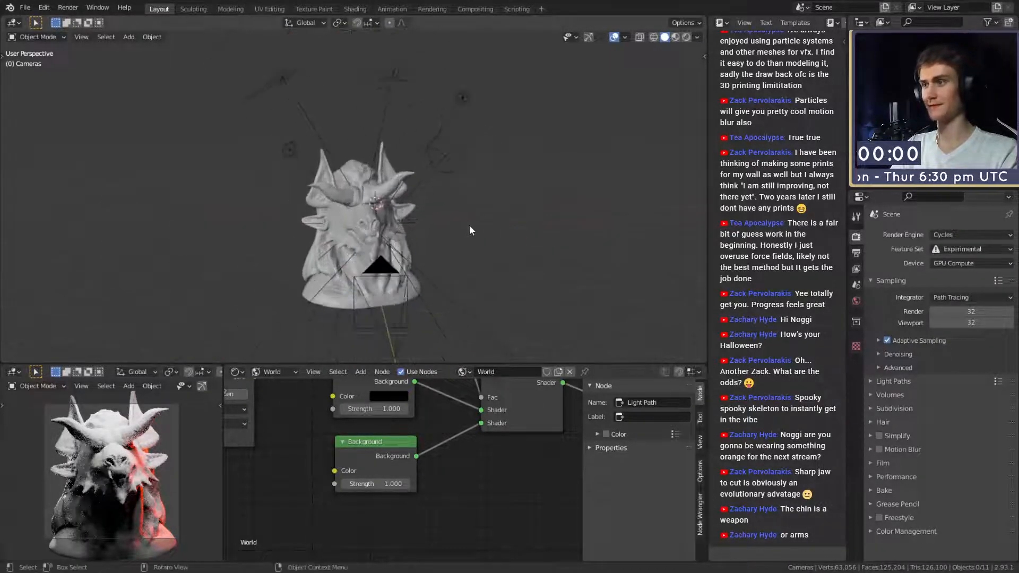
Save the file with the added lights.
{"action": "left_click", "coordinate": [25, 7]}
{"action": "left_click", "coordinate": [40, 82]}
{"action": "left_click", "coordinate": [31, 9]}
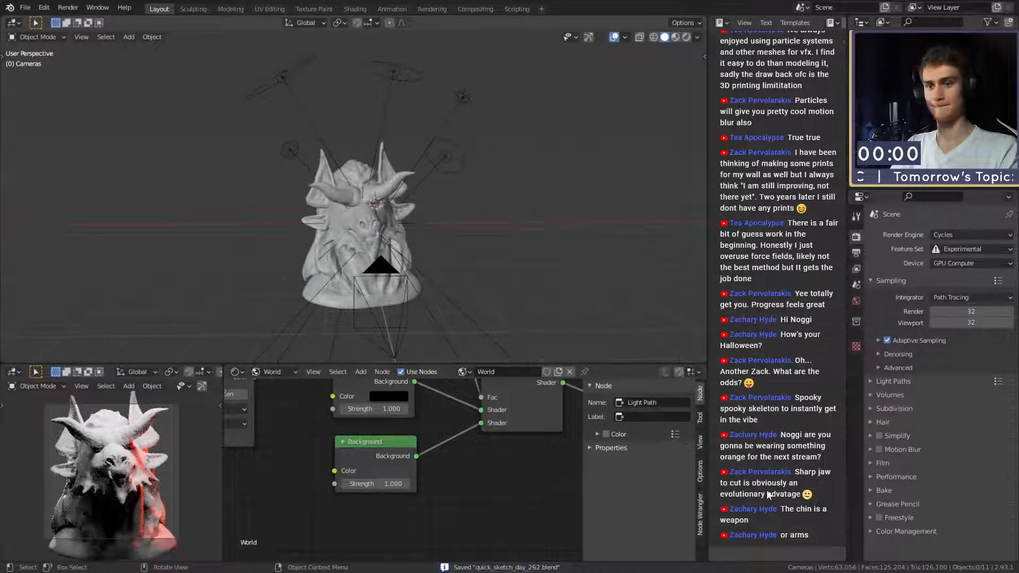
Examine the bust and the surrounding lights from several angles and distances.
{"action": "scroll", "coordinate": [412, 203], "scroll_direction": "up", "scroll_amount": 3}
{"action": "middle_click_drag", "start_coordinate": [463, 256], "coordinate": [378, 168]}
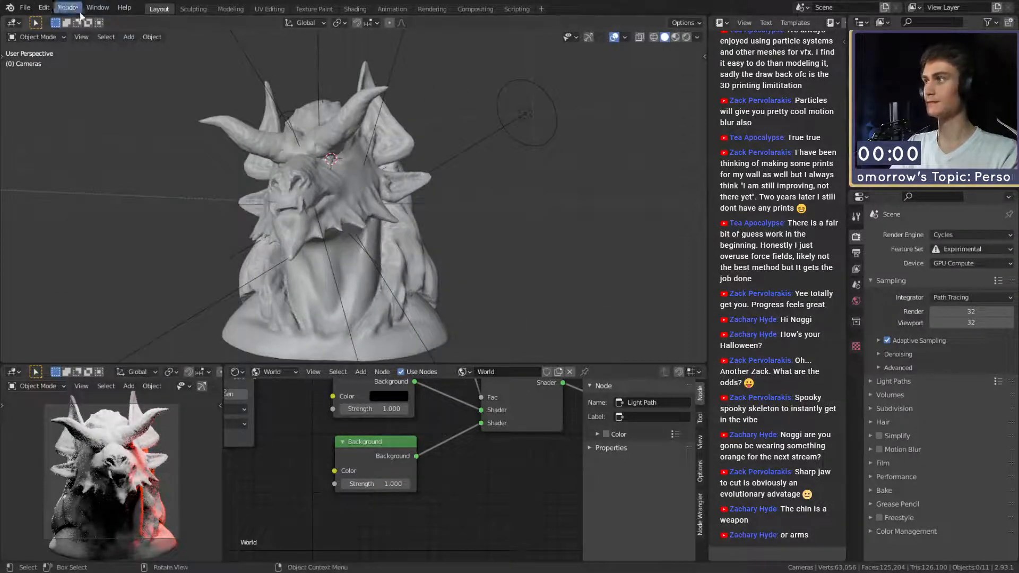
{"action": "left_click", "coordinate": [88, 11]}
{"action": "middle_click_drag", "start_coordinate": [494, 279], "coordinate": [478, 225], "text": "shift"}
{"action": "scroll", "coordinate": [477, 225], "scroll_direction": "down", "scroll_amount": 5}
{"action": "scroll", "coordinate": [437, 219], "scroll_direction": "up", "scroll_amount": 3}
{"action": "middle_click_drag", "start_coordinate": [450, 144], "coordinate": [237, 81]}
{"action": "scroll", "coordinate": [355, 206], "scroll_direction": "down", "scroll_amount": 3}
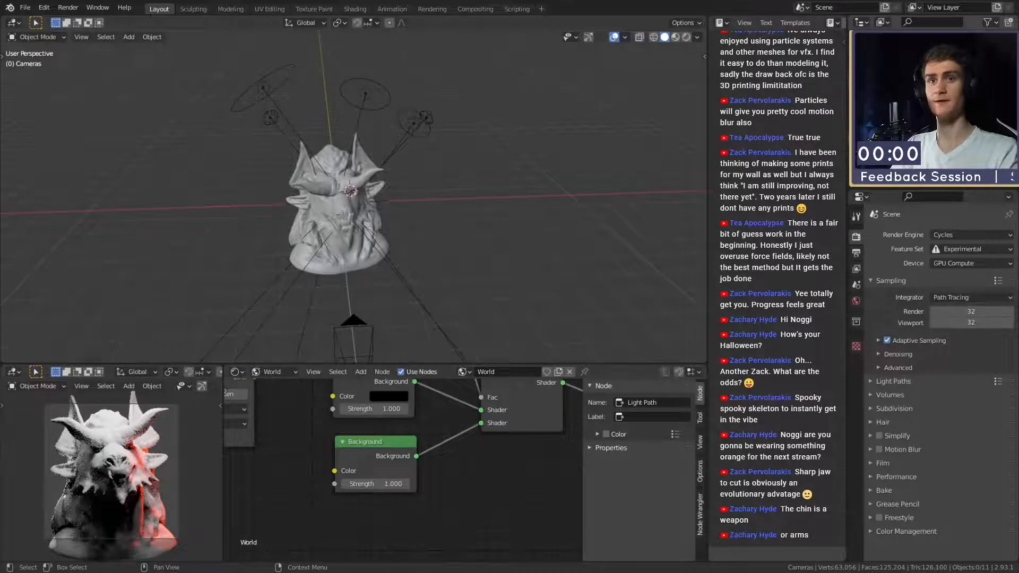
Remove the other added lights, keep the round area light above the bust selected, and save the file.
{"action": "left_click", "coordinate": [998, 78]}
{"action": "left_click", "coordinate": [365, 96]}
{"action": "middle_click_drag", "start_coordinate": [487, 118], "coordinate": [435, 106]}
{"action": "left_click", "coordinate": [25, 8]}
{"action": "left_click", "coordinate": [40, 85]}
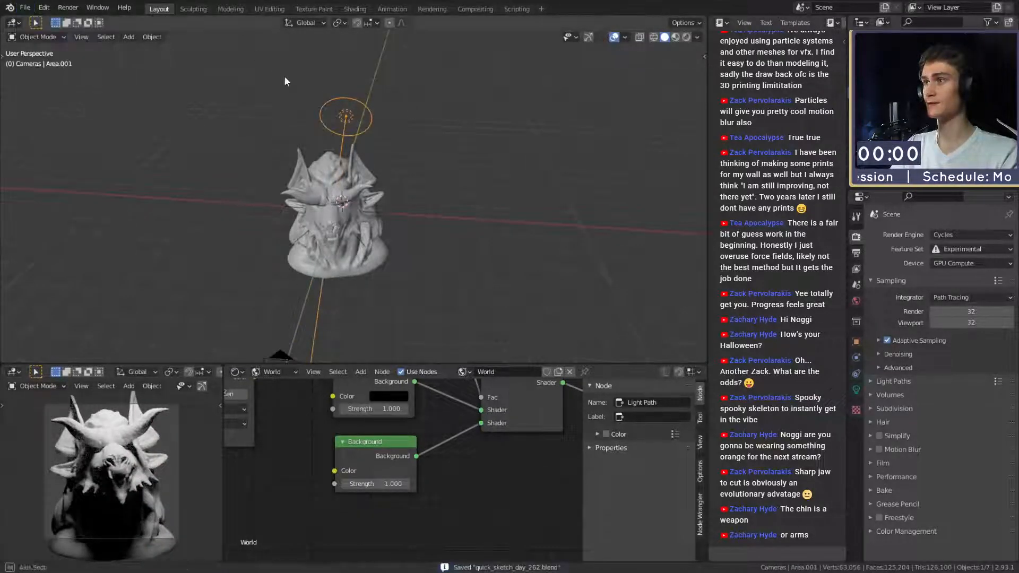
Set the transform pivot to the 3D cursor, trackball-rotate the round area light above the bust, and save the file.
{"action": "middle_click_drag", "start_coordinate": [284, 79], "coordinate": [394, 28]}
{"action": "left_click", "coordinate": [338, 23]}
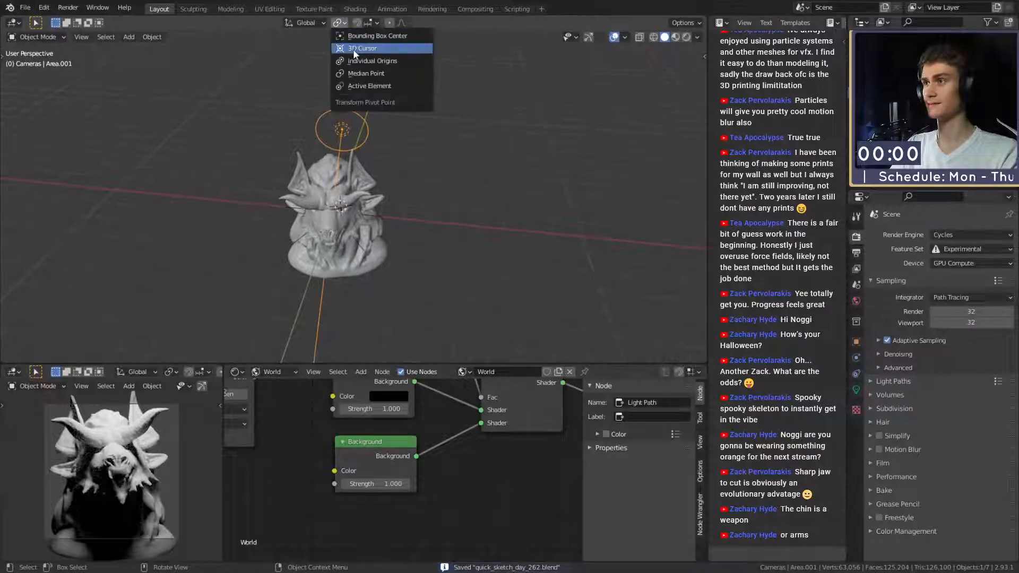
{"action": "left_click", "coordinate": [352, 49]}
{"action": "middle_click_drag", "start_coordinate": [366, 66], "coordinate": [428, 133]}
{"action": "key", "text": "r"}
{"action": "key", "text": "r"}
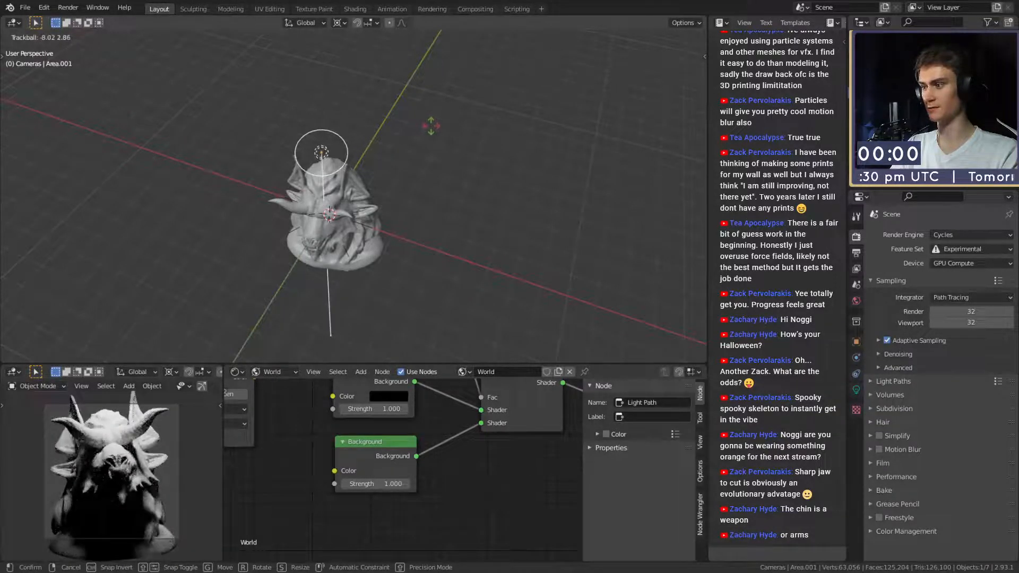
{"action": "left_click", "coordinate": [419, 166]}
{"action": "middle_click_drag", "start_coordinate": [419, 161], "coordinate": [432, 149]}
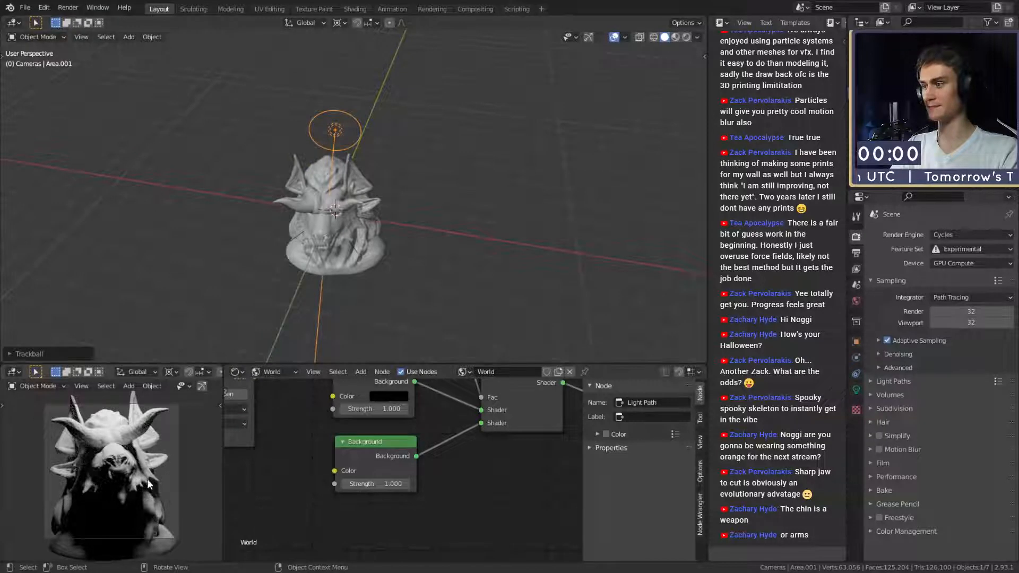
{"action": "scroll", "coordinate": [367, 168], "scroll_direction": "up", "scroll_amount": 3}
{"action": "middle_click_drag", "start_coordinate": [364, 167], "coordinate": [442, 163]}
{"action": "key", "text": "ctrl+s"}
Set the Area.002 light to 35 W power and 0.53 m size, and trackball-rotate it around the bust.
{"action": "middle_click_drag", "start_coordinate": [346, 160], "coordinate": [380, 162]}
{"action": "scroll", "coordinate": [393, 149], "scroll_direction": "down", "scroll_amount": 4}
{"action": "left_click", "coordinate": [430, 115]}
{"action": "middle_click_drag", "start_coordinate": [460, 138], "coordinate": [417, 144]}
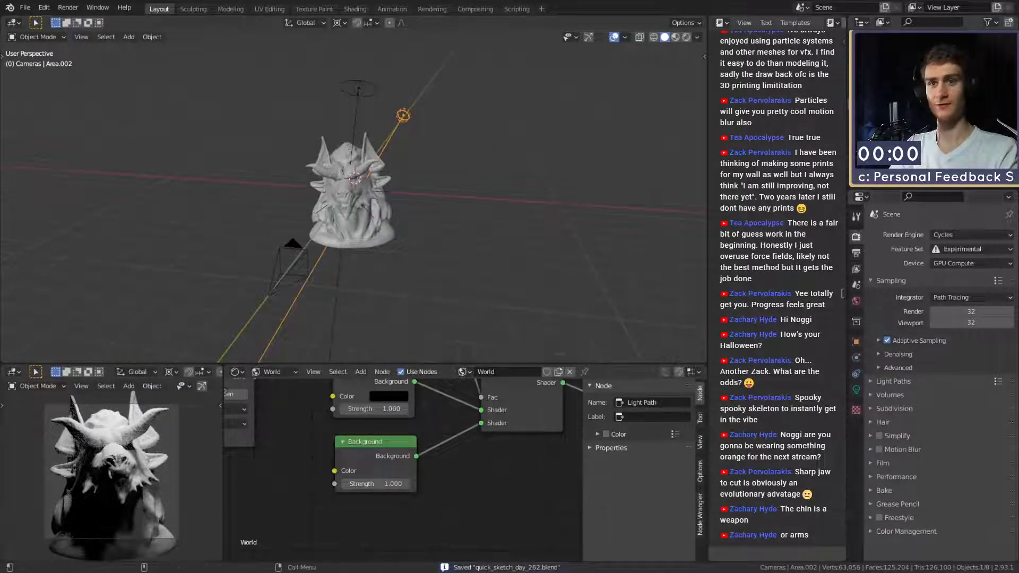
{"action": "left_click", "coordinate": [856, 390]}
{"action": "scroll", "coordinate": [477, 212], "scroll_direction": "up", "scroll_amount": 3}
{"action": "middle_click_drag", "start_coordinate": [437, 187], "coordinate": [390, 208]}
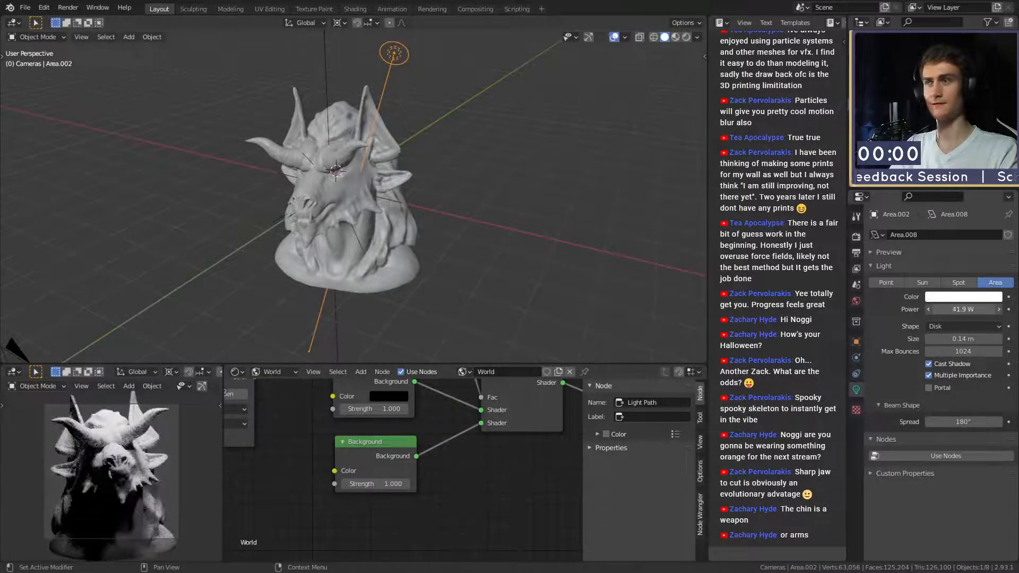
{"action": "left_click_drag", "start_coordinate": [952, 339], "coordinate": [974, 339]}
{"action": "middle_click_drag", "start_coordinate": [532, 207], "coordinate": [467, 169]}
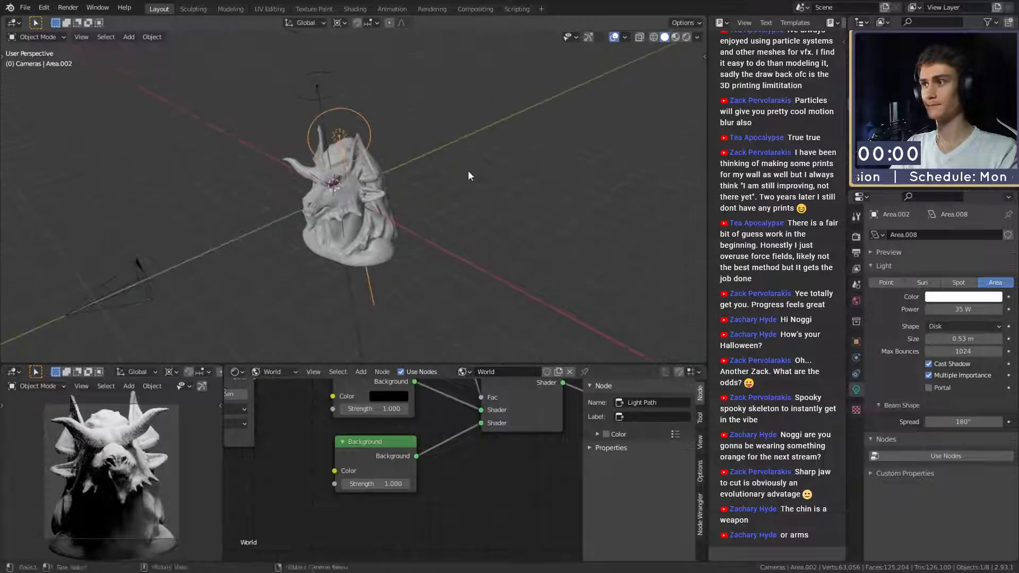
{"action": "key", "text": "r"}
{"action": "key", "text": "r"}
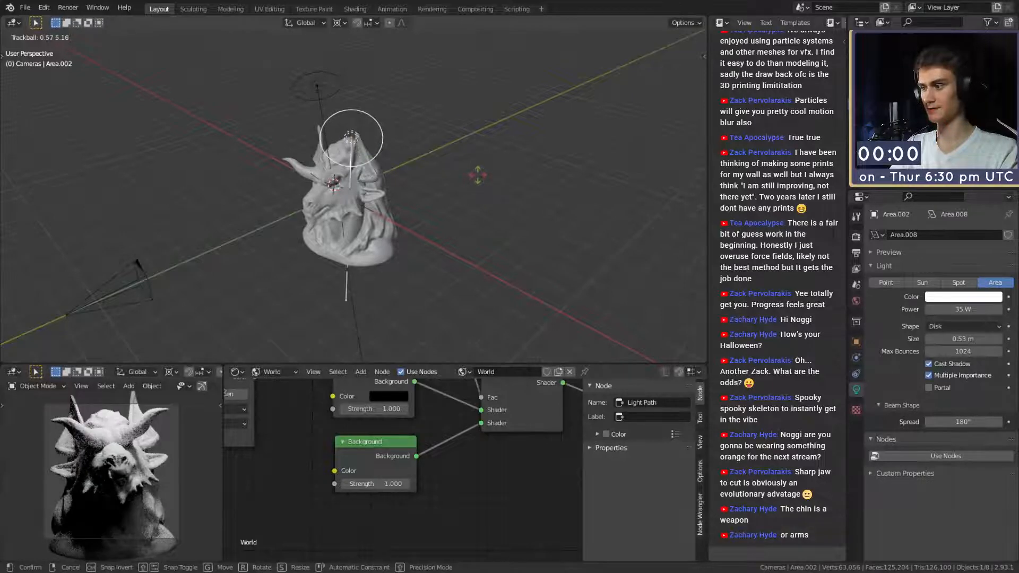
{"action": "left_click", "coordinate": [473, 168]}
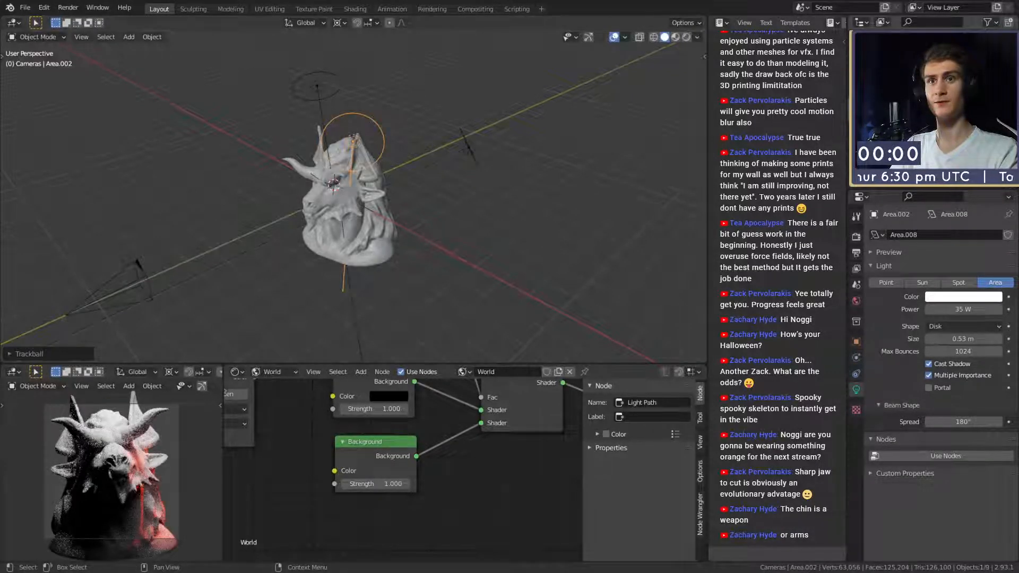
Hide the red area light and one other area light around the bust.
{"action": "left_click", "coordinate": [468, 147]}
{"action": "middle_click_drag", "start_coordinate": [436, 167], "coordinate": [454, 172]}
{"action": "key", "text": "h"}
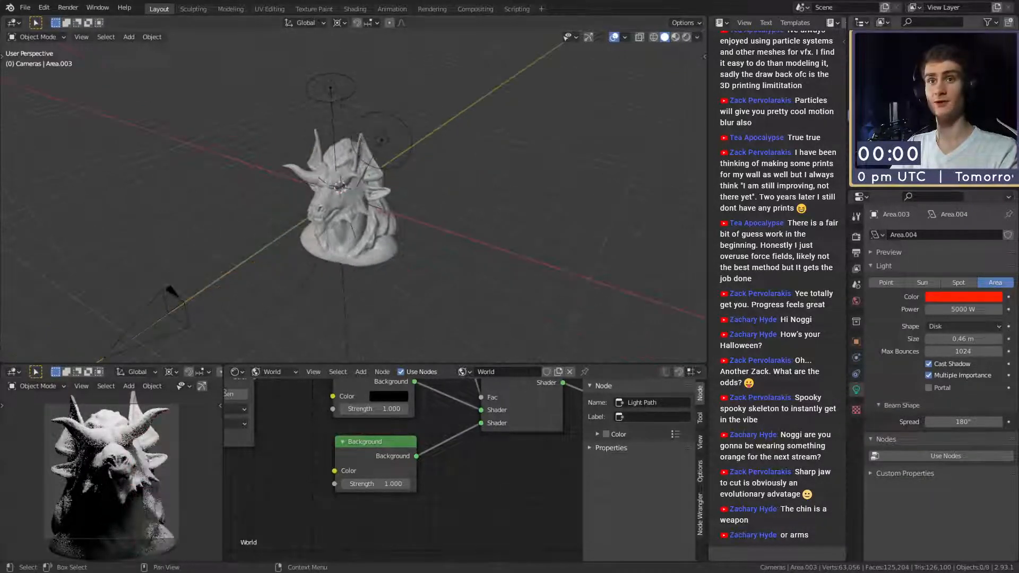
{"action": "left_click", "coordinate": [341, 100]}
{"action": "key", "text": "h"}
Trackball-rotate the 50 W white area light around the bust to brighten its face, and save the file.
{"action": "left_click", "coordinate": [271, 75]}
{"action": "middle_click_drag", "start_coordinate": [329, 132], "coordinate": [479, 156]}
{"action": "key", "text": "r"}
{"action": "key", "text": "r"}
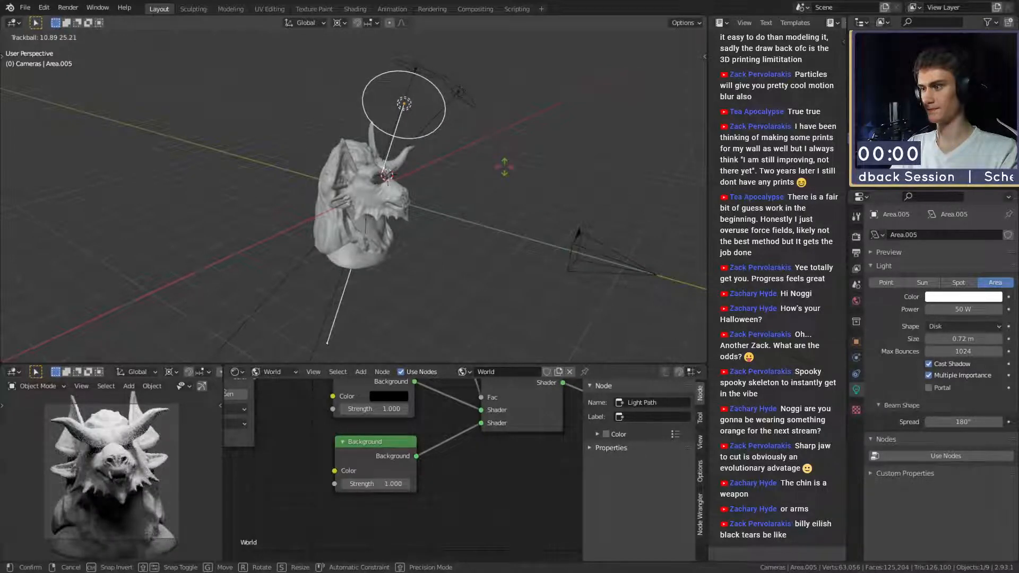
{"action": "left_click", "coordinate": [505, 167]}
{"action": "scroll", "coordinate": [505, 167], "scroll_direction": "up", "scroll_amount": 4}
{"action": "middle_click_drag", "start_coordinate": [505, 166], "coordinate": [431, 167]}
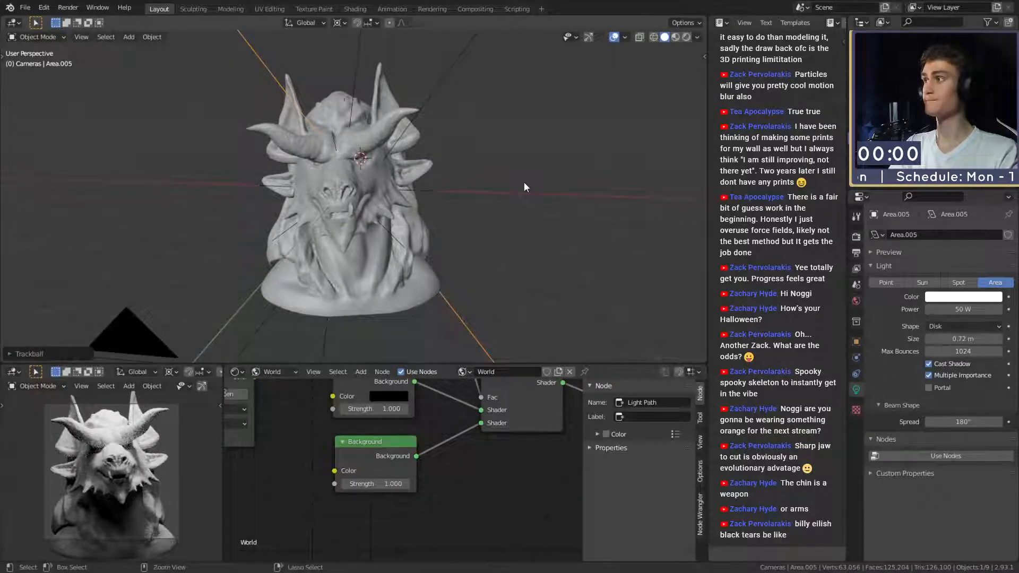
{"action": "key", "text": "ctrl+s"}
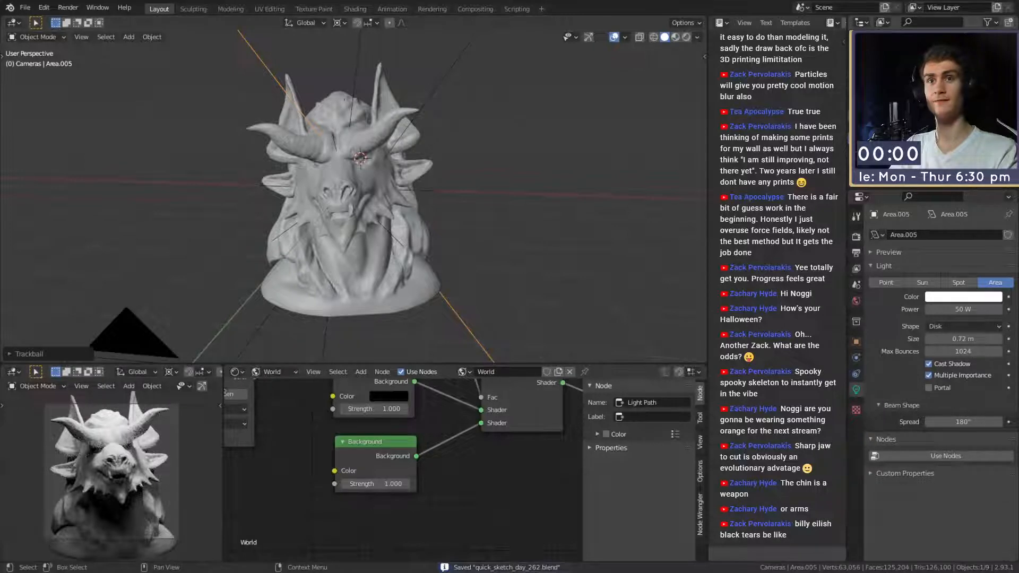
Show the red area light again and rotate it about 84 degrees around the global Z axis to the bust's other side.
{"action": "left_click", "coordinate": [998, 111]}
{"action": "left_click", "coordinate": [915, 111]}
{"action": "middle_click_drag", "start_coordinate": [555, 174], "coordinate": [534, 192]}
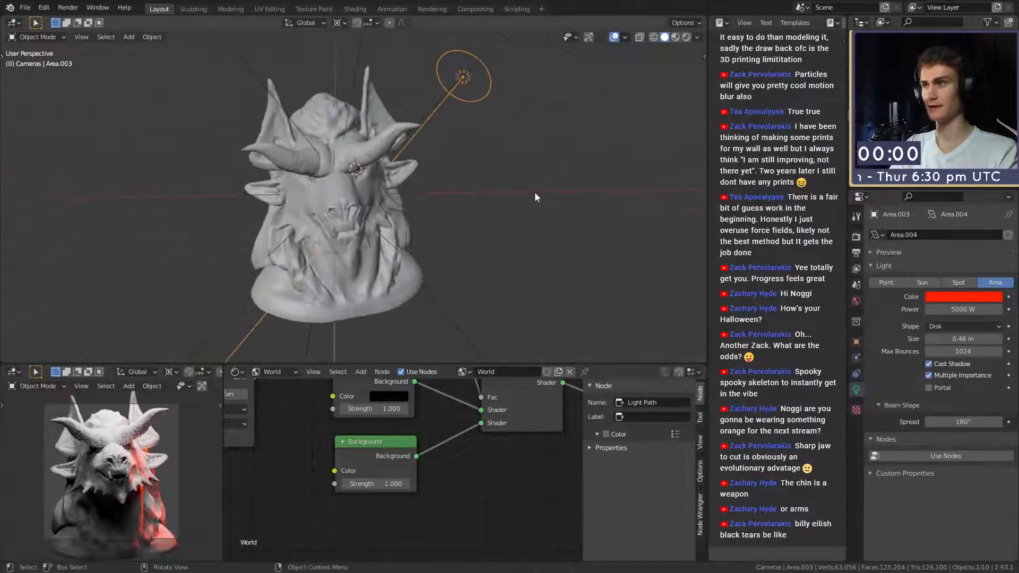
{"action": "key", "text": "r"}
{"action": "key", "text": "z"}
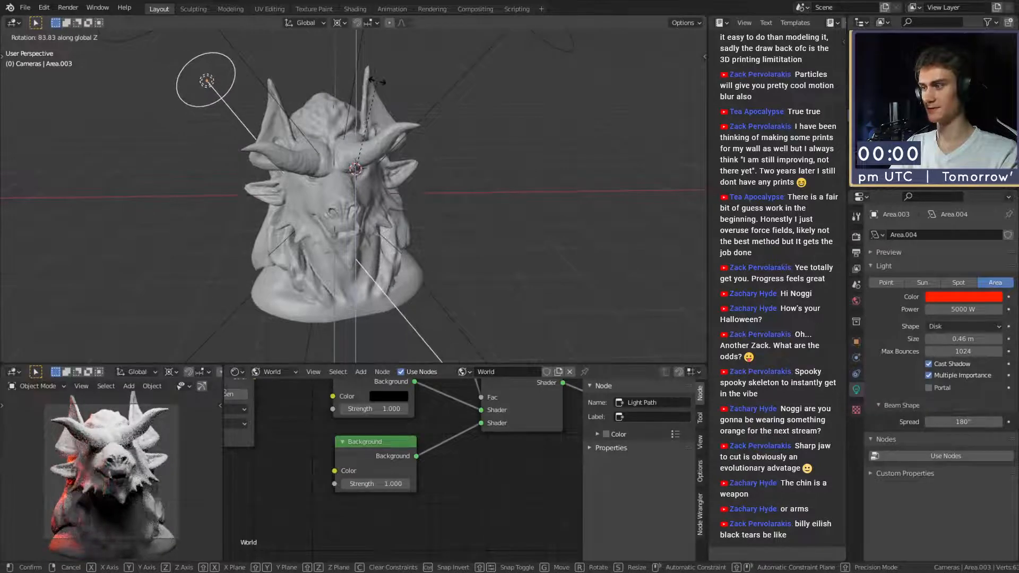
{"action": "left_click", "coordinate": [446, 79]}
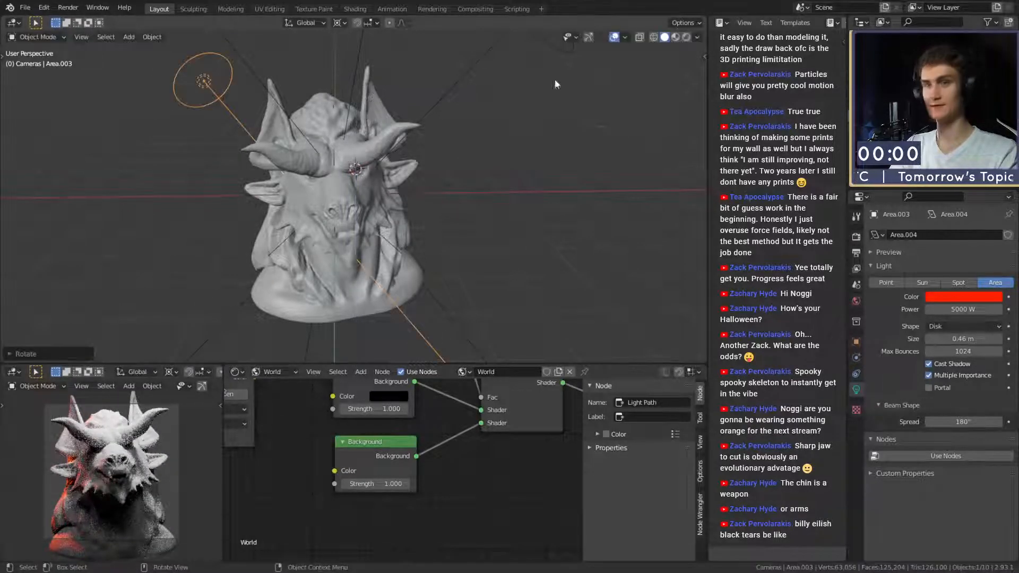
Rotate the small 5000 W white area light about 8 degrees around global Z and set its size to 0.15 m.
{"action": "left_click", "coordinate": [234, 66]}
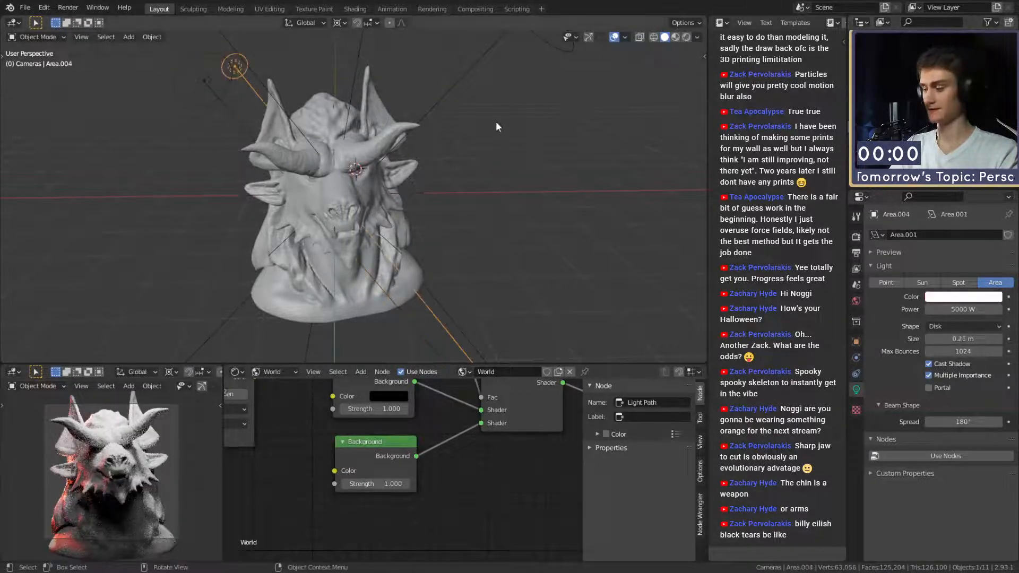
{"action": "middle_click_drag", "start_coordinate": [578, 140], "coordinate": [559, 146]}
{"action": "key", "text": "r"}
{"action": "key", "text": "z"}
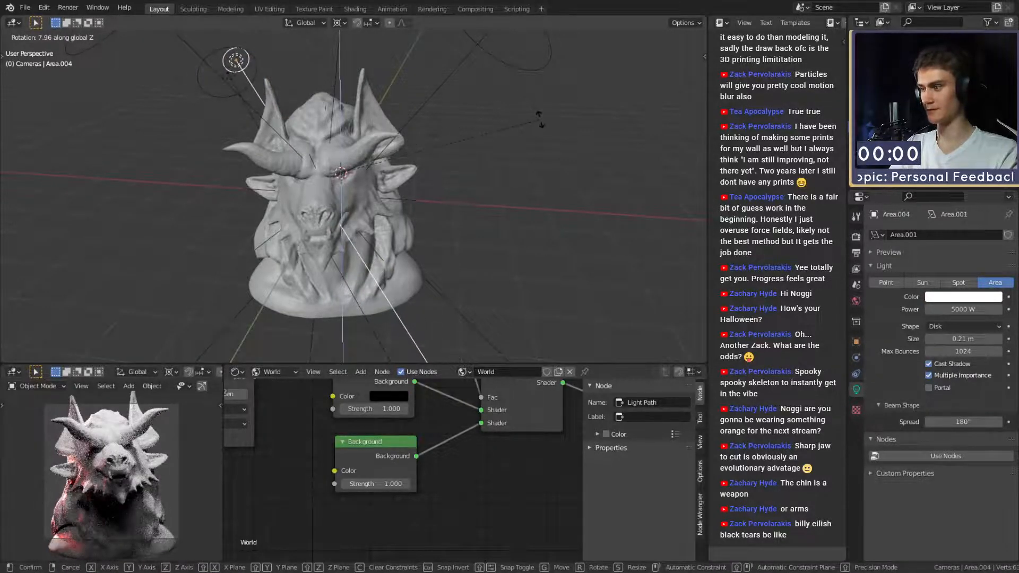
{"action": "left_click", "coordinate": [552, 122]}
{"action": "left_click_drag", "start_coordinate": [972, 339], "coordinate": [950, 339]}
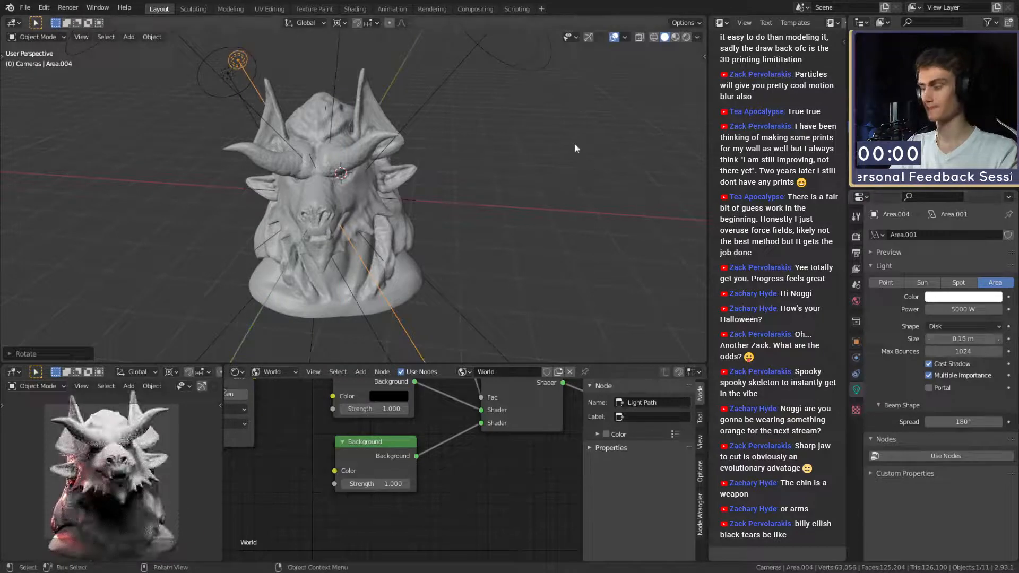
Lower the small white area light with a trackball rotation, and rotate it about -74 degrees around global Z to the opposite side.
{"action": "key", "text": "r"}
{"action": "key", "text": "r"}
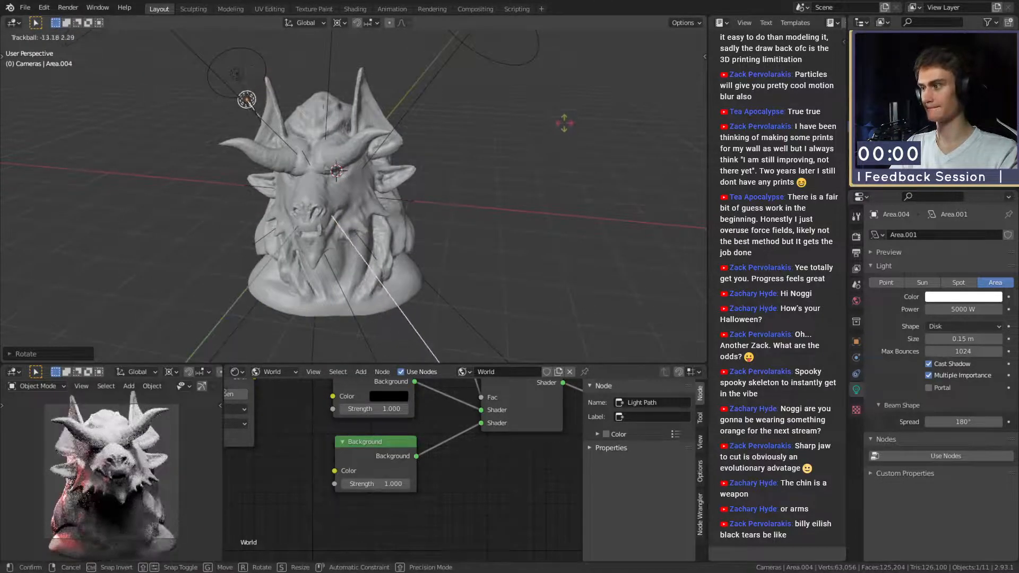
{"action": "left_click", "coordinate": [564, 123]}
{"action": "middle_click_drag", "start_coordinate": [538, 141], "coordinate": [514, 164]}
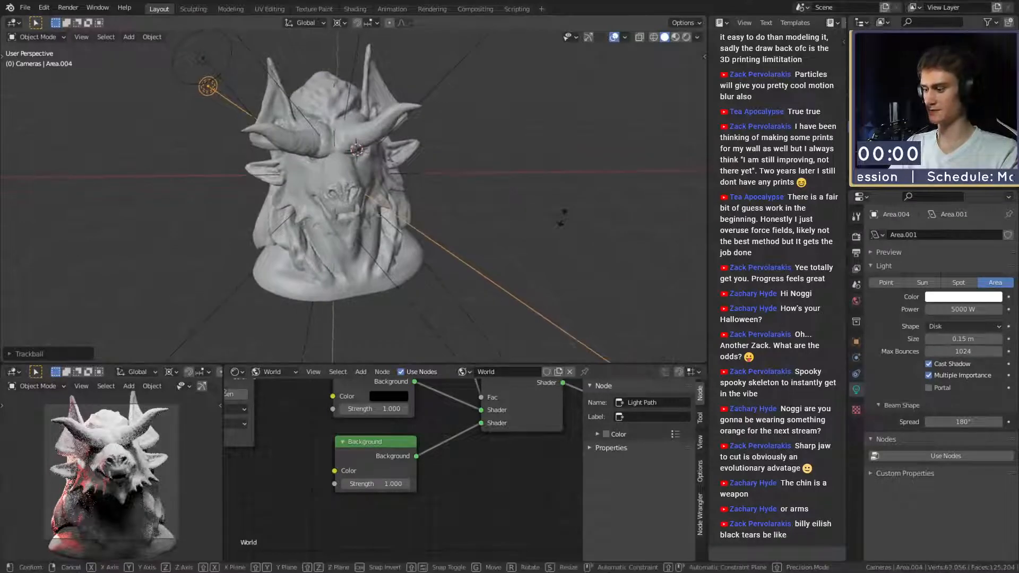
{"action": "key", "text": "r"}
{"action": "key", "text": "z"}
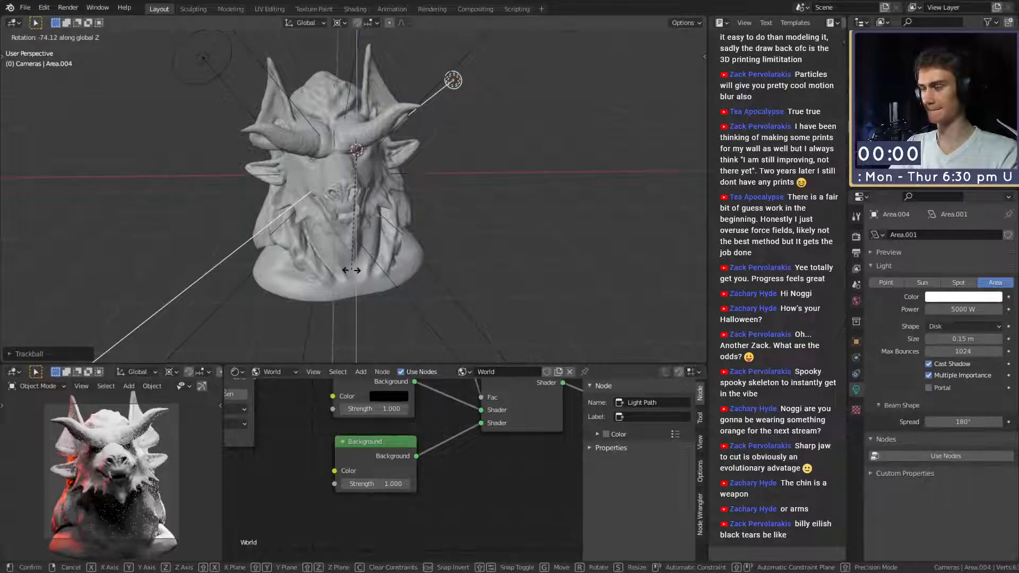
{"action": "left_click", "coordinate": [351, 270]}
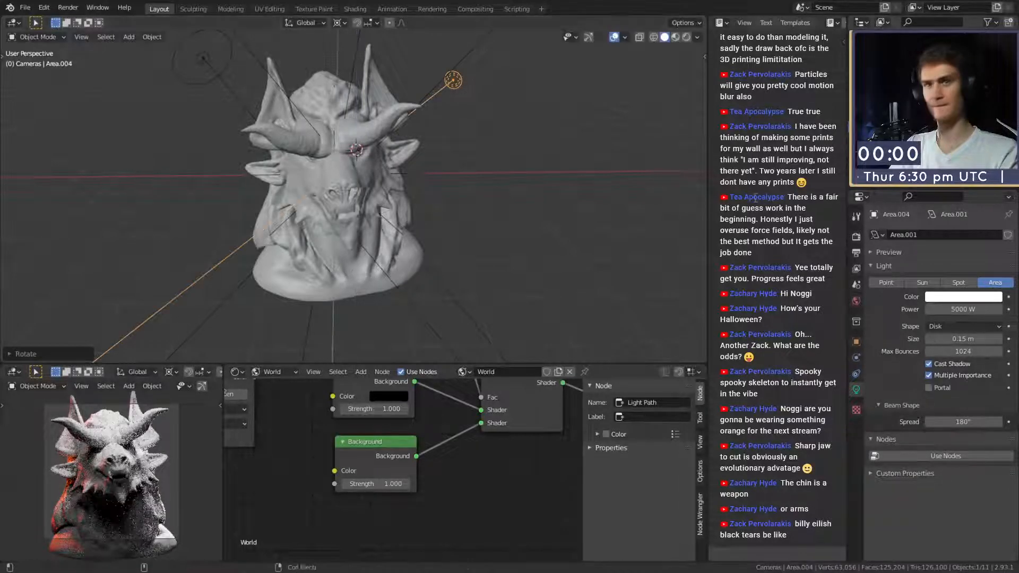
Fine-tune the red area light's rotation around the global Z axis and save the file.
{"action": "left_click", "coordinate": [203, 58]}
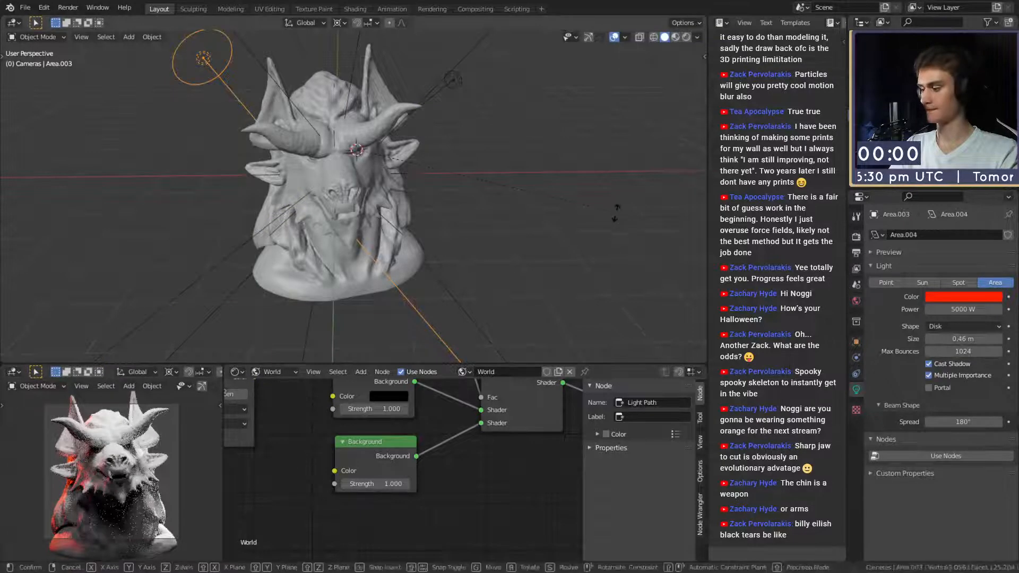
{"action": "key", "text": "r"}
{"action": "key", "text": "z"}
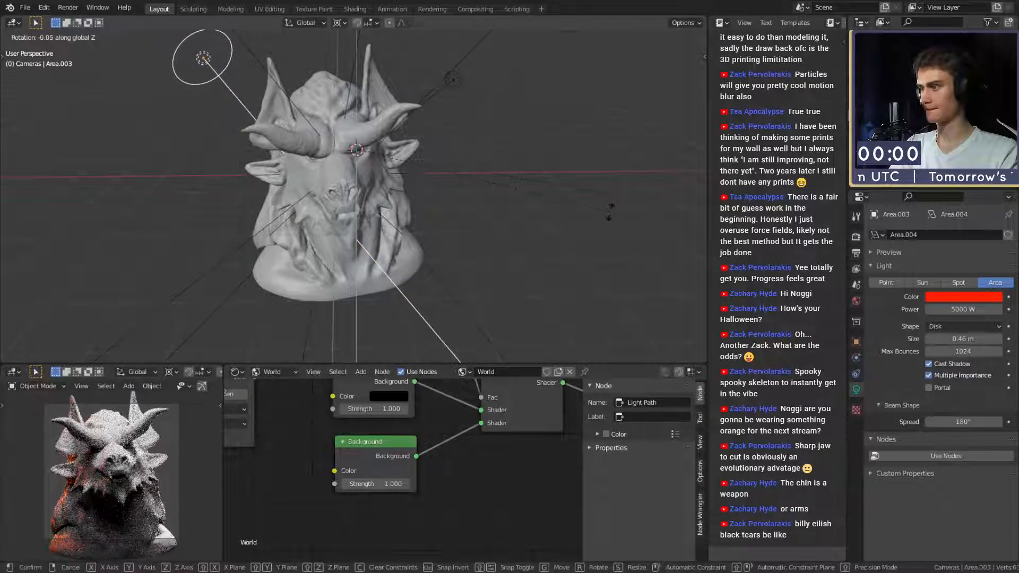
{"action": "left_click", "coordinate": [611, 211]}
{"action": "middle_click_drag", "start_coordinate": [611, 210], "coordinate": [478, 176]}
{"action": "scroll", "coordinate": [493, 185], "scroll_direction": "down", "scroll_amount": 2}
{"action": "key", "text": "ctrl+s"}
Change the red area light's colour to a saturated yellow-green and save the file.
{"action": "left_click", "coordinate": [968, 299]}
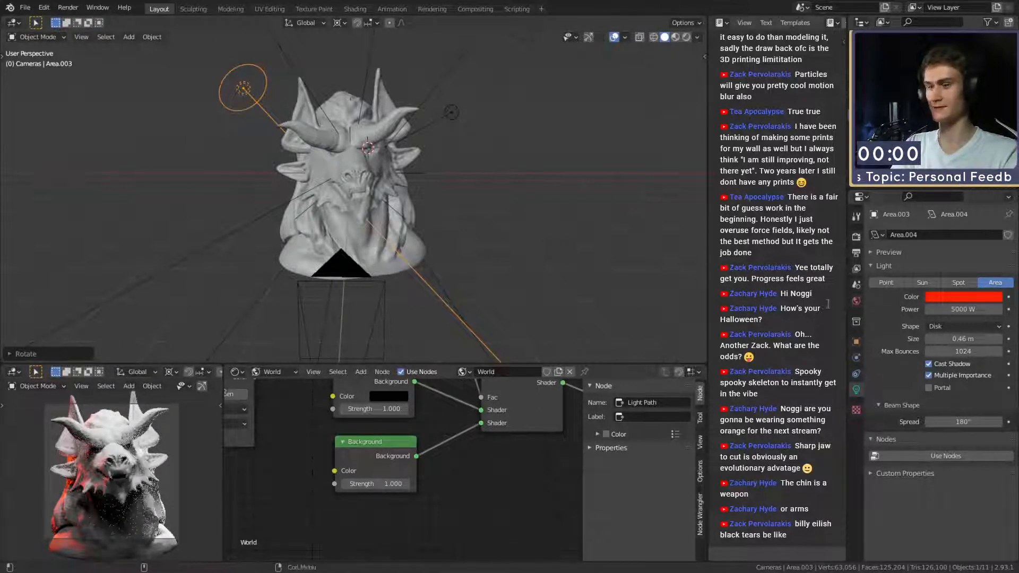
{"action": "left_click", "coordinate": [971, 298]}
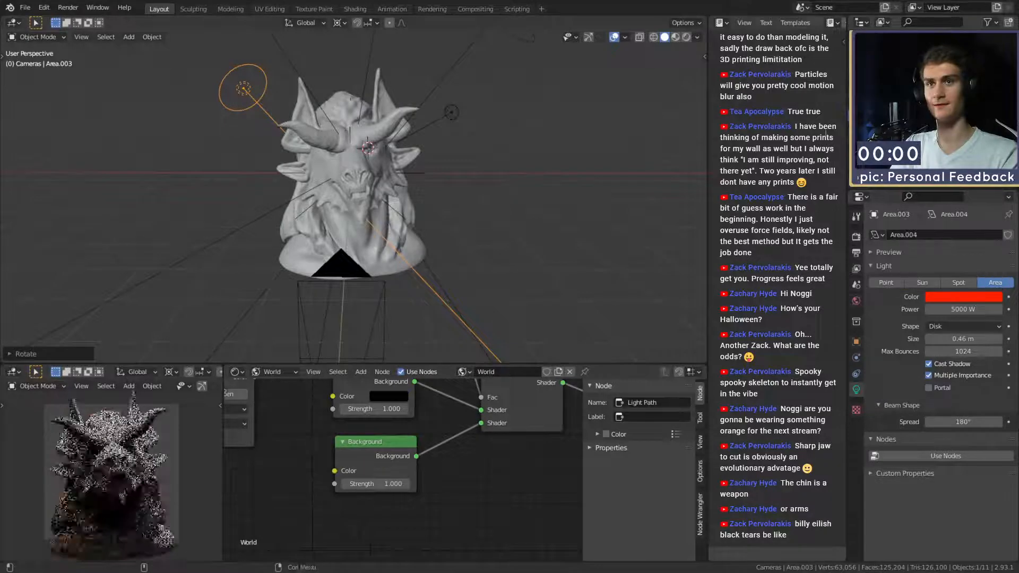
{"action": "left_click", "coordinate": [963, 297]}
{"action": "left_click_drag", "start_coordinate": [937, 213], "coordinate": [902, 175]}
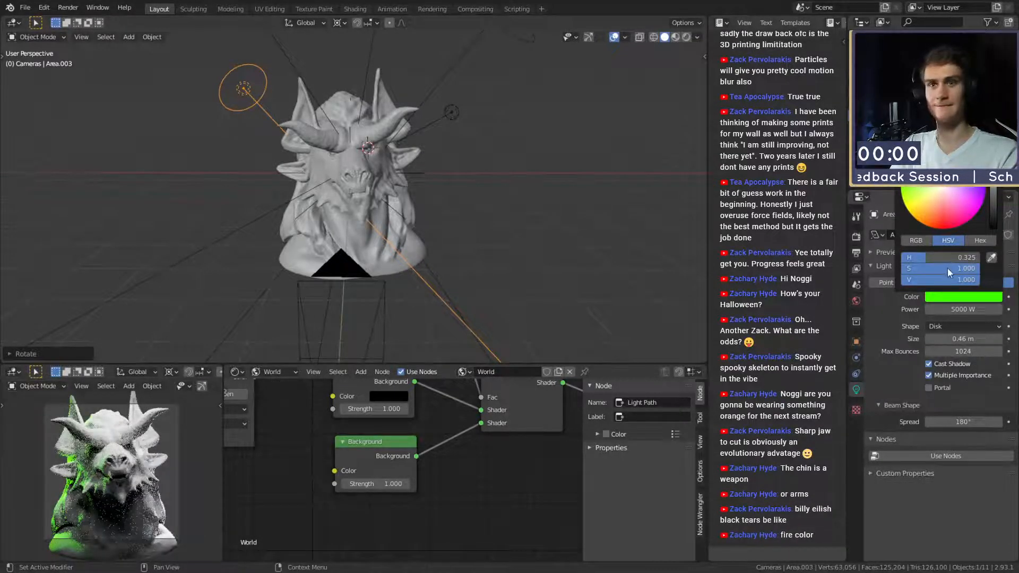
{"action": "left_click_drag", "start_coordinate": [905, 169], "coordinate": [902, 175]}
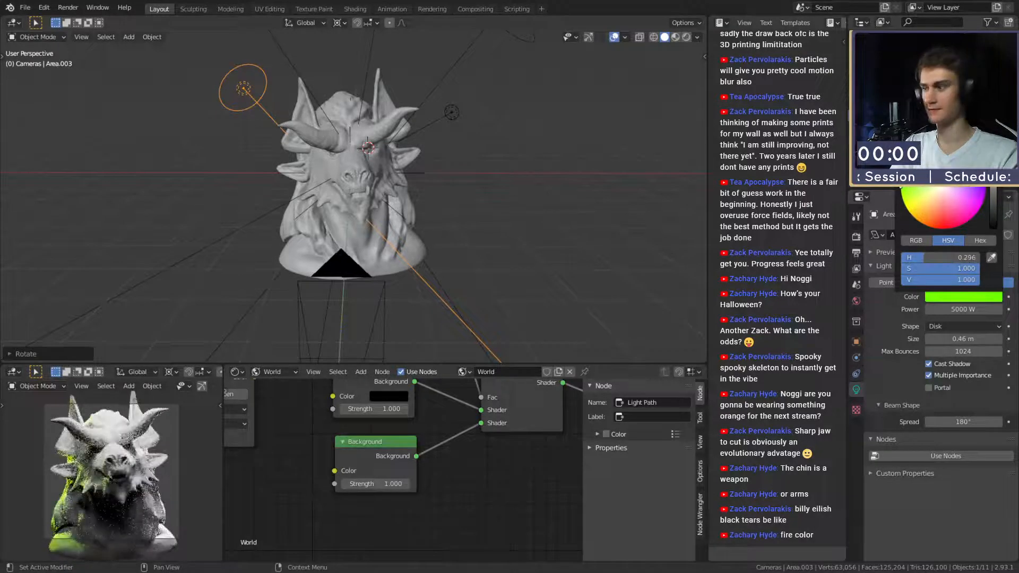
{"action": "middle_click_drag", "start_coordinate": [343, 191], "coordinate": [382, 208]}
{"action": "key", "text": "ctrl+s"}
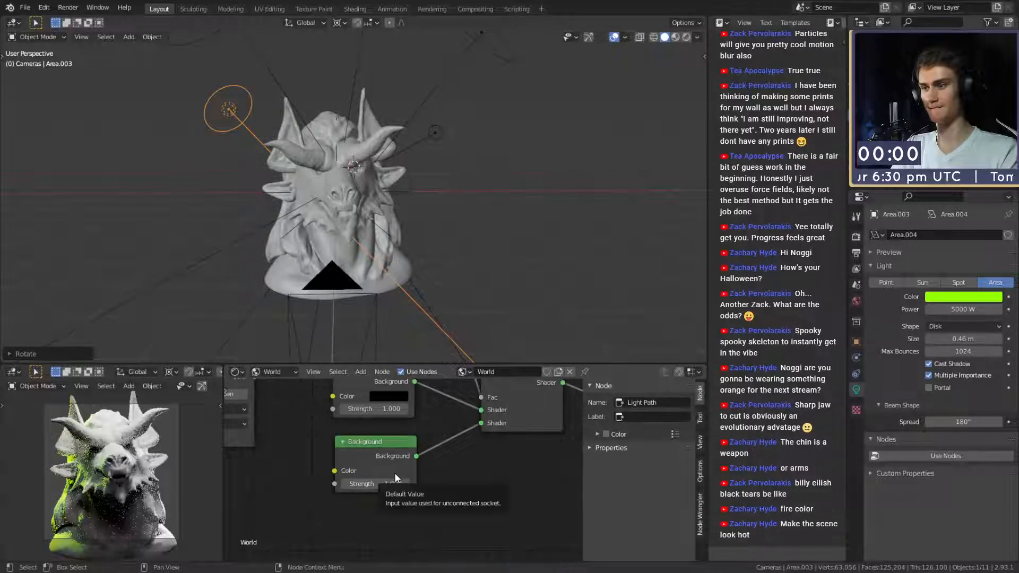
Sample the light's yellow-green with the eyedropper as the colour of the second world Background node.
{"action": "left_click", "coordinate": [389, 396]}
{"action": "left_click", "coordinate": [469, 420]}
{"action": "left_click", "coordinate": [955, 297]}
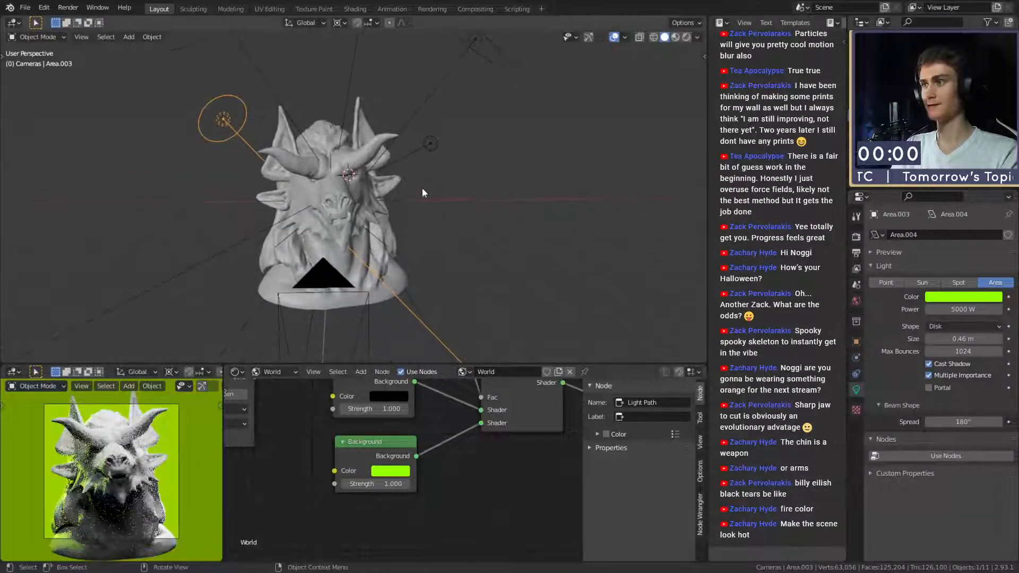
Select the bust, switch the shader editor to object materials, and assign the QuickSculpt material.
{"action": "left_click", "coordinate": [368, 188]}
{"action": "left_click", "coordinate": [25, 7]}
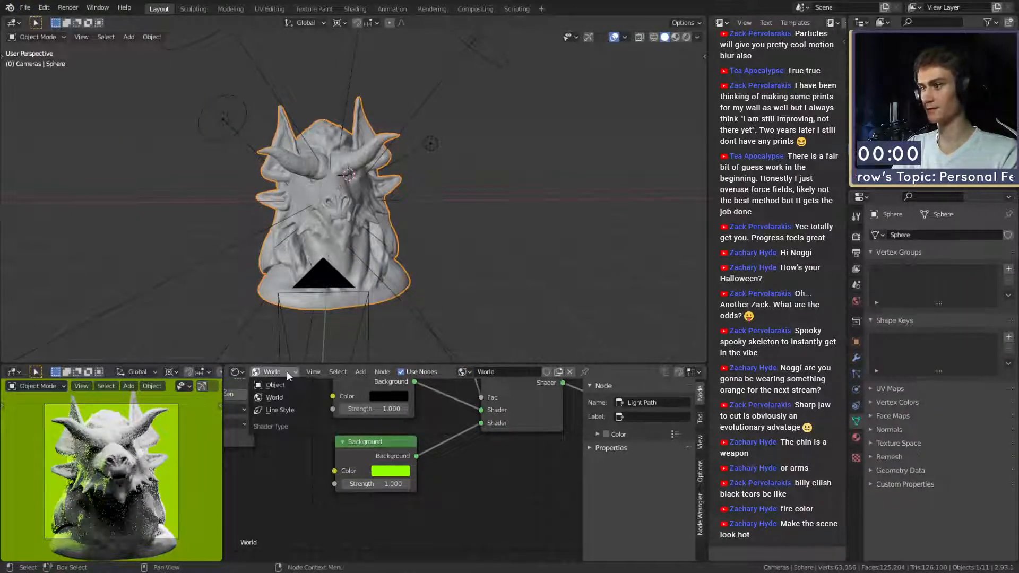
{"action": "left_click", "coordinate": [275, 385]}
{"action": "left_click", "coordinate": [458, 372]}
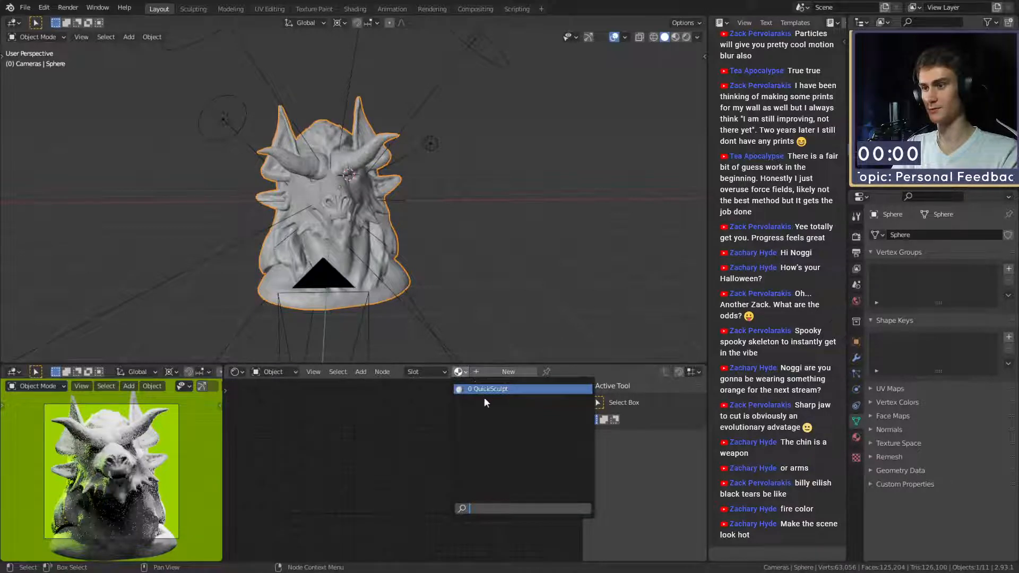
{"action": "left_click", "coordinate": [485, 389]}
Adjust the white stop of the QuickSculpt material's ColorRamp next to the black stop at 0.455, and save the file.
{"action": "scroll", "coordinate": [486, 452], "scroll_direction": "up", "scroll_amount": 4}
{"action": "scroll", "coordinate": [149, 502], "scroll_direction": "up", "scroll_amount": 5}
{"action": "scroll", "coordinate": [148, 498], "scroll_direction": "down", "scroll_amount": 5}
{"action": "left_click", "coordinate": [384, 448]}
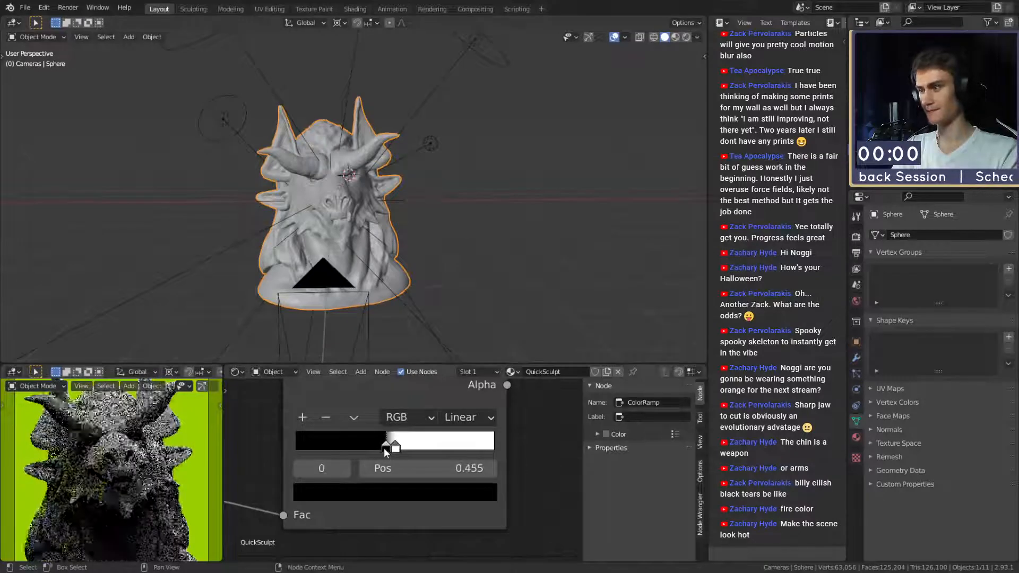
{"action": "mouse_move", "coordinate": [396, 449]}
{"action": "left_mouse_down"}
{"action": "mouse_move", "coordinate": [365, 448]}
{"action": "mouse_move", "coordinate": [387, 448]}
{"action": "left_mouse_up"}
{"action": "left_click", "coordinate": [386, 447]}
{"action": "scroll", "coordinate": [148, 479], "scroll_direction": "down", "scroll_amount": 5}
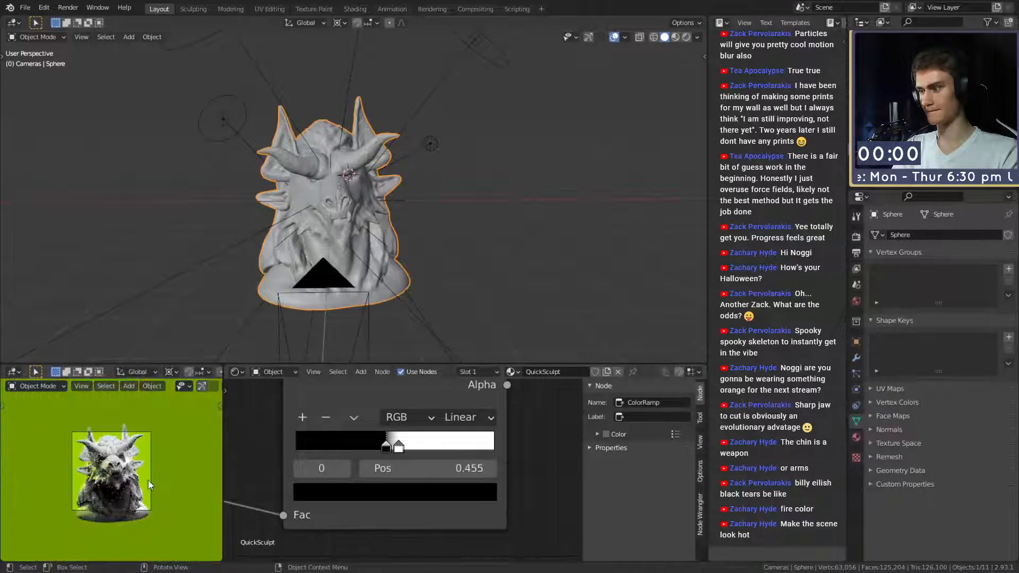
{"action": "scroll", "coordinate": [148, 480], "scroll_direction": "up", "scroll_amount": 5}
{"action": "scroll", "coordinate": [394, 213], "scroll_direction": "down", "scroll_amount": 4}
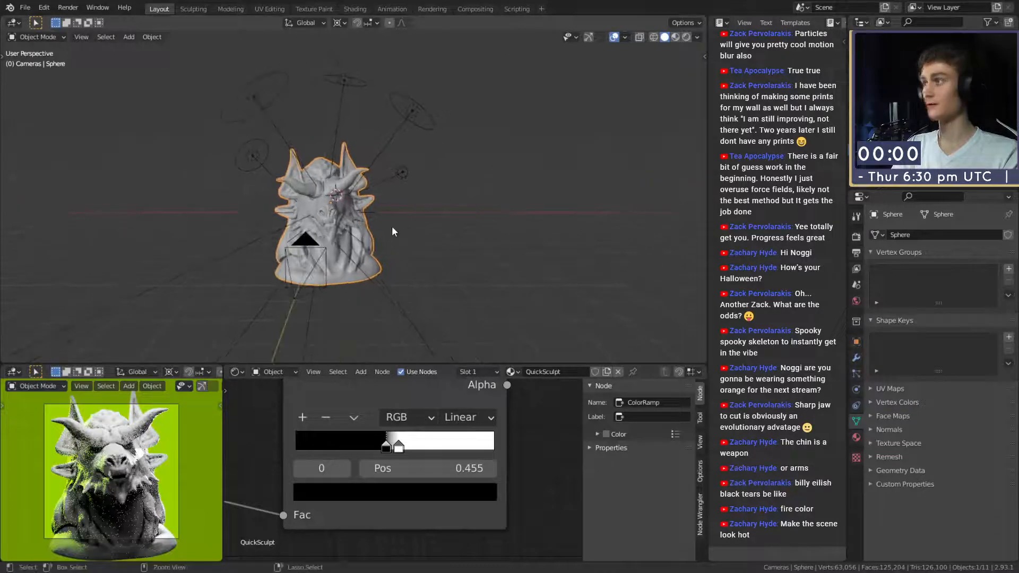
{"action": "key", "text": "ctrl+s"}
Examine the bust's face and the surrounding lights from another angle and up close.
{"action": "mouse_move", "coordinate": [403, 222]}
{"action": "middle_mouse_down"}
{"action": "mouse_move", "coordinate": [428, 226]}
{"action": "mouse_move", "coordinate": [400, 225]}
{"action": "middle_mouse_up"}
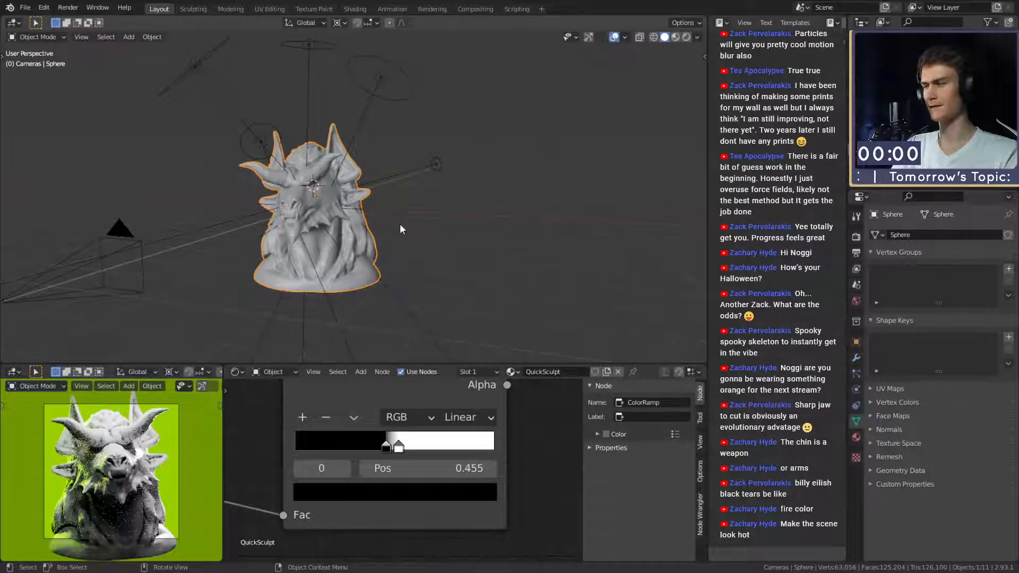
{"action": "scroll", "coordinate": [532, 457], "scroll_direction": "down", "scroll_amount": 4}
{"action": "scroll", "coordinate": [284, 237], "scroll_direction": "up", "scroll_amount": 5}
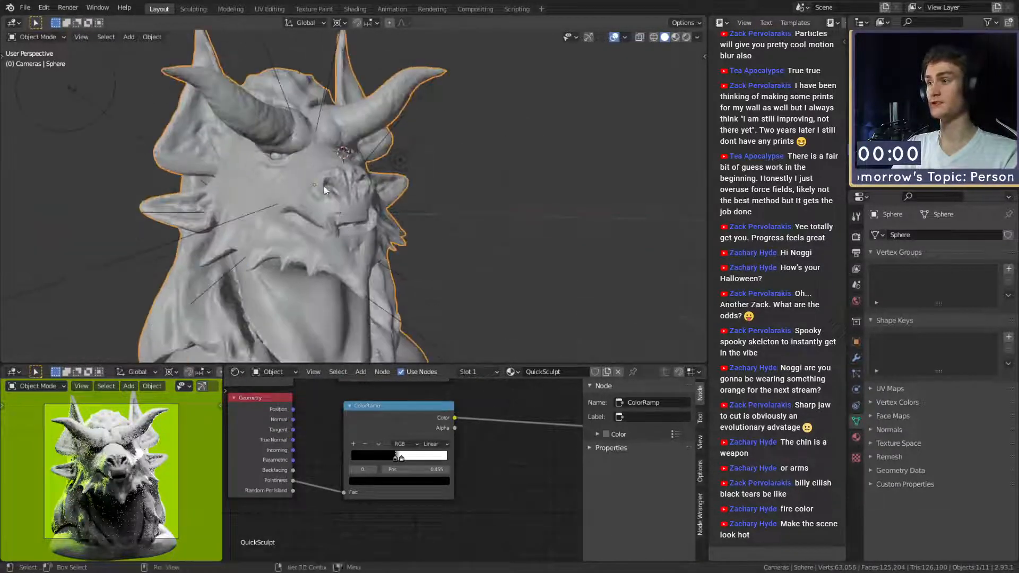
Select the creature's eye sphere nearest the view and create a new material for it.
{"action": "scroll", "coordinate": [325, 190], "scroll_direction": "up", "scroll_amount": 3}
{"action": "left_click", "coordinate": [285, 171]}
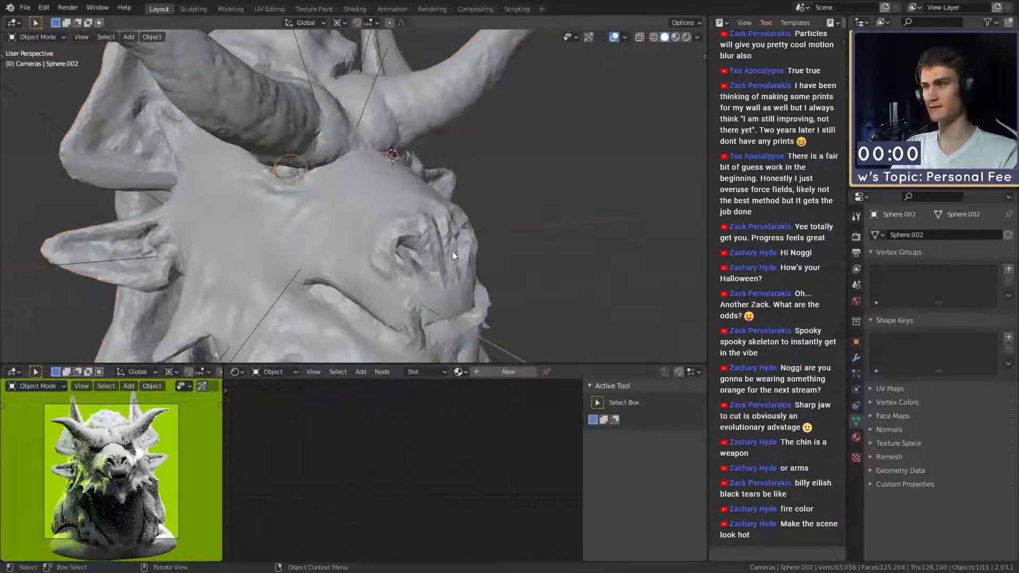
{"action": "scroll", "coordinate": [446, 248], "scroll_direction": "down", "scroll_amount": 5}
{"action": "scroll", "coordinate": [434, 232], "scroll_direction": "up", "scroll_amount": 4}
{"action": "middle_click_drag", "start_coordinate": [430, 231], "coordinate": [424, 207]}
{"action": "left_click", "coordinate": [490, 372]}
{"action": "scroll", "coordinate": [403, 461], "scroll_direction": "up", "scroll_amount": 8}
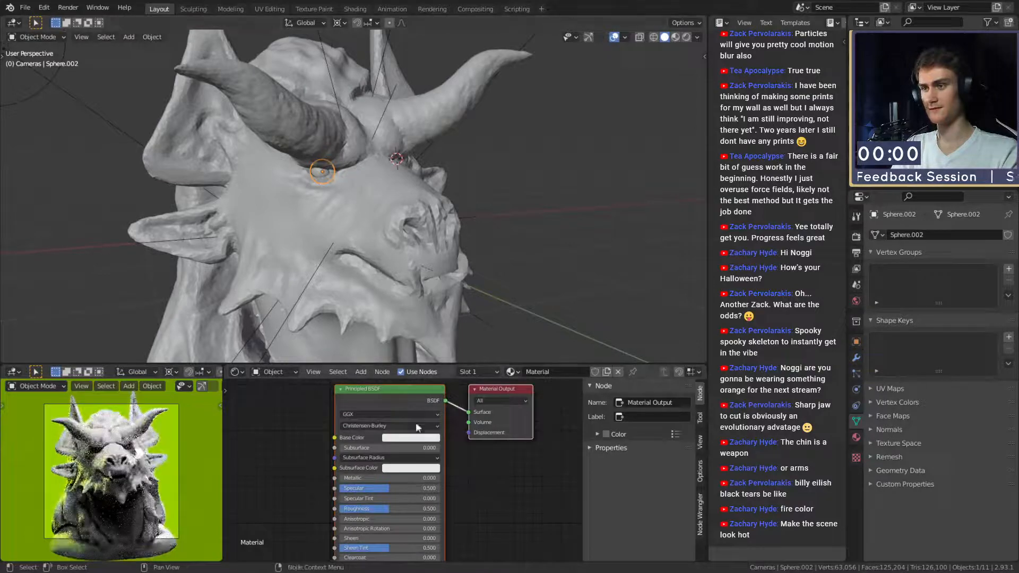
Set the Principled BSDF base color of the eye to black and check it in the rendered view.
{"action": "left_click", "coordinate": [419, 437]}
{"action": "left_click_drag", "start_coordinate": [461, 312], "coordinate": [461, 373]}
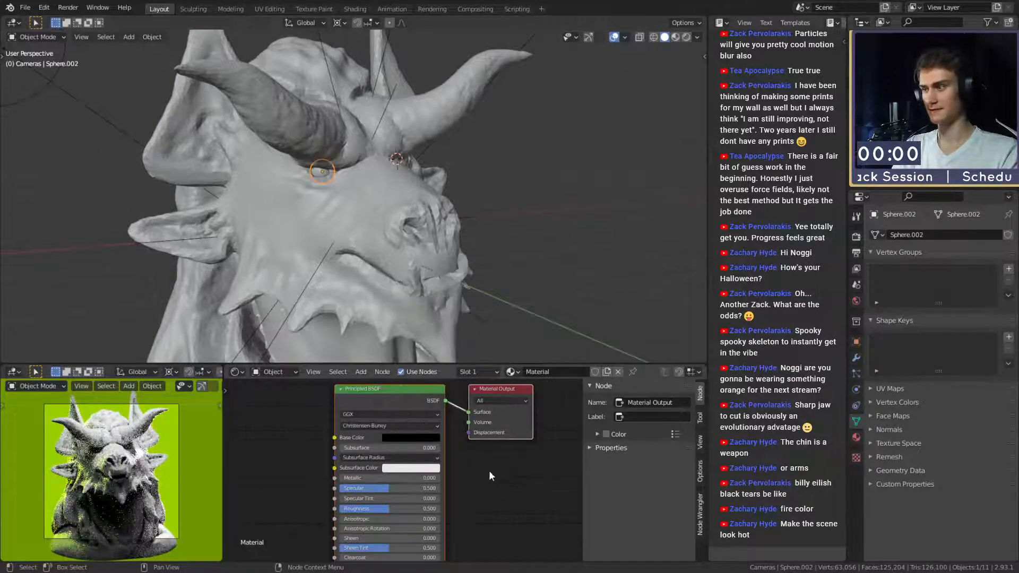
{"action": "scroll", "coordinate": [114, 456], "scroll_direction": "up", "scroll_amount": 6}
{"action": "scroll", "coordinate": [124, 464], "scroll_direction": "down", "scroll_amount": 6}
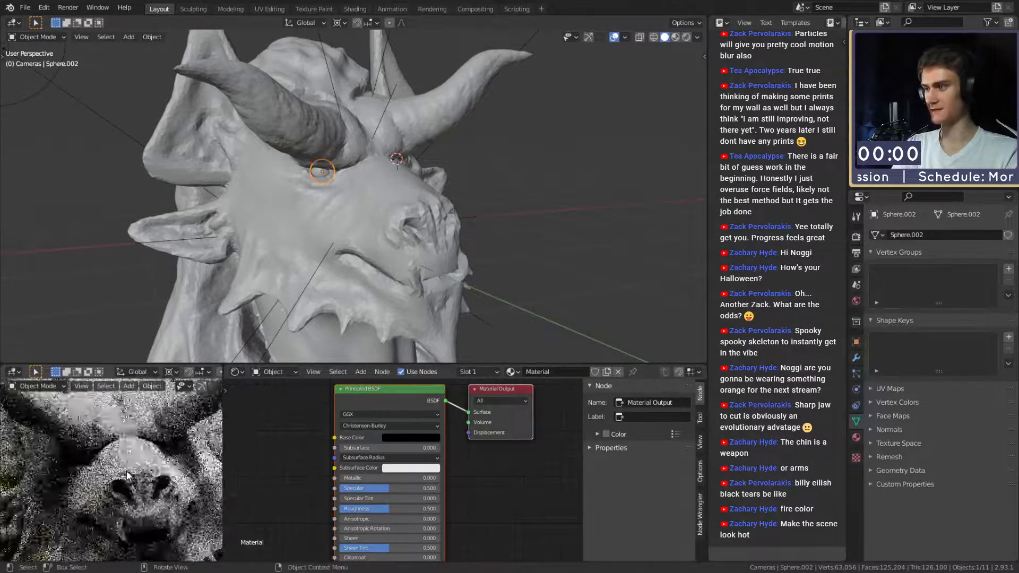
Sample the lime green of the rendered background as the Principled BSDF base color of the eye.
{"action": "left_click", "coordinate": [411, 436]}
{"action": "left_click", "coordinate": [414, 438]}
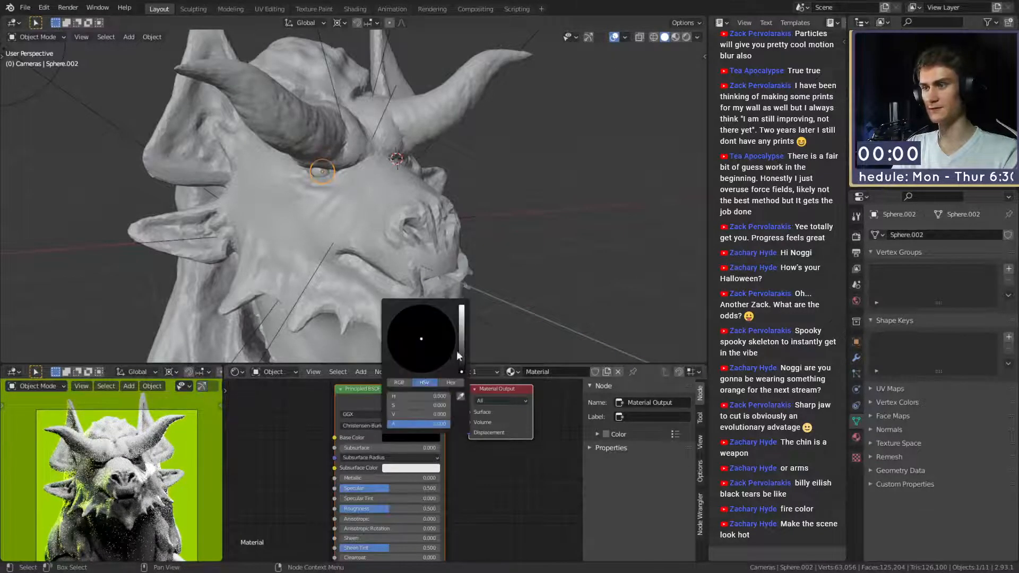
{"action": "left_click", "coordinate": [460, 396]}
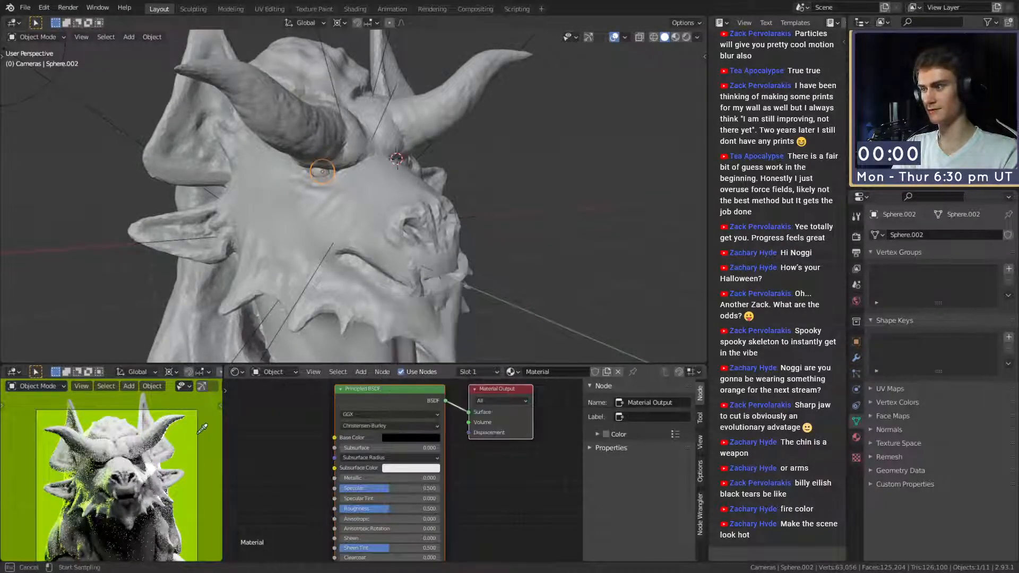
{"action": "left_click", "coordinate": [198, 433]}
{"action": "left_click", "coordinate": [424, 437]}
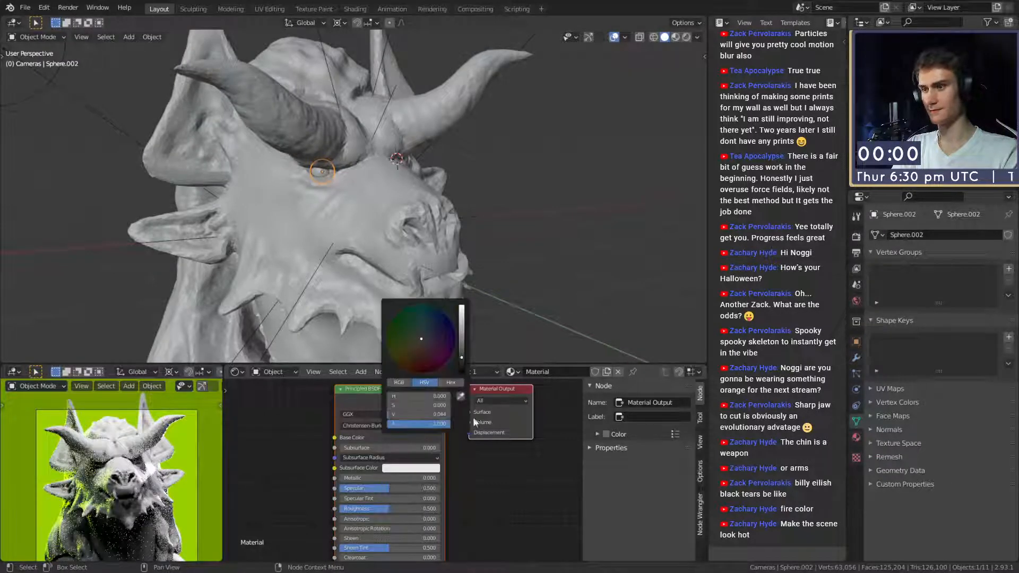
{"action": "left_click", "coordinate": [439, 438]}
{"action": "left_click", "coordinate": [460, 396]}
{"action": "left_click", "coordinate": [199, 443]}
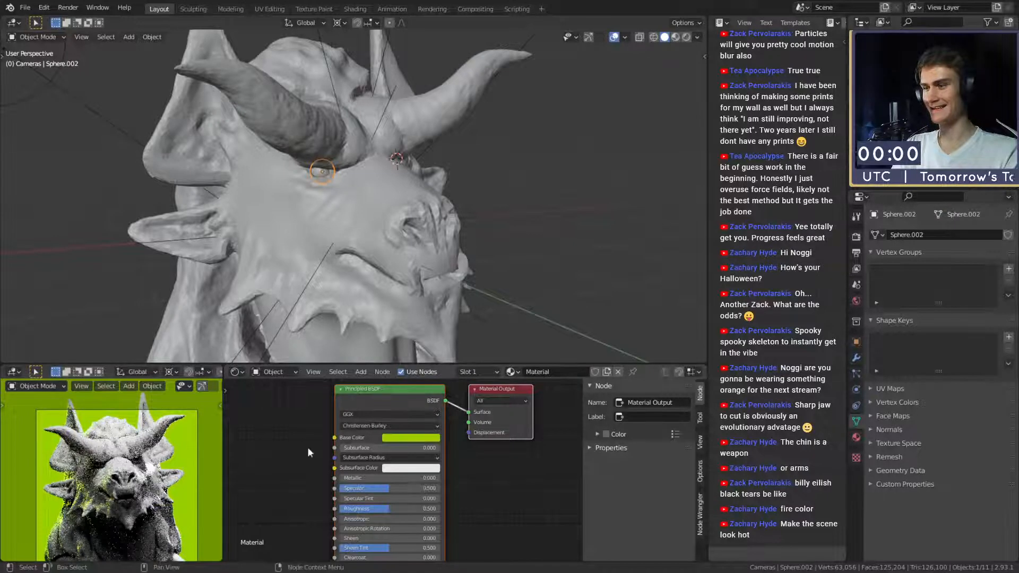
Set the eye material's roughness to 0 and adjust its metallic value while checking the rendered face.
{"action": "scroll", "coordinate": [181, 452], "scroll_direction": "up", "scroll_amount": 3}
{"action": "middle_click_drag", "start_coordinate": [199, 450], "coordinate": [108, 458], "text": "shift"}
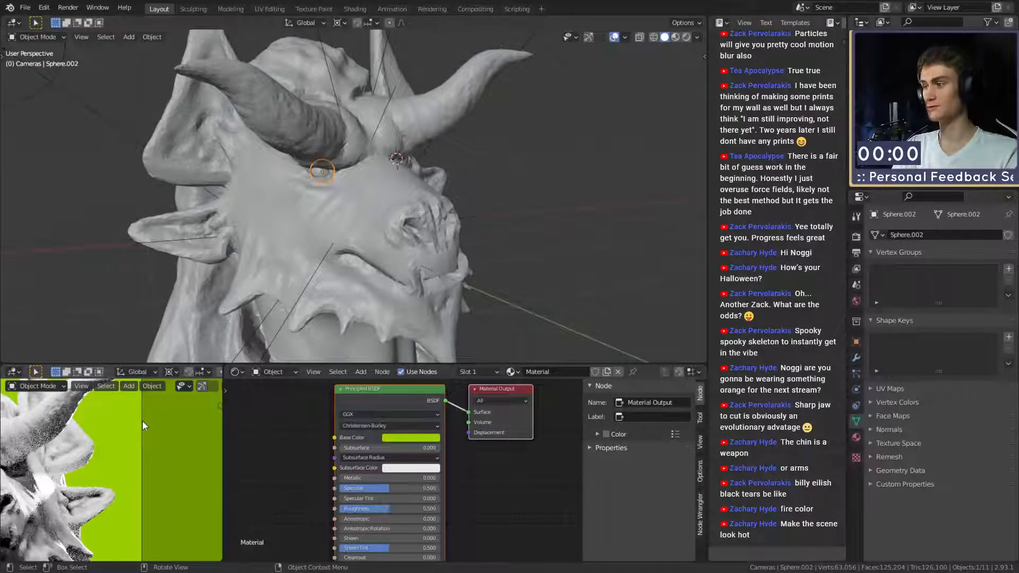
{"action": "key", "text": "Home"}
{"action": "scroll", "coordinate": [141, 437], "scroll_direction": "up", "scroll_amount": 4}
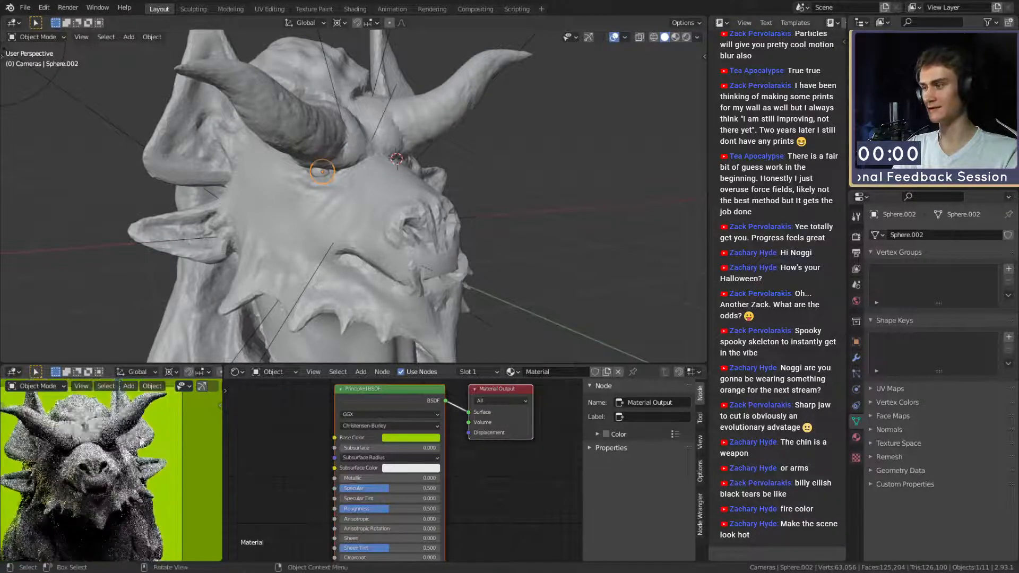
{"action": "scroll", "coordinate": [152, 444], "scroll_direction": "up", "scroll_amount": 5}
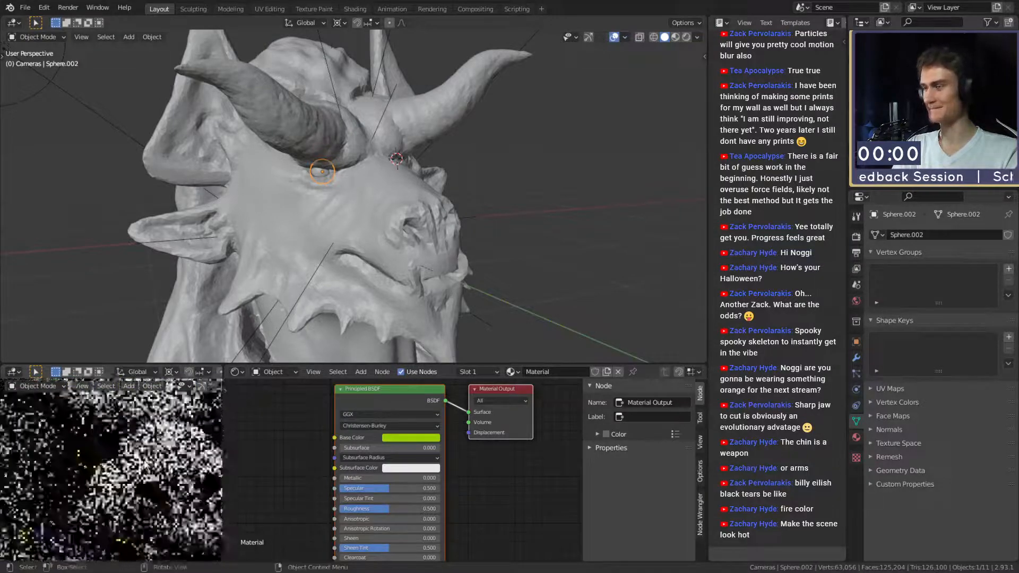
{"action": "scroll", "coordinate": [144, 461], "scroll_direction": "down", "scroll_amount": 5}
{"action": "middle_click_drag", "start_coordinate": [144, 461], "coordinate": [111, 453], "text": "shift"}
{"action": "left_click_drag", "start_coordinate": [394, 508], "coordinate": [340, 508]}
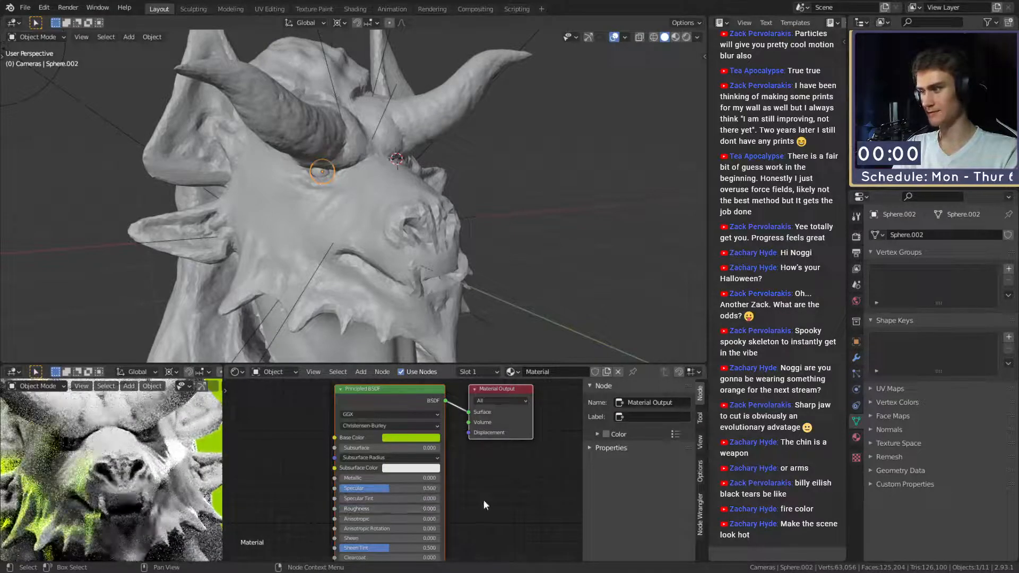
{"action": "scroll", "coordinate": [143, 467], "scroll_direction": "down", "scroll_amount": 1}
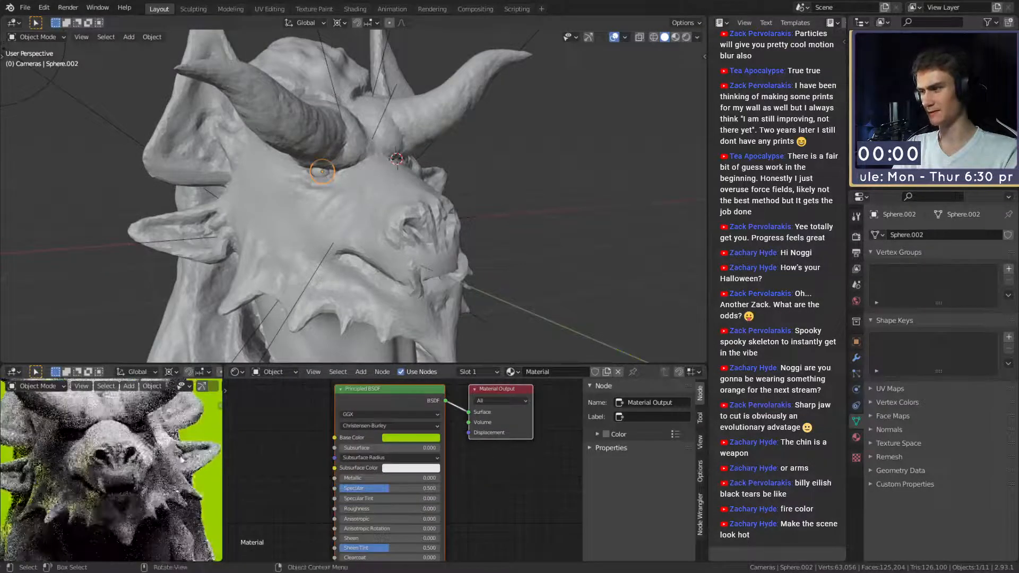
{"action": "left_click_drag", "start_coordinate": [364, 480], "coordinate": [344, 480]}
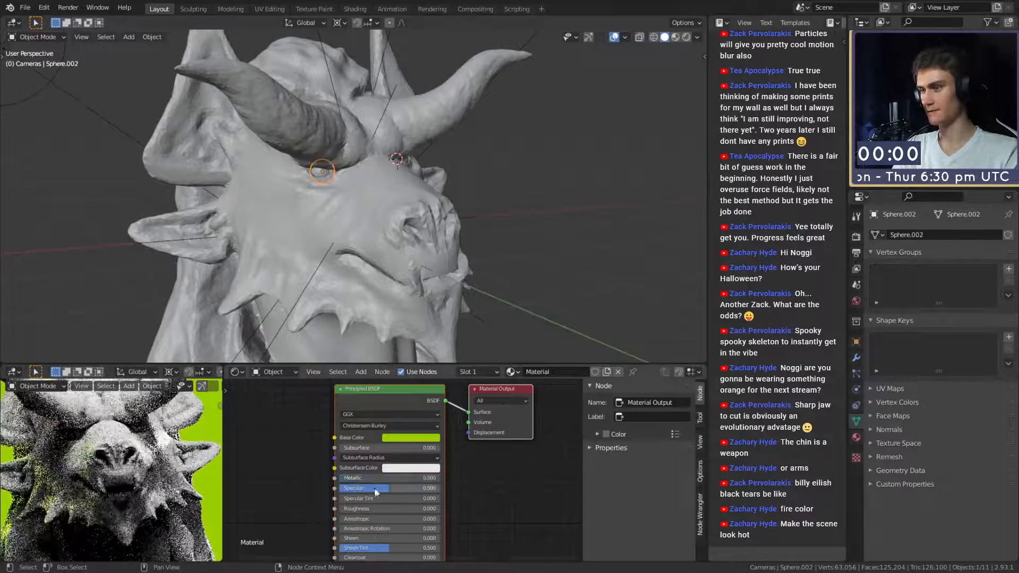
Replace the eye material's Principled BSDF with an Emission shader connected to the Material Output surface.
{"action": "middle_click_drag", "start_coordinate": [478, 509], "coordinate": [464, 480]}
{"action": "scroll", "coordinate": [462, 456], "scroll_direction": "down", "scroll_amount": 2}
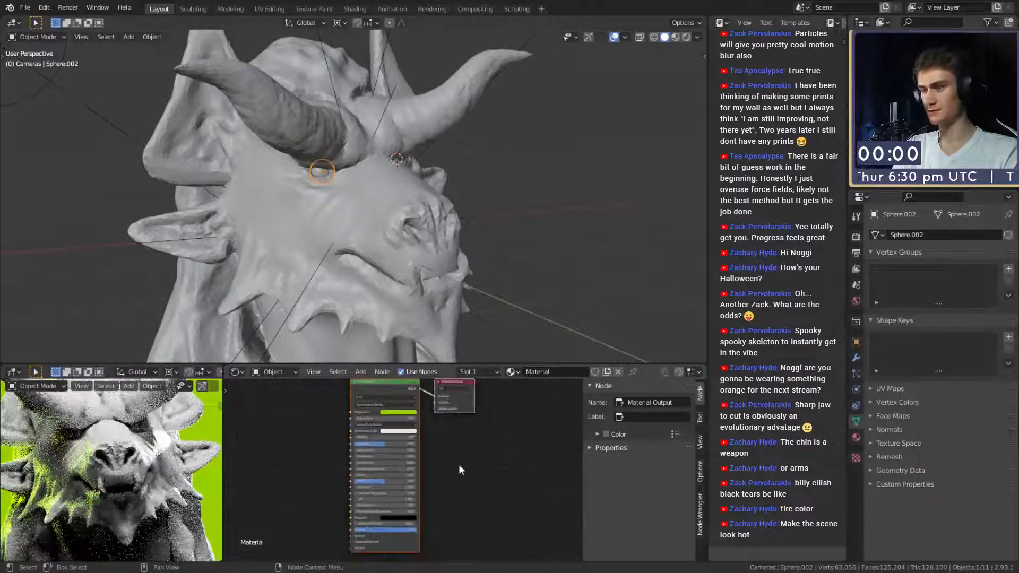
{"action": "left_click", "coordinate": [375, 400]}
{"action": "key", "text": "x"}
{"action": "middle_click_drag", "start_coordinate": [433, 422], "coordinate": [458, 445]}
{"action": "key", "text": "shift+a"}
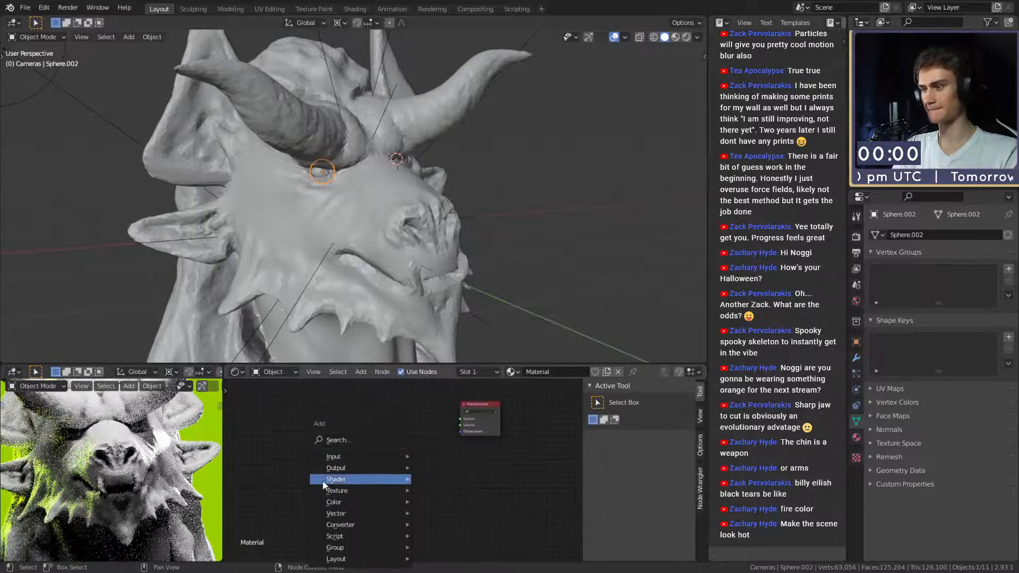
{"action": "mouse_move", "coordinate": [323, 479]}
{"action": "left_click", "coordinate": [447, 278]}
{"action": "left_click_drag", "start_coordinate": [397, 433], "coordinate": [460, 420]}
Set the Emission color to the lime green sampled from the rendered background and check the glowing eye.
{"action": "left_click", "coordinate": [382, 440]}
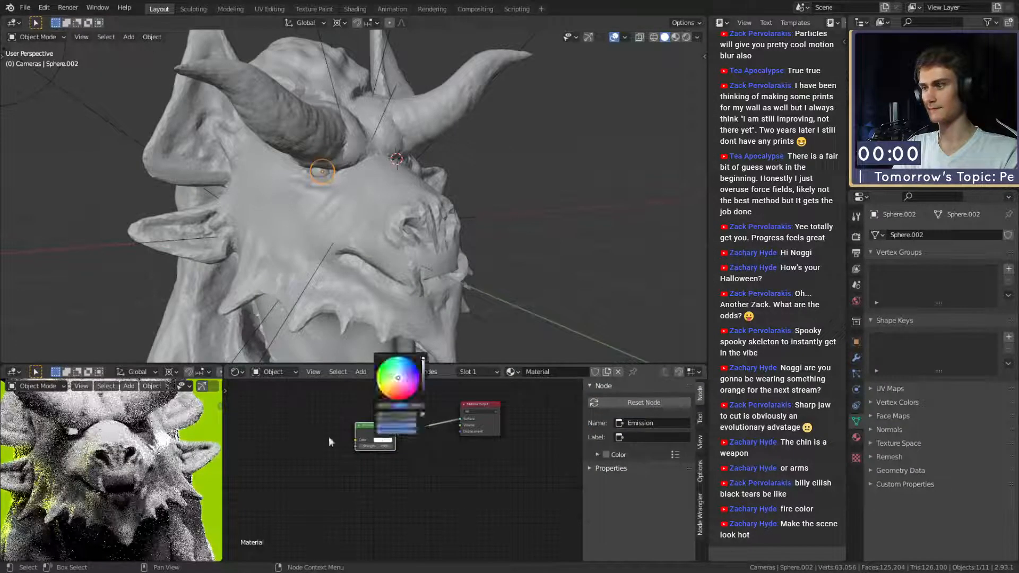
{"action": "left_click", "coordinate": [390, 440]}
{"action": "left_click", "coordinate": [422, 413]}
{"action": "left_click", "coordinate": [203, 425]}
{"action": "scroll", "coordinate": [118, 489], "scroll_direction": "down", "scroll_amount": 3}
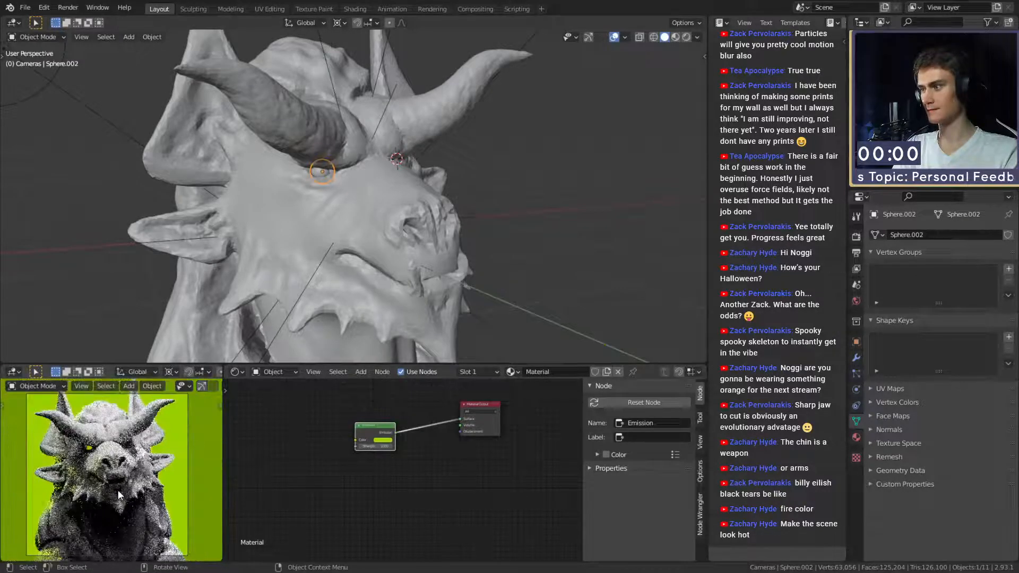
{"action": "scroll", "coordinate": [118, 489], "scroll_direction": "up", "scroll_amount": 4}
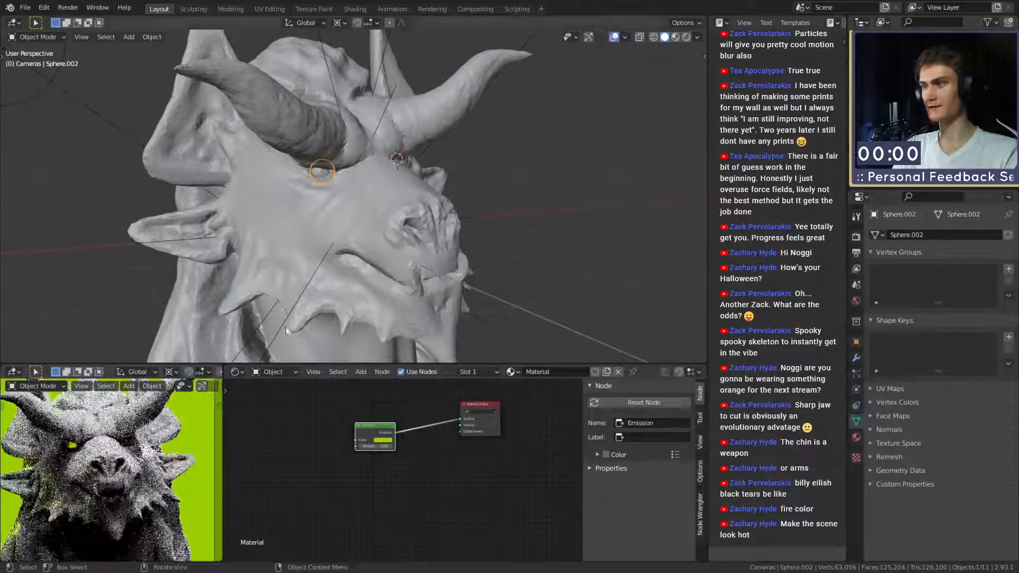
Select the creature's other eye sphere and assign it the existing green emission material named Material.
{"action": "scroll", "coordinate": [287, 332], "scroll_direction": "down", "scroll_amount": 4}
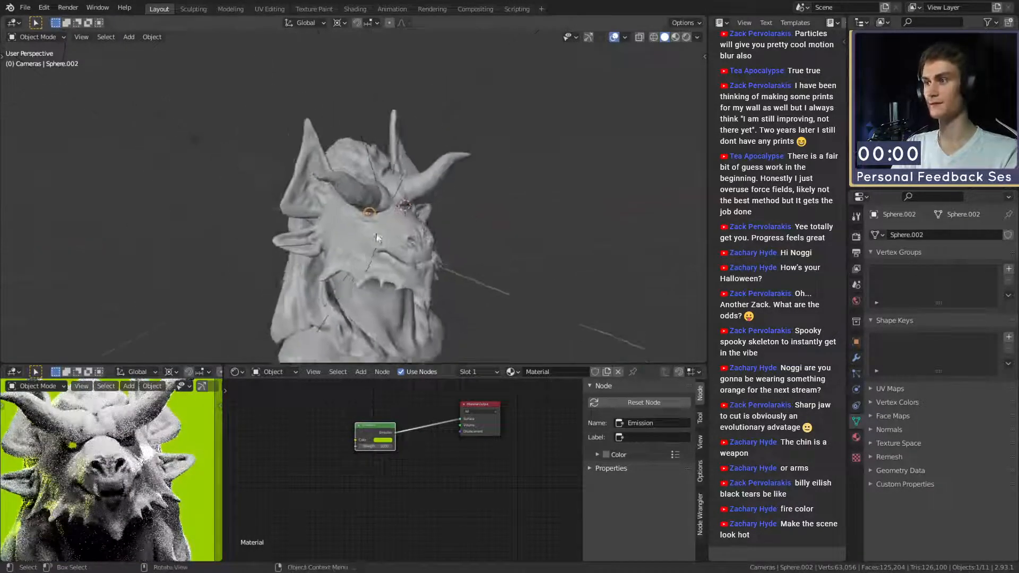
{"action": "middle_click_drag", "start_coordinate": [370, 230], "coordinate": [339, 205]}
{"action": "scroll", "coordinate": [340, 204], "scroll_direction": "up", "scroll_amount": 5}
{"action": "left_click", "coordinate": [360, 176]}
{"action": "left_click", "coordinate": [371, 177]}
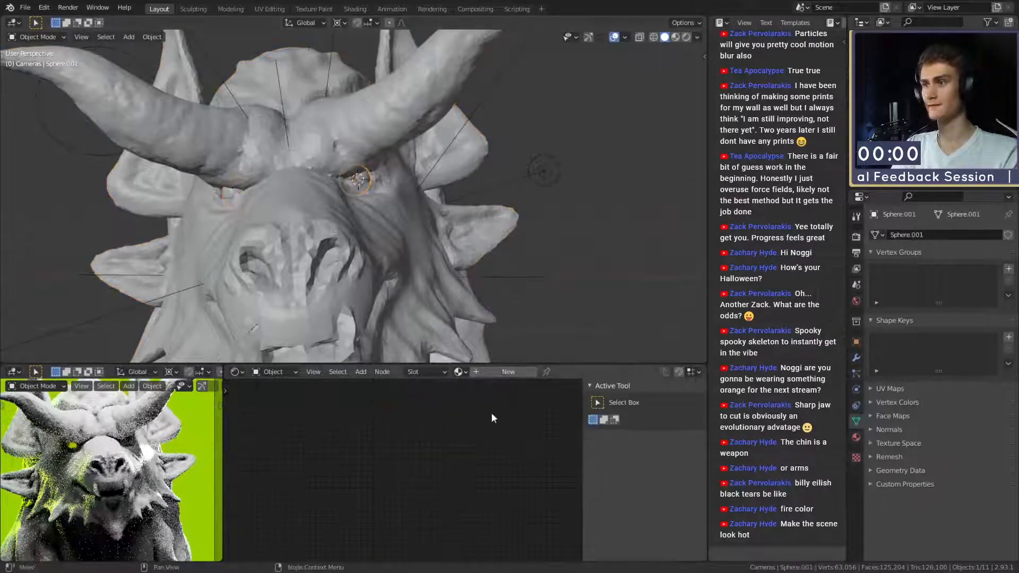
{"action": "left_click", "coordinate": [458, 371]}
{"action": "left_click", "coordinate": [472, 449]}
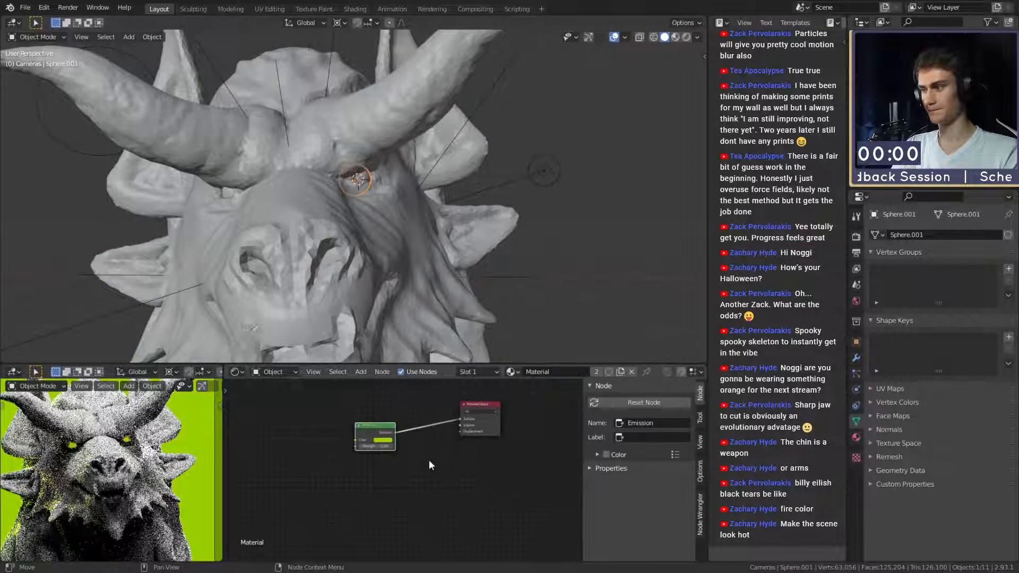
Save quick_sketch_day_262.blend, inspect the creature's face in the rendered view, and save the file again.
{"action": "scroll", "coordinate": [144, 467], "scroll_direction": "down", "scroll_amount": 4}
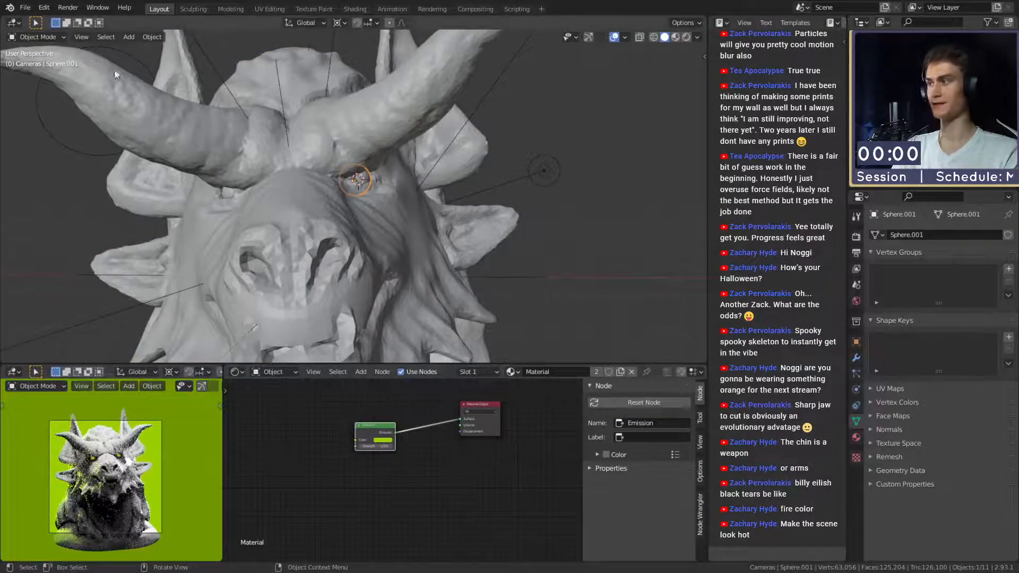
{"action": "left_click", "coordinate": [25, 7]}
{"action": "left_click", "coordinate": [49, 88]}
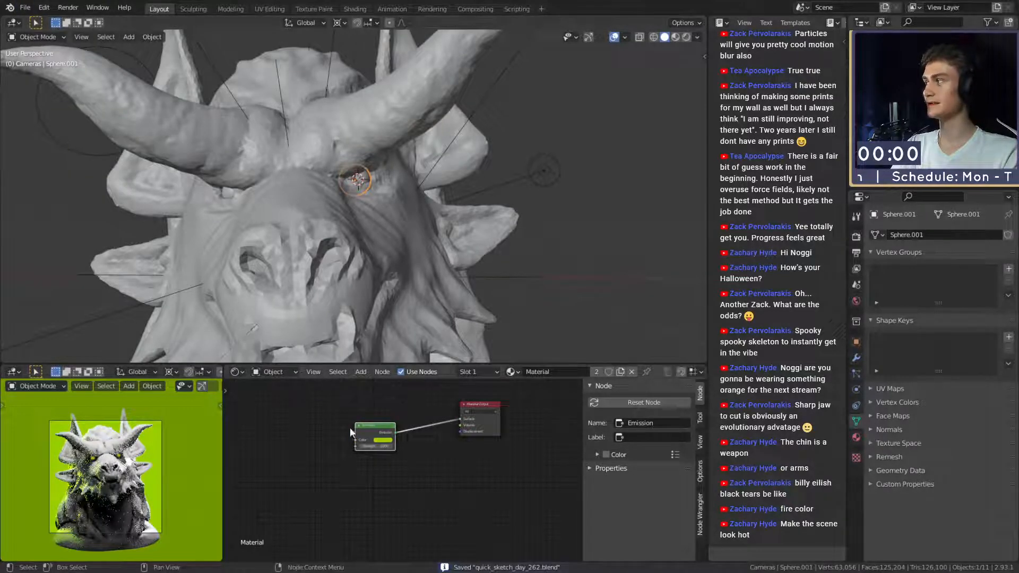
{"action": "scroll", "coordinate": [366, 426], "scroll_direction": "down", "scroll_amount": 4}
{"action": "scroll", "coordinate": [368, 432], "scroll_direction": "up", "scroll_amount": 3}
{"action": "mouse_move", "coordinate": [369, 446]}
{"action": "middle_mouse_down"}
{"action": "mouse_move", "coordinate": [387, 438]}
{"action": "mouse_move", "coordinate": [377, 447]}
{"action": "middle_mouse_up"}
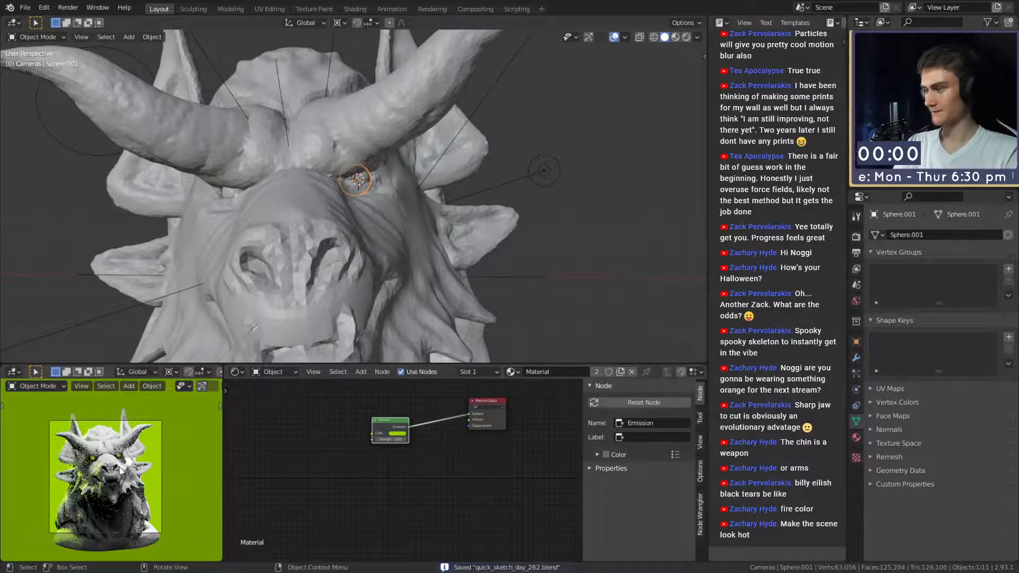
{"action": "scroll", "coordinate": [121, 471], "scroll_direction": "up", "scroll_amount": 5}
{"action": "scroll", "coordinate": [121, 471], "scroll_direction": "down", "scroll_amount": 5}
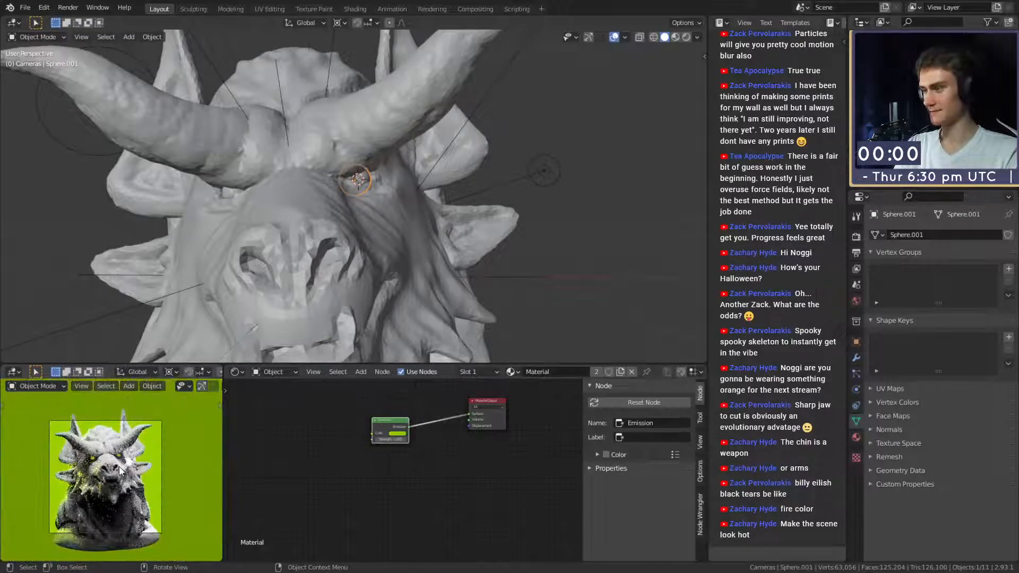
{"action": "left_click", "coordinate": [25, 7]}
{"action": "left_click", "coordinate": [48, 81]}
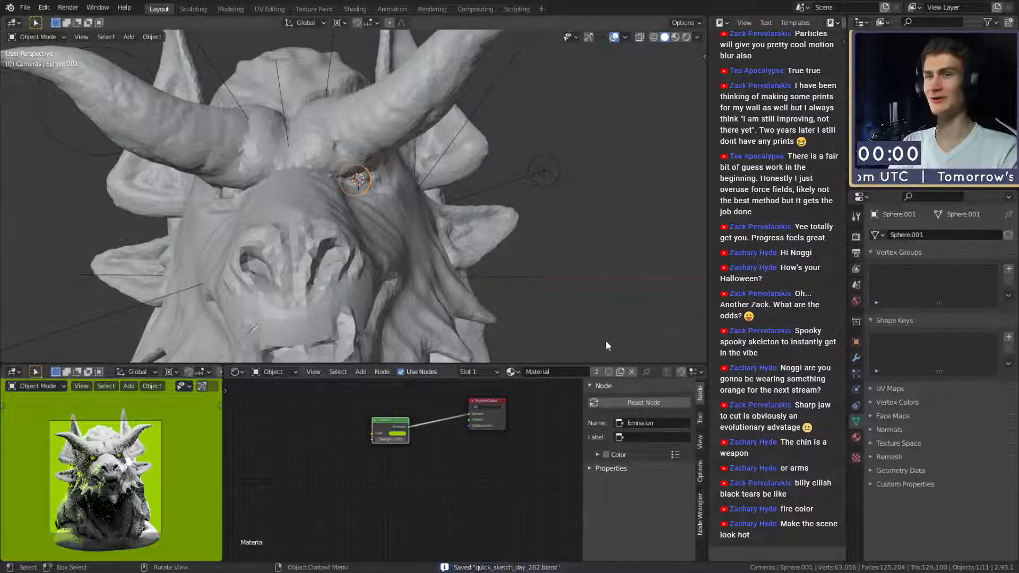
Display the world's shader nodes in the node editor in place of the eye material.
{"action": "scroll", "coordinate": [360, 199], "scroll_direction": "down", "scroll_amount": 8}
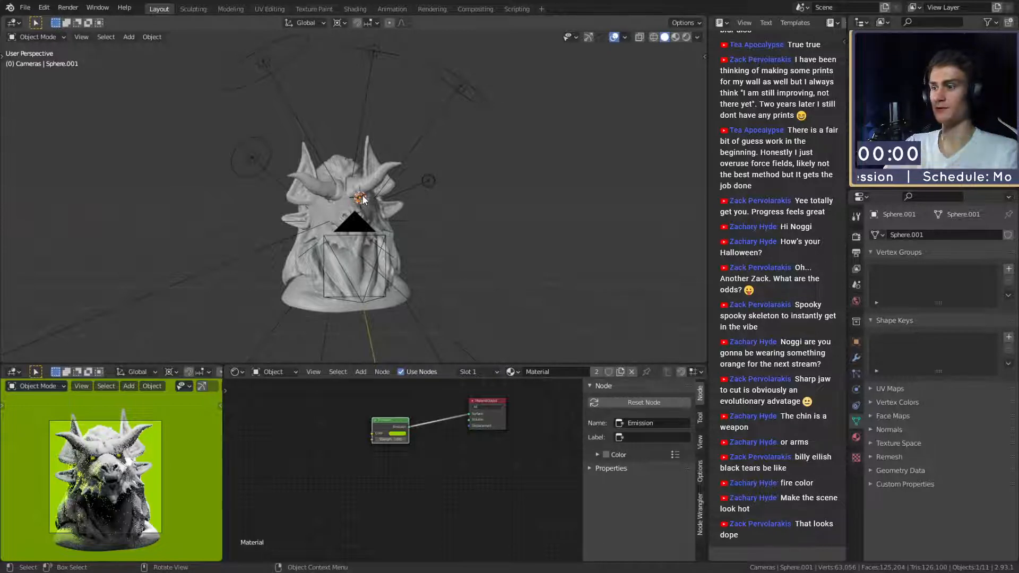
{"action": "left_click", "coordinate": [401, 439]}
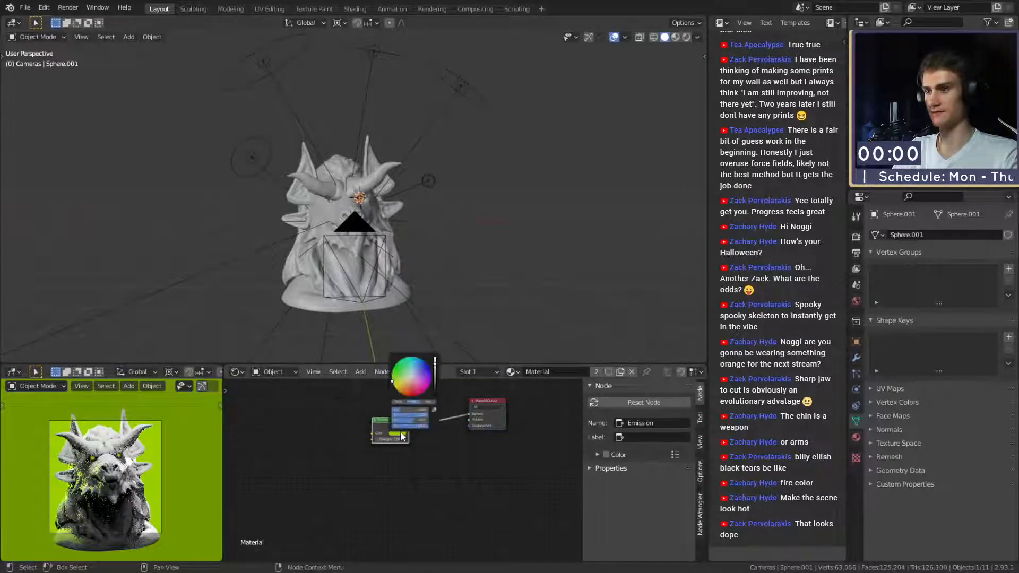
{"action": "scroll", "coordinate": [433, 410], "scroll_direction": "up", "scroll_amount": 2}
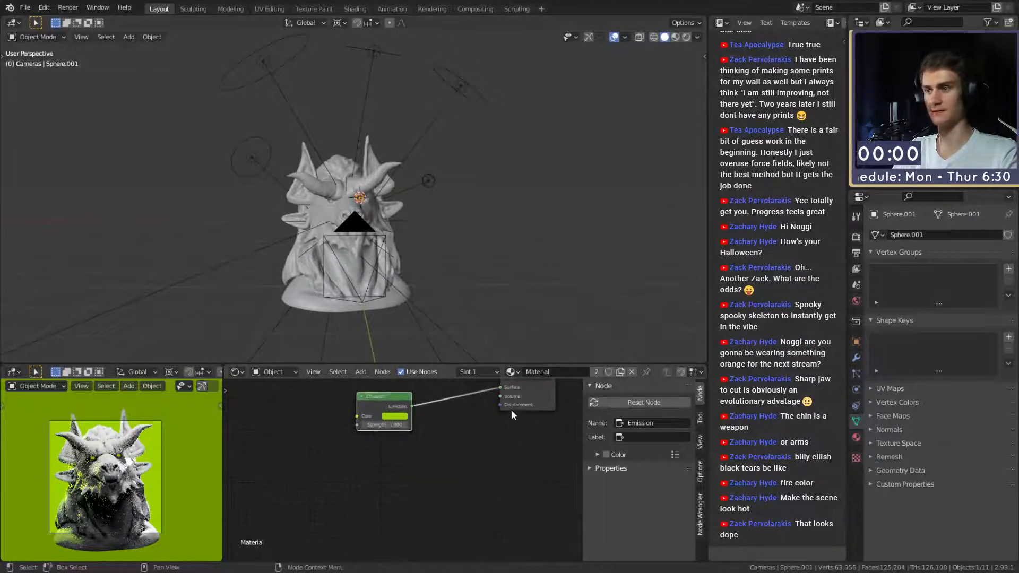
{"action": "left_click", "coordinate": [274, 397]}
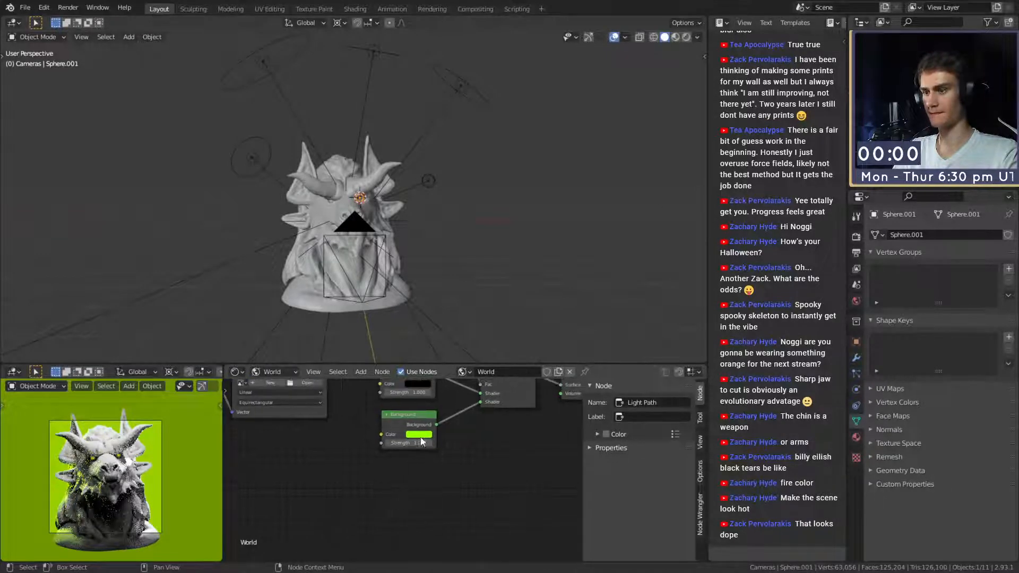
Try magenta as the color of the world's green Background node and undo the change.
{"action": "left_click", "coordinate": [420, 434]}
{"action": "left_click", "coordinate": [442, 368]}
{"action": "left_click_drag", "start_coordinate": [446, 378], "coordinate": [458, 373]}
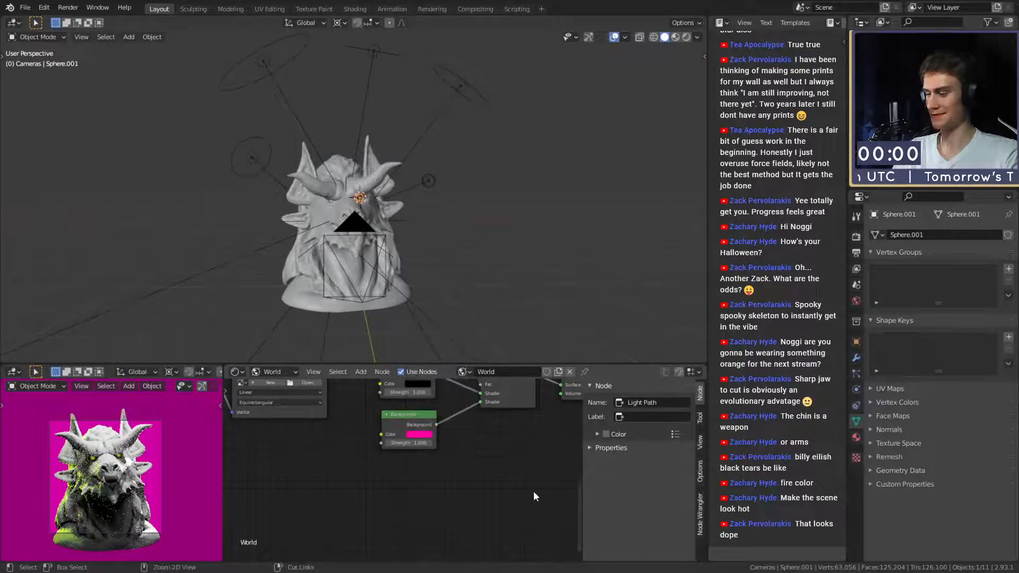
{"action": "key", "text": "ctrl+z"}
Save quick_sketch_day_262.blend and display the scene's render settings.
{"action": "scroll", "coordinate": [499, 471], "scroll_direction": "down", "scroll_amount": 7}
{"action": "middle_click_drag", "start_coordinate": [448, 413], "coordinate": [441, 479]}
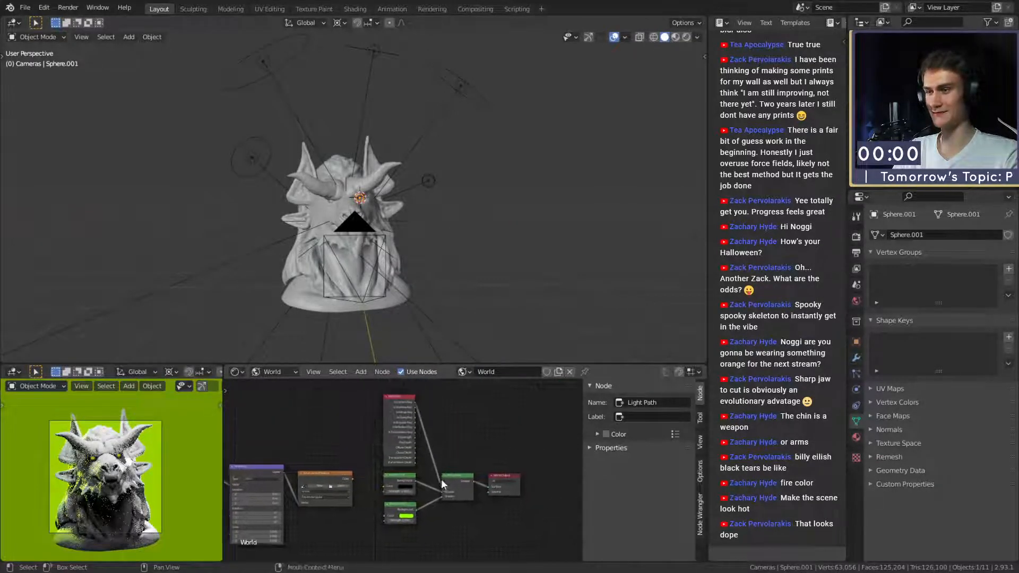
{"action": "scroll", "coordinate": [441, 479], "scroll_direction": "up", "scroll_amount": 2}
{"action": "left_click", "coordinate": [25, 7]}
{"action": "left_click", "coordinate": [48, 83]}
{"action": "left_click", "coordinate": [852, 254]}
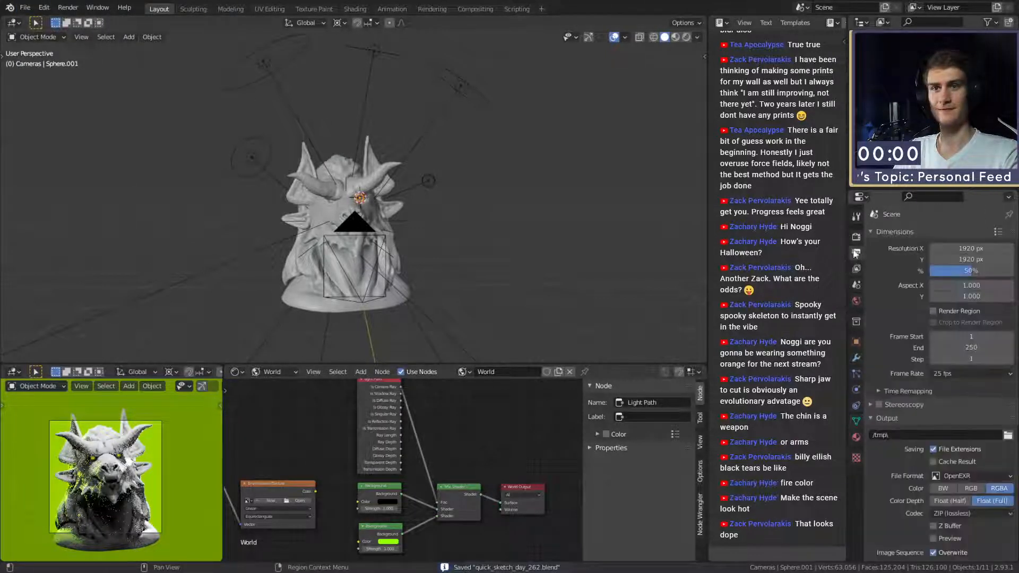
{"action": "left_click", "coordinate": [856, 236]}
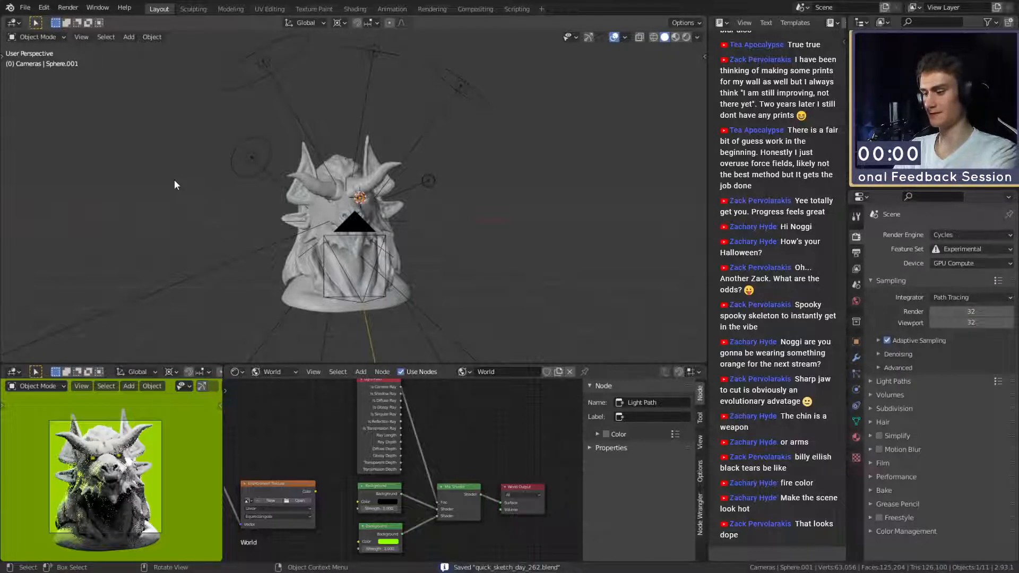
Render a test image of the creature, display the compositor nodes meanwhile, and return to the 3D view.
{"action": "key", "text": "F12"}
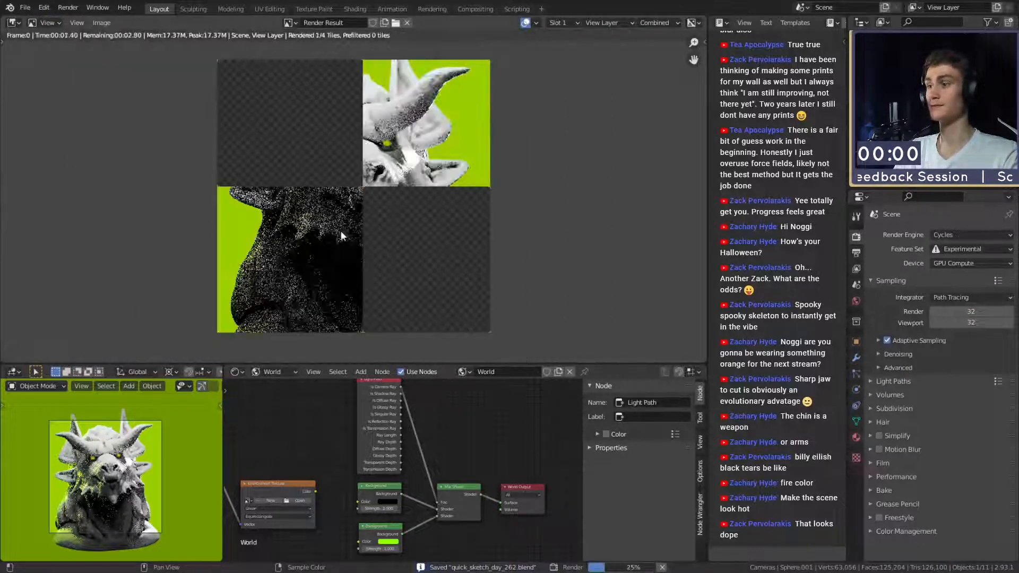
{"action": "scroll", "coordinate": [447, 438], "scroll_direction": "down", "scroll_amount": 2}
{"action": "key", "text": "shift+F3"}
{"action": "scroll", "coordinate": [441, 444], "scroll_direction": "down", "scroll_amount": 4}
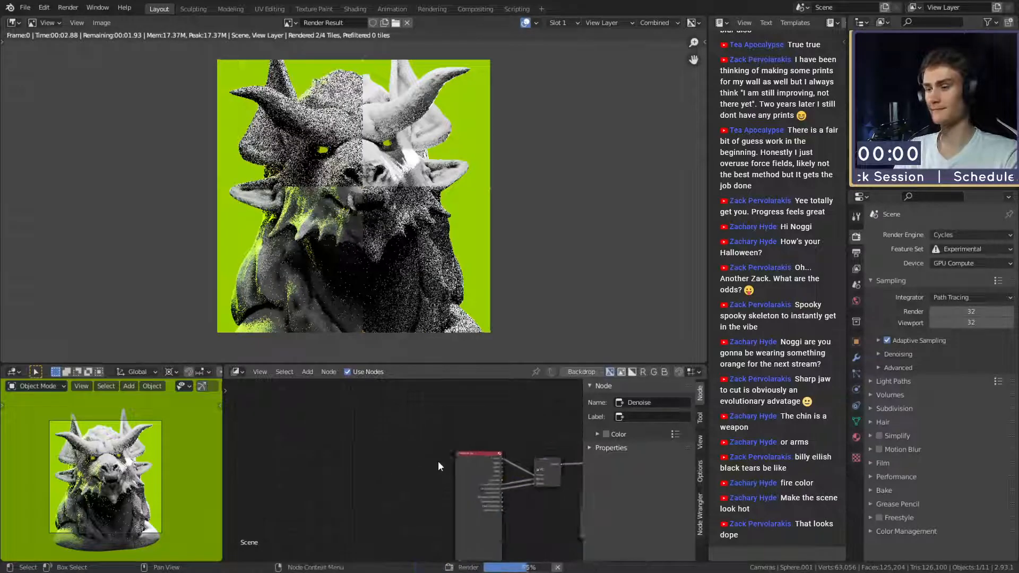
{"action": "key", "text": "Home"}
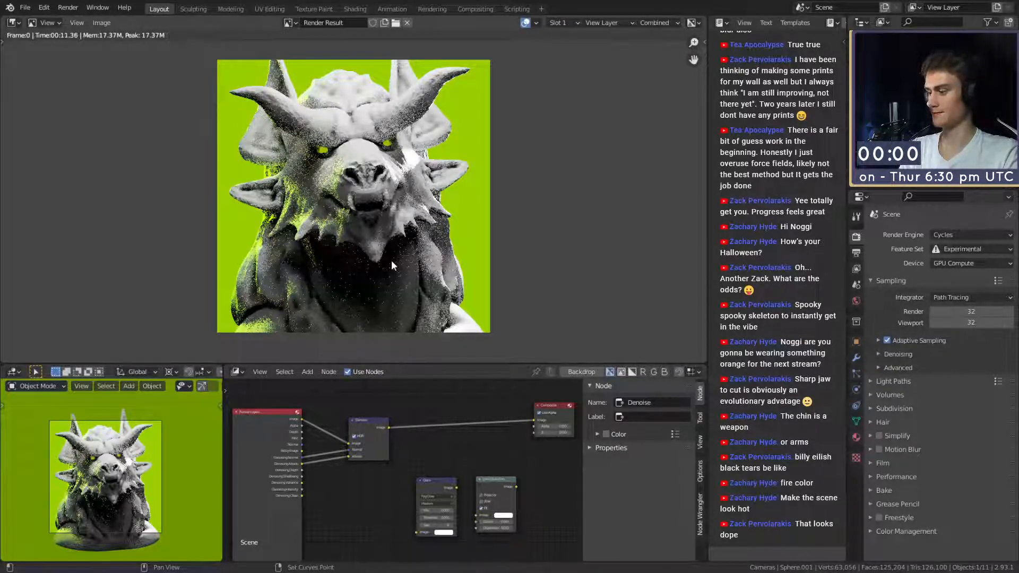
{"action": "key", "text": "Escape"}
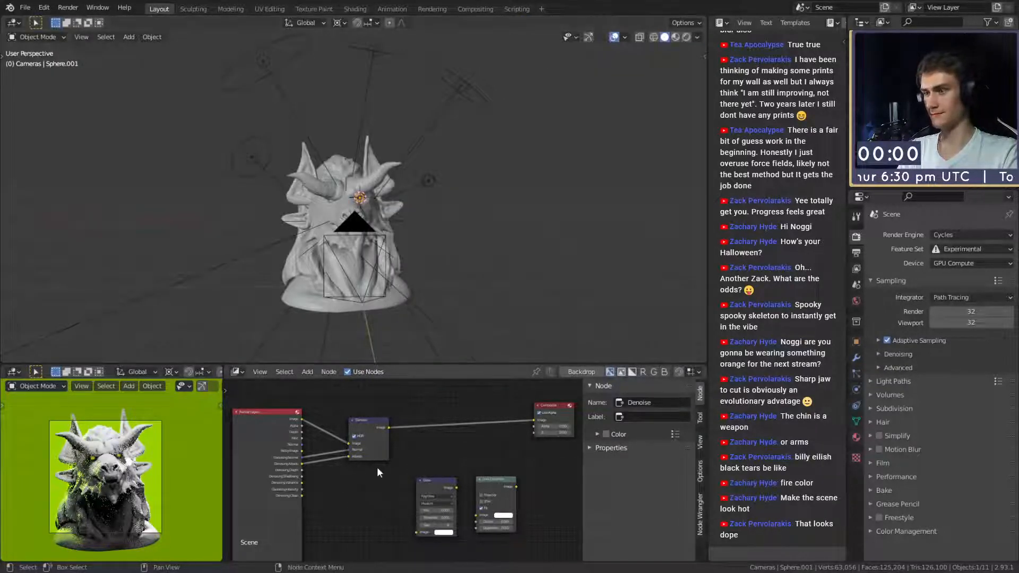
Return the node editor to the shader nodes and display the eye's Emission material in place of the world nodes.
{"action": "key", "text": "shift+F3"}
{"action": "key", "text": "shift+F3"}
{"action": "key", "text": "shift+F3"}
{"action": "scroll", "coordinate": [359, 459], "scroll_direction": "down", "scroll_amount": 4}
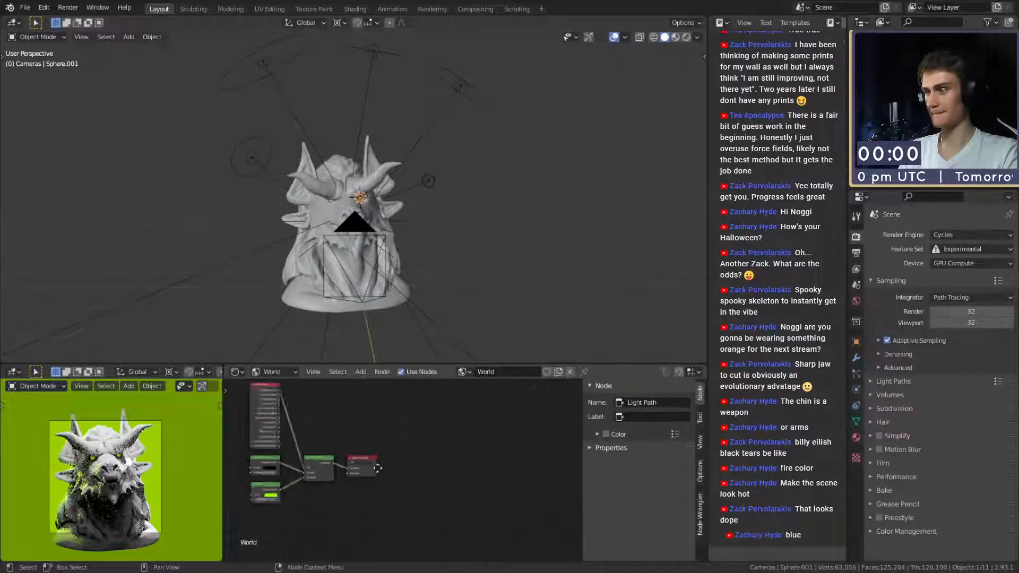
{"action": "middle_click_drag", "start_coordinate": [338, 469], "coordinate": [477, 480]}
{"action": "scroll", "coordinate": [443, 484], "scroll_direction": "up", "scroll_amount": 4}
{"action": "scroll", "coordinate": [442, 483], "scroll_direction": "up", "scroll_amount": 2}
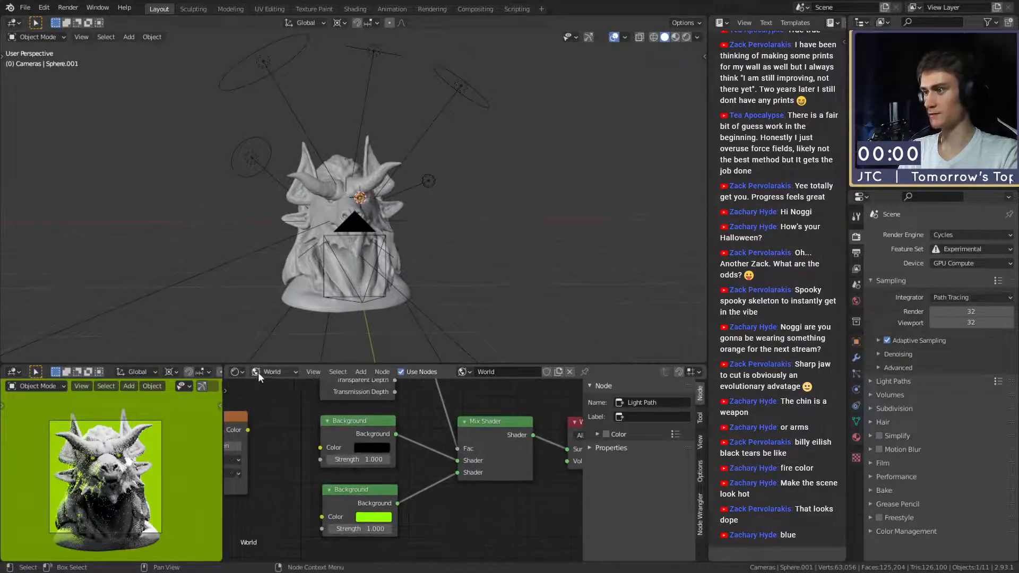
{"action": "left_click", "coordinate": [275, 385]}
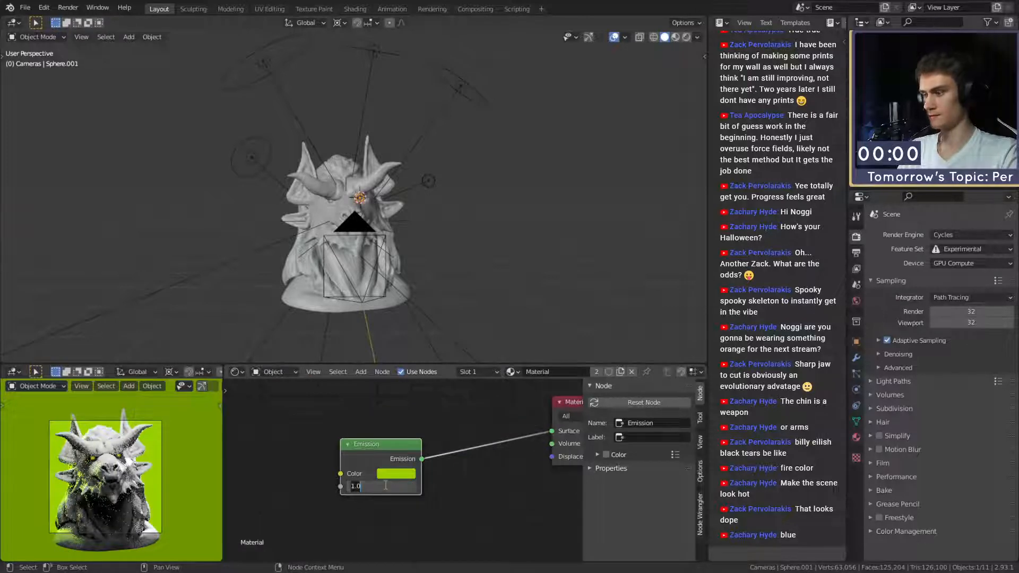
Set the eye material's Emission strength to 2 after trying 3, and save quick_sketch_day_262.blend.
{"action": "left_click", "coordinate": [385, 485]}
{"action": "type", "text": "2"}
{"action": "key", "text": "Return"}
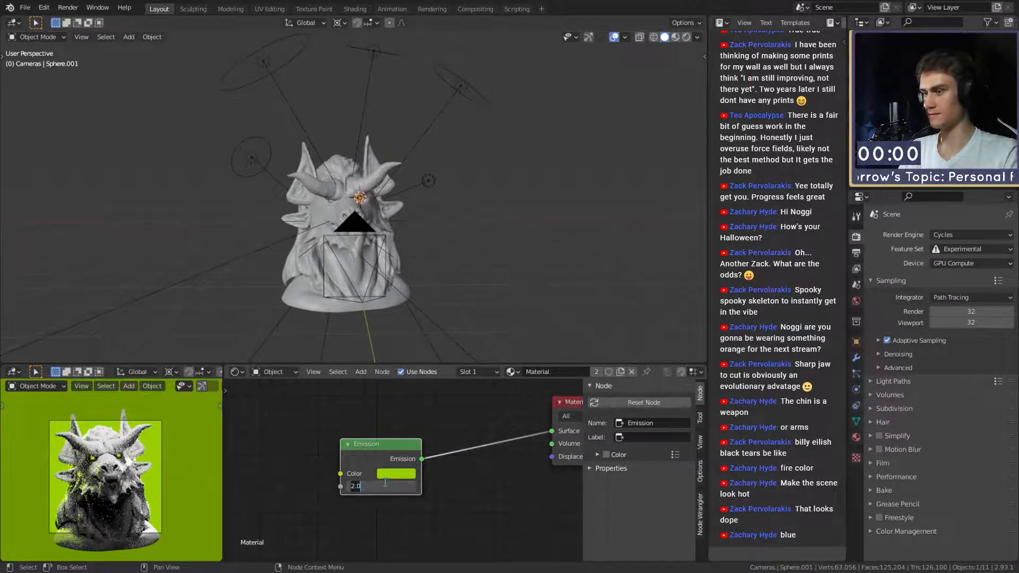
{"action": "type", "text": "3"}
{"action": "key", "text": "Return"}
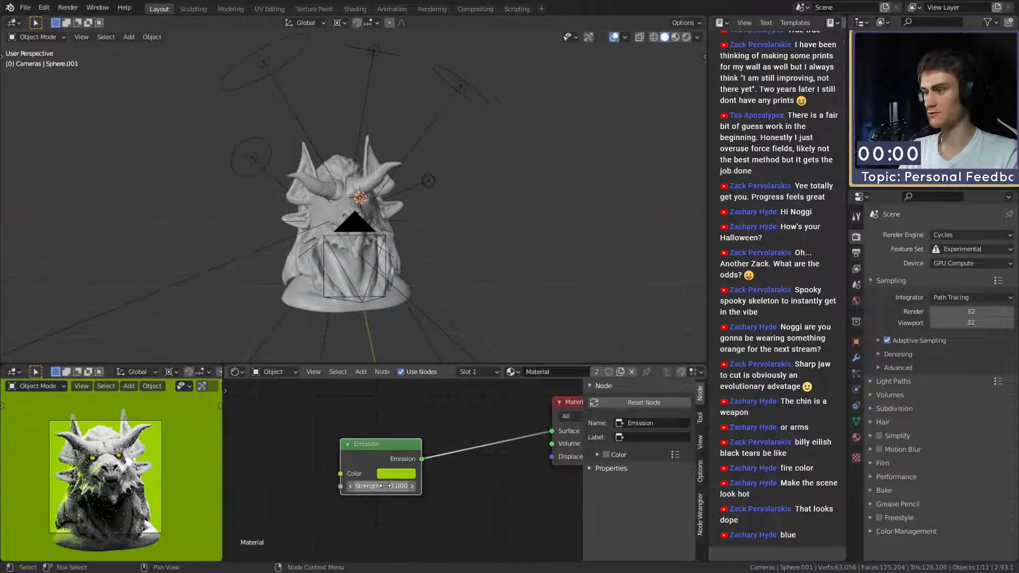
{"action": "left_click", "coordinate": [378, 486]}
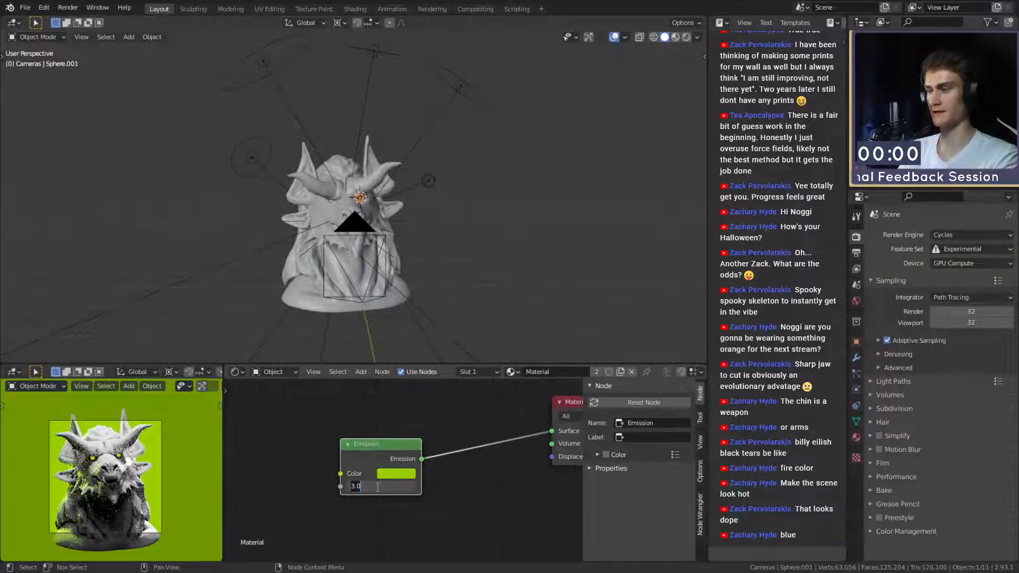
{"action": "type", "text": "2"}
{"action": "key", "text": "Return"}
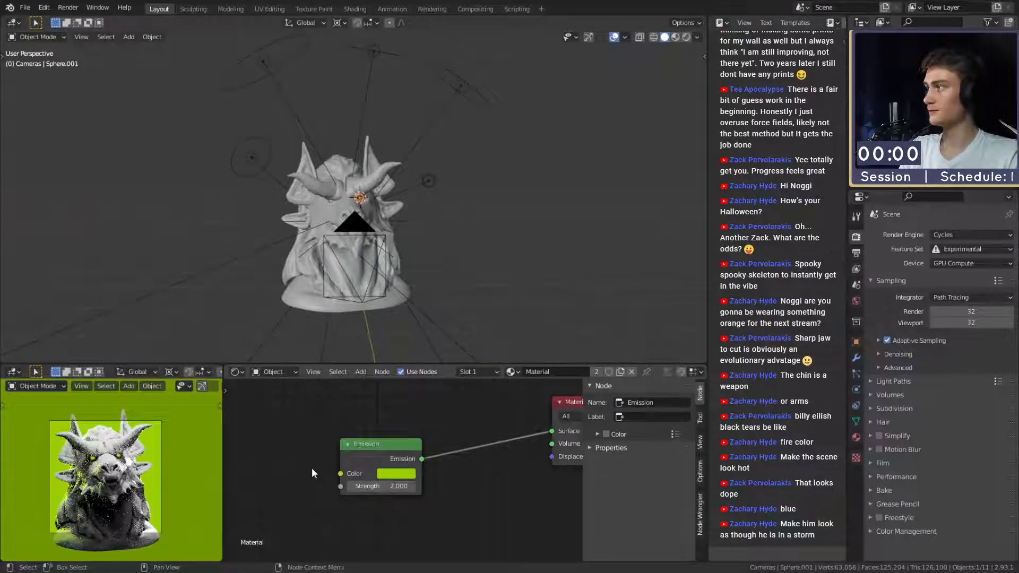
{"action": "mouse_move", "coordinate": [375, 227]}
{"action": "middle_mouse_down"}
{"action": "mouse_move", "coordinate": [377, 255]}
{"action": "mouse_move", "coordinate": [367, 256]}
{"action": "mouse_move", "coordinate": [383, 246]}
{"action": "mouse_move", "coordinate": [366, 247]}
{"action": "mouse_move", "coordinate": [390, 258]}
{"action": "middle_mouse_up"}
{"action": "key", "text": "ctrl+s"}
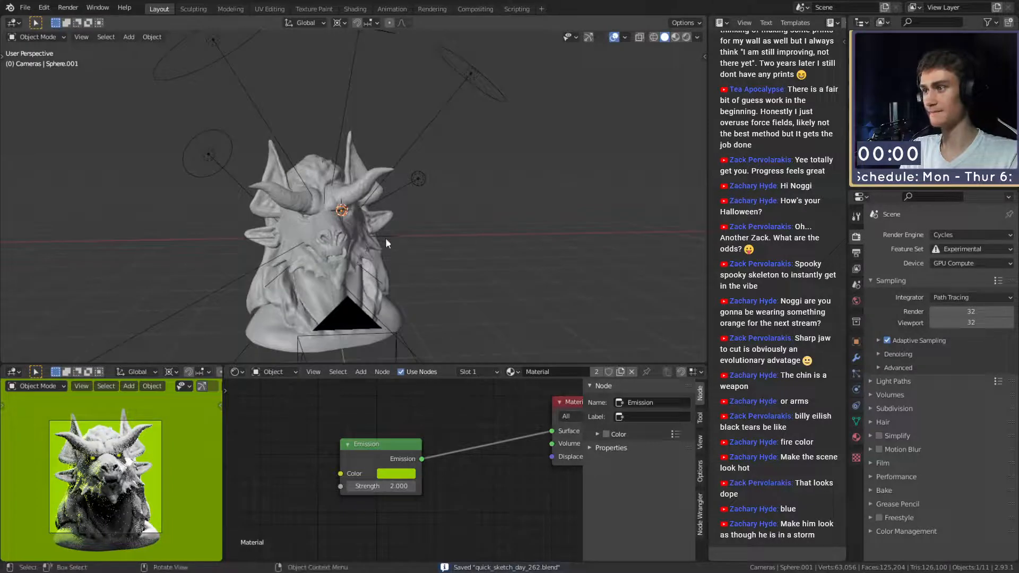
Display the world's shader nodes and try a saturated blue as the color of the green Background node.
{"action": "left_click", "coordinate": [271, 371]}
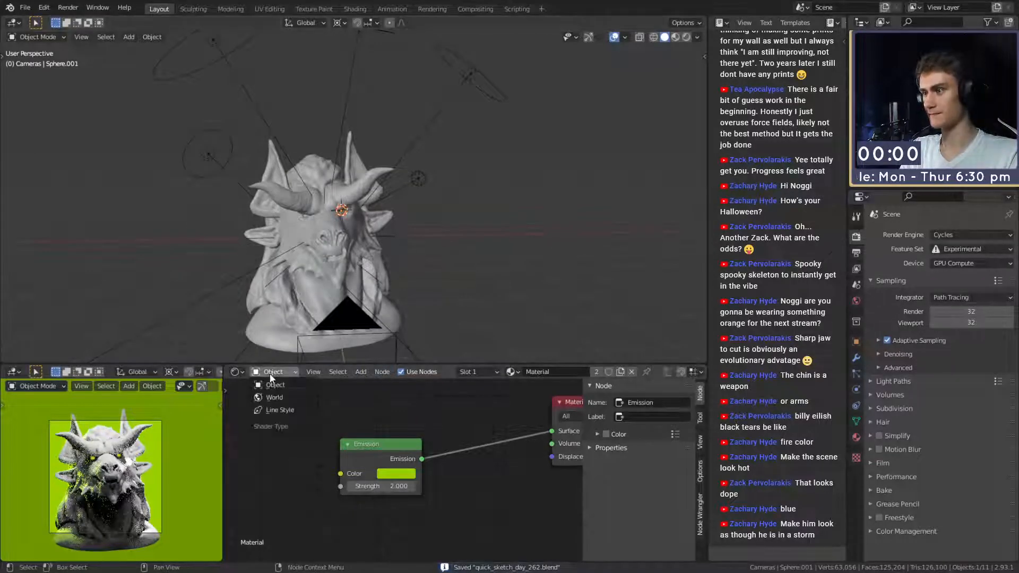
{"action": "left_click", "coordinate": [277, 398]}
{"action": "left_click", "coordinate": [398, 490]}
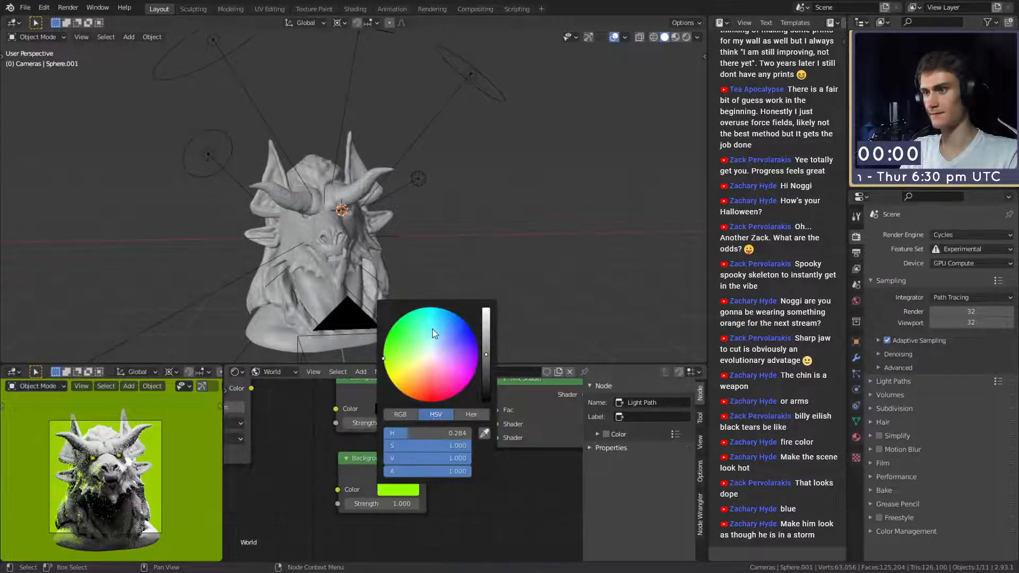
{"action": "left_click", "coordinate": [461, 318]}
{"action": "left_click_drag", "start_coordinate": [461, 319], "coordinate": [467, 324]}
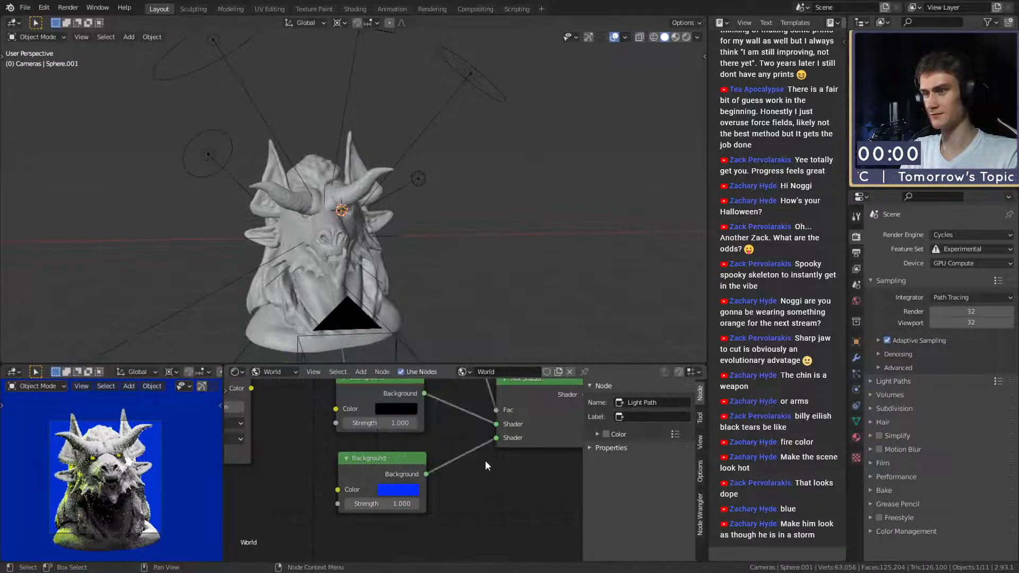
Copy the hex code 002DFF from the color of the world's blue Background node.
{"action": "scroll", "coordinate": [477, 478], "scroll_direction": "down", "scroll_amount": 2}
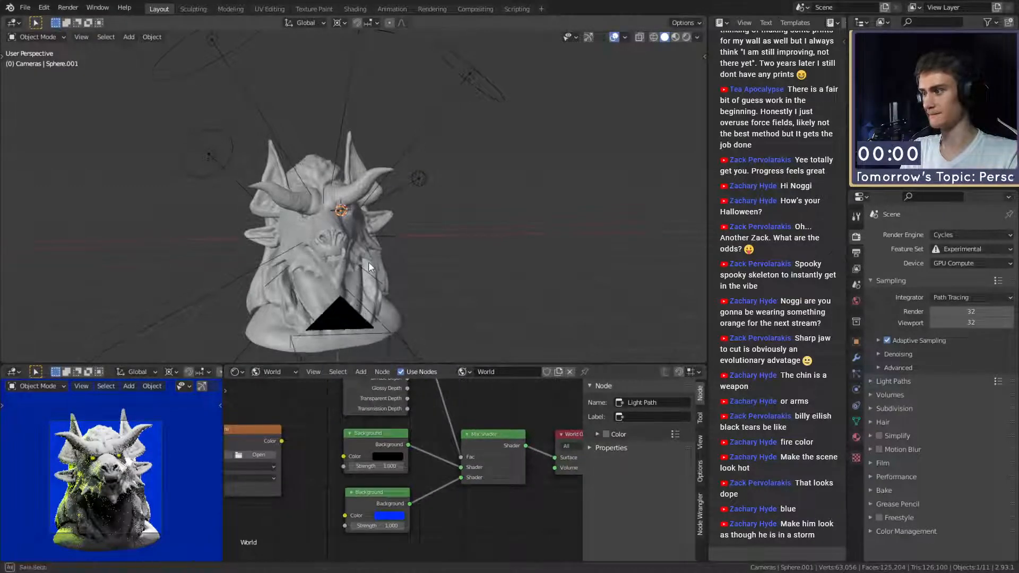
{"action": "scroll", "coordinate": [367, 259], "scroll_direction": "up", "scroll_amount": 2}
{"action": "scroll", "coordinate": [368, 259], "scroll_direction": "down", "scroll_amount": 4}
{"action": "left_click", "coordinate": [389, 515]}
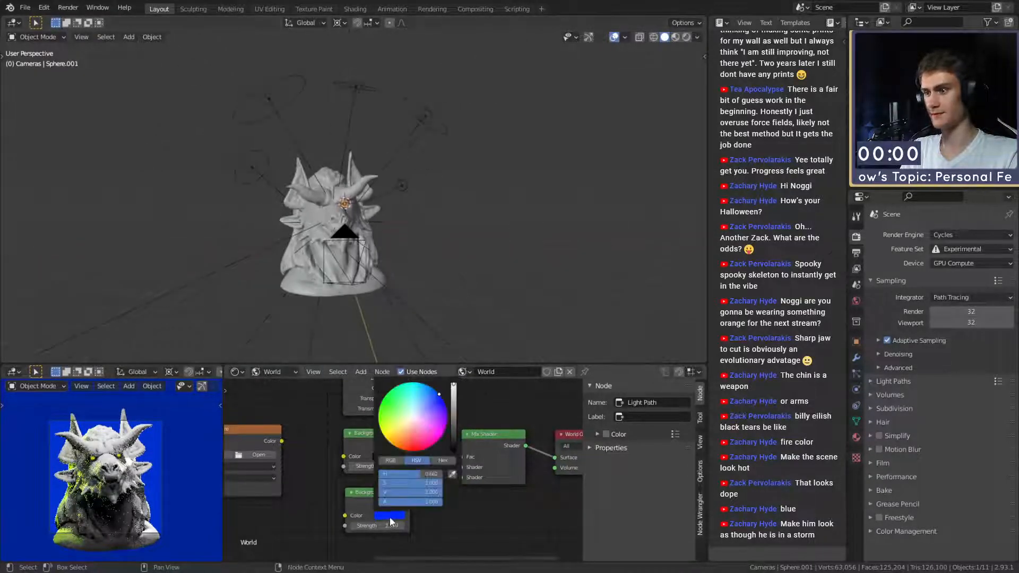
{"action": "left_click", "coordinate": [430, 473]}
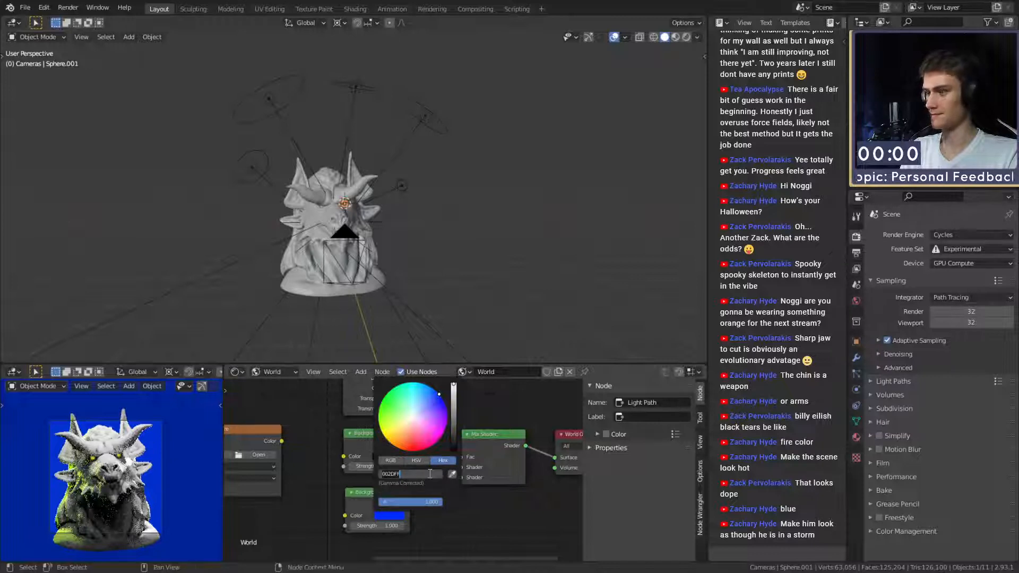
{"action": "key", "text": "Return"}
Try the copied background blue as the color of the 5000 W disk area light beside the creature's head.
{"action": "left_click", "coordinate": [256, 168]}
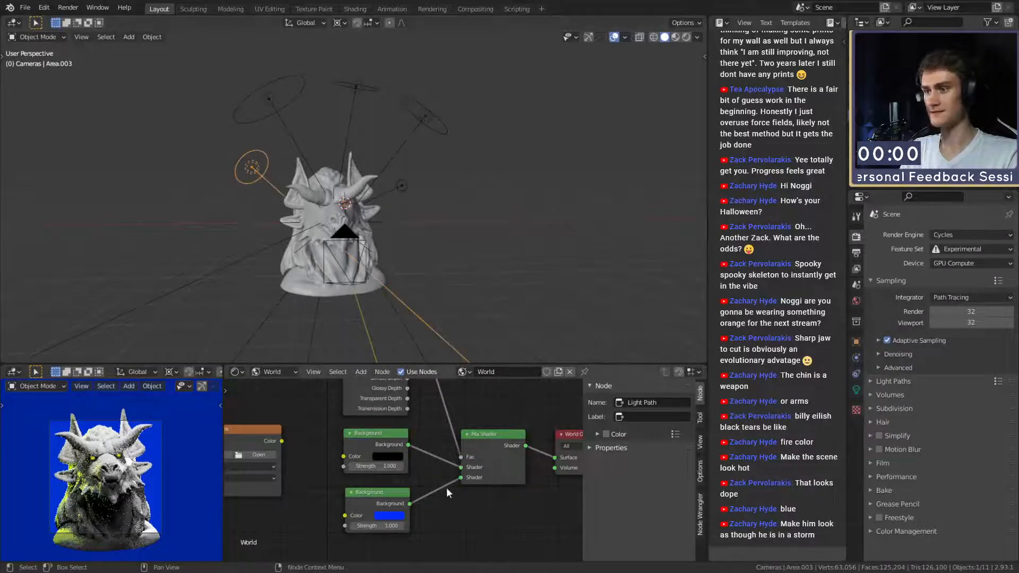
{"action": "left_click", "coordinate": [270, 372]}
{"action": "left_click", "coordinate": [273, 385]}
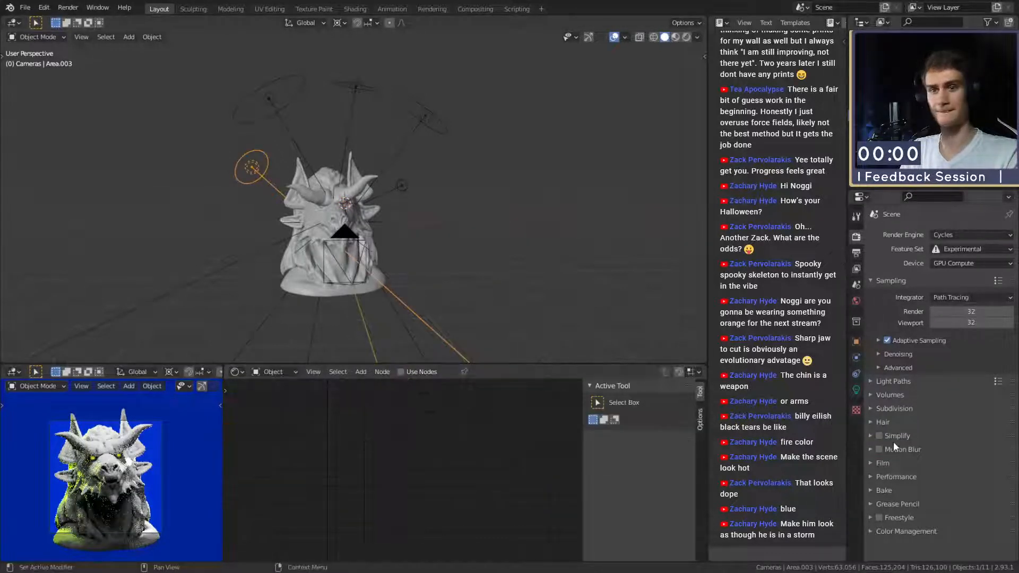
{"action": "left_click", "coordinate": [856, 389]}
{"action": "left_click", "coordinate": [947, 300]}
{"action": "left_click", "coordinate": [939, 258]}
{"action": "type", "text": "0000FF"}
{"action": "key", "text": "Return"}
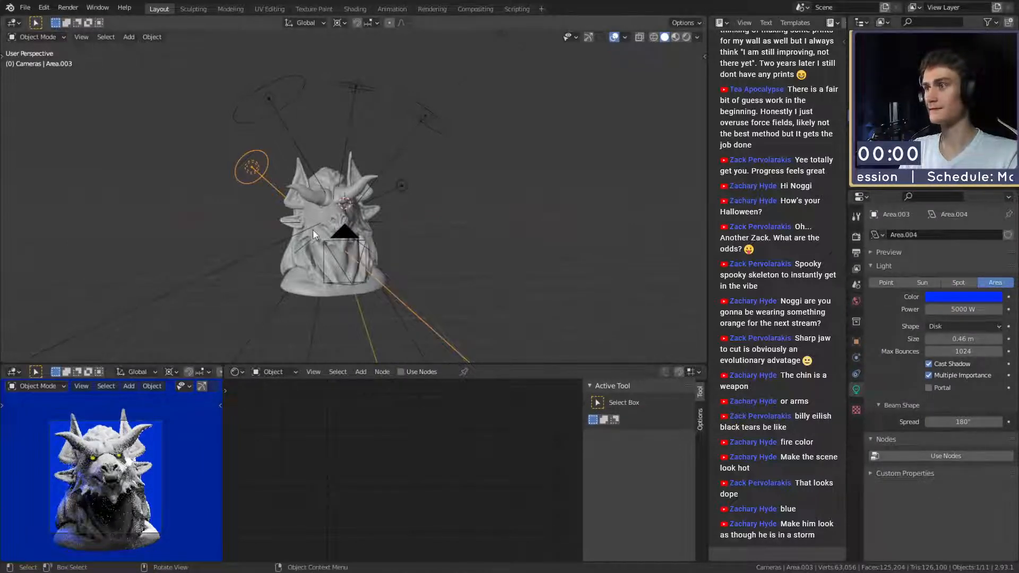
Try hex 002DFF as the Emission color of the creature's eye material and check the eyes in the camera view.
{"action": "scroll", "coordinate": [306, 228], "scroll_direction": "up", "scroll_amount": 6}
{"action": "left_click", "coordinate": [312, 205]}
{"action": "left_click", "coordinate": [312, 204]}
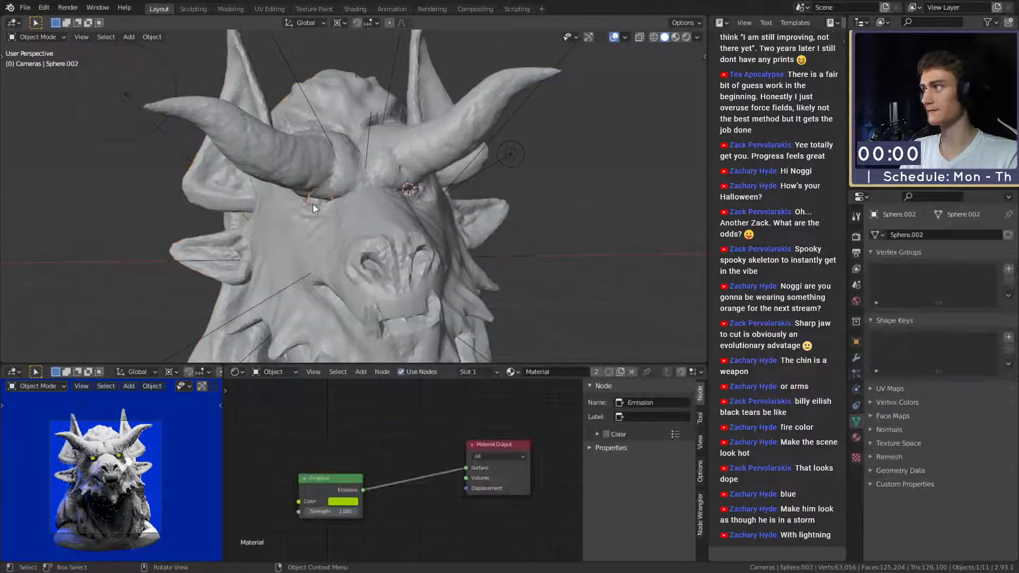
{"action": "left_click", "coordinate": [340, 501]}
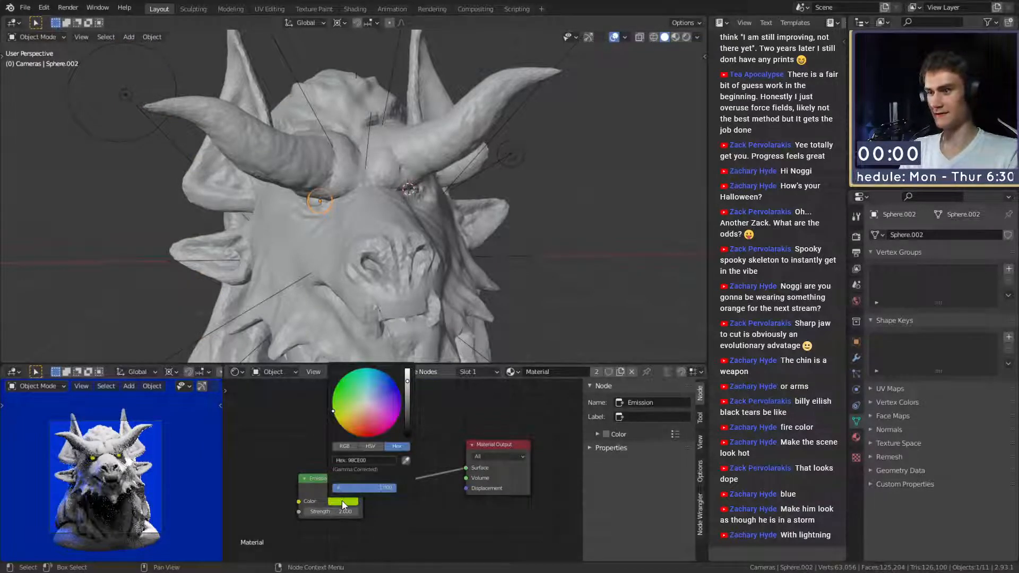
{"action": "left_click", "coordinate": [366, 460]}
{"action": "type", "text": "902DFF"}
{"action": "key", "text": "Return"}
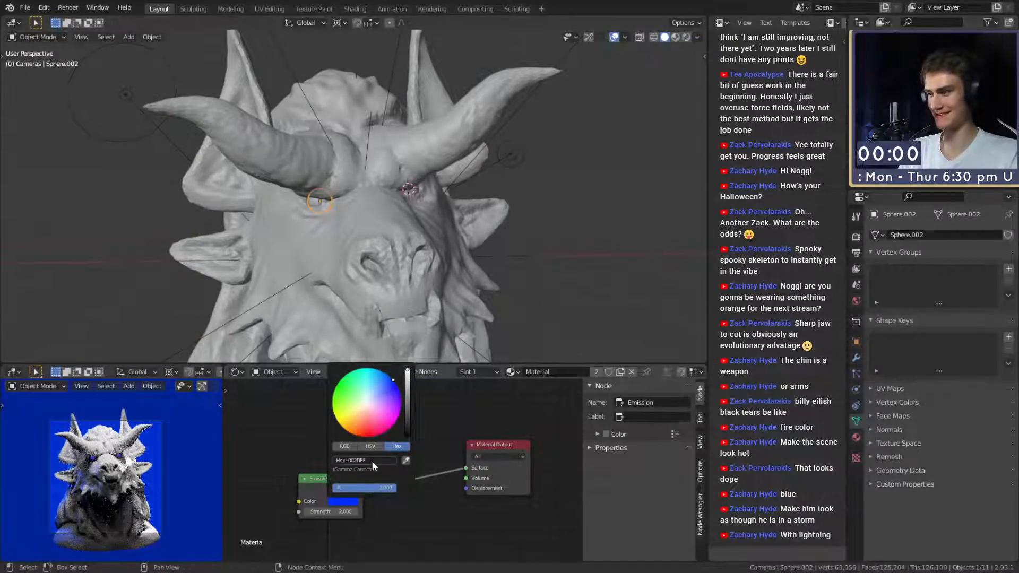
{"action": "scroll", "coordinate": [129, 488], "scroll_direction": "down", "scroll_amount": 4}
{"action": "scroll", "coordinate": [128, 488], "scroll_direction": "up", "scroll_amount": 5}
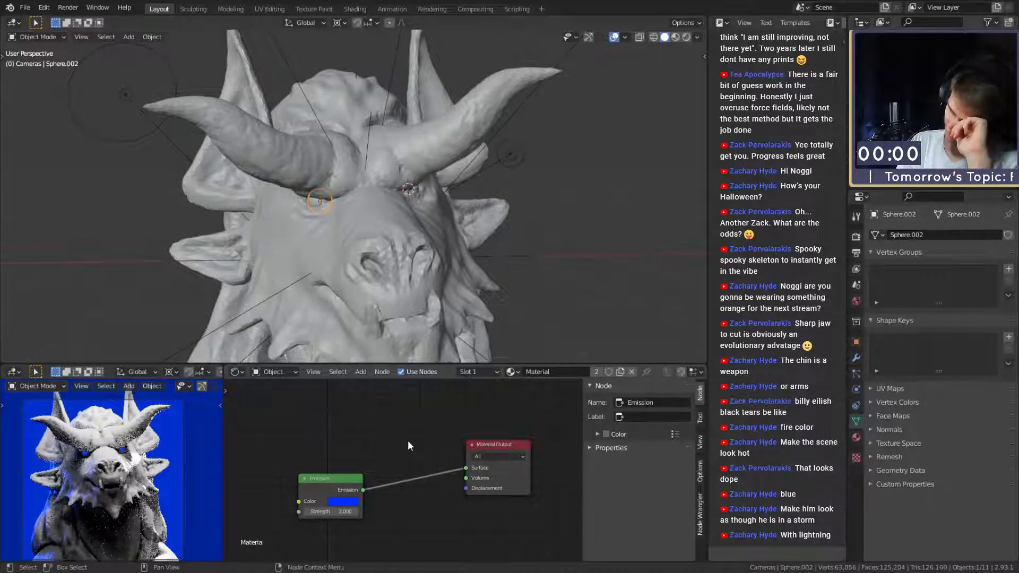
Undo the blue color changes to the eyes, the area light and the world background.
{"action": "left_click", "coordinate": [330, 502]}
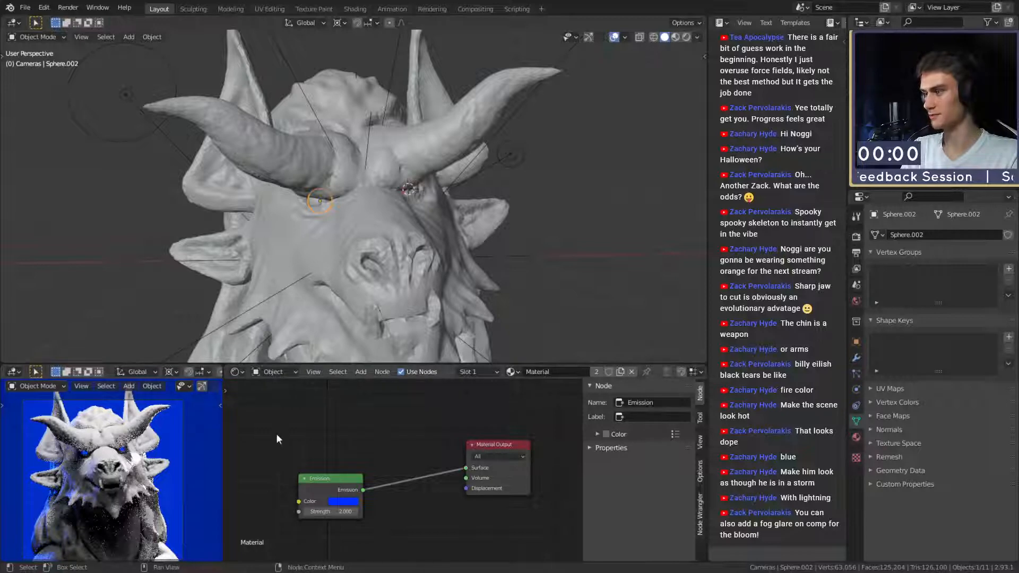
{"action": "key", "text": "ctrl+z"}
{"action": "key", "text": "ctrl+z"}
{"action": "key", "text": "ctrl+z"}
{"action": "key", "text": "ctrl+z"}
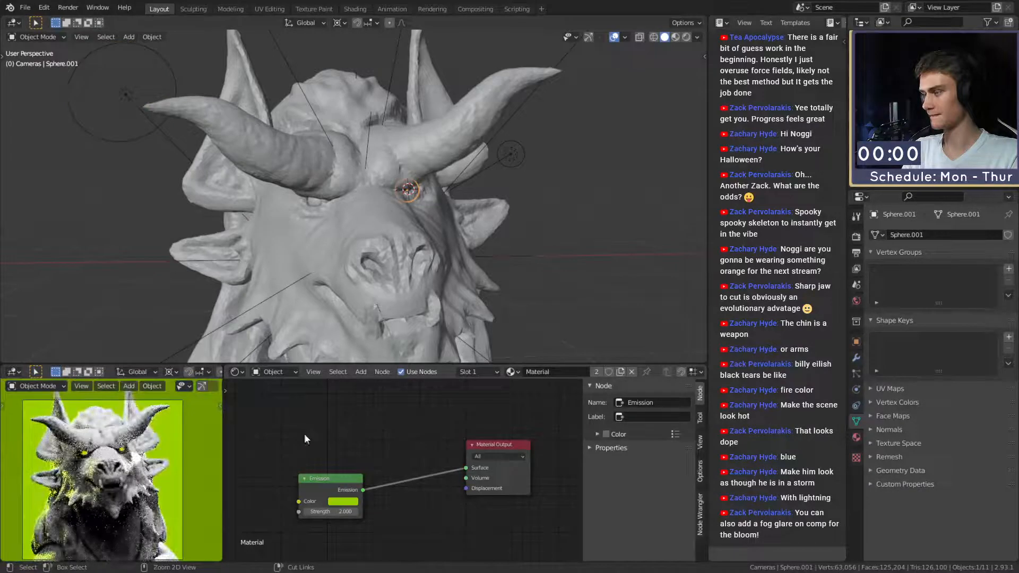
Reframe the creature in the rendered camera view and save quick_sketch_day_262.blend.
{"action": "scroll", "coordinate": [132, 451], "scroll_direction": "down", "scroll_amount": 2}
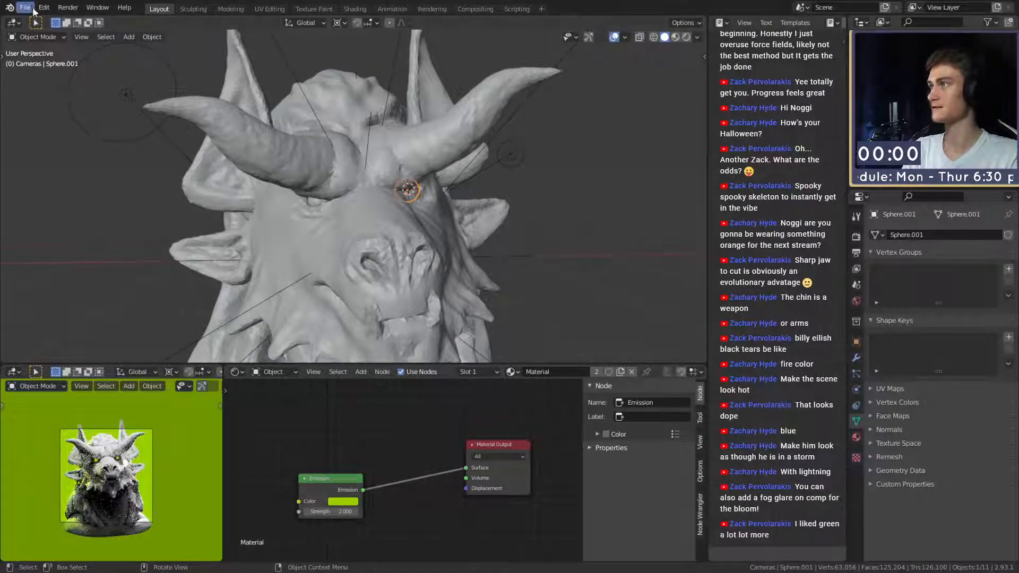
{"action": "left_click", "coordinate": [31, 8]}
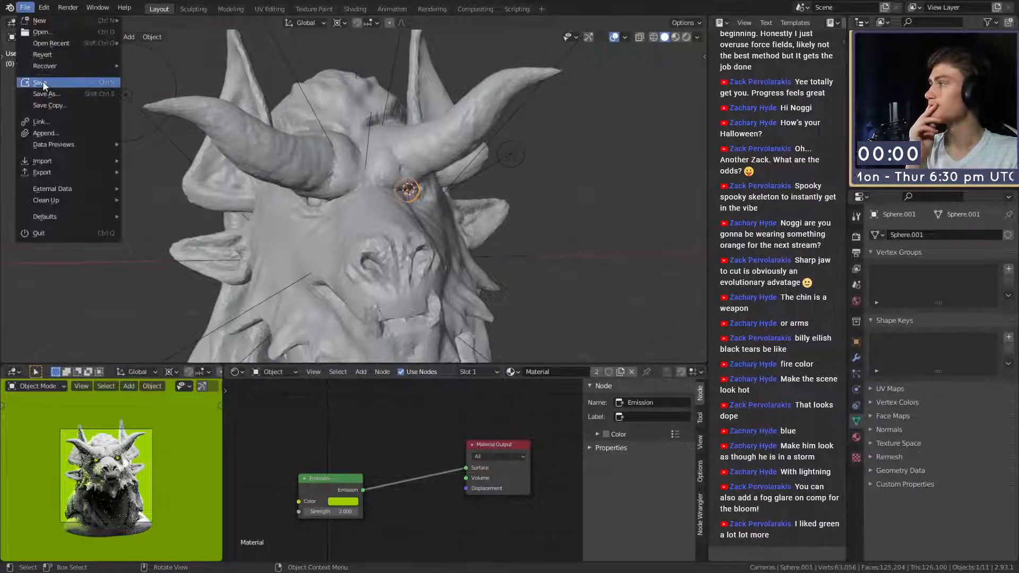
{"action": "left_click", "coordinate": [43, 81]}
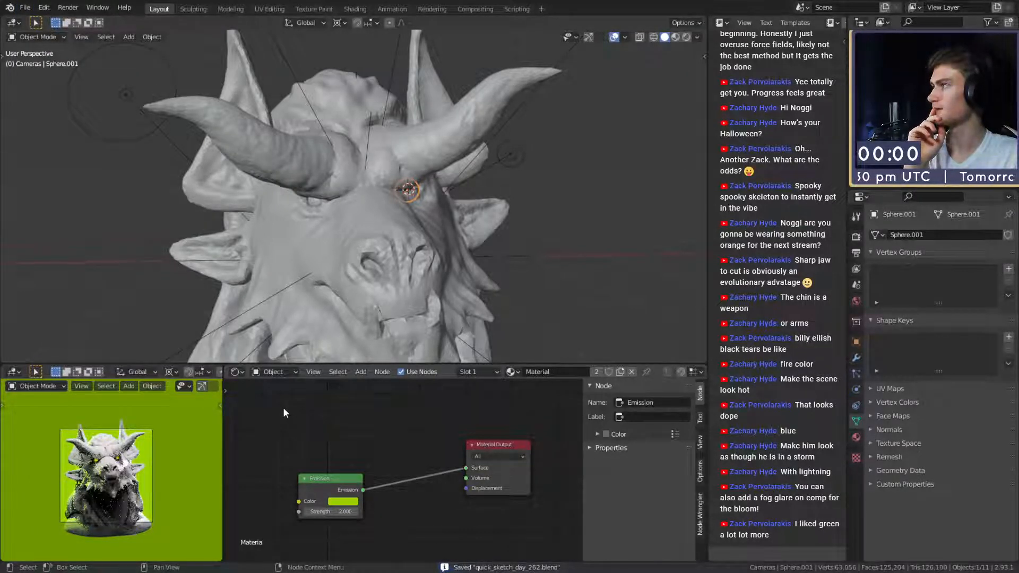
Render the scene and display the compositor's Denoise, Glare and Composite nodes in the node editor.
{"action": "middle_click_drag", "start_coordinate": [365, 448], "coordinate": [389, 436]}
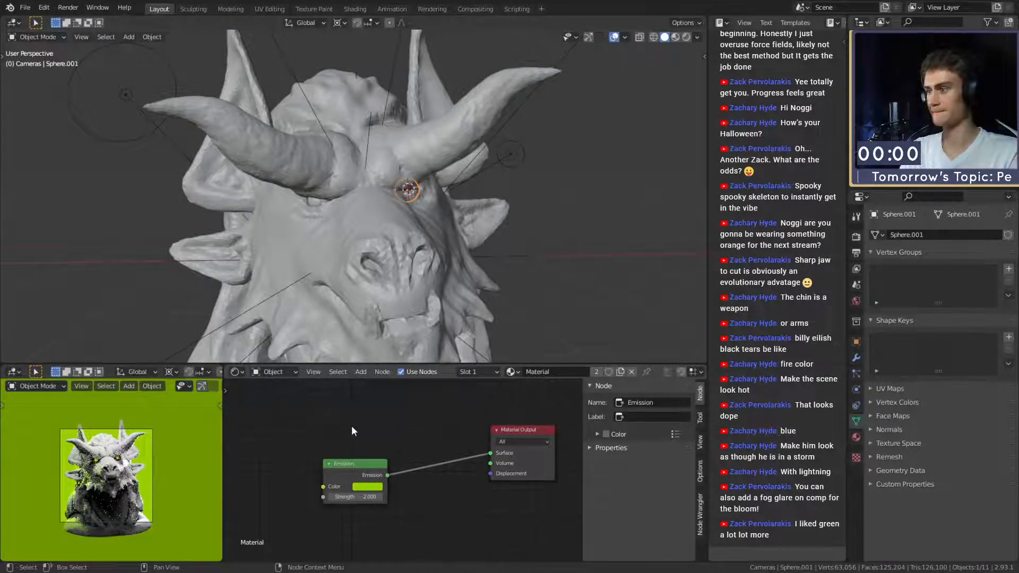
{"action": "key", "text": "F12"}
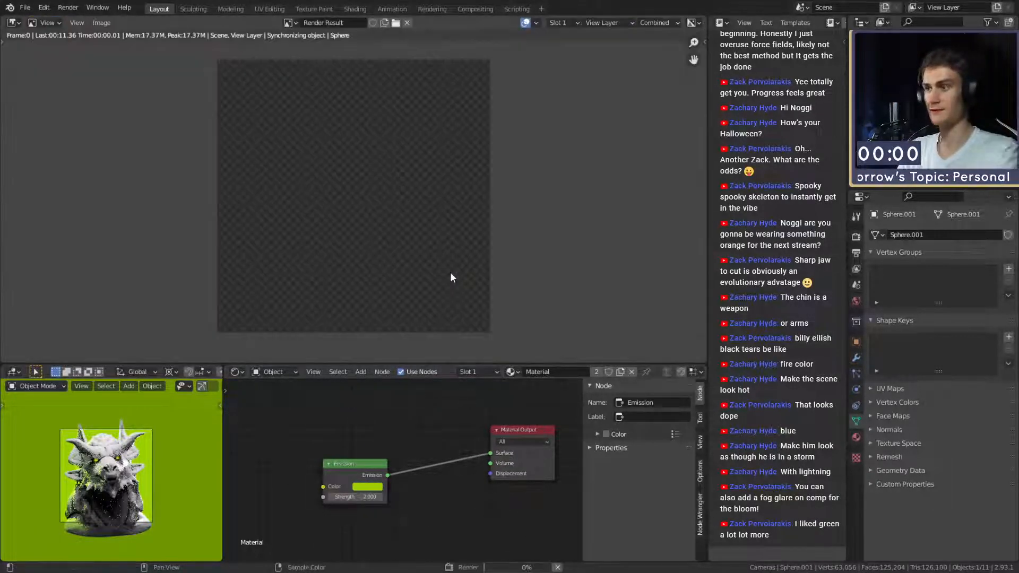
{"action": "key", "text": "shift+F3"}
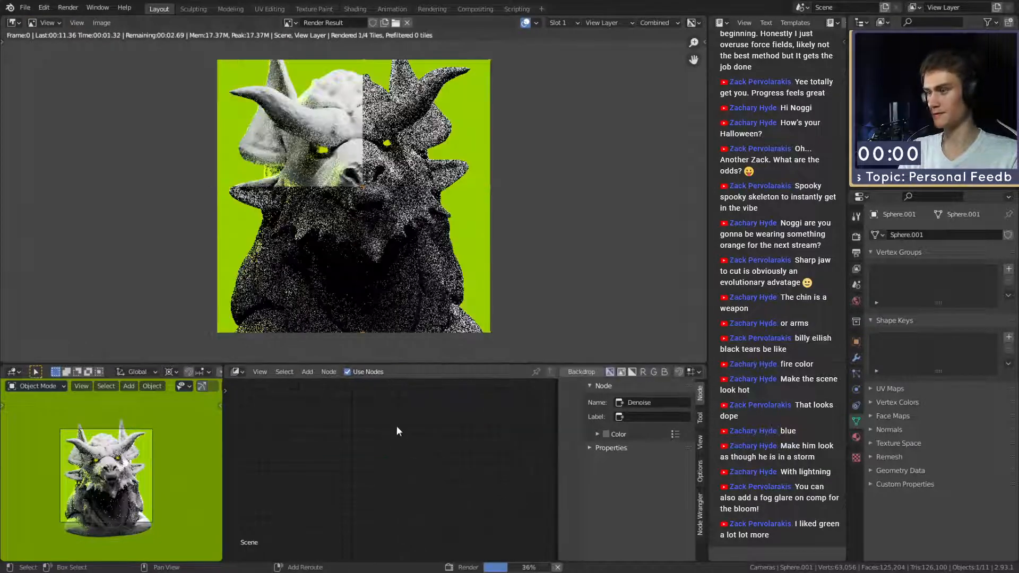
{"action": "scroll", "coordinate": [394, 438], "scroll_direction": "down", "scroll_amount": 3}
{"action": "middle_click_drag", "start_coordinate": [446, 461], "coordinate": [135, 460]}
{"action": "scroll", "coordinate": [317, 458], "scroll_direction": "up", "scroll_amount": 2}
Insert the Fog Glow Glare node between the Denoise and Composite nodes and open its Threshold for editing.
{"action": "left_click_drag", "start_coordinate": [395, 465], "coordinate": [397, 421]}
{"action": "middle_click_drag", "start_coordinate": [455, 408], "coordinate": [460, 444]}
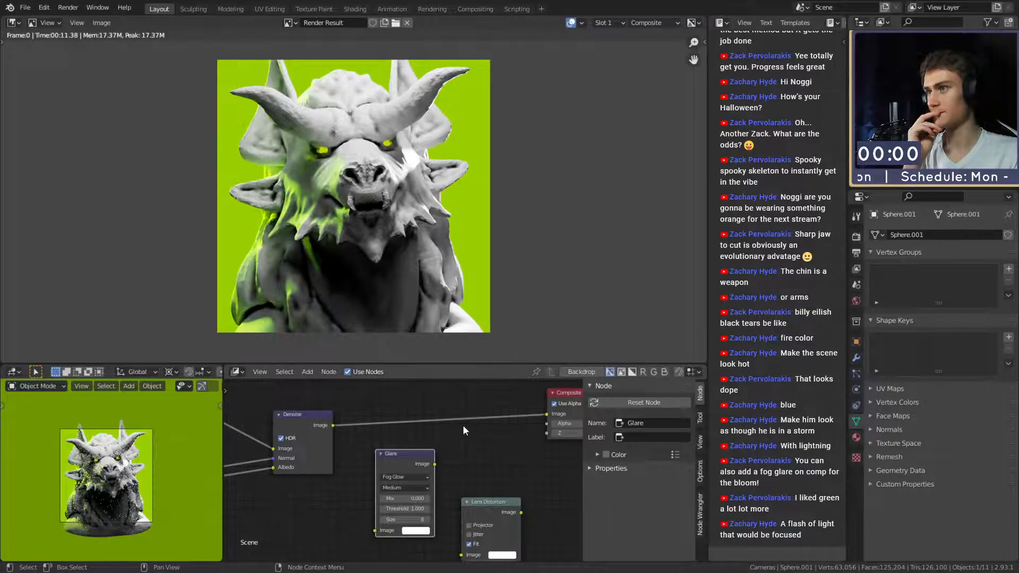
{"action": "left_click_drag", "start_coordinate": [399, 459], "coordinate": [411, 408]}
{"action": "scroll", "coordinate": [458, 431], "scroll_direction": "up", "scroll_amount": 4}
{"action": "middle_click_drag", "start_coordinate": [500, 432], "coordinate": [487, 441]}
{"action": "left_click", "coordinate": [395, 501]}
{"action": "key", "text": "Return"}
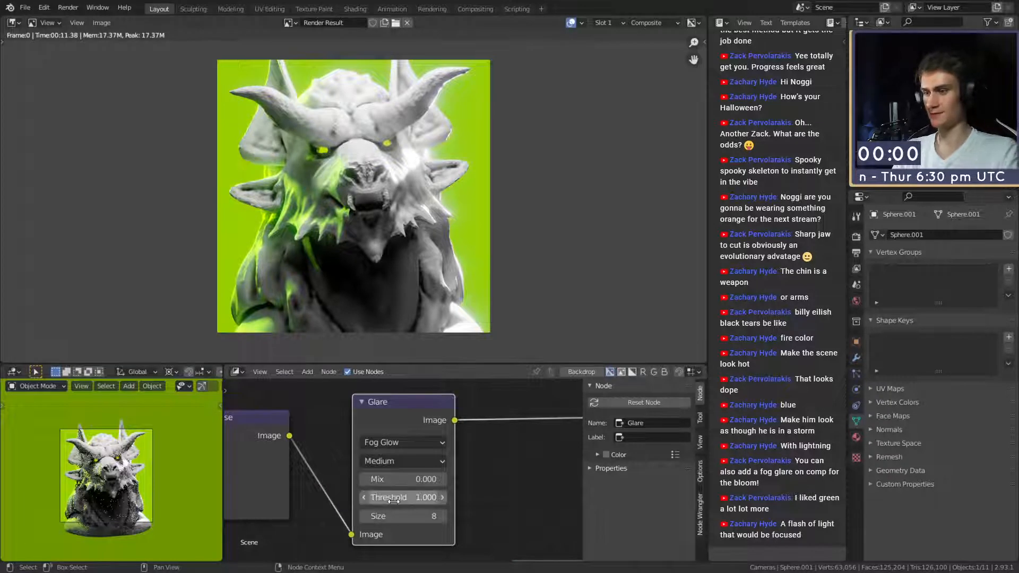
Set the Fog Glow Glare node's Size to 7 and save quick_sketch_day_262.blend.
{"action": "left_click", "coordinate": [404, 515]}
{"action": "type", "text": "7"}
{"action": "key", "text": "Return"}
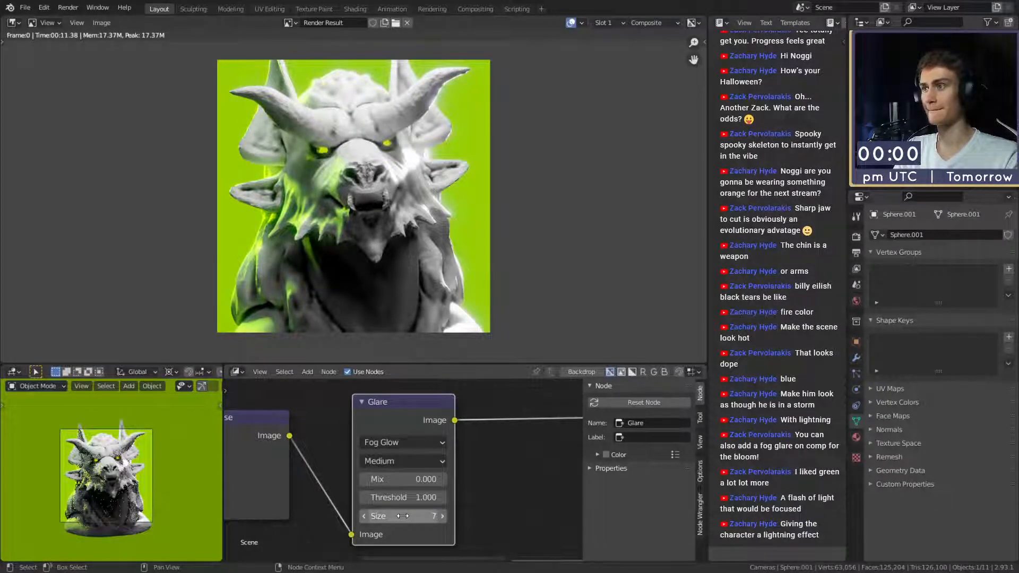
{"action": "scroll", "coordinate": [329, 196], "scroll_direction": "down", "scroll_amount": 3}
{"action": "scroll", "coordinate": [353, 228], "scroll_direction": "up", "scroll_amount": 2}
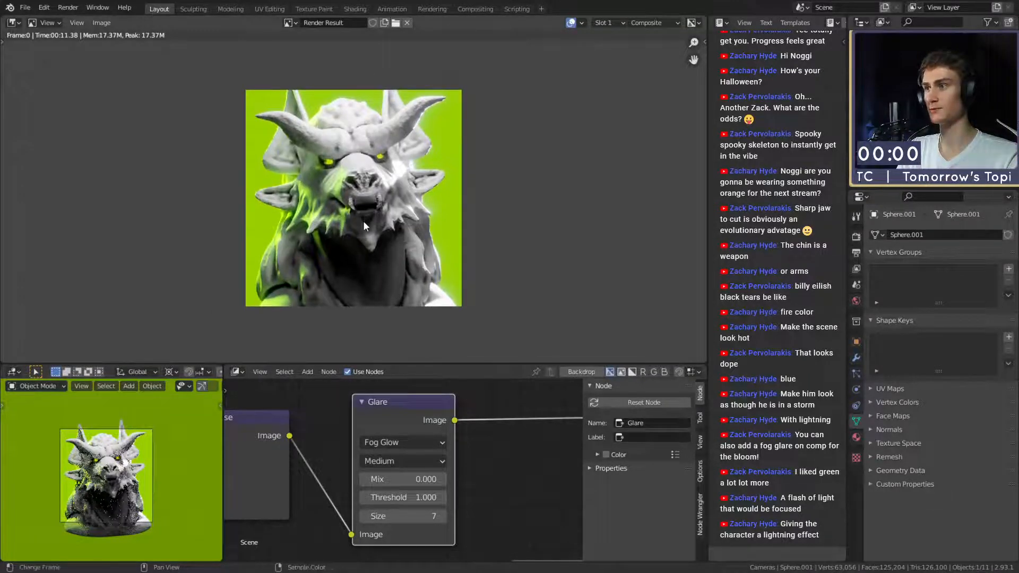
{"action": "left_click", "coordinate": [25, 7]}
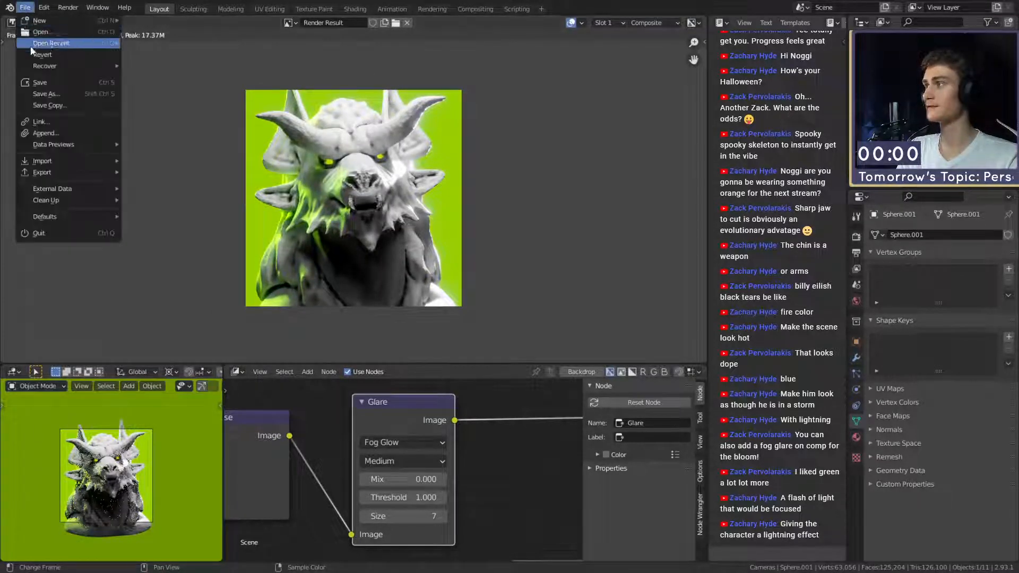
{"action": "left_click", "coordinate": [33, 78]}
Set the Cycles render samples to 256, keeping the viewport samples as they are.
{"action": "scroll", "coordinate": [482, 482], "scroll_direction": "down", "scroll_amount": 13}
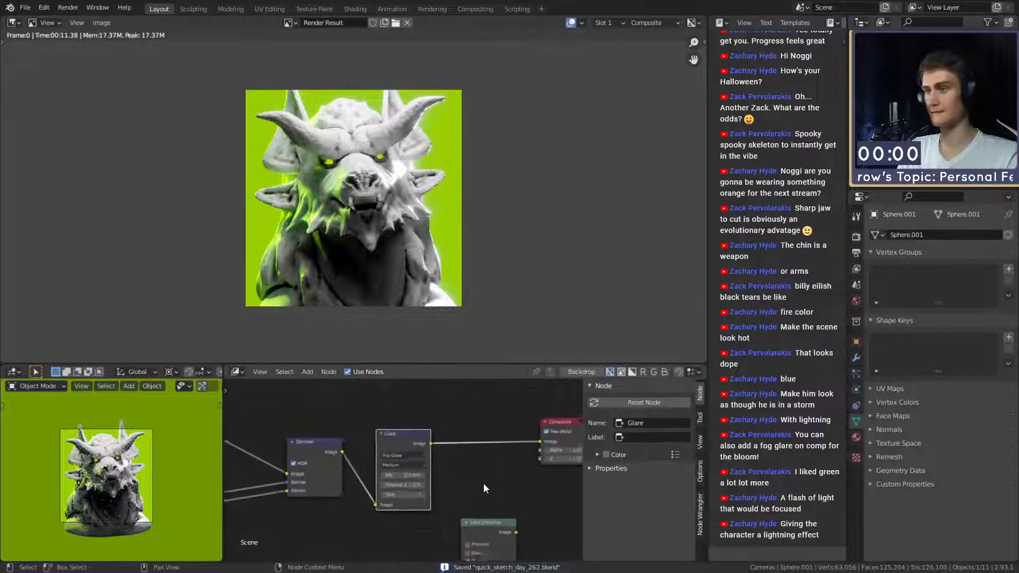
{"action": "middle_click_drag", "start_coordinate": [479, 481], "coordinate": [457, 456]}
{"action": "scroll", "coordinate": [454, 454], "scroll_direction": "up", "scroll_amount": 5}
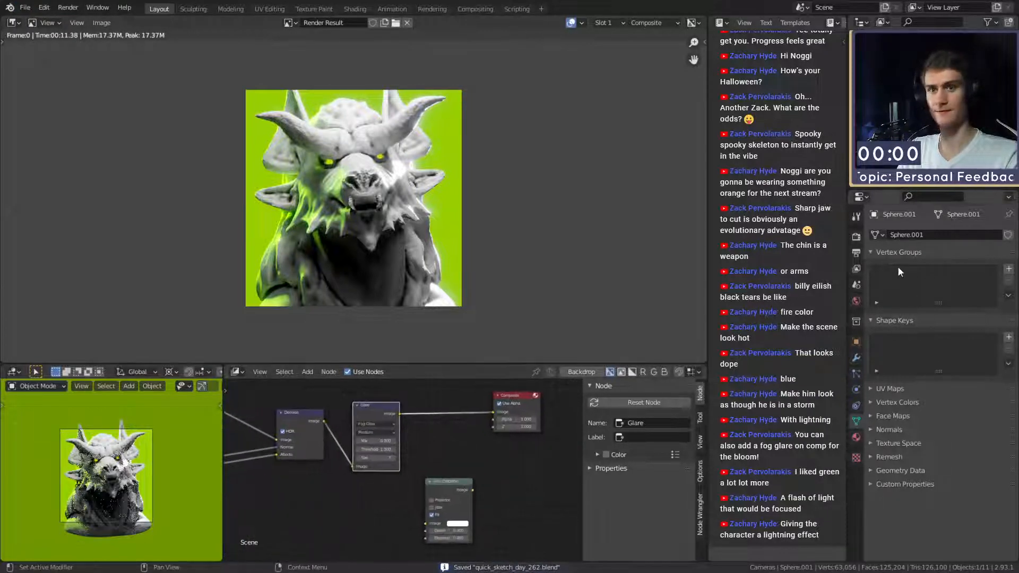
{"action": "left_click", "coordinate": [473, 426]}
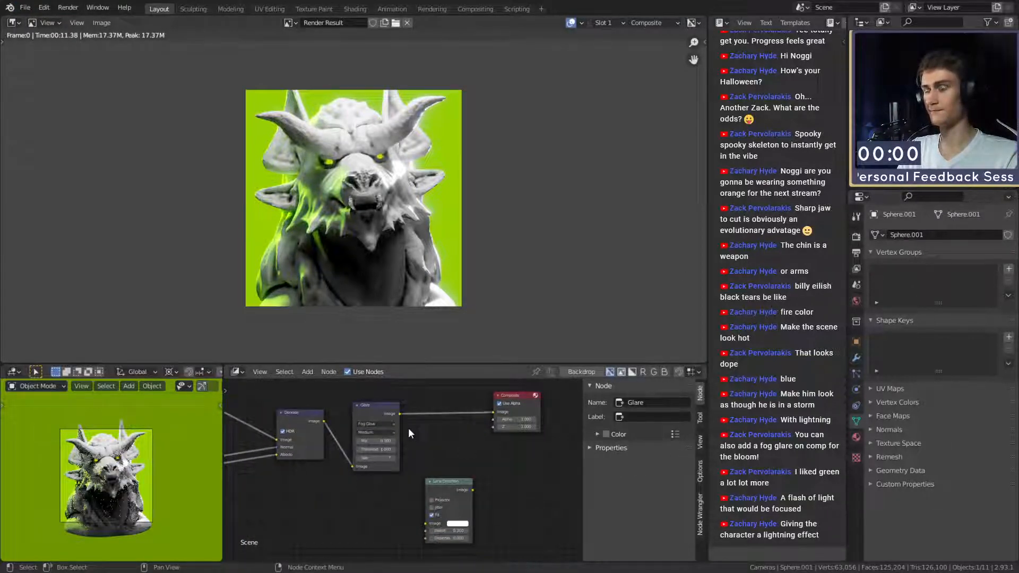
{"action": "left_click", "coordinate": [857, 252]}
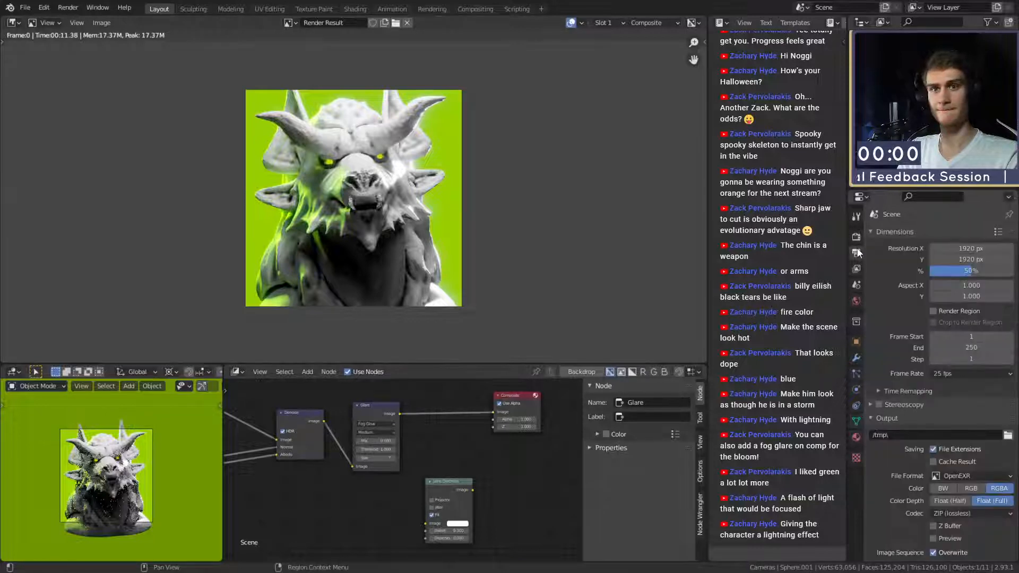
{"action": "left_click", "coordinate": [857, 269]}
{"action": "left_click", "coordinate": [856, 238]}
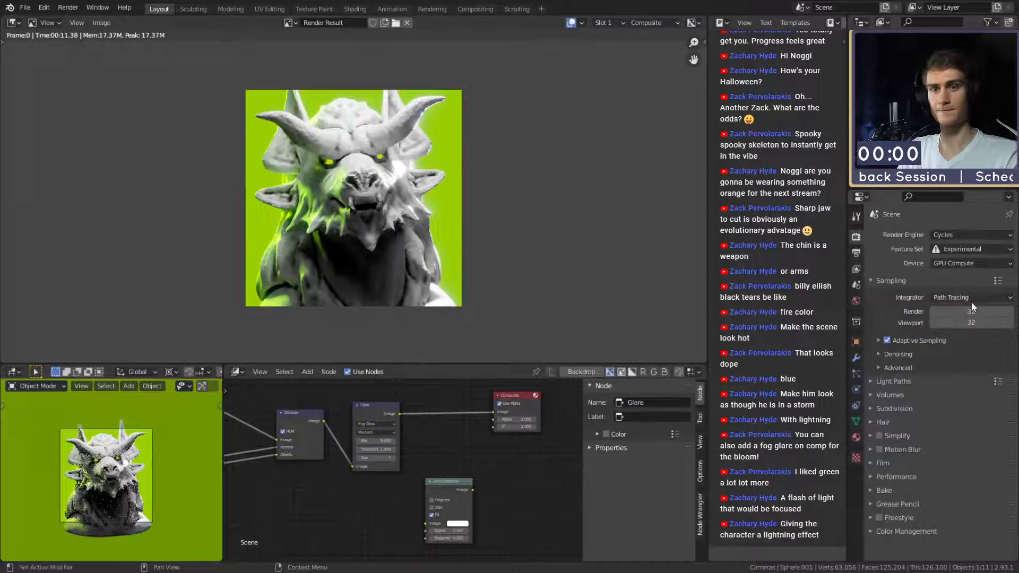
{"action": "left_click", "coordinate": [967, 309]}
{"action": "type", "text": "256"}
{"action": "key", "text": "Return"}
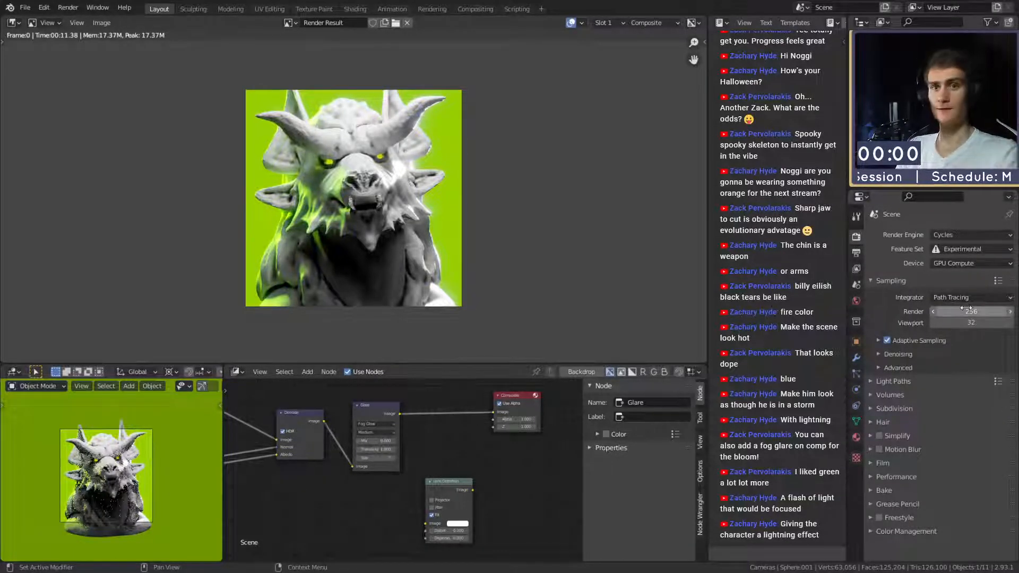
Save the blend file and render the scene.
{"action": "left_click", "coordinate": [25, 7]}
{"action": "key", "text": "ctrl+s"}
{"action": "key", "text": "F12"}
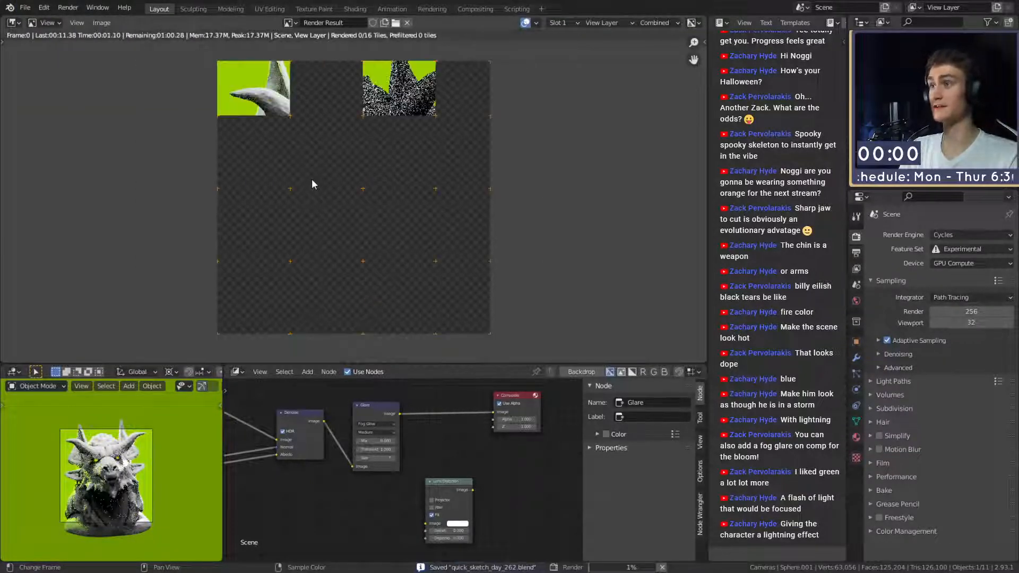
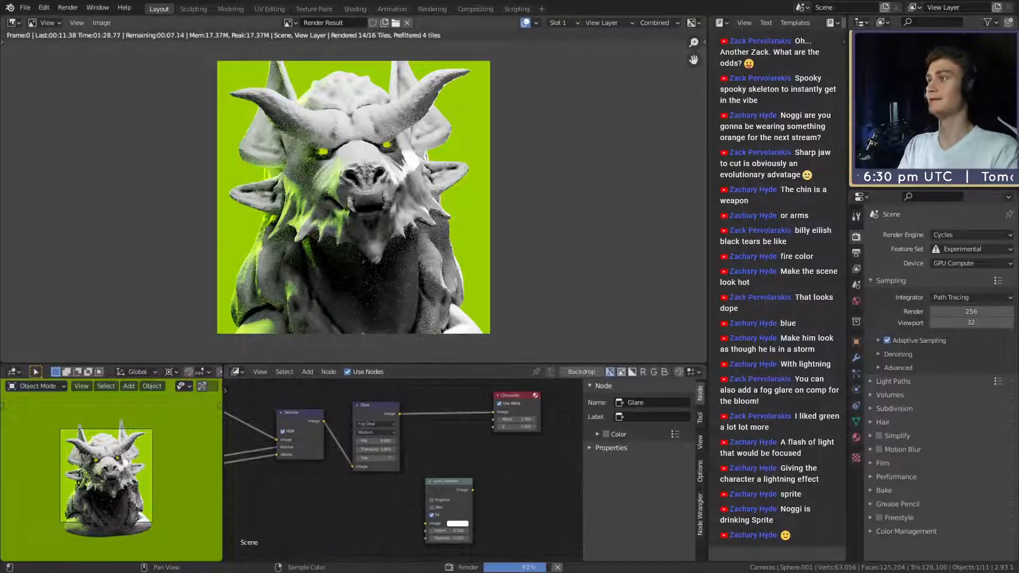
Examine the creature's face, horns and chest for noise and lighting in the render in progress.
{"action": "scroll", "coordinate": [354, 198], "scroll_direction": "up", "scroll_amount": 4}
{"action": "middle_click_drag", "start_coordinate": [354, 198], "coordinate": [362, 218]}
{"action": "scroll", "coordinate": [422, 265], "scroll_direction": "down", "scroll_amount": 3}
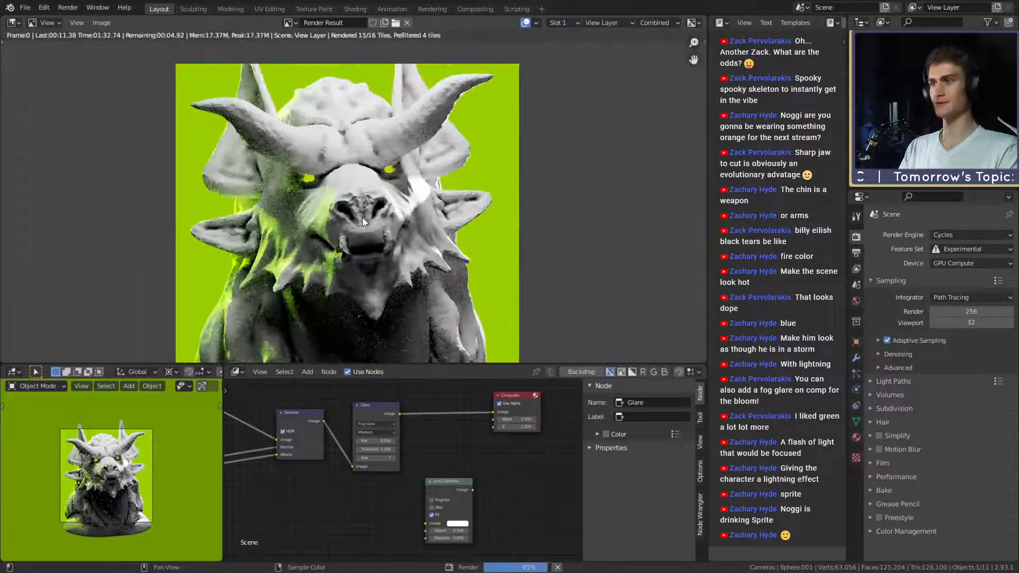
{"action": "scroll", "coordinate": [366, 229], "scroll_direction": "down", "scroll_amount": 2}
{"action": "middle_click_drag", "start_coordinate": [371, 265], "coordinate": [367, 223]}
{"action": "scroll", "coordinate": [368, 223], "scroll_direction": "up", "scroll_amount": 3}
{"action": "middle_click_drag", "start_coordinate": [328, 151], "coordinate": [355, 206], "text": "shift"}
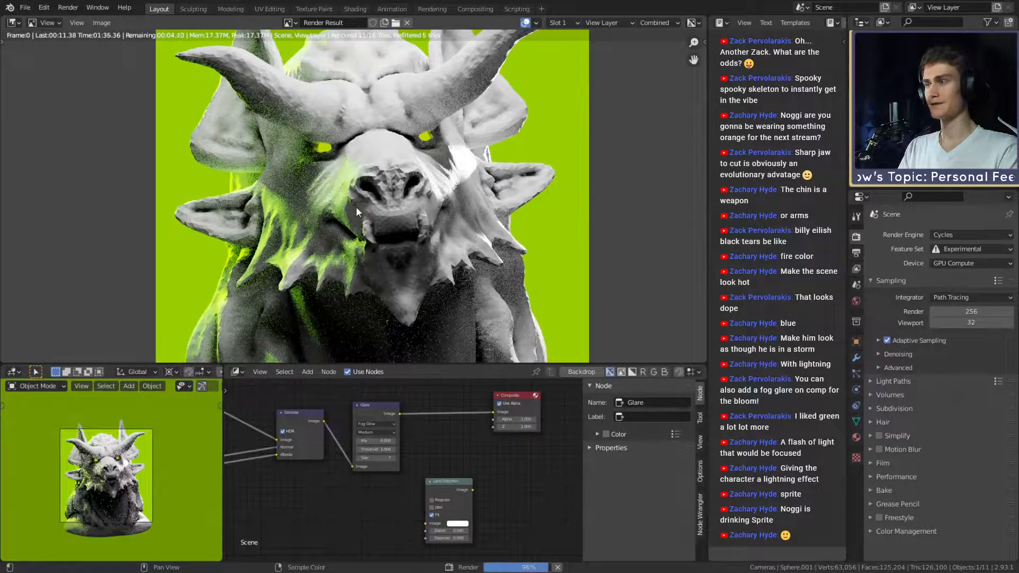
{"action": "scroll", "coordinate": [353, 203], "scroll_direction": "down", "scroll_amount": 4}
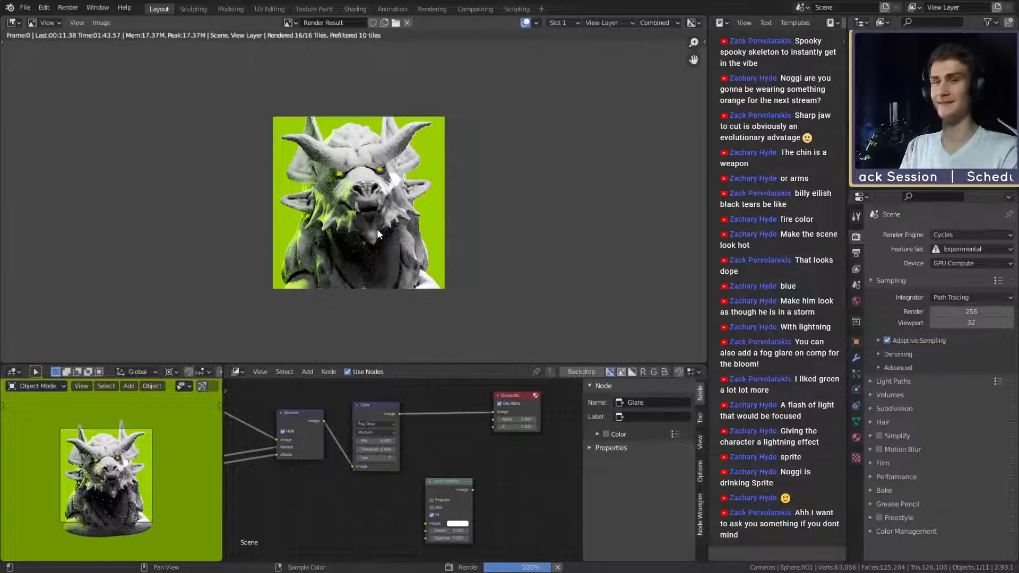
Save quick_sketch_day_262.blend with the 256-sample render settings.
{"action": "left_click", "coordinate": [25, 8]}
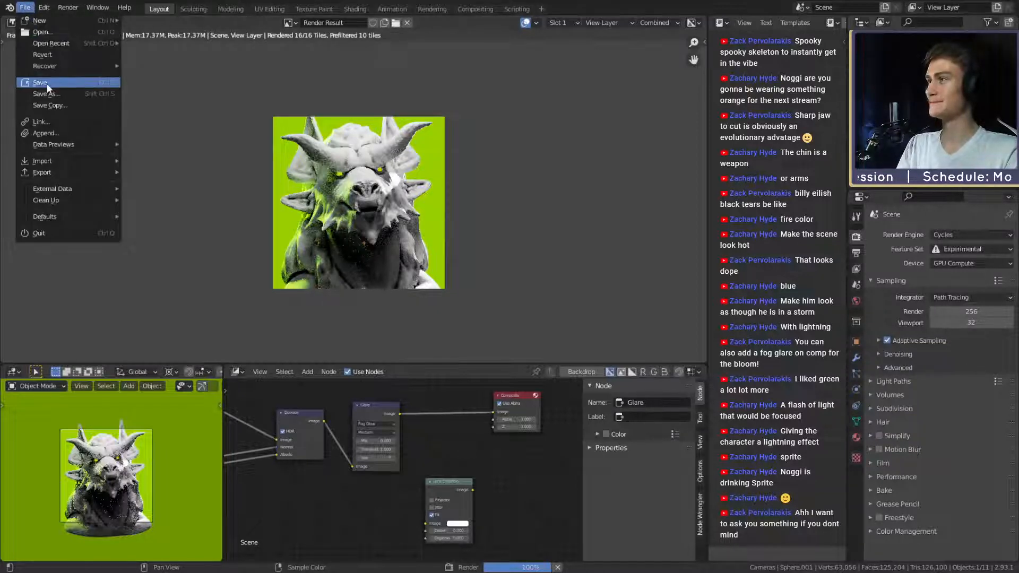
{"action": "left_click", "coordinate": [24, 7]}
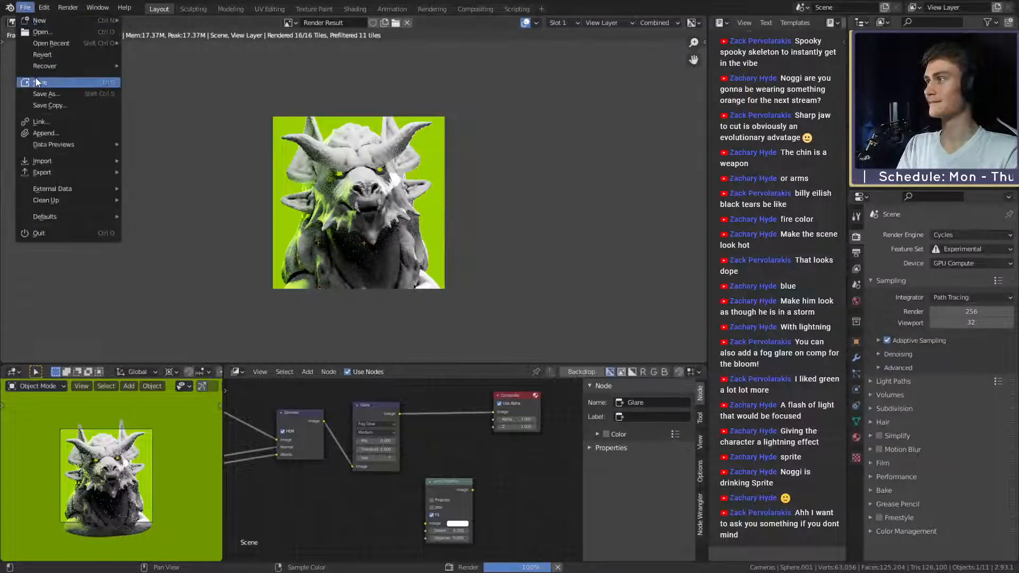
{"action": "left_click", "coordinate": [38, 83]}
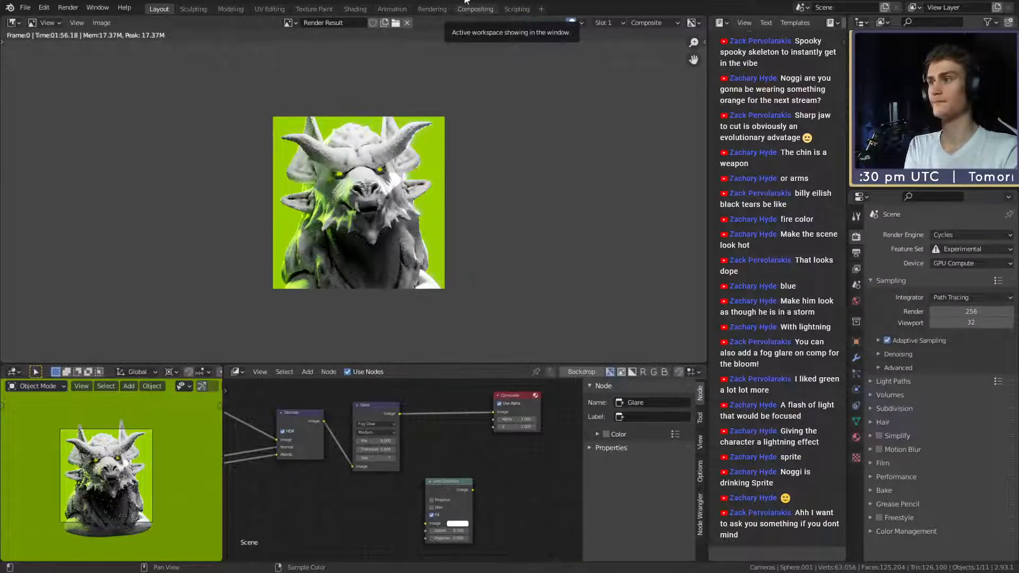
Inspect the composited render and save it as the image quick_sketch_day_262_1920x1920.png.
{"action": "scroll", "coordinate": [366, 201], "scroll_direction": "up", "scroll_amount": 5}
{"action": "scroll", "coordinate": [361, 199], "scroll_direction": "down", "scroll_amount": 3}
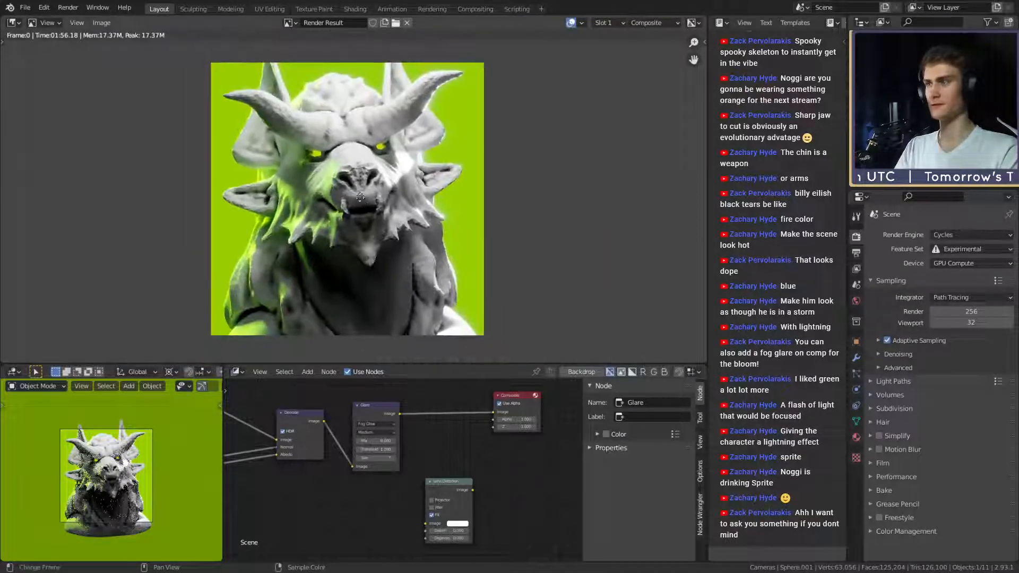
{"action": "scroll", "coordinate": [495, 436], "scroll_direction": "down", "scroll_amount": 5}
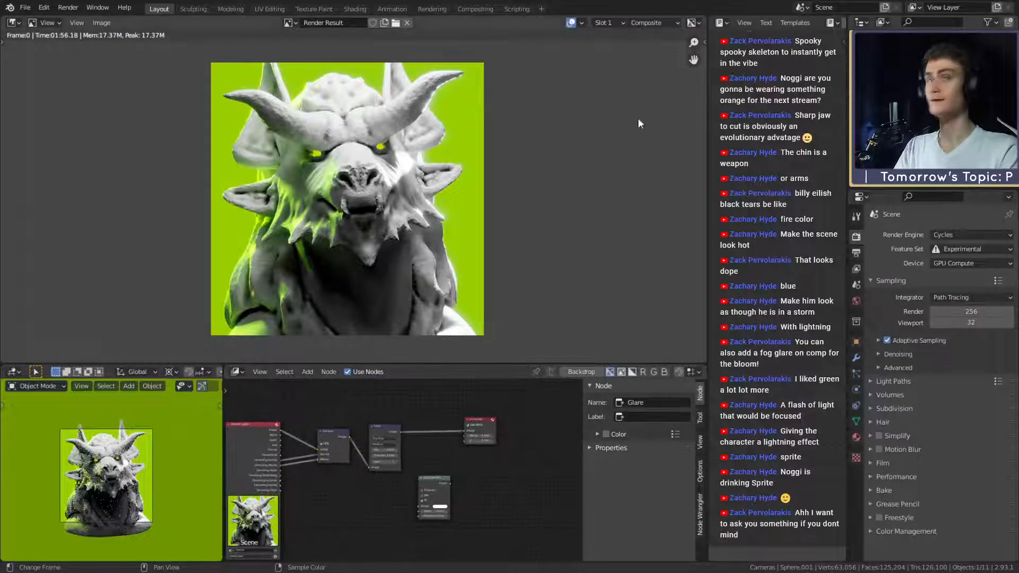
{"action": "left_click", "coordinate": [101, 22]}
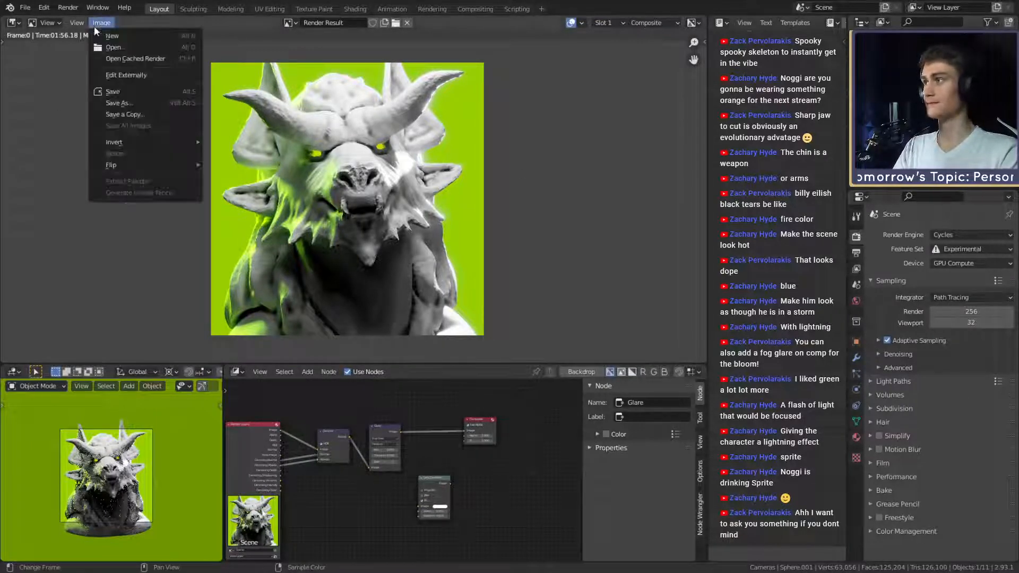
{"action": "left_click", "coordinate": [118, 93]}
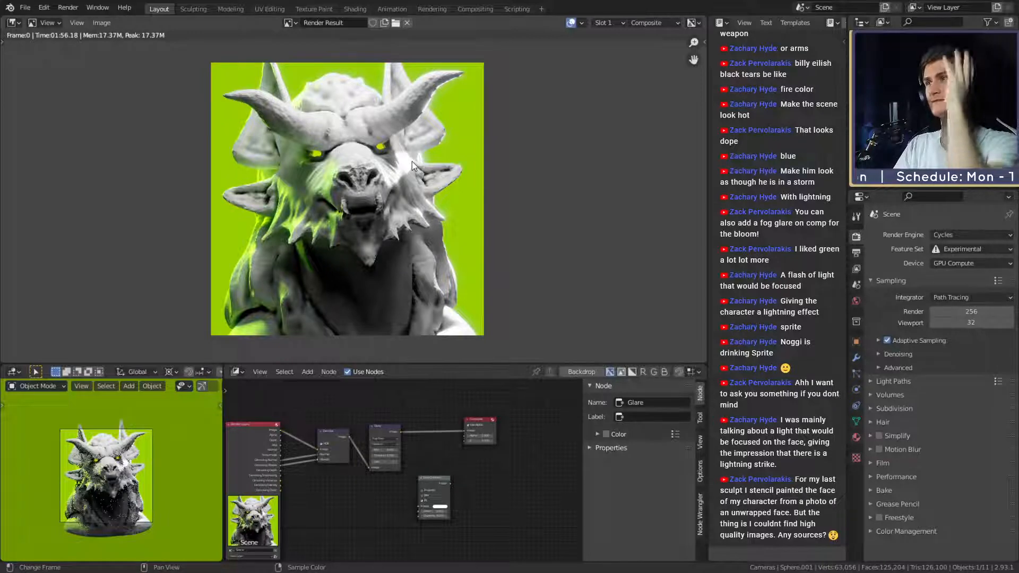
Save the blend file again and display the scene's output properties.
{"action": "left_click", "coordinate": [27, 8]}
{"action": "left_click", "coordinate": [49, 83]}
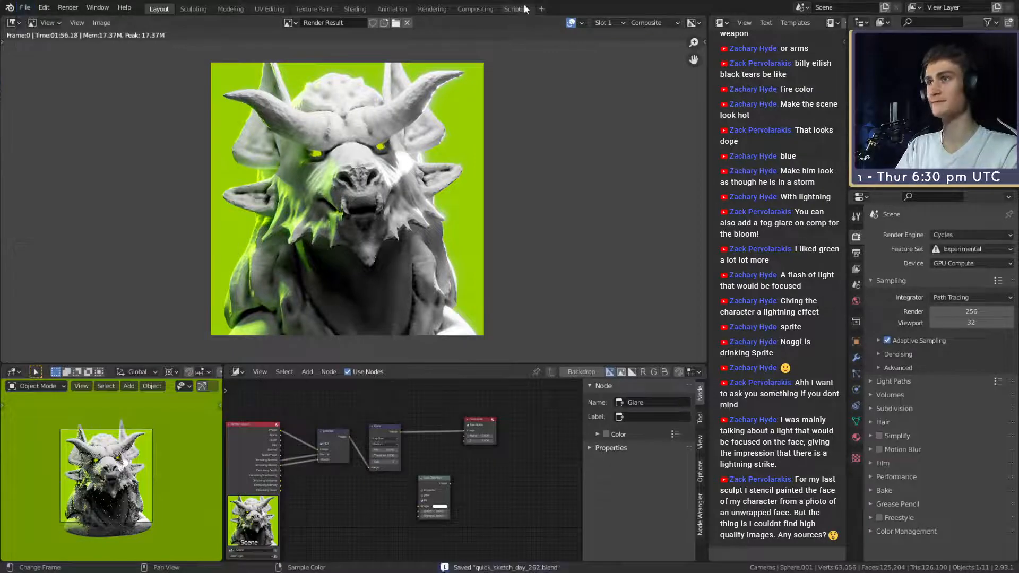
{"action": "left_click", "coordinate": [856, 253]}
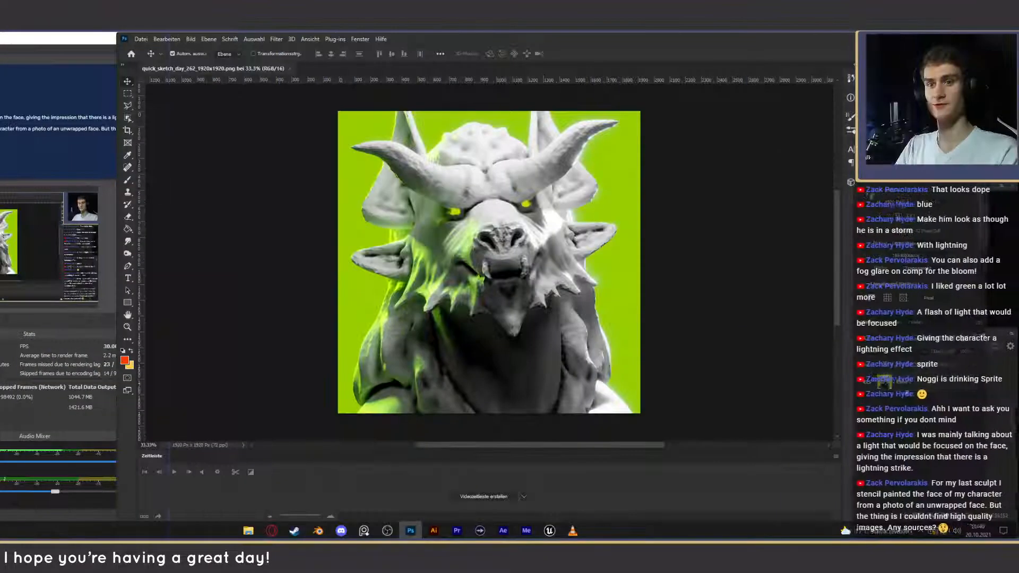
Switch to Photoshop and add a Selective Color adjustment layer above the creature render in quick_sketch_day_262_1920x1920.png.
{"action": "left_click", "coordinate": [935, 517]}
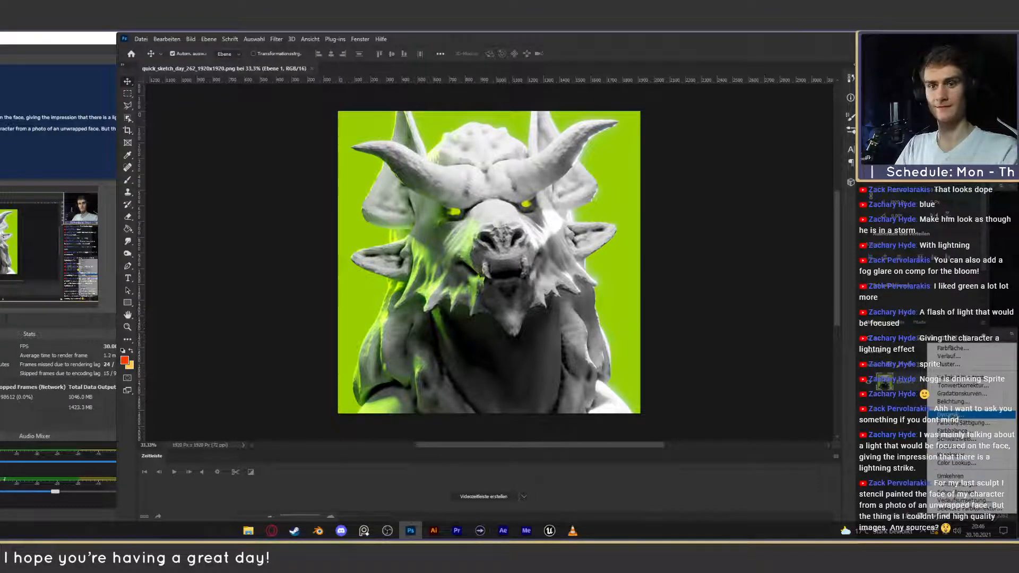
{"action": "left_click", "coordinate": [960, 507]}
{"action": "left_click", "coordinate": [902, 189]}
{"action": "left_click", "coordinate": [891, 255]}
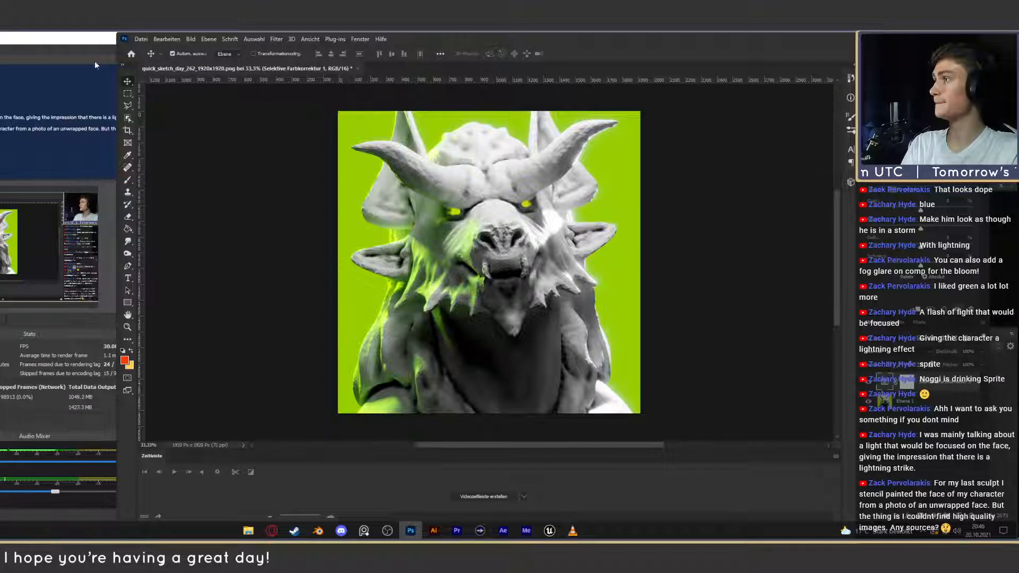
Switch from Photoshop through OBS and Blender to the Opera browser and move its window fully into view.
{"action": "left_click", "coordinate": [89, 41]}
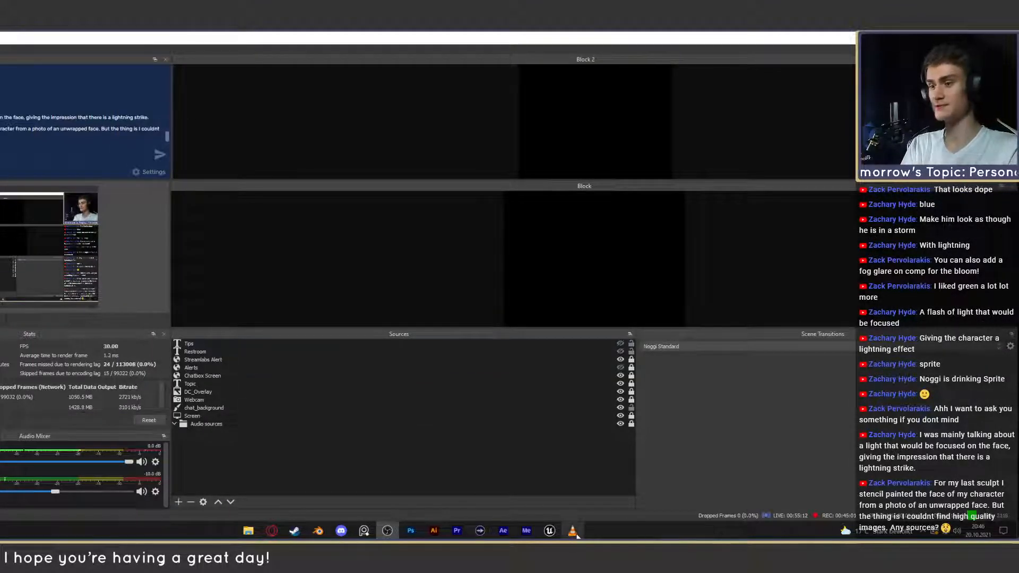
{"action": "mouse_move", "coordinate": [575, 534]}
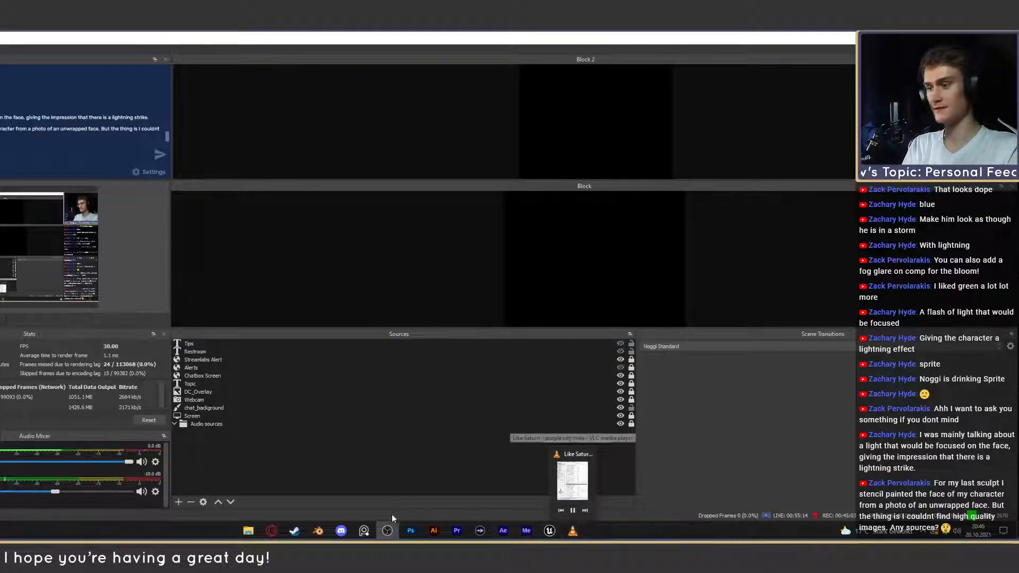
{"action": "mouse_move", "coordinate": [388, 528]}
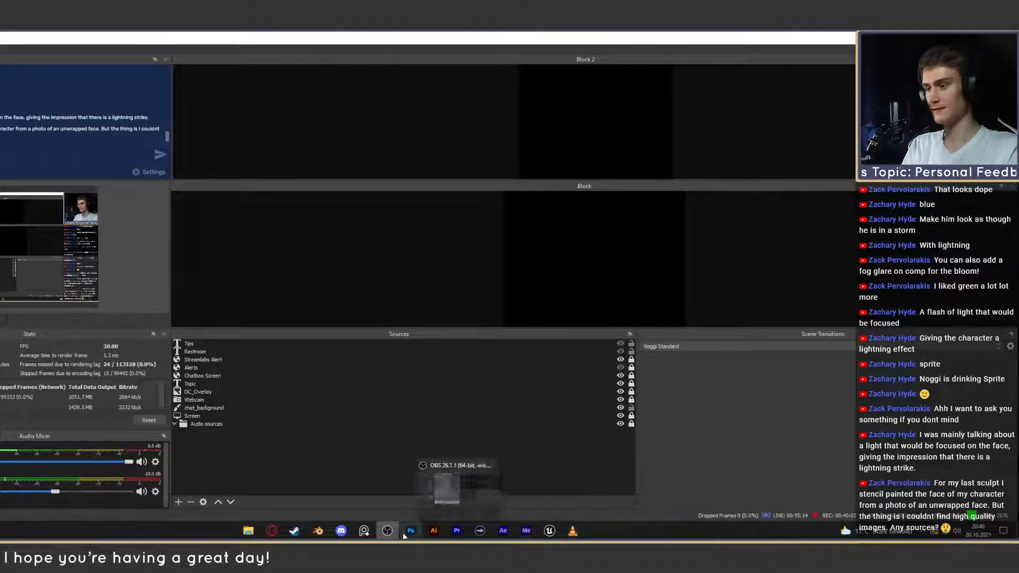
{"action": "left_click", "coordinate": [318, 530]}
{"action": "left_click", "coordinate": [271, 530]}
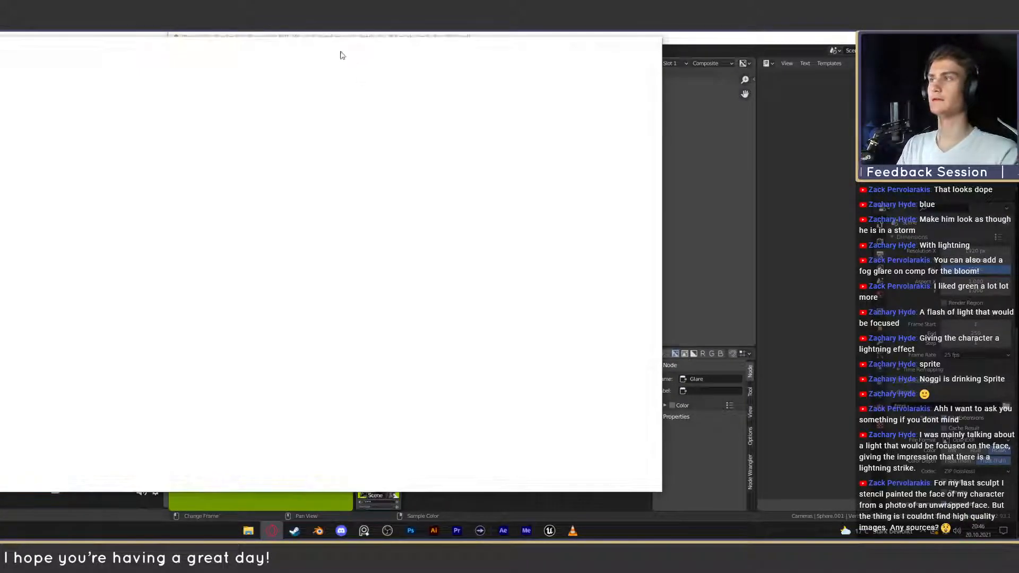
{"action": "left_click_drag", "start_coordinate": [341, 52], "coordinate": [638, 51]}
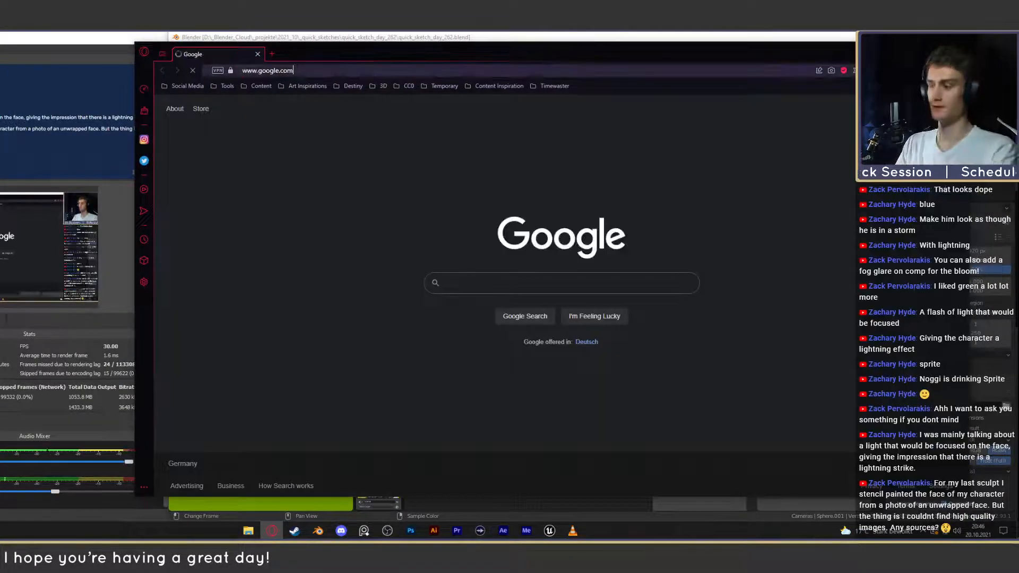
Open the website textures.com in the browser.
{"action": "left_click", "coordinate": [546, 70]}
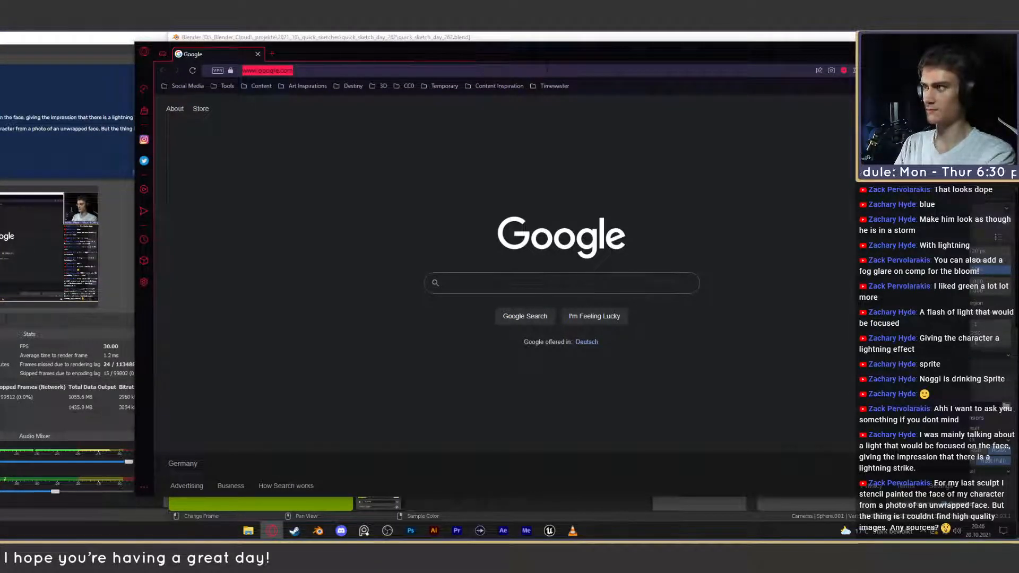
{"action": "type", "text": "textured"}
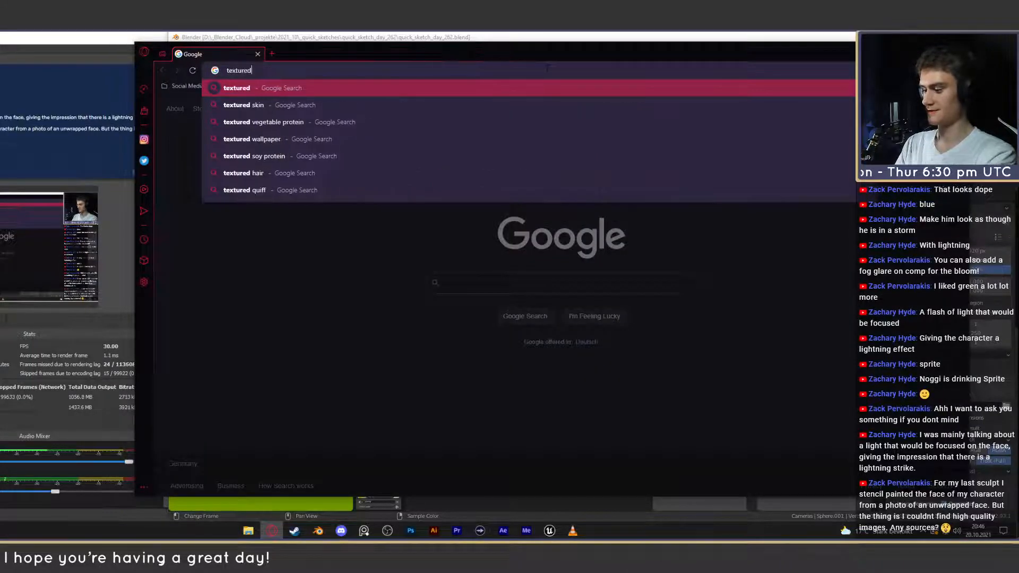
{"action": "key", "text": "BackSpace"}
{"action": "type", "text": "s.com"}
{"action": "key", "text": "Return"}
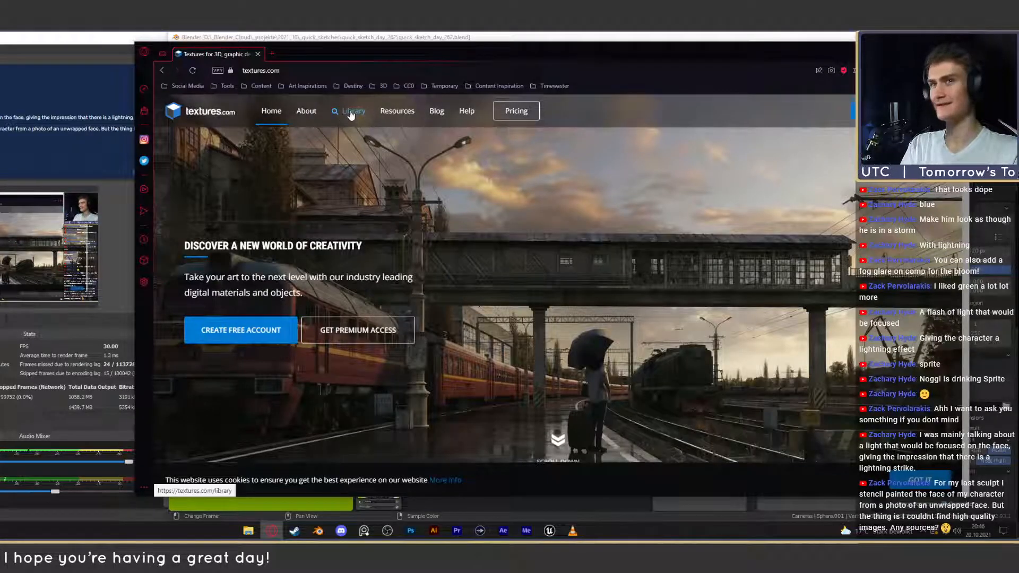
Look over the textures.com home page and open its texture library.
{"action": "scroll", "coordinate": [377, 221], "scroll_direction": "down", "scroll_amount": 3}
{"action": "scroll", "coordinate": [376, 221], "scroll_direction": "up", "scroll_amount": 3}
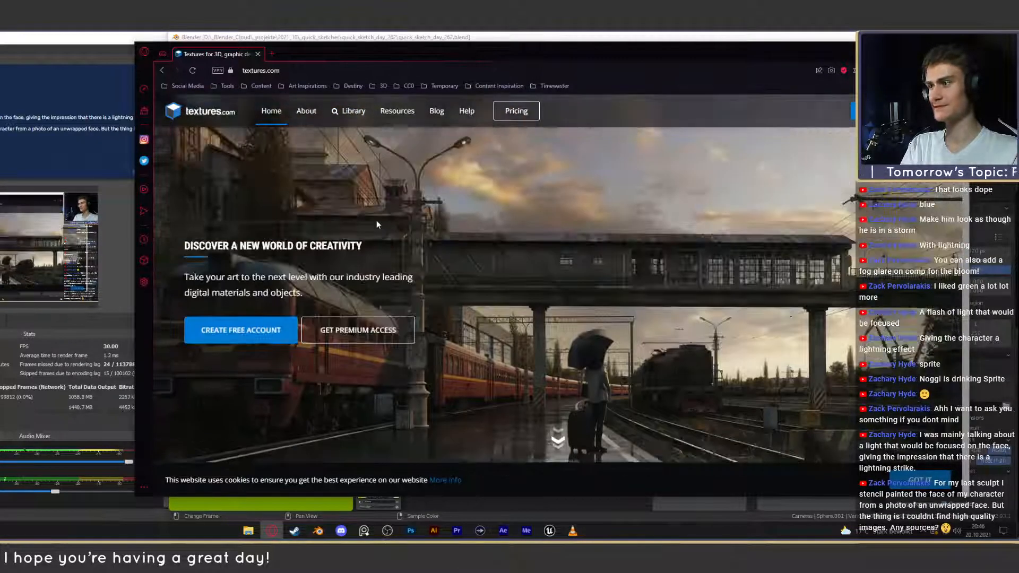
{"action": "left_click", "coordinate": [350, 110]}
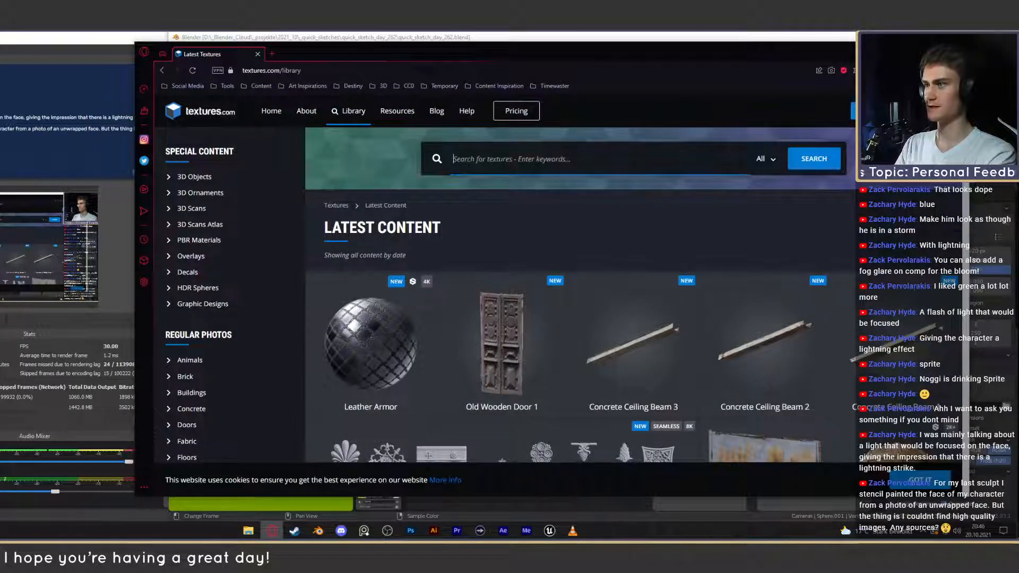
Search the textures.com library for "face" and look through the resulting textures.
{"action": "type", "text": "face"}
{"action": "key", "text": "Return"}
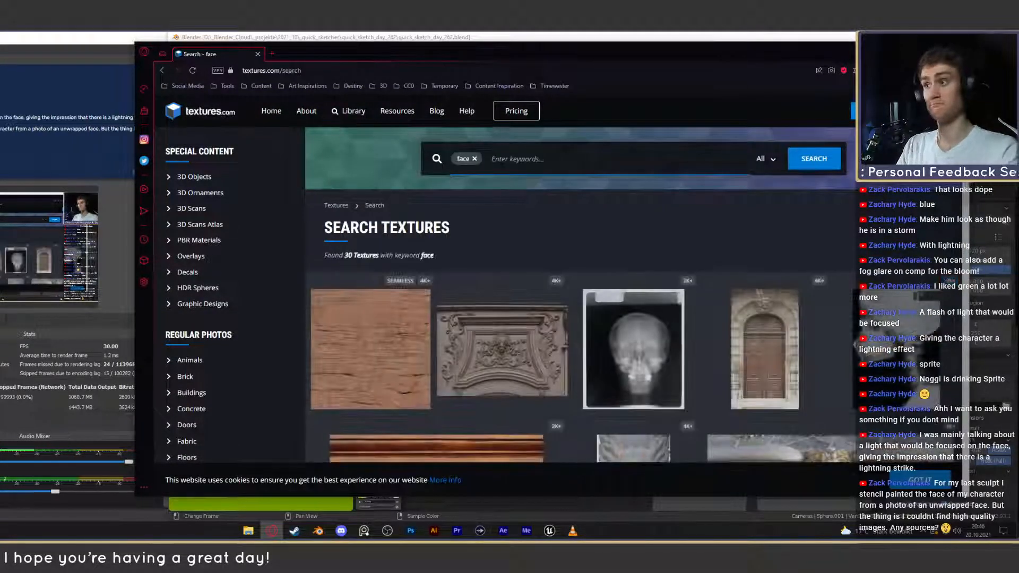
{"action": "scroll", "coordinate": [515, 233], "scroll_direction": "down", "scroll_amount": 5}
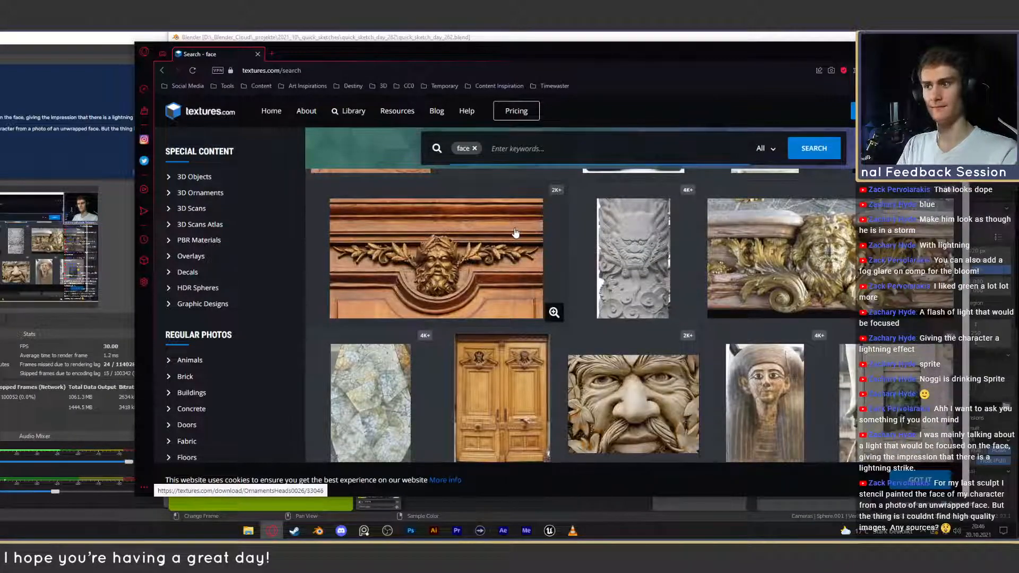
{"action": "scroll", "coordinate": [515, 233], "scroll_direction": "down", "scroll_amount": 6}
{"action": "scroll", "coordinate": [515, 232], "scroll_direction": "down", "scroll_amount": 2}
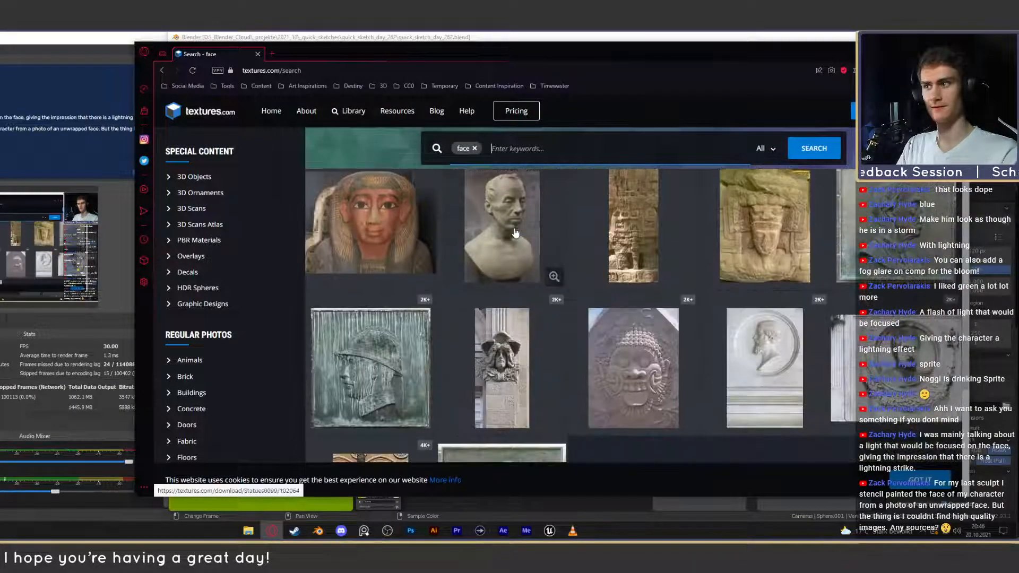
{"action": "scroll", "coordinate": [551, 282], "scroll_direction": "down", "scroll_amount": 5}
Search the web for "xyz textures", open the texturing.xyz website and look over its home page.
{"action": "left_click", "coordinate": [281, 70]}
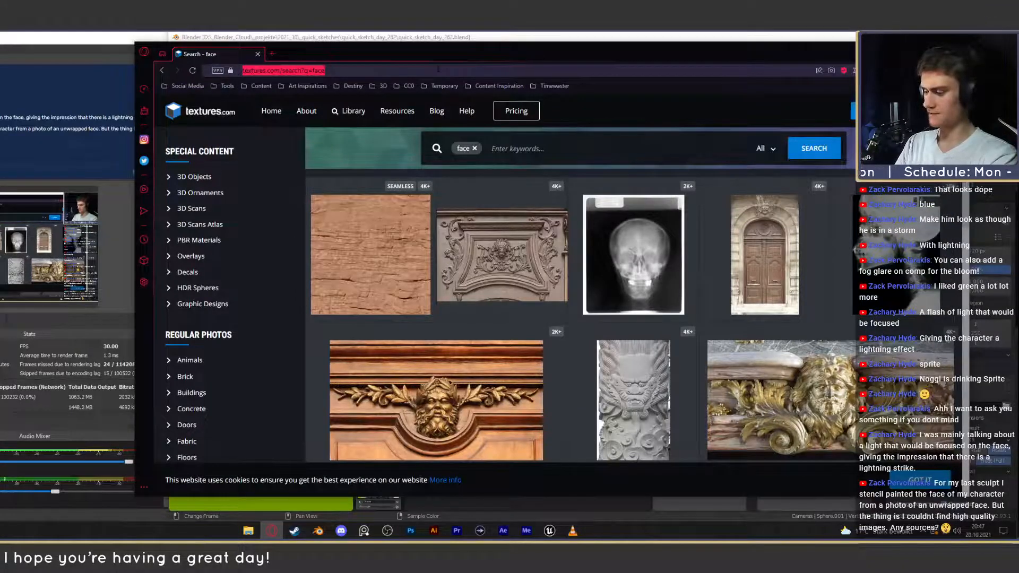
{"action": "type", "text": "xyz "}
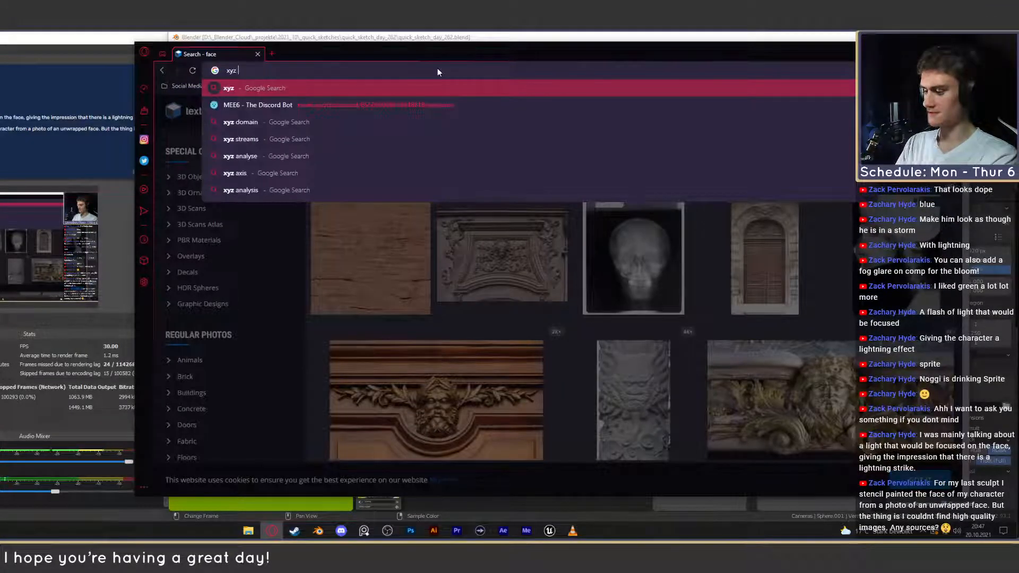
{"action": "type", "text": "textures"}
{"action": "key", "text": "Return"}
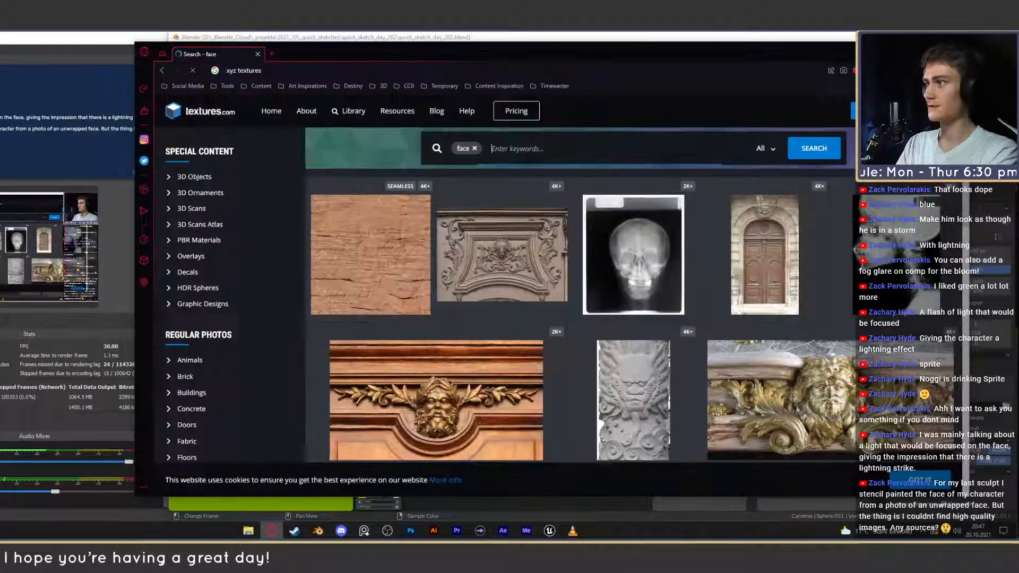
{"action": "left_click", "coordinate": [322, 198]}
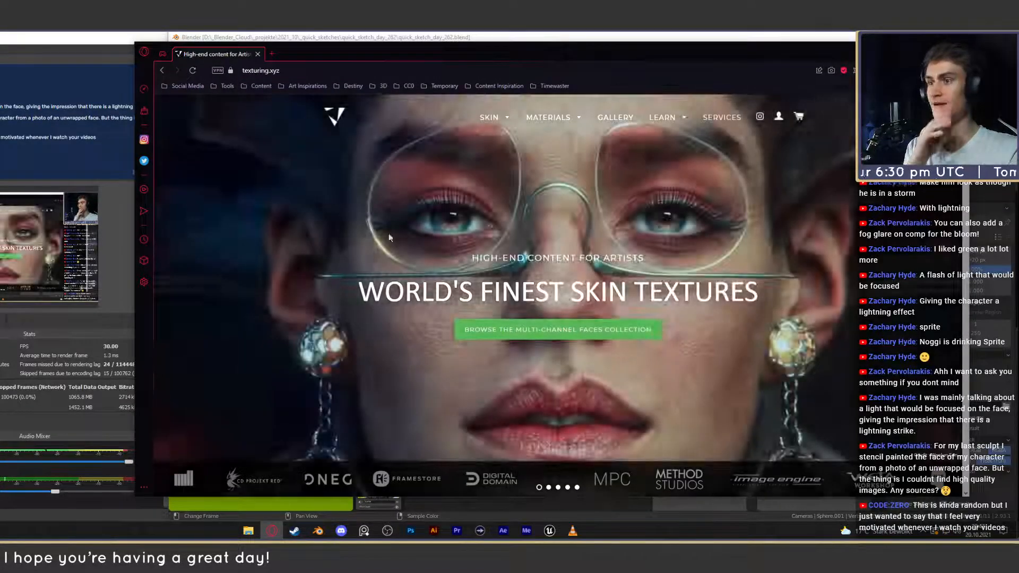
{"action": "scroll", "coordinate": [579, 188], "scroll_direction": "down", "scroll_amount": 4}
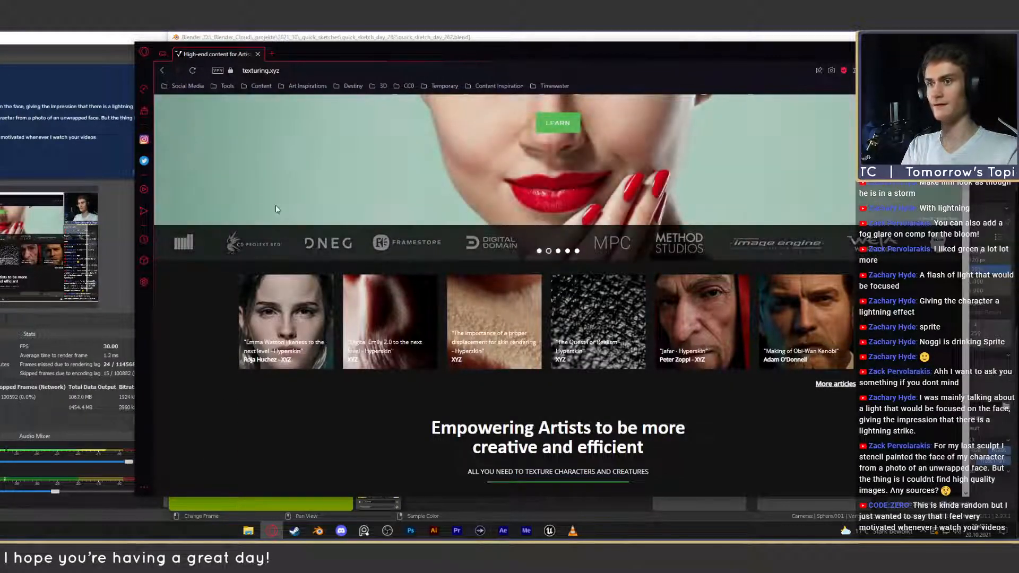
{"action": "scroll", "coordinate": [516, 186], "scroll_direction": "up", "scroll_amount": 5}
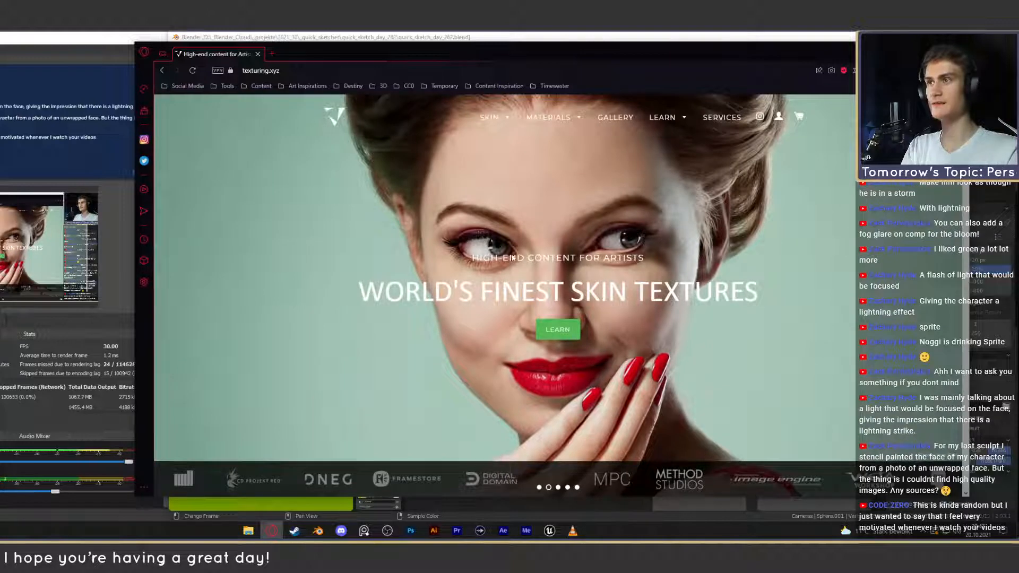
Open the Faces photoset collection of skin textures and look over the cross polarized photo sets.
{"action": "mouse_move", "coordinate": [489, 120]}
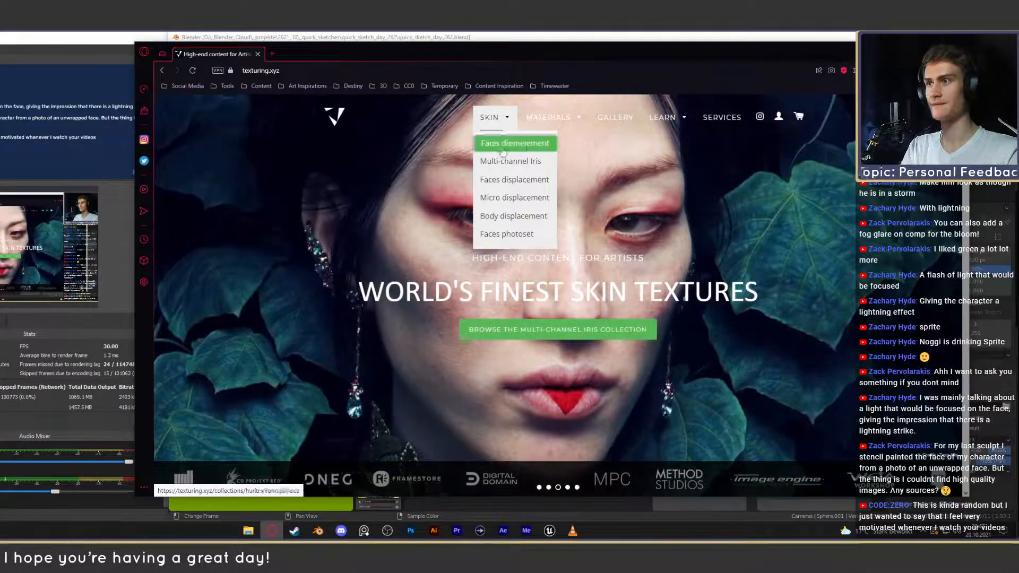
{"action": "left_click", "coordinate": [509, 237]}
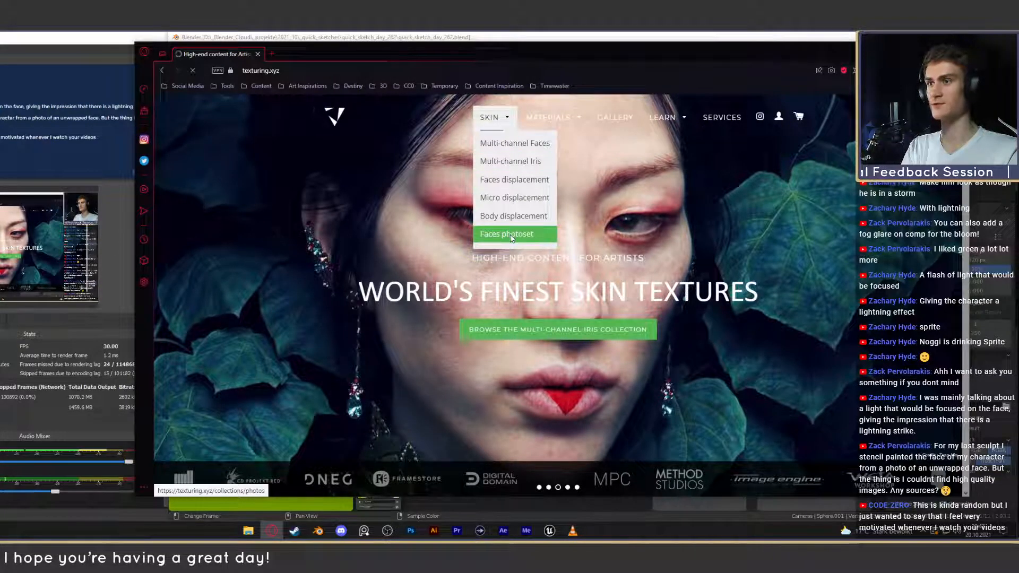
{"action": "scroll", "coordinate": [239, 228], "scroll_direction": "down", "scroll_amount": 2}
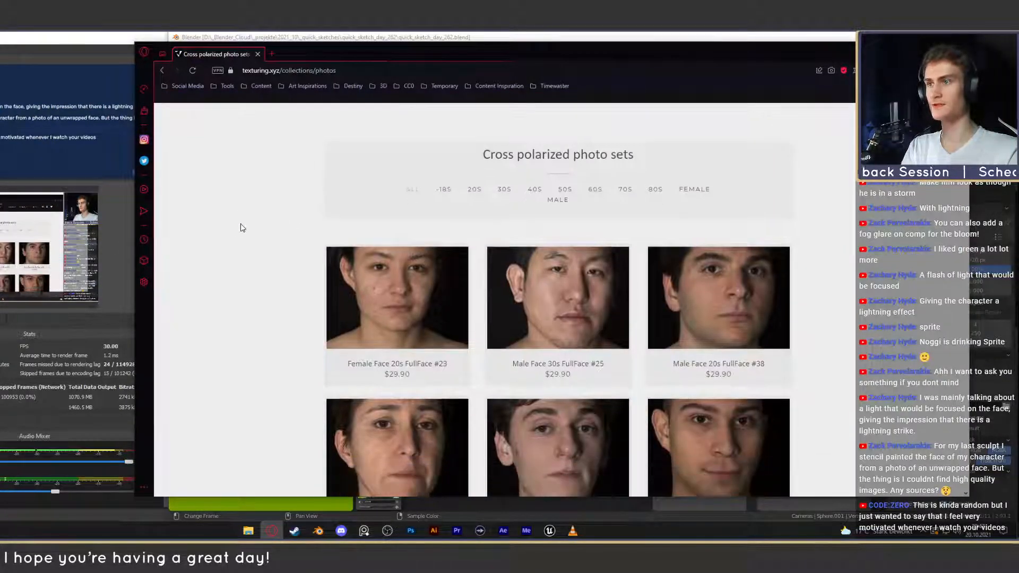
Open the Female Face 20s FullFace #23 product in its own tab, review its specifications and close that tab.
{"action": "left_click", "coordinate": [364, 234]}
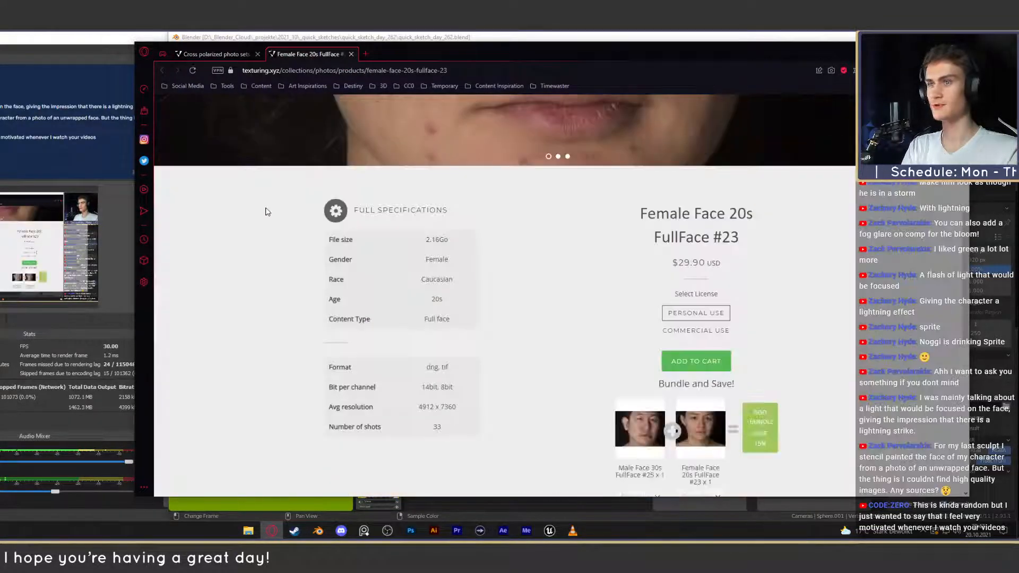
{"action": "scroll", "coordinate": [267, 212], "scroll_direction": "down", "scroll_amount": 5}
{"action": "scroll", "coordinate": [267, 211], "scroll_direction": "down", "scroll_amount": 3}
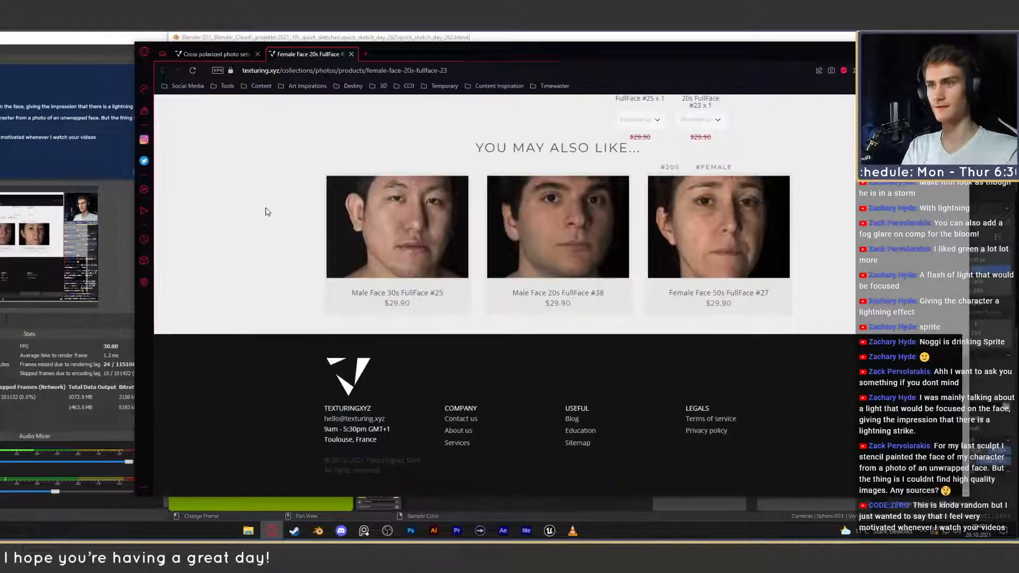
{"action": "left_click", "coordinate": [264, 56]}
{"action": "left_click", "coordinate": [351, 54]}
Open the Multi-channel Faces collection of skin textures and look over the offered face packs.
{"action": "scroll", "coordinate": [281, 222], "scroll_direction": "up", "scroll_amount": 2}
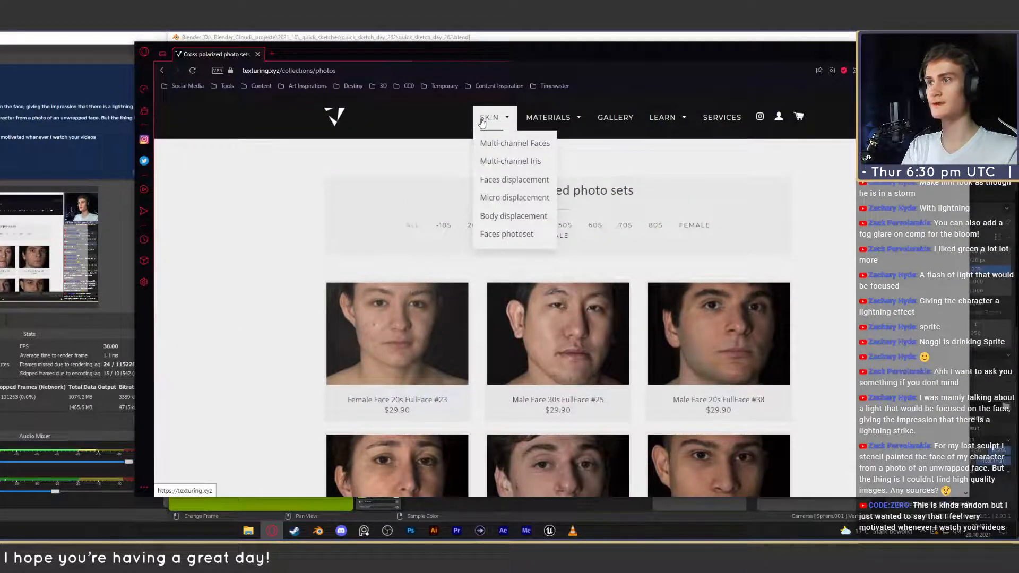
{"action": "mouse_move", "coordinate": [563, 121]}
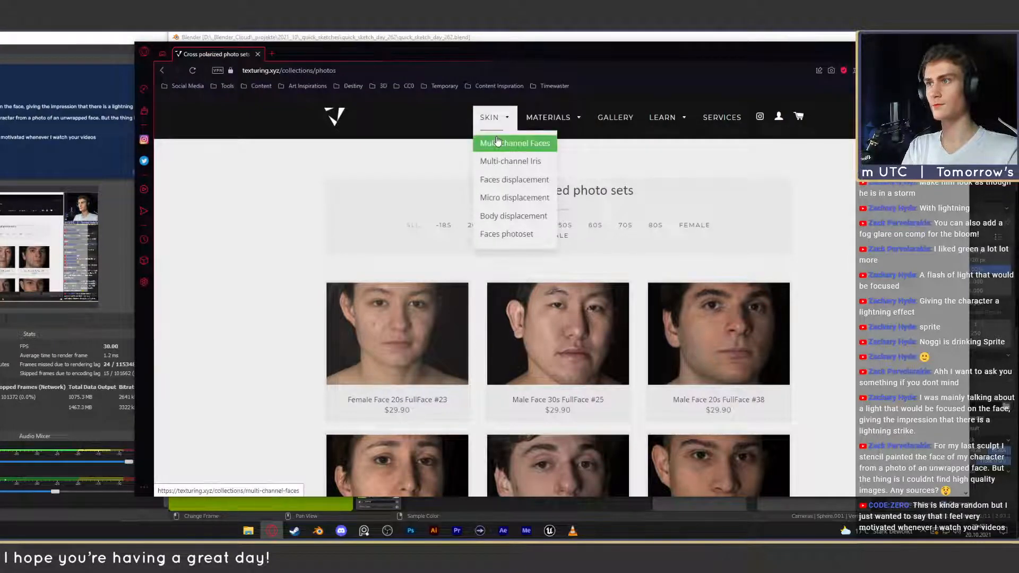
{"action": "left_click", "coordinate": [497, 141]}
{"action": "scroll", "coordinate": [245, 233], "scroll_direction": "down", "scroll_amount": 2}
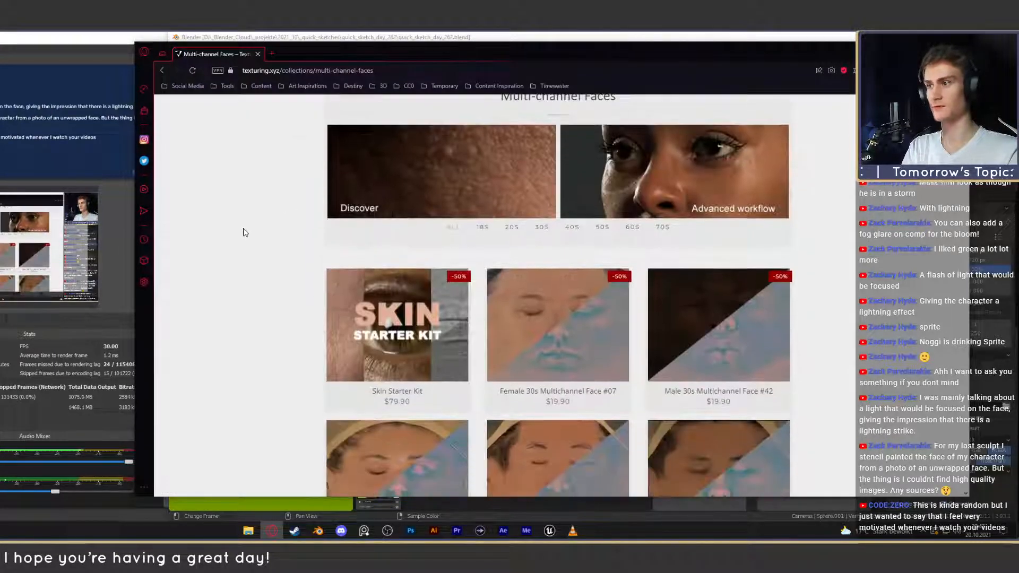
{"action": "scroll", "coordinate": [265, 278], "scroll_direction": "down", "scroll_amount": 2}
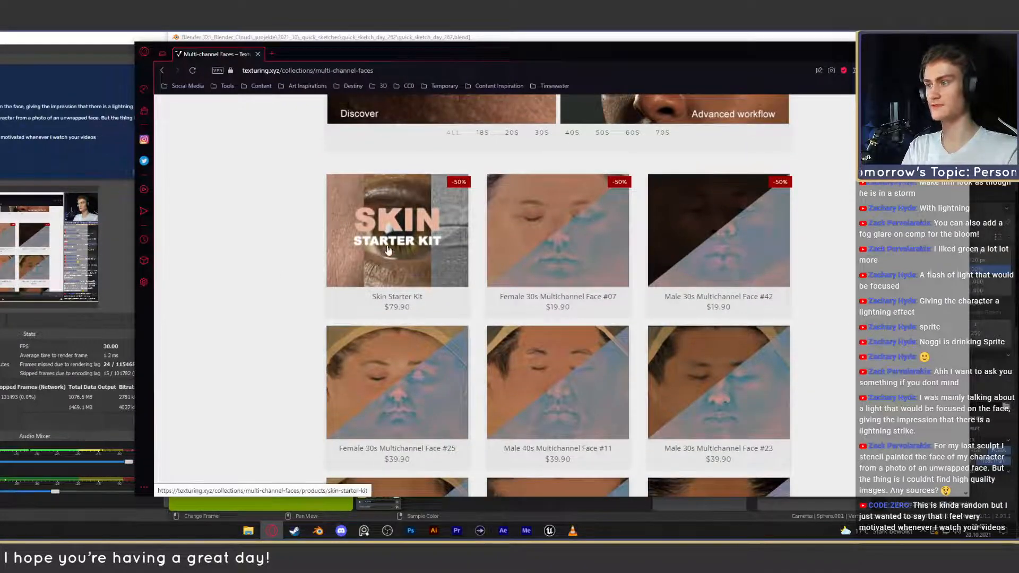
Open the Skin Starter Kit product and examine its specifications, included packs and related products.
{"action": "left_click", "coordinate": [415, 264]}
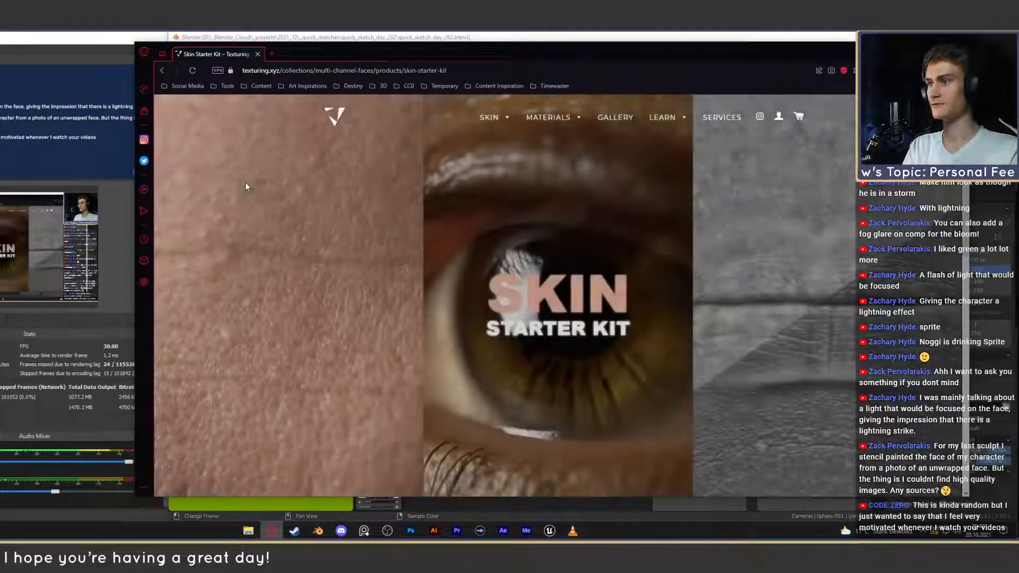
{"action": "scroll", "coordinate": [318, 229], "scroll_direction": "down", "scroll_amount": 8}
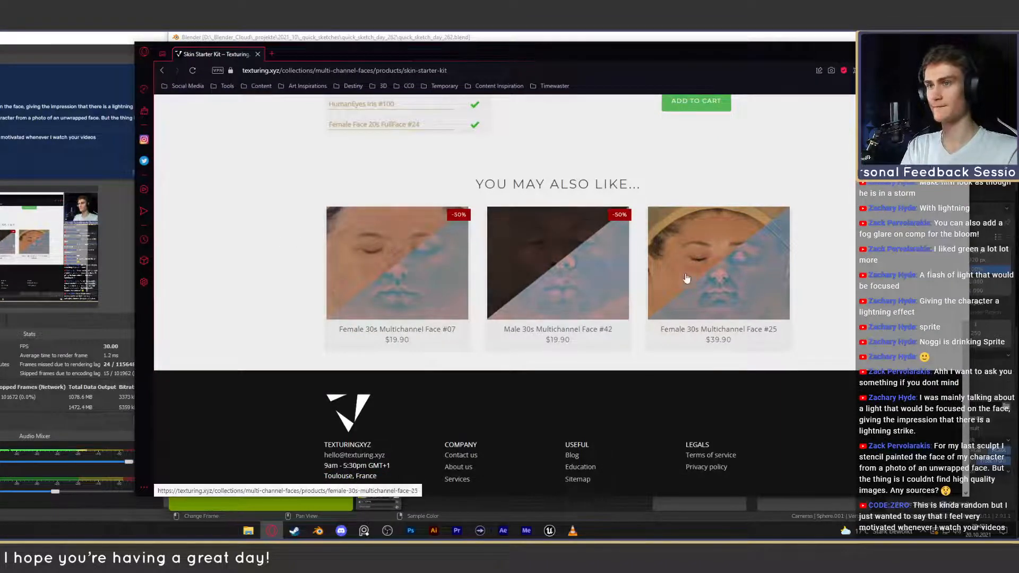
{"action": "scroll", "coordinate": [287, 252], "scroll_direction": "up", "scroll_amount": 5}
{"action": "scroll", "coordinate": [283, 260], "scroll_direction": "up", "scroll_amount": 4}
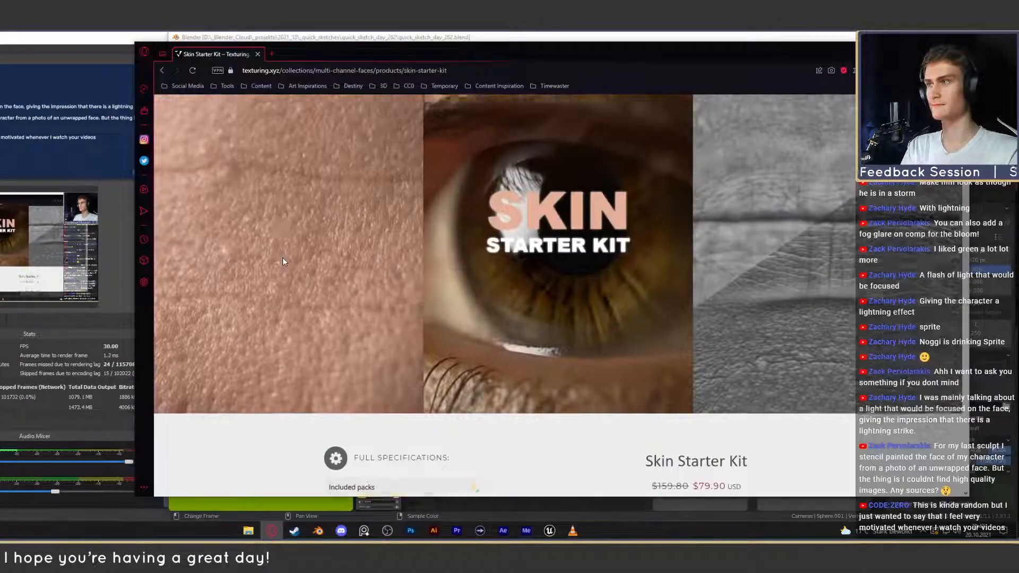
{"action": "scroll", "coordinate": [282, 260], "scroll_direction": "down", "scroll_amount": 3}
{"action": "scroll", "coordinate": [283, 260], "scroll_direction": "up", "scroll_amount": 4}
{"action": "scroll", "coordinate": [282, 260], "scroll_direction": "down", "scroll_amount": 5}
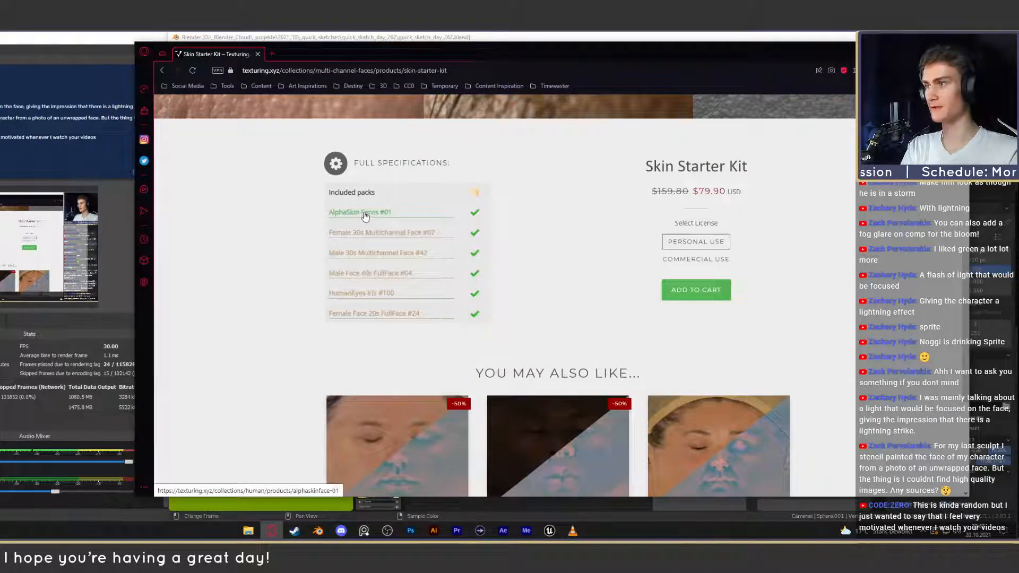
{"action": "scroll", "coordinate": [250, 318], "scroll_direction": "down", "scroll_amount": 1}
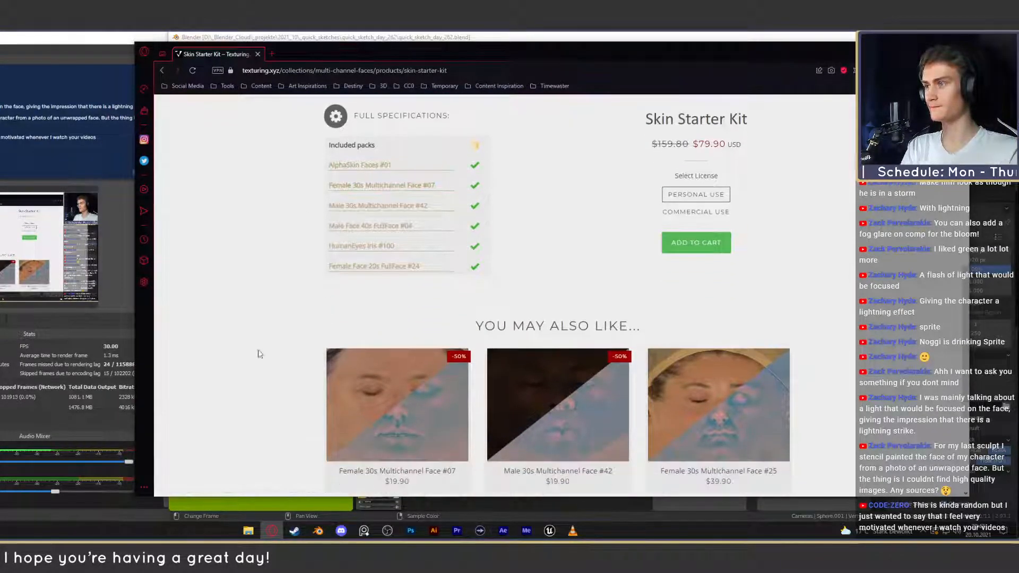
{"action": "scroll", "coordinate": [428, 405], "scroll_direction": "down", "scroll_amount": 2}
Open the related product Female 30s Multichannel Face #07 and skim its page.
{"action": "left_click", "coordinate": [357, 373]}
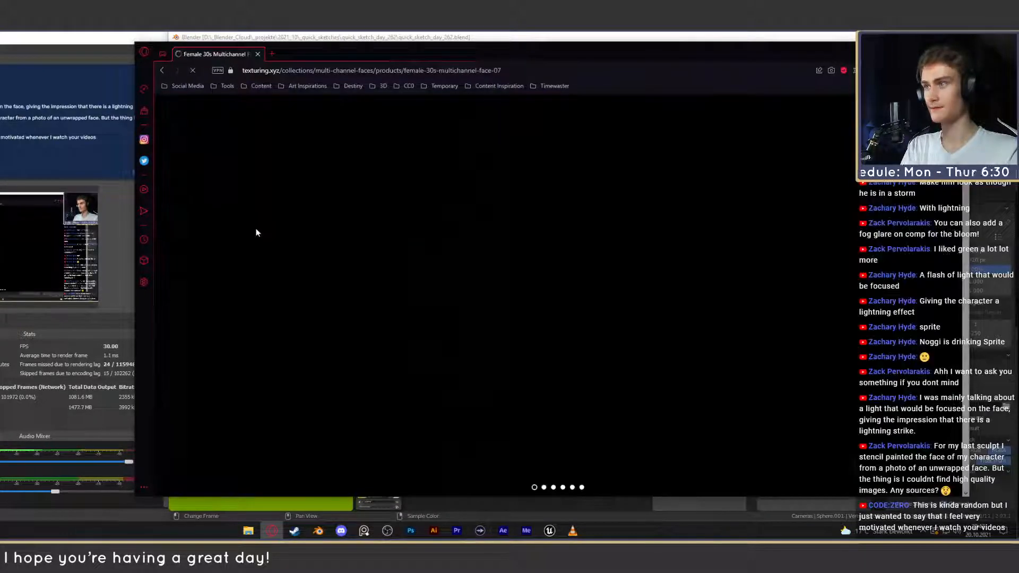
{"action": "scroll", "coordinate": [301, 217], "scroll_direction": "down", "scroll_amount": 10}
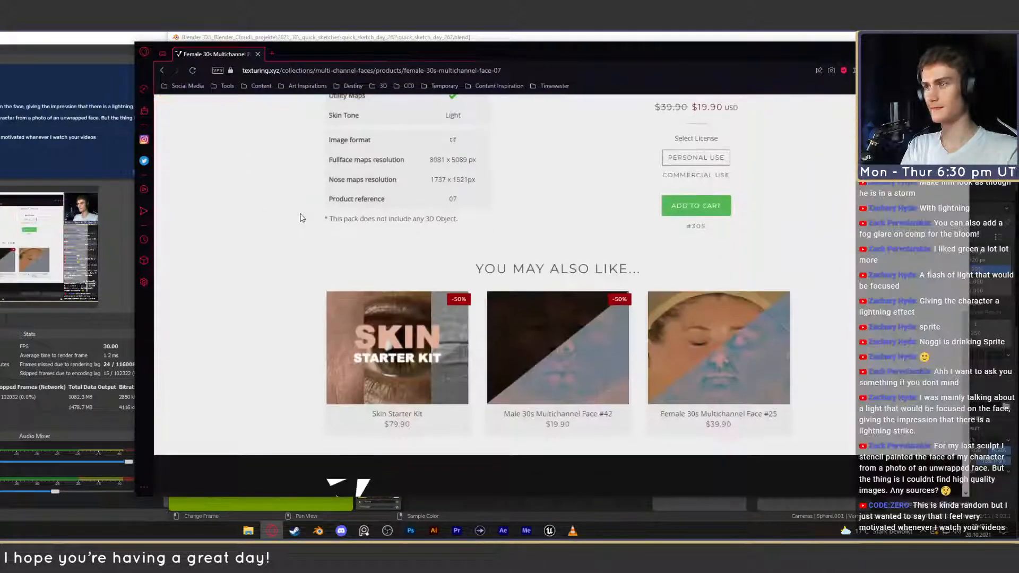
{"action": "scroll", "coordinate": [297, 258], "scroll_direction": "up", "scroll_amount": 10}
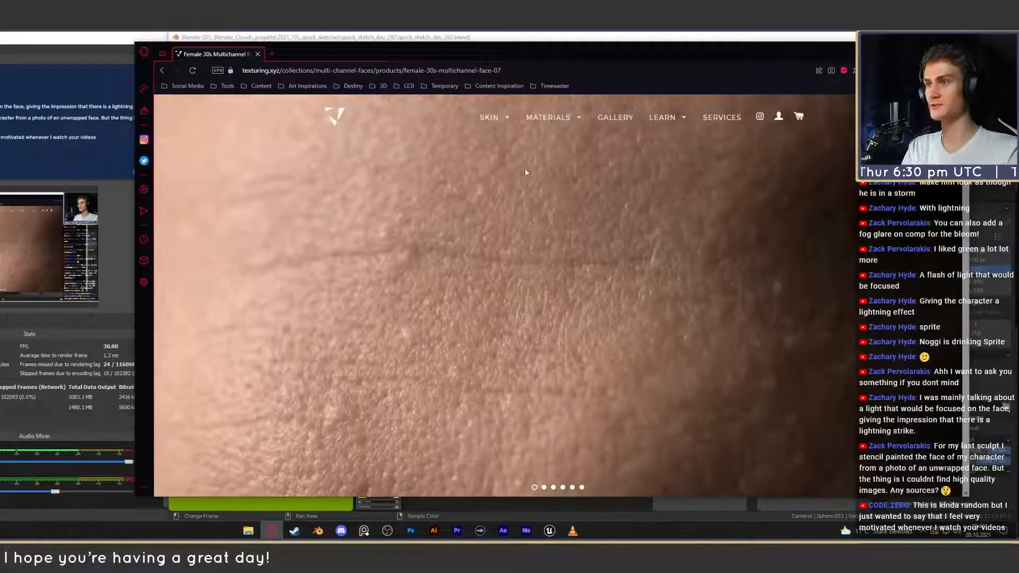
View the preview images of the Female 30s Multichannel Face #07 pack one after another.
{"action": "scroll", "coordinate": [577, 368], "scroll_direction": "down", "scroll_amount": 2}
{"action": "left_click", "coordinate": [544, 394]}
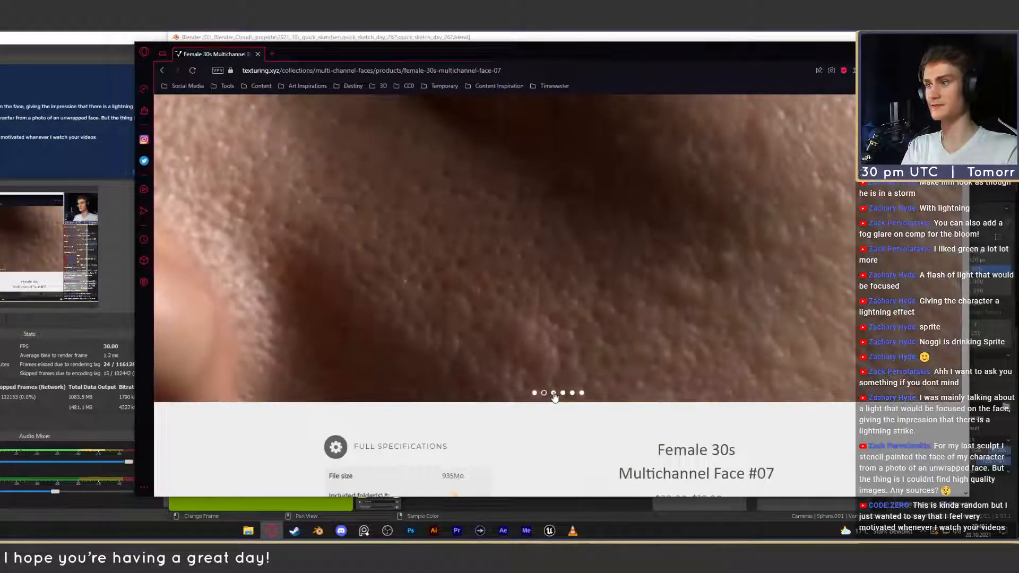
{"action": "left_click", "coordinate": [553, 394]}
{"action": "left_click", "coordinate": [563, 393]}
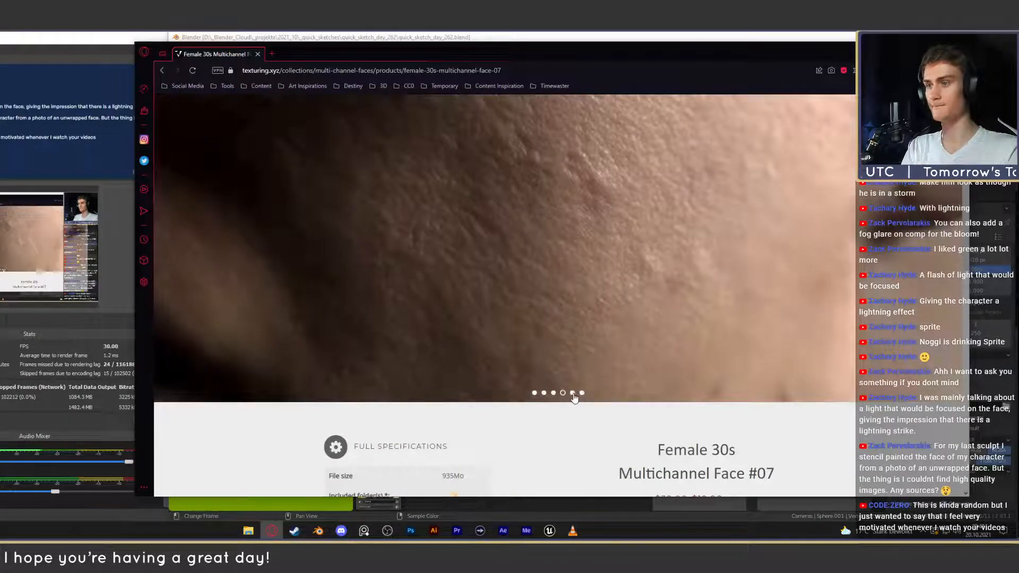
{"action": "left_click", "coordinate": [572, 394]}
{"action": "left_click", "coordinate": [581, 394]}
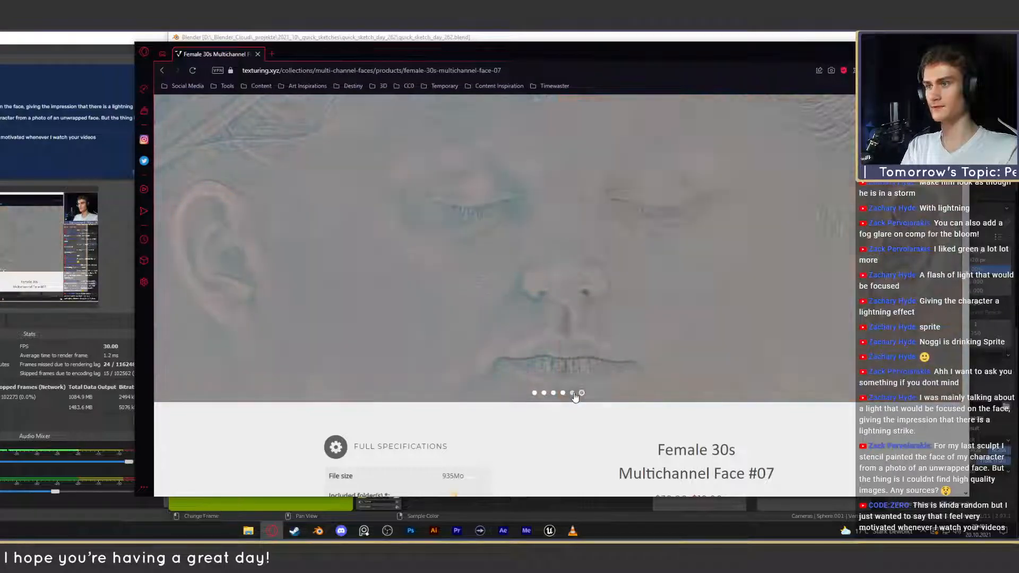
{"action": "left_click", "coordinate": [573, 394]}
{"action": "left_click", "coordinate": [581, 394]}
Review the full specifications and related products of the Female 30s Multichannel Face #07 pack.
{"action": "scroll", "coordinate": [277, 257], "scroll_direction": "down", "scroll_amount": 7}
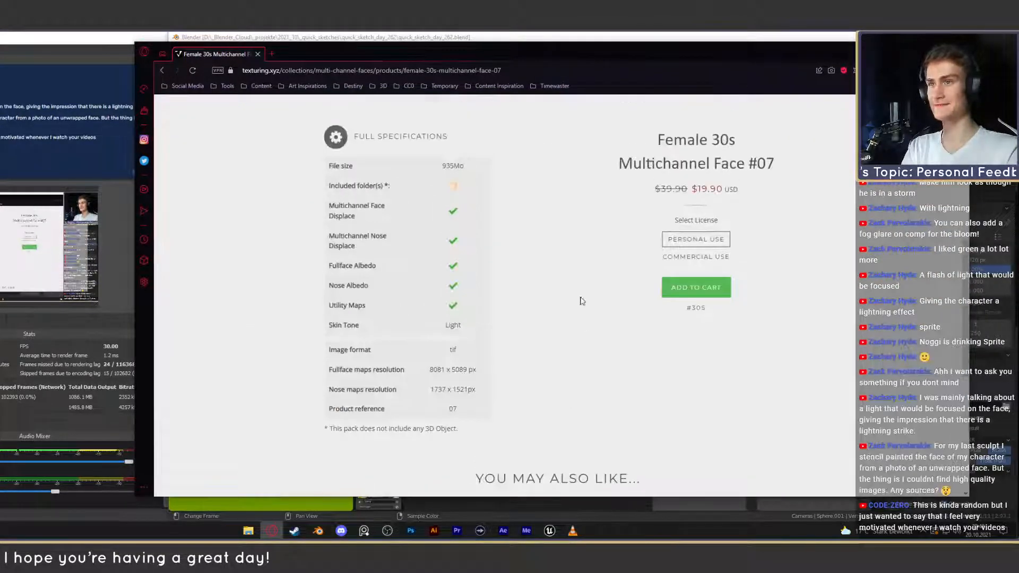
{"action": "scroll", "coordinate": [276, 244], "scroll_direction": "down", "scroll_amount": 5}
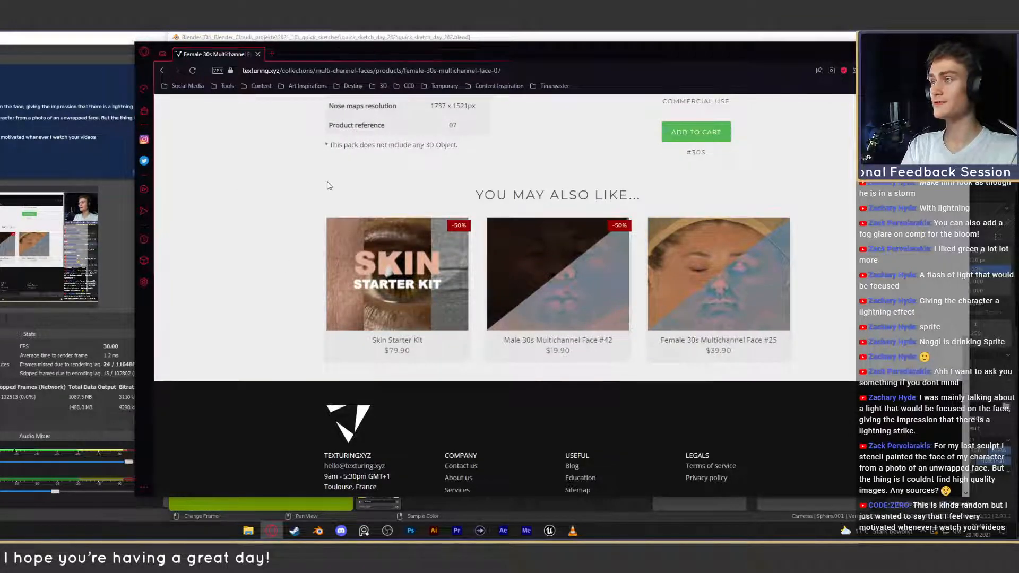
{"action": "scroll", "coordinate": [586, 244], "scroll_direction": "up", "scroll_amount": 5}
{"action": "scroll", "coordinate": [375, 196], "scroll_direction": "up", "scroll_amount": 4}
Return to the Skin Starter Kit page and review its included packs and license options again.
{"action": "left_click", "coordinate": [163, 70]}
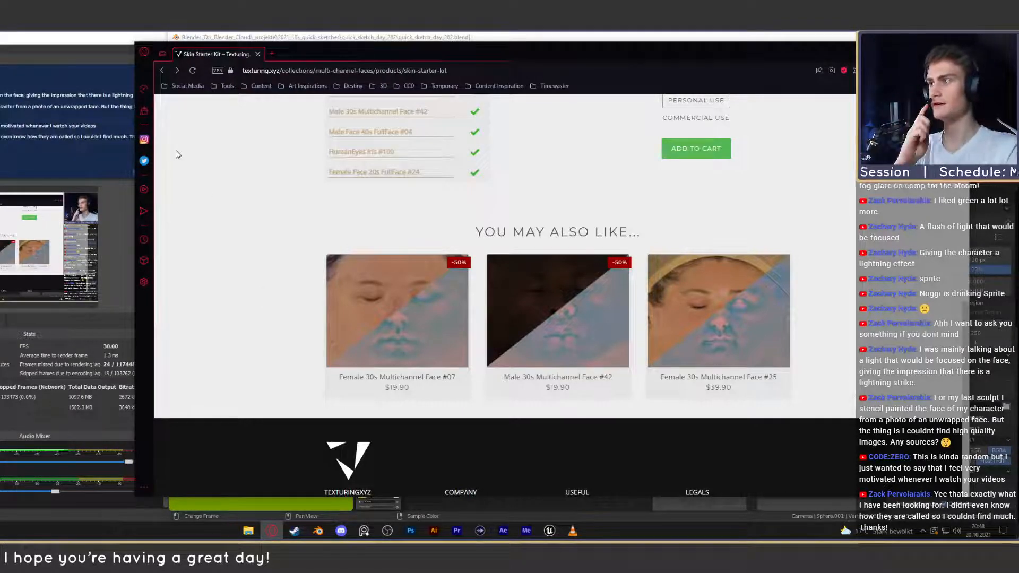
{"action": "scroll", "coordinate": [281, 289], "scroll_direction": "up", "scroll_amount": 10}
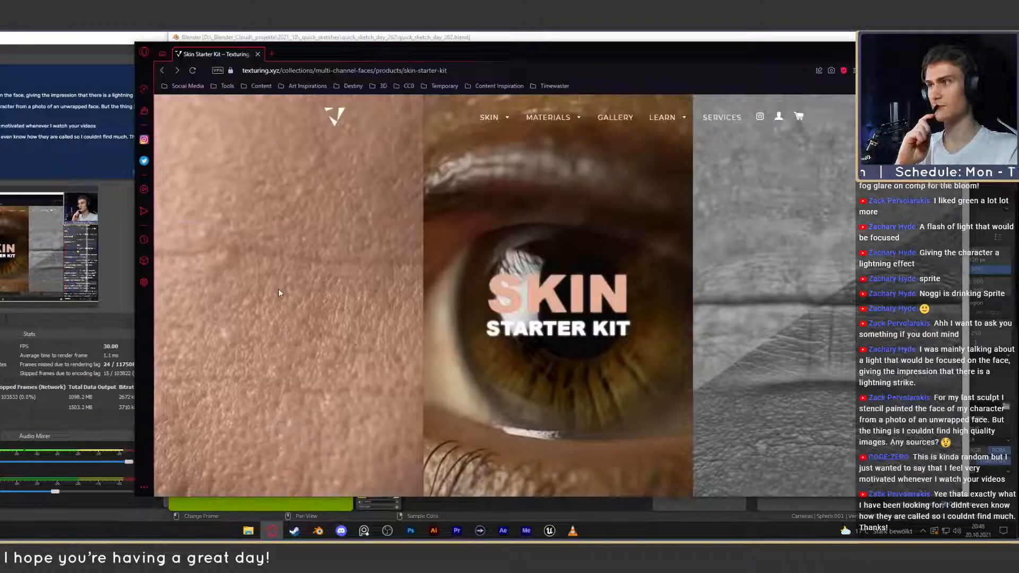
{"action": "scroll", "coordinate": [279, 291], "scroll_direction": "down", "scroll_amount": 10}
{"action": "scroll", "coordinate": [302, 298], "scroll_direction": "up", "scroll_amount": 5}
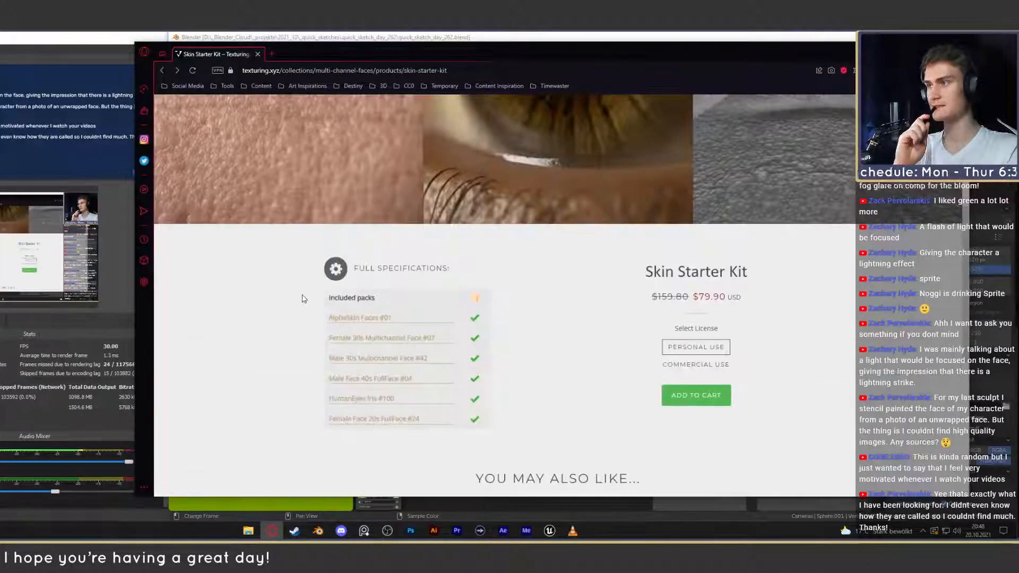
{"action": "scroll", "coordinate": [302, 298], "scroll_direction": "up", "scroll_amount": 5}
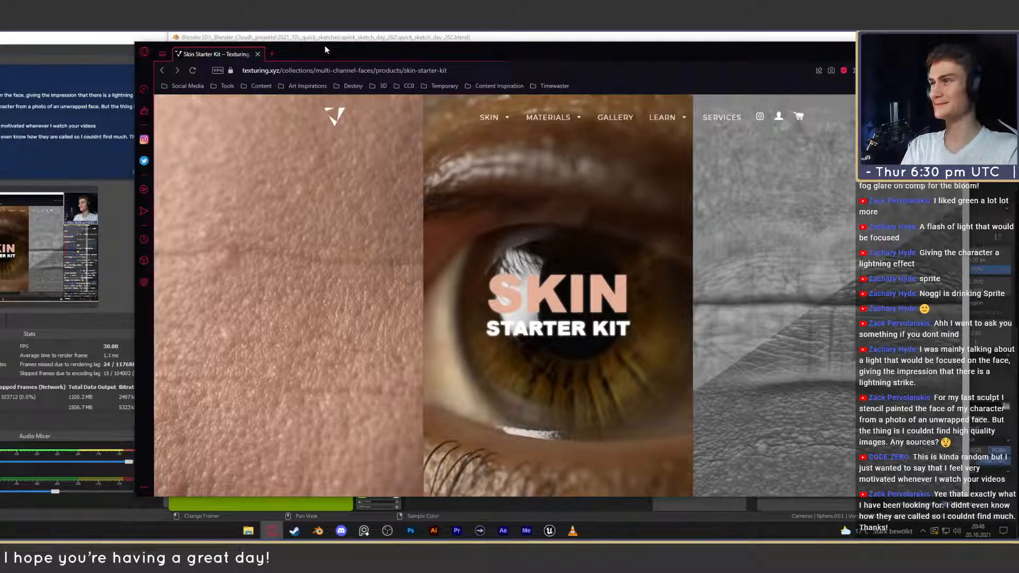
Skim the related products on the Skin Starter Kit page, and switch to the creature image in Photoshop.
{"action": "scroll", "coordinate": [346, 274], "scroll_direction": "down", "scroll_amount": 10}
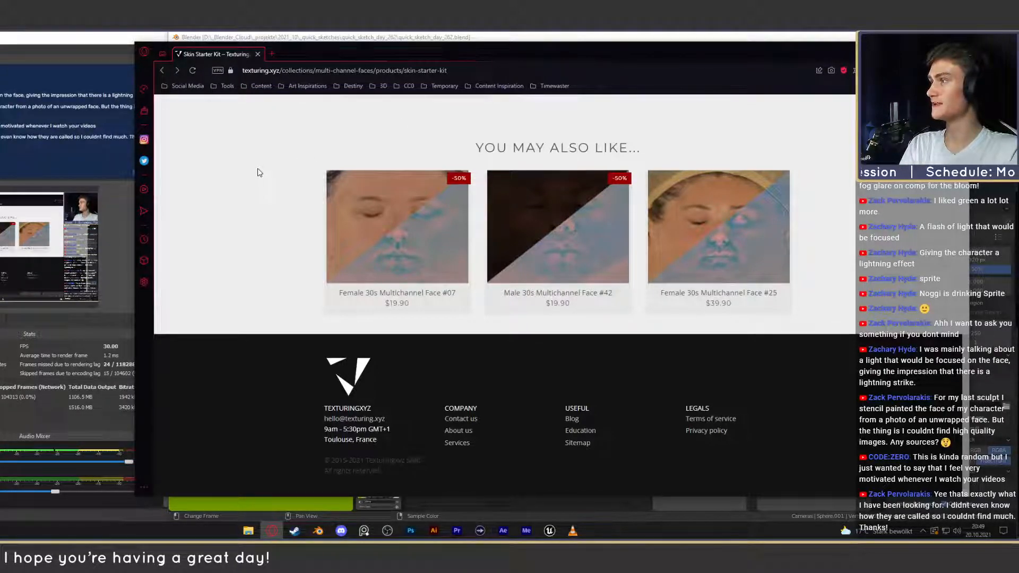
{"action": "key", "text": "alt+Tab"}
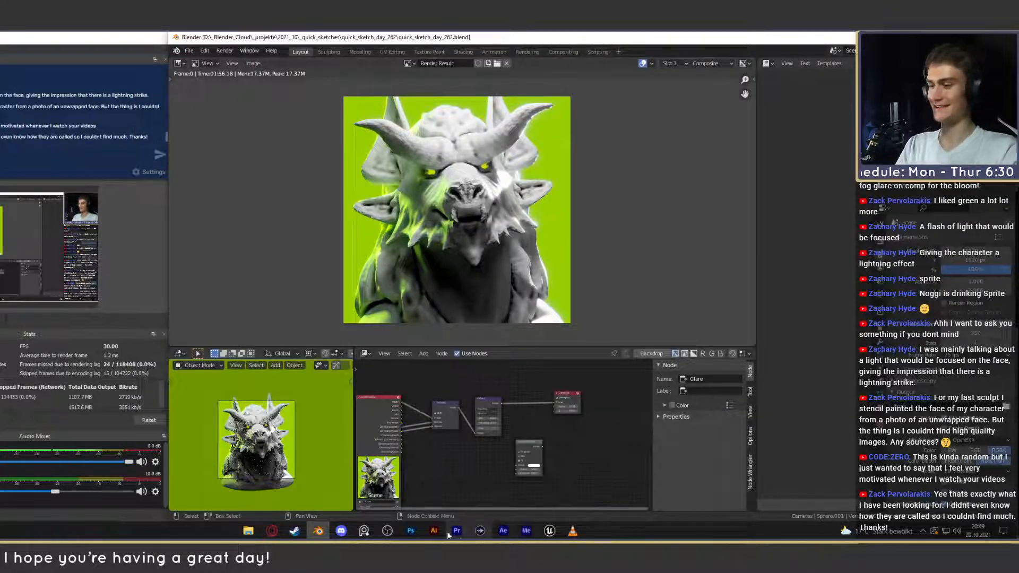
{"action": "left_click", "coordinate": [411, 531]}
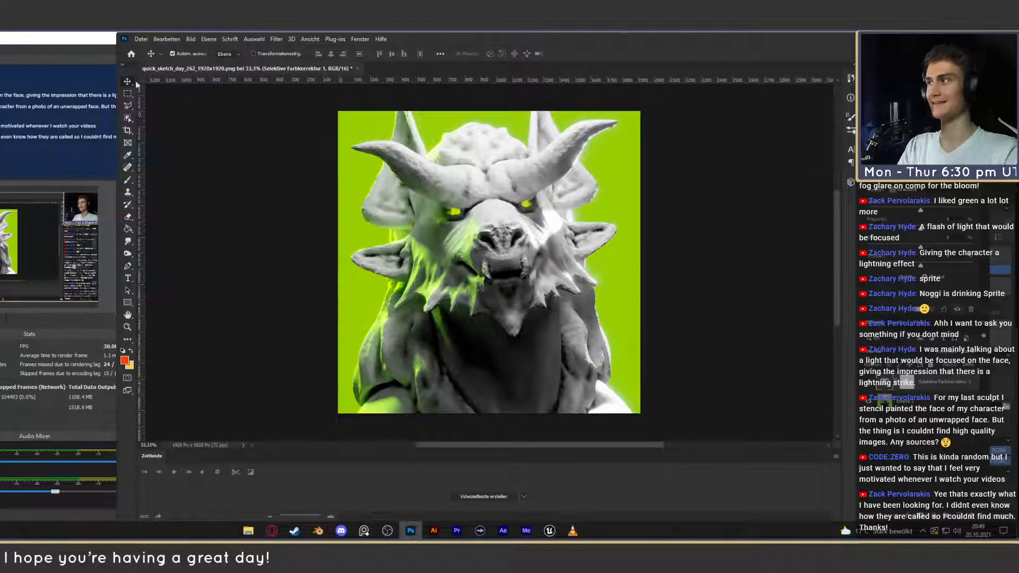
Slightly raise the black amount in the Selective Color layer and switch its edited color range to the whites.
{"action": "left_click", "coordinate": [930, 419]}
{"action": "left_click", "coordinate": [930, 390]}
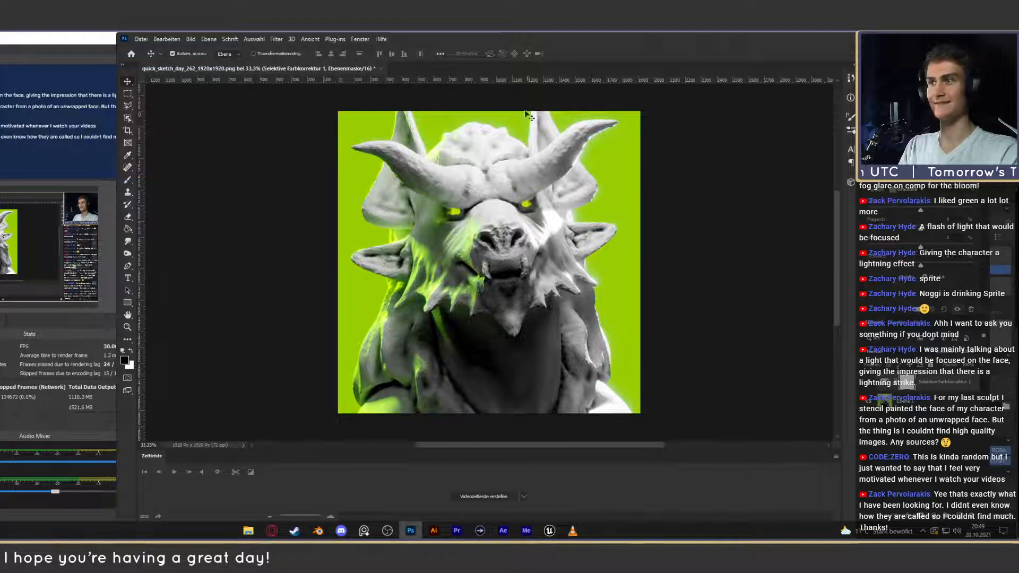
{"action": "left_click", "coordinate": [937, 399]}
{"action": "left_click", "coordinate": [938, 385]}
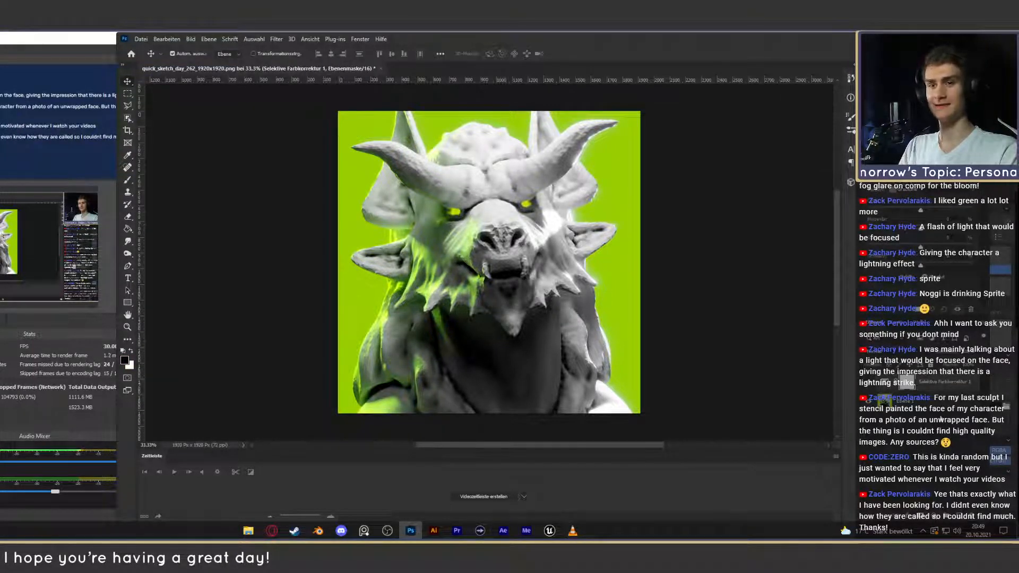
{"action": "left_click", "coordinate": [909, 209]}
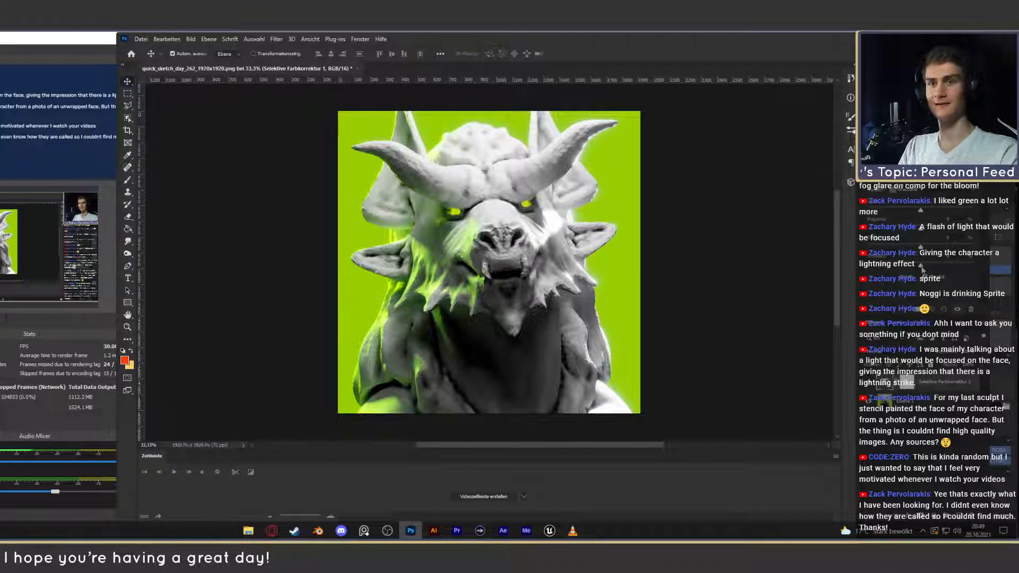
{"action": "left_click_drag", "start_coordinate": [923, 267], "coordinate": [926, 267]}
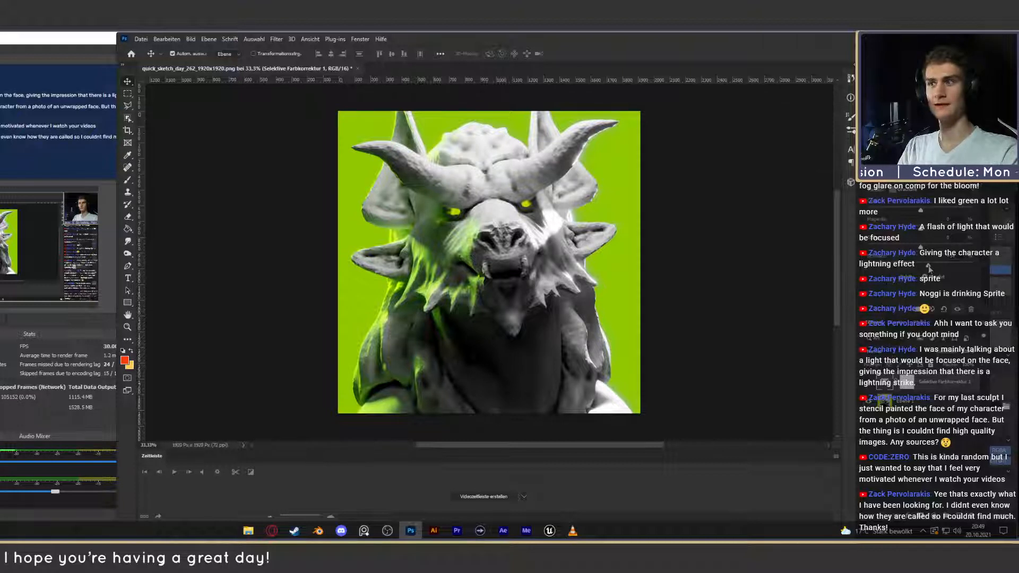
{"action": "left_click", "coordinate": [922, 189]}
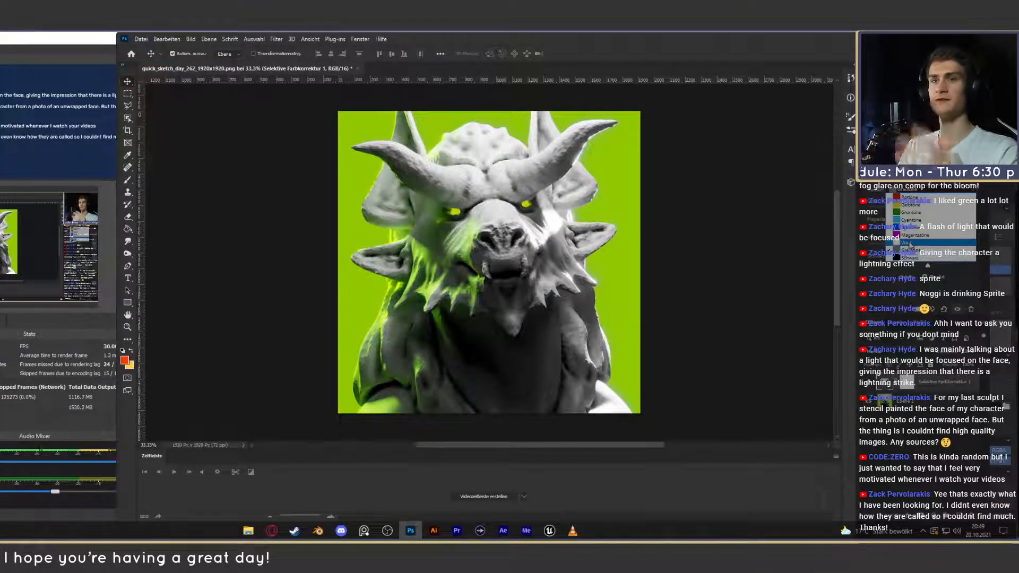
{"action": "left_click", "coordinate": [908, 243]}
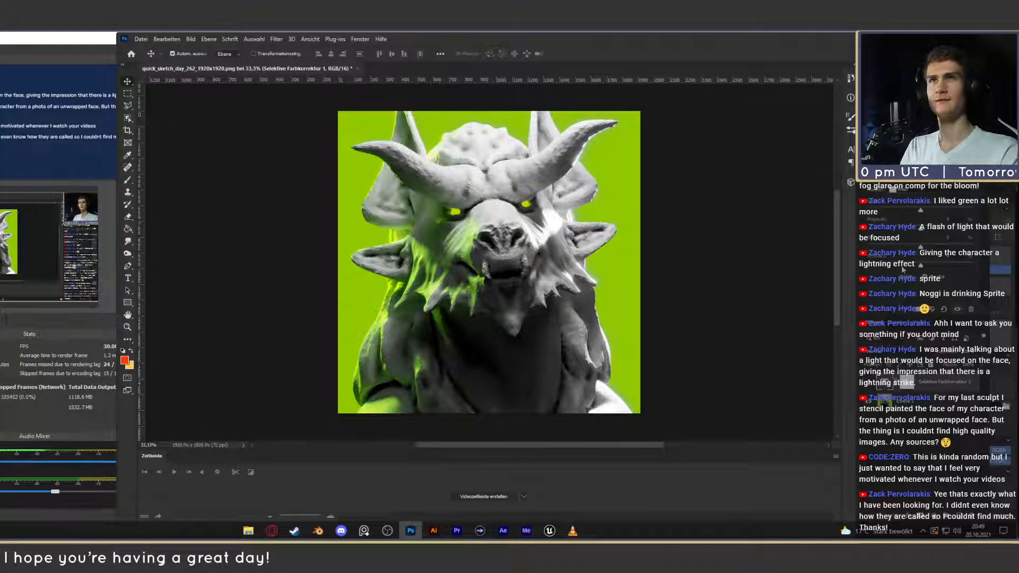
Search YouTube for noggi in a separate browser tab, view the Noggi channel page, and return to Photoshop.
{"action": "left_click", "coordinate": [272, 530]}
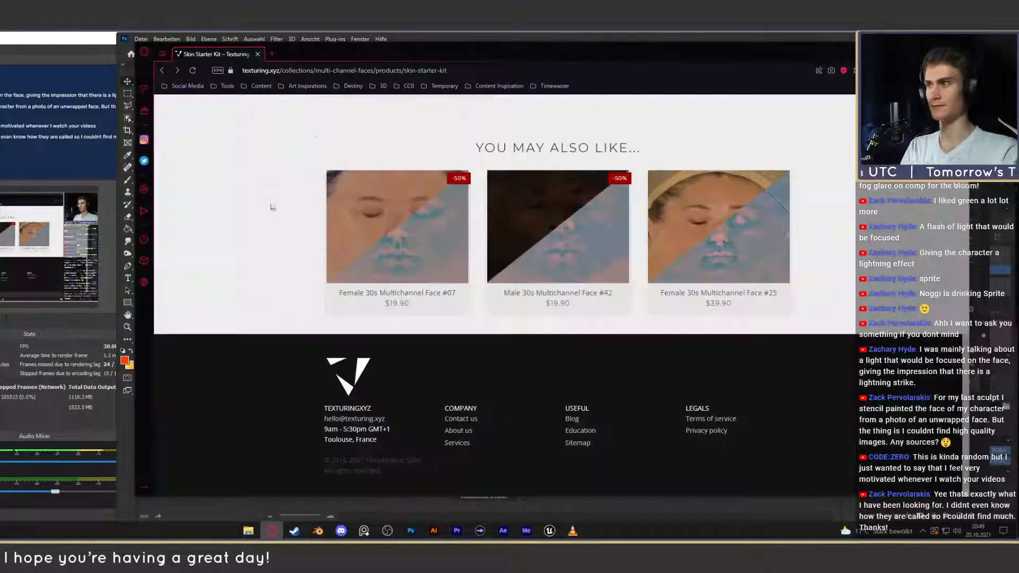
{"action": "left_click", "coordinate": [271, 54]}
{"action": "left_click", "coordinate": [187, 86]}
{"action": "left_click", "coordinate": [188, 102]}
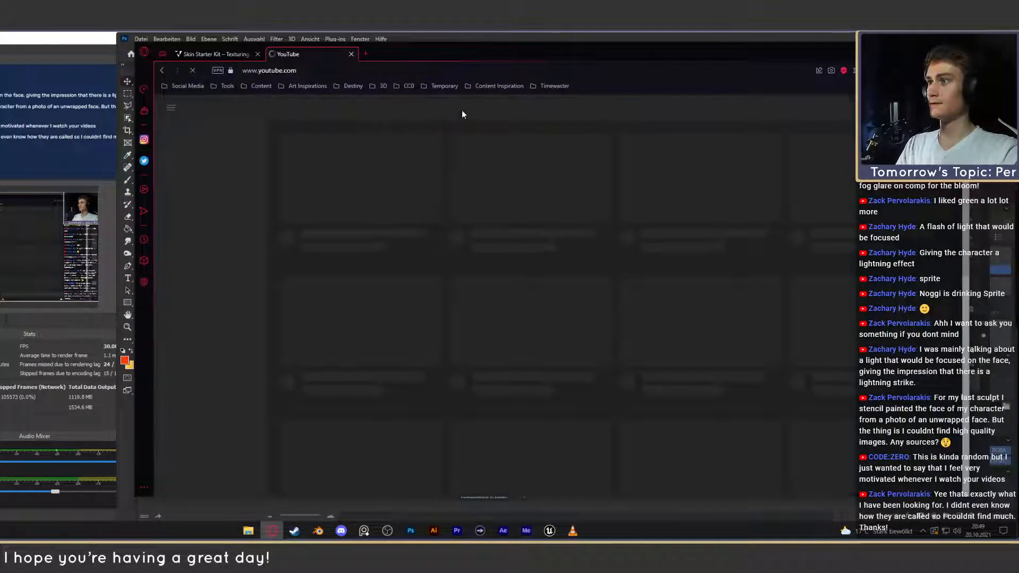
{"action": "left_click", "coordinate": [562, 109]}
{"action": "type", "text": "noggi"}
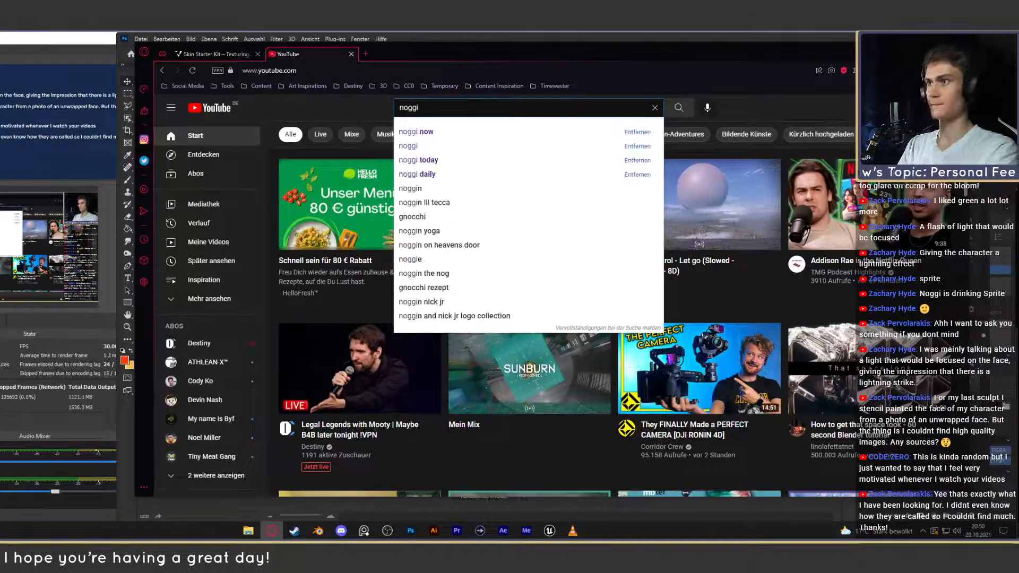
{"action": "key", "text": "Return"}
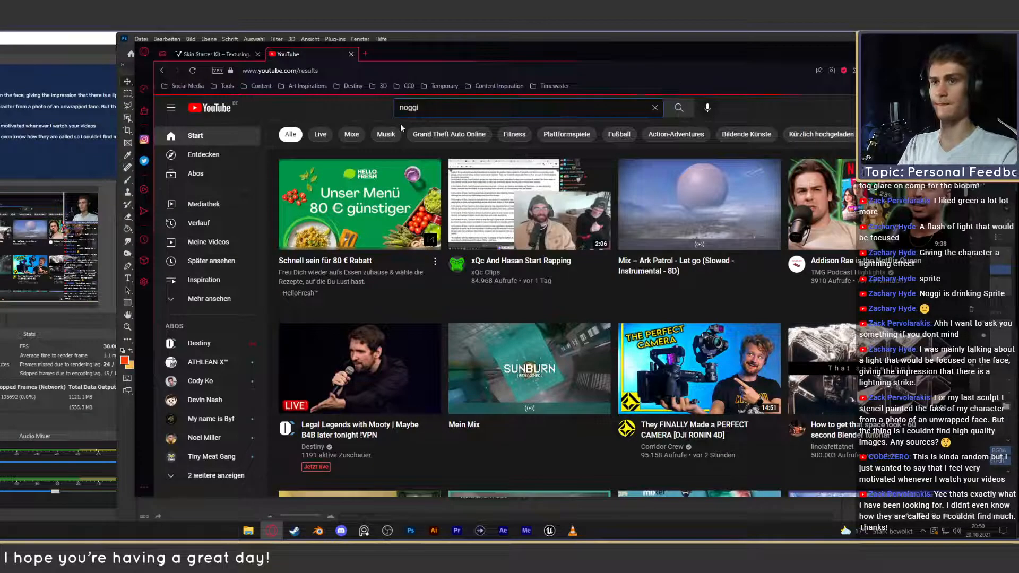
{"action": "left_click", "coordinate": [463, 186]}
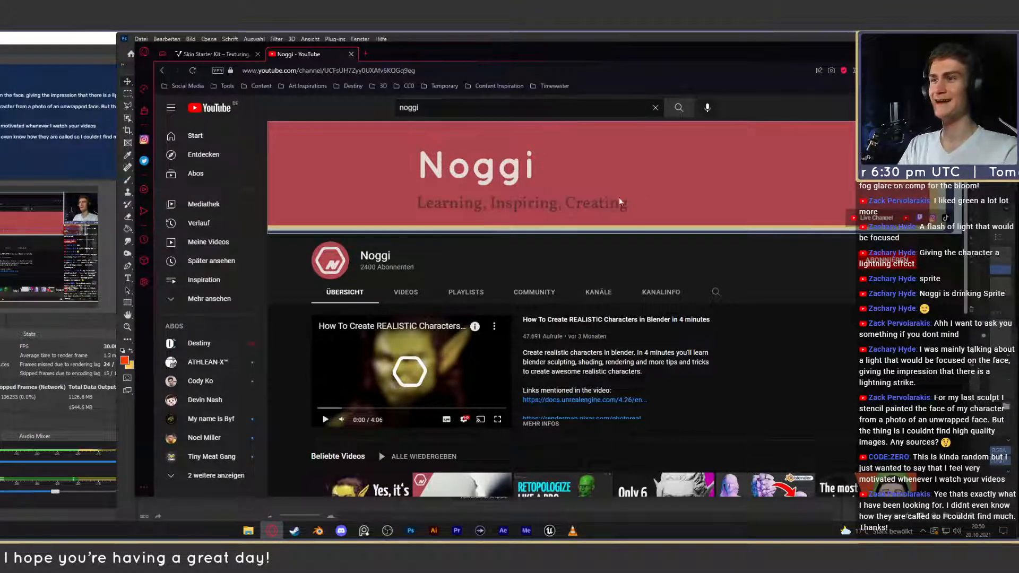
{"action": "left_click", "coordinate": [351, 54]}
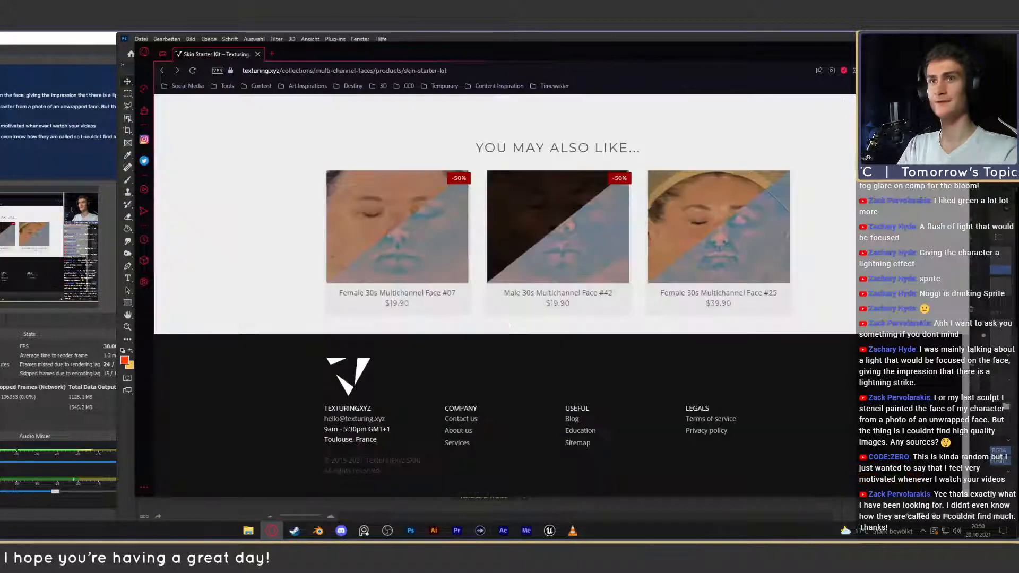
{"action": "left_click", "coordinate": [791, 39]}
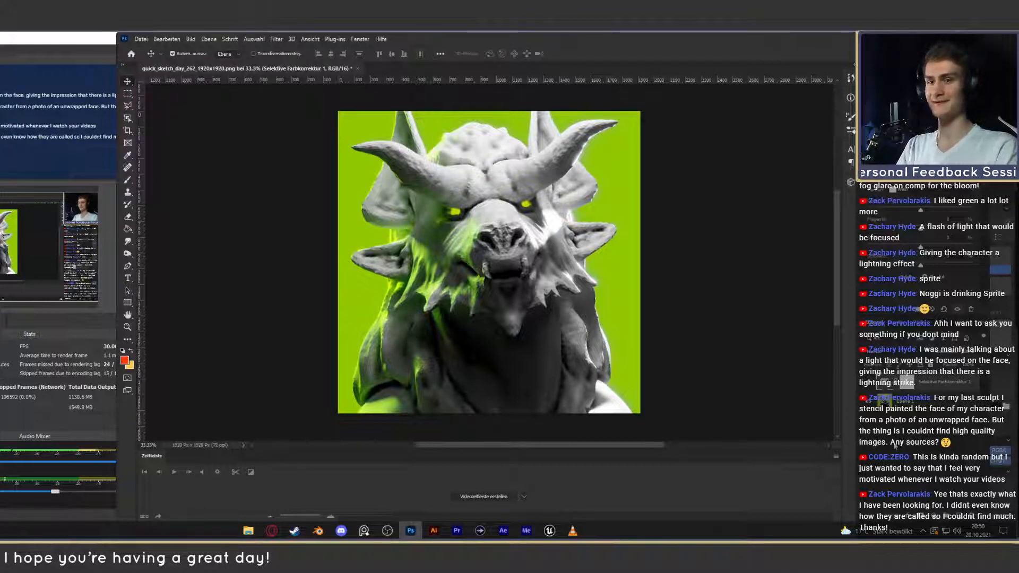
Lower the black amount for the whites in the Selective Color layer to brighten the creature's lit areas.
{"action": "left_click", "coordinate": [919, 194]}
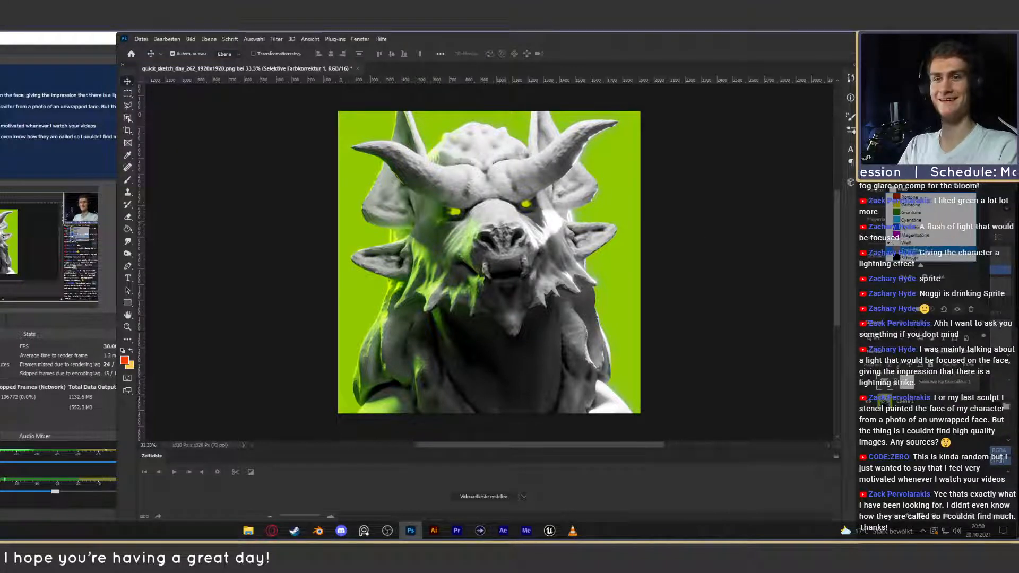
{"action": "left_click", "coordinate": [914, 236]}
{"action": "left_click", "coordinate": [918, 401]}
{"action": "left_click", "coordinate": [926, 382]}
{"action": "left_click", "coordinate": [915, 190]}
{"action": "left_click", "coordinate": [915, 245]}
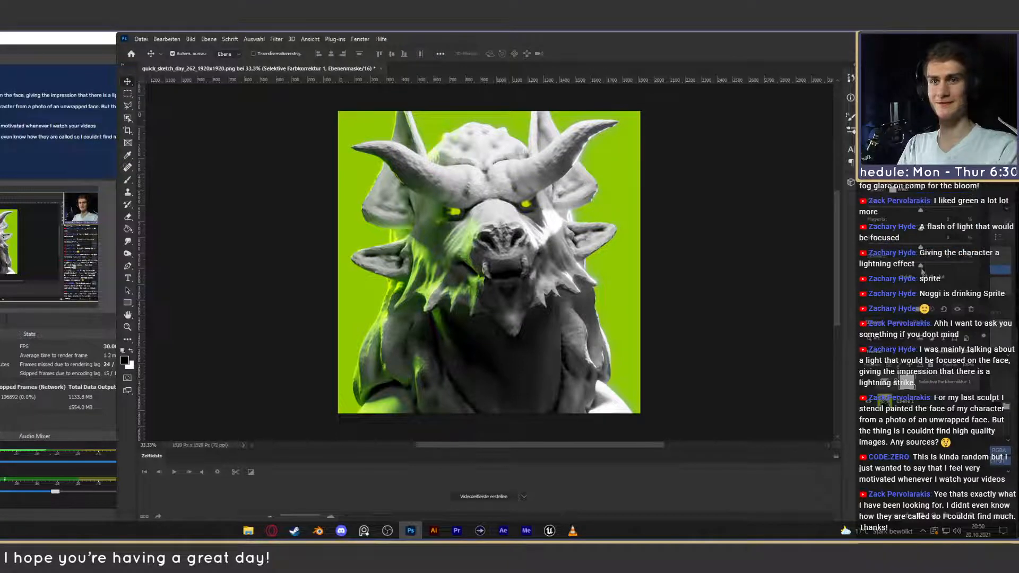
{"action": "left_click_drag", "start_coordinate": [921, 267], "coordinate": [914, 266]}
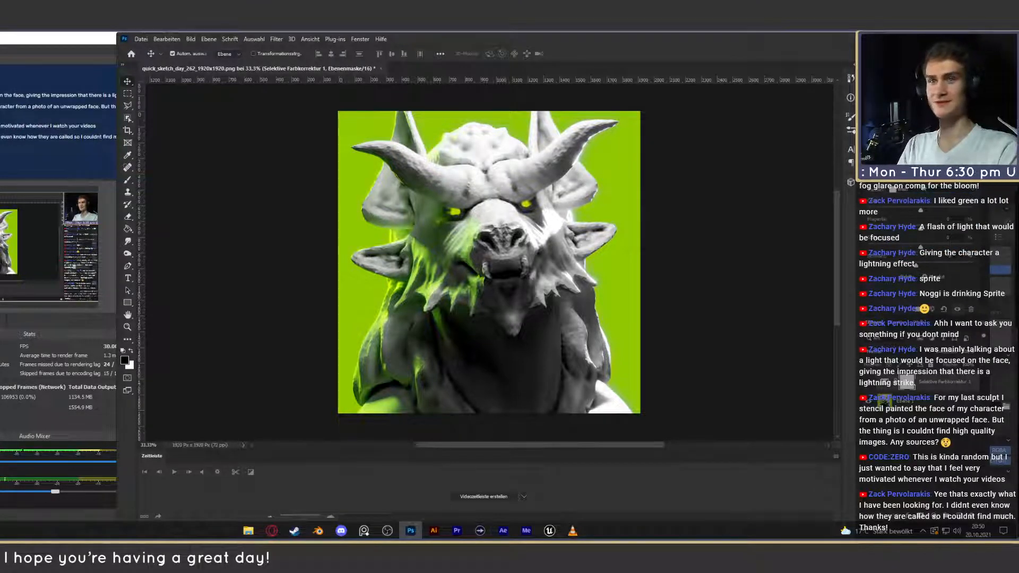
Deepen the blacks range in the Selective Color layer and compare the image with the adjustment hidden and shown.
{"action": "left_click", "coordinate": [925, 189]}
{"action": "left_click", "coordinate": [922, 259]}
{"action": "left_click_drag", "start_coordinate": [922, 267], "coordinate": [922, 267]}
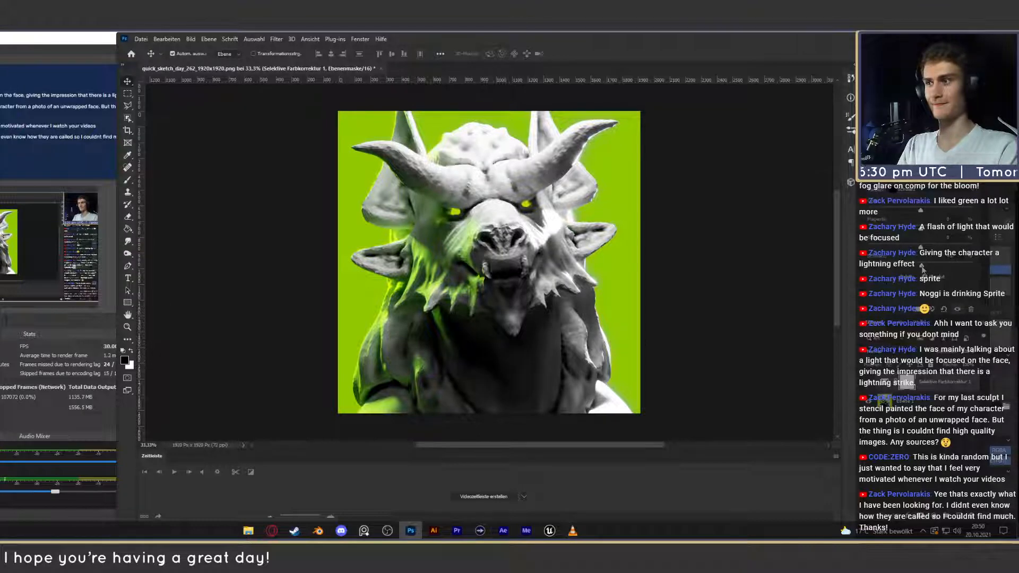
{"action": "left_click", "coordinate": [868, 383]}
{"action": "left_click", "coordinate": [868, 383]}
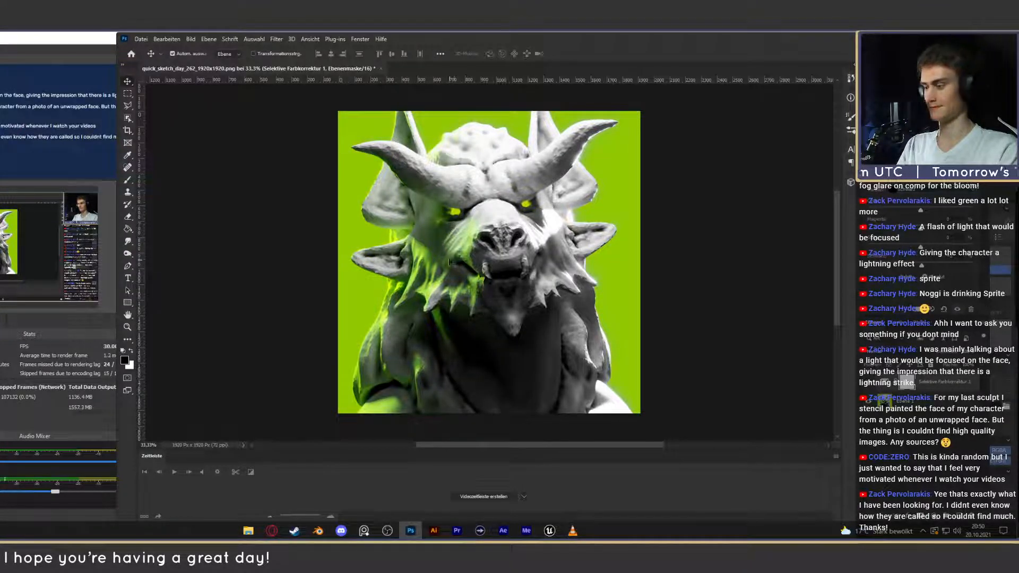
Add a Vibrance (Dynamik) adjustment layer above the Selective Color layer and adjust its strength.
{"action": "left_click", "coordinate": [925, 469]}
{"action": "key", "text": "z"}
{"action": "mouse_move", "coordinate": [472, 261]}
{"action": "left_mouse_down"}
{"action": "mouse_move", "coordinate": [420, 261]}
{"action": "mouse_move", "coordinate": [457, 261]}
{"action": "left_mouse_up"}
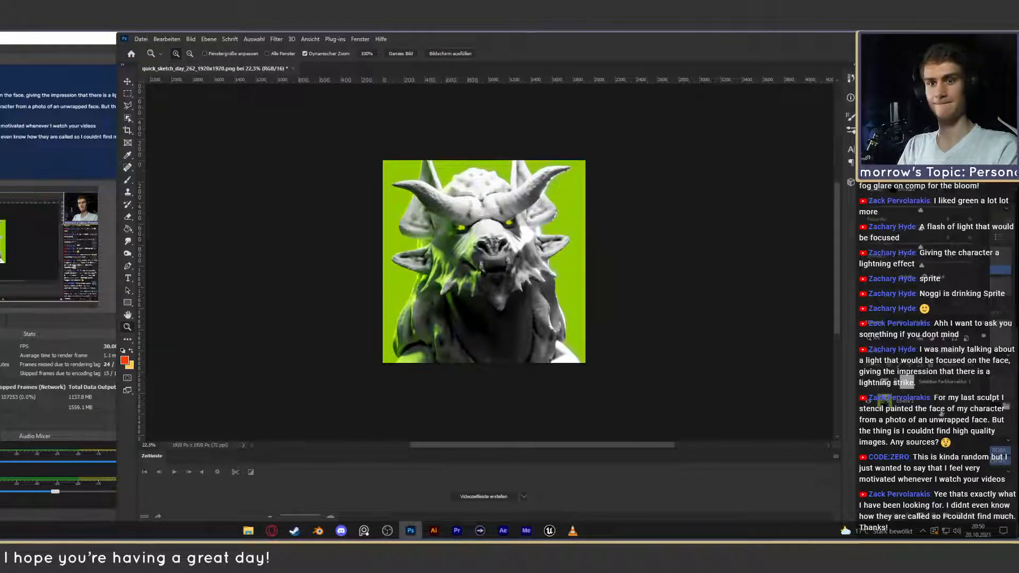
{"action": "left_click", "coordinate": [944, 382]}
{"action": "left_click", "coordinate": [933, 515]}
{"action": "left_click", "coordinate": [948, 417]}
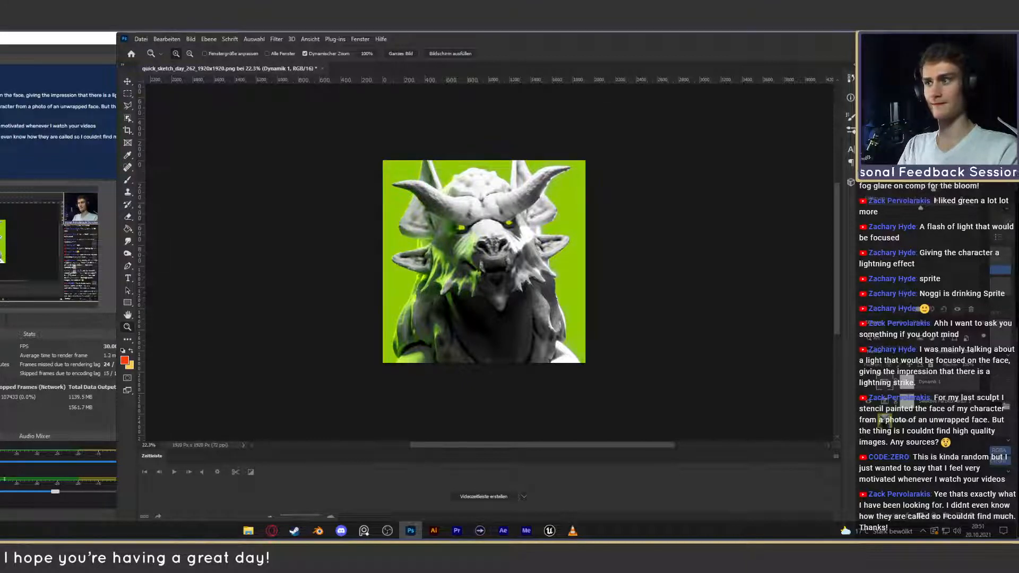
{"action": "left_click", "coordinate": [127, 81]}
{"action": "left_click", "coordinate": [949, 439]}
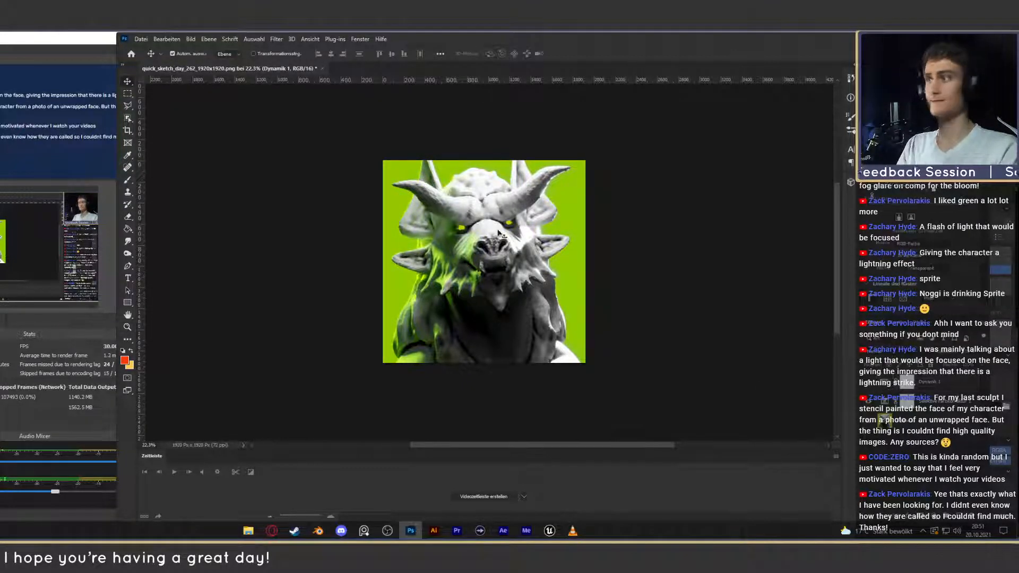
Save the layered image as quick_sketch_day_262_1920x1920.psd in the quick_sketch_day_262 folder.
{"action": "key", "text": "ctrl+shift+s"}
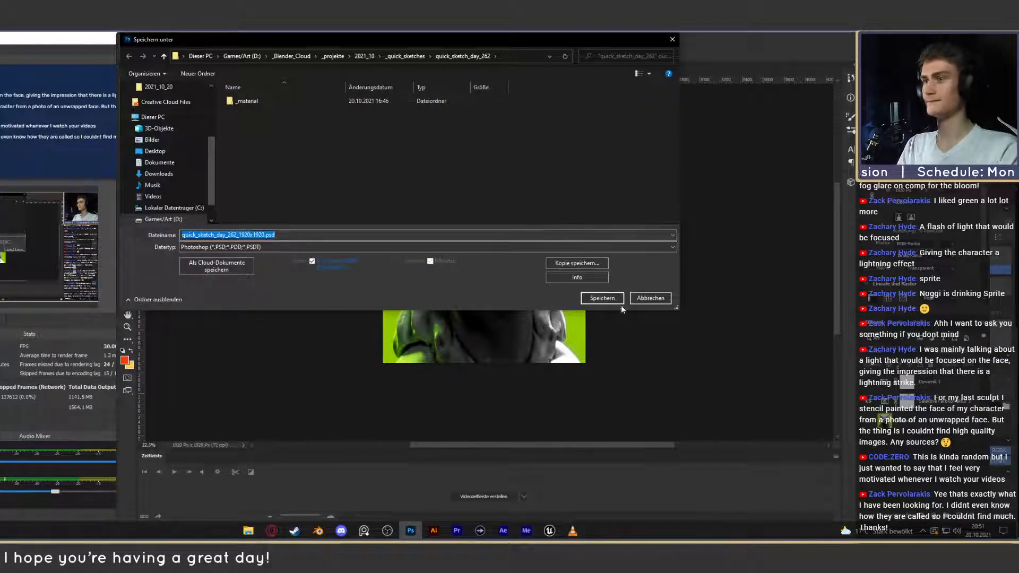
{"action": "left_click", "coordinate": [613, 301]}
{"action": "left_click", "coordinate": [532, 171]}
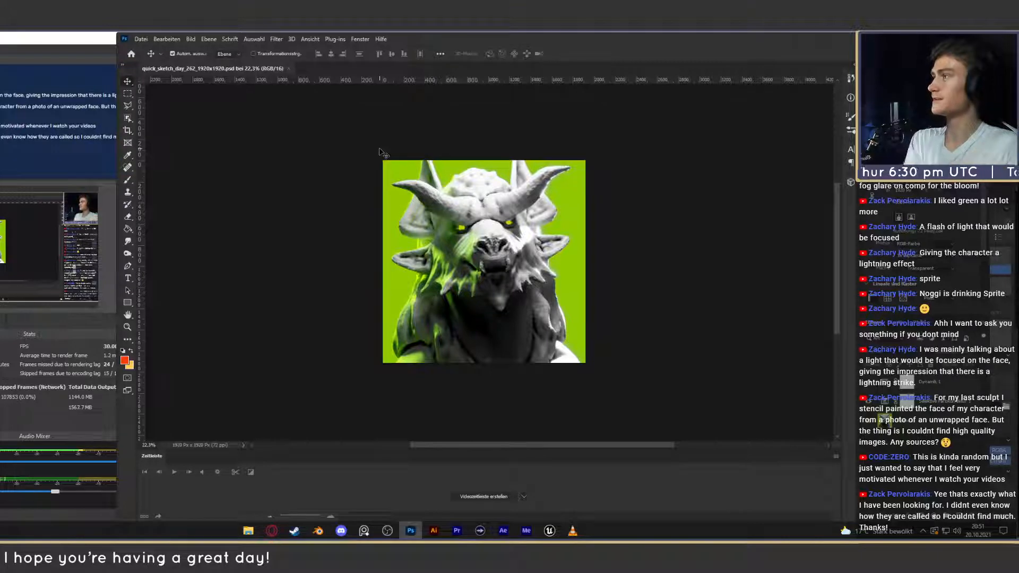
Start a Save for Web export of the image as a JPEG and bring up its file save dialog.
{"action": "mouse_move", "coordinate": [444, 36]}
{"action": "left_mouse_down"}
{"action": "mouse_move", "coordinate": [507, 42]}
{"action": "mouse_move", "coordinate": [438, 37]}
{"action": "left_mouse_up"}
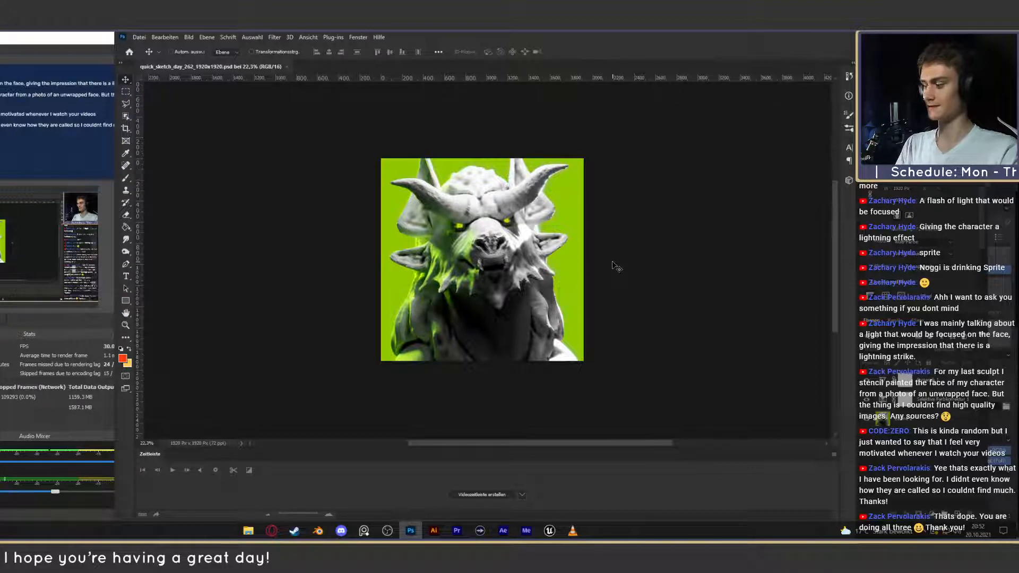
{"action": "key", "text": "ctrl+alt+shift+s"}
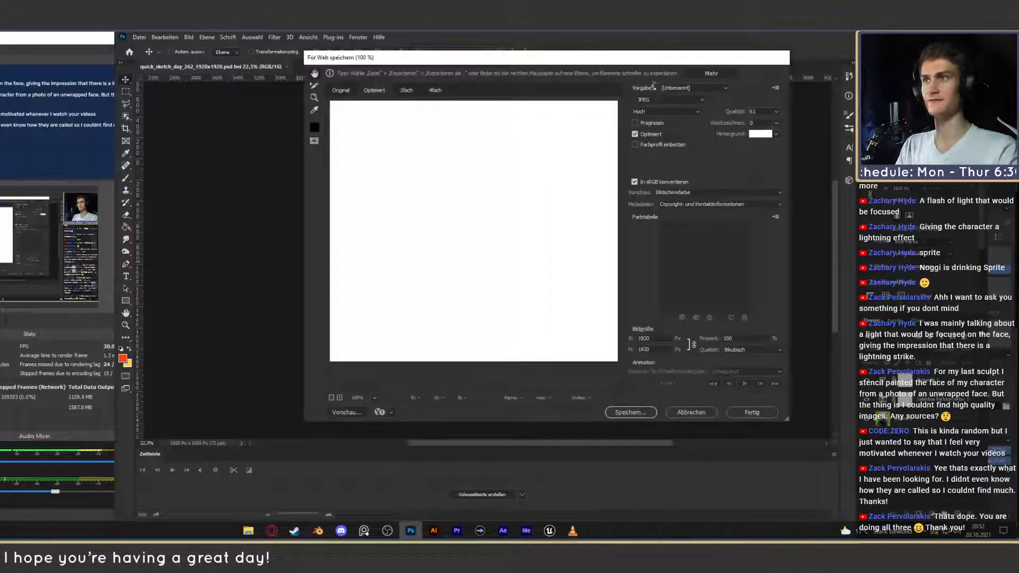
{"action": "left_click_drag", "start_coordinate": [652, 64], "coordinate": [631, 60]}
{"action": "left_click", "coordinate": [608, 408]}
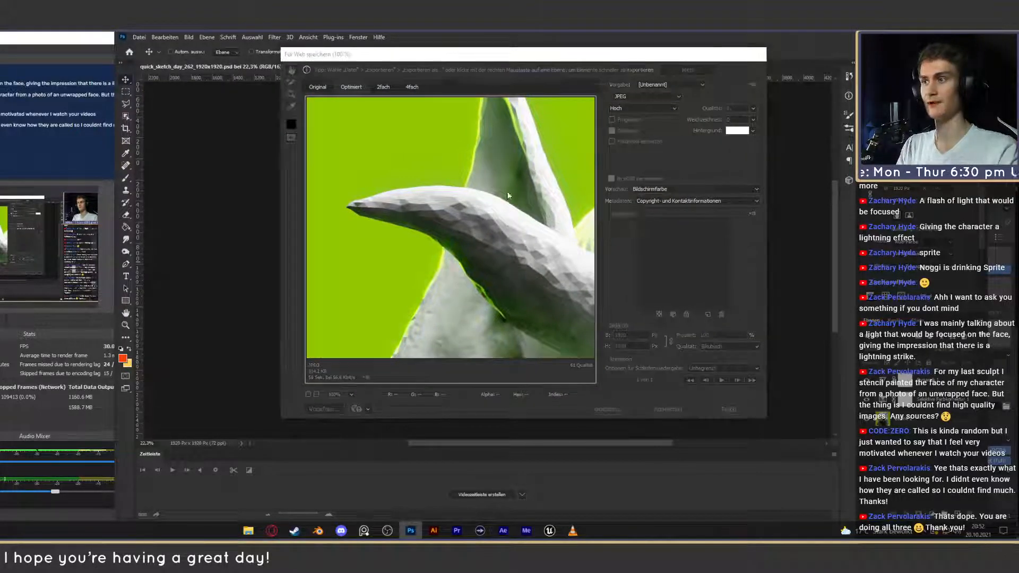
{"action": "left_click_drag", "start_coordinate": [493, 74], "coordinate": [469, 107]}
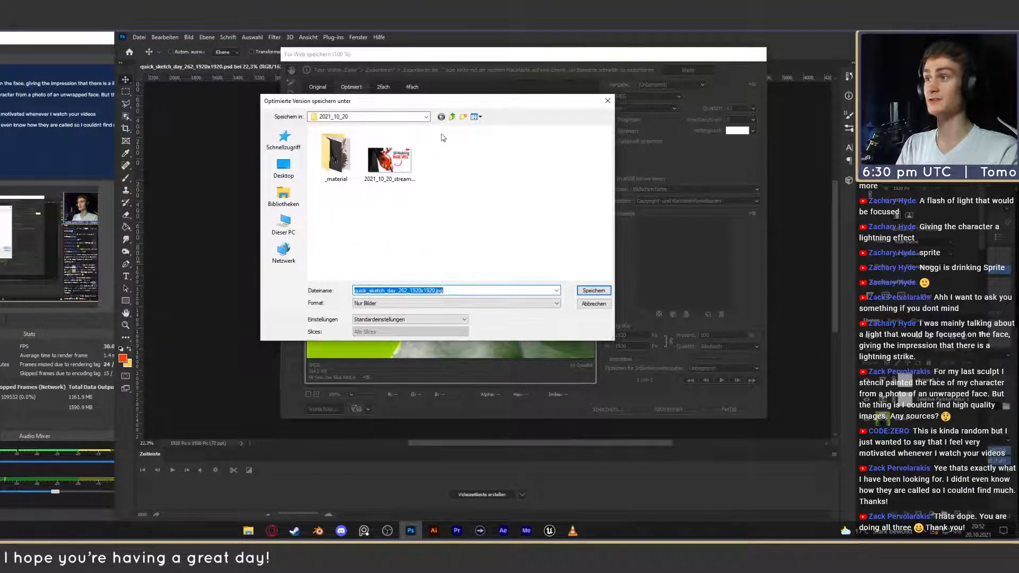
{"action": "left_click", "coordinate": [453, 117]}
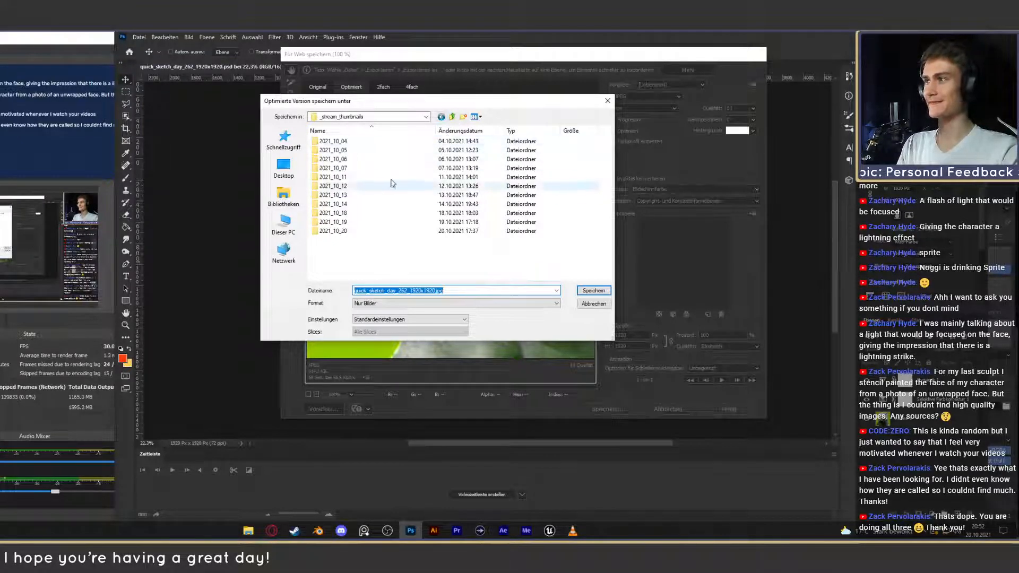
{"action": "double_click", "coordinate": [341, 234]}
{"action": "double_click", "coordinate": [338, 157]}
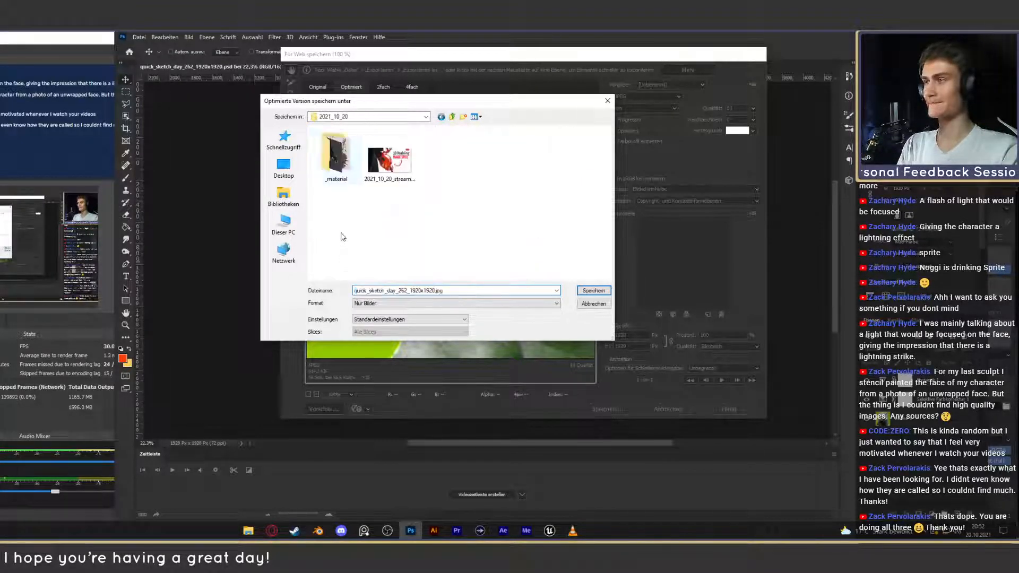
Set the export destination to the quick_sketch_day_262 folder under _Blender_Cloud, _projekte, 2021_10, _quick_sketches.
{"action": "left_click", "coordinate": [457, 117]}
{"action": "left_click", "coordinate": [456, 116]}
{"action": "left_click", "coordinate": [457, 116]}
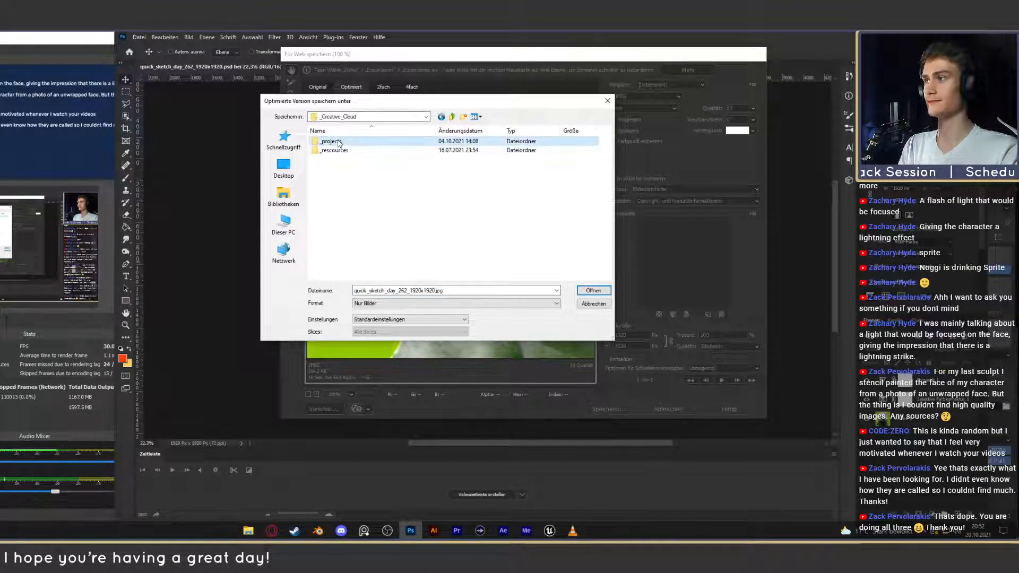
{"action": "left_click", "coordinate": [452, 116]}
{"action": "double_click", "coordinate": [343, 168]}
{"action": "double_click", "coordinate": [331, 142]}
{"action": "scroll", "coordinate": [342, 255], "scroll_direction": "down", "scroll_amount": 3}
{"action": "double_click", "coordinate": [343, 278]}
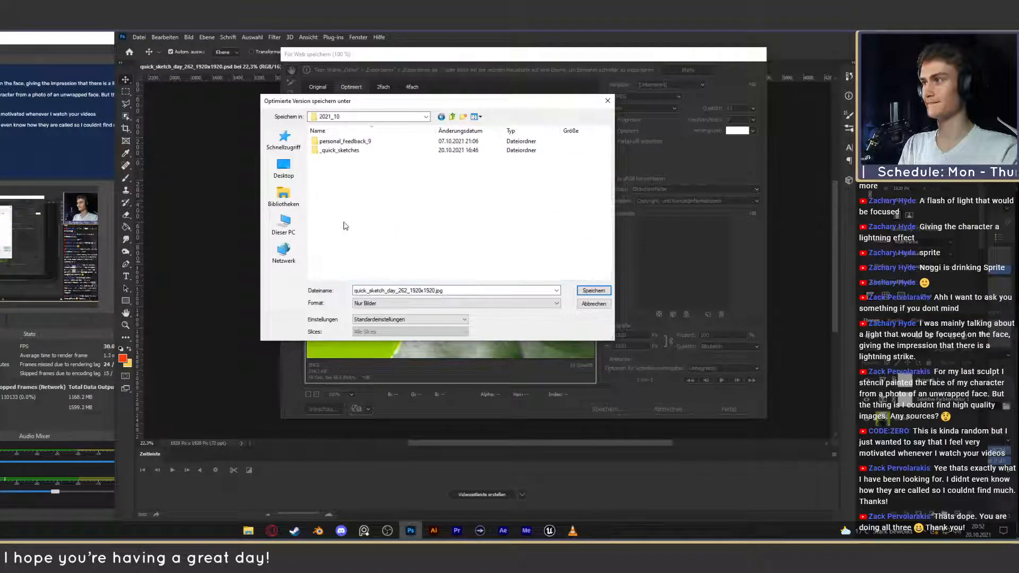
{"action": "double_click", "coordinate": [334, 150]}
{"action": "scroll", "coordinate": [385, 265], "scroll_direction": "down", "scroll_amount": 1}
{"action": "double_click", "coordinate": [391, 275]}
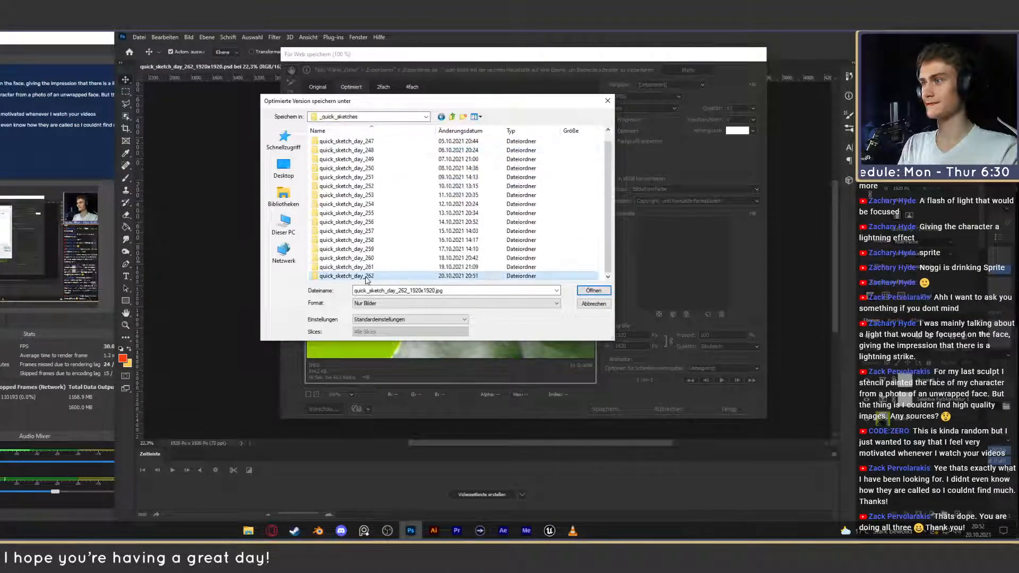
Save the web export as quick_sketch_day_262_1920x1920.jpg in the quick_sketch_day_262 folder.
{"action": "double_click", "coordinate": [339, 142]}
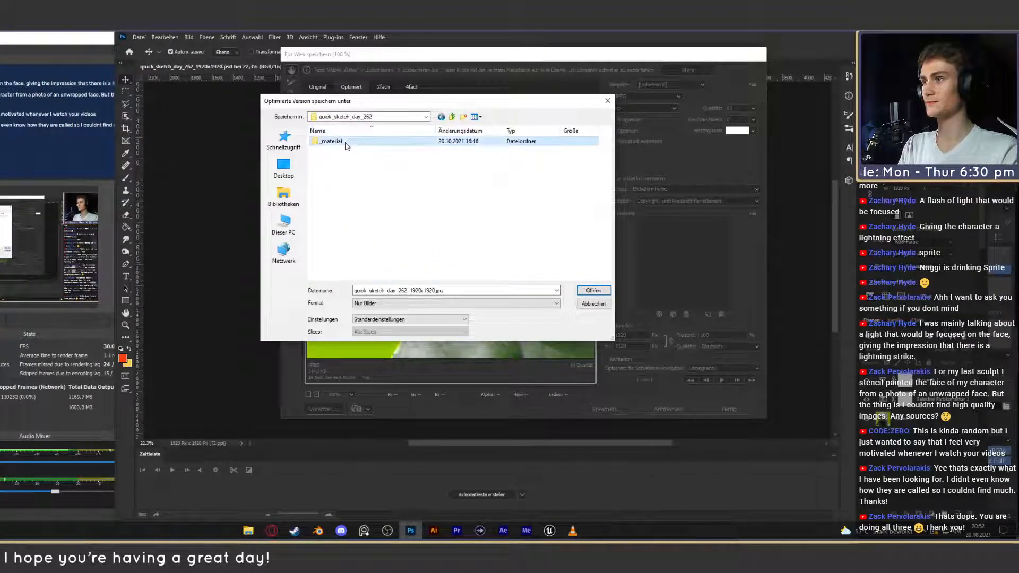
{"action": "left_click", "coordinate": [452, 116]}
{"action": "left_click", "coordinate": [593, 290]}
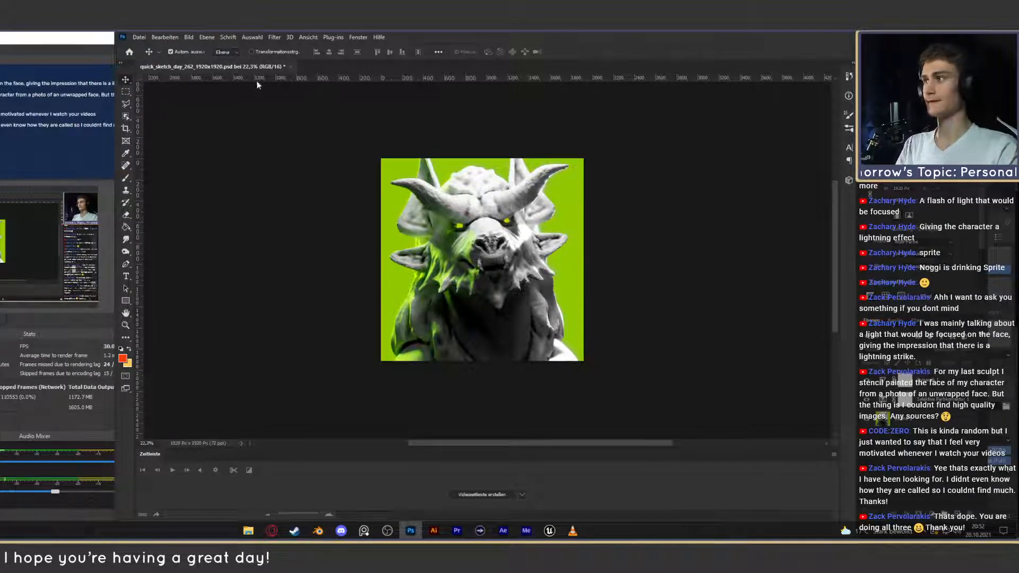
Save and close the layered PSD document, and switch to Blender.
{"action": "key", "text": "ctrl+s"}
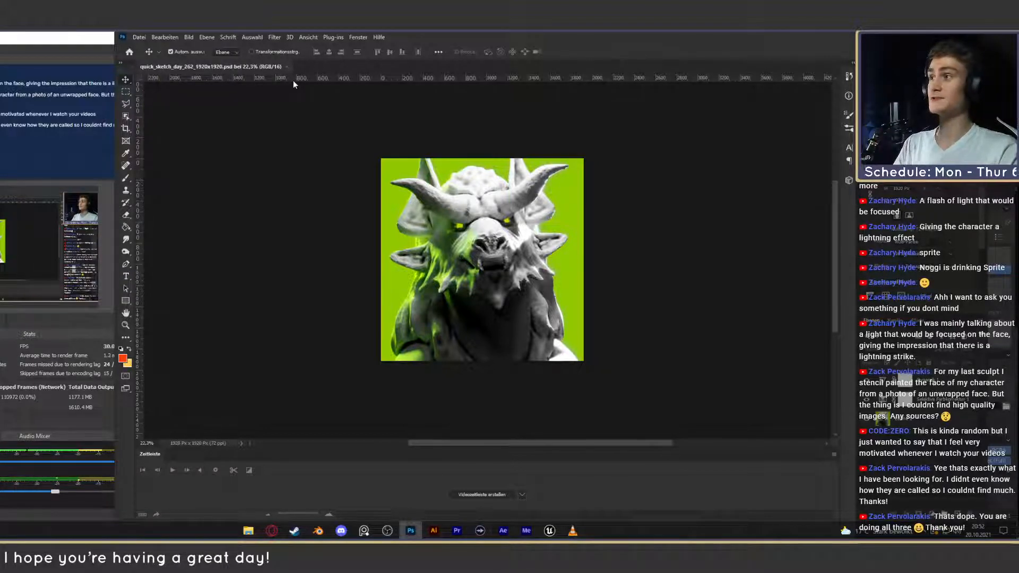
{"action": "left_click", "coordinate": [287, 67]}
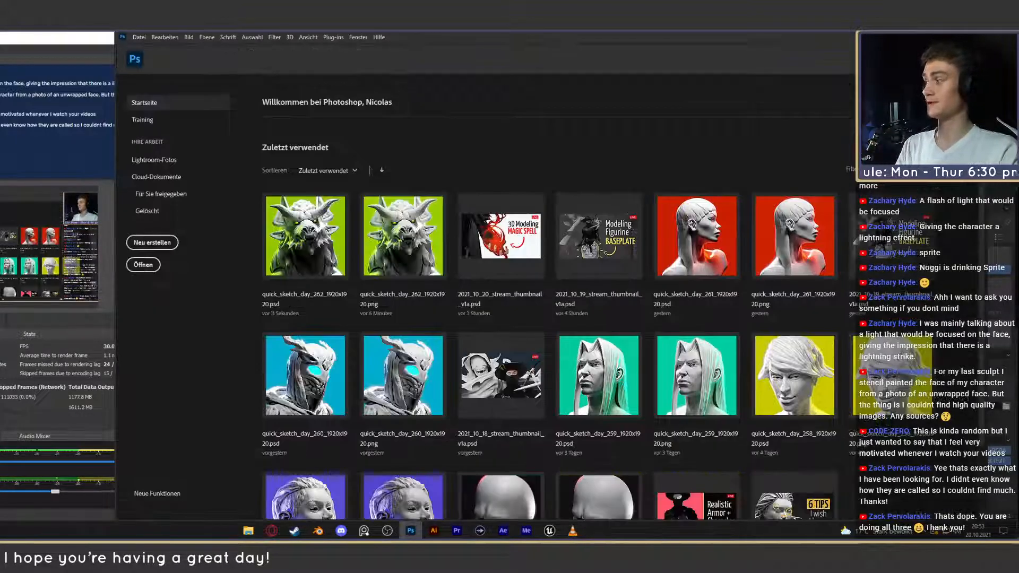
{"action": "key", "text": "alt+Tab"}
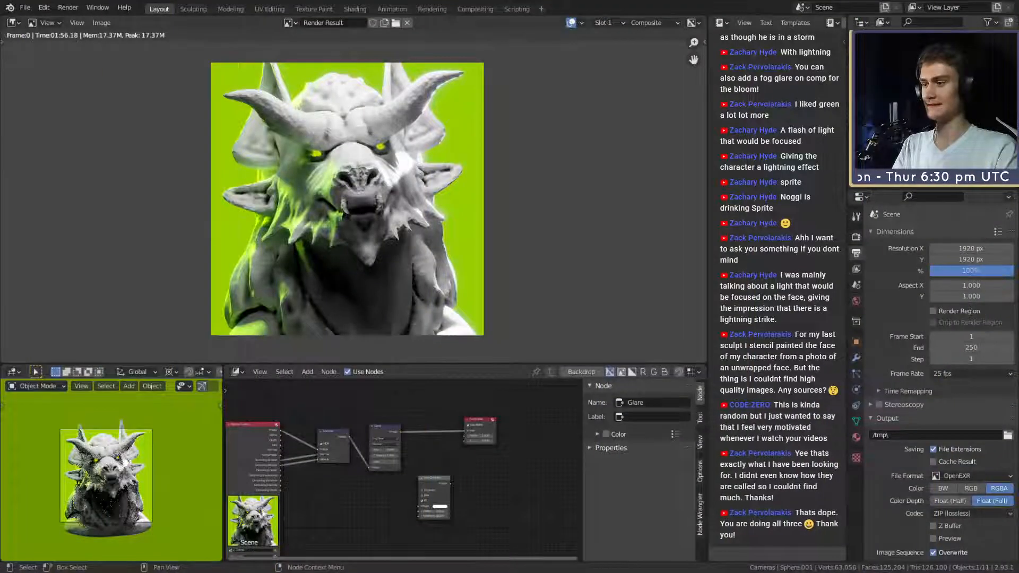
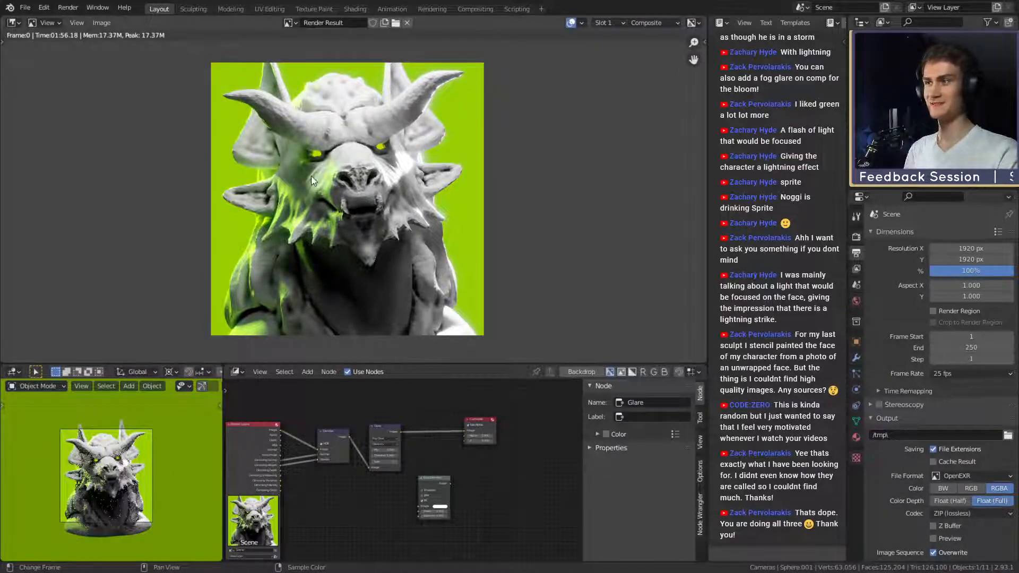
Open the recently used project containing the hooded wraith and hat-wearing reaper figurine.
{"action": "left_click", "coordinate": [26, 10]}
{"action": "mouse_move", "coordinate": [54, 44]}
{"action": "left_click", "coordinate": [169, 54]}
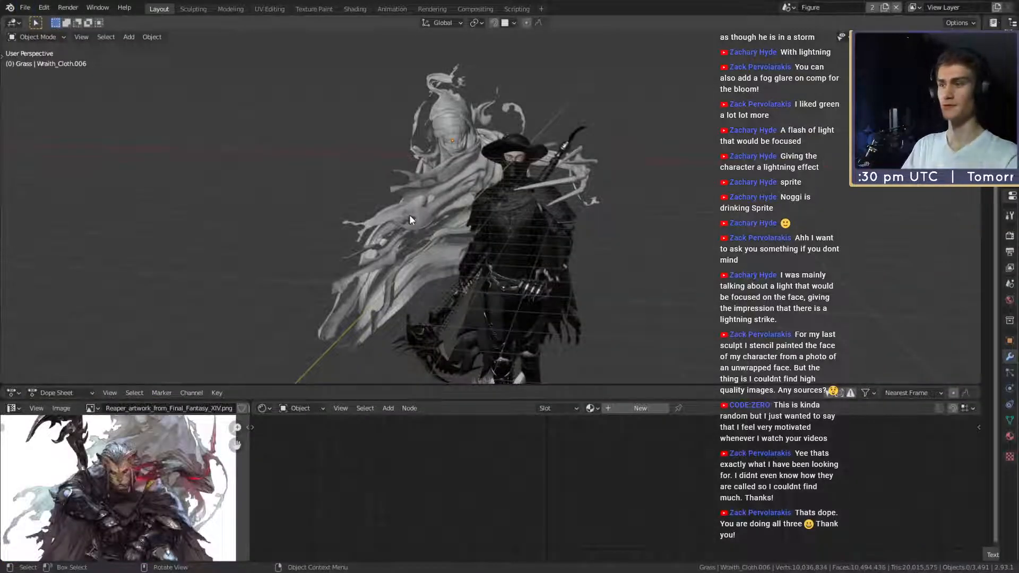
Examine the whole figurine and the grass and stones on its round pedestal from several distances.
{"action": "scroll", "coordinate": [470, 277], "scroll_direction": "down", "scroll_amount": 5}
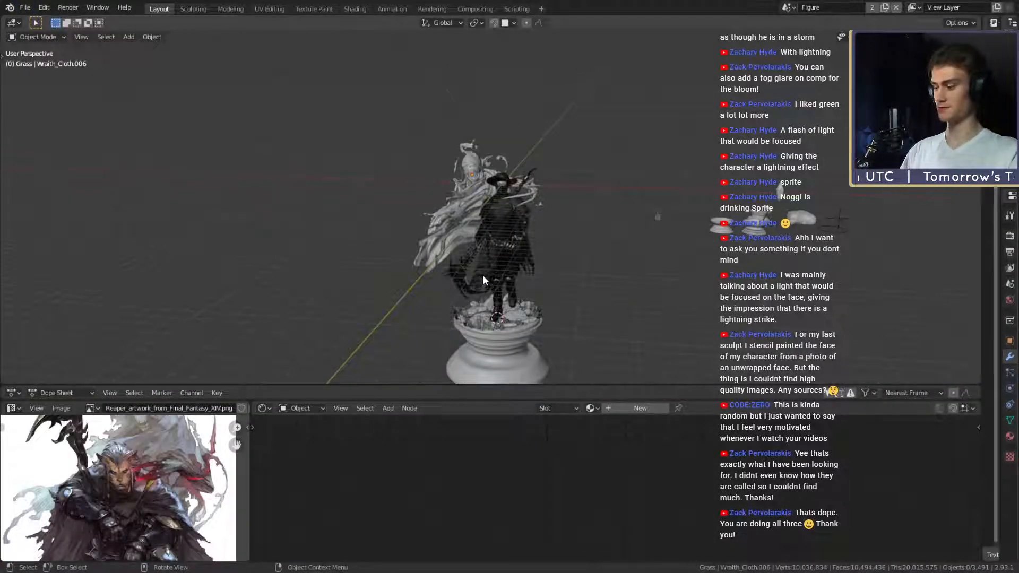
{"action": "middle_click_drag", "start_coordinate": [483, 275], "coordinate": [522, 248]}
{"action": "scroll", "coordinate": [465, 269], "scroll_direction": "up", "scroll_amount": 5}
{"action": "scroll", "coordinate": [523, 247], "scroll_direction": "up", "scroll_amount": 3}
{"action": "left_click", "coordinate": [517, 274]}
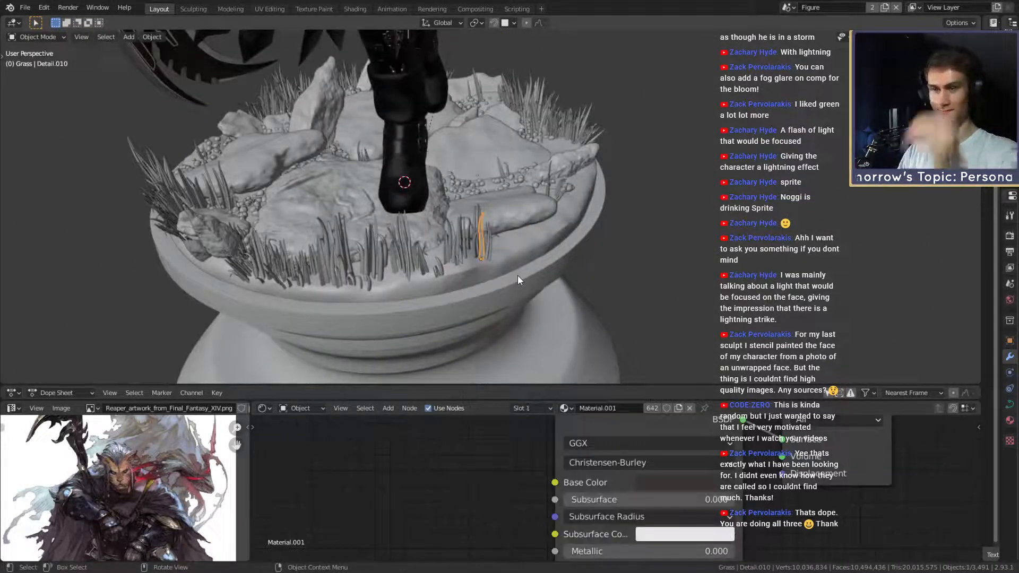
{"action": "scroll", "coordinate": [463, 155], "scroll_direction": "down", "scroll_amount": 1}
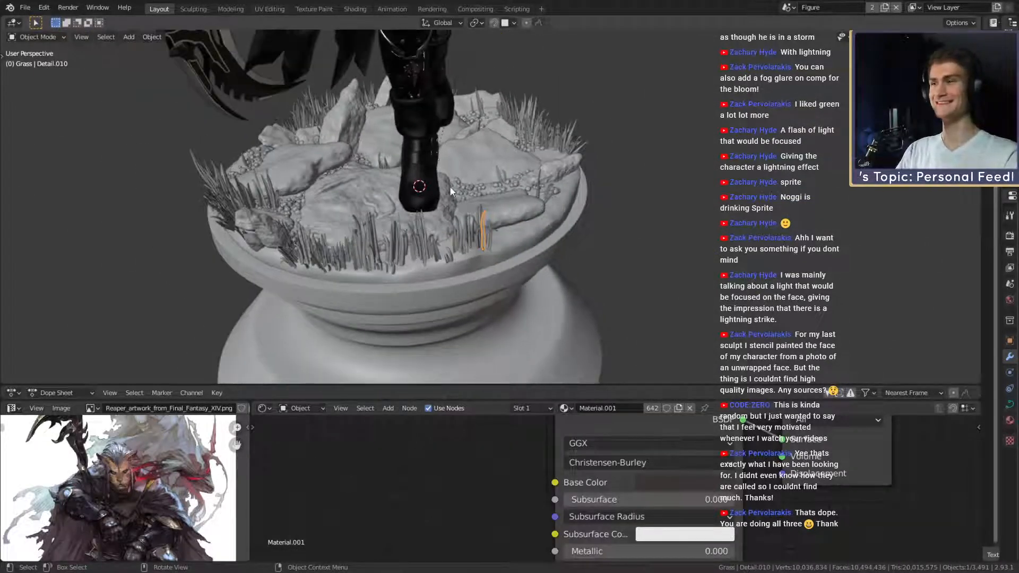
{"action": "middle_click_drag", "start_coordinate": [451, 192], "coordinate": [438, 264]}
{"action": "scroll", "coordinate": [427, 184], "scroll_direction": "down", "scroll_amount": 5}
{"action": "scroll", "coordinate": [698, 503], "scroll_direction": "down", "scroll_amount": 8}
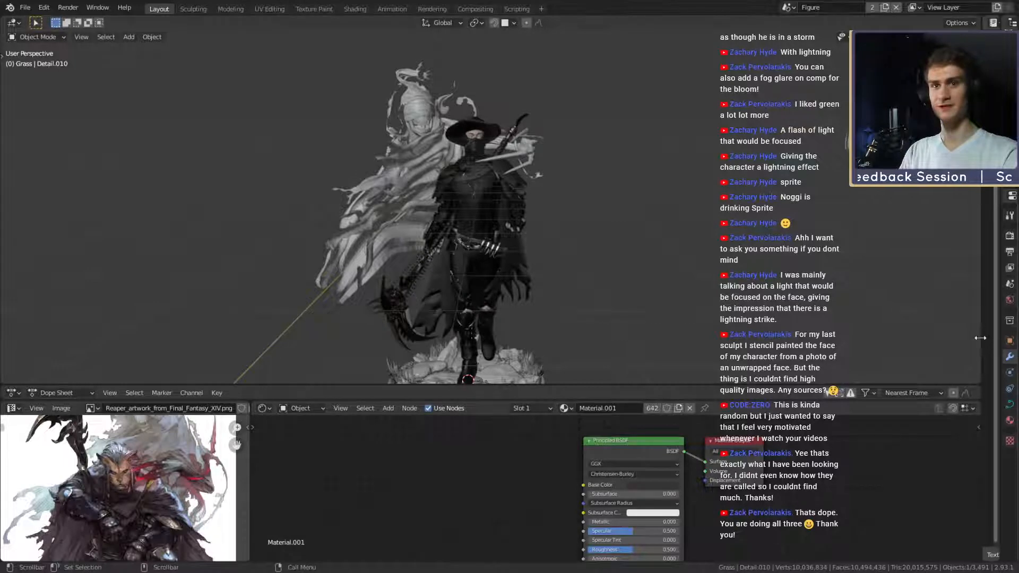
Narrow the 3D viewport and widen the text editor and properties editor beside it.
{"action": "left_click_drag", "start_coordinate": [980, 337], "coordinate": [709, 351]}
{"action": "left_click_drag", "start_coordinate": [996, 322], "coordinate": [852, 342]}
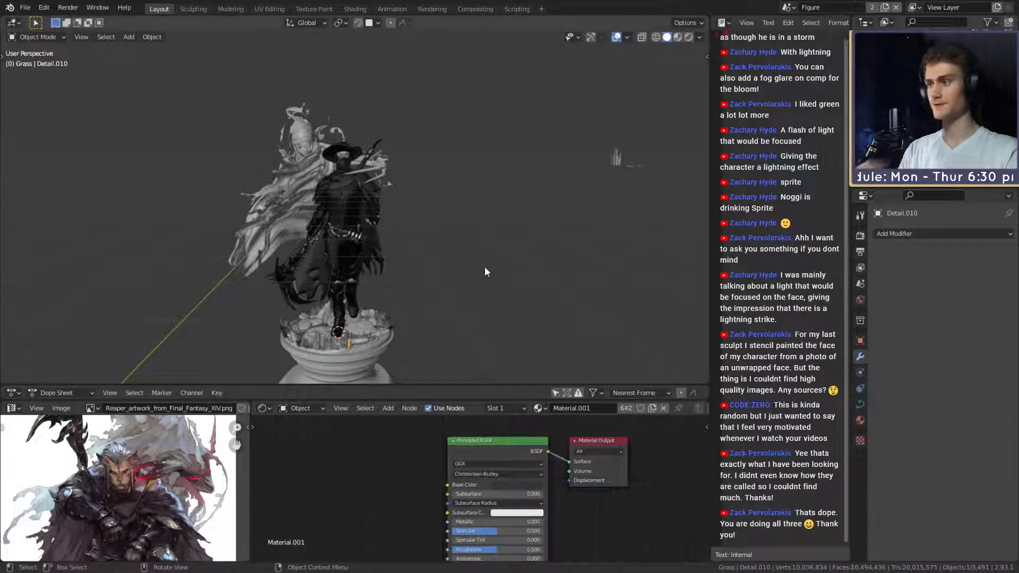
{"action": "right_click", "coordinate": [517, 381]}
{"action": "key", "text": "Escape"}
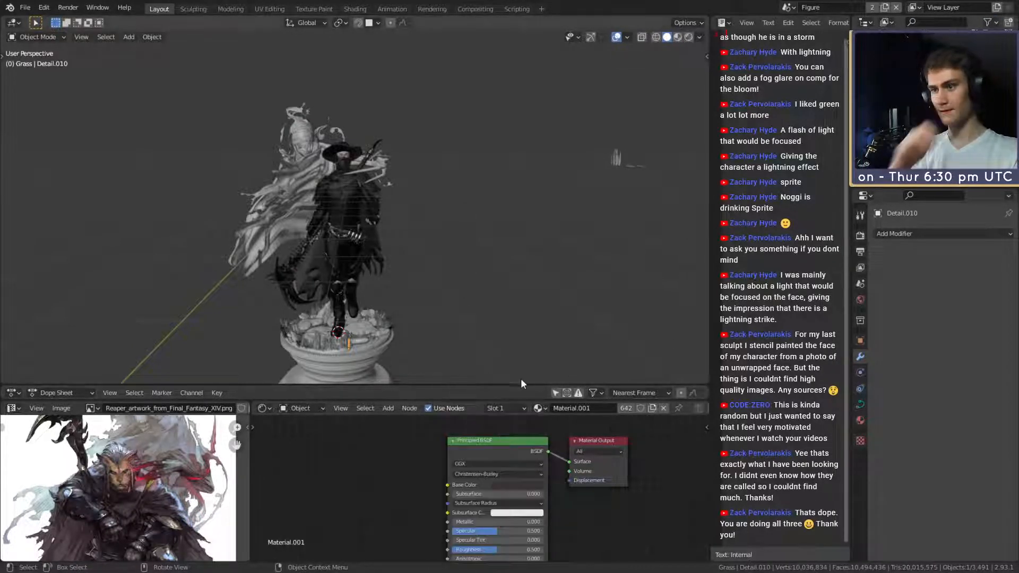
Examine the pedestal's terrain, grass tufts and the stone under the figure's boot, selecting the terrain and that stone.
{"action": "scroll", "coordinate": [428, 260], "scroll_direction": "down", "scroll_amount": 1}
{"action": "mouse_move", "coordinate": [427, 260]}
{"action": "middle_mouse_down"}
{"action": "mouse_move", "coordinate": [418, 259]}
{"action": "mouse_move", "coordinate": [425, 234]}
{"action": "mouse_move", "coordinate": [404, 218]}
{"action": "mouse_move", "coordinate": [306, 258]}
{"action": "mouse_move", "coordinate": [444, 231]}
{"action": "mouse_move", "coordinate": [414, 203]}
{"action": "mouse_move", "coordinate": [390, 233]}
{"action": "mouse_move", "coordinate": [416, 243]}
{"action": "middle_mouse_up"}
{"action": "scroll", "coordinate": [445, 231], "scroll_direction": "up", "scroll_amount": 2}
{"action": "scroll", "coordinate": [428, 211], "scroll_direction": "up", "scroll_amount": 2}
{"action": "scroll", "coordinate": [390, 232], "scroll_direction": "up", "scroll_amount": 2}
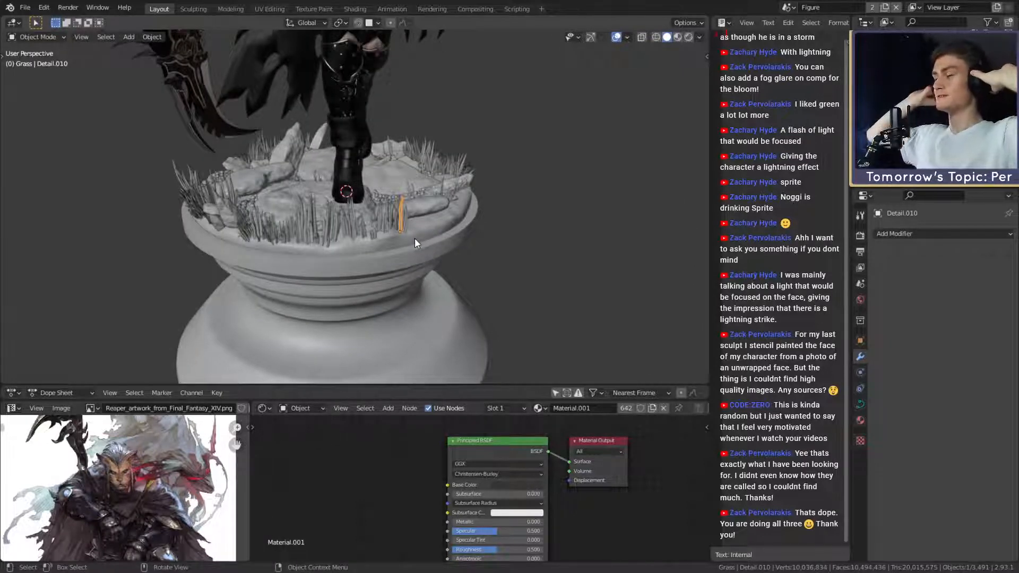
{"action": "left_click", "coordinate": [410, 327]}
{"action": "middle_click_drag", "start_coordinate": [411, 326], "coordinate": [404, 197]}
{"action": "left_click", "coordinate": [406, 186]}
{"action": "scroll", "coordinate": [455, 265], "scroll_direction": "up", "scroll_amount": 5}
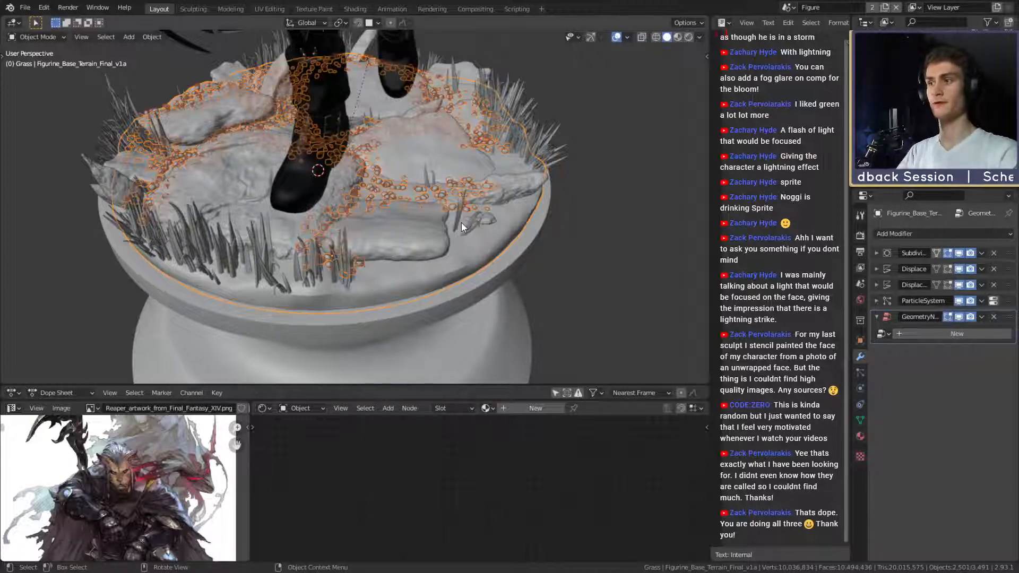
{"action": "mouse_move", "coordinate": [325, 184]}
{"action": "middle_mouse_down"}
{"action": "mouse_move", "coordinate": [352, 206]}
{"action": "mouse_move", "coordinate": [309, 192]}
{"action": "middle_mouse_up"}
{"action": "left_click", "coordinate": [264, 196]}
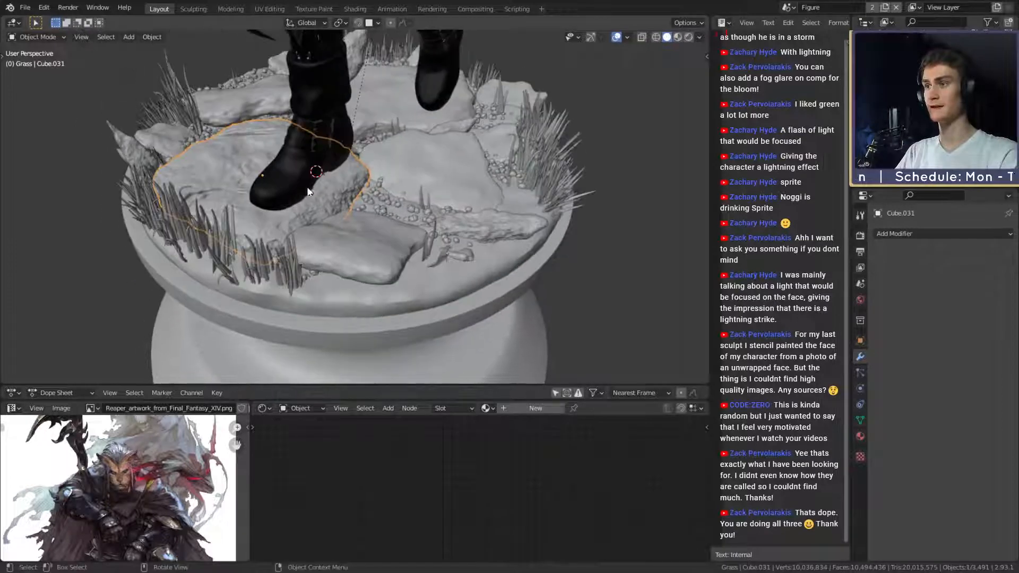
Select the terrain mesh to inspect the pebbles scattered between the stones, and clear the selection.
{"action": "left_click", "coordinate": [390, 200]}
{"action": "scroll", "coordinate": [419, 203], "scroll_direction": "up", "scroll_amount": 6}
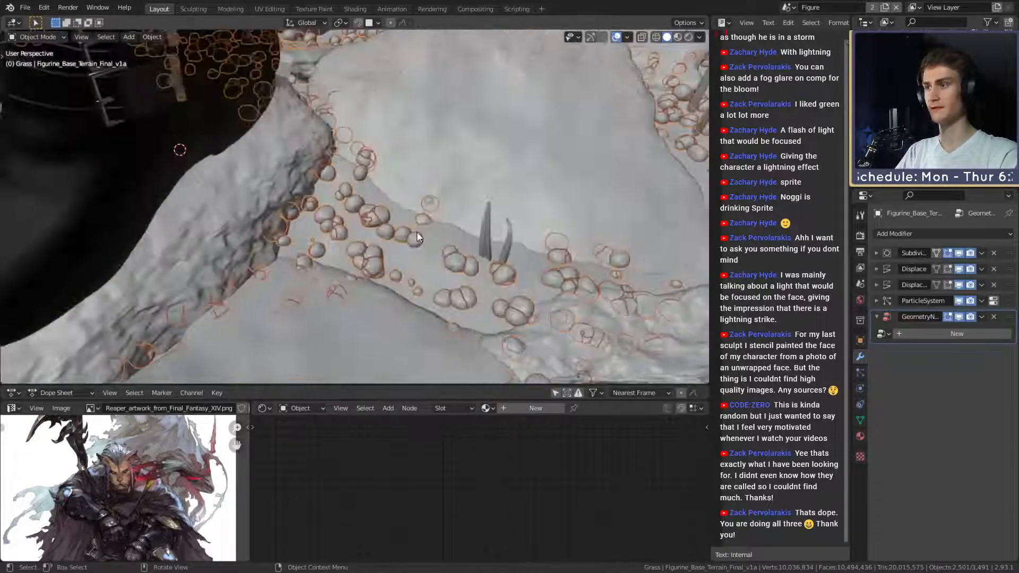
{"action": "scroll", "coordinate": [372, 225], "scroll_direction": "up", "scroll_amount": 4}
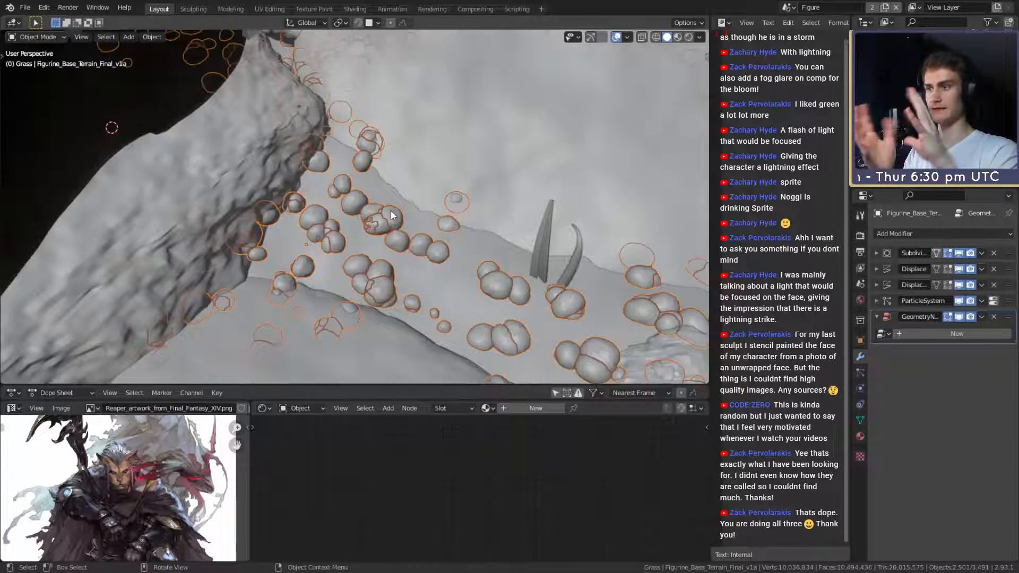
{"action": "scroll", "coordinate": [390, 208], "scroll_direction": "down", "scroll_amount": 10}
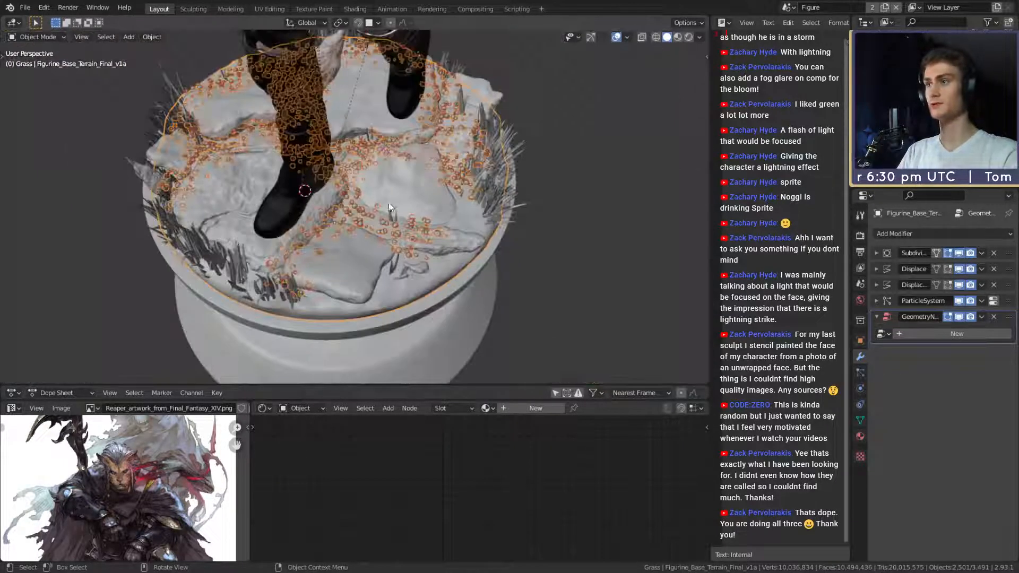
{"action": "middle_click_drag", "start_coordinate": [389, 202], "coordinate": [396, 174]}
{"action": "scroll", "coordinate": [396, 174], "scroll_direction": "up", "scroll_amount": 2}
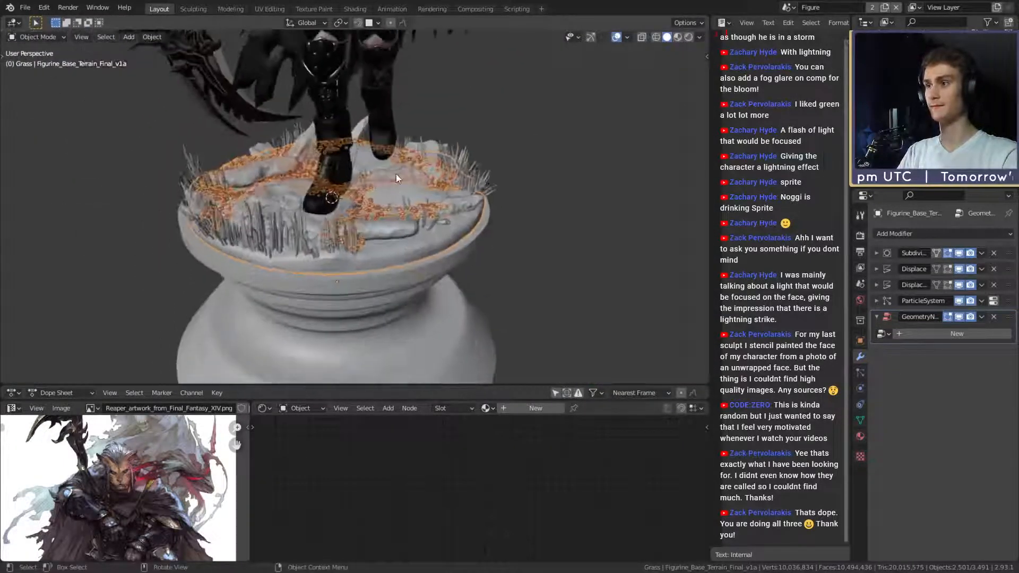
{"action": "left_click", "coordinate": [561, 158]}
{"action": "scroll", "coordinate": [459, 205], "scroll_direction": "down", "scroll_amount": 2}
{"action": "middle_click_drag", "start_coordinate": [459, 205], "coordinate": [429, 199]}
{"action": "scroll", "coordinate": [450, 188], "scroll_direction": "up", "scroll_amount": 3}
{"action": "scroll", "coordinate": [460, 199], "scroll_direction": "up", "scroll_amount": 5}
{"action": "scroll", "coordinate": [465, 207], "scroll_direction": "down", "scroll_amount": 5}
{"action": "scroll", "coordinate": [358, 215], "scroll_direction": "up", "scroll_amount": 6}
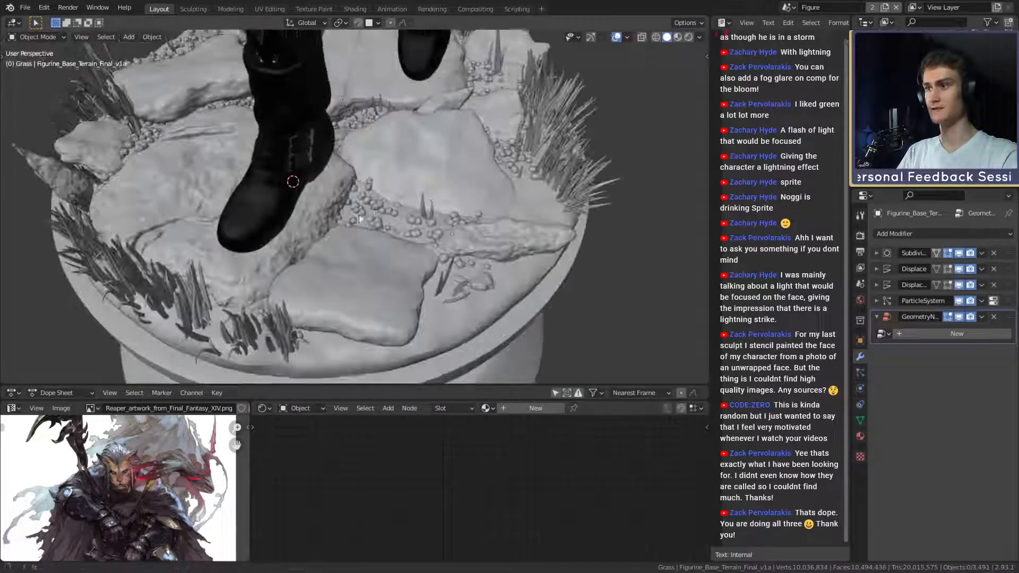
Frame the elongated rough rock near the pedestal's edge and apply Shade Smooth to it.
{"action": "left_click", "coordinate": [441, 266]}
{"action": "key", "text": "KP_Decimal"}
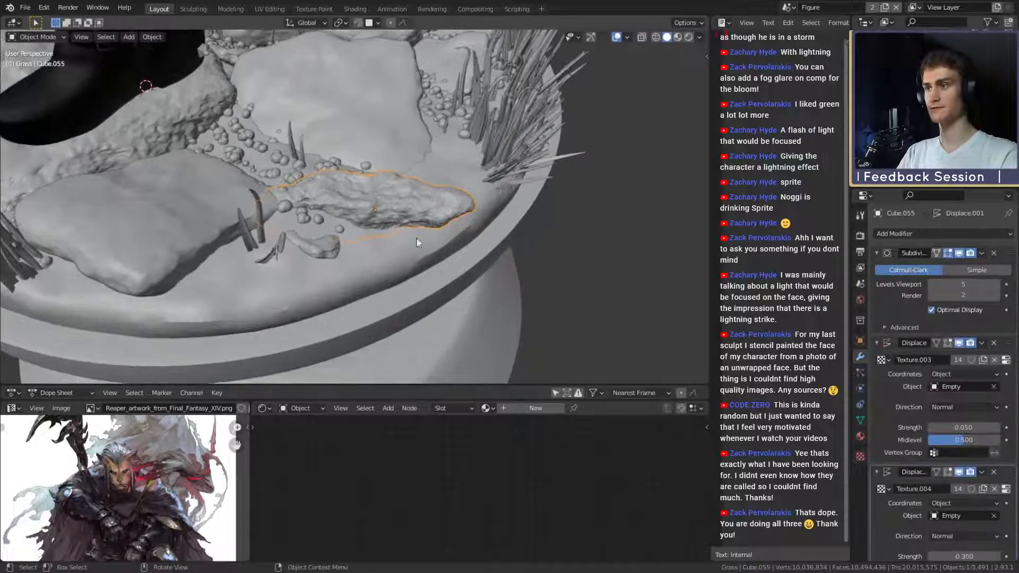
{"action": "middle_click_drag", "start_coordinate": [342, 165], "coordinate": [445, 246]}
{"action": "scroll", "coordinate": [411, 223], "scroll_direction": "down", "scroll_amount": 5}
{"action": "scroll", "coordinate": [446, 247], "scroll_direction": "up", "scroll_amount": 3}
{"action": "scroll", "coordinate": [445, 243], "scroll_direction": "up", "scroll_amount": 5}
{"action": "right_click", "coordinate": [447, 263]}
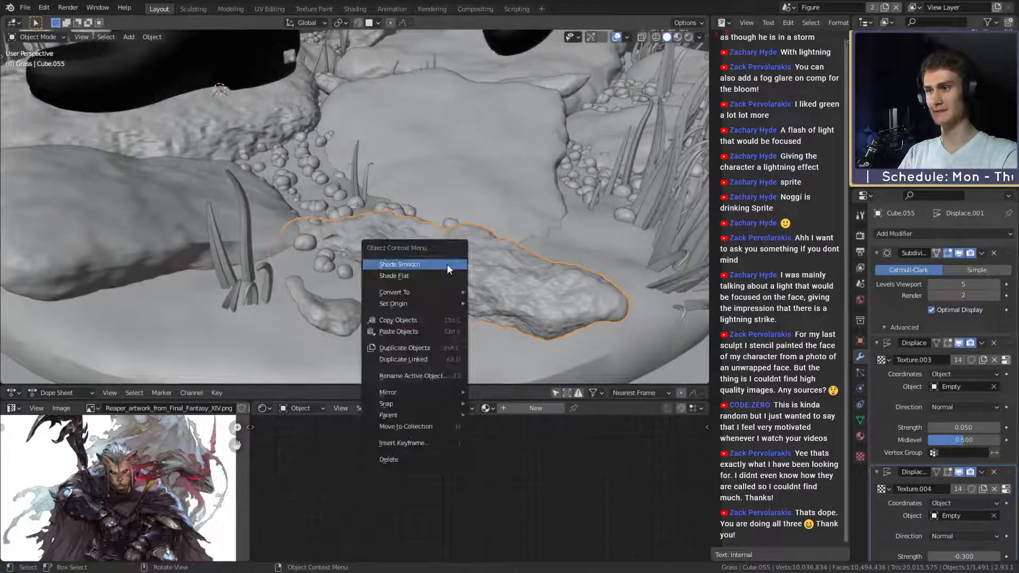
Apply Shade Smooth to the stone partly hidden behind the grass at the pedestal's rim.
{"action": "scroll", "coordinate": [498, 244], "scroll_direction": "down", "scroll_amount": 8}
{"action": "middle_click_drag", "start_coordinate": [500, 239], "coordinate": [337, 238]}
{"action": "scroll", "coordinate": [335, 260], "scroll_direction": "up", "scroll_amount": 4}
{"action": "left_click", "coordinate": [335, 269]}
{"action": "right_click", "coordinate": [334, 270]}
{"action": "left_click", "coordinate": [335, 269]}
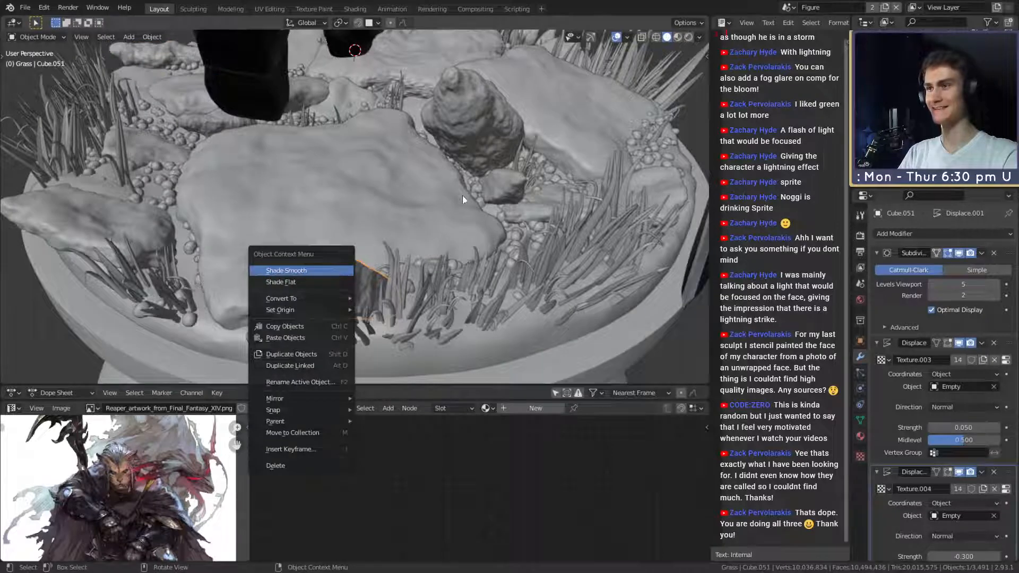
Apply Shade Smooth to another stone further around the pedestal.
{"action": "middle_click_drag", "start_coordinate": [463, 196], "coordinate": [629, 196]}
{"action": "right_click", "coordinate": [429, 183]}
{"action": "left_click", "coordinate": [377, 266]}
{"action": "right_click", "coordinate": [378, 265]}
{"action": "left_click", "coordinate": [377, 266]}
Examine the figure's belt, outstretched hand and handguard strap up close and from the side.
{"action": "scroll", "coordinate": [378, 266], "scroll_direction": "down", "scroll_amount": 7}
{"action": "scroll", "coordinate": [530, 212], "scroll_direction": "down", "scroll_amount": 4}
{"action": "middle_click_drag", "start_coordinate": [418, 183], "coordinate": [403, 246], "text": "shift"}
{"action": "scroll", "coordinate": [425, 212], "scroll_direction": "up", "scroll_amount": 3}
{"action": "scroll", "coordinate": [403, 246], "scroll_direction": "up", "scroll_amount": 5}
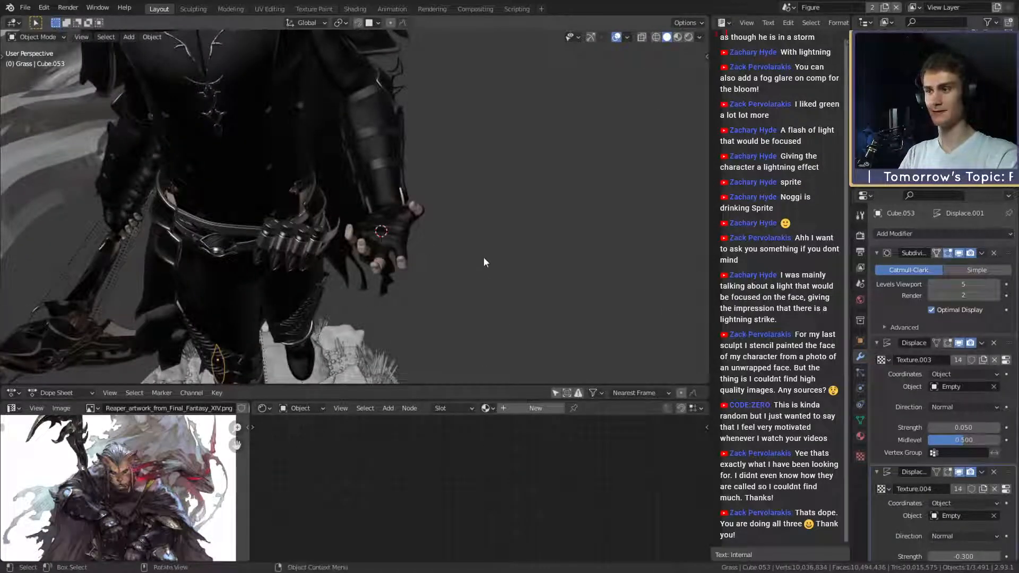
{"action": "middle_click_drag", "start_coordinate": [433, 240], "coordinate": [406, 224]}
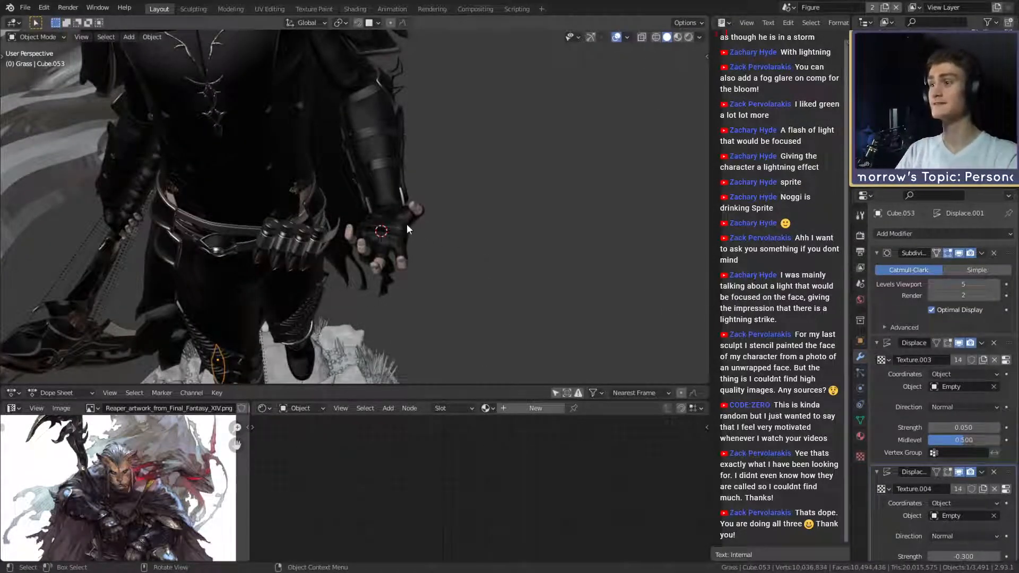
{"action": "left_click", "coordinate": [406, 224]}
{"action": "key", "text": "KP_Decimal"}
{"action": "scroll", "coordinate": [400, 191], "scroll_direction": "down", "scroll_amount": 10}
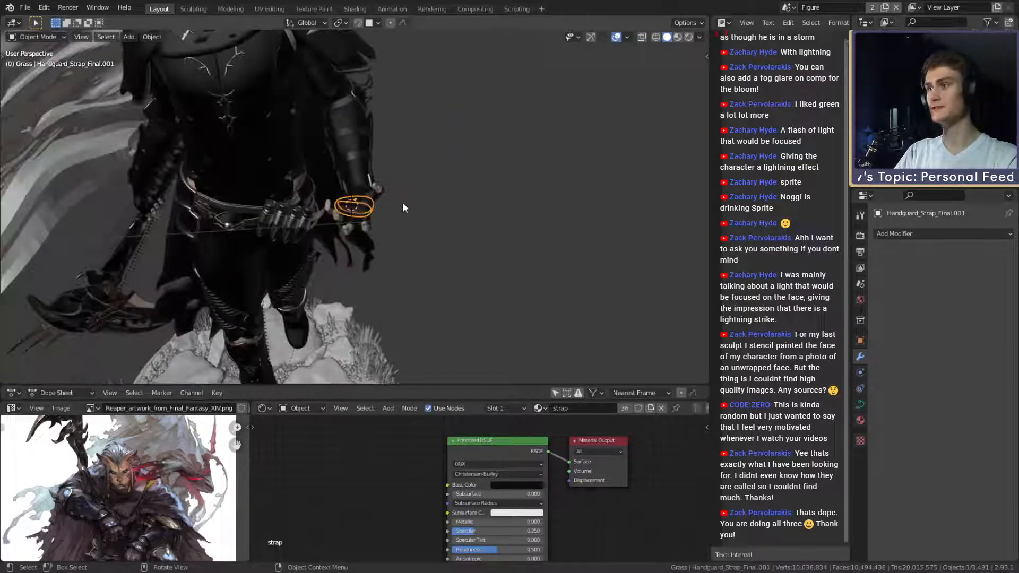
{"action": "middle_click_drag", "start_coordinate": [441, 228], "coordinate": [526, 218]}
{"action": "scroll", "coordinate": [451, 231], "scroll_direction": "up", "scroll_amount": 3}
{"action": "left_click", "coordinate": [453, 218]}
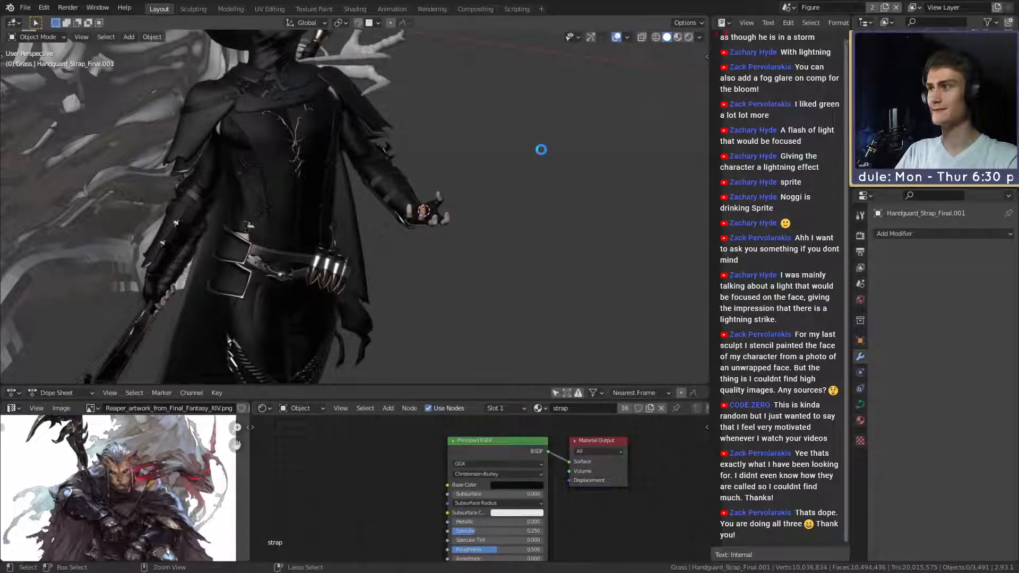
Inspect the wraith's flowing cloth behind the figure, select one cloth piece, and clear the selection.
{"action": "middle_click_drag", "start_coordinate": [510, 207], "coordinate": [333, 176]}
{"action": "left_click", "coordinate": [333, 181]}
{"action": "scroll", "coordinate": [333, 180], "scroll_direction": "down", "scroll_amount": 3}
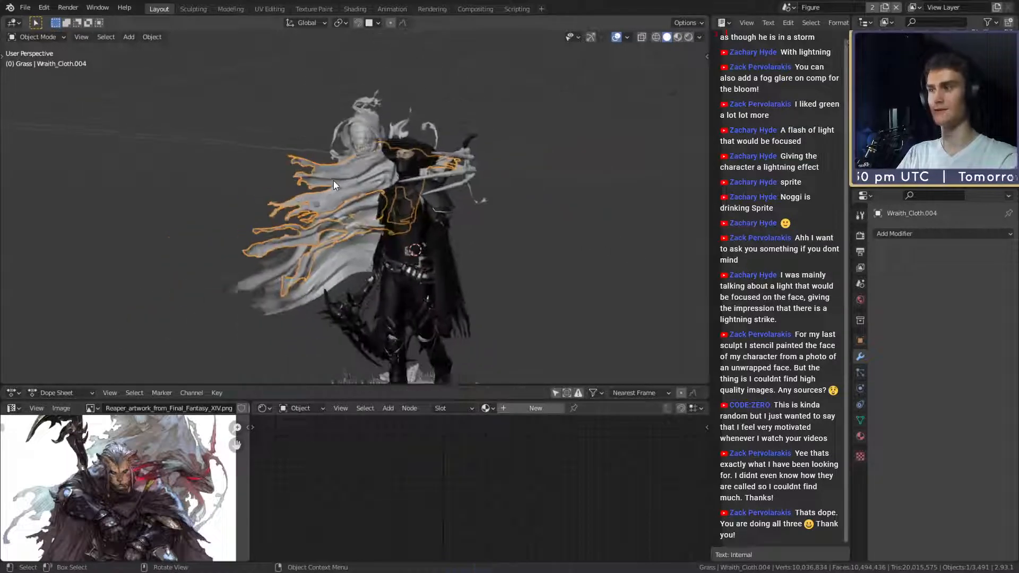
{"action": "scroll", "coordinate": [358, 128], "scroll_direction": "up", "scroll_amount": 3}
{"action": "middle_click_drag", "start_coordinate": [358, 128], "coordinate": [394, 194]}
{"action": "key", "text": "alt+a"}
{"action": "scroll", "coordinate": [395, 216], "scroll_direction": "up", "scroll_amount": 3}
{"action": "scroll", "coordinate": [144, 466], "scroll_direction": "down", "scroll_amount": 2}
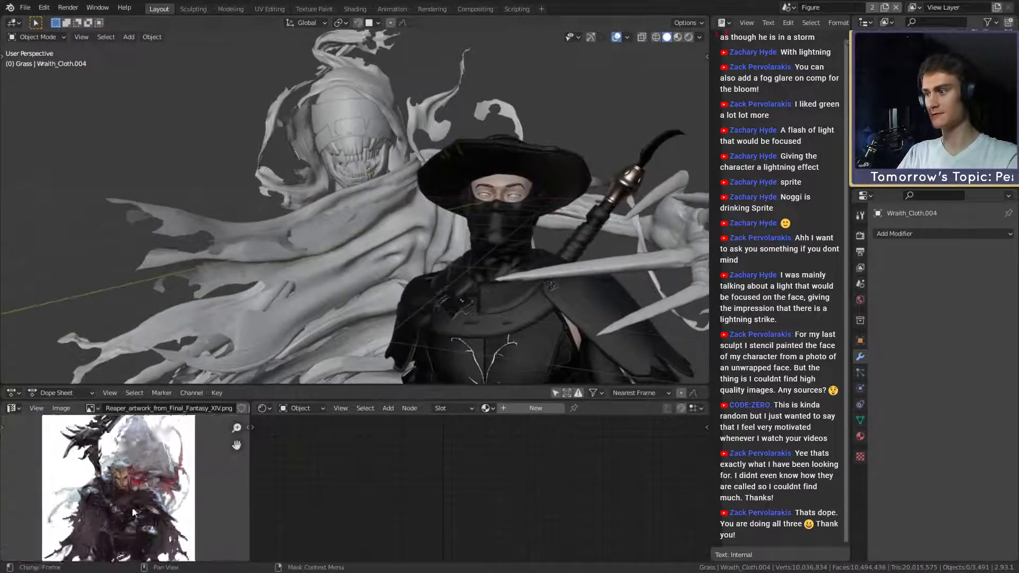
Compare the wraith's hood, skull face and torn cloth strands with the Reaper reference artwork.
{"action": "middle_click_drag", "start_coordinate": [144, 467], "coordinate": [148, 503]}
{"action": "scroll", "coordinate": [139, 488], "scroll_direction": "up", "scroll_amount": 5}
{"action": "scroll", "coordinate": [137, 498], "scroll_direction": "up", "scroll_amount": 2}
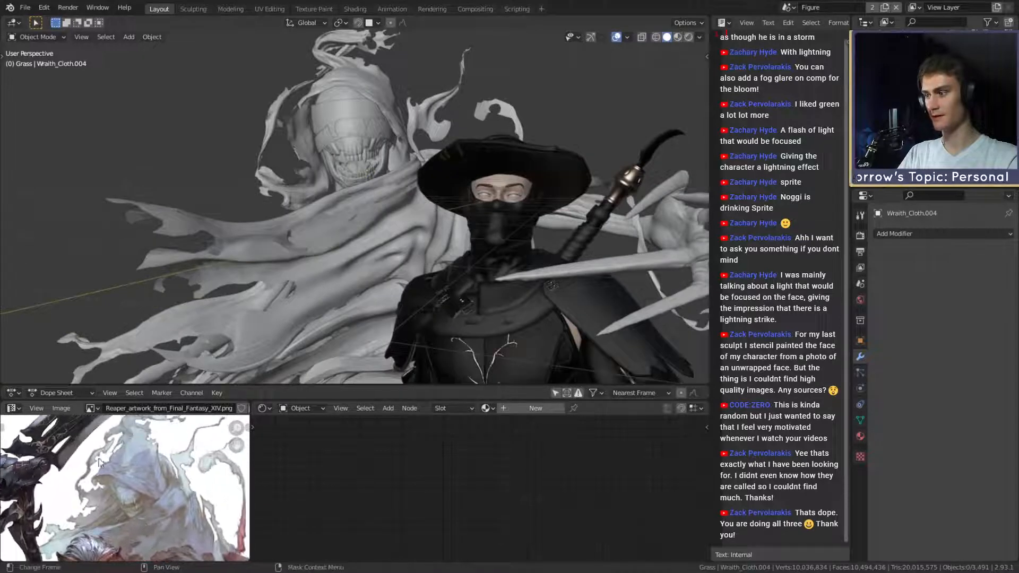
{"action": "middle_click_drag", "start_coordinate": [102, 473], "coordinate": [77, 487]}
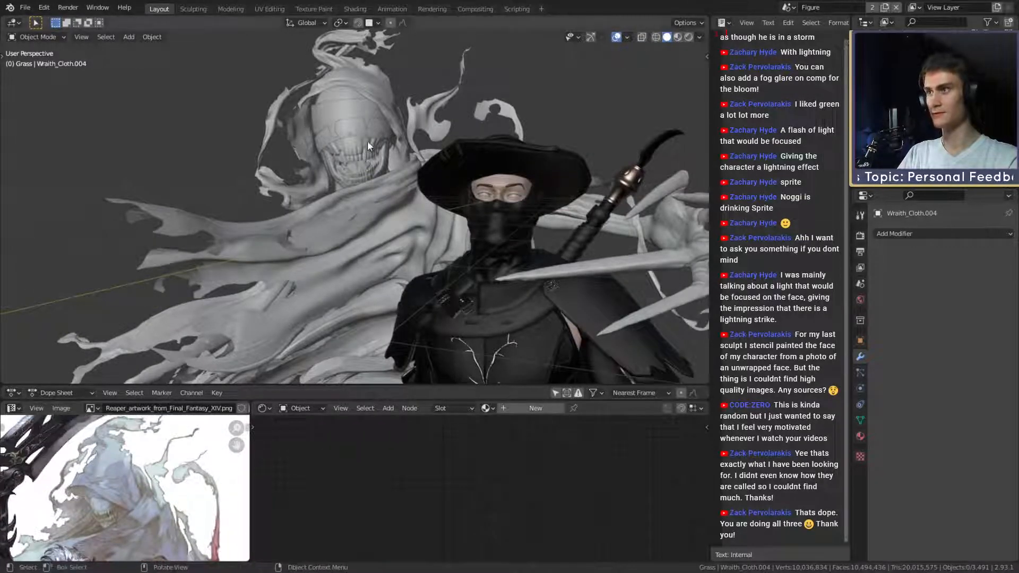
{"action": "middle_click_drag", "start_coordinate": [367, 141], "coordinate": [367, 160]}
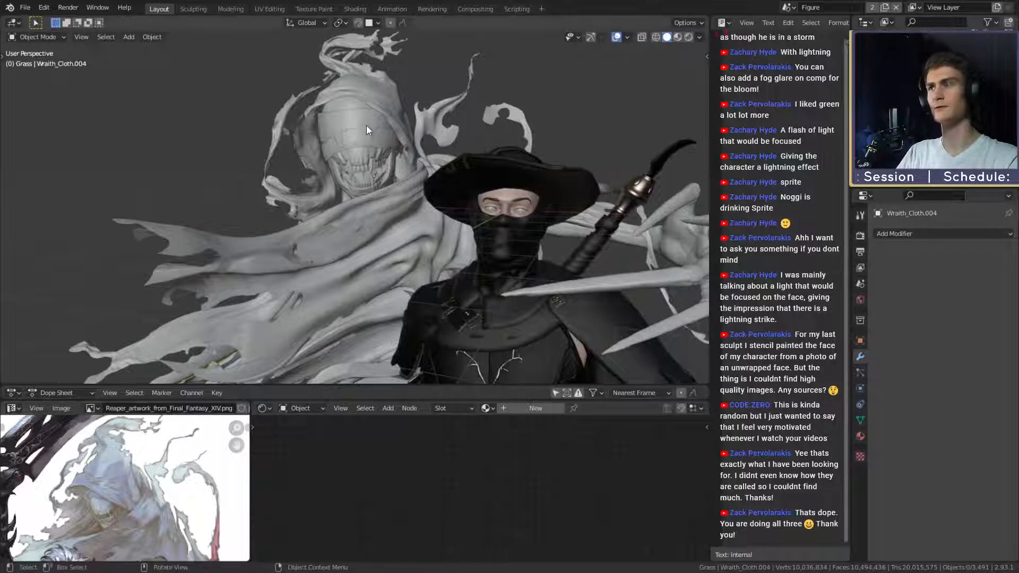
{"action": "middle_click_drag", "start_coordinate": [366, 125], "coordinate": [340, 175]}
{"action": "middle_click_drag", "start_coordinate": [403, 199], "coordinate": [375, 195], "text": "shift"}
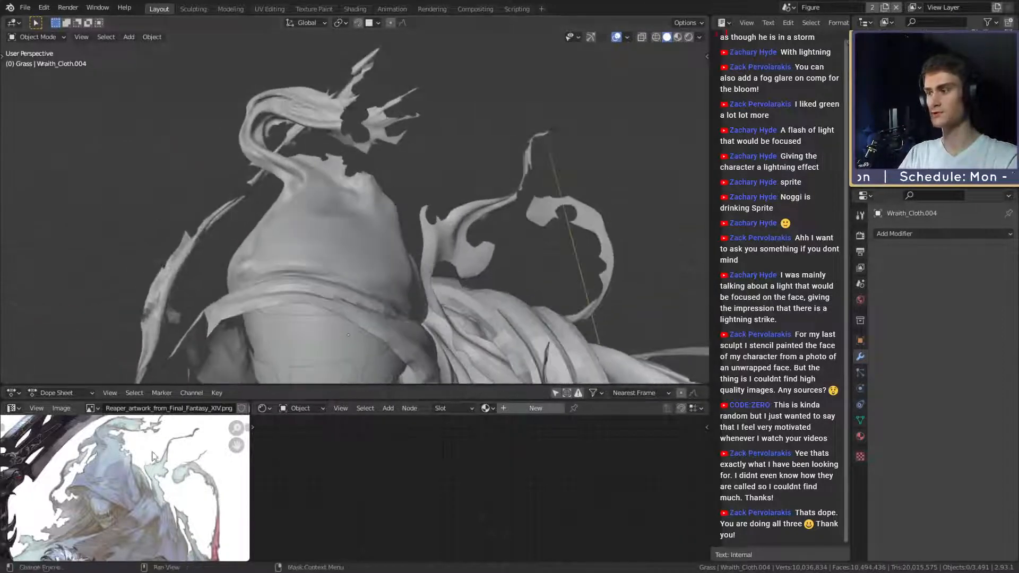
{"action": "scroll", "coordinate": [133, 464], "scroll_direction": "down", "scroll_amount": 4}
{"action": "scroll", "coordinate": [139, 443], "scroll_direction": "up", "scroll_amount": 4}
{"action": "middle_click_drag", "start_coordinate": [137, 486], "coordinate": [146, 515]}
{"action": "middle_click_drag", "start_coordinate": [146, 451], "coordinate": [143, 502]}
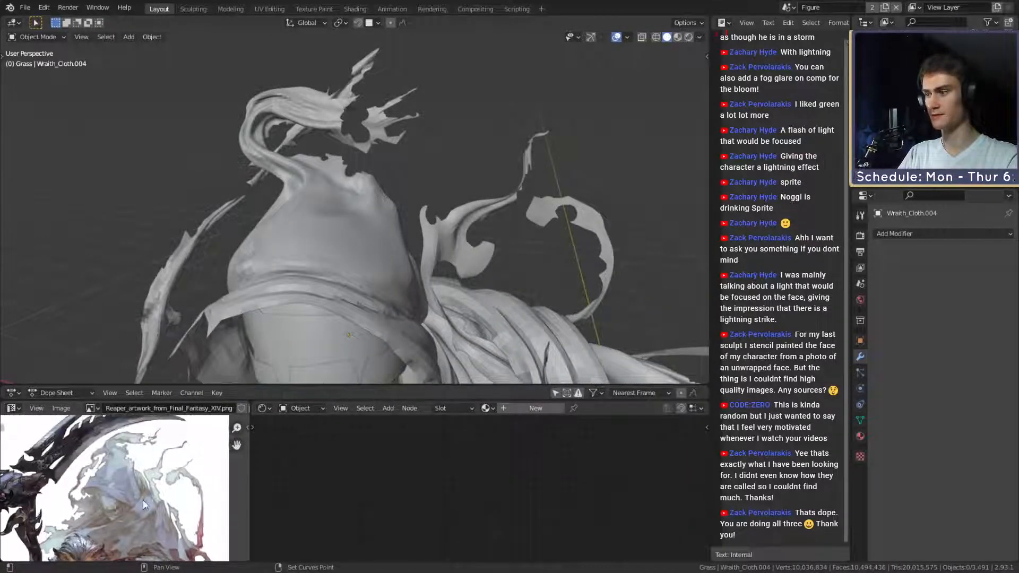
Inspect the mesh topology of the wraith's torn cloth piece in Edit Mode, and examine its ragged edges in Object Mode.
{"action": "scroll", "coordinate": [297, 219], "scroll_direction": "down", "scroll_amount": 3}
{"action": "middle_click_drag", "start_coordinate": [298, 220], "coordinate": [386, 205]}
{"action": "scroll", "coordinate": [391, 242], "scroll_direction": "down", "scroll_amount": 2}
{"action": "scroll", "coordinate": [238, 138], "scroll_direction": "up", "scroll_amount": 3}
{"action": "left_click", "coordinate": [304, 191]}
{"action": "key", "text": "Tab"}
{"action": "scroll", "coordinate": [386, 206], "scroll_direction": "up", "scroll_amount": 2}
{"action": "scroll", "coordinate": [386, 206], "scroll_direction": "up", "scroll_amount": 4}
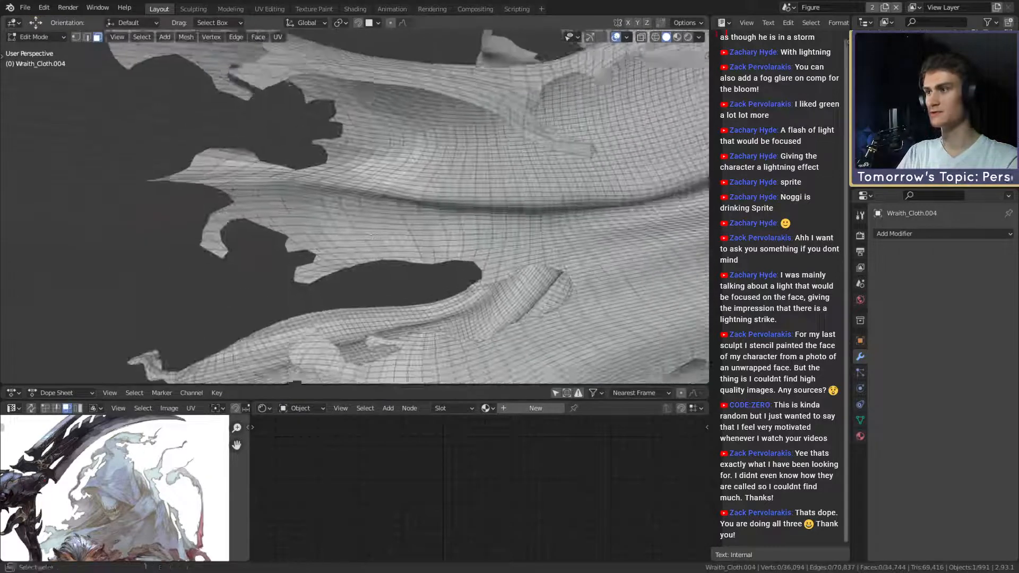
{"action": "middle_click_drag", "start_coordinate": [498, 239], "coordinate": [435, 195], "text": "shift"}
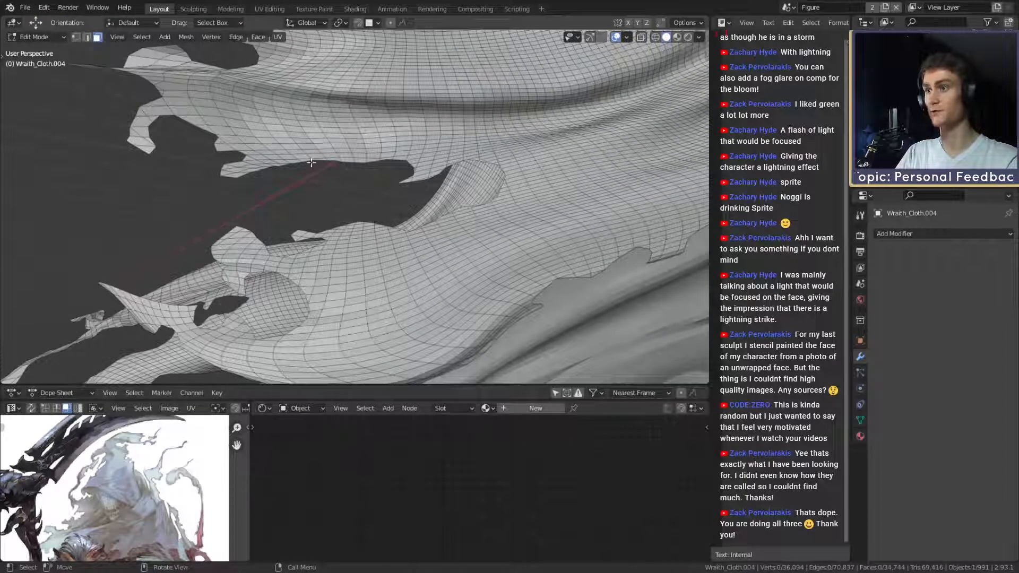
{"action": "key", "text": "Tab"}
{"action": "scroll", "coordinate": [350, 207], "scroll_direction": "down", "scroll_amount": 7}
{"action": "scroll", "coordinate": [380, 228], "scroll_direction": "up", "scroll_amount": 2}
{"action": "scroll", "coordinate": [371, 250], "scroll_direction": "up", "scroll_amount": 3}
{"action": "mouse_move", "coordinate": [380, 227]}
{"action": "middle_mouse_down", "text": "shift"}
{"action": "mouse_move", "coordinate": [370, 250]}
{"action": "mouse_move", "coordinate": [383, 210]}
{"action": "mouse_move", "coordinate": [370, 214]}
{"action": "middle_mouse_up", "text": "shift"}
{"action": "scroll", "coordinate": [383, 210], "scroll_direction": "up", "scroll_amount": 3}
{"action": "scroll", "coordinate": [378, 167], "scroll_direction": "down", "scroll_amount": 4}
{"action": "middle_click_drag", "start_coordinate": [389, 172], "coordinate": [385, 235], "text": "shift"}
{"action": "scroll", "coordinate": [386, 225], "scroll_direction": "down", "scroll_amount": 3}
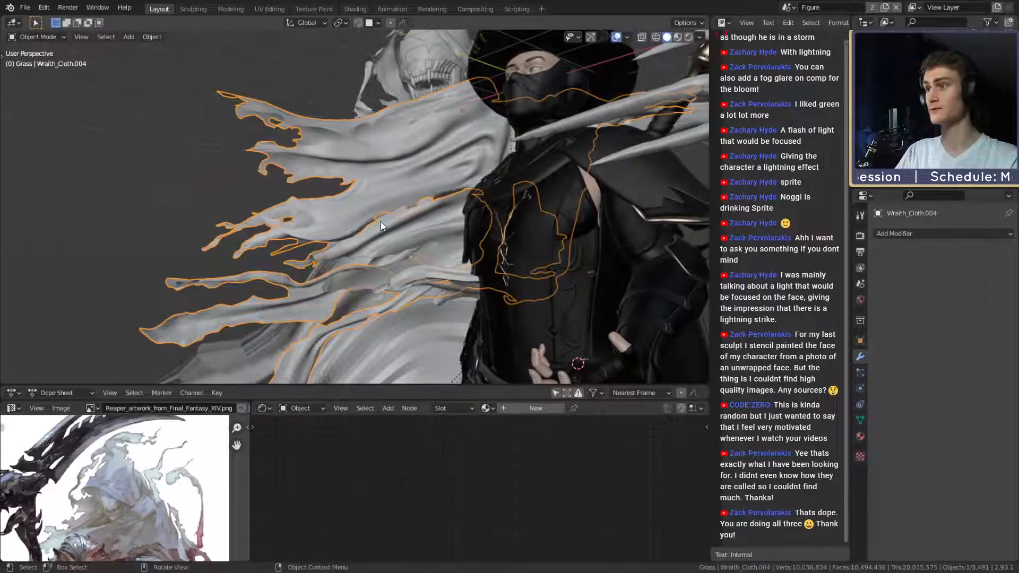
Check the wireframe of the large cloth behind the figure in Edit Mode, and view the whole wraith from several angles.
{"action": "scroll", "coordinate": [323, 141], "scroll_direction": "down", "scroll_amount": 5}
{"action": "middle_click_drag", "start_coordinate": [345, 175], "coordinate": [494, 256]}
{"action": "scroll", "coordinate": [406, 209], "scroll_direction": "up", "scroll_amount": 4}
{"action": "scroll", "coordinate": [419, 153], "scroll_direction": "down", "scroll_amount": 4}
{"action": "scroll", "coordinate": [494, 257], "scroll_direction": "up", "scroll_amount": 3}
{"action": "left_click", "coordinate": [420, 245]}
{"action": "key", "text": "Tab"}
{"action": "middle_click_drag", "start_coordinate": [420, 245], "coordinate": [371, 213]}
{"action": "scroll", "coordinate": [434, 223], "scroll_direction": "down", "scroll_amount": 3}
{"action": "scroll", "coordinate": [397, 207], "scroll_direction": "up", "scroll_amount": 6}
{"action": "scroll", "coordinate": [397, 207], "scroll_direction": "down", "scroll_amount": 6}
{"action": "scroll", "coordinate": [363, 227], "scroll_direction": "up", "scroll_amount": 4}
{"action": "key", "text": "Tab"}
{"action": "scroll", "coordinate": [344, 209], "scroll_direction": "down", "scroll_amount": 5}
{"action": "scroll", "coordinate": [392, 190], "scroll_direction": "up", "scroll_amount": 2}
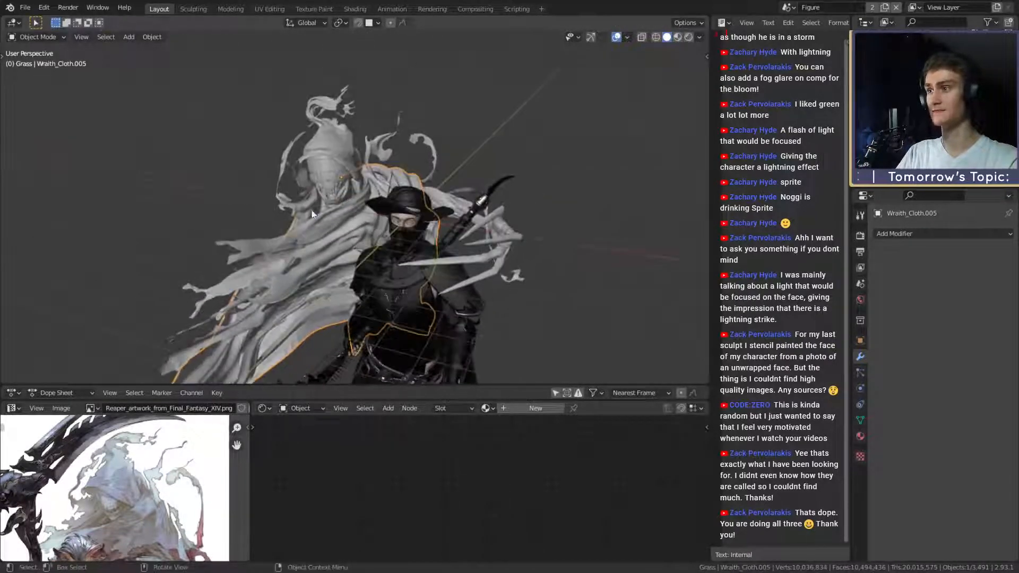
{"action": "middle_click_drag", "start_coordinate": [401, 247], "coordinate": [326, 155]}
{"action": "scroll", "coordinate": [417, 268], "scroll_direction": "down", "scroll_amount": 3}
{"action": "scroll", "coordinate": [374, 209], "scroll_direction": "up", "scroll_amount": 5}
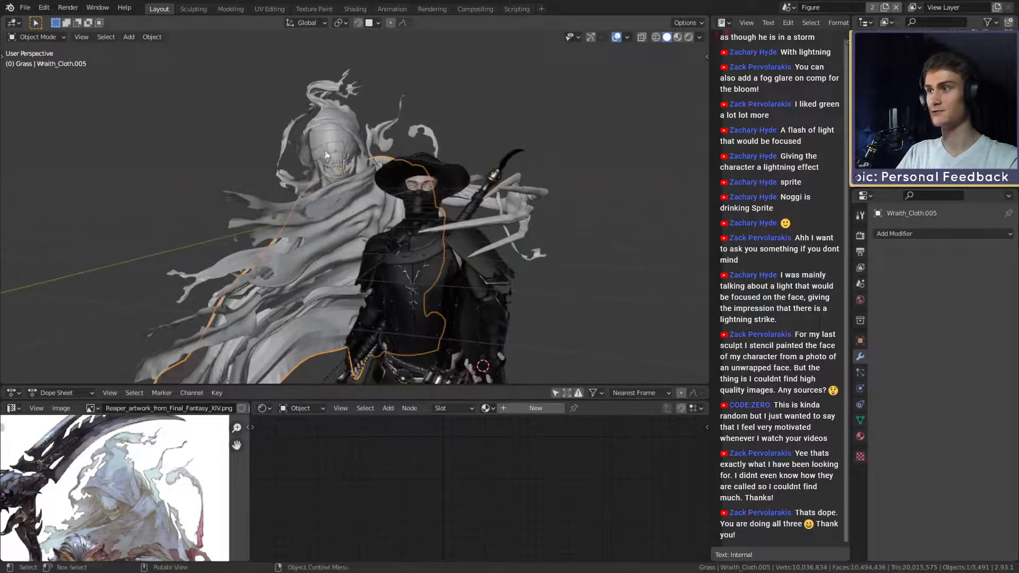
{"action": "middle_click_drag", "start_coordinate": [455, 194], "coordinate": [389, 226]}
{"action": "scroll", "coordinate": [119, 498], "scroll_direction": "down", "scroll_amount": 3}
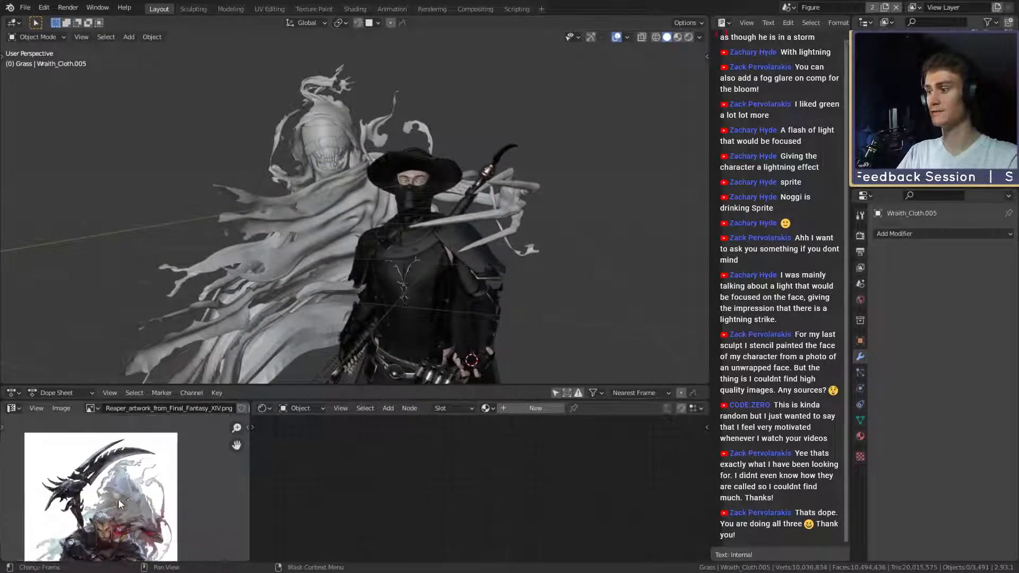
Open the reference image Reaper_render_from_Final_Fantasy_XIV.png in the image editor and fit it in view.
{"action": "left_click", "coordinate": [93, 408]}
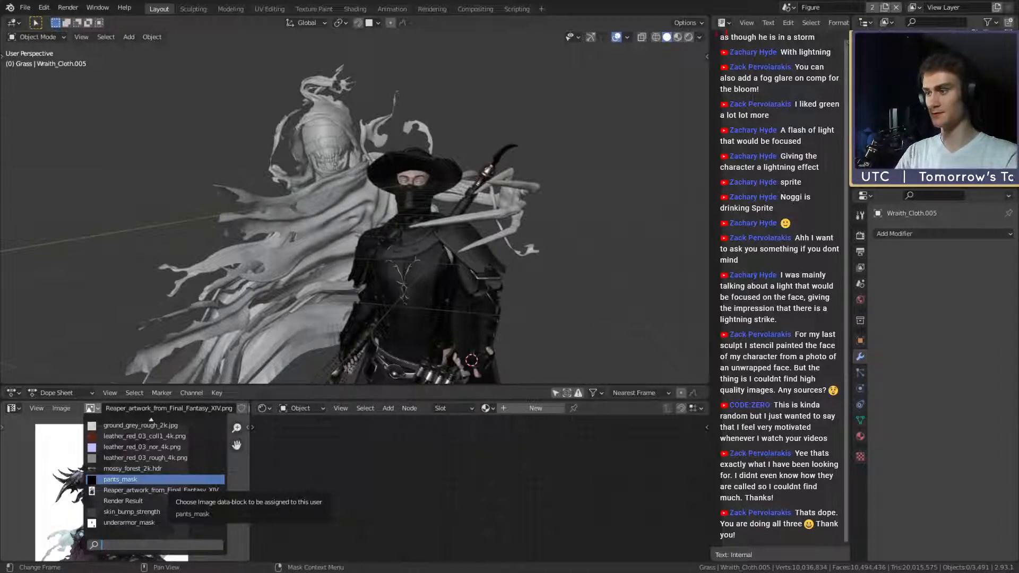
{"action": "left_click", "coordinate": [52, 519]}
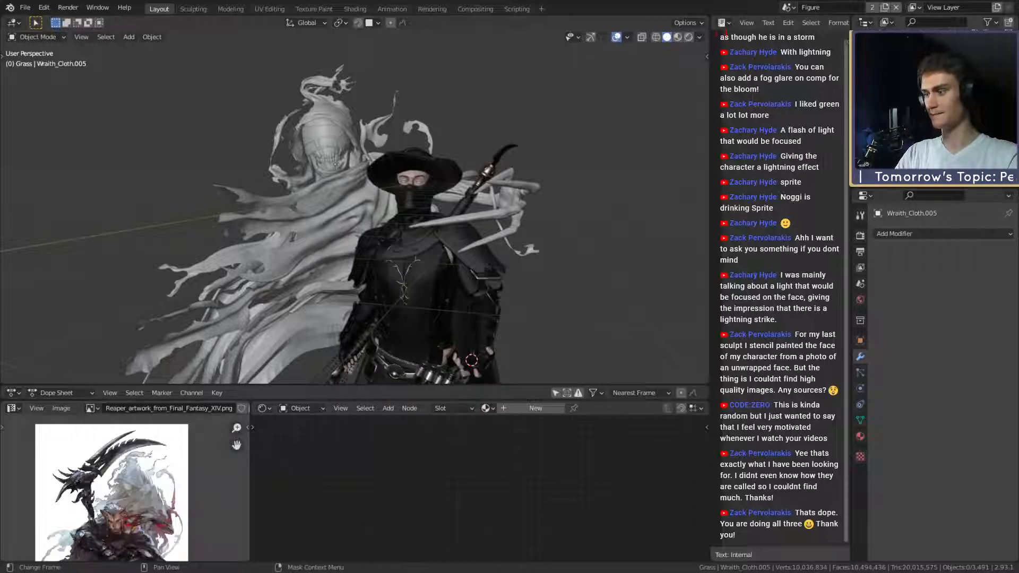
{"action": "left_click_drag", "start_coordinate": [0, 494], "coordinate": [127, 493]}
{"action": "middle_click_drag", "start_coordinate": [171, 505], "coordinate": [141, 506]}
{"action": "scroll", "coordinate": [138, 473], "scroll_direction": "up", "scroll_amount": 3}
{"action": "scroll", "coordinate": [140, 505], "scroll_direction": "down", "scroll_amount": 3}
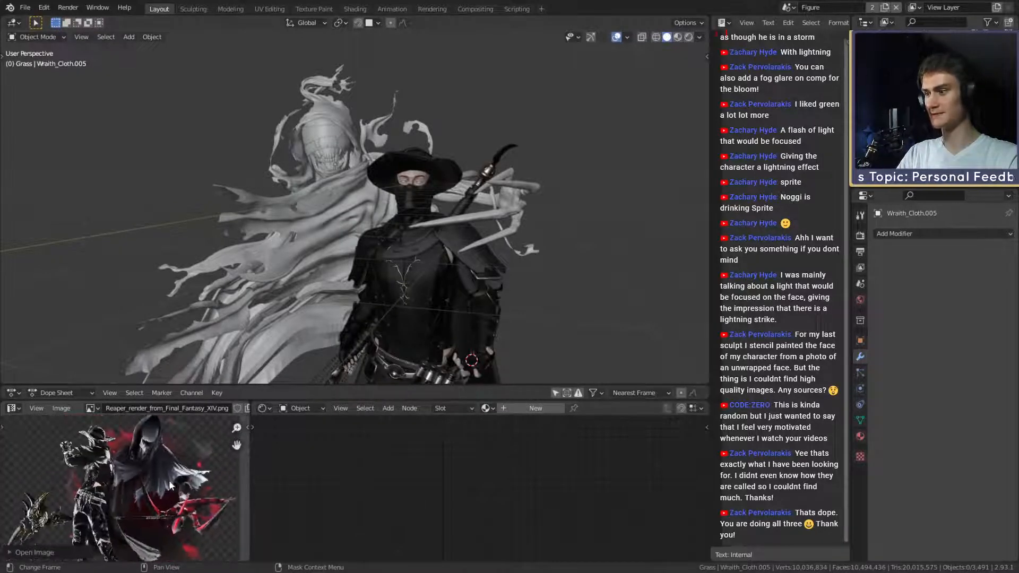
Compare the wraith's flowing cloak from the back, side and front with the Reaper render reference.
{"action": "scroll", "coordinate": [374, 236], "scroll_direction": "down", "scroll_amount": 2}
{"action": "scroll", "coordinate": [386, 235], "scroll_direction": "up", "scroll_amount": 4}
{"action": "middle_click_drag", "start_coordinate": [386, 235], "coordinate": [430, 241]}
{"action": "scroll", "coordinate": [396, 229], "scroll_direction": "down", "scroll_amount": 4}
{"action": "scroll", "coordinate": [505, 231], "scroll_direction": "up", "scroll_amount": 2}
{"action": "scroll", "coordinate": [430, 241], "scroll_direction": "down", "scroll_amount": 6}
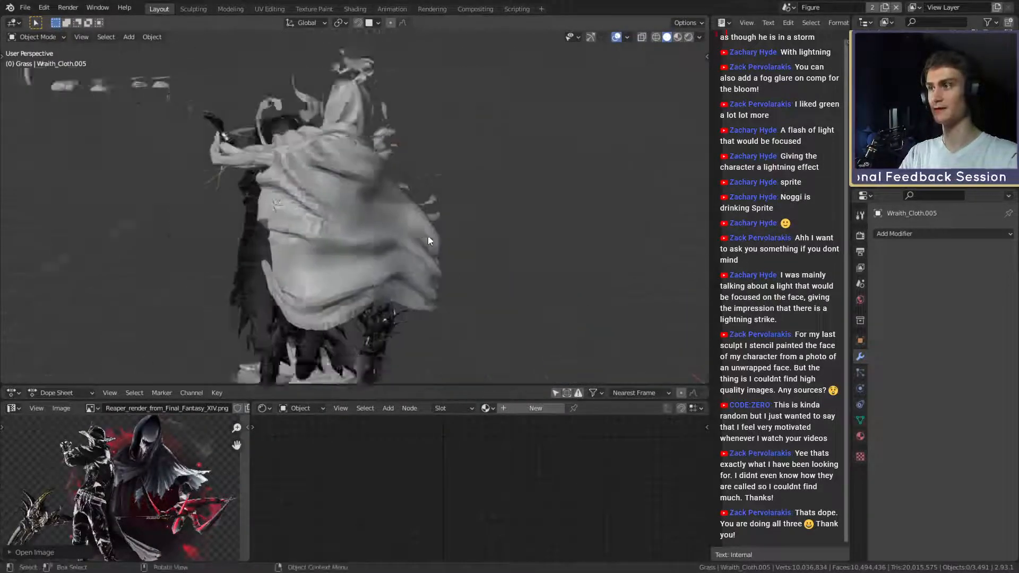
{"action": "middle_click_drag", "start_coordinate": [351, 227], "coordinate": [507, 218]}
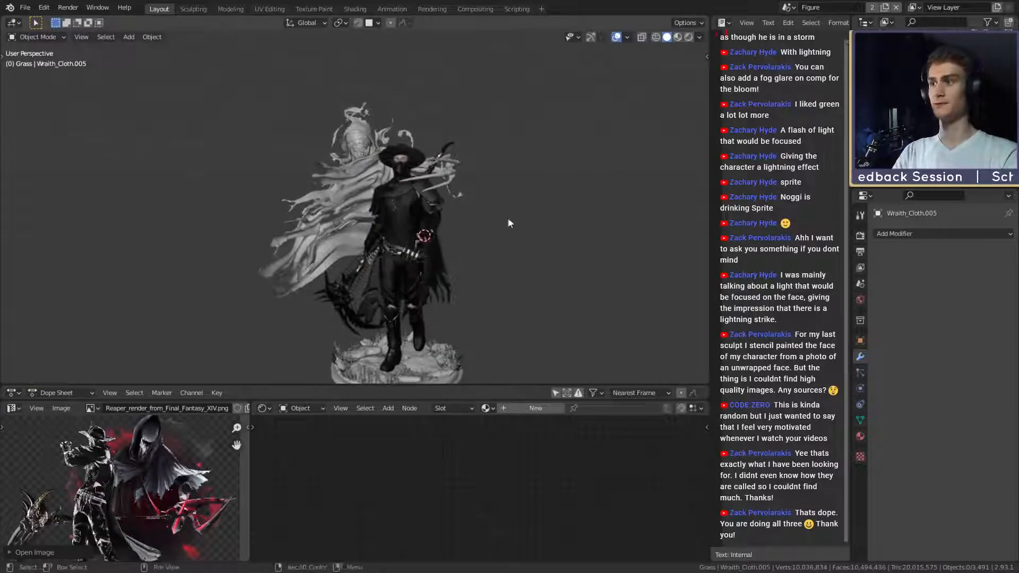
{"action": "scroll", "coordinate": [507, 218], "scroll_direction": "up", "scroll_amount": 5}
{"action": "middle_click_drag", "start_coordinate": [381, 225], "coordinate": [599, 233]}
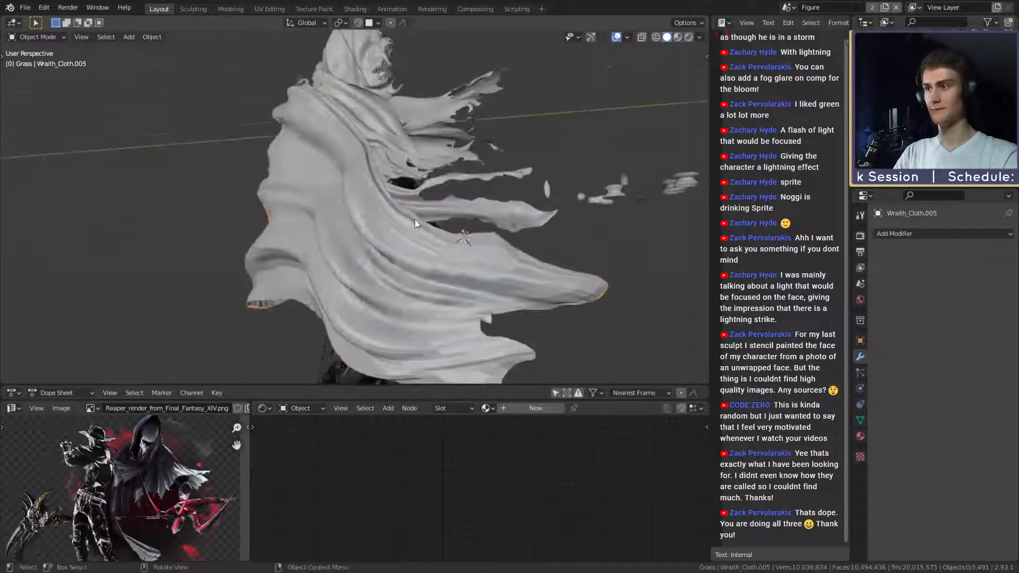
{"action": "left_click", "coordinate": [482, 316]}
{"action": "middle_click_drag", "start_coordinate": [482, 315], "coordinate": [428, 202]}
{"action": "scroll", "coordinate": [381, 231], "scroll_direction": "down", "scroll_amount": 4}
{"action": "scroll", "coordinate": [429, 202], "scroll_direction": "up", "scroll_amount": 4}
{"action": "scroll", "coordinate": [428, 202], "scroll_direction": "up", "scroll_amount": 6}
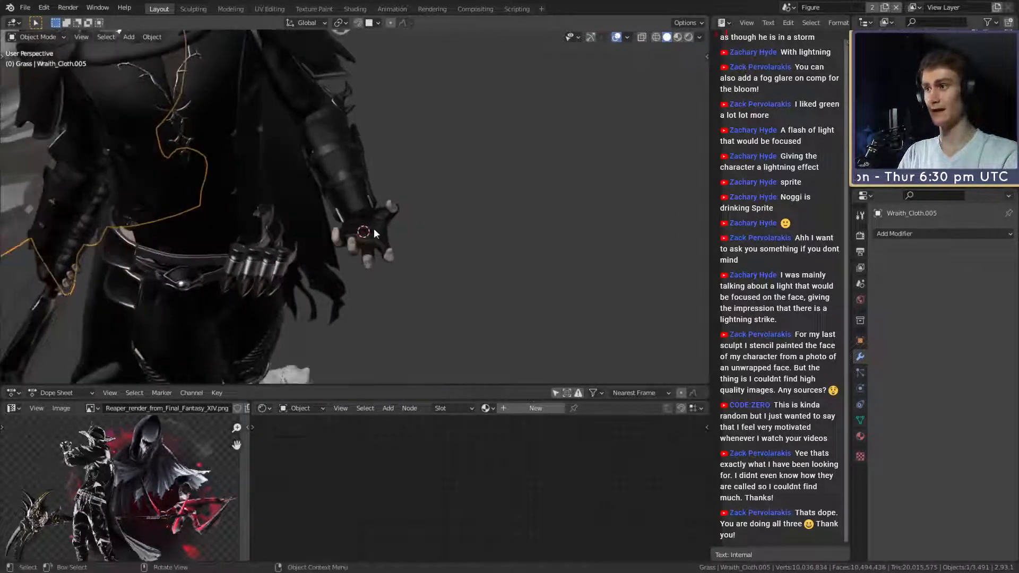
Examine the glove and palm strap on the outstretched hand up close, and clear the selection.
{"action": "left_click", "coordinate": [374, 226]}
{"action": "middle_click_drag", "start_coordinate": [374, 226], "coordinate": [424, 212]}
{"action": "scroll", "coordinate": [374, 203], "scroll_direction": "down", "scroll_amount": 9}
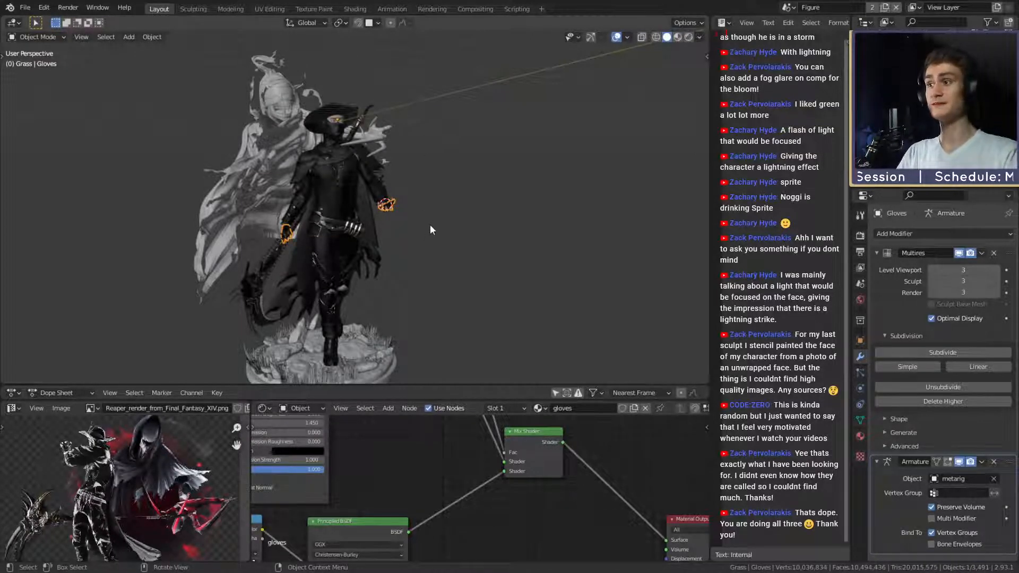
{"action": "scroll", "coordinate": [430, 229], "scroll_direction": "up", "scroll_amount": 6}
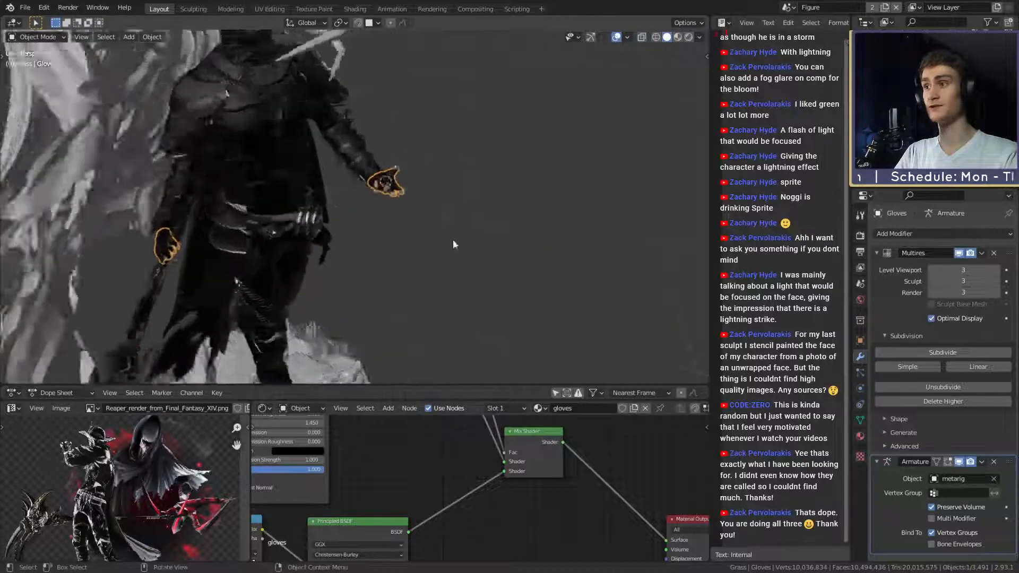
{"action": "scroll", "coordinate": [453, 244], "scroll_direction": "up", "scroll_amount": 8}
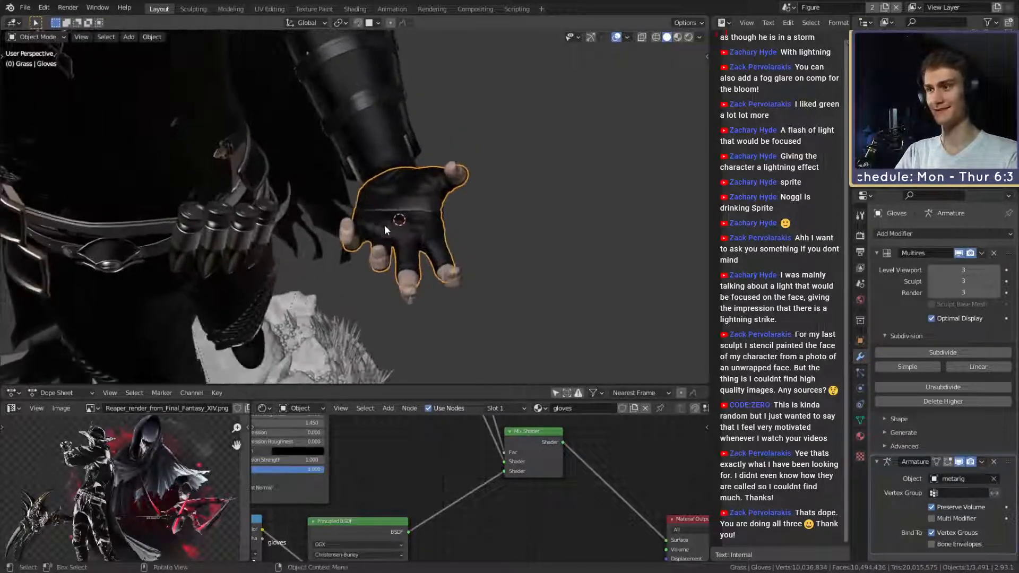
{"action": "left_click", "coordinate": [412, 201]}
{"action": "scroll", "coordinate": [430, 208], "scroll_direction": "up", "scroll_amount": 3}
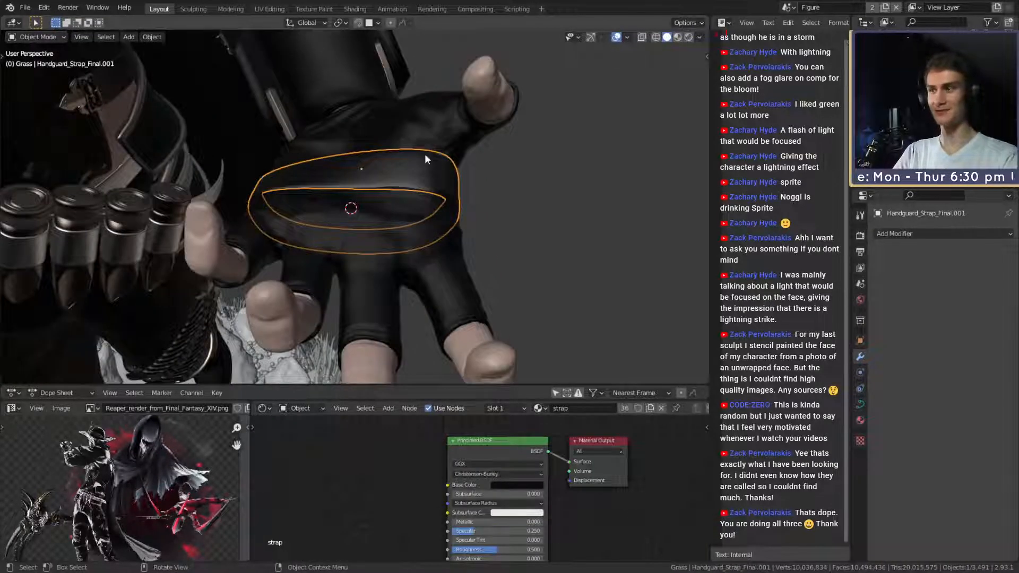
{"action": "middle_click_drag", "start_coordinate": [425, 156], "coordinate": [456, 223]}
{"action": "scroll", "coordinate": [408, 238], "scroll_direction": "down", "scroll_amount": 6}
{"action": "left_click", "coordinate": [457, 222]}
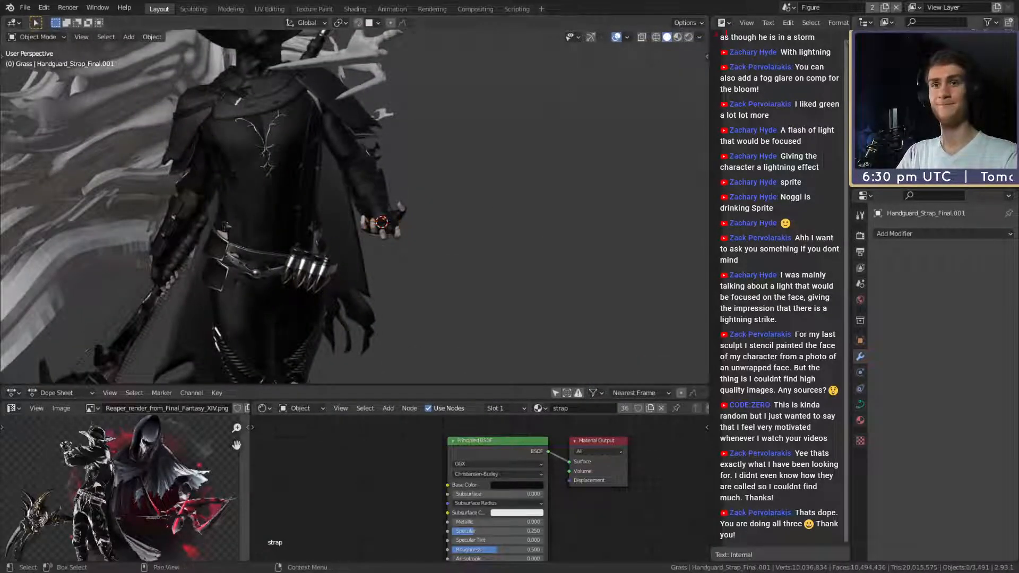
Select the metarig armature at the outstretched hand and hide it.
{"action": "scroll", "coordinate": [410, 228], "scroll_direction": "up", "scroll_amount": 5}
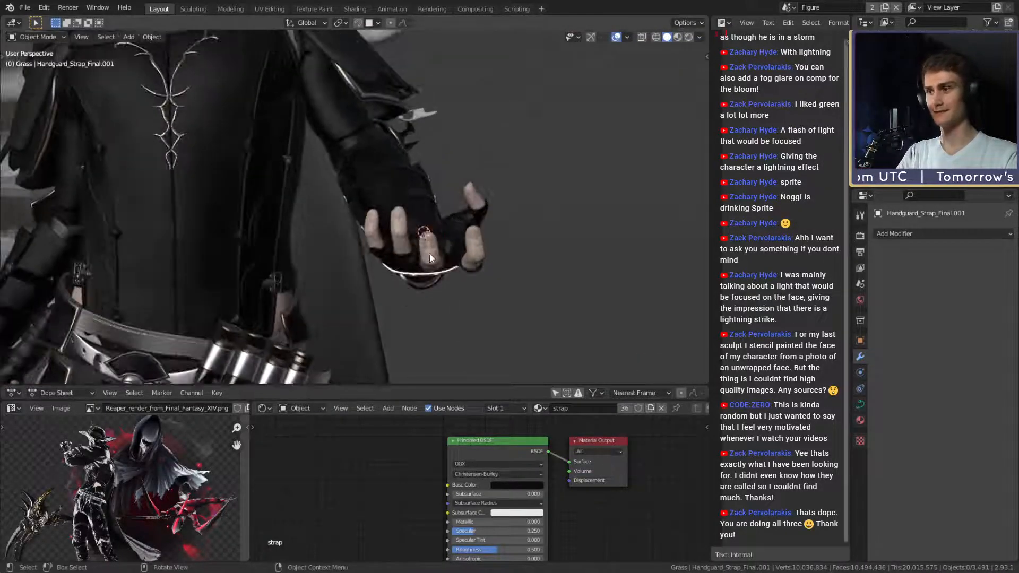
{"action": "left_click", "coordinate": [428, 253]}
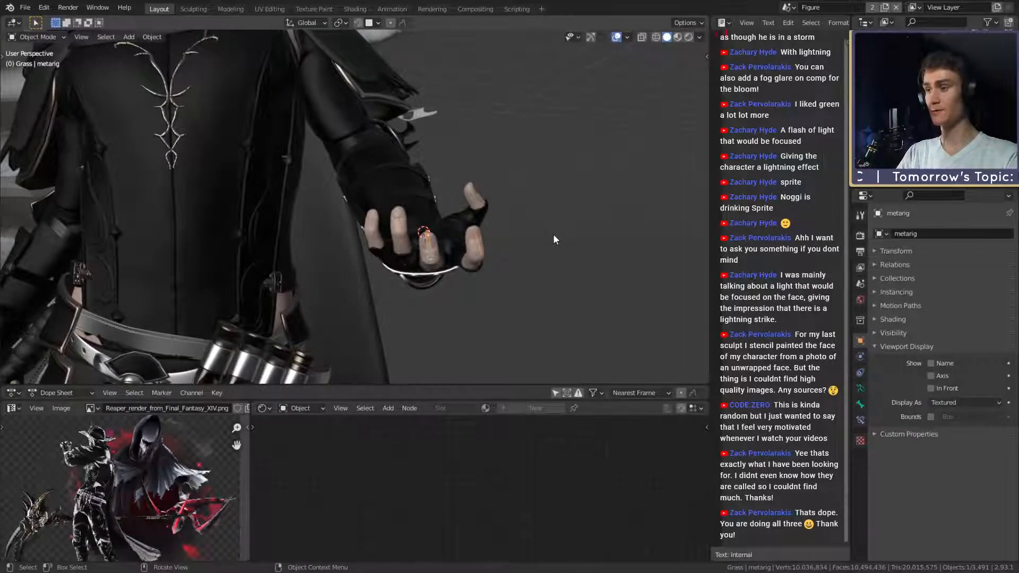
{"action": "key", "text": "Delete"}
{"action": "scroll", "coordinate": [530, 214], "scroll_direction": "down", "scroll_amount": 8}
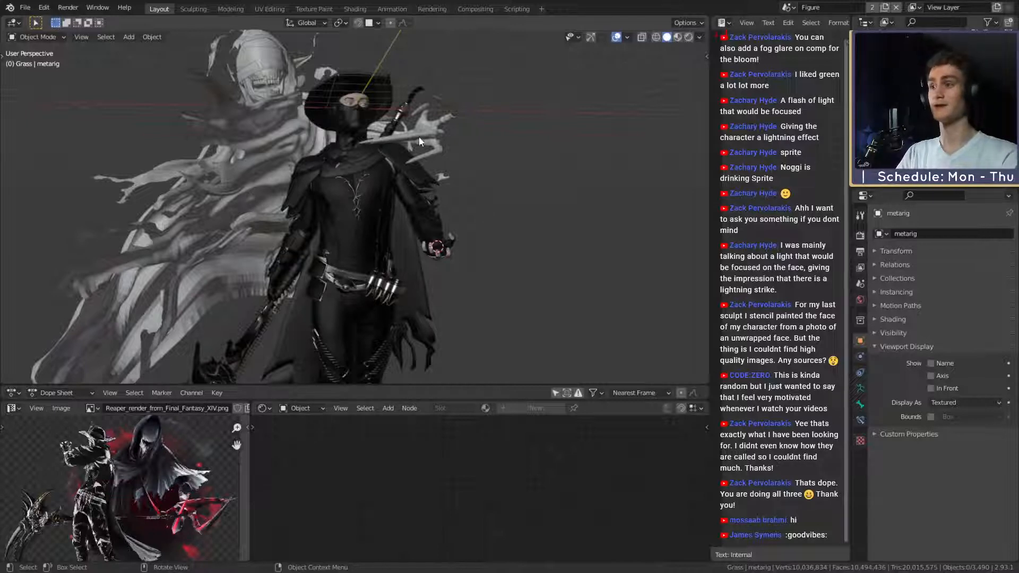
Examine the figure's shoulder cloth, and the gloved hand from the front and side, with the gloves selected.
{"action": "middle_click_drag", "start_coordinate": [432, 229], "coordinate": [362, 227]}
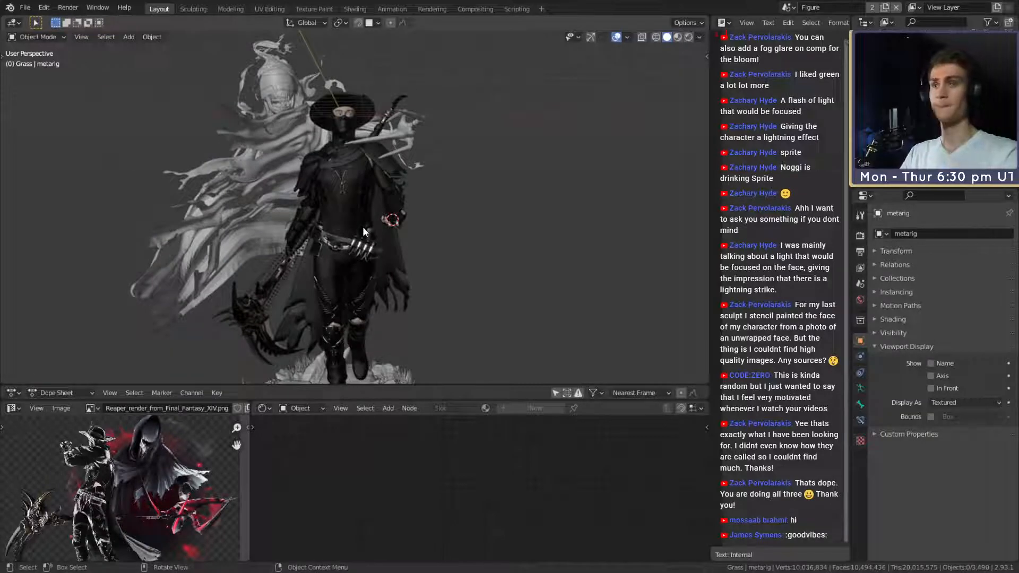
{"action": "scroll", "coordinate": [366, 182], "scroll_direction": "up", "scroll_amount": 5}
{"action": "middle_click_drag", "start_coordinate": [367, 182], "coordinate": [462, 202]}
{"action": "left_click", "coordinate": [372, 184]}
{"action": "left_click", "coordinate": [483, 195]}
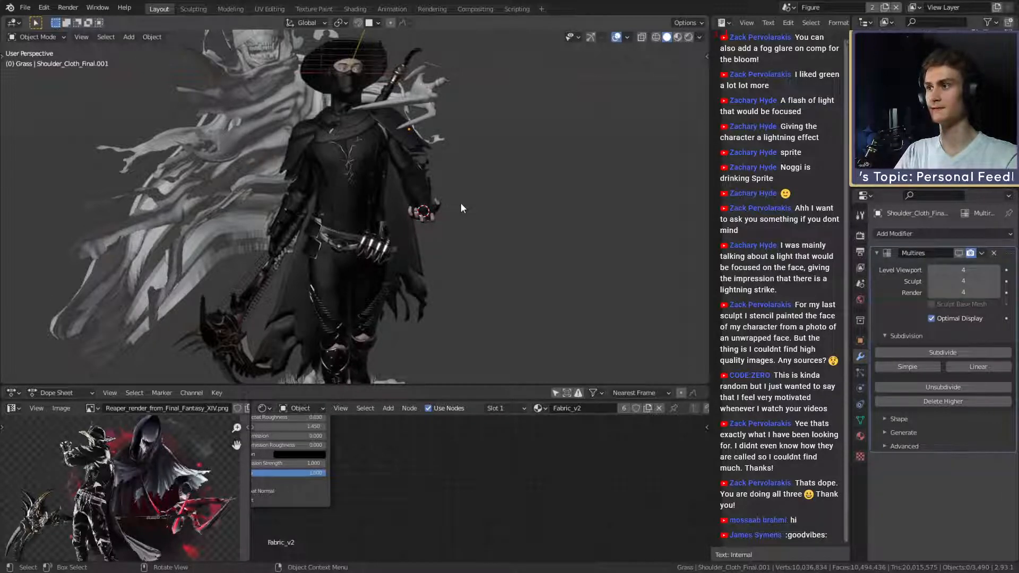
{"action": "middle_click_drag", "start_coordinate": [468, 235], "coordinate": [401, 215]}
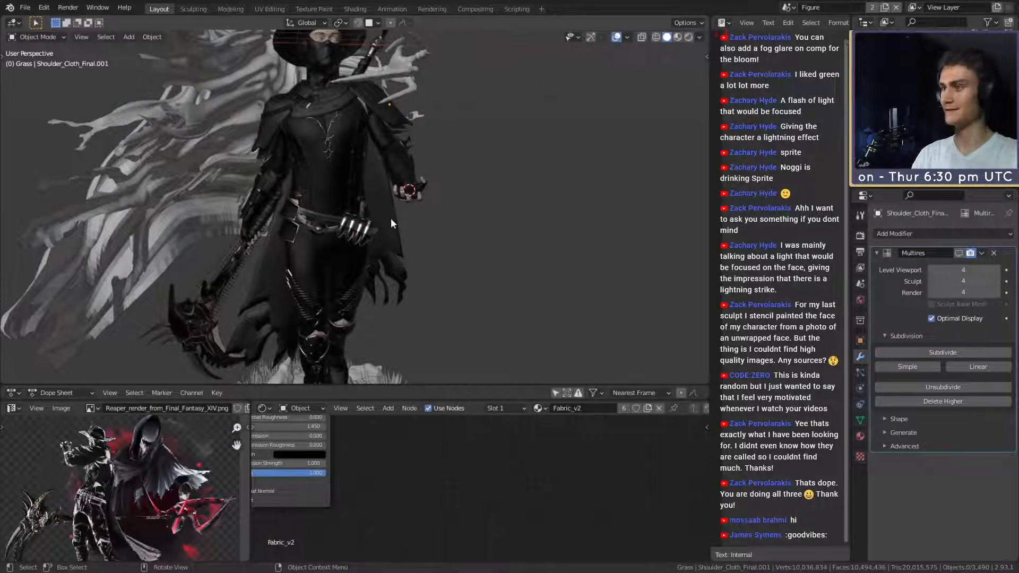
{"action": "middle_click_drag", "start_coordinate": [384, 196], "coordinate": [345, 183]}
{"action": "scroll", "coordinate": [345, 183], "scroll_direction": "up", "scroll_amount": 3}
{"action": "mouse_move", "coordinate": [345, 183]}
{"action": "middle_mouse_down"}
{"action": "mouse_move", "coordinate": [282, 187]}
{"action": "mouse_move", "coordinate": [356, 196]}
{"action": "middle_mouse_up"}
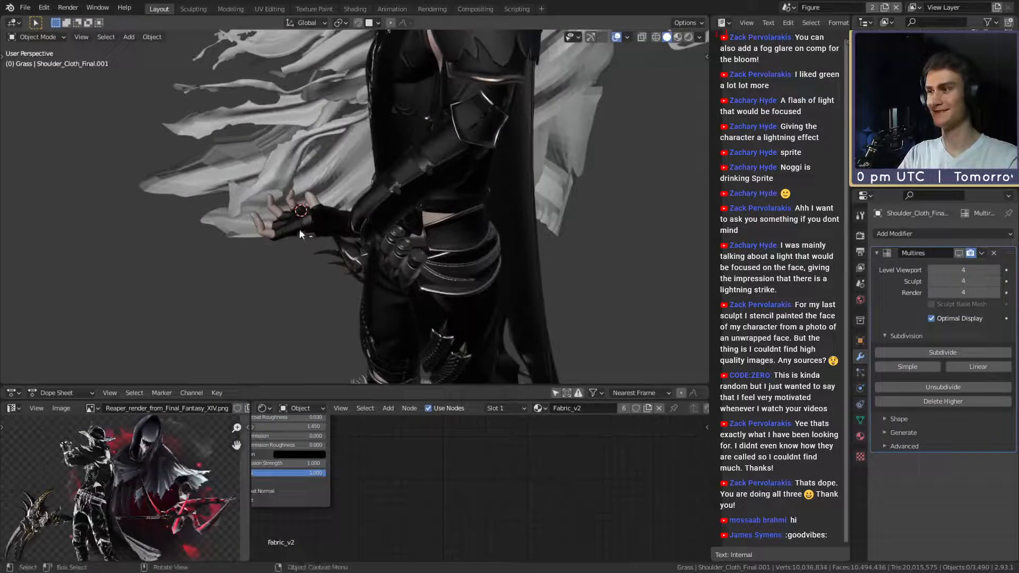
{"action": "left_click", "coordinate": [310, 237]}
{"action": "scroll", "coordinate": [310, 236], "scroll_direction": "up", "scroll_amount": 2}
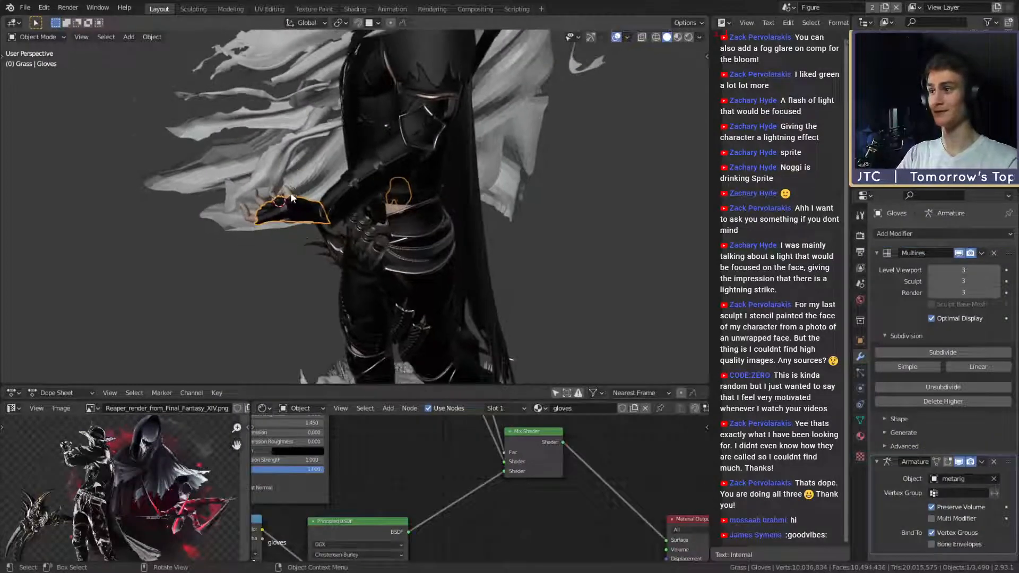
{"action": "middle_click_drag", "start_coordinate": [291, 192], "coordinate": [377, 200]}
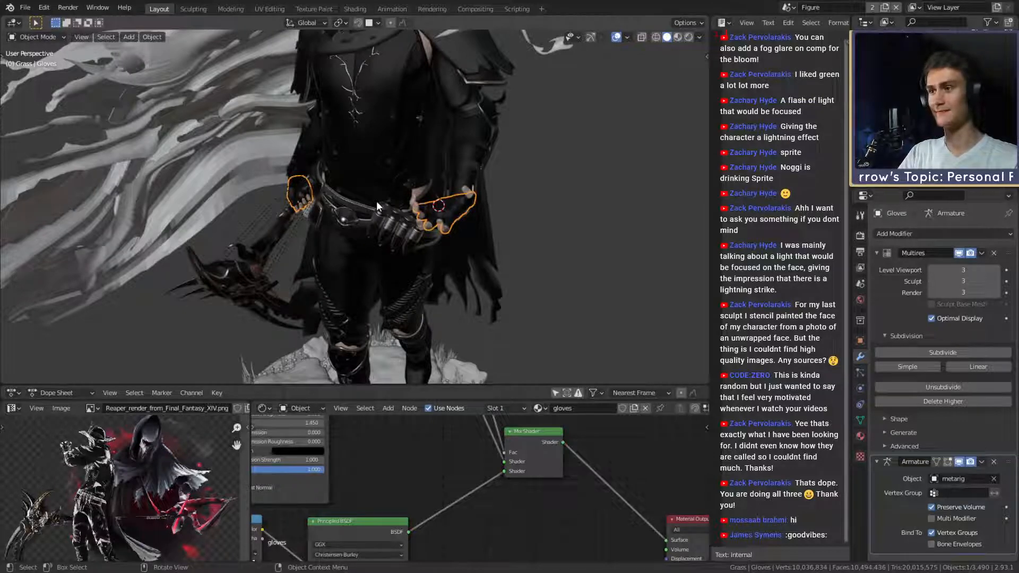
{"action": "middle_click_drag", "start_coordinate": [377, 201], "coordinate": [371, 223]}
Examine the wraith's claws and the fabric on the handle behind the figure's shoulder, and clear the selection.
{"action": "scroll", "coordinate": [390, 216], "scroll_direction": "up", "scroll_amount": 5}
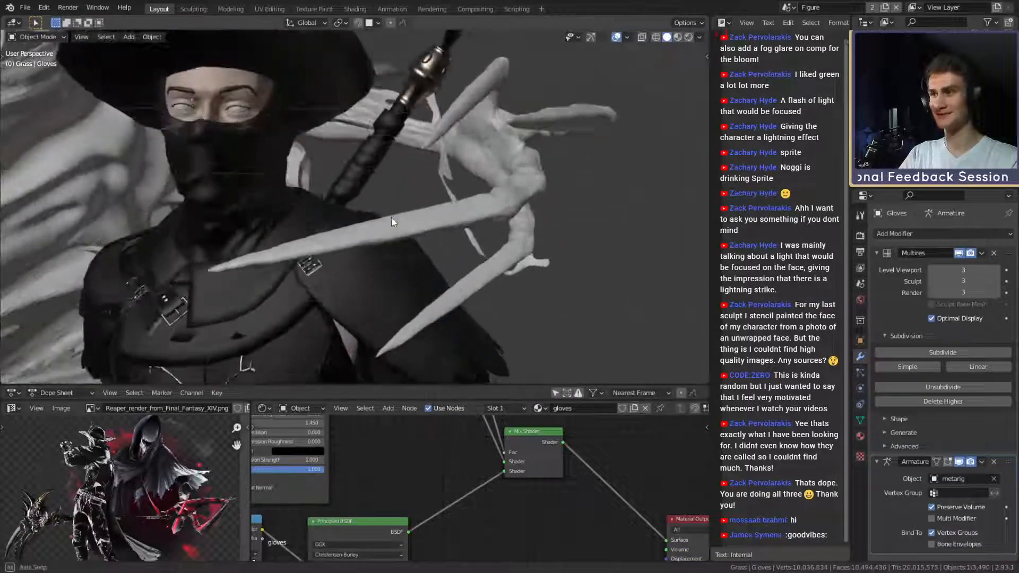
{"action": "left_click", "coordinate": [391, 189]}
{"action": "key", "text": "KP_Decimal"}
{"action": "middle_click_drag", "start_coordinate": [362, 168], "coordinate": [419, 174]}
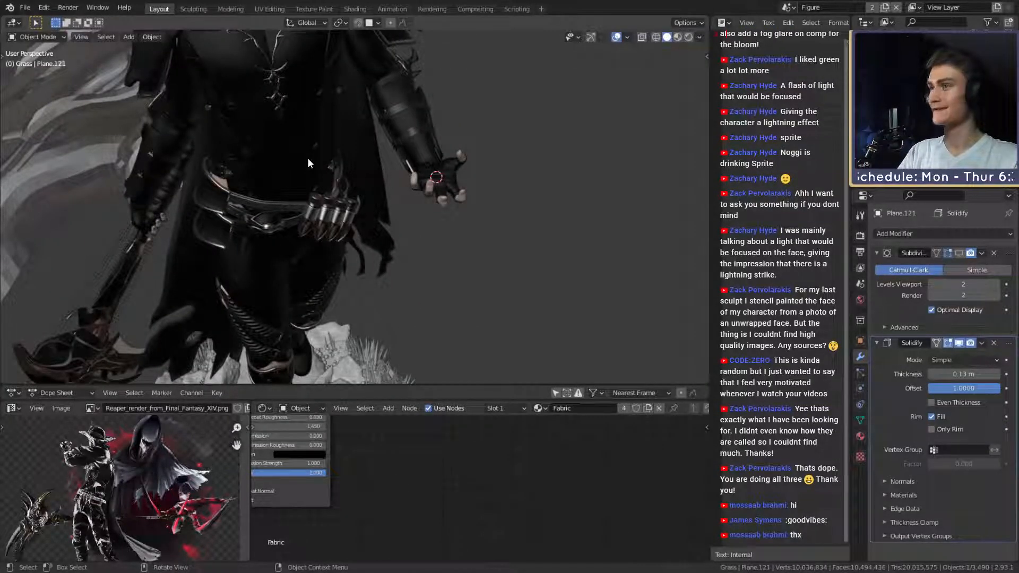
{"action": "scroll", "coordinate": [317, 146], "scroll_direction": "down", "scroll_amount": 9}
{"action": "middle_click_drag", "start_coordinate": [317, 146], "coordinate": [373, 210]}
{"action": "scroll", "coordinate": [322, 184], "scroll_direction": "up", "scroll_amount": 6}
{"action": "scroll", "coordinate": [376, 208], "scroll_direction": "up", "scroll_amount": 5}
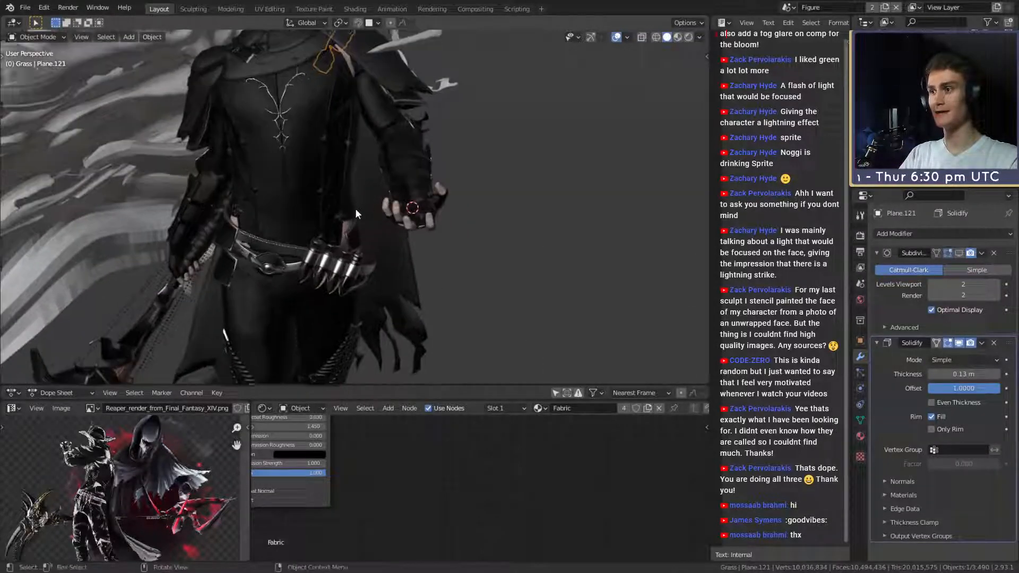
{"action": "scroll", "coordinate": [412, 116], "scroll_direction": "down", "scroll_amount": 3}
{"action": "middle_click_drag", "start_coordinate": [413, 116], "coordinate": [422, 139], "text": "shift"}
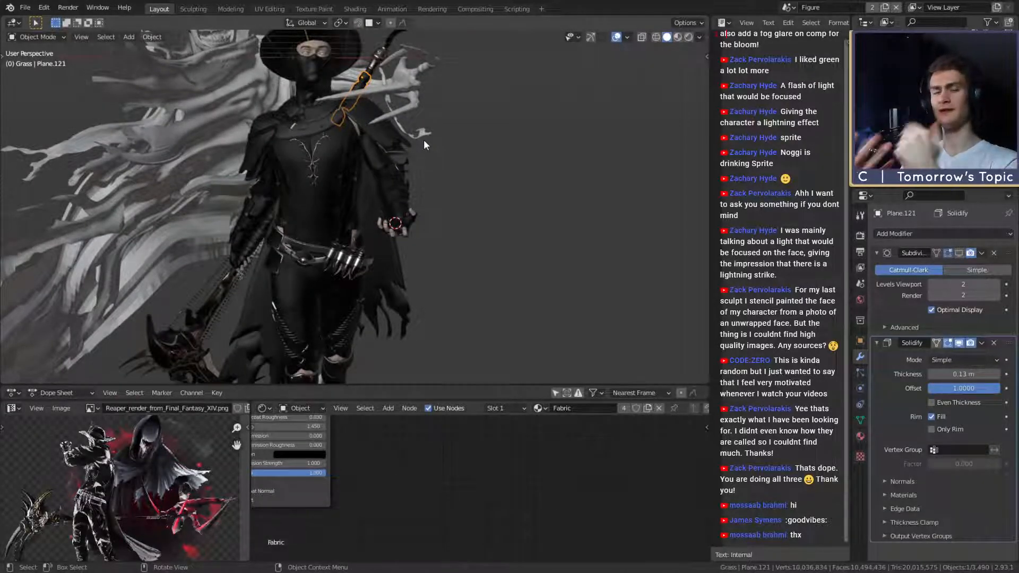
{"action": "left_click", "coordinate": [476, 147]}
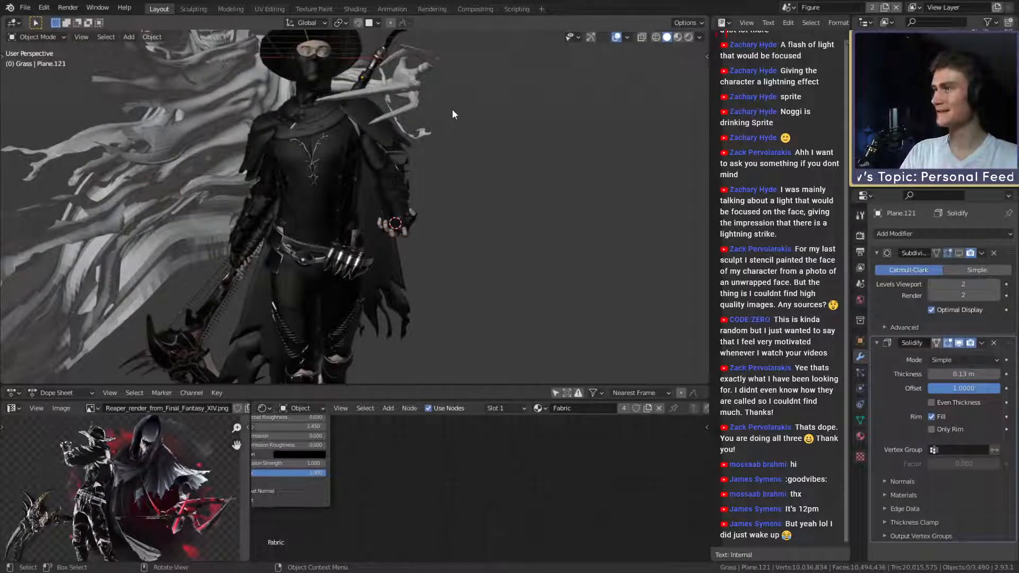
Review the full figurine on its pedestal, inspect the outstretched hand again, and select the gloves.
{"action": "scroll", "coordinate": [451, 109], "scroll_direction": "down", "scroll_amount": 5}
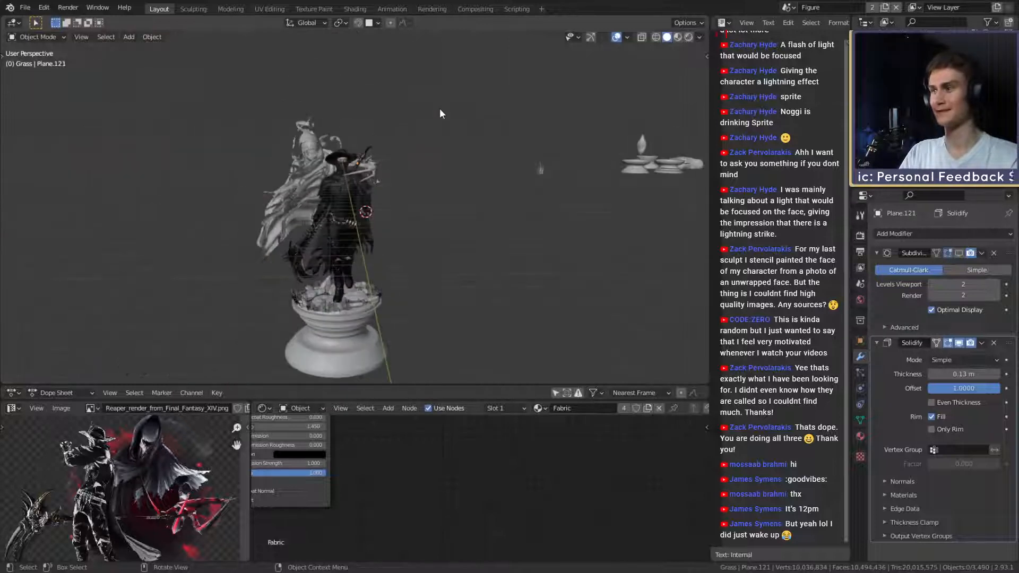
{"action": "scroll", "coordinate": [396, 222], "scroll_direction": "up", "scroll_amount": 3}
{"action": "middle_click_drag", "start_coordinate": [397, 222], "coordinate": [406, 222]}
{"action": "scroll", "coordinate": [409, 207], "scroll_direction": "up", "scroll_amount": 6}
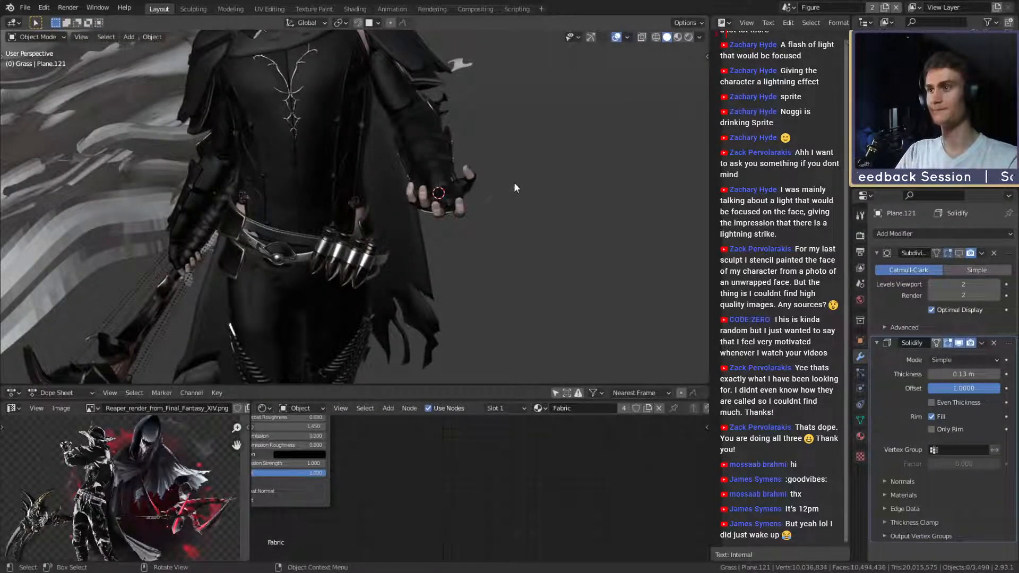
{"action": "left_click", "coordinate": [453, 189]}
{"action": "scroll", "coordinate": [467, 184], "scroll_direction": "down", "scroll_amount": 4}
{"action": "scroll", "coordinate": [480, 175], "scroll_direction": "up", "scroll_amount": 2}
{"action": "middle_click_drag", "start_coordinate": [481, 175], "coordinate": [466, 202]}
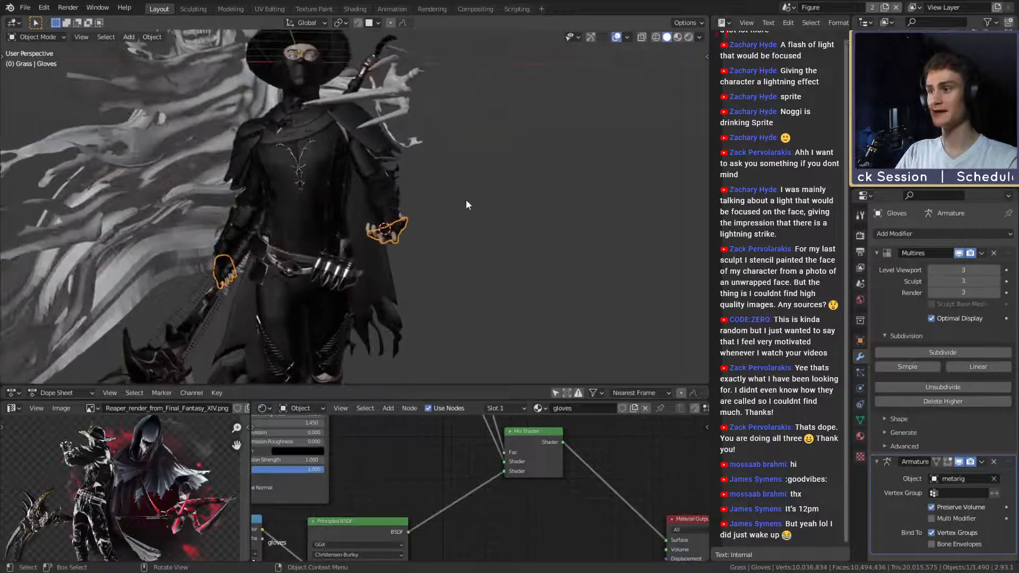
Switch from Blender to the browser and view the full-size Final Fantasy IX Battle of Destiny statue image.
{"action": "left_click", "coordinate": [465, 202]}
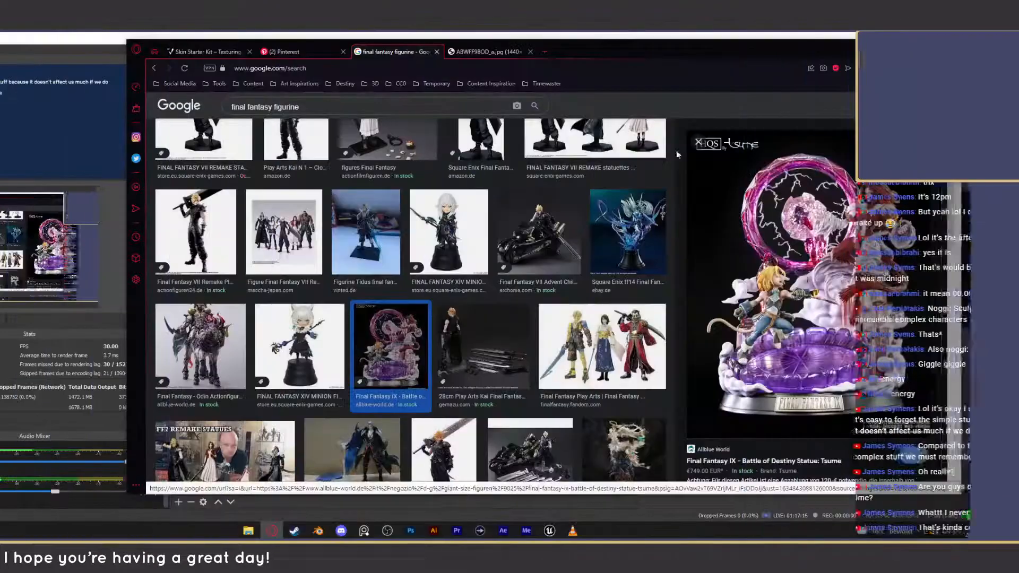
{"action": "key", "text": "ctrl+Tab"}
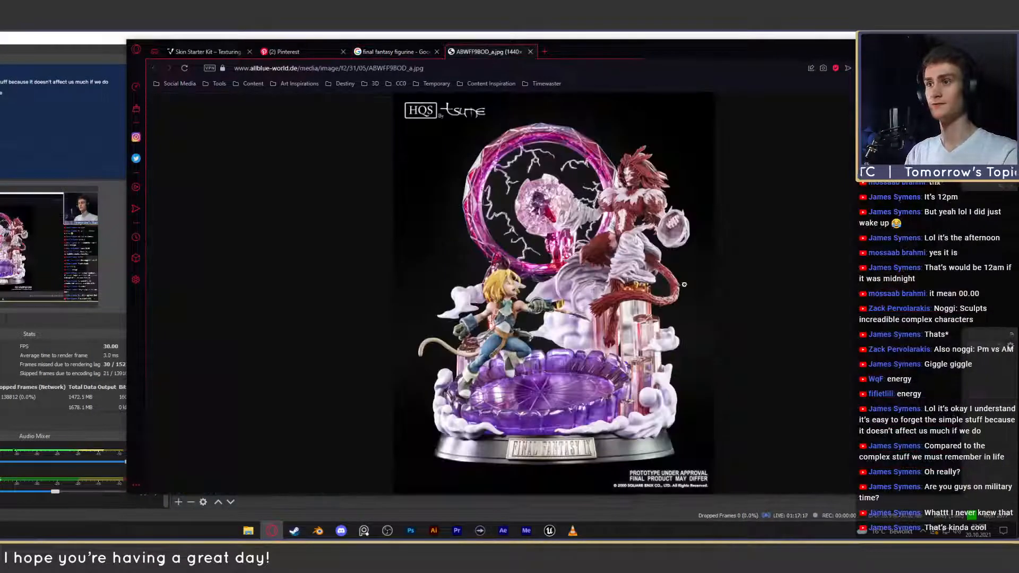
Open the bookmarked ArtStation portfolio of a statue sculptor in a new tab and browse its character statues.
{"action": "left_click", "coordinate": [544, 51]}
{"action": "left_click", "coordinate": [272, 84]}
{"action": "left_click", "coordinate": [319, 119]}
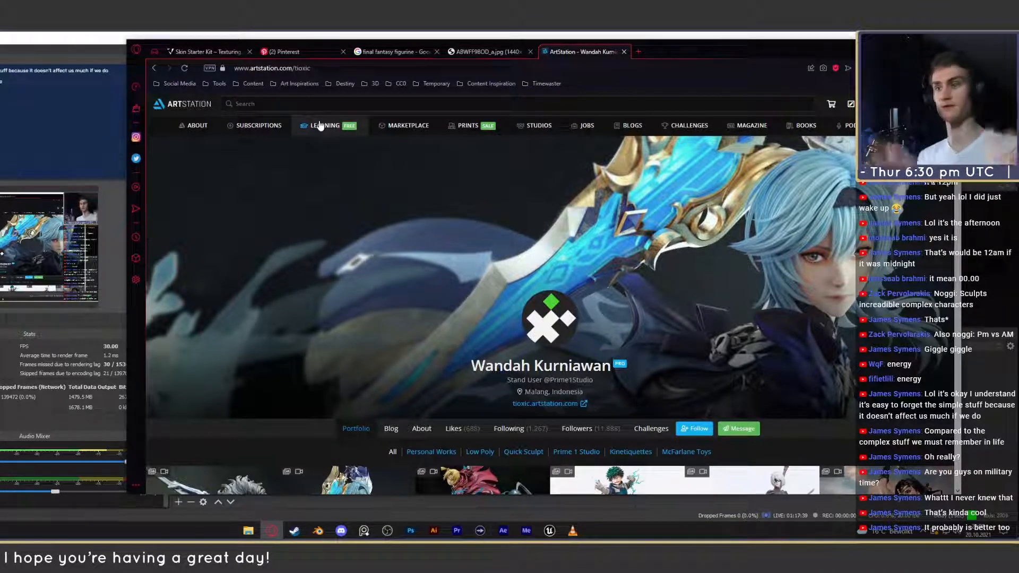
{"action": "scroll", "coordinate": [493, 239], "scroll_direction": "down", "scroll_amount": 4}
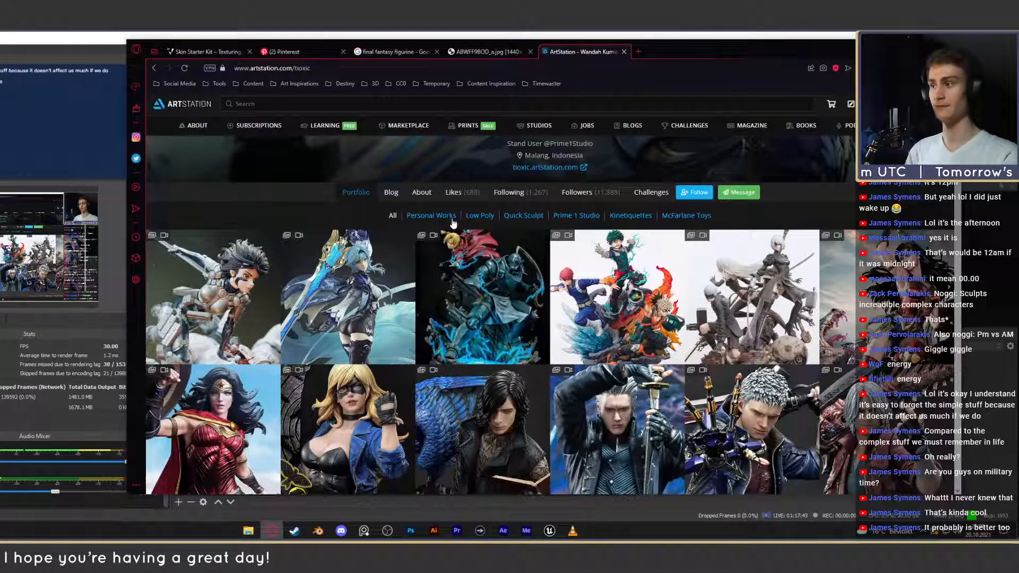
{"action": "scroll", "coordinate": [477, 230], "scroll_direction": "down", "scroll_amount": 4}
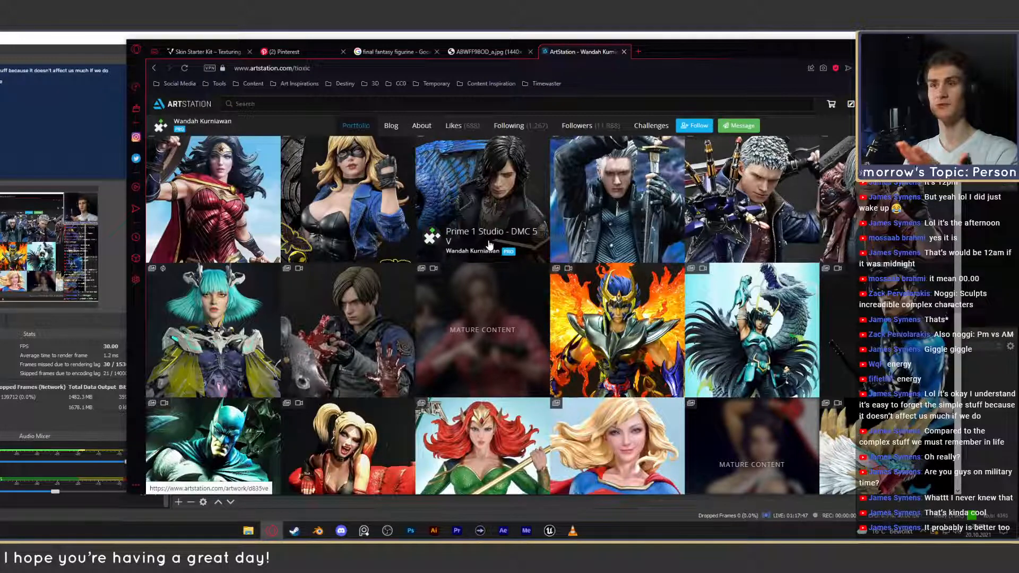
{"action": "scroll", "coordinate": [536, 159], "scroll_direction": "down", "scroll_amount": 2}
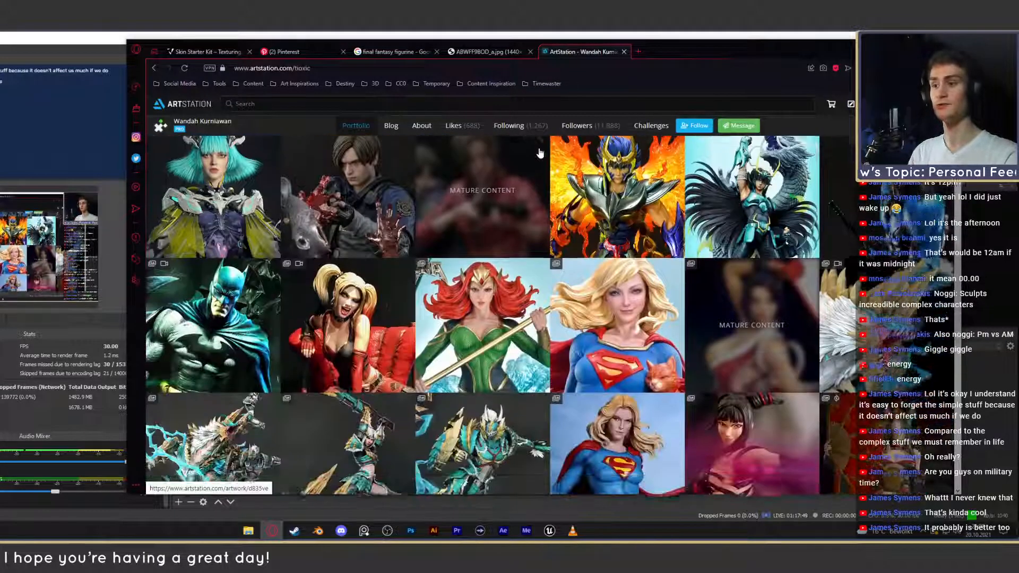
Examine the cloud base of the Prime 1 Studio Supergirl statue from several angles in a separate tab, and close the artwork.
{"action": "middle_click", "coordinate": [641, 303]}
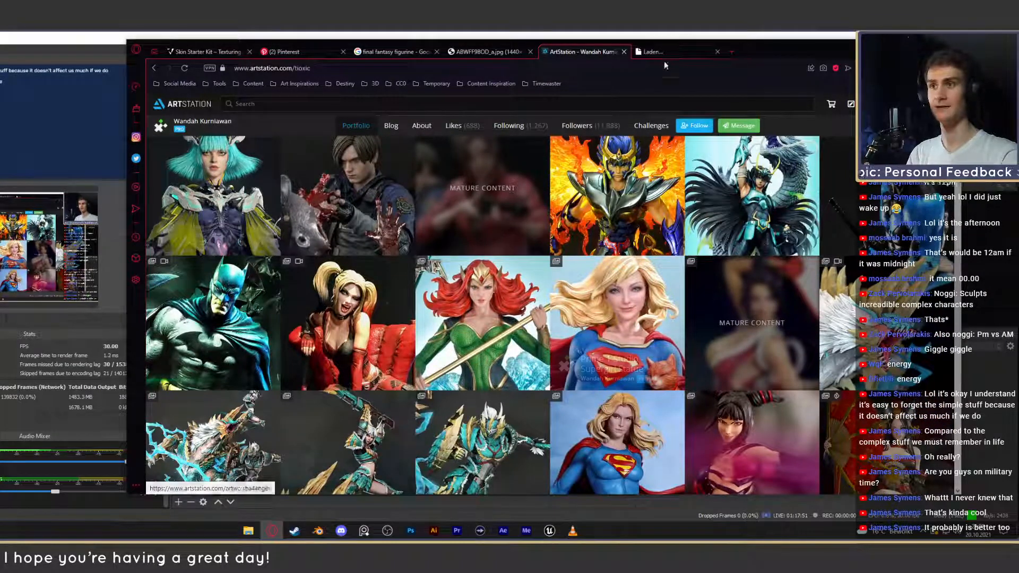
{"action": "left_click", "coordinate": [671, 56]}
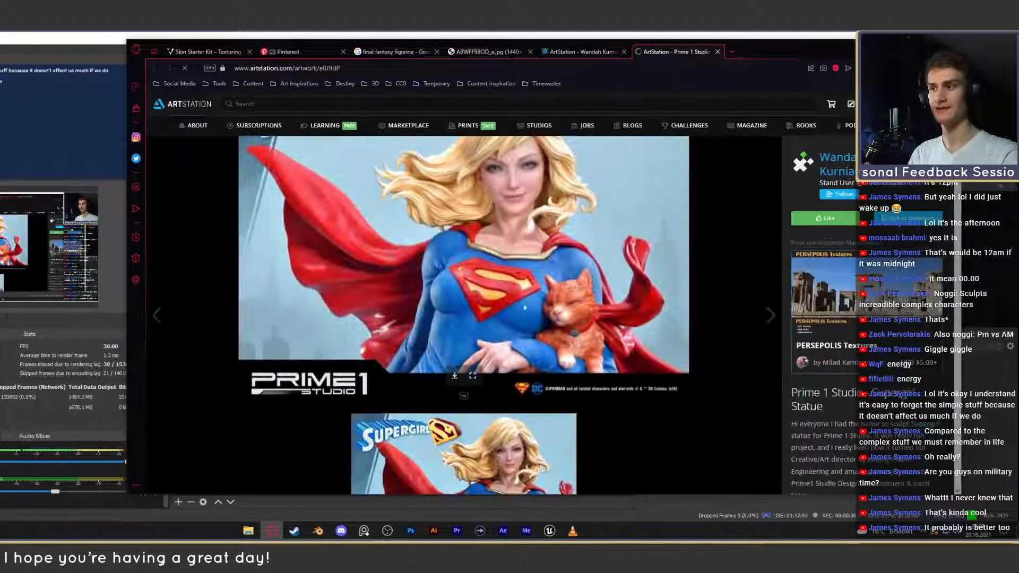
{"action": "scroll", "coordinate": [538, 354], "scroll_direction": "down", "scroll_amount": 6}
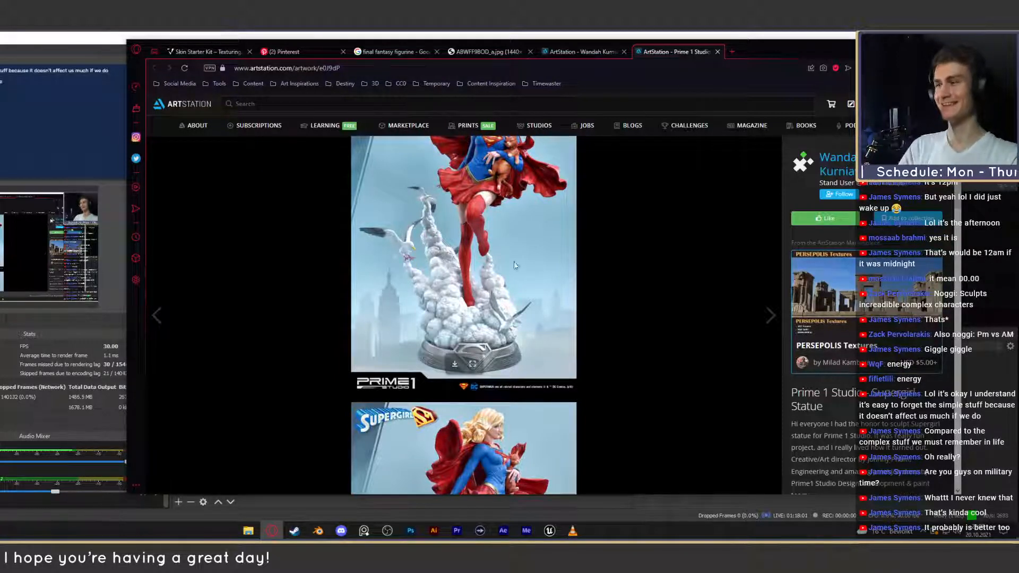
{"action": "scroll", "coordinate": [526, 252], "scroll_direction": "down", "scroll_amount": 4}
{"action": "scroll", "coordinate": [533, 297], "scroll_direction": "down", "scroll_amount": 4}
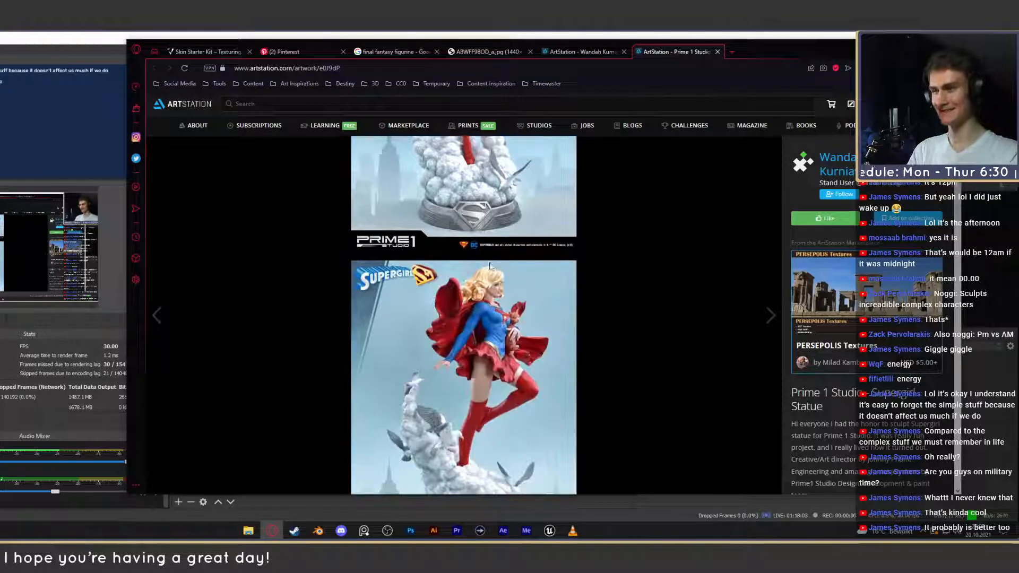
{"action": "scroll", "coordinate": [536, 319], "scroll_direction": "down", "scroll_amount": 2}
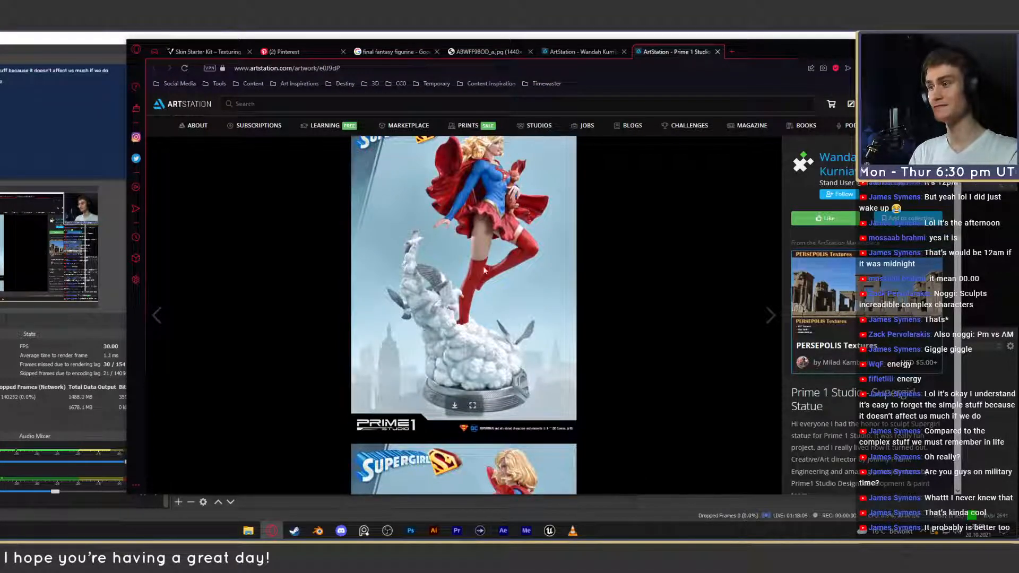
{"action": "scroll", "coordinate": [493, 288], "scroll_direction": "down", "scroll_amount": 4}
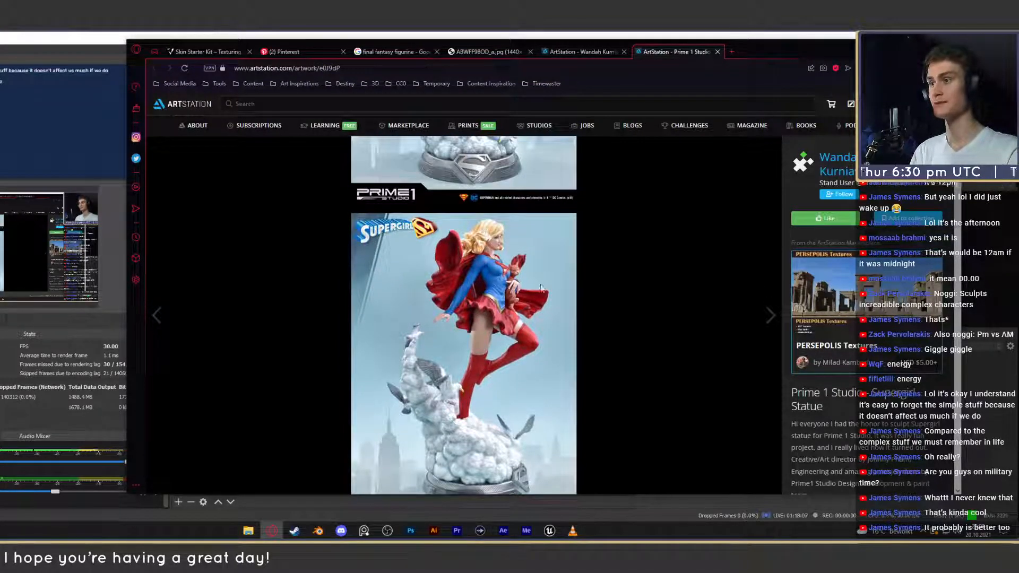
{"action": "scroll", "coordinate": [536, 220], "scroll_direction": "down", "scroll_amount": 1}
{"action": "scroll", "coordinate": [536, 220], "scroll_direction": "down", "scroll_amount": 5}
{"action": "scroll", "coordinate": [530, 254], "scroll_direction": "down", "scroll_amount": 4}
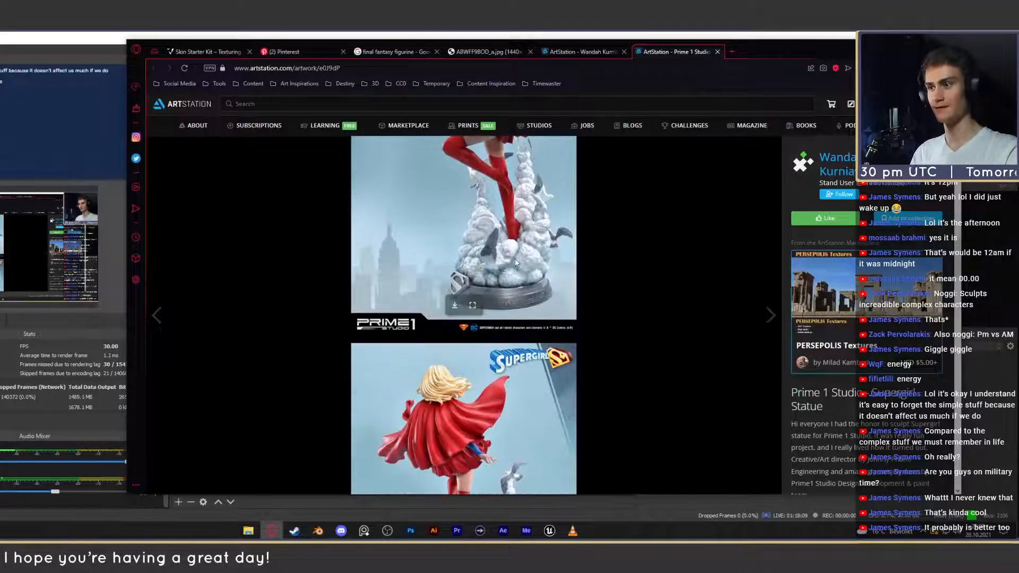
{"action": "scroll", "coordinate": [517, 262], "scroll_direction": "up", "scroll_amount": 2}
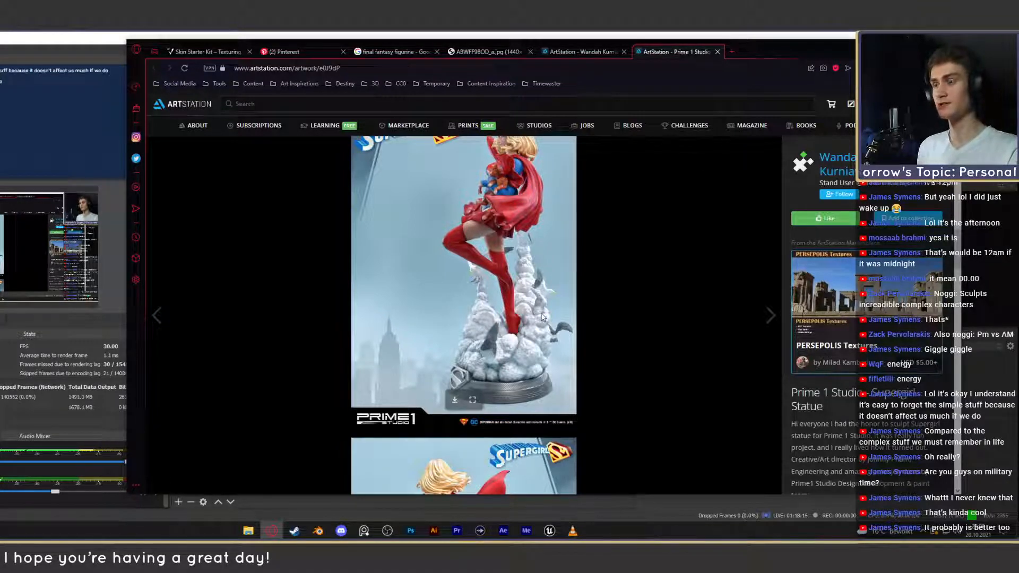
{"action": "left_click", "coordinate": [588, 53]}
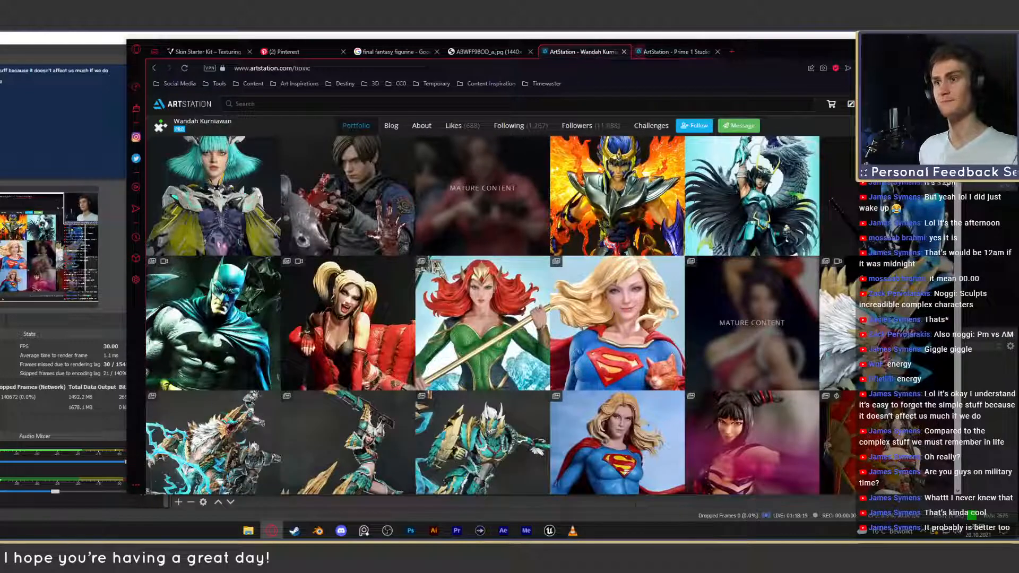
{"action": "left_click", "coordinate": [717, 52]}
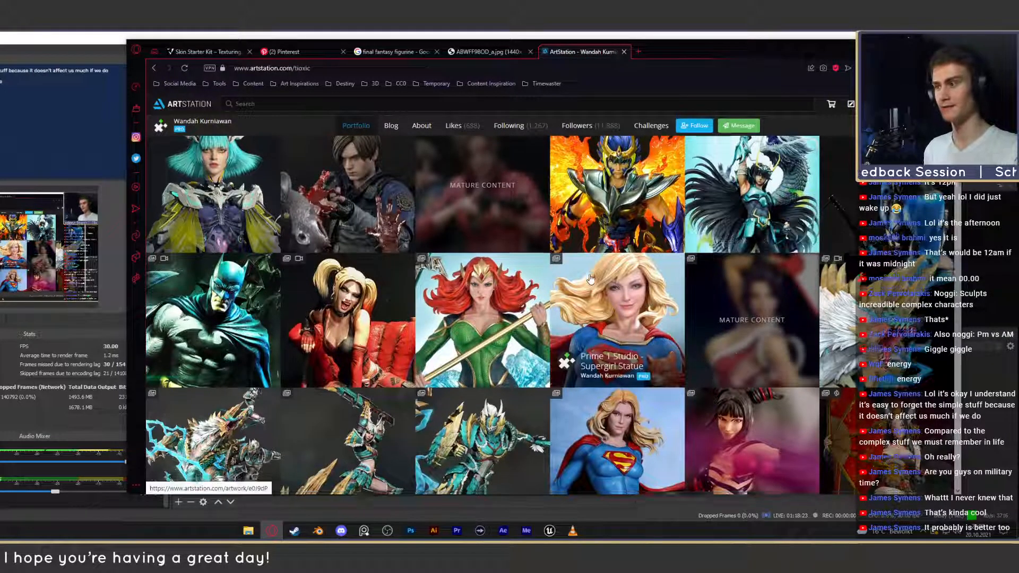
Examine the pose and base of the XM Supergirl statue in a separate tab, and close the artwork.
{"action": "scroll", "coordinate": [620, 189], "scroll_direction": "down", "scroll_amount": 3}
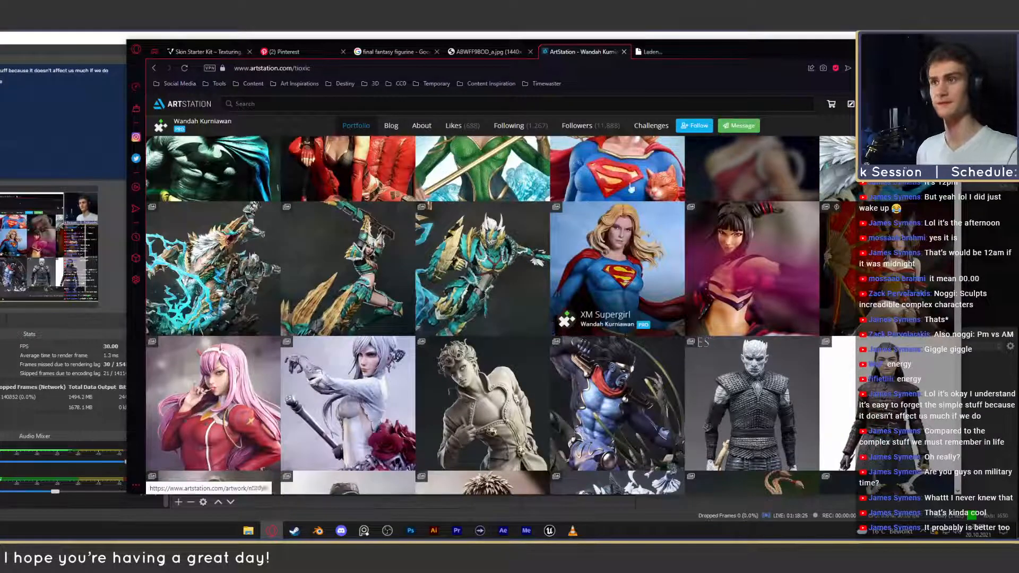
{"action": "left_click", "coordinate": [617, 268]}
{"action": "scroll", "coordinate": [494, 272], "scroll_direction": "down", "scroll_amount": 5}
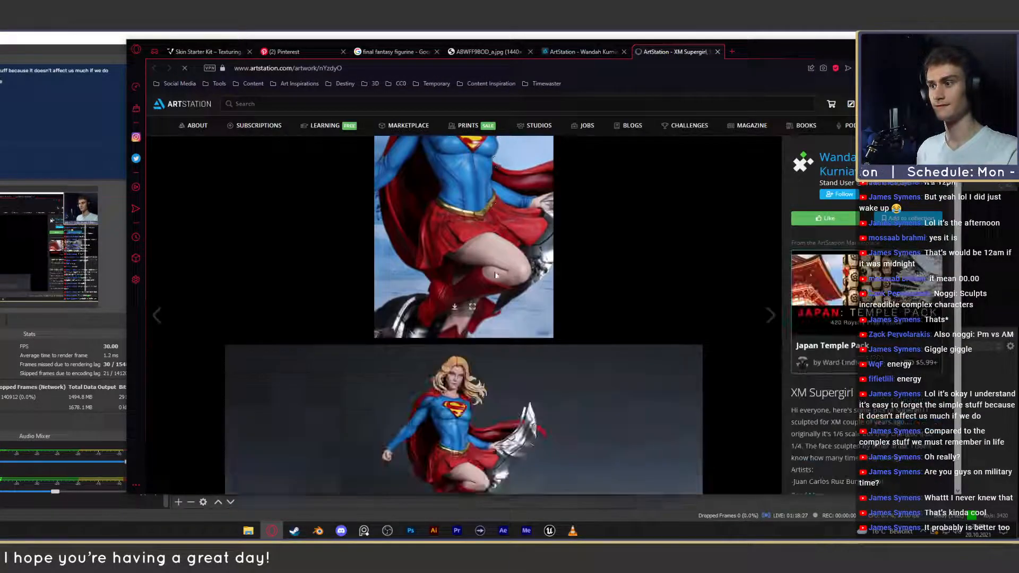
{"action": "scroll", "coordinate": [494, 272], "scroll_direction": "down", "scroll_amount": 2}
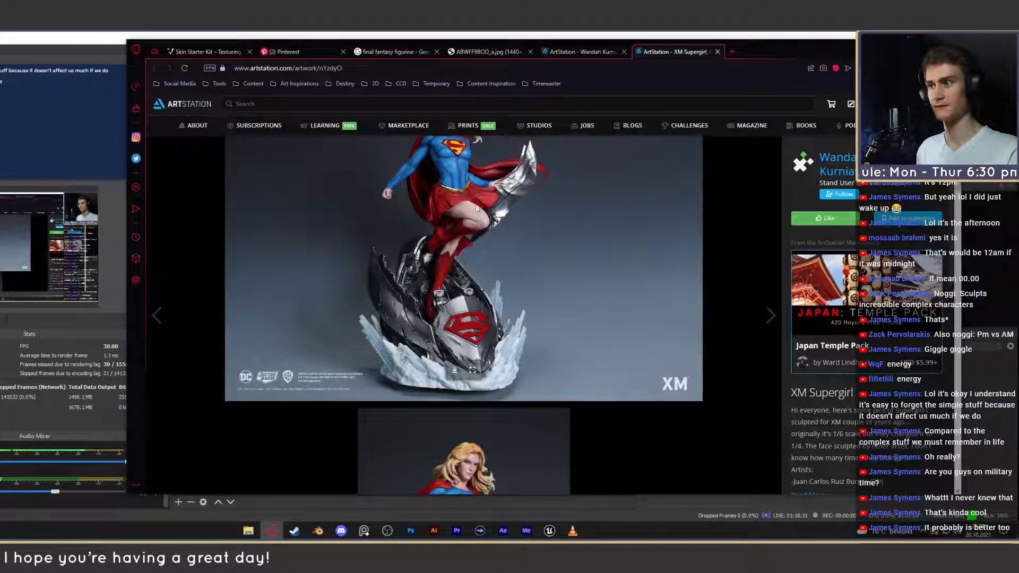
{"action": "left_click", "coordinate": [717, 51]}
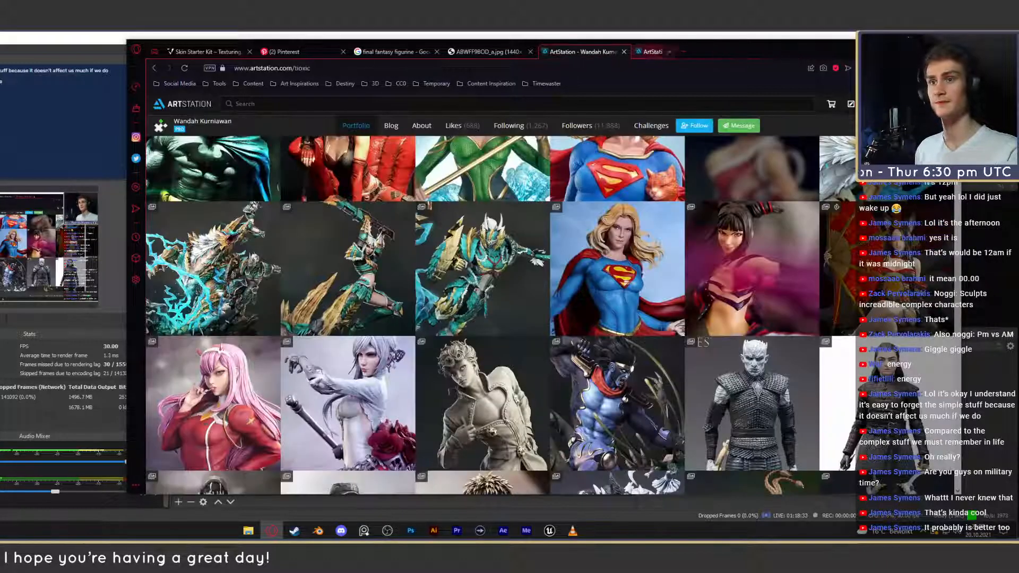
Find the Prime 1 Studio Mera statue in the portfolio, examine its water-splash base in a separate tab, and close the artwork.
{"action": "scroll", "coordinate": [661, 281], "scroll_direction": "down", "scroll_amount": 3}
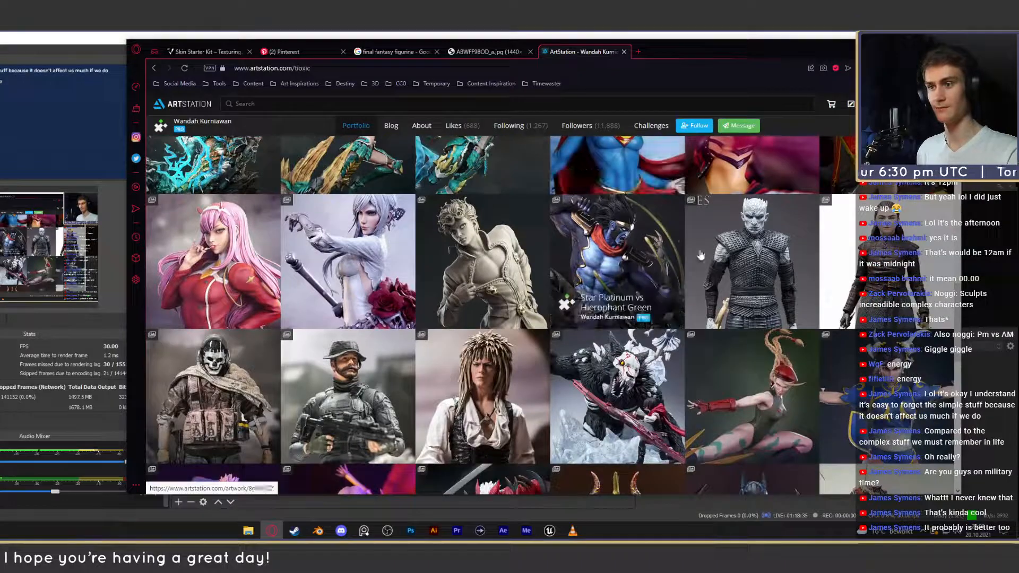
{"action": "scroll", "coordinate": [631, 241], "scroll_direction": "up", "scroll_amount": 3}
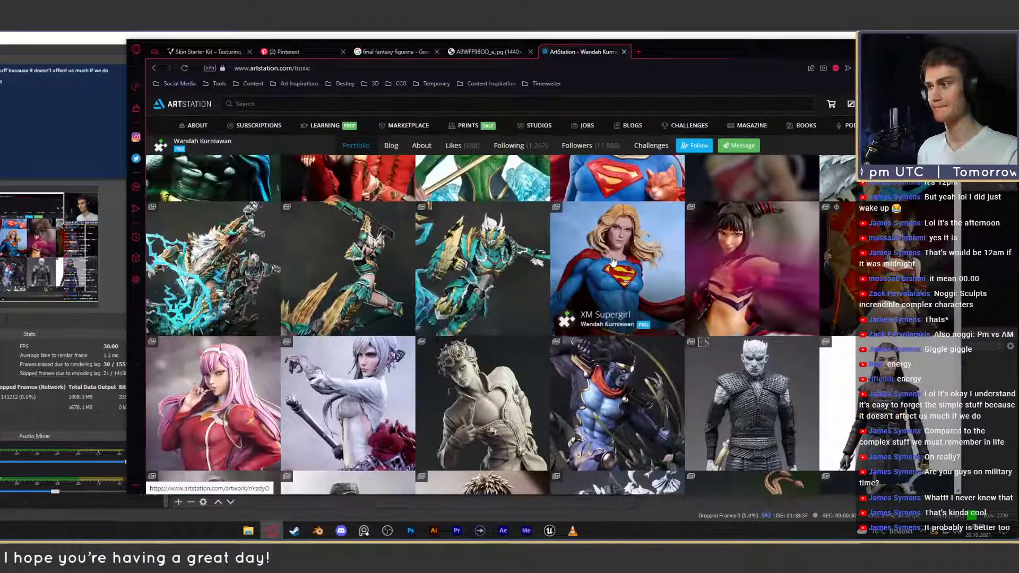
{"action": "scroll", "coordinate": [613, 261], "scroll_direction": "up", "scroll_amount": 2}
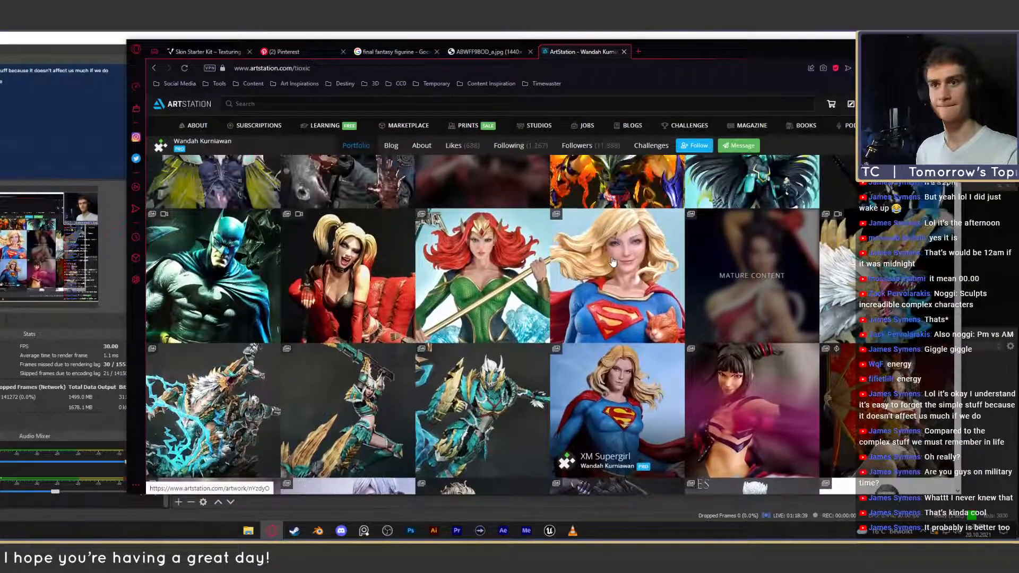
{"action": "middle_click", "coordinate": [613, 261]}
{"action": "scroll", "coordinate": [612, 261], "scroll_direction": "up", "scroll_amount": 1}
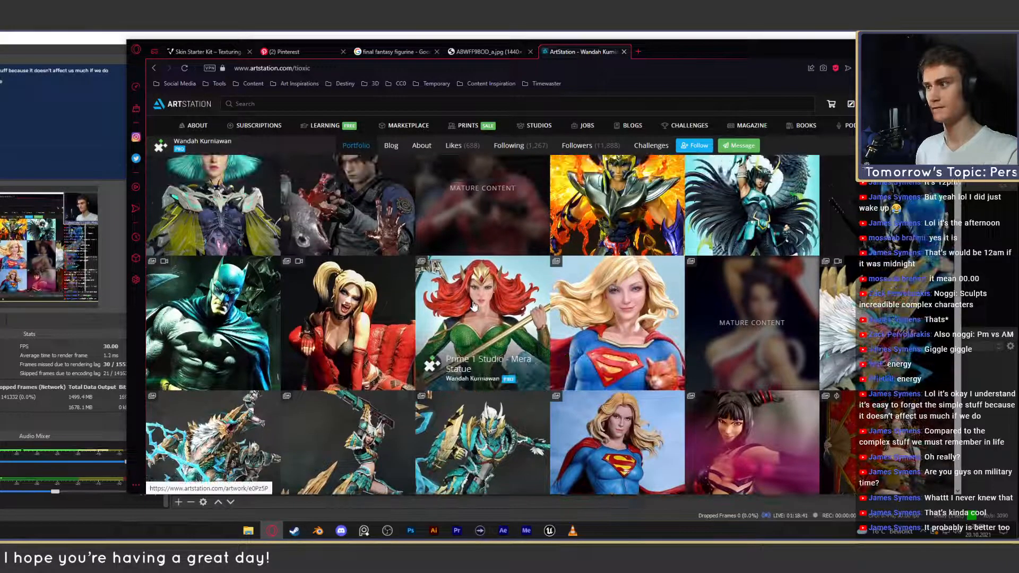
{"action": "scroll", "coordinate": [549, 302], "scroll_direction": "up", "scroll_amount": 1}
{"action": "left_click", "coordinate": [666, 50]}
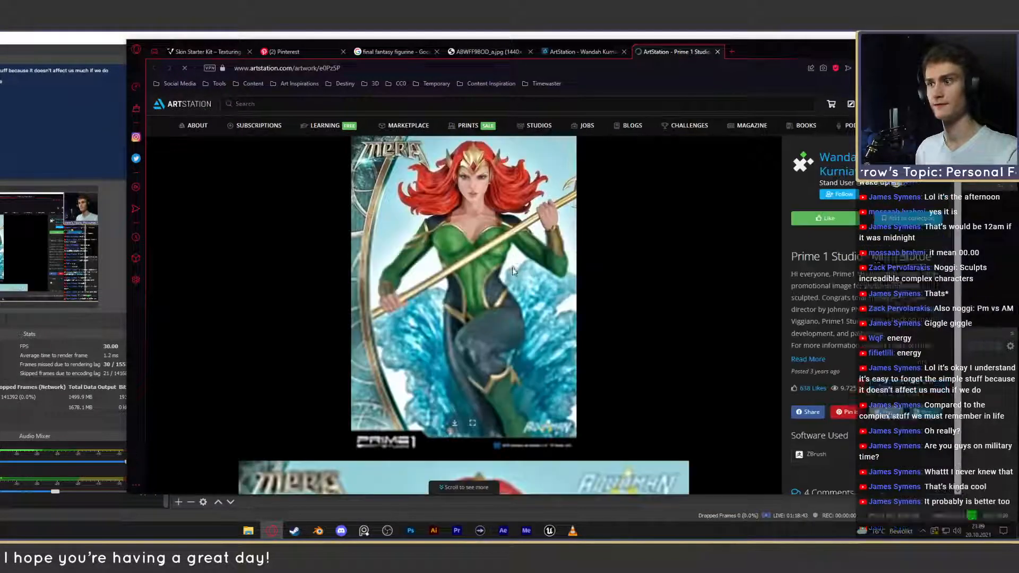
{"action": "scroll", "coordinate": [512, 271], "scroll_direction": "down", "scroll_amount": 3}
{"action": "scroll", "coordinate": [513, 272], "scroll_direction": "down", "scroll_amount": 15}
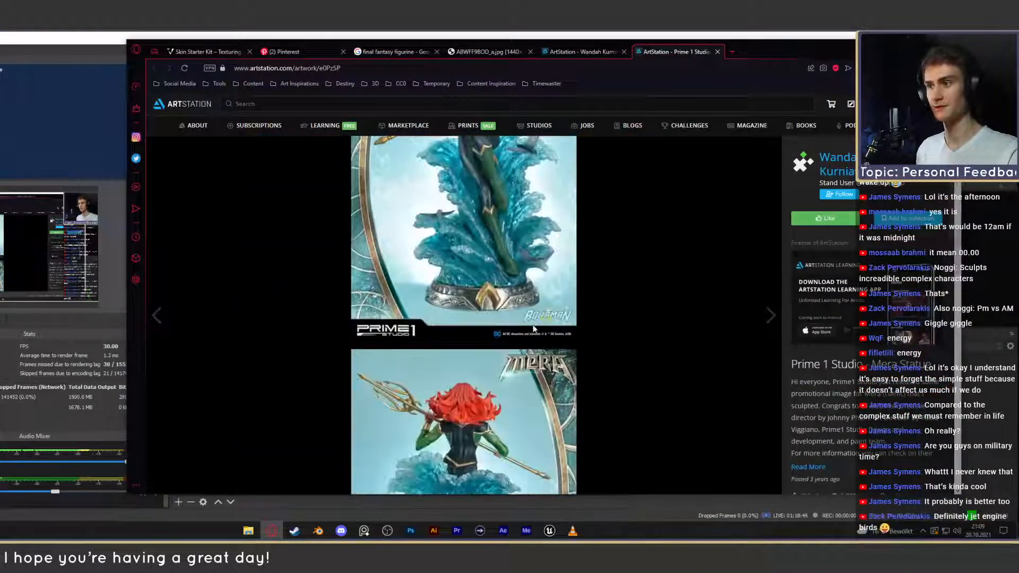
{"action": "scroll", "coordinate": [518, 260], "scroll_direction": "up", "scroll_amount": 1}
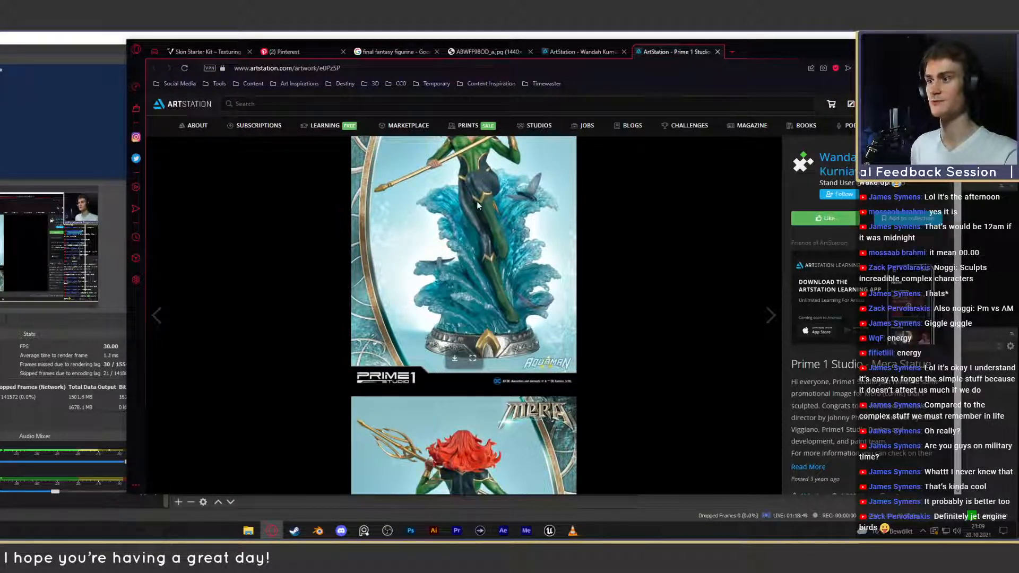
{"action": "left_click", "coordinate": [718, 52]}
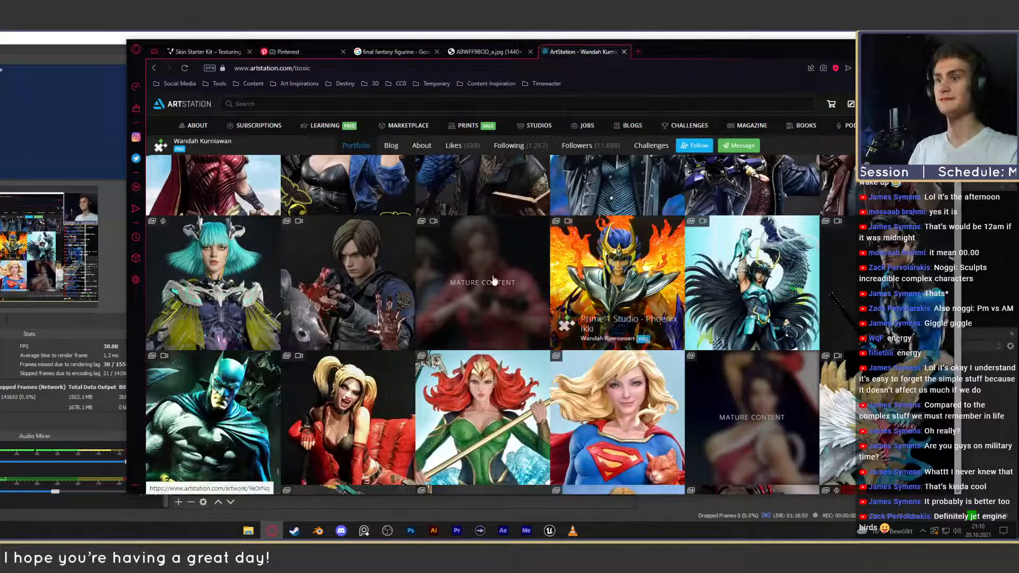
Examine the flame wings of the Prime 1 Studio Phoenix Ikki statue in a separate tab, and close the artwork.
{"action": "left_click", "coordinate": [629, 276]}
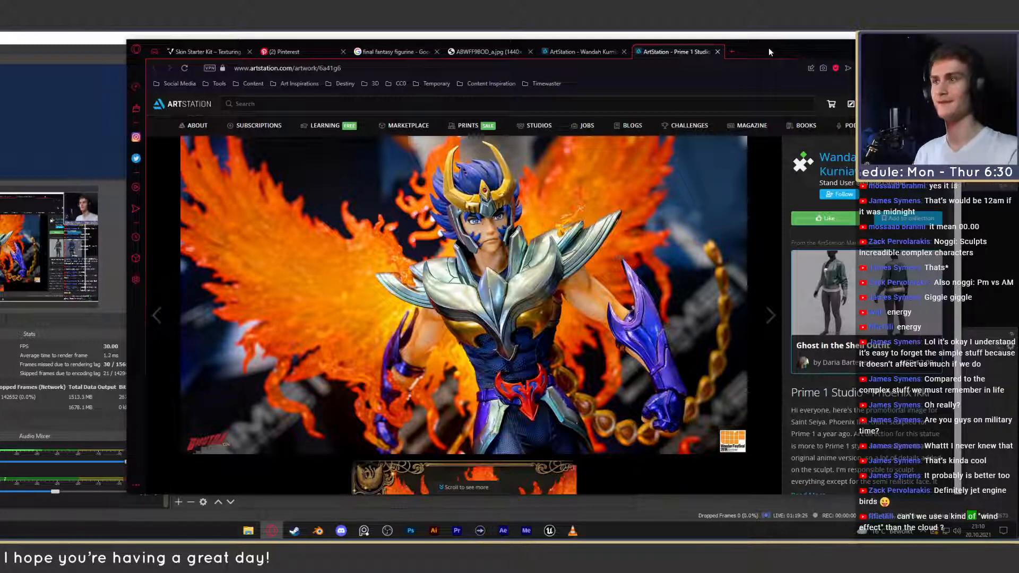
{"action": "left_click", "coordinate": [590, 55]}
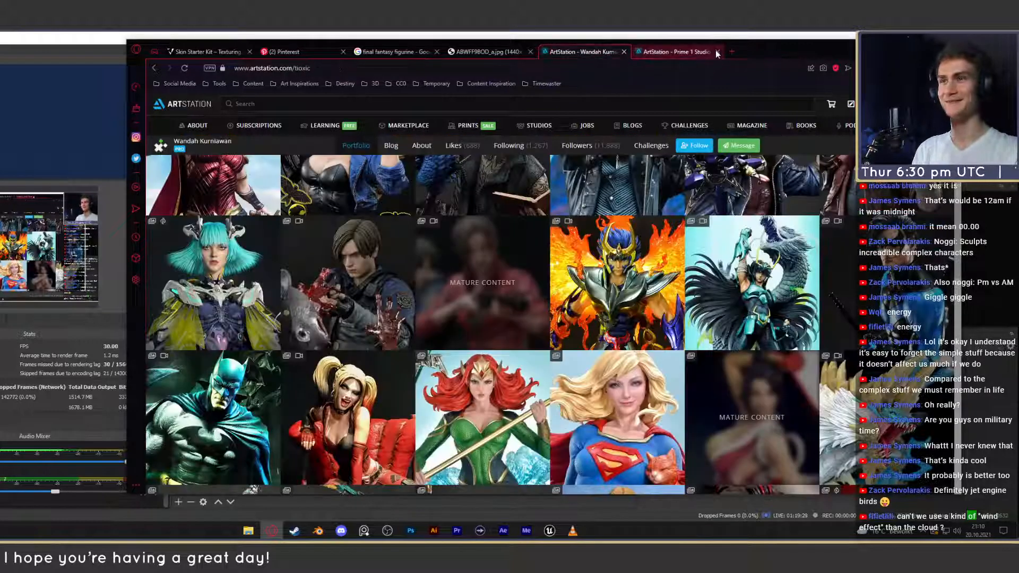
{"action": "left_click", "coordinate": [716, 51]}
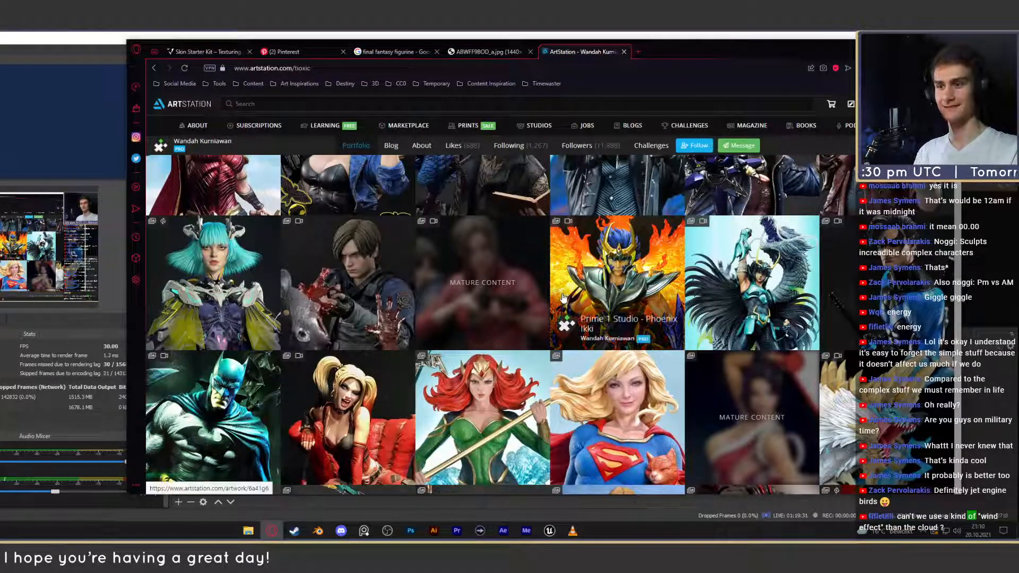
View the Prime 1 Studio DMC 5 V statue, close it, and return to the Final Fantasy IX statue image.
{"action": "scroll", "coordinate": [564, 297], "scroll_direction": "up", "scroll_amount": 3}
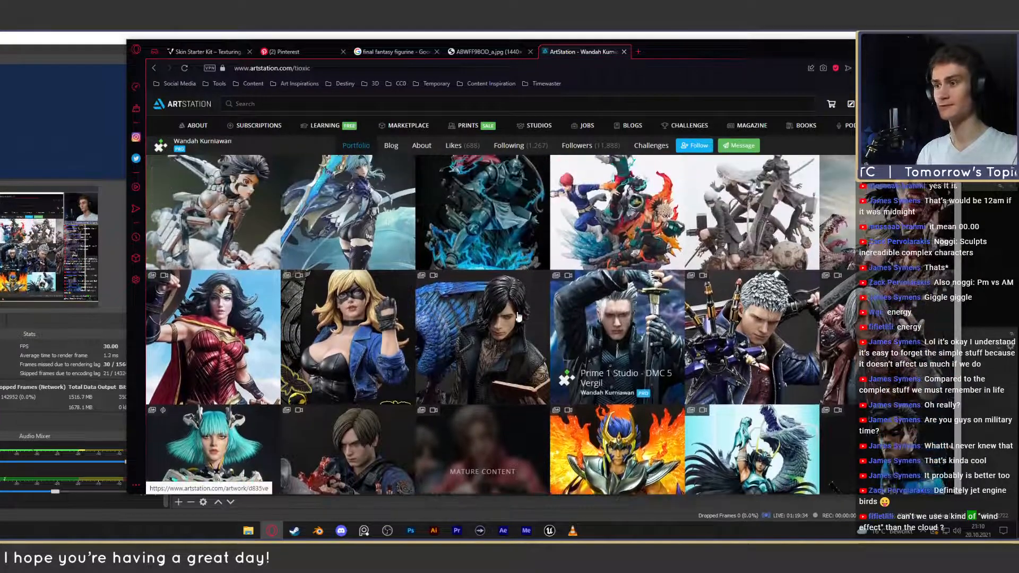
{"action": "middle_click", "coordinate": [564, 297]}
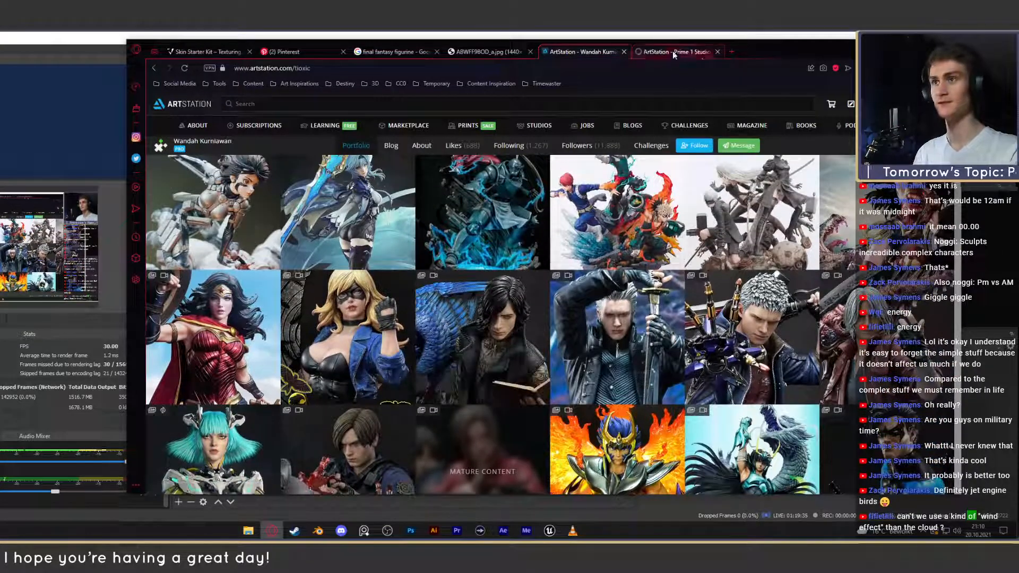
{"action": "left_click", "coordinate": [673, 51]}
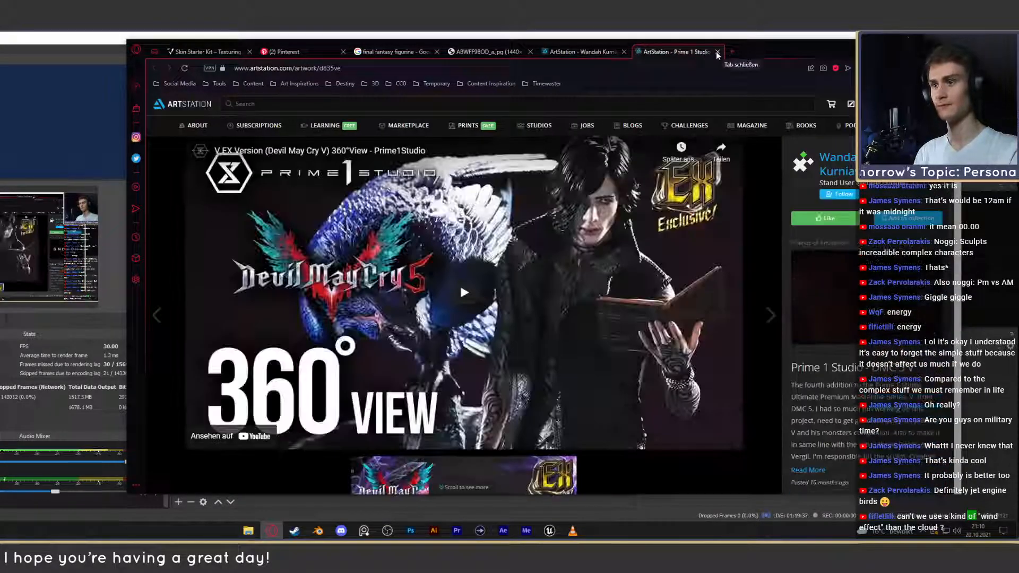
{"action": "left_click", "coordinate": [717, 51]}
{"action": "left_click", "coordinate": [487, 52]}
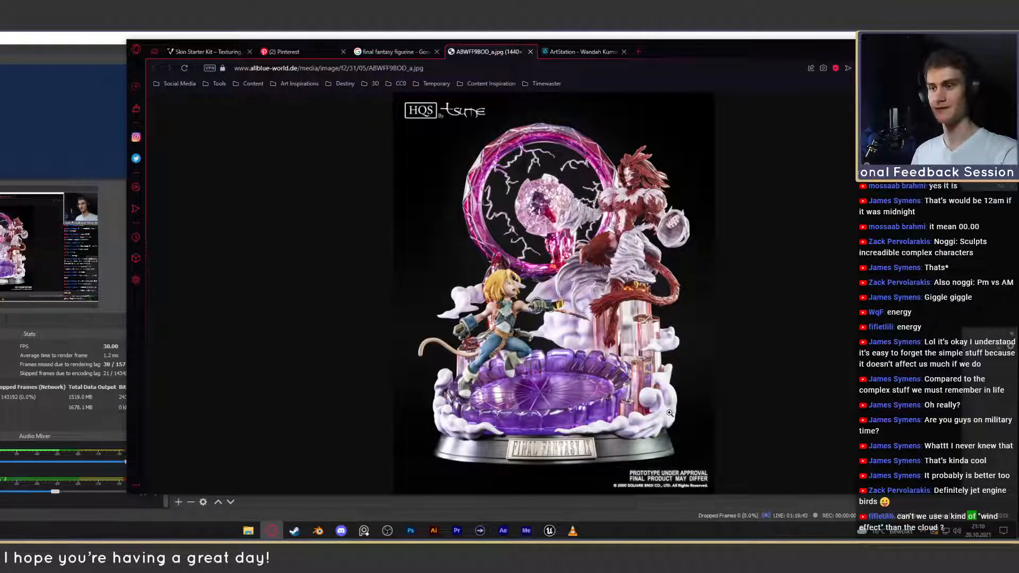
Open the Final Fantasy XIV Shiva figure from the image results in a separate tab, examine its ice effects, and return to the Final Fantasy IX statue.
{"action": "left_click", "coordinate": [395, 51]}
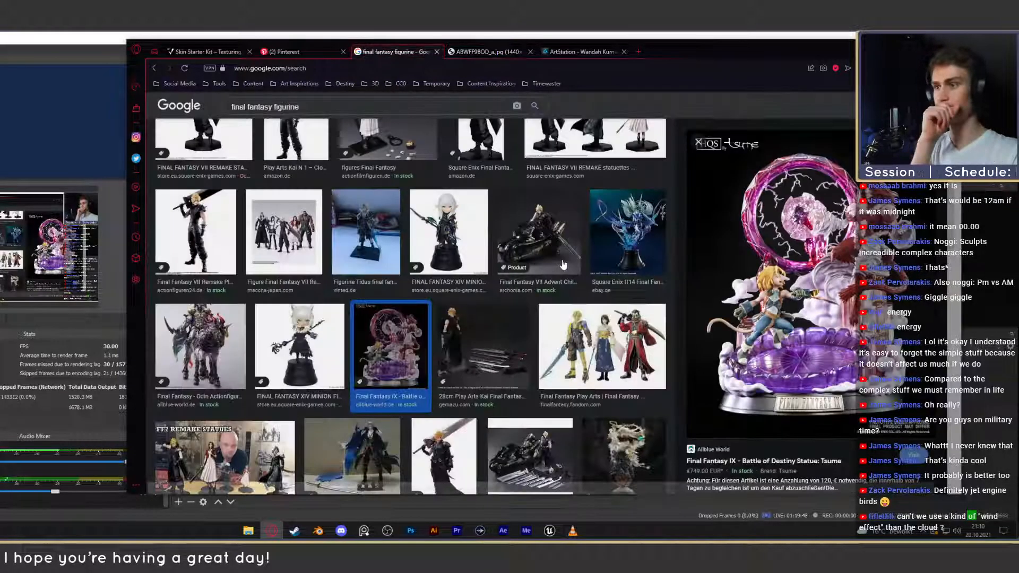
{"action": "middle_click", "coordinate": [623, 242]}
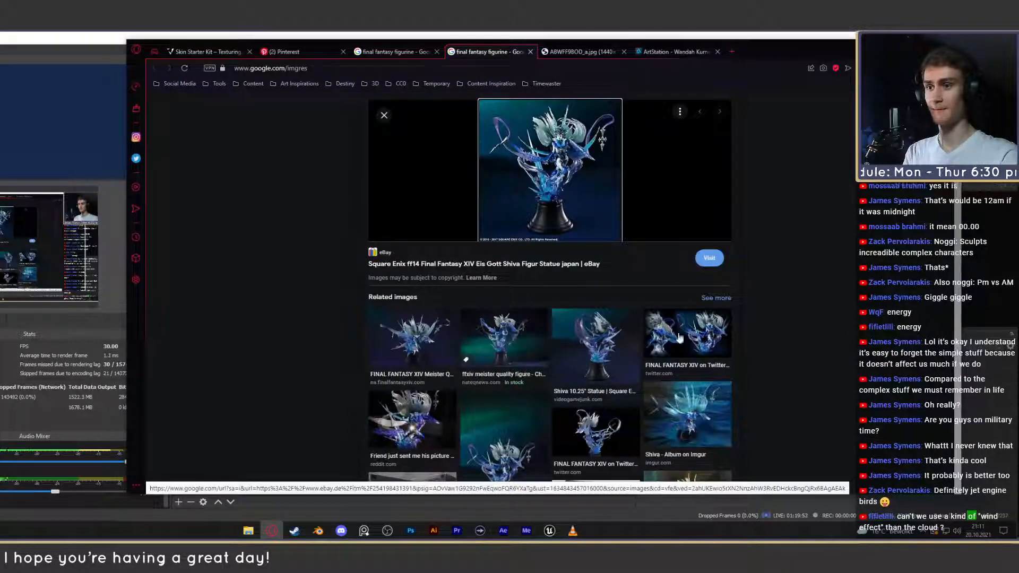
{"action": "left_click", "coordinate": [433, 338]}
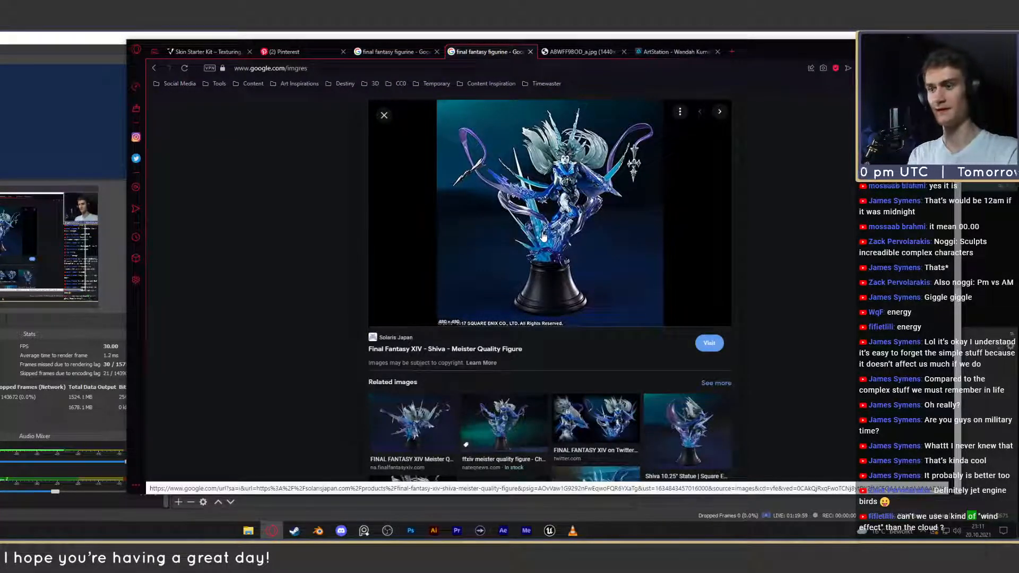
{"action": "left_click", "coordinate": [594, 55]}
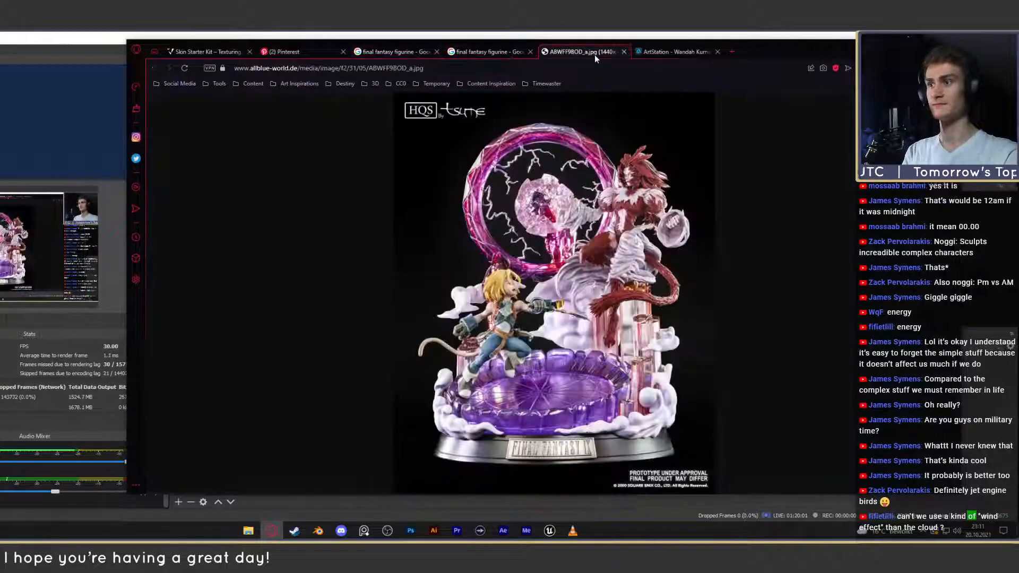
Find the Prime 1 Studio Supergirl statue in the ArtStation portfolio, examine its cloud base in a separate tab, and close the artwork.
{"action": "left_click", "coordinate": [663, 56]}
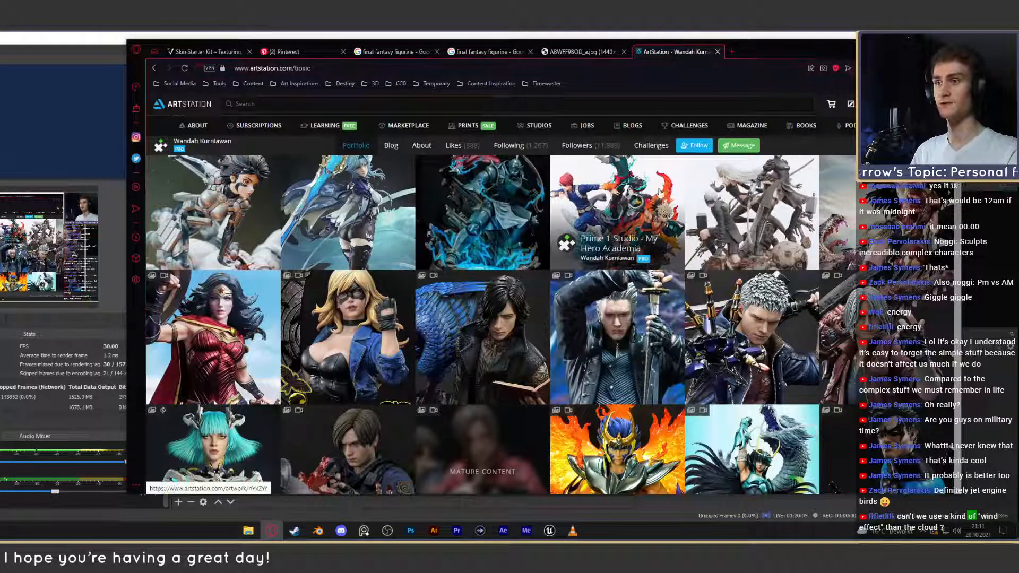
{"action": "left_click", "coordinate": [381, 52]}
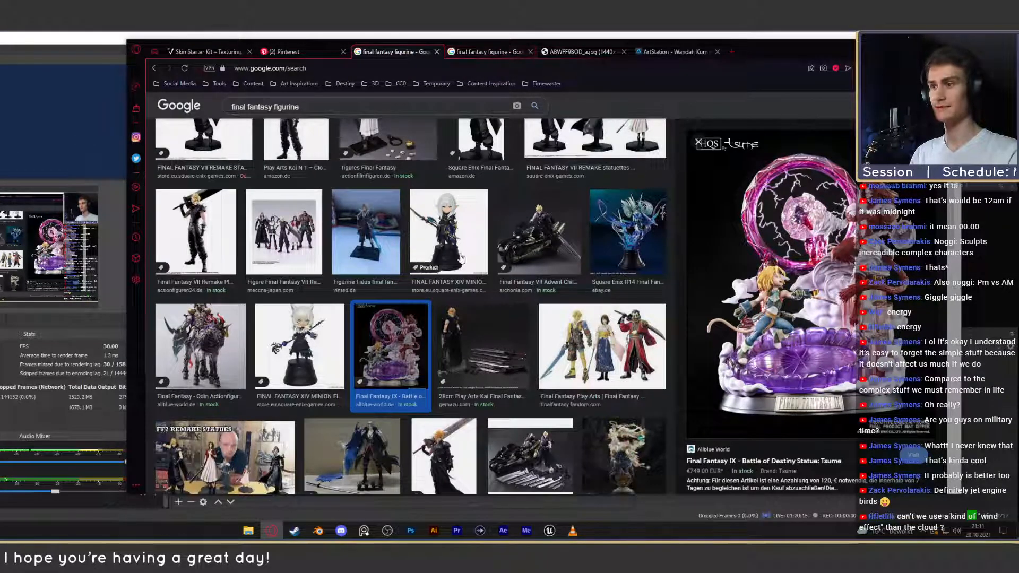
{"action": "scroll", "coordinate": [501, 259], "scroll_direction": "up", "scroll_amount": 1}
{"action": "left_click", "coordinate": [663, 55]}
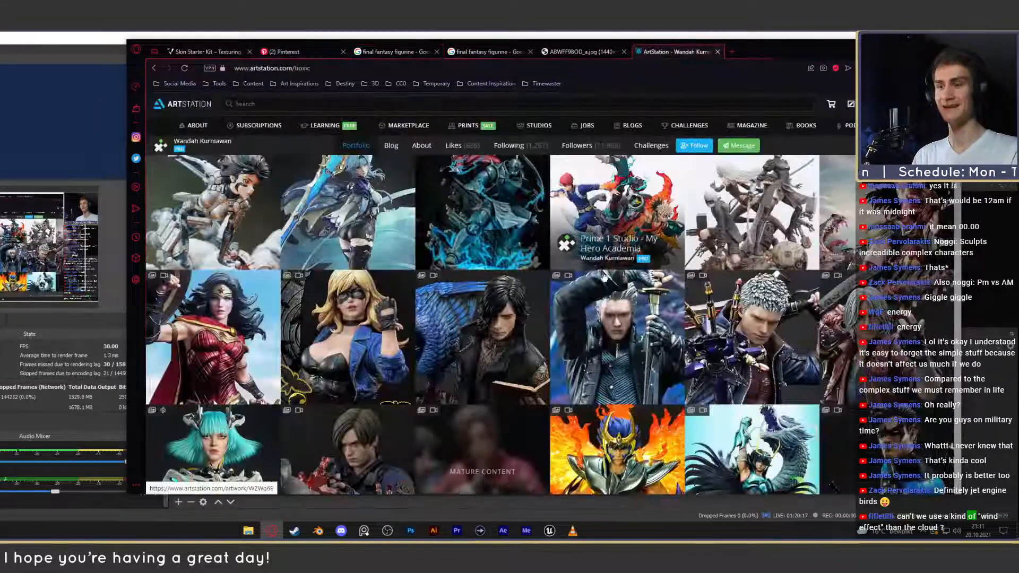
{"action": "scroll", "coordinate": [636, 276], "scroll_direction": "down", "scroll_amount": 3}
{"action": "scroll", "coordinate": [636, 276], "scroll_direction": "down", "scroll_amount": 4}
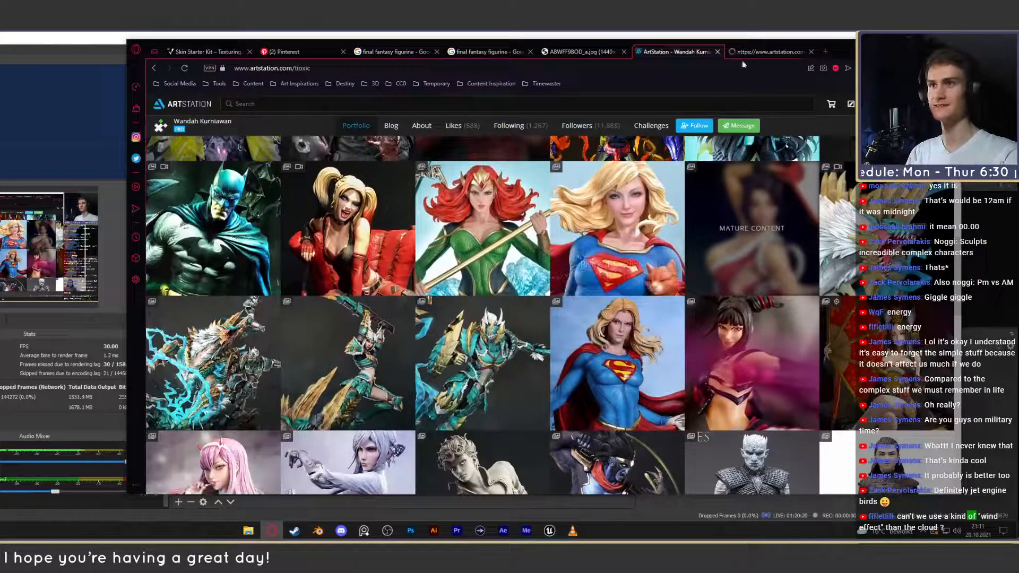
{"action": "left_click", "coordinate": [636, 274]}
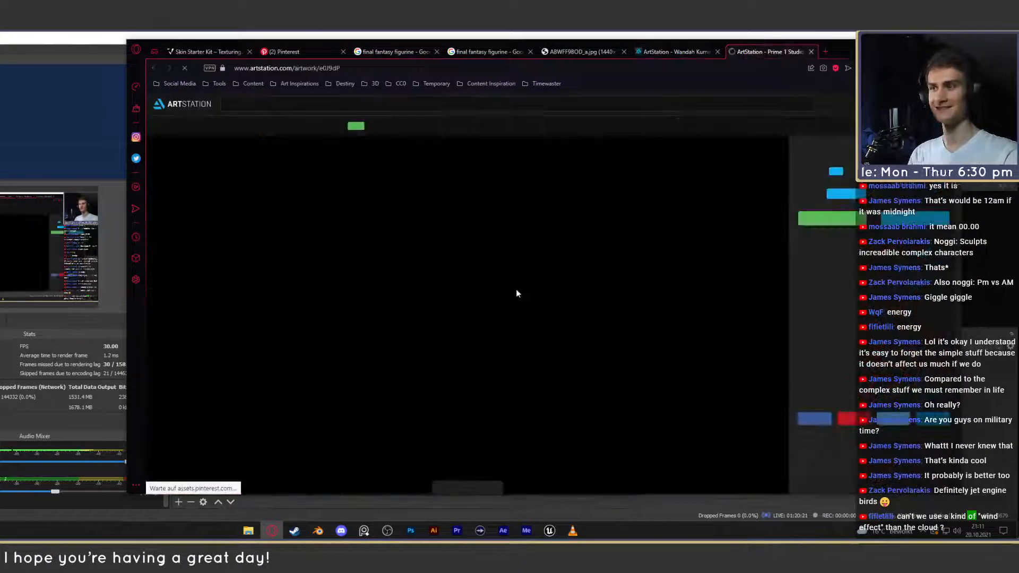
{"action": "scroll", "coordinate": [455, 281], "scroll_direction": "down", "scroll_amount": 5}
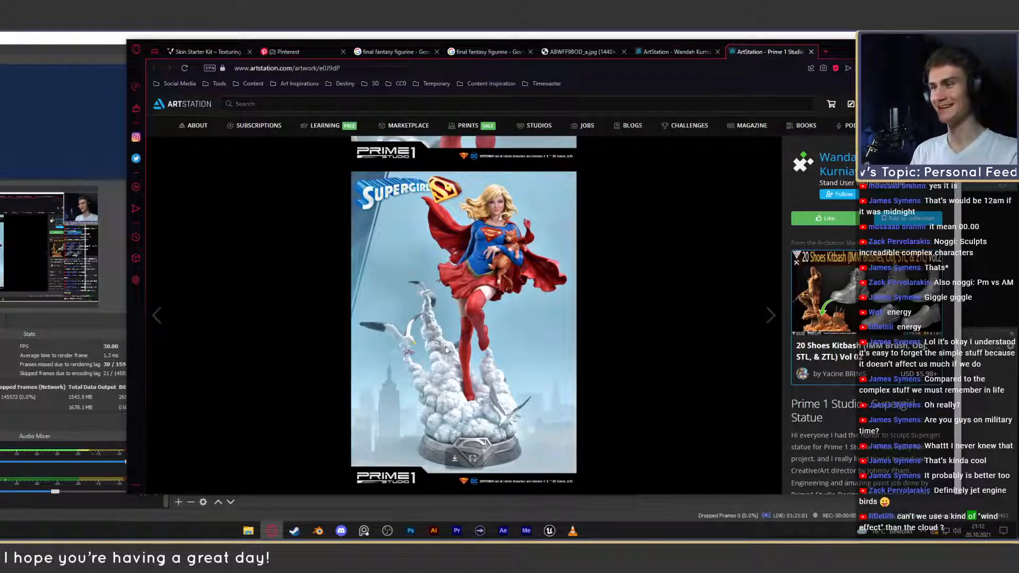
{"action": "left_click", "coordinate": [649, 52]}
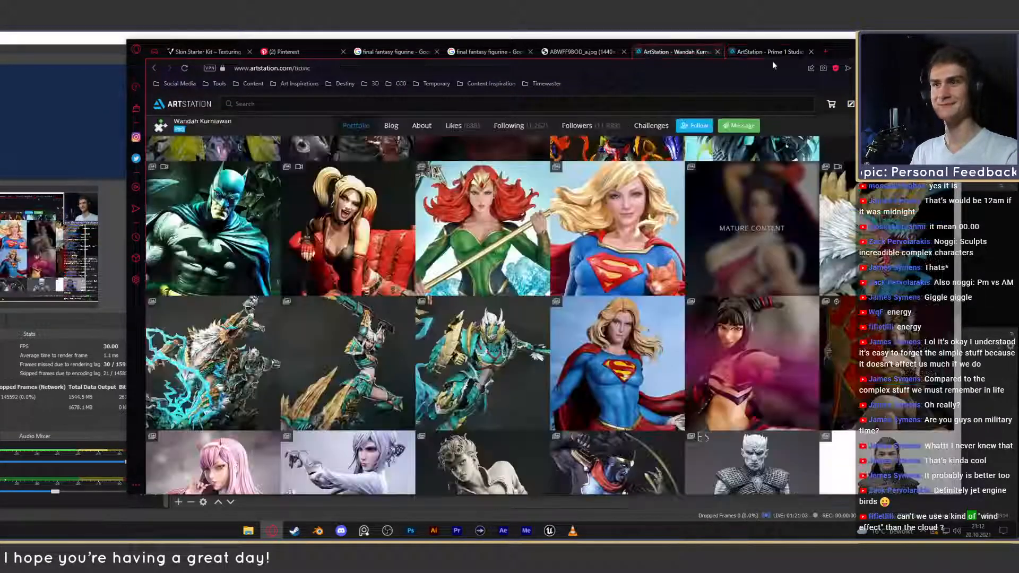
{"action": "left_click", "coordinate": [811, 51]}
Revisit the Final Fantasy IX statue and Shiva figure images, and close both tabs.
{"action": "left_click", "coordinate": [589, 52]}
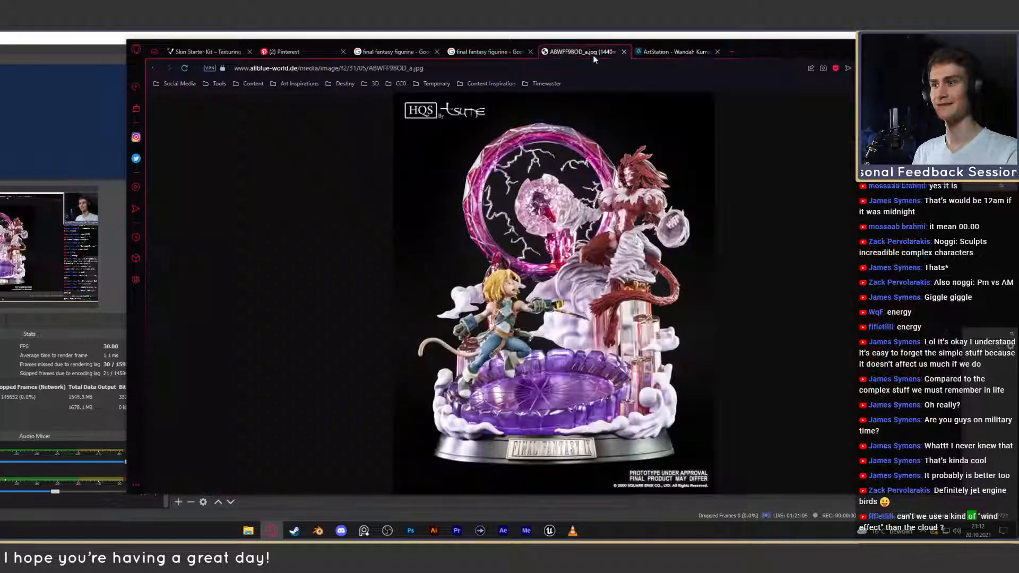
{"action": "left_click", "coordinate": [488, 51]}
{"action": "left_click", "coordinate": [624, 51]}
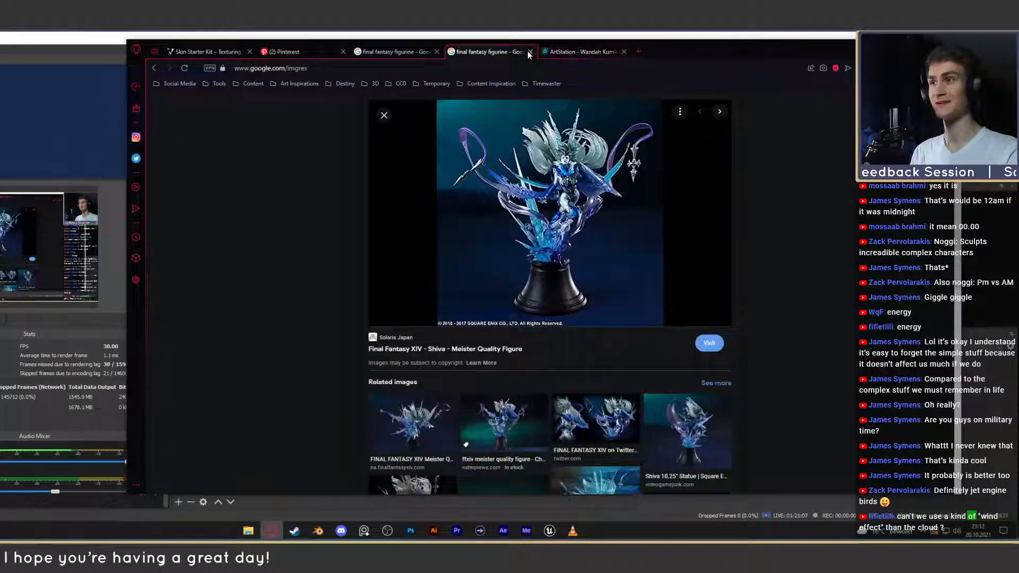
{"action": "left_click", "coordinate": [530, 52]}
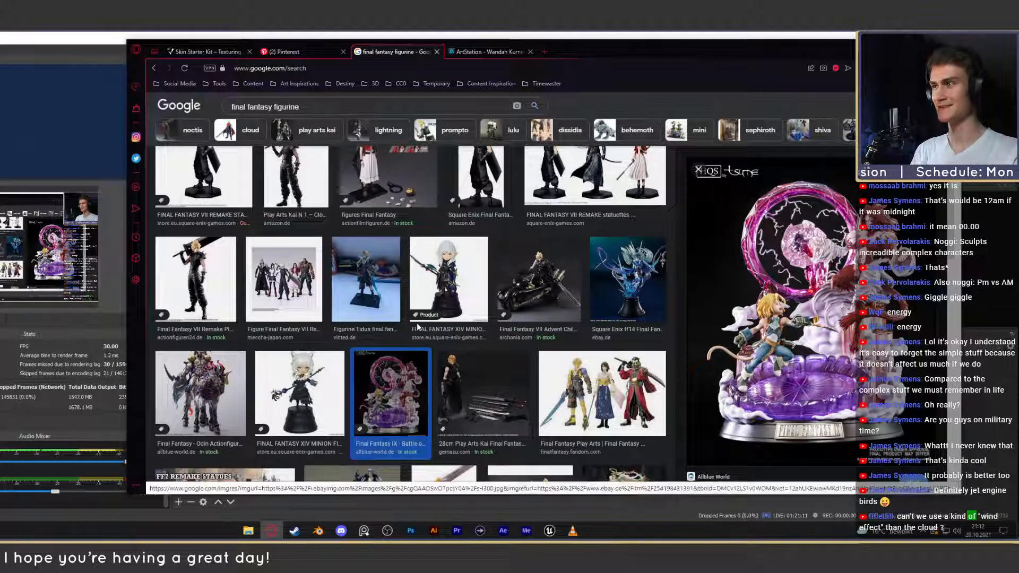
Examine the Final Fantasy XIV Saint Angel Artema figure and its related images in a separate tab, and close it.
{"action": "scroll", "coordinate": [417, 326], "scroll_direction": "up", "scroll_amount": 2}
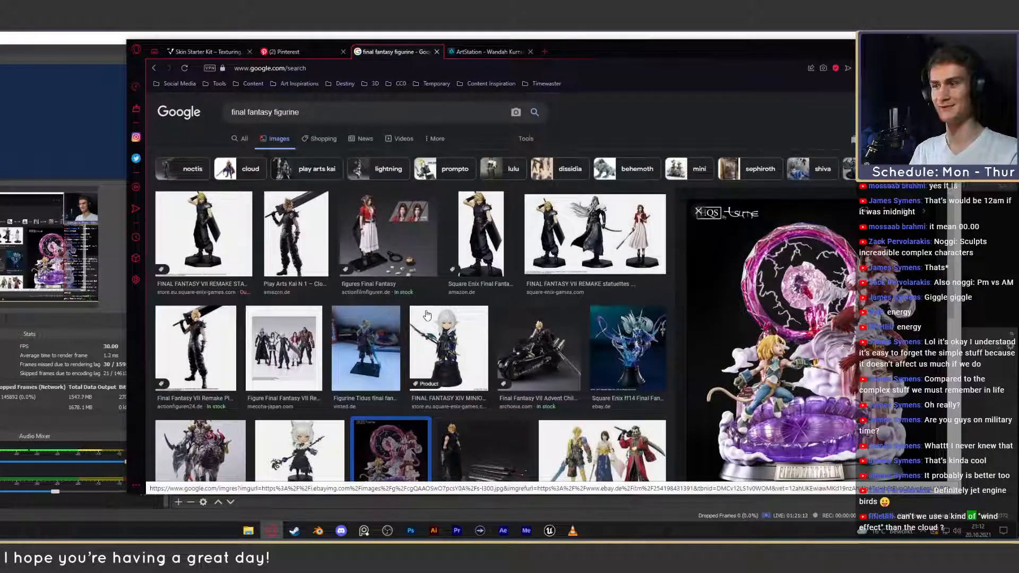
{"action": "scroll", "coordinate": [465, 257], "scroll_direction": "down", "scroll_amount": 5}
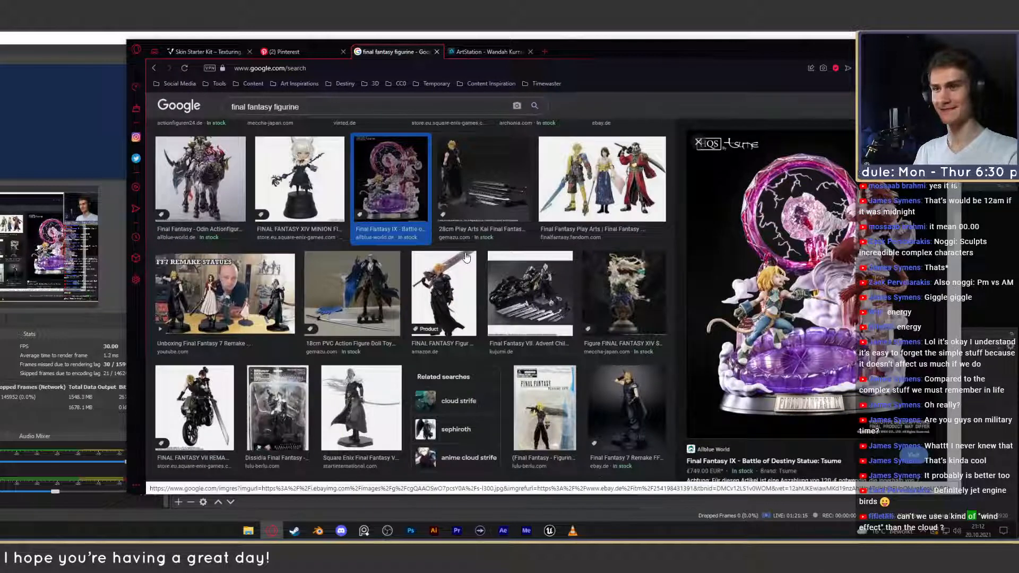
{"action": "middle_click", "coordinate": [623, 296]}
{"action": "left_click", "coordinate": [485, 52]}
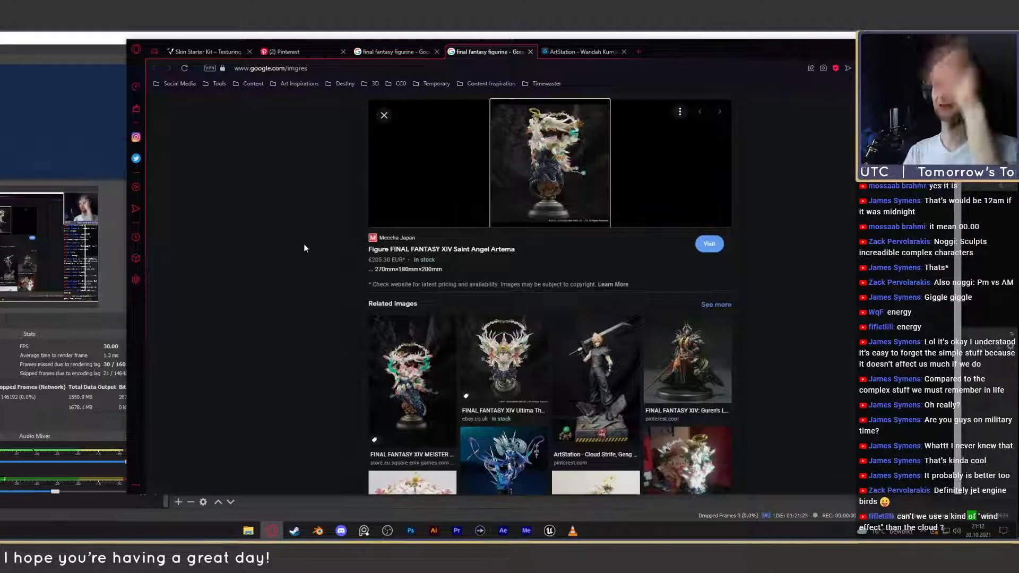
{"action": "scroll", "coordinate": [303, 244], "scroll_direction": "down", "scroll_amount": 3}
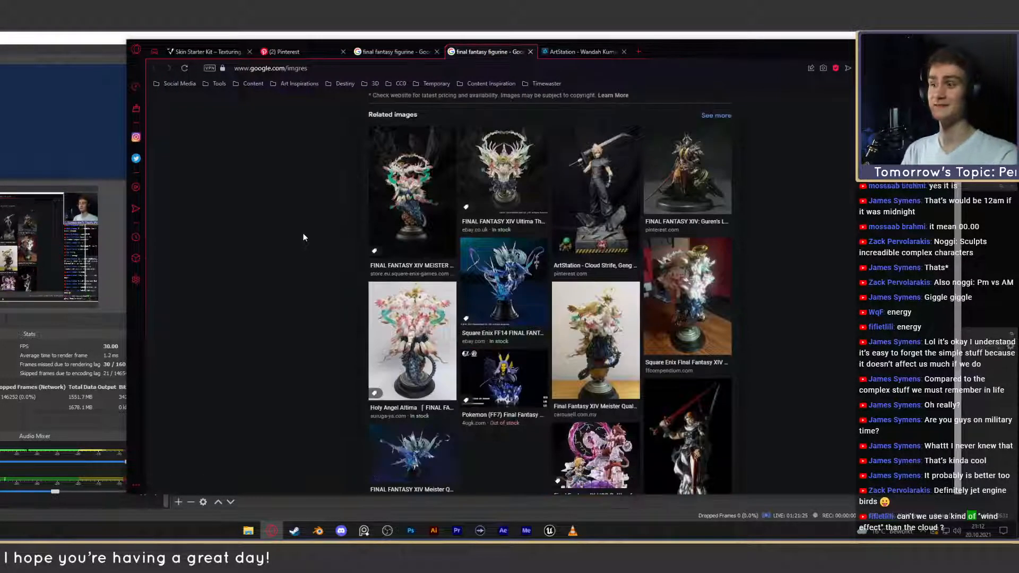
{"action": "scroll", "coordinate": [300, 220], "scroll_direction": "down", "scroll_amount": 3}
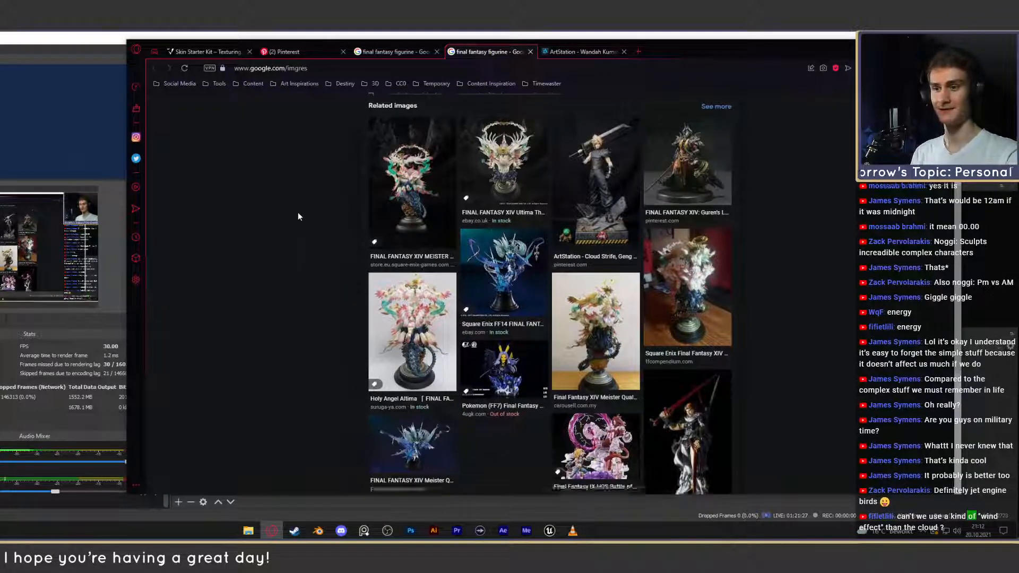
{"action": "scroll", "coordinate": [298, 217], "scroll_direction": "up", "scroll_amount": 3}
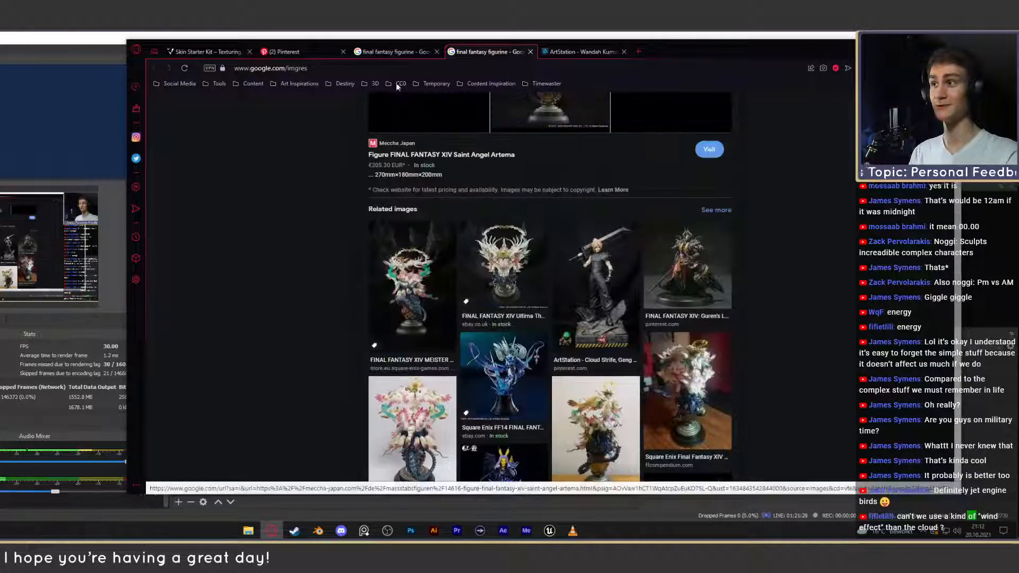
{"action": "left_click", "coordinate": [530, 52]}
Browse further down the figurine results, view the Final Fantasy VII Vincent Valentine statue in a separate tab, and close it.
{"action": "scroll", "coordinate": [438, 241], "scroll_direction": "down", "scroll_amount": 2}
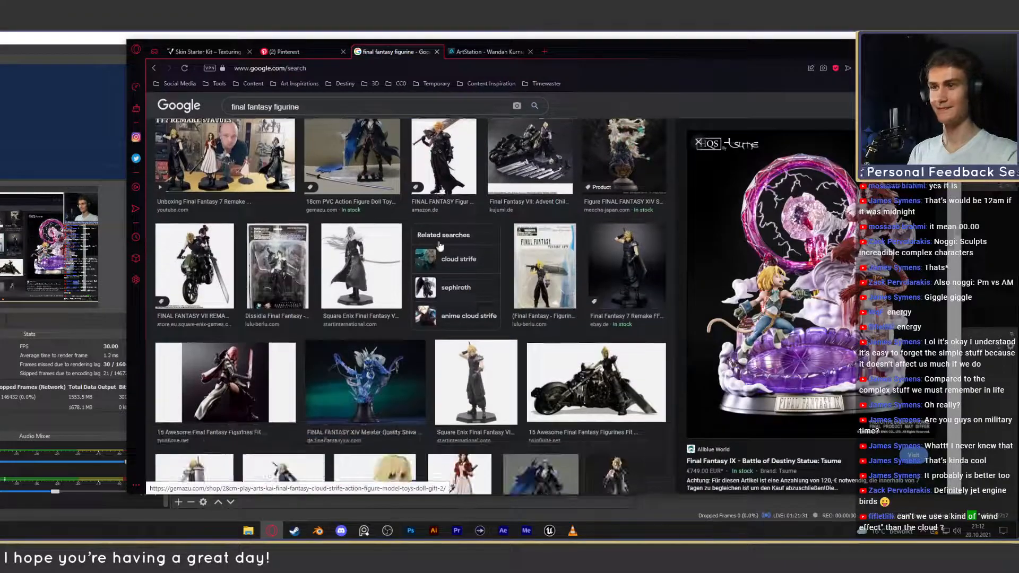
{"action": "scroll", "coordinate": [432, 218], "scroll_direction": "down", "scroll_amount": 3}
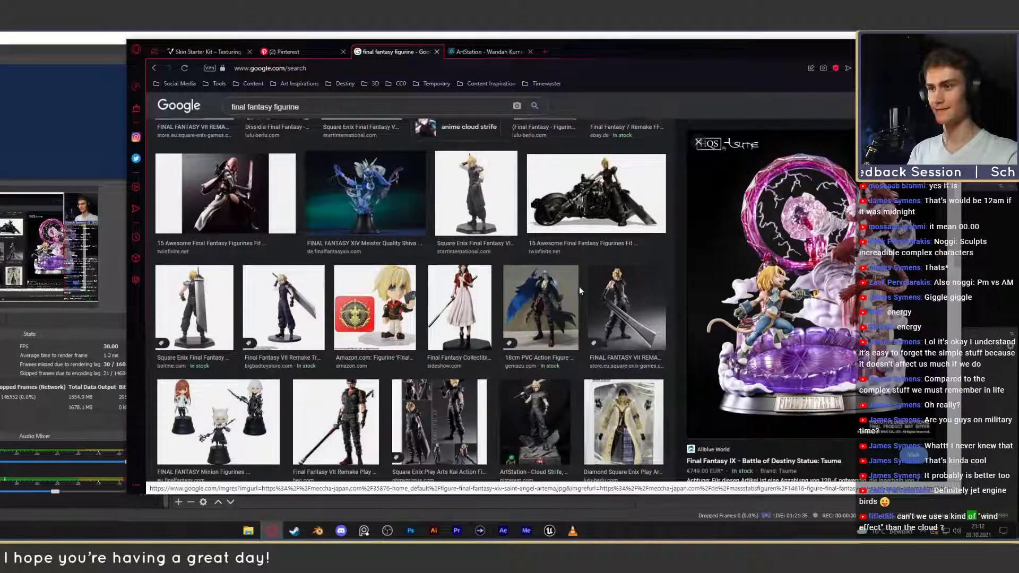
{"action": "scroll", "coordinate": [462, 227], "scroll_direction": "down", "scroll_amount": 3}
{"action": "scroll", "coordinate": [463, 227], "scroll_direction": "down", "scroll_amount": 2}
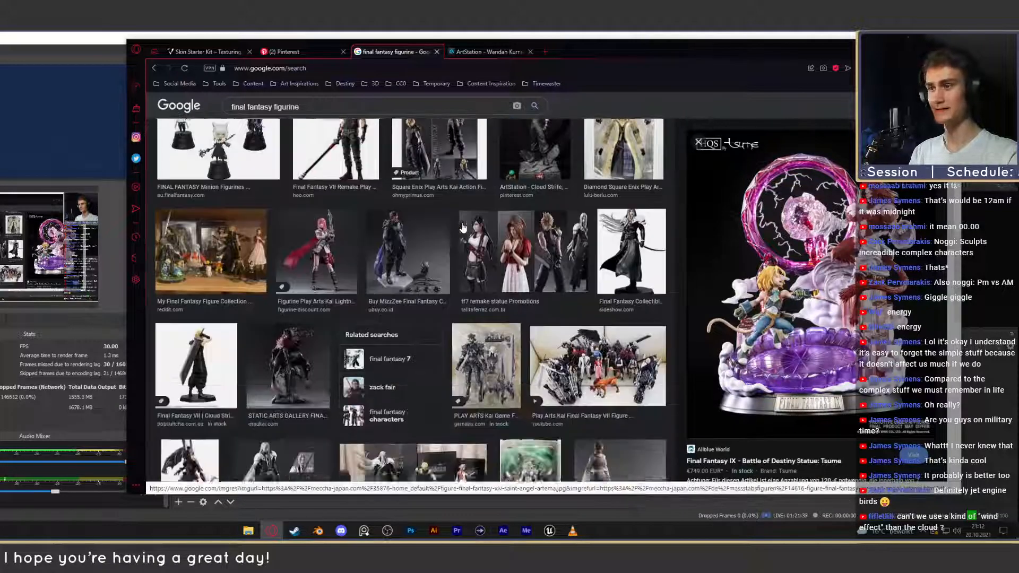
{"action": "middle_click", "coordinate": [300, 303]}
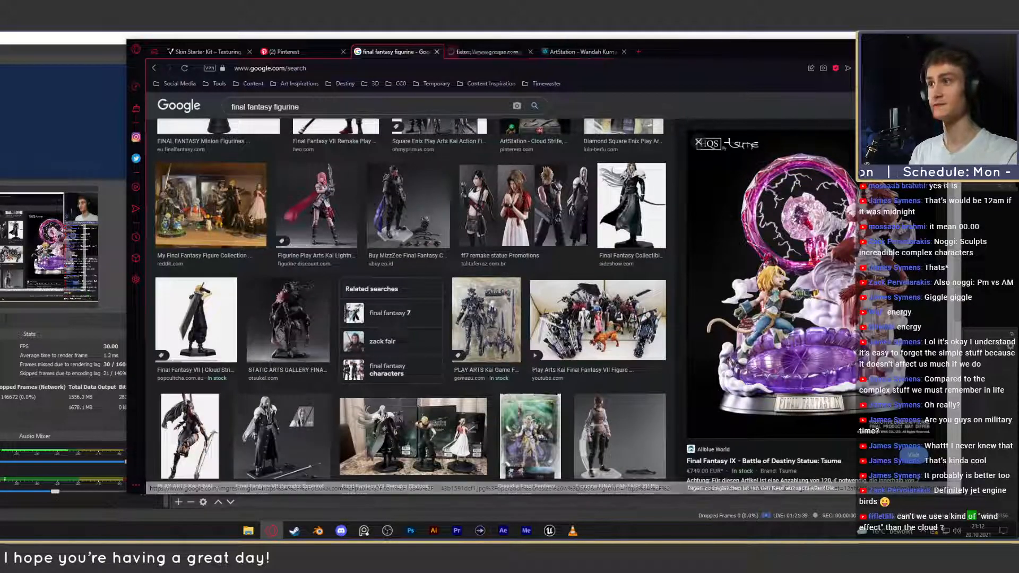
{"action": "left_click", "coordinate": [477, 52]}
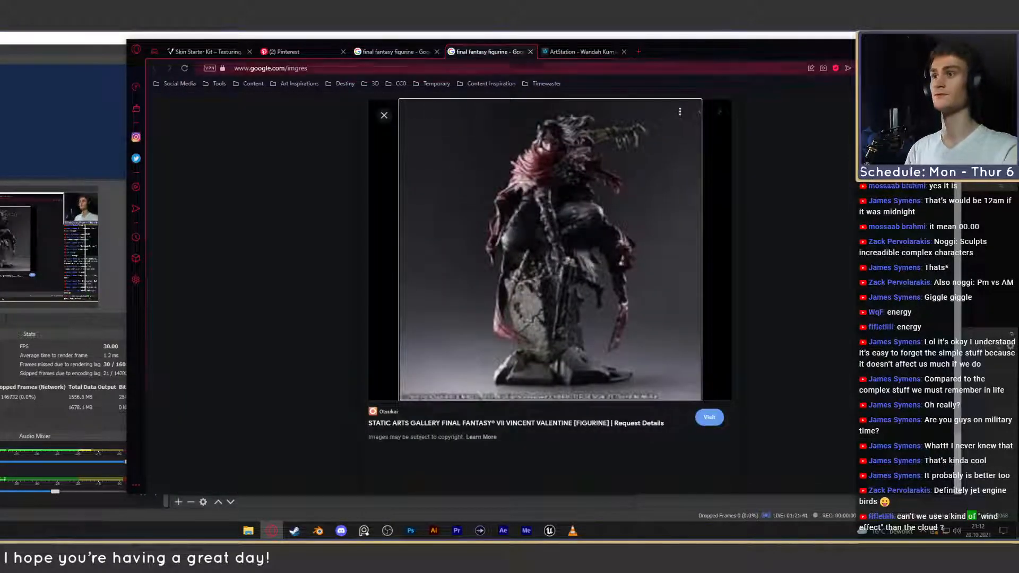
{"action": "left_click", "coordinate": [530, 51]}
Replace the image search query with "anime figurine" and run the search.
{"action": "scroll", "coordinate": [410, 336], "scroll_direction": "up", "scroll_amount": 3}
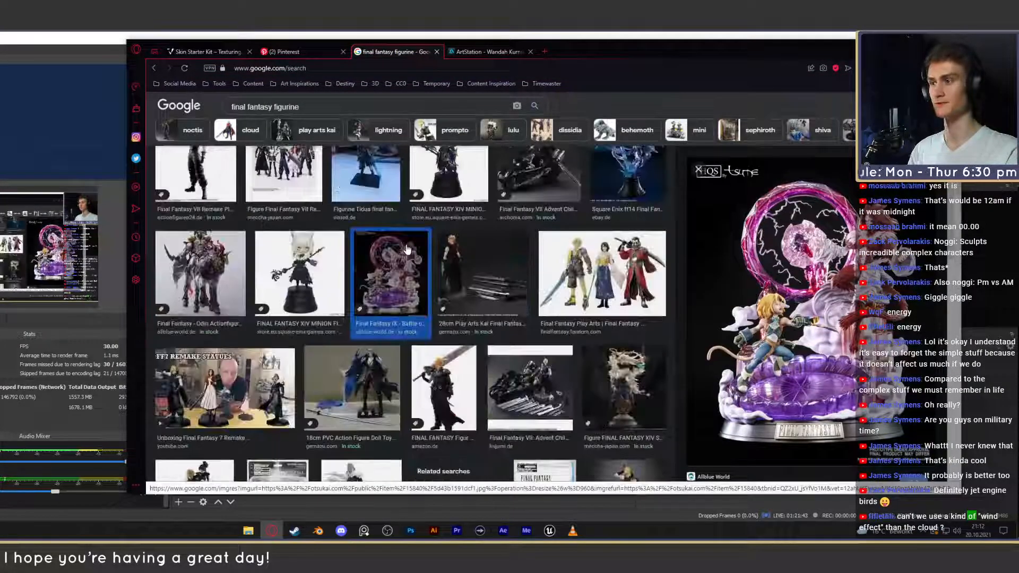
{"action": "left_click_drag", "start_coordinate": [322, 114], "coordinate": [242, 114]}
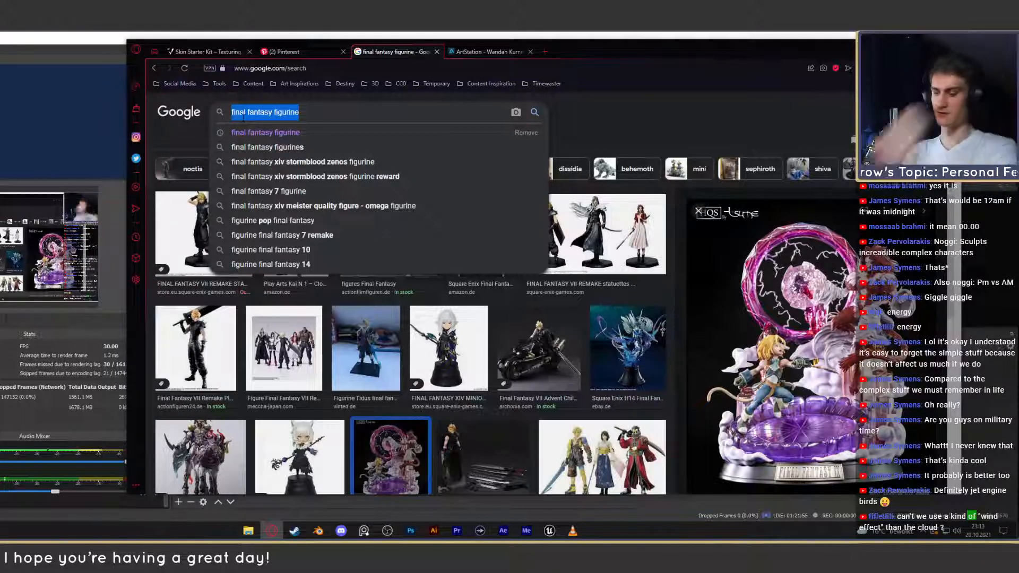
{"action": "type", "text": "anime"}
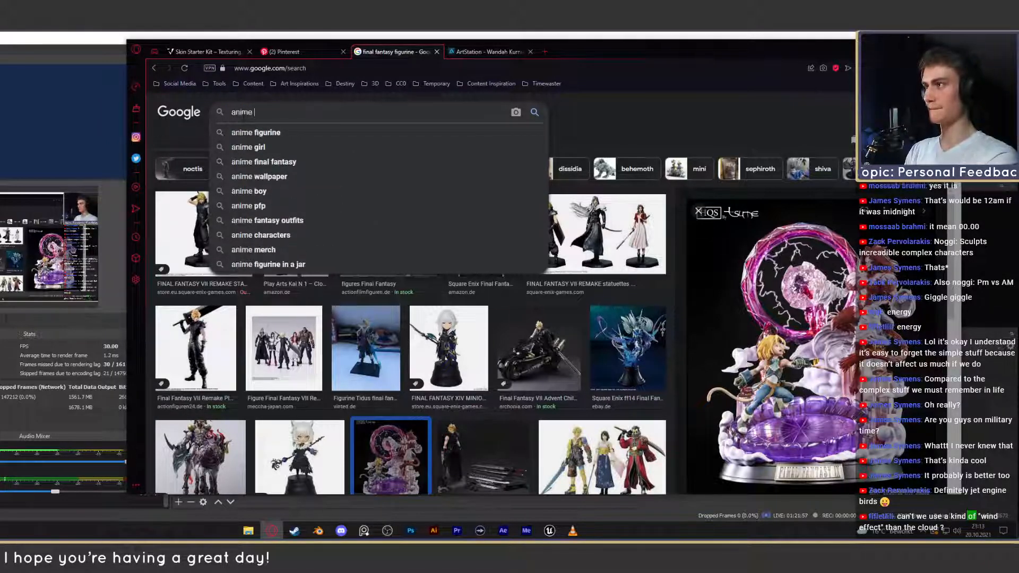
{"action": "type", "text": " figurine"}
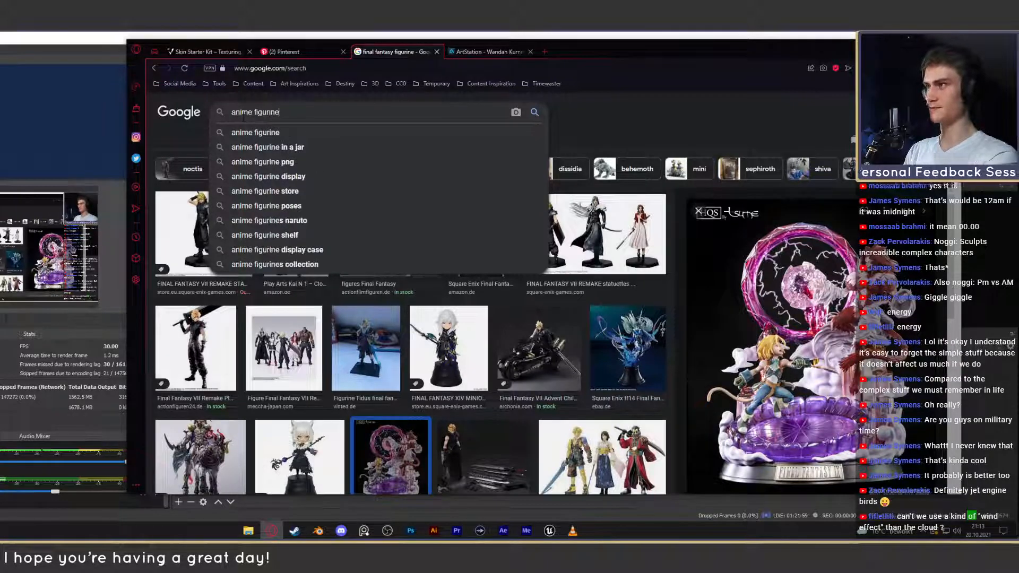
{"action": "key", "text": "Return"}
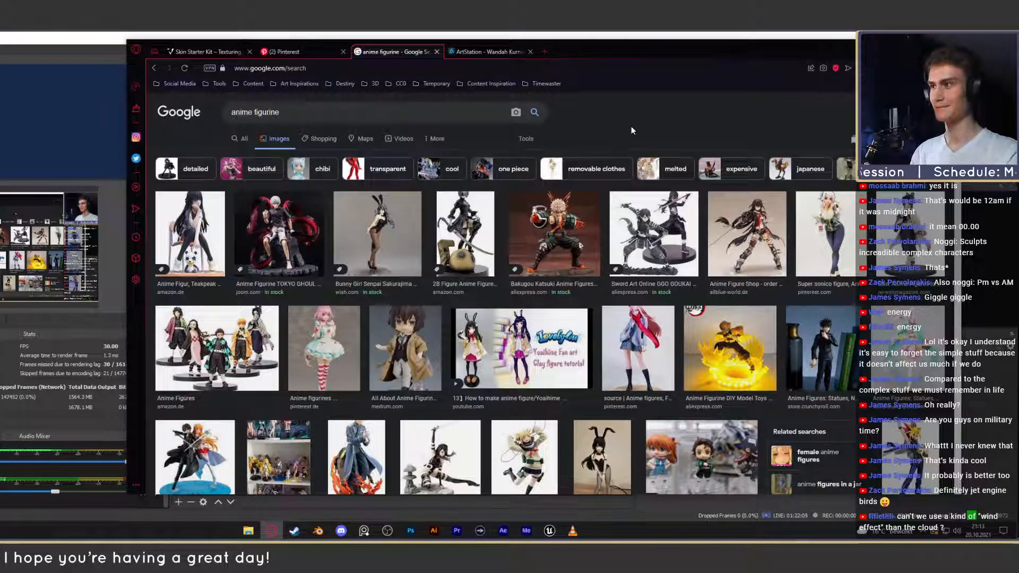
View the Tokyo Ghoul Ken Kaneki figurine in a separate tab and close it.
{"action": "middle_click", "coordinate": [278, 233]}
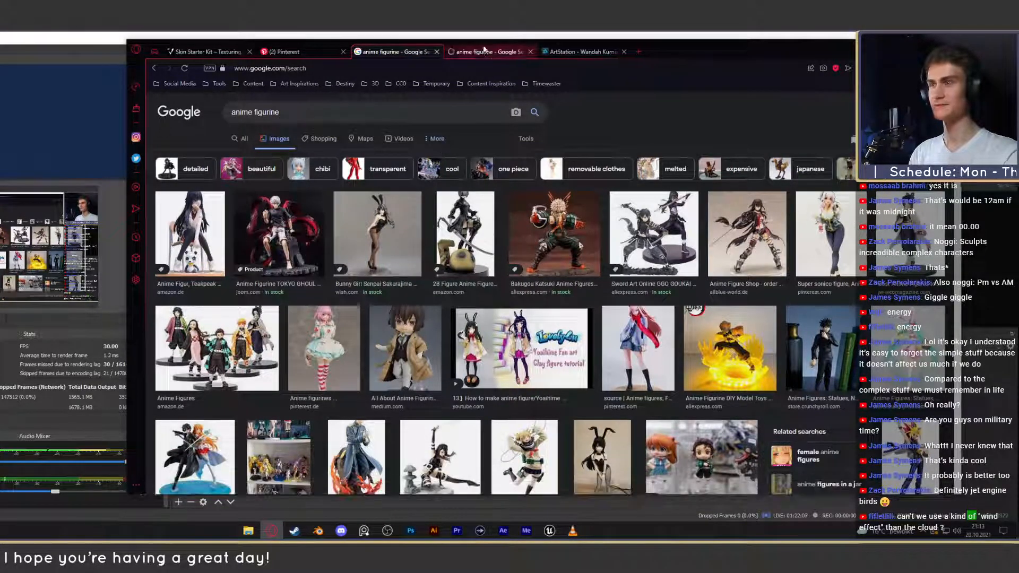
{"action": "left_click", "coordinate": [484, 50]}
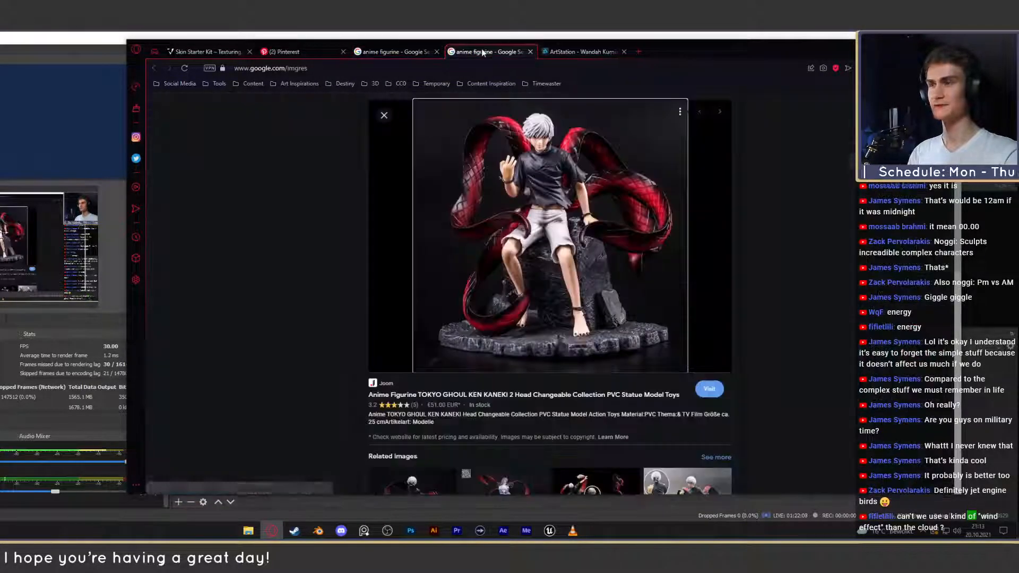
{"action": "left_click", "coordinate": [530, 52]}
Examine the lightning effect base of the Demon Slayer Agatsuma Zenitsu figure in a separate tab, and close it.
{"action": "scroll", "coordinate": [550, 228], "scroll_direction": "down", "scroll_amount": 1}
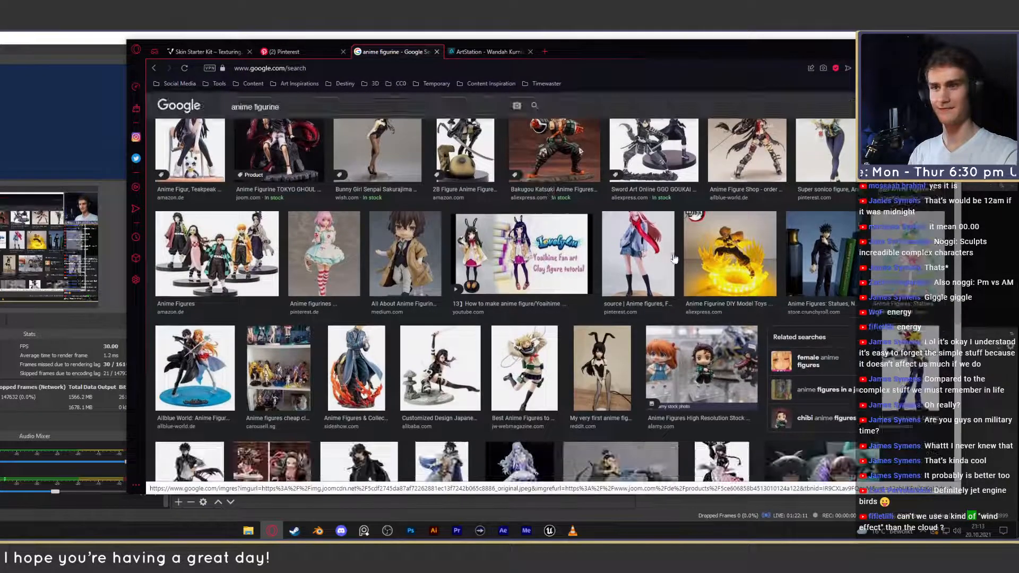
{"action": "middle_click", "coordinate": [730, 253]}
{"action": "left_click", "coordinate": [471, 48]}
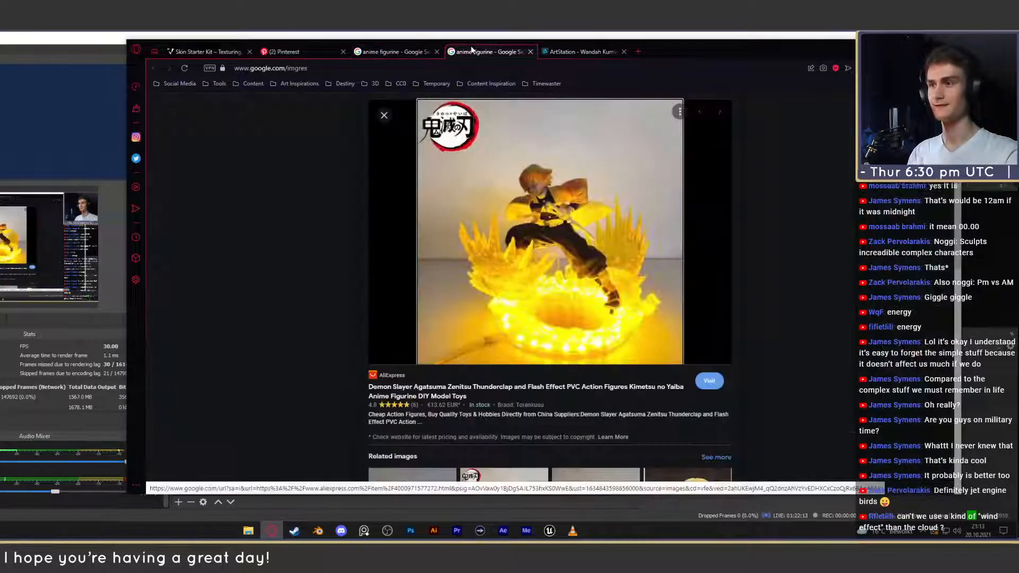
{"action": "left_click", "coordinate": [530, 51]}
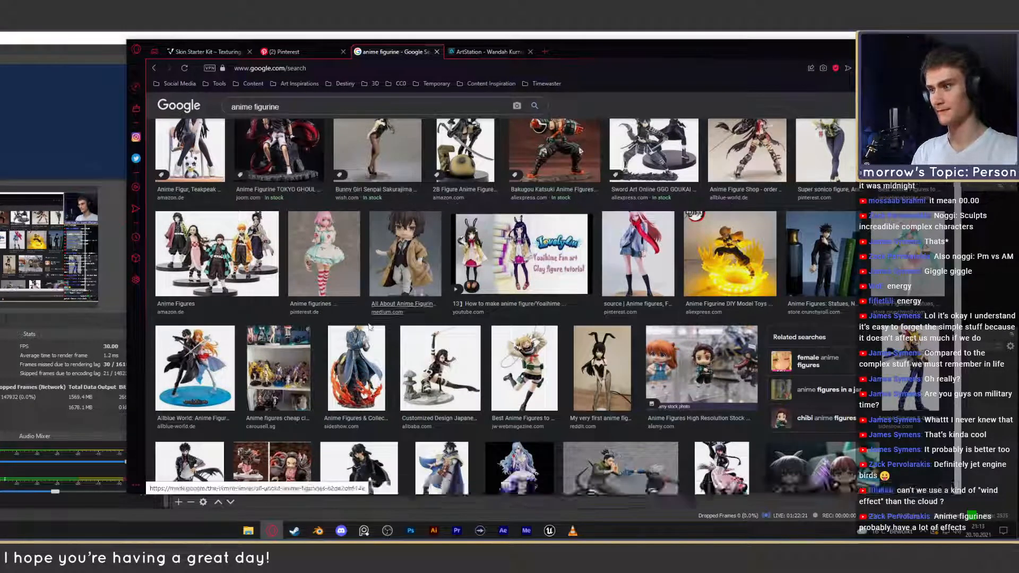
View the Roy Mustang figure with the flame base in a separate tab, glance at the ArtStation portfolio, and return to the figurine results.
{"action": "middle_click", "coordinate": [356, 366]}
{"action": "left_click", "coordinate": [479, 53]}
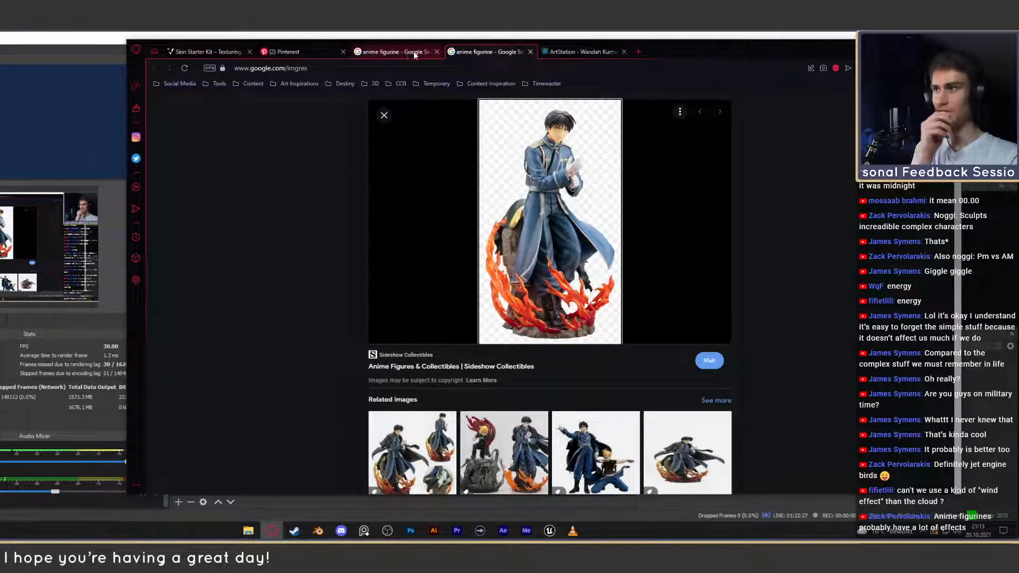
{"action": "left_click", "coordinate": [577, 51]}
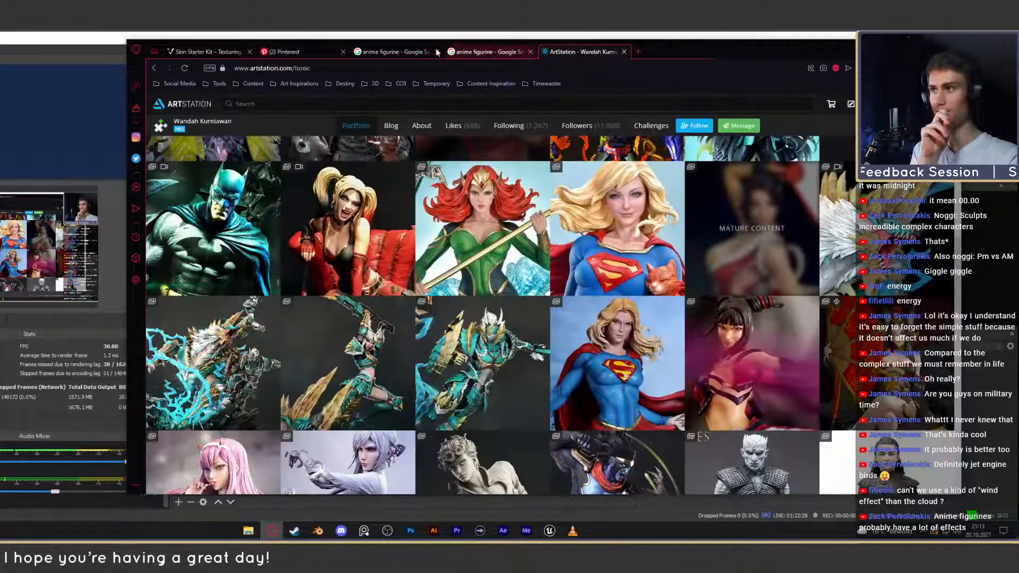
{"action": "left_click", "coordinate": [418, 50]}
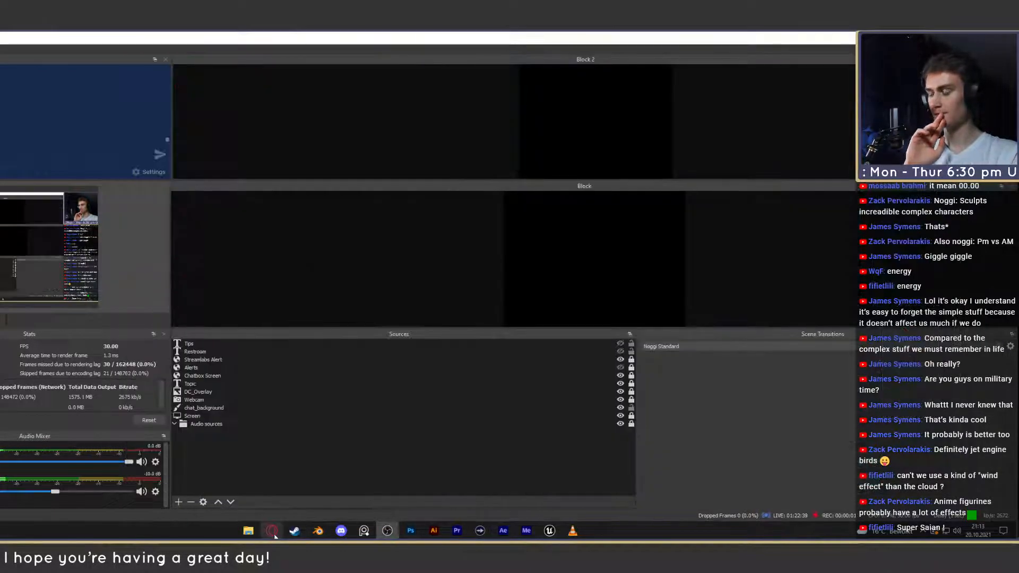
{"action": "left_click", "coordinate": [273, 533]}
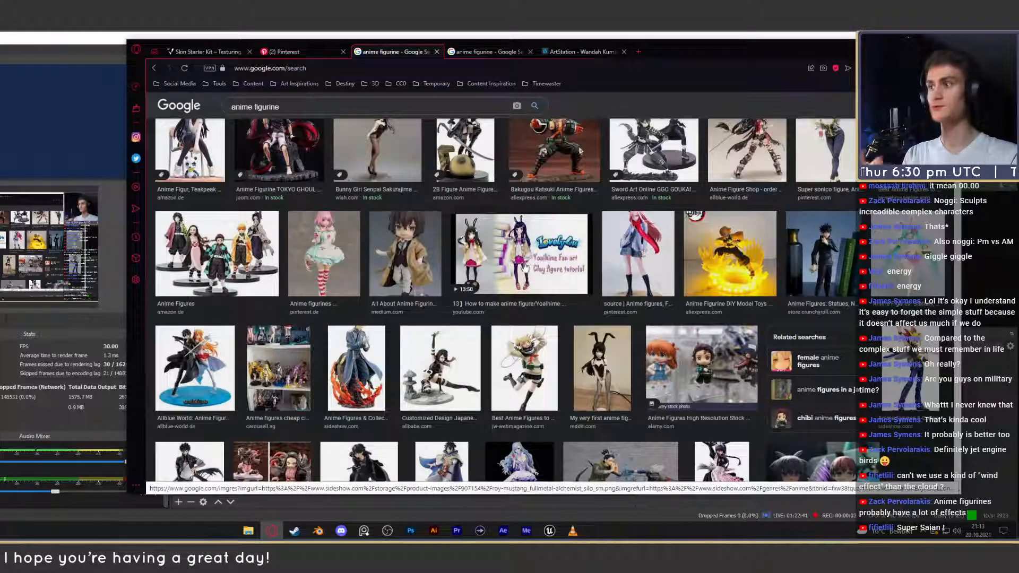
Browse further down the anime figurine results and view the "How Are Anime PVC Figures Made?" image with its related images in a separate tab.
{"action": "scroll", "coordinate": [531, 249], "scroll_direction": "down", "scroll_amount": 2}
{"action": "scroll", "coordinate": [546, 239], "scroll_direction": "up", "scroll_amount": 4}
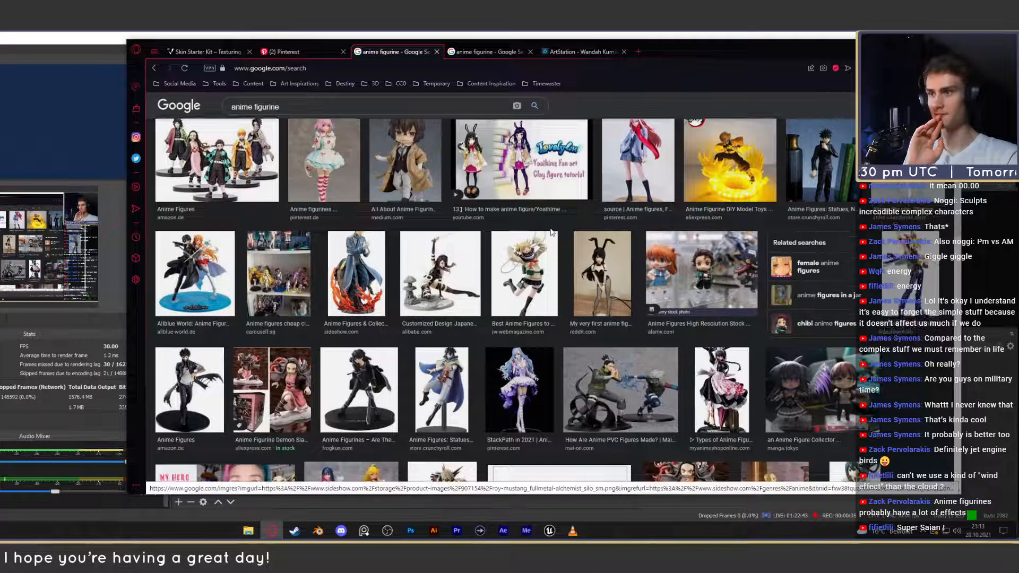
{"action": "scroll", "coordinate": [552, 232], "scroll_direction": "down", "scroll_amount": 5}
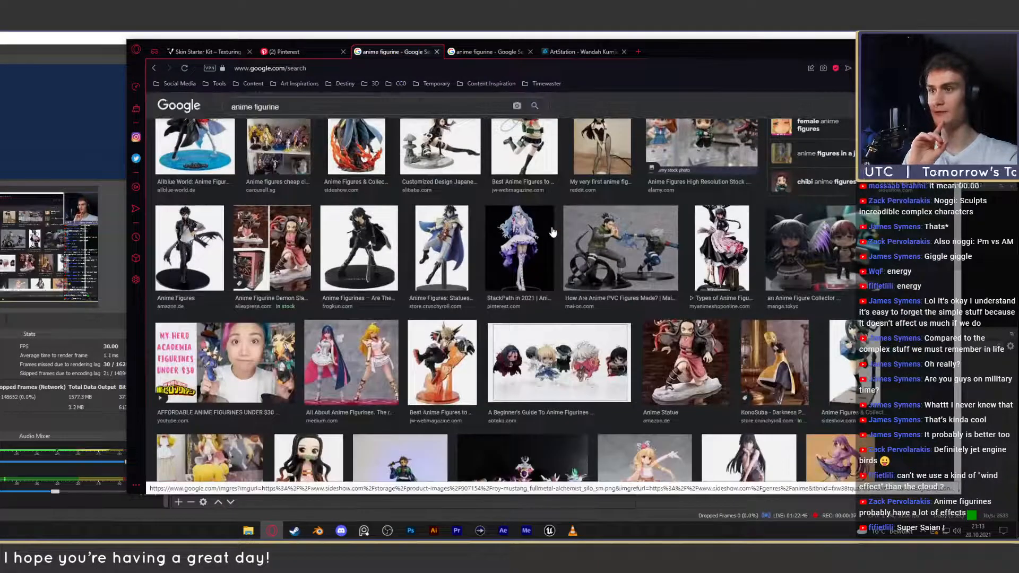
{"action": "middle_click", "coordinate": [628, 248]}
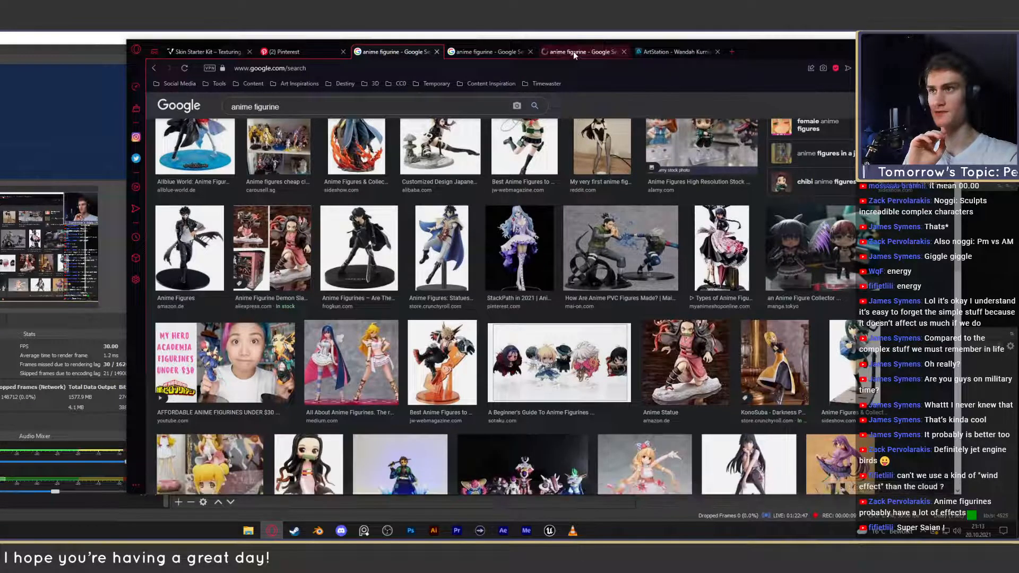
{"action": "left_click", "coordinate": [573, 52]}
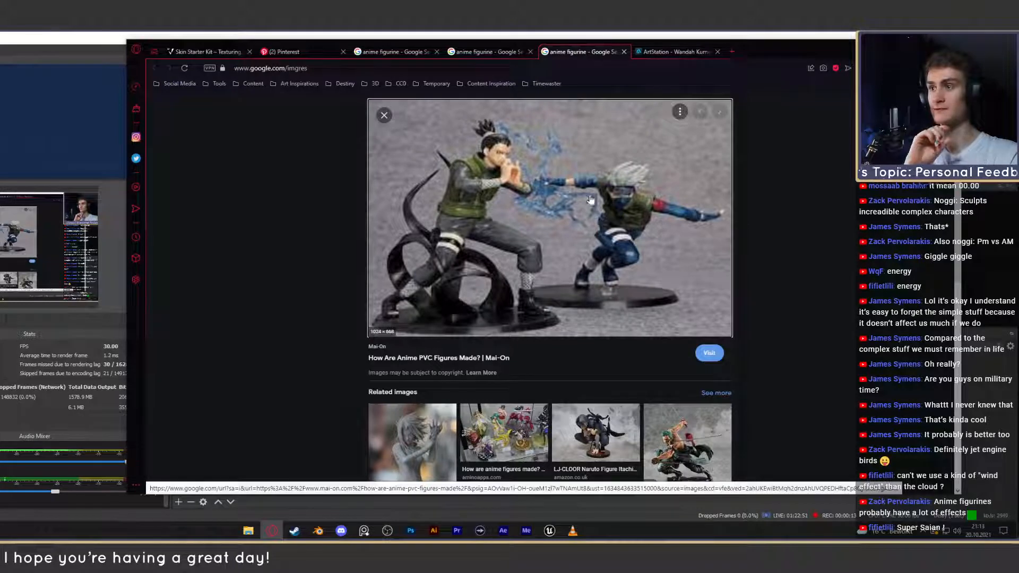
{"action": "scroll", "coordinate": [621, 205], "scroll_direction": "down", "scroll_amount": 3}
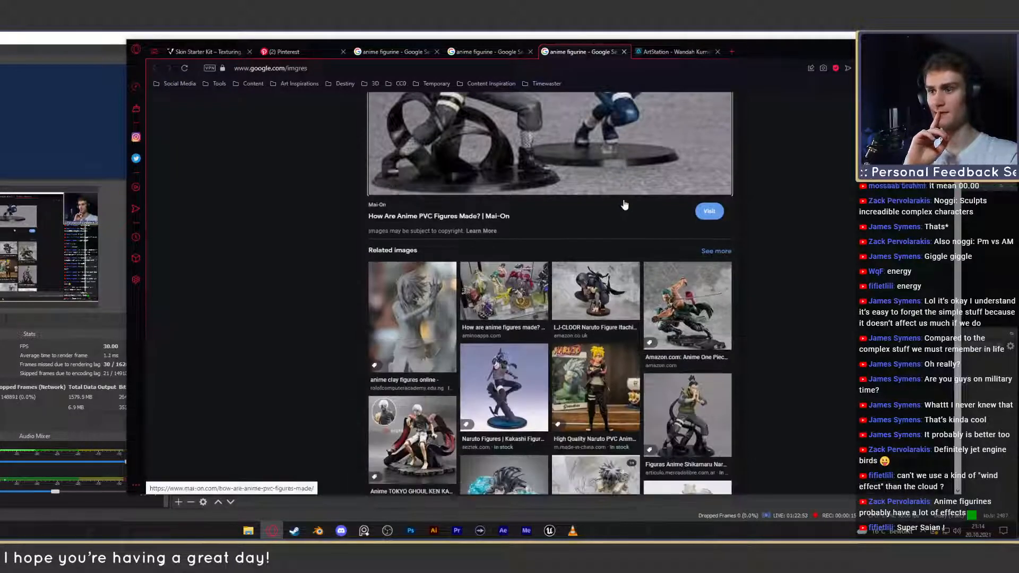
Switch to Pinterest and search for "magician".
{"action": "left_click", "coordinate": [306, 49]}
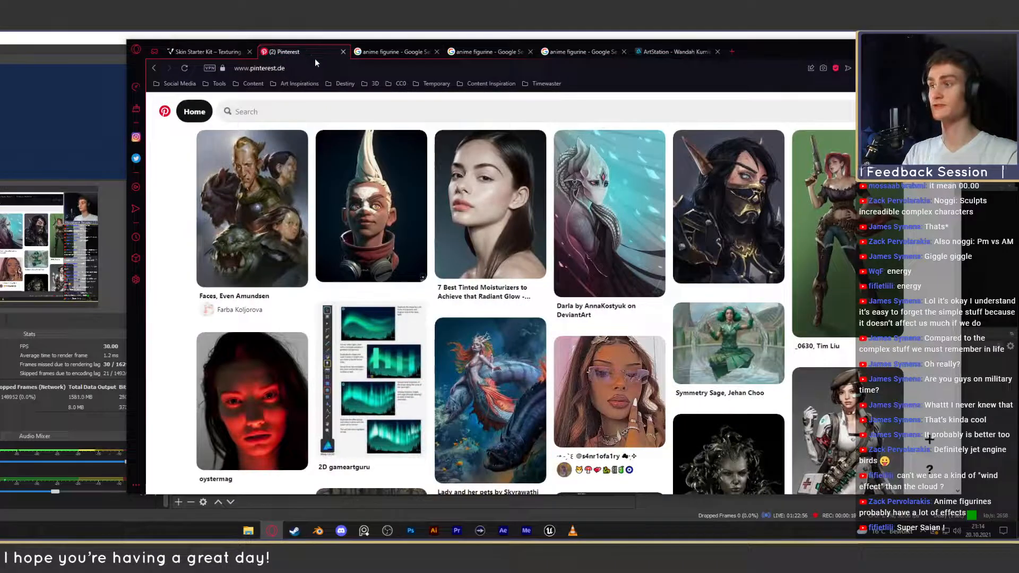
{"action": "left_click", "coordinate": [344, 107]}
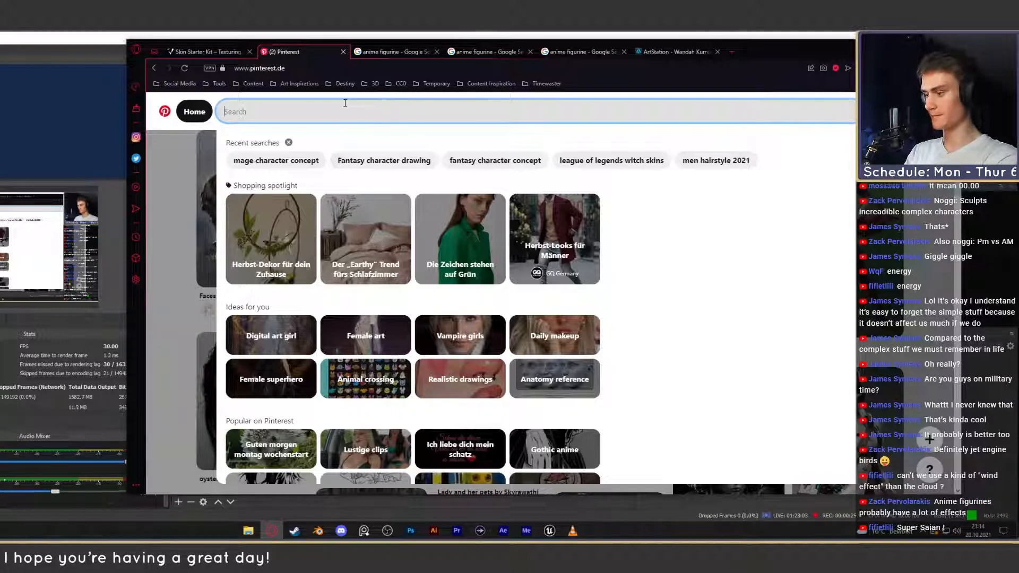
{"action": "type", "text": "magician"}
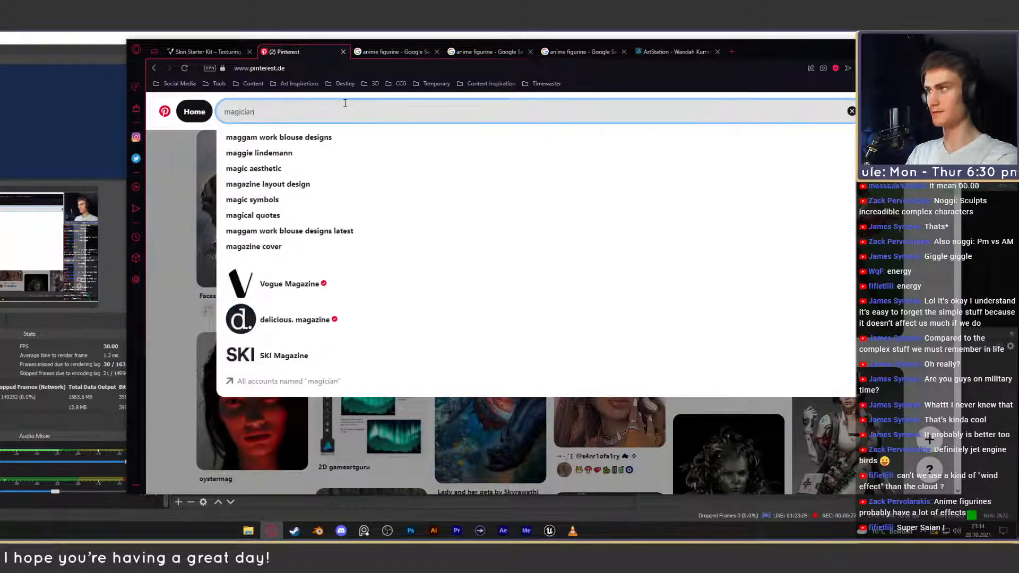
{"action": "key", "text": "Return"}
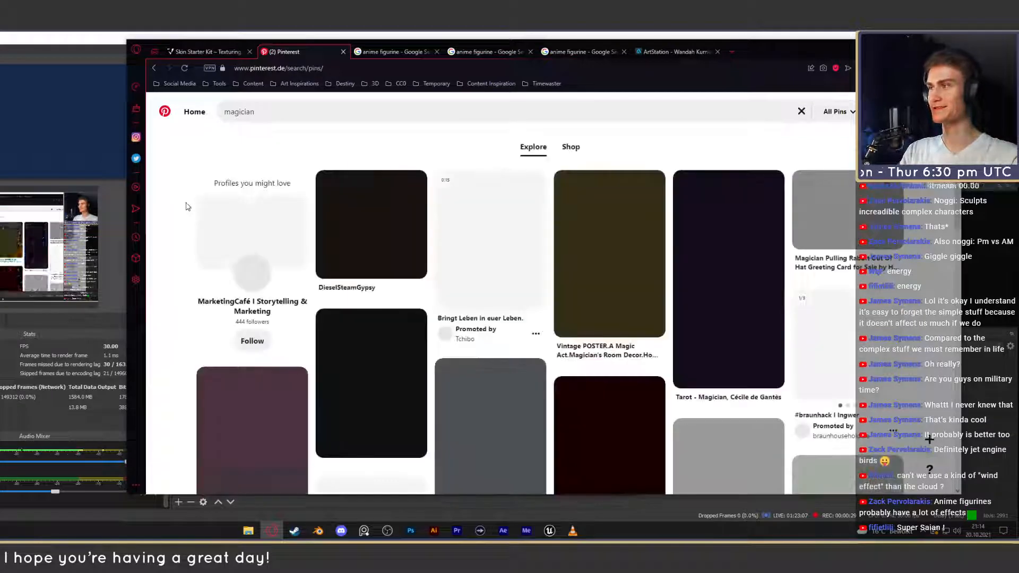
Replace the Pinterest query with "sorcerer" and run the search.
{"action": "left_click", "coordinate": [278, 114]}
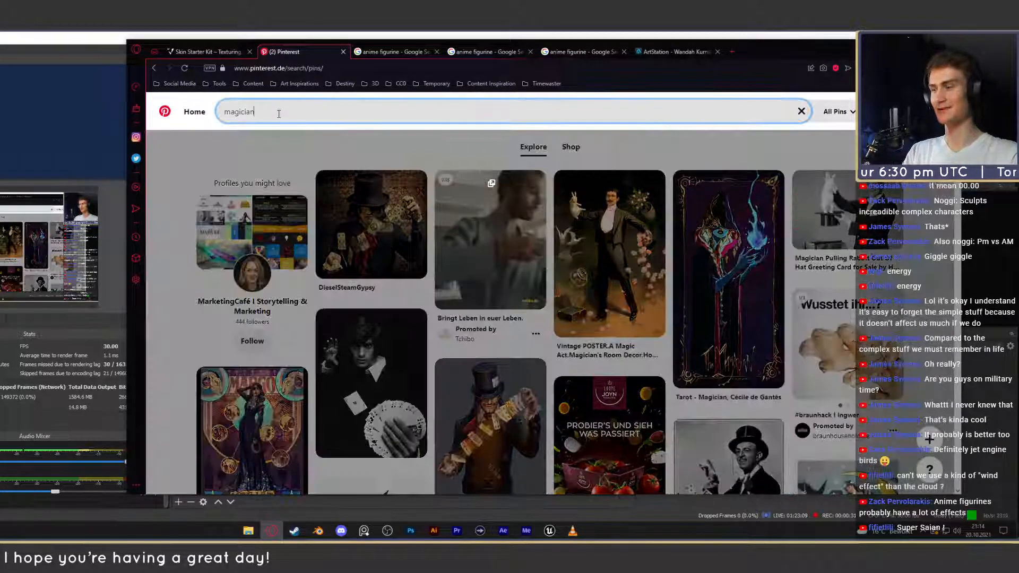
{"action": "key", "text": "ctrl+a"}
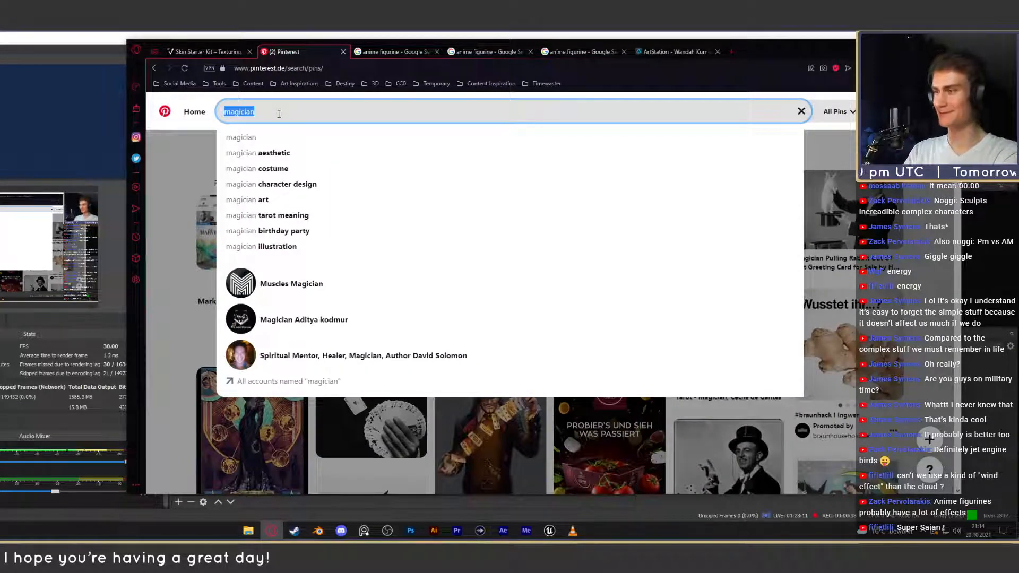
{"action": "key", "text": "BackSpace"}
{"action": "type", "text": "sorce"}
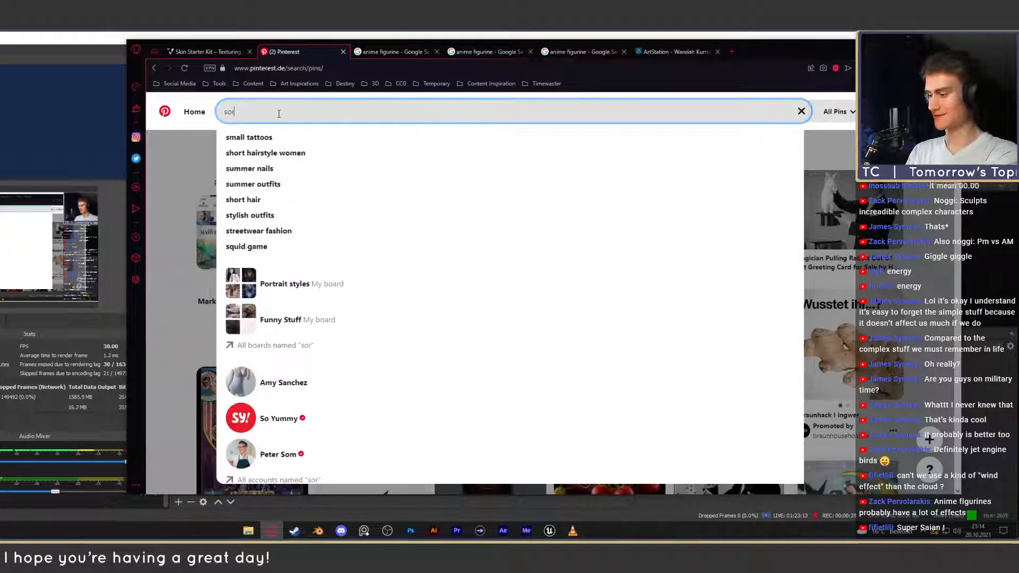
{"action": "type", "text": "rer"}
{"action": "key", "text": "Return"}
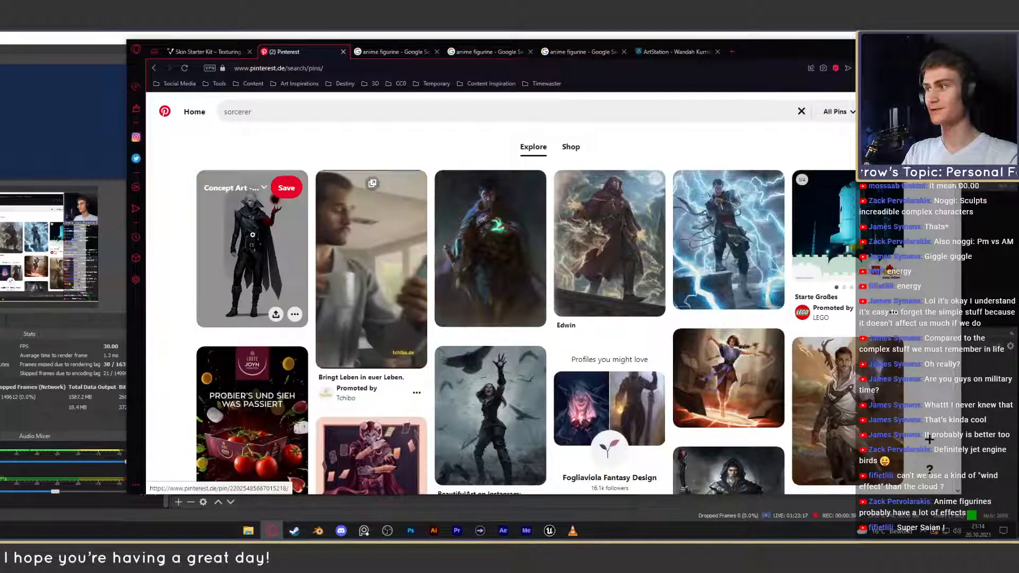
View the Dhampir Sorcerer concept art in a separate tab, return to the sorcerer results, and browse further down them.
{"action": "middle_click", "coordinate": [249, 226]}
{"action": "left_click", "coordinate": [406, 55]}
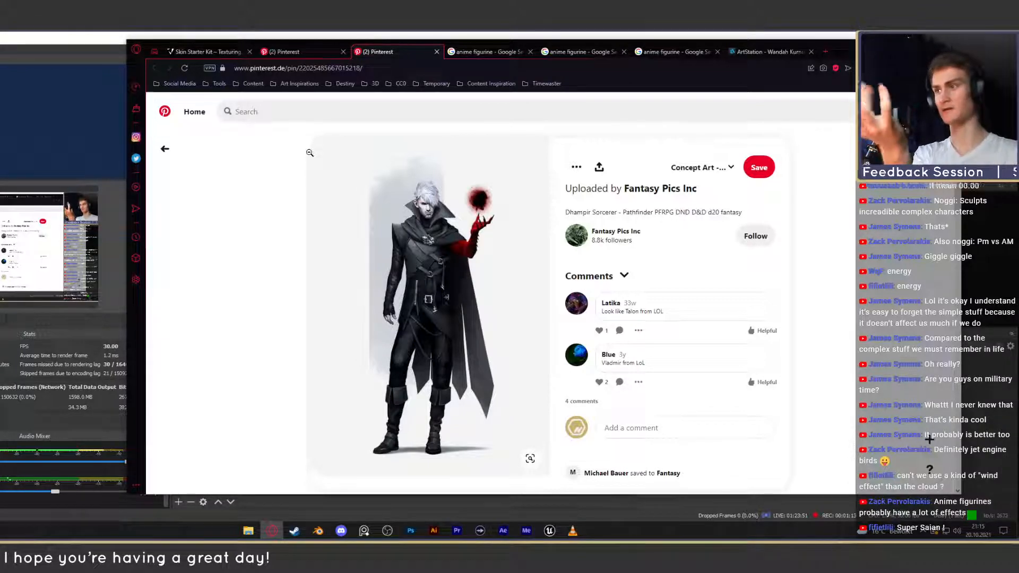
{"action": "left_click", "coordinate": [307, 51]}
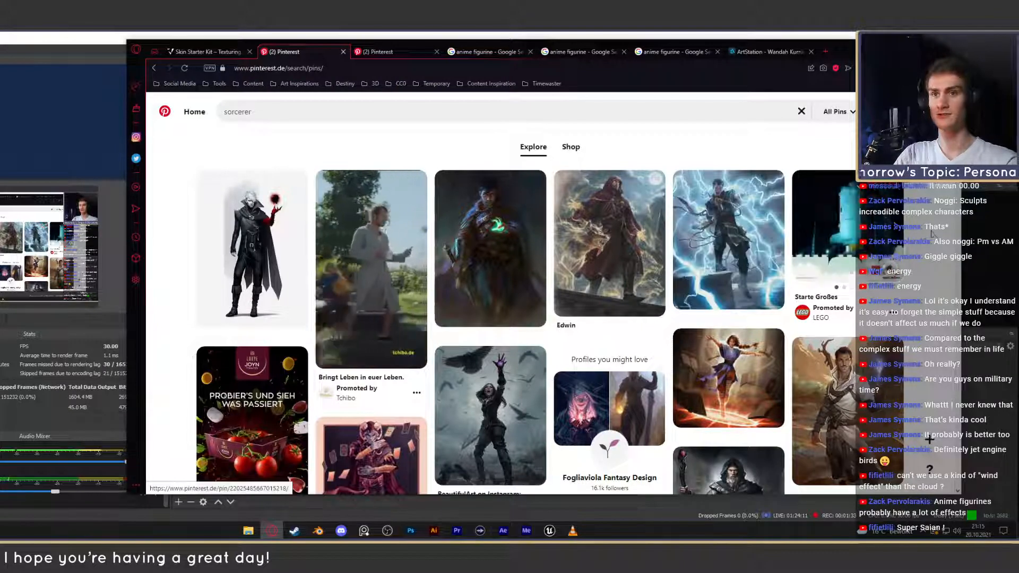
{"action": "scroll", "coordinate": [929, 230], "scroll_direction": "down", "scroll_amount": 4}
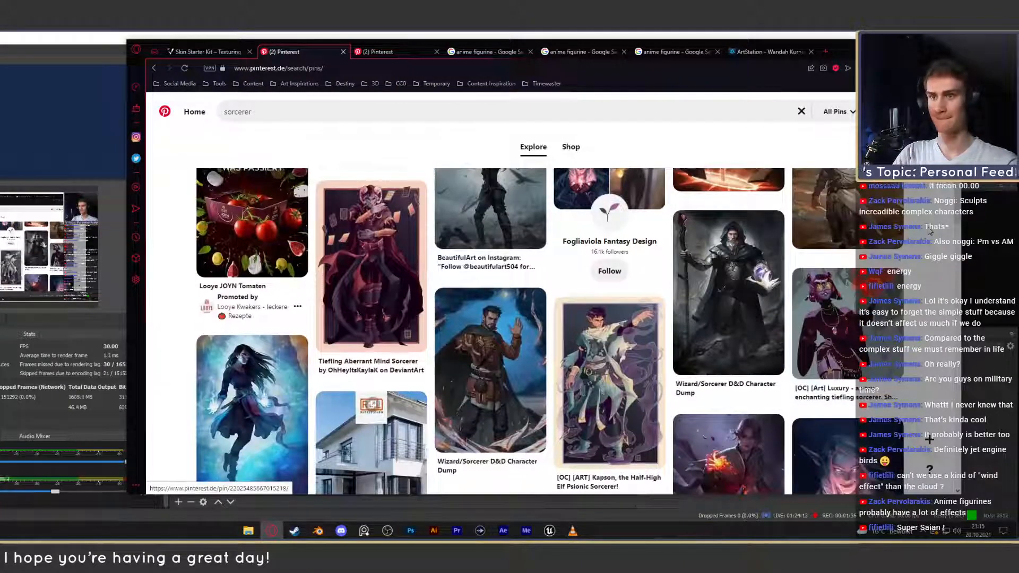
{"action": "scroll", "coordinate": [929, 229], "scroll_direction": "down", "scroll_amount": 3}
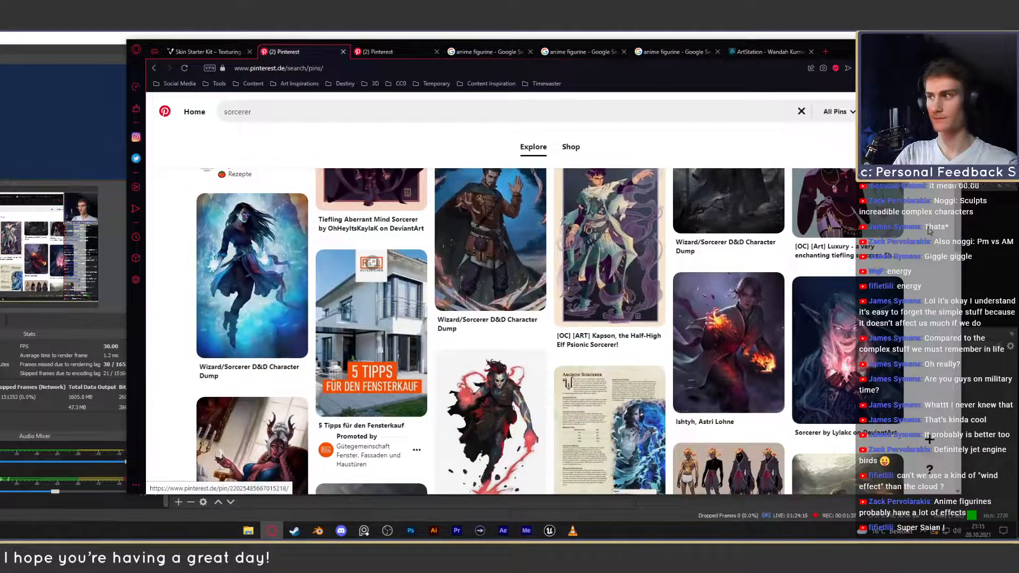
{"action": "scroll", "coordinate": [929, 229], "scroll_direction": "down", "scroll_amount": 3}
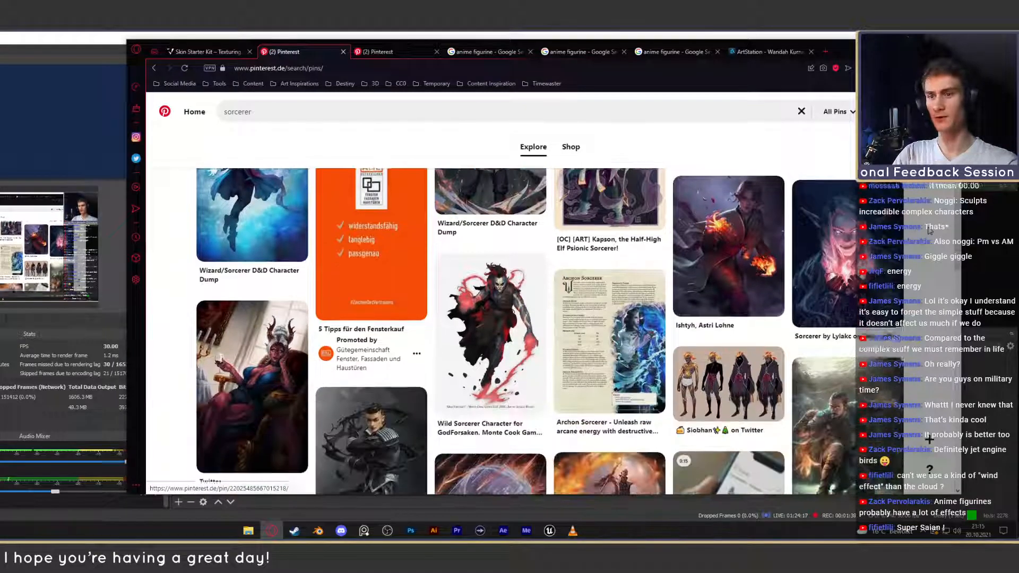
Open YouTube in a new tab and search for "final fantasy 14 endwalker reaper".
{"action": "left_click", "coordinate": [824, 52]}
{"action": "left_click", "coordinate": [171, 85]}
{"action": "left_click", "coordinate": [175, 100]}
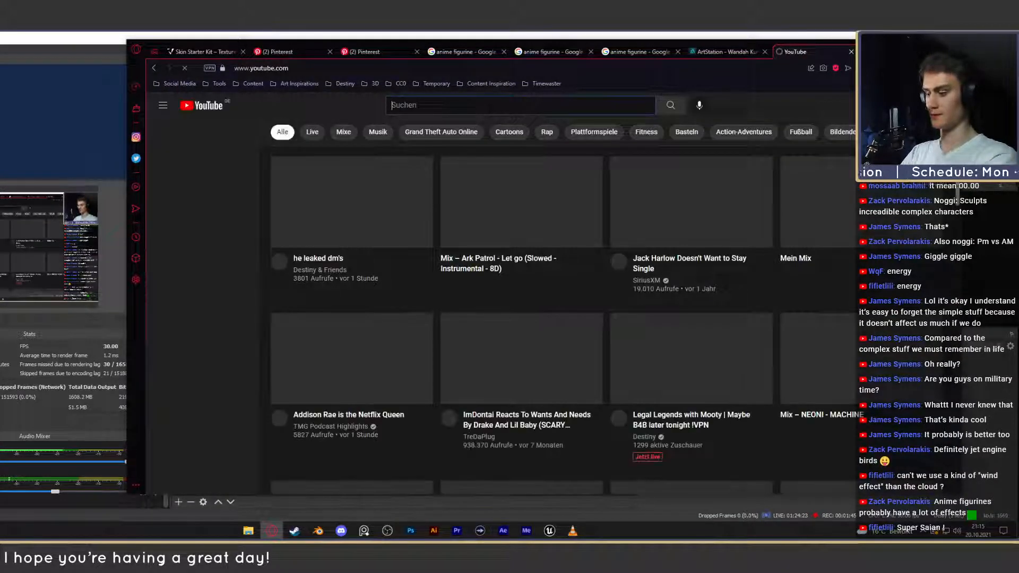
{"action": "type", "text": "final"}
{"action": "left_click", "coordinate": [485, 129]}
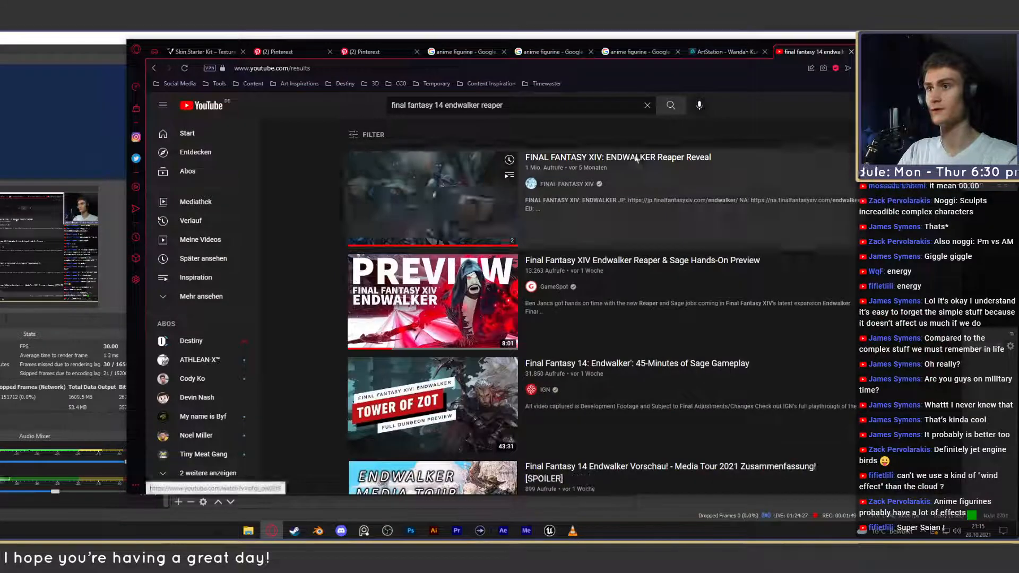
Play the "FINAL FANTASY XIV: ENDWALKER Reaper Reveal" video muted, skip past the intro, and pause it at about 0:12.
{"action": "left_click", "coordinate": [631, 170]}
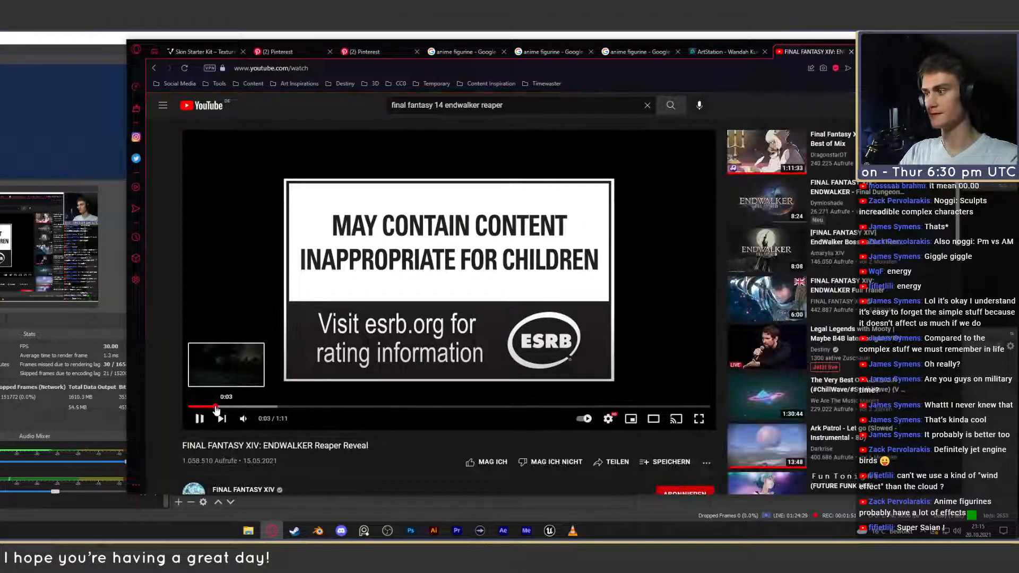
{"action": "left_click", "coordinate": [210, 407]}
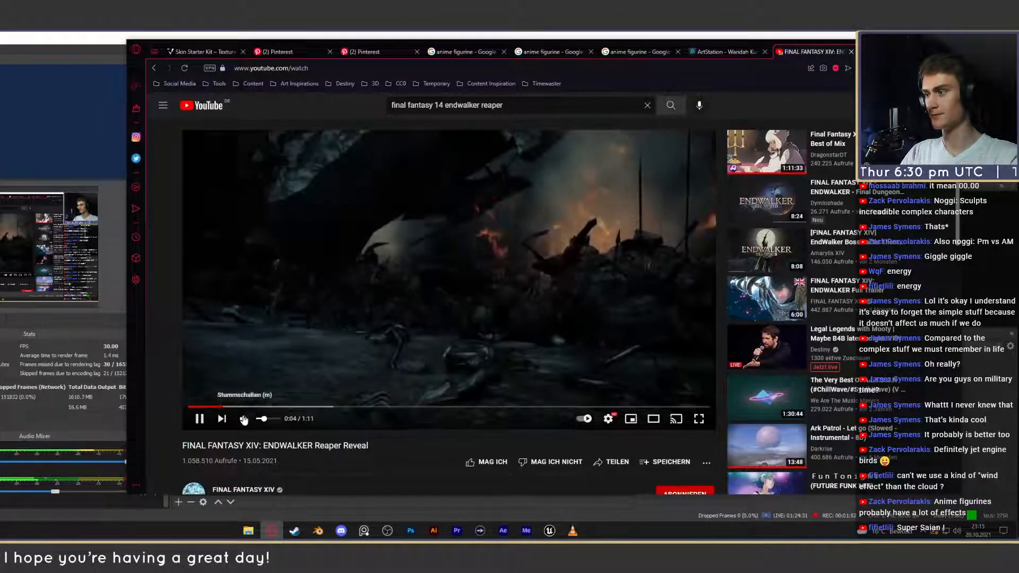
{"action": "left_click", "coordinate": [244, 420]}
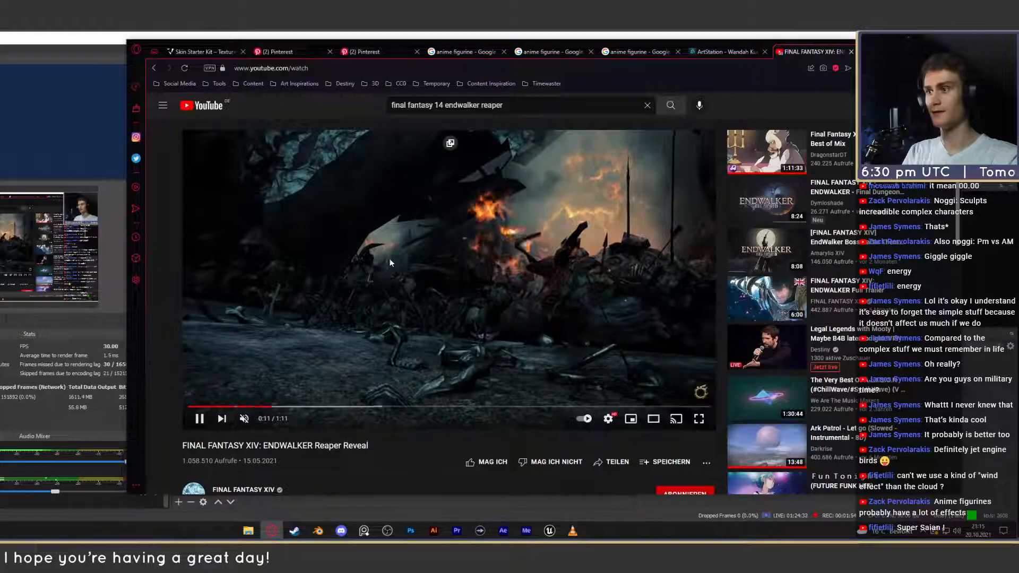
{"action": "key", "text": "Right"}
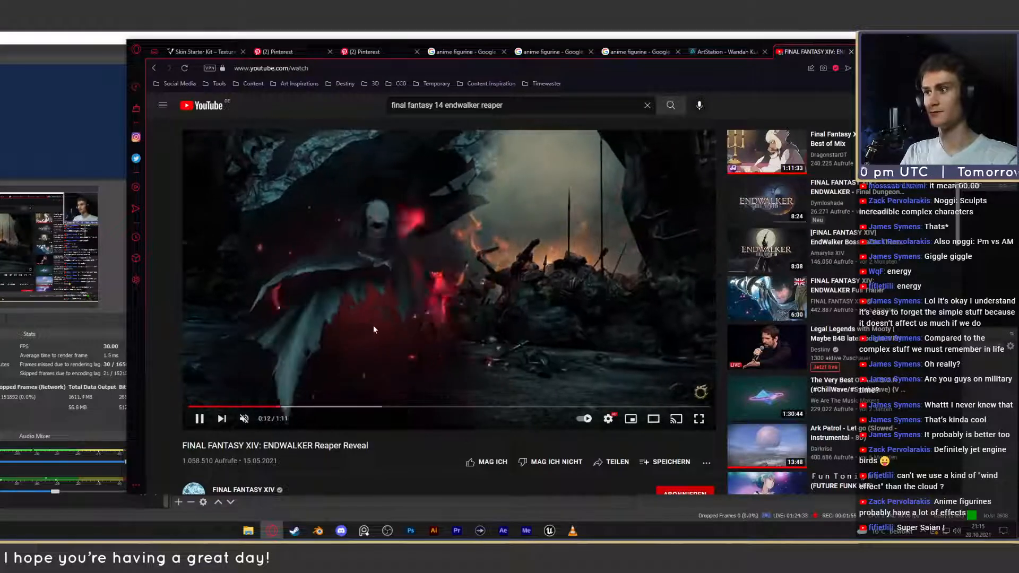
{"action": "left_click", "coordinate": [394, 314]}
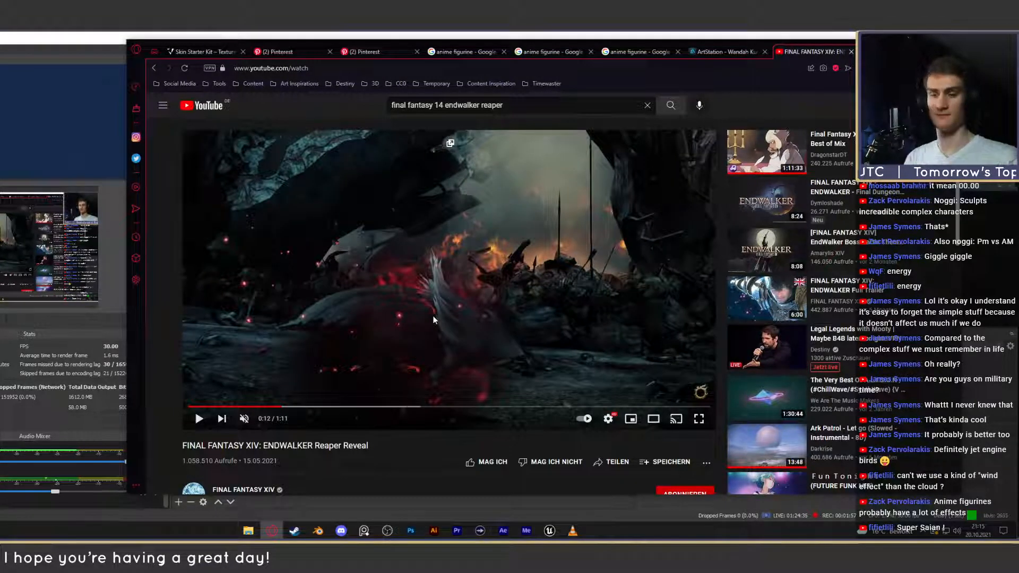
Resume the Reaper Reveal video, skip ahead to the teal slash attack in the snow, and pause it at about 0:28.
{"action": "left_click", "coordinate": [447, 280]}
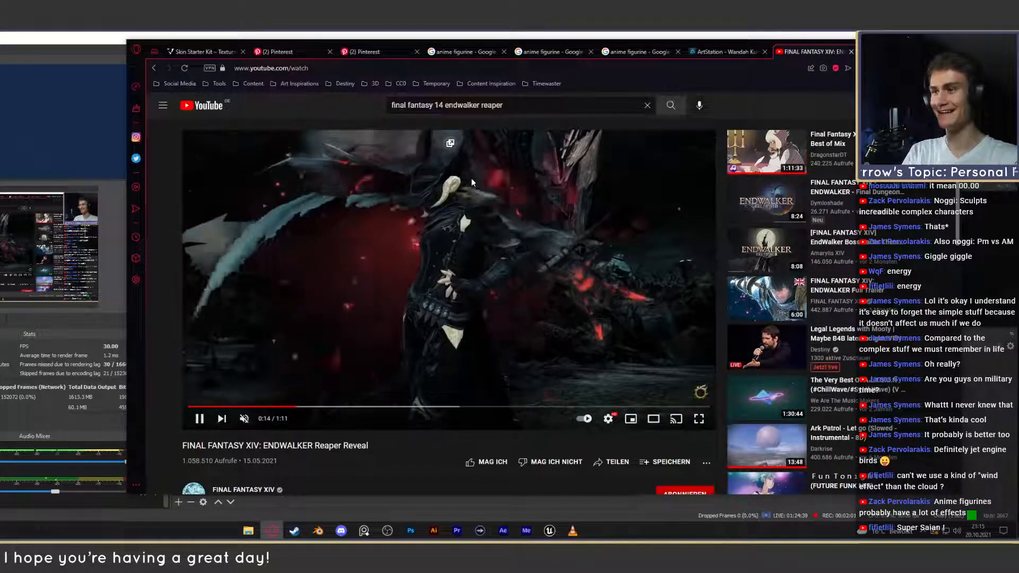
{"action": "key", "text": "Right"}
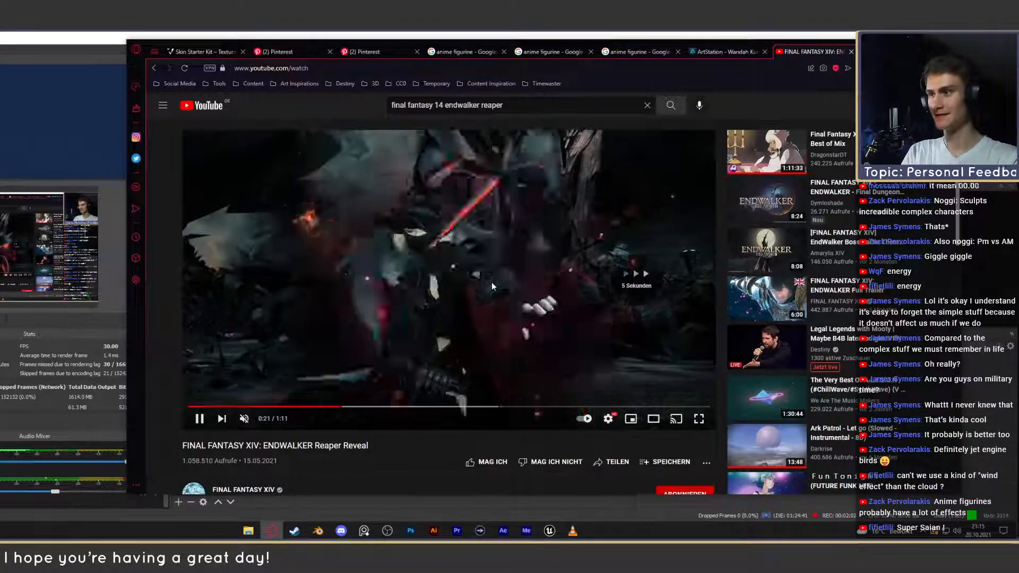
{"action": "key", "text": "Right"}
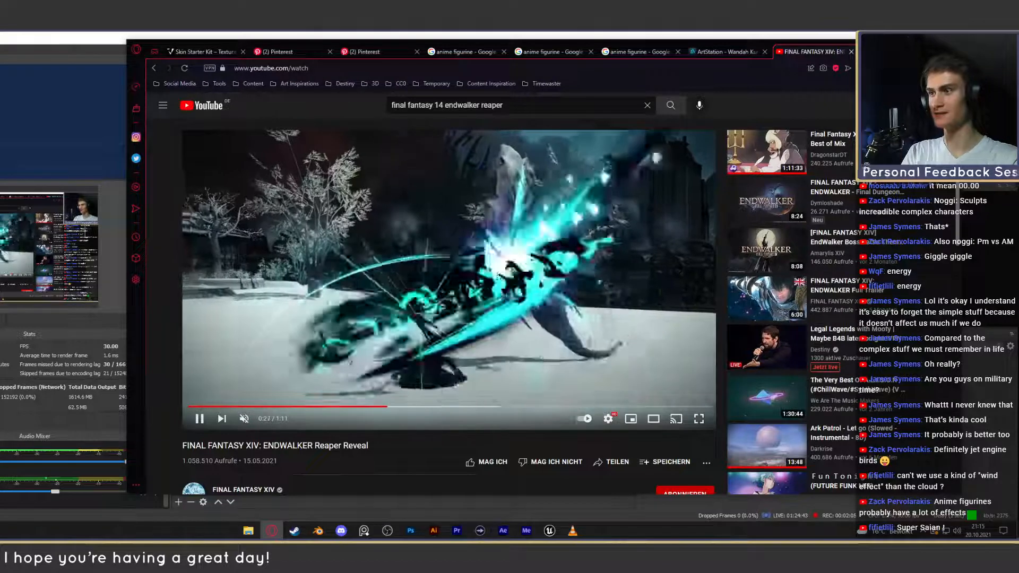
{"action": "left_click", "coordinate": [509, 284]}
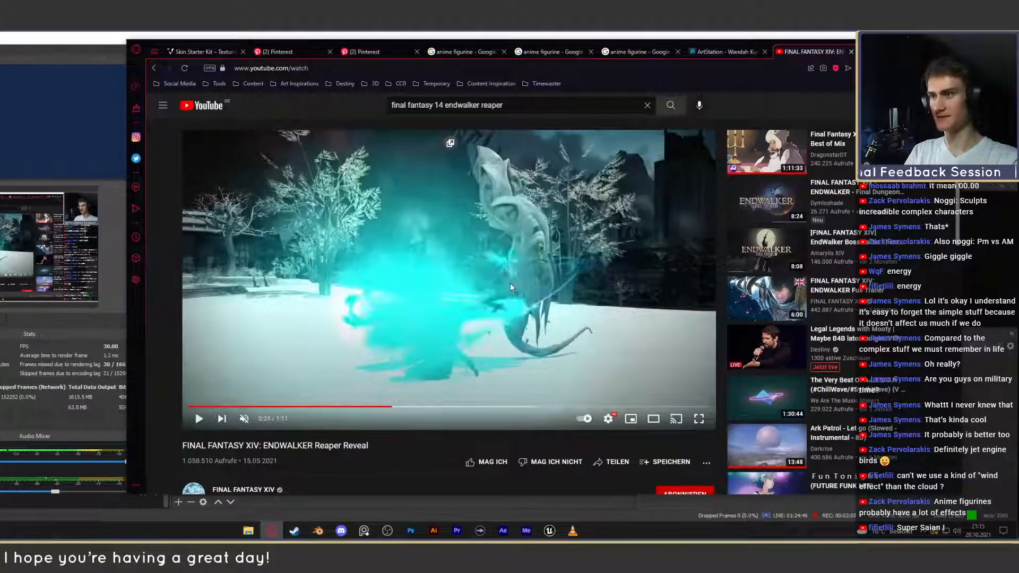
Advance the paused video frame by frame to examine the shape of the teal and black slash effect.
{"action": "key", "text": "period"}
{"action": "key", "text": "period"}
{"action": "key", "text": "period"}
{"action": "key", "text": "period"}
{"action": "key", "text": "period"}
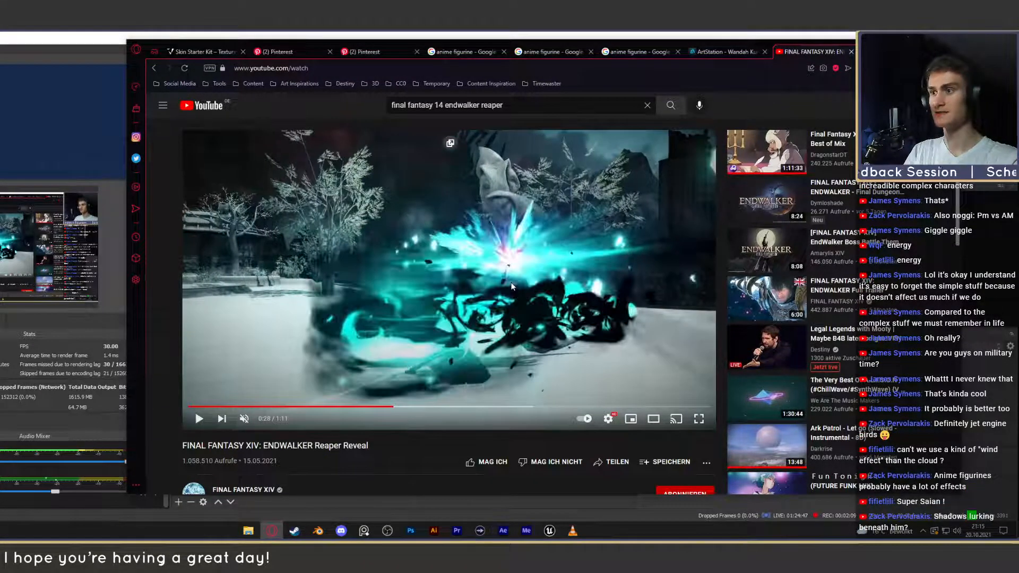
{"action": "key", "text": "period"}
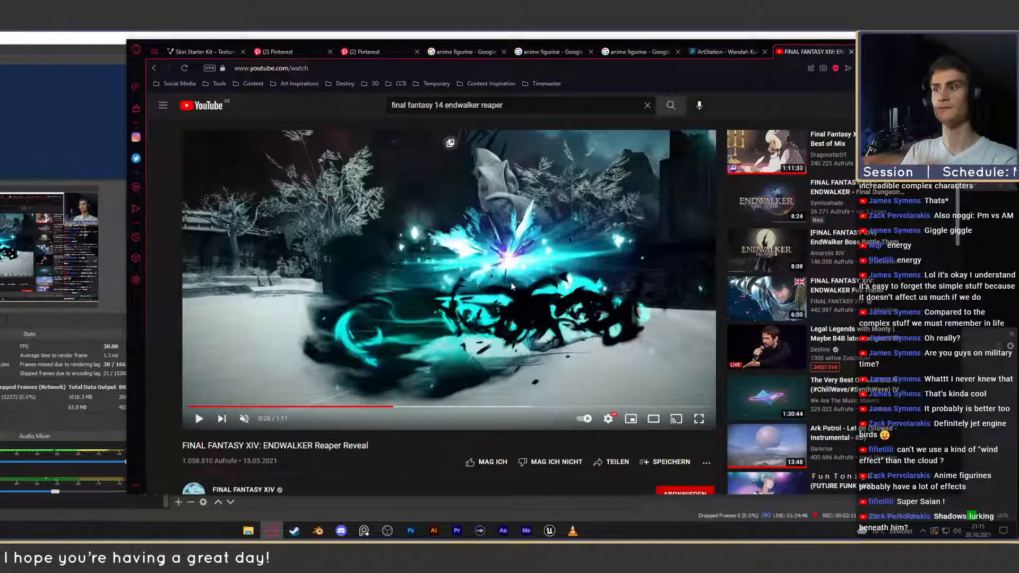
Advance the paused video frame by frame to examine how the teal and black slash bursts and breaks up over the snow.
{"action": "key", "text": "period"}
{"action": "key", "text": "period"}
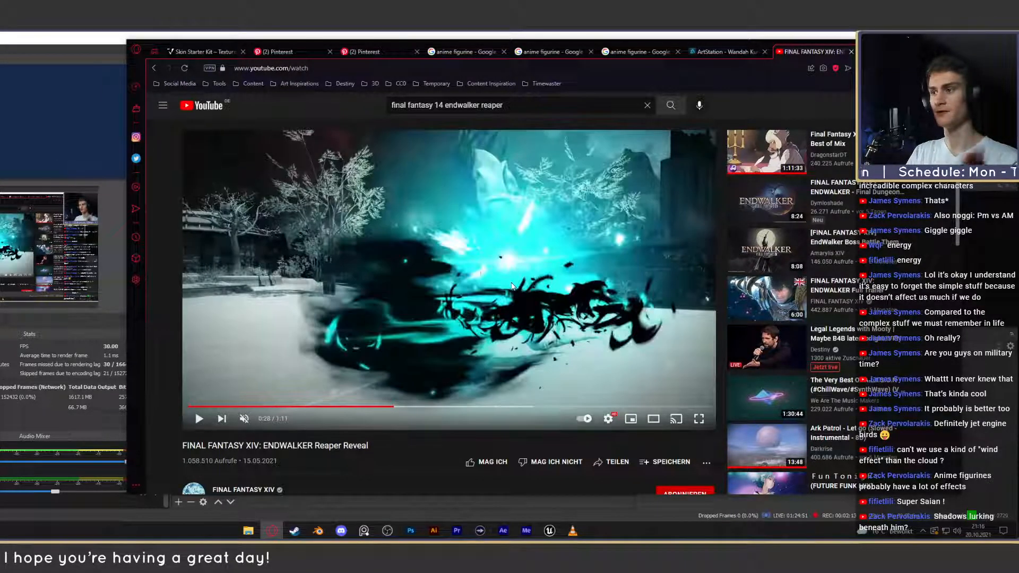
{"action": "key", "text": "period"}
{"action": "key", "text": "period"}
{"action": "key", "text": "period"}
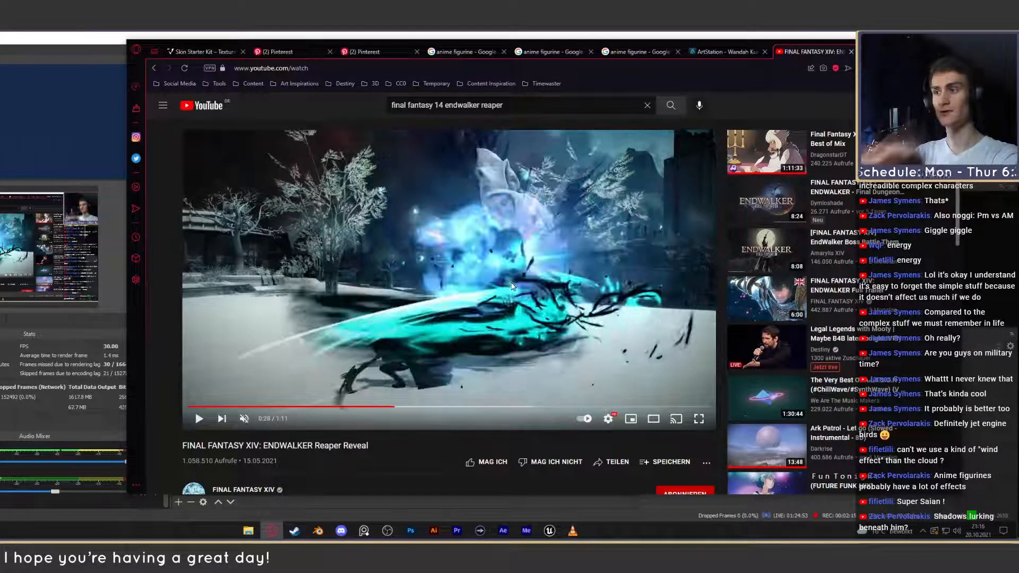
{"action": "key", "text": "period"}
{"action": "key", "text": "period"}
{"action": "key", "text": "period"}
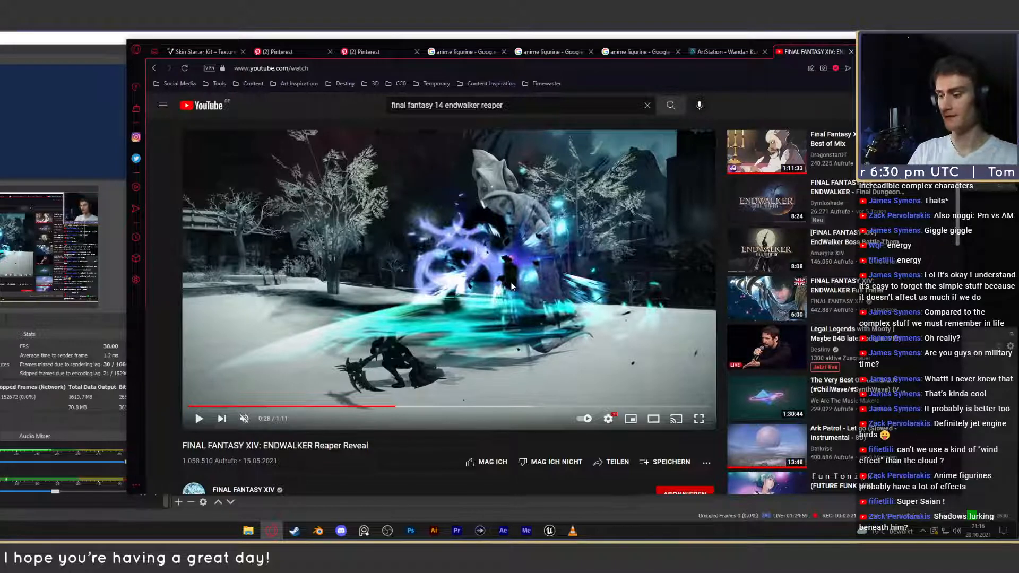
Step forward and back through the frames at about 0:28 to examine the purple swirl and fading teal trail around the statue-like enemy.
{"action": "key", "text": "period"}
{"action": "key", "text": "period"}
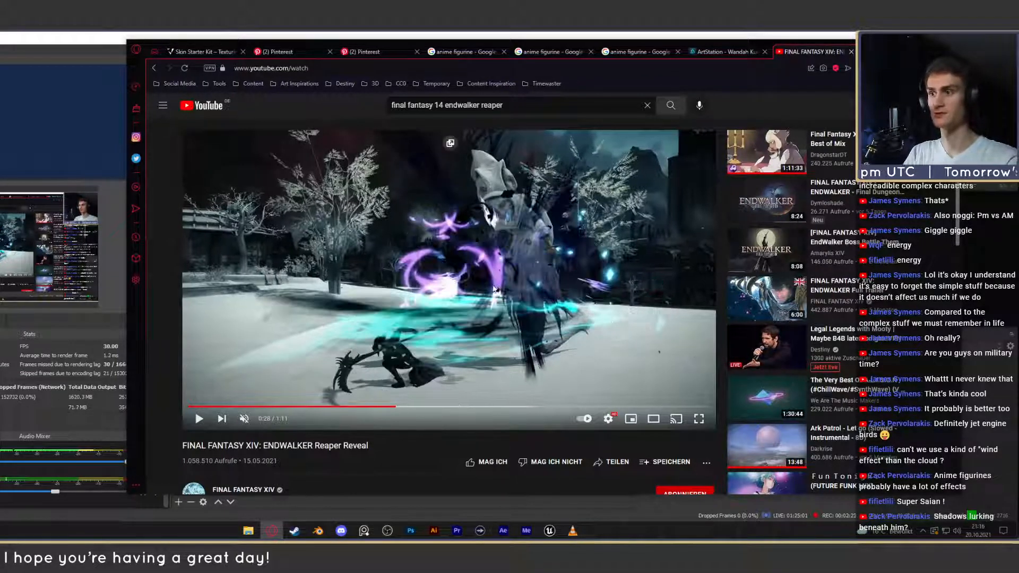
{"action": "key", "text": "period"}
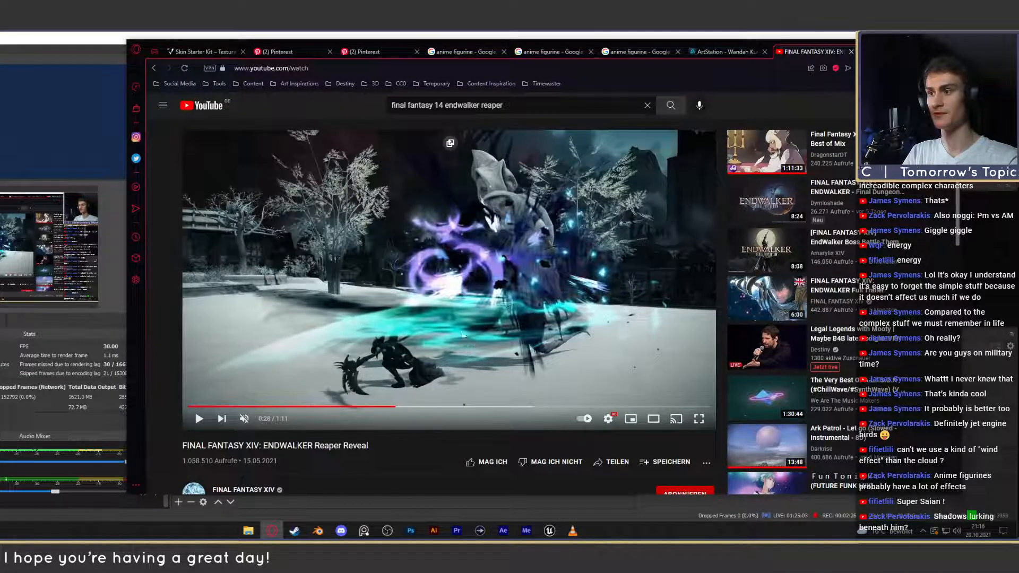
{"action": "key", "text": "period"}
{"action": "key", "text": "period"}
{"action": "key", "text": "period"}
{"action": "key", "text": "period"}
{"action": "key", "text": "period"}
{"action": "key", "text": "period"}
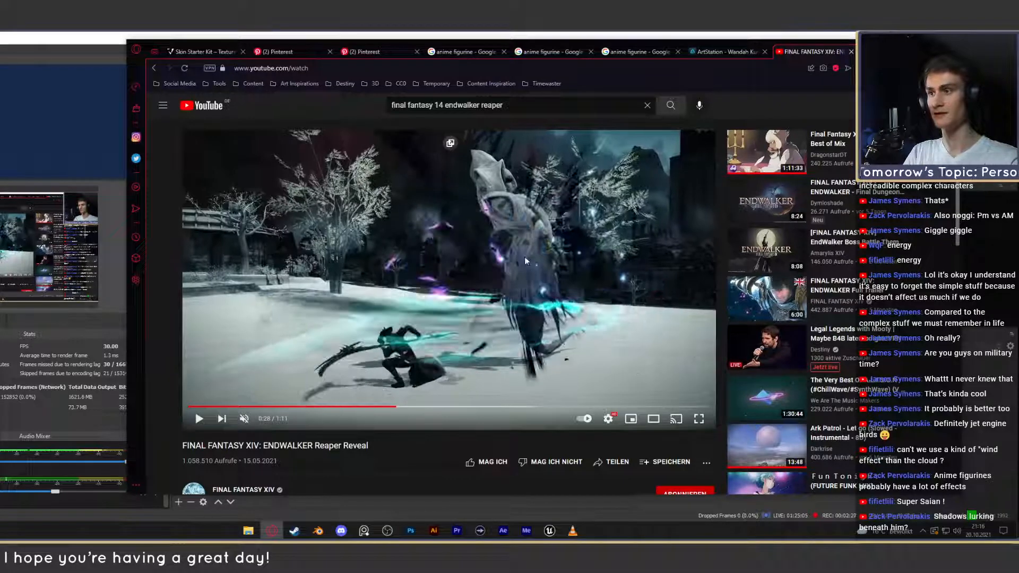
{"action": "key", "text": "comma"}
{"action": "key", "text": "comma"}
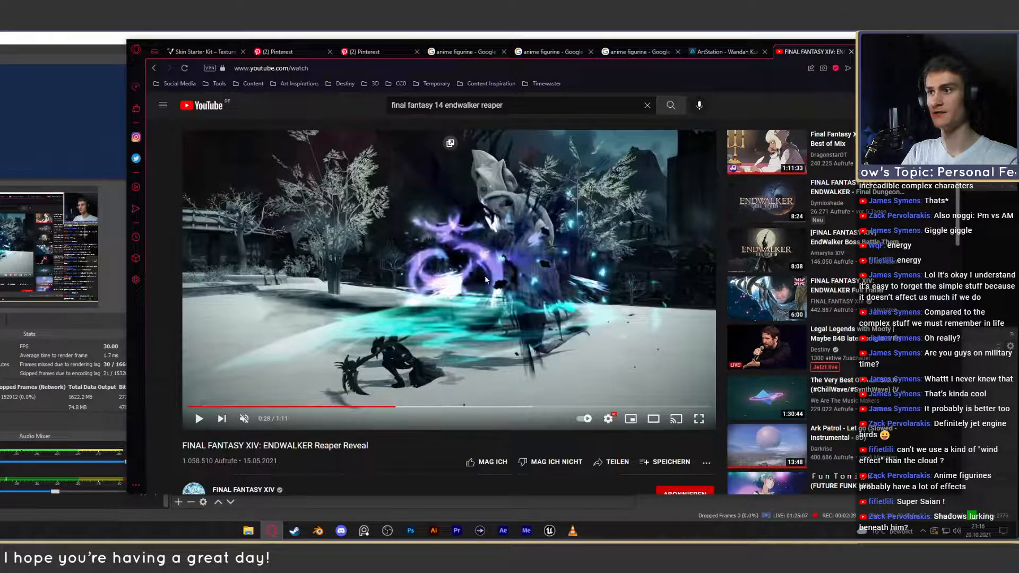
{"action": "key", "text": "period"}
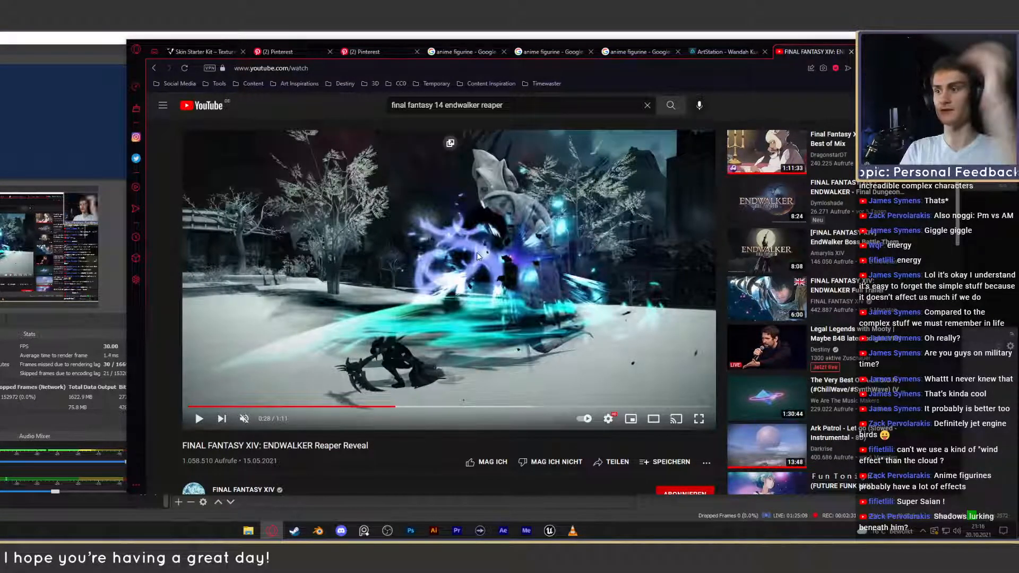
Resume the video, pause it at about 0:29, and step back frame by frame to examine the vertical blue and purple scythe slash.
{"action": "left_click", "coordinate": [478, 253]}
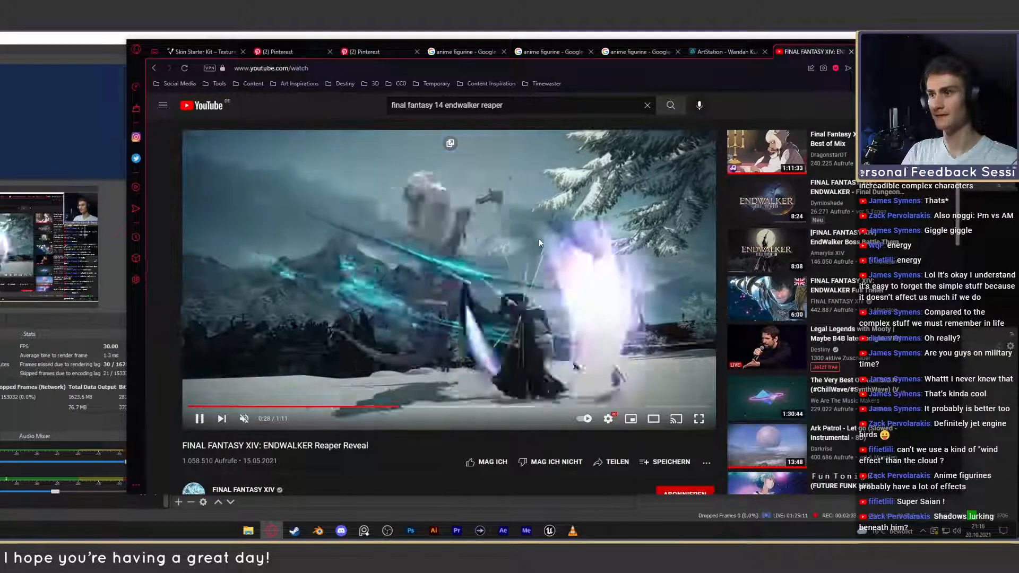
{"action": "left_click", "coordinate": [536, 249]}
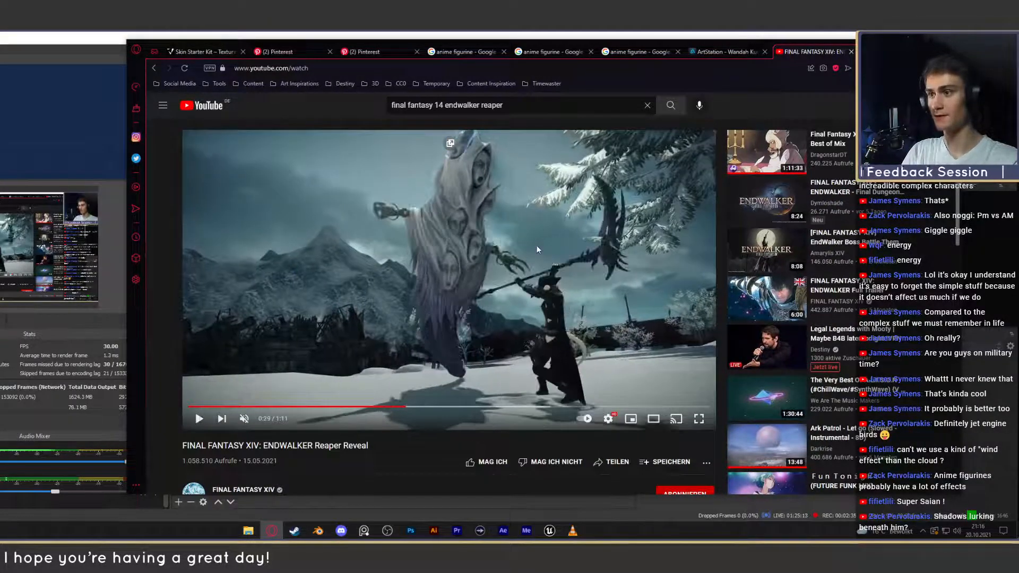
{"action": "key", "text": "comma"}
{"action": "key", "text": "comma"}
{"action": "key", "text": "comma"}
{"action": "key", "text": "comma"}
{"action": "key", "text": "comma"}
{"action": "key", "text": "comma"}
{"action": "key", "text": "comma"}
{"action": "key", "text": "comma"}
{"action": "key", "text": "comma"}
{"action": "key", "text": "comma"}
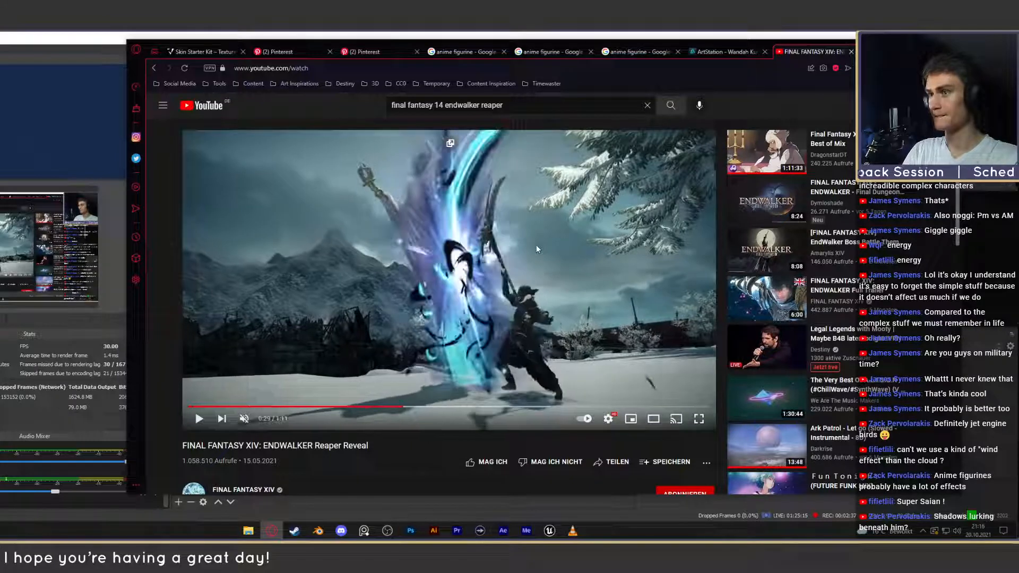
{"action": "key", "text": "comma"}
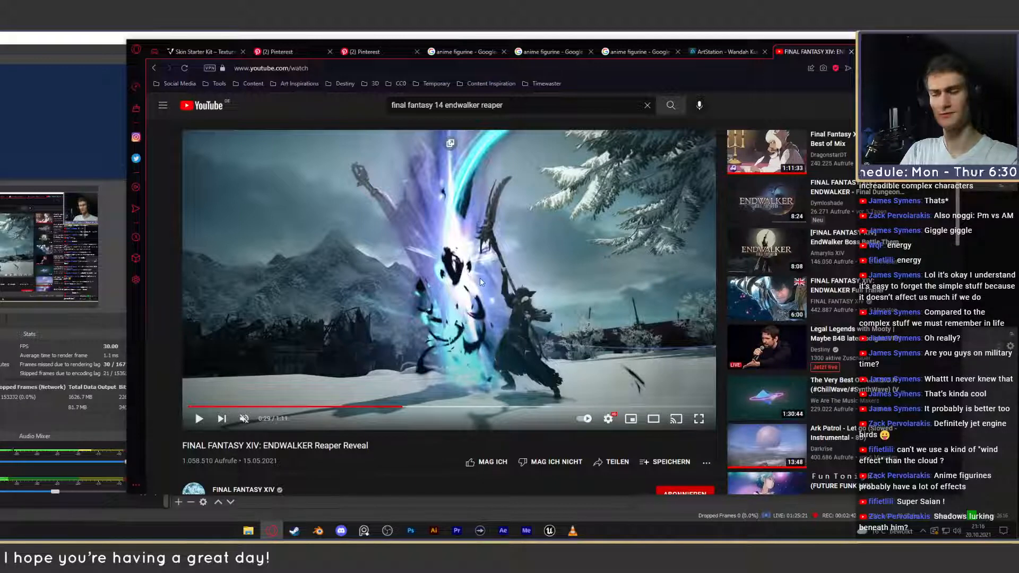
{"action": "key", "text": "comma"}
{"action": "key", "text": "comma"}
{"action": "key", "text": "comma"}
{"action": "key", "text": "comma"}
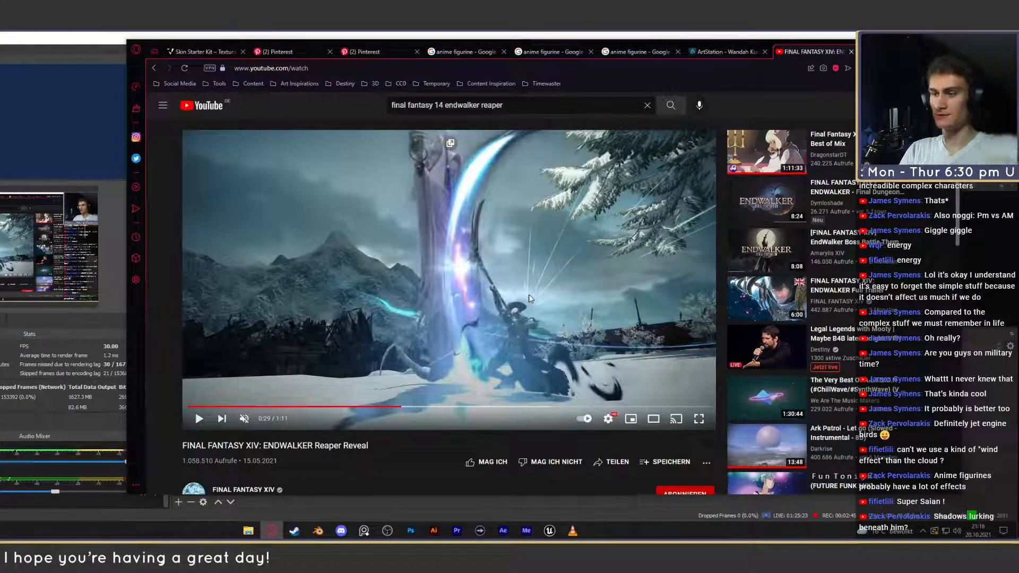
Step through the blue scythe slash around 0:29 frame by frame to examine the shape of its energy effect.
{"action": "key", "text": "comma"}
{"action": "key", "text": "comma"}
{"action": "key", "text": "comma"}
{"action": "key", "text": "comma"}
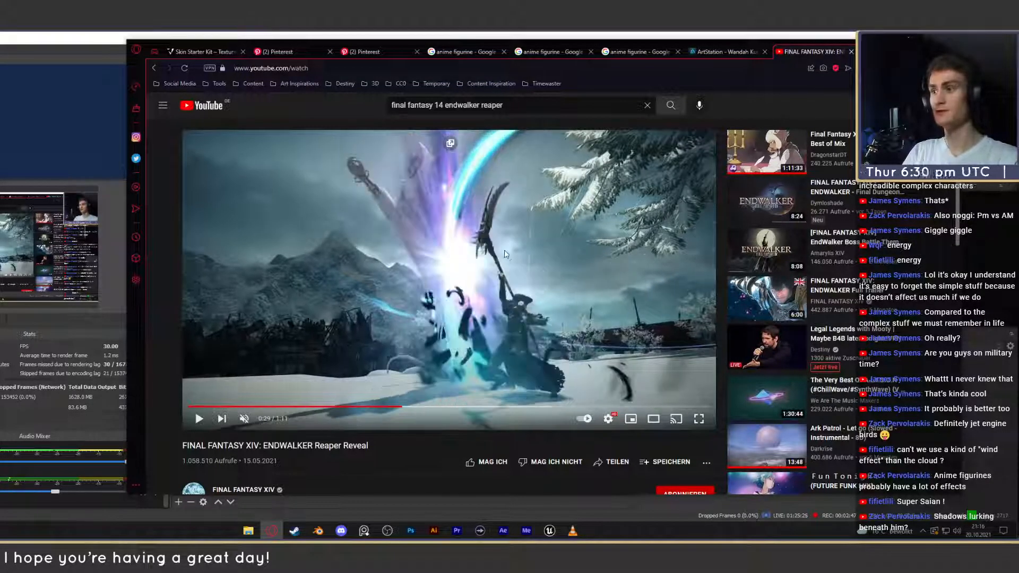
{"action": "key", "text": "period"}
{"action": "key", "text": "period"}
{"action": "key", "text": "period"}
{"action": "key", "text": "period"}
{"action": "key", "text": "period"}
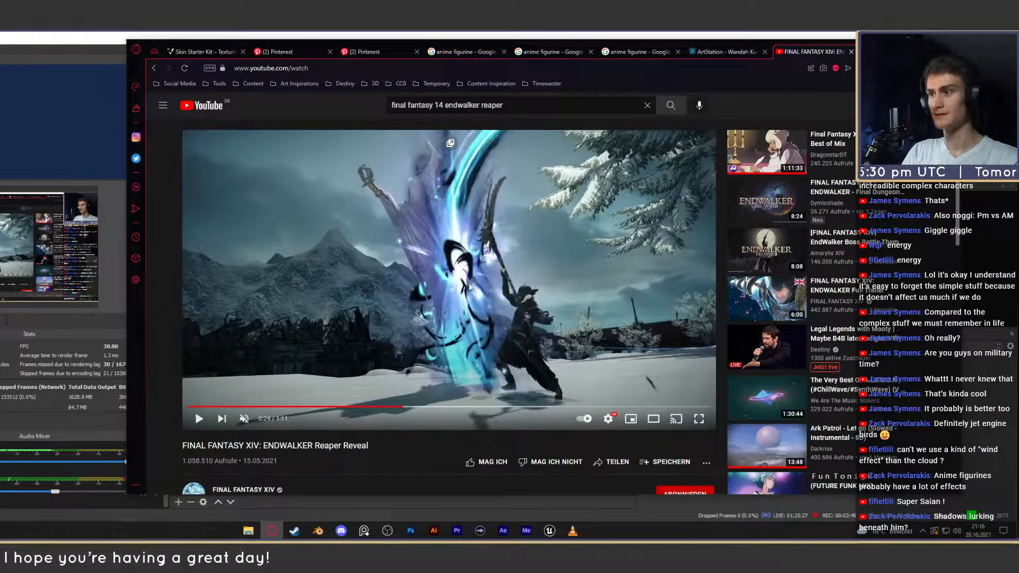
{"action": "key", "text": "period"}
{"action": "key", "text": "period"}
{"action": "key", "text": "period"}
{"action": "key", "text": "period"}
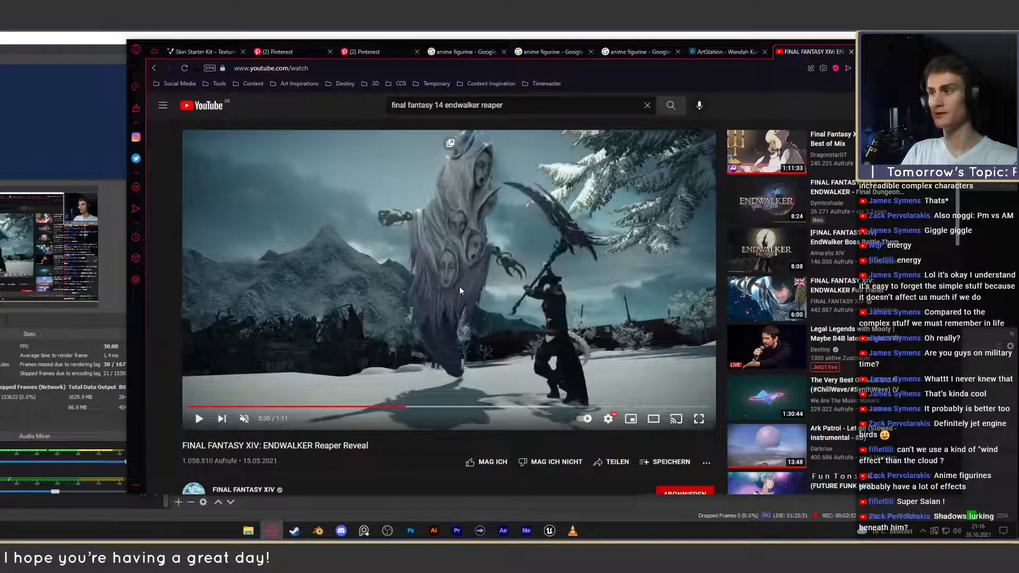
Play the trailer to 0:45, pause on the reaper's red aura, and compare it with the figurine in Blender.
{"action": "left_click", "coordinate": [459, 285]}
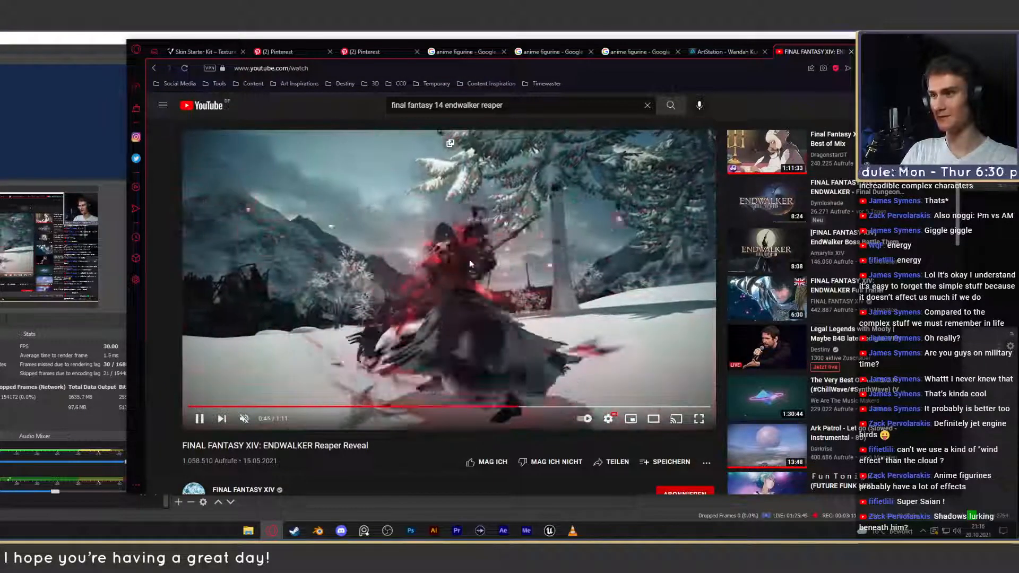
{"action": "left_click", "coordinate": [457, 296]}
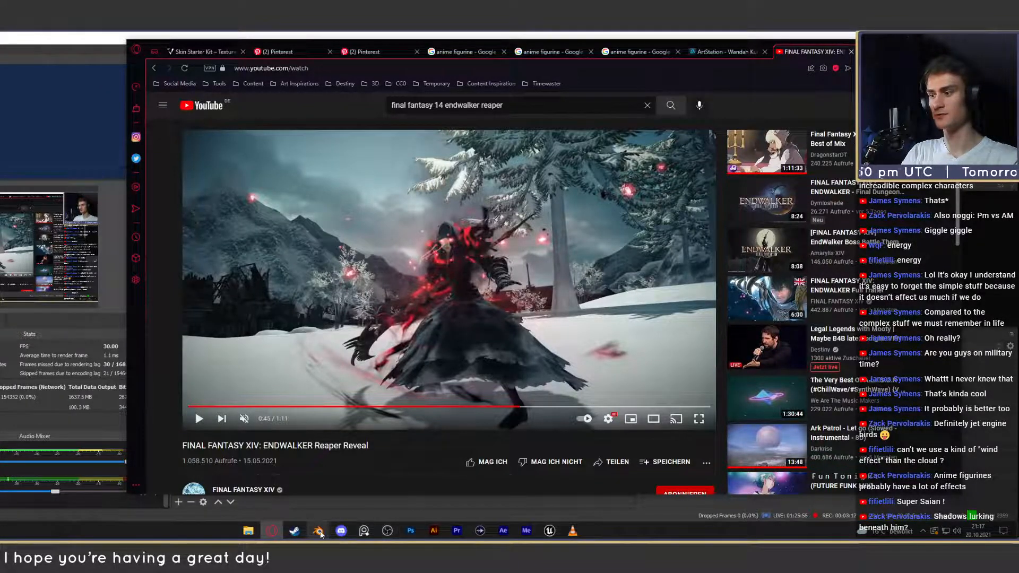
{"action": "left_click", "coordinate": [322, 505]}
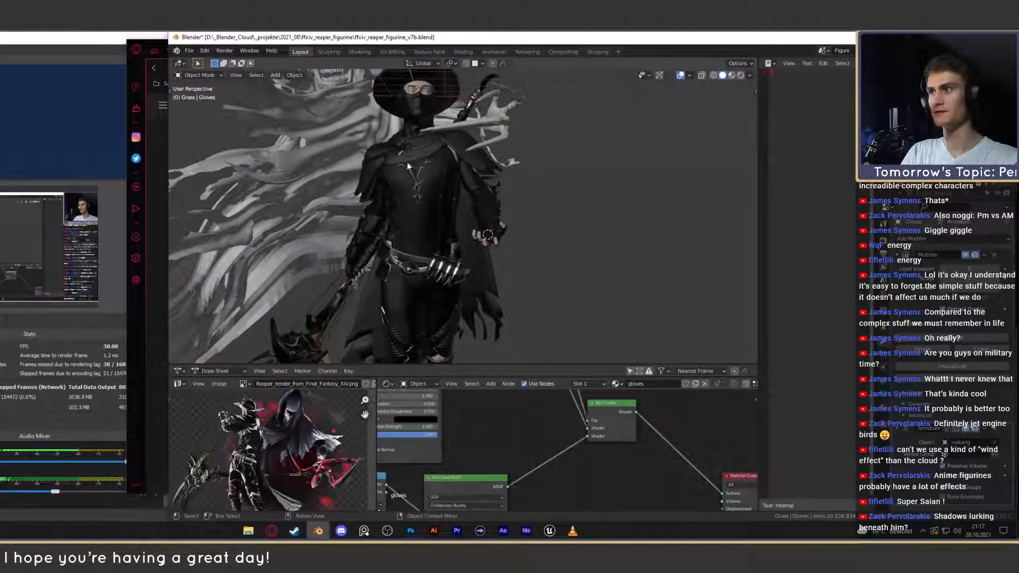
{"action": "left_click", "coordinate": [142, 345]}
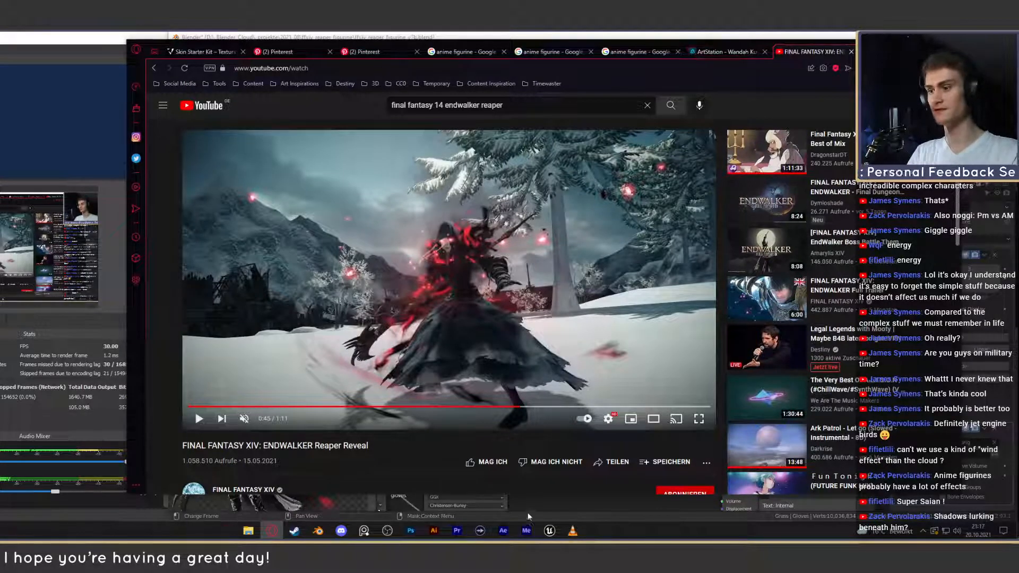
{"action": "left_click", "coordinate": [564, 516]}
{"action": "scroll", "coordinate": [481, 181], "scroll_direction": "down", "scroll_amount": 3}
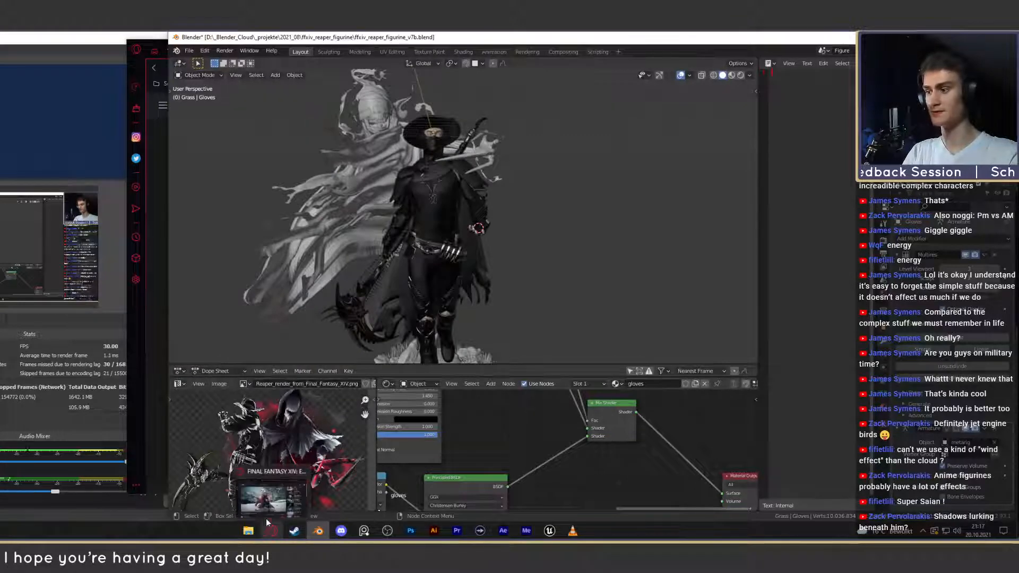
Return to the YouTube trailer and play it in short bursts from 0:45 to the red scythe attack after 0:51.
{"action": "left_click", "coordinate": [266, 518]}
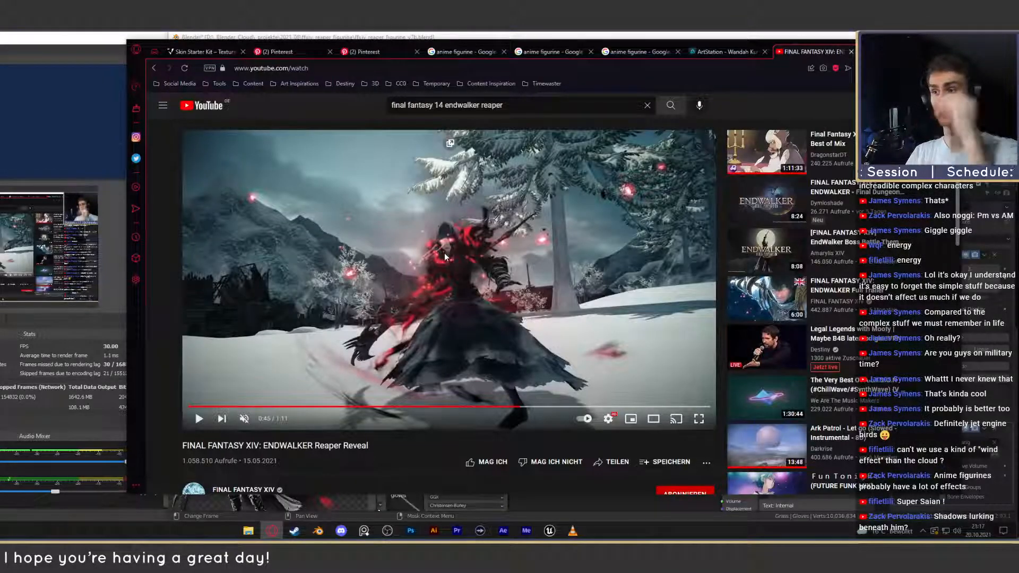
{"action": "left_click", "coordinate": [444, 256]}
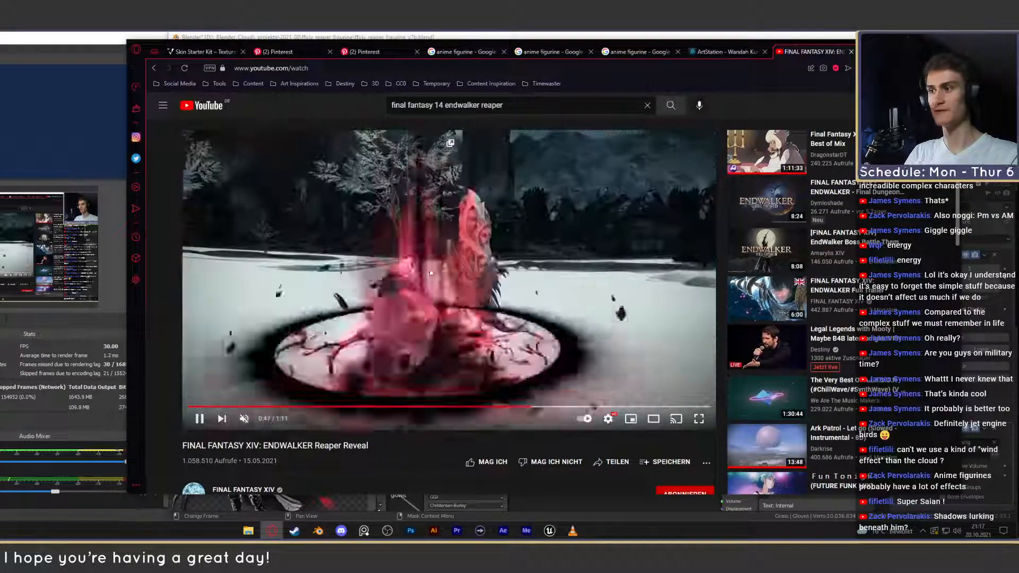
{"action": "left_click", "coordinate": [427, 275]}
{"action": "left_click", "coordinate": [505, 315]}
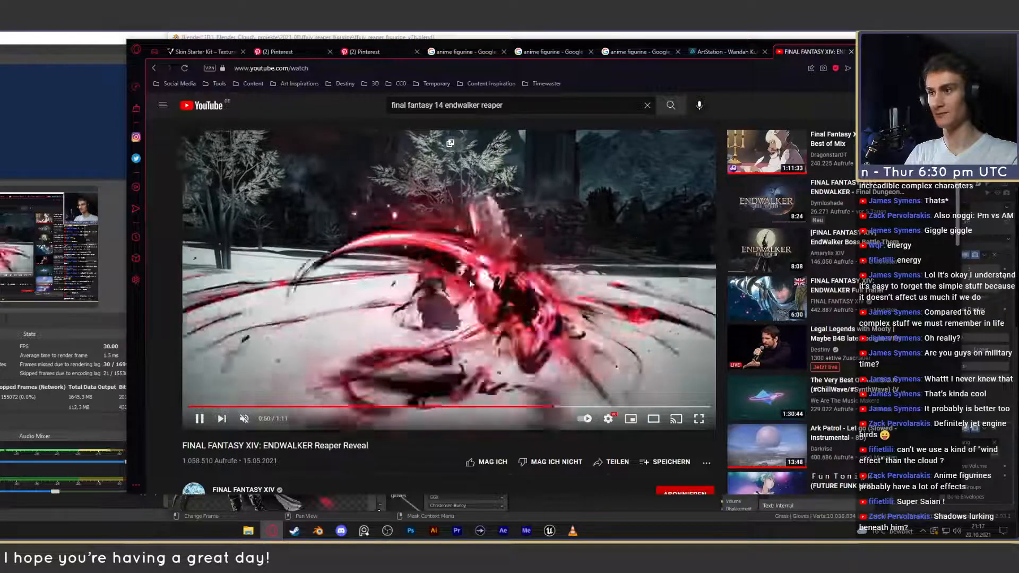
{"action": "left_click", "coordinate": [511, 276]}
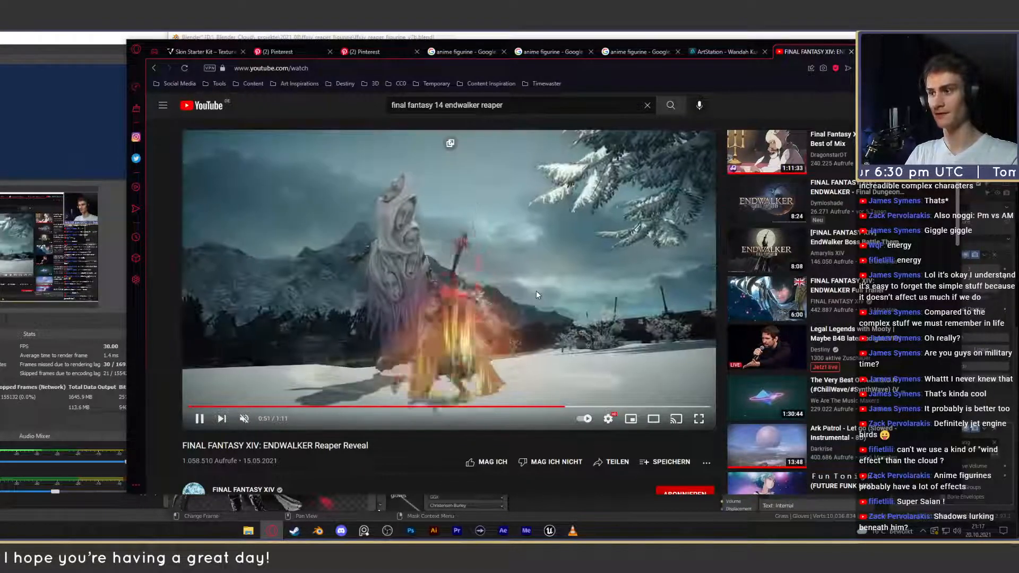
{"action": "left_click", "coordinate": [508, 277]}
Step frame by frame through the red scythe slash from 0:52 to 0:53 to examine its streaks and dark edges.
{"action": "key", "text": "period"}
{"action": "key", "text": "period"}
{"action": "key", "text": "period"}
{"action": "key", "text": "period"}
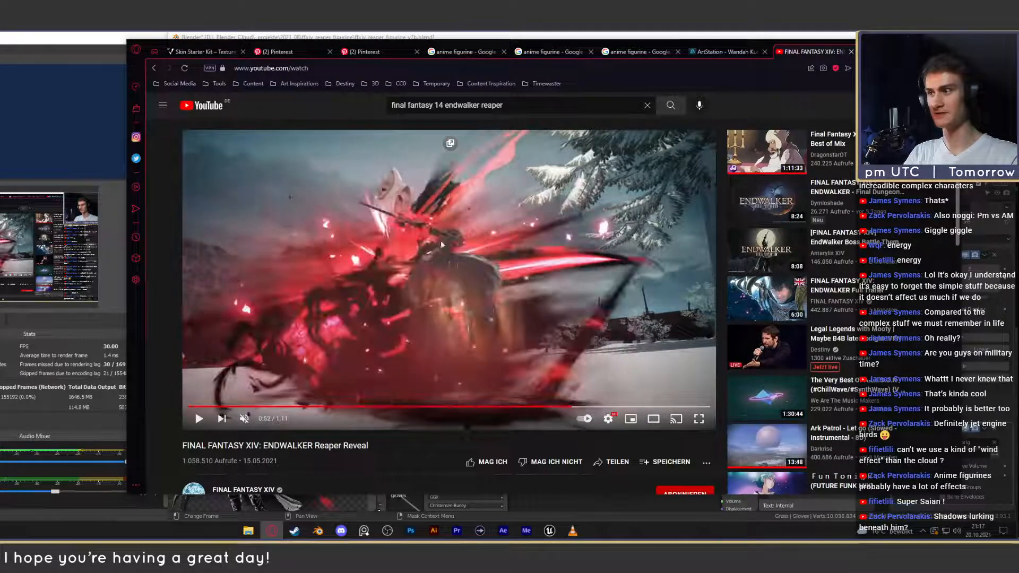
{"action": "key", "text": "period"}
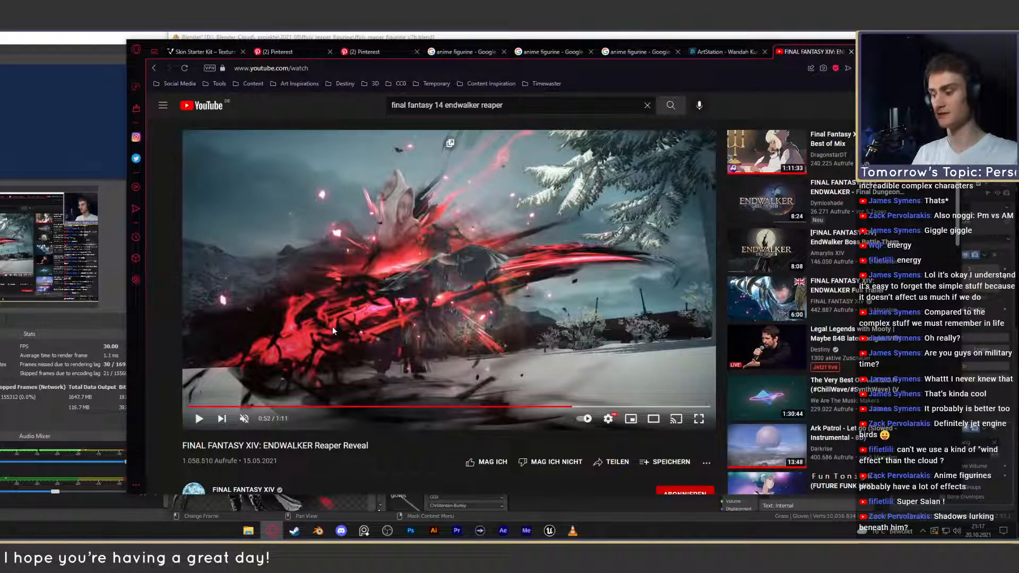
{"action": "key", "text": "period"}
{"action": "key", "text": "period"}
{"action": "key", "text": "period"}
{"action": "key", "text": "period"}
{"action": "key", "text": "period"}
{"action": "key", "text": "period"}
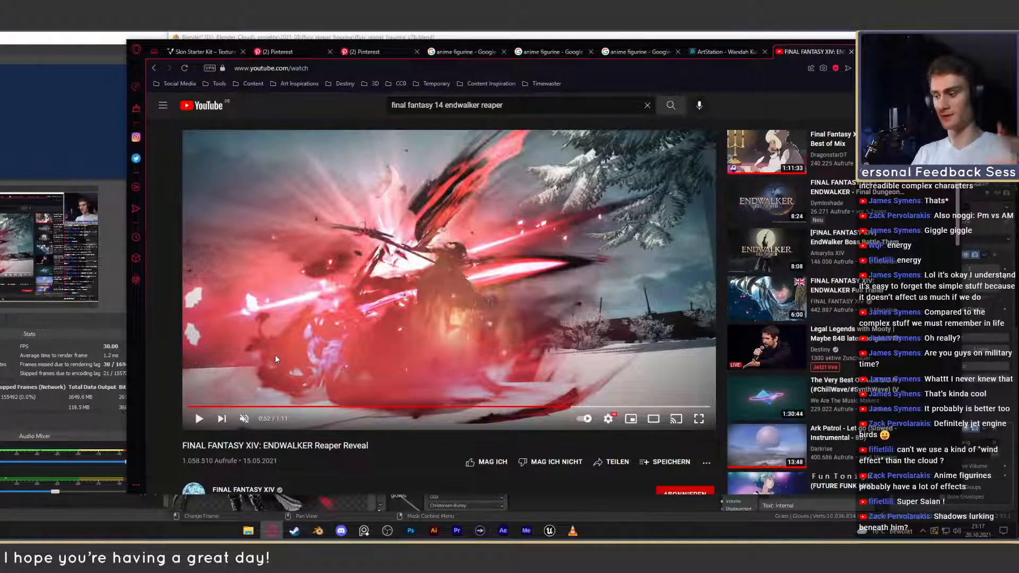
{"action": "key", "text": "period"}
{"action": "key", "text": "period"}
{"action": "key", "text": "period"}
{"action": "key", "text": "period"}
{"action": "key", "text": "period"}
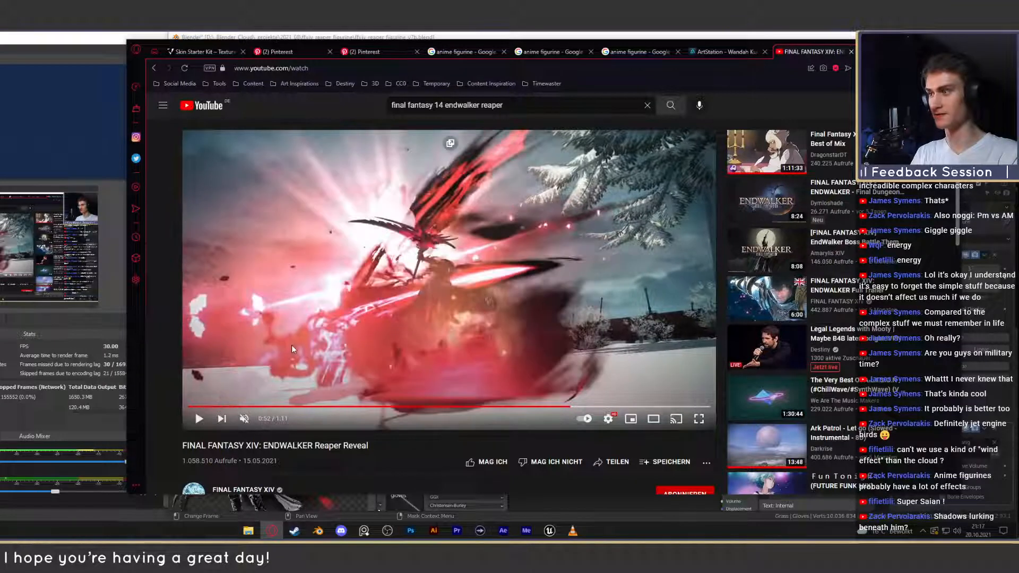
{"action": "key", "text": "period"}
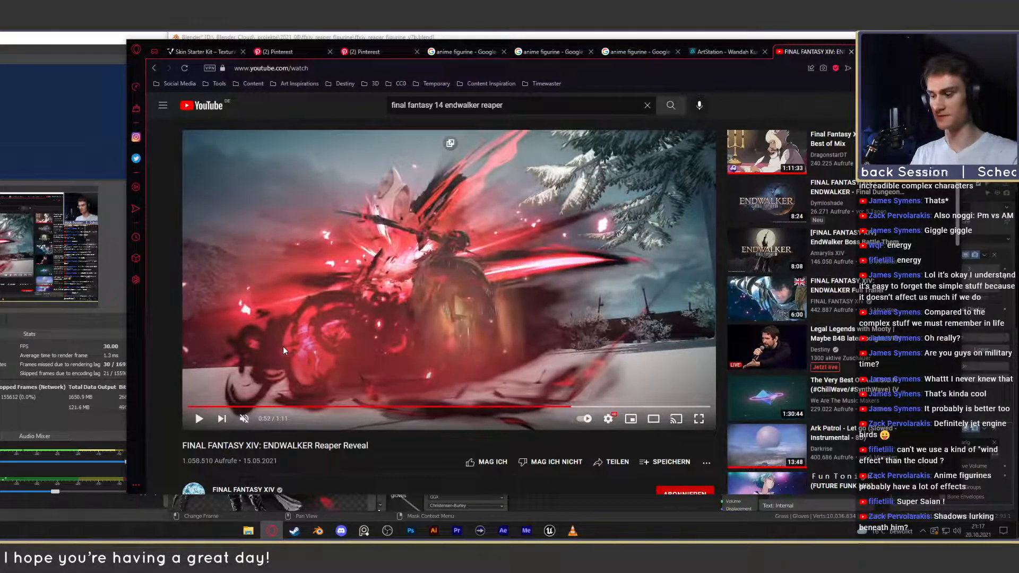
{"action": "key", "text": "period"}
{"action": "key", "text": "period"}
{"action": "key", "text": "period"}
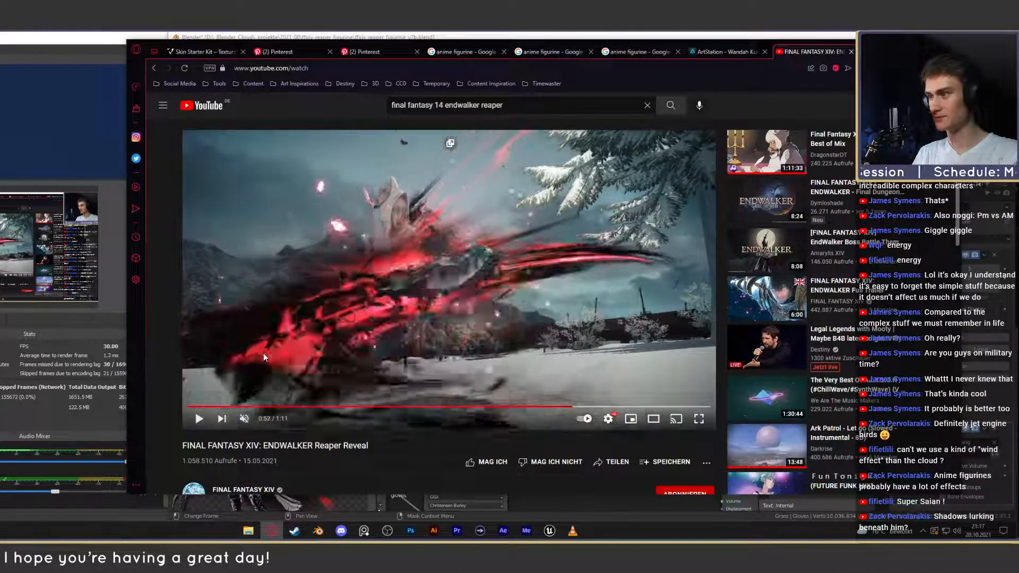
{"action": "key", "text": "period"}
{"action": "key", "text": "period"}
{"action": "key", "text": "period"}
{"action": "key", "text": "period"}
{"action": "key", "text": "period"}
{"action": "key", "text": "period"}
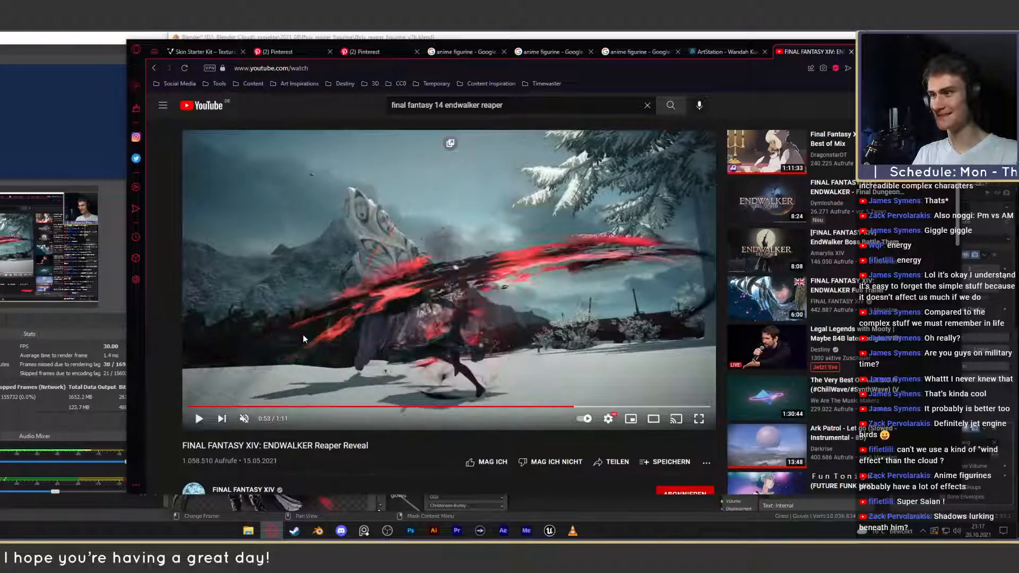
Advance frame by frame through the diagonal red slash from 0:53 to 0:54, examining how the trail forms and dissolves.
{"action": "key", "text": "period"}
{"action": "key", "text": "period"}
{"action": "key", "text": "period"}
{"action": "key", "text": "period"}
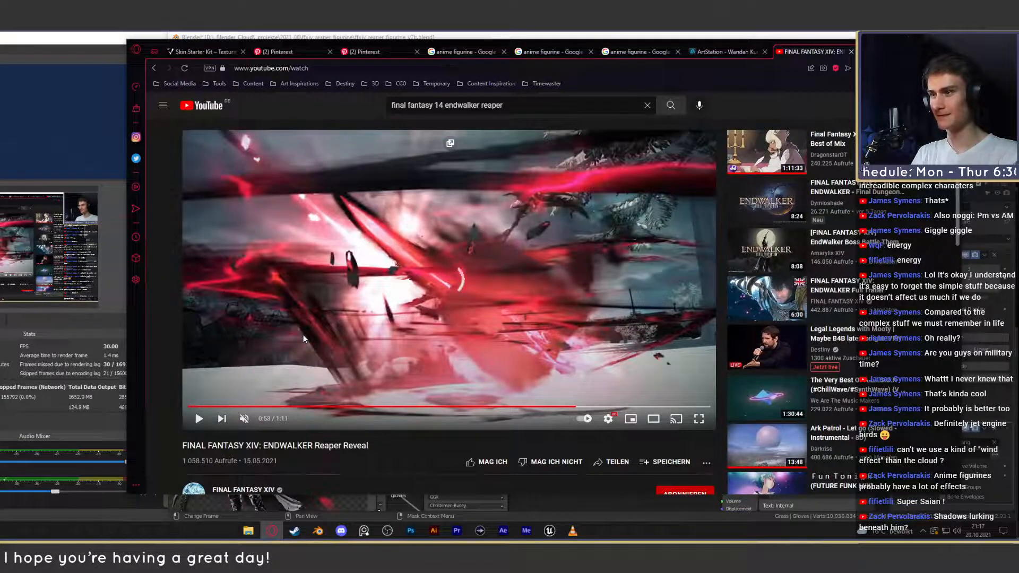
{"action": "key", "text": "period"}
{"action": "key", "text": "period"}
{"action": "key", "text": "period"}
{"action": "key", "text": "period"}
{"action": "key", "text": "period"}
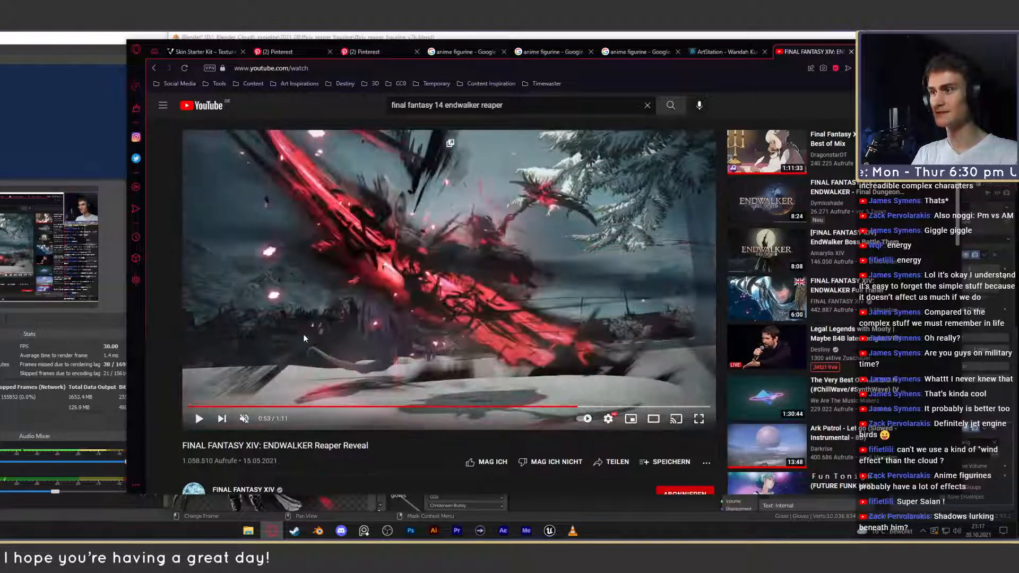
{"action": "key", "text": "period"}
{"action": "key", "text": "period"}
{"action": "key", "text": "period"}
{"action": "key", "text": "period"}
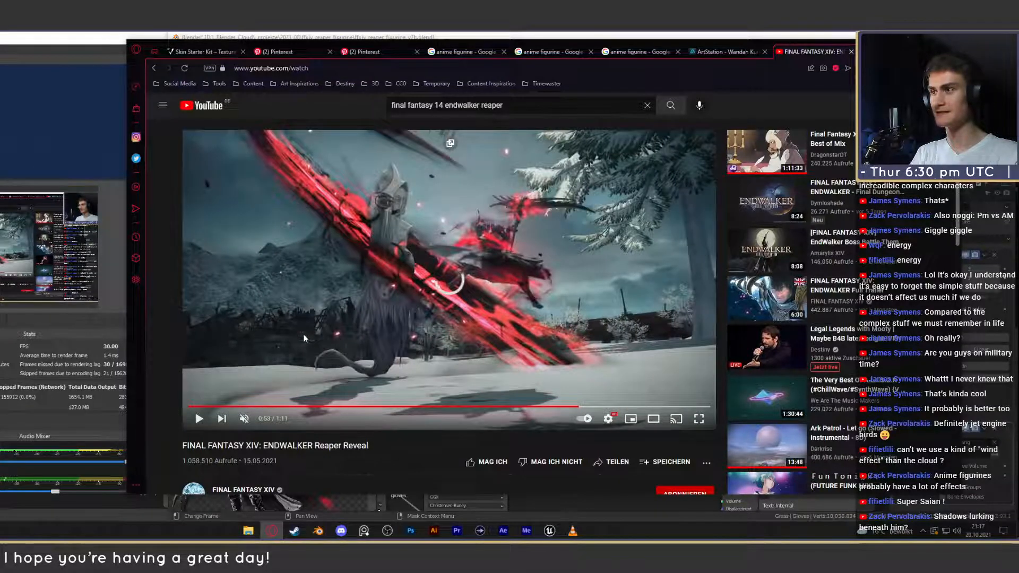
{"action": "key", "text": "period"}
{"action": "key", "text": "period"}
{"action": "key", "text": "period"}
{"action": "key", "text": "period"}
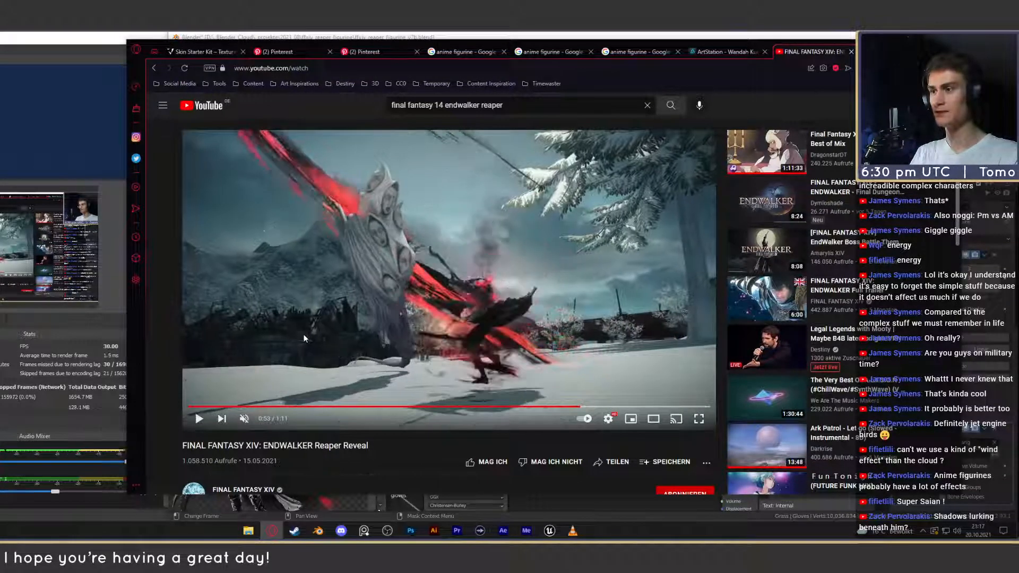
{"action": "key", "text": "period"}
{"action": "key", "text": "period"}
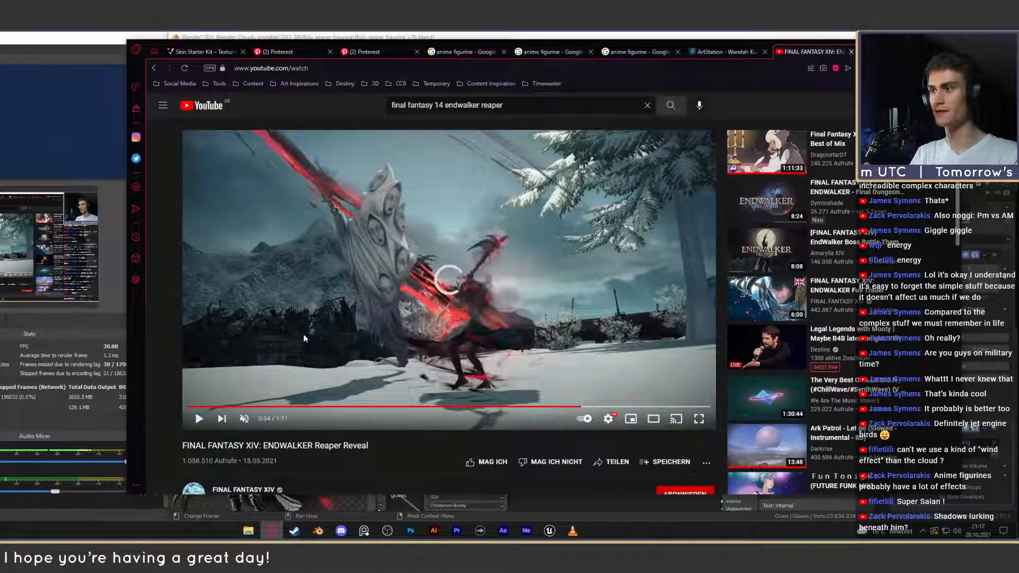
{"action": "key", "text": "period"}
{"action": "key", "text": "period"}
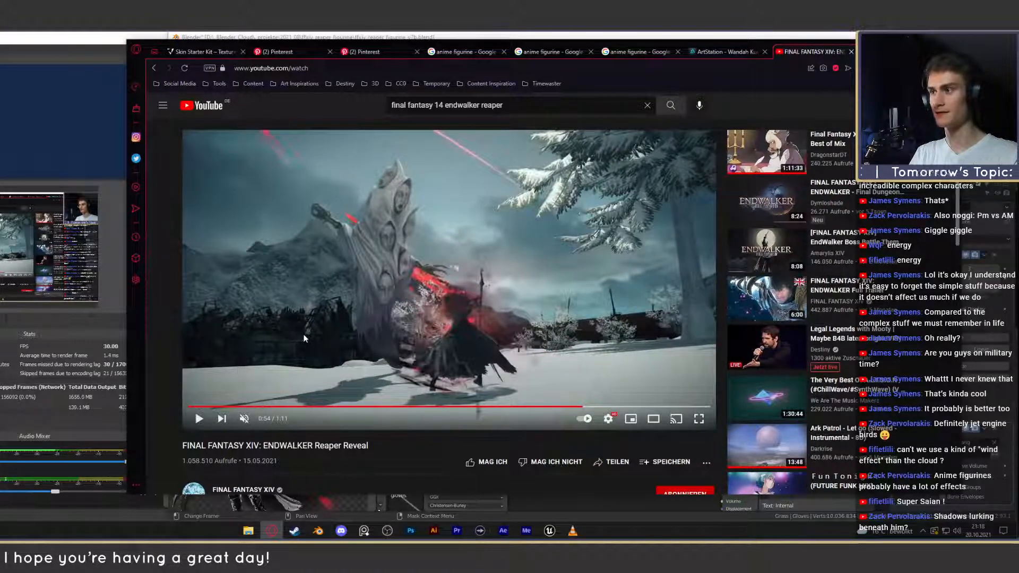
Examine the circular red and black scythe trail frame by frame from 0:54 to 0:55.
{"action": "key", "text": "period"}
{"action": "key", "text": "period"}
{"action": "key", "text": "period"}
{"action": "key", "text": "period"}
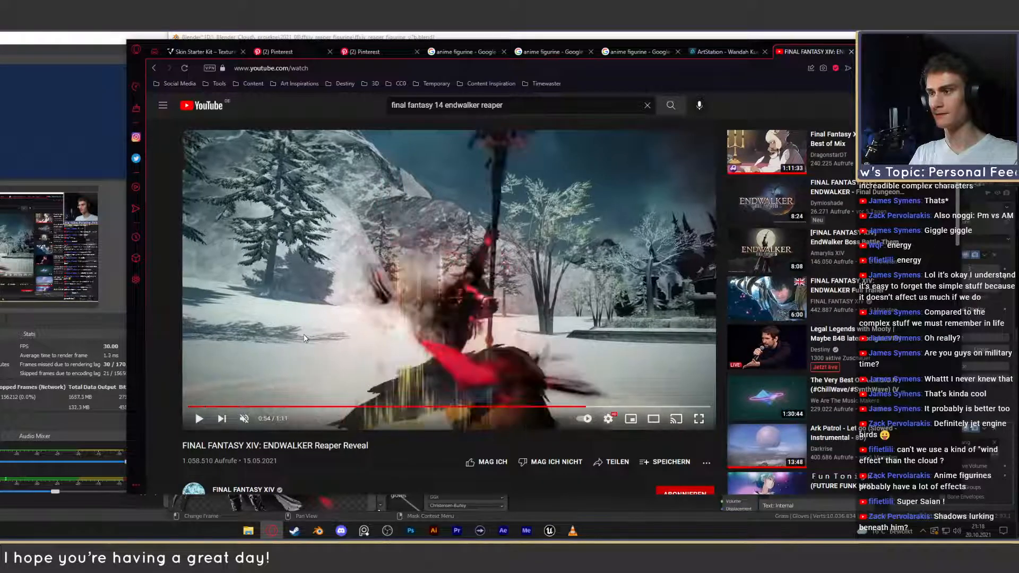
{"action": "key", "text": "period"}
{"action": "key", "text": "period"}
{"action": "key", "text": "period"}
{"action": "key", "text": "period"}
{"action": "key", "text": "period"}
{"action": "key", "text": "period"}
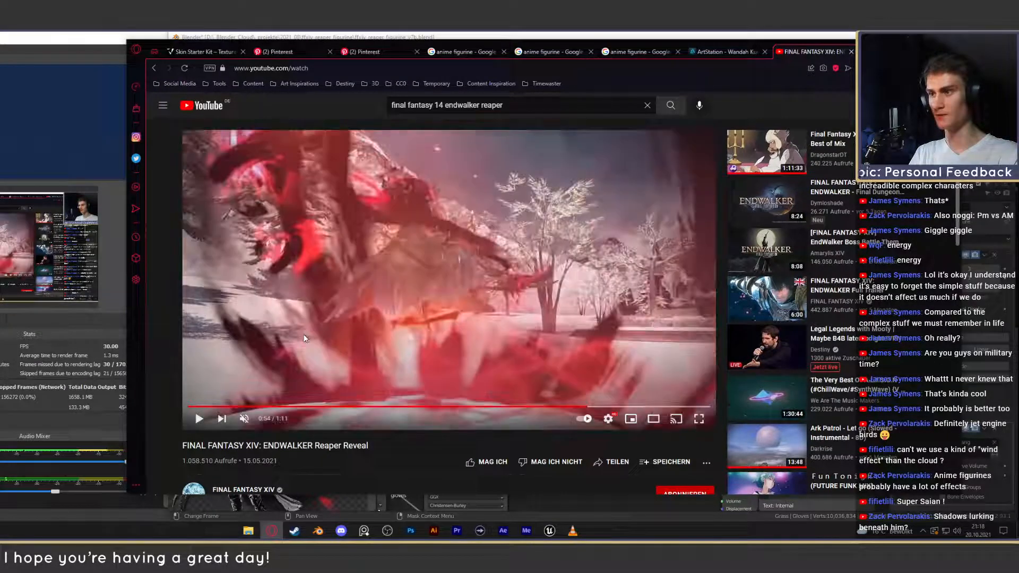
{"action": "key", "text": "period"}
{"action": "key", "text": "period"}
{"action": "key", "text": "period"}
{"action": "key", "text": "period"}
{"action": "key", "text": "period"}
{"action": "key", "text": "period"}
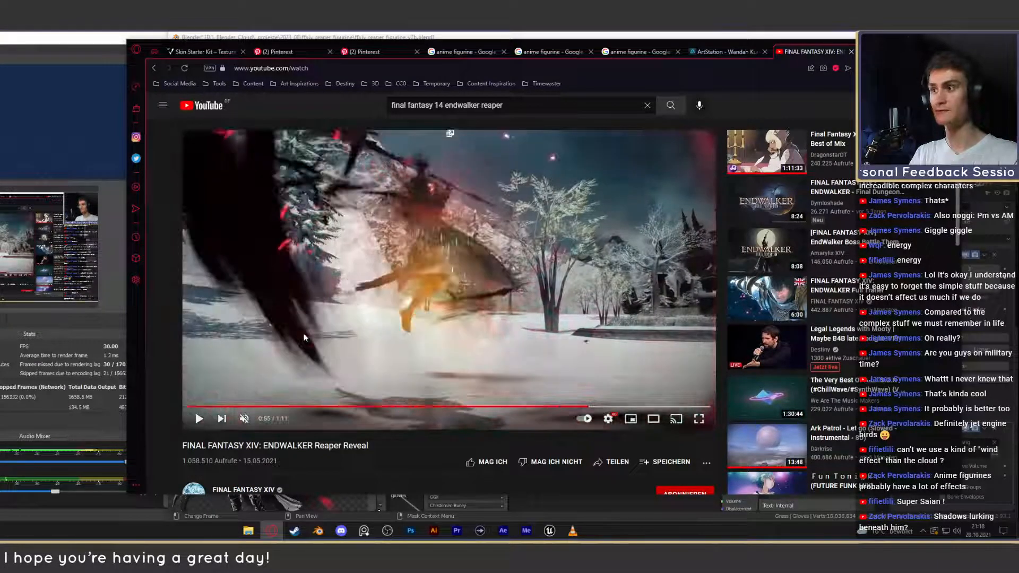
{"action": "key", "text": "period"}
{"action": "key", "text": "period"}
{"action": "key", "text": "period"}
{"action": "key", "text": "period"}
{"action": "key", "text": "period"}
{"action": "key", "text": "period"}
{"action": "key", "text": "period"}
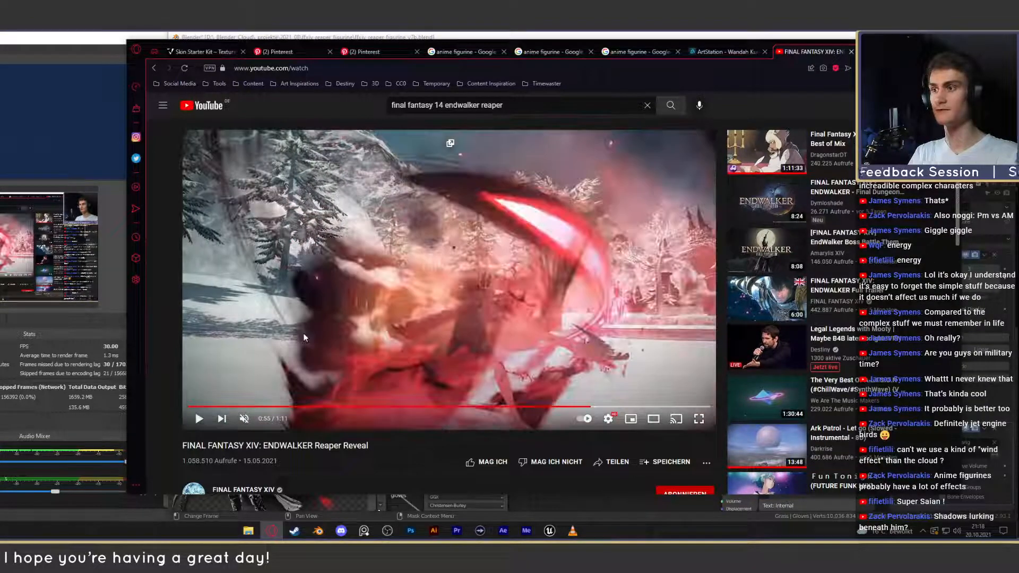
{"action": "key", "text": "period"}
{"action": "key", "text": "period"}
{"action": "key", "text": "period"}
{"action": "key", "text": "period"}
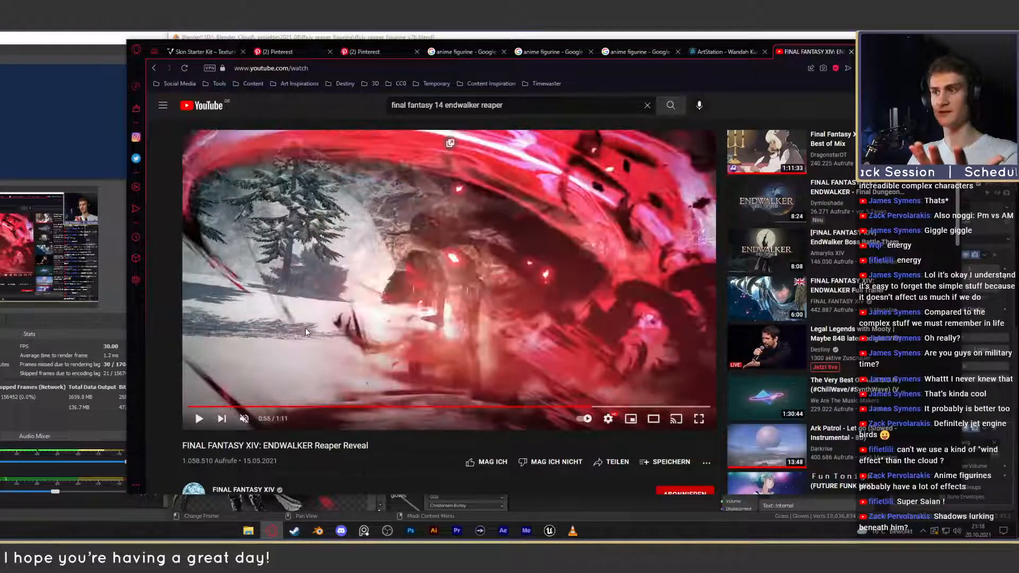
{"action": "key", "text": "period"}
{"action": "key", "text": "period"}
{"action": "key", "text": "period"}
{"action": "key", "text": "period"}
{"action": "key", "text": "period"}
{"action": "key", "text": "period"}
{"action": "key", "text": "period"}
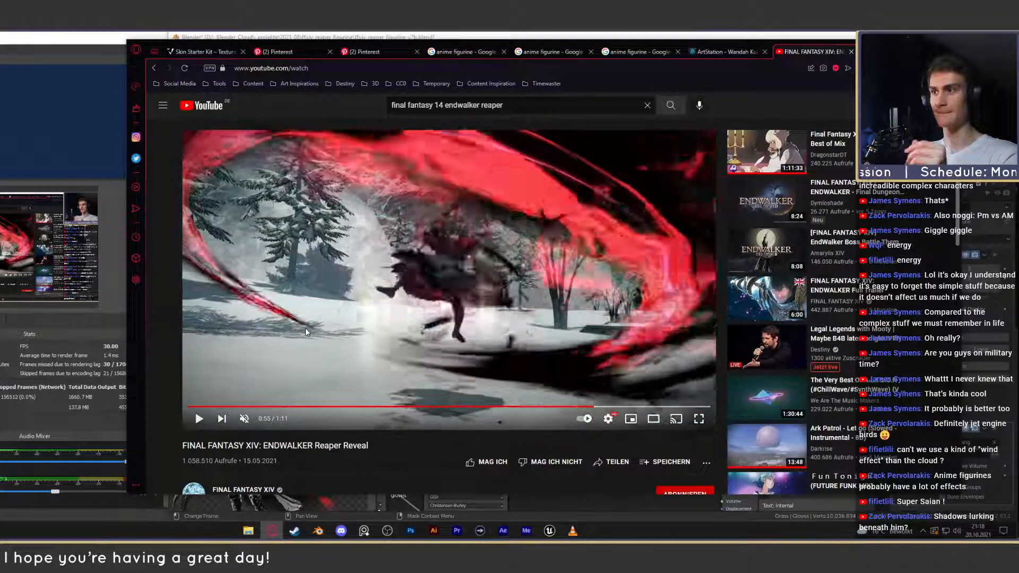
Step frame by frame through the red burst and the diagonal energy streak from 0:55 to 0:56 to examine their shapes.
{"action": "key", "text": "period"}
{"action": "key", "text": "period"}
{"action": "key", "text": "period"}
{"action": "key", "text": "period"}
{"action": "key", "text": "period"}
{"action": "key", "text": "period"}
{"action": "key", "text": "period"}
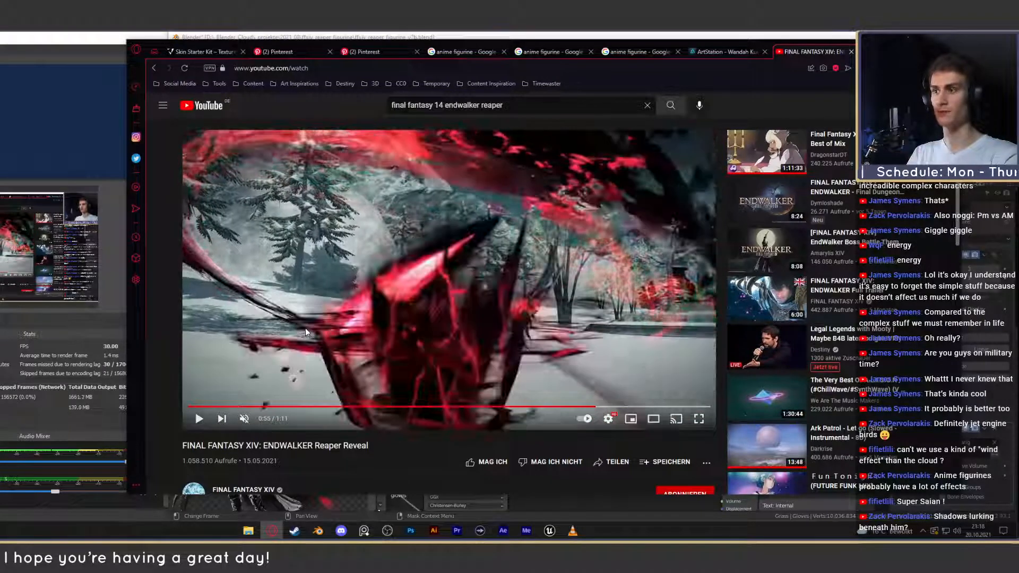
{"action": "key", "text": "period"}
{"action": "key", "text": "period"}
{"action": "key", "text": "period"}
{"action": "key", "text": "period"}
{"action": "key", "text": "period"}
{"action": "key", "text": "period"}
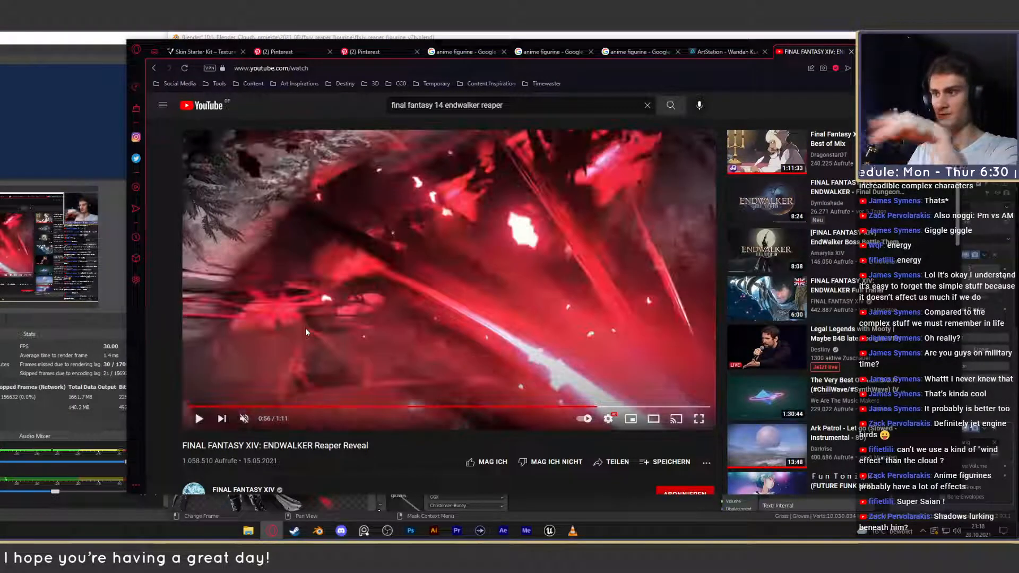
{"action": "key", "text": "period"}
{"action": "key", "text": "period"}
{"action": "key", "text": "period"}
{"action": "key", "text": "period"}
{"action": "key", "text": "period"}
{"action": "key", "text": "period"}
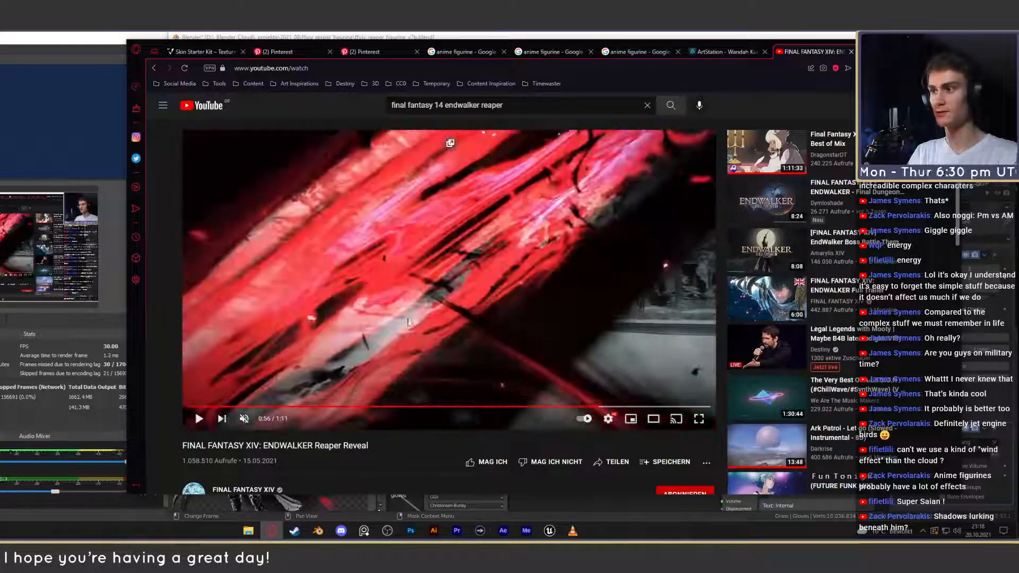
{"action": "key", "text": "period"}
{"action": "key", "text": "period"}
{"action": "key", "text": "period"}
{"action": "key", "text": "period"}
{"action": "key", "text": "period"}
{"action": "key", "text": "period"}
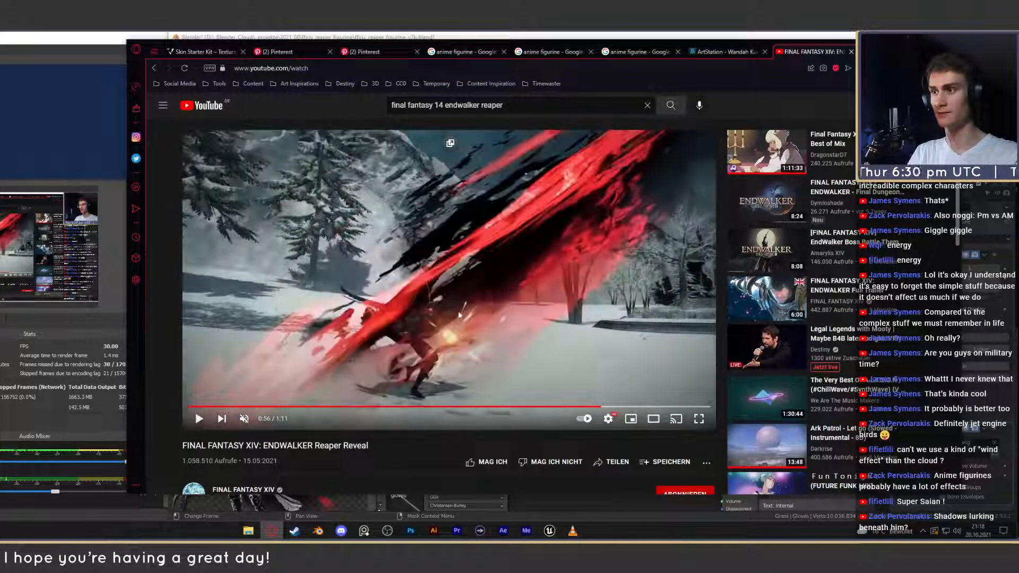
Advance frame by frame at 0:56 to examine how the diagonal red and black slash thins out and dissolves.
{"action": "key", "text": "period"}
{"action": "key", "text": "period"}
{"action": "key", "text": "period"}
{"action": "key", "text": "period"}
{"action": "key", "text": "period"}
{"action": "key", "text": "period"}
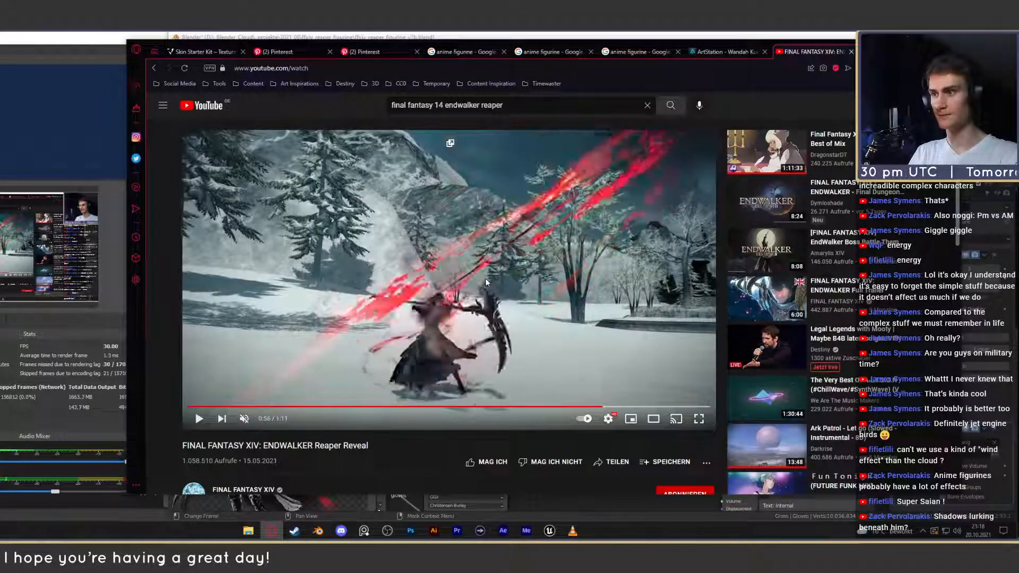
Step back frame by frame through the close-up diagonal streak and the red burst at 0:56 to re-examine their shapes.
{"action": "key", "text": "period"}
{"action": "key", "text": "period"}
{"action": "key", "text": "period"}
{"action": "key", "text": "period"}
{"action": "key", "text": "period"}
{"action": "key", "text": "period"}
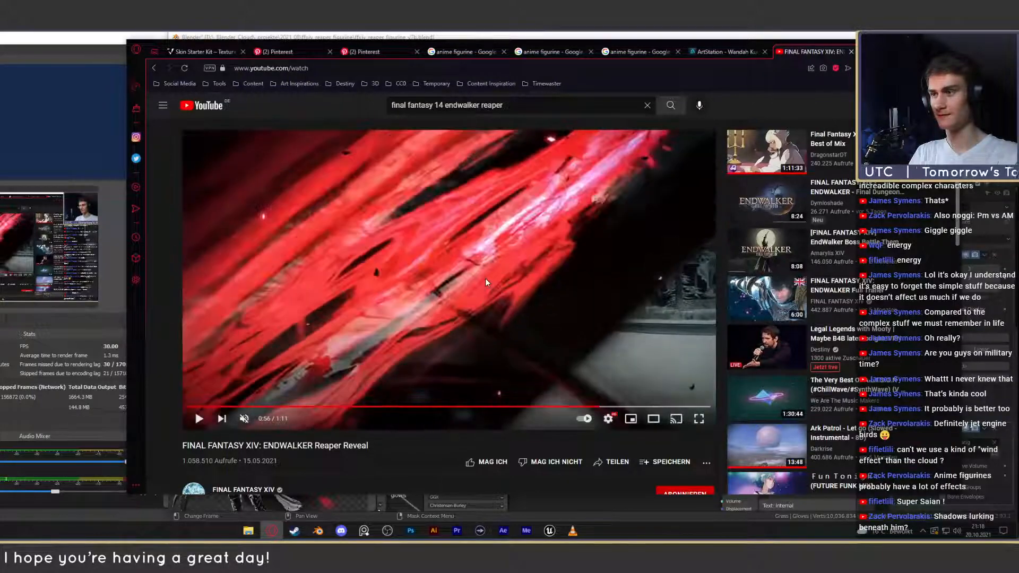
{"action": "key", "text": "period"}
{"action": "key", "text": "period"}
{"action": "key", "text": "period"}
{"action": "key", "text": "period"}
{"action": "key", "text": "period"}
{"action": "key", "text": "period"}
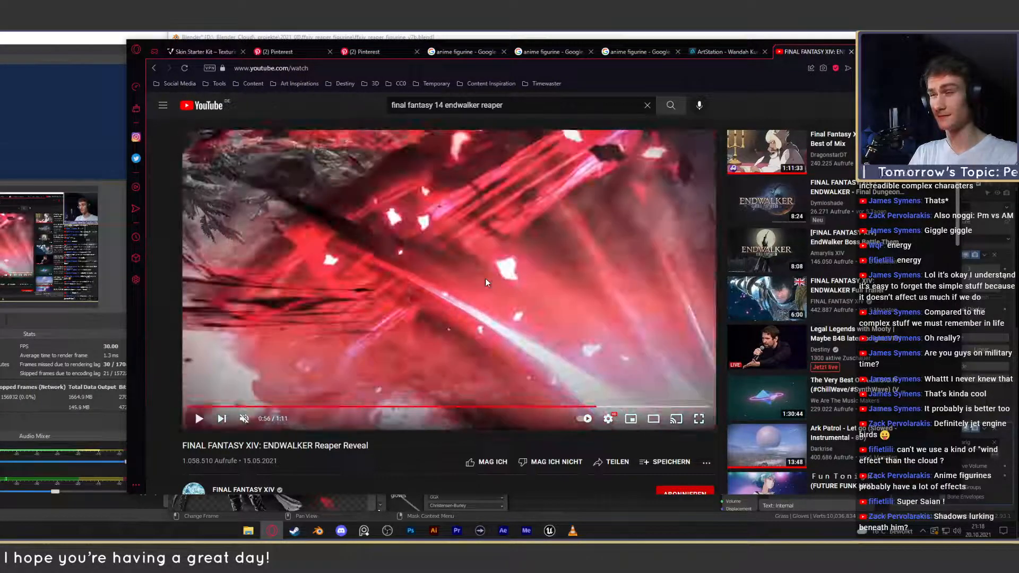
Step backward from 0:56 to 0:55 through the circular red scythe trail, examining how it forms around the Reaper.
{"action": "key", "text": "comma"}
{"action": "key", "text": "comma"}
{"action": "key", "text": "comma"}
{"action": "key", "text": "comma"}
{"action": "key", "text": "comma"}
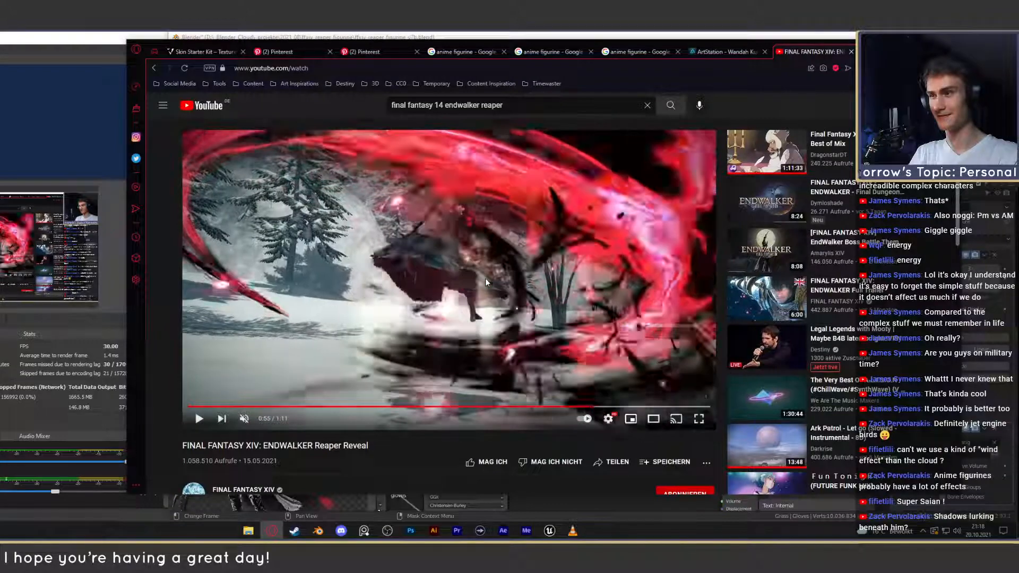
{"action": "key", "text": "comma"}
{"action": "key", "text": "comma"}
{"action": "key", "text": "comma"}
{"action": "key", "text": "comma"}
{"action": "key", "text": "comma"}
{"action": "key", "text": "comma"}
{"action": "key", "text": "comma"}
{"action": "key", "text": "comma"}
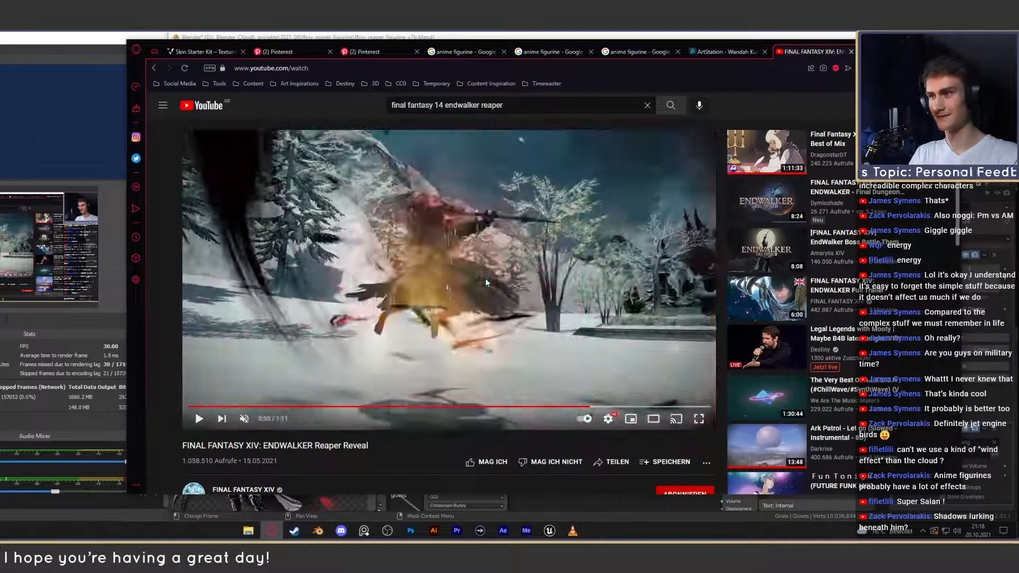
Step backward from 0:55 to 0:54 past the dark, red-veined spikes to the Reaper's raised-scythe frames.
{"action": "key", "text": "comma"}
{"action": "key", "text": "comma"}
{"action": "key", "text": "comma"}
{"action": "key", "text": "comma"}
{"action": "key", "text": "comma"}
{"action": "key", "text": "comma"}
{"action": "key", "text": "comma"}
{"action": "key", "text": "comma"}
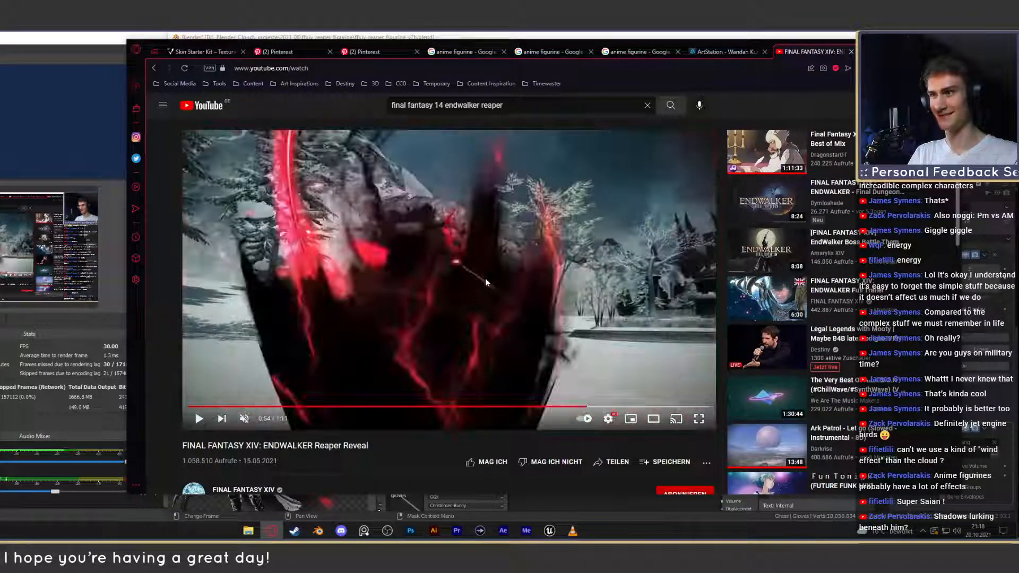
{"action": "key", "text": "comma"}
{"action": "key", "text": "comma"}
{"action": "key", "text": "comma"}
{"action": "key", "text": "comma"}
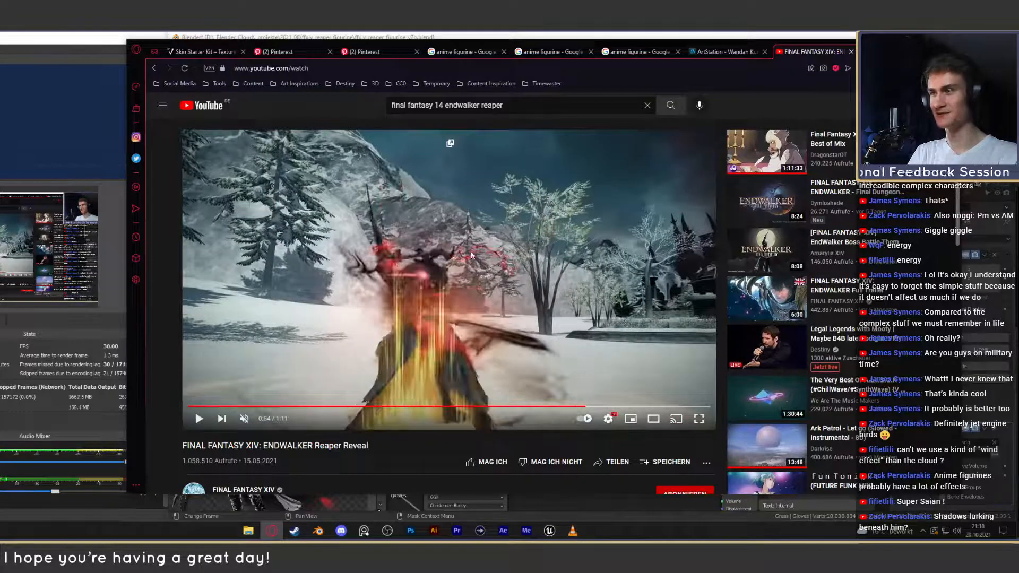
{"action": "key", "text": "comma"}
{"action": "key", "text": "comma"}
{"action": "key", "text": "comma"}
{"action": "key", "text": "comma"}
{"action": "key", "text": "comma"}
{"action": "key", "text": "comma"}
{"action": "key", "text": "comma"}
{"action": "key", "text": "comma"}
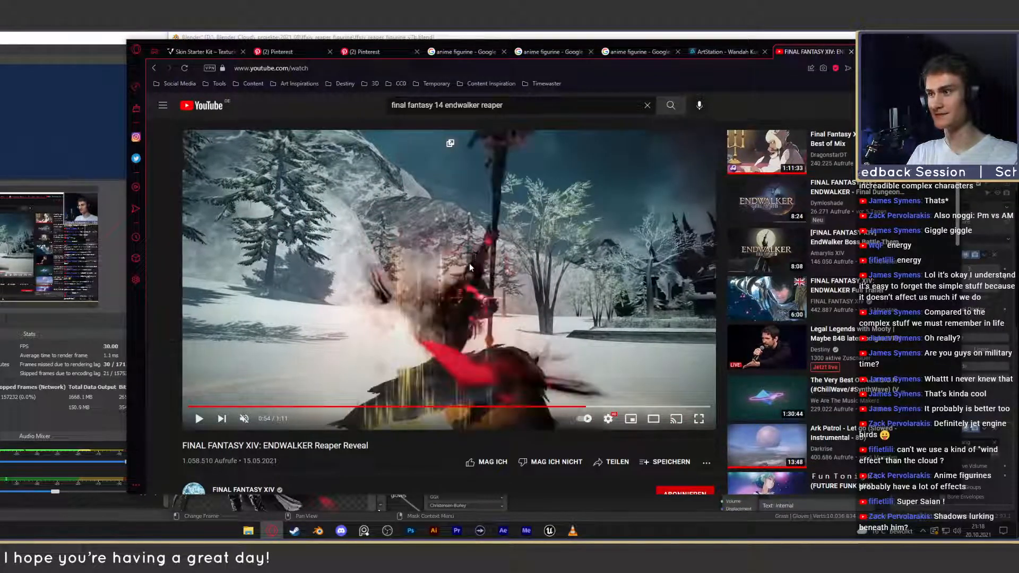
Advance frame by frame at 0:54 from the raised scythe to the dark, red-veined spikes to examine their shape.
{"action": "key", "text": "period"}
{"action": "key", "text": "period"}
{"action": "key", "text": "period"}
{"action": "key", "text": "period"}
{"action": "key", "text": "period"}
{"action": "key", "text": "period"}
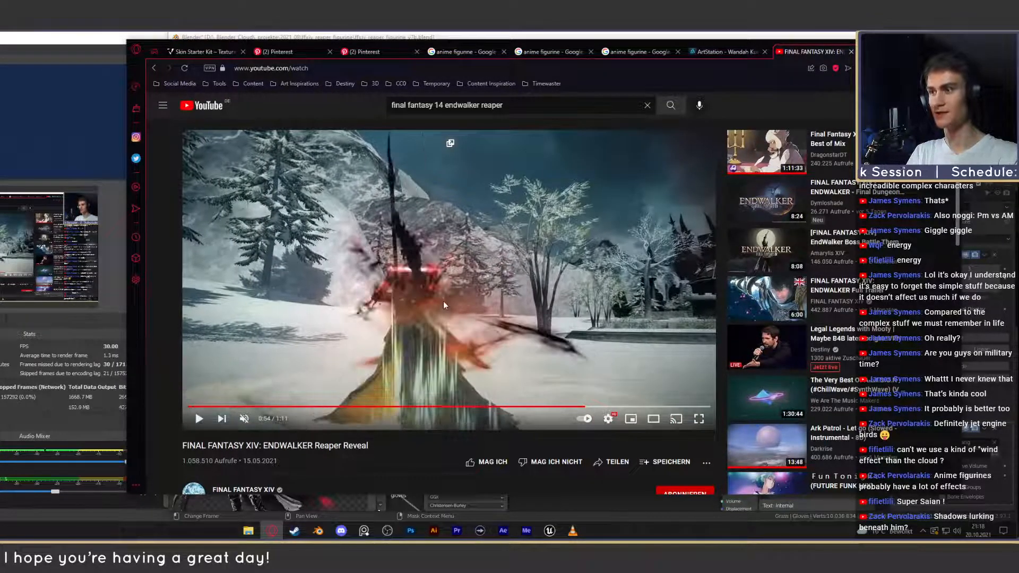
{"action": "key", "text": "period"}
{"action": "key", "text": "period"}
{"action": "key", "text": "period"}
{"action": "key", "text": "period"}
{"action": "key", "text": "period"}
{"action": "key", "text": "period"}
{"action": "key", "text": "period"}
{"action": "key", "text": "period"}
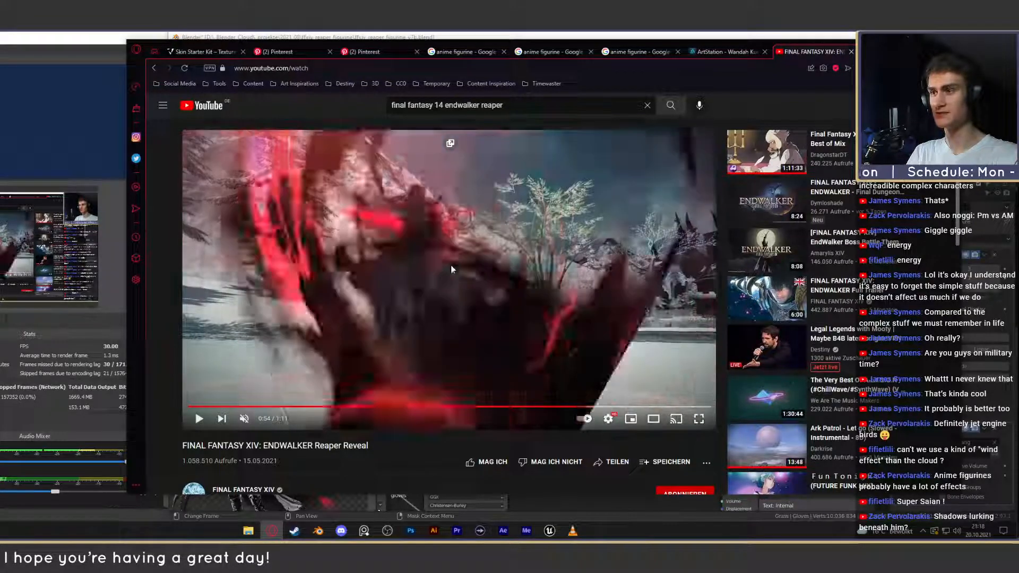
Examine the fading dark spikes and the start of the spinning attack frame by frame from 0:54 to 0:55.
{"action": "key", "text": "period"}
{"action": "key", "text": "period"}
{"action": "key", "text": "period"}
{"action": "key", "text": "period"}
{"action": "key", "text": "period"}
{"action": "key", "text": "period"}
{"action": "key", "text": "period"}
{"action": "key", "text": "period"}
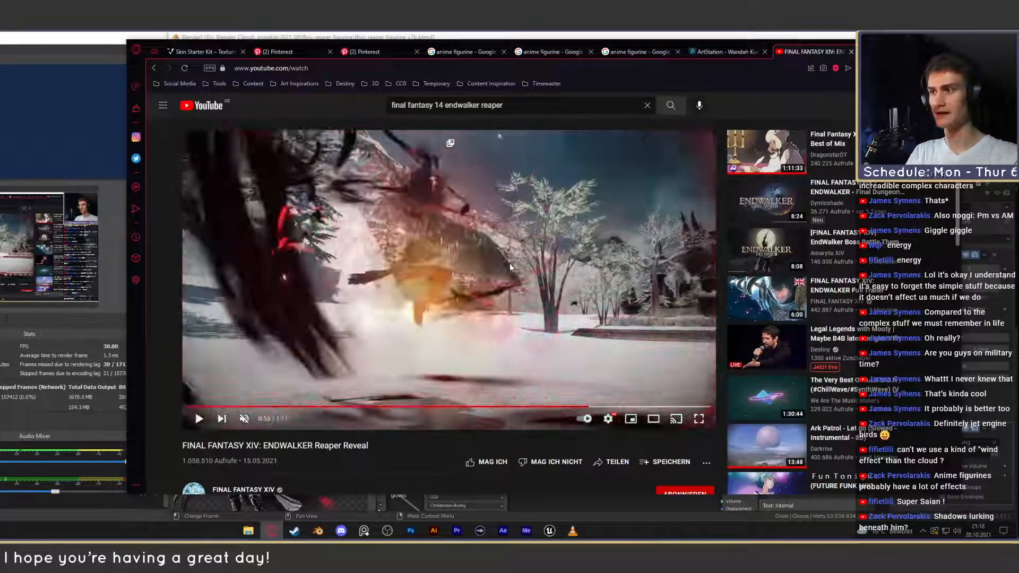
{"action": "key", "text": "period"}
{"action": "key", "text": "period"}
{"action": "key", "text": "period"}
{"action": "key", "text": "period"}
{"action": "key", "text": "period"}
{"action": "key", "text": "period"}
{"action": "key", "text": "period"}
{"action": "key", "text": "period"}
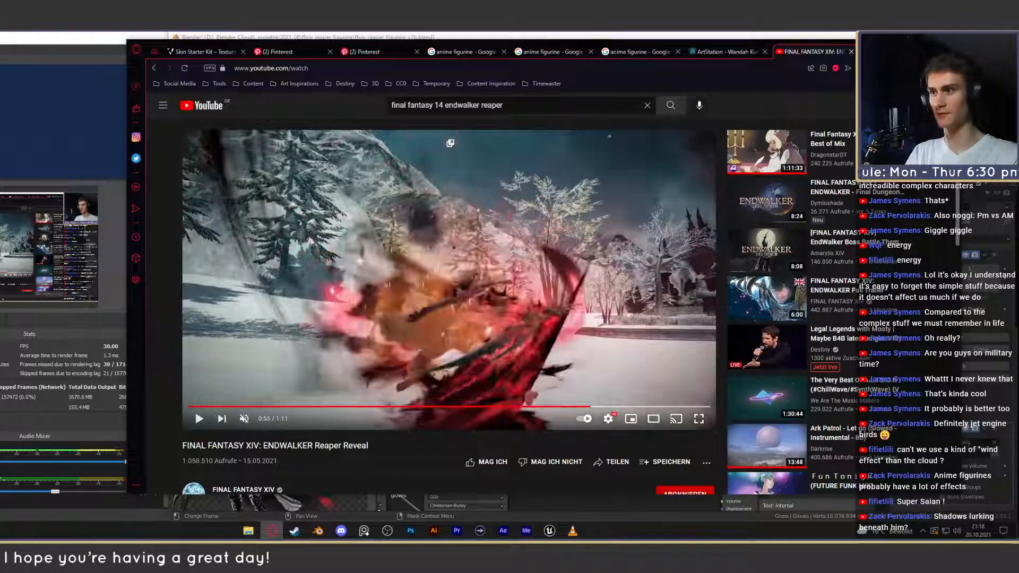
Advance frame by frame at 0:55 to examine how the circular trail builds up from red energy and black shapes.
{"action": "key", "text": "period"}
{"action": "key", "text": "period"}
{"action": "key", "text": "period"}
{"action": "key", "text": "period"}
{"action": "key", "text": "period"}
{"action": "key", "text": "period"}
{"action": "key", "text": "period"}
{"action": "key", "text": "period"}
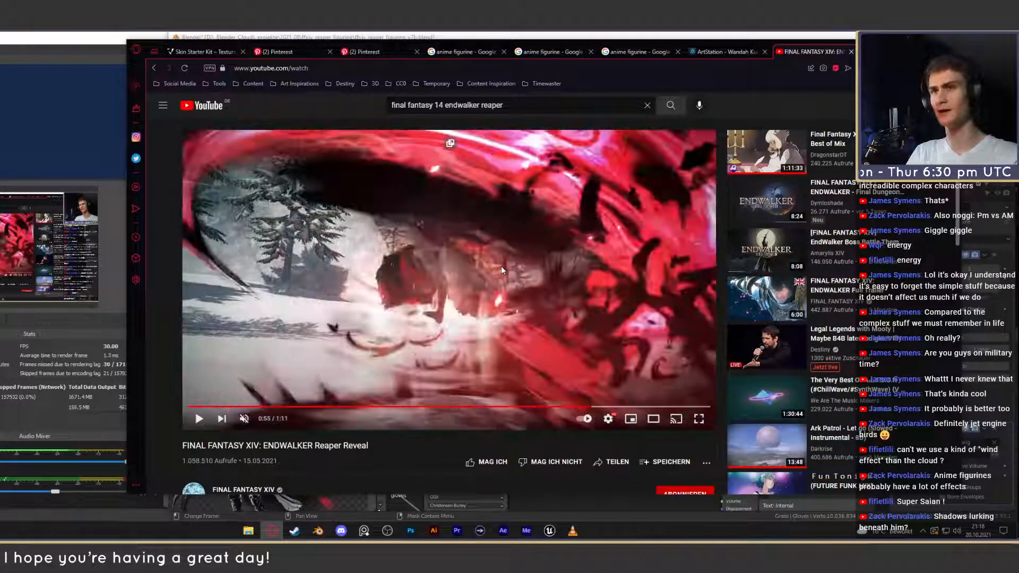
{"action": "key", "text": "period"}
{"action": "key", "text": "period"}
{"action": "key", "text": "period"}
{"action": "key", "text": "period"}
{"action": "key", "text": "period"}
{"action": "key", "text": "period"}
{"action": "key", "text": "period"}
{"action": "key", "text": "period"}
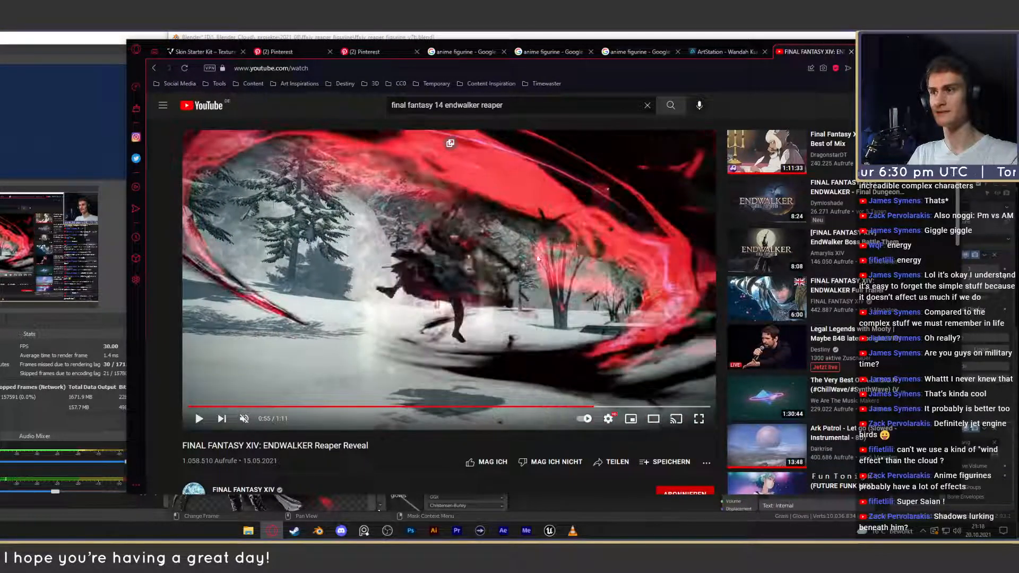
Advance frame by frame at 0:55 to examine how the circular trail breaks into red and black fragments.
{"action": "key", "text": "period"}
{"action": "key", "text": "period"}
{"action": "key", "text": "period"}
{"action": "key", "text": "period"}
{"action": "key", "text": "period"}
{"action": "key", "text": "period"}
{"action": "key", "text": "period"}
{"action": "key", "text": "period"}
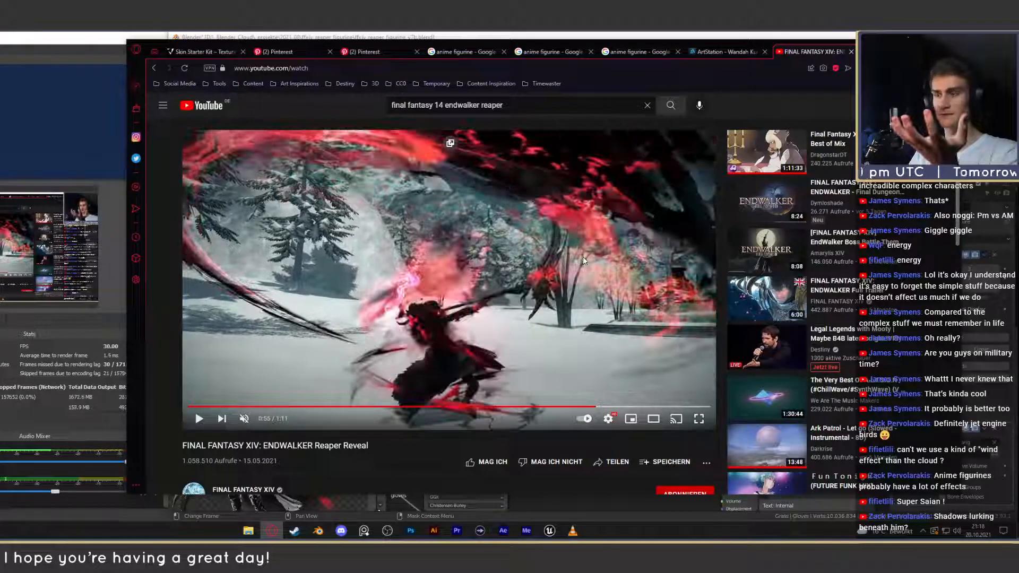
Advance frame by frame from 0:55 to 0:56 to examine the swirls, sparks and light streaks of the red burst.
{"action": "key", "text": "period"}
{"action": "key", "text": "period"}
{"action": "key", "text": "period"}
{"action": "key", "text": "period"}
{"action": "key", "text": "period"}
{"action": "key", "text": "period"}
{"action": "key", "text": "period"}
{"action": "key", "text": "period"}
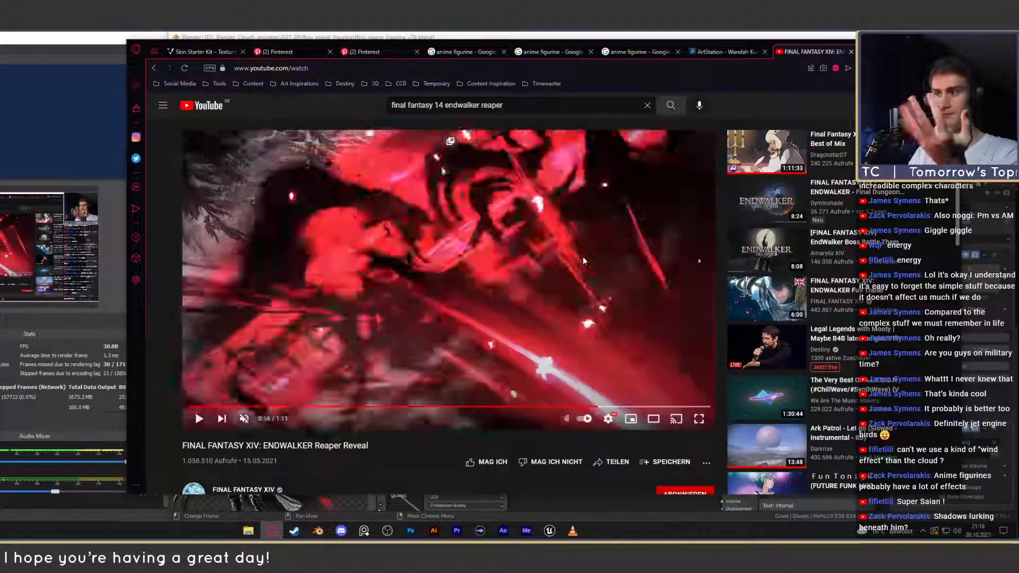
Examine the diagonal slash frame by frame at 0:56, from the bright close-up streak to the trail behind the Reaper.
{"action": "key", "text": "period"}
{"action": "key", "text": "period"}
{"action": "key", "text": "period"}
{"action": "key", "text": "period"}
{"action": "key", "text": "period"}
{"action": "key", "text": "period"}
{"action": "key", "text": "period"}
{"action": "key", "text": "period"}
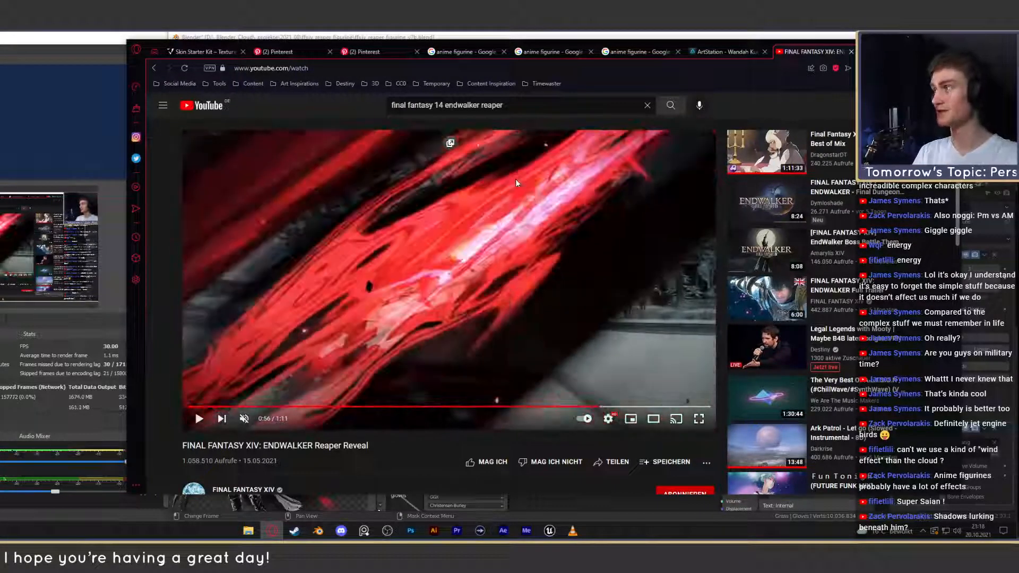
{"action": "key", "text": "period"}
{"action": "key", "text": "period"}
{"action": "key", "text": "period"}
{"action": "key", "text": "period"}
{"action": "key", "text": "period"}
{"action": "key", "text": "period"}
{"action": "key", "text": "period"}
{"action": "key", "text": "period"}
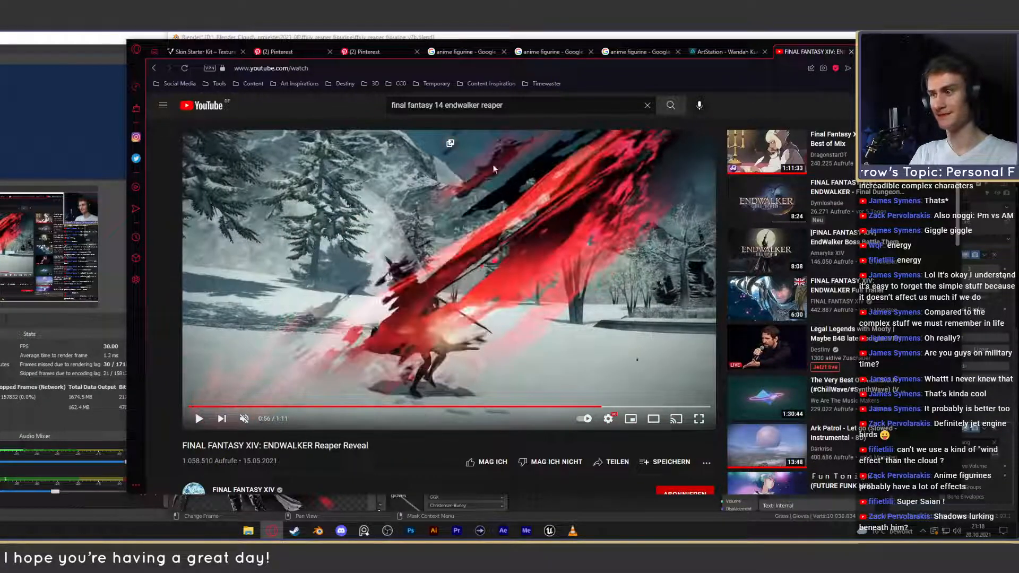
Advance frame by frame from 0:56 to 0:57 to examine how the diagonal slash fades to thin red lines.
{"action": "key", "text": "period"}
{"action": "key", "text": "period"}
{"action": "key", "text": "period"}
{"action": "key", "text": "period"}
{"action": "key", "text": "period"}
{"action": "key", "text": "period"}
{"action": "key", "text": "period"}
{"action": "key", "text": "period"}
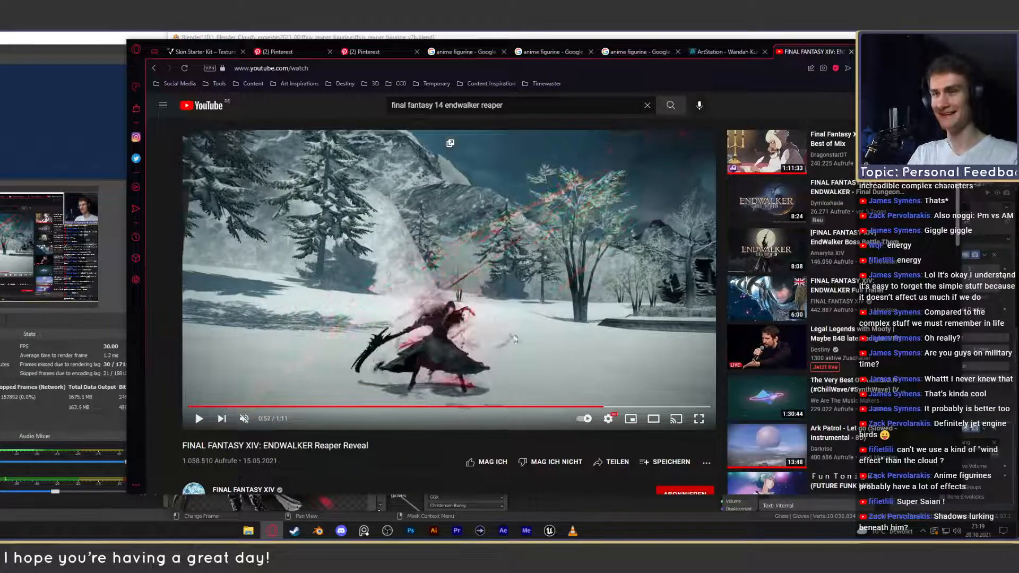
Advance frame by frame at 0:57 to examine the faint red wisps around the Reaper's low pose after the attack.
{"action": "key", "text": "period"}
{"action": "key", "text": "period"}
{"action": "key", "text": "period"}
{"action": "key", "text": "period"}
{"action": "key", "text": "period"}
{"action": "key", "text": "period"}
{"action": "key", "text": "period"}
{"action": "key", "text": "period"}
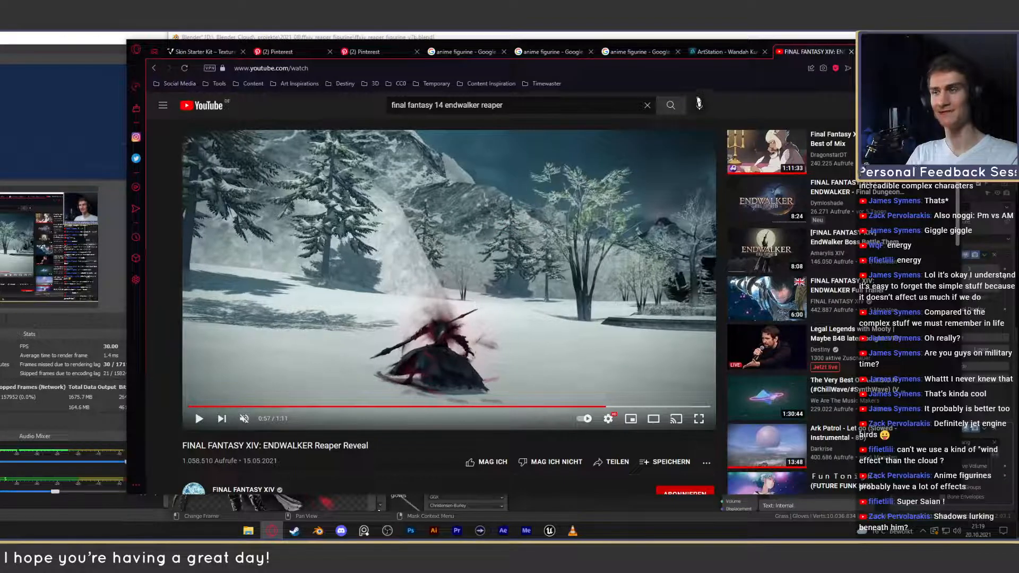
{"action": "key", "text": "period"}
{"action": "key", "text": "period"}
{"action": "key", "text": "period"}
{"action": "key", "text": "period"}
{"action": "key", "text": "period"}
{"action": "key", "text": "period"}
{"action": "key", "text": "period"}
{"action": "key", "text": "period"}
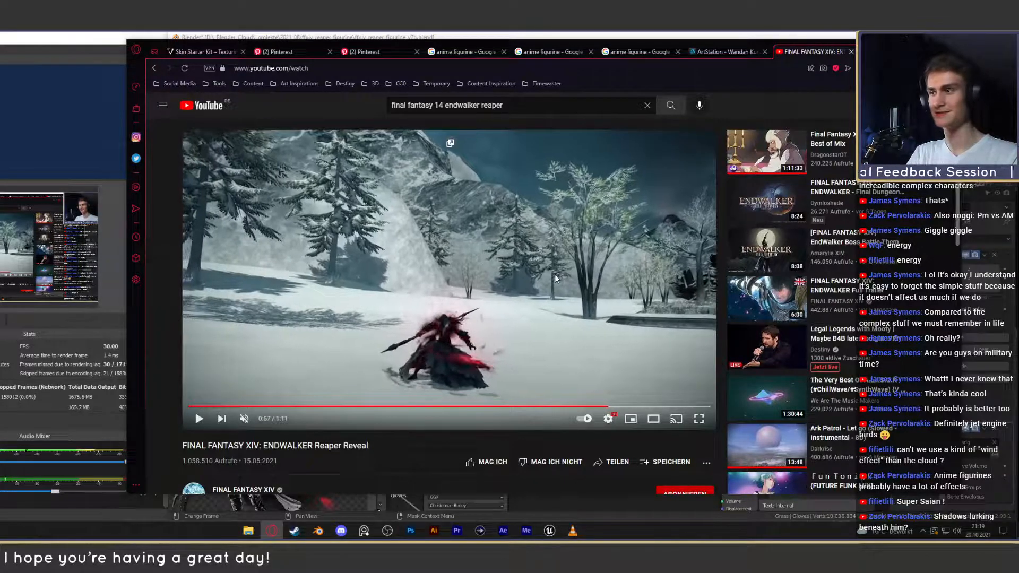
Advance frame by frame from 0:57 to 0:58 to examine the dark red wisps around the crouching Reaper.
{"action": "key", "text": "period"}
{"action": "key", "text": "period"}
{"action": "key", "text": "period"}
{"action": "key", "text": "period"}
{"action": "key", "text": "period"}
{"action": "key", "text": "period"}
{"action": "key", "text": "period"}
{"action": "key", "text": "period"}
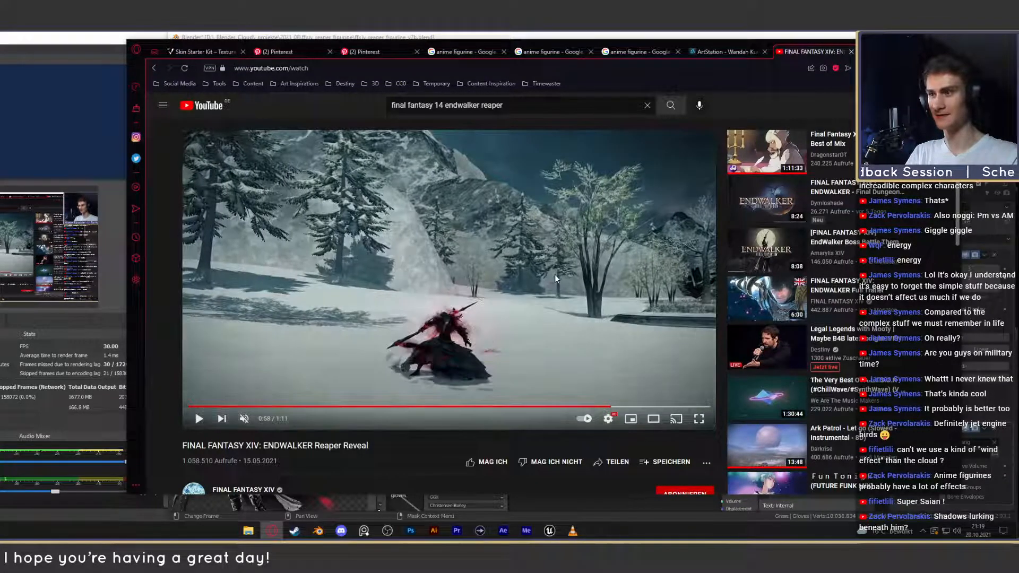
Play the trailer's ending, then replay from 0:23 and pause at 0:27 on the cyan scythe slash.
{"action": "left_click", "coordinate": [499, 252]}
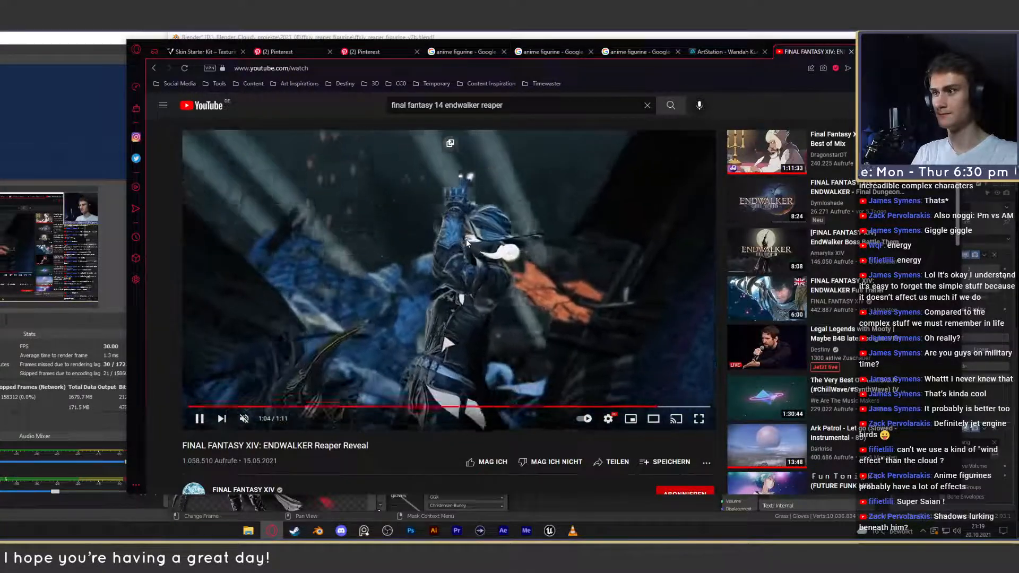
{"action": "left_click", "coordinate": [480, 223]}
{"action": "left_click", "coordinate": [498, 213]}
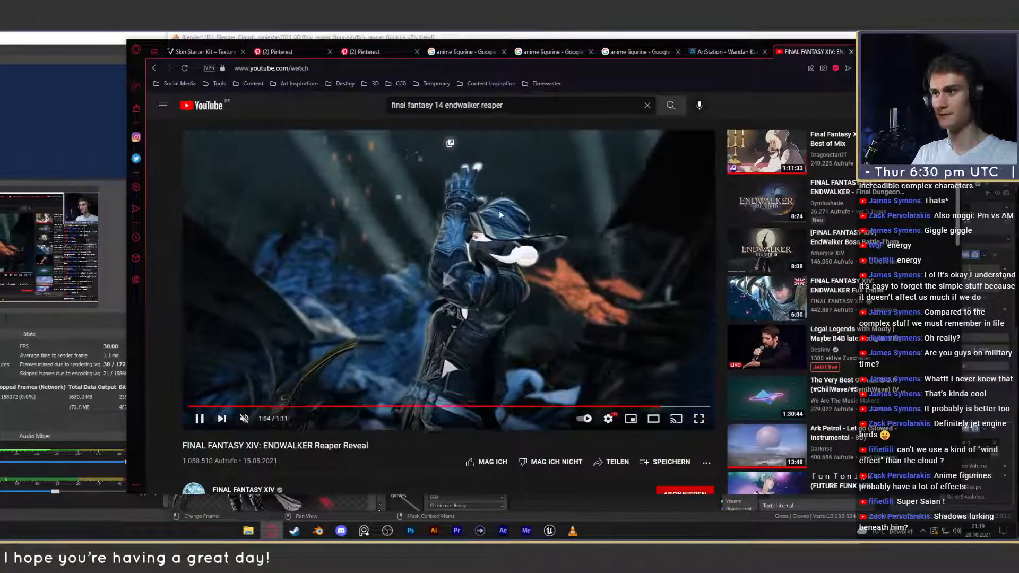
{"action": "left_click", "coordinate": [500, 215]}
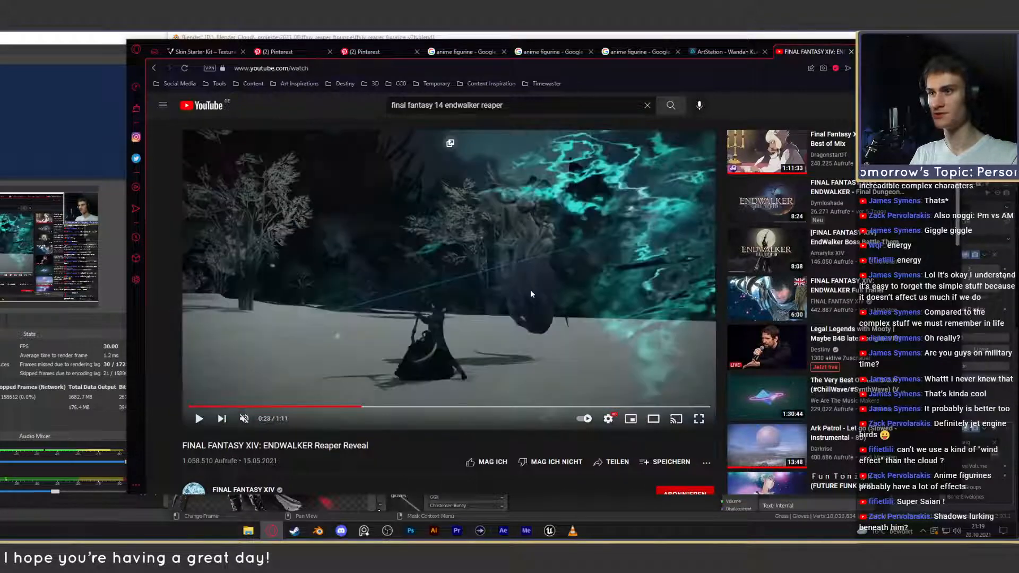
{"action": "left_click", "coordinate": [531, 293]}
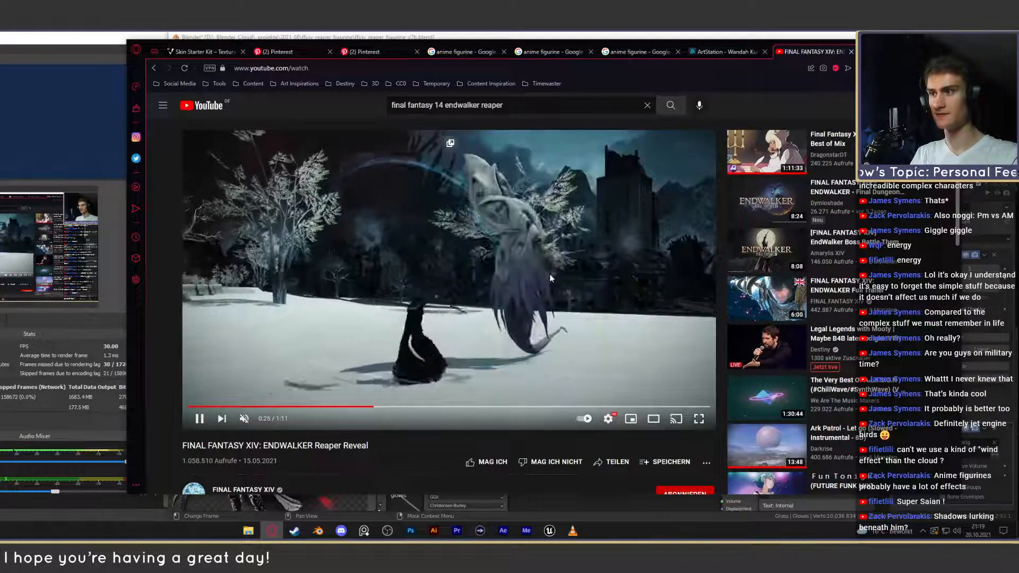
{"action": "left_click", "coordinate": [548, 273]}
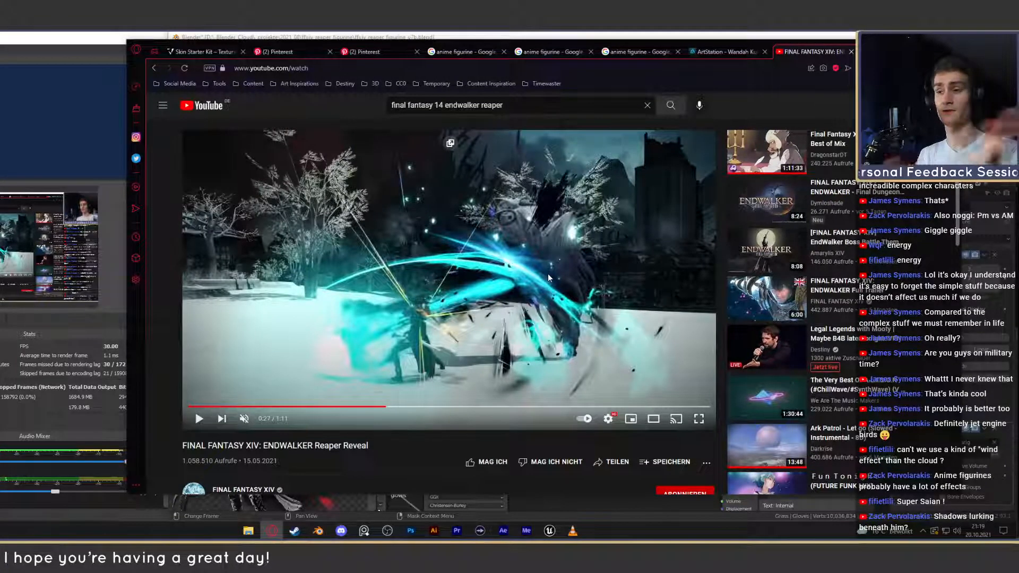
Return to the search results and open the video "Final Fantasy XIV Endwalker Reaper & Sage Hands-On Preview".
{"action": "key", "text": "alt"}
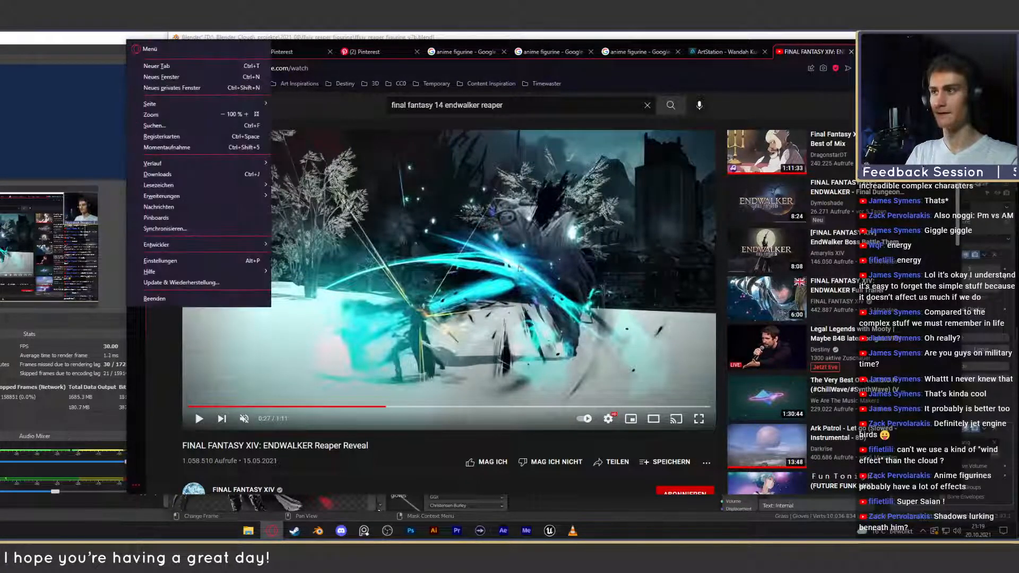
{"action": "left_click", "coordinate": [478, 250]}
{"action": "left_click", "coordinate": [154, 68]}
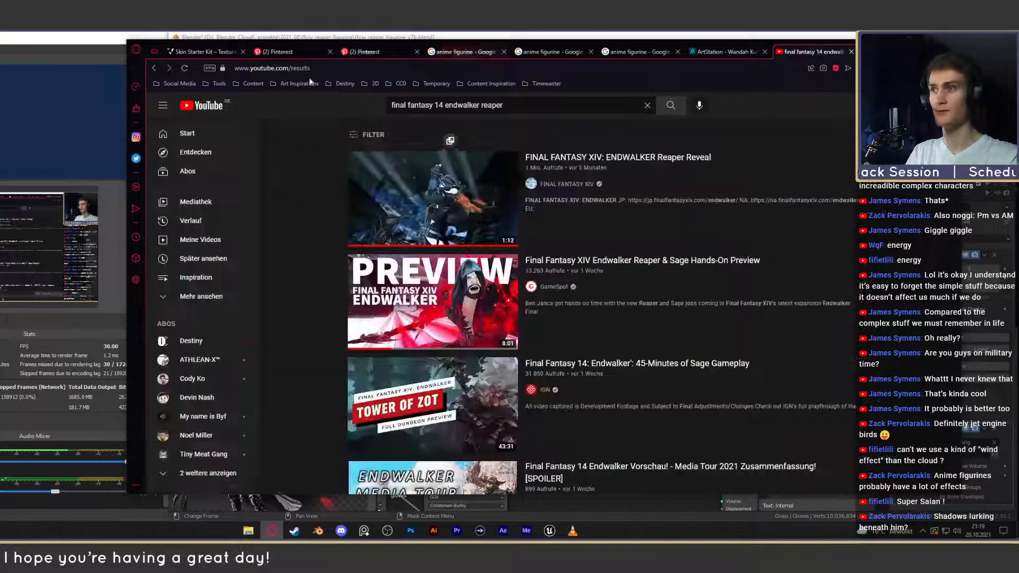
{"action": "scroll", "coordinate": [323, 387], "scroll_direction": "down", "scroll_amount": 2}
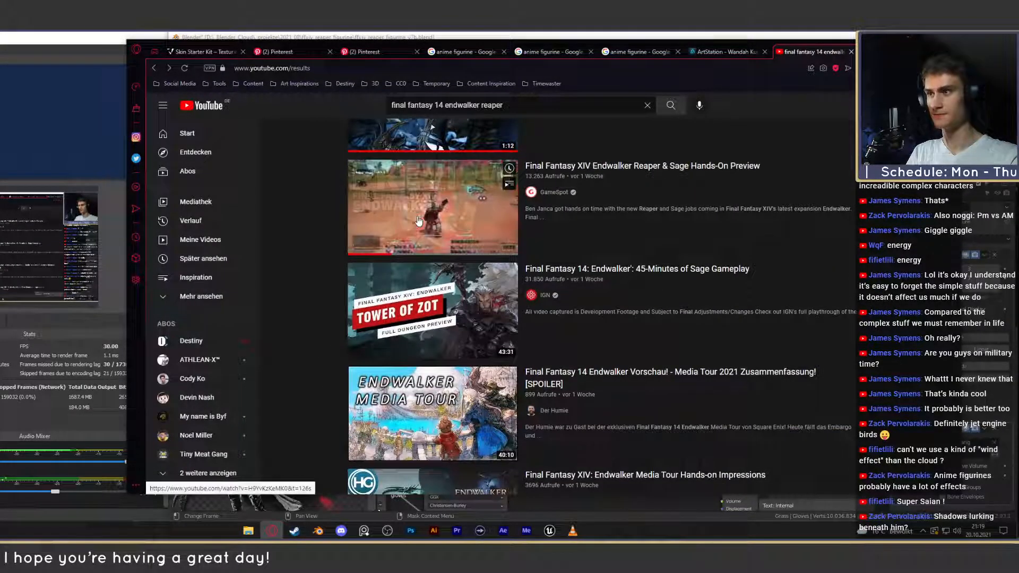
{"action": "left_click", "coordinate": [351, 252]}
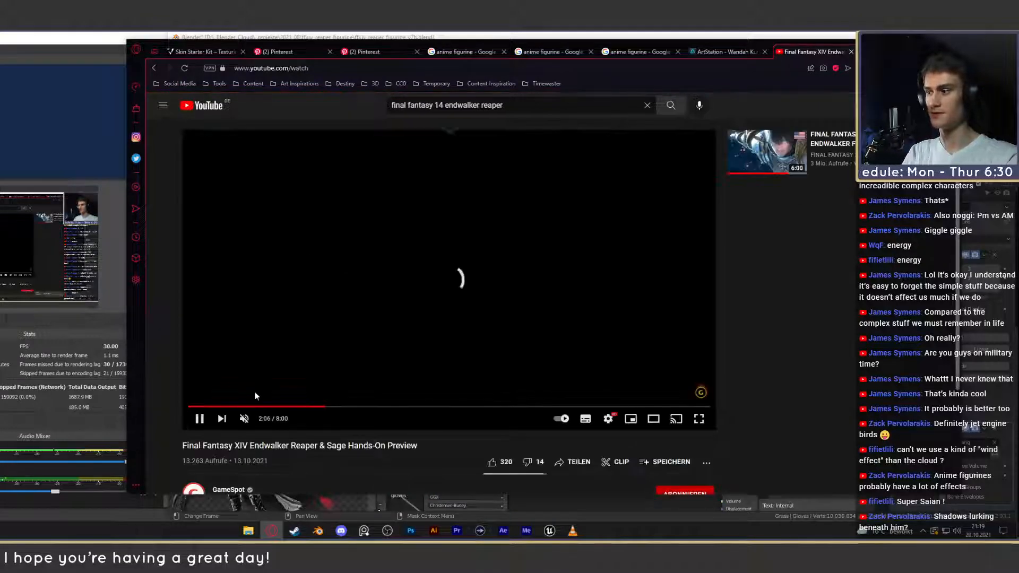
Play the opening dungeon fight in short bursts from 0:13 to 0:17 to study the Reaper's attack effects.
{"action": "left_click", "coordinate": [218, 407]}
{"action": "key", "text": "Left"}
{"action": "key", "text": "Left"}
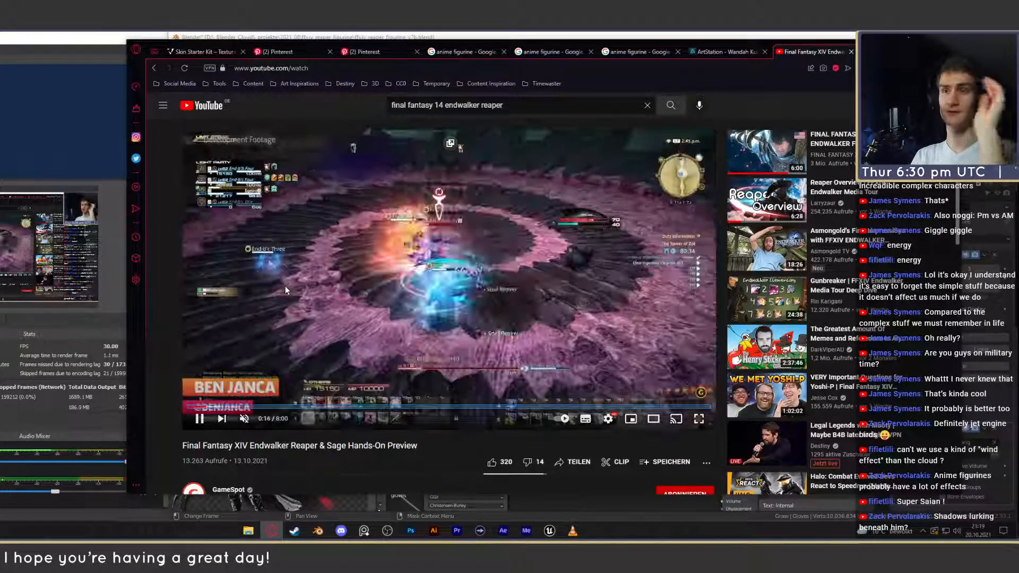
{"action": "key", "text": "Left"}
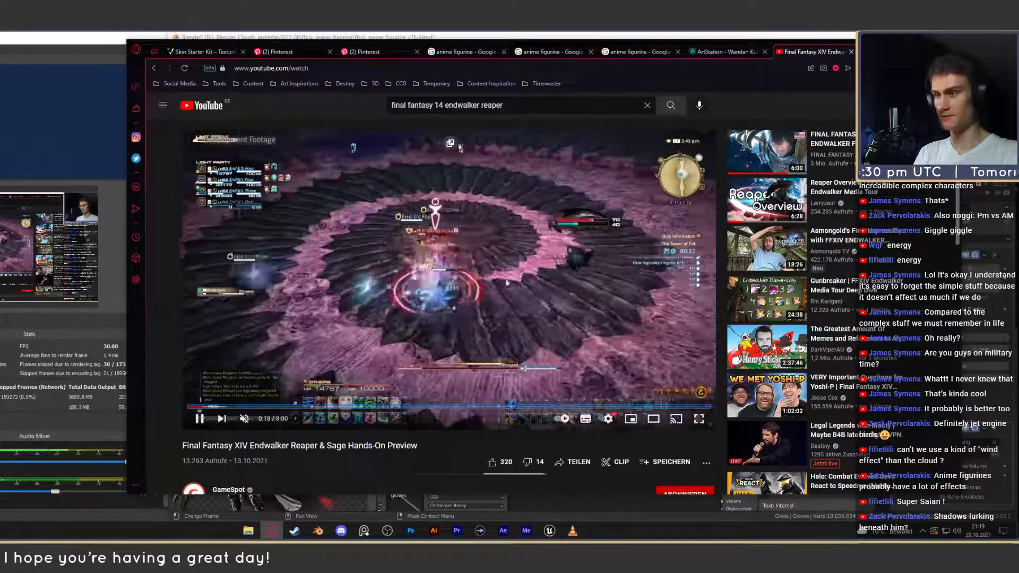
{"action": "key", "text": "space"}
{"action": "key", "text": "space"}
{"action": "key", "text": "space"}
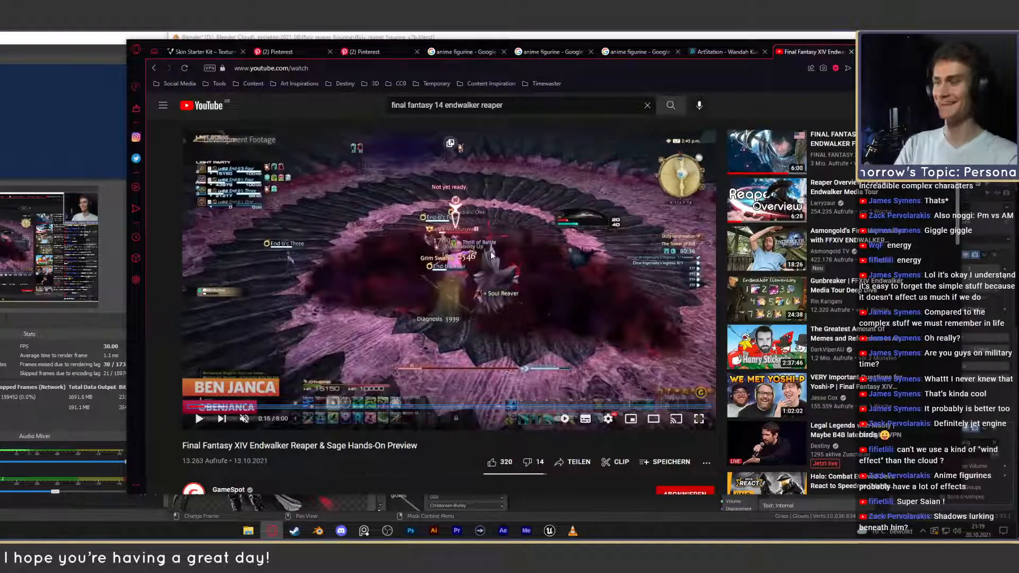
{"action": "key", "text": "space"}
{"action": "key", "text": "space"}
{"action": "key", "text": "space"}
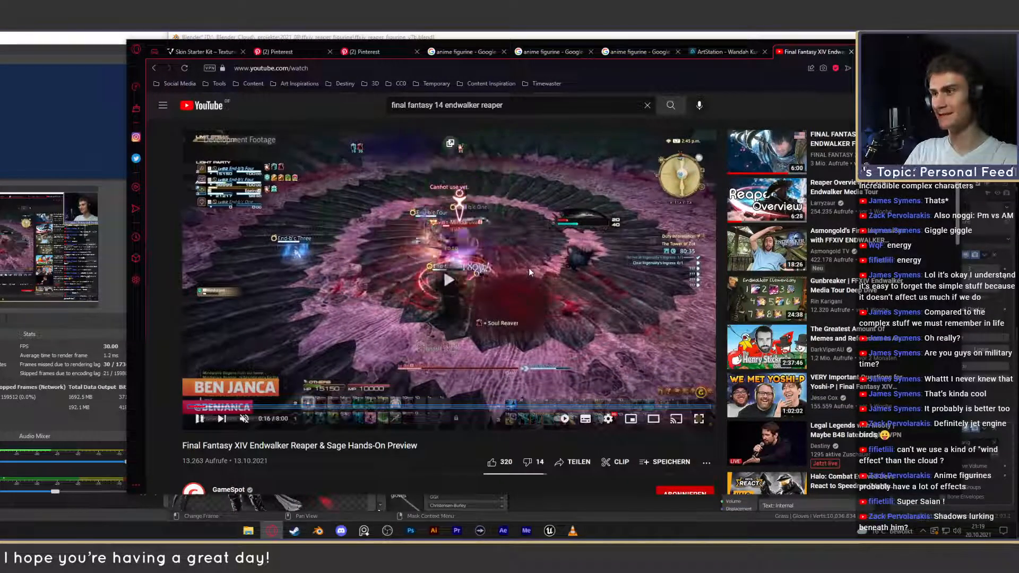
{"action": "key", "text": "space"}
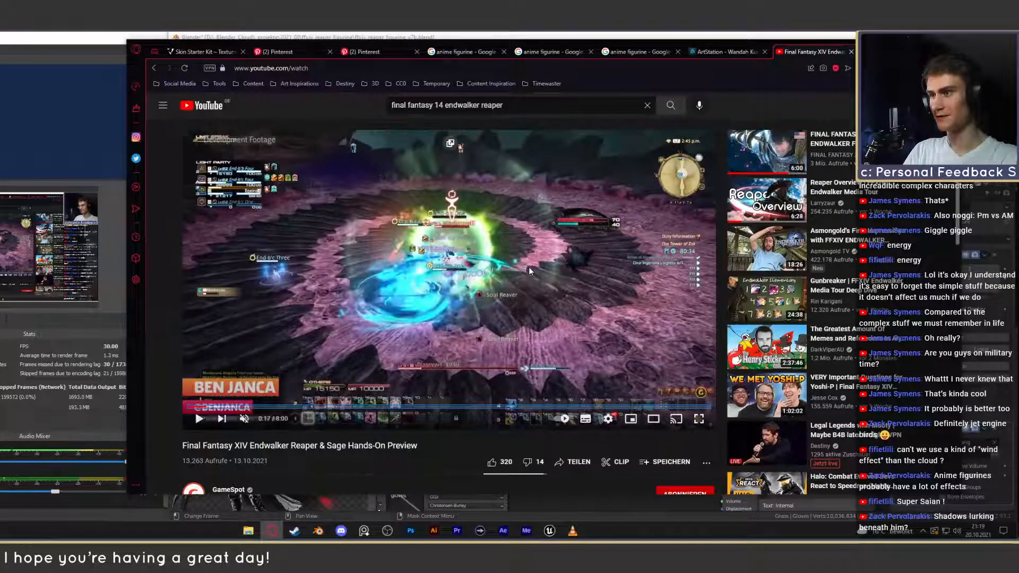
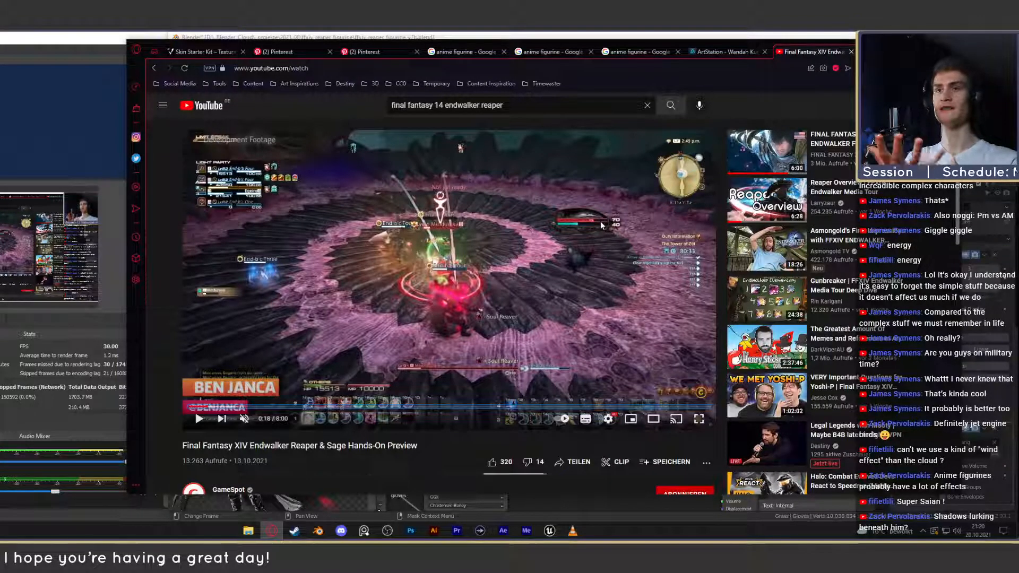
Switch to Blender, frame the figurine's left eye and display it in Material Preview shading.
{"action": "key", "text": "alt+Tab"}
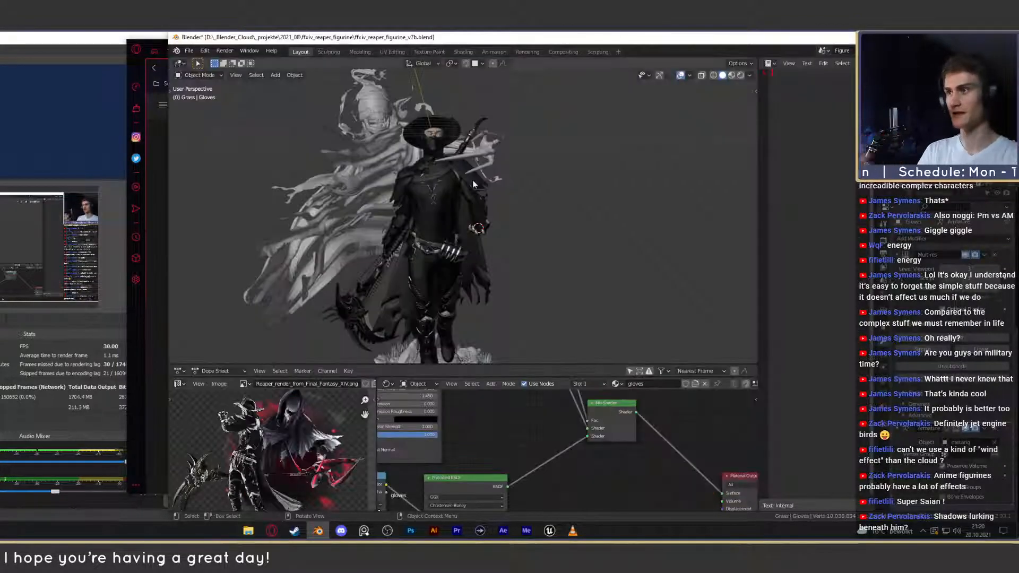
{"action": "scroll", "coordinate": [435, 160], "scroll_direction": "up", "scroll_amount": 8}
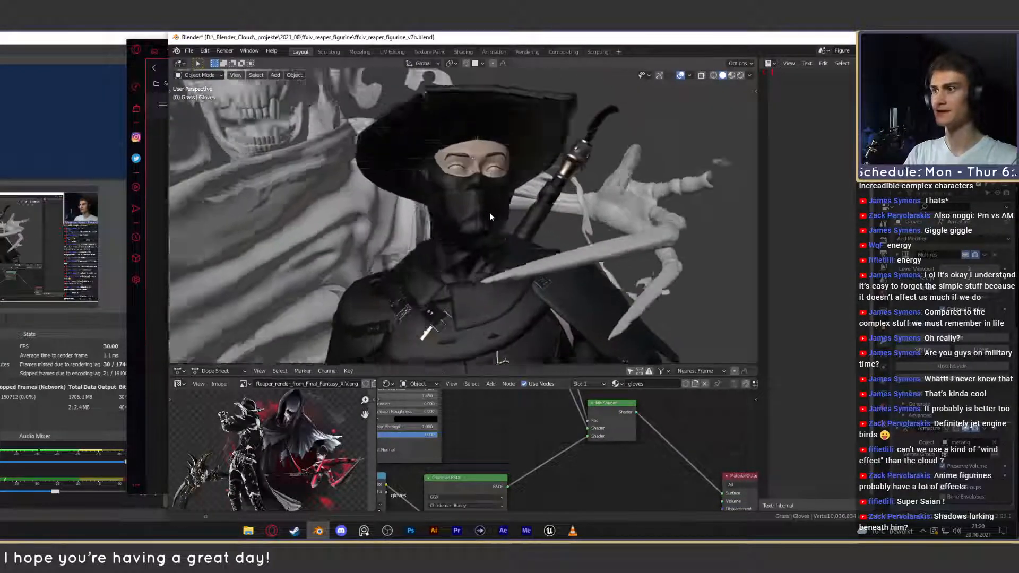
{"action": "left_click", "coordinate": [514, 203]}
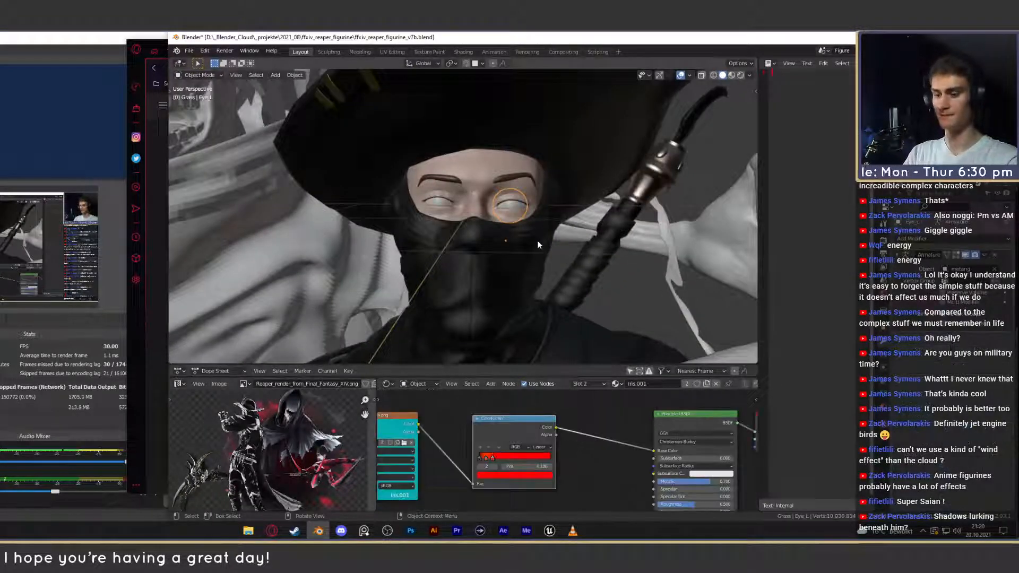
{"action": "key", "text": "KP_Decimal"}
{"action": "scroll", "coordinate": [537, 245], "scroll_direction": "down", "scroll_amount": 4}
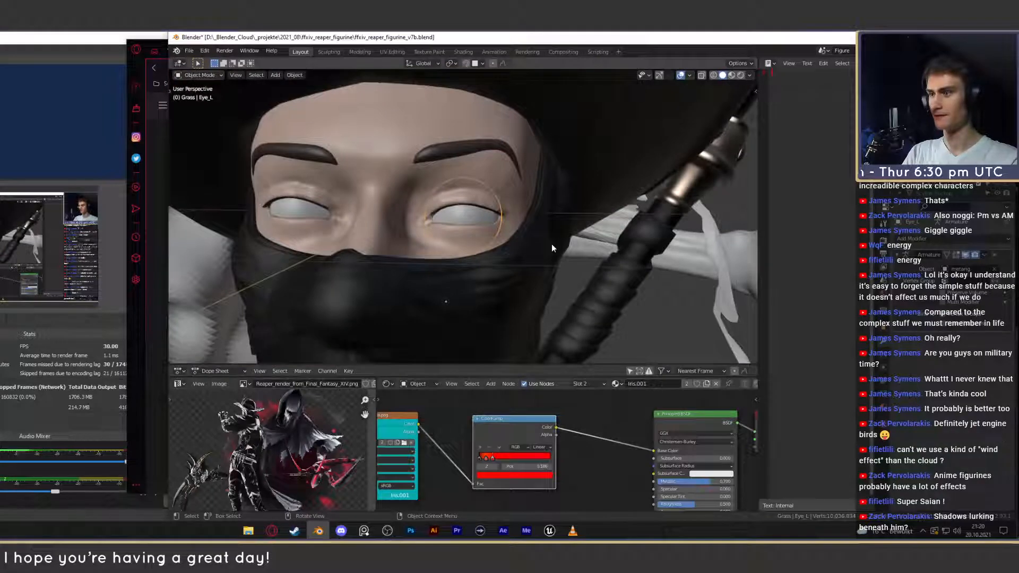
{"action": "key", "text": "z"}
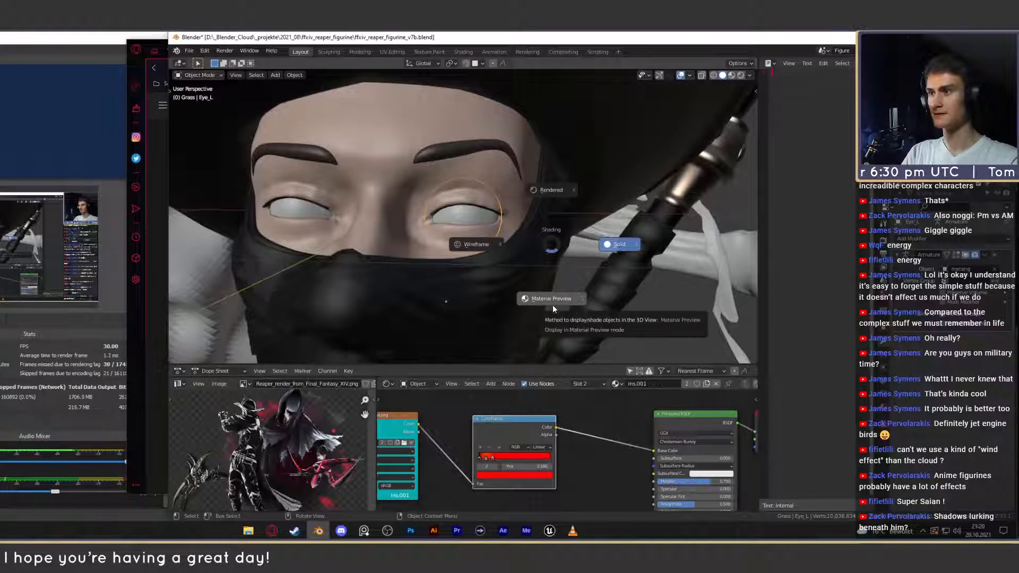
{"action": "left_click", "coordinate": [553, 304]}
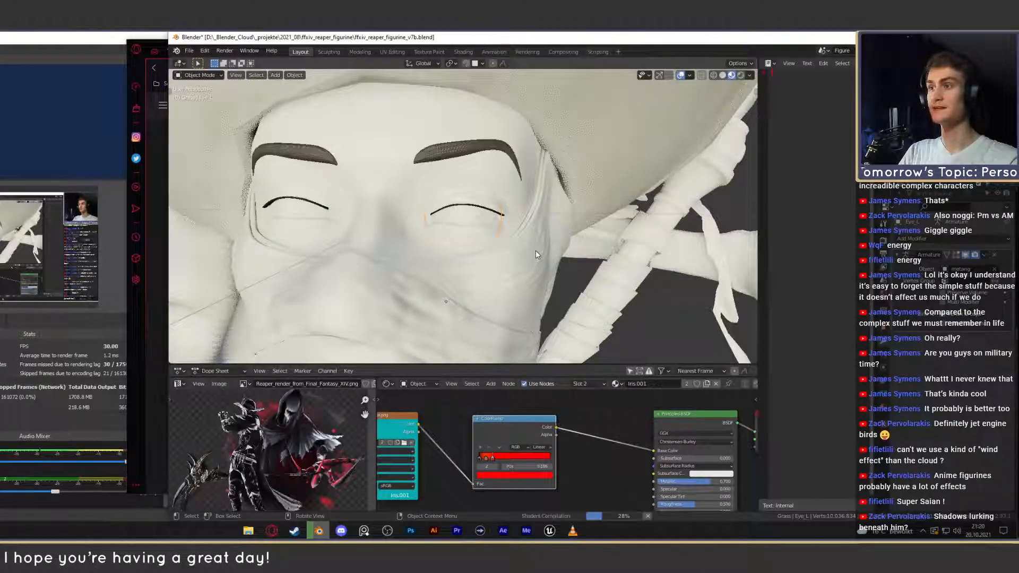
Isolate the left eye and examine its iris and veins in Rendered shading.
{"action": "key", "text": "KP_Divide"}
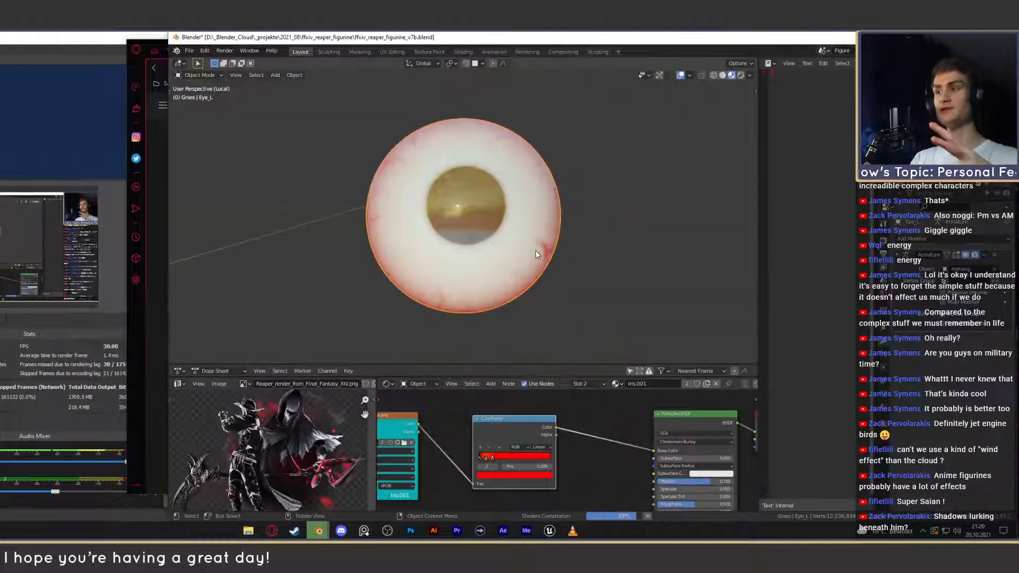
{"action": "key", "text": "z"}
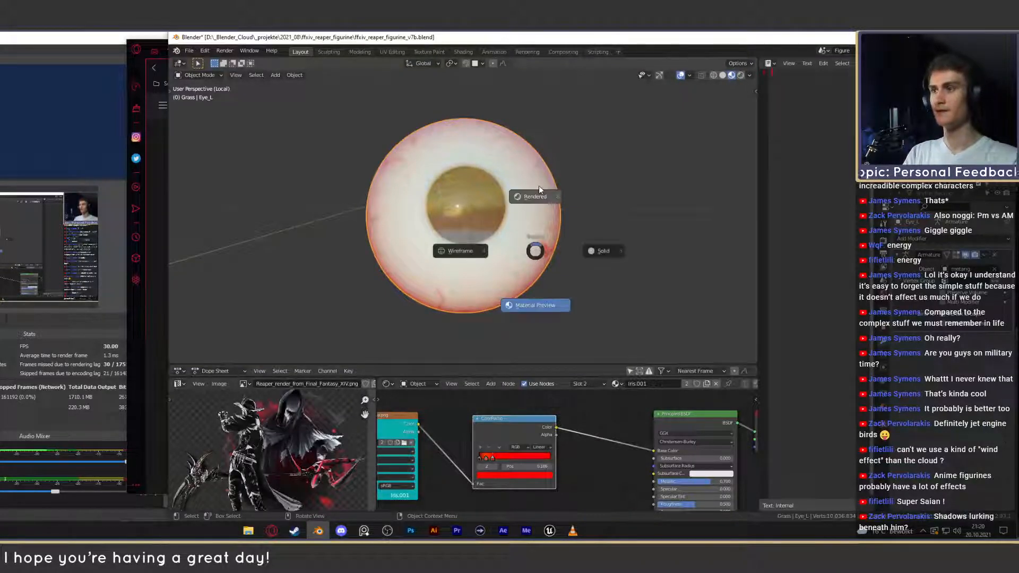
{"action": "left_click", "coordinate": [539, 185]}
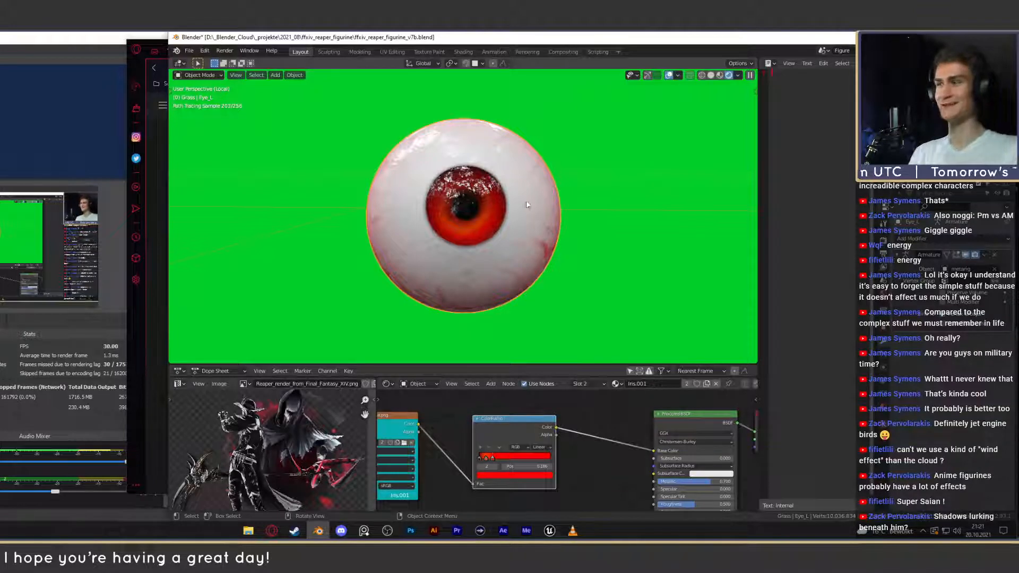
{"action": "scroll", "coordinate": [442, 210], "scroll_direction": "down", "scroll_amount": 2}
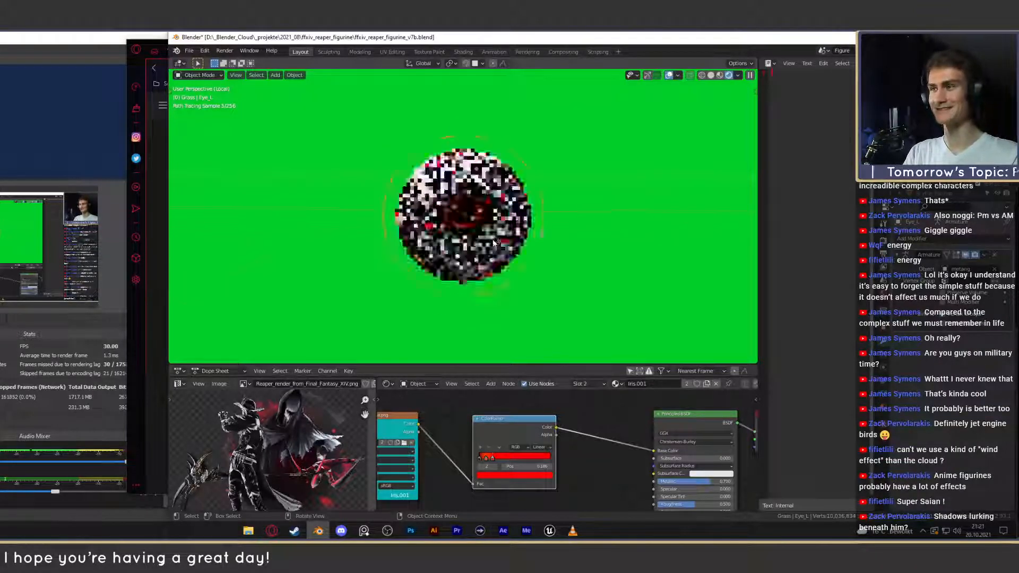
{"action": "scroll", "coordinate": [442, 211], "scroll_direction": "up", "scroll_amount": 2}
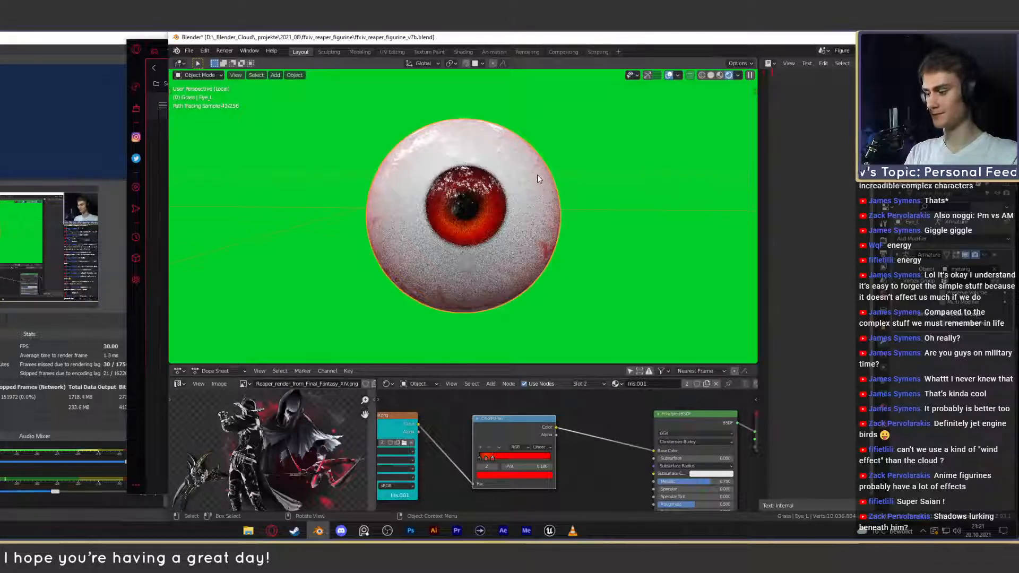
Restore the full scene in Solid shading and save the figurine file.
{"action": "key", "text": "z"}
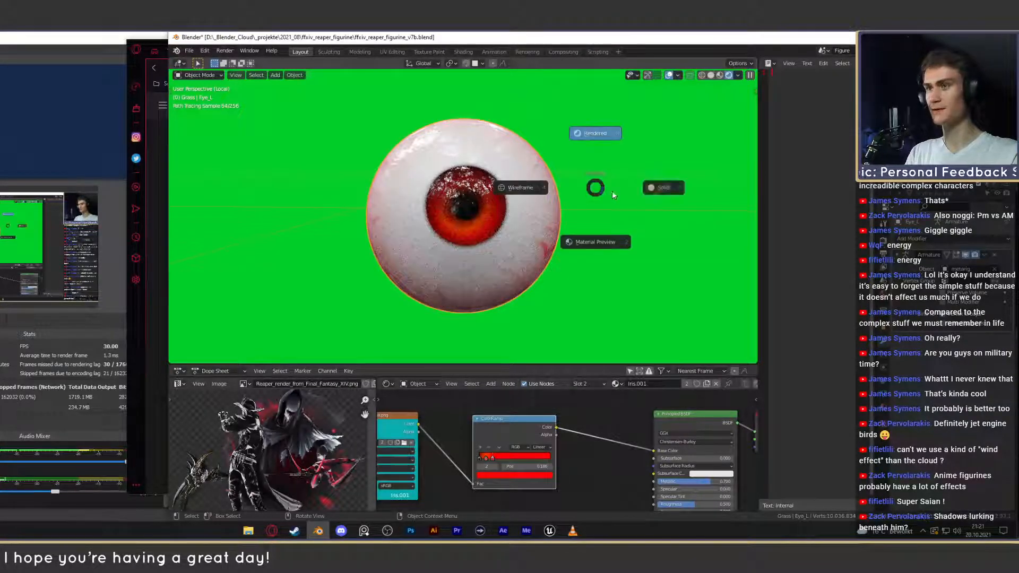
{"action": "left_click", "coordinate": [650, 192]}
{"action": "scroll", "coordinate": [615, 192], "scroll_direction": "down", "scroll_amount": 6}
{"action": "left_click", "coordinate": [188, 52]}
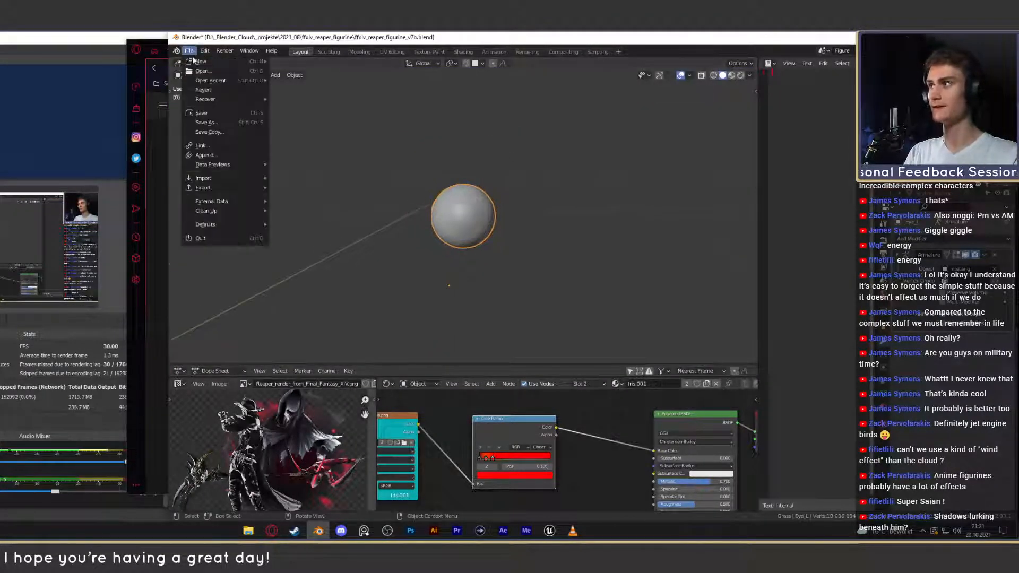
{"action": "mouse_move", "coordinate": [204, 65]}
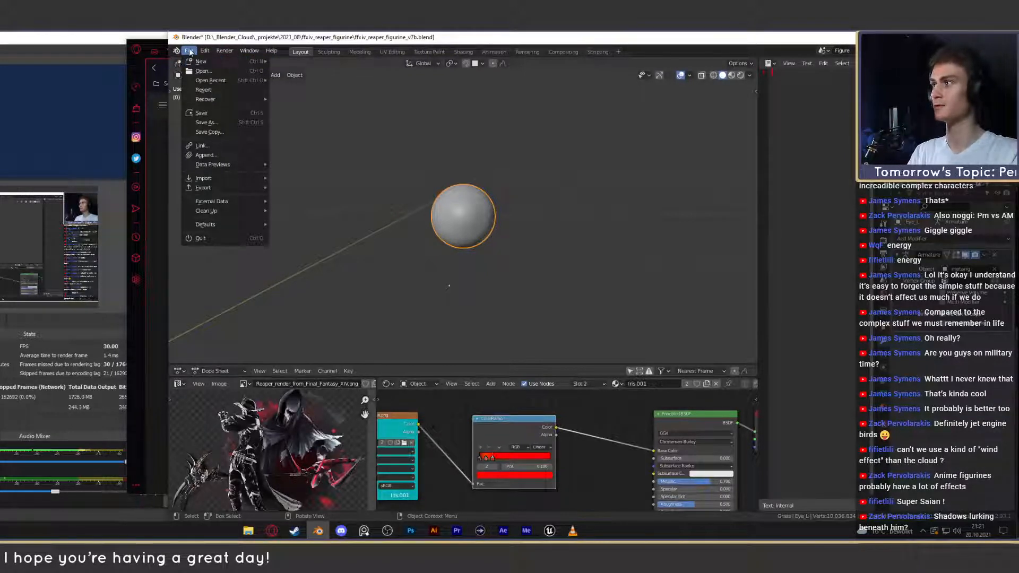
{"action": "left_click", "coordinate": [189, 51]}
{"action": "left_click", "coordinate": [189, 52]}
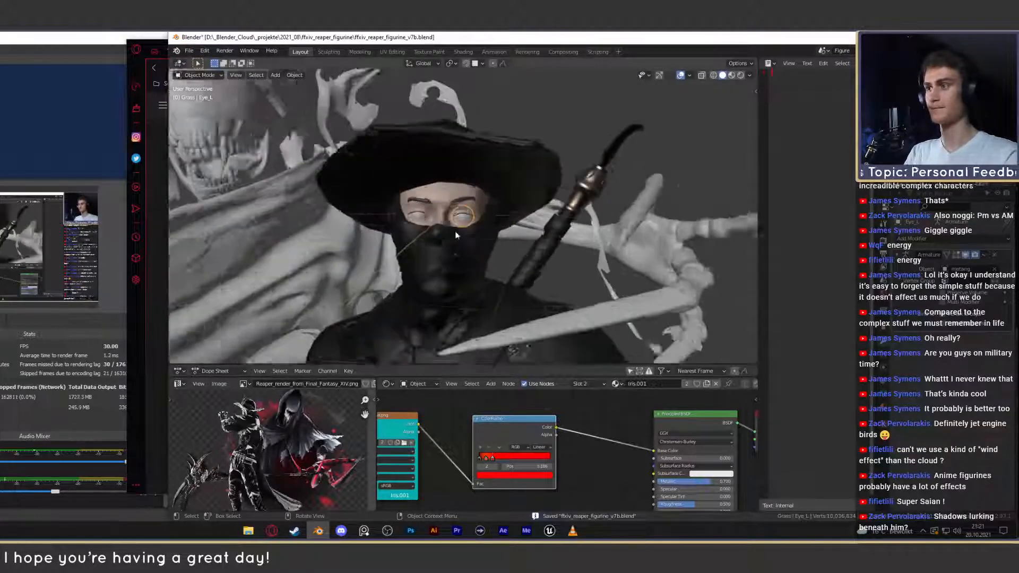
Inspect the figurine from the torso and belt down to the grass-covered pedestal.
{"action": "scroll", "coordinate": [455, 235], "scroll_direction": "down", "scroll_amount": 7}
{"action": "middle_click_drag", "start_coordinate": [477, 238], "coordinate": [552, 196]}
{"action": "scroll", "coordinate": [489, 242], "scroll_direction": "up", "scroll_amount": 2}
{"action": "scroll", "coordinate": [566, 239], "scroll_direction": "up", "scroll_amount": 3}
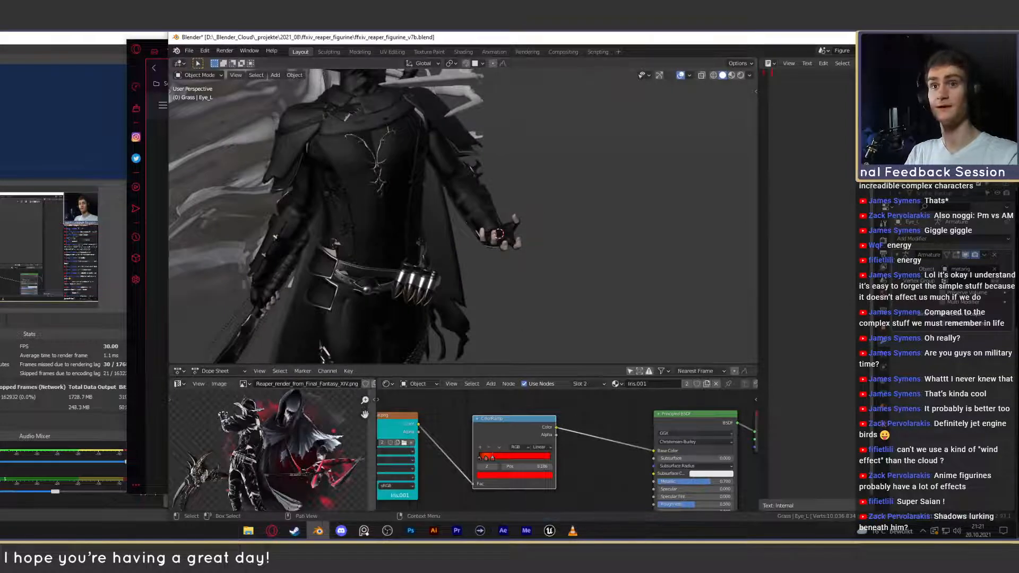
{"action": "scroll", "coordinate": [451, 215], "scroll_direction": "down", "scroll_amount": 7}
{"action": "middle_click_drag", "start_coordinate": [451, 215], "coordinate": [472, 222]}
{"action": "middle_click_drag", "start_coordinate": [446, 350], "coordinate": [438, 218], "text": "shift"}
{"action": "scroll", "coordinate": [463, 249], "scroll_direction": "up", "scroll_amount": 3}
{"action": "scroll", "coordinate": [491, 239], "scroll_direction": "up", "scroll_amount": 6}
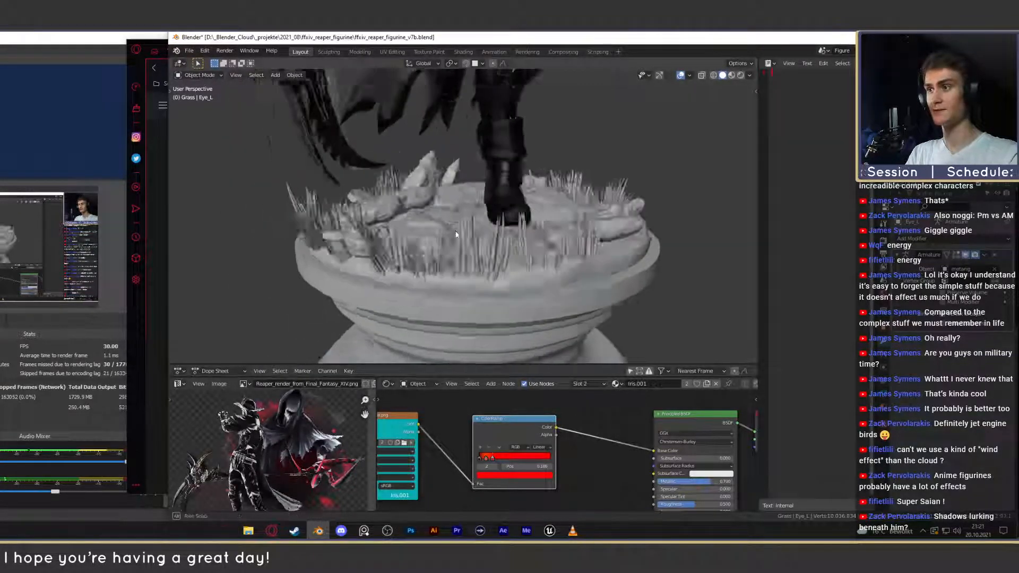
Open a grass blade at the pedestal's front edge in Edit Mode and examine its curve up close.
{"action": "left_click", "coordinate": [468, 231]}
{"action": "key", "text": "KP_Decimal"}
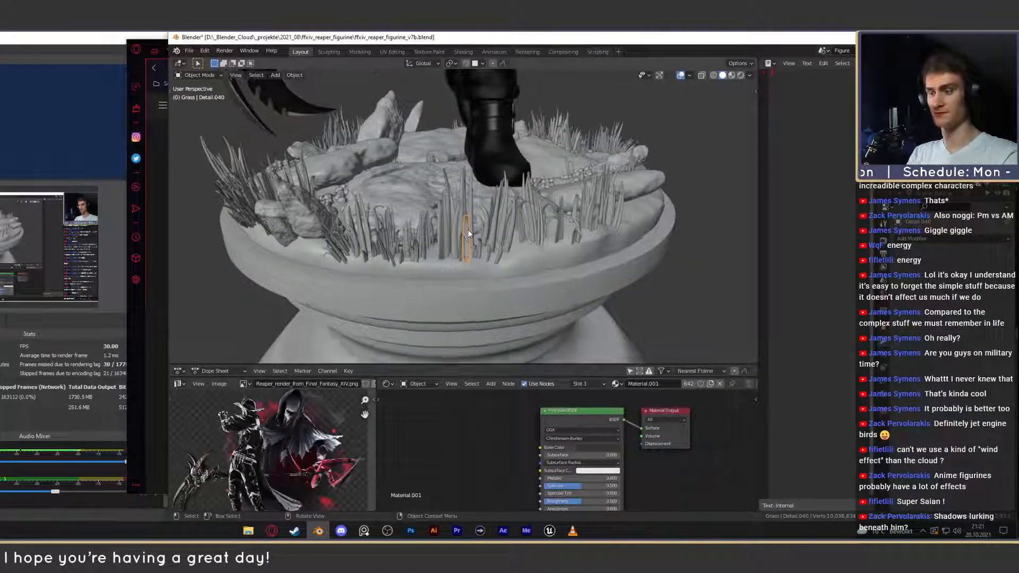
{"action": "key", "text": "Tab"}
{"action": "middle_click_drag", "start_coordinate": [468, 232], "coordinate": [395, 231]}
{"action": "middle_click_drag", "start_coordinate": [451, 130], "coordinate": [430, 151]}
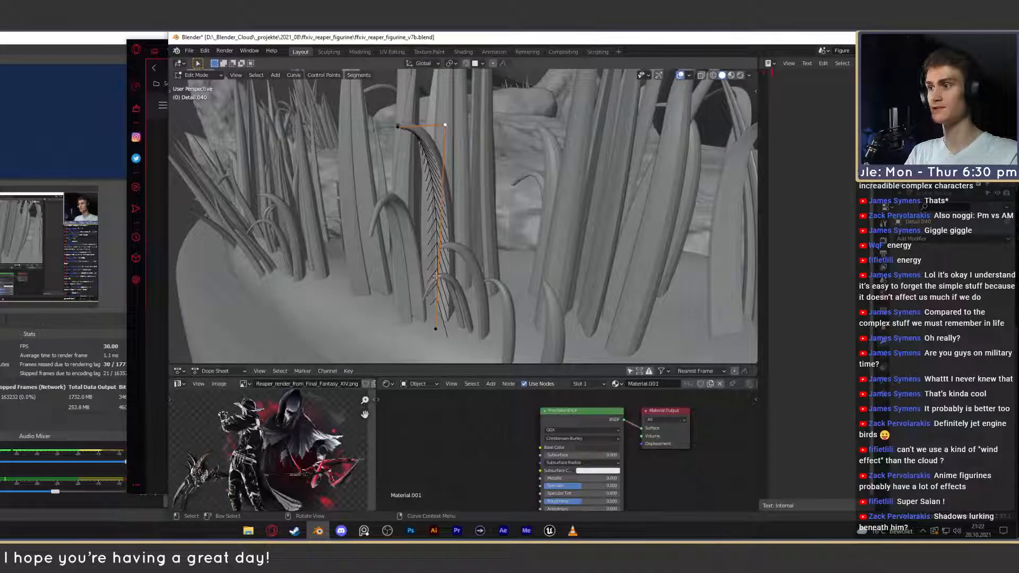
Leave Edit Mode on the grass blade and examine the neighbouring grass along the pedestal's edge.
{"action": "key", "text": "Tab"}
{"action": "scroll", "coordinate": [466, 180], "scroll_direction": "down", "scroll_amount": 12}
{"action": "middle_click_drag", "start_coordinate": [470, 183], "coordinate": [405, 201]}
{"action": "scroll", "coordinate": [521, 262], "scroll_direction": "up", "scroll_amount": 5}
{"action": "scroll", "coordinate": [406, 201], "scroll_direction": "up", "scroll_amount": 4}
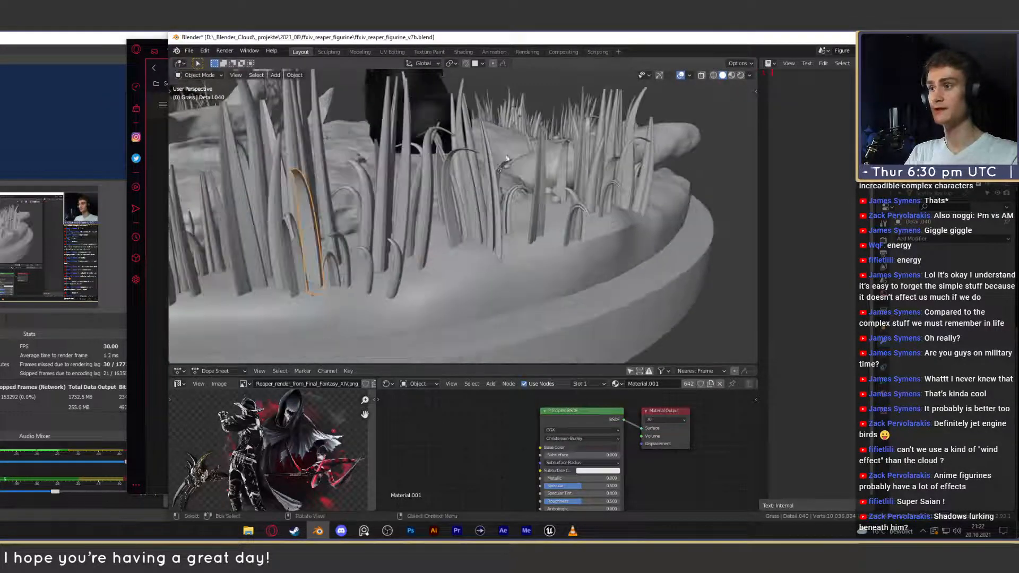
{"action": "left_click", "coordinate": [405, 200]}
{"action": "scroll", "coordinate": [507, 132], "scroll_direction": "down", "scroll_amount": 7}
{"action": "middle_click_drag", "start_coordinate": [509, 132], "coordinate": [520, 165]}
{"action": "middle_click_drag", "start_coordinate": [520, 164], "coordinate": [518, 203], "text": "shift"}
{"action": "scroll", "coordinate": [552, 225], "scroll_direction": "up", "scroll_amount": 4}
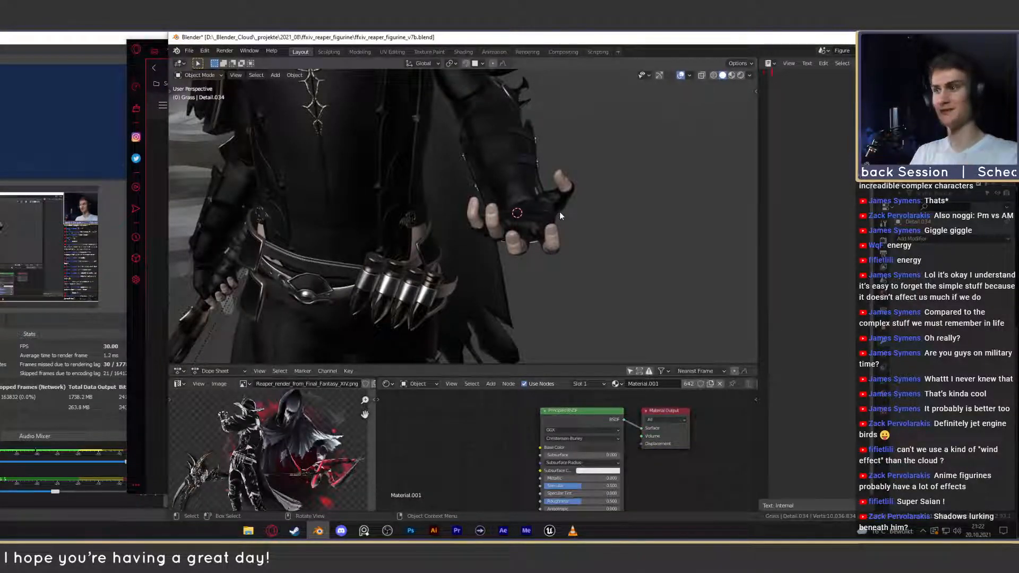
Frame the figure's torso and open hand and save the figurine file.
{"action": "scroll", "coordinate": [520, 223], "scroll_direction": "down", "scroll_amount": 6}
{"action": "middle_click_drag", "start_coordinate": [482, 252], "coordinate": [509, 239]}
{"action": "scroll", "coordinate": [504, 222], "scroll_direction": "up", "scroll_amount": 4}
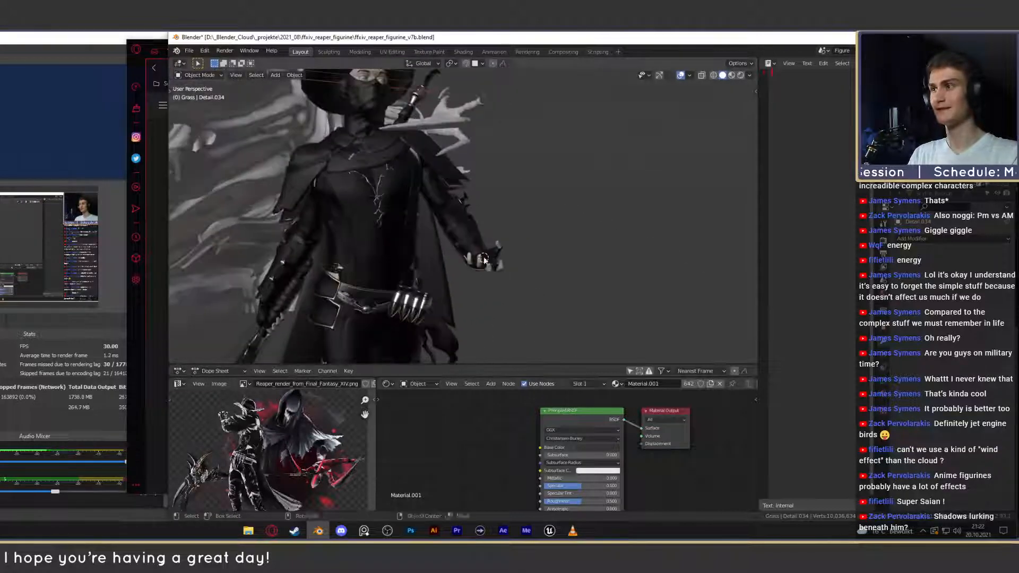
{"action": "middle_click_drag", "start_coordinate": [501, 175], "coordinate": [499, 122], "text": "shift"}
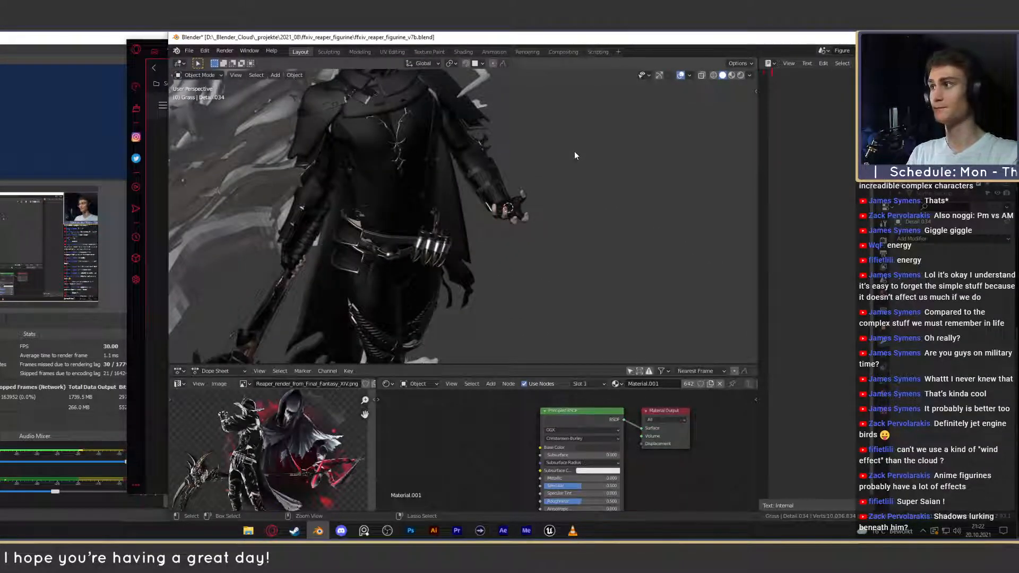
{"action": "key", "text": "ctrl+s"}
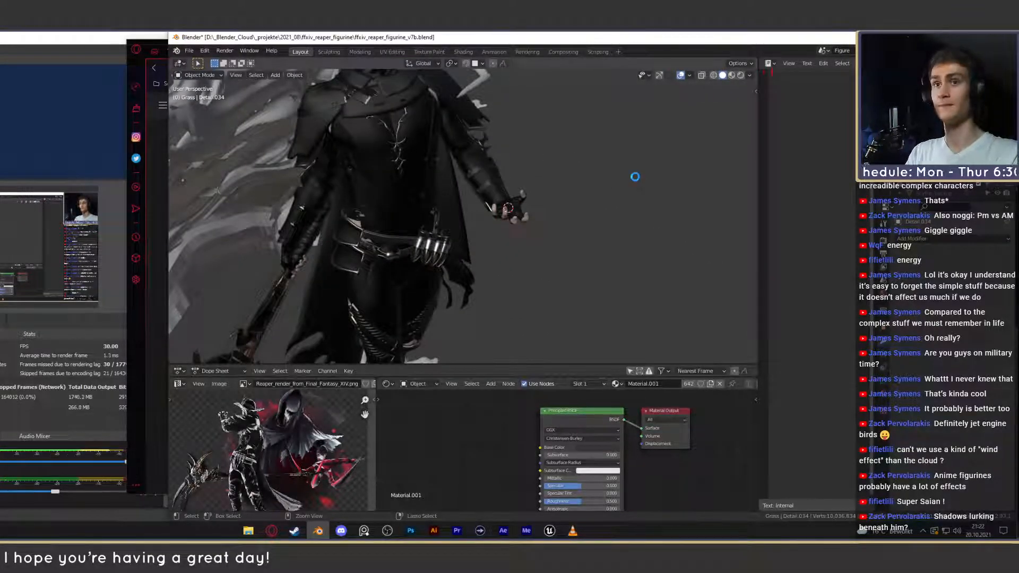
Examine the pair of tapered hair strands placed beside the pedestal and return to the figure's open hand.
{"action": "scroll", "coordinate": [585, 187], "scroll_direction": "down", "scroll_amount": 5}
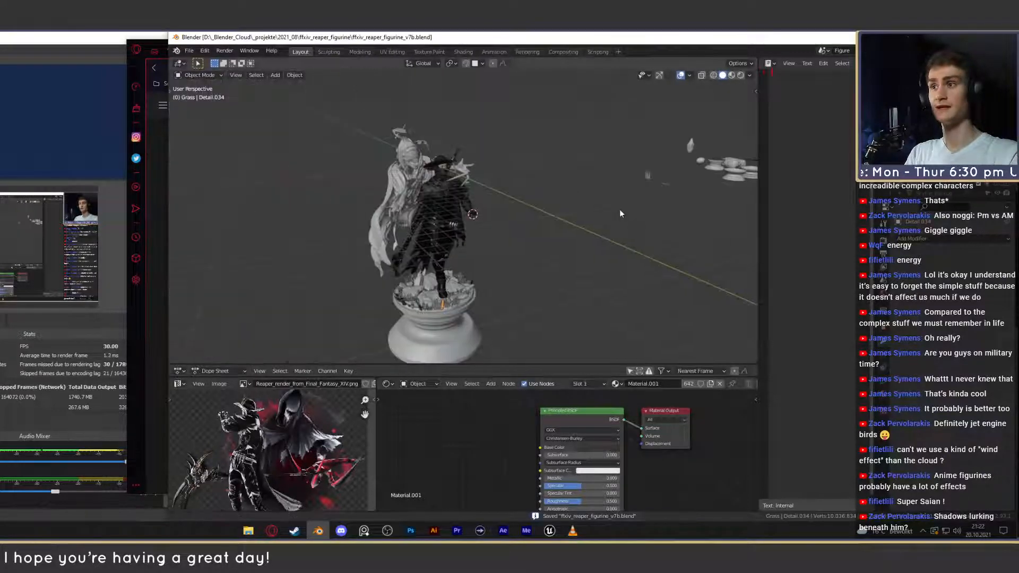
{"action": "middle_click_drag", "start_coordinate": [619, 209], "coordinate": [467, 221]}
{"action": "scroll", "coordinate": [466, 221], "scroll_direction": "up", "scroll_amount": 6}
{"action": "left_click_drag", "start_coordinate": [564, 265], "coordinate": [347, 299]}
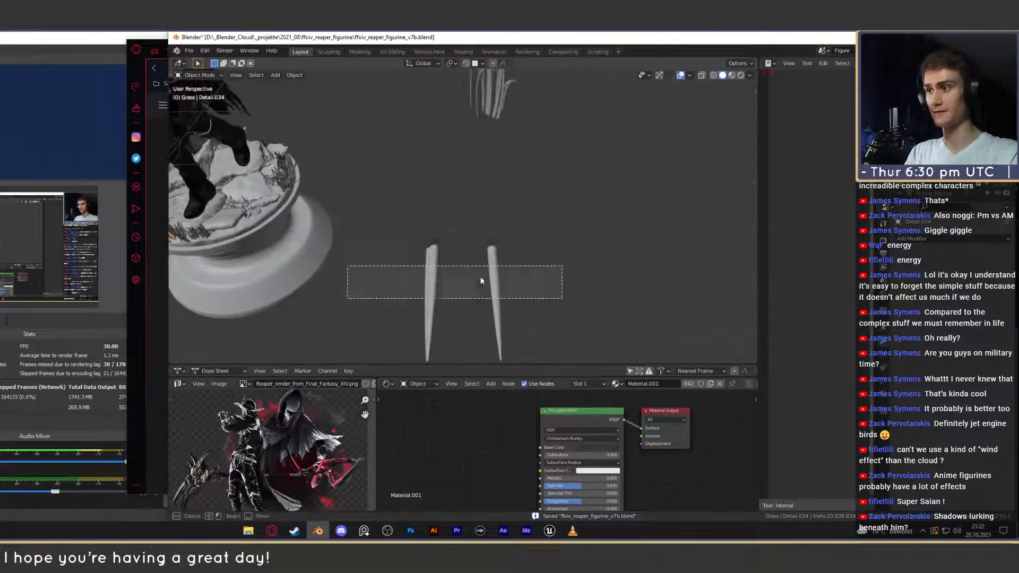
{"action": "scroll", "coordinate": [460, 225], "scroll_direction": "down", "scroll_amount": 7}
{"action": "middle_click_drag", "start_coordinate": [460, 225], "coordinate": [526, 171]}
{"action": "scroll", "coordinate": [569, 228], "scroll_direction": "up", "scroll_amount": 4}
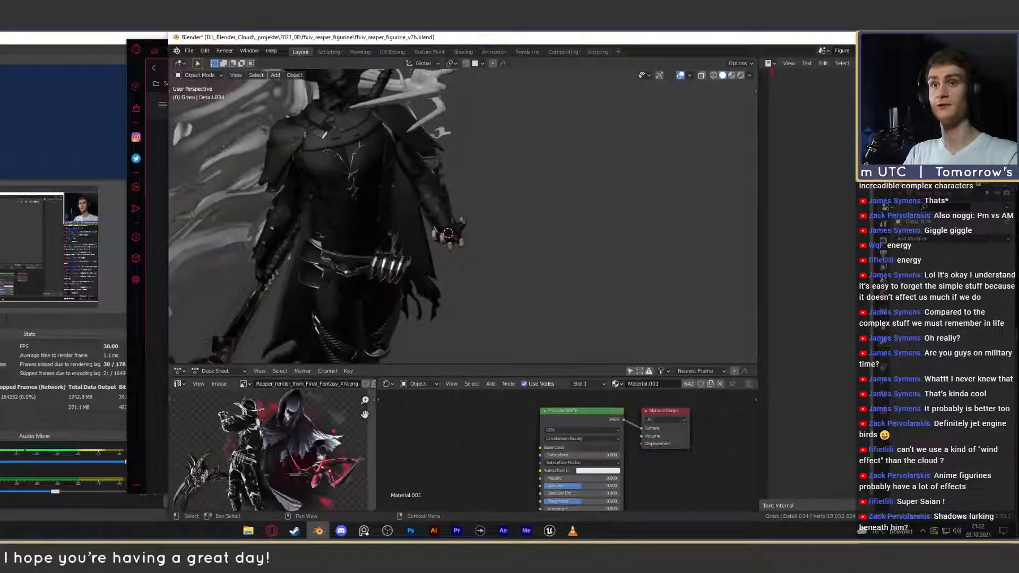
Create a new collection named Magic_Spell below the Stylized_Hair_Kit collection.
{"action": "left_click", "coordinate": [910, 128]}
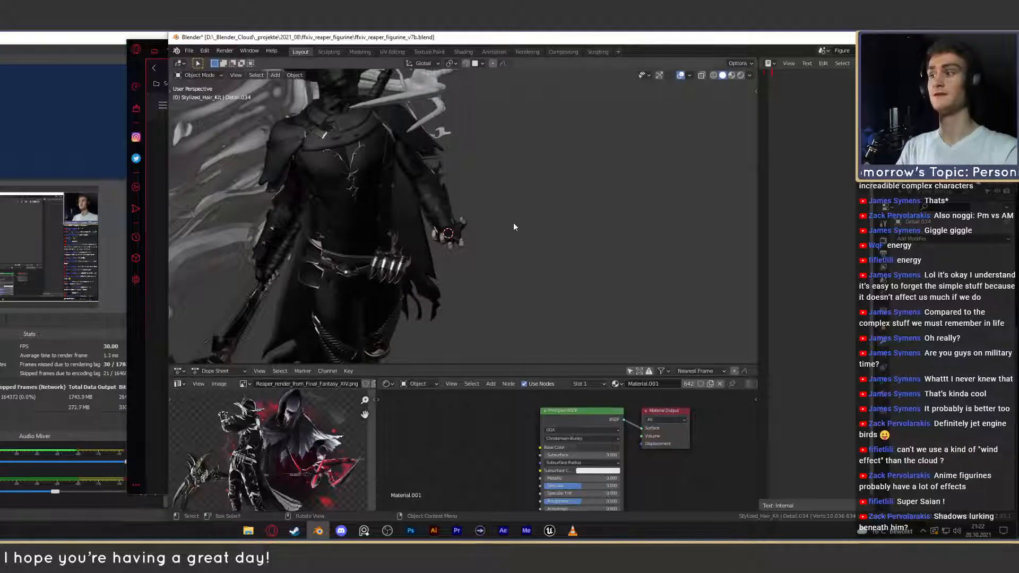
{"action": "middle_click_drag", "start_coordinate": [650, 189], "coordinate": [551, 232]}
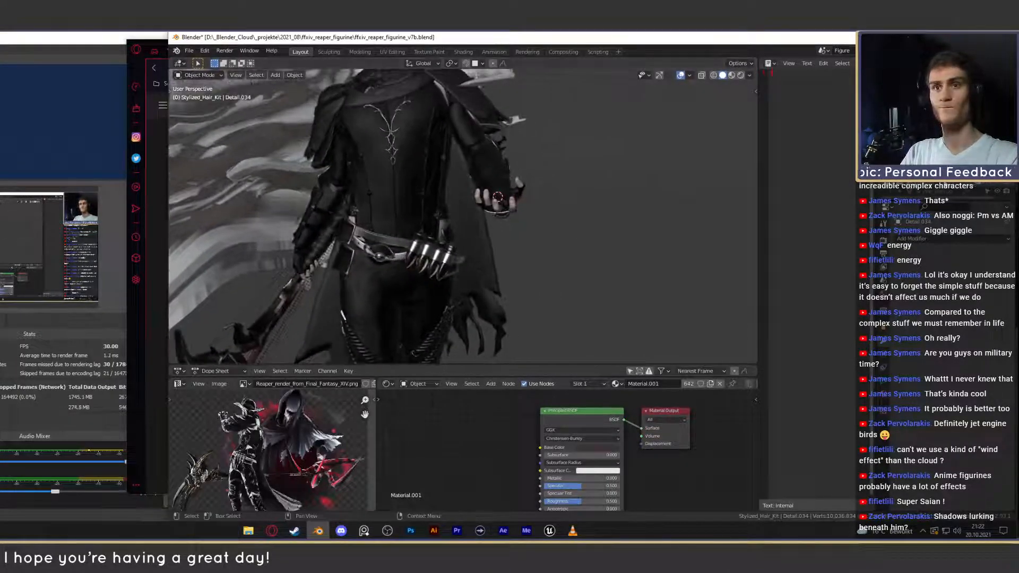
{"action": "left_click", "coordinate": [910, 127]}
{"action": "left_click", "coordinate": [910, 136]}
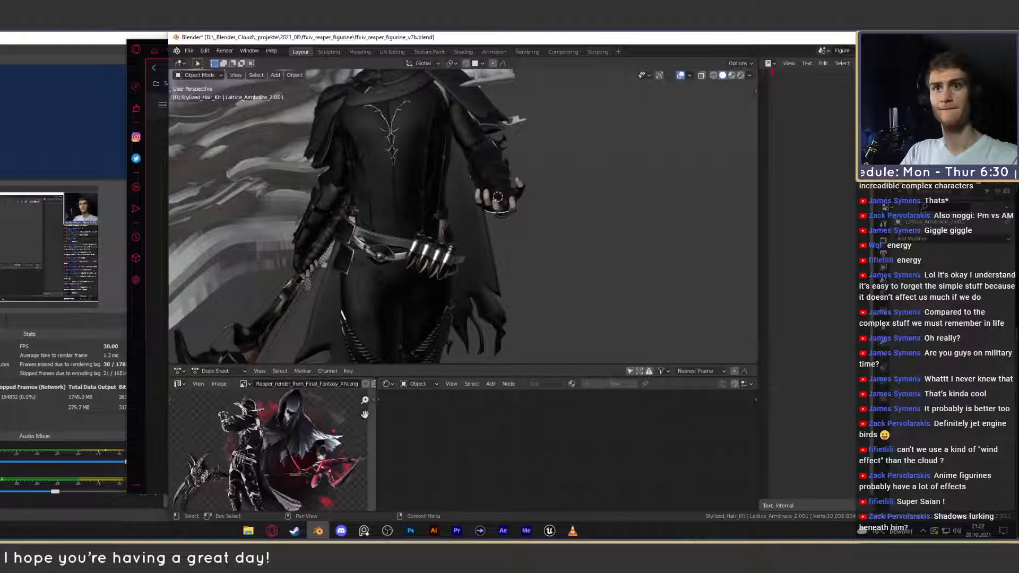
{"action": "left_click", "coordinate": [918, 132]}
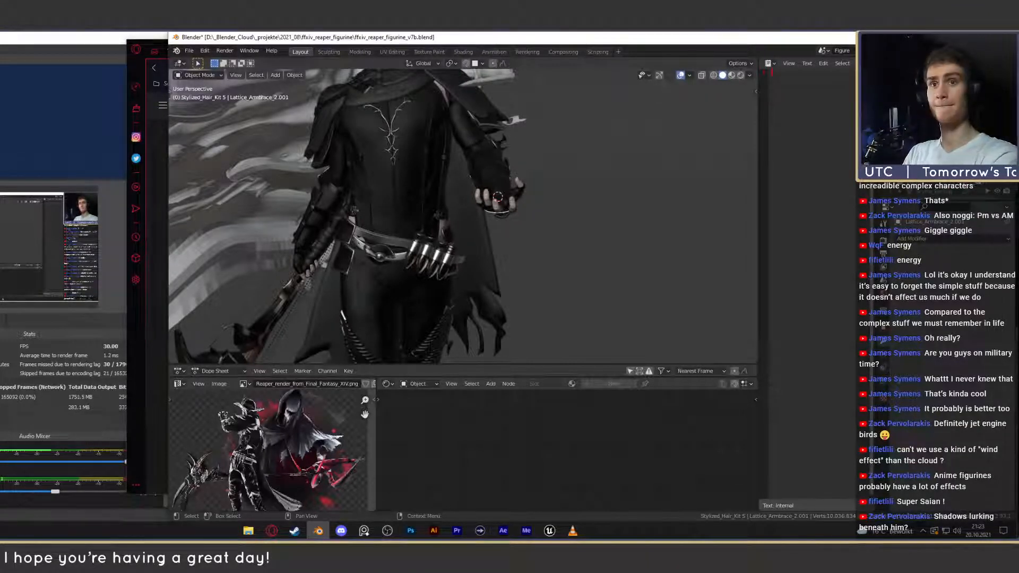
{"action": "key", "text": "Return"}
Add a UV sphere at the 3D cursor in the figure's open hand.
{"action": "middle_click_drag", "start_coordinate": [489, 141], "coordinate": [511, 216]}
{"action": "key", "text": "shift+a"}
{"action": "mouse_move", "coordinate": [536, 231]}
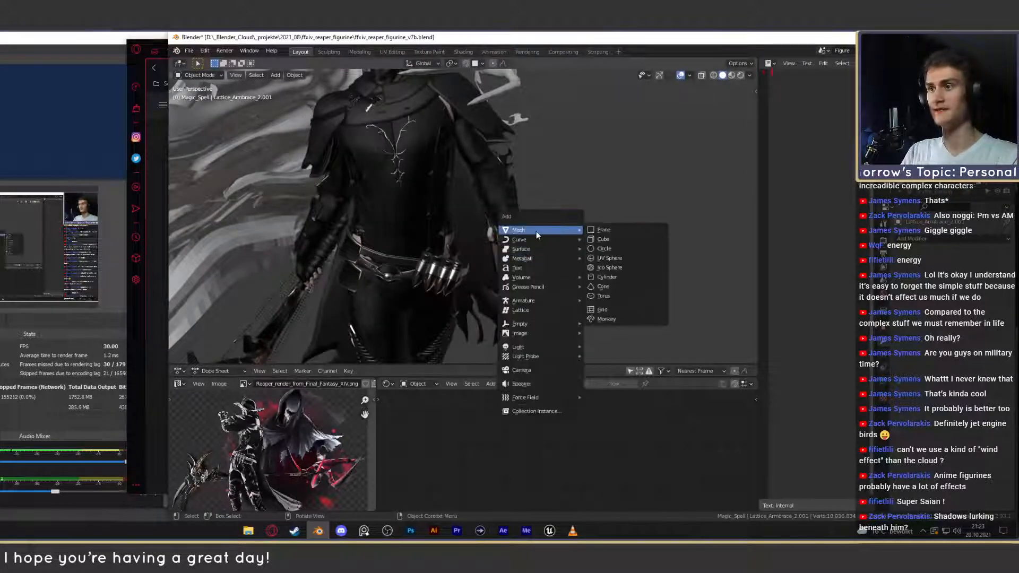
{"action": "left_click", "coordinate": [610, 258]}
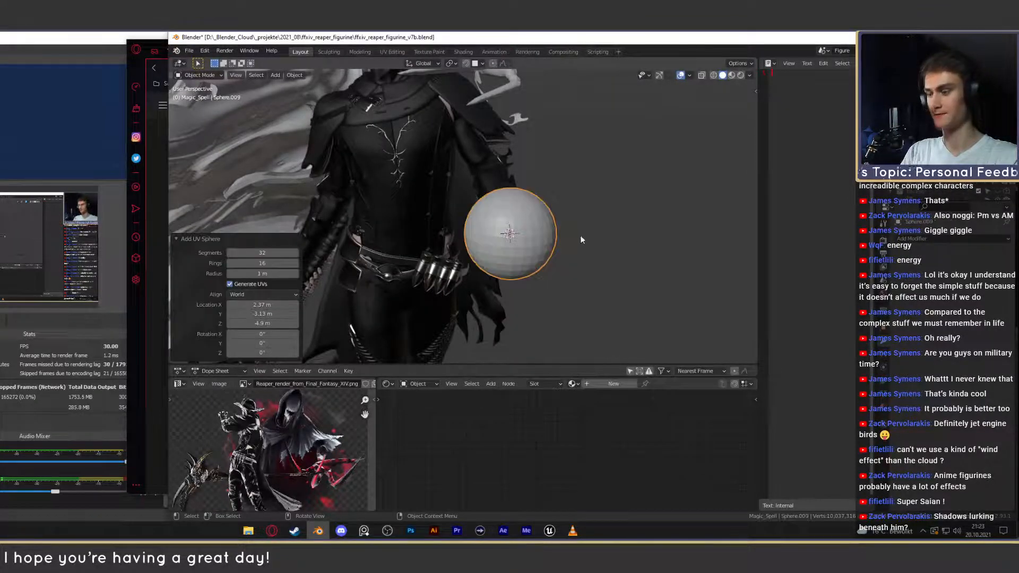
Raise the sphere along the Z axis above the open hand and scale it down.
{"action": "middle_click_drag", "start_coordinate": [581, 237], "coordinate": [529, 218]}
{"action": "key", "text": "g"}
{"action": "key", "text": "z"}
{"action": "left_click", "coordinate": [620, 200]}
{"action": "key", "text": "s"}
{"action": "left_click", "coordinate": [480, 190]}
Lower the sphere by about 0.54 m so it hovers just above the open palm.
{"action": "middle_click_drag", "start_coordinate": [482, 192], "coordinate": [665, 202]}
{"action": "right_click", "coordinate": [484, 171]}
{"action": "left_click", "coordinate": [481, 171]}
{"action": "key", "text": "g"}
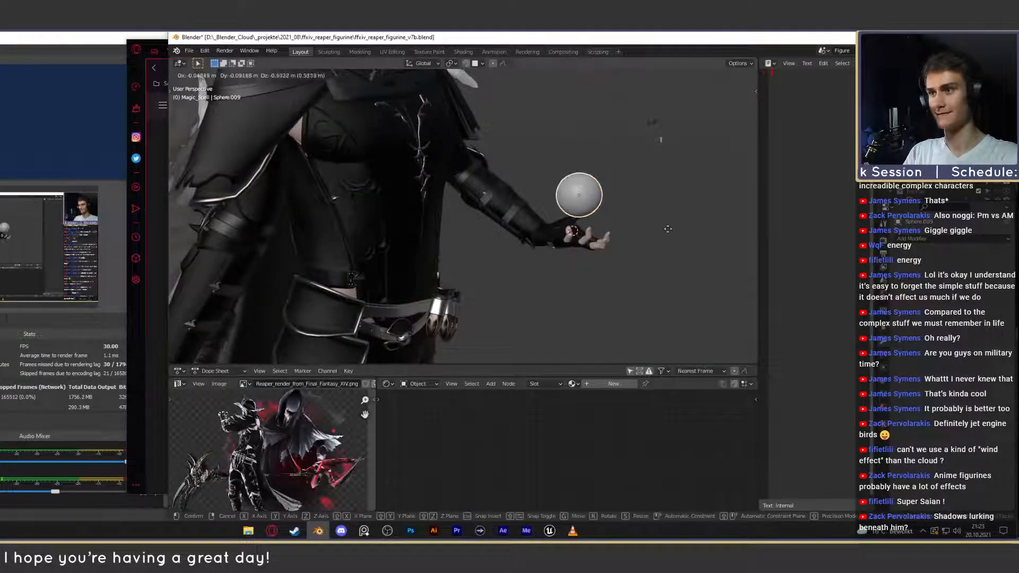
{"action": "left_click", "coordinate": [674, 236]}
{"action": "middle_click_drag", "start_coordinate": [675, 236], "coordinate": [596, 214]}
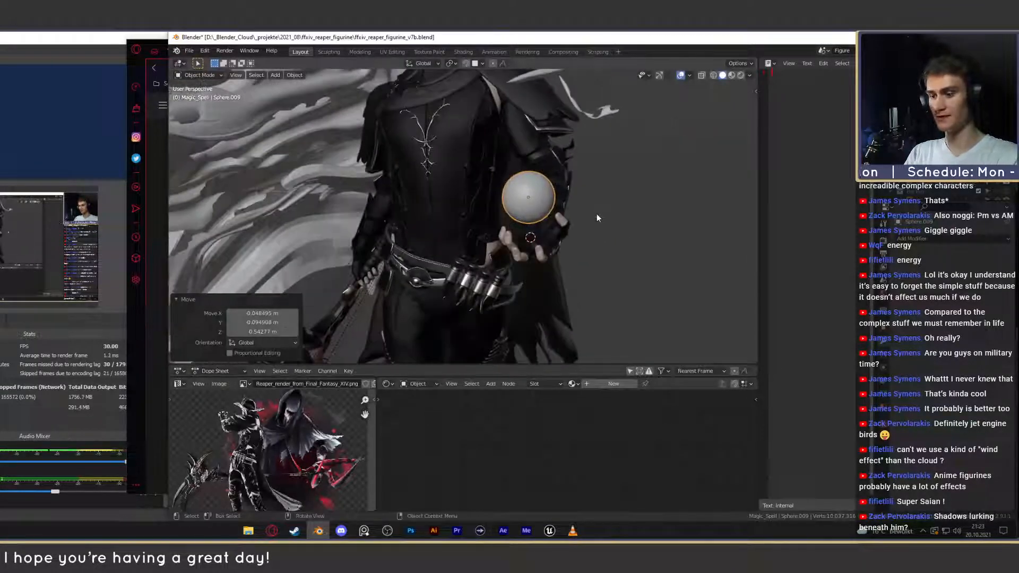
Scale the sphere to about 0.8 of its size and compare it with the hand.
{"action": "key", "text": "KP_Decimal"}
{"action": "scroll", "coordinate": [596, 214], "scroll_direction": "down", "scroll_amount": 5}
{"action": "middle_click_drag", "start_coordinate": [508, 236], "coordinate": [537, 211]}
{"action": "key", "text": "s"}
{"action": "left_click", "coordinate": [550, 209]}
{"action": "scroll", "coordinate": [573, 223], "scroll_direction": "down", "scroll_amount": 7}
{"action": "scroll", "coordinate": [568, 237], "scroll_direction": "down", "scroll_amount": 4}
{"action": "scroll", "coordinate": [521, 243], "scroll_direction": "up", "scroll_amount": 5}
{"action": "scroll", "coordinate": [516, 205], "scroll_direction": "up", "scroll_amount": 7}
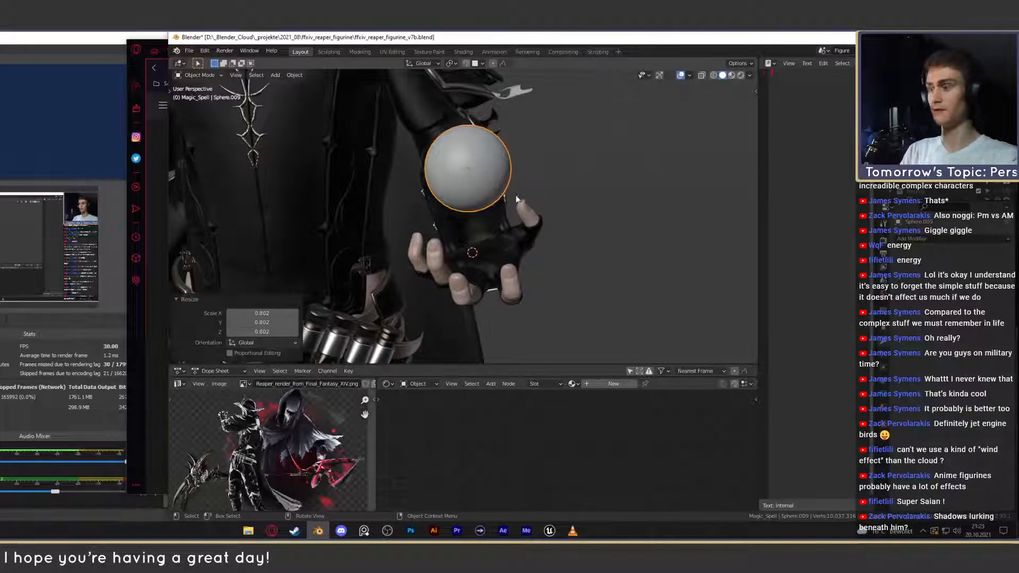
Fine-tune the sphere's size and position over the open palm and save the figurine file.
{"action": "key", "text": "s"}
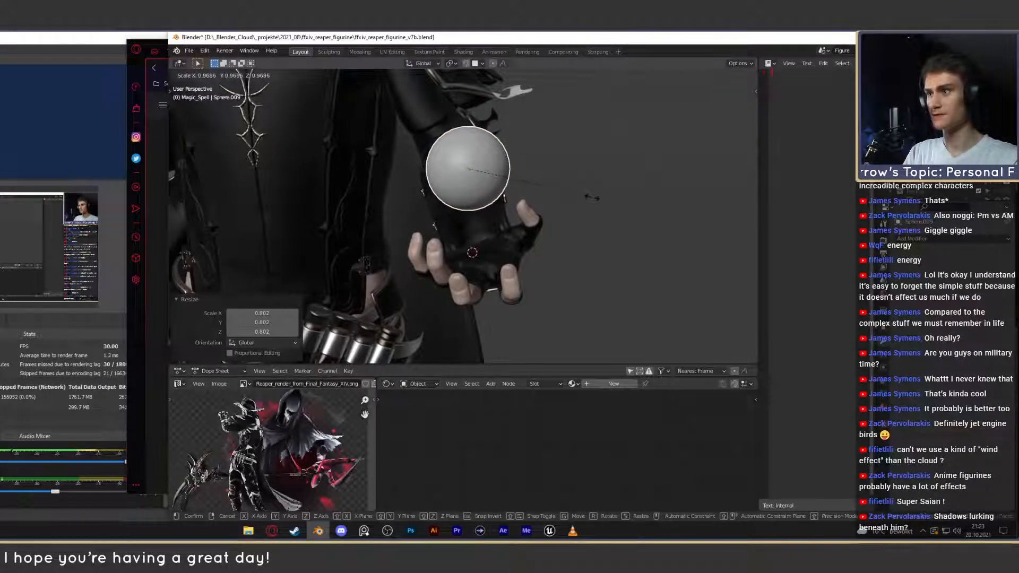
{"action": "left_click", "coordinate": [585, 200]}
{"action": "middle_click_drag", "start_coordinate": [583, 199], "coordinate": [474, 146]}
{"action": "key", "text": "g"}
{"action": "left_click", "coordinate": [530, 199]}
{"action": "key", "text": "g"}
{"action": "left_click", "coordinate": [666, 187]}
{"action": "scroll", "coordinate": [536, 186], "scroll_direction": "up", "scroll_amount": 2}
{"action": "scroll", "coordinate": [492, 189], "scroll_direction": "up", "scroll_amount": 3}
{"action": "middle_click_drag", "start_coordinate": [476, 184], "coordinate": [516, 184]}
{"action": "middle_click_drag", "start_coordinate": [420, 200], "coordinate": [425, 233]}
{"action": "scroll", "coordinate": [524, 220], "scroll_direction": "down", "scroll_amount": 3}
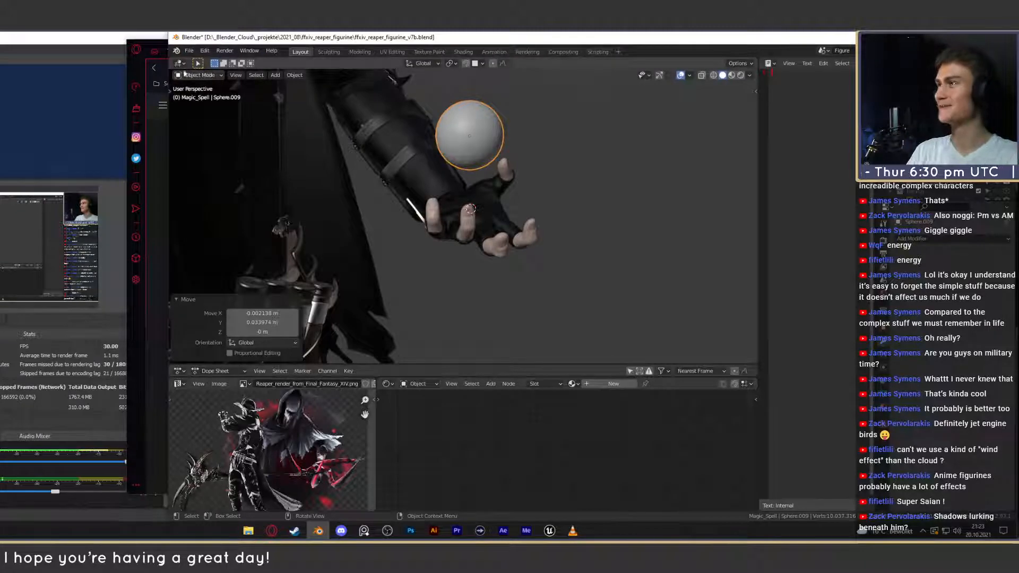
{"action": "left_click", "coordinate": [189, 51]}
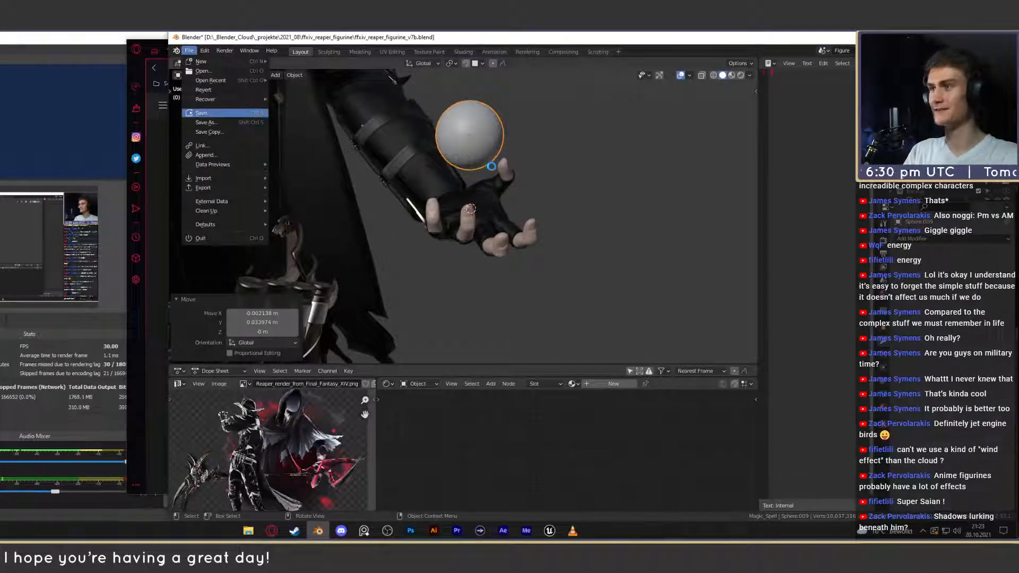
Duplicate the two tapered hair strands beside the pedestal and place the copies about 0.92 m in X and 1.91 m in Y away.
{"action": "scroll", "coordinate": [493, 169], "scroll_direction": "down", "scroll_amount": 2}
{"action": "middle_click_drag", "start_coordinate": [496, 178], "coordinate": [559, 239], "text": "shift"}
{"action": "scroll", "coordinate": [514, 217], "scroll_direction": "up", "scroll_amount": 2}
{"action": "scroll", "coordinate": [531, 218], "scroll_direction": "down", "scroll_amount": 5}
{"action": "scroll", "coordinate": [552, 226], "scroll_direction": "down", "scroll_amount": 5}
{"action": "scroll", "coordinate": [467, 230], "scroll_direction": "up", "scroll_amount": 3}
{"action": "scroll", "coordinate": [559, 240], "scroll_direction": "up", "scroll_amount": 2}
{"action": "left_click_drag", "start_coordinate": [525, 233], "coordinate": [459, 237]}
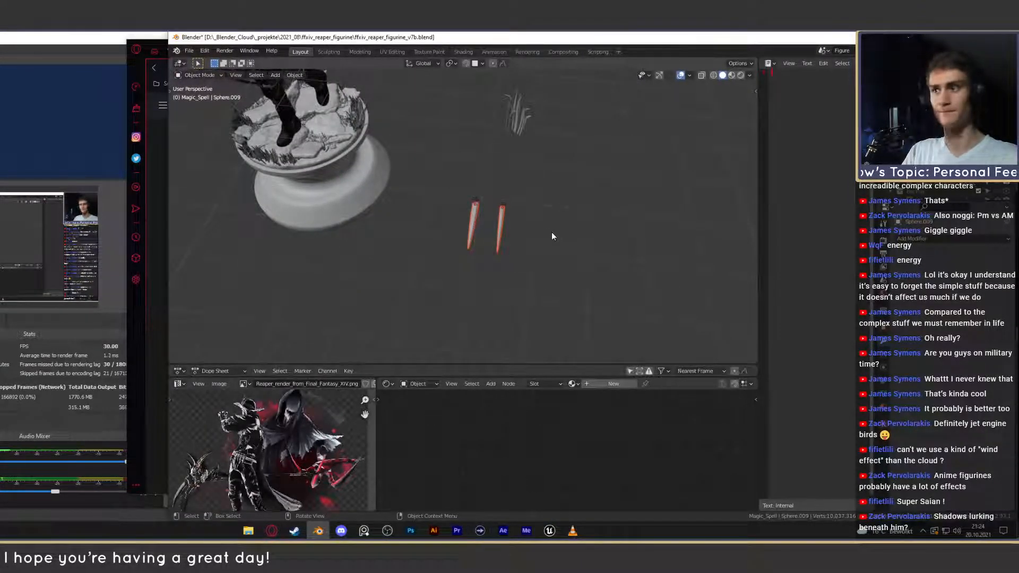
{"action": "left_click_drag", "start_coordinate": [562, 185], "coordinate": [469, 241]}
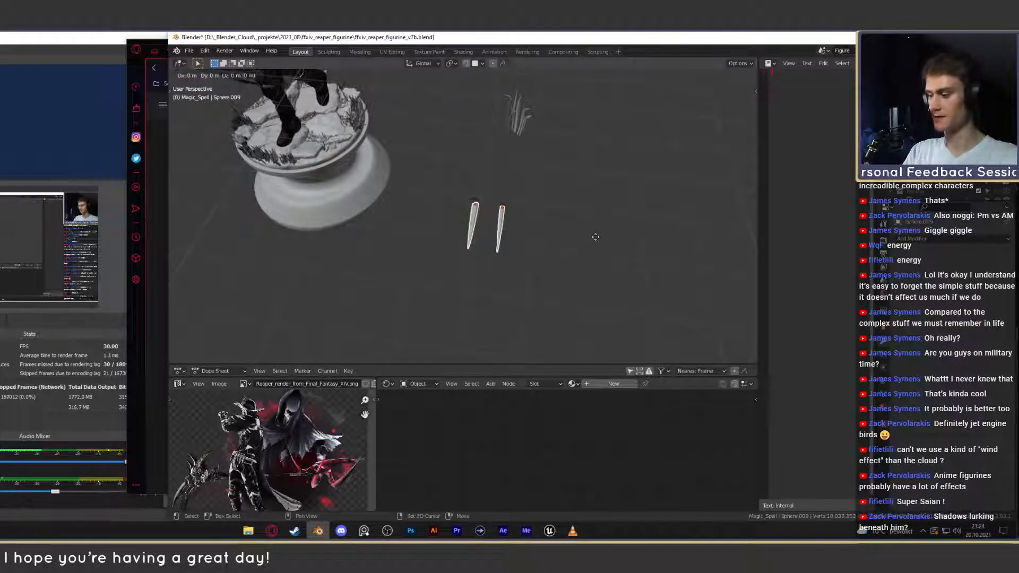
{"action": "key", "text": "shift+d"}
{"action": "key", "text": "Return"}
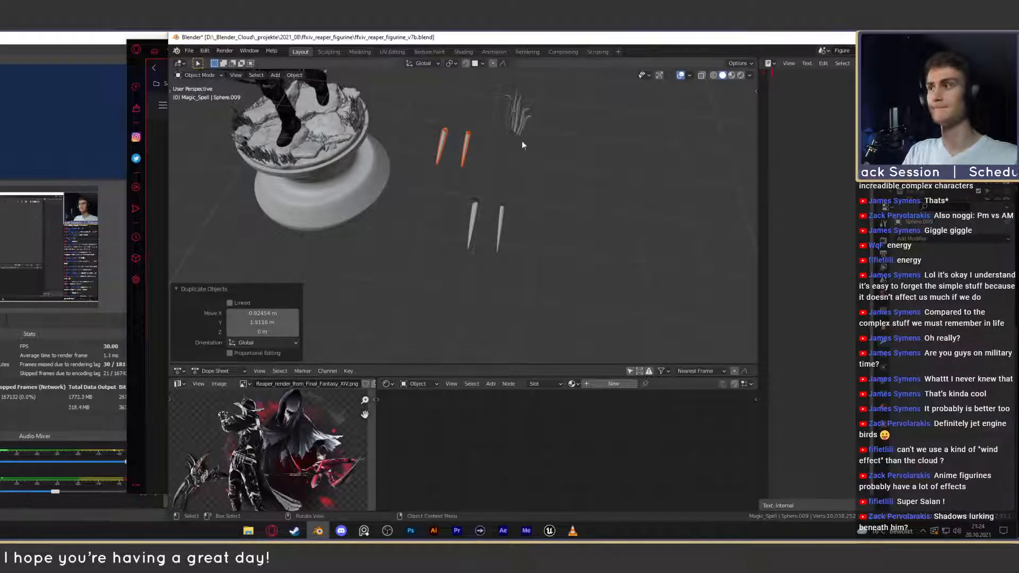
Deselect the copied strands and make the Magic_Spell 1 subcollection inside Magic_Spell the active collection.
{"action": "middle_click_drag", "start_coordinate": [531, 234], "coordinate": [290, 175]}
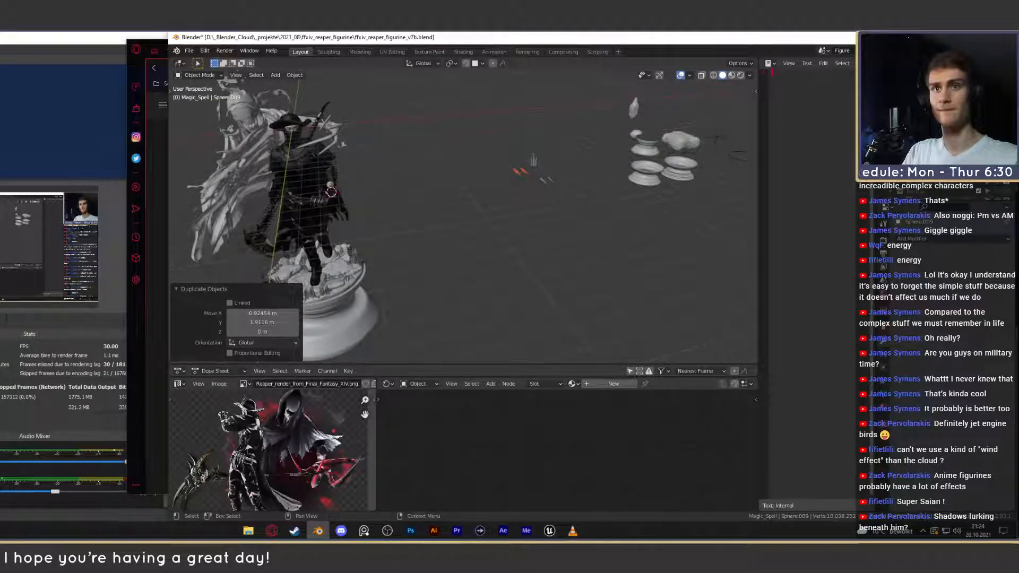
{"action": "left_click", "coordinate": [629, 213]}
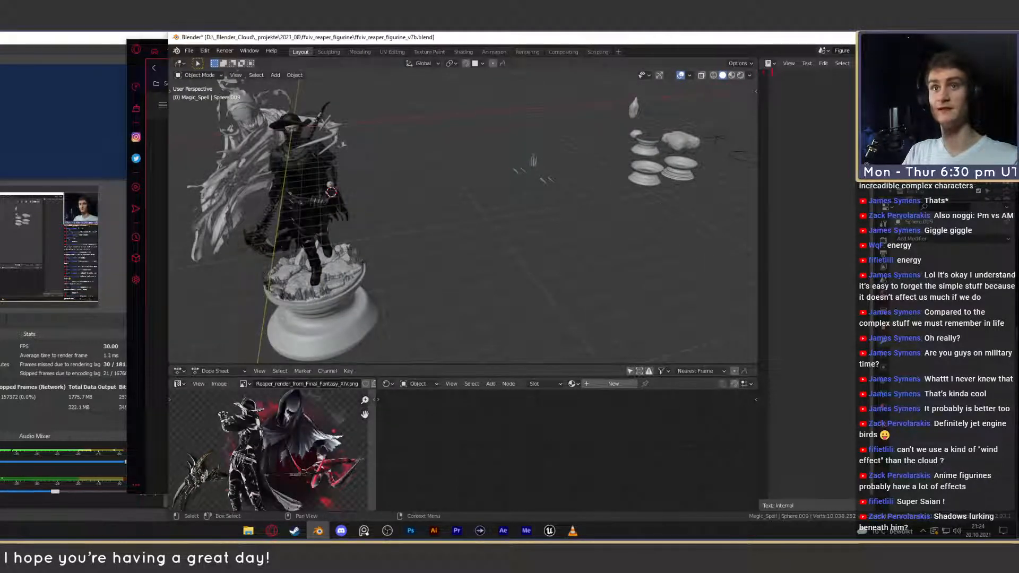
{"action": "left_click", "coordinate": [28, 423]}
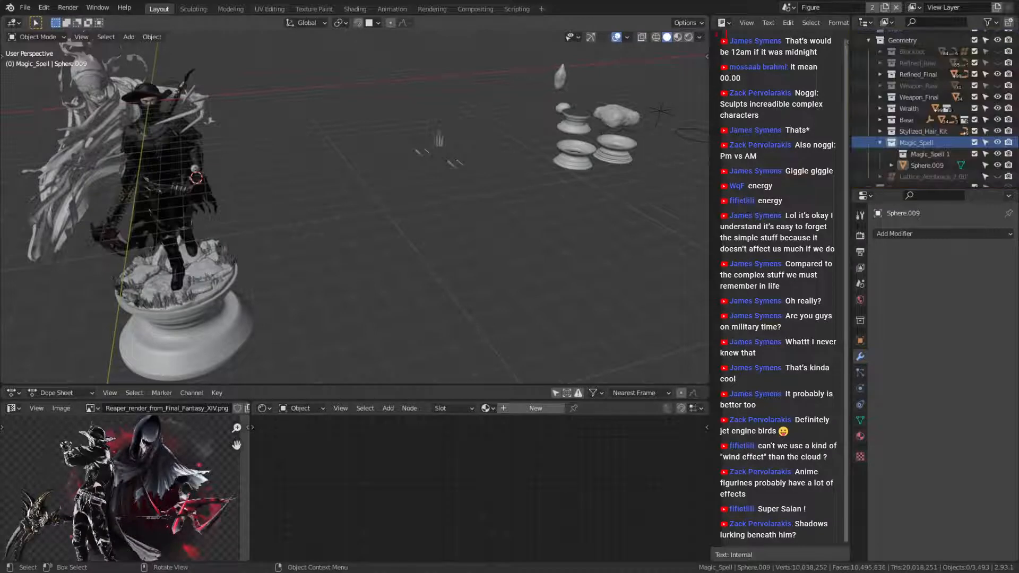
{"action": "left_click", "coordinate": [928, 152]}
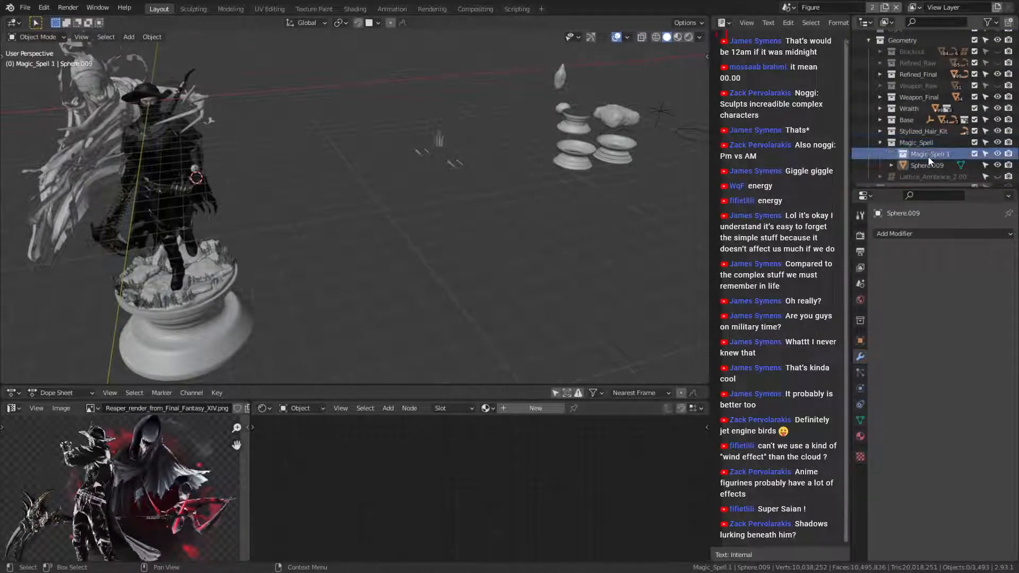
Isolate the figure's left eye and examine it in Material Preview and Rendered shading.
{"action": "scroll", "coordinate": [499, 186], "scroll_direction": "up", "scroll_amount": 10}
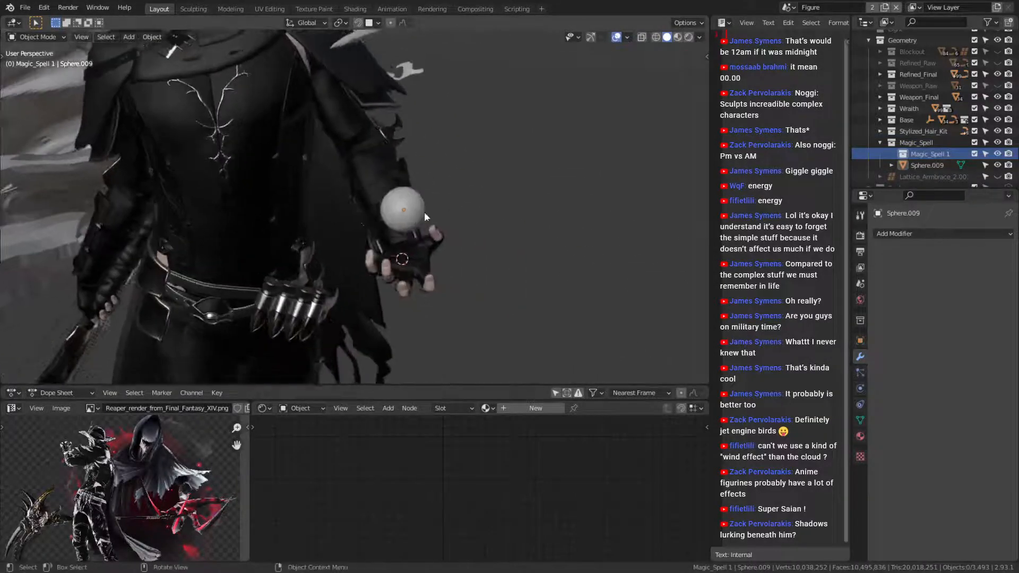
{"action": "scroll", "coordinate": [418, 203], "scroll_direction": "down", "scroll_amount": 9}
{"action": "middle_click_drag", "start_coordinate": [419, 203], "coordinate": [452, 244]}
{"action": "scroll", "coordinate": [419, 220], "scroll_direction": "up", "scroll_amount": 6}
{"action": "scroll", "coordinate": [368, 200], "scroll_direction": "up", "scroll_amount": 6}
{"action": "middle_click_drag", "start_coordinate": [409, 214], "coordinate": [381, 167]}
{"action": "left_click", "coordinate": [390, 129]}
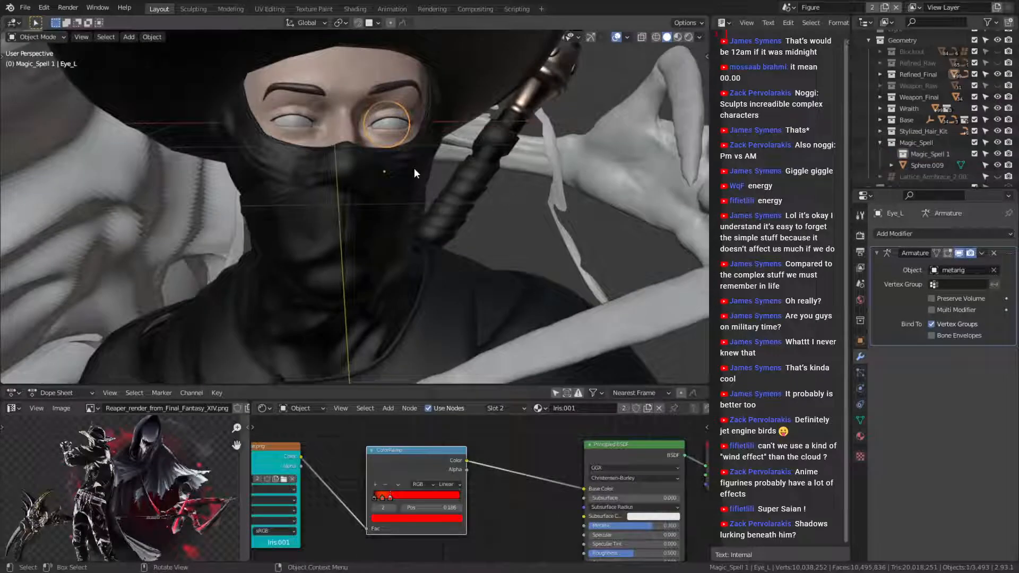
{"action": "key", "text": "KP_Divide"}
{"action": "key", "text": "z"}
{"action": "left_click", "coordinate": [416, 246]}
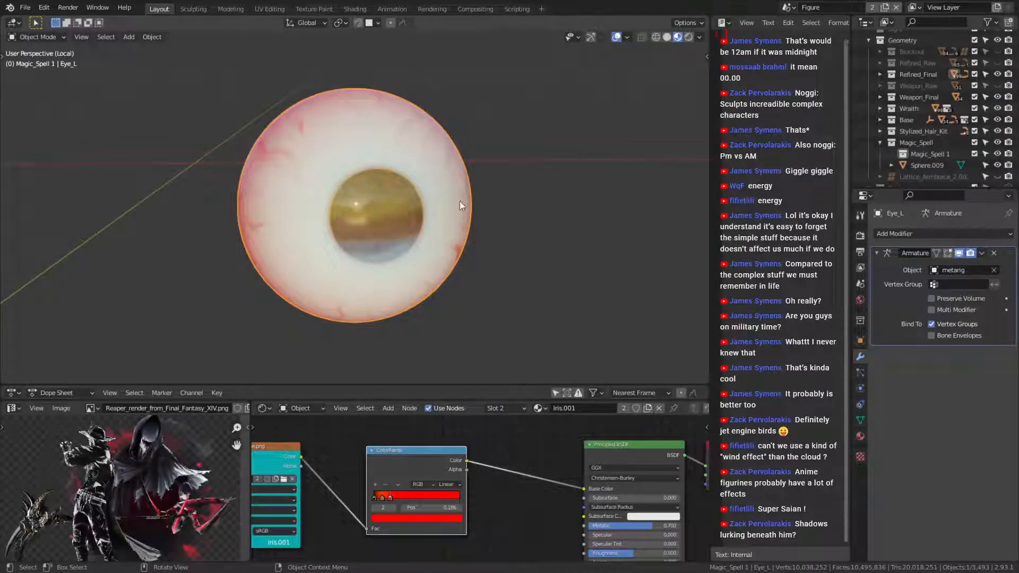
{"action": "key", "text": "z"}
{"action": "left_click", "coordinate": [464, 116]}
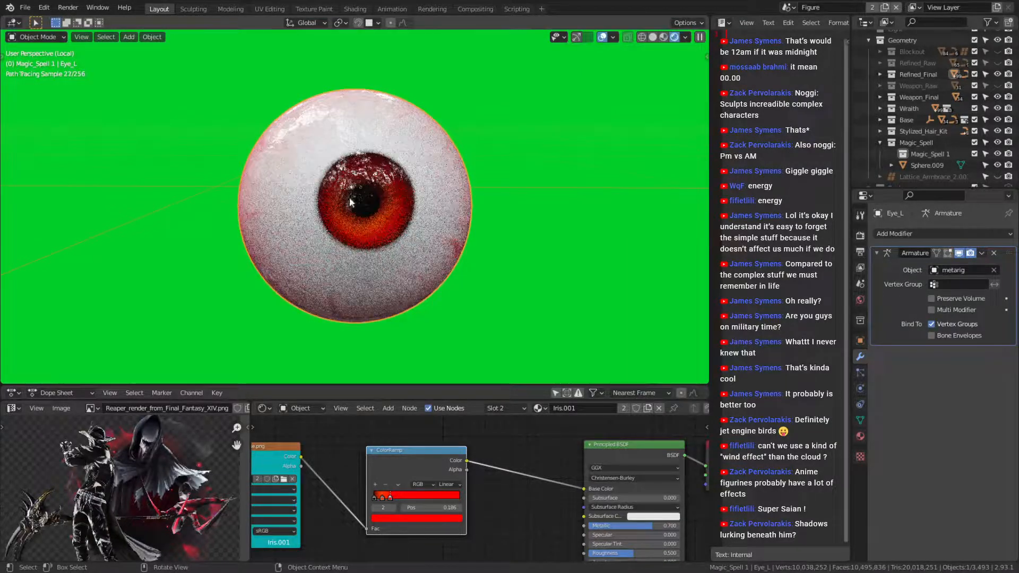
Switch the viewport to Solid shading and leave the eye's local view.
{"action": "key", "text": "z"}
{"action": "left_click", "coordinate": [491, 198]}
{"action": "scroll", "coordinate": [455, 233], "scroll_direction": "down", "scroll_amount": 8}
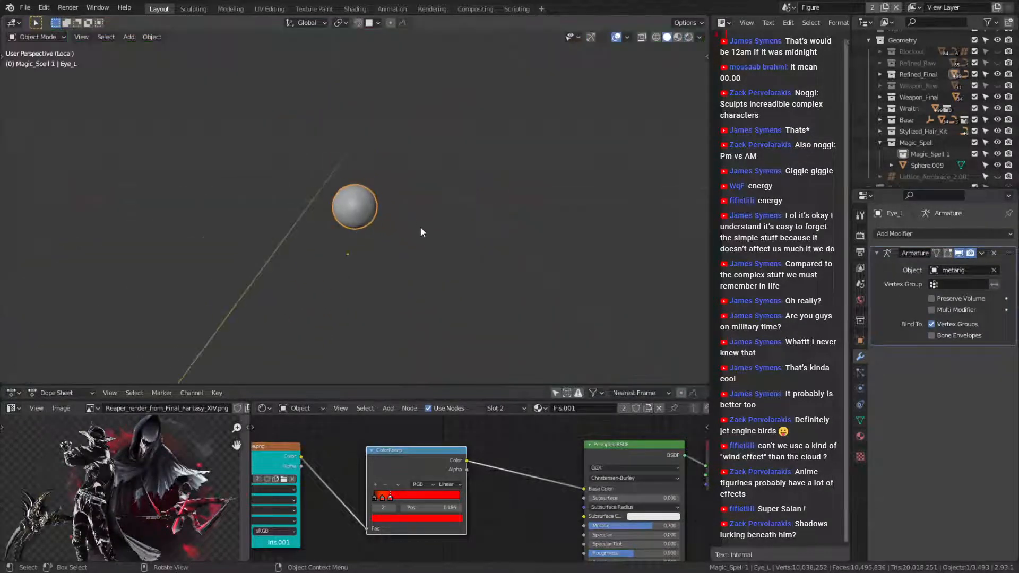
{"action": "key", "text": "slash"}
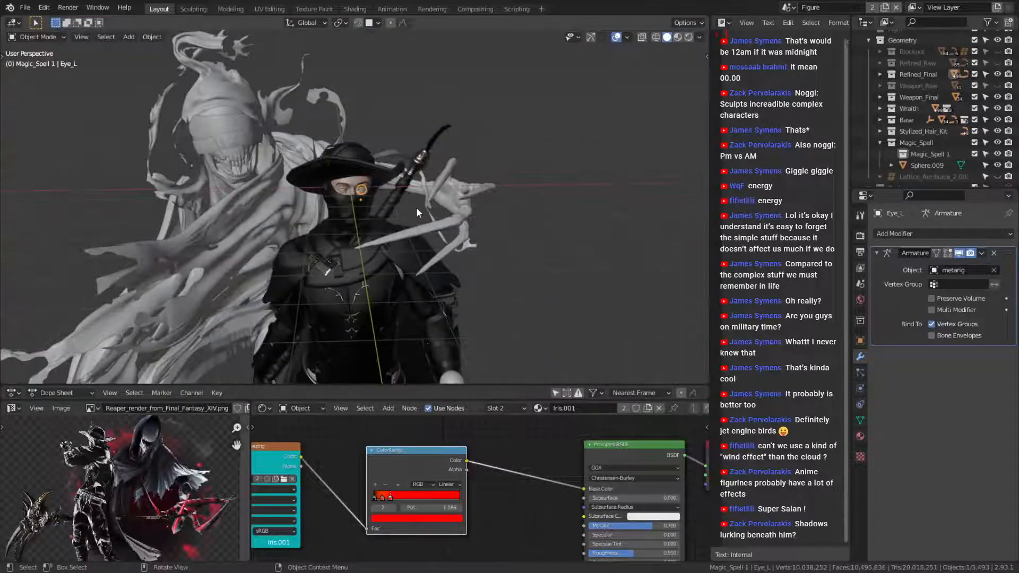
Inspect the figure from its upper body down to the grass on the pedestal.
{"action": "middle_click_drag", "start_coordinate": [411, 185], "coordinate": [376, 230]}
{"action": "scroll", "coordinate": [473, 213], "scroll_direction": "up", "scroll_amount": 8}
{"action": "left_click", "coordinate": [247, 234]}
{"action": "scroll", "coordinate": [339, 218], "scroll_direction": "down", "scroll_amount": 8}
{"action": "left_click_drag", "start_coordinate": [353, 207], "coordinate": [325, 238]}
{"action": "middle_click_drag", "start_coordinate": [325, 238], "coordinate": [375, 219]}
{"action": "scroll", "coordinate": [457, 183], "scroll_direction": "up", "scroll_amount": 3}
{"action": "scroll", "coordinate": [374, 192], "scroll_direction": "up", "scroll_amount": 3}
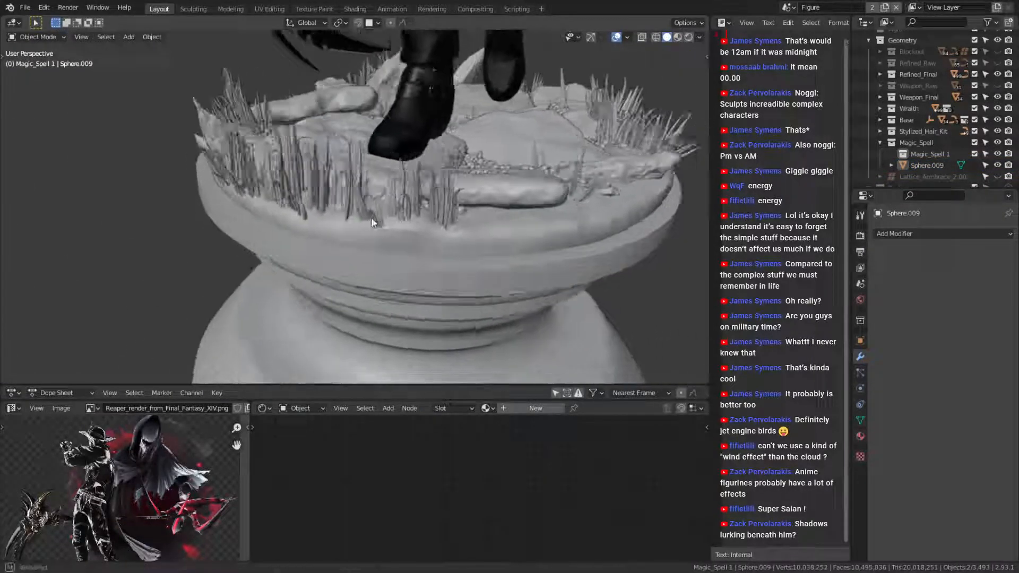
Examine a grass blade's curve at the pedestal's edge in Edit Mode and return to the full scene.
{"action": "scroll", "coordinate": [339, 209], "scroll_direction": "up", "scroll_amount": 4}
{"action": "left_click", "coordinate": [303, 201]}
{"action": "mouse_move", "coordinate": [304, 201]}
{"action": "middle_mouse_down"}
{"action": "mouse_move", "coordinate": [321, 196]}
{"action": "mouse_move", "coordinate": [330, 142]}
{"action": "mouse_move", "coordinate": [321, 177]}
{"action": "mouse_move", "coordinate": [470, 212]}
{"action": "mouse_move", "coordinate": [383, 288]}
{"action": "mouse_move", "coordinate": [313, 187]}
{"action": "middle_mouse_up"}
{"action": "scroll", "coordinate": [322, 193], "scroll_direction": "up", "scroll_amount": 3}
{"action": "key", "text": "Tab"}
{"action": "key", "text": "KP_Decimal"}
{"action": "key", "text": "Tab"}
{"action": "scroll", "coordinate": [365, 201], "scroll_direction": "down", "scroll_amount": 7}
{"action": "scroll", "coordinate": [471, 212], "scroll_direction": "down", "scroll_amount": 5}
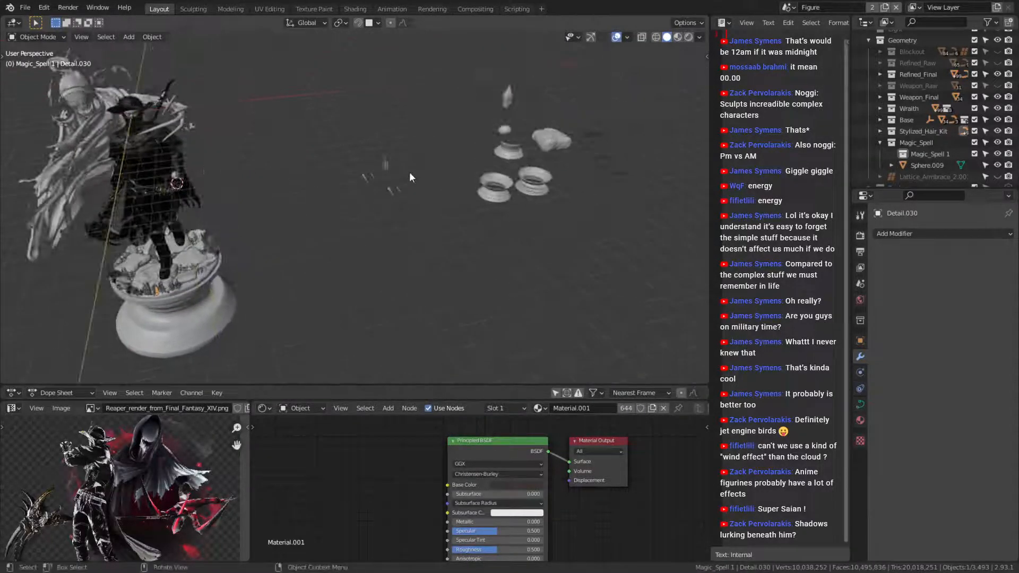
Rename the Magic_Spell 1 collection as Curve_1.
{"action": "middle_click_drag", "start_coordinate": [409, 171], "coordinate": [348, 256]}
{"action": "scroll", "coordinate": [432, 171], "scroll_direction": "up", "scroll_amount": 3}
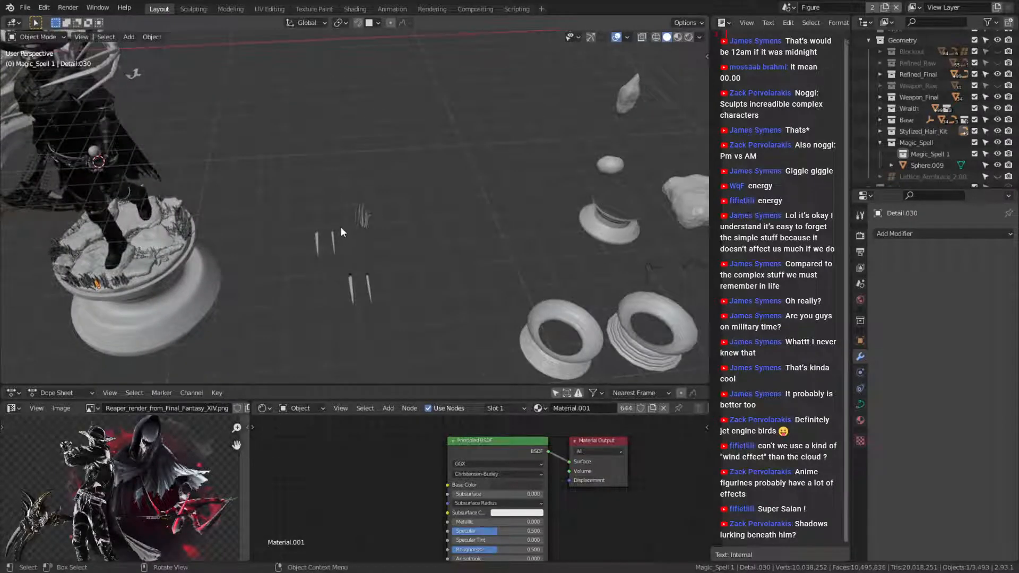
{"action": "left_click", "coordinate": [333, 239], "text": "shift"}
{"action": "scroll", "coordinate": [360, 249], "scroll_direction": "up", "scroll_amount": 4}
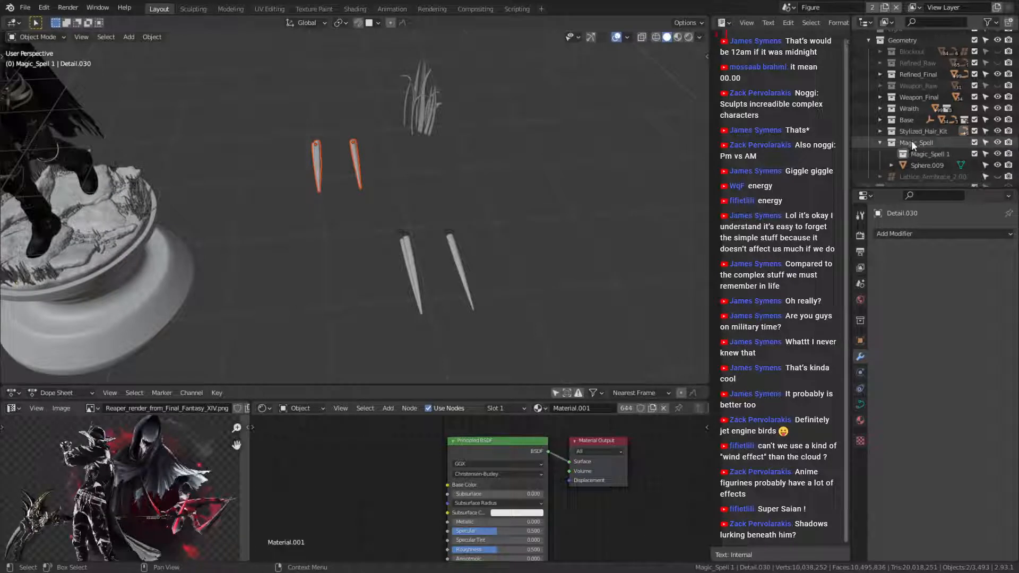
{"action": "double_click", "coordinate": [940, 153]}
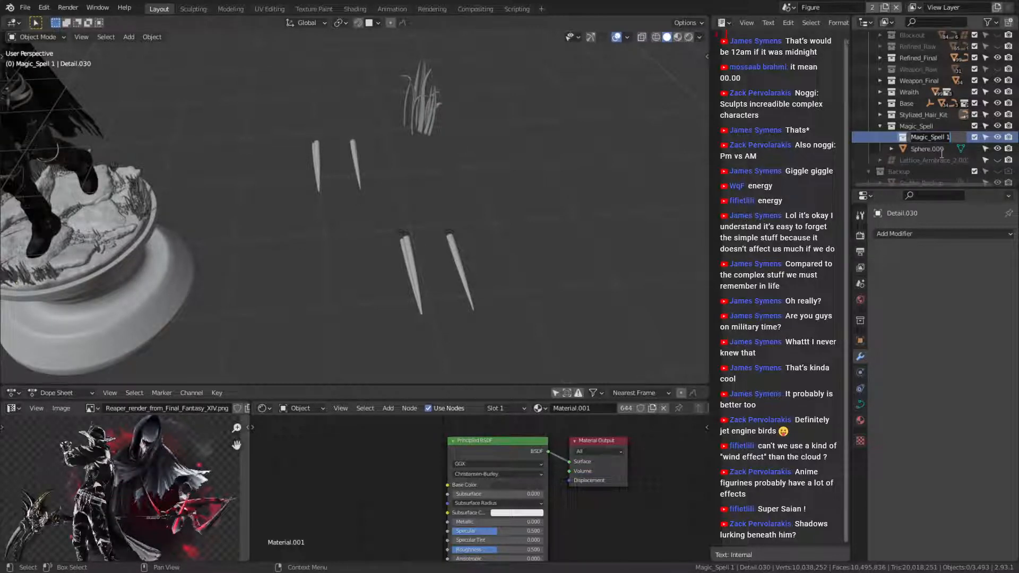
{"action": "left_click_drag", "start_coordinate": [372, 114], "coordinate": [254, 190]}
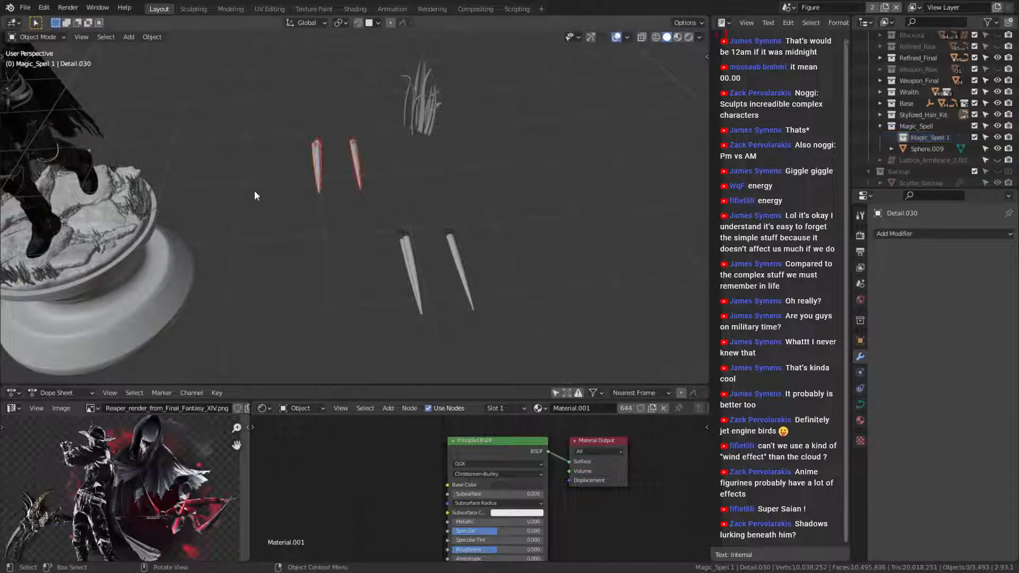
{"action": "left_click", "coordinate": [430, 174]}
{"action": "left_click", "coordinate": [926, 139]}
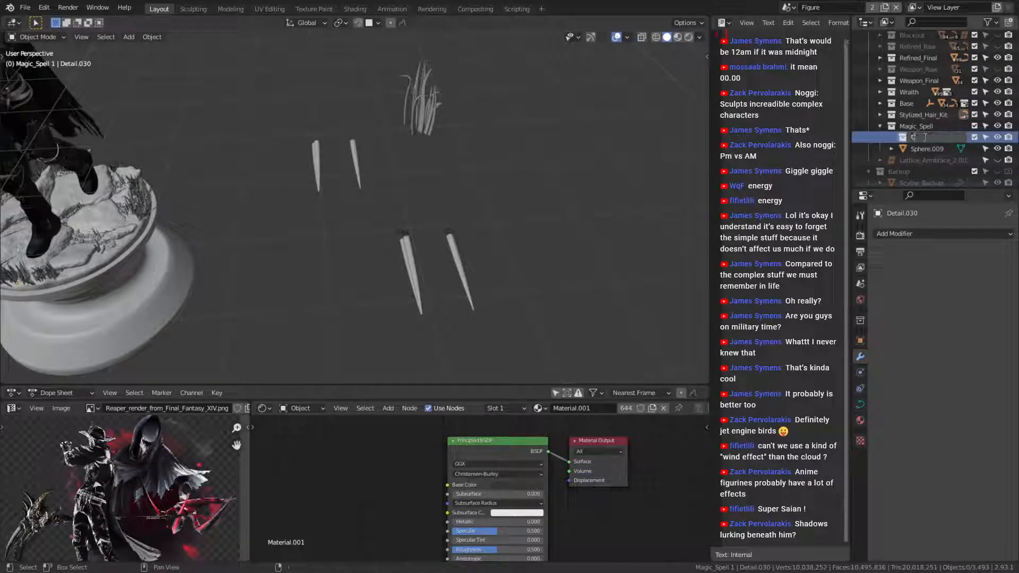
{"action": "type", "text": "Curve_1"}
{"action": "key", "text": "Return"}
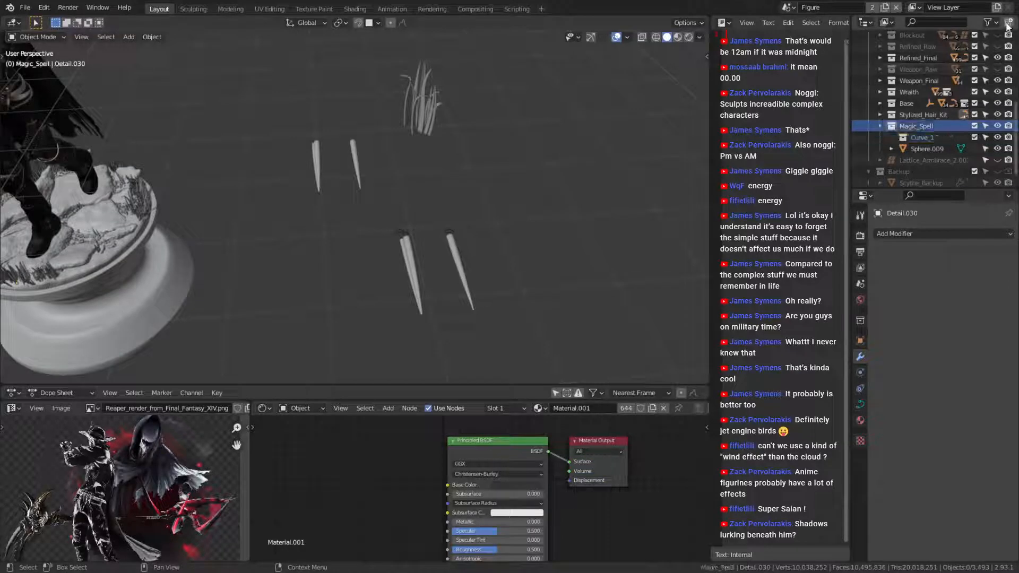
Add a second collection named Curve_2 inside Magic_Spell.
{"action": "left_click", "coordinate": [1008, 22]}
{"action": "left_click", "coordinate": [930, 152]}
{"action": "double_click", "coordinate": [931, 150]}
{"action": "scroll", "coordinate": [931, 152], "scroll_direction": "down", "scroll_amount": 1}
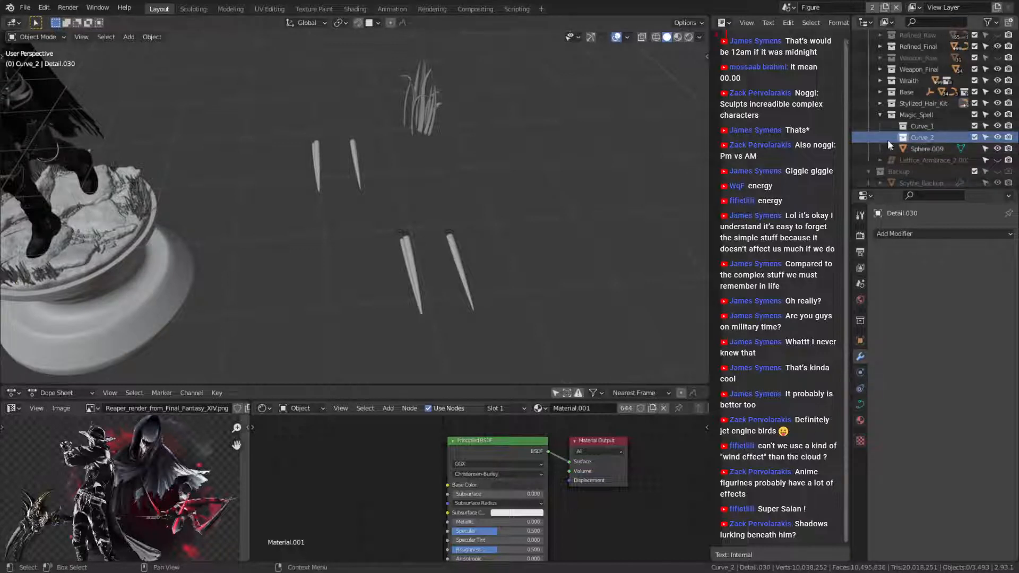
Move the Midlevel.025 strand from the Stylized_Hair_Kit's Midlevel collection into Curve_2.
{"action": "left_click", "coordinate": [318, 164]}
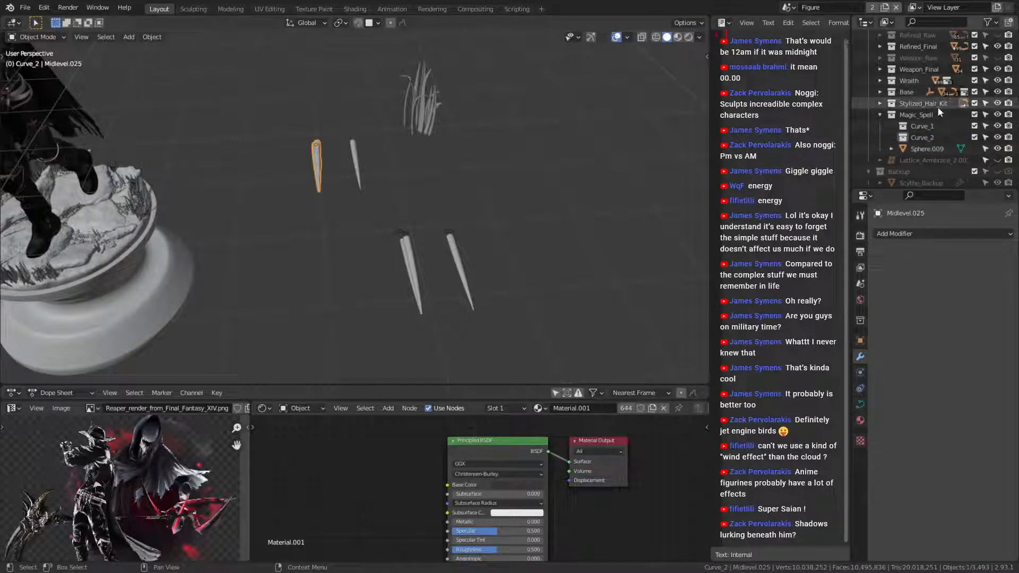
{"action": "left_click", "coordinate": [880, 104]}
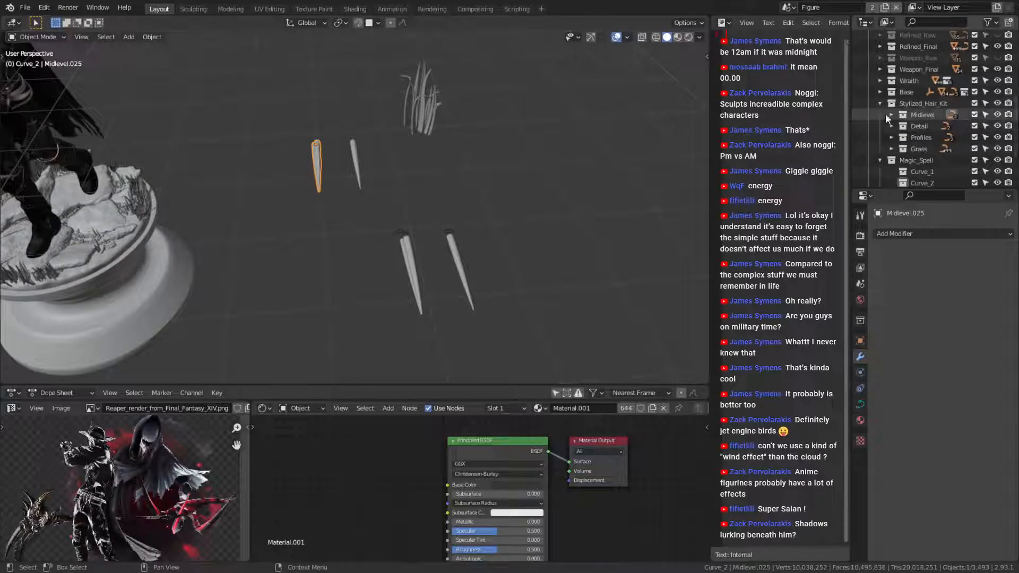
{"action": "left_click", "coordinate": [890, 115]}
{"action": "scroll", "coordinate": [932, 86], "scroll_direction": "down", "scroll_amount": 2}
{"action": "left_click_drag", "start_coordinate": [937, 92], "coordinate": [924, 161]}
Move the Detail.045 strand from the kit's Detail collection into Curve_1 and collapse the kit's subcollections.
{"action": "left_click", "coordinate": [358, 159]}
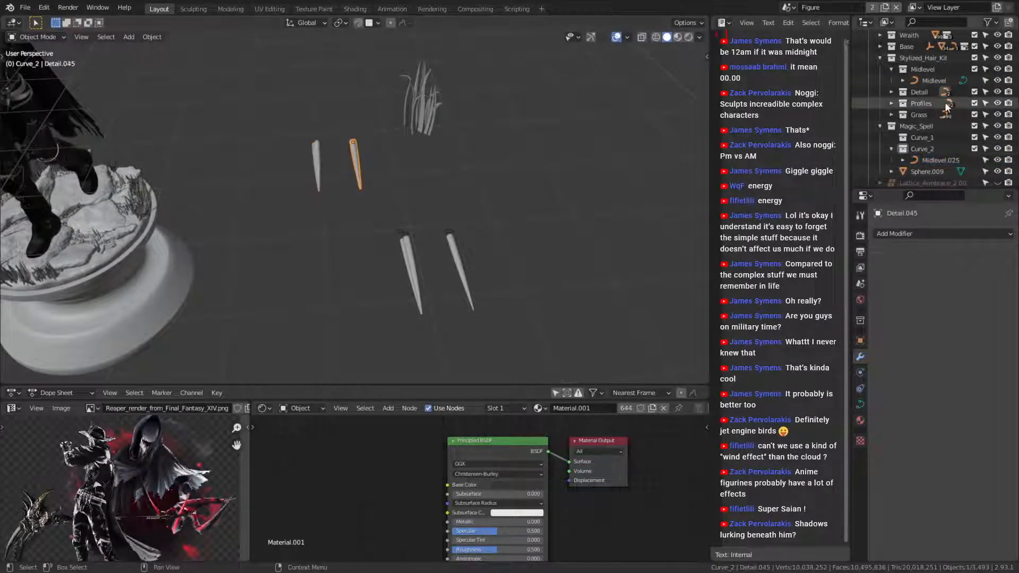
{"action": "left_click", "coordinate": [891, 92]}
{"action": "left_click_drag", "start_coordinate": [939, 113], "coordinate": [925, 160]}
{"action": "left_click", "coordinate": [891, 92]}
{"action": "left_click", "coordinate": [891, 72]}
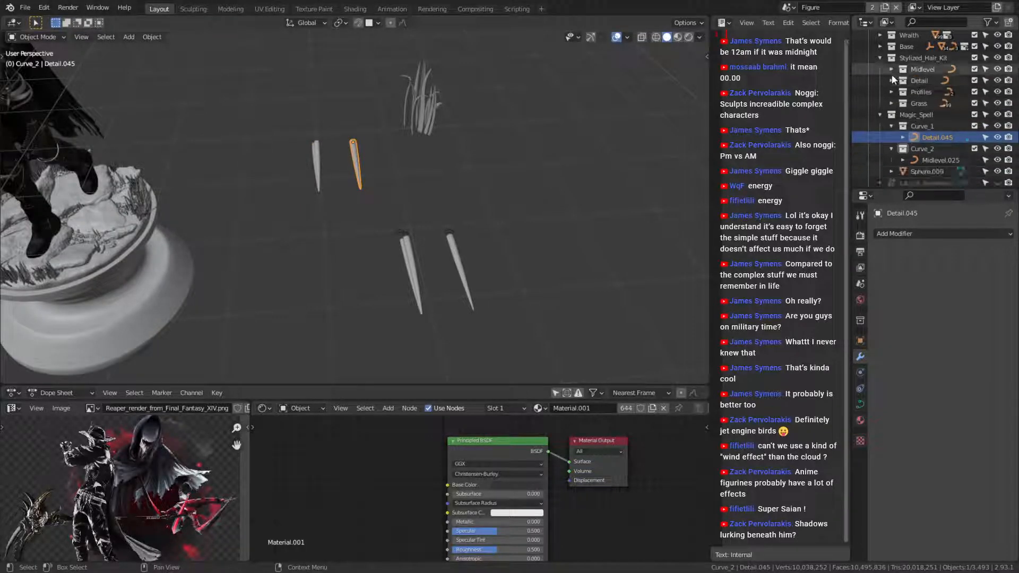
Duplicate the Detail.045 strand and place the copy about 0.52 m along X beside the original.
{"action": "middle_click_drag", "start_coordinate": [427, 166], "coordinate": [384, 179]}
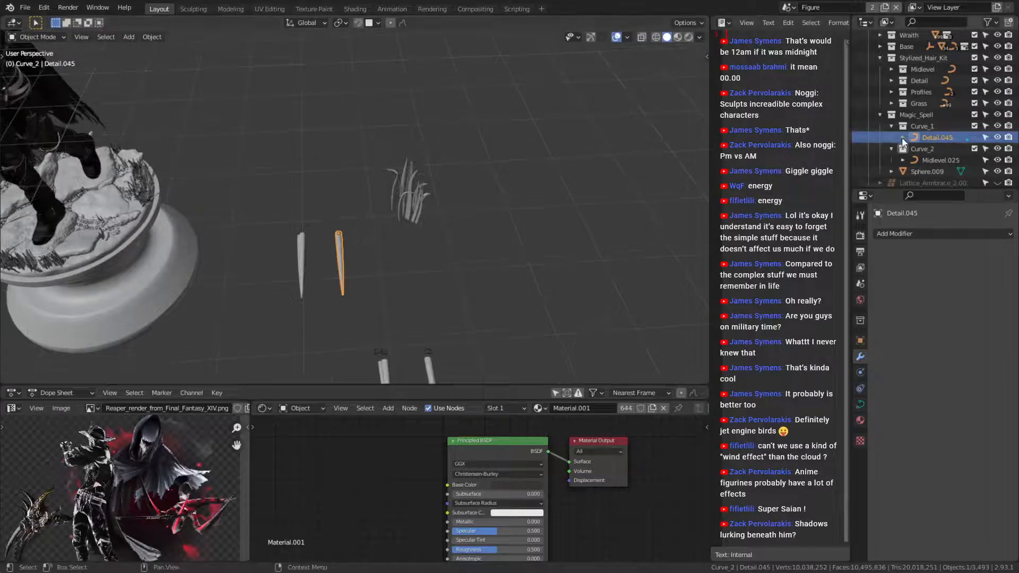
{"action": "left_click", "coordinate": [350, 257]}
{"action": "left_click", "coordinate": [343, 260]}
{"action": "key", "text": "shift+d"}
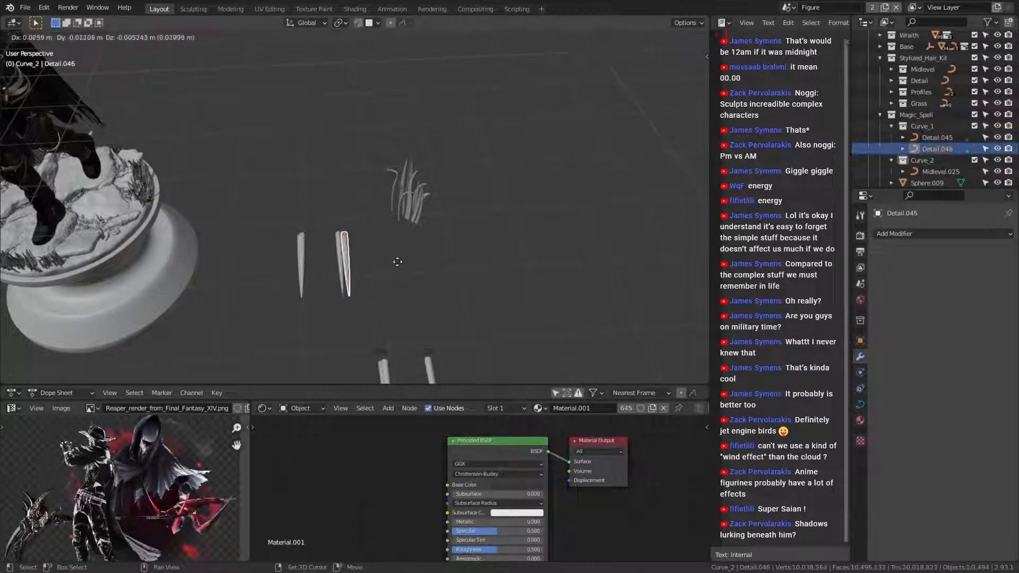
{"action": "left_click", "coordinate": [428, 261]}
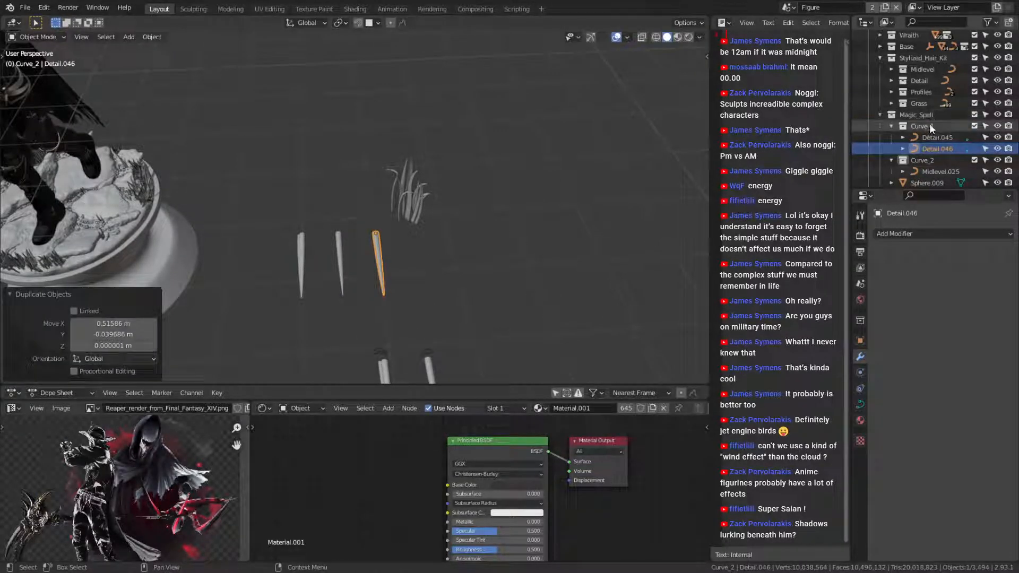
{"action": "scroll", "coordinate": [414, 219], "scroll_direction": "down", "scroll_amount": 6}
{"action": "scroll", "coordinate": [416, 218], "scroll_direction": "up", "scroll_amount": 6}
{"action": "middle_click_drag", "start_coordinate": [416, 219], "coordinate": [426, 196]}
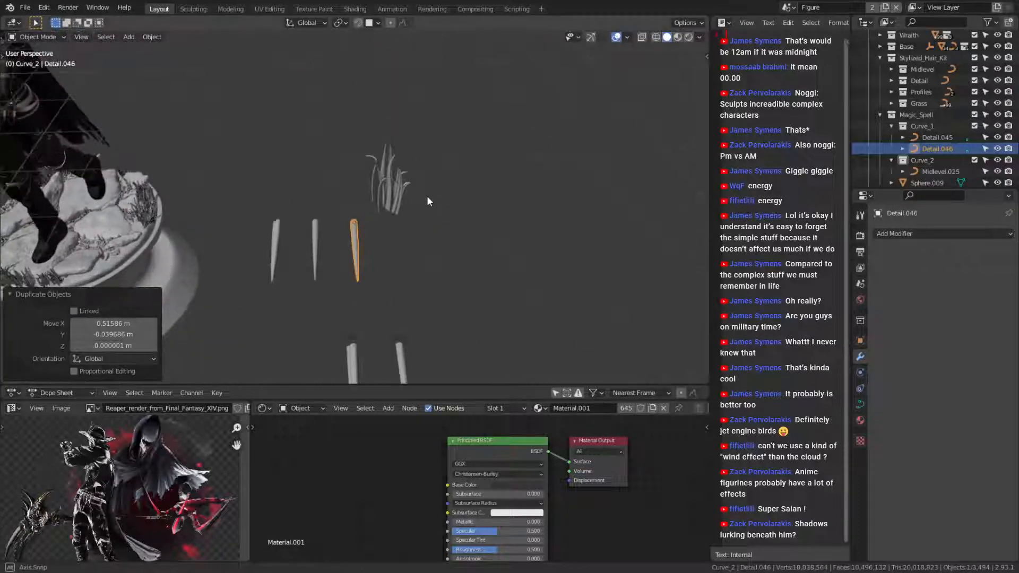
Toggle the Curve_1 collection's visibility off and on, and delete the duplicated strand.
{"action": "left_click", "coordinate": [997, 126]}
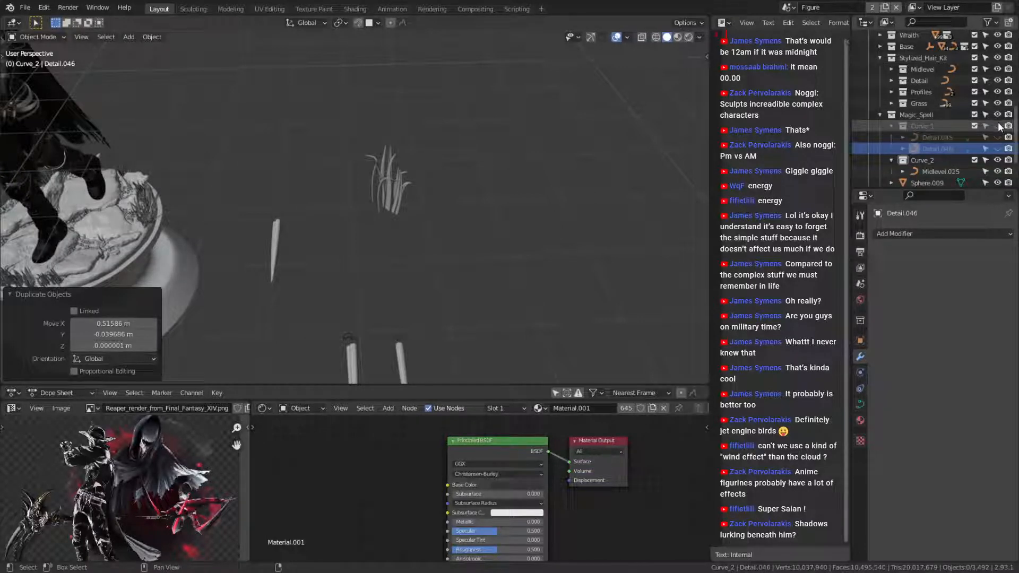
{"action": "left_click", "coordinate": [999, 126]}
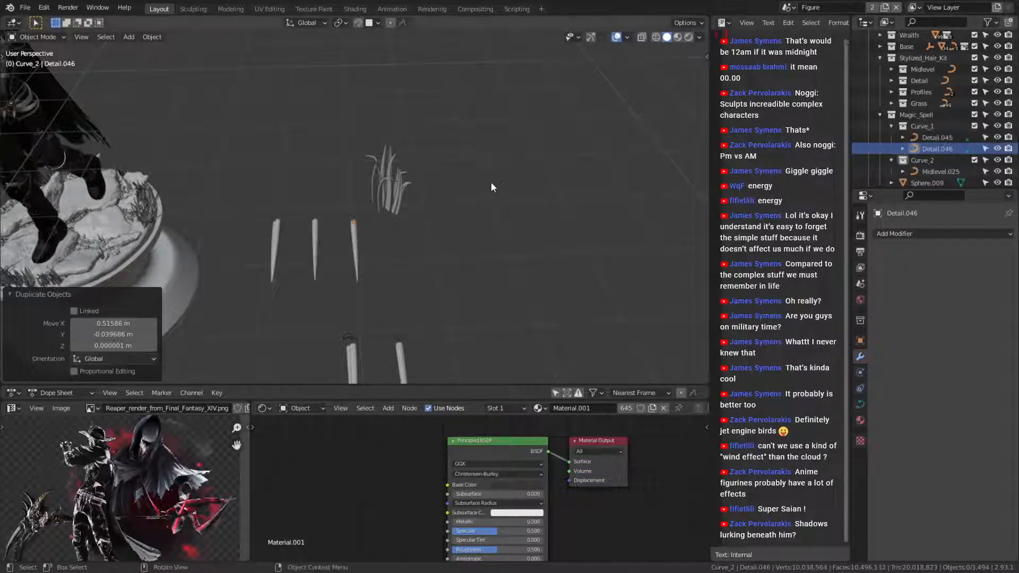
{"action": "scroll", "coordinate": [451, 175], "scroll_direction": "down", "scroll_amount": 6}
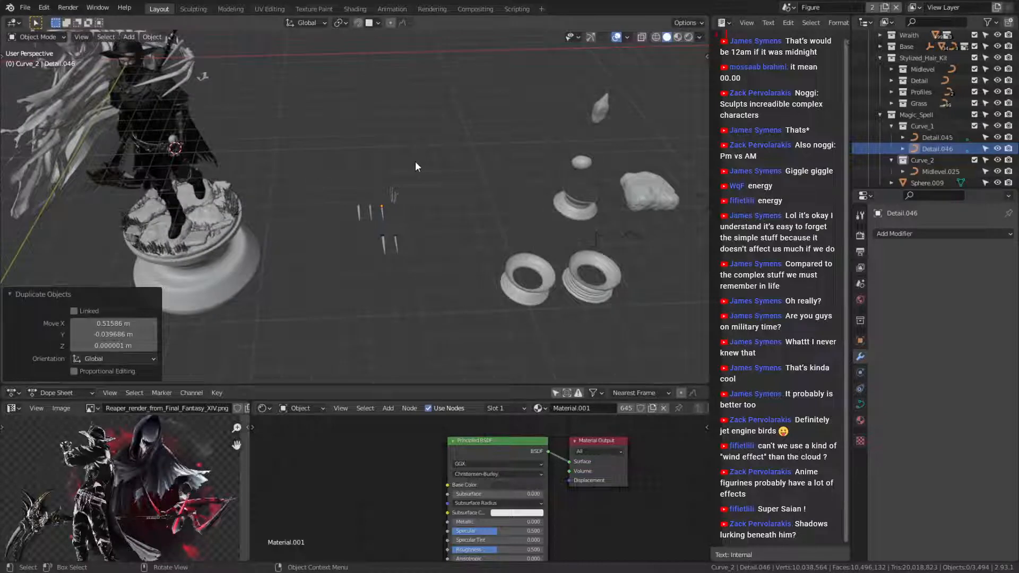
{"action": "scroll", "coordinate": [413, 162], "scroll_direction": "up", "scroll_amount": 5}
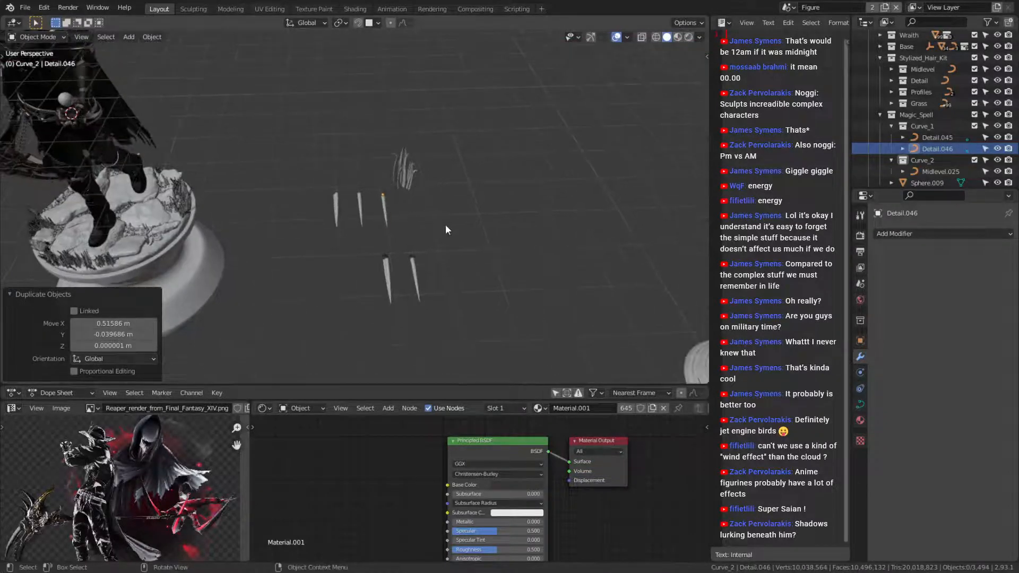
{"action": "key", "text": "ctrl+z"}
{"action": "key", "text": "Delete"}
Select the Detail.045 and Midlevel.025 strands and move them from the kit area toward the figure.
{"action": "middle_click_drag", "start_coordinate": [419, 205], "coordinate": [451, 168]}
{"action": "left_click", "coordinate": [372, 214]}
{"action": "left_click", "coordinate": [378, 213], "text": "shift"}
{"action": "scroll", "coordinate": [419, 200], "scroll_direction": "down", "scroll_amount": 4}
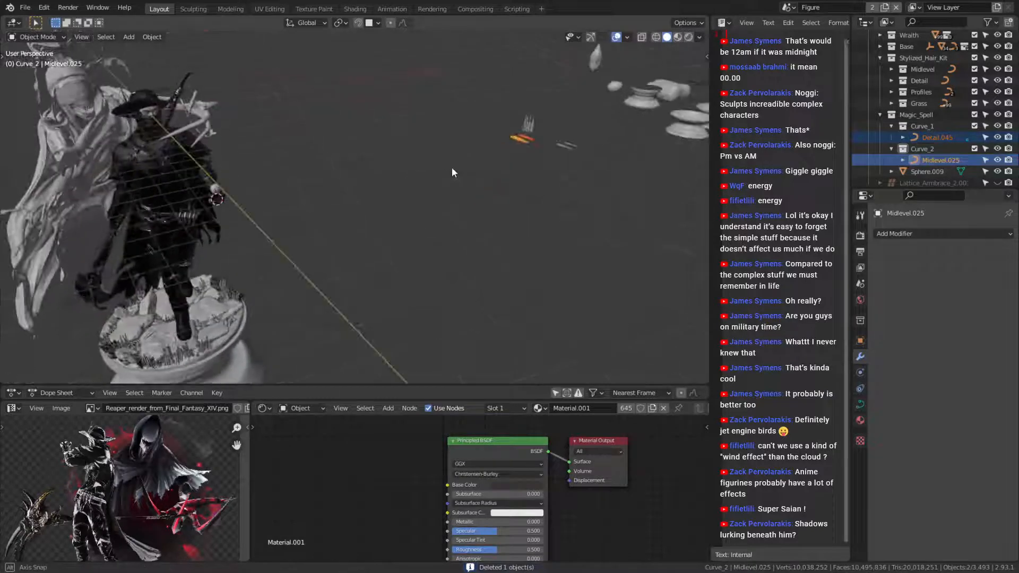
{"action": "key", "text": "g"}
{"action": "left_click", "coordinate": [319, 187]}
Reposition both strands beside the sphere above the open hand and deselect them.
{"action": "middle_click_drag", "start_coordinate": [318, 187], "coordinate": [444, 182]}
{"action": "key", "text": "g"}
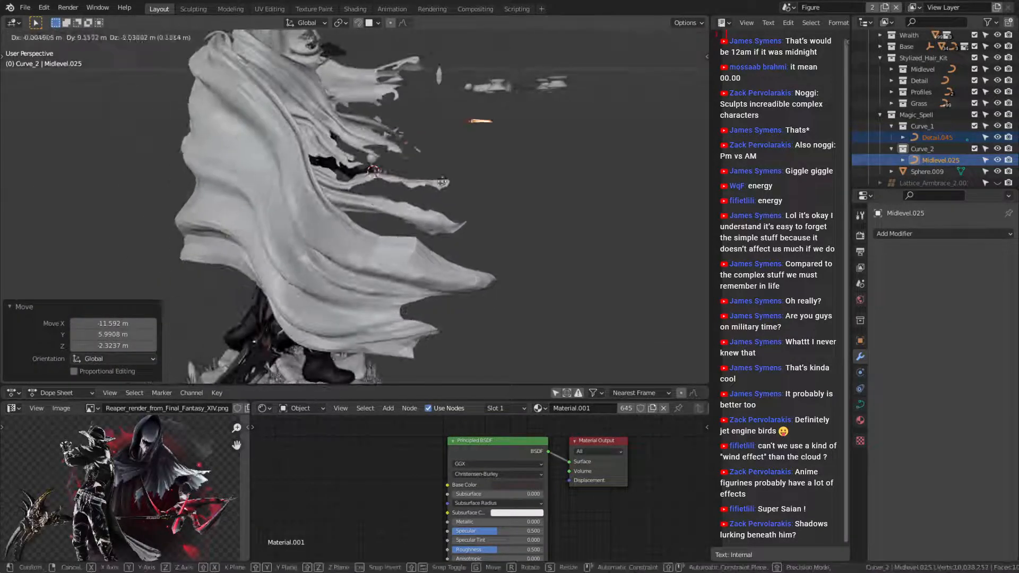
{"action": "left_click", "coordinate": [359, 212]}
{"action": "key", "text": "KP_Decimal"}
{"action": "scroll", "coordinate": [481, 212], "scroll_direction": "down", "scroll_amount": 6}
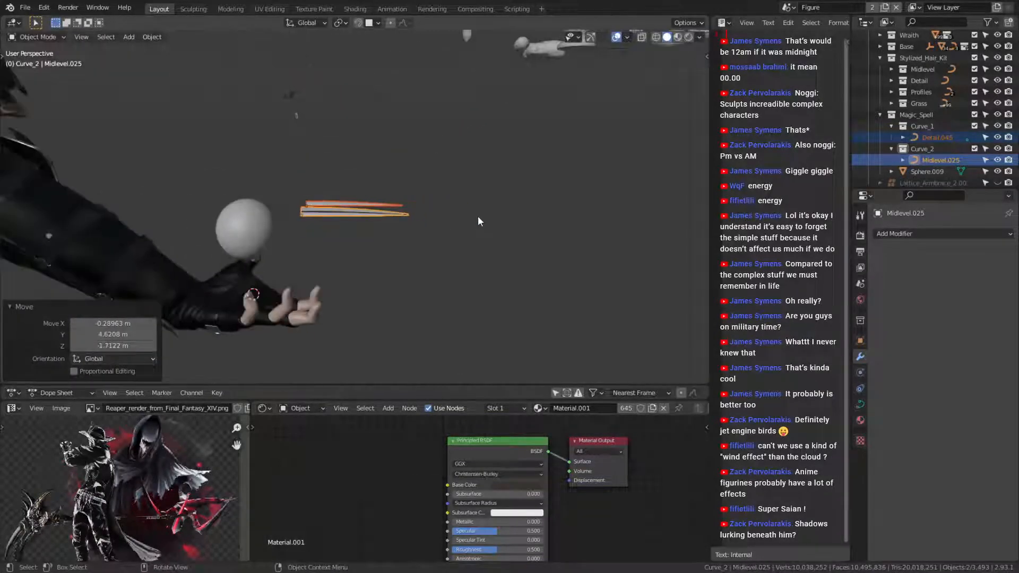
{"action": "middle_click_drag", "start_coordinate": [477, 215], "coordinate": [423, 179]}
{"action": "scroll", "coordinate": [447, 208], "scroll_direction": "up", "scroll_amount": 4}
{"action": "left_click", "coordinate": [478, 160]}
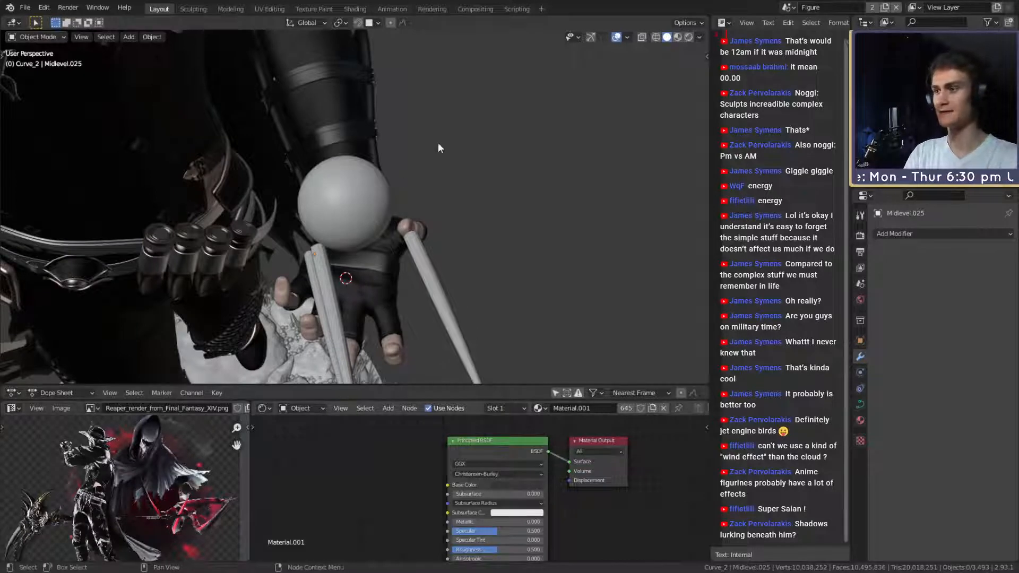
Sketch swirling annotation strokes around the sphere above the hand with the Annotate tool.
{"action": "mouse_move", "coordinate": [439, 145]}
{"action": "middle_mouse_down"}
{"action": "mouse_move", "coordinate": [405, 212]}
{"action": "mouse_move", "coordinate": [486, 139]}
{"action": "mouse_move", "coordinate": [392, 196]}
{"action": "mouse_move", "coordinate": [484, 187]}
{"action": "mouse_move", "coordinate": [329, 192]}
{"action": "mouse_move", "coordinate": [470, 196]}
{"action": "mouse_move", "coordinate": [434, 164]}
{"action": "middle_mouse_up"}
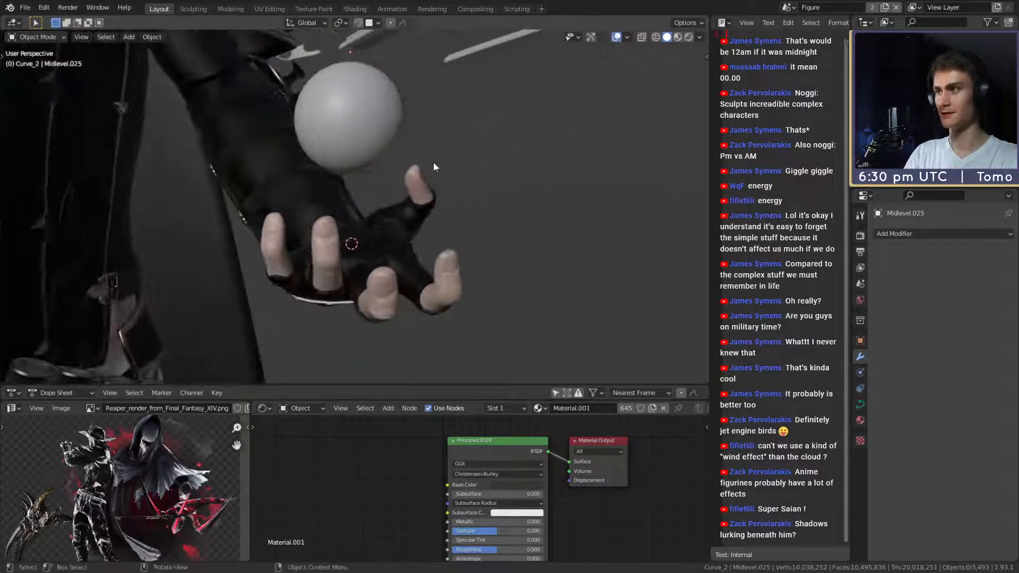
{"action": "key", "text": "n"}
{"action": "key", "text": "n"}
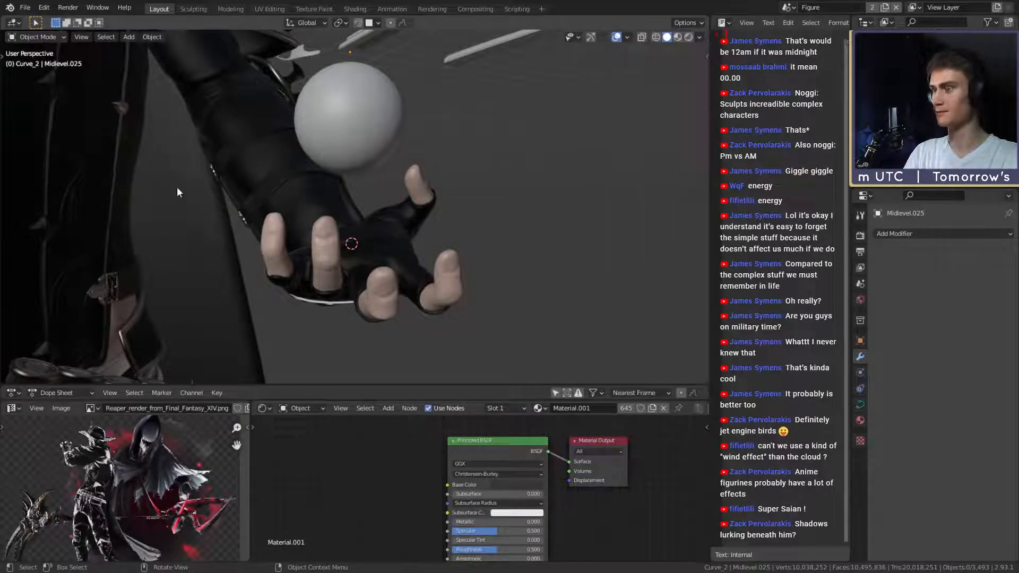
{"action": "key", "text": "t"}
{"action": "left_click", "coordinate": [16, 184]}
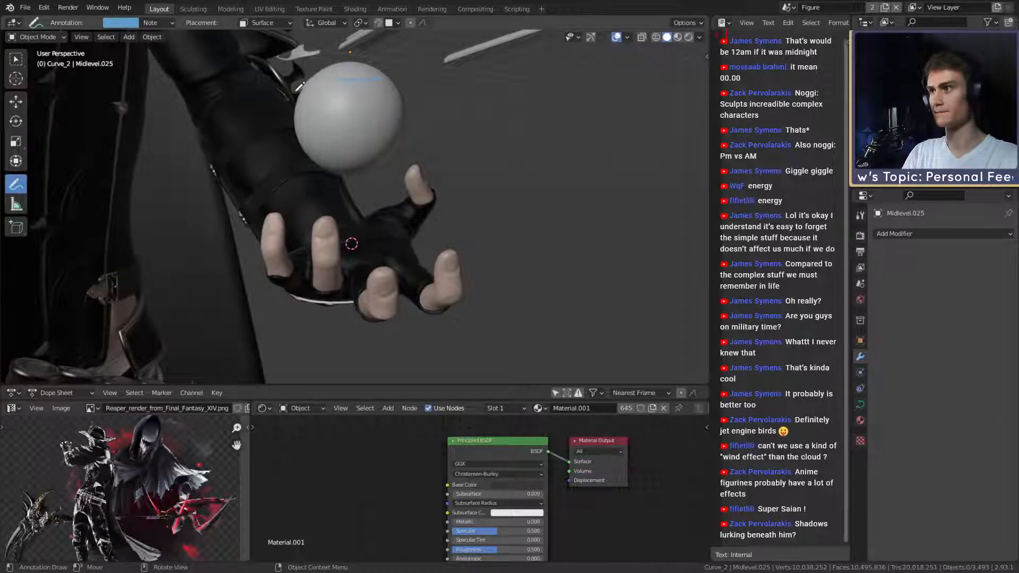
{"action": "left_click_drag", "start_coordinate": [296, 91], "coordinate": [335, 100]}
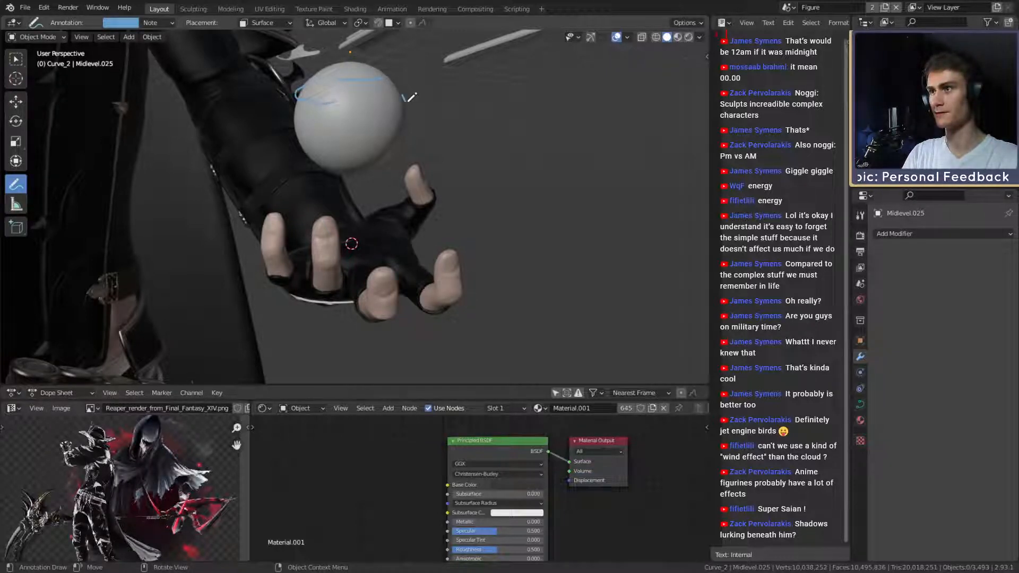
{"action": "left_click_drag", "start_coordinate": [413, 110], "coordinate": [378, 117]}
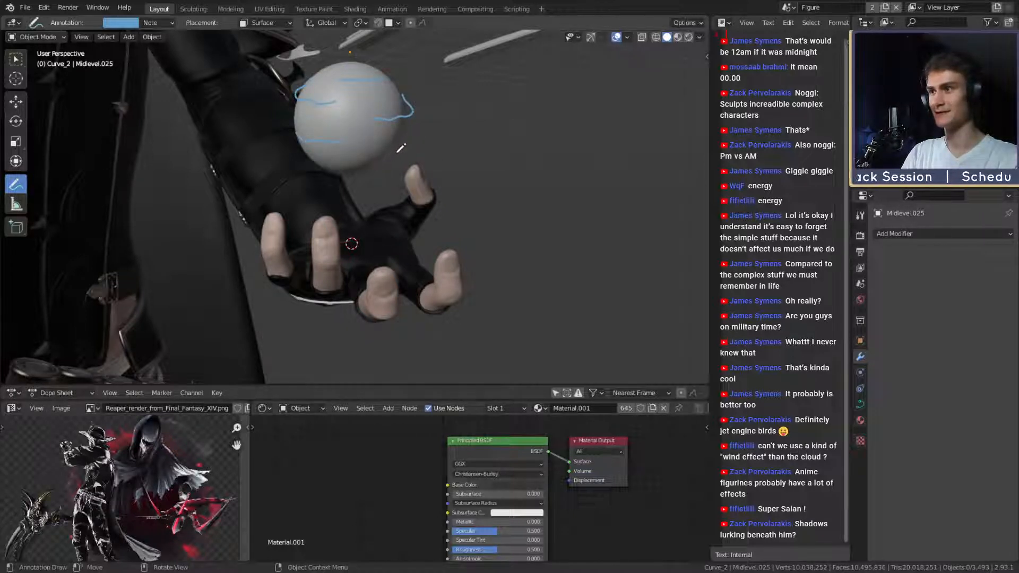
Sketch annotation strokes flowing from the underside of the sphere down into the palm.
{"action": "left_click_drag", "start_coordinate": [378, 177], "coordinate": [365, 213]}
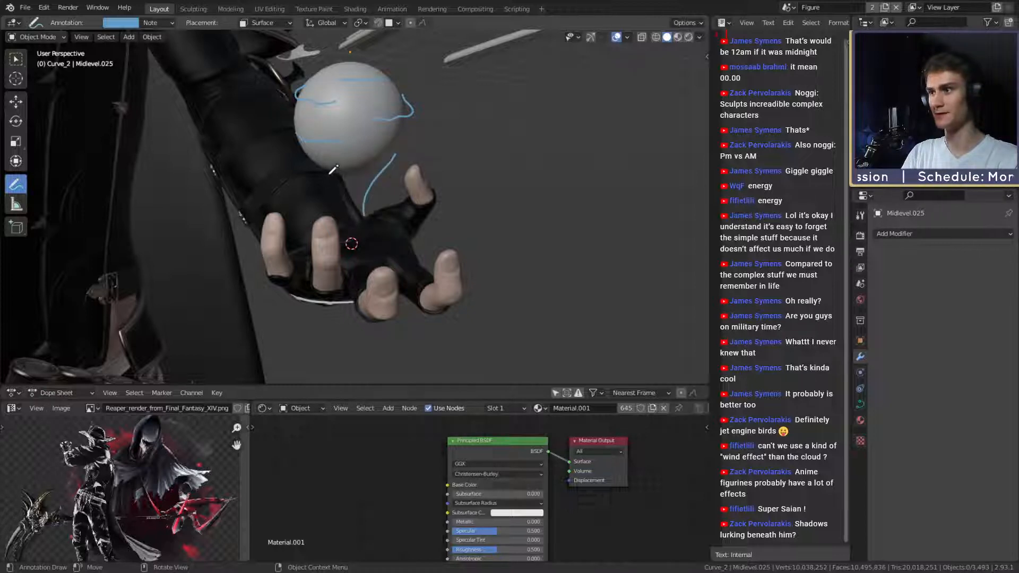
{"action": "left_click_drag", "start_coordinate": [330, 168], "coordinate": [364, 212]}
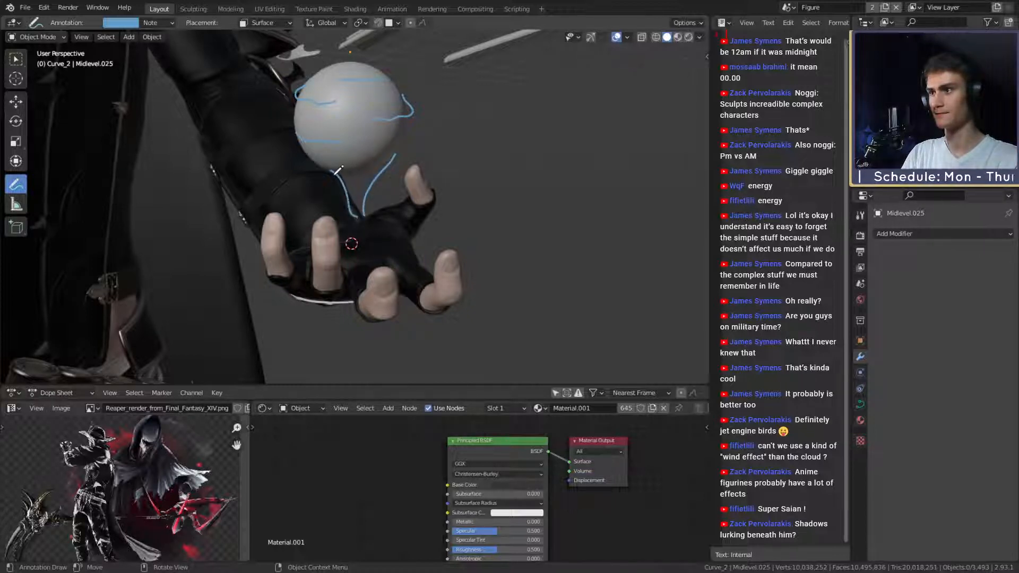
{"action": "left_click_drag", "start_coordinate": [336, 170], "coordinate": [336, 218]}
{"action": "mouse_move", "coordinate": [331, 170]}
{"action": "left_mouse_down"}
{"action": "mouse_move", "coordinate": [329, 219]}
{"action": "mouse_move", "coordinate": [354, 211]}
{"action": "mouse_move", "coordinate": [351, 240]}
{"action": "mouse_move", "coordinate": [372, 242]}
{"action": "left_mouse_up"}
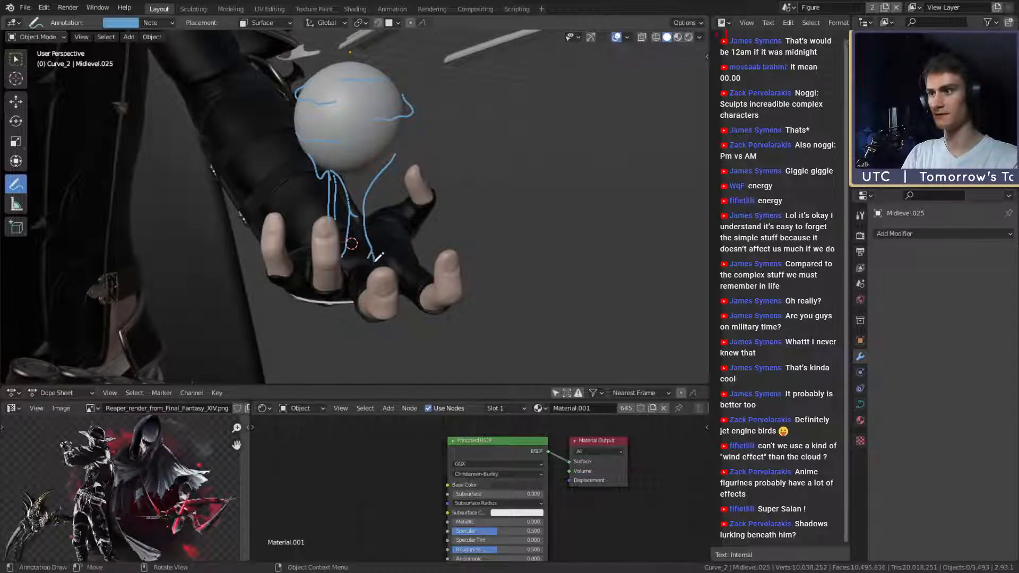
Sketch annotation strokes branching from the palm and dripping between the fingers over the hand's edge.
{"action": "left_click_drag", "start_coordinate": [372, 254], "coordinate": [353, 306]}
{"action": "mouse_move", "coordinate": [349, 247]}
{"action": "left_mouse_down"}
{"action": "mouse_move", "coordinate": [352, 318]}
{"action": "mouse_move", "coordinate": [353, 299]}
{"action": "left_mouse_up"}
{"action": "mouse_move", "coordinate": [397, 273]}
{"action": "left_mouse_down"}
{"action": "mouse_move", "coordinate": [405, 333]}
{"action": "mouse_move", "coordinate": [403, 277]}
{"action": "left_mouse_up"}
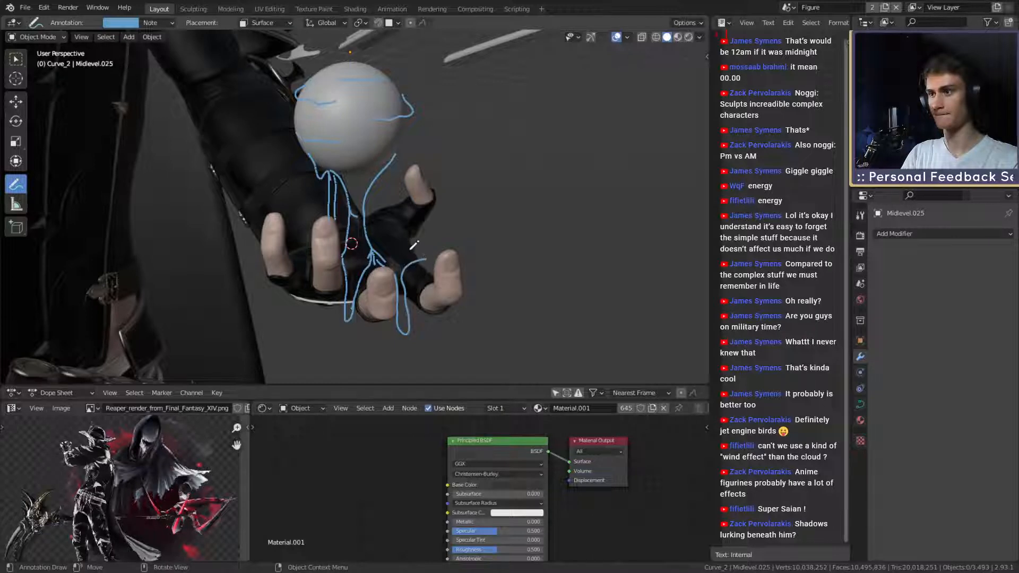
{"action": "left_click_drag", "start_coordinate": [372, 234], "coordinate": [427, 247]}
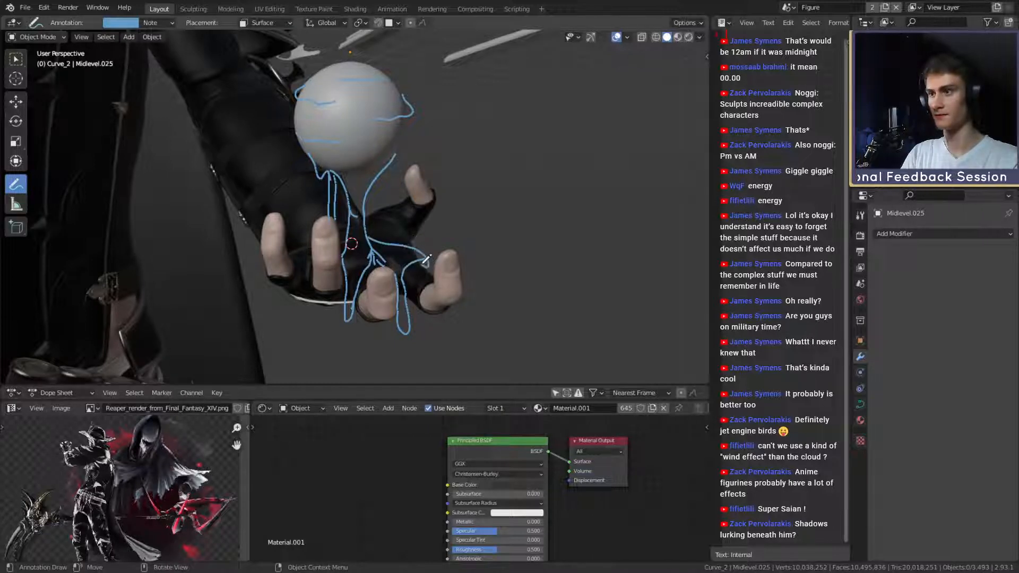
{"action": "mouse_move", "coordinate": [332, 250]}
{"action": "left_mouse_down"}
{"action": "mouse_move", "coordinate": [305, 287]}
{"action": "mouse_move", "coordinate": [321, 239]}
{"action": "left_mouse_up"}
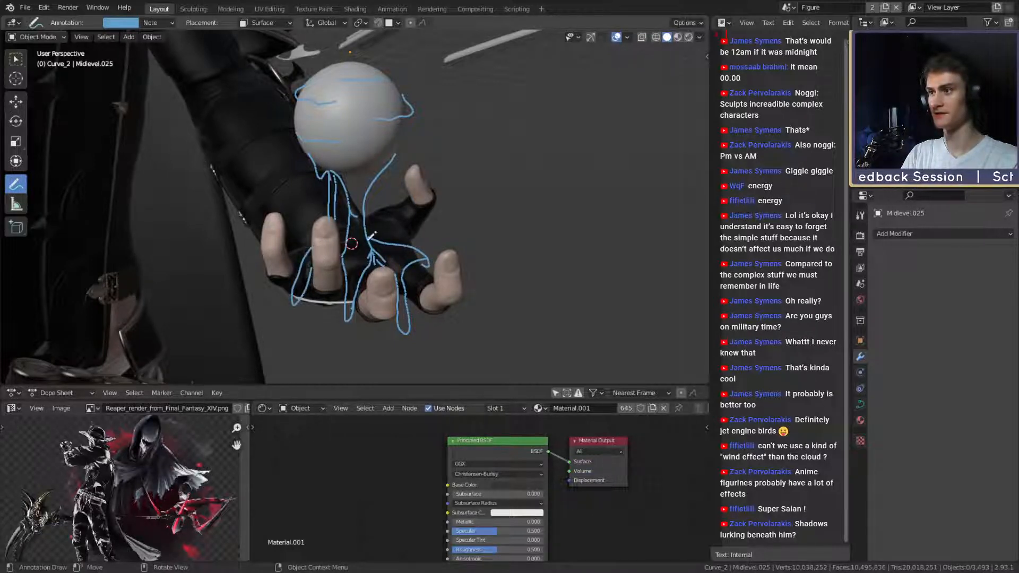
{"action": "scroll", "coordinate": [393, 172], "scroll_direction": "down", "scroll_amount": 4}
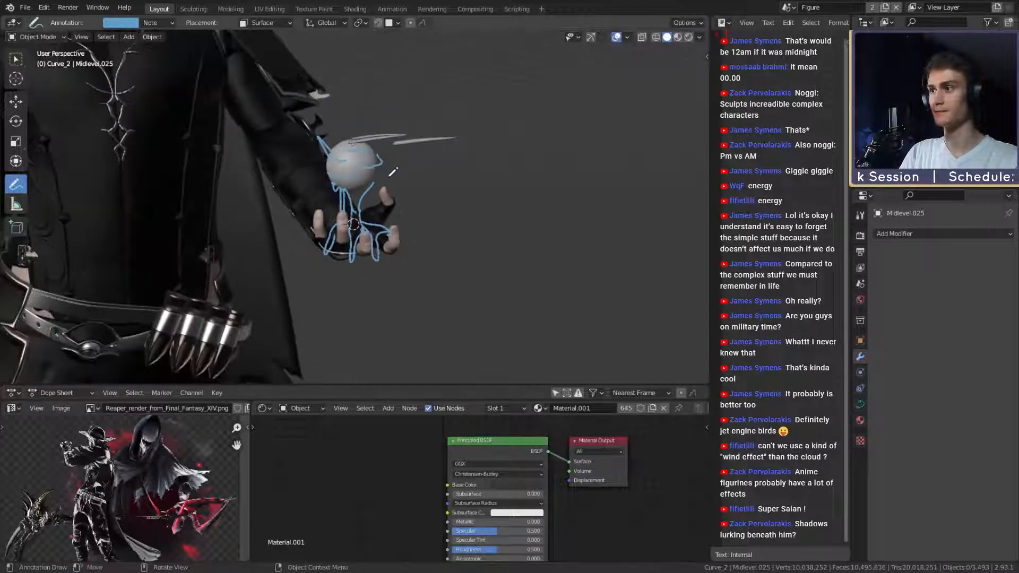
Delete the annotation sketch drawn around the sphere and hand, and switch back to the Select Box tool.
{"action": "scroll", "coordinate": [393, 172], "scroll_direction": "up", "scroll_amount": 3}
{"action": "scroll", "coordinate": [393, 171], "scroll_direction": "down", "scroll_amount": 4}
{"action": "scroll", "coordinate": [393, 171], "scroll_direction": "up", "scroll_amount": 5}
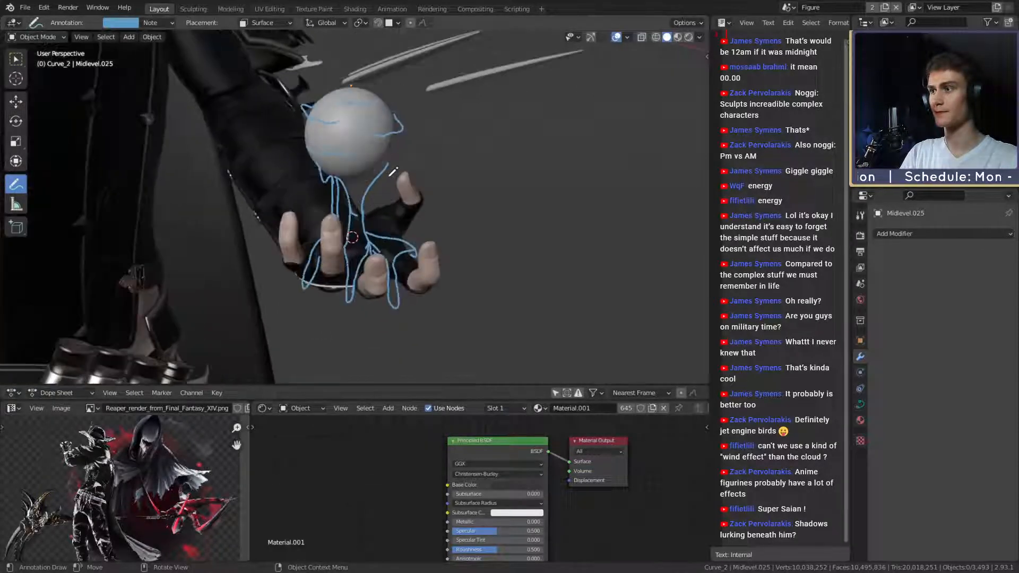
{"action": "scroll", "coordinate": [393, 171], "scroll_direction": "up", "scroll_amount": 1}
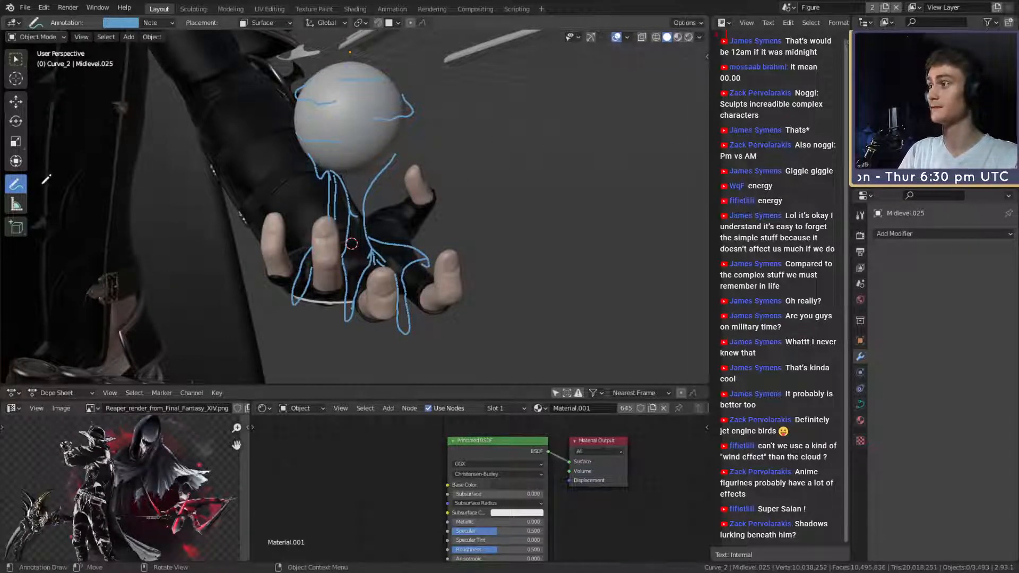
{"action": "left_click", "coordinate": [15, 188]}
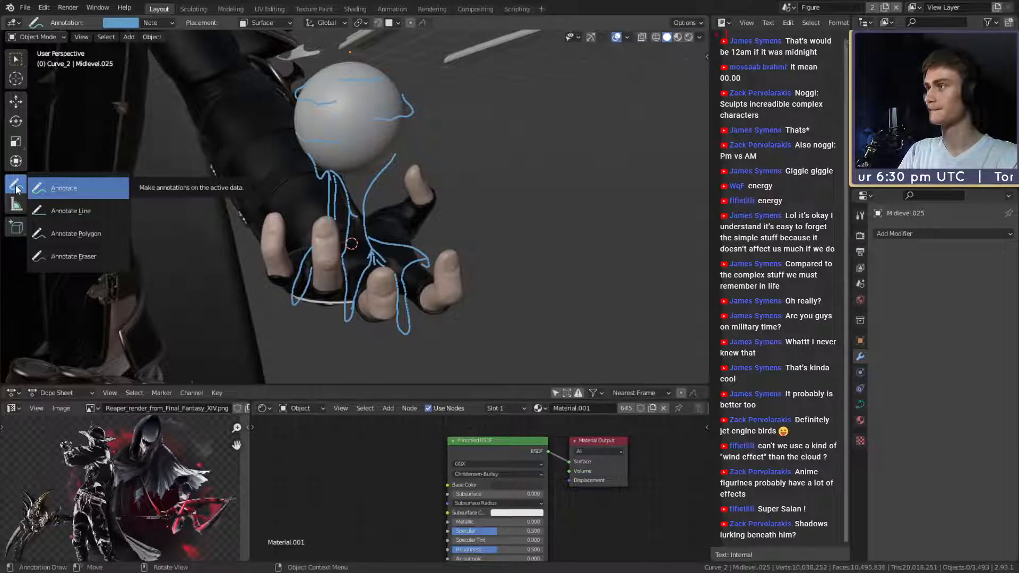
{"action": "left_click", "coordinate": [153, 22]}
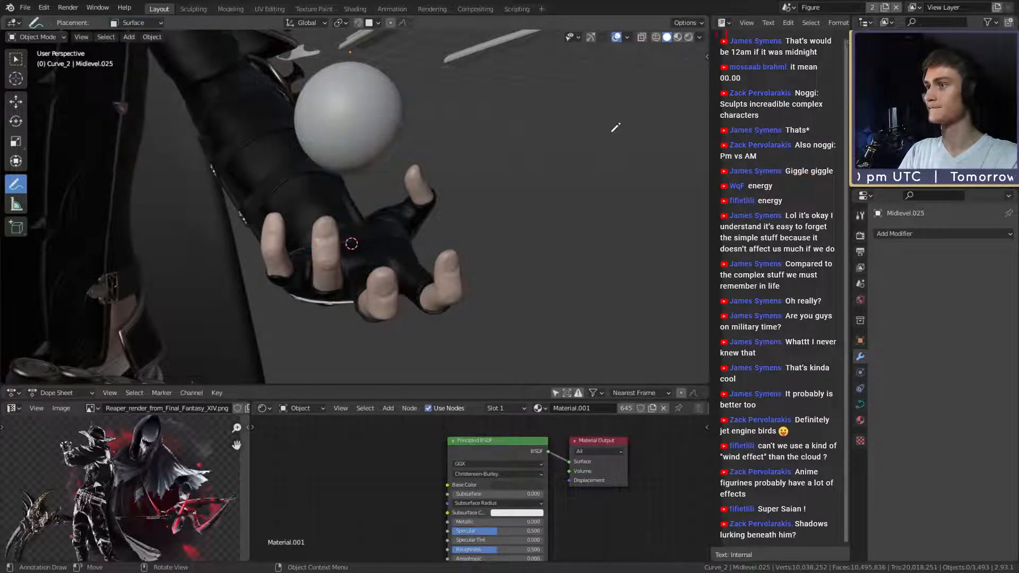
{"action": "scroll", "coordinate": [614, 128], "scroll_direction": "down", "scroll_amount": 2}
{"action": "left_click", "coordinate": [16, 59]}
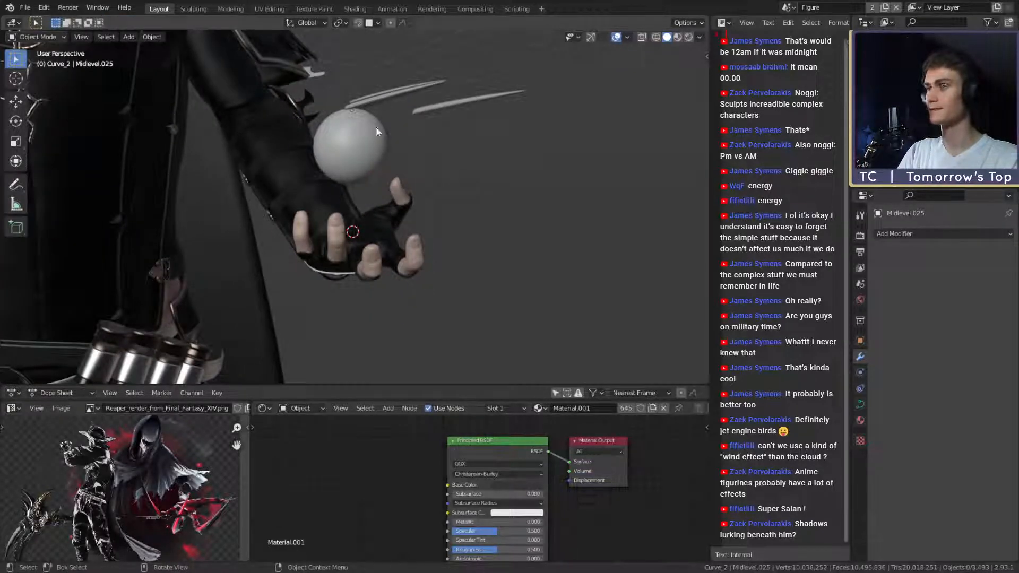
Move the strand that overlaps the sphere away from the hand, out past the other strand.
{"action": "mouse_move", "coordinate": [375, 127]}
{"action": "middle_mouse_down"}
{"action": "mouse_move", "coordinate": [406, 212]}
{"action": "mouse_move", "coordinate": [394, 230]}
{"action": "mouse_move", "coordinate": [422, 198]}
{"action": "mouse_move", "coordinate": [374, 228]}
{"action": "middle_mouse_up"}
{"action": "left_click", "coordinate": [423, 199]}
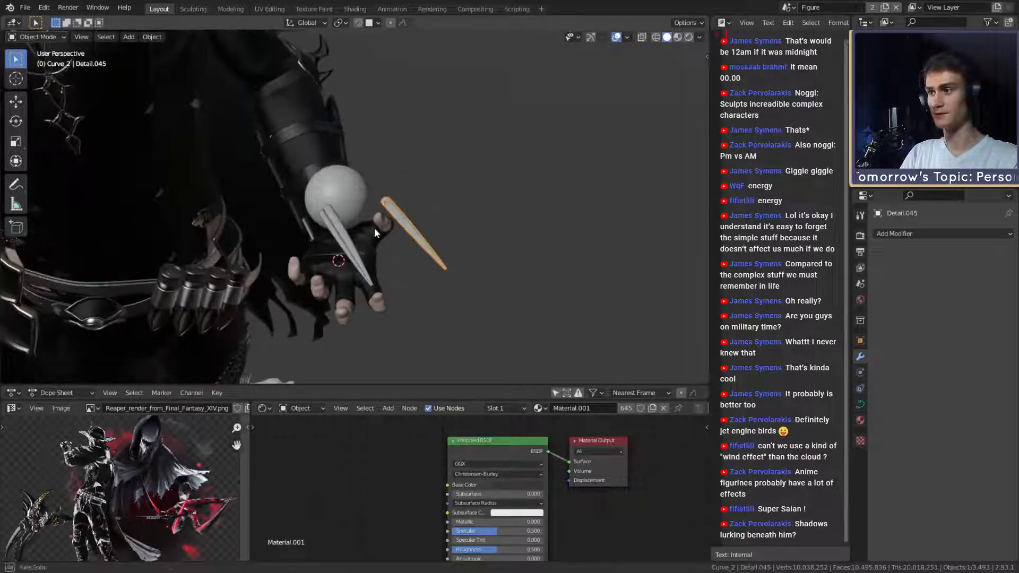
{"action": "left_click", "coordinate": [333, 222]}
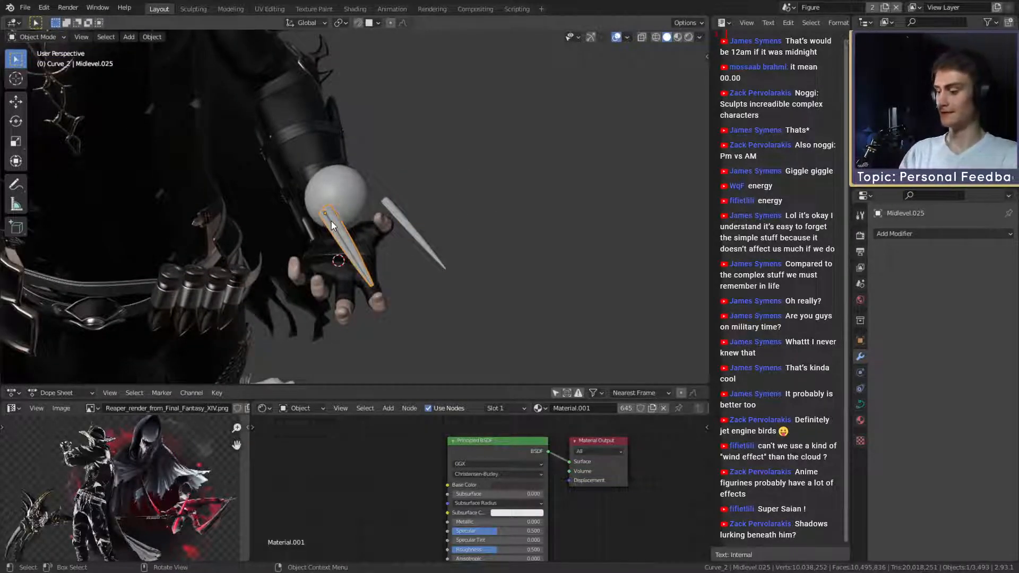
{"action": "key", "text": "g"}
{"action": "left_click", "coordinate": [524, 250]}
Enable snapping and move the strand nearest the sphere onto the sphere's front surface.
{"action": "left_click", "coordinate": [401, 215]}
{"action": "mouse_move", "coordinate": [400, 214]}
{"action": "middle_mouse_down"}
{"action": "mouse_move", "coordinate": [491, 196]}
{"action": "mouse_move", "coordinate": [517, 205]}
{"action": "mouse_move", "coordinate": [467, 177]}
{"action": "middle_mouse_up"}
{"action": "scroll", "coordinate": [517, 205], "scroll_direction": "up", "scroll_amount": 3}
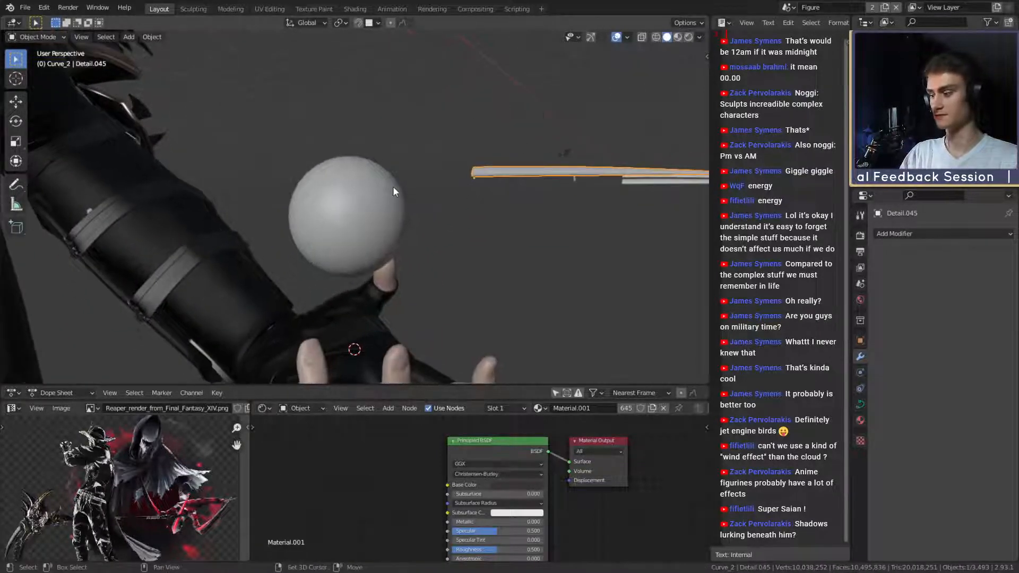
{"action": "mouse_move", "coordinate": [392, 186]}
{"action": "middle_mouse_down", "text": "shift"}
{"action": "mouse_move", "coordinate": [402, 147]}
{"action": "mouse_move", "coordinate": [404, 186]}
{"action": "middle_mouse_up", "text": "shift"}
{"action": "scroll", "coordinate": [402, 148], "scroll_direction": "down", "scroll_amount": 3}
{"action": "scroll", "coordinate": [403, 187], "scroll_direction": "up", "scroll_amount": 2}
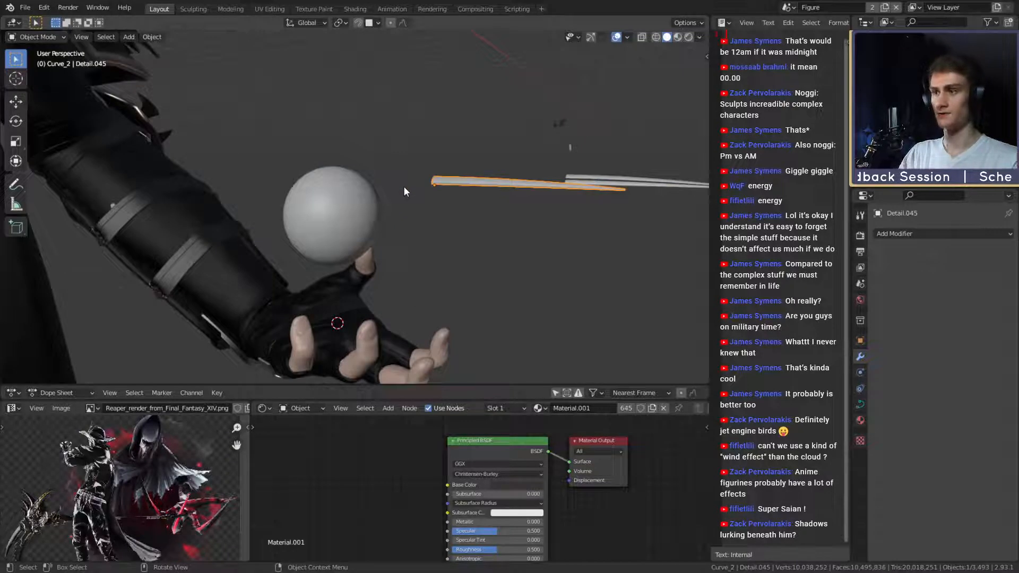
{"action": "left_click", "coordinate": [349, 200]}
{"action": "middle_click_drag", "start_coordinate": [349, 201], "coordinate": [393, 201]}
{"action": "mouse_move", "coordinate": [356, 228]}
{"action": "middle_mouse_down"}
{"action": "mouse_move", "coordinate": [412, 195]}
{"action": "mouse_move", "coordinate": [437, 164]}
{"action": "middle_mouse_up"}
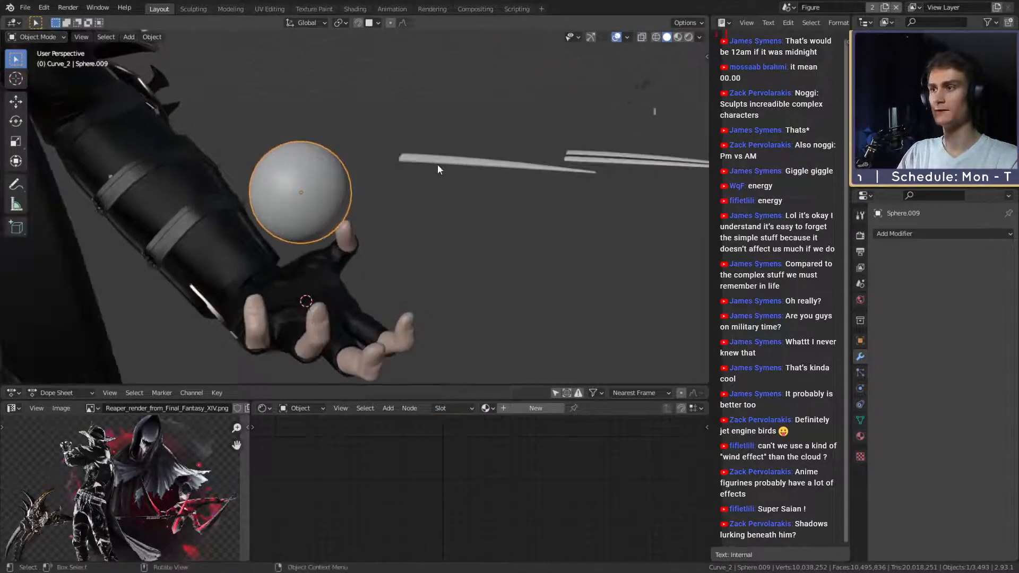
{"action": "left_click", "coordinate": [438, 165]}
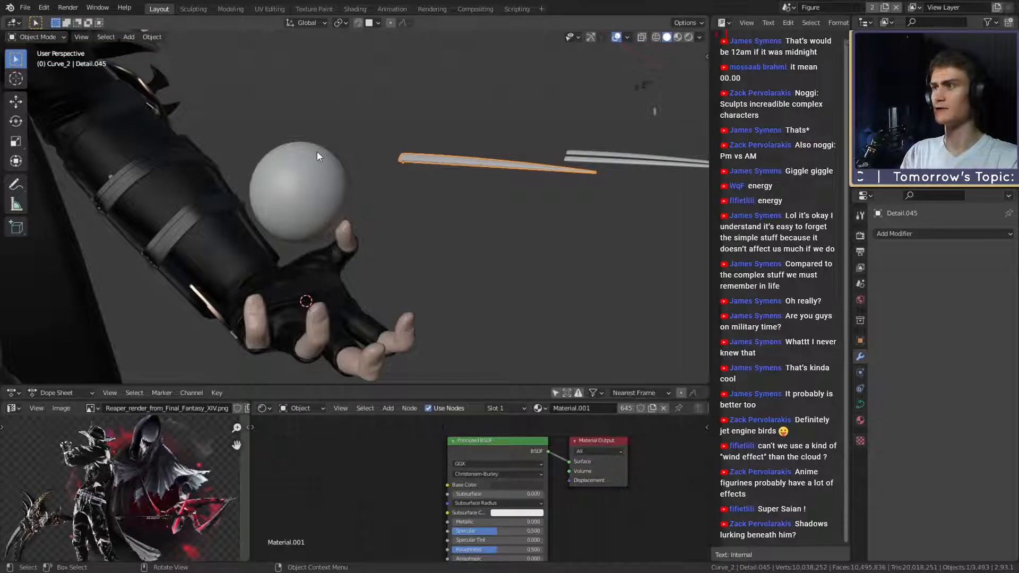
{"action": "middle_click_drag", "start_coordinate": [363, 151], "coordinate": [375, 165]}
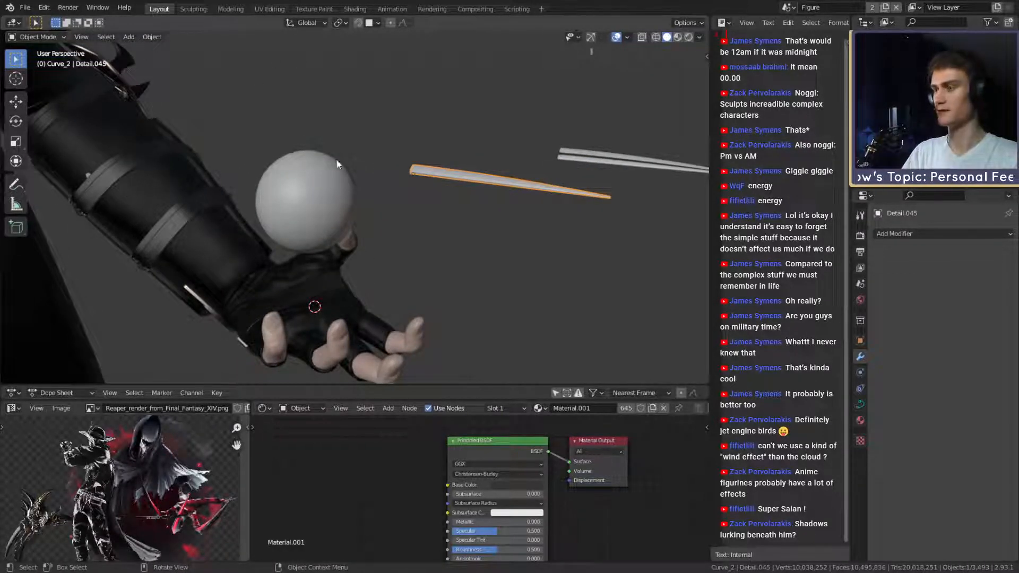
{"action": "middle_click_drag", "start_coordinate": [323, 213], "coordinate": [522, 183]}
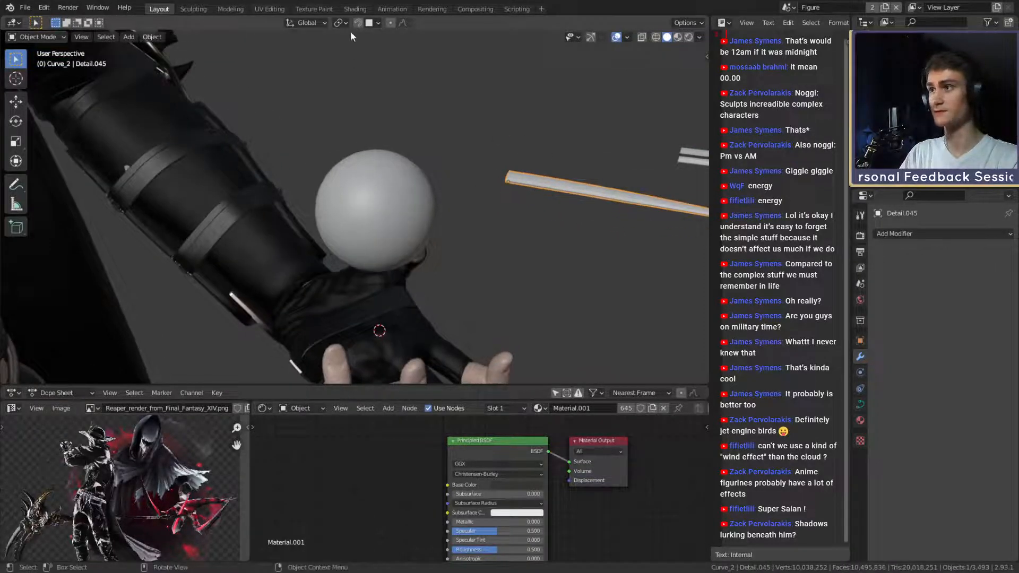
{"action": "key", "text": "g"}
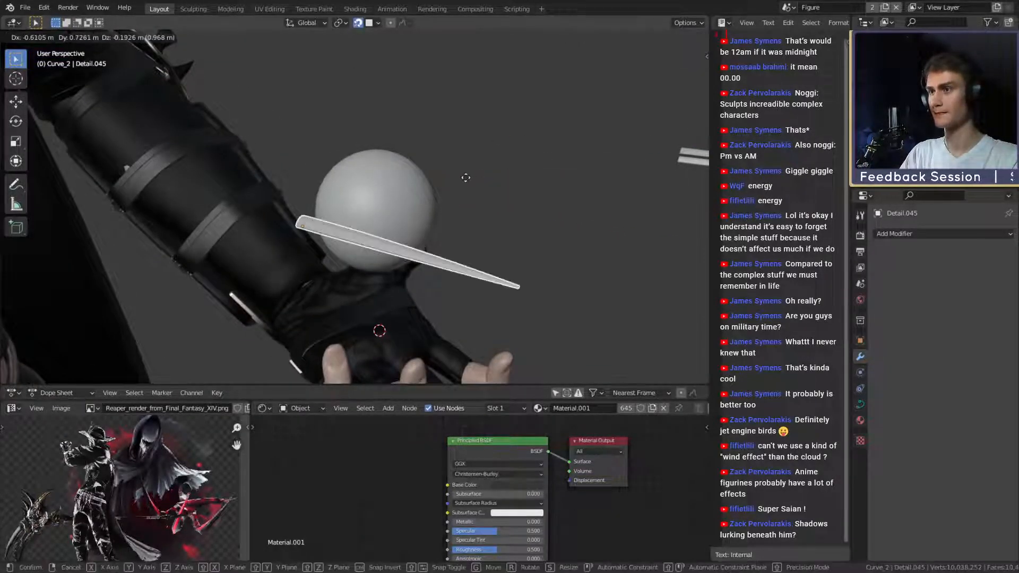
{"action": "left_click", "coordinate": [610, 146]}
Enable the Screencast Keys display for the viewport.
{"action": "key", "text": "n"}
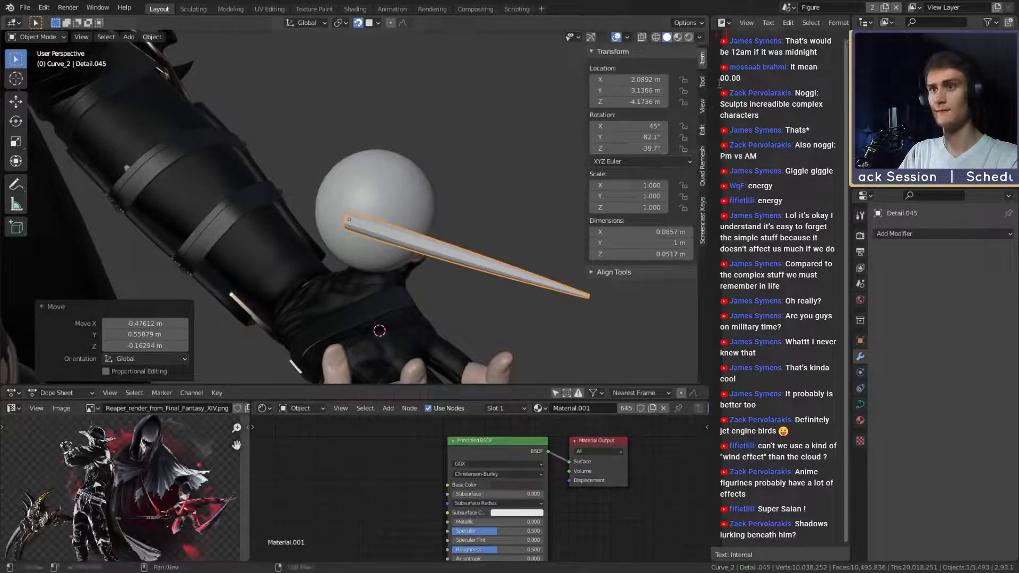
{"action": "left_click", "coordinate": [703, 205]}
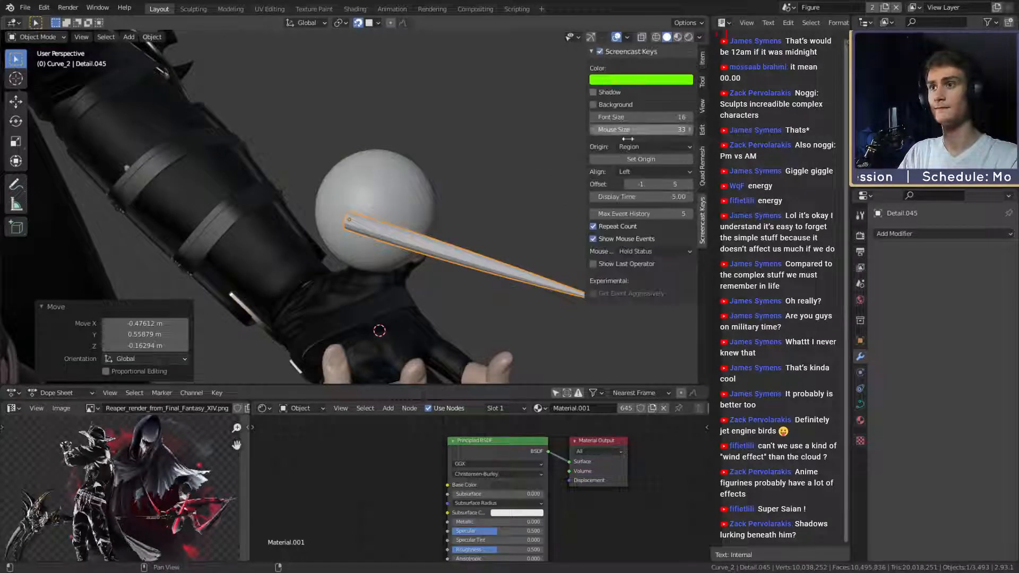
{"action": "key", "text": "n"}
Edit the snapped strand and move its middle and tip control points so the curve lies across the sphere.
{"action": "middle_click_drag", "start_coordinate": [504, 176], "coordinate": [456, 223]}
{"action": "key", "text": "KP_Decimal"}
{"action": "scroll", "coordinate": [406, 156], "scroll_direction": "up", "scroll_amount": 2}
{"action": "key", "text": "Tab"}
{"action": "key", "text": "g"}
{"action": "left_click", "coordinate": [463, 210]}
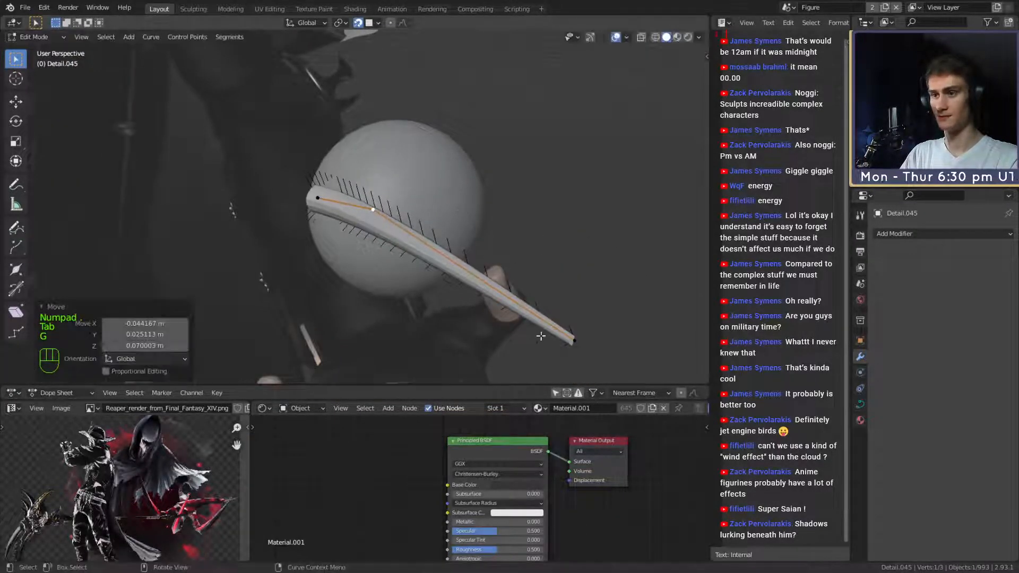
{"action": "key", "text": "g"}
{"action": "left_click", "coordinate": [485, 158]}
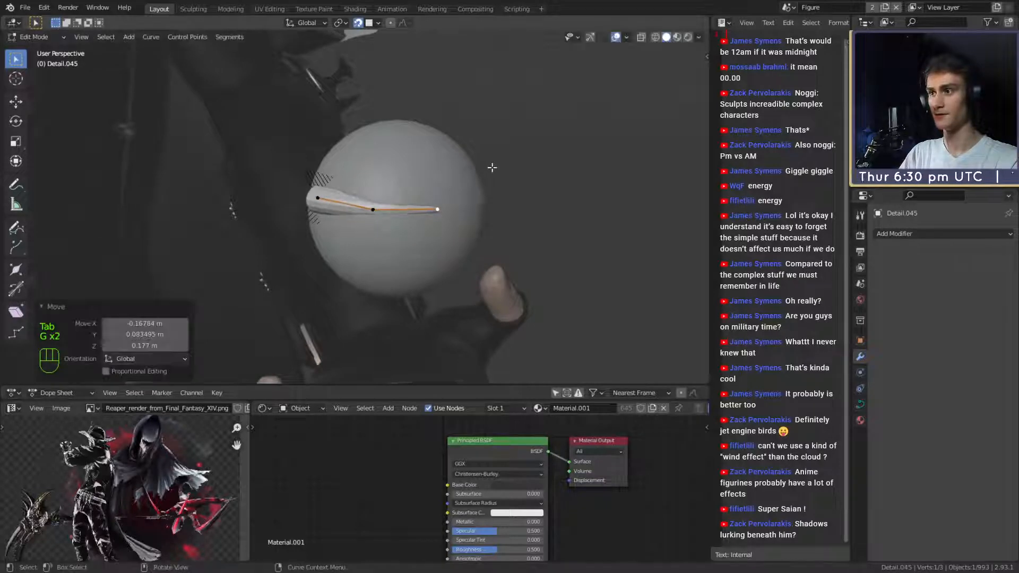
Adjust the radius at the strand's tip with Shrink/Fatten.
{"action": "scroll", "coordinate": [511, 191], "scroll_direction": "up", "scroll_amount": 2}
{"action": "middle_click_drag", "start_coordinate": [491, 166], "coordinate": [501, 204]}
{"action": "key", "text": "alt+s"}
{"action": "left_click", "coordinate": [478, 205]}
Select all control points of the strand and subdivide its segments twice.
{"action": "left_click", "coordinate": [501, 203], "text": "shift"}
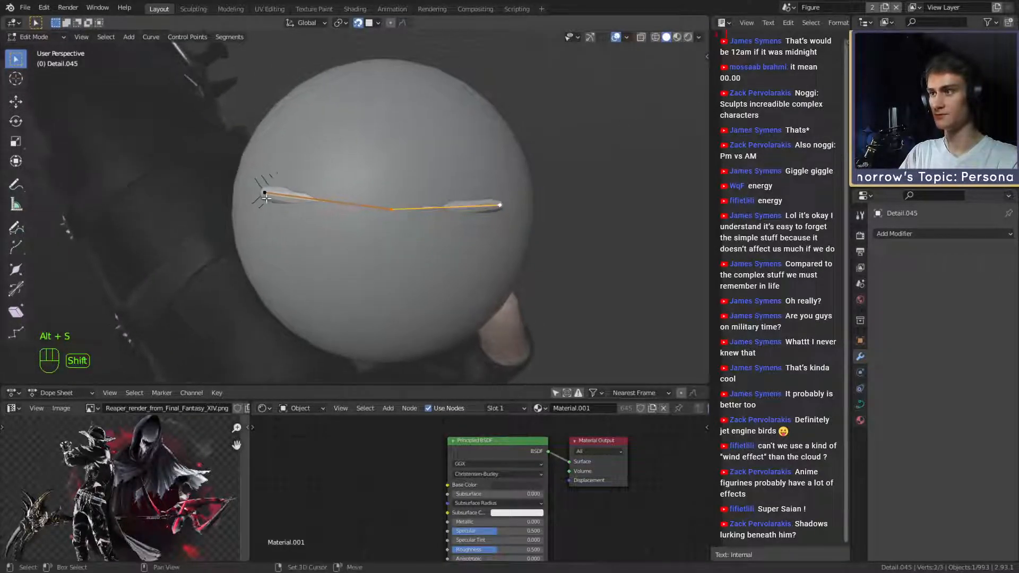
{"action": "left_click", "coordinate": [266, 196], "text": "shift"}
{"action": "key", "text": "space"}
{"action": "type", "text": "sub"}
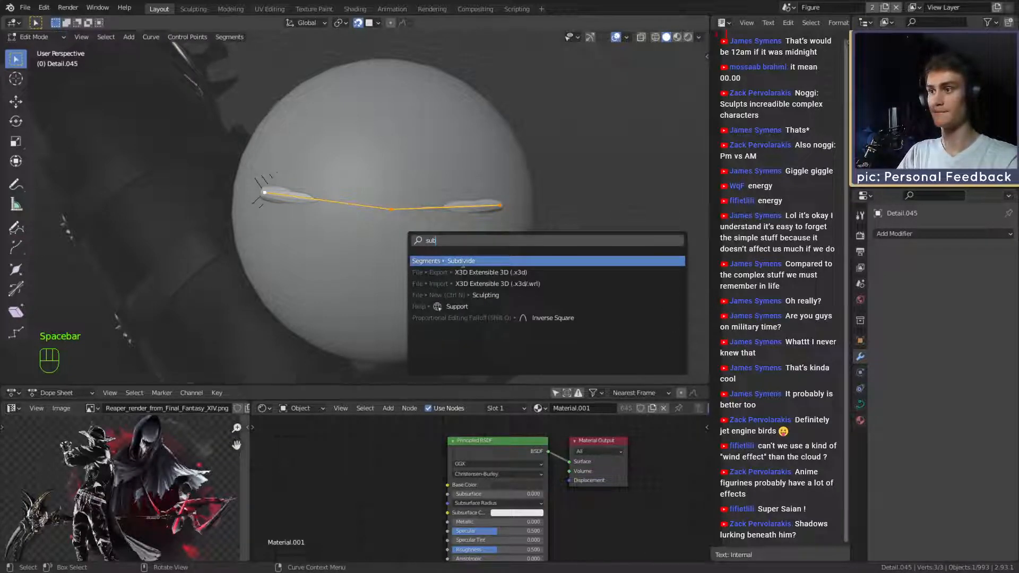
{"action": "key", "text": "Return"}
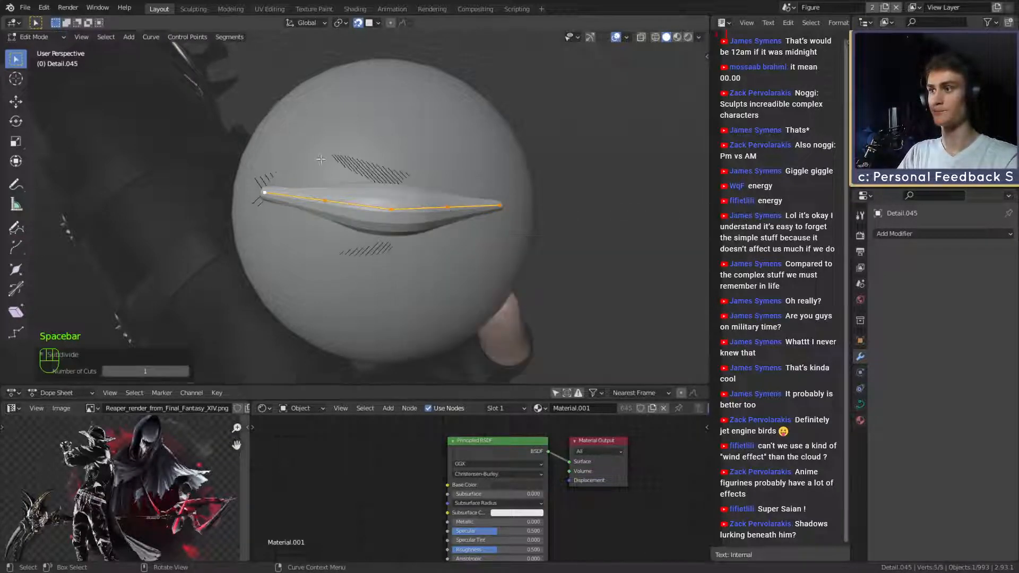
{"action": "key", "text": "space"}
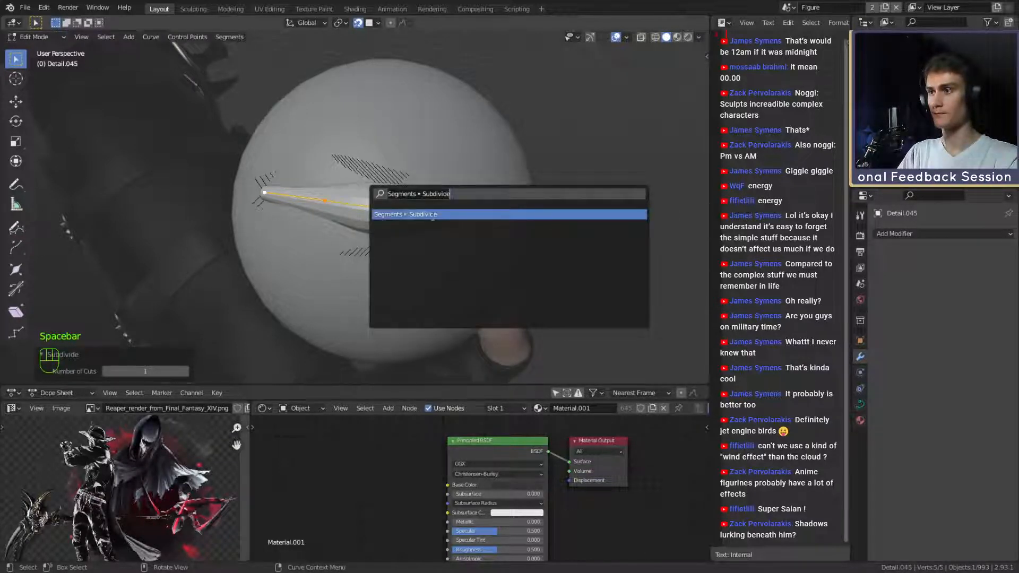
{"action": "key", "text": "Return"}
Shrink the strand's middle control point by a factor of 0.457 and fatten the points towards the tip.
{"action": "middle_click_drag", "start_coordinate": [433, 218], "coordinate": [390, 212]}
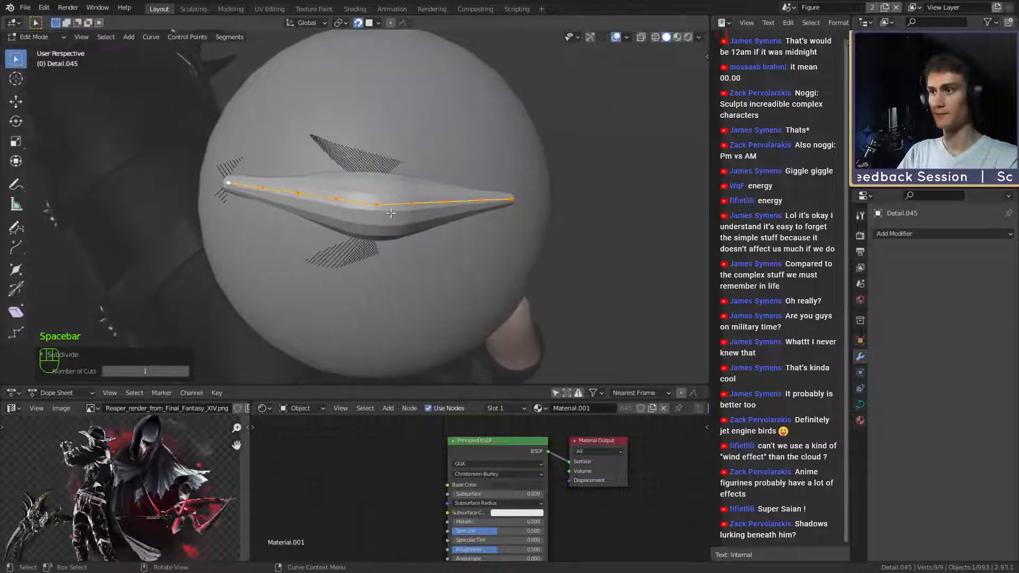
{"action": "left_click", "coordinate": [390, 213]}
{"action": "key", "text": "alt+s"}
{"action": "left_click", "coordinate": [456, 228]}
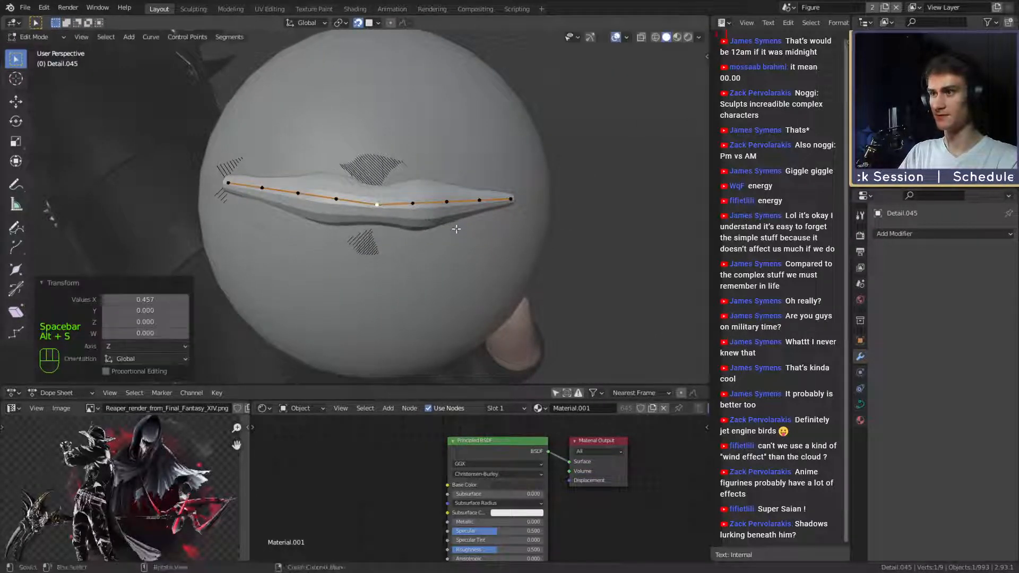
{"action": "middle_click_drag", "start_coordinate": [456, 229], "coordinate": [472, 225]}
{"action": "key", "text": "alt+s"}
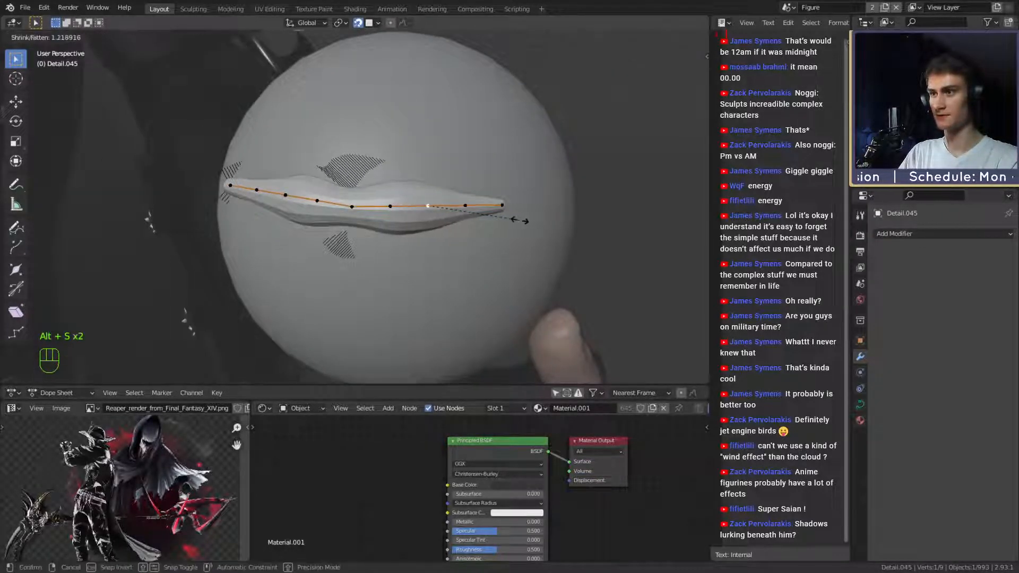
{"action": "left_click", "coordinate": [511, 221]}
{"action": "left_click", "coordinate": [464, 203]}
{"action": "key", "text": "alt+s"}
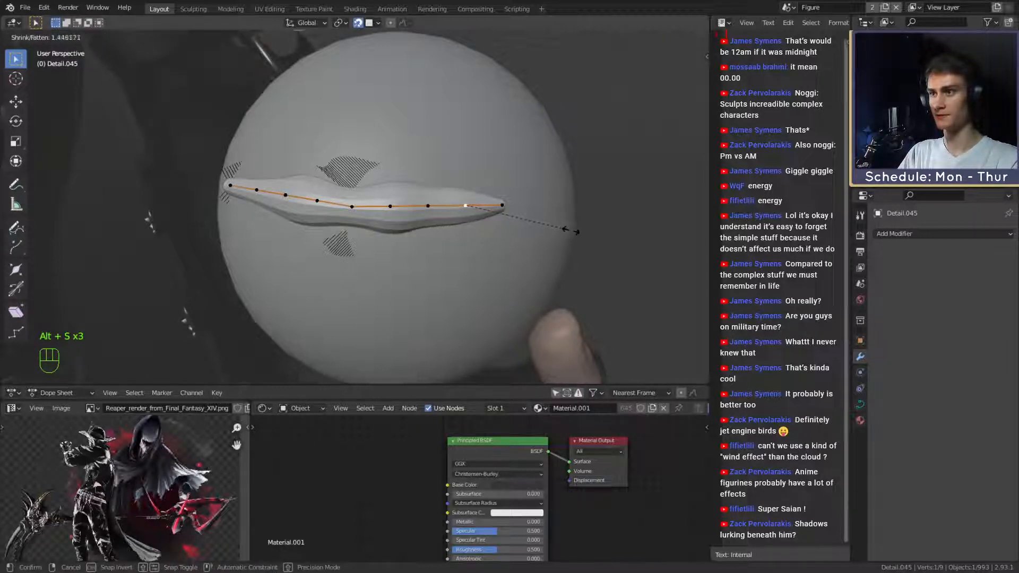
{"action": "left_click", "coordinate": [586, 232]}
Fatten the second control point from the strand's opposite end by a factor of 1.845.
{"action": "middle_click_drag", "start_coordinate": [573, 231], "coordinate": [616, 228]}
{"action": "middle_click_drag", "start_coordinate": [451, 215], "coordinate": [467, 228], "text": "shift"}
{"action": "left_click", "coordinate": [361, 199]}
{"action": "left_click", "coordinate": [328, 195]}
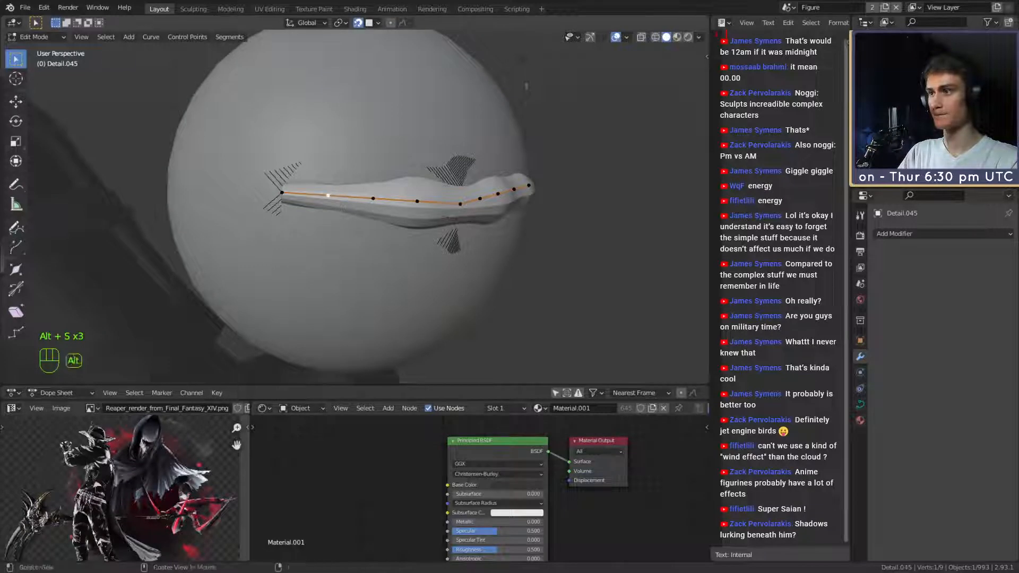
{"action": "key", "text": "alt+s"}
{"action": "left_click", "coordinate": [557, 224]}
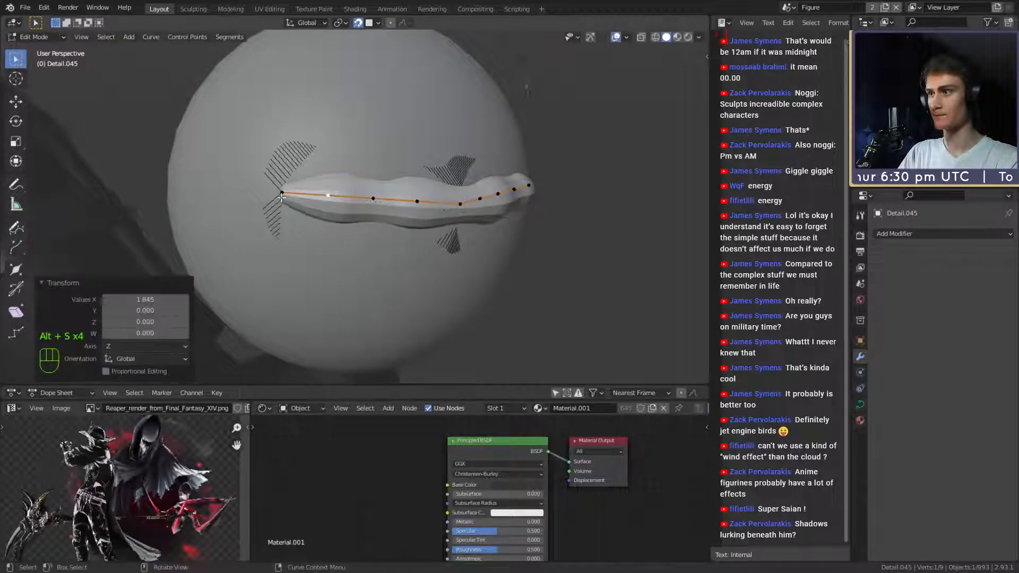
Move both end control points upward so the strand's ends curve up around the sphere.
{"action": "left_click", "coordinate": [282, 193]}
{"action": "middle_click_drag", "start_coordinate": [374, 197], "coordinate": [637, 216]}
{"action": "key", "text": "g"}
{"action": "left_click", "coordinate": [398, 183]}
{"action": "key", "text": "g"}
{"action": "left_click", "coordinate": [464, 202]}
Select all control points, tilt the strand by -14.9° and inspect it in Object Mode.
{"action": "scroll", "coordinate": [464, 202], "scroll_direction": "down", "scroll_amount": 4}
{"action": "scroll", "coordinate": [561, 209], "scroll_direction": "up", "scroll_amount": 7}
{"action": "key", "text": "a"}
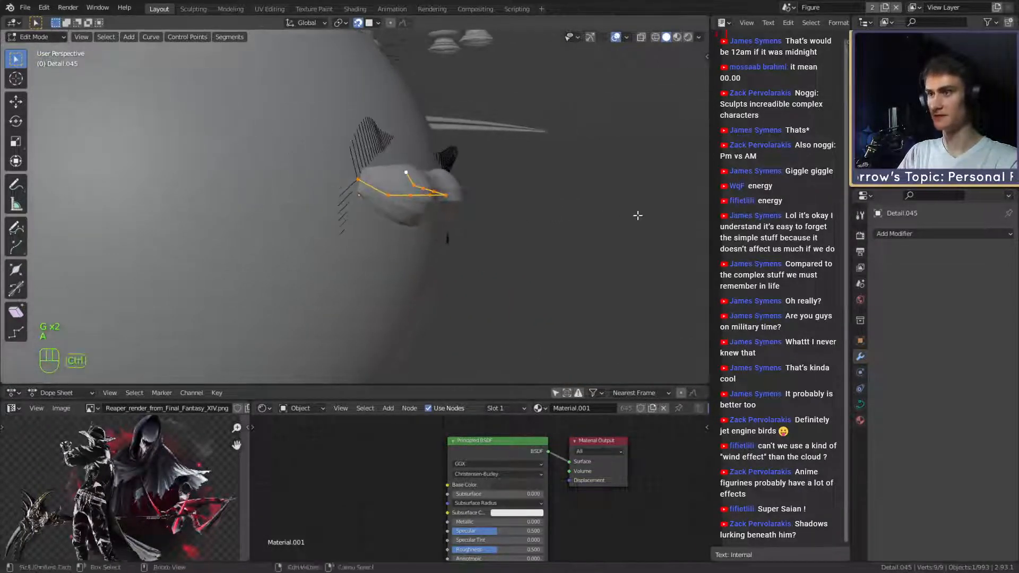
{"action": "key", "text": "ctrl+t"}
{"action": "left_click", "coordinate": [614, 155]}
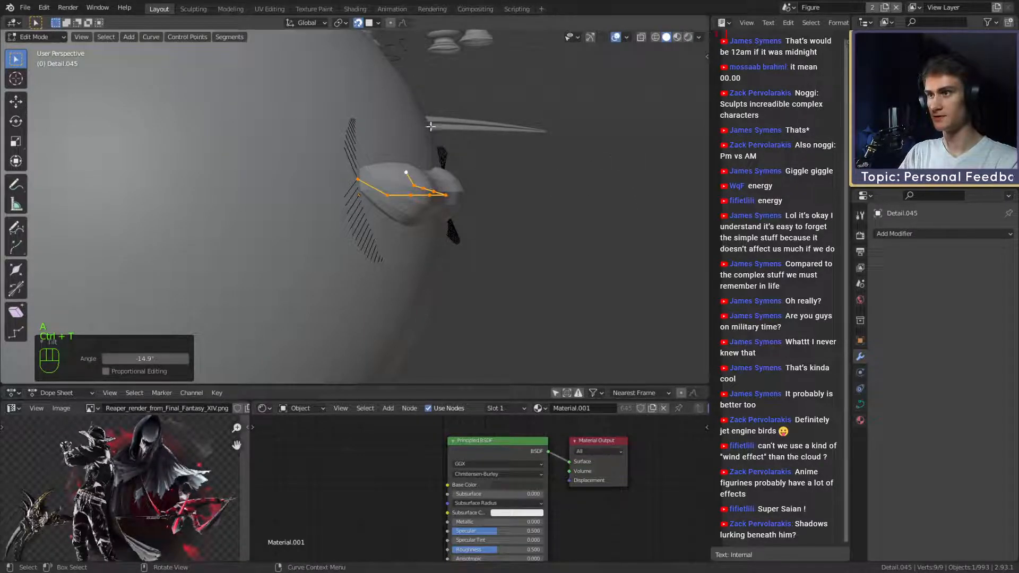
{"action": "scroll", "coordinate": [496, 189], "scroll_direction": "down", "scroll_amount": 4}
{"action": "middle_click_drag", "start_coordinate": [496, 189], "coordinate": [515, 215]}
{"action": "key", "text": "Tab"}
{"action": "scroll", "coordinate": [409, 231], "scroll_direction": "down", "scroll_amount": 2}
{"action": "scroll", "coordinate": [375, 233], "scroll_direction": "up", "scroll_amount": 2}
Edit the strand again and reposition one end control point and its neighbour on the sphere.
{"action": "key", "text": "Tab"}
{"action": "scroll", "coordinate": [396, 220], "scroll_direction": "up", "scroll_amount": 1}
{"action": "left_click", "coordinate": [366, 205]}
{"action": "key", "text": "g"}
{"action": "left_click", "coordinate": [406, 201]}
{"action": "mouse_move", "coordinate": [449, 199]}
{"action": "middle_mouse_down", "text": "shift"}
{"action": "mouse_move", "coordinate": [495, 195]}
{"action": "mouse_move", "coordinate": [439, 206]}
{"action": "middle_mouse_up", "text": "shift"}
{"action": "left_click", "coordinate": [320, 196]}
{"action": "key", "text": "g"}
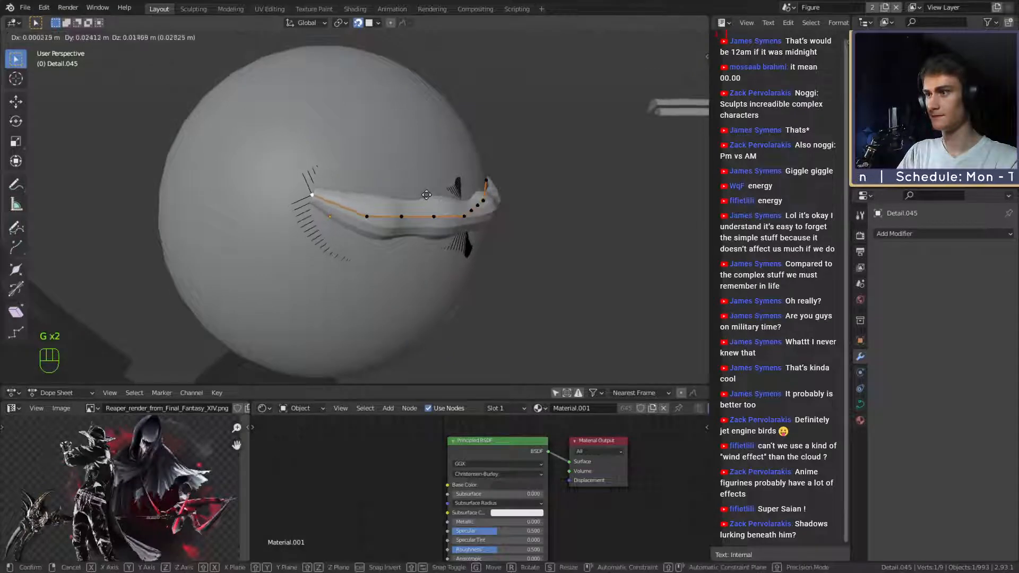
{"action": "left_click", "coordinate": [425, 195]}
Adjust the second control point from each end to smooth the strand's curve, and return to Object Mode.
{"action": "left_click", "coordinate": [375, 214]}
{"action": "key", "text": "g"}
{"action": "left_click", "coordinate": [392, 206]}
{"action": "middle_click_drag", "start_coordinate": [390, 206], "coordinate": [281, 209]}
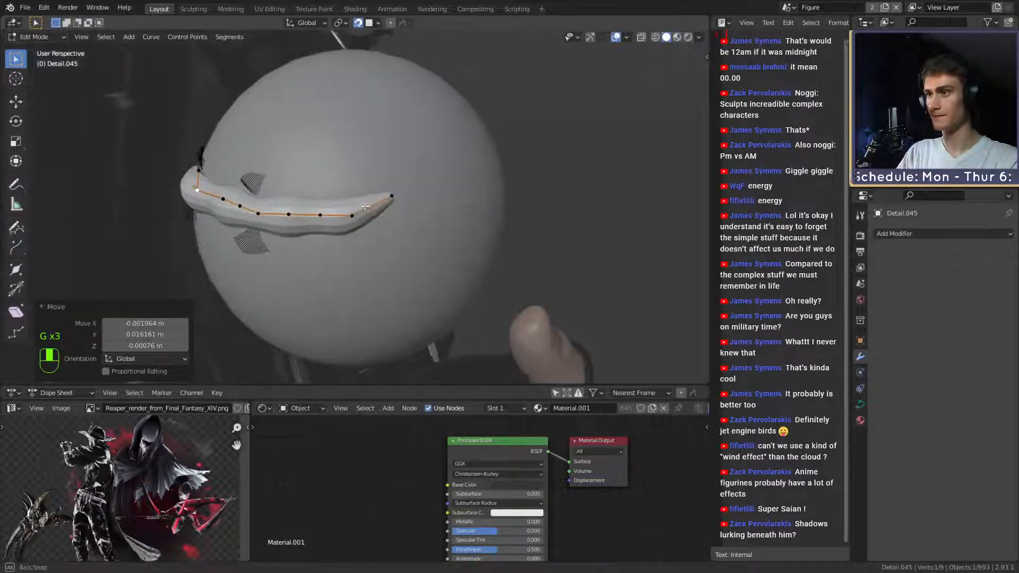
{"action": "left_click", "coordinate": [358, 220]}
{"action": "middle_click_drag", "start_coordinate": [400, 218], "coordinate": [413, 220]}
{"action": "key", "text": "g"}
{"action": "left_click", "coordinate": [416, 219]}
{"action": "scroll", "coordinate": [416, 218], "scroll_direction": "down", "scroll_amount": 6}
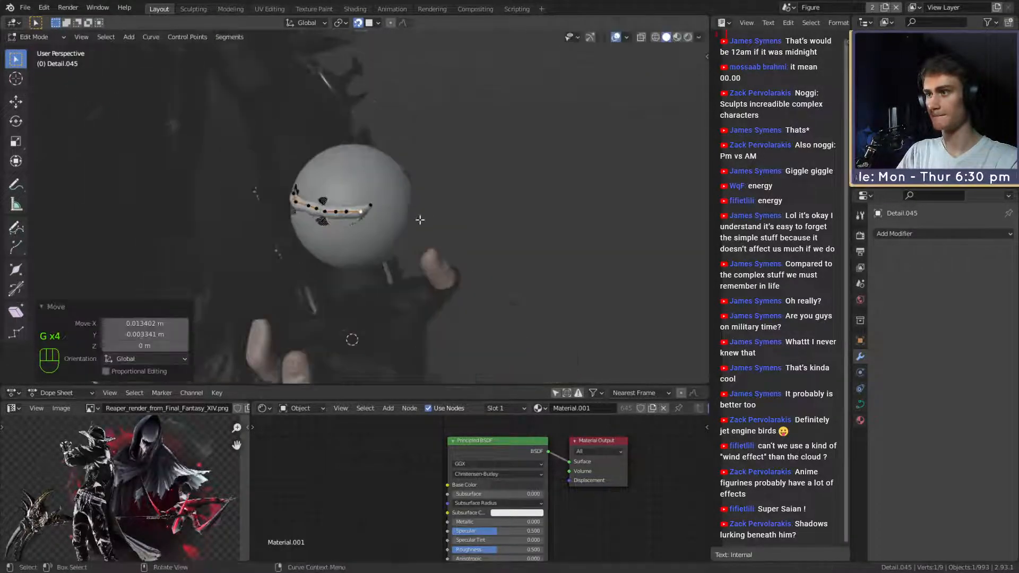
{"action": "key", "text": "Tab"}
{"action": "scroll", "coordinate": [412, 238], "scroll_direction": "up", "scroll_amount": 10}
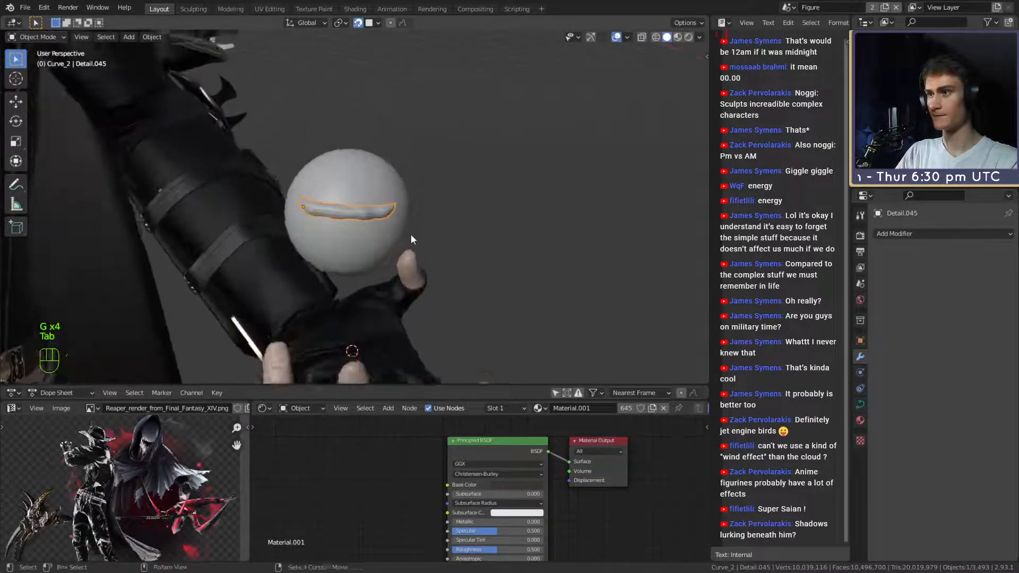
{"action": "middle_click_drag", "start_coordinate": [386, 229], "coordinate": [373, 208]}
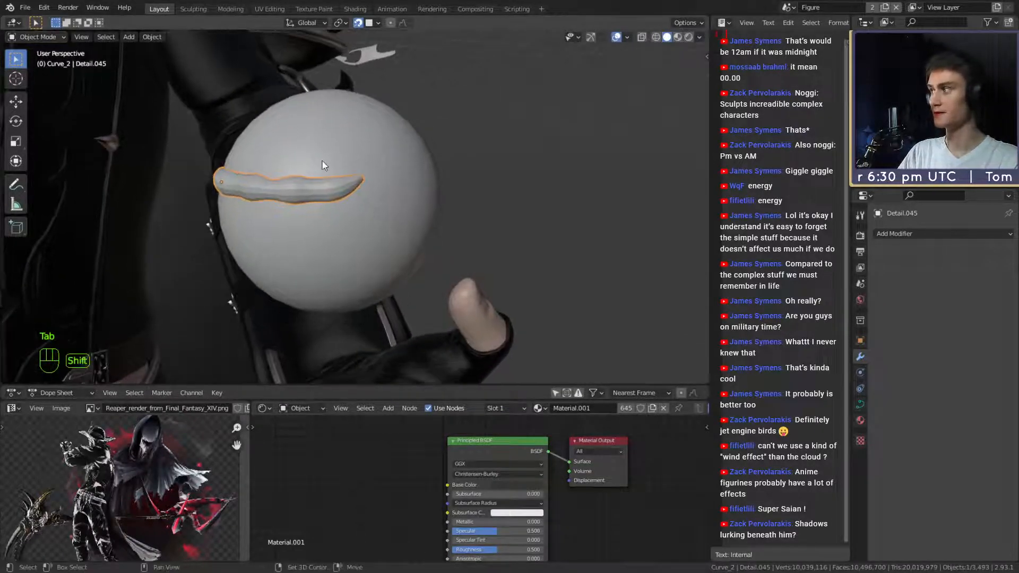
Duplicate the strand and move the copy around to another side of the sphere, keeping it on the surface.
{"action": "middle_click_drag", "start_coordinate": [322, 161], "coordinate": [305, 175]}
{"action": "key", "text": "shift+d"}
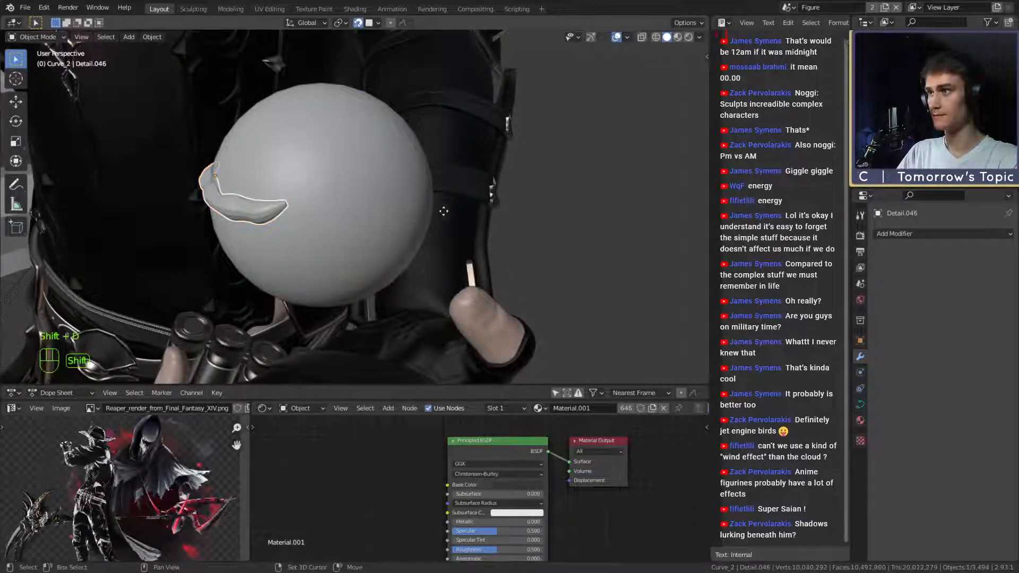
{"action": "right_click", "coordinate": [382, 210]}
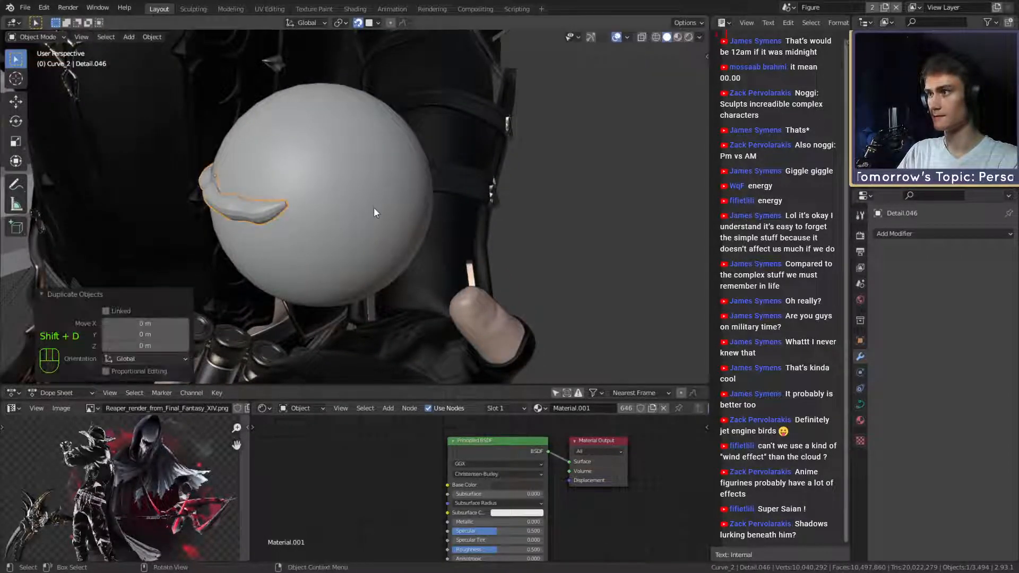
{"action": "key", "text": "g"}
{"action": "left_click", "coordinate": [466, 225]}
{"action": "middle_click_drag", "start_coordinate": [466, 225], "coordinate": [398, 190]}
{"action": "key", "text": "r"}
{"action": "key", "text": "g"}
{"action": "left_click", "coordinate": [447, 210]}
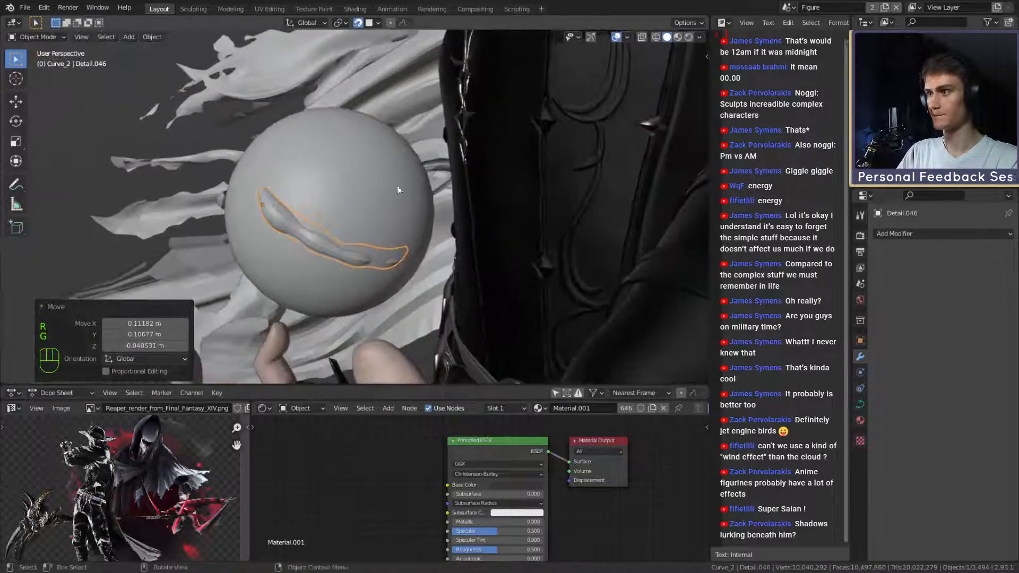
Rotate the copied strand by about -31° in the view and fine-tune its angle and height on the sphere.
{"action": "left_click", "coordinate": [358, 23]}
{"action": "key", "text": "r"}
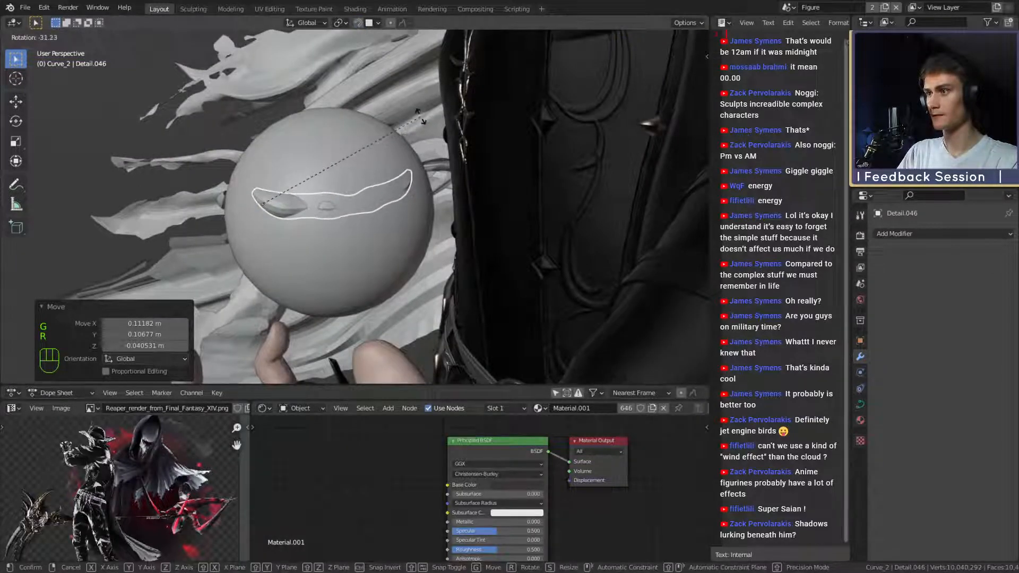
{"action": "left_click", "coordinate": [419, 117]}
{"action": "left_click", "coordinate": [359, 24]}
{"action": "key", "text": "g"}
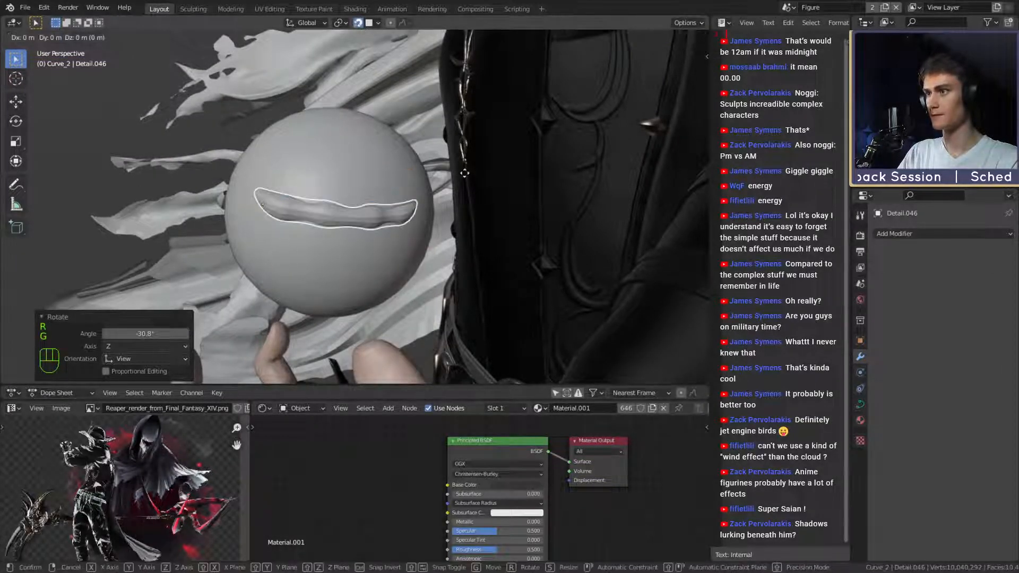
{"action": "left_click", "coordinate": [464, 173]}
{"action": "key", "text": "r"}
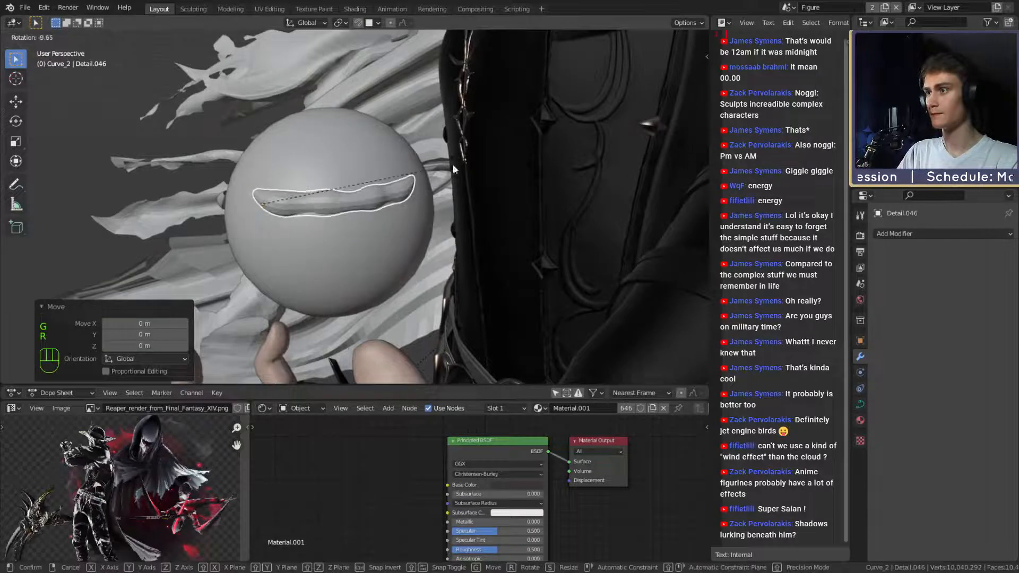
{"action": "left_click", "coordinate": [452, 168]}
{"action": "key", "text": "g"}
{"action": "left_click", "coordinate": [444, 208]}
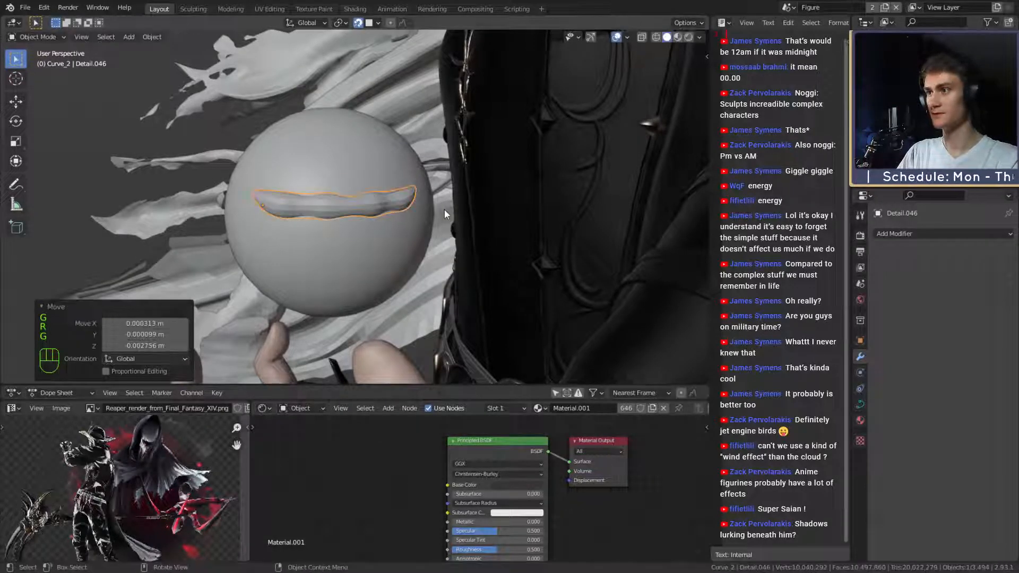
Shift the copied strand slightly on the sphere's surface with snapping enabled.
{"action": "middle_click_drag", "start_coordinate": [372, 213], "coordinate": [441, 226]}
{"action": "scroll", "coordinate": [433, 226], "scroll_direction": "down", "scroll_amount": 4}
{"action": "middle_click_drag", "start_coordinate": [418, 227], "coordinate": [375, 228], "text": "shift"}
{"action": "scroll", "coordinate": [376, 228], "scroll_direction": "up", "scroll_amount": 4}
{"action": "middle_click_drag", "start_coordinate": [376, 229], "coordinate": [440, 145], "text": "shift"}
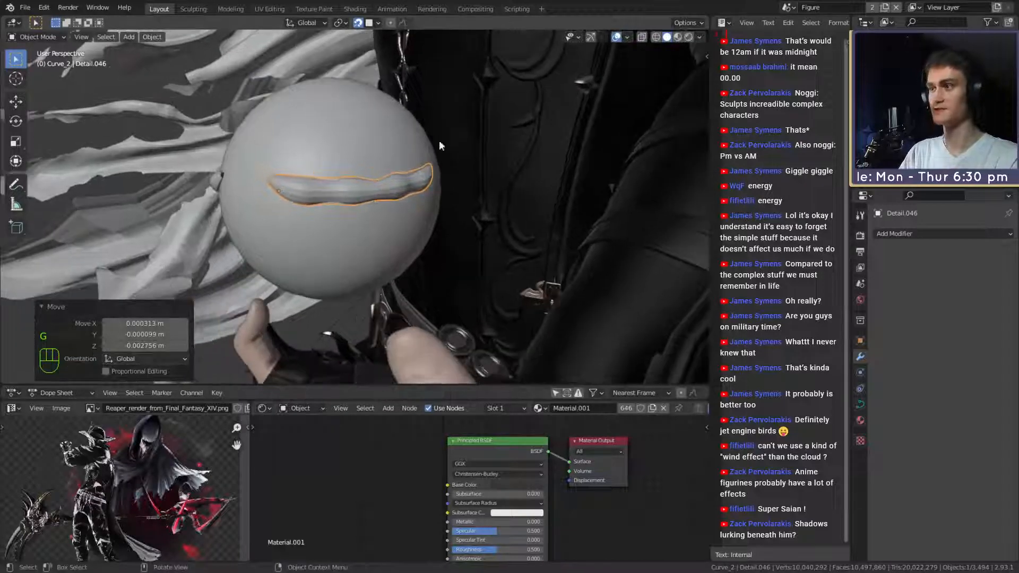
{"action": "middle_click_drag", "start_coordinate": [392, 162], "coordinate": [407, 125]}
{"action": "left_click", "coordinate": [357, 24]}
{"action": "key", "text": "g"}
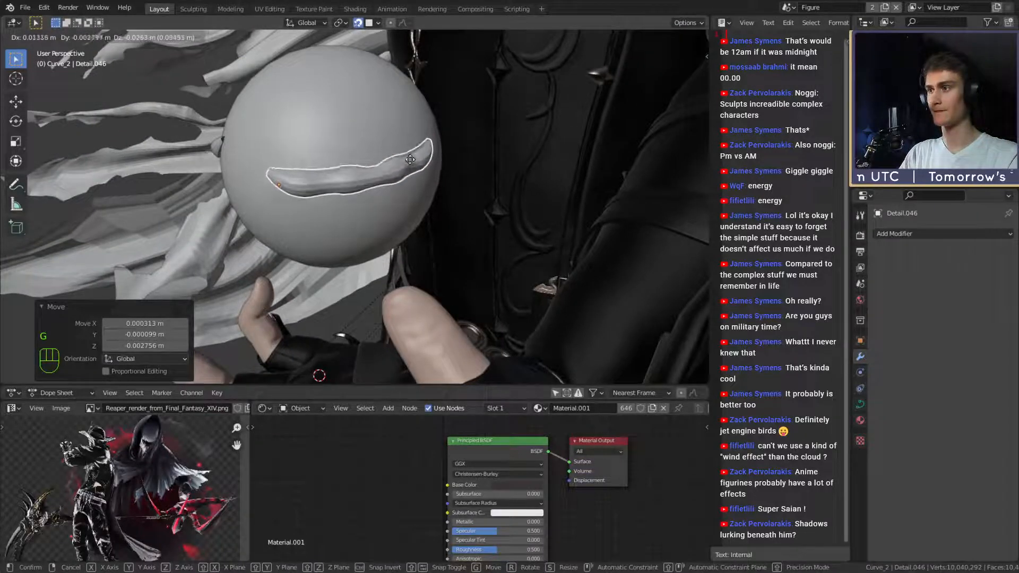
{"action": "left_click", "coordinate": [411, 170]}
Rotate the copied strand by 5.04° in the side view and by 1.39° in a view from above the sphere.
{"action": "middle_click_drag", "start_coordinate": [436, 126], "coordinate": [423, 102]}
{"action": "key", "text": "r"}
{"action": "left_click", "coordinate": [412, 105]}
{"action": "left_click", "coordinate": [360, 23]}
{"action": "left_click", "coordinate": [358, 23]}
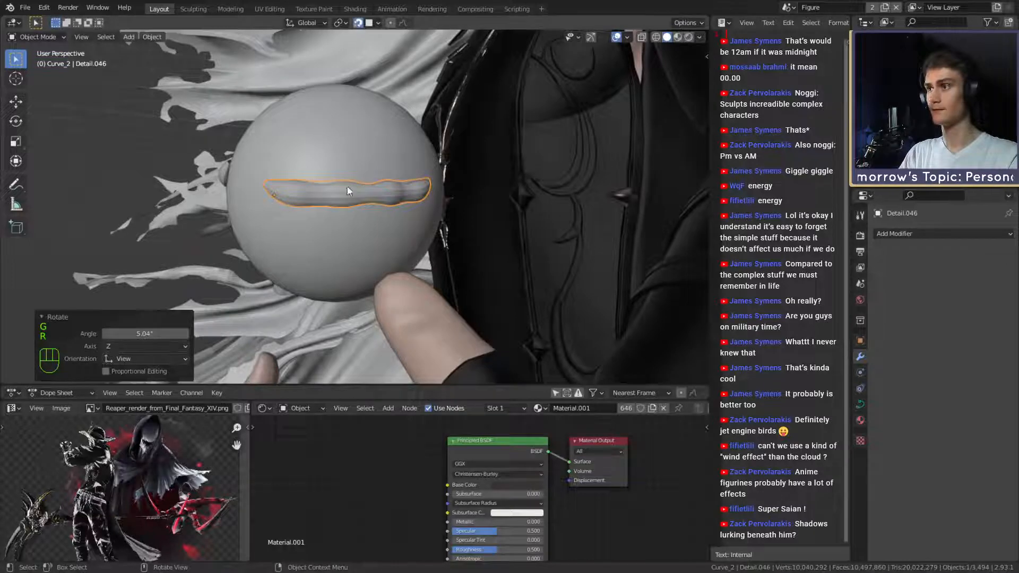
{"action": "middle_click_drag", "start_coordinate": [349, 190], "coordinate": [418, 269]}
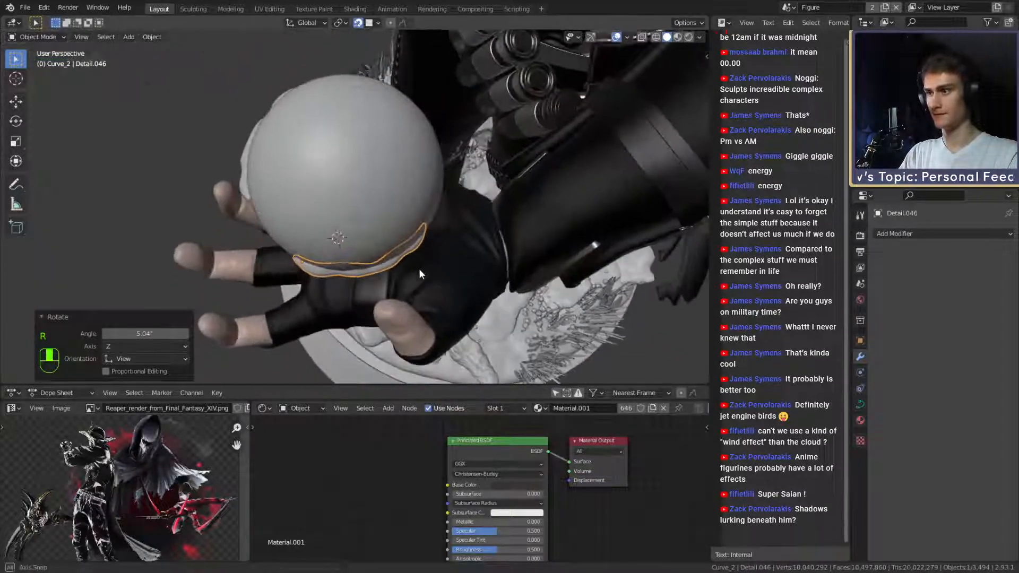
{"action": "key", "text": "r"}
{"action": "left_click", "coordinate": [471, 244]}
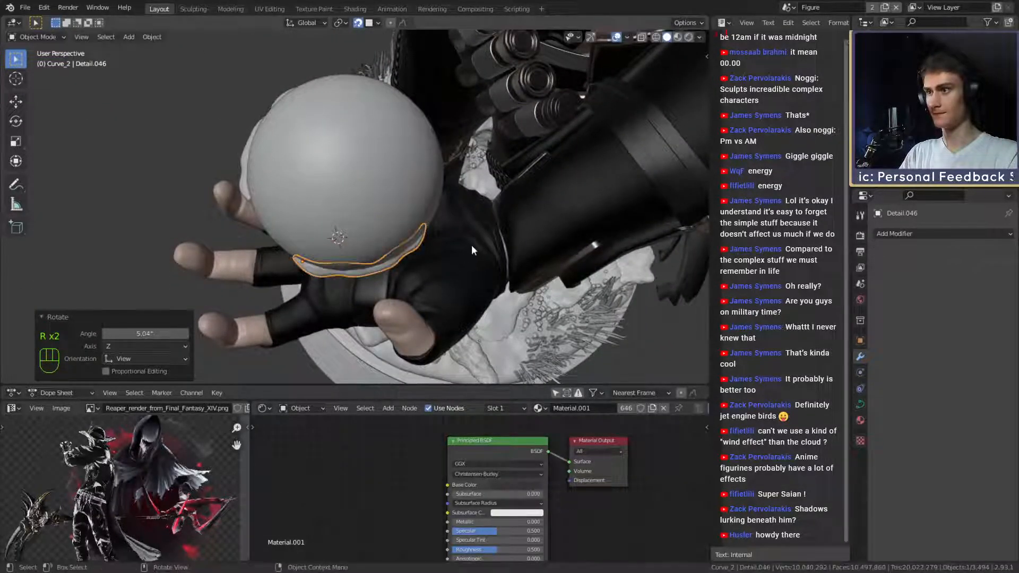
{"action": "key", "text": "r"}
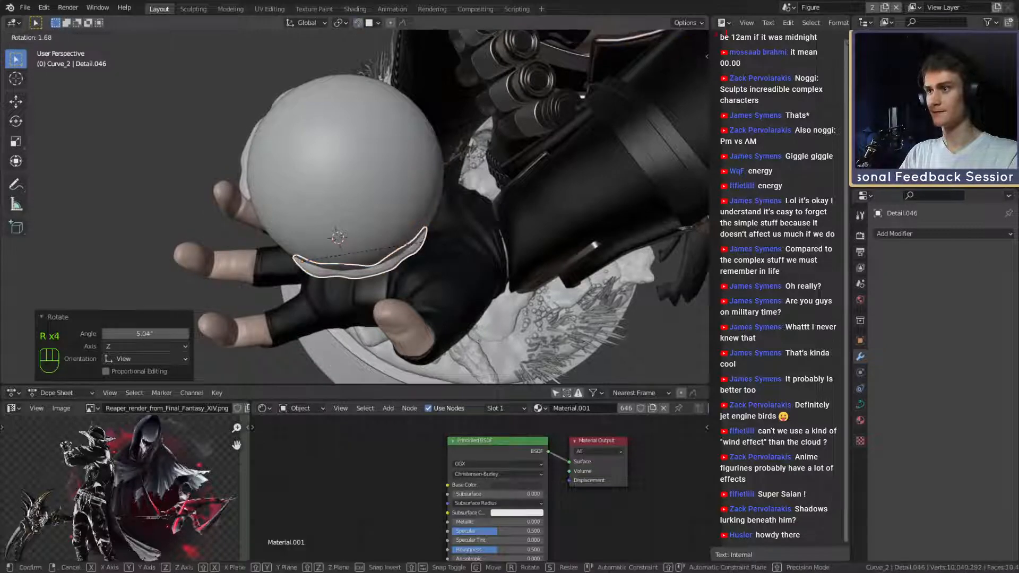
{"action": "left_click", "coordinate": [498, 228]}
{"action": "middle_click_drag", "start_coordinate": [357, 183], "coordinate": [423, 207]}
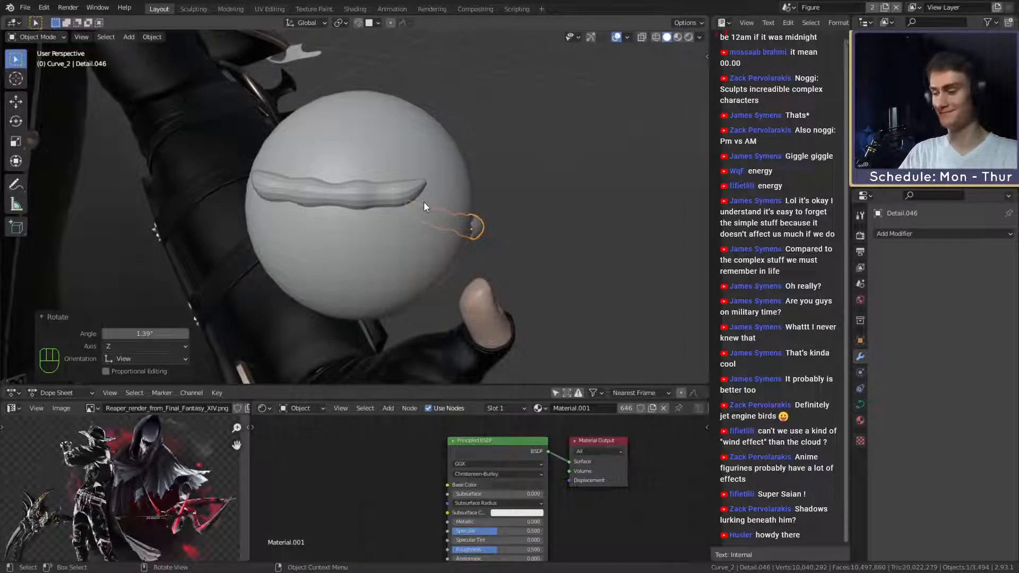
Duplicate the strand again and place the second copy on a bare side of the sphere.
{"action": "mouse_move", "coordinate": [423, 202]}
{"action": "middle_mouse_down"}
{"action": "mouse_move", "coordinate": [440, 203]}
{"action": "mouse_move", "coordinate": [341, 177]}
{"action": "mouse_move", "coordinate": [341, 186]}
{"action": "mouse_move", "coordinate": [484, 212]}
{"action": "mouse_move", "coordinate": [416, 207]}
{"action": "mouse_move", "coordinate": [458, 238]}
{"action": "mouse_move", "coordinate": [394, 190]}
{"action": "mouse_move", "coordinate": [355, 197]}
{"action": "mouse_move", "coordinate": [454, 234]}
{"action": "mouse_move", "coordinate": [396, 180]}
{"action": "mouse_move", "coordinate": [479, 219]}
{"action": "mouse_move", "coordinate": [329, 222]}
{"action": "mouse_move", "coordinate": [335, 247]}
{"action": "mouse_move", "coordinate": [337, 237]}
{"action": "mouse_move", "coordinate": [418, 216]}
{"action": "middle_mouse_up"}
{"action": "scroll", "coordinate": [415, 208], "scroll_direction": "up", "scroll_amount": 1}
{"action": "scroll", "coordinate": [419, 216], "scroll_direction": "down", "scroll_amount": 9}
{"action": "scroll", "coordinate": [386, 193], "scroll_direction": "up", "scroll_amount": 3}
{"action": "scroll", "coordinate": [393, 205], "scroll_direction": "up", "scroll_amount": 3}
{"action": "key", "text": "shift+d"}
{"action": "left_click", "coordinate": [497, 212]}
{"action": "left_click", "coordinate": [358, 23]}
{"action": "key", "text": "g"}
{"action": "left_click", "coordinate": [431, 225]}
{"action": "scroll", "coordinate": [414, 213], "scroll_direction": "up", "scroll_amount": 2}
{"action": "key", "text": "g"}
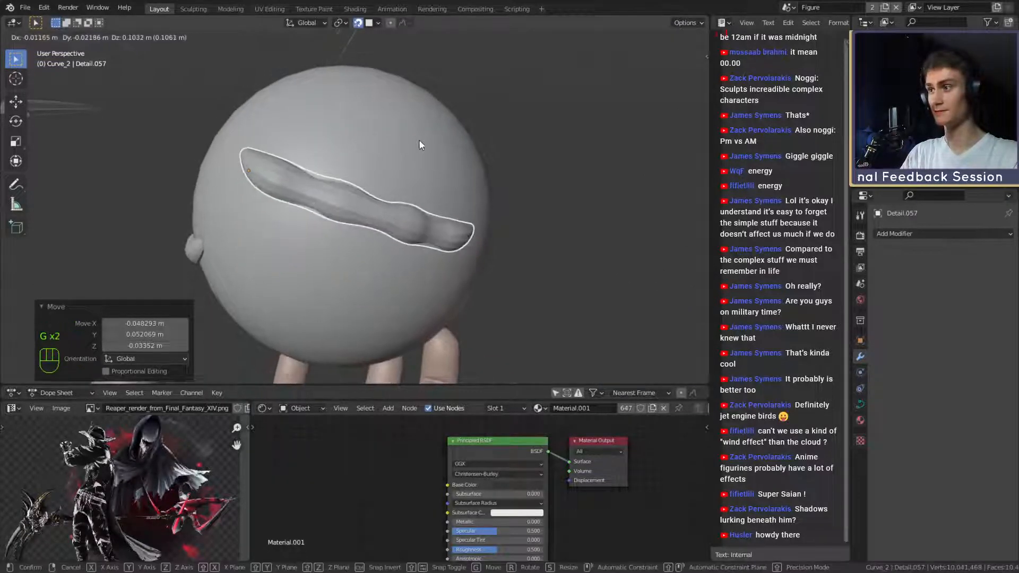
{"action": "left_click", "coordinate": [421, 143]}
Rotate the second copy from two viewing angles so it runs level around the sphere.
{"action": "middle_click_drag", "start_coordinate": [415, 133], "coordinate": [412, 192]}
{"action": "key", "text": "r"}
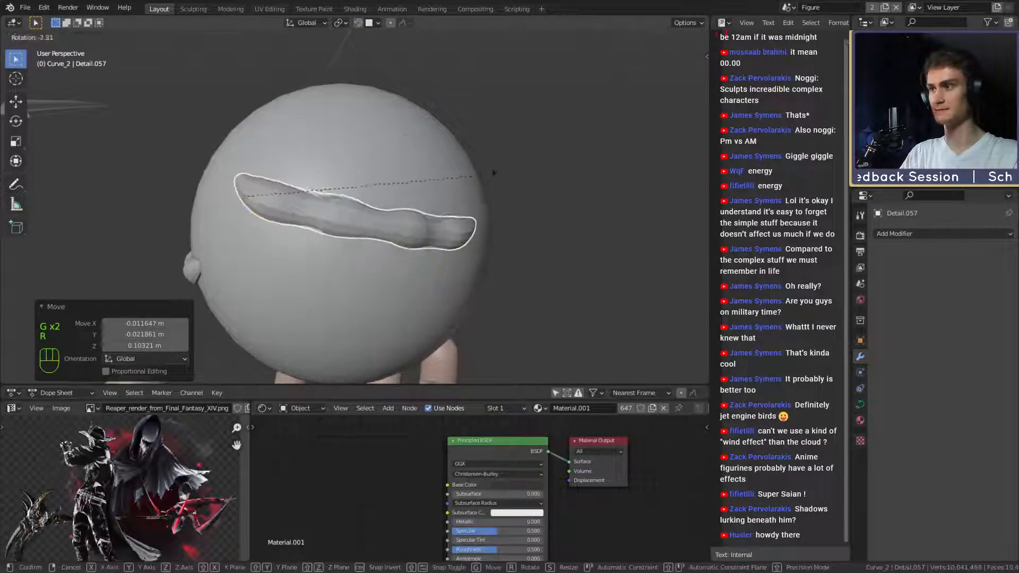
{"action": "left_click", "coordinate": [451, 154]}
{"action": "middle_click_drag", "start_coordinate": [450, 154], "coordinate": [459, 183]}
{"action": "key", "text": "r"}
{"action": "left_click", "coordinate": [432, 159]}
Try to move all control points of the second copy together in Edit Mode.
{"action": "key", "text": "Tab"}
{"action": "key", "text": "a"}
{"action": "key", "text": "g"}
{"action": "left_click", "coordinate": [458, 183]}
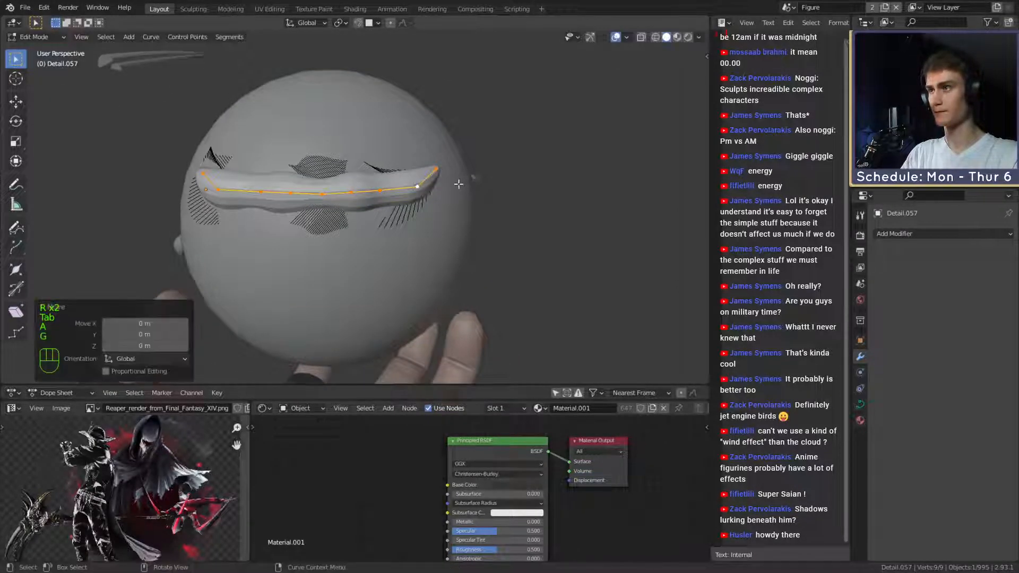
{"action": "key", "text": "g"}
{"action": "left_click", "coordinate": [526, 184]}
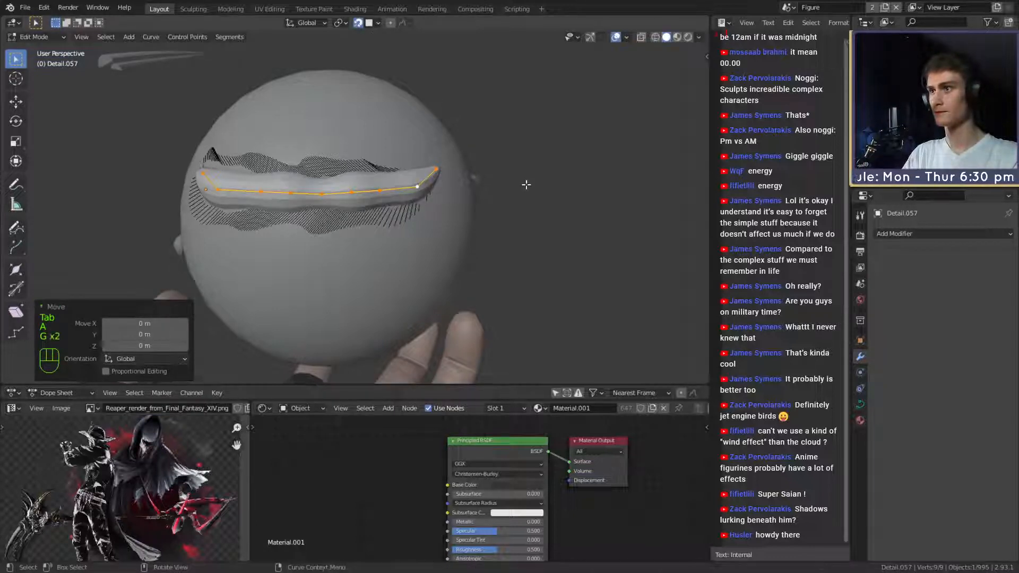
{"action": "key", "text": "Tab"}
{"action": "middle_click_drag", "start_coordinate": [525, 185], "coordinate": [408, 195]}
Slide two inner control points near one end of the second copy to even out its curve.
{"action": "key", "text": "Tab"}
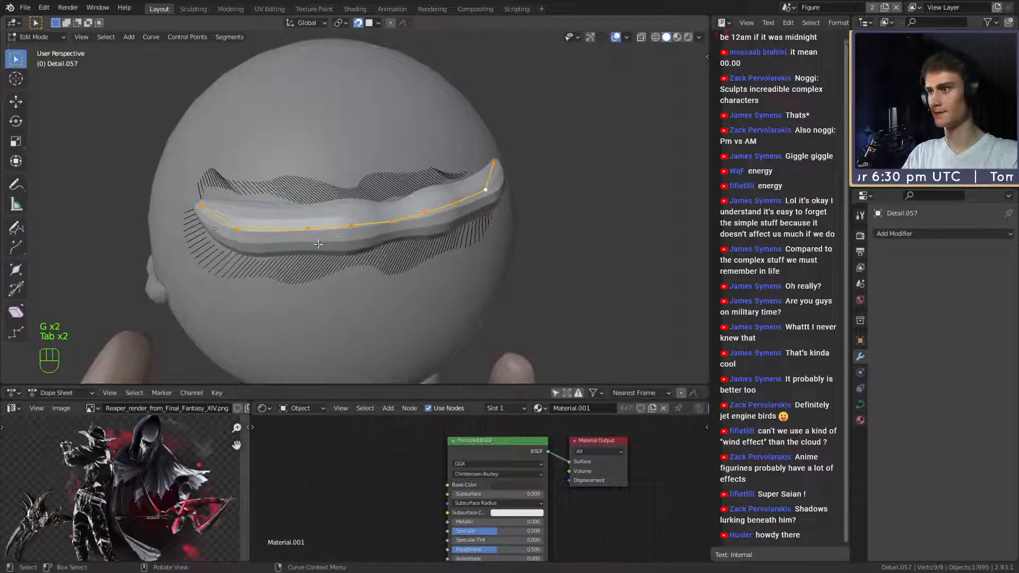
{"action": "key", "text": "g"}
{"action": "left_click", "coordinate": [327, 234]}
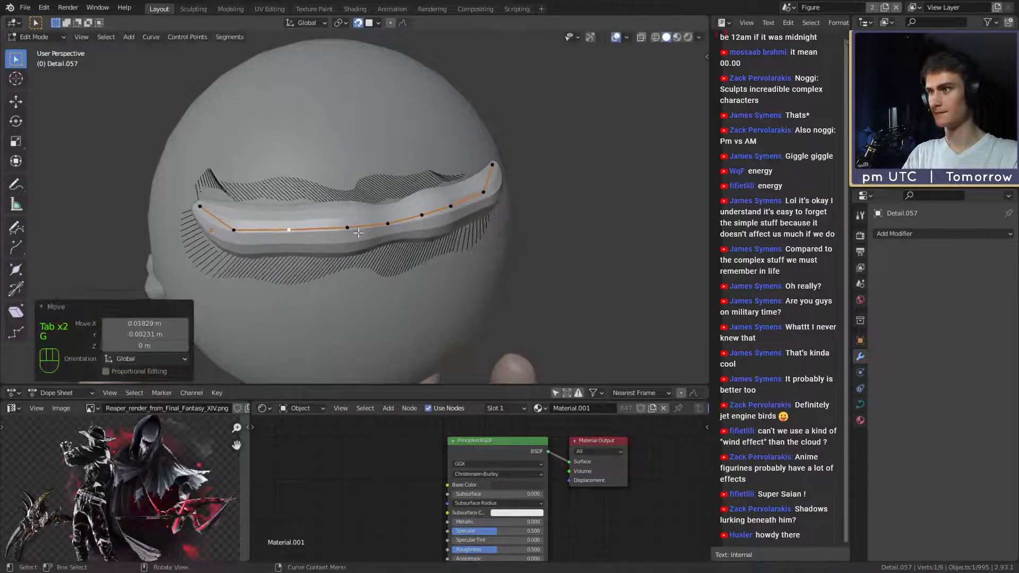
{"action": "key", "text": "g"}
{"action": "left_click", "coordinate": [366, 230]}
{"action": "left_click", "coordinate": [387, 224]}
Reposition the middle control point and two points towards the far end of the second copy, and return to Object Mode.
{"action": "middle_click_drag", "start_coordinate": [448, 220], "coordinate": [410, 227]}
{"action": "key", "text": "g"}
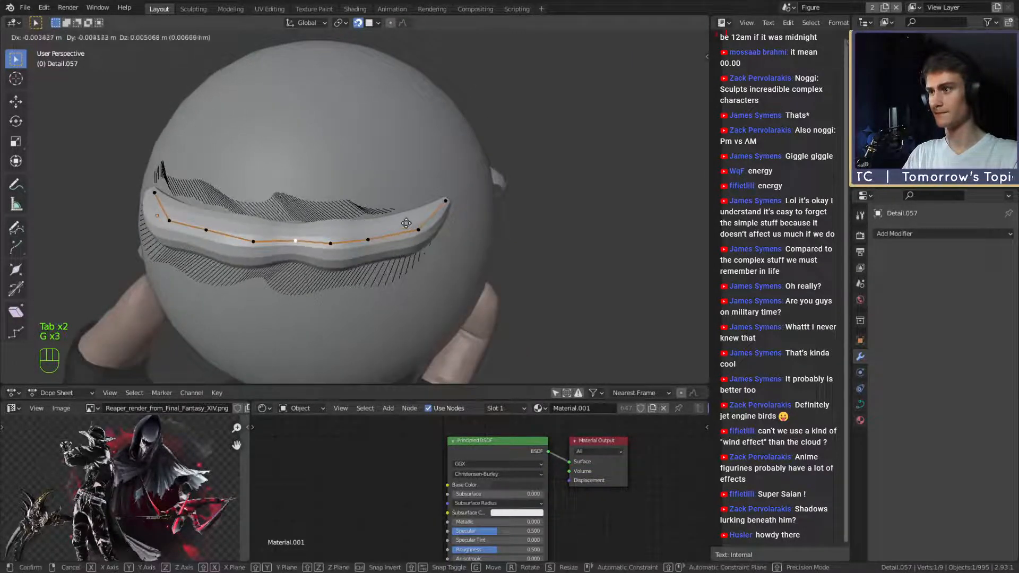
{"action": "left_click", "coordinate": [406, 224]}
{"action": "left_click", "coordinate": [372, 253]}
{"action": "key", "text": "g"}
{"action": "left_click", "coordinate": [375, 250]}
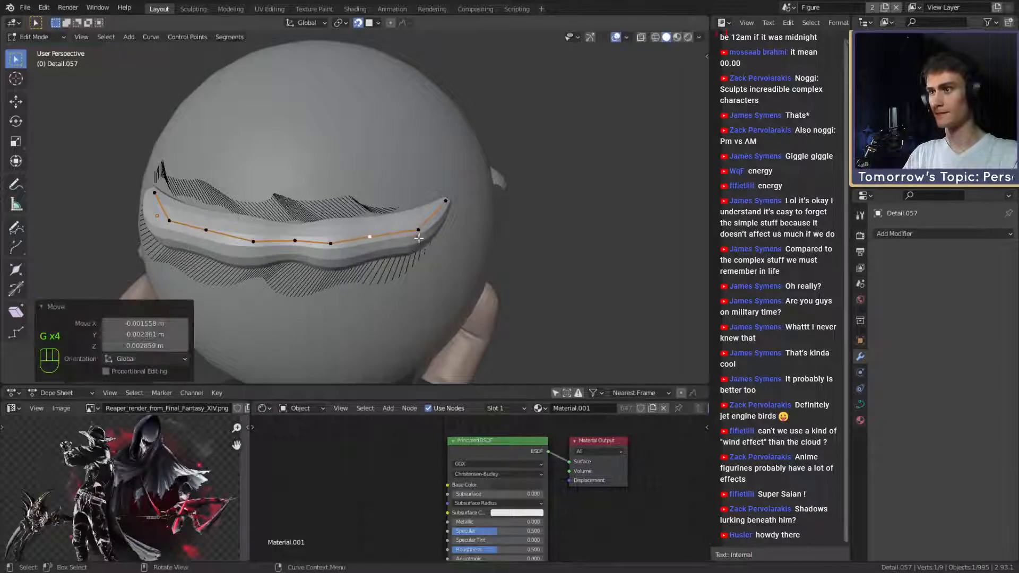
{"action": "left_click", "coordinate": [418, 236]}
{"action": "key", "text": "g"}
{"action": "left_click", "coordinate": [428, 235]}
{"action": "key", "text": "Tab"}
Examine the strands around the sphere from several sides and distances, checking the first strand's control points.
{"action": "scroll", "coordinate": [365, 240], "scroll_direction": "down", "scroll_amount": 5}
{"action": "middle_click_drag", "start_coordinate": [361, 240], "coordinate": [419, 218]}
{"action": "scroll", "coordinate": [480, 213], "scroll_direction": "down", "scroll_amount": 2}
{"action": "scroll", "coordinate": [447, 218], "scroll_direction": "up", "scroll_amount": 4}
{"action": "middle_click_drag", "start_coordinate": [420, 218], "coordinate": [428, 237]}
{"action": "scroll", "coordinate": [444, 203], "scroll_direction": "down", "scroll_amount": 5}
{"action": "scroll", "coordinate": [431, 237], "scroll_direction": "up", "scroll_amount": 6}
{"action": "scroll", "coordinate": [408, 153], "scroll_direction": "up", "scroll_amount": 3}
{"action": "middle_click_drag", "start_coordinate": [358, 178], "coordinate": [394, 200], "text": "shift"}
{"action": "middle_click_drag", "start_coordinate": [393, 200], "coordinate": [373, 199]}
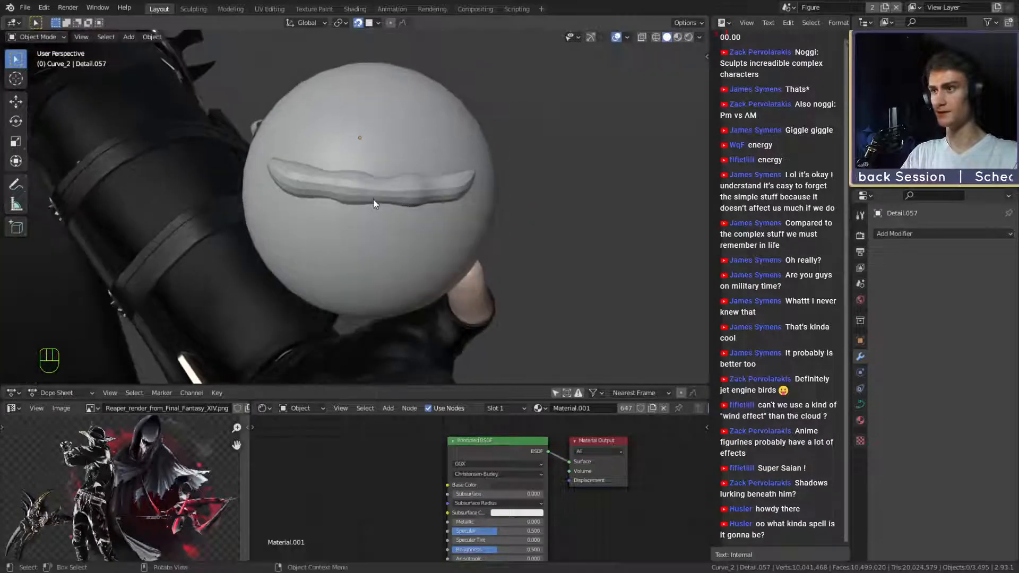
{"action": "left_click", "coordinate": [358, 143]}
{"action": "key", "text": "Tab"}
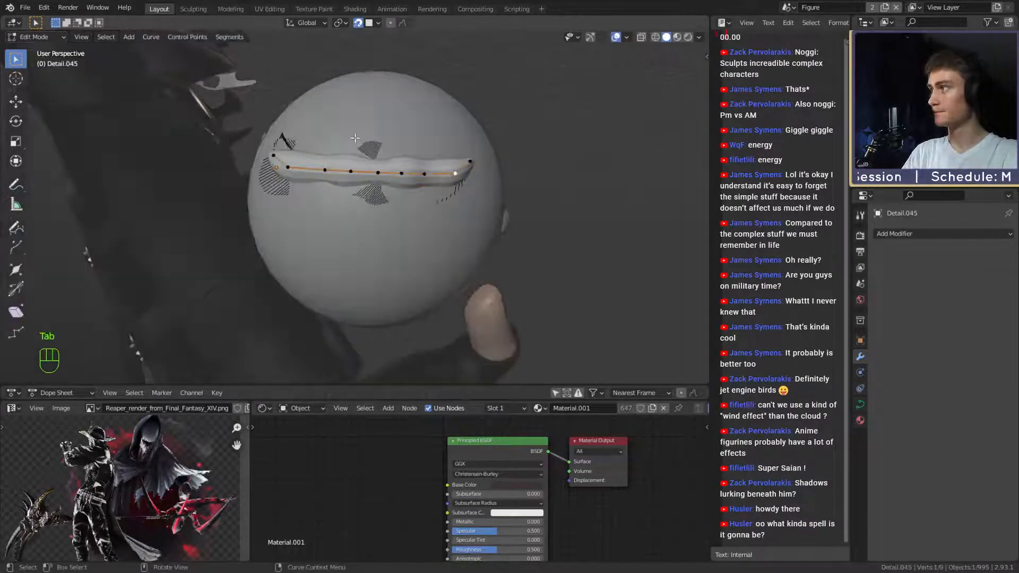
{"action": "key", "text": "Tab"}
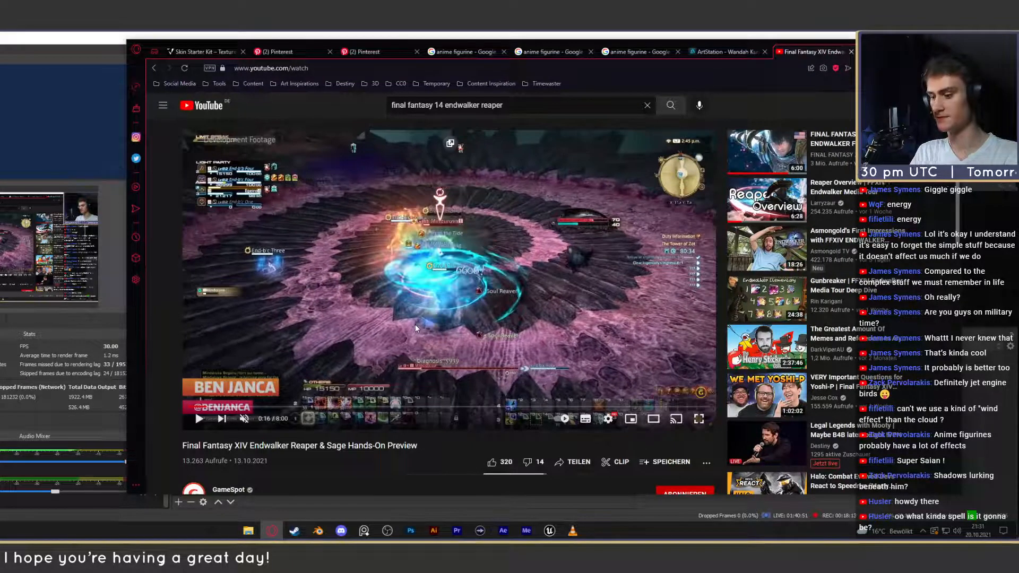
In the web browser, play and pause the Endwalker Reaper preview video to study its spell effects.
{"action": "left_click", "coordinate": [500, 277]}
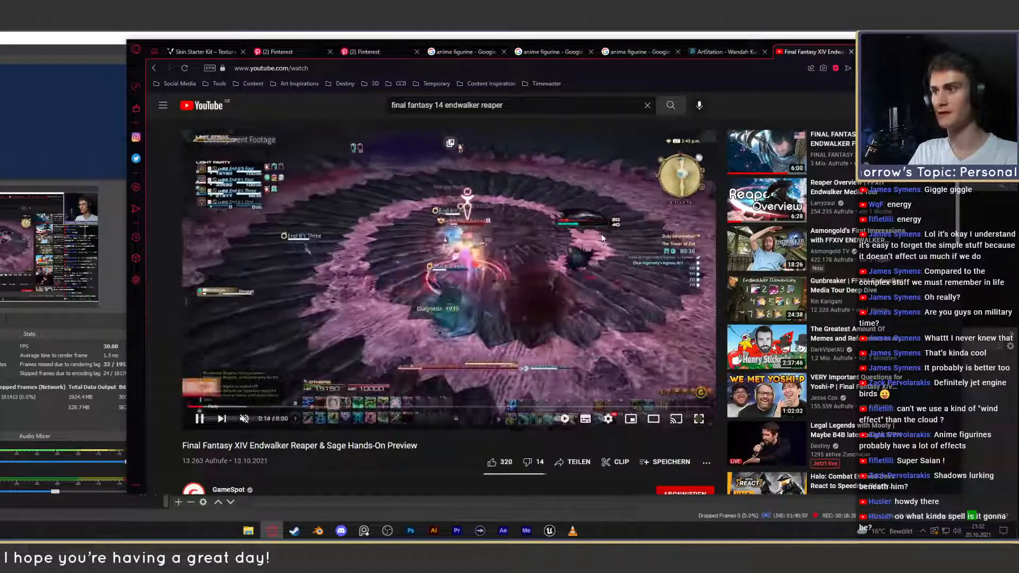
{"action": "left_click", "coordinate": [600, 234]}
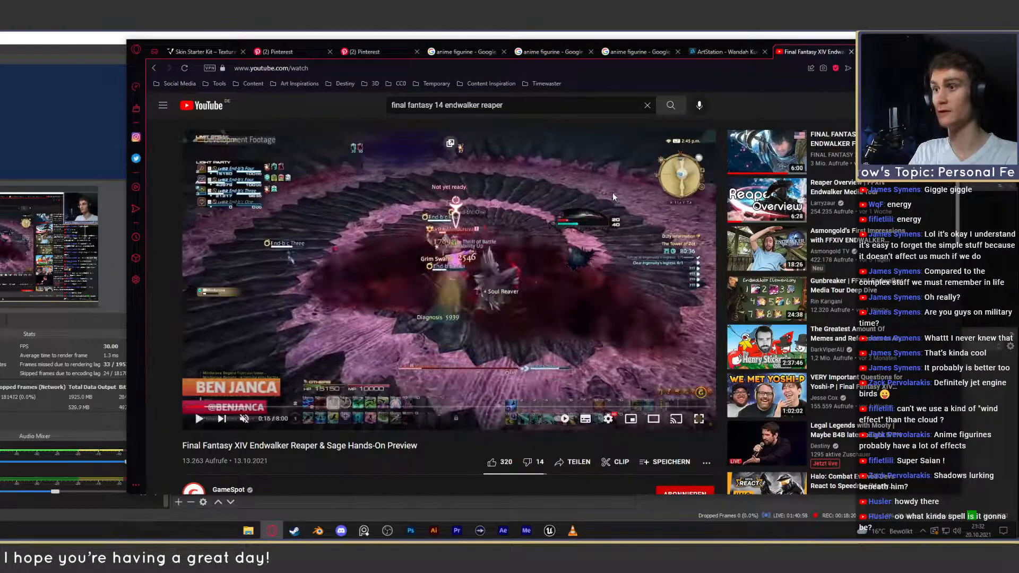
{"action": "left_click", "coordinate": [514, 270]}
{"action": "left_click", "coordinate": [498, 280]}
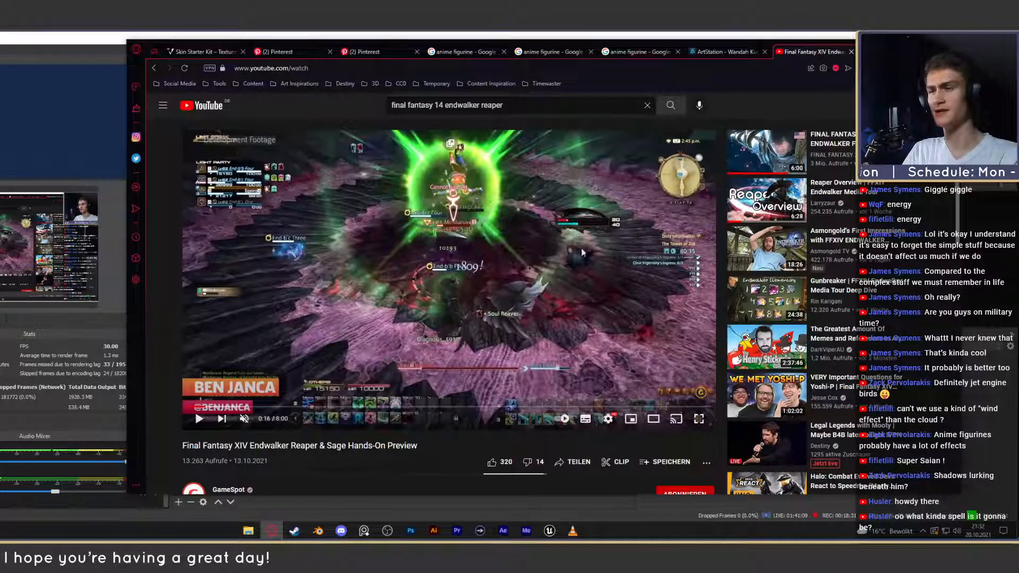
{"action": "left_click", "coordinate": [462, 287]}
{"action": "left_click", "coordinate": [432, 299]}
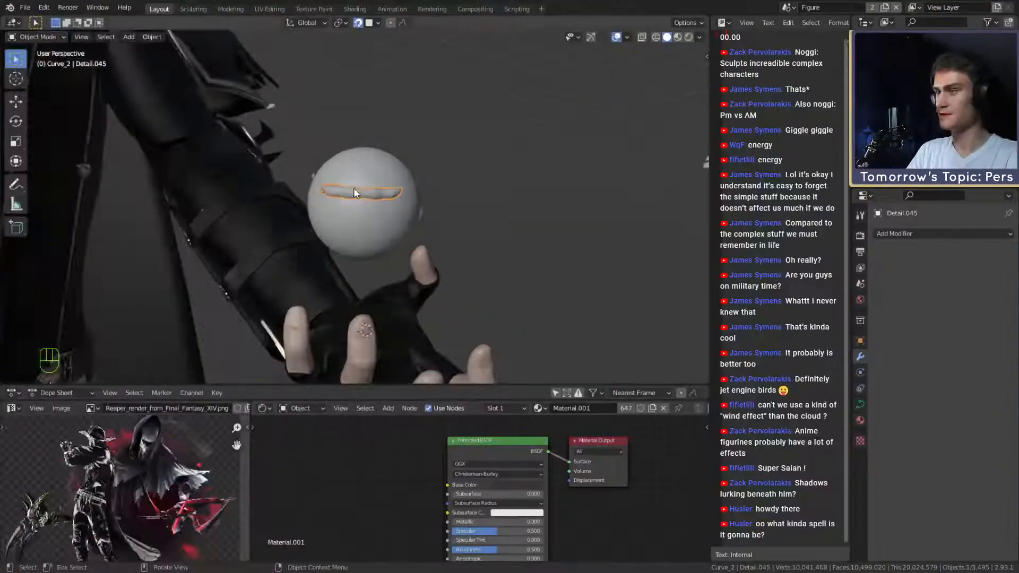
Select all control points of the first strand and enlarge their radius to make the strand thicker.
{"action": "middle_click_drag", "start_coordinate": [353, 188], "coordinate": [443, 231]}
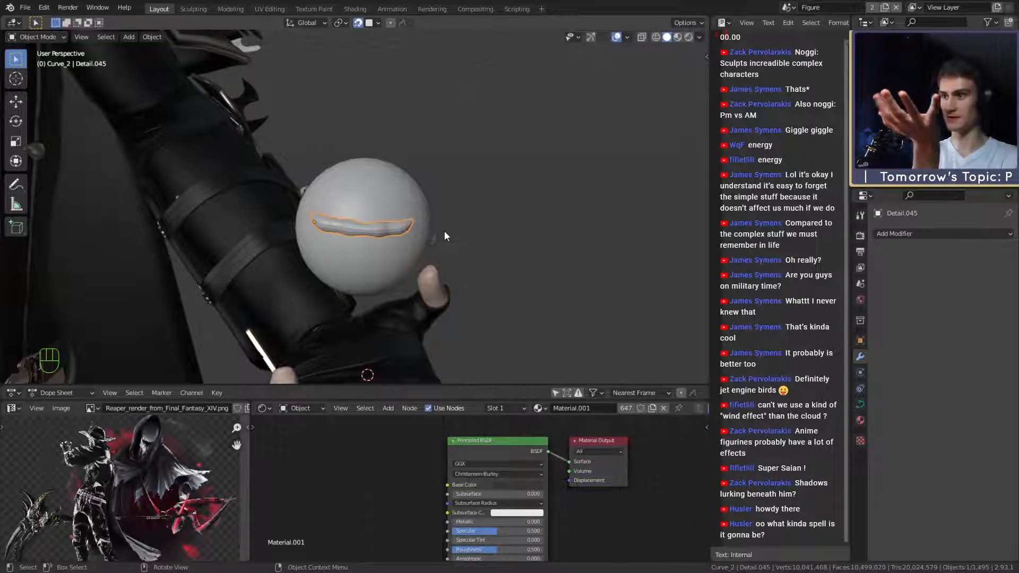
{"action": "scroll", "coordinate": [392, 245], "scroll_direction": "down", "scroll_amount": 6}
{"action": "scroll", "coordinate": [372, 273], "scroll_direction": "up", "scroll_amount": 4}
{"action": "middle_click_drag", "start_coordinate": [411, 263], "coordinate": [548, 224]}
{"action": "scroll", "coordinate": [421, 240], "scroll_direction": "up", "scroll_amount": 2}
{"action": "scroll", "coordinate": [419, 234], "scroll_direction": "down", "scroll_amount": 3}
{"action": "scroll", "coordinate": [406, 226], "scroll_direction": "up", "scroll_amount": 4}
{"action": "key", "text": "Tab"}
{"action": "key", "text": "a"}
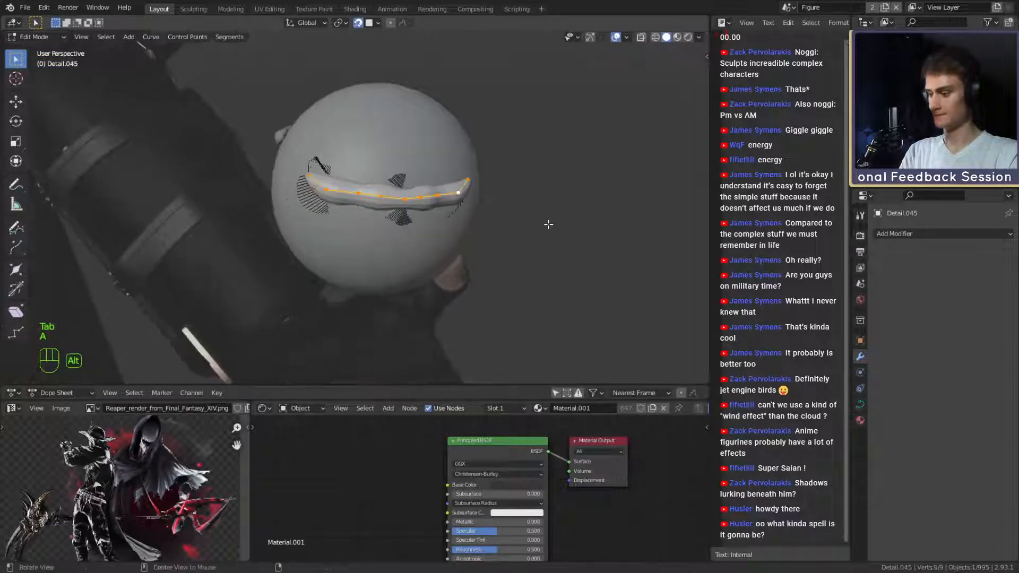
{"action": "key", "text": "alt+s"}
{"action": "left_click", "coordinate": [637, 212]}
{"action": "key", "text": "Tab"}
Set the proportional editing falloff to Smooth and use it to reposition control points of the first strand.
{"action": "middle_click_drag", "start_coordinate": [644, 209], "coordinate": [387, 191]}
{"action": "key", "text": "Tab"}
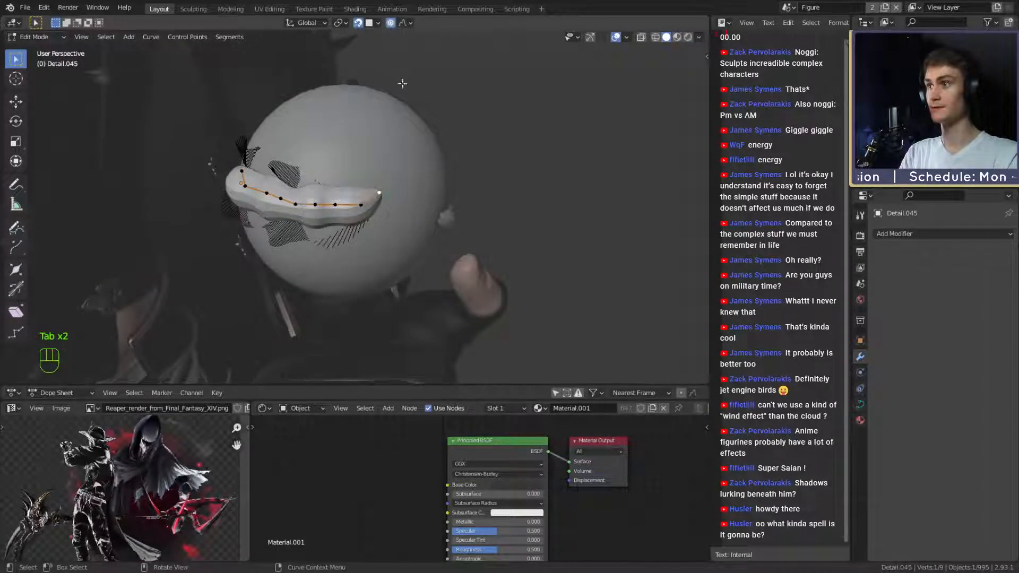
{"action": "left_click", "coordinate": [407, 22]}
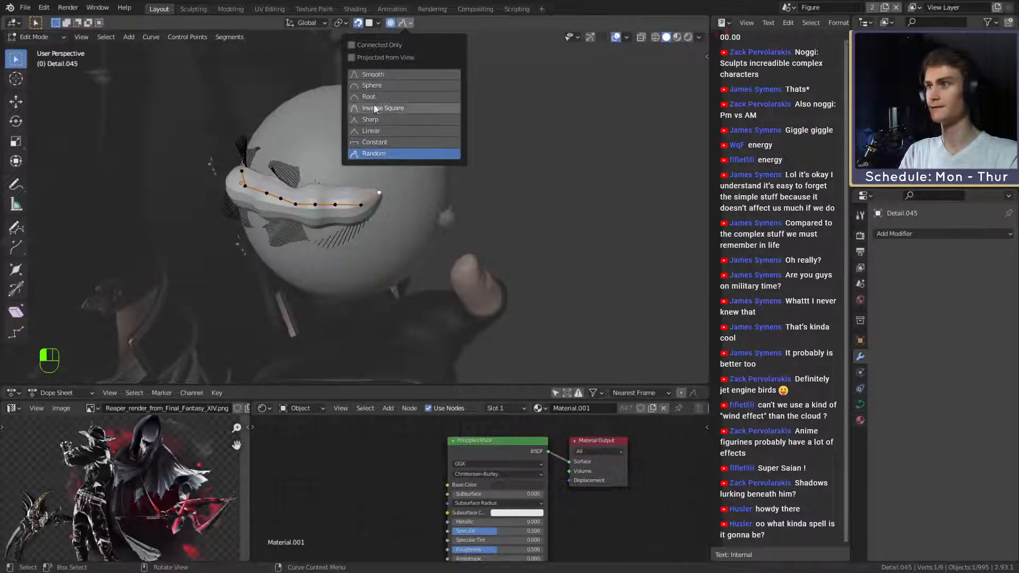
{"action": "left_click", "coordinate": [384, 73]}
{"action": "middle_click_drag", "start_coordinate": [385, 74], "coordinate": [370, 208]}
{"action": "key", "text": "g"}
{"action": "left_click", "coordinate": [429, 202]}
{"action": "key", "text": "g"}
{"action": "left_click", "coordinate": [419, 213]}
Turn off proportional editing and reposition two middle control points of the first strand individually to smooth its course along the sphere.
{"action": "left_click", "coordinate": [385, 218]}
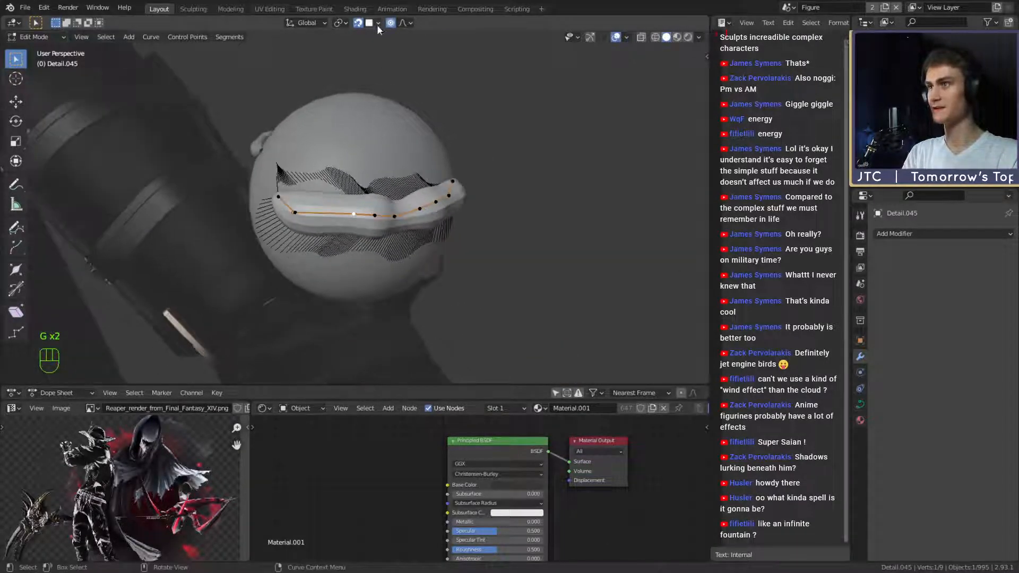
{"action": "left_click", "coordinate": [390, 24]}
{"action": "key", "text": "g"}
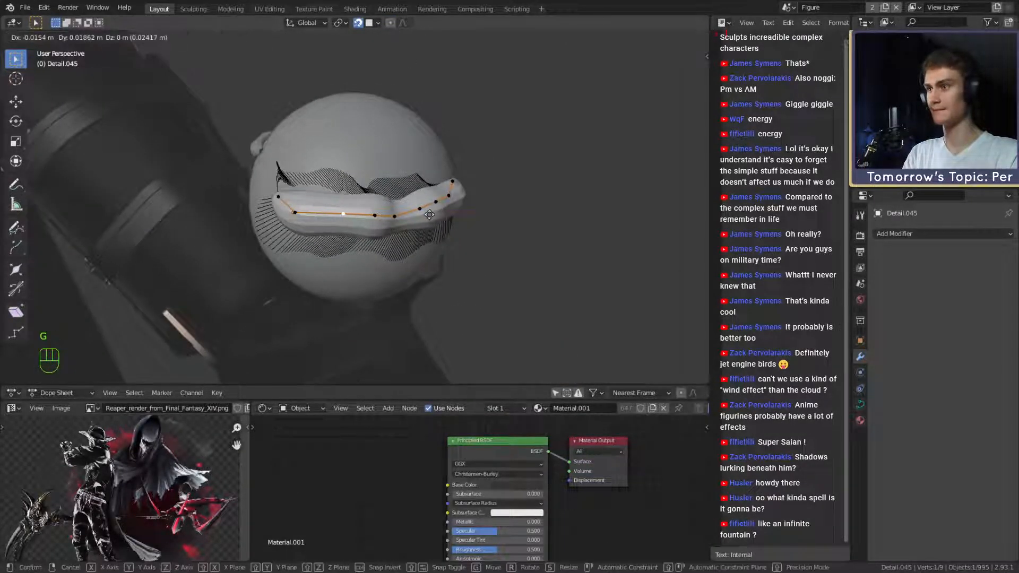
{"action": "left_click", "coordinate": [421, 216]}
{"action": "left_click", "coordinate": [376, 215]}
{"action": "key", "text": "g"}
{"action": "left_click", "coordinate": [411, 215]}
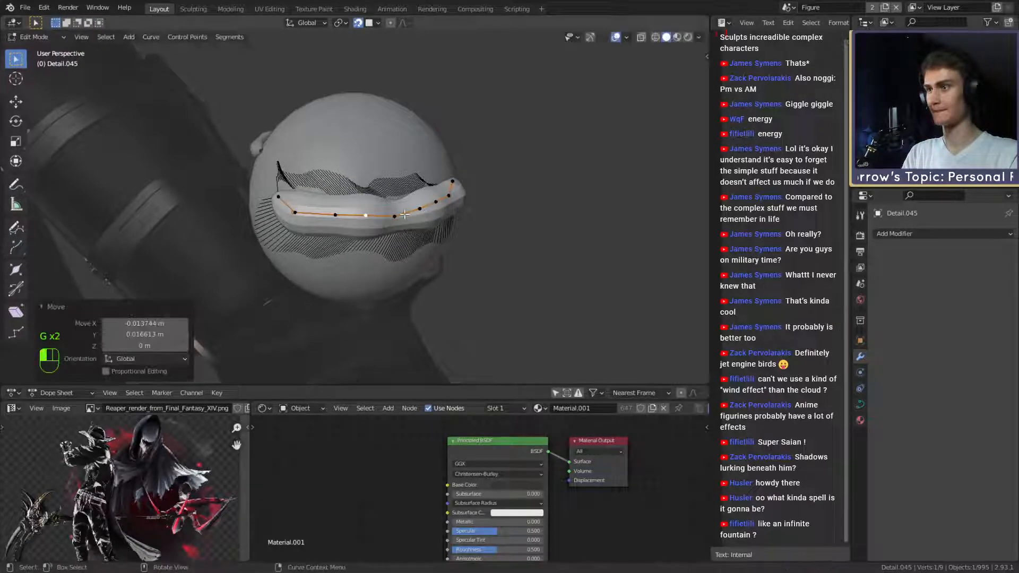
{"action": "left_click", "coordinate": [397, 217]}
Tilt all control points of the first strand by about -14° and finish editing the curve.
{"action": "middle_click_drag", "start_coordinate": [432, 215], "coordinate": [565, 194]}
{"action": "key", "text": "a"}
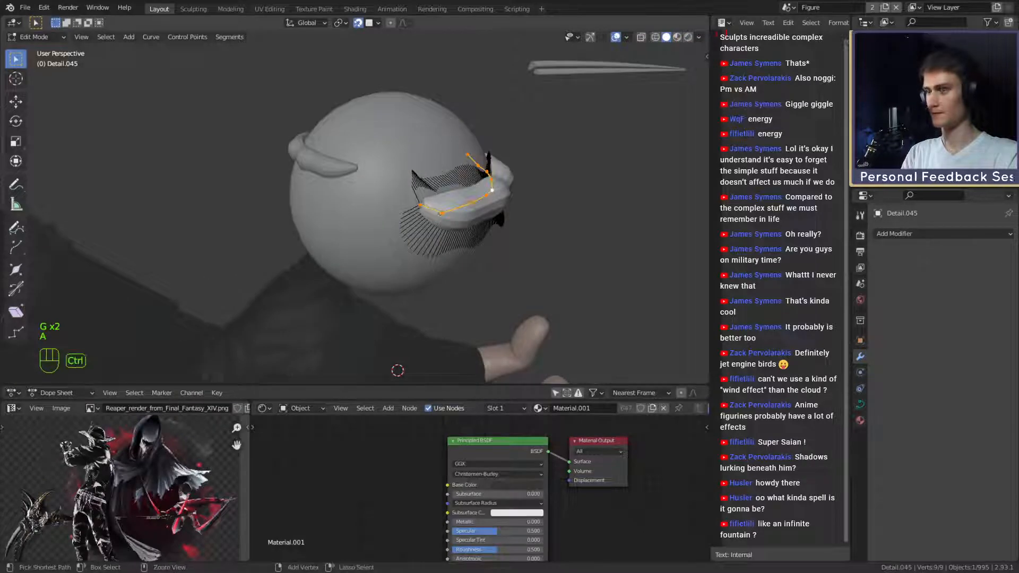
{"action": "key", "text": "ctrl+t"}
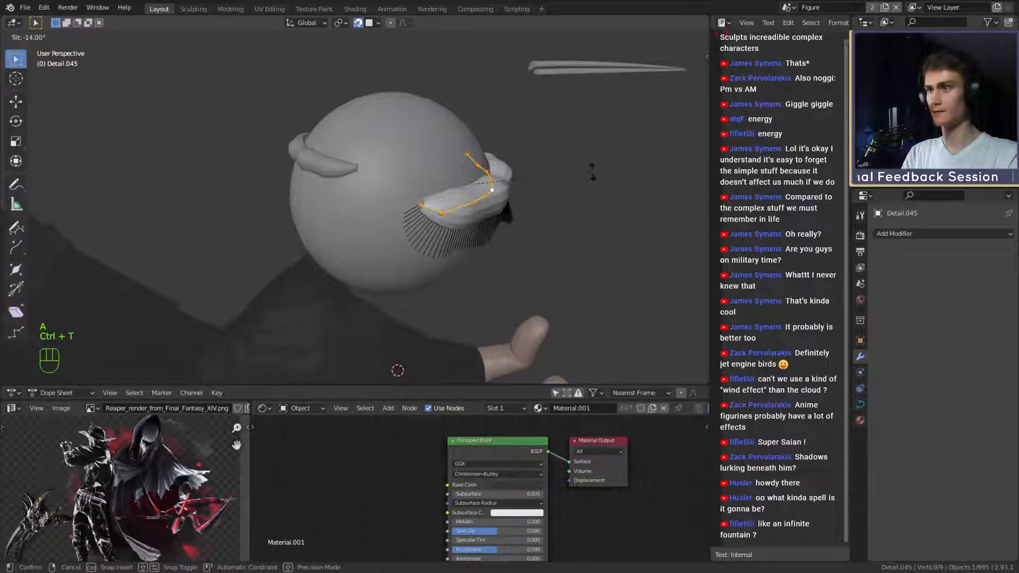
{"action": "left_click", "coordinate": [592, 171]}
{"action": "middle_click_drag", "start_coordinate": [593, 172], "coordinate": [470, 172]}
{"action": "key", "text": "Tab"}
Move the whole first strand in small adjustments so it sits closer against the sphere's surface.
{"action": "scroll", "coordinate": [424, 194], "scroll_direction": "down", "scroll_amount": 3}
{"action": "scroll", "coordinate": [360, 208], "scroll_direction": "up", "scroll_amount": 3}
{"action": "middle_click_drag", "start_coordinate": [440, 202], "coordinate": [422, 193]}
{"action": "key", "text": "g"}
{"action": "right_click", "coordinate": [423, 193]}
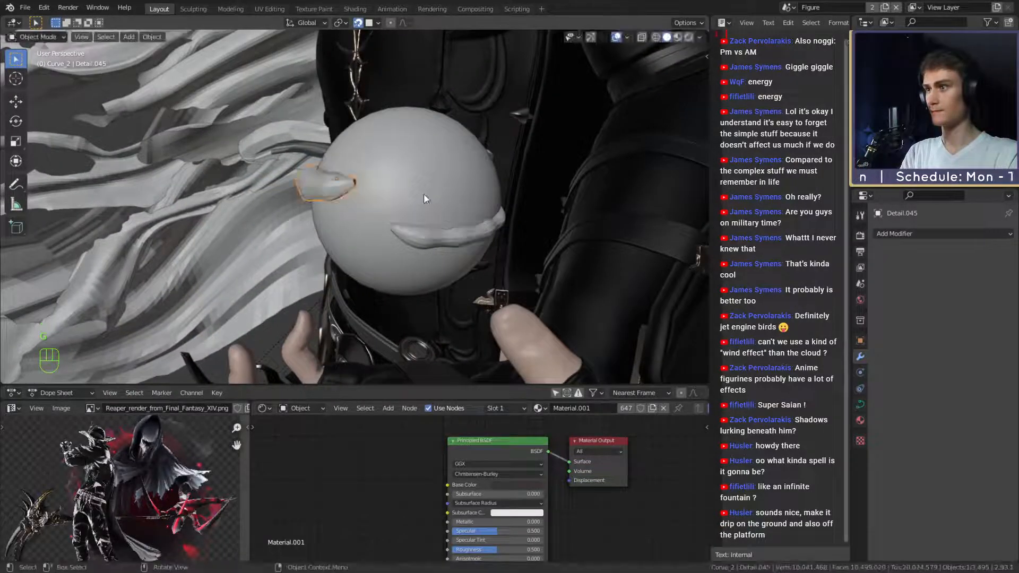
{"action": "key", "text": "g"}
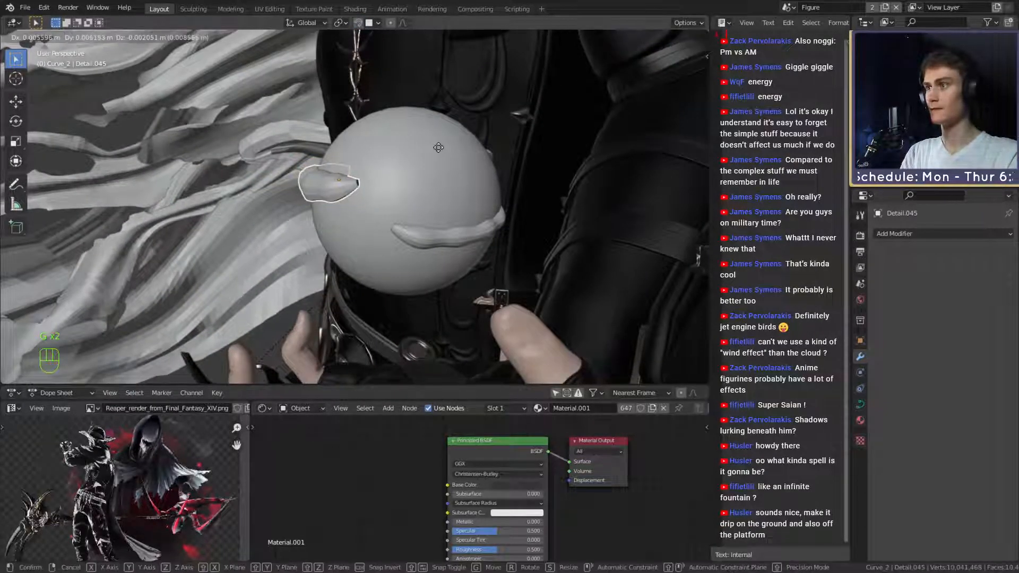
{"action": "left_click", "coordinate": [440, 147]}
{"action": "middle_click_drag", "start_coordinate": [439, 147], "coordinate": [339, 190]}
{"action": "key", "text": "g"}
{"action": "left_click", "coordinate": [526, 219]}
Select the neighbouring strand lower on the sphere and enlarge the radius of all its control points by about 1.44.
{"action": "scroll", "coordinate": [373, 247], "scroll_direction": "up", "scroll_amount": 2}
{"action": "left_click", "coordinate": [374, 247]}
{"action": "scroll", "coordinate": [508, 243], "scroll_direction": "down", "scroll_amount": 5}
{"action": "scroll", "coordinate": [368, 245], "scroll_direction": "up", "scroll_amount": 4}
{"action": "key", "text": "Tab"}
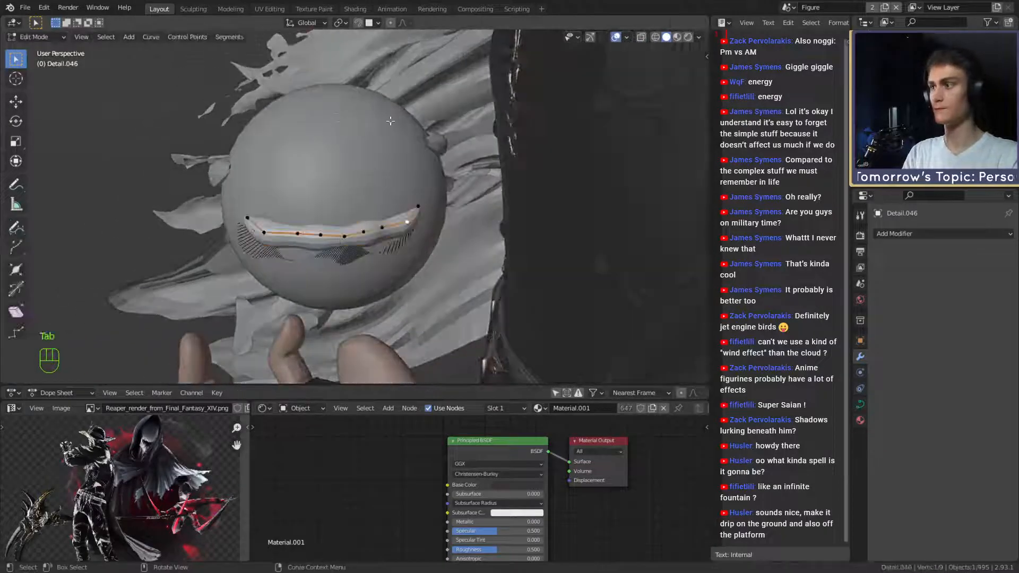
{"action": "key", "text": "a"}
{"action": "key", "text": "alt+s"}
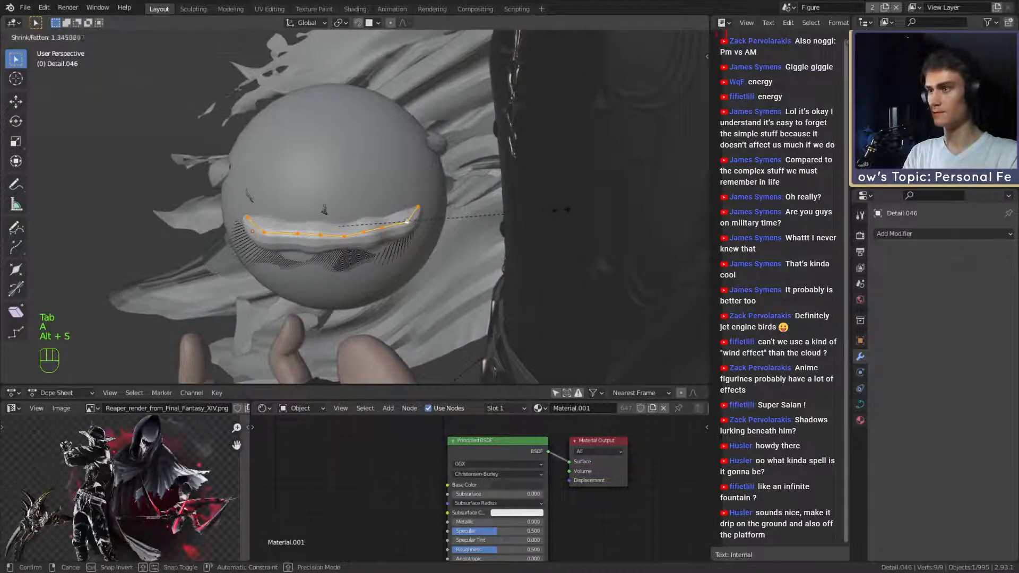
{"action": "left_click", "coordinate": [592, 207]}
Reposition the lower strand's control points against the sphere and scale their radius by about 1.09.
{"action": "middle_click_drag", "start_coordinate": [591, 206], "coordinate": [532, 209]}
{"action": "key", "text": "g"}
{"action": "right_click", "coordinate": [471, 102]}
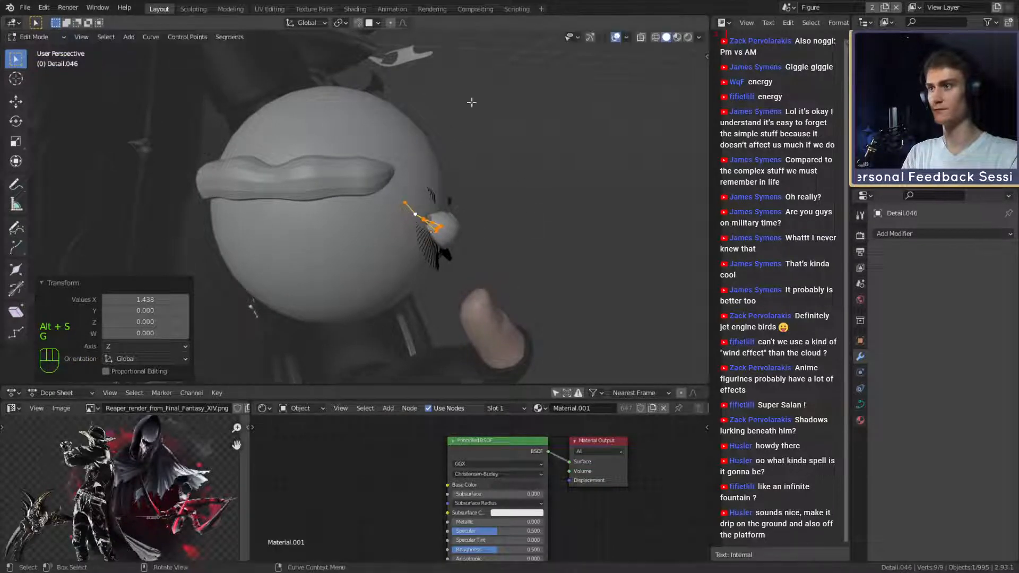
{"action": "key", "text": "g"}
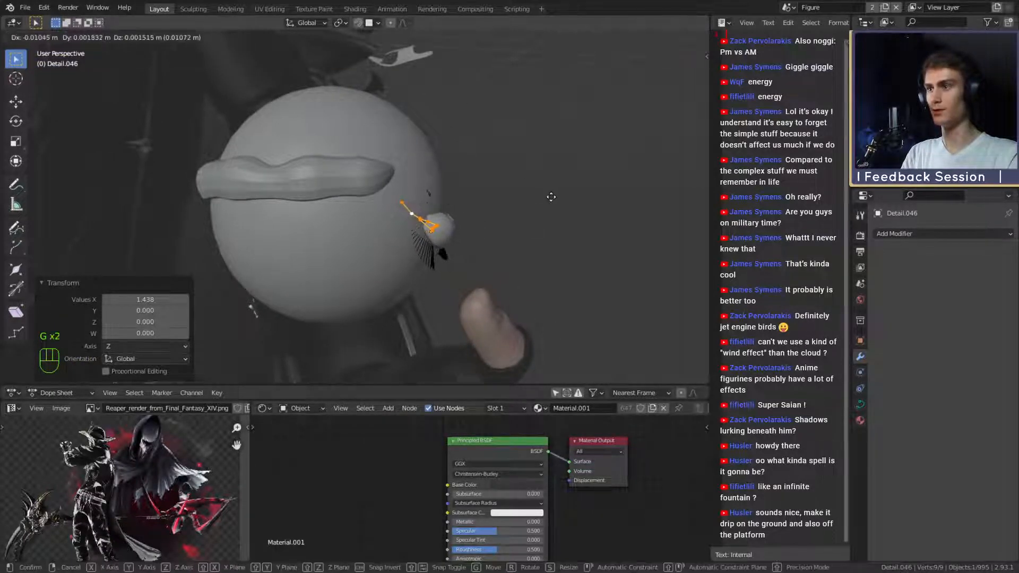
{"action": "left_click", "coordinate": [550, 197]}
{"action": "mouse_move", "coordinate": [554, 207]}
{"action": "middle_mouse_down"}
{"action": "mouse_move", "coordinate": [465, 217]}
{"action": "mouse_move", "coordinate": [572, 213]}
{"action": "middle_mouse_up"}
{"action": "key", "text": "alt+s"}
{"action": "left_click", "coordinate": [480, 217]}
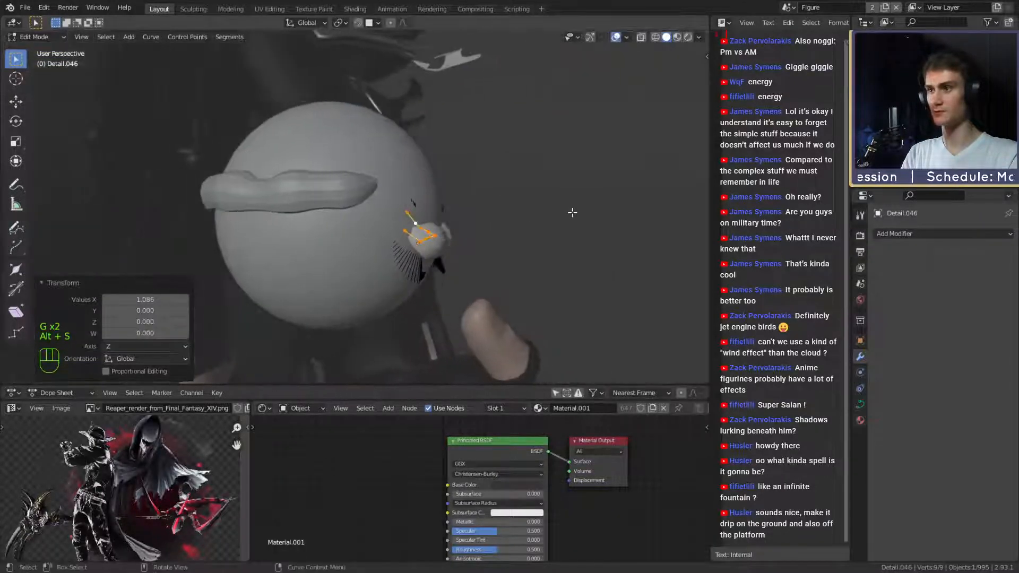
{"action": "key", "text": "g"}
{"action": "left_click", "coordinate": [572, 212]}
{"action": "key", "text": "Tab"}
Examine the sphere and its thickened strands above the hand from several sides and distances.
{"action": "scroll", "coordinate": [478, 217], "scroll_direction": "down", "scroll_amount": 5}
{"action": "middle_click_drag", "start_coordinate": [431, 241], "coordinate": [434, 188], "text": "shift"}
{"action": "scroll", "coordinate": [448, 236], "scroll_direction": "up", "scroll_amount": 3}
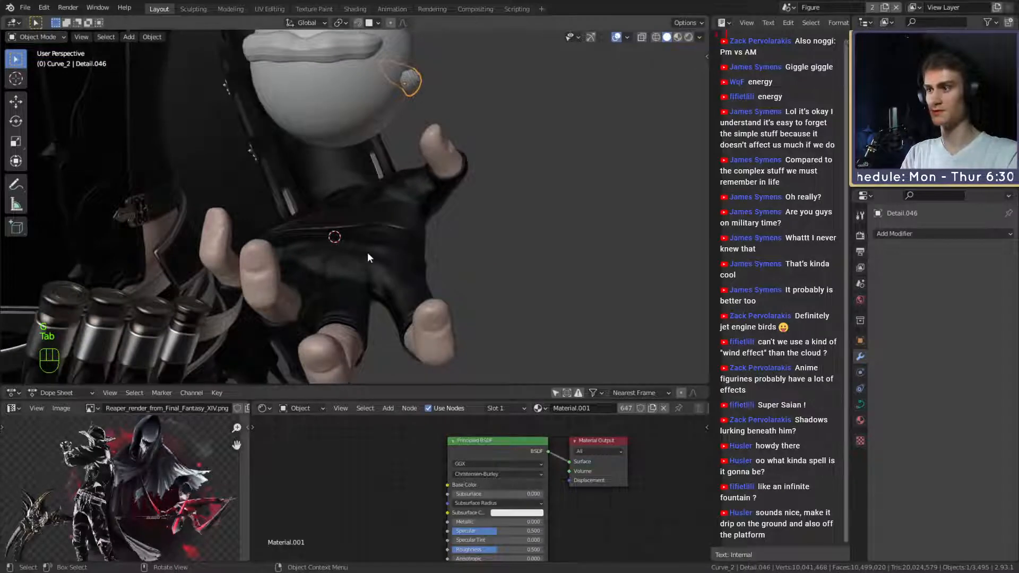
{"action": "middle_click_drag", "start_coordinate": [367, 253], "coordinate": [343, 196]}
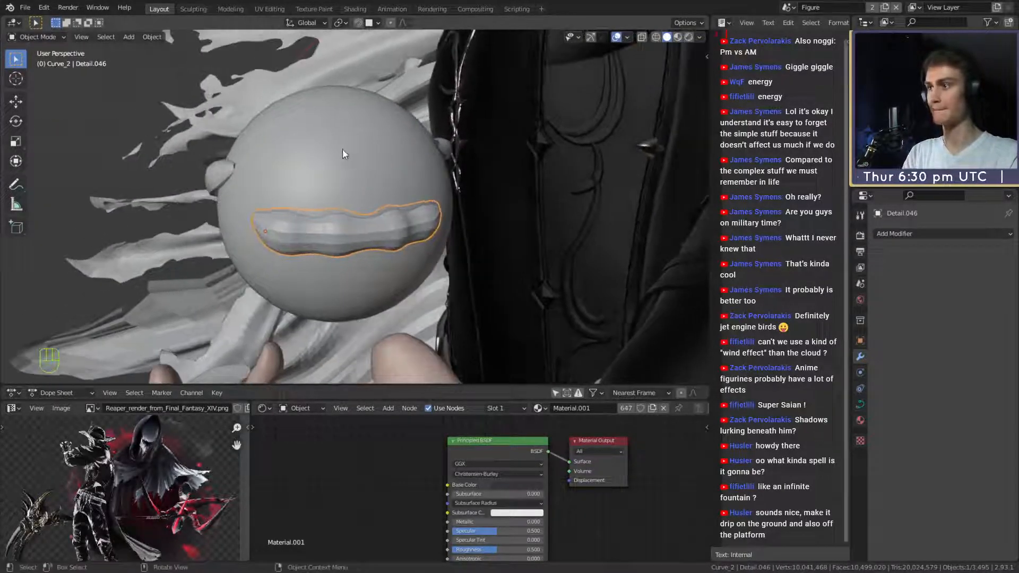
{"action": "middle_click_drag", "start_coordinate": [343, 152], "coordinate": [274, 201]}
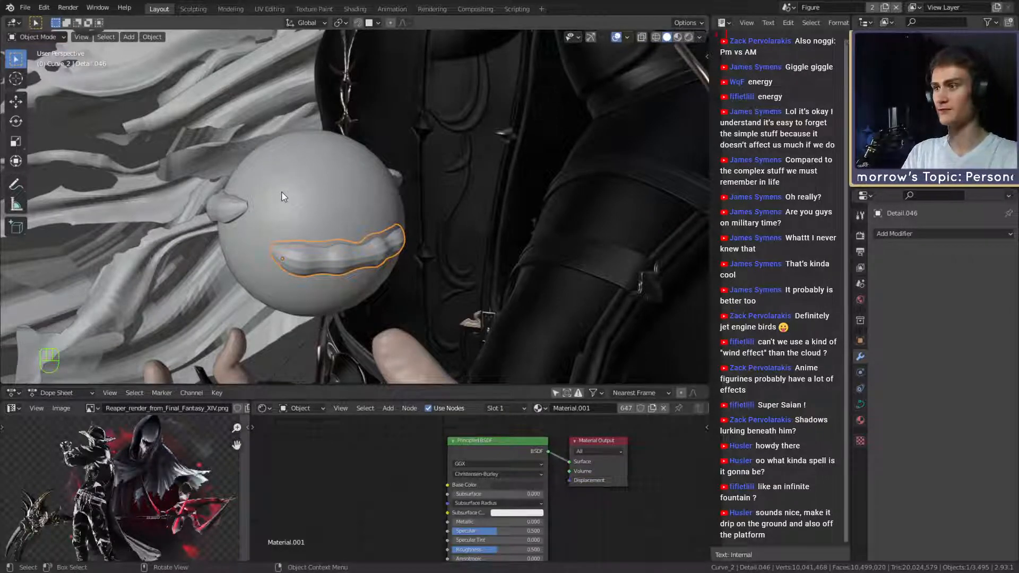
{"action": "middle_click_drag", "start_coordinate": [281, 196], "coordinate": [374, 179]}
{"action": "scroll", "coordinate": [334, 272], "scroll_direction": "down", "scroll_amount": 4}
{"action": "middle_click_drag", "start_coordinate": [334, 272], "coordinate": [347, 202], "text": "shift"}
{"action": "scroll", "coordinate": [347, 202], "scroll_direction": "up", "scroll_amount": 4}
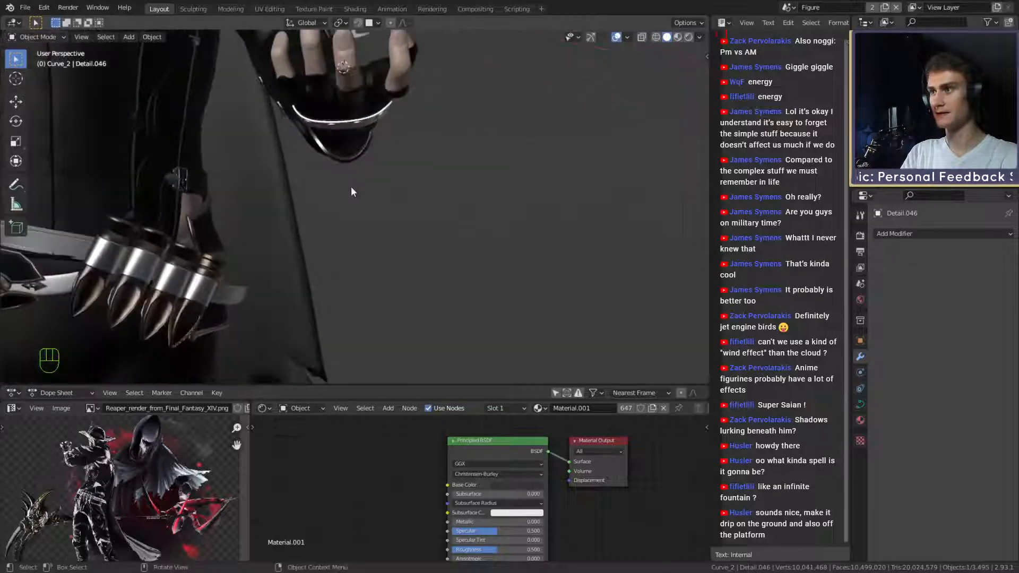
{"action": "scroll", "coordinate": [352, 192], "scroll_direction": "down", "scroll_amount": 5}
{"action": "middle_click_drag", "start_coordinate": [372, 239], "coordinate": [427, 308], "text": "shift"}
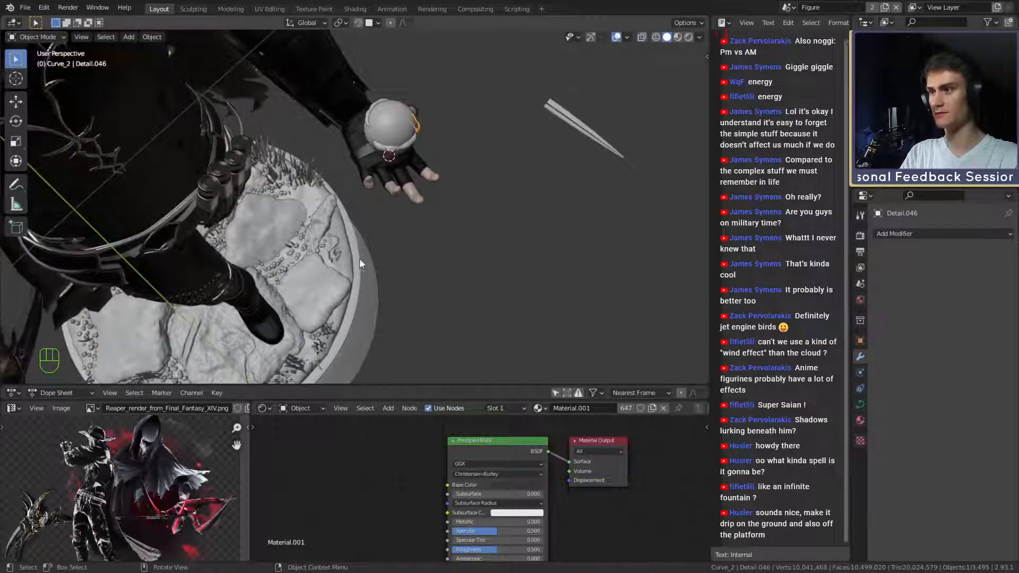
{"action": "middle_click_drag", "start_coordinate": [358, 259], "coordinate": [361, 159]}
{"action": "scroll", "coordinate": [350, 201], "scroll_direction": "down", "scroll_amount": 3}
{"action": "scroll", "coordinate": [349, 211], "scroll_direction": "up", "scroll_amount": 4}
{"action": "middle_click_drag", "start_coordinate": [348, 211], "coordinate": [422, 234], "text": "shift"}
{"action": "scroll", "coordinate": [422, 233], "scroll_direction": "up", "scroll_amount": 4}
{"action": "middle_click_drag", "start_coordinate": [396, 183], "coordinate": [341, 218]}
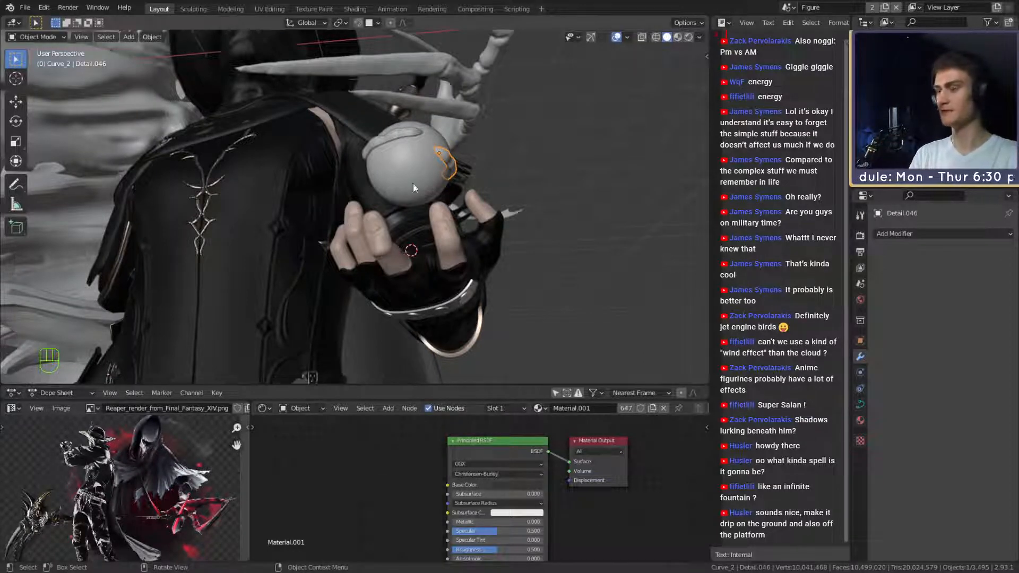
{"action": "scroll", "coordinate": [422, 235], "scroll_direction": "down", "scroll_amount": 5}
{"action": "middle_click_drag", "start_coordinate": [422, 234], "coordinate": [443, 108]}
{"action": "scroll", "coordinate": [439, 140], "scroll_direction": "up", "scroll_amount": 3}
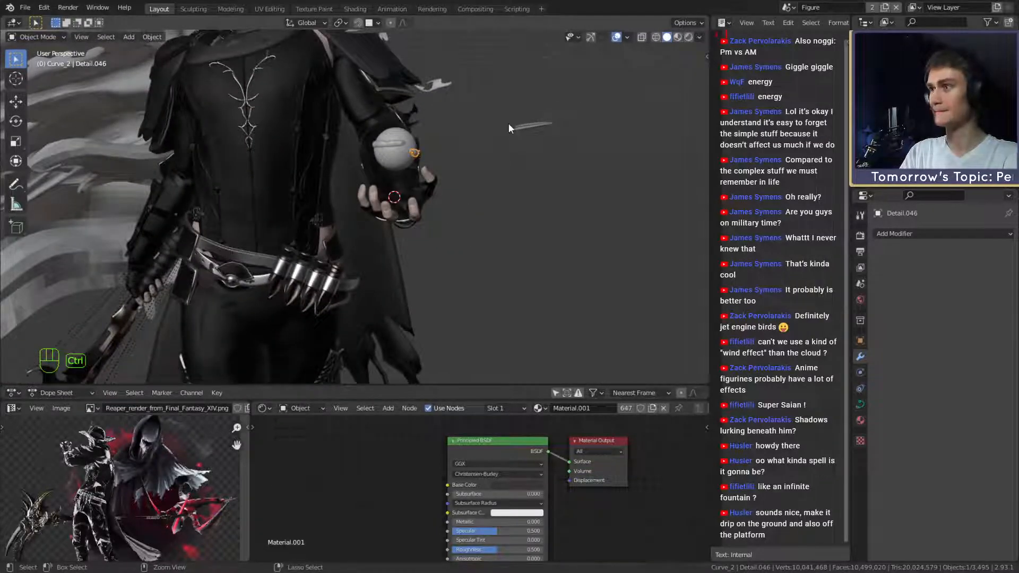
Save the figurine file and delete the three curve strands around the sphere.
{"action": "key", "text": "ctrl+s"}
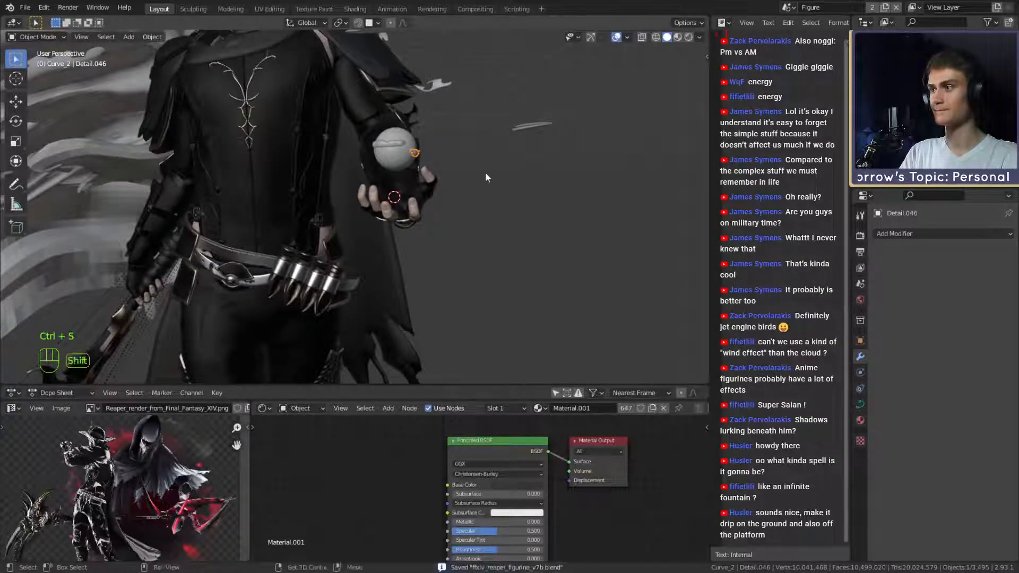
{"action": "mouse_move", "coordinate": [485, 174]}
{"action": "middle_mouse_down"}
{"action": "mouse_move", "coordinate": [444, 203]}
{"action": "mouse_move", "coordinate": [401, 202]}
{"action": "mouse_move", "coordinate": [360, 221]}
{"action": "mouse_move", "coordinate": [552, 216]}
{"action": "mouse_move", "coordinate": [517, 238]}
{"action": "mouse_move", "coordinate": [491, 215]}
{"action": "middle_mouse_up"}
{"action": "key", "text": "x"}
{"action": "key", "text": "x"}
{"action": "key", "text": "x"}
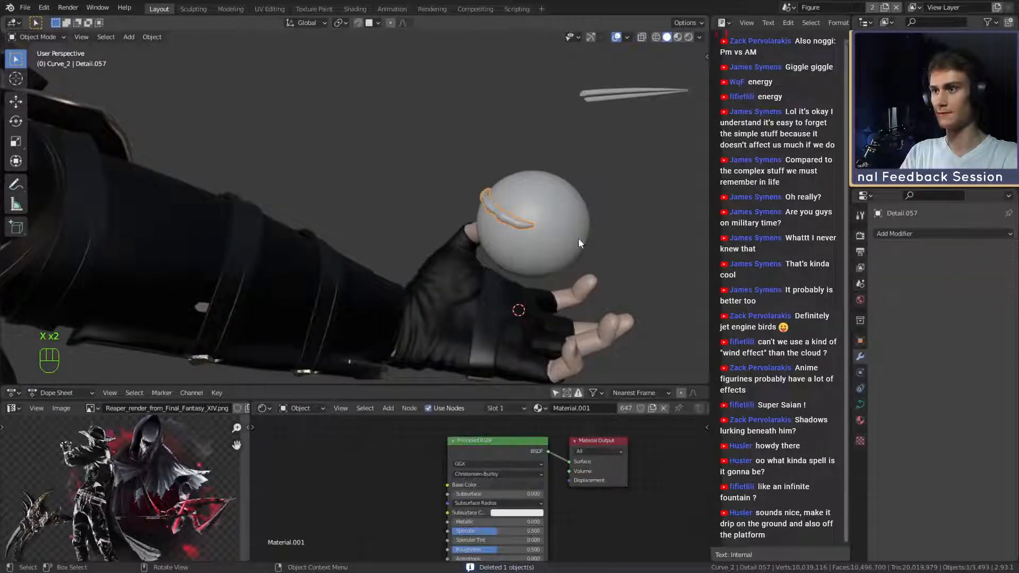
{"action": "middle_click_drag", "start_coordinate": [578, 238], "coordinate": [366, 276]}
{"action": "middle_click_drag", "start_coordinate": [367, 275], "coordinate": [390, 183], "text": "shift"}
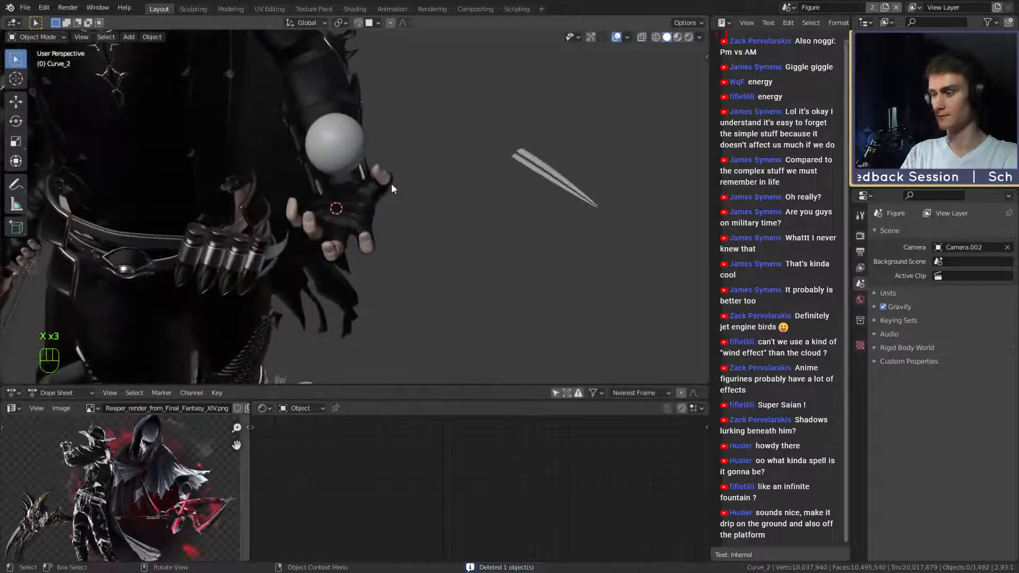
Restore the last deleted strand and move it off the sphere to beside the spare strands, about 1.71 m in X and -1.46 m in Y.
{"action": "scroll", "coordinate": [409, 183], "scroll_direction": "down", "scroll_amount": 9}
{"action": "scroll", "coordinate": [409, 183], "scroll_direction": "up", "scroll_amount": 7}
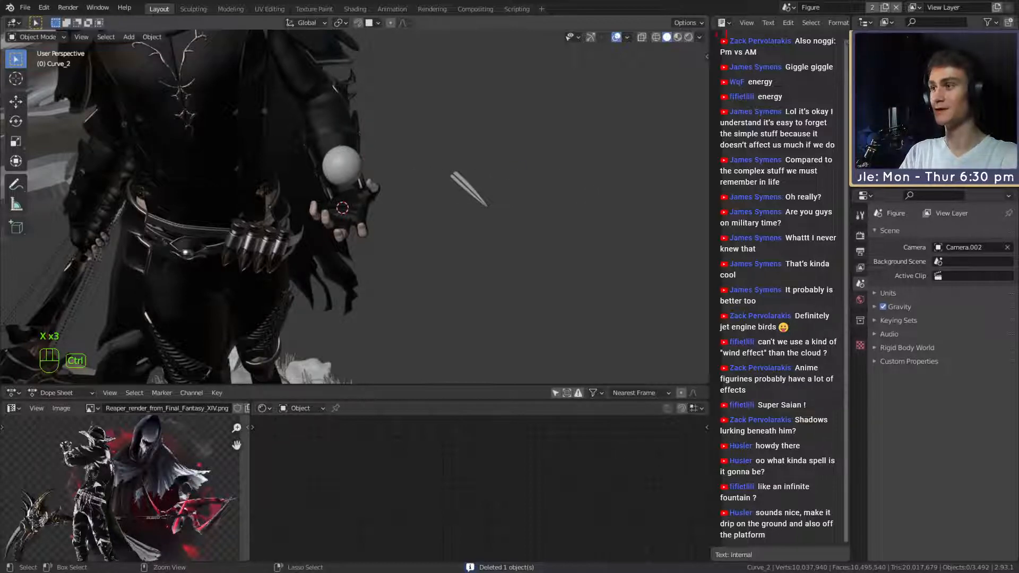
{"action": "left_click", "coordinate": [345, 151]}
{"action": "middle_click_drag", "start_coordinate": [345, 151], "coordinate": [432, 191]}
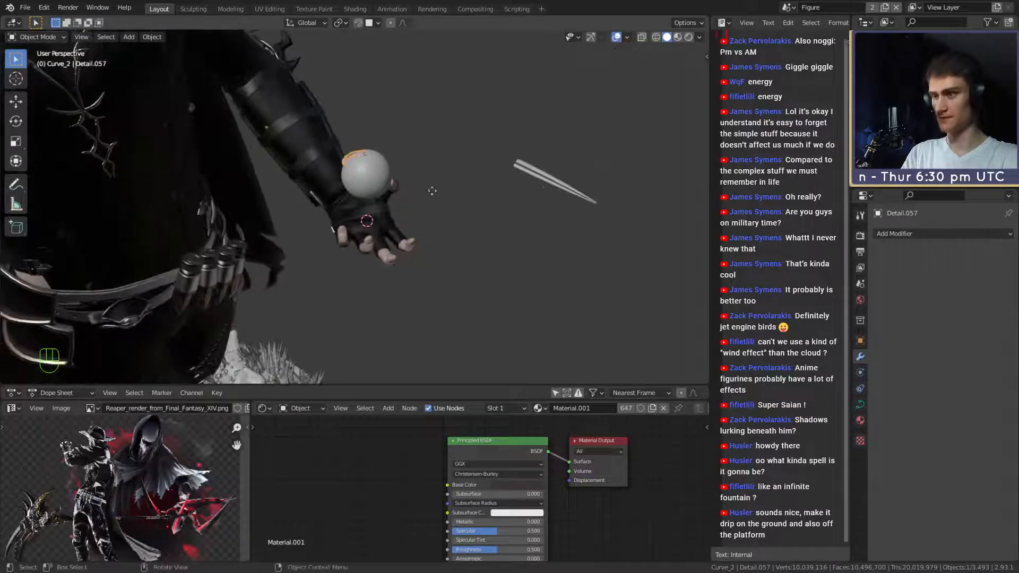
{"action": "key", "text": "g"}
{"action": "left_click", "coordinate": [496, 168]}
{"action": "middle_click_drag", "start_coordinate": [495, 167], "coordinate": [395, 148]}
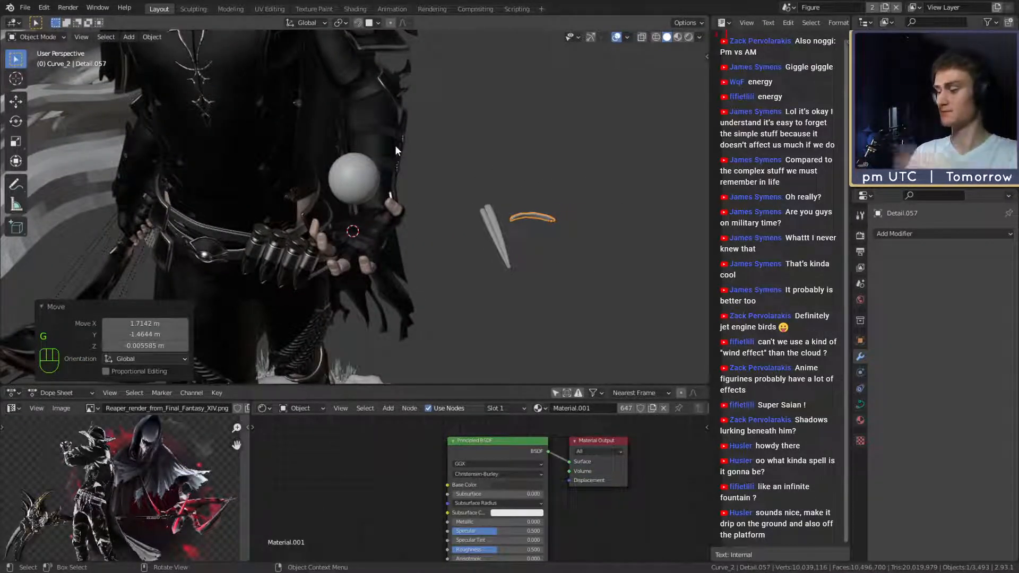
{"action": "middle_click_drag", "start_coordinate": [395, 152], "coordinate": [366, 199]}
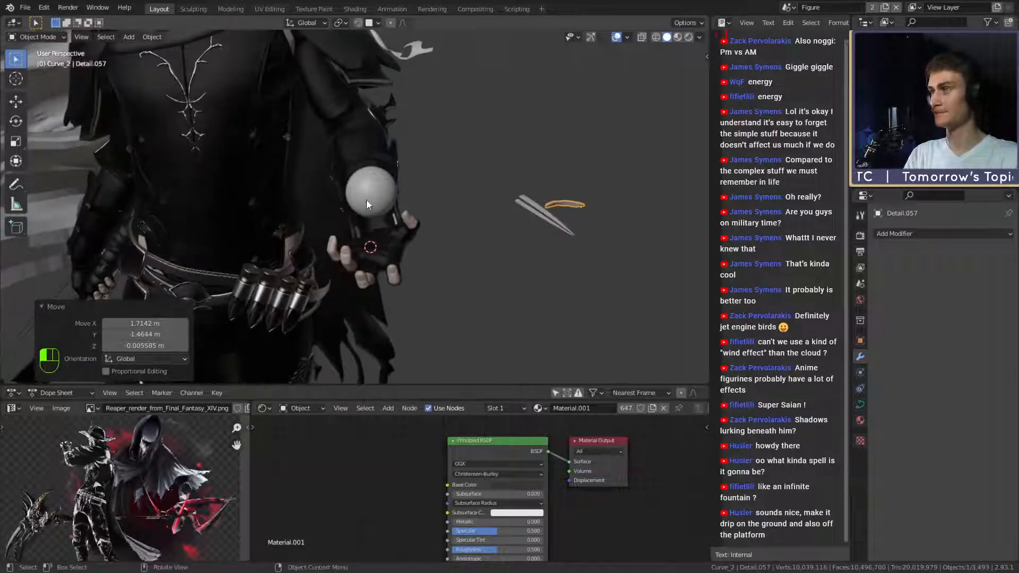
Select the sphere above the hand, switch to sculpting it and isolate it in local view.
{"action": "left_click", "coordinate": [366, 199]}
{"action": "left_click", "coordinate": [98, 7]}
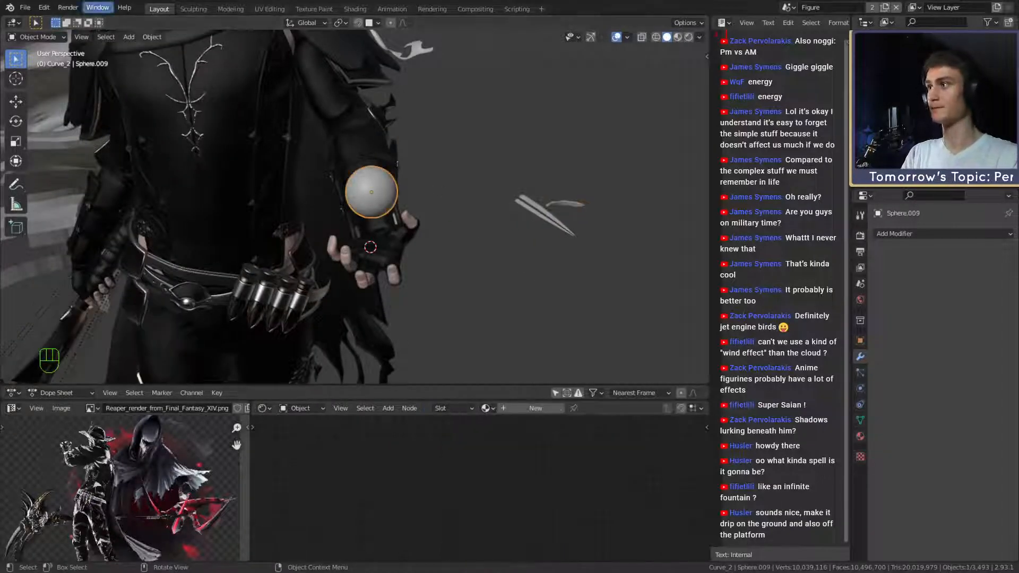
{"action": "left_click", "coordinate": [199, 9]}
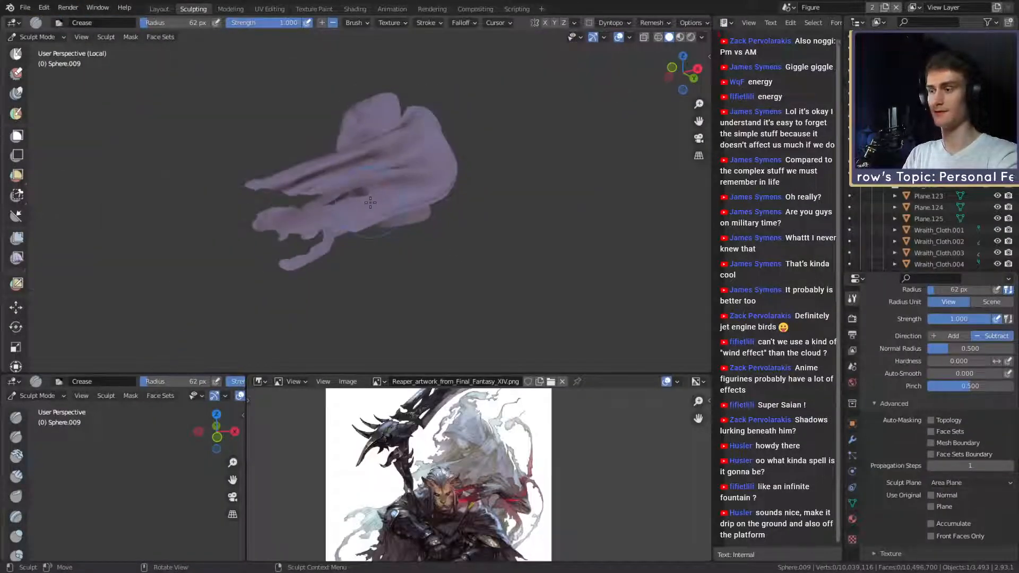
{"action": "key", "text": "KP_Divide"}
{"action": "scroll", "coordinate": [446, 201], "scroll_direction": "down", "scroll_amount": 4}
{"action": "middle_click_drag", "start_coordinate": [446, 200], "coordinate": [303, 199]}
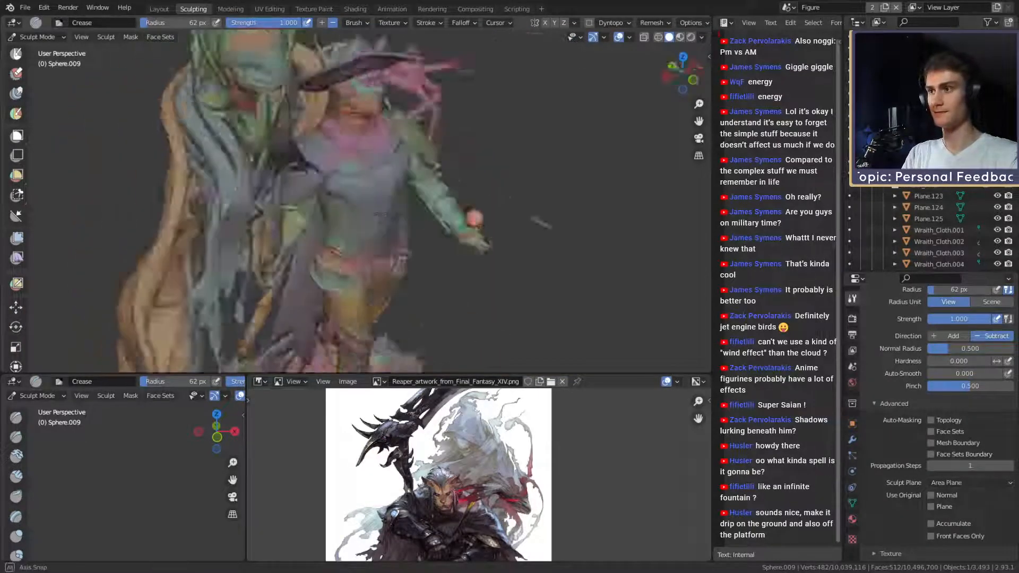
{"action": "scroll", "coordinate": [366, 159], "scroll_direction": "up", "scroll_amount": 4}
{"action": "middle_click_drag", "start_coordinate": [472, 253], "coordinate": [313, 149], "text": "shift"}
{"action": "key", "text": "KP_Divide"}
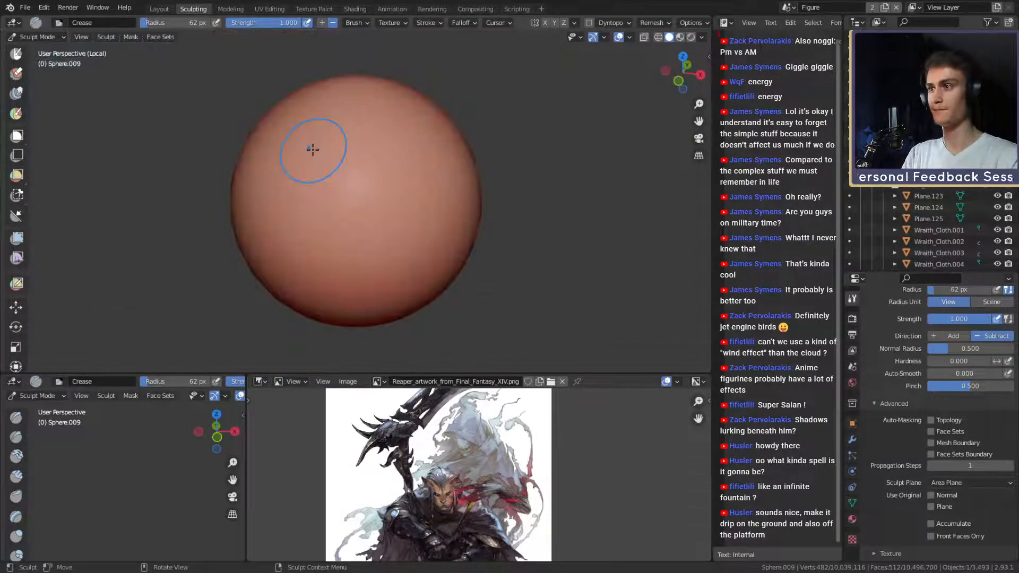
Apply flat shading to the sphere in object mode and return to sculpting it.
{"action": "left_click", "coordinate": [160, 9]}
{"action": "right_click", "coordinate": [353, 211]}
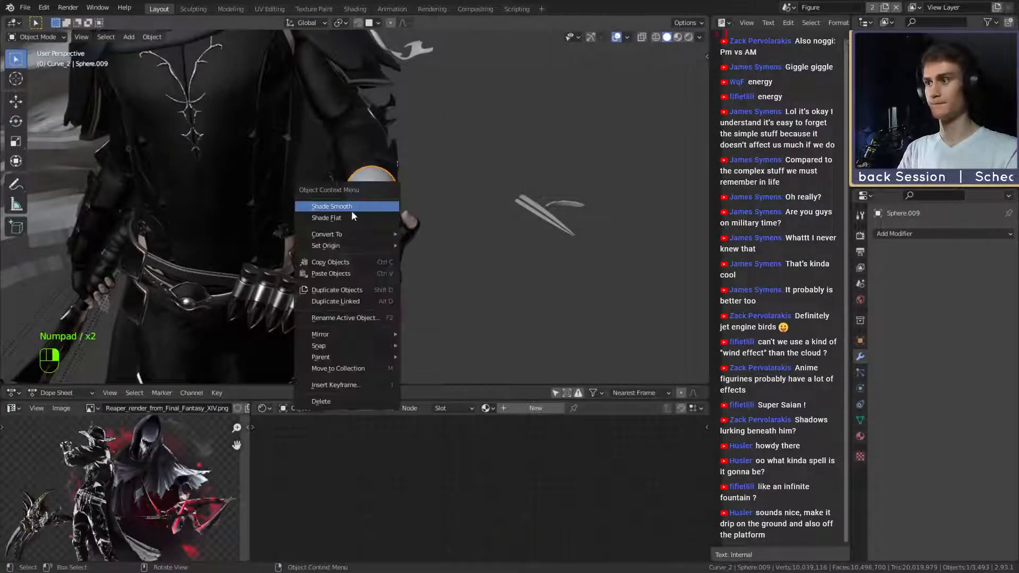
{"action": "left_click", "coordinate": [352, 218]}
{"action": "scroll", "coordinate": [439, 244], "scroll_direction": "up", "scroll_amount": 4}
{"action": "mouse_move", "coordinate": [356, 220]}
{"action": "middle_mouse_down"}
{"action": "mouse_move", "coordinate": [439, 244]}
{"action": "mouse_move", "coordinate": [431, 253]}
{"action": "middle_mouse_up"}
{"action": "left_click", "coordinate": [192, 9]}
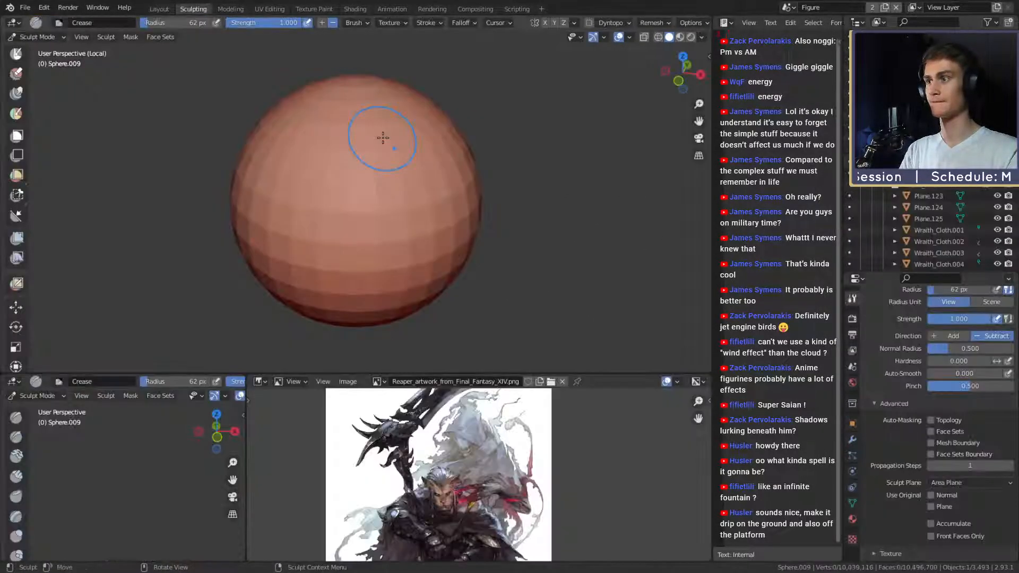
Voxel-remesh the sphere and enable dynamic topology with a constant detail resolution of 50.
{"action": "key", "text": "ctrl+r"}
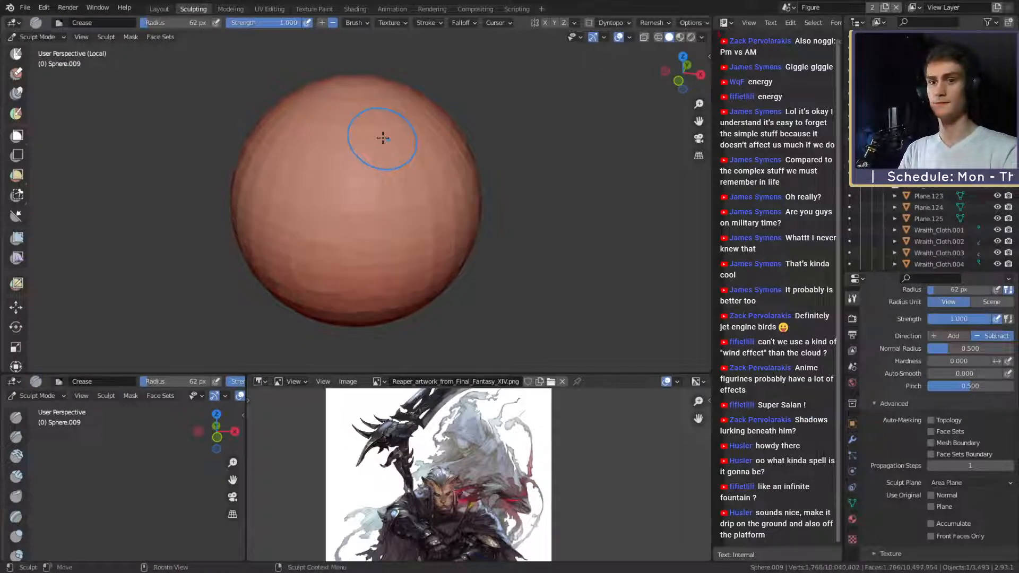
{"action": "scroll", "coordinate": [906, 322], "scroll_direction": "down", "scroll_amount": 10}
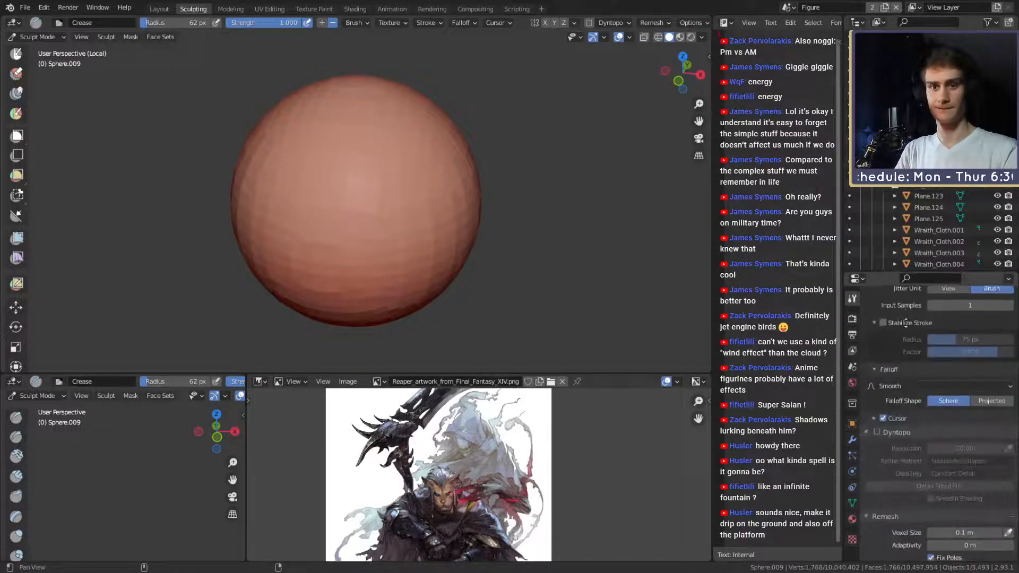
{"action": "left_click", "coordinate": [884, 432]}
{"action": "scroll", "coordinate": [888, 445], "scroll_direction": "up", "scroll_amount": 1}
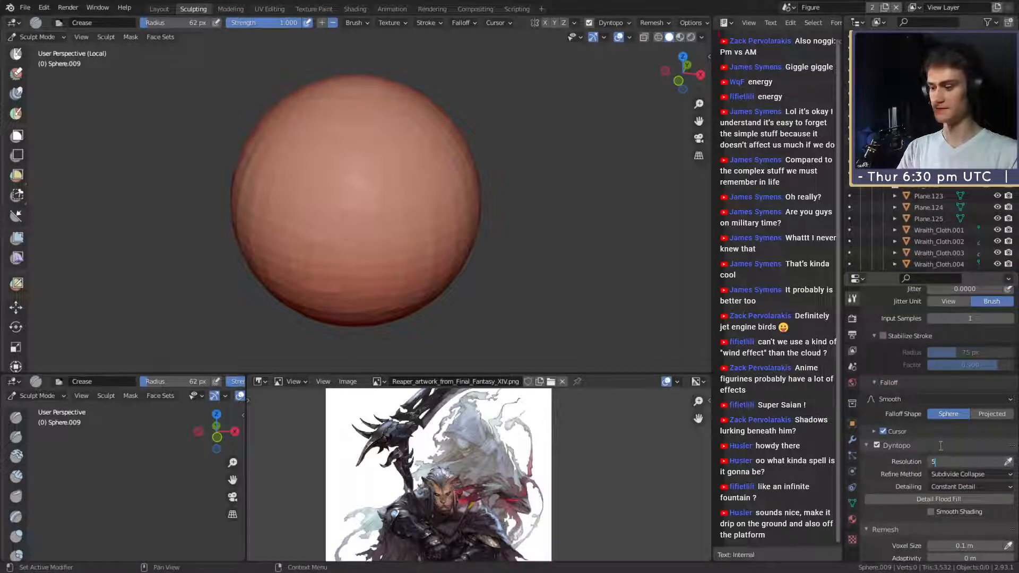
{"action": "key", "text": "c"}
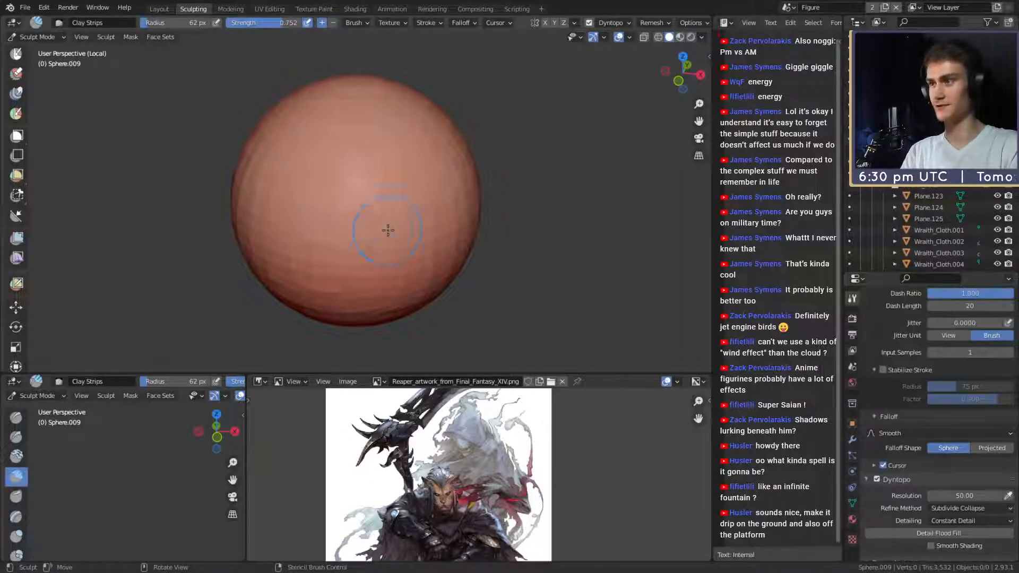
{"action": "left_click_drag", "start_coordinate": [390, 246], "coordinate": [382, 225], "text": "alt"}
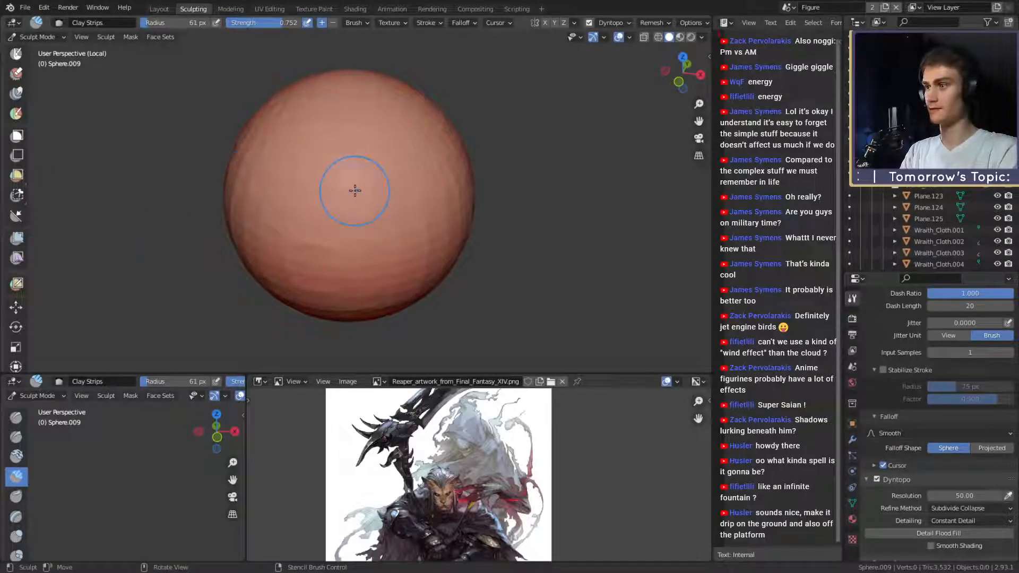
Push the lower front of the sphere downward with the Thumb brush at a radius of 126 px.
{"action": "scroll", "coordinate": [19, 101], "scroll_direction": "up", "scroll_amount": 5}
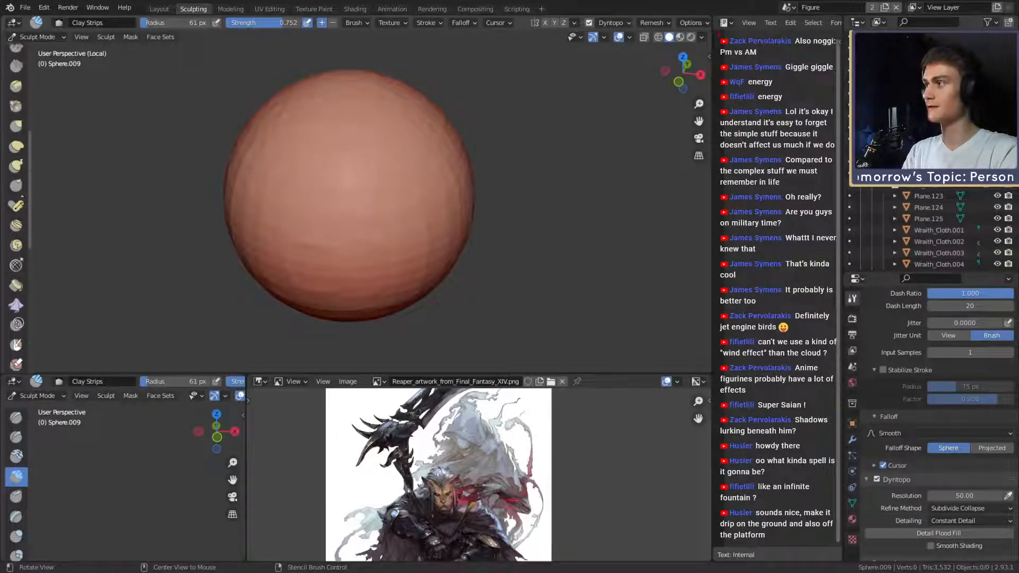
{"action": "left_click", "coordinate": [16, 188]}
{"action": "key", "text": "f"}
{"action": "left_click", "coordinate": [372, 195]}
{"action": "middle_click_drag", "start_coordinate": [332, 200], "coordinate": [342, 206]}
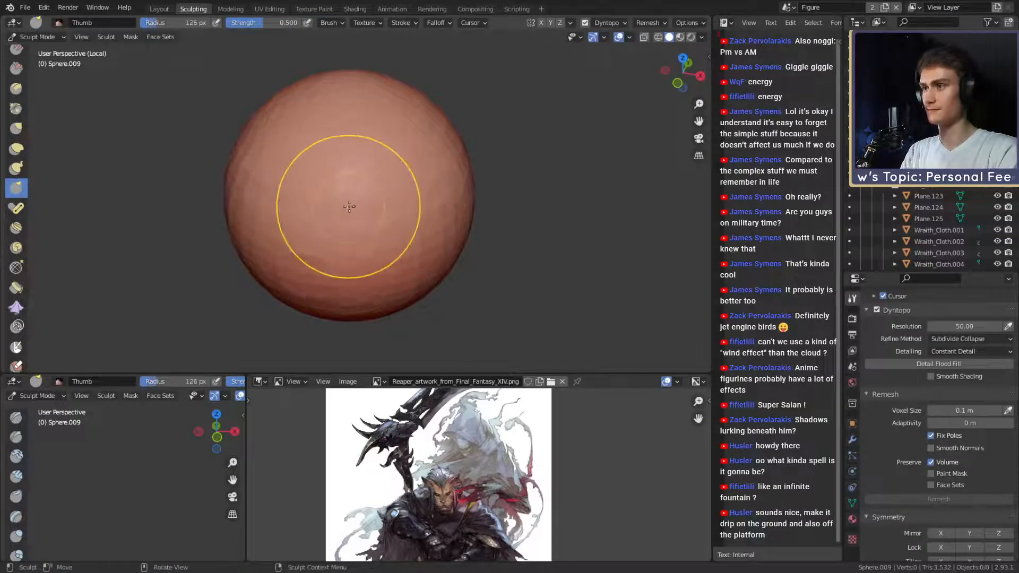
{"action": "left_click_drag", "start_coordinate": [350, 212], "coordinate": [362, 264]}
Press shallow creases across the sphere's front with the Thumb brush, reducing its radius to 66 px.
{"action": "mouse_move", "coordinate": [362, 243]}
{"action": "middle_mouse_down"}
{"action": "mouse_move", "coordinate": [405, 205]}
{"action": "mouse_move", "coordinate": [392, 189]}
{"action": "mouse_move", "coordinate": [409, 175]}
{"action": "middle_mouse_up"}
{"action": "mouse_move", "coordinate": [431, 175]}
{"action": "left_mouse_down", "text": "alt"}
{"action": "mouse_move", "coordinate": [335, 207]}
{"action": "mouse_move", "coordinate": [323, 248]}
{"action": "mouse_move", "coordinate": [322, 234]}
{"action": "mouse_move", "coordinate": [345, 259]}
{"action": "mouse_move", "coordinate": [380, 255]}
{"action": "left_mouse_up", "text": "alt"}
{"action": "key", "text": "f"}
{"action": "left_click", "coordinate": [320, 211]}
{"action": "key", "text": "f"}
{"action": "left_click", "coordinate": [335, 234]}
{"action": "mouse_move", "coordinate": [380, 254]}
{"action": "left_mouse_down", "text": "alt"}
{"action": "mouse_move", "coordinate": [379, 240]}
{"action": "mouse_move", "coordinate": [370, 249]}
{"action": "left_mouse_up", "text": "alt"}
{"action": "mouse_move", "coordinate": [356, 286]}
{"action": "left_mouse_down"}
{"action": "mouse_move", "coordinate": [390, 258]}
{"action": "mouse_move", "coordinate": [342, 265]}
{"action": "mouse_move", "coordinate": [379, 223]}
{"action": "mouse_move", "coordinate": [348, 273]}
{"action": "mouse_move", "coordinate": [370, 212]}
{"action": "mouse_move", "coordinate": [329, 218]}
{"action": "mouse_move", "coordinate": [441, 214]}
{"action": "mouse_move", "coordinate": [376, 211]}
{"action": "left_mouse_up"}
{"action": "key", "text": "f"}
{"action": "left_click", "coordinate": [359, 221]}
{"action": "middle_click_drag", "start_coordinate": [376, 211], "coordinate": [381, 211]}
Sculpt a curved ridge along the sphere's lower front with the Clay Thumb brush at a radius of 108 px.
{"action": "scroll", "coordinate": [15, 170], "scroll_direction": "up", "scroll_amount": 8}
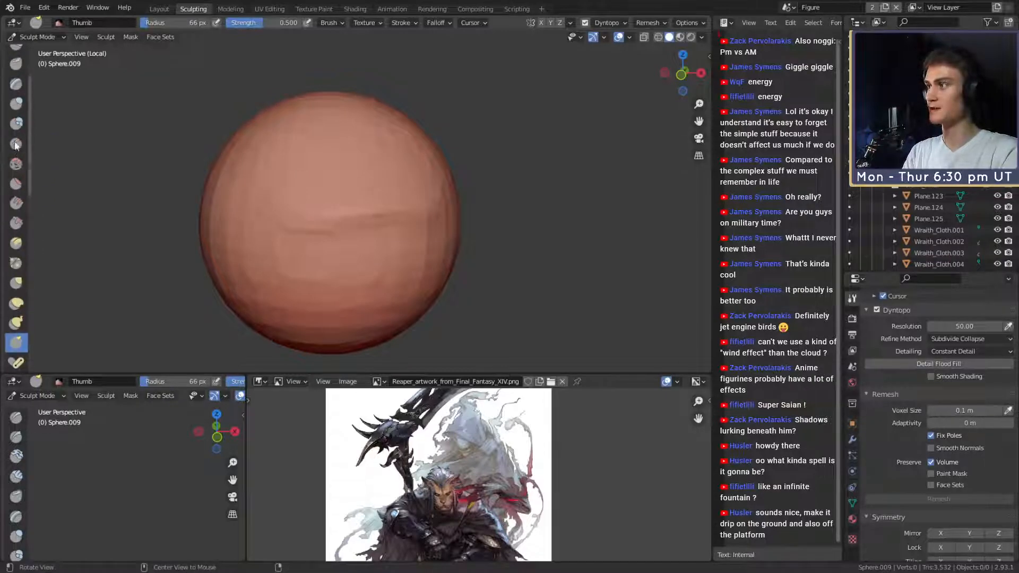
{"action": "left_click", "coordinate": [16, 137]}
{"action": "mouse_move", "coordinate": [350, 233]}
{"action": "middle_mouse_down"}
{"action": "mouse_move", "coordinate": [369, 216]}
{"action": "mouse_move", "coordinate": [365, 235]}
{"action": "middle_mouse_up"}
{"action": "left_click_drag", "start_coordinate": [366, 235], "coordinate": [358, 219], "text": "ctrl+alt"}
{"action": "left_click_drag", "start_coordinate": [359, 219], "coordinate": [358, 239], "text": "alt"}
{"action": "key", "text": "f"}
{"action": "left_click", "coordinate": [358, 239]}
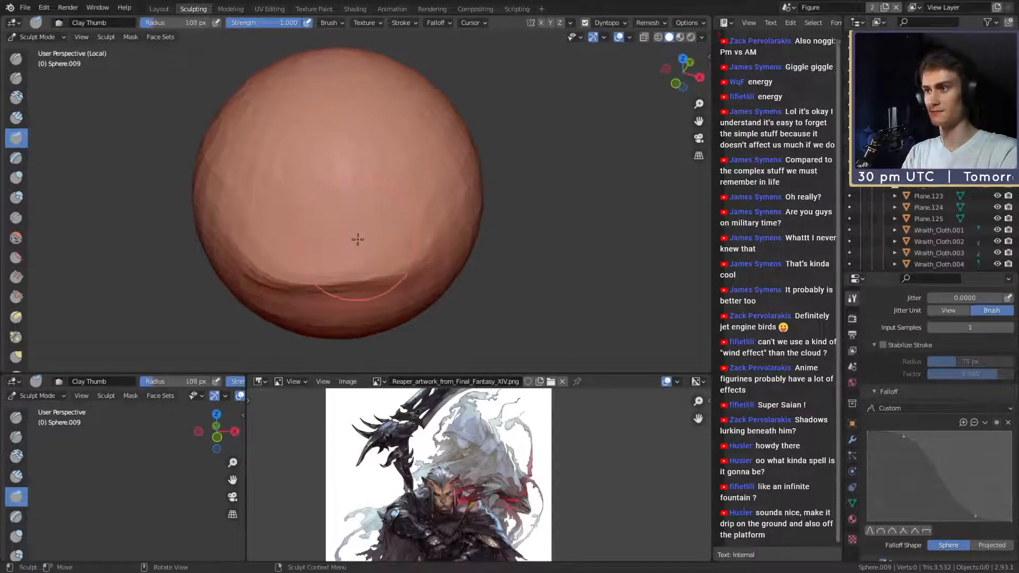
Try Clay Thumb strokes on the sphere's side at a radius of 77 px and undo the last stroke.
{"action": "middle_click_drag", "start_coordinate": [365, 253], "coordinate": [341, 246]}
{"action": "key", "text": "f"}
{"action": "left_click", "coordinate": [324, 246]}
{"action": "middle_click_drag", "start_coordinate": [397, 180], "coordinate": [363, 197]}
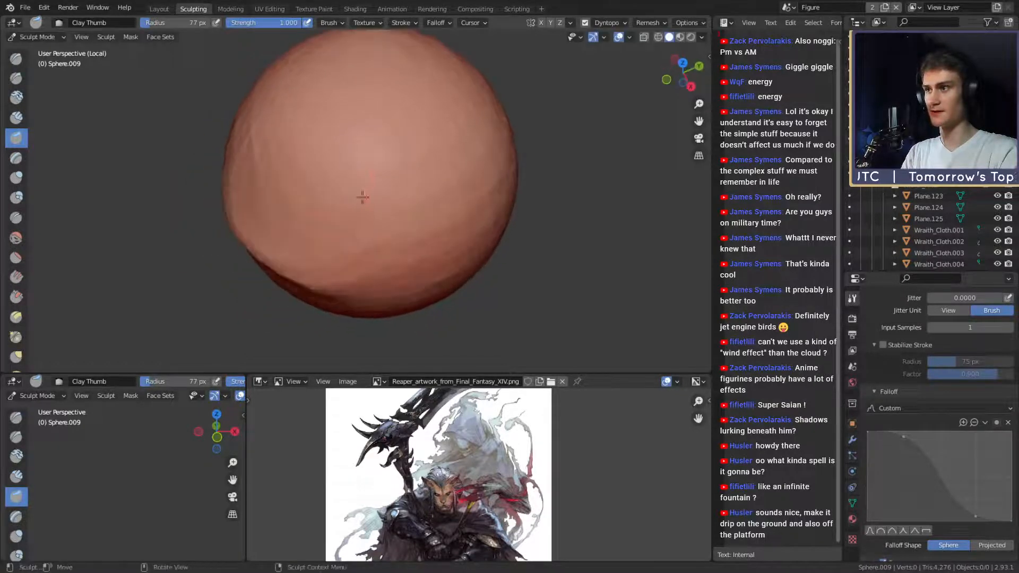
{"action": "key", "text": "shift+f"}
{"action": "left_click", "coordinate": [433, 144]}
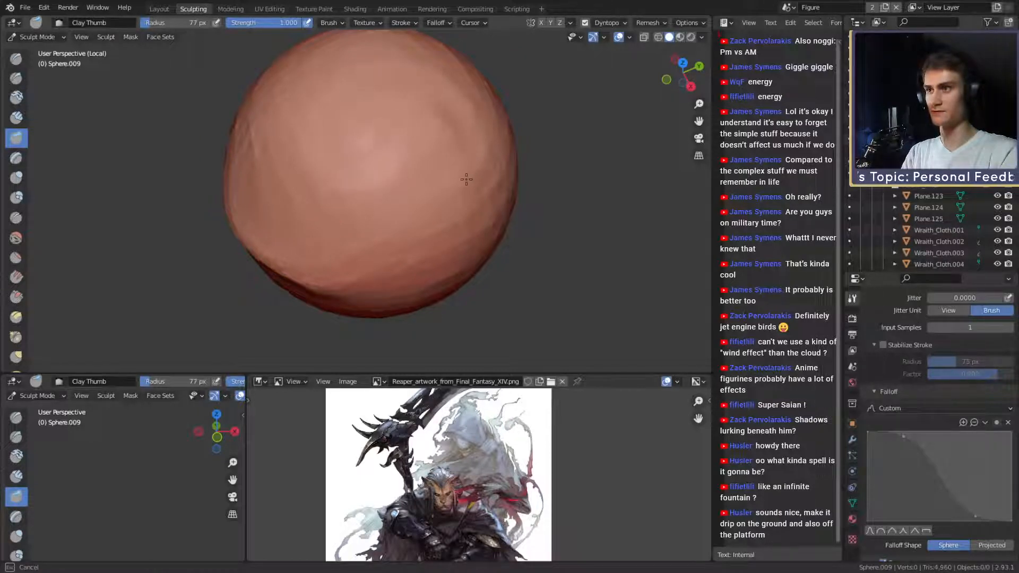
{"action": "key", "text": "ctrl+z"}
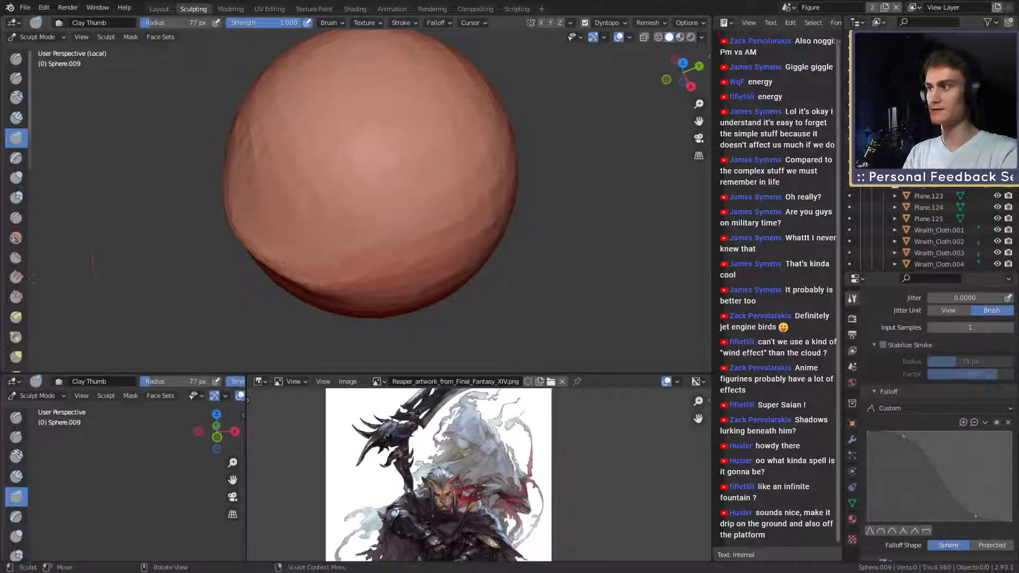
Pull the front ridge out into a protruding lip using the Snake Hook brush at a radius of 86 px.
{"action": "scroll", "coordinate": [8, 200], "scroll_direction": "down", "scroll_amount": 5}
{"action": "left_click", "coordinate": [15, 266]}
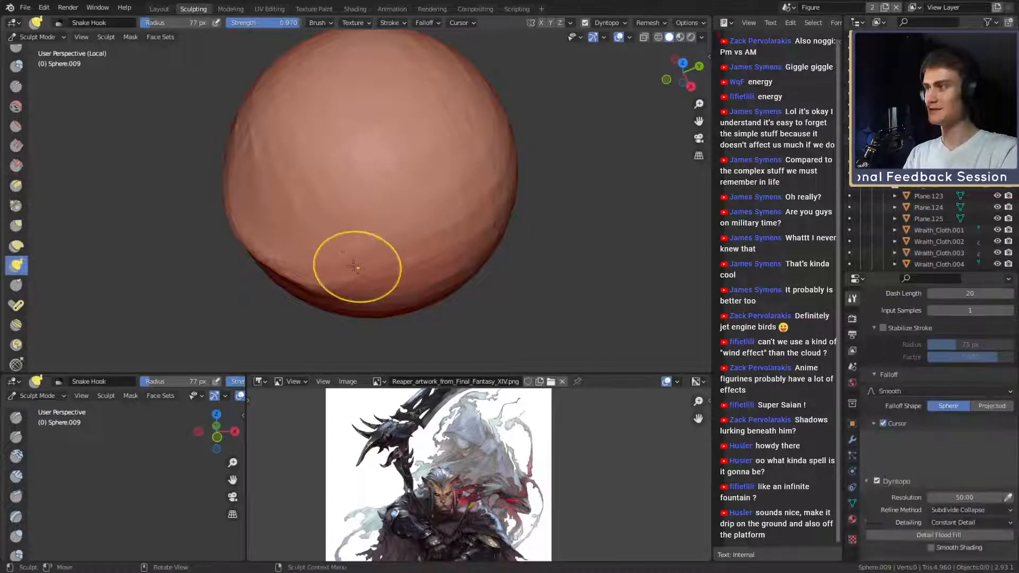
{"action": "mouse_move", "coordinate": [325, 268]}
{"action": "left_mouse_down", "text": "alt"}
{"action": "mouse_move", "coordinate": [371, 219]}
{"action": "mouse_move", "coordinate": [363, 240]}
{"action": "left_mouse_up", "text": "alt"}
{"action": "key", "text": "bracketright"}
{"action": "left_click_drag", "start_coordinate": [363, 240], "coordinate": [371, 247]}
{"action": "mouse_move", "coordinate": [370, 246]}
{"action": "left_mouse_down", "text": "alt"}
{"action": "mouse_move", "coordinate": [350, 242]}
{"action": "mouse_move", "coordinate": [352, 175]}
{"action": "mouse_move", "coordinate": [377, 230]}
{"action": "mouse_move", "coordinate": [368, 246]}
{"action": "mouse_move", "coordinate": [352, 221]}
{"action": "mouse_move", "coordinate": [359, 249]}
{"action": "mouse_move", "coordinate": [340, 260]}
{"action": "mouse_move", "coordinate": [356, 249]}
{"action": "mouse_move", "coordinate": [380, 264]}
{"action": "mouse_move", "coordinate": [355, 256]}
{"action": "mouse_move", "coordinate": [352, 189]}
{"action": "mouse_move", "coordinate": [376, 216]}
{"action": "left_mouse_up", "text": "alt"}
{"action": "key", "text": "f"}
{"action": "left_click", "coordinate": [374, 254]}
{"action": "mouse_move", "coordinate": [449, 227]}
{"action": "left_mouse_down", "text": "alt"}
{"action": "mouse_move", "coordinate": [377, 239]}
{"action": "mouse_move", "coordinate": [435, 238]}
{"action": "mouse_move", "coordinate": [405, 243]}
{"action": "left_mouse_up", "text": "alt"}
{"action": "left_click_drag", "start_coordinate": [402, 248], "coordinate": [398, 220], "text": "ctrl+alt"}
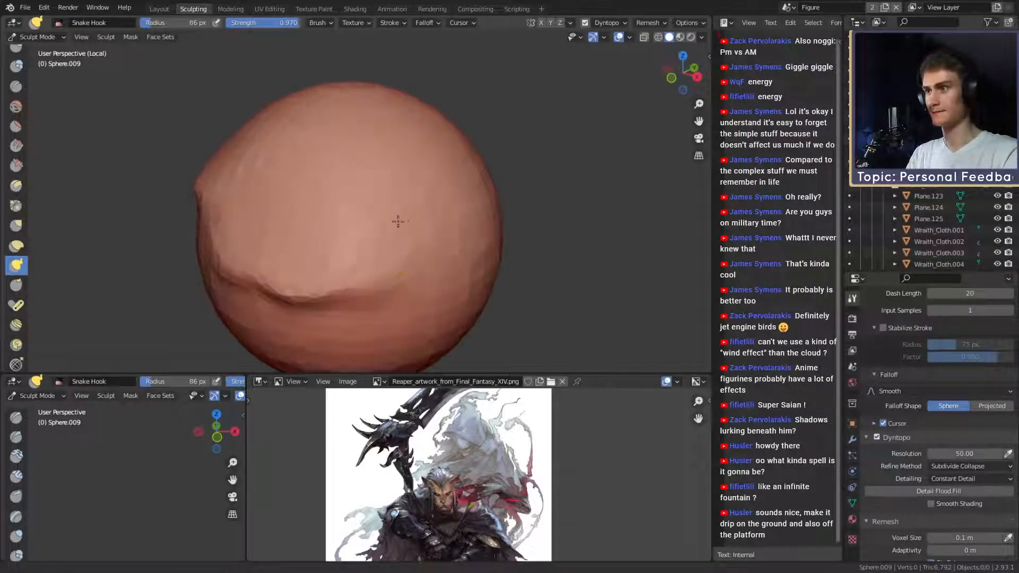
Extend the Snake Hook ridge around the sphere's lower side, setting the brush radius to 96 px.
{"action": "left_click_drag", "start_coordinate": [419, 293], "coordinate": [394, 228], "text": "alt+shift"}
{"action": "mouse_move", "coordinate": [373, 243]}
{"action": "left_mouse_down", "text": "alt"}
{"action": "mouse_move", "coordinate": [357, 234]}
{"action": "mouse_move", "coordinate": [340, 243]}
{"action": "mouse_move", "coordinate": [351, 247]}
{"action": "mouse_move", "coordinate": [351, 273]}
{"action": "left_mouse_up", "text": "alt"}
{"action": "key", "text": "f"}
{"action": "left_click", "coordinate": [366, 235]}
{"action": "key", "text": "f"}
{"action": "left_click", "coordinate": [354, 238]}
{"action": "key", "text": "f"}
{"action": "left_click", "coordinate": [366, 240]}
{"action": "left_click_drag", "start_coordinate": [372, 271], "coordinate": [359, 257], "text": "alt"}
{"action": "key", "text": "f"}
{"action": "left_click", "coordinate": [333, 267]}
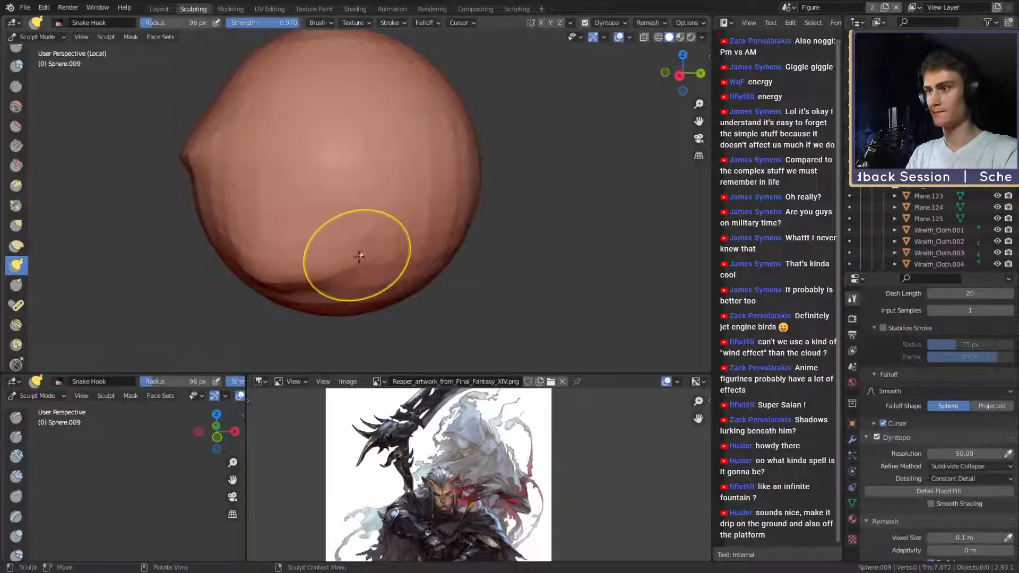
Pull overlapping folds around the sphere's underside and sides with Snake Hook, enlarging the radius to 102 px.
{"action": "mouse_move", "coordinate": [416, 222]}
{"action": "left_mouse_down", "text": "alt"}
{"action": "mouse_move", "coordinate": [302, 271]}
{"action": "mouse_move", "coordinate": [324, 282]}
{"action": "left_mouse_up", "text": "alt"}
{"action": "scroll", "coordinate": [365, 276], "scroll_direction": "down", "scroll_amount": 2}
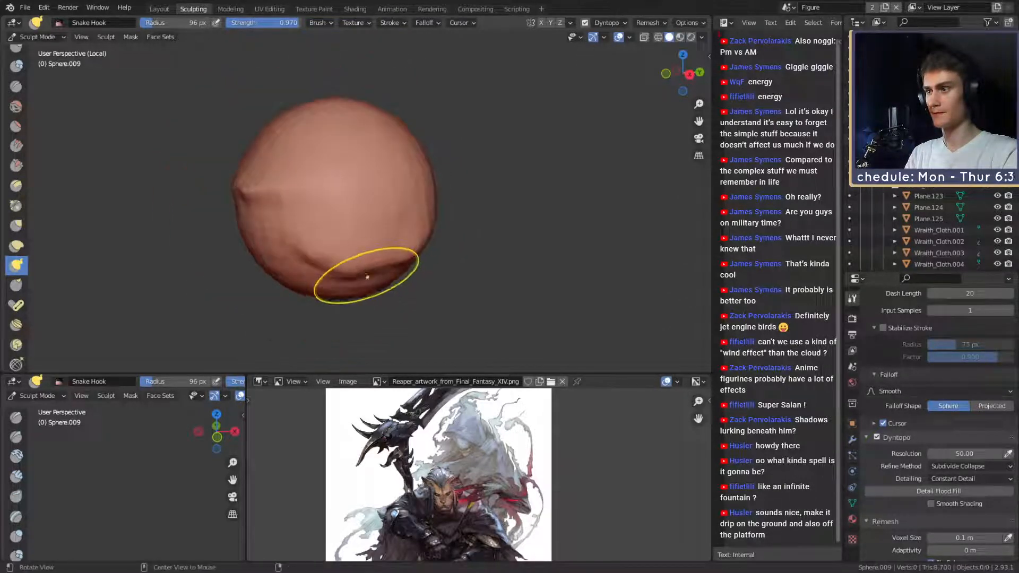
{"action": "mouse_move", "coordinate": [367, 276]}
{"action": "middle_mouse_down"}
{"action": "mouse_move", "coordinate": [461, 257]}
{"action": "mouse_move", "coordinate": [416, 232]}
{"action": "mouse_move", "coordinate": [443, 258]}
{"action": "mouse_move", "coordinate": [376, 255]}
{"action": "mouse_move", "coordinate": [400, 246]}
{"action": "mouse_move", "coordinate": [352, 262]}
{"action": "mouse_move", "coordinate": [346, 237]}
{"action": "mouse_move", "coordinate": [332, 262]}
{"action": "mouse_move", "coordinate": [370, 271]}
{"action": "mouse_move", "coordinate": [341, 266]}
{"action": "middle_mouse_up"}
{"action": "scroll", "coordinate": [444, 258], "scroll_direction": "up", "scroll_amount": 1}
{"action": "key", "text": "bracketright"}
{"action": "key", "text": "f"}
{"action": "left_click", "coordinate": [346, 247]}
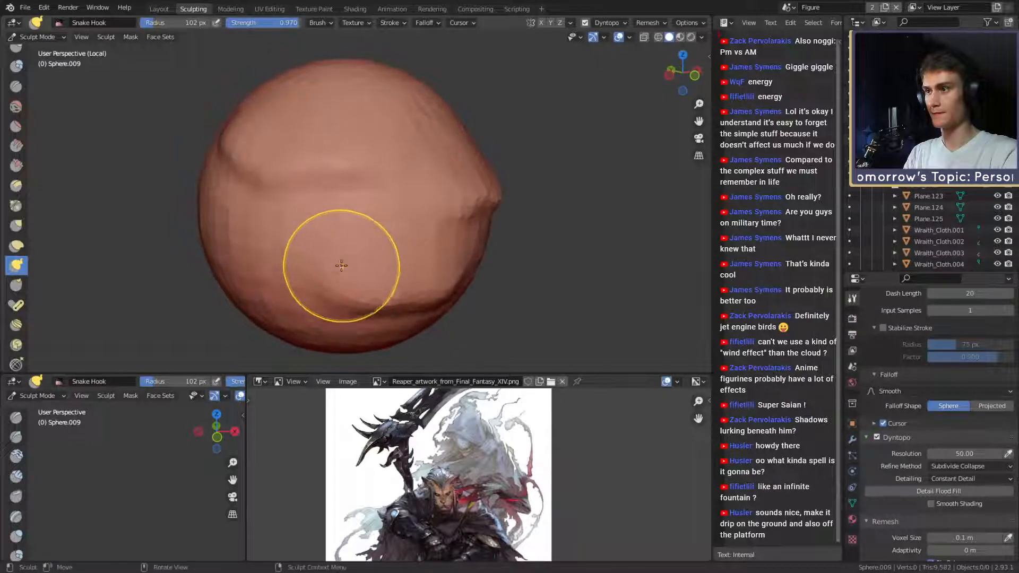
Pull a curved fold along the sphere's lower edge between the bulges with Snake Hook at a radius of 96 px.
{"action": "left_click_drag", "start_coordinate": [312, 253], "coordinate": [340, 256]}
{"action": "scroll", "coordinate": [372, 273], "scroll_direction": "down", "scroll_amount": 2}
{"action": "mouse_move", "coordinate": [377, 277]}
{"action": "middle_mouse_down"}
{"action": "mouse_move", "coordinate": [366, 262]}
{"action": "mouse_move", "coordinate": [353, 272]}
{"action": "middle_mouse_up"}
{"action": "scroll", "coordinate": [363, 287], "scroll_direction": "up", "scroll_amount": 1}
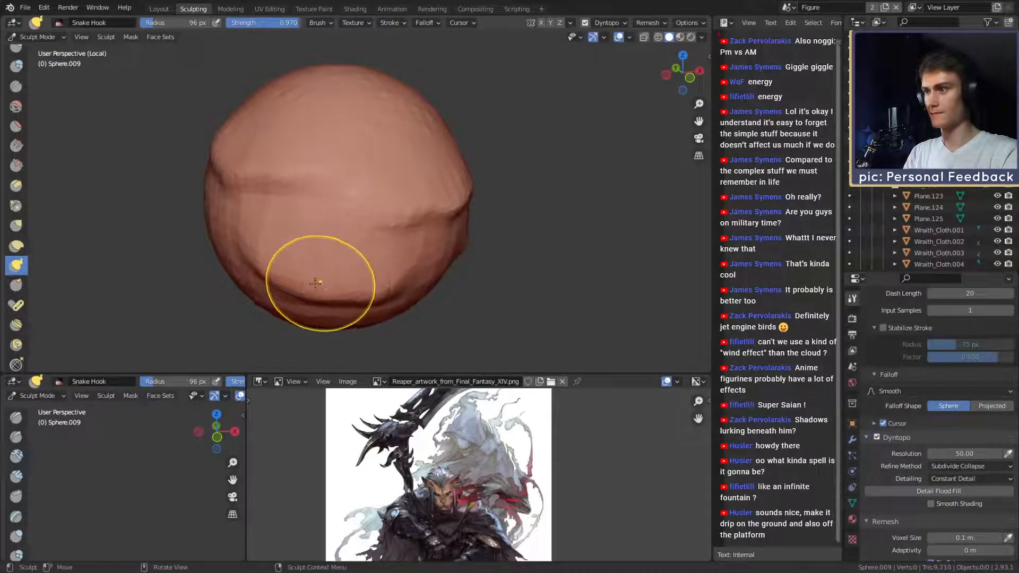
Start a fold low on the sphere's smooth side with Snake Hook at radii of 101 and 96 px.
{"action": "mouse_move", "coordinate": [294, 263]}
{"action": "middle_mouse_down"}
{"action": "mouse_move", "coordinate": [345, 250]}
{"action": "mouse_move", "coordinate": [430, 257]}
{"action": "mouse_move", "coordinate": [373, 258]}
{"action": "mouse_move", "coordinate": [376, 244]}
{"action": "mouse_move", "coordinate": [380, 257]}
{"action": "middle_mouse_up"}
{"action": "key", "text": "f"}
{"action": "left_click", "coordinate": [386, 258]}
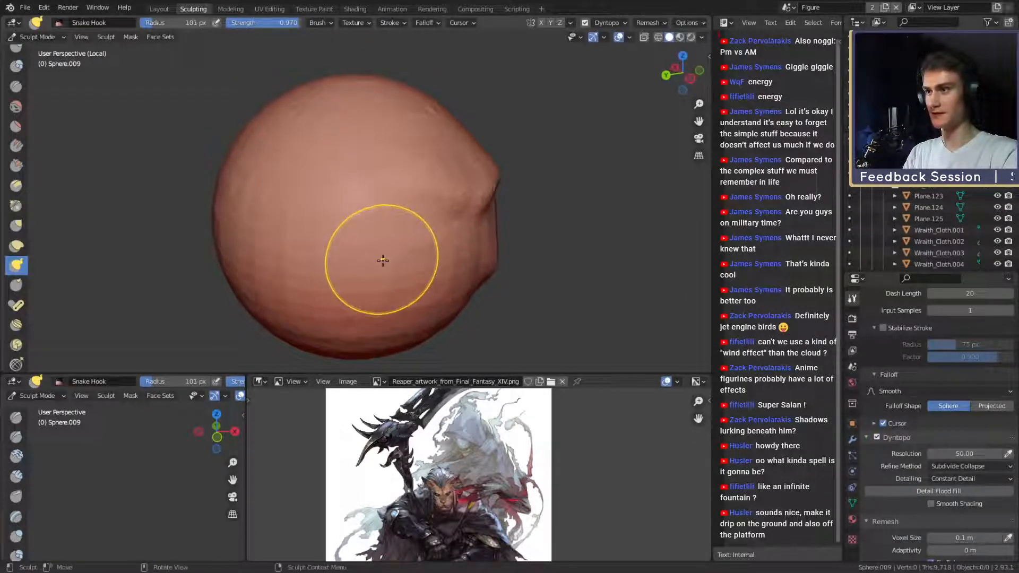
{"action": "key", "text": "f"}
{"action": "left_click", "coordinate": [390, 271]}
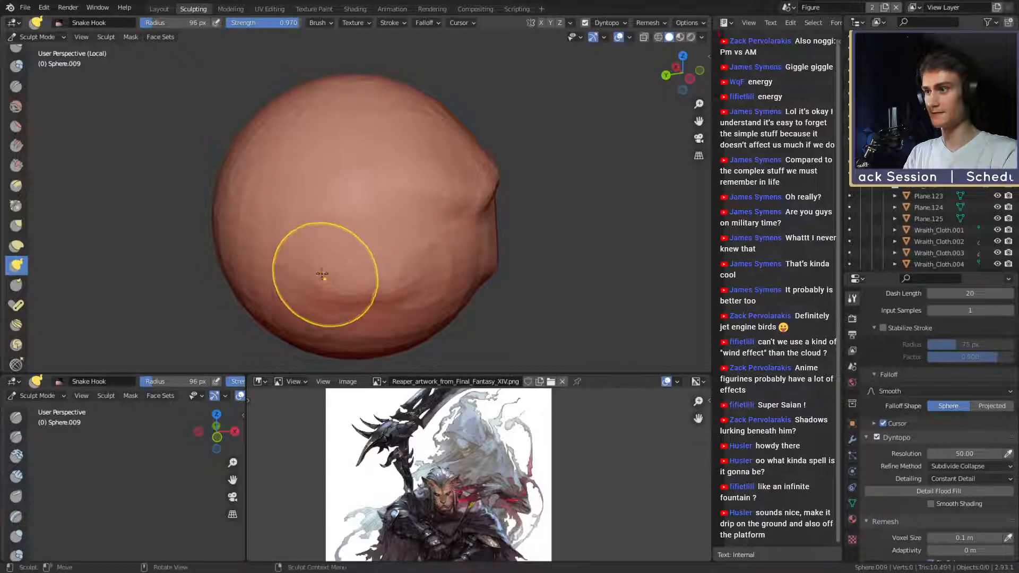
{"action": "middle_click_drag", "start_coordinate": [298, 276], "coordinate": [331, 285]}
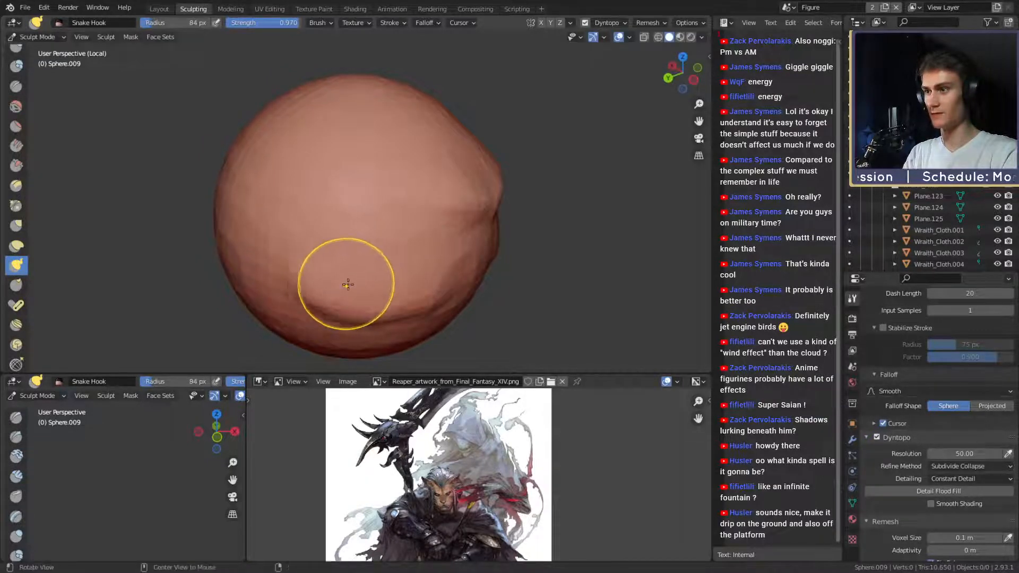
Widen the new side fold into a long curved lip with Snake Hook at a radius of 90 px.
{"action": "key", "text": "f"}
{"action": "left_click", "coordinate": [338, 286]}
{"action": "mouse_move", "coordinate": [348, 285]}
{"action": "left_mouse_down", "text": "alt"}
{"action": "mouse_move", "coordinate": [335, 284]}
{"action": "mouse_move", "coordinate": [425, 272]}
{"action": "mouse_move", "coordinate": [401, 250]}
{"action": "mouse_move", "coordinate": [392, 308]}
{"action": "mouse_move", "coordinate": [431, 301]}
{"action": "left_mouse_up", "text": "alt"}
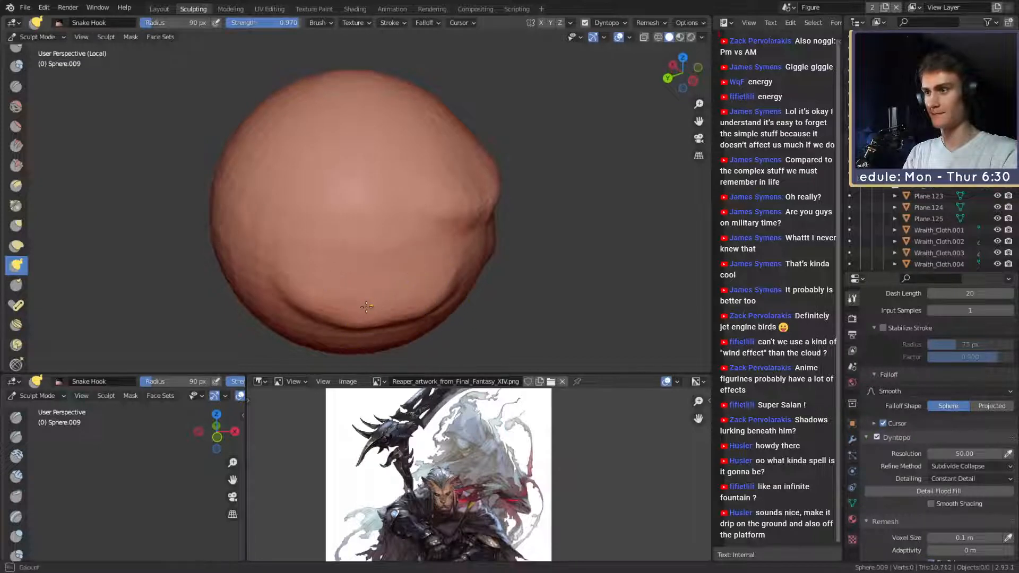
{"action": "mouse_move", "coordinate": [319, 302]}
{"action": "left_mouse_down"}
{"action": "mouse_move", "coordinate": [314, 295]}
{"action": "mouse_move", "coordinate": [356, 334]}
{"action": "mouse_move", "coordinate": [455, 298]}
{"action": "left_mouse_up"}
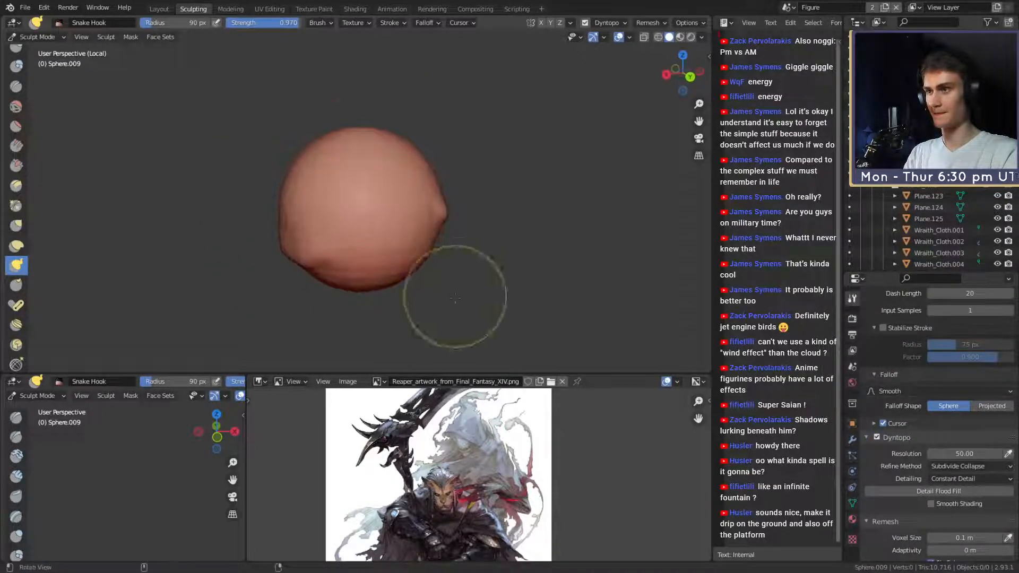
Pull further bulges out of the sphere's outline with Snake Hook, working around its remaining sides.
{"action": "mouse_move", "coordinate": [390, 303]}
{"action": "left_mouse_down", "text": "ctrl+alt"}
{"action": "mouse_move", "coordinate": [375, 260]}
{"action": "mouse_move", "coordinate": [381, 277]}
{"action": "left_mouse_up", "text": "ctrl+alt"}
{"action": "mouse_move", "coordinate": [381, 277]}
{"action": "left_mouse_down", "text": "ctrl+alt"}
{"action": "mouse_move", "coordinate": [386, 261]}
{"action": "mouse_move", "coordinate": [359, 298]}
{"action": "mouse_move", "coordinate": [366, 262]}
{"action": "mouse_move", "coordinate": [385, 276]}
{"action": "left_mouse_up", "text": "ctrl+alt"}
{"action": "middle_click_drag", "start_coordinate": [383, 282], "coordinate": [368, 274]}
{"action": "mouse_move", "coordinate": [422, 289]}
{"action": "left_mouse_down"}
{"action": "mouse_move", "coordinate": [403, 290]}
{"action": "mouse_move", "coordinate": [502, 271]}
{"action": "left_mouse_up"}
{"action": "left_click_drag", "start_coordinate": [424, 254], "coordinate": [425, 295], "text": "ctrl+alt"}
{"action": "left_click_drag", "start_coordinate": [393, 255], "coordinate": [433, 256], "text": "alt"}
{"action": "middle_click_drag", "start_coordinate": [359, 255], "coordinate": [358, 228], "text": "ctrl"}
{"action": "middle_click_drag", "start_coordinate": [358, 229], "coordinate": [353, 258]}
{"action": "middle_click_drag", "start_coordinate": [353, 258], "coordinate": [352, 242], "text": "ctrl"}
Pull a curved lip across the middle of the smooth front with Snake Hook at a radius of 78 px.
{"action": "key", "text": "f"}
{"action": "left_click", "coordinate": [323, 248]}
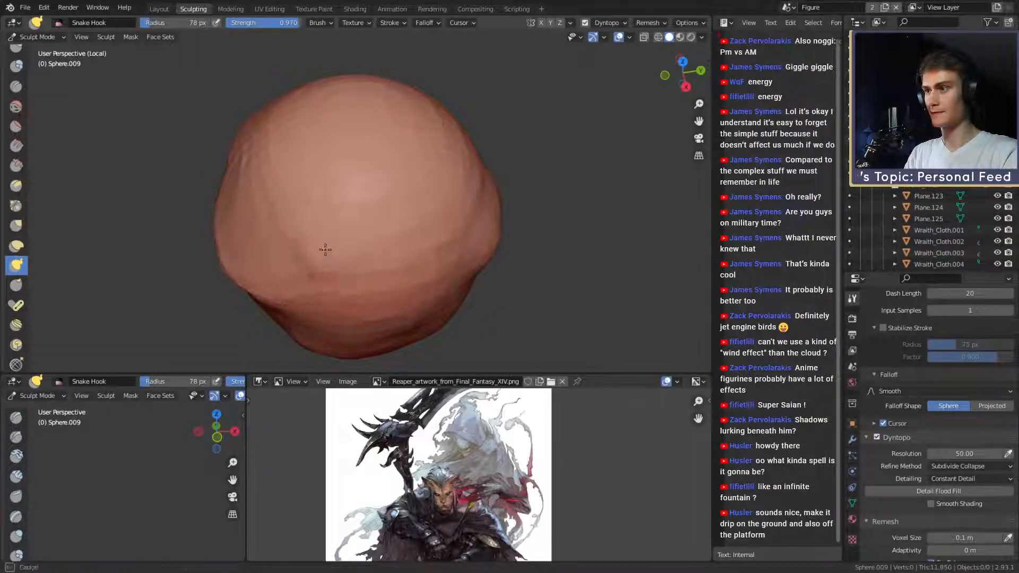
{"action": "mouse_move", "coordinate": [325, 249]}
{"action": "left_mouse_down"}
{"action": "mouse_move", "coordinate": [330, 262]}
{"action": "mouse_move", "coordinate": [383, 272]}
{"action": "left_mouse_up"}
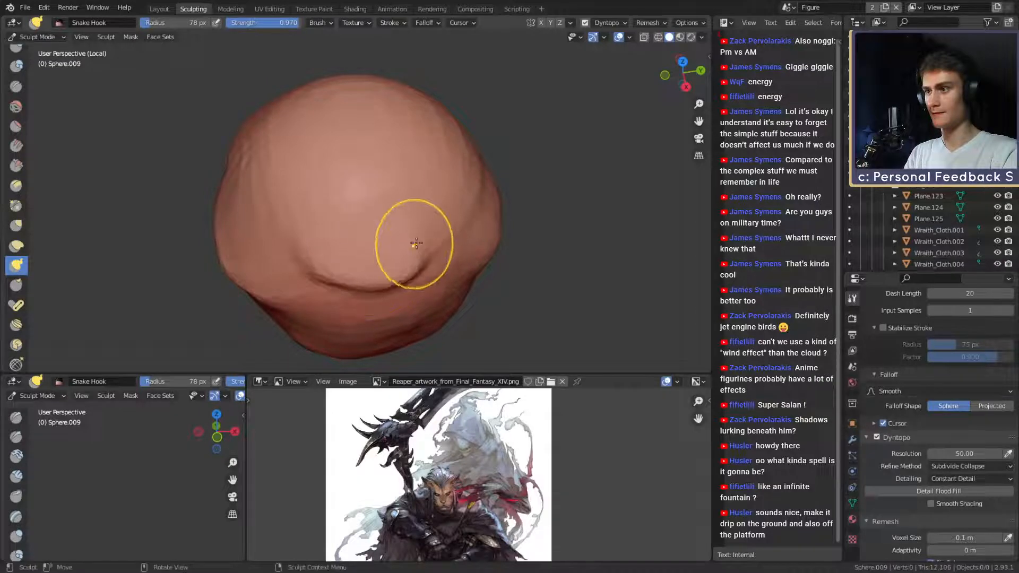
Pull a second fold below the new lip, low on the same side, with the 78 px Snake Hook brush.
{"action": "middle_click_drag", "start_coordinate": [415, 243], "coordinate": [381, 232]}
{"action": "mouse_move", "coordinate": [378, 237]}
{"action": "left_mouse_down"}
{"action": "mouse_move", "coordinate": [398, 240]}
{"action": "mouse_move", "coordinate": [366, 257]}
{"action": "mouse_move", "coordinate": [432, 209]}
{"action": "mouse_move", "coordinate": [398, 234]}
{"action": "left_mouse_up"}
{"action": "left_click_drag", "start_coordinate": [468, 226], "coordinate": [455, 223]}
{"action": "mouse_move", "coordinate": [455, 223]}
{"action": "left_mouse_down", "text": "alt"}
{"action": "mouse_move", "coordinate": [425, 216]}
{"action": "mouse_move", "coordinate": [341, 257]}
{"action": "mouse_move", "coordinate": [352, 257]}
{"action": "mouse_move", "coordinate": [352, 275]}
{"action": "mouse_move", "coordinate": [448, 292]}
{"action": "mouse_move", "coordinate": [405, 289]}
{"action": "left_mouse_up", "text": "alt"}
{"action": "key", "text": "f"}
{"action": "left_click", "coordinate": [400, 278]}
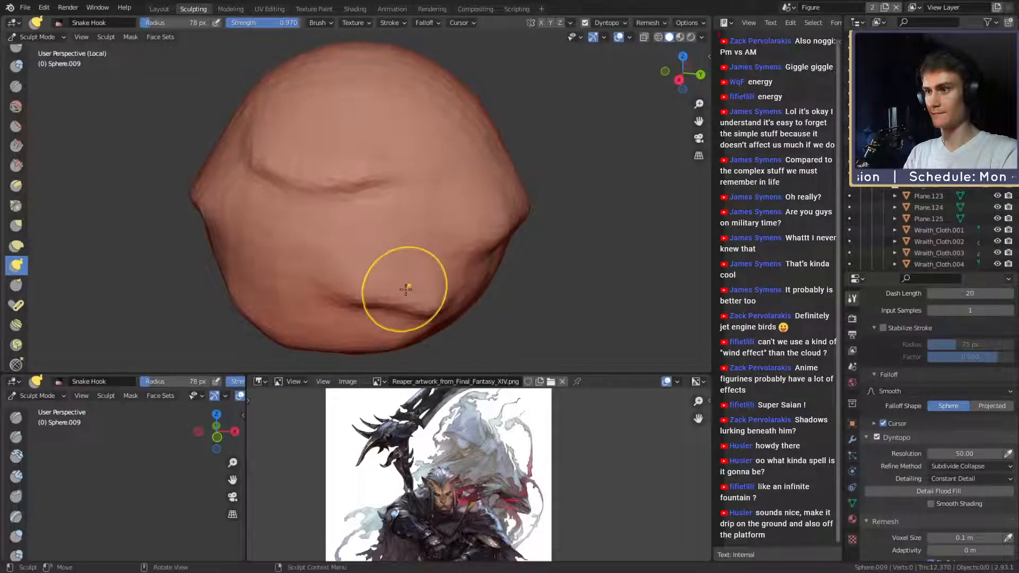
{"action": "mouse_move", "coordinate": [311, 276]}
{"action": "left_mouse_down", "text": "alt"}
{"action": "mouse_move", "coordinate": [364, 285]}
{"action": "mouse_move", "coordinate": [356, 293]}
{"action": "left_mouse_up", "text": "alt"}
Set the Snake Hook radius to 100 px and pull broader folds on the less-shaped areas of the sphere.
{"action": "key", "text": "f"}
{"action": "left_click", "coordinate": [373, 284]}
{"action": "mouse_move", "coordinate": [356, 238]}
{"action": "left_mouse_down", "text": "ctrl+alt"}
{"action": "mouse_move", "coordinate": [360, 276]}
{"action": "mouse_move", "coordinate": [397, 229]}
{"action": "mouse_move", "coordinate": [456, 239]}
{"action": "left_mouse_up", "text": "ctrl+alt"}
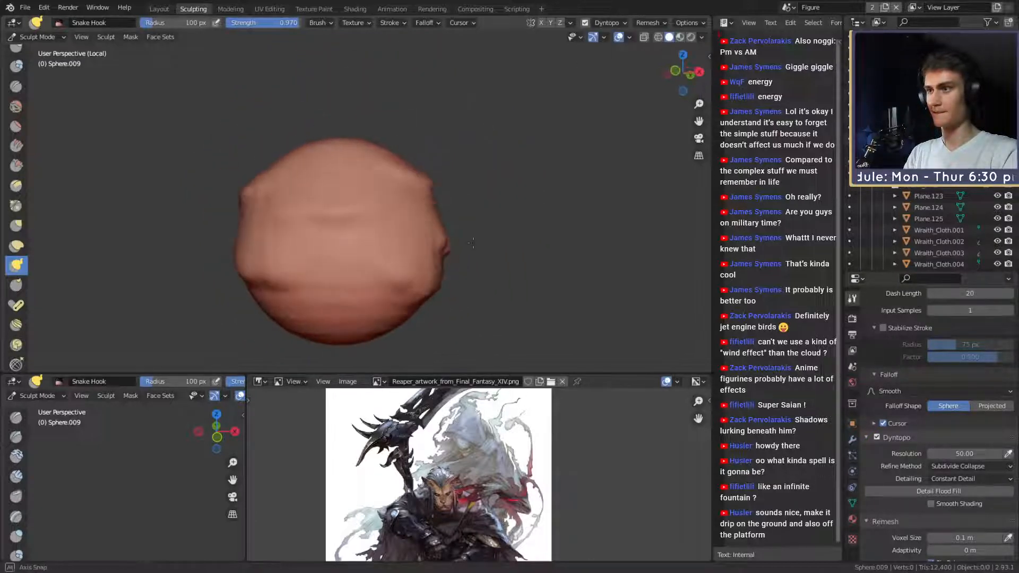
{"action": "left_click_drag", "start_coordinate": [392, 249], "coordinate": [478, 262], "text": "alt"}
{"action": "mouse_move", "coordinate": [435, 228]}
{"action": "left_mouse_down", "text": "ctrl+alt"}
{"action": "mouse_move", "coordinate": [437, 262]}
{"action": "mouse_move", "coordinate": [559, 249]}
{"action": "left_mouse_up", "text": "ctrl+alt"}
{"action": "middle_click_drag", "start_coordinate": [560, 250], "coordinate": [626, 252]}
{"action": "middle_click_drag", "start_coordinate": [424, 286], "coordinate": [424, 244], "text": "ctrl"}
{"action": "middle_click_drag", "start_coordinate": [425, 244], "coordinate": [411, 281]}
{"action": "middle_click_drag", "start_coordinate": [414, 281], "coordinate": [415, 260], "text": "ctrl"}
{"action": "left_click_drag", "start_coordinate": [415, 260], "coordinate": [398, 288], "text": "alt"}
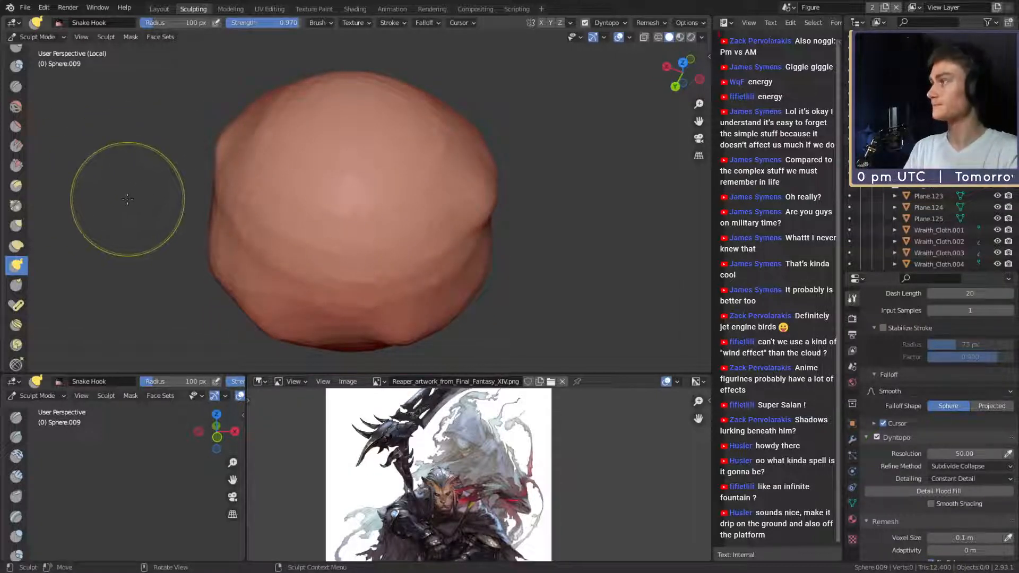
{"action": "mouse_move", "coordinate": [382, 276]}
{"action": "left_mouse_down", "text": "alt+shift"}
{"action": "mouse_move", "coordinate": [371, 259]}
{"action": "mouse_move", "coordinate": [365, 294]}
{"action": "left_mouse_up", "text": "alt+shift"}
Pull a wide fold along the lower edge of the sphere with Snake Hook, adjusting the brush radius between strokes.
{"action": "key", "text": "f"}
{"action": "left_click", "coordinate": [421, 273]}
{"action": "key", "text": "f"}
{"action": "left_click", "coordinate": [351, 280]}
{"action": "mouse_move", "coordinate": [366, 294]}
{"action": "left_mouse_down", "text": "alt"}
{"action": "mouse_move", "coordinate": [360, 254]}
{"action": "mouse_move", "coordinate": [357, 293]}
{"action": "mouse_move", "coordinate": [379, 199]}
{"action": "mouse_move", "coordinate": [341, 237]}
{"action": "mouse_move", "coordinate": [341, 260]}
{"action": "mouse_move", "coordinate": [390, 268]}
{"action": "mouse_move", "coordinate": [384, 282]}
{"action": "mouse_move", "coordinate": [428, 228]}
{"action": "mouse_move", "coordinate": [421, 193]}
{"action": "mouse_move", "coordinate": [409, 224]}
{"action": "left_mouse_up", "text": "alt"}
Pull a small lip into the gap between the larger folds using Snake Hook radii of 77 and 63 px.
{"action": "key", "text": "f"}
{"action": "left_click", "coordinate": [345, 262]}
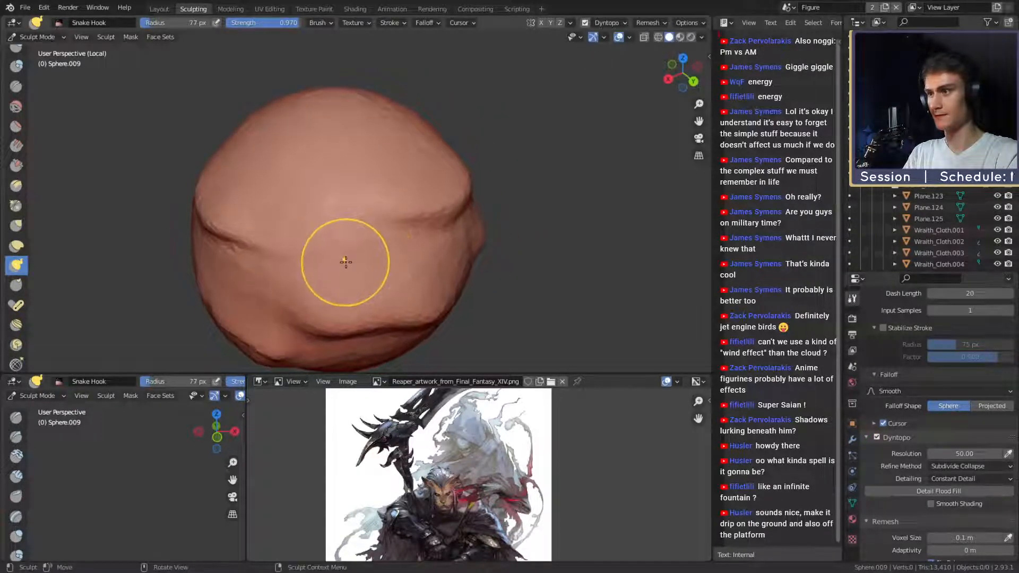
{"action": "left_click_drag", "start_coordinate": [322, 253], "coordinate": [333, 282], "text": "alt"}
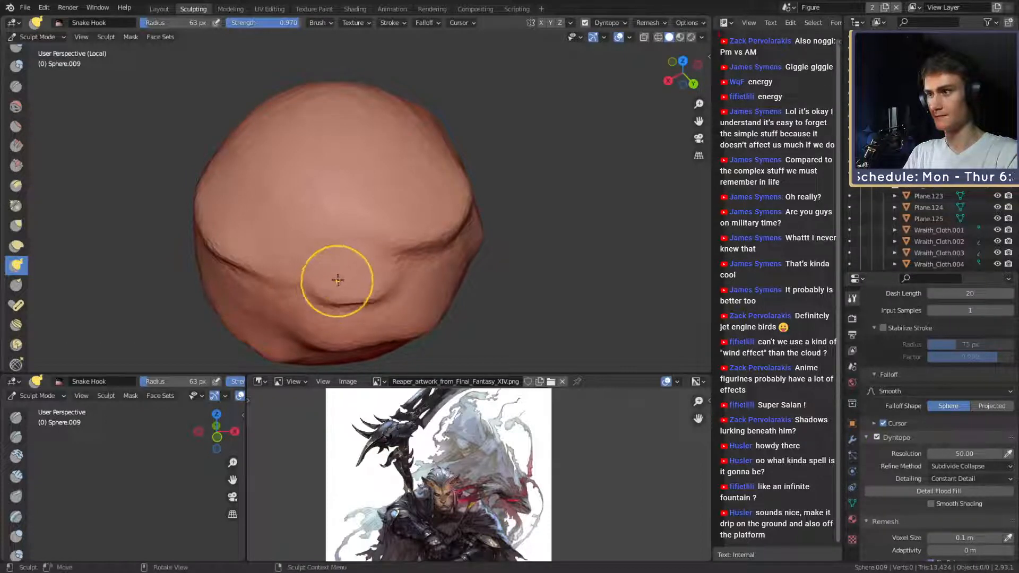
{"action": "mouse_move", "coordinate": [337, 279]}
{"action": "middle_mouse_down"}
{"action": "mouse_move", "coordinate": [386, 216]}
{"action": "mouse_move", "coordinate": [396, 234]}
{"action": "mouse_move", "coordinate": [457, 259]}
{"action": "mouse_move", "coordinate": [405, 288]}
{"action": "mouse_move", "coordinate": [345, 289]}
{"action": "middle_mouse_up"}
Pull a new fold across the upper part of the sphere using Snake Hook radii of 114 and 99 px.
{"action": "key", "text": "f"}
{"action": "left_click", "coordinate": [328, 268]}
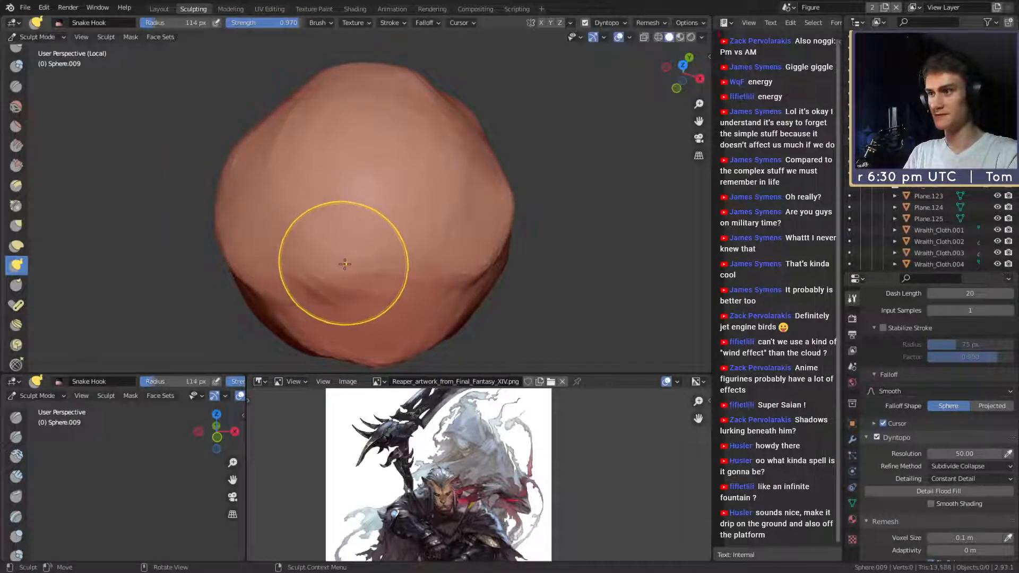
{"action": "key", "text": "f"}
{"action": "left_click", "coordinate": [338, 265]}
{"action": "left_click_drag", "start_coordinate": [344, 266], "coordinate": [356, 269]}
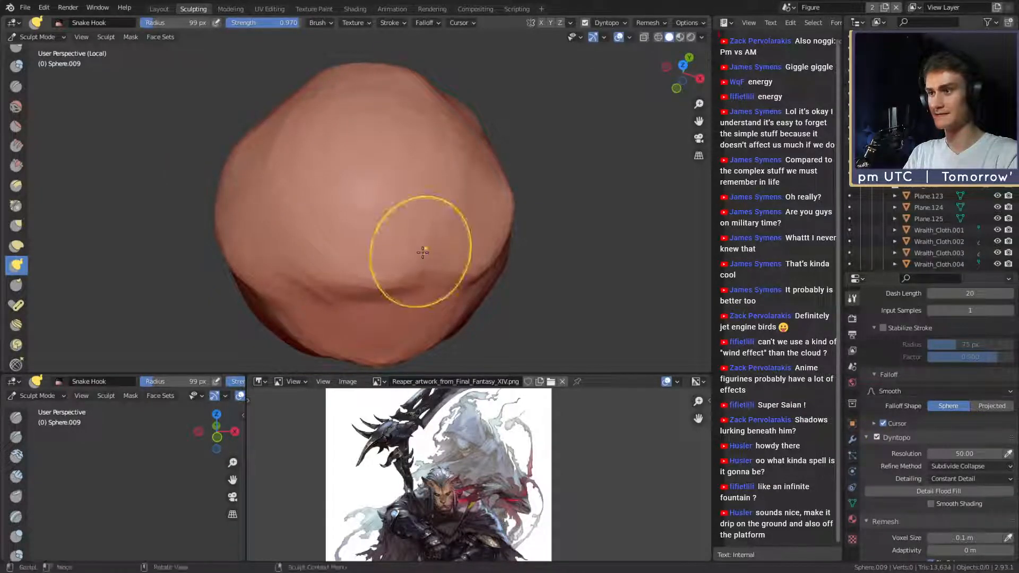
{"action": "middle_click_drag", "start_coordinate": [354, 255], "coordinate": [377, 275]}
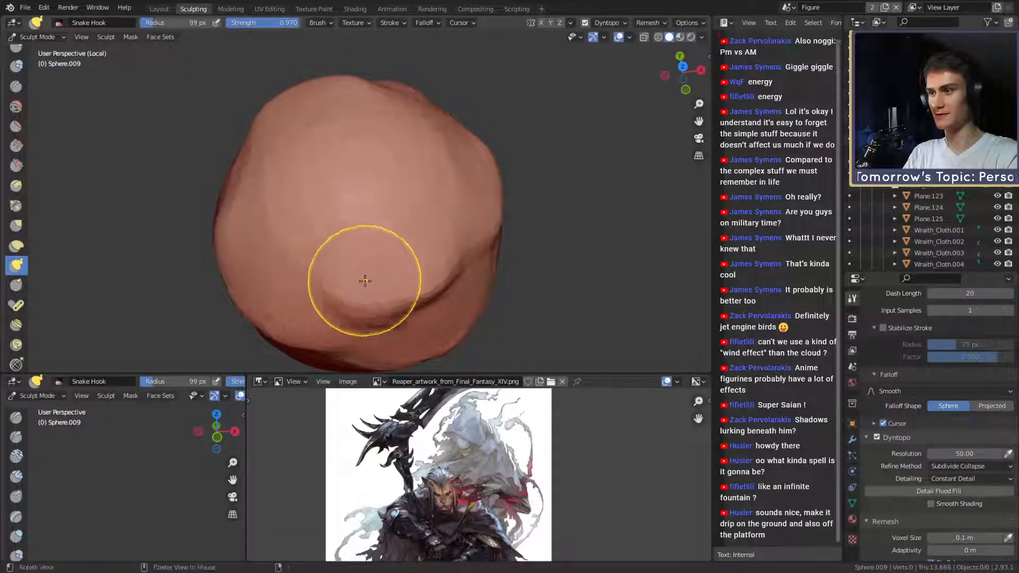
Deepen and widen the upper fold into a curved overhang with Snake Hook at a radius of 113 px.
{"action": "mouse_move", "coordinate": [365, 281]}
{"action": "middle_mouse_down"}
{"action": "mouse_move", "coordinate": [342, 200]}
{"action": "mouse_move", "coordinate": [366, 282]}
{"action": "middle_mouse_up"}
{"action": "key", "text": "f"}
{"action": "left_click", "coordinate": [414, 284]}
{"action": "key", "text": "f"}
{"action": "left_click", "coordinate": [441, 279]}
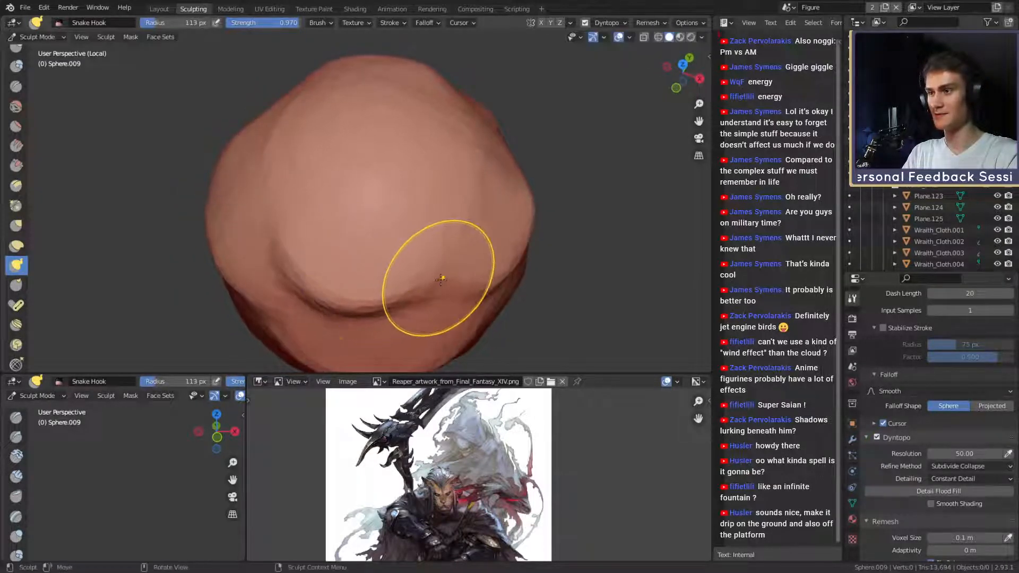
{"action": "mouse_move", "coordinate": [441, 279]}
{"action": "middle_mouse_down"}
{"action": "mouse_move", "coordinate": [411, 209]}
{"action": "mouse_move", "coordinate": [409, 277]}
{"action": "mouse_move", "coordinate": [432, 200]}
{"action": "mouse_move", "coordinate": [428, 209]}
{"action": "middle_mouse_up"}
{"action": "key", "text": "f"}
{"action": "left_click", "coordinate": [378, 271]}
{"action": "mouse_move", "coordinate": [368, 200]}
{"action": "middle_mouse_down"}
{"action": "mouse_move", "coordinate": [445, 242]}
{"action": "mouse_move", "coordinate": [432, 260]}
{"action": "middle_mouse_up"}
Pull a curved fold across the smooth upper side of the sphere using Snake Hook at a radius of about 115 px.
{"action": "scroll", "coordinate": [365, 237], "scroll_direction": "up", "scroll_amount": 1}
{"action": "mouse_move", "coordinate": [365, 237]}
{"action": "middle_mouse_down"}
{"action": "mouse_move", "coordinate": [371, 263]}
{"action": "mouse_move", "coordinate": [346, 256]}
{"action": "middle_mouse_up"}
{"action": "scroll", "coordinate": [366, 254], "scroll_direction": "up", "scroll_amount": 1}
{"action": "key", "text": "f"}
{"action": "left_click", "coordinate": [347, 255]}
{"action": "mouse_move", "coordinate": [347, 255]}
{"action": "left_mouse_down", "text": "alt+shift"}
{"action": "mouse_move", "coordinate": [357, 244]}
{"action": "mouse_move", "coordinate": [341, 270]}
{"action": "left_mouse_up", "text": "alt+shift"}
{"action": "key", "text": "f"}
{"action": "left_click", "coordinate": [356, 245]}
{"action": "key", "text": "f"}
{"action": "left_click", "coordinate": [352, 259]}
{"action": "key", "text": "f"}
{"action": "left_click", "coordinate": [332, 269]}
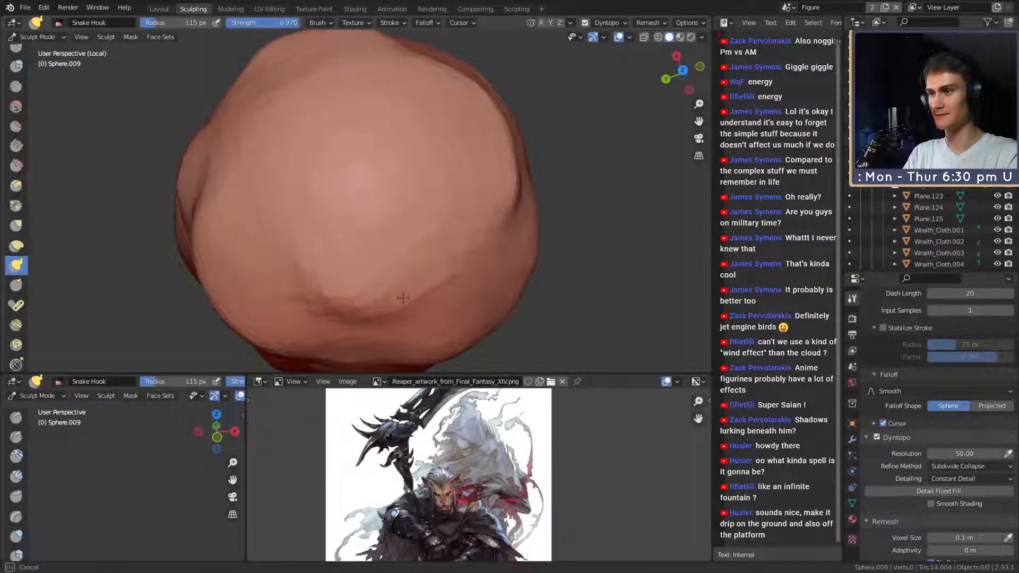
{"action": "left_click_drag", "start_coordinate": [304, 272], "coordinate": [308, 269]}
Deepen the new fold and curl its end upward with Snake Hook at a radius of 118 px.
{"action": "mouse_move", "coordinate": [358, 272]}
{"action": "left_mouse_down", "text": "alt"}
{"action": "mouse_move", "coordinate": [357, 261]}
{"action": "mouse_move", "coordinate": [402, 279]}
{"action": "mouse_move", "coordinate": [375, 283]}
{"action": "mouse_move", "coordinate": [410, 277]}
{"action": "left_mouse_up", "text": "alt"}
{"action": "key", "text": "f"}
{"action": "left_click", "coordinate": [376, 273]}
{"action": "key", "text": "f"}
{"action": "left_click", "coordinate": [397, 281]}
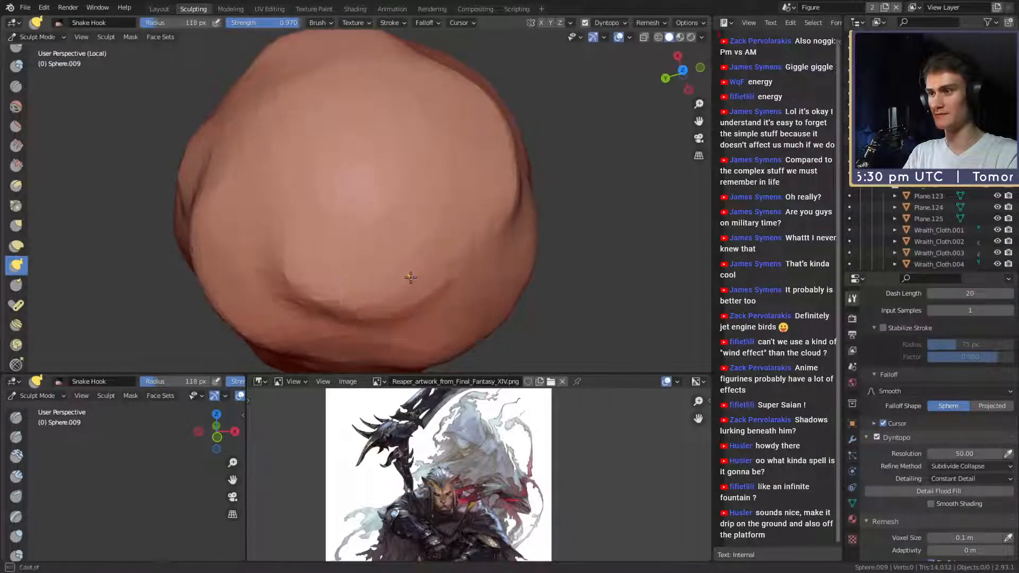
{"action": "left_click_drag", "start_coordinate": [295, 276], "coordinate": [294, 262]}
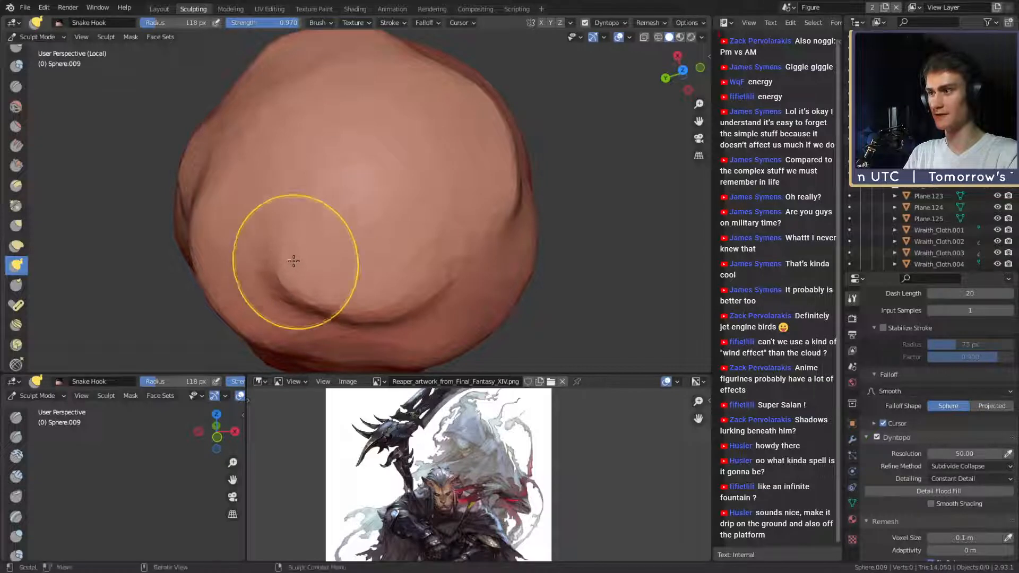
Pull another fold on the adjacent side of the sphere's upper part using Snake Hook at a radius of 120 px.
{"action": "mouse_move", "coordinate": [361, 278]}
{"action": "left_mouse_down", "text": "alt"}
{"action": "mouse_move", "coordinate": [437, 232]}
{"action": "mouse_move", "coordinate": [462, 254]}
{"action": "left_mouse_up", "text": "alt"}
{"action": "key", "text": "f"}
{"action": "left_click", "coordinate": [393, 281]}
{"action": "scroll", "coordinate": [434, 229], "scroll_direction": "down", "scroll_amount": 3}
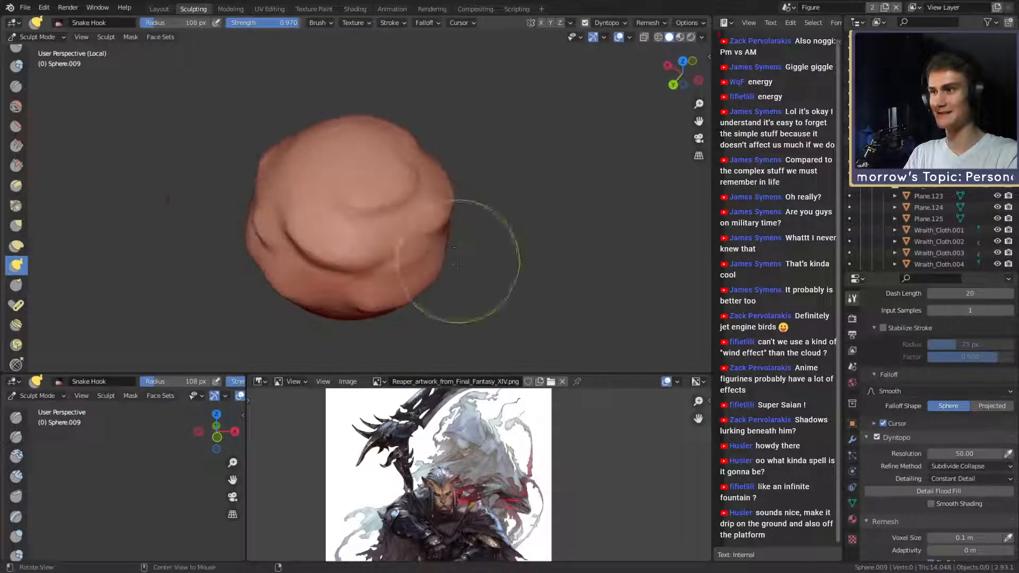
{"action": "scroll", "coordinate": [425, 228], "scroll_direction": "up", "scroll_amount": 3}
{"action": "mouse_move", "coordinate": [412, 217]}
{"action": "left_mouse_down", "text": "alt"}
{"action": "mouse_move", "coordinate": [423, 225]}
{"action": "mouse_move", "coordinate": [400, 296]}
{"action": "mouse_move", "coordinate": [345, 260]}
{"action": "left_mouse_up", "text": "alt"}
{"action": "key", "text": "f"}
{"action": "left_click", "coordinate": [346, 260]}
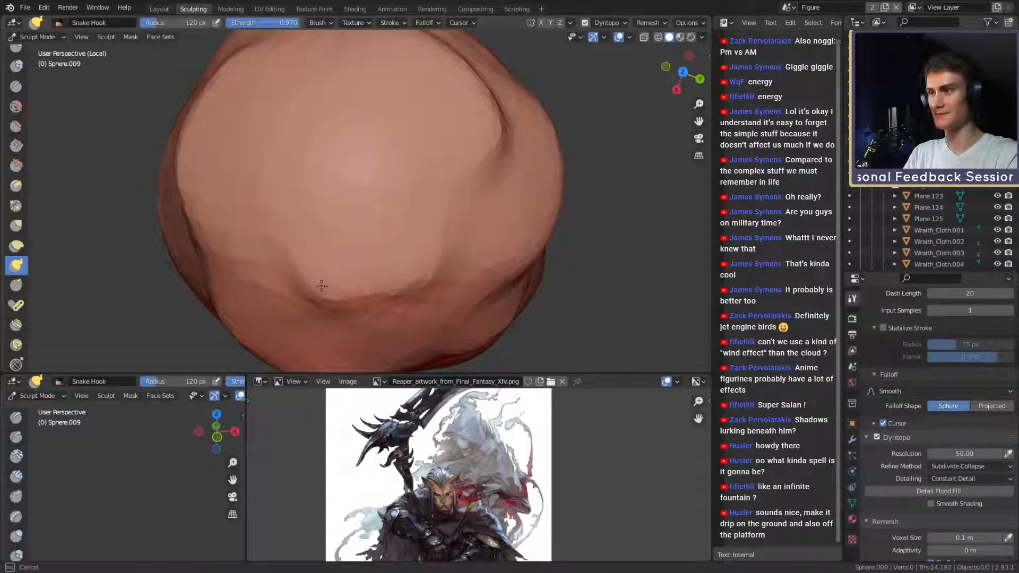
Pull a lip across the open side of the ring of folds on the crown using Snake Hook at 111 px.
{"action": "mouse_move", "coordinate": [287, 274]}
{"action": "middle_mouse_down"}
{"action": "mouse_move", "coordinate": [419, 275]}
{"action": "mouse_move", "coordinate": [375, 285]}
{"action": "mouse_move", "coordinate": [410, 182]}
{"action": "mouse_move", "coordinate": [409, 210]}
{"action": "mouse_move", "coordinate": [460, 243]}
{"action": "mouse_move", "coordinate": [421, 200]}
{"action": "mouse_move", "coordinate": [435, 243]}
{"action": "mouse_move", "coordinate": [448, 241]}
{"action": "mouse_move", "coordinate": [377, 256]}
{"action": "middle_mouse_up"}
{"action": "key", "text": "bracketleft"}
{"action": "key", "text": "bracketright"}
{"action": "key", "text": "bracketleft"}
{"action": "scroll", "coordinate": [410, 191], "scroll_direction": "down", "scroll_amount": 3}
{"action": "scroll", "coordinate": [462, 241], "scroll_direction": "up", "scroll_amount": 2}
{"action": "scroll", "coordinate": [440, 242], "scroll_direction": "up", "scroll_amount": 1}
{"action": "key", "text": "f"}
{"action": "left_click", "coordinate": [383, 256]}
{"action": "key", "text": "f"}
{"action": "left_click", "coordinate": [371, 257]}
{"action": "key", "text": "f"}
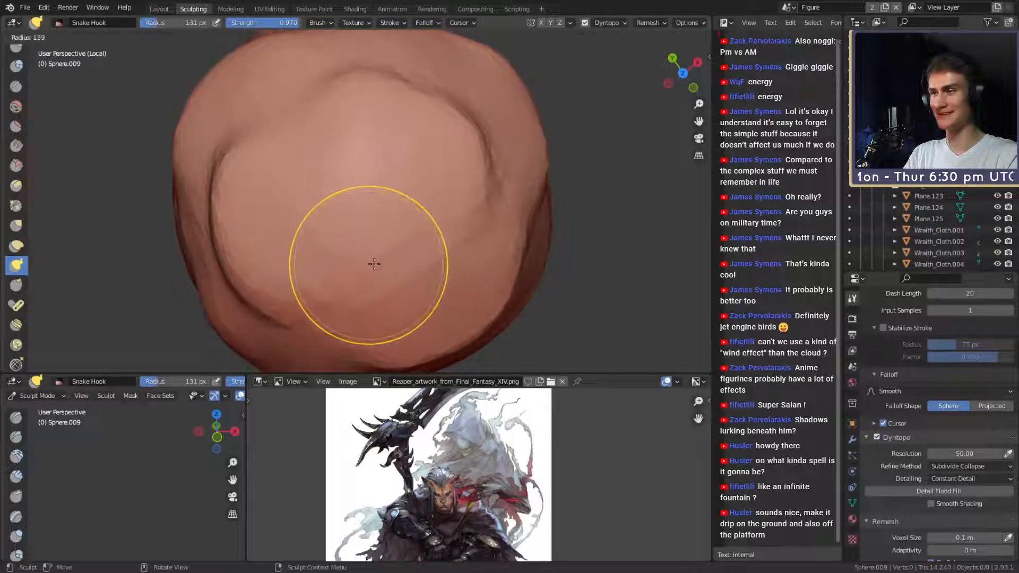
{"action": "left_click", "coordinate": [371, 265]}
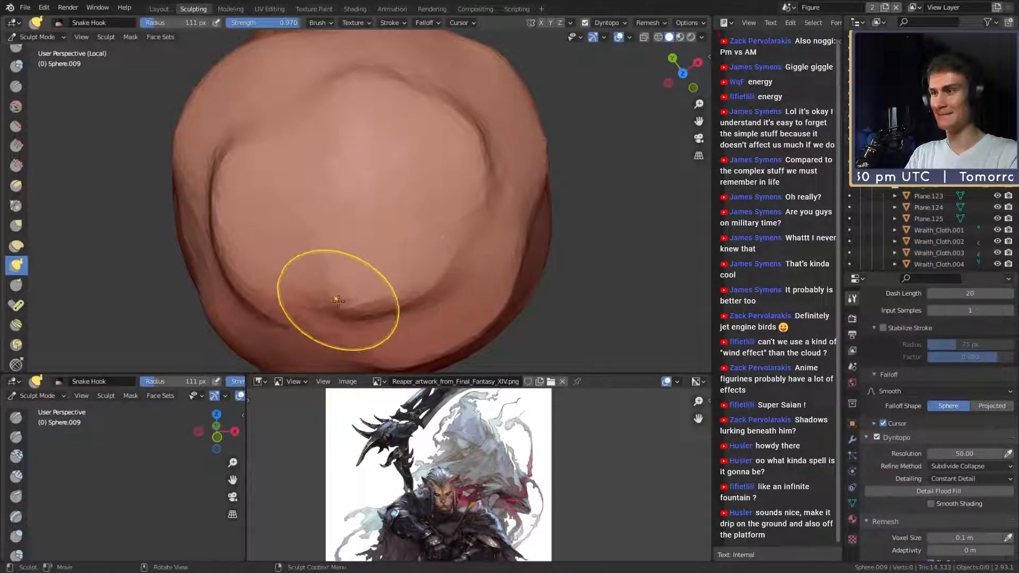
Pull a wide fold along the sphere's underside using Snake Hook radii of 141 and 128 px.
{"action": "scroll", "coordinate": [338, 301], "scroll_direction": "down", "scroll_amount": 2}
{"action": "mouse_move", "coordinate": [405, 295]}
{"action": "middle_mouse_down"}
{"action": "mouse_move", "coordinate": [391, 164]}
{"action": "mouse_move", "coordinate": [435, 220]}
{"action": "middle_mouse_up"}
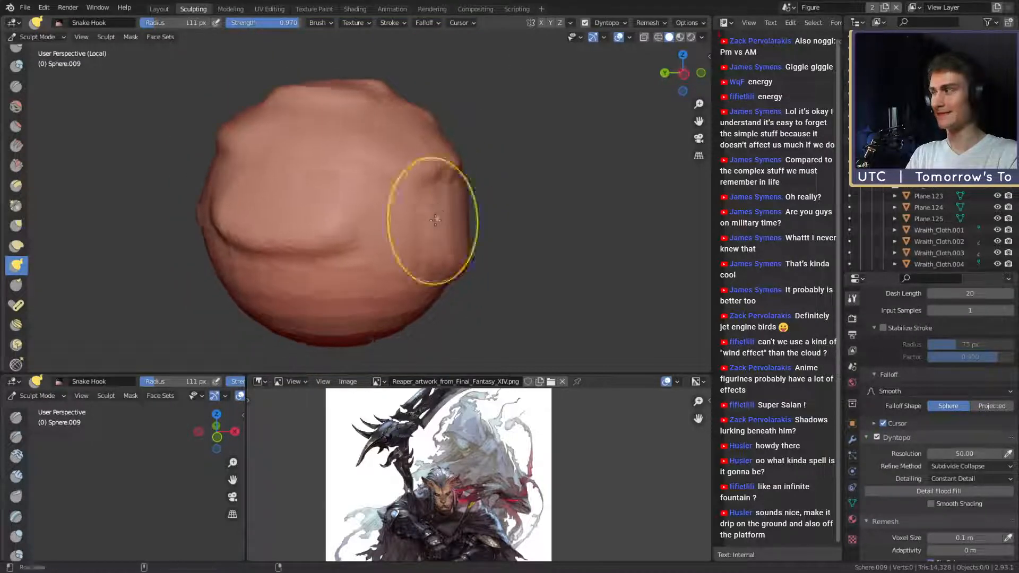
{"action": "mouse_move", "coordinate": [382, 269]}
{"action": "middle_mouse_down"}
{"action": "mouse_move", "coordinate": [425, 223]}
{"action": "mouse_move", "coordinate": [430, 256]}
{"action": "mouse_move", "coordinate": [457, 221]}
{"action": "mouse_move", "coordinate": [402, 217]}
{"action": "mouse_move", "coordinate": [332, 260]}
{"action": "middle_mouse_up"}
{"action": "key", "text": "f"}
{"action": "left_click", "coordinate": [306, 266]}
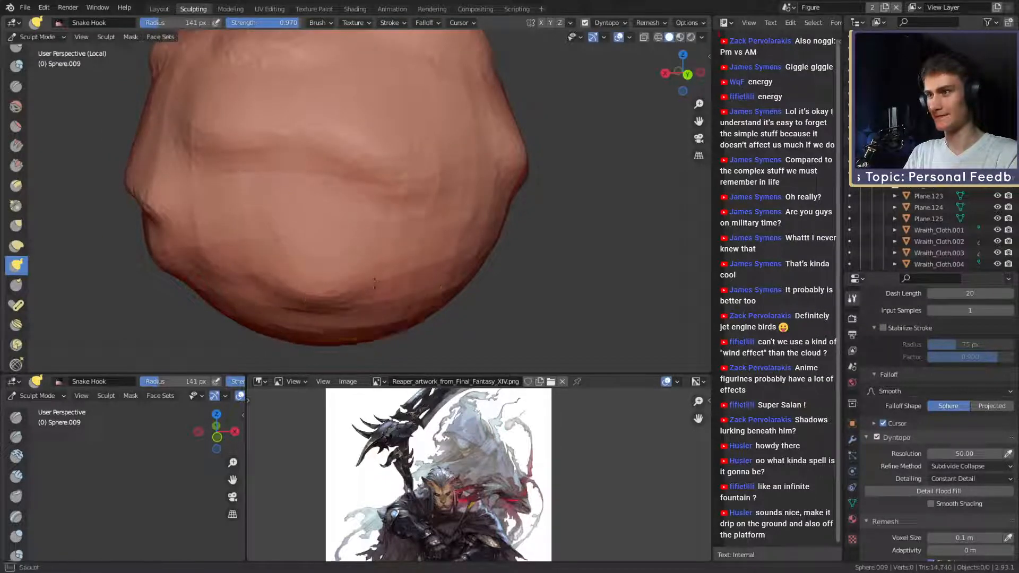
{"action": "middle_click_drag", "start_coordinate": [398, 281], "coordinate": [347, 261]}
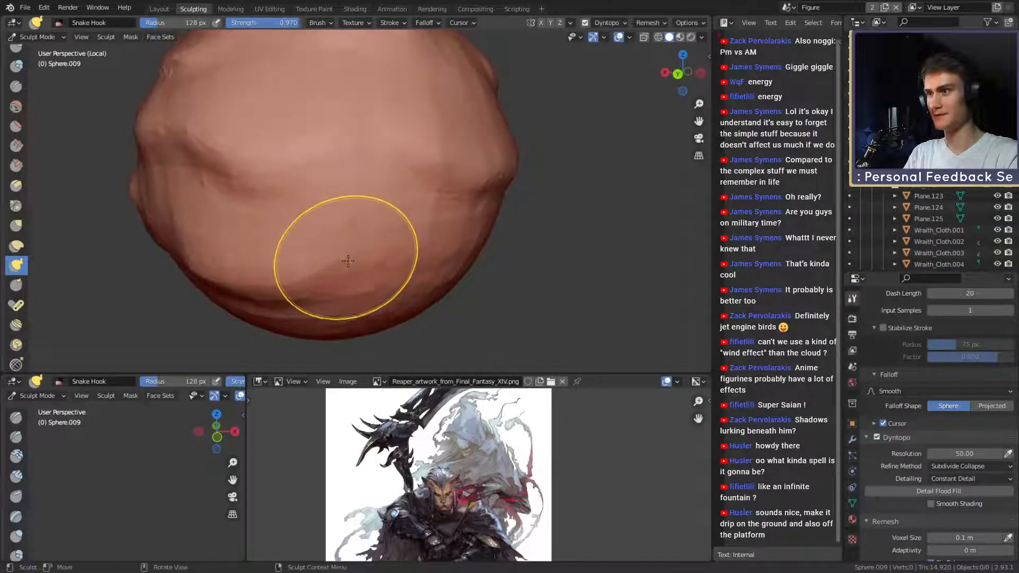
{"action": "left_click_drag", "start_coordinate": [353, 259], "coordinate": [352, 265]}
Extend the underside fold around the sphere using Snake Hook radii of 126 and 103 px.
{"action": "mouse_move", "coordinate": [315, 271]}
{"action": "middle_mouse_down"}
{"action": "mouse_move", "coordinate": [357, 278]}
{"action": "mouse_move", "coordinate": [349, 269]}
{"action": "middle_mouse_up"}
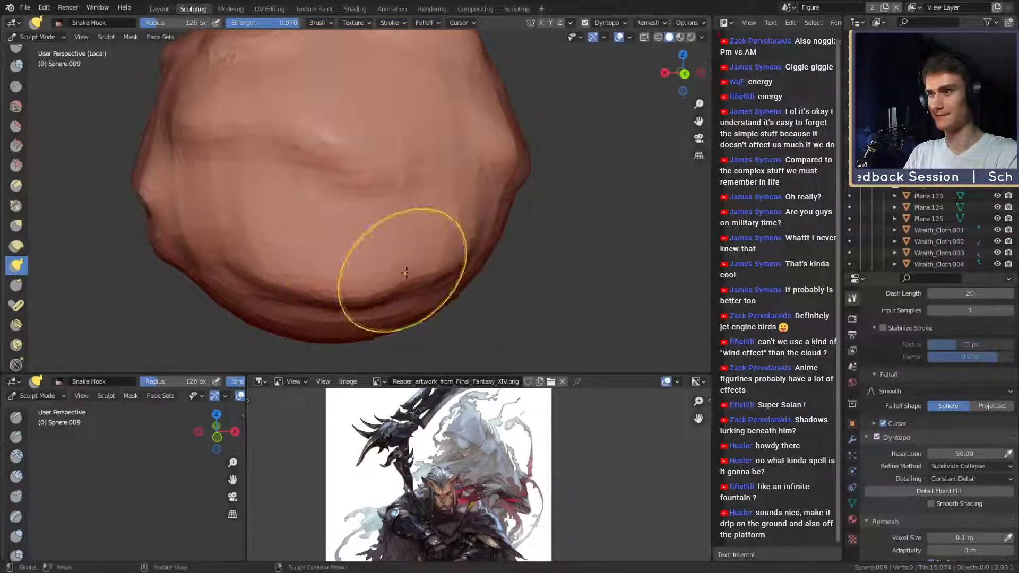
{"action": "mouse_move", "coordinate": [405, 273]}
{"action": "middle_mouse_down"}
{"action": "mouse_move", "coordinate": [358, 262]}
{"action": "mouse_move", "coordinate": [327, 269]}
{"action": "middle_mouse_up"}
{"action": "key", "text": "bracketleft"}
{"action": "key", "text": "bracketleft"}
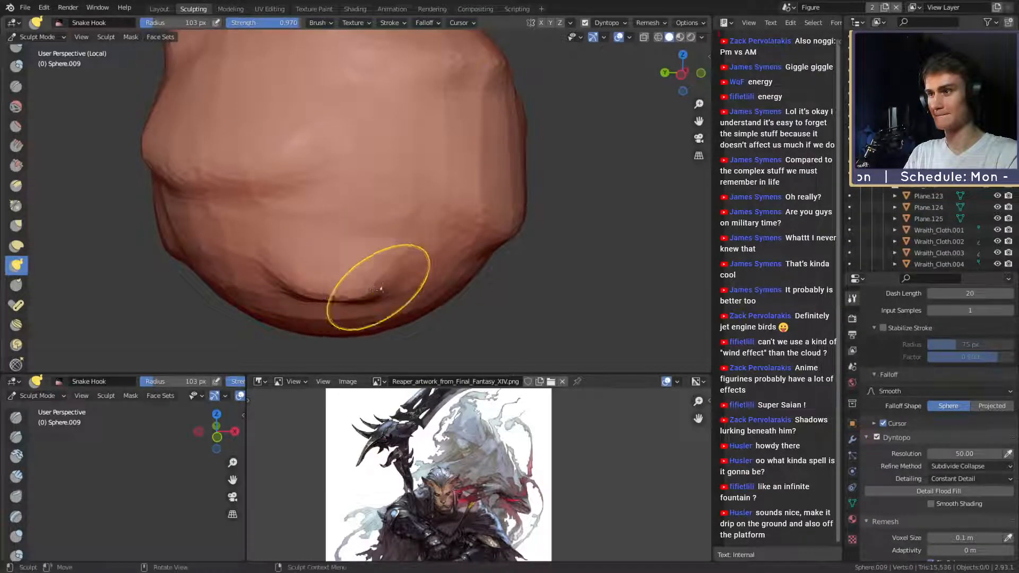
{"action": "middle_click_drag", "start_coordinate": [382, 288], "coordinate": [336, 271]}
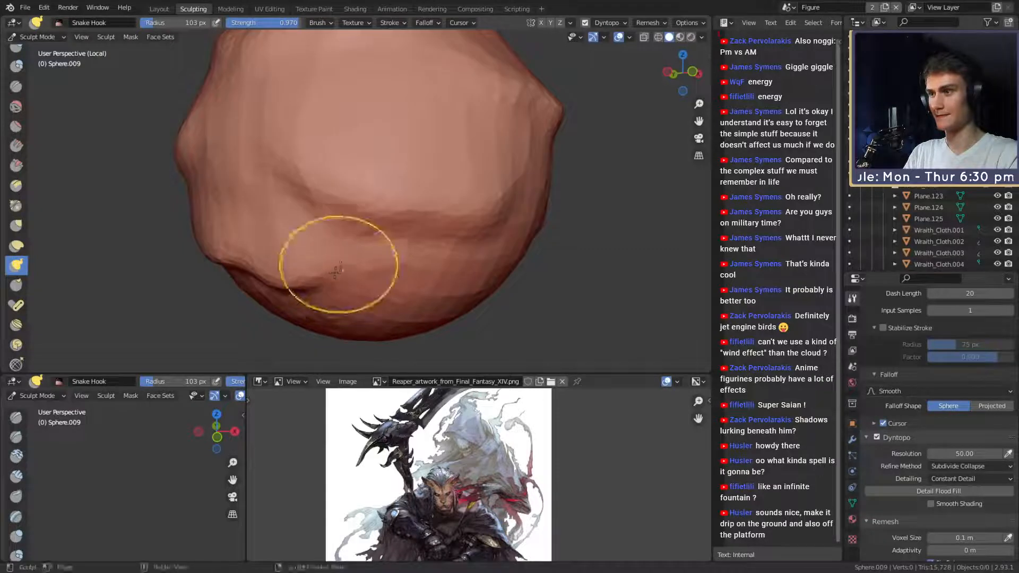
Pull a rounded lobe between the lower folds near the sphere's base using Snake Hook at a radius of 110 px.
{"action": "scroll", "coordinate": [349, 275], "scroll_direction": "down", "scroll_amount": 4}
{"action": "mouse_move", "coordinate": [414, 247]}
{"action": "middle_mouse_down"}
{"action": "mouse_move", "coordinate": [434, 247]}
{"action": "mouse_move", "coordinate": [445, 273]}
{"action": "mouse_move", "coordinate": [444, 250]}
{"action": "middle_mouse_up"}
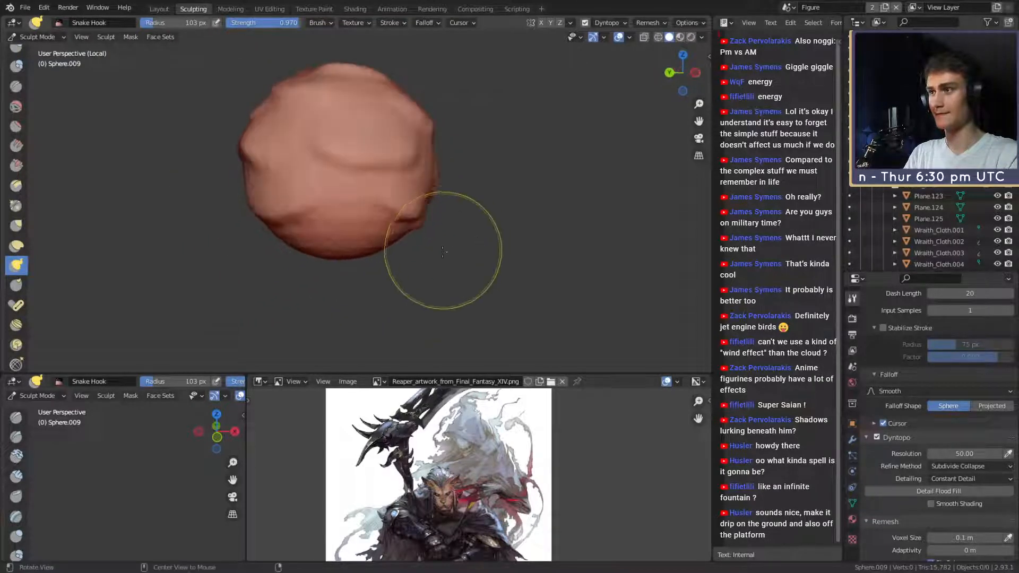
{"action": "scroll", "coordinate": [383, 233], "scroll_direction": "up", "scroll_amount": 4}
{"action": "middle_click_drag", "start_coordinate": [383, 232], "coordinate": [384, 257], "text": "ctrl"}
{"action": "key", "text": "f"}
{"action": "left_click", "coordinate": [352, 273]}
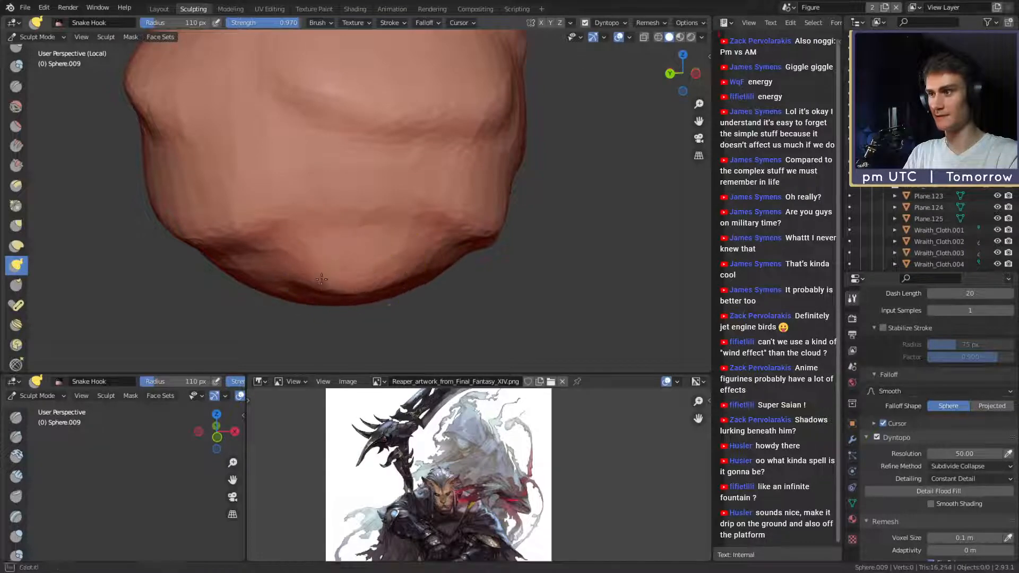
{"action": "scroll", "coordinate": [398, 269], "scroll_direction": "down", "scroll_amount": 3}
{"action": "middle_click_drag", "start_coordinate": [398, 270], "coordinate": [500, 238]}
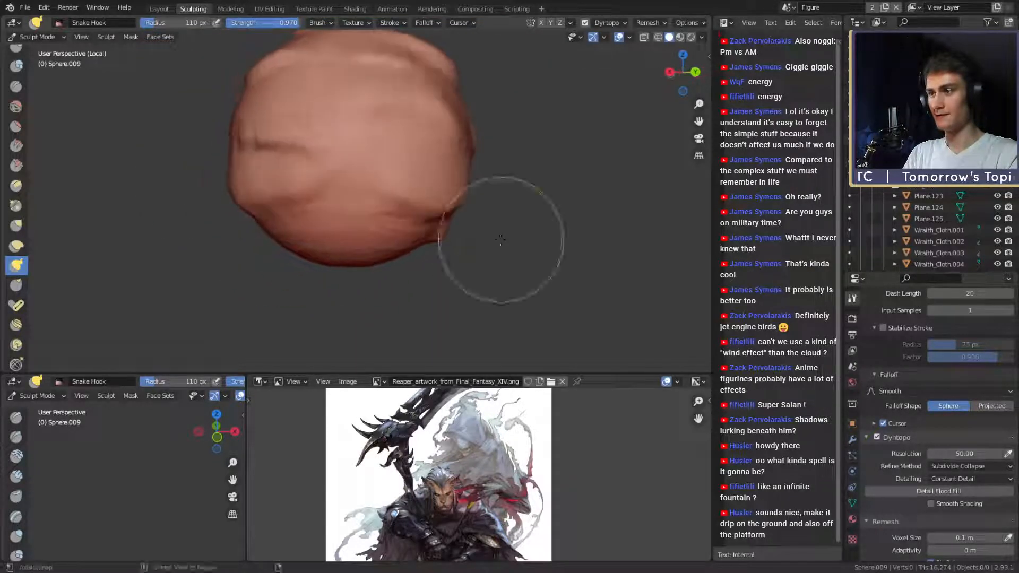
Start drawing the sphere's base downward with Snake Hook, enlarging the brush between strokes.
{"action": "scroll", "coordinate": [380, 274], "scroll_direction": "up", "scroll_amount": 2}
{"action": "middle_click_drag", "start_coordinate": [380, 274], "coordinate": [426, 266]}
{"action": "mouse_move", "coordinate": [426, 266]}
{"action": "left_mouse_down", "text": "alt"}
{"action": "mouse_move", "coordinate": [348, 282]}
{"action": "mouse_move", "coordinate": [421, 265]}
{"action": "left_mouse_up", "text": "alt"}
{"action": "key", "text": "f"}
{"action": "left_click", "coordinate": [355, 277]}
{"action": "middle_click_drag", "start_coordinate": [422, 265], "coordinate": [450, 269]}
{"action": "key", "text": "f"}
{"action": "left_click", "coordinate": [461, 269]}
{"action": "left_click_drag", "start_coordinate": [376, 249], "coordinate": [380, 270]}
Stretch the sphere's base into a tapered tip using Snake Hook radii of 225 and 141 px.
{"action": "middle_click_drag", "start_coordinate": [380, 270], "coordinate": [416, 260]}
{"action": "key", "text": "f"}
{"action": "left_click", "coordinate": [497, 264]}
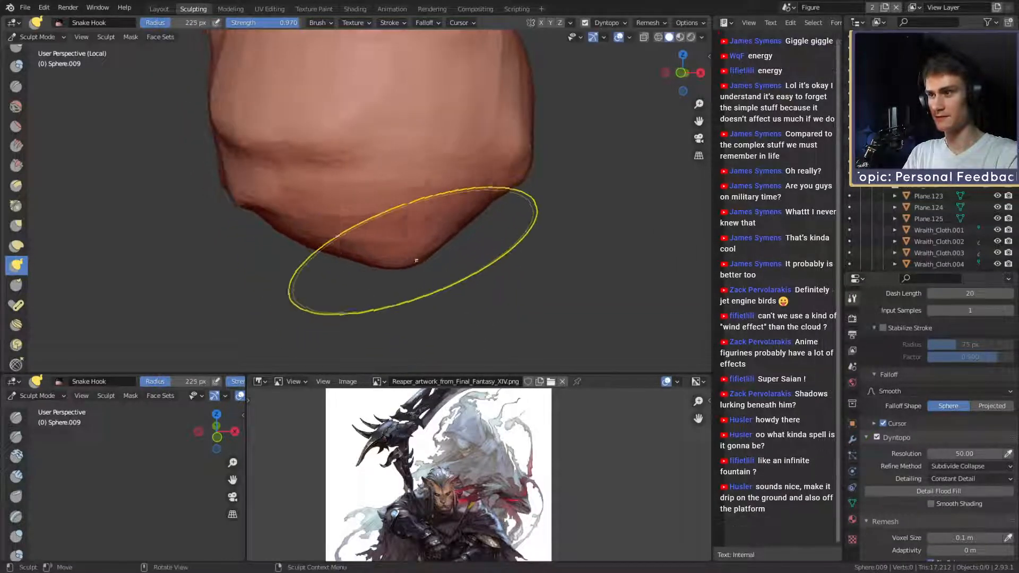
{"action": "left_click_drag", "start_coordinate": [370, 265], "coordinate": [364, 285]}
{"action": "key", "text": "f"}
{"action": "left_click", "coordinate": [445, 275]}
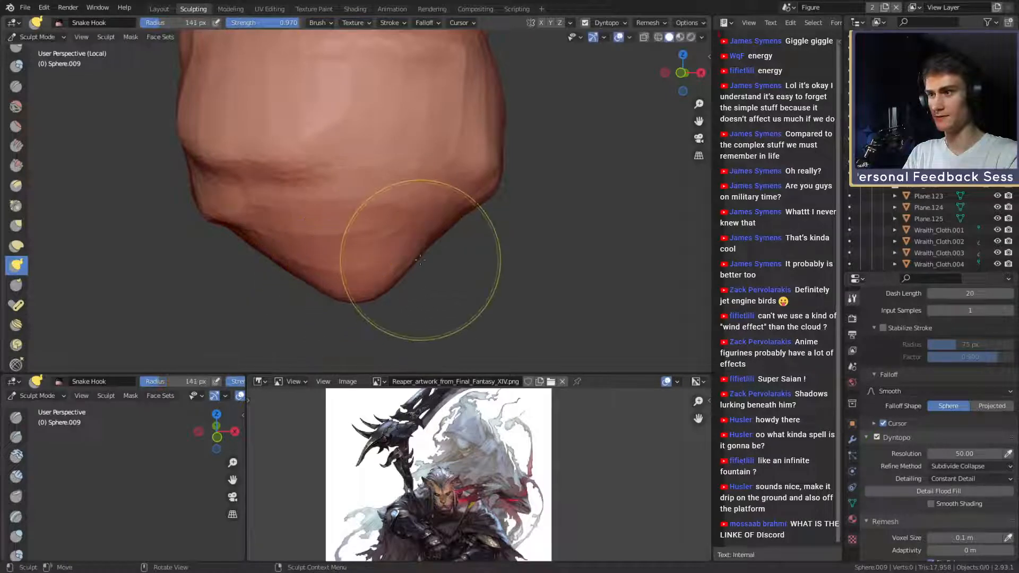
{"action": "left_click_drag", "start_coordinate": [421, 259], "coordinate": [398, 260]}
{"action": "middle_click_drag", "start_coordinate": [353, 272], "coordinate": [382, 274]}
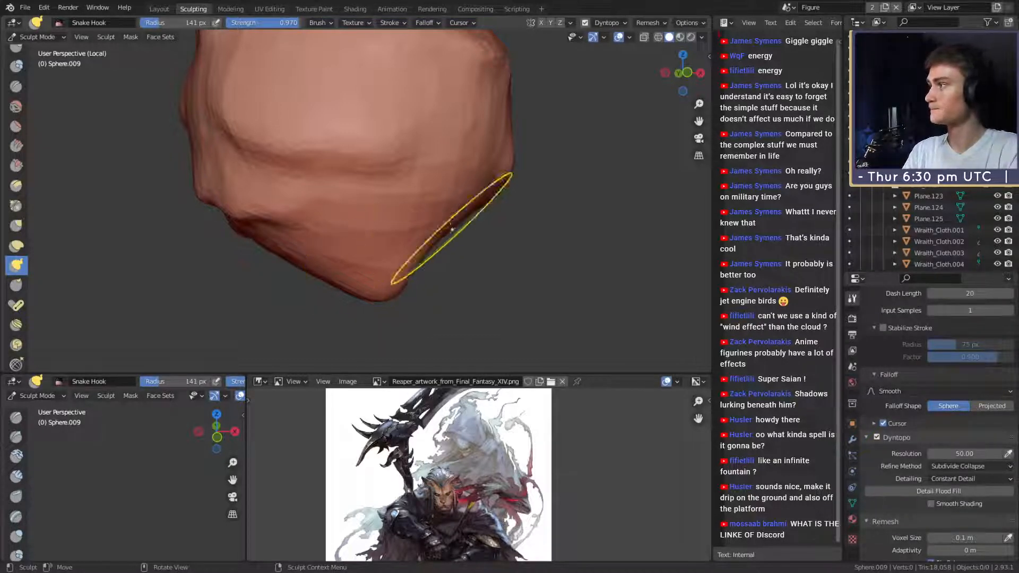
Broaden and round the tapered tip from another side using Snake Hook at a radius of 204 px.
{"action": "mouse_move", "coordinate": [401, 223]}
{"action": "middle_mouse_down"}
{"action": "mouse_move", "coordinate": [428, 228]}
{"action": "mouse_move", "coordinate": [426, 186]}
{"action": "mouse_move", "coordinate": [460, 283]}
{"action": "mouse_move", "coordinate": [430, 284]}
{"action": "mouse_move", "coordinate": [424, 249]}
{"action": "mouse_move", "coordinate": [355, 280]}
{"action": "mouse_move", "coordinate": [451, 271]}
{"action": "middle_mouse_up"}
{"action": "key", "text": "f"}
{"action": "left_click", "coordinate": [469, 275]}
{"action": "key", "text": "f"}
{"action": "left_click", "coordinate": [526, 275]}
{"action": "left_click_drag", "start_coordinate": [418, 275], "coordinate": [428, 299]}
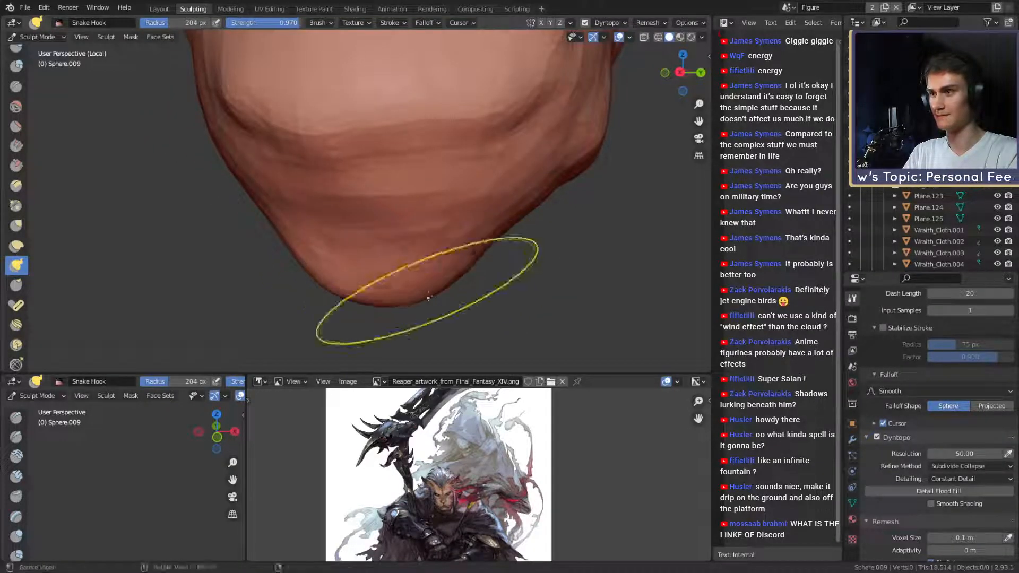
Shape the transition between the lower folds and the tip with Snake Hook at a radius of 119 px.
{"action": "mouse_move", "coordinate": [428, 298]}
{"action": "middle_mouse_down"}
{"action": "mouse_move", "coordinate": [416, 276]}
{"action": "mouse_move", "coordinate": [374, 289]}
{"action": "mouse_move", "coordinate": [393, 294]}
{"action": "middle_mouse_up"}
{"action": "key", "text": "f"}
{"action": "left_click", "coordinate": [496, 276]}
{"action": "mouse_move", "coordinate": [338, 278]}
{"action": "middle_mouse_down"}
{"action": "mouse_move", "coordinate": [360, 279]}
{"action": "mouse_move", "coordinate": [397, 237]}
{"action": "mouse_move", "coordinate": [365, 242]}
{"action": "mouse_move", "coordinate": [395, 251]}
{"action": "mouse_move", "coordinate": [433, 244]}
{"action": "middle_mouse_up"}
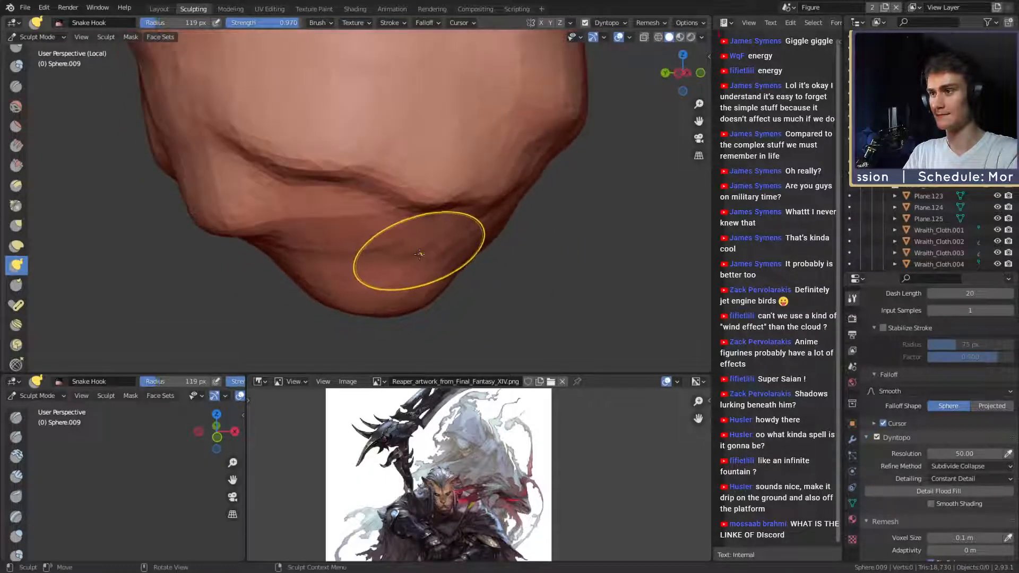
{"action": "middle_click_drag", "start_coordinate": [344, 262], "coordinate": [453, 225]}
Pull small overlapping folds around the tip using Snake Hook radii of 70 and 106 px.
{"action": "middle_click_drag", "start_coordinate": [379, 264], "coordinate": [424, 262]}
{"action": "key", "text": "f"}
{"action": "left_click", "coordinate": [406, 265]}
{"action": "left_click_drag", "start_coordinate": [404, 265], "coordinate": [403, 266]}
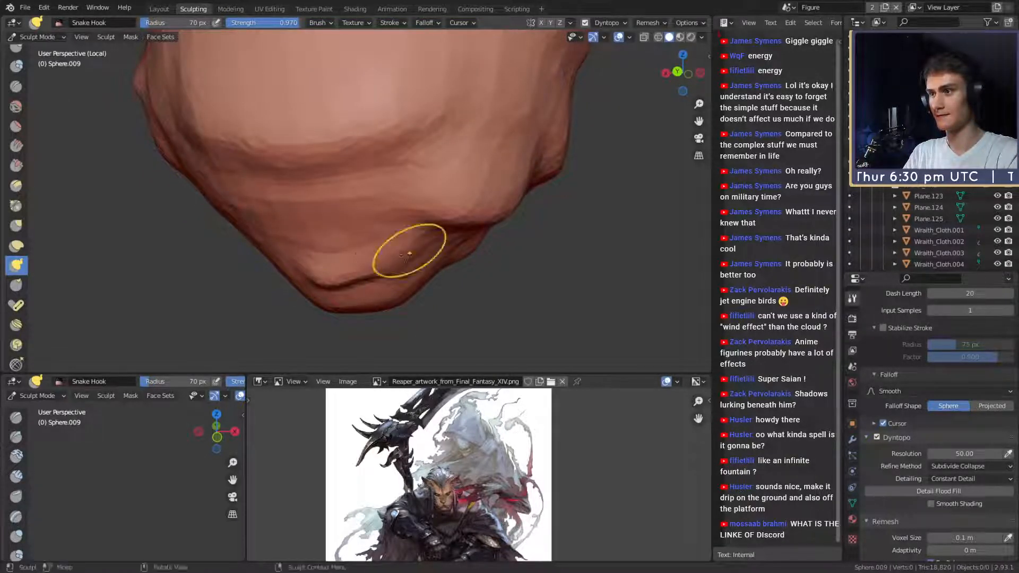
{"action": "middle_click_drag", "start_coordinate": [302, 257], "coordinate": [368, 268]}
{"action": "key", "text": "f"}
{"action": "left_click", "coordinate": [339, 255]}
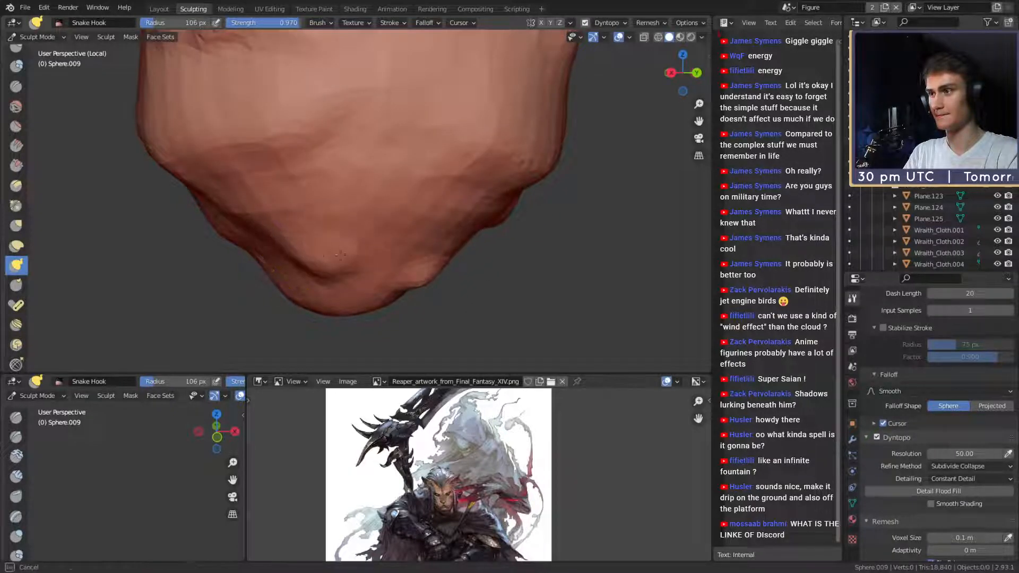
{"action": "left_click_drag", "start_coordinate": [325, 262], "coordinate": [330, 253]}
Refine the folds around the tip with Snake Hook at 91 px and check the overall silhouette.
{"action": "middle_click_drag", "start_coordinate": [330, 254], "coordinate": [354, 239]}
{"action": "key", "text": "f"}
{"action": "left_click", "coordinate": [342, 237]}
{"action": "left_click_drag", "start_coordinate": [341, 237], "coordinate": [346, 245]}
{"action": "scroll", "coordinate": [361, 239], "scroll_direction": "down", "scroll_amount": 4}
{"action": "mouse_move", "coordinate": [390, 236]}
{"action": "middle_mouse_down"}
{"action": "mouse_move", "coordinate": [574, 214]}
{"action": "mouse_move", "coordinate": [424, 221]}
{"action": "mouse_move", "coordinate": [456, 267]}
{"action": "mouse_move", "coordinate": [517, 180]}
{"action": "middle_mouse_up"}
{"action": "scroll", "coordinate": [446, 176], "scroll_direction": "down", "scroll_amount": 3}
{"action": "scroll", "coordinate": [398, 221], "scroll_direction": "up", "scroll_amount": 5}
{"action": "scroll", "coordinate": [457, 268], "scroll_direction": "down", "scroll_amount": 3}
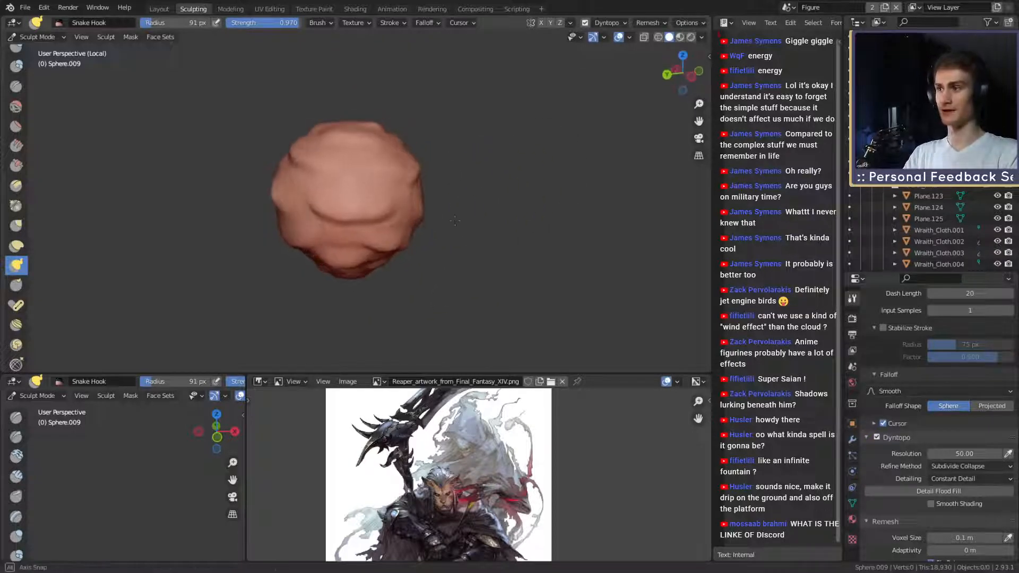
Carve a groove beneath a large side fold using the Crease brush at 32 px radius and 0.376 strength.
{"action": "scroll", "coordinate": [425, 213], "scroll_direction": "up", "scroll_amount": 5}
{"action": "key", "text": "shift+c"}
{"action": "key", "text": "f"}
{"action": "left_click", "coordinate": [382, 236]}
{"action": "scroll", "coordinate": [382, 236], "scroll_direction": "up", "scroll_amount": 5}
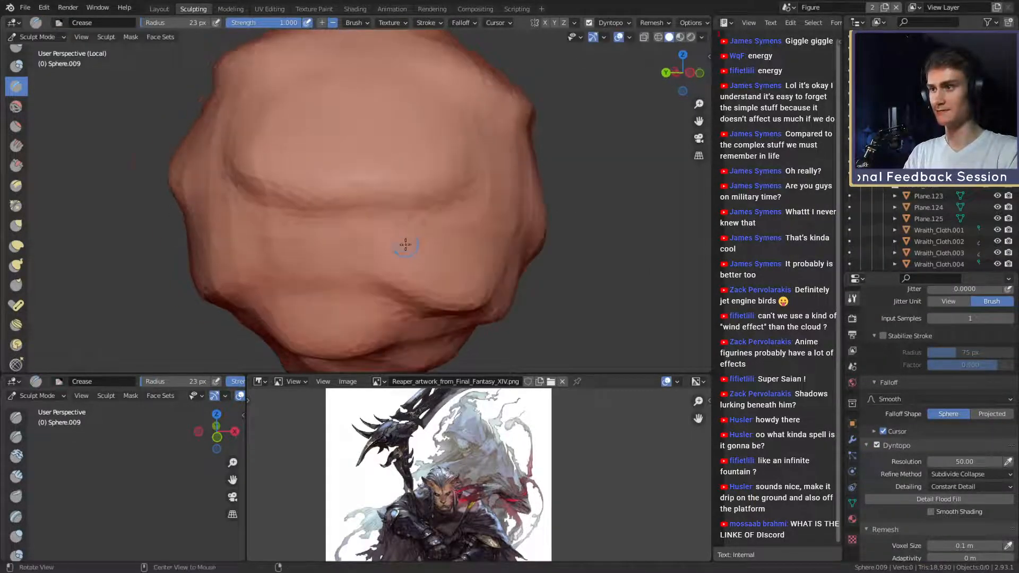
{"action": "scroll", "coordinate": [382, 229], "scroll_direction": "up", "scroll_amount": 2}
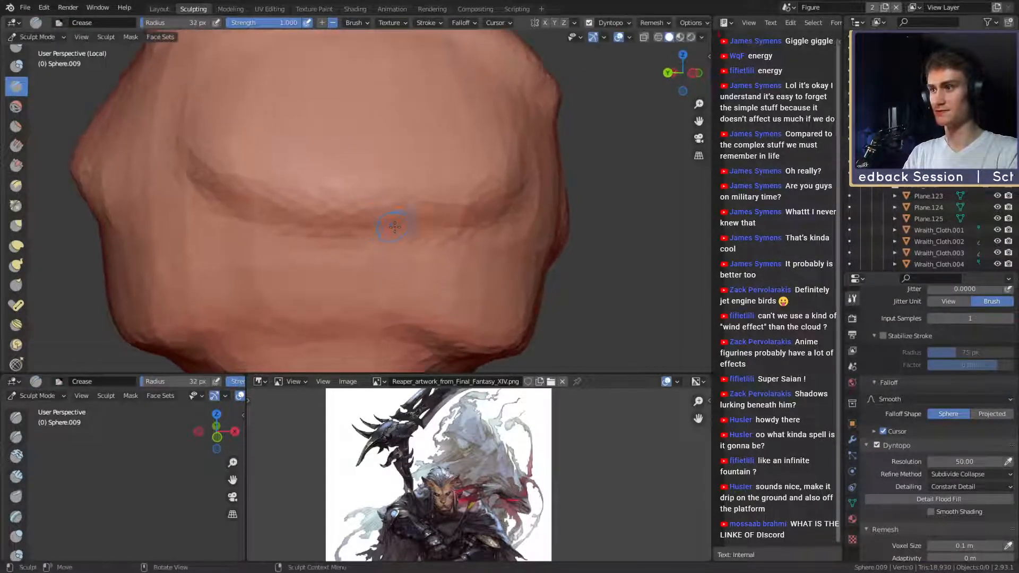
{"action": "key", "text": "shift+f"}
{"action": "left_click", "coordinate": [399, 227]}
{"action": "key", "text": "shift+f"}
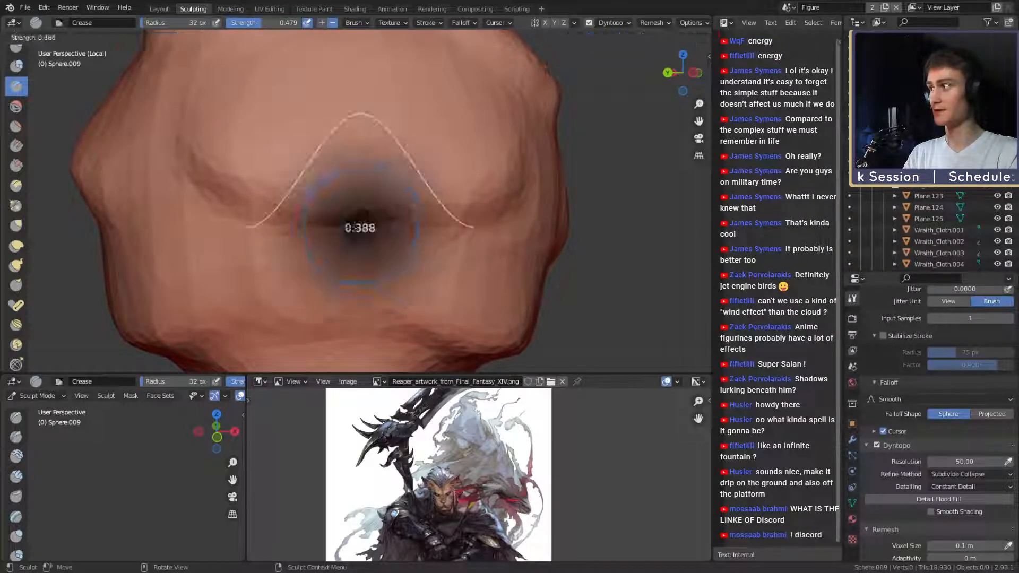
{"action": "left_click", "coordinate": [431, 226]}
{"action": "left_click_drag", "start_coordinate": [370, 221], "coordinate": [368, 225]}
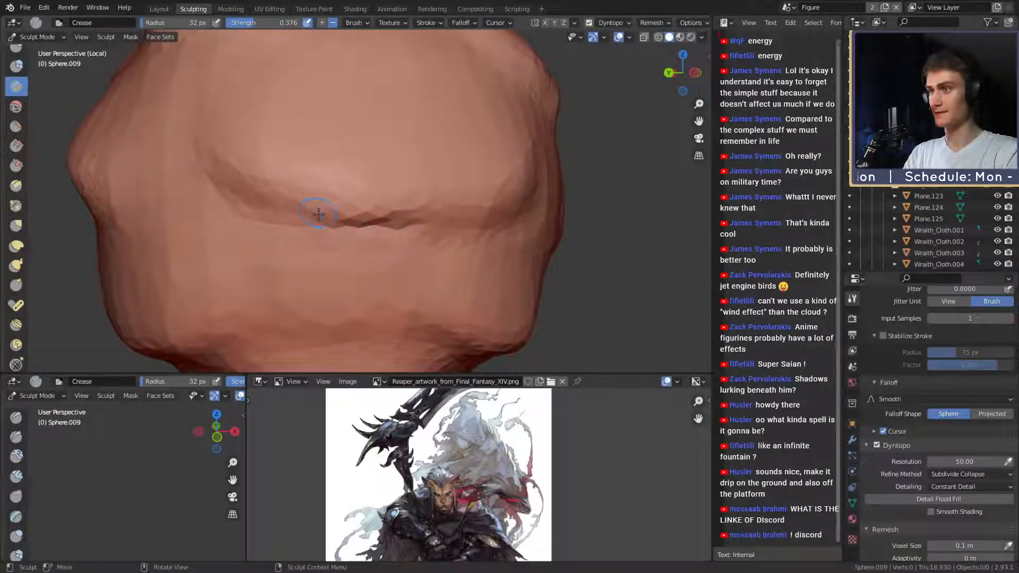
Continue the crease along the full underside of the large fold, up to both of its ends.
{"action": "middle_click_drag", "start_coordinate": [252, 208], "coordinate": [374, 234]}
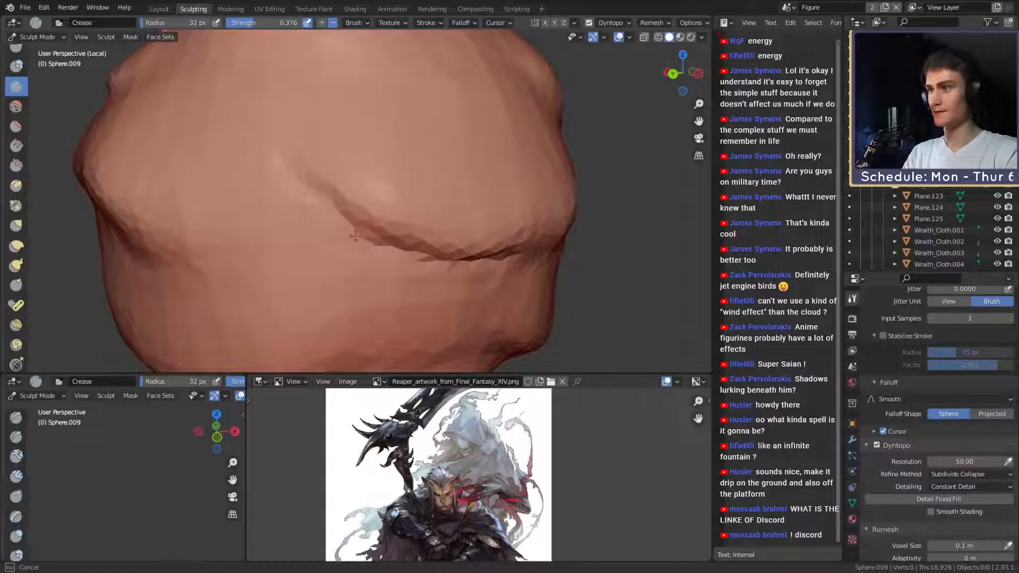
{"action": "middle_click_drag", "start_coordinate": [310, 183], "coordinate": [318, 235]}
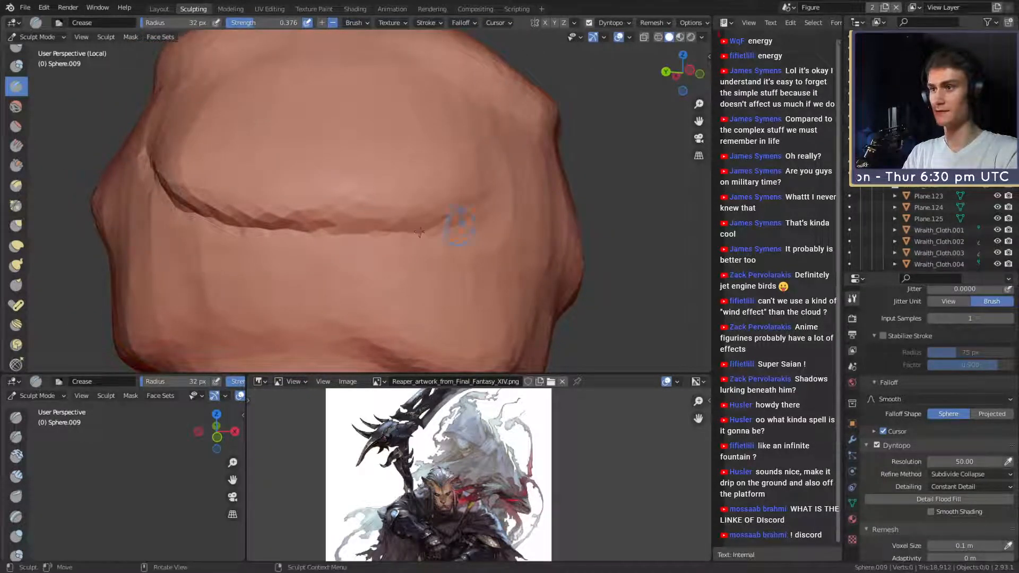
{"action": "mouse_move", "coordinate": [421, 234]}
{"action": "middle_mouse_down"}
{"action": "mouse_move", "coordinate": [446, 204]}
{"action": "mouse_move", "coordinate": [433, 191]}
{"action": "middle_mouse_up"}
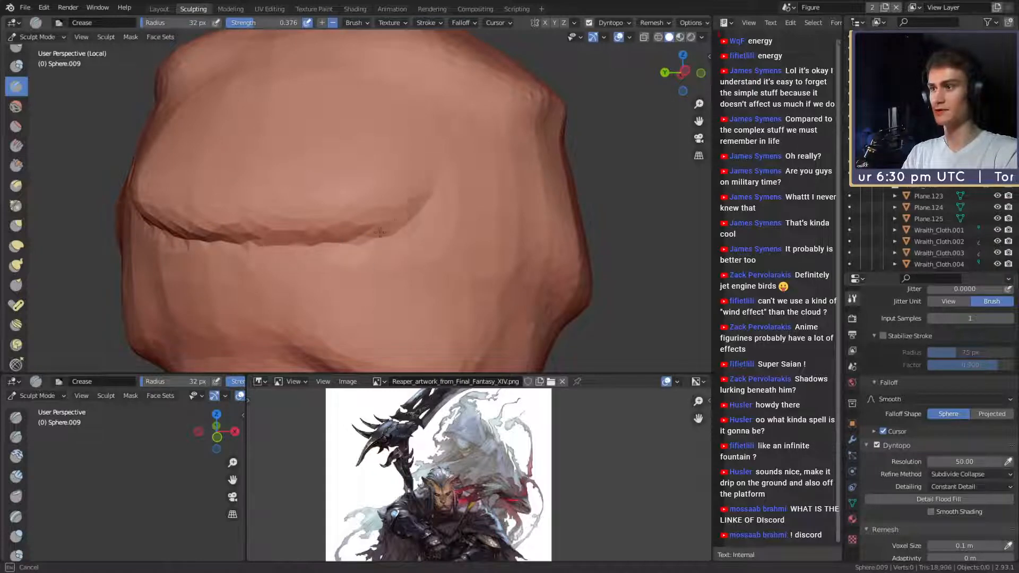
{"action": "middle_click_drag", "start_coordinate": [453, 152], "coordinate": [423, 203]}
Crease the underside of the neighbouring large fold from end to end with the 32 px Crease brush.
{"action": "mouse_move", "coordinate": [396, 162]}
{"action": "middle_mouse_down"}
{"action": "mouse_move", "coordinate": [415, 193]}
{"action": "mouse_move", "coordinate": [335, 221]}
{"action": "middle_mouse_up"}
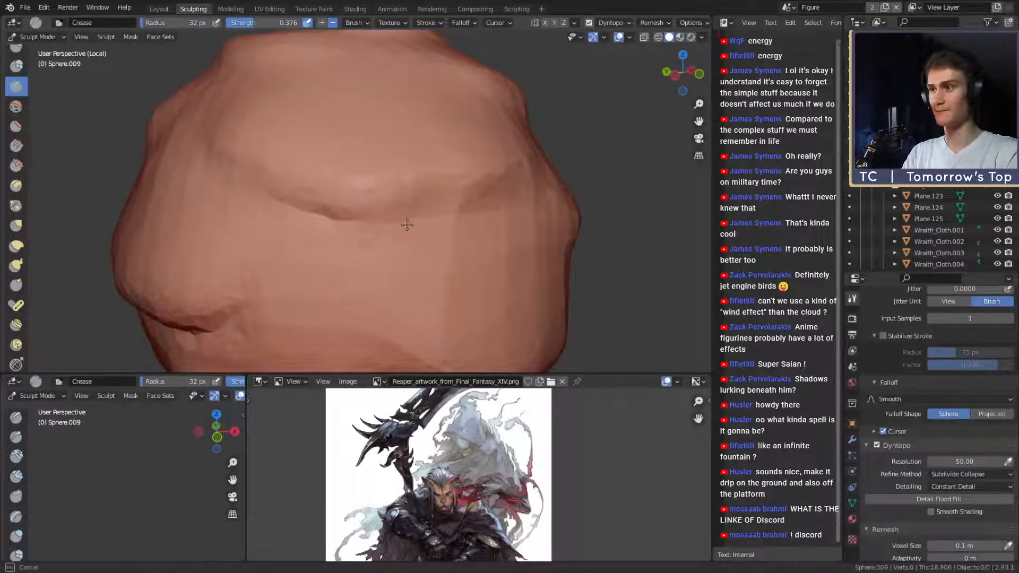
{"action": "middle_click_drag", "start_coordinate": [407, 224], "coordinate": [425, 207]}
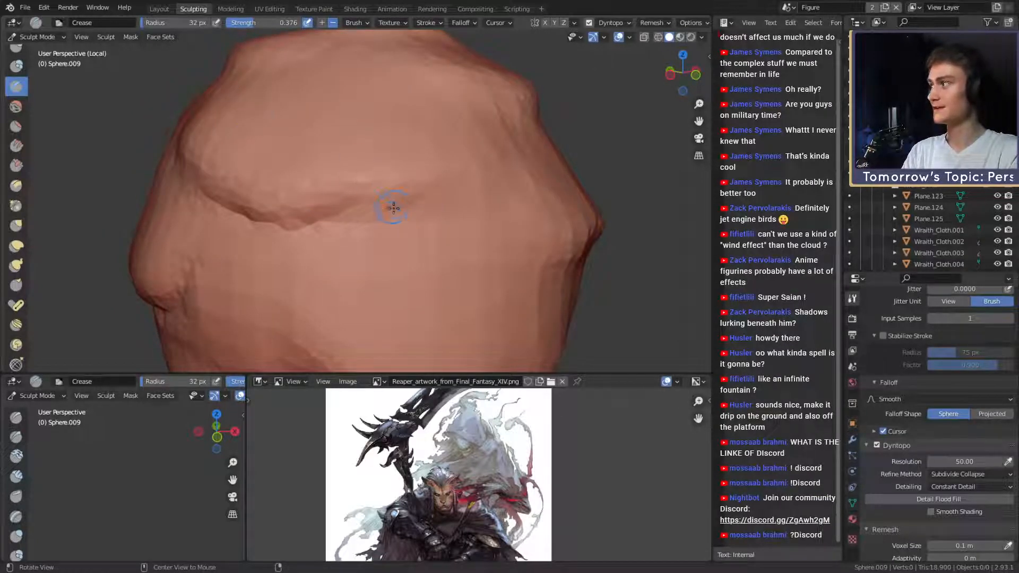
{"action": "left_click_drag", "start_coordinate": [393, 208], "coordinate": [409, 210], "text": "alt"}
{"action": "left_click_drag", "start_coordinate": [331, 231], "coordinate": [488, 195]}
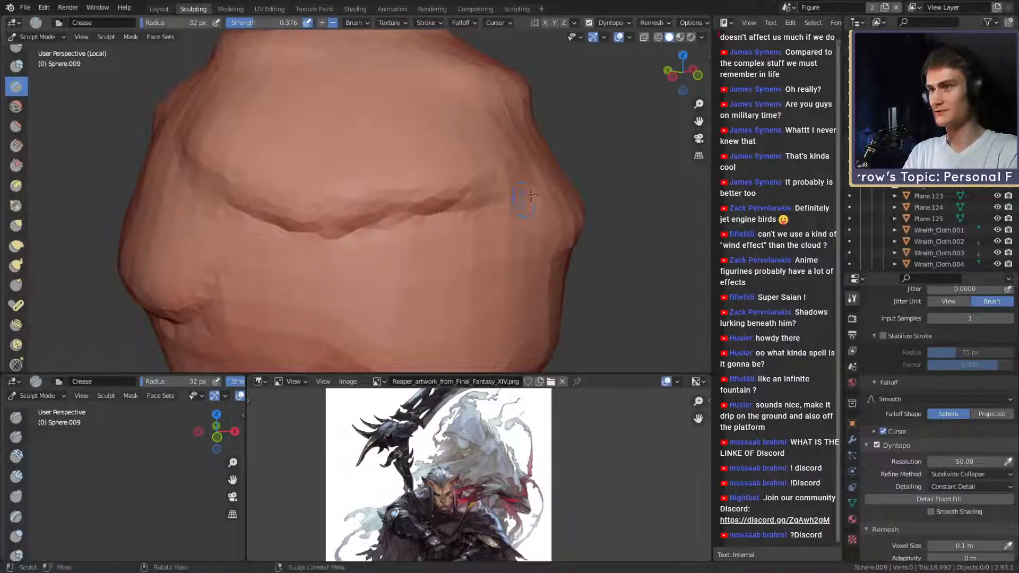
{"action": "middle_click_drag", "start_coordinate": [531, 196], "coordinate": [361, 227]}
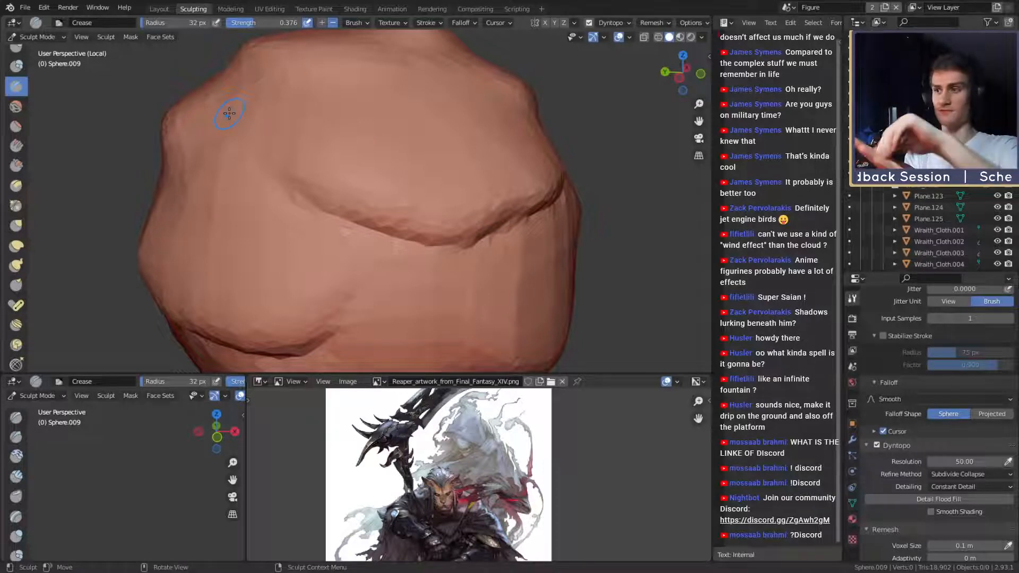
Crease the underside of a broad upper fold from end to end with the Crease brush at 30 px radius.
{"action": "left_click_drag", "start_coordinate": [504, 220], "coordinate": [444, 219], "text": "alt"}
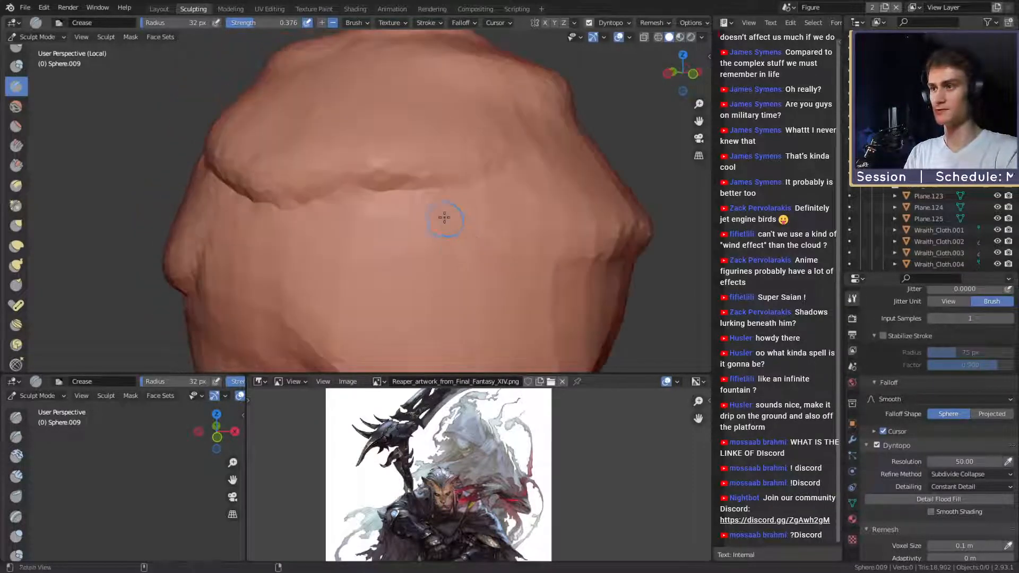
{"action": "scroll", "coordinate": [443, 218], "scroll_direction": "down", "scroll_amount": 4}
{"action": "left_click_drag", "start_coordinate": [379, 222], "coordinate": [424, 223], "text": "alt"}
{"action": "scroll", "coordinate": [416, 223], "scroll_direction": "up", "scroll_amount": 2}
{"action": "mouse_move", "coordinate": [423, 223]}
{"action": "middle_mouse_down"}
{"action": "mouse_move", "coordinate": [454, 230]}
{"action": "mouse_move", "coordinate": [419, 218]}
{"action": "mouse_move", "coordinate": [407, 236]}
{"action": "middle_mouse_up"}
{"action": "scroll", "coordinate": [455, 229], "scroll_direction": "up", "scroll_amount": 2}
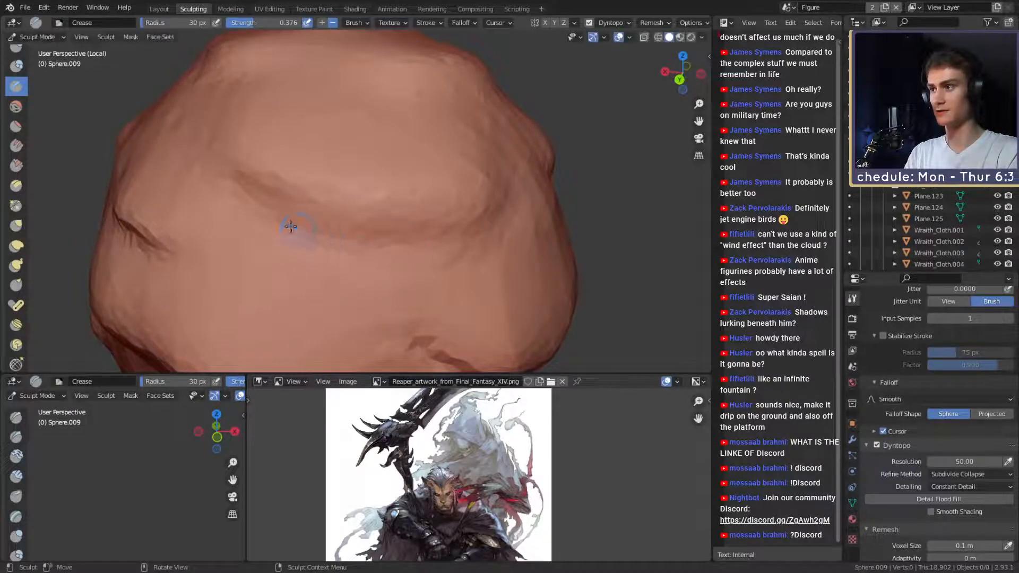
{"action": "middle_click_drag", "start_coordinate": [329, 233], "coordinate": [366, 242]}
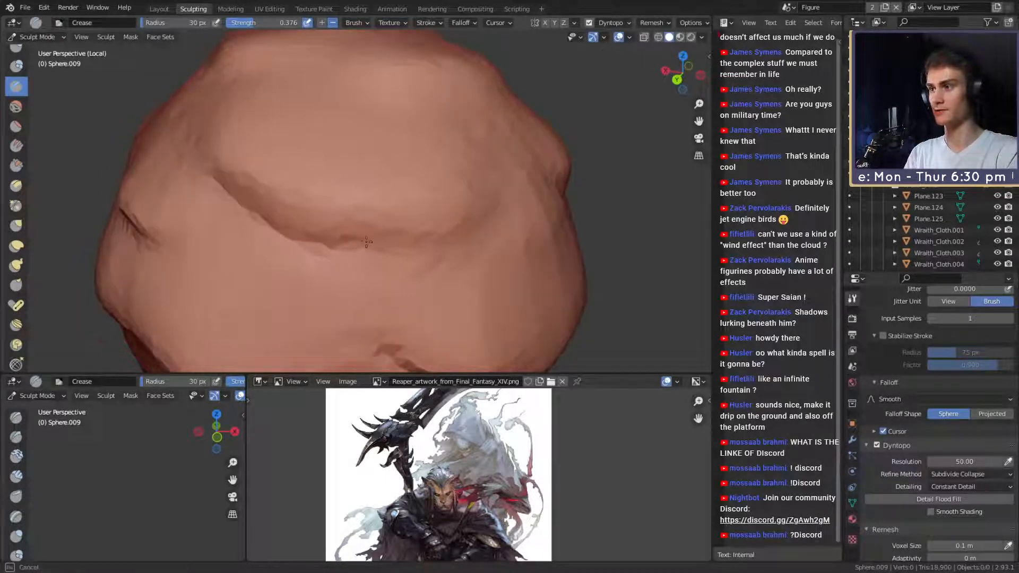
{"action": "middle_click_drag", "start_coordinate": [479, 246], "coordinate": [341, 266]}
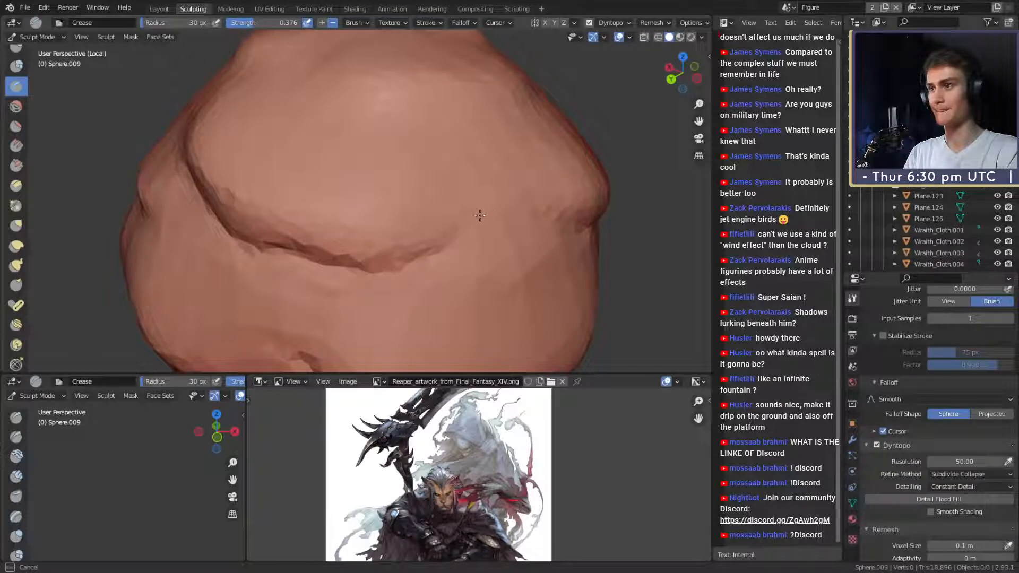
{"action": "left_click_drag", "start_coordinate": [449, 243], "coordinate": [447, 252]}
{"action": "middle_click_drag", "start_coordinate": [364, 270], "coordinate": [398, 267]}
{"action": "left_click_drag", "start_coordinate": [389, 259], "coordinate": [375, 262]}
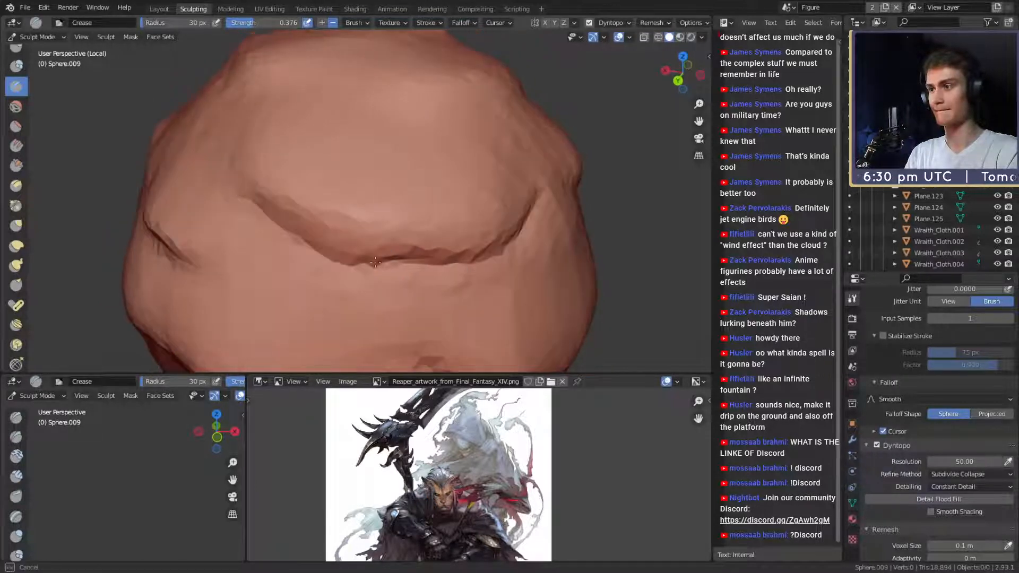
Crease beneath the adjoining side fold and extend the groove along its lower edge toward the neighbouring fold.
{"action": "middle_click_drag", "start_coordinate": [297, 236], "coordinate": [382, 229]}
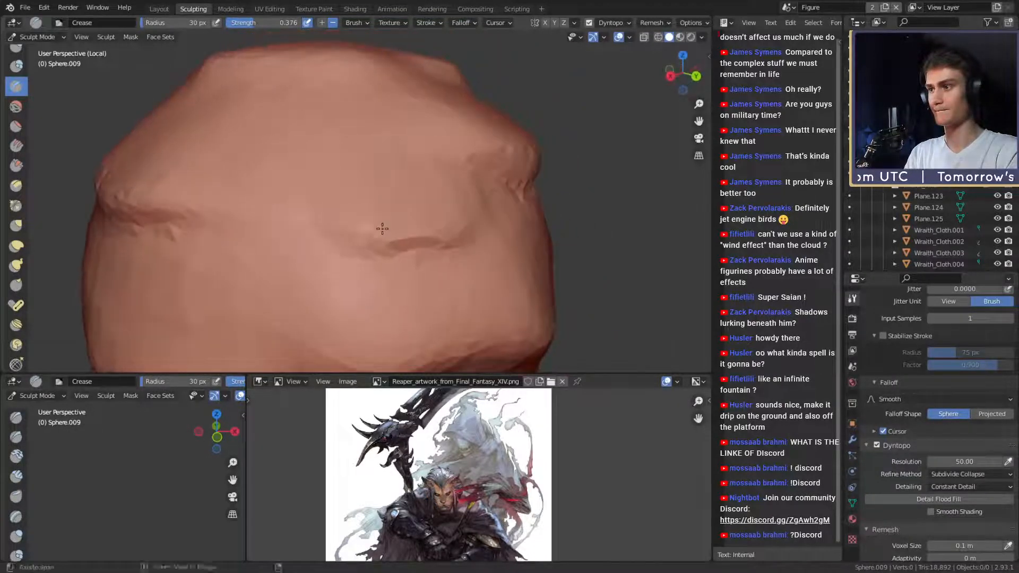
{"action": "middle_click_drag", "start_coordinate": [428, 261], "coordinate": [404, 264]}
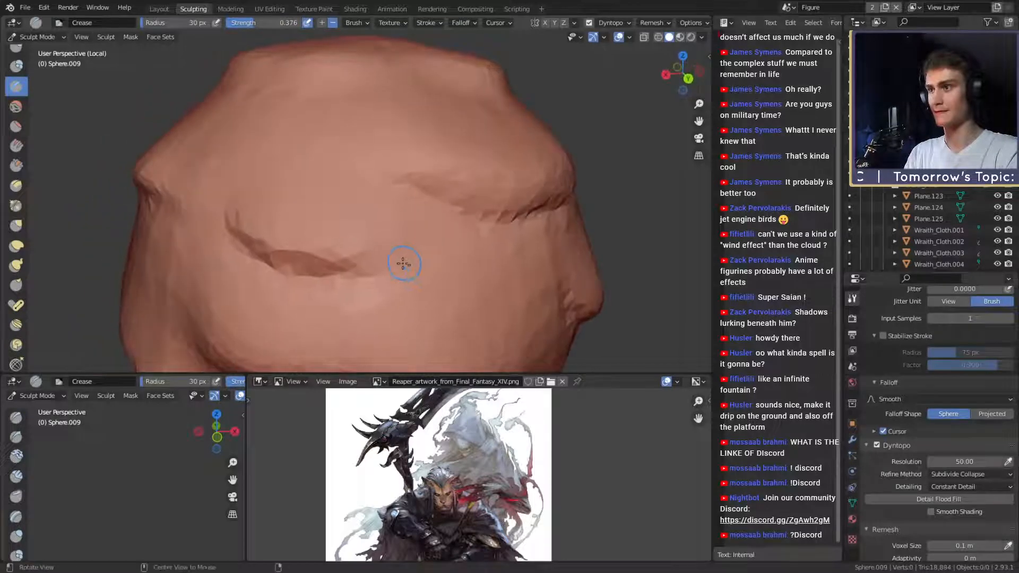
{"action": "left_click_drag", "start_coordinate": [371, 269], "coordinate": [374, 267]}
{"action": "middle_click_drag", "start_coordinate": [393, 263], "coordinate": [443, 257]}
{"action": "key", "text": "f"}
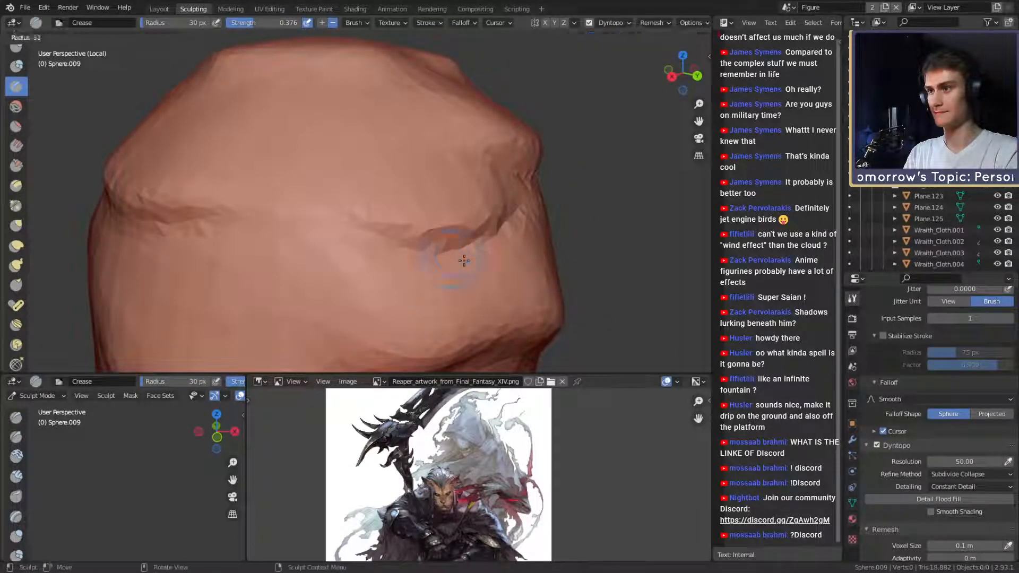
{"action": "left_click", "coordinate": [464, 260]}
{"action": "left_click_drag", "start_coordinate": [504, 228], "coordinate": [490, 244]}
{"action": "left_click_drag", "start_coordinate": [386, 246], "coordinate": [371, 241]}
{"action": "middle_click_drag", "start_coordinate": [366, 237], "coordinate": [401, 233]}
{"action": "left_click_drag", "start_coordinate": [385, 237], "coordinate": [313, 242]}
Set the Crease brush radius to 43 px and carve the groove under the next upper fold to both ends.
{"action": "key", "text": "f"}
{"action": "left_click", "coordinate": [300, 243]}
{"action": "middle_click_drag", "start_coordinate": [298, 243], "coordinate": [389, 235]}
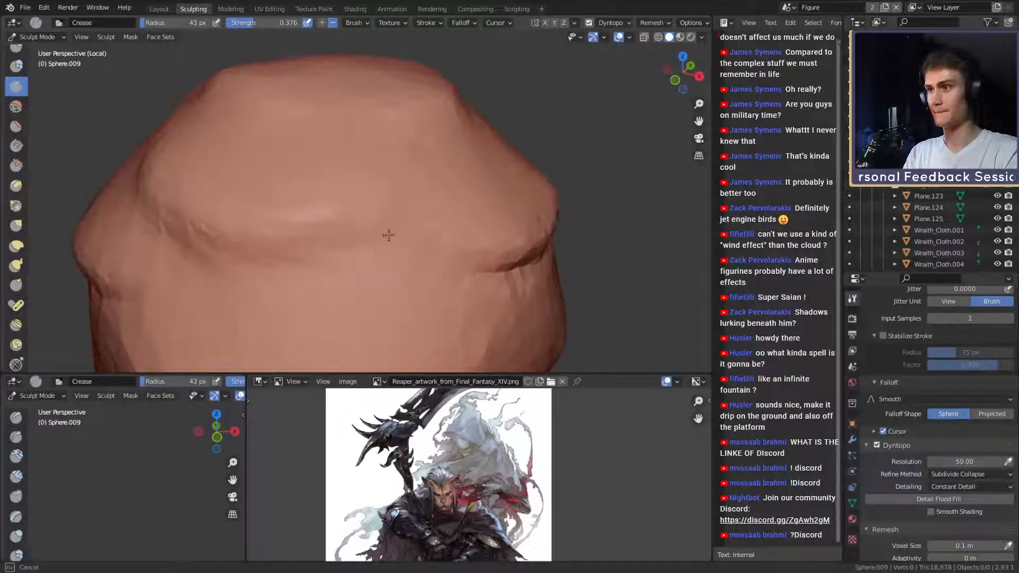
{"action": "middle_click_drag", "start_coordinate": [344, 263], "coordinate": [271, 246]}
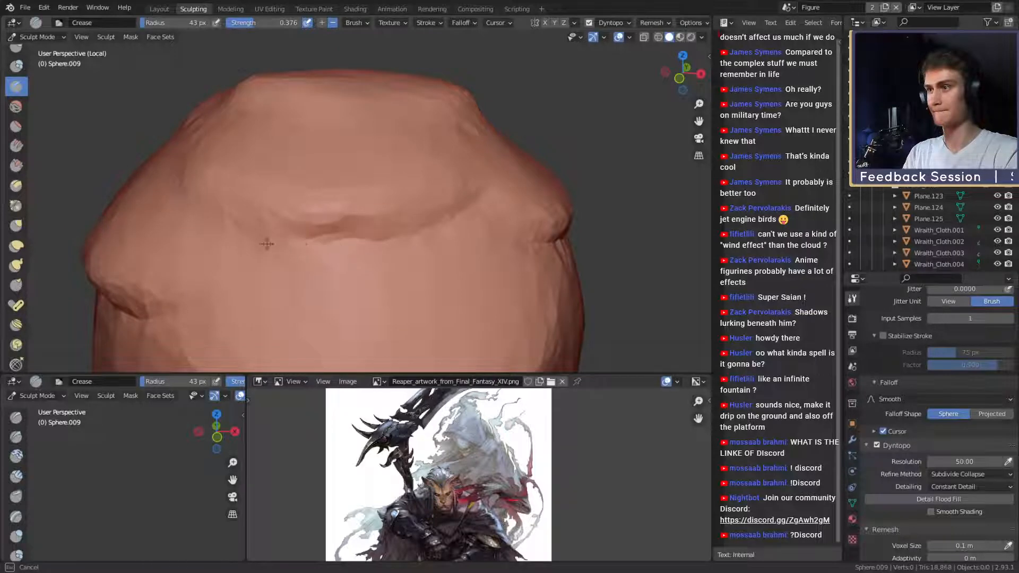
{"action": "middle_click_drag", "start_coordinate": [470, 236], "coordinate": [304, 250]}
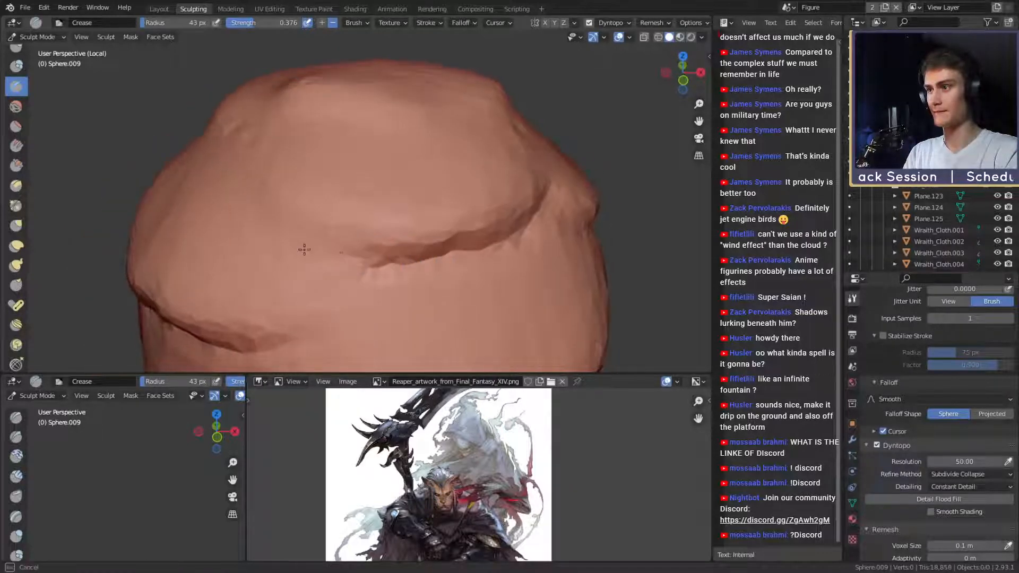
{"action": "middle_click_drag", "start_coordinate": [255, 221], "coordinate": [360, 269]}
{"action": "middle_click_drag", "start_coordinate": [329, 174], "coordinate": [484, 246], "text": "ctrl"}
{"action": "middle_click_drag", "start_coordinate": [389, 257], "coordinate": [406, 254]}
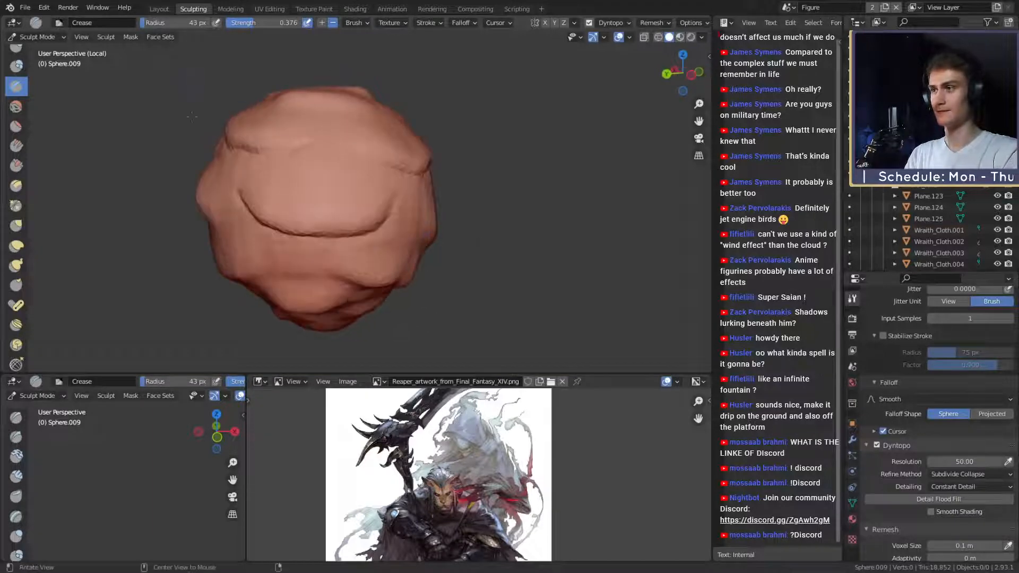
Reduce the Crease brush radius to 39 px and crease the lower edges of the folds around the top.
{"action": "left_click_drag", "start_coordinate": [354, 218], "coordinate": [406, 233], "text": "alt"}
{"action": "mouse_move", "coordinate": [406, 244]}
{"action": "left_mouse_down", "text": "ctrl+alt"}
{"action": "mouse_move", "coordinate": [412, 212]}
{"action": "mouse_move", "coordinate": [380, 215]}
{"action": "mouse_move", "coordinate": [376, 185]}
{"action": "mouse_move", "coordinate": [425, 188]}
{"action": "left_mouse_up", "text": "ctrl+alt"}
{"action": "key", "text": "f"}
{"action": "left_click", "coordinate": [373, 223]}
{"action": "mouse_move", "coordinate": [391, 186]}
{"action": "left_mouse_down", "text": "alt"}
{"action": "mouse_move", "coordinate": [447, 212]}
{"action": "mouse_move", "coordinate": [336, 187]}
{"action": "mouse_move", "coordinate": [312, 198]}
{"action": "mouse_move", "coordinate": [416, 216]}
{"action": "mouse_move", "coordinate": [410, 232]}
{"action": "left_mouse_up", "text": "alt"}
{"action": "mouse_move", "coordinate": [410, 231]}
{"action": "left_mouse_down", "text": "alt+shift"}
{"action": "mouse_move", "coordinate": [373, 208]}
{"action": "mouse_move", "coordinate": [362, 216]}
{"action": "left_mouse_up", "text": "alt+shift"}
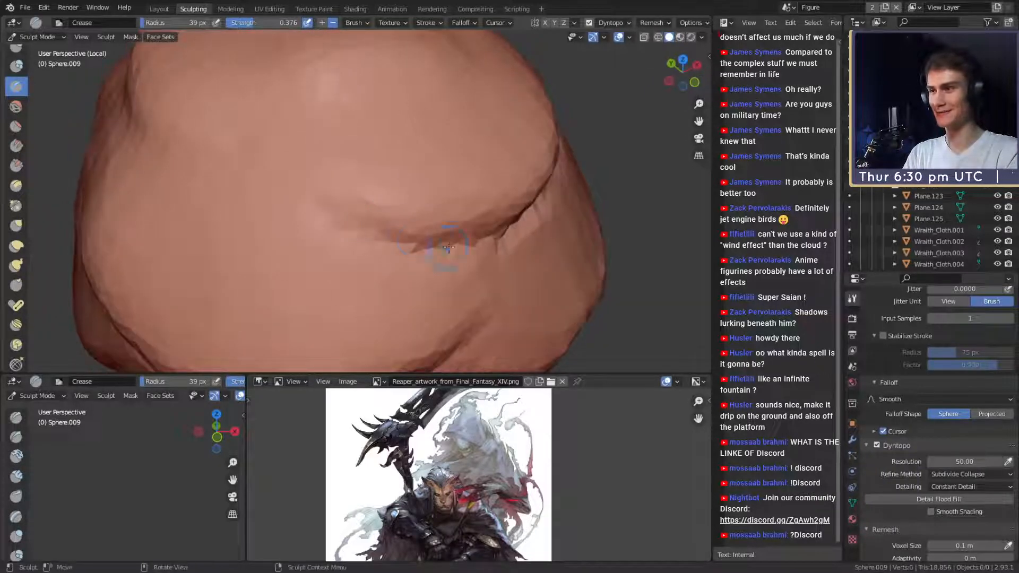
{"action": "mouse_move", "coordinate": [301, 201]}
{"action": "left_mouse_down", "text": "alt"}
{"action": "mouse_move", "coordinate": [396, 207]}
{"action": "mouse_move", "coordinate": [431, 231]}
{"action": "left_mouse_up", "text": "alt"}
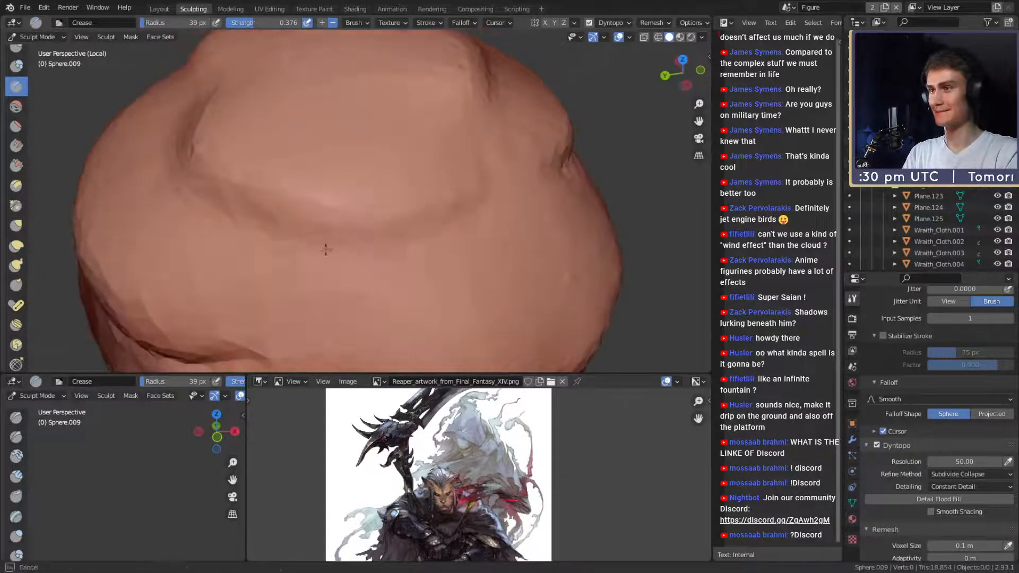
{"action": "mouse_move", "coordinate": [276, 237]}
{"action": "left_mouse_down", "text": "alt"}
{"action": "mouse_move", "coordinate": [303, 223]}
{"action": "mouse_move", "coordinate": [279, 236]}
{"action": "mouse_move", "coordinate": [269, 211]}
{"action": "mouse_move", "coordinate": [382, 223]}
{"action": "mouse_move", "coordinate": [363, 257]}
{"action": "mouse_move", "coordinate": [306, 247]}
{"action": "mouse_move", "coordinate": [309, 231]}
{"action": "left_mouse_up", "text": "alt"}
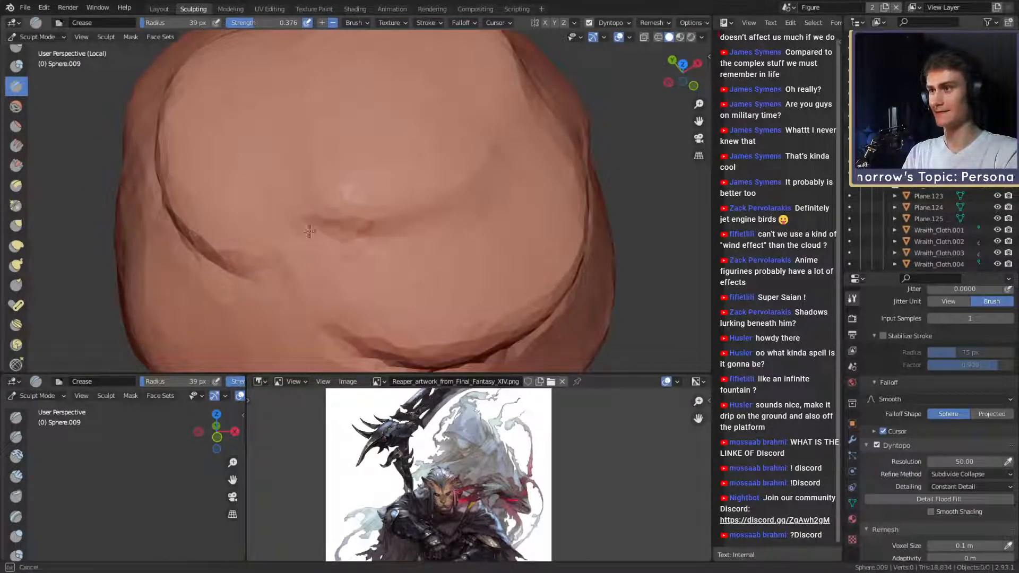
{"action": "mouse_move", "coordinate": [467, 217]}
{"action": "left_mouse_down", "text": "alt"}
{"action": "mouse_move", "coordinate": [418, 239]}
{"action": "mouse_move", "coordinate": [482, 191]}
{"action": "mouse_move", "coordinate": [364, 252]}
{"action": "left_mouse_up", "text": "alt"}
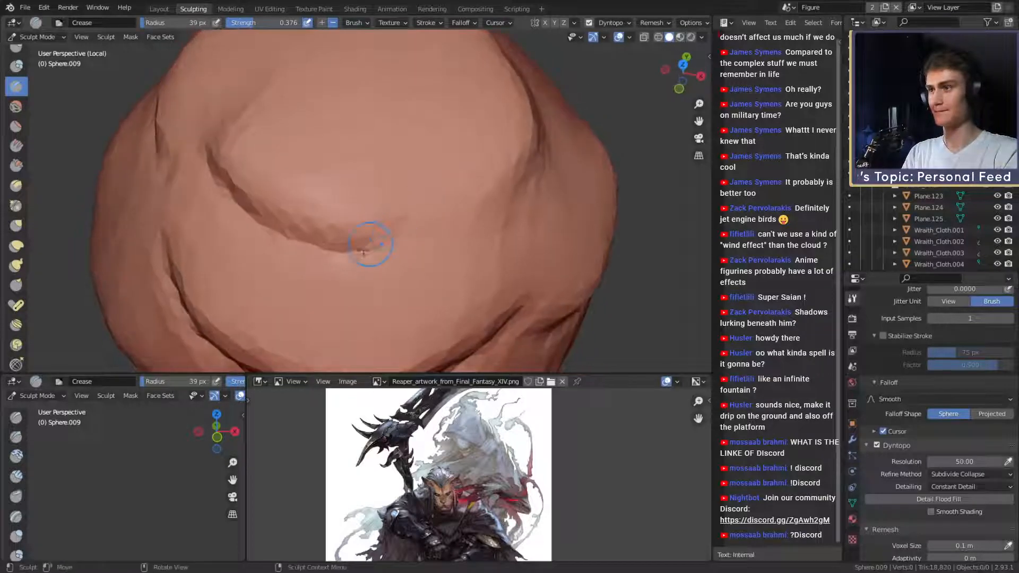
Continue the 39 px crease around the underside of the top cap and up to its ends.
{"action": "left_click_drag", "start_coordinate": [268, 242], "coordinate": [412, 216]}
{"action": "middle_click_drag", "start_coordinate": [432, 218], "coordinate": [297, 202]}
{"action": "left_click_drag", "start_coordinate": [293, 200], "coordinate": [421, 159]}
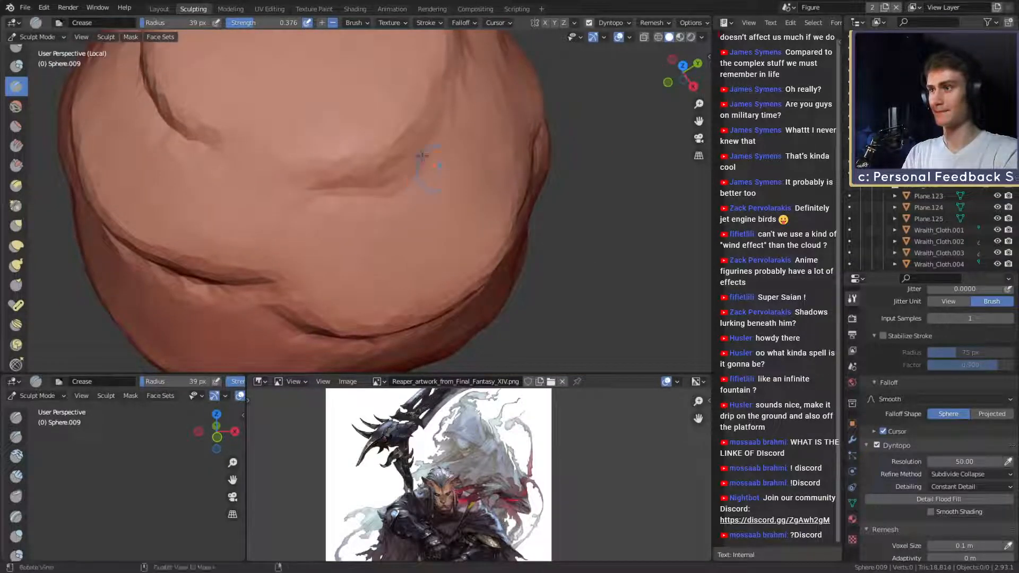
{"action": "middle_click_drag", "start_coordinate": [420, 160], "coordinate": [309, 206]}
{"action": "left_click_drag", "start_coordinate": [270, 195], "coordinate": [340, 202]}
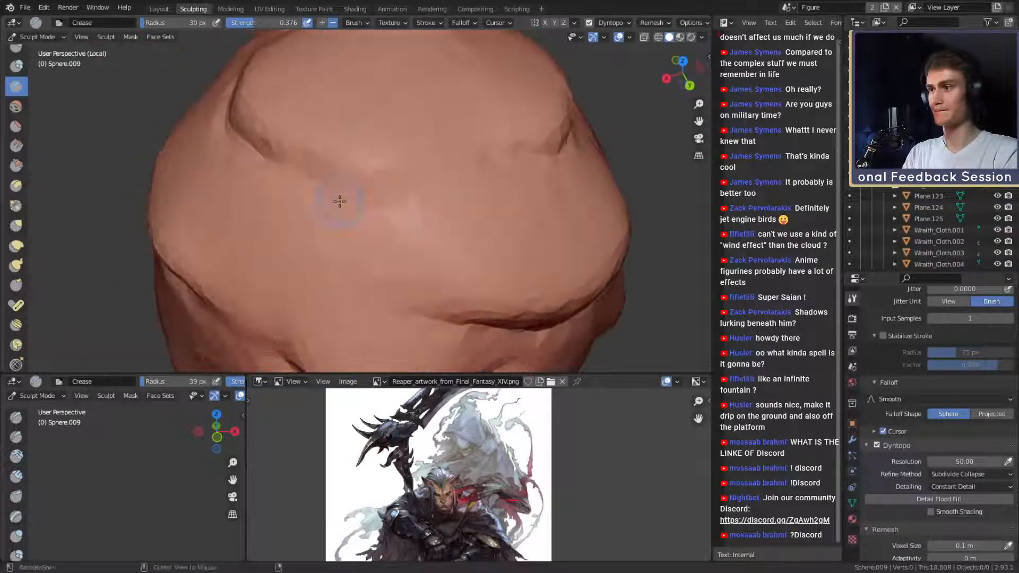
{"action": "left_click_drag", "start_coordinate": [278, 162], "coordinate": [346, 190]}
{"action": "left_click_drag", "start_coordinate": [346, 190], "coordinate": [419, 180], "text": "alt"}
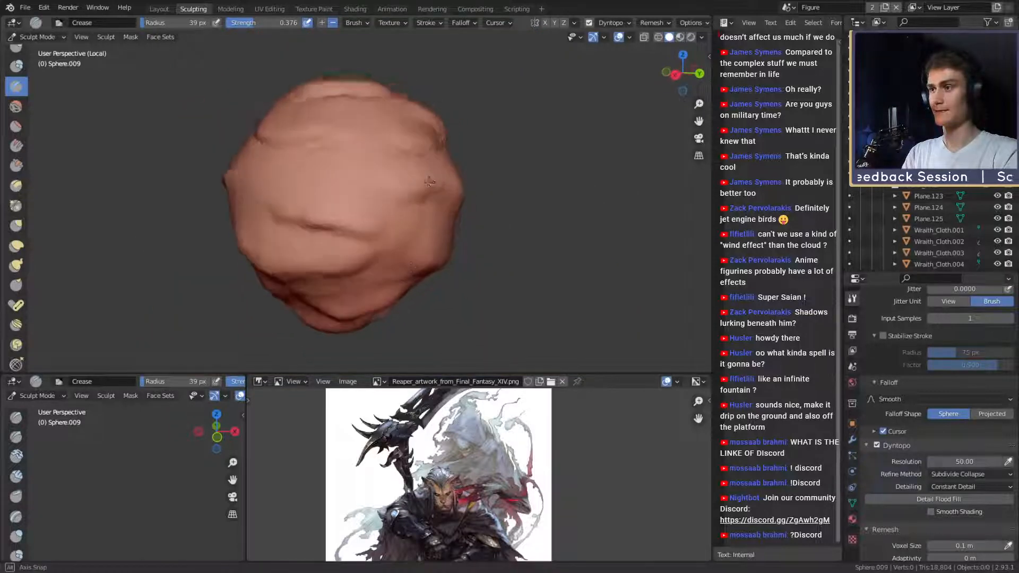
Carve 39 px creases beneath the fold at the middle of the sphere's side.
{"action": "mouse_move", "coordinate": [382, 239]}
{"action": "left_mouse_down", "text": "alt+shift"}
{"action": "mouse_move", "coordinate": [384, 170]}
{"action": "mouse_move", "coordinate": [430, 187]}
{"action": "mouse_move", "coordinate": [366, 200]}
{"action": "mouse_move", "coordinate": [361, 189]}
{"action": "left_mouse_up", "text": "alt+shift"}
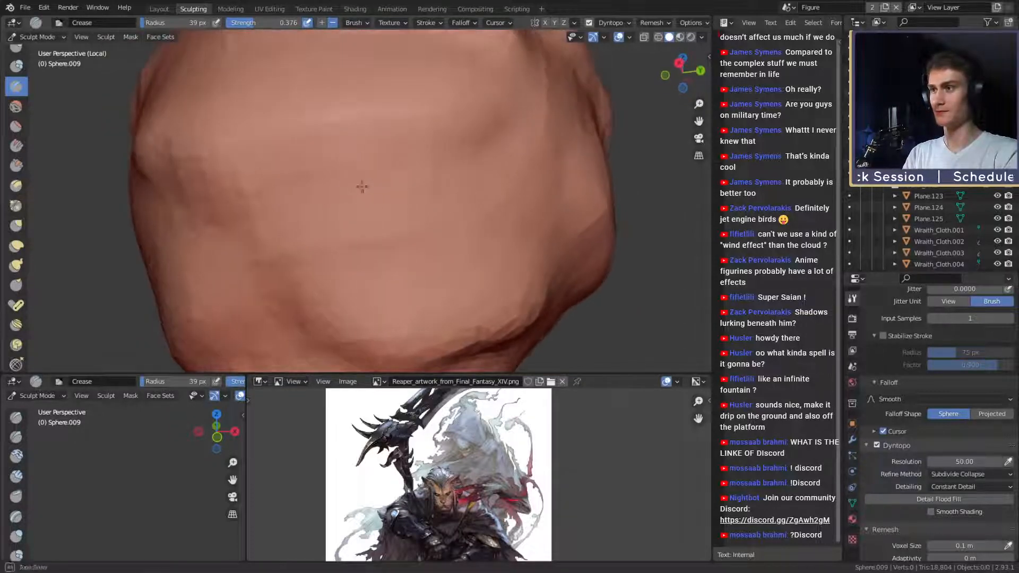
{"action": "left_click_drag", "start_coordinate": [399, 157], "coordinate": [403, 156]}
{"action": "left_click_drag", "start_coordinate": [331, 178], "coordinate": [307, 181]}
{"action": "left_click_drag", "start_coordinate": [297, 186], "coordinate": [356, 195], "text": "alt"}
{"action": "mouse_move", "coordinate": [435, 186]}
{"action": "left_mouse_down"}
{"action": "mouse_move", "coordinate": [330, 179]}
{"action": "mouse_move", "coordinate": [317, 206]}
{"action": "left_mouse_up"}
{"action": "left_click_drag", "start_coordinate": [250, 174], "coordinate": [300, 196], "text": "alt"}
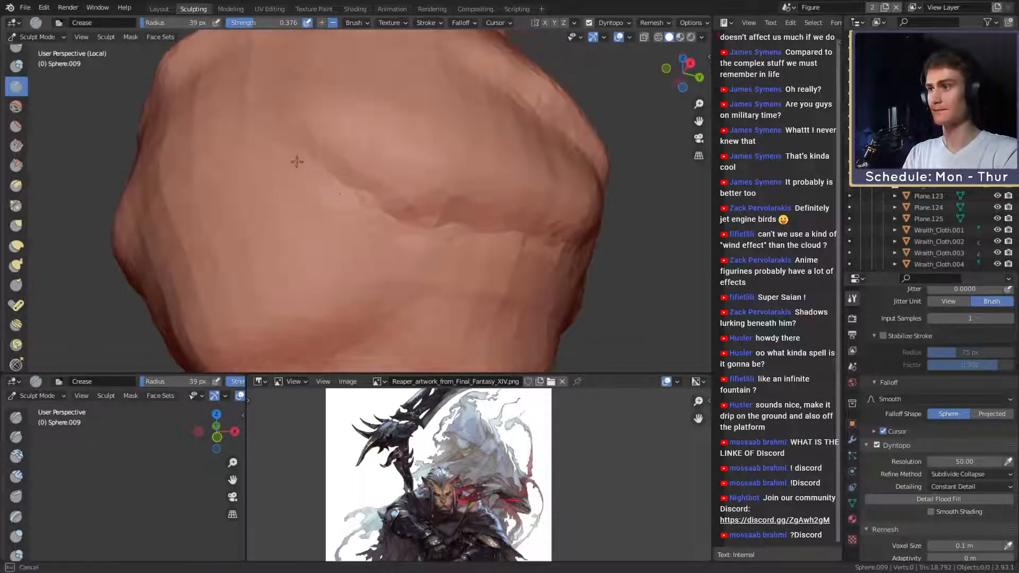
Deepen the crease along the full lower edge of the middle side fold.
{"action": "left_click_drag", "start_coordinate": [313, 153], "coordinate": [402, 217]}
{"action": "left_click_drag", "start_coordinate": [511, 225], "coordinate": [377, 216], "text": "alt"}
{"action": "middle_click_drag", "start_coordinate": [377, 215], "coordinate": [345, 201]}
{"action": "mouse_move", "coordinate": [245, 204]}
{"action": "left_mouse_down"}
{"action": "mouse_move", "coordinate": [321, 223]}
{"action": "mouse_move", "coordinate": [454, 211]}
{"action": "left_mouse_up"}
{"action": "mouse_move", "coordinate": [451, 212]}
{"action": "middle_mouse_down"}
{"action": "mouse_move", "coordinate": [418, 214]}
{"action": "mouse_move", "coordinate": [435, 171]}
{"action": "middle_mouse_up"}
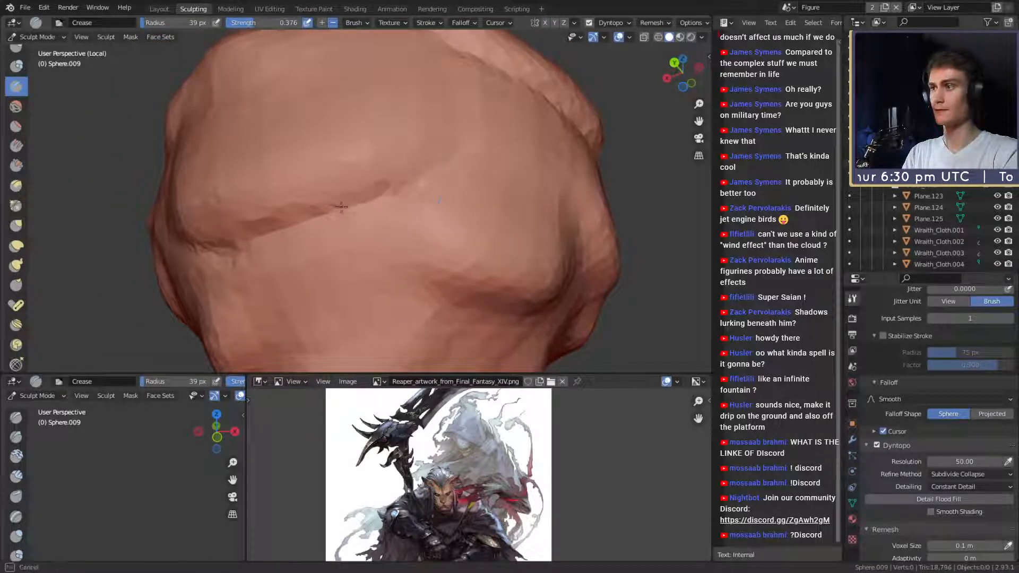
Crease the undersides of the remaining lower folds toward the sphere's tip with the 39 px brush.
{"action": "middle_click_drag", "start_coordinate": [341, 206], "coordinate": [228, 181]}
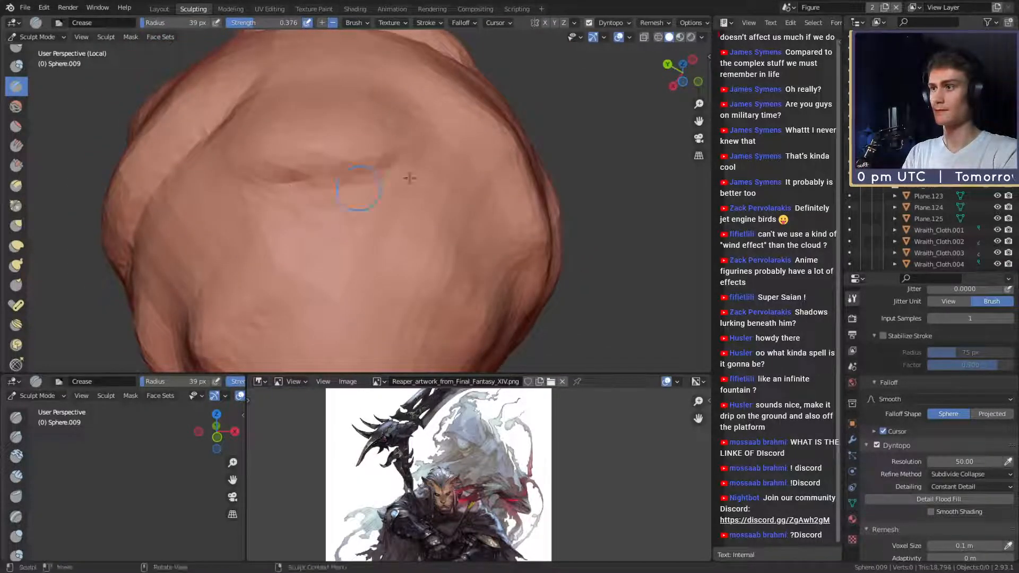
{"action": "middle_click_drag", "start_coordinate": [364, 186], "coordinate": [389, 184]}
{"action": "left_click_drag", "start_coordinate": [423, 197], "coordinate": [416, 186]}
{"action": "mouse_move", "coordinate": [415, 185]}
{"action": "middle_mouse_down"}
{"action": "mouse_move", "coordinate": [398, 213]}
{"action": "mouse_move", "coordinate": [372, 204]}
{"action": "middle_mouse_up"}
{"action": "left_click_drag", "start_coordinate": [169, 160], "coordinate": [352, 183]}
{"action": "middle_click_drag", "start_coordinate": [353, 184], "coordinate": [378, 202]}
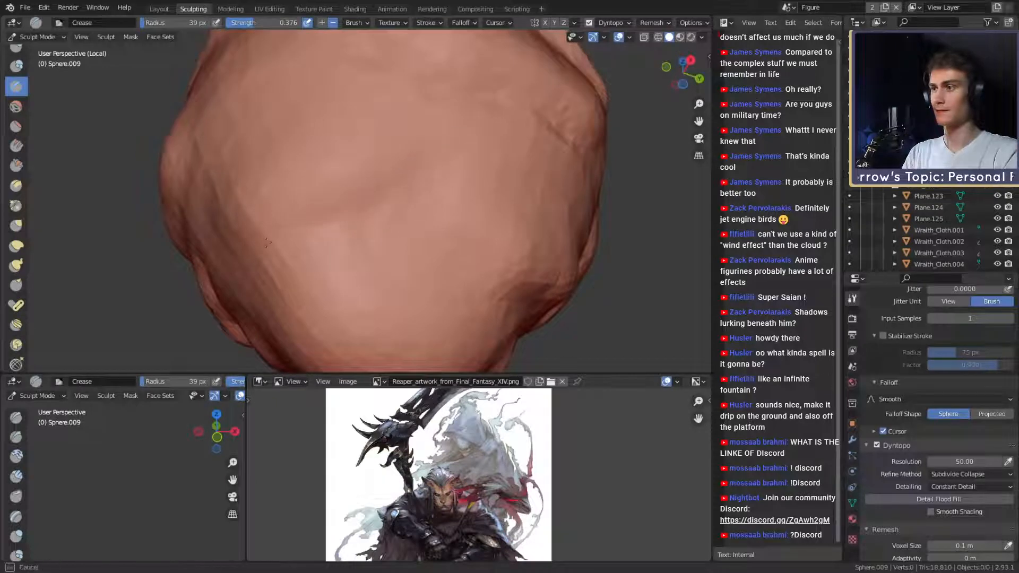
{"action": "middle_click_drag", "start_coordinate": [267, 243], "coordinate": [327, 229]}
{"action": "middle_click_drag", "start_coordinate": [432, 232], "coordinate": [373, 193]}
{"action": "middle_click_drag", "start_coordinate": [423, 217], "coordinate": [346, 174]}
{"action": "left_click_drag", "start_coordinate": [430, 166], "coordinate": [430, 157]}
Check the overall silhouette of the creased sphere and switch to the Clay Strips brush.
{"action": "mouse_move", "coordinate": [430, 158]}
{"action": "left_mouse_down", "text": "alt"}
{"action": "mouse_move", "coordinate": [416, 177]}
{"action": "mouse_move", "coordinate": [432, 182]}
{"action": "mouse_move", "coordinate": [227, 98]}
{"action": "mouse_move", "coordinate": [211, 47]}
{"action": "mouse_move", "coordinate": [282, 81]}
{"action": "left_mouse_up", "text": "alt"}
{"action": "left_click_drag", "start_coordinate": [282, 80], "coordinate": [446, 159], "text": "ctrl+alt"}
{"action": "key", "text": "c"}
{"action": "left_click_drag", "start_coordinate": [323, 204], "coordinate": [403, 202], "text": "alt"}
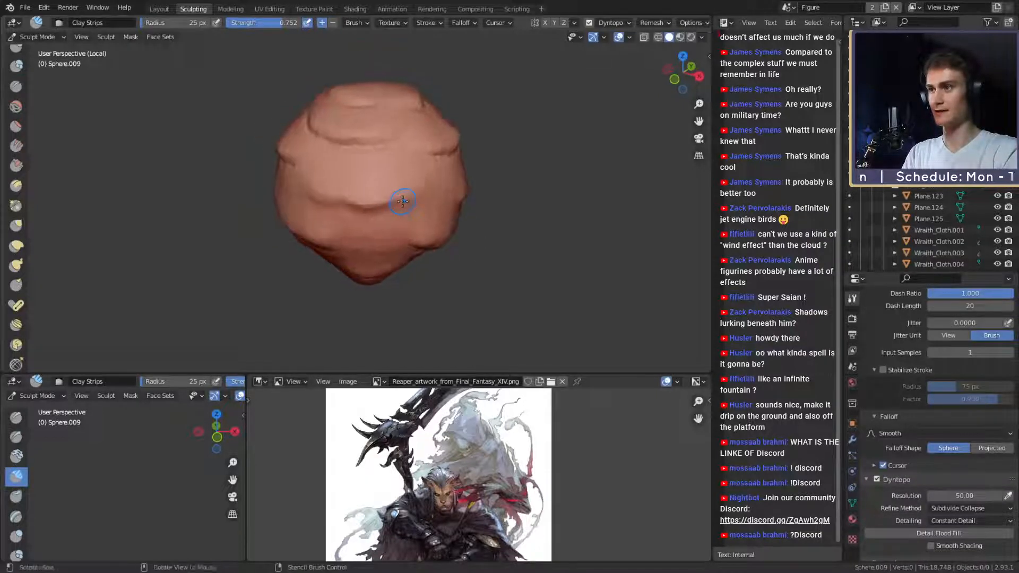
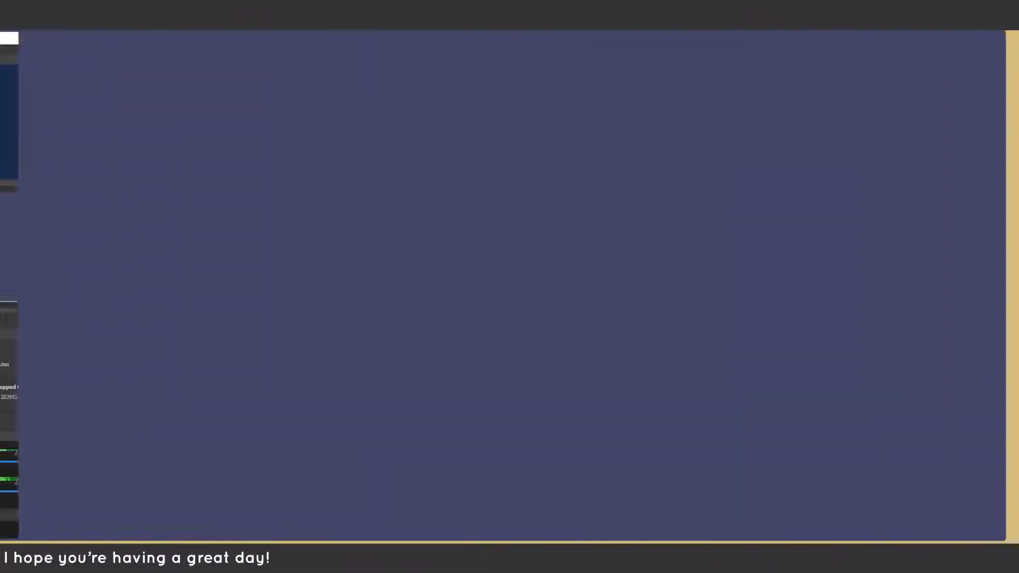
Switch to Pinterest's blood magic results, examine the DnD 5e Homebrew pin in its own tab and close it.
{"action": "scroll", "coordinate": [382, 266], "scroll_direction": "down", "scroll_amount": 3}
{"action": "scroll", "coordinate": [384, 266], "scroll_direction": "up", "scroll_amount": 2}
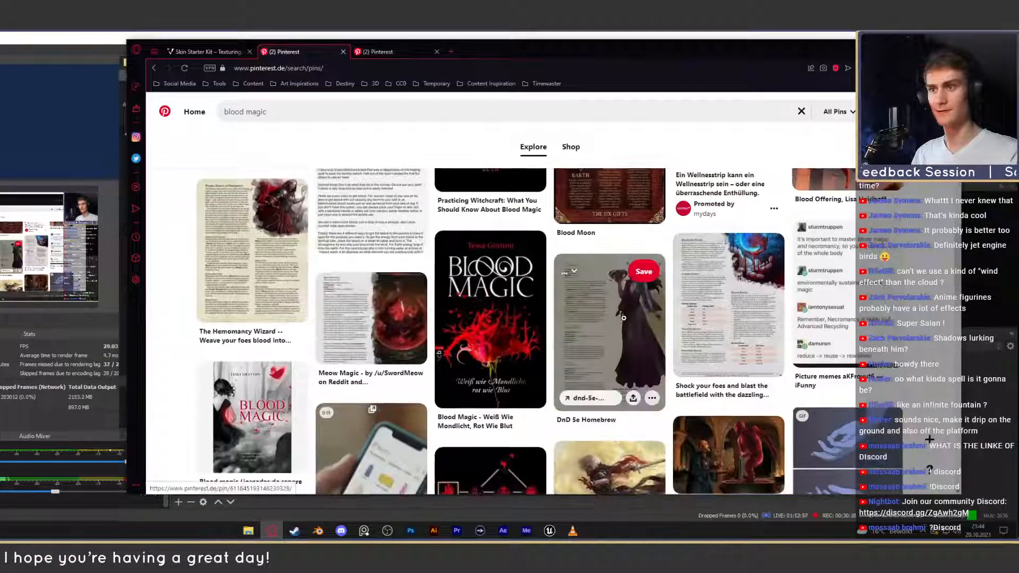
{"action": "middle_click", "coordinate": [602, 329]}
{"action": "left_click", "coordinate": [418, 52]}
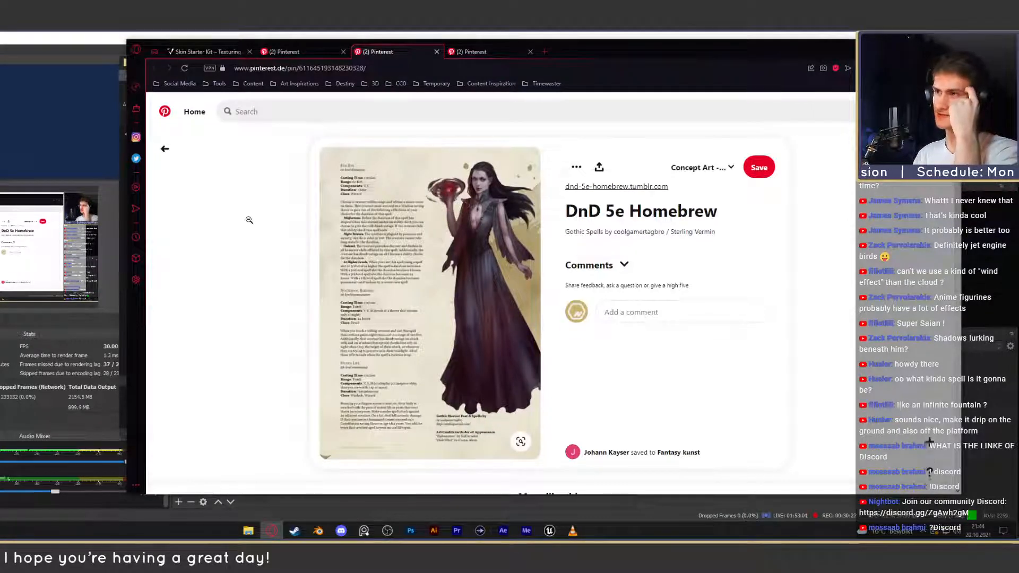
{"action": "left_click", "coordinate": [286, 51]}
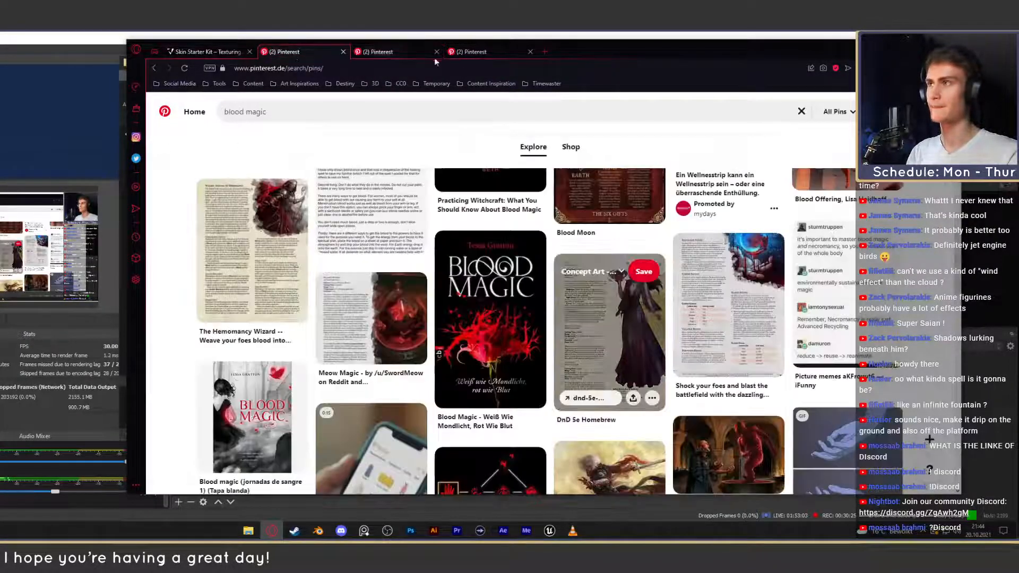
{"action": "left_click", "coordinate": [436, 51]}
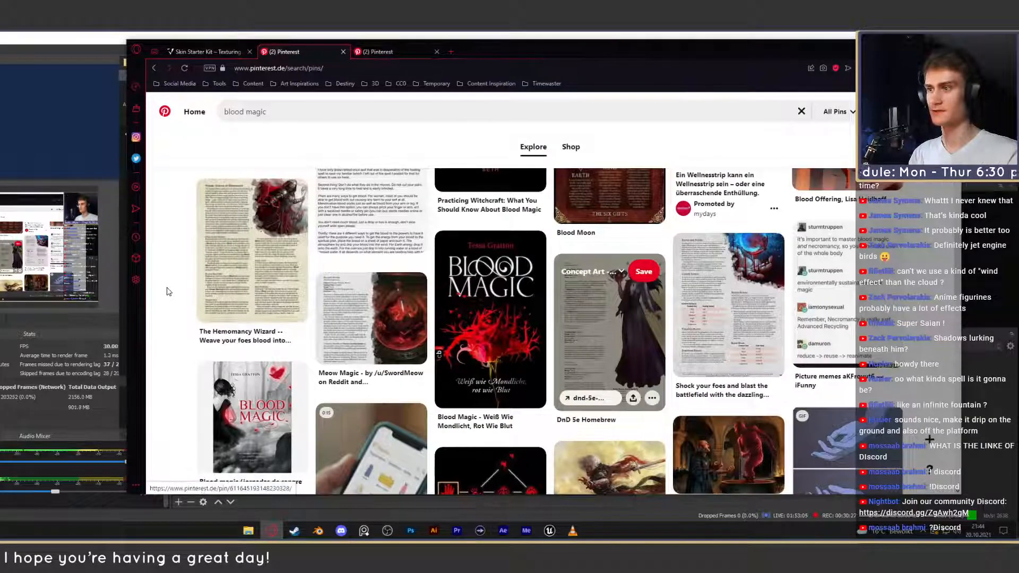
Browse further through the blood magic results and open the related search "Blood monster" in a new tab.
{"action": "scroll", "coordinate": [167, 292], "scroll_direction": "down", "scroll_amount": 1}
{"action": "scroll", "coordinate": [168, 287], "scroll_direction": "down", "scroll_amount": 4}
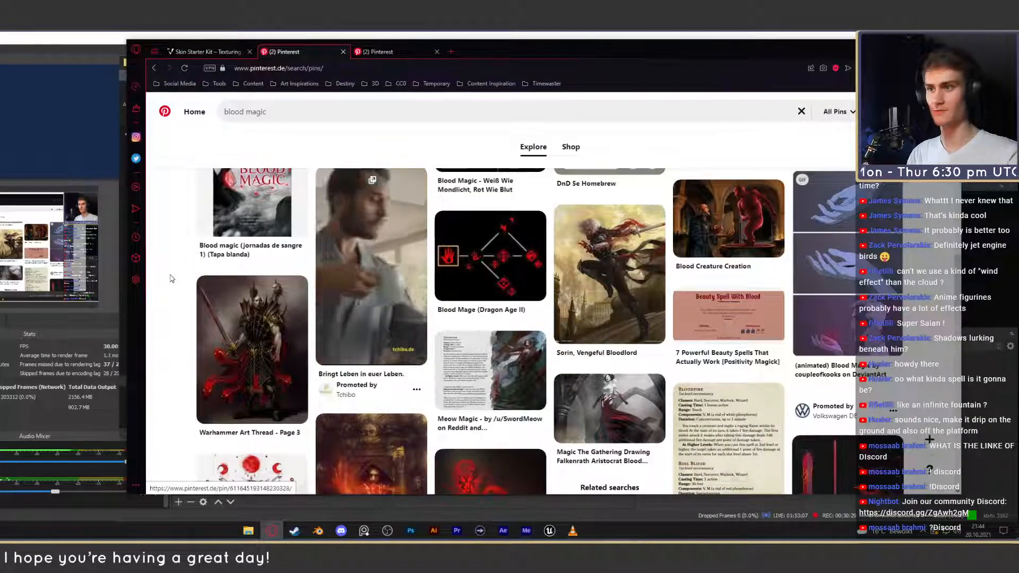
{"action": "scroll", "coordinate": [171, 278], "scroll_direction": "down", "scroll_amount": 4}
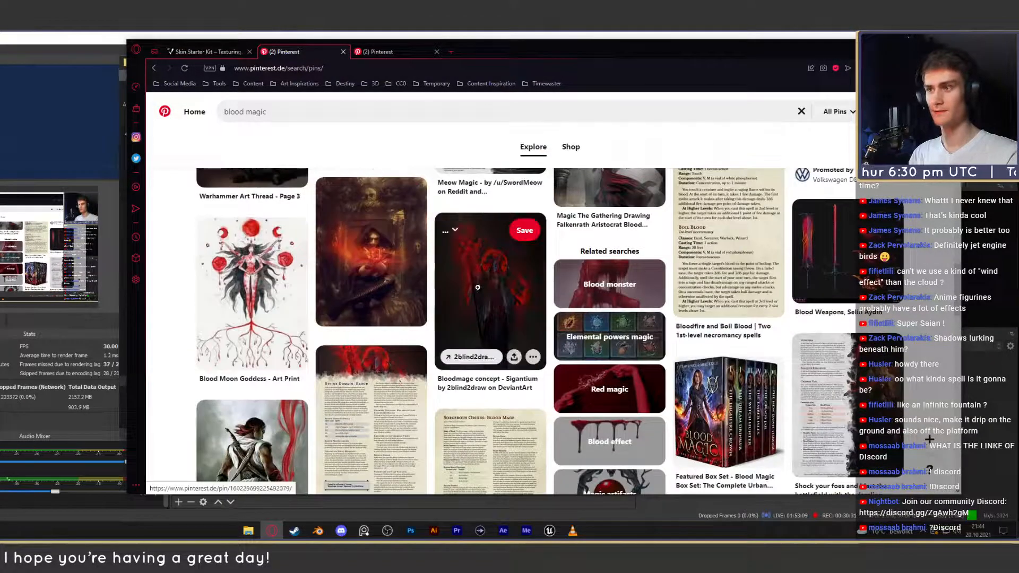
{"action": "middle_click", "coordinate": [609, 284]}
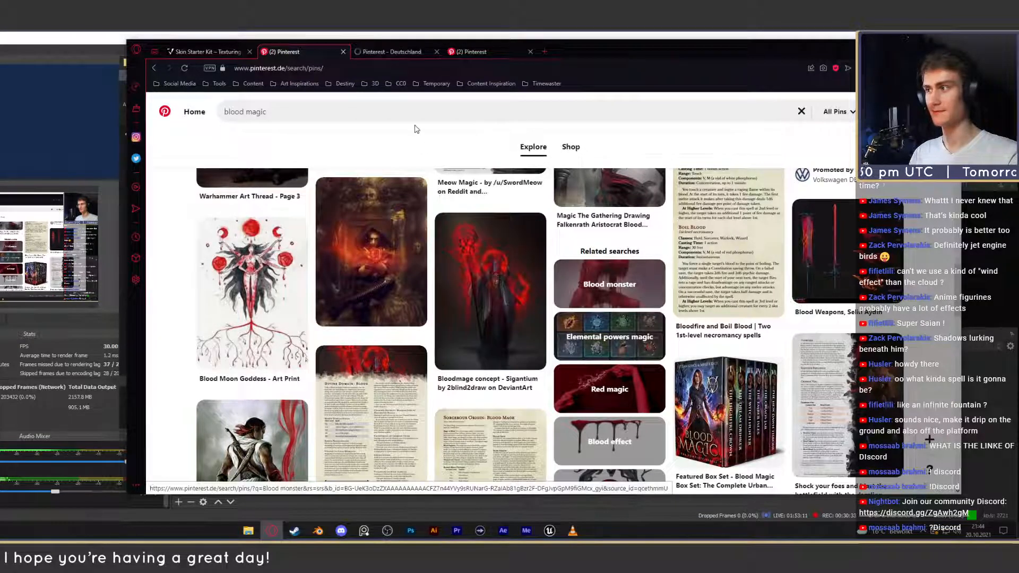
Open the Blood monster search results and view the Order of the Oozemaster pin separately, closing it after inspection.
{"action": "left_click", "coordinate": [391, 52]}
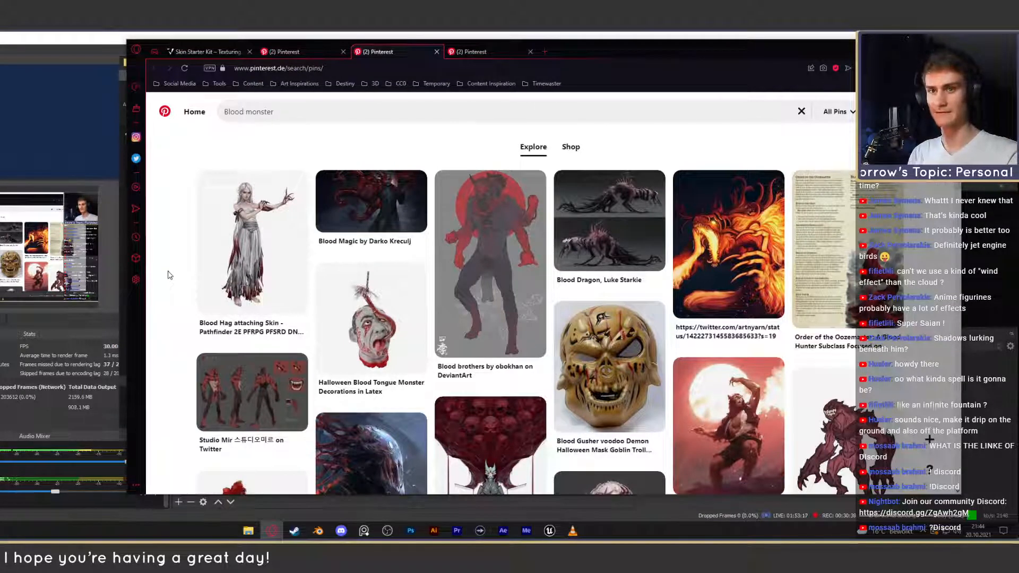
{"action": "middle_click", "coordinate": [828, 239]}
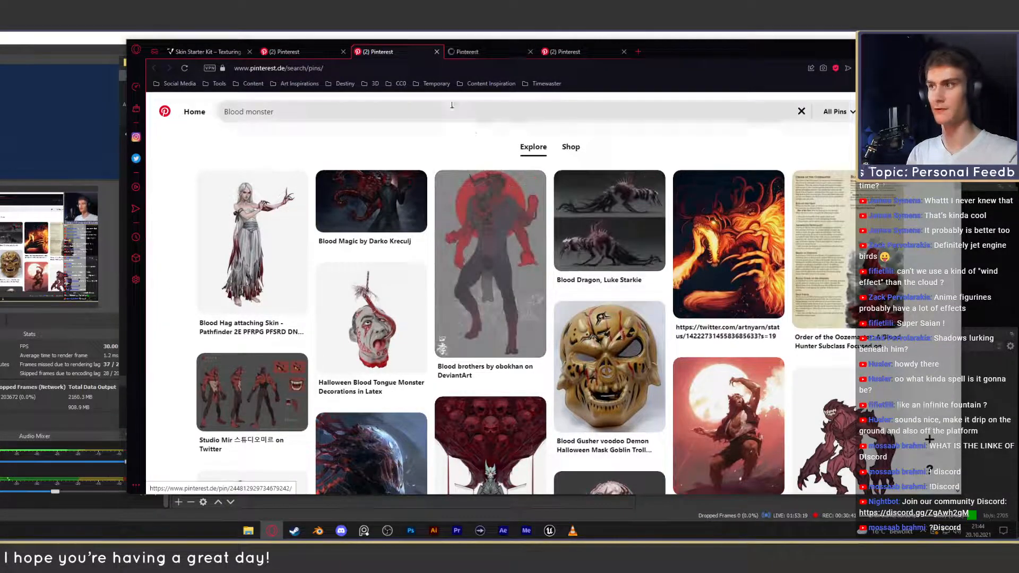
{"action": "left_click", "coordinate": [474, 51]}
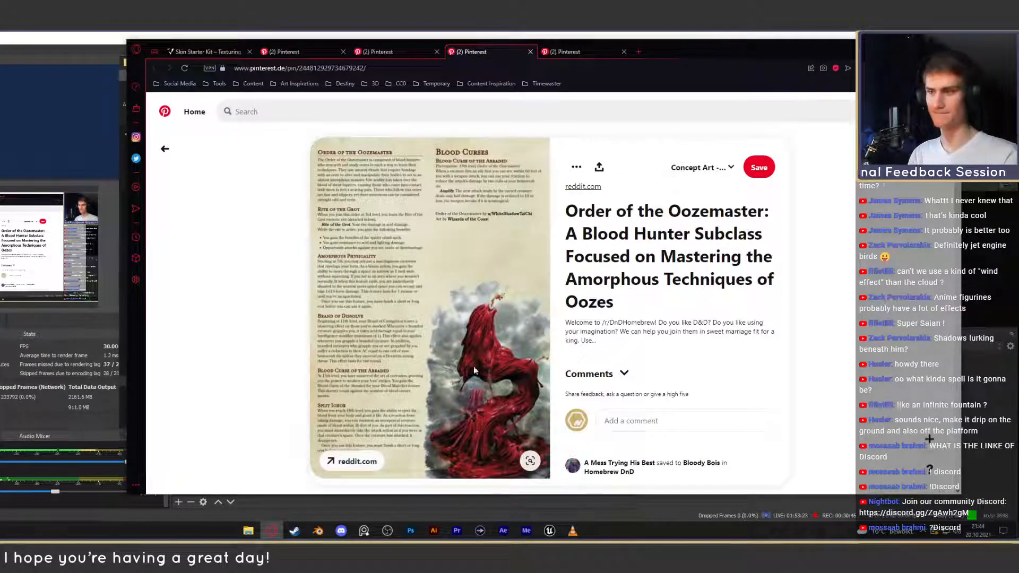
{"action": "left_click", "coordinate": [530, 51]}
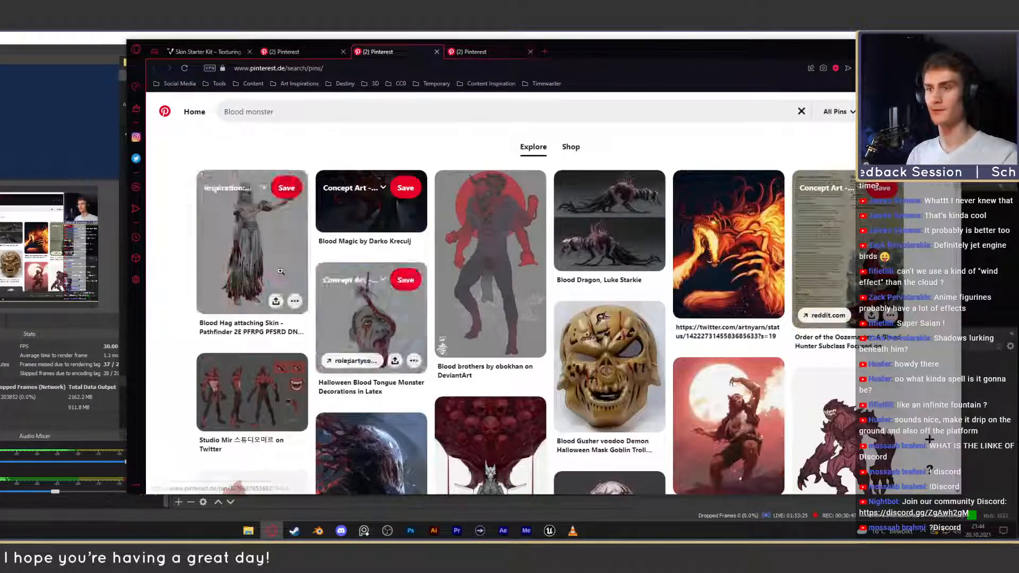
Browse the Blood monster results for reference art of blood creatures and dripping blood effects.
{"action": "scroll", "coordinate": [225, 268], "scroll_direction": "down", "scroll_amount": 5}
{"action": "scroll", "coordinate": [188, 279], "scroll_direction": "down", "scroll_amount": 2}
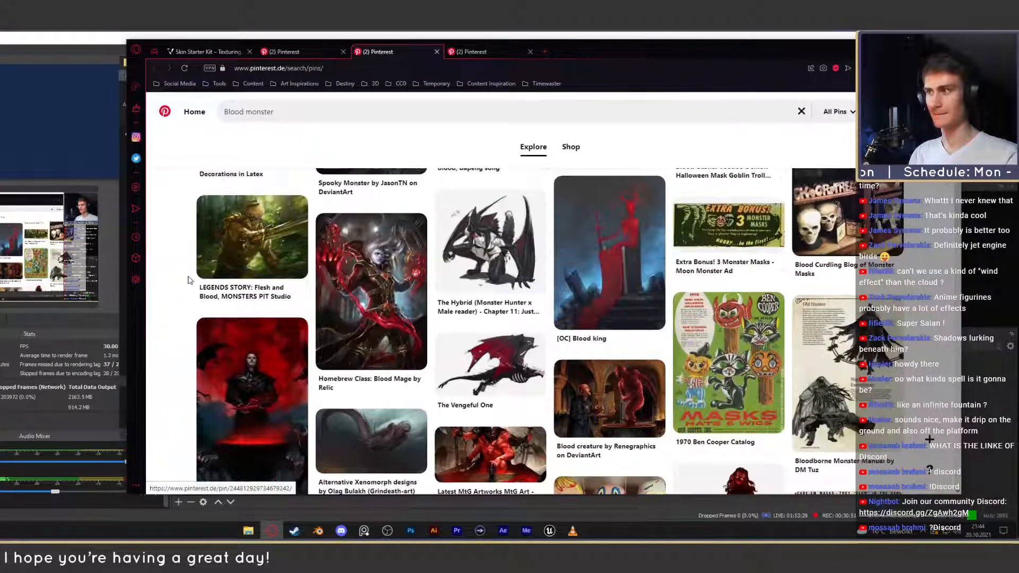
{"action": "scroll", "coordinate": [188, 280], "scroll_direction": "down", "scroll_amount": 4}
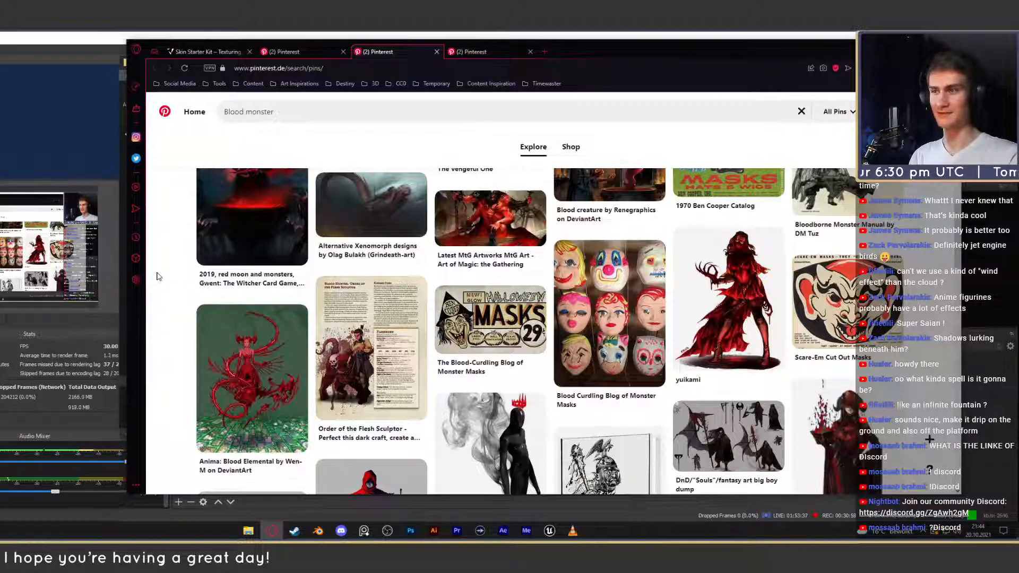
{"action": "scroll", "coordinate": [156, 275], "scroll_direction": "down", "scroll_amount": 3}
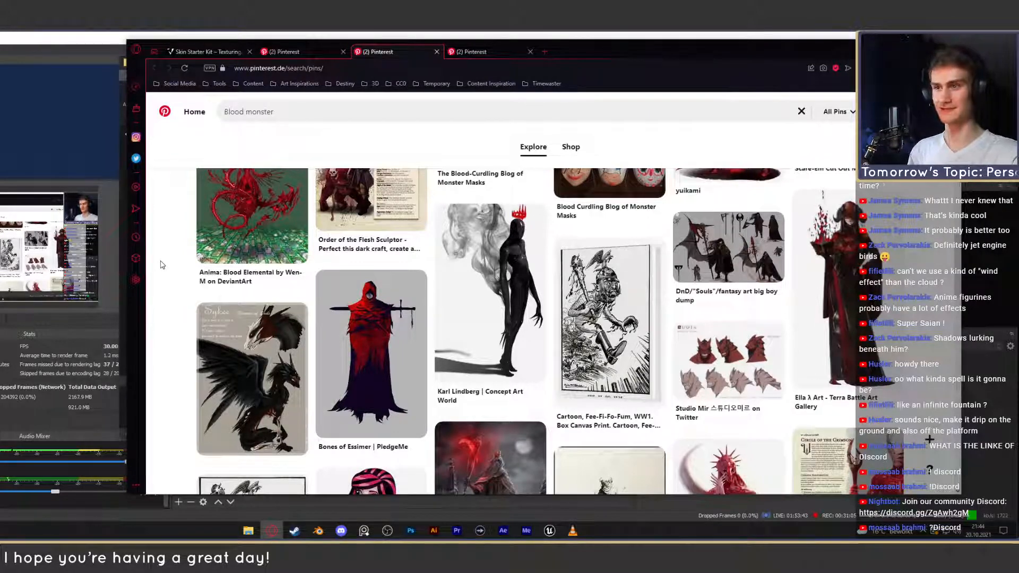
{"action": "scroll", "coordinate": [161, 264], "scroll_direction": "down", "scroll_amount": 3}
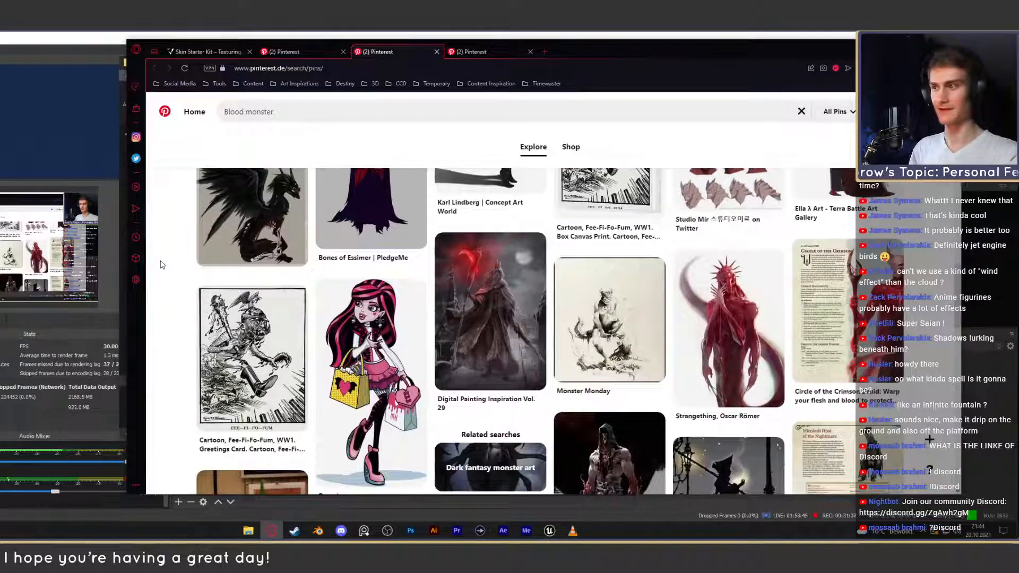
{"action": "scroll", "coordinate": [163, 282], "scroll_direction": "down", "scroll_amount": 4}
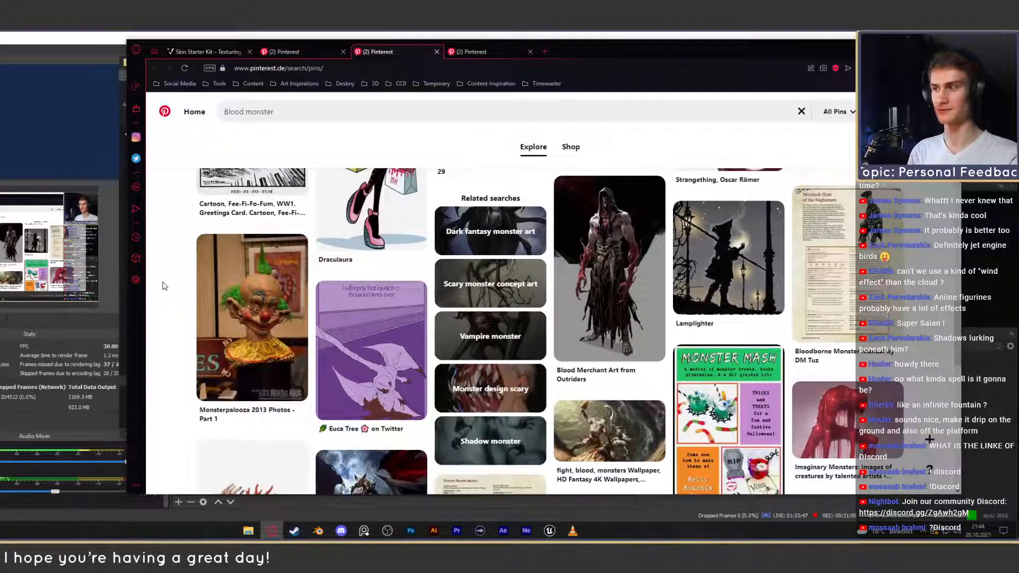
{"action": "scroll", "coordinate": [162, 286], "scroll_direction": "down", "scroll_amount": 3}
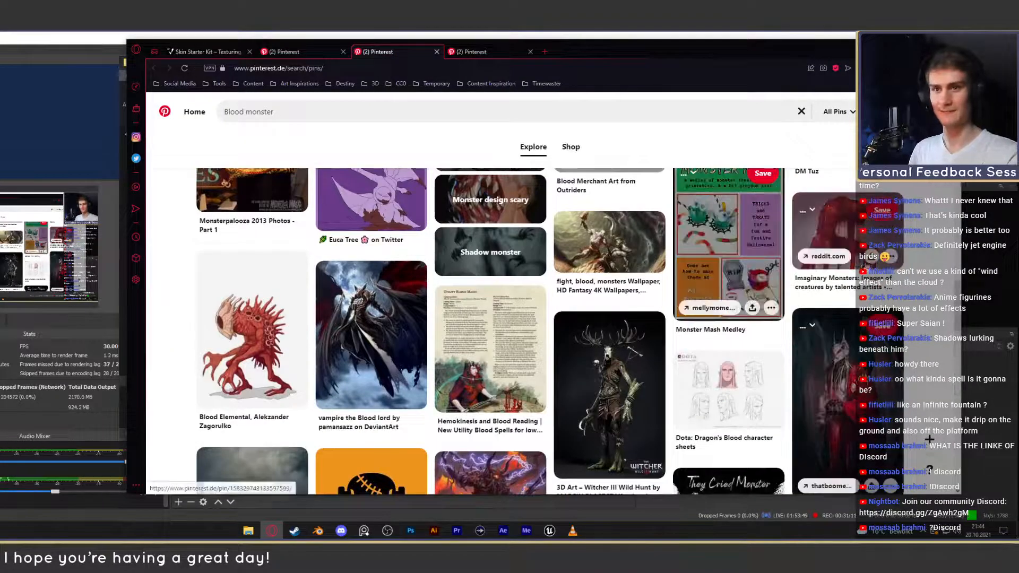
View the Imaginary Monsters pin of the dripping red figure in its own tab, closing it after inspection.
{"action": "middle_click", "coordinate": [864, 257]}
{"action": "left_click", "coordinate": [495, 48]}
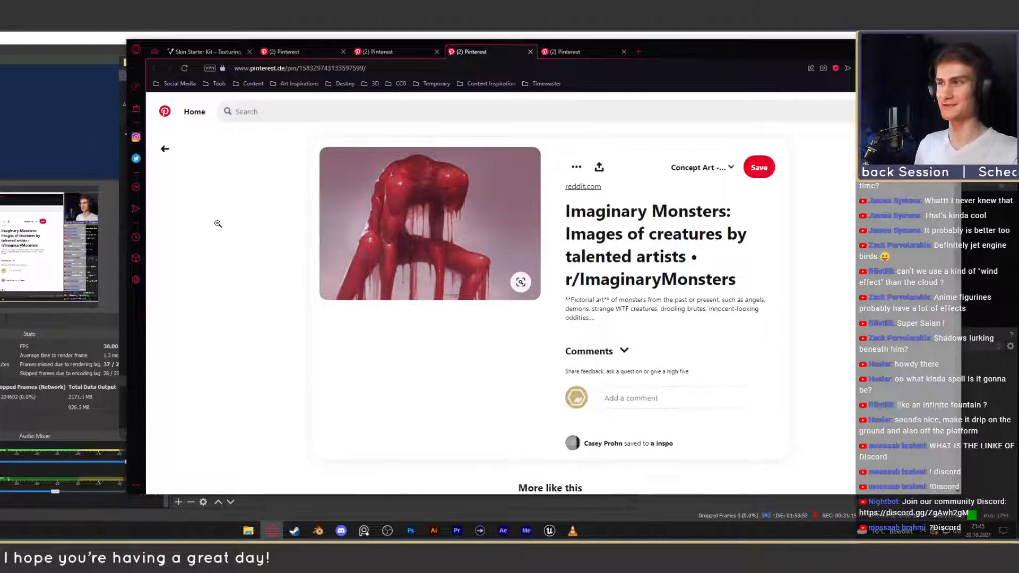
{"action": "mouse_move", "coordinate": [506, 247]}
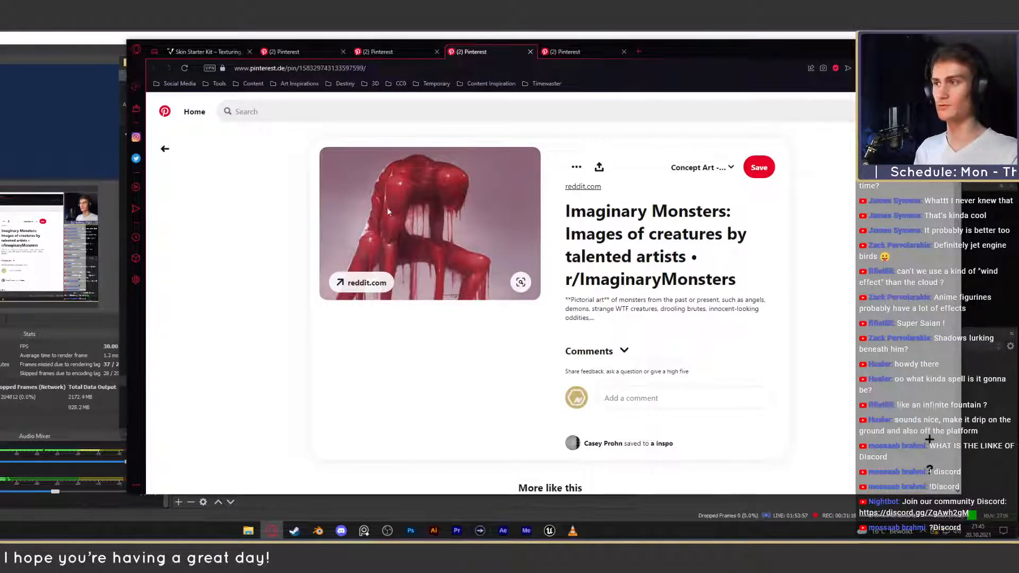
{"action": "left_click", "coordinate": [404, 55]}
{"action": "left_click", "coordinate": [529, 52]}
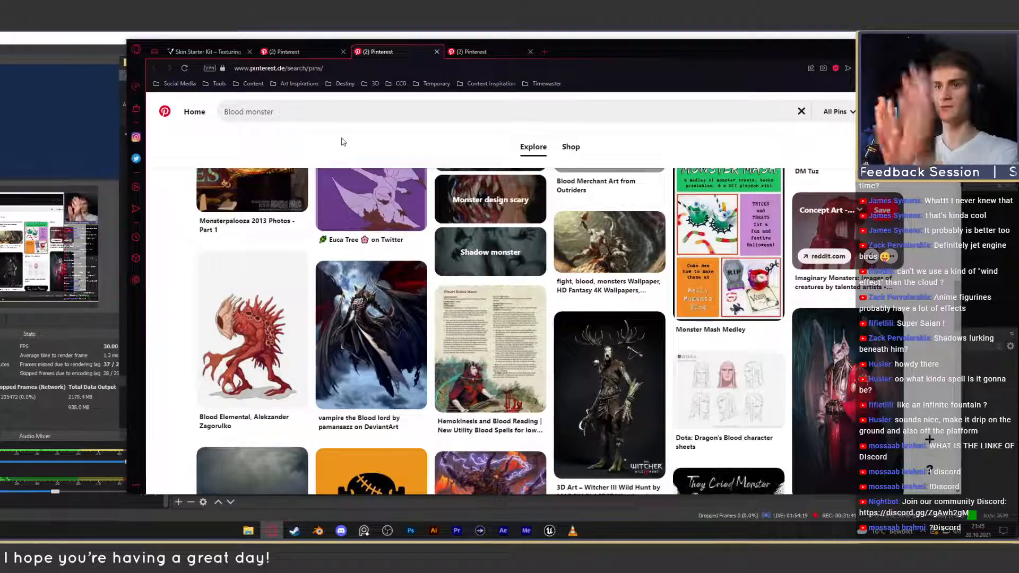
Examine the further Blood monster results below the Imaginary Monsters pin for more blood-themed reference art.
{"action": "scroll", "coordinate": [188, 247], "scroll_direction": "down", "scroll_amount": 5}
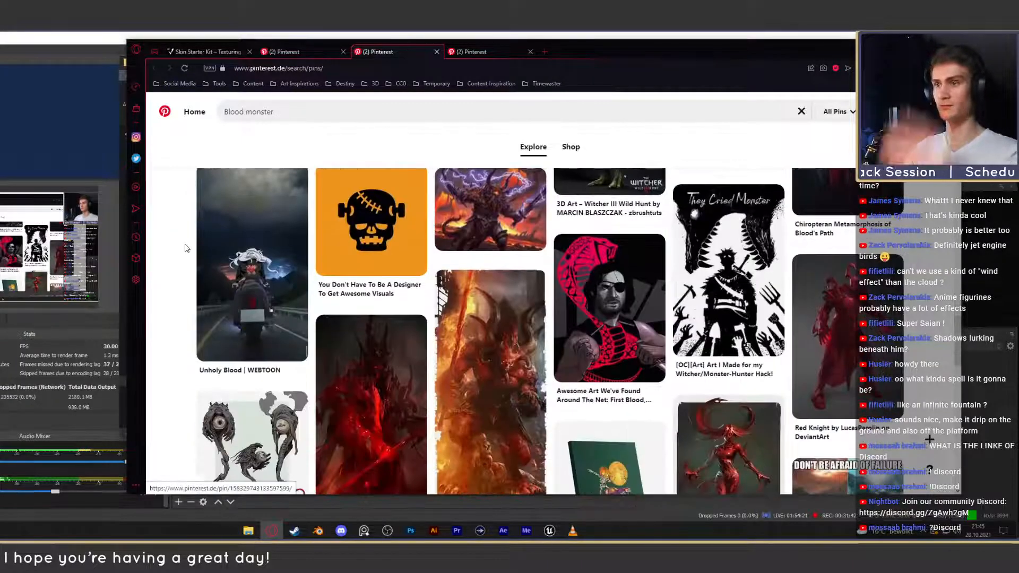
{"action": "scroll", "coordinate": [186, 248], "scroll_direction": "down", "scroll_amount": 4}
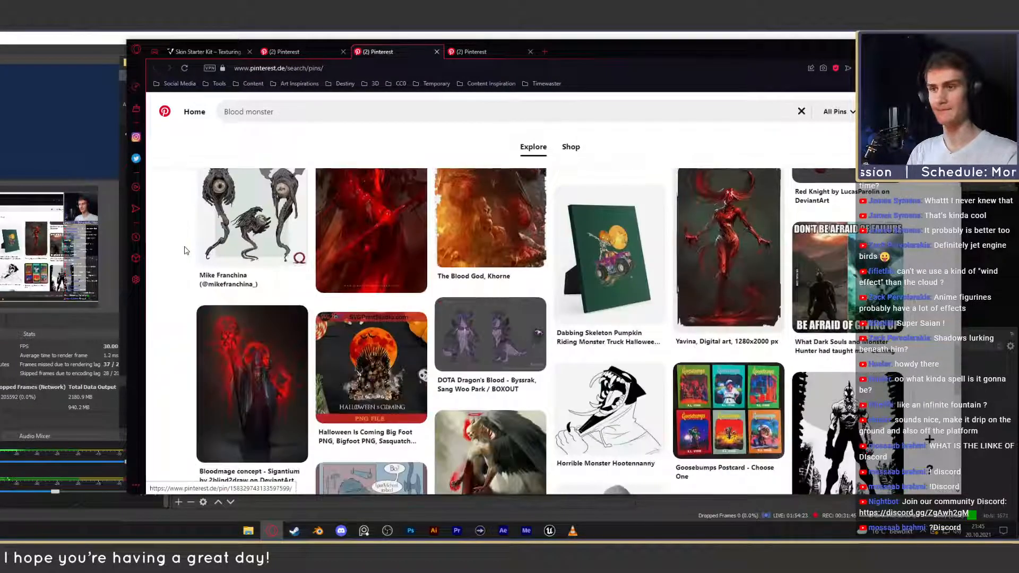
{"action": "scroll", "coordinate": [186, 250], "scroll_direction": "up", "scroll_amount": 1}
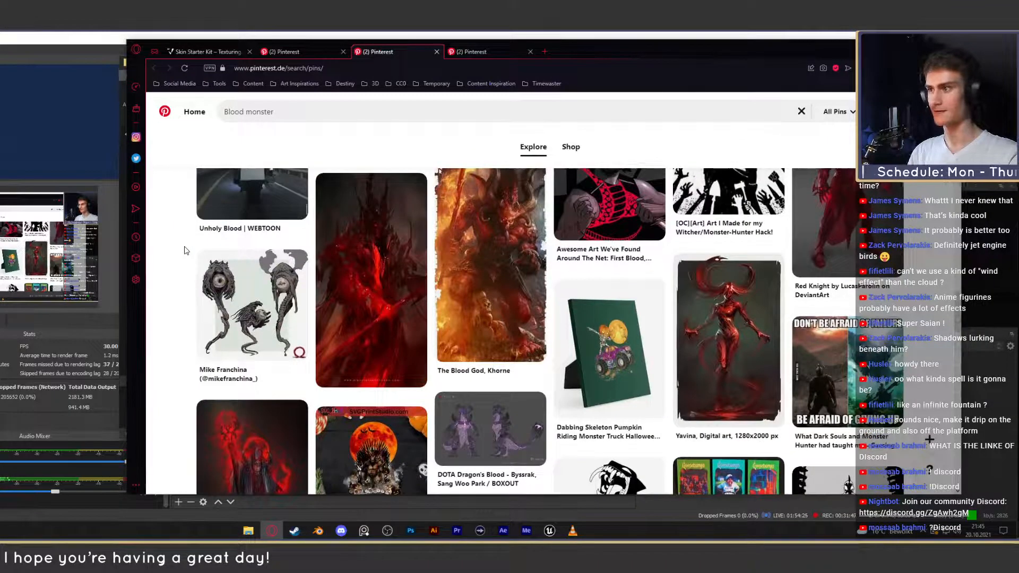
{"action": "scroll", "coordinate": [186, 250], "scroll_direction": "down", "scroll_amount": 3}
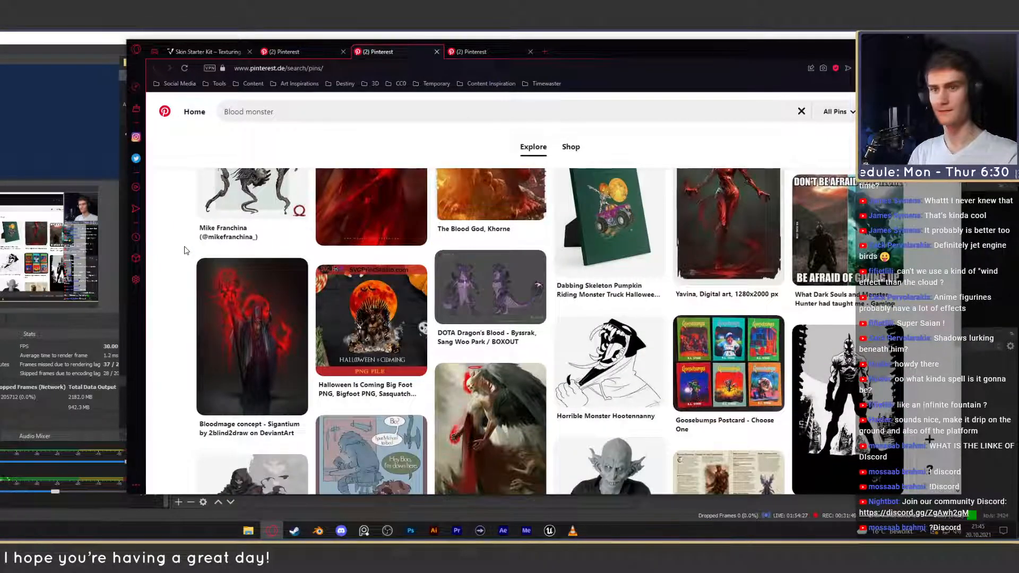
{"action": "scroll", "coordinate": [186, 250], "scroll_direction": "down", "scroll_amount": 4}
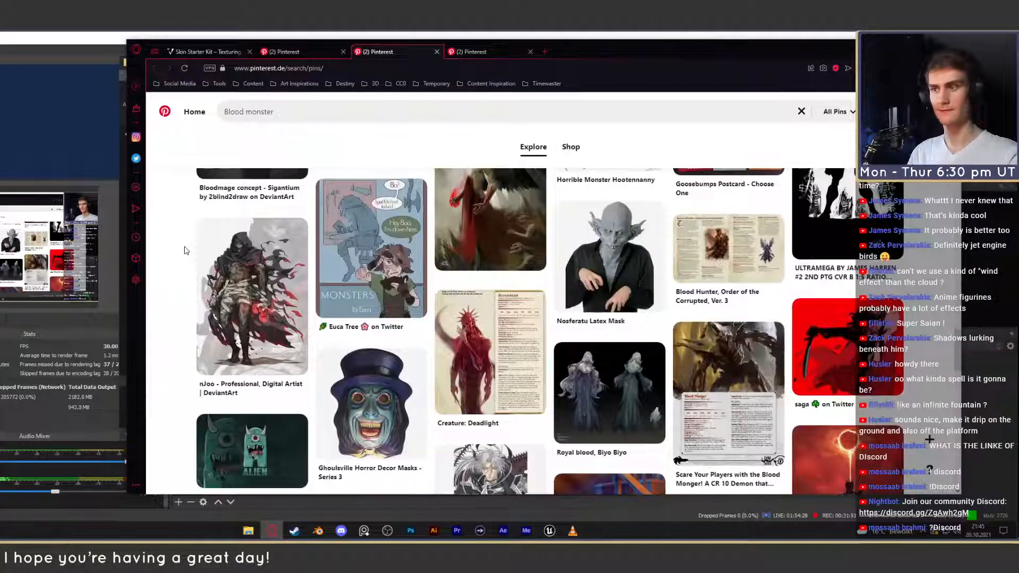
{"action": "scroll", "coordinate": [186, 250], "scroll_direction": "down", "scroll_amount": 7}
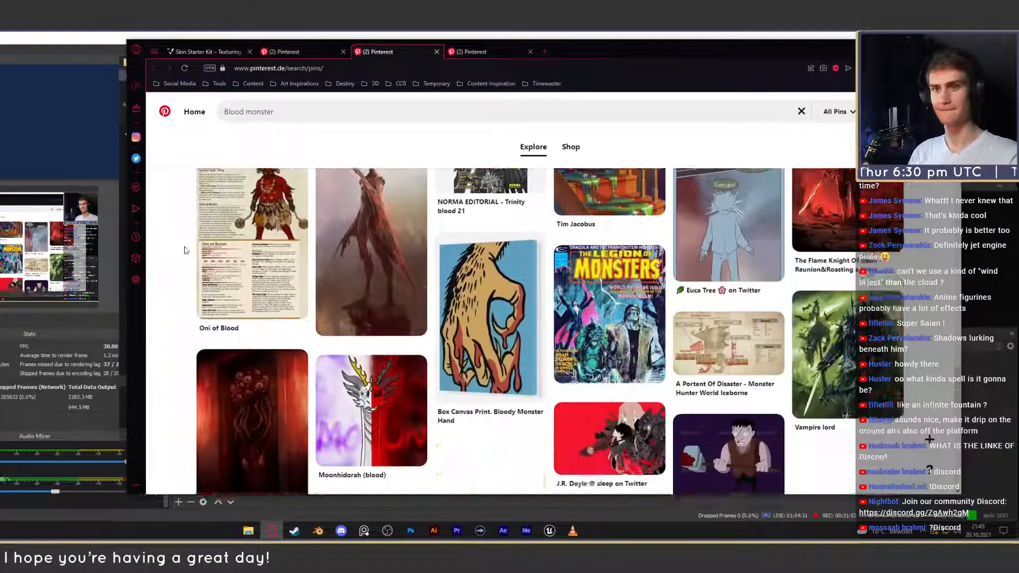
{"action": "scroll", "coordinate": [186, 250], "scroll_direction": "down", "scroll_amount": 6}
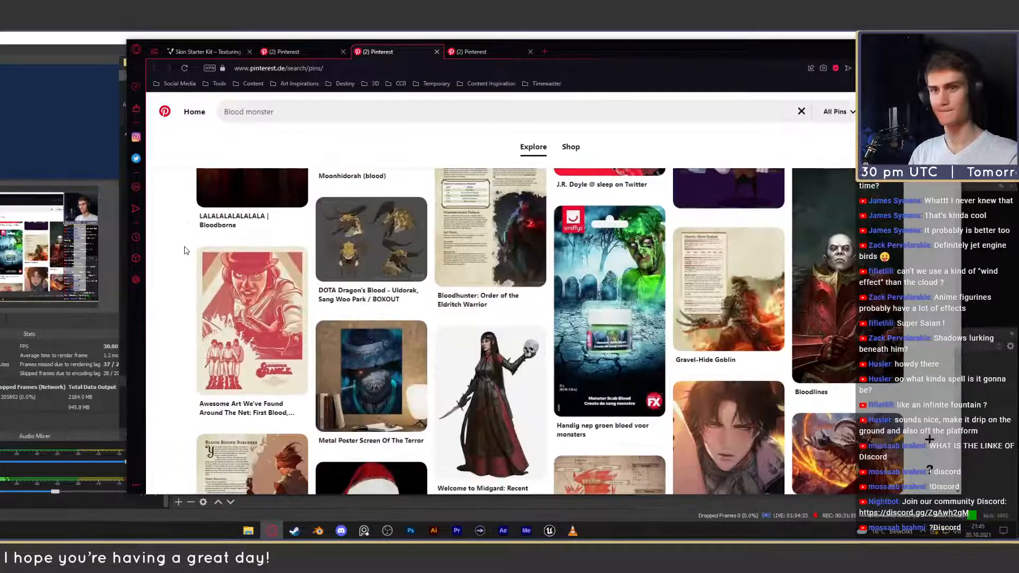
{"action": "scroll", "coordinate": [186, 250], "scroll_direction": "down", "scroll_amount": 5}
{"action": "scroll", "coordinate": [186, 250], "scroll_direction": "up", "scroll_amount": 6}
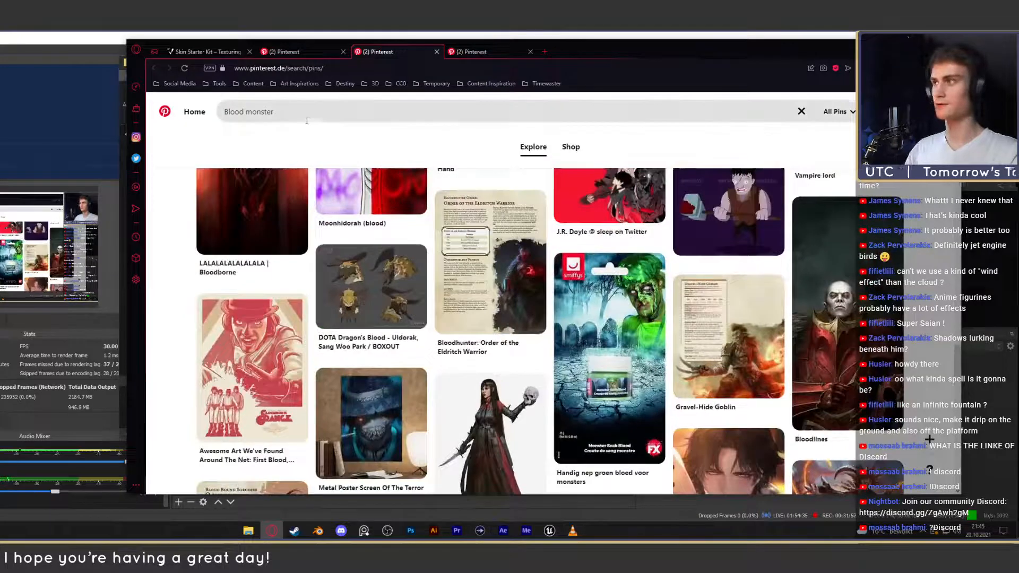
Search Pinterest for "world of warcraft blood magic" in place of the Blood monster query.
{"action": "triple_click", "coordinate": [307, 120]}
{"action": "type", "text": "world o"}
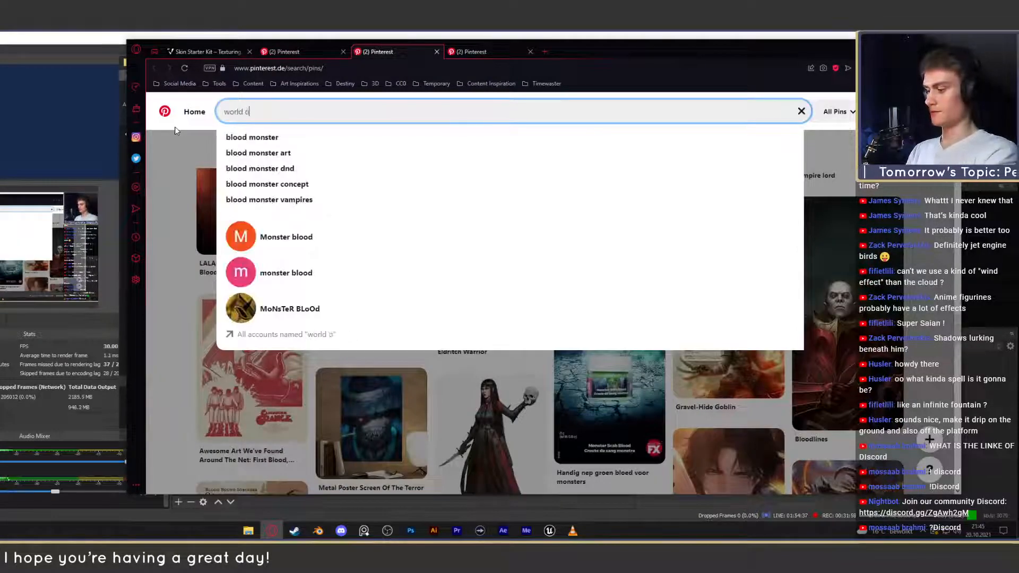
{"action": "type", "text": "f warcra"}
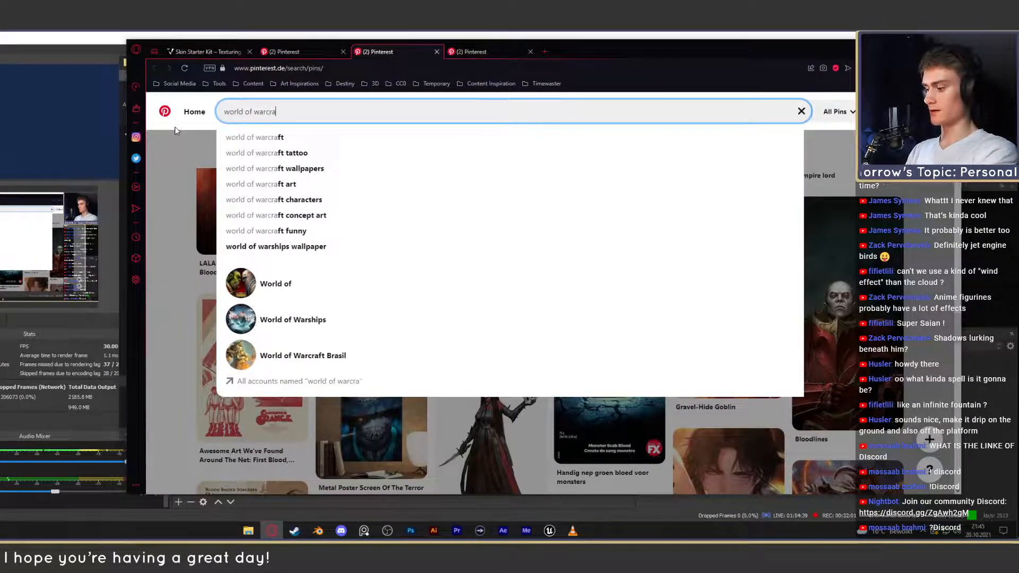
{"action": "type", "text": "ft bl"}
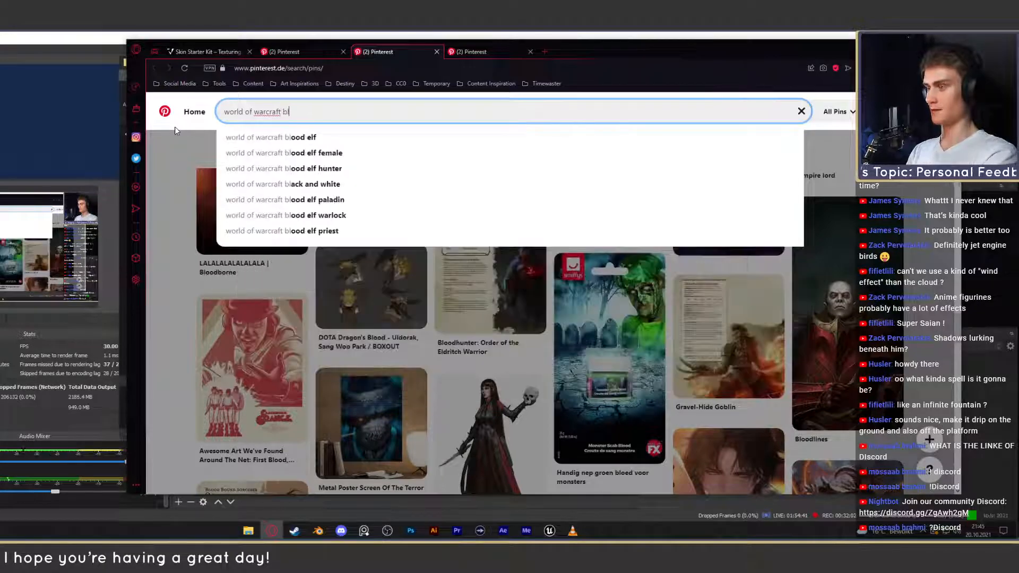
{"action": "type", "text": "o"}
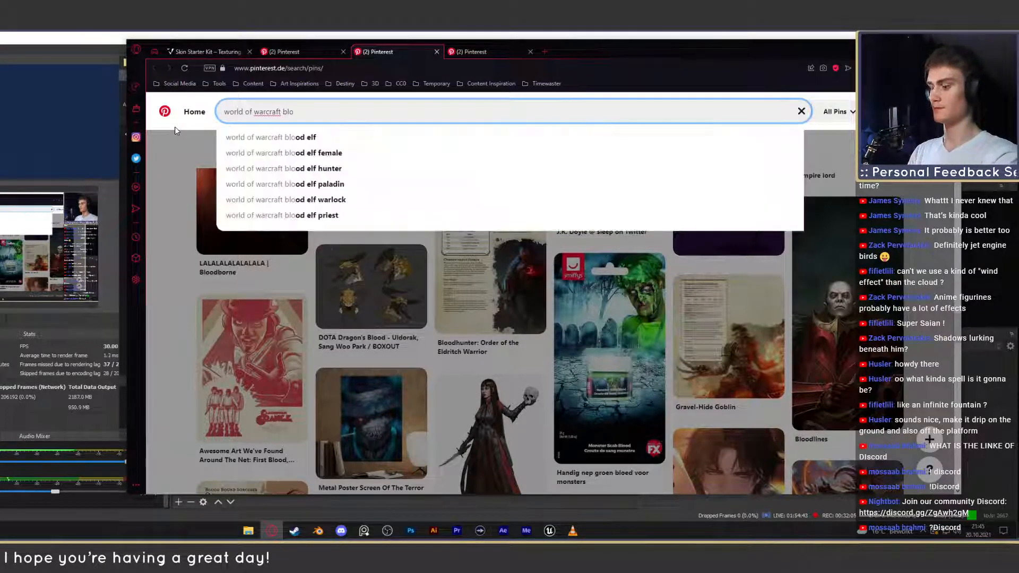
{"action": "type", "text": "od "}
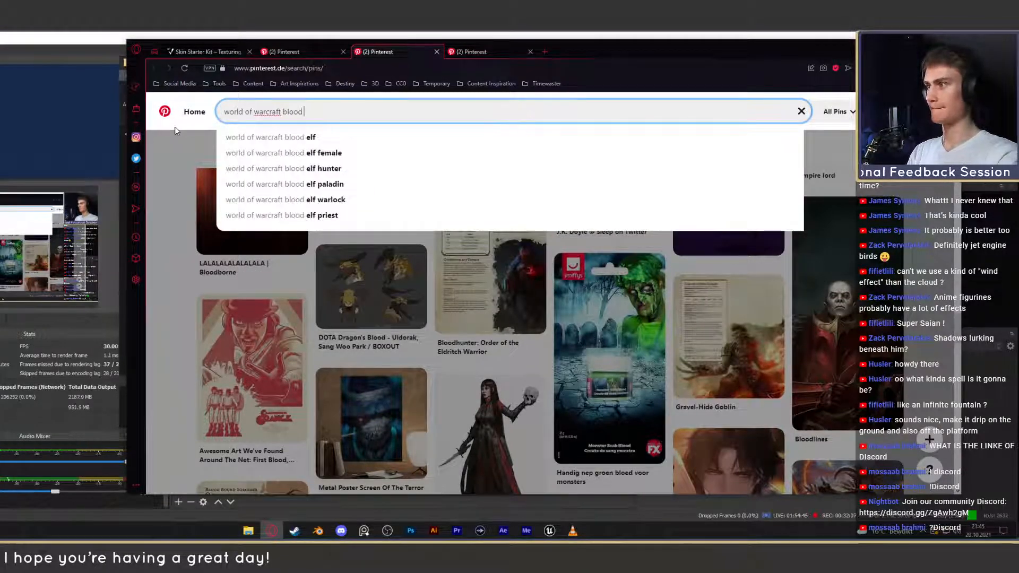
{"action": "type", "text": "magic"}
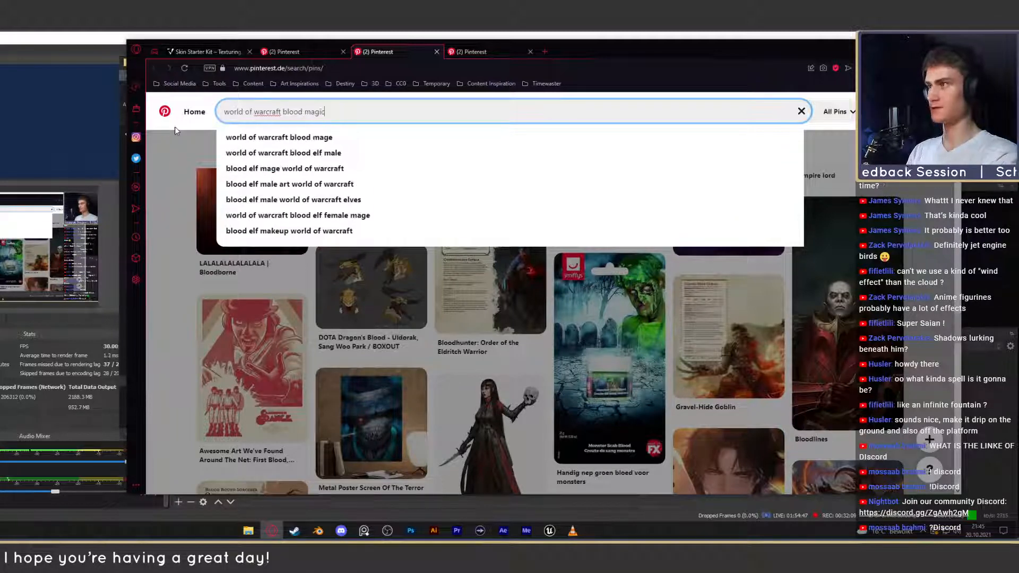
{"action": "key", "text": "Return"}
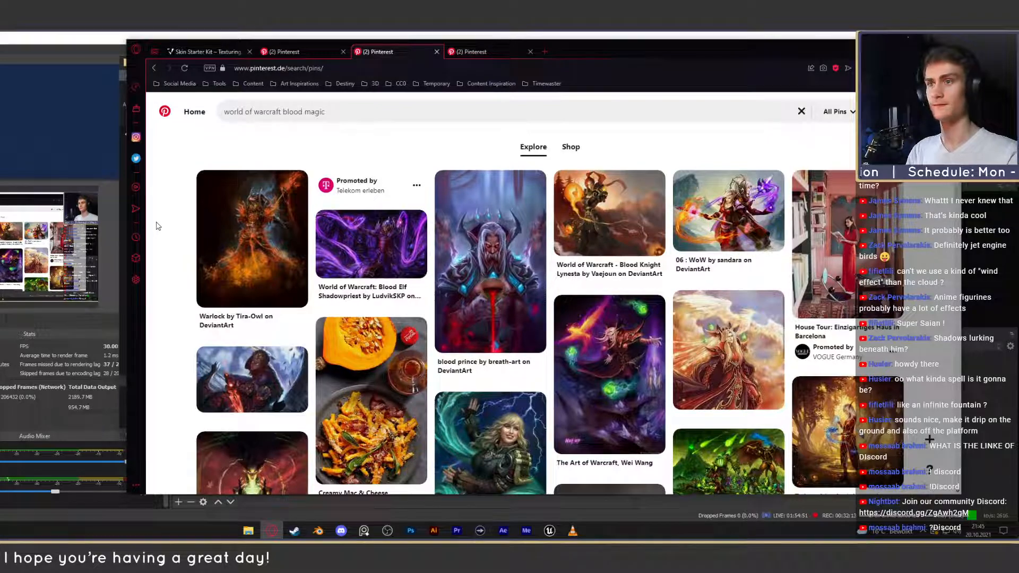
Find the Venthyr Kael'thas pin among the World of Warcraft results and open it in its own tab.
{"action": "scroll", "coordinate": [154, 234], "scroll_direction": "down", "scroll_amount": 4}
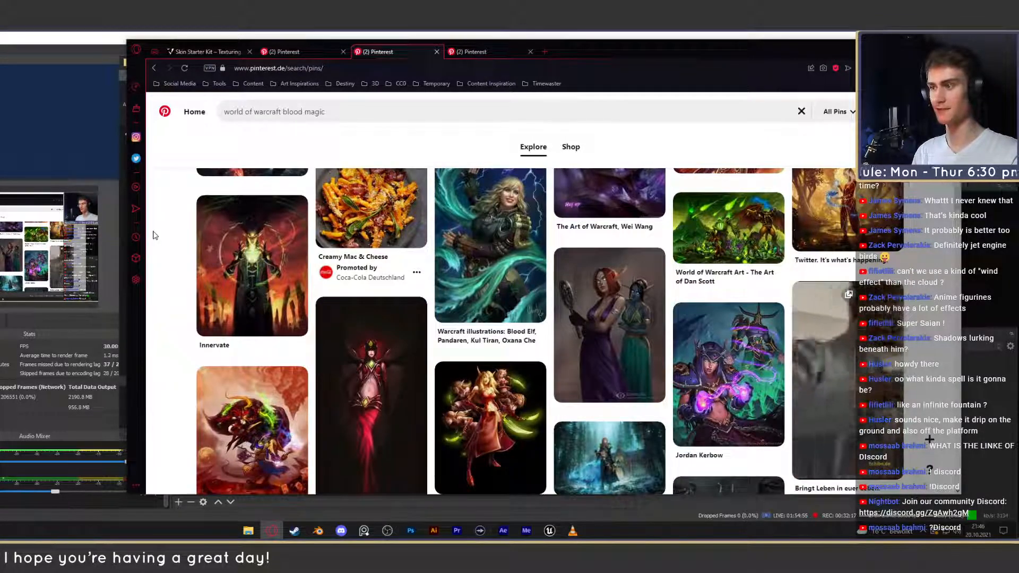
{"action": "scroll", "coordinate": [154, 235], "scroll_direction": "down", "scroll_amount": 5}
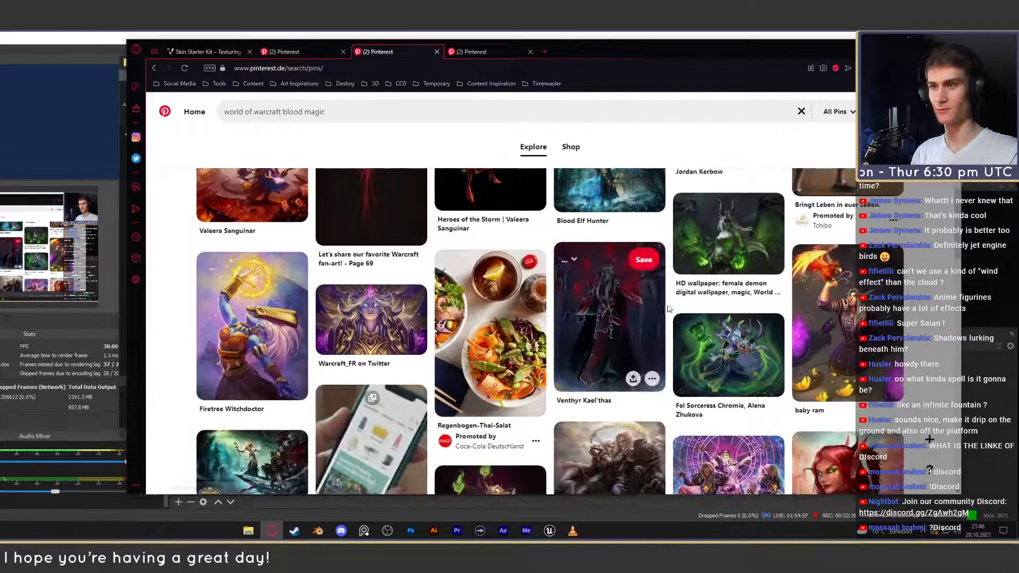
{"action": "middle_click", "coordinate": [588, 223]}
{"action": "key", "text": "ctrl+Tab"}
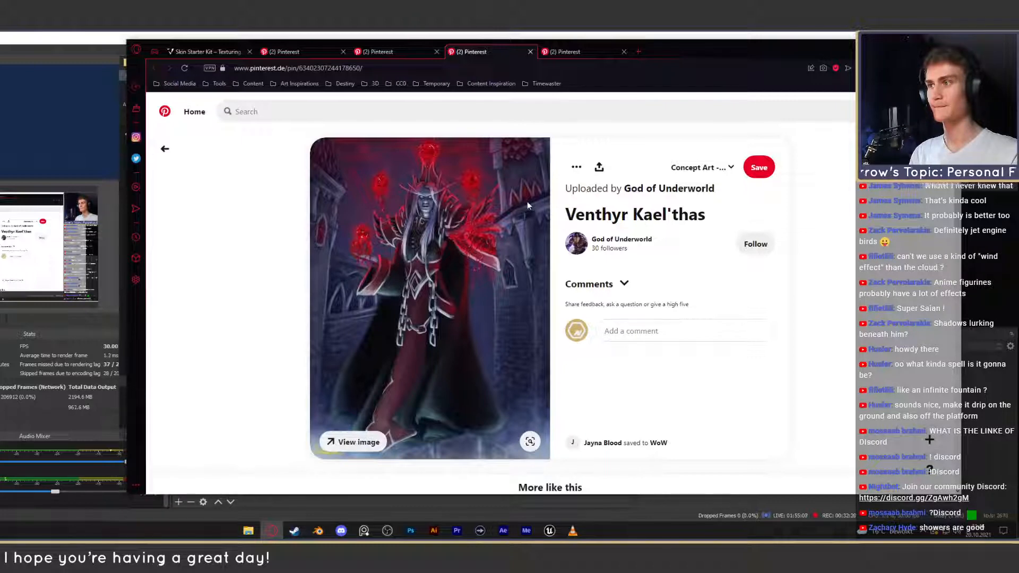
Open the Venthyr Kael'thas image in a separate tab, inspect the floating blood orbs enlarged, and return to the pin.
{"action": "right_click", "coordinate": [408, 234]}
{"action": "left_click", "coordinate": [462, 243]}
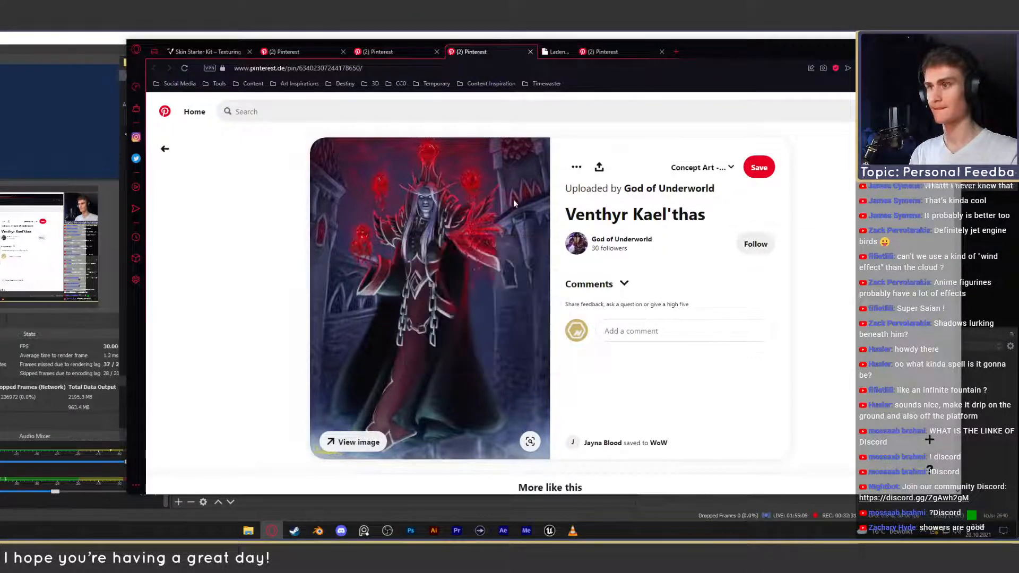
{"action": "left_click", "coordinate": [576, 52]}
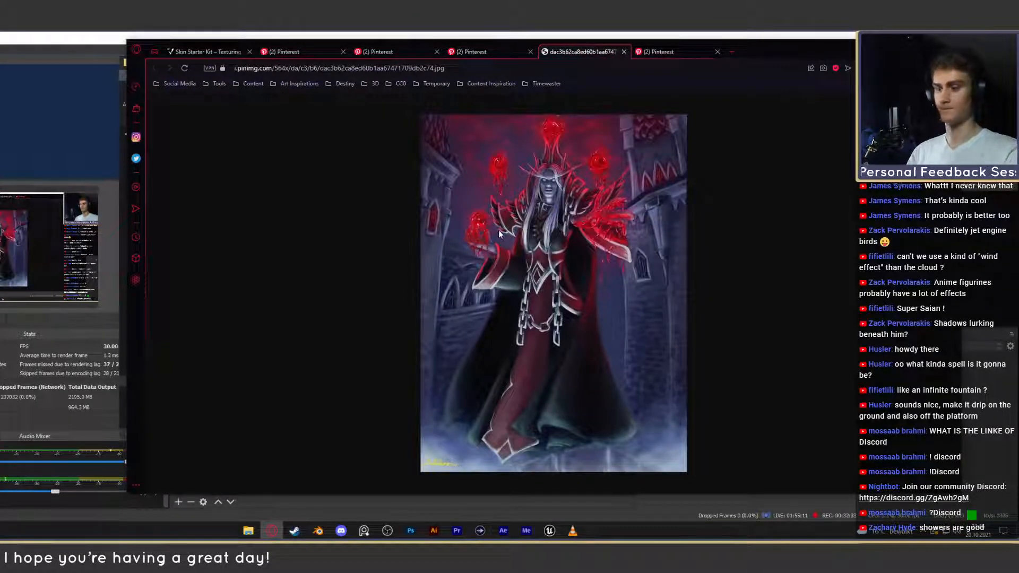
{"action": "scroll", "coordinate": [498, 230], "scroll_direction": "up", "scroll_amount": 4, "text": "ctrl"}
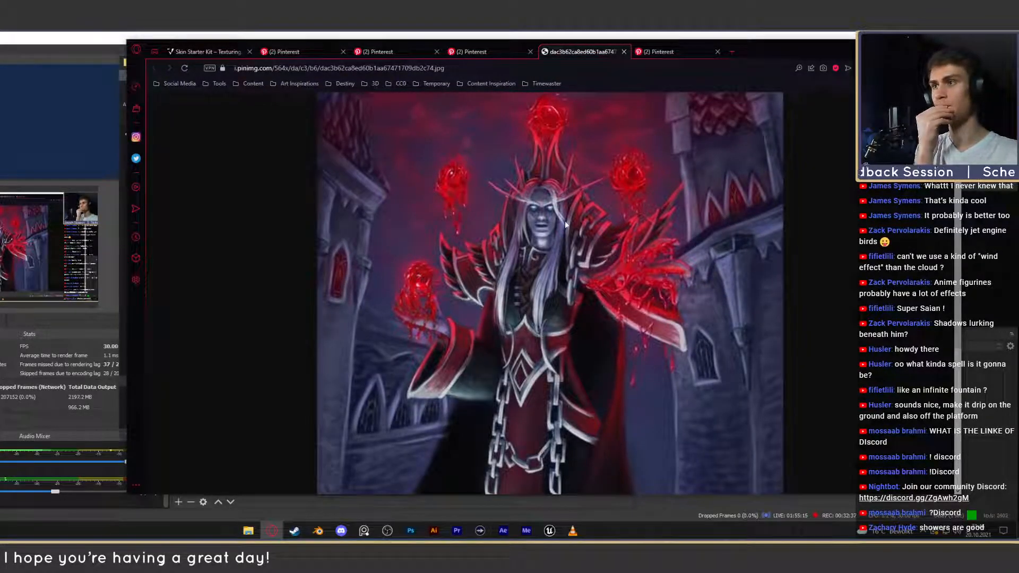
{"action": "left_click", "coordinate": [478, 53]}
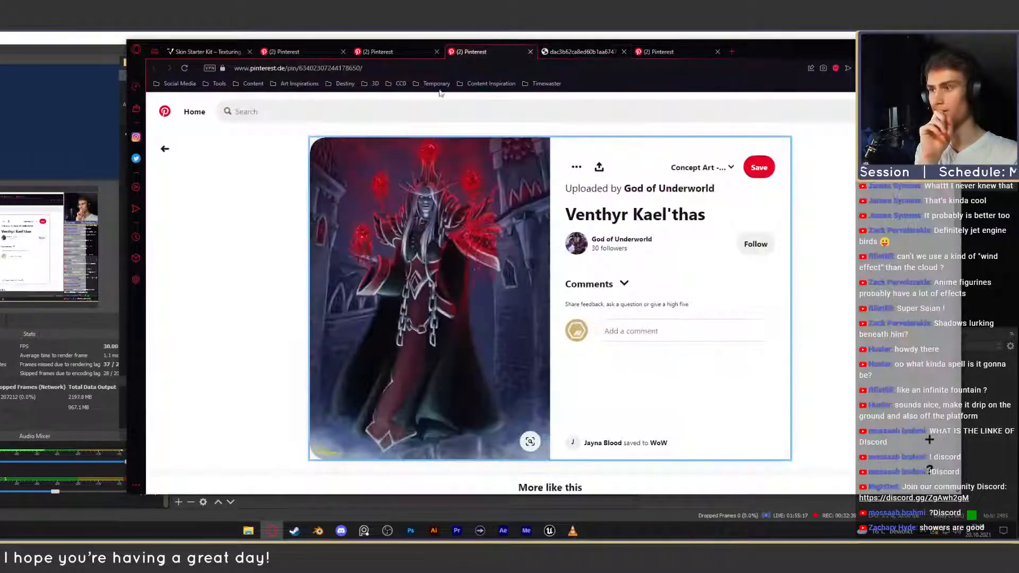
Open the "T11, LI HH" pin from the "world of warcraft blood magic" results in its own tab.
{"action": "left_click", "coordinate": [410, 51]}
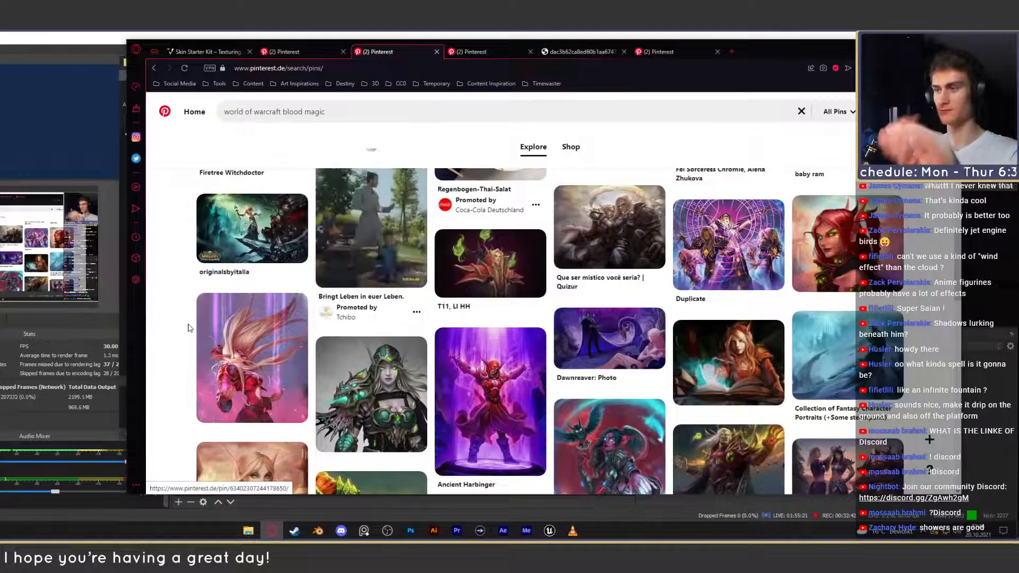
{"action": "middle_click", "coordinate": [490, 264]}
{"action": "left_click", "coordinate": [661, 51]}
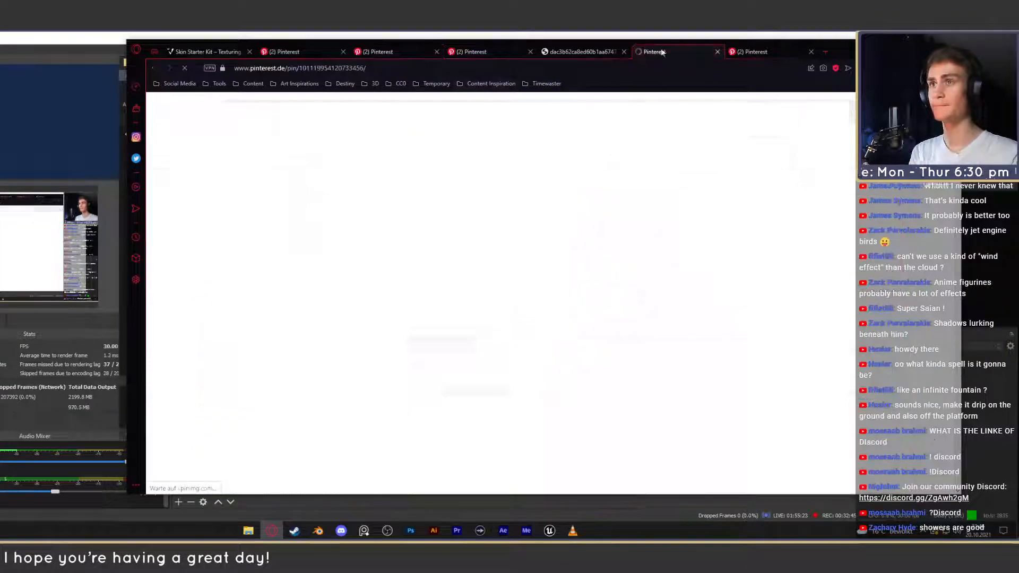
Review the enlarged Venthyr Kael'thas image again and browse further down the World of Warcraft blood magic results.
{"action": "left_click", "coordinate": [587, 55]}
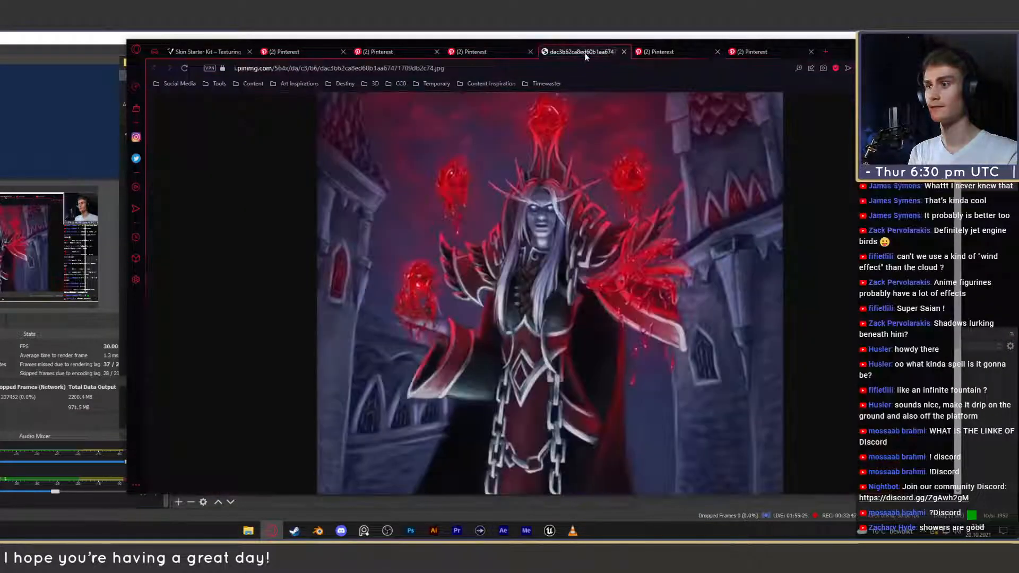
{"action": "left_click", "coordinate": [478, 53]}
{"action": "left_click", "coordinate": [401, 53]}
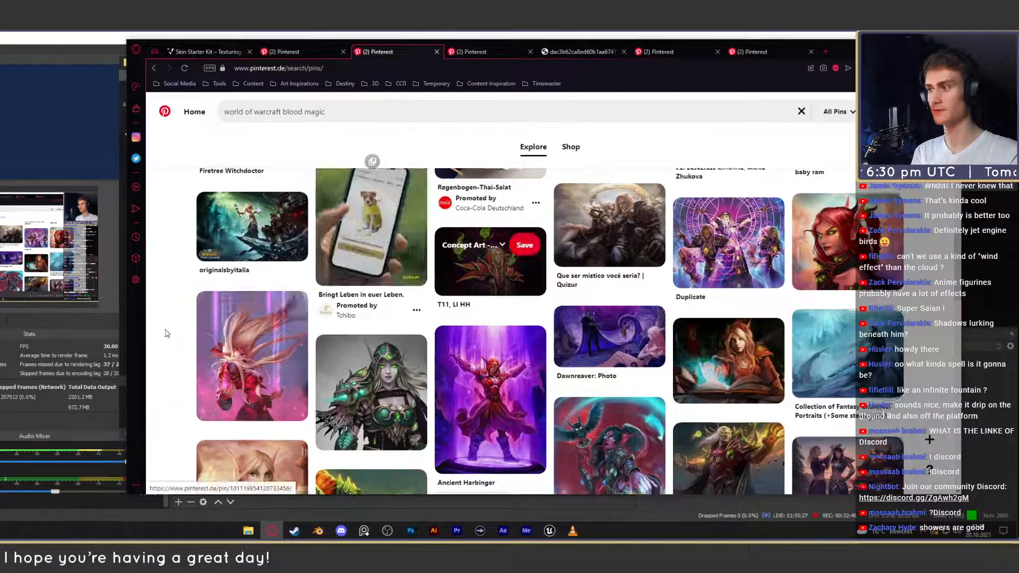
{"action": "scroll", "coordinate": [168, 323], "scroll_direction": "down", "scroll_amount": 3}
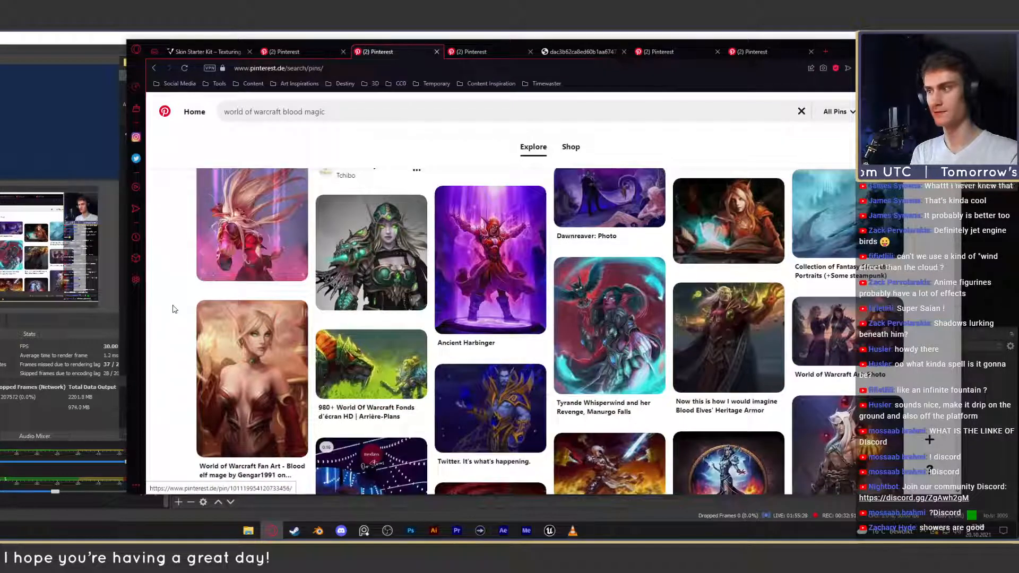
{"action": "scroll", "coordinate": [173, 308], "scroll_direction": "down", "scroll_amount": 4}
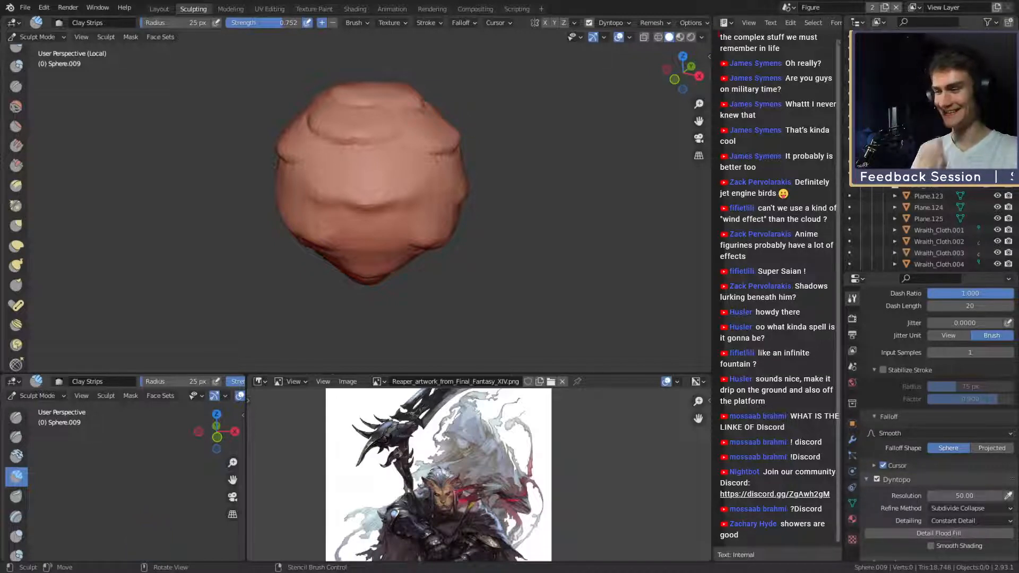
In Blender, carve the horizontal fold around the middle of the sculpted sphere with the Crease brush at 36 px radius.
{"action": "mouse_move", "coordinate": [343, 237]}
{"action": "middle_mouse_down"}
{"action": "mouse_move", "coordinate": [373, 164]}
{"action": "mouse_move", "coordinate": [322, 218]}
{"action": "middle_mouse_up"}
{"action": "scroll", "coordinate": [373, 164], "scroll_direction": "up", "scroll_amount": 3}
{"action": "scroll", "coordinate": [322, 222], "scroll_direction": "up", "scroll_amount": 2}
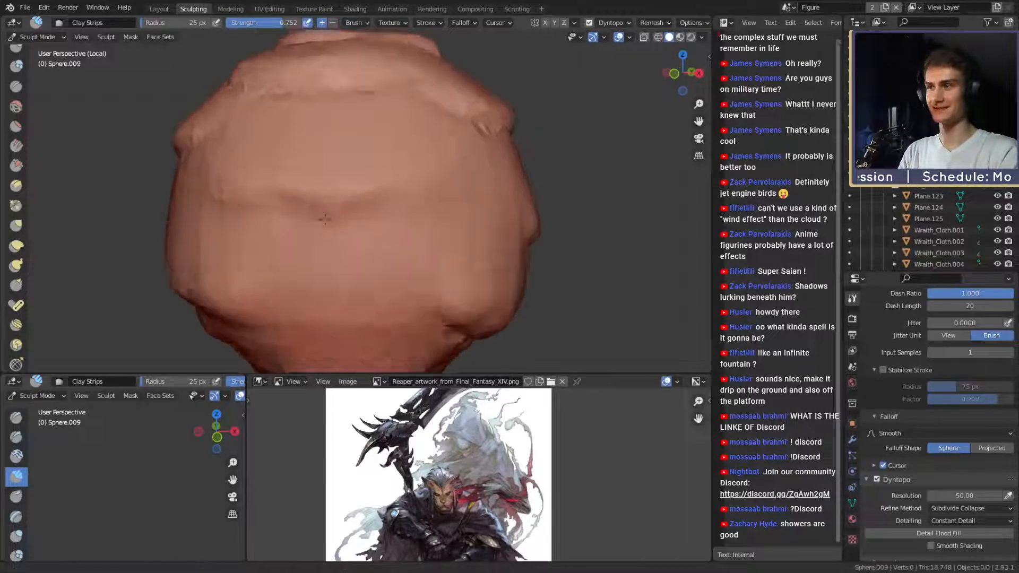
{"action": "left_click_drag", "start_coordinate": [293, 219], "coordinate": [387, 219]}
{"action": "key", "text": "ctrl+z"}
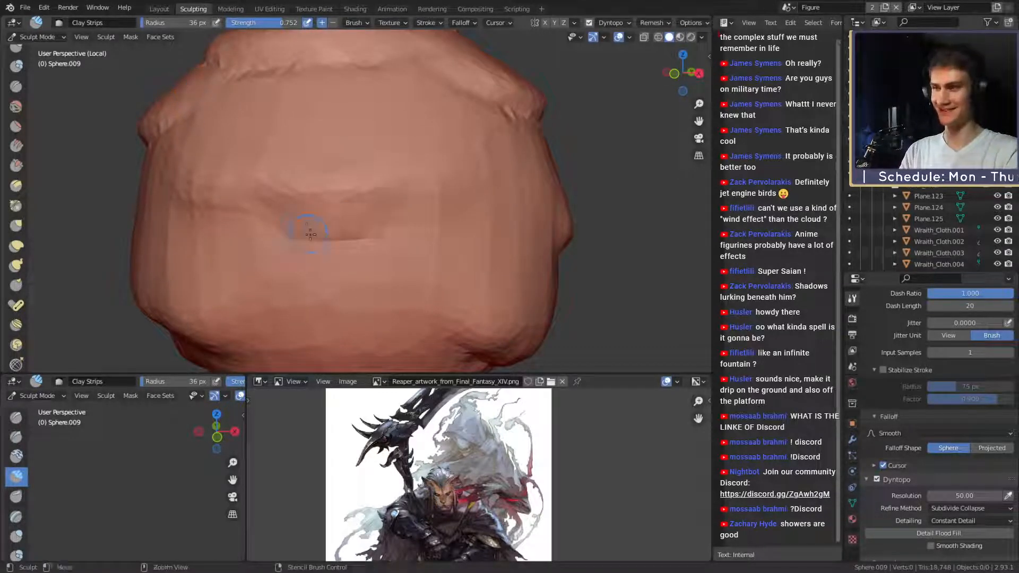
{"action": "key", "text": "shift+c"}
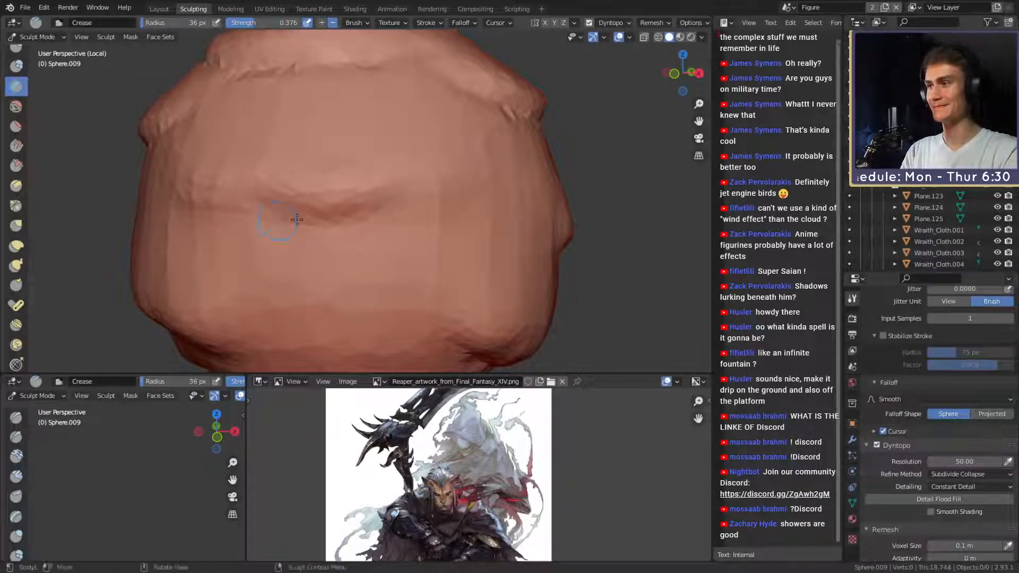
{"action": "middle_click_drag", "start_coordinate": [273, 220], "coordinate": [408, 212]}
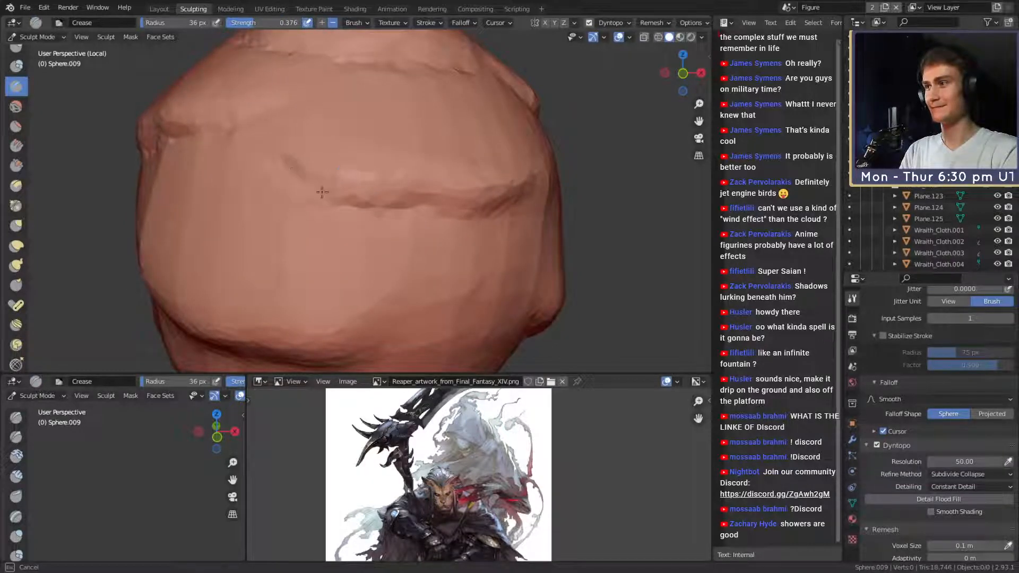
{"action": "middle_click_drag", "start_coordinate": [322, 192], "coordinate": [328, 197]}
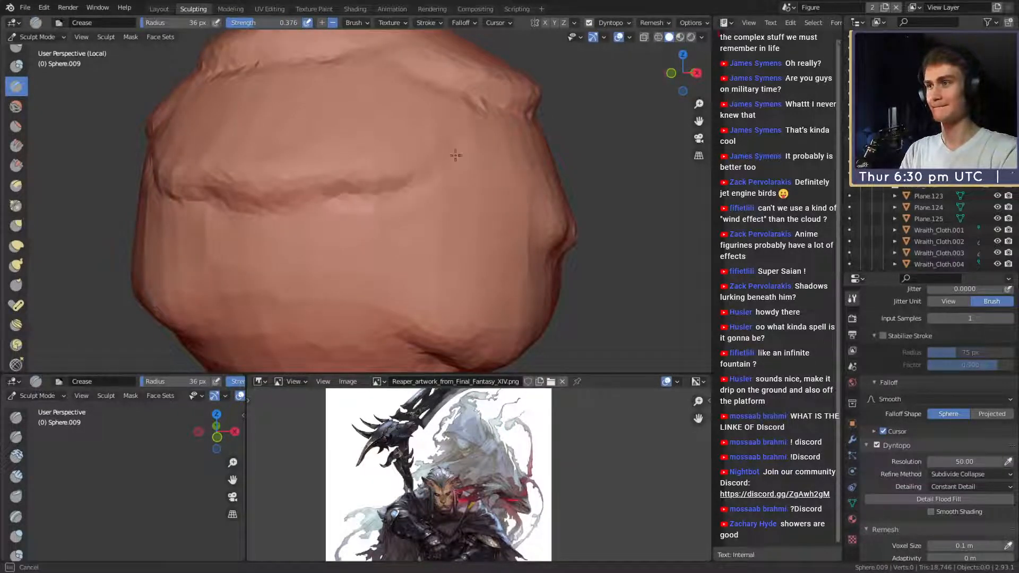
{"action": "left_click_drag", "start_coordinate": [411, 184], "coordinate": [444, 148]}
Carve a slanted crease into the smooth side between the upper and lower folds using a 68 px Crease brush.
{"action": "scroll", "coordinate": [491, 144], "scroll_direction": "down", "scroll_amount": 5}
{"action": "mouse_move", "coordinate": [382, 178]}
{"action": "middle_mouse_down"}
{"action": "mouse_move", "coordinate": [478, 202]}
{"action": "mouse_move", "coordinate": [554, 199]}
{"action": "mouse_move", "coordinate": [531, 196]}
{"action": "middle_mouse_up"}
{"action": "scroll", "coordinate": [456, 185], "scroll_direction": "up", "scroll_amount": 3}
{"action": "middle_click_drag", "start_coordinate": [446, 183], "coordinate": [351, 186]}
{"action": "scroll", "coordinate": [366, 189], "scroll_direction": "up", "scroll_amount": 2}
{"action": "key", "text": "f"}
{"action": "left_click", "coordinate": [405, 189]}
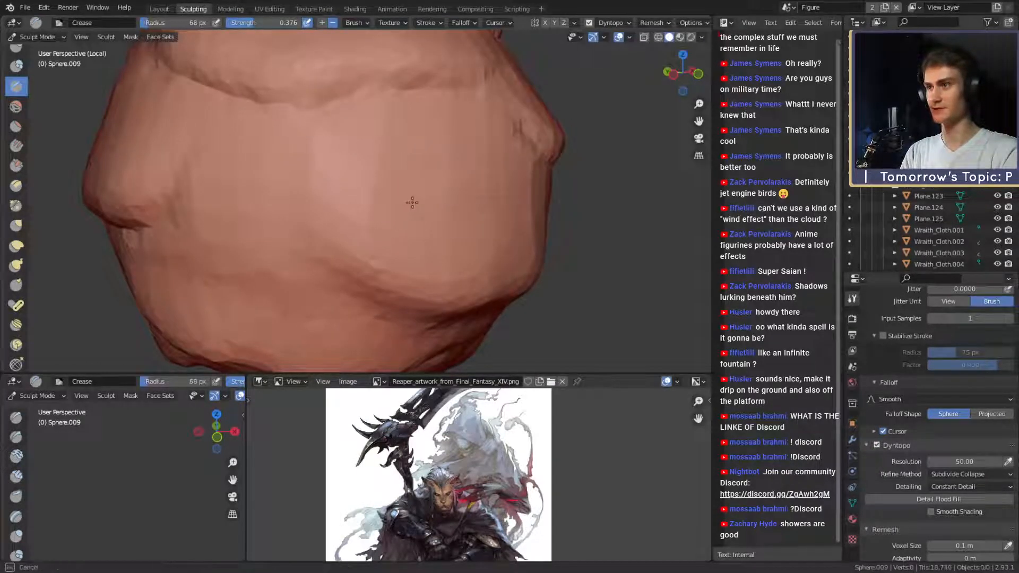
{"action": "left_click_drag", "start_coordinate": [473, 176], "coordinate": [429, 199]}
Build up the fold across that side with Clay Strips at 51 px radius, and enlarge the brush to 90 px.
{"action": "key", "text": "c"}
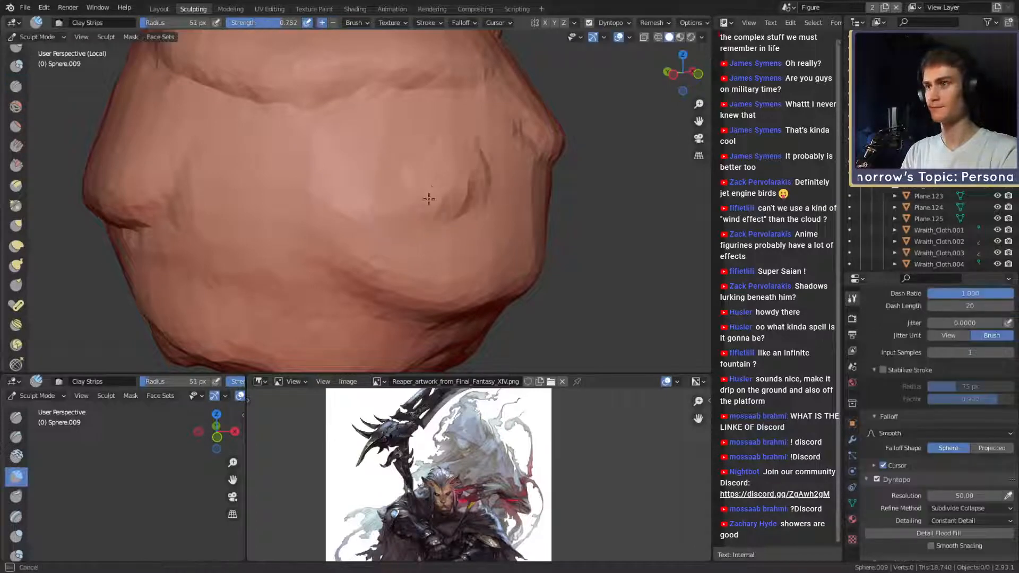
{"action": "mouse_move", "coordinate": [343, 195]}
{"action": "left_mouse_down"}
{"action": "mouse_move", "coordinate": [255, 239]}
{"action": "mouse_move", "coordinate": [302, 208]}
{"action": "mouse_move", "coordinate": [228, 225]}
{"action": "mouse_move", "coordinate": [266, 226]}
{"action": "mouse_move", "coordinate": [336, 167]}
{"action": "left_mouse_up"}
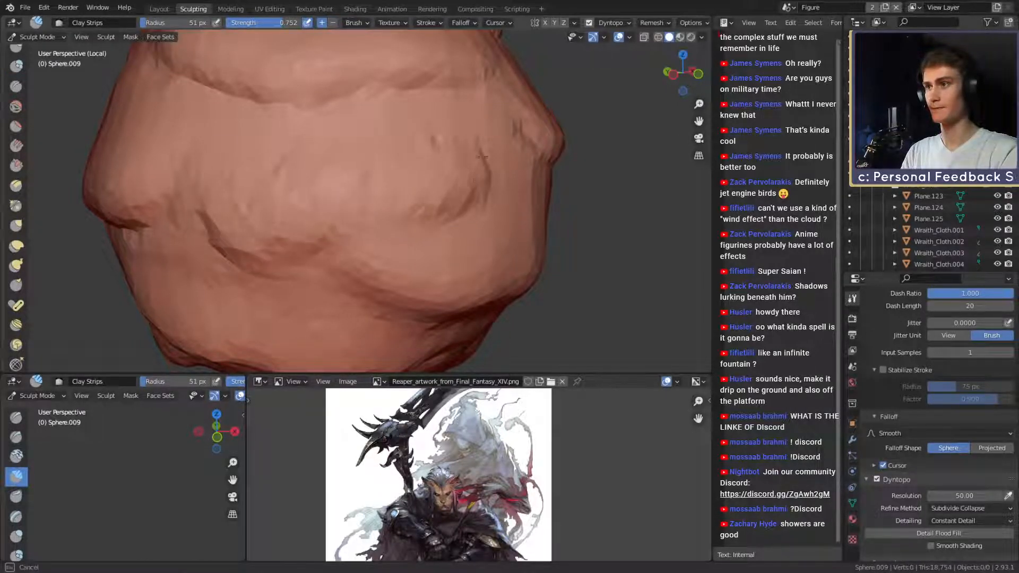
{"action": "key", "text": "f"}
{"action": "mouse_move", "coordinate": [481, 157]}
{"action": "left_mouse_down"}
{"action": "mouse_move", "coordinate": [425, 211]}
{"action": "mouse_move", "coordinate": [432, 143]}
{"action": "mouse_move", "coordinate": [242, 215]}
{"action": "left_mouse_up"}
{"action": "left_click", "coordinate": [471, 173]}
Sharpen the underside of the built-up fold with the Crease brush at 47 px radius, joining its two sagging sections.
{"action": "key", "text": "shift+c"}
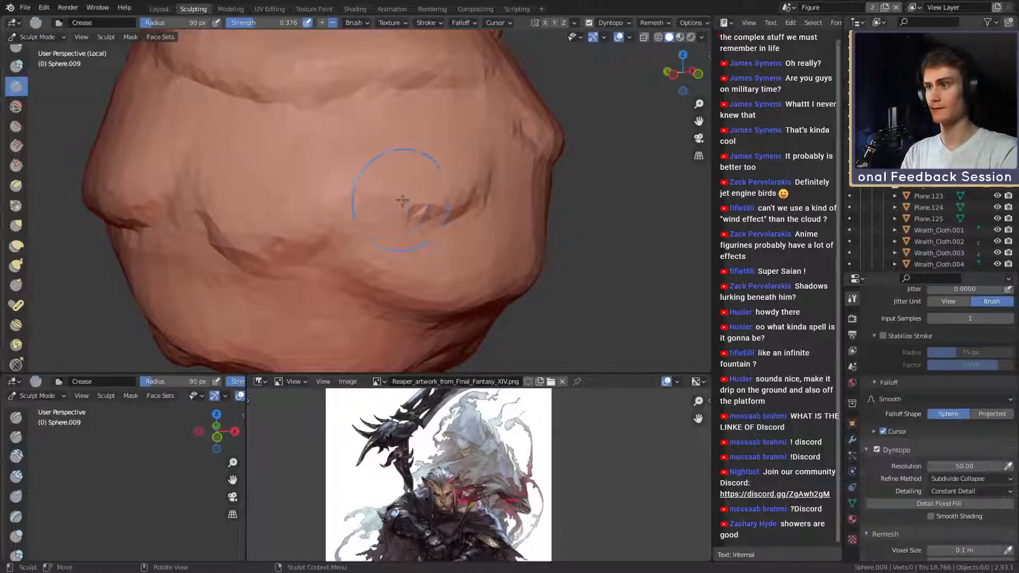
{"action": "key", "text": "f"}
{"action": "left_click", "coordinate": [379, 201]}
{"action": "left_click_drag", "start_coordinate": [356, 229], "coordinate": [380, 208]}
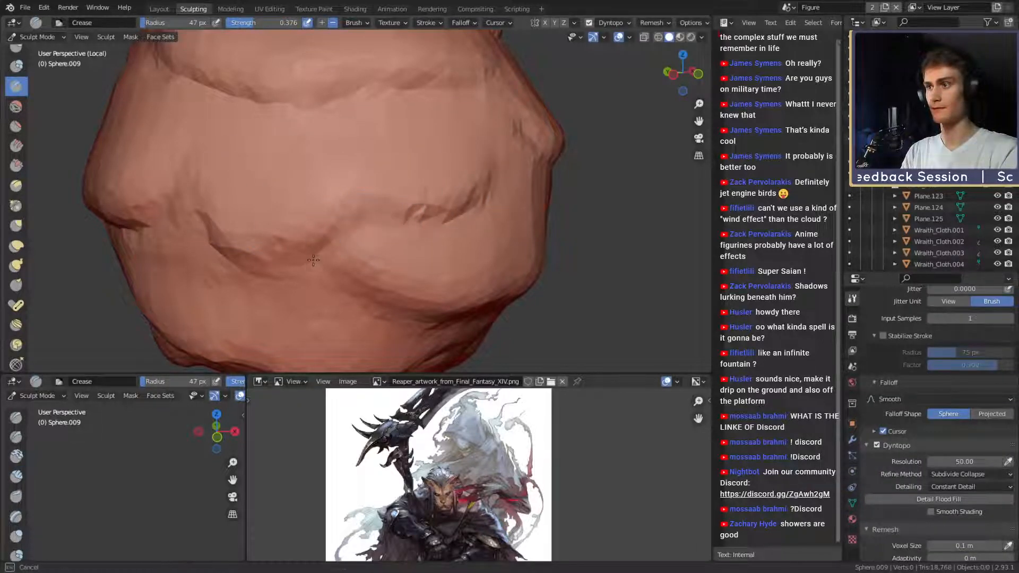
{"action": "middle_click_drag", "start_coordinate": [289, 263], "coordinate": [311, 252]}
{"action": "left_click_drag", "start_coordinate": [386, 224], "coordinate": [335, 236]}
{"action": "left_click_drag", "start_coordinate": [254, 200], "coordinate": [303, 182]}
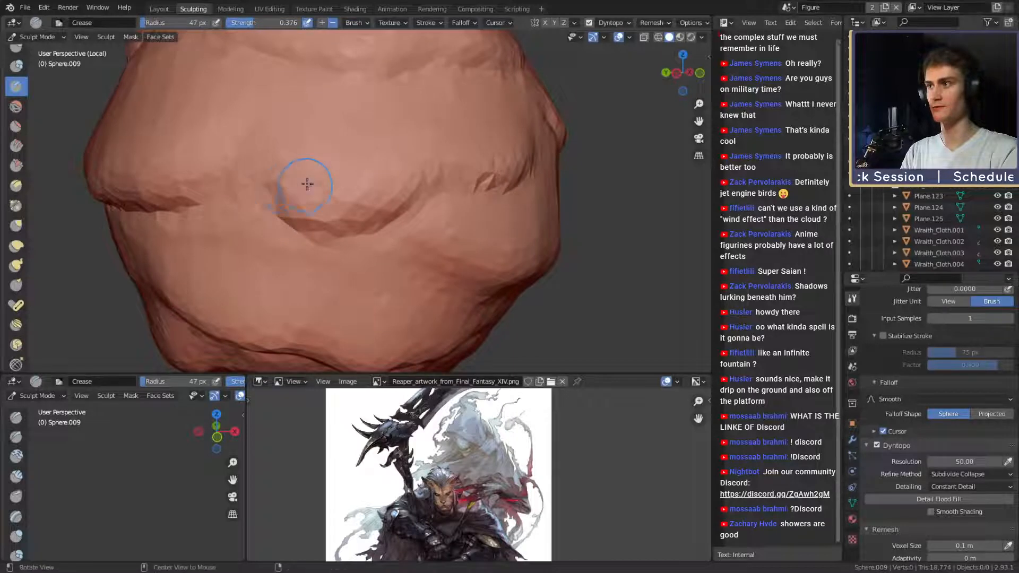
Refine the small creases between the two sagging folds with the Crease brush at 33 px radius.
{"action": "mouse_move", "coordinate": [302, 182]}
{"action": "middle_mouse_down", "text": "ctrl"}
{"action": "mouse_move", "coordinate": [321, 177]}
{"action": "mouse_move", "coordinate": [314, 229]}
{"action": "mouse_move", "coordinate": [317, 205]}
{"action": "middle_mouse_up", "text": "ctrl"}
{"action": "middle_click_drag", "start_coordinate": [317, 204], "coordinate": [366, 196]}
{"action": "middle_click_drag", "start_coordinate": [276, 199], "coordinate": [255, 152], "text": "ctrl"}
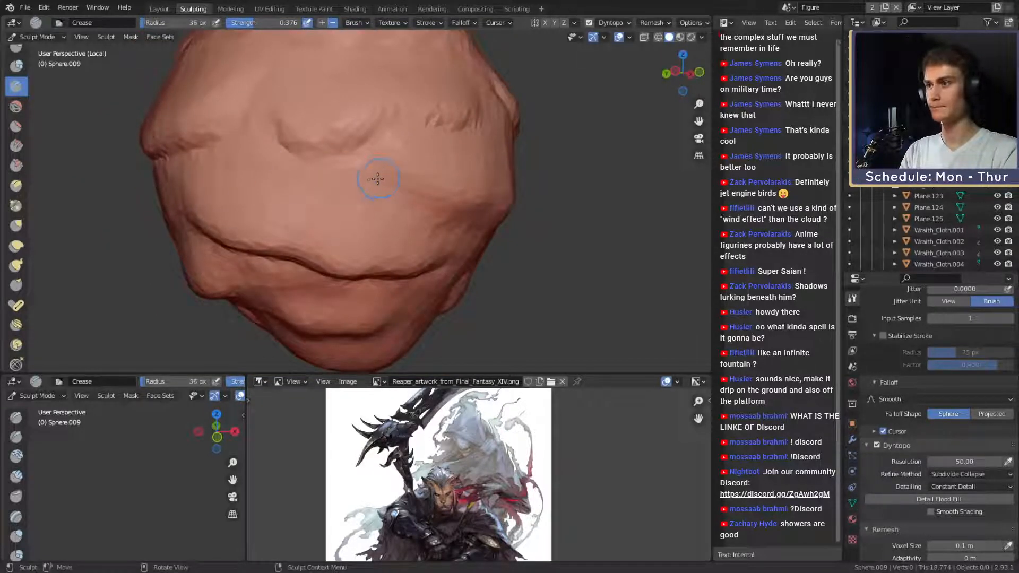
{"action": "mouse_move", "coordinate": [357, 170]}
{"action": "middle_mouse_down"}
{"action": "mouse_move", "coordinate": [382, 191]}
{"action": "mouse_move", "coordinate": [396, 187]}
{"action": "mouse_move", "coordinate": [326, 175]}
{"action": "middle_mouse_up"}
{"action": "key", "text": "c"}
{"action": "key", "text": "shift+c"}
{"action": "mouse_move", "coordinate": [382, 137]}
{"action": "middle_mouse_down"}
{"action": "mouse_move", "coordinate": [379, 172]}
{"action": "mouse_move", "coordinate": [456, 192]}
{"action": "middle_mouse_up"}
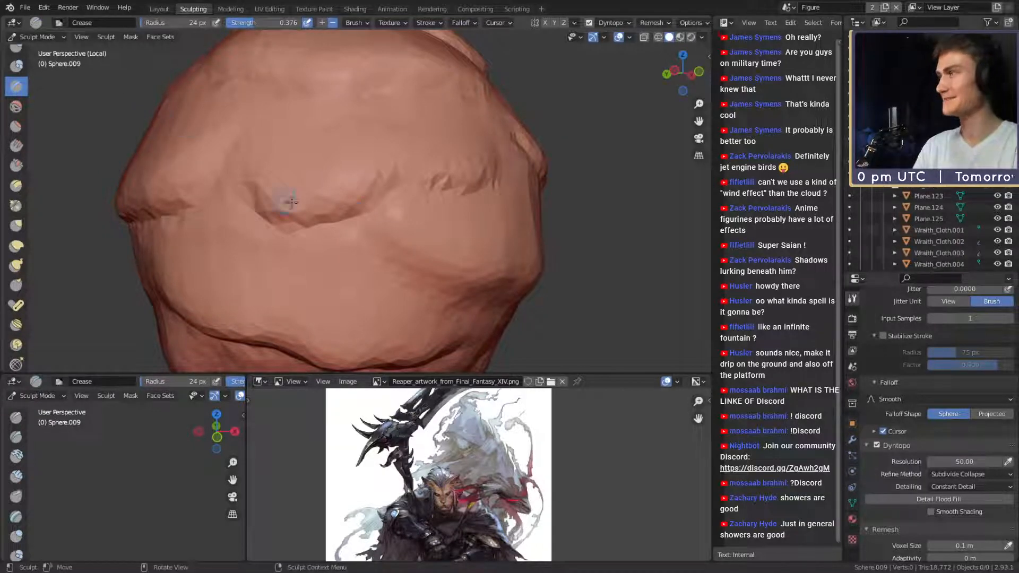
{"action": "middle_click_drag", "start_coordinate": [381, 186], "coordinate": [368, 191]}
{"action": "key", "text": "f"}
{"action": "left_click", "coordinate": [373, 191]}
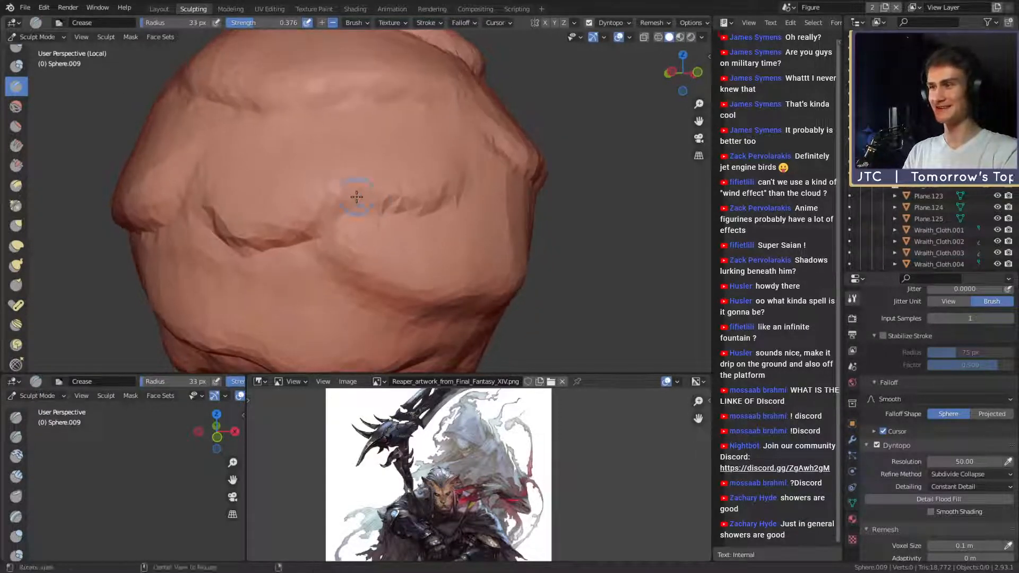
{"action": "scroll", "coordinate": [358, 201], "scroll_direction": "up", "scroll_amount": 1}
{"action": "left_click_drag", "start_coordinate": [353, 212], "coordinate": [358, 211]}
Extend the crease from the small folds across the adjacent smooth area toward the next protruding bulge.
{"action": "middle_click_drag", "start_coordinate": [420, 213], "coordinate": [305, 212]}
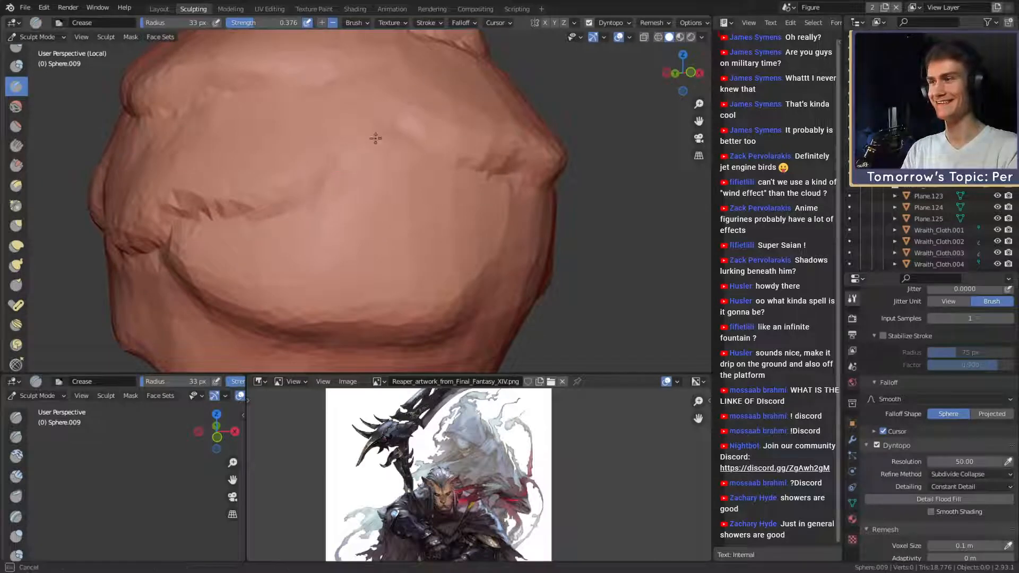
{"action": "left_click_drag", "start_coordinate": [376, 138], "coordinate": [337, 155]}
{"action": "mouse_move", "coordinate": [337, 155]}
{"action": "middle_mouse_down"}
{"action": "mouse_move", "coordinate": [411, 168]}
{"action": "mouse_move", "coordinate": [321, 189]}
{"action": "middle_mouse_up"}
{"action": "scroll", "coordinate": [395, 163], "scroll_direction": "down", "scroll_amount": 2}
{"action": "scroll", "coordinate": [378, 155], "scroll_direction": "up", "scroll_amount": 3}
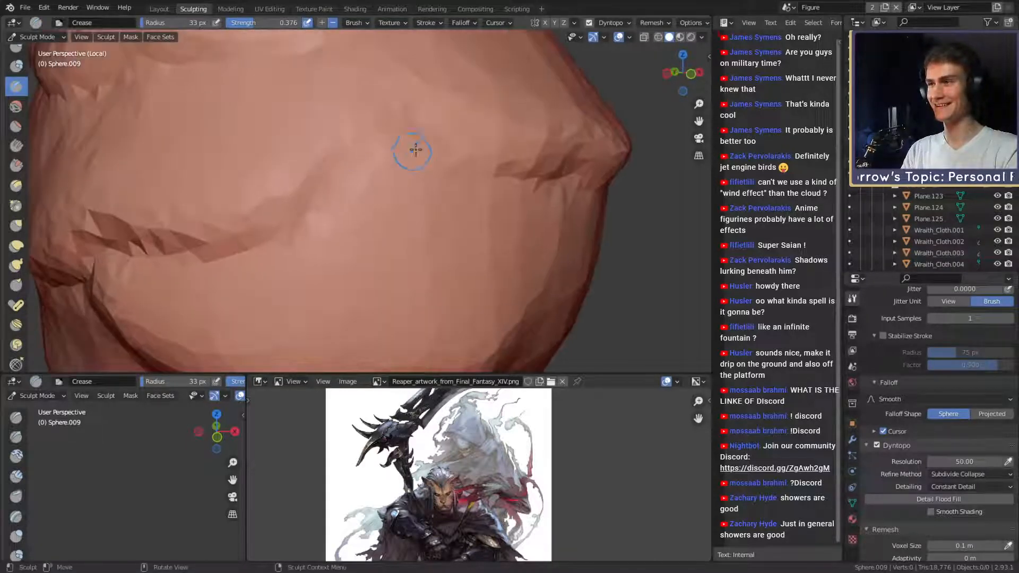
{"action": "left_click_drag", "start_coordinate": [445, 145], "coordinate": [372, 161]}
Continue around the sphere and define the wavy fold on the next side with a 29 px Crease brush.
{"action": "key", "text": "f"}
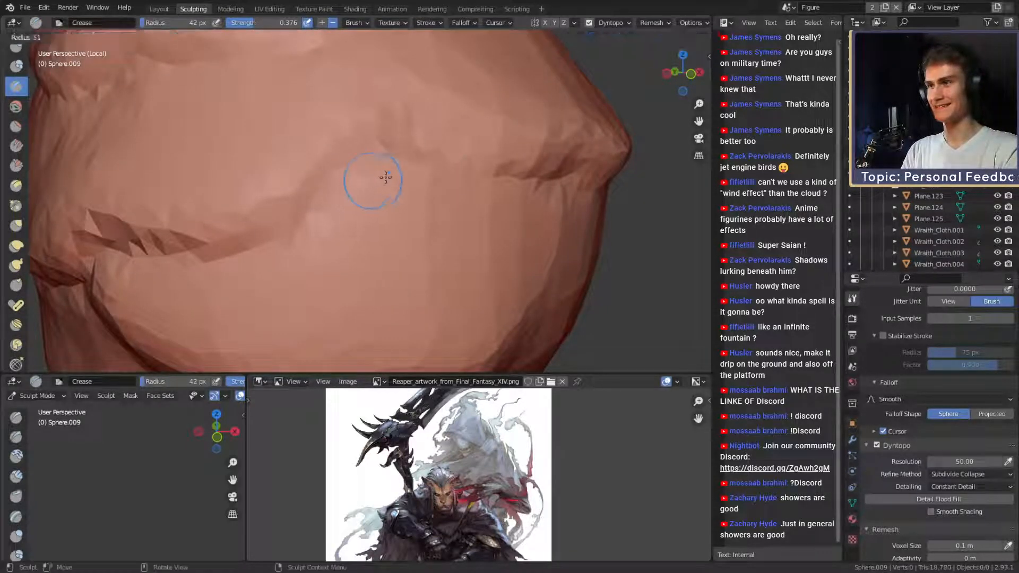
{"action": "left_click", "coordinate": [413, 179]}
{"action": "scroll", "coordinate": [449, 187], "scroll_direction": "down", "scroll_amount": 8}
{"action": "mouse_move", "coordinate": [344, 196]}
{"action": "middle_mouse_down"}
{"action": "mouse_move", "coordinate": [418, 206]}
{"action": "mouse_move", "coordinate": [414, 192]}
{"action": "mouse_move", "coordinate": [464, 186]}
{"action": "mouse_move", "coordinate": [368, 189]}
{"action": "mouse_move", "coordinate": [376, 175]}
{"action": "mouse_move", "coordinate": [400, 198]}
{"action": "mouse_move", "coordinate": [422, 183]}
{"action": "mouse_move", "coordinate": [364, 167]}
{"action": "mouse_move", "coordinate": [363, 187]}
{"action": "middle_mouse_up"}
{"action": "key", "text": "f"}
{"action": "left_click", "coordinate": [401, 207]}
{"action": "scroll", "coordinate": [464, 186], "scroll_direction": "up", "scroll_amount": 4}
{"action": "key", "text": "f"}
{"action": "left_click", "coordinate": [376, 175]}
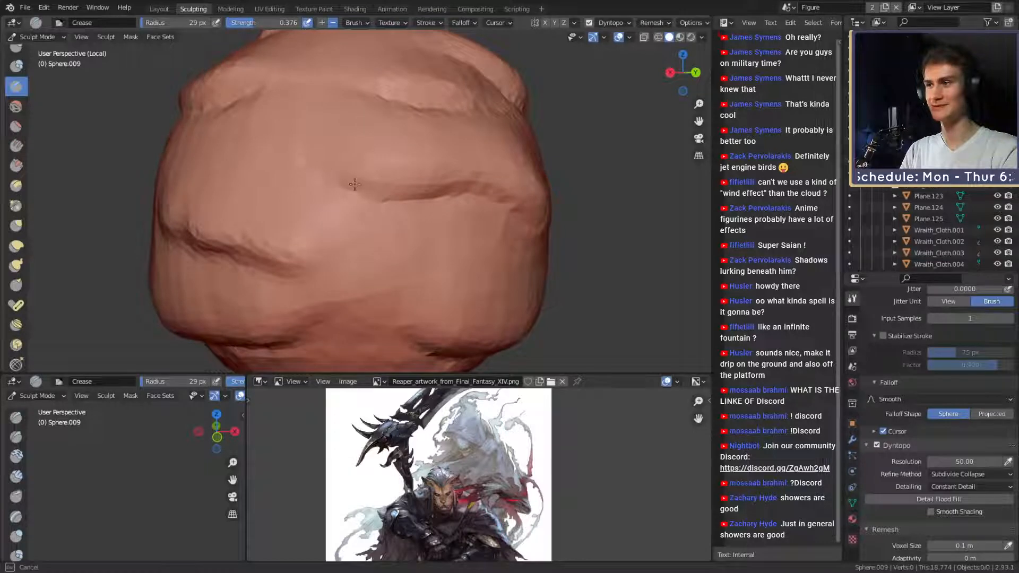
{"action": "middle_click_drag", "start_coordinate": [479, 194], "coordinate": [397, 194]}
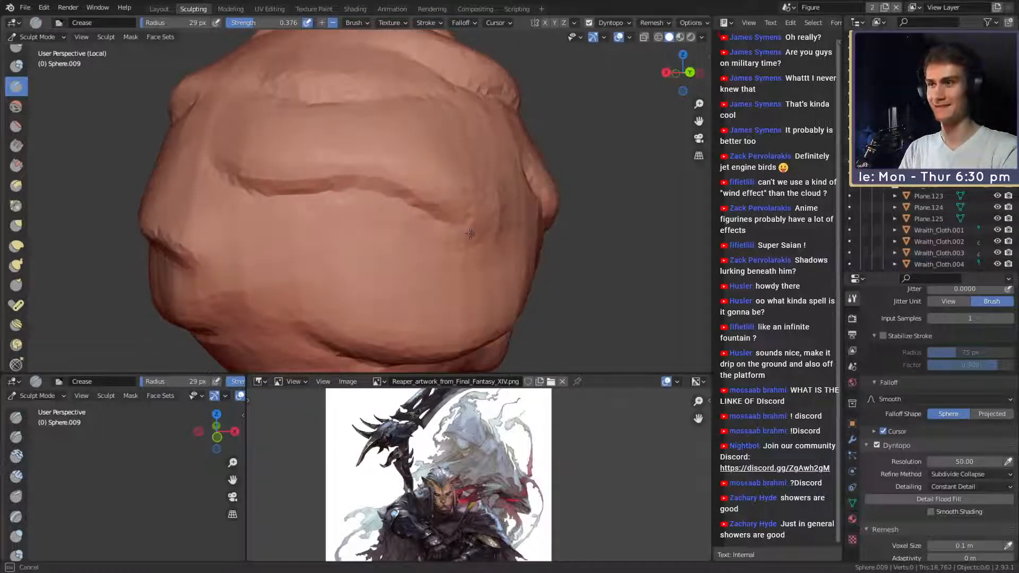
{"action": "middle_click_drag", "start_coordinate": [470, 234], "coordinate": [432, 214]}
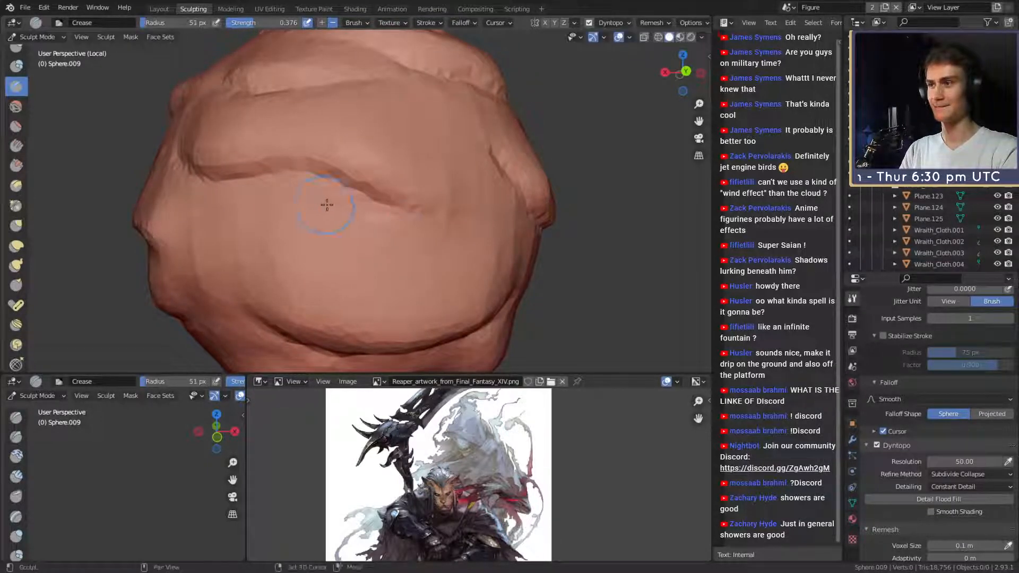
Build up the mid-height folds on the next side of the sphere with Clay Strips at 71 px radius.
{"action": "left_click_drag", "start_coordinate": [327, 205], "coordinate": [390, 197], "text": "alt"}
{"action": "left_click_drag", "start_coordinate": [405, 149], "coordinate": [417, 194], "text": "ctrl+alt"}
{"action": "left_click_drag", "start_coordinate": [350, 178], "coordinate": [337, 154], "text": "alt"}
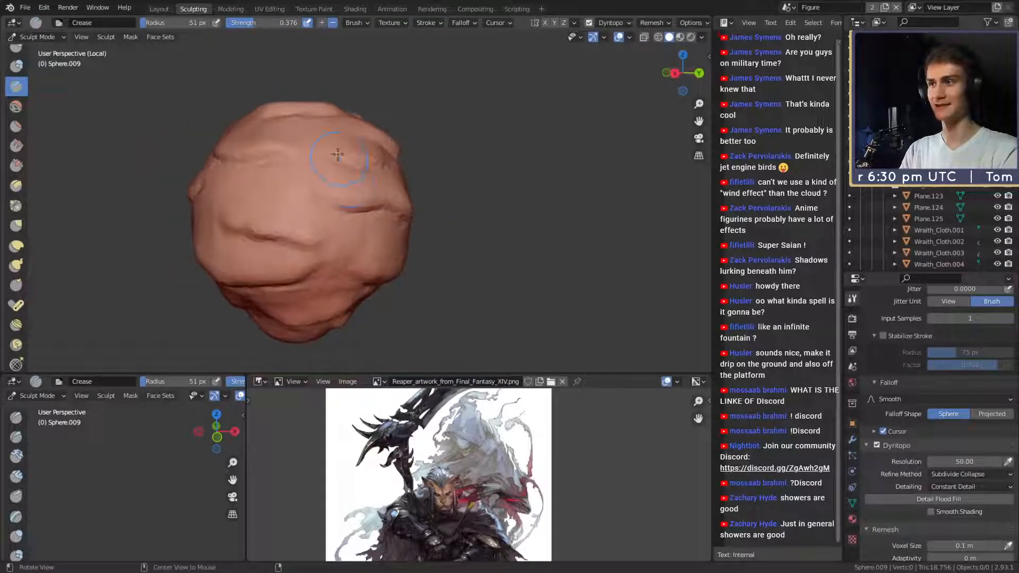
{"action": "key", "text": "c"}
{"action": "mouse_move", "coordinate": [357, 179]}
{"action": "middle_mouse_down"}
{"action": "mouse_move", "coordinate": [411, 196]}
{"action": "mouse_move", "coordinate": [417, 210]}
{"action": "mouse_move", "coordinate": [360, 165]}
{"action": "middle_mouse_up"}
{"action": "mouse_move", "coordinate": [366, 159]}
{"action": "middle_mouse_down"}
{"action": "mouse_move", "coordinate": [356, 162]}
{"action": "mouse_move", "coordinate": [364, 192]}
{"action": "mouse_move", "coordinate": [329, 182]}
{"action": "mouse_move", "coordinate": [326, 192]}
{"action": "mouse_move", "coordinate": [342, 192]}
{"action": "middle_mouse_up"}
{"action": "key", "text": "bracketleft"}
{"action": "key", "text": "bracketleft"}
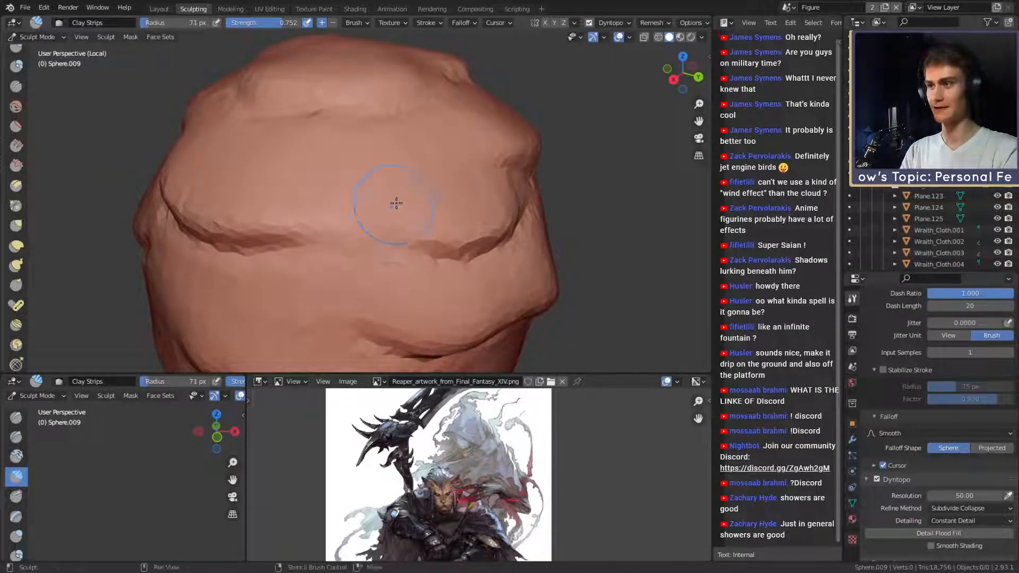
Carve a long slanted crease beneath the built-up fold using the Crease brush at 31 px radius.
{"action": "mouse_move", "coordinate": [396, 203]}
{"action": "middle_mouse_down"}
{"action": "mouse_move", "coordinate": [432, 193]}
{"action": "mouse_move", "coordinate": [389, 182]}
{"action": "mouse_move", "coordinate": [359, 153]}
{"action": "mouse_move", "coordinate": [377, 188]}
{"action": "mouse_move", "coordinate": [346, 208]}
{"action": "mouse_move", "coordinate": [391, 209]}
{"action": "middle_mouse_up"}
{"action": "key", "text": "shift+c"}
{"action": "scroll", "coordinate": [378, 188], "scroll_direction": "up", "scroll_amount": 3}
{"action": "key", "text": "bracketleft"}
{"action": "key", "text": "bracketleft"}
{"action": "key", "text": "bracketleft"}
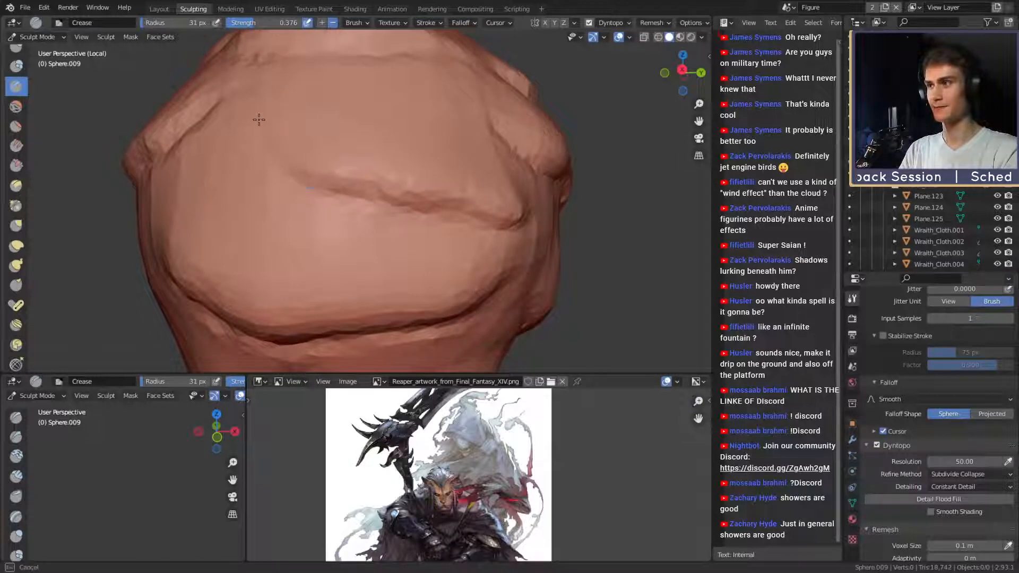
Pull the middle of the long slanted fold into a sagging shape using the Grab brush at 116 px radius.
{"action": "scroll", "coordinate": [348, 164], "scroll_direction": "down", "scroll_amount": 3}
{"action": "mouse_move", "coordinate": [348, 164]}
{"action": "middle_mouse_down"}
{"action": "mouse_move", "coordinate": [344, 198]}
{"action": "mouse_move", "coordinate": [332, 177]}
{"action": "mouse_move", "coordinate": [346, 187]}
{"action": "middle_mouse_up"}
{"action": "scroll", "coordinate": [339, 191], "scroll_direction": "up", "scroll_amount": 1}
{"action": "key", "text": "bracketright"}
{"action": "key", "text": "bracketright"}
{"action": "key", "text": "bracketright"}
{"action": "key", "text": "bracketright"}
{"action": "key", "text": "bracketright"}
{"action": "middle_click_drag", "start_coordinate": [386, 139], "coordinate": [390, 200], "text": "ctrl"}
{"action": "mouse_move", "coordinate": [390, 200]}
{"action": "middle_mouse_down"}
{"action": "mouse_move", "coordinate": [416, 216]}
{"action": "mouse_move", "coordinate": [383, 192]}
{"action": "middle_mouse_up"}
{"action": "key", "text": "g"}
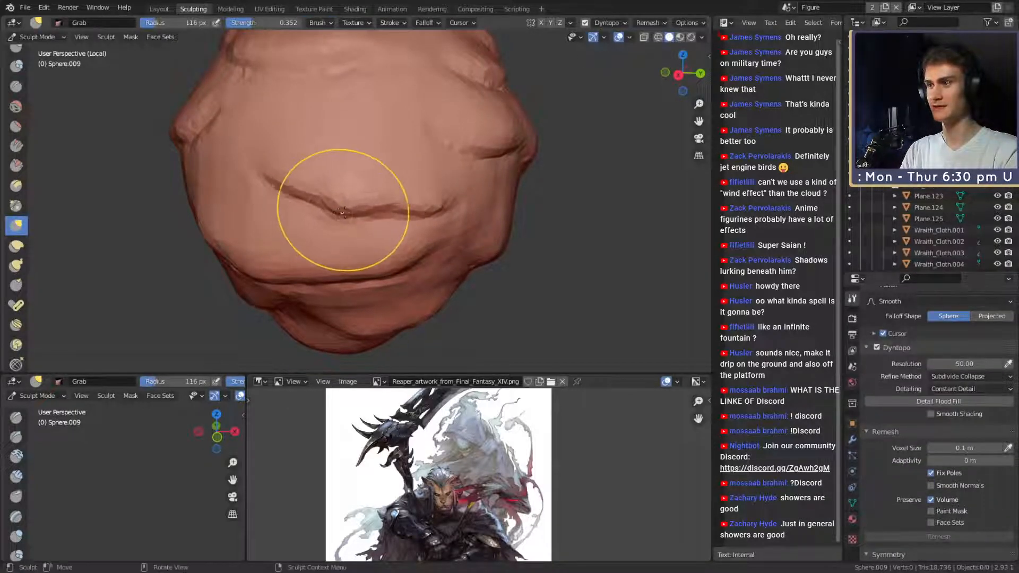
Adjust the neighbouring part of the fold with a resized Grab brush, pulling it slightly downward.
{"action": "middle_click_drag", "start_coordinate": [375, 210], "coordinate": [341, 210]}
{"action": "middle_click_drag", "start_coordinate": [372, 158], "coordinate": [379, 204], "text": "ctrl"}
{"action": "middle_click_drag", "start_coordinate": [380, 201], "coordinate": [341, 192]}
{"action": "mouse_move", "coordinate": [354, 216]}
{"action": "middle_mouse_down", "text": "ctrl"}
{"action": "mouse_move", "coordinate": [359, 180]}
{"action": "mouse_move", "coordinate": [374, 216]}
{"action": "middle_mouse_up", "text": "ctrl"}
{"action": "key", "text": "f"}
{"action": "left_click", "coordinate": [371, 215]}
{"action": "mouse_move", "coordinate": [370, 215]}
{"action": "left_mouse_down"}
{"action": "mouse_move", "coordinate": [364, 186]}
{"action": "mouse_move", "coordinate": [383, 172]}
{"action": "mouse_move", "coordinate": [469, 182]}
{"action": "mouse_move", "coordinate": [373, 203]}
{"action": "mouse_move", "coordinate": [369, 219]}
{"action": "mouse_move", "coordinate": [409, 158]}
{"action": "mouse_move", "coordinate": [424, 210]}
{"action": "mouse_move", "coordinate": [416, 196]}
{"action": "mouse_move", "coordinate": [386, 235]}
{"action": "mouse_move", "coordinate": [382, 226]}
{"action": "left_mouse_up"}
Crease the end of the horizontal fold upward with the Crease brush at 62 px radius.
{"action": "key", "text": "shift+c"}
{"action": "key", "text": "f"}
{"action": "left_click", "coordinate": [336, 191]}
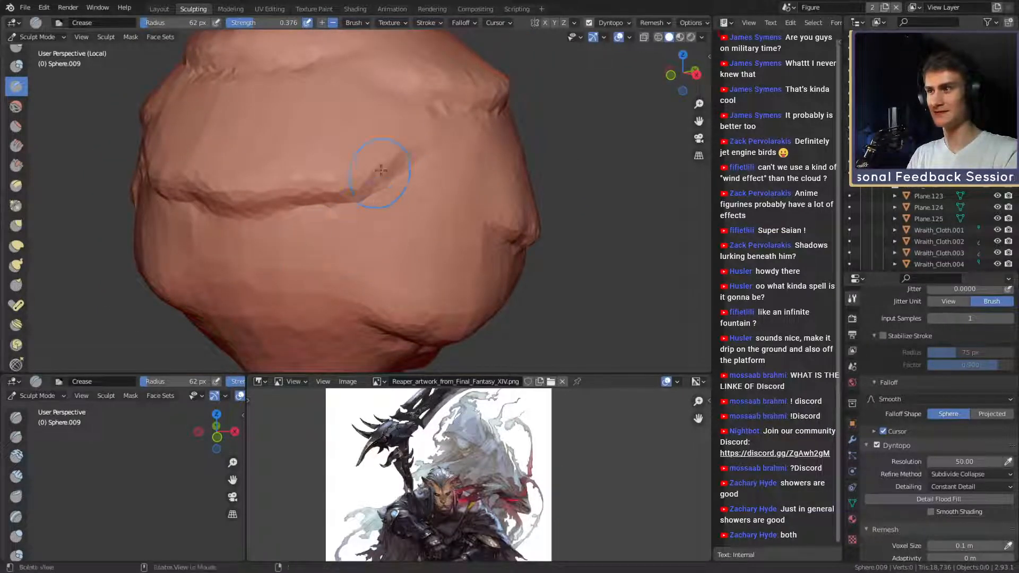
Build up a curved sagging fold across the remaining smooth side with Clay Strips, adjusting the brush radius to 43 px.
{"action": "left_click_drag", "start_coordinate": [380, 170], "coordinate": [383, 214], "text": "ctrl+alt"}
{"action": "mouse_move", "coordinate": [383, 213]}
{"action": "left_mouse_down", "text": "alt"}
{"action": "mouse_move", "coordinate": [380, 198]}
{"action": "mouse_move", "coordinate": [347, 186]}
{"action": "left_mouse_up", "text": "alt"}
{"action": "left_click_drag", "start_coordinate": [348, 186], "coordinate": [332, 136], "text": "ctrl+alt"}
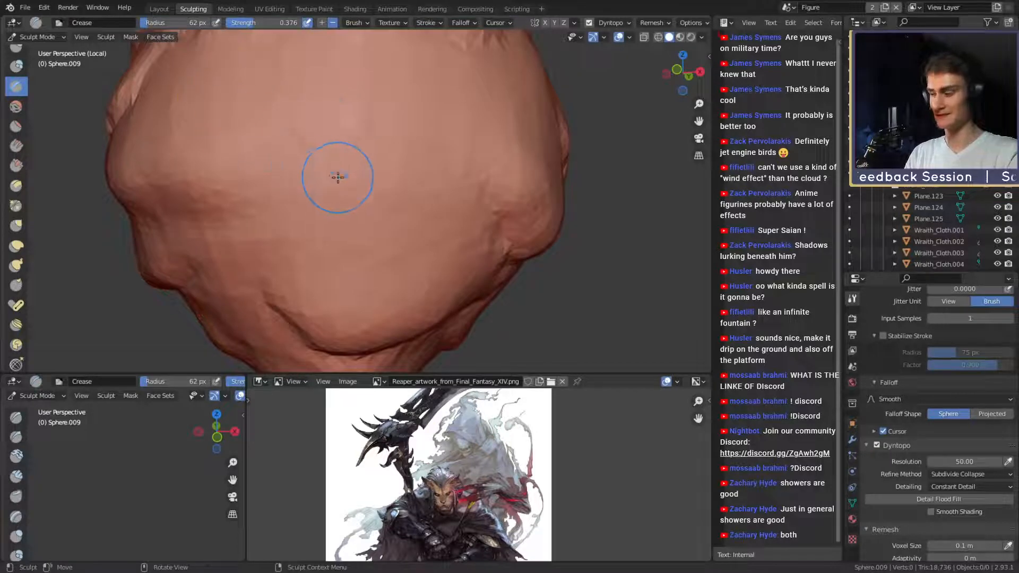
{"action": "key", "text": "c"}
{"action": "key", "text": "f"}
{"action": "left_click", "coordinate": [368, 164]}
{"action": "mouse_move", "coordinate": [368, 164]}
{"action": "left_mouse_down", "text": "alt"}
{"action": "mouse_move", "coordinate": [364, 209]}
{"action": "mouse_move", "coordinate": [330, 200]}
{"action": "mouse_move", "coordinate": [342, 220]}
{"action": "mouse_move", "coordinate": [396, 207]}
{"action": "mouse_move", "coordinate": [462, 141]}
{"action": "mouse_move", "coordinate": [375, 198]}
{"action": "mouse_move", "coordinate": [457, 124]}
{"action": "mouse_move", "coordinate": [372, 176]}
{"action": "left_mouse_up", "text": "alt"}
{"action": "key", "text": "f"}
{"action": "left_click", "coordinate": [325, 202]}
{"action": "key", "text": "f"}
{"action": "left_click", "coordinate": [387, 186]}
{"action": "mouse_move", "coordinate": [387, 186]}
{"action": "left_mouse_down", "text": "alt+shift"}
{"action": "mouse_move", "coordinate": [366, 158]}
{"action": "mouse_move", "coordinate": [369, 138]}
{"action": "mouse_move", "coordinate": [387, 161]}
{"action": "mouse_move", "coordinate": [424, 150]}
{"action": "left_mouse_up", "text": "alt+shift"}
{"action": "key", "text": "f"}
{"action": "left_click", "coordinate": [402, 176]}
{"action": "key", "text": "f"}
{"action": "left_click", "coordinate": [372, 161]}
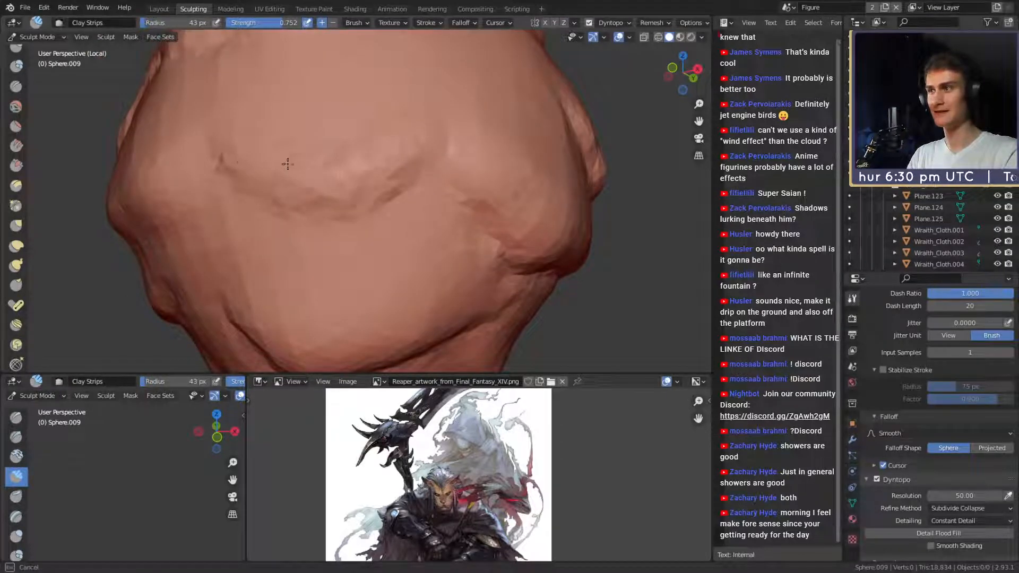
Fill out the curved sagging fold with further Clay Strips strokes at 54 px radius.
{"action": "mouse_move", "coordinate": [287, 164]}
{"action": "left_mouse_down"}
{"action": "mouse_move", "coordinate": [228, 152]}
{"action": "mouse_move", "coordinate": [274, 149]}
{"action": "left_mouse_up"}
{"action": "key", "text": "f"}
{"action": "left_click", "coordinate": [280, 152]}
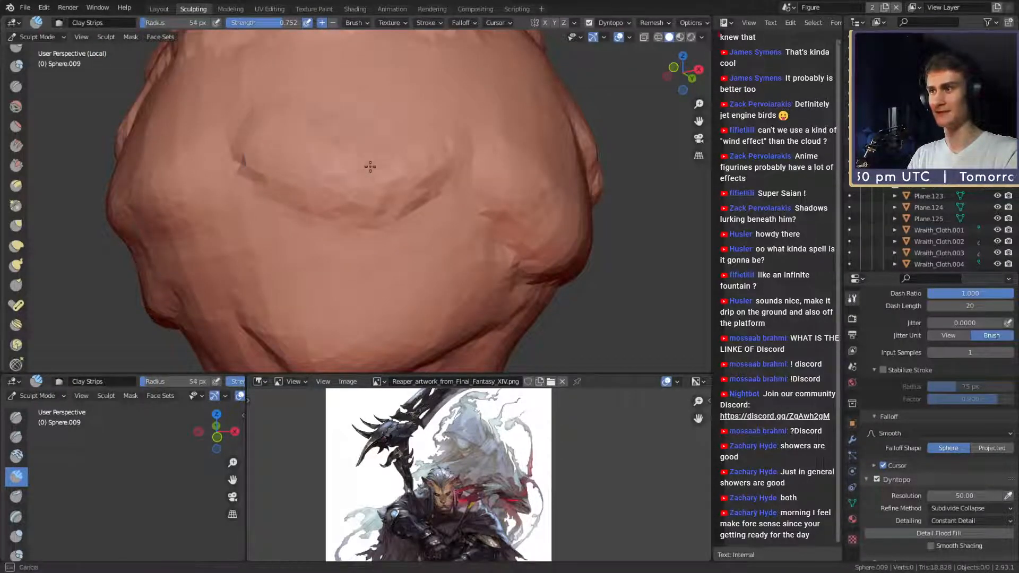
{"action": "left_click", "coordinate": [408, 112]}
Carve a crisp edge under the curved sagging fold using the Crease brush at 46 px radius.
{"action": "key", "text": "shift+c"}
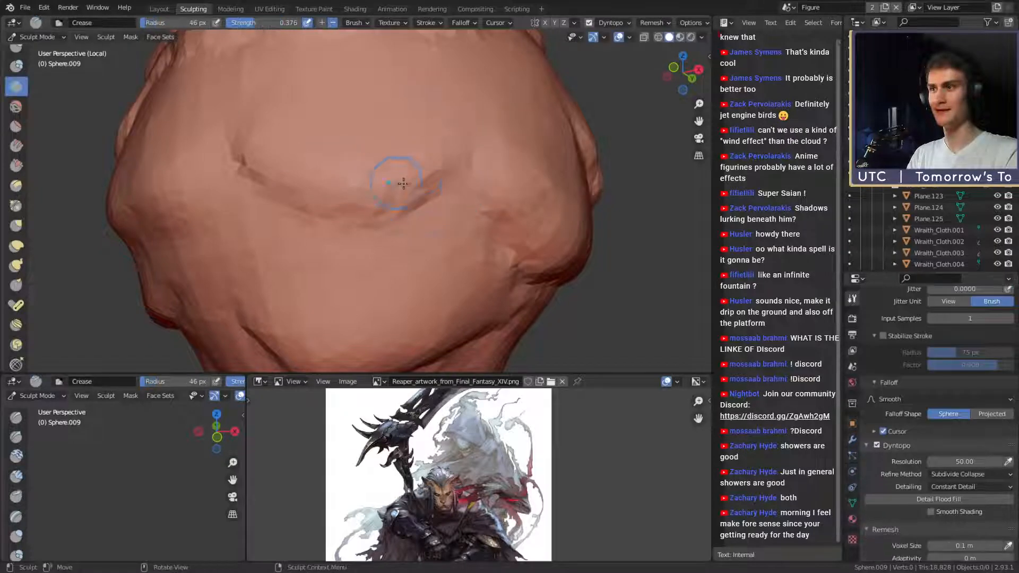
{"action": "left_click_drag", "start_coordinate": [390, 215], "coordinate": [244, 182]}
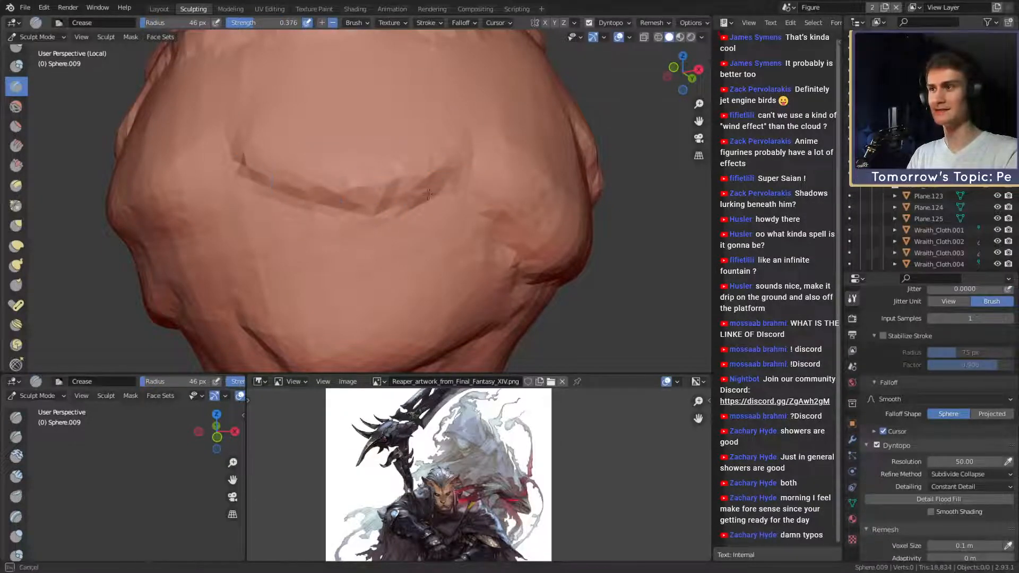
{"action": "middle_click_drag", "start_coordinate": [458, 185], "coordinate": [505, 189]}
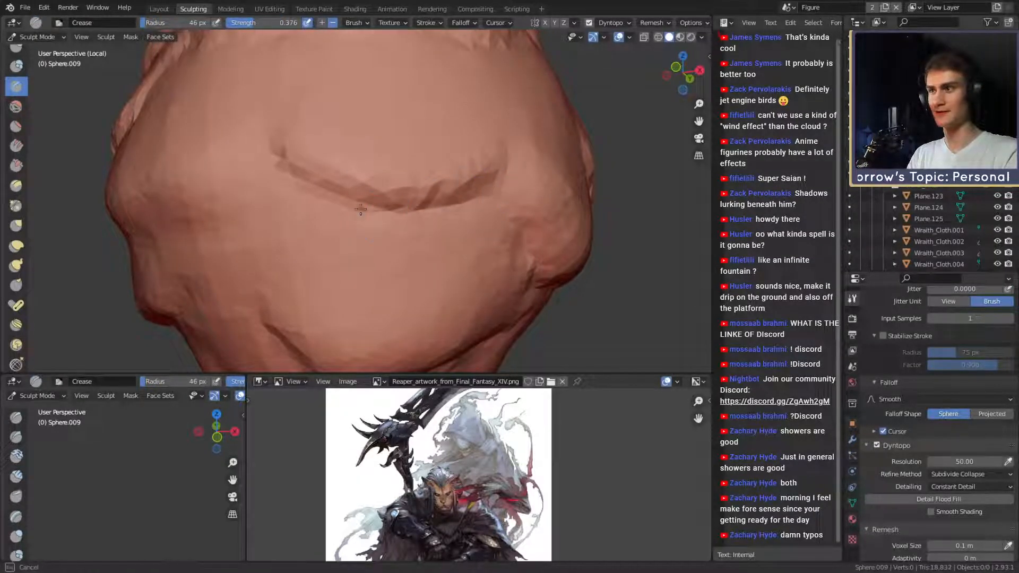
{"action": "left_click_drag", "start_coordinate": [361, 209], "coordinate": [374, 211]}
{"action": "left_click_drag", "start_coordinate": [318, 192], "coordinate": [290, 171]}
Sharpen the lower edge of the long slanted fold on the neighbouring side using the Crease brush at 46 px radius.
{"action": "scroll", "coordinate": [352, 182], "scroll_direction": "down", "scroll_amount": 5}
{"action": "mouse_move", "coordinate": [358, 174]}
{"action": "left_mouse_down", "text": "alt"}
{"action": "mouse_move", "coordinate": [405, 161]}
{"action": "mouse_move", "coordinate": [398, 166]}
{"action": "left_mouse_up", "text": "alt"}
{"action": "scroll", "coordinate": [373, 155], "scroll_direction": "up", "scroll_amount": 4}
{"action": "mouse_move", "coordinate": [508, 201]}
{"action": "left_mouse_down"}
{"action": "mouse_move", "coordinate": [411, 219]}
{"action": "mouse_move", "coordinate": [249, 212]}
{"action": "mouse_move", "coordinate": [307, 189]}
{"action": "left_mouse_up"}
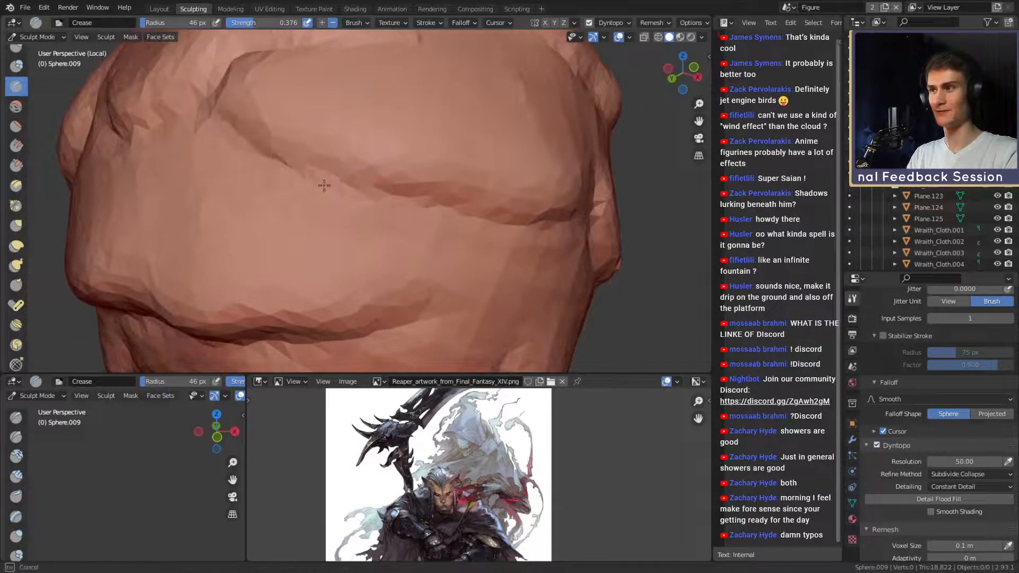
{"action": "left_click_drag", "start_coordinate": [462, 205], "coordinate": [473, 208]}
Crease the peak where the two sagging folds meet, using a 66 px brush radius.
{"action": "left_click_drag", "start_coordinate": [482, 171], "coordinate": [415, 183], "text": "alt"}
{"action": "key", "text": "f"}
{"action": "left_click", "coordinate": [417, 205]}
{"action": "left_click_drag", "start_coordinate": [371, 217], "coordinate": [444, 194]}
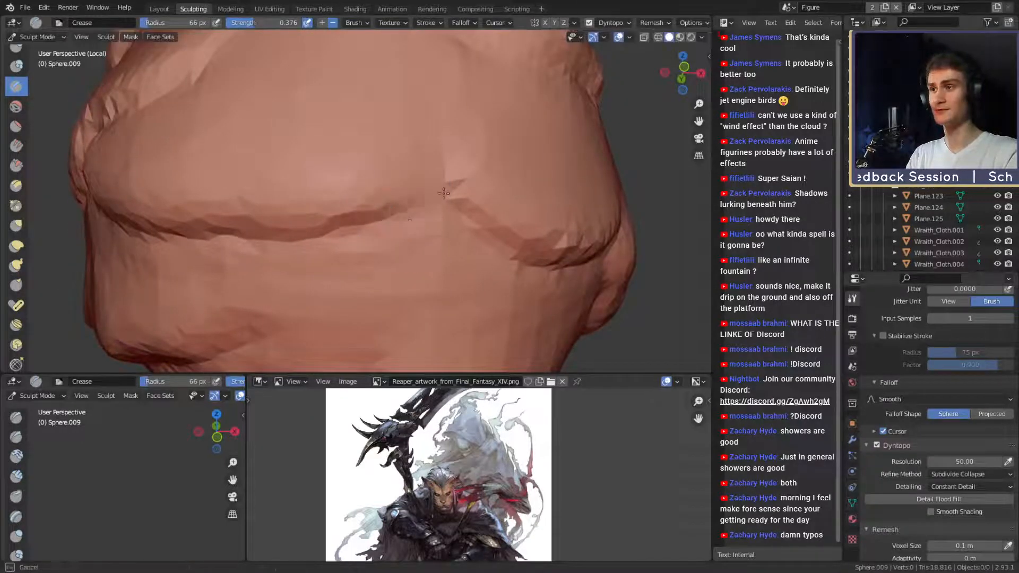
{"action": "scroll", "coordinate": [435, 134], "scroll_direction": "down", "scroll_amount": 4}
{"action": "mouse_move", "coordinate": [436, 154]}
{"action": "left_mouse_down", "text": "alt"}
{"action": "mouse_move", "coordinate": [409, 193]}
{"action": "mouse_move", "coordinate": [352, 189]}
{"action": "mouse_move", "coordinate": [371, 204]}
{"action": "left_mouse_up", "text": "alt"}
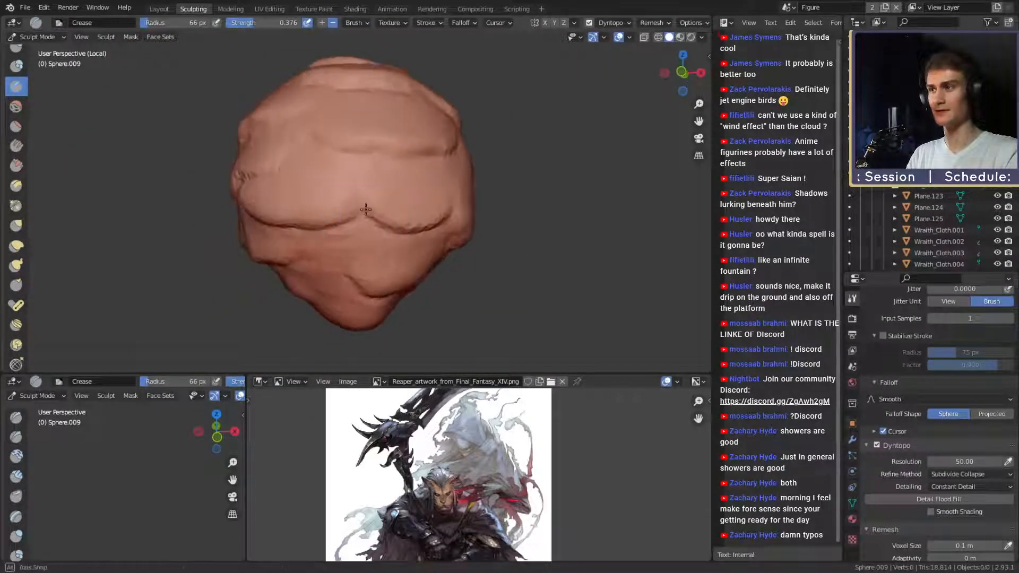
Define the upper horizontal fold above the double sag with the Crease brush, reducing its radius to 39 px.
{"action": "scroll", "coordinate": [375, 188], "scroll_direction": "up", "scroll_amount": 2}
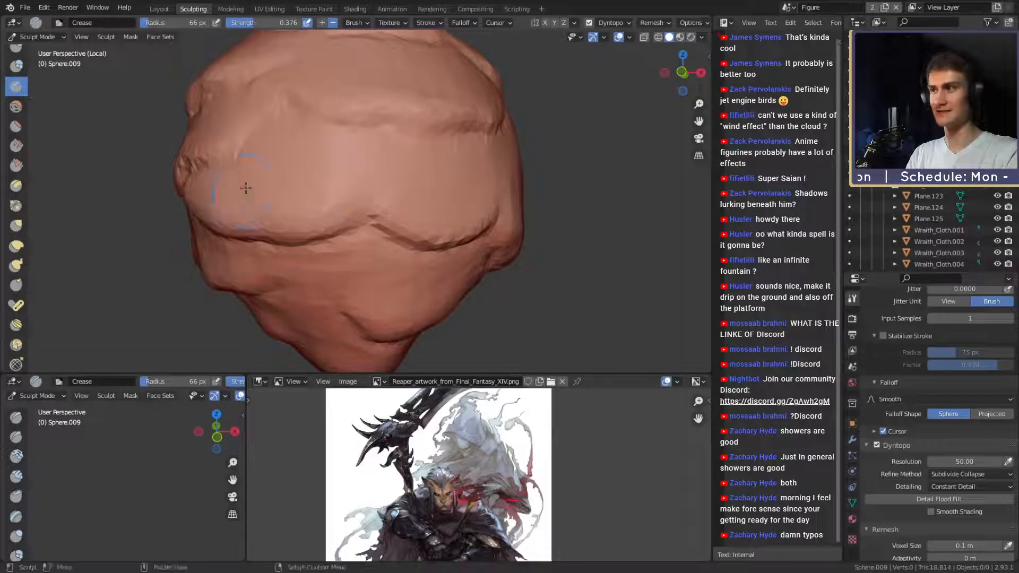
{"action": "left_click_drag", "start_coordinate": [246, 188], "coordinate": [305, 193], "text": "alt"}
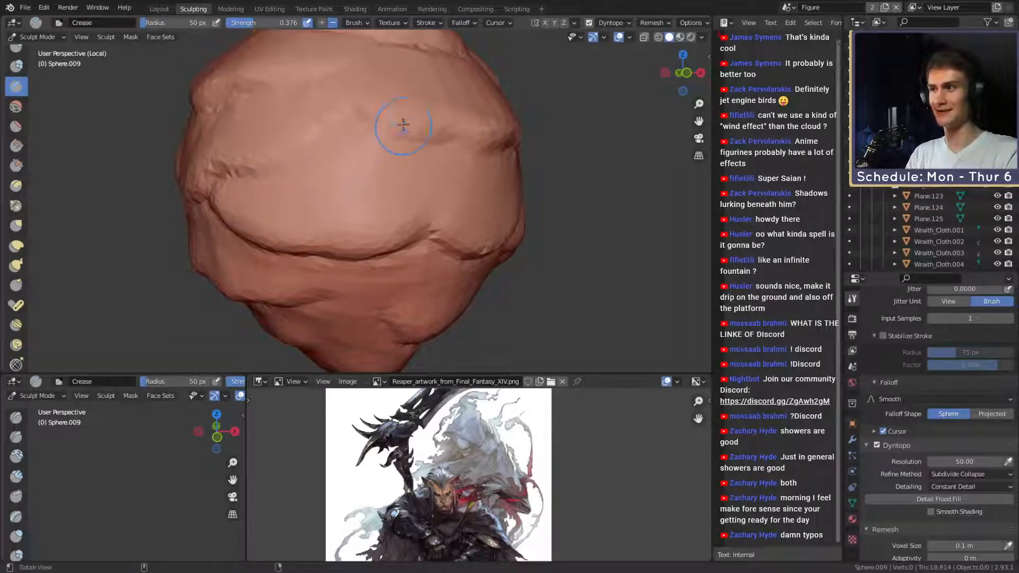
{"action": "scroll", "coordinate": [403, 125], "scroll_direction": "down", "scroll_amount": 3}
{"action": "left_click_drag", "start_coordinate": [403, 125], "coordinate": [382, 205], "text": "alt"}
{"action": "scroll", "coordinate": [381, 202], "scroll_direction": "up", "scroll_amount": 3}
{"action": "key", "text": "f"}
{"action": "left_click", "coordinate": [370, 166]}
{"action": "mouse_move", "coordinate": [370, 166]}
{"action": "left_mouse_down", "text": "alt"}
{"action": "mouse_move", "coordinate": [363, 198]}
{"action": "mouse_move", "coordinate": [349, 180]}
{"action": "mouse_move", "coordinate": [289, 189]}
{"action": "left_mouse_up", "text": "alt"}
{"action": "scroll", "coordinate": [362, 198], "scroll_direction": "up", "scroll_amount": 2}
{"action": "scroll", "coordinate": [398, 183], "scroll_direction": "down", "scroll_amount": 5}
{"action": "left_click_drag", "start_coordinate": [410, 181], "coordinate": [387, 212], "text": "alt"}
{"action": "scroll", "coordinate": [387, 211], "scroll_direction": "up", "scroll_amount": 3}
Touch up the end of the upper horizontal fold with a resized Crease brush.
{"action": "key", "text": "f"}
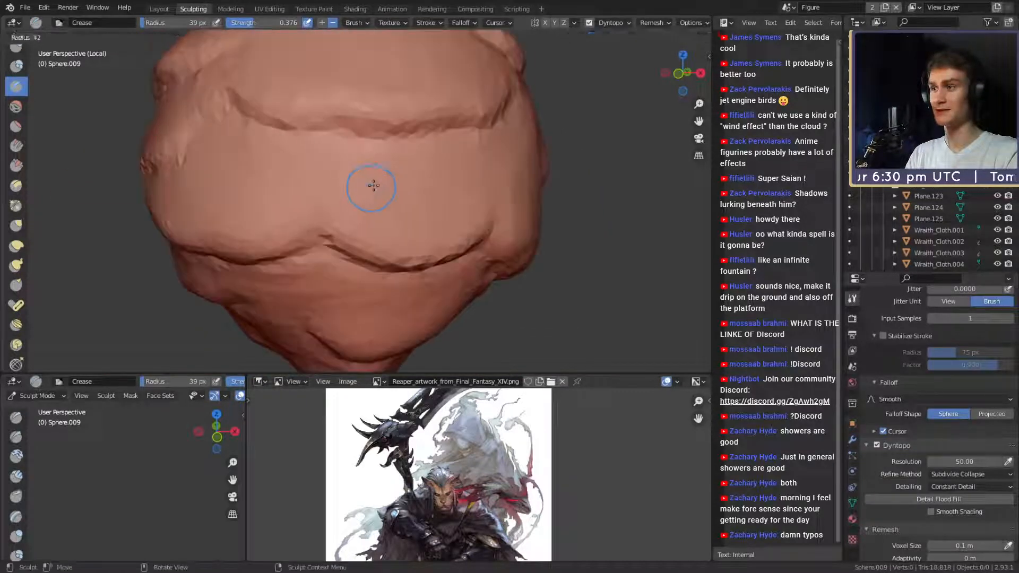
{"action": "left_click", "coordinate": [400, 186]}
{"action": "left_click_drag", "start_coordinate": [446, 161], "coordinate": [444, 163]}
{"action": "scroll", "coordinate": [429, 114], "scroll_direction": "down", "scroll_amount": 3}
{"action": "left_click_drag", "start_coordinate": [428, 115], "coordinate": [487, 162], "text": "alt"}
{"action": "mouse_move", "coordinate": [376, 169]}
{"action": "left_mouse_down", "text": "alt"}
{"action": "mouse_move", "coordinate": [398, 173]}
{"action": "mouse_move", "coordinate": [381, 209]}
{"action": "left_mouse_up", "text": "alt"}
{"action": "scroll", "coordinate": [395, 177], "scroll_direction": "up", "scroll_amount": 4}
Join the overlapping side folds into one continuous edge using the Crease brush at 57 px radius.
{"action": "key", "text": "f"}
{"action": "left_click", "coordinate": [396, 173]}
{"action": "left_click_drag", "start_coordinate": [397, 173], "coordinate": [382, 185], "text": "alt"}
{"action": "key", "text": "f"}
{"action": "left_click", "coordinate": [415, 140]}
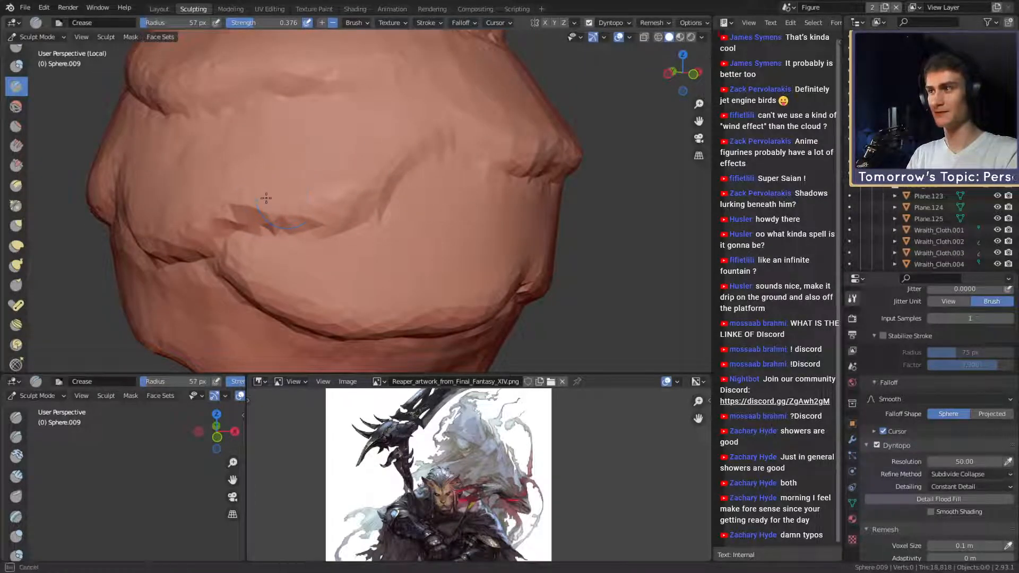
{"action": "left_click_drag", "start_coordinate": [288, 189], "coordinate": [374, 181], "text": "alt"}
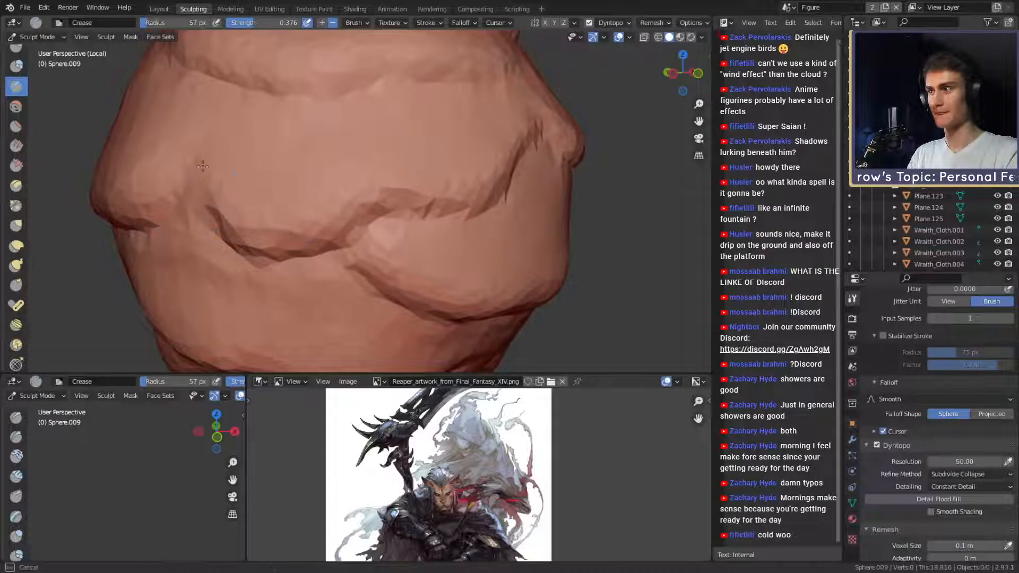
{"action": "scroll", "coordinate": [307, 180], "scroll_direction": "down", "scroll_amount": 1}
{"action": "mouse_move", "coordinate": [307, 181]}
{"action": "left_mouse_down", "text": "alt"}
{"action": "mouse_move", "coordinate": [346, 160]}
{"action": "mouse_move", "coordinate": [400, 189]}
{"action": "left_mouse_up", "text": "alt"}
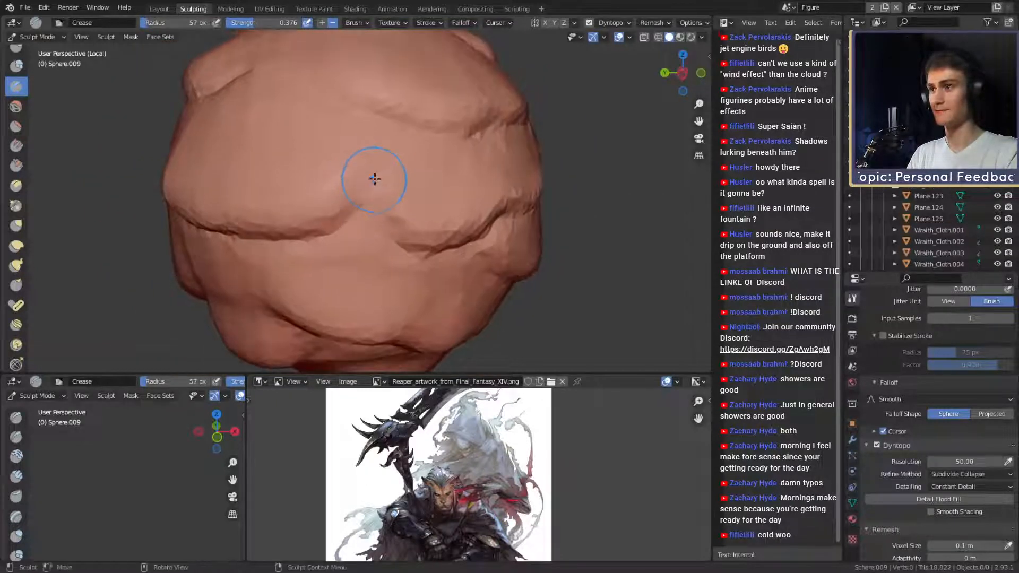
Build up a broad sagging fold on the far side of the orb with resized Clay Strips.
{"action": "key", "text": "f"}
{"action": "left_click", "coordinate": [387, 162]}
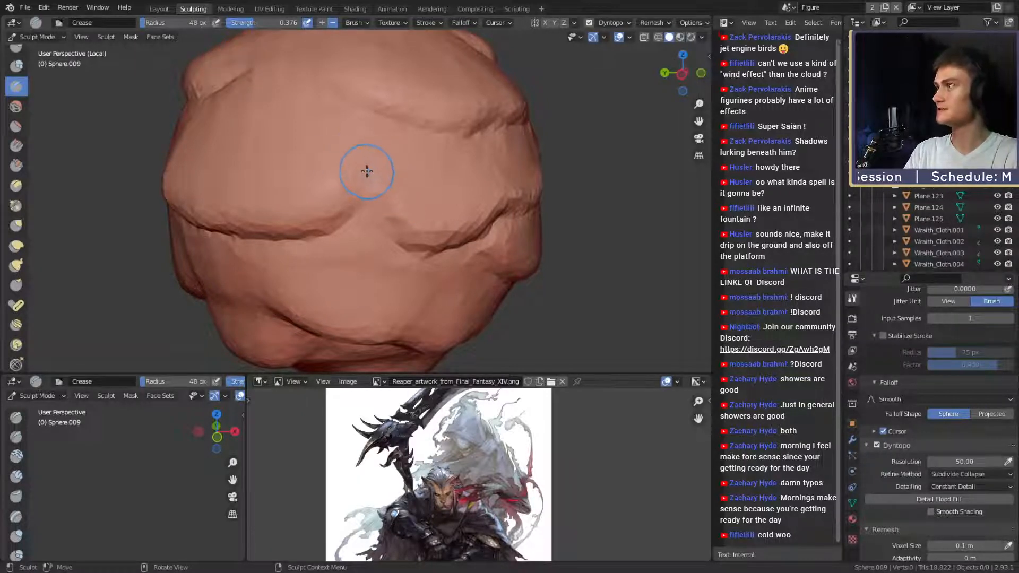
{"action": "mouse_move", "coordinate": [367, 171]}
{"action": "left_mouse_down", "text": "alt"}
{"action": "mouse_move", "coordinate": [380, 137]}
{"action": "mouse_move", "coordinate": [386, 207]}
{"action": "mouse_move", "coordinate": [384, 182]}
{"action": "mouse_move", "coordinate": [423, 207]}
{"action": "mouse_move", "coordinate": [425, 155]}
{"action": "mouse_move", "coordinate": [342, 132]}
{"action": "mouse_move", "coordinate": [412, 162]}
{"action": "mouse_move", "coordinate": [400, 177]}
{"action": "mouse_move", "coordinate": [412, 212]}
{"action": "mouse_move", "coordinate": [402, 211]}
{"action": "left_mouse_up", "text": "alt"}
{"action": "key", "text": "c"}
{"action": "mouse_move", "coordinate": [401, 211]}
{"action": "left_mouse_down", "text": "ctrl+alt"}
{"action": "mouse_move", "coordinate": [398, 180]}
{"action": "mouse_move", "coordinate": [414, 189]}
{"action": "mouse_move", "coordinate": [411, 176]}
{"action": "left_mouse_up", "text": "ctrl+alt"}
{"action": "key", "text": "bracketleft"}
{"action": "mouse_move", "coordinate": [411, 175]}
{"action": "left_mouse_down", "text": "alt"}
{"action": "mouse_move", "coordinate": [410, 185]}
{"action": "mouse_move", "coordinate": [455, 193]}
{"action": "mouse_move", "coordinate": [395, 219]}
{"action": "mouse_move", "coordinate": [391, 209]}
{"action": "mouse_move", "coordinate": [401, 217]}
{"action": "left_mouse_up", "text": "alt"}
Carve a small notch into the lower edge of the broad fold with the Crease brush at about 30 px radius.
{"action": "key", "text": "shift+c"}
{"action": "left_click", "coordinate": [396, 217]}
{"action": "key", "text": "f"}
{"action": "left_click", "coordinate": [390, 220]}
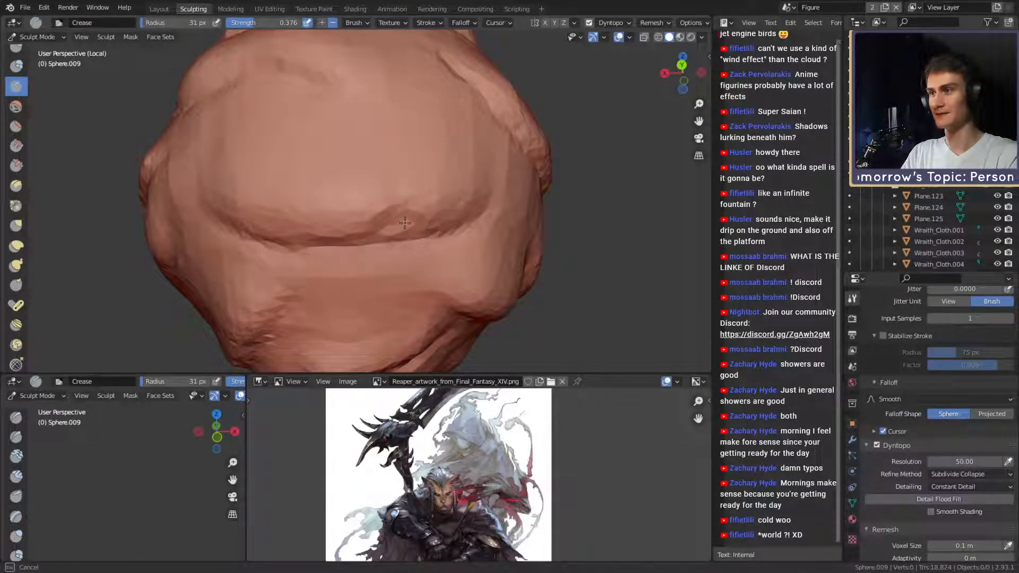
{"action": "left_click", "coordinate": [409, 228]}
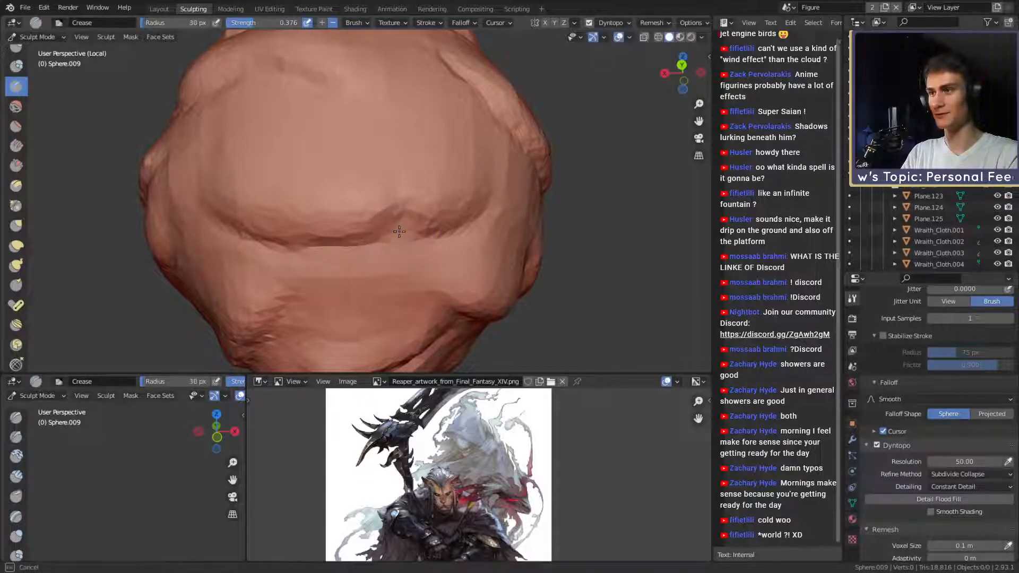
{"action": "left_click_drag", "start_coordinate": [390, 239], "coordinate": [388, 241]}
Soften the transition around the notched edge of the broad fold, enlarging the Crease brush to 79 px radius.
{"action": "mouse_move", "coordinate": [393, 200]}
{"action": "left_mouse_down", "text": "alt"}
{"action": "mouse_move", "coordinate": [391, 209]}
{"action": "mouse_move", "coordinate": [375, 176]}
{"action": "left_mouse_up", "text": "alt"}
{"action": "key", "text": "f"}
{"action": "left_click", "coordinate": [405, 195]}
{"action": "scroll", "coordinate": [403, 177], "scroll_direction": "down", "scroll_amount": 3}
{"action": "scroll", "coordinate": [387, 225], "scroll_direction": "up", "scroll_amount": 2}
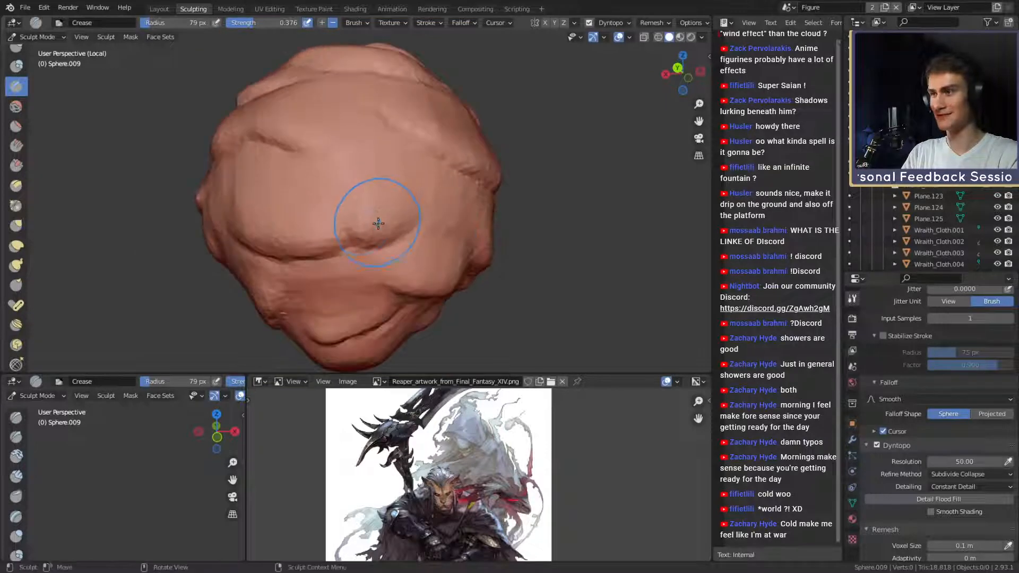
{"action": "mouse_move", "coordinate": [368, 203]}
{"action": "middle_mouse_down"}
{"action": "mouse_move", "coordinate": [391, 189]}
{"action": "mouse_move", "coordinate": [400, 200]}
{"action": "middle_mouse_up"}
Build up the short upper fold with Clay Strips at 49 px radius and deepen its edge with a resized Crease brush.
{"action": "key", "text": "c"}
{"action": "scroll", "coordinate": [401, 184], "scroll_direction": "up", "scroll_amount": 3}
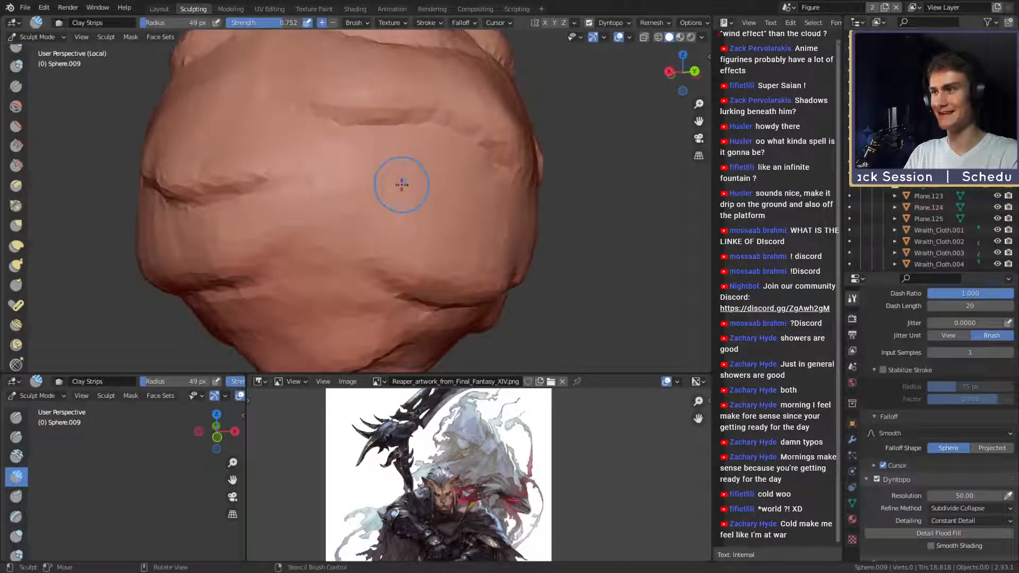
{"action": "key", "text": "shift+c"}
{"action": "key", "text": "f"}
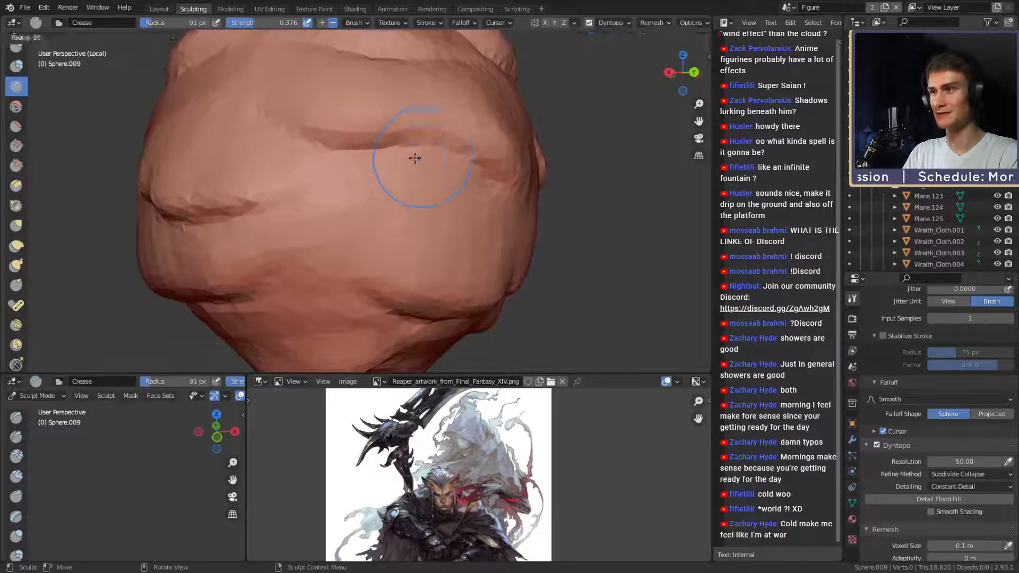
{"action": "left_click", "coordinate": [458, 158]}
{"action": "middle_click_drag", "start_coordinate": [397, 182], "coordinate": [416, 172]}
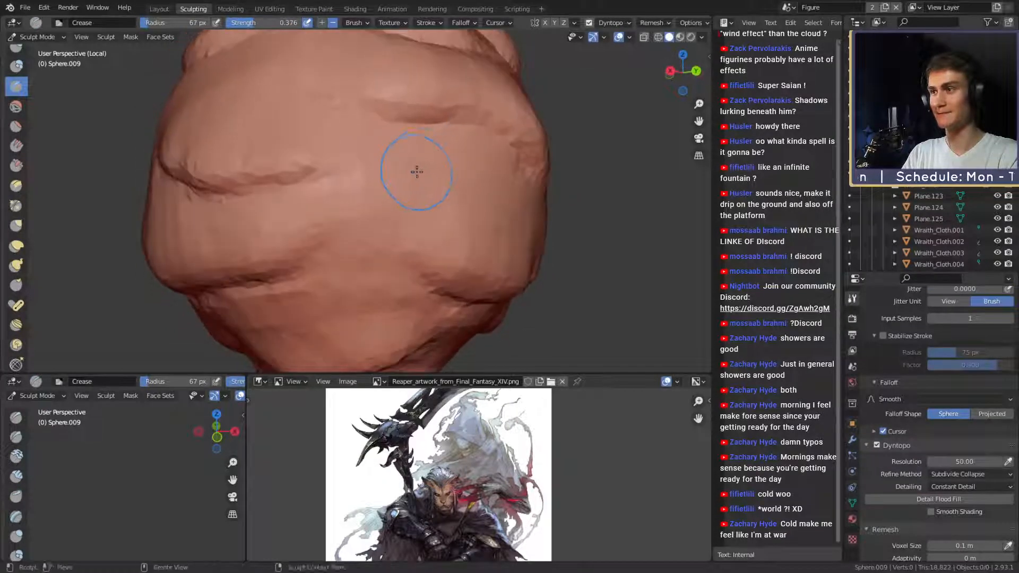
Extend the crease along the end of the side fold with the Crease brush at 51 px radius.
{"action": "middle_click_drag", "start_coordinate": [350, 176], "coordinate": [367, 179]}
{"action": "key", "text": "f"}
{"action": "left_click", "coordinate": [358, 181]}
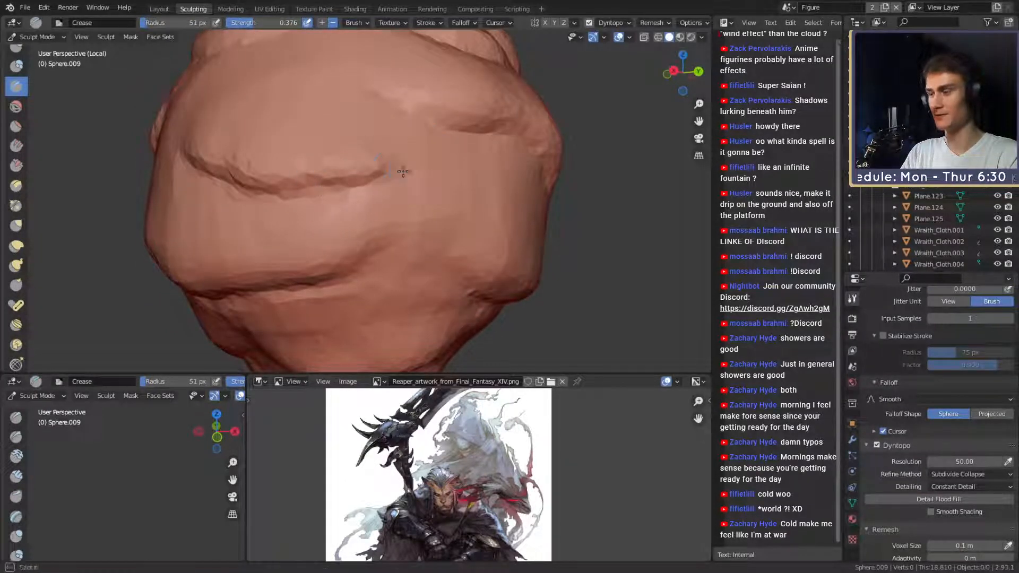
Add volume to the rounded lower fold beneath it with Clay Strips at 53 px radius.
{"action": "key", "text": "c"}
{"action": "mouse_move", "coordinate": [432, 209]}
{"action": "middle_mouse_down"}
{"action": "mouse_move", "coordinate": [387, 171]}
{"action": "mouse_move", "coordinate": [380, 192]}
{"action": "mouse_move", "coordinate": [398, 175]}
{"action": "mouse_move", "coordinate": [386, 208]}
{"action": "middle_mouse_up"}
{"action": "key", "text": "f"}
{"action": "left_click", "coordinate": [389, 209]}
{"action": "left_click_drag", "start_coordinate": [322, 219], "coordinate": [320, 221]}
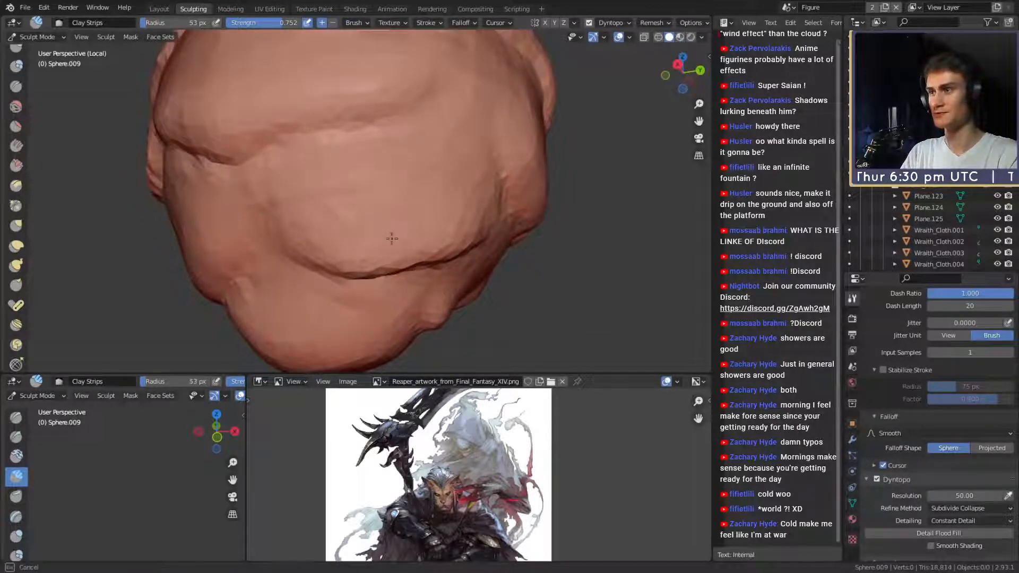
Broaden the rounded lower fold with larger Clay Strips strokes at 89 px radius.
{"action": "middle_click_drag", "start_coordinate": [391, 239], "coordinate": [387, 212]}
{"action": "key", "text": "f"}
{"action": "left_click", "coordinate": [303, 223]}
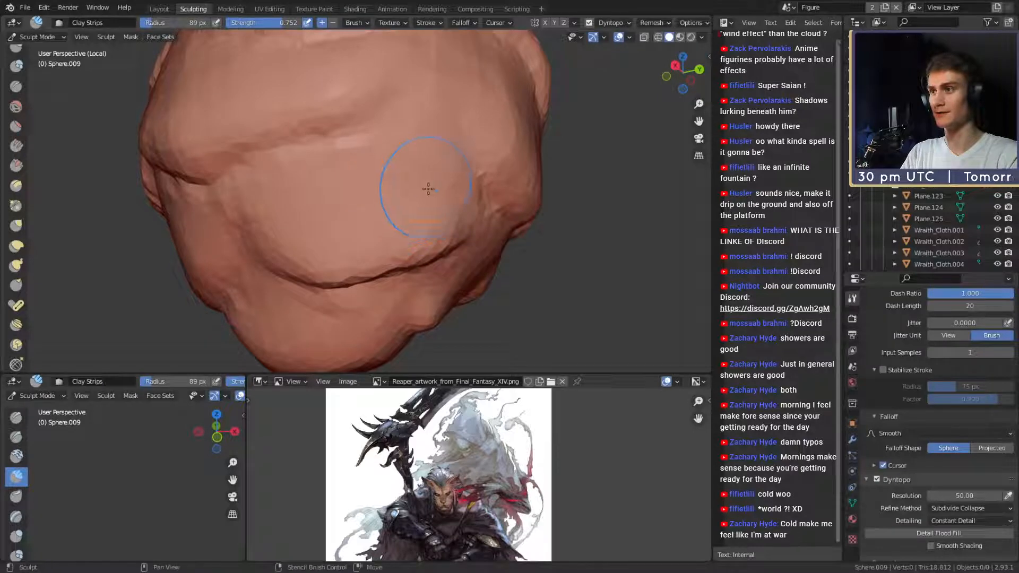
Refine the adjoining folds by alternating resized Clay Strips and Crease brushes.
{"action": "mouse_move", "coordinate": [395, 117]}
{"action": "middle_mouse_down", "text": "ctrl"}
{"action": "mouse_move", "coordinate": [391, 182]}
{"action": "mouse_move", "coordinate": [411, 190]}
{"action": "mouse_move", "coordinate": [388, 186]}
{"action": "mouse_move", "coordinate": [432, 198]}
{"action": "mouse_move", "coordinate": [409, 170]}
{"action": "mouse_move", "coordinate": [352, 145]}
{"action": "middle_mouse_up", "text": "ctrl"}
{"action": "key", "text": "f"}
{"action": "left_click", "coordinate": [436, 193]}
{"action": "key", "text": "shift+c"}
{"action": "key", "text": "f"}
{"action": "left_click", "coordinate": [376, 192]}
{"action": "key", "text": "c"}
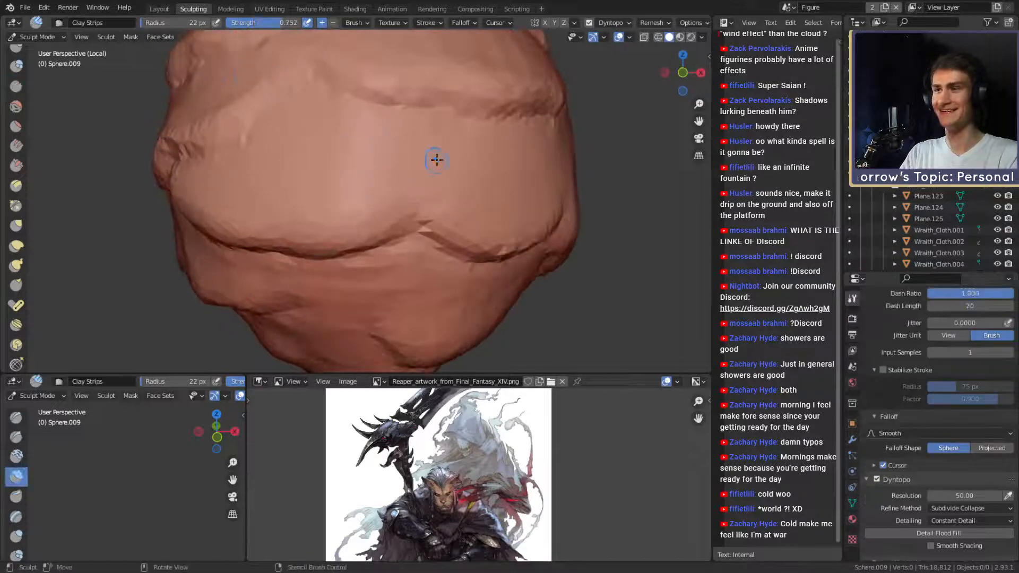
Shape the pointed junction between the two arched folds with Clay Strips and the Crease brush at 33 px radius.
{"action": "mouse_move", "coordinate": [435, 157]}
{"action": "middle_mouse_down", "text": "ctrl"}
{"action": "mouse_move", "coordinate": [440, 191]}
{"action": "mouse_move", "coordinate": [408, 197]}
{"action": "middle_mouse_up", "text": "ctrl"}
{"action": "mouse_move", "coordinate": [407, 198]}
{"action": "middle_mouse_down", "text": "ctrl"}
{"action": "mouse_move", "coordinate": [399, 180]}
{"action": "mouse_move", "coordinate": [387, 191]}
{"action": "middle_mouse_up", "text": "ctrl"}
{"action": "mouse_move", "coordinate": [387, 228]}
{"action": "middle_mouse_down", "text": "ctrl"}
{"action": "mouse_move", "coordinate": [361, 209]}
{"action": "mouse_move", "coordinate": [365, 191]}
{"action": "mouse_move", "coordinate": [364, 215]}
{"action": "mouse_move", "coordinate": [409, 179]}
{"action": "middle_mouse_up", "text": "ctrl"}
{"action": "key", "text": "shift+c"}
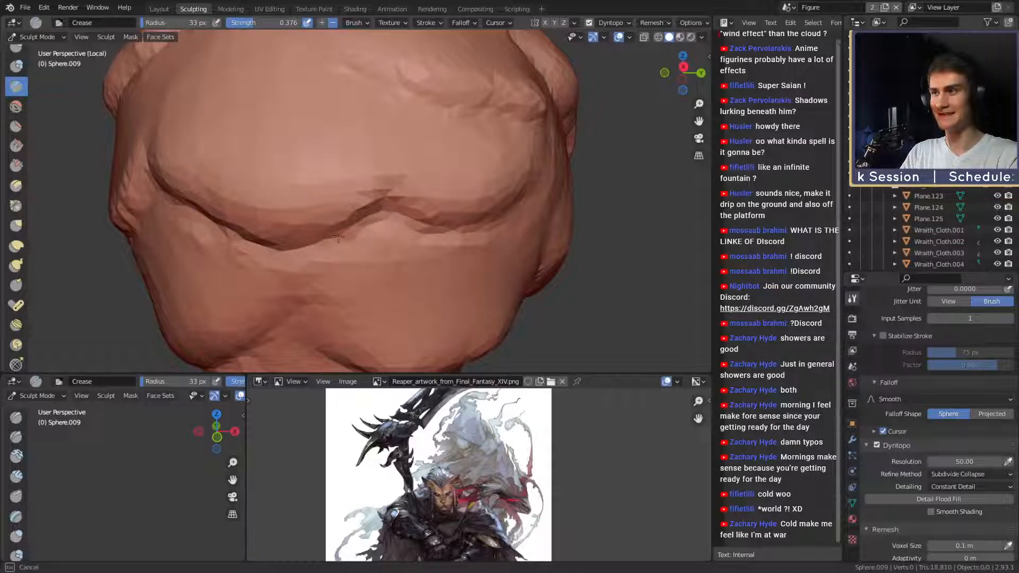
Clean up the surface beneath the arched folds with the Crease brush, enlarging it to 58 px radius.
{"action": "key", "text": "f"}
{"action": "left_click", "coordinate": [340, 273]}
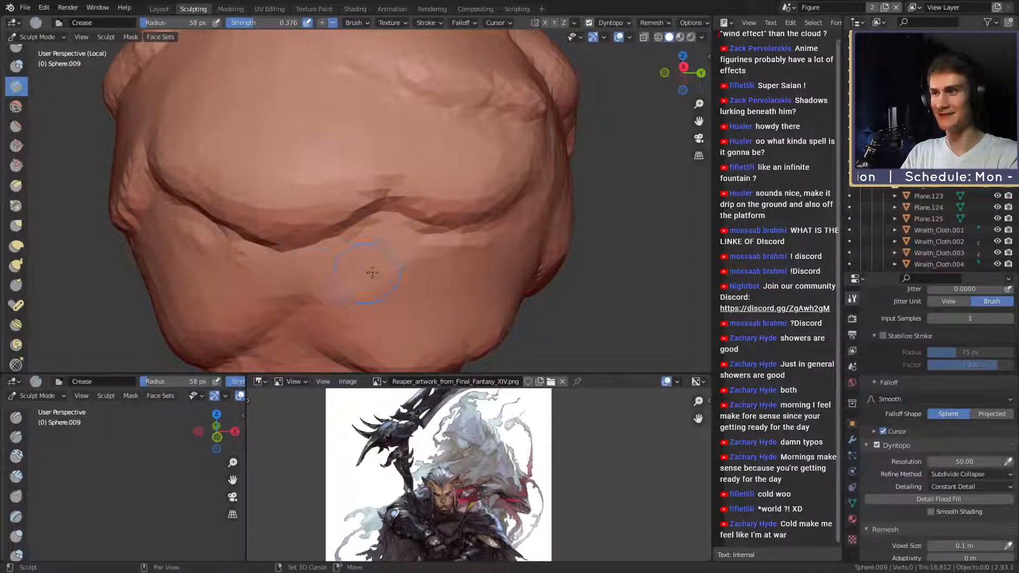
{"action": "mouse_move", "coordinate": [346, 225]}
{"action": "middle_mouse_down"}
{"action": "mouse_move", "coordinate": [304, 244]}
{"action": "mouse_move", "coordinate": [370, 234]}
{"action": "middle_mouse_up"}
{"action": "key", "text": "f"}
{"action": "left_click", "coordinate": [347, 241]}
Refine the surface around the long slanted fold with the Crease brush, enlarging its radius to 85 px.
{"action": "mouse_move", "coordinate": [260, 240]}
{"action": "middle_mouse_down"}
{"action": "mouse_move", "coordinate": [323, 228]}
{"action": "mouse_move", "coordinate": [318, 216]}
{"action": "middle_mouse_up"}
{"action": "key", "text": "f"}
{"action": "left_click", "coordinate": [269, 225]}
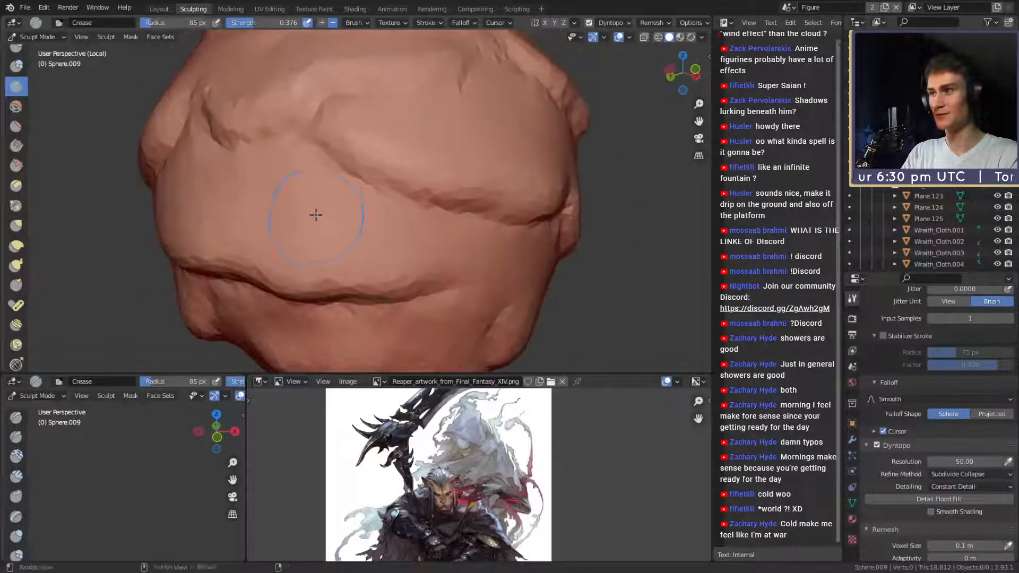
{"action": "key", "text": "f"}
{"action": "left_click", "coordinate": [304, 195]}
Crease the short sagging fold between the side folds using brush radii of 51 px and 46 px.
{"action": "mouse_move", "coordinate": [277, 190]}
{"action": "left_mouse_down", "text": "alt"}
{"action": "mouse_move", "coordinate": [394, 213]}
{"action": "mouse_move", "coordinate": [345, 213]}
{"action": "mouse_move", "coordinate": [313, 169]}
{"action": "left_mouse_up", "text": "alt"}
{"action": "key", "text": "f"}
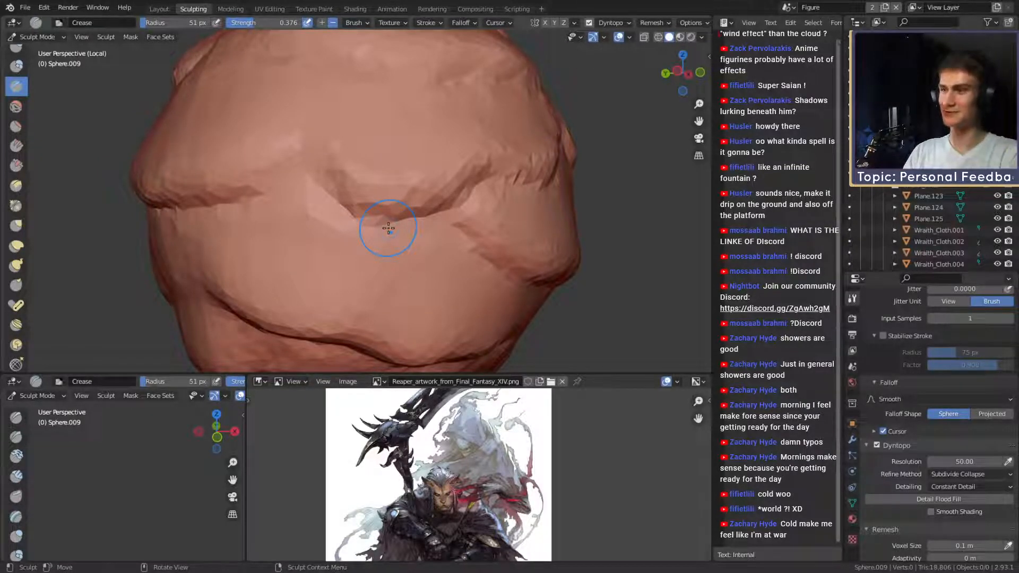
{"action": "left_click_drag", "start_coordinate": [422, 226], "coordinate": [441, 228], "text": "alt"}
{"action": "key", "text": "f"}
{"action": "left_click", "coordinate": [409, 222]}
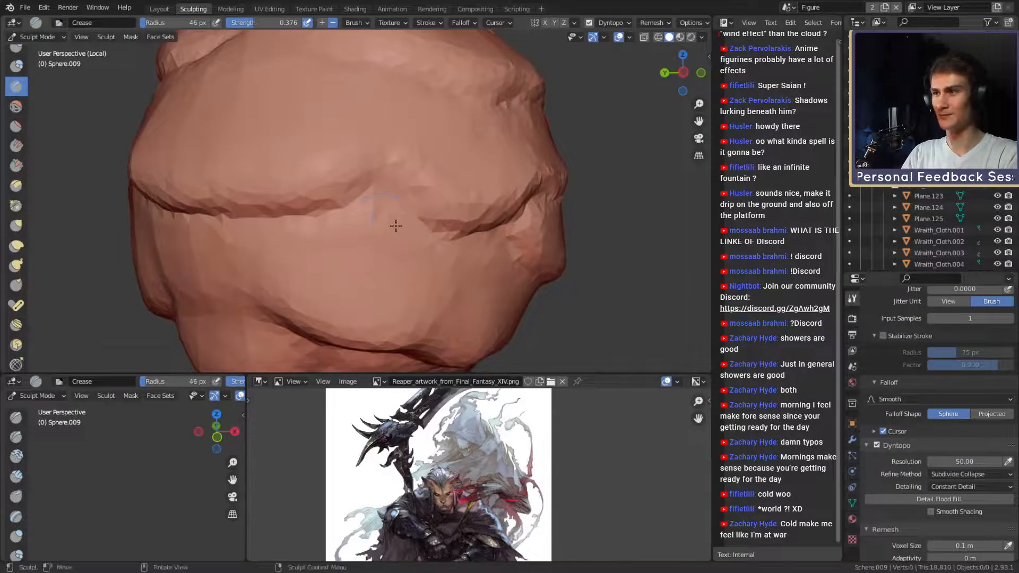
Extend the wavy fold across the smooth side of the orb with resized Clay Strips.
{"action": "scroll", "coordinate": [392, 244], "scroll_direction": "down", "scroll_amount": 4}
{"action": "left_click_drag", "start_coordinate": [392, 244], "coordinate": [460, 232], "text": "alt"}
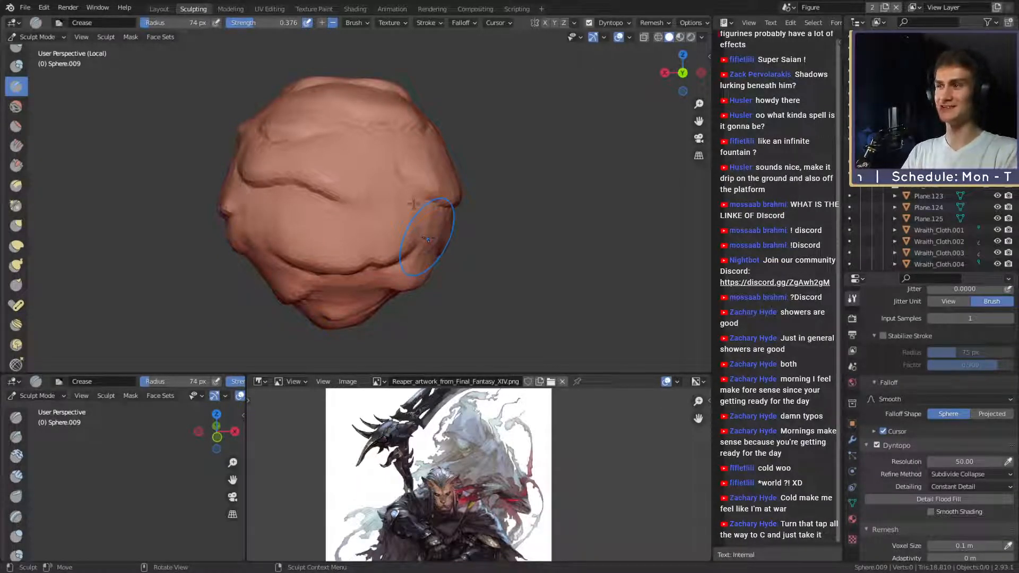
{"action": "mouse_move", "coordinate": [428, 240]}
{"action": "left_mouse_down", "text": "alt"}
{"action": "mouse_move", "coordinate": [405, 230]}
{"action": "mouse_move", "coordinate": [407, 215]}
{"action": "mouse_move", "coordinate": [365, 211]}
{"action": "mouse_move", "coordinate": [404, 205]}
{"action": "mouse_move", "coordinate": [368, 192]}
{"action": "left_mouse_up", "text": "alt"}
{"action": "key", "text": "c"}
{"action": "scroll", "coordinate": [361, 202], "scroll_direction": "up", "scroll_amount": 3}
{"action": "key", "text": "f"}
{"action": "left_click", "coordinate": [386, 186]}
{"action": "mouse_move", "coordinate": [371, 181]}
{"action": "left_mouse_down"}
{"action": "mouse_move", "coordinate": [355, 173]}
{"action": "mouse_move", "coordinate": [425, 214]}
{"action": "left_mouse_up"}
Crease the underside of the extended wavy fold, varying the Crease brush size up to 91 px radius.
{"action": "key", "text": "shift+c"}
{"action": "key", "text": "f"}
{"action": "left_click", "coordinate": [414, 207]}
{"action": "key", "text": "f"}
{"action": "mouse_move", "coordinate": [364, 229]}
{"action": "left_mouse_down"}
{"action": "mouse_move", "coordinate": [341, 231]}
{"action": "mouse_move", "coordinate": [384, 219]}
{"action": "left_mouse_up"}
{"action": "left_click", "coordinate": [401, 223]}
{"action": "key", "text": "f"}
{"action": "left_click", "coordinate": [308, 260]}
{"action": "key", "text": "f"}
{"action": "left_click", "coordinate": [410, 226]}
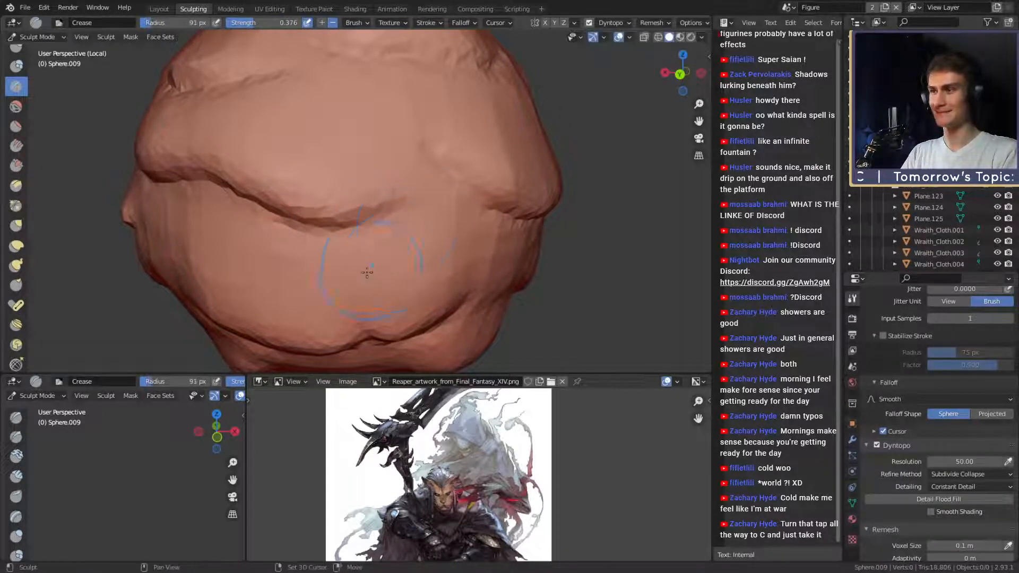
Refine the end of the wide sagging fold on the adjoining side with the Crease brush at 70 px radius.
{"action": "scroll", "coordinate": [319, 186], "scroll_direction": "down", "scroll_amount": 3}
{"action": "mouse_move", "coordinate": [352, 175]}
{"action": "middle_mouse_down"}
{"action": "mouse_move", "coordinate": [412, 237]}
{"action": "mouse_move", "coordinate": [415, 212]}
{"action": "mouse_move", "coordinate": [319, 206]}
{"action": "mouse_move", "coordinate": [298, 234]}
{"action": "middle_mouse_up"}
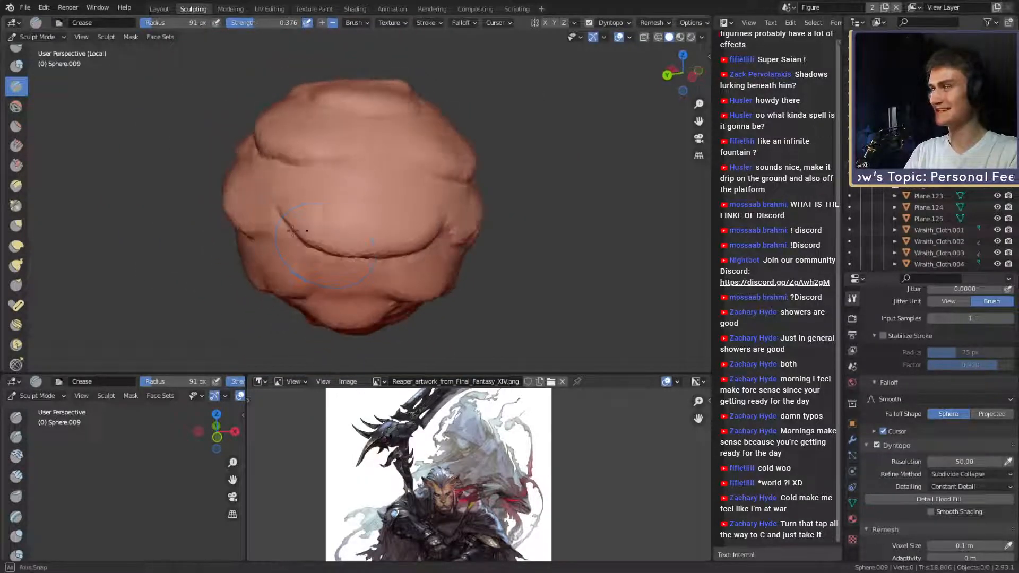
{"action": "scroll", "coordinate": [350, 234], "scroll_direction": "up", "scroll_amount": 2}
{"action": "mouse_move", "coordinate": [366, 210]}
{"action": "middle_mouse_down", "text": "shift"}
{"action": "mouse_move", "coordinate": [348, 234]}
{"action": "mouse_move", "coordinate": [395, 213]}
{"action": "mouse_move", "coordinate": [375, 214]}
{"action": "middle_mouse_up", "text": "shift"}
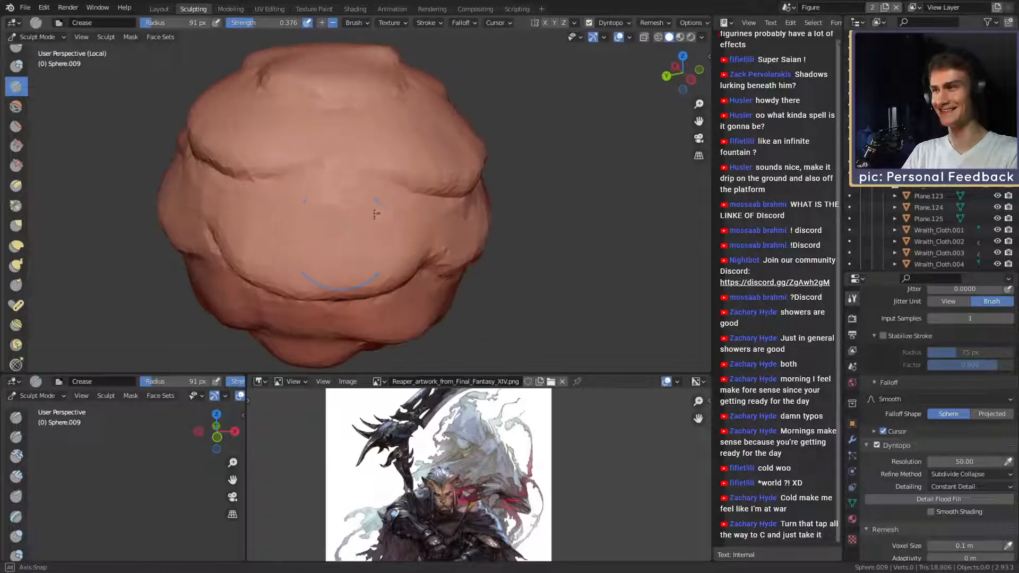
{"action": "key", "text": "f"}
{"action": "left_click", "coordinate": [364, 215]}
{"action": "scroll", "coordinate": [340, 217], "scroll_direction": "up", "scroll_amount": 1}
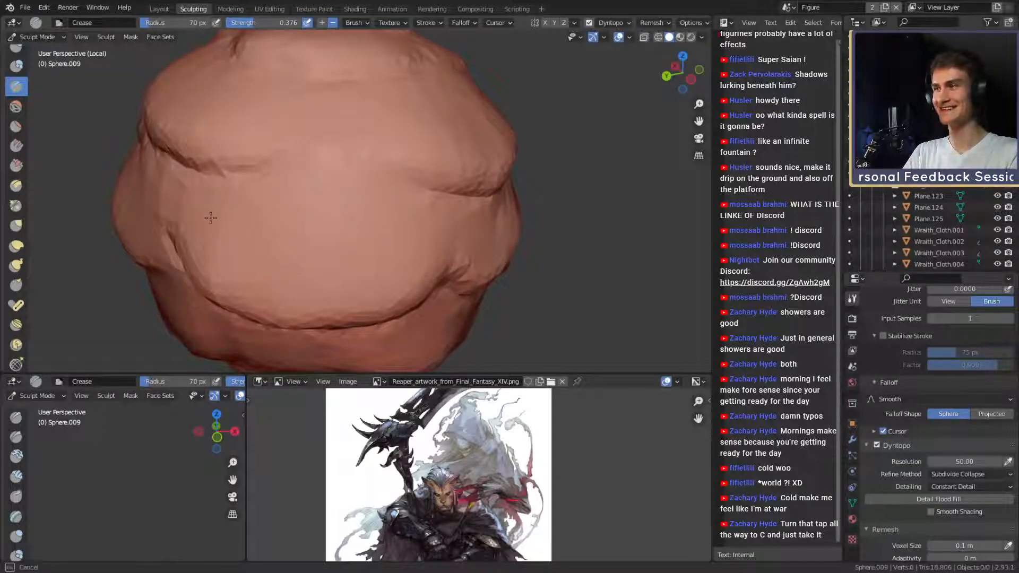
{"action": "mouse_move", "coordinate": [382, 237]}
{"action": "middle_mouse_down"}
{"action": "mouse_move", "coordinate": [320, 218]}
{"action": "mouse_move", "coordinate": [321, 237]}
{"action": "mouse_move", "coordinate": [448, 233]}
{"action": "middle_mouse_up"}
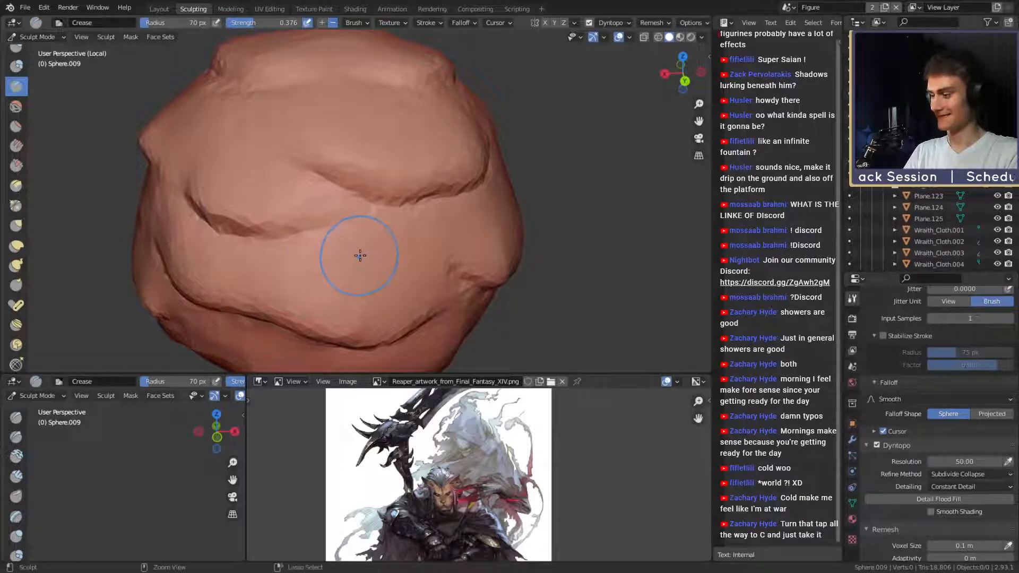
Save the file and extend the sagging fold above the short fold across the orb with Clay Strips at 107 px radius.
{"action": "key", "text": "ctrl+s"}
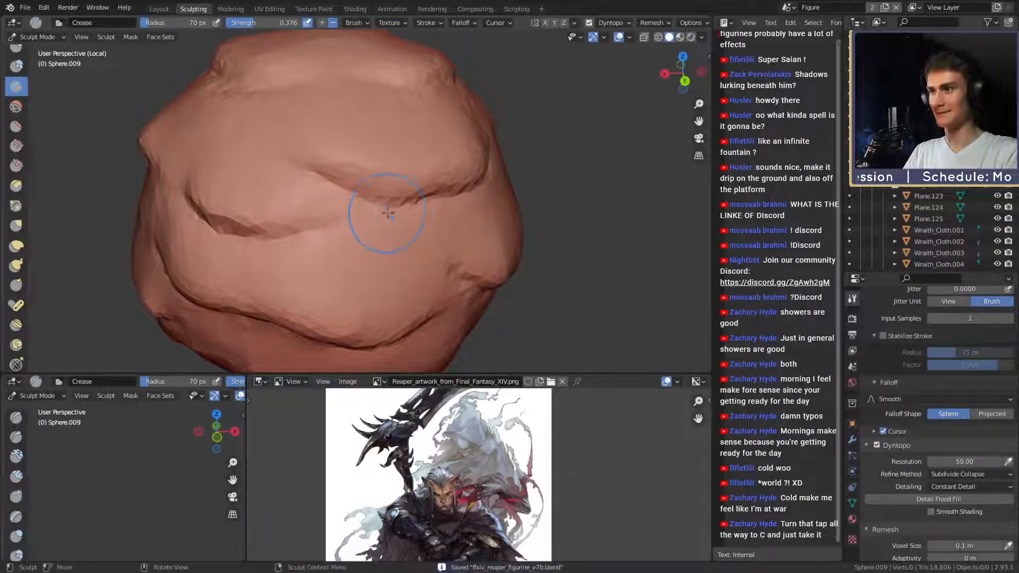
{"action": "middle_click_drag", "start_coordinate": [381, 207], "coordinate": [373, 223]}
{"action": "scroll", "coordinate": [375, 225], "scroll_direction": "up", "scroll_amount": 1}
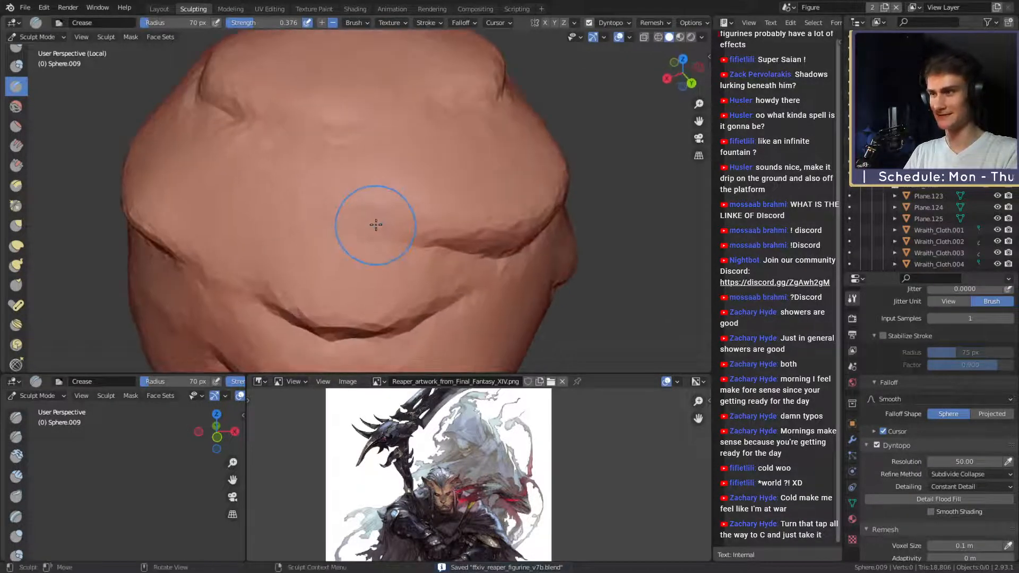
{"action": "key", "text": "c"}
{"action": "key", "text": "f"}
{"action": "left_click", "coordinate": [365, 207]}
{"action": "left_click_drag", "start_coordinate": [366, 207], "coordinate": [333, 205]}
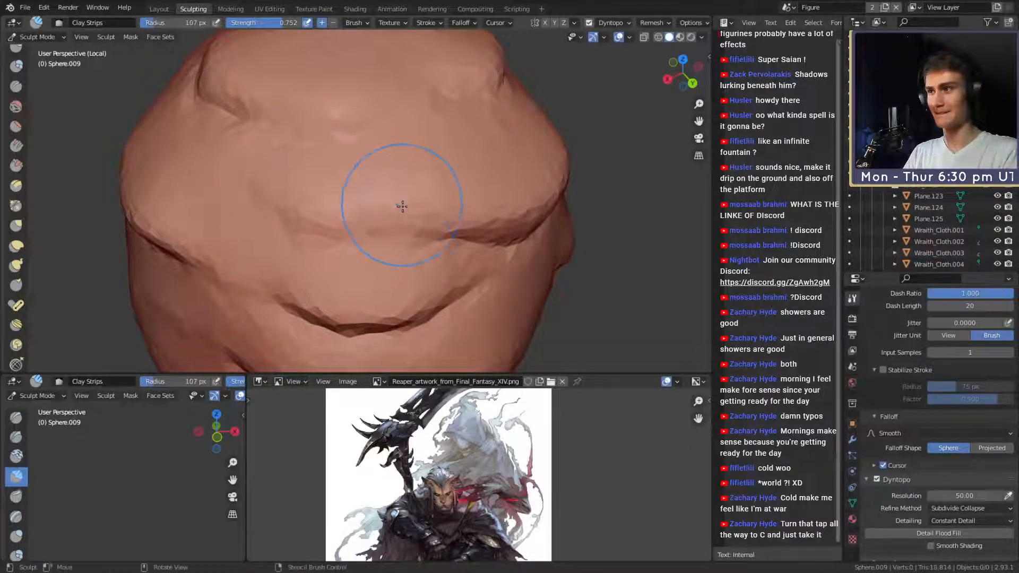
Crease the underside of the newly extended fold with brush radii of 38 px and 43 px.
{"action": "key", "text": "shift+c"}
{"action": "left_click_drag", "start_coordinate": [386, 245], "coordinate": [331, 241]}
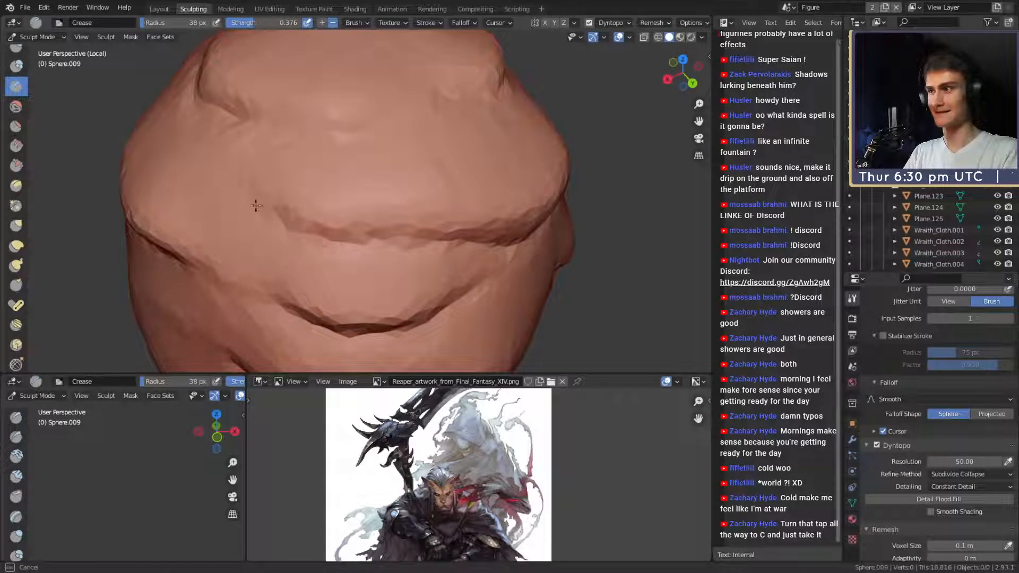
{"action": "left_click_drag", "start_coordinate": [267, 200], "coordinate": [285, 227], "text": "alt"}
{"action": "key", "text": "f"}
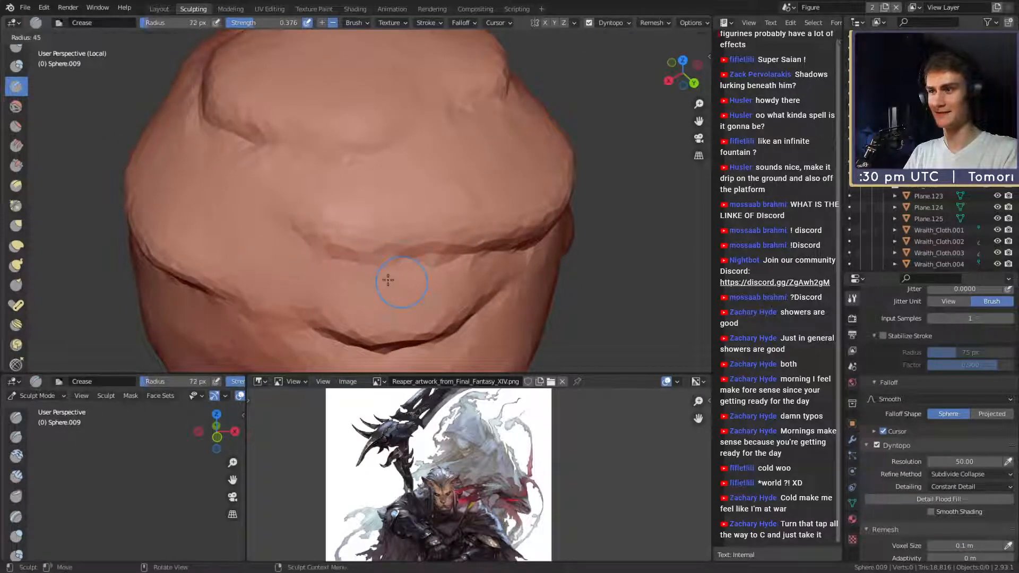
{"action": "left_click", "coordinate": [388, 279]}
{"action": "mouse_move", "coordinate": [459, 259]}
{"action": "left_mouse_down"}
{"action": "mouse_move", "coordinate": [378, 271]}
{"action": "mouse_move", "coordinate": [251, 206]}
{"action": "left_mouse_up"}
Sharpen the curved end and lower edge of the extended fold with the Crease brush at 39 px and 64 px radius.
{"action": "key", "text": "f"}
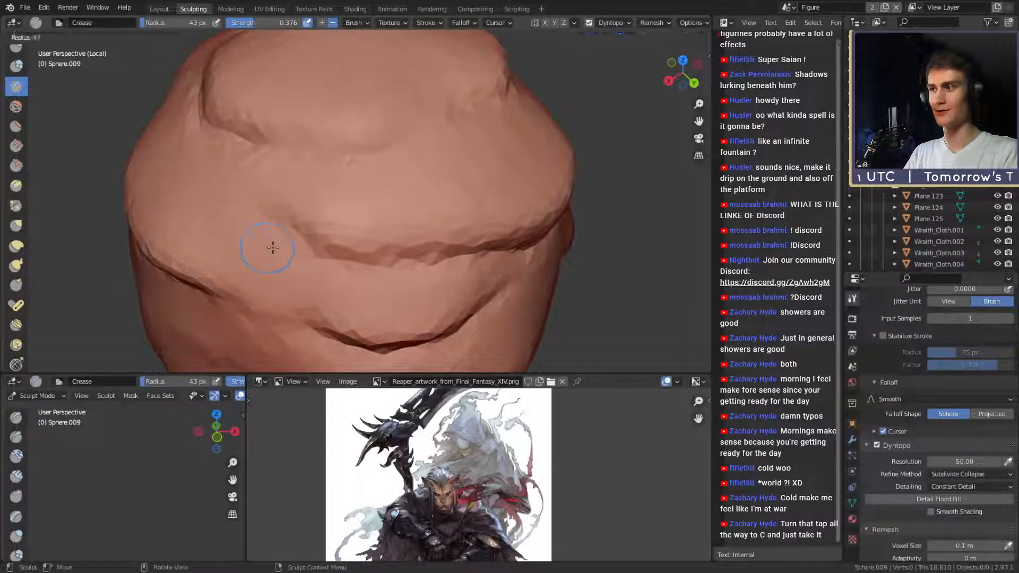
{"action": "left_click", "coordinate": [311, 244]}
{"action": "left_click_drag", "start_coordinate": [252, 247], "coordinate": [367, 289]}
{"action": "key", "text": "f"}
{"action": "left_click", "coordinate": [411, 289]}
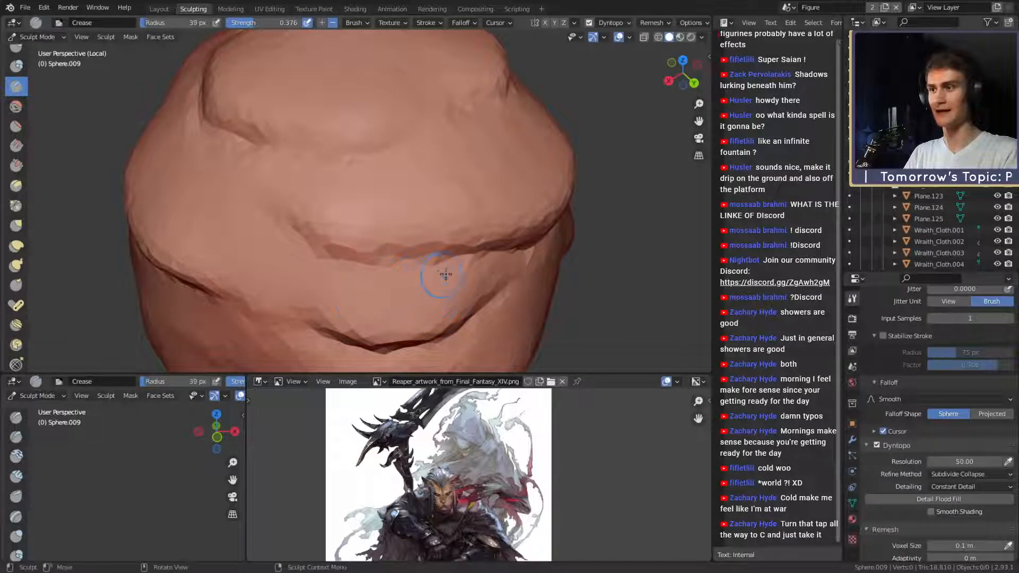
{"action": "mouse_move", "coordinate": [446, 272]}
{"action": "left_mouse_down"}
{"action": "mouse_move", "coordinate": [352, 269]}
{"action": "mouse_move", "coordinate": [371, 270]}
{"action": "left_mouse_up"}
{"action": "key", "text": "f"}
{"action": "left_click", "coordinate": [290, 276]}
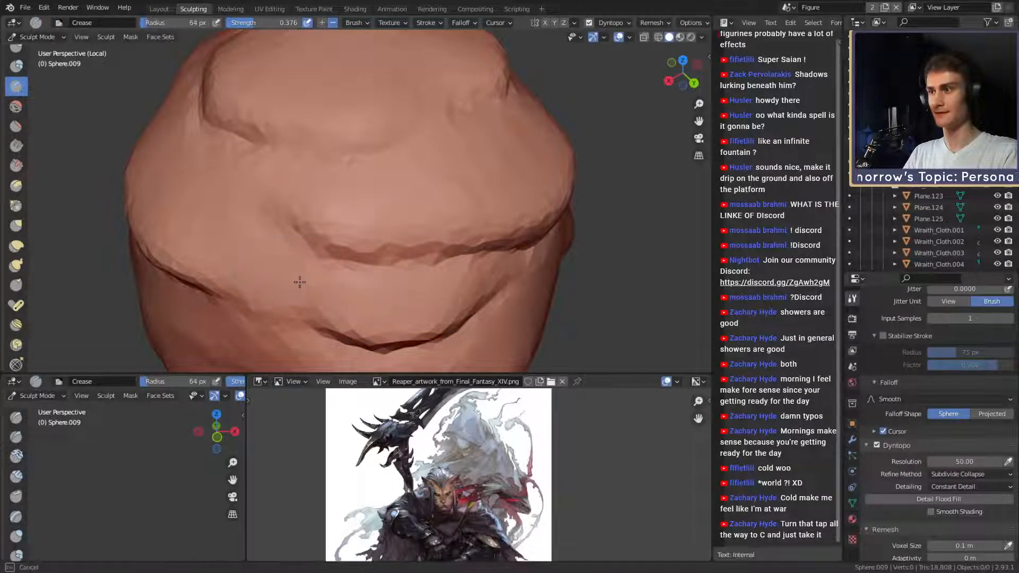
Examine the folds and overall shape of the orb from several sides.
{"action": "mouse_move", "coordinate": [416, 237]}
{"action": "middle_mouse_down", "text": "ctrl"}
{"action": "mouse_move", "coordinate": [460, 197]}
{"action": "mouse_move", "coordinate": [389, 225]}
{"action": "mouse_move", "coordinate": [360, 214]}
{"action": "mouse_move", "coordinate": [353, 236]}
{"action": "middle_mouse_up", "text": "ctrl"}
{"action": "key", "text": "f"}
{"action": "left_click", "coordinate": [344, 223]}
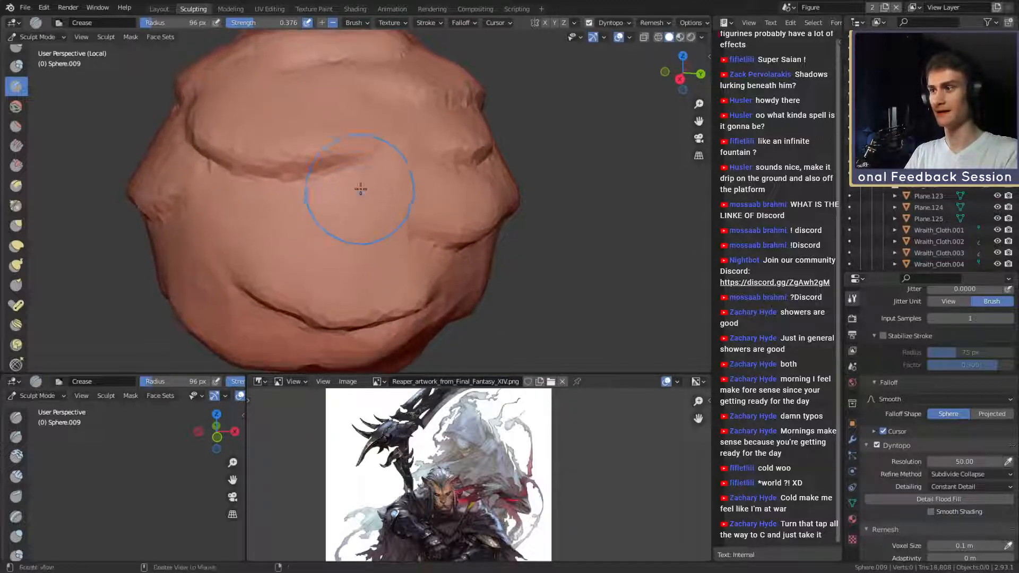
{"action": "left_click_drag", "start_coordinate": [359, 189], "coordinate": [390, 198], "text": "ctrl+alt"}
{"action": "left_click_drag", "start_coordinate": [390, 198], "coordinate": [410, 203], "text": "alt"}
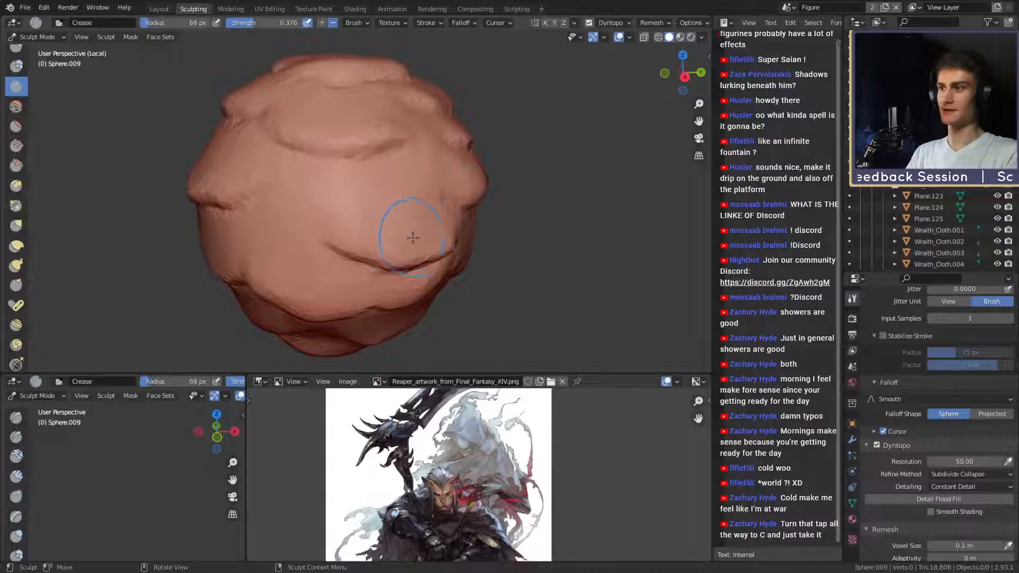
{"action": "mouse_move", "coordinate": [412, 237]}
{"action": "middle_mouse_down"}
{"action": "mouse_move", "coordinate": [422, 205]}
{"action": "mouse_move", "coordinate": [431, 234]}
{"action": "middle_mouse_up"}
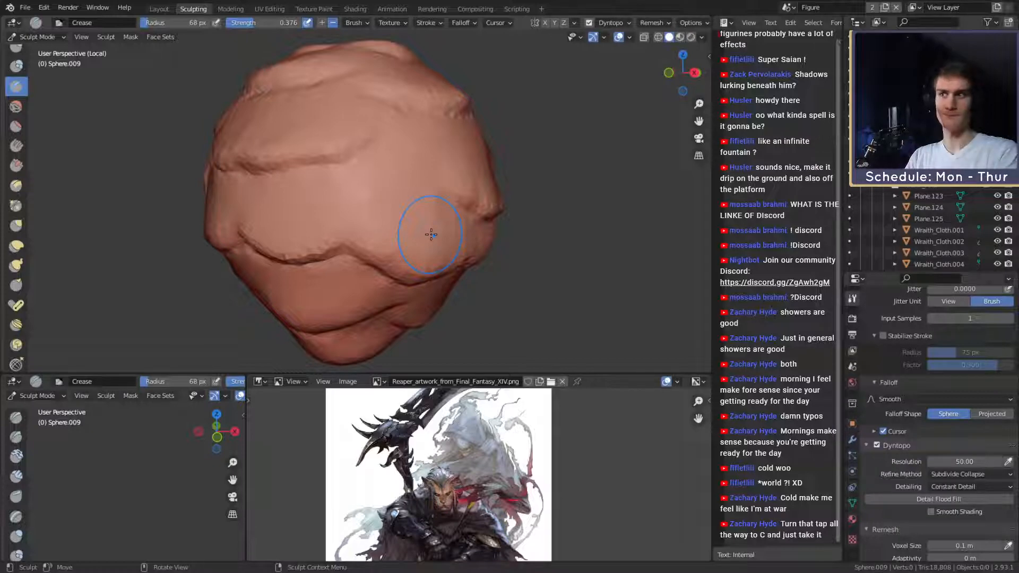
{"action": "mouse_move", "coordinate": [431, 234]}
{"action": "middle_mouse_down"}
{"action": "mouse_move", "coordinate": [352, 189]}
{"action": "mouse_move", "coordinate": [443, 190]}
{"action": "mouse_move", "coordinate": [463, 166]}
{"action": "mouse_move", "coordinate": [434, 221]}
{"action": "mouse_move", "coordinate": [432, 198]}
{"action": "mouse_move", "coordinate": [448, 190]}
{"action": "middle_mouse_up"}
{"action": "scroll", "coordinate": [433, 220], "scroll_direction": "up", "scroll_amount": 2}
Build up the surface above the junction of the two wavy folds with Clay Strips at 54 px, 94 px and 83 px radius.
{"action": "key", "text": "shift+c"}
{"action": "mouse_move", "coordinate": [341, 205]}
{"action": "middle_mouse_down"}
{"action": "mouse_move", "coordinate": [321, 201]}
{"action": "mouse_move", "coordinate": [445, 201]}
{"action": "mouse_move", "coordinate": [401, 182]}
{"action": "mouse_move", "coordinate": [332, 206]}
{"action": "middle_mouse_up"}
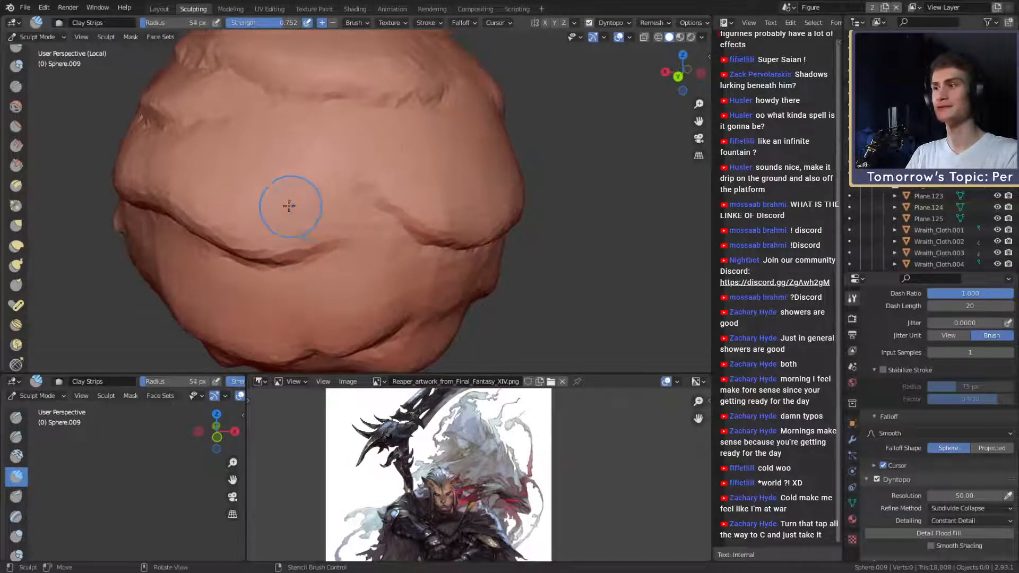
{"action": "middle_click_drag", "start_coordinate": [346, 170], "coordinate": [325, 192]}
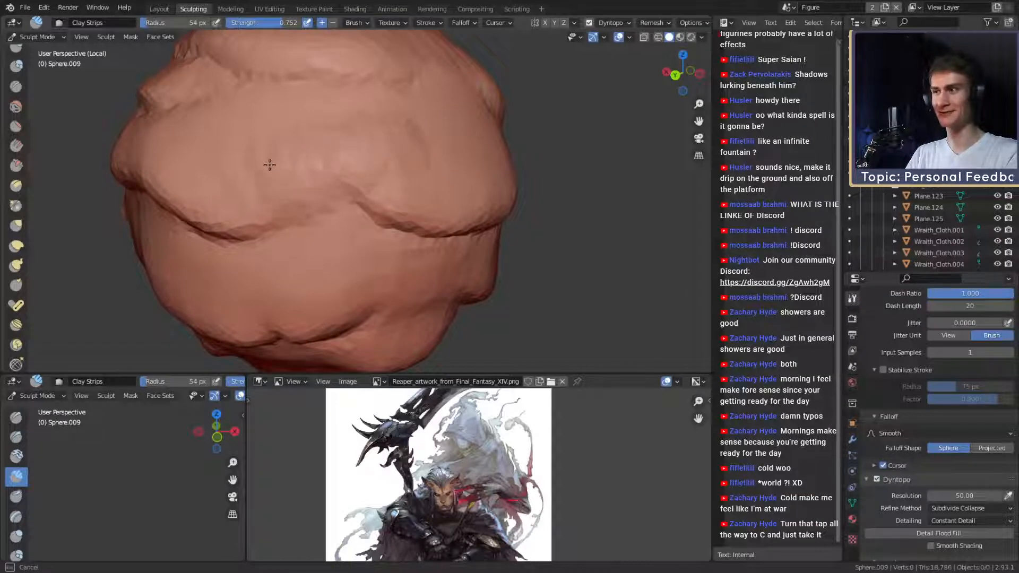
{"action": "left_click_drag", "start_coordinate": [255, 182], "coordinate": [204, 207]}
{"action": "key", "text": "f"}
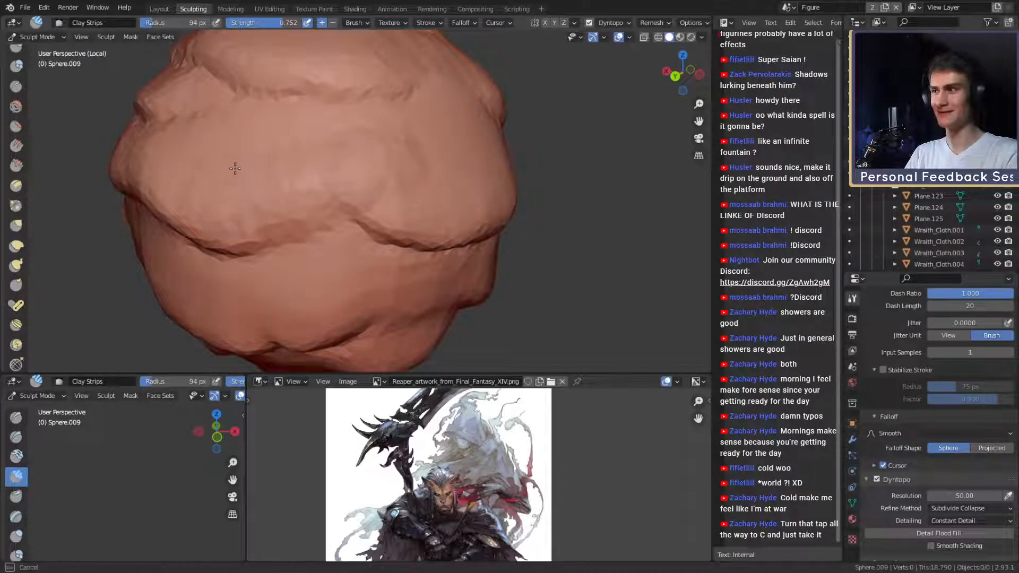
{"action": "left_click_drag", "start_coordinate": [343, 142], "coordinate": [392, 140]}
{"action": "key", "text": "f"}
{"action": "left_click", "coordinate": [404, 138]}
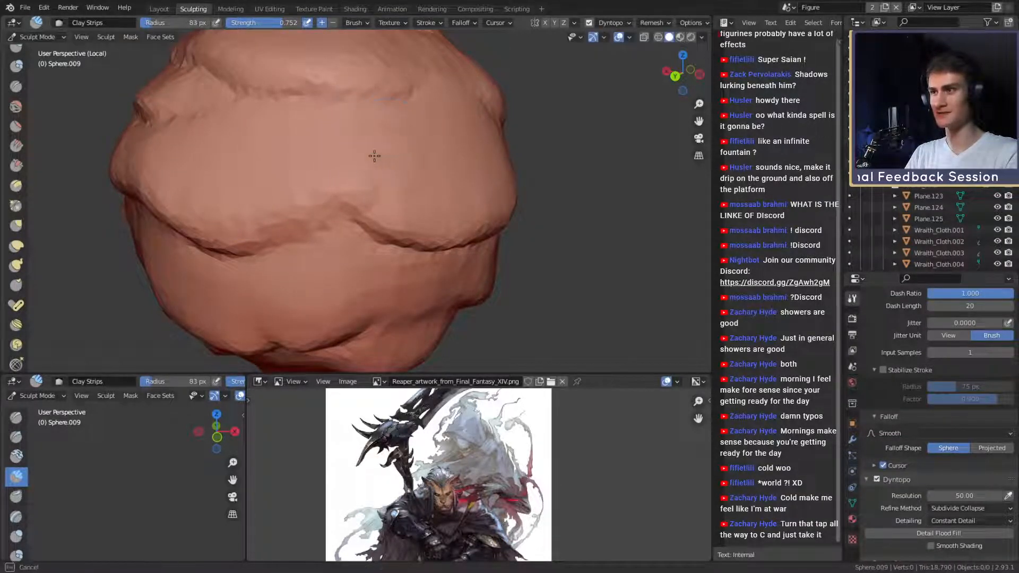
Crease the peak where the two wavy folds meet and carry the line upward, using radii of 44 px and 83 px.
{"action": "key", "text": "shift+c"}
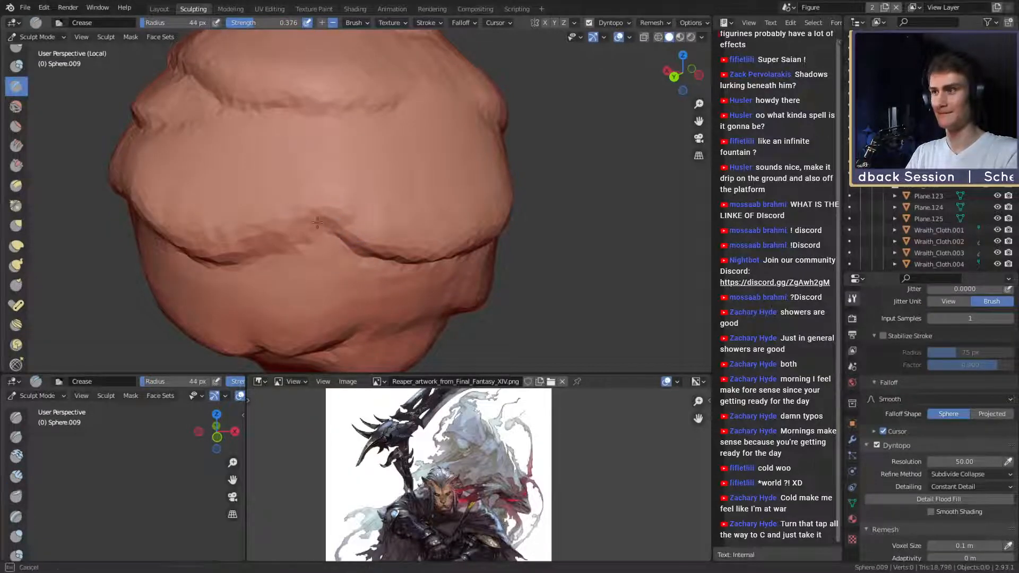
{"action": "left_click_drag", "start_coordinate": [297, 231], "coordinate": [325, 225]}
{"action": "middle_click_drag", "start_coordinate": [325, 225], "coordinate": [344, 218]}
{"action": "left_click_drag", "start_coordinate": [344, 219], "coordinate": [347, 216]}
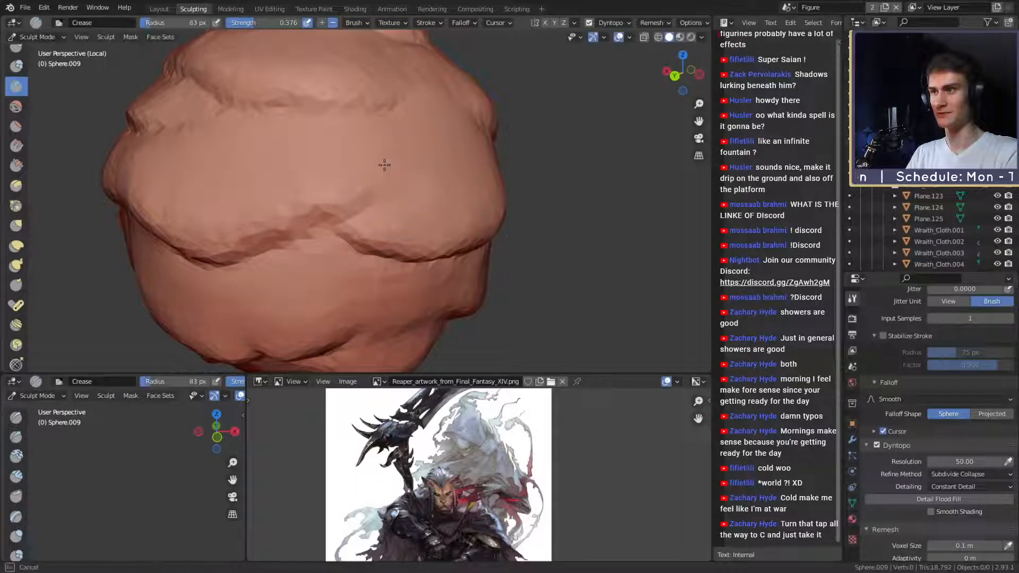
{"action": "left_click_drag", "start_coordinate": [384, 165], "coordinate": [389, 165]}
{"action": "key", "text": "f"}
{"action": "left_click", "coordinate": [379, 186]}
Fill out the surface around the new crease with Clay Strips at 98 px and 94 px radius.
{"action": "key", "text": "c"}
{"action": "left_click_drag", "start_coordinate": [334, 182], "coordinate": [358, 177]}
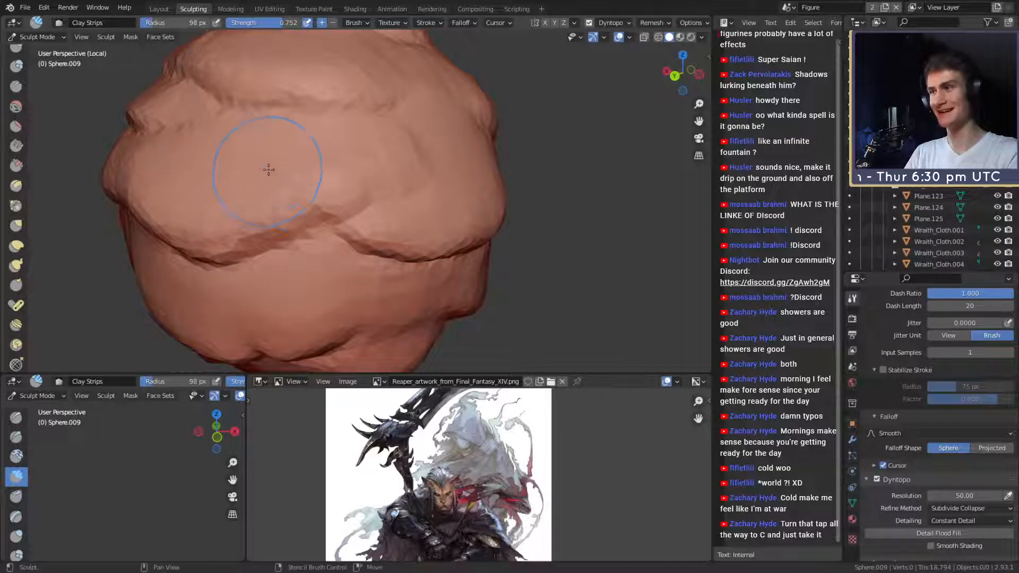
{"action": "middle_click_drag", "start_coordinate": [289, 180], "coordinate": [288, 188]}
{"action": "key", "text": "f"}
{"action": "left_click", "coordinate": [338, 187]}
{"action": "left_click_drag", "start_coordinate": [321, 182], "coordinate": [317, 181]}
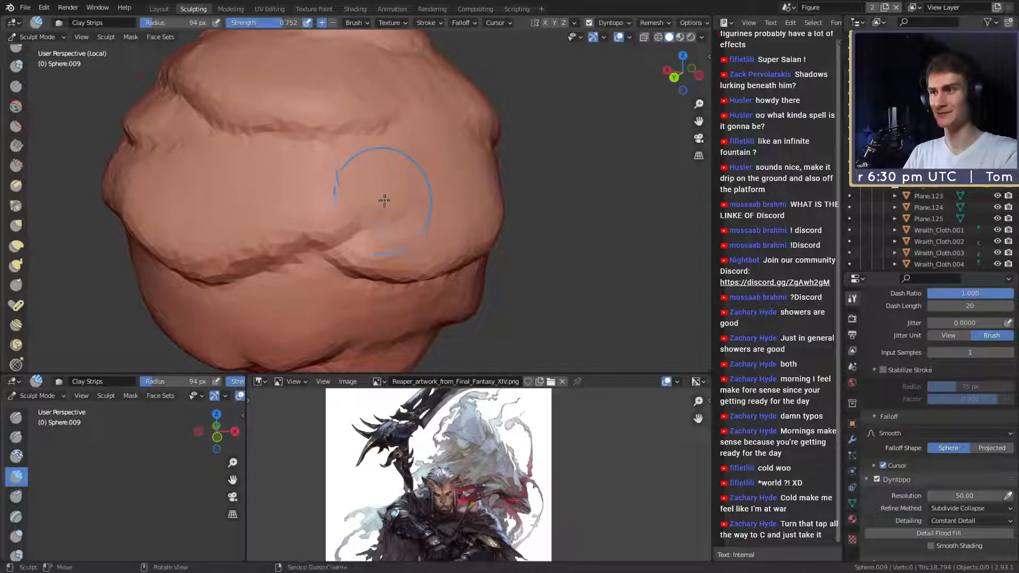
Crease a diagonal line from the fold junction up across the adjoining fold, using radii of 23 px and 57 px.
{"action": "key", "text": "shift+c"}
{"action": "key", "text": "f"}
{"action": "left_click", "coordinate": [354, 219]}
{"action": "middle_click_drag", "start_coordinate": [374, 216], "coordinate": [359, 207]}
{"action": "key", "text": "f"}
{"action": "left_click", "coordinate": [347, 215]}
{"action": "left_click_drag", "start_coordinate": [340, 202], "coordinate": [343, 199]}
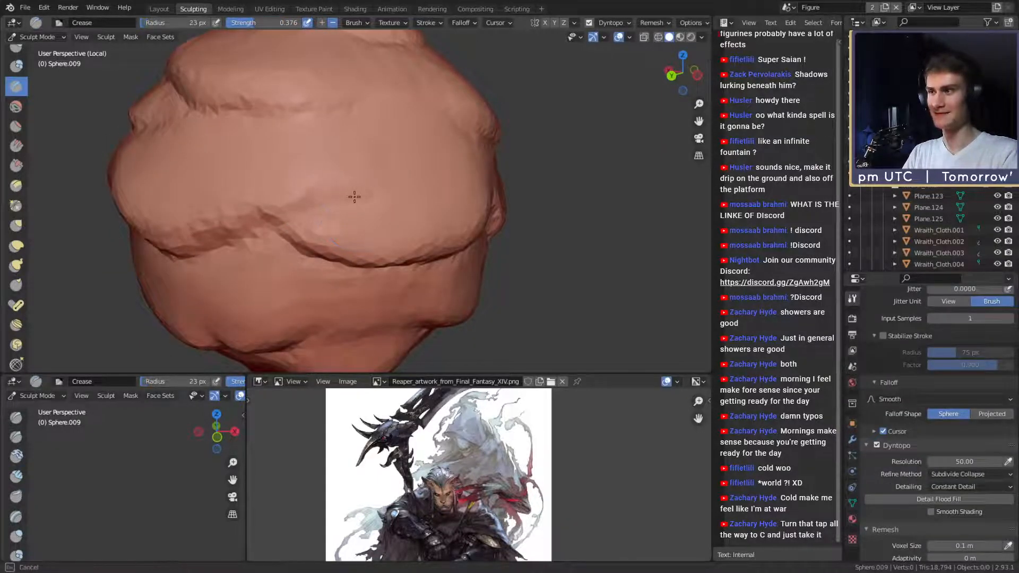
{"action": "key", "text": "f"}
{"action": "left_click", "coordinate": [394, 168]}
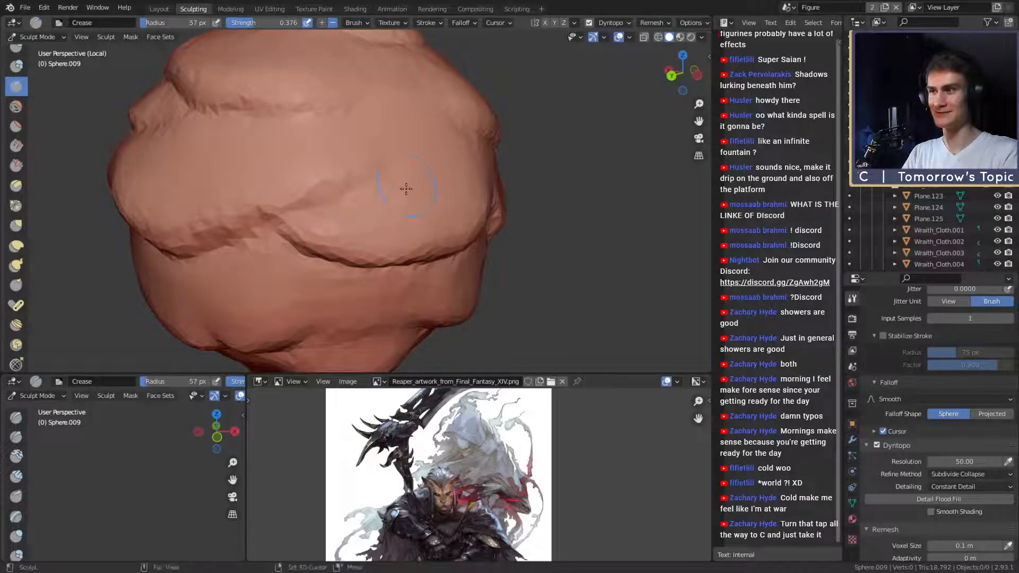
Deepen the diagonal crease so one fold overlaps the other, resizing the Crease brush to 16 px and 31 px.
{"action": "scroll", "coordinate": [382, 186], "scroll_direction": "down", "scroll_amount": 5}
{"action": "mouse_move", "coordinate": [332, 227]}
{"action": "left_mouse_down"}
{"action": "mouse_move", "coordinate": [355, 210]}
{"action": "mouse_move", "coordinate": [419, 197]}
{"action": "mouse_move", "coordinate": [392, 189]}
{"action": "left_mouse_up"}
{"action": "scroll", "coordinate": [393, 190], "scroll_direction": "up", "scroll_amount": 4}
{"action": "key", "text": "f"}
{"action": "left_click", "coordinate": [364, 210]}
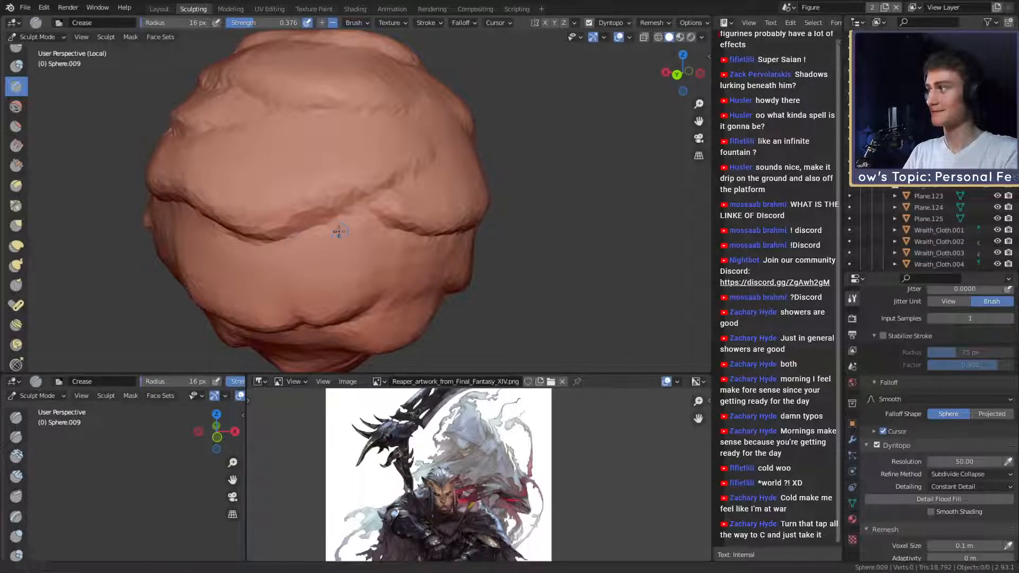
{"action": "scroll", "coordinate": [339, 232], "scroll_direction": "down", "scroll_amount": 1}
{"action": "key", "text": "f"}
{"action": "left_click", "coordinate": [348, 221]}
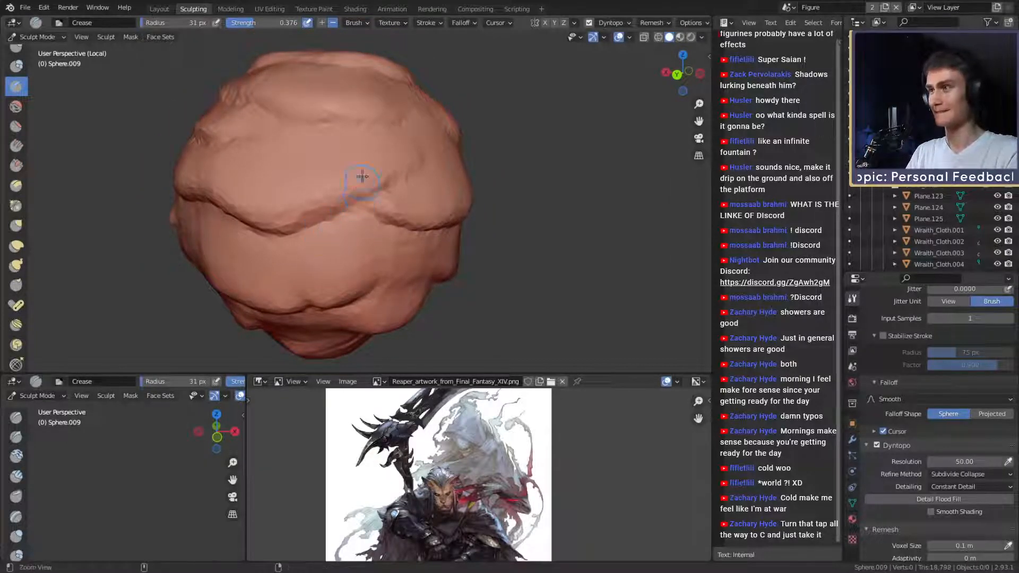
Start reshaping the orb's overall form with the Grab brush at 290 px radius.
{"action": "left_click_drag", "start_coordinate": [363, 176], "coordinate": [367, 202], "text": "ctrl+alt"}
{"action": "left_click_drag", "start_coordinate": [367, 201], "coordinate": [472, 194], "text": "alt"}
{"action": "left_click_drag", "start_coordinate": [398, 186], "coordinate": [400, 238], "text": "ctrl+alt"}
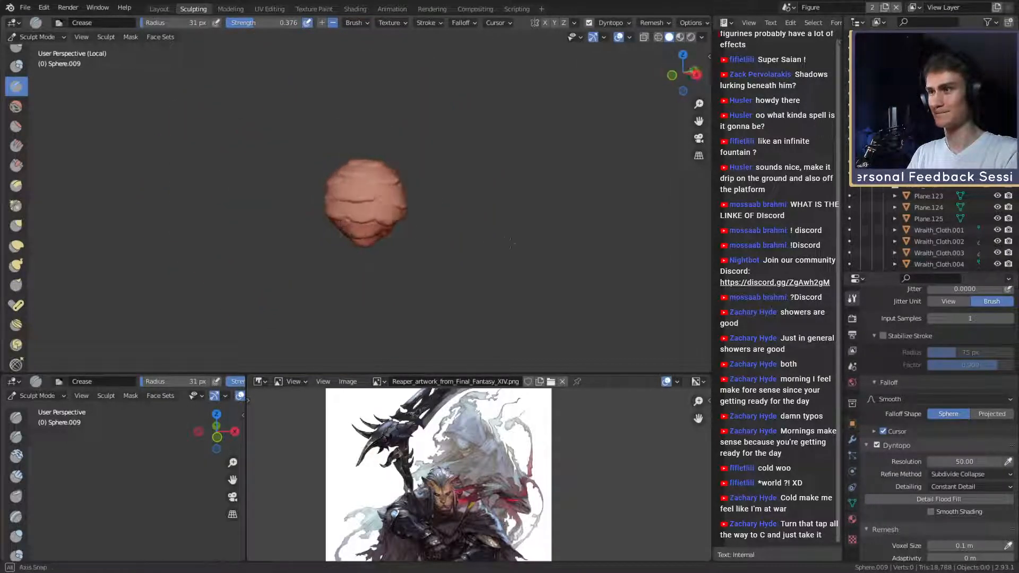
{"action": "mouse_move", "coordinate": [461, 251]}
{"action": "left_mouse_down", "text": "ctrl+alt"}
{"action": "mouse_move", "coordinate": [425, 220]}
{"action": "mouse_move", "coordinate": [351, 223]}
{"action": "mouse_move", "coordinate": [357, 213]}
{"action": "mouse_move", "coordinate": [382, 230]}
{"action": "left_mouse_up", "text": "ctrl+alt"}
{"action": "key", "text": "g"}
{"action": "key", "text": "f"}
{"action": "left_click", "coordinate": [425, 228]}
{"action": "key", "text": "f"}
{"action": "left_click", "coordinate": [533, 234]}
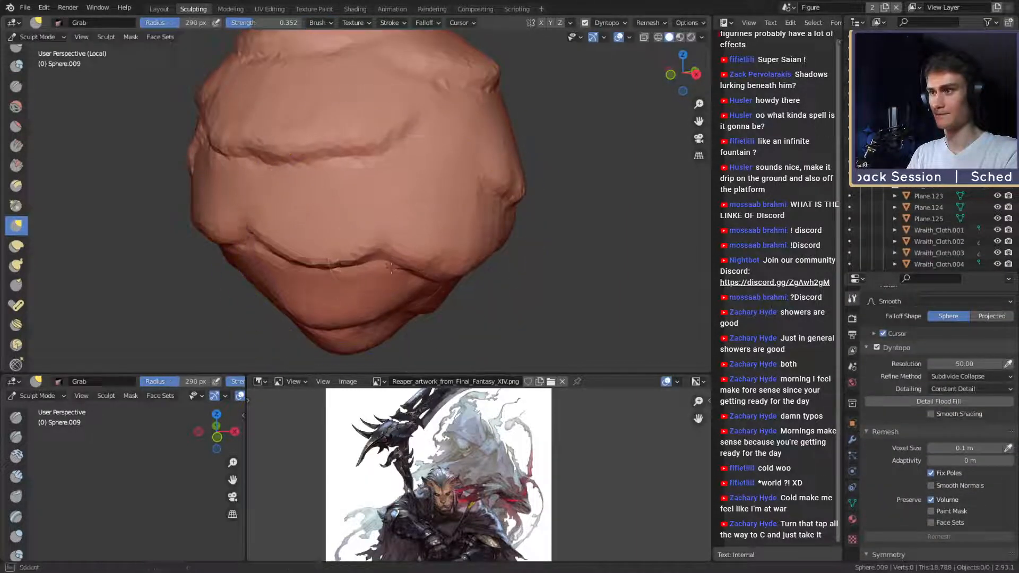
Adjust the orb's bulging outline on the adjoining side with the Grab brush at 282 px radius.
{"action": "key", "text": "f"}
{"action": "left_click", "coordinate": [377, 255]}
{"action": "left_click_drag", "start_coordinate": [431, 240], "coordinate": [366, 229], "text": "alt"}
{"action": "left_click_drag", "start_coordinate": [366, 209], "coordinate": [367, 232], "text": "ctrl+alt"}
{"action": "left_click_drag", "start_coordinate": [367, 228], "coordinate": [354, 223], "text": "alt"}
{"action": "key", "text": "f"}
{"action": "left_click", "coordinate": [363, 223]}
{"action": "left_click_drag", "start_coordinate": [431, 153], "coordinate": [418, 172], "text": "alt"}
{"action": "key", "text": "f"}
{"action": "left_click", "coordinate": [470, 172]}
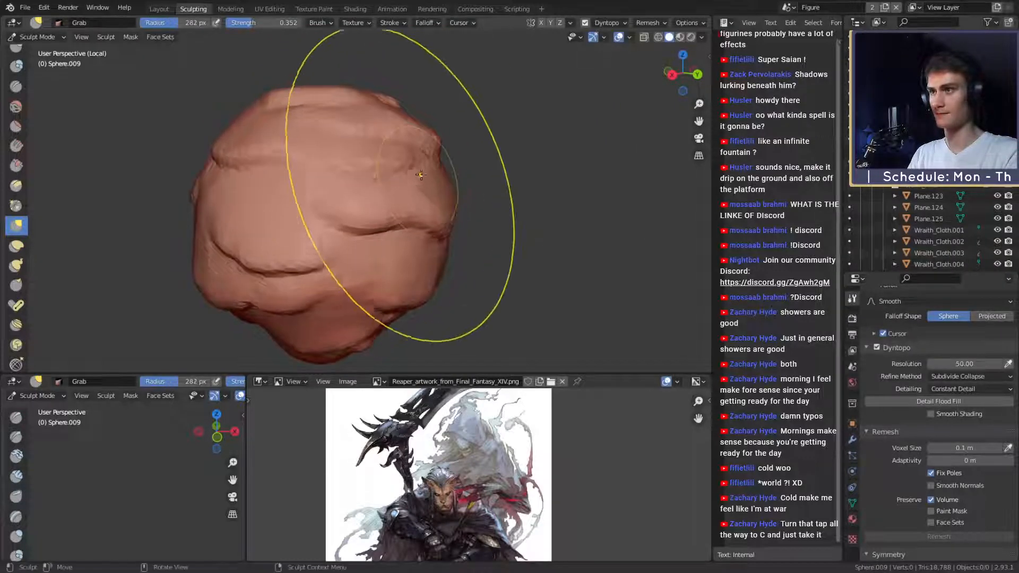
Even out the orb's upper and side contours with the Grab brush at 246 px and 272 px radius.
{"action": "key", "text": "f"}
{"action": "left_click", "coordinate": [380, 150]}
{"action": "left_click_drag", "start_coordinate": [407, 136], "coordinate": [422, 149], "text": "alt"}
{"action": "key", "text": "f"}
{"action": "left_click", "coordinate": [379, 153]}
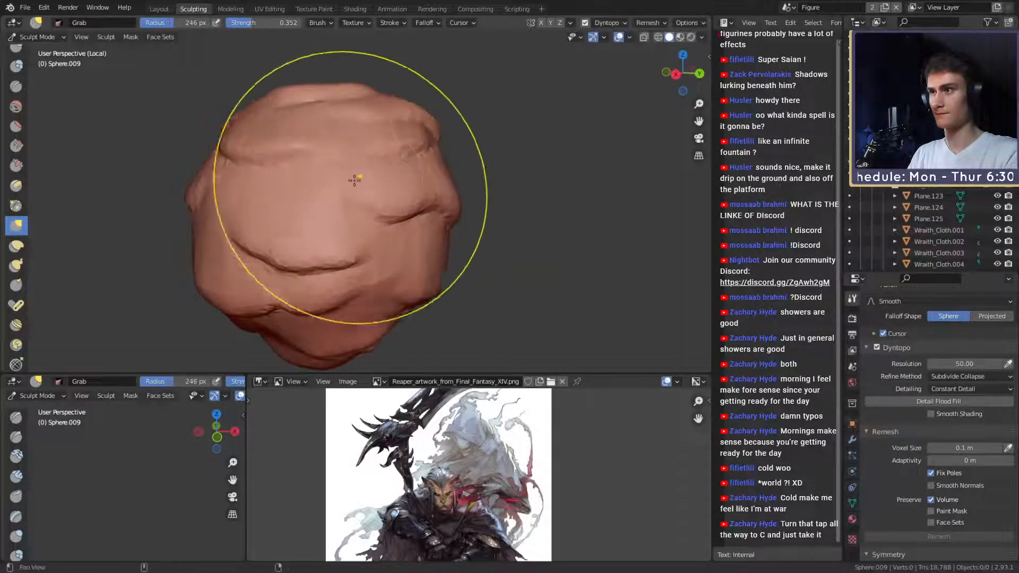
{"action": "left_click_drag", "start_coordinate": [352, 180], "coordinate": [393, 192], "text": "alt"}
{"action": "key", "text": "f"}
{"action": "left_click", "coordinate": [444, 190]}
{"action": "mouse_move", "coordinate": [395, 183]}
{"action": "middle_mouse_down"}
{"action": "mouse_move", "coordinate": [485, 175]}
{"action": "mouse_move", "coordinate": [509, 214]}
{"action": "middle_mouse_up"}
{"action": "key", "text": "f"}
{"action": "left_click", "coordinate": [419, 174]}
{"action": "key", "text": "f"}
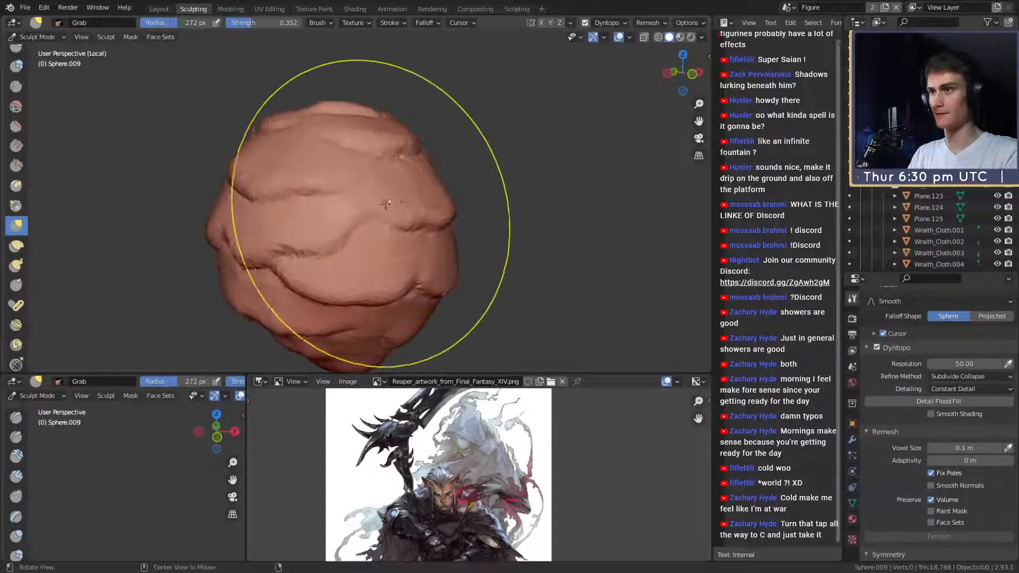
Nudge in the silhouette beside the overlapping wavy folds with the Grab brush at 189 px radius.
{"action": "mouse_move", "coordinate": [409, 205]}
{"action": "left_mouse_down", "text": "alt"}
{"action": "mouse_move", "coordinate": [371, 200]}
{"action": "mouse_move", "coordinate": [409, 171]}
{"action": "mouse_move", "coordinate": [390, 173]}
{"action": "mouse_move", "coordinate": [408, 175]}
{"action": "left_mouse_up", "text": "alt"}
{"action": "key", "text": "f"}
{"action": "left_click", "coordinate": [366, 172]}
{"action": "middle_click_drag", "start_coordinate": [412, 185], "coordinate": [404, 154]}
{"action": "key", "text": "f"}
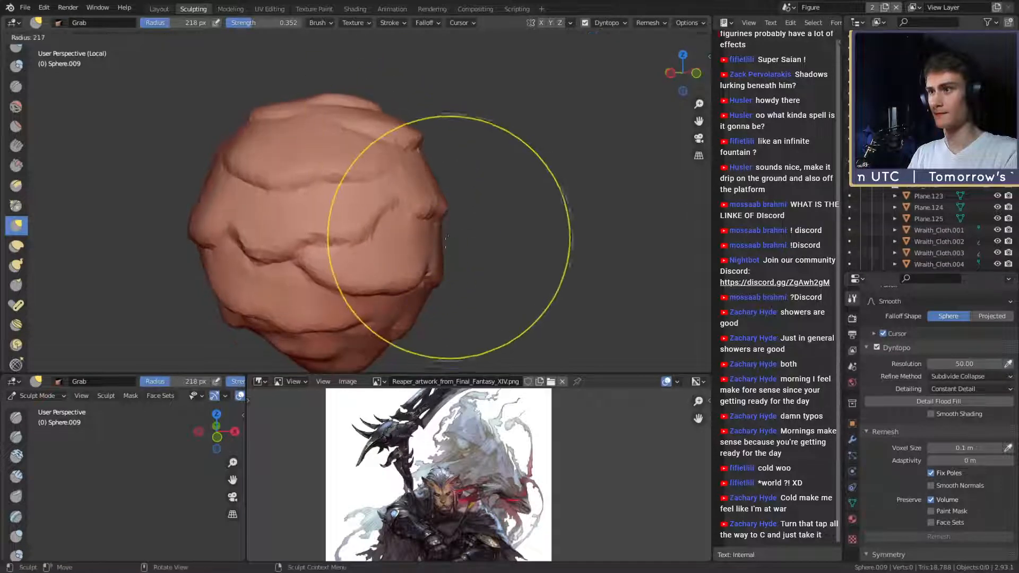
{"action": "left_click", "coordinate": [554, 237]}
{"action": "left_click_drag", "start_coordinate": [443, 239], "coordinate": [429, 241]}
Push the next side's protruding silhouette slightly inward with a resized Grab brush.
{"action": "mouse_move", "coordinate": [433, 254]}
{"action": "middle_mouse_down"}
{"action": "mouse_move", "coordinate": [429, 221]}
{"action": "mouse_move", "coordinate": [371, 221]}
{"action": "mouse_move", "coordinate": [395, 218]}
{"action": "middle_mouse_up"}
{"action": "key", "text": "f"}
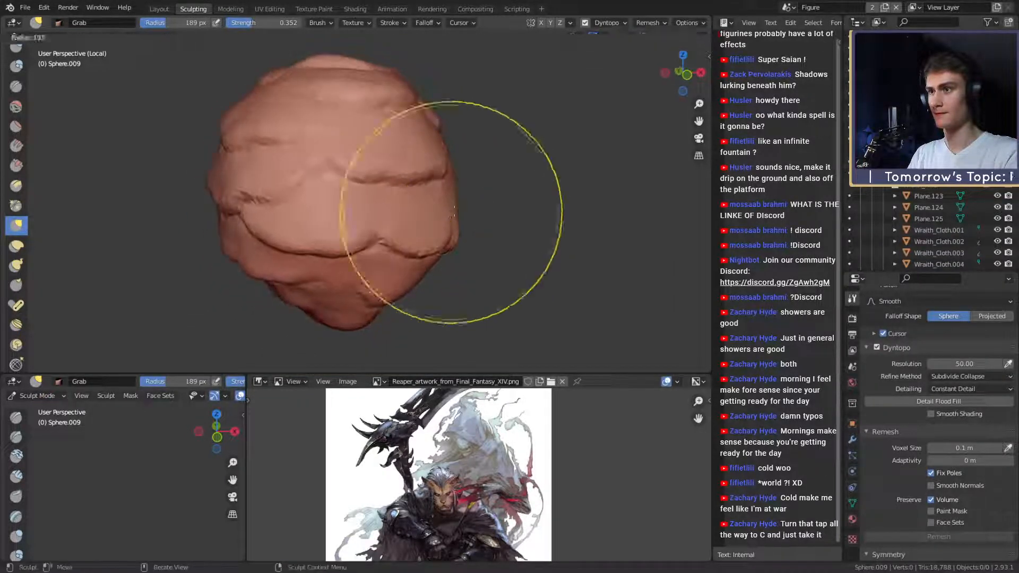
{"action": "left_click", "coordinate": [566, 213]}
{"action": "left_click_drag", "start_coordinate": [456, 214], "coordinate": [441, 209]}
{"action": "middle_click_drag", "start_coordinate": [386, 214], "coordinate": [292, 209]}
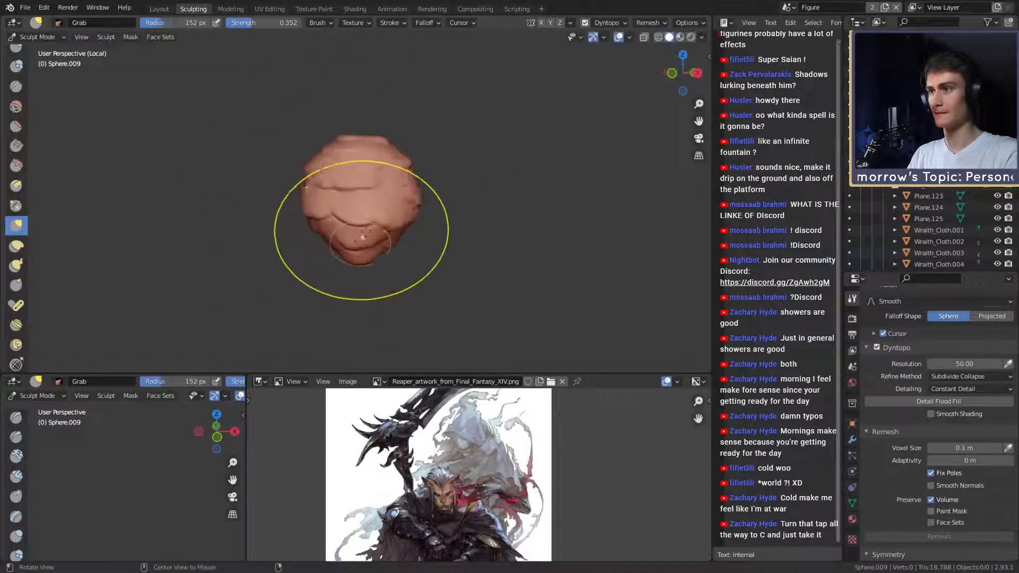
Refine the orb's tapered lower end from several sides with the Grab brush at 192 px radius.
{"action": "mouse_move", "coordinate": [361, 230]}
{"action": "left_mouse_down", "text": "alt"}
{"action": "mouse_move", "coordinate": [511, 221]}
{"action": "mouse_move", "coordinate": [377, 255]}
{"action": "mouse_move", "coordinate": [417, 191]}
{"action": "mouse_move", "coordinate": [404, 215]}
{"action": "left_mouse_up", "text": "alt"}
{"action": "key", "text": "f"}
{"action": "left_click", "coordinate": [530, 229]}
{"action": "mouse_move", "coordinate": [379, 225]}
{"action": "middle_mouse_down"}
{"action": "mouse_move", "coordinate": [438, 224]}
{"action": "mouse_move", "coordinate": [451, 214]}
{"action": "mouse_move", "coordinate": [463, 223]}
{"action": "mouse_move", "coordinate": [393, 225]}
{"action": "mouse_move", "coordinate": [457, 210]}
{"action": "middle_mouse_up"}
{"action": "key", "text": "f"}
{"action": "left_click", "coordinate": [538, 243]}
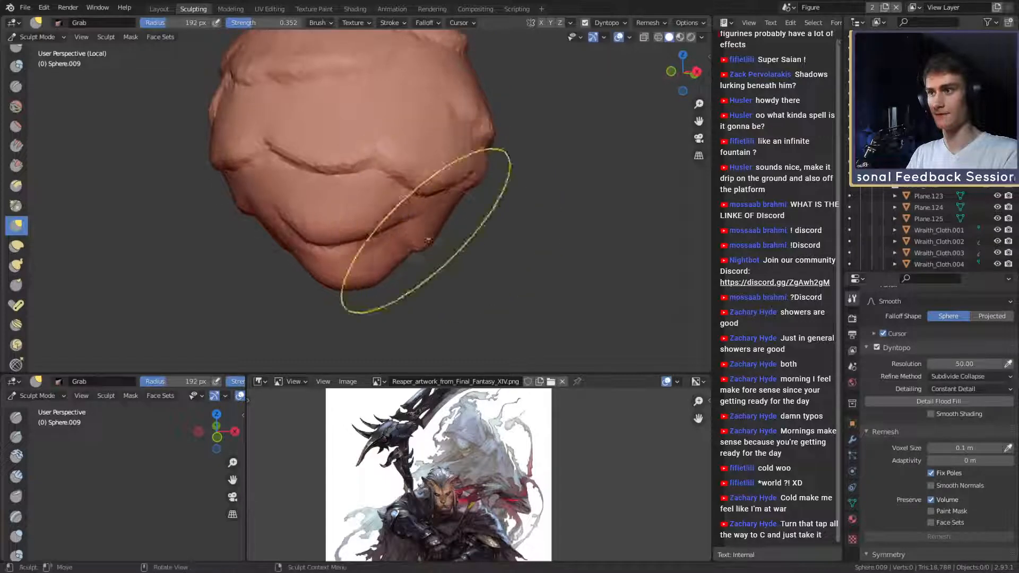
{"action": "middle_click_drag", "start_coordinate": [400, 182], "coordinate": [424, 228], "text": "ctrl"}
{"action": "middle_click_drag", "start_coordinate": [457, 217], "coordinate": [340, 217]}
{"action": "middle_click_drag", "start_coordinate": [425, 254], "coordinate": [509, 213], "text": "ctrl"}
{"action": "mouse_move", "coordinate": [536, 238]}
{"action": "middle_mouse_down", "text": "shift"}
{"action": "mouse_move", "coordinate": [440, 244]}
{"action": "mouse_move", "coordinate": [411, 230]}
{"action": "middle_mouse_up", "text": "shift"}
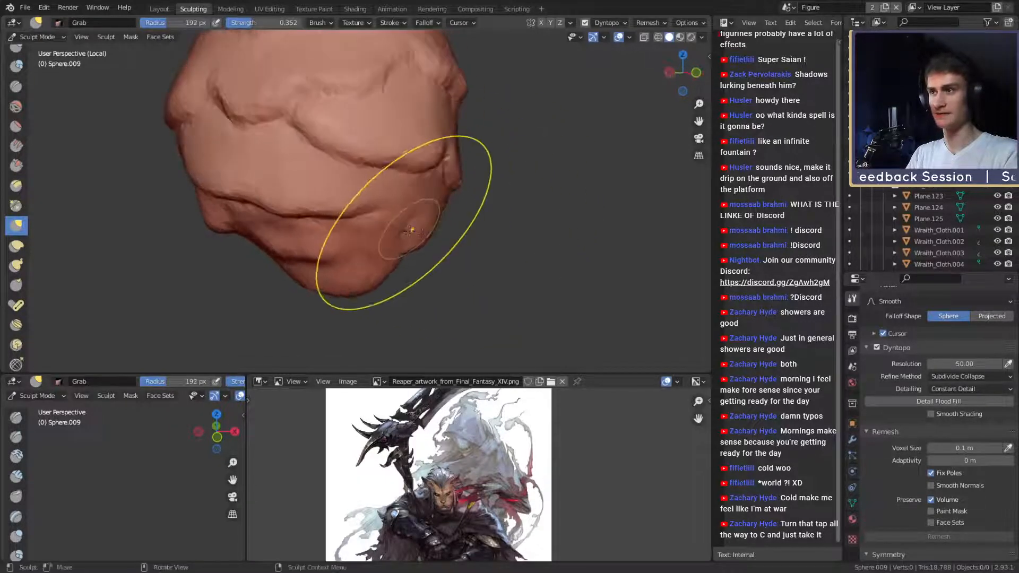
{"action": "middle_click_drag", "start_coordinate": [390, 151], "coordinate": [373, 184], "text": "ctrl"}
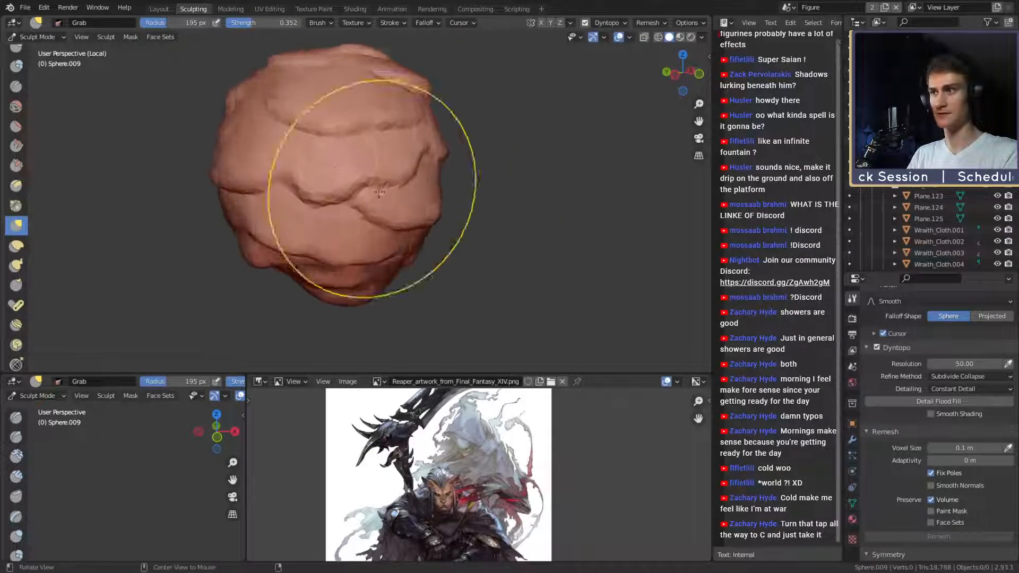
Build up the surface between the upper and lower folds with Clay Strips at 48 px and 109 px radius.
{"action": "key", "text": "c"}
{"action": "key", "text": "f"}
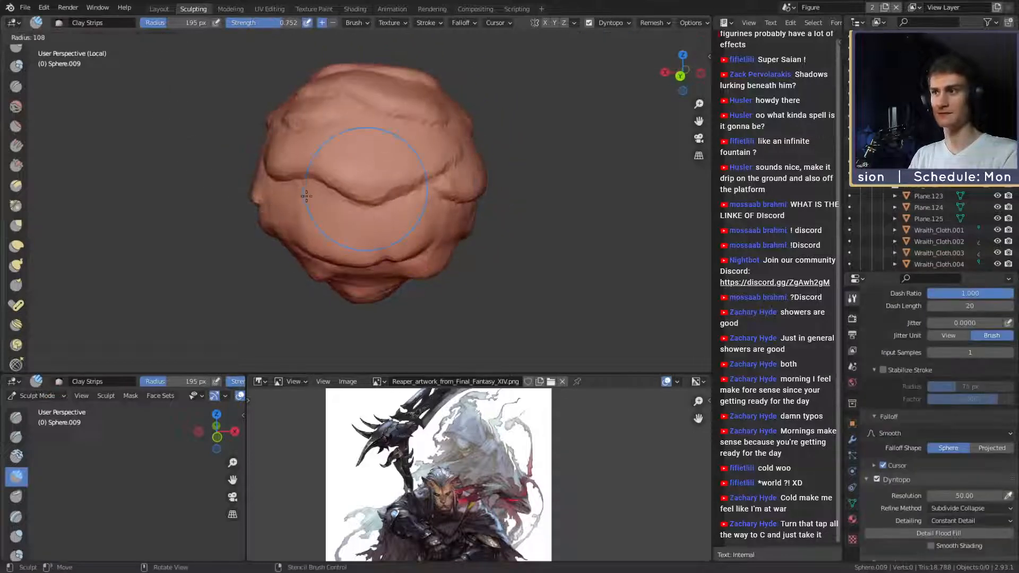
{"action": "left_click", "coordinate": [314, 196]}
{"action": "middle_click_drag", "start_coordinate": [324, 195], "coordinate": [416, 180]}
{"action": "key", "text": "f"}
{"action": "mouse_move", "coordinate": [314, 180]}
{"action": "middle_mouse_down"}
{"action": "mouse_move", "coordinate": [397, 205]}
{"action": "mouse_move", "coordinate": [368, 218]}
{"action": "middle_mouse_up"}
{"action": "key", "text": "f"}
{"action": "left_click", "coordinate": [391, 208]}
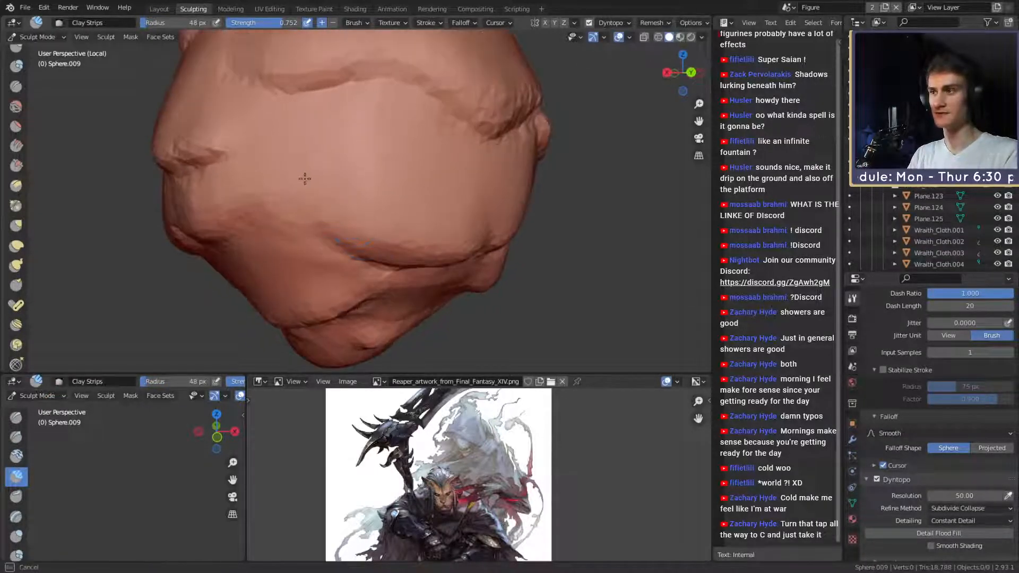
{"action": "left_click_drag", "start_coordinate": [330, 220], "coordinate": [345, 232]}
{"action": "key", "text": "f"}
{"action": "left_click", "coordinate": [400, 205]}
{"action": "mouse_move", "coordinate": [366, 181]}
{"action": "left_mouse_down"}
{"action": "mouse_move", "coordinate": [311, 164]}
{"action": "mouse_move", "coordinate": [372, 138]}
{"action": "left_mouse_up"}
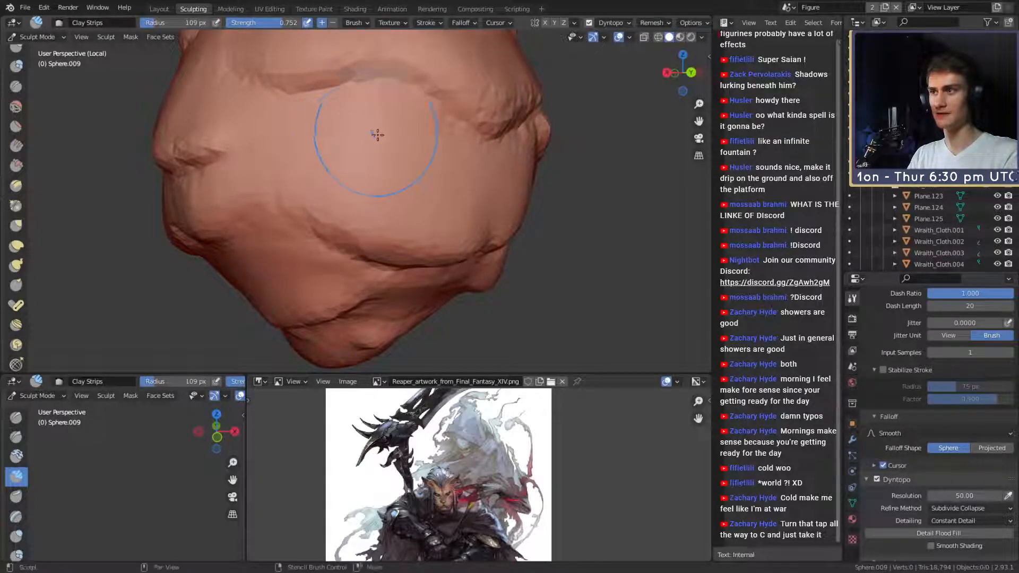
{"action": "middle_click_drag", "start_coordinate": [377, 134], "coordinate": [380, 176]}
Cut a curved crease between the upper and lower folds with the Crease brush at 30 px radius.
{"action": "key", "text": "shift+c"}
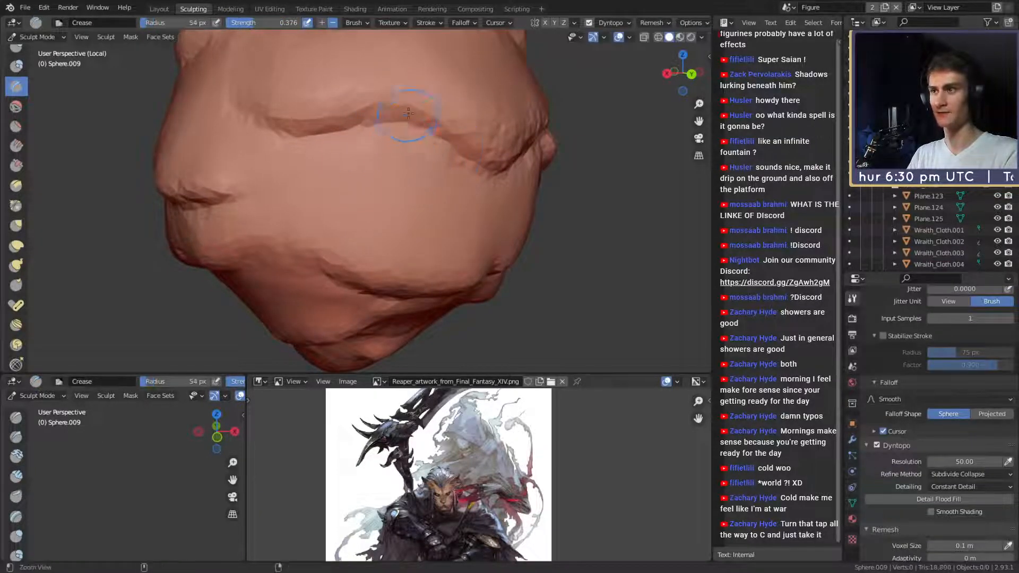
{"action": "mouse_move", "coordinate": [408, 113]}
{"action": "middle_mouse_down", "text": "ctrl"}
{"action": "mouse_move", "coordinate": [395, 212]}
{"action": "mouse_move", "coordinate": [371, 228]}
{"action": "mouse_move", "coordinate": [377, 161]}
{"action": "middle_mouse_up", "text": "ctrl"}
{"action": "mouse_move", "coordinate": [376, 161]}
{"action": "middle_mouse_down"}
{"action": "mouse_move", "coordinate": [366, 195]}
{"action": "mouse_move", "coordinate": [405, 151]}
{"action": "mouse_move", "coordinate": [391, 168]}
{"action": "middle_mouse_up"}
{"action": "key", "text": "f"}
{"action": "left_click", "coordinate": [378, 168]}
{"action": "left_click_drag", "start_coordinate": [374, 169], "coordinate": [343, 191]}
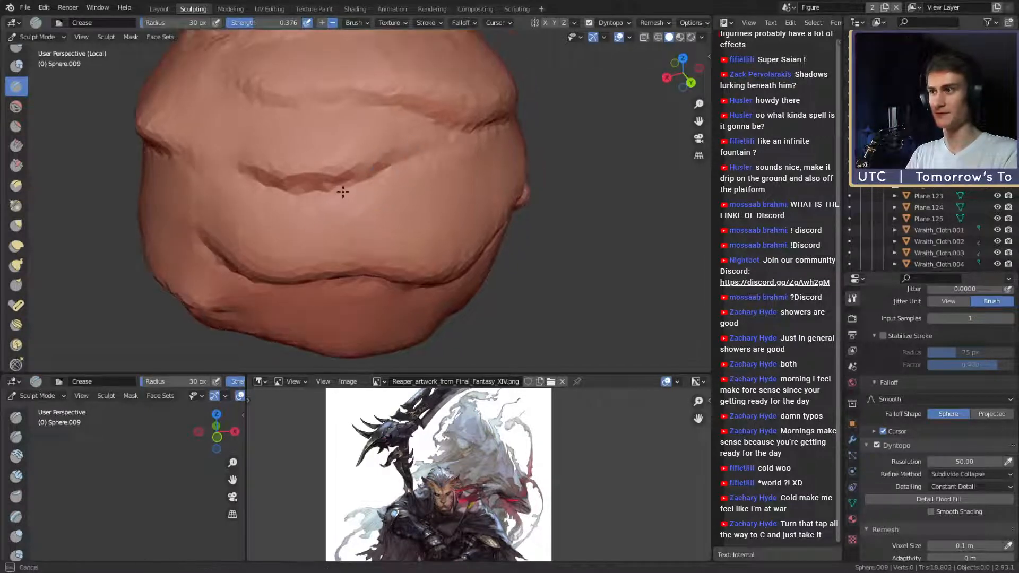
{"action": "left_click", "coordinate": [260, 148]}
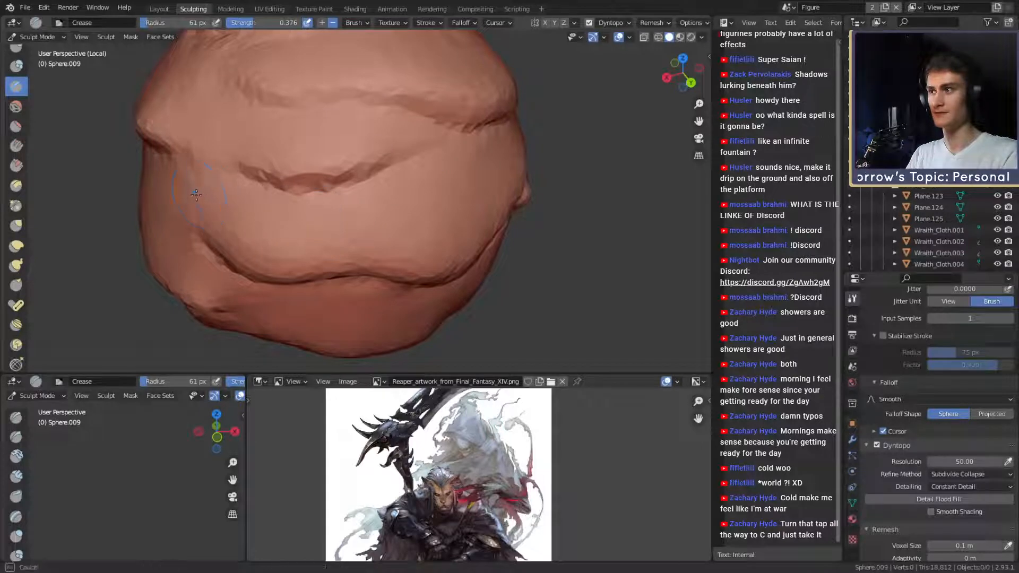
Carve the start of a small crease in the smooth area of the next side with the Crease brush at 42 px radius.
{"action": "middle_click_drag", "start_coordinate": [345, 134], "coordinate": [351, 218], "text": "ctrl"}
{"action": "mouse_move", "coordinate": [351, 218]}
{"action": "middle_mouse_down"}
{"action": "mouse_move", "coordinate": [419, 208]}
{"action": "mouse_move", "coordinate": [424, 197]}
{"action": "mouse_move", "coordinate": [399, 165]}
{"action": "mouse_move", "coordinate": [352, 163]}
{"action": "mouse_move", "coordinate": [403, 191]}
{"action": "middle_mouse_up"}
{"action": "key", "text": "c"}
{"action": "key", "text": "f"}
{"action": "left_click", "coordinate": [422, 219]}
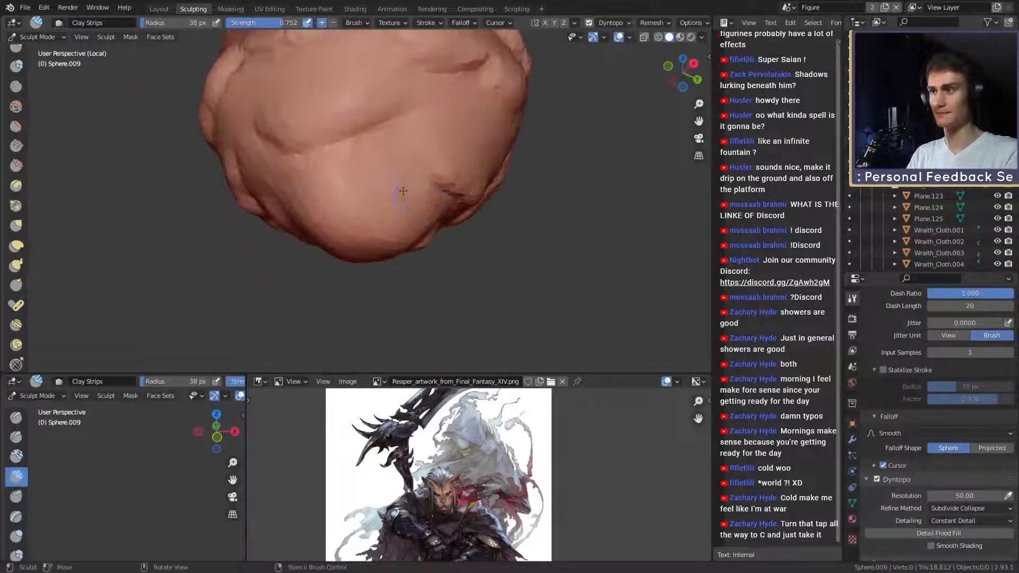
{"action": "key", "text": "shift+c"}
{"action": "mouse_move", "coordinate": [410, 149]}
{"action": "middle_mouse_down"}
{"action": "mouse_move", "coordinate": [393, 221]}
{"action": "mouse_move", "coordinate": [372, 202]}
{"action": "mouse_move", "coordinate": [364, 237]}
{"action": "mouse_move", "coordinate": [373, 262]}
{"action": "middle_mouse_up"}
{"action": "key", "text": "f"}
{"action": "left_click", "coordinate": [364, 201]}
{"action": "key", "text": "f"}
{"action": "left_click", "coordinate": [370, 266]}
{"action": "left_click_drag", "start_coordinate": [370, 265], "coordinate": [358, 243]}
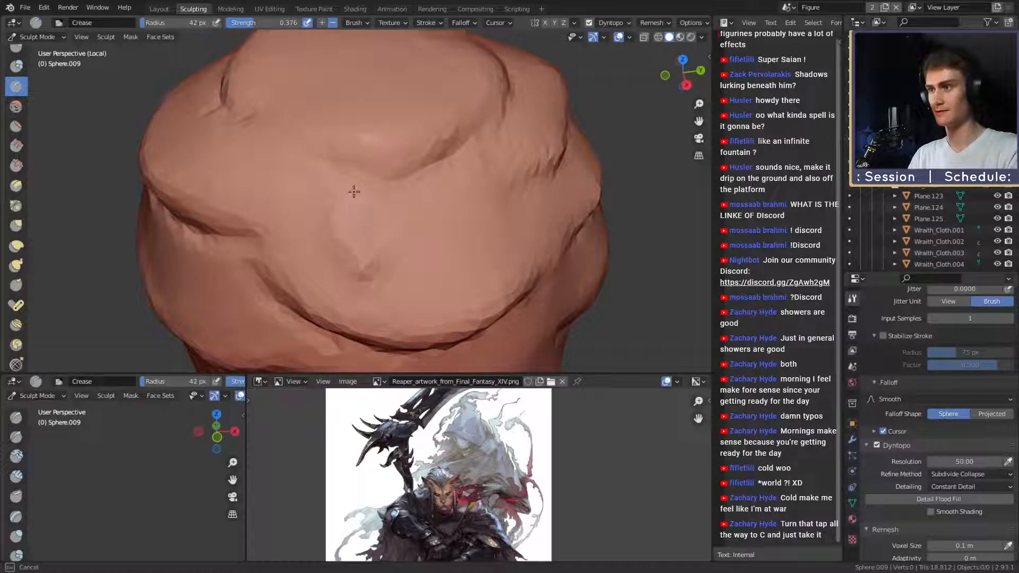
Build up a small drooping fold above the short crease with the Clay Strips brush.
{"action": "key", "text": "c"}
{"action": "left_click_drag", "start_coordinate": [357, 261], "coordinate": [349, 249]}
{"action": "mouse_move", "coordinate": [342, 248]}
{"action": "left_mouse_down"}
{"action": "mouse_move", "coordinate": [345, 204]}
{"action": "mouse_move", "coordinate": [381, 235]}
{"action": "left_mouse_up"}
{"action": "key", "text": "f"}
{"action": "left_click", "coordinate": [387, 229]}
{"action": "left_click_drag", "start_coordinate": [319, 248], "coordinate": [323, 255]}
{"action": "scroll", "coordinate": [371, 218], "scroll_direction": "down", "scroll_amount": 3}
{"action": "mouse_move", "coordinate": [382, 209]}
{"action": "middle_mouse_down"}
{"action": "mouse_move", "coordinate": [430, 216]}
{"action": "mouse_move", "coordinate": [412, 231]}
{"action": "middle_mouse_up"}
{"action": "scroll", "coordinate": [410, 232], "scroll_direction": "up", "scroll_amount": 2}
{"action": "key", "text": "f"}
{"action": "left_click", "coordinate": [394, 233]}
Sharpen the underside of the small drooping fold with the Crease brush at 32 px and 42 px radius.
{"action": "key", "text": "shift+c"}
{"action": "mouse_move", "coordinate": [454, 193]}
{"action": "middle_mouse_down"}
{"action": "mouse_move", "coordinate": [375, 228]}
{"action": "mouse_move", "coordinate": [391, 265]}
{"action": "middle_mouse_up"}
{"action": "scroll", "coordinate": [392, 267], "scroll_direction": "up", "scroll_amount": 2}
{"action": "left_click_drag", "start_coordinate": [393, 276], "coordinate": [378, 295]}
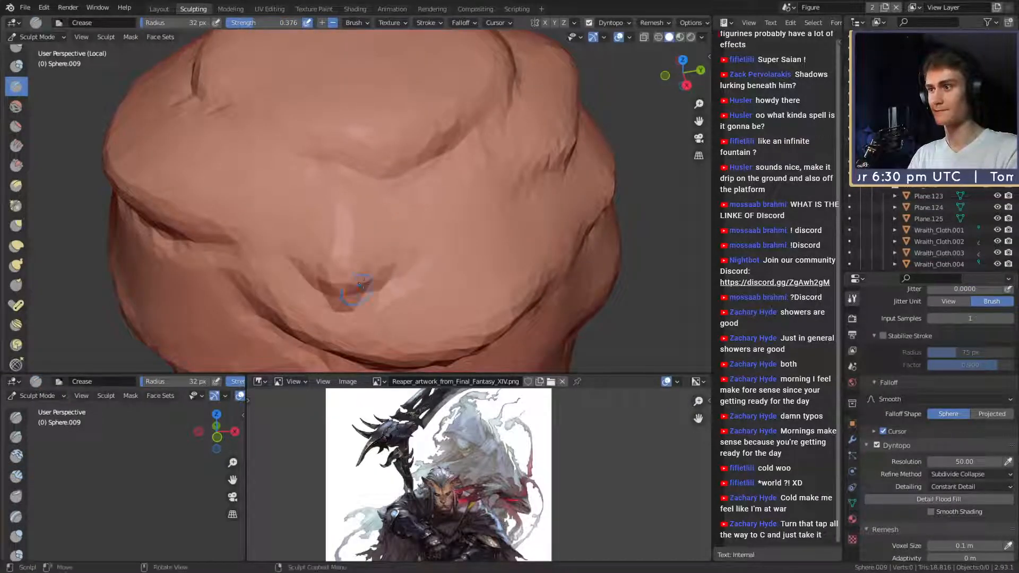
{"action": "mouse_move", "coordinate": [324, 268]}
{"action": "left_mouse_down"}
{"action": "mouse_move", "coordinate": [310, 262]}
{"action": "mouse_move", "coordinate": [309, 230]}
{"action": "left_mouse_up"}
{"action": "key", "text": "f"}
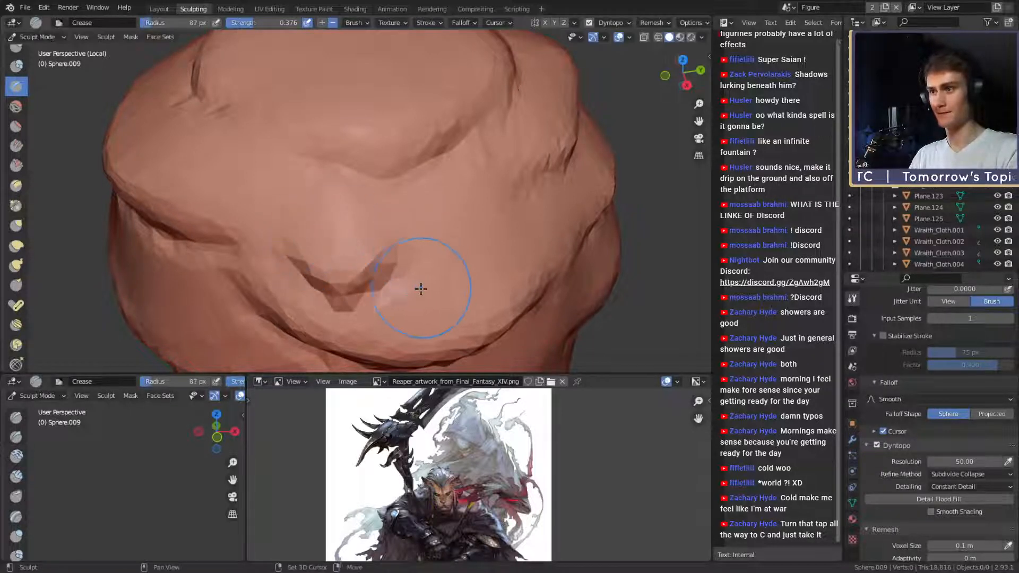
{"action": "left_click", "coordinate": [393, 309]}
{"action": "key", "text": "f"}
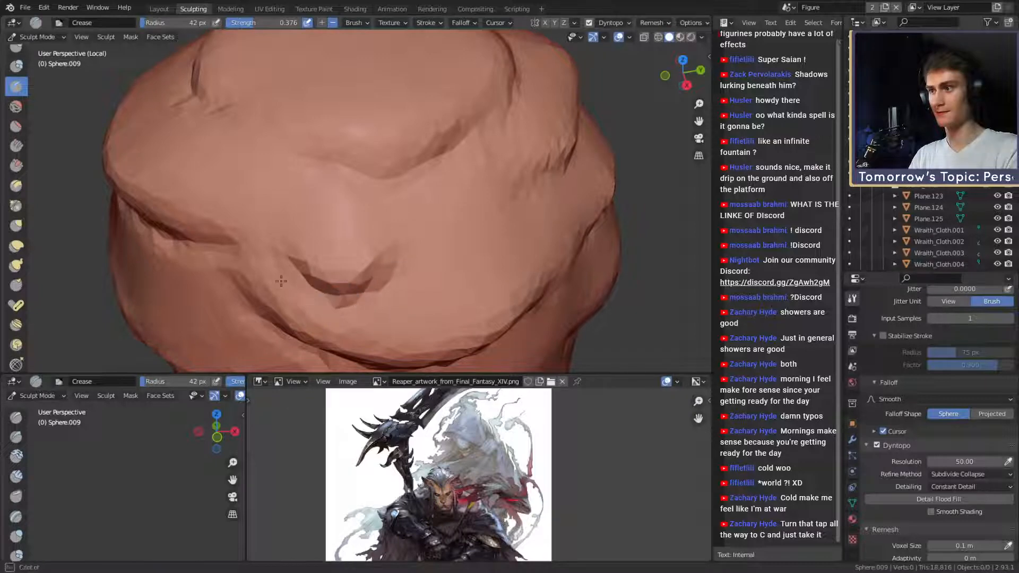
Carve a short upturned crease between two wide folds on the adjacent side with the Crease brush at 36 px and 39 px radius.
{"action": "scroll", "coordinate": [281, 281], "scroll_direction": "down", "scroll_amount": 4}
{"action": "mouse_move", "coordinate": [281, 281]}
{"action": "middle_mouse_down"}
{"action": "mouse_move", "coordinate": [338, 229]}
{"action": "mouse_move", "coordinate": [366, 218]}
{"action": "mouse_move", "coordinate": [371, 231]}
{"action": "middle_mouse_up"}
{"action": "scroll", "coordinate": [366, 218], "scroll_direction": "up", "scroll_amount": 4}
{"action": "left_click_drag", "start_coordinate": [356, 232], "coordinate": [400, 229]}
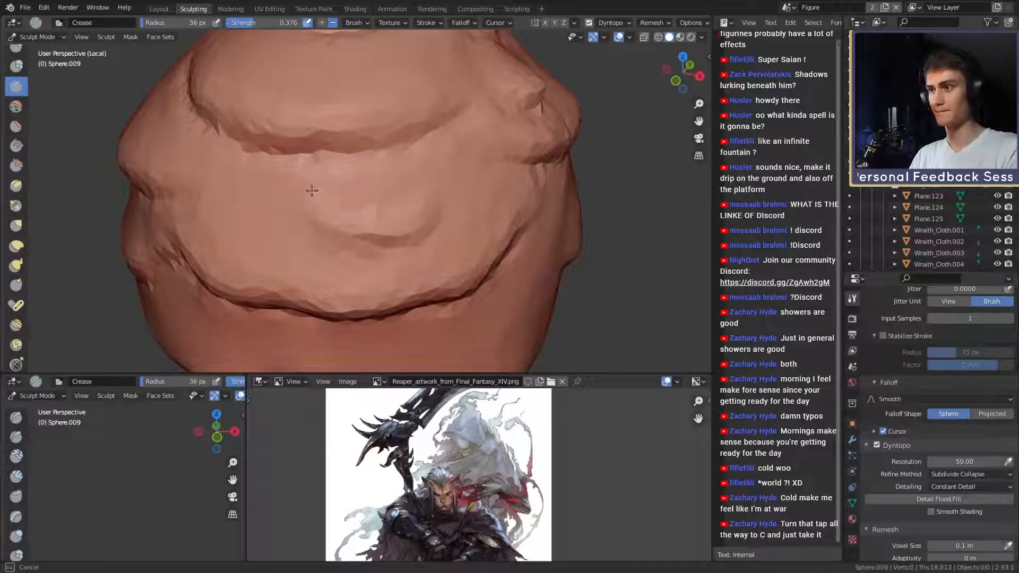
{"action": "mouse_move", "coordinate": [399, 218]}
{"action": "left_mouse_down"}
{"action": "mouse_move", "coordinate": [306, 219]}
{"action": "mouse_move", "coordinate": [341, 193]}
{"action": "mouse_move", "coordinate": [407, 191]}
{"action": "left_mouse_up"}
{"action": "key", "text": "f"}
{"action": "left_click", "coordinate": [423, 233]}
{"action": "left_click_drag", "start_coordinate": [400, 248], "coordinate": [405, 247]}
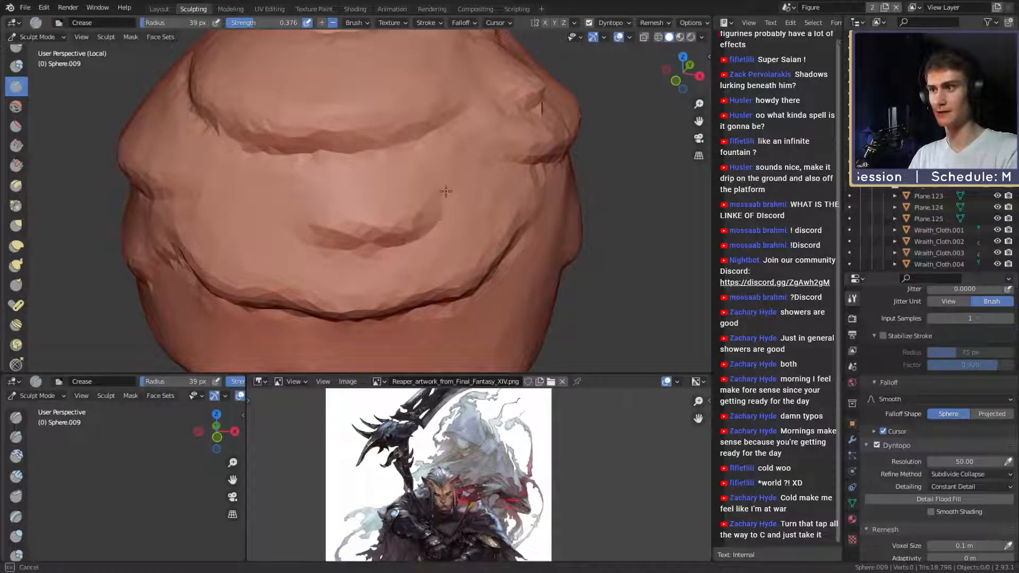
Extend the short crease sideways and smooth the surface above it at 64 px radius.
{"action": "mouse_move", "coordinate": [446, 191]}
{"action": "left_mouse_down"}
{"action": "mouse_move", "coordinate": [439, 215]}
{"action": "mouse_move", "coordinate": [345, 252]}
{"action": "mouse_move", "coordinate": [291, 225]}
{"action": "mouse_move", "coordinate": [375, 269]}
{"action": "mouse_move", "coordinate": [279, 194]}
{"action": "mouse_move", "coordinate": [288, 192]}
{"action": "left_mouse_up"}
{"action": "key", "text": "f"}
{"action": "left_click", "coordinate": [370, 255]}
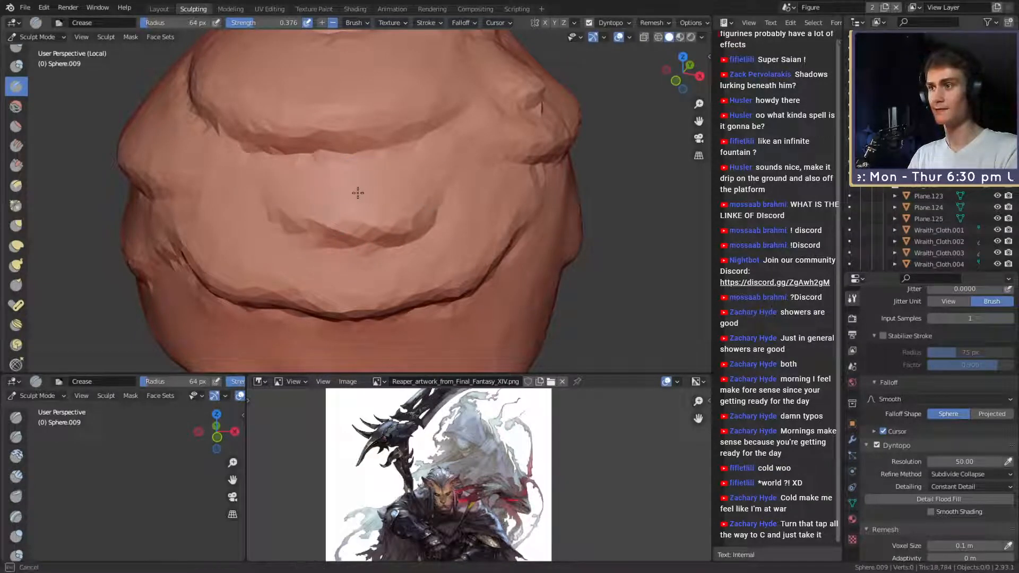
{"action": "left_click_drag", "start_coordinate": [357, 193], "coordinate": [373, 187], "text": "shift"}
Carve a wide, curved crease above the lower fold on the next side with the Crease brush at 46 px radius.
{"action": "scroll", "coordinate": [373, 192], "scroll_direction": "down", "scroll_amount": 5}
{"action": "mouse_move", "coordinate": [360, 229]}
{"action": "middle_mouse_down"}
{"action": "mouse_move", "coordinate": [432, 208]}
{"action": "mouse_move", "coordinate": [352, 227]}
{"action": "middle_mouse_up"}
{"action": "scroll", "coordinate": [432, 208], "scroll_direction": "up", "scroll_amount": 3}
{"action": "scroll", "coordinate": [347, 211], "scroll_direction": "up", "scroll_amount": 4}
{"action": "mouse_move", "coordinate": [294, 246]}
{"action": "left_mouse_down", "text": "ctrl"}
{"action": "mouse_move", "coordinate": [302, 237]}
{"action": "mouse_move", "coordinate": [241, 221]}
{"action": "left_mouse_up", "text": "ctrl"}
{"action": "left_click_drag", "start_coordinate": [325, 236], "coordinate": [419, 216], "text": "ctrl"}
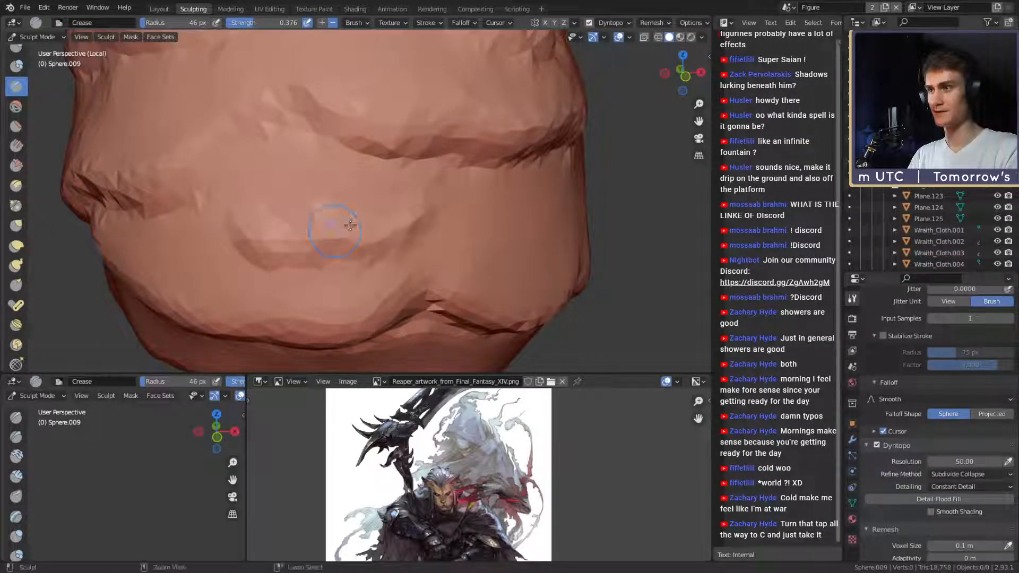
{"action": "mouse_move", "coordinate": [350, 226]}
{"action": "left_mouse_down", "text": "ctrl"}
{"action": "mouse_move", "coordinate": [379, 219]}
{"action": "mouse_move", "coordinate": [255, 211]}
{"action": "mouse_move", "coordinate": [284, 254]}
{"action": "mouse_move", "coordinate": [353, 254]}
{"action": "mouse_move", "coordinate": [406, 229]}
{"action": "mouse_move", "coordinate": [375, 236]}
{"action": "left_mouse_up", "text": "ctrl"}
Smooth the surface above the wide crease at 80 px radius and reduce the Crease brush radius to 51 px.
{"action": "key", "text": "f"}
{"action": "left_click", "coordinate": [265, 205]}
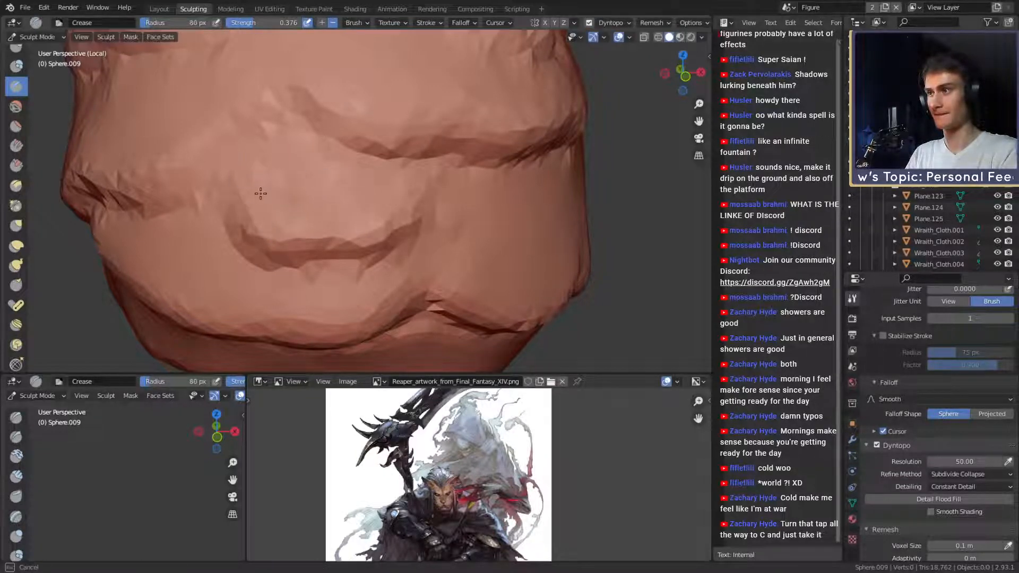
{"action": "mouse_move", "coordinate": [260, 194]}
{"action": "left_mouse_down", "text": "shift"}
{"action": "mouse_move", "coordinate": [410, 216]}
{"action": "mouse_move", "coordinate": [367, 198]}
{"action": "left_mouse_up", "text": "shift"}
{"action": "key", "text": "f"}
{"action": "left_click", "coordinate": [388, 232]}
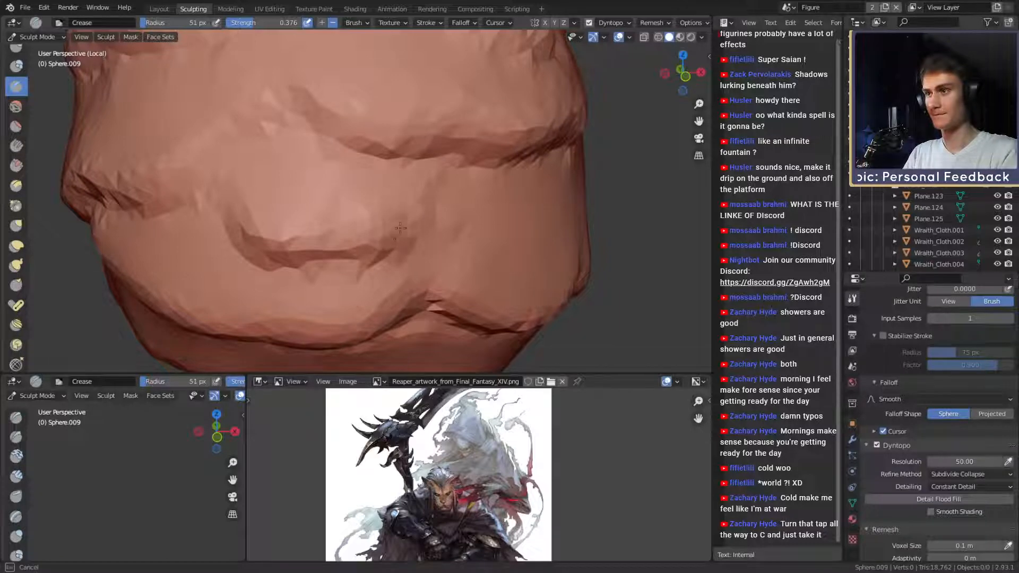
Sharpen the wide crease's lower edge and both ends with the Crease brush at 41 px radius.
{"action": "key", "text": "f"}
{"action": "mouse_move", "coordinate": [400, 228]}
{"action": "left_mouse_down"}
{"action": "mouse_move", "coordinate": [420, 212]}
{"action": "mouse_move", "coordinate": [318, 205]}
{"action": "left_mouse_up"}
{"action": "left_click", "coordinate": [399, 209]}
{"action": "middle_click_drag", "start_coordinate": [319, 206], "coordinate": [321, 194]}
{"action": "left_click_drag", "start_coordinate": [373, 222], "coordinate": [354, 242]}
{"action": "key", "text": "f"}
{"action": "left_click", "coordinate": [371, 225]}
{"action": "middle_click_drag", "start_coordinate": [356, 228], "coordinate": [372, 229]}
{"action": "left_click_drag", "start_coordinate": [292, 226], "coordinate": [277, 216]}
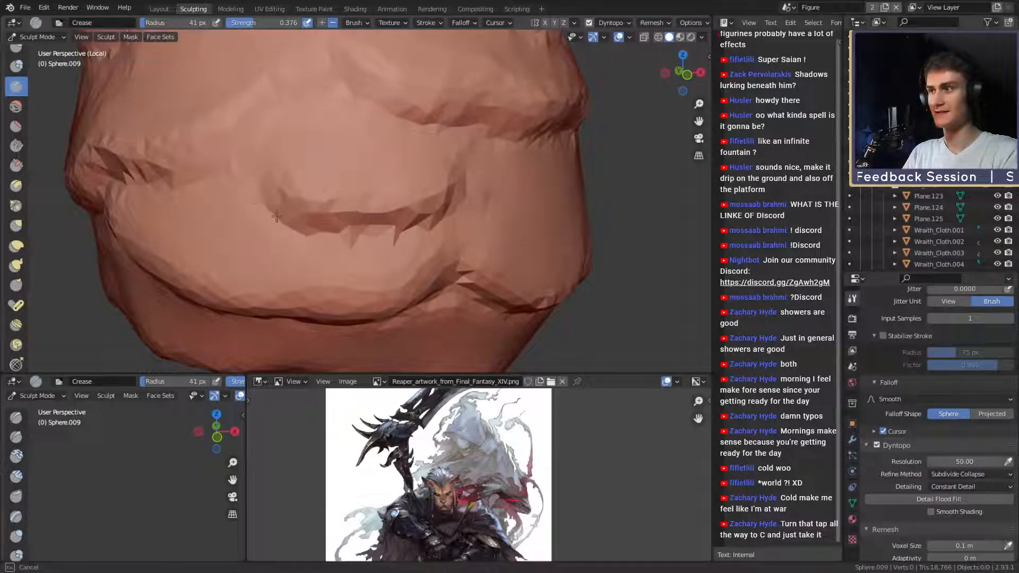
Carve an arched crease over the new fold to link the neighbouring upper folds, using the Crease brush at 41 px radius.
{"action": "mouse_move", "coordinate": [277, 216]}
{"action": "middle_mouse_down"}
{"action": "mouse_move", "coordinate": [282, 173]}
{"action": "mouse_move", "coordinate": [269, 166]}
{"action": "middle_mouse_up"}
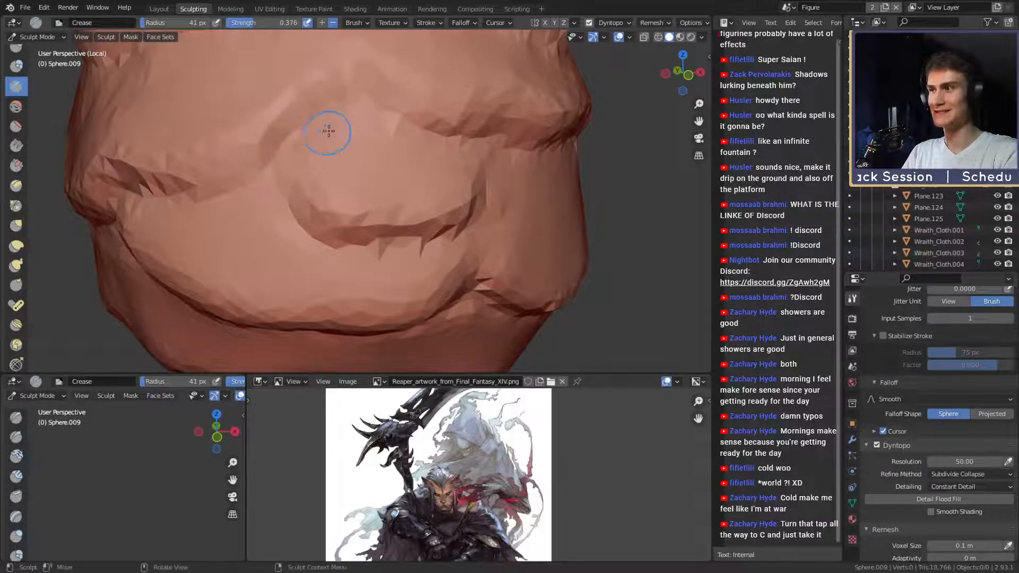
{"action": "scroll", "coordinate": [352, 175], "scroll_direction": "down", "scroll_amount": 4}
{"action": "middle_click_drag", "start_coordinate": [352, 176], "coordinate": [376, 155]}
{"action": "left_click_drag", "start_coordinate": [334, 162], "coordinate": [254, 175], "text": "alt"}
{"action": "scroll", "coordinate": [348, 191], "scroll_direction": "up", "scroll_amount": 4}
{"action": "key", "text": "f"}
{"action": "left_click", "coordinate": [363, 239]}
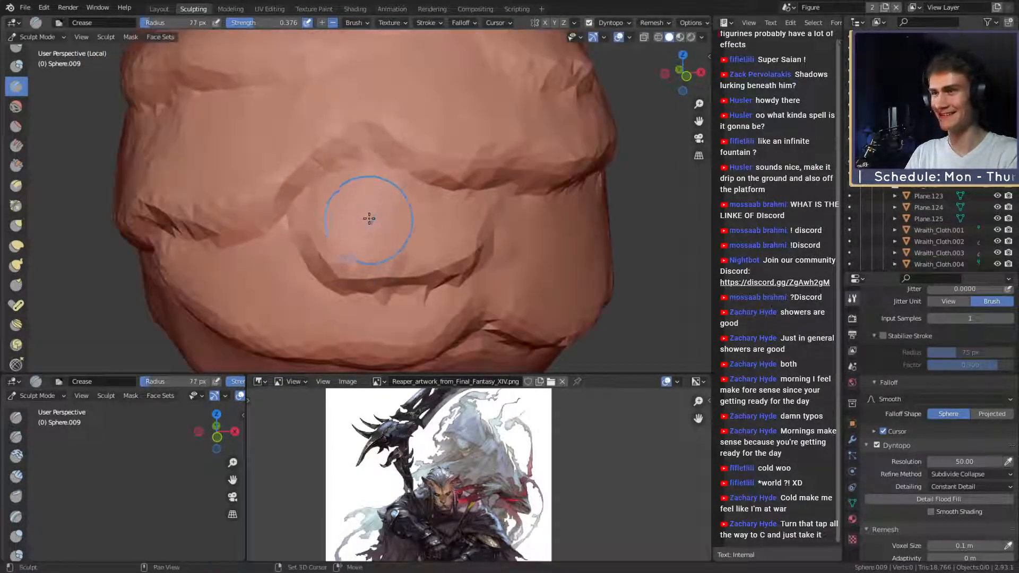
Start a curved crease on the next bare side above the lower fold with the Crease brush at 45 px and 62 px radius.
{"action": "mouse_move", "coordinate": [391, 189]}
{"action": "left_mouse_down", "text": "alt"}
{"action": "mouse_move", "coordinate": [376, 195]}
{"action": "mouse_move", "coordinate": [390, 218]}
{"action": "mouse_move", "coordinate": [306, 196]}
{"action": "mouse_move", "coordinate": [229, 216]}
{"action": "left_mouse_up", "text": "alt"}
{"action": "key", "text": "f"}
{"action": "left_click", "coordinate": [366, 200]}
{"action": "scroll", "coordinate": [370, 143], "scroll_direction": "down", "scroll_amount": 4}
{"action": "mouse_move", "coordinate": [366, 151]}
{"action": "left_mouse_down", "text": "alt"}
{"action": "mouse_move", "coordinate": [338, 173]}
{"action": "mouse_move", "coordinate": [371, 161]}
{"action": "mouse_move", "coordinate": [356, 198]}
{"action": "mouse_move", "coordinate": [348, 193]}
{"action": "mouse_move", "coordinate": [366, 196]}
{"action": "mouse_move", "coordinate": [353, 195]}
{"action": "mouse_move", "coordinate": [359, 209]}
{"action": "mouse_move", "coordinate": [330, 223]}
{"action": "left_mouse_up", "text": "alt"}
{"action": "scroll", "coordinate": [361, 196], "scroll_direction": "up", "scroll_amount": 1}
{"action": "scroll", "coordinate": [343, 193], "scroll_direction": "up", "scroll_amount": 1}
{"action": "scroll", "coordinate": [366, 195], "scroll_direction": "up", "scroll_amount": 1}
{"action": "scroll", "coordinate": [323, 220], "scroll_direction": "up", "scroll_amount": 1}
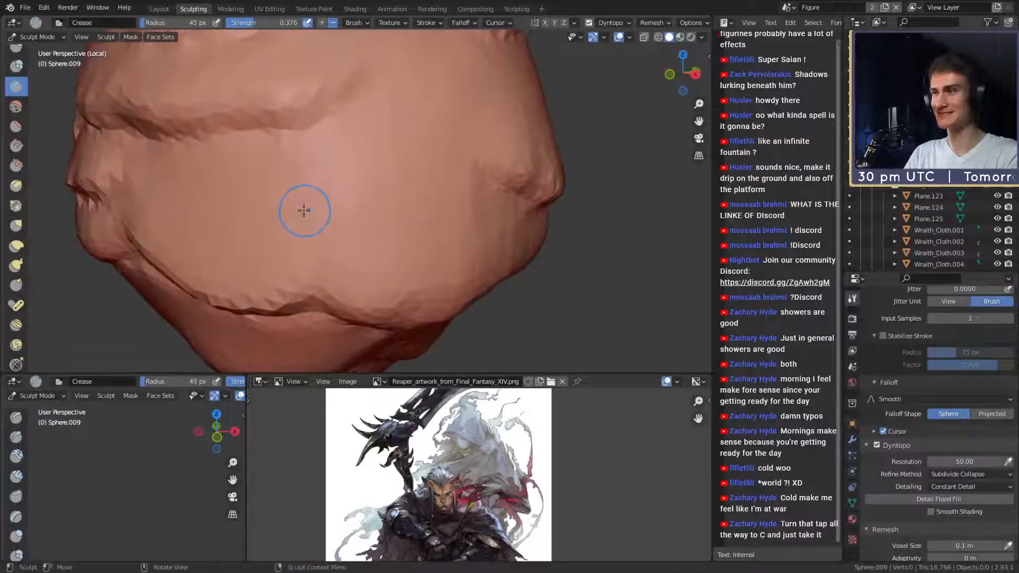
{"action": "key", "text": "f"}
{"action": "left_click", "coordinate": [315, 230]}
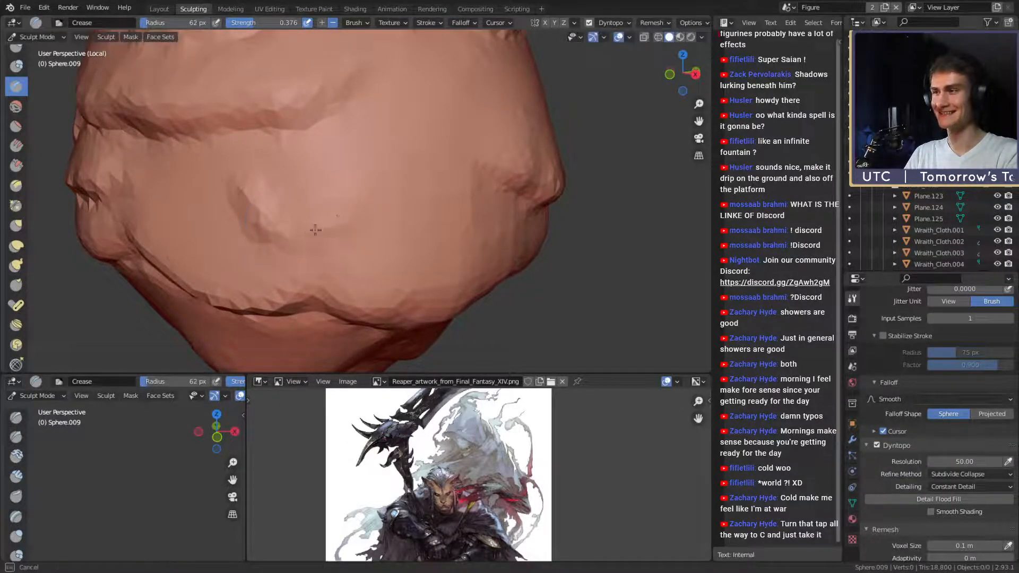
Extend and deepen the curved crease across the bare side at 68 to 72 px radius, smoothing above it at 87 px.
{"action": "key", "text": "f"}
{"action": "left_click", "coordinate": [364, 213]}
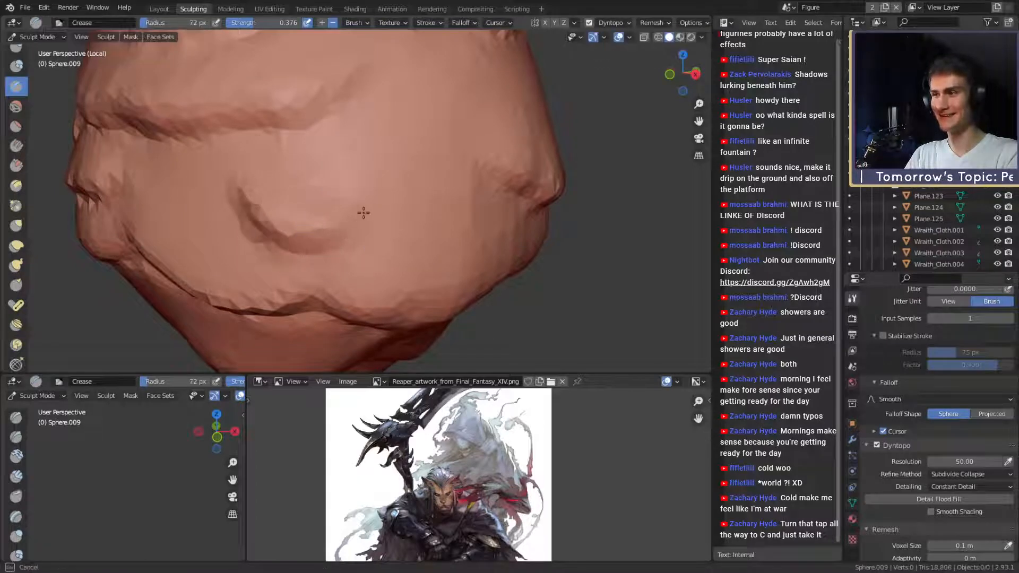
{"action": "left_click_drag", "start_coordinate": [356, 218], "coordinate": [318, 217], "text": "alt"}
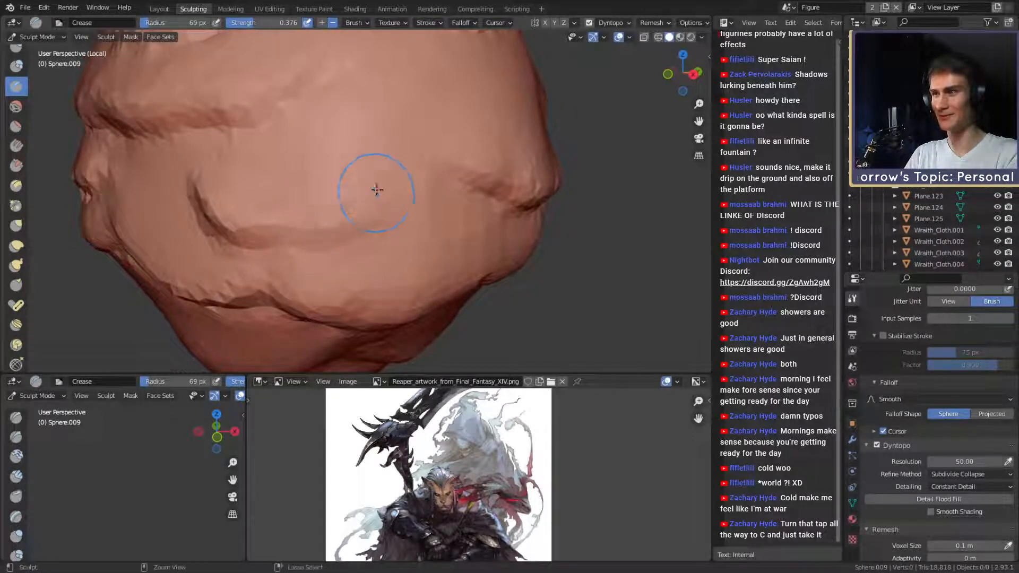
{"action": "key", "text": "f"}
{"action": "left_click", "coordinate": [323, 175]}
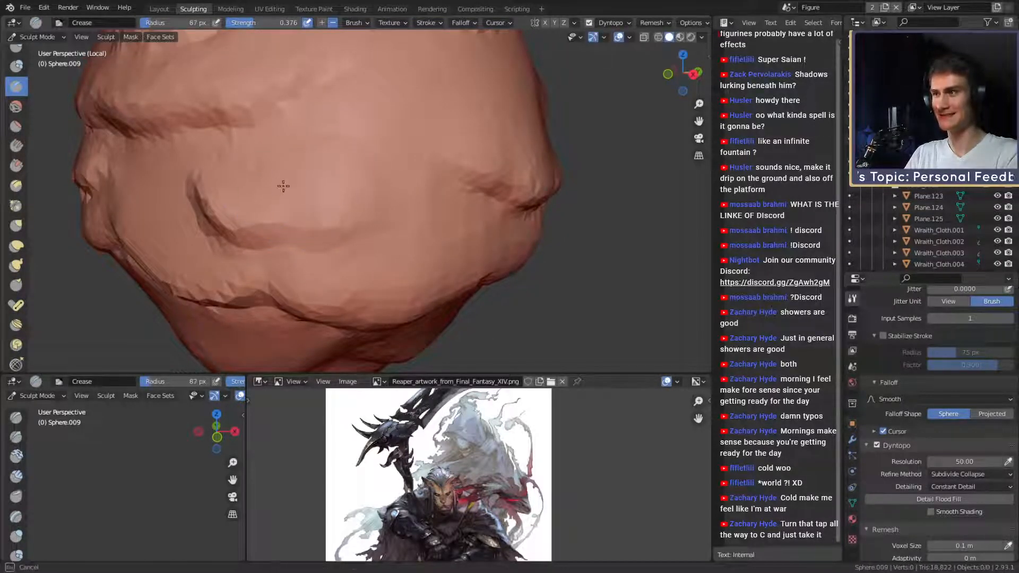
{"action": "left_click", "coordinate": [371, 195]}
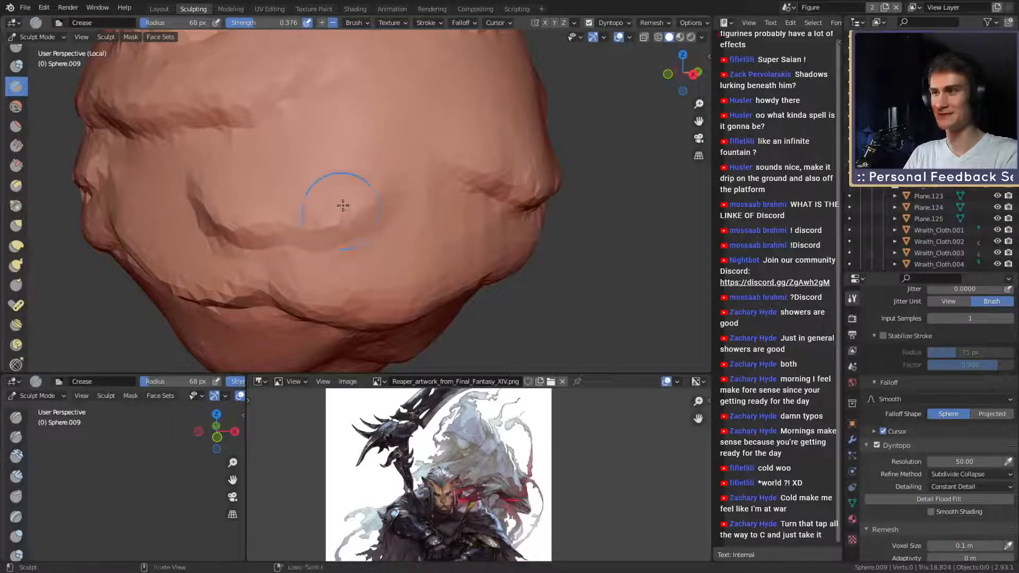
{"action": "key", "text": "f"}
{"action": "left_click", "coordinate": [367, 202]}
{"action": "mouse_move", "coordinate": [394, 202]}
{"action": "left_mouse_down"}
{"action": "mouse_move", "coordinate": [323, 237]}
{"action": "mouse_move", "coordinate": [219, 240]}
{"action": "left_mouse_up"}
Carve and smooth a shallow crease across the following side's middle with the Crease brush at 53 px and 42 px radius.
{"action": "mouse_move", "coordinate": [305, 138]}
{"action": "left_mouse_down", "text": "ctrl+alt"}
{"action": "mouse_move", "coordinate": [312, 226]}
{"action": "mouse_move", "coordinate": [403, 233]}
{"action": "mouse_move", "coordinate": [384, 189]}
{"action": "mouse_move", "coordinate": [462, 180]}
{"action": "mouse_move", "coordinate": [375, 177]}
{"action": "mouse_move", "coordinate": [327, 194]}
{"action": "left_mouse_up", "text": "ctrl+alt"}
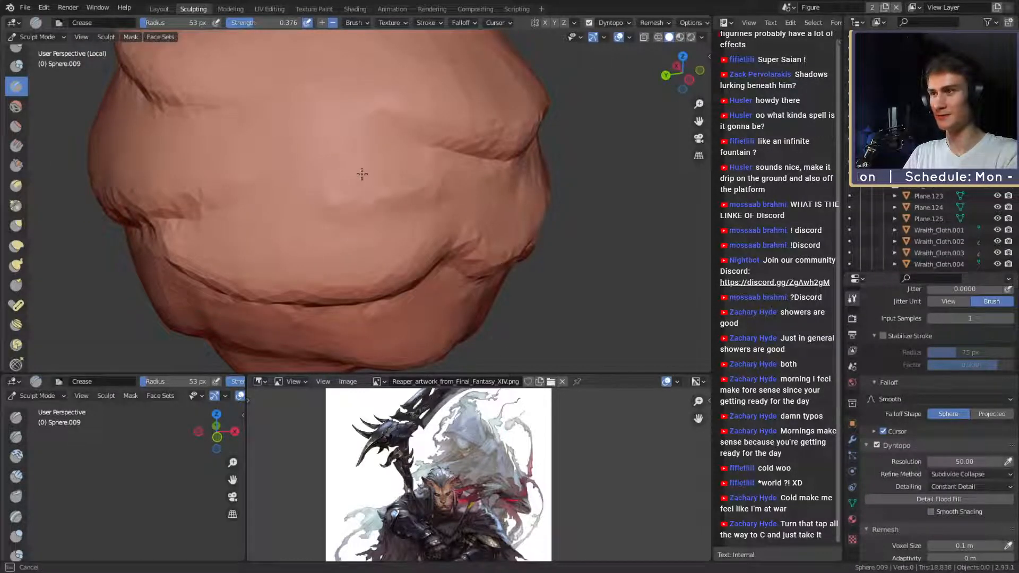
{"action": "key", "text": "f"}
{"action": "left_click", "coordinate": [416, 159]}
{"action": "mouse_move", "coordinate": [412, 158]}
{"action": "left_mouse_down", "text": "shift"}
{"action": "mouse_move", "coordinate": [346, 154]}
{"action": "mouse_move", "coordinate": [366, 167]}
{"action": "left_mouse_up", "text": "shift"}
{"action": "key", "text": "f"}
{"action": "left_click", "coordinate": [376, 182]}
{"action": "left_click_drag", "start_coordinate": [444, 192], "coordinate": [356, 207]}
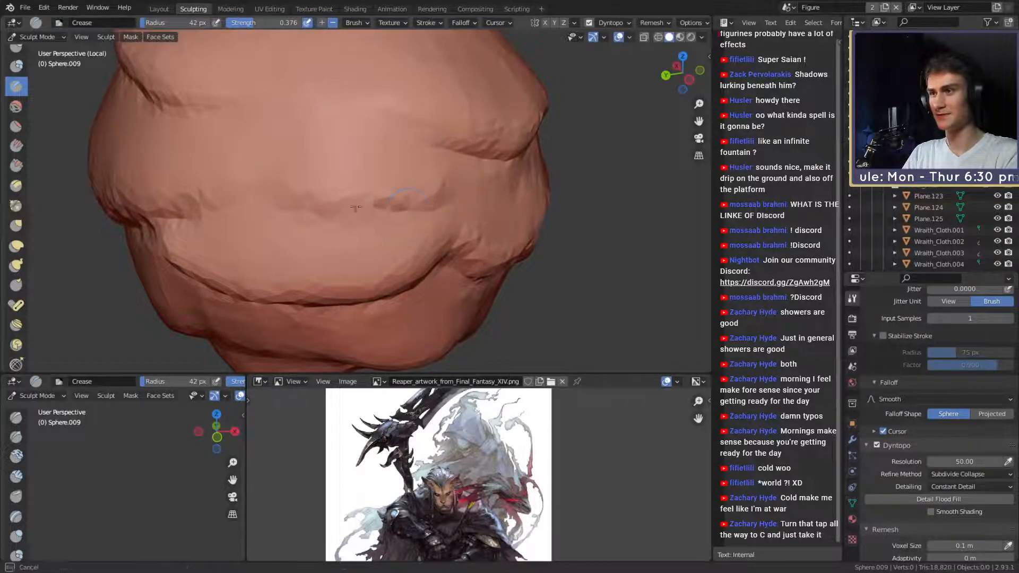
{"action": "scroll", "coordinate": [285, 204], "scroll_direction": "down", "scroll_amount": 6}
{"action": "mouse_move", "coordinate": [286, 205]}
{"action": "left_mouse_down"}
{"action": "mouse_move", "coordinate": [272, 198]}
{"action": "mouse_move", "coordinate": [372, 183]}
{"action": "mouse_move", "coordinate": [324, 178]}
{"action": "left_mouse_up"}
{"action": "scroll", "coordinate": [397, 235], "scroll_direction": "up", "scroll_amount": 8}
{"action": "key", "text": "c"}
{"action": "key", "text": "f"}
{"action": "left_click", "coordinate": [313, 176]}
{"action": "key", "text": "f"}
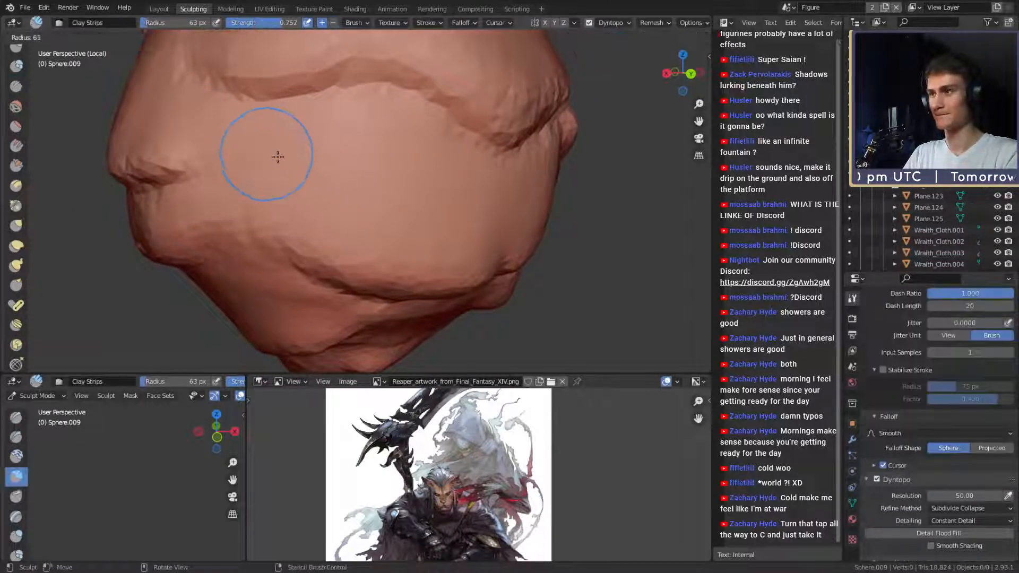
{"action": "left_click", "coordinate": [278, 157]}
{"action": "left_click_drag", "start_coordinate": [234, 151], "coordinate": [245, 212], "text": "ctrl"}
{"action": "key", "text": "f"}
{"action": "left_click", "coordinate": [289, 160]}
{"action": "key", "text": "ctrl+z"}
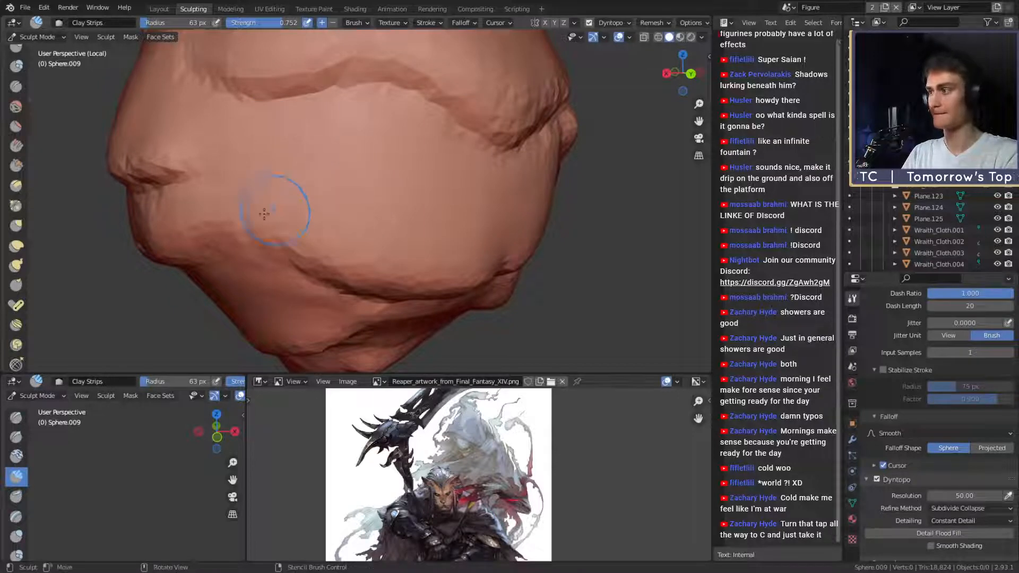
Pull the surface below the wavy overlapping fold into a soft lip with the Snake Hook brush at 91 px radius.
{"action": "left_click", "coordinate": [21, 291]}
{"action": "key", "text": "f"}
{"action": "left_click", "coordinate": [380, 177]}
{"action": "mouse_move", "coordinate": [325, 180]}
{"action": "middle_mouse_down"}
{"action": "mouse_move", "coordinate": [320, 196]}
{"action": "mouse_move", "coordinate": [348, 198]}
{"action": "mouse_move", "coordinate": [336, 217]}
{"action": "mouse_move", "coordinate": [406, 245]}
{"action": "mouse_move", "coordinate": [368, 233]}
{"action": "middle_mouse_up"}
{"action": "key", "text": "g"}
{"action": "key", "text": "k"}
{"action": "key", "text": "f"}
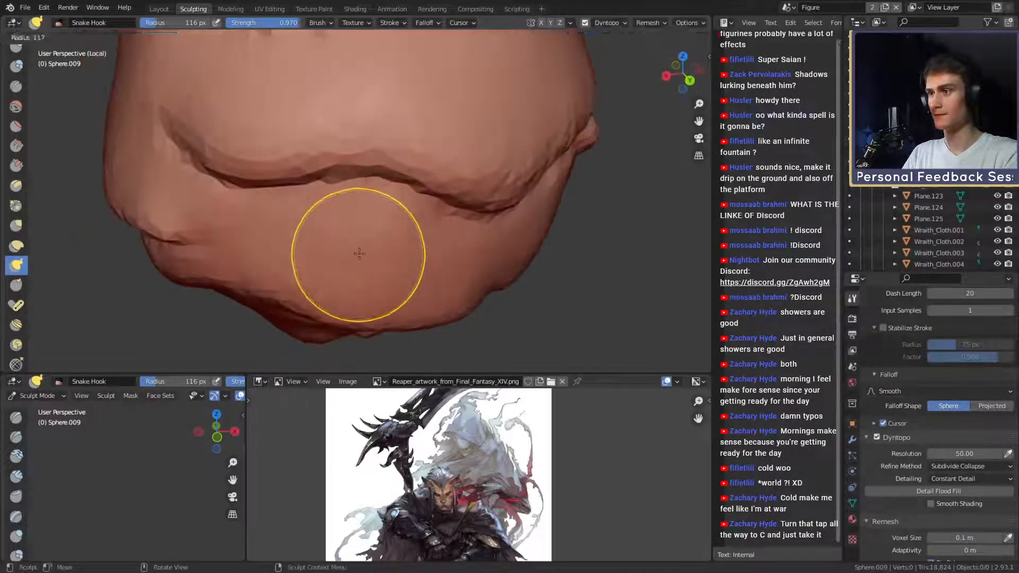
{"action": "left_click", "coordinate": [434, 252]}
{"action": "key", "text": "f"}
{"action": "left_click", "coordinate": [299, 262]}
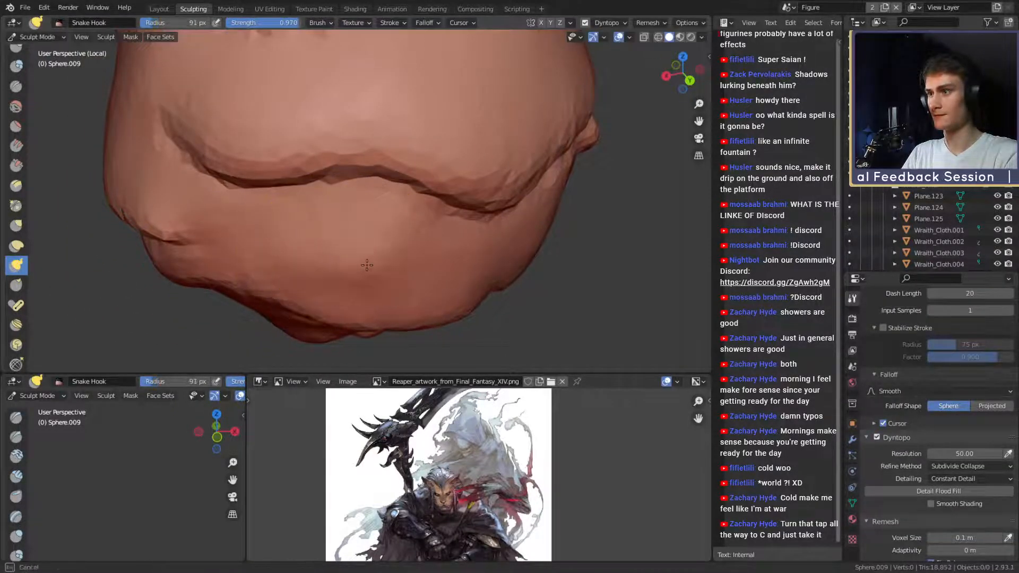
Pull out further drooping folds on the neighbouring lower sides with the Snake Hook brush at 91 px radius.
{"action": "mouse_move", "coordinate": [416, 262]}
{"action": "middle_mouse_down"}
{"action": "mouse_move", "coordinate": [360, 223]}
{"action": "mouse_move", "coordinate": [348, 240]}
{"action": "mouse_move", "coordinate": [382, 238]}
{"action": "middle_mouse_up"}
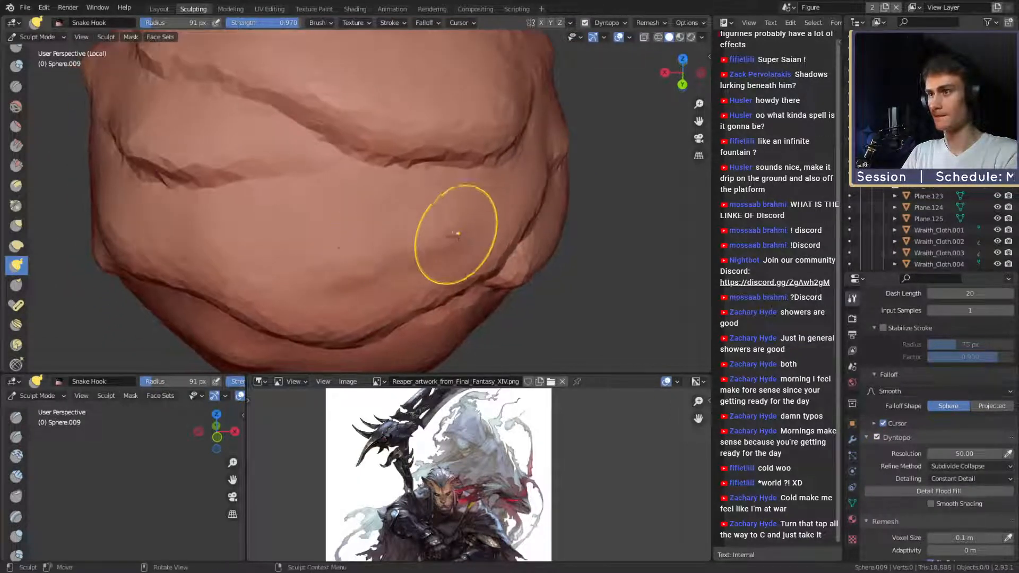
{"action": "middle_click_drag", "start_coordinate": [458, 233], "coordinate": [368, 263]}
{"action": "mouse_move", "coordinate": [337, 197]}
{"action": "left_mouse_down", "text": "ctrl+alt"}
{"action": "mouse_move", "coordinate": [378, 200]}
{"action": "mouse_move", "coordinate": [396, 250]}
{"action": "mouse_move", "coordinate": [397, 230]}
{"action": "mouse_move", "coordinate": [345, 239]}
{"action": "mouse_move", "coordinate": [353, 250]}
{"action": "mouse_move", "coordinate": [351, 229]}
{"action": "mouse_move", "coordinate": [375, 266]}
{"action": "mouse_move", "coordinate": [363, 265]}
{"action": "left_mouse_up", "text": "ctrl+alt"}
{"action": "mouse_move", "coordinate": [350, 270]}
{"action": "left_mouse_down", "text": "alt"}
{"action": "mouse_move", "coordinate": [361, 284]}
{"action": "mouse_move", "coordinate": [353, 274]}
{"action": "mouse_move", "coordinate": [371, 265]}
{"action": "mouse_move", "coordinate": [373, 205]}
{"action": "mouse_move", "coordinate": [383, 208]}
{"action": "left_mouse_up", "text": "alt"}
{"action": "scroll", "coordinate": [353, 251], "scroll_direction": "down", "scroll_amount": 4}
{"action": "scroll", "coordinate": [375, 228], "scroll_direction": "up", "scroll_amount": 2}
{"action": "left_click_drag", "start_coordinate": [366, 246], "coordinate": [371, 243], "text": "alt"}
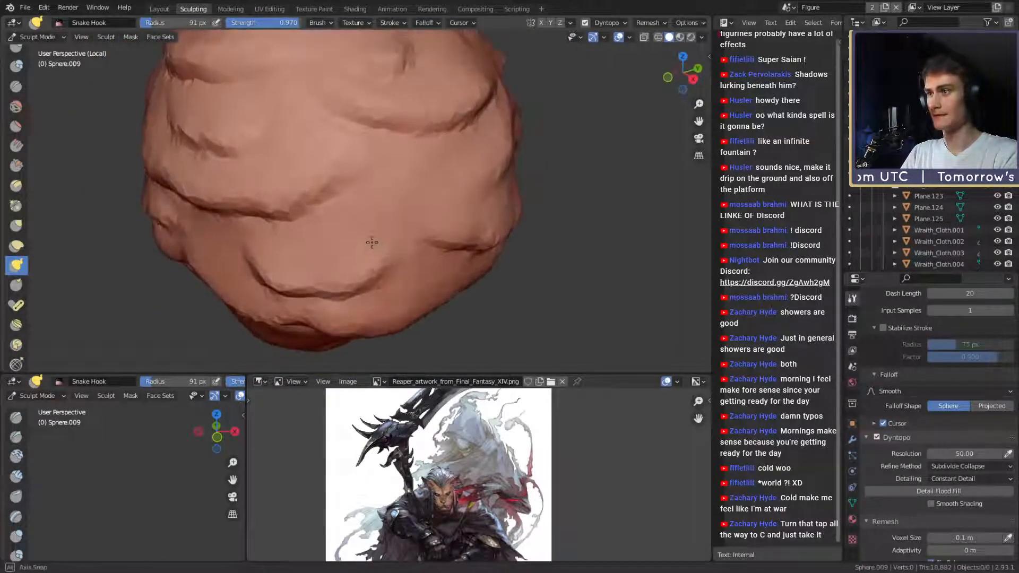
{"action": "scroll", "coordinate": [366, 249], "scroll_direction": "up", "scroll_amount": 3}
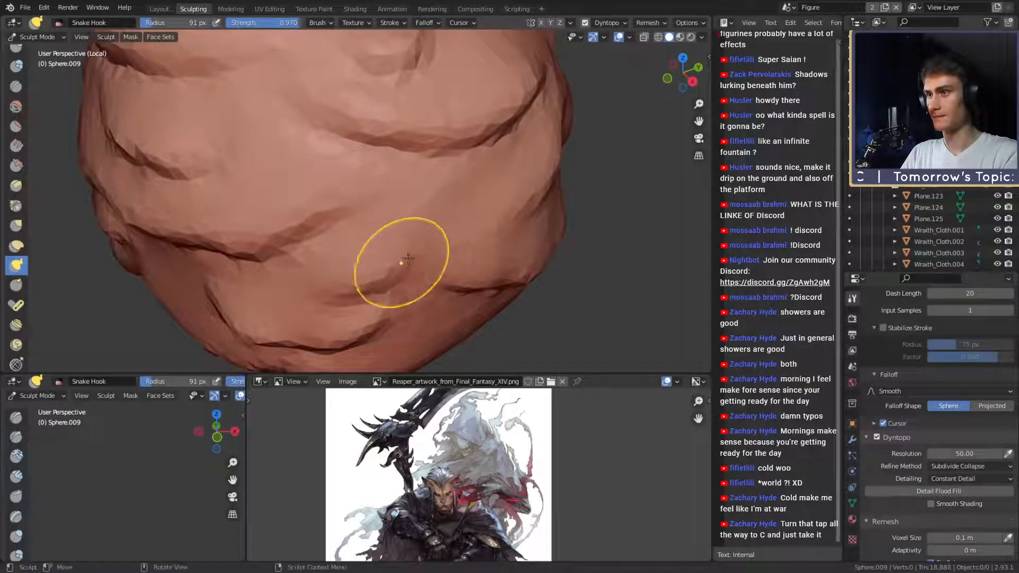
Pull out the lower folds across the neighbouring sides with the Snake Hook brush at 91 px and 88 px radius.
{"action": "left_click_drag", "start_coordinate": [423, 260], "coordinate": [363, 245], "text": "alt"}
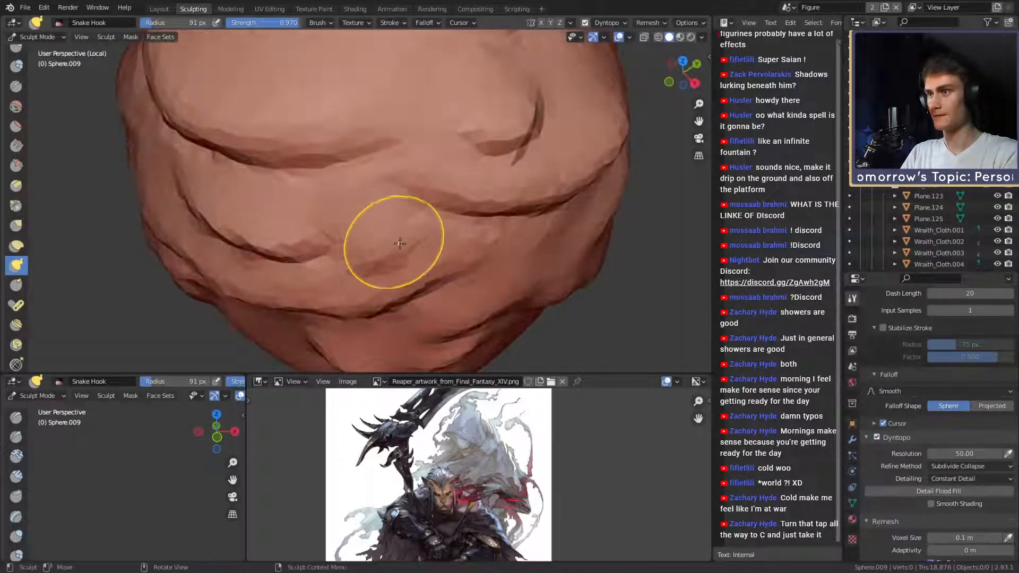
{"action": "mouse_move", "coordinate": [422, 262]}
{"action": "middle_mouse_down"}
{"action": "mouse_move", "coordinate": [391, 213]}
{"action": "mouse_move", "coordinate": [392, 285]}
{"action": "mouse_move", "coordinate": [299, 247]}
{"action": "middle_mouse_up"}
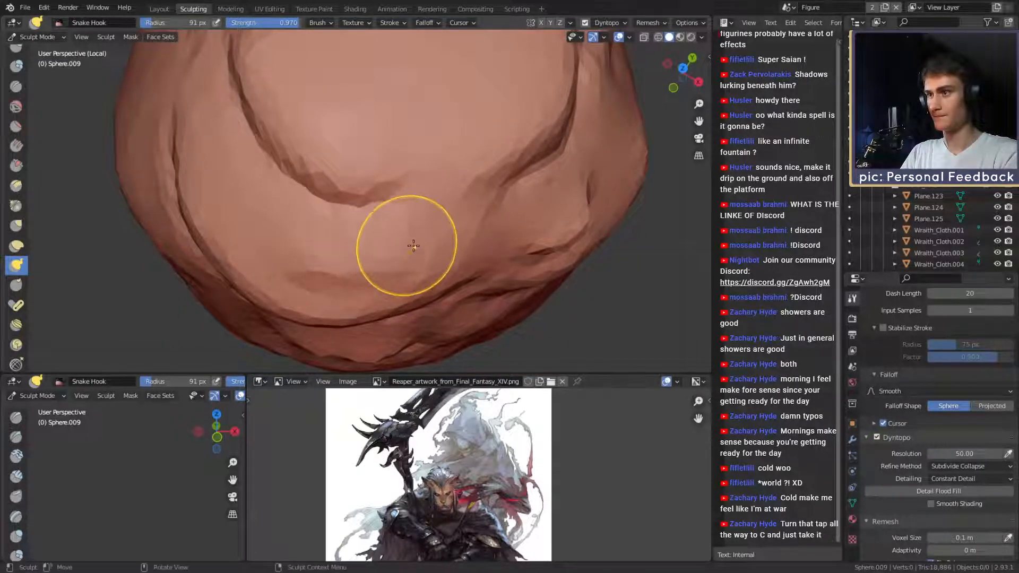
{"action": "scroll", "coordinate": [418, 166], "scroll_direction": "down", "scroll_amount": 5}
{"action": "mouse_move", "coordinate": [417, 166]}
{"action": "middle_mouse_down"}
{"action": "mouse_move", "coordinate": [422, 130]}
{"action": "mouse_move", "coordinate": [405, 186]}
{"action": "mouse_move", "coordinate": [355, 223]}
{"action": "middle_mouse_up"}
{"action": "scroll", "coordinate": [381, 190], "scroll_direction": "up", "scroll_amount": 5}
{"action": "scroll", "coordinate": [355, 223], "scroll_direction": "up", "scroll_amount": 1}
{"action": "key", "text": "f"}
{"action": "left_click", "coordinate": [397, 224]}
{"action": "left_click_drag", "start_coordinate": [316, 198], "coordinate": [320, 212]}
{"action": "middle_click_drag", "start_coordinate": [335, 199], "coordinate": [300, 291]}
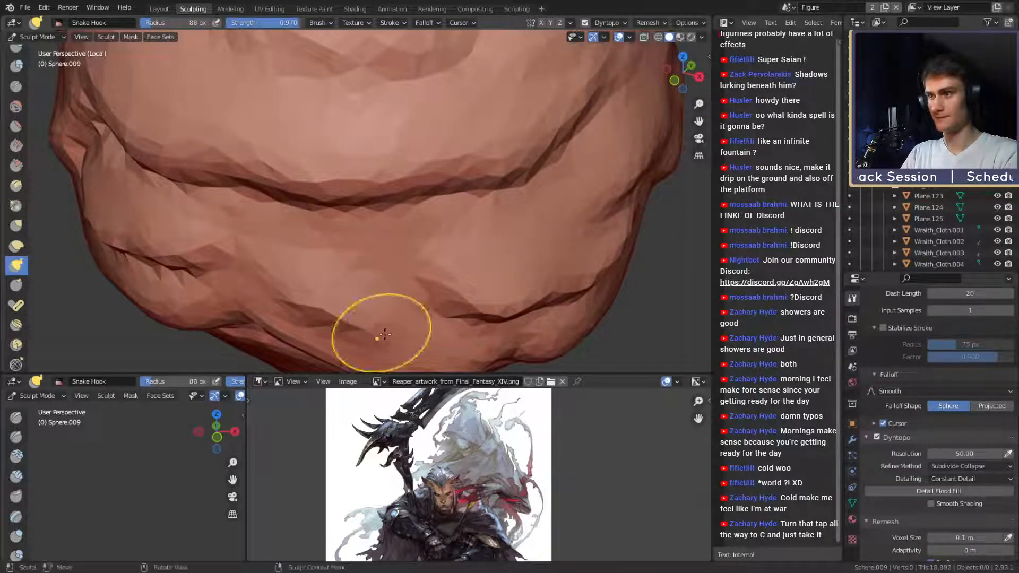
{"action": "left_click_drag", "start_coordinate": [376, 336], "coordinate": [386, 325]}
Pull the underside beneath the wavy overlapping fold outward with the Snake Hook brush at 89 px radius and save the file.
{"action": "middle_click_drag", "start_coordinate": [346, 196], "coordinate": [383, 237], "text": "ctrl"}
{"action": "mouse_move", "coordinate": [383, 237]}
{"action": "middle_mouse_down"}
{"action": "mouse_move", "coordinate": [405, 194]}
{"action": "mouse_move", "coordinate": [385, 207]}
{"action": "mouse_move", "coordinate": [463, 199]}
{"action": "mouse_move", "coordinate": [374, 202]}
{"action": "middle_mouse_up"}
{"action": "middle_click_drag", "start_coordinate": [430, 250], "coordinate": [458, 183], "text": "ctrl"}
{"action": "middle_click_drag", "start_coordinate": [371, 213], "coordinate": [406, 211]}
{"action": "mouse_move", "coordinate": [342, 236]}
{"action": "middle_mouse_down", "text": "ctrl"}
{"action": "mouse_move", "coordinate": [352, 209]}
{"action": "mouse_move", "coordinate": [370, 213]}
{"action": "middle_mouse_up", "text": "ctrl"}
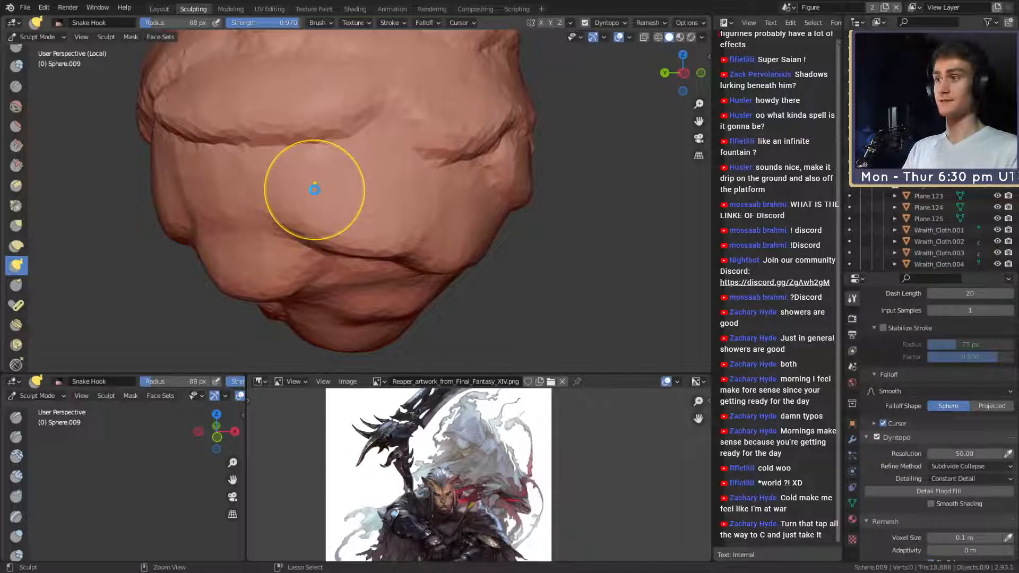
{"action": "middle_click_drag", "start_coordinate": [343, 213], "coordinate": [304, 271]}
{"action": "left_click_drag", "start_coordinate": [304, 281], "coordinate": [301, 291], "text": "alt"}
{"action": "key", "text": "f"}
{"action": "left_click", "coordinate": [295, 292]}
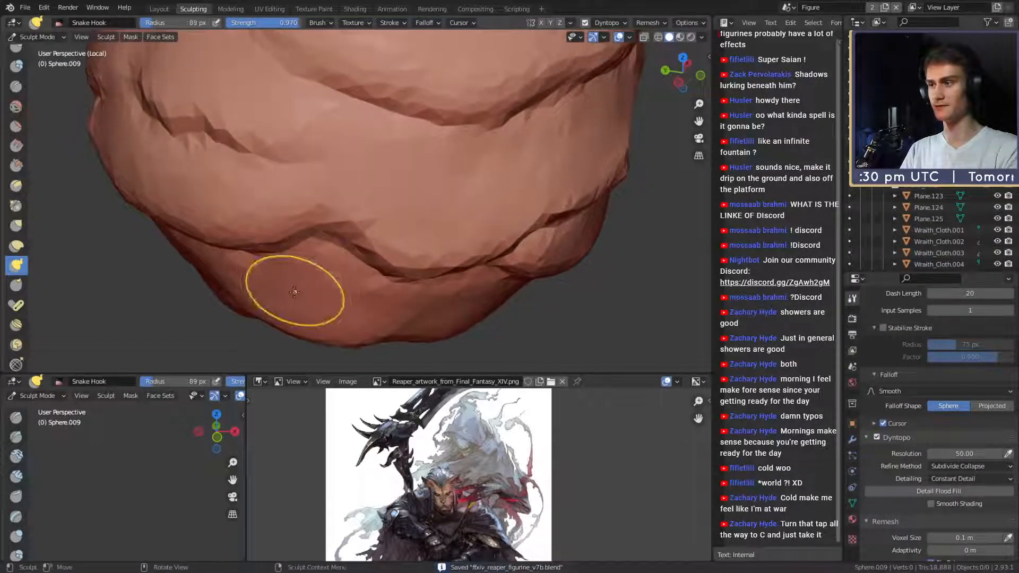
{"action": "mouse_move", "coordinate": [341, 317]}
{"action": "middle_mouse_down"}
{"action": "mouse_move", "coordinate": [307, 303]}
{"action": "mouse_move", "coordinate": [325, 312]}
{"action": "mouse_move", "coordinate": [347, 284]}
{"action": "middle_mouse_up"}
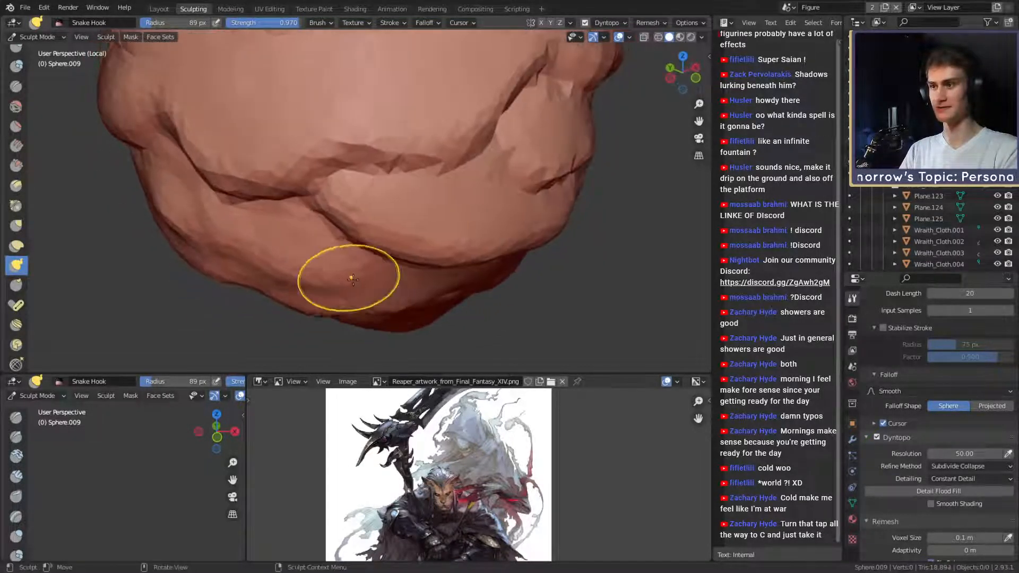
Shape the lower band beneath the broad curved fold with the Snake Hook brush at 89 px radius.
{"action": "mouse_move", "coordinate": [318, 251]}
{"action": "middle_mouse_down"}
{"action": "mouse_move", "coordinate": [376, 209]}
{"action": "mouse_move", "coordinate": [335, 260]}
{"action": "middle_mouse_up"}
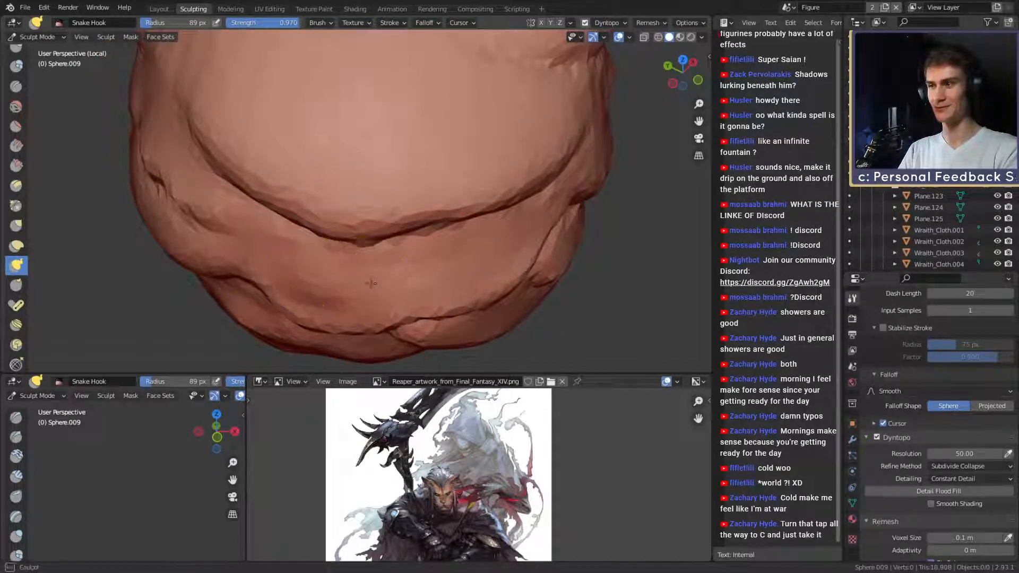
{"action": "middle_click_drag", "start_coordinate": [400, 275], "coordinate": [360, 282]}
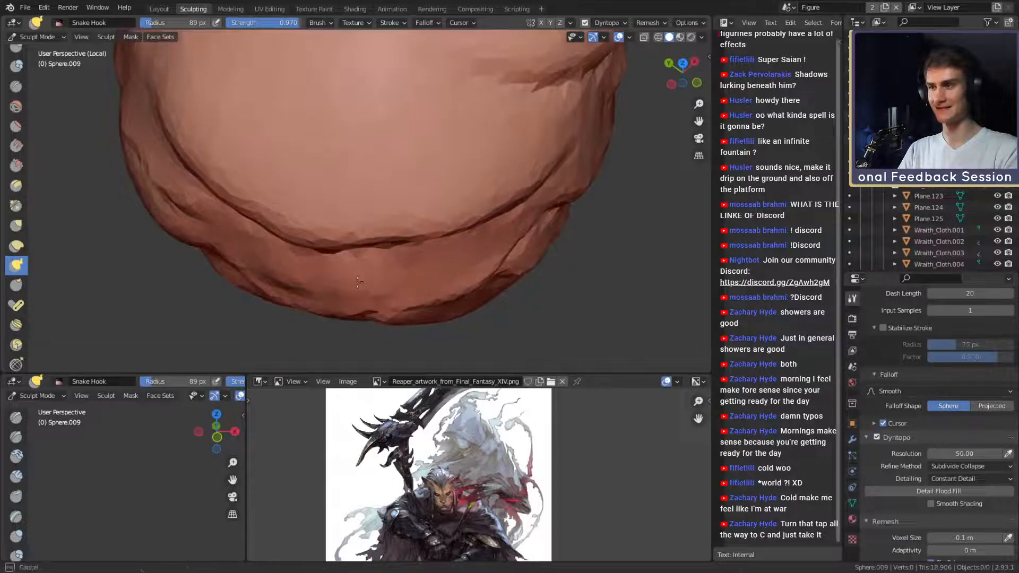
{"action": "left_click_drag", "start_coordinate": [423, 277], "coordinate": [446, 253]}
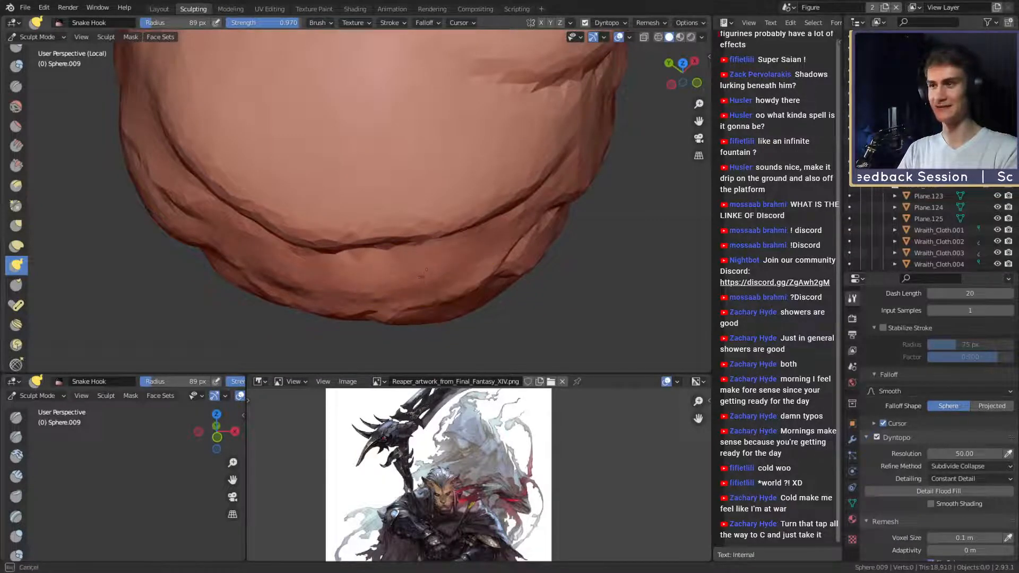
Pull a rounded drooping lobe down toward the orb's tapered end with the Snake Hook brush at 110 px radius.
{"action": "mouse_move", "coordinate": [319, 285]}
{"action": "middle_mouse_down"}
{"action": "mouse_move", "coordinate": [318, 216]}
{"action": "mouse_move", "coordinate": [422, 211]}
{"action": "middle_mouse_up"}
{"action": "left_click_drag", "start_coordinate": [422, 211], "coordinate": [329, 249], "text": "alt"}
{"action": "key", "text": "f"}
{"action": "left_click", "coordinate": [339, 252]}
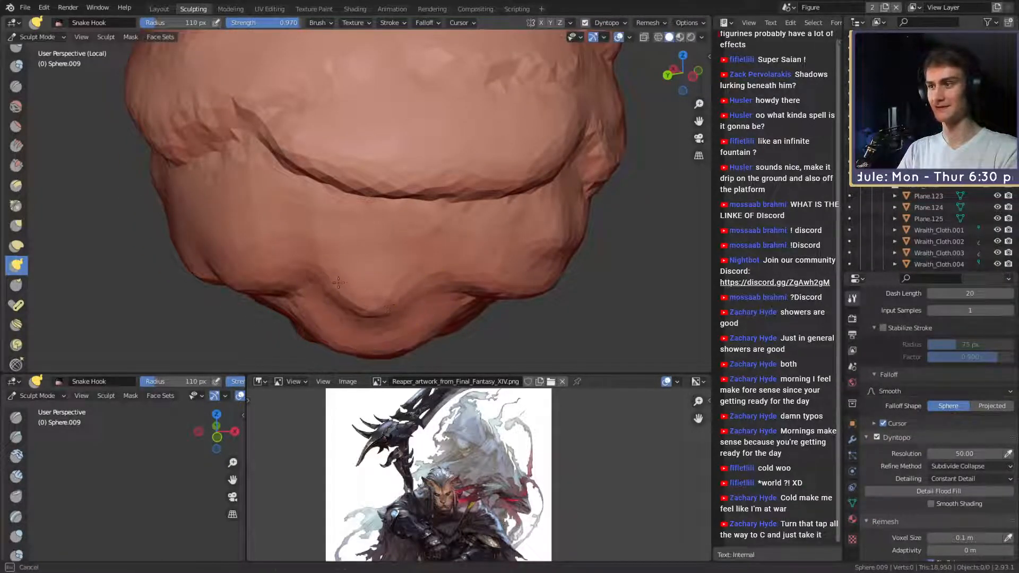
{"action": "mouse_move", "coordinate": [352, 222]}
{"action": "middle_mouse_down"}
{"action": "mouse_move", "coordinate": [402, 182]}
{"action": "mouse_move", "coordinate": [435, 224]}
{"action": "middle_mouse_up"}
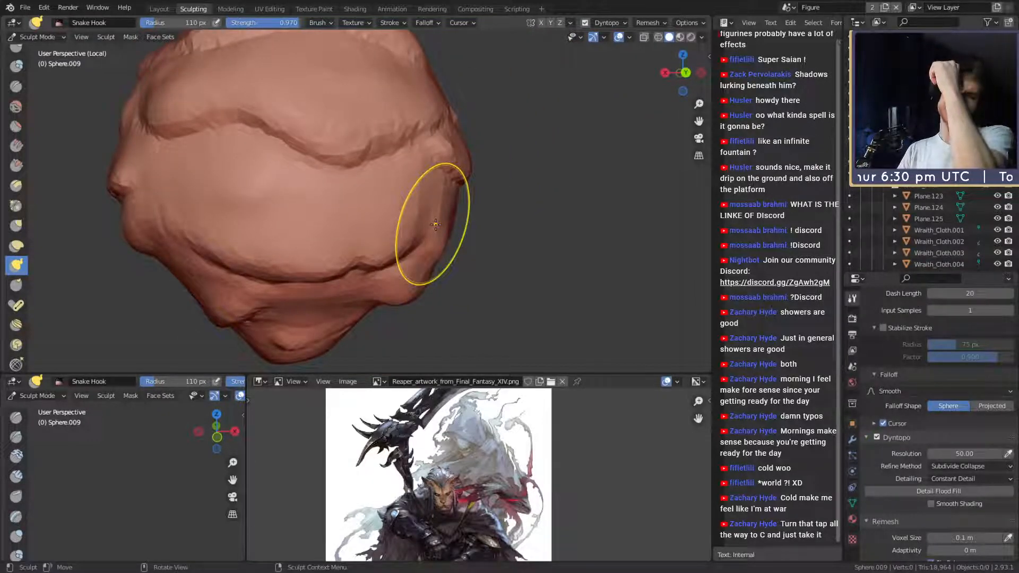
Draw the surface below the next side's long crease into soft lips with the Snake Hook brush at 130 px and 118 px radius.
{"action": "mouse_move", "coordinate": [360, 207]}
{"action": "middle_mouse_down"}
{"action": "mouse_move", "coordinate": [412, 245]}
{"action": "mouse_move", "coordinate": [351, 245]}
{"action": "mouse_move", "coordinate": [363, 262]}
{"action": "mouse_move", "coordinate": [329, 243]}
{"action": "mouse_move", "coordinate": [366, 273]}
{"action": "middle_mouse_up"}
{"action": "scroll", "coordinate": [412, 246], "scroll_direction": "up", "scroll_amount": 2}
{"action": "left_click", "coordinate": [363, 262]}
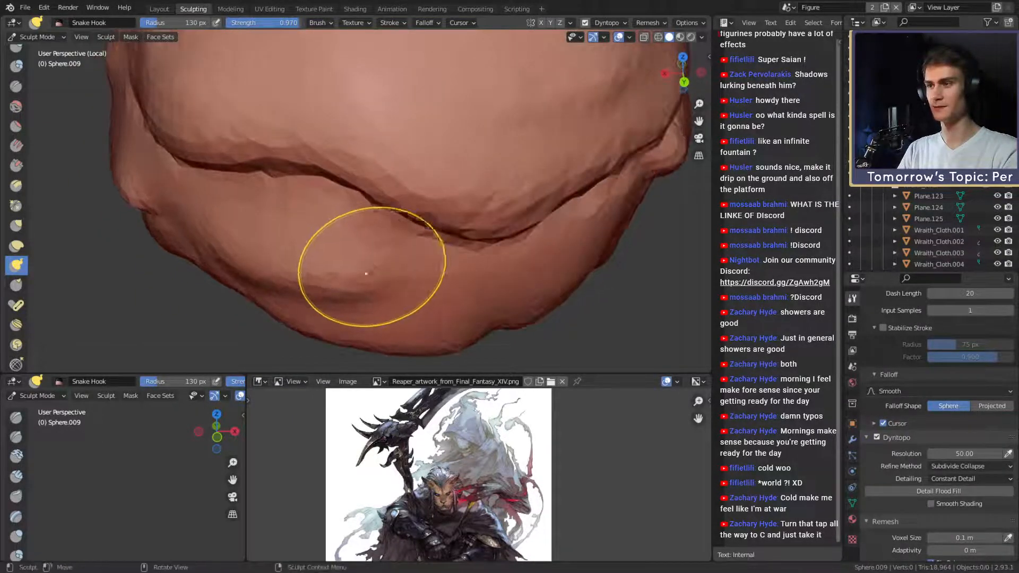
{"action": "mouse_move", "coordinate": [438, 292]}
{"action": "middle_mouse_down"}
{"action": "mouse_move", "coordinate": [425, 287]}
{"action": "mouse_move", "coordinate": [446, 282]}
{"action": "middle_mouse_up"}
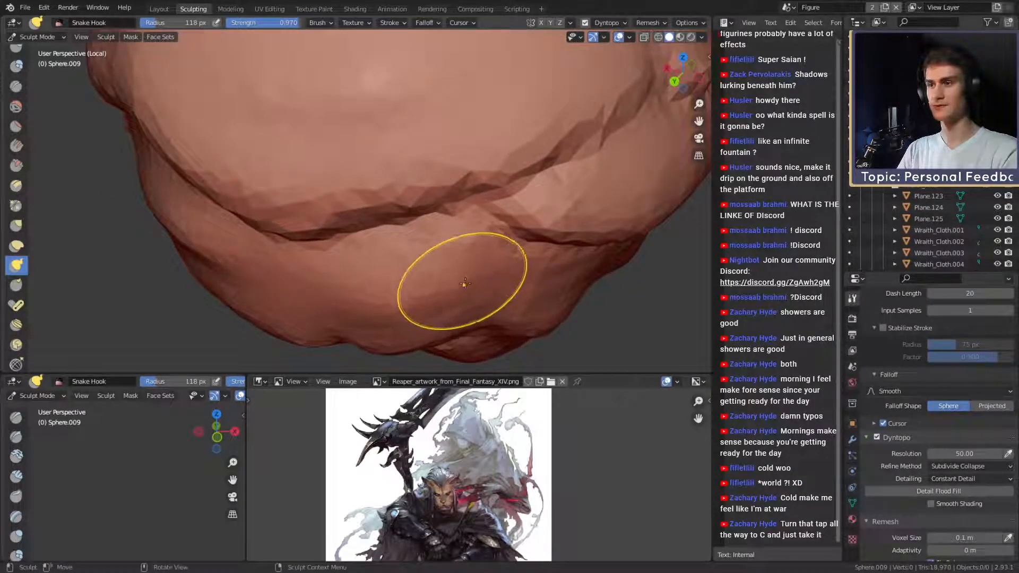
{"action": "middle_click_drag", "start_coordinate": [384, 302], "coordinate": [366, 278]}
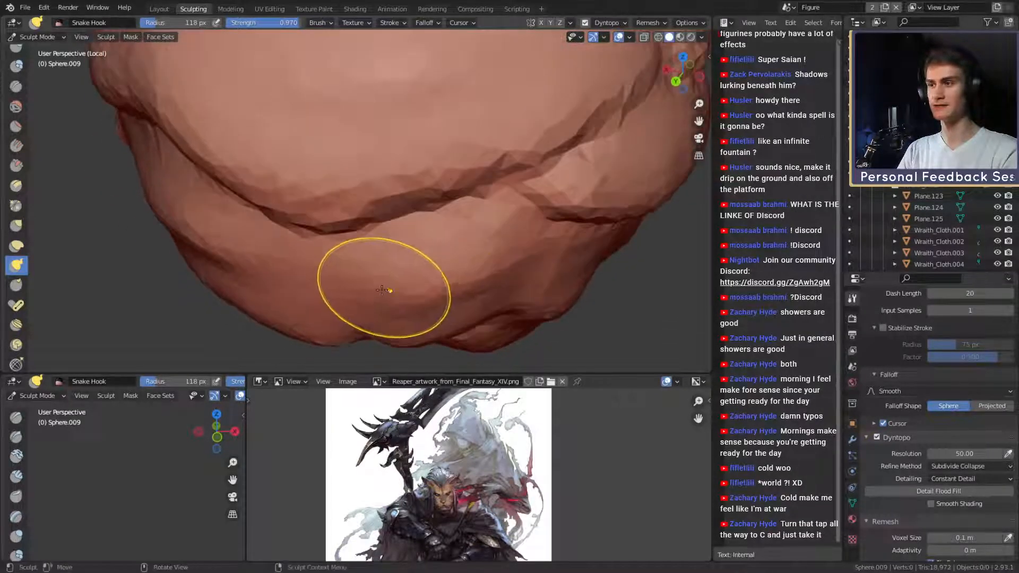
Pull a wide overlapping lip along the adjoining lower side with the Snake Hook brush at 133 px radius.
{"action": "scroll", "coordinate": [383, 223], "scroll_direction": "down", "scroll_amount": 4}
{"action": "mouse_move", "coordinate": [425, 234]}
{"action": "middle_mouse_down"}
{"action": "mouse_move", "coordinate": [404, 227]}
{"action": "mouse_move", "coordinate": [365, 263]}
{"action": "mouse_move", "coordinate": [364, 248]}
{"action": "mouse_move", "coordinate": [364, 268]}
{"action": "mouse_move", "coordinate": [337, 268]}
{"action": "middle_mouse_up"}
{"action": "scroll", "coordinate": [403, 228], "scroll_direction": "up", "scroll_amount": 2}
{"action": "scroll", "coordinate": [365, 260], "scroll_direction": "up", "scroll_amount": 2}
{"action": "key", "text": "f"}
{"action": "left_click", "coordinate": [365, 274]}
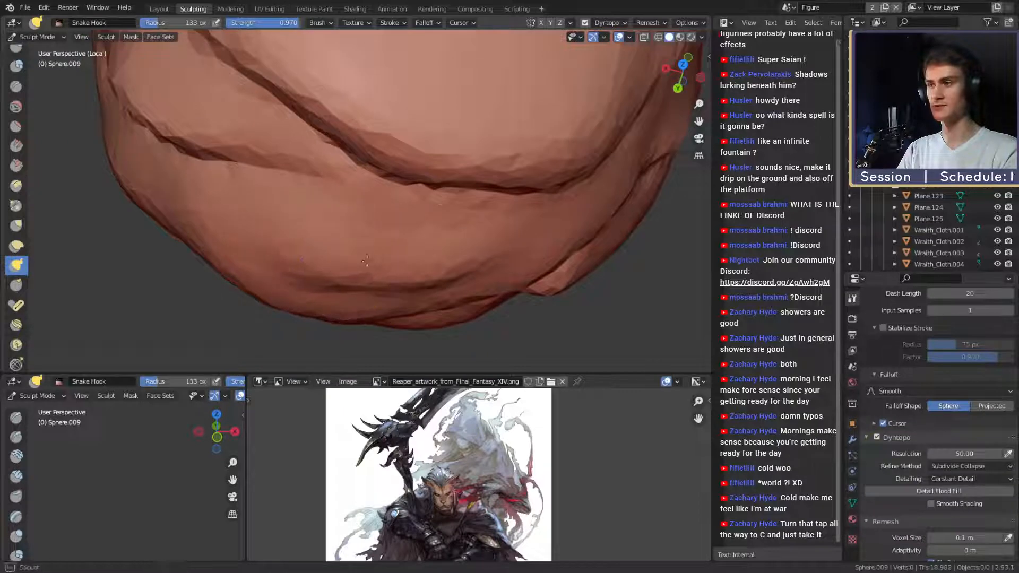
Form a long curved fold above the tapered end with the Snake Hook brush at 118 px radius.
{"action": "scroll", "coordinate": [451, 190], "scroll_direction": "down", "scroll_amount": 5}
{"action": "mouse_move", "coordinate": [451, 190]}
{"action": "middle_mouse_down"}
{"action": "mouse_move", "coordinate": [443, 154]}
{"action": "mouse_move", "coordinate": [405, 211]}
{"action": "mouse_move", "coordinate": [398, 261]}
{"action": "mouse_move", "coordinate": [377, 272]}
{"action": "mouse_move", "coordinate": [365, 238]}
{"action": "mouse_move", "coordinate": [363, 258]}
{"action": "mouse_move", "coordinate": [405, 269]}
{"action": "mouse_move", "coordinate": [372, 264]}
{"action": "middle_mouse_up"}
{"action": "scroll", "coordinate": [405, 211], "scroll_direction": "up", "scroll_amount": 2}
{"action": "key", "text": "bracketleft"}
{"action": "key", "text": "bracketleft"}
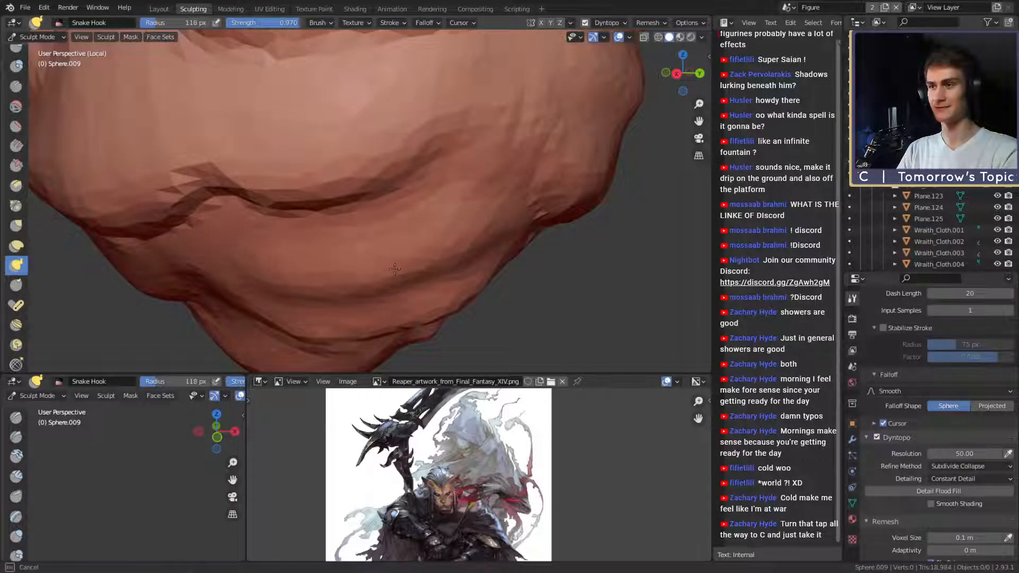
{"action": "mouse_move", "coordinate": [394, 269]}
{"action": "left_mouse_down", "text": "alt"}
{"action": "mouse_move", "coordinate": [411, 223]}
{"action": "mouse_move", "coordinate": [423, 243]}
{"action": "mouse_move", "coordinate": [402, 239]}
{"action": "mouse_move", "coordinate": [411, 234]}
{"action": "mouse_move", "coordinate": [380, 255]}
{"action": "mouse_move", "coordinate": [361, 245]}
{"action": "mouse_move", "coordinate": [386, 241]}
{"action": "mouse_move", "coordinate": [357, 246]}
{"action": "left_mouse_up", "text": "alt"}
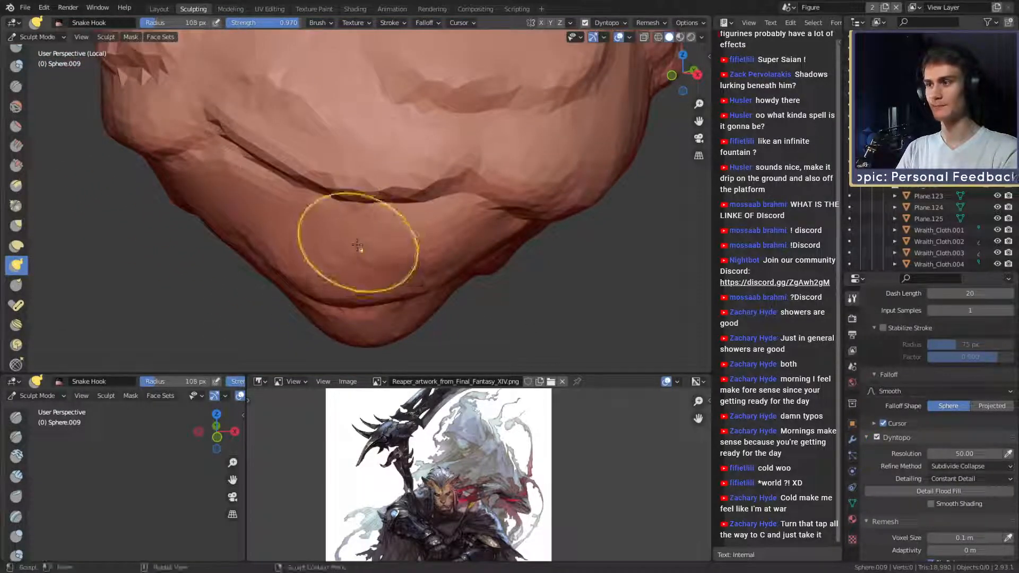
Pull the folds around the tapered end's remaining sides into drooping lips with the Snake Hook brush at 108 px radius.
{"action": "left_click_drag", "start_coordinate": [293, 185], "coordinate": [385, 239], "text": "alt"}
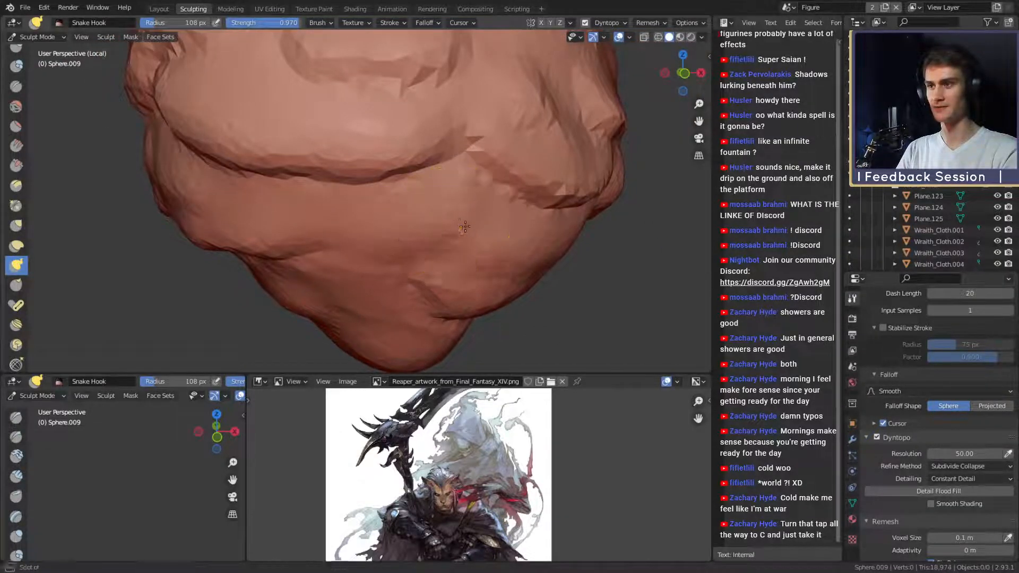
{"action": "left_click_drag", "start_coordinate": [451, 232], "coordinate": [473, 244], "text": "alt"}
{"action": "left_click_drag", "start_coordinate": [424, 159], "coordinate": [419, 205], "text": "ctrl+alt"}
{"action": "mouse_move", "coordinate": [351, 185]}
{"action": "left_mouse_down", "text": "alt"}
{"action": "mouse_move", "coordinate": [405, 235]}
{"action": "mouse_move", "coordinate": [390, 177]}
{"action": "left_mouse_up", "text": "alt"}
{"action": "left_click_drag", "start_coordinate": [375, 237], "coordinate": [316, 262], "text": "alt"}
Sculpt a curved overlapping lip on the lower side with the Snake Hook brush at 99 px radius.
{"action": "key", "text": "f"}
{"action": "left_click", "coordinate": [329, 250]}
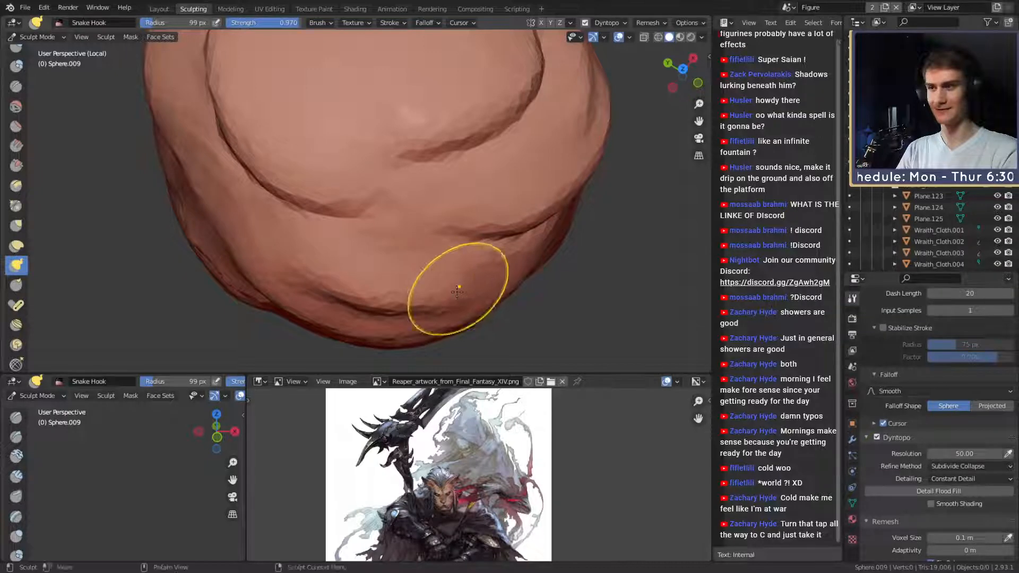
{"action": "left_click_drag", "start_coordinate": [398, 182], "coordinate": [401, 239], "text": "ctrl+alt"}
{"action": "mouse_move", "coordinate": [401, 238]}
{"action": "left_mouse_down", "text": "alt"}
{"action": "mouse_move", "coordinate": [466, 178]}
{"action": "mouse_move", "coordinate": [425, 186]}
{"action": "mouse_move", "coordinate": [407, 257]}
{"action": "mouse_move", "coordinate": [433, 187]}
{"action": "left_mouse_up", "text": "alt"}
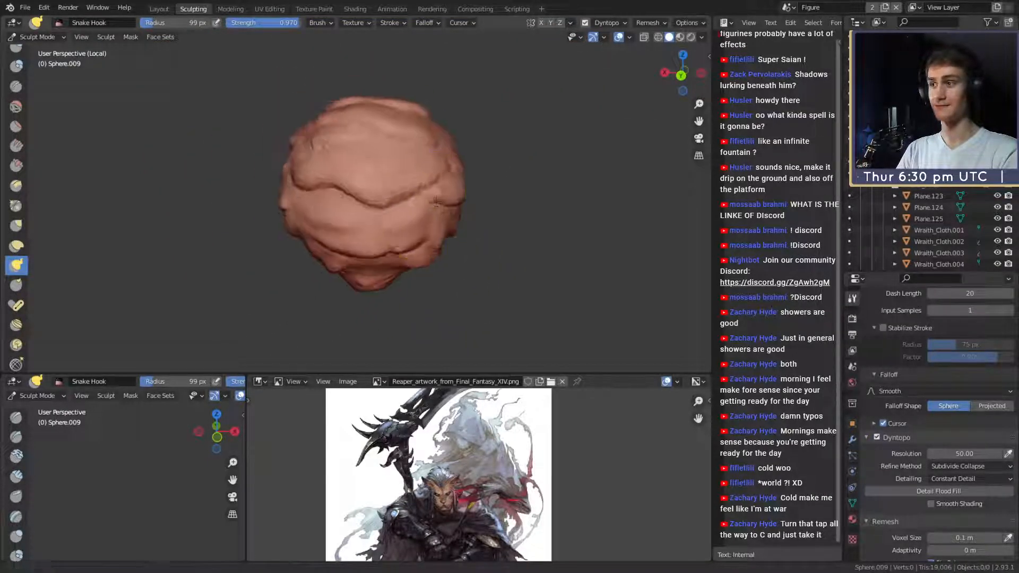
Pull a curved lip and an arched ridge into the orb's crown with the Snake Hook brush at 117 px and 95 px radius.
{"action": "left_click_drag", "start_coordinate": [371, 183], "coordinate": [328, 177], "text": "alt"}
{"action": "mouse_move", "coordinate": [409, 174]}
{"action": "left_mouse_down", "text": "alt"}
{"action": "mouse_move", "coordinate": [417, 233]}
{"action": "mouse_move", "coordinate": [438, 247]}
{"action": "mouse_move", "coordinate": [460, 220]}
{"action": "mouse_move", "coordinate": [448, 167]}
{"action": "mouse_move", "coordinate": [412, 230]}
{"action": "mouse_move", "coordinate": [401, 200]}
{"action": "mouse_move", "coordinate": [336, 250]}
{"action": "mouse_move", "coordinate": [330, 291]}
{"action": "mouse_move", "coordinate": [378, 304]}
{"action": "left_mouse_up", "text": "alt"}
{"action": "key", "text": "f"}
{"action": "left_click", "coordinate": [328, 268]}
{"action": "mouse_move", "coordinate": [401, 262]}
{"action": "left_mouse_down"}
{"action": "mouse_move", "coordinate": [410, 263]}
{"action": "mouse_move", "coordinate": [414, 225]}
{"action": "left_mouse_up"}
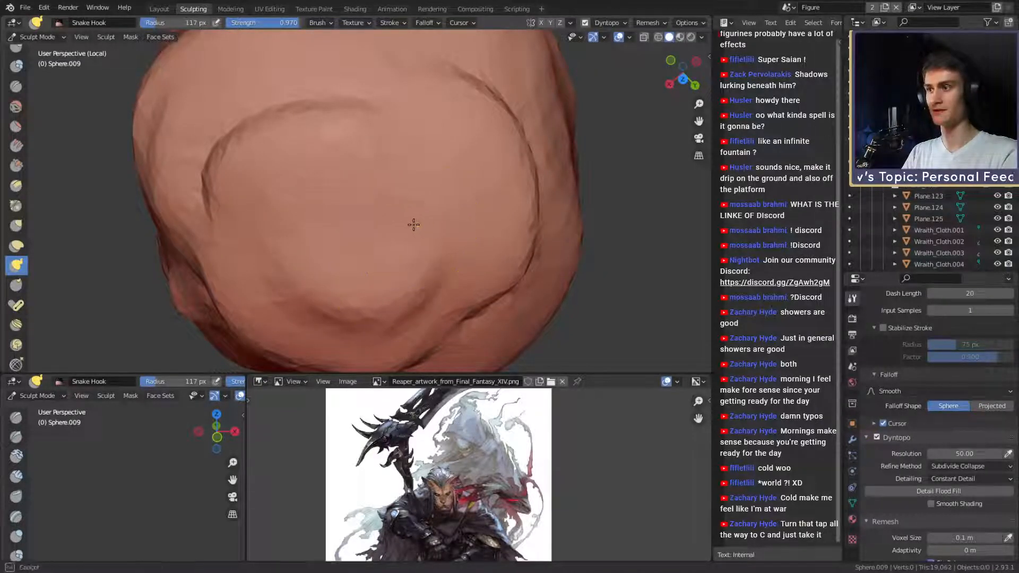
{"action": "mouse_move", "coordinate": [394, 221]}
{"action": "middle_mouse_down"}
{"action": "mouse_move", "coordinate": [357, 129]}
{"action": "mouse_move", "coordinate": [391, 218]}
{"action": "mouse_move", "coordinate": [378, 176]}
{"action": "middle_mouse_up"}
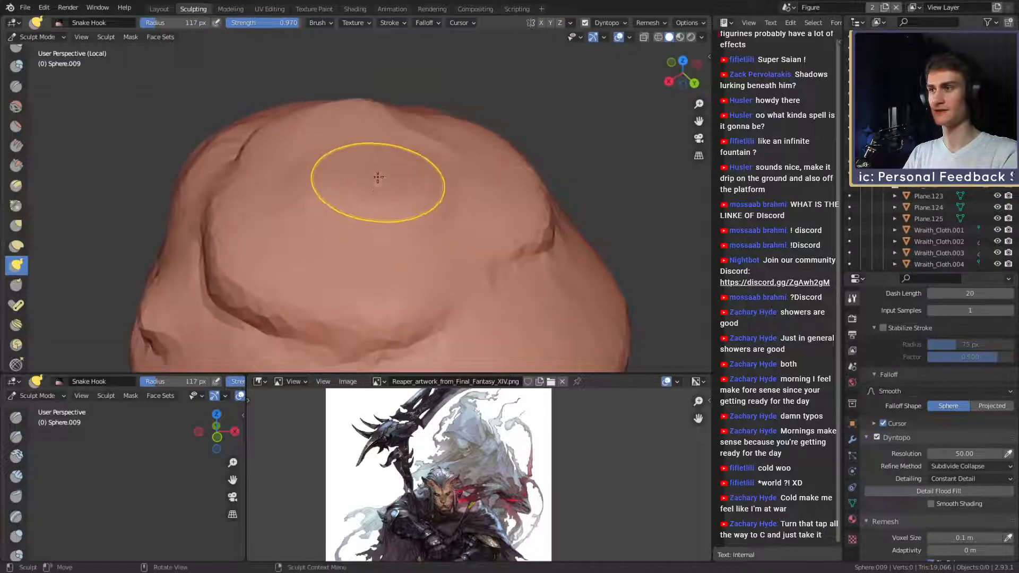
{"action": "left_click_drag", "start_coordinate": [376, 150], "coordinate": [419, 157]}
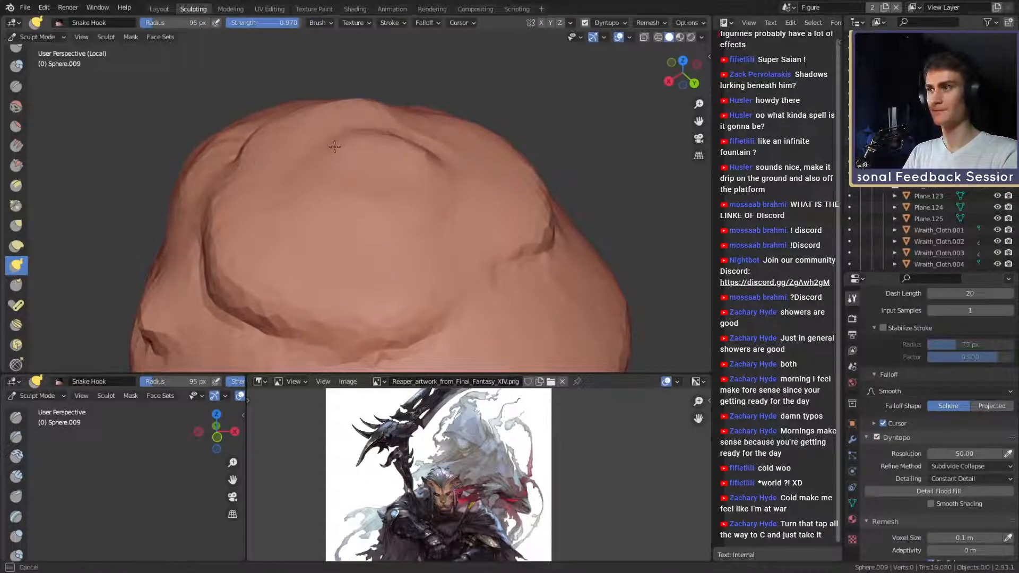
Refine and soften the circular ridge on the orb's crown with the Crease brush at 46 px and 76 px radius.
{"action": "key", "text": "shift+c"}
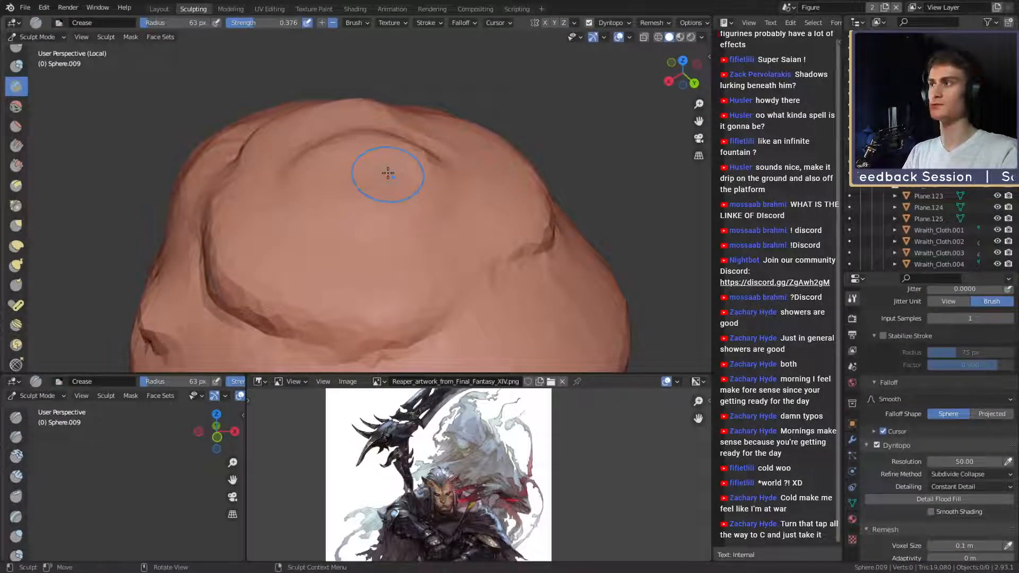
{"action": "left_click", "coordinate": [25, 7]}
{"action": "mouse_move", "coordinate": [60, 70]}
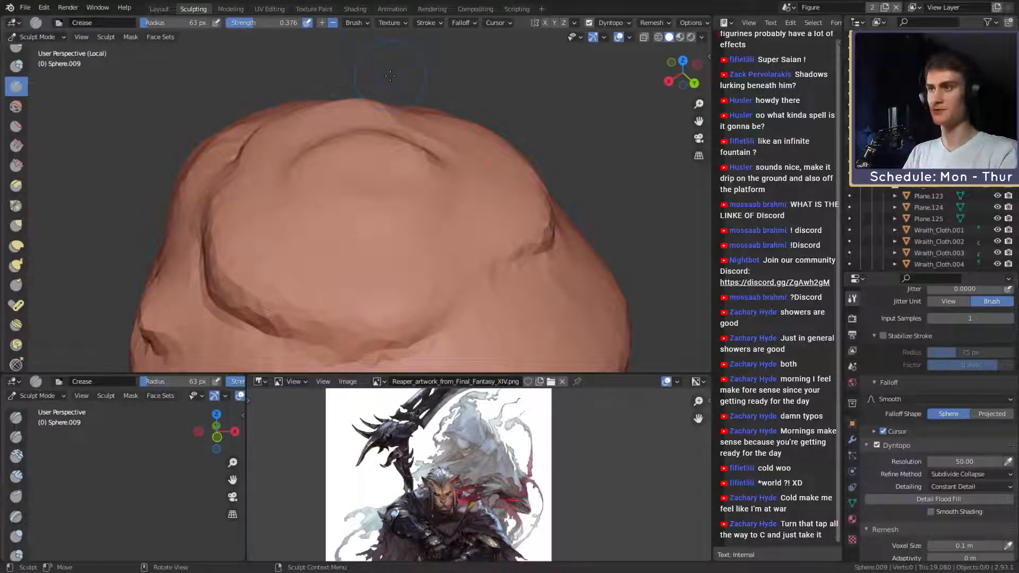
{"action": "key", "text": "f"}
{"action": "left_click", "coordinate": [375, 185]}
{"action": "mouse_move", "coordinate": [382, 228]}
{"action": "middle_mouse_down", "text": "shift"}
{"action": "mouse_move", "coordinate": [387, 158]}
{"action": "mouse_move", "coordinate": [393, 222]}
{"action": "middle_mouse_up", "text": "shift"}
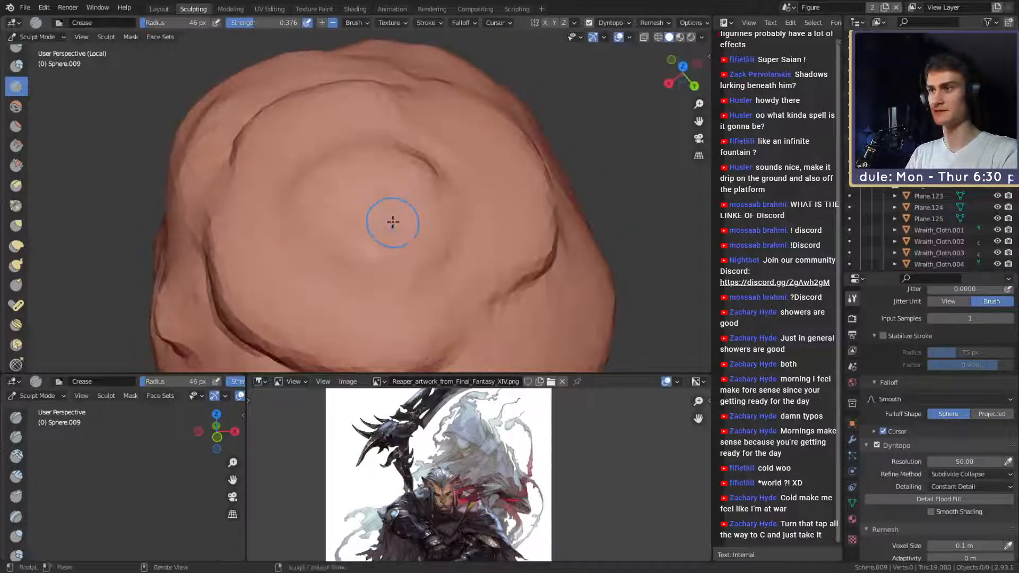
{"action": "key", "text": "f"}
{"action": "left_click", "coordinate": [364, 200]}
Adjust the orb's tapered lower tip with the Grab brush at 203 px radius and save the file.
{"action": "scroll", "coordinate": [364, 200], "scroll_direction": "down", "scroll_amount": 5}
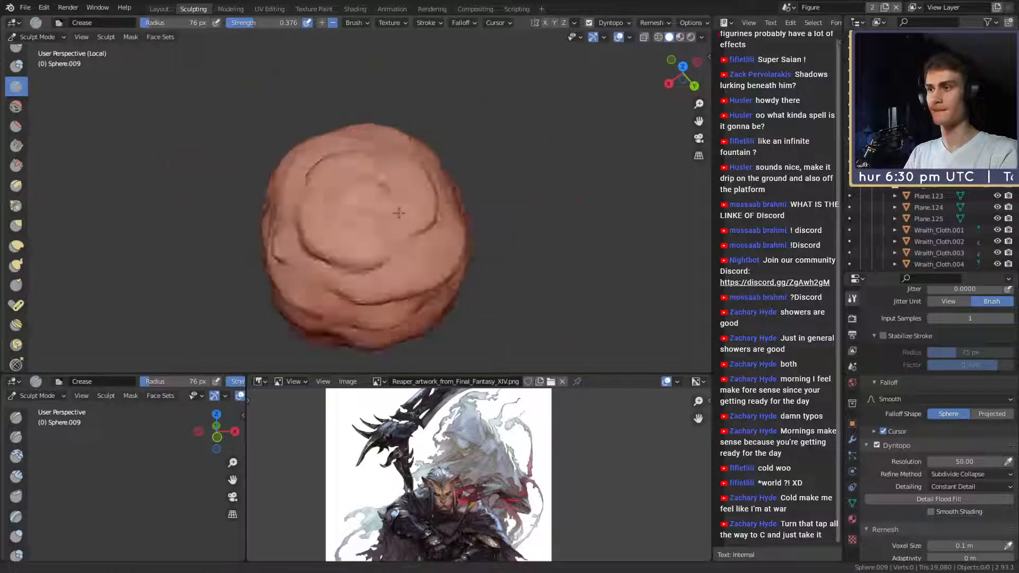
{"action": "mouse_move", "coordinate": [366, 196]}
{"action": "middle_mouse_down"}
{"action": "mouse_move", "coordinate": [409, 179]}
{"action": "mouse_move", "coordinate": [437, 228]}
{"action": "mouse_move", "coordinate": [460, 236]}
{"action": "mouse_move", "coordinate": [466, 223]}
{"action": "mouse_move", "coordinate": [523, 253]}
{"action": "middle_mouse_up"}
{"action": "scroll", "coordinate": [450, 232], "scroll_direction": "up", "scroll_amount": 3}
{"action": "key", "text": "g"}
{"action": "scroll", "coordinate": [523, 250], "scroll_direction": "up", "scroll_amount": 2}
{"action": "key", "text": "f"}
{"action": "left_click", "coordinate": [556, 230]}
{"action": "left_click_drag", "start_coordinate": [448, 230], "coordinate": [431, 238]}
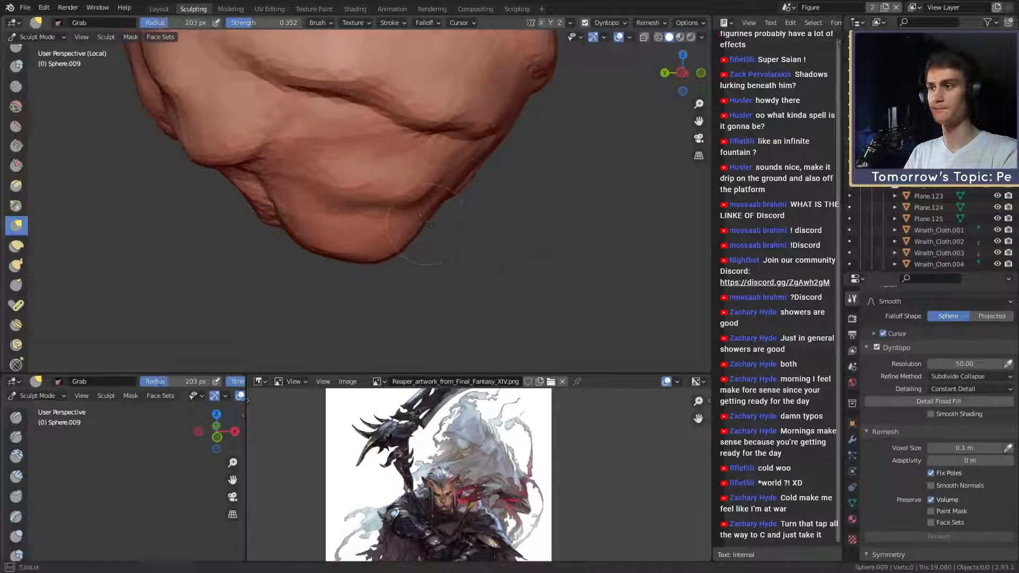
{"action": "scroll", "coordinate": [426, 245], "scroll_direction": "down", "scroll_amount": 6}
{"action": "middle_click_drag", "start_coordinate": [428, 245], "coordinate": [509, 217]}
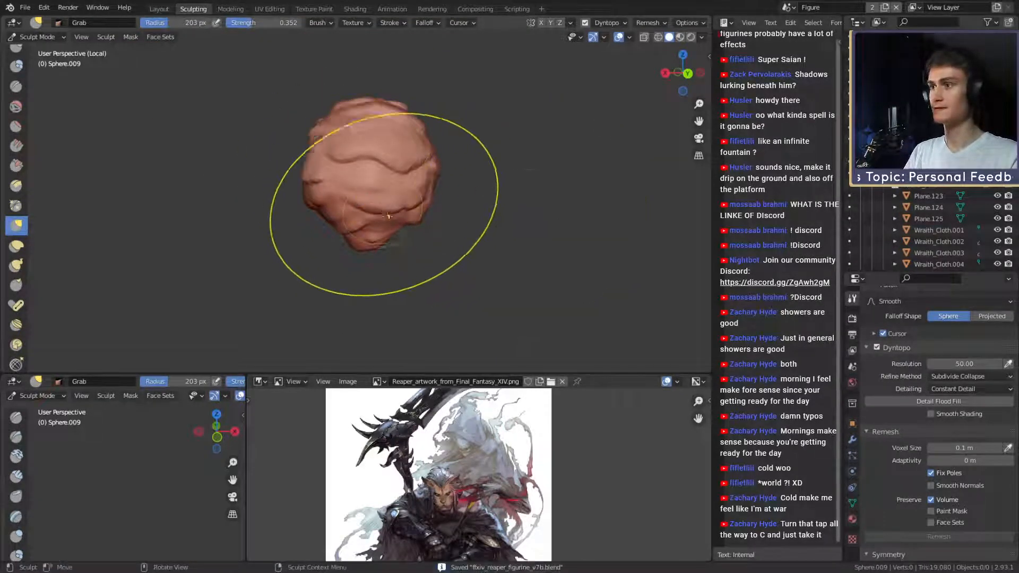
Examine the orb's overall shape and how it sits above the character's hand in the Layout workspace.
{"action": "scroll", "coordinate": [380, 204], "scroll_direction": "up", "scroll_amount": 3}
{"action": "mouse_move", "coordinate": [378, 205]}
{"action": "middle_mouse_down"}
{"action": "mouse_move", "coordinate": [306, 243]}
{"action": "mouse_move", "coordinate": [229, 159]}
{"action": "middle_mouse_up"}
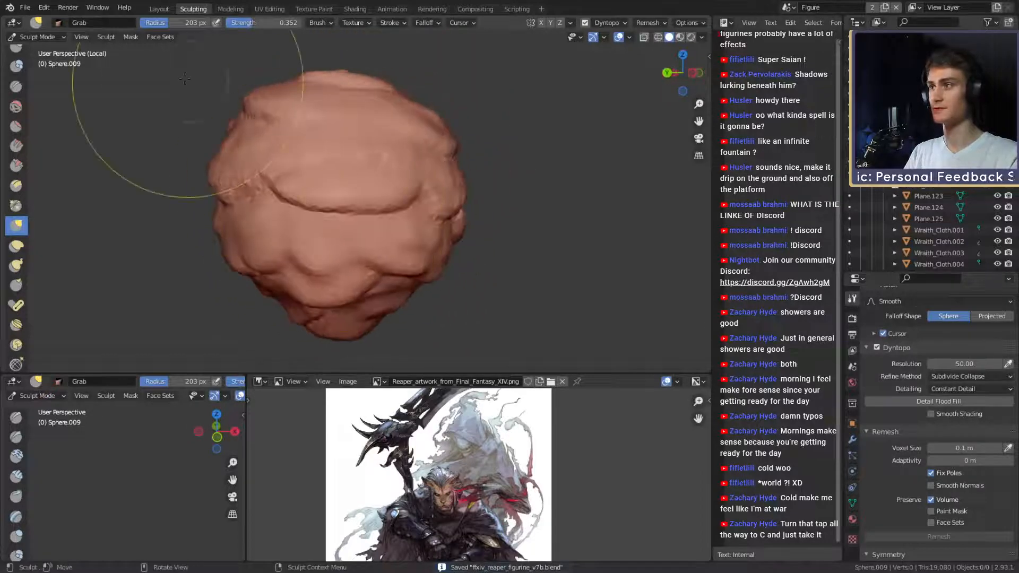
{"action": "left_click", "coordinate": [160, 9]}
{"action": "mouse_move", "coordinate": [349, 184]}
{"action": "middle_mouse_down"}
{"action": "mouse_move", "coordinate": [325, 250]}
{"action": "mouse_move", "coordinate": [466, 272]}
{"action": "mouse_move", "coordinate": [354, 254]}
{"action": "mouse_move", "coordinate": [450, 181]}
{"action": "middle_mouse_up"}
{"action": "scroll", "coordinate": [354, 255], "scroll_direction": "up", "scroll_amount": 4}
{"action": "left_click", "coordinate": [450, 181]}
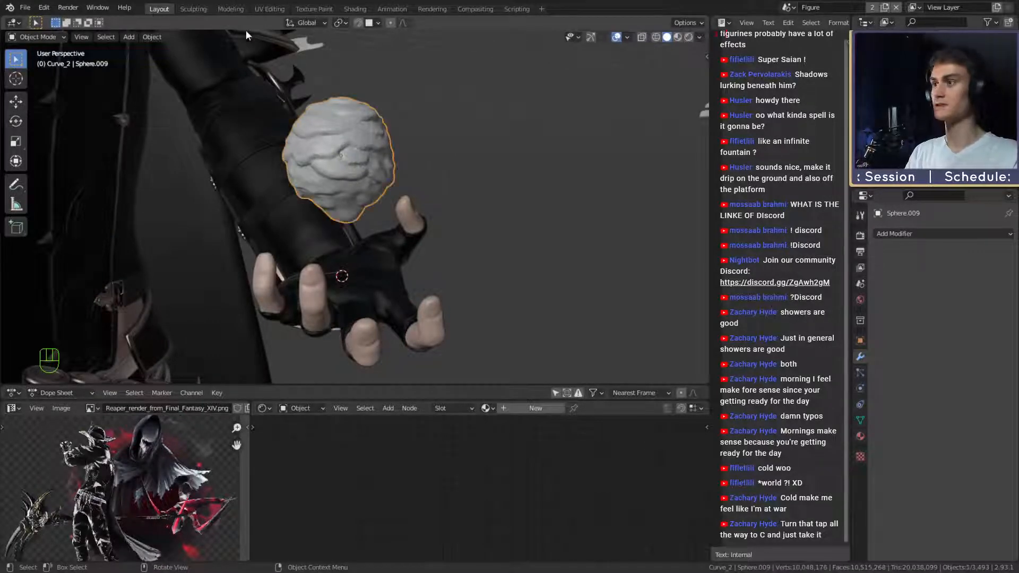
Sharpen the orb's folds in the Sculpting workspace using the Enhance Details mesh filter at strength 10.
{"action": "left_click", "coordinate": [194, 9]}
{"action": "scroll", "coordinate": [341, 191], "scroll_direction": "down", "scroll_amount": 3}
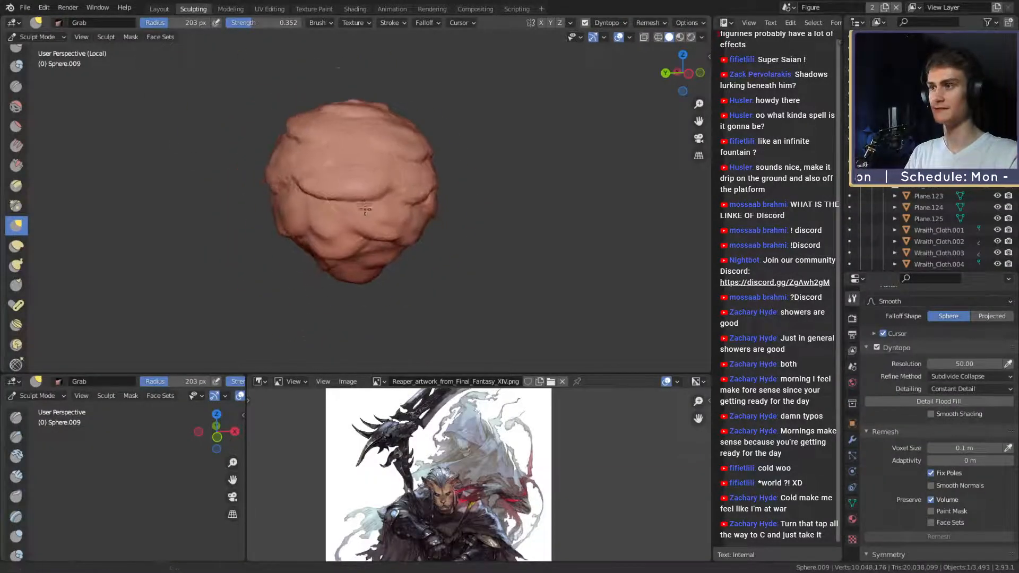
{"action": "scroll", "coordinate": [365, 205], "scroll_direction": "up", "scroll_amount": 1}
{"action": "scroll", "coordinate": [21, 265], "scroll_direction": "down", "scroll_amount": 13}
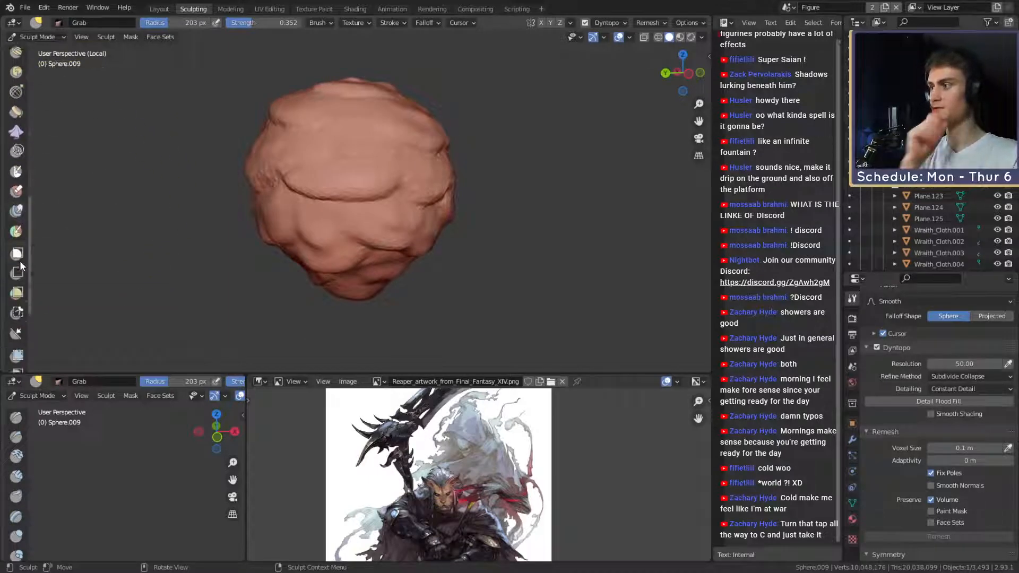
{"action": "scroll", "coordinate": [22, 255], "scroll_direction": "down", "scroll_amount": 5}
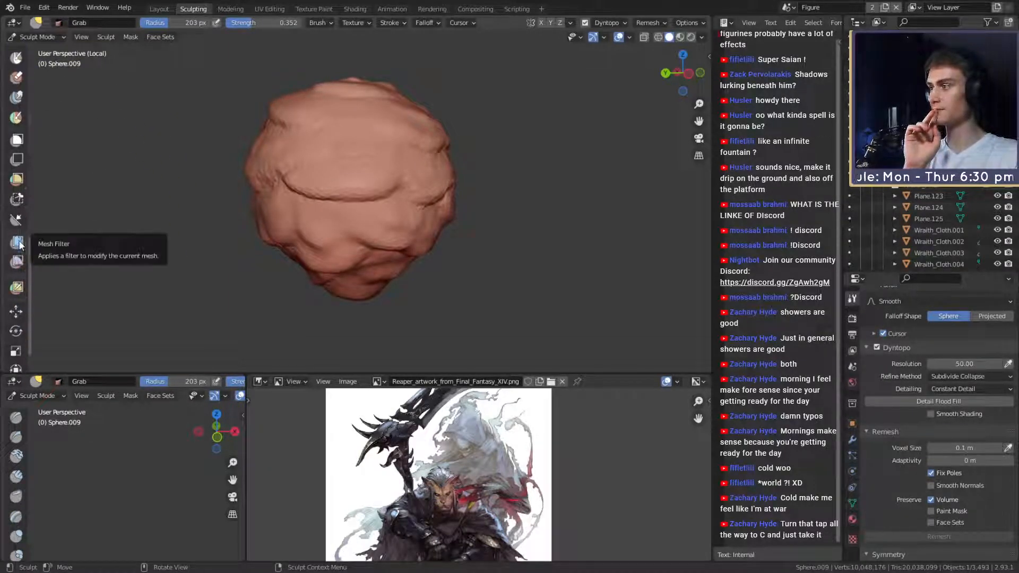
{"action": "left_click", "coordinate": [17, 242]}
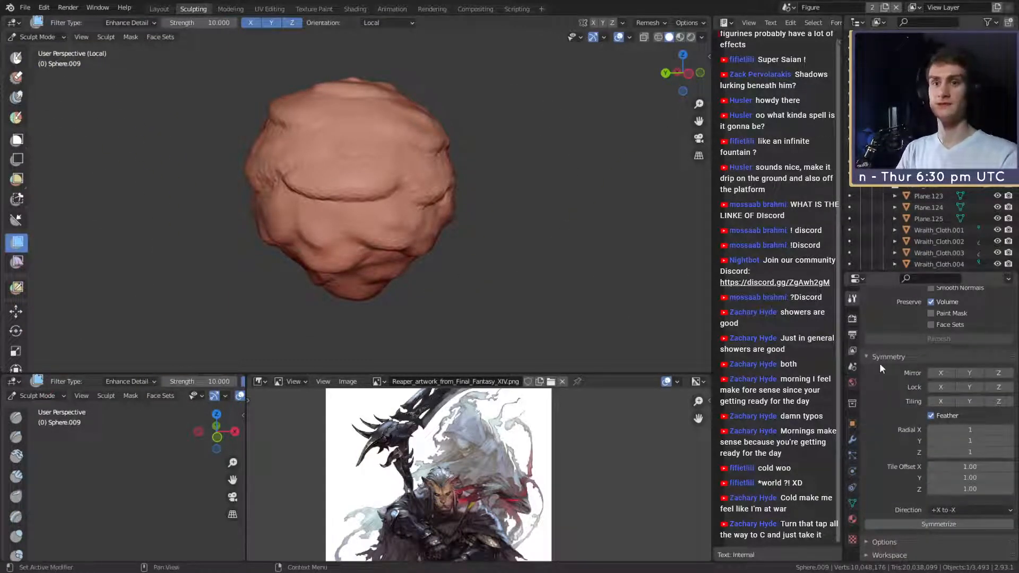
{"action": "scroll", "coordinate": [897, 355], "scroll_direction": "up", "scroll_amount": 6}
{"action": "middle_click_drag", "start_coordinate": [399, 202], "coordinate": [392, 209]}
{"action": "key", "text": "f"}
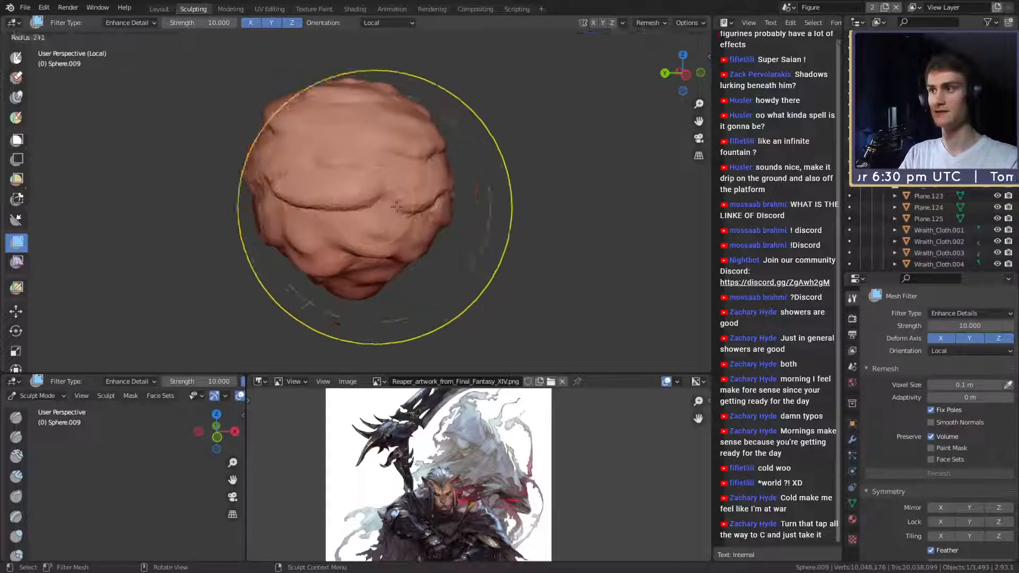
{"action": "left_click", "coordinate": [511, 207]}
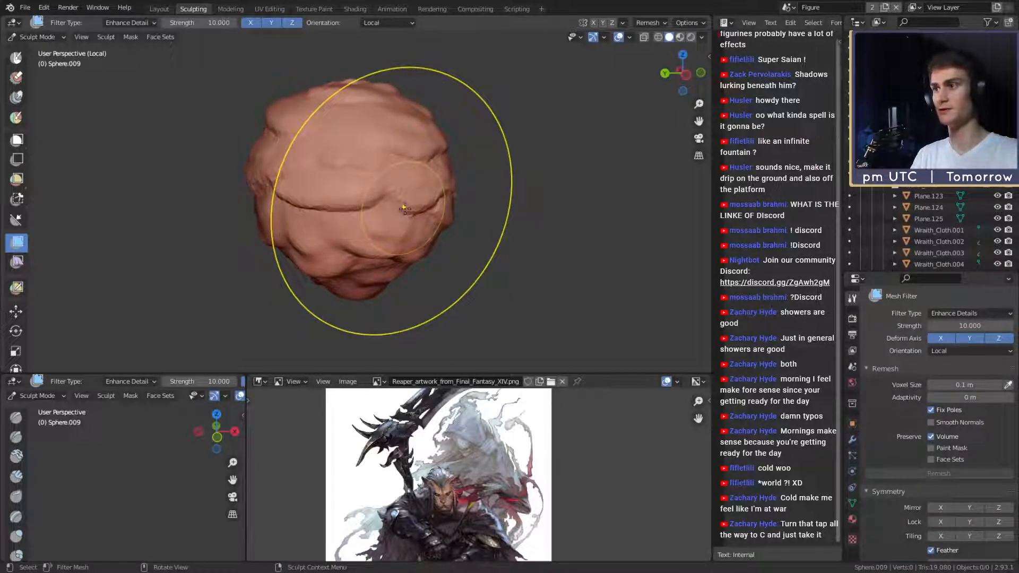
{"action": "left_click_drag", "start_coordinate": [404, 208], "coordinate": [406, 176]}
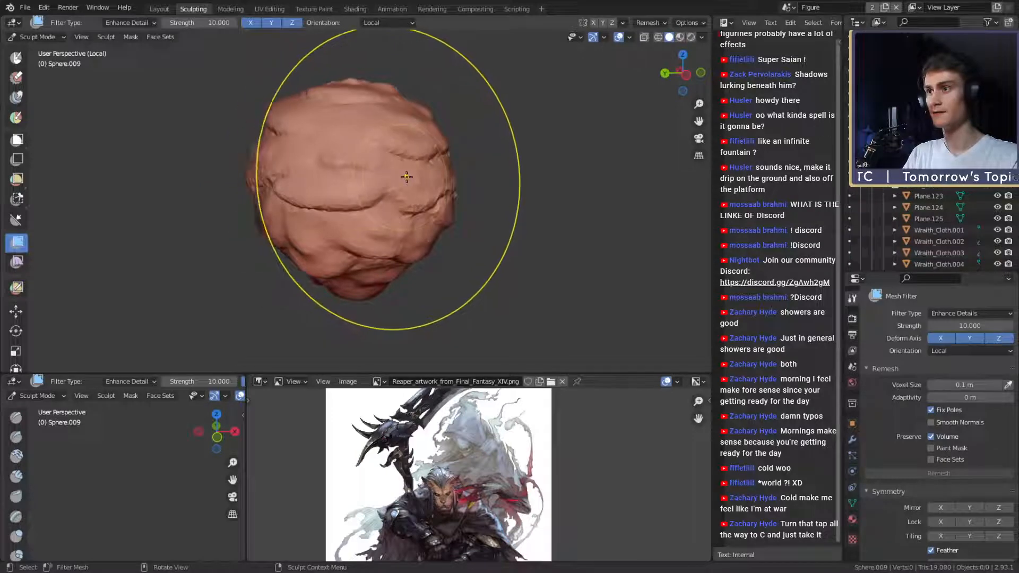
Test a further Enhance Details pass on the orb from another side, undoing the last application to compare the folds.
{"action": "scroll", "coordinate": [378, 210], "scroll_direction": "down", "scroll_amount": 5}
{"action": "middle_click_drag", "start_coordinate": [374, 229], "coordinate": [446, 232]}
{"action": "scroll", "coordinate": [445, 232], "scroll_direction": "up", "scroll_amount": 4}
{"action": "middle_click_drag", "start_coordinate": [375, 200], "coordinate": [430, 232]}
{"action": "scroll", "coordinate": [431, 233], "scroll_direction": "up", "scroll_amount": 3}
{"action": "mouse_move", "coordinate": [430, 232]}
{"action": "middle_mouse_down", "text": "shift"}
{"action": "mouse_move", "coordinate": [382, 222]}
{"action": "mouse_move", "coordinate": [432, 194]}
{"action": "middle_mouse_up", "text": "shift"}
{"action": "key", "text": "f"}
{"action": "left_click", "coordinate": [464, 195]}
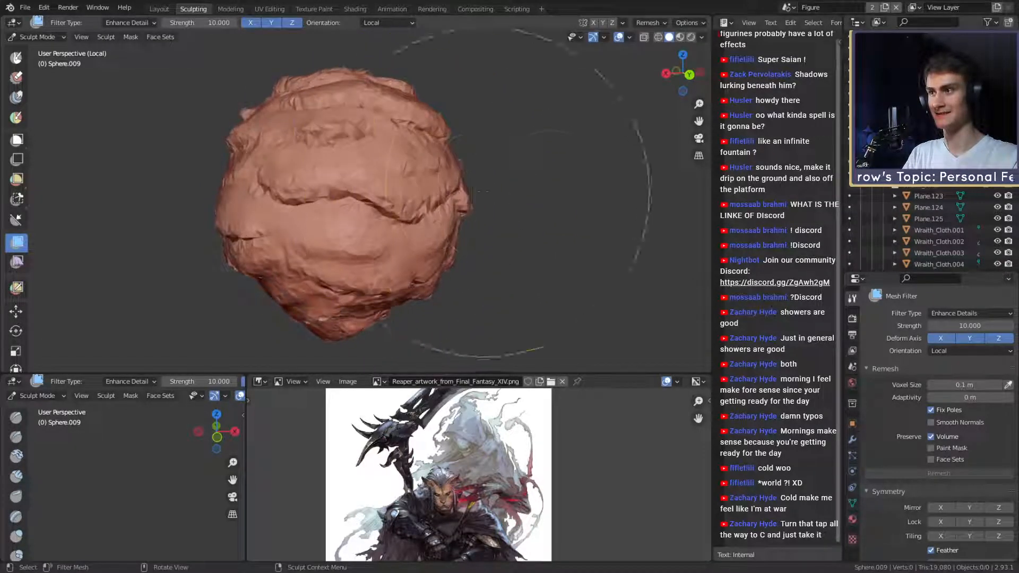
{"action": "left_click_drag", "start_coordinate": [483, 192], "coordinate": [550, 194]}
{"action": "key", "text": "ctrl+z"}
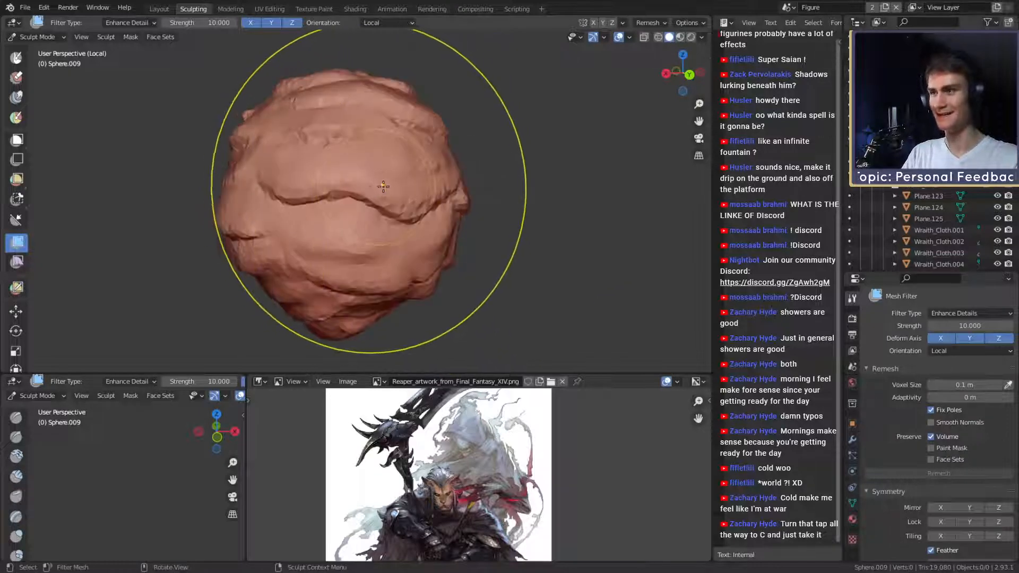
{"action": "scroll", "coordinate": [383, 223], "scroll_direction": "down", "scroll_amount": 3}
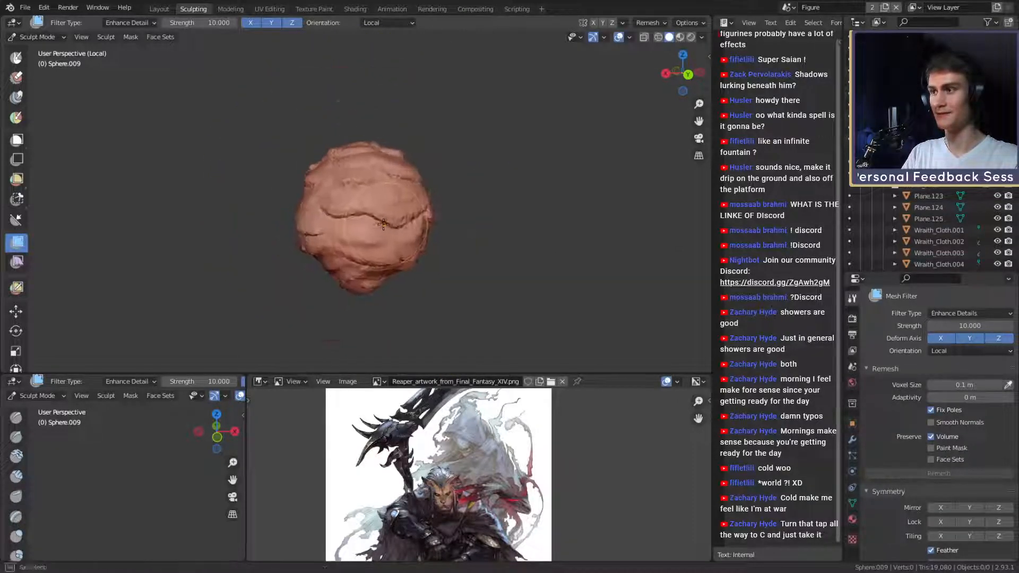
{"action": "scroll", "coordinate": [383, 224], "scroll_direction": "up", "scroll_amount": 3}
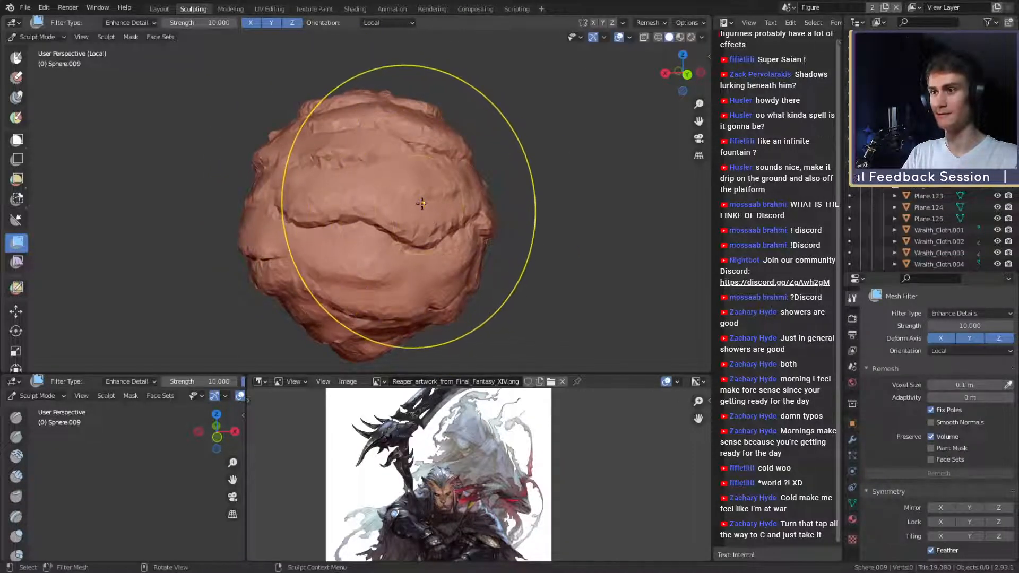
Configure the Smooth brush with Surface deformation and a shape preservation of 0.5.
{"action": "scroll", "coordinate": [21, 194], "scroll_direction": "up", "scroll_amount": 4}
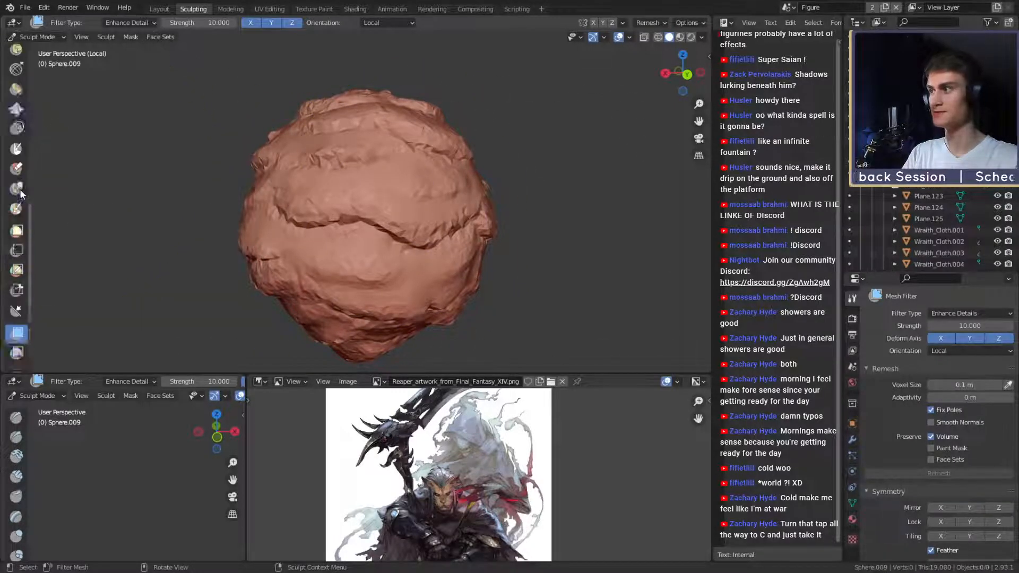
{"action": "scroll", "coordinate": [21, 194], "scroll_direction": "up", "scroll_amount": 5}
{"action": "left_click", "coordinate": [16, 174]}
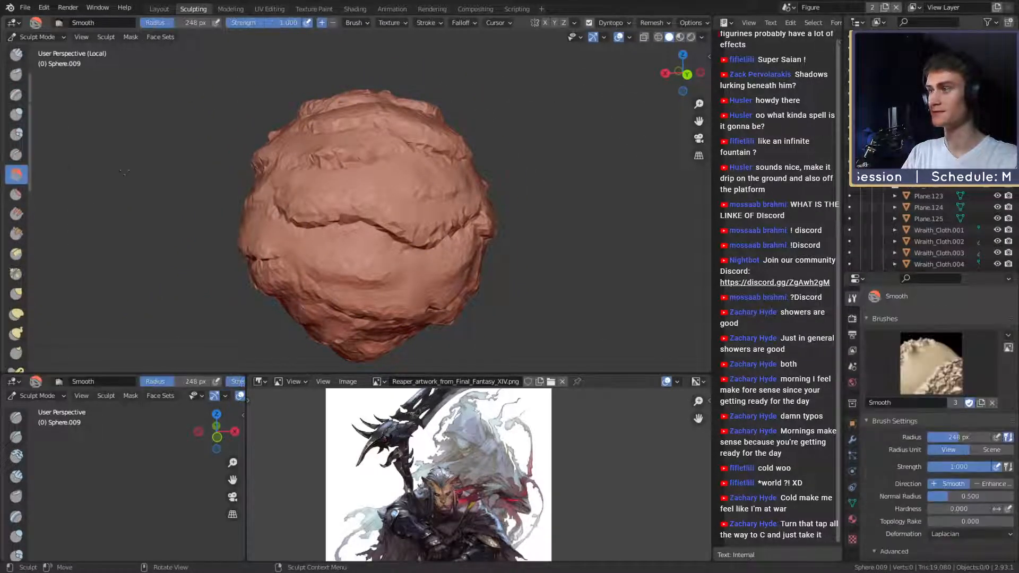
{"action": "scroll", "coordinate": [879, 377], "scroll_direction": "down", "scroll_amount": 5}
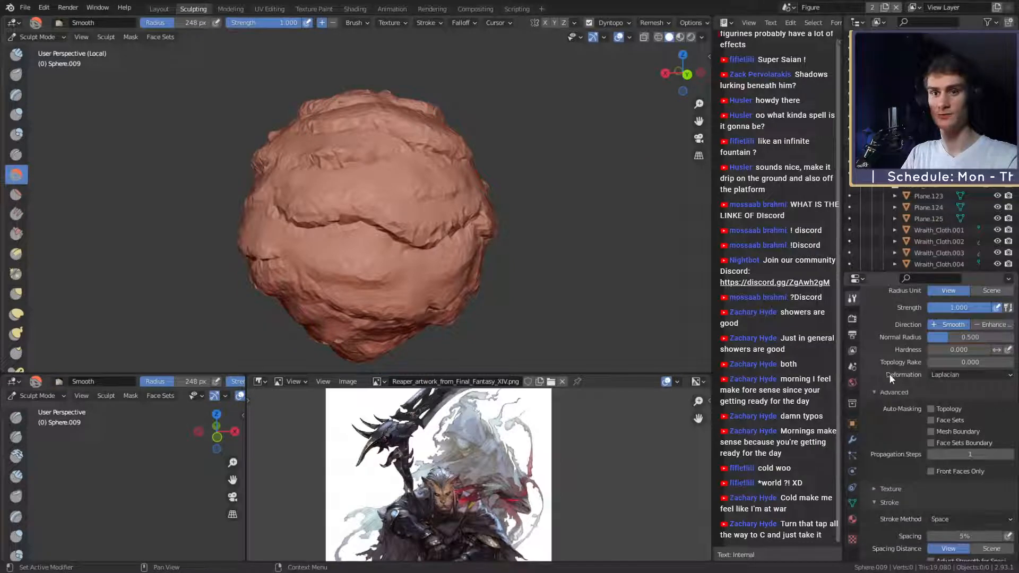
{"action": "scroll", "coordinate": [891, 382], "scroll_direction": "up", "scroll_amount": 2}
{"action": "left_click", "coordinate": [957, 469]}
{"action": "left_click", "coordinate": [950, 480]}
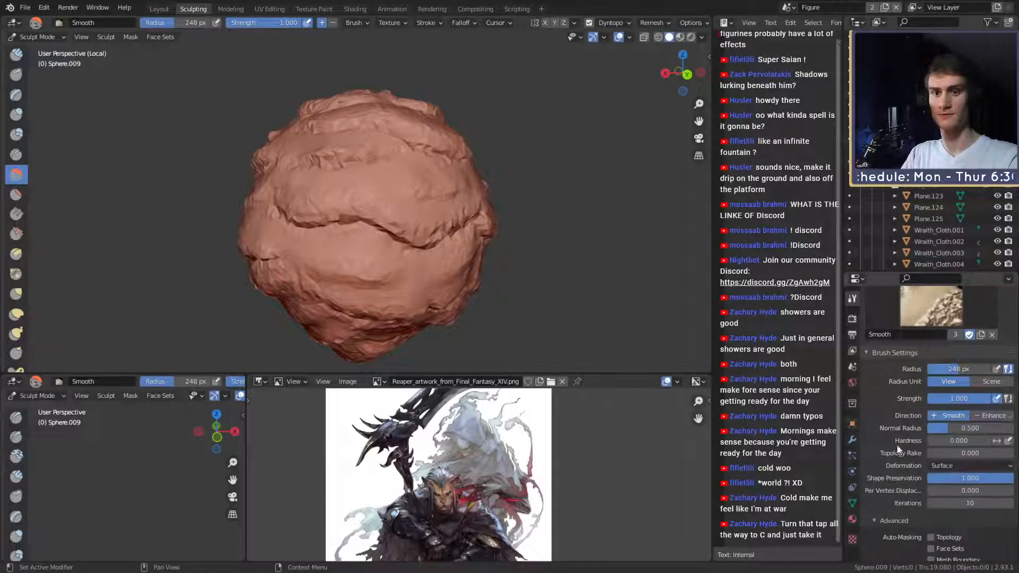
{"action": "left_click", "coordinate": [964, 479]}
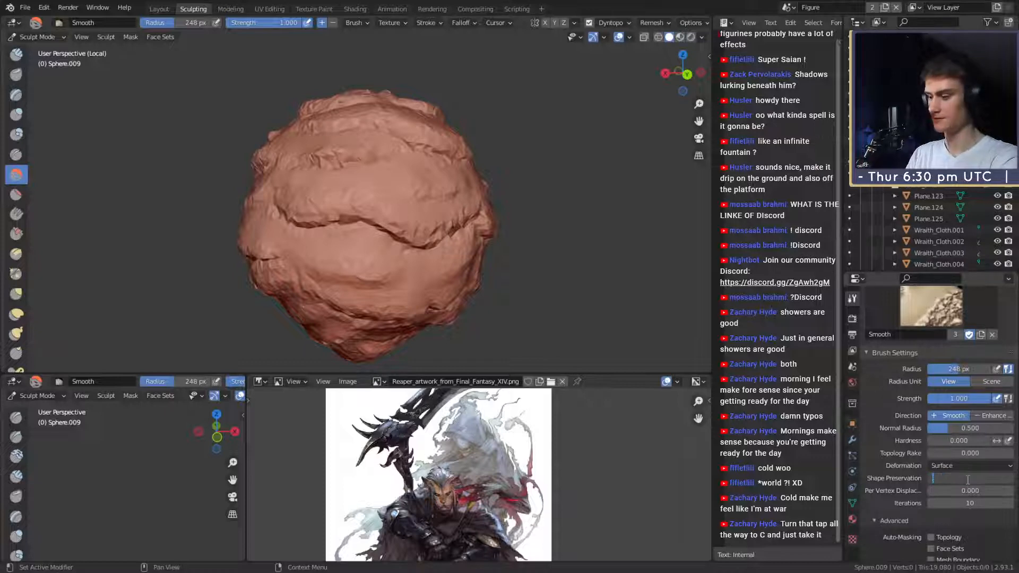
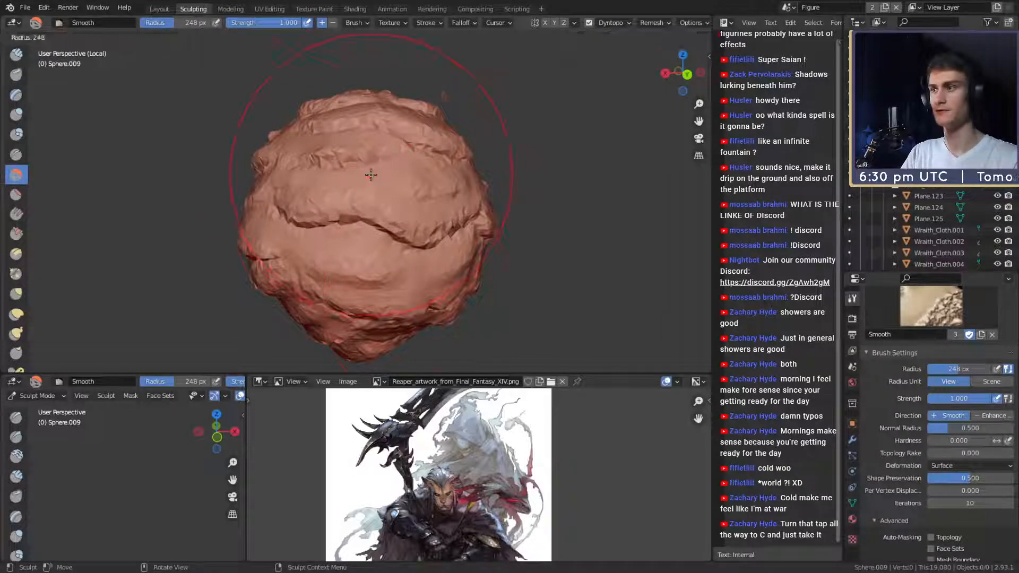
Smooth the orb's sharpened folds all around with the Smooth brush at 322 px radius.
{"action": "left_click", "coordinate": [411, 177]}
{"action": "left_click_drag", "start_coordinate": [434, 202], "coordinate": [353, 148]}
{"action": "middle_click_drag", "start_coordinate": [446, 196], "coordinate": [334, 197]}
{"action": "left_click_drag", "start_coordinate": [334, 212], "coordinate": [377, 228]}
{"action": "middle_click_drag", "start_coordinate": [435, 207], "coordinate": [339, 202]}
{"action": "left_click_drag", "start_coordinate": [347, 204], "coordinate": [386, 201]}
{"action": "middle_click_drag", "start_coordinate": [385, 201], "coordinate": [326, 252]}
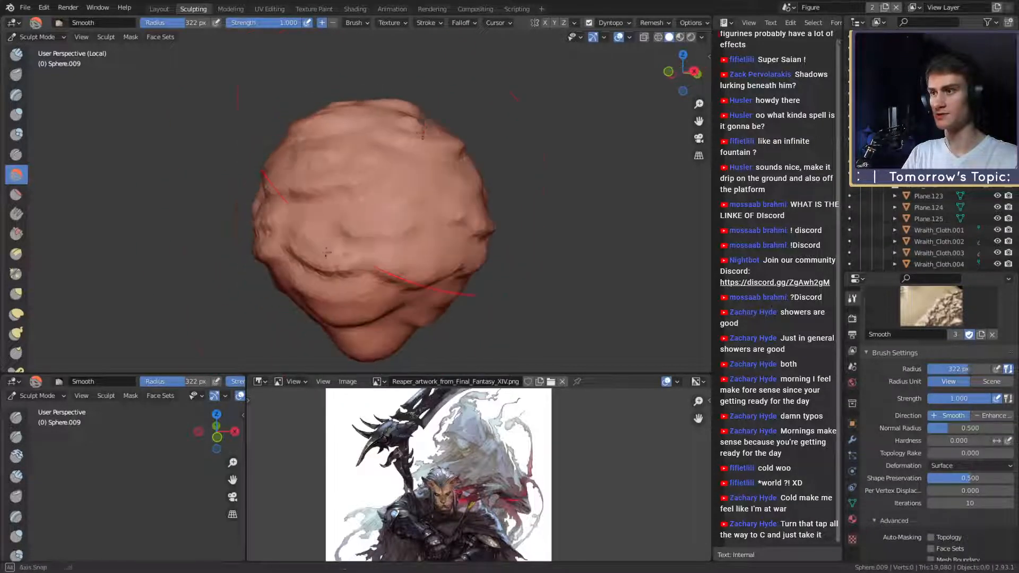
{"action": "left_click_drag", "start_coordinate": [325, 268], "coordinate": [408, 228]}
{"action": "mouse_move", "coordinate": [408, 228]}
{"action": "middle_mouse_down"}
{"action": "mouse_move", "coordinate": [362, 212]}
{"action": "mouse_move", "coordinate": [467, 248]}
{"action": "mouse_move", "coordinate": [534, 248]}
{"action": "middle_mouse_up"}
Compare the orb with and without the last smoothing stroke, and undo the smoothing strokes.
{"action": "scroll", "coordinate": [362, 213], "scroll_direction": "down", "scroll_amount": 4}
{"action": "scroll", "coordinate": [530, 246], "scroll_direction": "up", "scroll_amount": 4}
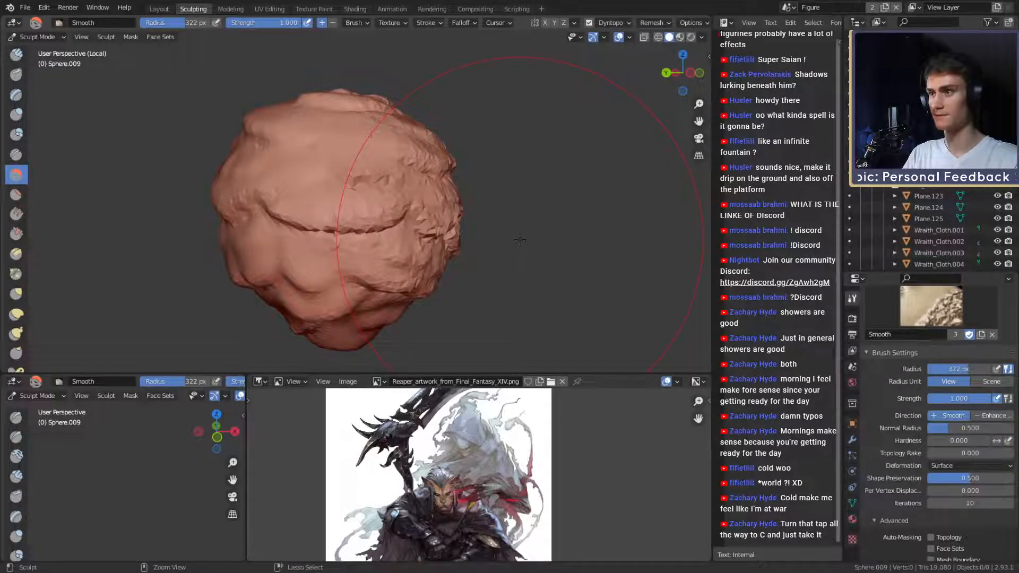
{"action": "key", "text": "ctrl+z"}
{"action": "middle_click_drag", "start_coordinate": [520, 240], "coordinate": [532, 227]}
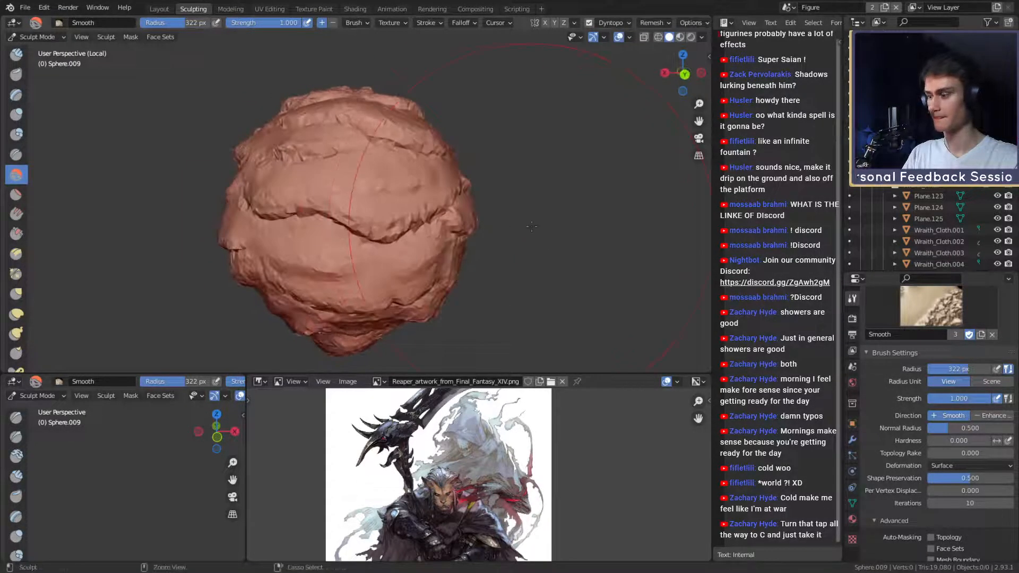
{"action": "key", "text": "ctrl+shift+z"}
{"action": "scroll", "coordinate": [469, 230], "scroll_direction": "down", "scroll_amount": 5}
{"action": "middle_click_drag", "start_coordinate": [425, 228], "coordinate": [472, 230]}
{"action": "scroll", "coordinate": [470, 229], "scroll_direction": "up", "scroll_amount": 2}
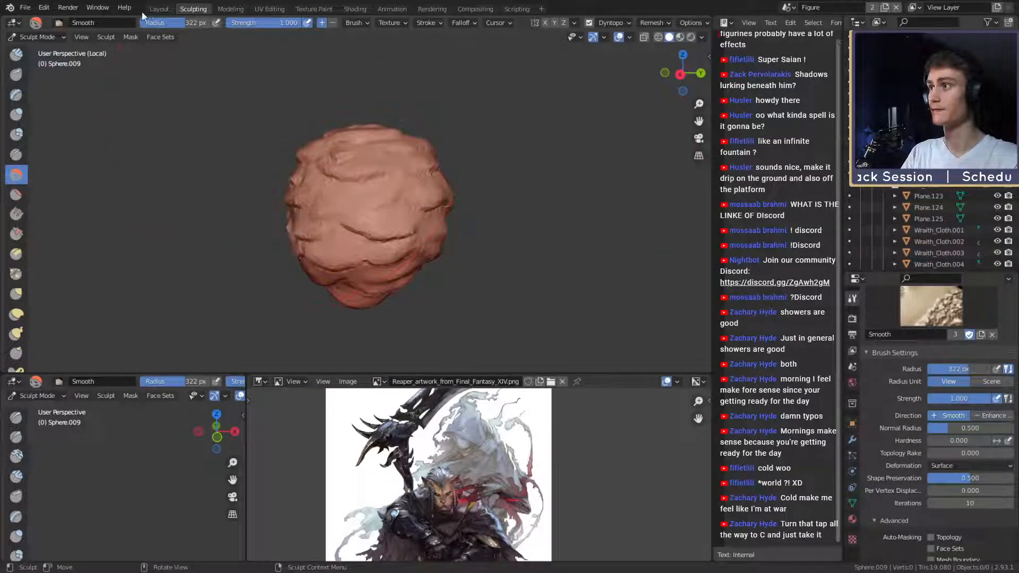
{"action": "key", "text": "ctrl+z"}
{"action": "key", "text": "ctrl+z"}
{"action": "key", "text": "ctrl+z"}
{"action": "key", "text": "ctrl+z"}
{"action": "key", "text": "ctrl+z"}
{"action": "key", "text": "ctrl+z"}
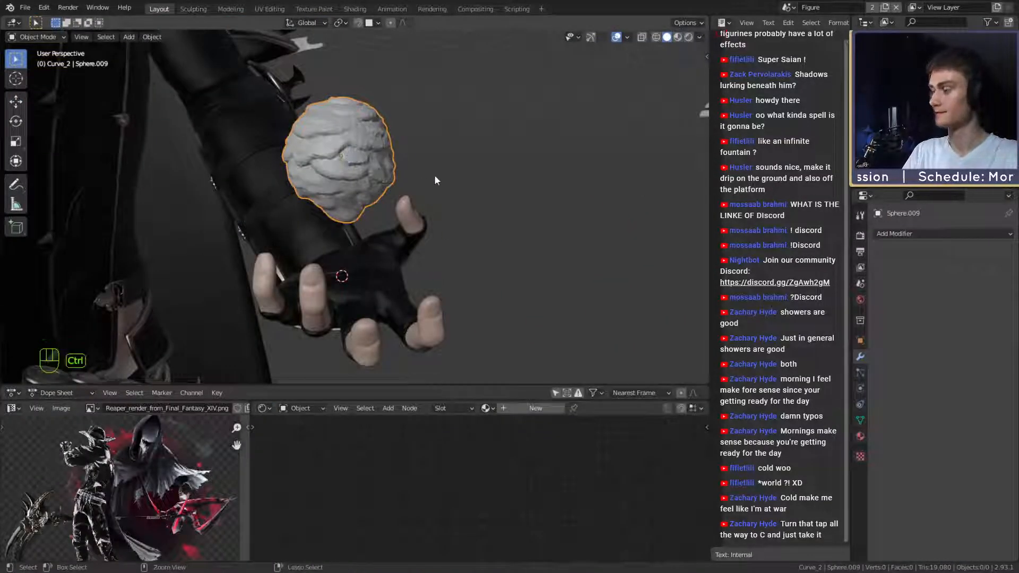
Save the file and delete surplus control points from the floating detail curve beside the character, leaving three.
{"action": "scroll", "coordinate": [430, 245], "scroll_direction": "down", "scroll_amount": 6}
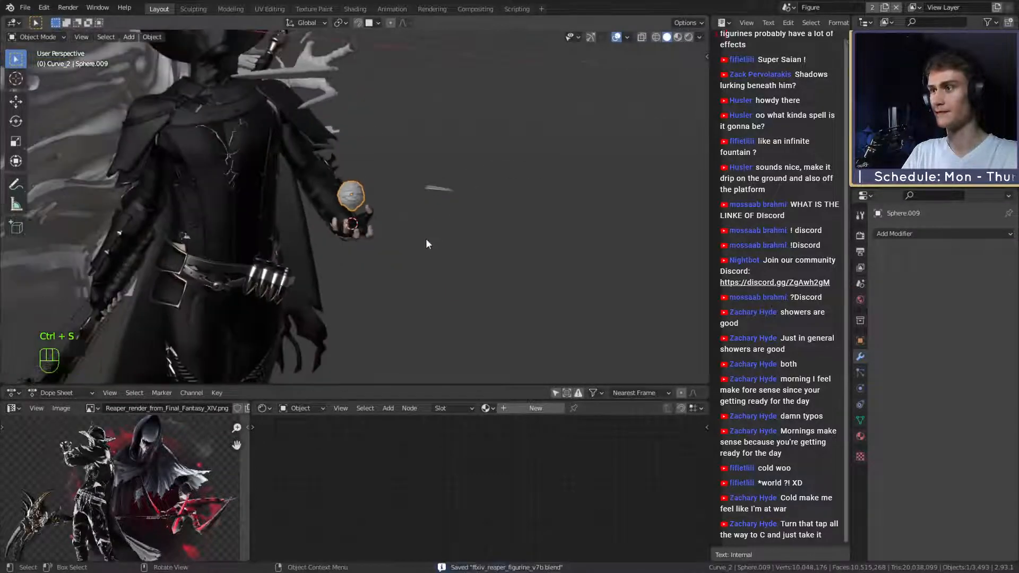
{"action": "middle_click_drag", "start_coordinate": [426, 239], "coordinate": [448, 225]}
{"action": "scroll", "coordinate": [412, 277], "scroll_direction": "up", "scroll_amount": 4}
{"action": "left_click", "coordinate": [456, 214]}
{"action": "scroll", "coordinate": [448, 225], "scroll_direction": "up", "scroll_amount": 2}
{"action": "key", "text": "Tab"}
{"action": "middle_click_drag", "start_coordinate": [550, 252], "coordinate": [532, 233]}
{"action": "scroll", "coordinate": [532, 234], "scroll_direction": "up", "scroll_amount": 2}
{"action": "middle_click_drag", "start_coordinate": [532, 234], "coordinate": [455, 213], "text": "shift"}
{"action": "scroll", "coordinate": [455, 213], "scroll_direction": "up", "scroll_amount": 2}
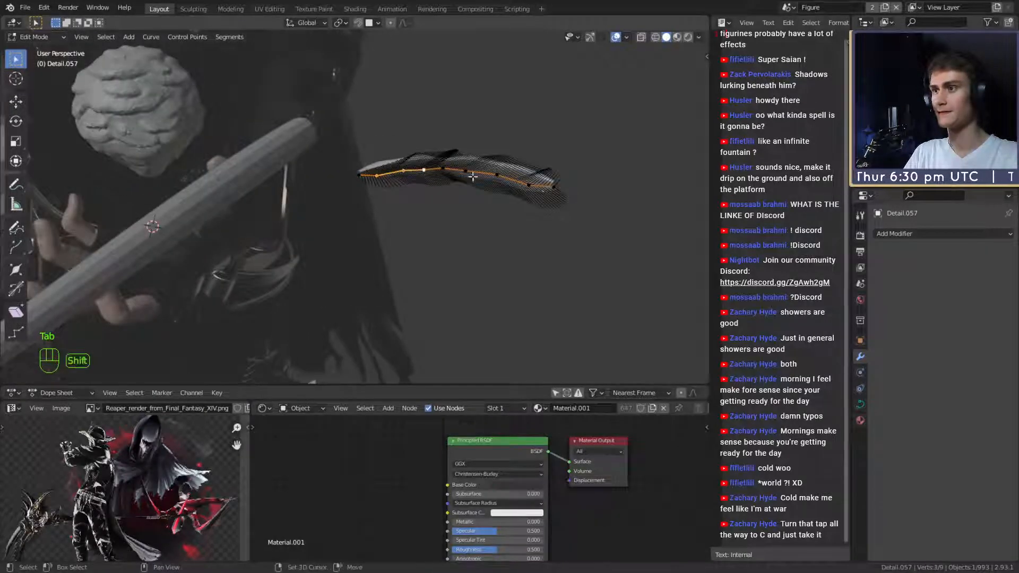
{"action": "key", "text": "x"}
{"action": "left_click", "coordinate": [515, 206]}
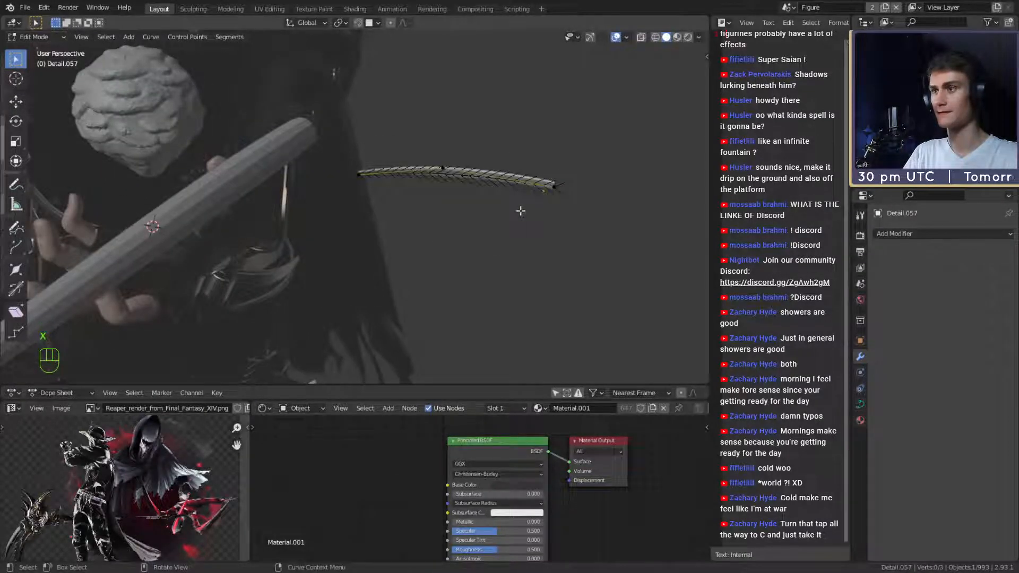
{"action": "key", "text": "Tab"}
Move the detail curve to the gap between the orb and the palm, and rotate it toward an upright position.
{"action": "middle_click_drag", "start_coordinate": [520, 211], "coordinate": [452, 228]}
{"action": "key", "text": "g"}
{"action": "left_click", "coordinate": [85, 133]}
{"action": "middle_click_drag", "start_coordinate": [85, 133], "coordinate": [228, 183]}
{"action": "scroll", "coordinate": [229, 183], "scroll_direction": "down", "scroll_amount": 3}
{"action": "middle_click_drag", "start_coordinate": [228, 183], "coordinate": [348, 199], "text": "shift"}
{"action": "middle_click_drag", "start_coordinate": [348, 199], "coordinate": [406, 224], "text": "shift"}
{"action": "key", "text": "g"}
{"action": "left_click", "coordinate": [228, 282]}
{"action": "middle_click_drag", "start_coordinate": [228, 283], "coordinate": [438, 254]}
{"action": "key", "text": "r"}
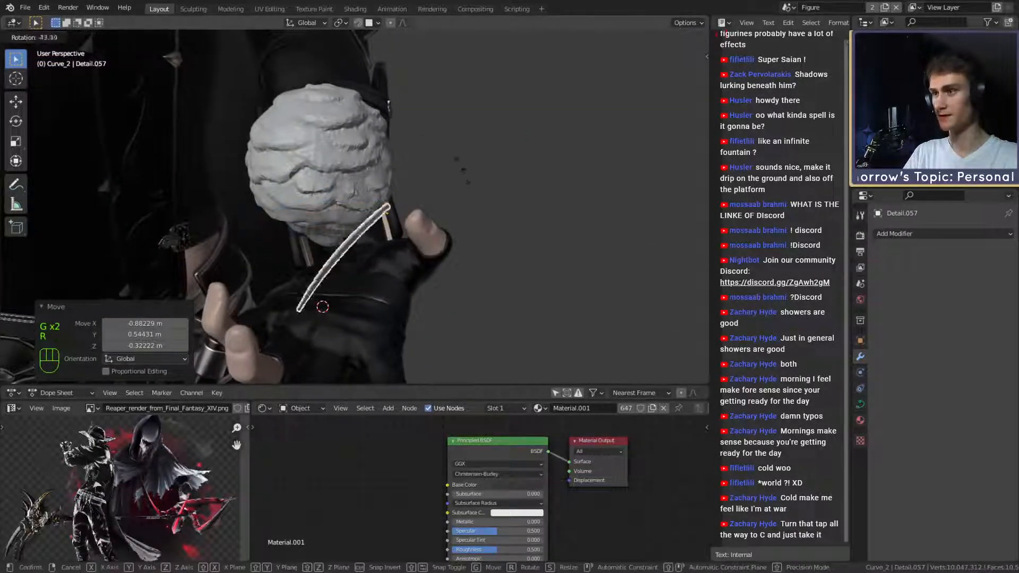
{"action": "left_click", "coordinate": [396, 139]}
{"action": "middle_click_drag", "start_coordinate": [396, 139], "coordinate": [615, 176]}
Shift all of the detail curve's control points together in Edit Mode.
{"action": "key", "text": "KP_Decimal"}
{"action": "key", "text": "Tab"}
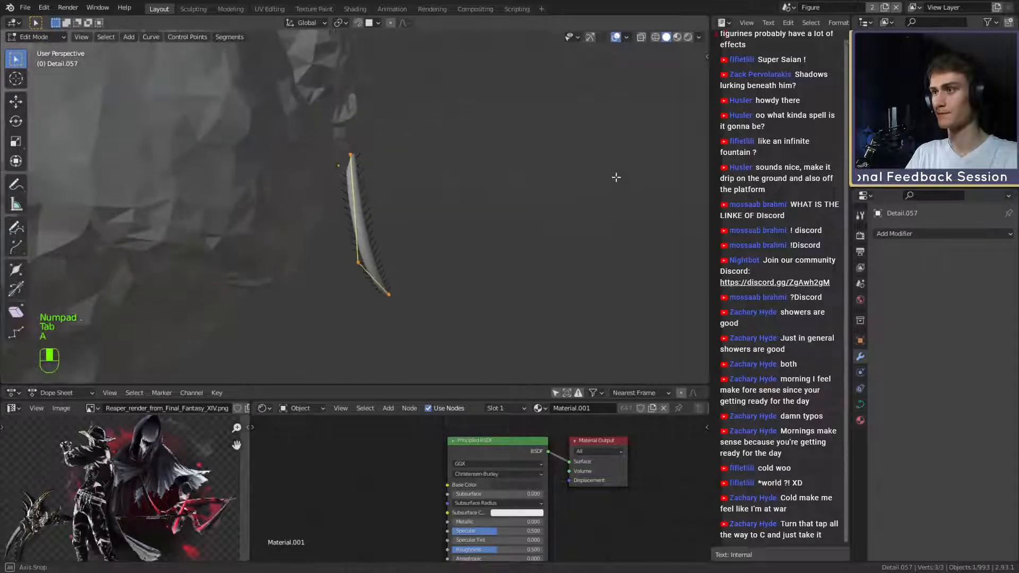
{"action": "key", "text": "g"}
{"action": "left_click", "coordinate": [604, 188]}
{"action": "key", "text": "Tab"}
{"action": "middle_click_drag", "start_coordinate": [376, 236], "coordinate": [535, 200]}
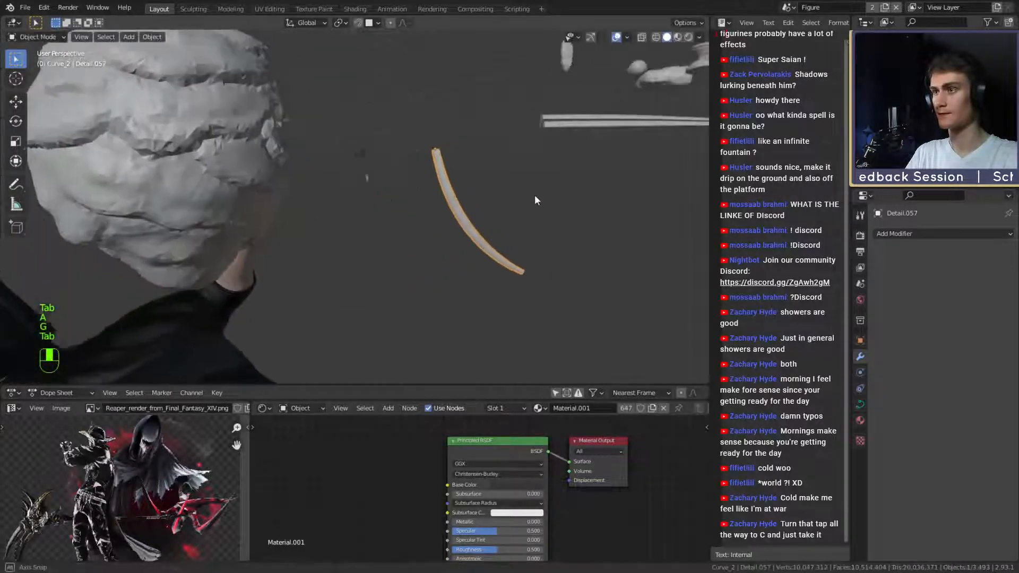
Position the curve directly beneath the orb's tapered lower tip and rotate it 12.6° in the view.
{"action": "key", "text": "g"}
{"action": "left_click", "coordinate": [265, 333]}
{"action": "middle_click_drag", "start_coordinate": [287, 317], "coordinate": [597, 252]}
{"action": "key", "text": "g"}
{"action": "left_click", "coordinate": [501, 234]}
{"action": "key", "text": "r"}
{"action": "left_click", "coordinate": [544, 281]}
{"action": "key", "text": "g"}
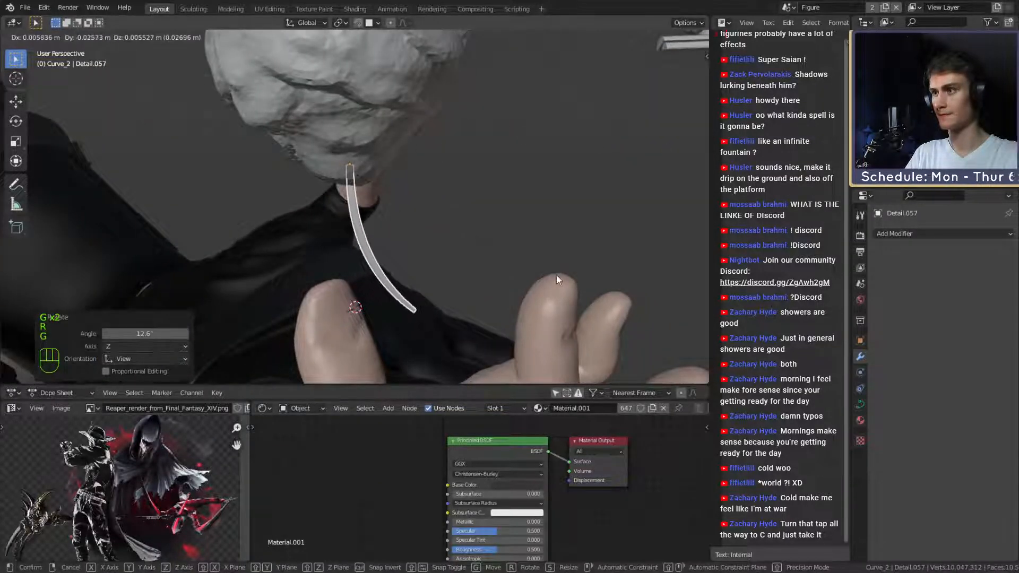
{"action": "left_click", "coordinate": [557, 279]}
Thicken the whole curve and enlarge its upper control point's radius by a factor of about 2.01 at the orb's tip.
{"action": "key", "text": "Tab"}
{"action": "key", "text": "alt+s"}
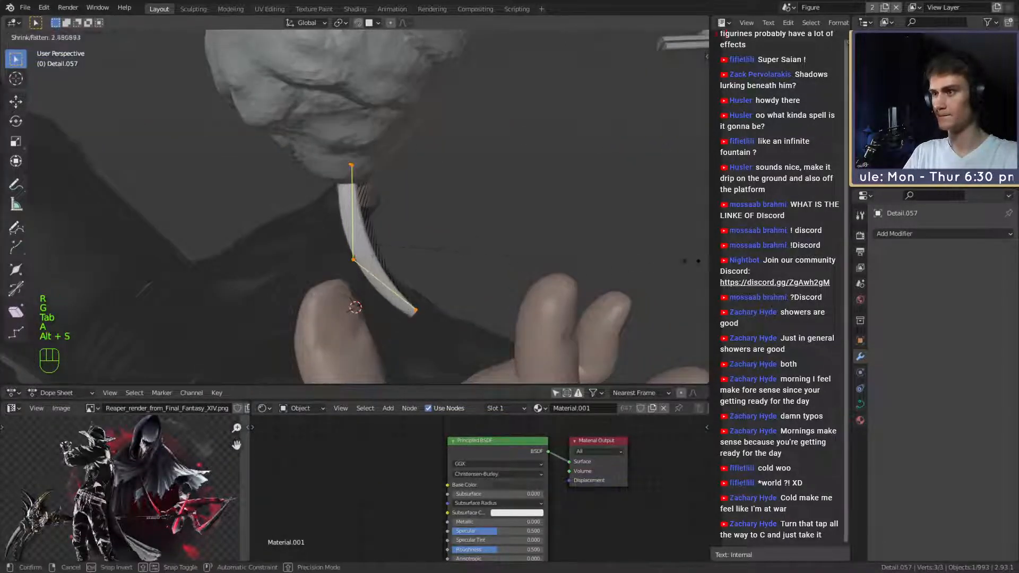
{"action": "left_click", "coordinate": [68, 246]}
{"action": "left_click", "coordinate": [361, 161]}
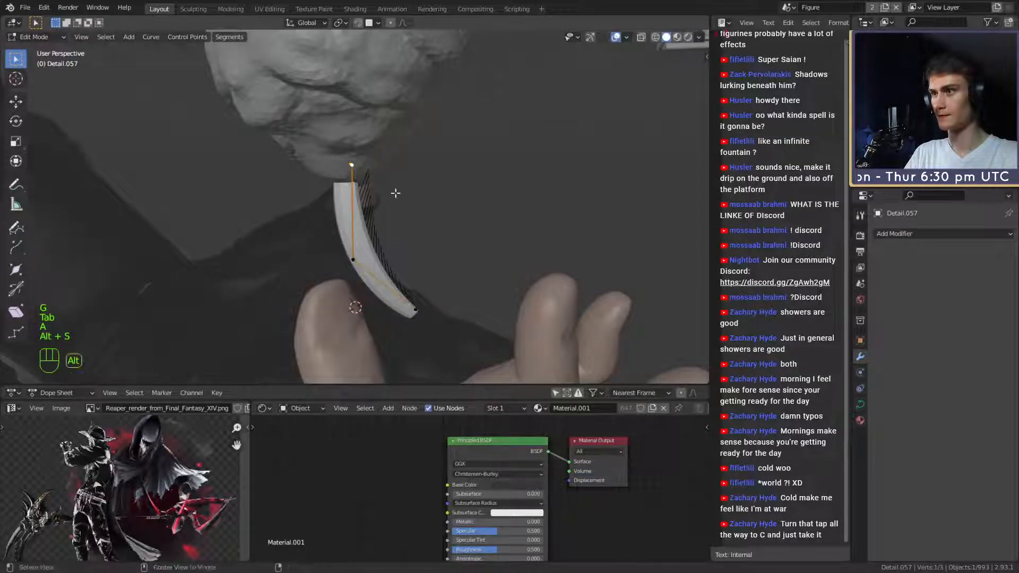
{"action": "key", "text": "alt+s"}
{"action": "left_click", "coordinate": [449, 206]}
{"action": "middle_click_drag", "start_coordinate": [448, 207], "coordinate": [248, 209]}
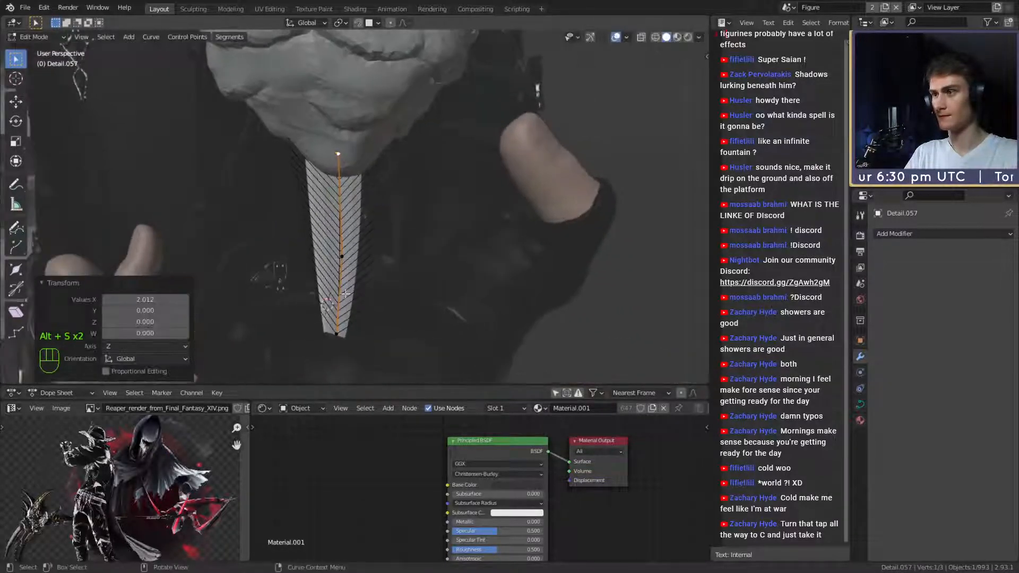
Reposition the curve's lowest control point so the strand runs from the orb's tip down to the palm.
{"action": "left_click", "coordinate": [343, 333]}
{"action": "middle_click_drag", "start_coordinate": [353, 334], "coordinate": [504, 298]}
{"action": "key", "text": "g"}
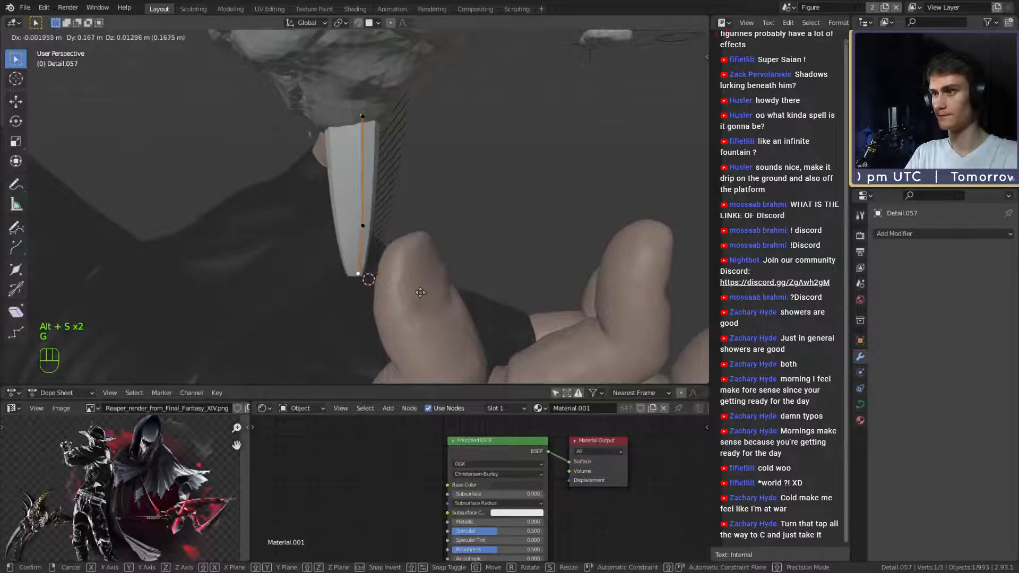
{"action": "left_click", "coordinate": [420, 294]}
{"action": "middle_click_drag", "start_coordinate": [417, 292], "coordinate": [459, 250]}
{"action": "left_click", "coordinate": [386, 242]}
{"action": "key", "text": "g"}
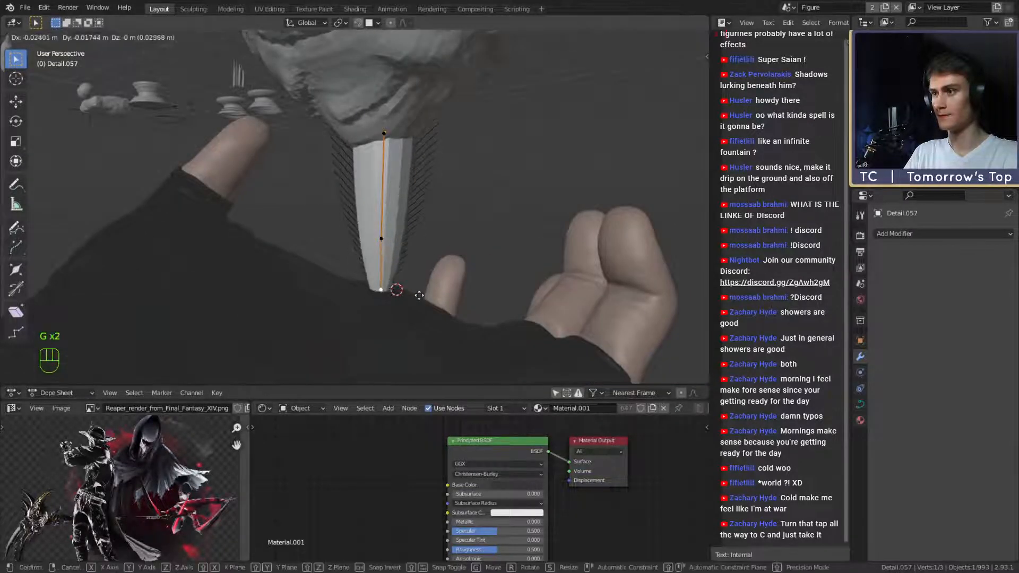
{"action": "left_click", "coordinate": [391, 289]}
Raise the curve's middle control point about 0.136 m and scale its radius by a factor of 0.195.
{"action": "middle_click_drag", "start_coordinate": [392, 288], "coordinate": [341, 246]}
{"action": "left_click", "coordinate": [348, 238]}
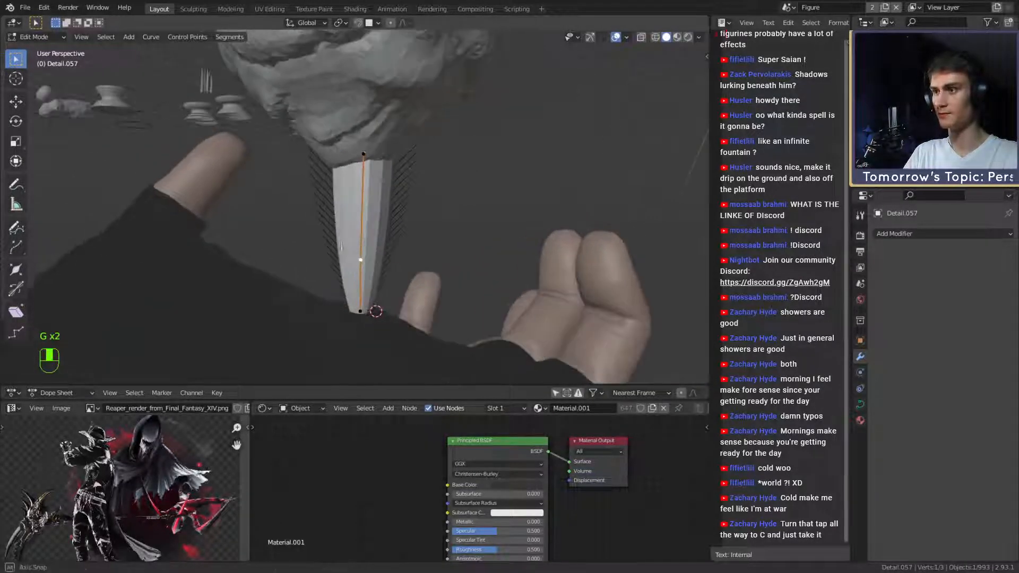
{"action": "key", "text": "g"}
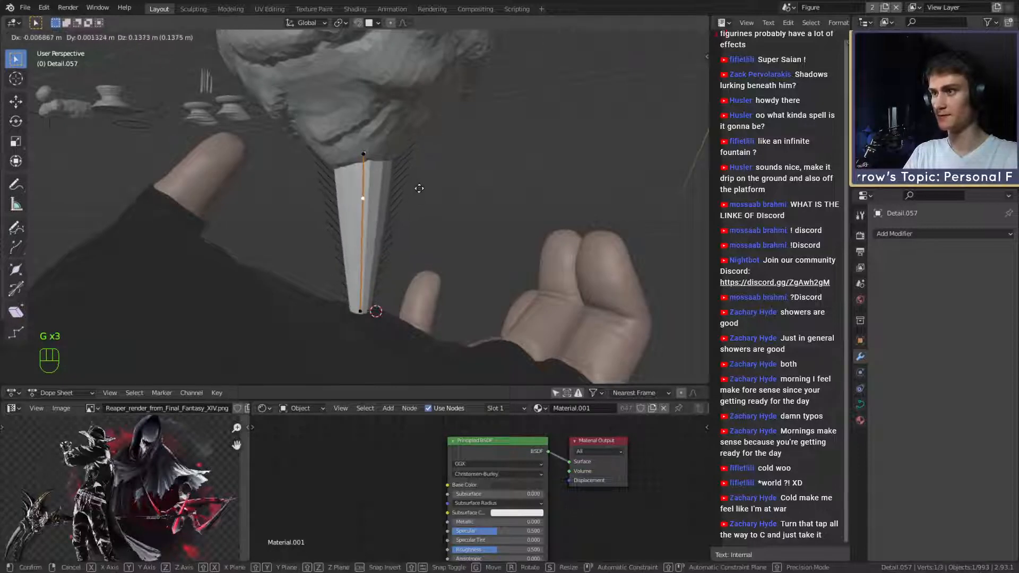
{"action": "left_click", "coordinate": [418, 189]}
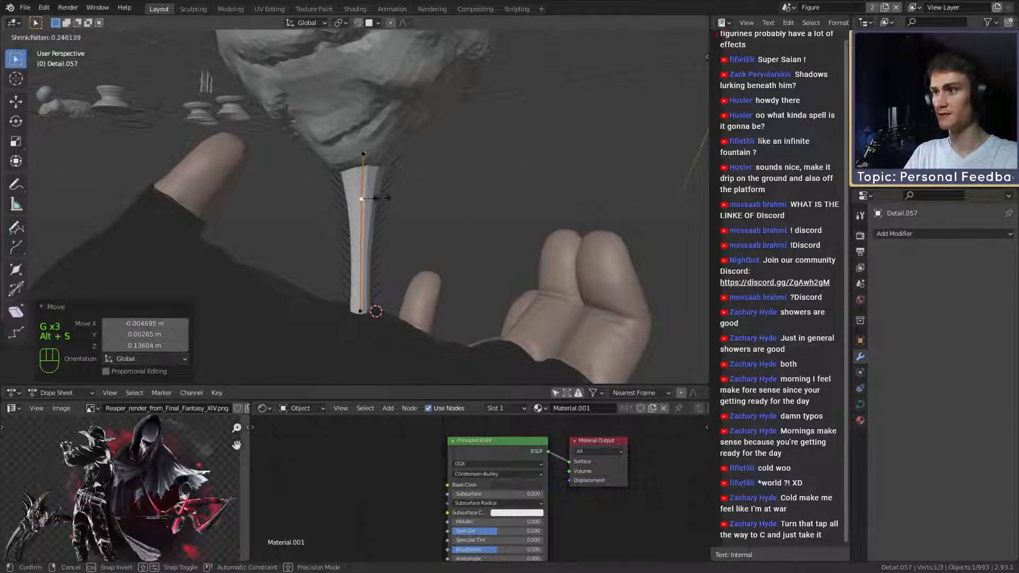
{"action": "left_click", "coordinate": [380, 199]}
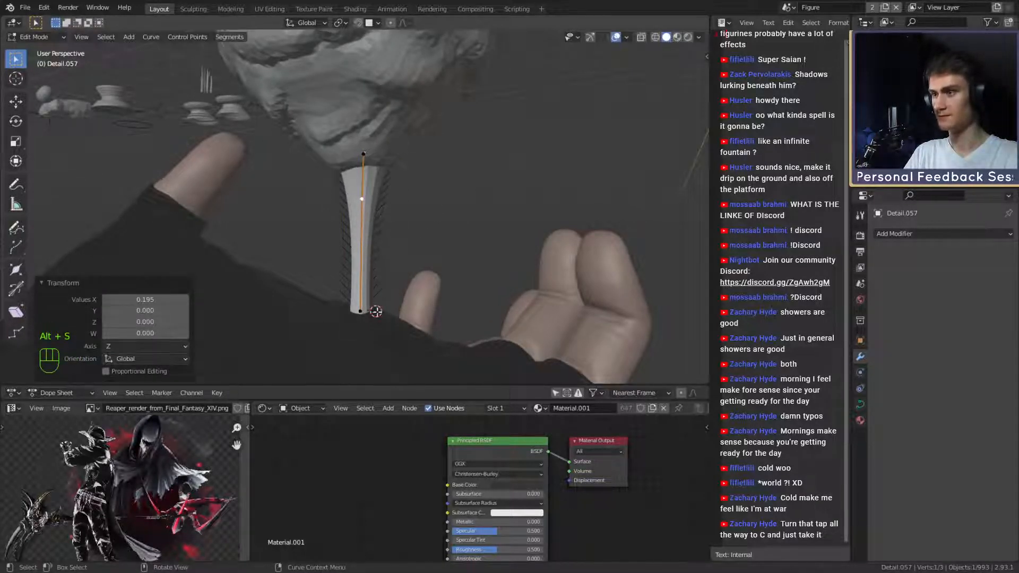
{"action": "left_click", "coordinate": [374, 311]}
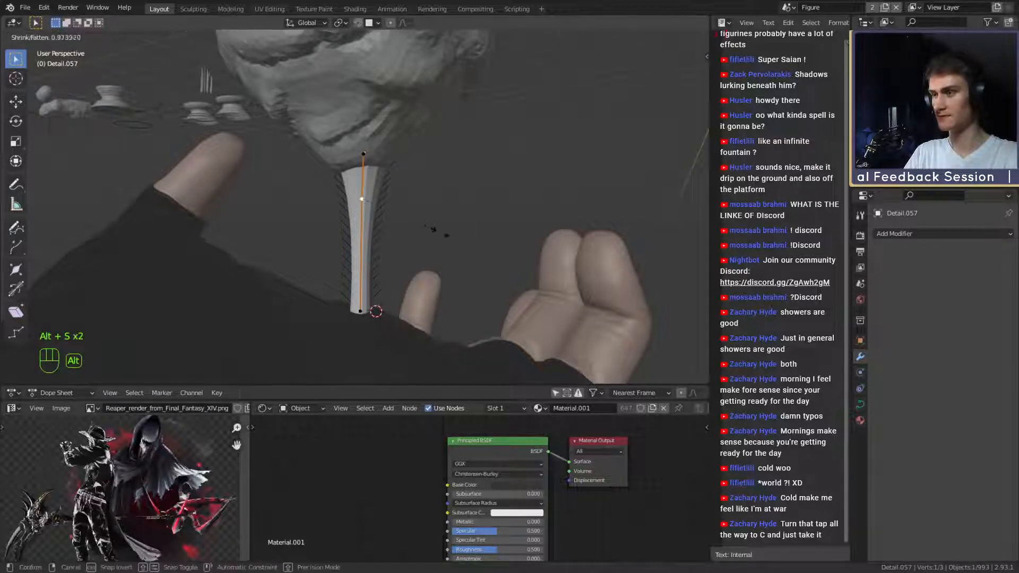
{"action": "left_click", "coordinate": [412, 224]}
Subdivide the segment between the middle and lowest control points, and slim the strand around its middle.
{"action": "left_click", "coordinate": [364, 307], "text": "shift"}
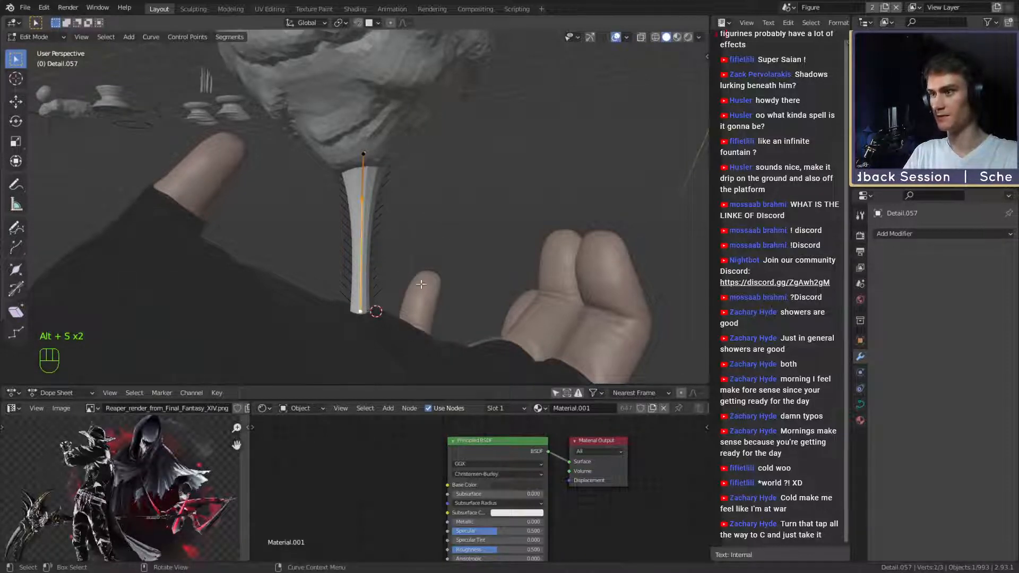
{"action": "key", "text": "space"}
{"action": "key", "text": "Return"}
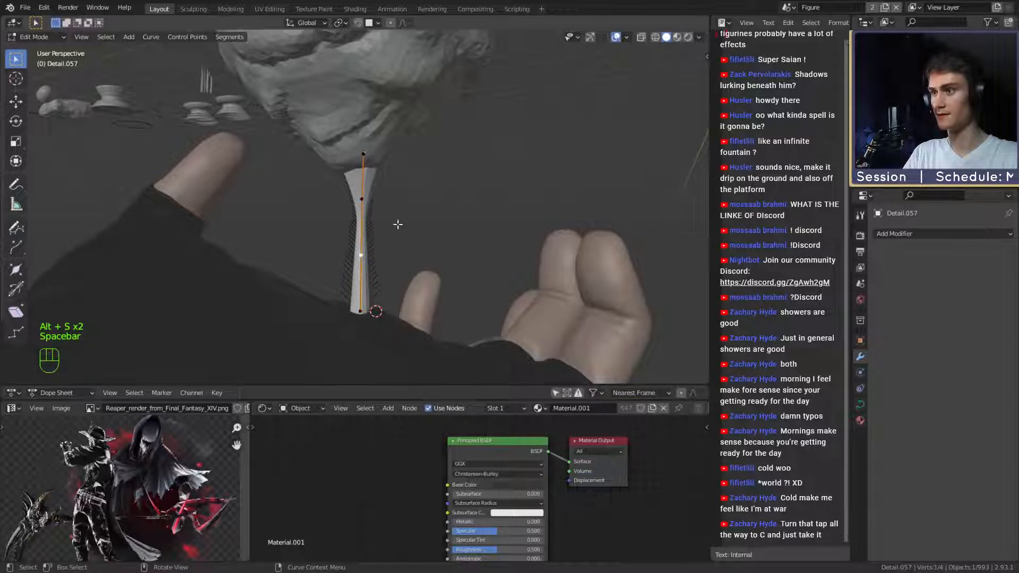
{"action": "left_click", "coordinate": [466, 260]}
{"action": "left_click", "coordinate": [397, 217]}
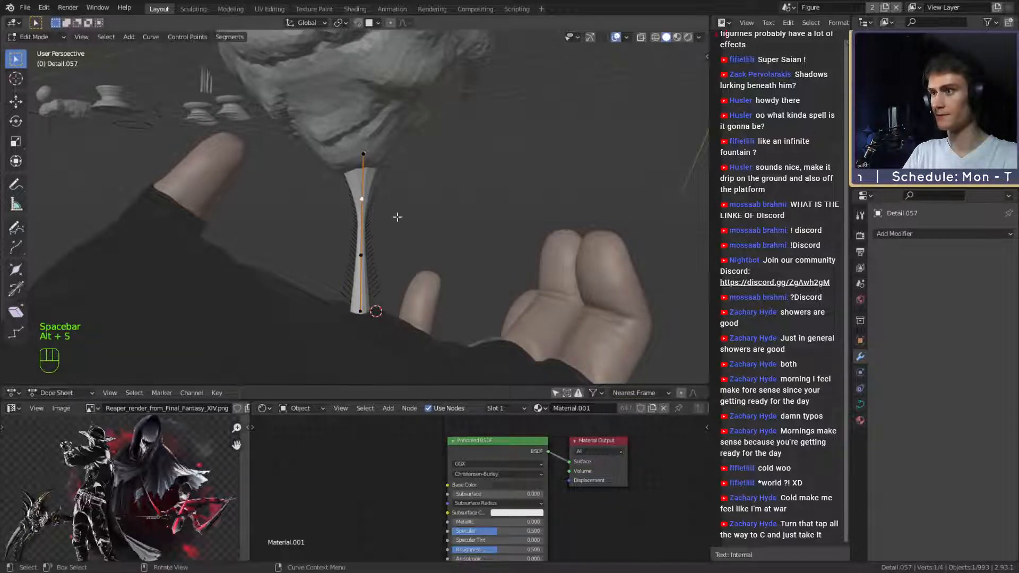
{"action": "key", "text": "g"}
{"action": "left_click", "coordinate": [424, 233]}
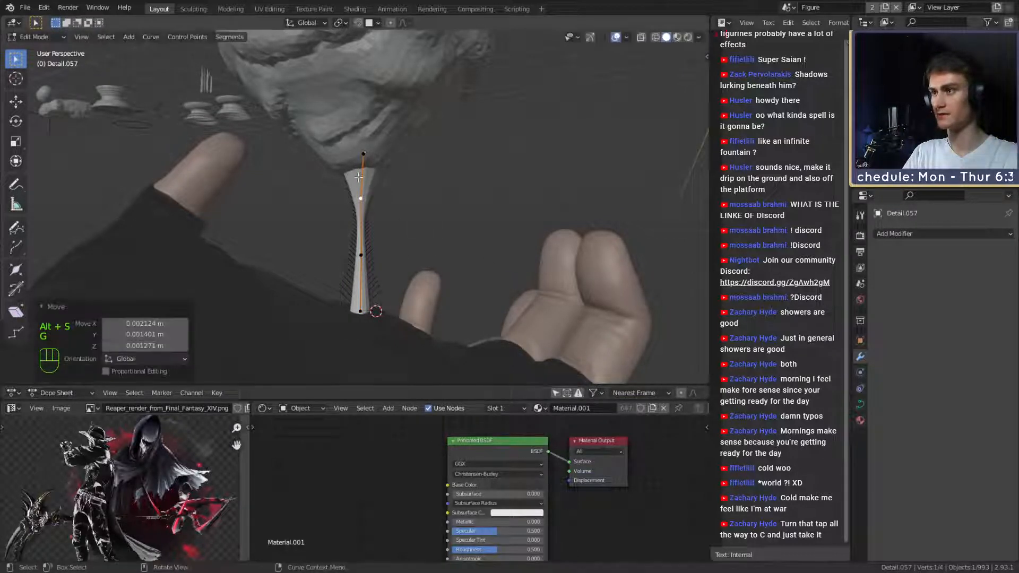
Tilt all of the strand's control points by -62.3° and shift the whole curve slightly.
{"action": "middle_click_drag", "start_coordinate": [364, 214], "coordinate": [414, 286]}
{"action": "left_click", "coordinate": [350, 260]}
{"action": "left_click", "coordinate": [498, 277]}
{"action": "middle_click_drag", "start_coordinate": [498, 277], "coordinate": [433, 269]}
{"action": "key", "text": "a"}
{"action": "left_click", "coordinate": [336, 125]}
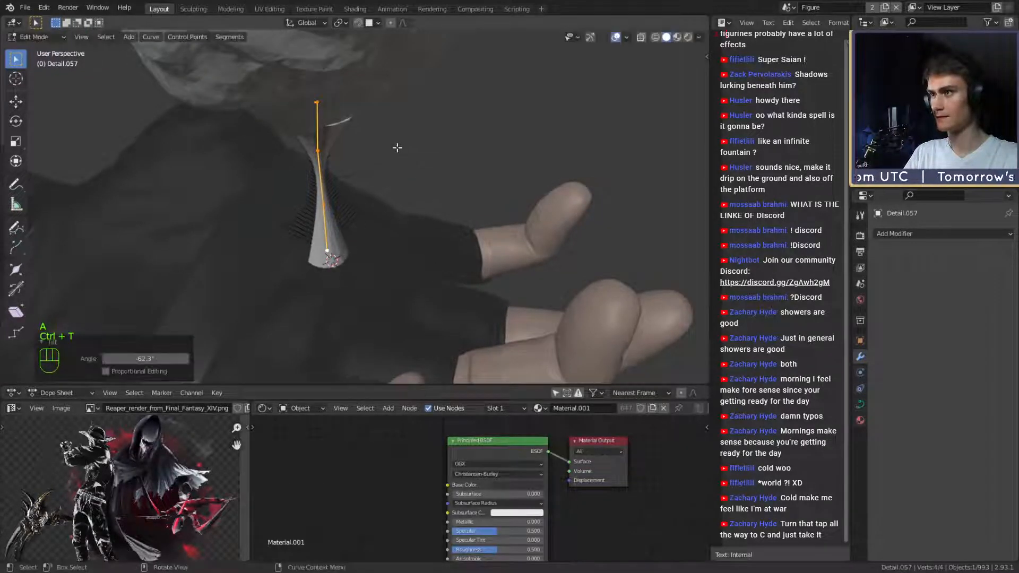
{"action": "middle_click_drag", "start_coordinate": [336, 125], "coordinate": [439, 197]}
{"action": "key", "text": "g"}
{"action": "left_click", "coordinate": [509, 168]}
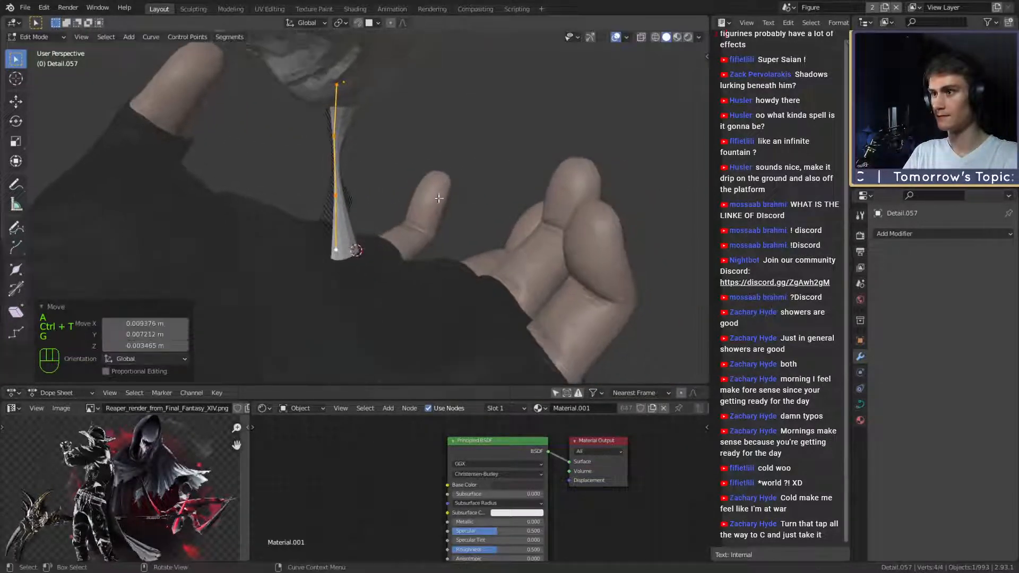
Extrude a new control point from the strand's lower end and position it so the strand bends across the hand.
{"action": "key", "text": "e"}
{"action": "middle_click_drag", "start_coordinate": [368, 257], "coordinate": [447, 271]}
{"action": "left_click", "coordinate": [465, 224]}
{"action": "left_click", "coordinate": [454, 208]}
{"action": "key", "text": "g"}
{"action": "left_click", "coordinate": [497, 229]}
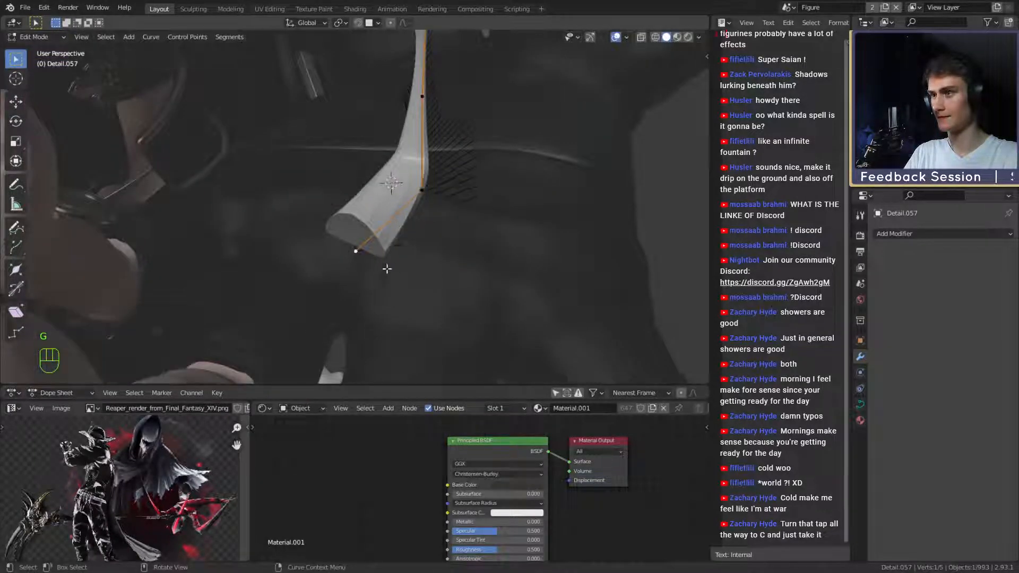
{"action": "middle_click_drag", "start_coordinate": [387, 268], "coordinate": [481, 262]}
{"action": "key", "text": "g"}
{"action": "left_click", "coordinate": [331, 242]}
{"action": "left_click", "coordinate": [431, 249]}
Extrude another control point down between the fingers, and adjust its radius, position and tilt.
{"action": "scroll", "coordinate": [419, 259], "scroll_direction": "down", "scroll_amount": 3}
{"action": "middle_click_drag", "start_coordinate": [405, 269], "coordinate": [409, 258], "text": "shift"}
{"action": "middle_click_drag", "start_coordinate": [409, 258], "coordinate": [374, 210]}
{"action": "key", "text": "e"}
{"action": "key", "text": "alt+s"}
{"action": "left_click", "coordinate": [399, 211]}
{"action": "left_click", "coordinate": [352, 228]}
{"action": "key", "text": "g"}
{"action": "left_click", "coordinate": [391, 208]}
{"action": "key", "text": "ctrl+t"}
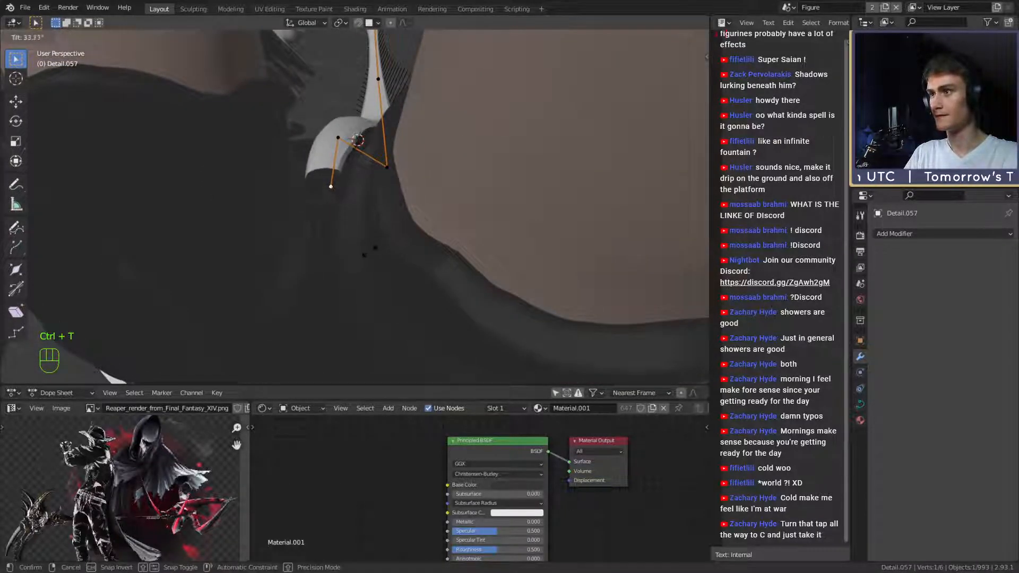
{"action": "left_click", "coordinate": [370, 252]}
Continue the strand downward with another extruded control point, and fit its position, tilt and radius to the hand.
{"action": "middle_click_drag", "start_coordinate": [369, 252], "coordinate": [331, 183]}
{"action": "key", "text": "g"}
{"action": "left_click", "coordinate": [353, 266]}
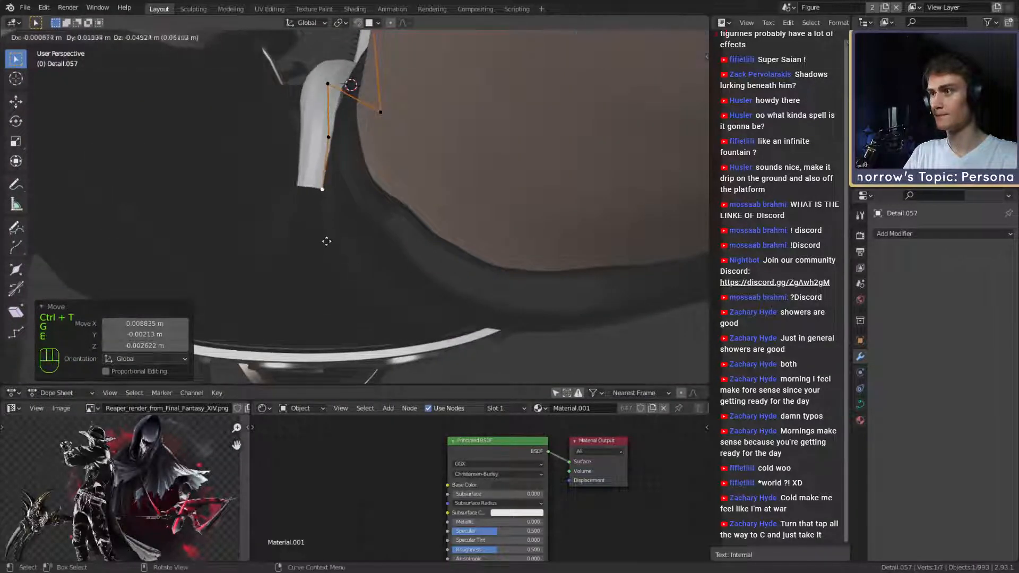
{"action": "middle_click_drag", "start_coordinate": [327, 280], "coordinate": [462, 187]}
{"action": "key", "text": "g"}
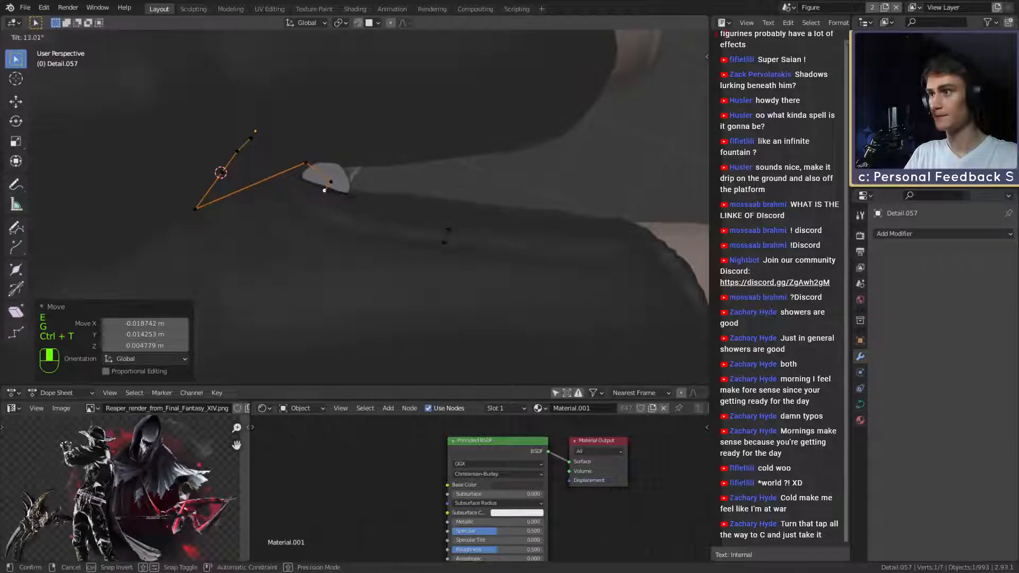
{"action": "left_click", "coordinate": [446, 236]}
{"action": "key", "text": "alt+s"}
{"action": "left_click", "coordinate": [443, 216]}
Extrude the strand further down toward the hand's lower edge and scale the end point's radius by 0.528.
{"action": "middle_click_drag", "start_coordinate": [443, 216], "coordinate": [327, 273]}
{"action": "left_click", "coordinate": [331, 274]}
{"action": "key", "text": "e"}
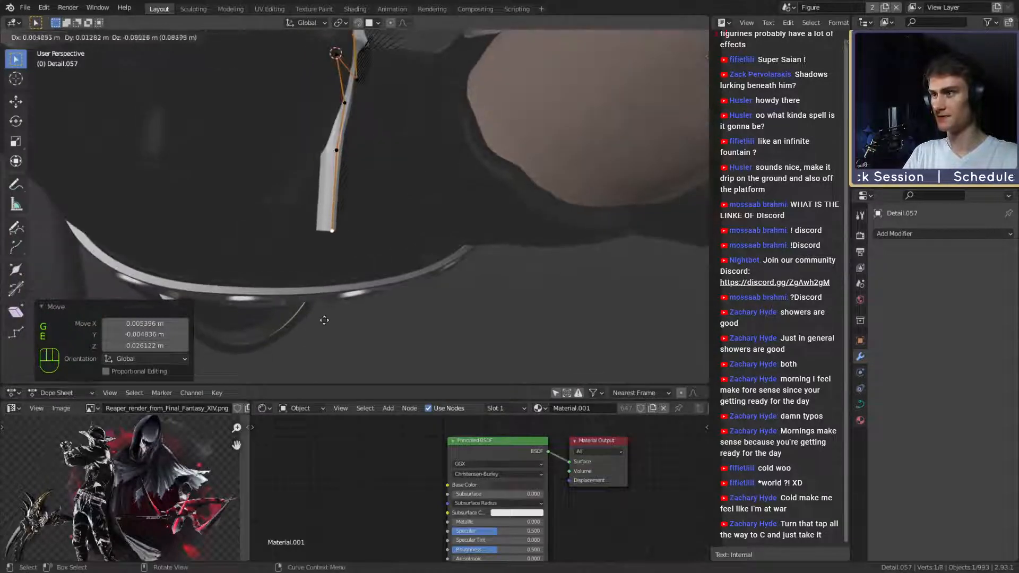
{"action": "left_click", "coordinate": [325, 320]}
{"action": "middle_click_drag", "start_coordinate": [324, 320], "coordinate": [403, 183]}
{"action": "left_click", "coordinate": [430, 262]}
{"action": "left_click", "coordinate": [402, 233]}
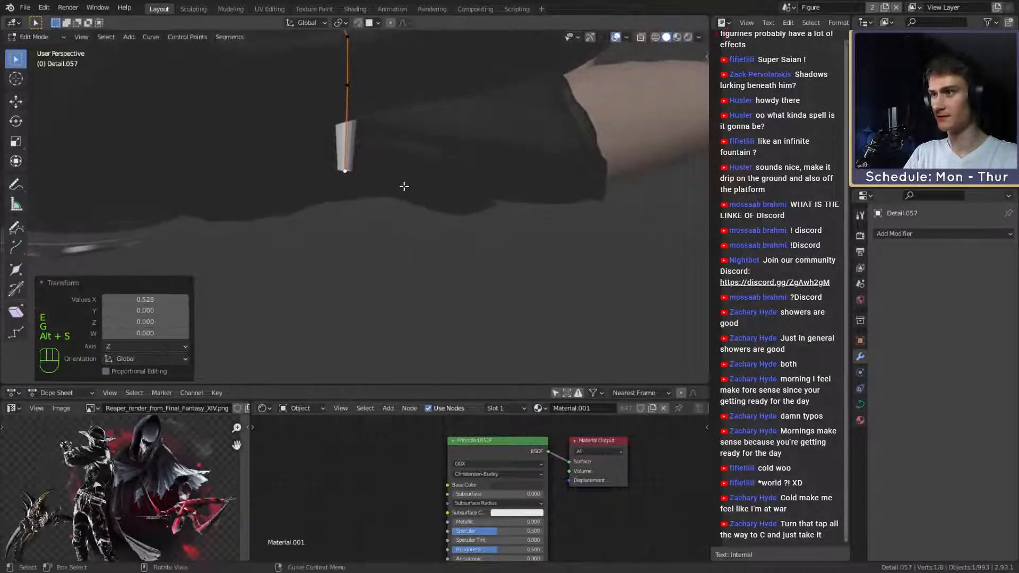
Extrude the strand's end about 0.066 m downward and enlarge its radius by factors of 2.434 and 1.036.
{"action": "left_click", "coordinate": [401, 250]}
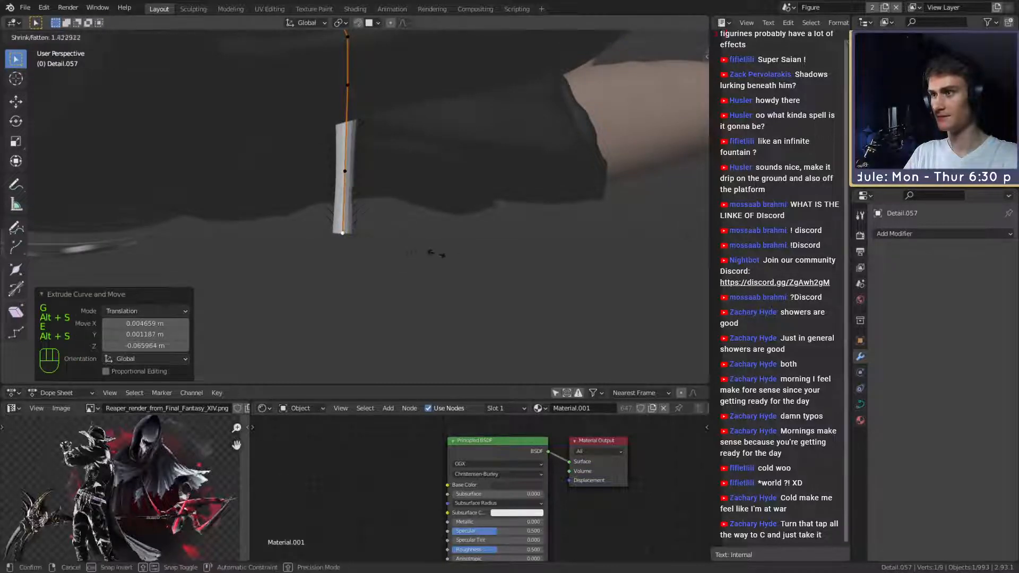
{"action": "left_click", "coordinate": [488, 245]}
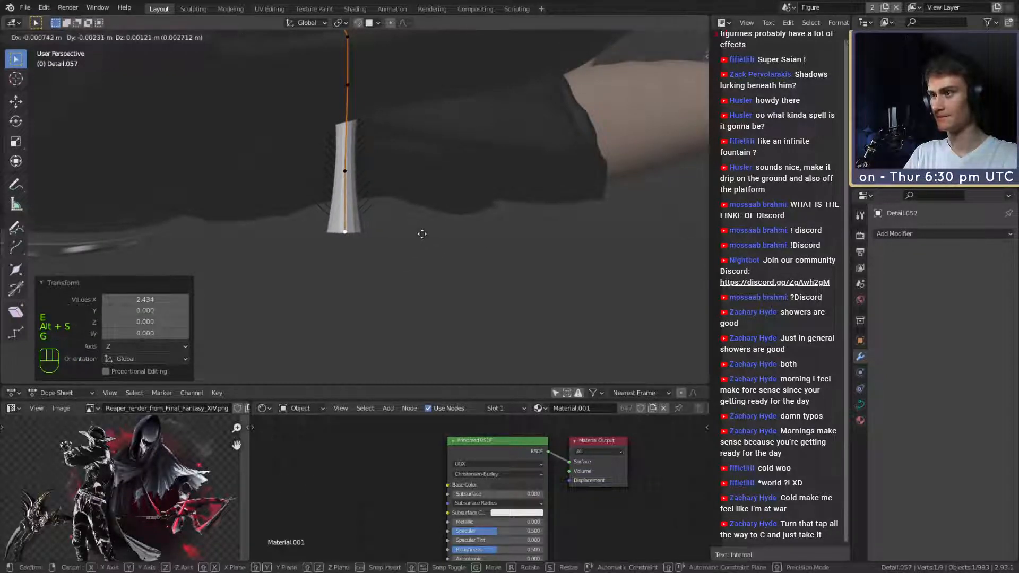
{"action": "left_click", "coordinate": [422, 234]}
{"action": "key", "text": "alt+s"}
{"action": "left_click", "coordinate": [426, 235]}
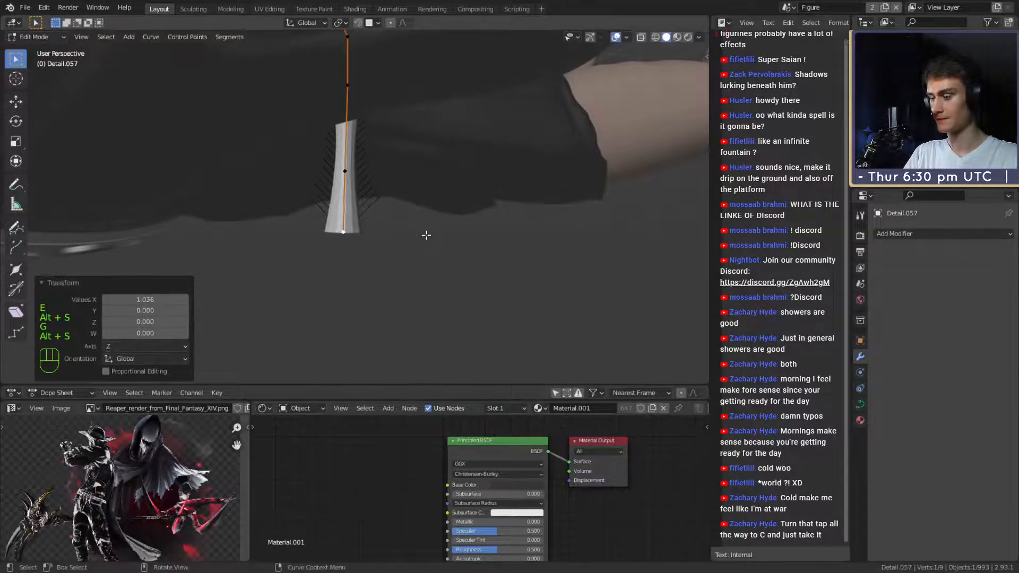
Extrude a small tip with its radius scaled by 0.385 to round off the drip, and narrow the point above the bulge by 0.546.
{"action": "left_click", "coordinate": [426, 264]}
{"action": "left_click", "coordinate": [392, 272]}
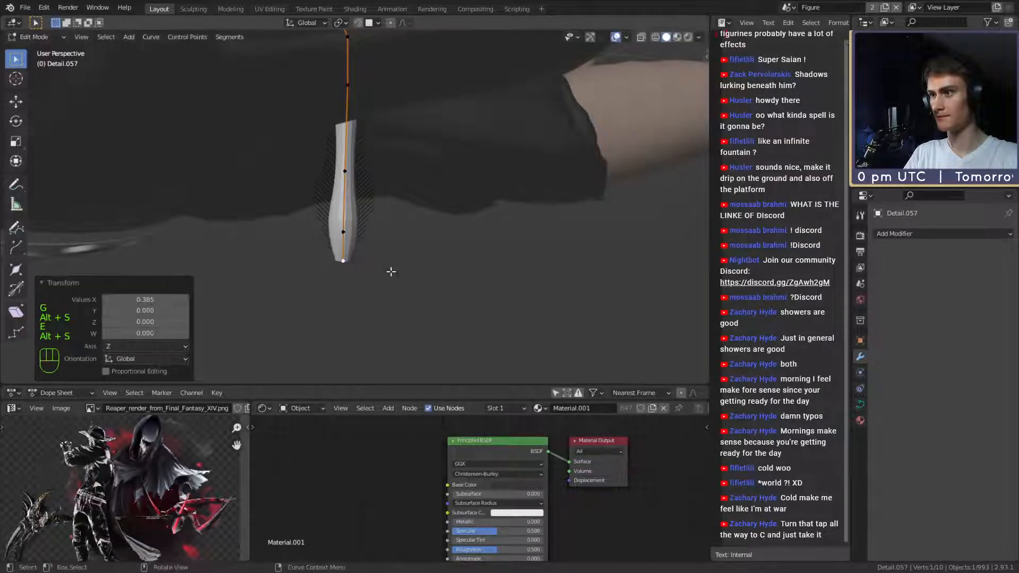
{"action": "left_click", "coordinate": [390, 255]}
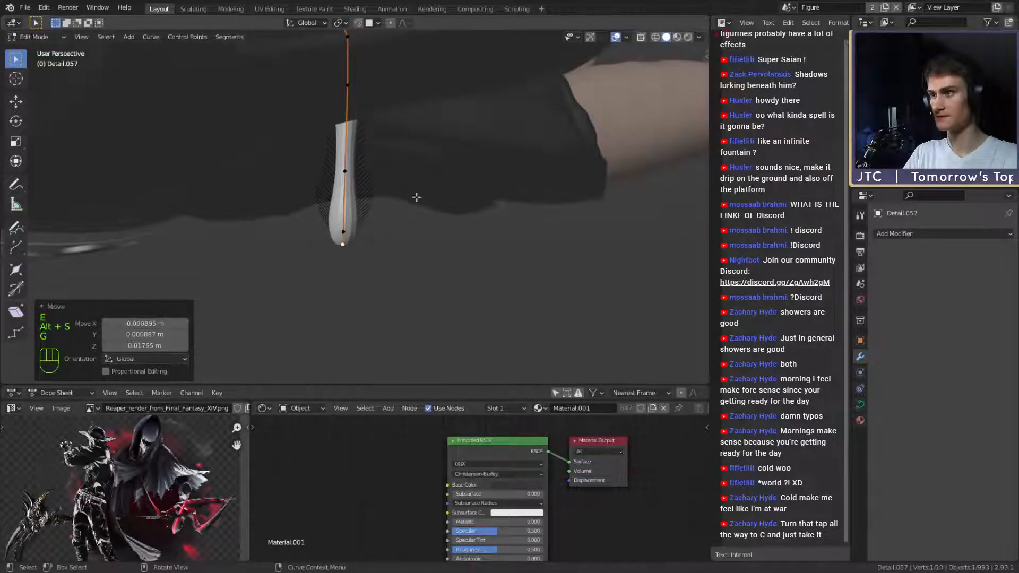
{"action": "left_click", "coordinate": [354, 172]}
{"action": "key", "text": "alt+s"}
{"action": "left_click", "coordinate": [402, 194]}
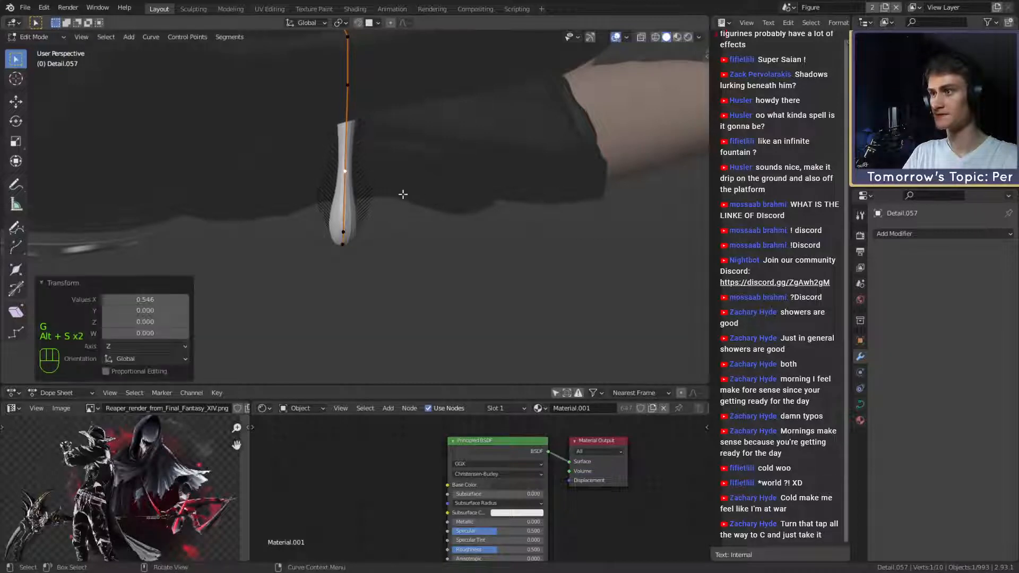
Move the drip's two lowest control points down 0.0903 m along the Z axis.
{"action": "scroll", "coordinate": [403, 194], "scroll_direction": "down", "scroll_amount": 4}
{"action": "middle_click_drag", "start_coordinate": [414, 222], "coordinate": [393, 190], "text": "shift"}
{"action": "key", "text": "Tab"}
{"action": "scroll", "coordinate": [339, 242], "scroll_direction": "down", "scroll_amount": 4}
{"action": "scroll", "coordinate": [393, 190], "scroll_direction": "up", "scroll_amount": 5}
{"action": "middle_click_drag", "start_coordinate": [368, 234], "coordinate": [352, 221], "text": "shift"}
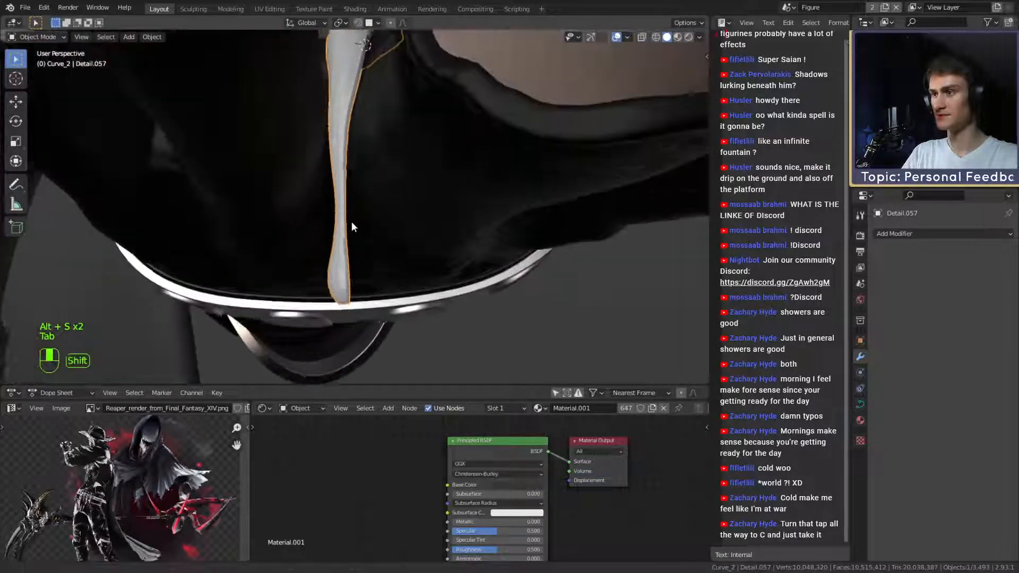
{"action": "key", "text": "Tab"}
{"action": "scroll", "coordinate": [349, 225], "scroll_direction": "down", "scroll_amount": 4}
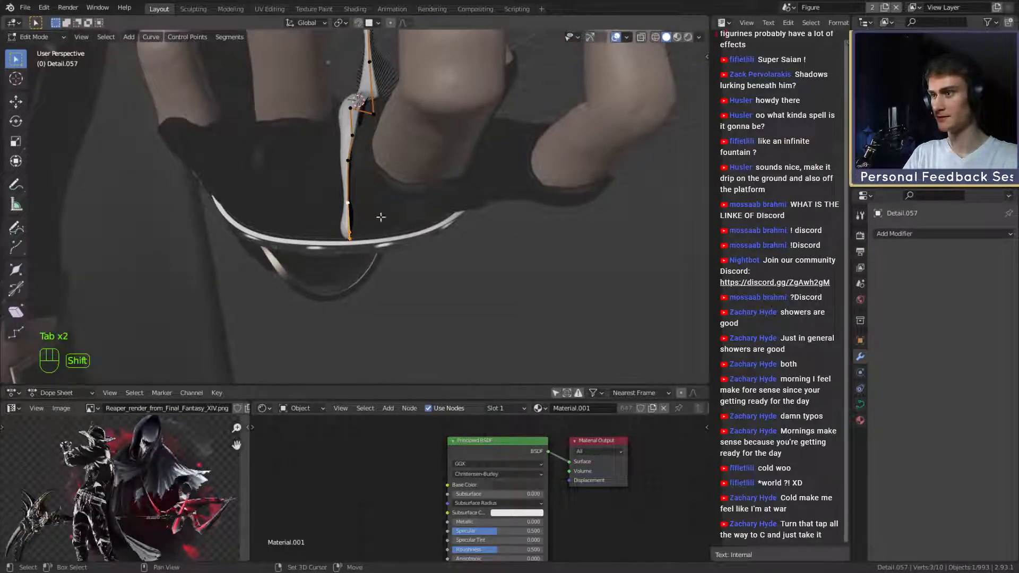
{"action": "left_click", "coordinate": [349, 233]}
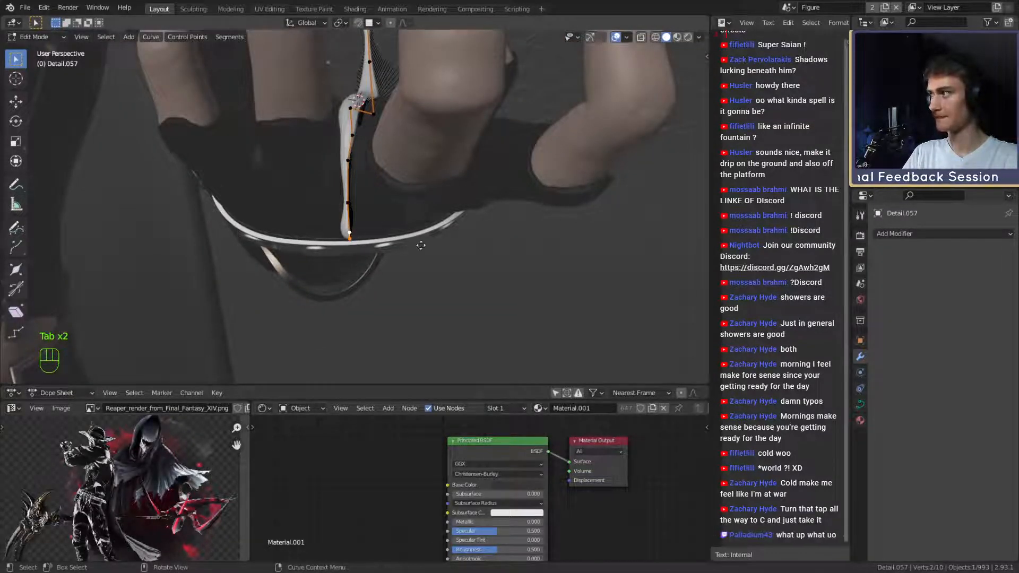
{"action": "key", "text": "g"}
{"action": "key", "text": "z"}
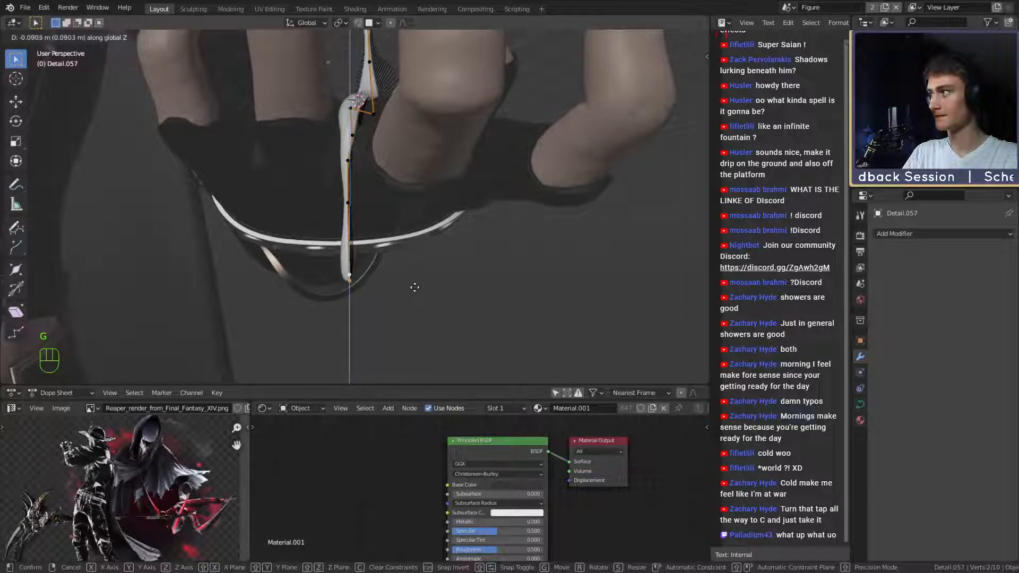
{"action": "left_click", "coordinate": [415, 287]}
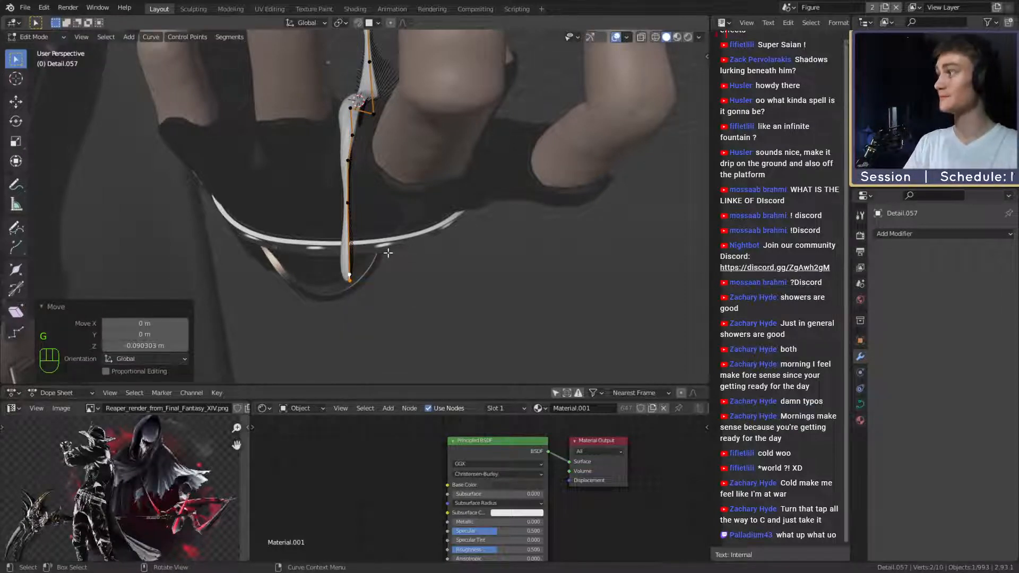
Save the file and examine the full strand running from the orb through the hand.
{"action": "left_click", "coordinate": [25, 8]}
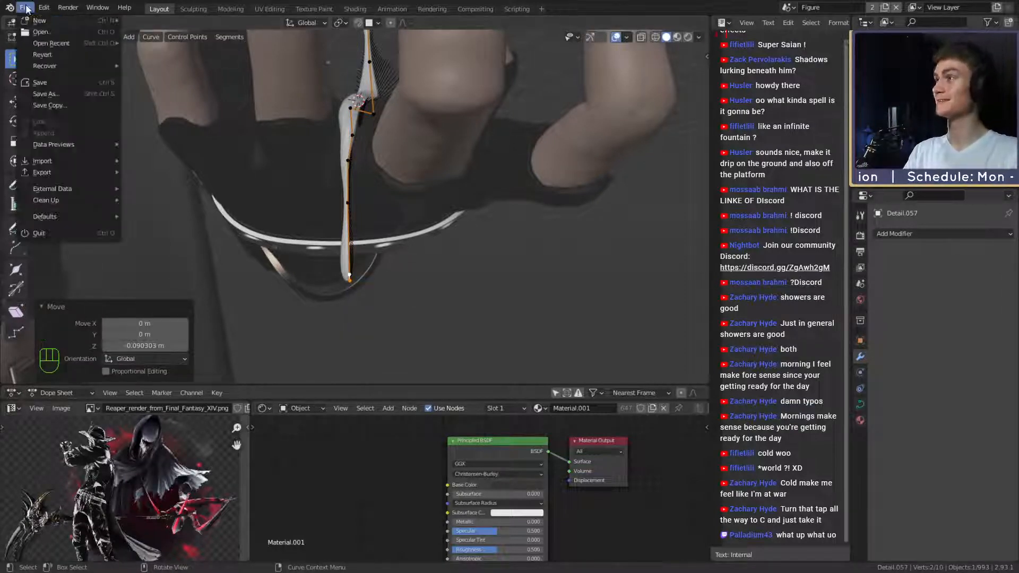
{"action": "left_click", "coordinate": [42, 79]}
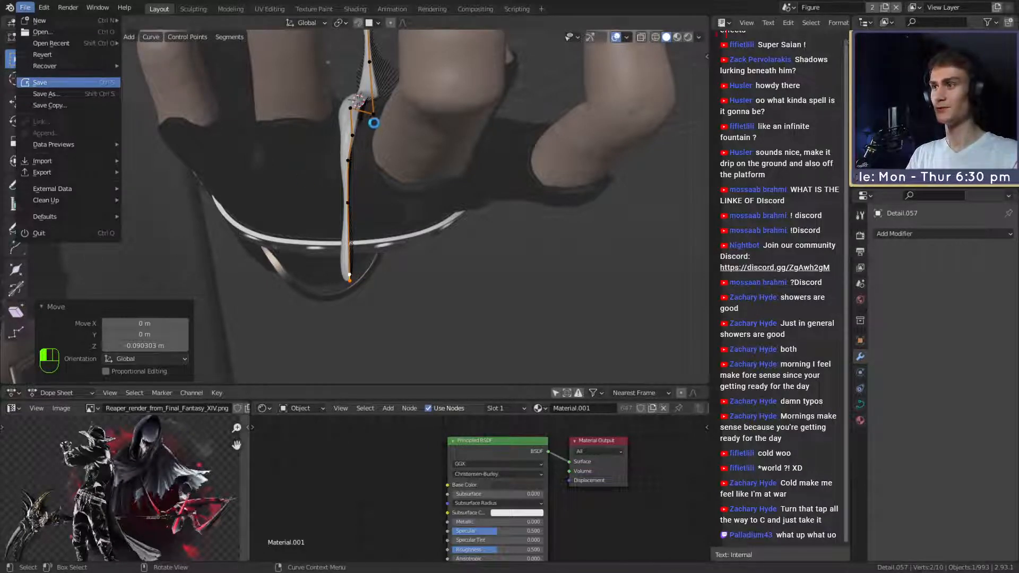
{"action": "scroll", "coordinate": [373, 122], "scroll_direction": "down", "scroll_amount": 10}
{"action": "middle_click_drag", "start_coordinate": [374, 122], "coordinate": [353, 170]}
{"action": "scroll", "coordinate": [377, 186], "scroll_direction": "up", "scroll_amount": 4}
{"action": "scroll", "coordinate": [378, 212], "scroll_direction": "up", "scroll_amount": 3}
{"action": "middle_click_drag", "start_coordinate": [353, 170], "coordinate": [379, 216]}
{"action": "middle_click_drag", "start_coordinate": [379, 215], "coordinate": [381, 181]}
{"action": "scroll", "coordinate": [381, 181], "scroll_direction": "down", "scroll_amount": 4}
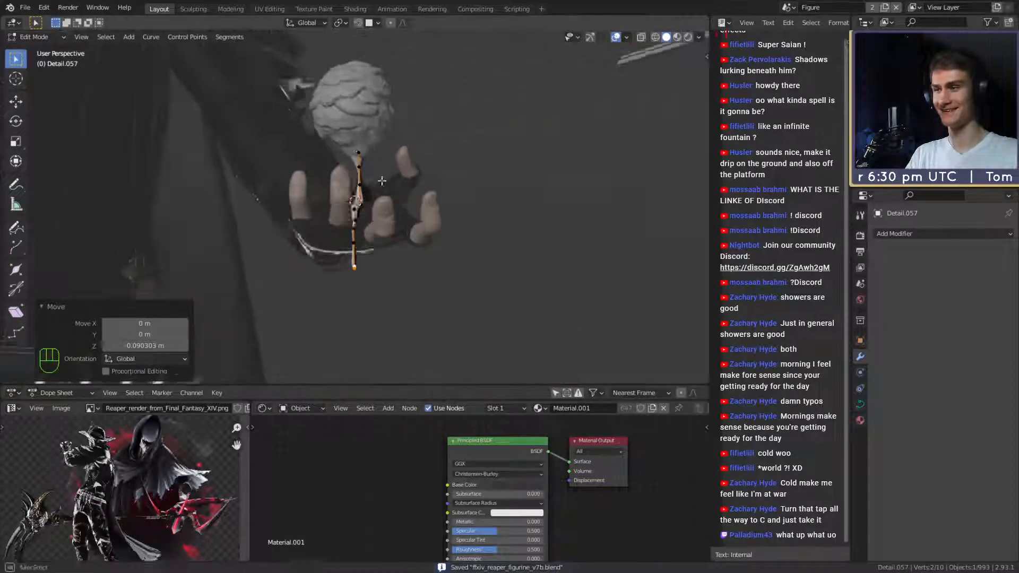
Adjust the radius of the drip's bulging control point just above its tip.
{"action": "scroll", "coordinate": [382, 180], "scroll_direction": "up", "scroll_amount": 4}
{"action": "middle_click_drag", "start_coordinate": [382, 245], "coordinate": [361, 196], "text": "shift"}
{"action": "middle_click_drag", "start_coordinate": [361, 196], "coordinate": [377, 212], "text": "shift"}
{"action": "left_click", "coordinate": [343, 230]}
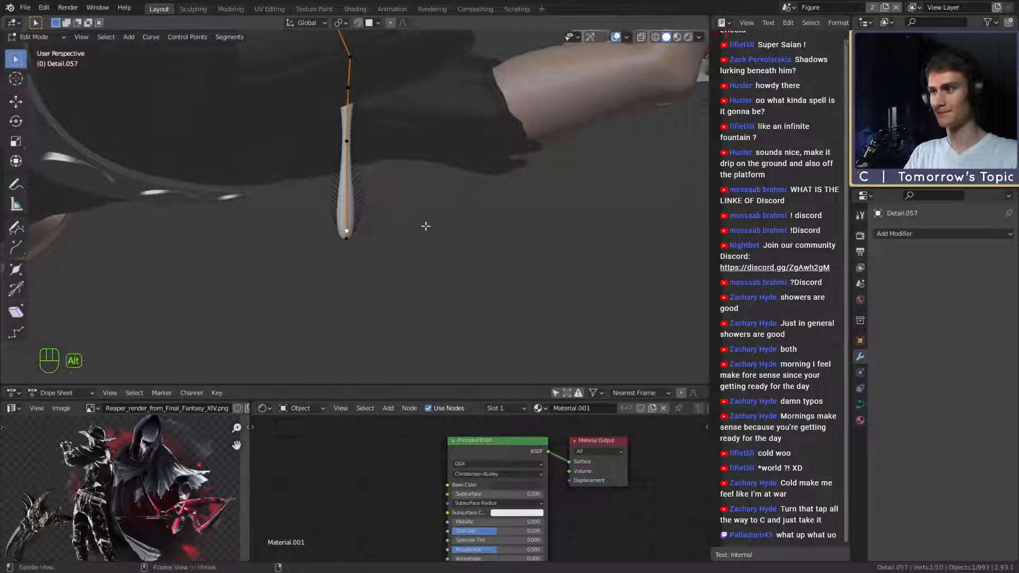
{"action": "left_click", "coordinate": [483, 218]}
Adjust the radius of the strand's control point lying on the palm, just before the strand runs down over the hand.
{"action": "middle_click_drag", "start_coordinate": [480, 207], "coordinate": [369, 227]}
{"action": "left_click", "coordinate": [337, 219]}
{"action": "middle_click_drag", "start_coordinate": [366, 166], "coordinate": [389, 244]}
{"action": "left_click", "coordinate": [348, 205]}
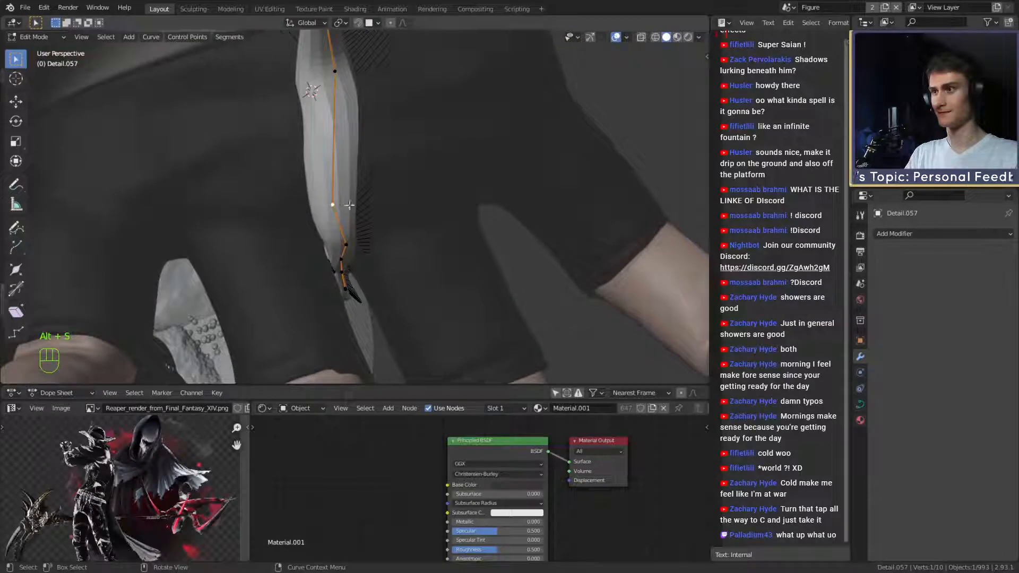
{"action": "left_click", "coordinate": [422, 203]}
Examine the strand between the orb and the hand, both against the whole figure and up close at the adjusted point.
{"action": "middle_click_drag", "start_coordinate": [422, 203], "coordinate": [467, 186]}
{"action": "scroll", "coordinate": [382, 168], "scroll_direction": "down", "scroll_amount": 4}
{"action": "scroll", "coordinate": [416, 213], "scroll_direction": "up", "scroll_amount": 4}
{"action": "scroll", "coordinate": [327, 200], "scroll_direction": "down", "scroll_amount": 5}
{"action": "scroll", "coordinate": [326, 200], "scroll_direction": "down", "scroll_amount": 5}
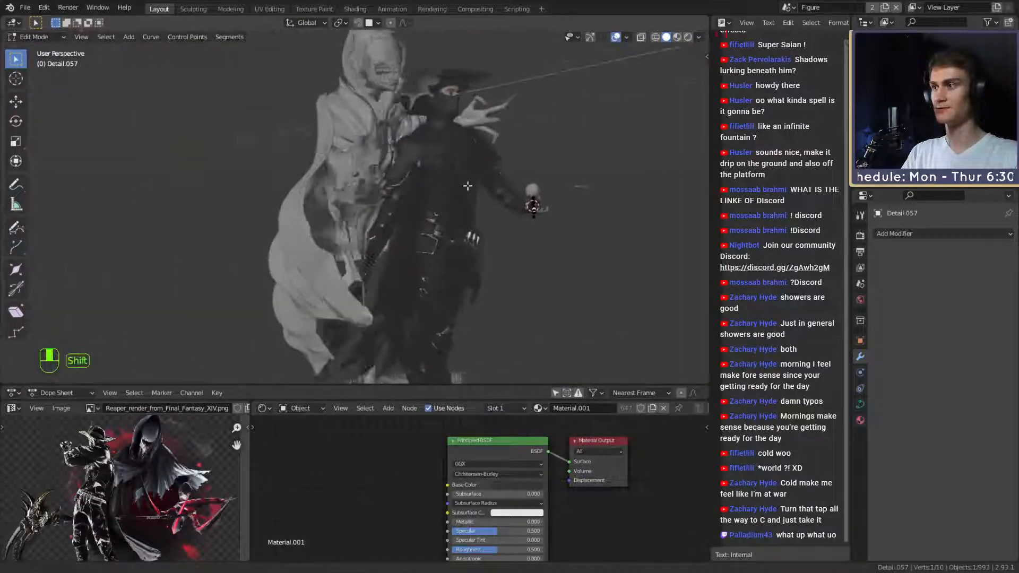
{"action": "middle_click_drag", "start_coordinate": [392, 188], "coordinate": [489, 198]}
{"action": "middle_click_drag", "start_coordinate": [398, 207], "coordinate": [363, 202]}
{"action": "scroll", "coordinate": [398, 196], "scroll_direction": "up", "scroll_amount": 5}
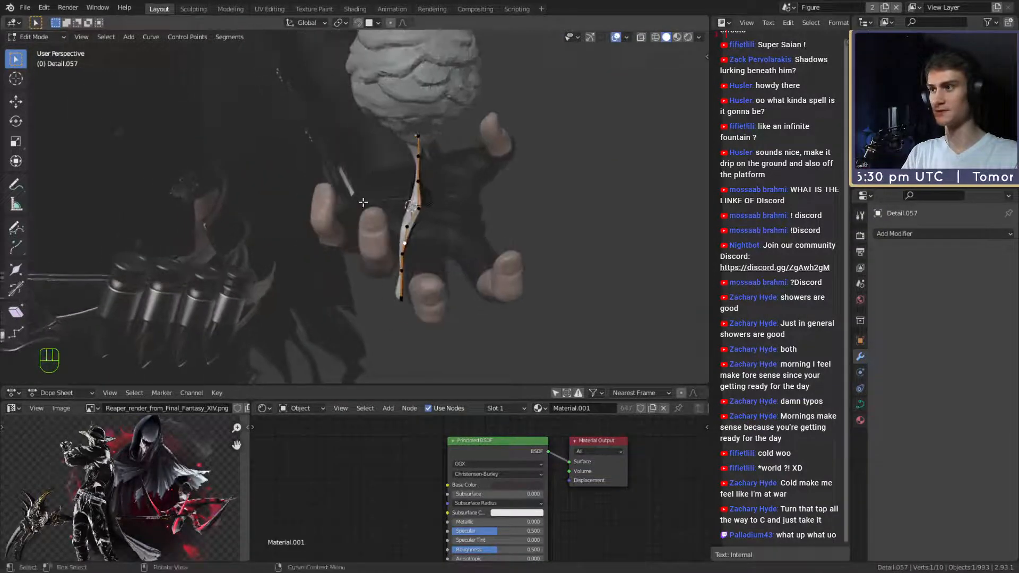
{"action": "key", "text": "KP_Decimal"}
{"action": "middle_click_drag", "start_coordinate": [313, 170], "coordinate": [323, 166]}
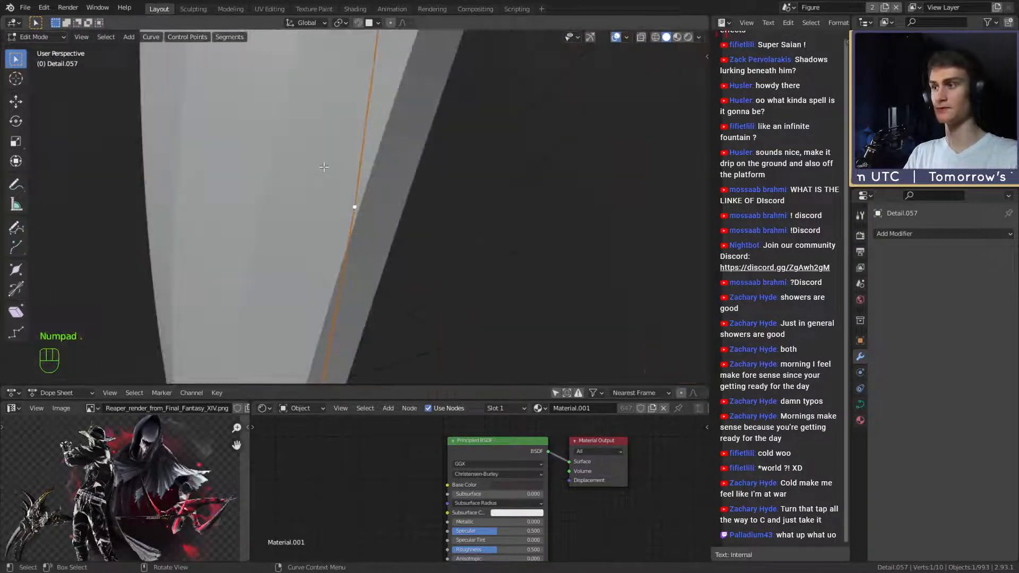
{"action": "scroll", "coordinate": [323, 167], "scroll_direction": "down", "scroll_amount": 10}
{"action": "scroll", "coordinate": [382, 209], "scroll_direction": "down", "scroll_amount": 2}
{"action": "middle_click_drag", "start_coordinate": [383, 209], "coordinate": [366, 234]}
{"action": "mouse_move", "coordinate": [366, 233]}
{"action": "middle_mouse_down"}
{"action": "mouse_move", "coordinate": [371, 207]}
{"action": "mouse_move", "coordinate": [393, 215]}
{"action": "mouse_move", "coordinate": [377, 222]}
{"action": "middle_mouse_up"}
{"action": "scroll", "coordinate": [372, 207], "scroll_direction": "up", "scroll_amount": 4}
Duplicate the finished strand and place the copy beside the original under the orb.
{"action": "key", "text": "Tab"}
{"action": "scroll", "coordinate": [314, 160], "scroll_direction": "down", "scroll_amount": 8}
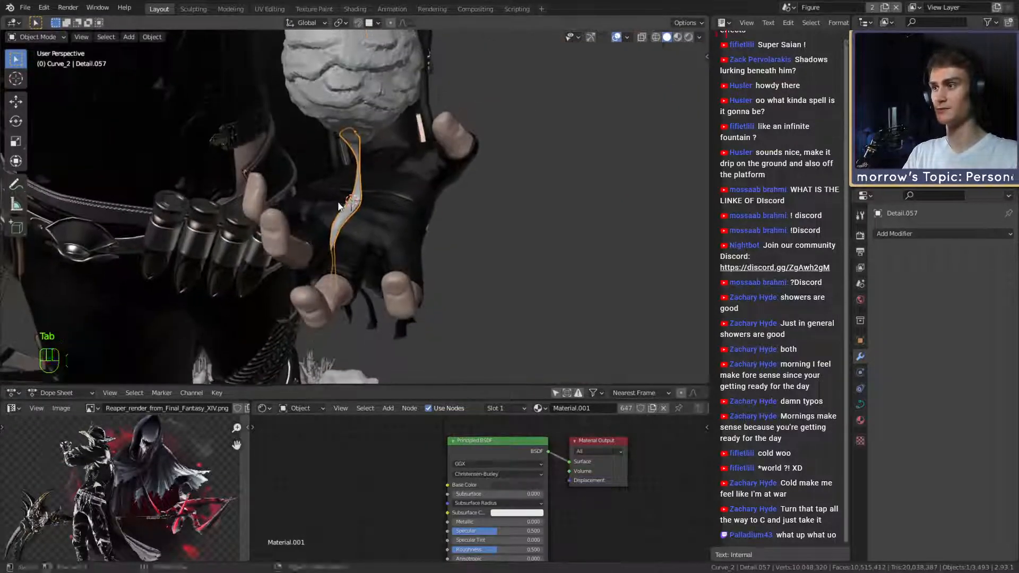
{"action": "scroll", "coordinate": [371, 231], "scroll_direction": "up", "scroll_amount": 4}
{"action": "middle_click_drag", "start_coordinate": [319, 170], "coordinate": [447, 233]}
{"action": "key", "text": "shift+d"}
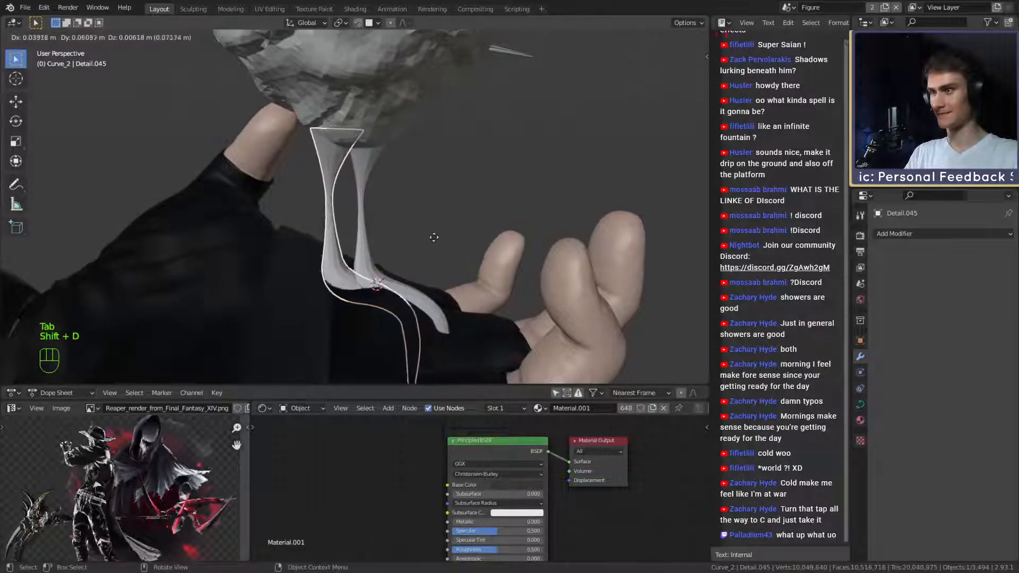
{"action": "left_click", "coordinate": [429, 240]}
Delete the copy's lower control points, leaving only the four of the vertical part between orb and palm.
{"action": "key", "text": "Tab"}
{"action": "middle_click_drag", "start_coordinate": [444, 279], "coordinate": [435, 255]}
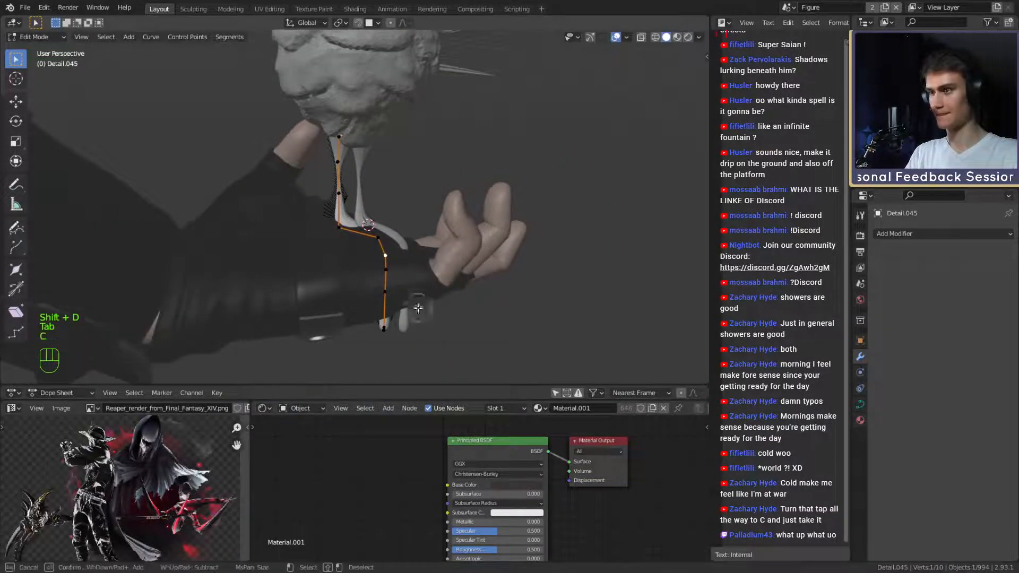
{"action": "left_click", "coordinate": [374, 267]}
{"action": "middle_click_drag", "start_coordinate": [374, 265], "coordinate": [394, 259]}
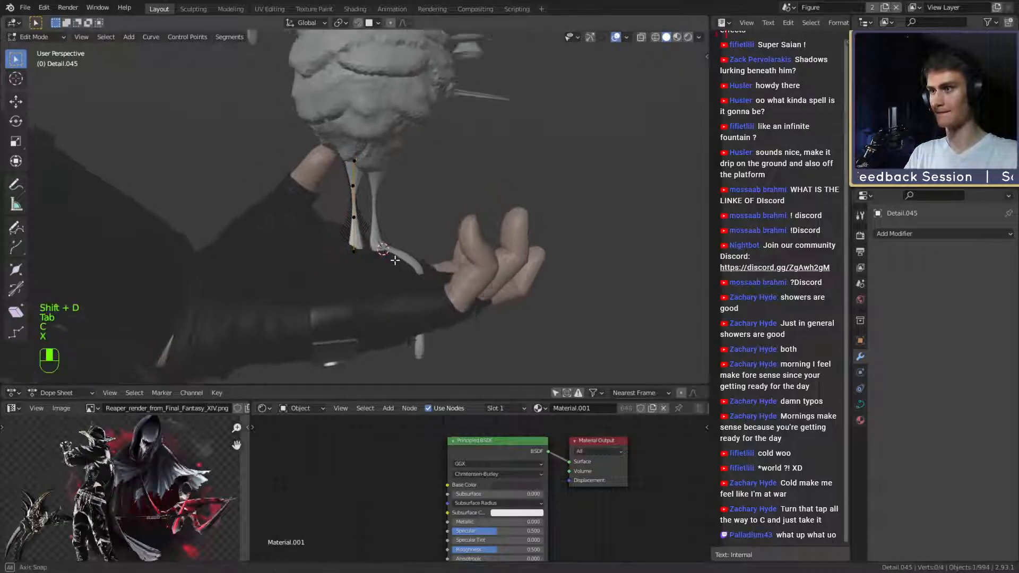
Tilt all control points of the shortened strand and adjust the radius of its top control point.
{"action": "scroll", "coordinate": [395, 241], "scroll_direction": "up", "scroll_amount": 5}
{"action": "middle_click_drag", "start_coordinate": [394, 223], "coordinate": [461, 263], "text": "shift"}
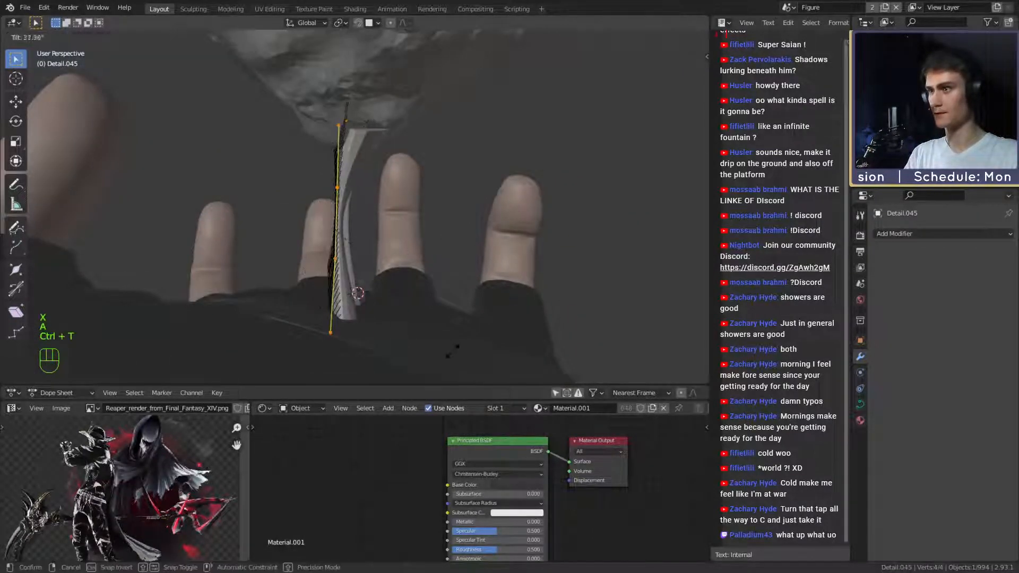
{"action": "left_click", "coordinate": [231, 221]}
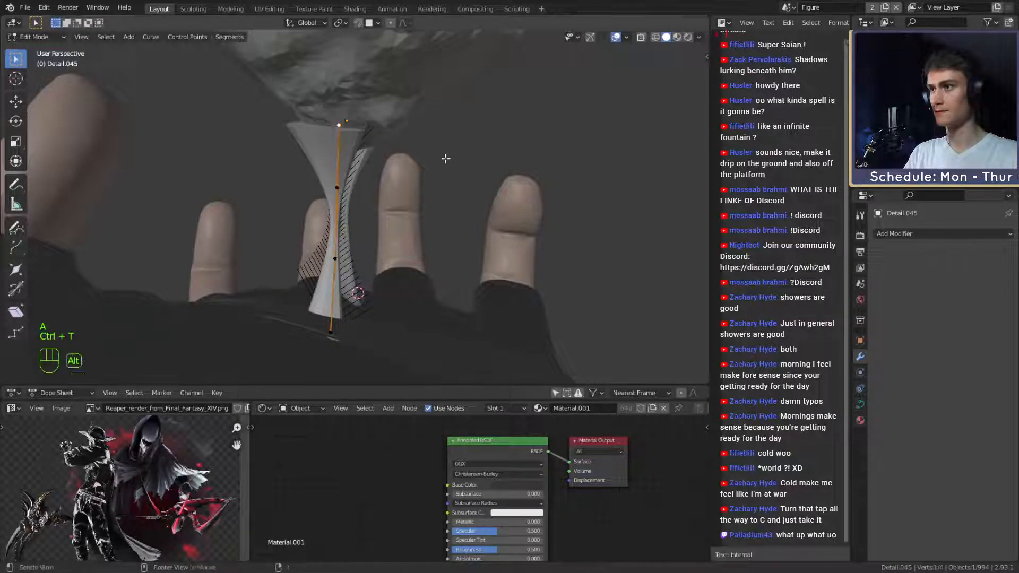
{"action": "key", "text": "alt+s"}
{"action": "left_click", "coordinate": [381, 151]}
Move the shortened strand object so its upper end sits against the underside of the orb.
{"action": "middle_click_drag", "start_coordinate": [381, 150], "coordinate": [545, 165]}
{"action": "key", "text": "Tab"}
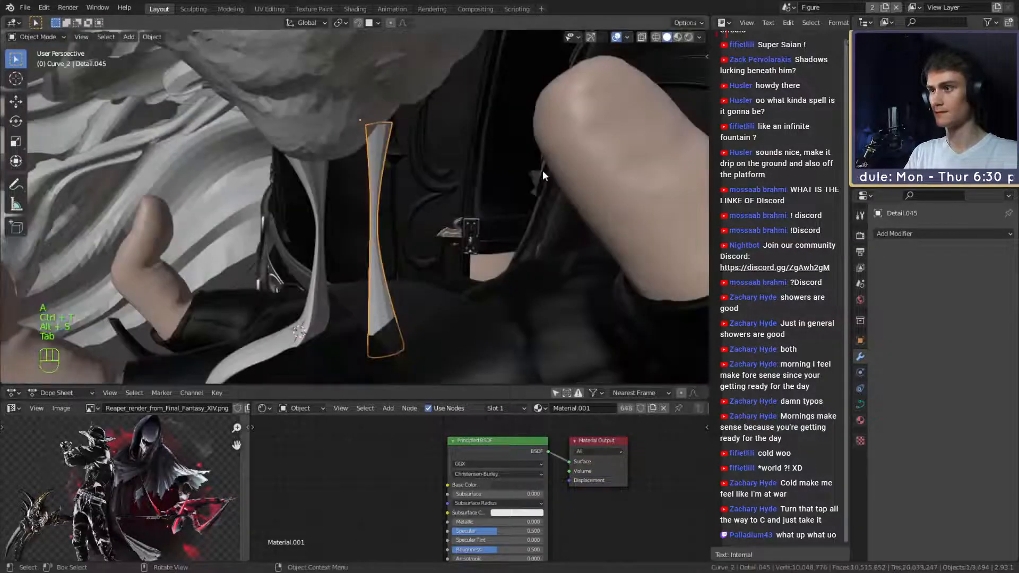
{"action": "key", "text": "g"}
{"action": "left_click", "coordinate": [484, 198]}
Scale the radius of all the new strand's control points by 1.251, and thicken its two middle points further.
{"action": "mouse_move", "coordinate": [484, 198]}
{"action": "middle_mouse_down"}
{"action": "mouse_move", "coordinate": [360, 171]}
{"action": "mouse_move", "coordinate": [394, 190]}
{"action": "mouse_move", "coordinate": [390, 173]}
{"action": "mouse_move", "coordinate": [395, 228]}
{"action": "mouse_move", "coordinate": [583, 225]}
{"action": "mouse_move", "coordinate": [486, 225]}
{"action": "mouse_move", "coordinate": [469, 207]}
{"action": "middle_mouse_up"}
{"action": "scroll", "coordinate": [387, 180], "scroll_direction": "down", "scroll_amount": 2}
{"action": "scroll", "coordinate": [393, 190], "scroll_direction": "up", "scroll_amount": 3}
{"action": "scroll", "coordinate": [390, 173], "scroll_direction": "up", "scroll_amount": 3}
{"action": "key", "text": "Tab"}
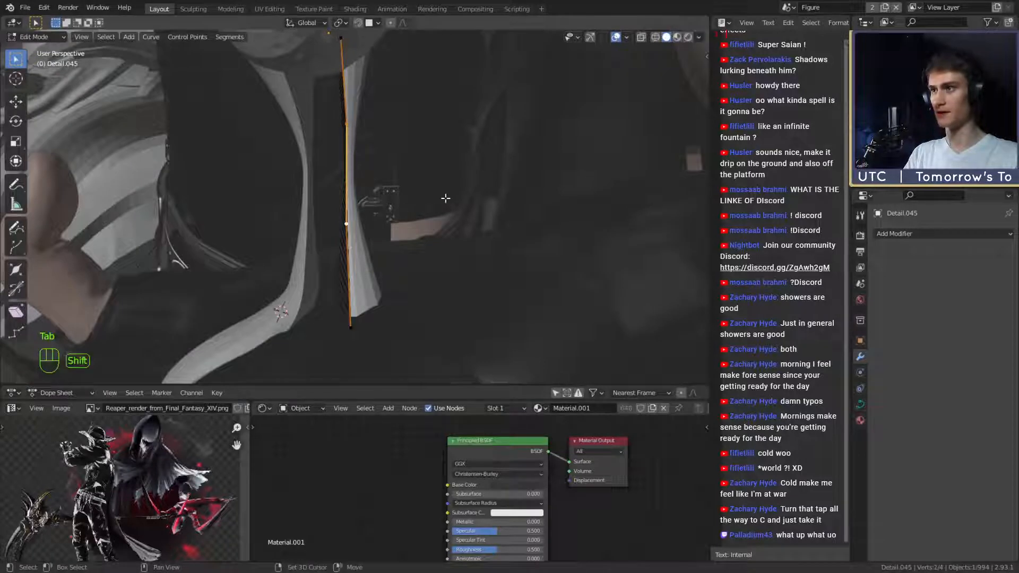
{"action": "left_click", "coordinate": [461, 187]}
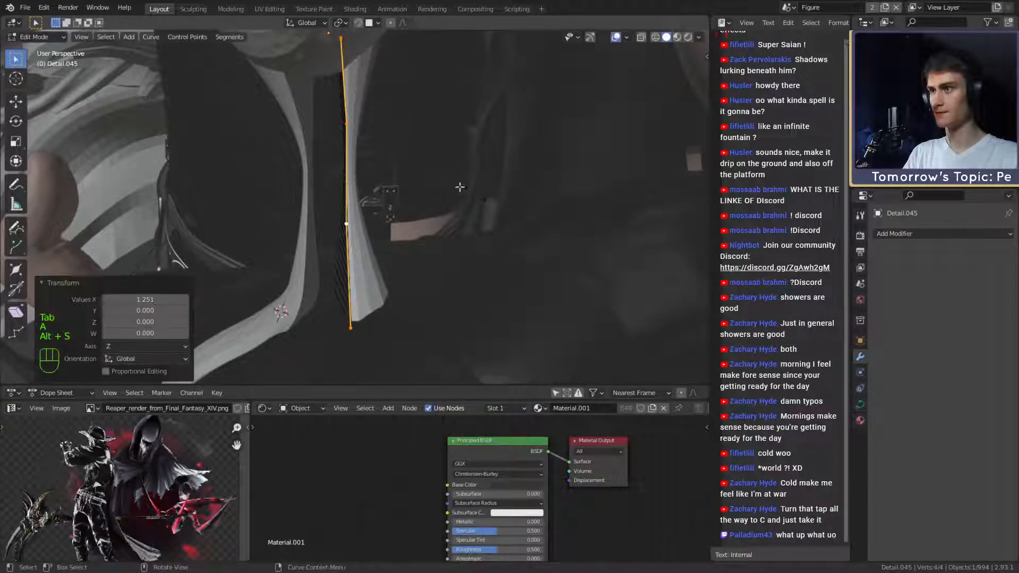
{"action": "left_click", "coordinate": [352, 164]}
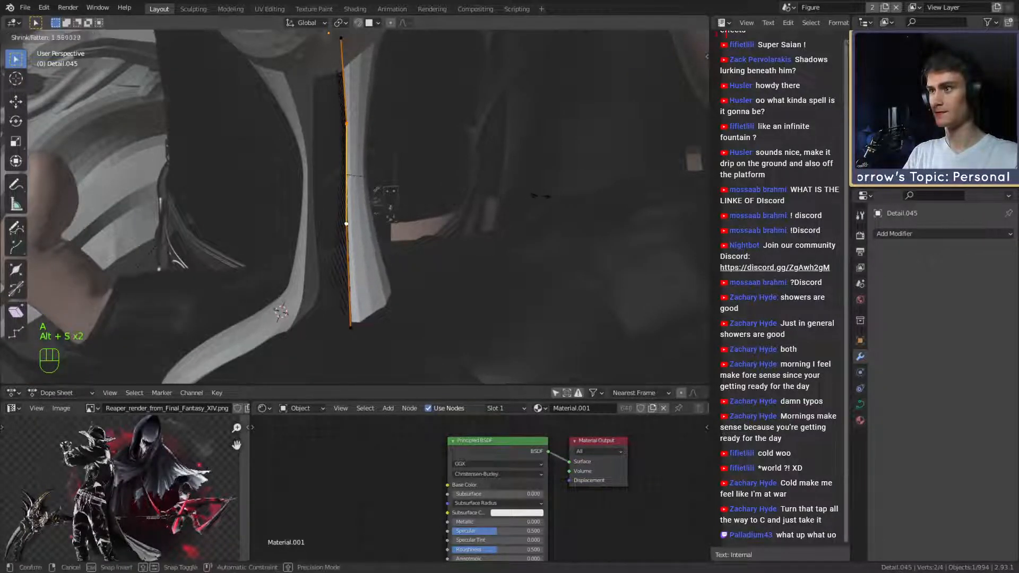
{"action": "left_click", "coordinate": [551, 196]}
Narrow the new strand's bottom control point and scale the radius of the point above it by 0.917.
{"action": "middle_click_drag", "start_coordinate": [436, 174], "coordinate": [301, 198]}
{"action": "middle_click_drag", "start_coordinate": [390, 254], "coordinate": [407, 265]}
{"action": "left_click", "coordinate": [367, 336]}
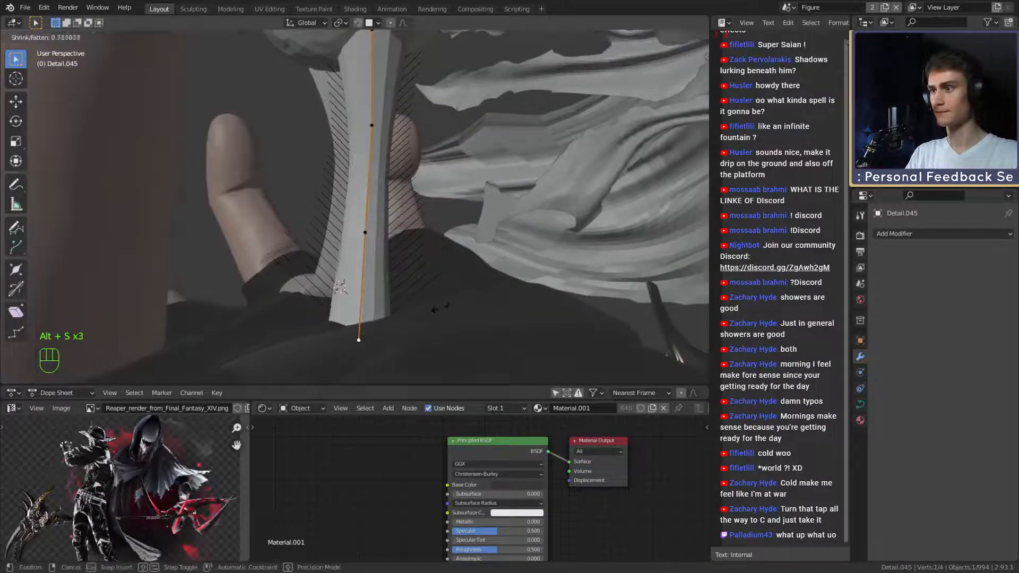
{"action": "left_click", "coordinate": [413, 305]}
{"action": "left_click", "coordinate": [373, 238]}
{"action": "left_click", "coordinate": [449, 243]}
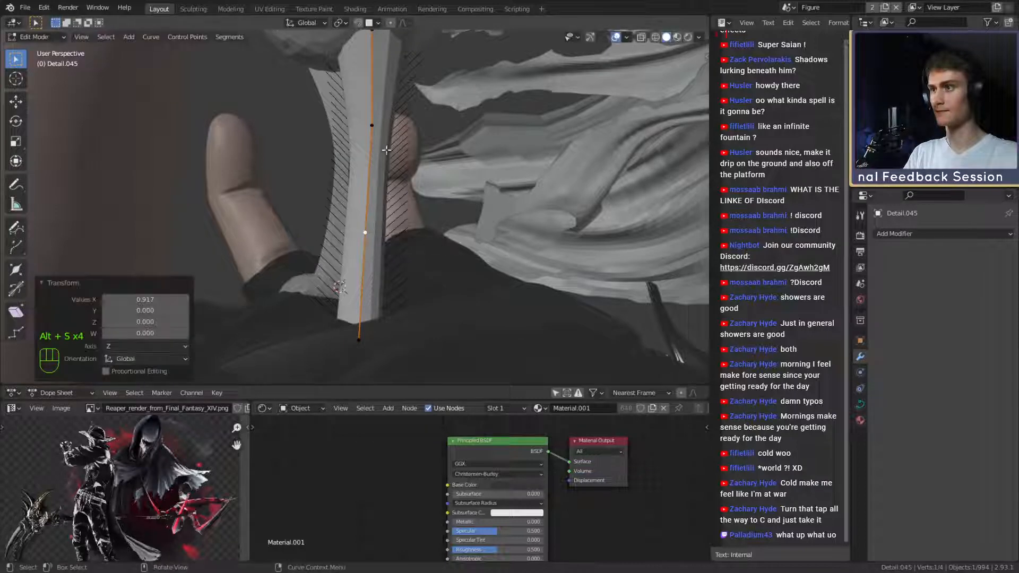
Adjust the radius of the upper middle control point and scale the top point's radius by 0.924.
{"action": "left_click", "coordinate": [378, 132]}
{"action": "left_click", "coordinate": [466, 166]}
{"action": "middle_click_drag", "start_coordinate": [427, 84], "coordinate": [482, 176], "text": "shift"}
{"action": "left_click", "coordinate": [367, 92]}
{"action": "key", "text": "alt+s"}
{"action": "left_click", "coordinate": [448, 139]}
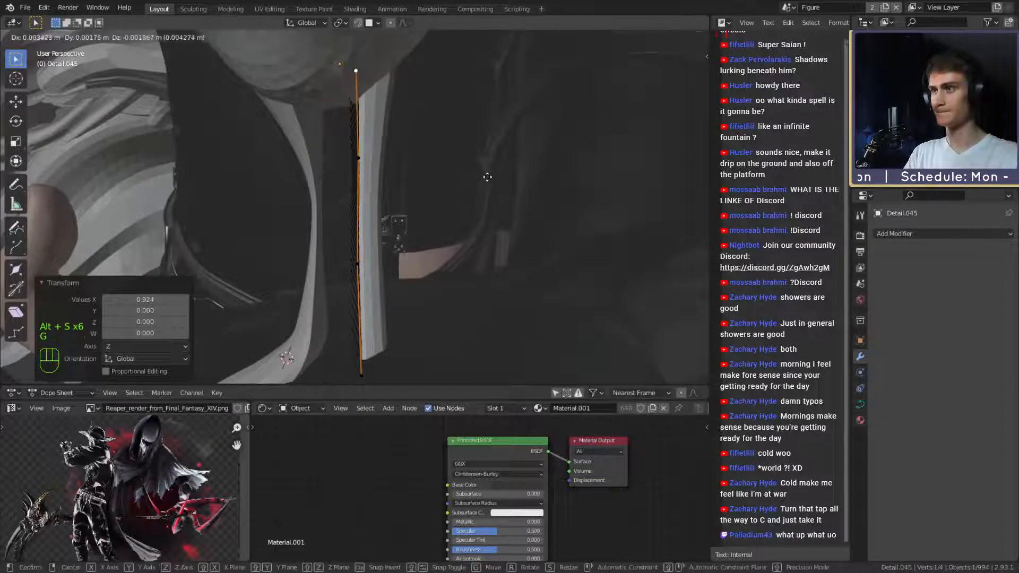
Nudge the top control point, and move the whole strand by X -0.0095, Y -0.0066 and Z 0.0013 m.
{"action": "left_click", "coordinate": [488, 177]}
{"action": "key", "text": "Tab"}
{"action": "key", "text": "g"}
{"action": "left_click", "coordinate": [419, 237]}
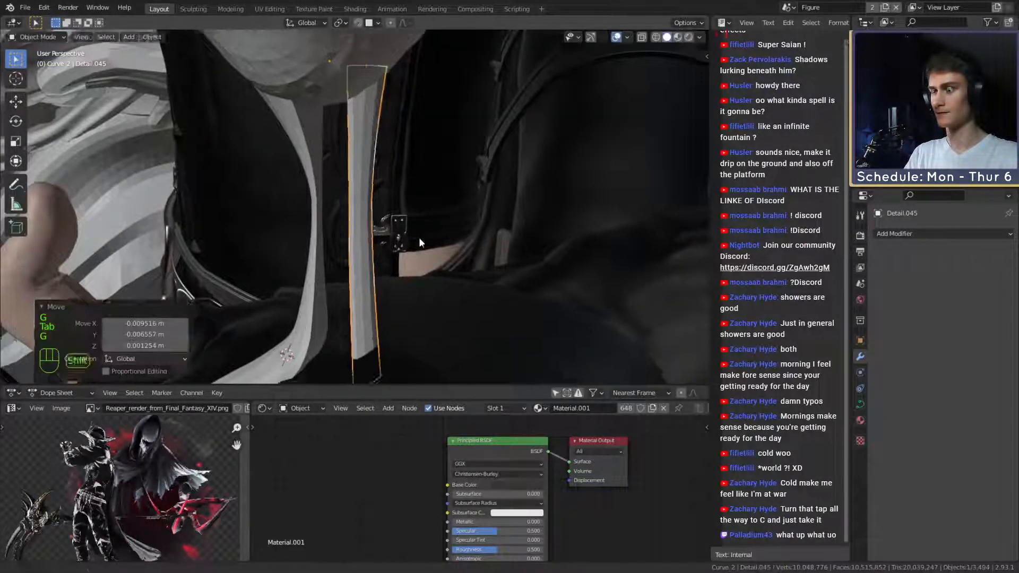
Move the new strand's bottom control point up by about 0.045 m so it ends at the palm.
{"action": "middle_click_drag", "start_coordinate": [419, 237], "coordinate": [428, 183], "text": "shift"}
{"action": "middle_click_drag", "start_coordinate": [427, 183], "coordinate": [389, 242]}
{"action": "key", "text": "Tab"}
{"action": "key", "text": "g"}
{"action": "left_click", "coordinate": [486, 169]}
Extrude the bottom point by X 0.0667, Y -0.0926, Z -0.0084 m across the palm, and tilt the bend point 73.6°.
{"action": "key", "text": "e"}
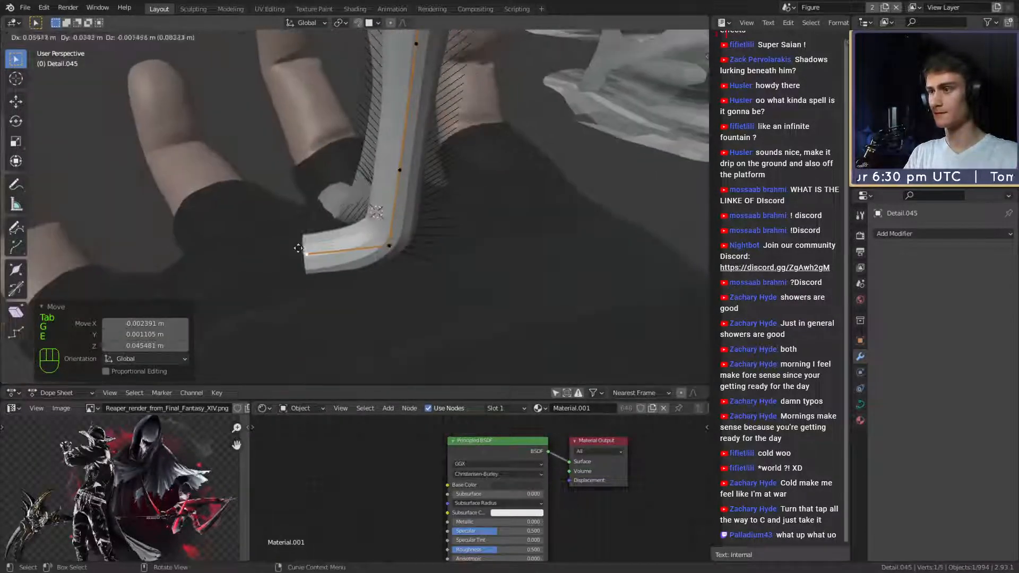
{"action": "left_click", "coordinate": [299, 250]}
{"action": "middle_click_drag", "start_coordinate": [299, 250], "coordinate": [485, 234]}
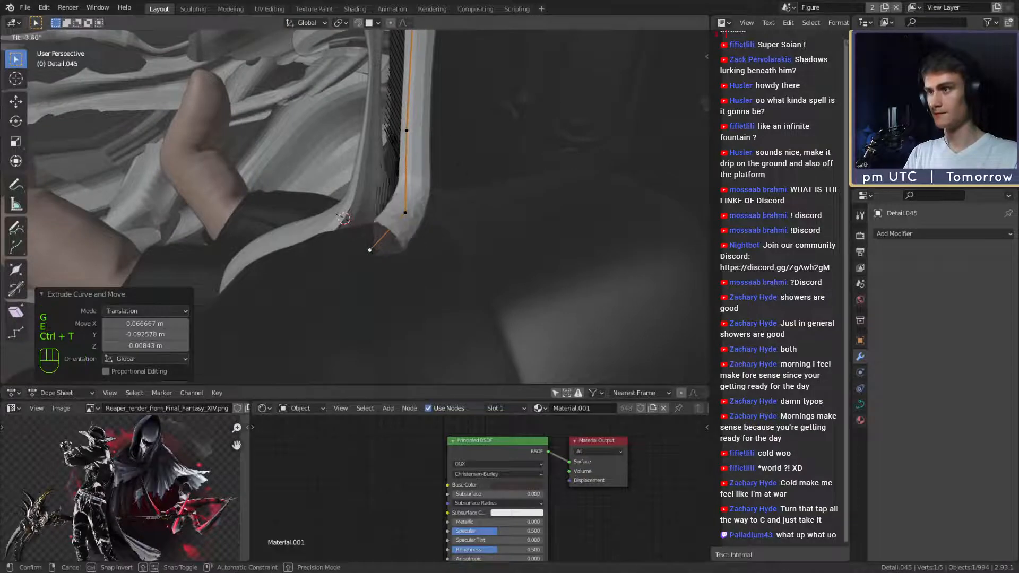
{"action": "left_click", "coordinate": [401, 325]}
{"action": "middle_click_drag", "start_coordinate": [403, 319], "coordinate": [383, 205]}
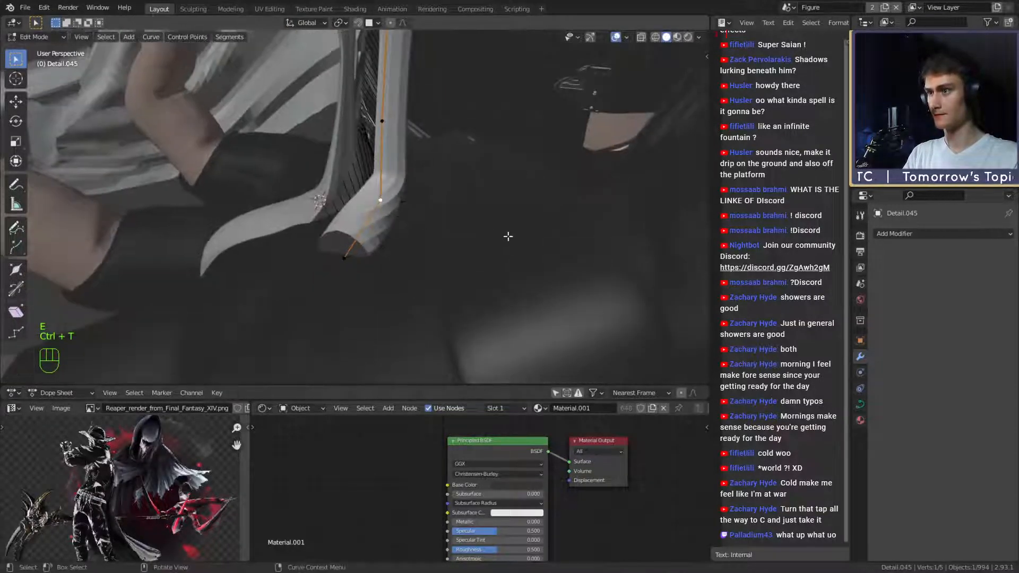
{"action": "left_click", "coordinate": [392, 324]}
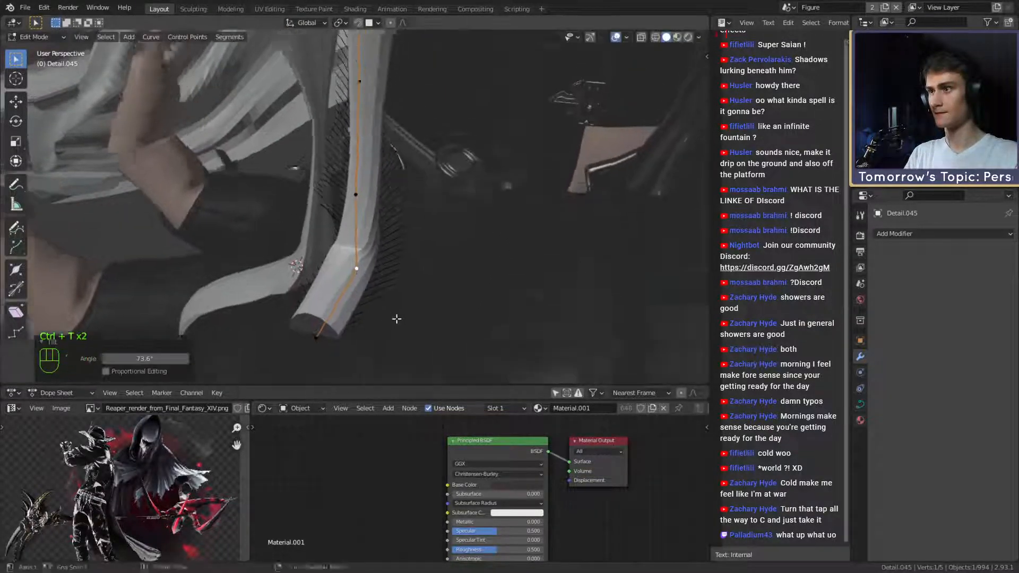
Lower the control point at the strand's bend into the palm and tilt it by 16°.
{"action": "middle_click_drag", "start_coordinate": [395, 318], "coordinate": [614, 261]}
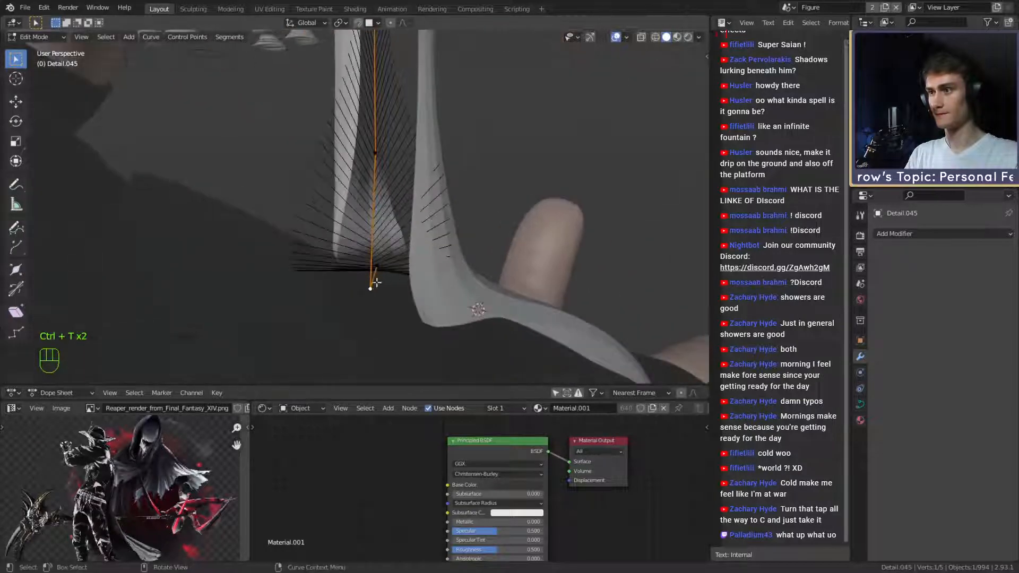
{"action": "middle_click_drag", "start_coordinate": [376, 282], "coordinate": [419, 302]}
{"action": "key", "text": "g"}
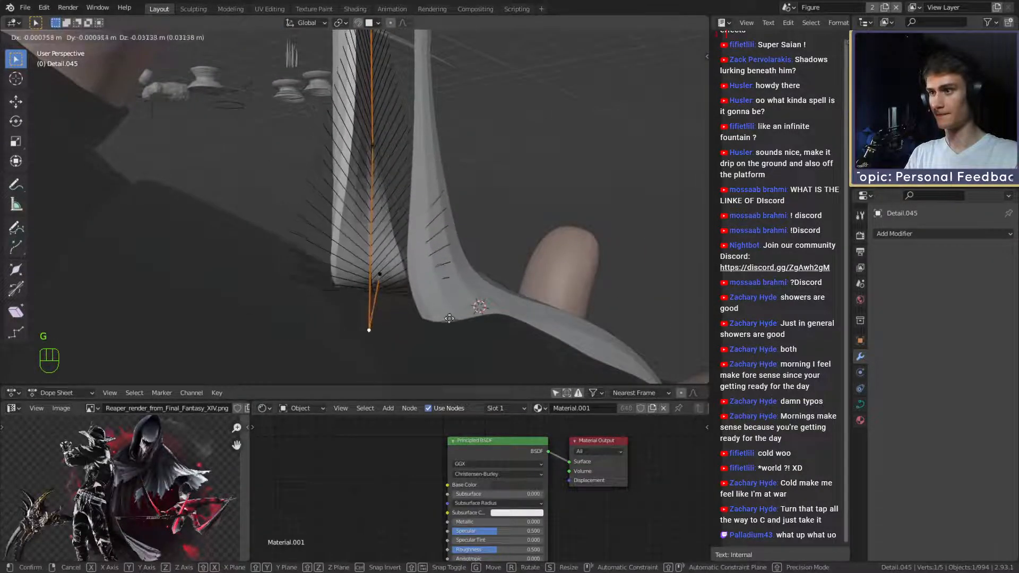
{"action": "left_click", "coordinate": [450, 322]}
{"action": "left_click", "coordinate": [489, 324]}
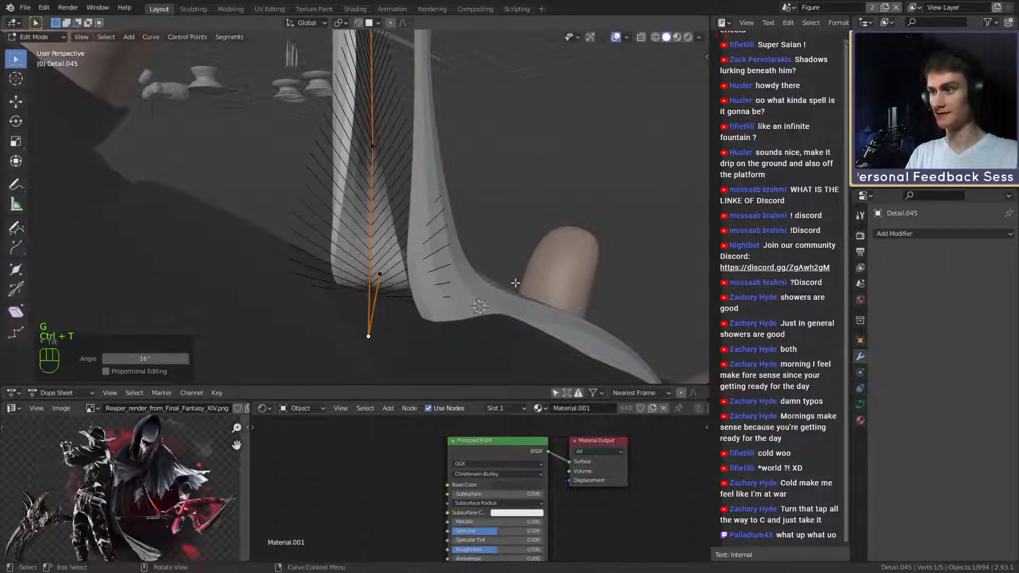
{"action": "key", "text": "ctrl+t"}
Move the end point down about 0.011 m and extrude two more segments along the hand toward its edge.
{"action": "middle_click_drag", "start_coordinate": [501, 335], "coordinate": [428, 333]}
{"action": "key", "text": "g"}
{"action": "left_click", "coordinate": [350, 268]}
{"action": "middle_click_drag", "start_coordinate": [487, 265], "coordinate": [406, 213]}
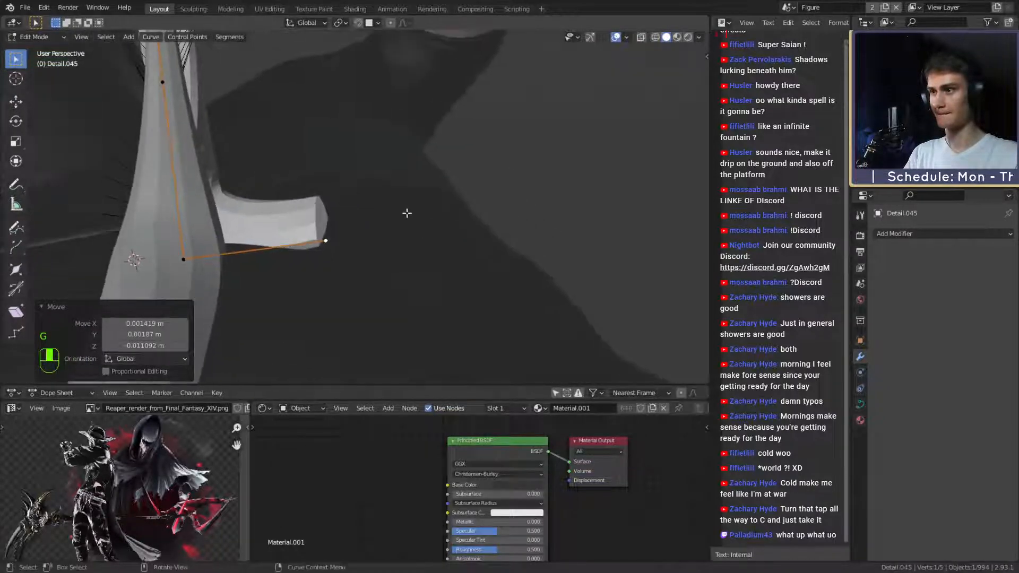
{"action": "middle_click_drag", "start_coordinate": [561, 234], "coordinate": [477, 204]}
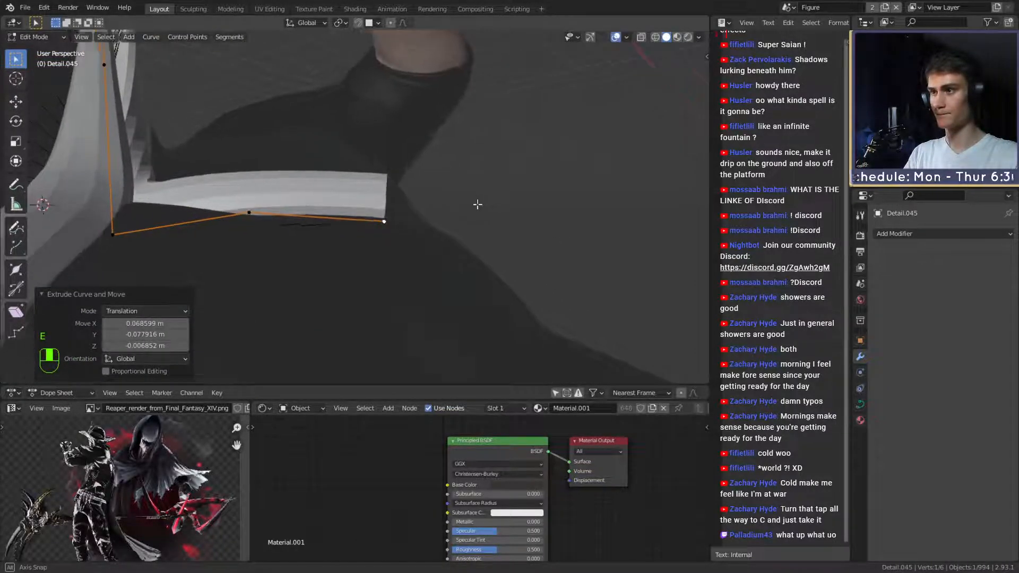
{"action": "left_click", "coordinate": [485, 224]}
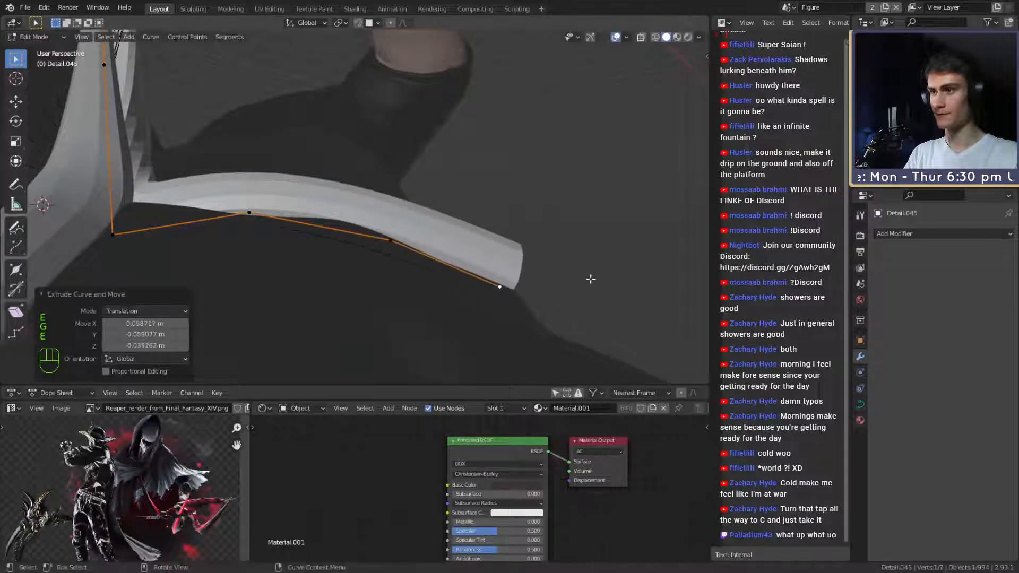
Scale the radius of the second-to-last control point by 0.539 and raise the point slightly above the hand's surface.
{"action": "middle_click_drag", "start_coordinate": [590, 279], "coordinate": [430, 278]}
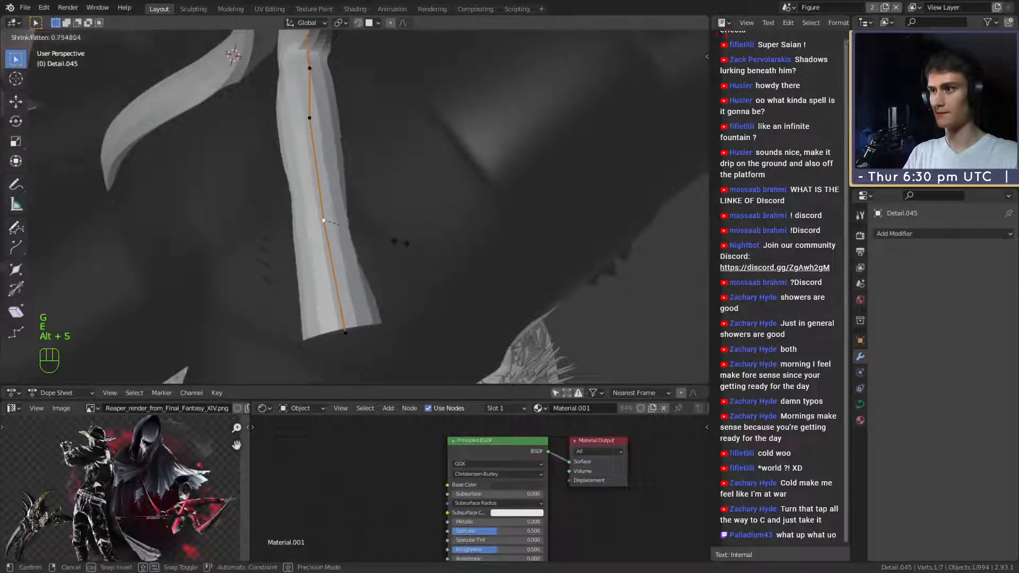
{"action": "left_click", "coordinate": [324, 220]}
{"action": "middle_click_drag", "start_coordinate": [323, 220], "coordinate": [517, 149]}
{"action": "key", "text": "g"}
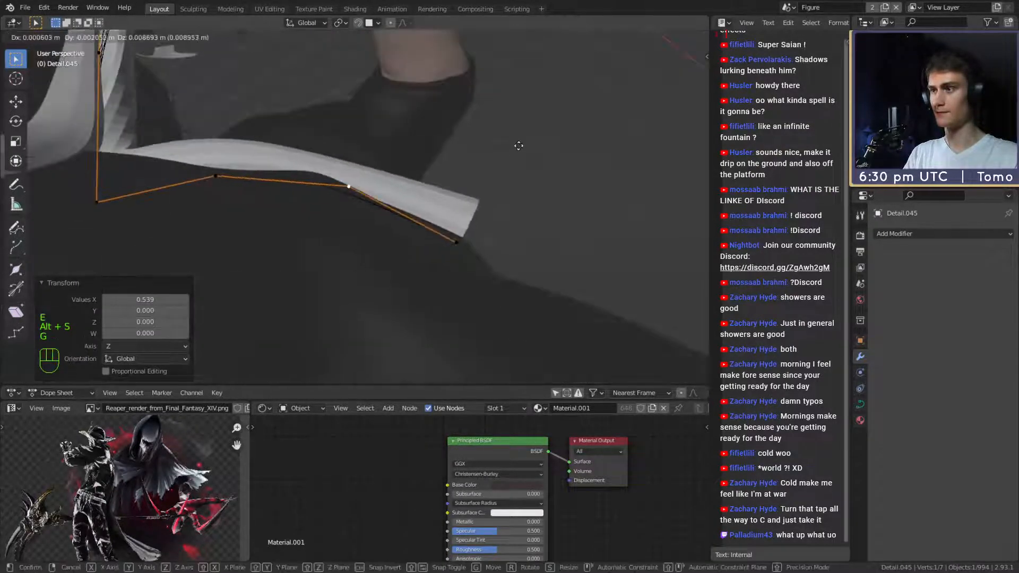
{"action": "left_click", "coordinate": [519, 146]}
Scale the end point's radius by 0.506 and extrude another segment down over the hand's edge.
{"action": "left_click", "coordinate": [460, 242]}
{"action": "mouse_move", "coordinate": [460, 243]}
{"action": "middle_mouse_down"}
{"action": "mouse_move", "coordinate": [499, 243]}
{"action": "mouse_move", "coordinate": [461, 253]}
{"action": "mouse_move", "coordinate": [466, 243]}
{"action": "middle_mouse_up"}
{"action": "key", "text": "alt+s"}
{"action": "left_click", "coordinate": [465, 238]}
{"action": "key", "text": "e"}
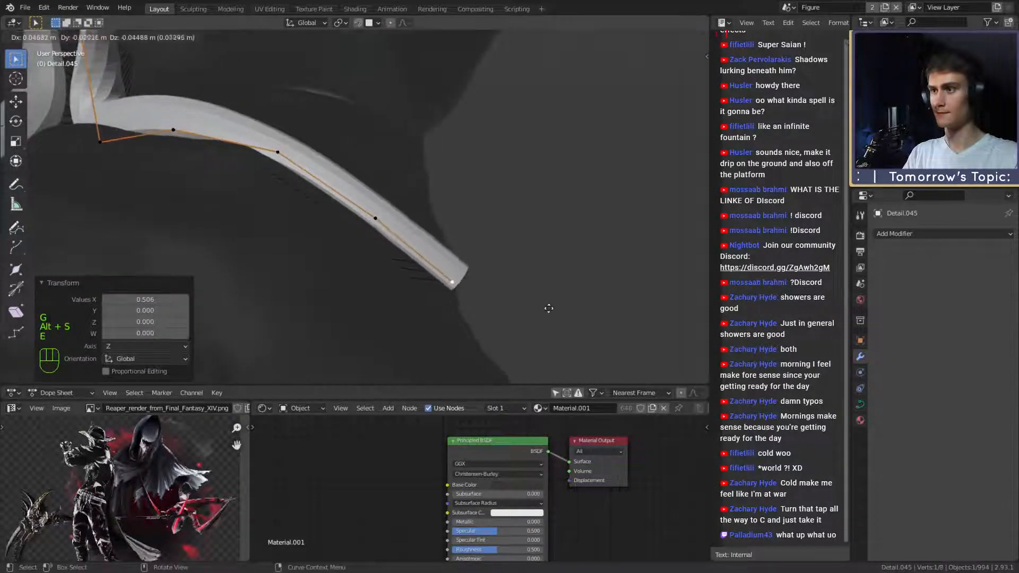
{"action": "left_click", "coordinate": [549, 308]}
Reposition the strand's last control points so the end wraps closely around the side of the hand.
{"action": "middle_click_drag", "start_coordinate": [548, 308], "coordinate": [393, 218]}
{"action": "left_click", "coordinate": [482, 247]}
{"action": "left_click", "coordinate": [561, 215]}
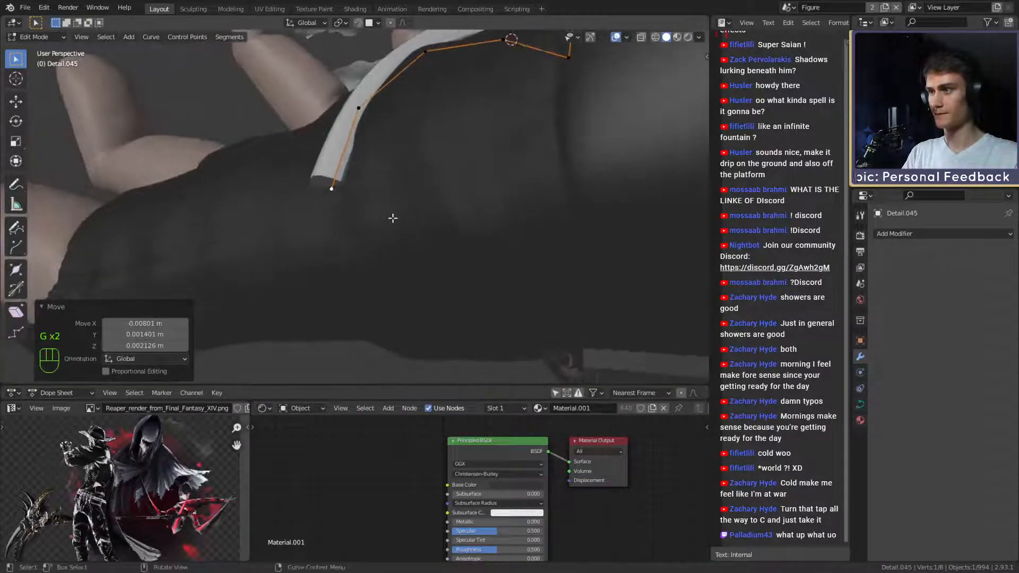
{"action": "middle_click_drag", "start_coordinate": [405, 285], "coordinate": [416, 251]}
{"action": "left_click", "coordinate": [425, 182]}
{"action": "key", "text": "g"}
{"action": "left_click", "coordinate": [461, 187]}
Extend the strand below the hand with extrusions of Z -0.086 m and a long Z -0.785 m.
{"action": "left_click", "coordinate": [390, 265]}
{"action": "left_click", "coordinate": [395, 259]}
{"action": "key", "text": "e"}
{"action": "left_click", "coordinate": [432, 304]}
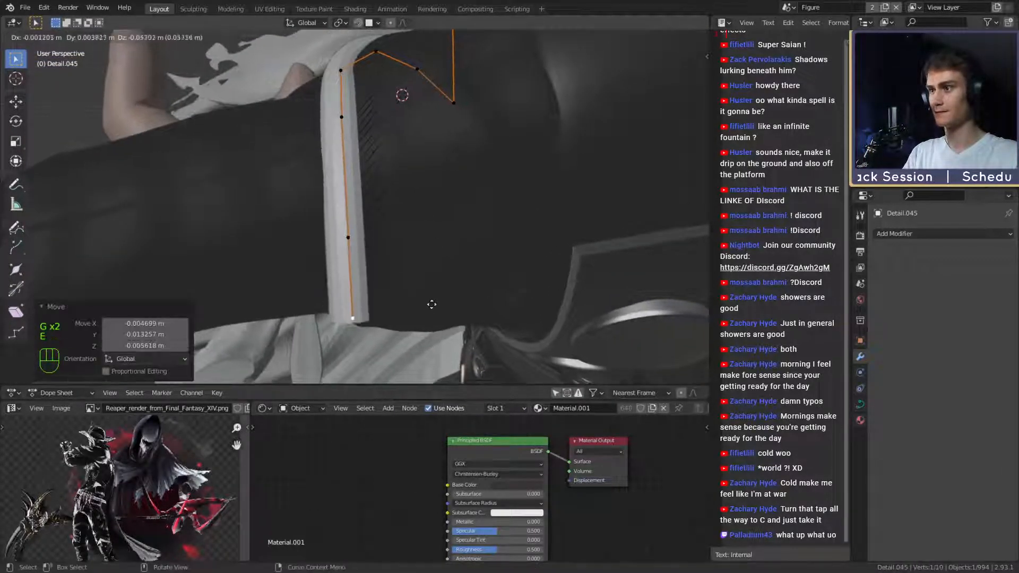
{"action": "middle_click_drag", "start_coordinate": [429, 334], "coordinate": [482, 228]}
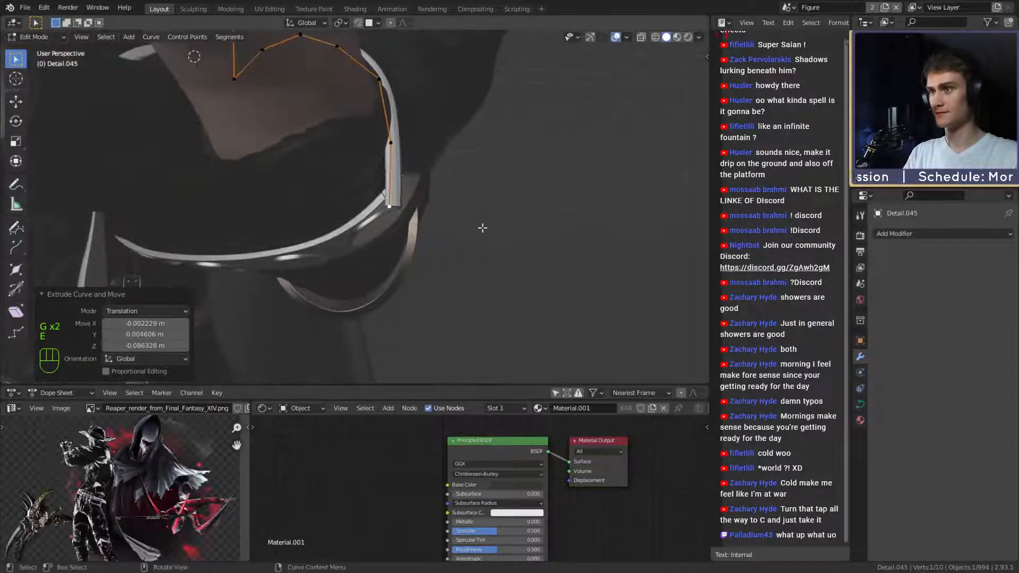
{"action": "middle_click_drag", "start_coordinate": [457, 160], "coordinate": [416, 201]}
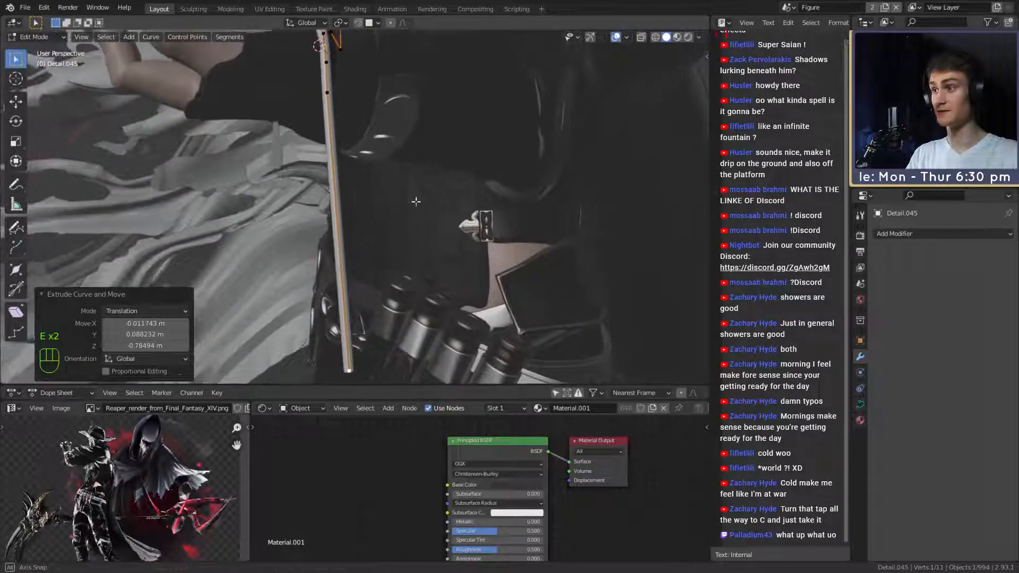
Reposition the strand's lower end point in several small moves, checking from different angles, so the strand hangs straight below the hand.
{"action": "left_click", "coordinate": [448, 274]}
{"action": "scroll", "coordinate": [375, 177], "scroll_direction": "up", "scroll_amount": 5}
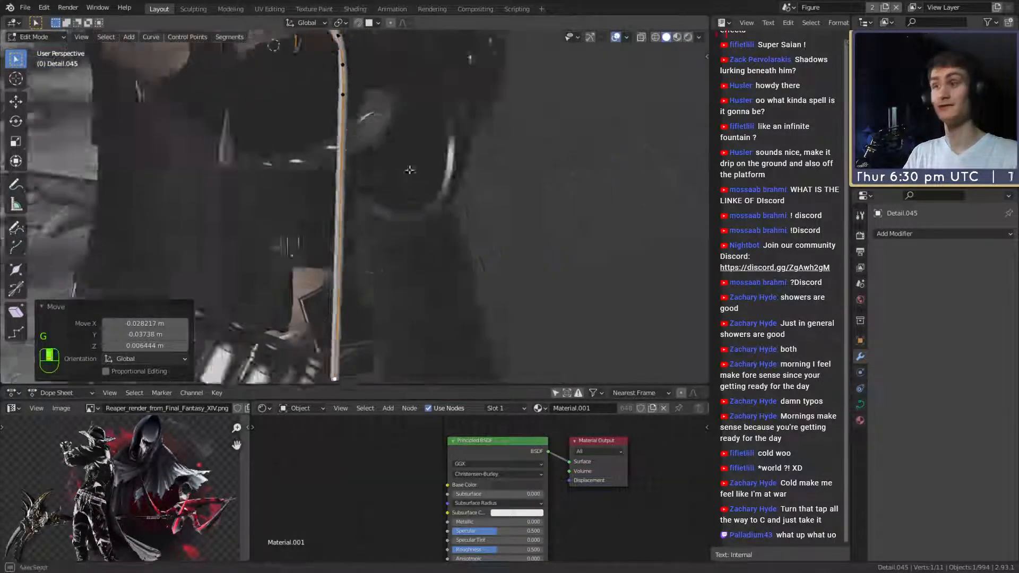
{"action": "mouse_move", "coordinate": [445, 170]}
{"action": "middle_mouse_down"}
{"action": "mouse_move", "coordinate": [487, 182]}
{"action": "mouse_move", "coordinate": [430, 175]}
{"action": "middle_mouse_up"}
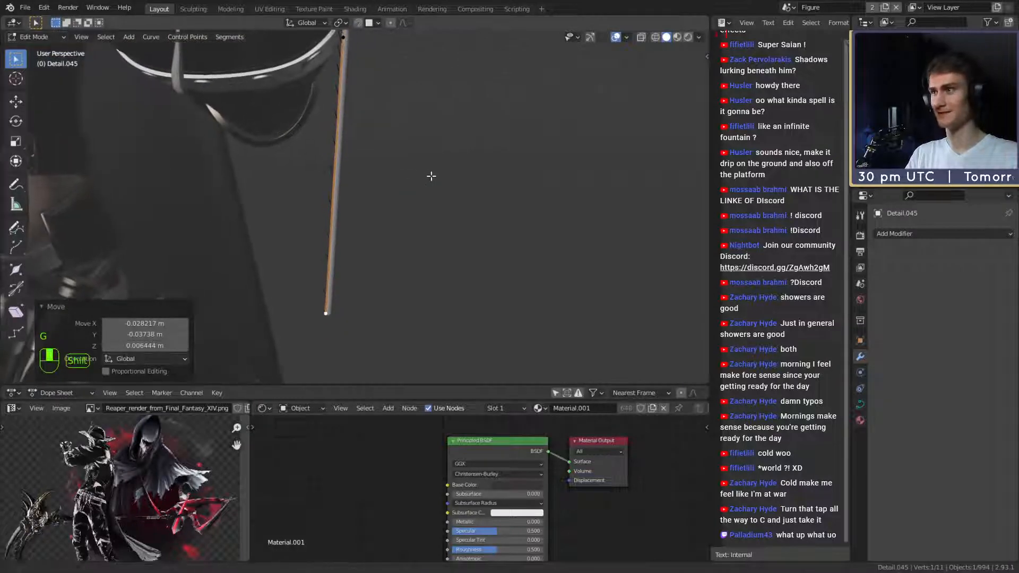
{"action": "key", "text": "g"}
{"action": "middle_click_drag", "start_coordinate": [409, 129], "coordinate": [335, 186]}
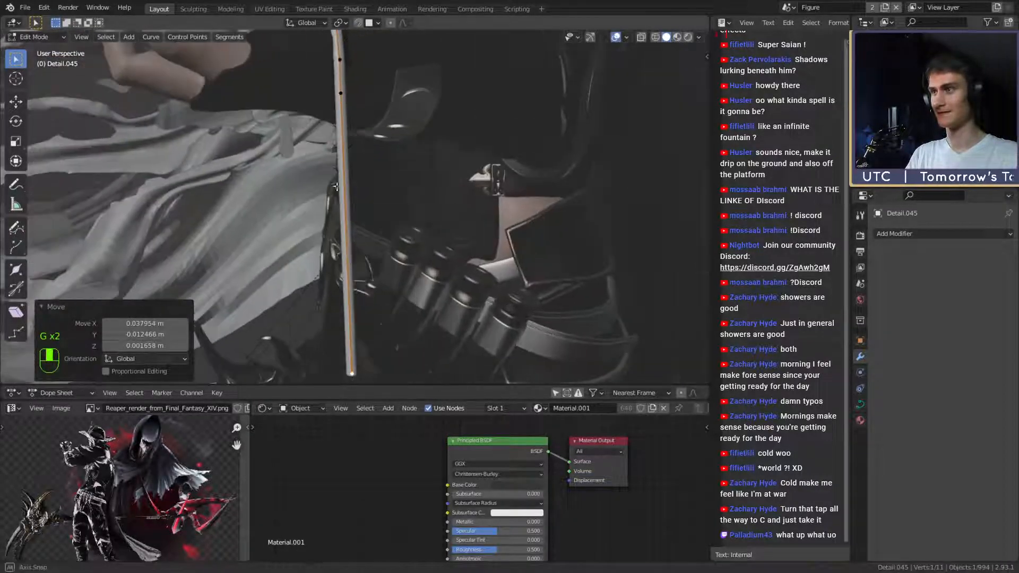
Extrude a very short segment down along Z at the strand's end and scale the radius there by 3.474 to form a drop.
{"action": "middle_click_drag", "start_coordinate": [387, 245], "coordinate": [497, 272]}
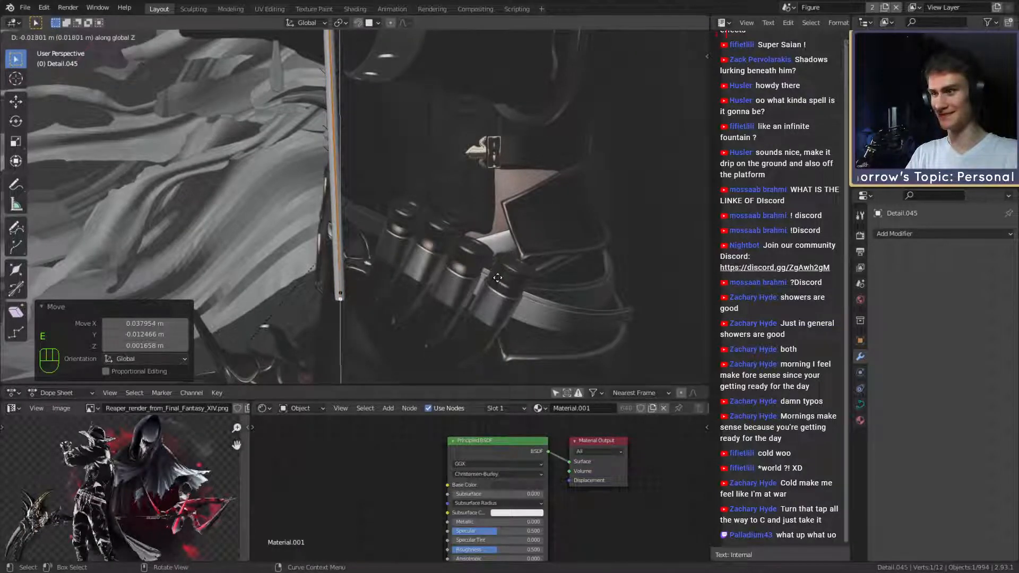
{"action": "left_click", "coordinate": [497, 279]}
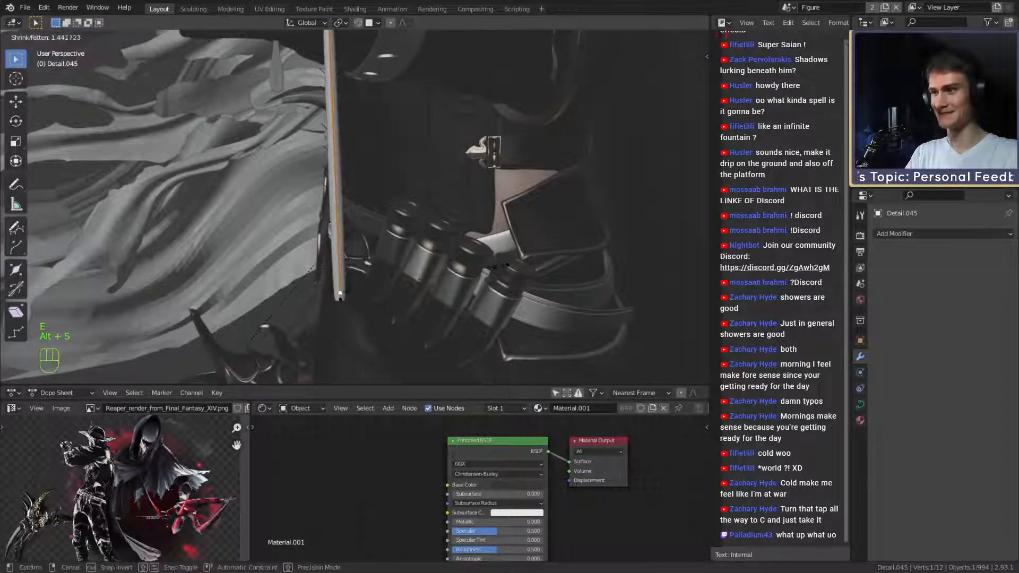
{"action": "left_click", "coordinate": [16, 269]}
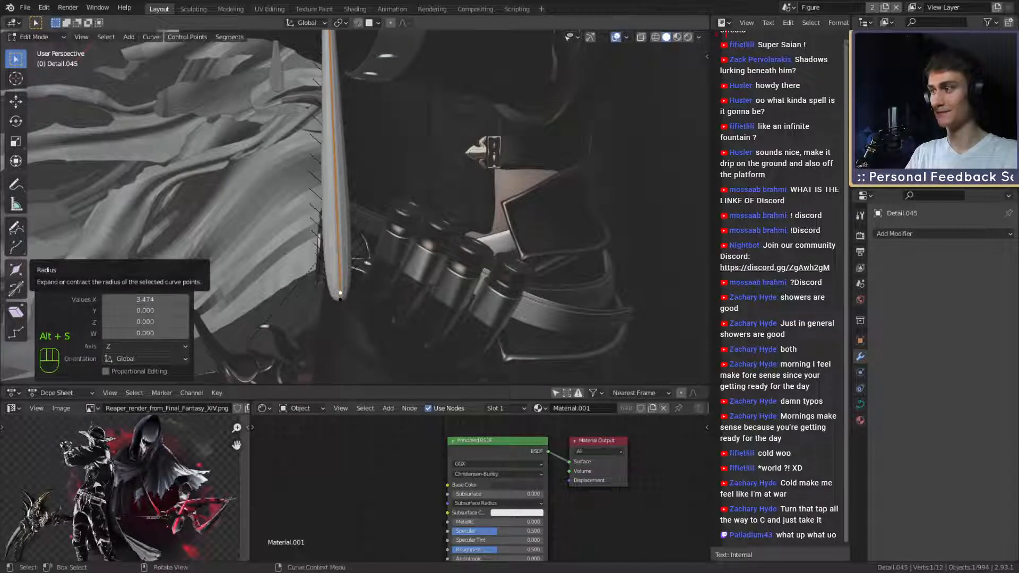
{"action": "middle_click_drag", "start_coordinate": [354, 146], "coordinate": [352, 217], "text": "shift"}
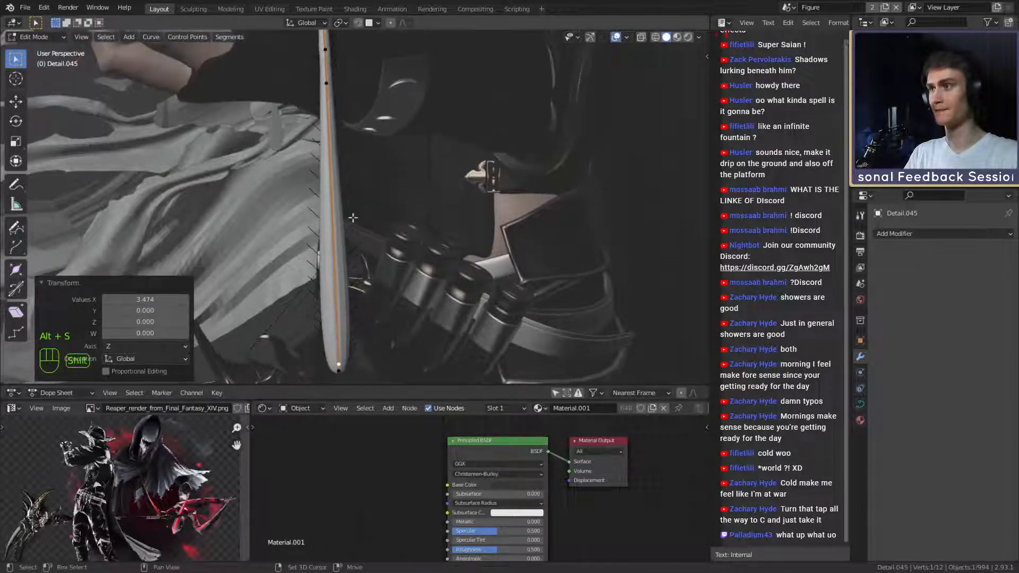
Subdivide the long hanging segment, scale the new point's radius by 0.691 and move it -0.274 m along Z towards the drop.
{"action": "left_click", "coordinate": [326, 83]}
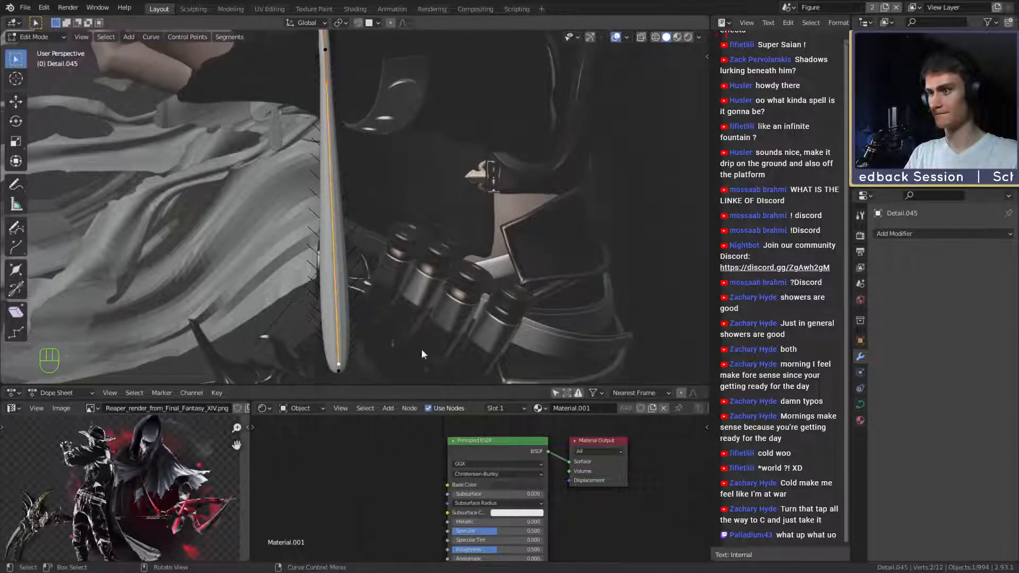
{"action": "key", "text": "space"}
{"action": "key", "text": "Return"}
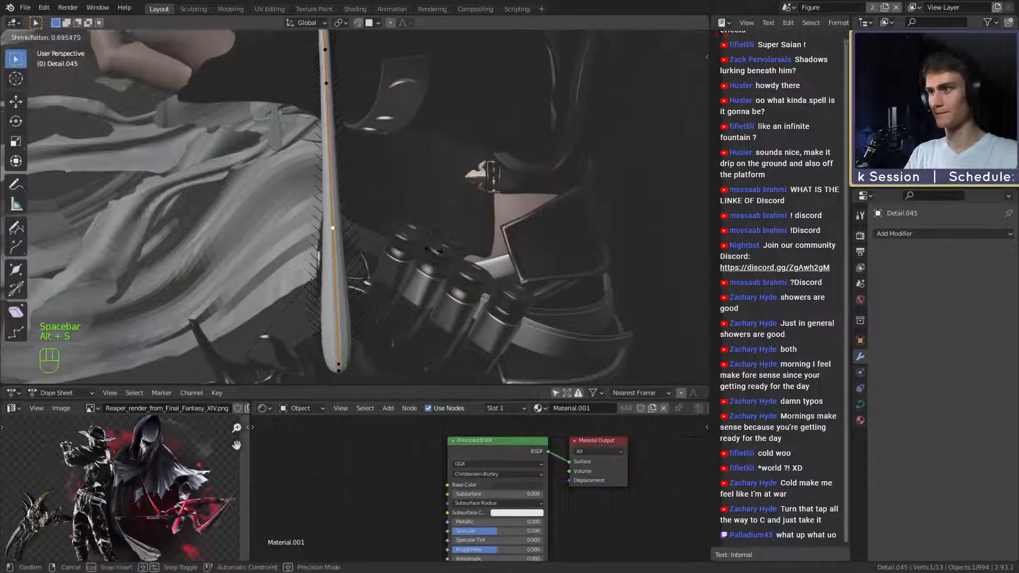
{"action": "key", "text": "Return"}
{"action": "key", "text": "g"}
{"action": "key", "text": "z"}
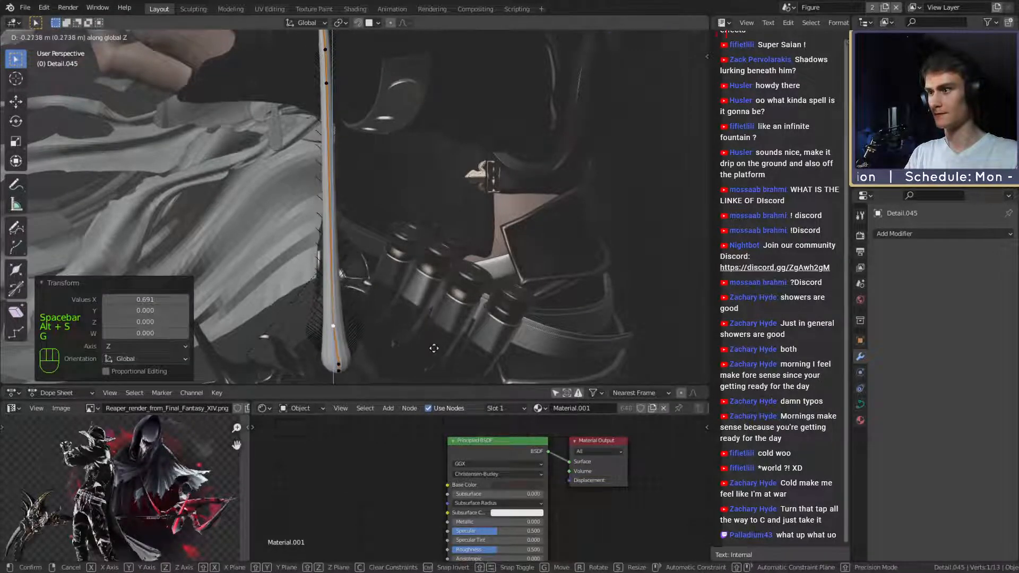
{"action": "left_click", "coordinate": [434, 348]}
Align the drop's bottom points under the strand, raise the point above them by about 0.034 m, and finish editing the curve.
{"action": "middle_click_drag", "start_coordinate": [434, 348], "coordinate": [389, 269]}
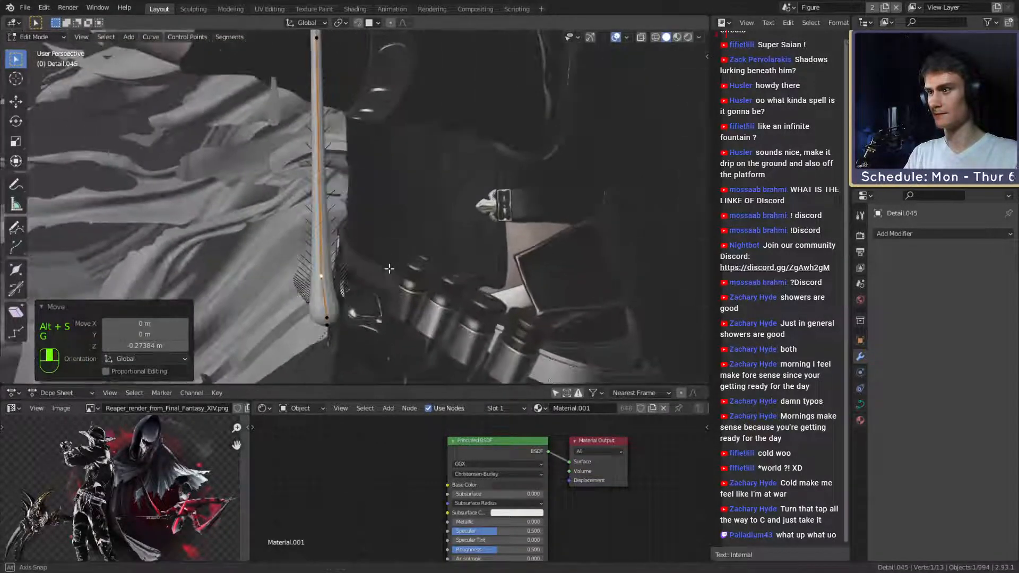
{"action": "key", "text": "g"}
{"action": "key", "text": "g"}
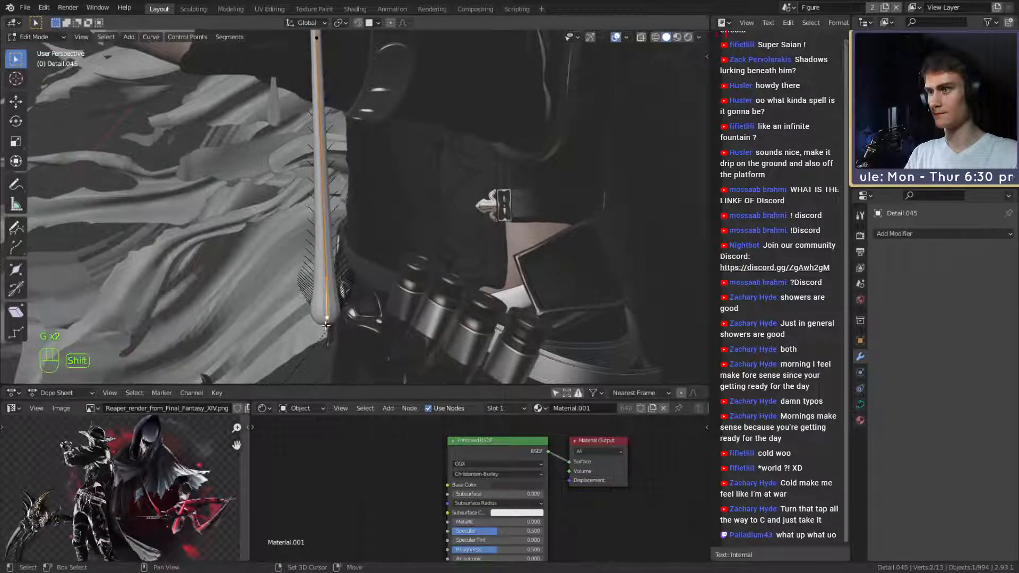
{"action": "left_click", "coordinate": [411, 303]}
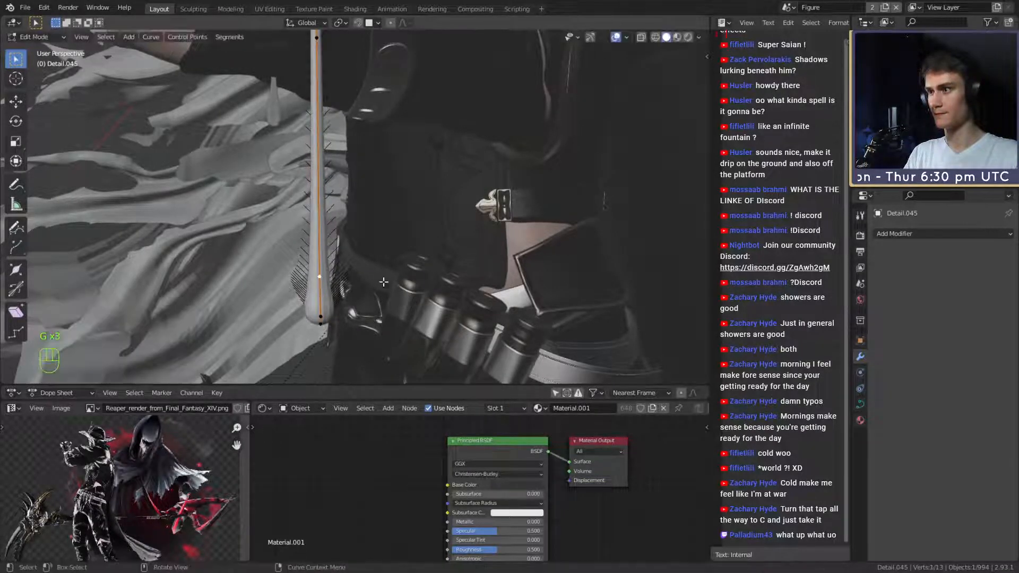
{"action": "key", "text": "g"}
{"action": "left_click", "coordinate": [395, 270]}
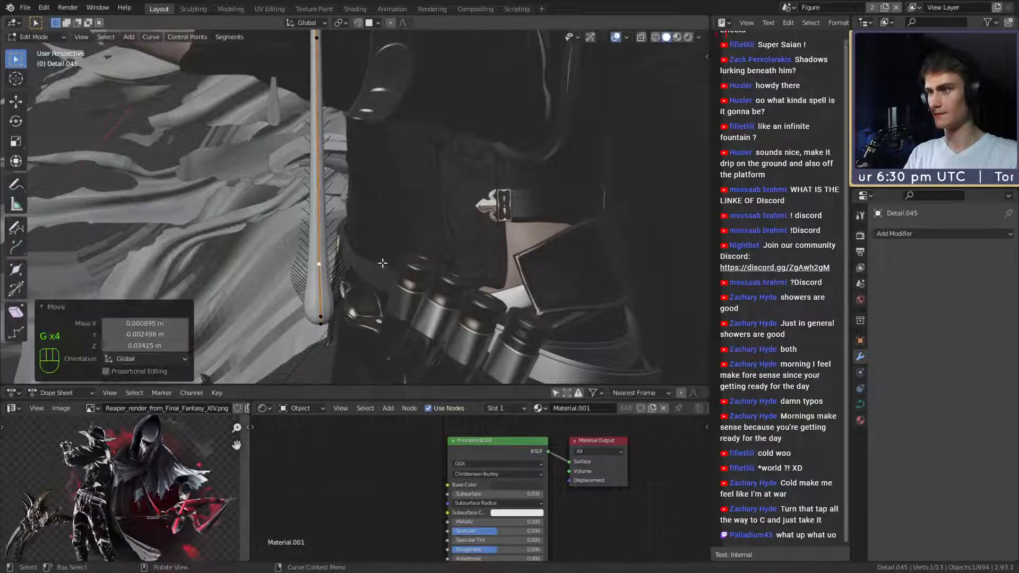
{"action": "key", "text": "Tab"}
Examine the hanging strand, the hand and the surrounding figure from several distances and angles.
{"action": "middle_click_drag", "start_coordinate": [383, 264], "coordinate": [457, 260], "text": "ctrl"}
{"action": "middle_click_drag", "start_coordinate": [458, 260], "coordinate": [447, 233]}
{"action": "left_click", "coordinate": [406, 246]}
{"action": "scroll", "coordinate": [388, 260], "scroll_direction": "up", "scroll_amount": 5}
{"action": "scroll", "coordinate": [320, 245], "scroll_direction": "up", "scroll_amount": 3}
{"action": "scroll", "coordinate": [396, 262], "scroll_direction": "down", "scroll_amount": 4}
{"action": "scroll", "coordinate": [321, 264], "scroll_direction": "up", "scroll_amount": 4}
{"action": "scroll", "coordinate": [445, 233], "scroll_direction": "down", "scroll_amount": 3}
{"action": "middle_click_drag", "start_coordinate": [444, 231], "coordinate": [379, 268], "text": "shift"}
{"action": "scroll", "coordinate": [354, 260], "scroll_direction": "down", "scroll_amount": 7}
{"action": "scroll", "coordinate": [413, 261], "scroll_direction": "up", "scroll_amount": 4}
{"action": "scroll", "coordinate": [438, 276], "scroll_direction": "up", "scroll_amount": 3}
{"action": "middle_click_drag", "start_coordinate": [379, 268], "coordinate": [467, 239]}
{"action": "scroll", "coordinate": [335, 214], "scroll_direction": "down", "scroll_amount": 6}
{"action": "scroll", "coordinate": [467, 239], "scroll_direction": "down", "scroll_amount": 3}
{"action": "middle_click_drag", "start_coordinate": [467, 239], "coordinate": [398, 251], "text": "shift"}
Select the separate tapered, double-ridged curve and move it beside the hand by X -0.928, Y 1.308, Z -0.578 m.
{"action": "left_click", "coordinate": [359, 203]}
{"action": "middle_click_drag", "start_coordinate": [359, 202], "coordinate": [448, 269], "text": "shift"}
{"action": "scroll", "coordinate": [400, 232], "scroll_direction": "up", "scroll_amount": 5}
{"action": "key", "text": "g"}
{"action": "right_click", "coordinate": [408, 306]}
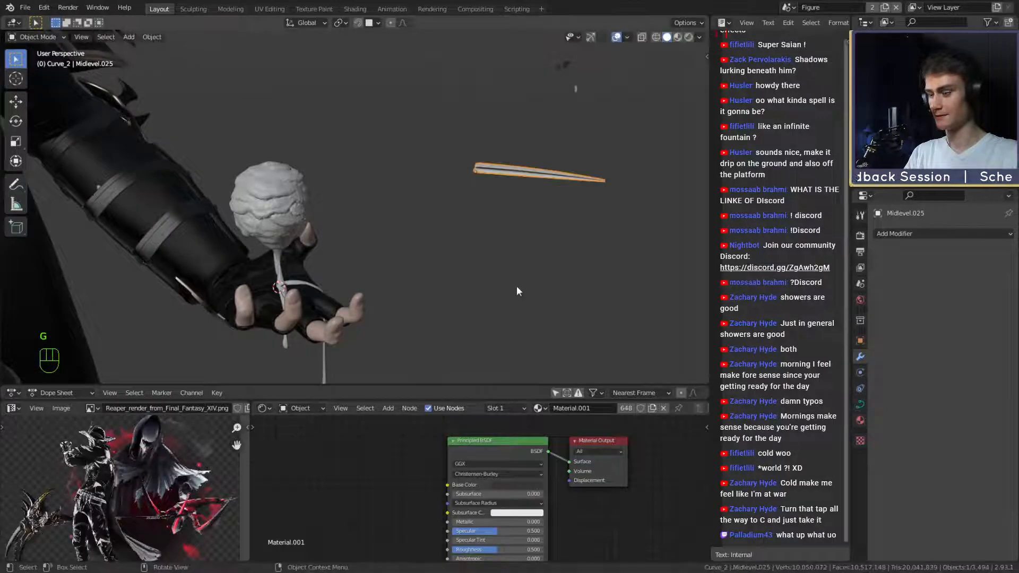
{"action": "key", "text": "g"}
{"action": "left_click", "coordinate": [324, 354]}
{"action": "middle_click_drag", "start_coordinate": [323, 354], "coordinate": [339, 286], "text": "shift"}
{"action": "scroll", "coordinate": [420, 277], "scroll_direction": "up", "scroll_amount": 2}
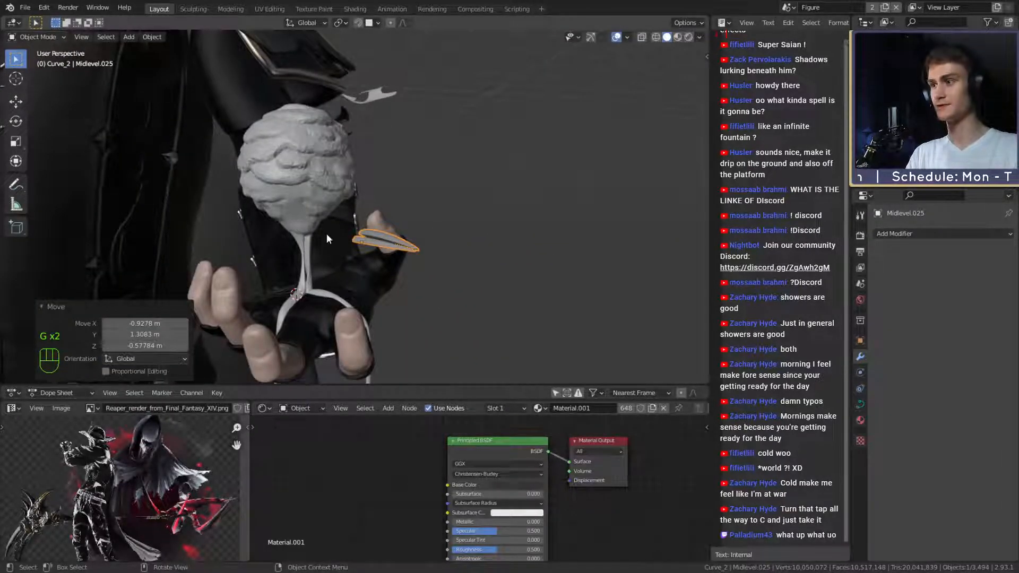
Turn on snapping and move the tapered curve in front of the orb's underside.
{"action": "middle_click_drag", "start_coordinate": [327, 237], "coordinate": [363, 78]}
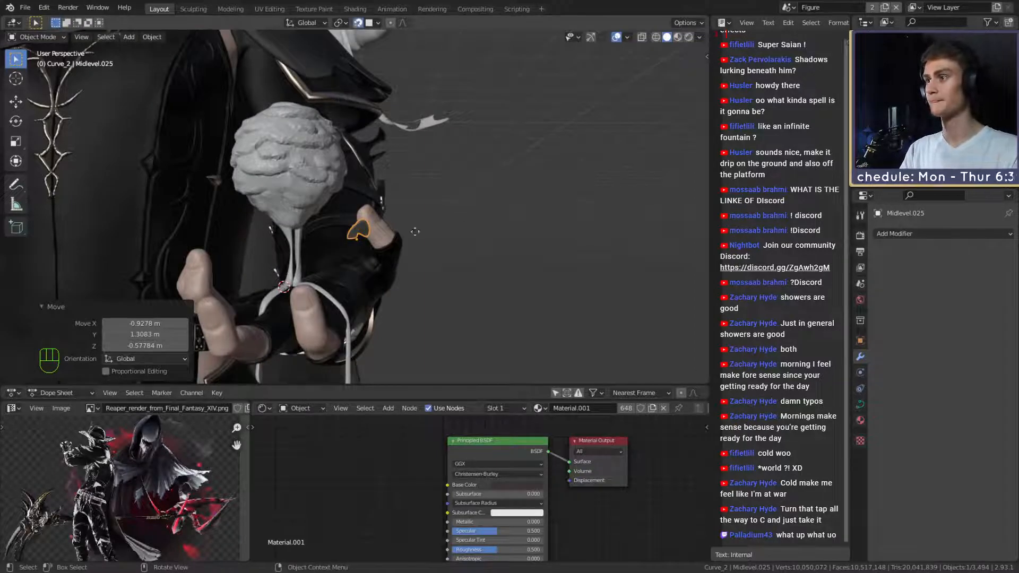
{"action": "key", "text": "g"}
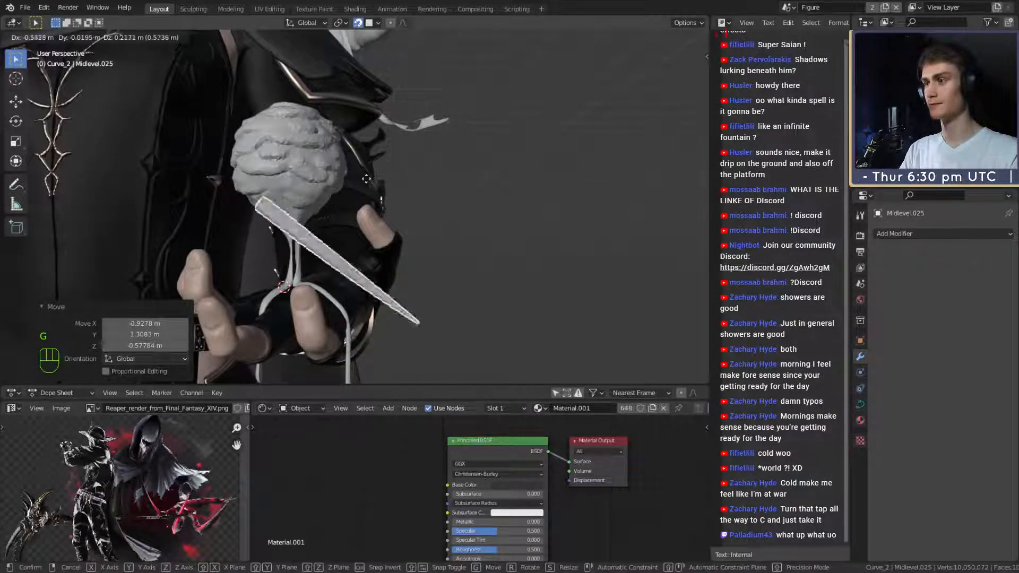
{"action": "left_click", "coordinate": [389, 173]}
{"action": "key", "text": "KP_Decimal"}
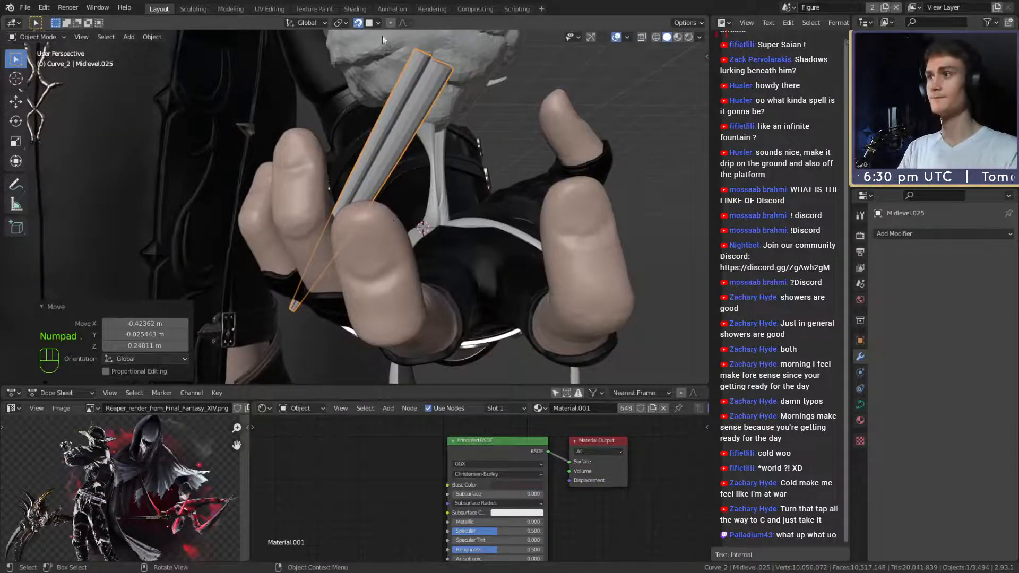
Scale all control points of the tapered curve down by 0.276.
{"action": "key", "text": "Tab"}
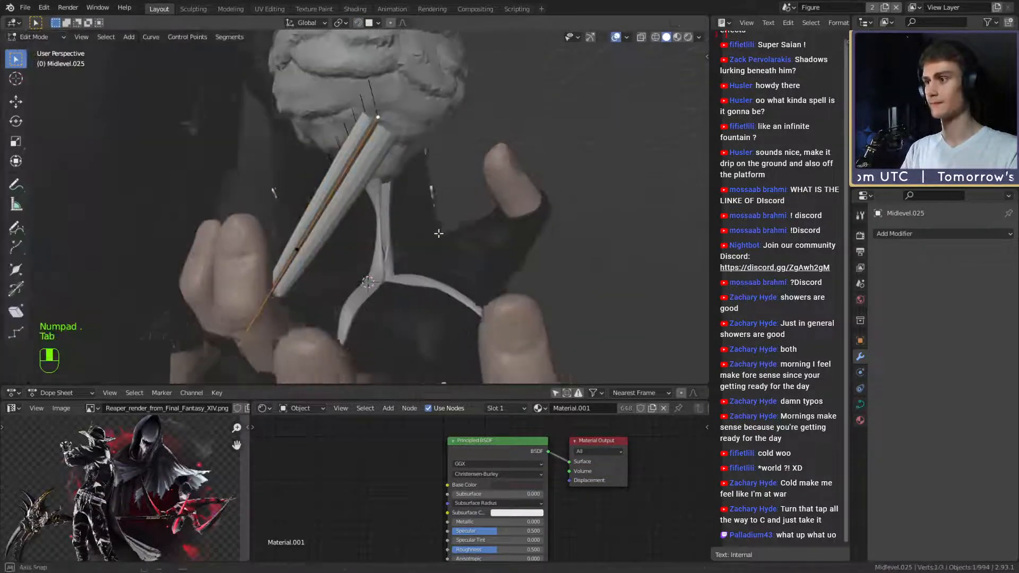
{"action": "key", "text": "a"}
{"action": "key", "text": "s"}
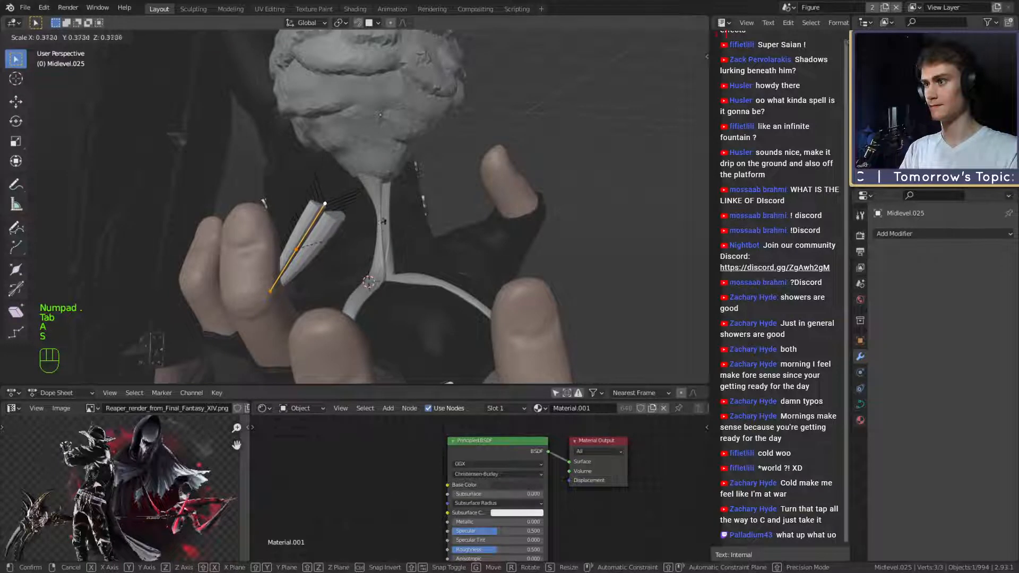
{"action": "left_click", "coordinate": [361, 229]}
{"action": "middle_click_drag", "start_coordinate": [360, 229], "coordinate": [416, 210]}
Move the shrunken curve up in several adjustments until it rests against the orb's lower side.
{"action": "key", "text": "g"}
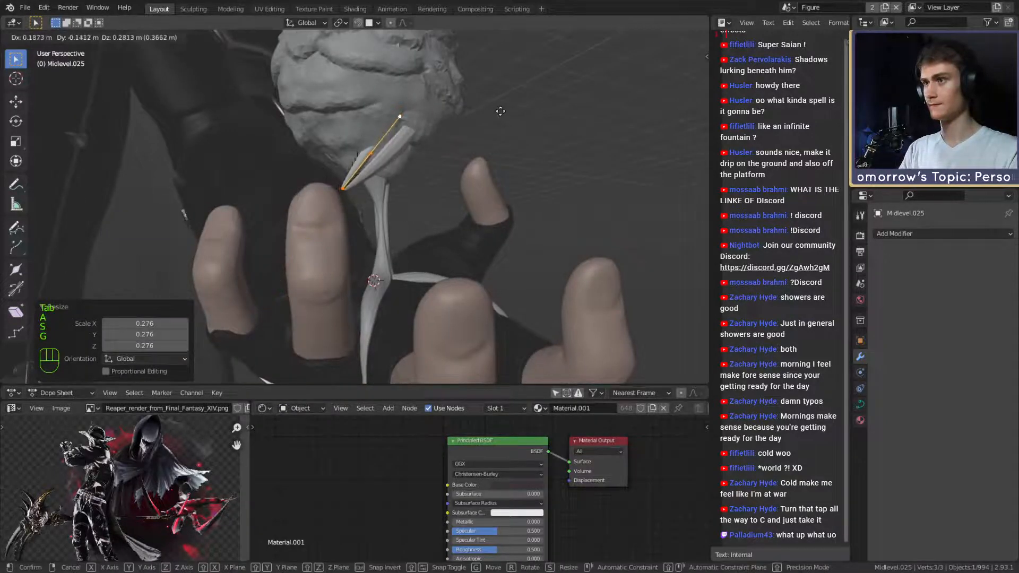
{"action": "left_click", "coordinate": [501, 111]}
{"action": "middle_click_drag", "start_coordinate": [500, 110], "coordinate": [433, 176]}
{"action": "key", "text": "g"}
{"action": "left_click", "coordinate": [568, 245]}
{"action": "key", "text": "g"}
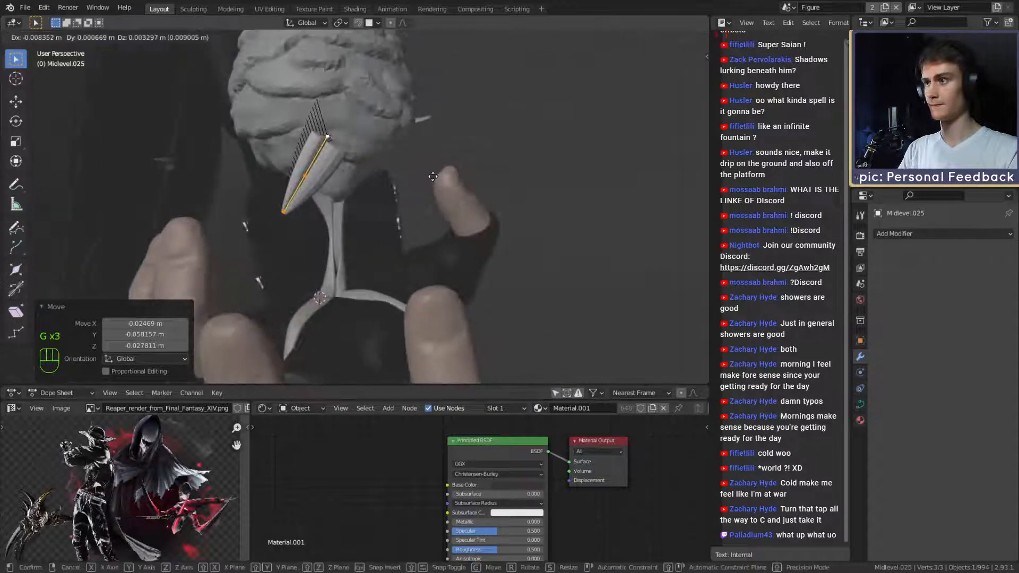
{"action": "key", "text": "Tab"}
{"action": "key", "text": "KP_Decimal"}
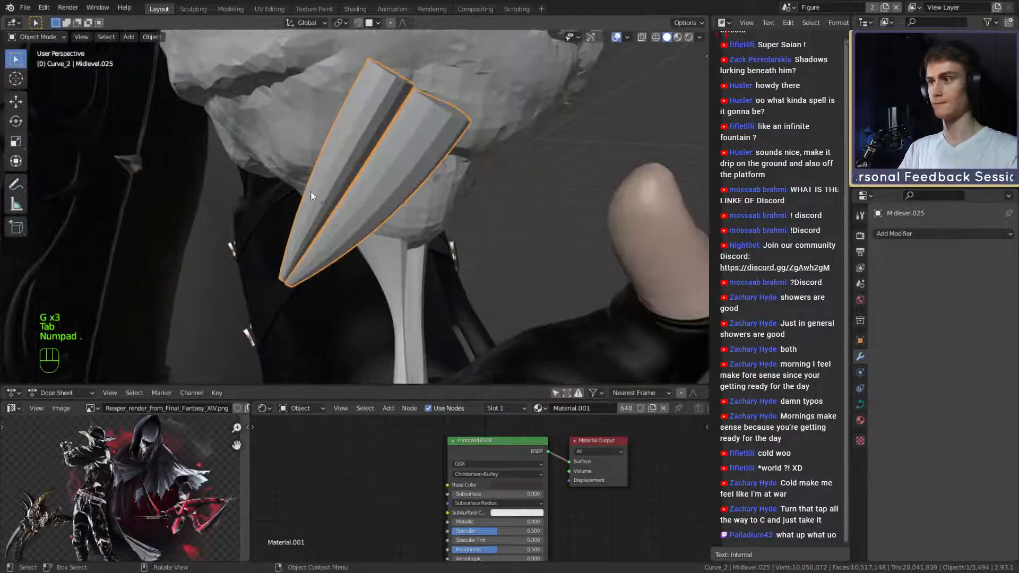
Scale the whole curve's radius by 0.936, and the middle control point's radius by 2.145.
{"action": "middle_click_drag", "start_coordinate": [330, 220], "coordinate": [359, 184]}
{"action": "key", "text": "Tab"}
{"action": "left_click", "coordinate": [375, 209]}
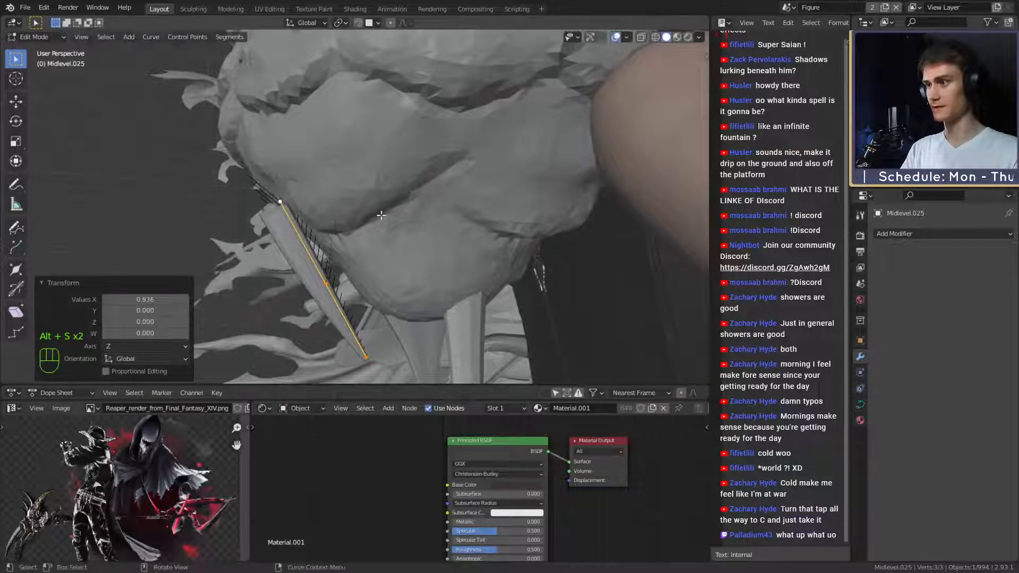
{"action": "middle_click_drag", "start_coordinate": [329, 281], "coordinate": [396, 258]}
{"action": "key", "text": "alt+s"}
{"action": "left_click", "coordinate": [447, 247]}
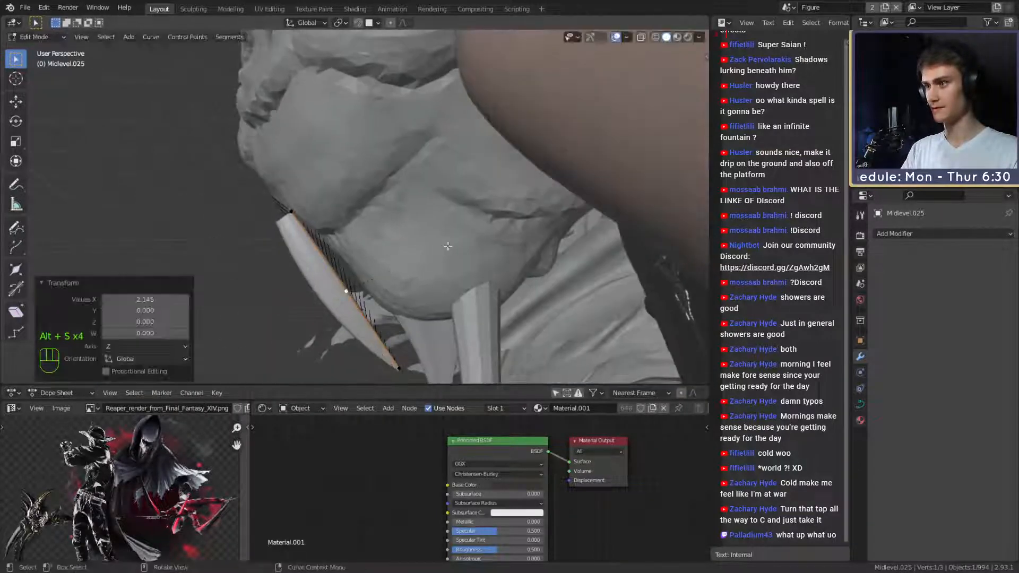
Move the short curve's top and bottom control points to fit it closer against the orb's lower side.
{"action": "left_click", "coordinate": [312, 204]}
{"action": "middle_click_drag", "start_coordinate": [311, 202], "coordinate": [259, 311]}
{"action": "left_click", "coordinate": [362, 215]}
{"action": "left_click", "coordinate": [245, 333]}
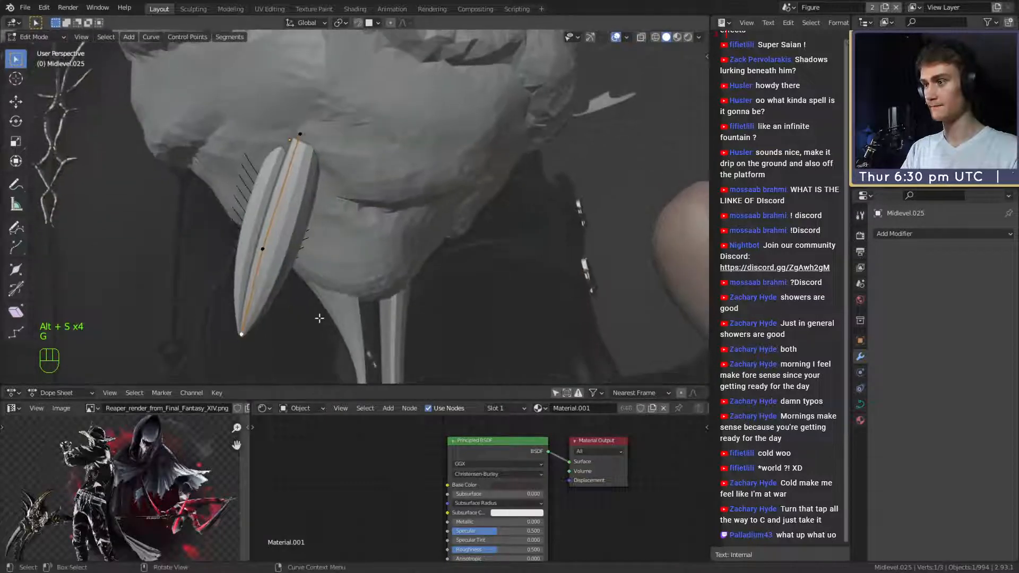
{"action": "key", "text": "g"}
{"action": "left_click", "coordinate": [412, 310]}
Reposition the curve's middle control point from several angles so the strand follows the orb's curved surface.
{"action": "left_click", "coordinate": [273, 257]}
{"action": "middle_click_drag", "start_coordinate": [275, 258], "coordinate": [332, 275]}
{"action": "key", "text": "g"}
{"action": "left_click", "coordinate": [384, 248]}
{"action": "key", "text": "g"}
{"action": "left_click", "coordinate": [361, 240]}
{"action": "middle_click_drag", "start_coordinate": [361, 240], "coordinate": [456, 266]}
{"action": "left_click", "coordinate": [242, 284]}
{"action": "left_click", "coordinate": [416, 228]}
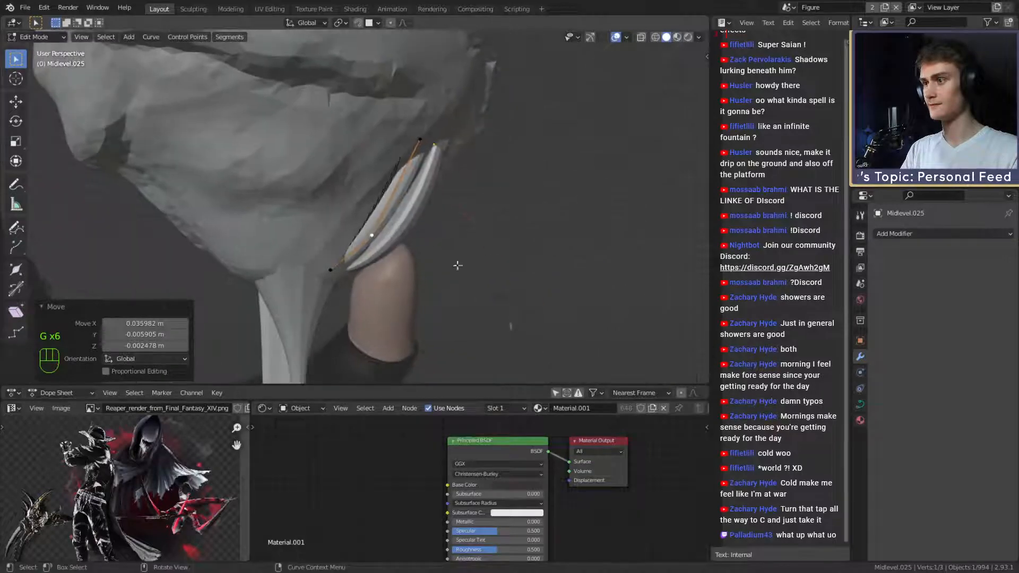
Adjust the radii of the short strand's control points, scaling the bottom end point by 2.688 and widening the middle point.
{"action": "left_click", "coordinate": [655, 248]}
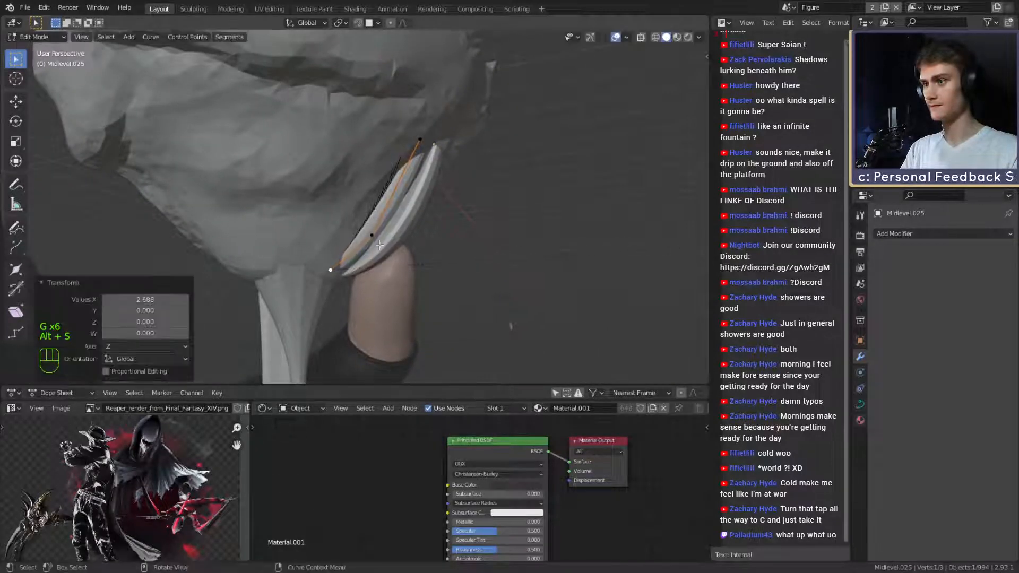
{"action": "left_click", "coordinate": [453, 244]}
{"action": "left_click", "coordinate": [420, 139]}
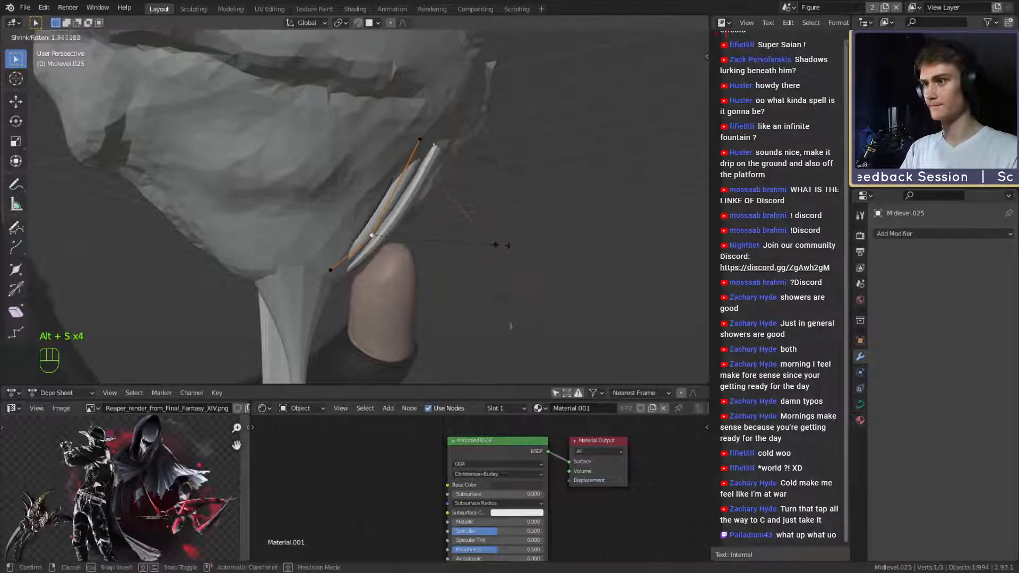
{"action": "left_click", "coordinate": [495, 245]}
Extrude the curve's bottom end down from the orb onto the existing strand below it.
{"action": "middle_click_drag", "start_coordinate": [587, 246], "coordinate": [430, 259]}
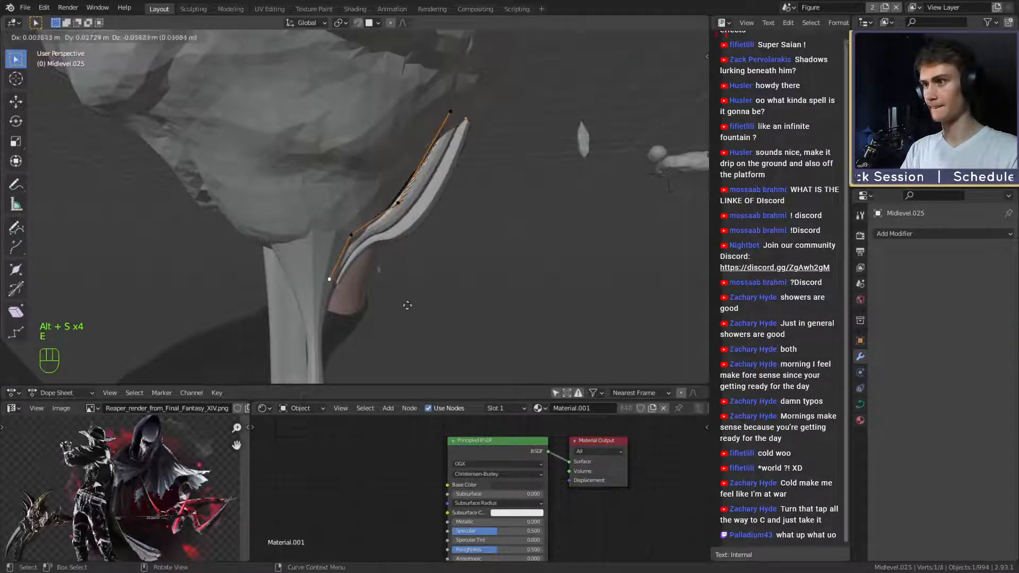
{"action": "left_click", "coordinate": [393, 325]}
{"action": "middle_click_drag", "start_coordinate": [394, 326], "coordinate": [390, 204]}
Narrow the second-to-last control point and scale the radius of the point above it by 0.601 to smooth the strand's taper.
{"action": "key", "text": "alt+s"}
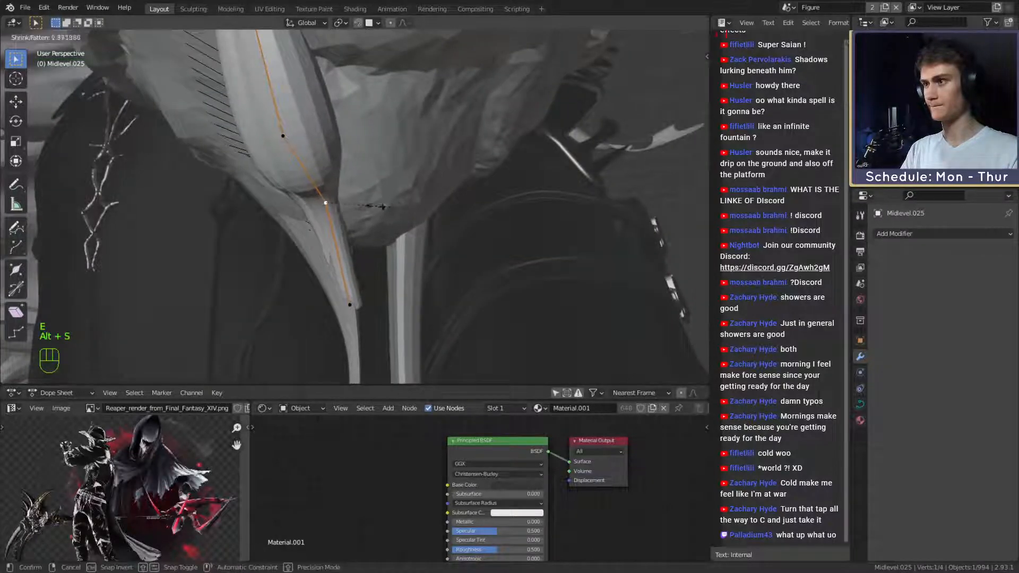
{"action": "left_click", "coordinate": [383, 207]}
{"action": "left_click", "coordinate": [283, 136]}
{"action": "key", "text": "alt+s"}
{"action": "left_click", "coordinate": [353, 152]}
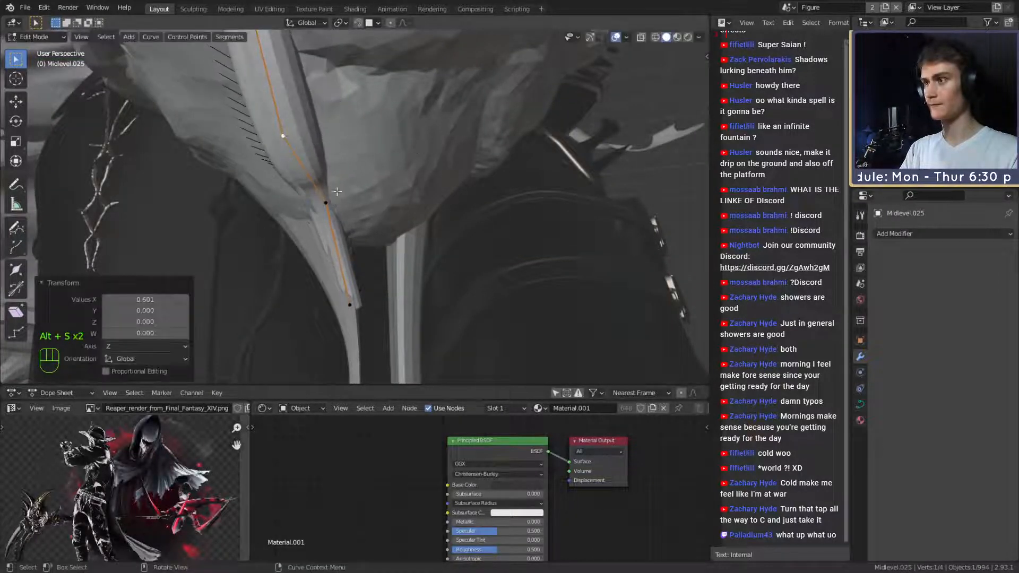
{"action": "left_click", "coordinate": [326, 203]}
{"action": "left_click", "coordinate": [425, 205]}
Reposition the new strand's lower control points so it merges with the existing strand, and tilt the curve by -56°.
{"action": "middle_click_drag", "start_coordinate": [463, 211], "coordinate": [416, 217]}
{"action": "key", "text": "g"}
{"action": "left_click", "coordinate": [519, 232]}
{"action": "key", "text": "g"}
{"action": "left_click", "coordinate": [485, 197]}
{"action": "left_click", "coordinate": [501, 219]}
{"action": "left_click", "coordinate": [319, 236]}
{"action": "key", "text": "g"}
{"action": "left_click", "coordinate": [371, 212]}
Extrude another segment down along the existing strand and adjust the last two control points to follow its curve.
{"action": "key", "text": "e"}
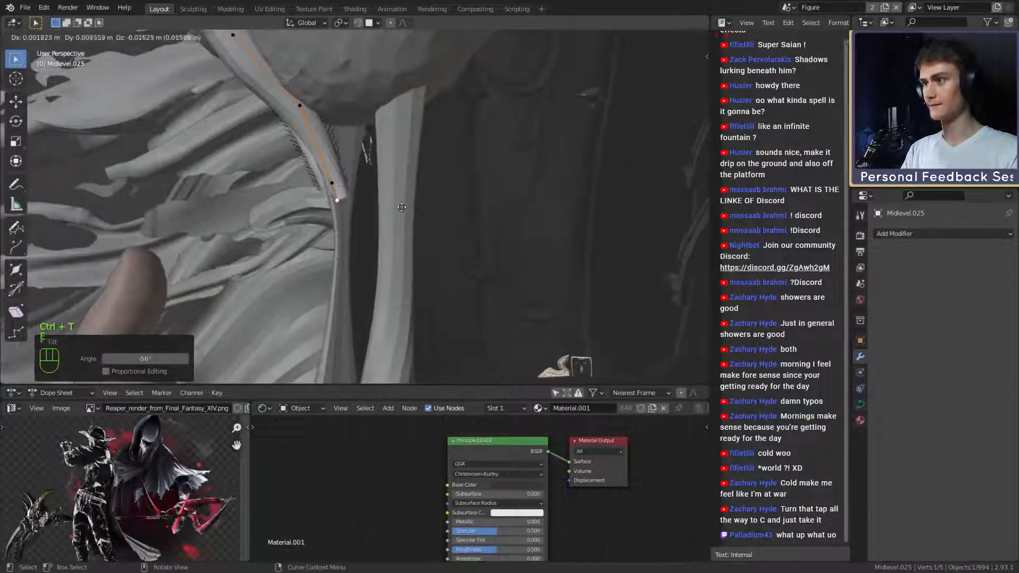
{"action": "middle_click_drag", "start_coordinate": [413, 272], "coordinate": [325, 226]}
{"action": "key", "text": "g"}
{"action": "left_click", "coordinate": [325, 183]}
{"action": "middle_click_drag", "start_coordinate": [340, 187], "coordinate": [413, 199]}
{"action": "key", "text": "g"}
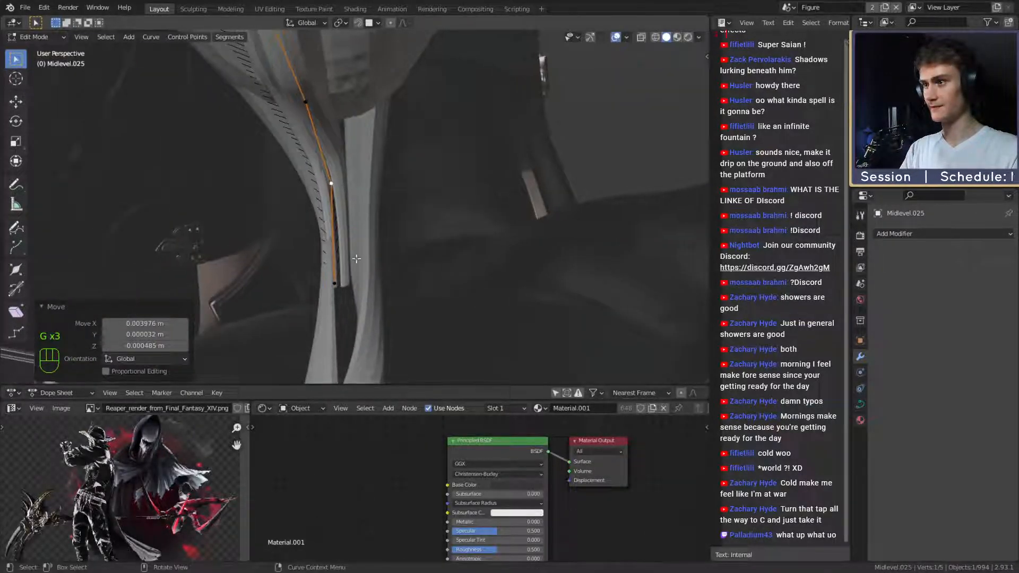
Tilt the new strand's last control point by 80.8° and reposition the curve's end along the existing strand.
{"action": "middle_click_drag", "start_coordinate": [356, 258], "coordinate": [388, 231]}
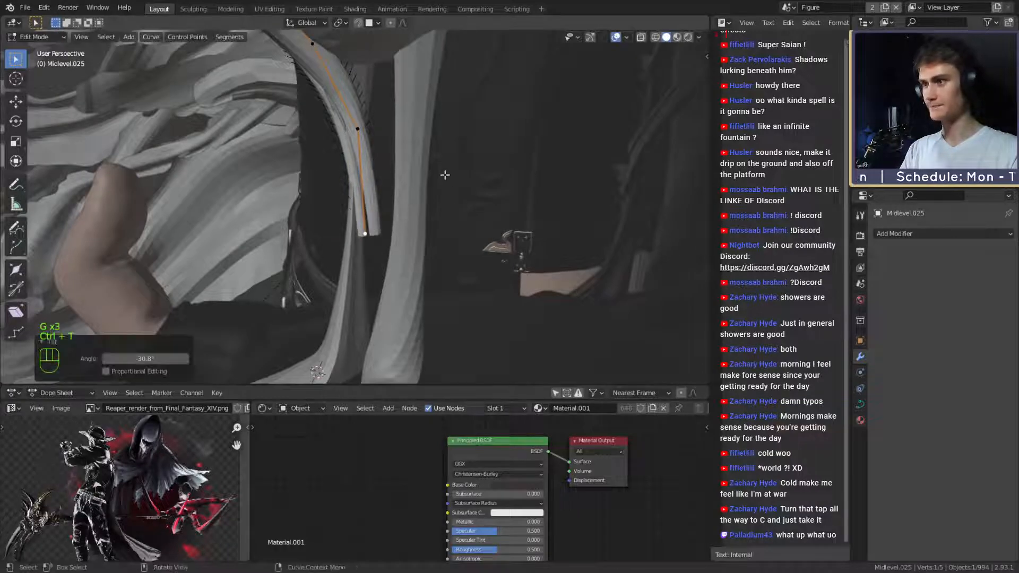
{"action": "middle_click_drag", "start_coordinate": [444, 174], "coordinate": [404, 205]}
{"action": "left_click", "coordinate": [394, 297]}
{"action": "middle_click_drag", "start_coordinate": [395, 297], "coordinate": [479, 172]}
{"action": "key", "text": "g"}
{"action": "left_click", "coordinate": [399, 258]}
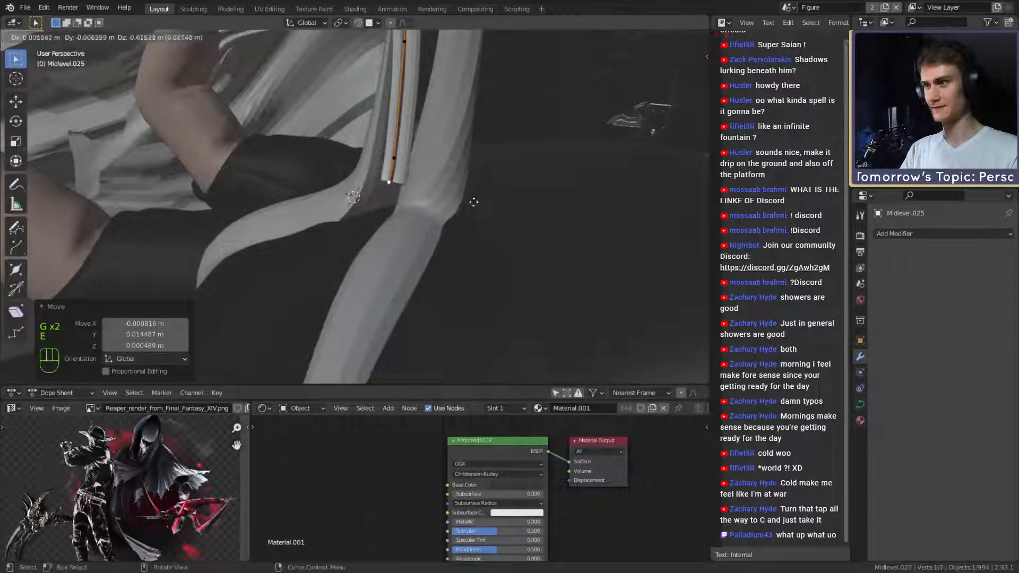
Extrude the strand's lower end down to where the existing strands fork and adjust its last two control points.
{"action": "middle_click_drag", "start_coordinate": [473, 217], "coordinate": [421, 232]}
{"action": "key", "text": "g"}
{"action": "left_click", "coordinate": [423, 229]}
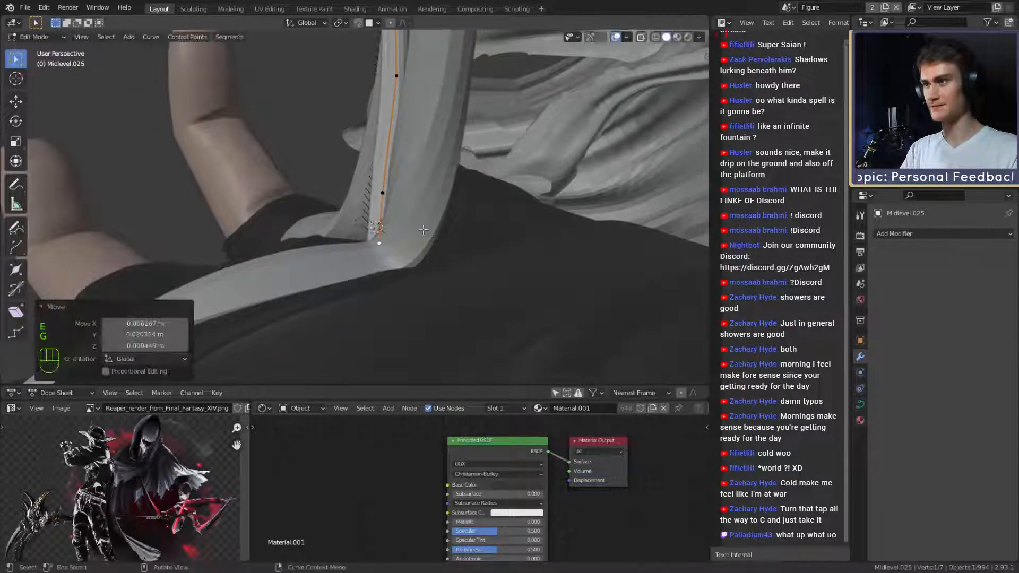
{"action": "left_click", "coordinate": [387, 232]}
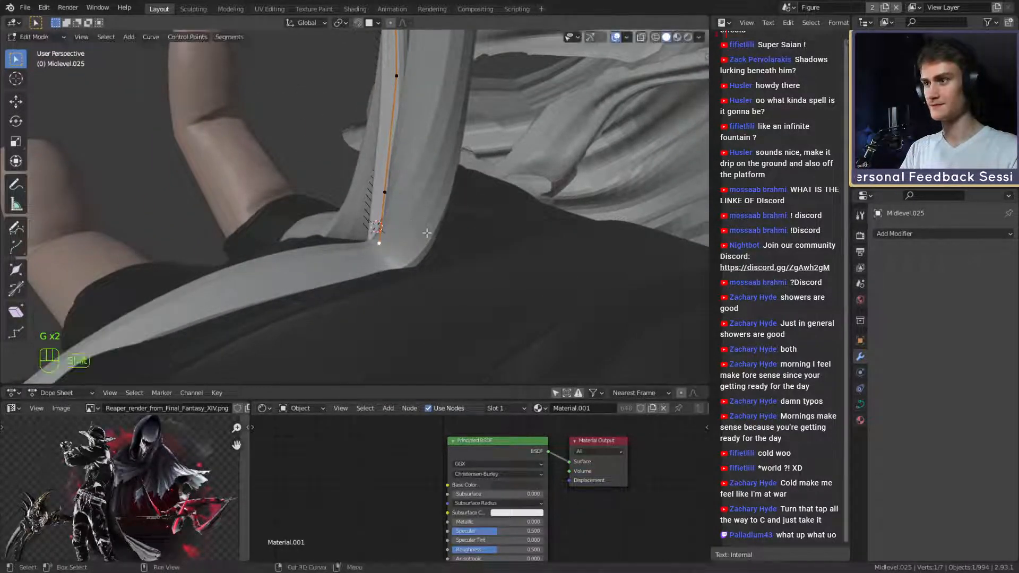
Undo the latest point adjustments, delete the second-to-last control point, and move the end point onto the fork.
{"action": "middle_click_drag", "start_coordinate": [426, 233], "coordinate": [488, 209]}
{"action": "left_click", "coordinate": [416, 293]}
{"action": "key", "text": "ctrl+z"}
{"action": "key", "text": "x"}
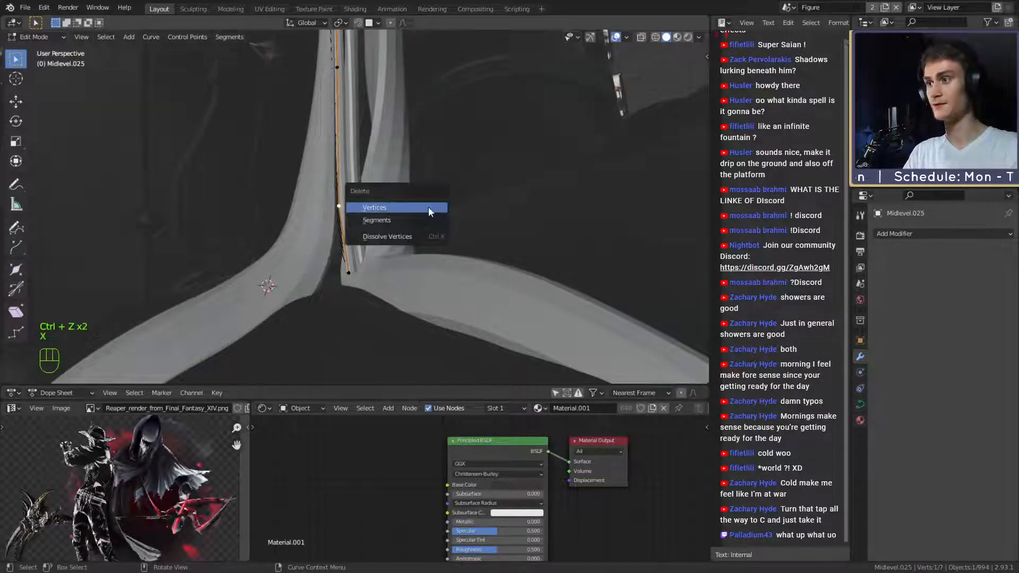
{"action": "left_click", "coordinate": [428, 208]}
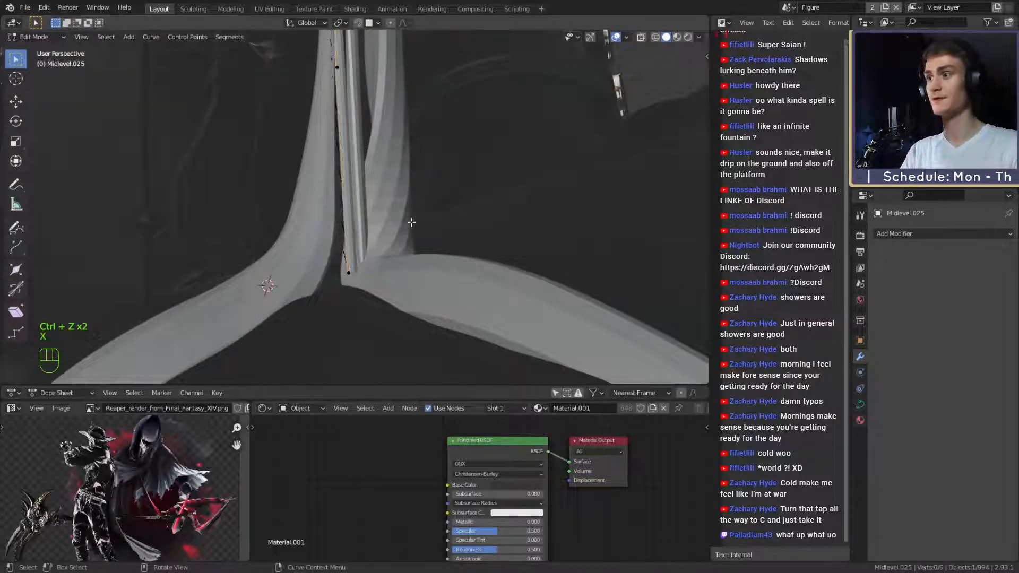
{"action": "key", "text": "g"}
{"action": "left_click", "coordinate": [421, 243]}
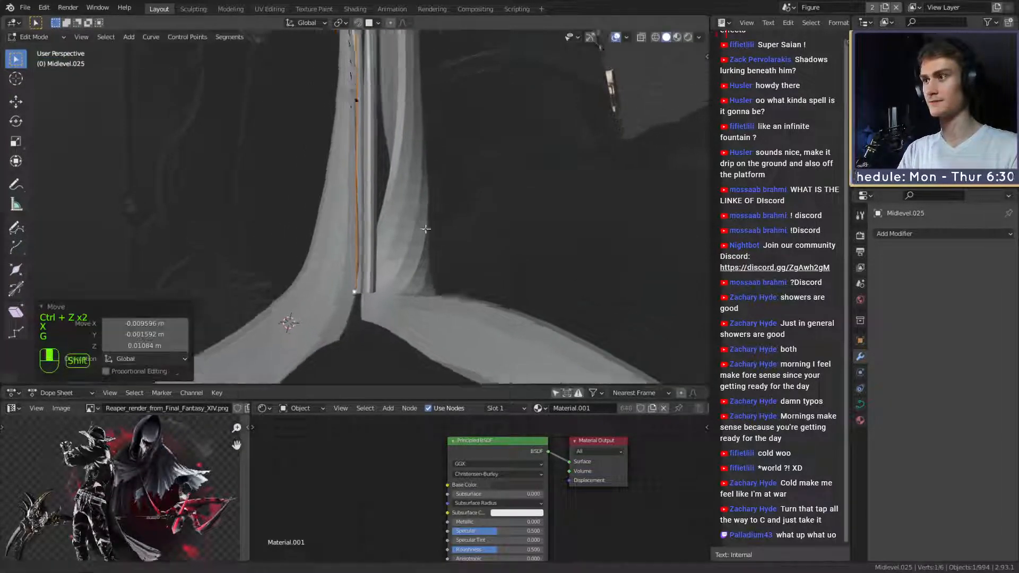
Scale the radius of the control point just below the orb by 1.623 and reposition it over the strand.
{"action": "middle_click_drag", "start_coordinate": [422, 242], "coordinate": [377, 240]}
{"action": "left_click", "coordinate": [401, 196]}
{"action": "middle_click_drag", "start_coordinate": [400, 195], "coordinate": [388, 215]}
{"action": "key", "text": "alt+s"}
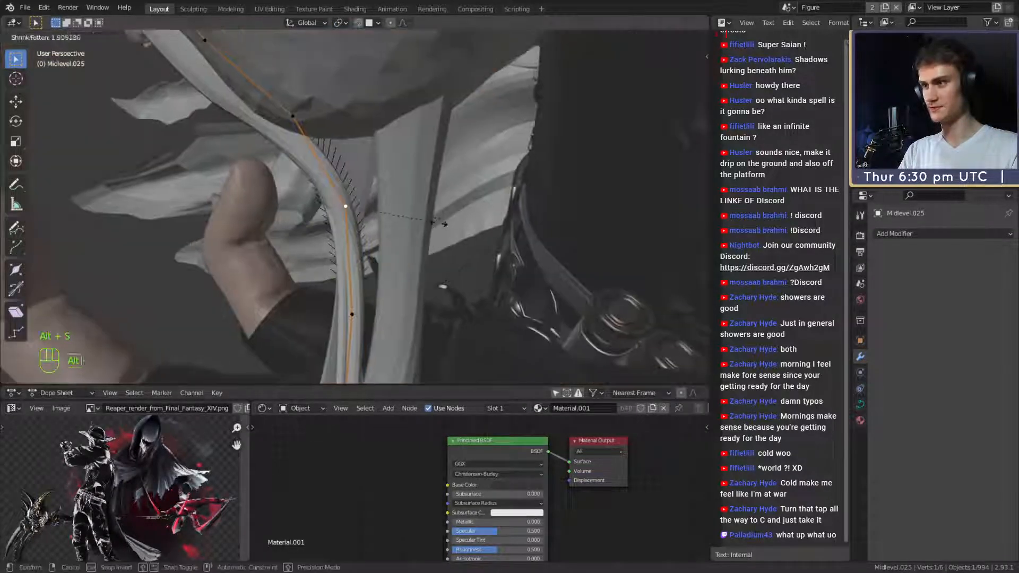
{"action": "left_click", "coordinate": [481, 218]}
{"action": "key", "text": "g"}
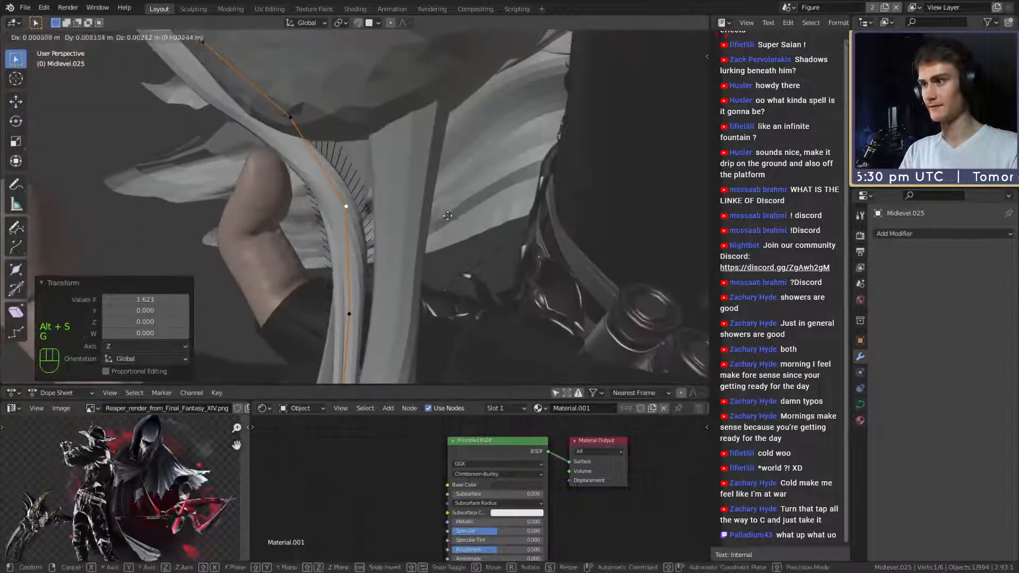
{"action": "middle_click_drag", "start_coordinate": [445, 212], "coordinate": [509, 185]}
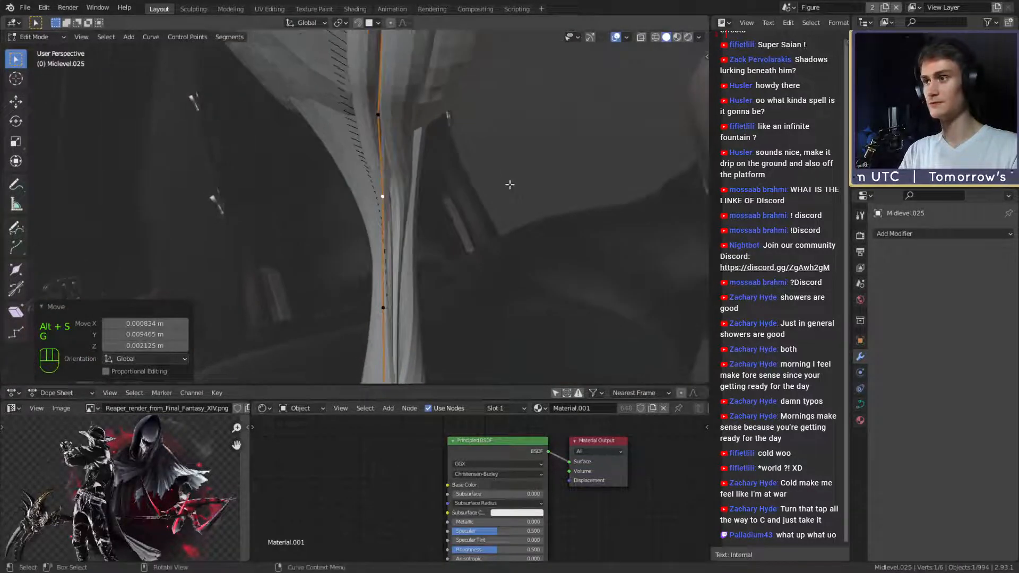
Reposition the strand's upper control points so it flows smoothly from the orb's underside into the neighbouring strands.
{"action": "middle_click_drag", "start_coordinate": [421, 116], "coordinate": [423, 140]}
{"action": "key", "text": "g"}
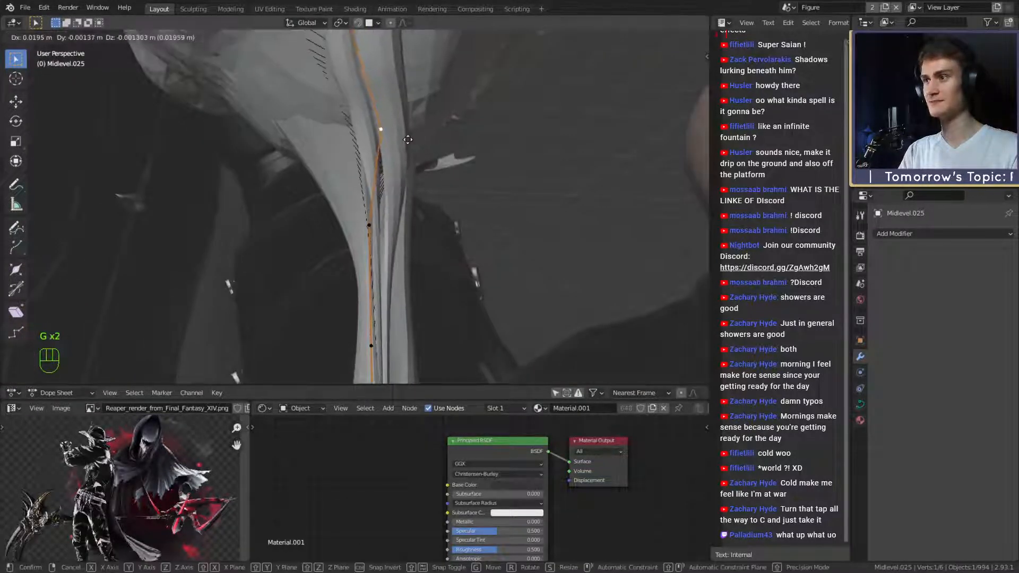
{"action": "middle_click_drag", "start_coordinate": [411, 192], "coordinate": [381, 209]}
{"action": "key", "text": "Tab"}
{"action": "scroll", "coordinate": [393, 222], "scroll_direction": "up", "scroll_amount": 3}
{"action": "key", "text": "Tab"}
{"action": "key", "text": "g"}
{"action": "left_click", "coordinate": [465, 223]}
{"action": "left_click", "coordinate": [493, 215]}
{"action": "middle_click_drag", "start_coordinate": [493, 215], "coordinate": [382, 204]}
Finish editing the strand's curve, deselect it, and save the file.
{"action": "key", "text": "Tab"}
{"action": "left_click", "coordinate": [591, 192]}
{"action": "scroll", "coordinate": [589, 193], "scroll_direction": "down", "scroll_amount": 4}
{"action": "middle_click_drag", "start_coordinate": [584, 193], "coordinate": [405, 202]}
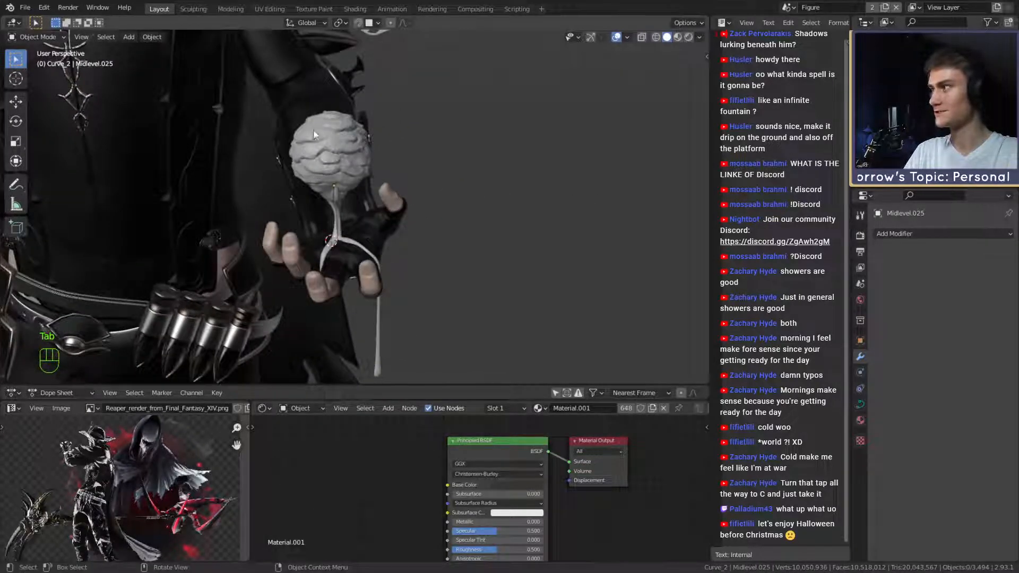
{"action": "left_click", "coordinate": [25, 7]}
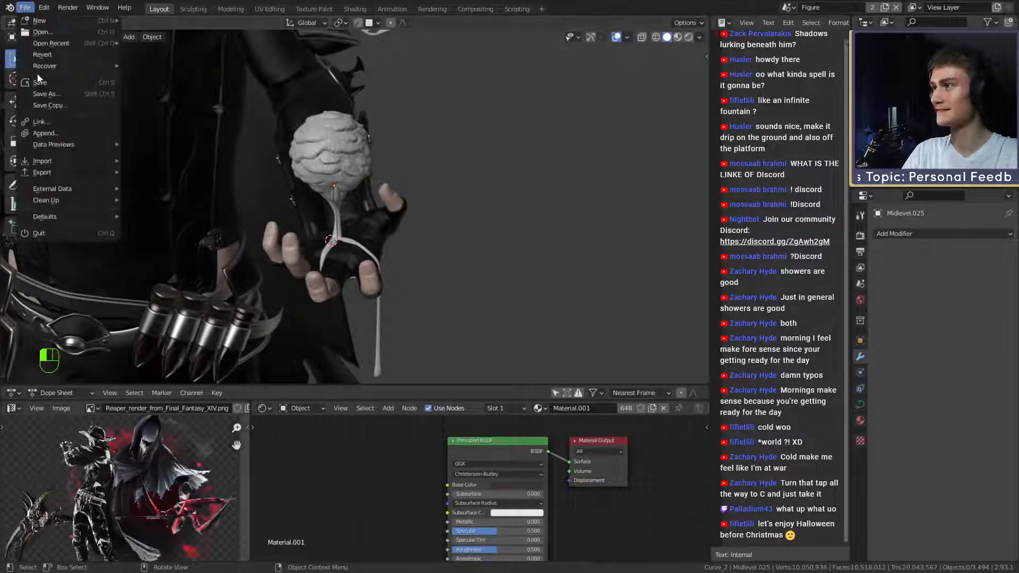
Duplicate the strand beneath the orb and rotate the copy to approach from another side.
{"action": "middle_click_drag", "start_coordinate": [387, 239], "coordinate": [511, 237]}
{"action": "scroll", "coordinate": [391, 210], "scroll_direction": "up", "scroll_amount": 4}
{"action": "scroll", "coordinate": [386, 237], "scroll_direction": "up", "scroll_amount": 3}
{"action": "left_click", "coordinate": [403, 225]}
{"action": "key", "text": "shift+d"}
{"action": "left_click", "coordinate": [451, 210]}
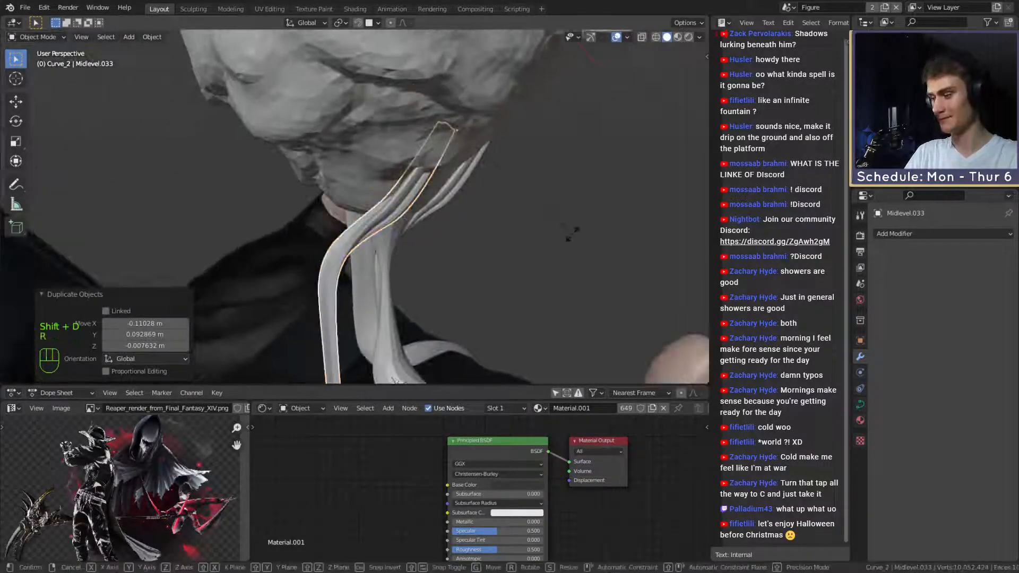
{"action": "left_click", "coordinate": [521, 70]}
Move the copied strand against the orb's underside and rotate it around the global Z axis.
{"action": "middle_click_drag", "start_coordinate": [521, 106], "coordinate": [527, 163]}
{"action": "key", "text": "g"}
{"action": "left_click", "coordinate": [451, 178]}
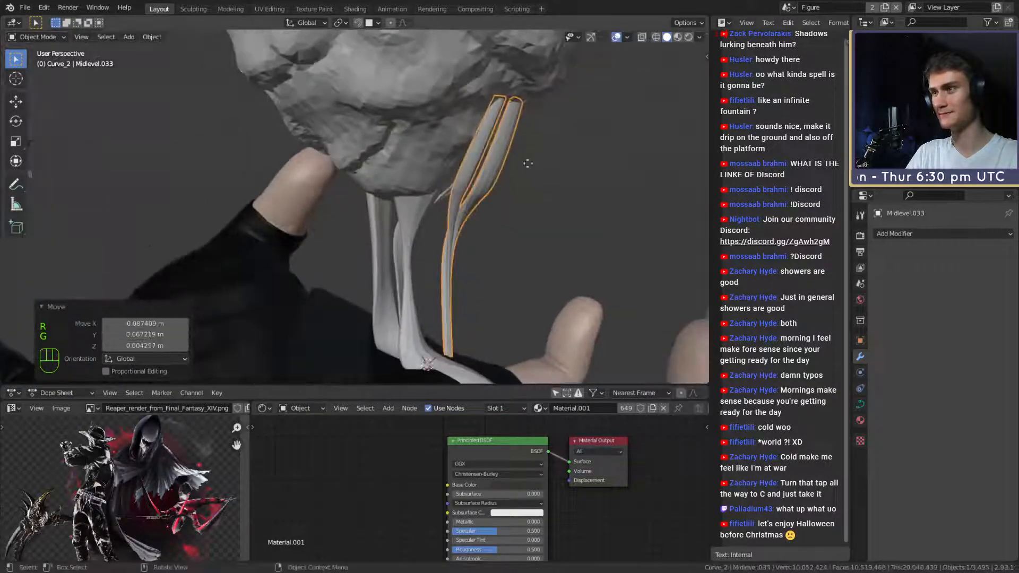
{"action": "key", "text": "g"}
{"action": "left_click", "coordinate": [456, 173]}
{"action": "middle_click_drag", "start_coordinate": [457, 173], "coordinate": [552, 216]}
{"action": "key", "text": "r"}
{"action": "key", "text": "z"}
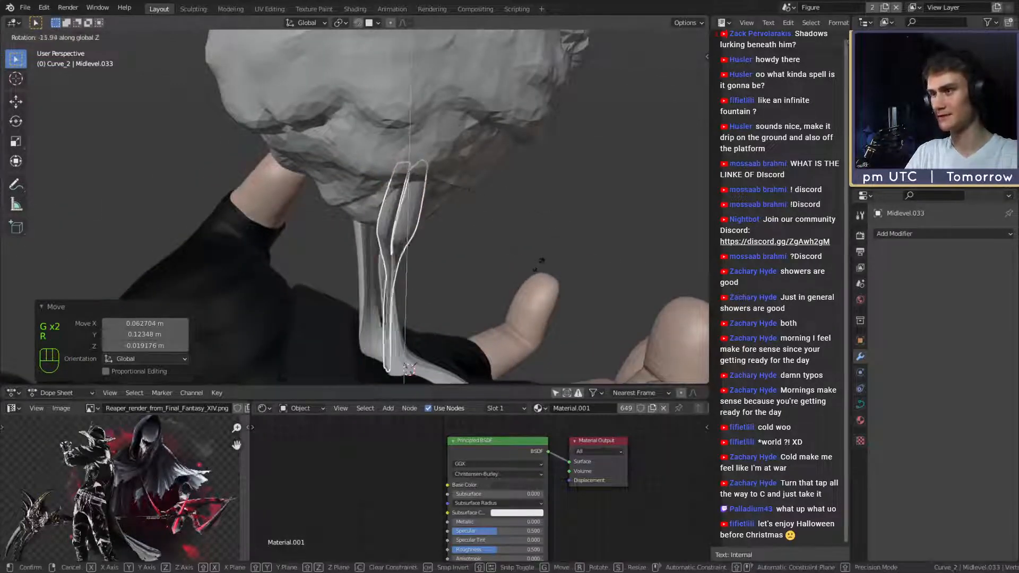
{"action": "left_click", "coordinate": [514, 263]}
Shift the copied strand so its lower part lines up with the existing strands.
{"action": "middle_click_drag", "start_coordinate": [515, 263], "coordinate": [432, 210]}
{"action": "left_click", "coordinate": [366, 218]}
{"action": "key", "text": "g"}
{"action": "left_click", "coordinate": [479, 205]}
{"action": "key", "text": "Tab"}
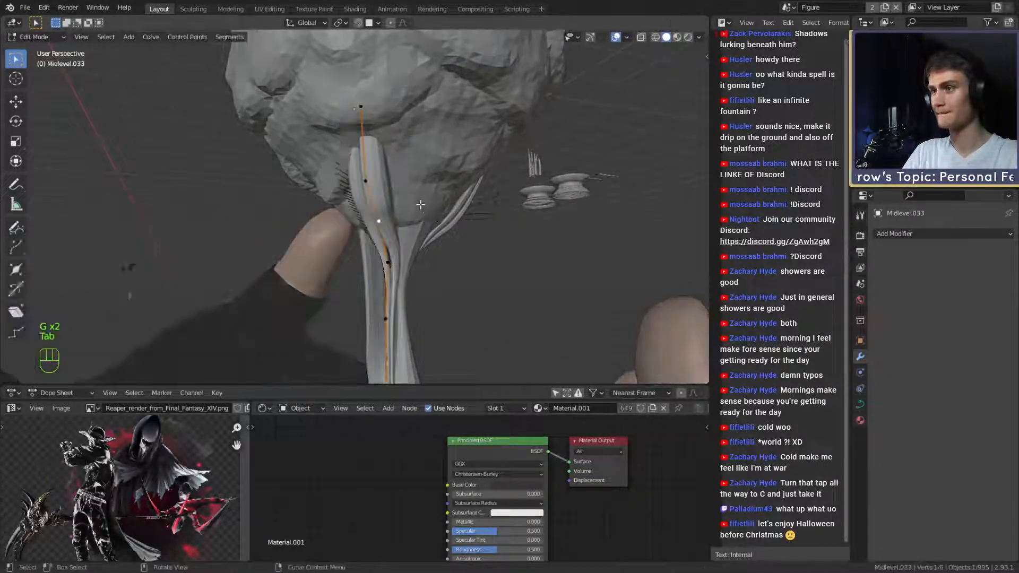
{"action": "key", "text": "Tab"}
Rotate the copied strand further around the global Z axis and reposition it beside the orb.
{"action": "middle_click_drag", "start_coordinate": [413, 141], "coordinate": [492, 164]}
{"action": "key", "text": "r"}
{"action": "key", "text": "z"}
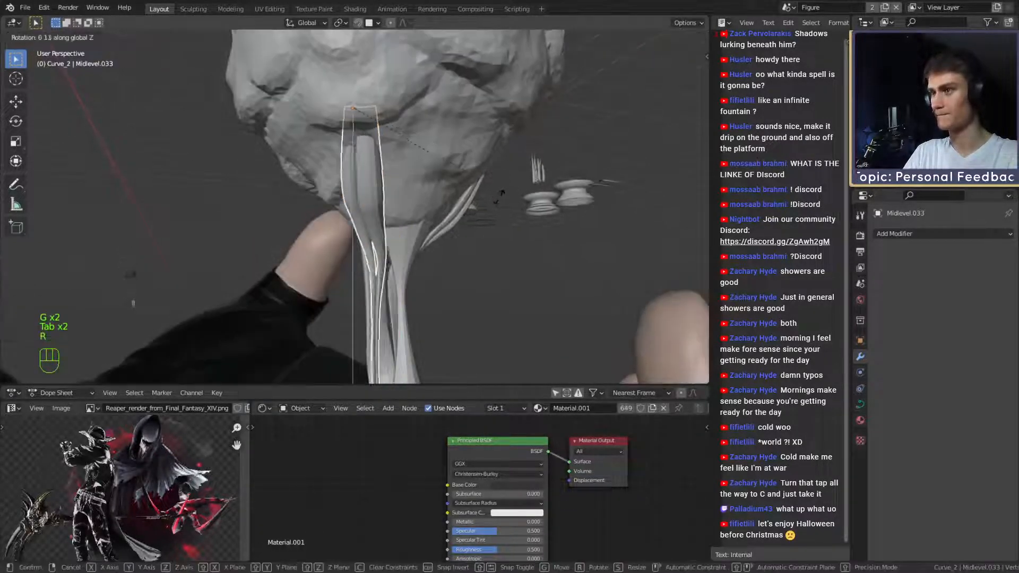
{"action": "left_click", "coordinate": [475, 245]}
{"action": "middle_click_drag", "start_coordinate": [474, 245], "coordinate": [449, 190]}
{"action": "key", "text": "g"}
{"action": "left_click", "coordinate": [456, 186]}
Reposition the copied curve's top control points so the strand attaches to the side of the orb.
{"action": "key", "text": "Tab"}
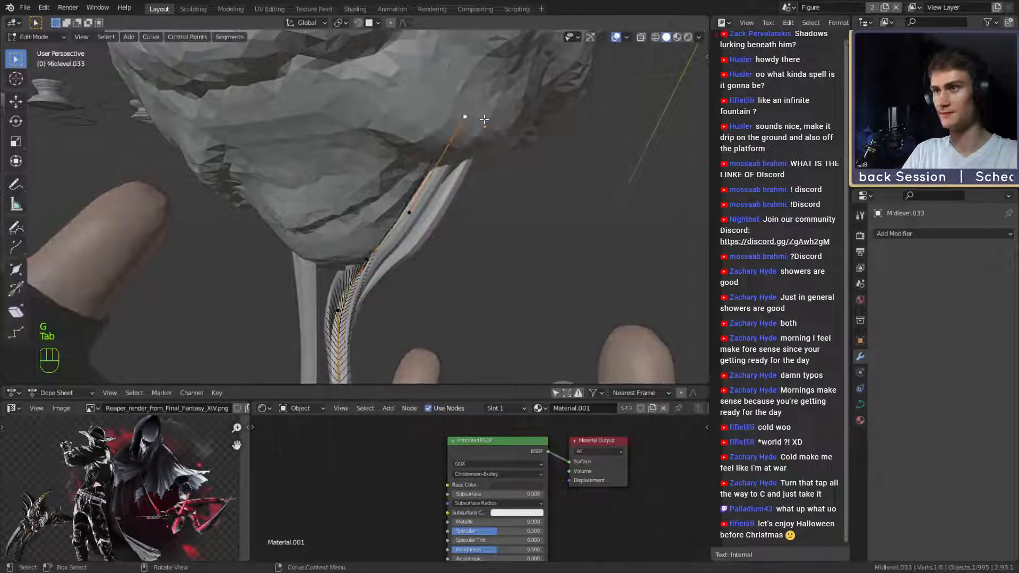
{"action": "middle_click_drag", "start_coordinate": [485, 123], "coordinate": [526, 155]}
{"action": "key", "text": "g"}
{"action": "left_click", "coordinate": [533, 157]}
{"action": "left_click", "coordinate": [423, 227]}
{"action": "mouse_move", "coordinate": [487, 231]}
{"action": "middle_mouse_down"}
{"action": "mouse_move", "coordinate": [411, 201]}
{"action": "mouse_move", "coordinate": [526, 218]}
{"action": "mouse_move", "coordinate": [515, 209]}
{"action": "mouse_move", "coordinate": [488, 220]}
{"action": "middle_mouse_up"}
{"action": "key", "text": "g"}
{"action": "left_click", "coordinate": [519, 214]}
Delete the copied curve's lower control points and move its new end toward the central strand.
{"action": "left_click", "coordinate": [512, 223]}
{"action": "middle_click_drag", "start_coordinate": [381, 260], "coordinate": [381, 208]}
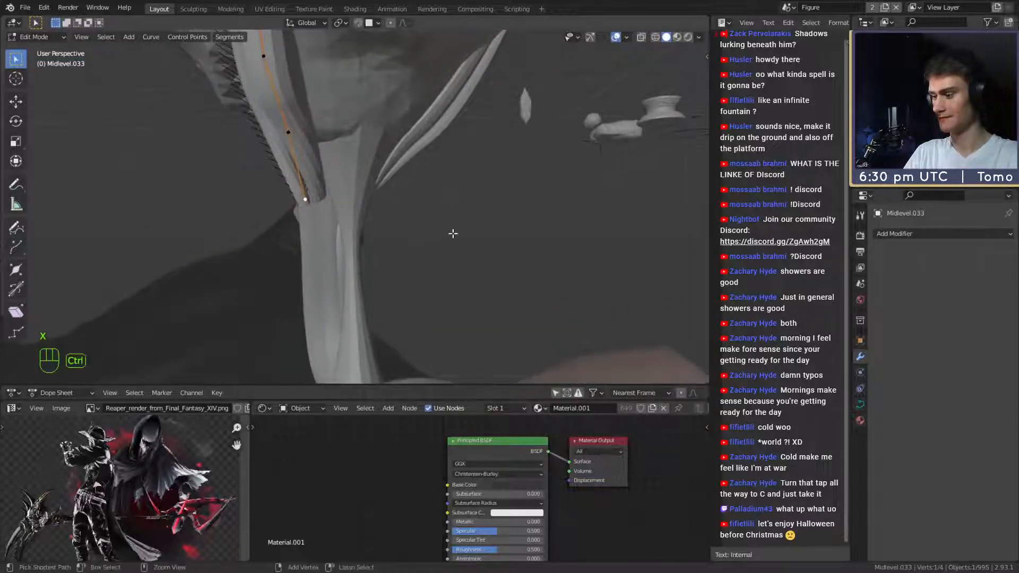
{"action": "middle_click_drag", "start_coordinate": [308, 296], "coordinate": [515, 209]}
{"action": "key", "text": "g"}
{"action": "left_click", "coordinate": [518, 221]}
Adjust the shortened curve's control points and tilt so it hugs the orb's underside and ends beside the central strand.
{"action": "left_click", "coordinate": [448, 179]}
{"action": "key", "text": "g"}
{"action": "left_click", "coordinate": [528, 212]}
{"action": "left_click", "coordinate": [538, 256]}
{"action": "middle_click_drag", "start_coordinate": [493, 242], "coordinate": [558, 220]}
{"action": "left_click", "coordinate": [393, 236]}
{"action": "key", "text": "g"}
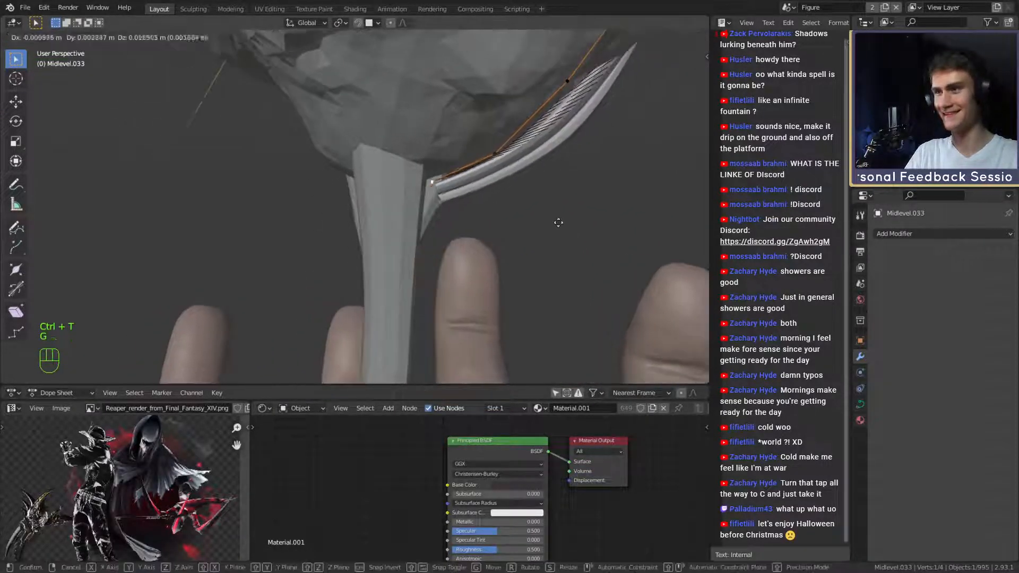
{"action": "left_click", "coordinate": [560, 220]}
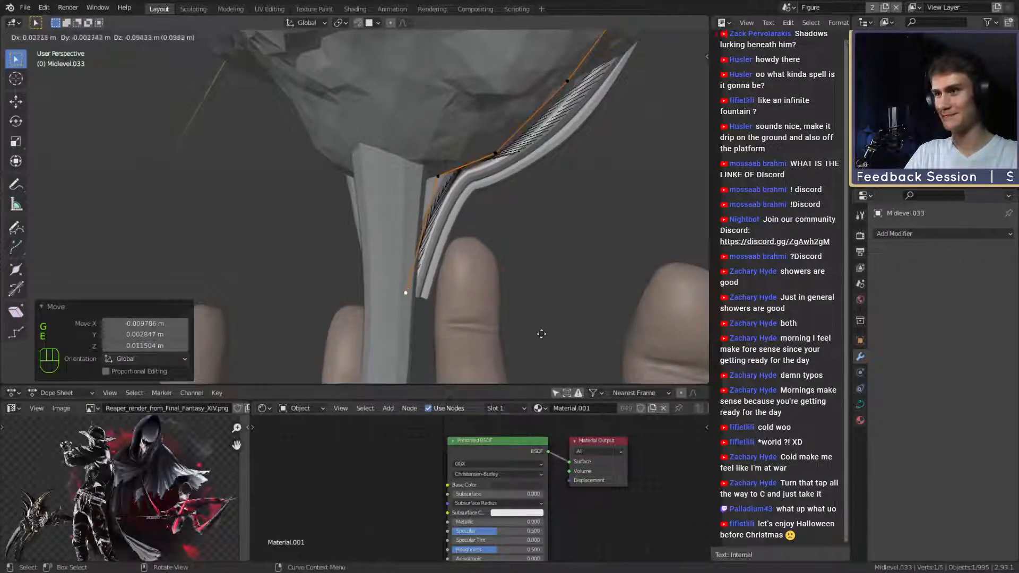
Extrude the curve's end down along the central strand and reposition its last control points.
{"action": "left_click", "coordinate": [439, 177]}
{"action": "left_click", "coordinate": [516, 223]}
{"action": "middle_click_drag", "start_coordinate": [516, 223], "coordinate": [448, 162]}
{"action": "key", "text": "g"}
{"action": "left_click", "coordinate": [517, 176]}
{"action": "left_click", "coordinate": [409, 244]}
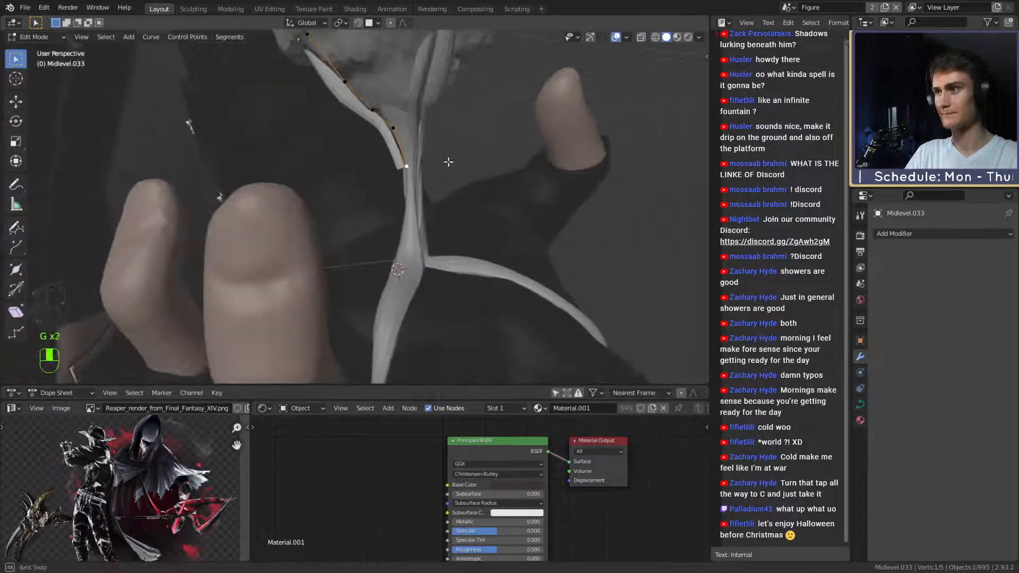
{"action": "left_click", "coordinate": [424, 174]}
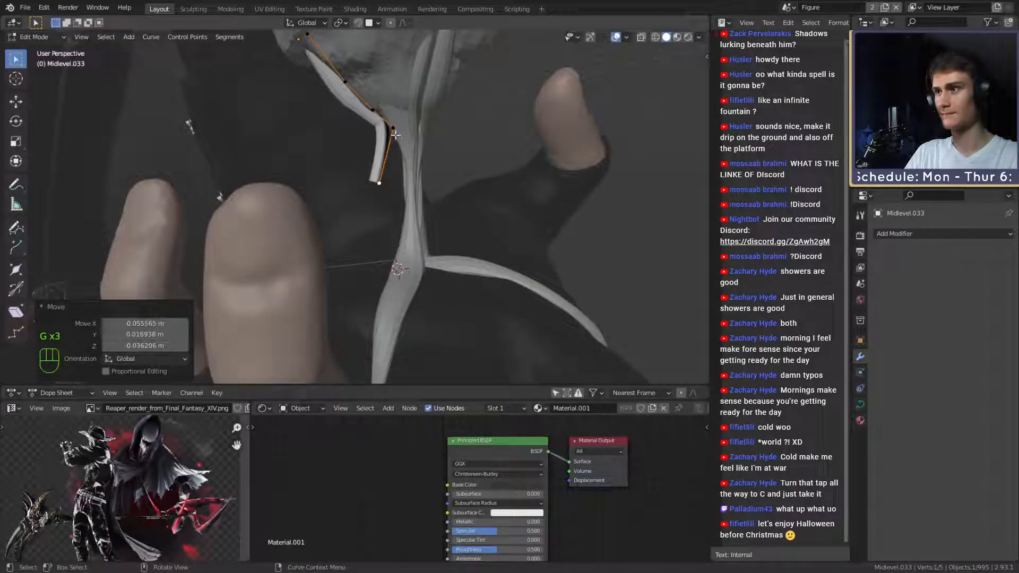
Extrude the strand curve beside the main stream down to the palm, and adjust its point positions and radius.
{"action": "left_click", "coordinate": [422, 156]}
{"action": "left_click", "coordinate": [389, 181]}
{"action": "middle_click_drag", "start_coordinate": [437, 192], "coordinate": [428, 182], "text": "shift"}
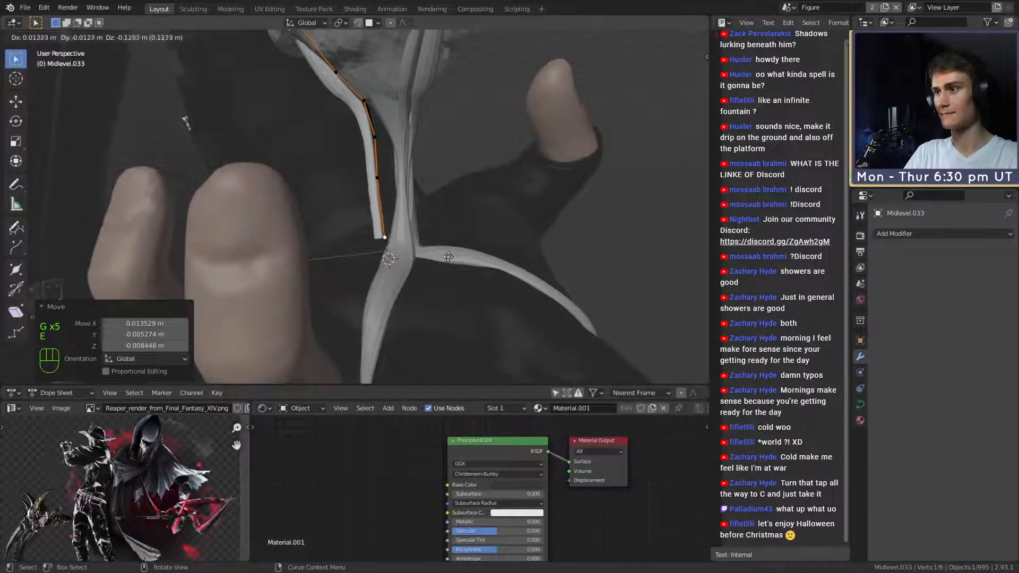
{"action": "left_click", "coordinate": [440, 275]}
{"action": "middle_click_drag", "start_coordinate": [441, 274], "coordinate": [446, 166]}
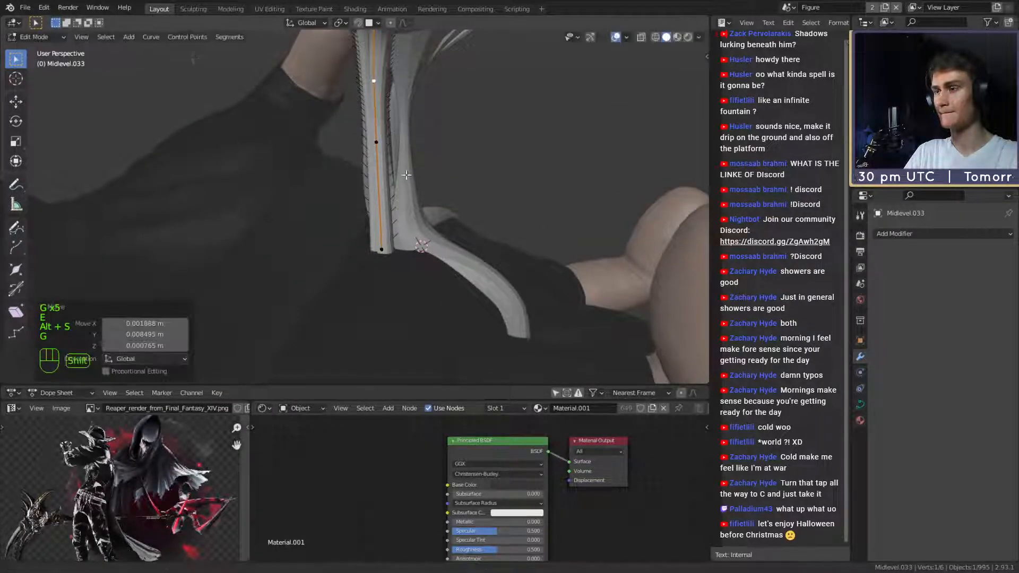
{"action": "middle_click_drag", "start_coordinate": [406, 175], "coordinate": [552, 218]}
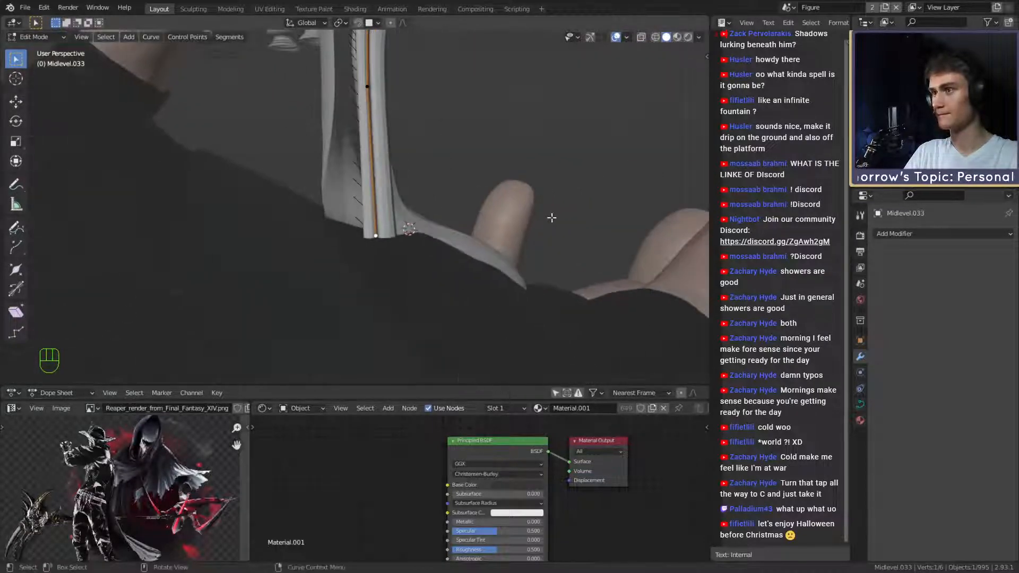
{"action": "scroll", "coordinate": [552, 218], "scroll_direction": "down", "scroll_amount": 8}
{"action": "middle_click_drag", "start_coordinate": [451, 223], "coordinate": [331, 240]}
{"action": "key", "text": "Tab"}
{"action": "scroll", "coordinate": [463, 233], "scroll_direction": "down", "scroll_amount": 6}
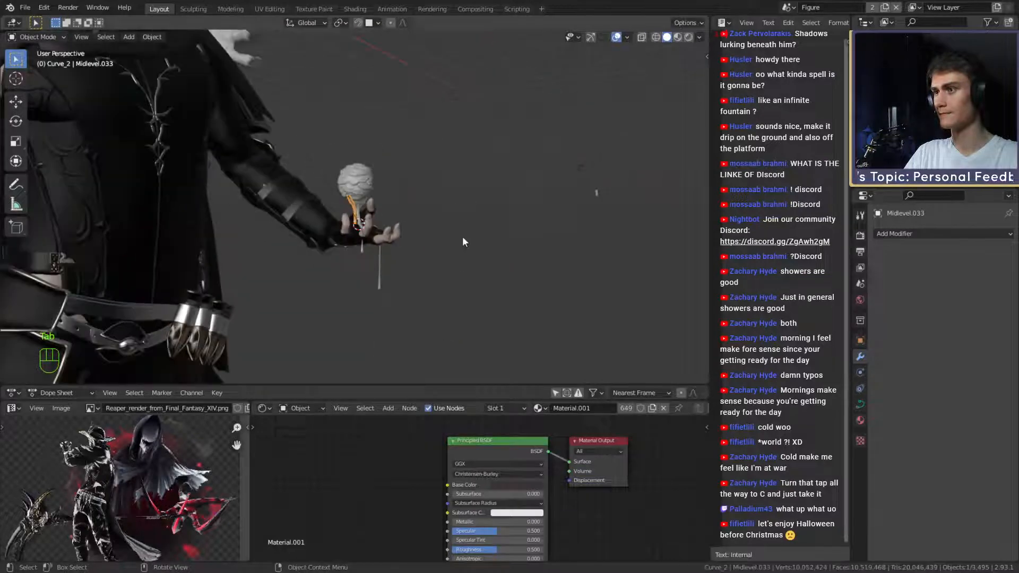
Duplicate the drip curve hanging from the hand and place the copy beside the fingers, next to the orb.
{"action": "scroll", "coordinate": [463, 237], "scroll_direction": "up", "scroll_amount": 6}
{"action": "middle_click_drag", "start_coordinate": [438, 218], "coordinate": [313, 207]}
{"action": "scroll", "coordinate": [444, 219], "scroll_direction": "down", "scroll_amount": 1}
{"action": "scroll", "coordinate": [443, 214], "scroll_direction": "down", "scroll_amount": 2}
{"action": "scroll", "coordinate": [447, 215], "scroll_direction": "up", "scroll_amount": 7}
{"action": "scroll", "coordinate": [485, 195], "scroll_direction": "down", "scroll_amount": 4}
{"action": "scroll", "coordinate": [366, 226], "scroll_direction": "up", "scroll_amount": 4}
{"action": "scroll", "coordinate": [406, 225], "scroll_direction": "up", "scroll_amount": 4}
{"action": "left_click", "coordinate": [405, 221]}
{"action": "scroll", "coordinate": [405, 221], "scroll_direction": "down", "scroll_amount": 5}
{"action": "key", "text": "shift+d"}
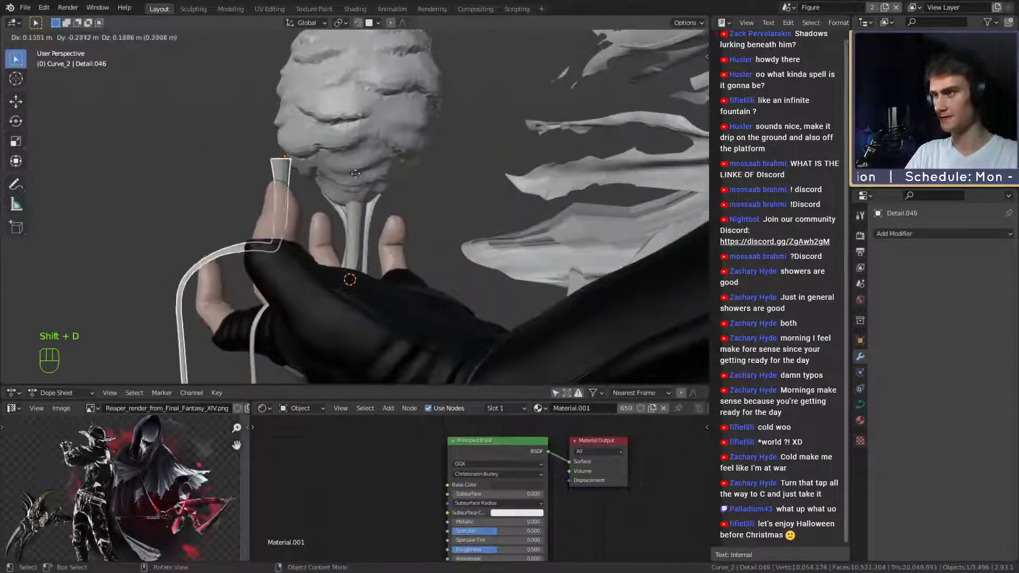
{"action": "left_click", "coordinate": [338, 174]}
{"action": "middle_click_drag", "start_coordinate": [338, 174], "coordinate": [419, 186]}
Delete the lower control points of the copied drip curve, keeping only its short upper part.
{"action": "key", "text": "Tab"}
{"action": "scroll", "coordinate": [392, 255], "scroll_direction": "down", "scroll_amount": 4}
{"action": "middle_click_drag", "start_coordinate": [393, 297], "coordinate": [357, 247], "text": "shift"}
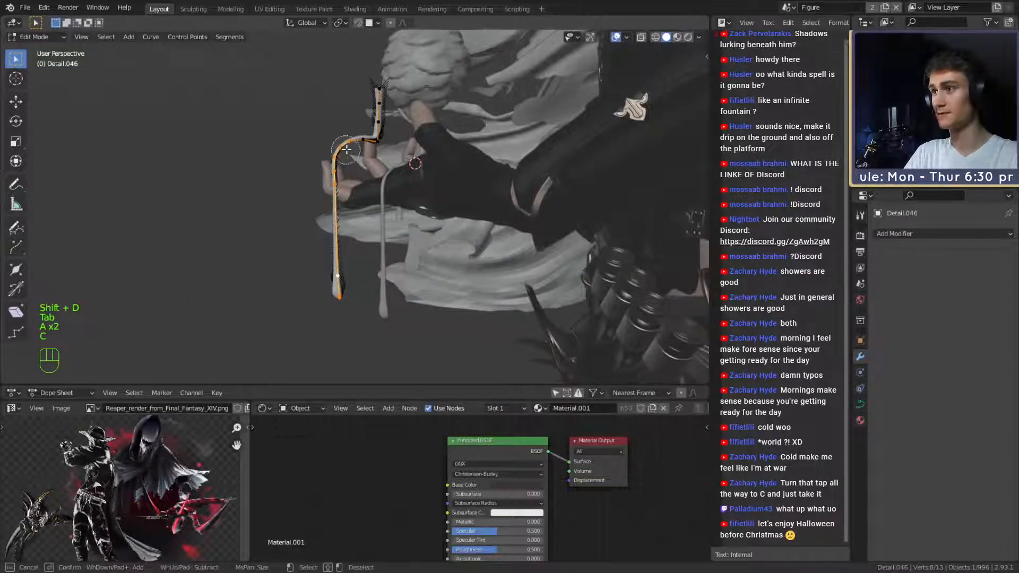
{"action": "left_click", "coordinate": [364, 167]}
{"action": "middle_click_drag", "start_coordinate": [366, 165], "coordinate": [531, 248]}
{"action": "scroll", "coordinate": [489, 214], "scroll_direction": "up", "scroll_amount": 3}
{"action": "scroll", "coordinate": [410, 250], "scroll_direction": "up", "scroll_amount": 5}
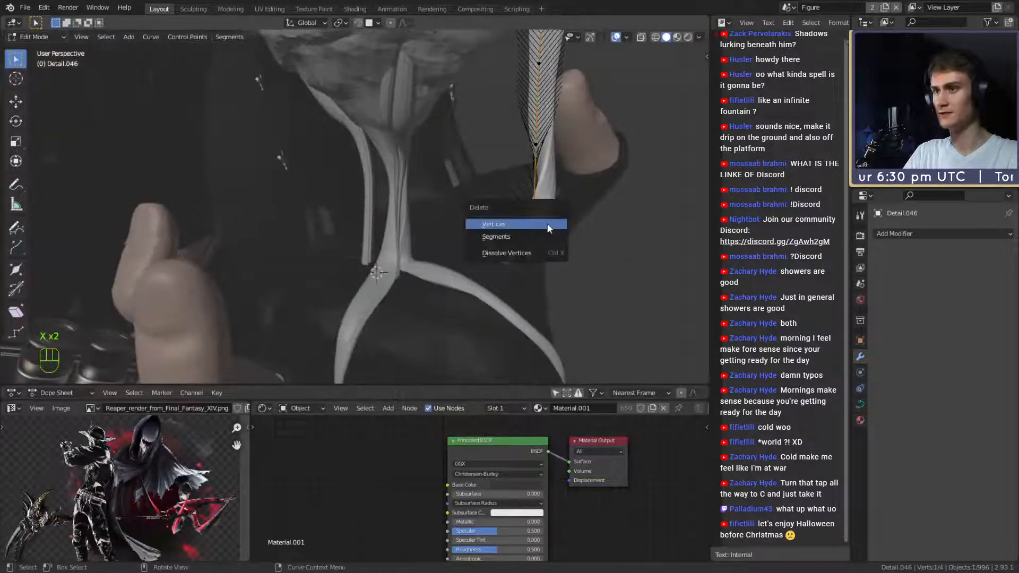
{"action": "middle_click_drag", "start_coordinate": [560, 193], "coordinate": [531, 238], "text": "shift"}
{"action": "middle_click_drag", "start_coordinate": [530, 238], "coordinate": [380, 160]}
Move the shortened strand beneath the orb and rotate it about -46.9° around the Z axis.
{"action": "key", "text": "Tab"}
{"action": "key", "text": "g"}
{"action": "left_click", "coordinate": [377, 203]}
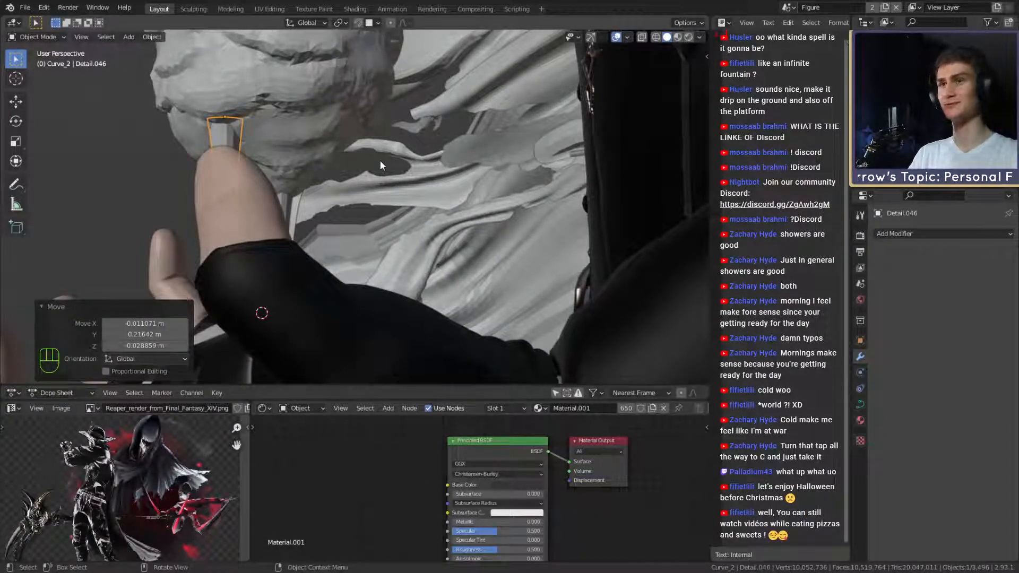
{"action": "scroll", "coordinate": [380, 161], "scroll_direction": "down", "scroll_amount": 5}
{"action": "middle_click_drag", "start_coordinate": [380, 160], "coordinate": [467, 175]}
{"action": "scroll", "coordinate": [467, 175], "scroll_direction": "up", "scroll_amount": 5}
{"action": "middle_click_drag", "start_coordinate": [467, 175], "coordinate": [428, 225], "text": "shift"}
{"action": "key", "text": "r"}
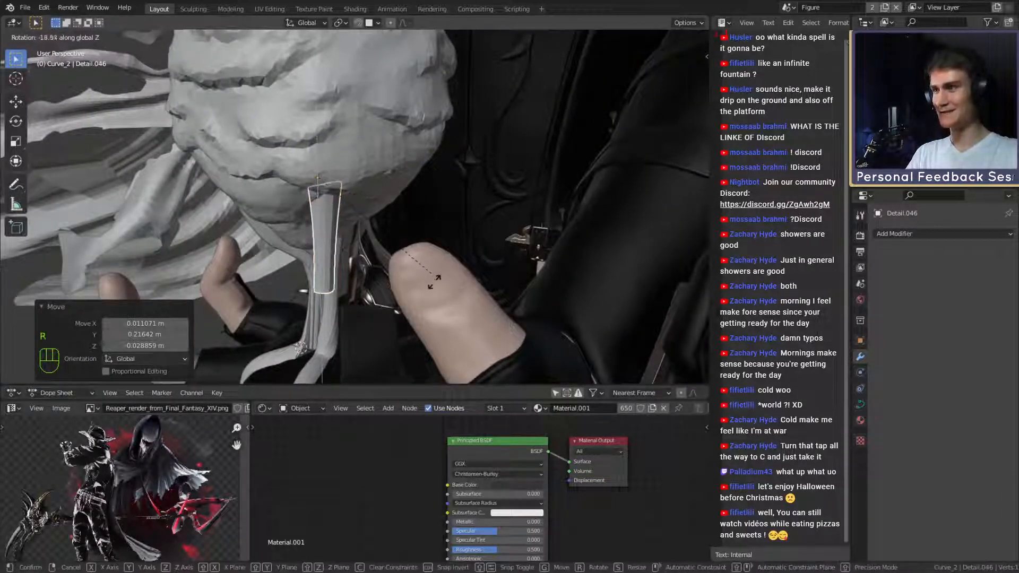
{"action": "left_click", "coordinate": [424, 287]}
{"action": "key", "text": "KP_Decimal"}
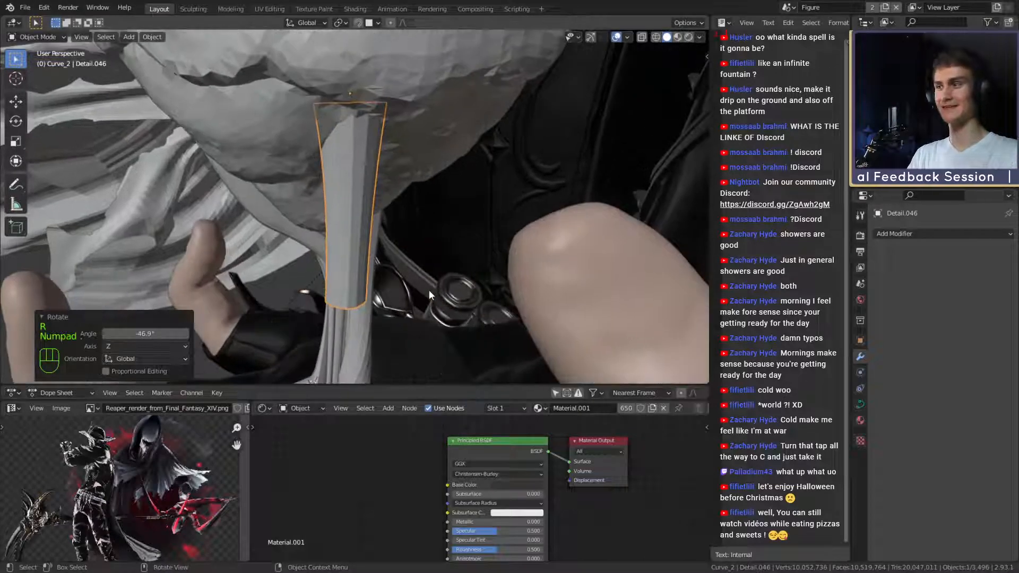
Reposition the short strand's control points to bend it into a curved arc.
{"action": "scroll", "coordinate": [429, 292], "scroll_direction": "down", "scroll_amount": 2}
{"action": "middle_click_drag", "start_coordinate": [430, 292], "coordinate": [406, 211]}
{"action": "key", "text": "Tab"}
{"action": "left_click", "coordinate": [445, 206]}
{"action": "left_click", "coordinate": [394, 197]}
{"action": "middle_click_drag", "start_coordinate": [406, 211], "coordinate": [525, 209], "text": "shift"}
{"action": "key", "text": "g"}
{"action": "left_click", "coordinate": [512, 234]}
{"action": "key", "text": "Tab"}
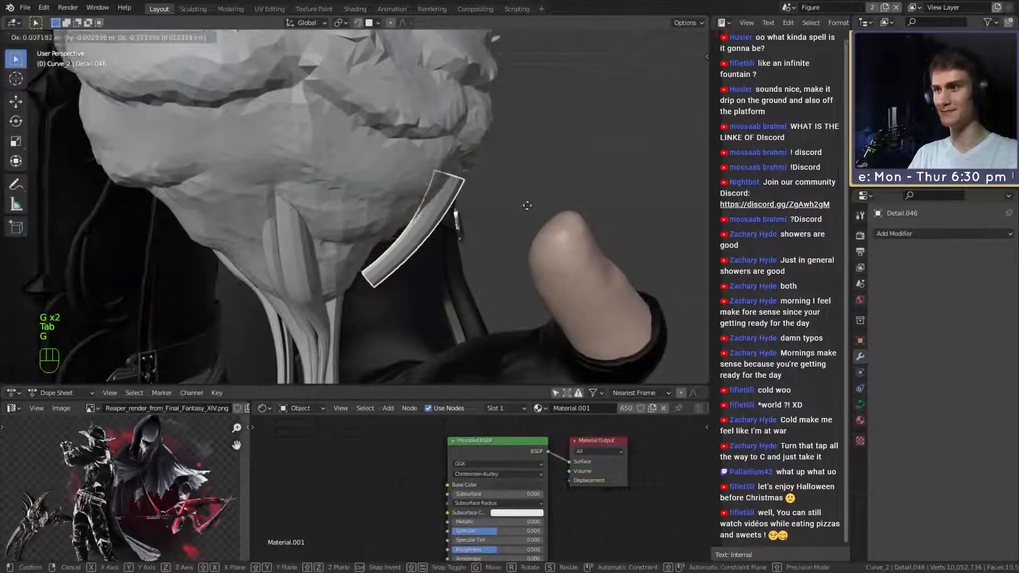
Move the bent strand against the orb's underside and rotate it about 13.4° in the view plane.
{"action": "key", "text": "g"}
{"action": "key", "text": "r"}
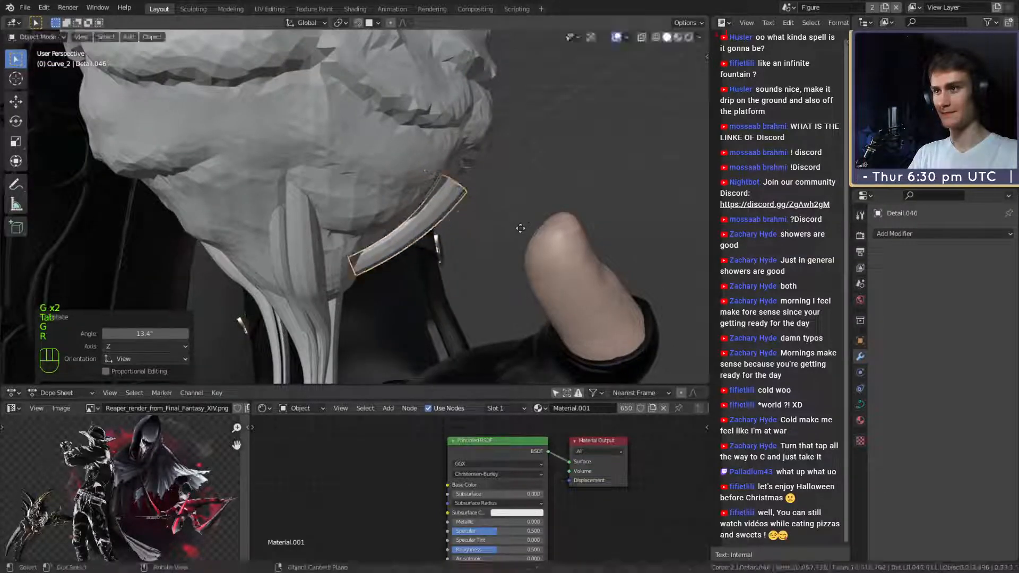
{"action": "left_click", "coordinate": [518, 227]}
Align the strand's middle and lower control points with the orb's underside.
{"action": "middle_click_drag", "start_coordinate": [518, 227], "coordinate": [383, 226]}
{"action": "scroll", "coordinate": [450, 204], "scroll_direction": "up", "scroll_amount": 3}
{"action": "key", "text": "Tab"}
{"action": "key", "text": "g"}
{"action": "left_click", "coordinate": [383, 222]}
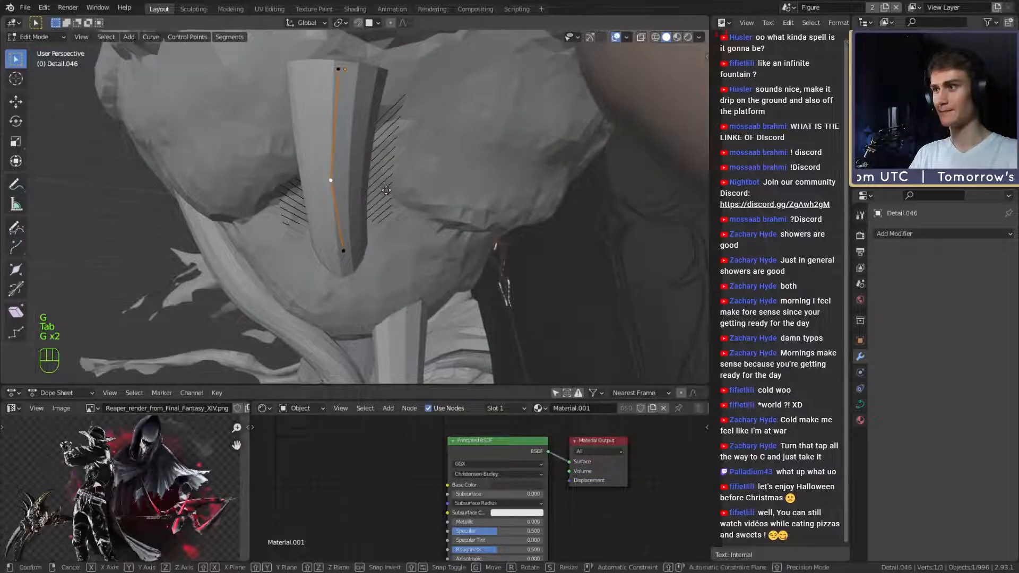
{"action": "left_click", "coordinate": [397, 190]}
{"action": "left_click", "coordinate": [344, 248]}
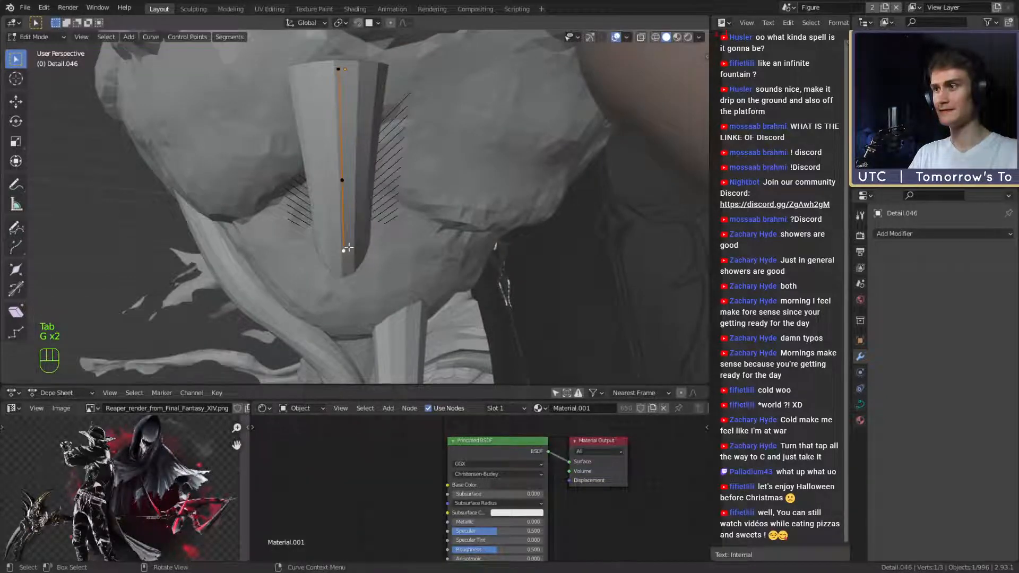
{"action": "left_click", "coordinate": [447, 197]}
{"action": "middle_click_drag", "start_coordinate": [451, 199], "coordinate": [462, 223]}
{"action": "left_click", "coordinate": [531, 205]}
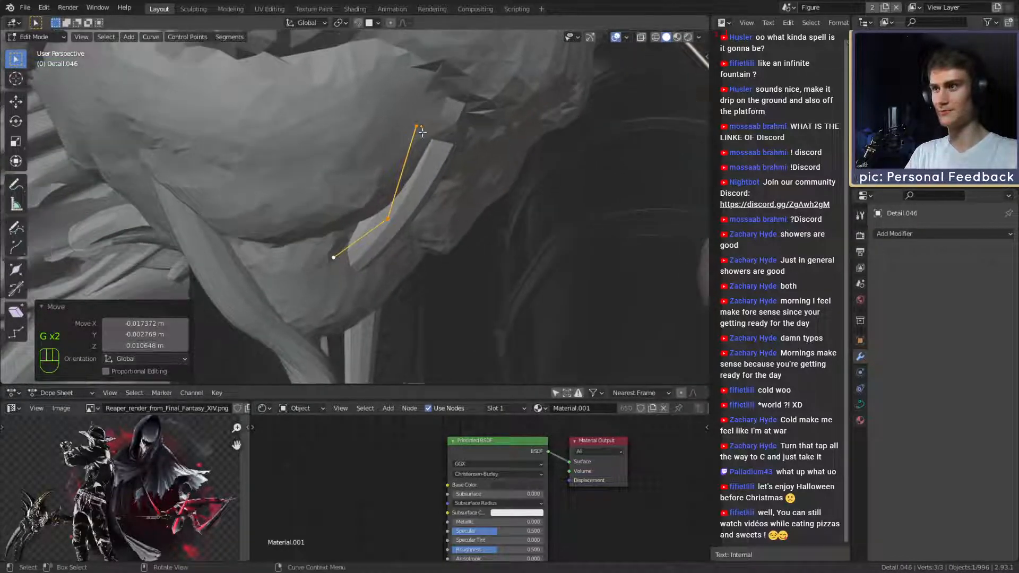
Move the strand's top, middle and end control points so it hugs the orb's lower surface.
{"action": "left_click", "coordinate": [423, 129]}
{"action": "middle_click_drag", "start_coordinate": [451, 143], "coordinate": [550, 157]}
{"action": "key", "text": "g"}
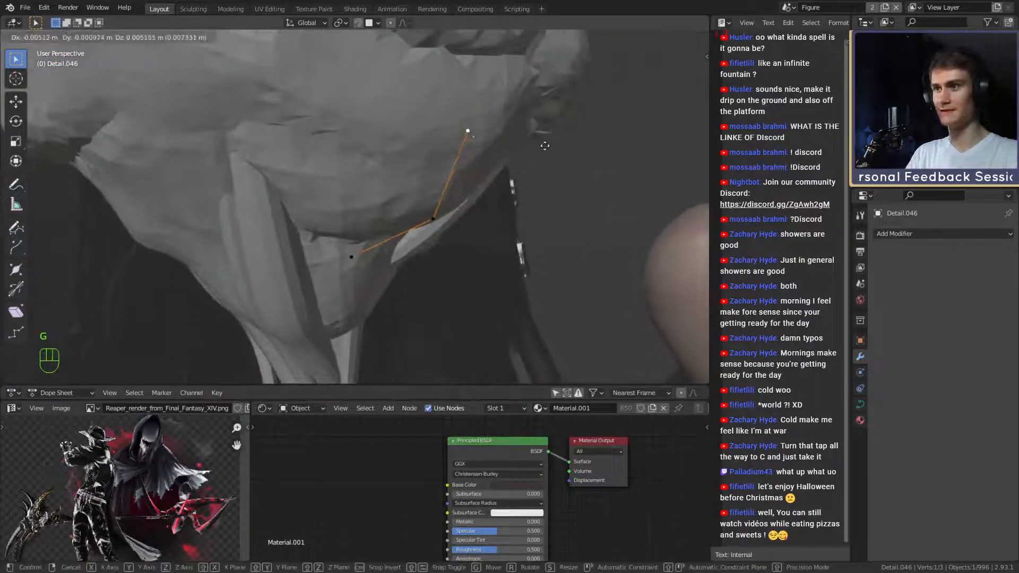
{"action": "left_click", "coordinate": [545, 145]}
{"action": "key", "text": "g"}
{"action": "left_click", "coordinate": [539, 229]}
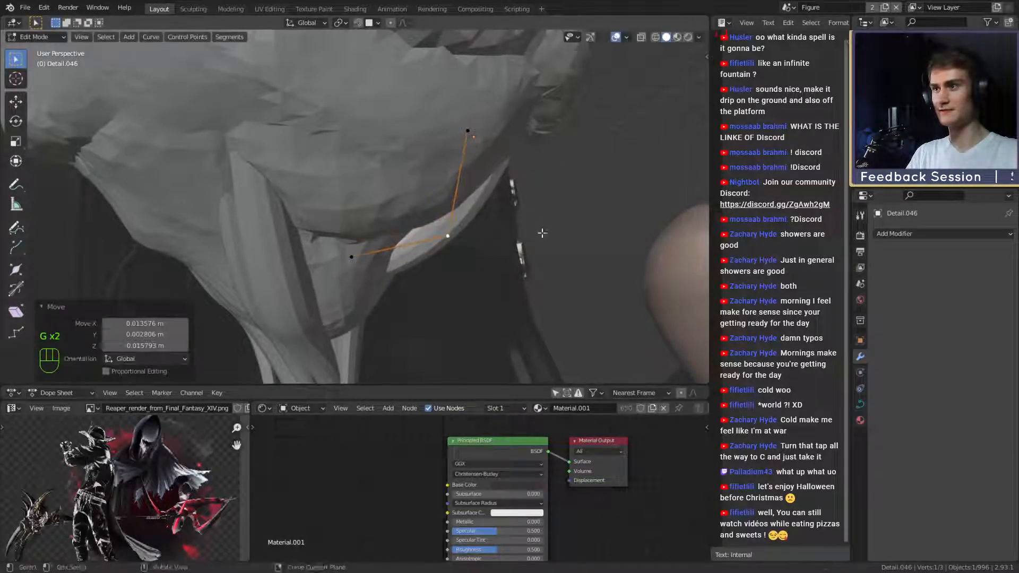
{"action": "middle_click_drag", "start_coordinate": [539, 230], "coordinate": [470, 220]}
{"action": "middle_click_drag", "start_coordinate": [389, 253], "coordinate": [428, 227]}
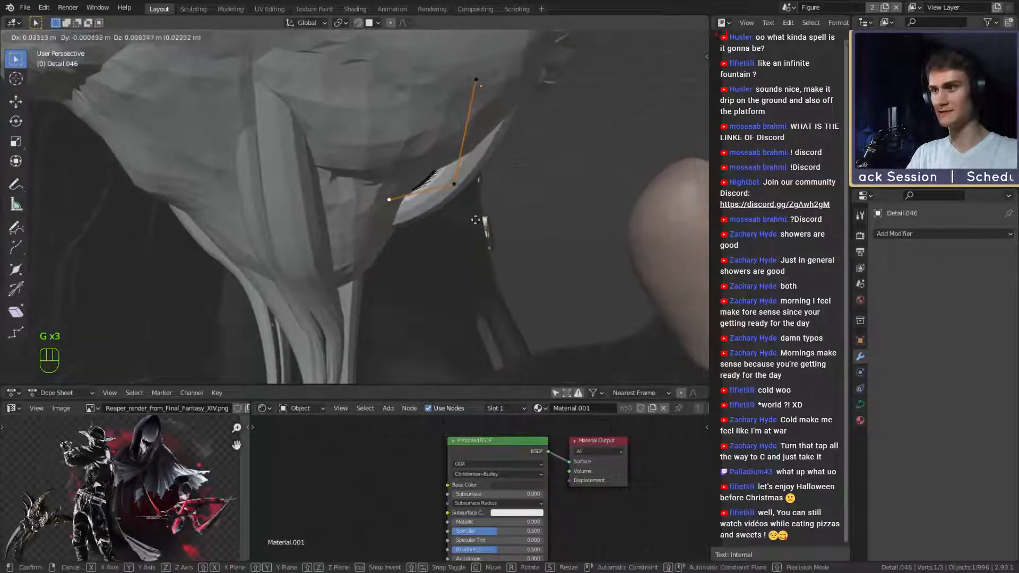
{"action": "left_click", "coordinate": [496, 195]}
Adjust the strand's end control point and shrink its radius by a factor of about 0.33 to taper the tip.
{"action": "middle_click_drag", "start_coordinate": [496, 195], "coordinate": [455, 208]}
{"action": "left_click", "coordinate": [571, 207]}
{"action": "left_click", "coordinate": [462, 232]}
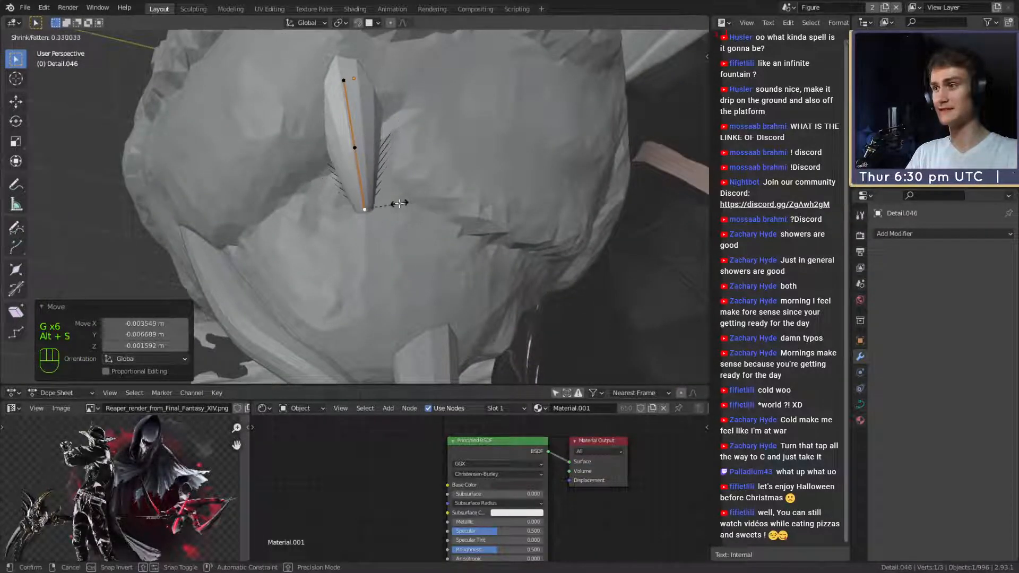
{"action": "left_click", "coordinate": [399, 203]}
Move the strand's middle control point down near the tip and enlarge its radius by a factor of about 1.35.
{"action": "middle_click_drag", "start_coordinate": [399, 204], "coordinate": [431, 186]}
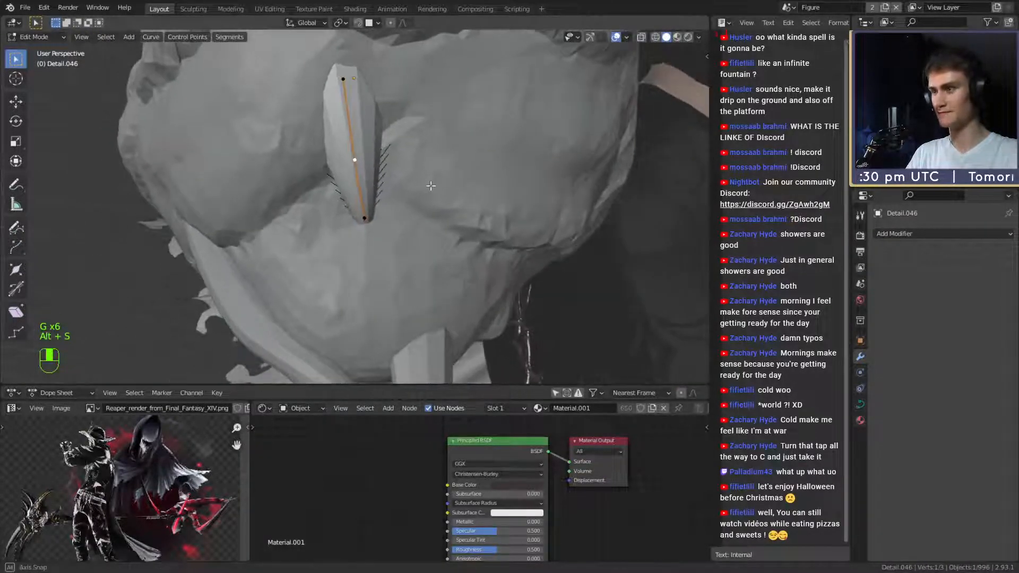
{"action": "left_click", "coordinate": [437, 224]}
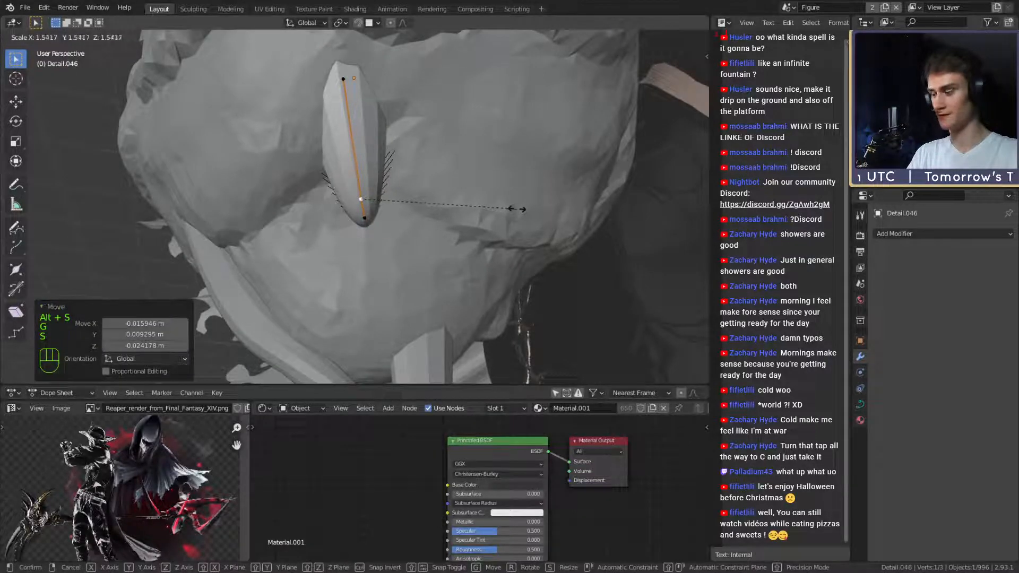
{"action": "middle_click_drag", "start_coordinate": [566, 211], "coordinate": [430, 231]}
{"action": "middle_click_drag", "start_coordinate": [457, 224], "coordinate": [393, 199]}
{"action": "left_click", "coordinate": [400, 220], "text": "shift"}
{"action": "key", "text": "g"}
{"action": "left_click", "coordinate": [472, 210]}
{"action": "middle_click_drag", "start_coordinate": [393, 199], "coordinate": [425, 199]}
{"action": "left_click", "coordinate": [342, 206]}
{"action": "key", "text": "g"}
{"action": "key", "text": "alt+s"}
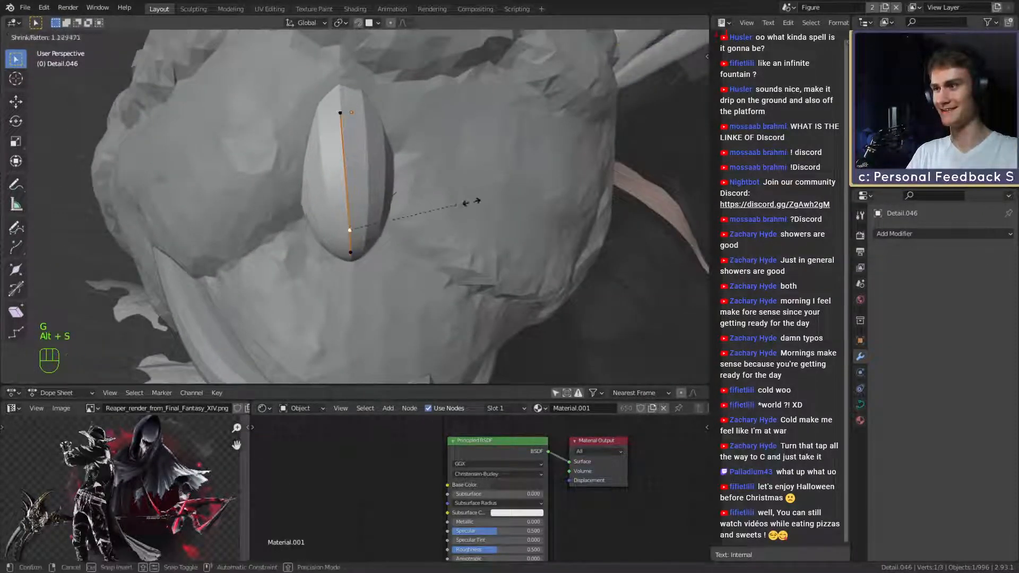
{"action": "left_click", "coordinate": [342, 121]}
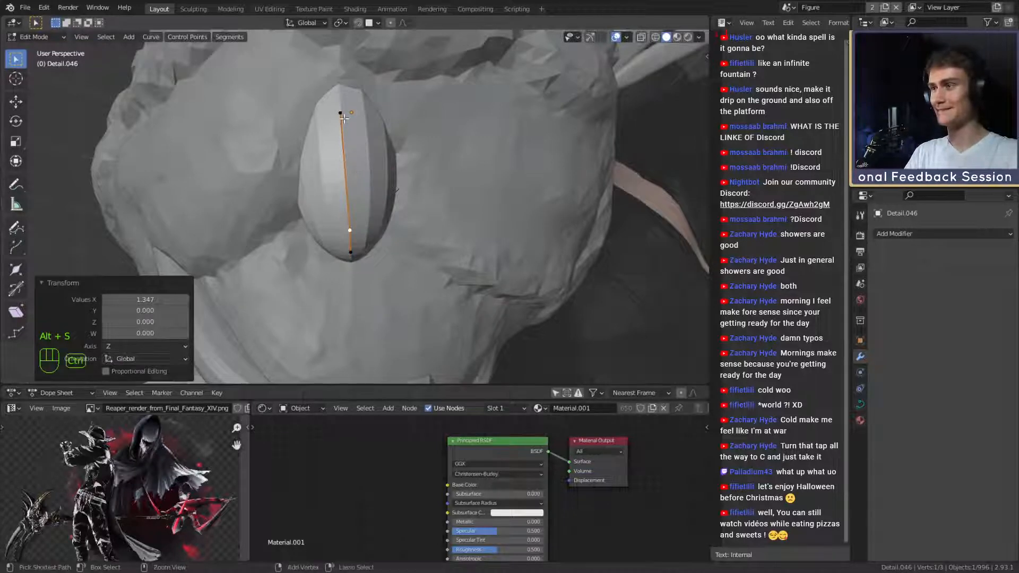
Subdivide the strand's upper segment and shrink the new point's radius by about 0.7 to form a teardrop.
{"action": "left_click", "coordinate": [342, 116], "text": "shift"}
{"action": "key", "text": "space"}
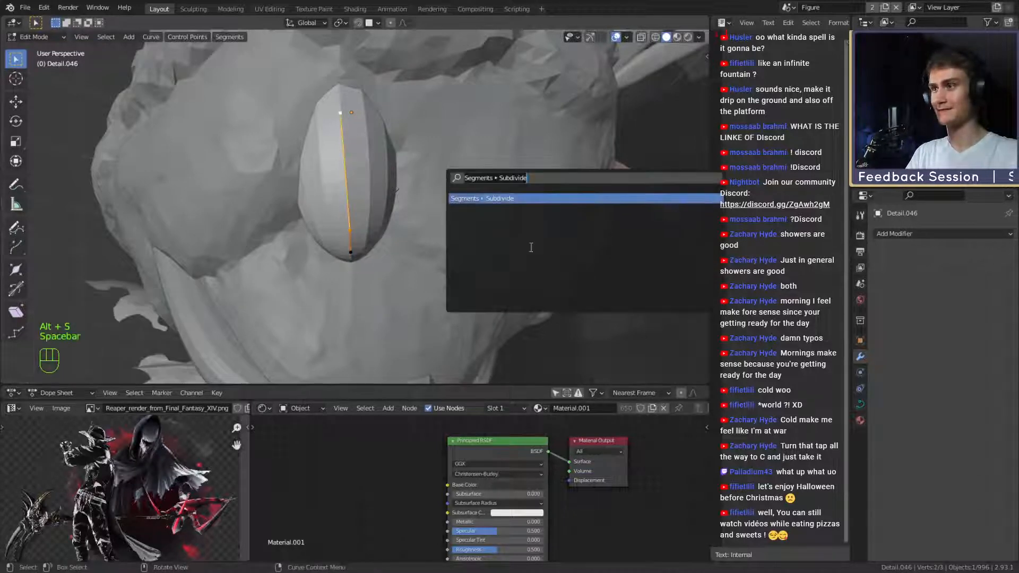
{"action": "left_click", "coordinate": [507, 202]}
{"action": "left_click", "coordinate": [344, 171]}
{"action": "middle_click_drag", "start_coordinate": [394, 191], "coordinate": [471, 215]}
{"action": "left_click", "coordinate": [436, 211]}
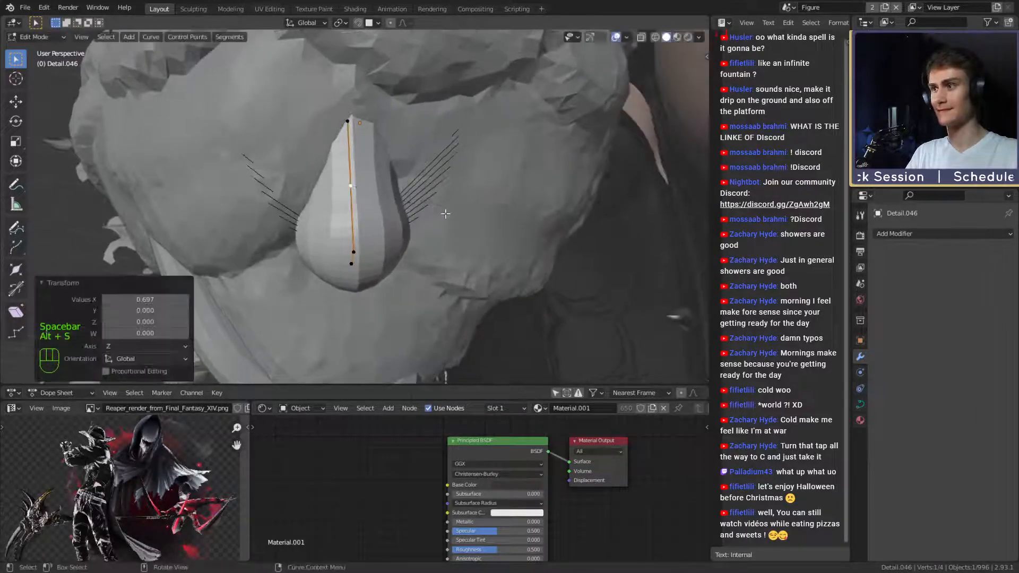
Reposition the lower control points of the teardrop strand to press its bulb against the orb.
{"action": "middle_click_drag", "start_coordinate": [403, 204], "coordinate": [513, 234]}
{"action": "left_click", "coordinate": [398, 271]}
{"action": "left_click", "coordinate": [361, 267], "text": "shift"}
{"action": "middle_click_drag", "start_coordinate": [362, 267], "coordinate": [516, 212]}
{"action": "left_click", "coordinate": [493, 262]}
{"action": "left_click", "coordinate": [360, 269], "text": "shift"}
{"action": "key", "text": "g"}
{"action": "left_click", "coordinate": [467, 263]}
{"action": "key", "text": "Tab"}
Try smooth shading on the short teardrop strand under the orb.
{"action": "scroll", "coordinate": [388, 237], "scroll_direction": "down", "scroll_amount": 7}
{"action": "scroll", "coordinate": [457, 273], "scroll_direction": "up", "scroll_amount": 2}
{"action": "scroll", "coordinate": [517, 210], "scroll_direction": "down", "scroll_amount": 5}
{"action": "left_click", "coordinate": [445, 255]}
{"action": "scroll", "coordinate": [377, 257], "scroll_direction": "up", "scroll_amount": 5}
{"action": "middle_click_drag", "start_coordinate": [446, 255], "coordinate": [360, 206]}
{"action": "left_click", "coordinate": [359, 203]}
{"action": "right_click", "coordinate": [359, 204]}
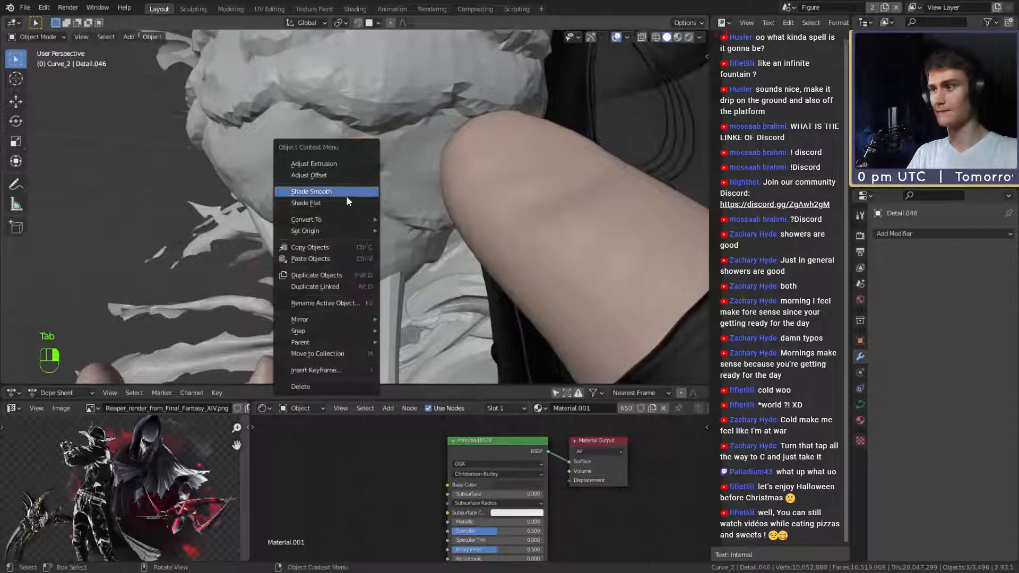
{"action": "left_click", "coordinate": [346, 194]}
{"action": "middle_click_drag", "start_coordinate": [453, 222], "coordinate": [428, 227]}
{"action": "right_click", "coordinate": [409, 223]}
{"action": "left_click", "coordinate": [356, 232]}
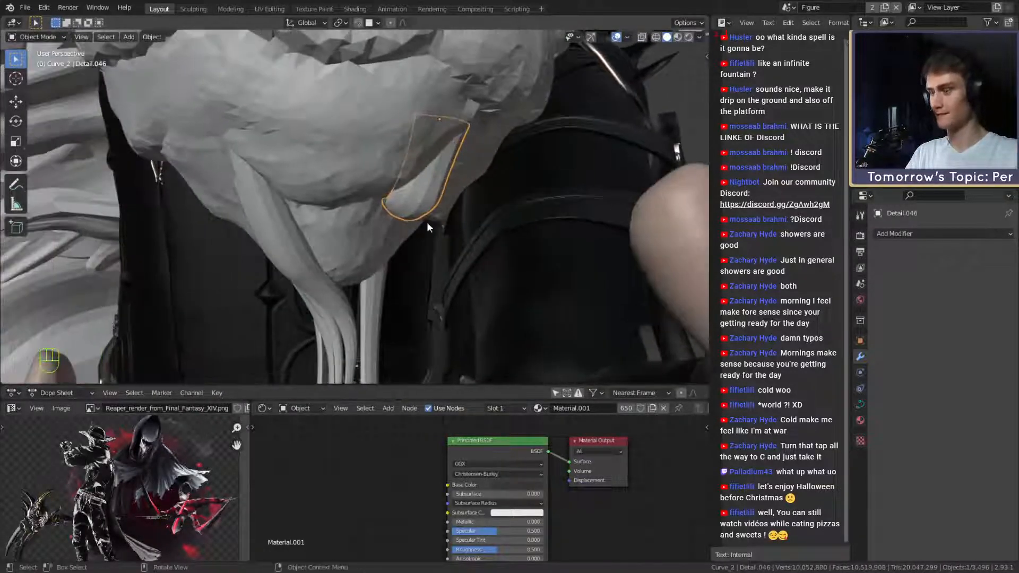
Duplicate the teardrop strand, place the copy across the orb's underside and rotate it.
{"action": "middle_click_drag", "start_coordinate": [306, 233], "coordinate": [493, 241]}
{"action": "key", "text": "g"}
{"action": "left_click", "coordinate": [413, 244]}
{"action": "middle_click_drag", "start_coordinate": [413, 244], "coordinate": [428, 245]}
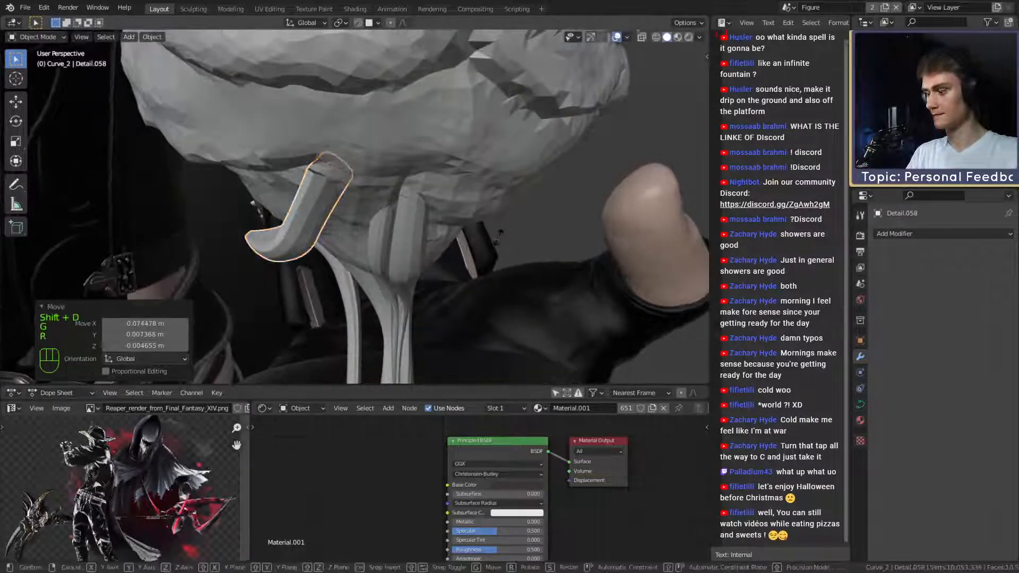
{"action": "left_click", "coordinate": [227, 247]}
Position the copied teardrop strand between the streams on the orb's underside, refining it from several angles.
{"action": "middle_click_drag", "start_coordinate": [227, 247], "coordinate": [542, 209]}
{"action": "key", "text": "g"}
{"action": "left_click", "coordinate": [370, 200]}
{"action": "key", "text": "g"}
{"action": "left_click", "coordinate": [417, 231]}
{"action": "key", "text": "g"}
{"action": "left_click", "coordinate": [415, 193]}
{"action": "key", "text": "g"}
{"action": "left_click", "coordinate": [486, 202]}
{"action": "key", "text": "g"}
{"action": "left_click", "coordinate": [514, 190]}
Shrink the radius of all the copied strand's control points by a factor of about 0.86.
{"action": "key", "text": "Tab"}
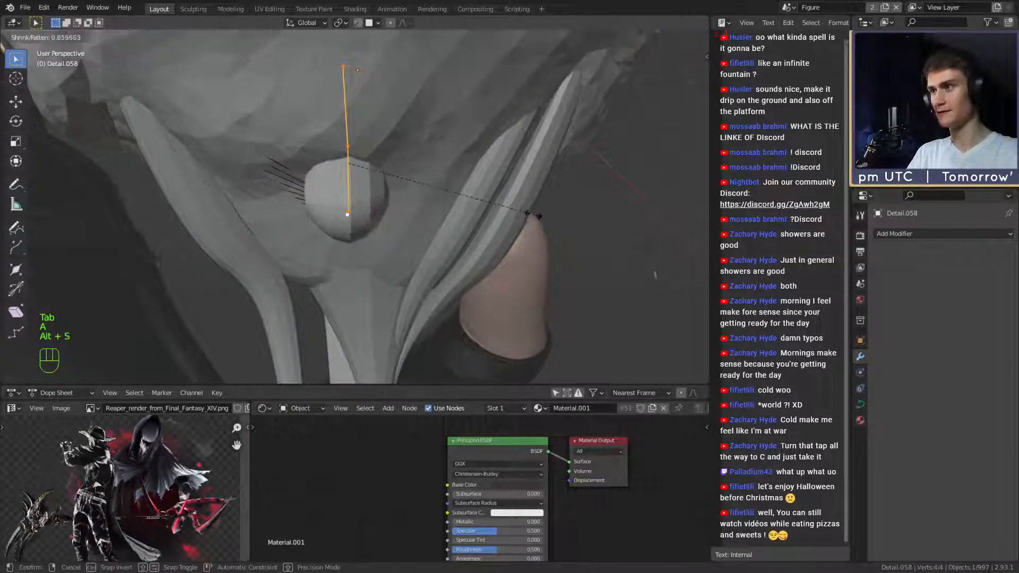
{"action": "left_click", "coordinate": [537, 215]}
{"action": "middle_click_drag", "start_coordinate": [537, 215], "coordinate": [595, 219]}
Rotate the copied strand about 10° in the view plane and move it against the orb's lower surface.
{"action": "key", "text": "Tab"}
{"action": "key", "text": "r"}
{"action": "left_click", "coordinate": [579, 242]}
{"action": "key", "text": "g"}
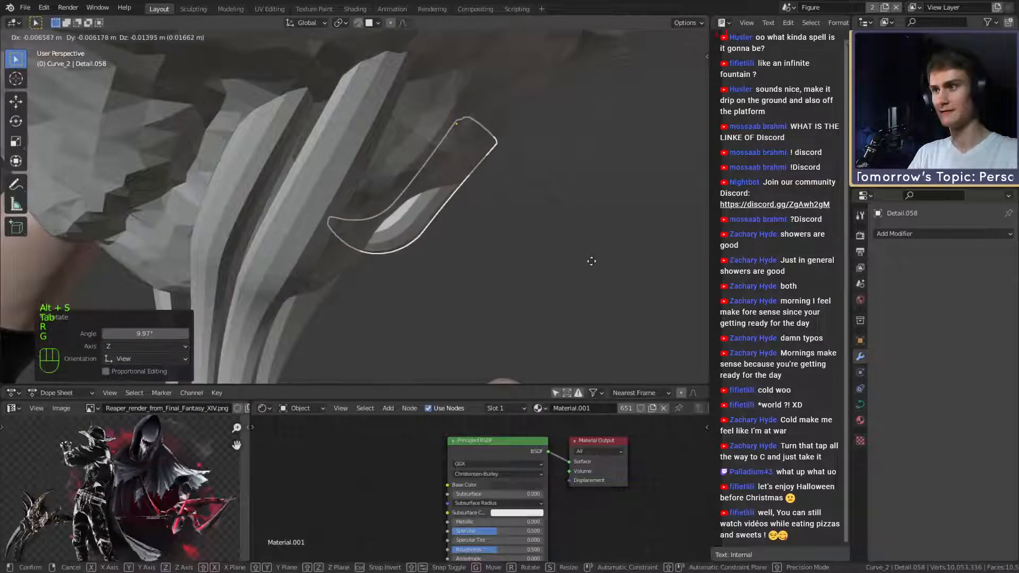
{"action": "left_click", "coordinate": [595, 250]}
{"action": "key", "text": "g"}
{"action": "left_click", "coordinate": [587, 245]}
Center the copied strand in the gap above the middle stream.
{"action": "middle_click_drag", "start_coordinate": [586, 245], "coordinate": [453, 230]}
{"action": "key", "text": "g"}
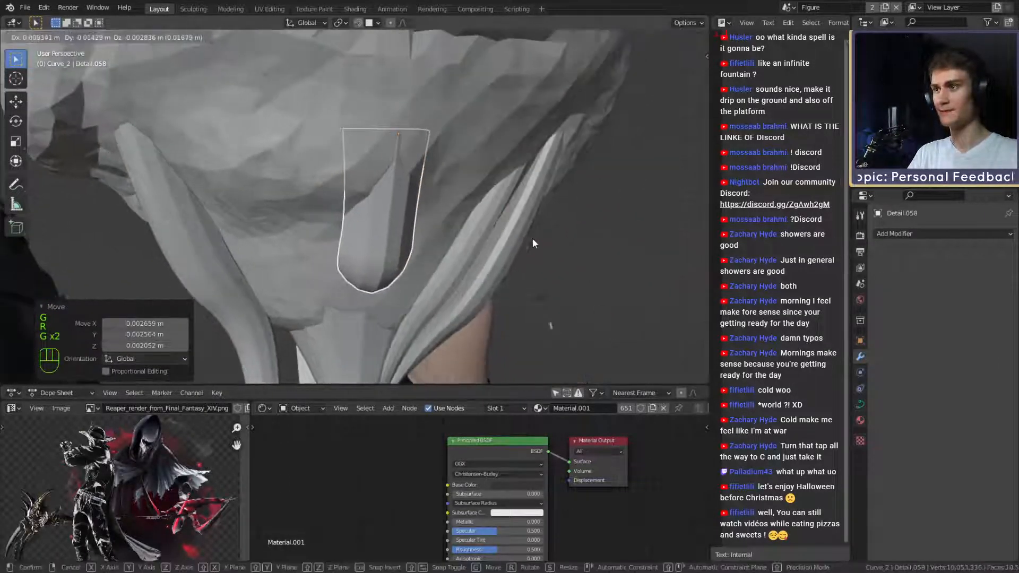
{"action": "left_click", "coordinate": [528, 233]}
{"action": "key", "text": "g"}
{"action": "left_click", "coordinate": [521, 231]}
Rotate the copied strand again and nudge it into the orb's surface.
{"action": "middle_click_drag", "start_coordinate": [521, 231], "coordinate": [412, 173]}
{"action": "key", "text": "r"}
{"action": "left_click", "coordinate": [485, 217]}
{"action": "key", "text": "g"}
{"action": "left_click", "coordinate": [504, 215]}
{"action": "key", "text": "g"}
{"action": "left_click", "coordinate": [536, 256]}
Shift the copied strand slightly so it sits against the orb's underside above the middle stream.
{"action": "scroll", "coordinate": [531, 254], "scroll_direction": "down", "scroll_amount": 5}
{"action": "left_click", "coordinate": [512, 225]}
{"action": "scroll", "coordinate": [506, 244], "scroll_direction": "down", "scroll_amount": 5}
{"action": "scroll", "coordinate": [384, 253], "scroll_direction": "up", "scroll_amount": 4}
{"action": "scroll", "coordinate": [388, 233], "scroll_direction": "up", "scroll_amount": 3}
Pull the copied strand's lower control point about 0.06 m down so the strand bends into a hanging hook.
{"action": "key", "text": "Tab"}
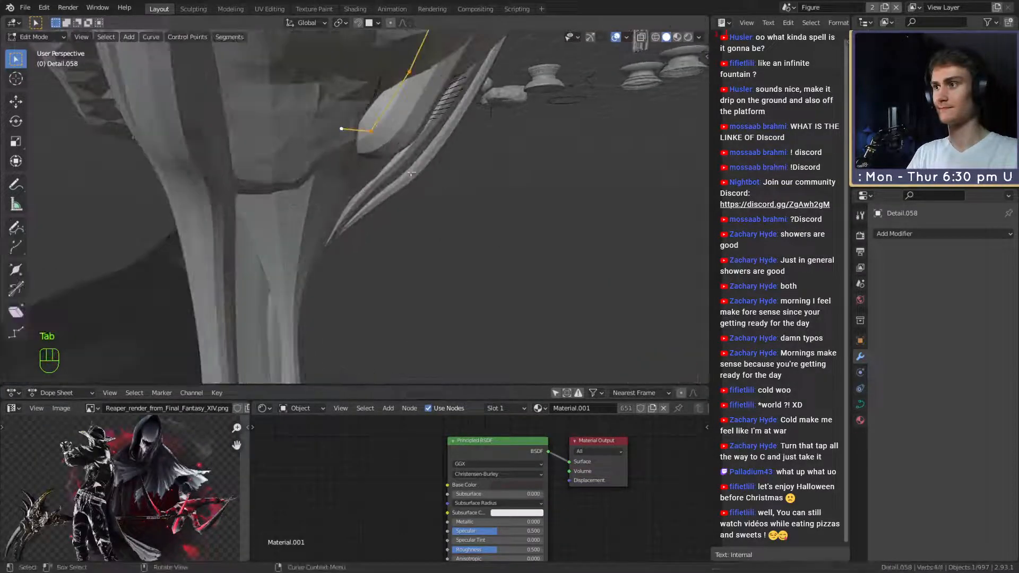
{"action": "left_click", "coordinate": [371, 130]}
{"action": "middle_click_drag", "start_coordinate": [371, 130], "coordinate": [484, 168]}
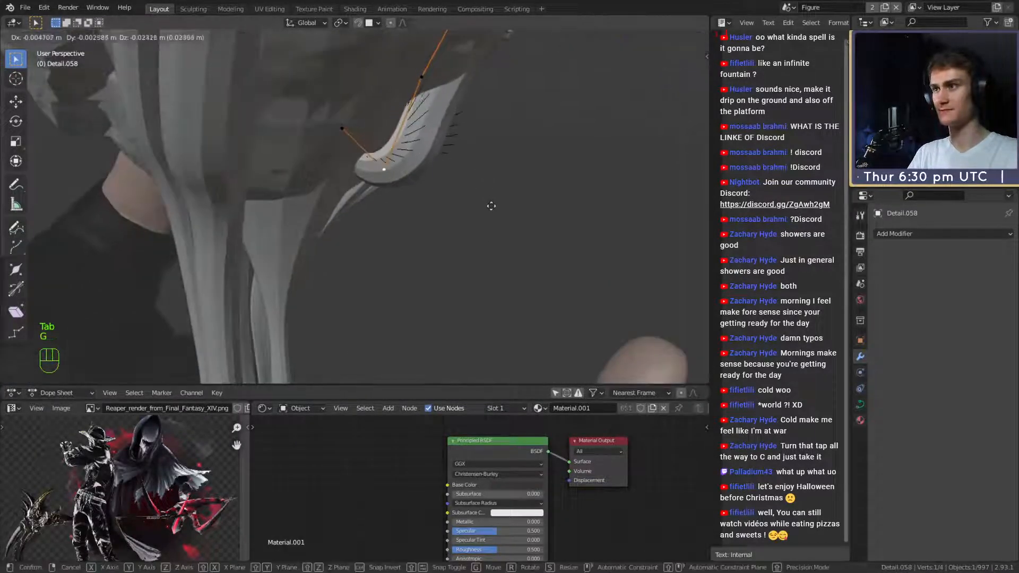
{"action": "left_click", "coordinate": [500, 259]}
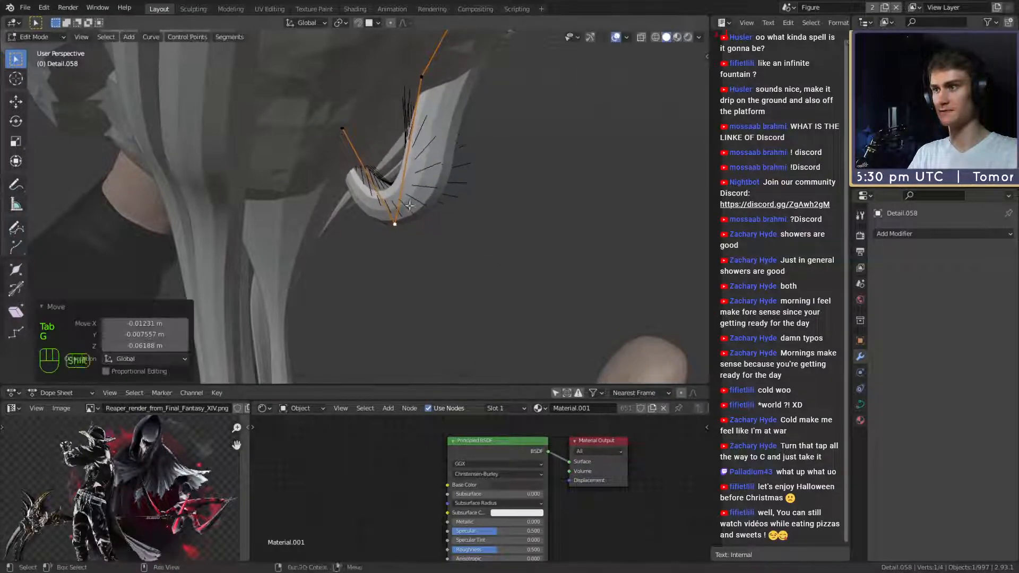
{"action": "middle_click_drag", "start_coordinate": [500, 260], "coordinate": [389, 171]}
{"action": "key", "text": "g"}
{"action": "right_click", "coordinate": [436, 154]}
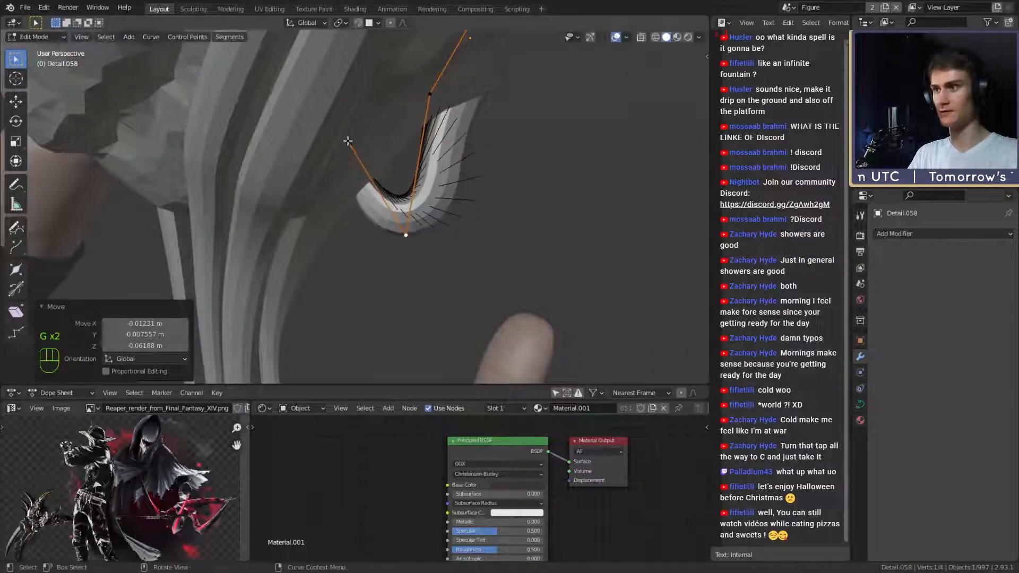
Move the hook's free end point inward and up, and adjust the radius of the free end and the upper point.
{"action": "left_click", "coordinate": [348, 142]}
{"action": "key", "text": "g"}
{"action": "left_click", "coordinate": [474, 121]}
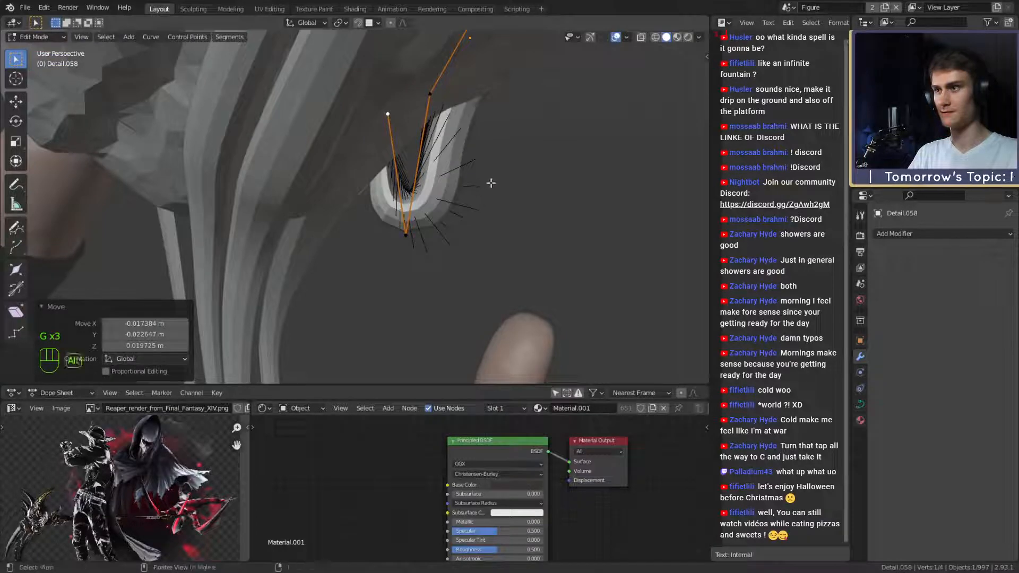
{"action": "left_click", "coordinate": [425, 143]}
{"action": "left_click", "coordinate": [430, 96]}
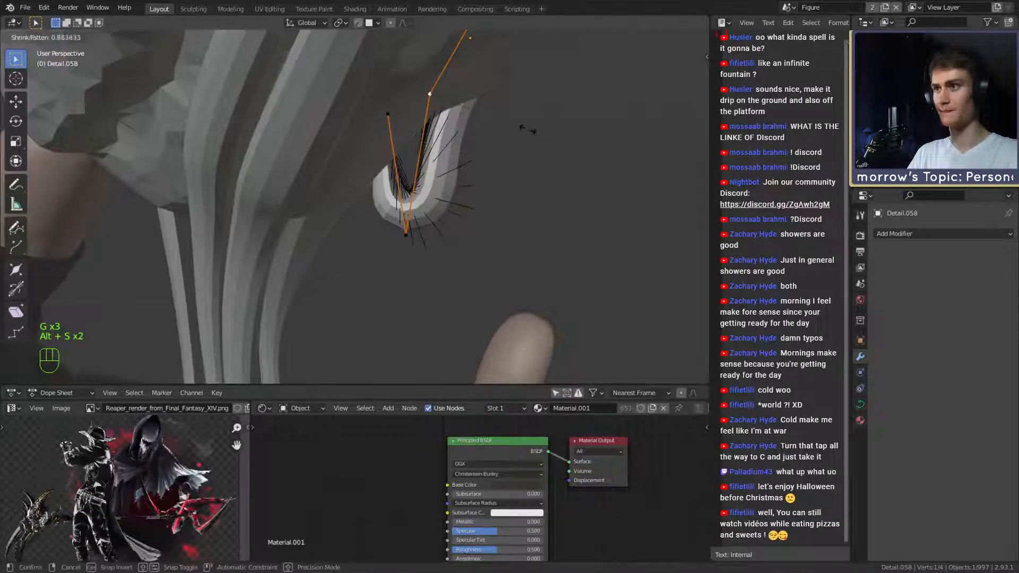
{"action": "left_click", "coordinate": [492, 119]}
{"action": "middle_click_drag", "start_coordinate": [492, 120], "coordinate": [399, 153]}
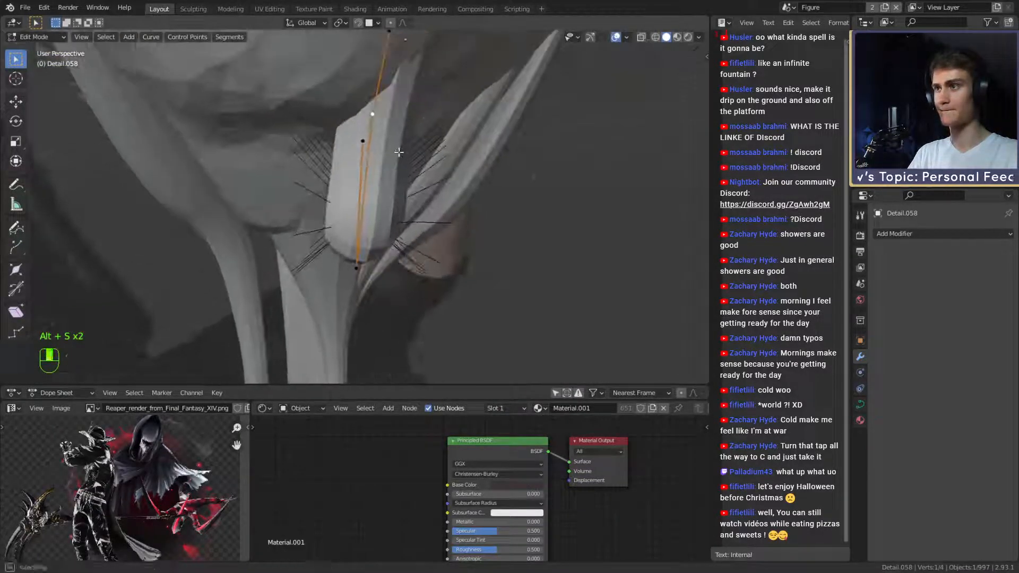
Lower the hook's bottom control point further to lengthen the strand into a long hanging loop.
{"action": "middle_click_drag", "start_coordinate": [358, 268], "coordinate": [400, 207]}
{"action": "key", "text": "g"}
{"action": "left_click", "coordinate": [502, 286]}
{"action": "scroll", "coordinate": [502, 271], "scroll_direction": "down", "scroll_amount": 7}
{"action": "key", "text": "Tab"}
{"action": "scroll", "coordinate": [315, 238], "scroll_direction": "down", "scroll_amount": 4}
{"action": "scroll", "coordinate": [379, 243], "scroll_direction": "up", "scroll_amount": 7}
{"action": "key", "text": "Tab"}
{"action": "scroll", "coordinate": [384, 223], "scroll_direction": "up", "scroll_amount": 1}
{"action": "key", "text": "g"}
{"action": "left_click", "coordinate": [398, 222]}
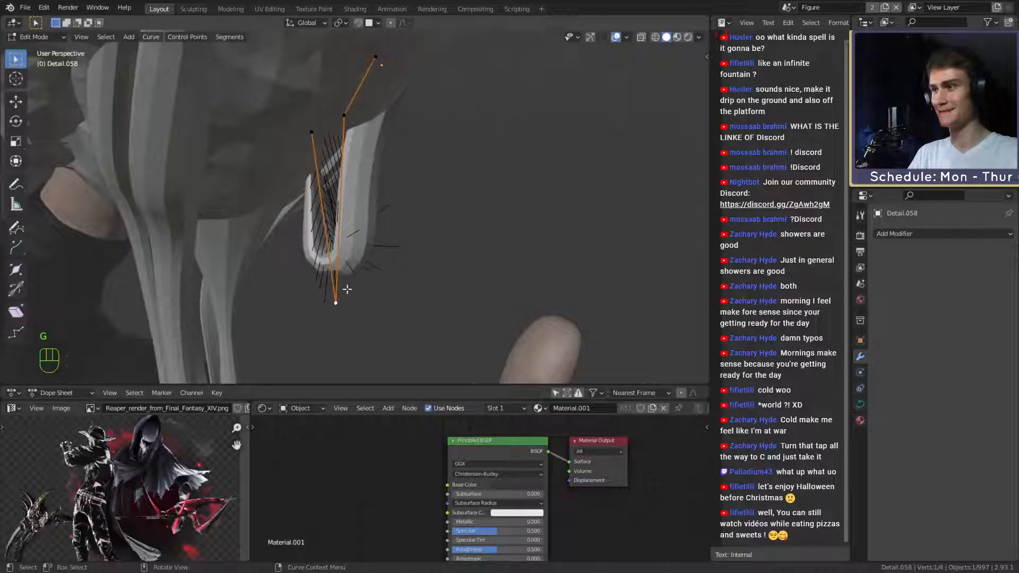
Subdivide the loop's segments with one cut and shrink the radius of the two new control points by a factor of about 0.41.
{"action": "left_click", "coordinate": [333, 137], "text": "shift"}
{"action": "key", "text": "space"}
{"action": "key", "text": "Return"}
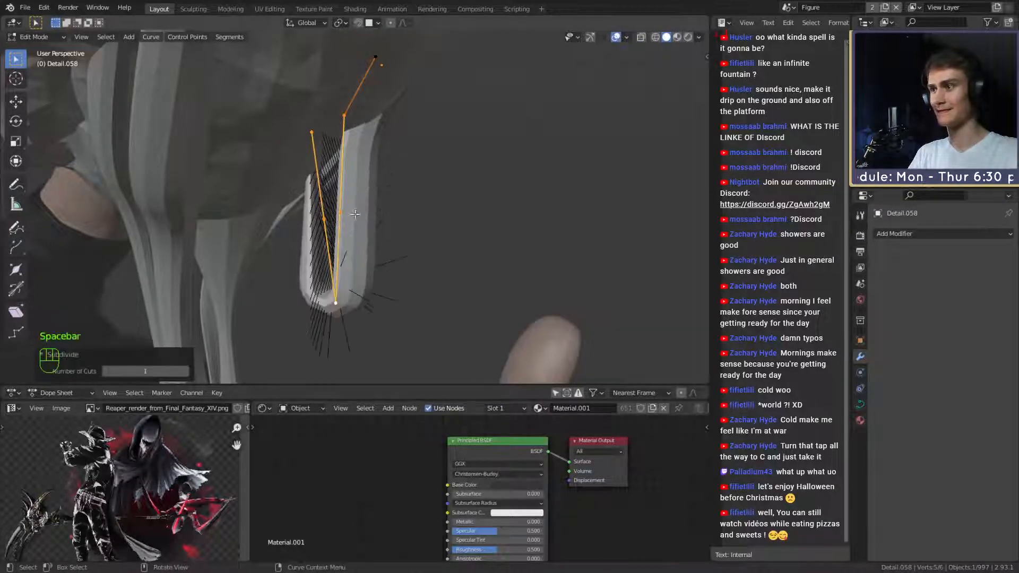
{"action": "left_click", "coordinate": [399, 220]}
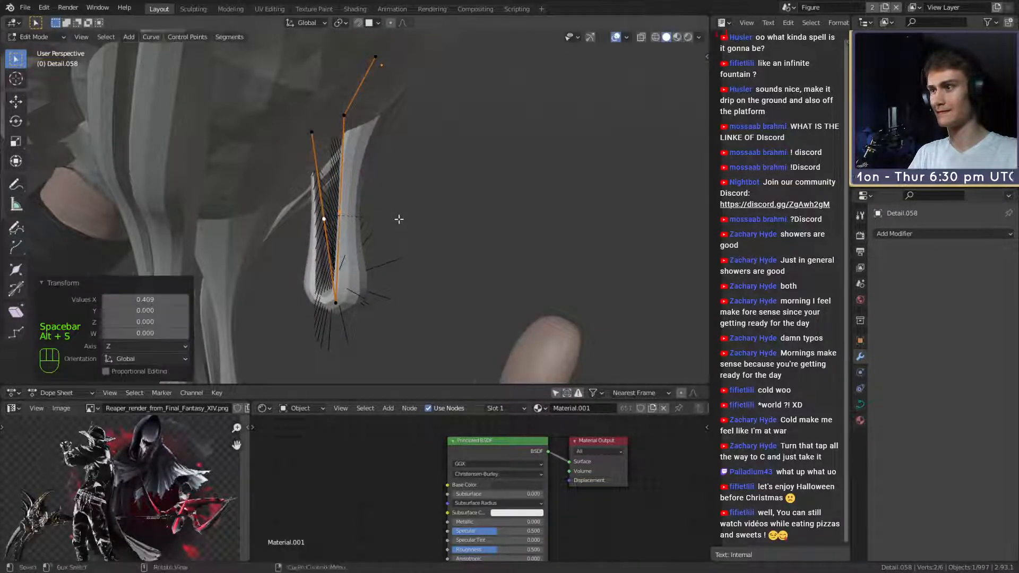
Raise the loop's bottom point slightly and reposition its middle point and free end point to refine the drip's shape.
{"action": "middle_click_drag", "start_coordinate": [399, 221], "coordinate": [408, 249]}
{"action": "left_click", "coordinate": [349, 300]}
{"action": "key", "text": "g"}
{"action": "left_click", "coordinate": [431, 262]}
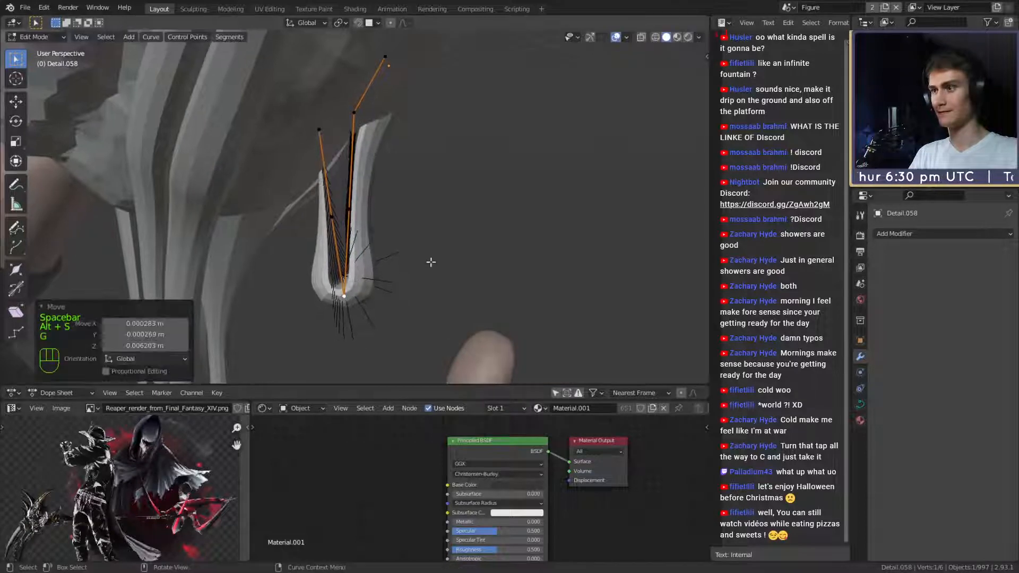
{"action": "left_click", "coordinate": [350, 209], "text": "shift"}
{"action": "key", "text": "g"}
{"action": "left_click", "coordinate": [423, 200]}
{"action": "mouse_move", "coordinate": [425, 198]}
{"action": "middle_mouse_down"}
{"action": "mouse_move", "coordinate": [432, 186]}
{"action": "mouse_move", "coordinate": [350, 168]}
{"action": "mouse_move", "coordinate": [463, 168]}
{"action": "mouse_move", "coordinate": [418, 188]}
{"action": "middle_mouse_up"}
{"action": "left_click", "coordinate": [333, 148]}
{"action": "key", "text": "g"}
{"action": "left_click", "coordinate": [471, 171]}
{"action": "key", "text": "Tab"}
{"action": "left_click", "coordinate": [433, 212]}
Thicken the looped drip's free end and adjust the radius of the control point below it.
{"action": "scroll", "coordinate": [439, 221], "scroll_direction": "down", "scroll_amount": 6}
{"action": "middle_click_drag", "start_coordinate": [438, 221], "coordinate": [388, 220]}
{"action": "scroll", "coordinate": [467, 227], "scroll_direction": "down", "scroll_amount": 5}
{"action": "scroll", "coordinate": [367, 214], "scroll_direction": "up", "scroll_amount": 6}
{"action": "scroll", "coordinate": [387, 221], "scroll_direction": "up", "scroll_amount": 4}
{"action": "middle_click_drag", "start_coordinate": [387, 221], "coordinate": [361, 220]}
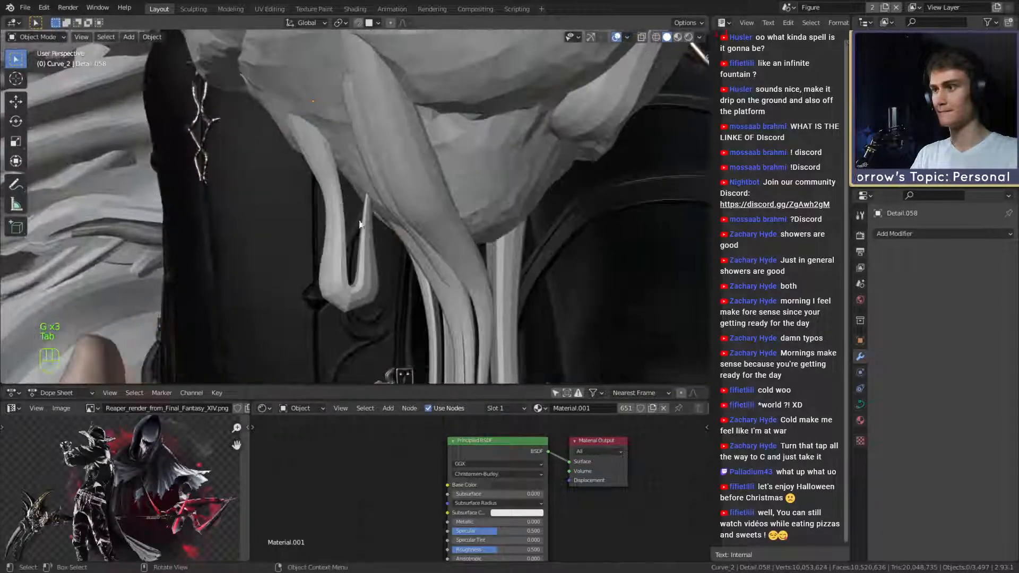
{"action": "key", "text": "Tab"}
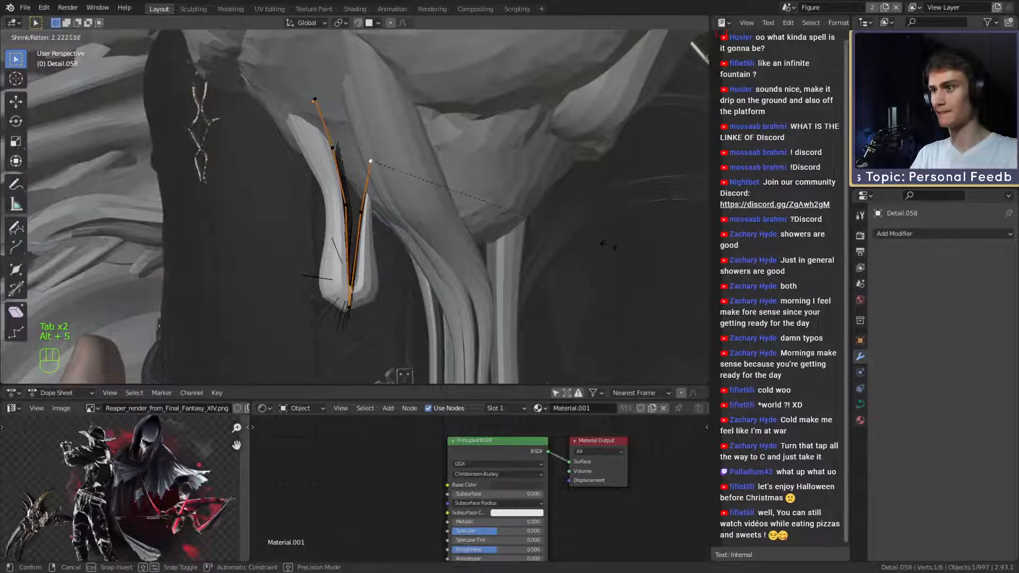
{"action": "left_click", "coordinate": [522, 216]}
{"action": "left_click", "coordinate": [374, 208]}
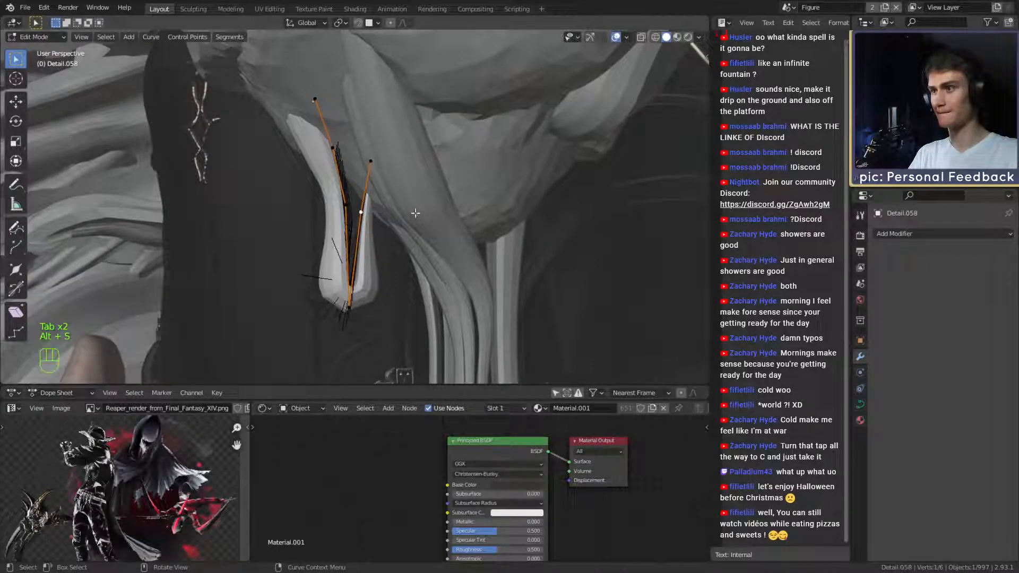
{"action": "left_click", "coordinate": [417, 247]}
Enlarge the free end's radius by a factor of about 3.4 and shift that end point slightly upward.
{"action": "middle_click_drag", "start_coordinate": [417, 247], "coordinate": [524, 248]}
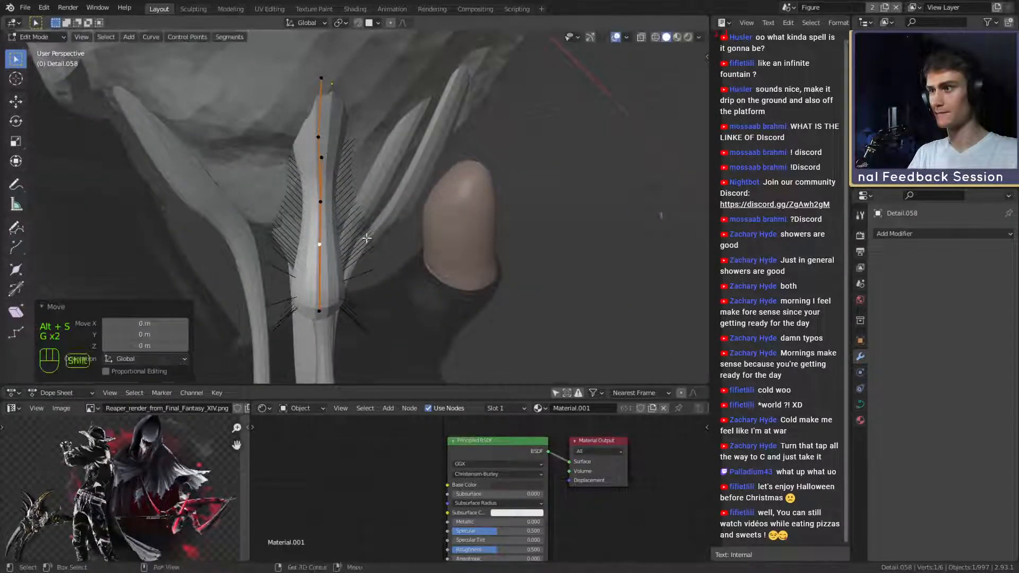
{"action": "middle_click_drag", "start_coordinate": [359, 227], "coordinate": [386, 204]}
{"action": "scroll", "coordinate": [351, 220], "scroll_direction": "up", "scroll_amount": 3}
{"action": "key", "text": "g"}
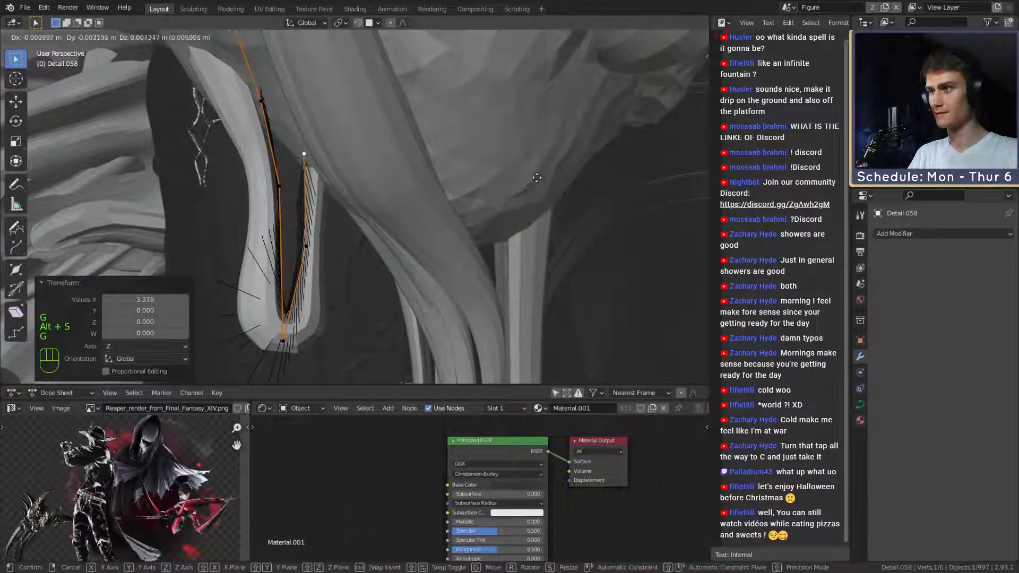
{"action": "left_click", "coordinate": [521, 160]}
{"action": "scroll", "coordinate": [448, 223], "scroll_direction": "down", "scroll_amount": 4}
{"action": "middle_click_drag", "start_coordinate": [448, 223], "coordinate": [536, 199]}
{"action": "scroll", "coordinate": [580, 207], "scroll_direction": "down", "scroll_amount": 4}
{"action": "key", "text": "Tab"}
Examine the looped drip on the orb's underside from a distance and up close.
{"action": "scroll", "coordinate": [446, 226], "scroll_direction": "down", "scroll_amount": 3}
{"action": "middle_click_drag", "start_coordinate": [435, 228], "coordinate": [481, 237]}
{"action": "scroll", "coordinate": [481, 238], "scroll_direction": "up", "scroll_amount": 3}
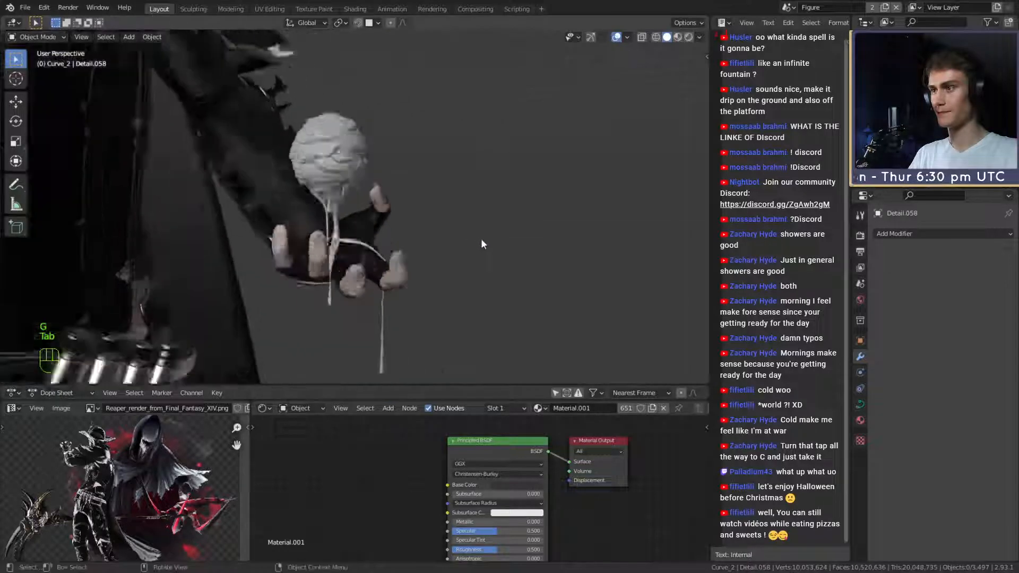
{"action": "scroll", "coordinate": [425, 226], "scroll_direction": "up", "scroll_amount": 4}
{"action": "middle_click_drag", "start_coordinate": [399, 218], "coordinate": [371, 213]}
{"action": "scroll", "coordinate": [450, 211], "scroll_direction": "up", "scroll_amount": 3}
{"action": "scroll", "coordinate": [411, 213], "scroll_direction": "down", "scroll_amount": 4}
{"action": "scroll", "coordinate": [371, 214], "scroll_direction": "up", "scroll_amount": 4}
{"action": "middle_click_drag", "start_coordinate": [371, 213], "coordinate": [260, 222], "text": "shift"}
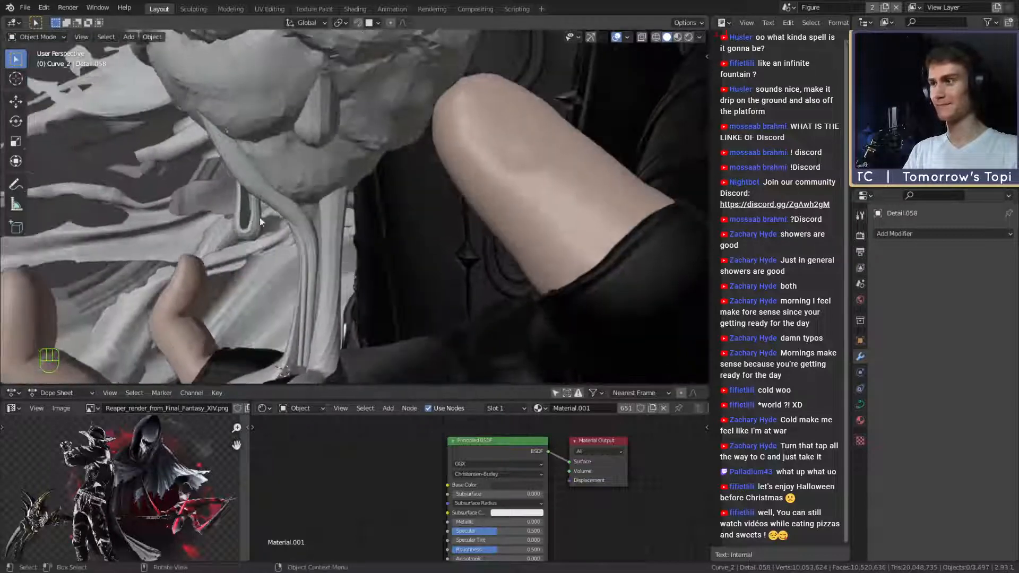
Duplicate the short strand on the orb's underside about 0.29 m along negative X and rotate the copy about the global Z axis.
{"action": "left_click", "coordinate": [314, 157]}
{"action": "middle_click_drag", "start_coordinate": [313, 157], "coordinate": [398, 170]}
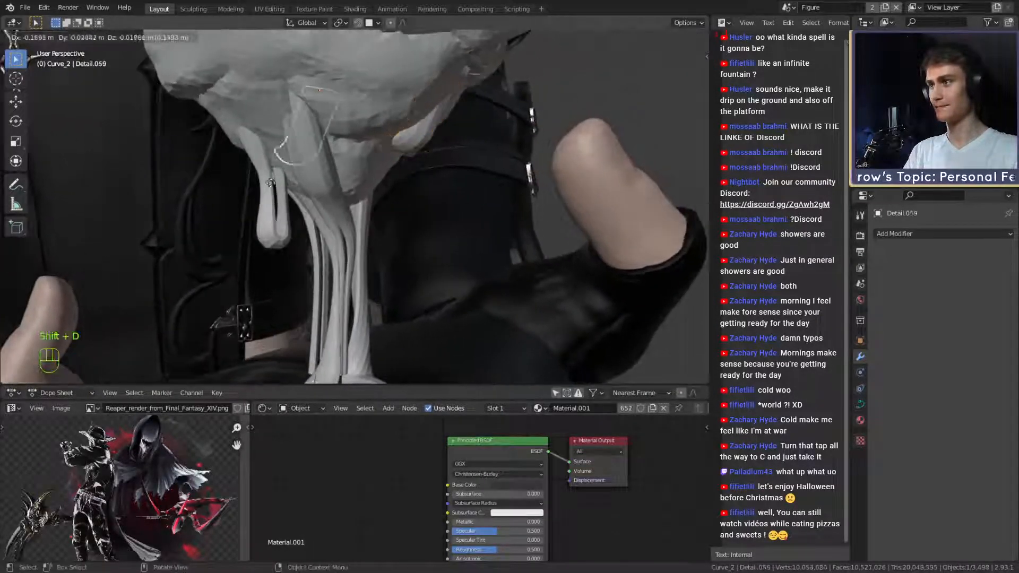
{"action": "left_click", "coordinate": [300, 183]}
{"action": "middle_click_drag", "start_coordinate": [300, 182], "coordinate": [419, 206]}
{"action": "key", "text": "r"}
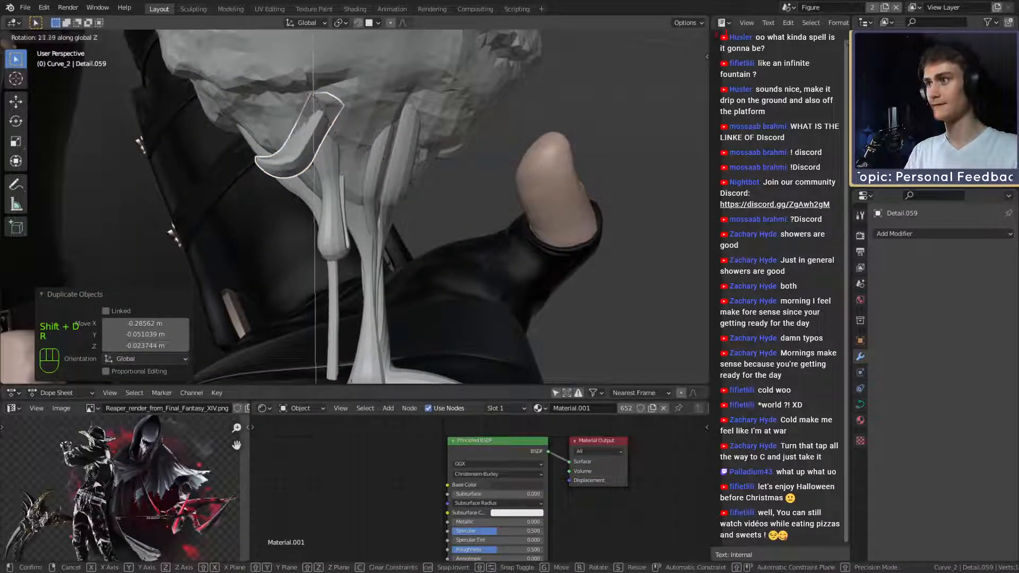
{"action": "left_click", "coordinate": [322, 56]}
Move the short copy against the orb's surface under the ridge above the looped drip.
{"action": "middle_click_drag", "start_coordinate": [322, 57], "coordinate": [445, 173]}
{"action": "key", "text": "g"}
{"action": "left_click", "coordinate": [367, 163]}
{"action": "key", "text": "g"}
{"action": "left_click", "coordinate": [566, 123]}
Shrink the radius of all the short copy's control points by a factor of about 0.76 and move it about 0.01 m down.
{"action": "key", "text": "Tab"}
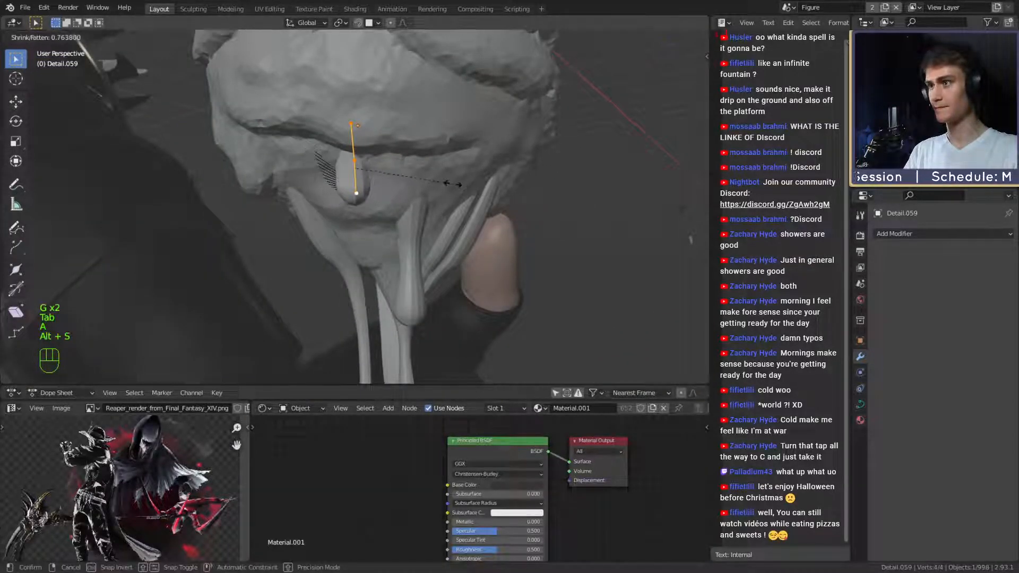
{"action": "left_click", "coordinate": [401, 185]}
{"action": "middle_click_drag", "start_coordinate": [400, 186], "coordinate": [485, 218]}
{"action": "key", "text": "Tab"}
{"action": "key", "text": "g"}
{"action": "left_click", "coordinate": [575, 202]}
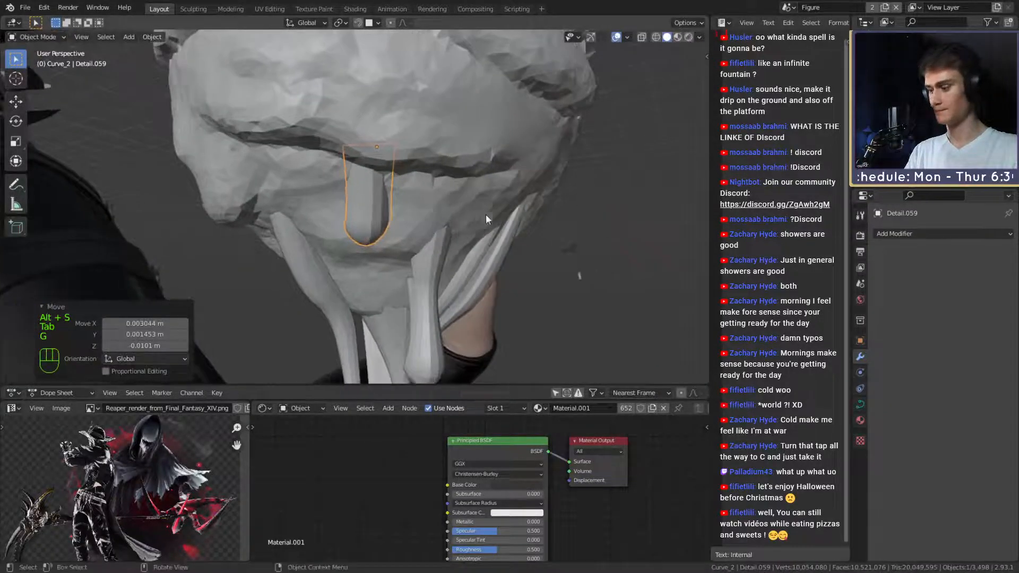
Rotate the short copy about -19° around the global Z axis and move it into the orb's surface.
{"action": "key", "text": "r"}
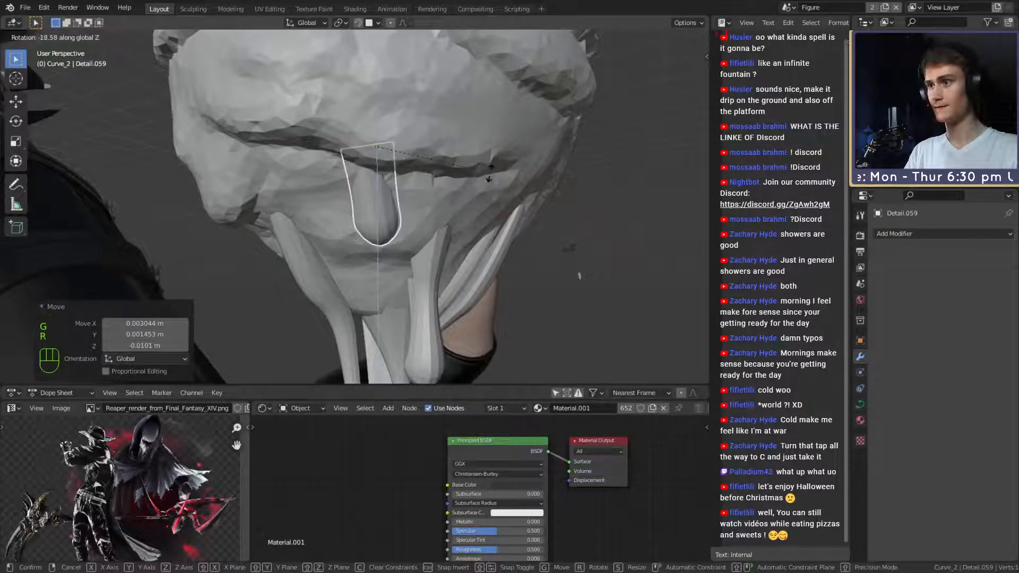
{"action": "left_click", "coordinate": [489, 173]}
{"action": "middle_click_drag", "start_coordinate": [489, 173], "coordinate": [522, 198]}
{"action": "key", "text": "g"}
{"action": "left_click", "coordinate": [435, 202]}
{"action": "scroll", "coordinate": [523, 197], "scroll_direction": "down", "scroll_amount": 6}
{"action": "left_click", "coordinate": [516, 267]}
Save the project file with the new drips in place.
{"action": "middle_click_drag", "start_coordinate": [516, 267], "coordinate": [340, 202]}
{"action": "scroll", "coordinate": [366, 270], "scroll_direction": "down", "scroll_amount": 6}
{"action": "scroll", "coordinate": [318, 249], "scroll_direction": "up", "scroll_amount": 6}
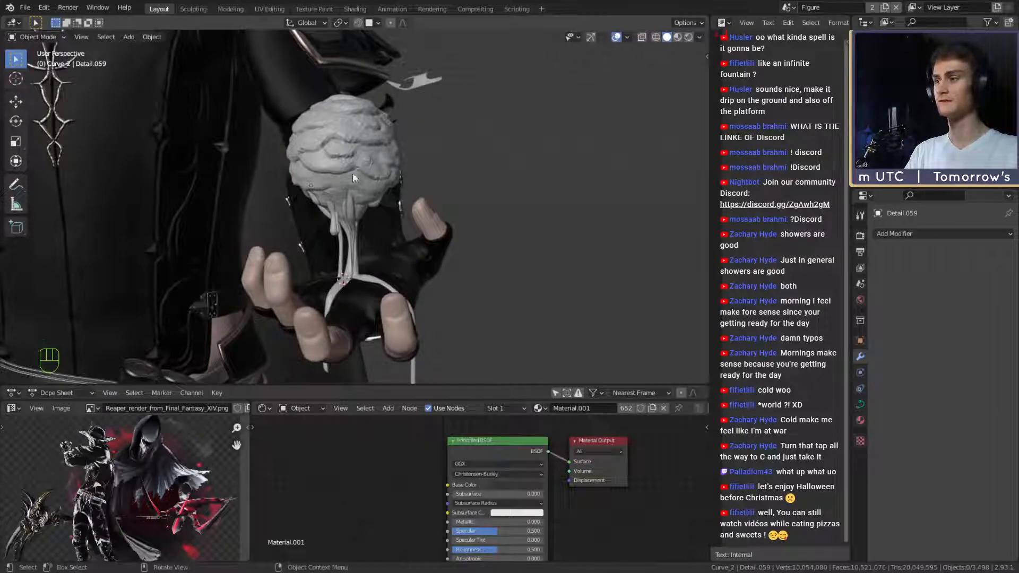
{"action": "scroll", "coordinate": [353, 177], "scroll_direction": "up", "scroll_amount": 2}
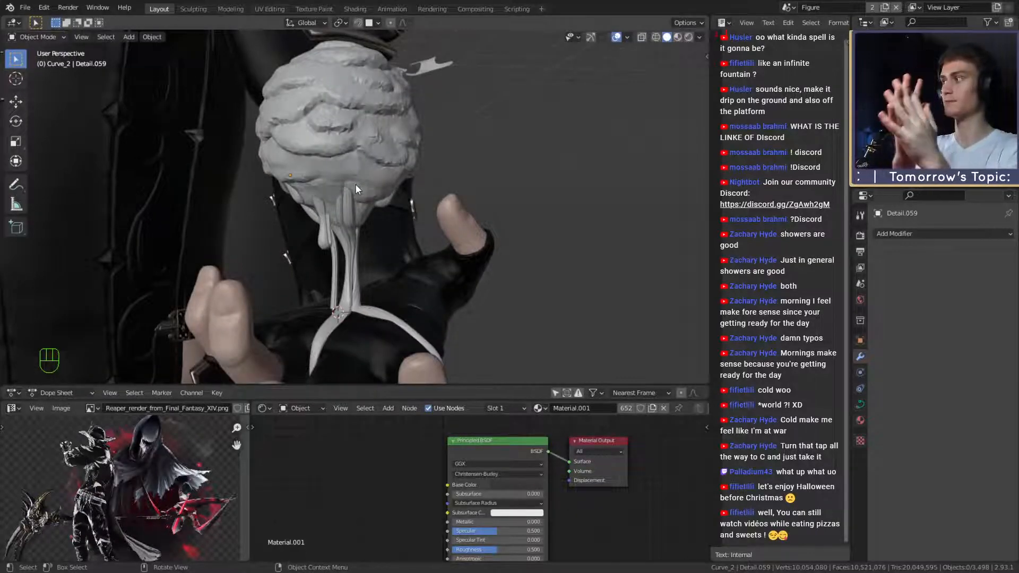
{"action": "key", "text": "ctrl"}
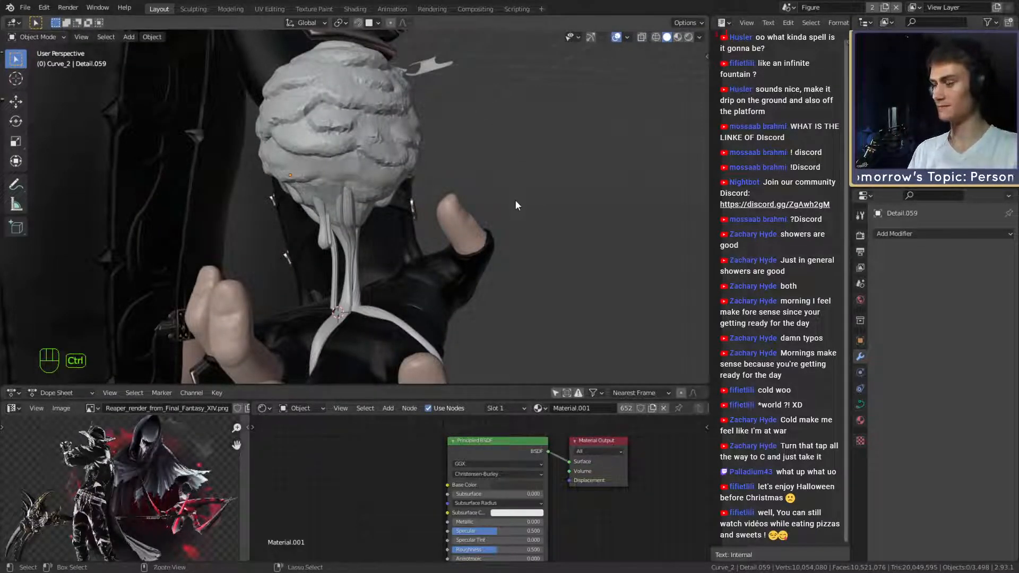
{"action": "key", "text": "ctrl+s"}
Examine the individual strands running between the orb and the hand from several sides.
{"action": "middle_click_drag", "start_coordinate": [442, 144], "coordinate": [350, 218]}
{"action": "scroll", "coordinate": [414, 225], "scroll_direction": "down", "scroll_amount": 4}
{"action": "scroll", "coordinate": [412, 227], "scroll_direction": "up", "scroll_amount": 4}
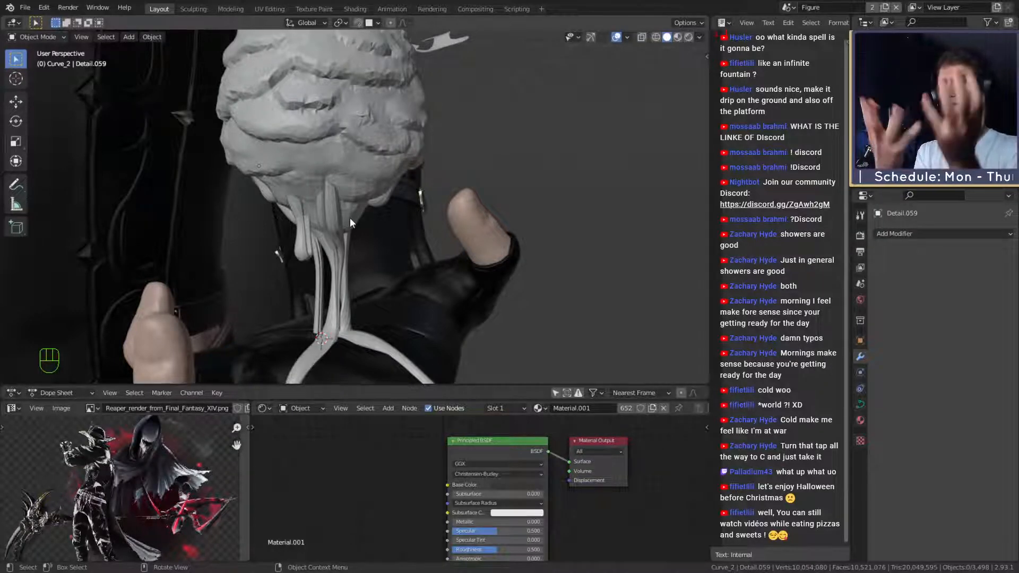
{"action": "scroll", "coordinate": [310, 167], "scroll_direction": "down", "scroll_amount": 6}
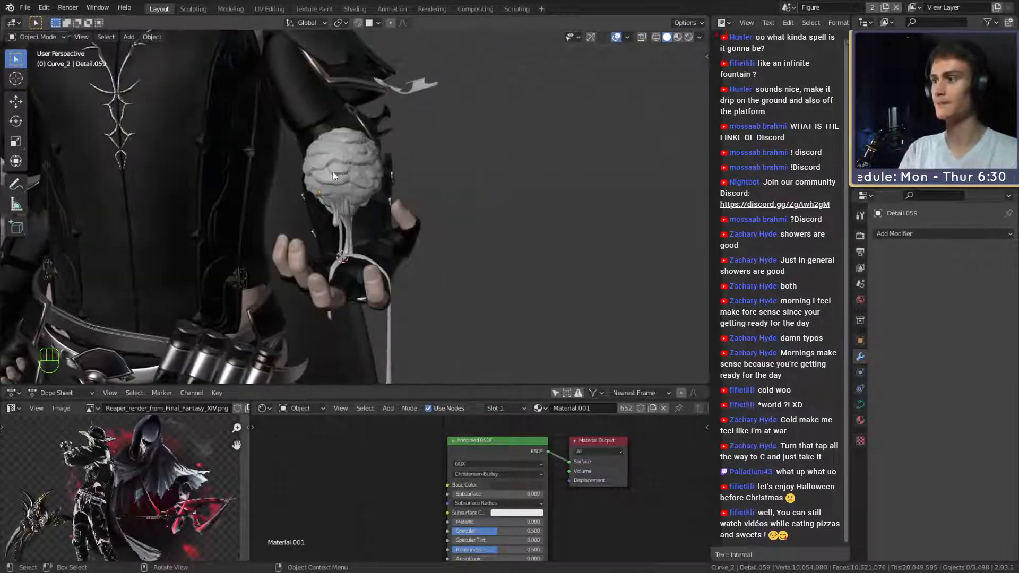
{"action": "scroll", "coordinate": [310, 167], "scroll_direction": "up", "scroll_amount": 7}
{"action": "middle_click_drag", "start_coordinate": [310, 175], "coordinate": [454, 245]}
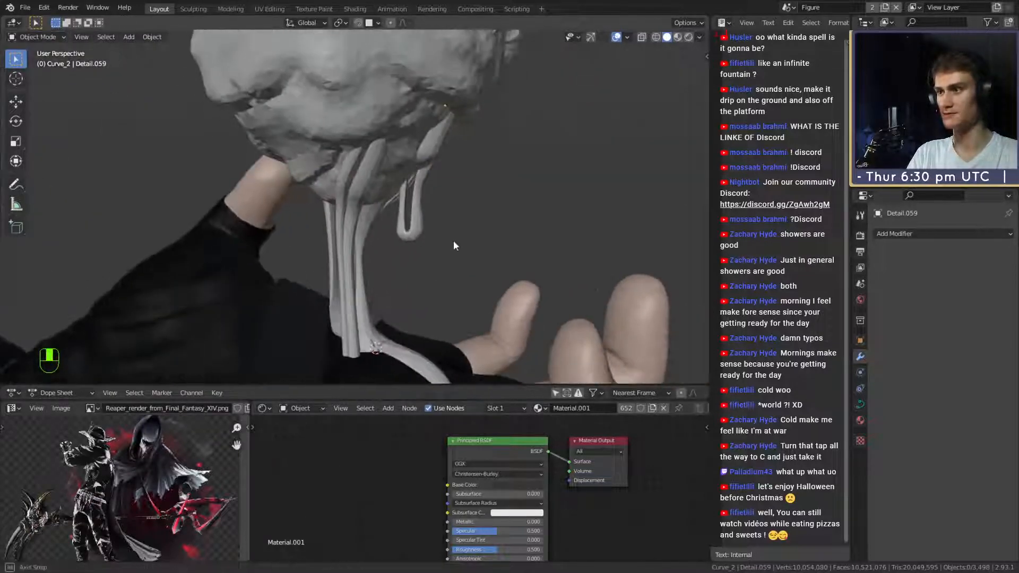
{"action": "left_click", "coordinate": [345, 244]}
{"action": "middle_click_drag", "start_coordinate": [344, 244], "coordinate": [427, 284]}
{"action": "left_click", "coordinate": [342, 249]}
{"action": "left_click", "coordinate": [389, 247]}
{"action": "scroll", "coordinate": [390, 241], "scroll_direction": "down", "scroll_amount": 5}
{"action": "scroll", "coordinate": [419, 241], "scroll_direction": "up", "scroll_amount": 4}
{"action": "left_click", "coordinate": [355, 306]}
{"action": "scroll", "coordinate": [355, 307], "scroll_direction": "down", "scroll_amount": 6}
{"action": "middle_click_drag", "start_coordinate": [357, 304], "coordinate": [522, 277]}
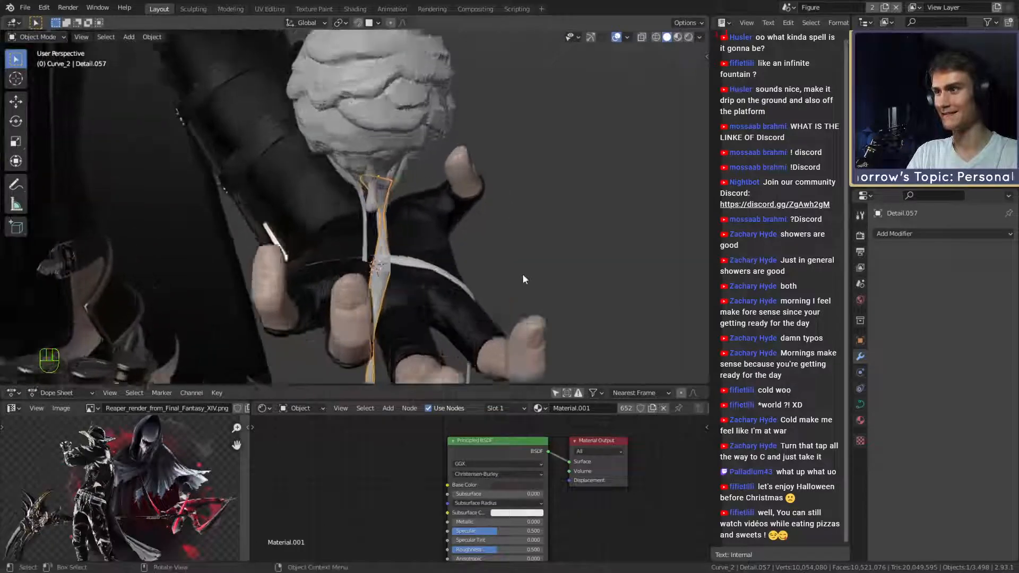
Duplicate the looped drip and place the copy higher up on the side of the orb.
{"action": "scroll", "coordinate": [522, 277], "scroll_direction": "up", "scroll_amount": 3}
{"action": "left_click", "coordinate": [376, 199]}
{"action": "middle_click_drag", "start_coordinate": [375, 201], "coordinate": [486, 248]}
{"action": "key", "text": "shift+d"}
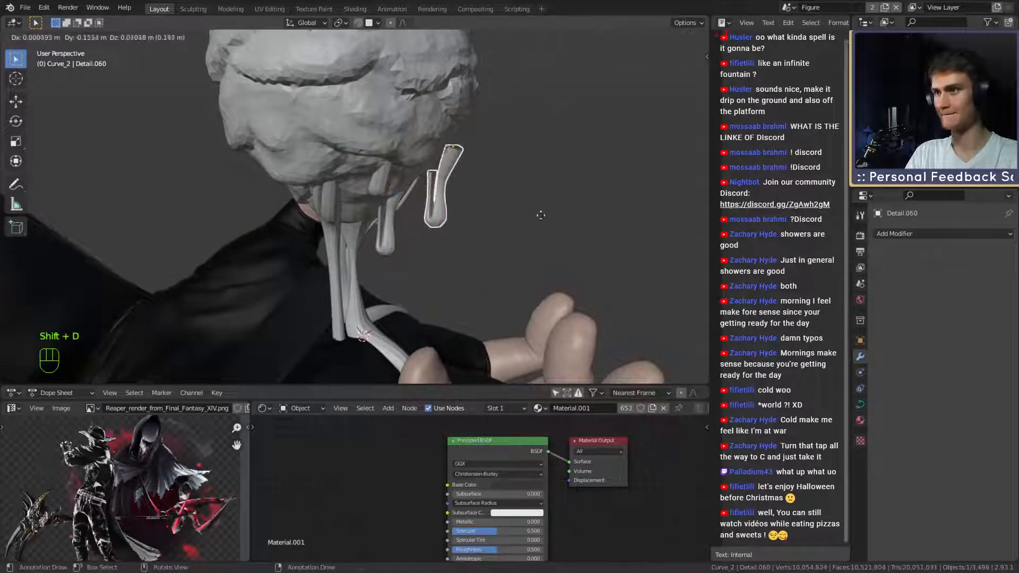
{"action": "left_click", "coordinate": [565, 213]}
{"action": "middle_click_drag", "start_coordinate": [565, 214], "coordinate": [367, 216]}
{"action": "scroll", "coordinate": [269, 220], "scroll_direction": "up", "scroll_amount": 3}
Delete the two control points at the drip copy's returning end and reposition its remaining lower end point.
{"action": "key", "text": "Tab"}
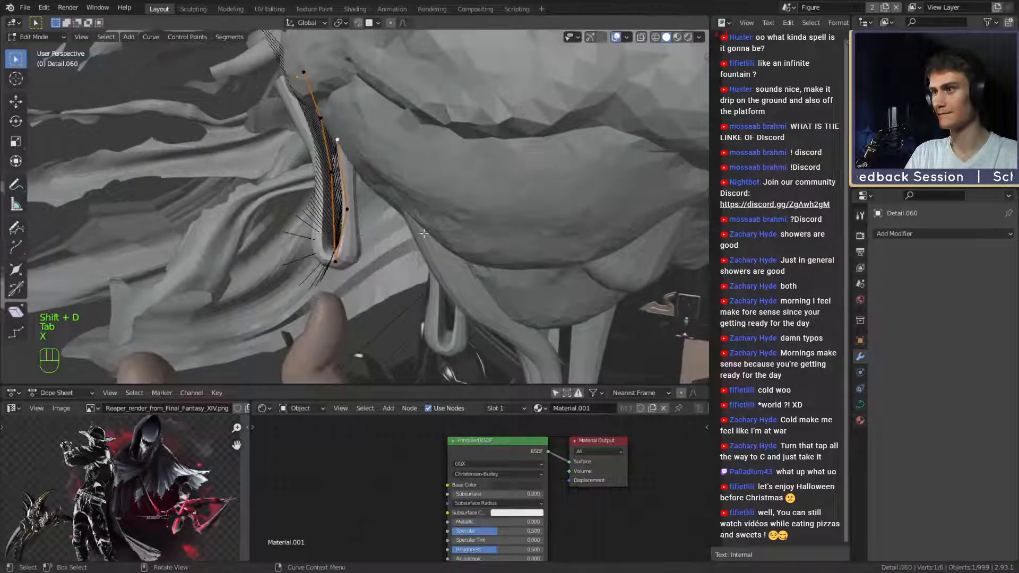
{"action": "key", "text": "shift"}
{"action": "key", "text": "x"}
{"action": "left_click", "coordinate": [353, 217]}
{"action": "middle_click_drag", "start_coordinate": [353, 217], "coordinate": [445, 227]}
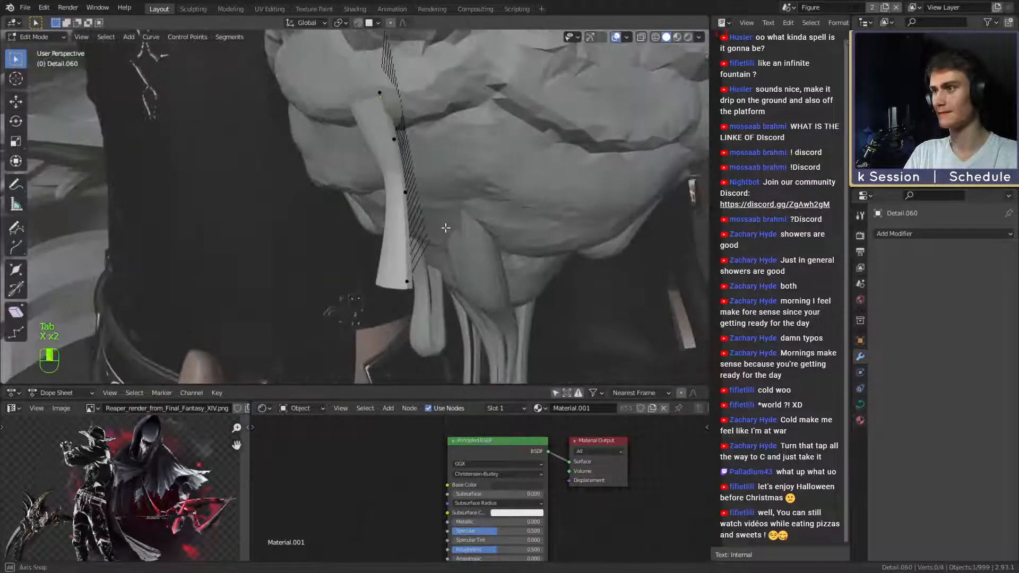
{"action": "middle_click_drag", "start_coordinate": [404, 287], "coordinate": [541, 278]}
{"action": "key", "text": "g"}
Tilt all the drip copy's control points by about -34° and move them about 0.01 m along Y toward the orb.
{"action": "key", "text": "a"}
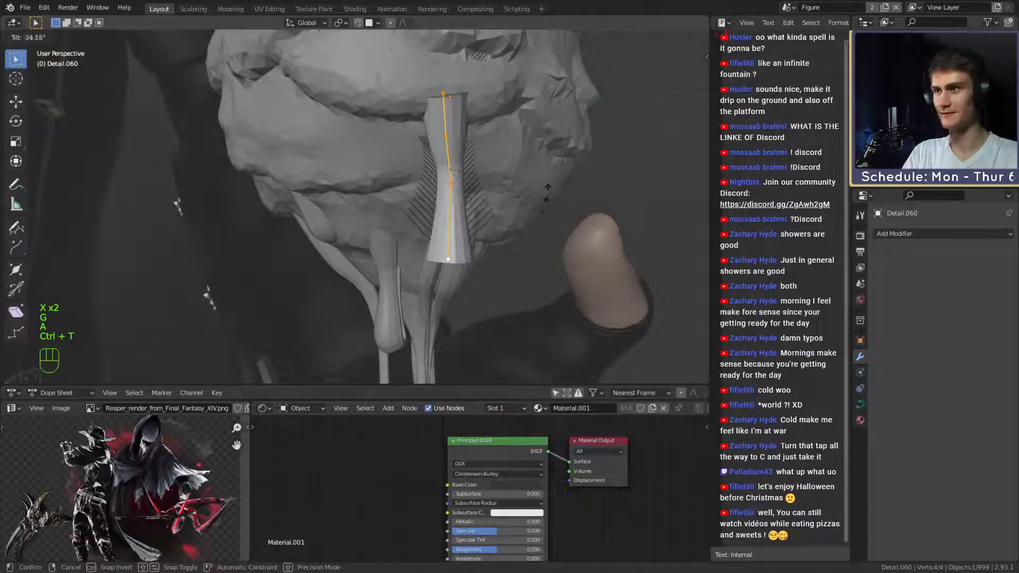
{"action": "left_click", "coordinate": [547, 193]}
{"action": "middle_click_drag", "start_coordinate": [546, 193], "coordinate": [446, 227]}
{"action": "key", "text": "g"}
{"action": "left_click", "coordinate": [582, 214]}
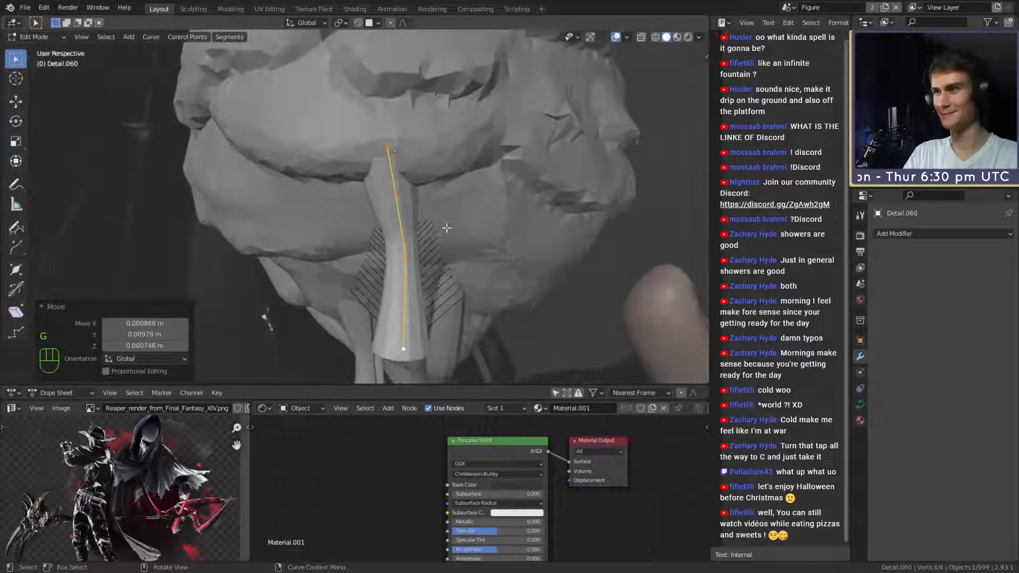
Reposition the drip's two uppermost control points so its upper end meets the orb's surface.
{"action": "left_click", "coordinate": [449, 160]}
{"action": "key", "text": "g"}
{"action": "left_click", "coordinate": [463, 161]}
{"action": "left_click", "coordinate": [447, 200]}
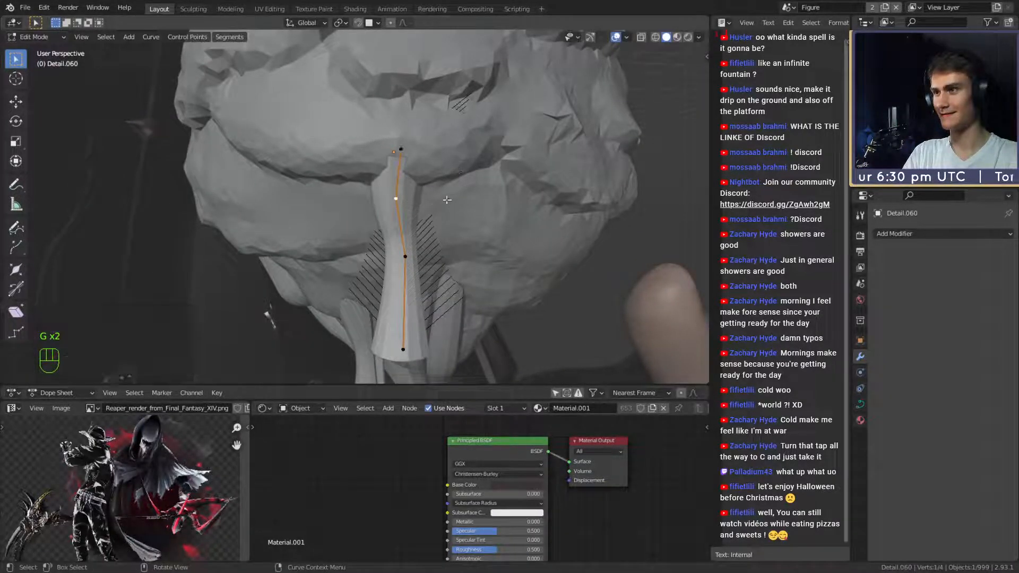
{"action": "key", "text": "g"}
{"action": "left_click", "coordinate": [449, 188]}
Shift the whole drip slightly against the side of the orb, about 0.003 m along Y.
{"action": "middle_click_drag", "start_coordinate": [510, 227], "coordinate": [349, 231]}
{"action": "key", "text": "Tab"}
{"action": "key", "text": "g"}
{"action": "left_click", "coordinate": [354, 234]}
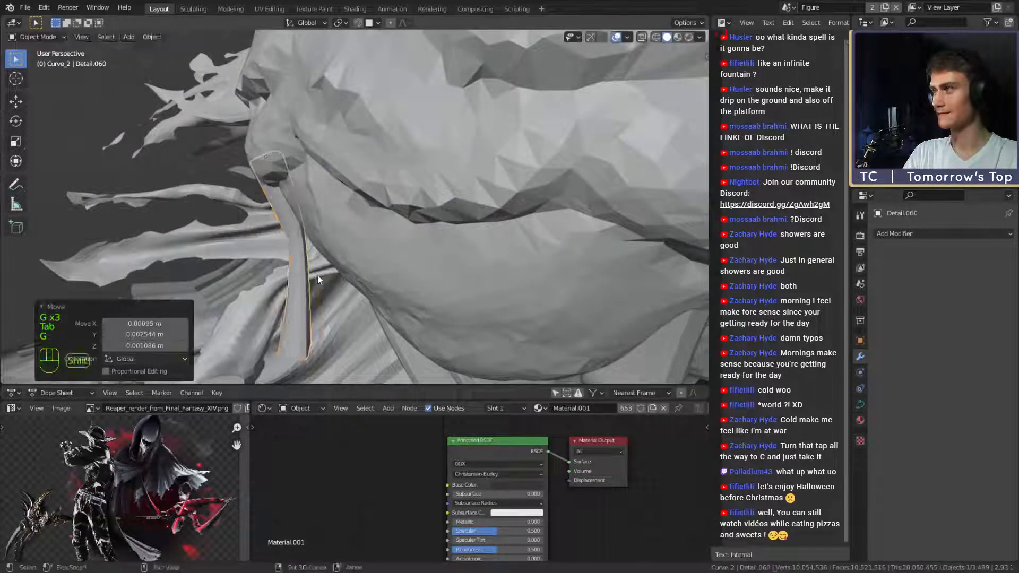
Extrude the drip's lower end point about 0.016 m down and shrink the new point's radius to round off the tip.
{"action": "middle_click_drag", "start_coordinate": [317, 274], "coordinate": [371, 233], "text": "shift"}
{"action": "middle_click_drag", "start_coordinate": [371, 233], "coordinate": [393, 229]}
{"action": "key", "text": "Tab"}
{"action": "left_click", "coordinate": [377, 218]}
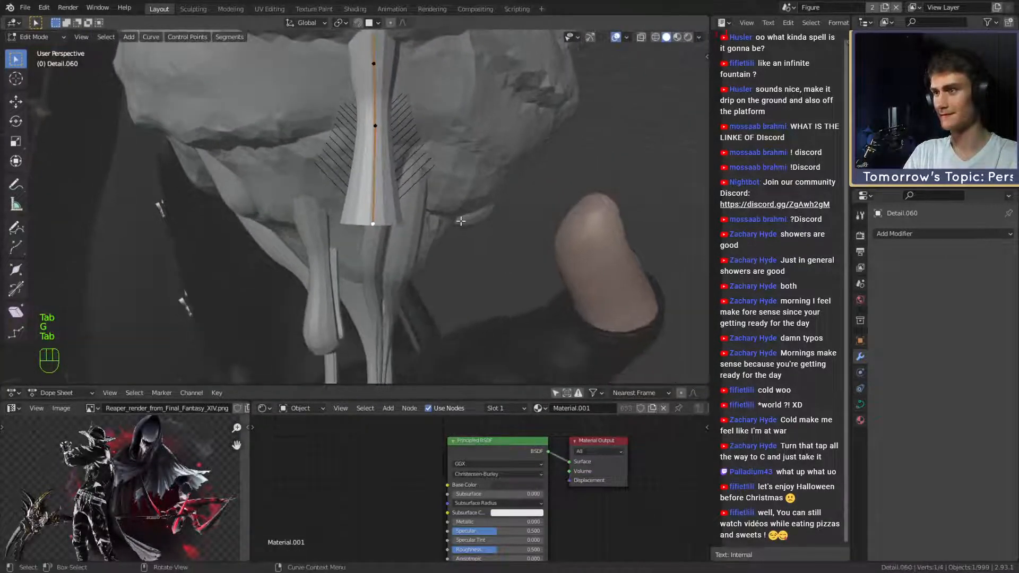
{"action": "key", "text": "e"}
{"action": "left_click", "coordinate": [525, 267]}
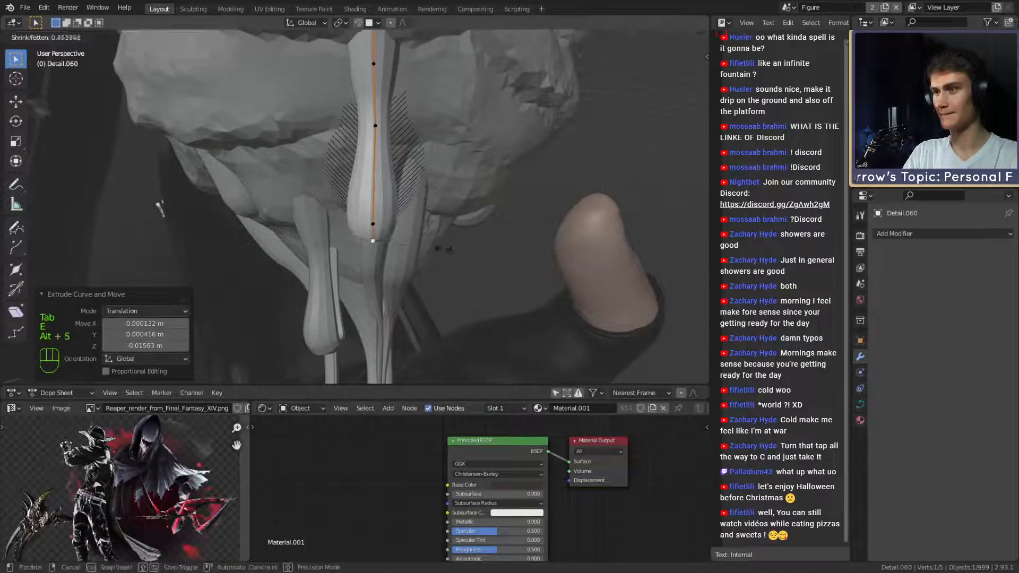
{"action": "left_click", "coordinate": [411, 238]}
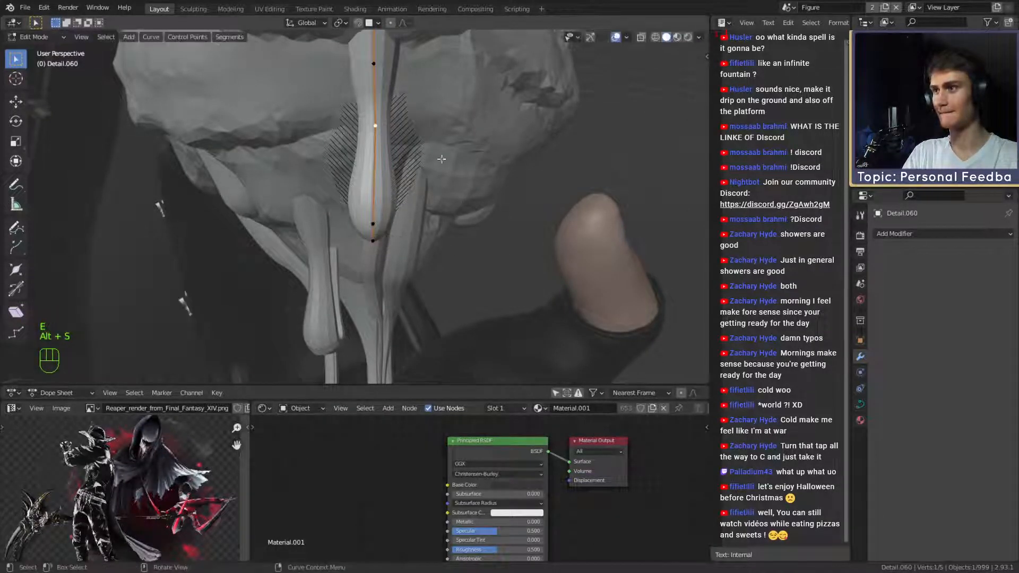
Shrink the drip's middle control point radius to about 0.605 and lower the point just above the tip slightly.
{"action": "left_click", "coordinate": [450, 191]}
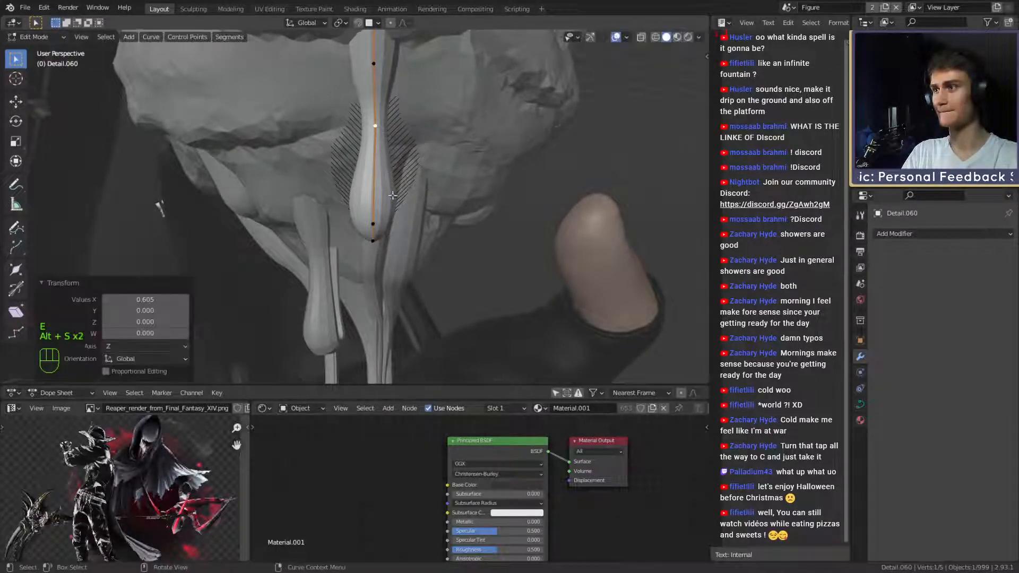
{"action": "key", "text": "g"}
{"action": "left_click", "coordinate": [479, 226]}
{"action": "key", "text": "g"}
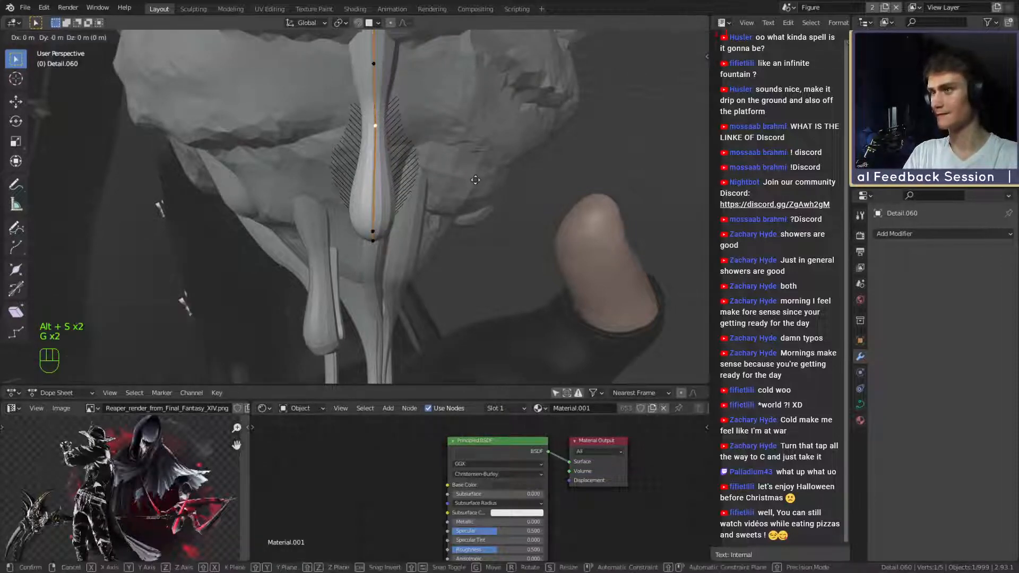
{"action": "right_click", "coordinate": [472, 206]}
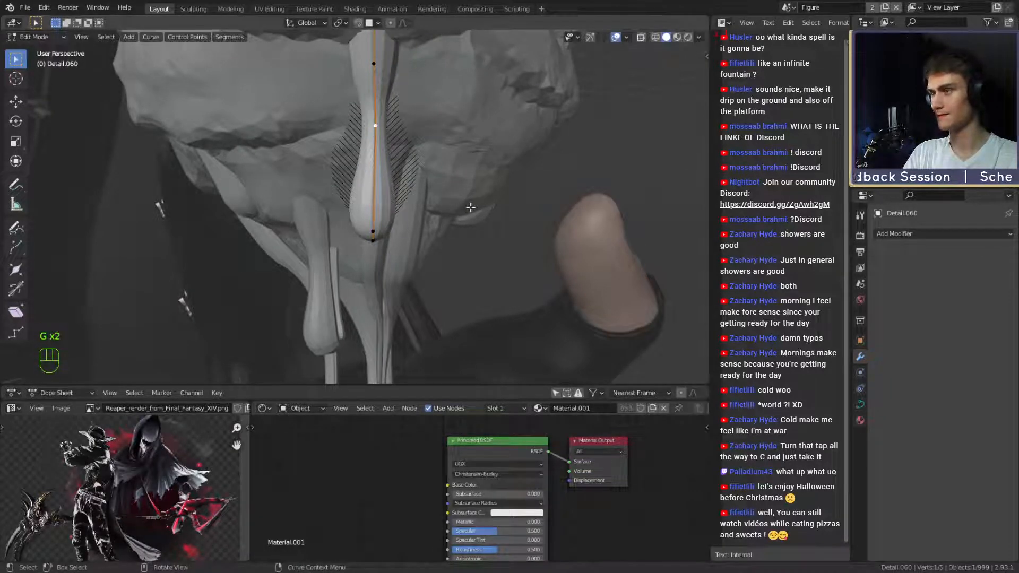
{"action": "key", "text": "Tab"}
Examine the new drip on the orb's side together with the strands and the hand from near and far.
{"action": "scroll", "coordinate": [462, 212], "scroll_direction": "down", "scroll_amount": 8}
{"action": "middle_click_drag", "start_coordinate": [420, 232], "coordinate": [478, 227]}
{"action": "scroll", "coordinate": [549, 237], "scroll_direction": "up", "scroll_amount": 3}
{"action": "scroll", "coordinate": [447, 234], "scroll_direction": "up", "scroll_amount": 3}
{"action": "scroll", "coordinate": [431, 236], "scroll_direction": "up", "scroll_amount": 3}
{"action": "scroll", "coordinate": [399, 221], "scroll_direction": "down", "scroll_amount": 3}
{"action": "scroll", "coordinate": [301, 225], "scroll_direction": "up", "scroll_amount": 3}
{"action": "scroll", "coordinate": [479, 227], "scroll_direction": "down", "scroll_amount": 7}
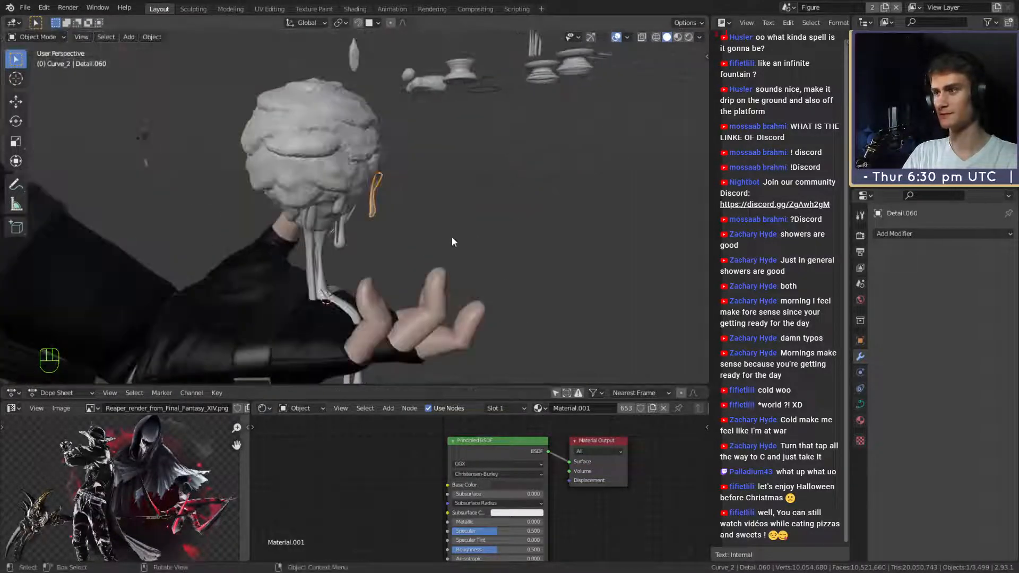
{"action": "scroll", "coordinate": [451, 237], "scroll_direction": "down", "scroll_amount": 3}
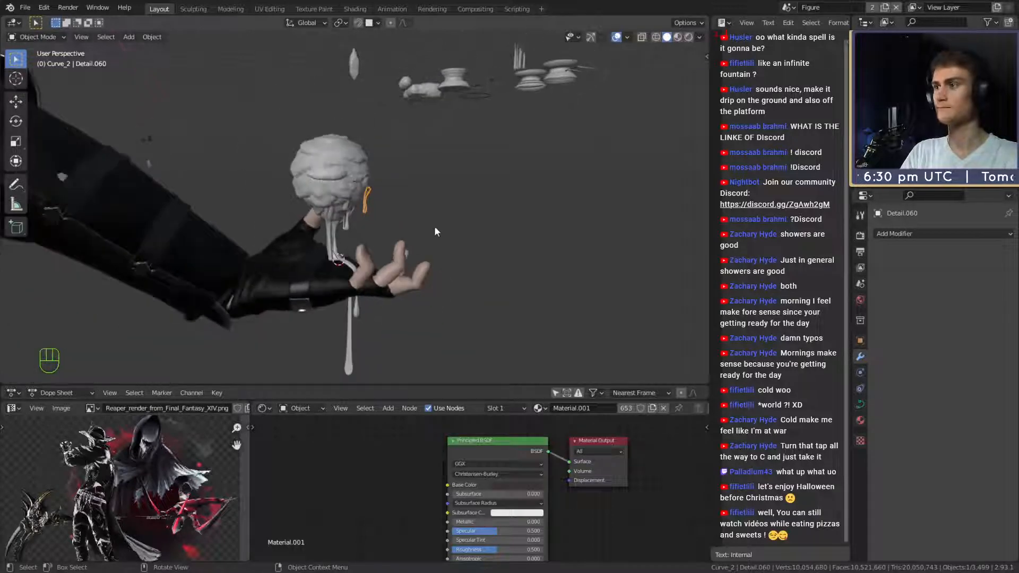
{"action": "scroll", "coordinate": [434, 225], "scroll_direction": "up", "scroll_amount": 4}
{"action": "middle_click_drag", "start_coordinate": [366, 222], "coordinate": [245, 219], "text": "shift"}
{"action": "middle_click_drag", "start_coordinate": [246, 219], "coordinate": [390, 206], "text": "shift"}
{"action": "scroll", "coordinate": [434, 229], "scroll_direction": "up", "scroll_amount": 6}
{"action": "scroll", "coordinate": [385, 233], "scroll_direction": "up", "scroll_amount": 3}
{"action": "scroll", "coordinate": [373, 239], "scroll_direction": "down", "scroll_amount": 7}
{"action": "scroll", "coordinate": [439, 236], "scroll_direction": "down", "scroll_amount": 3}
{"action": "scroll", "coordinate": [432, 250], "scroll_direction": "down", "scroll_amount": 4}
{"action": "scroll", "coordinate": [374, 245], "scroll_direction": "up", "scroll_amount": 2}
{"action": "middle_click_drag", "start_coordinate": [390, 205], "coordinate": [371, 247]}
{"action": "middle_click_drag", "start_coordinate": [449, 253], "coordinate": [386, 215]}
{"action": "scroll", "coordinate": [483, 237], "scroll_direction": "up", "scroll_amount": 2}
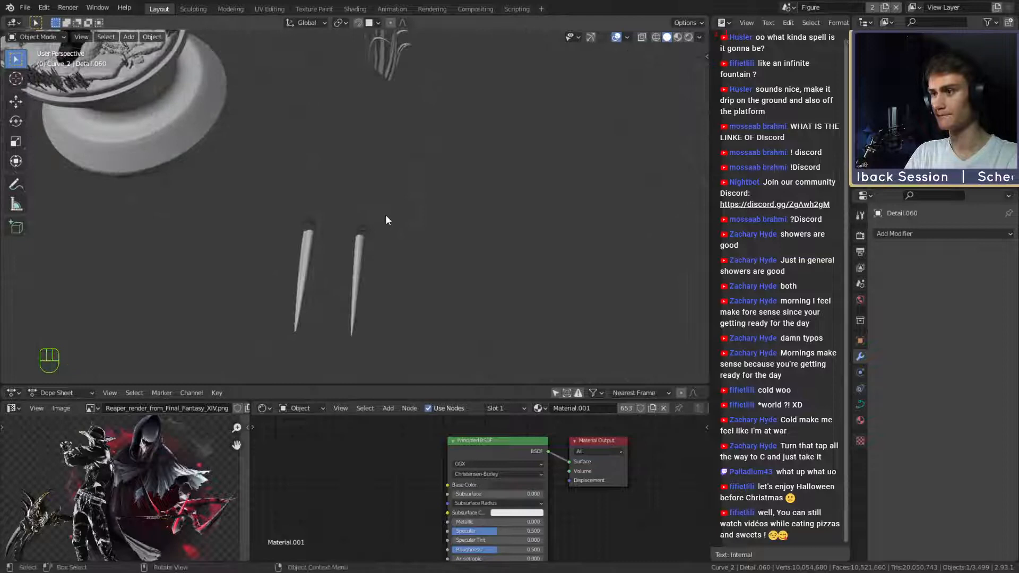
{"action": "left_click", "coordinate": [372, 241]}
{"action": "key", "text": "KP_Decimal"}
{"action": "key", "text": "shift+a"}
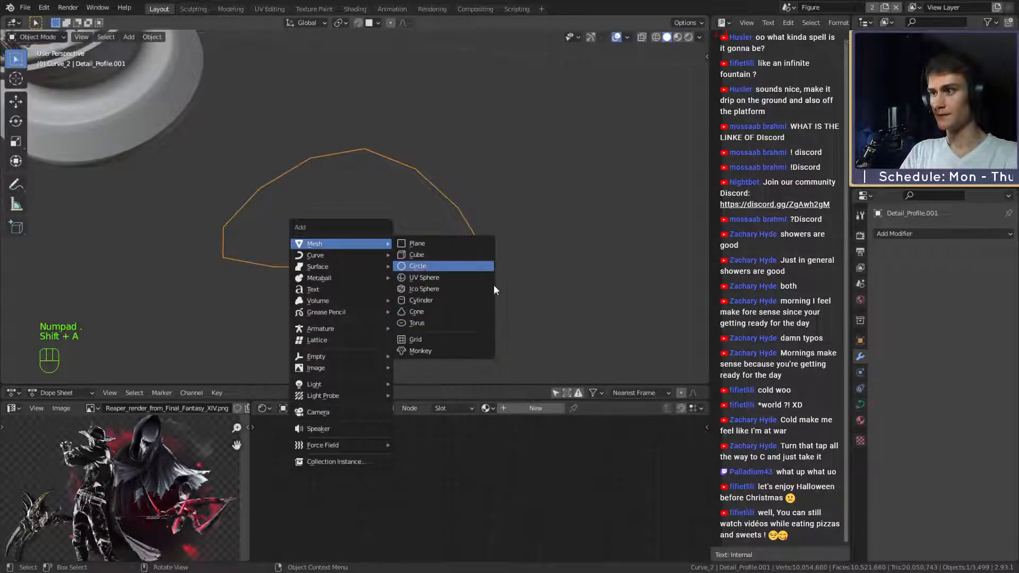
{"action": "key", "text": "Return"}
{"action": "scroll", "coordinate": [492, 282], "scroll_direction": "down", "scroll_amount": 8}
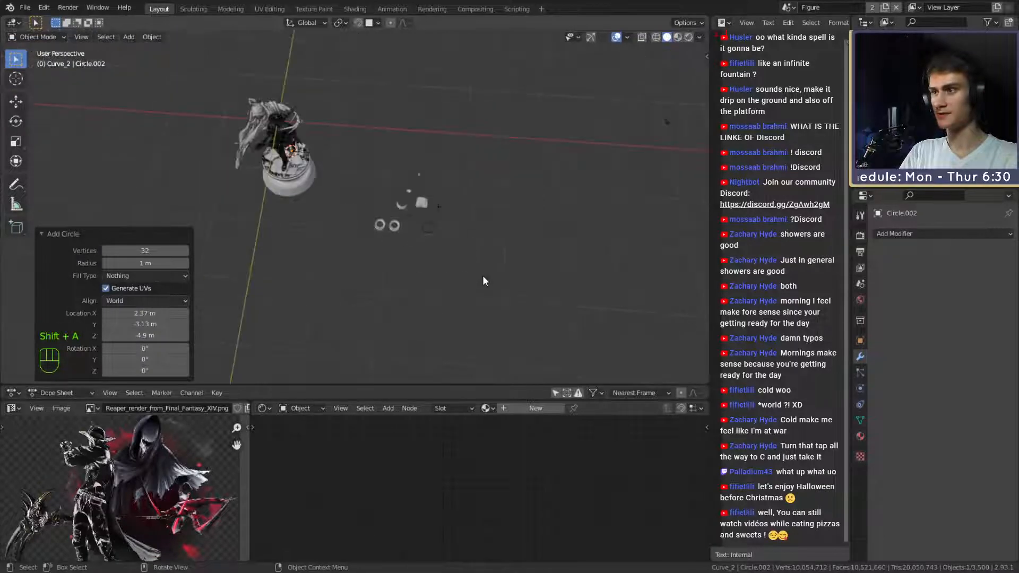
{"action": "scroll", "coordinate": [349, 205], "scroll_direction": "up", "scroll_amount": 4}
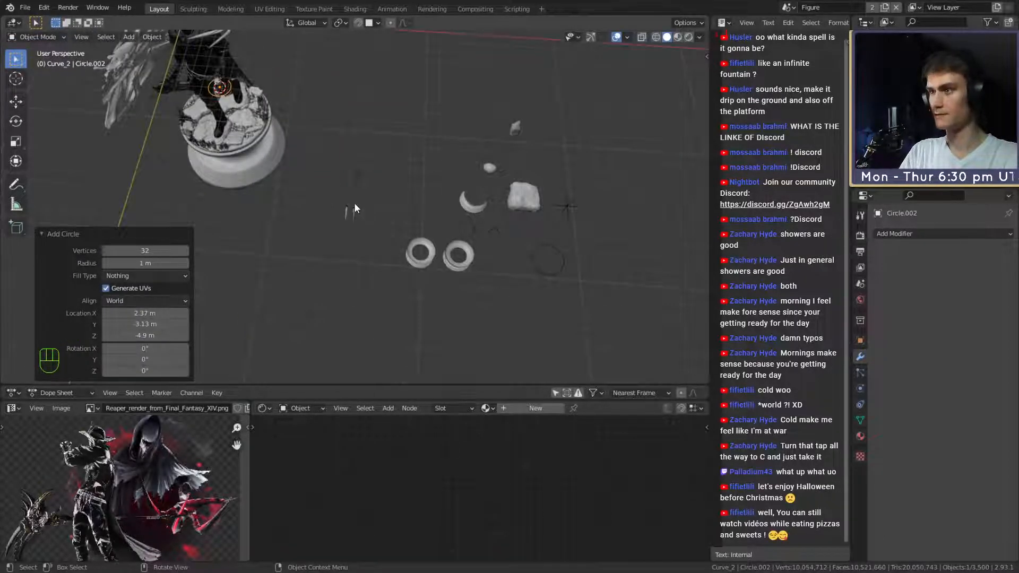
{"action": "key", "text": "x"}
Place the 3D cursor on the half-round bevel profile and add a 32-vertex mesh circle with a 1 m radius there.
{"action": "scroll", "coordinate": [355, 202], "scroll_direction": "up", "scroll_amount": 6}
{"action": "left_click", "coordinate": [358, 207]}
{"action": "scroll", "coordinate": [375, 221], "scroll_direction": "up", "scroll_amount": 5}
{"action": "key", "text": "shift+a"}
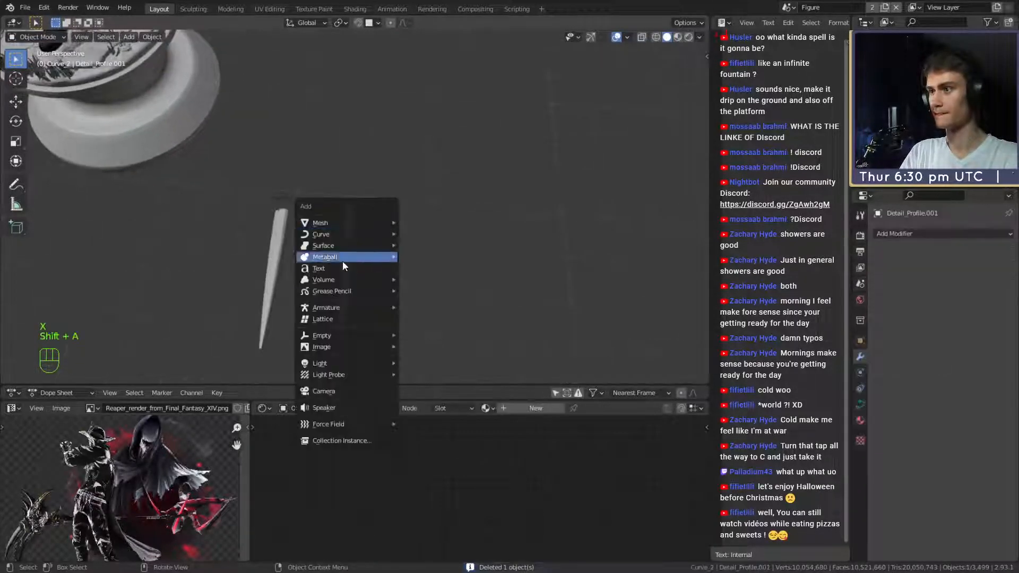
{"action": "key", "text": "shift+s"}
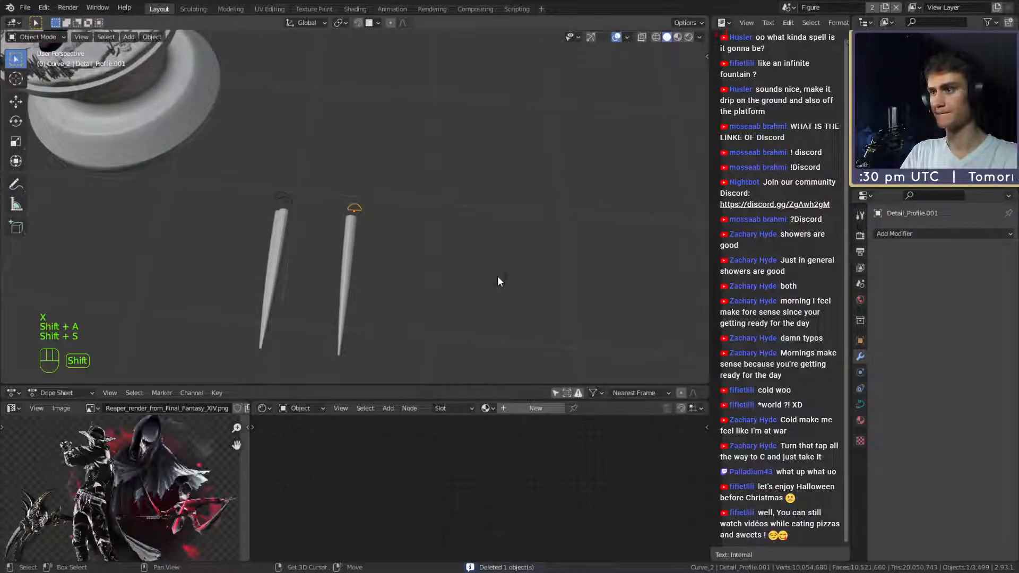
{"action": "key", "text": "shift+s"}
{"action": "key", "text": "shift+a"}
{"action": "mouse_move", "coordinate": [404, 234]}
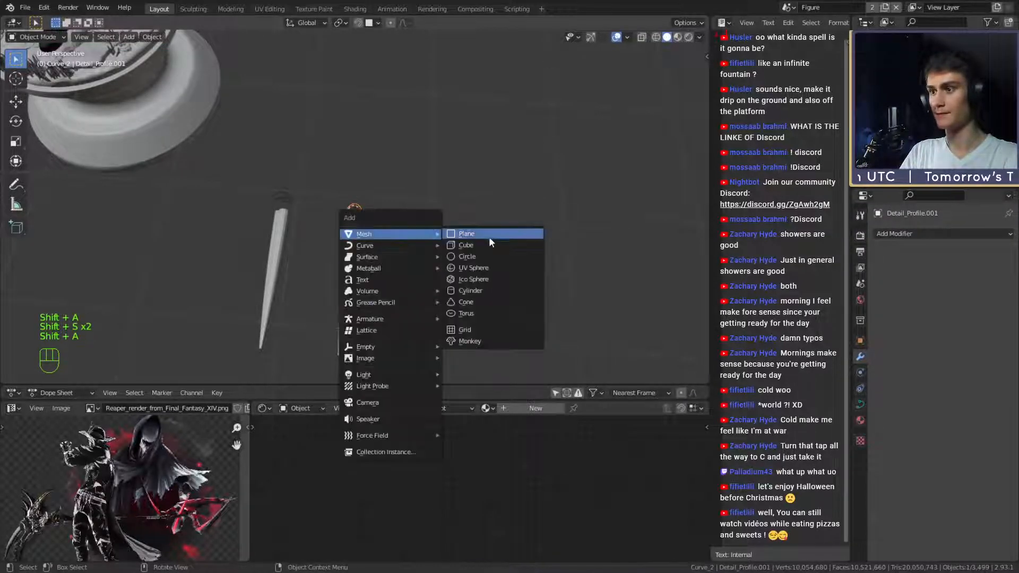
{"action": "left_click", "coordinate": [474, 257]}
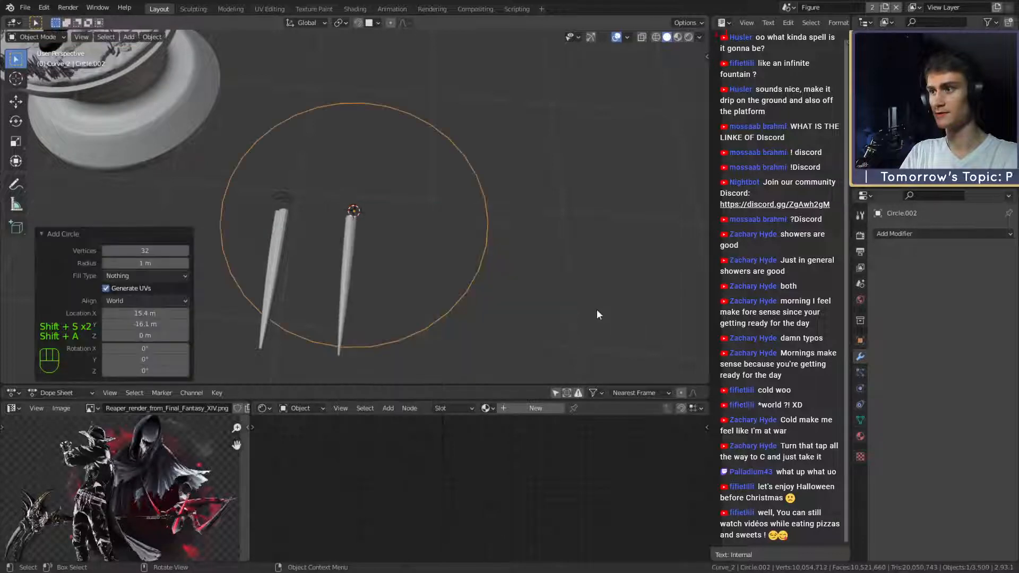
Scale the circle to about 0.058, then by another 0.971, to approximate the half-round profile's width.
{"action": "key", "text": "s"}
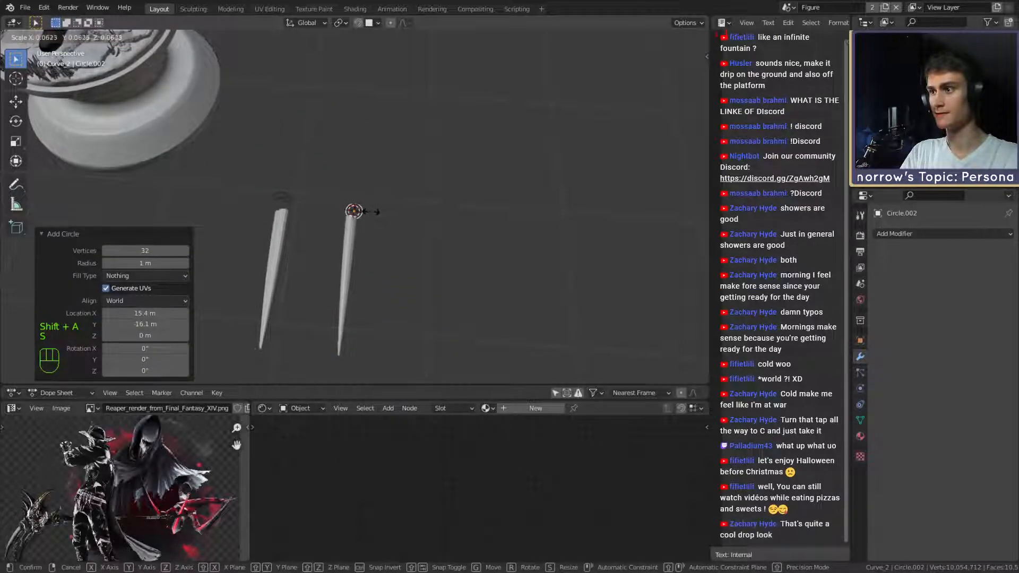
{"action": "left_click", "coordinate": [369, 211]}
{"action": "key", "text": "KP_Decimal"}
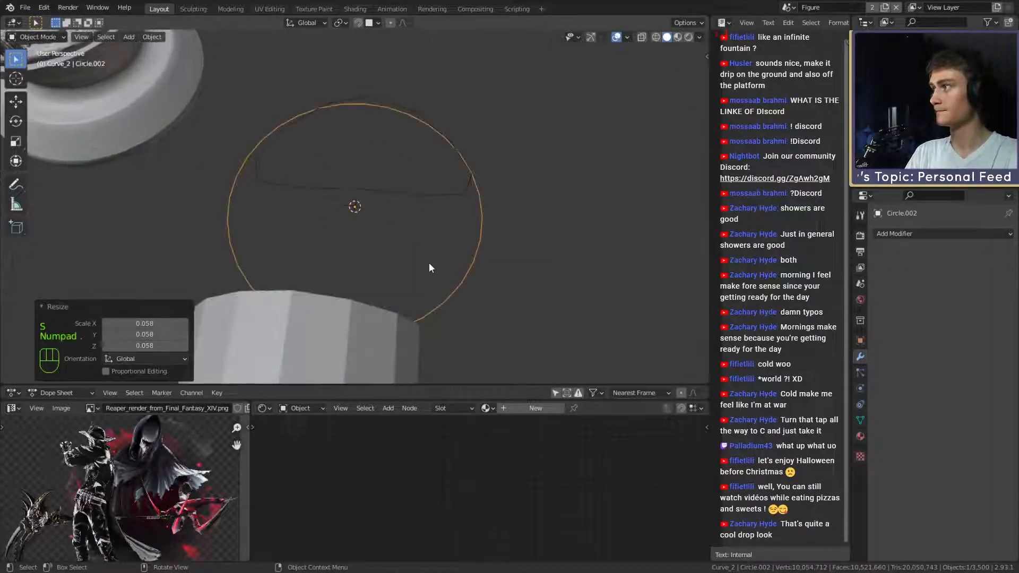
{"action": "middle_click_drag", "start_coordinate": [412, 263], "coordinate": [409, 236]}
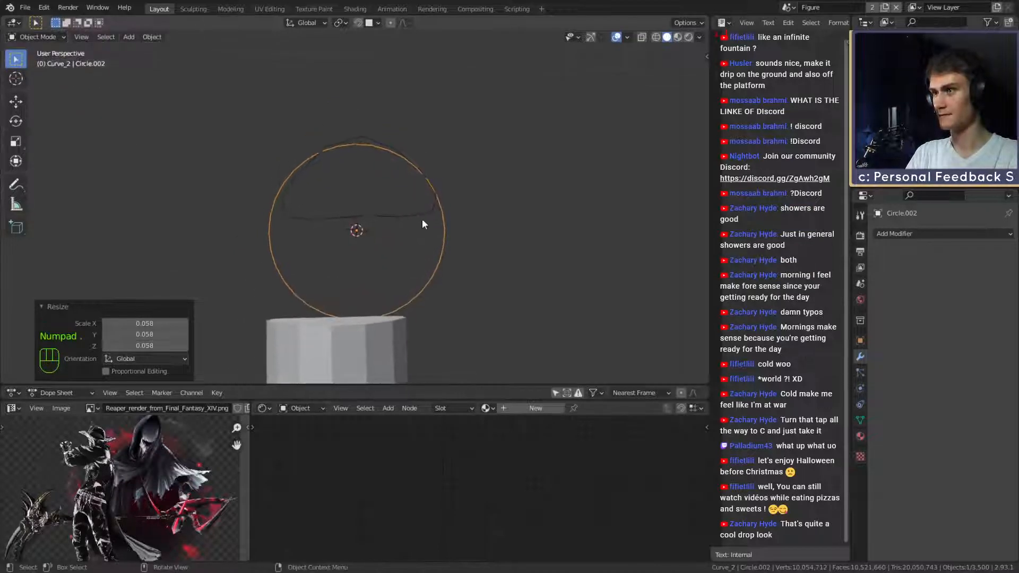
{"action": "key", "text": "s"}
{"action": "left_click", "coordinate": [526, 245]}
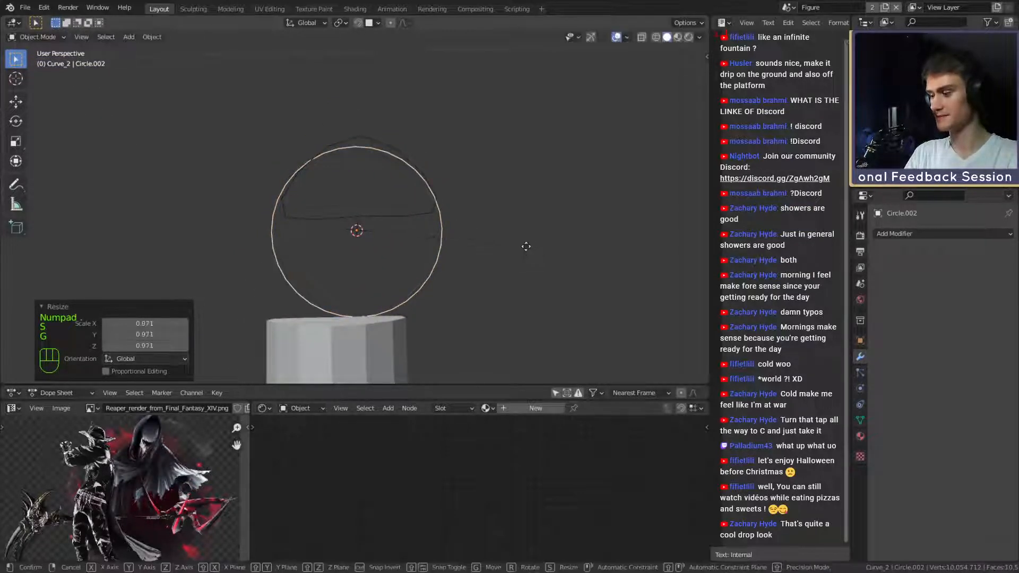
Align the circle with the half-round profile's arc in the horizontal plane, scaling it by about 0.941.
{"action": "key", "text": "g"}
{"action": "key", "text": "shift+z"}
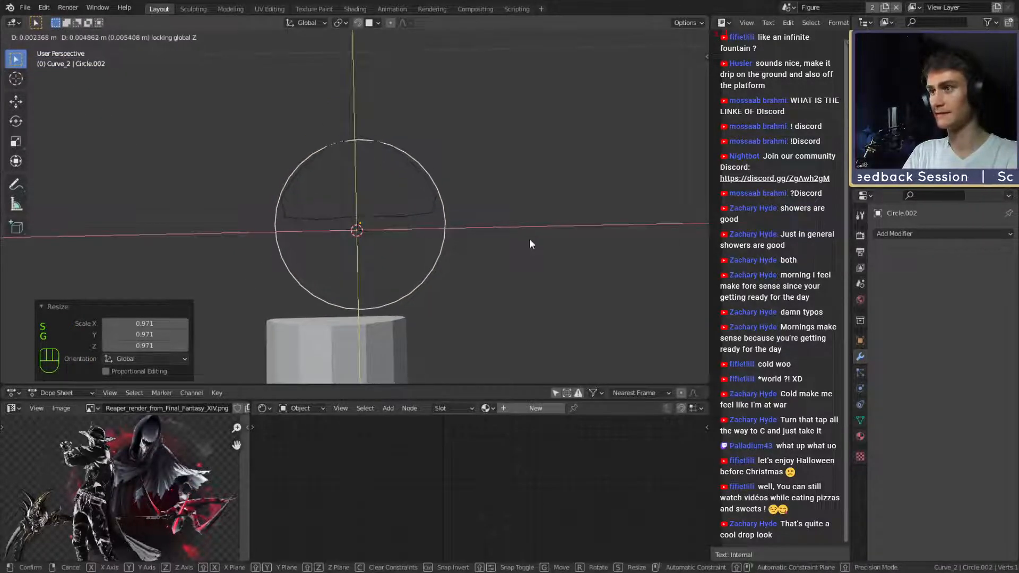
{"action": "left_click", "coordinate": [530, 240]}
{"action": "key", "text": "s"}
{"action": "left_click", "coordinate": [541, 244]}
{"action": "key", "text": "g"}
{"action": "key", "text": "shift+z"}
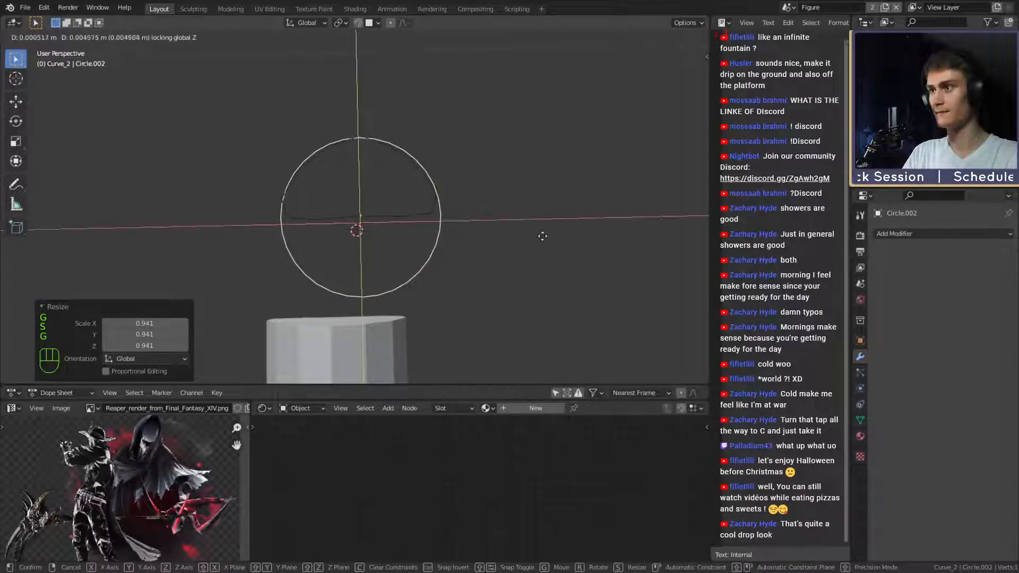
{"action": "left_click", "coordinate": [542, 236]}
Move the circle beside the half-round profile, about 0.12 m along X and 0.06 m along Y.
{"action": "middle_click_drag", "start_coordinate": [542, 236], "coordinate": [448, 252]}
{"action": "key", "text": "g"}
{"action": "key", "text": "shift+z"}
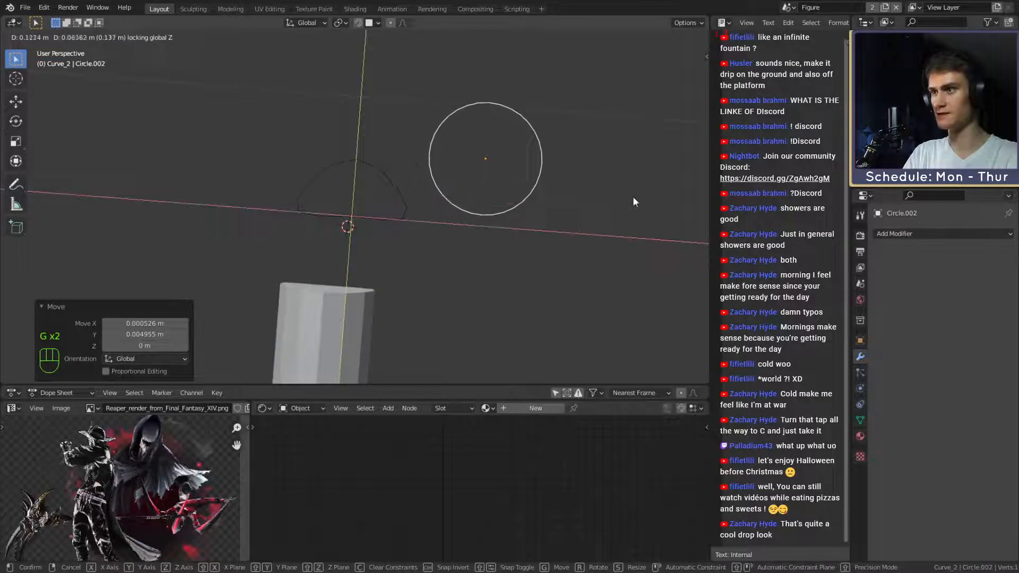
{"action": "left_click", "coordinate": [633, 198]}
Examine the individual strands and drips hanging between the orb and the hand from several sides.
{"action": "scroll", "coordinate": [424, 199], "scroll_direction": "down", "scroll_amount": 6}
{"action": "middle_click_drag", "start_coordinate": [410, 199], "coordinate": [433, 170], "text": "shift"}
{"action": "scroll", "coordinate": [425, 170], "scroll_direction": "down", "scroll_amount": 4}
{"action": "middle_click_drag", "start_coordinate": [360, 175], "coordinate": [490, 195], "text": "shift"}
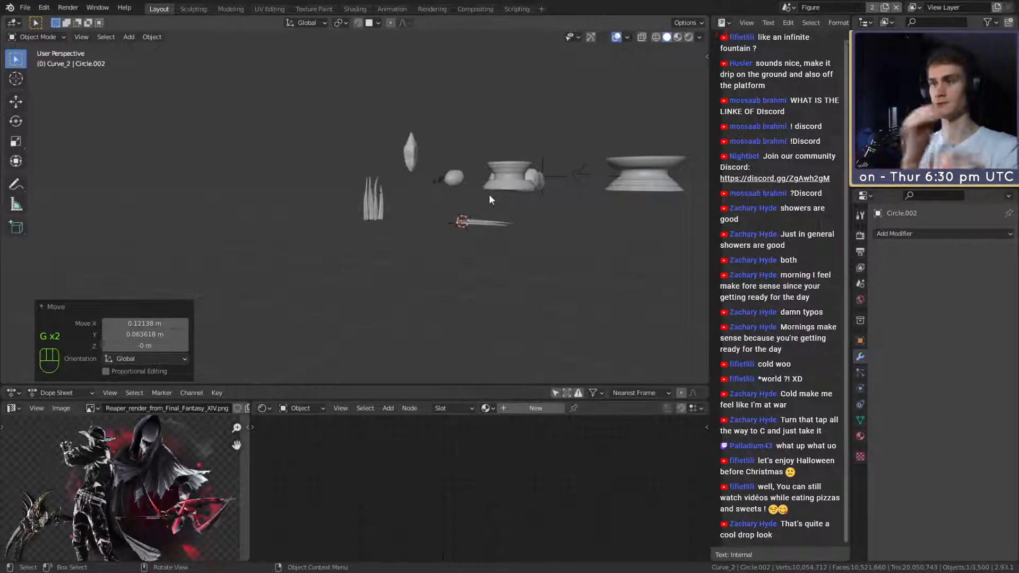
{"action": "middle_click_drag", "start_coordinate": [489, 194], "coordinate": [366, 212]}
{"action": "middle_click_drag", "start_coordinate": [367, 212], "coordinate": [396, 225], "text": "shift"}
{"action": "scroll", "coordinate": [376, 167], "scroll_direction": "up", "scroll_amount": 8}
{"action": "middle_click_drag", "start_coordinate": [395, 225], "coordinate": [384, 194]}
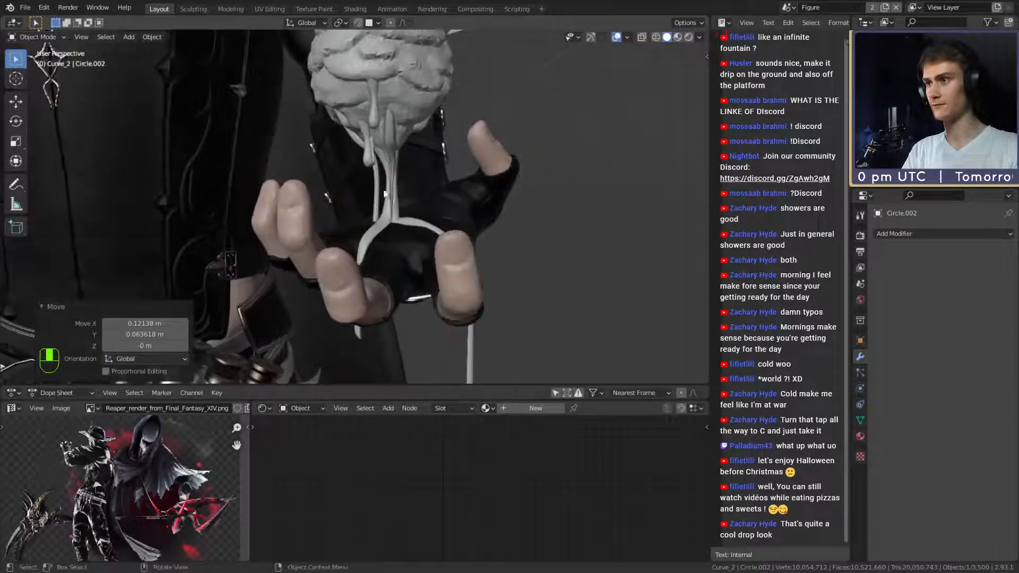
{"action": "left_click", "coordinate": [399, 217]}
{"action": "key", "text": "KP_Decimal"}
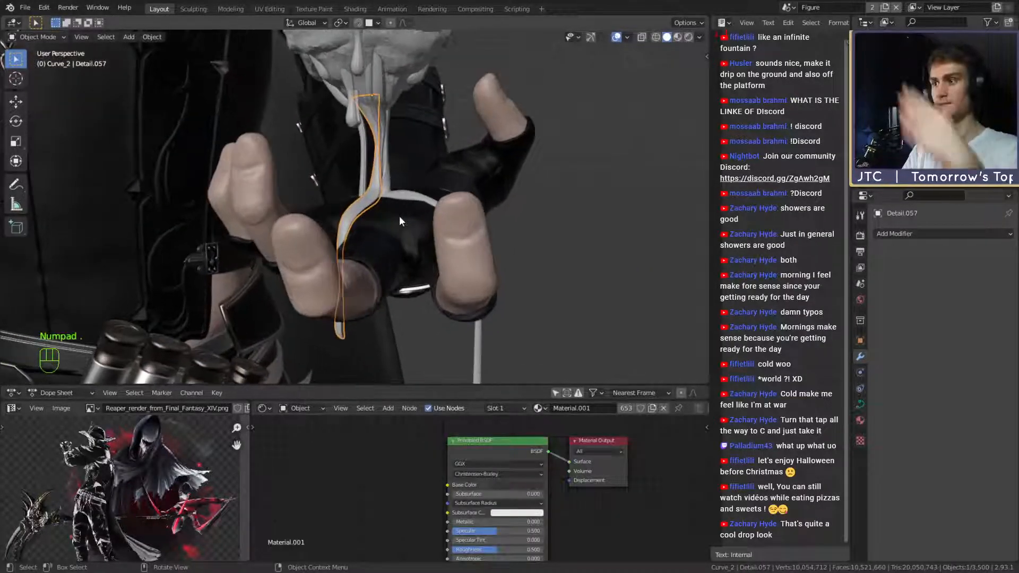
{"action": "middle_click_drag", "start_coordinate": [405, 201], "coordinate": [241, 228]}
{"action": "scroll", "coordinate": [440, 195], "scroll_direction": "up", "scroll_amount": 4}
{"action": "left_click", "coordinate": [380, 208]}
{"action": "scroll", "coordinate": [380, 208], "scroll_direction": "down", "scroll_amount": 4}
{"action": "left_click", "coordinate": [438, 204]}
{"action": "scroll", "coordinate": [343, 215], "scroll_direction": "up", "scroll_amount": 2}
{"action": "scroll", "coordinate": [488, 216], "scroll_direction": "up", "scroll_amount": 4}
{"action": "left_click", "coordinate": [390, 196]}
{"action": "scroll", "coordinate": [391, 195], "scroll_direction": "down", "scroll_amount": 4}
{"action": "scroll", "coordinate": [400, 202], "scroll_direction": "down", "scroll_amount": 5}
{"action": "scroll", "coordinate": [241, 229], "scroll_direction": "down", "scroll_amount": 5}
{"action": "scroll", "coordinate": [424, 194], "scroll_direction": "down", "scroll_amount": 5}
{"action": "scroll", "coordinate": [451, 203], "scroll_direction": "up", "scroll_amount": 9}
{"action": "middle_click_drag", "start_coordinate": [421, 195], "coordinate": [479, 186]}
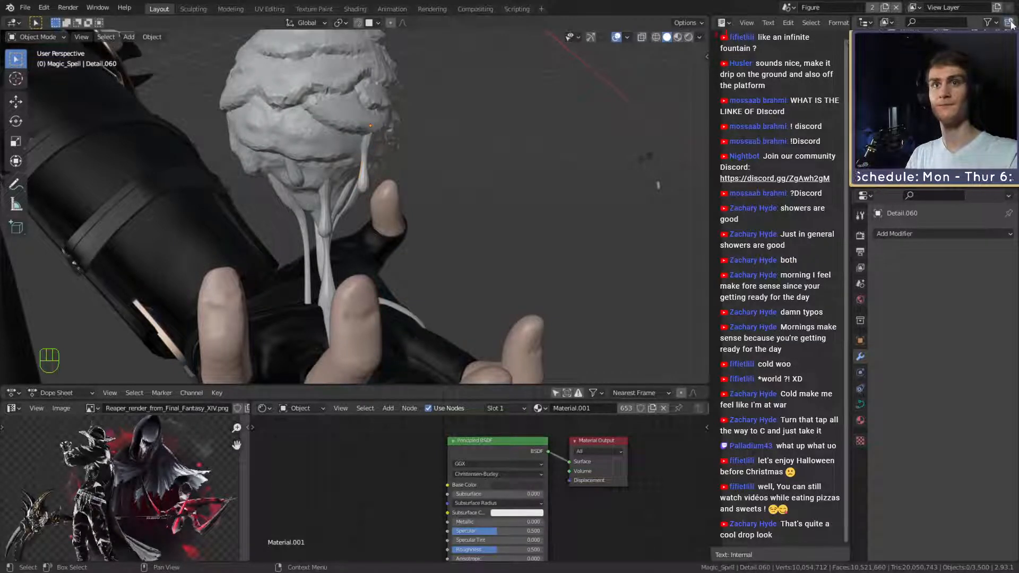
Select the short drip curve on the orb's side and show its curve data settings.
{"action": "left_click", "coordinate": [370, 126]}
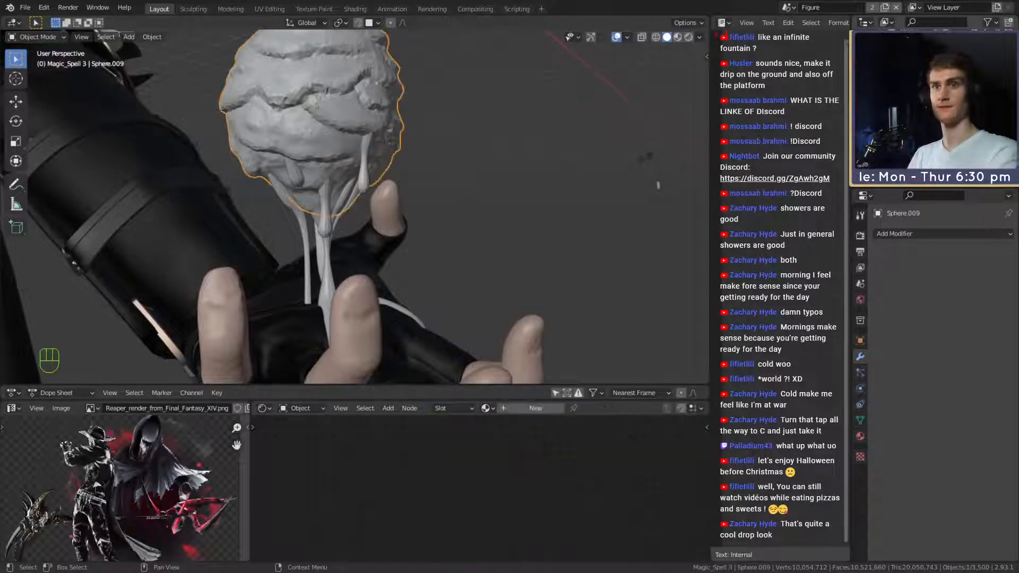
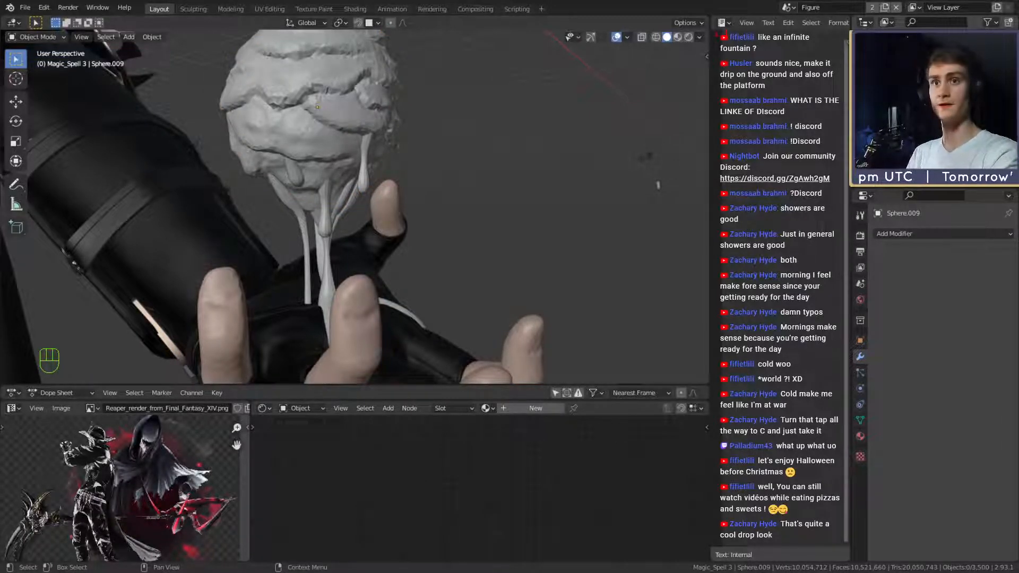
{"action": "left_click", "coordinate": [363, 184]}
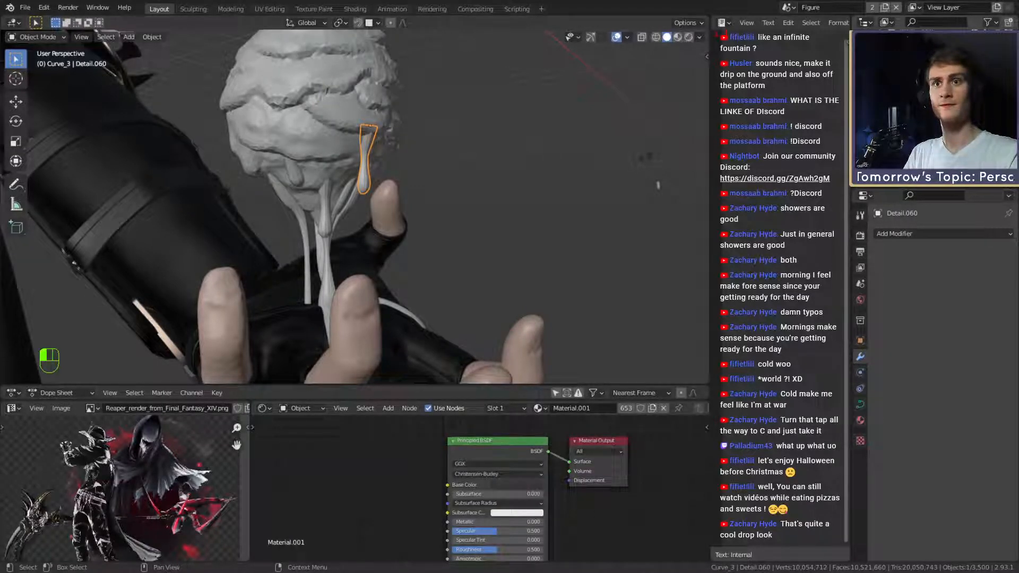
{"action": "scroll", "coordinate": [495, 162], "scroll_direction": "down", "scroll_amount": 11}
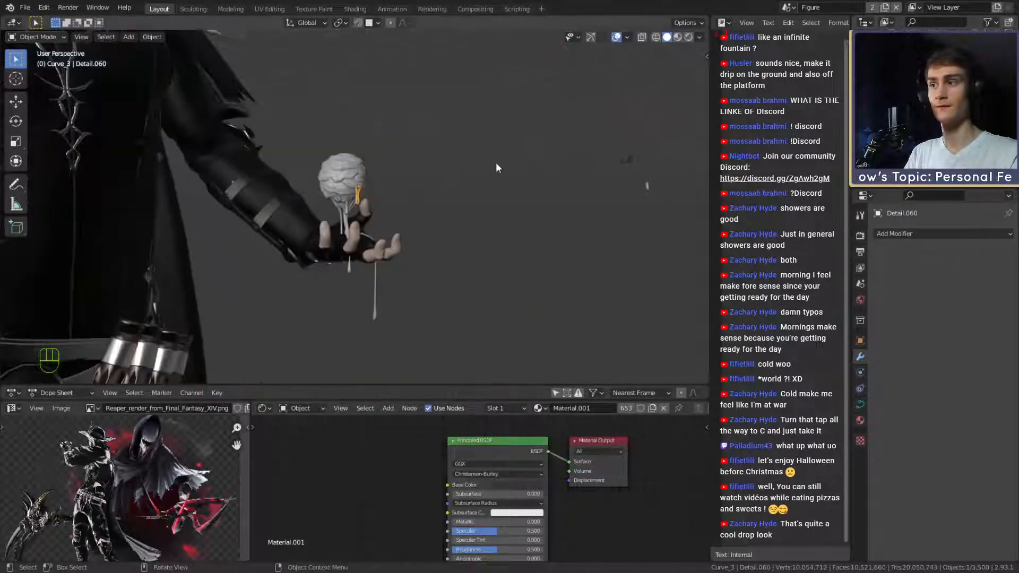
{"action": "middle_click_drag", "start_coordinate": [537, 192], "coordinate": [425, 239], "text": "shift"}
{"action": "left_click", "coordinate": [860, 405]}
Select the round circle near the base's profile curves and convert it from a mesh to a curve.
{"action": "scroll", "coordinate": [503, 240], "scroll_direction": "down", "scroll_amount": 4}
{"action": "scroll", "coordinate": [400, 244], "scroll_direction": "down", "scroll_amount": 4}
{"action": "scroll", "coordinate": [532, 198], "scroll_direction": "up", "scroll_amount": 4}
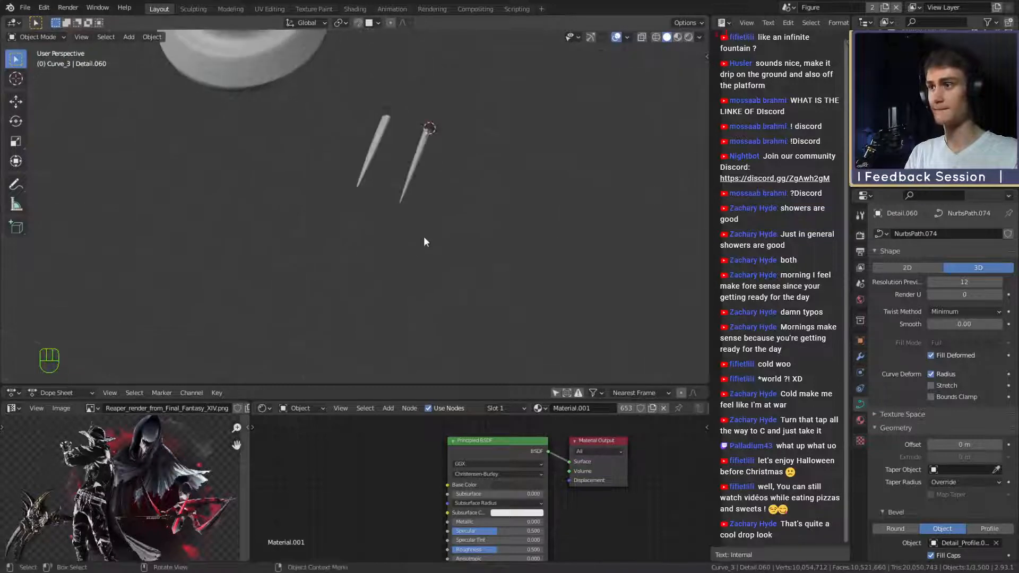
{"action": "middle_click_drag", "start_coordinate": [504, 237], "coordinate": [421, 246]}
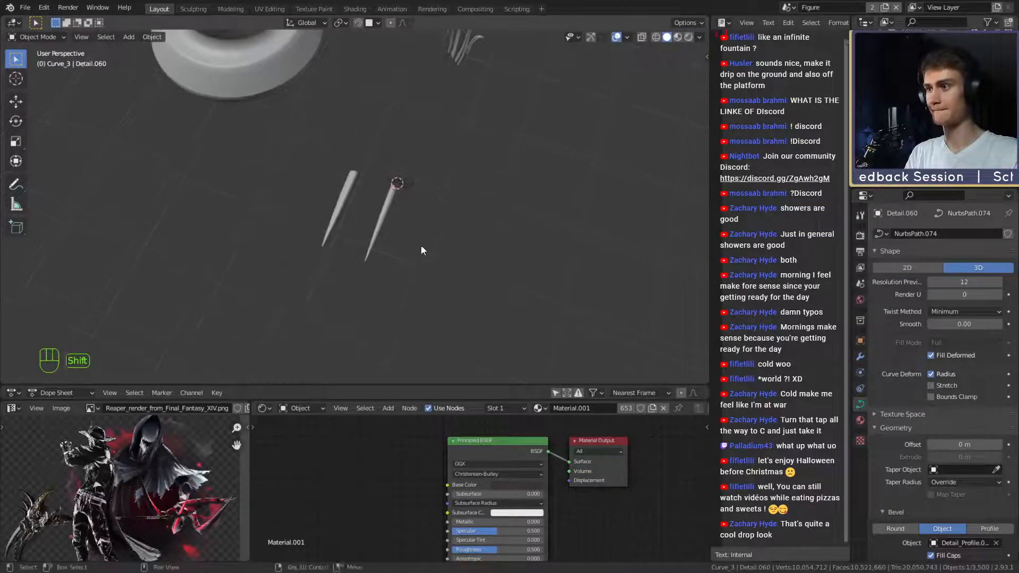
{"action": "left_click", "coordinate": [416, 185]}
{"action": "key", "text": "KP_Decimal"}
{"action": "key", "text": "space"}
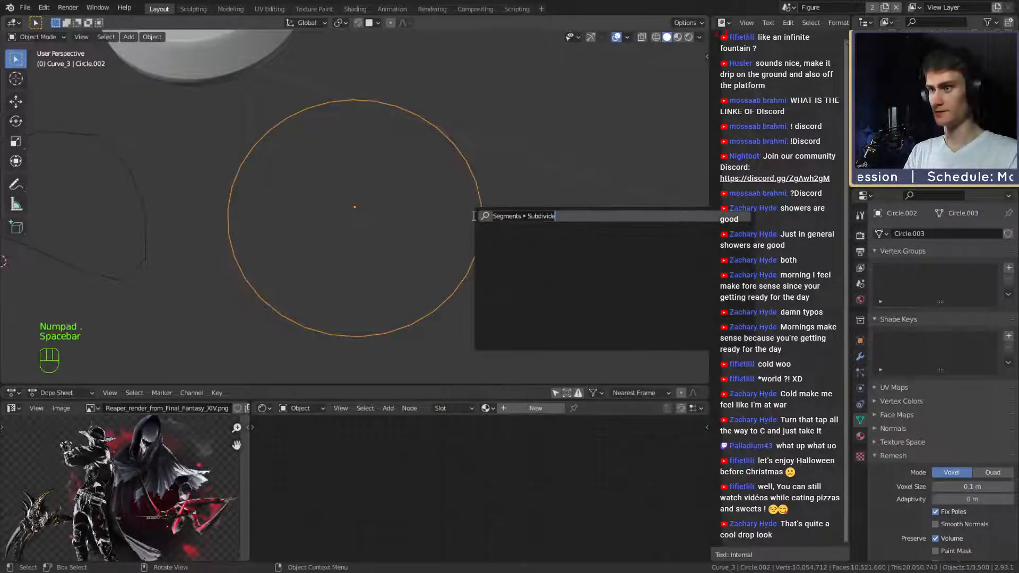
{"action": "type", "text": "conhve"}
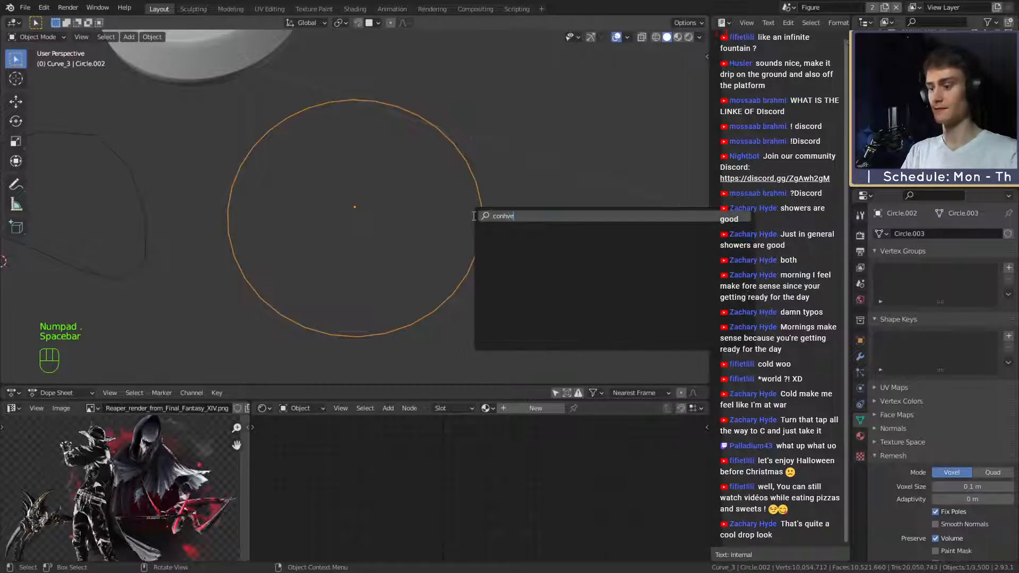
{"action": "key", "text": "BackSpace"}
{"action": "key", "text": "BackSpace"}
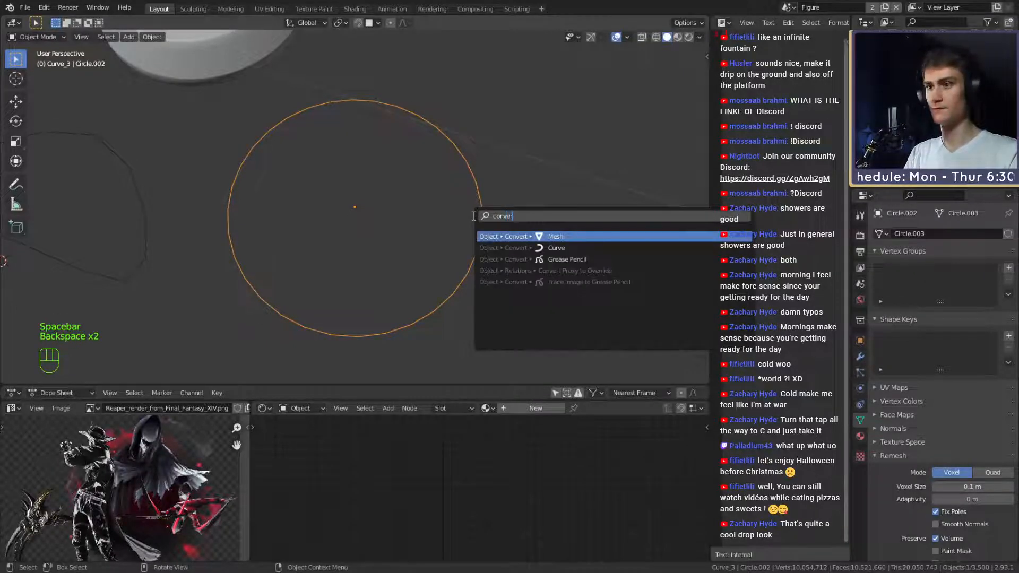
{"action": "type", "text": "ver"}
{"action": "key", "text": "Down"}
{"action": "key", "text": "Return"}
{"action": "scroll", "coordinate": [430, 141], "scroll_direction": "down", "scroll_amount": 6}
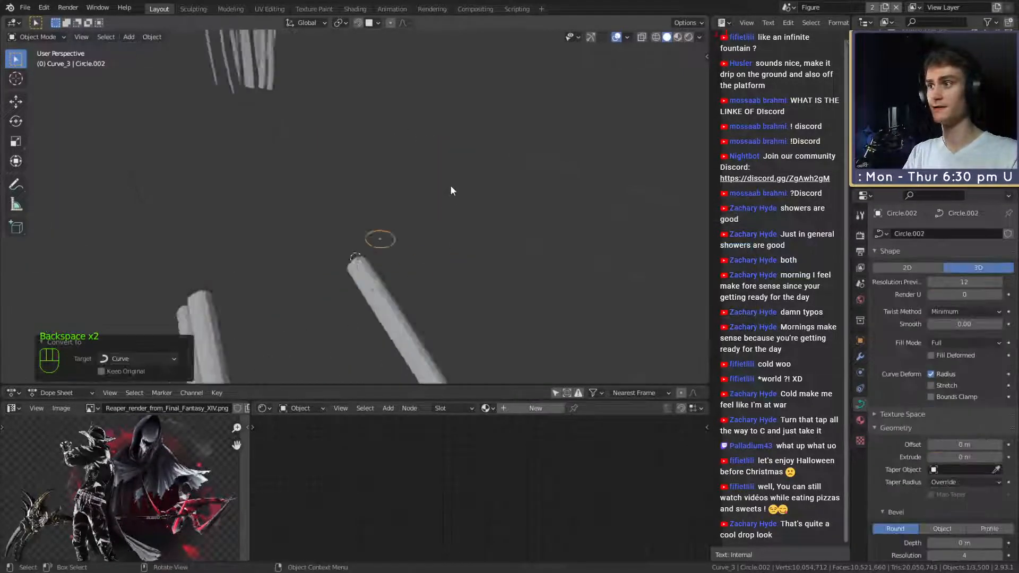
Set Circle.002 as the bevel object of the short drip curve on the orb.
{"action": "scroll", "coordinate": [450, 185], "scroll_direction": "down", "scroll_amount": 2}
{"action": "middle_click_drag", "start_coordinate": [450, 185], "coordinate": [549, 174], "text": "shift"}
{"action": "scroll", "coordinate": [550, 174], "scroll_direction": "down", "scroll_amount": 3}
{"action": "middle_click_drag", "start_coordinate": [266, 183], "coordinate": [414, 182], "text": "shift"}
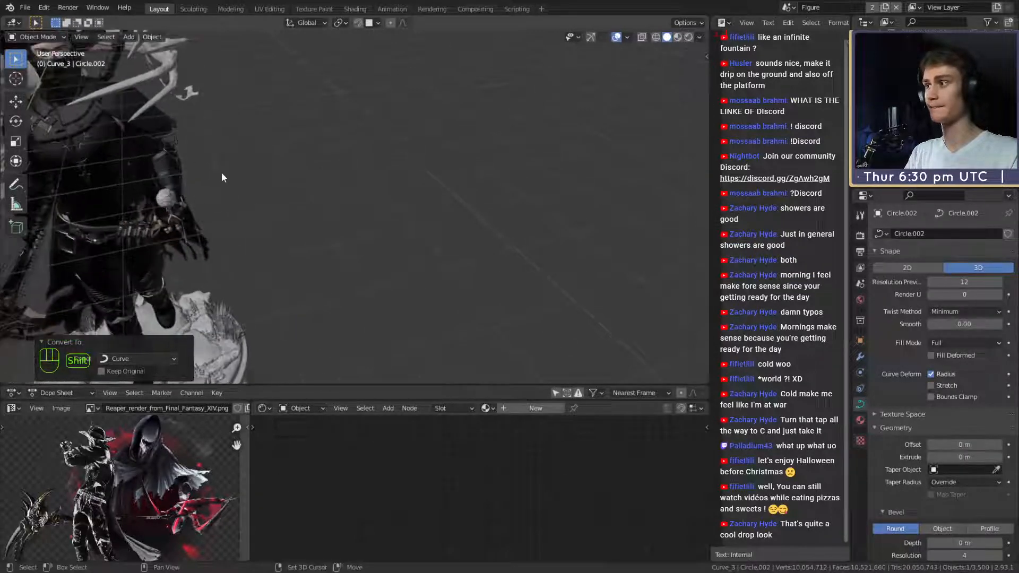
{"action": "left_click", "coordinate": [172, 217]}
{"action": "middle_click_drag", "start_coordinate": [482, 216], "coordinate": [336, 179]}
{"action": "scroll", "coordinate": [384, 190], "scroll_direction": "up", "scroll_amount": 5}
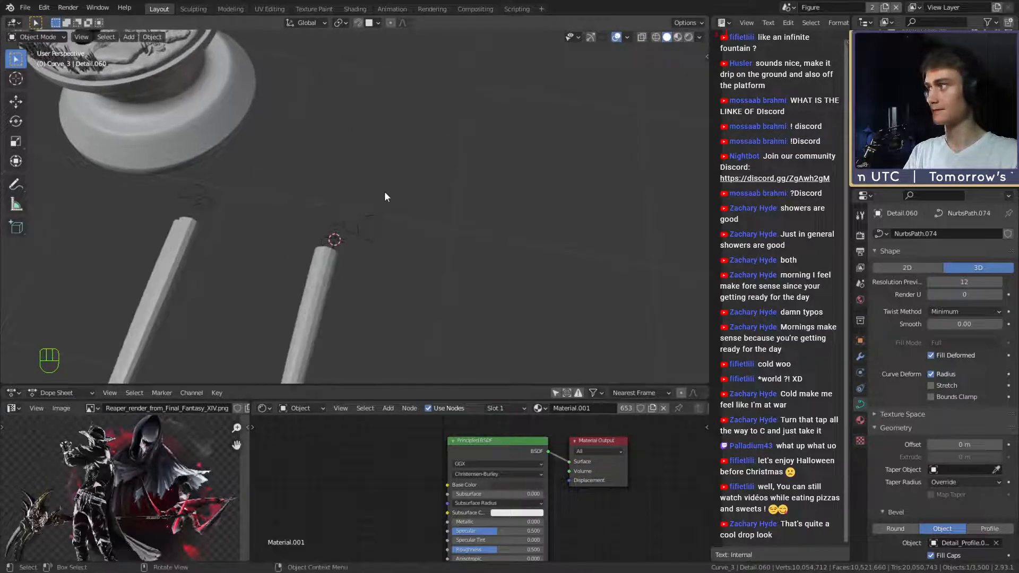
{"action": "scroll", "coordinate": [901, 420], "scroll_direction": "down", "scroll_amount": 5}
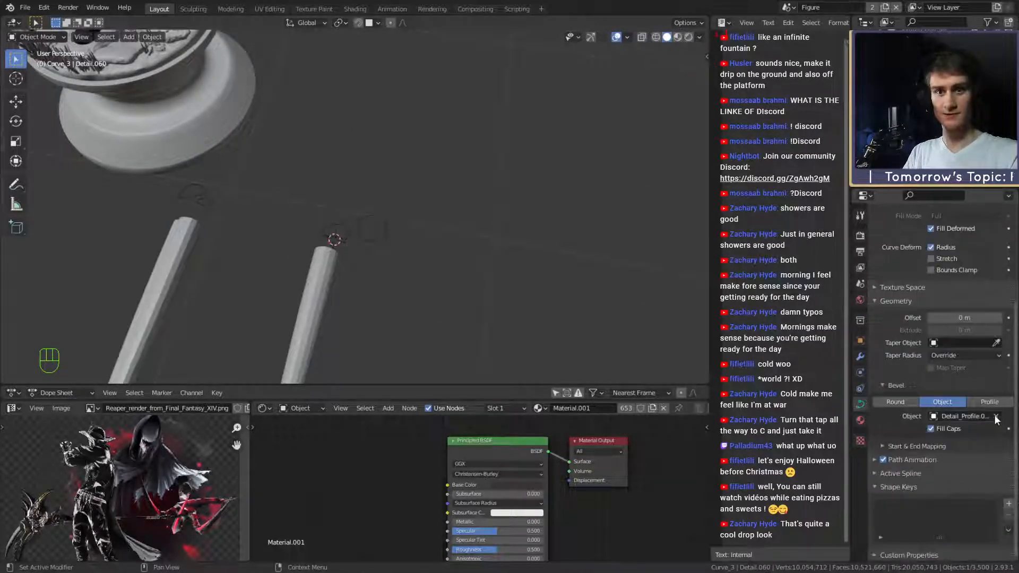
{"action": "left_click", "coordinate": [383, 221]}
{"action": "middle_click_drag", "start_coordinate": [380, 217], "coordinate": [359, 171]}
{"action": "key", "text": "KP_Decimal"}
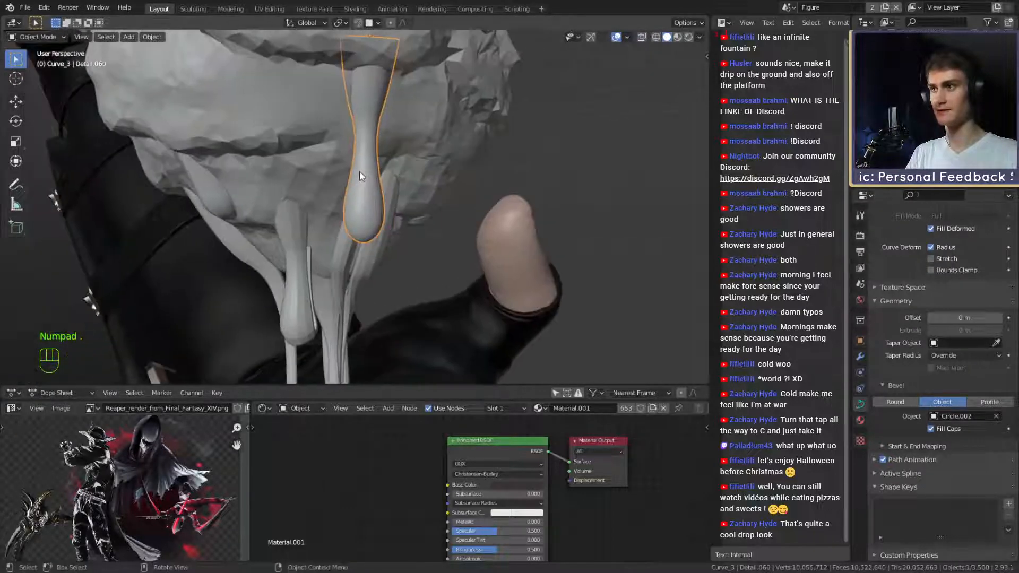
Thin the whole drip by reducing its control points' radius, and scale the radius near its tip by about 1.2.
{"action": "scroll", "coordinate": [361, 172], "scroll_direction": "down", "scroll_amount": 6}
{"action": "left_click", "coordinate": [496, 171]}
{"action": "middle_click_drag", "start_coordinate": [496, 170], "coordinate": [353, 170]}
{"action": "scroll", "coordinate": [452, 195], "scroll_direction": "up", "scroll_amount": 6}
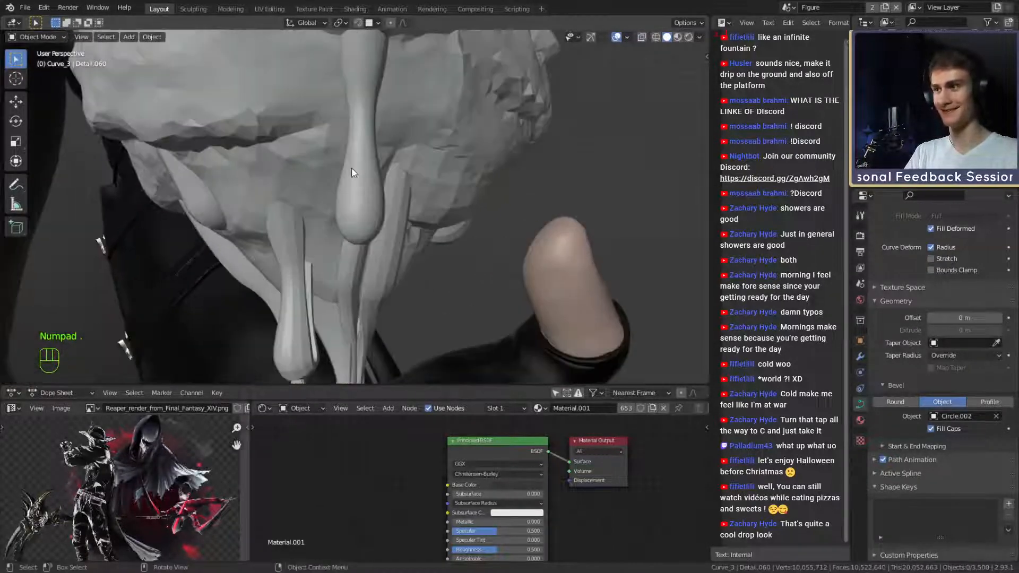
{"action": "left_click", "coordinate": [351, 167], "text": "shift"}
{"action": "key", "text": "Tab"}
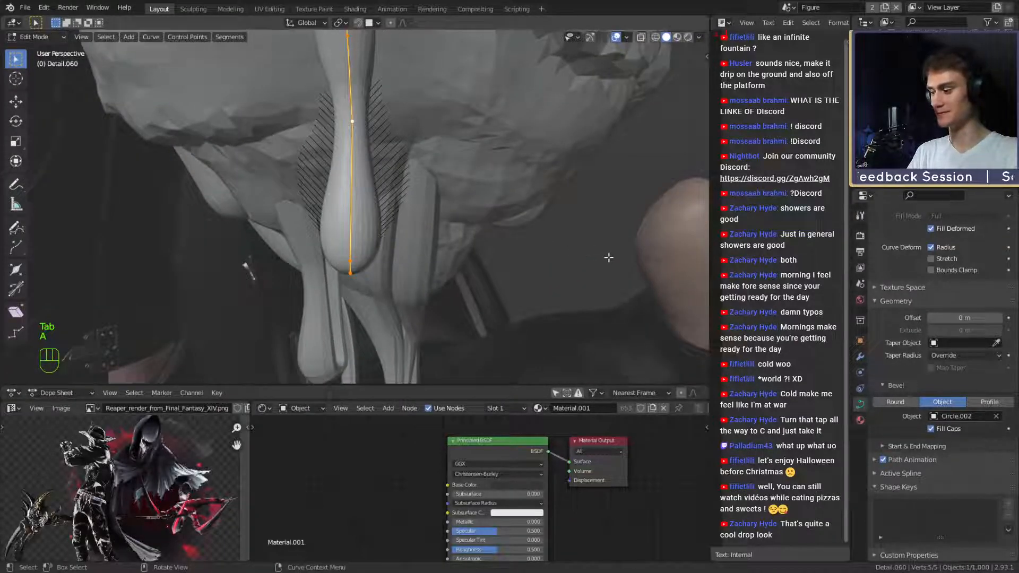
{"action": "key", "text": "alt+s"}
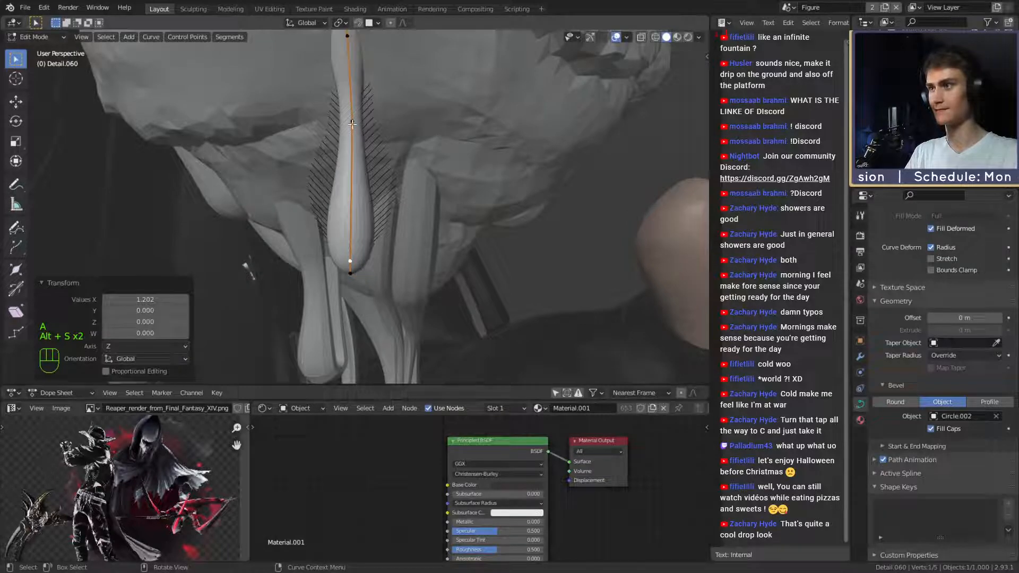
{"action": "scroll", "coordinate": [427, 176], "scroll_direction": "down", "scroll_amount": 4}
{"action": "key", "text": "Tab"}
Examine the strands below the orb and those running over and under the hand.
{"action": "left_click", "coordinate": [508, 211]}
{"action": "middle_click_drag", "start_coordinate": [423, 209], "coordinate": [350, 211]}
{"action": "scroll", "coordinate": [506, 210], "scroll_direction": "down", "scroll_amount": 3}
{"action": "scroll", "coordinate": [490, 233], "scroll_direction": "down", "scroll_amount": 4}
{"action": "scroll", "coordinate": [368, 232], "scroll_direction": "up", "scroll_amount": 6}
{"action": "scroll", "coordinate": [314, 217], "scroll_direction": "up", "scroll_amount": 4}
{"action": "scroll", "coordinate": [329, 211], "scroll_direction": "down", "scroll_amount": 4}
{"action": "middle_click_drag", "start_coordinate": [445, 281], "coordinate": [439, 101], "text": "shift"}
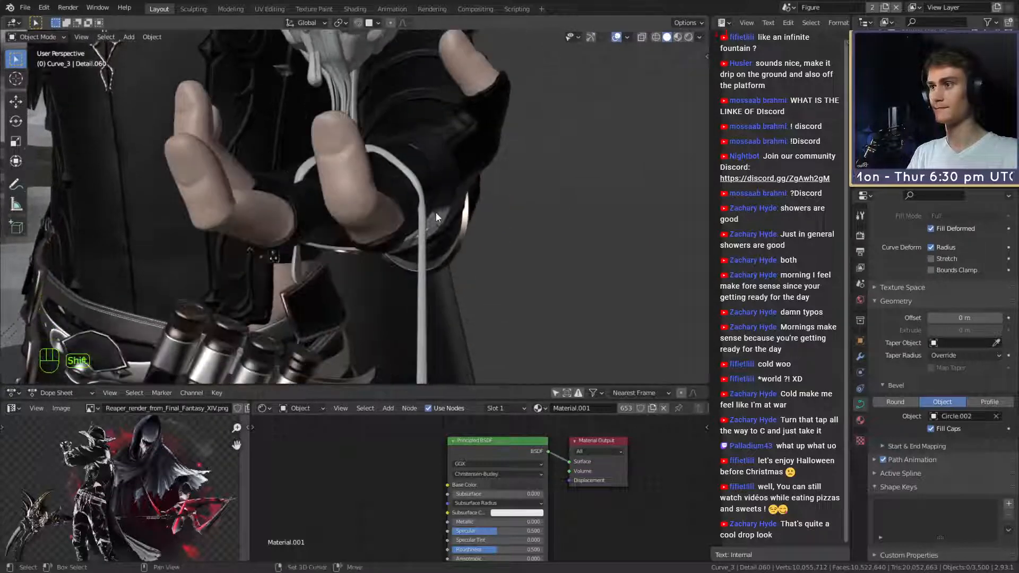
{"action": "middle_click_drag", "start_coordinate": [434, 223], "coordinate": [429, 143], "text": "shift"}
{"action": "middle_click_drag", "start_coordinate": [428, 272], "coordinate": [414, 366], "text": "shift"}
{"action": "middle_click_drag", "start_coordinate": [414, 361], "coordinate": [434, 196]}
Duplicate the drip, move the copy about 0.19 m along Y to another side of the orb, and rotate it around global Z.
{"action": "left_click", "coordinate": [461, 199]}
{"action": "key", "text": "shift+d"}
{"action": "left_click", "coordinate": [248, 224]}
{"action": "middle_click_drag", "start_coordinate": [248, 223], "coordinate": [503, 202]}
{"action": "key", "text": "g"}
{"action": "left_click", "coordinate": [361, 209]}
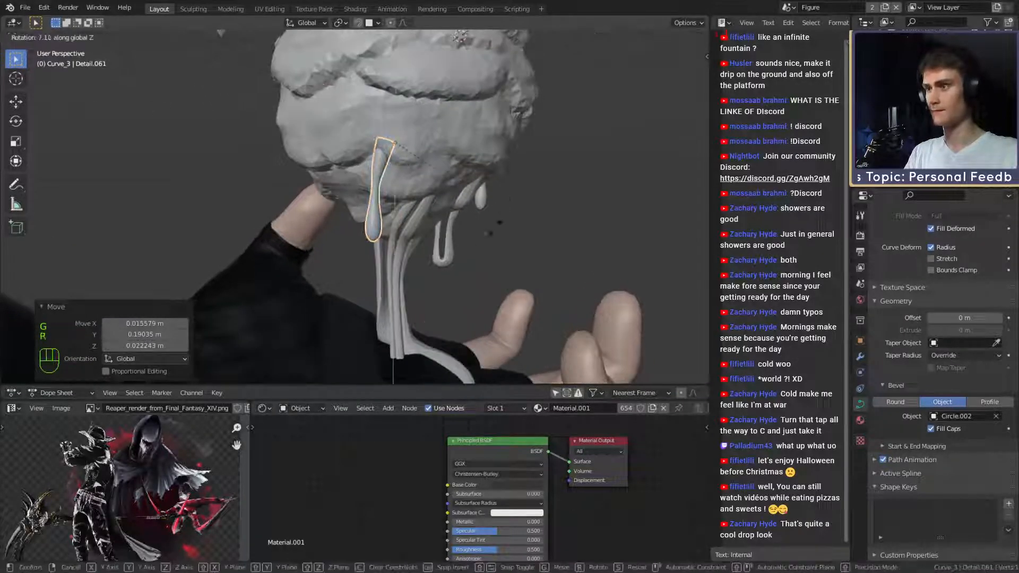
{"action": "left_click", "coordinate": [413, 80]}
Scale the copied drip to about 0.8, shift it towards the orb's edge, and tilt it by about 6.5°.
{"action": "middle_click_drag", "start_coordinate": [390, 178], "coordinate": [509, 193]}
{"action": "scroll", "coordinate": [528, 179], "scroll_direction": "up", "scroll_amount": 2}
{"action": "key", "text": "s"}
{"action": "left_click", "coordinate": [502, 192]}
{"action": "key", "text": "g"}
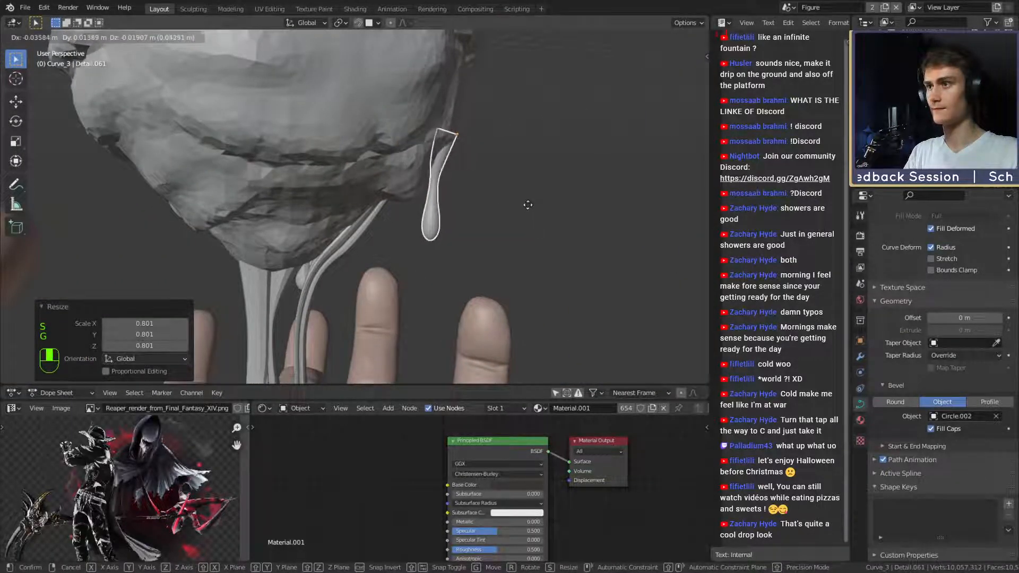
{"action": "left_click", "coordinate": [533, 194]}
{"action": "key", "text": "r"}
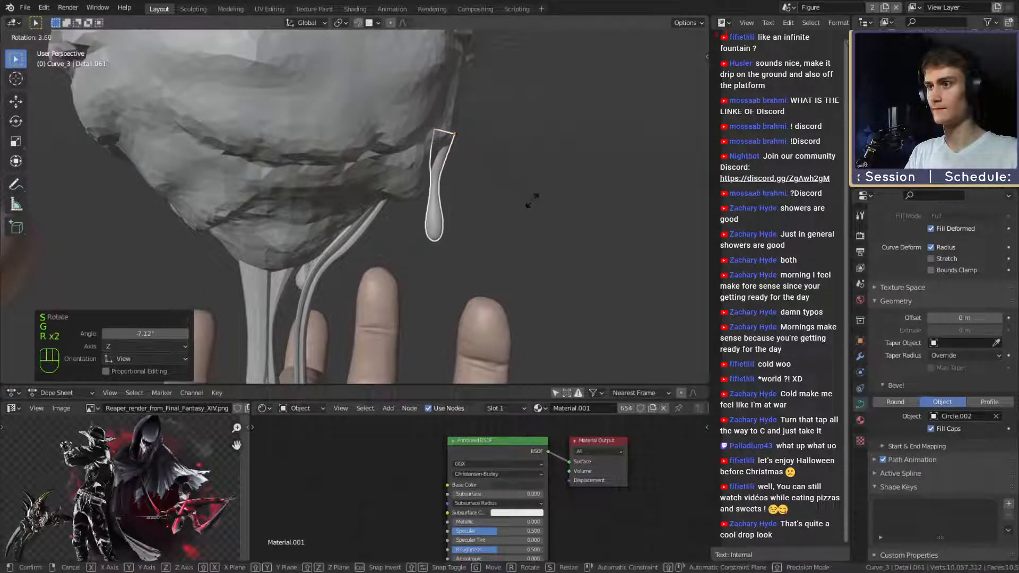
{"action": "left_click", "coordinate": [528, 205]}
Rescale the copied drip and reposition it so its upper end sits against the orb's lower edge.
{"action": "middle_click_drag", "start_coordinate": [529, 205], "coordinate": [537, 177]}
{"action": "key", "text": "g"}
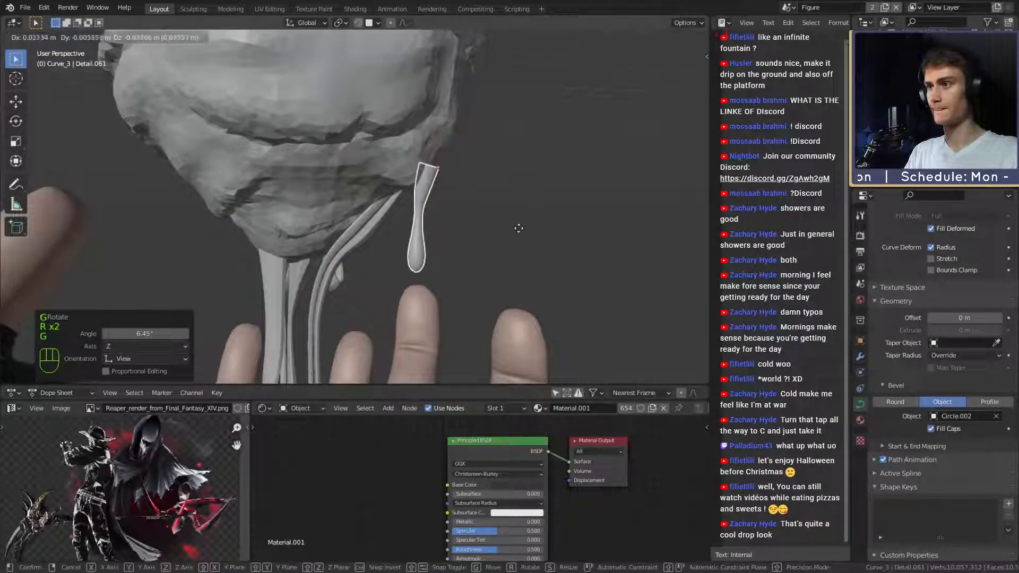
{"action": "left_click", "coordinate": [506, 233]}
{"action": "middle_click_drag", "start_coordinate": [506, 233], "coordinate": [483, 211]}
{"action": "key", "text": "g"}
{"action": "left_click", "coordinate": [346, 217]}
{"action": "key", "text": "s"}
{"action": "left_click", "coordinate": [531, 206]}
{"action": "middle_click_drag", "start_coordinate": [530, 206], "coordinate": [480, 231]}
{"action": "key", "text": "g"}
{"action": "left_click", "coordinate": [507, 200]}
Duplicate a drip and move the copy about 0.18 m along X, 0.17 m along Y and 0.07 m along Z.
{"action": "scroll", "coordinate": [481, 230], "scroll_direction": "down", "scroll_amount": 3}
{"action": "left_click", "coordinate": [339, 239]}
{"action": "scroll", "coordinate": [479, 242], "scroll_direction": "up", "scroll_amount": 6}
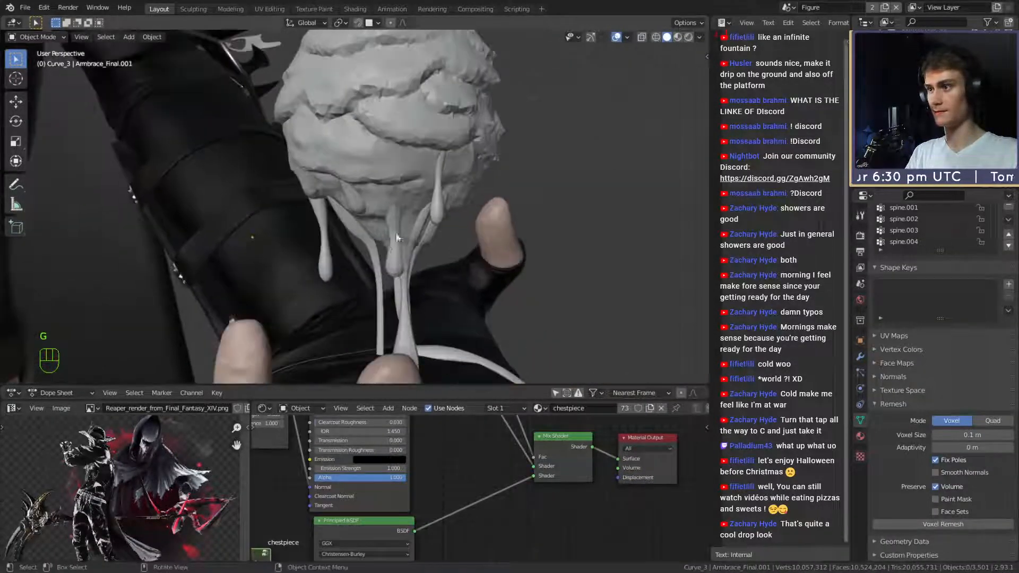
{"action": "left_click", "coordinate": [345, 224]}
{"action": "middle_click_drag", "start_coordinate": [344, 224], "coordinate": [495, 243]}
{"action": "key", "text": "shift+d"}
{"action": "left_click", "coordinate": [326, 198]}
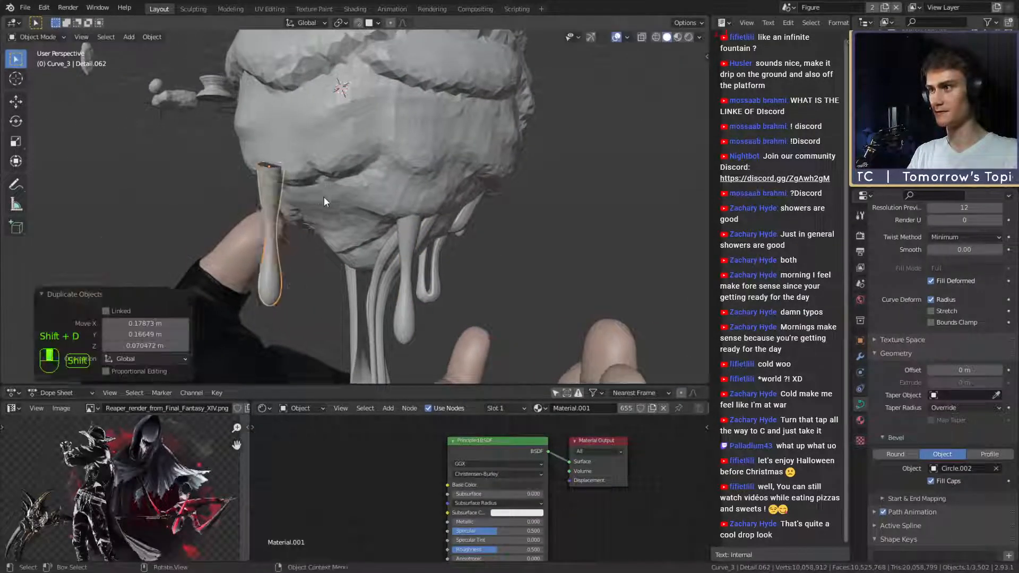
Move the newest drip about 0.14 m along X and -0.05 m along Y, and turn it around global Z to face the orb.
{"action": "middle_click_drag", "start_coordinate": [325, 198], "coordinate": [481, 192]}
{"action": "key", "text": "g"}
{"action": "left_click", "coordinate": [395, 185]}
{"action": "middle_click_drag", "start_coordinate": [395, 185], "coordinate": [418, 230]}
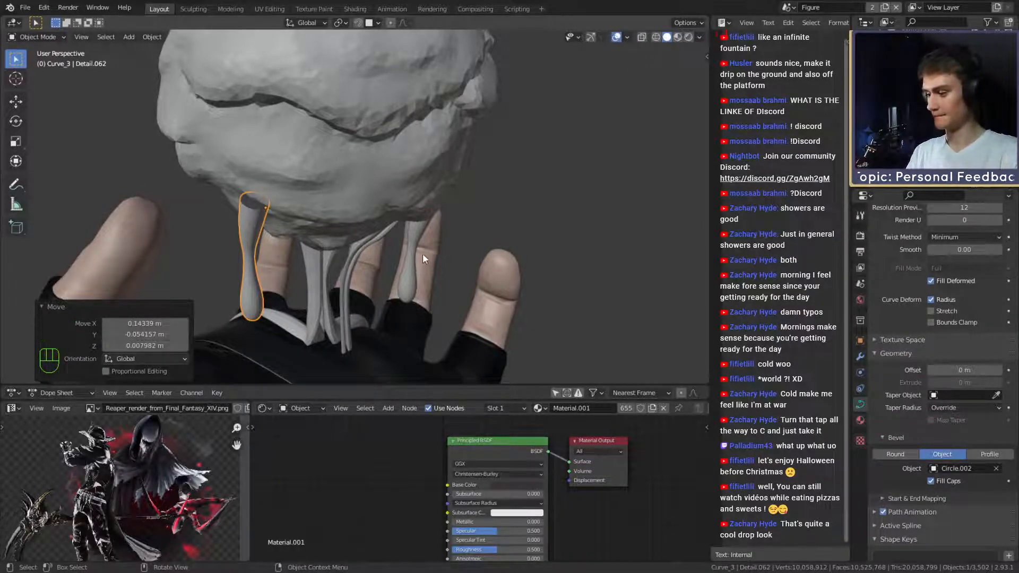
{"action": "key", "text": "r"}
{"action": "key", "text": "z"}
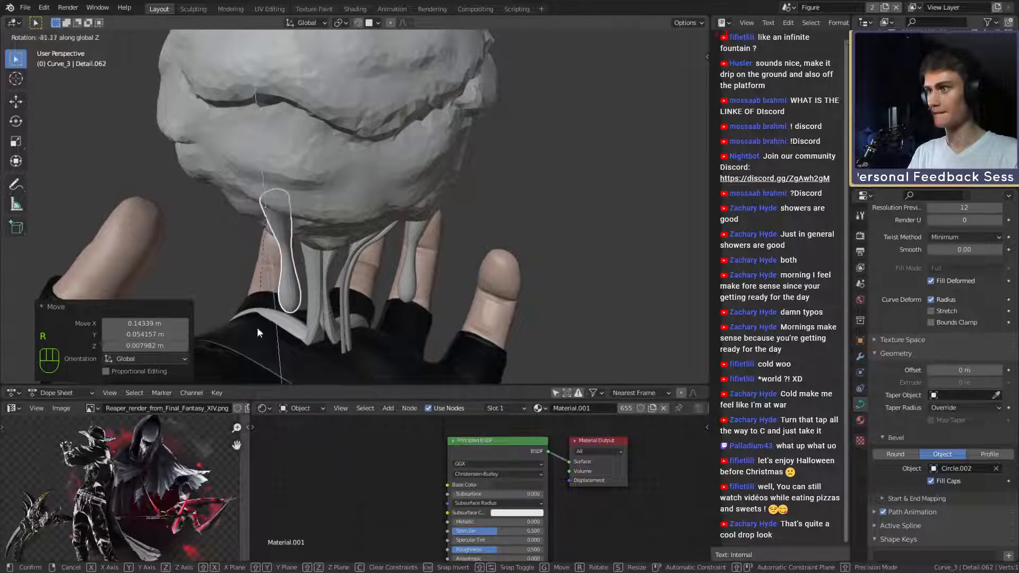
{"action": "left_click", "coordinate": [257, 329]}
Adjust the radius of the newest drip's tip and middle control points to slim its shape.
{"action": "middle_click_drag", "start_coordinate": [258, 328], "coordinate": [437, 268]}
{"action": "key", "text": "Tab"}
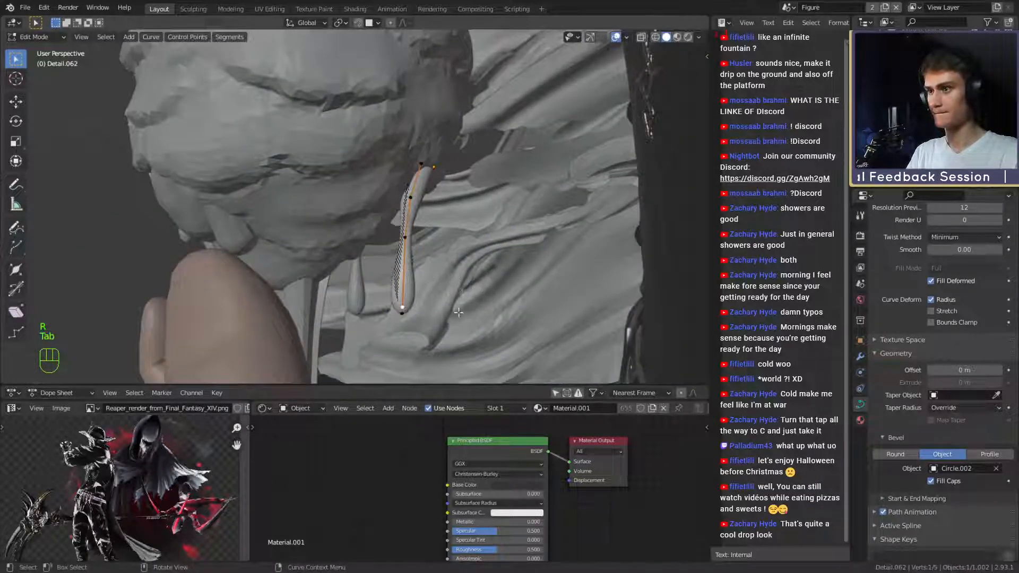
{"action": "left_click", "coordinate": [507, 310]}
{"action": "left_click", "coordinate": [438, 247]}
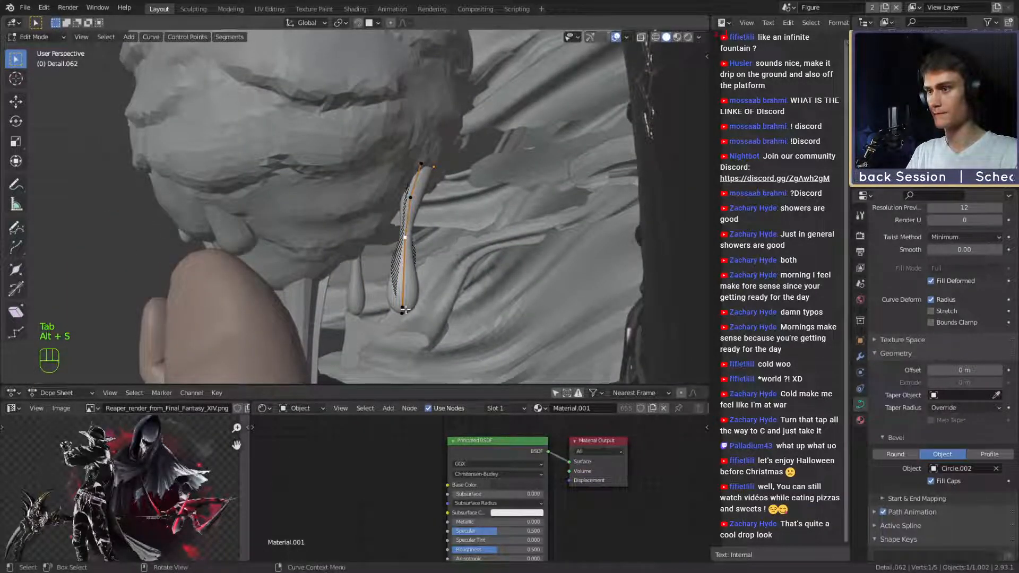
{"action": "left_click", "coordinate": [454, 298]}
{"action": "key", "text": "alt+s"}
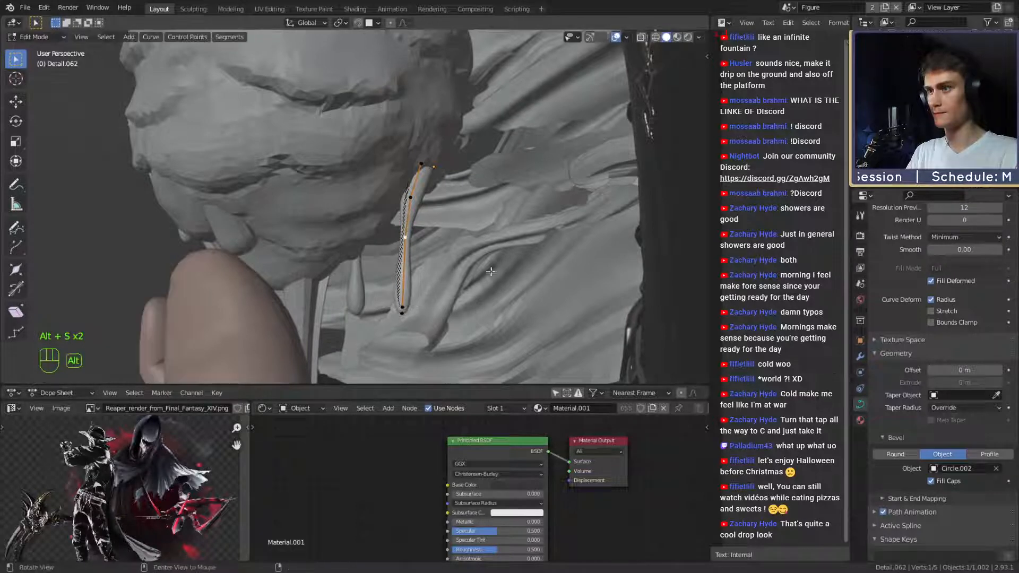
{"action": "left_click", "coordinate": [448, 269]}
{"action": "key", "text": "Tab"}
Tilt the newest drip and move it closer against the orb's lower surface.
{"action": "middle_click_drag", "start_coordinate": [448, 268], "coordinate": [408, 212]}
{"action": "key", "text": "r"}
{"action": "left_click", "coordinate": [512, 229]}
{"action": "key", "text": "g"}
{"action": "left_click", "coordinate": [501, 218]}
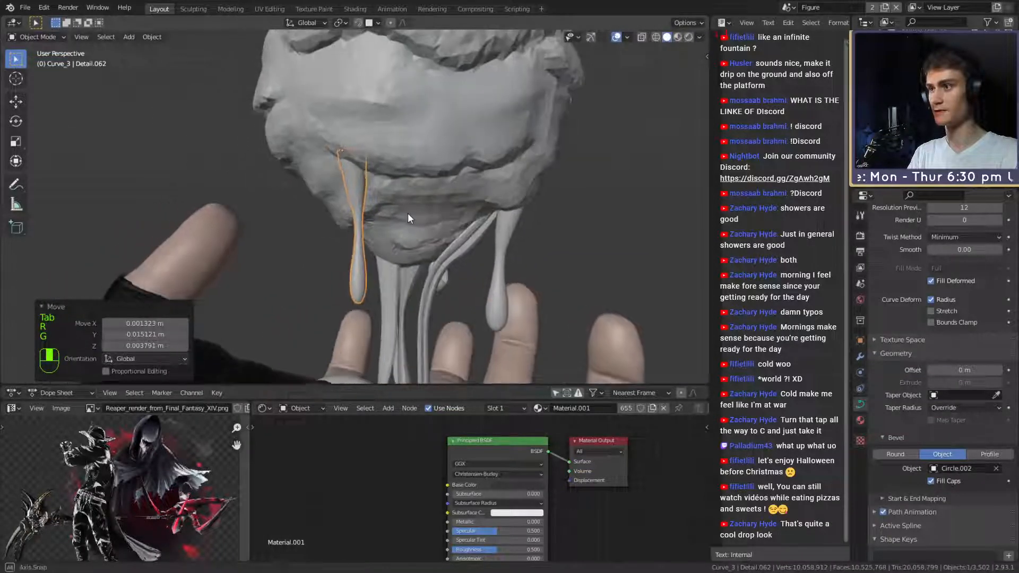
{"action": "key", "text": "g"}
{"action": "left_click", "coordinate": [339, 183]}
Shorten the newest drip by raising its lower control points about 0.02 m along Z.
{"action": "middle_click_drag", "start_coordinate": [338, 183], "coordinate": [404, 278]}
{"action": "key", "text": "Tab"}
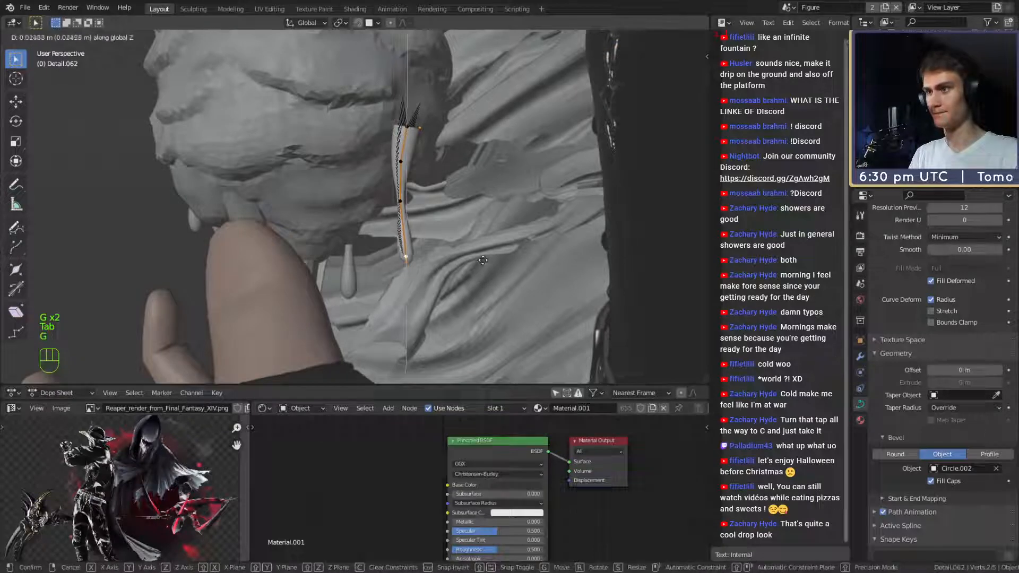
{"action": "left_click", "coordinate": [480, 252]}
{"action": "middle_click_drag", "start_coordinate": [480, 251], "coordinate": [476, 213]}
{"action": "key", "text": "Tab"}
Fine-tune the newest drip's position and rotation so its top blends into the orb.
{"action": "key", "text": "g"}
{"action": "left_click", "coordinate": [489, 225]}
{"action": "key", "text": "r"}
{"action": "left_click", "coordinate": [385, 222]}
{"action": "key", "text": "r"}
{"action": "left_click", "coordinate": [374, 219]}
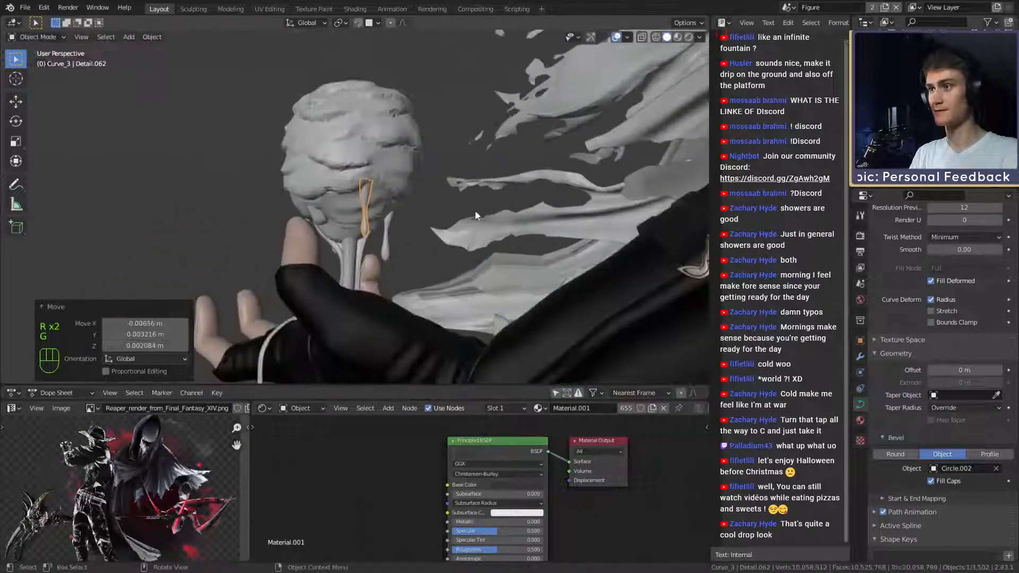
Inspect the placed drips around the orb from several sides.
{"action": "left_click", "coordinate": [449, 144]}
{"action": "middle_click_drag", "start_coordinate": [449, 144], "coordinate": [402, 228]}
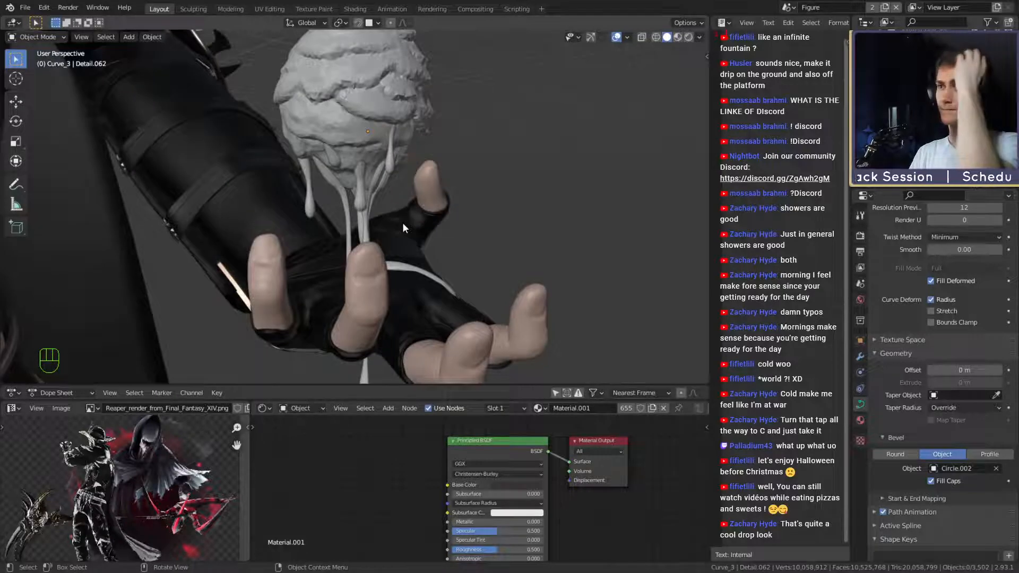
{"action": "middle_click_drag", "start_coordinate": [383, 180], "coordinate": [363, 208]}
{"action": "scroll", "coordinate": [401, 197], "scroll_direction": "down", "scroll_amount": 2}
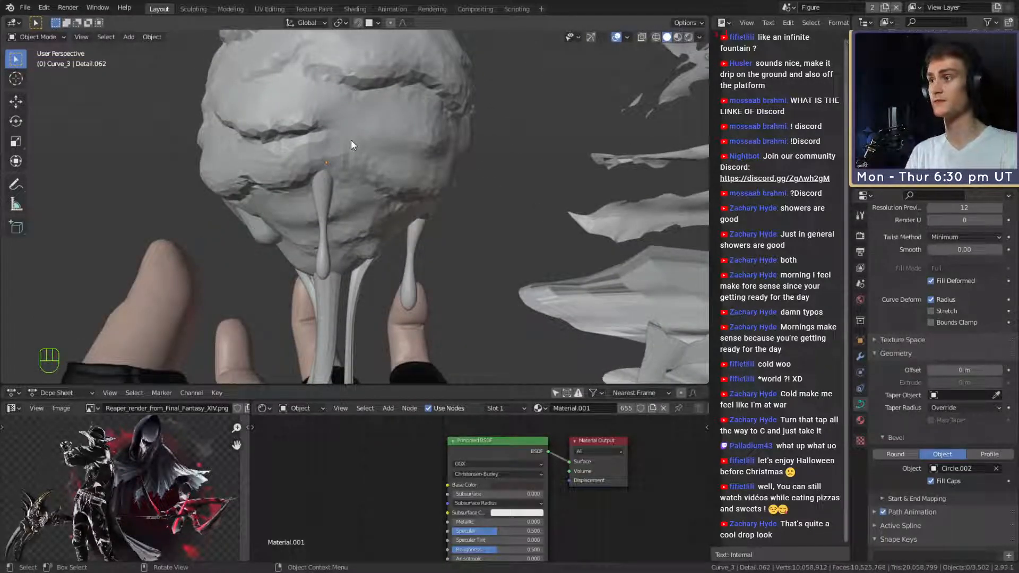
{"action": "middle_click_drag", "start_coordinate": [351, 141], "coordinate": [334, 172]}
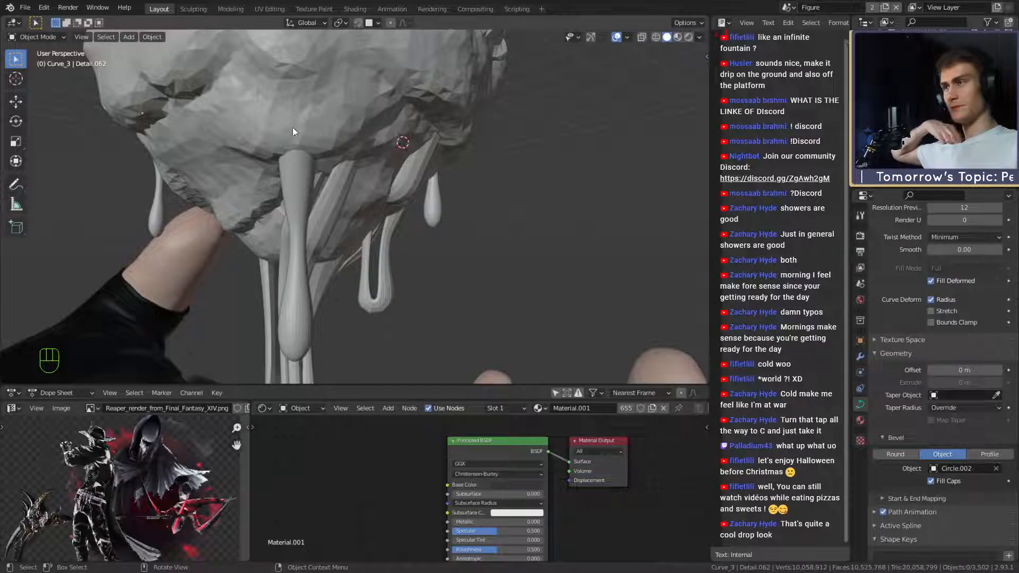
Duplicate the drip hanging from the orb's side and place the copy at another spot on the orb's lower surface.
{"action": "middle_click_drag", "start_coordinate": [303, 141], "coordinate": [287, 225]}
{"action": "scroll", "coordinate": [365, 191], "scroll_direction": "up", "scroll_amount": 5}
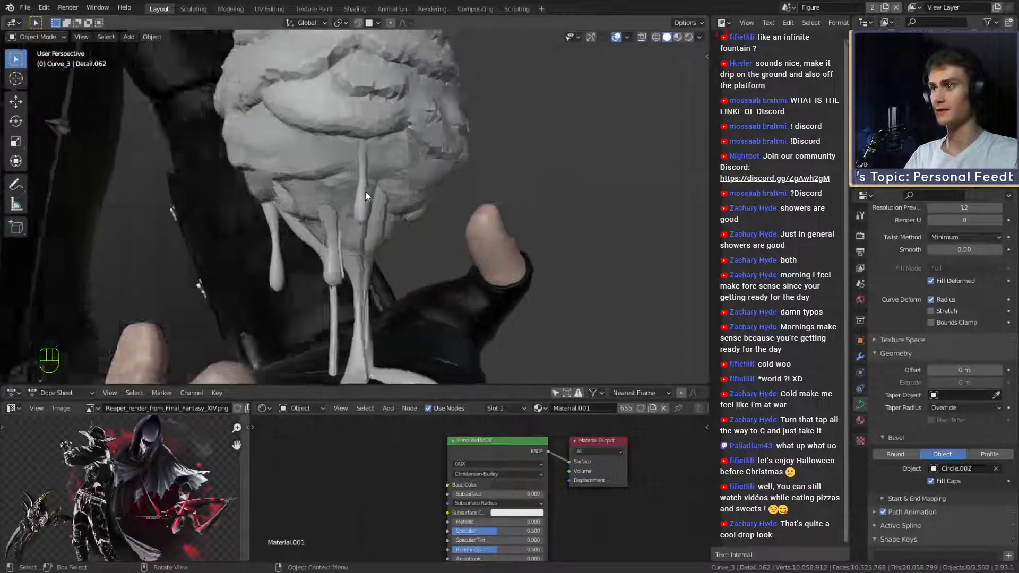
{"action": "left_click", "coordinate": [447, 189]}
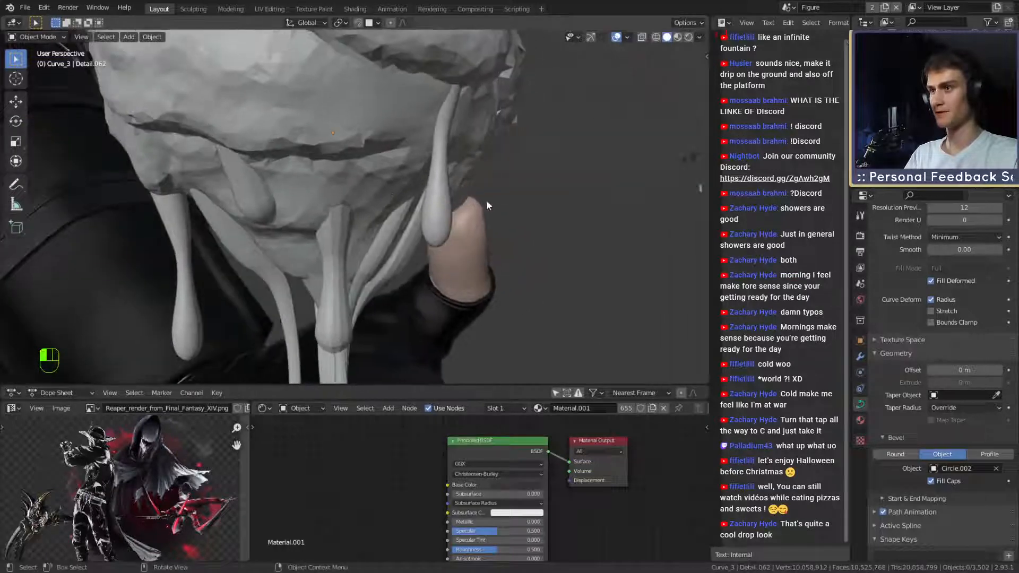
{"action": "middle_click_drag", "start_coordinate": [486, 199], "coordinate": [418, 211]}
{"action": "key", "text": "shift+d"}
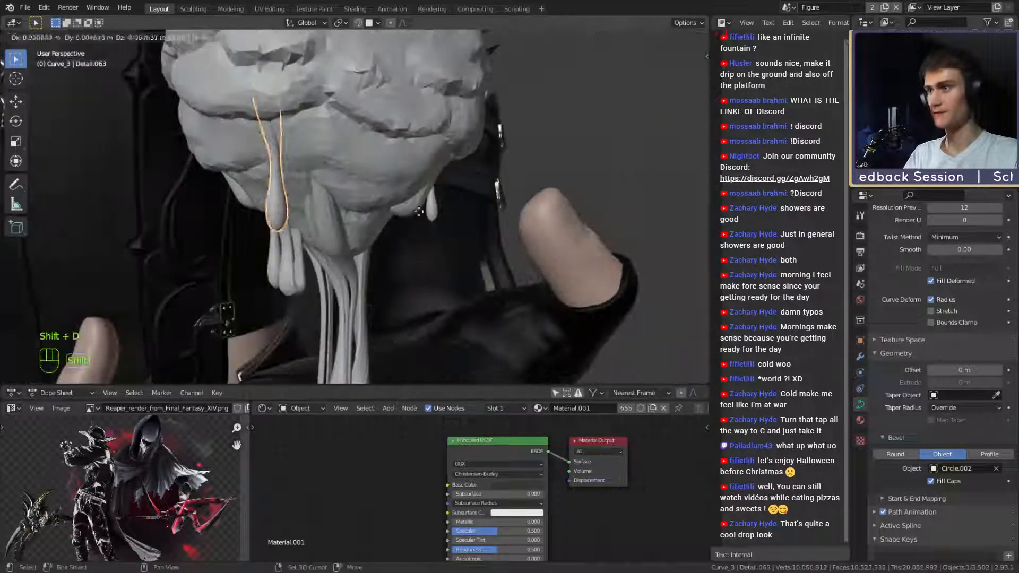
{"action": "left_click", "coordinate": [484, 229]}
{"action": "middle_click_drag", "start_coordinate": [484, 229], "coordinate": [317, 252]}
{"action": "key", "text": "g"}
{"action": "left_click", "coordinate": [371, 227]}
Reposition a control point of the duplicated drip and delete its surplus control points, leaving three.
{"action": "key", "text": "Tab"}
{"action": "left_click", "coordinate": [378, 204]}
{"action": "key", "text": "g"}
{"action": "left_click", "coordinate": [323, 219]}
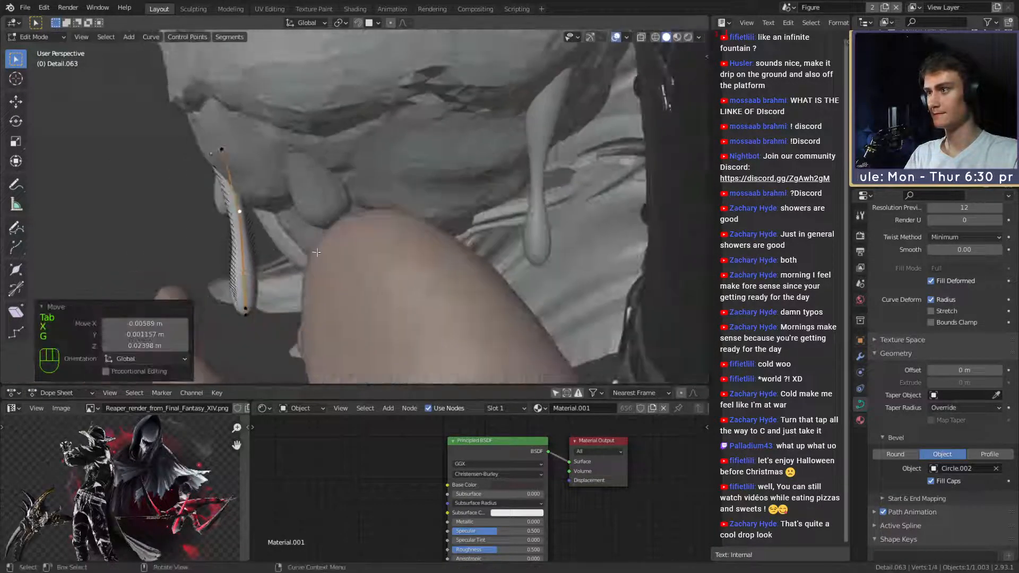
{"action": "key", "text": "x"}
{"action": "left_click", "coordinate": [235, 305]}
{"action": "middle_click_drag", "start_coordinate": [235, 305], "coordinate": [348, 237]}
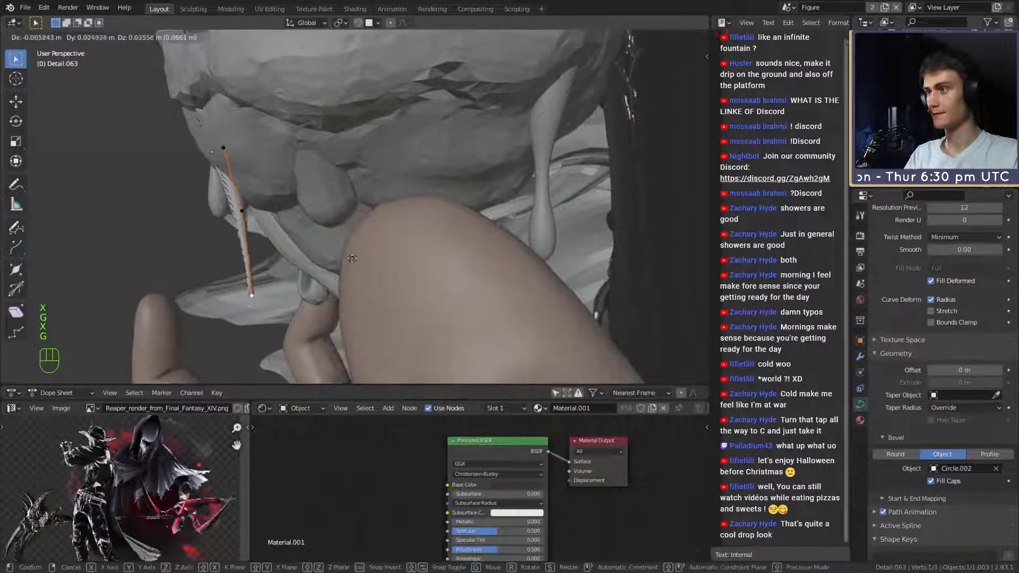
Raise the shortened drip's end point, scale its radius by about 4.185, and tuck it under the orb.
{"action": "key", "text": "g"}
{"action": "left_click", "coordinate": [343, 251]}
{"action": "left_click", "coordinate": [607, 223]}
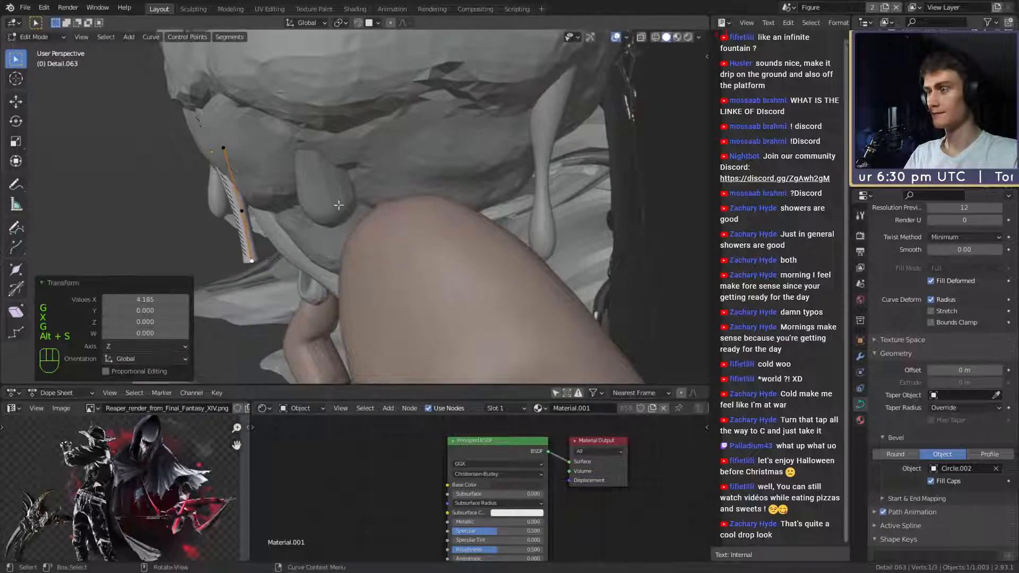
{"action": "middle_click_drag", "start_coordinate": [608, 223], "coordinate": [371, 183]}
{"action": "key", "text": "g"}
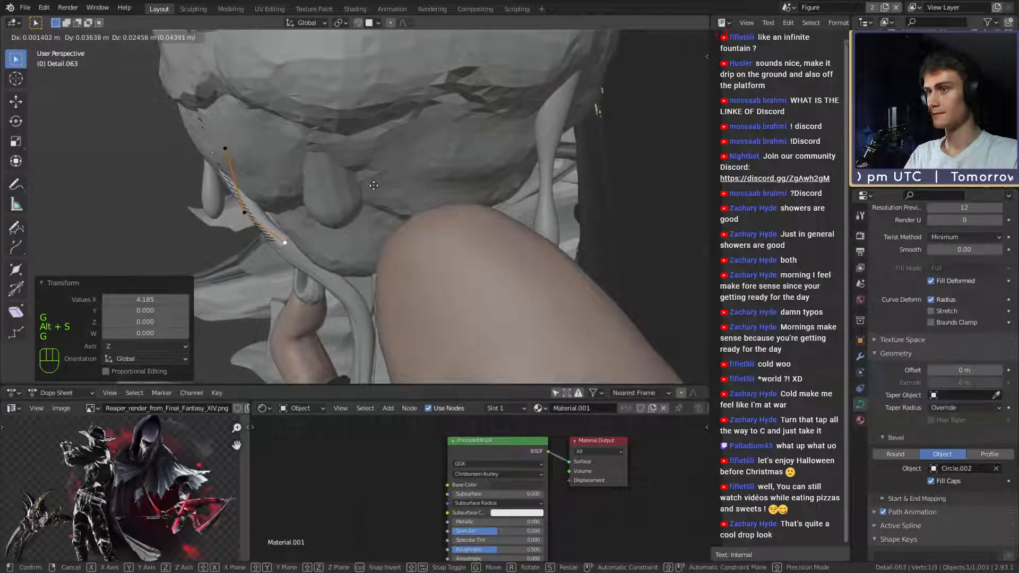
{"action": "left_click", "coordinate": [381, 166]}
{"action": "middle_click_drag", "start_coordinate": [381, 167], "coordinate": [371, 209]}
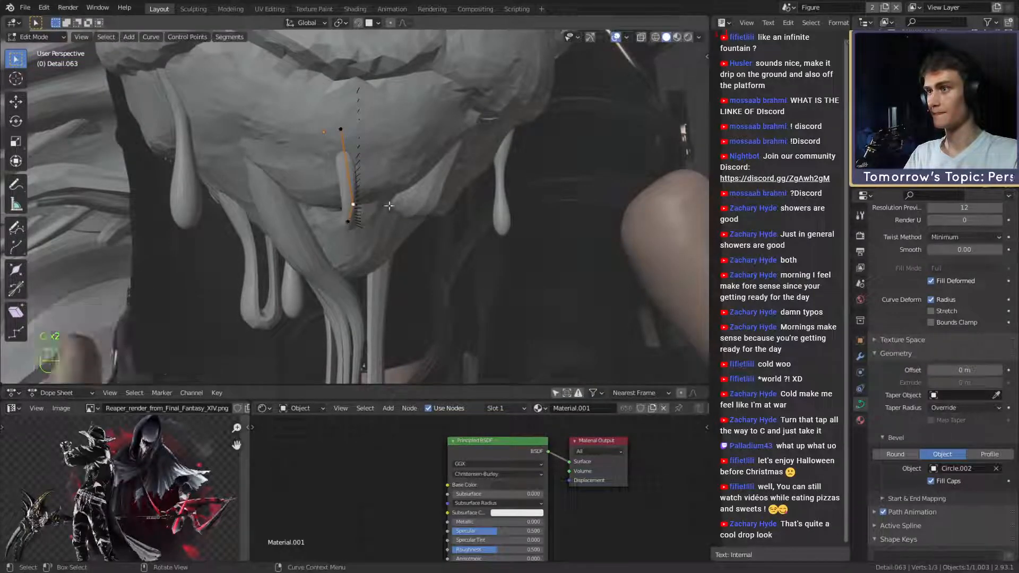
Move the drip's middle and top control points so the curve follows the orb's lower side.
{"action": "middle_click_drag", "start_coordinate": [443, 215], "coordinate": [524, 200]}
{"action": "key", "text": "g"}
{"action": "left_click", "coordinate": [530, 200]}
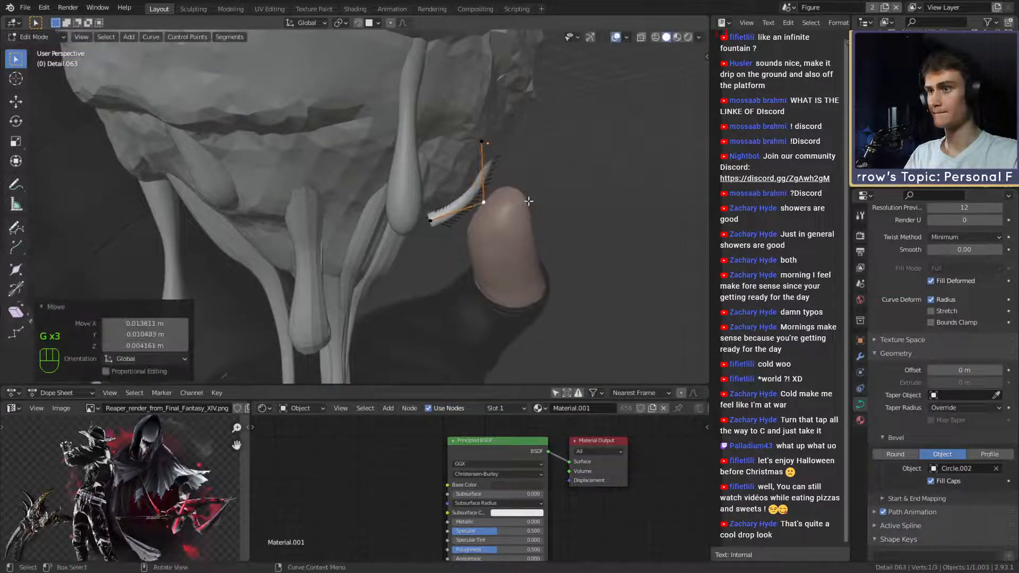
{"action": "left_click", "coordinate": [560, 159]}
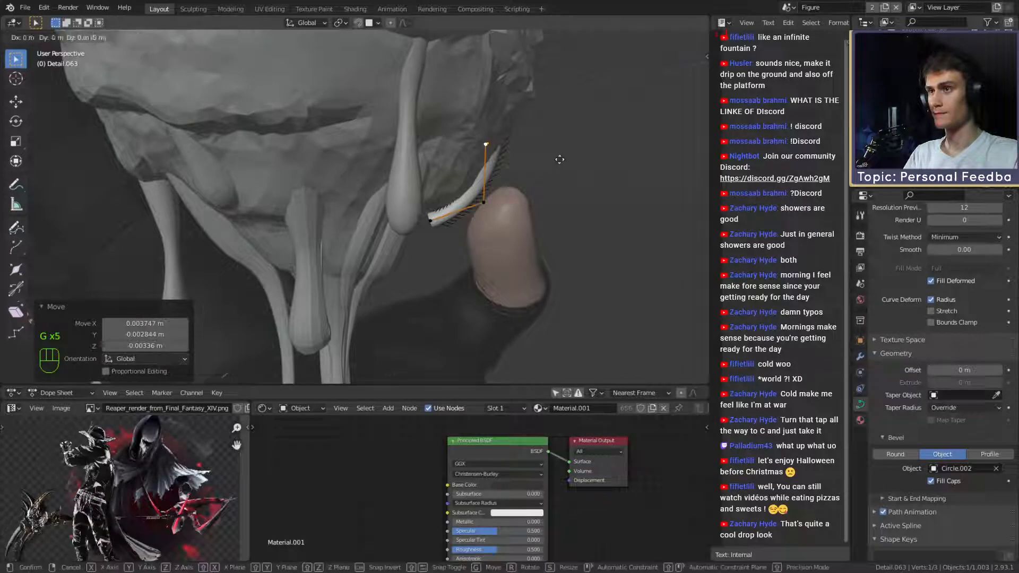
{"action": "left_click", "coordinate": [591, 166]}
{"action": "middle_click_drag", "start_coordinate": [598, 164], "coordinate": [466, 164]}
{"action": "key", "text": "g"}
{"action": "left_click", "coordinate": [468, 164]}
Pull the drip's end point outward and extrude two more segments down toward the gloved hand.
{"action": "middle_click_drag", "start_coordinate": [352, 229], "coordinate": [480, 195]}
{"action": "left_click", "coordinate": [389, 183]}
{"action": "key", "text": "g"}
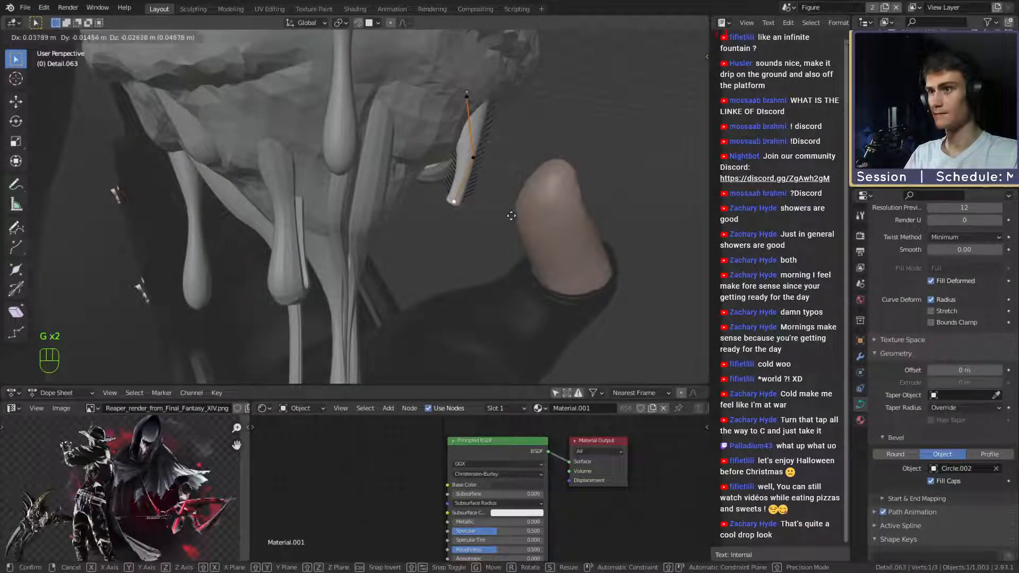
{"action": "left_click", "coordinate": [509, 214]}
{"action": "middle_click_drag", "start_coordinate": [507, 239], "coordinate": [498, 162], "text": "shift"}
{"action": "scroll", "coordinate": [502, 176], "scroll_direction": "down", "scroll_amount": 3}
{"action": "key", "text": "e"}
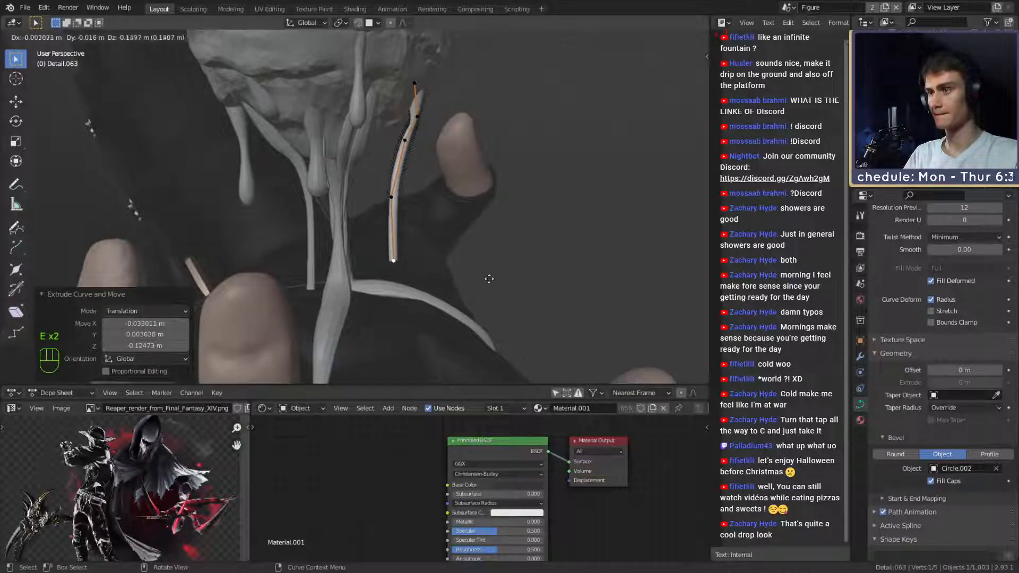
Straighten the extended strand by moving its upper and lower control points in line with the neighbouring strands.
{"action": "middle_click_drag", "start_coordinate": [491, 292], "coordinate": [410, 179]}
{"action": "key", "text": "g"}
{"action": "left_click", "coordinate": [358, 217]}
{"action": "left_click", "coordinate": [374, 152], "text": "shift"}
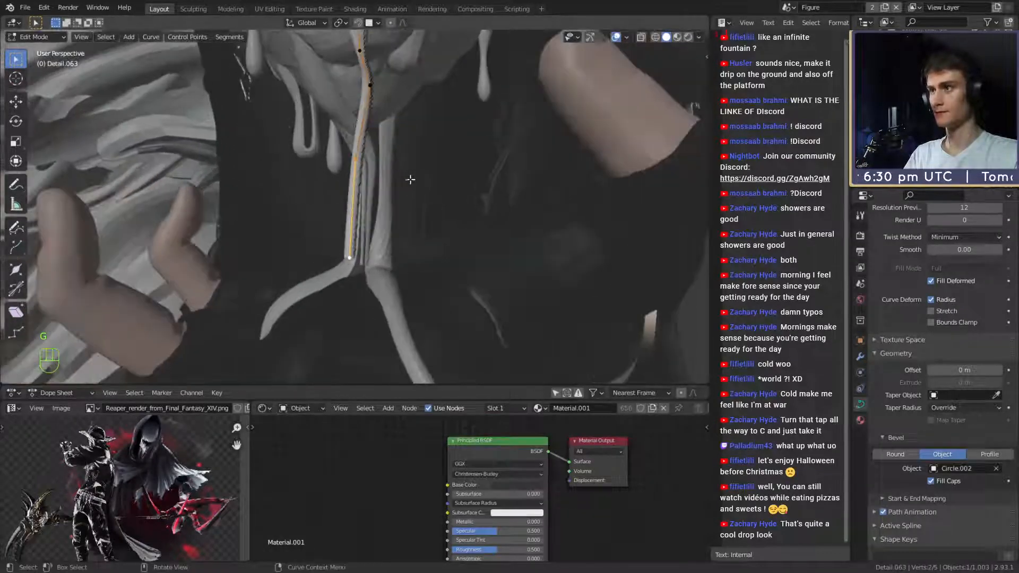
{"action": "left_click", "coordinate": [392, 107]}
{"action": "middle_click_drag", "start_coordinate": [391, 107], "coordinate": [388, 97], "text": "shift"}
{"action": "left_click", "coordinate": [357, 159]}
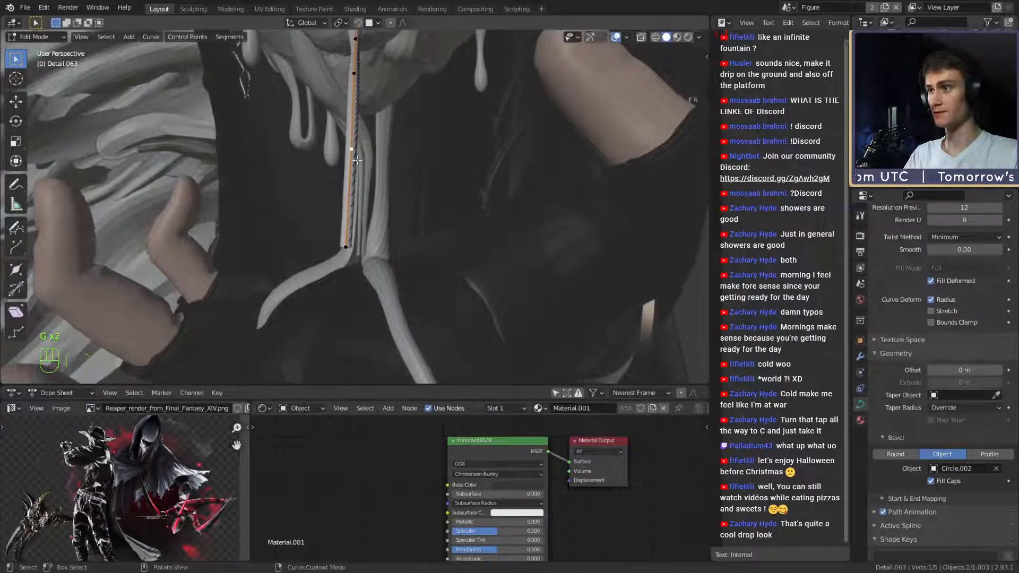
{"action": "left_click", "coordinate": [415, 225]}
{"action": "left_click", "coordinate": [378, 245]}
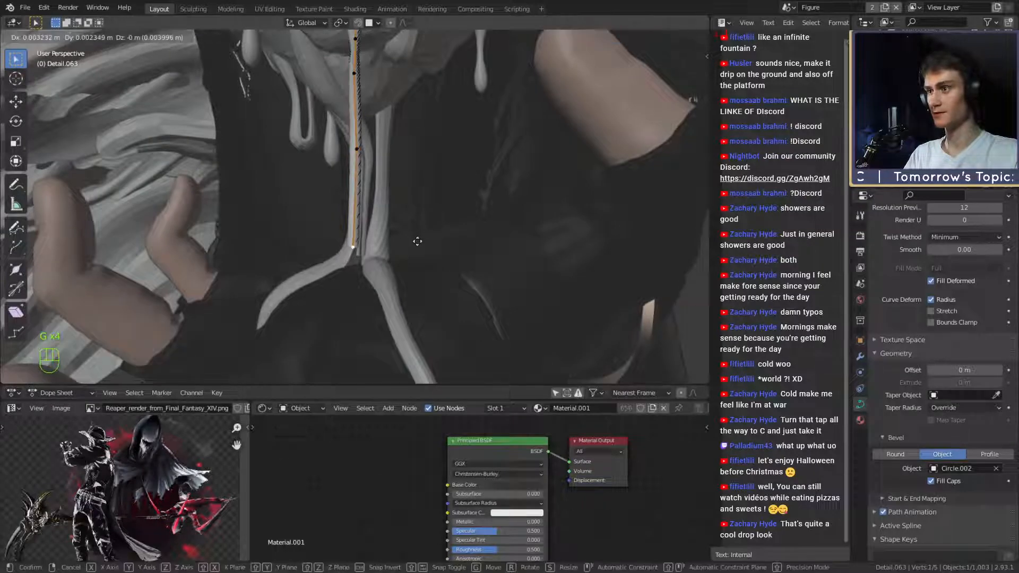
{"action": "left_click", "coordinate": [417, 240]}
Adjust the strand's middle and end control points from the side so it falls onto the hand.
{"action": "left_click", "coordinate": [378, 154]}
{"action": "mouse_move", "coordinate": [387, 159]}
{"action": "middle_mouse_down"}
{"action": "mouse_move", "coordinate": [536, 177]}
{"action": "mouse_move", "coordinate": [444, 187]}
{"action": "mouse_move", "coordinate": [395, 161]}
{"action": "middle_mouse_up"}
{"action": "key", "text": "g"}
{"action": "left_click", "coordinate": [536, 187]}
{"action": "scroll", "coordinate": [537, 187], "scroll_direction": "up", "scroll_amount": 3}
{"action": "left_click", "coordinate": [382, 244]}
{"action": "middle_click_drag", "start_coordinate": [386, 243], "coordinate": [464, 184]}
{"action": "key", "text": "g"}
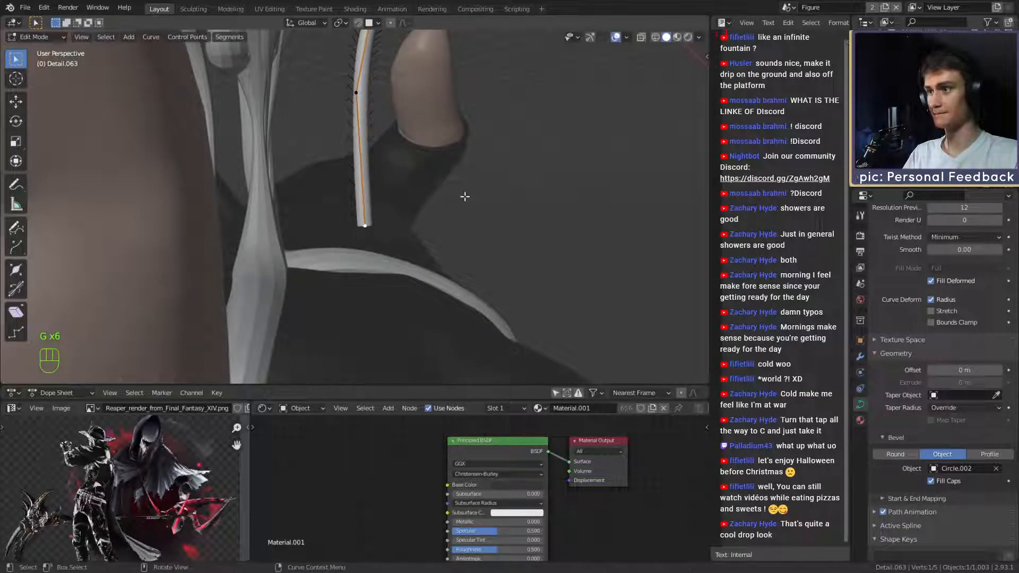
{"action": "left_click", "coordinate": [459, 233]}
Bring the strand's lower end to the hand's surface and extend it with a short outward segment.
{"action": "middle_click_drag", "start_coordinate": [460, 233], "coordinate": [435, 230]}
{"action": "left_click", "coordinate": [375, 264]}
{"action": "middle_click_drag", "start_coordinate": [392, 262], "coordinate": [406, 221]}
{"action": "key", "text": "g"}
{"action": "left_click", "coordinate": [441, 249]}
{"action": "key", "text": "g"}
{"action": "left_click", "coordinate": [490, 230]}
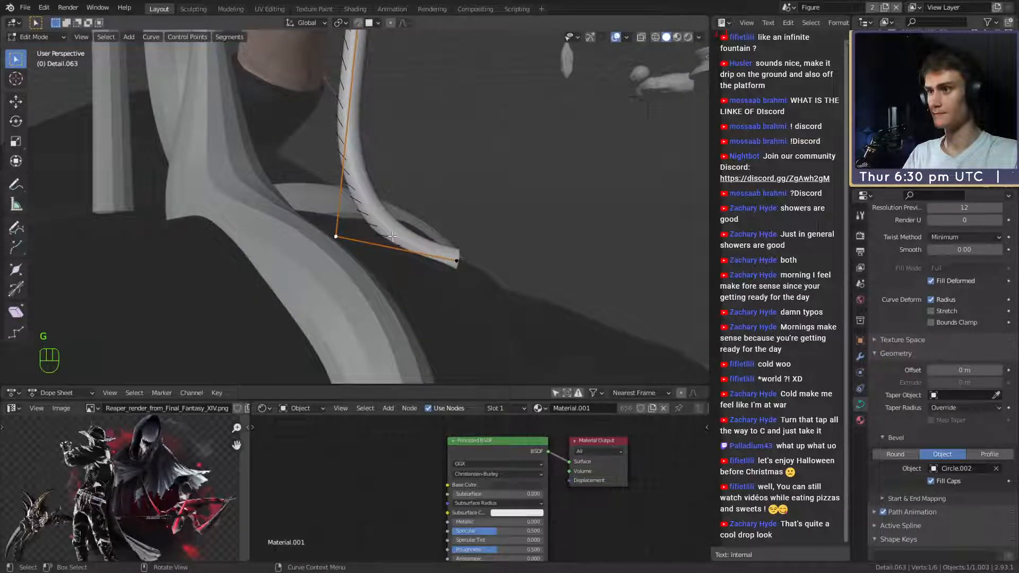
Shorten the outward foot of the strand and fine-tune its two lowest control points on the hand's surface.
{"action": "key", "text": "g"}
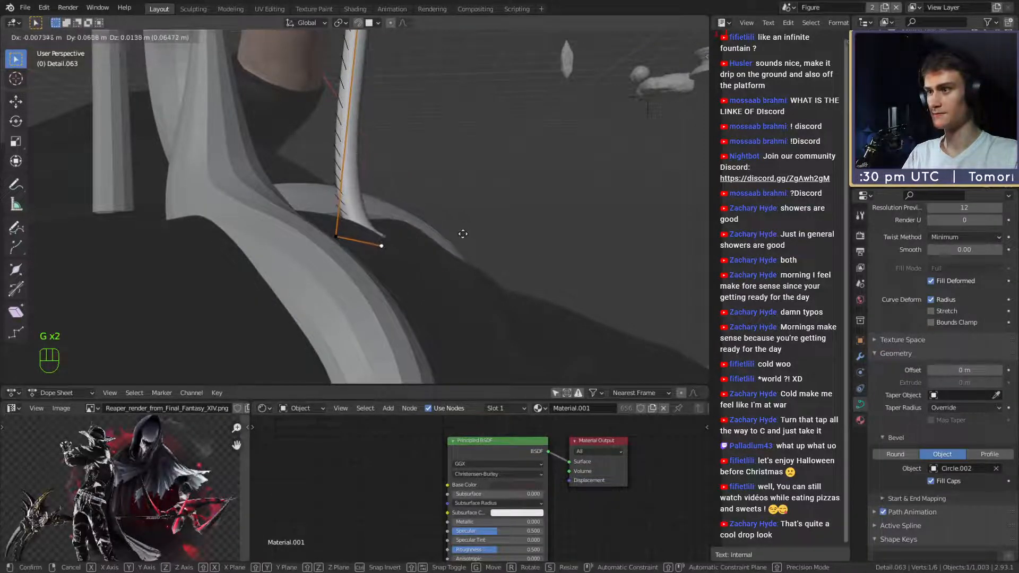
{"action": "left_click", "coordinate": [463, 234]}
{"action": "middle_click_drag", "start_coordinate": [439, 221], "coordinate": [417, 216]}
{"action": "key", "text": "g"}
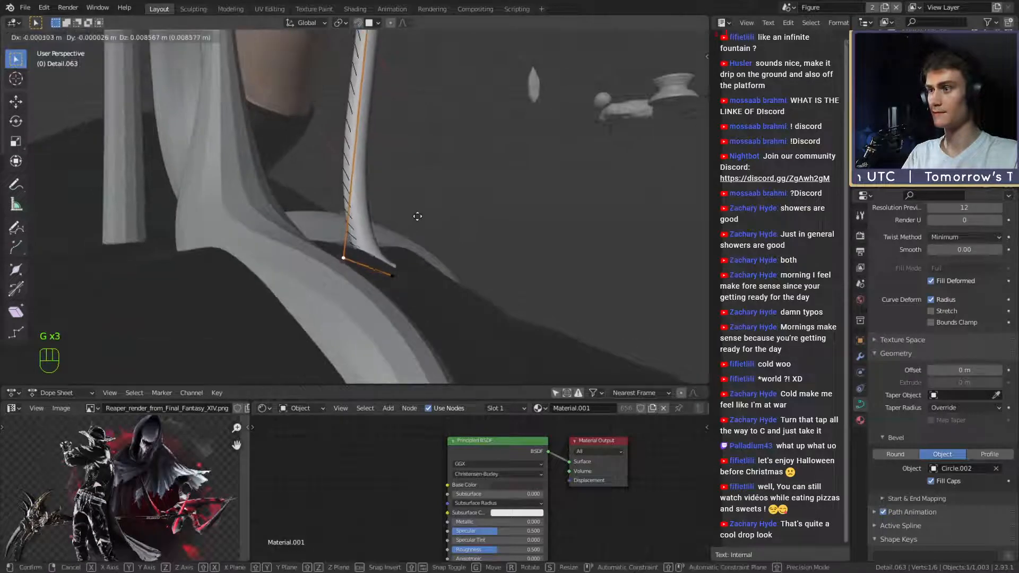
{"action": "left_click", "coordinate": [421, 220]}
{"action": "key", "text": "g"}
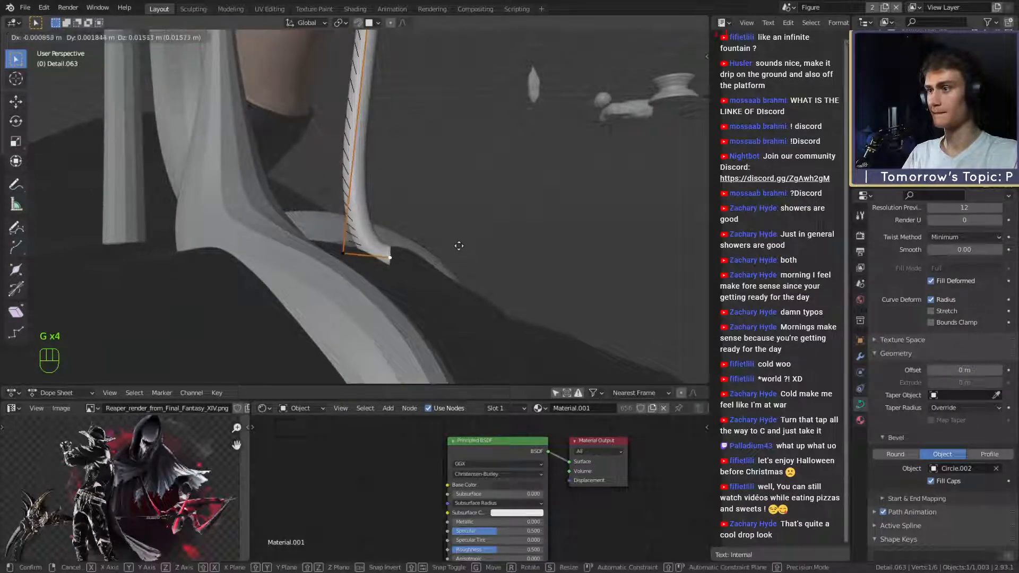
{"action": "left_click", "coordinate": [407, 239]}
Subdivide the strand's long lower segment with one cut.
{"action": "middle_click_drag", "start_coordinate": [381, 191], "coordinate": [368, 104]}
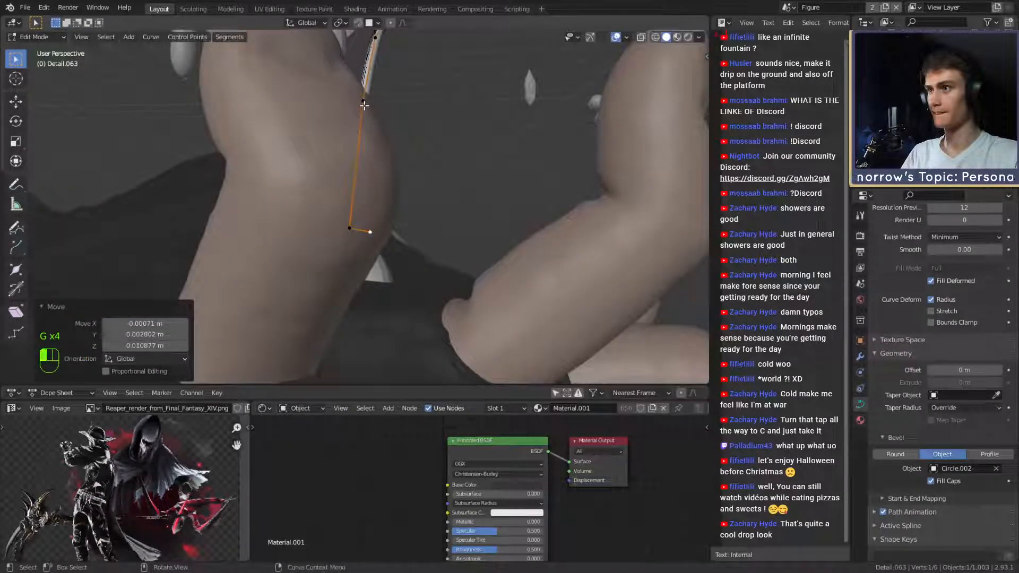
{"action": "left_click", "coordinate": [364, 102], "text": "shift"}
{"action": "key", "text": "space"}
{"action": "type", "text": "s"}
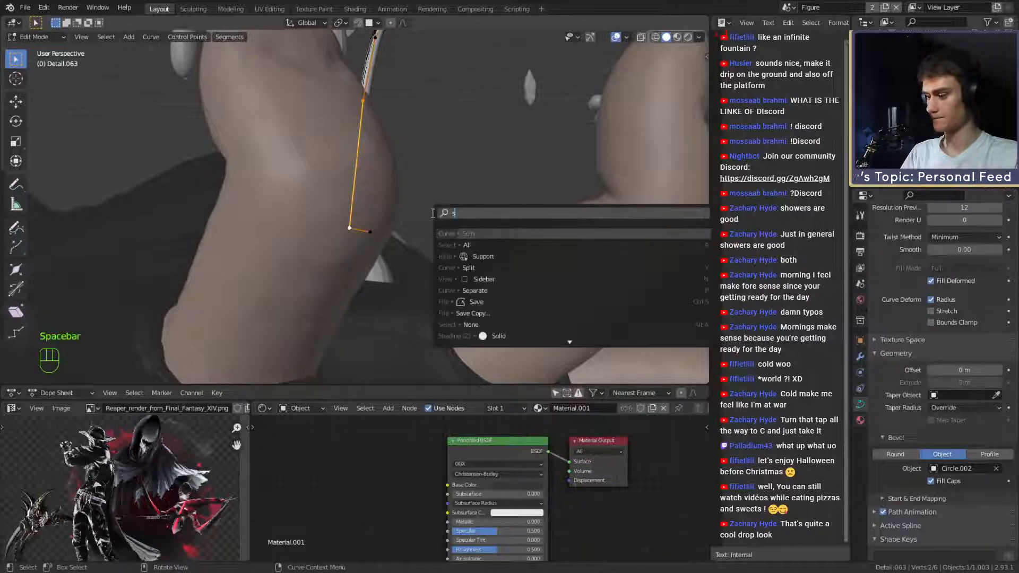
{"action": "type", "text": "ub"}
{"action": "key", "text": "Return"}
Lower the new control point about 0.084 m to just above the bend and align it with the strand.
{"action": "middle_click_drag", "start_coordinate": [481, 230], "coordinate": [472, 266], "text": "shift"}
{"action": "scroll", "coordinate": [366, 207], "scroll_direction": "up", "scroll_amount": 2}
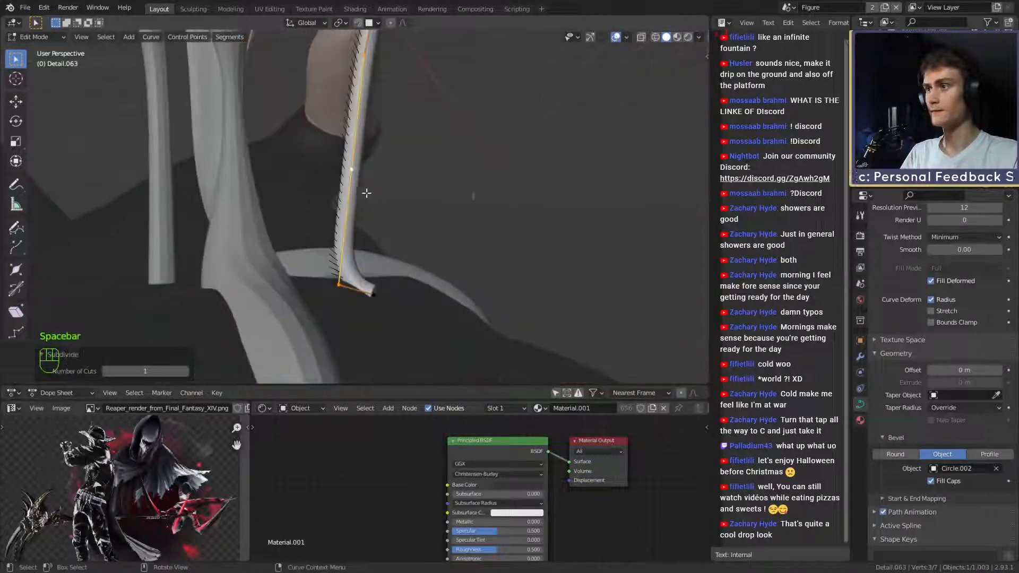
{"action": "left_click", "coordinate": [366, 194]}
{"action": "middle_click_drag", "start_coordinate": [367, 193], "coordinate": [428, 204]}
{"action": "key", "text": "g"}
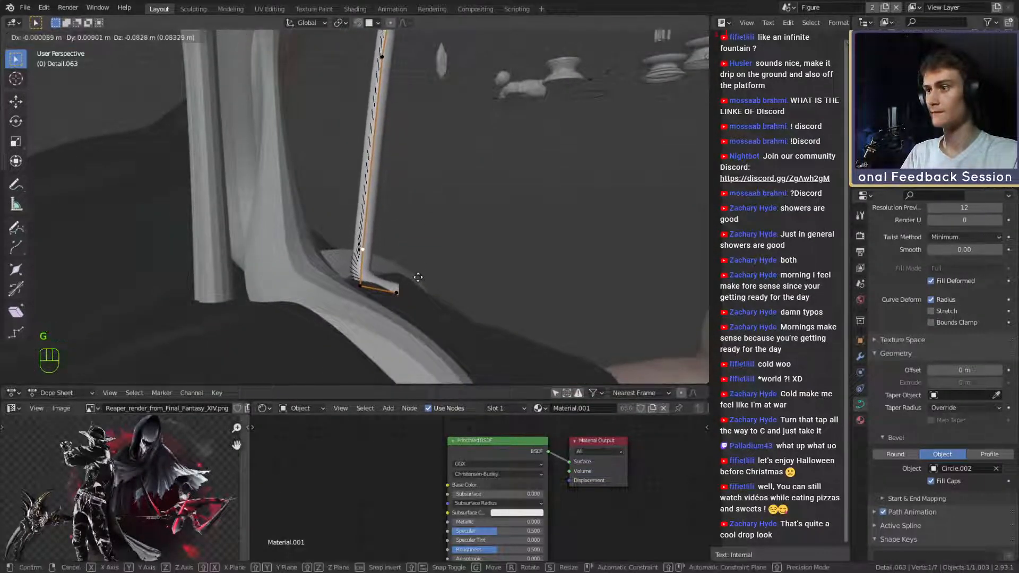
{"action": "left_click", "coordinate": [418, 278]}
{"action": "middle_click_drag", "start_coordinate": [418, 278], "coordinate": [415, 227]}
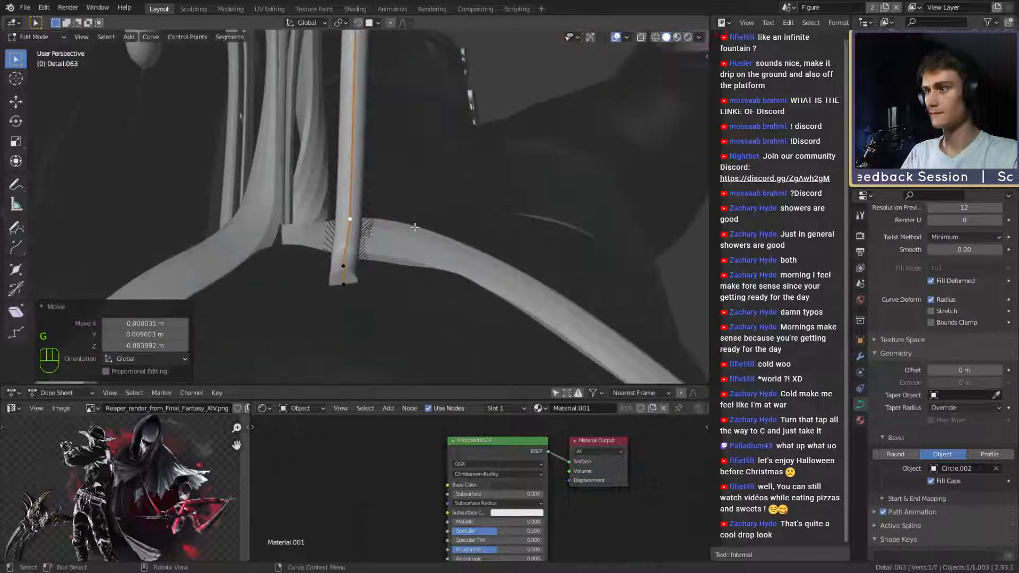
{"action": "left_click", "coordinate": [413, 227]}
Reposition the strand's tip beside the neighbouring stream and adjust the tip's radius.
{"action": "scroll", "coordinate": [413, 227], "scroll_direction": "down", "scroll_amount": 5}
{"action": "scroll", "coordinate": [412, 227], "scroll_direction": "up", "scroll_amount": 4}
{"action": "left_click", "coordinate": [346, 269]}
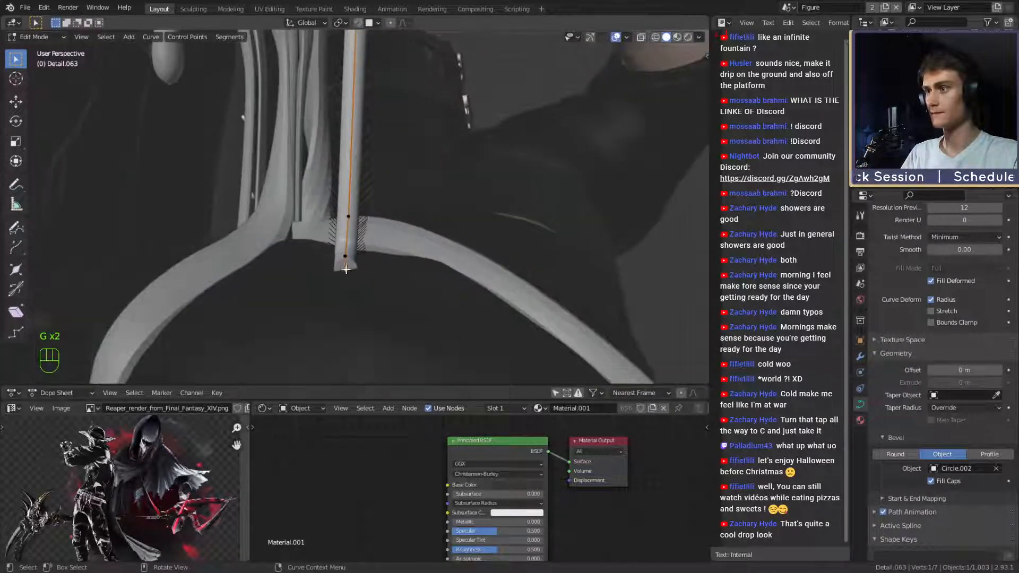
{"action": "left_click", "coordinate": [396, 255]}
{"action": "middle_click_drag", "start_coordinate": [394, 256], "coordinate": [315, 262]}
{"action": "middle_click_drag", "start_coordinate": [314, 223], "coordinate": [360, 244]}
{"action": "key", "text": "alt+s"}
{"action": "left_click", "coordinate": [482, 220]}
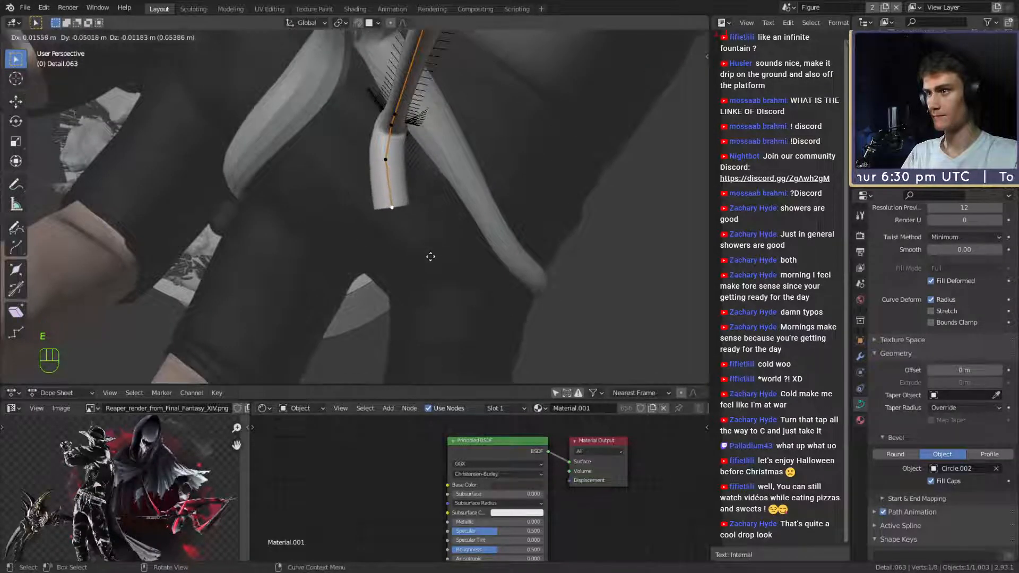
Extrude two more segments along the gloved hand, fit them to its surface, and adjust the end radius.
{"action": "left_click", "coordinate": [430, 257]}
{"action": "left_click", "coordinate": [471, 250]}
{"action": "middle_click_drag", "start_coordinate": [466, 249], "coordinate": [401, 139]}
{"action": "key", "text": "g"}
{"action": "left_click", "coordinate": [460, 128]}
{"action": "key", "text": "e"}
{"action": "left_click", "coordinate": [457, 235]}
{"action": "key", "text": "alt+s"}
{"action": "left_click", "coordinate": [454, 174]}
Settle the strand's end point on the hand, extrude two further segments over its edge, and reposition the tip.
{"action": "key", "text": "KP_Decimal"}
{"action": "scroll", "coordinate": [416, 214], "scroll_direction": "down", "scroll_amount": 5}
{"action": "middle_click_drag", "start_coordinate": [401, 139], "coordinate": [483, 171], "text": "ctrl"}
{"action": "left_click", "coordinate": [509, 217]}
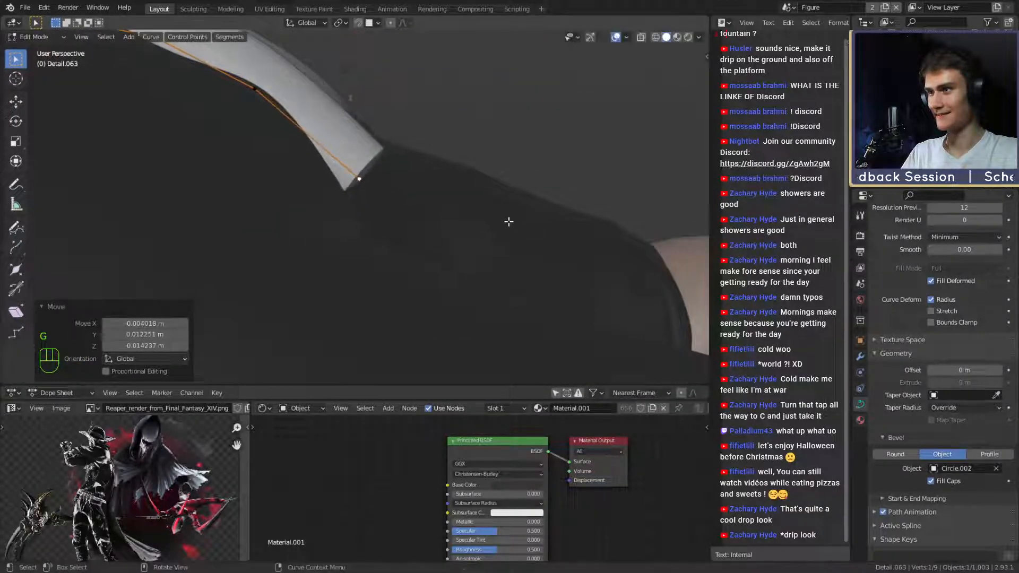
{"action": "middle_click_drag", "start_coordinate": [507, 221], "coordinate": [428, 177]}
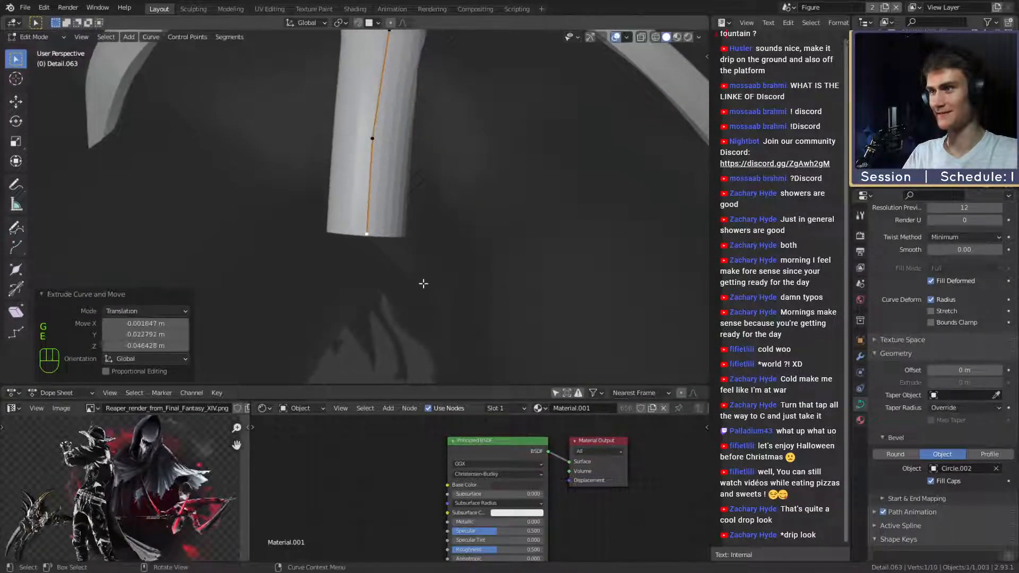
{"action": "middle_click_drag", "start_coordinate": [423, 283], "coordinate": [421, 198]}
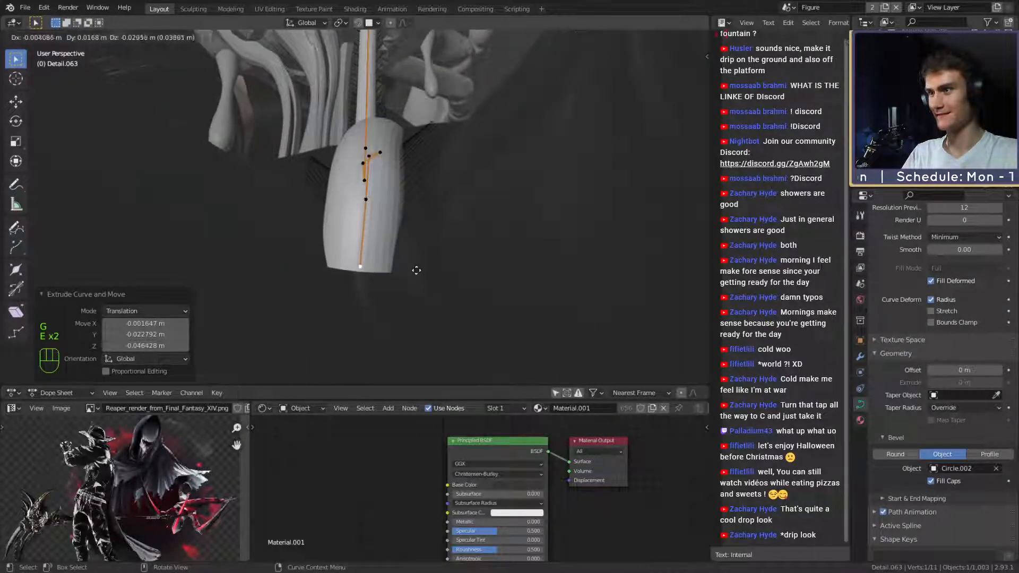
{"action": "middle_click_drag", "start_coordinate": [414, 235], "coordinate": [369, 159]}
{"action": "key", "text": "g"}
{"action": "left_click", "coordinate": [425, 333]}
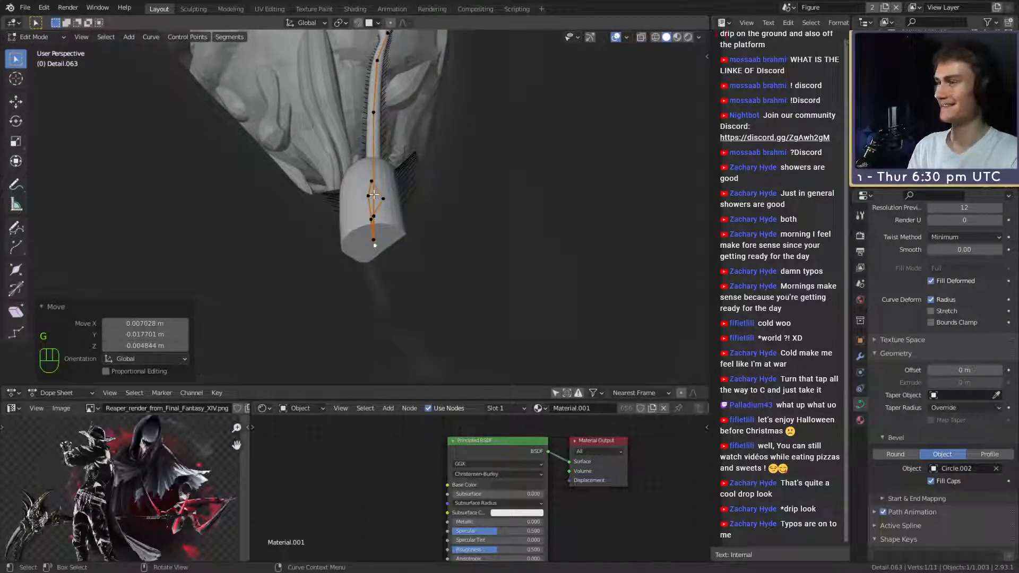
Nudge the strand's tip about 0.005 m so the curve hugs the hand's outer edge.
{"action": "key", "text": "KP_Decimal"}
{"action": "middle_click_drag", "start_coordinate": [374, 194], "coordinate": [372, 159]}
{"action": "scroll", "coordinate": [295, 153], "scroll_direction": "down", "scroll_amount": 10}
{"action": "scroll", "coordinate": [359, 251], "scroll_direction": "up", "scroll_amount": 3}
{"action": "scroll", "coordinate": [389, 232], "scroll_direction": "up", "scroll_amount": 2}
{"action": "middle_click_drag", "start_coordinate": [371, 159], "coordinate": [334, 228], "text": "shift"}
{"action": "scroll", "coordinate": [334, 229], "scroll_direction": "up", "scroll_amount": 2}
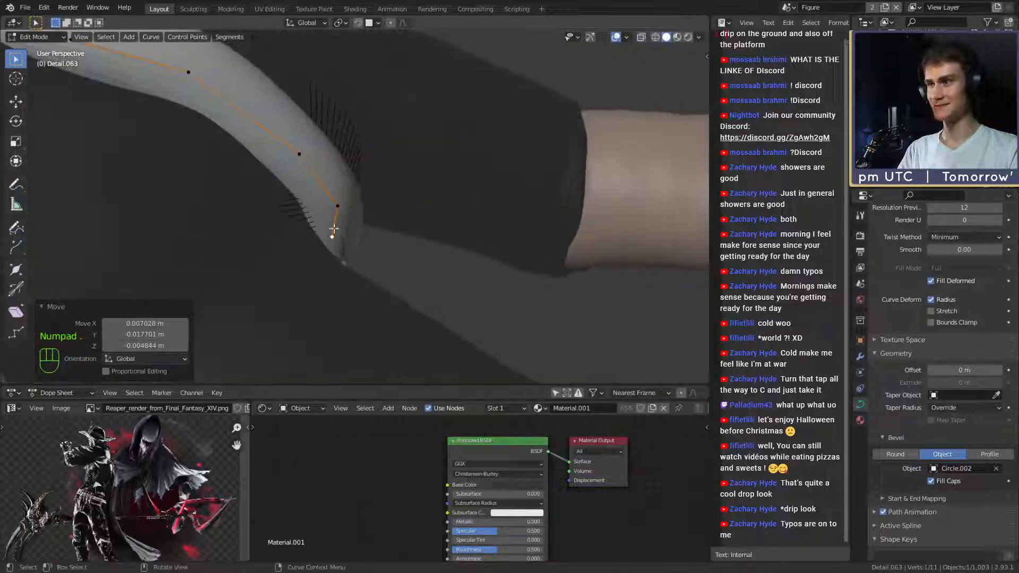
{"action": "middle_click_drag", "start_coordinate": [391, 265], "coordinate": [452, 190]}
{"action": "key", "text": "g"}
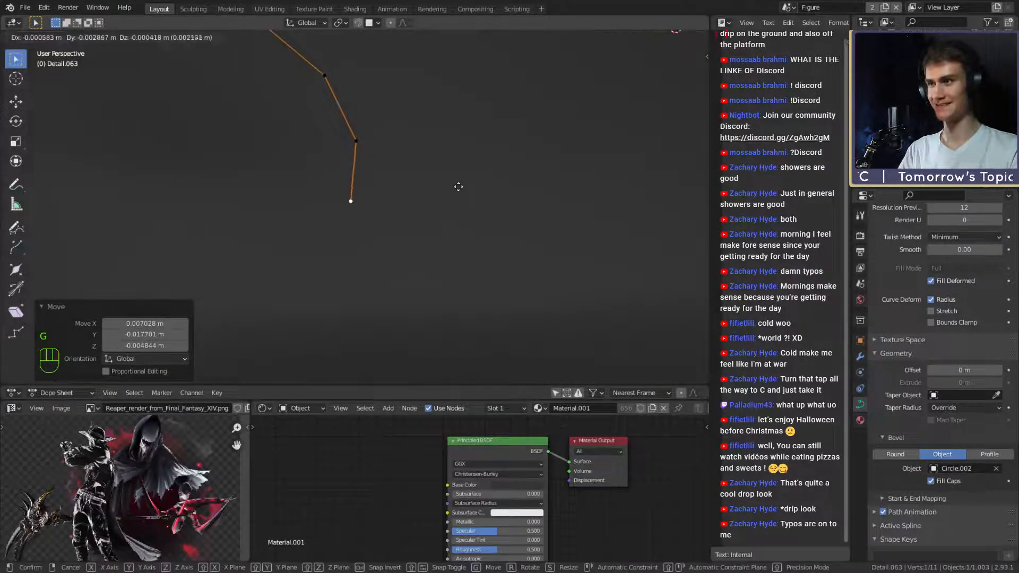
{"action": "left_click", "coordinate": [462, 186]}
Extrude the strand's tip downward below the hand and shift the new end about 0.02 m along Y.
{"action": "middle_click_drag", "start_coordinate": [463, 185], "coordinate": [421, 151]}
{"action": "key", "text": "e"}
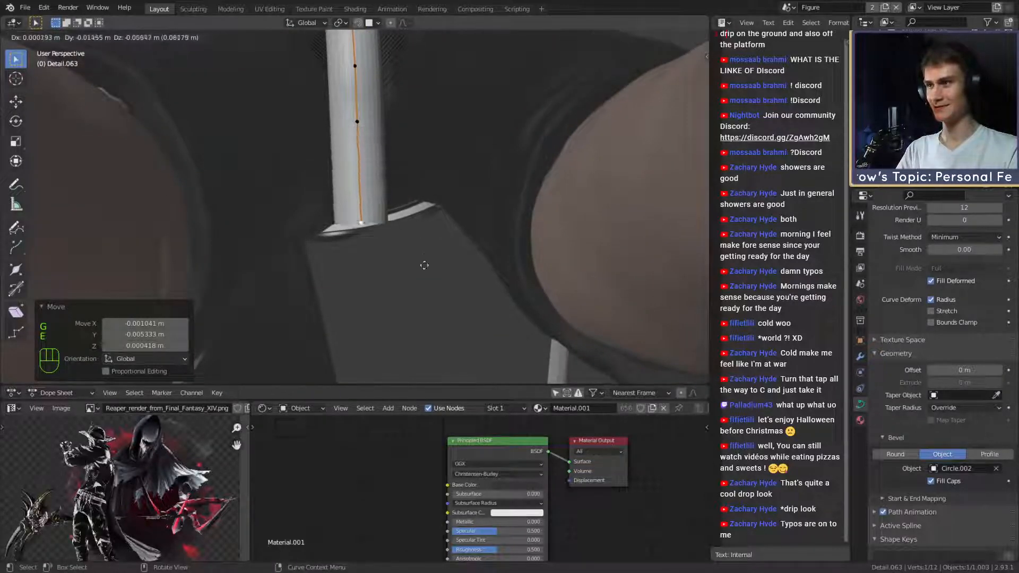
{"action": "left_click", "coordinate": [428, 293]}
{"action": "middle_click_drag", "start_coordinate": [427, 292], "coordinate": [470, 182]}
{"action": "key", "text": "g"}
{"action": "left_click", "coordinate": [501, 203]}
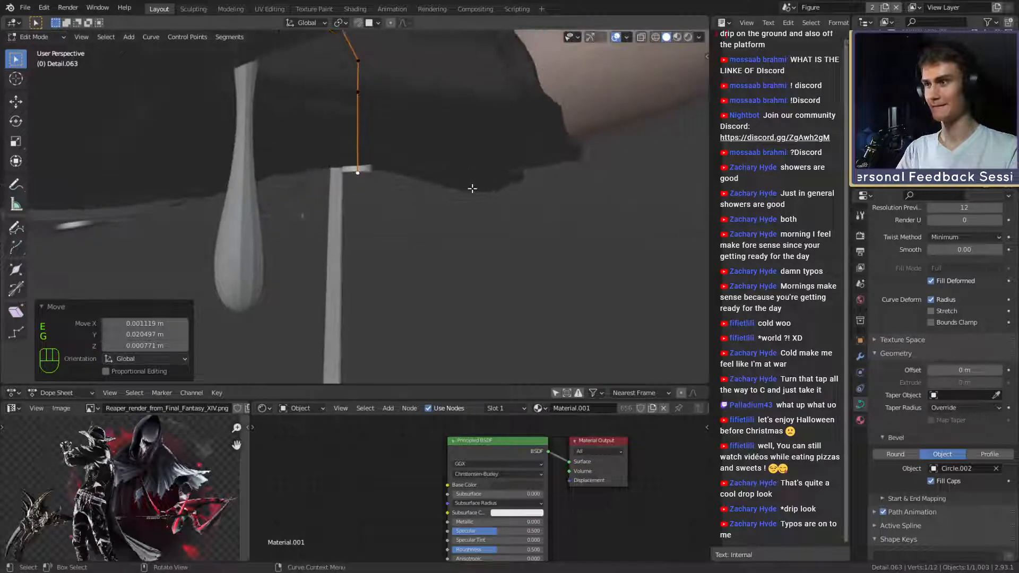
Extrude the strand's tip further down, shift it about -0.008 m along X, and extrude a short end segment about 0.02 m long.
{"action": "key", "text": "e"}
{"action": "left_click", "coordinate": [466, 343]}
{"action": "middle_click_drag", "start_coordinate": [466, 343], "coordinate": [403, 249]}
{"action": "key", "text": "g"}
{"action": "left_click", "coordinate": [412, 254]}
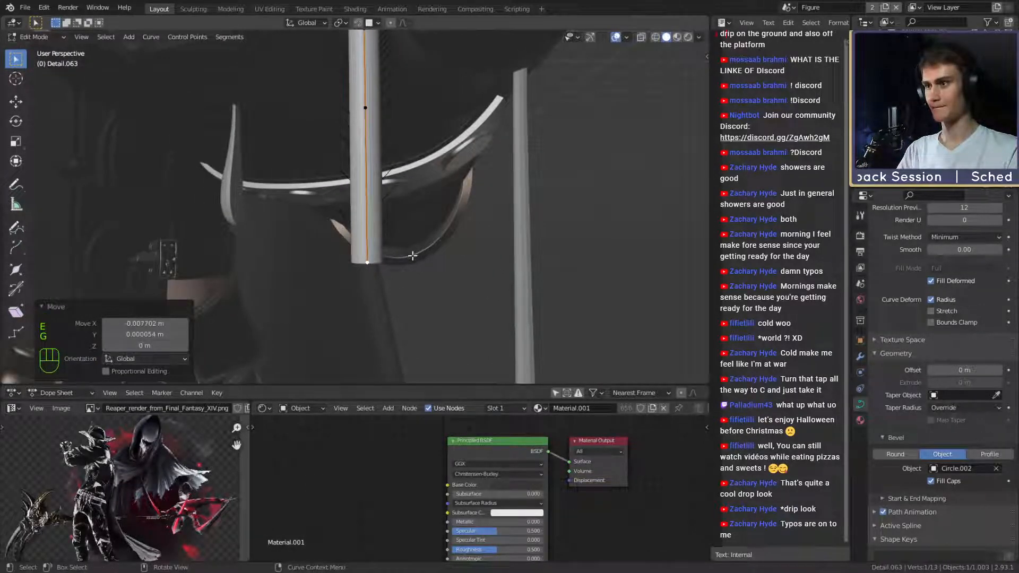
{"action": "key", "text": "e"}
{"action": "left_click", "coordinate": [412, 272]}
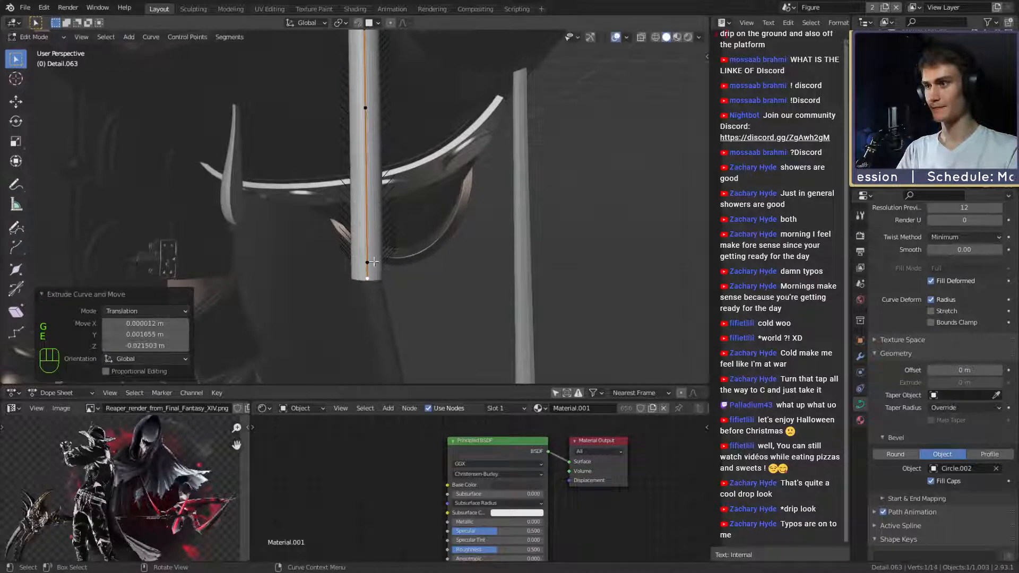
Thicken the drip's lower end and scale the radius of the point above it by about 0.45.
{"action": "key", "text": "alt+s"}
{"action": "left_click", "coordinate": [464, 212]}
{"action": "left_click", "coordinate": [366, 108]}
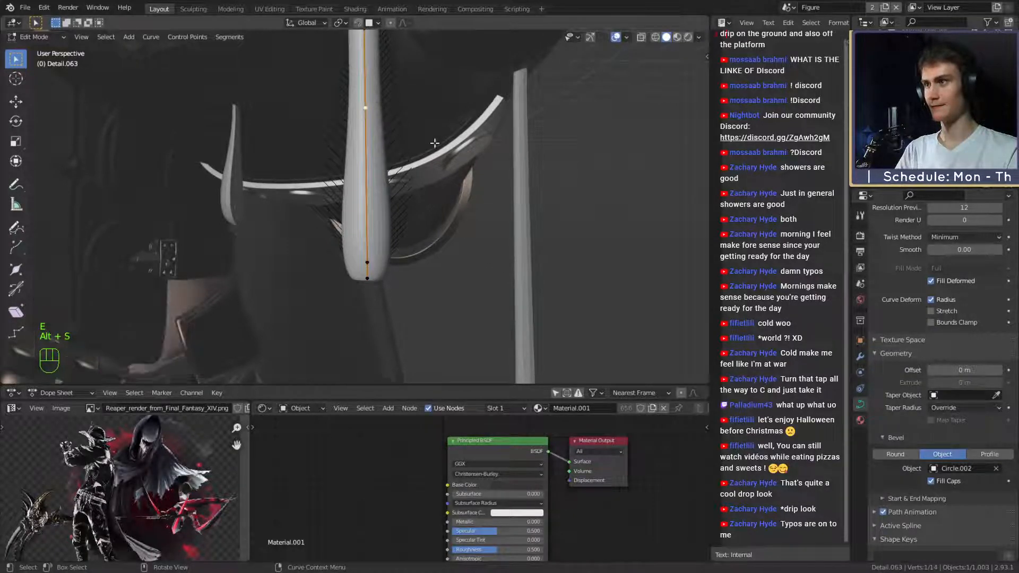
{"action": "key", "text": "alt+s"}
{"action": "left_click", "coordinate": [457, 153]}
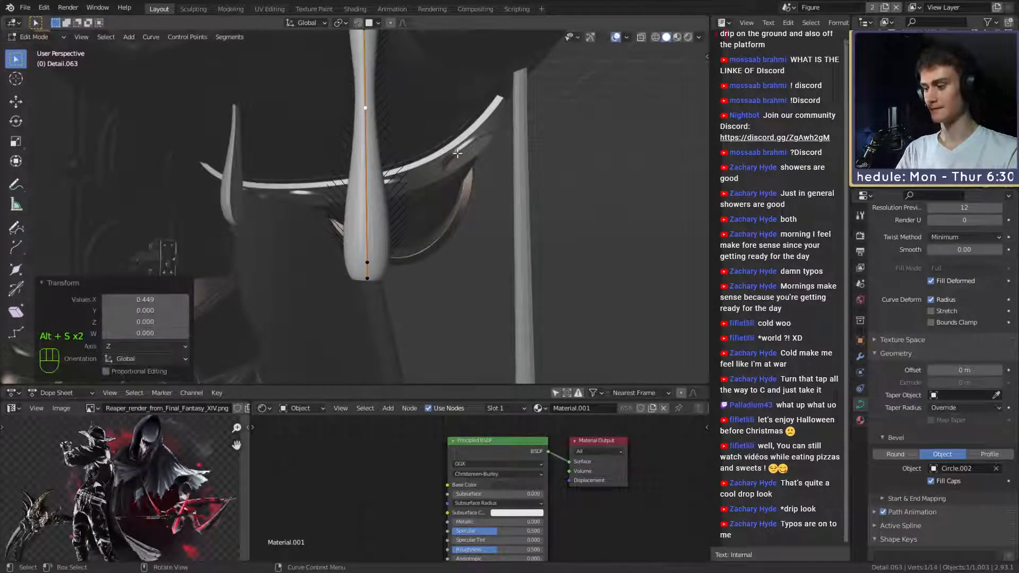
Lower the narrowed point along Z toward the drip's end and readjust its radius.
{"action": "key", "text": "g"}
{"action": "key", "text": "z"}
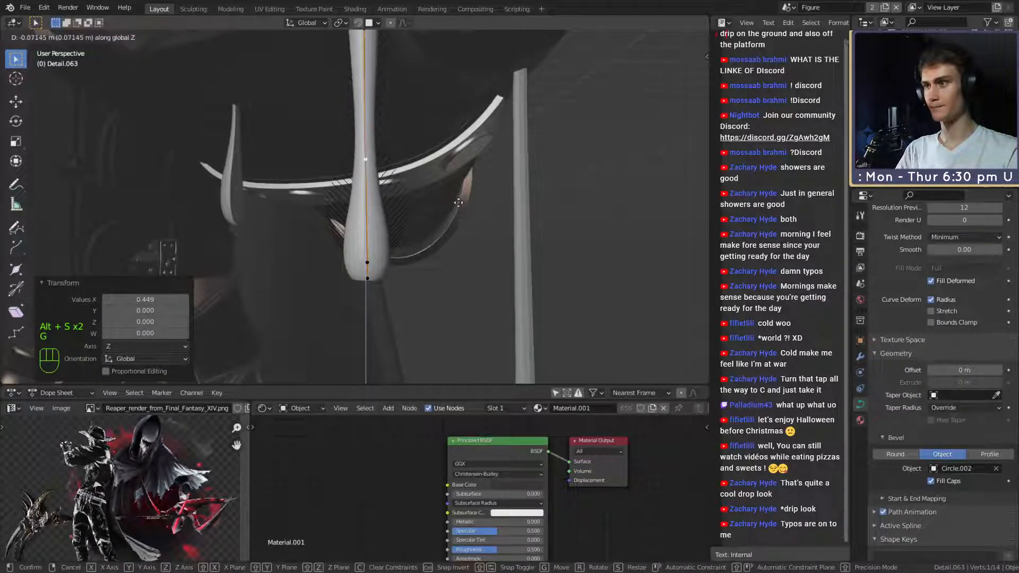
{"action": "left_click", "coordinate": [458, 196]}
{"action": "key", "text": "alt+s"}
{"action": "left_click", "coordinate": [432, 210]}
Adjust the radius of the drip's second-to-last point and scale the tip's radius by about 0.22 to round it off.
{"action": "left_click", "coordinate": [376, 258]}
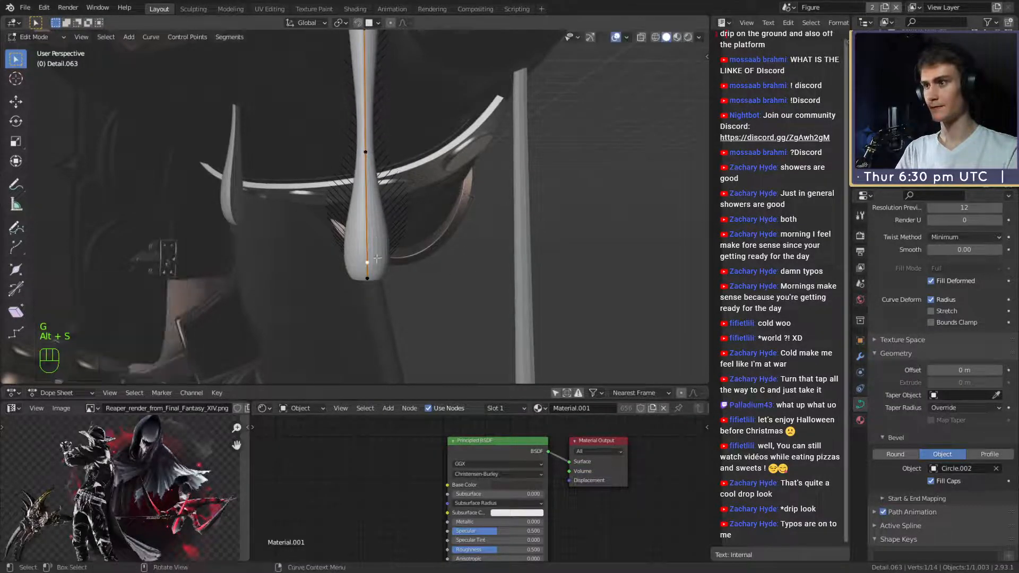
{"action": "key", "text": "alt+s"}
{"action": "left_click", "coordinate": [424, 273]}
{"action": "key", "text": "alt+s"}
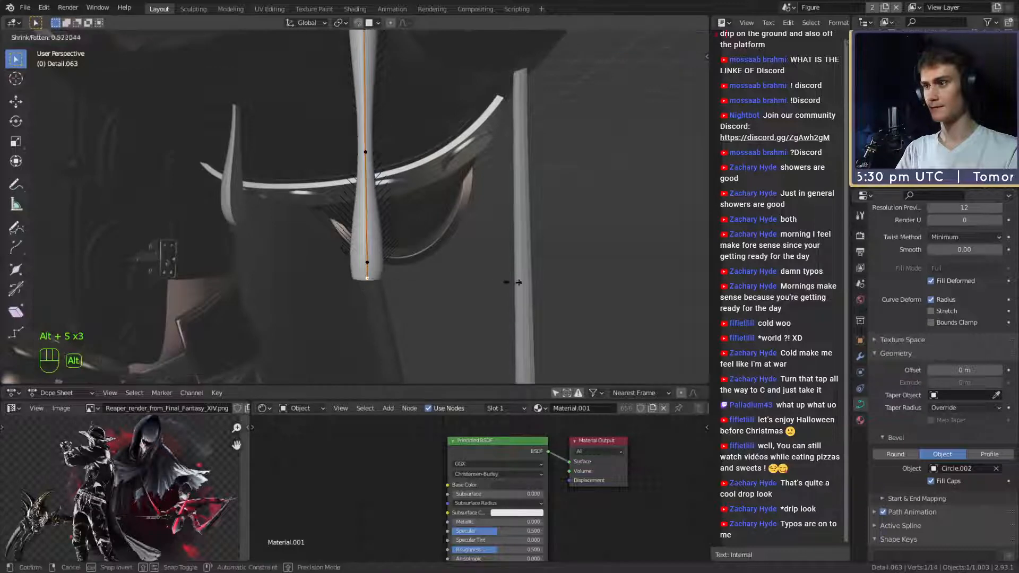
{"action": "left_click", "coordinate": [402, 278]}
Thin the strand where it passes over the hand's edge by scaling two points' radii, the upper one by about 0.77.
{"action": "middle_click_drag", "start_coordinate": [411, 201], "coordinate": [415, 313], "text": "shift"}
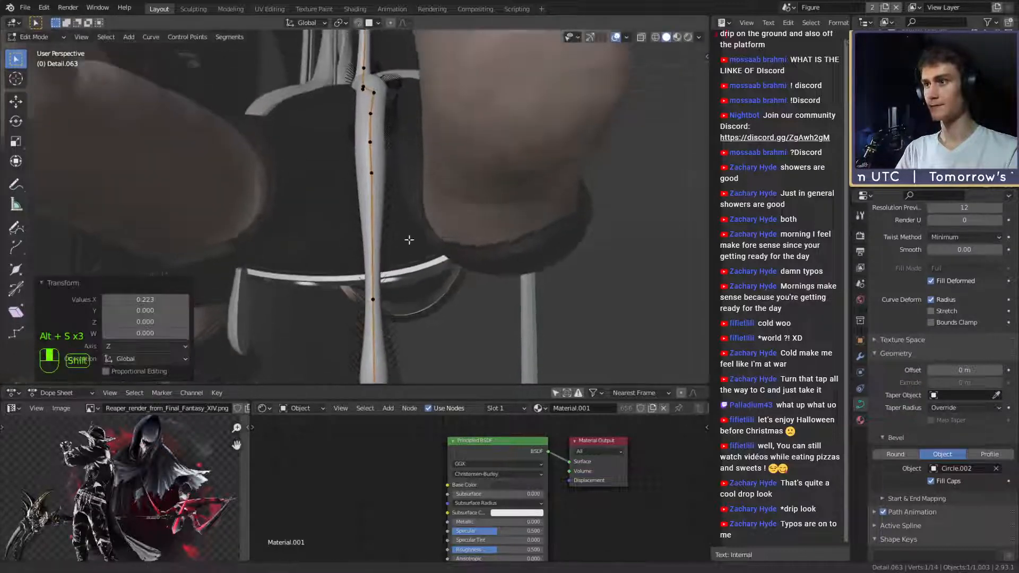
{"action": "left_click", "coordinate": [393, 184]}
{"action": "key", "text": "alt+s"}
{"action": "left_click", "coordinate": [425, 197]}
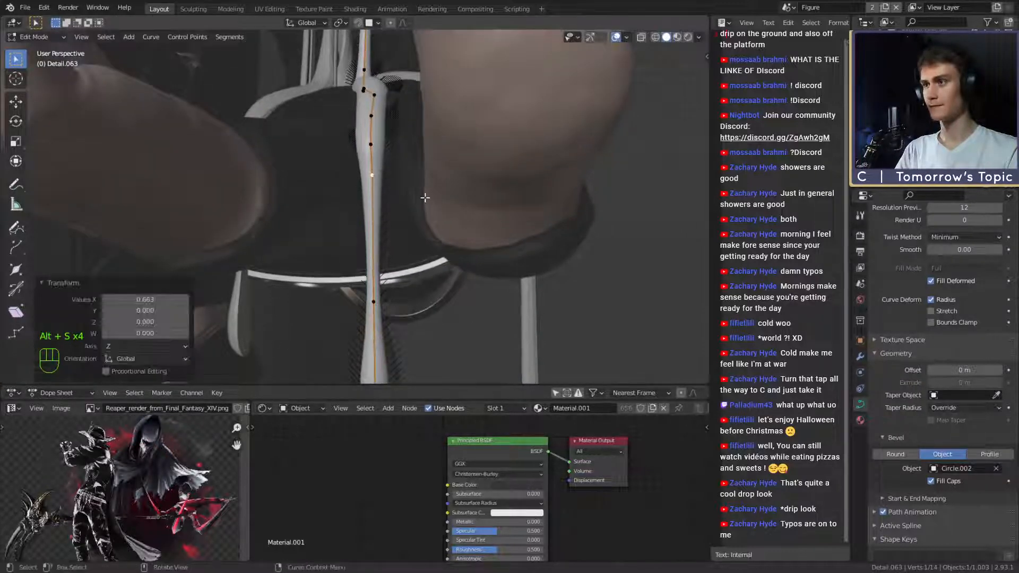
{"action": "key", "text": "alt+s"}
{"action": "left_click", "coordinate": [447, 171]}
{"action": "left_click", "coordinate": [391, 155]}
{"action": "key", "text": "alt+s"}
{"action": "left_click", "coordinate": [451, 178]}
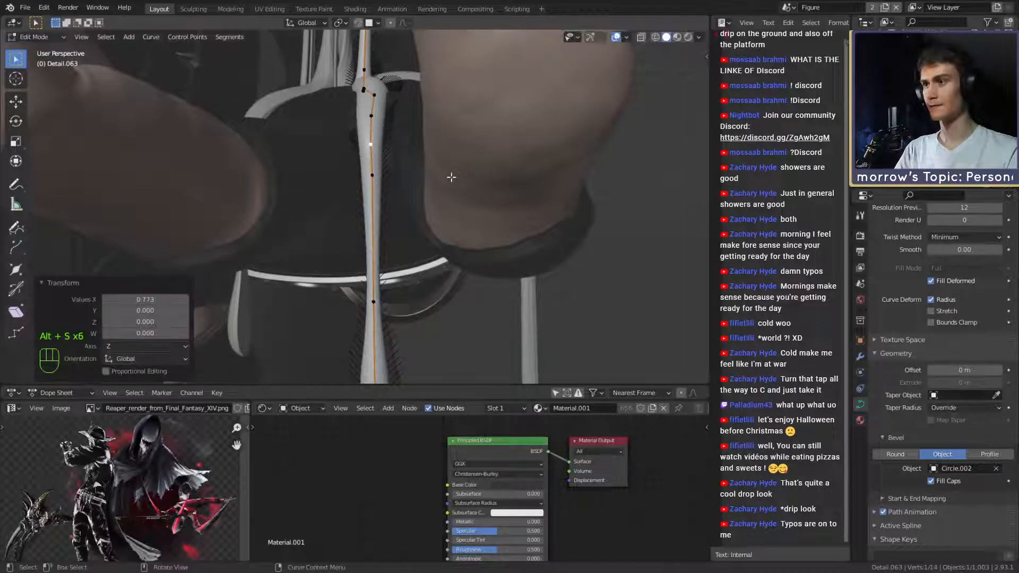
Leave curve editing and examine the strands around the orb and hand from a distance and close up.
{"action": "key", "text": "Tab"}
{"action": "scroll", "coordinate": [430, 204], "scroll_direction": "down", "scroll_amount": 7}
{"action": "mouse_move", "coordinate": [429, 204]}
{"action": "middle_mouse_down"}
{"action": "mouse_move", "coordinate": [409, 218]}
{"action": "mouse_move", "coordinate": [444, 213]}
{"action": "middle_mouse_up"}
{"action": "scroll", "coordinate": [406, 212], "scroll_direction": "down", "scroll_amount": 4}
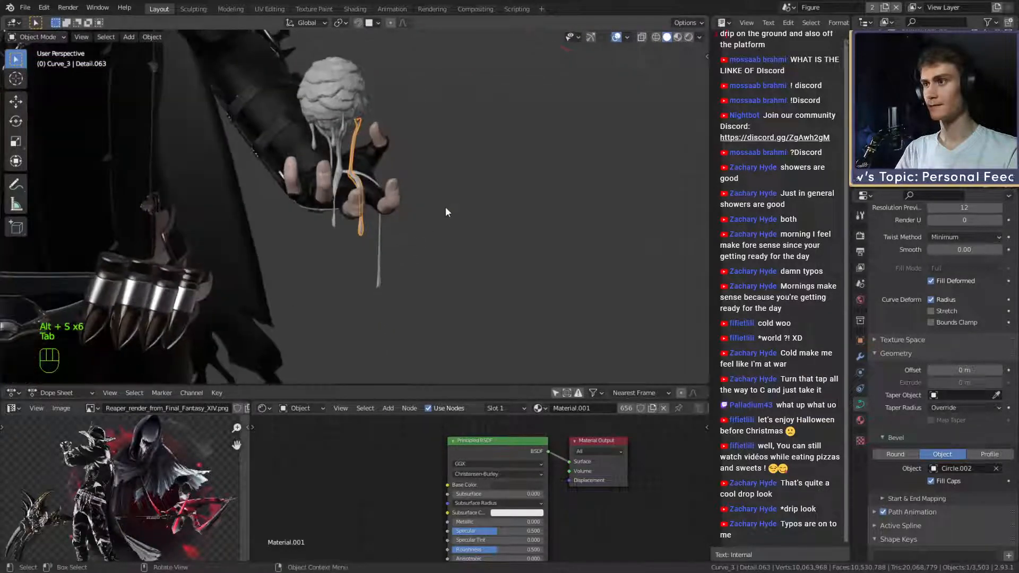
{"action": "scroll", "coordinate": [445, 213], "scroll_direction": "down", "scroll_amount": 6}
{"action": "scroll", "coordinate": [400, 218], "scroll_direction": "up", "scroll_amount": 3}
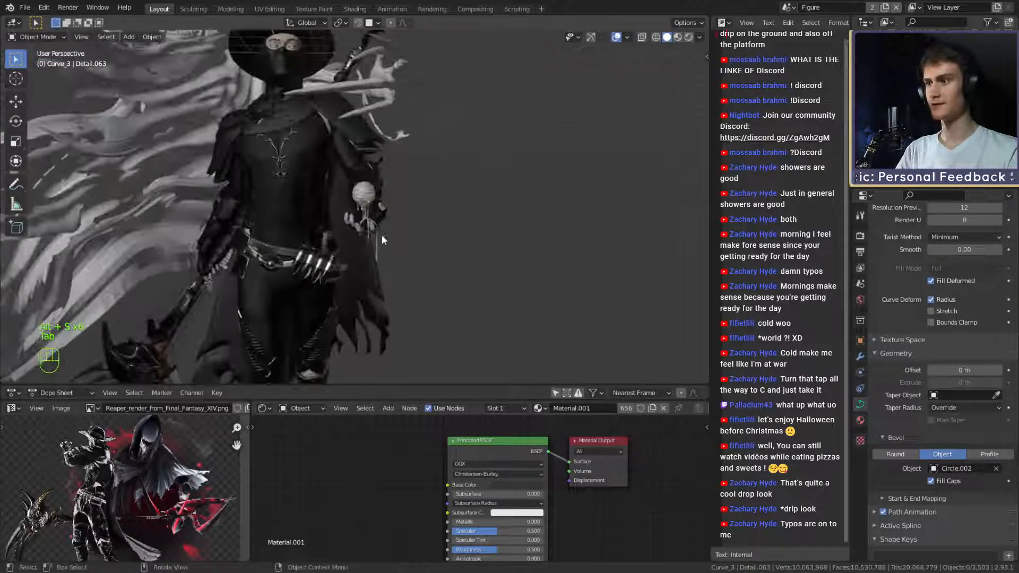
{"action": "scroll", "coordinate": [381, 236], "scroll_direction": "up", "scroll_amount": 3}
{"action": "scroll", "coordinate": [381, 228], "scroll_direction": "down", "scroll_amount": 2}
{"action": "scroll", "coordinate": [390, 225], "scroll_direction": "up", "scroll_amount": 5}
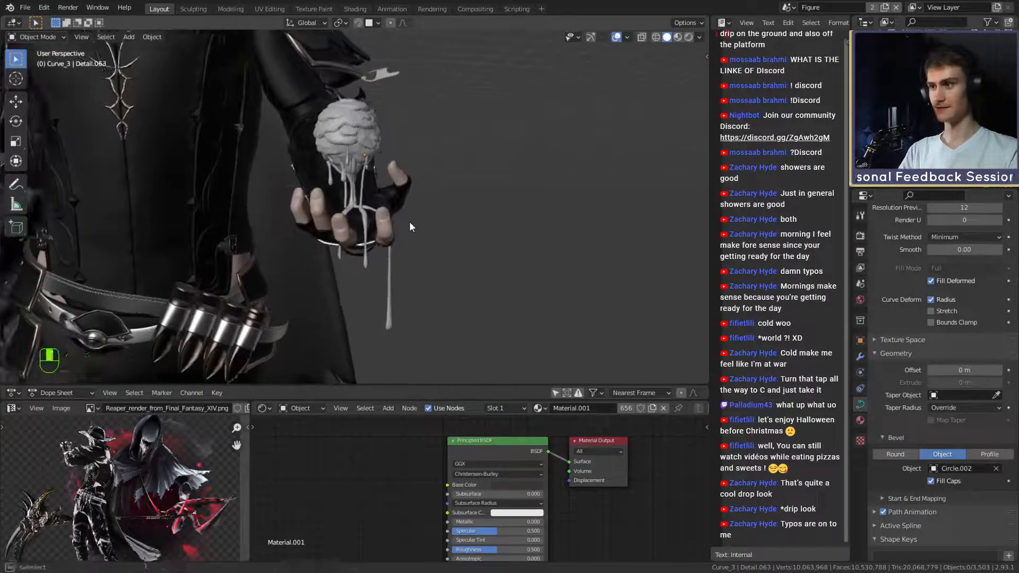
{"action": "scroll", "coordinate": [392, 223], "scroll_direction": "up", "scroll_amount": 3}
{"action": "scroll", "coordinate": [371, 212], "scroll_direction": "up", "scroll_amount": 5}
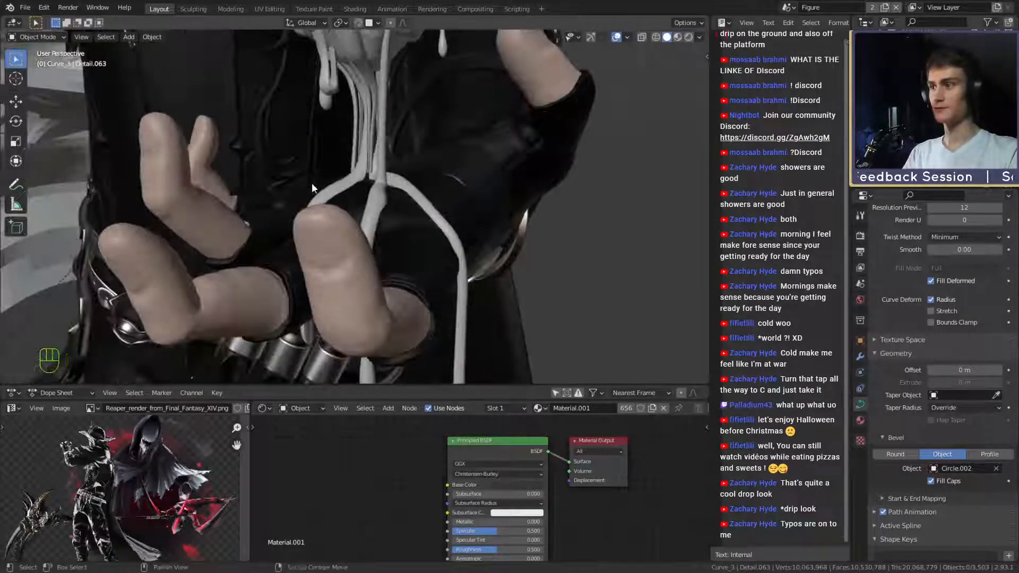
Shift the new strand's points at the junction on the palm about 0.006 m along X.
{"action": "middle_click_drag", "start_coordinate": [312, 188], "coordinate": [361, 284]}
{"action": "scroll", "coordinate": [367, 212], "scroll_direction": "up", "scroll_amount": 3}
{"action": "left_click", "coordinate": [368, 206]}
{"action": "key", "text": "Tab"}
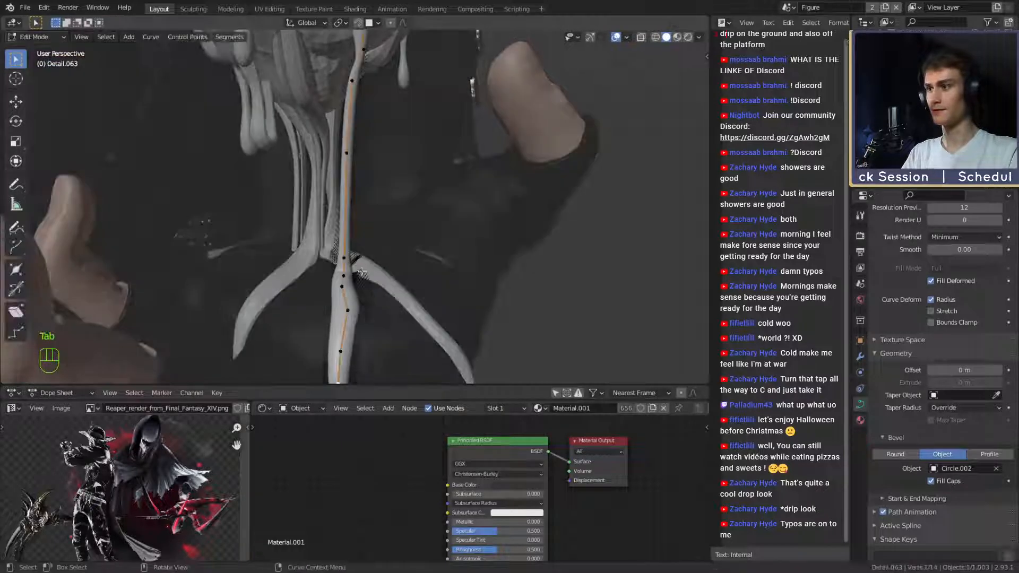
{"action": "middle_click_drag", "start_coordinate": [357, 226], "coordinate": [357, 273]}
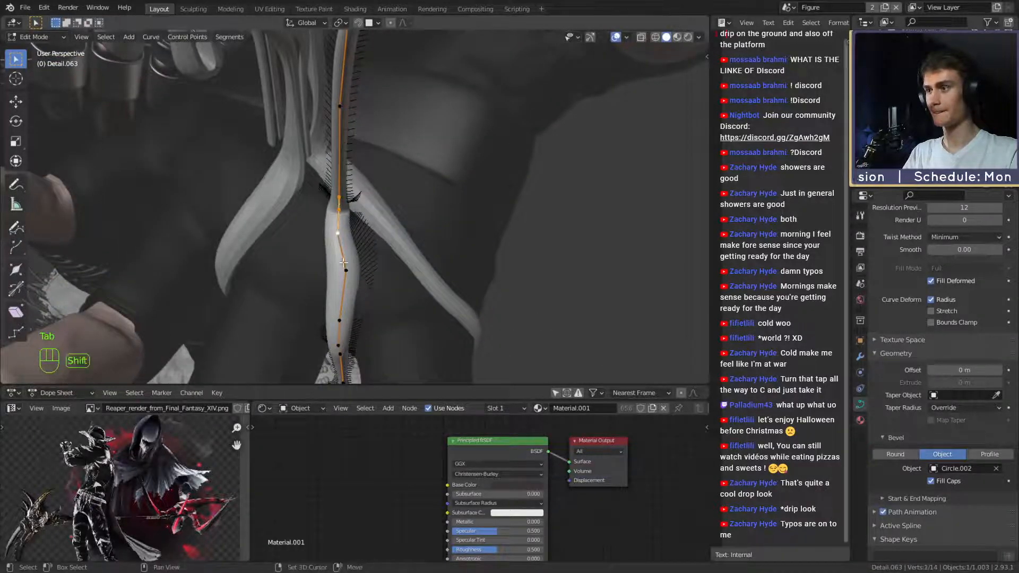
{"action": "key", "text": "g"}
{"action": "left_click", "coordinate": [430, 250]}
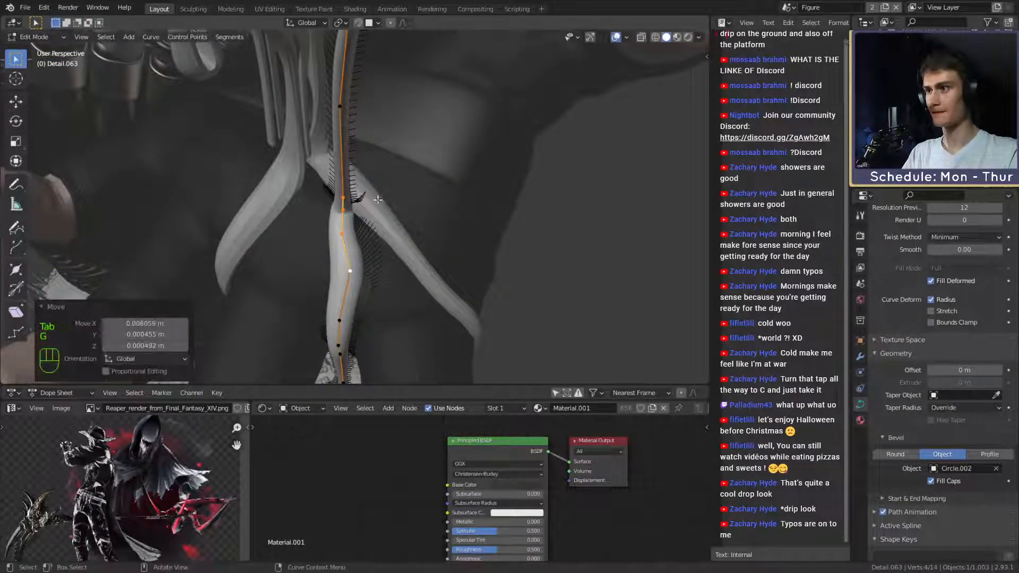
Move the strand's point above the palm junction about 0.0045 m along X and finish editing the curve.
{"action": "left_click", "coordinate": [349, 112]}
{"action": "key", "text": "g"}
{"action": "left_click", "coordinate": [394, 127]}
{"action": "scroll", "coordinate": [394, 128], "scroll_direction": "down", "scroll_amount": 5}
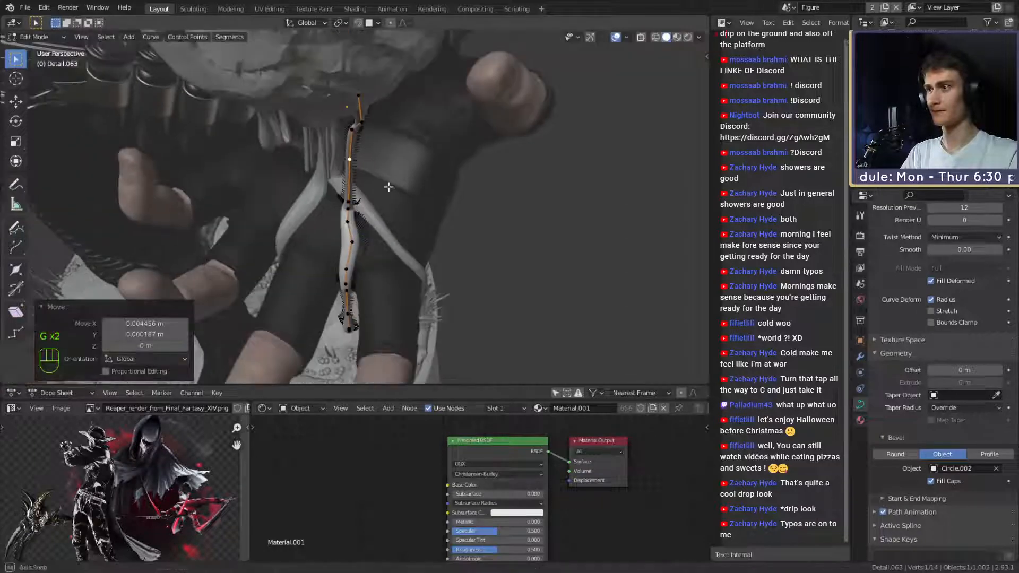
{"action": "middle_click_drag", "start_coordinate": [394, 127], "coordinate": [374, 221]}
{"action": "key", "text": "Tab"}
Duplicate the strand that runs from the orb over the hand and place the copy beside it.
{"action": "left_click", "coordinate": [389, 148]}
{"action": "scroll", "coordinate": [389, 148], "scroll_direction": "down", "scroll_amount": 5}
{"action": "scroll", "coordinate": [405, 168], "scroll_direction": "up", "scroll_amount": 4}
{"action": "scroll", "coordinate": [393, 199], "scroll_direction": "up", "scroll_amount": 4}
{"action": "scroll", "coordinate": [393, 199], "scroll_direction": "down", "scroll_amount": 4}
{"action": "scroll", "coordinate": [357, 231], "scroll_direction": "up", "scroll_amount": 3}
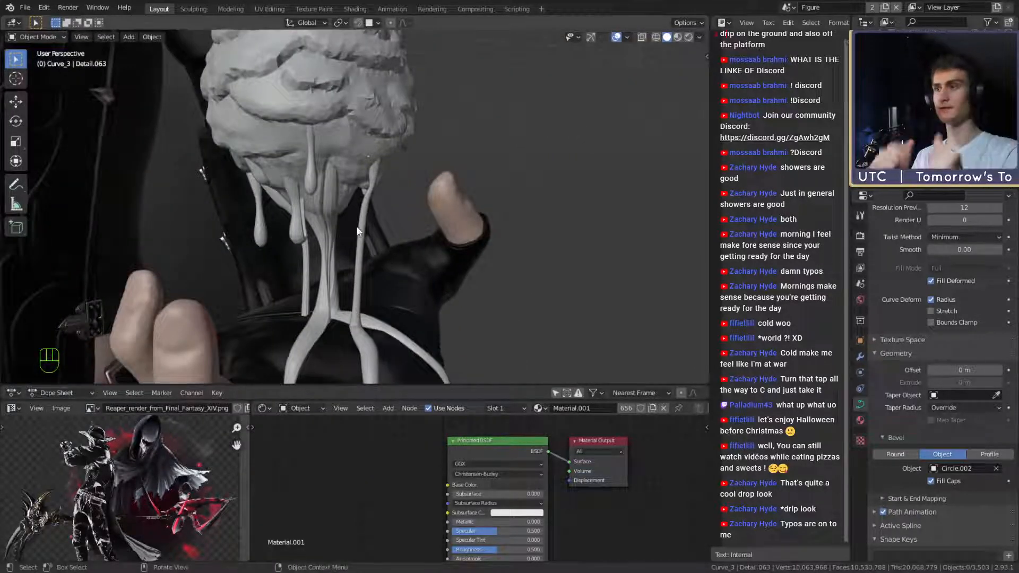
{"action": "left_click", "coordinate": [407, 257]}
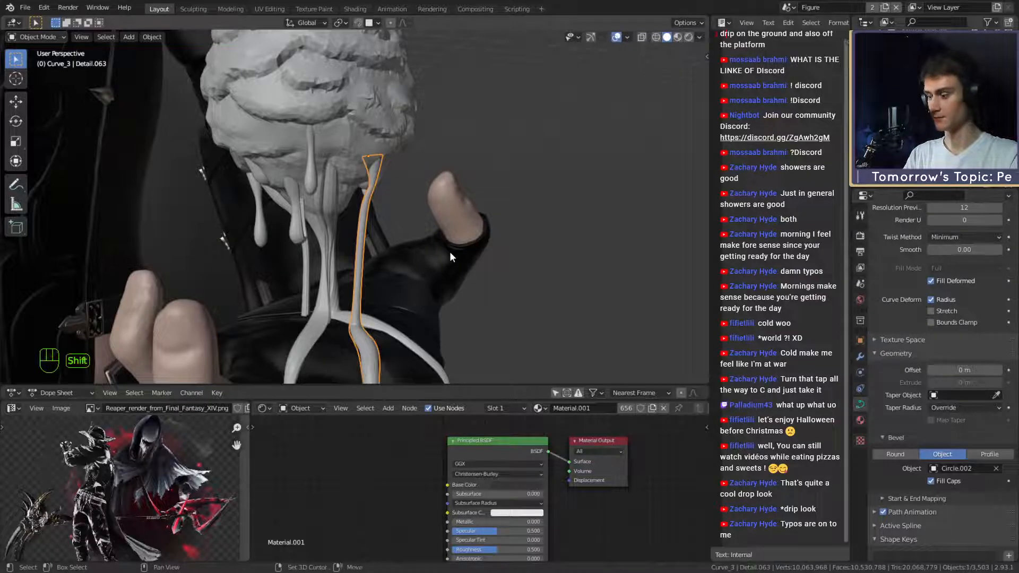
{"action": "key", "text": "shift+d"}
{"action": "left_click", "coordinate": [468, 250]}
Delete the duplicated strand's lower control points that run over and below the hand.
{"action": "key", "text": "Tab"}
{"action": "middle_click_drag", "start_coordinate": [468, 250], "coordinate": [348, 276], "text": "shift"}
{"action": "scroll", "coordinate": [348, 276], "scroll_direction": "down", "scroll_amount": 2}
{"action": "key", "text": "c"}
{"action": "left_click_drag", "start_coordinate": [344, 305], "coordinate": [343, 271]}
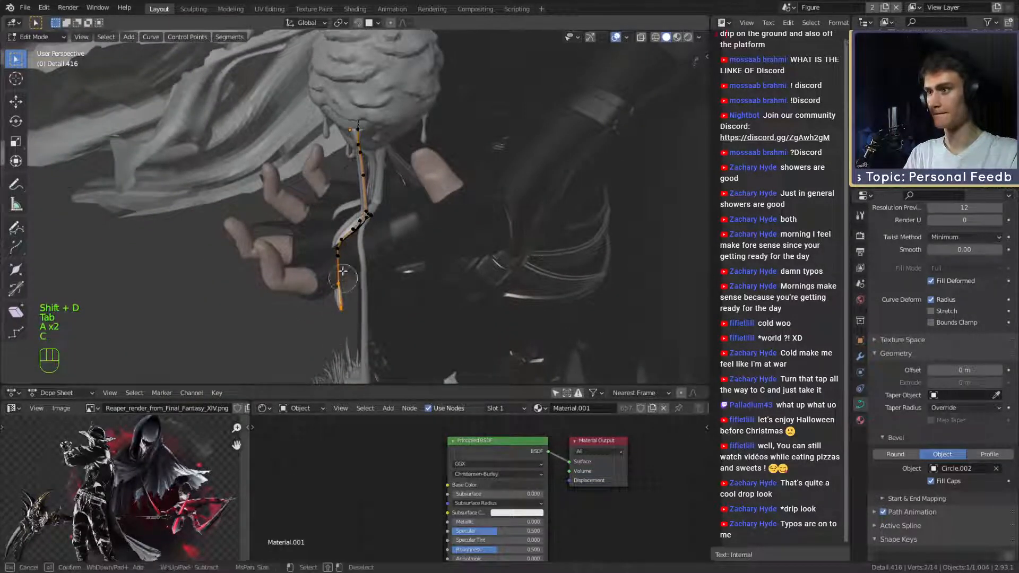
{"action": "left_click_drag", "start_coordinate": [361, 234], "coordinate": [368, 220]}
{"action": "right_click", "coordinate": [368, 220]}
{"action": "key", "text": "x"}
{"action": "left_click", "coordinate": [367, 224]}
Delete the copy's remaining lowest point and its top point to leave a short three-point curve.
{"action": "middle_click_drag", "start_coordinate": [368, 225], "coordinate": [443, 231]}
{"action": "scroll", "coordinate": [434, 244], "scroll_direction": "up", "scroll_amount": 4}
{"action": "left_click", "coordinate": [362, 304]}
{"action": "key", "text": "x"}
{"action": "left_click", "coordinate": [390, 249]}
{"action": "key", "text": "Tab"}
{"action": "key", "text": "Tab"}
{"action": "left_click", "coordinate": [418, 116]}
{"action": "key", "text": "x"}
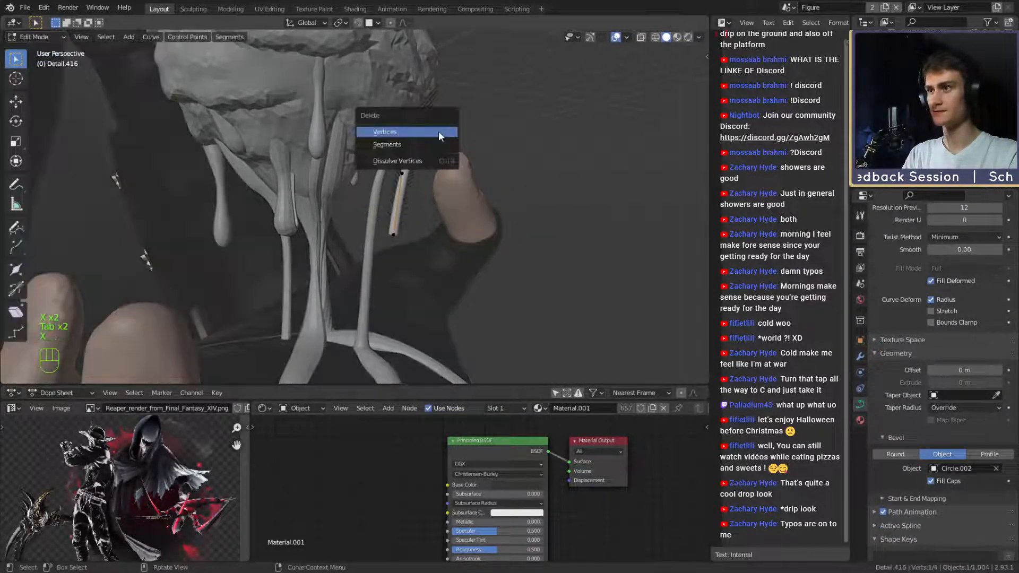
{"action": "left_click", "coordinate": [439, 132]}
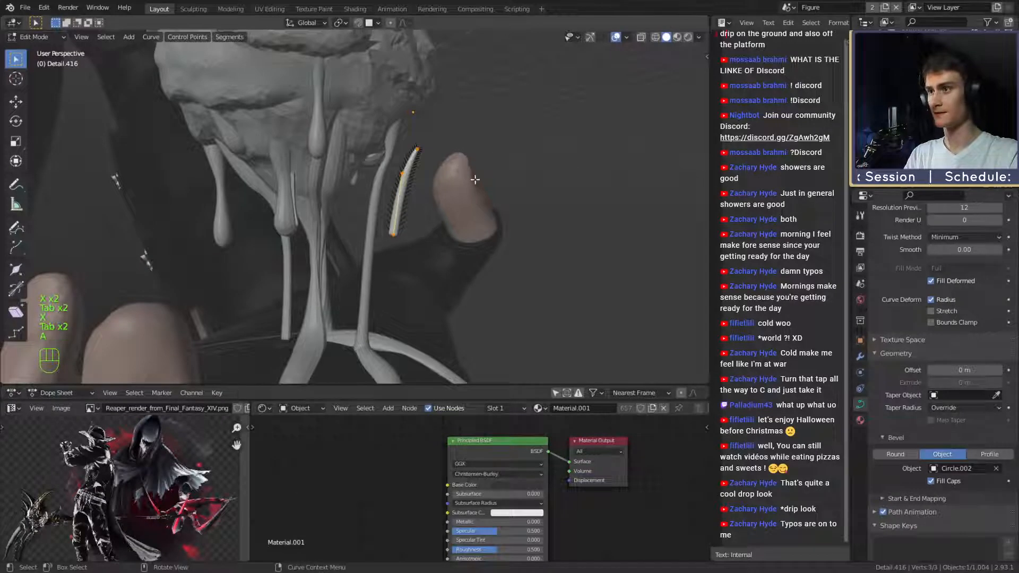
Move the short curve's points up to its origin, then move the object about -0.08 m in X and -0.115 m in Z.
{"action": "key", "text": "g"}
{"action": "left_click", "coordinate": [480, 165]}
{"action": "key", "text": "Tab"}
{"action": "middle_click_drag", "start_coordinate": [480, 165], "coordinate": [493, 170]}
{"action": "key", "text": "g"}
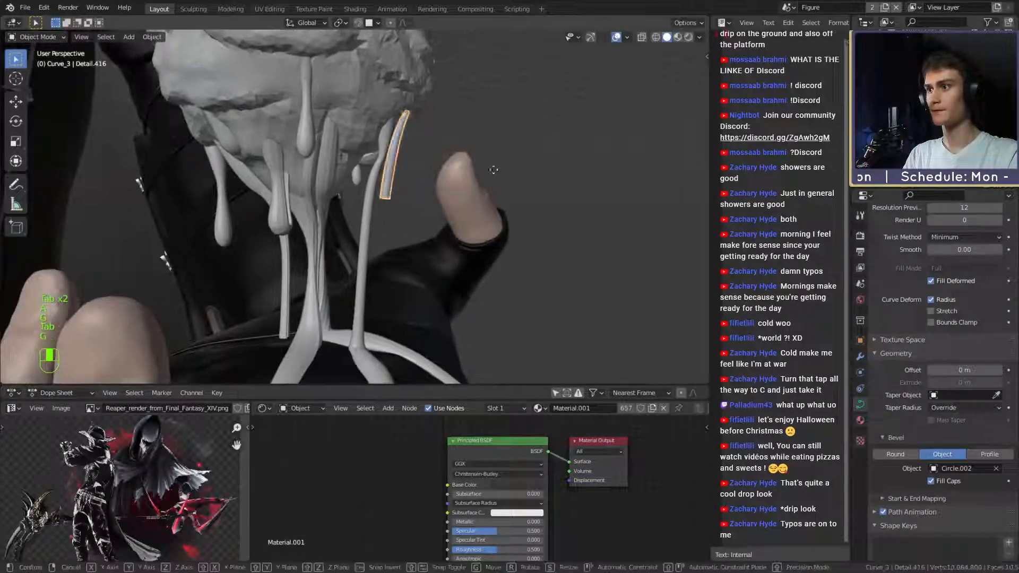
{"action": "left_click", "coordinate": [448, 231]}
{"action": "mouse_move", "coordinate": [448, 230]}
{"action": "middle_mouse_down"}
{"action": "mouse_move", "coordinate": [472, 220]}
{"action": "mouse_move", "coordinate": [434, 213]}
{"action": "mouse_move", "coordinate": [437, 227]}
{"action": "middle_mouse_up"}
{"action": "scroll", "coordinate": [473, 221], "scroll_direction": "up", "scroll_amount": 4}
Lower the short curve about 0.077 m and shift it about 0.011 m along X so its top meets the long strand.
{"action": "key", "text": "g"}
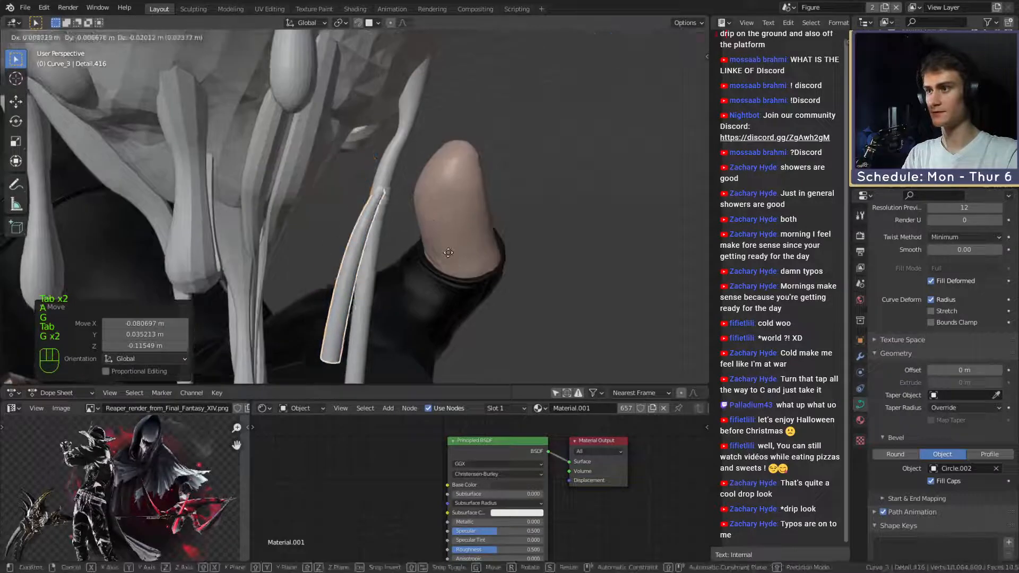
{"action": "left_click", "coordinate": [435, 288]}
{"action": "middle_click_drag", "start_coordinate": [434, 289], "coordinate": [367, 214]}
{"action": "key", "text": "g"}
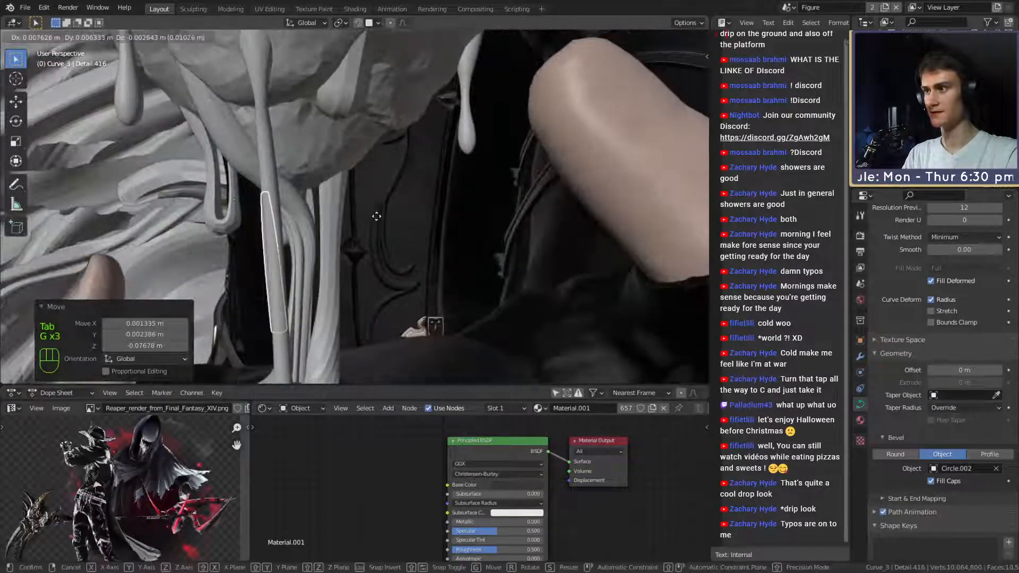
{"action": "left_click", "coordinate": [380, 225]}
{"action": "key", "text": "KP_Decimal"}
{"action": "scroll", "coordinate": [466, 218], "scroll_direction": "up", "scroll_amount": 2}
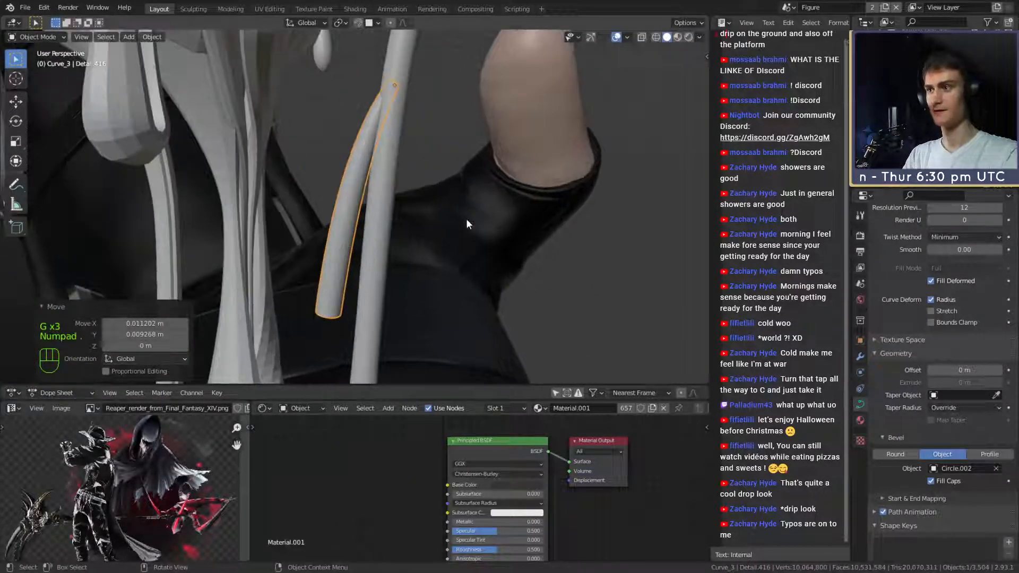
Raise the short curve's lower end about 0.2 m to bend it into a bridge and fit that end against the neighbouring strands.
{"action": "middle_click_drag", "start_coordinate": [467, 222], "coordinate": [419, 188]}
{"action": "key", "text": "Tab"}
{"action": "left_click", "coordinate": [337, 270]}
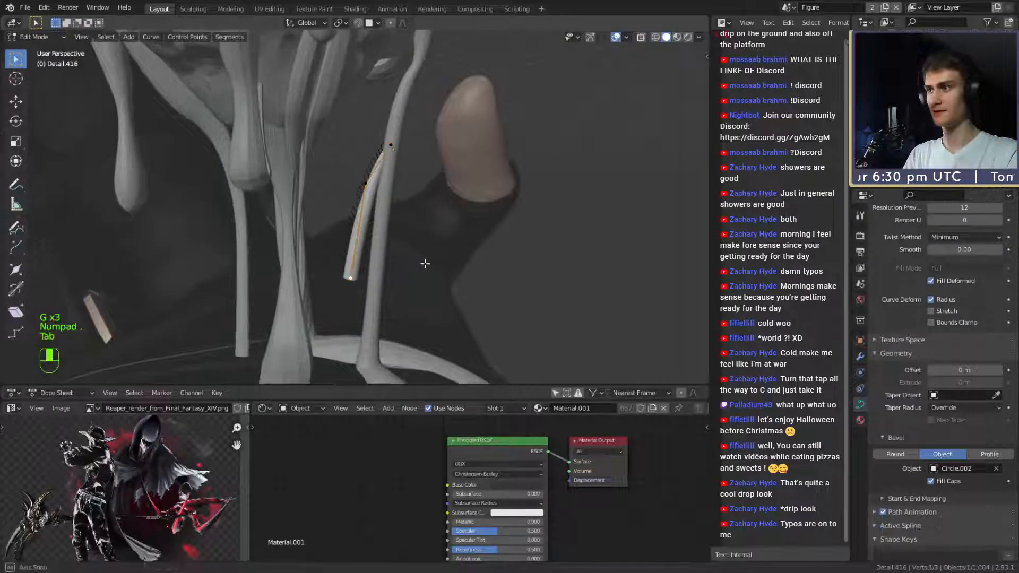
{"action": "mouse_move", "coordinate": [423, 261]}
{"action": "middle_mouse_down"}
{"action": "mouse_move", "coordinate": [432, 227]}
{"action": "mouse_move", "coordinate": [442, 257]}
{"action": "middle_mouse_up"}
{"action": "key", "text": "g"}
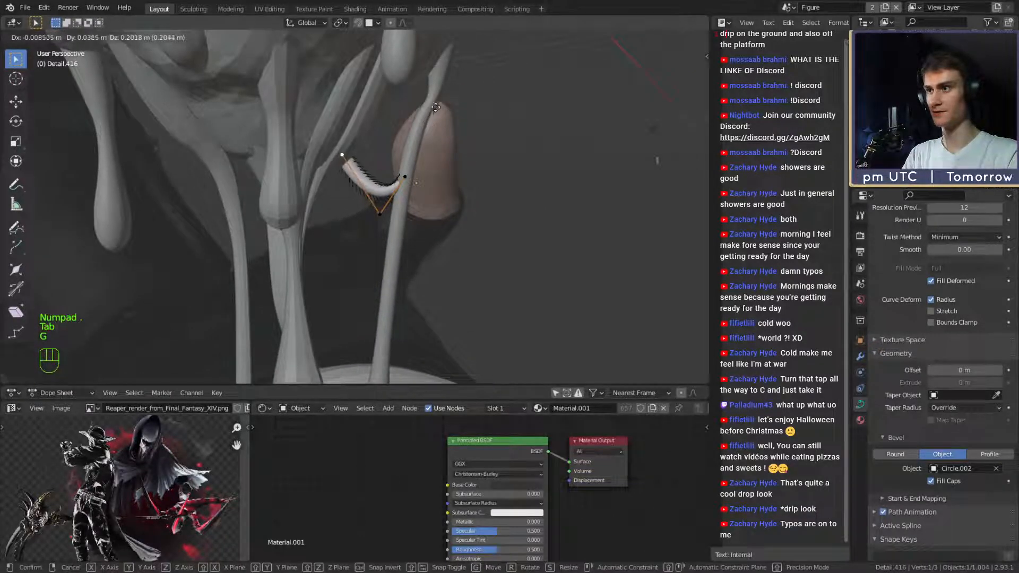
{"action": "left_click", "coordinate": [433, 110]}
{"action": "middle_click_drag", "start_coordinate": [366, 166], "coordinate": [395, 165]}
{"action": "scroll", "coordinate": [396, 163], "scroll_direction": "up", "scroll_amount": 2}
{"action": "middle_click_drag", "start_coordinate": [400, 159], "coordinate": [398, 172], "text": "shift"}
{"action": "key", "text": "g"}
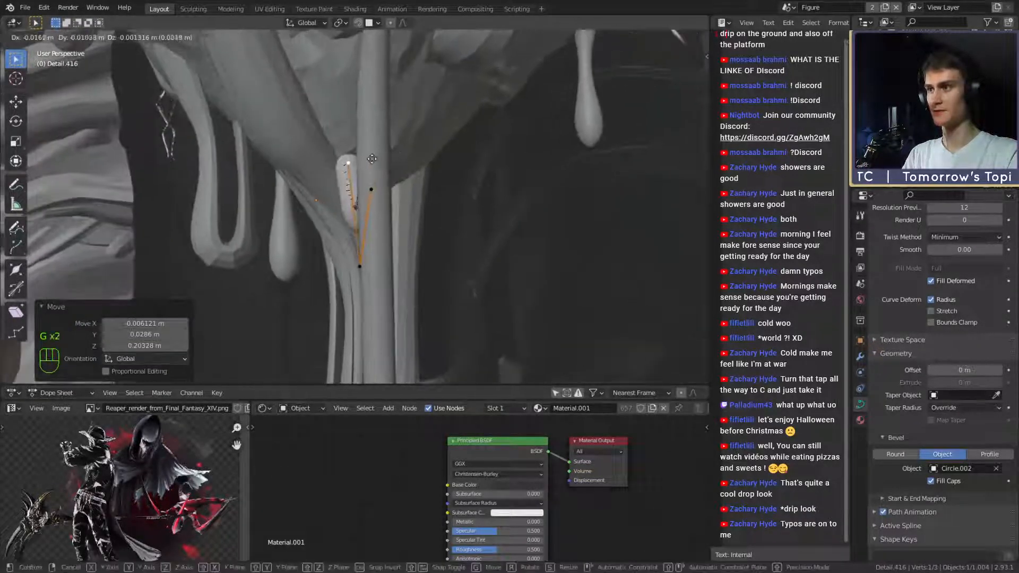
{"action": "left_click", "coordinate": [362, 164]}
Thin the bridge's middle point and thicken its end at the long strand.
{"action": "middle_click_drag", "start_coordinate": [345, 197], "coordinate": [482, 166]}
{"action": "left_click", "coordinate": [408, 250]}
{"action": "middle_click_drag", "start_coordinate": [452, 250], "coordinate": [476, 250]}
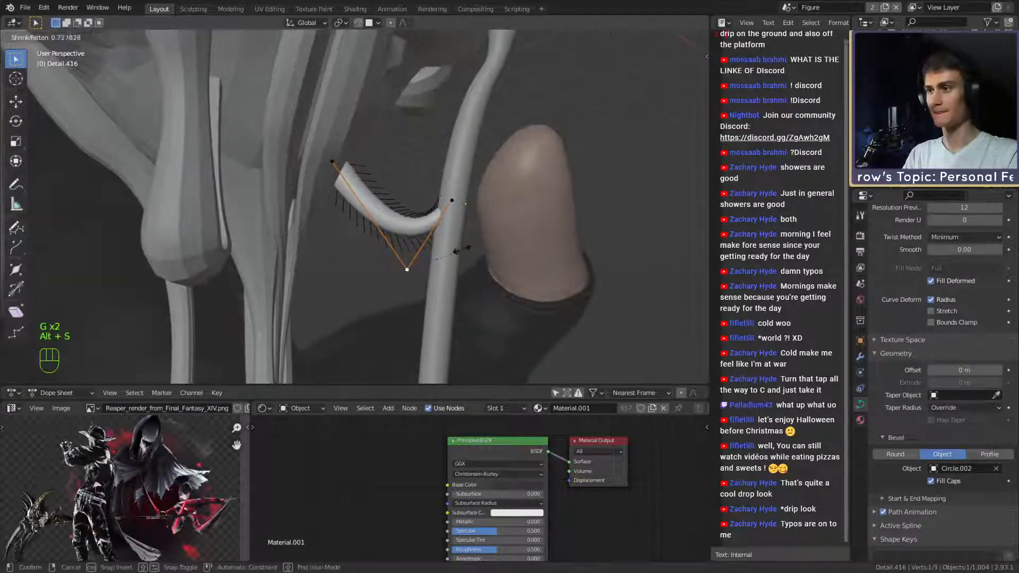
{"action": "left_click", "coordinate": [452, 200]}
{"action": "key", "text": "alt+s"}
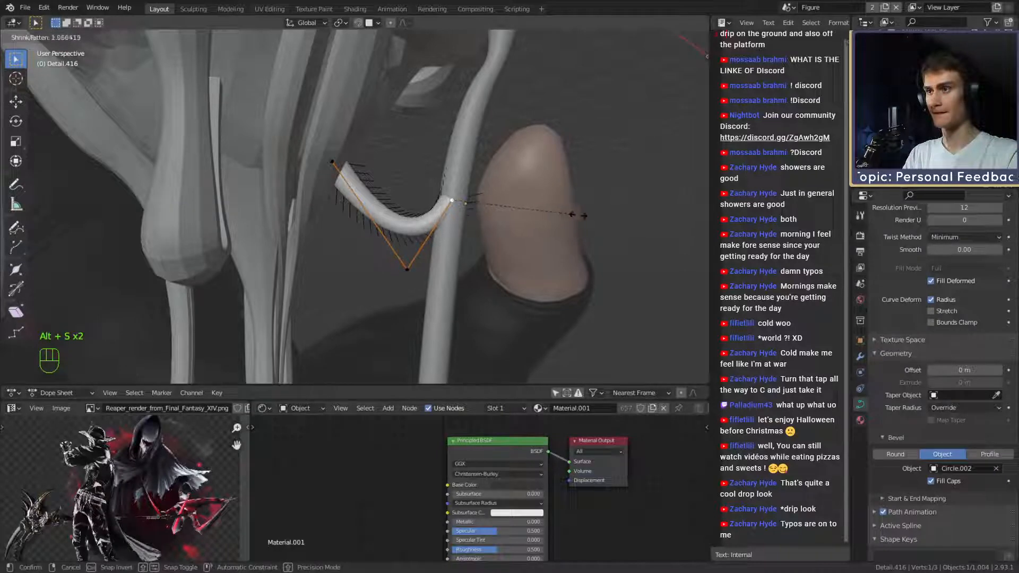
{"action": "left_click", "coordinate": [578, 215]}
Settle the bridge's thickened end inside the long strand and lower its middle point for a deeper sag.
{"action": "key", "text": "g"}
{"action": "left_click", "coordinate": [568, 201]}
{"action": "middle_click_drag", "start_coordinate": [569, 200], "coordinate": [535, 217]}
{"action": "key", "text": "g"}
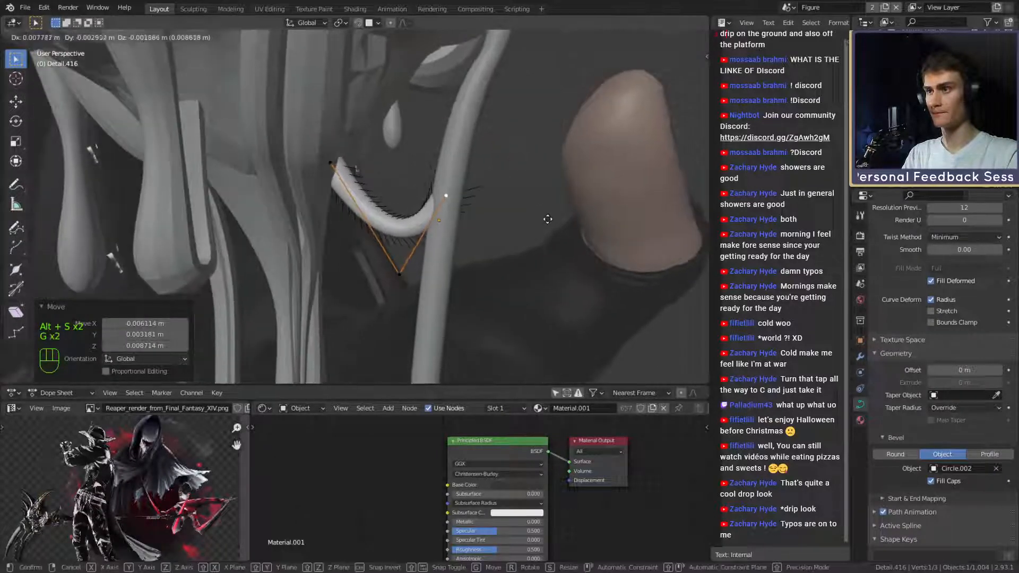
{"action": "left_click", "coordinate": [490, 258]}
{"action": "key", "text": "g"}
{"action": "middle_click_drag", "start_coordinate": [482, 254], "coordinate": [408, 191]}
{"action": "left_click", "coordinate": [501, 265]}
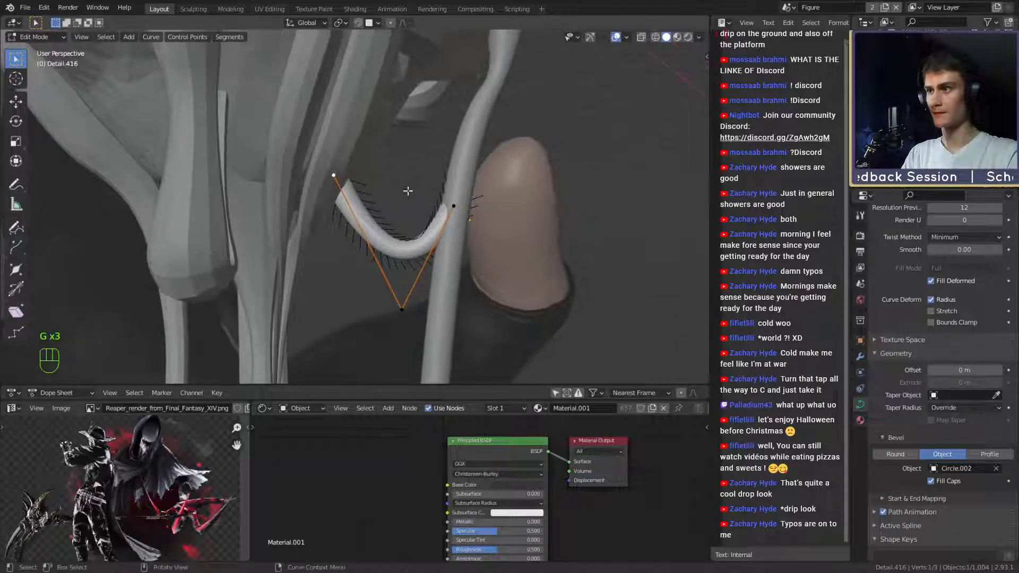
Subdivide the bridge between its free end and middle point and reposition the two lower points for a rounder sag.
{"action": "left_click", "coordinate": [399, 297], "text": "shift"}
{"action": "key", "text": "space"}
{"action": "key", "text": "Return"}
{"action": "left_click", "coordinate": [382, 253]}
{"action": "key", "text": "g"}
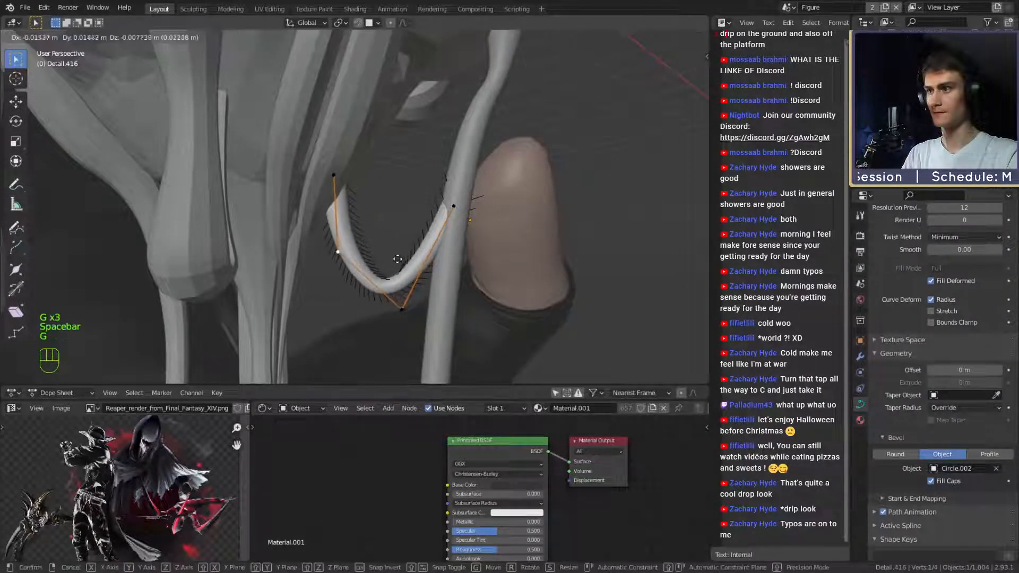
{"action": "left_click", "coordinate": [397, 260]}
{"action": "key", "text": "g"}
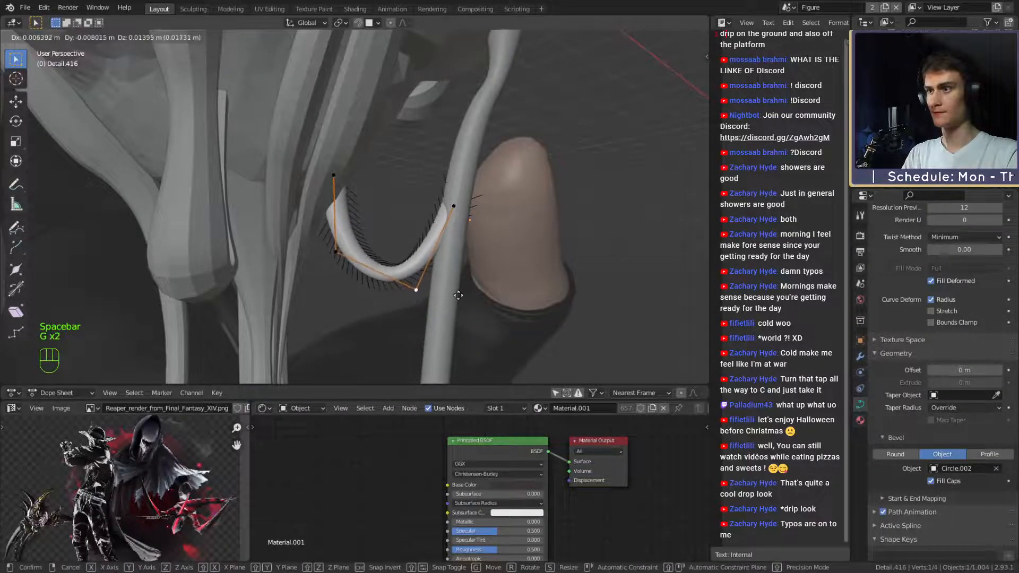
{"action": "left_click", "coordinate": [458, 295]}
Move the bridge's free upper end up and across the horizontal plane so it meets the neighbouring strand.
{"action": "left_click", "coordinate": [335, 176]}
{"action": "middle_click_drag", "start_coordinate": [337, 180], "coordinate": [369, 192]}
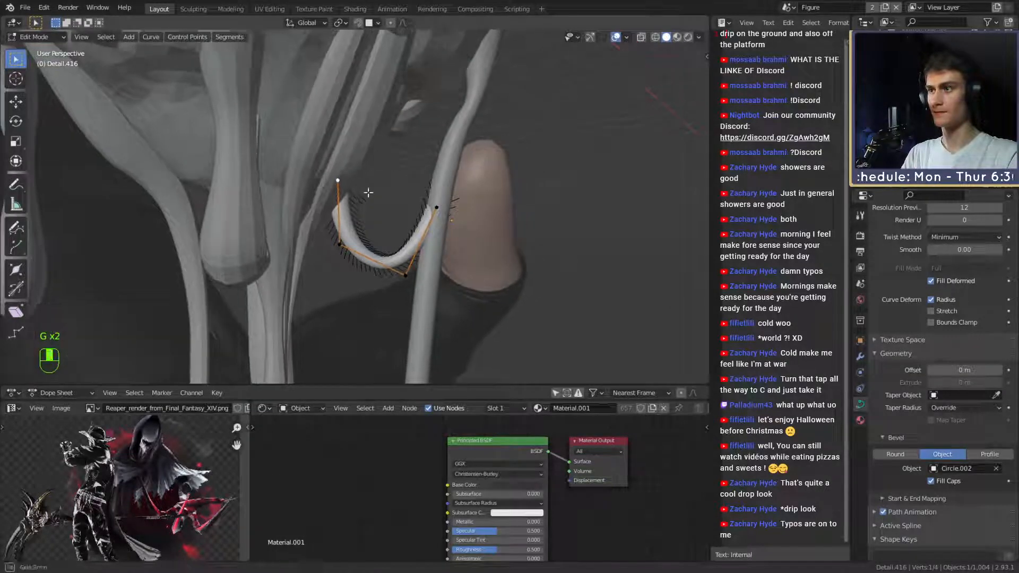
{"action": "key", "text": "g"}
{"action": "left_click", "coordinate": [390, 160]}
{"action": "middle_click_drag", "start_coordinate": [390, 160], "coordinate": [400, 247]}
{"action": "key", "text": "g"}
{"action": "key", "text": "shift+z"}
{"action": "left_click", "coordinate": [499, 197]}
{"action": "key", "text": "g"}
{"action": "left_click", "coordinate": [364, 213]}
Shift the bridge's lower point beneath its free end and thin the two lower points by factors of about 0.704 and 0.721.
{"action": "left_click", "coordinate": [351, 298]}
{"action": "middle_click_drag", "start_coordinate": [352, 297], "coordinate": [398, 313]}
{"action": "key", "text": "g"}
{"action": "left_click", "coordinate": [366, 271]}
{"action": "key", "text": "alt+s"}
{"action": "left_click", "coordinate": [399, 314]}
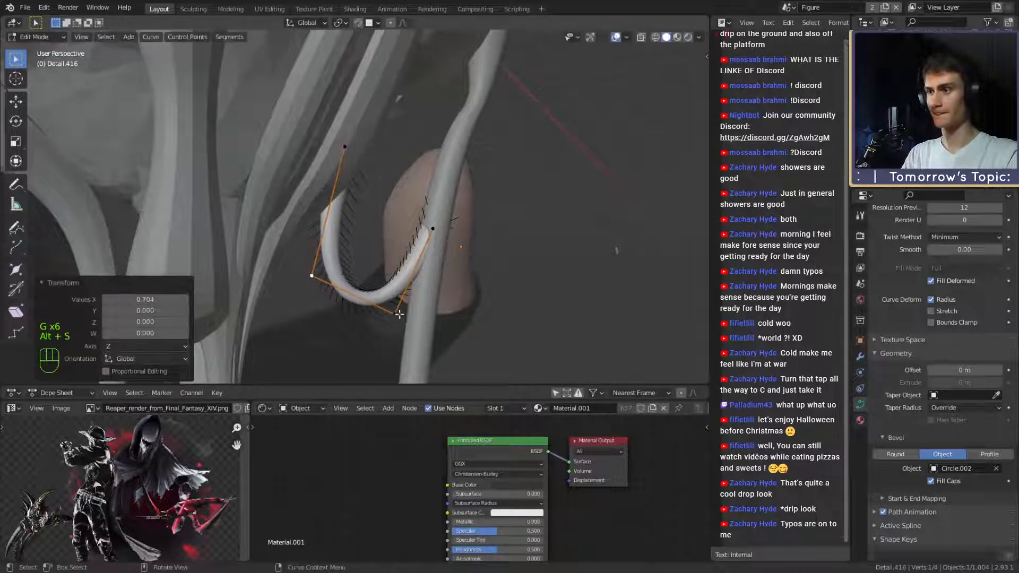
{"action": "key", "text": "alt+s"}
{"action": "left_click", "coordinate": [390, 232]}
Finish editing the bridge curve and save the file.
{"action": "scroll", "coordinate": [390, 232], "scroll_direction": "down", "scroll_amount": 3}
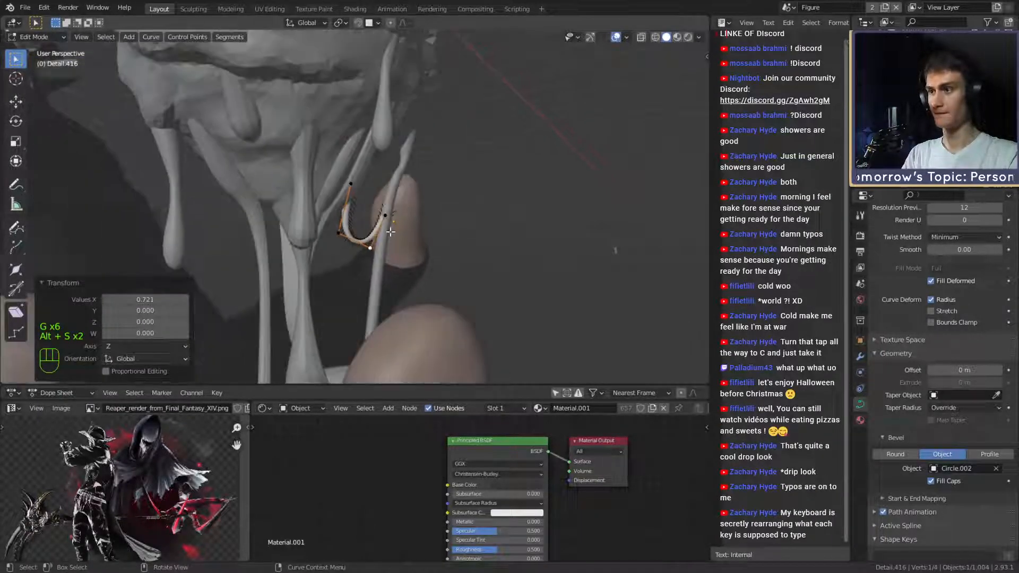
{"action": "scroll", "coordinate": [390, 232], "scroll_direction": "down", "scroll_amount": 5}
{"action": "key", "text": "Tab"}
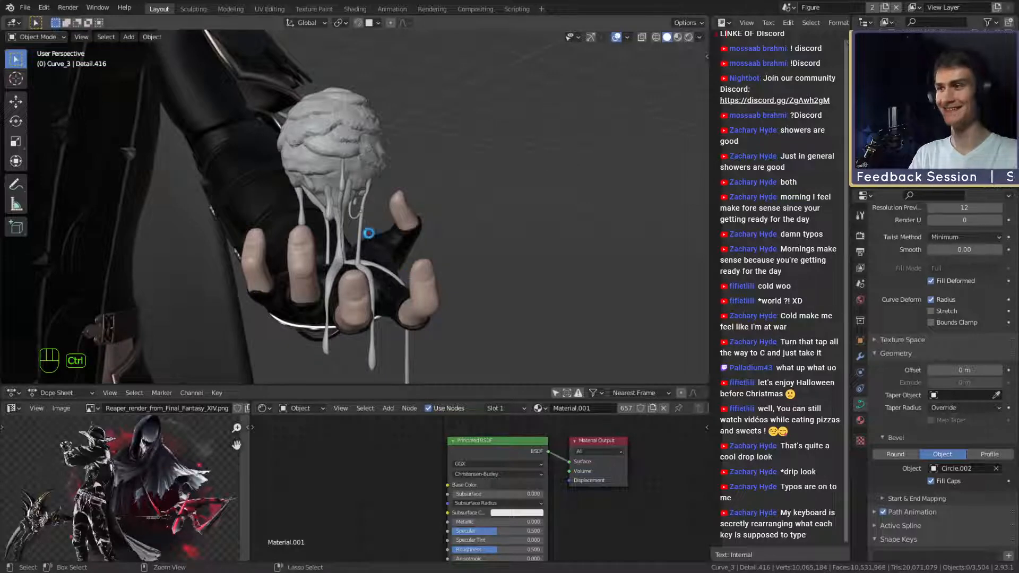
{"action": "key", "text": "ctrl+s"}
Examine the bridge and the surrounding strands up close from several angles, and save the file again.
{"action": "scroll", "coordinate": [382, 254], "scroll_direction": "up", "scroll_amount": 5}
{"action": "middle_click_drag", "start_coordinate": [383, 255], "coordinate": [334, 192]}
{"action": "scroll", "coordinate": [423, 254], "scroll_direction": "up", "scroll_amount": 1}
{"action": "key", "text": "KP_Decimal"}
{"action": "scroll", "coordinate": [338, 236], "scroll_direction": "down", "scroll_amount": 4}
{"action": "scroll", "coordinate": [359, 250], "scroll_direction": "up", "scroll_amount": 4}
{"action": "scroll", "coordinate": [359, 215], "scroll_direction": "down", "scroll_amount": 4}
{"action": "scroll", "coordinate": [378, 226], "scroll_direction": "up", "scroll_amount": 2}
{"action": "scroll", "coordinate": [364, 219], "scroll_direction": "up", "scroll_amount": 2}
{"action": "key", "text": "Tab"}
{"action": "left_click", "coordinate": [349, 174]}
{"action": "scroll", "coordinate": [423, 175], "scroll_direction": "down", "scroll_amount": 6}
{"action": "middle_click_drag", "start_coordinate": [422, 175], "coordinate": [575, 281]}
{"action": "key", "text": "Tab"}
{"action": "scroll", "coordinate": [447, 294], "scroll_direction": "up", "scroll_amount": 4}
{"action": "middle_click_drag", "start_coordinate": [448, 293], "coordinate": [508, 223]}
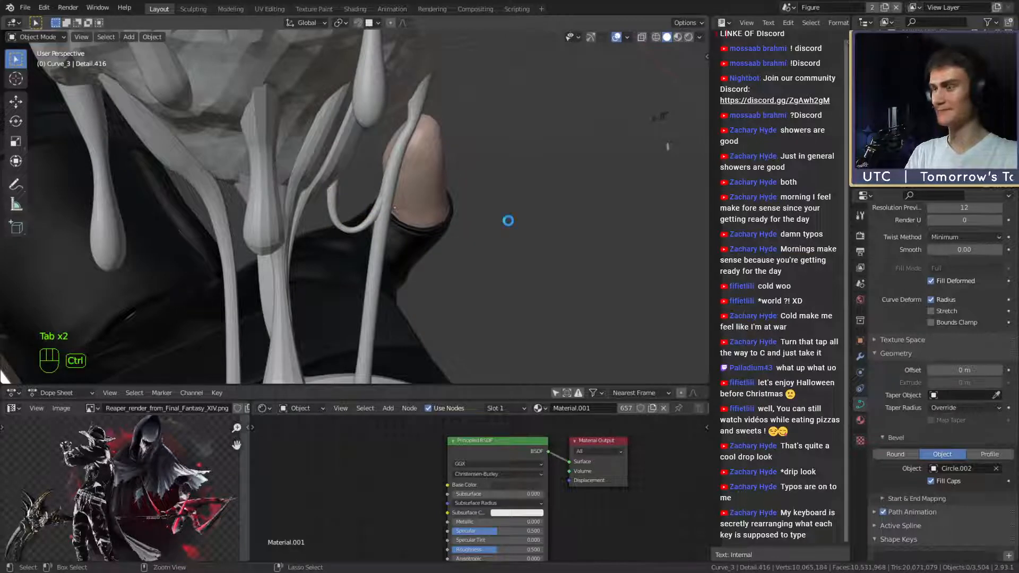
{"action": "key", "text": "ctrl+s"}
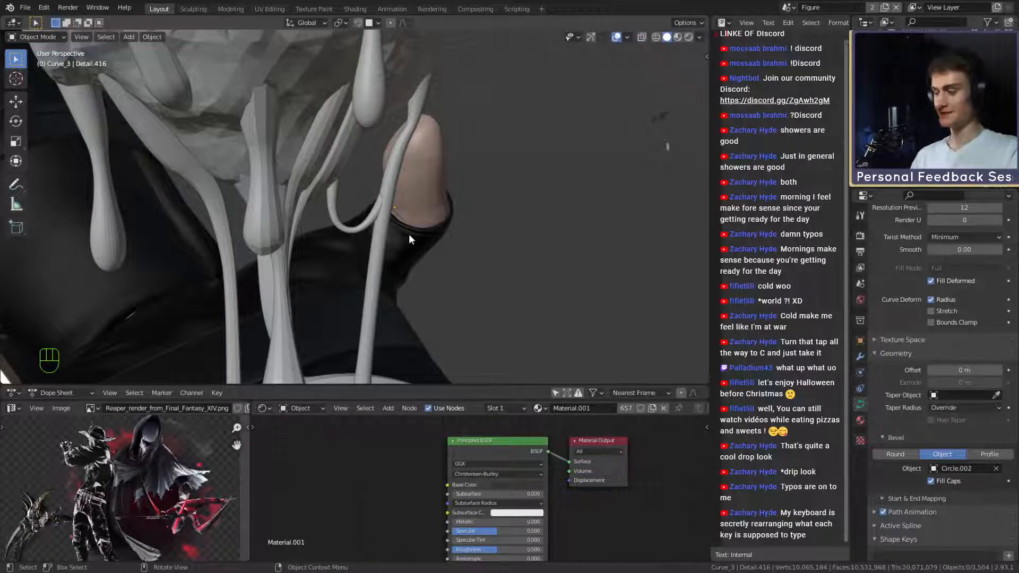
Move the long strand's upper point about 0.014 m along Y and adjust the thickness there and at the point beneath.
{"action": "middle_click_drag", "start_coordinate": [408, 234], "coordinate": [451, 199]}
{"action": "left_click", "coordinate": [380, 216]}
{"action": "key", "text": "Tab"}
{"action": "key", "text": "g"}
{"action": "left_click", "coordinate": [459, 204]}
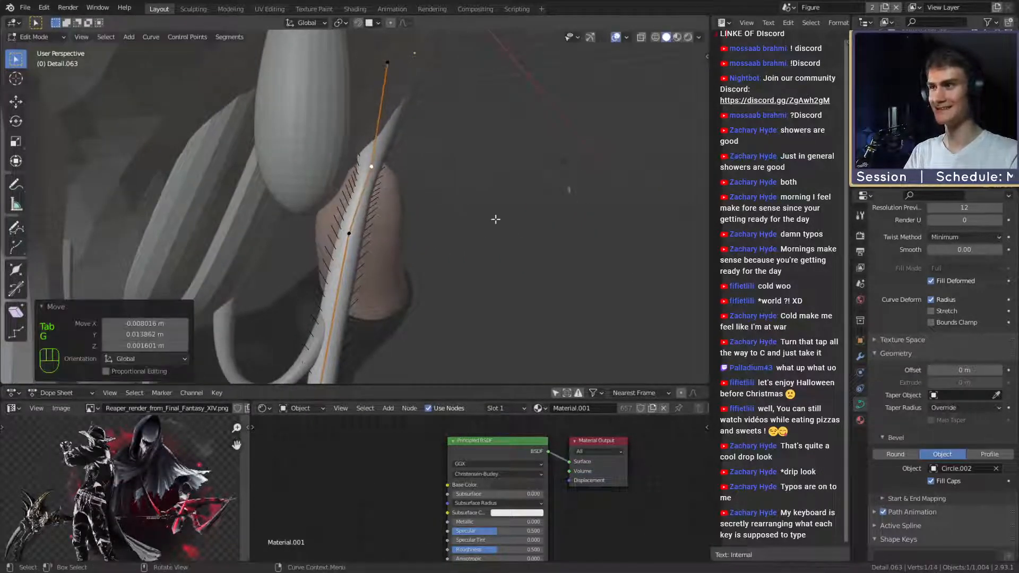
{"action": "key", "text": "alt+s"}
{"action": "left_click", "coordinate": [594, 219]}
{"action": "middle_click_drag", "start_coordinate": [447, 218], "coordinate": [439, 237]}
{"action": "left_click", "coordinate": [353, 217]}
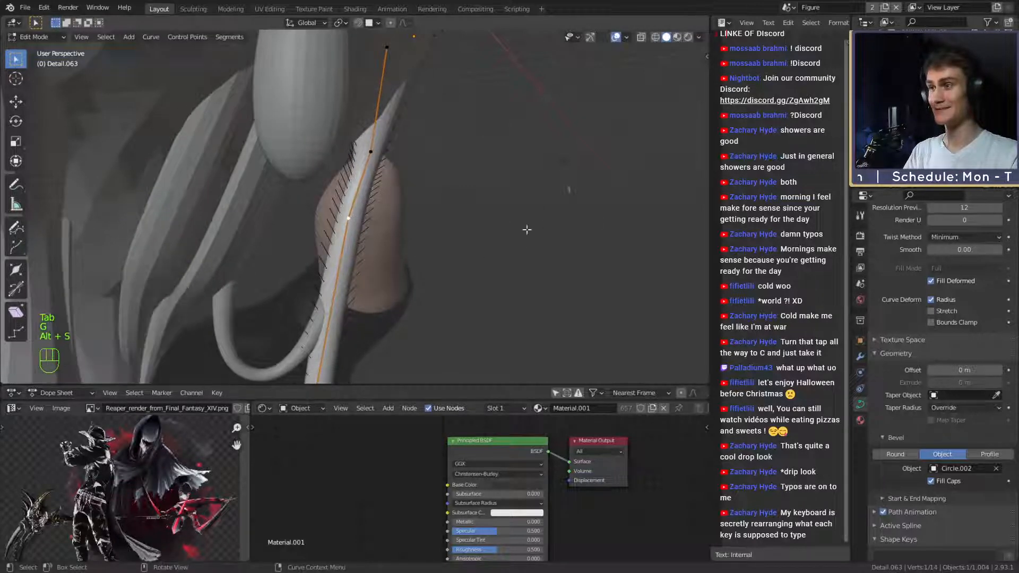
{"action": "key", "text": "alt+s"}
{"action": "left_click", "coordinate": [470, 235]}
{"action": "key", "text": "Tab"}
Thin the bridge's end at the long strand by a factor of 0.84 and reseat it inside the strand.
{"action": "left_click", "coordinate": [340, 272]}
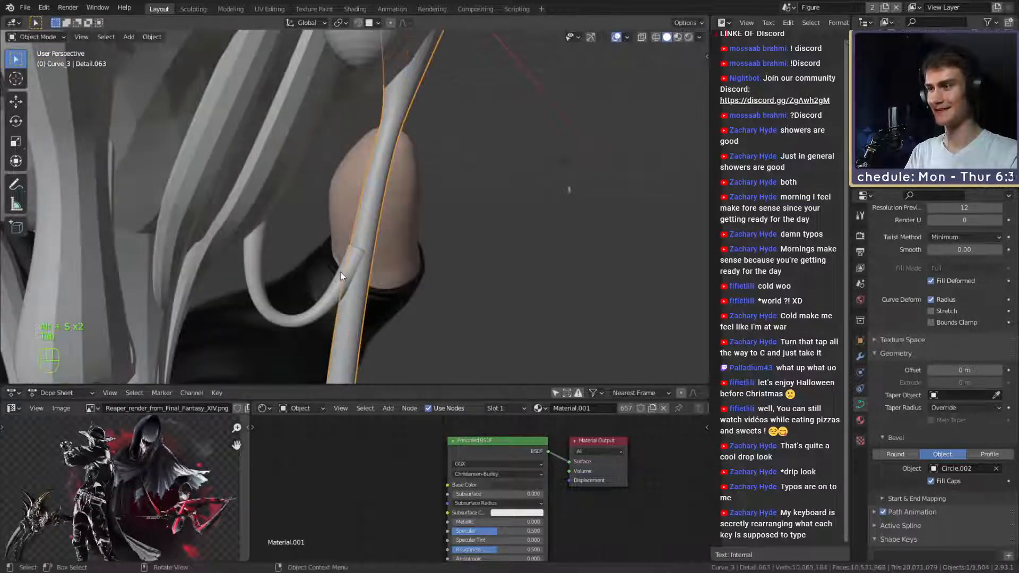
{"action": "key", "text": "Tab"}
{"action": "key", "text": "alt+s"}
{"action": "left_click", "coordinate": [474, 260]}
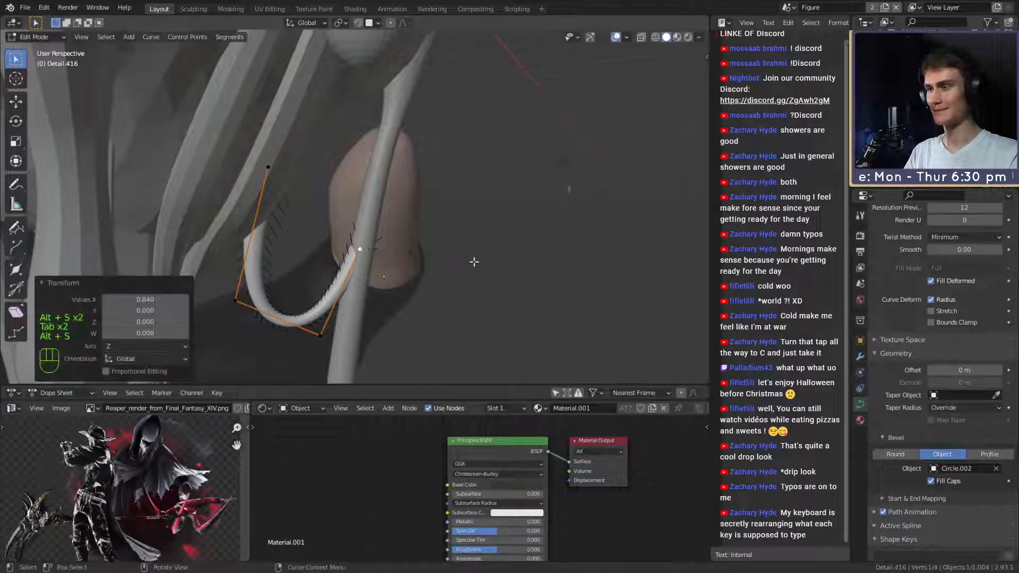
{"action": "key", "text": "g"}
{"action": "left_click", "coordinate": [473, 263]}
{"action": "key", "text": "Tab"}
Shift the long strand's point just above its bend on the glove about 0.02 m, mostly along Y.
{"action": "scroll", "coordinate": [419, 275], "scroll_direction": "down", "scroll_amount": 7}
{"action": "middle_click_drag", "start_coordinate": [419, 275], "coordinate": [429, 251]}
{"action": "scroll", "coordinate": [396, 276], "scroll_direction": "down", "scroll_amount": 4}
{"action": "scroll", "coordinate": [406, 276], "scroll_direction": "up", "scroll_amount": 4}
{"action": "scroll", "coordinate": [441, 260], "scroll_direction": "up", "scroll_amount": 2}
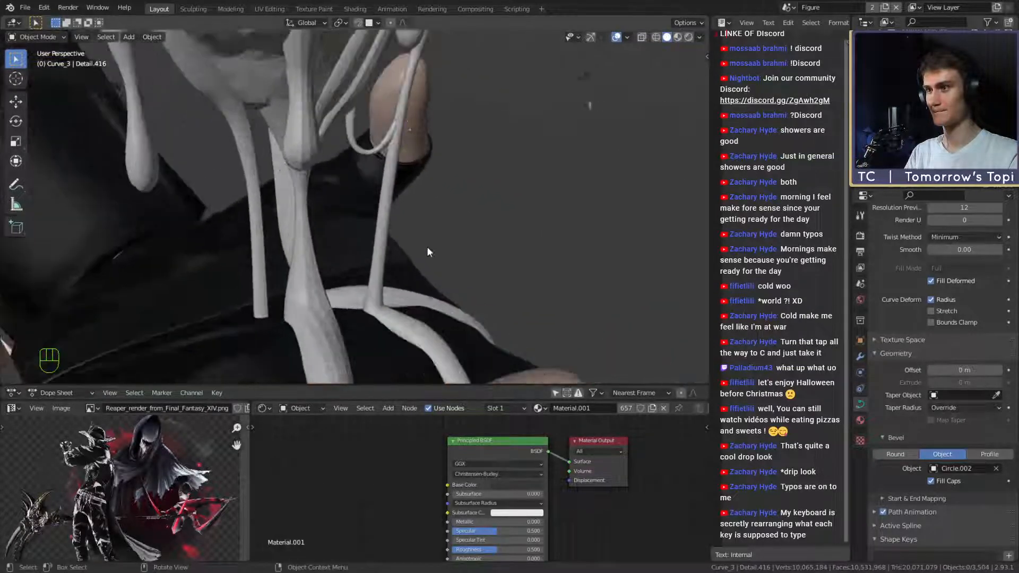
{"action": "left_click", "coordinate": [375, 286]}
{"action": "key", "text": "Tab"}
{"action": "middle_click_drag", "start_coordinate": [449, 315], "coordinate": [496, 289]}
{"action": "key", "text": "g"}
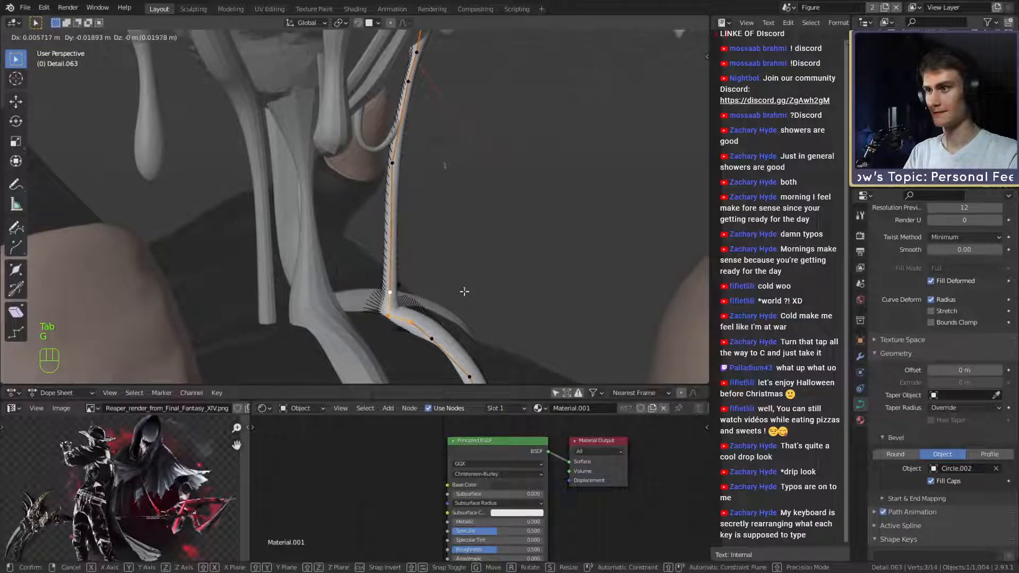
{"action": "left_click", "coordinate": [461, 292]}
Lower the long strand's middle point and nudge its corner point on the glove to smooth the fall.
{"action": "left_click", "coordinate": [392, 163]}
{"action": "key", "text": "g"}
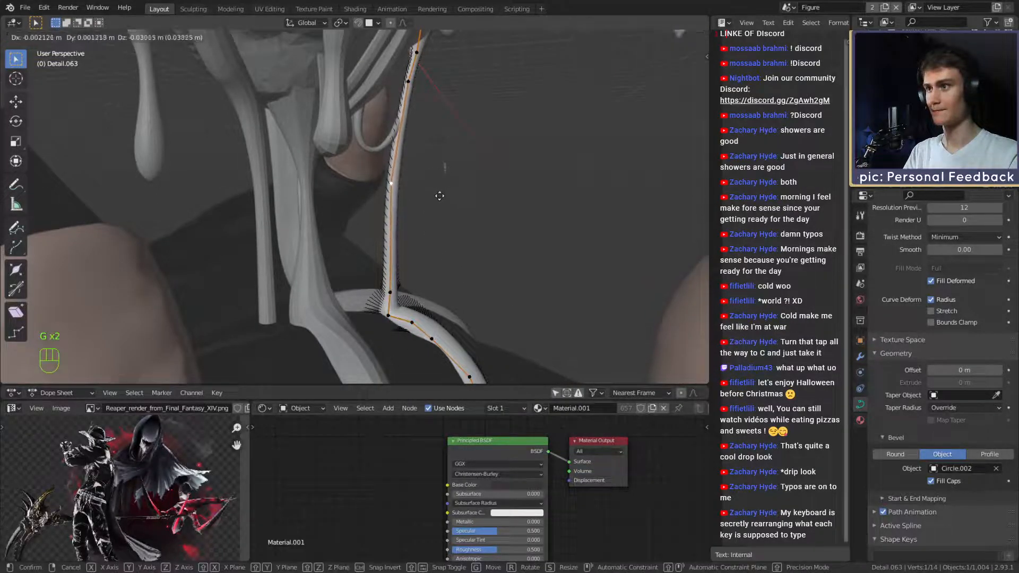
{"action": "left_click", "coordinate": [439, 201]}
{"action": "left_click", "coordinate": [387, 310]}
{"action": "key", "text": "g"}
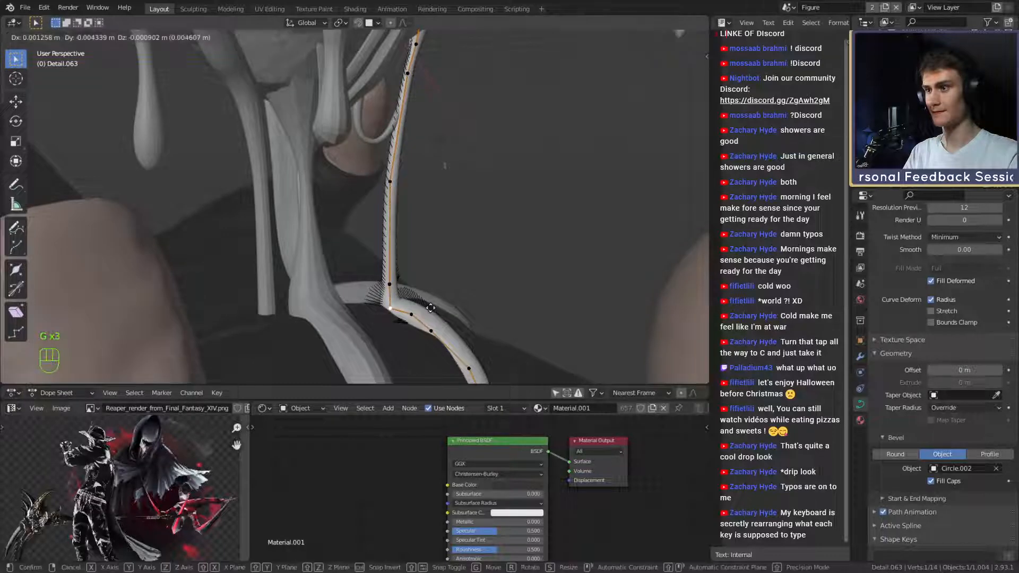
{"action": "left_click", "coordinate": [425, 306]}
{"action": "middle_click_drag", "start_coordinate": [423, 307], "coordinate": [400, 299]}
{"action": "key", "text": "Tab"}
Duplicate the short drip under the orb and place the copy about 0.21 m away on the orb's side.
{"action": "scroll", "coordinate": [383, 343], "scroll_direction": "down", "scroll_amount": 6}
{"action": "scroll", "coordinate": [410, 250], "scroll_direction": "down", "scroll_amount": 4}
{"action": "scroll", "coordinate": [420, 270], "scroll_direction": "up", "scroll_amount": 3}
{"action": "left_click", "coordinate": [453, 237]}
{"action": "scroll", "coordinate": [382, 253], "scroll_direction": "up", "scroll_amount": 4}
{"action": "scroll", "coordinate": [400, 300], "scroll_direction": "down", "scroll_amount": 1}
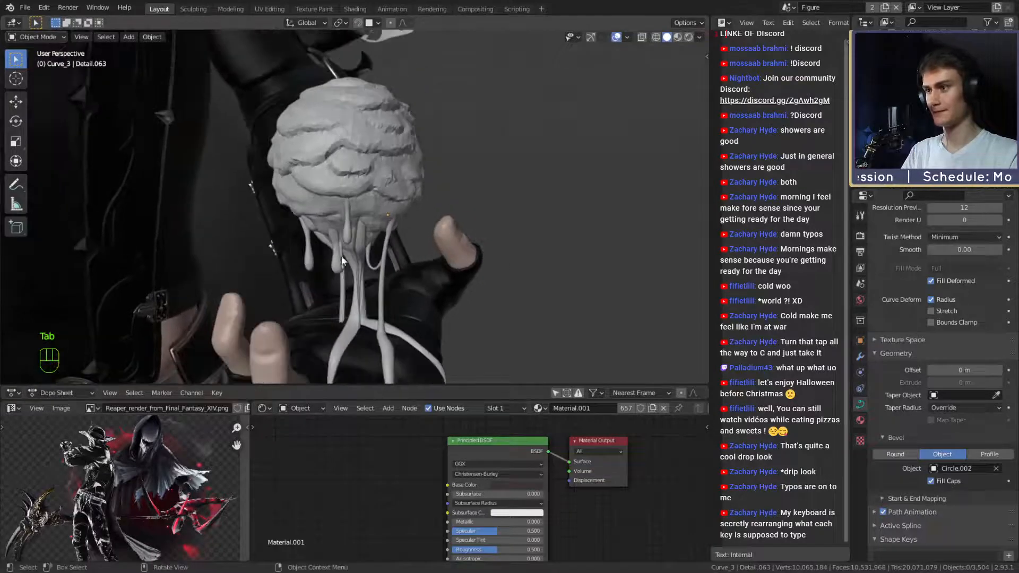
{"action": "left_click", "coordinate": [345, 242]}
{"action": "middle_click_drag", "start_coordinate": [390, 249], "coordinate": [444, 241]}
{"action": "key", "text": "shift+d"}
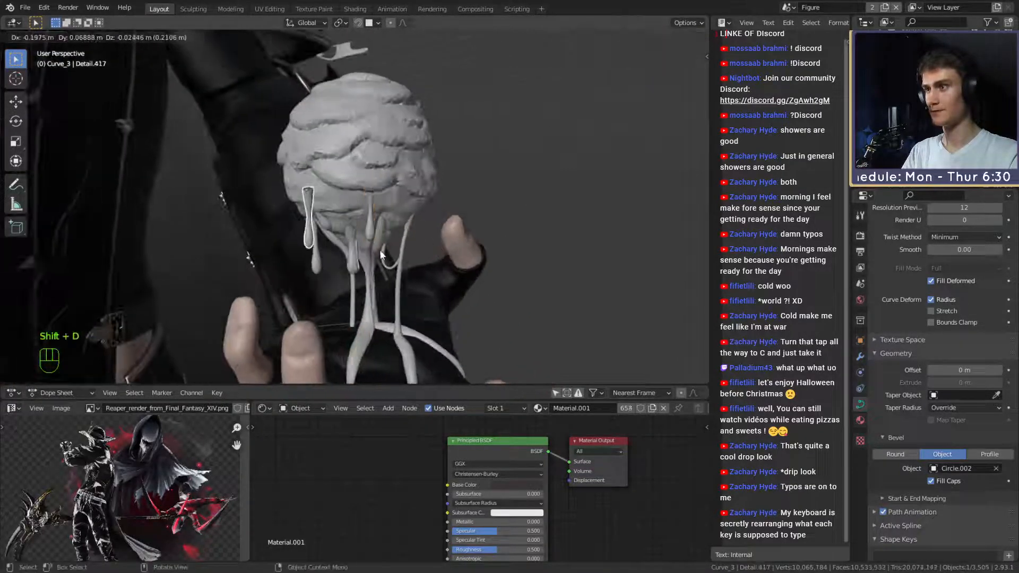
{"action": "left_click", "coordinate": [379, 250]}
Rotate the copied drip slightly and move it so its top attaches to the orb's lower edge.
{"action": "mouse_move", "coordinate": [380, 250]}
{"action": "middle_mouse_down"}
{"action": "mouse_move", "coordinate": [516, 257]}
{"action": "mouse_move", "coordinate": [523, 240]}
{"action": "mouse_move", "coordinate": [496, 254]}
{"action": "mouse_move", "coordinate": [477, 295]}
{"action": "mouse_move", "coordinate": [510, 256]}
{"action": "mouse_move", "coordinate": [397, 263]}
{"action": "mouse_move", "coordinate": [395, 255]}
{"action": "middle_mouse_up"}
{"action": "scroll", "coordinate": [518, 250], "scroll_direction": "up", "scroll_amount": 3}
{"action": "key", "text": "g"}
{"action": "left_click", "coordinate": [471, 260]}
{"action": "key", "text": "r"}
{"action": "left_click", "coordinate": [429, 305]}
{"action": "key", "text": "g"}
{"action": "left_click", "coordinate": [501, 258]}
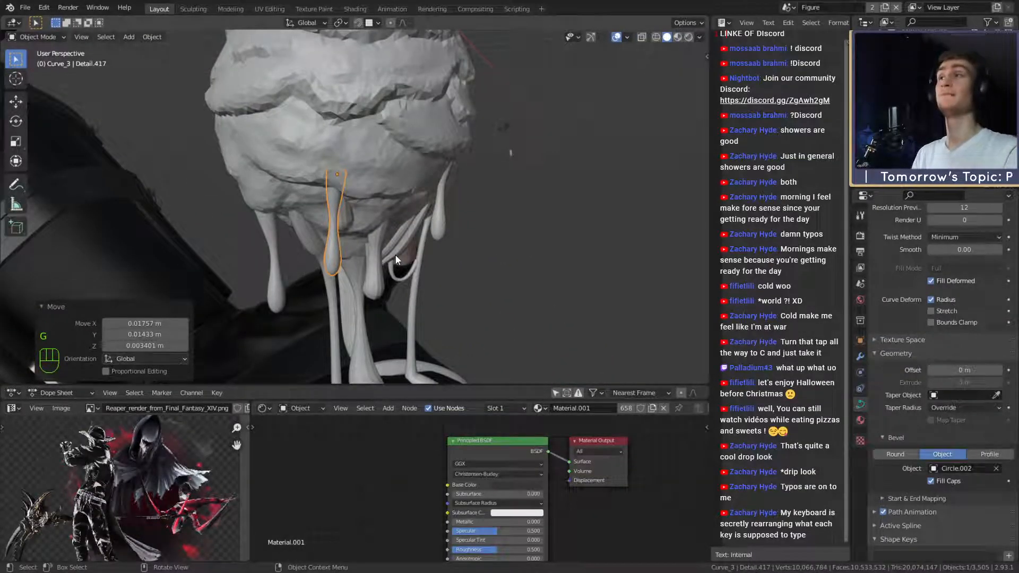
{"action": "key", "text": "KP_Decimal"}
{"action": "middle_click_drag", "start_coordinate": [395, 254], "coordinate": [361, 238]}
{"action": "key", "text": "g"}
{"action": "left_click", "coordinate": [535, 216]}
Delete the copied drip's neck point and shift its bottom and upper points slightly to straighten it.
{"action": "key", "text": "Tab"}
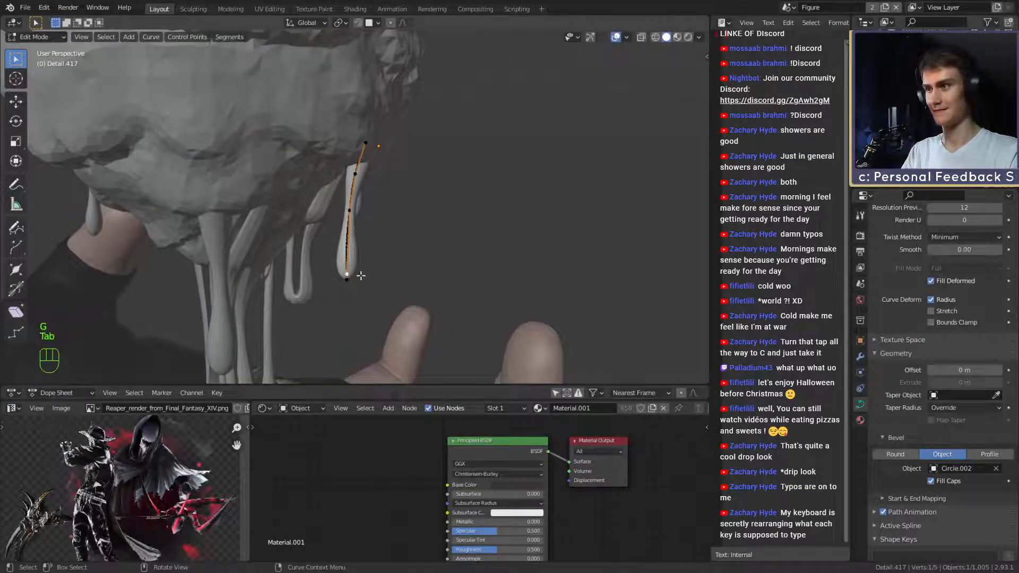
{"action": "key", "text": "x"}
{"action": "left_click", "coordinate": [357, 215]}
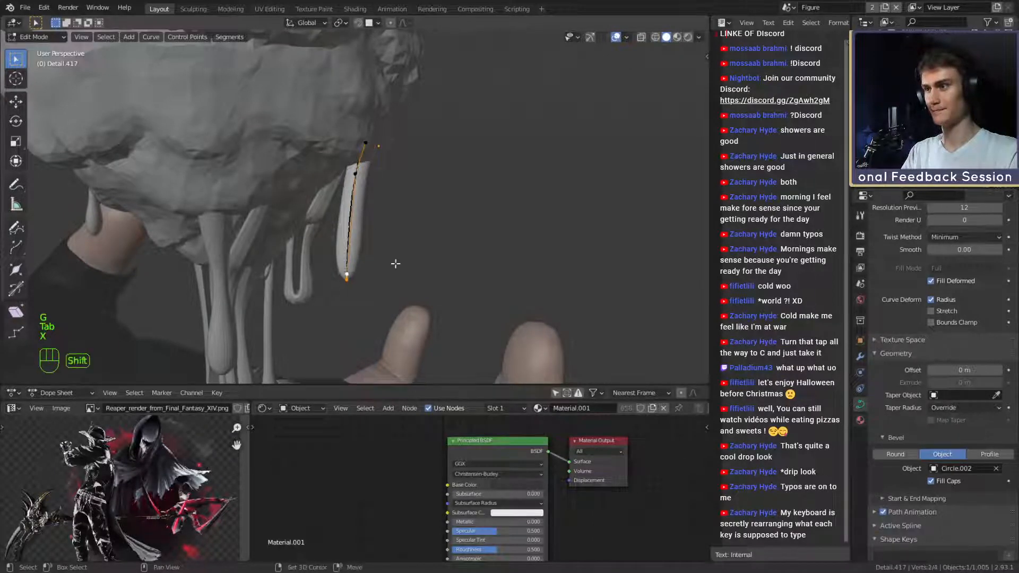
{"action": "middle_click_drag", "start_coordinate": [395, 263], "coordinate": [451, 255]}
{"action": "key", "text": "g"}
{"action": "left_click", "coordinate": [457, 255]}
{"action": "left_click", "coordinate": [368, 185]}
{"action": "key", "text": "g"}
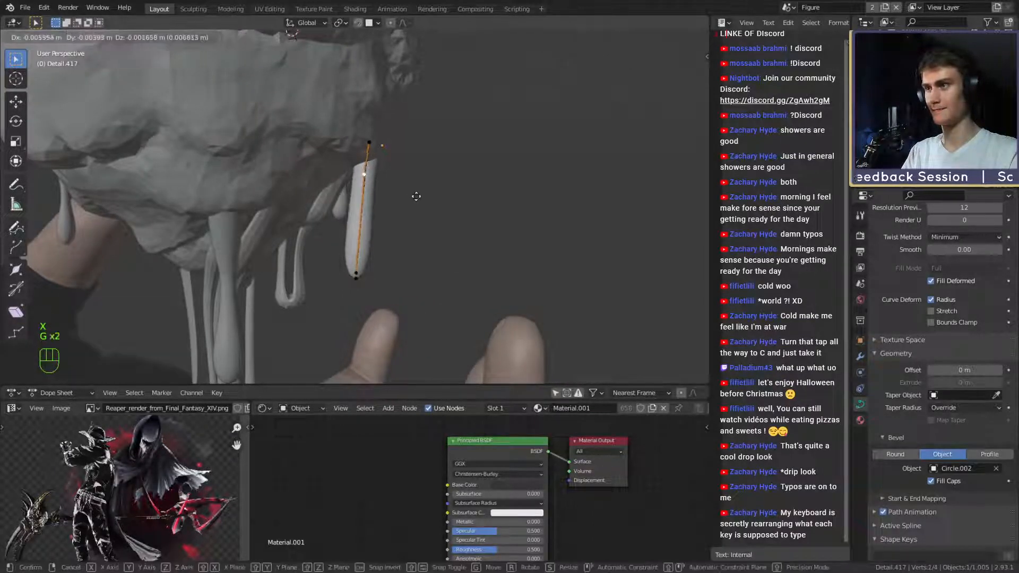
{"action": "left_click", "coordinate": [428, 198]}
Lower the copied drip's two bottom points about 0.23 m to stretch it into a long strand, and adjust its line.
{"action": "middle_click_drag", "start_coordinate": [432, 200], "coordinate": [359, 266]}
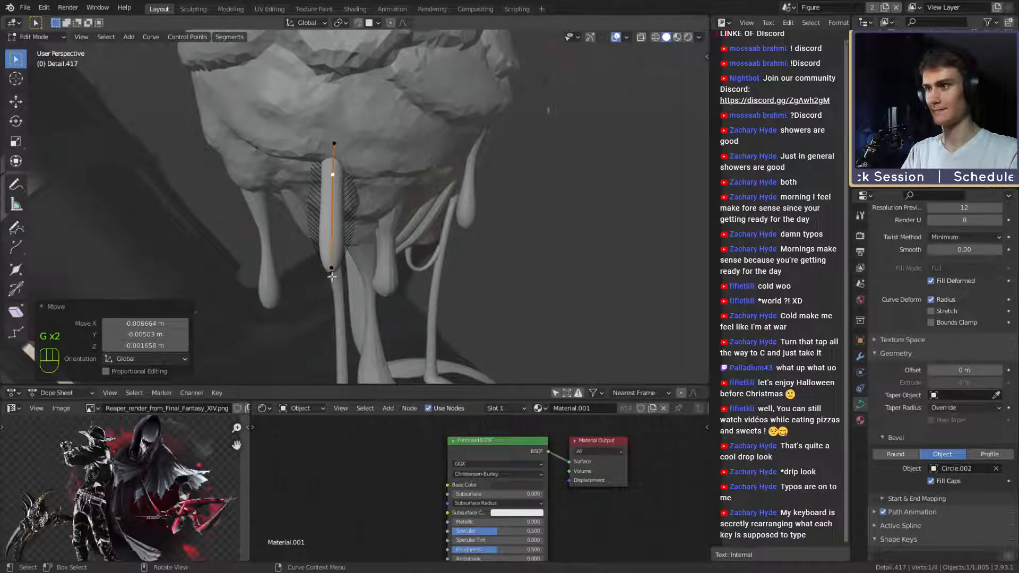
{"action": "left_click_drag", "start_coordinate": [320, 283], "coordinate": [351, 259]}
{"action": "middle_click_drag", "start_coordinate": [403, 259], "coordinate": [421, 152], "text": "shift"}
{"action": "key", "text": "g"}
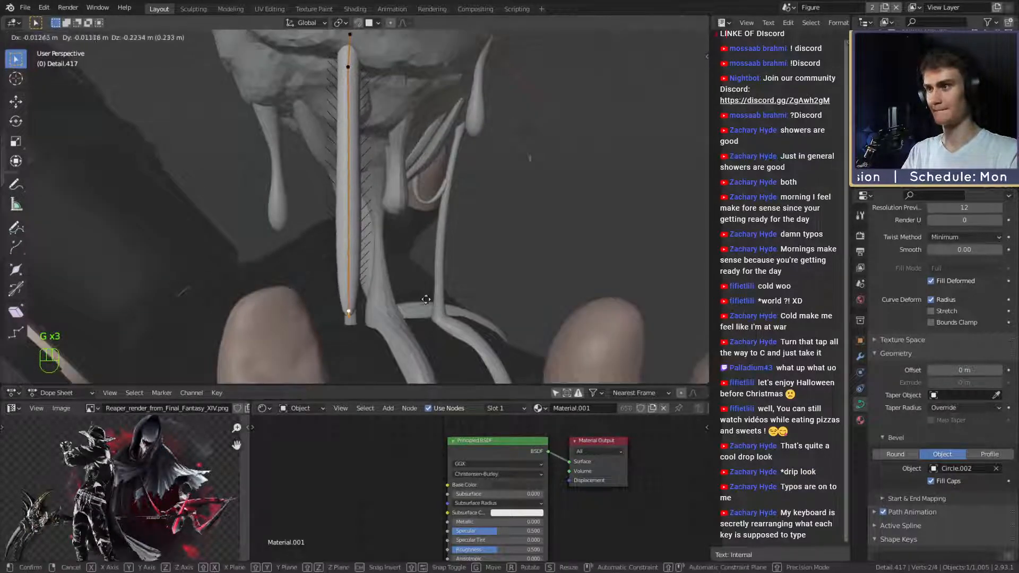
{"action": "left_click", "coordinate": [426, 299]}
{"action": "middle_click_drag", "start_coordinate": [426, 299], "coordinate": [373, 144]}
{"action": "key", "text": "g"}
{"action": "left_click", "coordinate": [520, 294]}
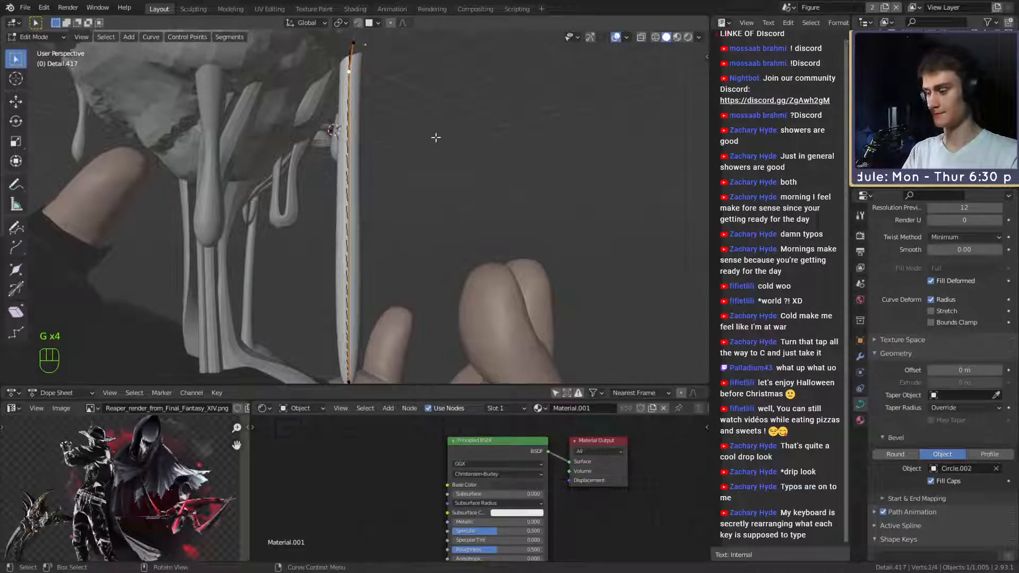
Lower the stretched drip's inner upper point about 0.24 m along Z and thin it into a narrow neck.
{"action": "middle_click_drag", "start_coordinate": [435, 137], "coordinate": [426, 172], "text": "shift"}
{"action": "key", "text": "g"}
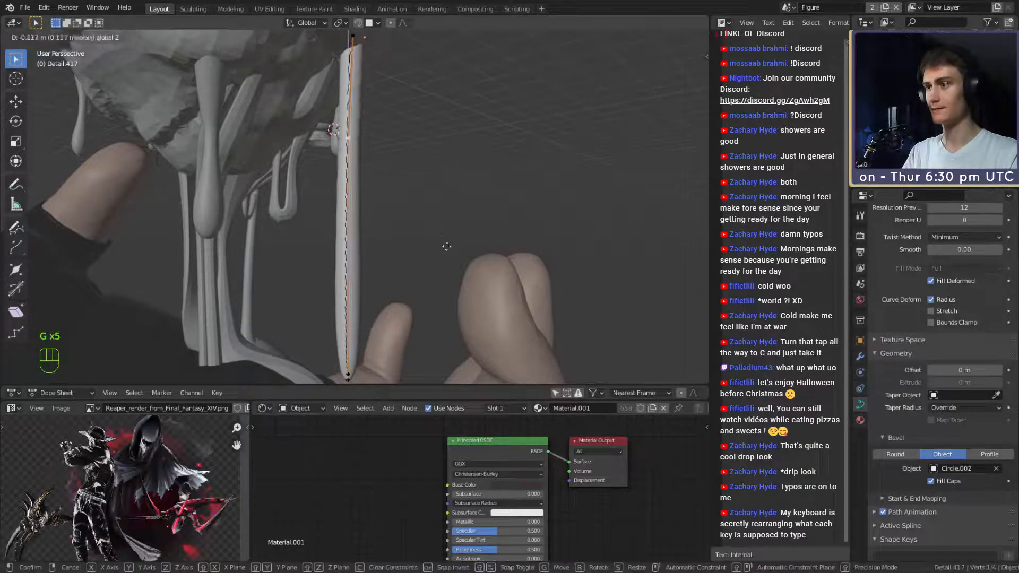
{"action": "left_click", "coordinate": [448, 309]}
{"action": "key", "text": "alt+s"}
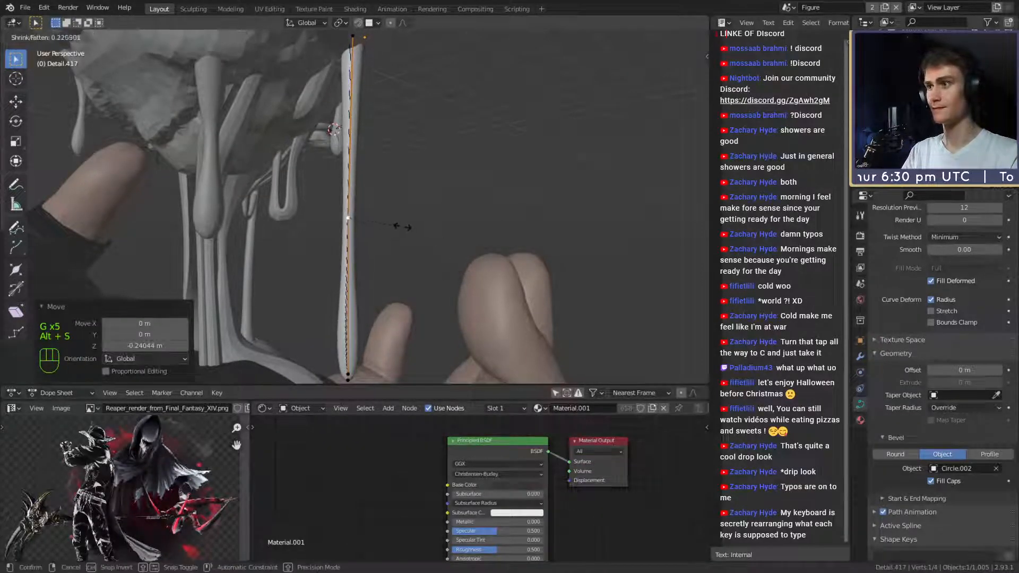
{"action": "left_click", "coordinate": [395, 223]}
{"action": "middle_click_drag", "start_coordinate": [496, 237], "coordinate": [496, 200]}
{"action": "left_click", "coordinate": [449, 240]}
{"action": "key", "text": "alt+s"}
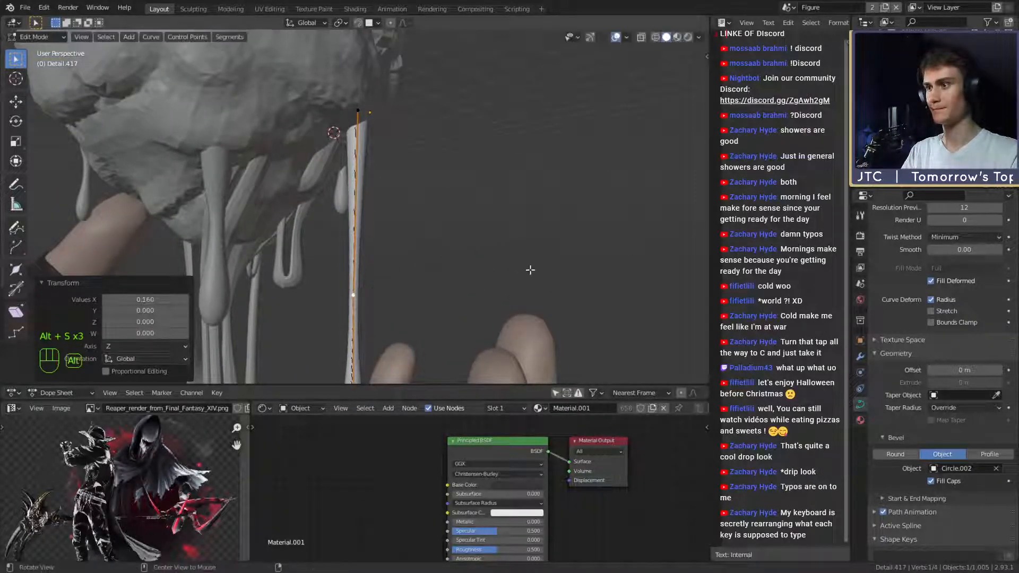
{"action": "key", "text": "alt+s"}
Finish editing the stretched drip, review all drips from farther away and save the file.
{"action": "key", "text": "Tab"}
{"action": "scroll", "coordinate": [403, 295], "scroll_direction": "down", "scroll_amount": 6}
{"action": "middle_click_drag", "start_coordinate": [409, 299], "coordinate": [397, 216]}
{"action": "scroll", "coordinate": [323, 295], "scroll_direction": "down", "scroll_amount": 4}
{"action": "left_click", "coordinate": [420, 253]}
{"action": "scroll", "coordinate": [424, 267], "scroll_direction": "down", "scroll_amount": 5}
{"action": "scroll", "coordinate": [390, 276], "scroll_direction": "down", "scroll_amount": 4}
{"action": "scroll", "coordinate": [384, 269], "scroll_direction": "up", "scroll_amount": 6}
{"action": "scroll", "coordinate": [334, 252], "scroll_direction": "up", "scroll_amount": 3}
{"action": "key", "text": "ctrl+s"}
{"action": "scroll", "coordinate": [384, 239], "scroll_direction": "up", "scroll_amount": 5}
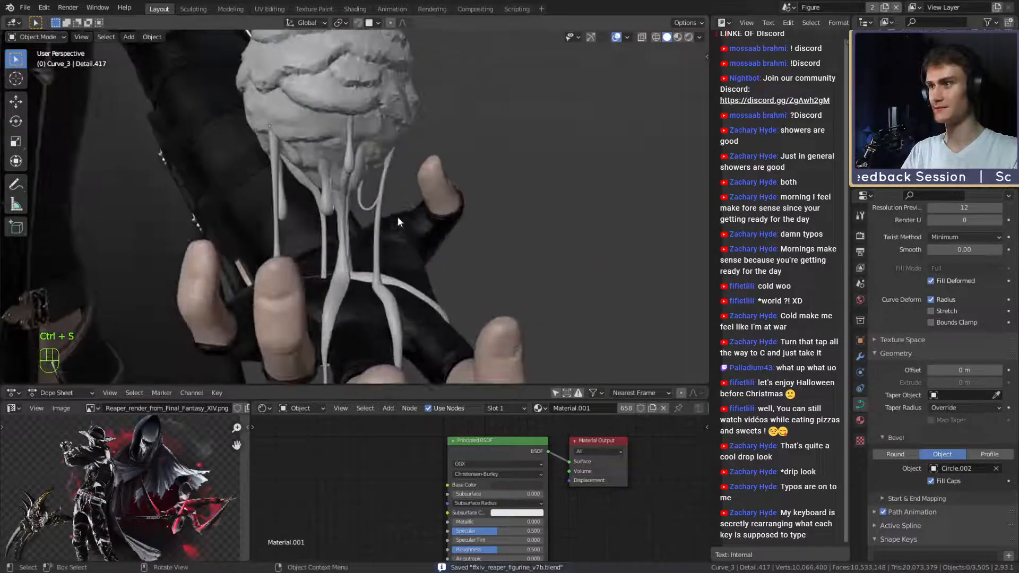
Select the orb, inspect its shape in the Sculpting workspace and return to the Layout workspace.
{"action": "left_click", "coordinate": [406, 120]}
{"action": "middle_click_drag", "start_coordinate": [405, 121], "coordinate": [406, 225]}
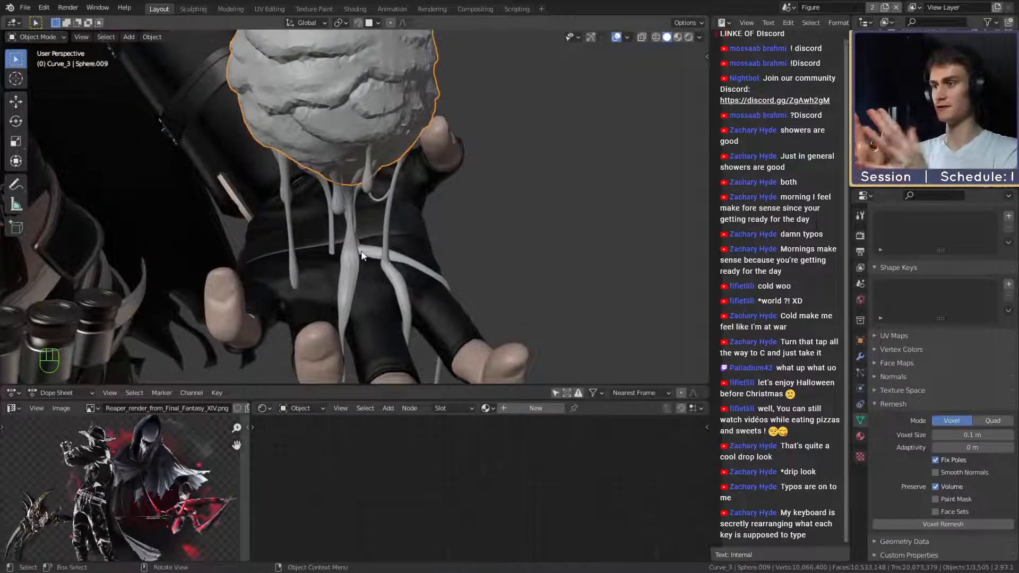
{"action": "middle_click_drag", "start_coordinate": [361, 251], "coordinate": [287, 68]}
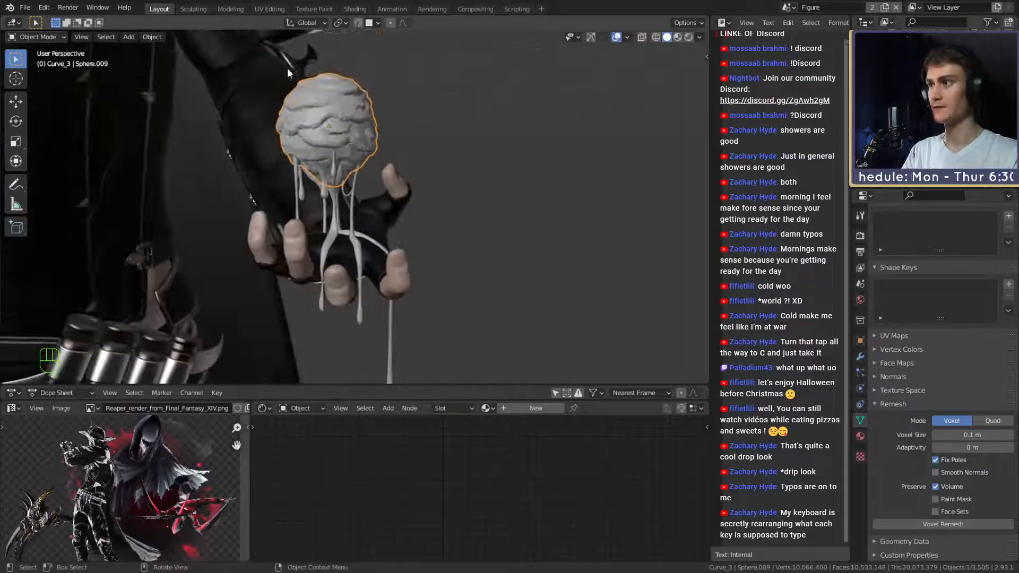
{"action": "left_click", "coordinate": [193, 9]}
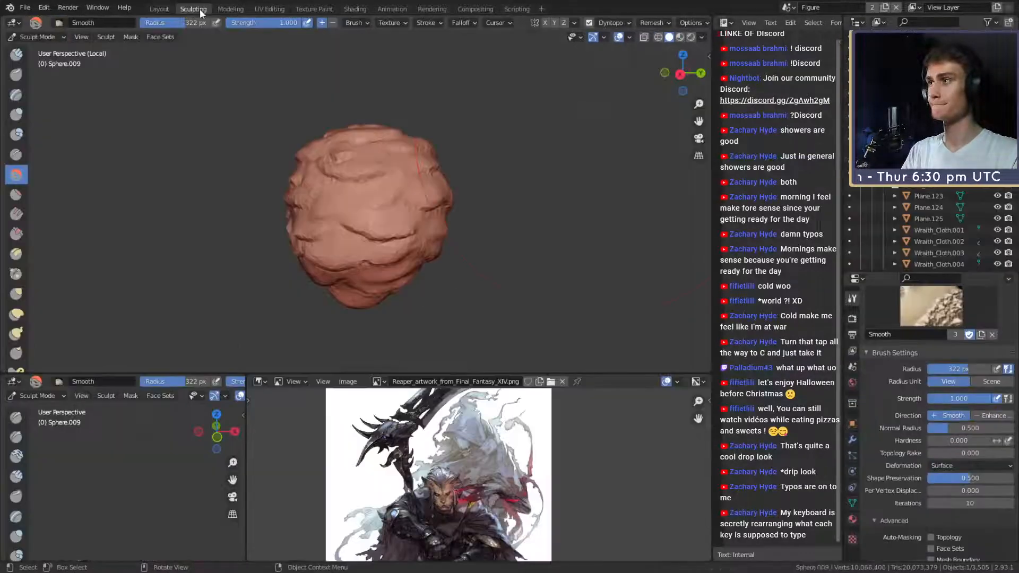
{"action": "scroll", "coordinate": [519, 167], "scroll_direction": "down", "scroll_amount": 2}
{"action": "middle_click_drag", "start_coordinate": [425, 205], "coordinate": [422, 197]}
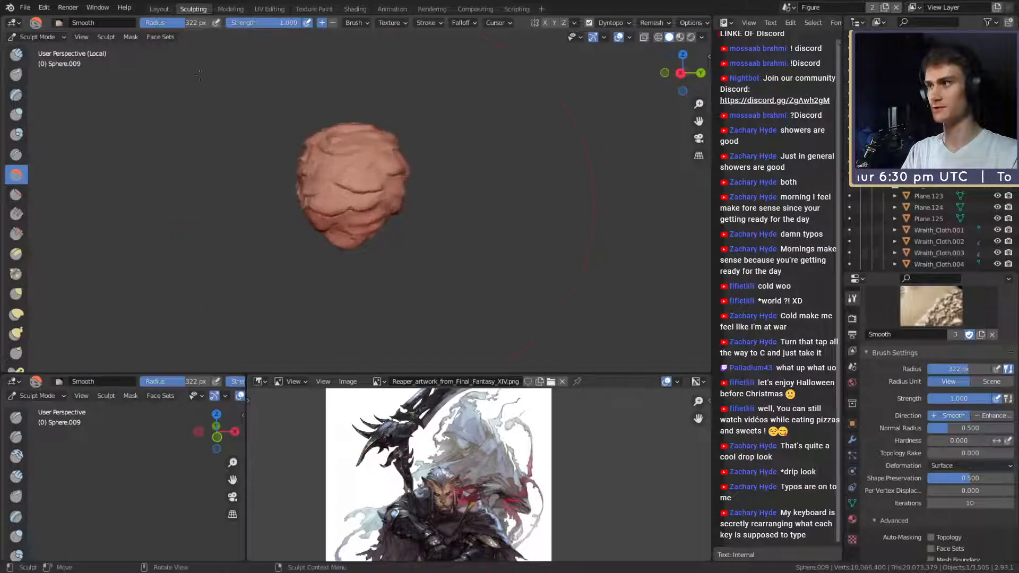
{"action": "left_click", "coordinate": [159, 9]}
Select the orb's entire mesh in Edit Mode and snap the 3D cursor to it.
{"action": "key", "text": "Tab"}
{"action": "middle_click_drag", "start_coordinate": [433, 198], "coordinate": [485, 209]}
{"action": "key", "text": "shift+a"}
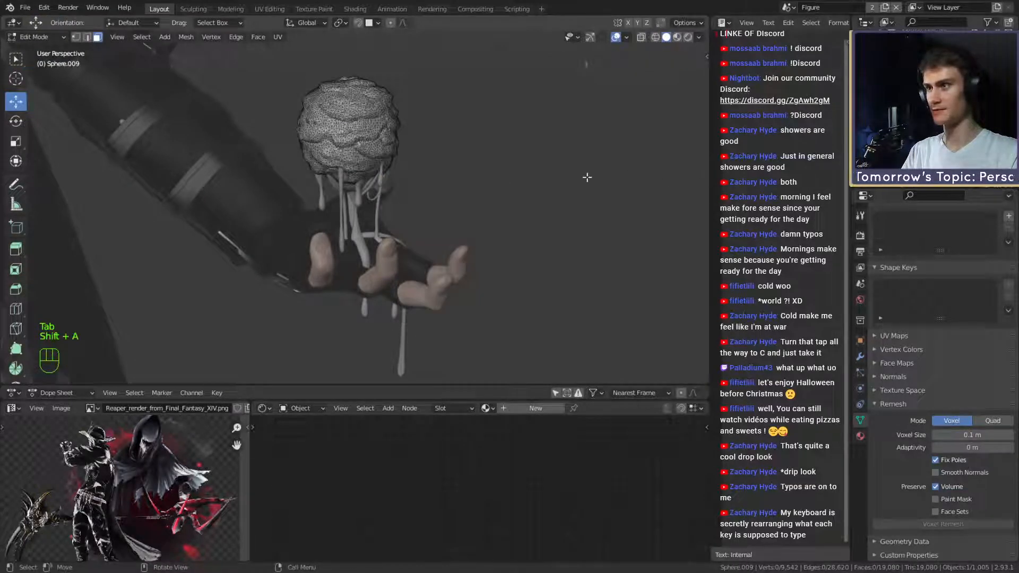
{"action": "key", "text": "a"}
{"action": "key", "text": "shift+s"}
{"action": "left_click", "coordinate": [580, 243]}
{"action": "key", "text": "shift+a"}
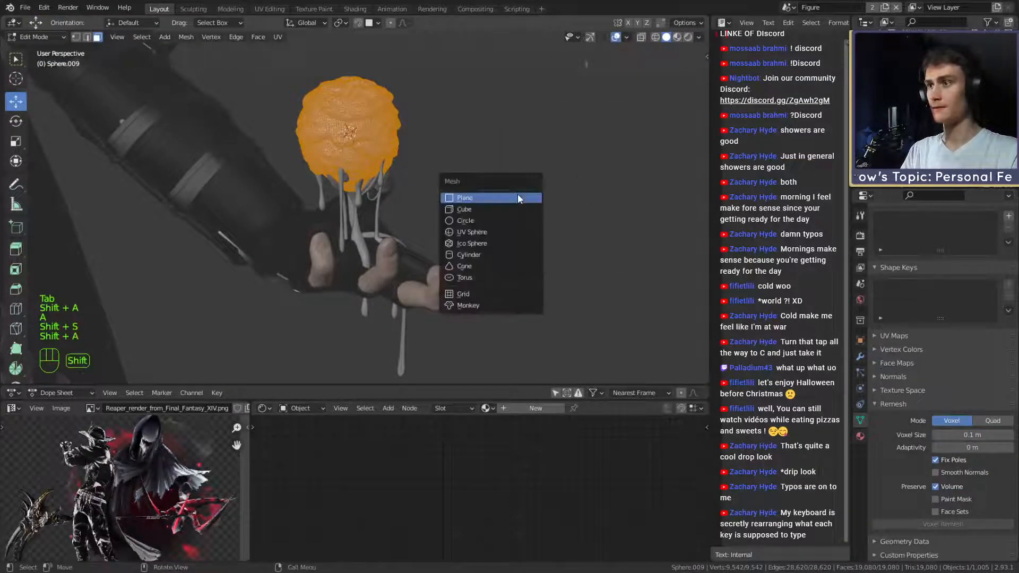
{"action": "left_click", "coordinate": [474, 234]}
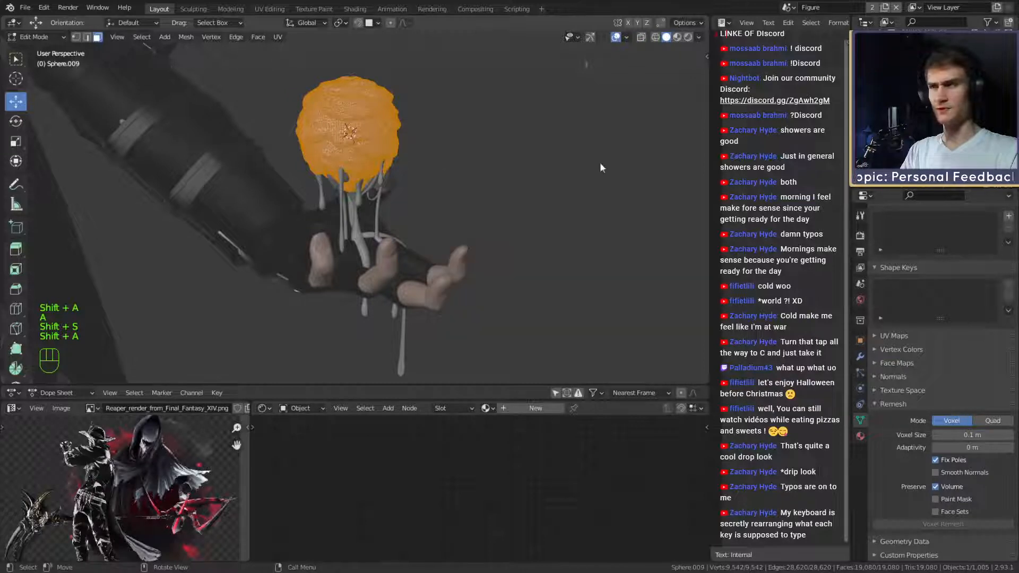
Duplicate the orb mesh about 0.47 m down along Z and flatten the copy along Z into a disc.
{"action": "middle_click_drag", "start_coordinate": [603, 166], "coordinate": [433, 166]}
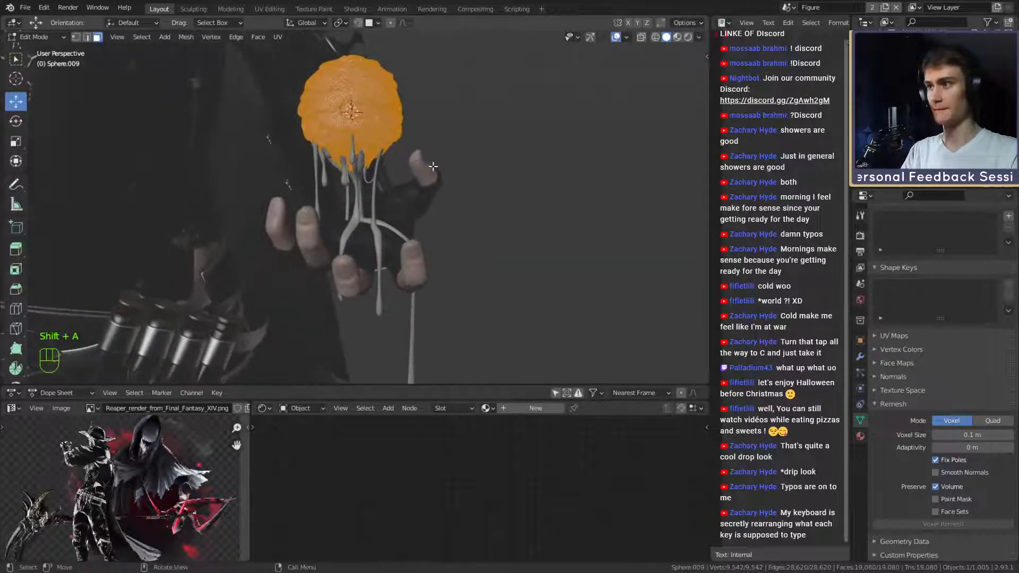
{"action": "key", "text": "z"}
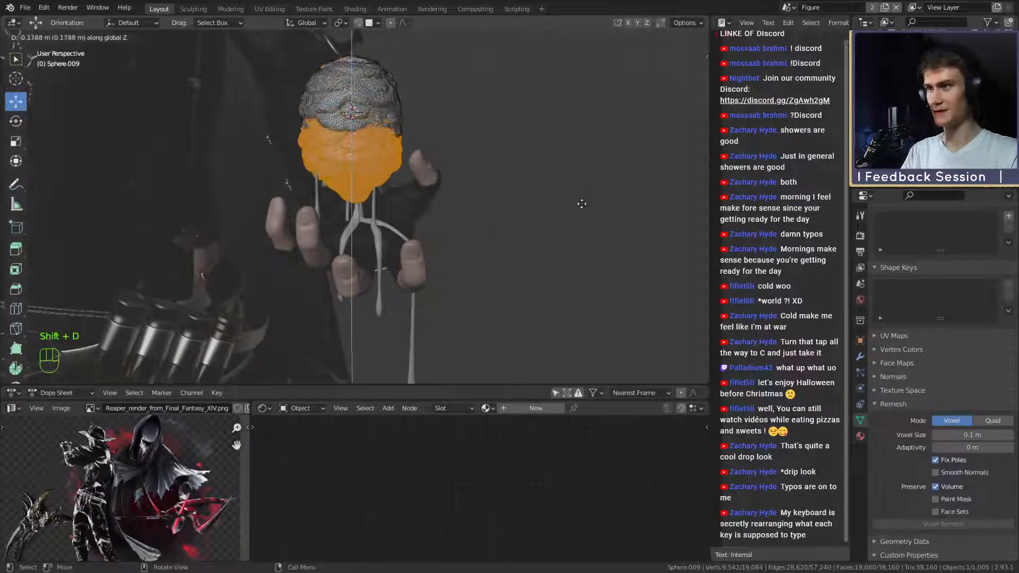
{"action": "left_click", "coordinate": [581, 243]}
{"action": "key", "text": "s"}
{"action": "key", "text": "z"}
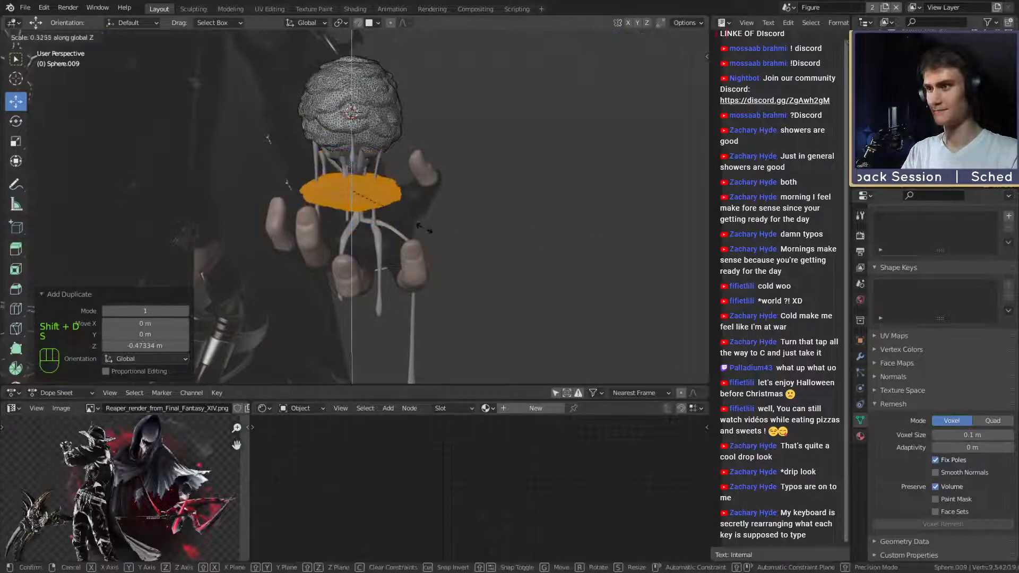
{"action": "left_click", "coordinate": [421, 227]}
Lower the flattened disc about 0.15 m along Z toward the palm and tilt it with a free rotation.
{"action": "middle_click_drag", "start_coordinate": [422, 227], "coordinate": [512, 202]}
{"action": "key", "text": "g"}
{"action": "key", "text": "z"}
{"action": "left_click", "coordinate": [581, 204]}
{"action": "middle_click_drag", "start_coordinate": [512, 201], "coordinate": [448, 216], "text": "shift"}
{"action": "key", "text": "r"}
{"action": "key", "text": "r"}
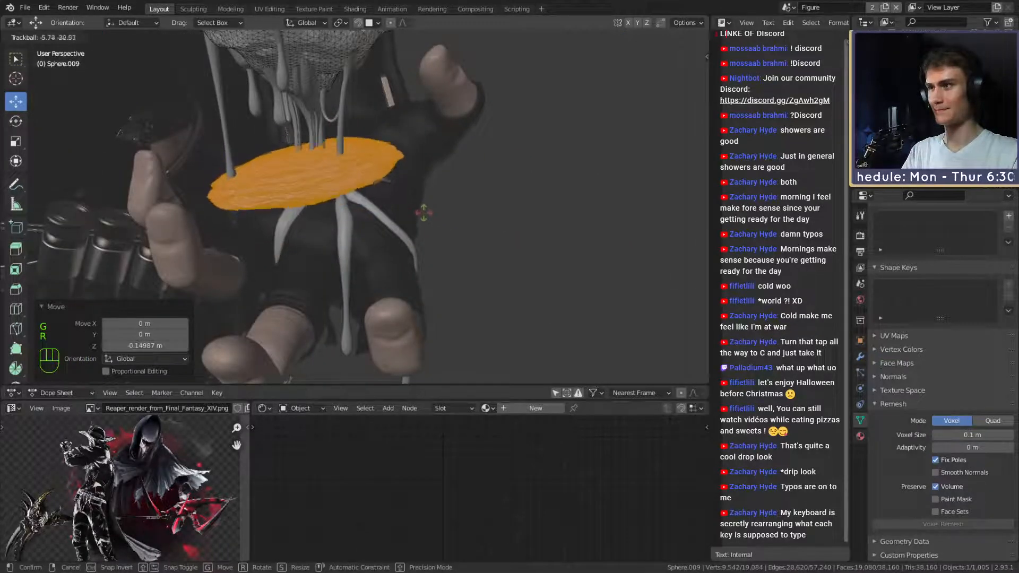
{"action": "left_click", "coordinate": [427, 221]}
Move and rotate the disc until it rests in the gloved palm beneath the drips, and leave Edit Mode.
{"action": "key", "text": "g"}
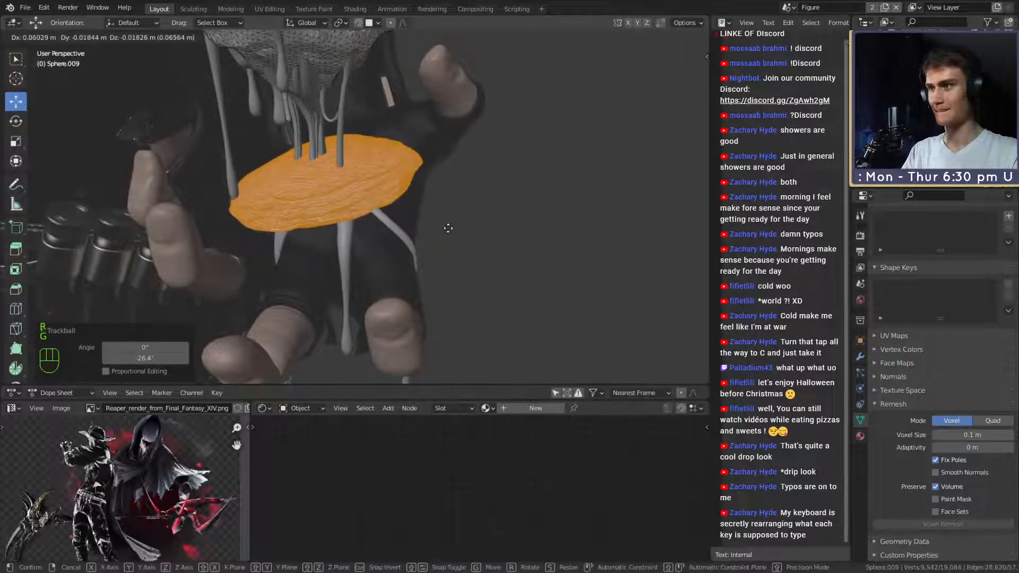
{"action": "left_click", "coordinate": [446, 228]}
{"action": "middle_click_drag", "start_coordinate": [447, 228], "coordinate": [469, 195]}
{"action": "key", "text": "r"}
{"action": "key", "text": "r"}
{"action": "left_click", "coordinate": [464, 194]}
{"action": "key", "text": "g"}
{"action": "left_click", "coordinate": [593, 187]}
{"action": "key", "text": "g"}
{"action": "left_click", "coordinate": [449, 188]}
{"action": "key", "text": "r"}
{"action": "key", "text": "r"}
{"action": "left_click", "coordinate": [439, 223]}
{"action": "key", "text": "Tab"}
{"action": "scroll", "coordinate": [479, 204], "scroll_direction": "down", "scroll_amount": 5}
{"action": "scroll", "coordinate": [453, 172], "scroll_direction": "up", "scroll_amount": 3}
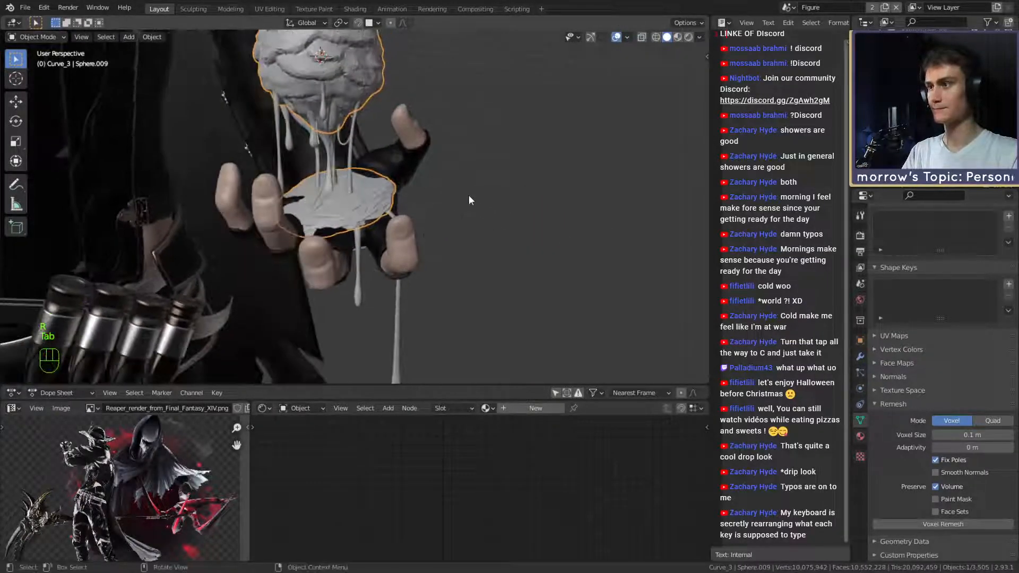
Open the Sculpting workspace and rework the disc's grooved surface, choosing the Clay Strips brush.
{"action": "left_click", "coordinate": [193, 9]}
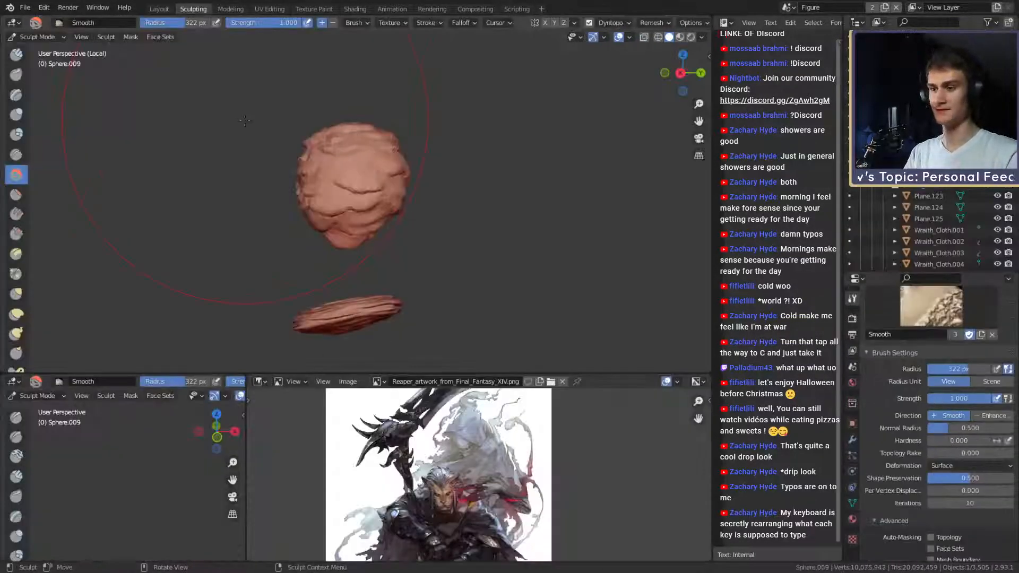
{"action": "key", "text": "c"}
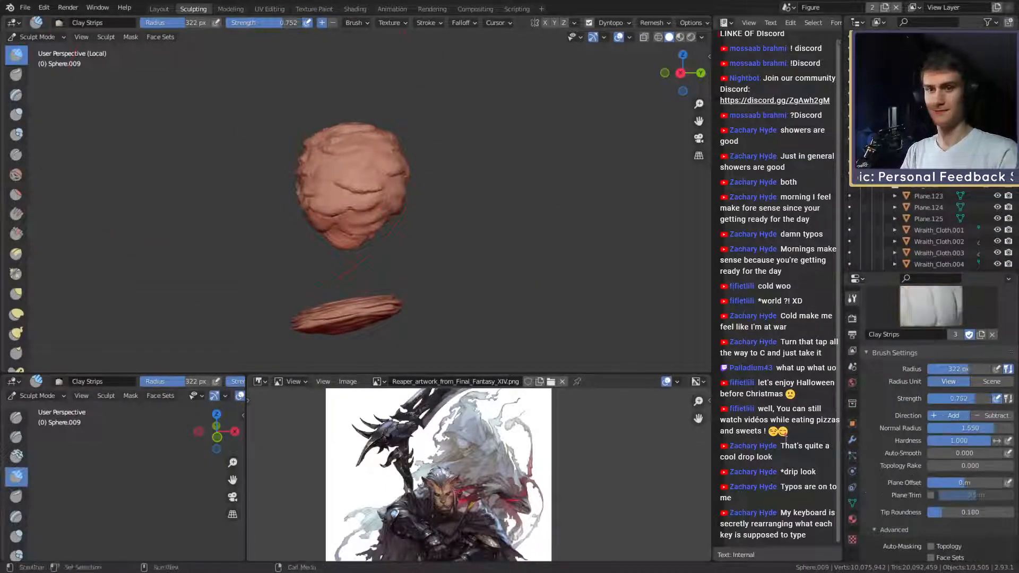
{"action": "scroll", "coordinate": [896, 451], "scroll_direction": "down", "scroll_amount": 10}
{"action": "scroll", "coordinate": [902, 441], "scroll_direction": "down", "scroll_amount": 6}
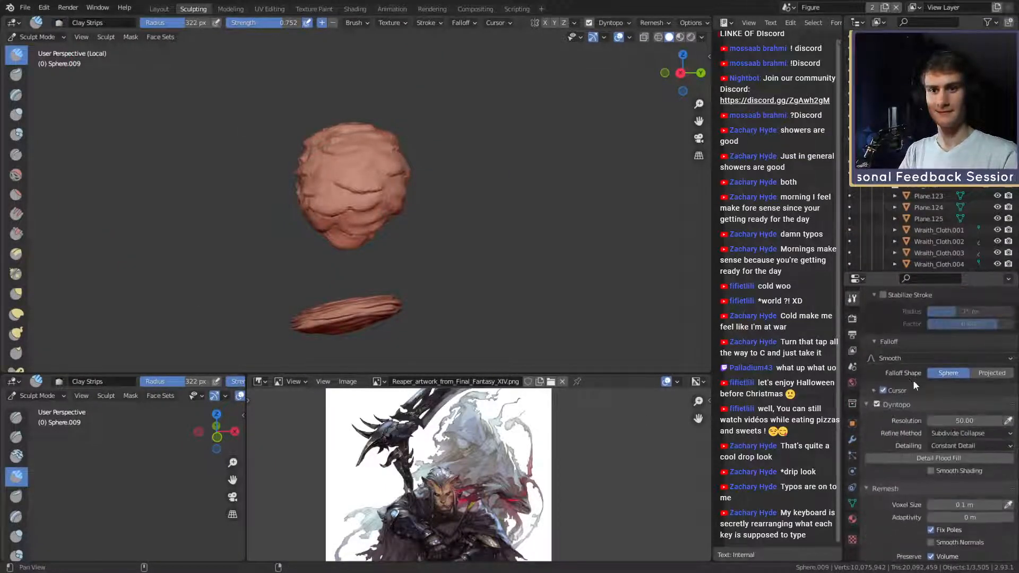
{"action": "mouse_move", "coordinate": [366, 313]}
{"action": "left_mouse_down", "text": "alt+shift"}
{"action": "mouse_move", "coordinate": [374, 250]}
{"action": "mouse_move", "coordinate": [373, 337]}
{"action": "left_mouse_up", "text": "alt+shift"}
{"action": "mouse_move", "coordinate": [372, 337]}
{"action": "left_mouse_down", "text": "alt+shift"}
{"action": "mouse_move", "coordinate": [366, 247]}
{"action": "mouse_move", "coordinate": [318, 244]}
{"action": "mouse_move", "coordinate": [263, 287]}
{"action": "mouse_move", "coordinate": [369, 227]}
{"action": "mouse_move", "coordinate": [371, 242]}
{"action": "mouse_move", "coordinate": [364, 228]}
{"action": "mouse_move", "coordinate": [324, 225]}
{"action": "mouse_move", "coordinate": [344, 143]}
{"action": "mouse_move", "coordinate": [339, 204]}
{"action": "mouse_move", "coordinate": [379, 233]}
{"action": "mouse_move", "coordinate": [316, 255]}
{"action": "mouse_move", "coordinate": [352, 205]}
{"action": "mouse_move", "coordinate": [357, 255]}
{"action": "mouse_move", "coordinate": [378, 270]}
{"action": "left_mouse_up", "text": "alt+shift"}
Show the whole figure again and pull the disc's front edge down between two fingers with the Snake Hook brush.
{"action": "key", "text": "k"}
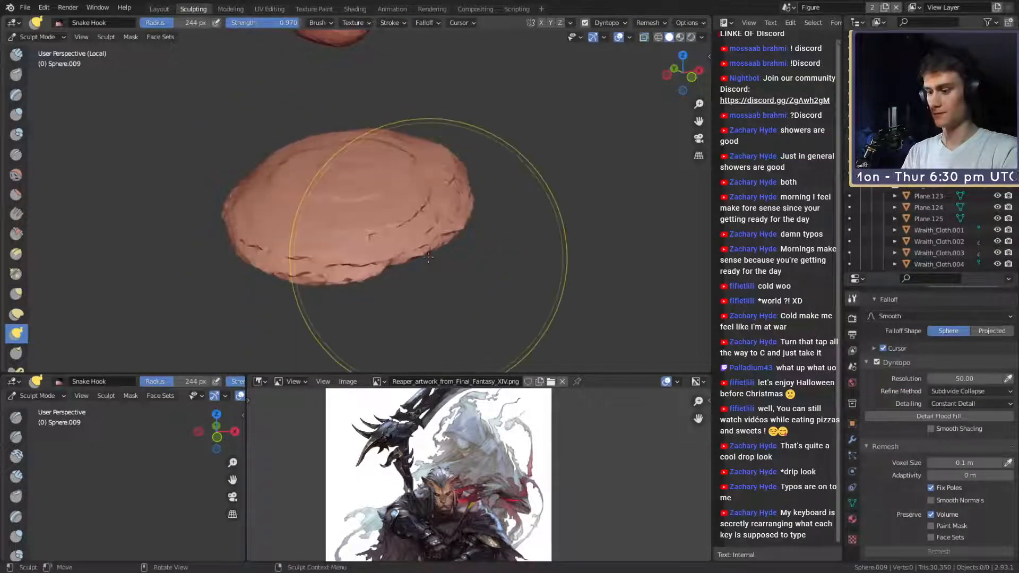
{"action": "key", "text": "slash"}
{"action": "key", "text": "f"}
{"action": "left_click", "coordinate": [439, 248]}
{"action": "mouse_move", "coordinate": [439, 248]}
{"action": "middle_mouse_down"}
{"action": "mouse_move", "coordinate": [345, 238]}
{"action": "mouse_move", "coordinate": [374, 262]}
{"action": "middle_mouse_up"}
{"action": "scroll", "coordinate": [374, 233], "scroll_direction": "up", "scroll_amount": 7}
{"action": "mouse_move", "coordinate": [366, 186]}
{"action": "middle_mouse_down"}
{"action": "mouse_move", "coordinate": [379, 229]}
{"action": "mouse_move", "coordinate": [352, 182]}
{"action": "mouse_move", "coordinate": [349, 197]}
{"action": "mouse_move", "coordinate": [367, 183]}
{"action": "mouse_move", "coordinate": [368, 155]}
{"action": "mouse_move", "coordinate": [346, 177]}
{"action": "mouse_move", "coordinate": [382, 207]}
{"action": "mouse_move", "coordinate": [434, 223]}
{"action": "mouse_move", "coordinate": [340, 132]}
{"action": "mouse_move", "coordinate": [357, 187]}
{"action": "mouse_move", "coordinate": [336, 142]}
{"action": "mouse_move", "coordinate": [336, 155]}
{"action": "mouse_move", "coordinate": [355, 186]}
{"action": "middle_mouse_up"}
{"action": "scroll", "coordinate": [377, 214], "scroll_direction": "up", "scroll_amount": 3}
{"action": "left_click", "coordinate": [382, 182]}
{"action": "scroll", "coordinate": [367, 180], "scroll_direction": "up", "scroll_amount": 3}
{"action": "key", "text": "f"}
{"action": "left_click", "coordinate": [364, 179]}
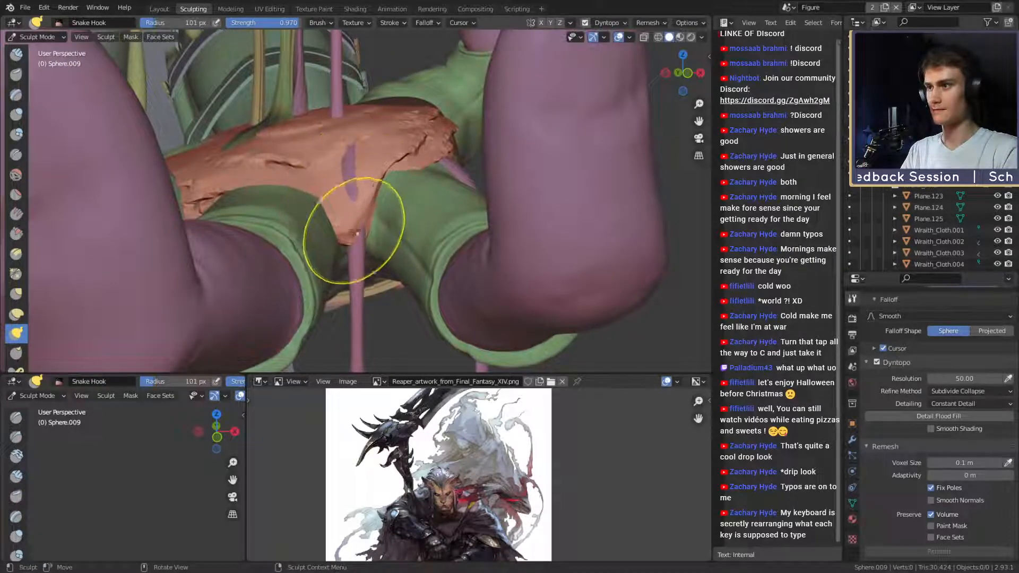
Stretch the pulled edge between the fingers into a taper that runs down onto the hanging strand.
{"action": "mouse_move", "coordinate": [357, 233]}
{"action": "middle_mouse_down"}
{"action": "mouse_move", "coordinate": [328, 193]}
{"action": "mouse_move", "coordinate": [414, 190]}
{"action": "mouse_move", "coordinate": [372, 181]}
{"action": "middle_mouse_up"}
{"action": "key", "text": "f"}
{"action": "left_click", "coordinate": [389, 194]}
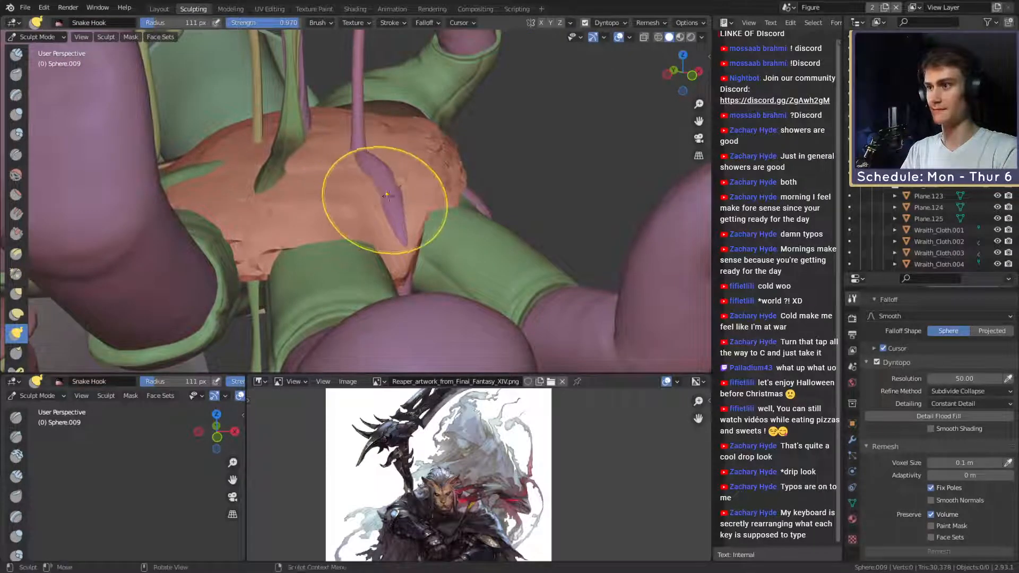
{"action": "middle_click_drag", "start_coordinate": [387, 195], "coordinate": [351, 198]}
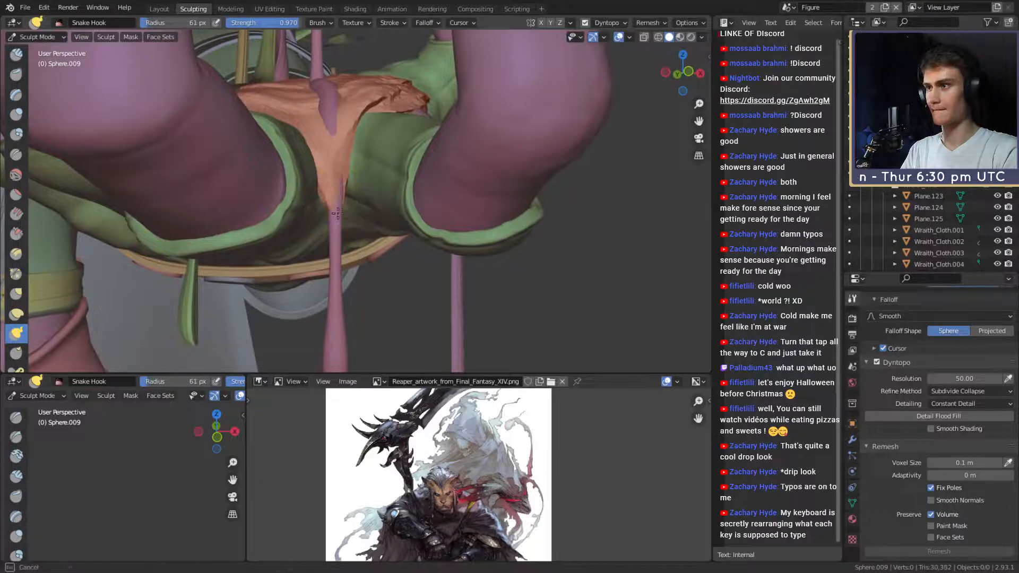
Pull the disc's outer edge over the side of the hand toward the strand hanging there, varying the Snake Hook size.
{"action": "mouse_move", "coordinate": [337, 218]}
{"action": "middle_mouse_down"}
{"action": "mouse_move", "coordinate": [302, 210]}
{"action": "mouse_move", "coordinate": [341, 177]}
{"action": "mouse_move", "coordinate": [429, 154]}
{"action": "mouse_move", "coordinate": [352, 182]}
{"action": "mouse_move", "coordinate": [374, 226]}
{"action": "mouse_move", "coordinate": [358, 247]}
{"action": "mouse_move", "coordinate": [384, 252]}
{"action": "mouse_move", "coordinate": [364, 157]}
{"action": "mouse_move", "coordinate": [372, 142]}
{"action": "mouse_move", "coordinate": [336, 200]}
{"action": "mouse_move", "coordinate": [341, 269]}
{"action": "mouse_move", "coordinate": [370, 227]}
{"action": "mouse_move", "coordinate": [360, 248]}
{"action": "mouse_move", "coordinate": [342, 248]}
{"action": "mouse_move", "coordinate": [330, 211]}
{"action": "mouse_move", "coordinate": [362, 244]}
{"action": "mouse_move", "coordinate": [375, 236]}
{"action": "middle_mouse_up"}
{"action": "key", "text": "f"}
{"action": "left_click", "coordinate": [377, 247]}
{"action": "key", "text": "f"}
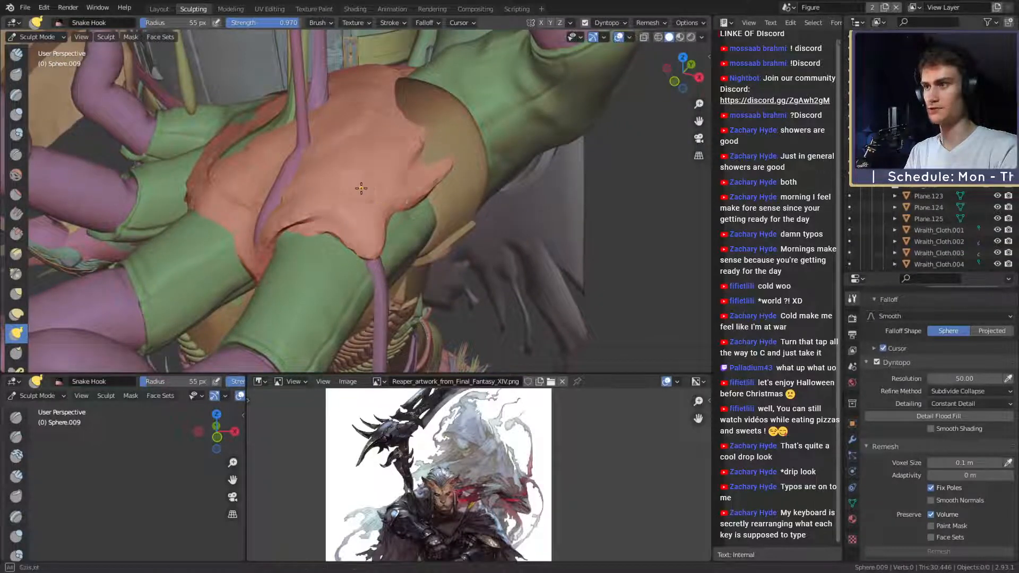
{"action": "mouse_move", "coordinate": [361, 189]}
{"action": "middle_mouse_down"}
{"action": "mouse_move", "coordinate": [389, 200]}
{"action": "mouse_move", "coordinate": [354, 220]}
{"action": "mouse_move", "coordinate": [331, 207]}
{"action": "mouse_move", "coordinate": [345, 225]}
{"action": "mouse_move", "coordinate": [246, 199]}
{"action": "mouse_move", "coordinate": [282, 213]}
{"action": "middle_mouse_up"}
{"action": "key", "text": "f"}
{"action": "left_click", "coordinate": [389, 200]}
{"action": "key", "text": "f"}
{"action": "left_click", "coordinate": [288, 214]}
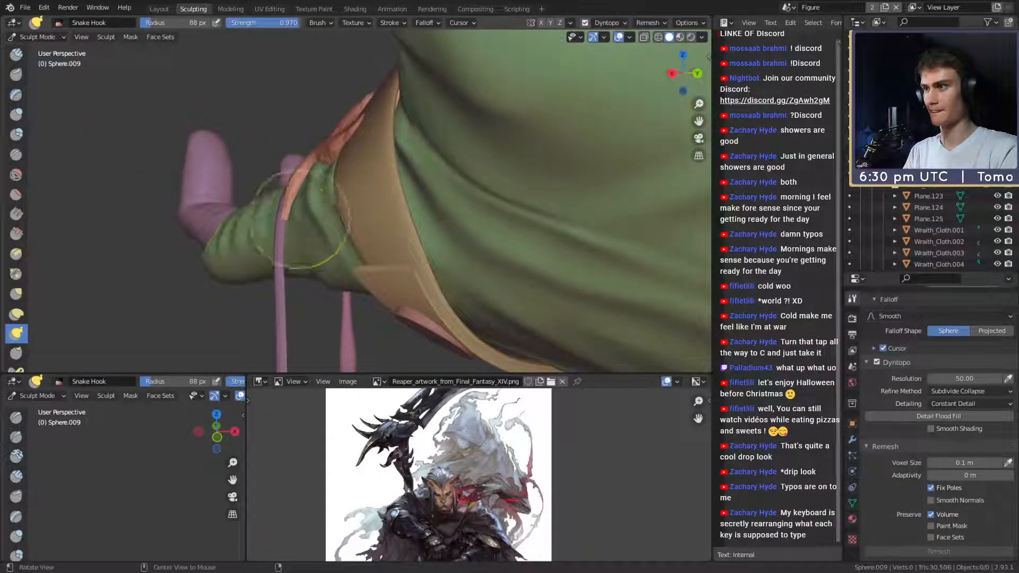
Draw the flow on the hand's outer side down along its strand into a narrow drip with Snake Hook.
{"action": "left_click_drag", "start_coordinate": [301, 219], "coordinate": [372, 229], "text": "alt"}
{"action": "key", "text": "f"}
{"action": "left_click", "coordinate": [358, 220]}
{"action": "mouse_move", "coordinate": [353, 221]}
{"action": "middle_mouse_down"}
{"action": "mouse_move", "coordinate": [318, 258]}
{"action": "mouse_move", "coordinate": [281, 243]}
{"action": "mouse_move", "coordinate": [336, 247]}
{"action": "middle_mouse_up"}
{"action": "key", "text": "f"}
{"action": "left_click", "coordinate": [345, 240]}
{"action": "key", "text": "f"}
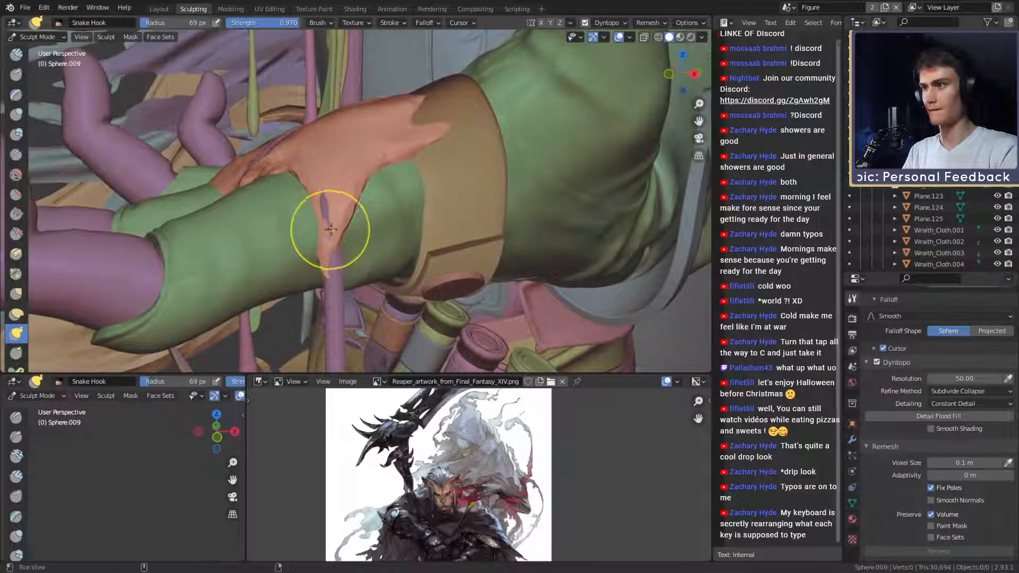
Reshape the disc's rear edge near the base of the thumb with Snake Hook so it sits against the palm.
{"action": "mouse_move", "coordinate": [331, 230]}
{"action": "middle_mouse_down"}
{"action": "mouse_move", "coordinate": [336, 270]}
{"action": "mouse_move", "coordinate": [455, 227]}
{"action": "mouse_move", "coordinate": [357, 277]}
{"action": "mouse_move", "coordinate": [357, 228]}
{"action": "mouse_move", "coordinate": [287, 186]}
{"action": "mouse_move", "coordinate": [318, 228]}
{"action": "mouse_move", "coordinate": [351, 232]}
{"action": "mouse_move", "coordinate": [329, 265]}
{"action": "mouse_move", "coordinate": [350, 297]}
{"action": "mouse_move", "coordinate": [398, 188]}
{"action": "middle_mouse_up"}
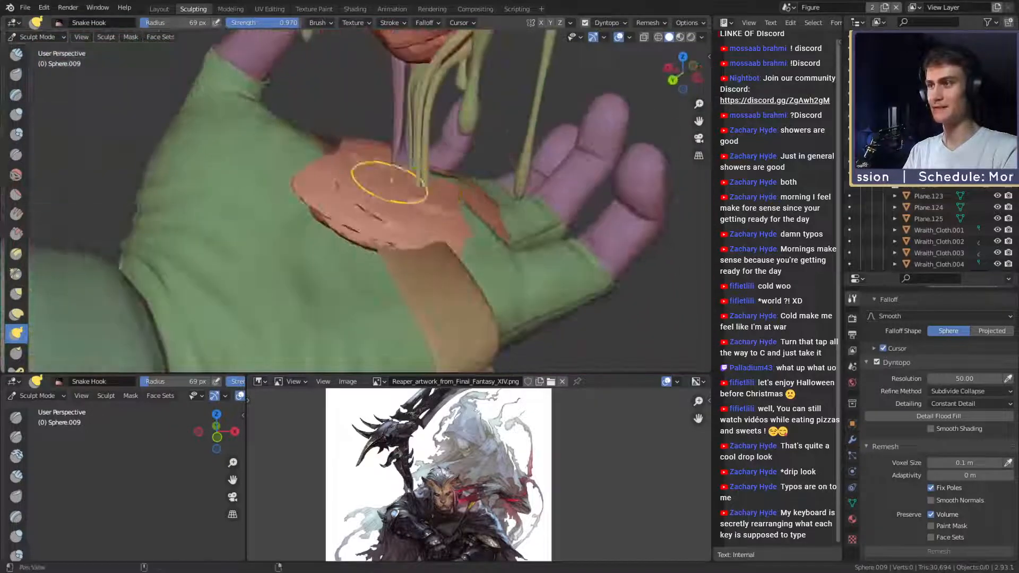
{"action": "middle_click_drag", "start_coordinate": [335, 163], "coordinate": [374, 158]}
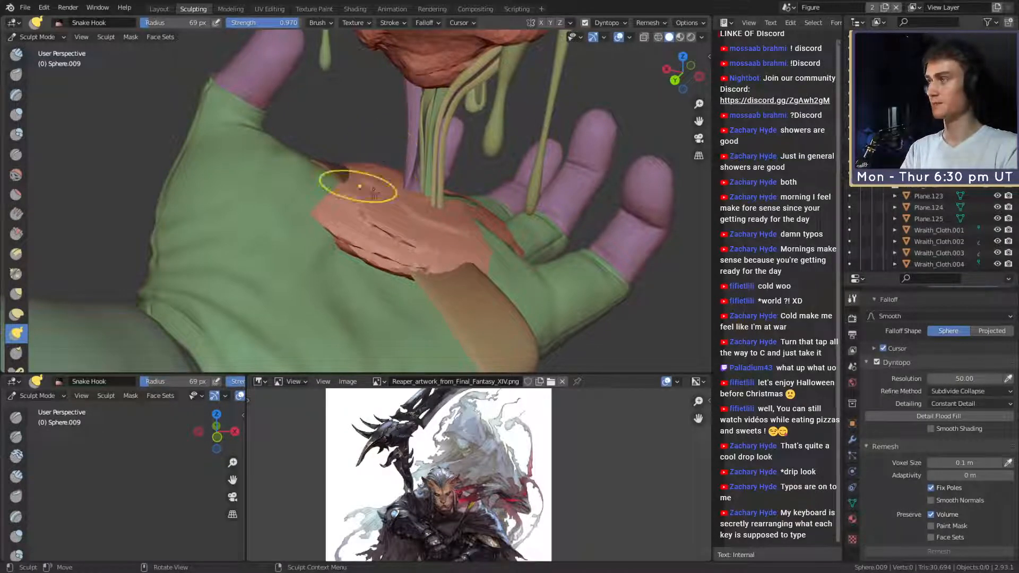
{"action": "mouse_move", "coordinate": [373, 193]}
{"action": "middle_mouse_down"}
{"action": "mouse_move", "coordinate": [358, 208]}
{"action": "mouse_move", "coordinate": [390, 221]}
{"action": "mouse_move", "coordinate": [337, 232]}
{"action": "middle_mouse_up"}
{"action": "key", "text": "f"}
{"action": "left_click", "coordinate": [446, 221]}
{"action": "left_click_drag", "start_coordinate": [352, 231], "coordinate": [340, 231]}
{"action": "middle_click_drag", "start_coordinate": [340, 231], "coordinate": [341, 211]}
{"action": "key", "text": "f"}
{"action": "left_click", "coordinate": [342, 216]}
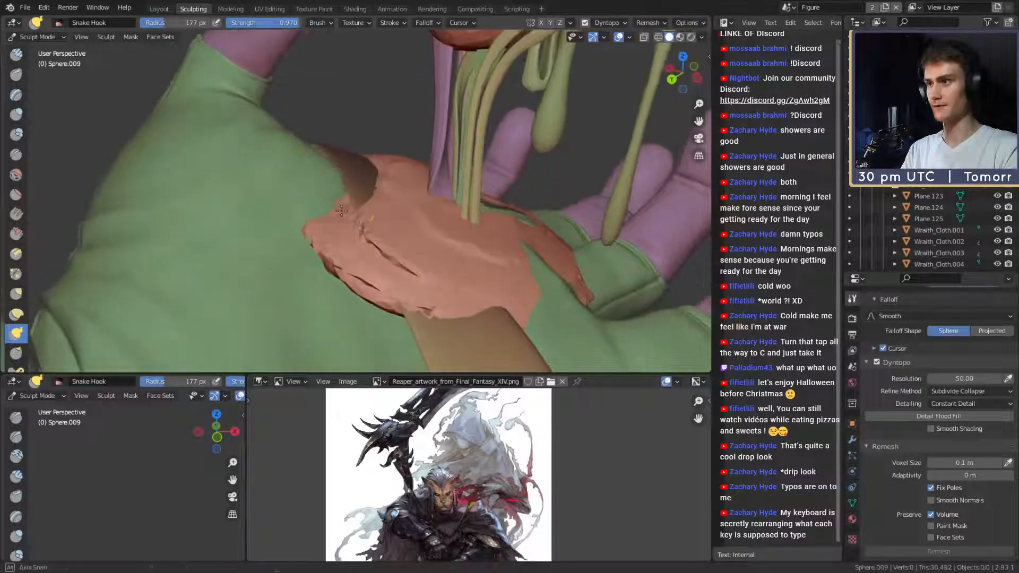
{"action": "key", "text": "f"}
{"action": "left_click", "coordinate": [329, 218]}
{"action": "left_click_drag", "start_coordinate": [347, 222], "coordinate": [340, 237]}
{"action": "mouse_move", "coordinate": [342, 231]}
{"action": "middle_mouse_down"}
{"action": "mouse_move", "coordinate": [398, 236]}
{"action": "mouse_move", "coordinate": [349, 209]}
{"action": "mouse_move", "coordinate": [372, 220]}
{"action": "middle_mouse_up"}
Sculpt the ragged rear edge beside the thumb with Clay Strips at a 42 px radius.
{"action": "key", "text": "c"}
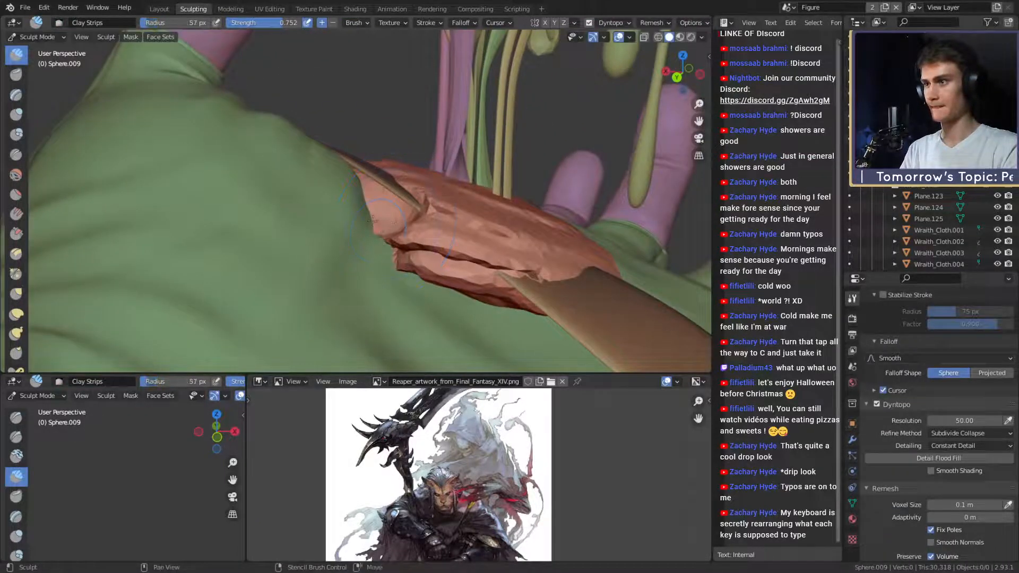
{"action": "key", "text": "f"}
{"action": "left_click", "coordinate": [367, 222]}
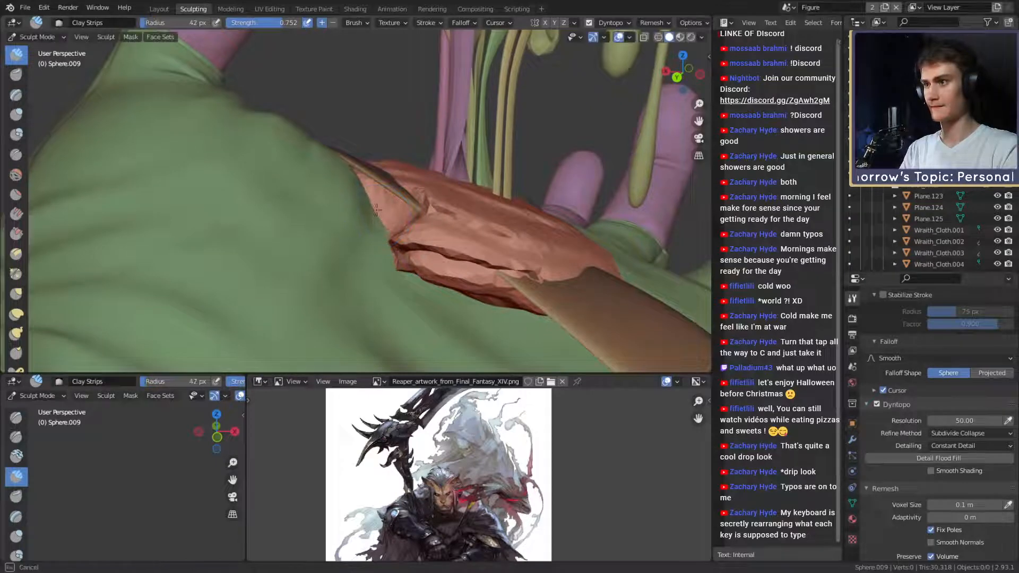
{"action": "middle_click_drag", "start_coordinate": [401, 228], "coordinate": [450, 281]}
{"action": "left_click_drag", "start_coordinate": [448, 278], "coordinate": [454, 287]}
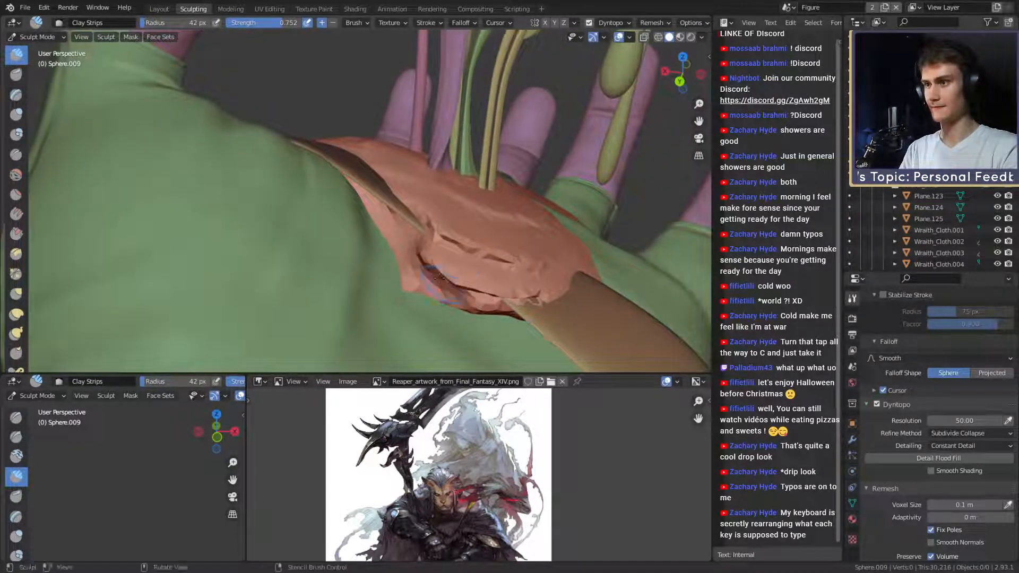
{"action": "mouse_move", "coordinate": [451, 284]}
{"action": "middle_mouse_down"}
{"action": "mouse_move", "coordinate": [390, 229]}
{"action": "mouse_move", "coordinate": [387, 246]}
{"action": "mouse_move", "coordinate": [383, 227]}
{"action": "middle_mouse_up"}
{"action": "scroll", "coordinate": [390, 229], "scroll_direction": "down", "scroll_amount": 4}
{"action": "scroll", "coordinate": [390, 229], "scroll_direction": "up", "scroll_amount": 3}
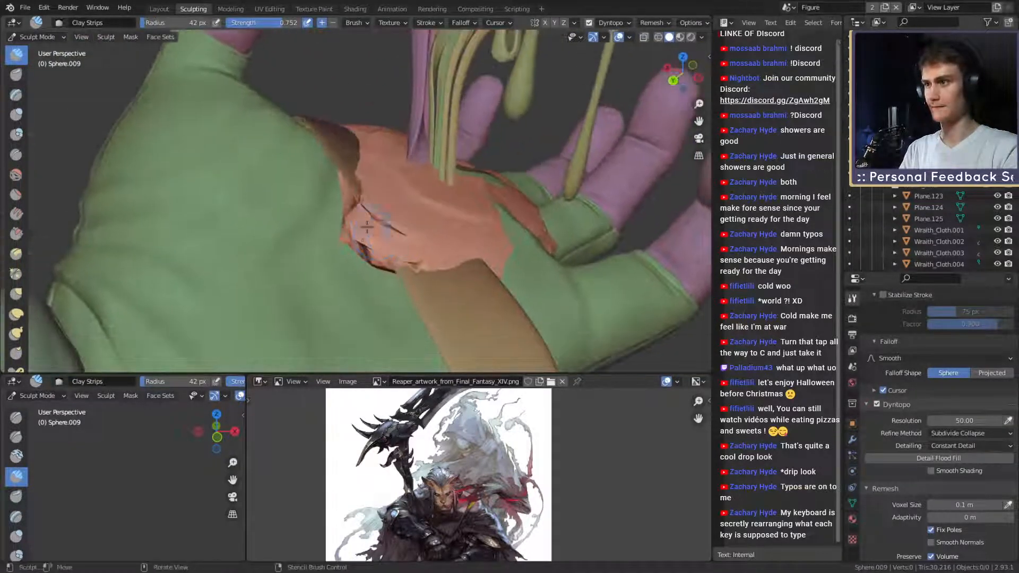
Work the remaining rear rim with Clay Strips to blend it into the glove's palm and band.
{"action": "mouse_move", "coordinate": [365, 208]}
{"action": "left_mouse_down"}
{"action": "mouse_move", "coordinate": [368, 250]}
{"action": "mouse_move", "coordinate": [340, 202]}
{"action": "left_mouse_up"}
{"action": "middle_click_drag", "start_coordinate": [342, 206], "coordinate": [366, 178]}
{"action": "mouse_move", "coordinate": [390, 199]}
{"action": "left_mouse_down"}
{"action": "mouse_move", "coordinate": [436, 214]}
{"action": "mouse_move", "coordinate": [389, 191]}
{"action": "left_mouse_up"}
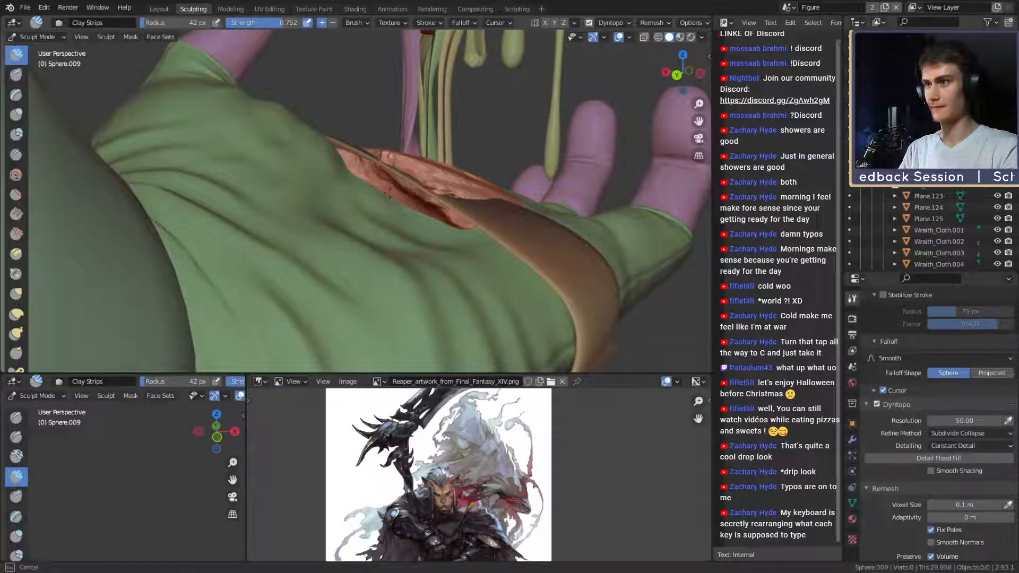
{"action": "middle_click_drag", "start_coordinate": [445, 214], "coordinate": [381, 248]}
{"action": "left_click_drag", "start_coordinate": [381, 249], "coordinate": [415, 282]}
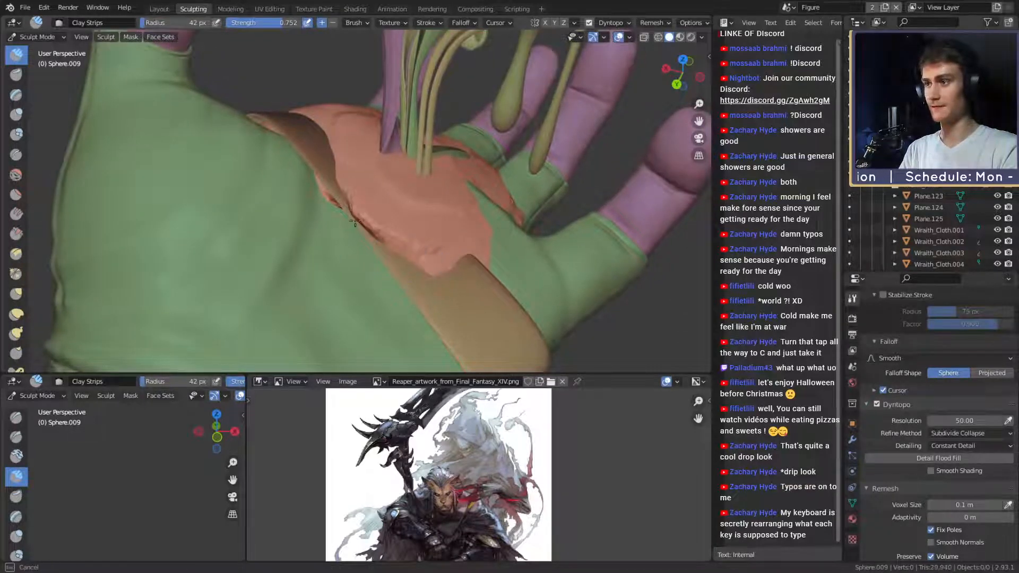
Pull the disc's edge over the glove's band with Snake Hook, reducing the brush radius to 94 px.
{"action": "middle_click_drag", "start_coordinate": [354, 222], "coordinate": [455, 215]}
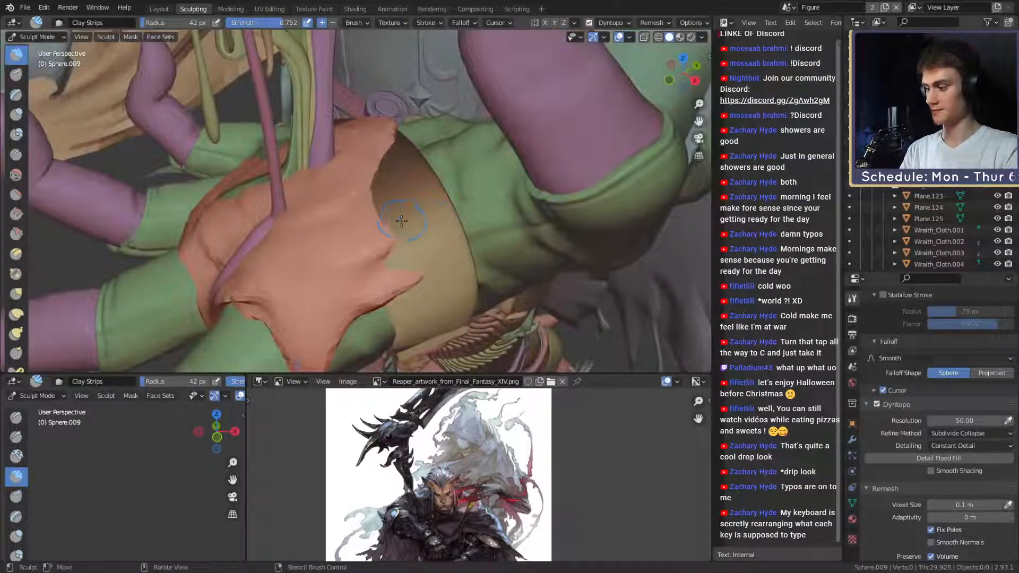
{"action": "key", "text": "k"}
{"action": "mouse_move", "coordinate": [375, 205]}
{"action": "middle_mouse_down"}
{"action": "mouse_move", "coordinate": [412, 218]}
{"action": "mouse_move", "coordinate": [363, 178]}
{"action": "middle_mouse_up"}
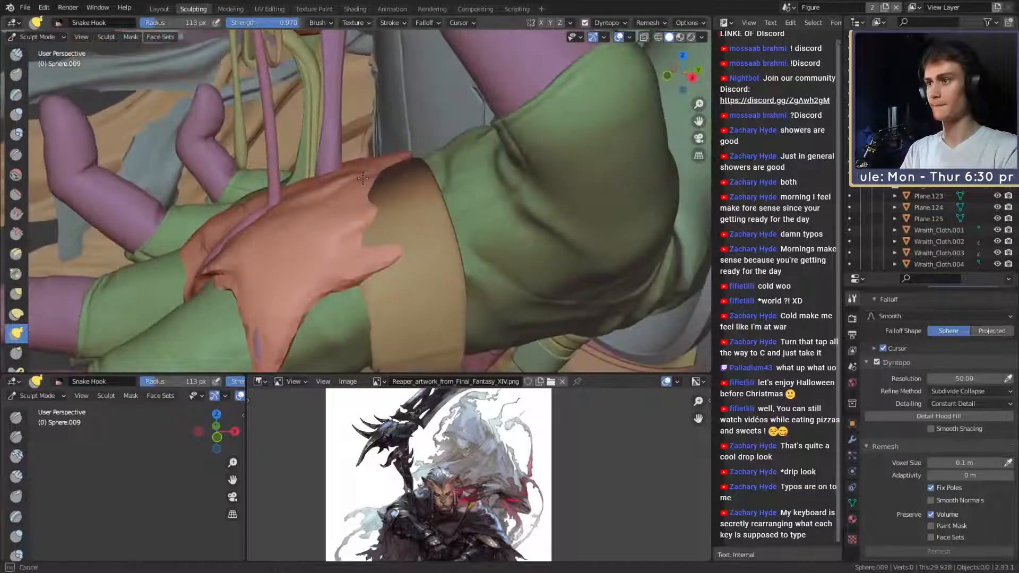
{"action": "left_click_drag", "start_coordinate": [363, 179], "coordinate": [368, 180]}
{"action": "middle_click_drag", "start_coordinate": [369, 180], "coordinate": [372, 194]}
{"action": "key", "text": "f"}
{"action": "left_click", "coordinate": [362, 192]}
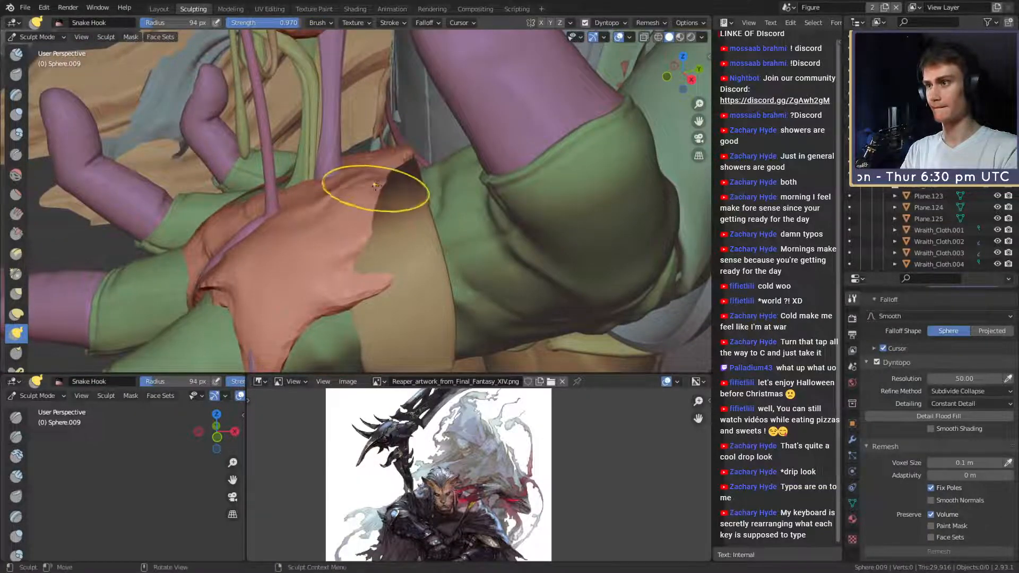
Sharpen the disc's rim along the glove's band using the Crease brush at a 36 px radius.
{"action": "key", "text": "shift+c"}
{"action": "left_click_drag", "start_coordinate": [386, 181], "coordinate": [388, 179]}
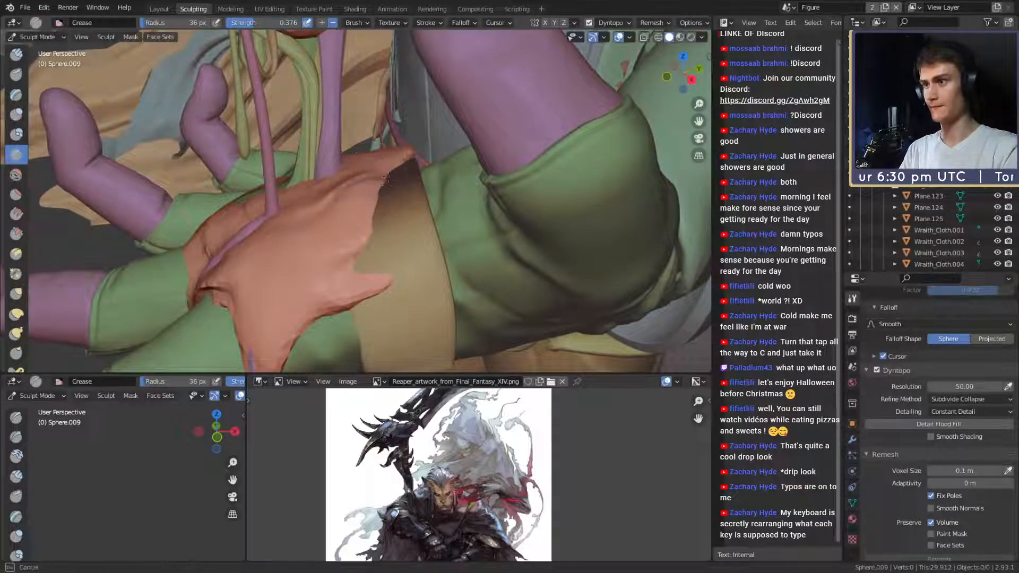
{"action": "middle_click_drag", "start_coordinate": [365, 254], "coordinate": [409, 196]}
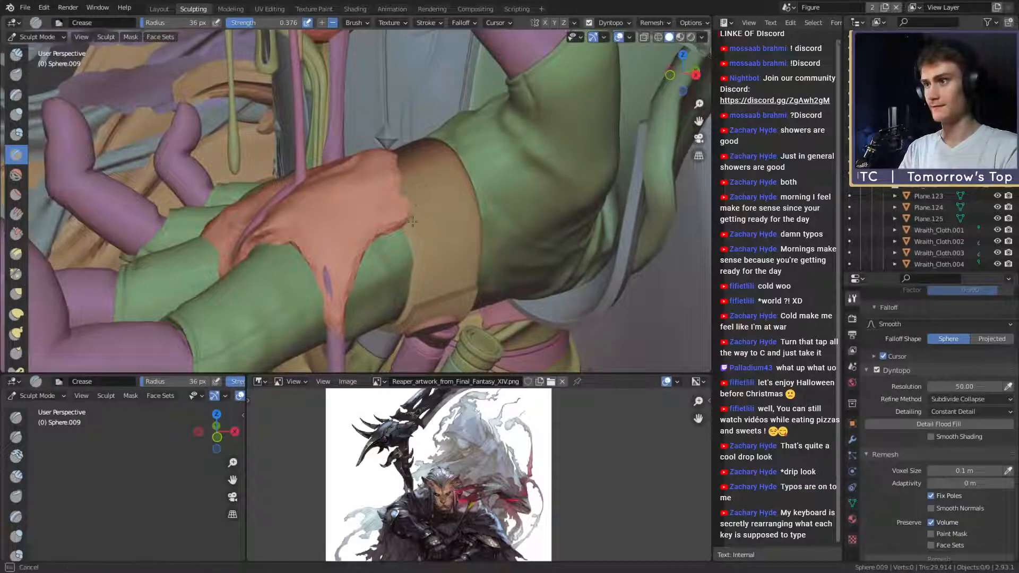
Adjust the rim between the glove's band and the fingers with Snake Hook, starting at a 146 px radius.
{"action": "mouse_move", "coordinate": [390, 239]}
{"action": "middle_mouse_down"}
{"action": "mouse_move", "coordinate": [438, 249]}
{"action": "mouse_move", "coordinate": [427, 223]}
{"action": "mouse_move", "coordinate": [390, 223]}
{"action": "middle_mouse_up"}
{"action": "key", "text": "k"}
{"action": "key", "text": "f"}
{"action": "left_click", "coordinate": [451, 223]}
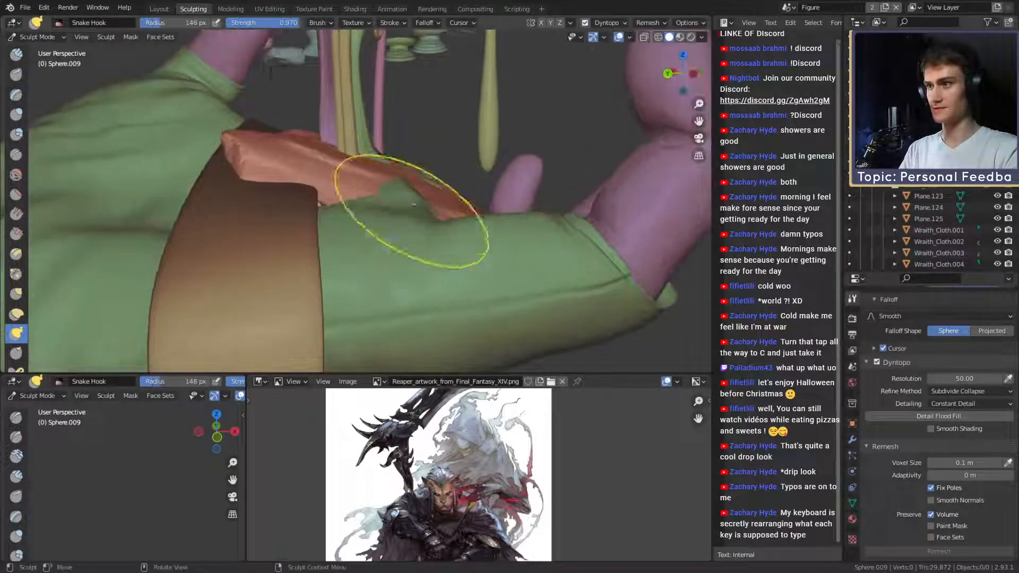
{"action": "left_click_drag", "start_coordinate": [409, 205], "coordinate": [397, 211]}
{"action": "middle_click_drag", "start_coordinate": [396, 210], "coordinate": [419, 199]}
{"action": "key", "text": "f"}
{"action": "left_click", "coordinate": [398, 194]}
{"action": "left_click_drag", "start_coordinate": [398, 193], "coordinate": [419, 184]}
{"action": "mouse_move", "coordinate": [456, 196]}
{"action": "middle_mouse_down"}
{"action": "mouse_move", "coordinate": [412, 232]}
{"action": "mouse_move", "coordinate": [425, 197]}
{"action": "mouse_move", "coordinate": [401, 233]}
{"action": "mouse_move", "coordinate": [424, 225]}
{"action": "mouse_move", "coordinate": [398, 233]}
{"action": "middle_mouse_up"}
Nudge further sections of the palm puddle's rim outward and down with short Snake Hook strokes, resizing the brush between them.
{"action": "key", "text": "f"}
{"action": "left_click", "coordinate": [432, 181]}
{"action": "key", "text": "f"}
{"action": "left_click", "coordinate": [427, 221]}
{"action": "key", "text": "f"}
{"action": "left_click", "coordinate": [389, 234]}
{"action": "left_click_drag", "start_coordinate": [335, 250], "coordinate": [331, 254]}
{"action": "mouse_move", "coordinate": [339, 247]}
{"action": "left_mouse_down", "text": "alt"}
{"action": "mouse_move", "coordinate": [371, 226]}
{"action": "mouse_move", "coordinate": [333, 247]}
{"action": "mouse_move", "coordinate": [319, 191]}
{"action": "mouse_move", "coordinate": [352, 183]}
{"action": "left_mouse_up", "text": "alt"}
{"action": "key", "text": "f"}
{"action": "left_click", "coordinate": [339, 241]}
{"action": "key", "text": "f"}
{"action": "left_click", "coordinate": [414, 190]}
{"action": "left_click_drag", "start_coordinate": [315, 211], "coordinate": [307, 223]}
{"action": "left_click_drag", "start_coordinate": [313, 218], "coordinate": [364, 209], "text": "alt"}
Adjust the palm puddle's rim along the glove's side with short Snake Hook strokes, resizing the brush between them.
{"action": "key", "text": "f"}
{"action": "left_click", "coordinate": [357, 211]}
{"action": "key", "text": "f"}
{"action": "key", "text": "f"}
{"action": "left_click", "coordinate": [353, 209]}
{"action": "left_click_drag", "start_coordinate": [361, 258], "coordinate": [362, 262]}
Shape the puddle's edge at the base of the fingers with Snake Hook, reducing the brush radius to about 80 px.
{"action": "mouse_move", "coordinate": [340, 234]}
{"action": "left_mouse_down", "text": "alt"}
{"action": "mouse_move", "coordinate": [346, 261]}
{"action": "mouse_move", "coordinate": [366, 276]}
{"action": "mouse_move", "coordinate": [388, 250]}
{"action": "mouse_move", "coordinate": [378, 218]}
{"action": "mouse_move", "coordinate": [346, 186]}
{"action": "mouse_move", "coordinate": [371, 171]}
{"action": "left_mouse_up", "text": "alt"}
{"action": "key", "text": "f"}
{"action": "left_click", "coordinate": [384, 188]}
{"action": "mouse_move", "coordinate": [370, 170]}
{"action": "left_mouse_down", "text": "alt"}
{"action": "mouse_move", "coordinate": [392, 199]}
{"action": "mouse_move", "coordinate": [454, 197]}
{"action": "mouse_move", "coordinate": [313, 178]}
{"action": "mouse_move", "coordinate": [333, 176]}
{"action": "left_mouse_up", "text": "alt"}
{"action": "key", "text": "f"}
{"action": "left_click", "coordinate": [392, 197]}
{"action": "key", "text": "f"}
{"action": "left_click", "coordinate": [388, 205]}
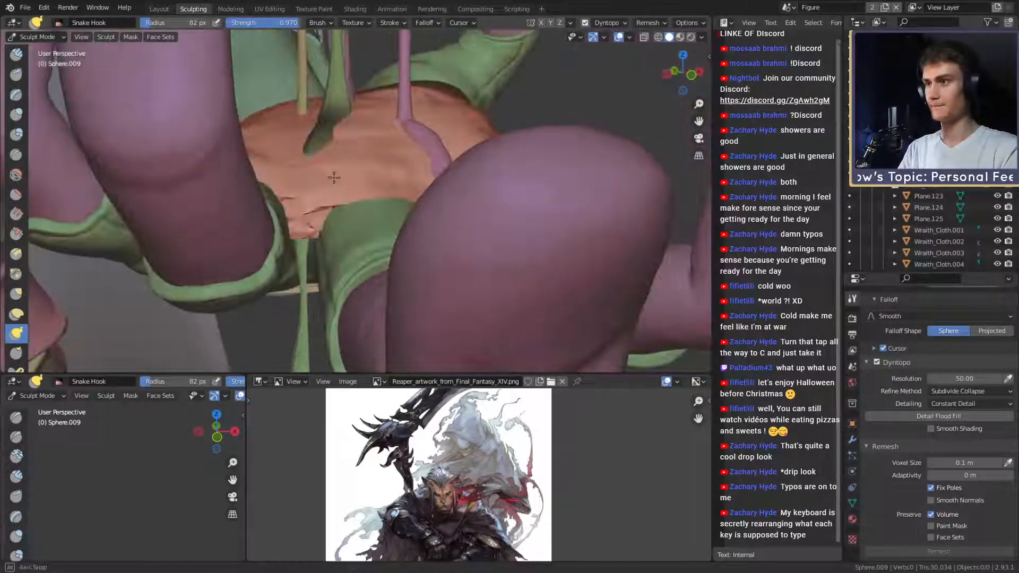
{"action": "key", "text": "f"}
{"action": "left_click", "coordinate": [378, 199]}
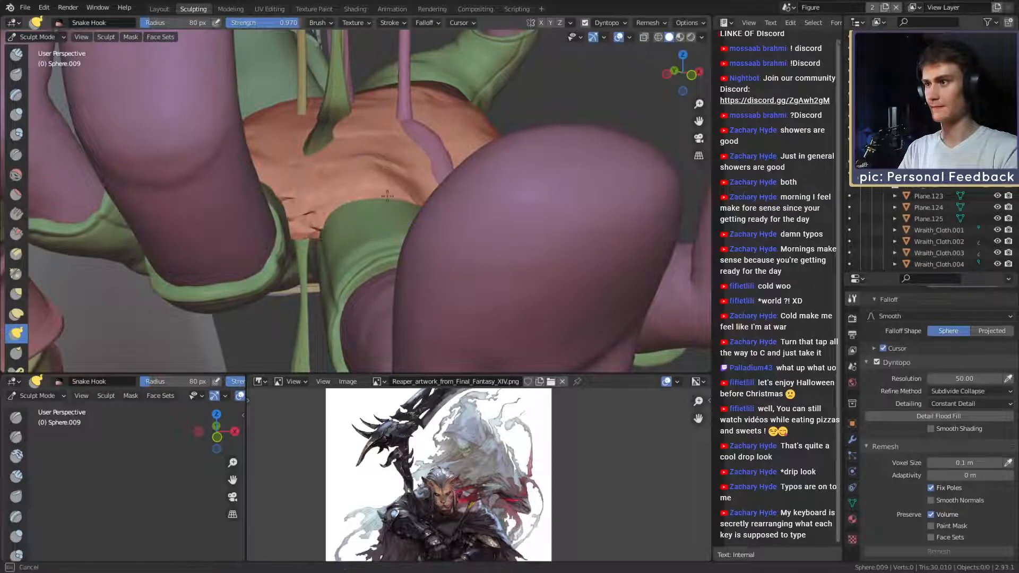
Pull the puddle's edge down through the gap between two fingers to the green hanging drip, using Snake Hook at about 86 px.
{"action": "mouse_move", "coordinate": [314, 226]}
{"action": "left_mouse_down", "text": "alt"}
{"action": "mouse_move", "coordinate": [333, 175]}
{"action": "mouse_move", "coordinate": [368, 171]}
{"action": "mouse_move", "coordinate": [361, 222]}
{"action": "mouse_move", "coordinate": [369, 245]}
{"action": "mouse_move", "coordinate": [376, 227]}
{"action": "mouse_move", "coordinate": [359, 227]}
{"action": "mouse_move", "coordinate": [363, 184]}
{"action": "left_mouse_up", "text": "alt"}
{"action": "key", "text": "f"}
{"action": "left_click", "coordinate": [359, 242]}
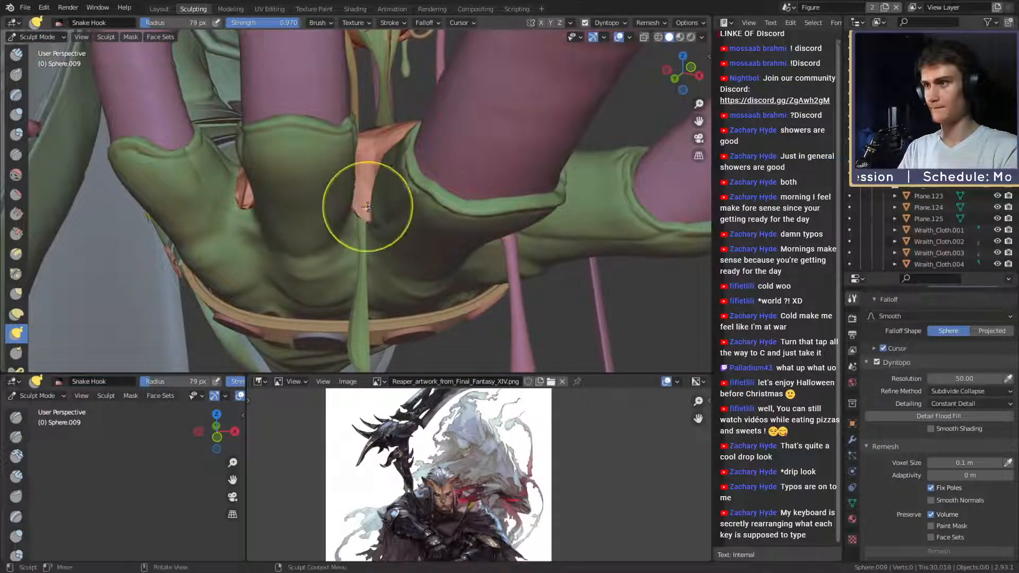
{"action": "mouse_move", "coordinate": [367, 207]}
{"action": "middle_mouse_down"}
{"action": "mouse_move", "coordinate": [355, 209]}
{"action": "mouse_move", "coordinate": [361, 156]}
{"action": "middle_mouse_up"}
{"action": "mouse_move", "coordinate": [210, 140]}
{"action": "middle_mouse_down"}
{"action": "mouse_move", "coordinate": [493, 191]}
{"action": "mouse_move", "coordinate": [485, 164]}
{"action": "mouse_move", "coordinate": [350, 225]}
{"action": "mouse_move", "coordinate": [389, 198]}
{"action": "mouse_move", "coordinate": [382, 203]}
{"action": "mouse_move", "coordinate": [405, 205]}
{"action": "mouse_move", "coordinate": [356, 215]}
{"action": "mouse_move", "coordinate": [345, 199]}
{"action": "middle_mouse_up"}
{"action": "key", "text": "f"}
{"action": "left_click", "coordinate": [409, 198]}
{"action": "key", "text": "alt+z"}
{"action": "key", "text": "alt+z"}
{"action": "key", "text": "f"}
{"action": "left_click", "coordinate": [348, 205]}
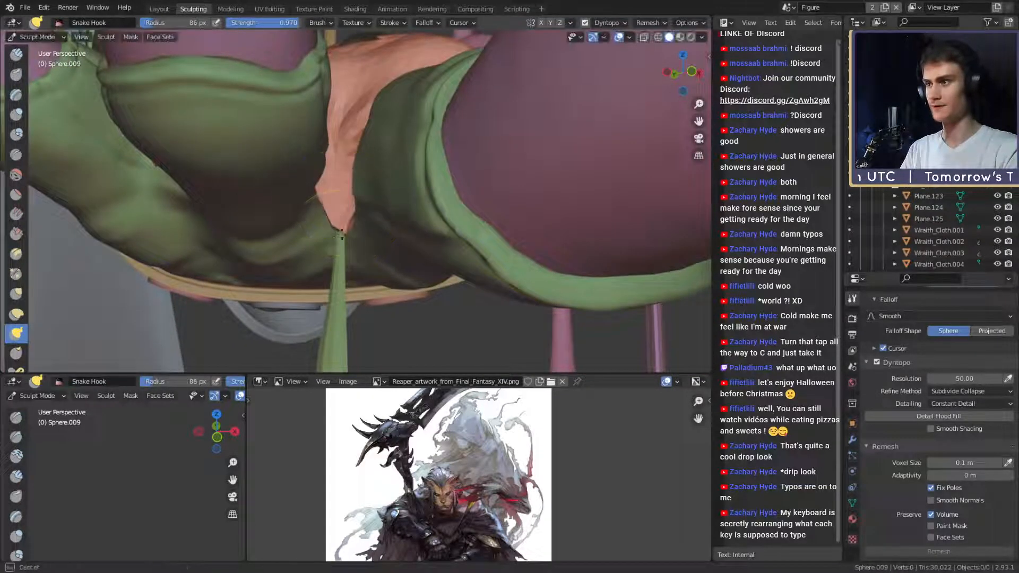
{"action": "left_click_drag", "start_coordinate": [341, 234], "coordinate": [341, 238]}
Extend the puddle's tongue over the top of the green drip from the side with Snake Hook at a 75 px radius.
{"action": "middle_click_drag", "start_coordinate": [345, 233], "coordinate": [273, 226]}
{"action": "key", "text": "f"}
{"action": "left_click", "coordinate": [384, 224]}
{"action": "left_click_drag", "start_coordinate": [384, 224], "coordinate": [385, 229]}
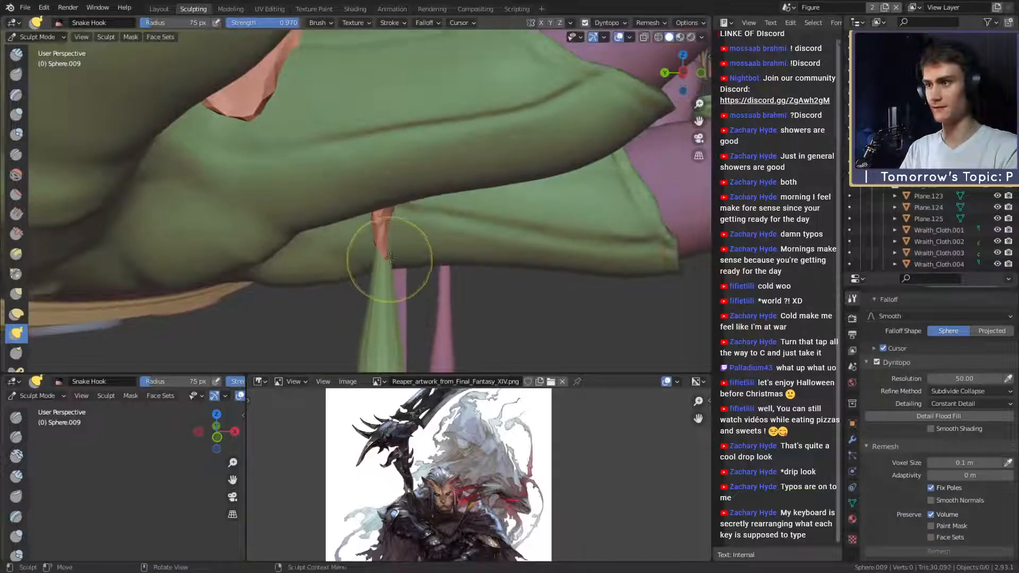
{"action": "mouse_move", "coordinate": [390, 259]}
{"action": "middle_mouse_down"}
{"action": "mouse_move", "coordinate": [343, 250]}
{"action": "mouse_move", "coordinate": [348, 213]}
{"action": "middle_mouse_up"}
{"action": "key", "text": "f"}
{"action": "left_click", "coordinate": [354, 243]}
Even out the tongue's sides between the two fingers with Snake Hook at a radius above 90 px.
{"action": "scroll", "coordinate": [353, 260], "scroll_direction": "down", "scroll_amount": 4}
{"action": "scroll", "coordinate": [351, 234], "scroll_direction": "up", "scroll_amount": 5}
{"action": "key", "text": "f"}
{"action": "left_click", "coordinate": [348, 212]}
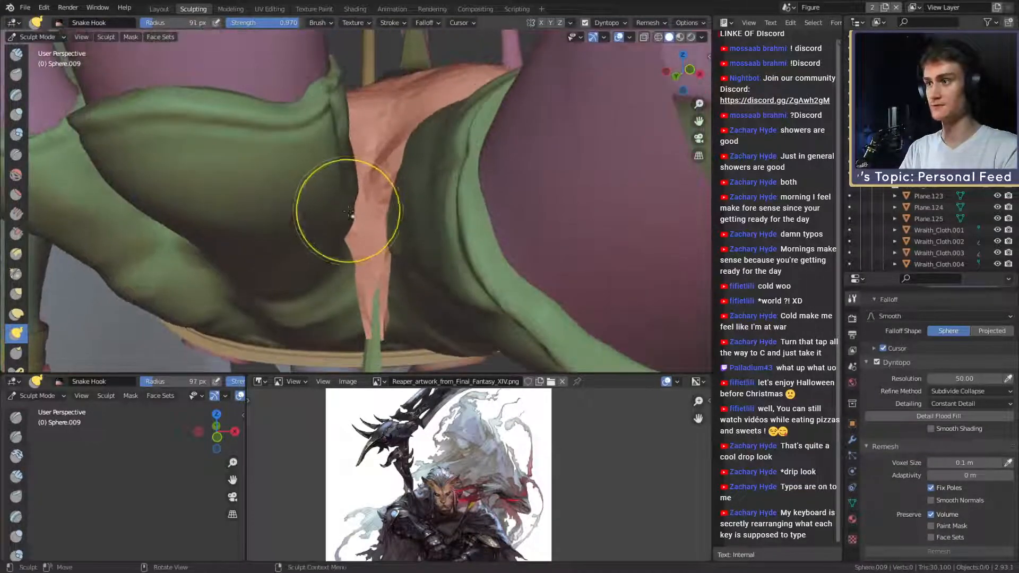
{"action": "middle_click_drag", "start_coordinate": [354, 170], "coordinate": [366, 162]}
{"action": "left_click_drag", "start_coordinate": [371, 161], "coordinate": [380, 154]}
{"action": "mouse_move", "coordinate": [382, 146]}
{"action": "middle_mouse_down"}
{"action": "mouse_move", "coordinate": [393, 193]}
{"action": "mouse_move", "coordinate": [361, 212]}
{"action": "middle_mouse_up"}
Define the puddle's folds around the finger gap using the Crease brush, reducing its radius from 46 to 36 px.
{"action": "key", "text": "shift+c"}
{"action": "key", "text": "f"}
{"action": "left_click", "coordinate": [369, 193]}
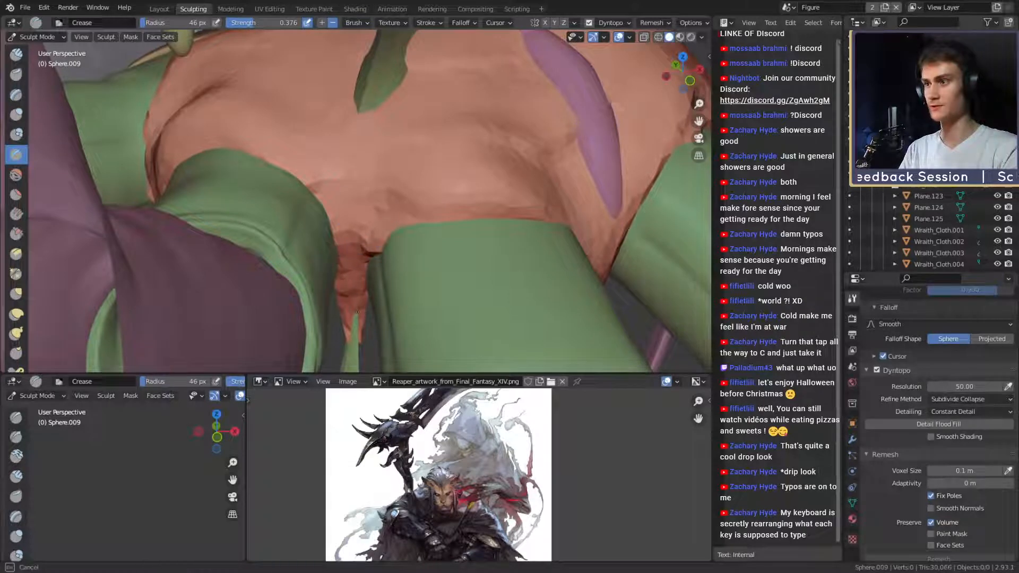
{"action": "left_click_drag", "start_coordinate": [387, 171], "coordinate": [392, 213], "text": "ctrl+alt"}
{"action": "mouse_move", "coordinate": [392, 212]}
{"action": "left_mouse_down", "text": "alt"}
{"action": "mouse_move", "coordinate": [408, 143]}
{"action": "mouse_move", "coordinate": [391, 224]}
{"action": "mouse_move", "coordinate": [341, 189]}
{"action": "left_mouse_up", "text": "alt"}
{"action": "key", "text": "f"}
{"action": "left_click", "coordinate": [336, 190]}
{"action": "left_click_drag", "start_coordinate": [320, 226], "coordinate": [324, 227]}
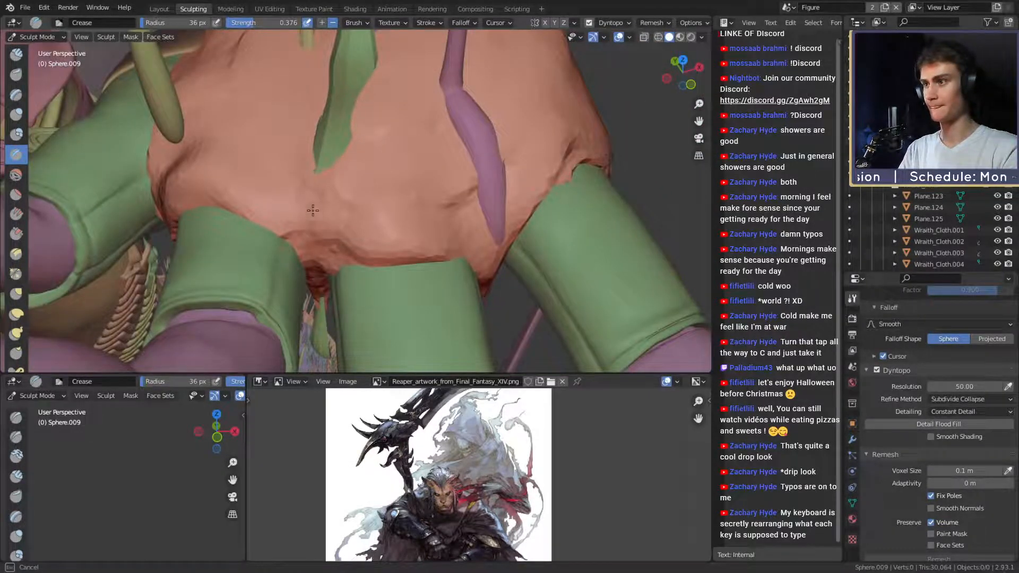
{"action": "mouse_move", "coordinate": [318, 280]}
{"action": "left_mouse_down"}
{"action": "mouse_move", "coordinate": [368, 130]}
{"action": "mouse_move", "coordinate": [358, 142]}
{"action": "left_mouse_up"}
Carve the puddle's rim into an arch over the middle glove finger's base with the Crease brush at a 48 px radius.
{"action": "key", "text": "f"}
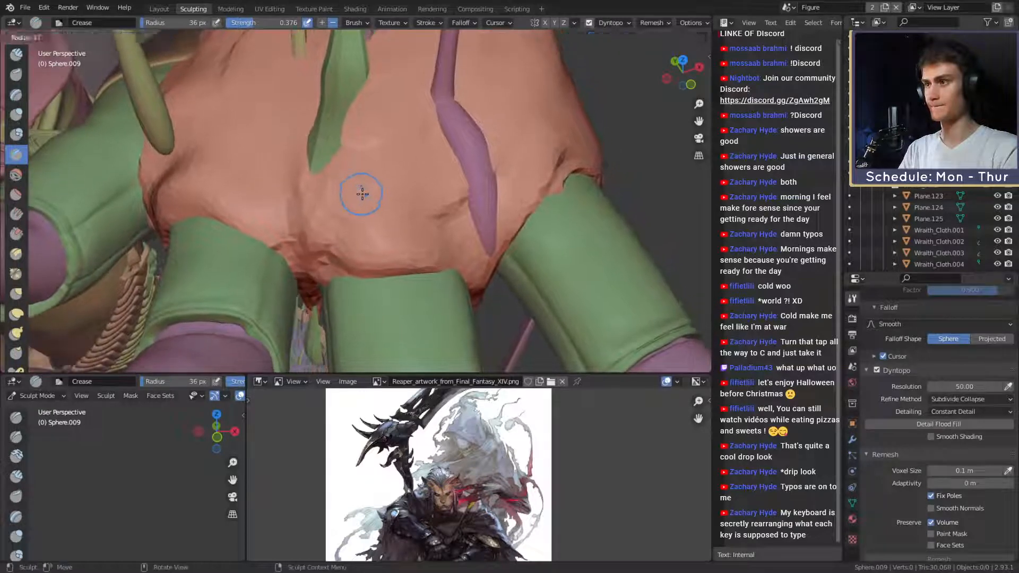
{"action": "left_click", "coordinate": [380, 194]}
{"action": "left_click_drag", "start_coordinate": [413, 206], "coordinate": [418, 207]}
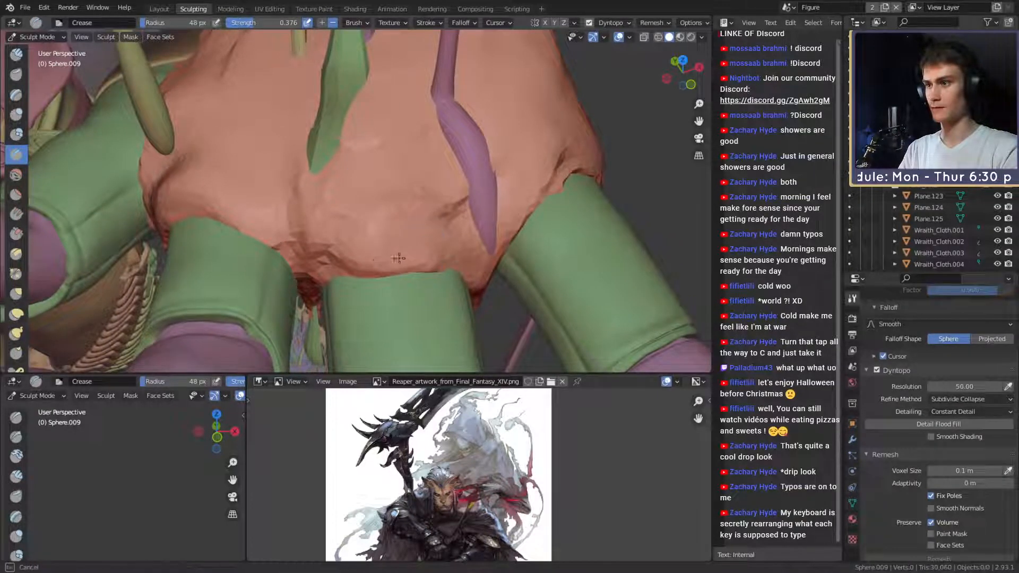
{"action": "left_click_drag", "start_coordinate": [365, 268], "coordinate": [411, 274]}
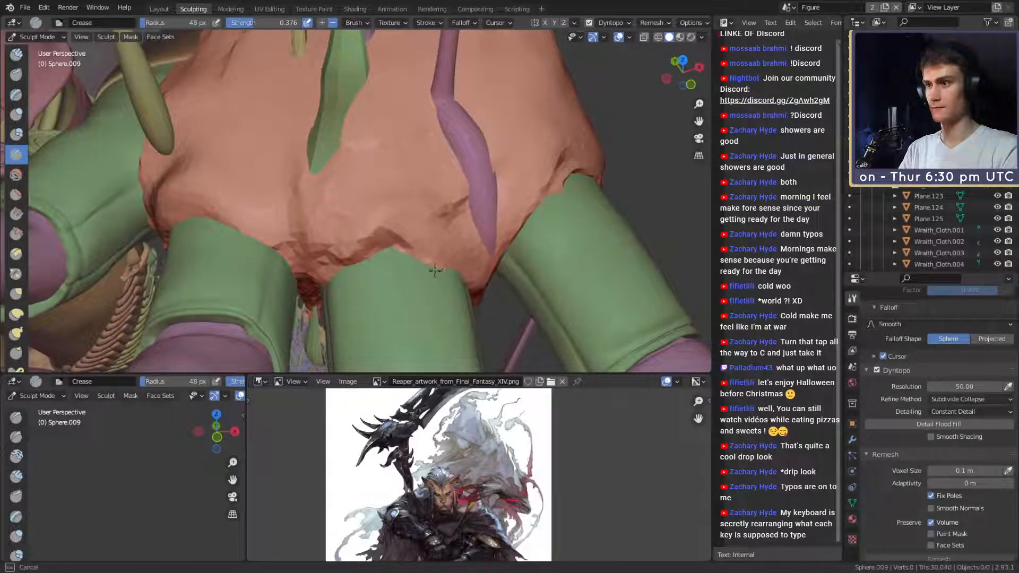
{"action": "left_click_drag", "start_coordinate": [339, 256], "coordinate": [393, 209]}
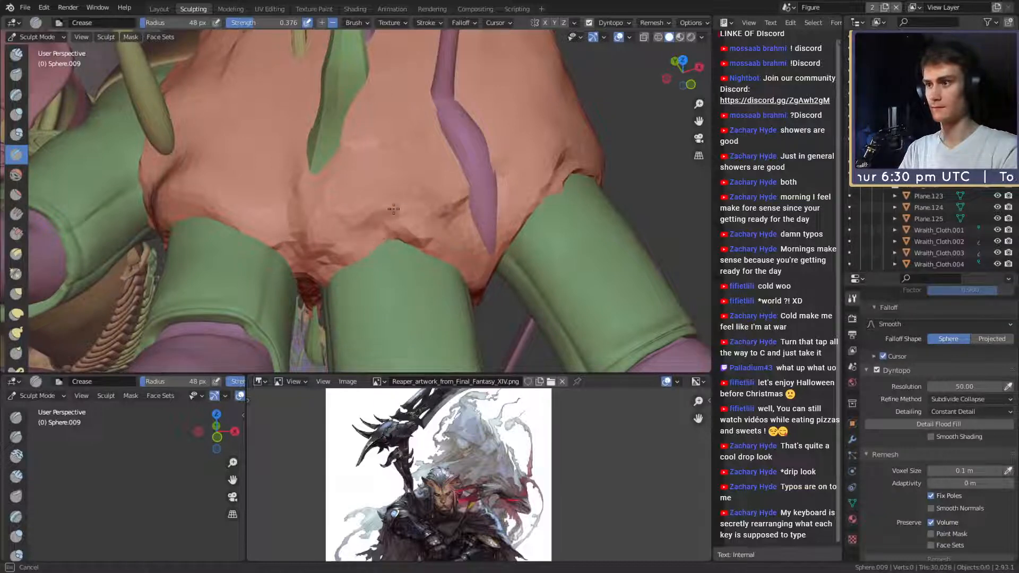
{"action": "middle_click_drag", "start_coordinate": [405, 208], "coordinate": [352, 227], "text": "shift"}
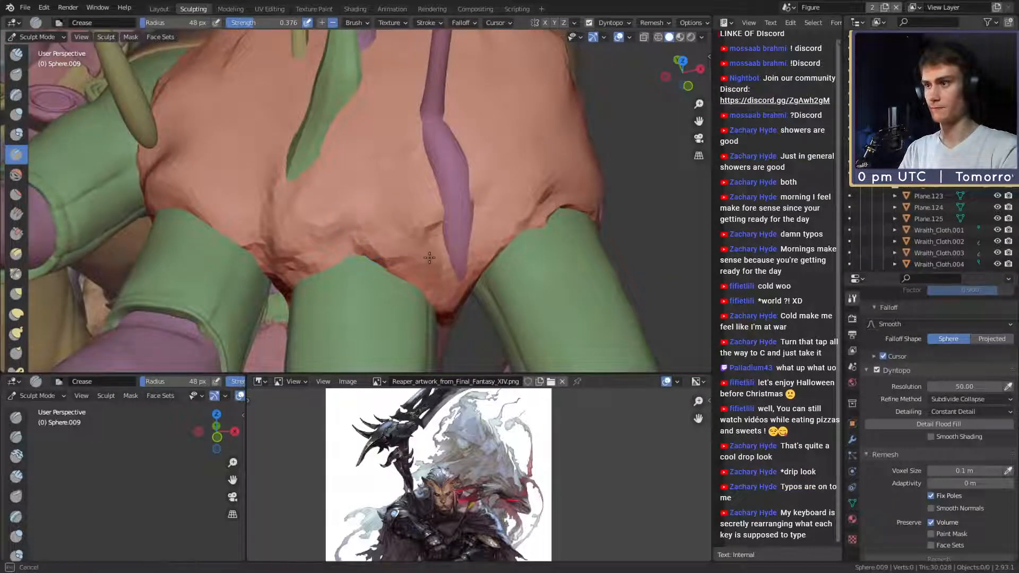
Crease the rim into an arch over the neighbouring finger's base, beside the purple drip.
{"action": "middle_click_drag", "start_coordinate": [429, 258], "coordinate": [388, 266]}
{"action": "middle_click_drag", "start_coordinate": [438, 226], "coordinate": [413, 230]}
{"action": "left_click_drag", "start_coordinate": [420, 222], "coordinate": [436, 209]}
{"action": "middle_click_drag", "start_coordinate": [446, 206], "coordinate": [401, 232]}
{"action": "mouse_move", "coordinate": [406, 239]}
{"action": "left_mouse_down"}
{"action": "mouse_move", "coordinate": [420, 255]}
{"action": "mouse_move", "coordinate": [400, 215]}
{"action": "left_mouse_up"}
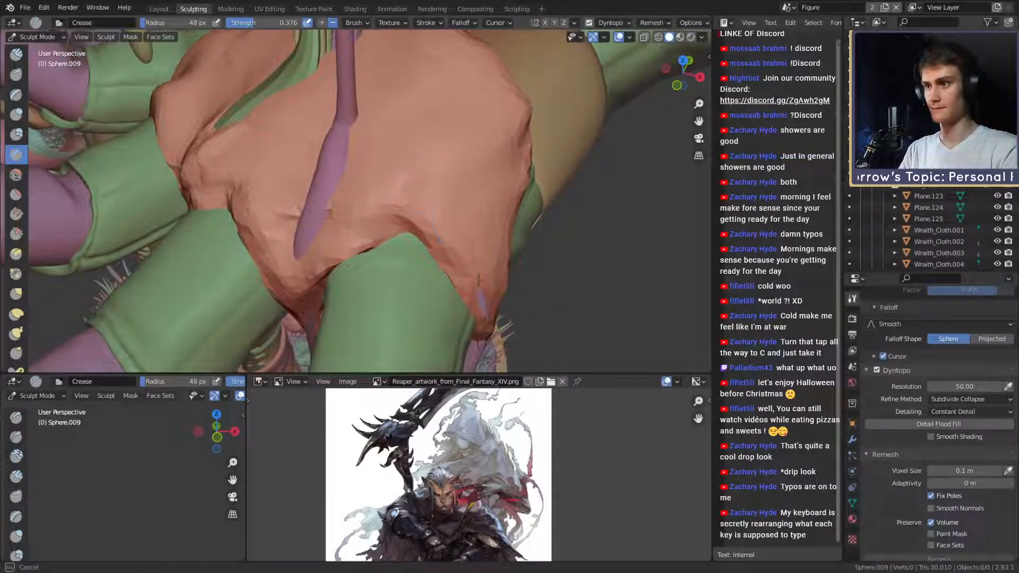
Refine the pointed rim sections on both sides of that finger with further Crease strokes.
{"action": "middle_click_drag", "start_coordinate": [472, 233], "coordinate": [452, 223]}
{"action": "mouse_move", "coordinate": [401, 228]}
{"action": "left_mouse_down"}
{"action": "mouse_move", "coordinate": [409, 168]}
{"action": "mouse_move", "coordinate": [418, 184]}
{"action": "left_mouse_up"}
{"action": "mouse_move", "coordinate": [419, 186]}
{"action": "middle_mouse_down", "text": "ctrl"}
{"action": "mouse_move", "coordinate": [422, 265]}
{"action": "mouse_move", "coordinate": [482, 249]}
{"action": "mouse_move", "coordinate": [467, 268]}
{"action": "mouse_move", "coordinate": [451, 212]}
{"action": "mouse_move", "coordinate": [382, 251]}
{"action": "mouse_move", "coordinate": [399, 199]}
{"action": "mouse_move", "coordinate": [428, 186]}
{"action": "mouse_move", "coordinate": [440, 205]}
{"action": "middle_mouse_up", "text": "ctrl"}
{"action": "left_click_drag", "start_coordinate": [462, 266], "coordinate": [422, 226]}
{"action": "mouse_move", "coordinate": [476, 258]}
{"action": "left_mouse_down"}
{"action": "mouse_move", "coordinate": [468, 220]}
{"action": "mouse_move", "coordinate": [496, 183]}
{"action": "left_mouse_up"}
{"action": "mouse_move", "coordinate": [494, 191]}
{"action": "middle_mouse_down"}
{"action": "mouse_move", "coordinate": [451, 233]}
{"action": "mouse_move", "coordinate": [451, 222]}
{"action": "mouse_move", "coordinate": [365, 223]}
{"action": "middle_mouse_up"}
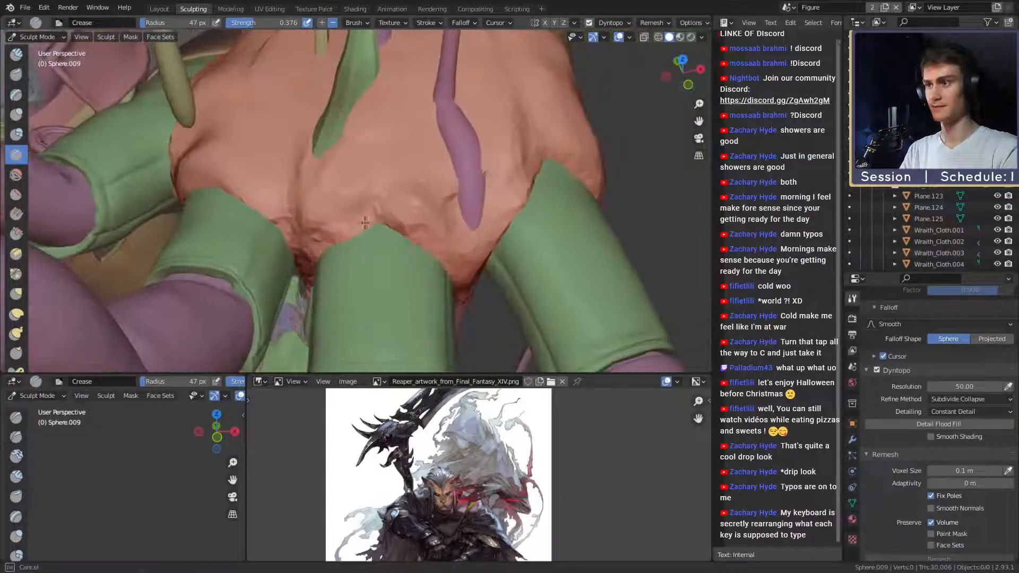
Rework the arch over the middle finger's base and the rim toward the next finger with Crease at a 47 px radius.
{"action": "left_click_drag", "start_coordinate": [405, 228], "coordinate": [422, 254]}
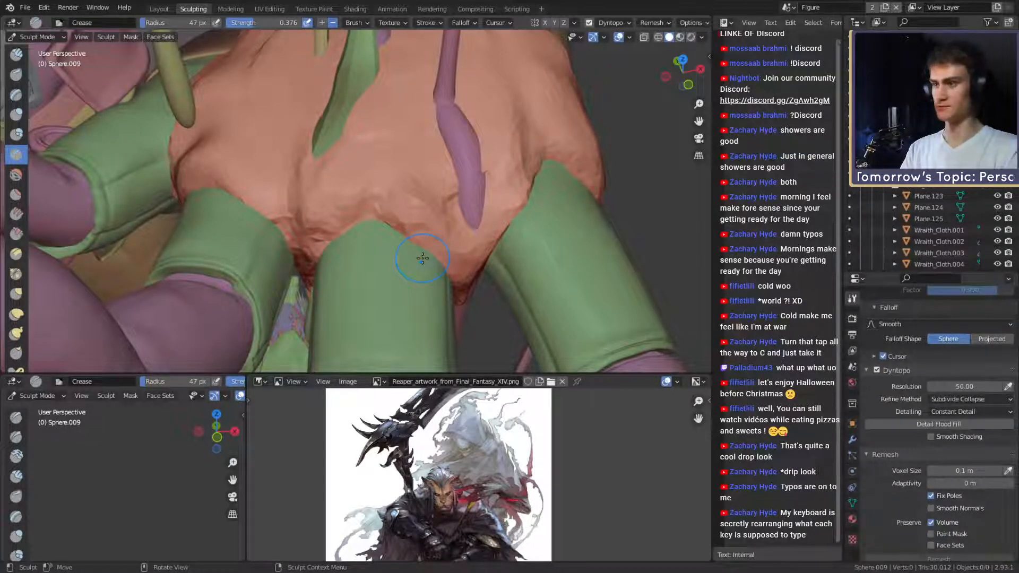
{"action": "mouse_move", "coordinate": [415, 247]}
{"action": "middle_mouse_down"}
{"action": "mouse_move", "coordinate": [393, 248]}
{"action": "mouse_move", "coordinate": [417, 244]}
{"action": "mouse_move", "coordinate": [362, 223]}
{"action": "middle_mouse_up"}
{"action": "mouse_move", "coordinate": [389, 230]}
{"action": "left_mouse_down"}
{"action": "mouse_move", "coordinate": [369, 206]}
{"action": "mouse_move", "coordinate": [327, 219]}
{"action": "left_mouse_up"}
{"action": "mouse_move", "coordinate": [339, 213]}
{"action": "middle_mouse_down"}
{"action": "mouse_move", "coordinate": [384, 189]}
{"action": "mouse_move", "coordinate": [345, 210]}
{"action": "middle_mouse_up"}
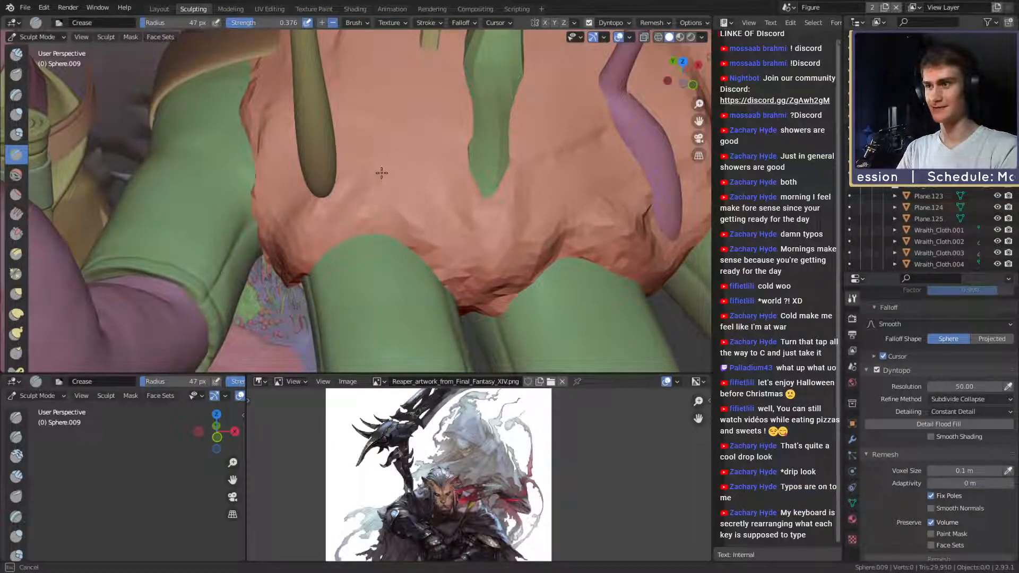
Crease the puddle's outer corner beside the last finger, enlarging the brush radius to 54 px.
{"action": "left_click_drag", "start_coordinate": [321, 222], "coordinate": [319, 232]}
{"action": "middle_click_drag", "start_coordinate": [318, 232], "coordinate": [330, 212]}
{"action": "key", "text": "f"}
{"action": "left_click", "coordinate": [334, 212]}
{"action": "left_click_drag", "start_coordinate": [320, 207], "coordinate": [289, 241]}
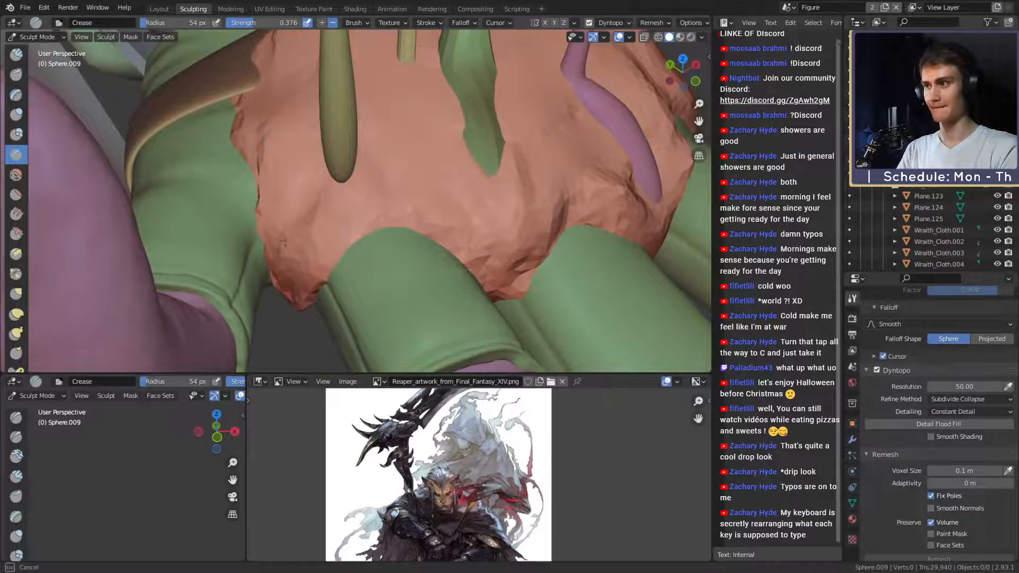
Reshape the puddle's outer corner next to the last finger with Snake Hook at about a 97 px radius.
{"action": "mouse_move", "coordinate": [299, 242]}
{"action": "middle_mouse_down"}
{"action": "mouse_move", "coordinate": [316, 218]}
{"action": "mouse_move", "coordinate": [415, 246]}
{"action": "mouse_move", "coordinate": [380, 172]}
{"action": "middle_mouse_up"}
{"action": "key", "text": "k"}
{"action": "left_click", "coordinate": [456, 246]}
{"action": "left_click_drag", "start_coordinate": [377, 166], "coordinate": [366, 140]}
{"action": "middle_click_drag", "start_coordinate": [366, 141], "coordinate": [323, 243]}
{"action": "key", "text": "f"}
{"action": "left_click", "coordinate": [302, 243]}
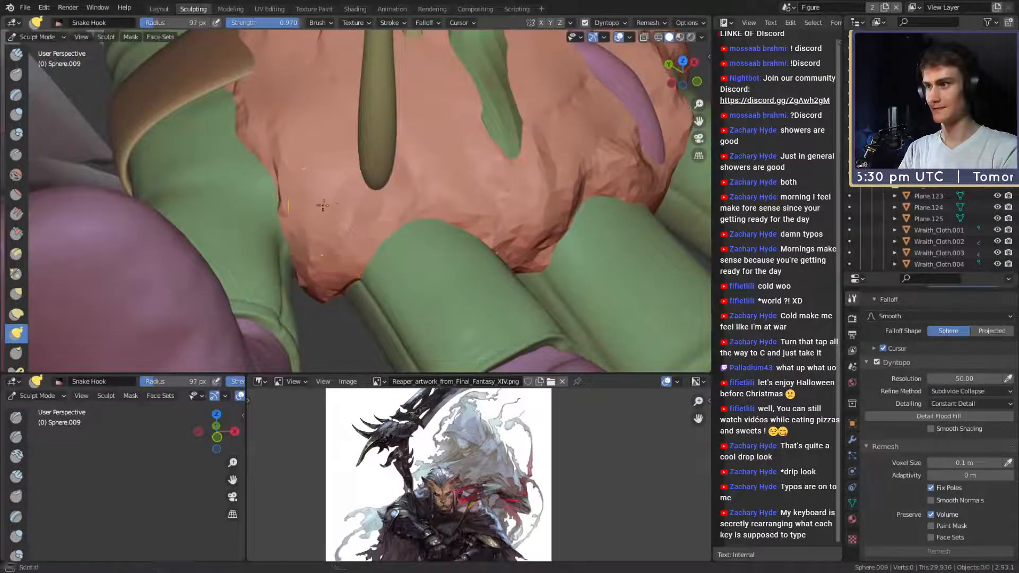
Crease the outer corner and the rim up to the glove's band, reducing the brush radius from 68 to 57 px.
{"action": "mouse_move", "coordinate": [321, 206]}
{"action": "middle_mouse_down"}
{"action": "mouse_move", "coordinate": [335, 205]}
{"action": "mouse_move", "coordinate": [315, 215]}
{"action": "middle_mouse_up"}
{"action": "key", "text": "shift+c"}
{"action": "left_click_drag", "start_coordinate": [314, 216], "coordinate": [313, 217]}
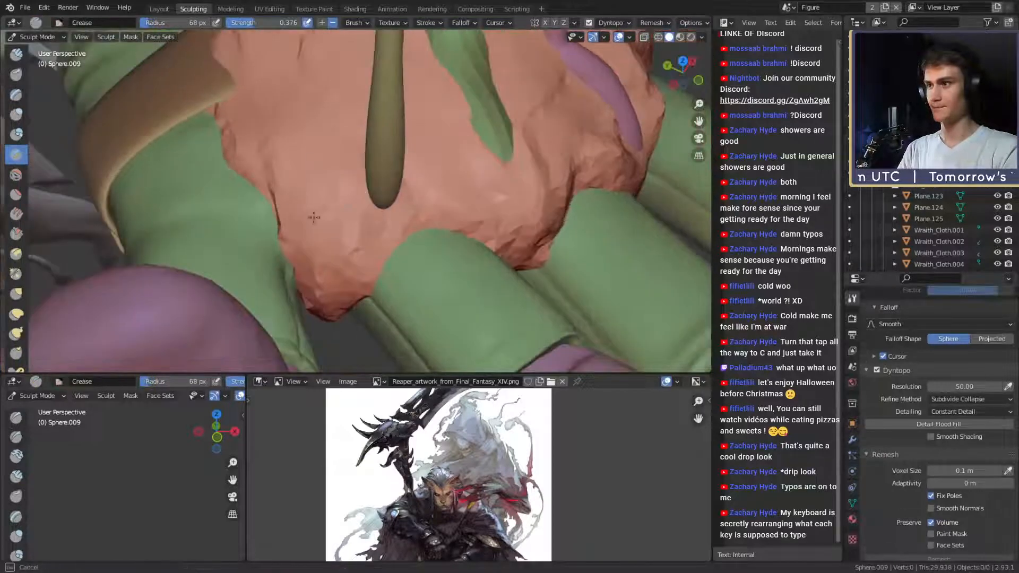
{"action": "middle_click_drag", "start_coordinate": [340, 196], "coordinate": [348, 265]}
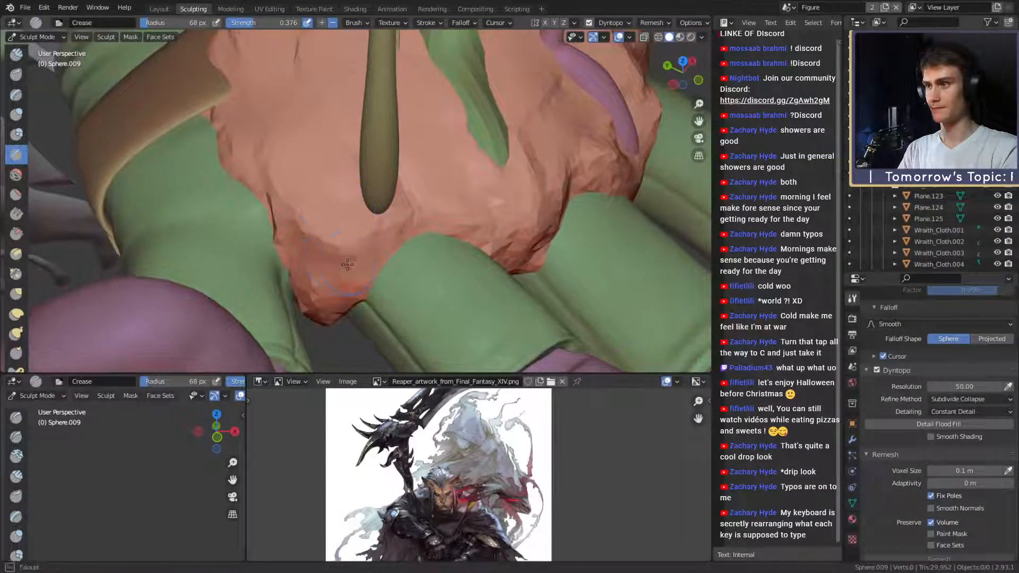
{"action": "mouse_move", "coordinate": [307, 179]}
{"action": "middle_mouse_down"}
{"action": "mouse_move", "coordinate": [357, 235]}
{"action": "mouse_move", "coordinate": [327, 263]}
{"action": "middle_mouse_up"}
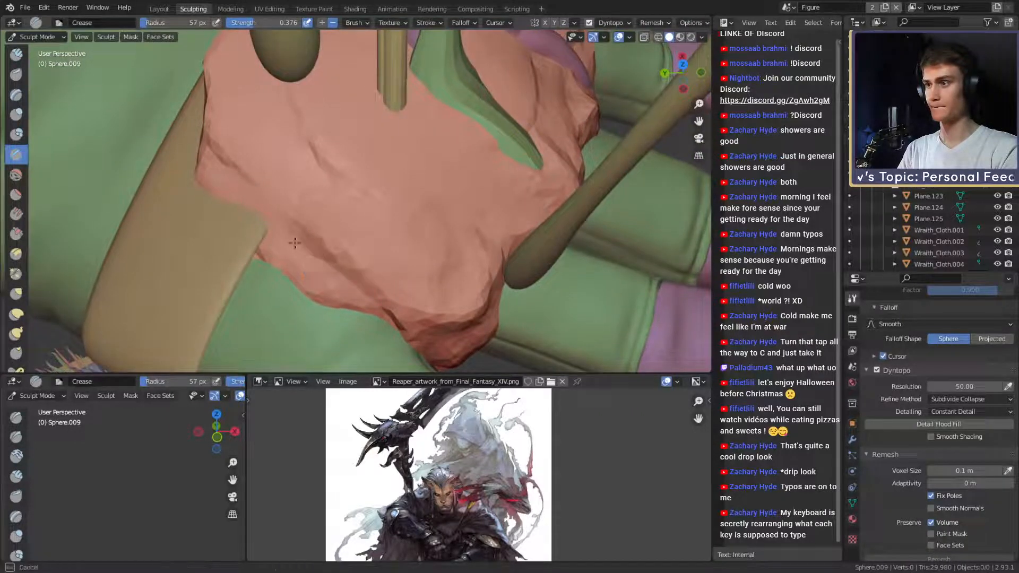
{"action": "mouse_move", "coordinate": [291, 231]}
{"action": "middle_mouse_down"}
{"action": "mouse_move", "coordinate": [330, 205]}
{"action": "mouse_move", "coordinate": [334, 268]}
{"action": "mouse_move", "coordinate": [348, 262]}
{"action": "mouse_move", "coordinate": [351, 204]}
{"action": "middle_mouse_up"}
Build up the puddle's surface around the base of the thick purple strand with the Crease brush at a 126 px radius.
{"action": "mouse_move", "coordinate": [409, 342]}
{"action": "middle_mouse_down"}
{"action": "mouse_move", "coordinate": [390, 265]}
{"action": "mouse_move", "coordinate": [372, 313]}
{"action": "mouse_move", "coordinate": [366, 225]}
{"action": "mouse_move", "coordinate": [323, 234]}
{"action": "mouse_move", "coordinate": [331, 212]}
{"action": "mouse_move", "coordinate": [315, 219]}
{"action": "mouse_move", "coordinate": [333, 248]}
{"action": "mouse_move", "coordinate": [340, 210]}
{"action": "mouse_move", "coordinate": [350, 233]}
{"action": "mouse_move", "coordinate": [353, 191]}
{"action": "middle_mouse_up"}
{"action": "key", "text": "f"}
{"action": "key", "text": "f"}
{"action": "left_click", "coordinate": [348, 210]}
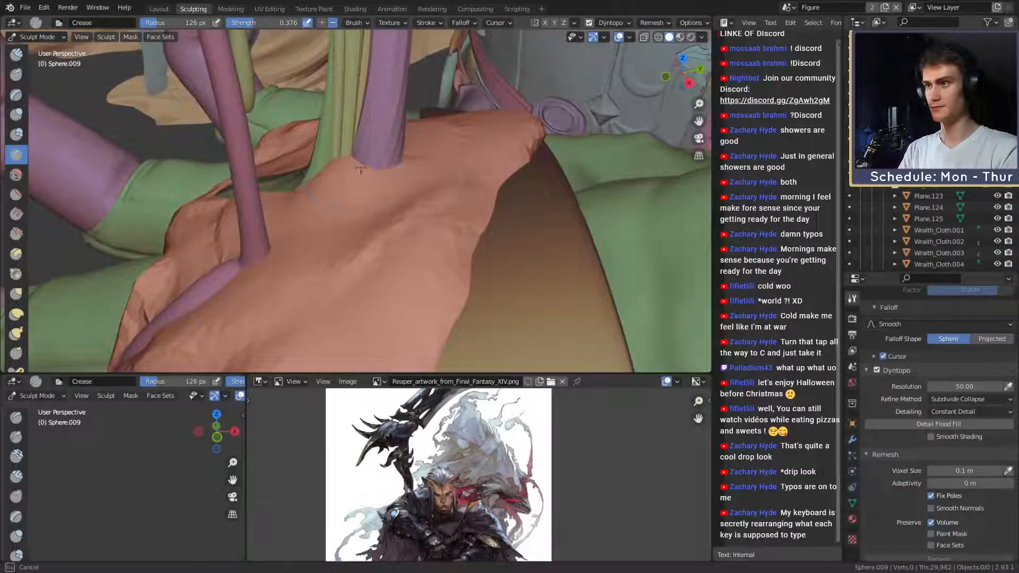
Work the surface around the yellow and green strands' bases with Crease, reducing the radius from 105 to 66 px.
{"action": "mouse_move", "coordinate": [381, 164]}
{"action": "middle_mouse_down"}
{"action": "mouse_move", "coordinate": [329, 212]}
{"action": "mouse_move", "coordinate": [322, 198]}
{"action": "mouse_move", "coordinate": [318, 223]}
{"action": "mouse_move", "coordinate": [342, 218]}
{"action": "middle_mouse_up"}
{"action": "key", "text": "f"}
{"action": "left_click", "coordinate": [339, 215]}
{"action": "left_click", "coordinate": [363, 207]}
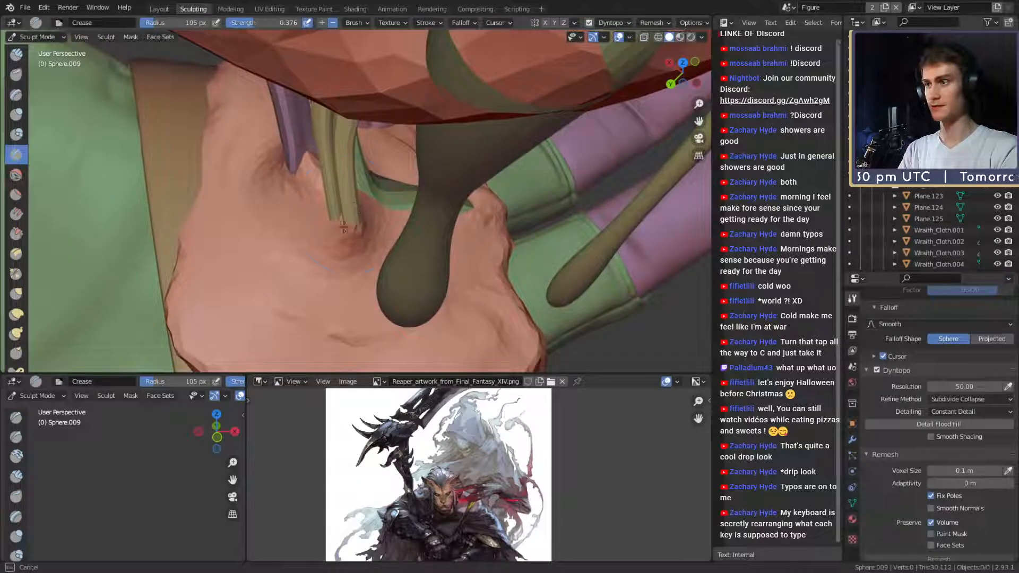
{"action": "mouse_move", "coordinate": [357, 210]}
{"action": "middle_mouse_down"}
{"action": "mouse_move", "coordinate": [325, 241]}
{"action": "mouse_move", "coordinate": [337, 218]}
{"action": "middle_mouse_up"}
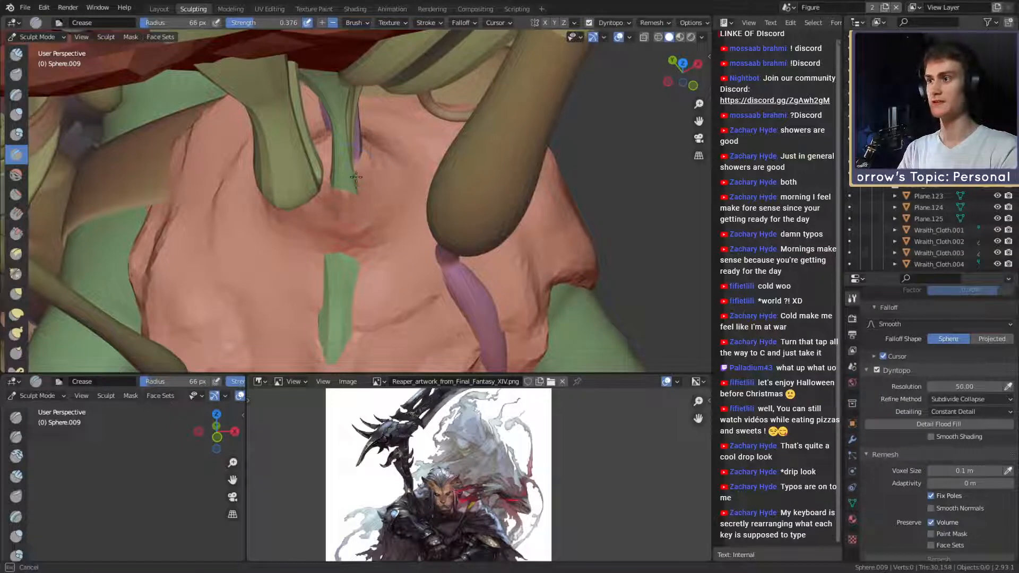
Crease the puddle around the base of the long purple drip, starting at a 56 px radius and enlarging the brush.
{"action": "middle_click_drag", "start_coordinate": [362, 214], "coordinate": [352, 229]}
{"action": "mouse_move", "coordinate": [355, 173]}
{"action": "middle_mouse_down"}
{"action": "mouse_move", "coordinate": [360, 276]}
{"action": "mouse_move", "coordinate": [382, 212]}
{"action": "mouse_move", "coordinate": [354, 239]}
{"action": "middle_mouse_up"}
{"action": "key", "text": "f"}
{"action": "left_click_drag", "start_coordinate": [349, 229], "coordinate": [350, 218]}
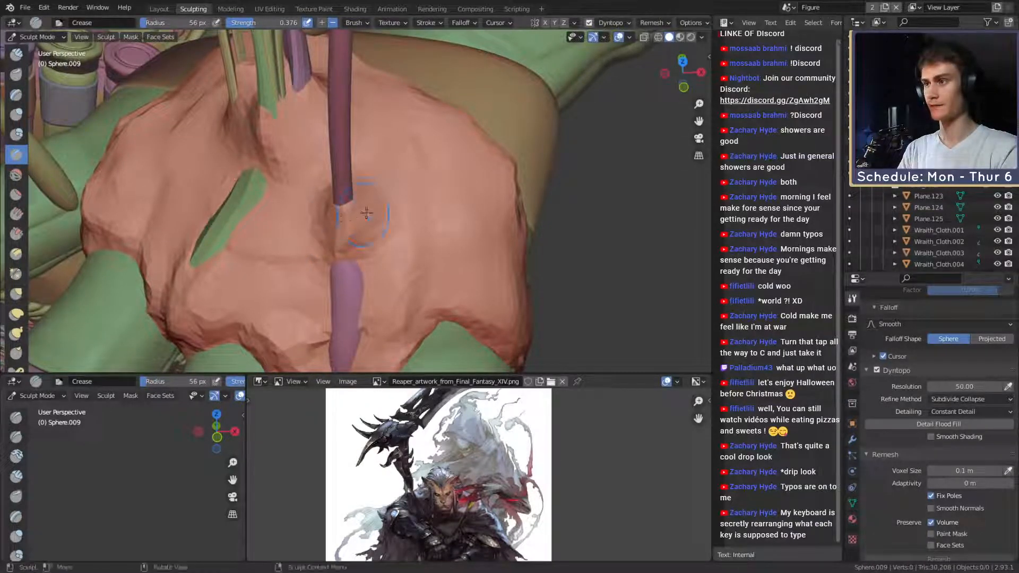
{"action": "mouse_move", "coordinate": [366, 213]}
{"action": "middle_mouse_down"}
{"action": "mouse_move", "coordinate": [364, 244]}
{"action": "mouse_move", "coordinate": [397, 234]}
{"action": "middle_mouse_up"}
{"action": "key", "text": "f"}
{"action": "left_click_drag", "start_coordinate": [389, 233], "coordinate": [389, 236]}
Sculpt a ring-shaped ripple around the purple drip's contact point with Crease, reducing the radius from 62 to 41 px.
{"action": "scroll", "coordinate": [390, 237], "scroll_direction": "down", "scroll_amount": 10}
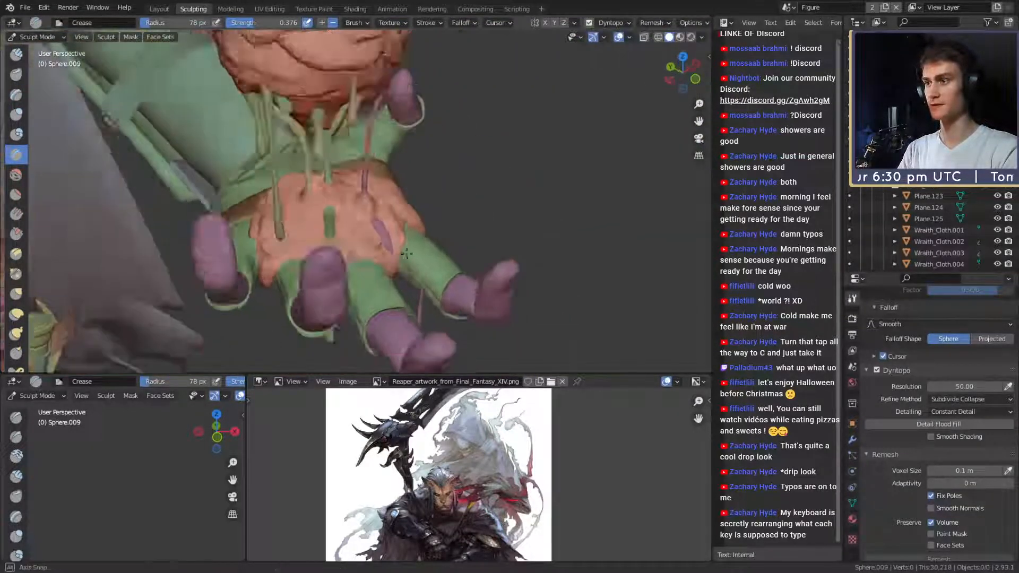
{"action": "mouse_move", "coordinate": [356, 260]}
{"action": "middle_mouse_down"}
{"action": "mouse_move", "coordinate": [395, 247]}
{"action": "mouse_move", "coordinate": [382, 245]}
{"action": "mouse_move", "coordinate": [390, 228]}
{"action": "mouse_move", "coordinate": [372, 225]}
{"action": "middle_mouse_up"}
{"action": "scroll", "coordinate": [396, 247], "scroll_direction": "up", "scroll_amount": 2}
{"action": "scroll", "coordinate": [352, 224], "scroll_direction": "up", "scroll_amount": 6}
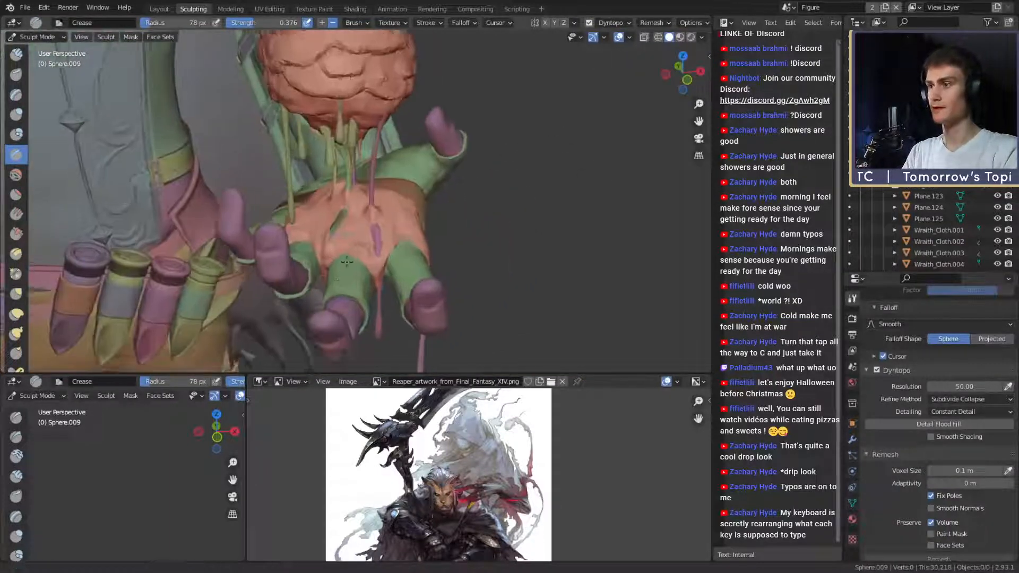
{"action": "scroll", "coordinate": [352, 224], "scroll_direction": "up", "scroll_amount": 5}
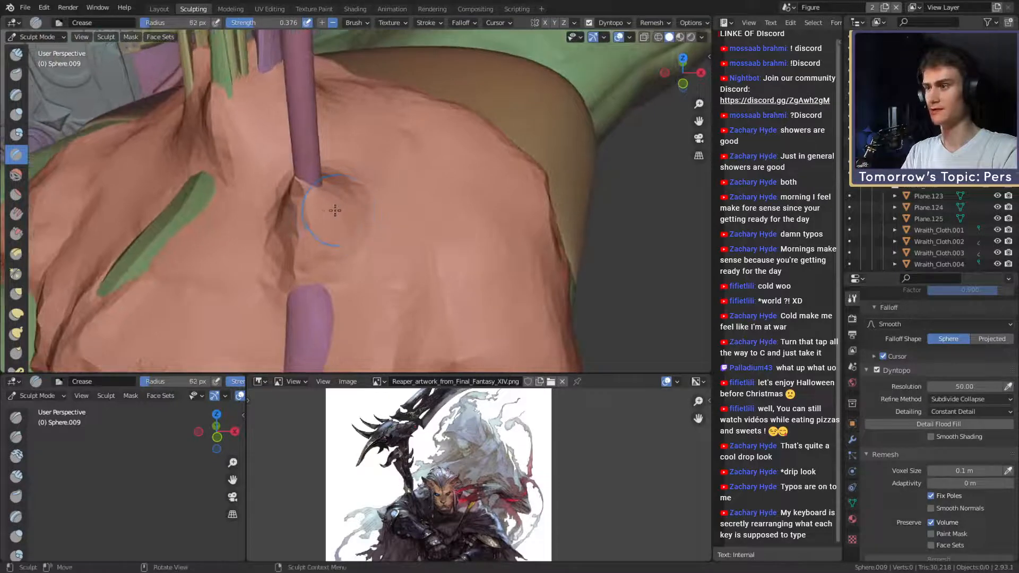
{"action": "middle_click_drag", "start_coordinate": [312, 200], "coordinate": [340, 207]}
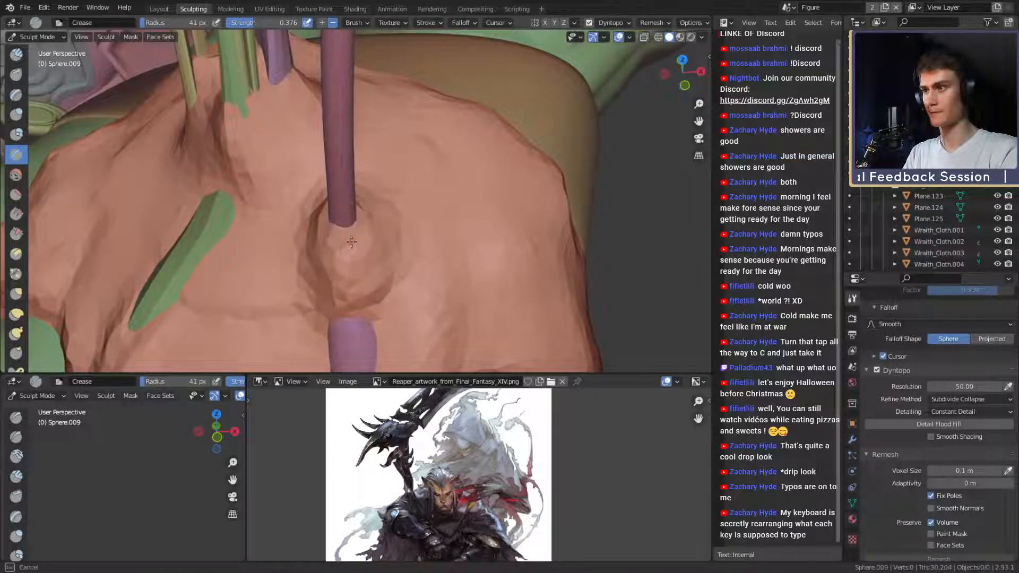
Sculpt a round bump encircled by a groove on the open area of the puddle with Crease at a 49 px radius.
{"action": "mouse_move", "coordinate": [352, 242]}
{"action": "middle_mouse_down"}
{"action": "mouse_move", "coordinate": [410, 140]}
{"action": "mouse_move", "coordinate": [406, 188]}
{"action": "mouse_move", "coordinate": [537, 207]}
{"action": "mouse_move", "coordinate": [372, 217]}
{"action": "mouse_move", "coordinate": [390, 252]}
{"action": "mouse_move", "coordinate": [404, 223]}
{"action": "mouse_move", "coordinate": [424, 244]}
{"action": "middle_mouse_up"}
{"action": "scroll", "coordinate": [406, 191], "scroll_direction": "down", "scroll_amount": 5}
{"action": "scroll", "coordinate": [370, 218], "scroll_direction": "up", "scroll_amount": 4}
{"action": "scroll", "coordinate": [371, 239], "scroll_direction": "up", "scroll_amount": 5}
{"action": "scroll", "coordinate": [370, 240], "scroll_direction": "up", "scroll_amount": 3}
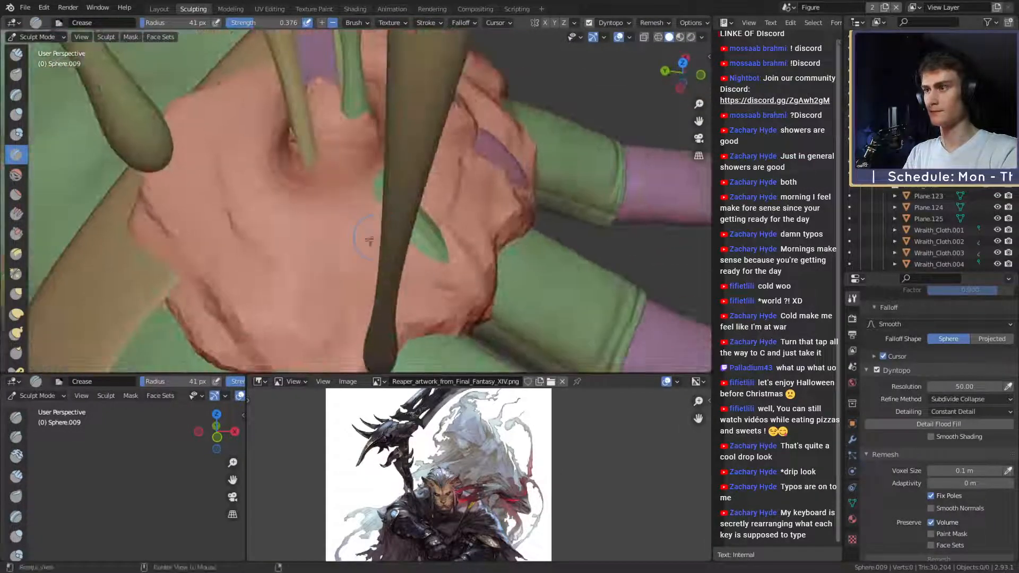
{"action": "key", "text": "f"}
{"action": "left_click", "coordinate": [353, 235]}
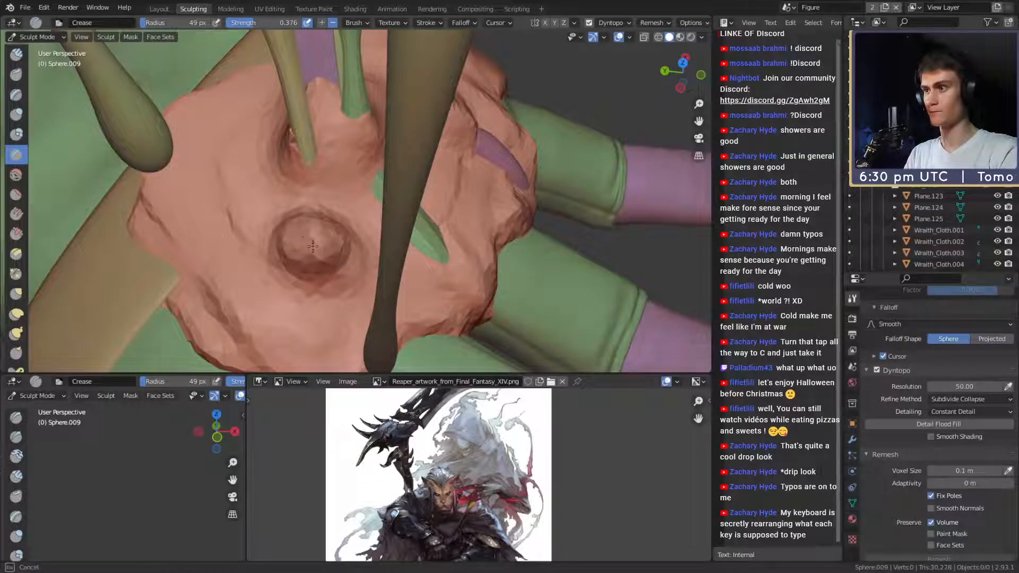
{"action": "middle_click_drag", "start_coordinate": [354, 207], "coordinate": [352, 249], "text": "ctrl"}
Extend the bump into a ridge running toward the puddle's rim with further Crease strokes.
{"action": "mouse_move", "coordinate": [353, 250]}
{"action": "middle_mouse_down"}
{"action": "mouse_move", "coordinate": [343, 173]}
{"action": "mouse_move", "coordinate": [387, 230]}
{"action": "mouse_move", "coordinate": [383, 212]}
{"action": "middle_mouse_up"}
{"action": "mouse_move", "coordinate": [383, 212]}
{"action": "middle_mouse_down"}
{"action": "mouse_move", "coordinate": [375, 240]}
{"action": "mouse_move", "coordinate": [357, 230]}
{"action": "mouse_move", "coordinate": [324, 240]}
{"action": "middle_mouse_up"}
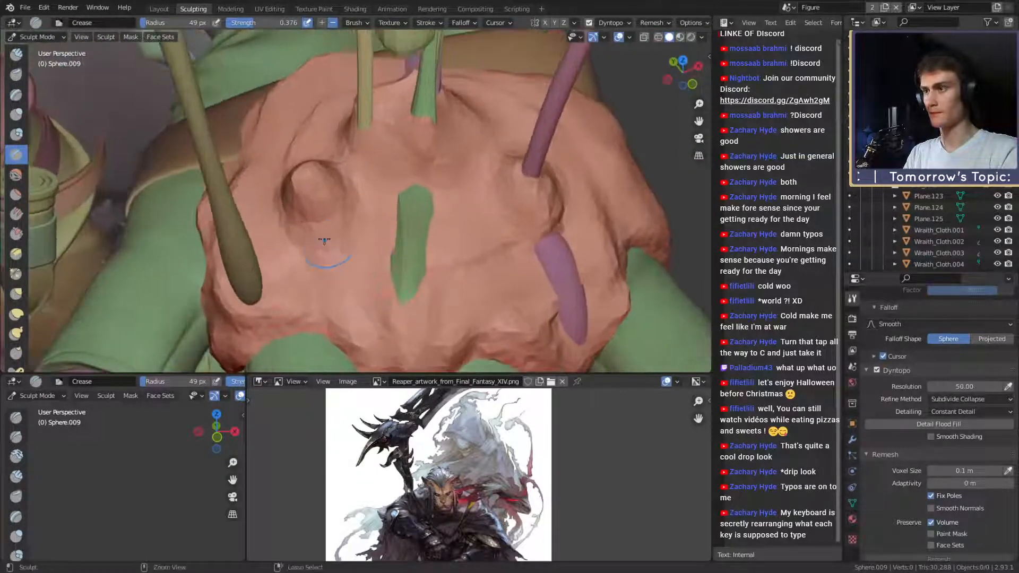
{"action": "middle_click_drag", "start_coordinate": [293, 281], "coordinate": [349, 222]}
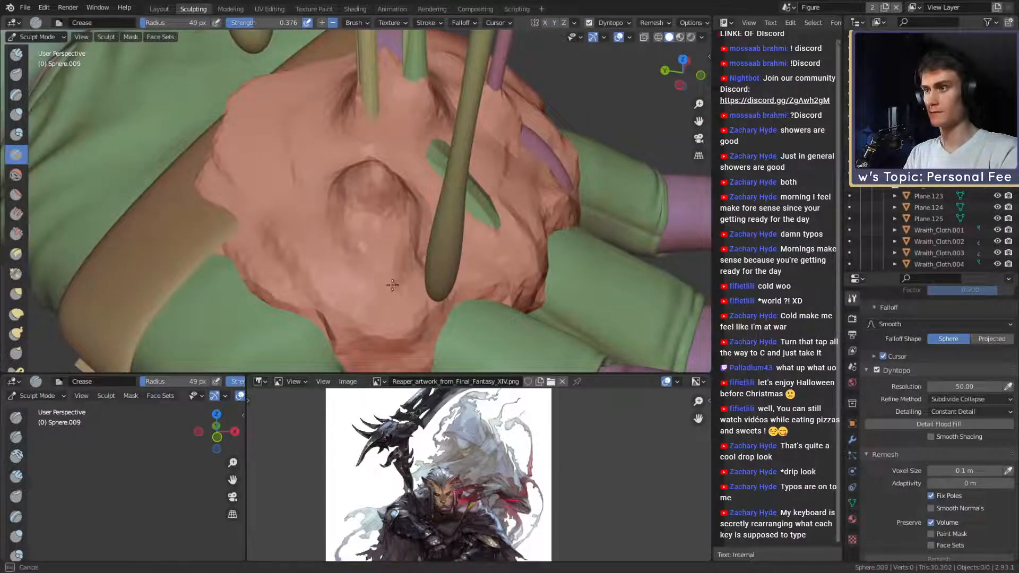
{"action": "middle_click_drag", "start_coordinate": [388, 158], "coordinate": [355, 245]}
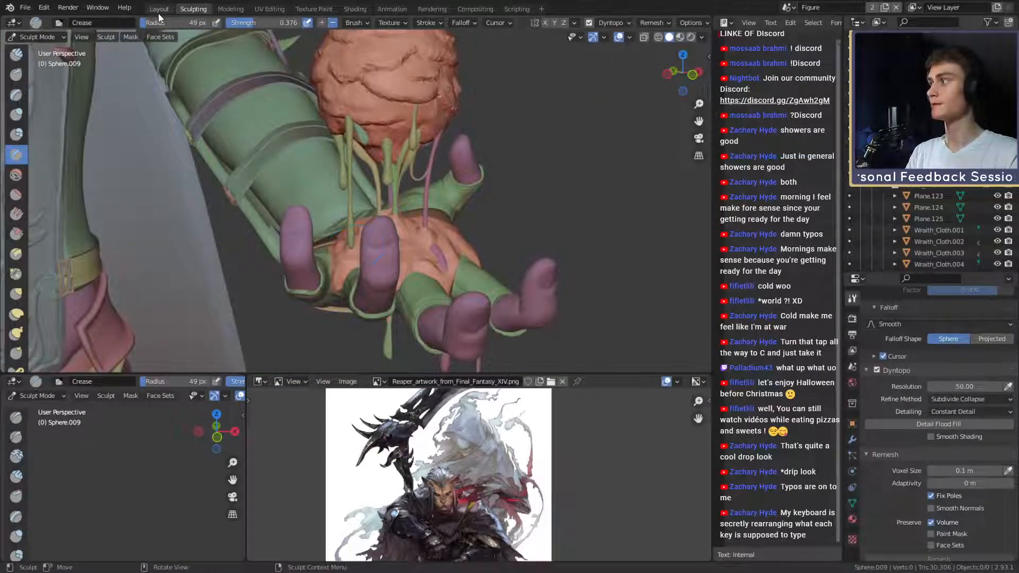
Switch to the Layout workspace, duplicate a thin drip curve hanging from the orb, and place the copy under the orb.
{"action": "left_click", "coordinate": [158, 9]}
{"action": "mouse_move", "coordinate": [313, 198]}
{"action": "middle_mouse_down", "text": "ctrl"}
{"action": "mouse_move", "coordinate": [281, 214]}
{"action": "mouse_move", "coordinate": [370, 186]}
{"action": "mouse_move", "coordinate": [435, 195]}
{"action": "mouse_move", "coordinate": [411, 221]}
{"action": "mouse_move", "coordinate": [344, 197]}
{"action": "middle_mouse_up", "text": "ctrl"}
{"action": "middle_click_drag", "start_coordinate": [344, 197], "coordinate": [319, 204], "text": "shift"}
{"action": "left_click", "coordinate": [340, 158]}
{"action": "middle_click_drag", "start_coordinate": [403, 191], "coordinate": [412, 193]}
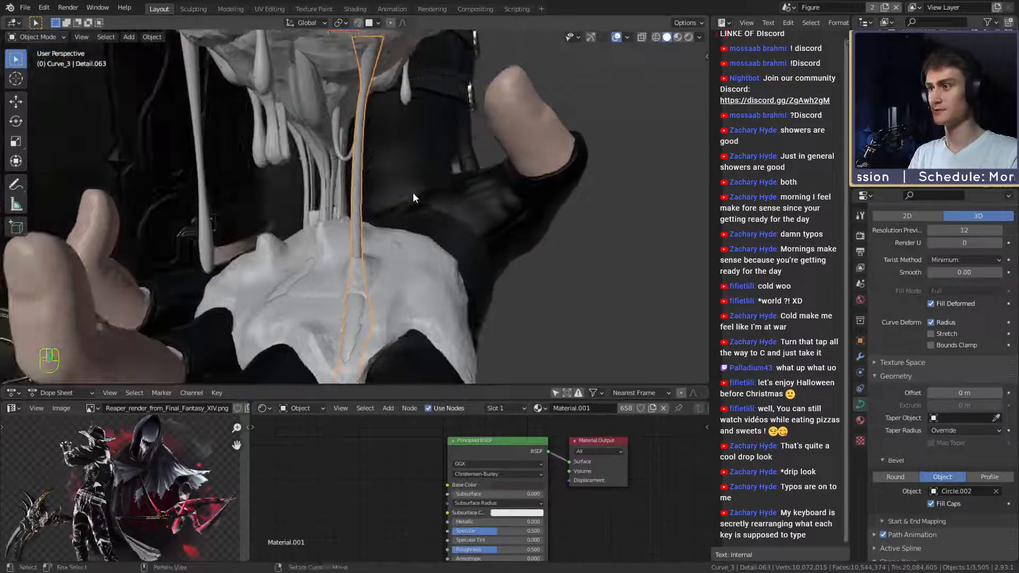
{"action": "scroll", "coordinate": [413, 192], "scroll_direction": "down", "scroll_amount": 3}
{"action": "left_click", "coordinate": [278, 202]}
{"action": "middle_click_drag", "start_coordinate": [278, 202], "coordinate": [433, 209]}
{"action": "key", "text": "shift+d"}
{"action": "left_click", "coordinate": [487, 191]}
{"action": "key", "text": "g"}
{"action": "left_click", "coordinate": [403, 176]}
Reposition the duplicated drip so it hangs from the orb's underside onto the puddle beside the upright finger.
{"action": "key", "text": "g"}
{"action": "left_click", "coordinate": [512, 210]}
{"action": "key", "text": "g"}
{"action": "left_click", "coordinate": [437, 207]}
Raise the lower control points of the duplicated drip along Z so that its end meets the puddle surface.
{"action": "key", "text": "KP_Decimal"}
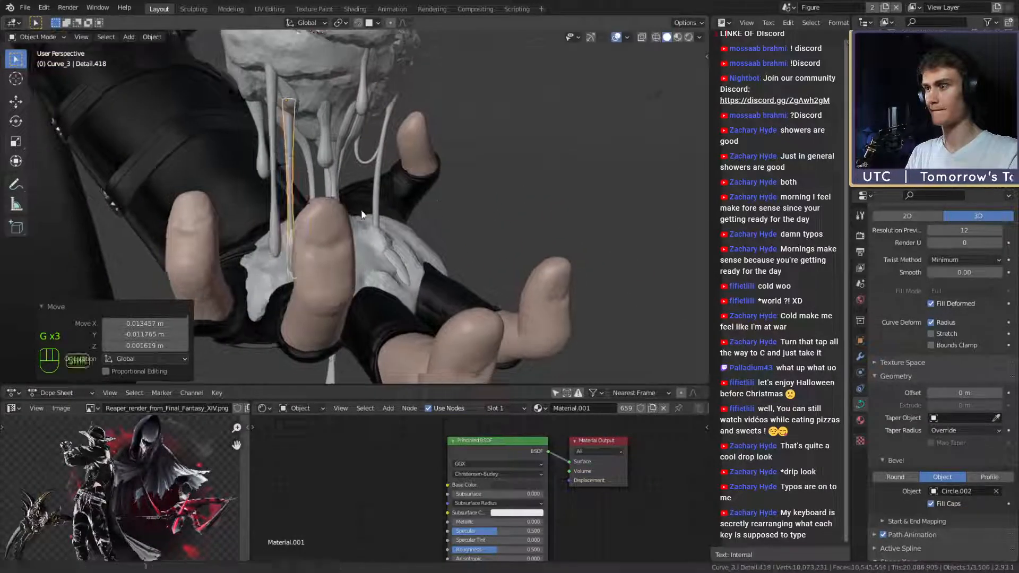
{"action": "key", "text": "Tab"}
{"action": "middle_click_drag", "start_coordinate": [411, 193], "coordinate": [358, 337]}
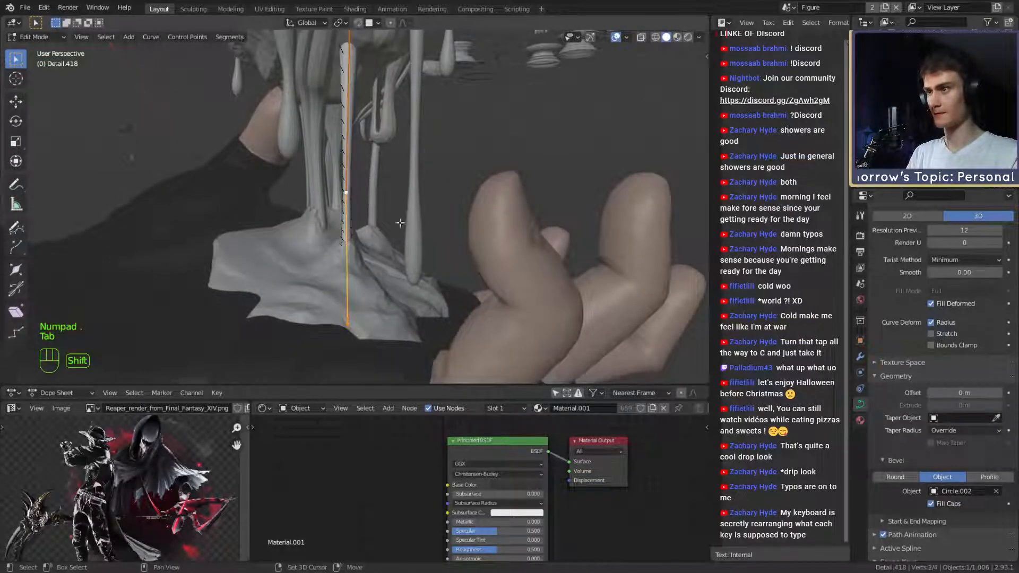
{"action": "key", "text": "g"}
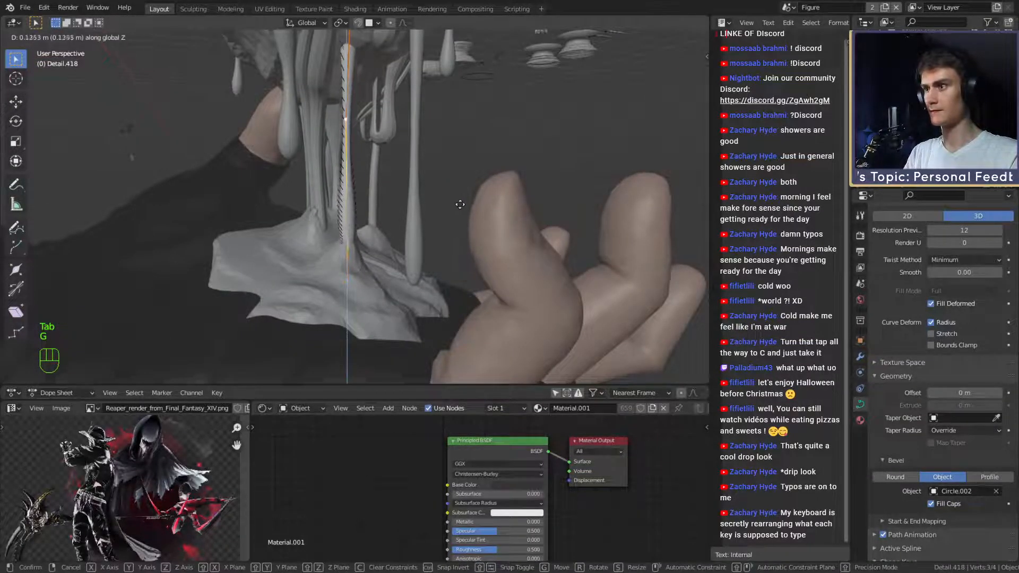
{"action": "left_click", "coordinate": [463, 230]}
{"action": "middle_click_drag", "start_coordinate": [462, 230], "coordinate": [432, 272]}
Extrude the drip's lower end in two segments across the puddle toward the gap between the fingers.
{"action": "left_click", "coordinate": [351, 247]}
{"action": "key", "text": "e"}
{"action": "left_click", "coordinate": [501, 276]}
{"action": "key", "text": "g"}
{"action": "left_click", "coordinate": [411, 274]}
{"action": "middle_click_drag", "start_coordinate": [432, 273], "coordinate": [432, 223]}
{"action": "key", "text": "e"}
{"action": "left_click", "coordinate": [414, 287]}
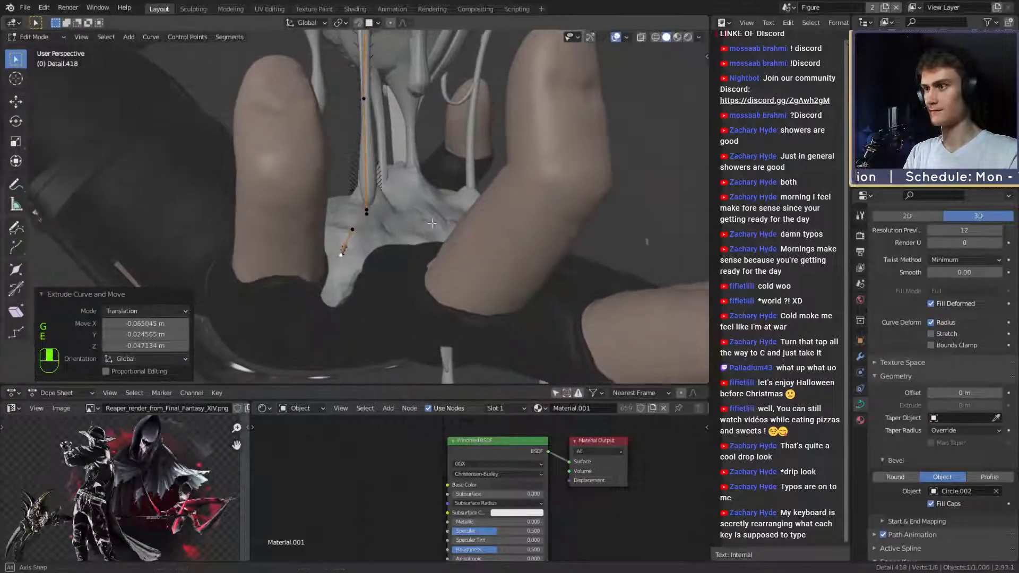
Thicken the drip's end, middle and bend points with Shrink/Fatten factors 3.654, 4.667 and 3.746, using X-ray.
{"action": "left_click", "coordinate": [652, 282]}
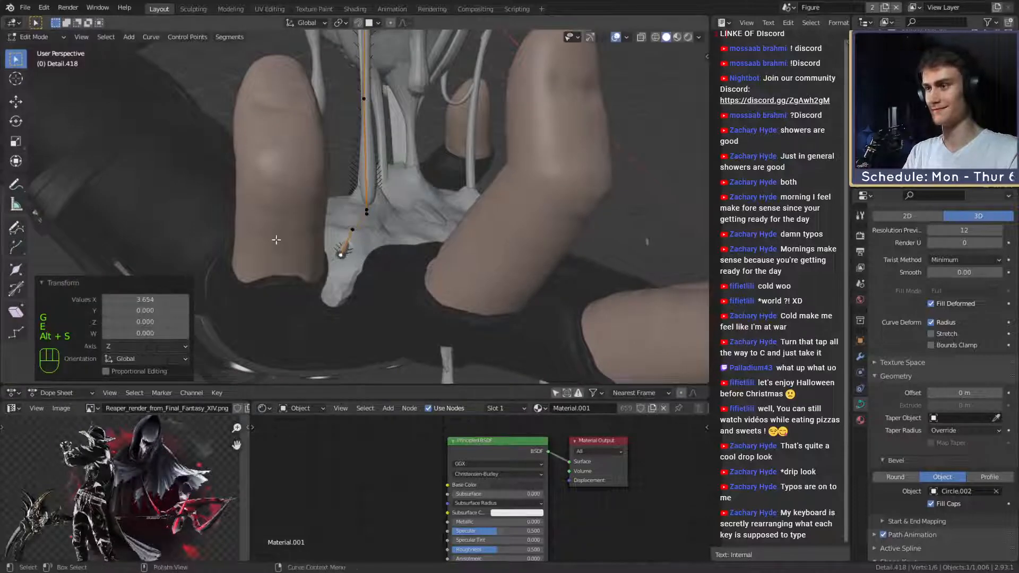
{"action": "middle_click_drag", "start_coordinate": [276, 240], "coordinate": [336, 229]}
{"action": "scroll", "coordinate": [335, 229], "scroll_direction": "up", "scroll_amount": 2}
{"action": "key", "text": "alt+z"}
{"action": "left_click", "coordinate": [419, 194]}
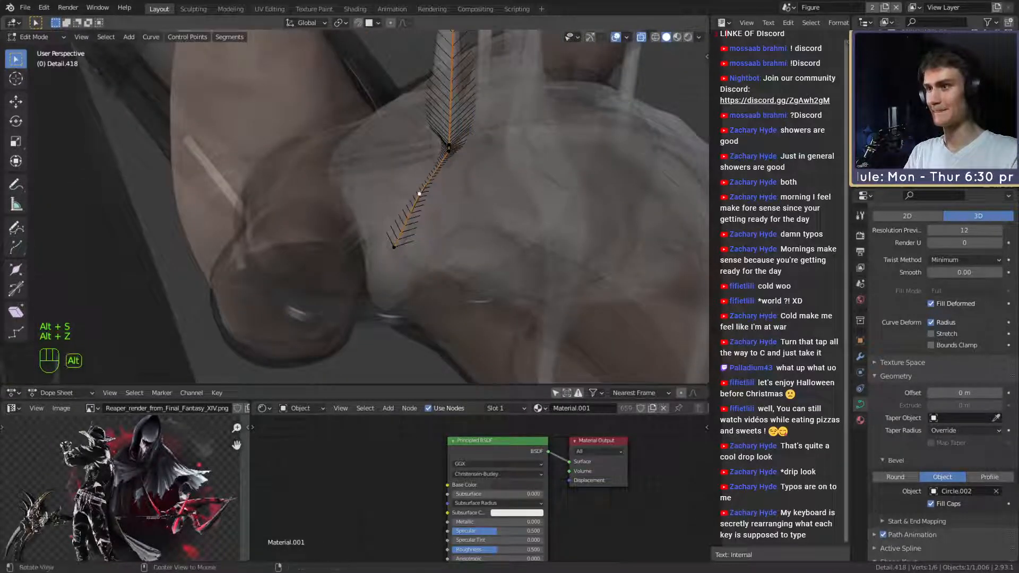
{"action": "left_click", "coordinate": [680, 225]}
{"action": "middle_click_drag", "start_coordinate": [461, 167], "coordinate": [369, 231], "text": "shift"}
{"action": "scroll", "coordinate": [369, 231], "scroll_direction": "up", "scroll_amount": 3}
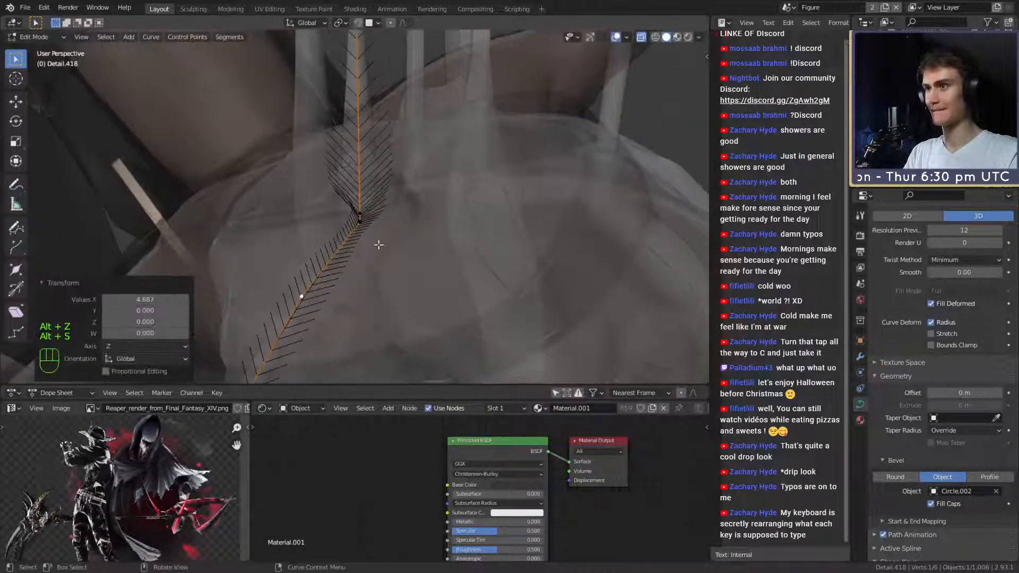
{"action": "left_click", "coordinate": [361, 223]}
{"action": "left_click", "coordinate": [618, 250]}
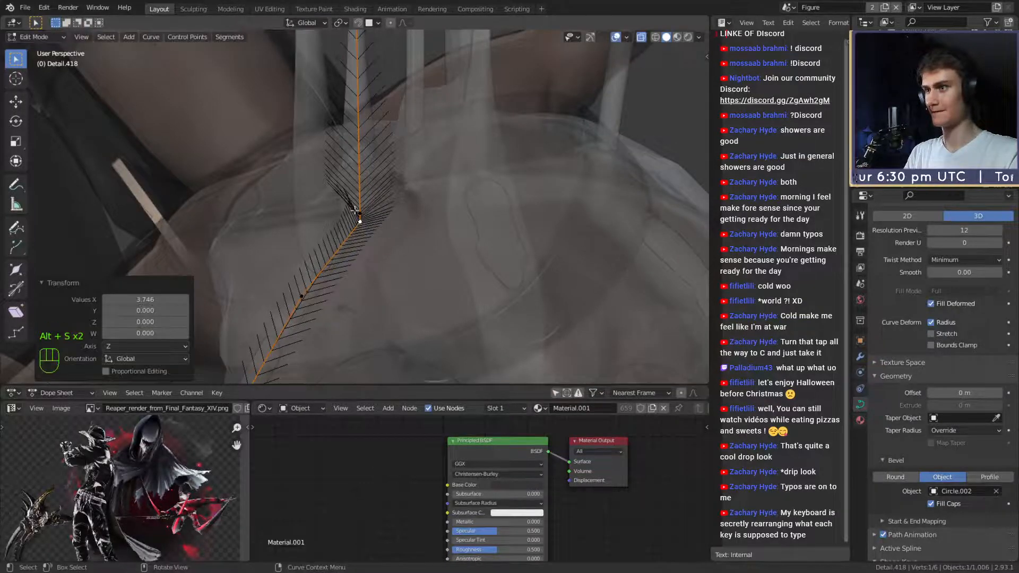
Move the drip's bend points to smooth the turn onto the puddle, and switch X-ray off.
{"action": "middle_click_drag", "start_coordinate": [428, 272], "coordinate": [459, 225]}
{"action": "left_click", "coordinate": [404, 220]}
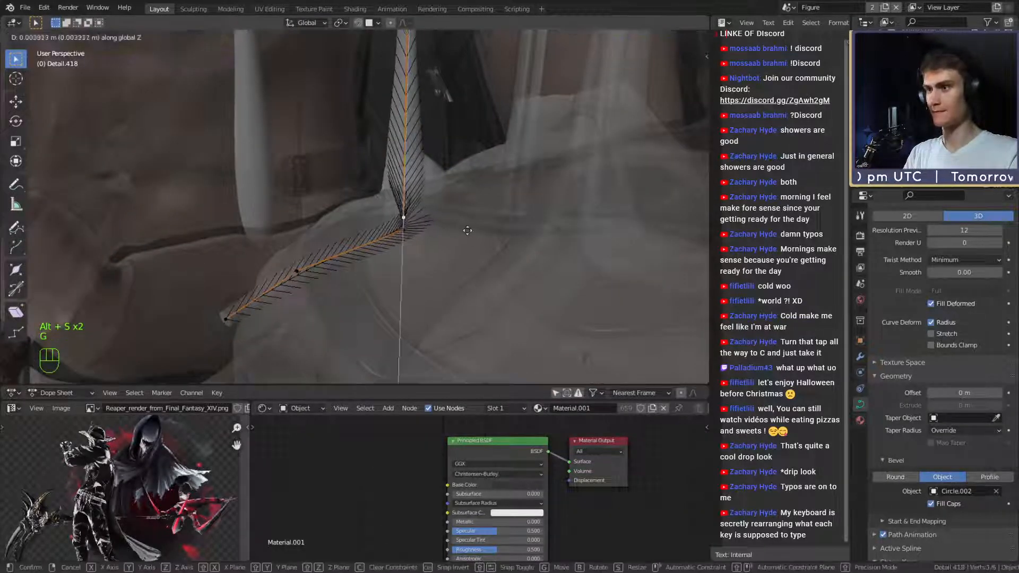
{"action": "key", "text": "g"}
{"action": "left_click", "coordinate": [435, 241]}
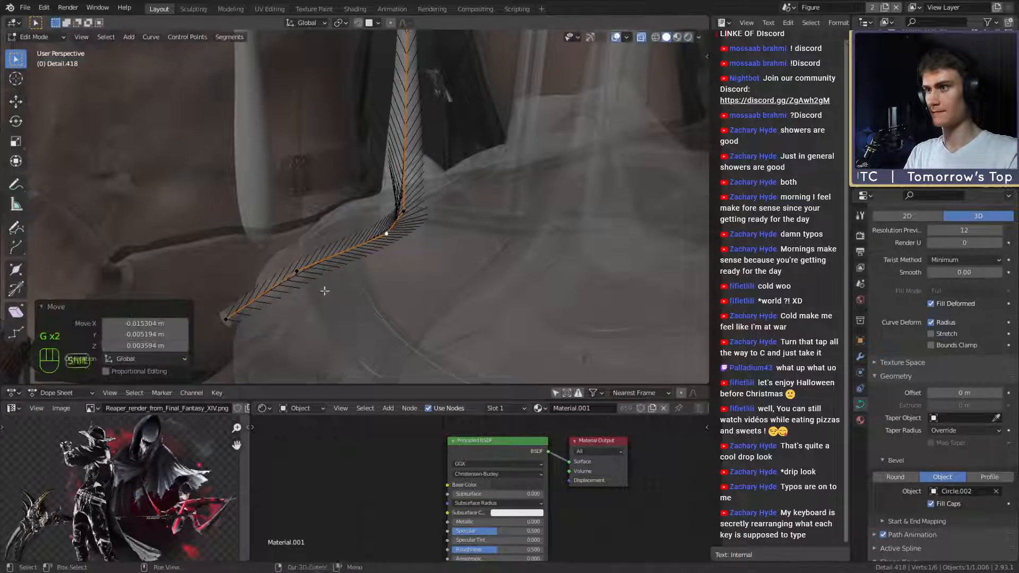
{"action": "middle_click_drag", "start_coordinate": [435, 241], "coordinate": [424, 159]}
{"action": "key", "text": "alt+z"}
Adjust the thickness of the points on the puddle and extrude the drip's end about 0.09 m down past the rim.
{"action": "middle_click_drag", "start_coordinate": [425, 159], "coordinate": [455, 218], "text": "shift"}
{"action": "left_click", "coordinate": [439, 259]}
{"action": "left_click", "coordinate": [398, 247]}
{"action": "left_click", "coordinate": [448, 234]}
{"action": "scroll", "coordinate": [448, 234], "scroll_direction": "down", "scroll_amount": 3}
{"action": "scroll", "coordinate": [424, 187], "scroll_direction": "up", "scroll_amount": 3}
{"action": "key", "text": "g"}
{"action": "left_click", "coordinate": [368, 194]}
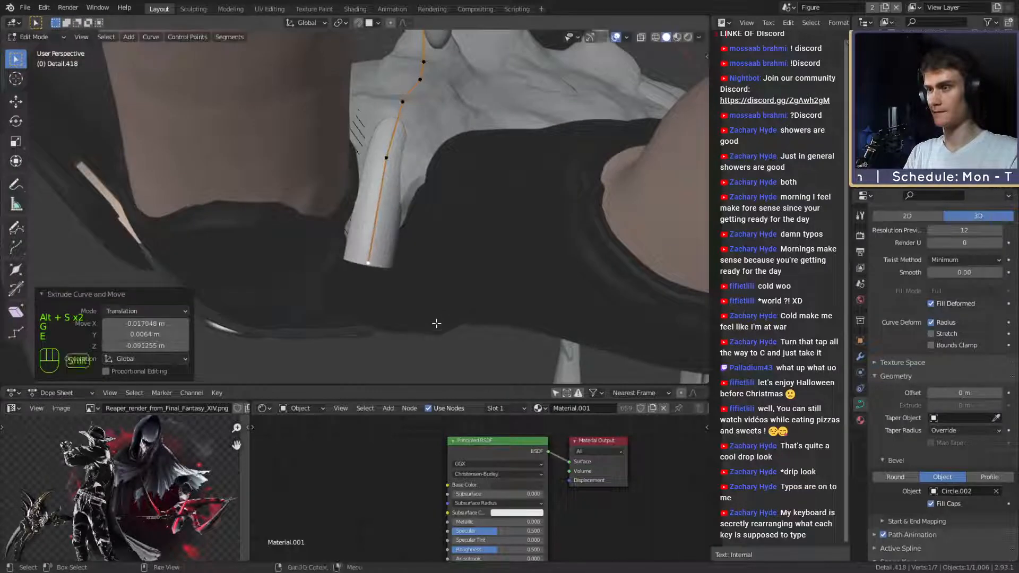
Align the hanging points, extrude the end about 0.065 m further down, and taper the tip by a factor of 0.271.
{"action": "middle_click_drag", "start_coordinate": [436, 323], "coordinate": [434, 297], "text": "shift"}
{"action": "key", "text": "g"}
{"action": "middle_click_drag", "start_coordinate": [434, 297], "coordinate": [430, 235]}
{"action": "left_click", "coordinate": [430, 290]}
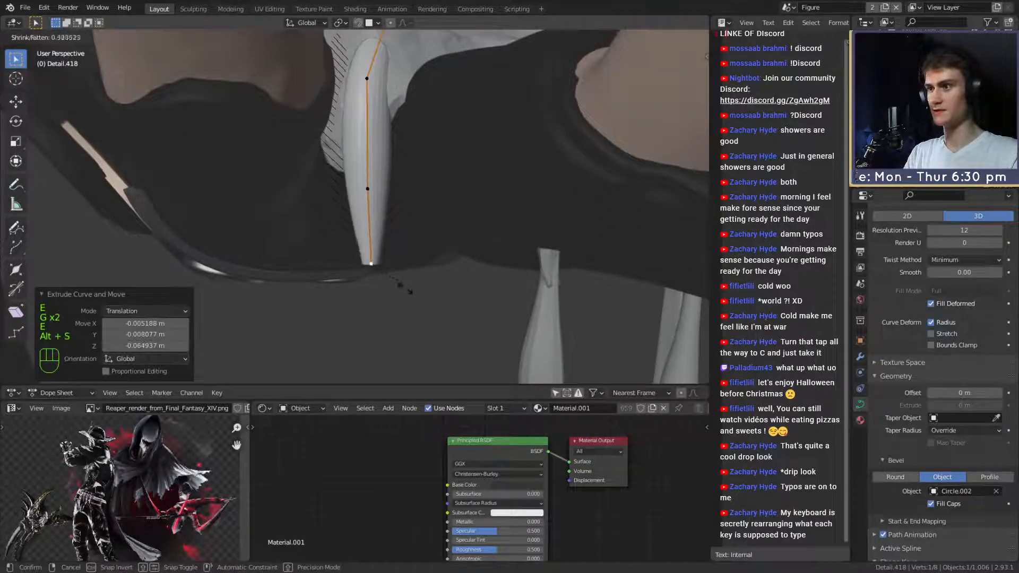
{"action": "left_click", "coordinate": [404, 286]}
{"action": "middle_click_drag", "start_coordinate": [405, 285], "coordinate": [365, 174]}
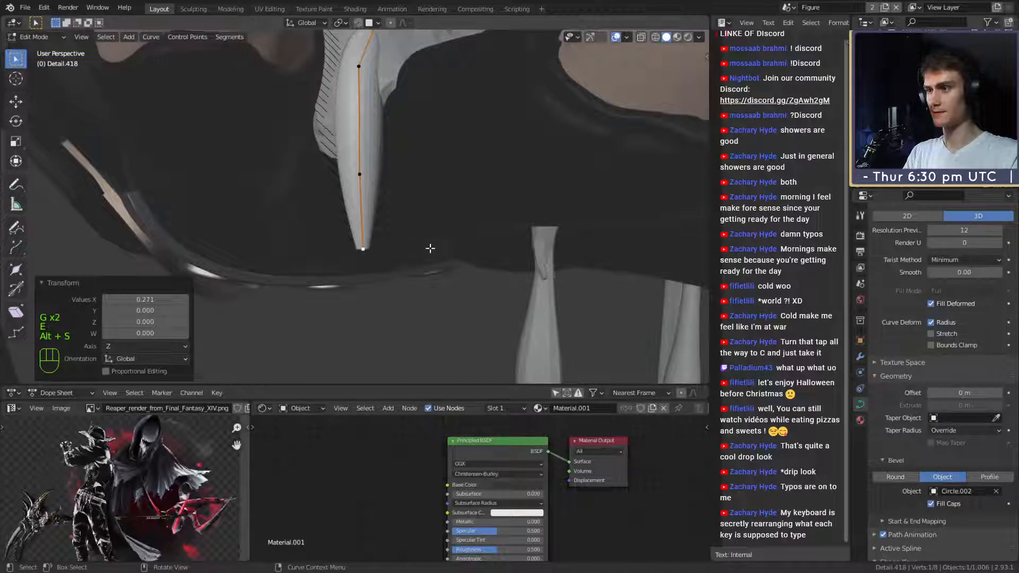
Shape the hanging end into a teardrop by narrowing its neck, extruding a short tip, and tapering that tip.
{"action": "left_click", "coordinate": [367, 169]}
{"action": "key", "text": "alt+s"}
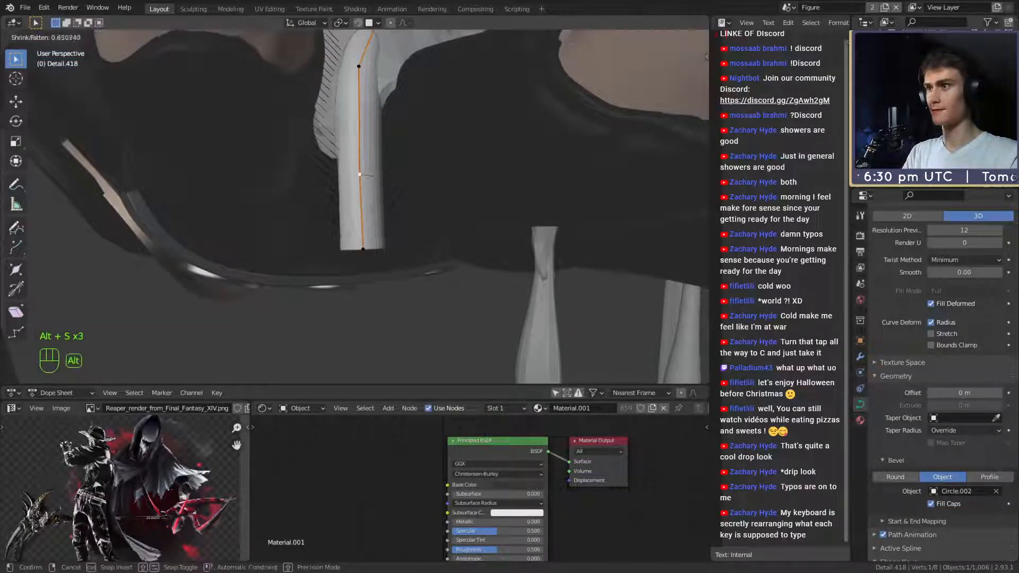
{"action": "left_click", "coordinate": [391, 224]}
{"action": "left_click", "coordinate": [373, 246]}
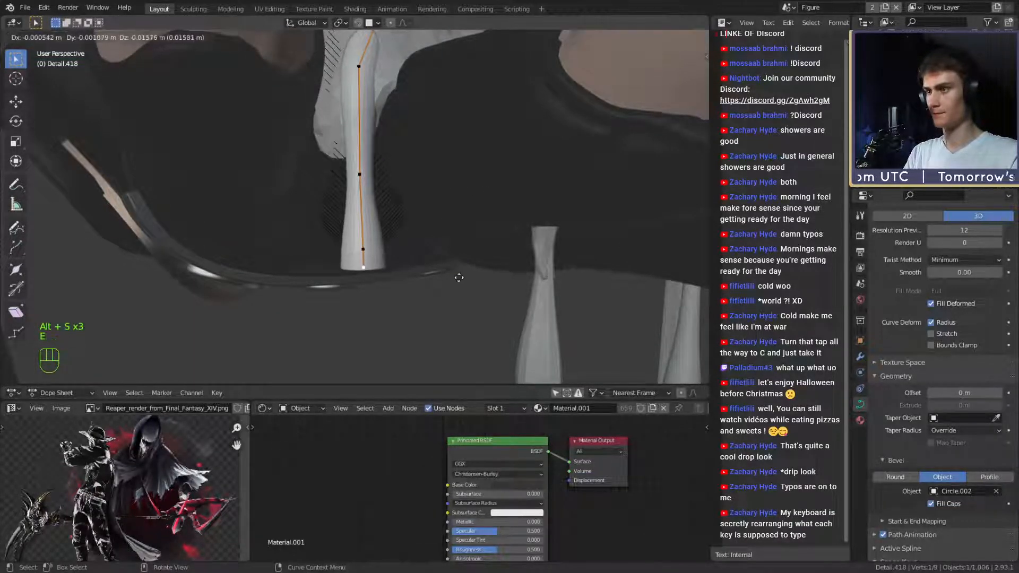
{"action": "key", "text": "alt+s"}
{"action": "left_click", "coordinate": [394, 280]}
{"action": "left_click", "coordinate": [414, 189]}
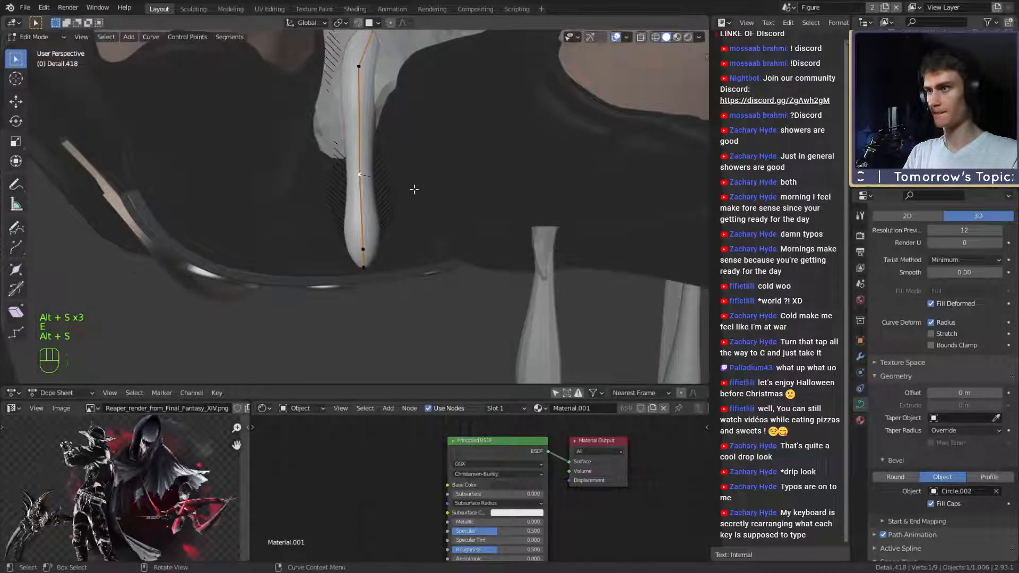
{"action": "left_click", "coordinate": [392, 197]}
Move the droplet's two end points and its neck point sideways in line with the puddle's pointed rim.
{"action": "scroll", "coordinate": [393, 198], "scroll_direction": "down", "scroll_amount": 3}
{"action": "middle_click_drag", "start_coordinate": [394, 199], "coordinate": [419, 249], "text": "shift"}
{"action": "scroll", "coordinate": [392, 243], "scroll_direction": "up", "scroll_amount": 3}
{"action": "left_click", "coordinate": [368, 277]}
{"action": "left_click", "coordinate": [370, 291], "text": "shift"}
{"action": "middle_click_drag", "start_coordinate": [388, 293], "coordinate": [450, 279]}
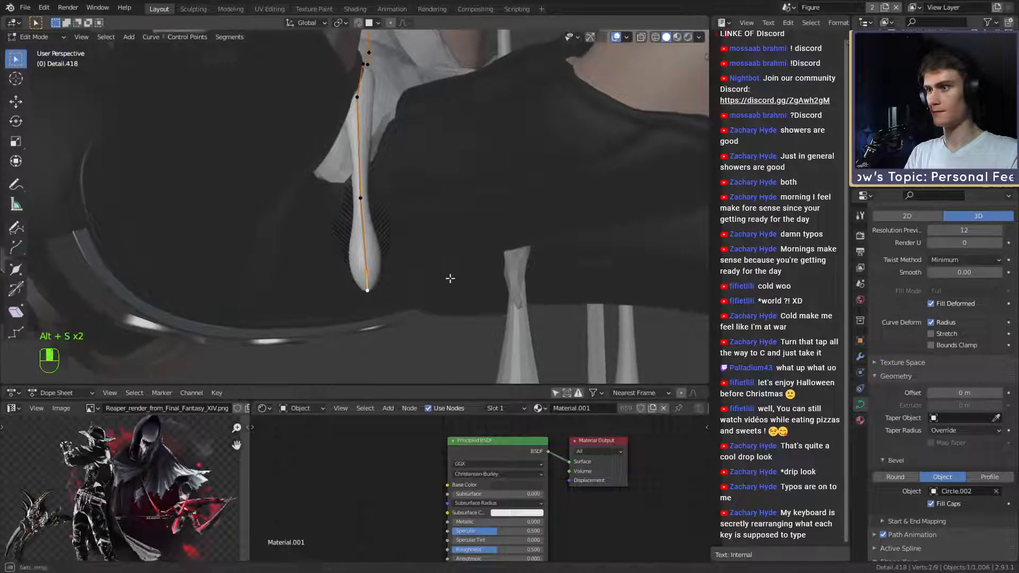
{"action": "key", "text": "g"}
{"action": "left_click", "coordinate": [417, 283]}
{"action": "left_click", "coordinate": [367, 201]}
{"action": "key", "text": "g"}
{"action": "left_click", "coordinate": [379, 209]}
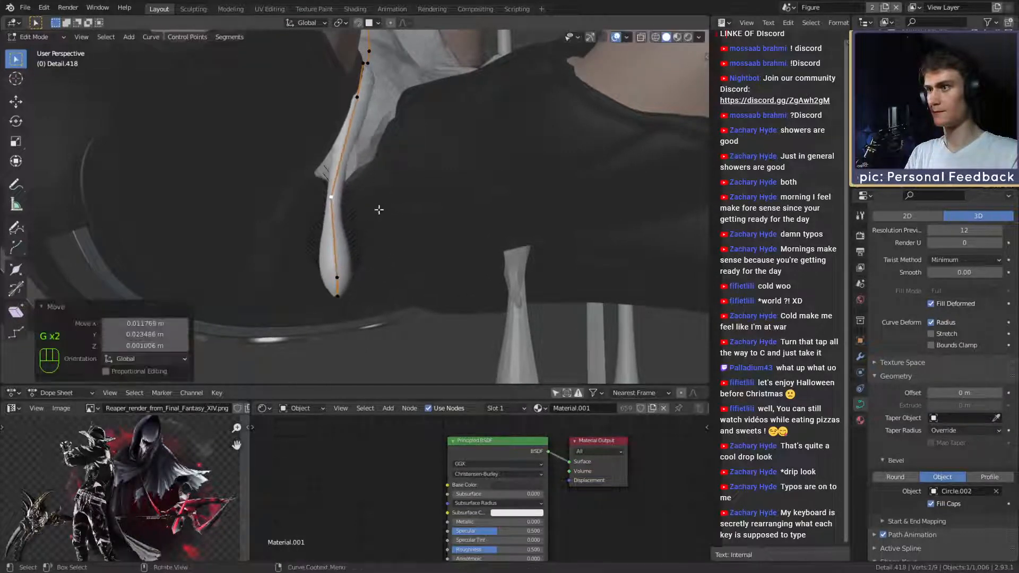
Move and rotate the droplet's two end points, as seen from the side, to hang close to the glove.
{"action": "middle_click_drag", "start_coordinate": [380, 221], "coordinate": [351, 226]}
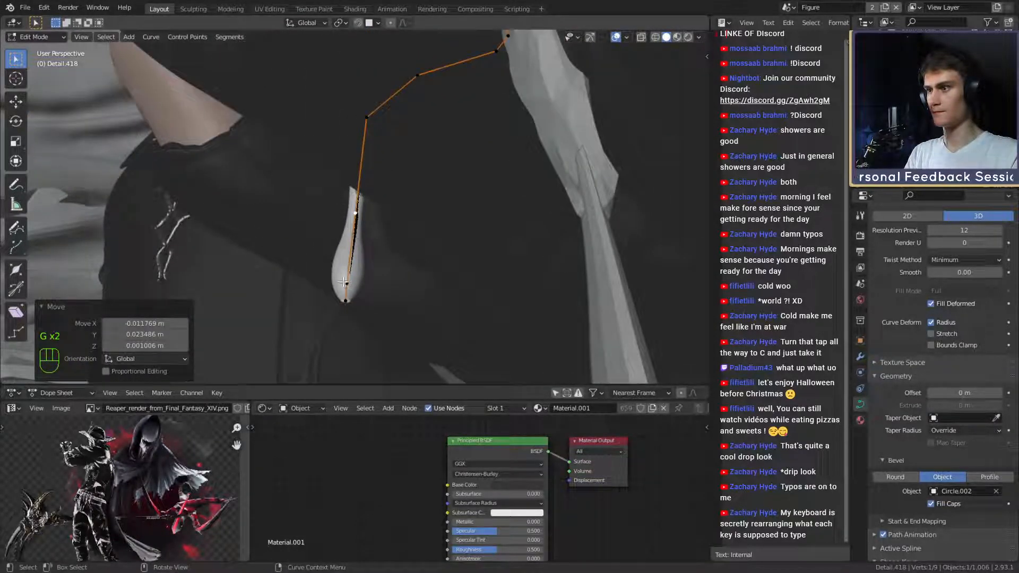
{"action": "left_click", "coordinate": [346, 283]}
{"action": "left_click", "coordinate": [346, 301], "text": "shift"}
{"action": "middle_click_drag", "start_coordinate": [366, 297], "coordinate": [413, 294]}
{"action": "key", "text": "g"}
{"action": "left_click", "coordinate": [429, 294]}
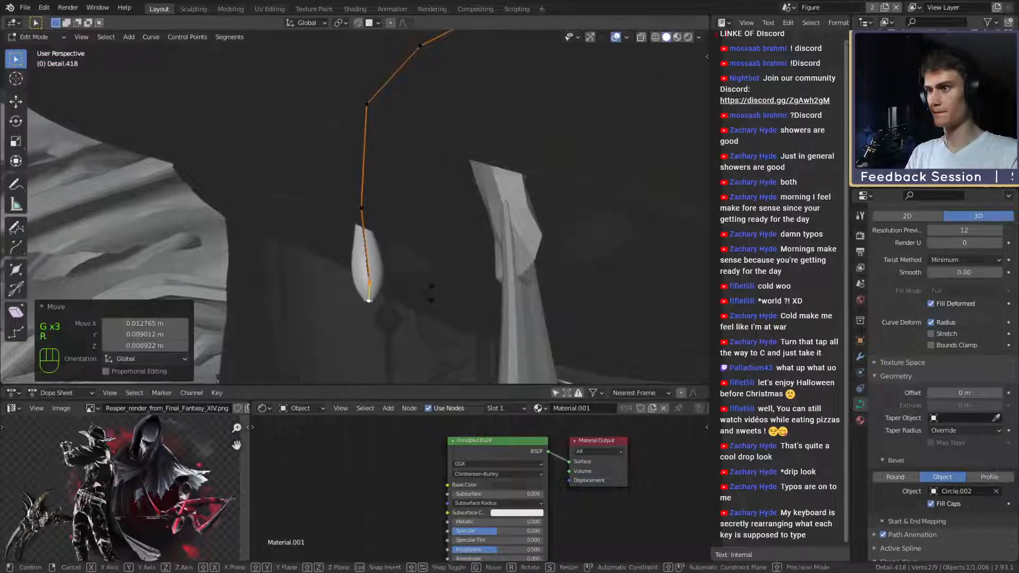
{"action": "key", "text": "r"}
{"action": "left_click", "coordinate": [433, 287]}
Adjust the droplet's neck and upper points against the glove, exit curve editing, and save the file.
{"action": "key", "text": "g"}
{"action": "left_click", "coordinate": [400, 213]}
{"action": "left_click", "coordinate": [397, 215]}
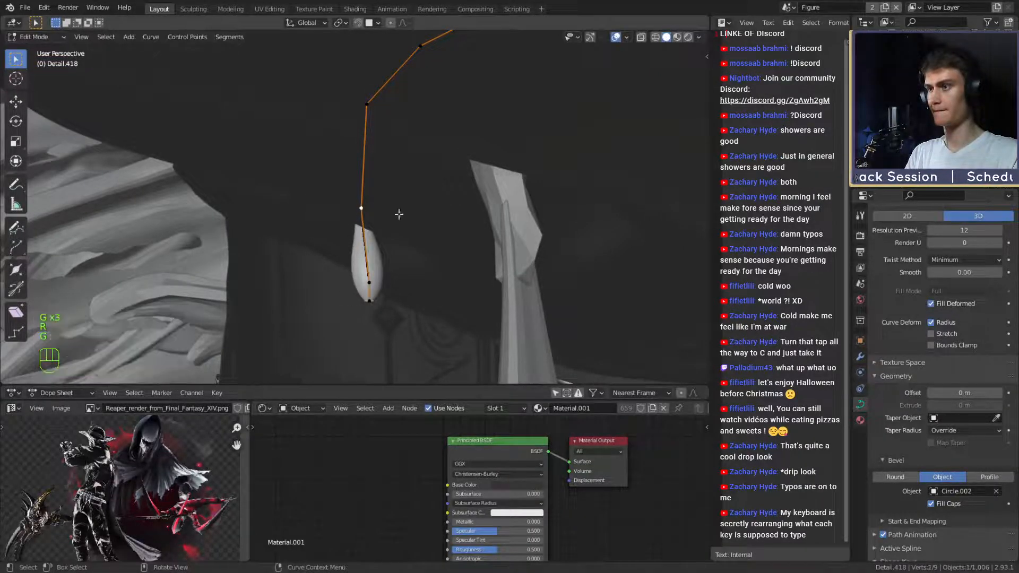
{"action": "key", "text": "g"}
{"action": "left_click", "coordinate": [422, 214]}
{"action": "middle_click_drag", "start_coordinate": [422, 214], "coordinate": [392, 238]}
{"action": "key", "text": "g"}
{"action": "left_click", "coordinate": [375, 178]}
{"action": "key", "text": "Tab"}
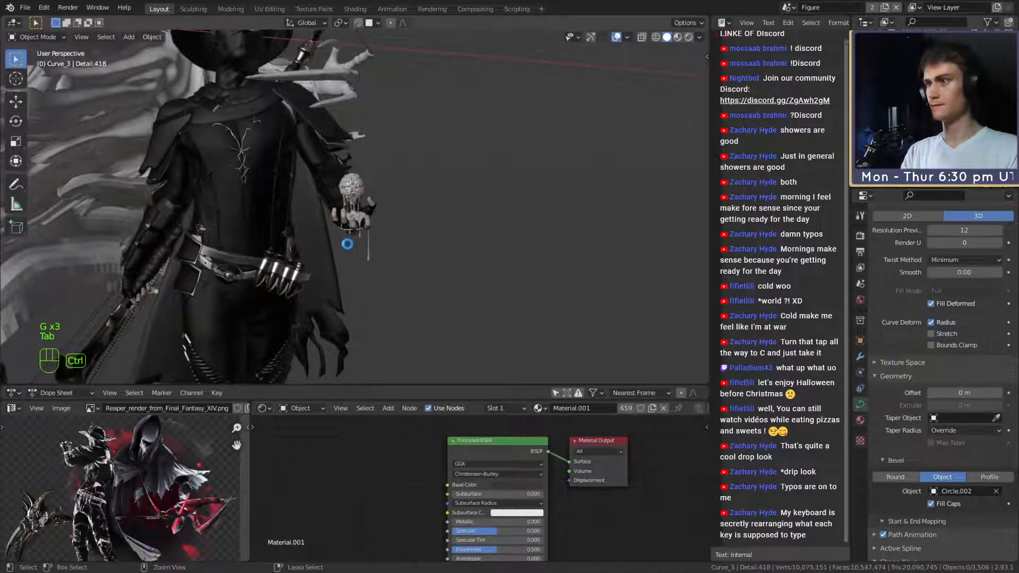
{"action": "key", "text": "ctrl+s"}
Select the orb-and-puddle mesh and activate the Snake Hook brush in the Sculpting workspace.
{"action": "scroll", "coordinate": [349, 241], "scroll_direction": "up", "scroll_amount": 5}
{"action": "middle_click_drag", "start_coordinate": [381, 244], "coordinate": [318, 196]}
{"action": "left_click", "coordinate": [314, 190]}
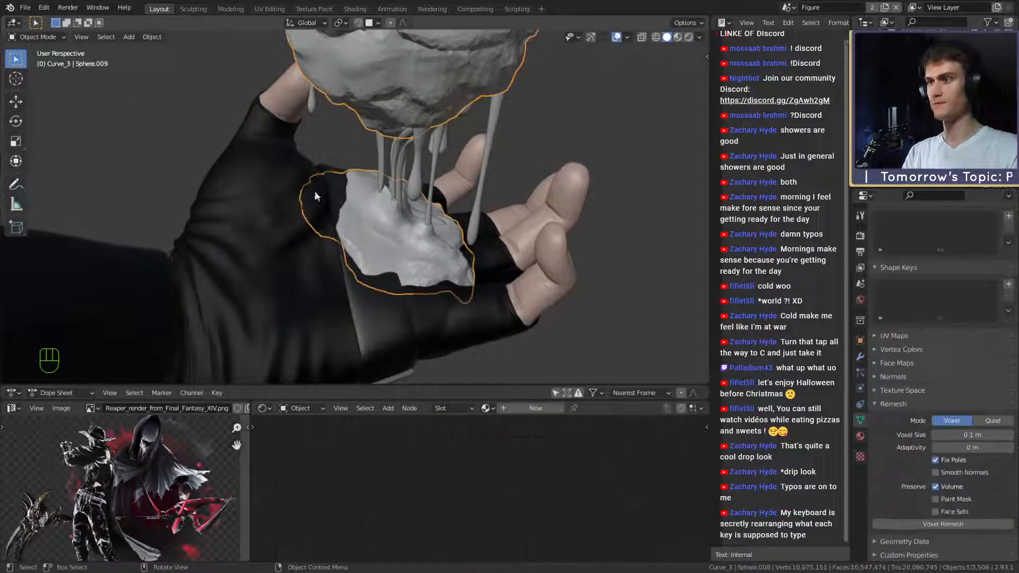
{"action": "left_click", "coordinate": [194, 9]}
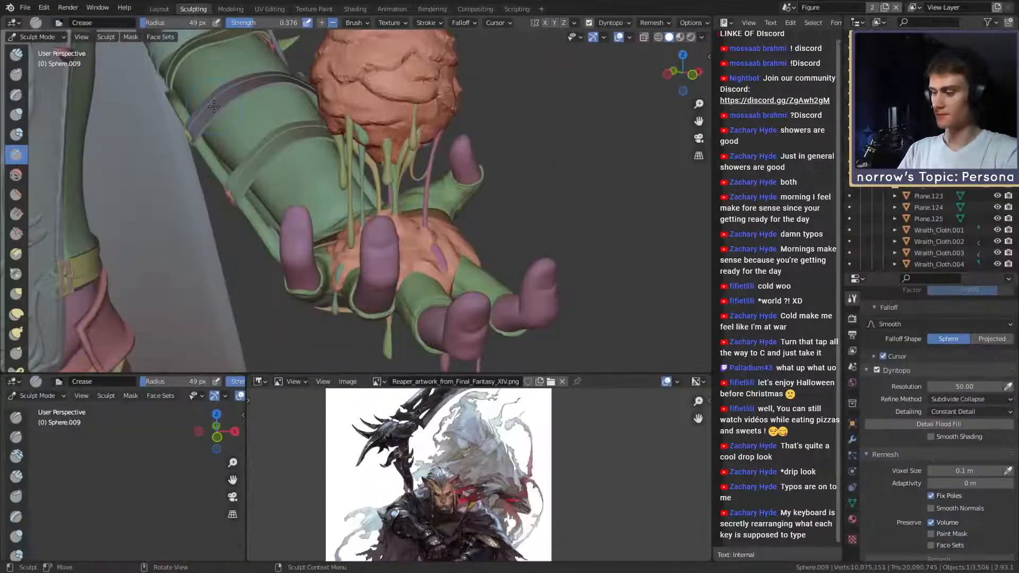
{"action": "key", "text": "k"}
{"action": "middle_click_drag", "start_coordinate": [495, 271], "coordinate": [592, 313]}
{"action": "scroll", "coordinate": [388, 239], "scroll_direction": "up", "scroll_amount": 5}
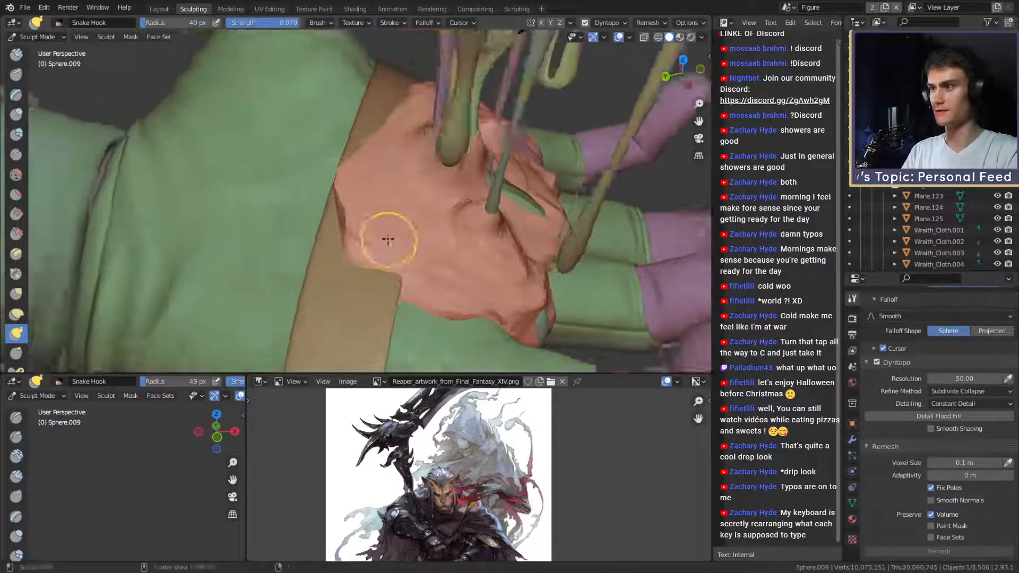
Pull the puddle's wrist-side rim outward over the palm with Snake Hook, enlarging the brush radius to 105 px.
{"action": "key", "text": "f"}
{"action": "left_click", "coordinate": [408, 239]}
{"action": "mouse_move", "coordinate": [347, 249]}
{"action": "middle_mouse_down"}
{"action": "mouse_move", "coordinate": [381, 239]}
{"action": "mouse_move", "coordinate": [420, 271]}
{"action": "middle_mouse_up"}
{"action": "key", "text": "f"}
{"action": "left_click", "coordinate": [499, 249]}
{"action": "left_click_drag", "start_coordinate": [401, 249], "coordinate": [344, 248]}
{"action": "middle_click_drag", "start_coordinate": [350, 247], "coordinate": [377, 196]}
{"action": "key", "text": "f"}
{"action": "left_click", "coordinate": [360, 233]}
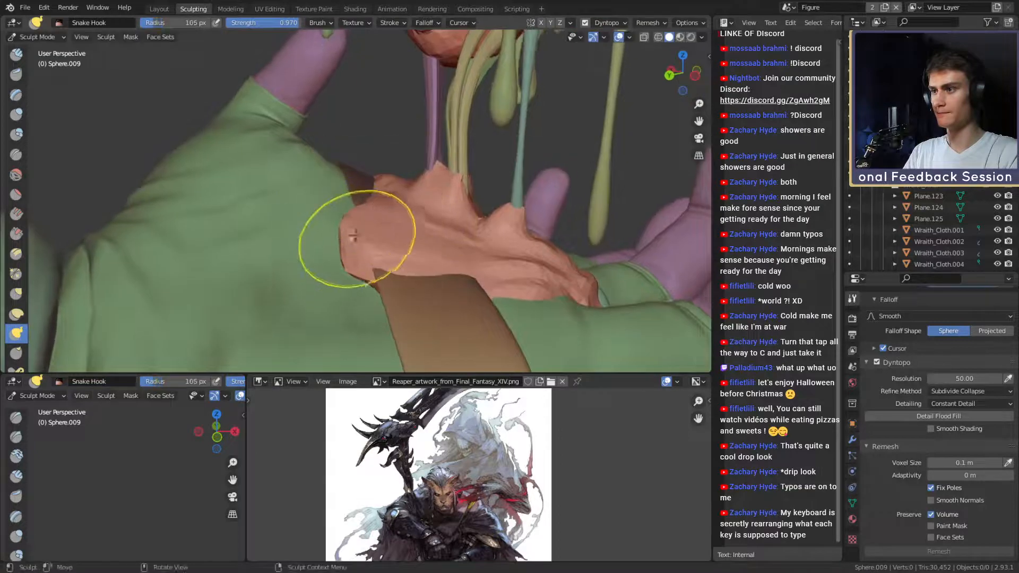
Drag the puddle's edge further down over the palm with Snake Hook at a radius of about 111 px.
{"action": "middle_click_drag", "start_coordinate": [422, 253], "coordinate": [409, 227]}
{"action": "key", "text": "f"}
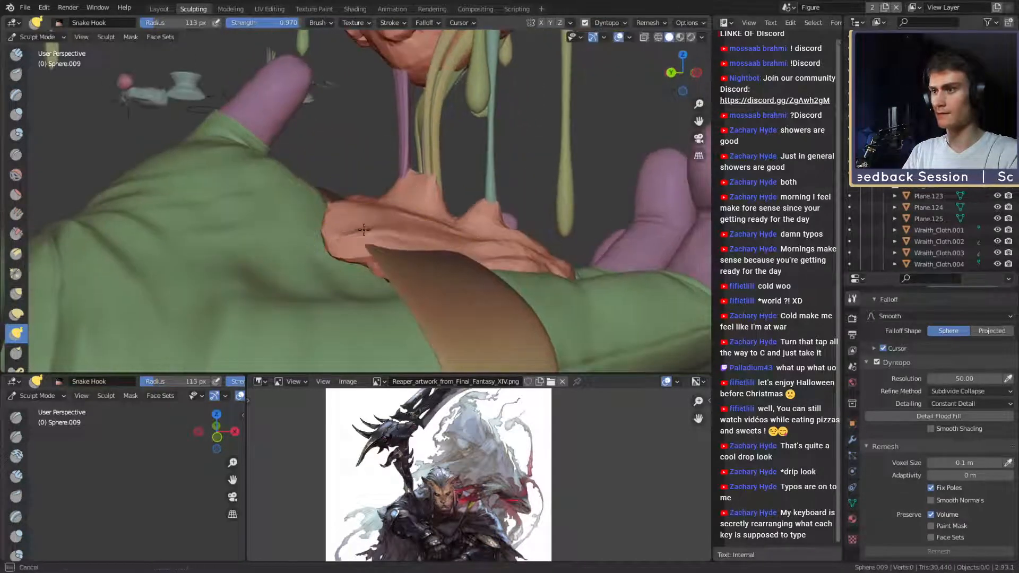
{"action": "mouse_move", "coordinate": [373, 185]}
{"action": "middle_mouse_down"}
{"action": "mouse_move", "coordinate": [341, 193]}
{"action": "mouse_move", "coordinate": [435, 214]}
{"action": "mouse_move", "coordinate": [414, 197]}
{"action": "middle_mouse_up"}
{"action": "key", "text": "f"}
{"action": "key", "text": "f"}
{"action": "left_click", "coordinate": [401, 194]}
{"action": "left_click_drag", "start_coordinate": [367, 199], "coordinate": [378, 305]}
{"action": "mouse_move", "coordinate": [377, 297]}
{"action": "middle_mouse_down"}
{"action": "mouse_move", "coordinate": [378, 268]}
{"action": "mouse_move", "coordinate": [430, 242]}
{"action": "mouse_move", "coordinate": [364, 284]}
{"action": "mouse_move", "coordinate": [374, 238]}
{"action": "mouse_move", "coordinate": [297, 247]}
{"action": "mouse_move", "coordinate": [313, 237]}
{"action": "mouse_move", "coordinate": [342, 248]}
{"action": "mouse_move", "coordinate": [341, 269]}
{"action": "mouse_move", "coordinate": [374, 255]}
{"action": "mouse_move", "coordinate": [357, 221]}
{"action": "mouse_move", "coordinate": [374, 231]}
{"action": "mouse_move", "coordinate": [352, 265]}
{"action": "mouse_move", "coordinate": [316, 251]}
{"action": "middle_mouse_up"}
{"action": "key", "text": "f"}
{"action": "left_click", "coordinate": [391, 247]}
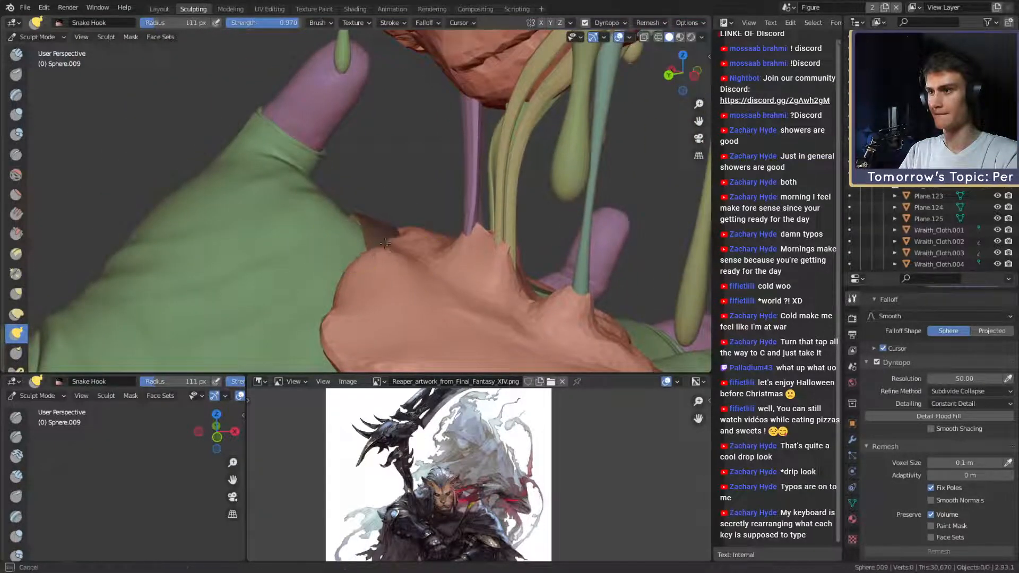
Spread the puddle's outline over the tan strap with Snake Hook, at a 122 px and finally a 150 px radius.
{"action": "mouse_move", "coordinate": [379, 243]}
{"action": "middle_mouse_down"}
{"action": "mouse_move", "coordinate": [352, 268]}
{"action": "mouse_move", "coordinate": [387, 288]}
{"action": "middle_mouse_up"}
{"action": "key", "text": "f"}
{"action": "left_click", "coordinate": [391, 292]}
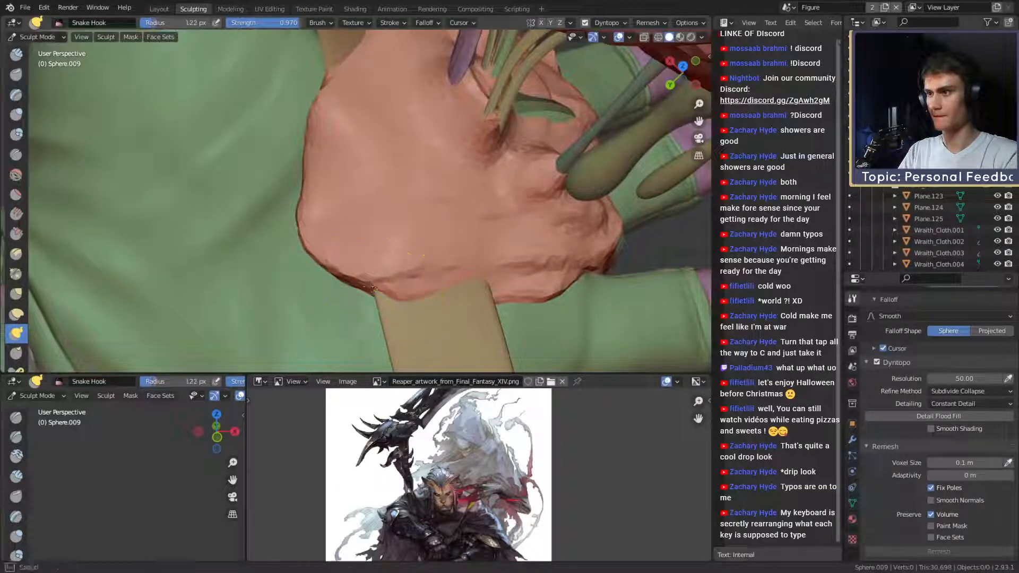
{"action": "mouse_move", "coordinate": [378, 282]}
{"action": "middle_mouse_down"}
{"action": "mouse_move", "coordinate": [425, 207]}
{"action": "mouse_move", "coordinate": [405, 244]}
{"action": "mouse_move", "coordinate": [365, 240]}
{"action": "mouse_move", "coordinate": [366, 261]}
{"action": "middle_mouse_up"}
{"action": "key", "text": "f"}
{"action": "left_click", "coordinate": [379, 245]}
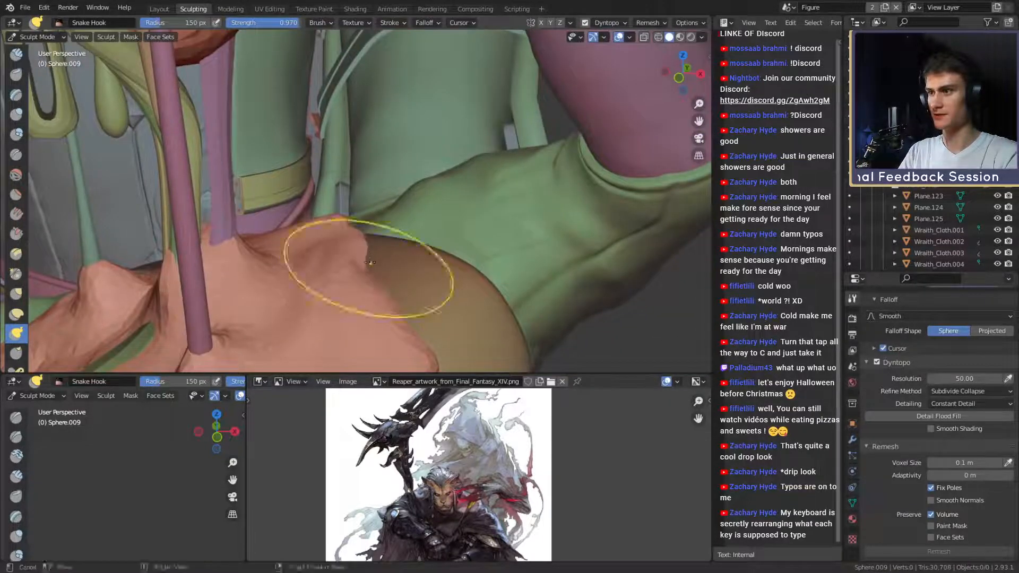
{"action": "left_click_drag", "start_coordinate": [413, 260], "coordinate": [423, 260]}
{"action": "scroll", "coordinate": [425, 257], "scroll_direction": "down", "scroll_amount": 3}
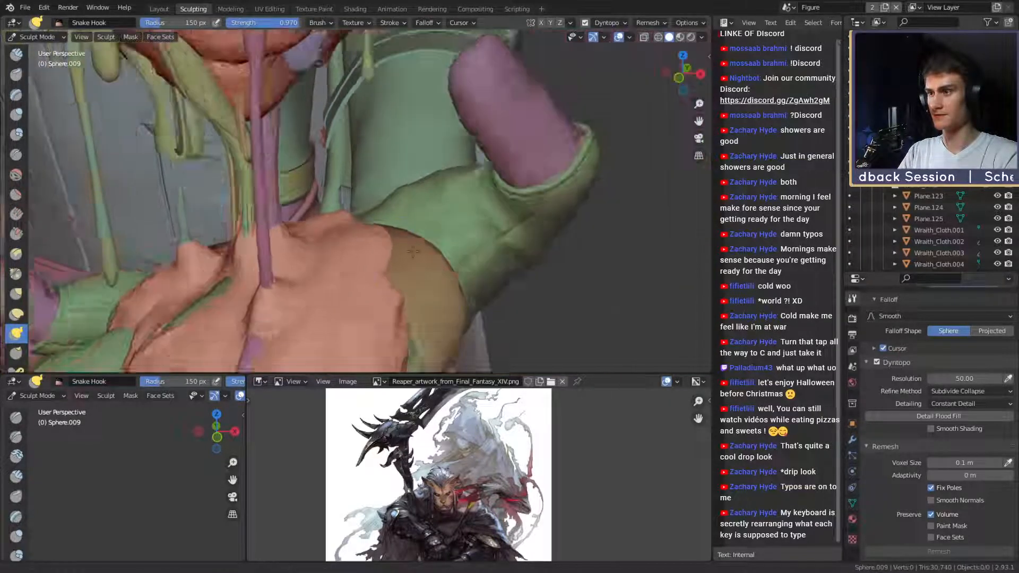
Pull the orb's underside down over the tops of the hanging drips with Snake Hook, reducing the radius to 57 px.
{"action": "mouse_move", "coordinate": [456, 229]}
{"action": "middle_mouse_down"}
{"action": "mouse_move", "coordinate": [440, 260]}
{"action": "mouse_move", "coordinate": [439, 232]}
{"action": "mouse_move", "coordinate": [359, 195]}
{"action": "mouse_move", "coordinate": [411, 210]}
{"action": "mouse_move", "coordinate": [289, 223]}
{"action": "mouse_move", "coordinate": [328, 226]}
{"action": "middle_mouse_up"}
{"action": "scroll", "coordinate": [441, 260], "scroll_direction": "down", "scroll_amount": 3}
{"action": "scroll", "coordinate": [408, 212], "scroll_direction": "up", "scroll_amount": 6}
{"action": "key", "text": "f"}
{"action": "left_click", "coordinate": [367, 207]}
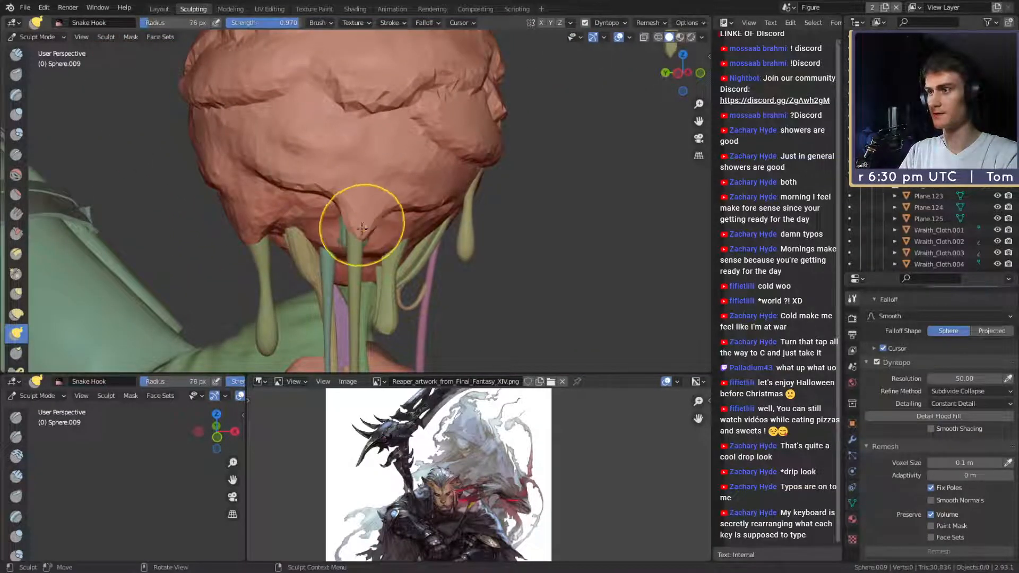
{"action": "middle_click_drag", "start_coordinate": [366, 240], "coordinate": [364, 202]}
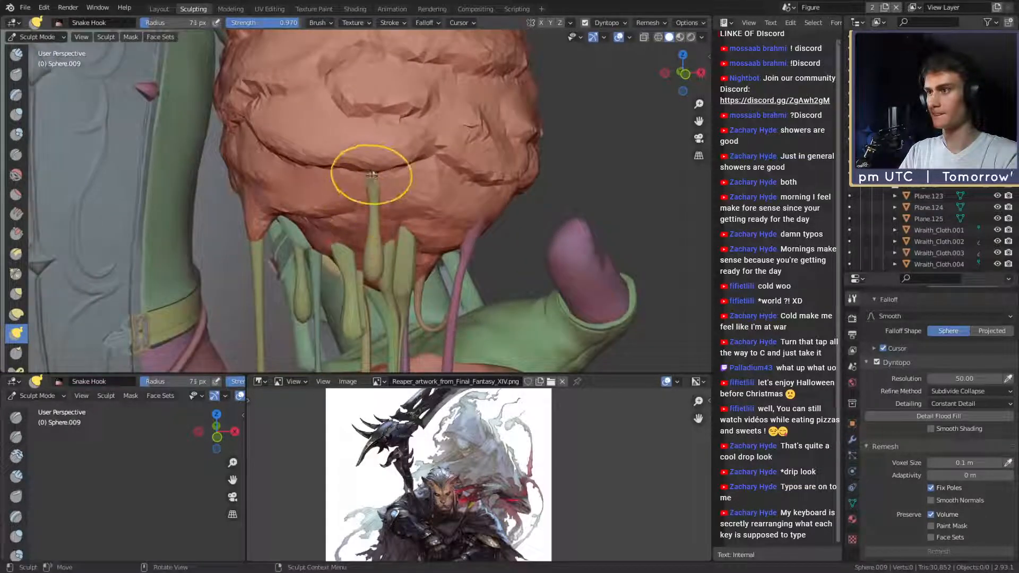
{"action": "left_click_drag", "start_coordinate": [377, 197], "coordinate": [380, 195], "text": "alt"}
{"action": "key", "text": "bracketleft"}
{"action": "key", "text": "bracketleft"}
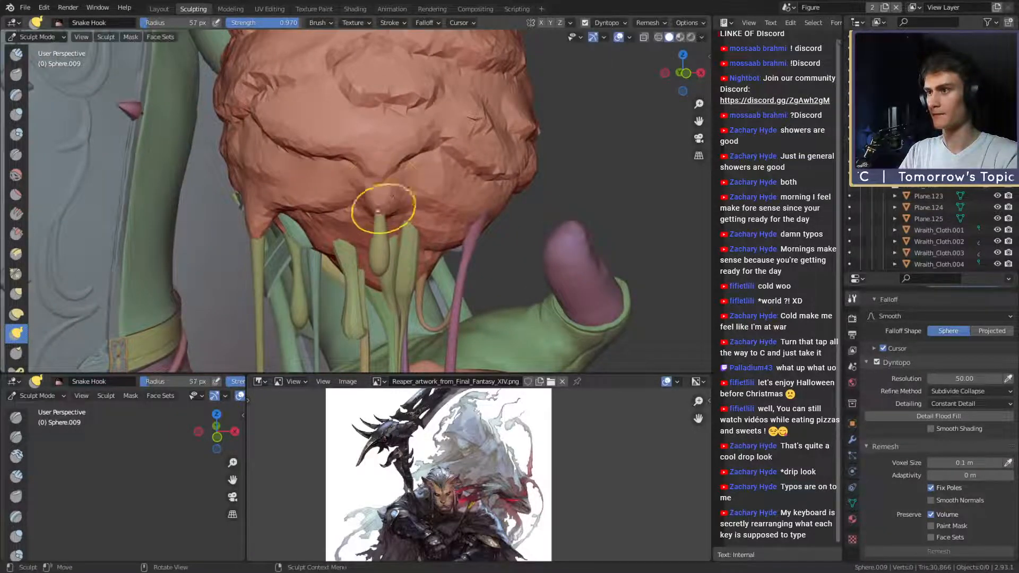
Pull the orb's underside down over the top of the middle olive drip with Snake Hook at a 32 px radius.
{"action": "key", "text": "bracketleft"}
{"action": "key", "text": "bracketleft"}
{"action": "key", "text": "bracketleft"}
{"action": "key", "text": "bracketleft"}
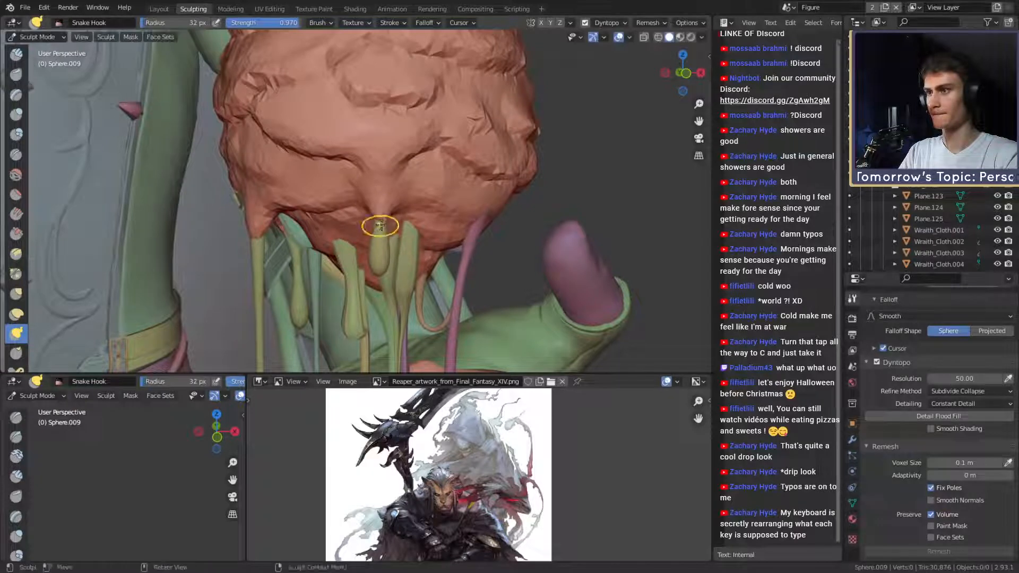
Drag the orb's surface down over the top of the short green drip with Snake Hook, using a larger brush radius.
{"action": "mouse_move", "coordinate": [380, 220]}
{"action": "middle_mouse_down"}
{"action": "mouse_move", "coordinate": [643, 213]}
{"action": "mouse_move", "coordinate": [175, 194]}
{"action": "mouse_move", "coordinate": [431, 245]}
{"action": "middle_mouse_up"}
{"action": "scroll", "coordinate": [430, 245], "scroll_direction": "up", "scroll_amount": 3}
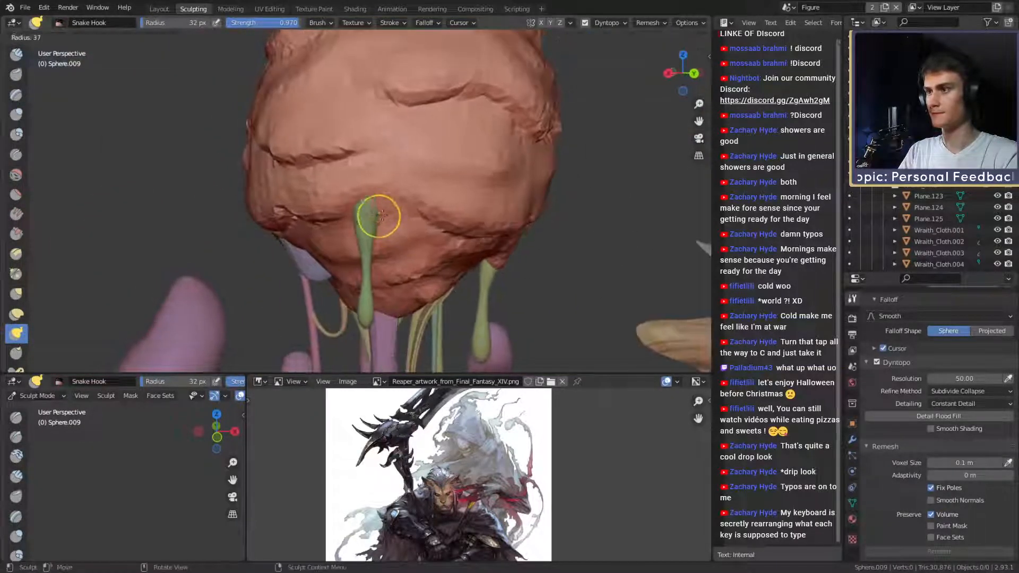
{"action": "key", "text": "bracketright"}
{"action": "key", "text": "bracketright"}
{"action": "key", "text": "bracketright"}
Draw a long tapered drip out of the orb's underside with Snake Hook, reducing the radius from 71 px to 51 px.
{"action": "mouse_move", "coordinate": [371, 218]}
{"action": "middle_mouse_down"}
{"action": "mouse_move", "coordinate": [391, 210]}
{"action": "mouse_move", "coordinate": [425, 225]}
{"action": "mouse_move", "coordinate": [445, 219]}
{"action": "mouse_move", "coordinate": [488, 242]}
{"action": "mouse_move", "coordinate": [483, 200]}
{"action": "mouse_move", "coordinate": [467, 223]}
{"action": "mouse_move", "coordinate": [477, 234]}
{"action": "mouse_move", "coordinate": [505, 227]}
{"action": "mouse_move", "coordinate": [462, 189]}
{"action": "mouse_move", "coordinate": [479, 275]}
{"action": "mouse_move", "coordinate": [425, 247]}
{"action": "mouse_move", "coordinate": [368, 243]}
{"action": "middle_mouse_up"}
{"action": "key", "text": "f"}
{"action": "left_click", "coordinate": [360, 211]}
{"action": "key", "text": "f"}
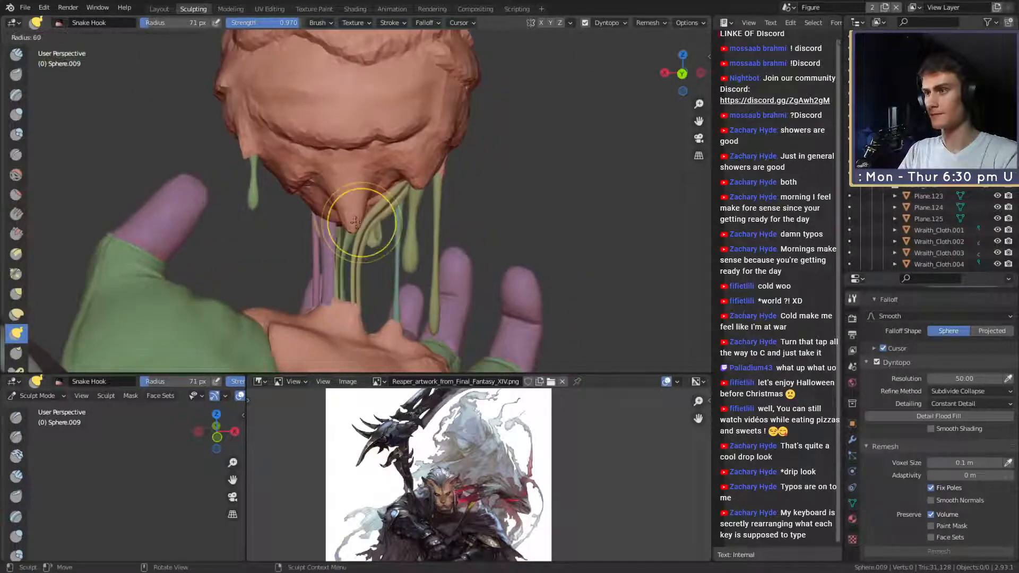
{"action": "left_click", "coordinate": [390, 221]}
{"action": "left_click_drag", "start_coordinate": [359, 221], "coordinate": [353, 228]}
{"action": "left_click_drag", "start_coordinate": [354, 262], "coordinate": [351, 278]}
{"action": "key", "text": "f"}
{"action": "left_click", "coordinate": [388, 274]}
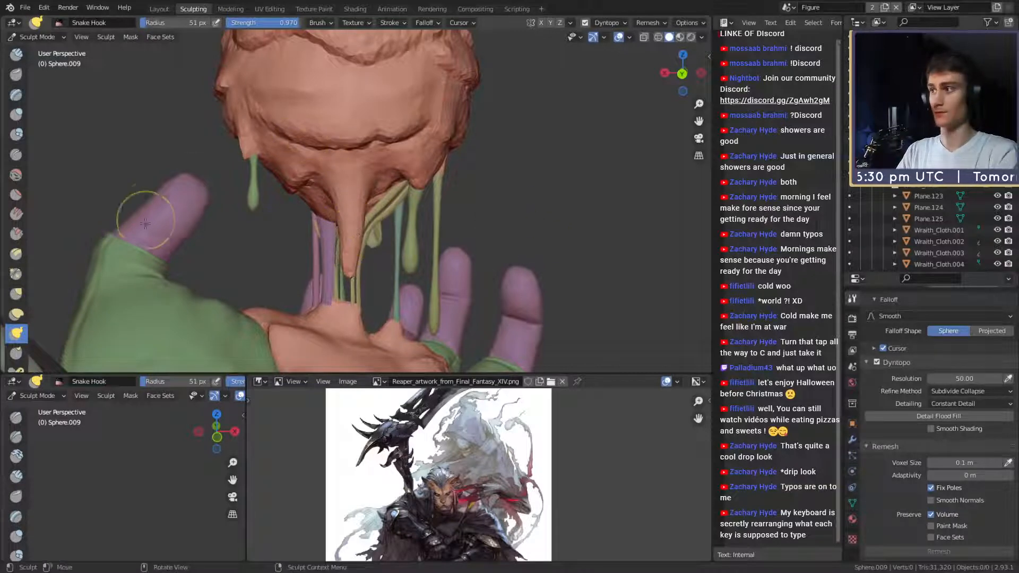
Set the Smooth brush's deformation to Laplacian.
{"action": "left_click", "coordinate": [17, 179]}
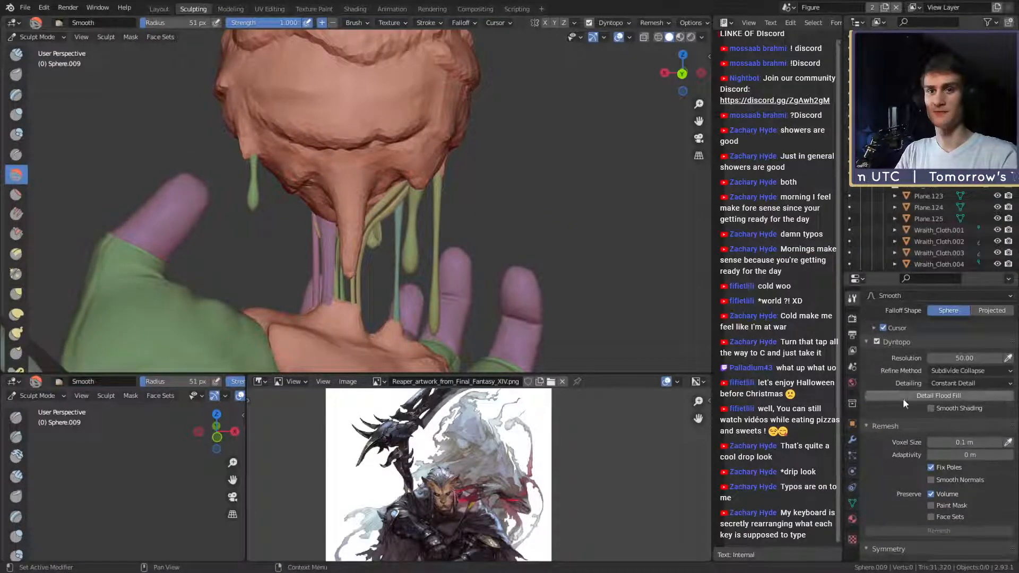
{"action": "scroll", "coordinate": [891, 462], "scroll_direction": "up", "scroll_amount": 10}
{"action": "scroll", "coordinate": [903, 403], "scroll_direction": "up", "scroll_amount": 10}
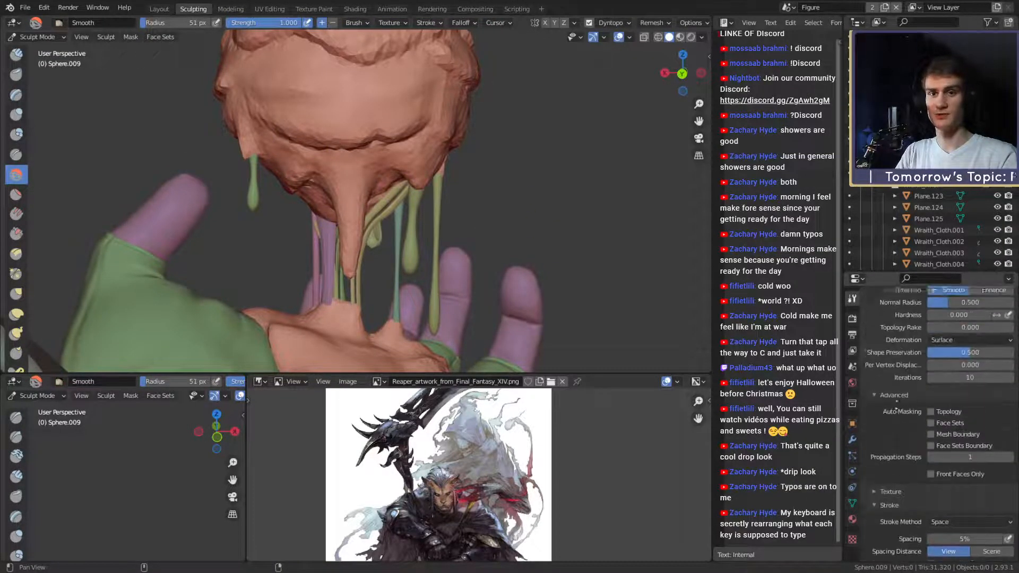
{"action": "left_click", "coordinate": [942, 467]}
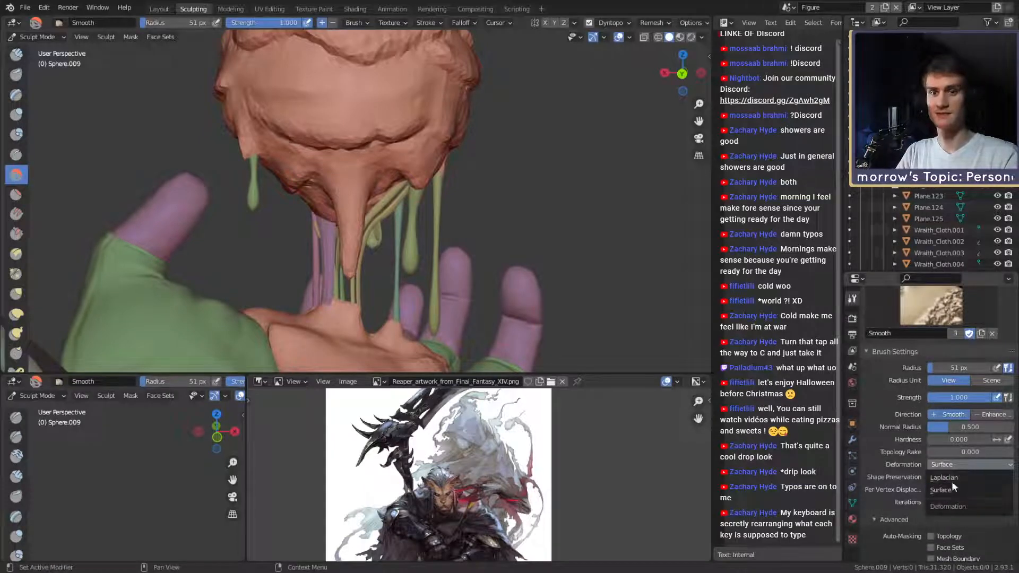
{"action": "left_click", "coordinate": [949, 478]}
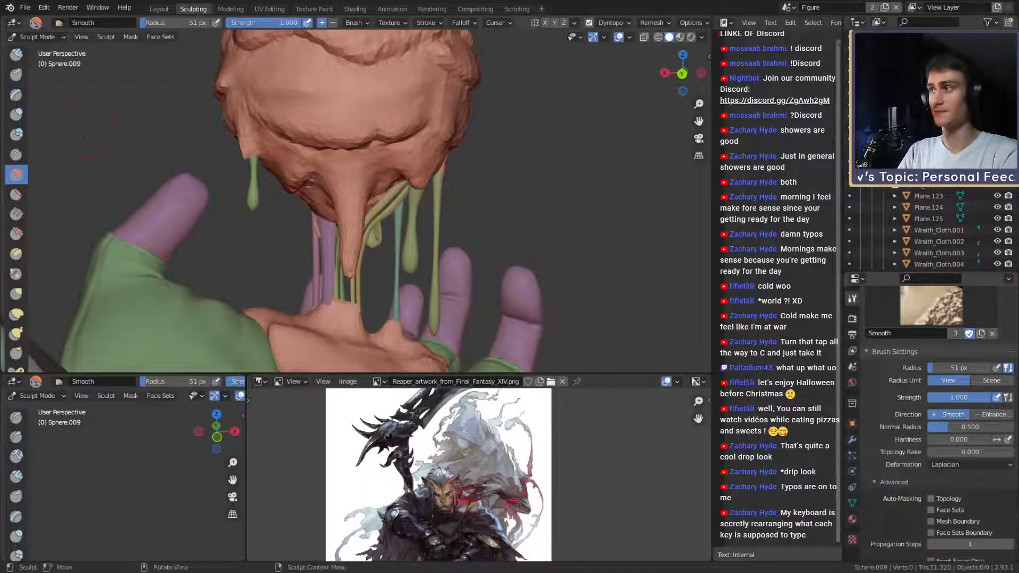
Bend the tapered drip's lower end inward and adjust its root with Snake Hook, at 131 px and 76 px radii.
{"action": "key", "text": "c"}
{"action": "mouse_move", "coordinate": [346, 218]}
{"action": "middle_mouse_down"}
{"action": "mouse_move", "coordinate": [360, 185]}
{"action": "mouse_move", "coordinate": [377, 214]}
{"action": "mouse_move", "coordinate": [404, 206]}
{"action": "middle_mouse_up"}
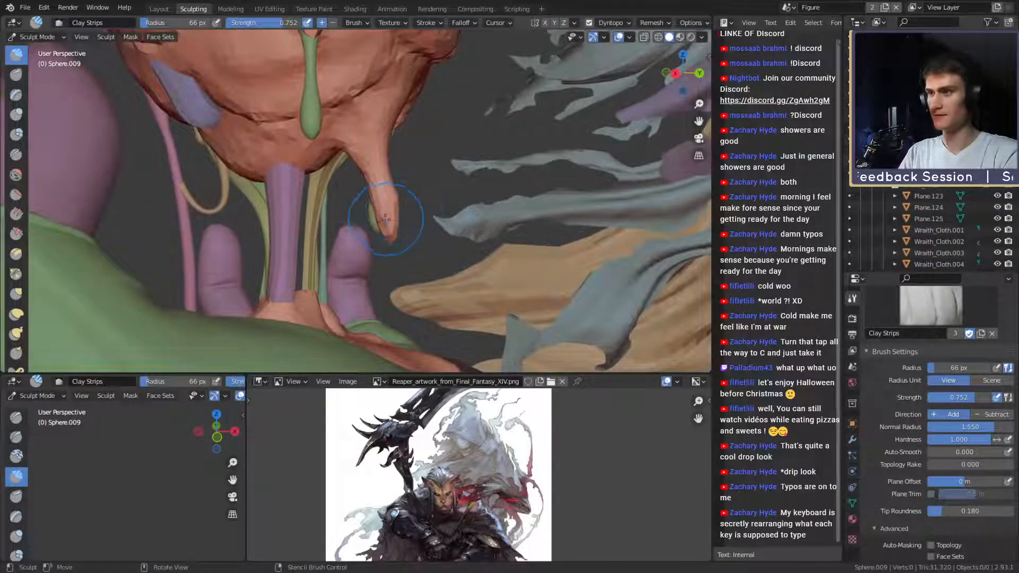
{"action": "key", "text": "k"}
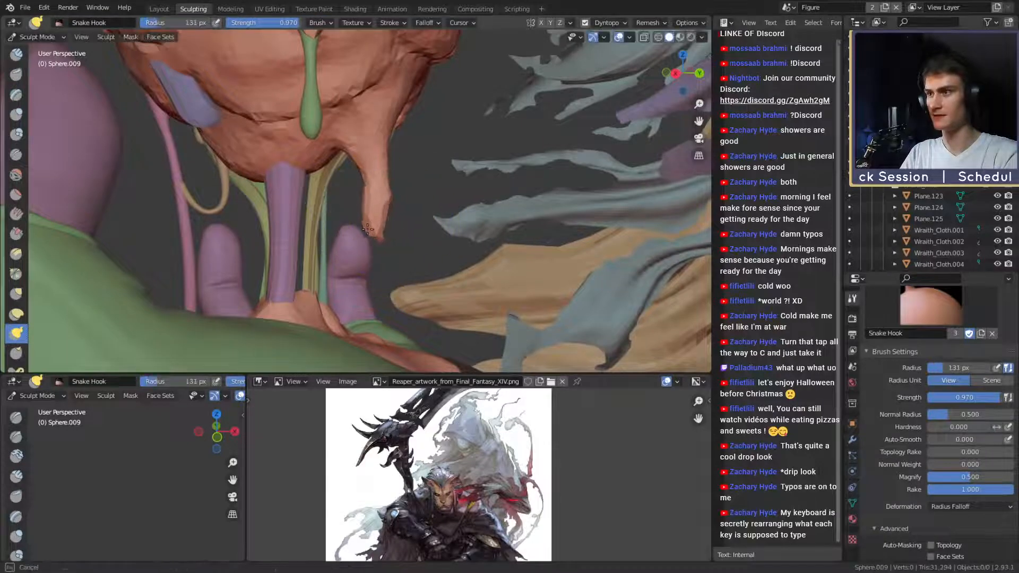
{"action": "key", "text": "f"}
{"action": "mouse_move", "coordinate": [374, 152]}
{"action": "middle_mouse_down"}
{"action": "mouse_move", "coordinate": [405, 170]}
{"action": "mouse_move", "coordinate": [364, 175]}
{"action": "mouse_move", "coordinate": [369, 198]}
{"action": "middle_mouse_up"}
{"action": "key", "text": "f"}
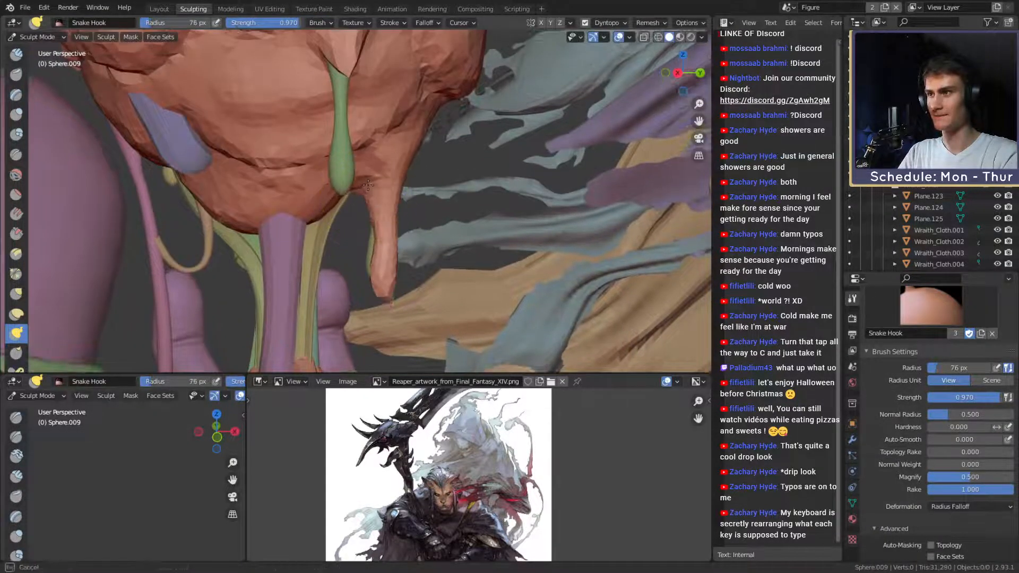
{"action": "left_click_drag", "start_coordinate": [368, 185], "coordinate": [369, 181]}
{"action": "mouse_move", "coordinate": [370, 180]}
{"action": "middle_mouse_down"}
{"action": "mouse_move", "coordinate": [382, 186]}
{"action": "mouse_move", "coordinate": [368, 175]}
{"action": "mouse_move", "coordinate": [371, 199]}
{"action": "mouse_move", "coordinate": [302, 200]}
{"action": "mouse_move", "coordinate": [345, 190]}
{"action": "mouse_move", "coordinate": [331, 226]}
{"action": "mouse_move", "coordinate": [341, 245]}
{"action": "middle_mouse_up"}
Shape the tapered drip's tip into a rounded bulb with Snake Hook, reducing the radius to 105 px and 102 px.
{"action": "key", "text": "f"}
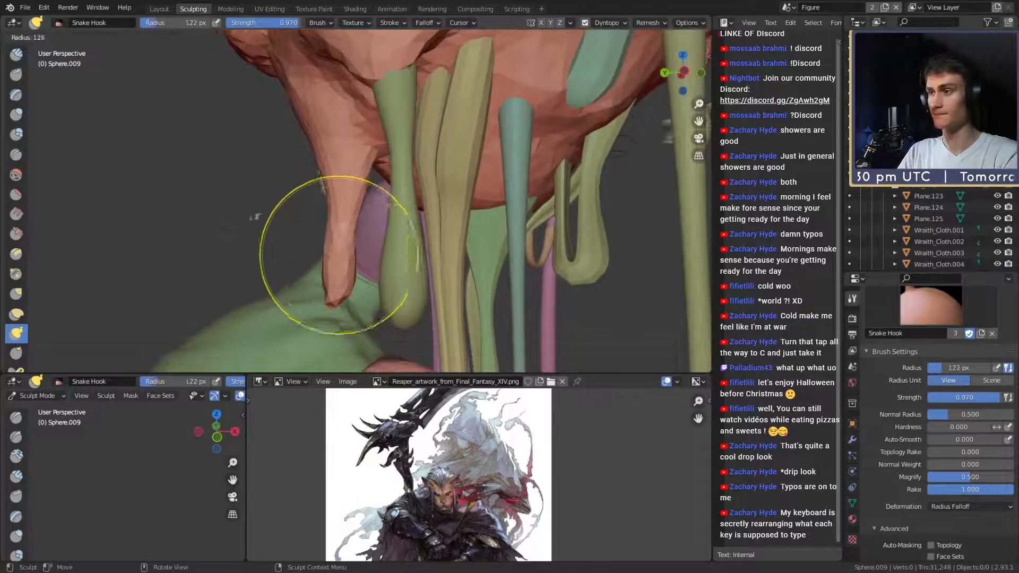
{"action": "left_click", "coordinate": [425, 257]}
{"action": "left_click_drag", "start_coordinate": [346, 303], "coordinate": [348, 296]}
{"action": "key", "text": "f"}
{"action": "left_click", "coordinate": [343, 300]}
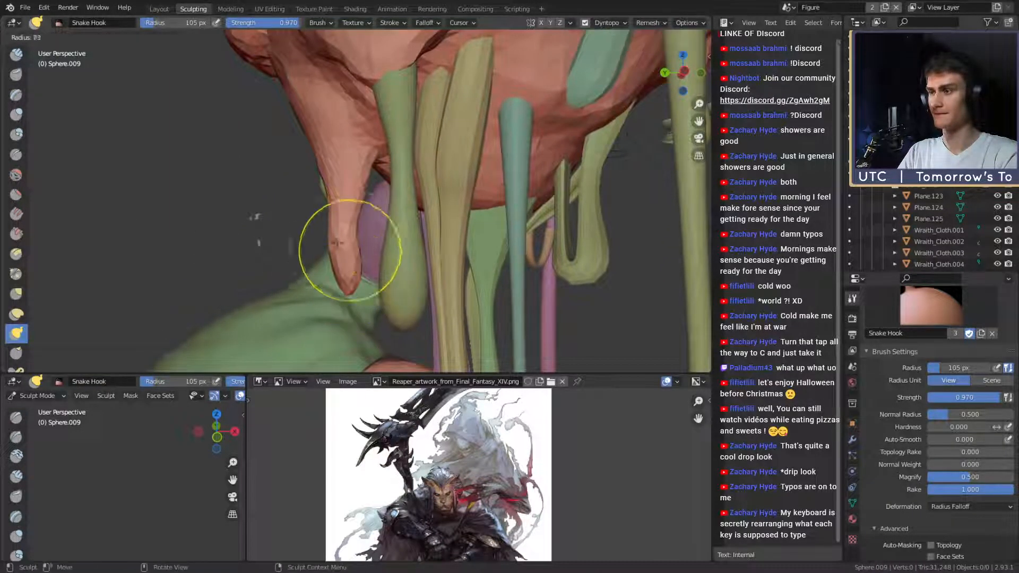
{"action": "mouse_move", "coordinate": [351, 219]}
{"action": "middle_mouse_down"}
{"action": "mouse_move", "coordinate": [420, 141]}
{"action": "mouse_move", "coordinate": [367, 206]}
{"action": "middle_mouse_up"}
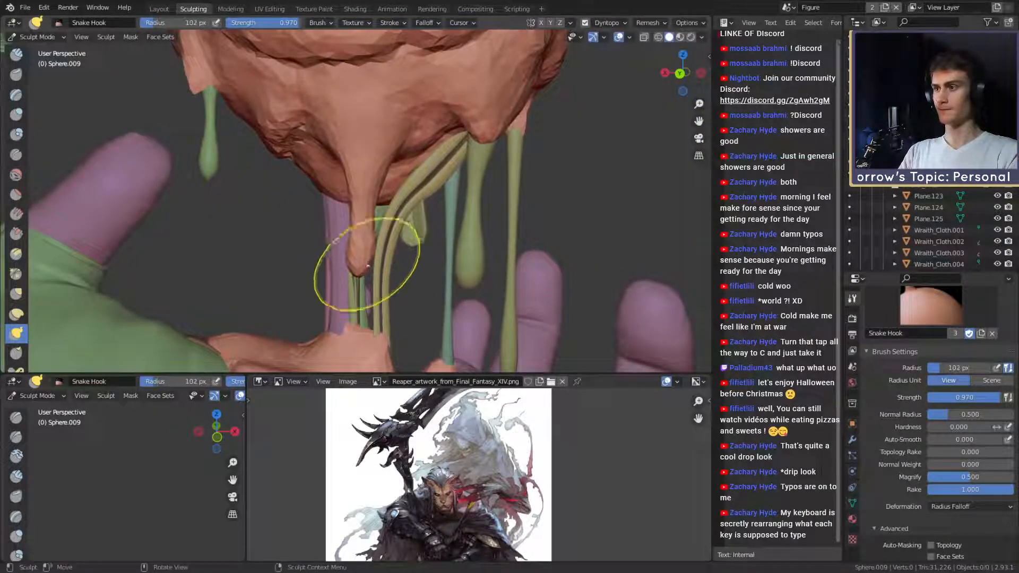
Pull the orb's surface down over the crease beside the bulbed drip with Snake Hook, reducing the radius from 63 px to 48 px.
{"action": "scroll", "coordinate": [406, 241], "scroll_direction": "down", "scroll_amount": 6}
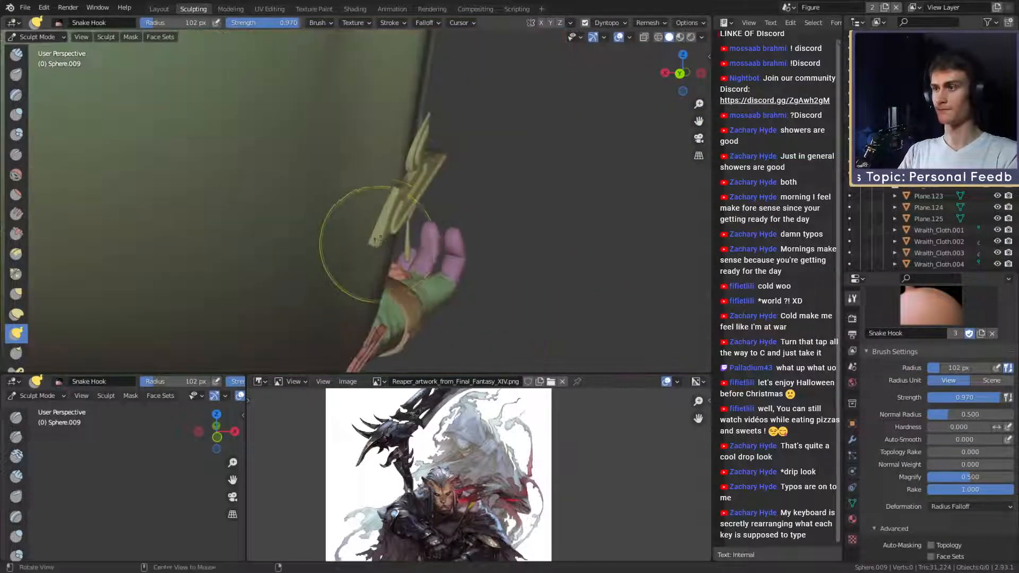
{"action": "mouse_move", "coordinate": [407, 244]}
{"action": "middle_mouse_down"}
{"action": "mouse_move", "coordinate": [478, 228]}
{"action": "mouse_move", "coordinate": [371, 212]}
{"action": "mouse_move", "coordinate": [383, 171]}
{"action": "mouse_move", "coordinate": [390, 181]}
{"action": "mouse_move", "coordinate": [339, 179]}
{"action": "mouse_move", "coordinate": [352, 193]}
{"action": "middle_mouse_up"}
{"action": "scroll", "coordinate": [477, 228], "scroll_direction": "down", "scroll_amount": 2}
{"action": "scroll", "coordinate": [372, 212], "scroll_direction": "up", "scroll_amount": 6}
{"action": "key", "text": "f"}
{"action": "left_click", "coordinate": [404, 162]}
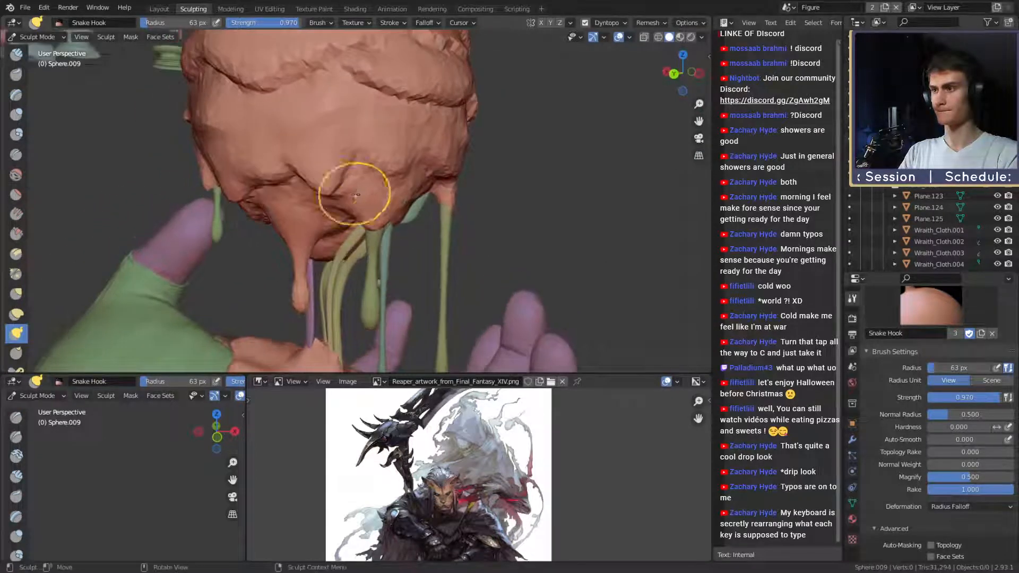
{"action": "key", "text": "f"}
{"action": "left_click", "coordinate": [325, 192]}
{"action": "left_click", "coordinate": [339, 199]}
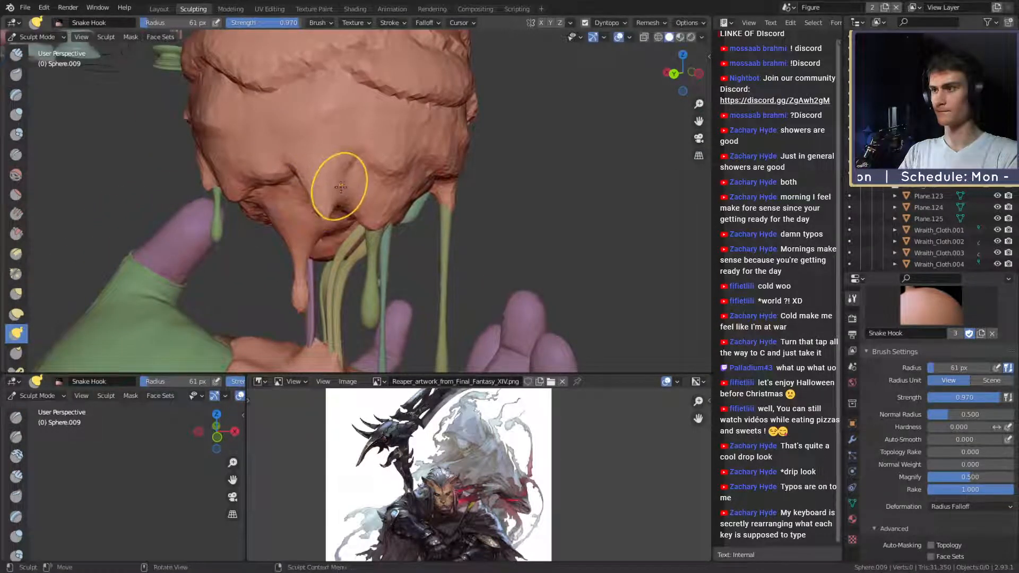
{"action": "key", "text": "f"}
{"action": "left_click", "coordinate": [319, 209]}
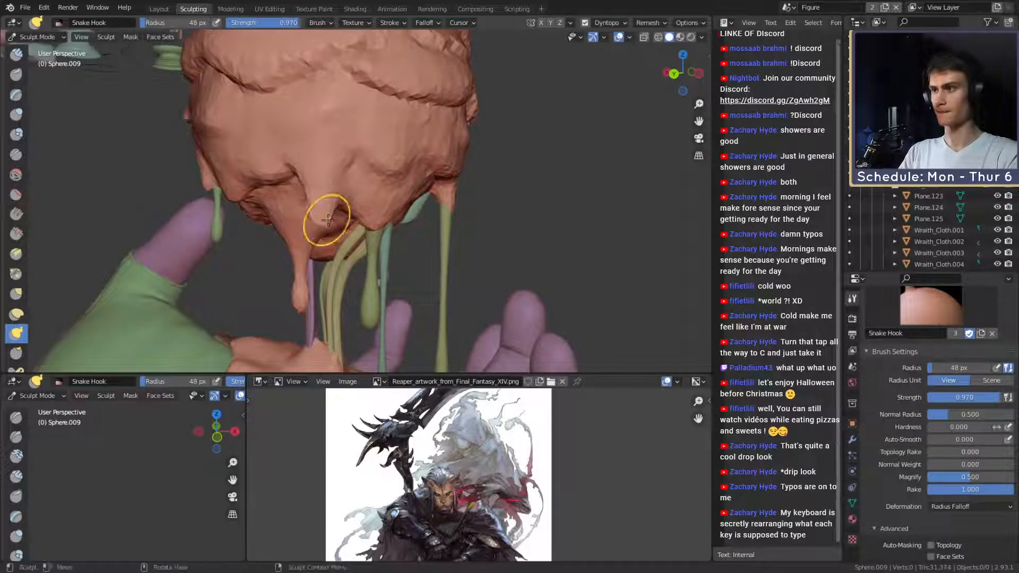
Pull a short pointed tip down from the orb's lower rim with Snake Hook, finishing at a 46 px radius.
{"action": "mouse_move", "coordinate": [328, 219]}
{"action": "middle_mouse_down"}
{"action": "mouse_move", "coordinate": [395, 234]}
{"action": "mouse_move", "coordinate": [403, 223]}
{"action": "mouse_move", "coordinate": [349, 212]}
{"action": "mouse_move", "coordinate": [330, 221]}
{"action": "middle_mouse_up"}
{"action": "scroll", "coordinate": [392, 231], "scroll_direction": "down", "scroll_amount": 5}
{"action": "scroll", "coordinate": [402, 222], "scroll_direction": "up", "scroll_amount": 5}
{"action": "scroll", "coordinate": [366, 238], "scroll_direction": "up", "scroll_amount": 1}
{"action": "key", "text": "f"}
{"action": "left_click", "coordinate": [413, 269]}
{"action": "left_click_drag", "start_coordinate": [378, 247], "coordinate": [378, 250]}
{"action": "key", "text": "f"}
{"action": "left_click", "coordinate": [357, 248]}
{"action": "middle_click_drag", "start_coordinate": [378, 241], "coordinate": [361, 233]}
{"action": "left_click_drag", "start_coordinate": [370, 227], "coordinate": [367, 232]}
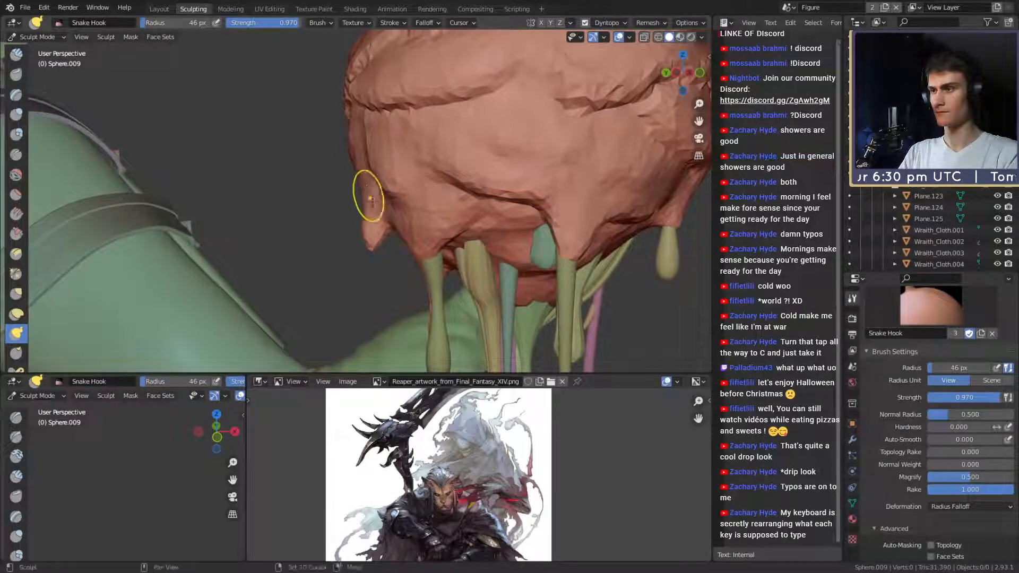
Draw a second long drip out of the orb's underside on the thumb side with Snake Hook, finishing at a 64 px radius.
{"action": "scroll", "coordinate": [371, 200], "scroll_direction": "down", "scroll_amount": 4}
{"action": "middle_click_drag", "start_coordinate": [371, 201], "coordinate": [502, 196]}
{"action": "scroll", "coordinate": [416, 196], "scroll_direction": "up", "scroll_amount": 3}
{"action": "middle_click_drag", "start_coordinate": [416, 195], "coordinate": [430, 196]}
{"action": "key", "text": "f"}
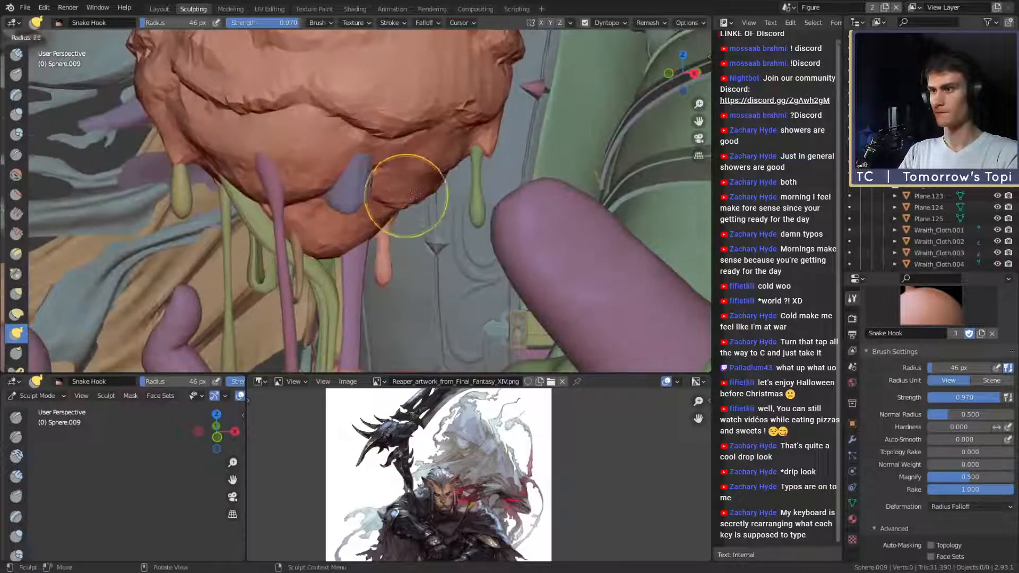
{"action": "left_click", "coordinate": [421, 194]}
{"action": "left_click_drag", "start_coordinate": [418, 258], "coordinate": [423, 287]}
{"action": "mouse_move", "coordinate": [422, 287]}
{"action": "middle_mouse_down", "text": "shift"}
{"action": "mouse_move", "coordinate": [422, 242]}
{"action": "mouse_move", "coordinate": [432, 222]}
{"action": "mouse_move", "coordinate": [451, 220]}
{"action": "middle_mouse_up", "text": "shift"}
{"action": "key", "text": "f"}
{"action": "left_click", "coordinate": [429, 239]}
{"action": "left_click_drag", "start_coordinate": [416, 209], "coordinate": [416, 234]}
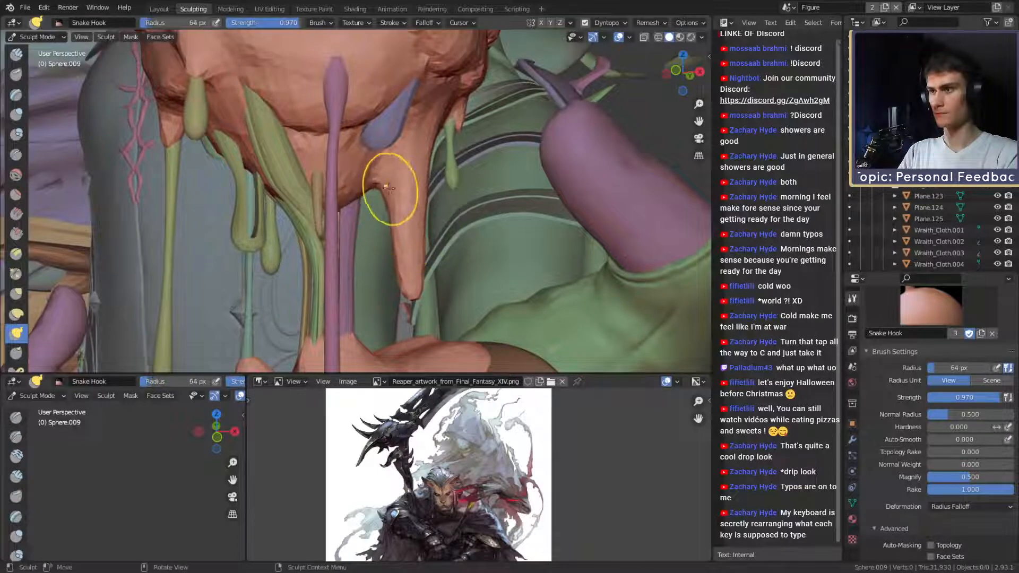
Reshape the thumb-side drip's root and lower end with Snake Hook, enlarging the radius from 64 px to 108 px.
{"action": "mouse_move", "coordinate": [387, 179]}
{"action": "middle_mouse_down"}
{"action": "mouse_move", "coordinate": [327, 183]}
{"action": "mouse_move", "coordinate": [337, 183]}
{"action": "middle_mouse_up"}
{"action": "left_click_drag", "start_coordinate": [332, 193], "coordinate": [325, 209]}
{"action": "middle_click_drag", "start_coordinate": [326, 209], "coordinate": [446, 230]}
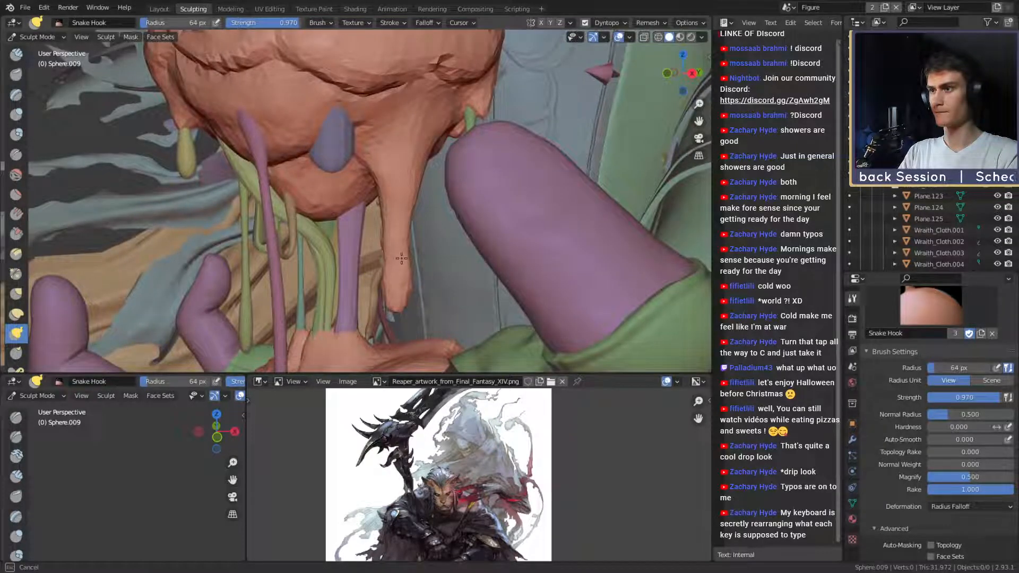
{"action": "mouse_move", "coordinate": [430, 180]}
{"action": "middle_mouse_down"}
{"action": "mouse_move", "coordinate": [377, 243]}
{"action": "mouse_move", "coordinate": [477, 257]}
{"action": "middle_mouse_up"}
{"action": "key", "text": "f"}
{"action": "left_click", "coordinate": [424, 280]}
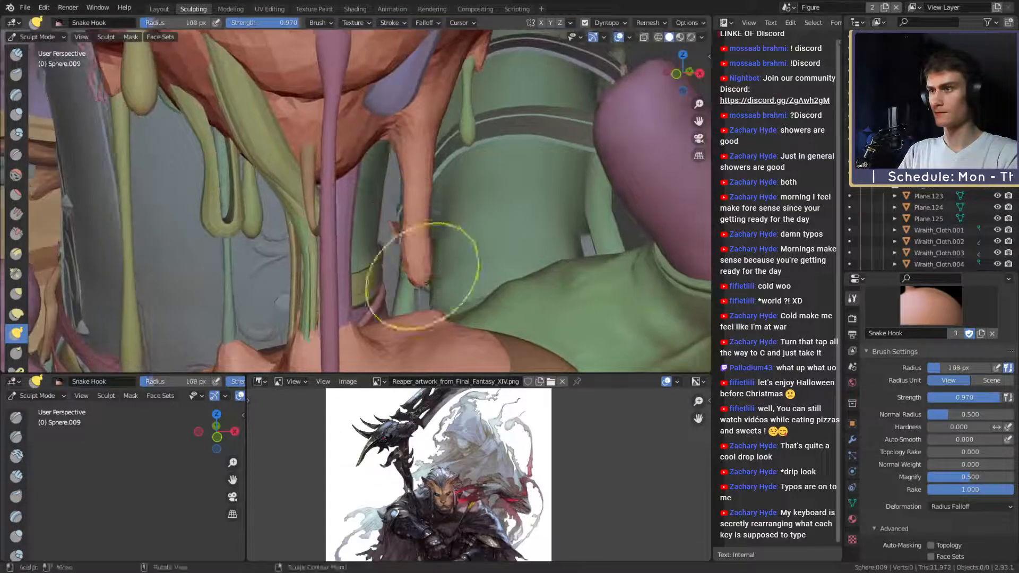
Thin the thumb-side drip's shaft above a rounded bulb and blend its root into the orb with Snake Hook, at 79 px and 62 px radii.
{"action": "key", "text": "f"}
{"action": "left_click", "coordinate": [392, 275]}
{"action": "left_click_drag", "start_coordinate": [412, 261], "coordinate": [583, 252], "text": "alt"}
{"action": "key", "text": "f"}
{"action": "mouse_move", "coordinate": [305, 274]}
{"action": "left_mouse_down", "text": "alt"}
{"action": "mouse_move", "coordinate": [349, 268]}
{"action": "mouse_move", "coordinate": [317, 265]}
{"action": "left_mouse_up", "text": "alt"}
{"action": "left_click", "coordinate": [360, 268]}
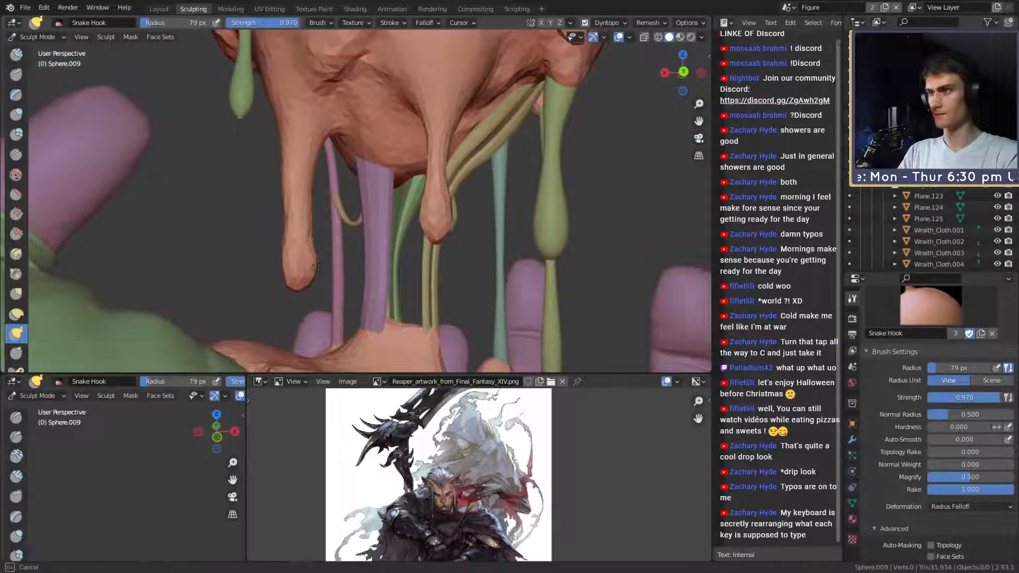
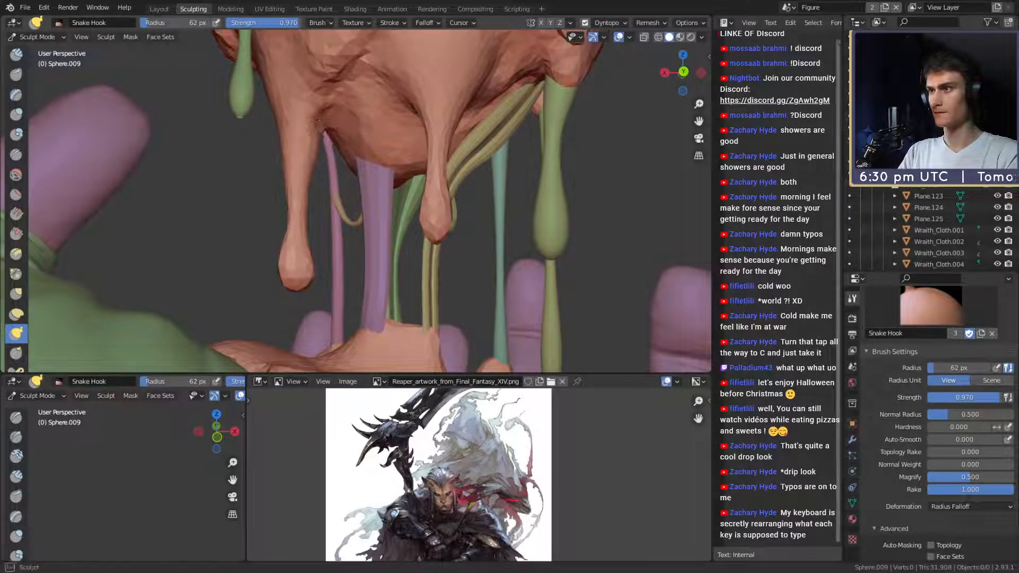
{"action": "left_click_drag", "start_coordinate": [321, 121], "coordinate": [325, 118]}
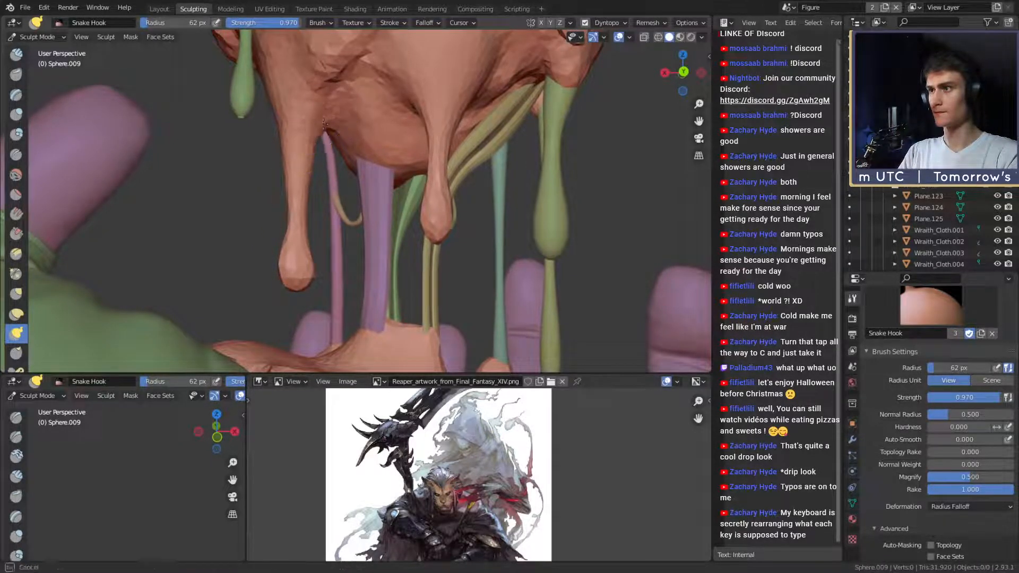
Examine the orb and its drips from a distance and from the opposite side.
{"action": "scroll", "coordinate": [372, 139], "scroll_direction": "down", "scroll_amount": 5}
{"action": "middle_click_drag", "start_coordinate": [343, 132], "coordinate": [419, 143]}
{"action": "scroll", "coordinate": [419, 143], "scroll_direction": "down", "scroll_amount": 7}
{"action": "middle_click_drag", "start_coordinate": [340, 154], "coordinate": [505, 159]}
{"action": "mouse_move", "coordinate": [366, 233]}
{"action": "left_mouse_down", "text": "ctrl+alt"}
{"action": "mouse_move", "coordinate": [372, 175]}
{"action": "mouse_move", "coordinate": [357, 166]}
{"action": "mouse_move", "coordinate": [368, 259]}
{"action": "left_mouse_up", "text": "ctrl+alt"}
{"action": "mouse_move", "coordinate": [386, 191]}
{"action": "left_mouse_down", "text": "ctrl+alt"}
{"action": "mouse_move", "coordinate": [396, 265]}
{"action": "mouse_move", "coordinate": [472, 243]}
{"action": "mouse_move", "coordinate": [390, 260]}
{"action": "left_mouse_up", "text": "ctrl+alt"}
{"action": "mouse_move", "coordinate": [390, 260]}
{"action": "left_mouse_down", "text": "ctrl+alt"}
{"action": "mouse_move", "coordinate": [395, 196]}
{"action": "mouse_move", "coordinate": [504, 185]}
{"action": "mouse_move", "coordinate": [490, 192]}
{"action": "left_mouse_up", "text": "ctrl+alt"}
{"action": "mouse_move", "coordinate": [432, 268]}
{"action": "left_mouse_down", "text": "ctrl+alt"}
{"action": "mouse_move", "coordinate": [432, 212]}
{"action": "mouse_move", "coordinate": [395, 200]}
{"action": "mouse_move", "coordinate": [398, 185]}
{"action": "left_mouse_up", "text": "ctrl+alt"}
{"action": "mouse_move", "coordinate": [398, 186]}
{"action": "left_mouse_down", "text": "alt"}
{"action": "mouse_move", "coordinate": [409, 186]}
{"action": "mouse_move", "coordinate": [353, 194]}
{"action": "left_mouse_up", "text": "alt"}
{"action": "left_click_drag", "start_coordinate": [354, 247], "coordinate": [358, 214], "text": "ctrl+alt"}
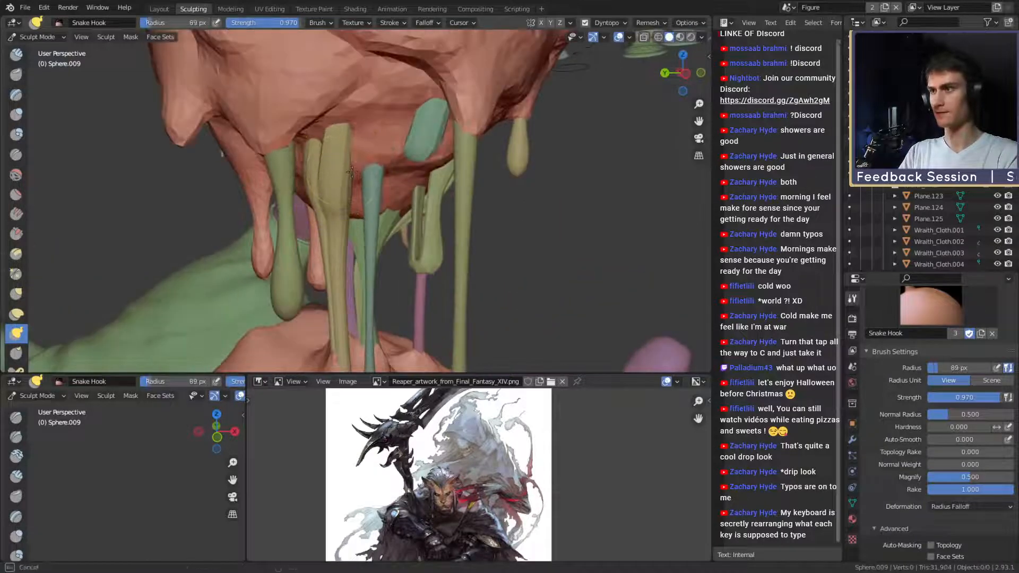
Pull the orb's underside downward between the drips with the Snake Hook brush at a radius of about 78 to 91 px.
{"action": "mouse_move", "coordinate": [344, 152]}
{"action": "left_mouse_down", "text": "alt"}
{"action": "mouse_move", "coordinate": [414, 160]}
{"action": "mouse_move", "coordinate": [388, 168]}
{"action": "left_mouse_up", "text": "alt"}
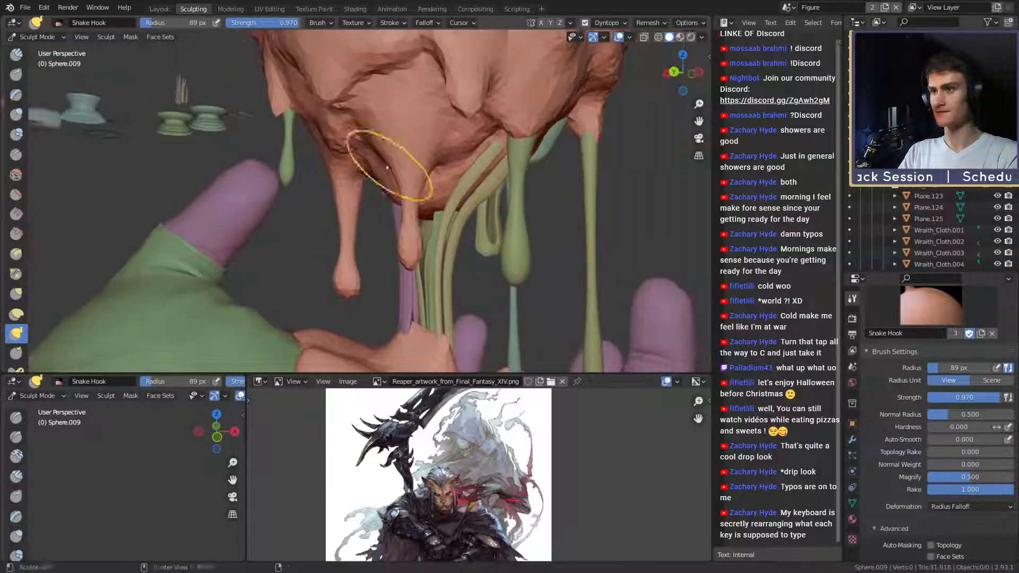
{"action": "mouse_move", "coordinate": [485, 162]}
{"action": "left_mouse_down", "text": "alt"}
{"action": "mouse_move", "coordinate": [456, 178]}
{"action": "mouse_move", "coordinate": [441, 225]}
{"action": "mouse_move", "coordinate": [496, 215]}
{"action": "left_mouse_up", "text": "alt"}
{"action": "key", "text": "f"}
{"action": "left_click", "coordinate": [494, 182]}
{"action": "mouse_move", "coordinate": [456, 207]}
{"action": "middle_mouse_down"}
{"action": "mouse_move", "coordinate": [558, 210]}
{"action": "mouse_move", "coordinate": [405, 200]}
{"action": "middle_mouse_up"}
{"action": "key", "text": "f"}
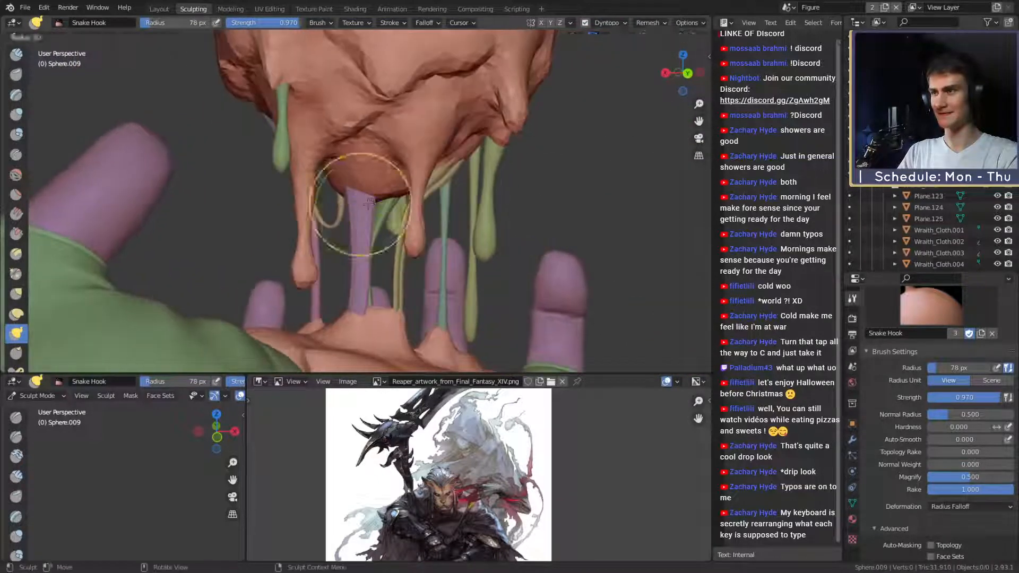
{"action": "left_click", "coordinate": [412, 201]}
{"action": "left_click_drag", "start_coordinate": [367, 200], "coordinate": [368, 212]}
{"action": "middle_click_drag", "start_coordinate": [410, 200], "coordinate": [91, 175]}
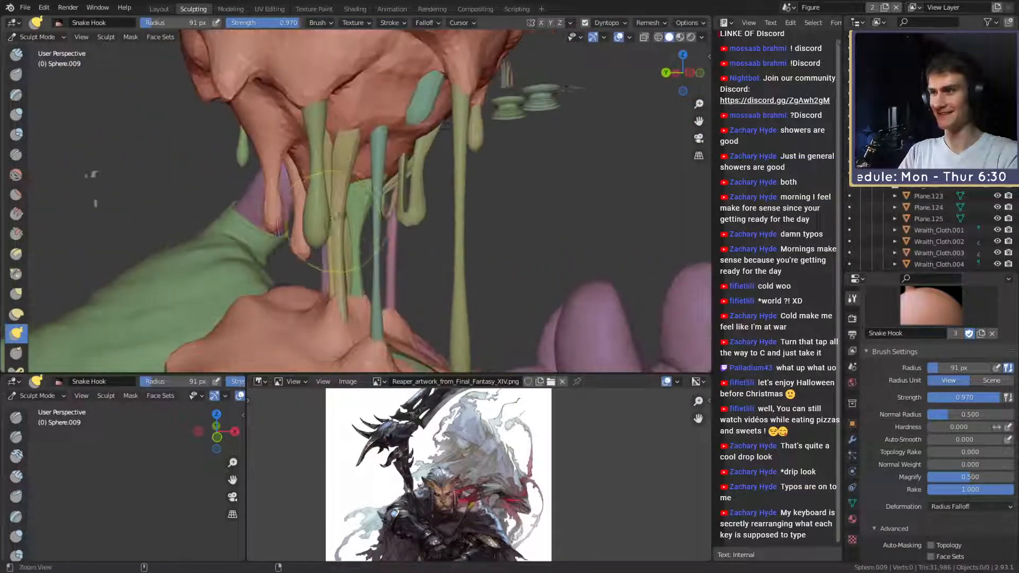
Stretch the orb's underside into a thick hanging drip around the strands, using Snake Hook at a radius of about 81 px.
{"action": "middle_click_drag", "start_coordinate": [319, 233], "coordinate": [321, 207], "text": "ctrl"}
{"action": "key", "text": "f"}
{"action": "left_click", "coordinate": [339, 204]}
{"action": "left_click_drag", "start_coordinate": [318, 199], "coordinate": [317, 216]}
{"action": "middle_click_drag", "start_coordinate": [341, 216], "coordinate": [467, 215]}
{"action": "key", "text": "f"}
{"action": "left_click", "coordinate": [439, 214]}
{"action": "middle_click_drag", "start_coordinate": [372, 214], "coordinate": [398, 214]}
{"action": "left_click_drag", "start_coordinate": [398, 212], "coordinate": [405, 200]}
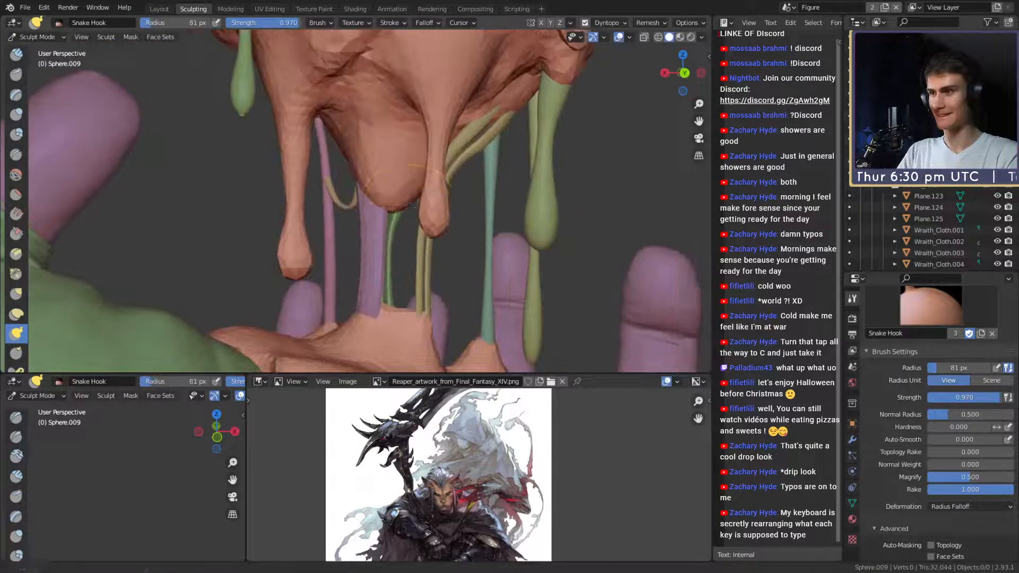
Refine the tip and sides of the thick central drip from several angles with Snake Hook at a 76 px radius.
{"action": "middle_click_drag", "start_coordinate": [409, 208], "coordinate": [440, 209]}
{"action": "key", "text": "f"}
{"action": "left_click", "coordinate": [425, 209]}
{"action": "left_click_drag", "start_coordinate": [397, 209], "coordinate": [393, 220]}
{"action": "mouse_move", "coordinate": [390, 217]}
{"action": "middle_mouse_down"}
{"action": "mouse_move", "coordinate": [523, 213]}
{"action": "mouse_move", "coordinate": [409, 227]}
{"action": "mouse_move", "coordinate": [352, 221]}
{"action": "mouse_move", "coordinate": [365, 220]}
{"action": "mouse_move", "coordinate": [341, 235]}
{"action": "middle_mouse_up"}
{"action": "mouse_move", "coordinate": [351, 234]}
{"action": "left_mouse_down", "text": "alt"}
{"action": "mouse_move", "coordinate": [244, 233]}
{"action": "mouse_move", "coordinate": [377, 241]}
{"action": "left_mouse_up", "text": "alt"}
{"action": "key", "text": "f"}
{"action": "left_click", "coordinate": [415, 229]}
{"action": "left_click_drag", "start_coordinate": [393, 206], "coordinate": [363, 212], "text": "ctrl+alt"}
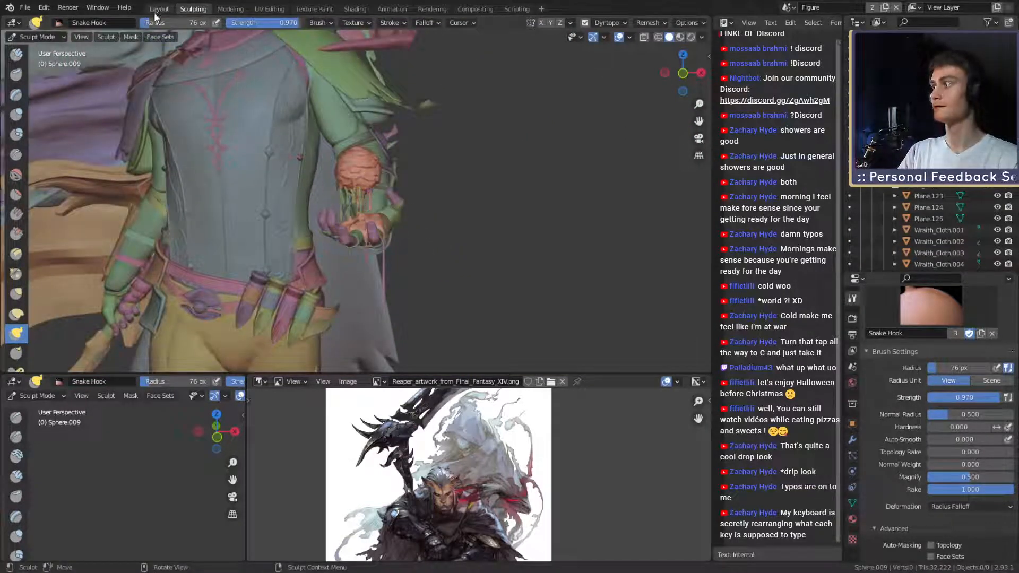
Switch to the Layout workspace, deselect everything and examine the dripping orb above the hand at different distances and angles.
{"action": "left_click", "coordinate": [158, 9]}
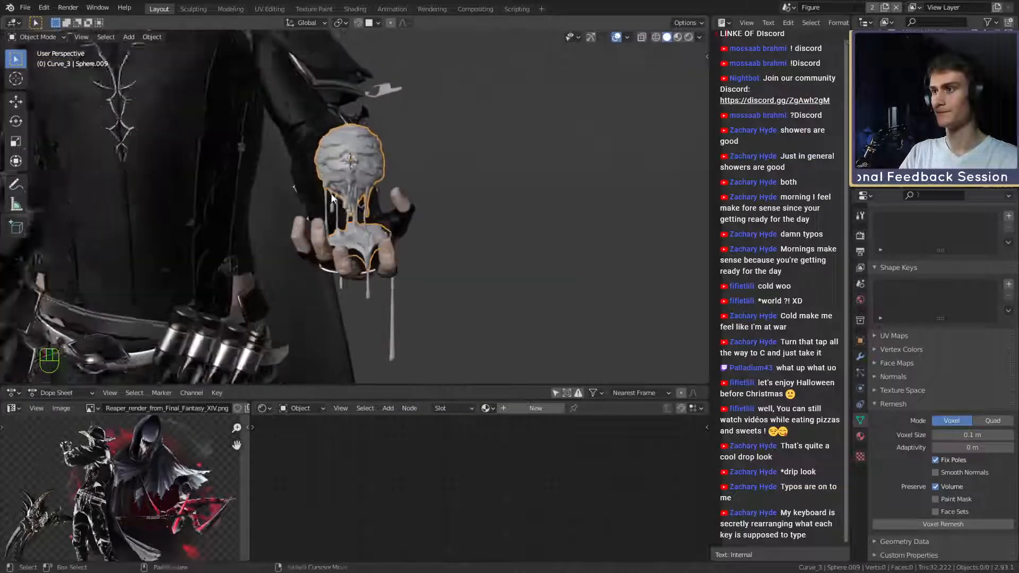
{"action": "left_click", "coordinate": [514, 172]}
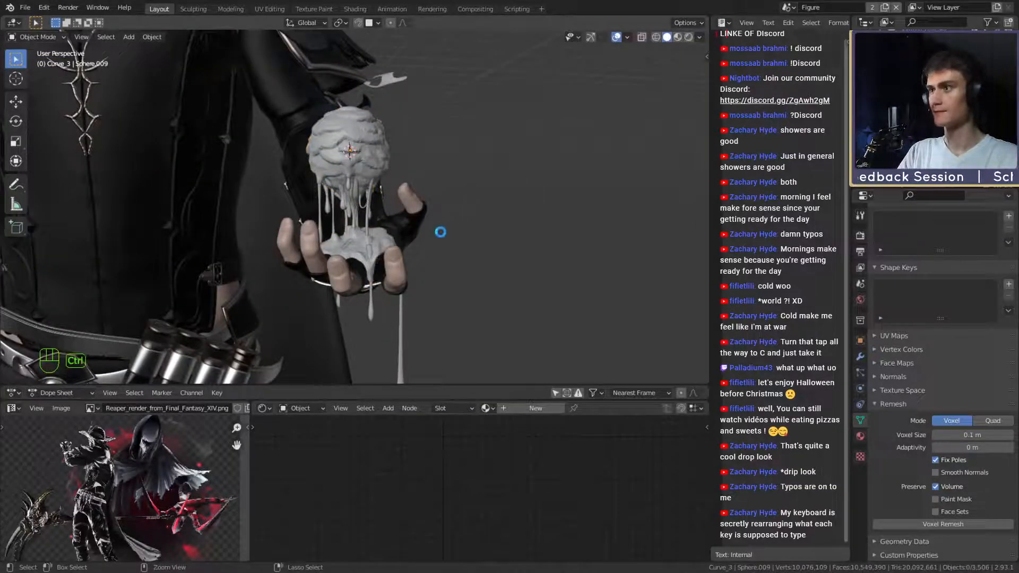
{"action": "left_click_drag", "start_coordinate": [403, 248], "coordinate": [386, 235], "text": "ctrl+alt"}
{"action": "scroll", "coordinate": [386, 235], "scroll_direction": "down", "scroll_amount": 6}
{"action": "scroll", "coordinate": [380, 244], "scroll_direction": "up", "scroll_amount": 5}
{"action": "middle_click_drag", "start_coordinate": [381, 244], "coordinate": [405, 202]}
{"action": "scroll", "coordinate": [406, 229], "scroll_direction": "down", "scroll_amount": 4}
{"action": "scroll", "coordinate": [407, 234], "scroll_direction": "up", "scroll_amount": 7}
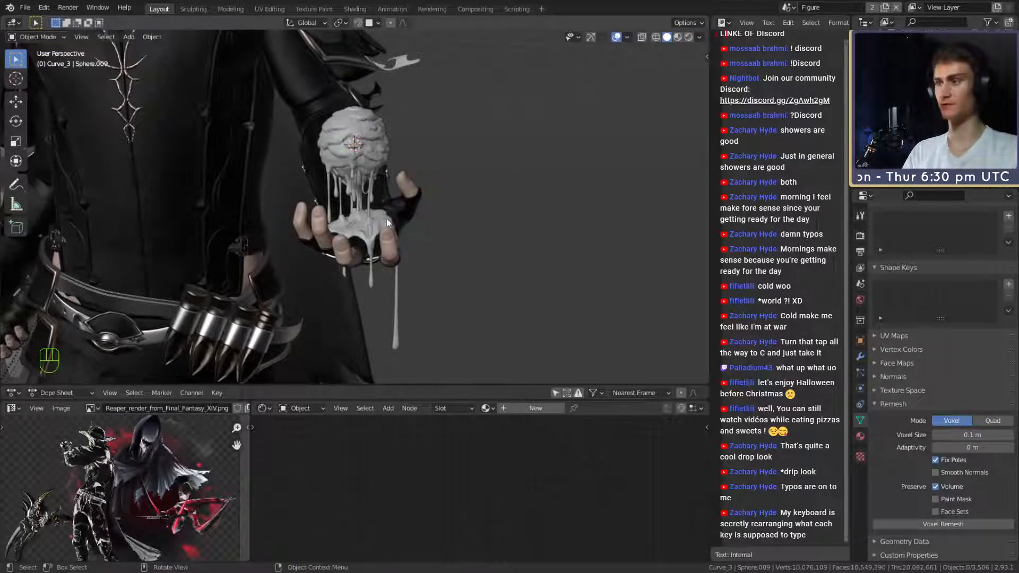
{"action": "scroll", "coordinate": [405, 202], "scroll_direction": "down", "scroll_amount": 5}
{"action": "scroll", "coordinate": [400, 201], "scroll_direction": "up", "scroll_amount": 6}
{"action": "middle_click_drag", "start_coordinate": [400, 200], "coordinate": [363, 225]}
{"action": "scroll", "coordinate": [405, 250], "scroll_direction": "up", "scroll_amount": 4}
{"action": "scroll", "coordinate": [402, 216], "scroll_direction": "down", "scroll_amount": 6}
{"action": "scroll", "coordinate": [373, 252], "scroll_direction": "up", "scroll_amount": 3}
Add a UV sphere at the centre of the orb and scale it down to 0.053.
{"action": "key", "text": "shift+a"}
{"action": "mouse_move", "coordinate": [363, 226]}
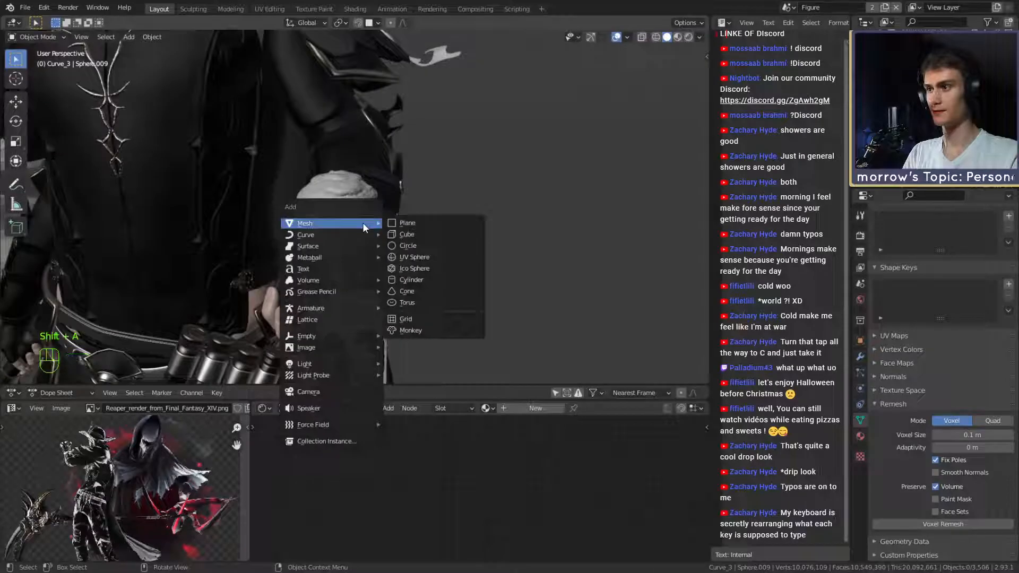
{"action": "left_click", "coordinate": [425, 256]}
{"action": "key", "text": "s"}
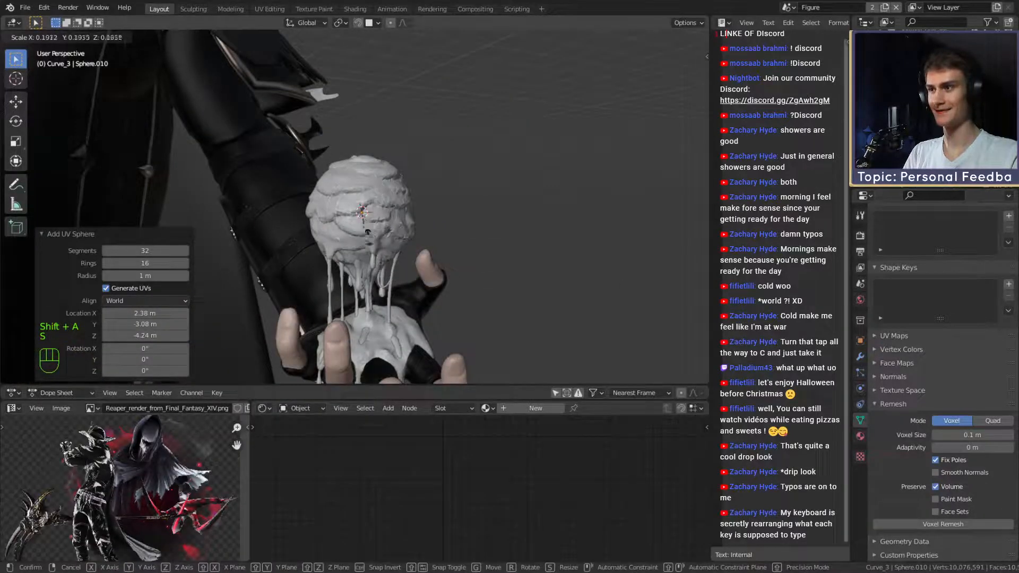
{"action": "left_click", "coordinate": [434, 232]}
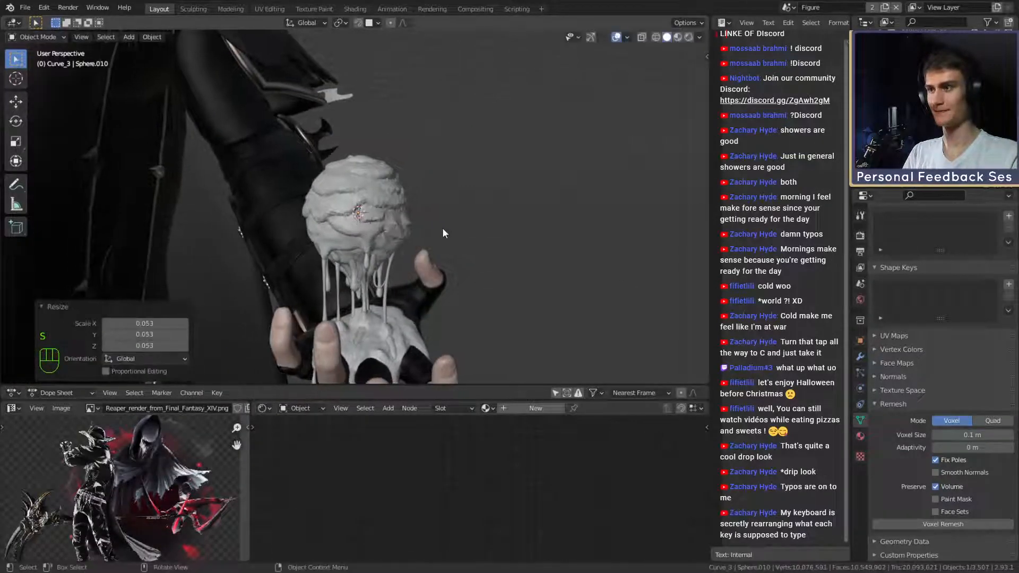
Move the small sphere out of the orb so that it floats beside it, and adjust its size.
{"action": "key", "text": "g"}
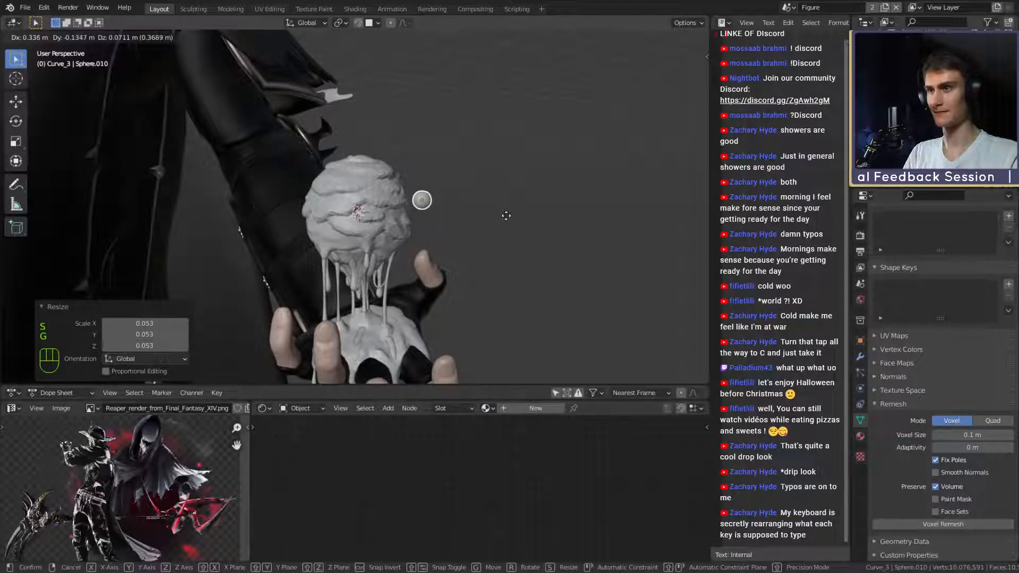
{"action": "left_click", "coordinate": [511, 215]}
{"action": "middle_click_drag", "start_coordinate": [511, 215], "coordinate": [455, 262]}
{"action": "left_click", "coordinate": [481, 225]}
{"action": "mouse_move", "coordinate": [481, 225]}
{"action": "middle_mouse_down"}
{"action": "mouse_move", "coordinate": [461, 272]}
{"action": "mouse_move", "coordinate": [467, 211]}
{"action": "mouse_move", "coordinate": [534, 208]}
{"action": "mouse_move", "coordinate": [401, 256]}
{"action": "mouse_move", "coordinate": [287, 256]}
{"action": "mouse_move", "coordinate": [461, 255]}
{"action": "mouse_move", "coordinate": [451, 254]}
{"action": "middle_mouse_up"}
{"action": "key", "text": "s"}
{"action": "left_click", "coordinate": [517, 203]}
Duplicate the long drip strand on the arm side of the orb and place the copy in front of the orb.
{"action": "left_click", "coordinate": [277, 254]}
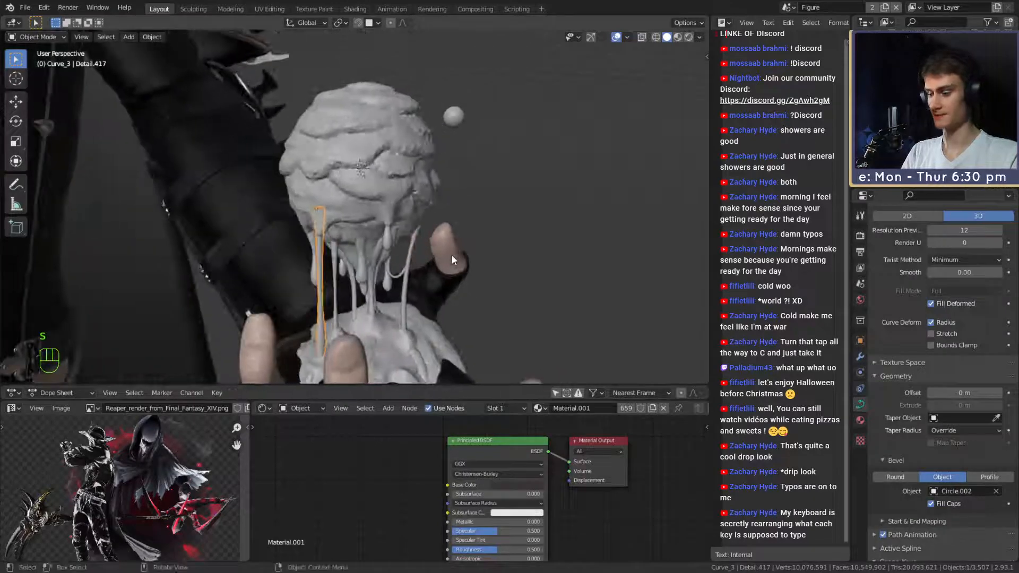
{"action": "key", "text": "shift+d"}
{"action": "left_click", "coordinate": [557, 225]}
{"action": "mouse_move", "coordinate": [557, 226]}
{"action": "middle_mouse_down"}
{"action": "mouse_move", "coordinate": [534, 239]}
{"action": "mouse_move", "coordinate": [589, 258]}
{"action": "mouse_move", "coordinate": [546, 250]}
{"action": "mouse_move", "coordinate": [514, 293]}
{"action": "mouse_move", "coordinate": [481, 252]}
{"action": "mouse_move", "coordinate": [485, 271]}
{"action": "middle_mouse_up"}
{"action": "key", "text": "g"}
{"action": "left_click", "coordinate": [487, 298]}
{"action": "key", "text": "g"}
{"action": "left_click", "coordinate": [480, 248]}
Delete the lowest control point of the copied strand and move its new end point onto the small floating sphere.
{"action": "key", "text": "Tab"}
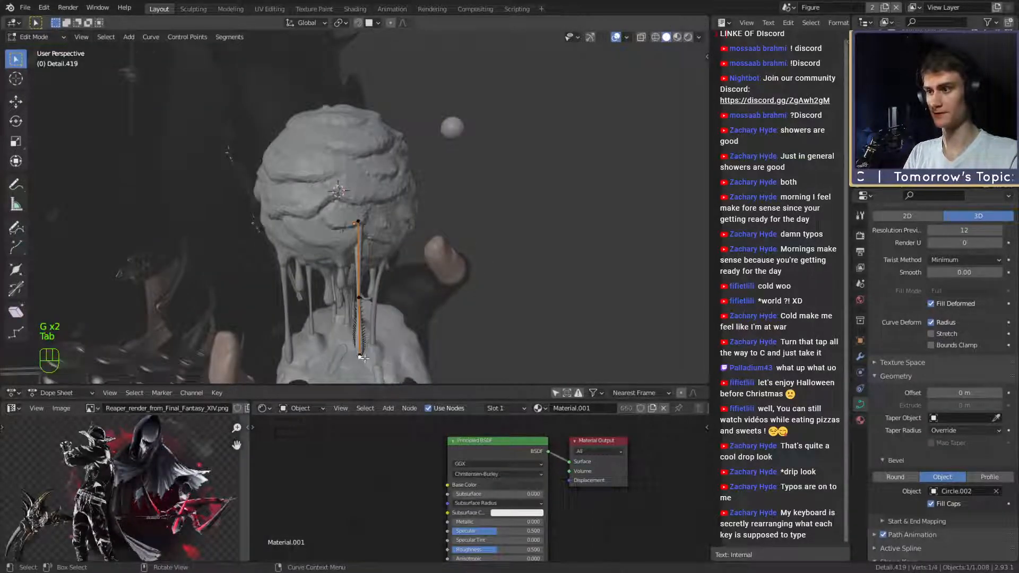
{"action": "middle_click_drag", "start_coordinate": [407, 352], "coordinate": [450, 345]}
{"action": "key", "text": "g"}
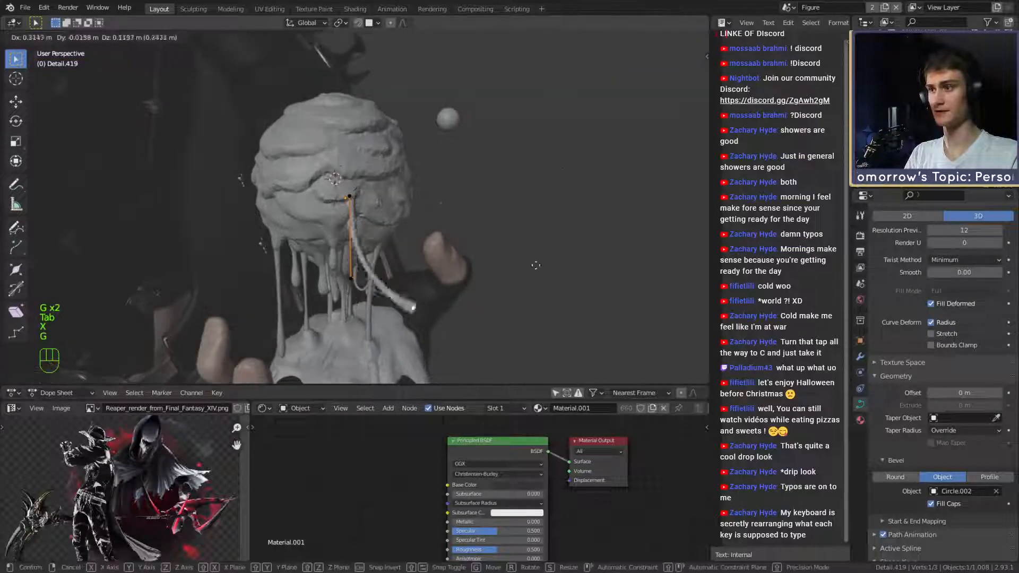
{"action": "left_click", "coordinate": [564, 148]}
{"action": "middle_click_drag", "start_coordinate": [564, 148], "coordinate": [496, 177]}
{"action": "key", "text": "g"}
{"action": "key", "text": "g"}
{"action": "left_click", "coordinate": [472, 224]}
{"action": "key", "text": "g"}
{"action": "left_click", "coordinate": [407, 202]}
Reposition the middle control point of the copied strand to bend it around the front of the orb.
{"action": "left_click", "coordinate": [365, 274]}
{"action": "middle_click_drag", "start_coordinate": [437, 273], "coordinate": [449, 272]}
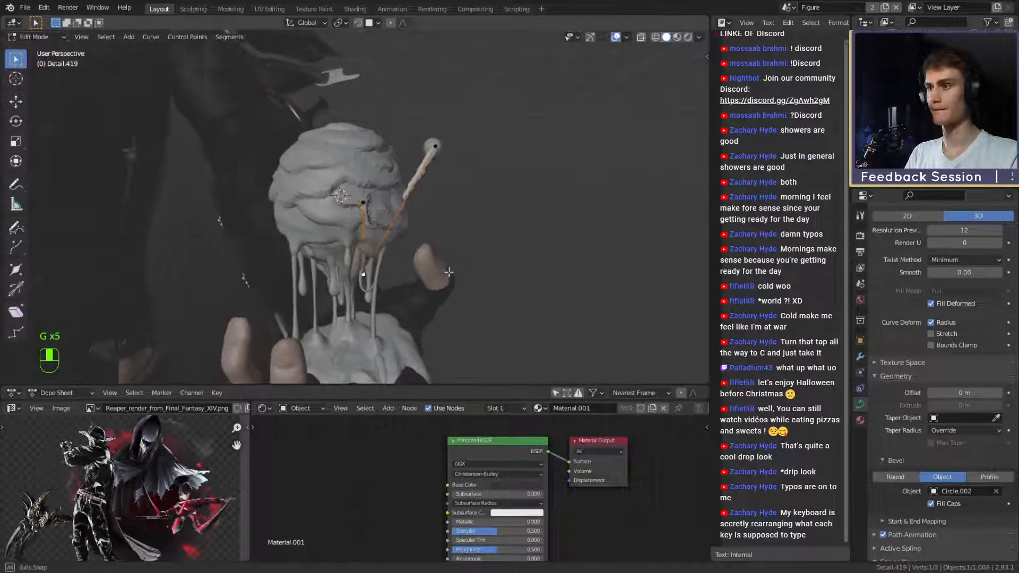
{"action": "middle_click_drag", "start_coordinate": [537, 232], "coordinate": [450, 267]}
{"action": "left_click", "coordinate": [330, 318]}
{"action": "mouse_move", "coordinate": [416, 298]}
{"action": "middle_mouse_down"}
{"action": "mouse_move", "coordinate": [461, 286]}
{"action": "mouse_move", "coordinate": [476, 229]}
{"action": "mouse_move", "coordinate": [399, 212]}
{"action": "mouse_move", "coordinate": [421, 285]}
{"action": "middle_mouse_up"}
{"action": "key", "text": "g"}
{"action": "left_click", "coordinate": [475, 285]}
Adjust the strand's remaining control points until it curves around the orb from the sphere, and leave Edit Mode.
{"action": "middle_click_drag", "start_coordinate": [399, 187], "coordinate": [293, 262]}
{"action": "left_click", "coordinate": [442, 219]}
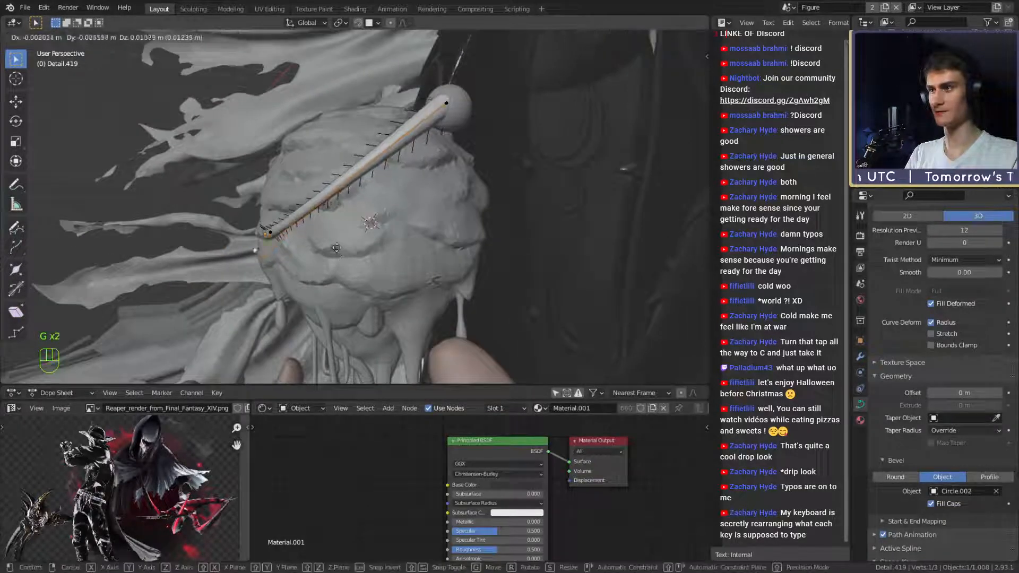
{"action": "left_click", "coordinate": [312, 208]}
{"action": "middle_click_drag", "start_coordinate": [312, 208], "coordinate": [420, 193]}
{"action": "left_click", "coordinate": [417, 139]}
{"action": "middle_click_drag", "start_coordinate": [416, 139], "coordinate": [462, 158]}
{"action": "key", "text": "Tab"}
{"action": "scroll", "coordinate": [461, 159], "scroll_direction": "down", "scroll_amount": 6}
{"action": "middle_click_drag", "start_coordinate": [352, 268], "coordinate": [379, 290]}
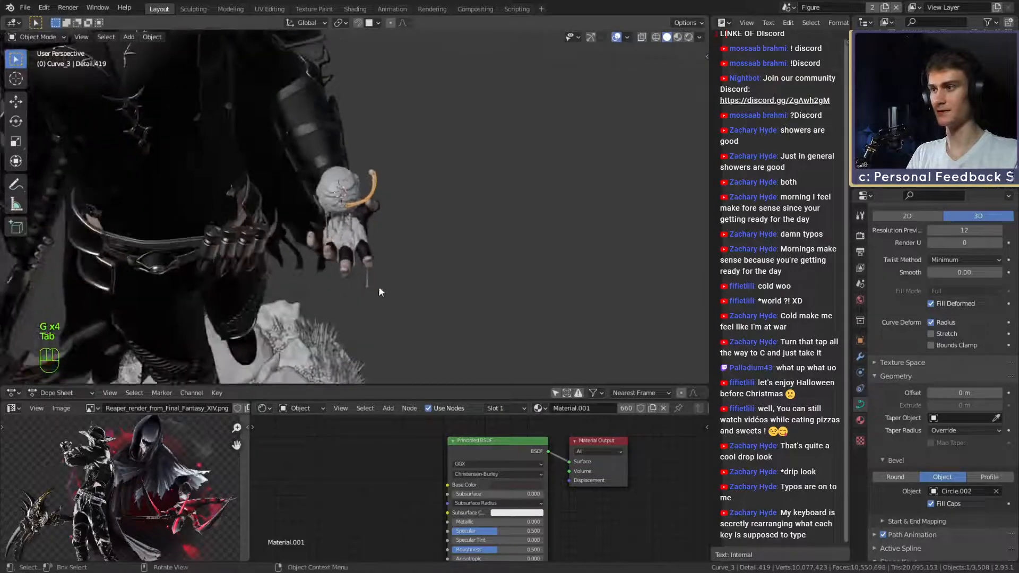
Duplicate the small floating sphere, place the copy on the wrist side of it and scale the copy to 0.591.
{"action": "left_click", "coordinate": [399, 240]}
{"action": "scroll", "coordinate": [350, 238], "scroll_direction": "up", "scroll_amount": 6}
{"action": "middle_click_drag", "start_coordinate": [399, 240], "coordinate": [437, 245]}
{"action": "left_click", "coordinate": [423, 208]}
{"action": "key", "text": "shift+d"}
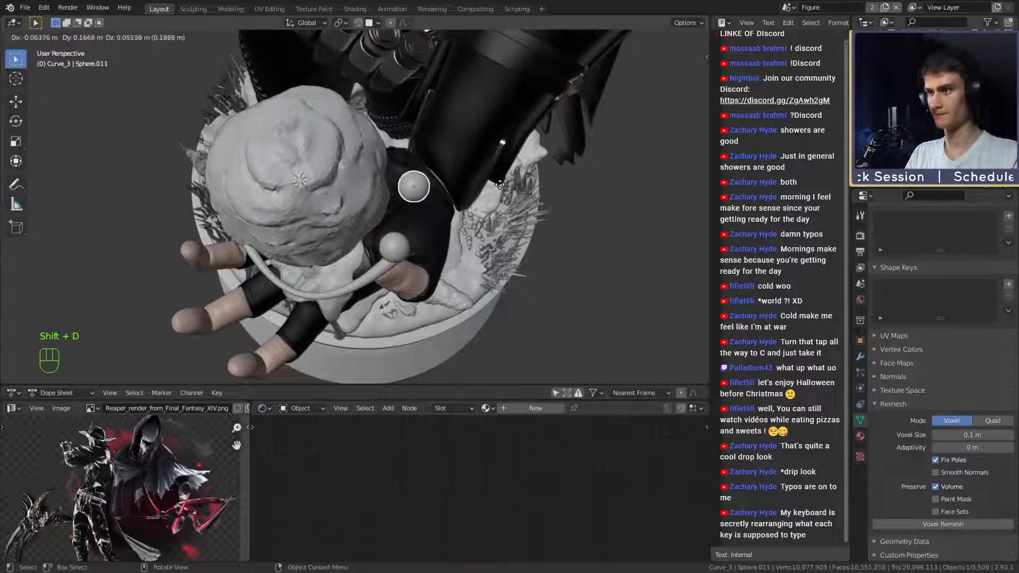
{"action": "left_click", "coordinate": [497, 189]}
{"action": "key", "text": "s"}
{"action": "left_click", "coordinate": [474, 213]}
Move the smaller sphere close to the larger floating sphere beside the orb.
{"action": "middle_click_drag", "start_coordinate": [474, 214], "coordinate": [393, 161]}
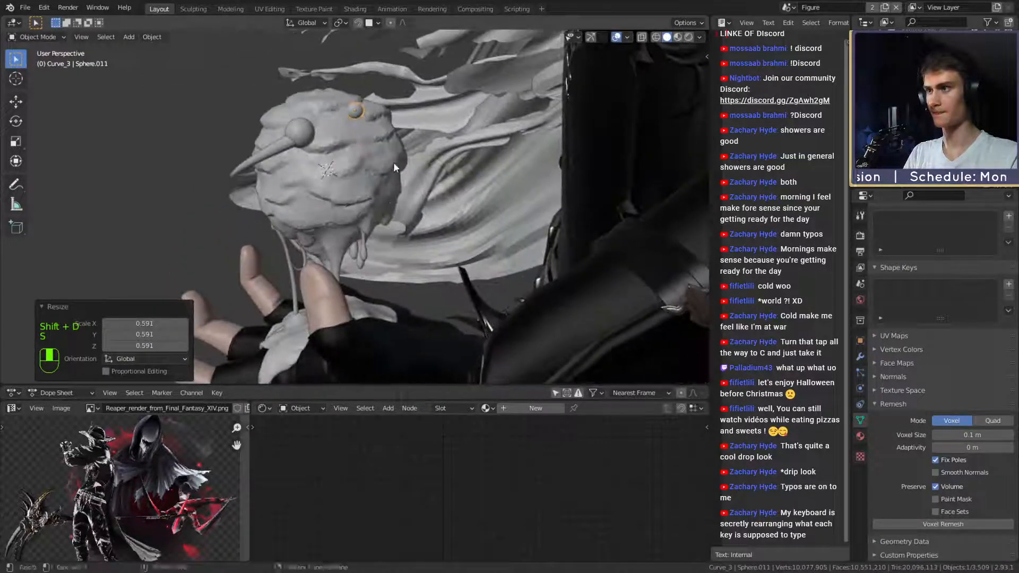
{"action": "left_click", "coordinate": [379, 229]}
{"action": "middle_click_drag", "start_coordinate": [378, 229], "coordinate": [523, 263]}
{"action": "left_click", "coordinate": [399, 221]}
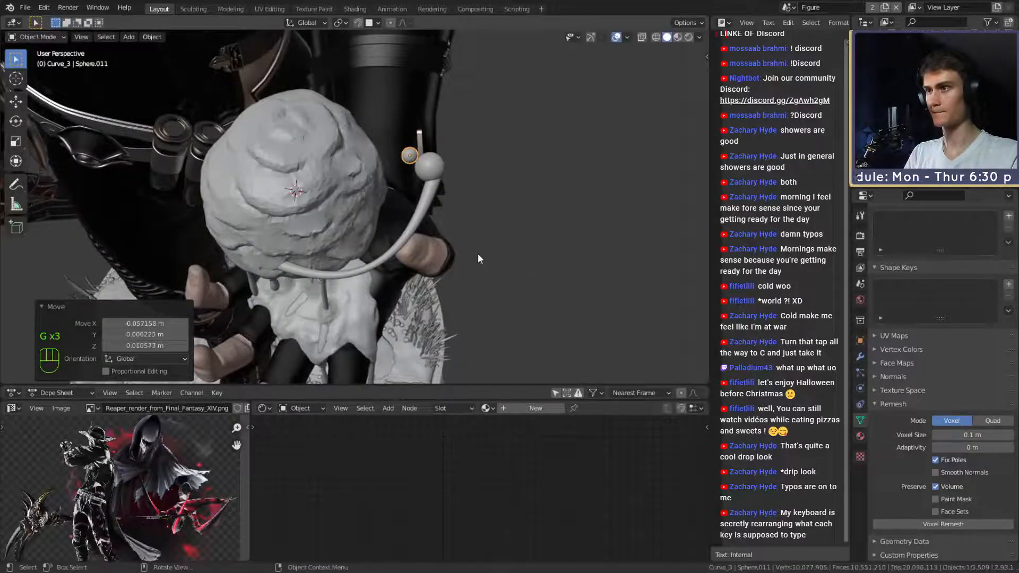
Duplicate the curved strand, then move and rotate the copy to line it up with the smaller sphere.
{"action": "left_click", "coordinate": [414, 236]}
{"action": "middle_click_drag", "start_coordinate": [415, 236], "coordinate": [475, 220]}
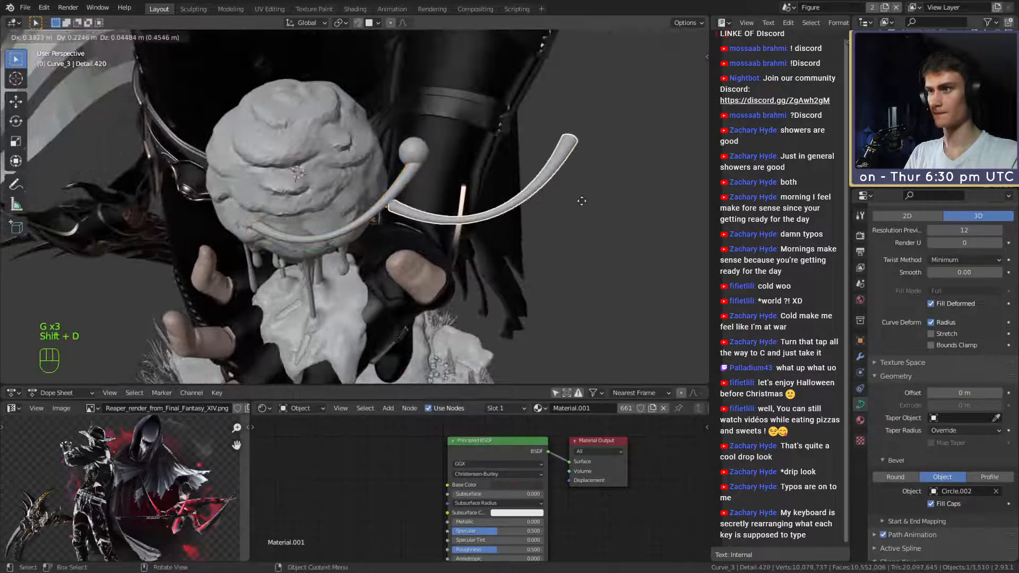
{"action": "left_click", "coordinate": [581, 201]}
{"action": "middle_click_drag", "start_coordinate": [581, 201], "coordinate": [439, 160]}
{"action": "key", "text": "g"}
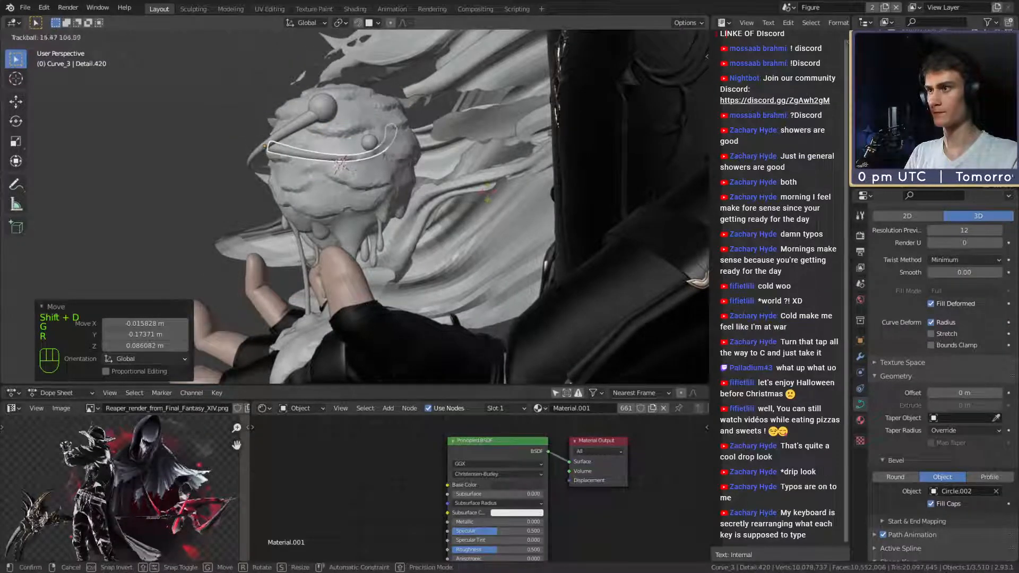
{"action": "left_click", "coordinate": [474, 199]}
{"action": "middle_click_drag", "start_coordinate": [474, 199], "coordinate": [463, 71]}
{"action": "left_click", "coordinate": [492, 212]}
Enter Edit Mode on the duplicated strand and shift its middle control point toward the front of the orb.
{"action": "key", "text": "Tab"}
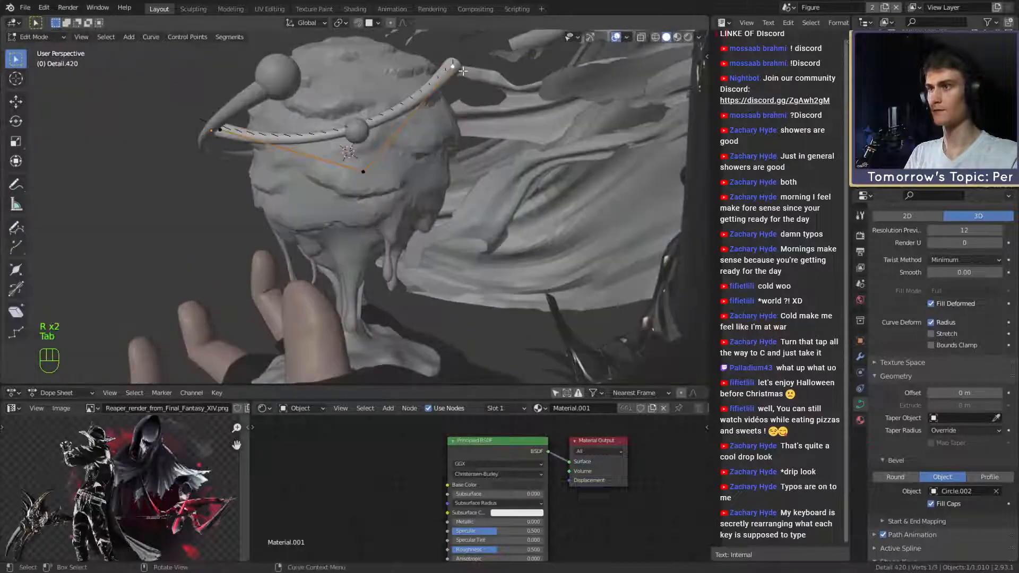
{"action": "left_click", "coordinate": [372, 165]}
{"action": "middle_click_drag", "start_coordinate": [424, 187], "coordinate": [445, 197]}
{"action": "left_click", "coordinate": [347, 182]}
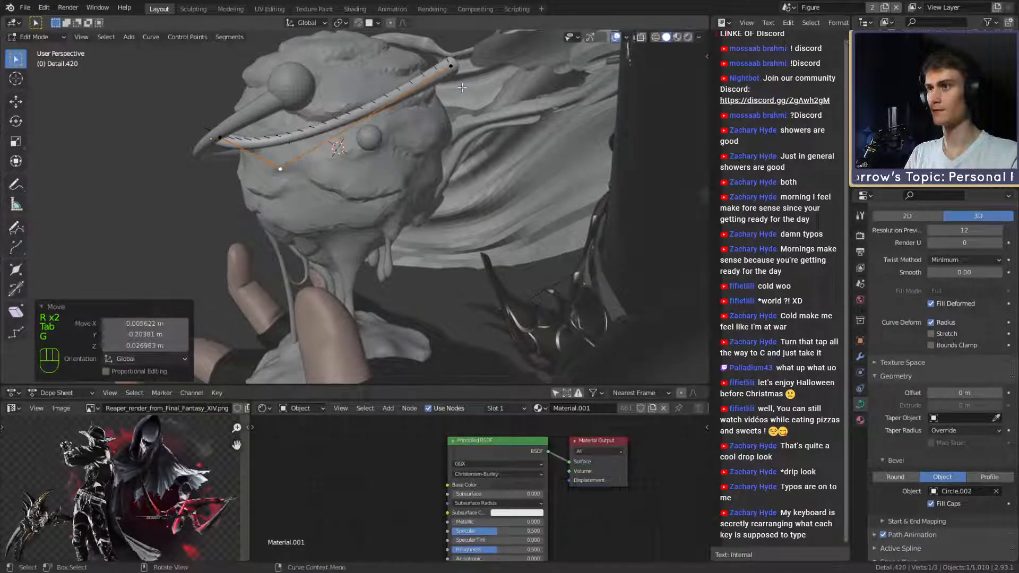
Move the duplicated strand's end control point onto the smaller sphere and reduce the strand's thickness.
{"action": "middle_click_drag", "start_coordinate": [461, 88], "coordinate": [470, 128]}
{"action": "left_click", "coordinate": [371, 207]}
{"action": "middle_click_drag", "start_coordinate": [371, 207], "coordinate": [471, 211]}
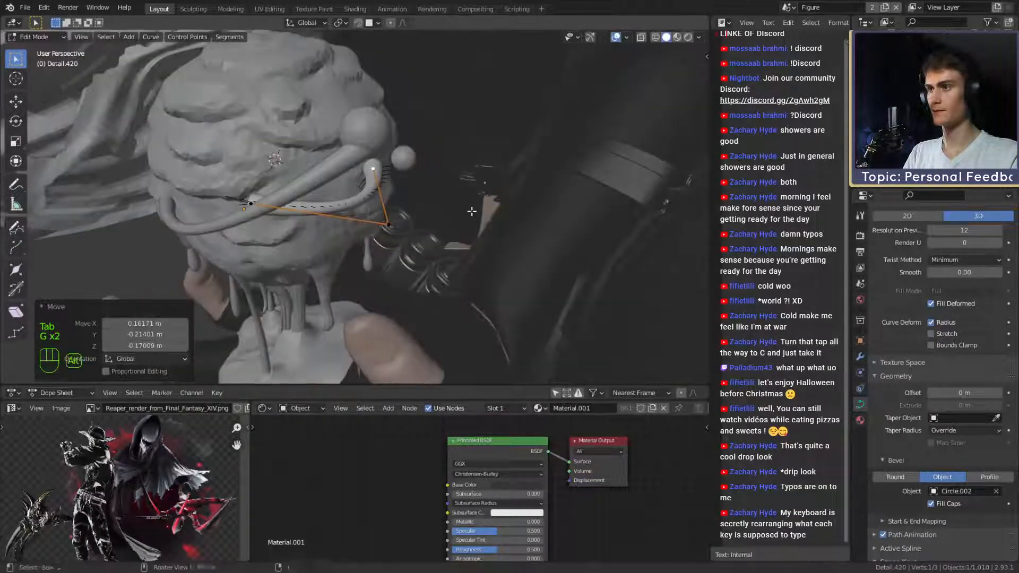
{"action": "left_click", "coordinate": [235, 201]}
{"action": "middle_click_drag", "start_coordinate": [235, 200], "coordinate": [521, 176]}
{"action": "key", "text": "g"}
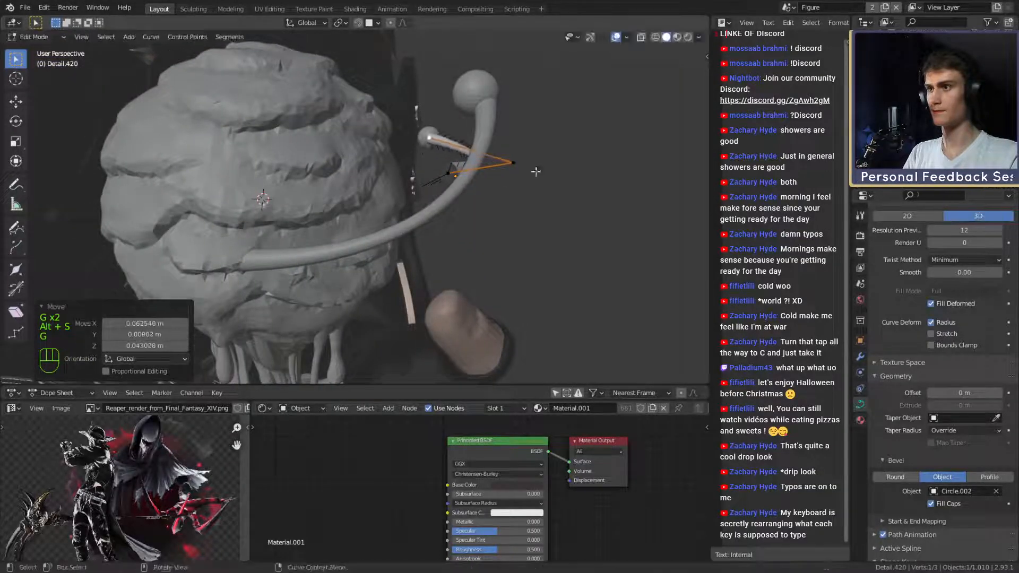
Reposition the thinner strand's middle control point so the strand wraps around the orb beneath the thicker one.
{"action": "key", "text": "KP_Decimal"}
{"action": "scroll", "coordinate": [420, 253], "scroll_direction": "down", "scroll_amount": 9}
{"action": "middle_click_drag", "start_coordinate": [421, 253], "coordinate": [303, 329]}
{"action": "scroll", "coordinate": [425, 254], "scroll_direction": "down", "scroll_amount": 4}
{"action": "middle_click_drag", "start_coordinate": [302, 329], "coordinate": [345, 280], "text": "shift"}
{"action": "scroll", "coordinate": [345, 280], "scroll_direction": "up", "scroll_amount": 6}
{"action": "key", "text": "g"}
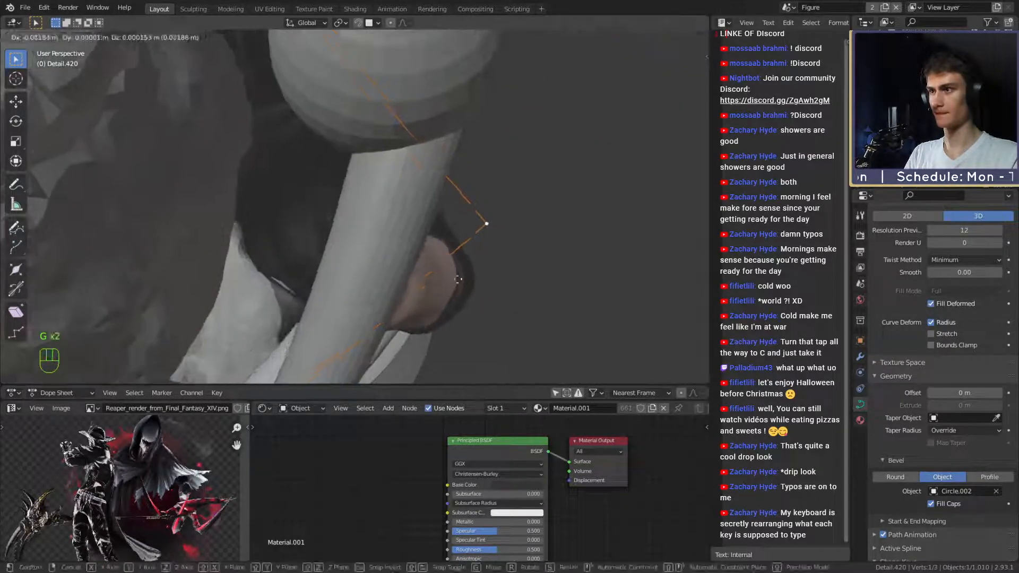
{"action": "scroll", "coordinate": [435, 278], "scroll_direction": "down", "scroll_amount": 5}
{"action": "middle_click_drag", "start_coordinate": [435, 278], "coordinate": [465, 264]}
{"action": "middle_click_drag", "start_coordinate": [330, 309], "coordinate": [447, 254]}
{"action": "key", "text": "g"}
{"action": "left_click", "coordinate": [360, 247]}
Raise the thinner strand's middle control point to smooth its arc toward the smaller sphere, and leave Edit Mode.
{"action": "scroll", "coordinate": [454, 273], "scroll_direction": "up", "scroll_amount": 3}
{"action": "key", "text": "g"}
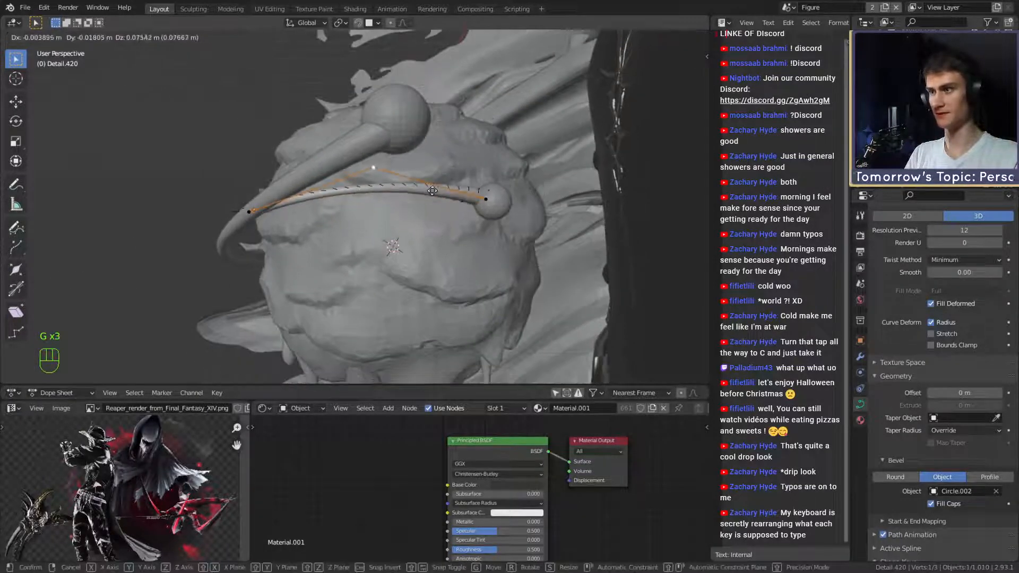
{"action": "left_click", "coordinate": [433, 191]}
{"action": "middle_click_drag", "start_coordinate": [432, 192], "coordinate": [441, 239]}
{"action": "key", "text": "g"}
{"action": "key", "text": "Tab"}
Select both curved strands with their two end spheres and duplicate them in place.
{"action": "mouse_move", "coordinate": [383, 282]}
{"action": "middle_mouse_down"}
{"action": "mouse_move", "coordinate": [363, 312]}
{"action": "mouse_move", "coordinate": [414, 224]}
{"action": "mouse_move", "coordinate": [451, 246]}
{"action": "mouse_move", "coordinate": [386, 219]}
{"action": "mouse_move", "coordinate": [383, 232]}
{"action": "mouse_move", "coordinate": [406, 233]}
{"action": "mouse_move", "coordinate": [385, 241]}
{"action": "mouse_move", "coordinate": [413, 210]}
{"action": "mouse_move", "coordinate": [451, 217]}
{"action": "mouse_move", "coordinate": [394, 233]}
{"action": "mouse_move", "coordinate": [390, 251]}
{"action": "mouse_move", "coordinate": [273, 251]}
{"action": "mouse_move", "coordinate": [377, 213]}
{"action": "mouse_move", "coordinate": [409, 228]}
{"action": "mouse_move", "coordinate": [502, 231]}
{"action": "mouse_move", "coordinate": [441, 253]}
{"action": "mouse_move", "coordinate": [358, 227]}
{"action": "mouse_move", "coordinate": [435, 227]}
{"action": "mouse_move", "coordinate": [415, 254]}
{"action": "mouse_move", "coordinate": [379, 268]}
{"action": "mouse_move", "coordinate": [389, 223]}
{"action": "middle_mouse_up"}
{"action": "left_click", "coordinate": [498, 110], "text": "shift"}
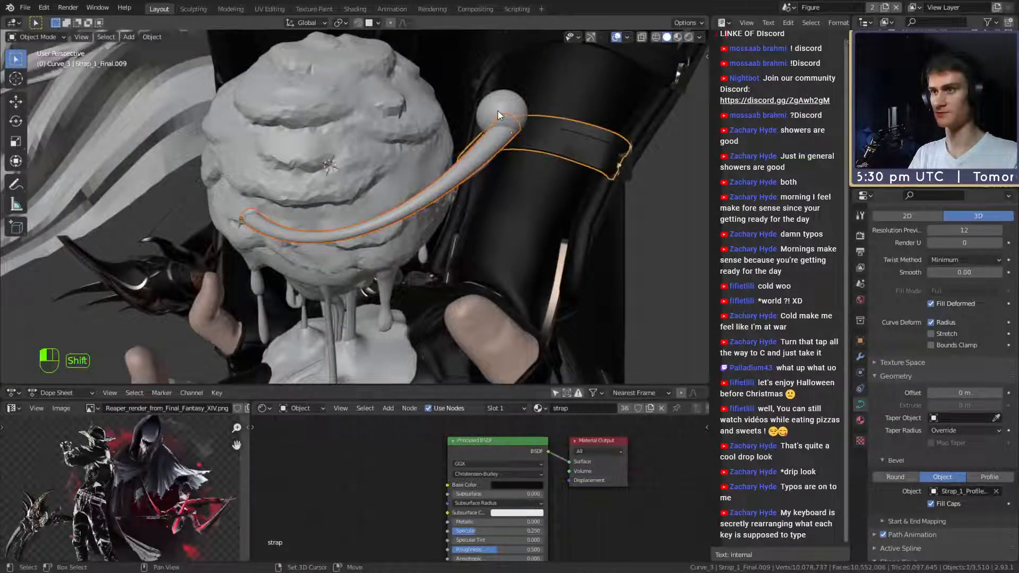
{"action": "middle_click_drag", "start_coordinate": [498, 110], "coordinate": [454, 158]}
{"action": "left_click", "coordinate": [503, 140]}
{"action": "left_click", "coordinate": [450, 151]}
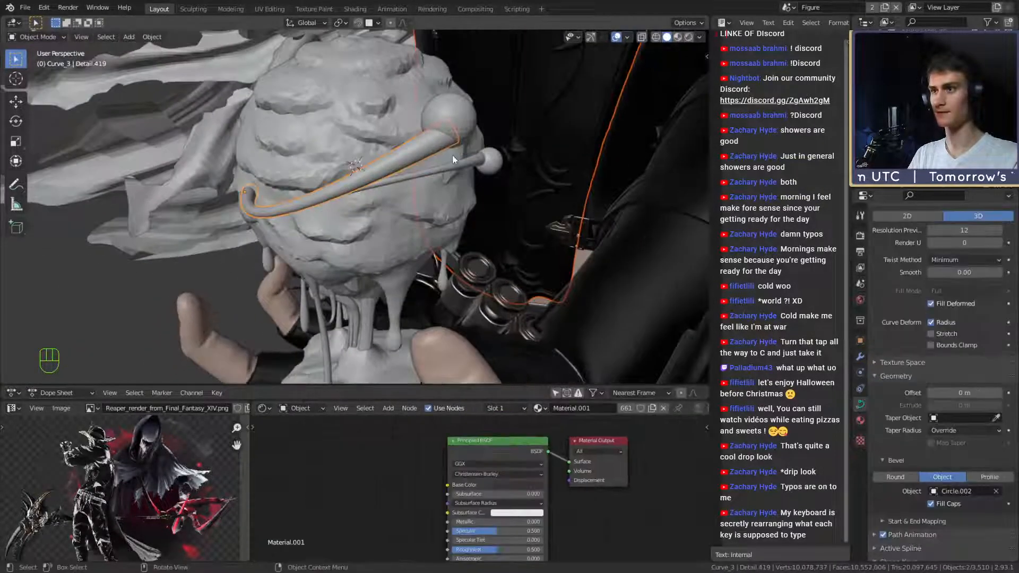
{"action": "left_click", "coordinate": [457, 136], "text": "shift"}
{"action": "left_click", "coordinate": [441, 168], "text": "shift"}
{"action": "left_click", "coordinate": [489, 161], "text": "shift"}
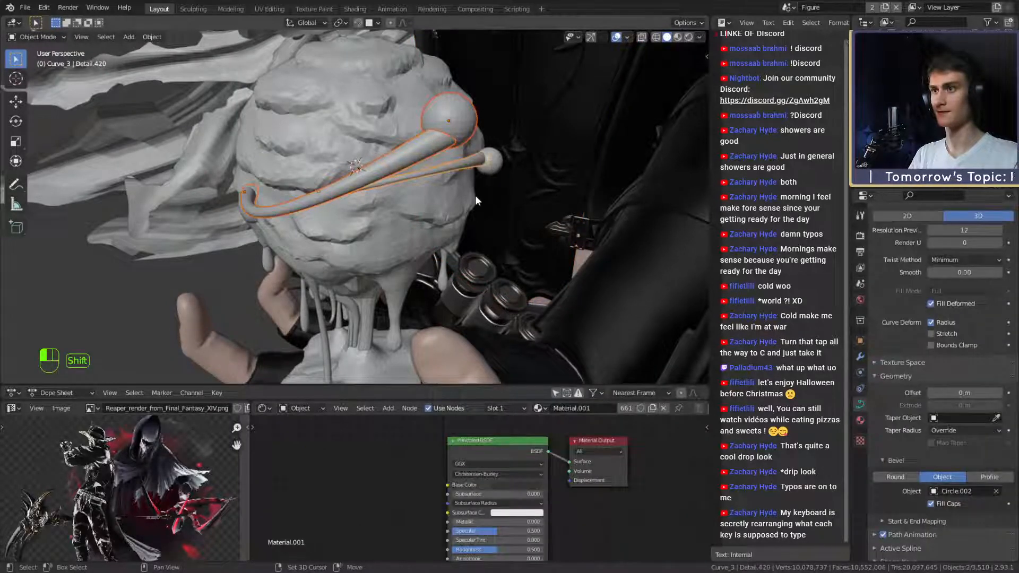
{"action": "middle_click_drag", "start_coordinate": [476, 195], "coordinate": [540, 237]}
{"action": "key", "text": "shift+d"}
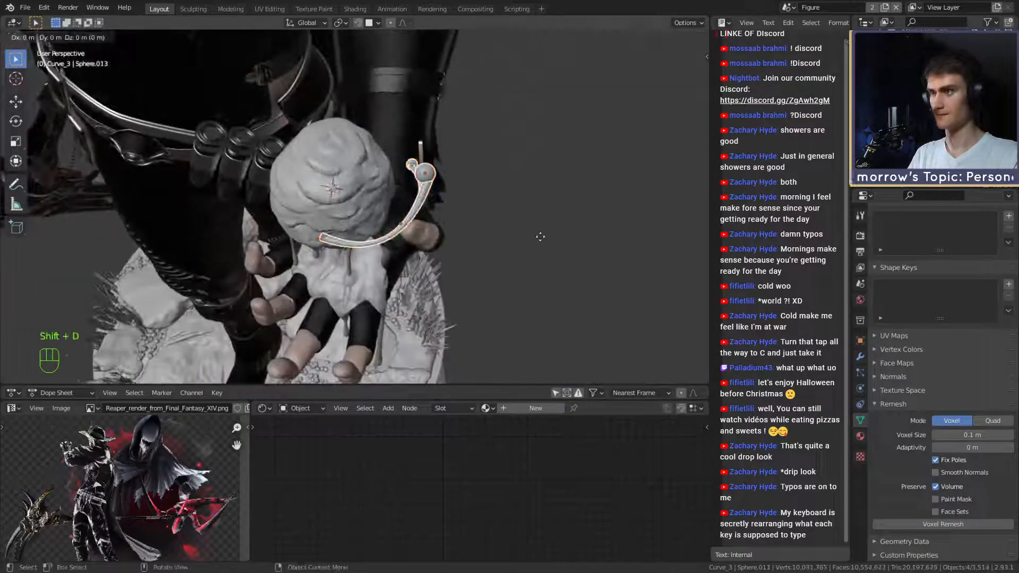
{"action": "right_click", "coordinate": [540, 237]}
Rotate the duplicated strands and spheres 171° around the global Z axis.
{"action": "key", "text": "r"}
{"action": "key", "text": "z"}
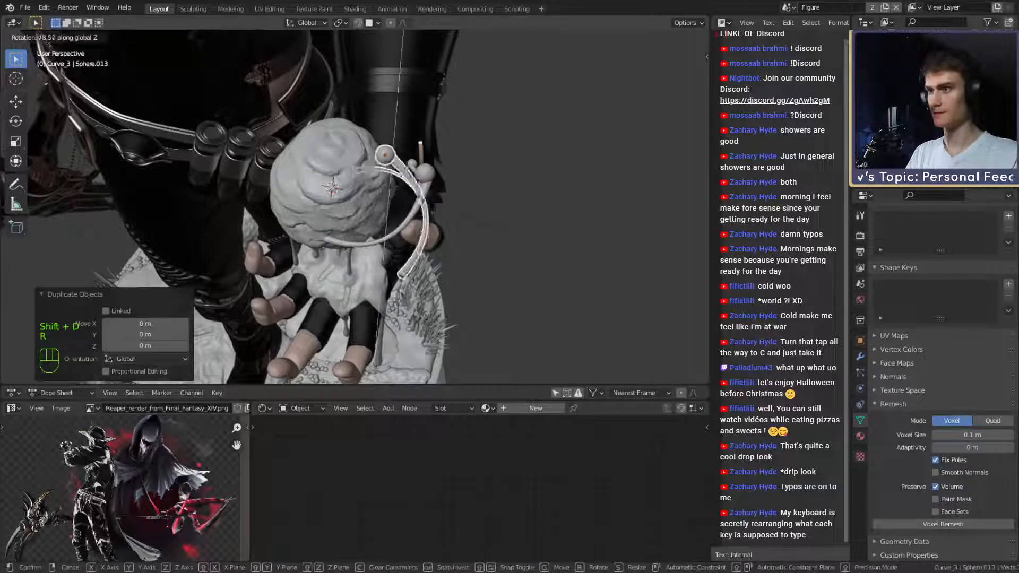
{"action": "left_click", "coordinate": [294, 159]}
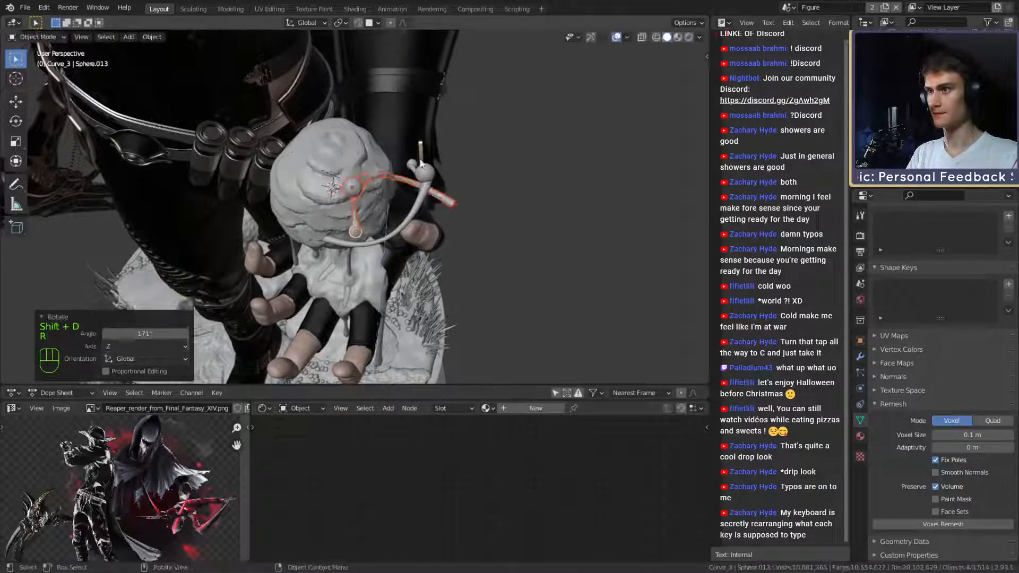
Move the duplicated strands and spheres around the far side of the orb and rotate them -20.3° in the view.
{"action": "middle_click_drag", "start_coordinate": [419, 177], "coordinate": [433, 222]}
{"action": "key", "text": "g"}
{"action": "left_click", "coordinate": [343, 126]}
{"action": "middle_click_drag", "start_coordinate": [374, 137], "coordinate": [399, 154]}
{"action": "key", "text": "r"}
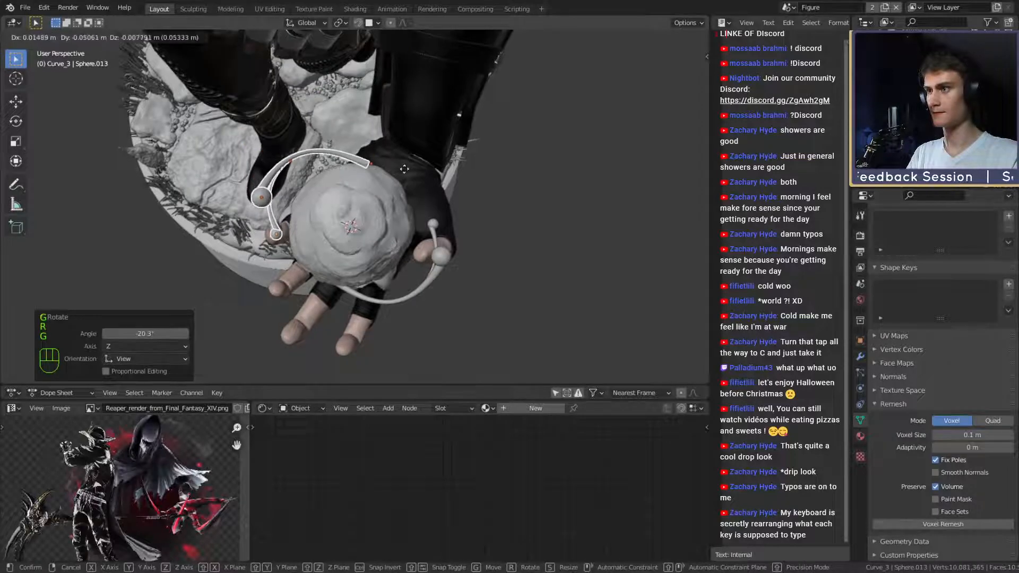
{"action": "left_click", "coordinate": [399, 198]}
Tilt the duplicated strands and spheres from the side and raise them by about 0.082 m.
{"action": "middle_click_drag", "start_coordinate": [399, 199], "coordinate": [562, 155]}
{"action": "key", "text": "r"}
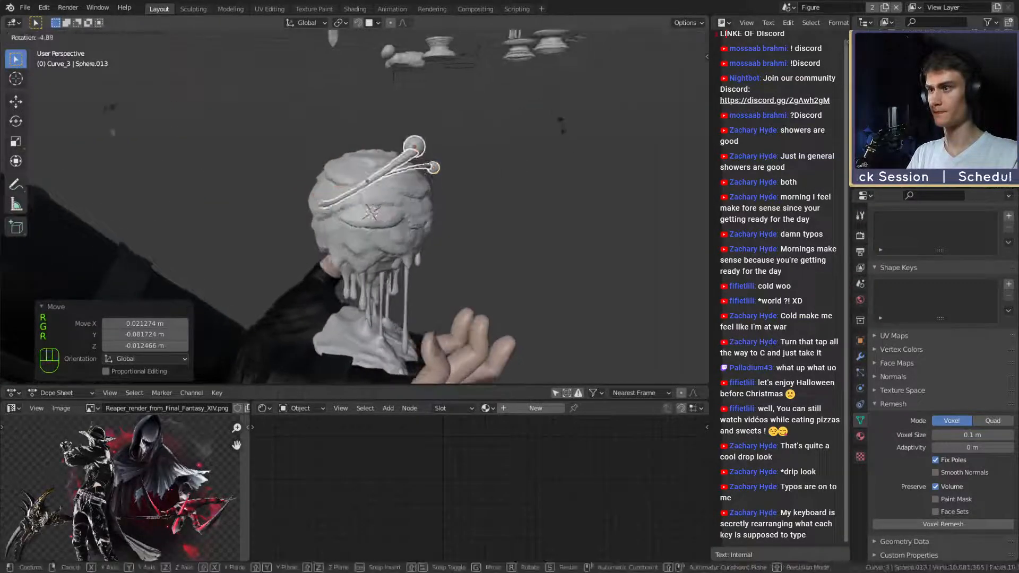
{"action": "left_click", "coordinate": [533, 110]}
{"action": "middle_click_drag", "start_coordinate": [534, 110], "coordinate": [486, 172]}
{"action": "left_click", "coordinate": [523, 134]}
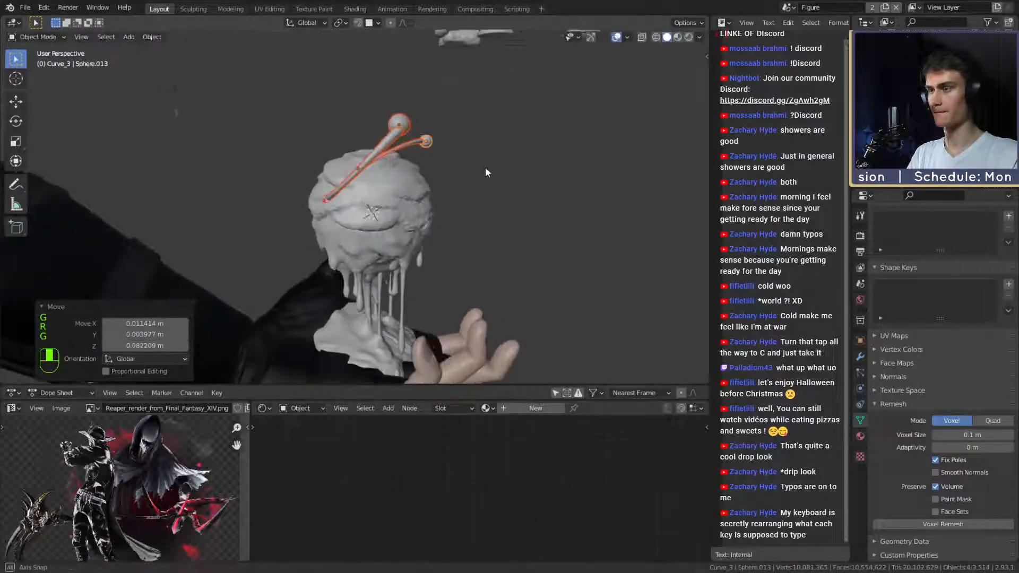
{"action": "left_click", "coordinate": [491, 221]}
Rotate the duplicated set -11.8° seen from above and shift it to curve closely around the orb.
{"action": "middle_click_drag", "start_coordinate": [491, 222], "coordinate": [552, 299]}
{"action": "left_click", "coordinate": [482, 302]}
{"action": "key", "text": "r"}
{"action": "left_click", "coordinate": [564, 271]}
{"action": "key", "text": "g"}
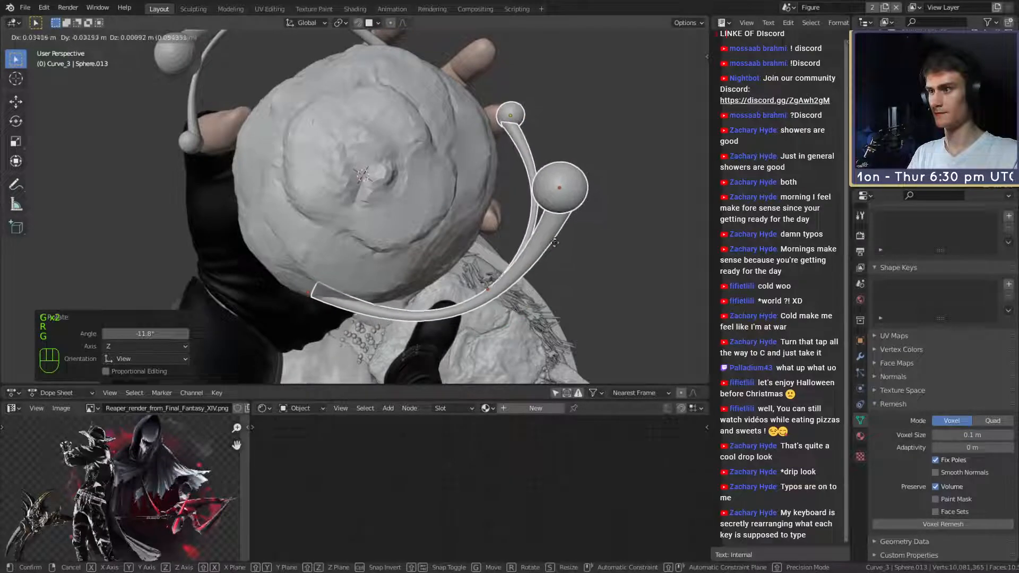
{"action": "left_click", "coordinate": [558, 257]}
In Edit Mode, lower the duplicated thicker strand's end control point by about 0.336 m across the orb's front.
{"action": "mouse_move", "coordinate": [557, 256]}
{"action": "middle_mouse_down"}
{"action": "mouse_move", "coordinate": [421, 144]}
{"action": "mouse_move", "coordinate": [387, 156]}
{"action": "mouse_move", "coordinate": [431, 238]}
{"action": "mouse_move", "coordinate": [451, 208]}
{"action": "mouse_move", "coordinate": [383, 214]}
{"action": "mouse_move", "coordinate": [389, 231]}
{"action": "mouse_move", "coordinate": [381, 207]}
{"action": "mouse_move", "coordinate": [484, 193]}
{"action": "mouse_move", "coordinate": [421, 202]}
{"action": "middle_mouse_up"}
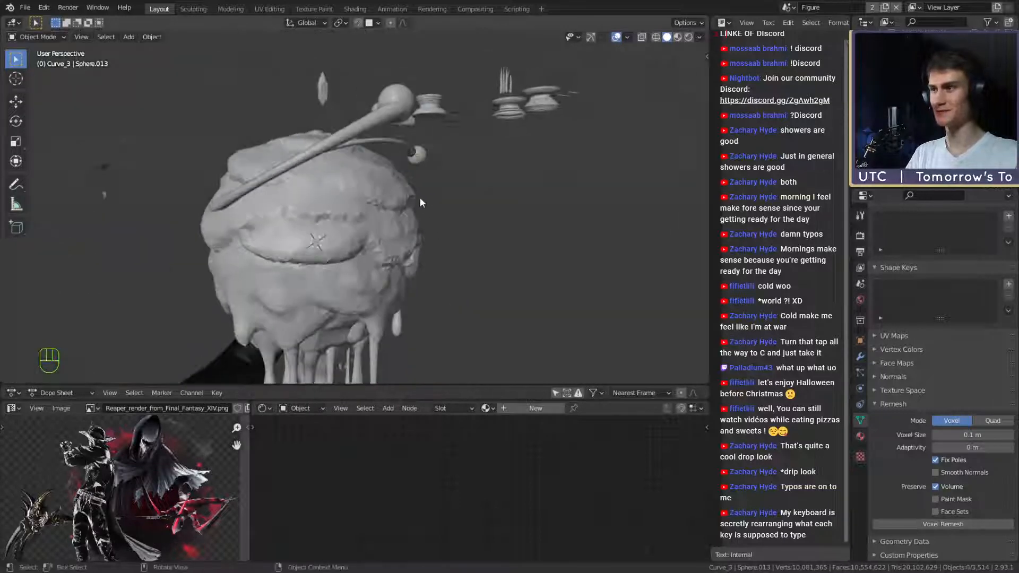
{"action": "left_click", "coordinate": [373, 131]}
{"action": "middle_click_drag", "start_coordinate": [373, 132], "coordinate": [405, 158]}
{"action": "key", "text": "Tab"}
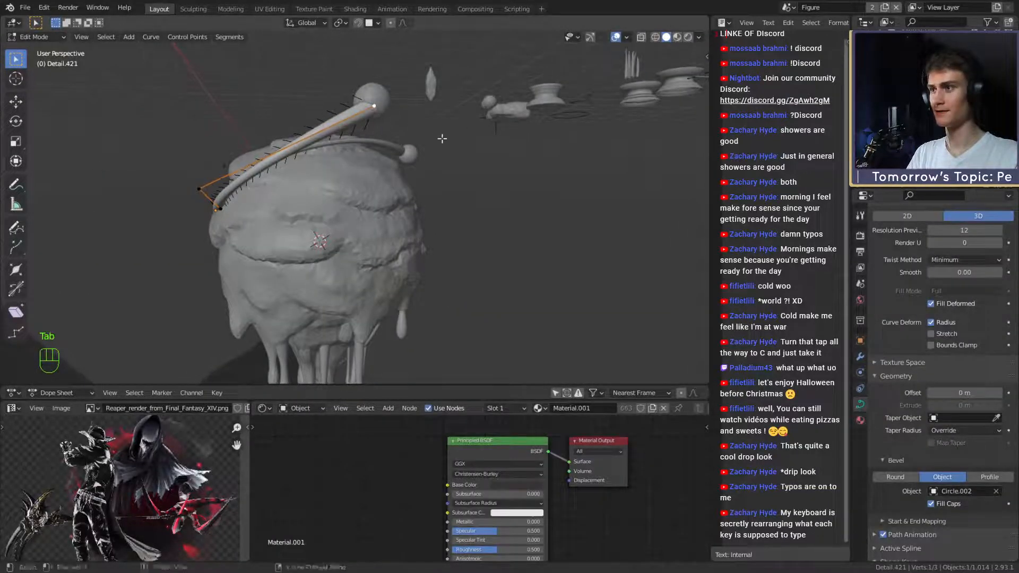
{"action": "left_click", "coordinate": [451, 288]}
{"action": "middle_click_drag", "start_coordinate": [456, 250], "coordinate": [403, 239]}
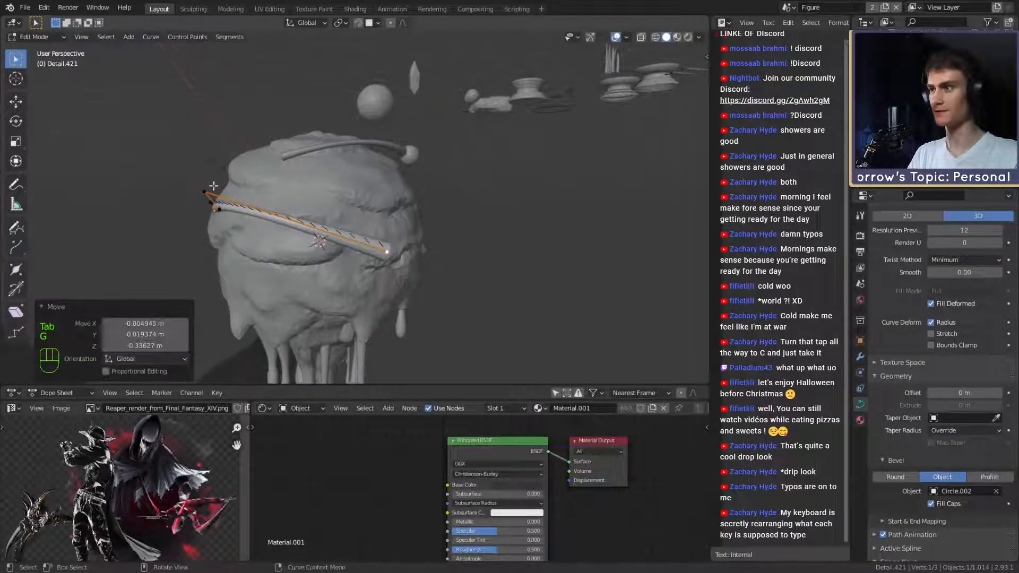
Reposition the thicker strand's middle control point to wrap it around the orb, and leave Edit Mode.
{"action": "left_click", "coordinate": [209, 191]}
{"action": "middle_click_drag", "start_coordinate": [210, 192], "coordinate": [351, 213]}
{"action": "key", "text": "g"}
{"action": "left_click", "coordinate": [355, 209]}
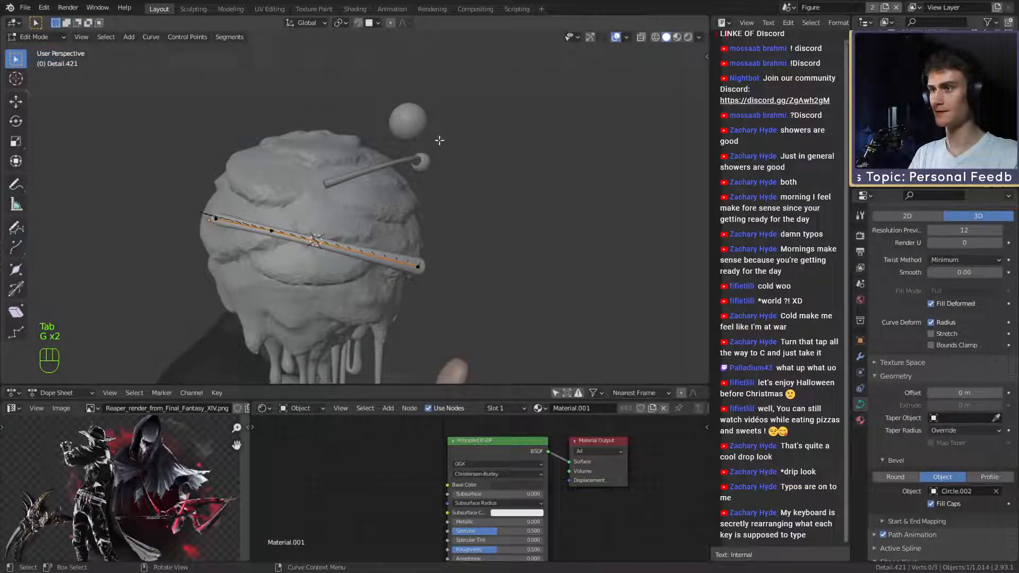
{"action": "key", "text": "Tab"}
Move the larger duplicated sphere down onto the end of the lowered thicker strand.
{"action": "left_click", "coordinate": [412, 126]}
{"action": "middle_click_drag", "start_coordinate": [412, 125], "coordinate": [452, 180]}
{"action": "key", "text": "g"}
{"action": "left_click", "coordinate": [460, 331]}
{"action": "middle_click_drag", "start_coordinate": [460, 332], "coordinate": [445, 169]}
{"action": "left_click", "coordinate": [366, 230]}
{"action": "scroll", "coordinate": [476, 265], "scroll_direction": "up", "scroll_amount": 3}
{"action": "key", "text": "g"}
{"action": "left_click", "coordinate": [504, 222]}
{"action": "left_click", "coordinate": [457, 217]}
{"action": "left_click", "coordinate": [408, 250]}
Move the duplicated thinner strand down beside the thicker one and rotate it 32.7° in the view.
{"action": "left_click", "coordinate": [373, 84]}
{"action": "key", "text": "g"}
{"action": "left_click", "coordinate": [423, 180]}
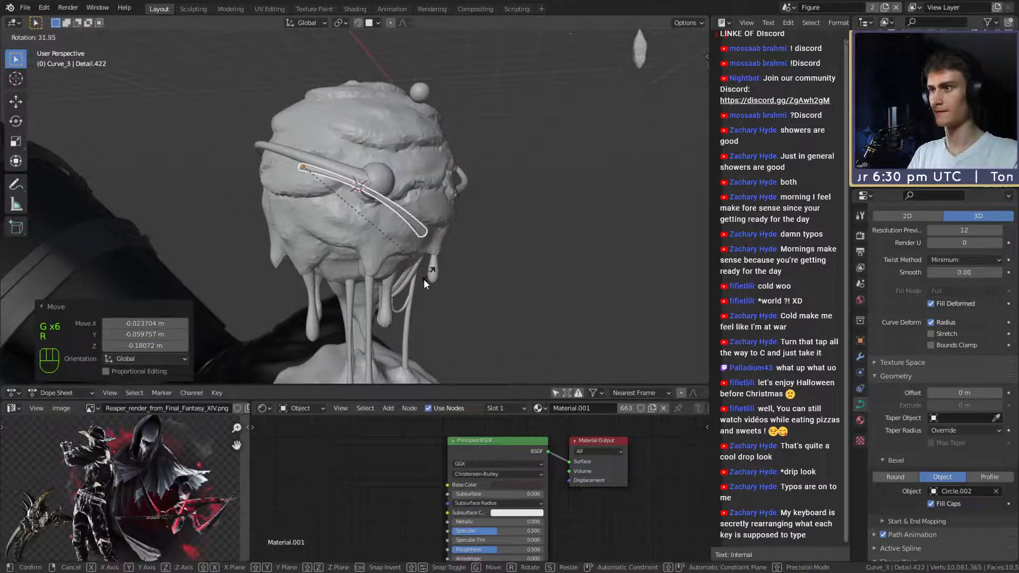
{"action": "left_click", "coordinate": [423, 279]}
Trackball-rotate and shift the thinner strand so it branches off the thicker one and follows the orb's curve.
{"action": "middle_click_drag", "start_coordinate": [424, 278], "coordinate": [466, 227]}
{"action": "key", "text": "r"}
{"action": "key", "text": "r"}
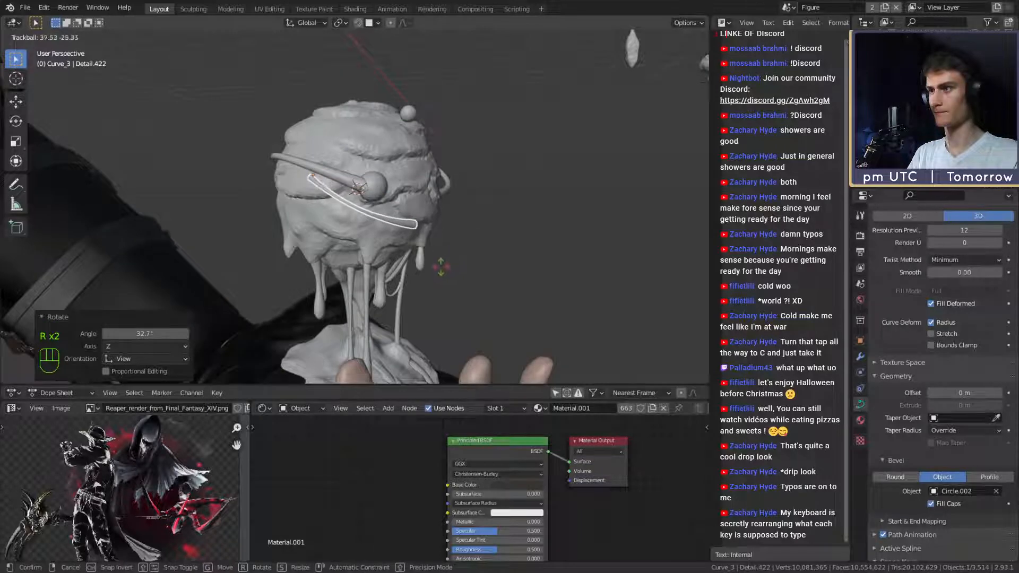
{"action": "left_click", "coordinate": [441, 239]}
{"action": "key", "text": "g"}
{"action": "left_click", "coordinate": [451, 241]}
{"action": "scroll", "coordinate": [449, 232], "scroll_direction": "up", "scroll_amount": 3}
{"action": "middle_click_drag", "start_coordinate": [451, 241], "coordinate": [390, 322]}
{"action": "left_click", "coordinate": [435, 236]}
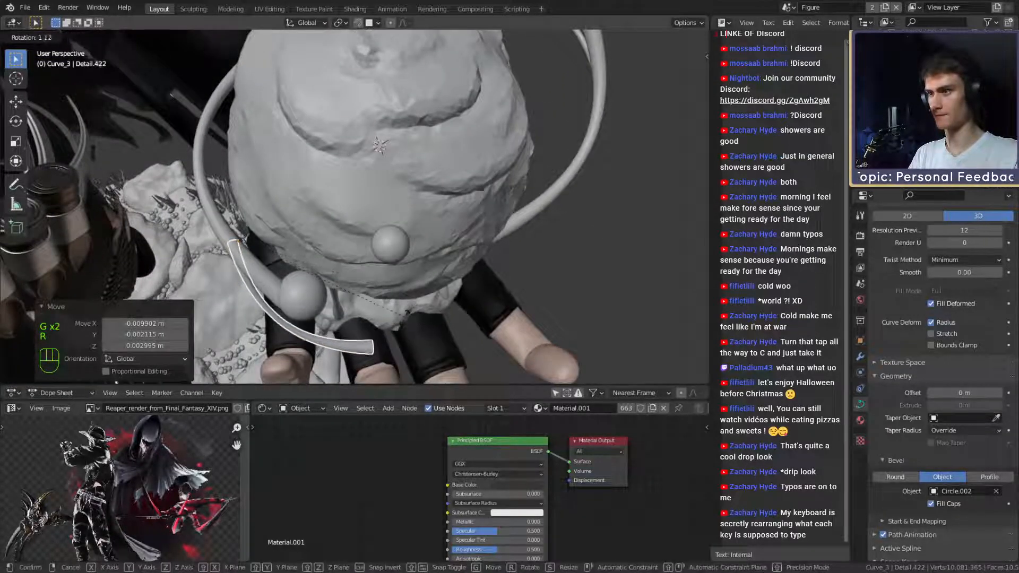
{"action": "left_click", "coordinate": [401, 251]}
In Edit Mode, pull the thinner strand's end control point back toward the larger sphere.
{"action": "left_click", "coordinate": [399, 250]}
{"action": "middle_click_drag", "start_coordinate": [400, 250], "coordinate": [421, 170]}
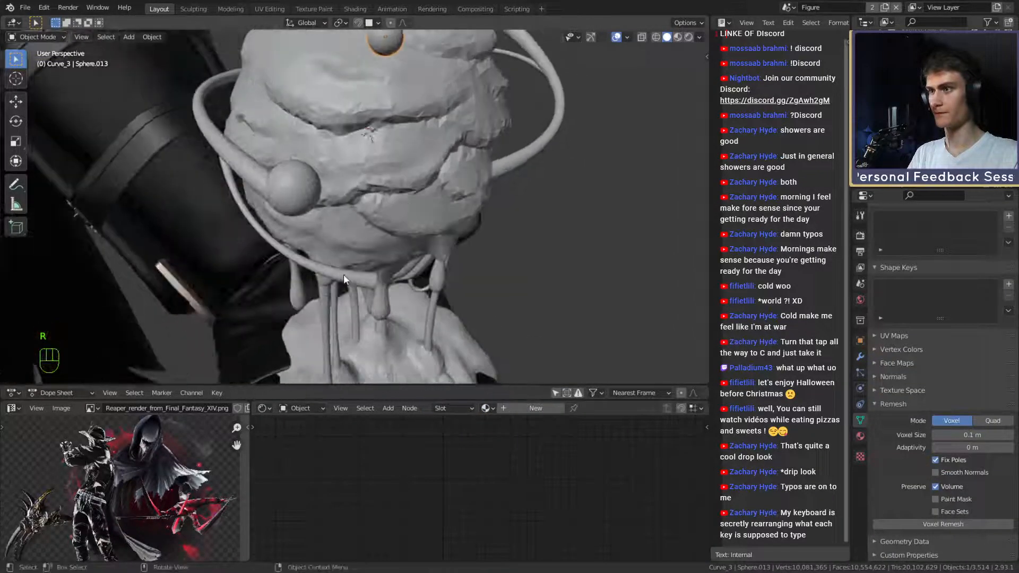
{"action": "left_click", "coordinate": [343, 278]}
{"action": "key", "text": "Tab"}
{"action": "left_click", "coordinate": [378, 250]}
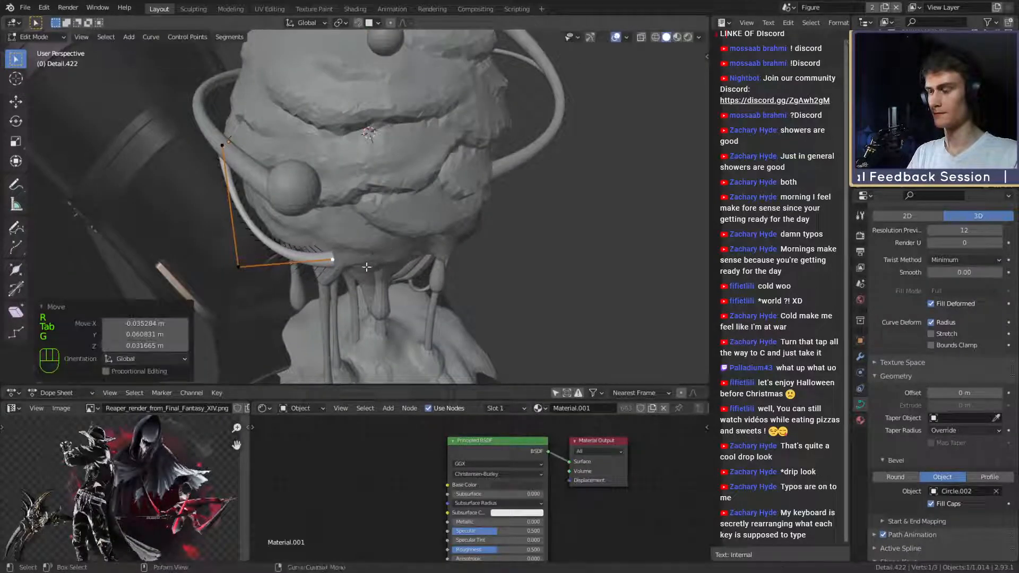
{"action": "mouse_move", "coordinate": [378, 249]}
{"action": "middle_mouse_down"}
{"action": "mouse_move", "coordinate": [448, 218]}
{"action": "mouse_move", "coordinate": [423, 239]}
{"action": "mouse_move", "coordinate": [380, 241]}
{"action": "middle_mouse_up"}
Adjust the thinner strand's middle and end control points into a smooth arc beneath the larger sphere, and leave Edit Mode.
{"action": "left_click", "coordinate": [351, 228]}
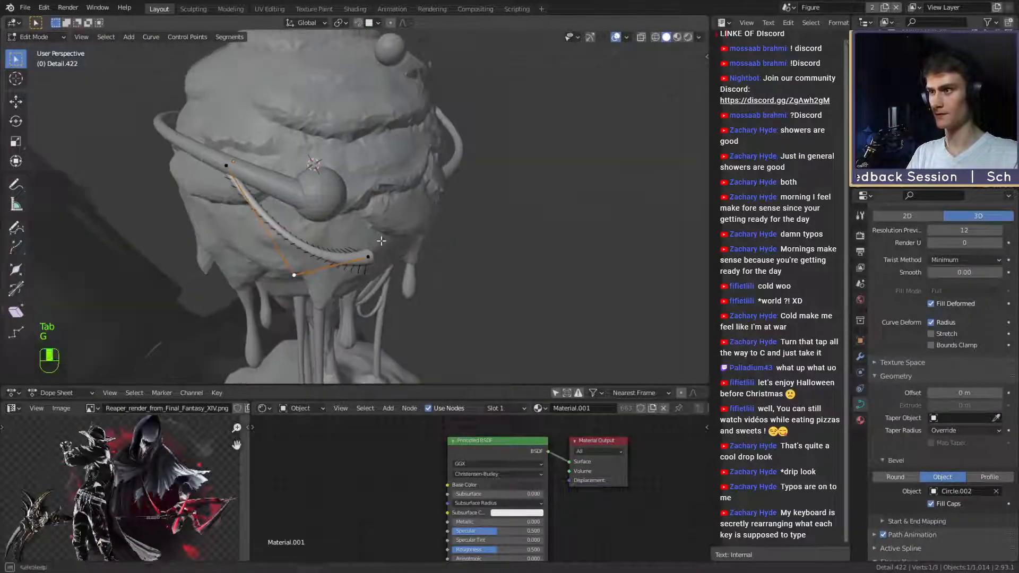
{"action": "left_click", "coordinate": [353, 232]}
{"action": "middle_click_drag", "start_coordinate": [455, 236], "coordinate": [443, 220]}
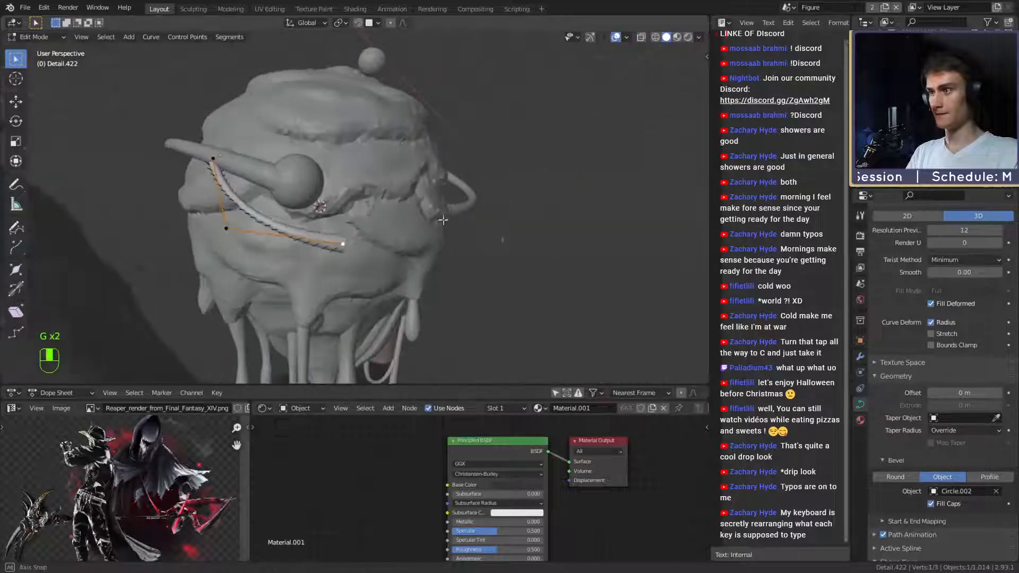
{"action": "left_click", "coordinate": [453, 183]}
{"action": "key", "text": "Tab"}
Move the smaller duplicated sphere down onto the end of the thinner strand.
{"action": "left_click", "coordinate": [372, 60]}
{"action": "middle_click_drag", "start_coordinate": [447, 107], "coordinate": [443, 136]}
{"action": "key", "text": "g"}
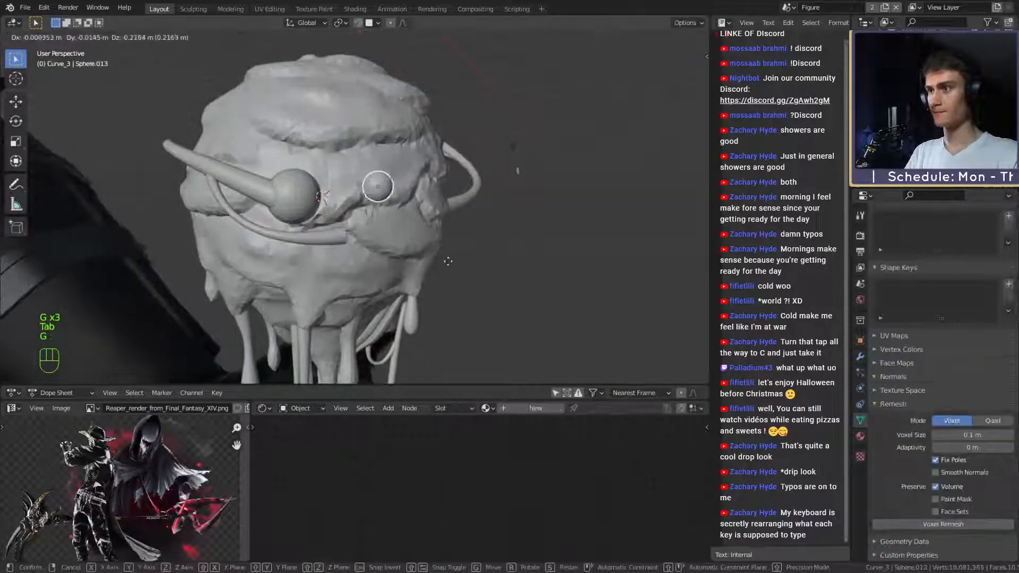
{"action": "left_click", "coordinate": [447, 294]}
{"action": "mouse_move", "coordinate": [446, 293]}
{"action": "middle_mouse_down"}
{"action": "mouse_move", "coordinate": [306, 274]}
{"action": "mouse_move", "coordinate": [438, 275]}
{"action": "mouse_move", "coordinate": [423, 342]}
{"action": "mouse_move", "coordinate": [446, 276]}
{"action": "middle_mouse_up"}
{"action": "key", "text": "g"}
{"action": "left_click", "coordinate": [270, 270]}
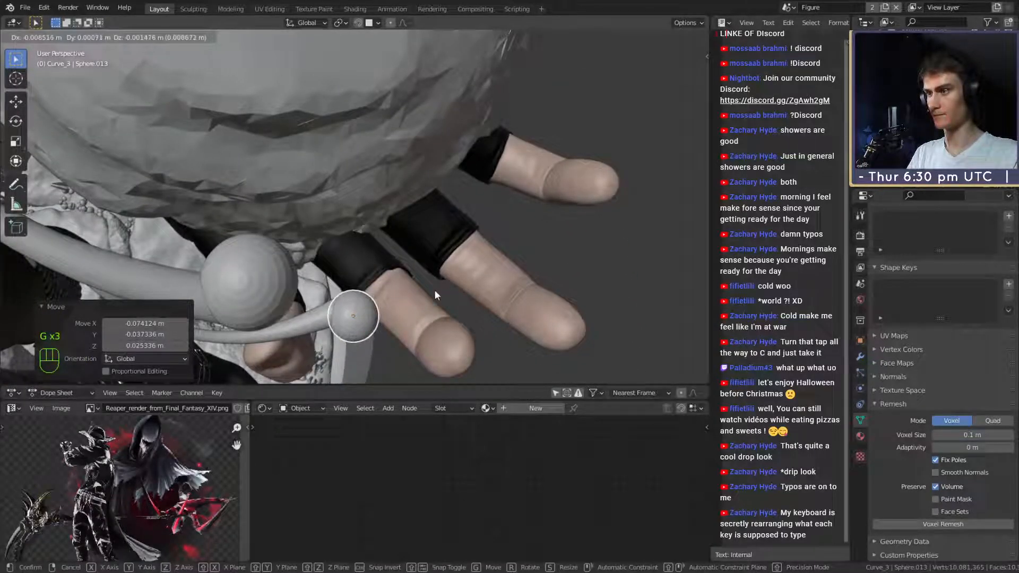
{"action": "left_click", "coordinate": [435, 295]}
Duplicate the thinner strand with its small end sphere and move the copy about 0.485 m along X.
{"action": "scroll", "coordinate": [432, 292], "scroll_direction": "down", "scroll_amount": 6}
{"action": "middle_click_drag", "start_coordinate": [433, 294], "coordinate": [362, 207]}
{"action": "scroll", "coordinate": [406, 213], "scroll_direction": "down", "scroll_amount": 3}
{"action": "scroll", "coordinate": [406, 213], "scroll_direction": "up", "scroll_amount": 3}
{"action": "left_click", "coordinate": [432, 232]}
{"action": "scroll", "coordinate": [361, 206], "scroll_direction": "up", "scroll_amount": 3}
{"action": "middle_click_drag", "start_coordinate": [362, 207], "coordinate": [427, 248]}
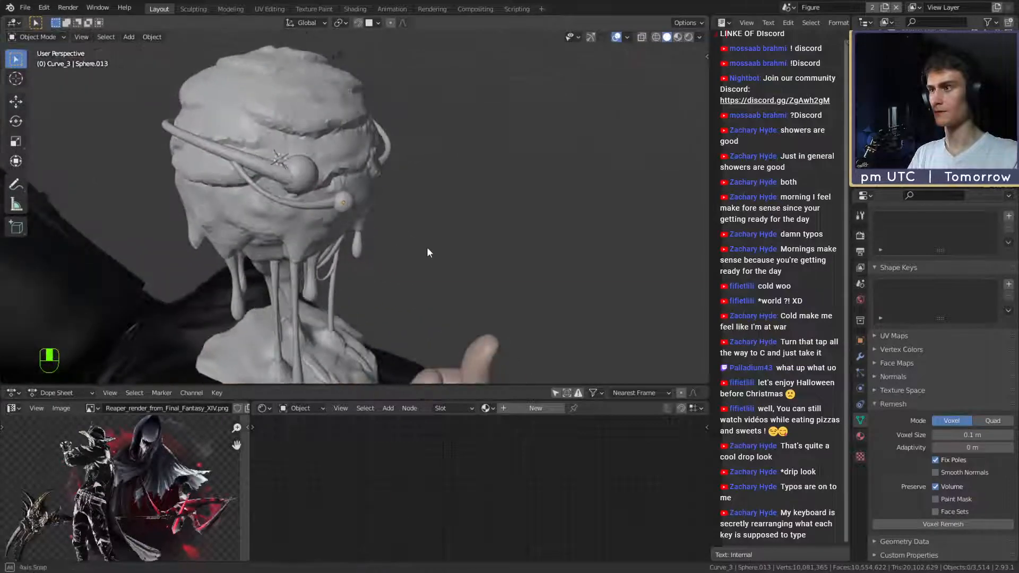
{"action": "left_click", "coordinate": [318, 203]}
{"action": "left_click", "coordinate": [345, 205], "text": "shift"}
{"action": "middle_click_drag", "start_coordinate": [438, 209], "coordinate": [342, 231]}
{"action": "key", "text": "shift+d"}
{"action": "left_click", "coordinate": [522, 238]}
Trackball-rotate the duplicated strand and sphere by -147° and -52.1°, then by -149° and 95.1°, and turn them in the view.
{"action": "middle_click_drag", "start_coordinate": [522, 238], "coordinate": [419, 183]}
{"action": "key", "text": "r"}
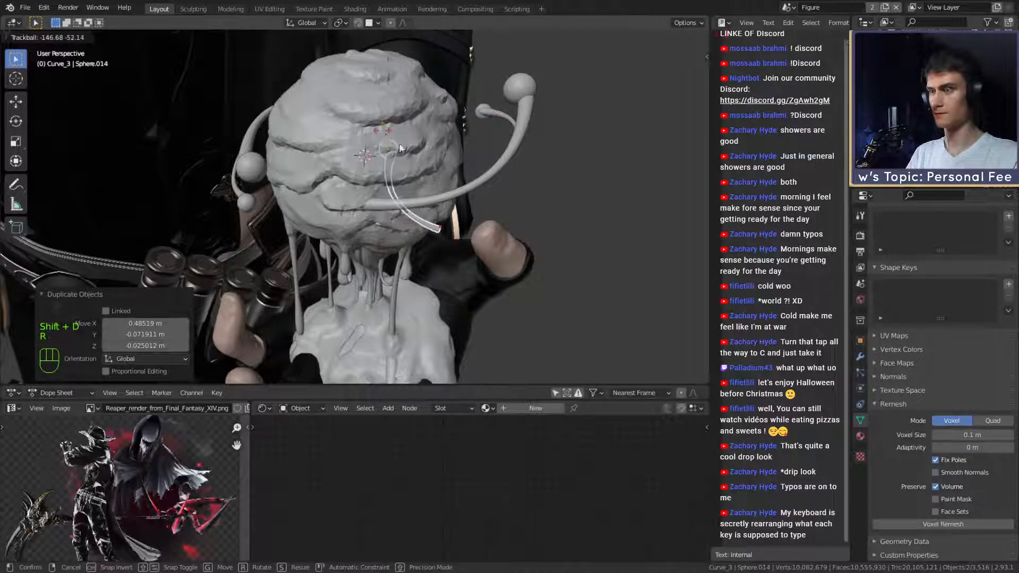
{"action": "left_click", "coordinate": [401, 148]}
{"action": "middle_click_drag", "start_coordinate": [402, 160], "coordinate": [414, 230]}
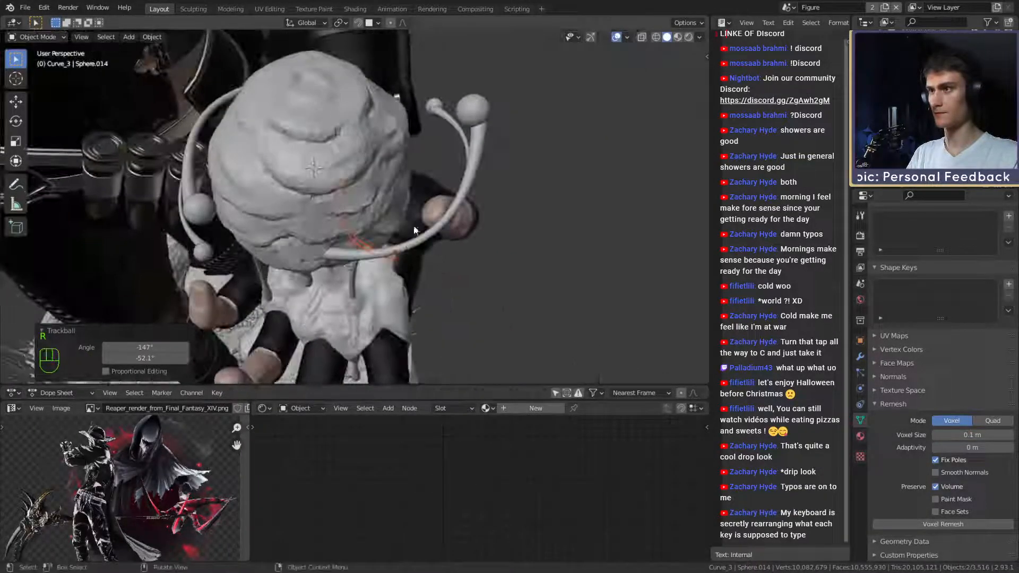
{"action": "key", "text": "r"}
{"action": "key", "text": "r"}
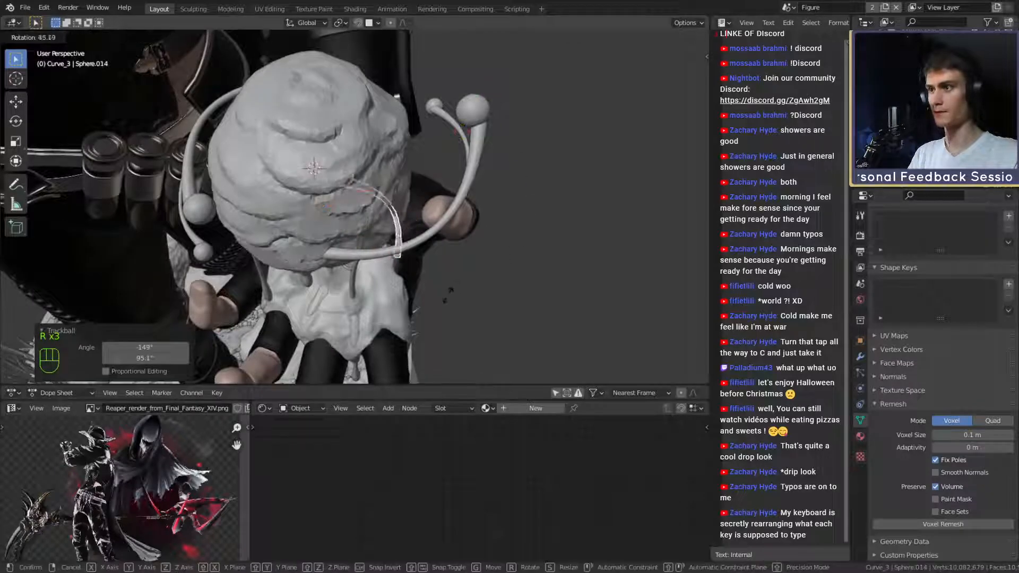
{"action": "left_click", "coordinate": [438, 291]}
Move and rotate the duplicated strand and sphere into place along the orb's lower front.
{"action": "middle_click_drag", "start_coordinate": [435, 289], "coordinate": [423, 225]}
{"action": "left_click", "coordinate": [340, 282]}
{"action": "middle_click_drag", "start_coordinate": [342, 279], "coordinate": [462, 295]}
{"action": "key", "text": "g"}
{"action": "left_click", "coordinate": [558, 248]}
{"action": "key", "text": "r"}
{"action": "left_click", "coordinate": [369, 323]}
{"action": "middle_click_drag", "start_coordinate": [369, 323], "coordinate": [350, 228]}
{"action": "key", "text": "g"}
{"action": "left_click", "coordinate": [388, 233]}
{"action": "key", "text": "g"}
{"action": "left_click", "coordinate": [477, 279]}
Trackball-rotate the lower strand and sphere, and turn them in the view to follow the orb's underside.
{"action": "key", "text": "r"}
{"action": "key", "text": "r"}
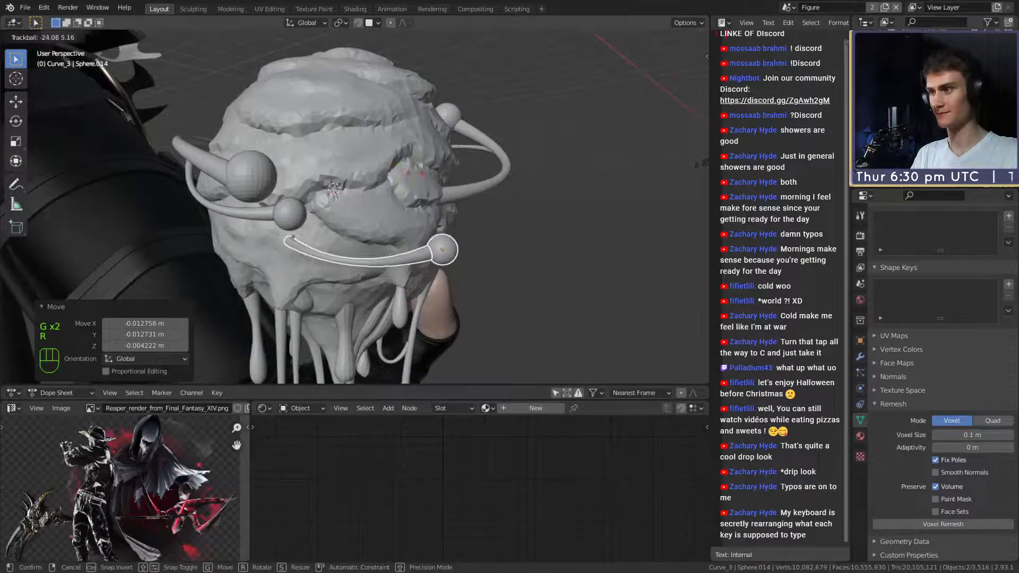
{"action": "left_click", "coordinate": [407, 183]}
{"action": "middle_click_drag", "start_coordinate": [407, 183], "coordinate": [375, 192]}
{"action": "scroll", "coordinate": [374, 192], "scroll_direction": "up", "scroll_amount": 3}
{"action": "key", "text": "r"}
{"action": "left_click", "coordinate": [457, 246]}
{"action": "middle_click_drag", "start_coordinate": [457, 247], "coordinate": [449, 295]}
{"action": "key", "text": "r"}
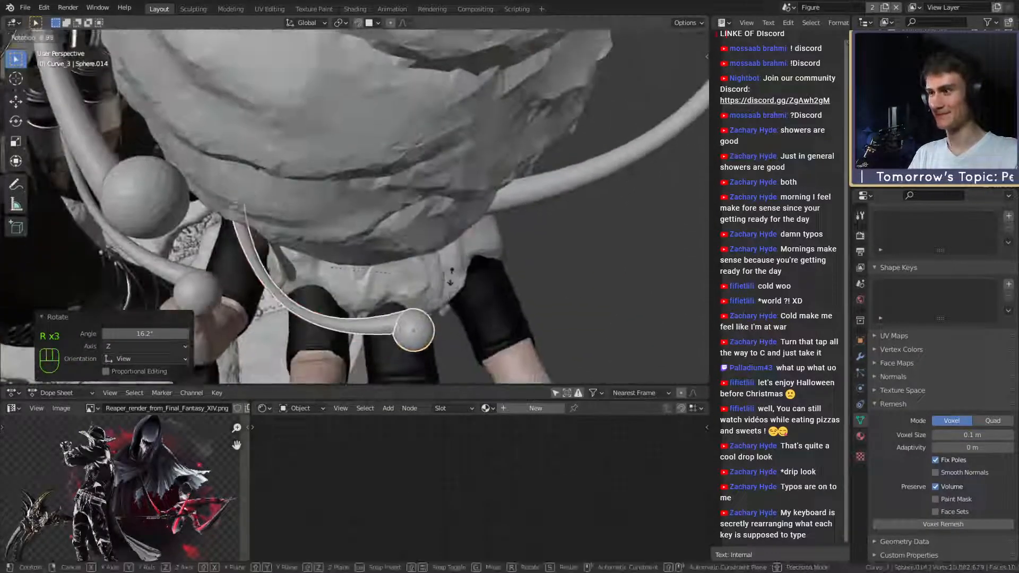
{"action": "left_click", "coordinate": [453, 255]}
Nudge the lower strand and sphere closer to the orb's surface.
{"action": "middle_click_drag", "start_coordinate": [452, 256], "coordinate": [415, 234]}
{"action": "key", "text": "g"}
{"action": "left_click", "coordinate": [477, 212]}
{"action": "key", "text": "g"}
{"action": "left_click", "coordinate": [547, 204]}
Save the file.
{"action": "scroll", "coordinate": [366, 238], "scroll_direction": "down", "scroll_amount": 4}
{"action": "scroll", "coordinate": [407, 223], "scroll_direction": "down", "scroll_amount": 3}
{"action": "scroll", "coordinate": [407, 222], "scroll_direction": "up", "scroll_amount": 3}
{"action": "scroll", "coordinate": [421, 241], "scroll_direction": "up", "scroll_amount": 1}
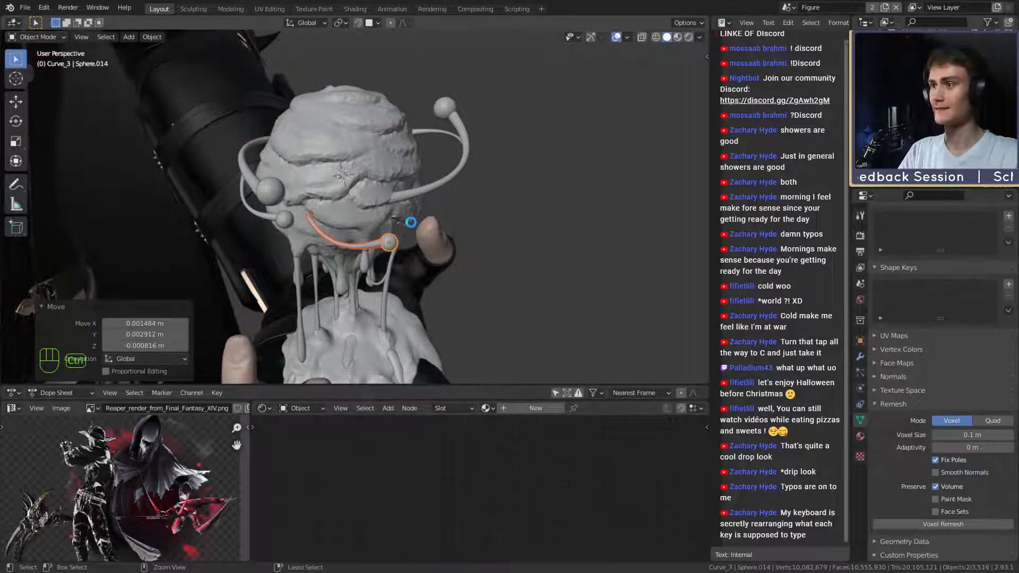
{"action": "key", "text": "ctrl+s"}
{"action": "scroll", "coordinate": [409, 222], "scroll_direction": "down", "scroll_amount": 5}
{"action": "scroll", "coordinate": [397, 244], "scroll_direction": "up", "scroll_amount": 5}
{"action": "middle_click_drag", "start_coordinate": [409, 222], "coordinate": [384, 204]}
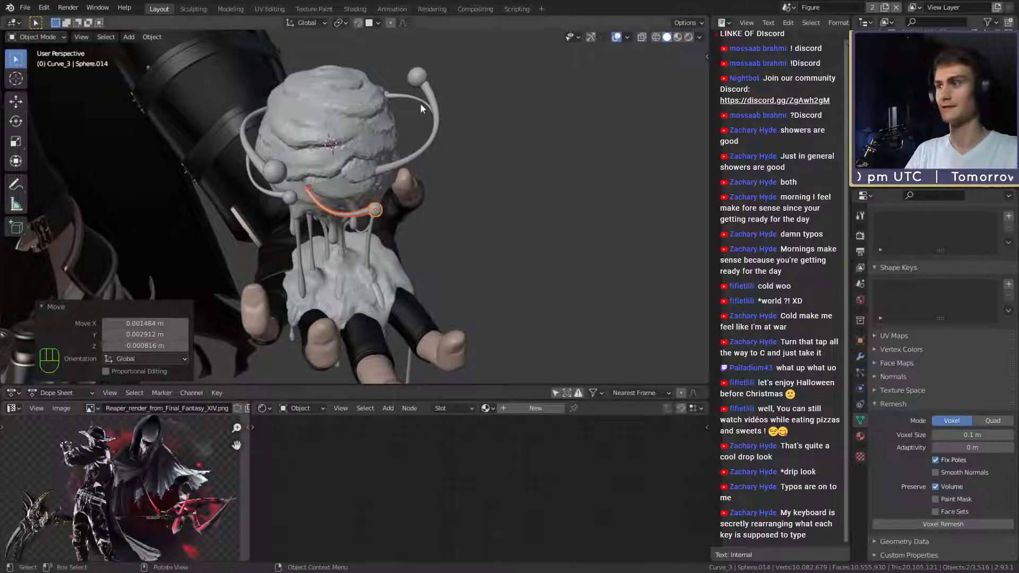
{"action": "scroll", "coordinate": [417, 138], "scroll_direction": "up", "scroll_amount": 2}
{"action": "middle_click_drag", "start_coordinate": [394, 168], "coordinate": [495, 185], "text": "shift"}
{"action": "left_click", "coordinate": [422, 254]}
{"action": "scroll", "coordinate": [429, 254], "scroll_direction": "down", "scroll_amount": 4}
{"action": "scroll", "coordinate": [430, 263], "scroll_direction": "up", "scroll_amount": 4}
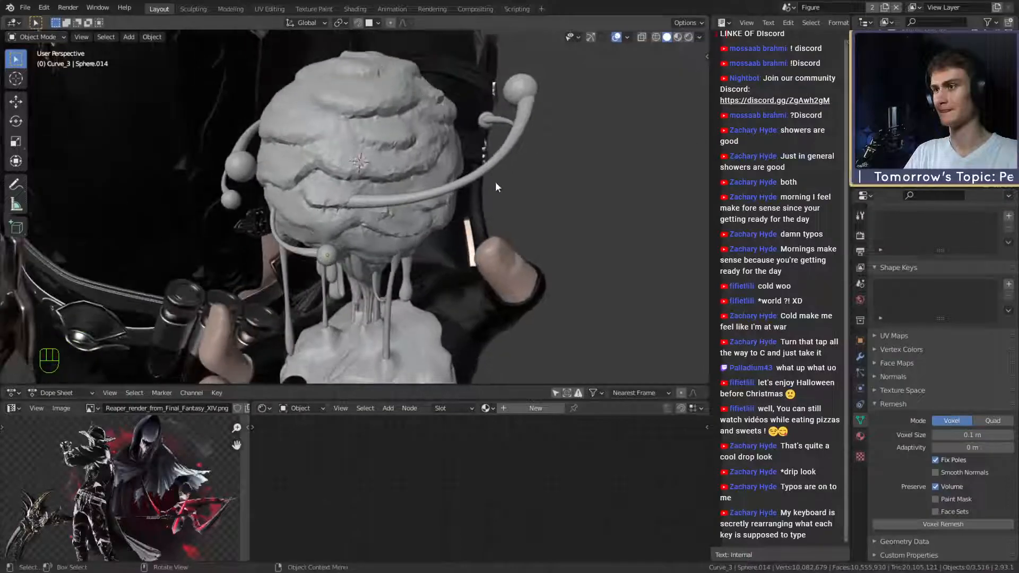
{"action": "left_click", "coordinate": [518, 96]}
{"action": "left_click", "coordinate": [526, 121], "text": "shift"}
{"action": "middle_click_drag", "start_coordinate": [526, 124], "coordinate": [330, 297]}
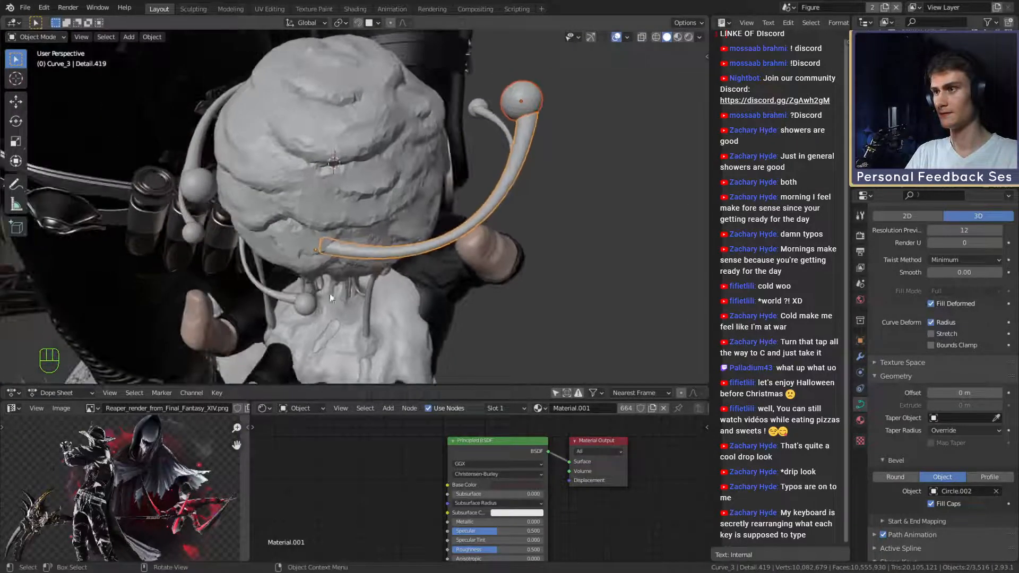
{"action": "middle_click_drag", "start_coordinate": [484, 215], "coordinate": [349, 178]}
Duplicate the lower strand with its sphere and place the copy slightly below the original.
{"action": "left_click", "coordinate": [383, 176]}
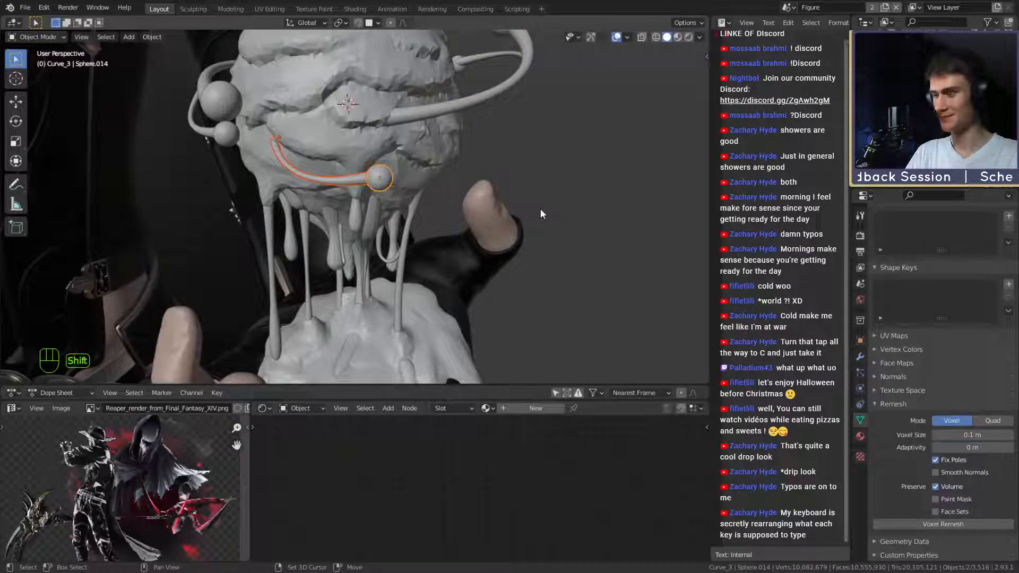
{"action": "key", "text": "shift+d"}
{"action": "left_click", "coordinate": [574, 244]}
Trackball-rotate the new strand and sphere by -63.6° and 12.6°, and turn them to follow the orb from above.
{"action": "middle_click_drag", "start_coordinate": [574, 243], "coordinate": [549, 204]}
{"action": "key", "text": "r"}
{"action": "key", "text": "r"}
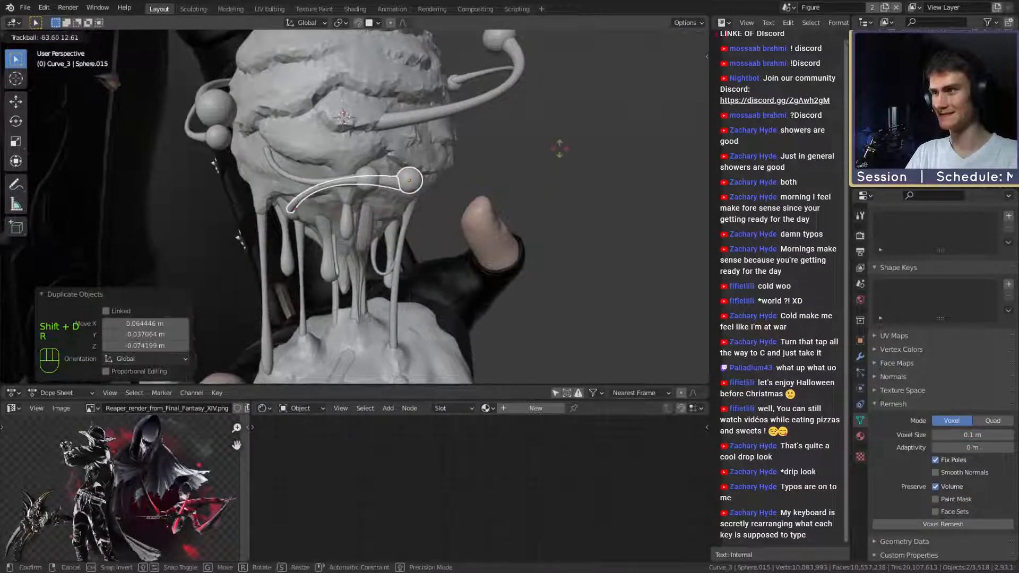
{"action": "left_click", "coordinate": [559, 150]}
{"action": "middle_click_drag", "start_coordinate": [560, 150], "coordinate": [610, 265]}
{"action": "key", "text": "r"}
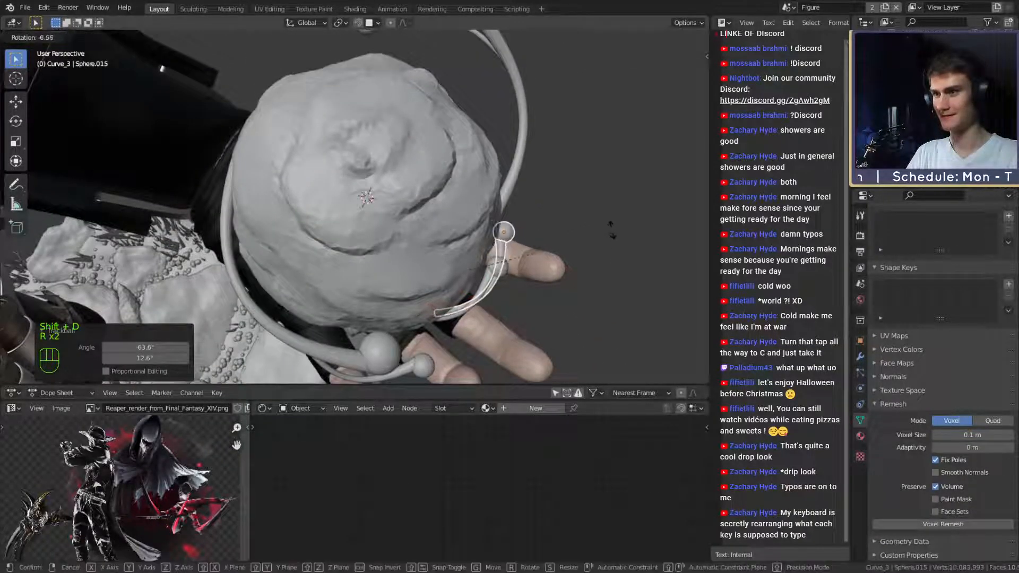
{"action": "left_click", "coordinate": [610, 230]}
Scale the new strand and sphere down to 0.692.
{"action": "middle_click_drag", "start_coordinate": [610, 230], "coordinate": [525, 156]}
{"action": "key", "text": "s"}
{"action": "left_click", "coordinate": [467, 175]}
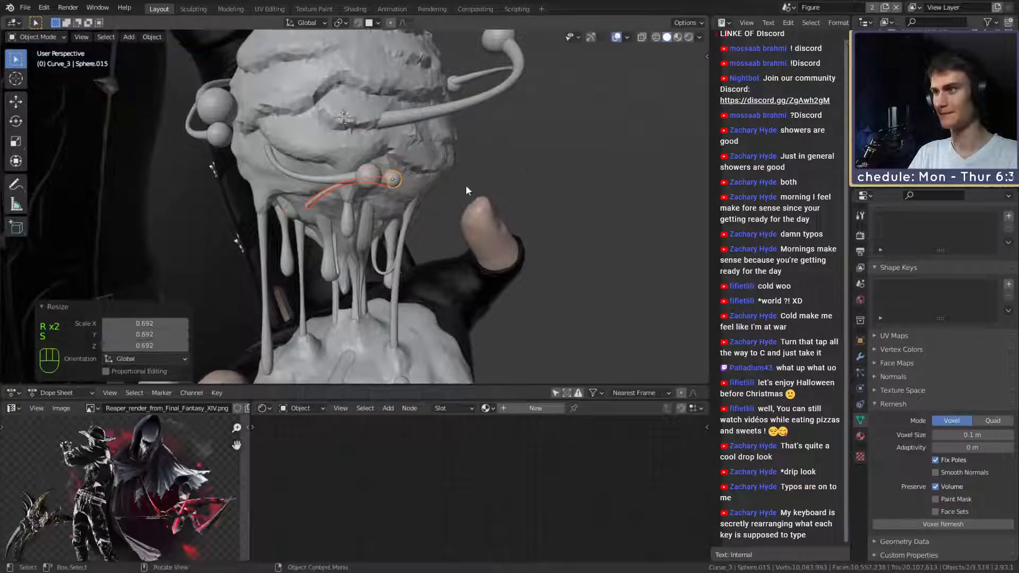
Move the new strand and sphere into position in front of the orb's lower side.
{"action": "key", "text": "g"}
{"action": "middle_click_drag", "start_coordinate": [467, 186], "coordinate": [443, 141]}
{"action": "left_click", "coordinate": [508, 152]}
{"action": "key", "text": "g"}
{"action": "left_click", "coordinate": [608, 213]}
Edit the new strand's curve and move its control points to reshape it along the orb's lower front.
{"action": "scroll", "coordinate": [447, 186], "scroll_direction": "up", "scroll_amount": 4}
{"action": "scroll", "coordinate": [447, 186], "scroll_direction": "down", "scroll_amount": 4}
{"action": "key", "text": "Tab"}
{"action": "scroll", "coordinate": [458, 176], "scroll_direction": "up", "scroll_amount": 3}
{"action": "key", "text": "Tab"}
{"action": "left_click", "coordinate": [455, 171]}
{"action": "key", "text": "Tab"}
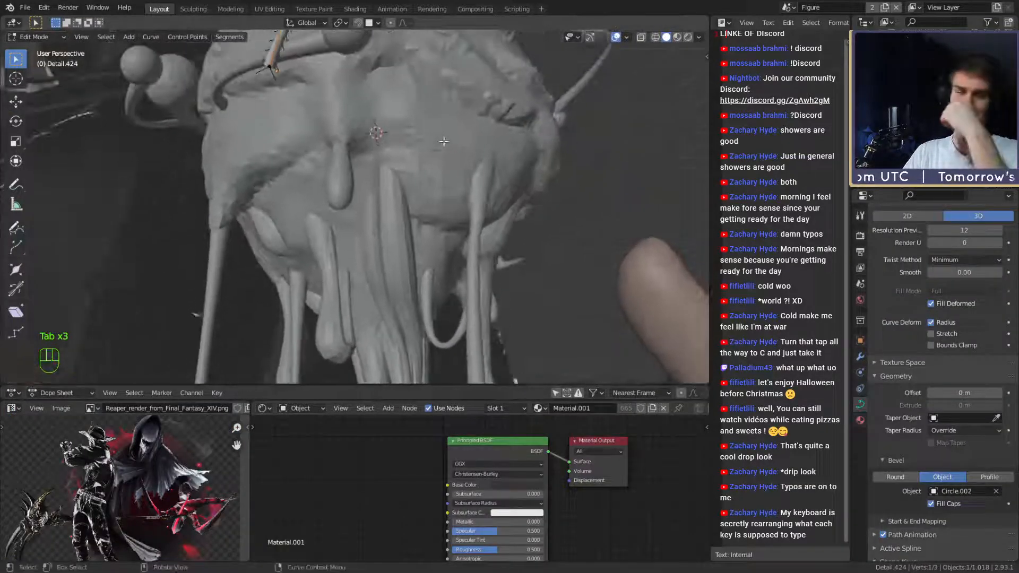
{"action": "middle_click_drag", "start_coordinate": [421, 106], "coordinate": [458, 79]}
{"action": "left_click", "coordinate": [372, 143]}
{"action": "key", "text": "g"}
{"action": "left_click", "coordinate": [434, 162]}
{"action": "scroll", "coordinate": [467, 212], "scroll_direction": "up", "scroll_amount": 4}
{"action": "middle_click_drag", "start_coordinate": [491, 249], "coordinate": [466, 185], "text": "shift"}
{"action": "key", "text": "g"}
{"action": "left_click", "coordinate": [480, 243]}
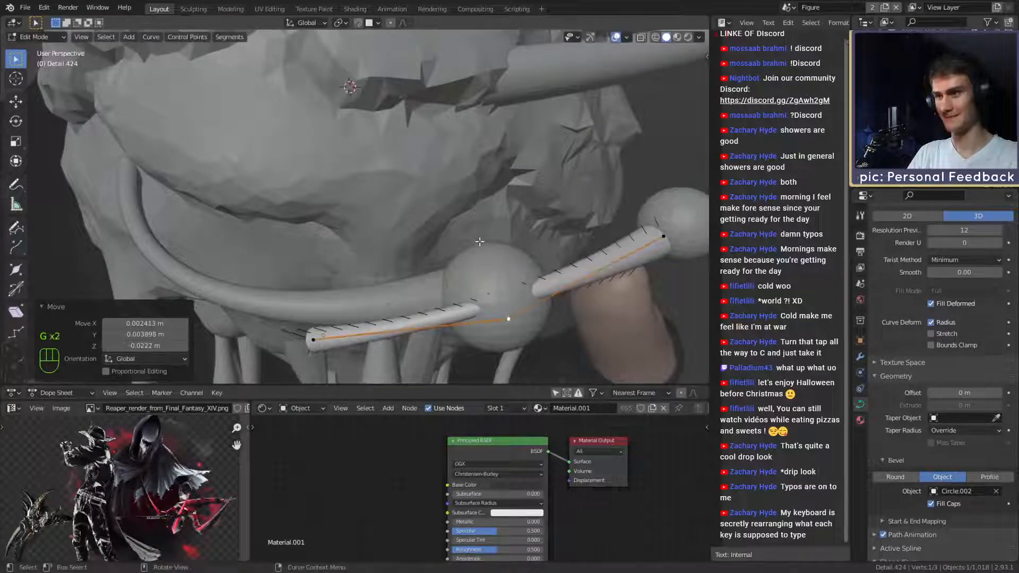
Adjust a control point of the new strand once more to refine its bend.
{"action": "key", "text": "Tab"}
{"action": "scroll", "coordinate": [478, 234], "scroll_direction": "down", "scroll_amount": 7}
{"action": "middle_click_drag", "start_coordinate": [475, 224], "coordinate": [476, 213]}
{"action": "scroll", "coordinate": [505, 227], "scroll_direction": "up", "scroll_amount": 5}
{"action": "key", "text": "Tab"}
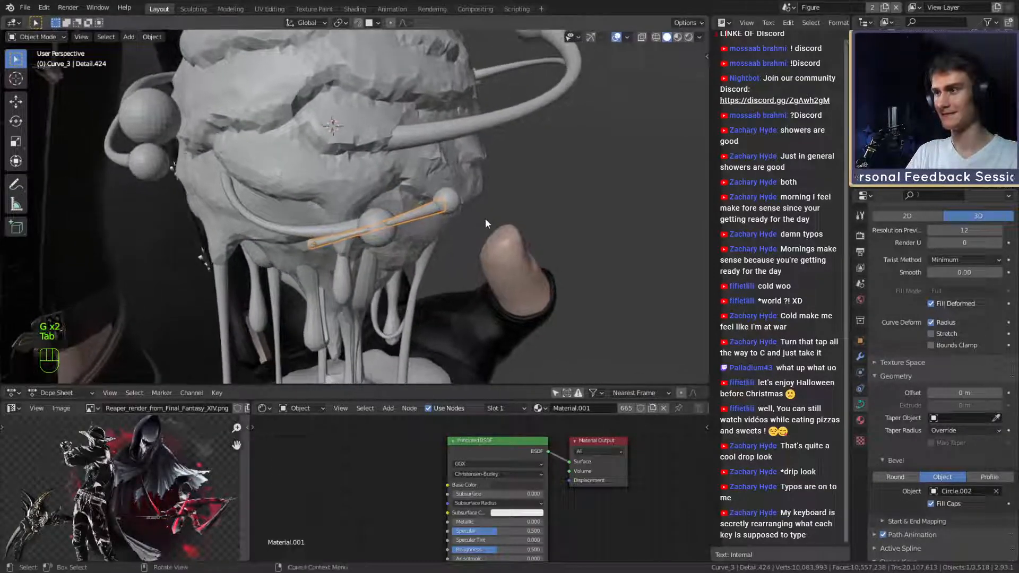
{"action": "key", "text": "g"}
{"action": "left_click", "coordinate": [413, 224]}
{"action": "key", "text": "Tab"}
Rotate and move the new strand so it follows the orb's curvature from above and from the front.
{"action": "middle_click_drag", "start_coordinate": [463, 231], "coordinate": [437, 292]}
{"action": "key", "text": "r"}
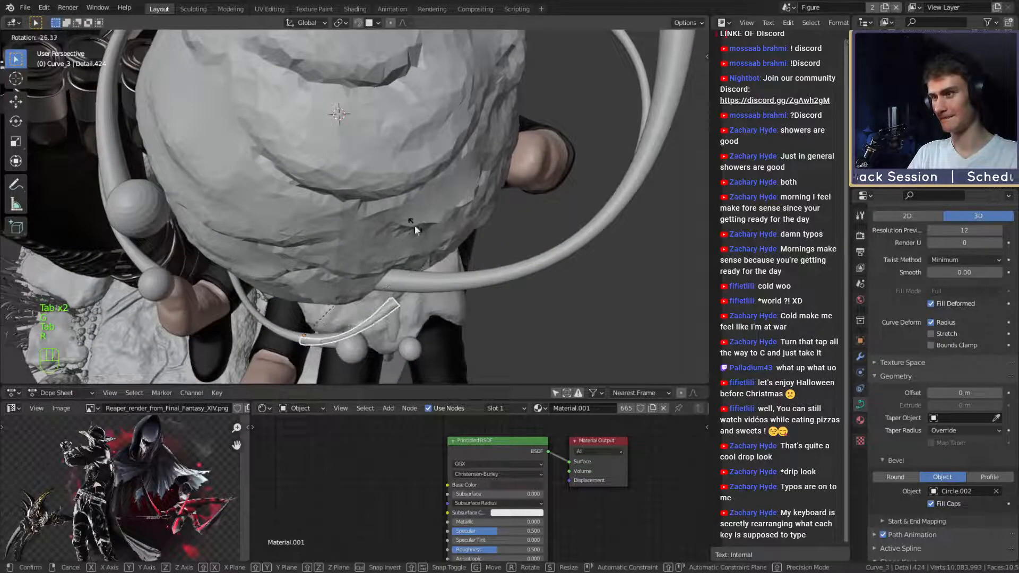
{"action": "left_click", "coordinate": [416, 230]}
{"action": "key", "text": "g"}
{"action": "left_click", "coordinate": [400, 228]}
{"action": "middle_click_drag", "start_coordinate": [400, 239], "coordinate": [401, 267]}
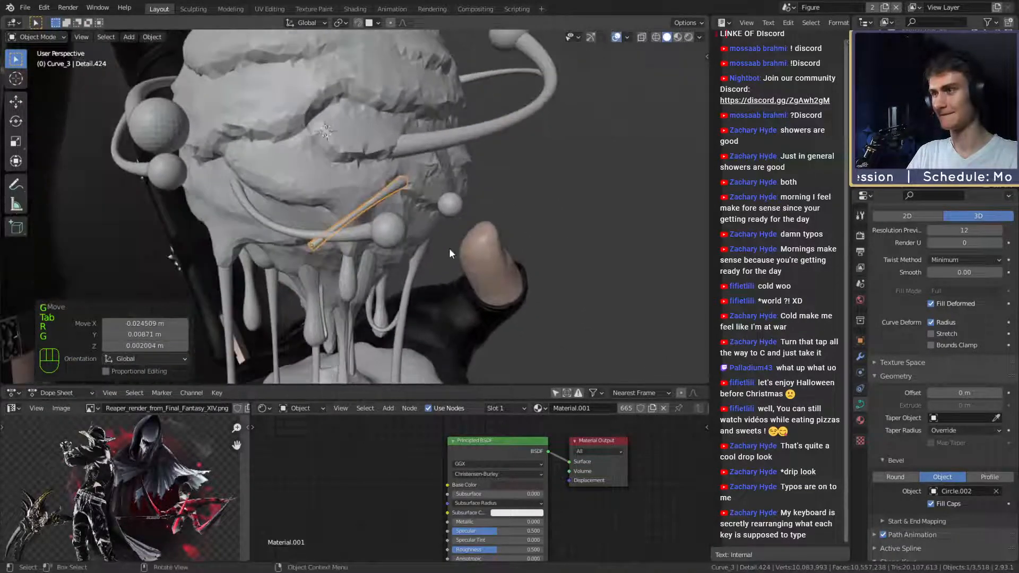
{"action": "key", "text": "r"}
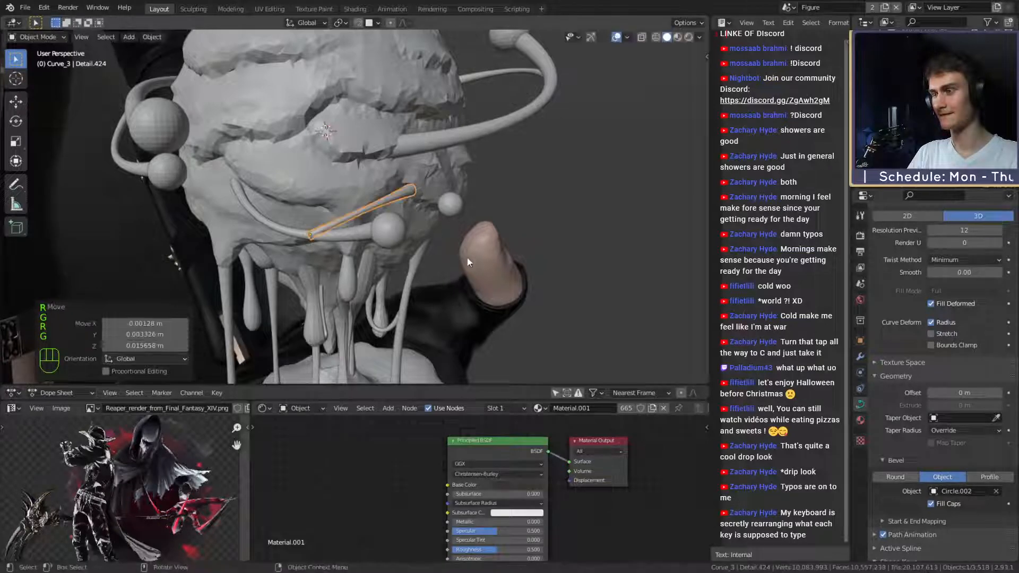
{"action": "left_click", "coordinate": [466, 244]}
Nudge the new strand closer to the larger lower strand beneath the orb.
{"action": "scroll", "coordinate": [466, 244], "scroll_direction": "up", "scroll_amount": 3}
{"action": "key", "text": "Tab"}
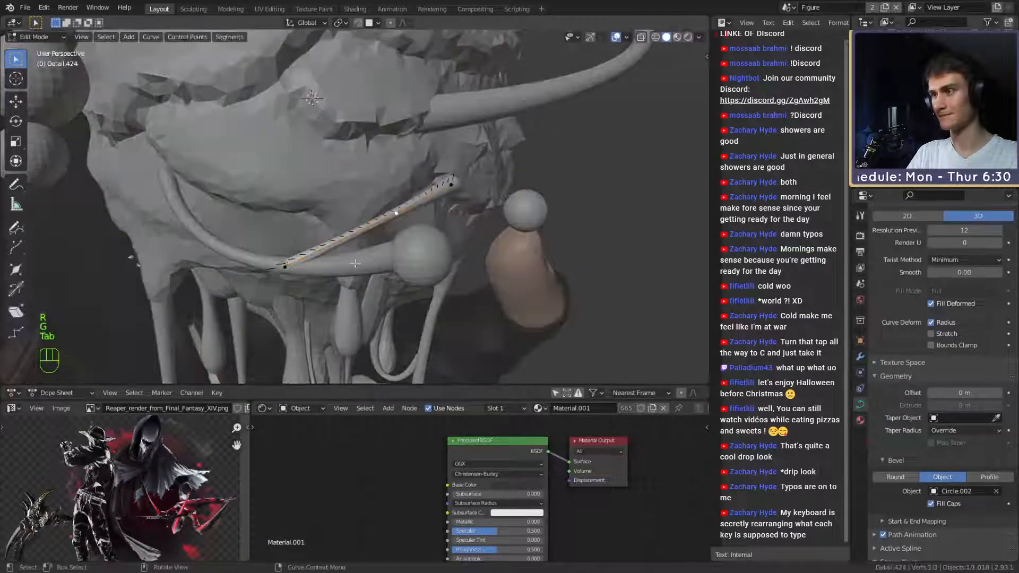
{"action": "key", "text": "Tab"}
{"action": "middle_click_drag", "start_coordinate": [345, 281], "coordinate": [449, 281]}
{"action": "scroll", "coordinate": [437, 241], "scroll_direction": "up", "scroll_amount": 3}
{"action": "key", "text": "g"}
{"action": "left_click", "coordinate": [438, 240]}
Move the small sphere onto the free end of the new strand and deselect it.
{"action": "middle_click_drag", "start_coordinate": [448, 281], "coordinate": [438, 248], "text": "shift"}
{"action": "left_click", "coordinate": [478, 210]}
{"action": "mouse_move", "coordinate": [479, 210]}
{"action": "middle_mouse_down"}
{"action": "mouse_move", "coordinate": [501, 232]}
{"action": "mouse_move", "coordinate": [412, 218]}
{"action": "mouse_move", "coordinate": [489, 227]}
{"action": "mouse_move", "coordinate": [546, 265]}
{"action": "mouse_move", "coordinate": [532, 277]}
{"action": "mouse_move", "coordinate": [498, 203]}
{"action": "middle_mouse_up"}
{"action": "key", "text": "g"}
{"action": "left_click", "coordinate": [459, 201]}
{"action": "key", "text": "g"}
{"action": "left_click", "coordinate": [536, 276]}
{"action": "scroll", "coordinate": [474, 219], "scroll_direction": "down", "scroll_amount": 5}
{"action": "left_click", "coordinate": [498, 203]}
{"action": "scroll", "coordinate": [397, 227], "scroll_direction": "down", "scroll_amount": 5}
{"action": "mouse_move", "coordinate": [397, 227]}
{"action": "middle_mouse_down"}
{"action": "mouse_move", "coordinate": [454, 214]}
{"action": "mouse_move", "coordinate": [401, 238]}
{"action": "middle_mouse_up"}
{"action": "scroll", "coordinate": [441, 231], "scroll_direction": "down", "scroll_amount": 4}
{"action": "scroll", "coordinate": [401, 239], "scroll_direction": "up", "scroll_amount": 4}
{"action": "scroll", "coordinate": [402, 236], "scroll_direction": "up", "scroll_amount": 6}
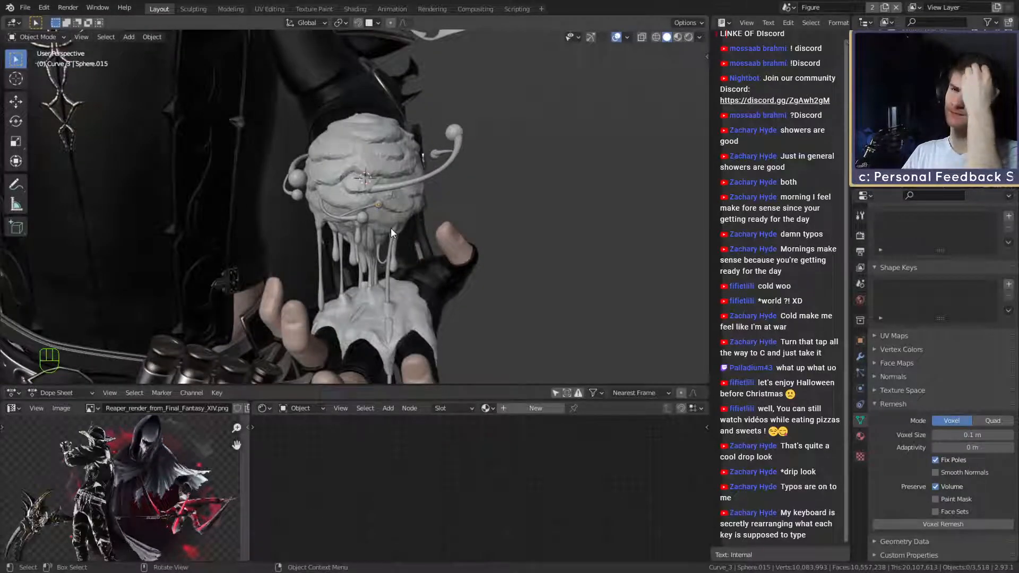
Open the dripping orb in the Sculpting workspace and set the Snake Hook brush radius to 85 px.
{"action": "left_click", "coordinate": [378, 133]}
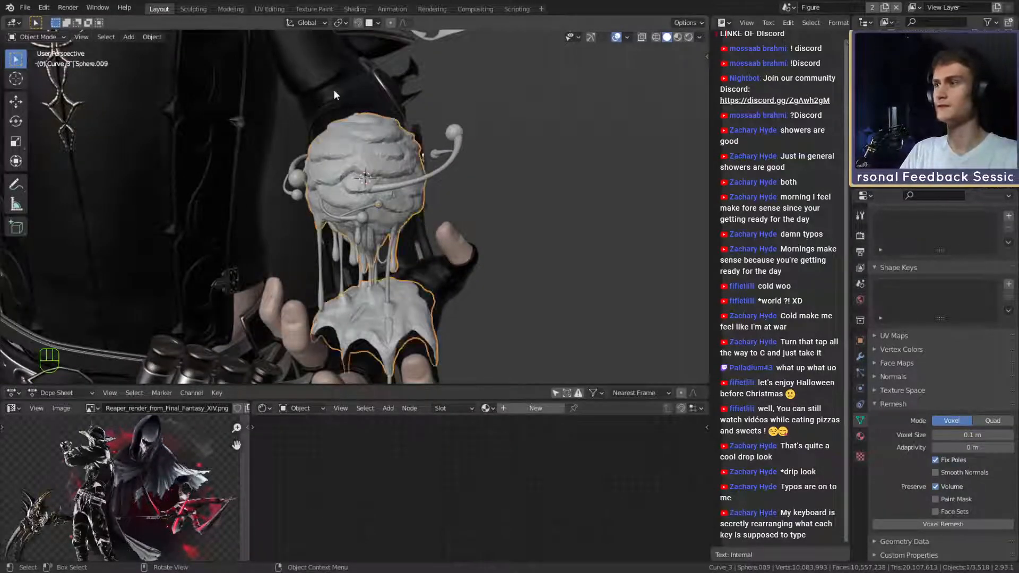
{"action": "left_click", "coordinate": [192, 11]}
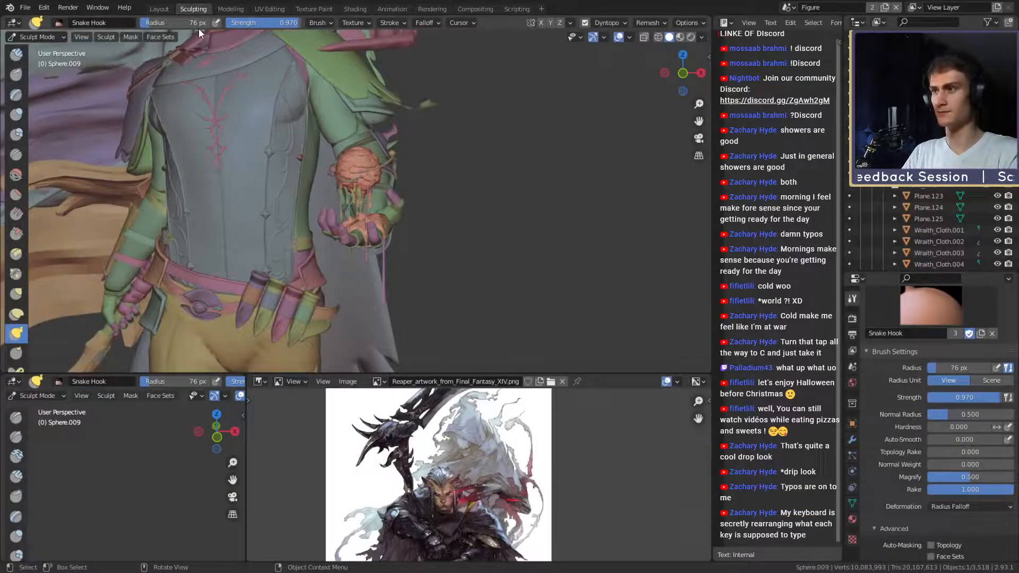
{"action": "scroll", "coordinate": [358, 188], "scroll_direction": "up", "scroll_amount": 4}
{"action": "scroll", "coordinate": [380, 236], "scroll_direction": "up", "scroll_amount": 4}
{"action": "mouse_move", "coordinate": [358, 190]}
{"action": "middle_mouse_down"}
{"action": "mouse_move", "coordinate": [377, 249]}
{"action": "mouse_move", "coordinate": [375, 187]}
{"action": "middle_mouse_up"}
{"action": "scroll", "coordinate": [376, 241], "scroll_direction": "up", "scroll_amount": 2}
{"action": "key", "text": "f"}
{"action": "left_click", "coordinate": [374, 210]}
{"action": "middle_click_drag", "start_coordinate": [376, 187], "coordinate": [358, 220], "text": "shift"}
{"action": "scroll", "coordinate": [354, 219], "scroll_direction": "up", "scroll_amount": 1}
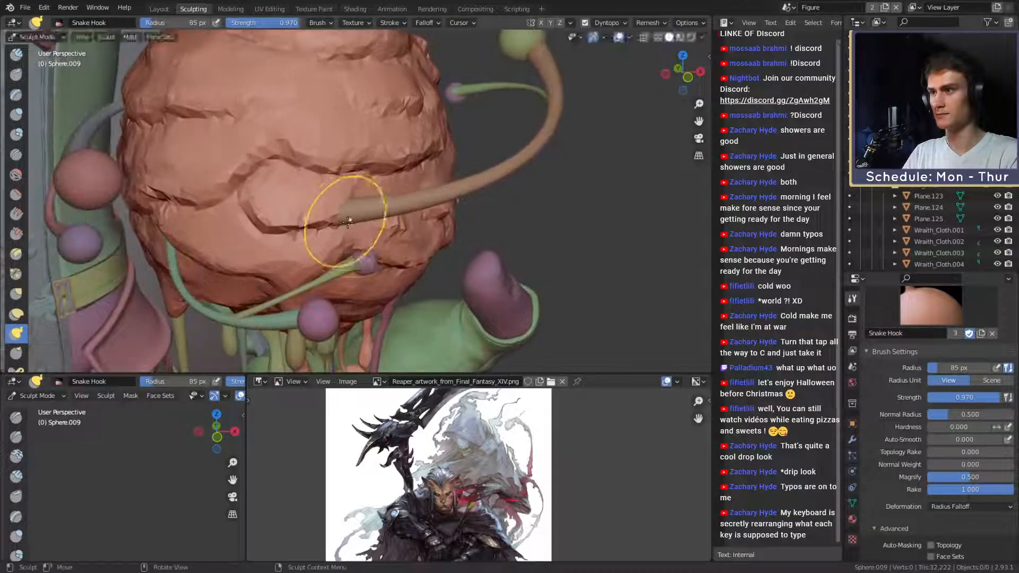
Pull the orb's surface out around the base of the large front strand with the Snake Hook brush.
{"action": "left_click_drag", "start_coordinate": [352, 221], "coordinate": [345, 219]}
{"action": "mouse_move", "coordinate": [346, 220]}
{"action": "middle_mouse_down"}
{"action": "mouse_move", "coordinate": [375, 219]}
{"action": "mouse_move", "coordinate": [375, 228]}
{"action": "middle_mouse_up"}
{"action": "key", "text": "f"}
{"action": "left_click", "coordinate": [368, 219]}
{"action": "key", "text": "f"}
{"action": "left_click", "coordinate": [378, 230]}
{"action": "left_click_drag", "start_coordinate": [373, 231], "coordinate": [367, 230]}
{"action": "mouse_move", "coordinate": [367, 229]}
{"action": "middle_mouse_down"}
{"action": "mouse_move", "coordinate": [341, 221]}
{"action": "mouse_move", "coordinate": [383, 197]}
{"action": "middle_mouse_up"}
Extend the orb's ridge further along the large front strand with the Snake Hook brush, varying its radius between 81 and 93 px.
{"action": "key", "text": "f"}
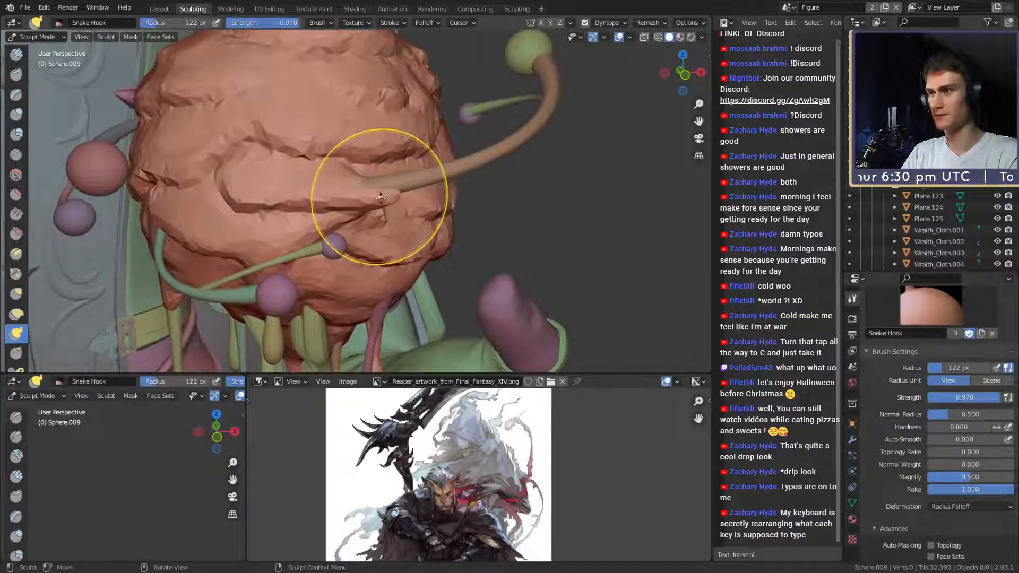
{"action": "left_click_drag", "start_coordinate": [381, 197], "coordinate": [391, 199]}
{"action": "middle_click_drag", "start_coordinate": [390, 200], "coordinate": [384, 226]}
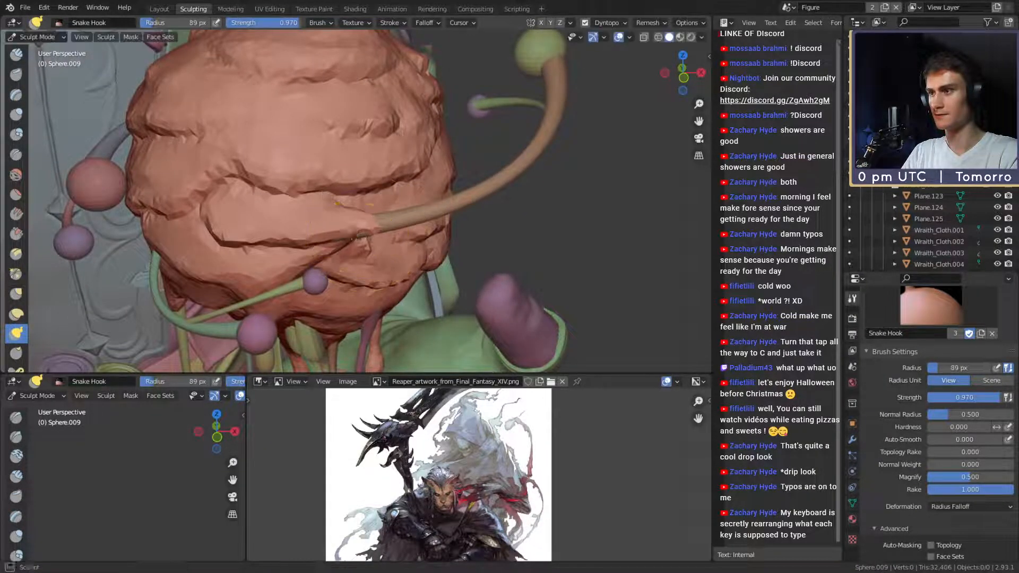
{"action": "left_click_drag", "start_coordinate": [363, 235], "coordinate": [366, 233]}
{"action": "mouse_move", "coordinate": [365, 233]}
{"action": "middle_mouse_down"}
{"action": "mouse_move", "coordinate": [409, 290]}
{"action": "mouse_move", "coordinate": [373, 326]}
{"action": "mouse_move", "coordinate": [383, 254]}
{"action": "middle_mouse_up"}
{"action": "key", "text": "f"}
{"action": "left_click", "coordinate": [420, 231]}
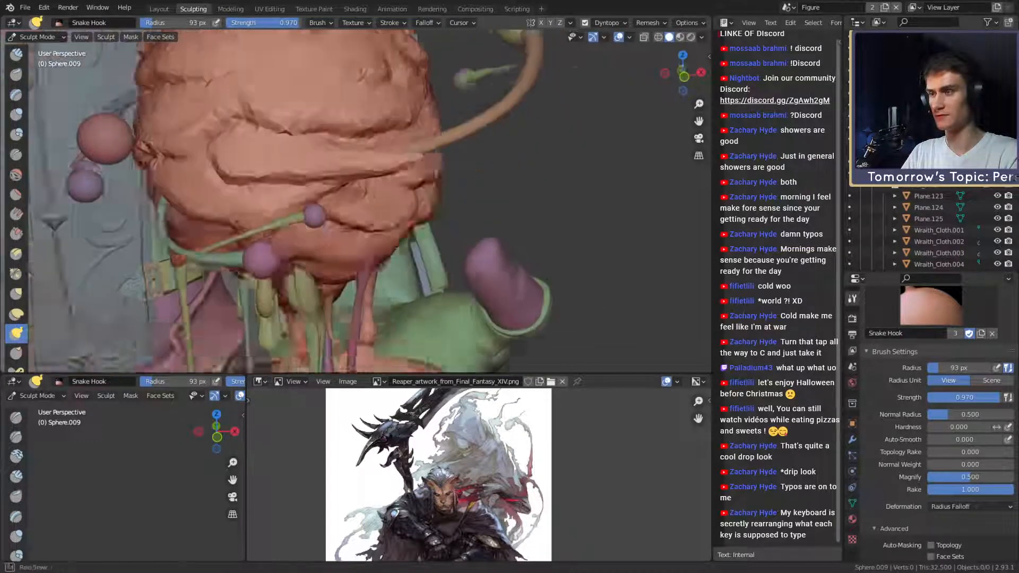
{"action": "middle_click_drag", "start_coordinate": [383, 186], "coordinate": [380, 249], "text": "shift"}
{"action": "mouse_move", "coordinate": [380, 250]}
{"action": "middle_mouse_down"}
{"action": "mouse_move", "coordinate": [366, 245]}
{"action": "mouse_move", "coordinate": [375, 215]}
{"action": "mouse_move", "coordinate": [358, 214]}
{"action": "middle_mouse_up"}
{"action": "key", "text": "f"}
{"action": "left_click", "coordinate": [383, 222]}
{"action": "key", "text": "f"}
{"action": "left_click", "coordinate": [337, 215]}
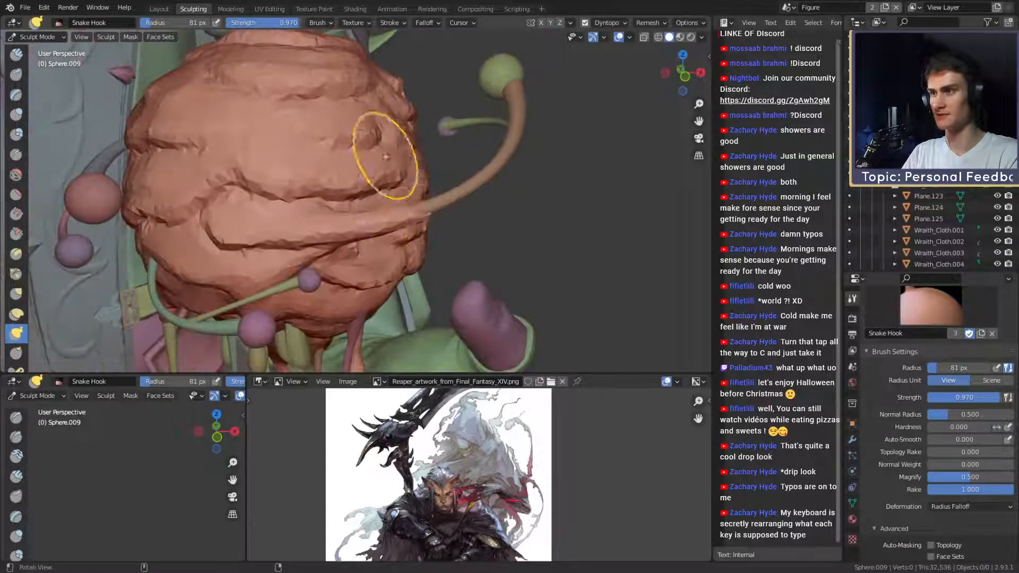
Draw the orb's surface onto the base of the blue-grey strand at the back with the Snake Hook brush.
{"action": "mouse_move", "coordinate": [398, 171]}
{"action": "middle_mouse_down"}
{"action": "mouse_move", "coordinate": [403, 245]}
{"action": "mouse_move", "coordinate": [359, 283]}
{"action": "middle_mouse_up"}
{"action": "key", "text": "bracketright"}
{"action": "key", "text": "bracketright"}
{"action": "key", "text": "bracketright"}
{"action": "key", "text": "bracketright"}
{"action": "key", "text": "bracketleft"}
{"action": "key", "text": "bracketleft"}
{"action": "key", "text": "bracketleft"}
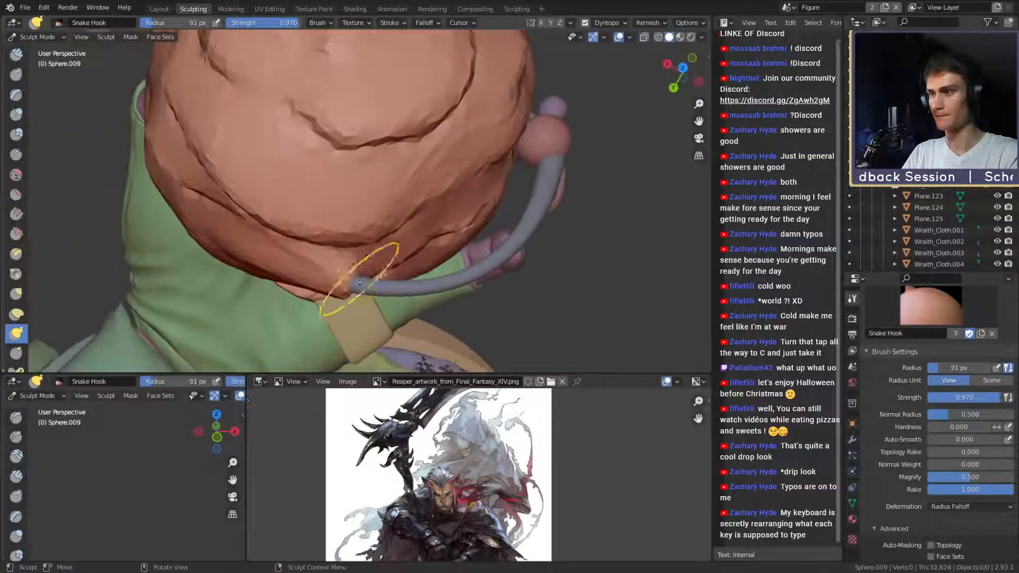
{"action": "mouse_move", "coordinate": [423, 294]}
{"action": "middle_mouse_down"}
{"action": "mouse_move", "coordinate": [372, 229]}
{"action": "mouse_move", "coordinate": [400, 242]}
{"action": "middle_mouse_up"}
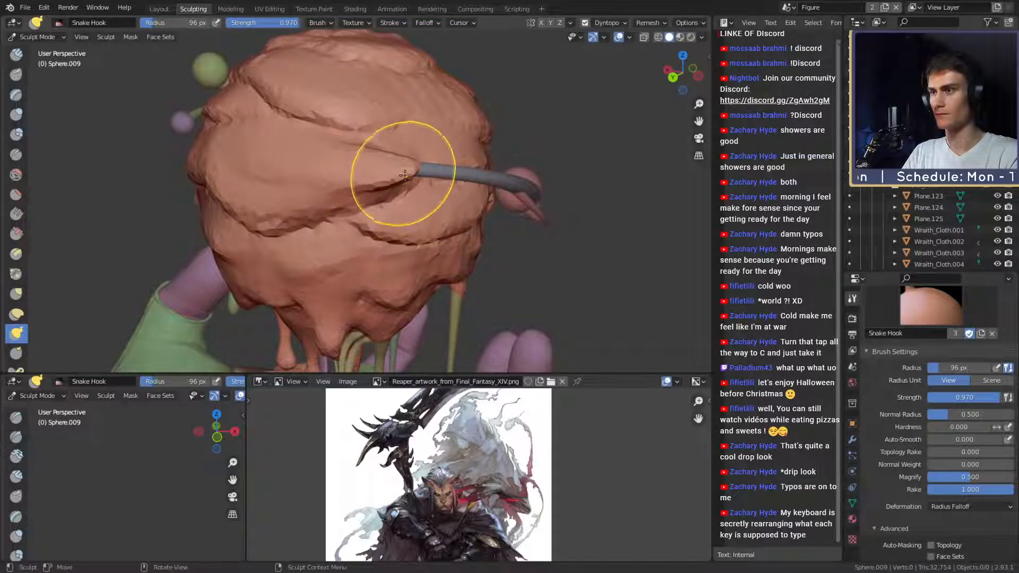
{"action": "mouse_move", "coordinate": [410, 182]}
{"action": "middle_mouse_down"}
{"action": "mouse_move", "coordinate": [364, 205]}
{"action": "mouse_move", "coordinate": [345, 250]}
{"action": "middle_mouse_up"}
{"action": "key", "text": "f"}
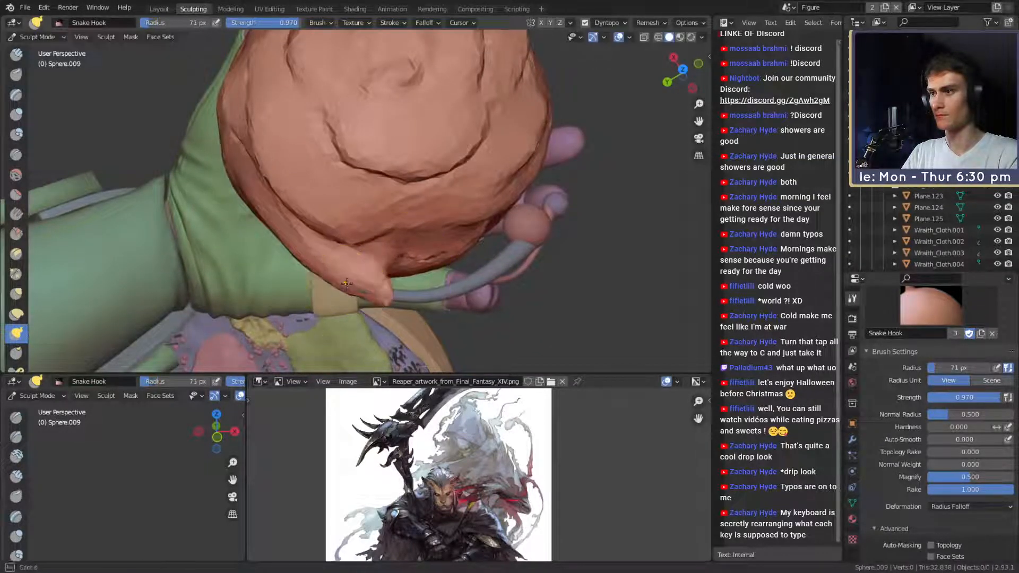
Refine the pulled tip around the blue-grey strand's base with the Snake Hook brush at a 60 px radius.
{"action": "mouse_move", "coordinate": [346, 282]}
{"action": "middle_mouse_down"}
{"action": "mouse_move", "coordinate": [386, 238]}
{"action": "mouse_move", "coordinate": [393, 91]}
{"action": "mouse_move", "coordinate": [382, 212]}
{"action": "middle_mouse_up"}
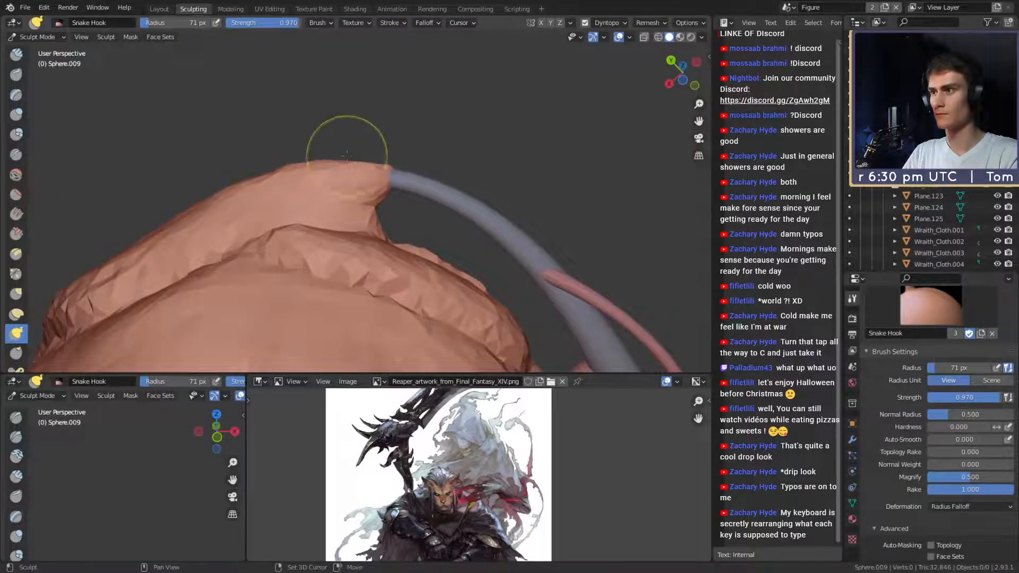
{"action": "mouse_move", "coordinate": [347, 155]}
{"action": "middle_mouse_down"}
{"action": "mouse_move", "coordinate": [375, 267]}
{"action": "mouse_move", "coordinate": [373, 121]}
{"action": "middle_mouse_up"}
{"action": "left_click_drag", "start_coordinate": [390, 204], "coordinate": [407, 213]}
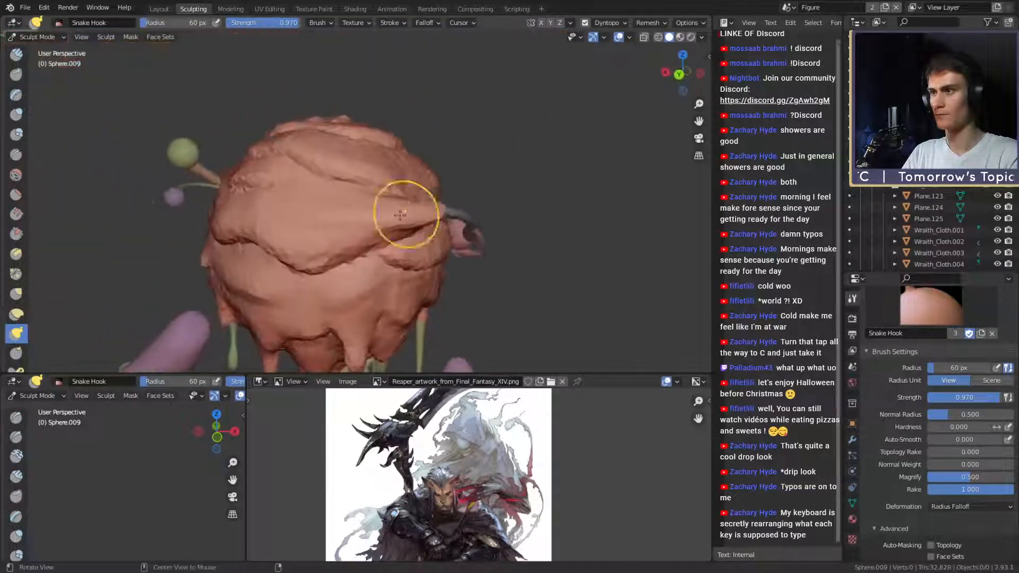
{"action": "mouse_move", "coordinate": [407, 214]}
{"action": "middle_mouse_down"}
{"action": "mouse_move", "coordinate": [396, 190]}
{"action": "mouse_move", "coordinate": [477, 236]}
{"action": "mouse_move", "coordinate": [439, 186]}
{"action": "mouse_move", "coordinate": [372, 203]}
{"action": "middle_mouse_up"}
{"action": "scroll", "coordinate": [395, 190], "scroll_direction": "down", "scroll_amount": 3}
{"action": "scroll", "coordinate": [439, 186], "scroll_direction": "up", "scroll_amount": 4}
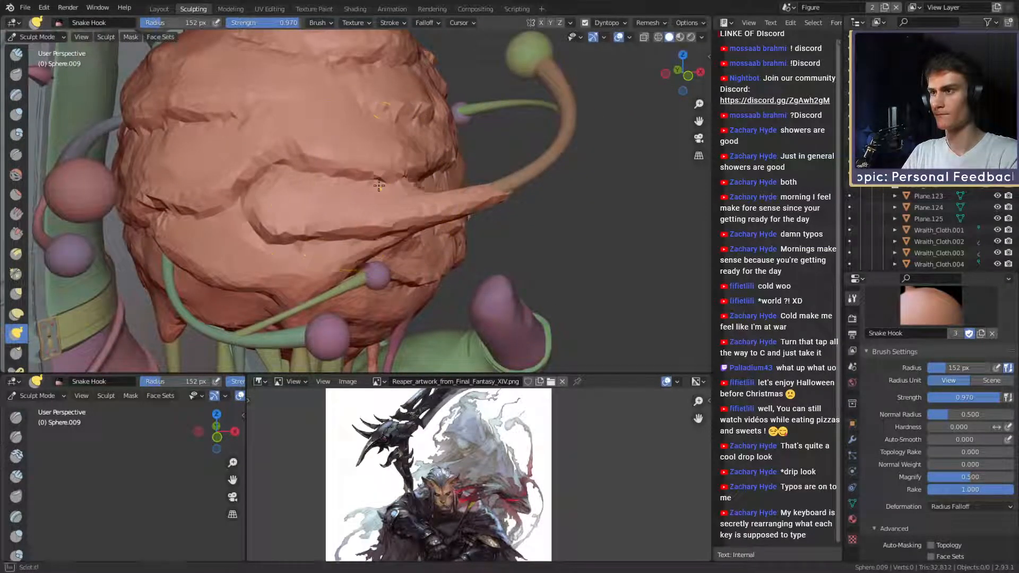
Reshape the ridge flowing into the large front strand from the front and from above with a larger Snake Hook brush.
{"action": "middle_click_drag", "start_coordinate": [338, 190], "coordinate": [351, 140]}
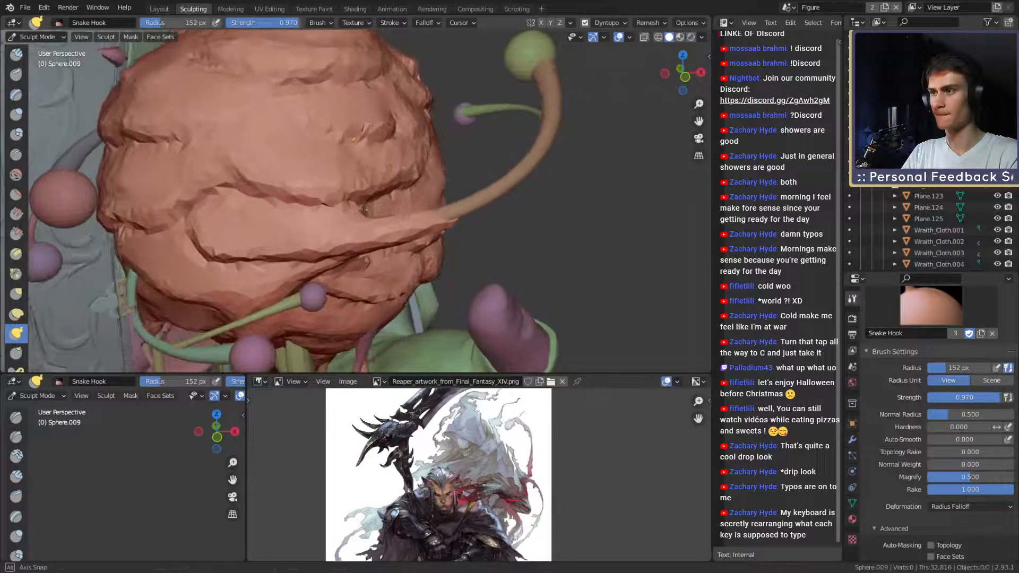
{"action": "mouse_move", "coordinate": [406, 223]}
{"action": "middle_mouse_down"}
{"action": "mouse_move", "coordinate": [395, 221]}
{"action": "mouse_move", "coordinate": [416, 273]}
{"action": "mouse_move", "coordinate": [438, 286]}
{"action": "middle_mouse_up"}
{"action": "key", "text": "f"}
{"action": "left_click", "coordinate": [388, 222]}
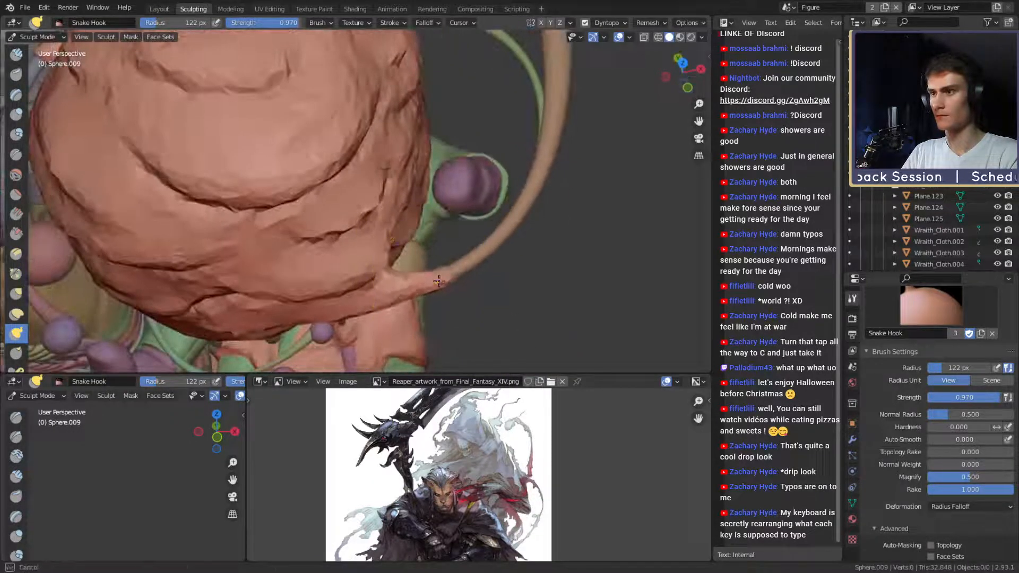
{"action": "left_click_drag", "start_coordinate": [427, 291], "coordinate": [421, 309], "text": "alt"}
{"action": "key", "text": "f"}
{"action": "left_click", "coordinate": [408, 308]}
Pull the orb's surface onto the base of the lower green strand with the Snake Hook brush at 71 px radius.
{"action": "mouse_move", "coordinate": [413, 315]}
{"action": "middle_mouse_down"}
{"action": "mouse_move", "coordinate": [329, 208]}
{"action": "mouse_move", "coordinate": [387, 216]}
{"action": "mouse_move", "coordinate": [378, 291]}
{"action": "mouse_move", "coordinate": [389, 263]}
{"action": "mouse_move", "coordinate": [353, 290]}
{"action": "mouse_move", "coordinate": [378, 295]}
{"action": "mouse_move", "coordinate": [395, 269]}
{"action": "mouse_move", "coordinate": [399, 202]}
{"action": "mouse_move", "coordinate": [374, 234]}
{"action": "mouse_move", "coordinate": [350, 303]}
{"action": "middle_mouse_up"}
{"action": "key", "text": "f"}
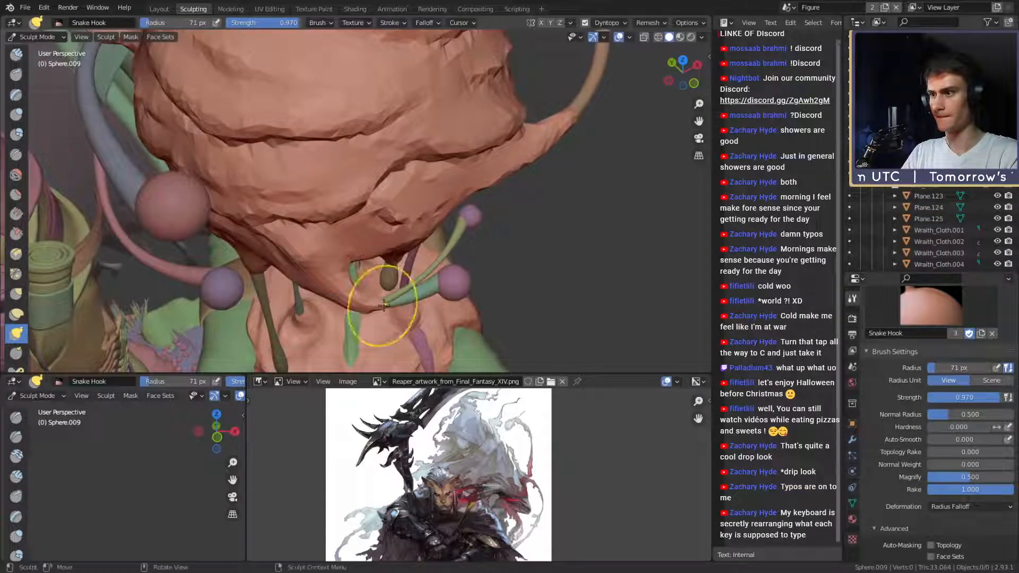
{"action": "mouse_move", "coordinate": [346, 295]}
{"action": "middle_mouse_down"}
{"action": "mouse_move", "coordinate": [371, 221]}
{"action": "mouse_move", "coordinate": [385, 224]}
{"action": "middle_mouse_up"}
{"action": "scroll", "coordinate": [374, 225], "scroll_direction": "down", "scroll_amount": 8}
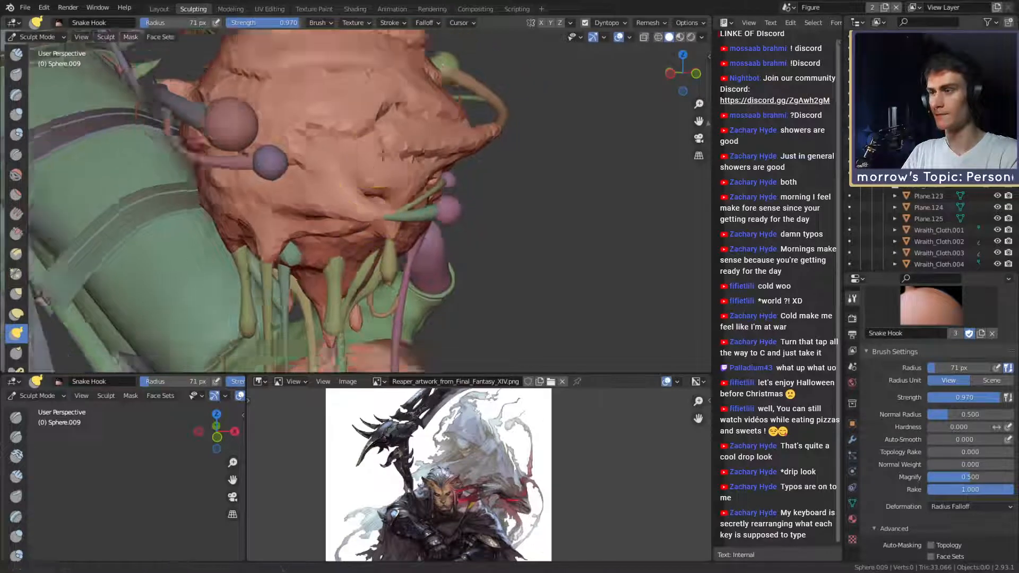
{"action": "middle_click_drag", "start_coordinate": [373, 266], "coordinate": [339, 276]}
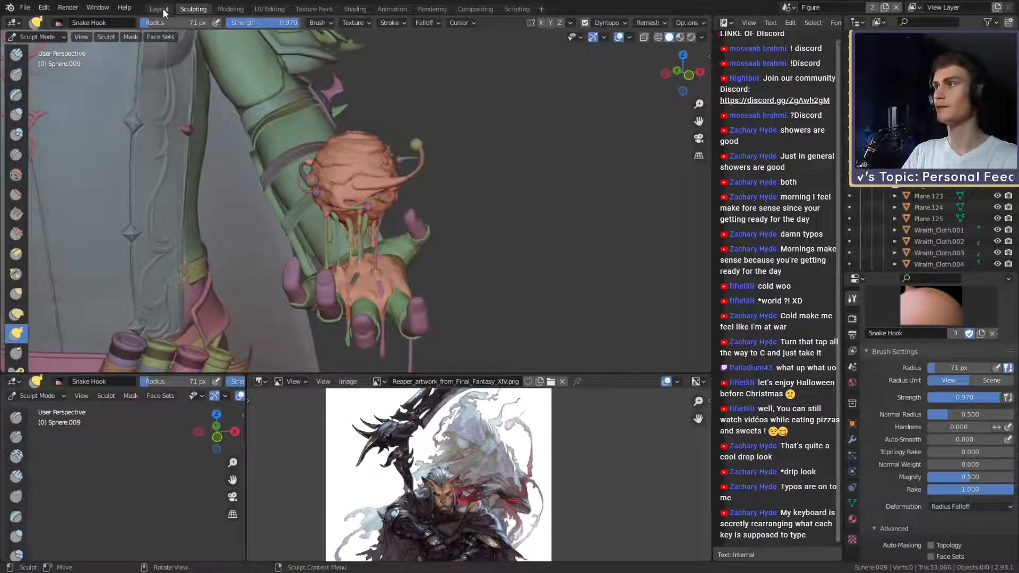
Return to the Layout workspace, deselecting the orb, and save the file.
{"action": "left_click", "coordinate": [158, 9]}
{"action": "scroll", "coordinate": [371, 238], "scroll_direction": "down", "scroll_amount": 8}
{"action": "scroll", "coordinate": [384, 242], "scroll_direction": "up", "scroll_amount": 3}
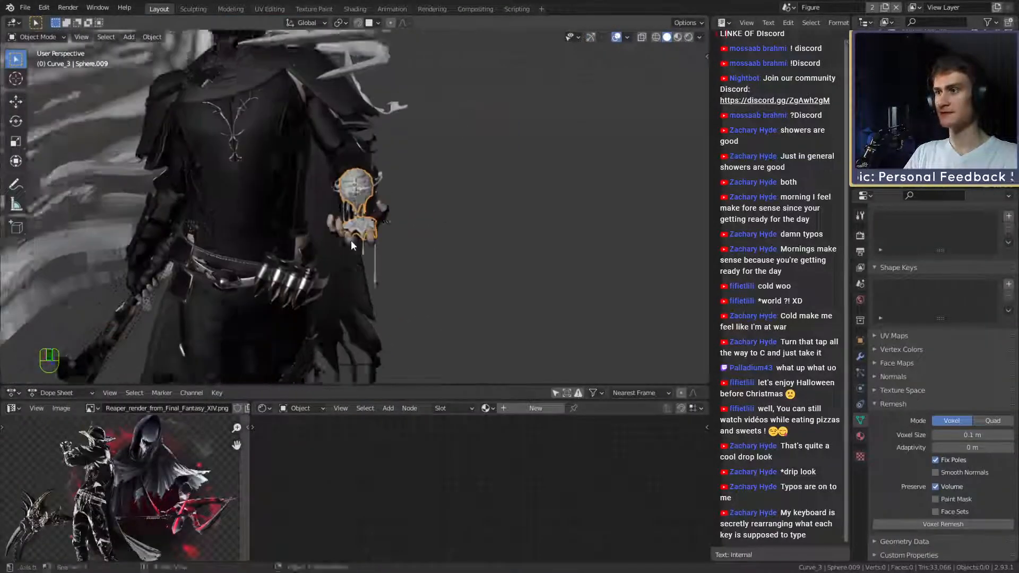
{"action": "scroll", "coordinate": [381, 225], "scroll_direction": "up", "scroll_amount": 8}
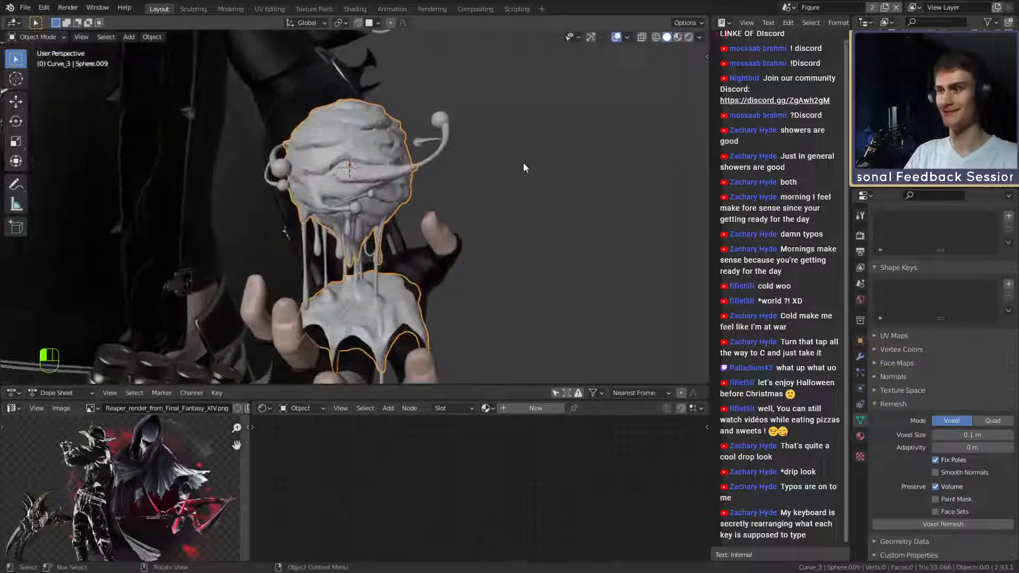
{"action": "left_click", "coordinate": [523, 163]}
{"action": "middle_click_drag", "start_coordinate": [366, 213], "coordinate": [450, 202], "text": "shift"}
{"action": "scroll", "coordinate": [384, 226], "scroll_direction": "down", "scroll_amount": 4}
{"action": "scroll", "coordinate": [393, 234], "scroll_direction": "up", "scroll_amount": 4}
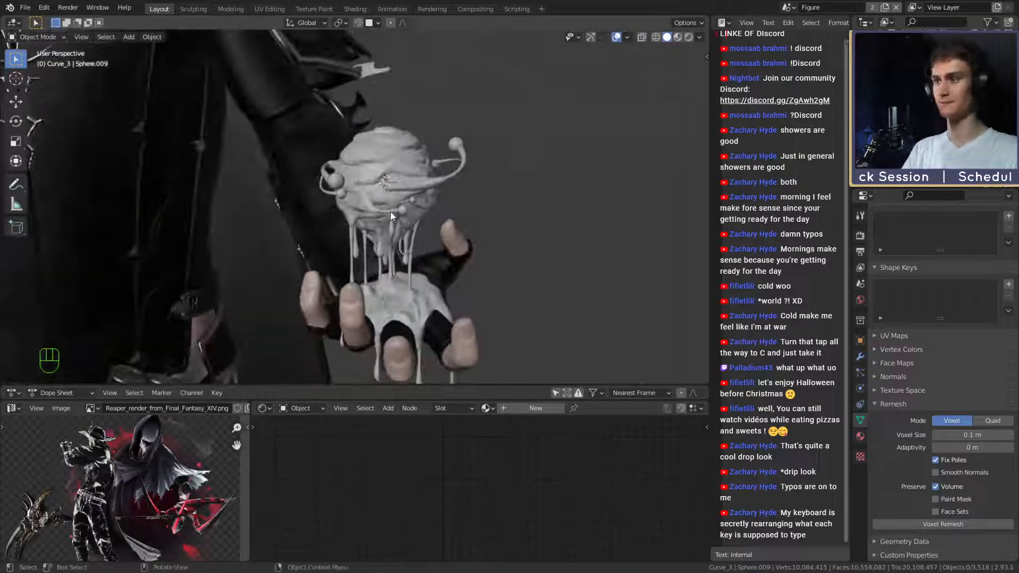
{"action": "key", "text": "ctrl+s"}
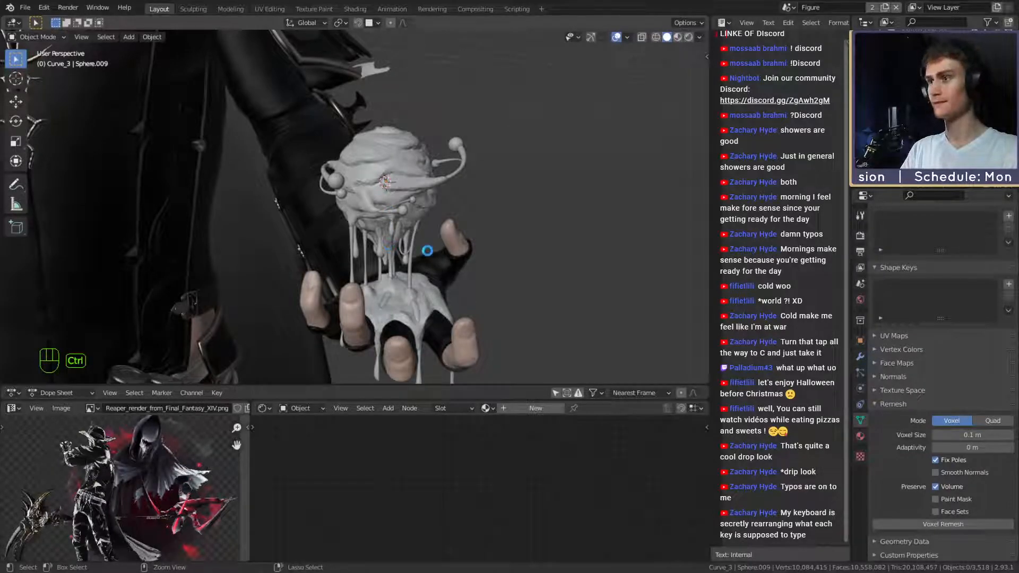
Examine the orb, its strands and the drips over the hand from several angles and distances.
{"action": "scroll", "coordinate": [427, 260], "scroll_direction": "down", "scroll_amount": 5}
{"action": "mouse_move", "coordinate": [427, 262]}
{"action": "middle_mouse_down"}
{"action": "mouse_move", "coordinate": [318, 241]}
{"action": "mouse_move", "coordinate": [450, 262]}
{"action": "mouse_move", "coordinate": [431, 230]}
{"action": "middle_mouse_up"}
{"action": "scroll", "coordinate": [319, 241], "scroll_direction": "up", "scroll_amount": 6}
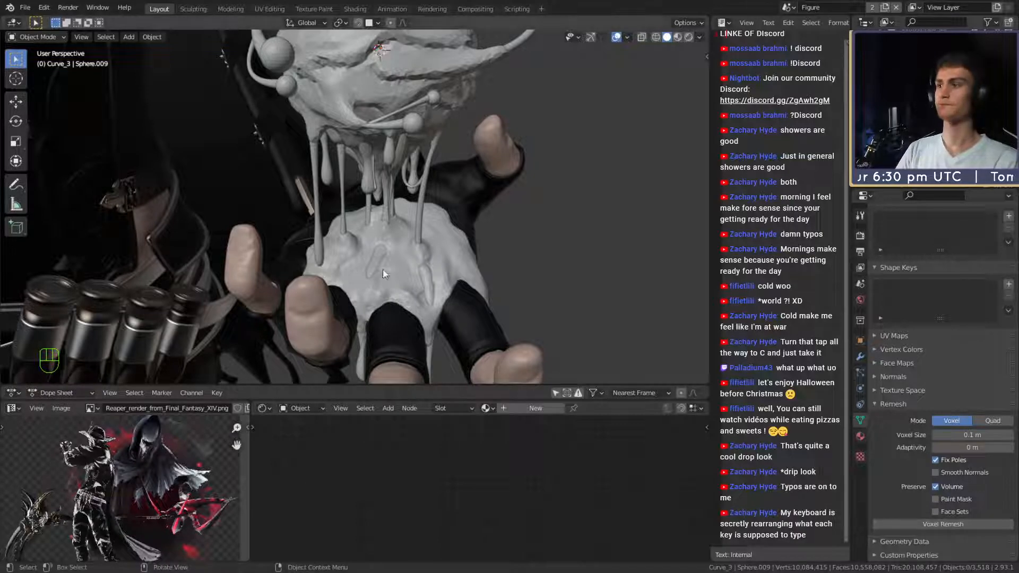
{"action": "scroll", "coordinate": [383, 269], "scroll_direction": "down", "scroll_amount": 8}
{"action": "middle_click_drag", "start_coordinate": [388, 205], "coordinate": [390, 165]}
{"action": "scroll", "coordinate": [390, 165], "scroll_direction": "up", "scroll_amount": 3}
{"action": "middle_click_drag", "start_coordinate": [390, 165], "coordinate": [425, 250], "text": "shift"}
{"action": "middle_click_drag", "start_coordinate": [425, 250], "coordinate": [378, 252], "text": "shift"}
{"action": "scroll", "coordinate": [409, 280], "scroll_direction": "down", "scroll_amount": 6}
{"action": "scroll", "coordinate": [406, 228], "scroll_direction": "up", "scroll_amount": 6}
{"action": "scroll", "coordinate": [358, 221], "scroll_direction": "down", "scroll_amount": 4}
{"action": "scroll", "coordinate": [345, 285], "scroll_direction": "up", "scroll_amount": 6}
{"action": "scroll", "coordinate": [402, 235], "scroll_direction": "up", "scroll_amount": 4}
{"action": "scroll", "coordinate": [439, 212], "scroll_direction": "down", "scroll_amount": 5}
{"action": "scroll", "coordinate": [381, 206], "scroll_direction": "up", "scroll_amount": 2}
{"action": "middle_click_drag", "start_coordinate": [328, 173], "coordinate": [367, 181]}
{"action": "middle_click_drag", "start_coordinate": [452, 139], "coordinate": [418, 233]}
{"action": "scroll", "coordinate": [474, 209], "scroll_direction": "down", "scroll_amount": 5}
{"action": "scroll", "coordinate": [442, 227], "scroll_direction": "up", "scroll_amount": 3}
{"action": "scroll", "coordinate": [442, 230], "scroll_direction": "down", "scroll_amount": 4}
{"action": "scroll", "coordinate": [438, 202], "scroll_direction": "up", "scroll_amount": 4}
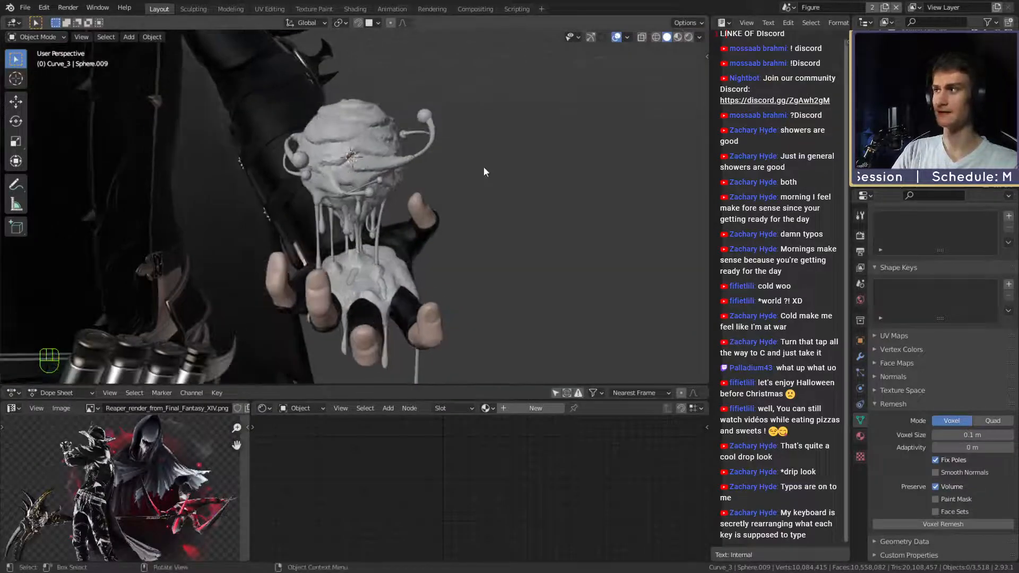
Save the figurine file again.
{"action": "key", "text": "ctrl+s"}
{"action": "mouse_move", "coordinate": [455, 243]}
{"action": "middle_mouse_down"}
{"action": "mouse_move", "coordinate": [431, 289]}
{"action": "mouse_move", "coordinate": [377, 223]}
{"action": "mouse_move", "coordinate": [473, 310]}
{"action": "mouse_move", "coordinate": [430, 309]}
{"action": "mouse_move", "coordinate": [370, 148]}
{"action": "mouse_move", "coordinate": [392, 212]}
{"action": "mouse_move", "coordinate": [395, 177]}
{"action": "mouse_move", "coordinate": [400, 201]}
{"action": "middle_mouse_up"}
{"action": "scroll", "coordinate": [472, 310], "scroll_direction": "down", "scroll_amount": 4}
{"action": "scroll", "coordinate": [415, 279], "scroll_direction": "up", "scroll_amount": 5}
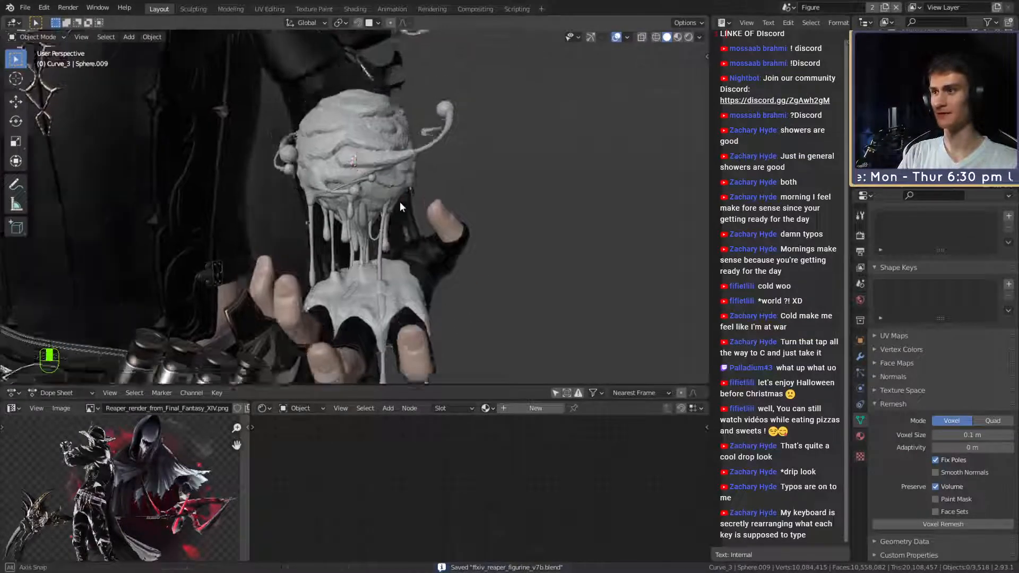
Duplicate the large curved strand with its end sphere and rotate the copy about the Z axis around the orb's upper part.
{"action": "scroll", "coordinate": [399, 240], "scroll_direction": "up", "scroll_amount": 4}
{"action": "mouse_move", "coordinate": [399, 240]}
{"action": "middle_mouse_down"}
{"action": "mouse_move", "coordinate": [388, 234]}
{"action": "mouse_move", "coordinate": [402, 226]}
{"action": "mouse_move", "coordinate": [430, 238]}
{"action": "middle_mouse_up"}
{"action": "left_click", "coordinate": [486, 199]}
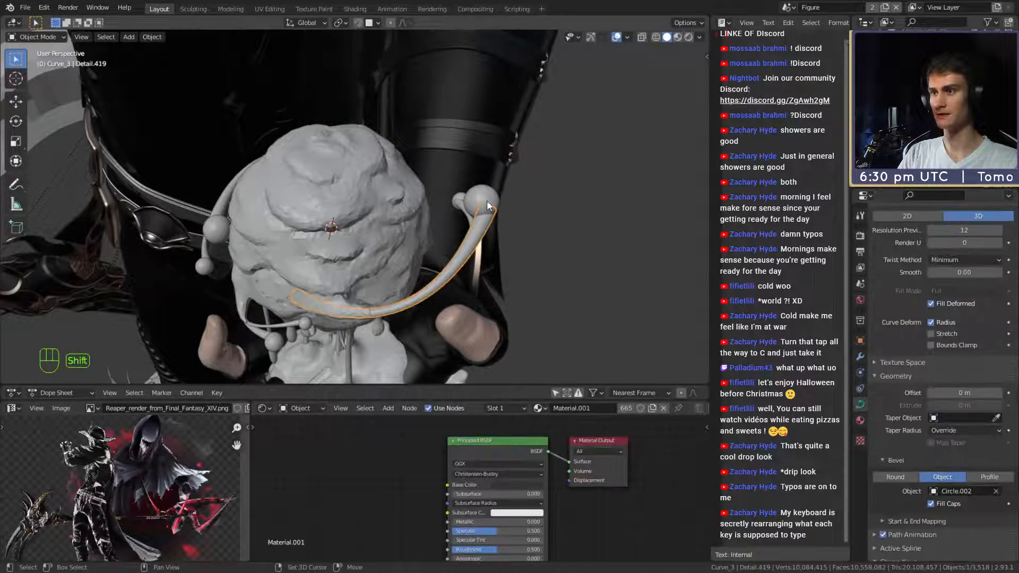
{"action": "mouse_move", "coordinate": [486, 200]}
{"action": "middle_mouse_down"}
{"action": "mouse_move", "coordinate": [446, 189]}
{"action": "mouse_move", "coordinate": [459, 211]}
{"action": "mouse_move", "coordinate": [418, 154]}
{"action": "mouse_move", "coordinate": [422, 201]}
{"action": "mouse_move", "coordinate": [376, 223]}
{"action": "mouse_move", "coordinate": [463, 288]}
{"action": "mouse_move", "coordinate": [485, 174]}
{"action": "mouse_move", "coordinate": [469, 217]}
{"action": "mouse_move", "coordinate": [431, 265]}
{"action": "mouse_move", "coordinate": [446, 326]}
{"action": "middle_mouse_up"}
{"action": "key", "text": "shift+d"}
{"action": "left_click", "coordinate": [427, 232]}
{"action": "key", "text": "r"}
{"action": "key", "text": "z"}
{"action": "left_click", "coordinate": [457, 273]}
{"action": "key", "text": "Tab"}
{"action": "key", "text": "Tab"}
Move the base control point of the duplicated strand so it meets the orb's surface.
{"action": "left_click", "coordinate": [383, 364]}
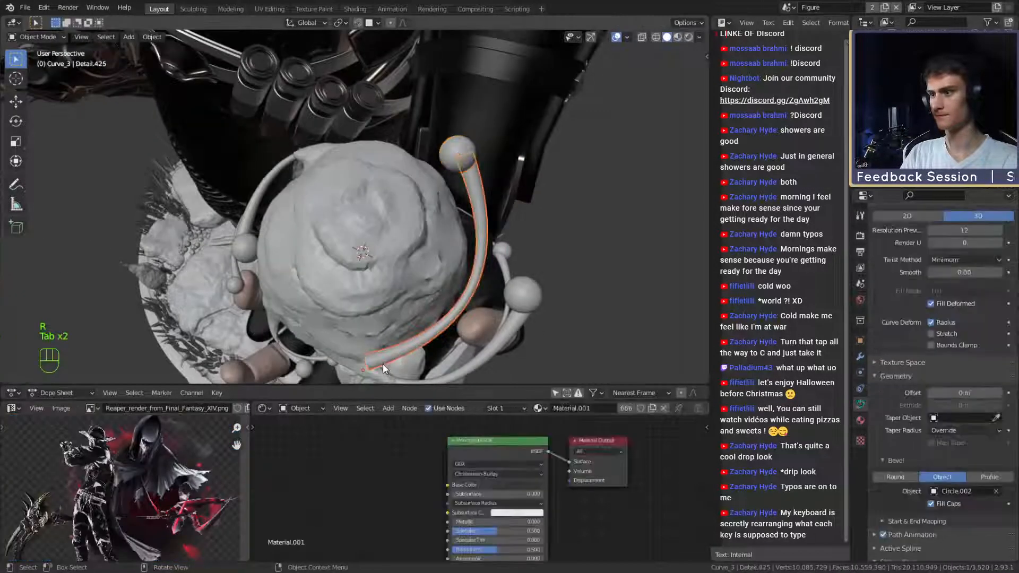
{"action": "key", "text": "Tab"}
{"action": "key", "text": "g"}
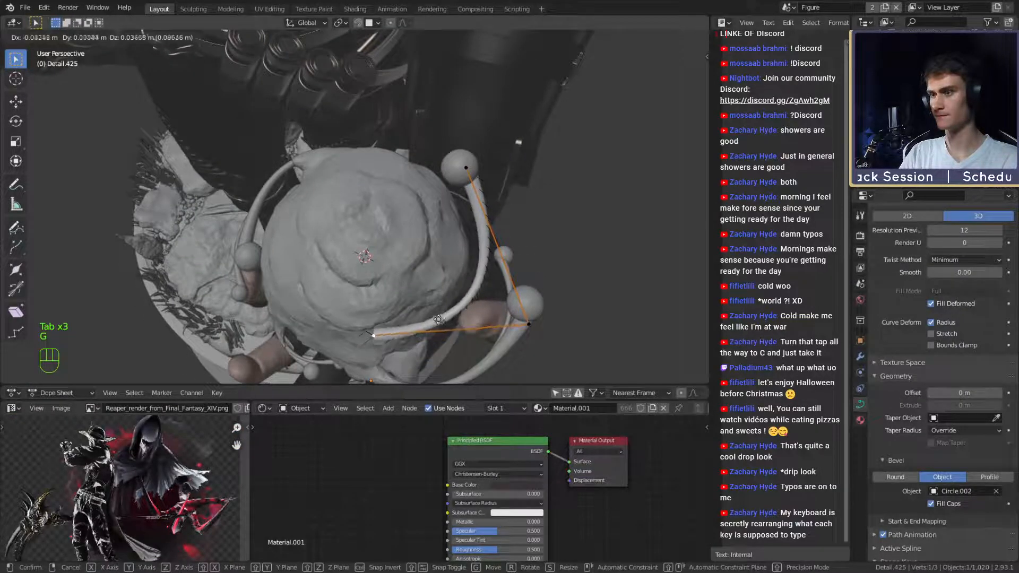
{"action": "left_click", "coordinate": [437, 314]}
{"action": "middle_click_drag", "start_coordinate": [436, 315], "coordinate": [408, 136]}
{"action": "key", "text": "Tab"}
Rotate and move the duplicated strand together with its sphere so it rises from the orb's upper side.
{"action": "key", "text": "r"}
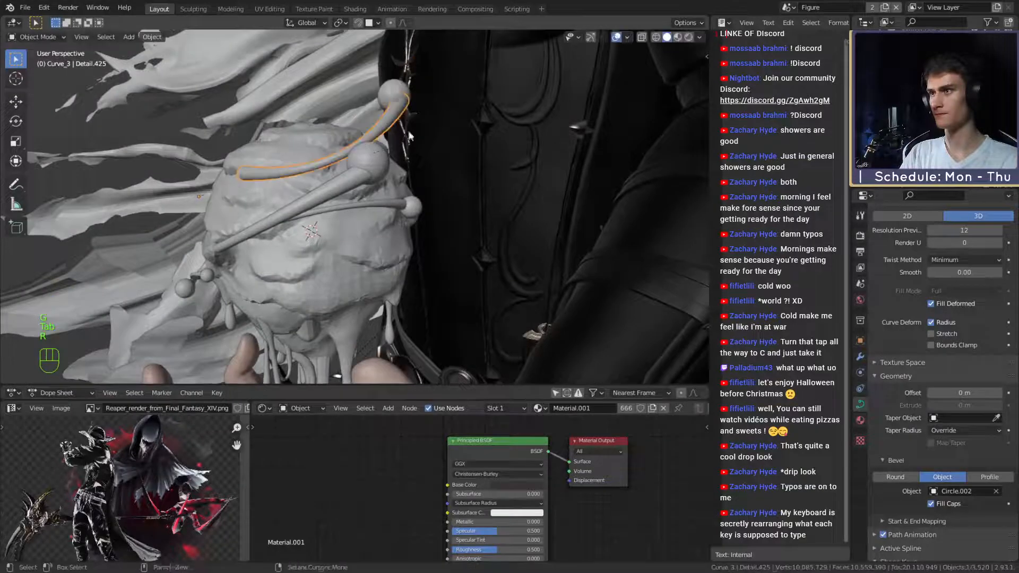
{"action": "left_click", "coordinate": [403, 100], "text": "shift"}
{"action": "middle_click_drag", "start_coordinate": [403, 100], "coordinate": [409, 223]}
{"action": "key", "text": "r"}
{"action": "left_click", "coordinate": [397, 148]}
{"action": "key", "text": "g"}
{"action": "left_click", "coordinate": [434, 242]}
{"action": "scroll", "coordinate": [546, 243], "scroll_direction": "down", "scroll_amount": 5}
{"action": "key", "text": "Tab"}
{"action": "key", "text": "Tab"}
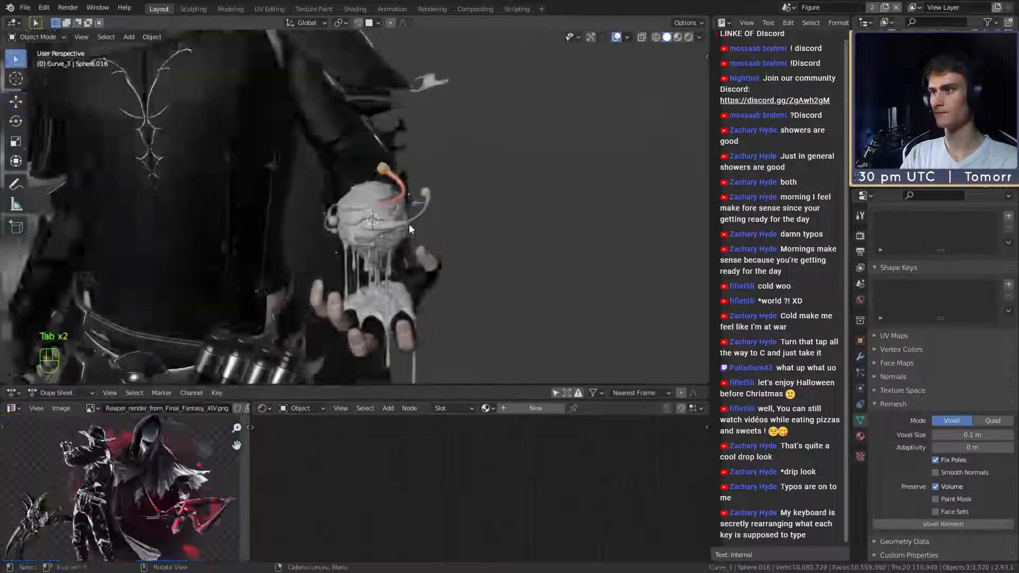
Duplicate the thin strand with its small sphere over the orb's top and rotate the copy about 147° in the view.
{"action": "scroll", "coordinate": [410, 230], "scroll_direction": "up", "scroll_amount": 6}
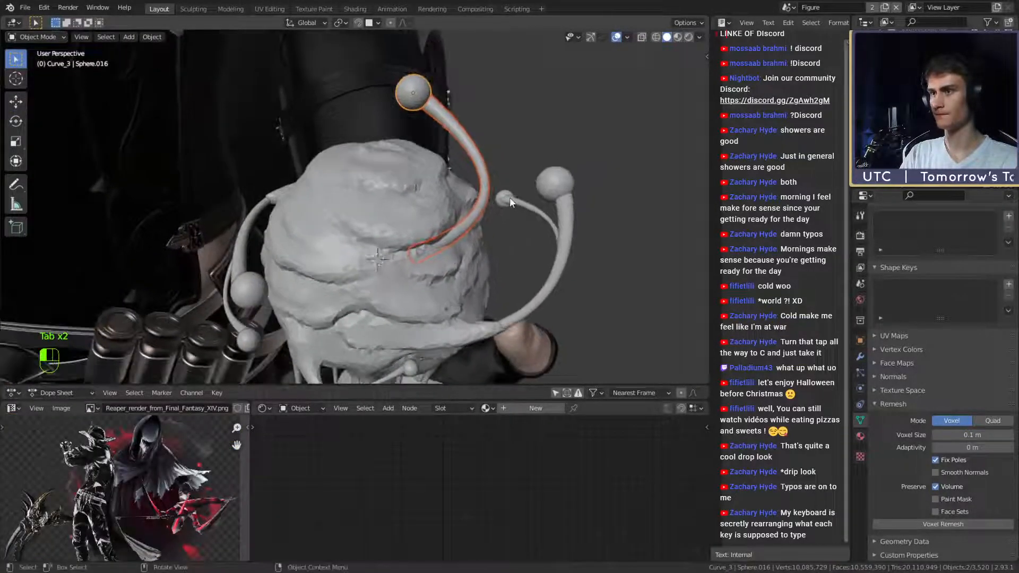
{"action": "left_click", "coordinate": [509, 197]}
{"action": "left_click", "coordinate": [504, 198], "text": "shift"}
{"action": "middle_click_drag", "start_coordinate": [605, 228], "coordinate": [525, 222]}
{"action": "key", "text": "shift+g"}
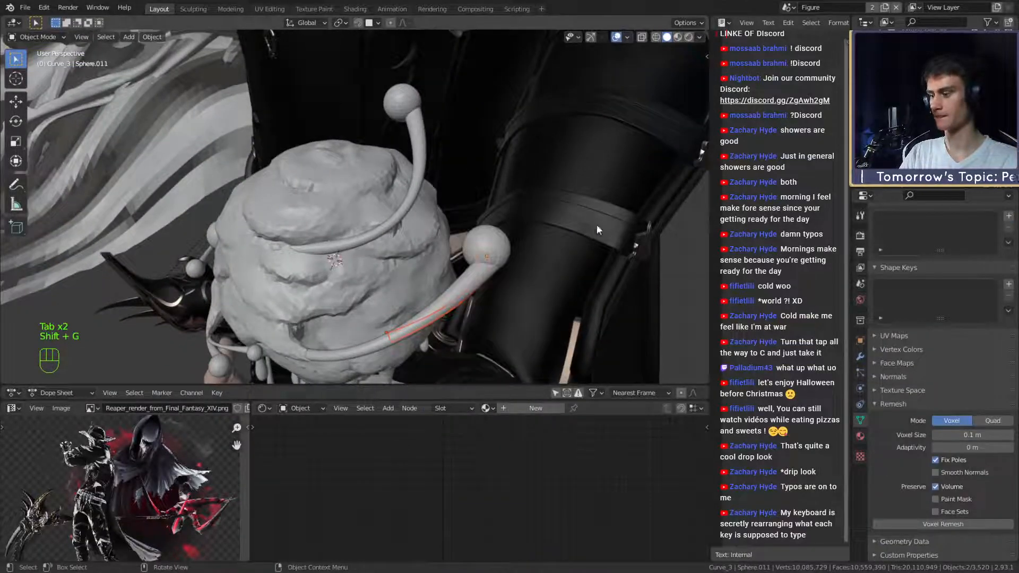
{"action": "key", "text": "shift+d"}
{"action": "left_click", "coordinate": [400, 147]}
{"action": "middle_click_drag", "start_coordinate": [400, 147], "coordinate": [507, 246]}
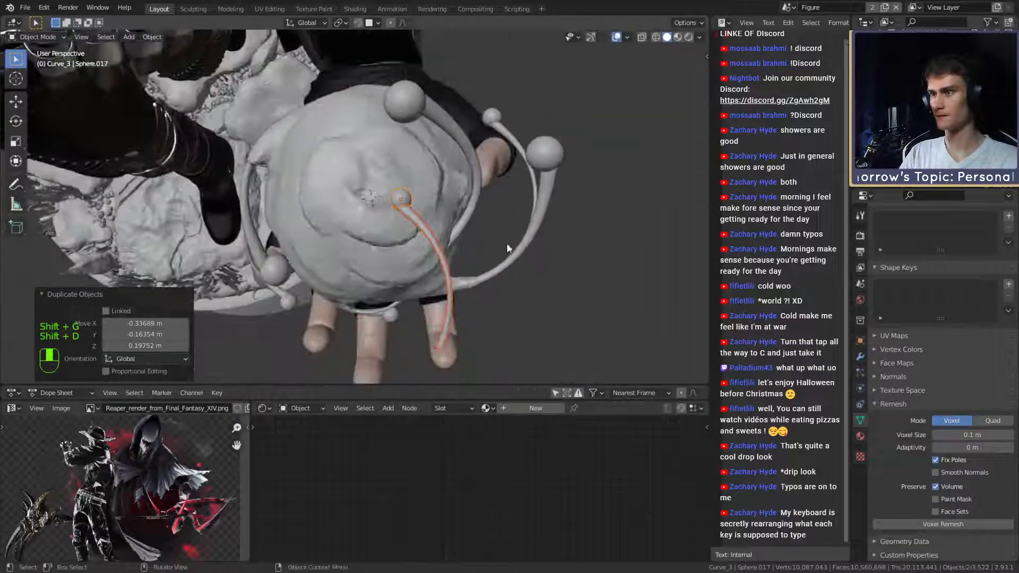
{"action": "key", "text": "r"}
{"action": "left_click", "coordinate": [370, 324]}
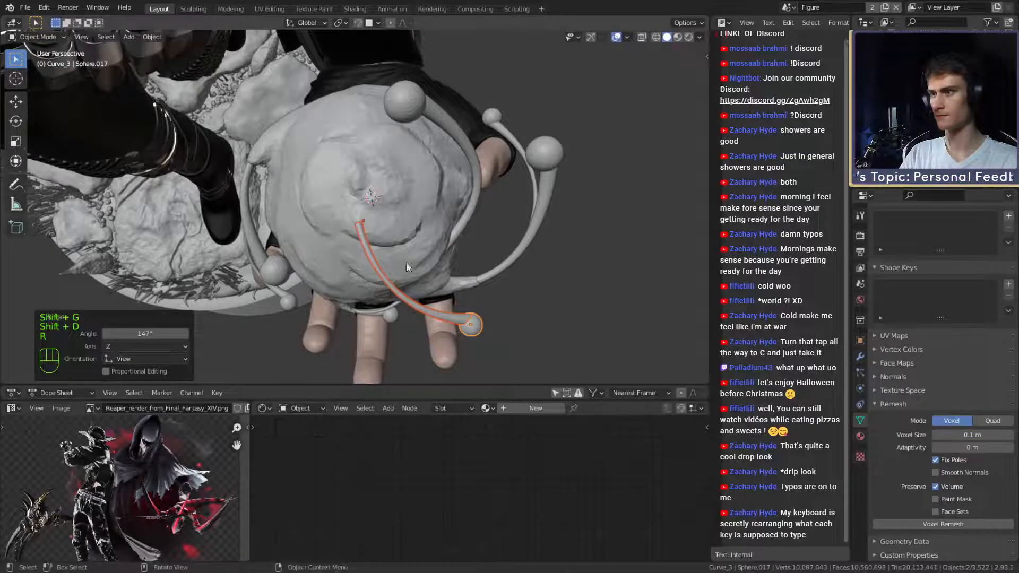
Move the inner end control point of the thin strand copy across the top of the orb.
{"action": "key", "text": "Tab"}
{"action": "key", "text": "Tab"}
{"action": "left_click", "coordinate": [363, 245]}
{"action": "key", "text": "Tab"}
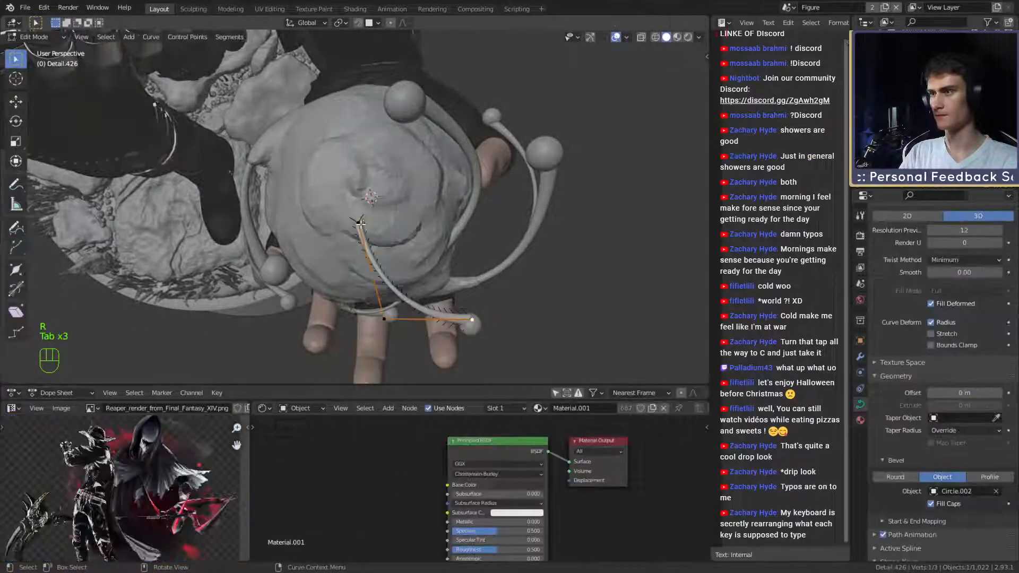
{"action": "key", "text": "g"}
{"action": "left_click", "coordinate": [433, 226]}
{"action": "key", "text": "g"}
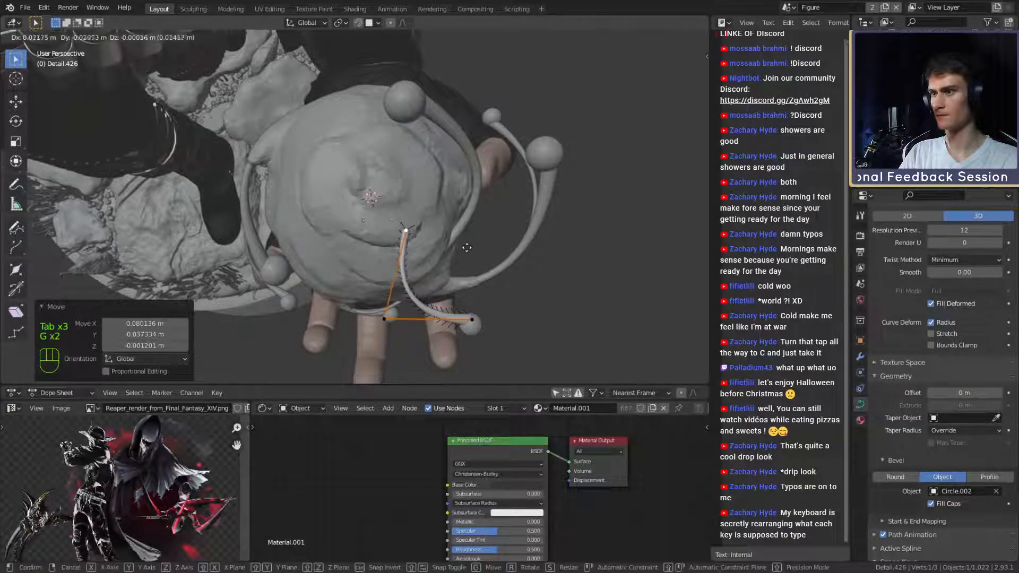
{"action": "left_click", "coordinate": [474, 252]}
{"action": "key", "text": "Tab"}
Move and rotate the thin strand copy together with its small sphere onto the orb's upper surface.
{"action": "left_click", "coordinate": [472, 333], "text": "shift"}
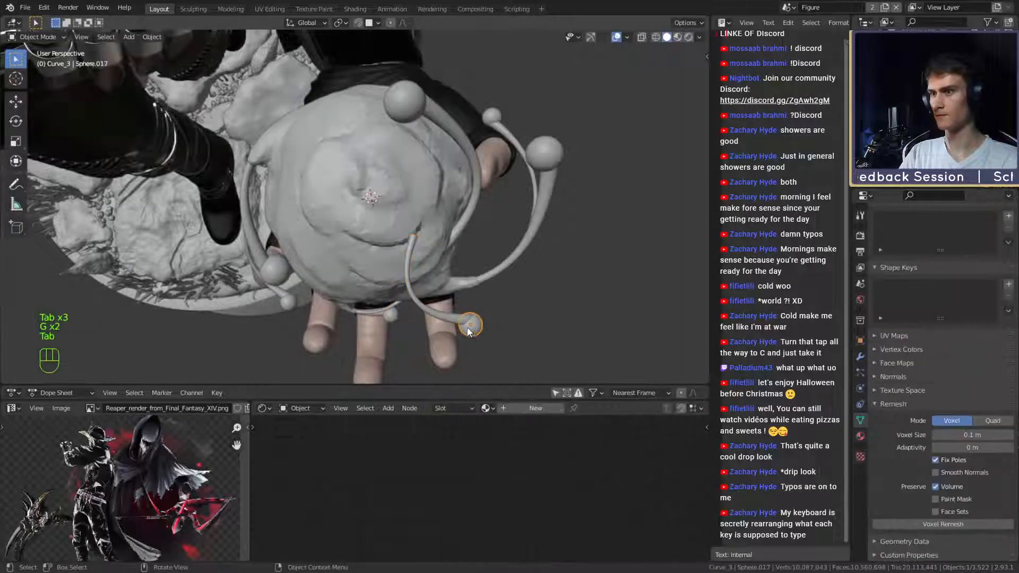
{"action": "middle_click_drag", "start_coordinate": [486, 297], "coordinate": [500, 305]}
{"action": "key", "text": "g"}
{"action": "left_click", "coordinate": [390, 260]}
{"action": "middle_click_drag", "start_coordinate": [390, 260], "coordinate": [561, 209]}
{"action": "key", "text": "g"}
{"action": "key", "text": "r"}
{"action": "left_click", "coordinate": [471, 165]}
{"action": "key", "text": "r"}
{"action": "key", "text": "g"}
{"action": "left_click", "coordinate": [564, 247]}
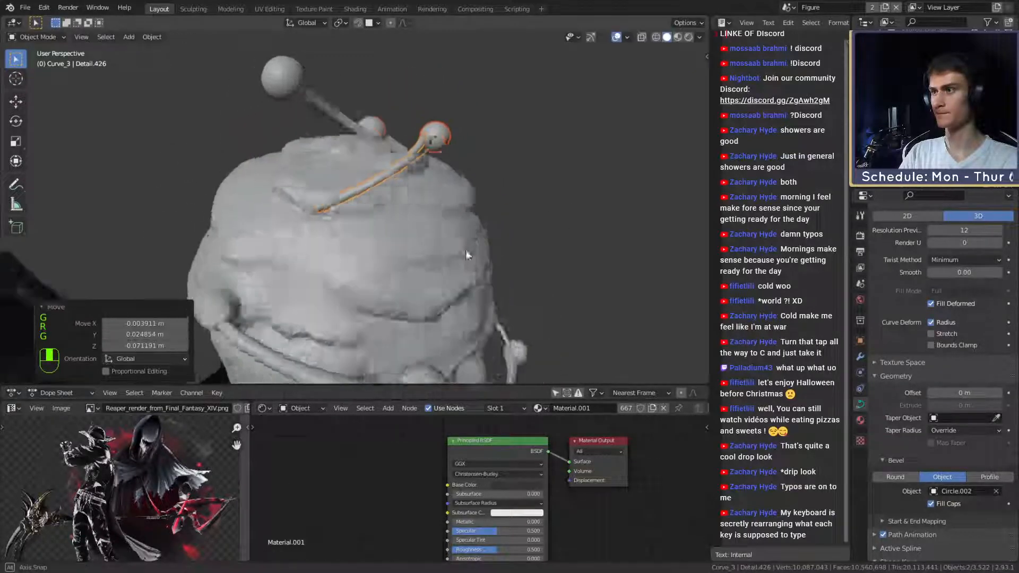
Rotate the thin strand pair further and nudge its small sphere at the strand's tip.
{"action": "middle_click_drag", "start_coordinate": [565, 247], "coordinate": [366, 276]}
{"action": "key", "text": "r"}
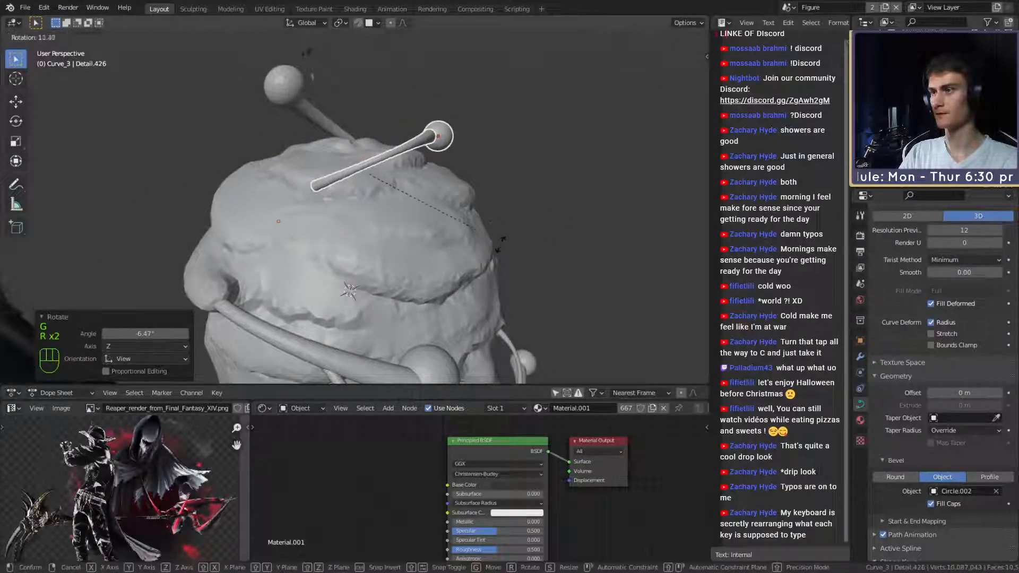
{"action": "left_click", "coordinate": [484, 179]}
{"action": "left_click", "coordinate": [440, 141]}
{"action": "key", "text": "g"}
{"action": "left_click", "coordinate": [432, 152]}
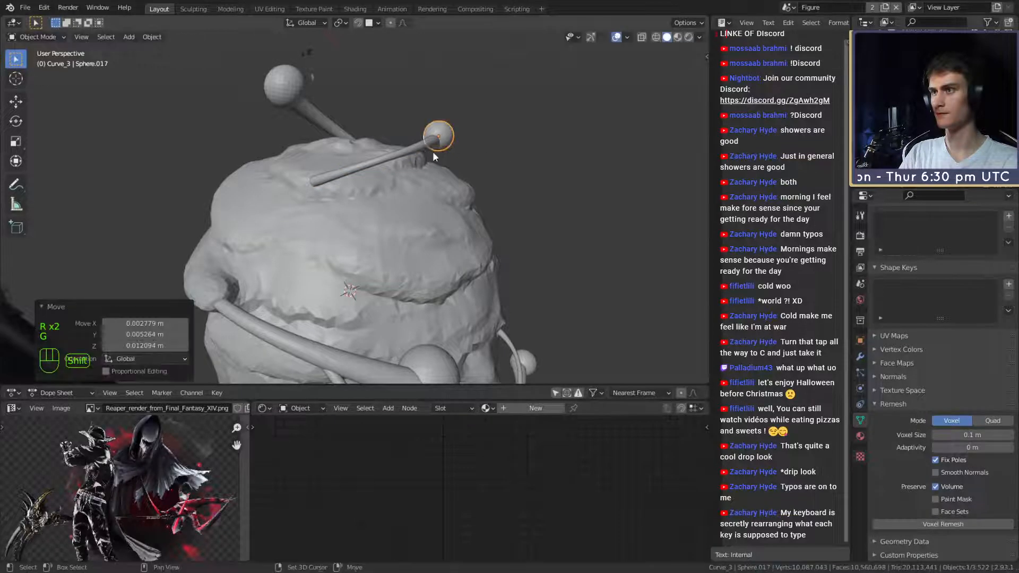
Rotate and reposition the thin strand and its sphere together so they follow the curve of the orb's top.
{"action": "left_click", "coordinate": [420, 148], "text": "shift"}
{"action": "middle_click_drag", "start_coordinate": [465, 165], "coordinate": [513, 197]}
{"action": "key", "text": "r"}
{"action": "left_click", "coordinate": [531, 290]}
{"action": "key", "text": "g"}
{"action": "left_click", "coordinate": [492, 218]}
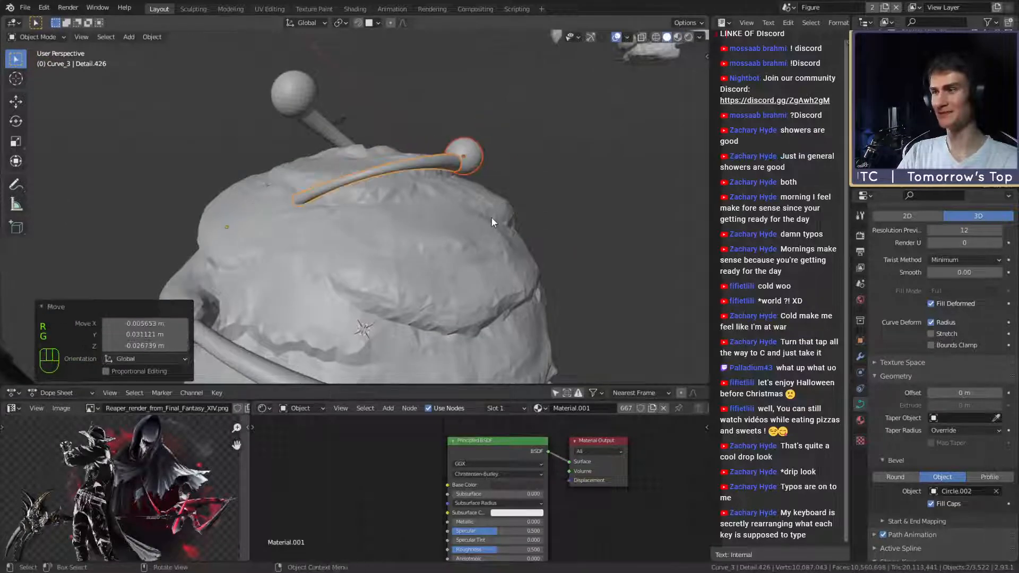
{"action": "key", "text": "r"}
{"action": "key", "text": "r"}
{"action": "left_click", "coordinate": [488, 260]}
{"action": "mouse_move", "coordinate": [488, 259]}
{"action": "middle_mouse_down"}
{"action": "mouse_move", "coordinate": [450, 316]}
{"action": "mouse_move", "coordinate": [423, 205]}
{"action": "mouse_move", "coordinate": [517, 238]}
{"action": "mouse_move", "coordinate": [553, 311]}
{"action": "mouse_move", "coordinate": [557, 372]}
{"action": "middle_mouse_up"}
{"action": "key", "text": "r"}
{"action": "left_click", "coordinate": [423, 204]}
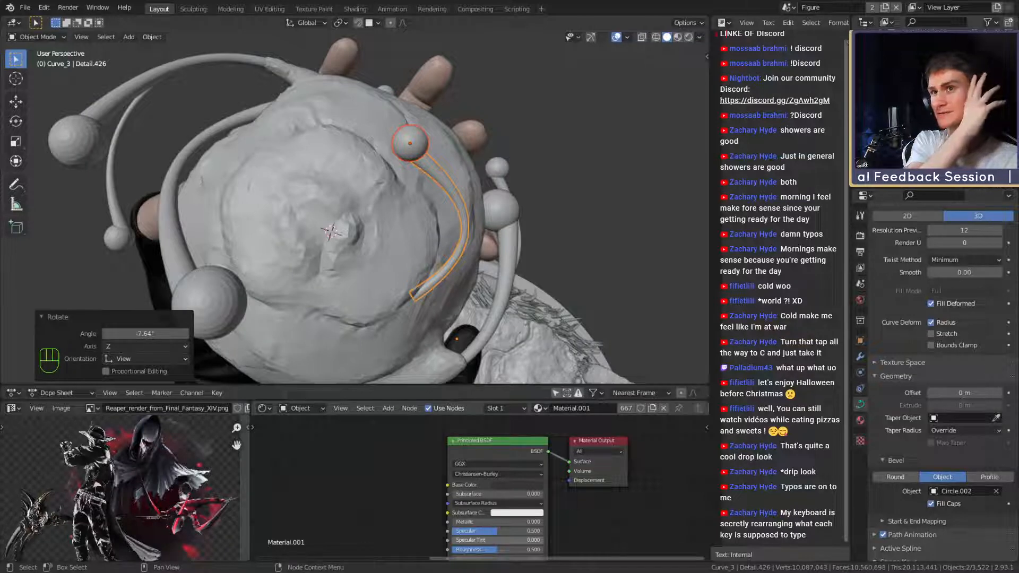
Rotate the thin strand pair and move the curve's middle control point outward to adjust its bend.
{"action": "mouse_move", "coordinate": [454, 164]}
{"action": "middle_mouse_down"}
{"action": "mouse_move", "coordinate": [495, 238]}
{"action": "mouse_move", "coordinate": [568, 245]}
{"action": "mouse_move", "coordinate": [502, 203]}
{"action": "mouse_move", "coordinate": [477, 243]}
{"action": "mouse_move", "coordinate": [474, 286]}
{"action": "middle_mouse_up"}
{"action": "key", "text": "r"}
{"action": "left_click", "coordinate": [569, 255]}
{"action": "key", "text": "Tab"}
{"action": "key", "text": "g"}
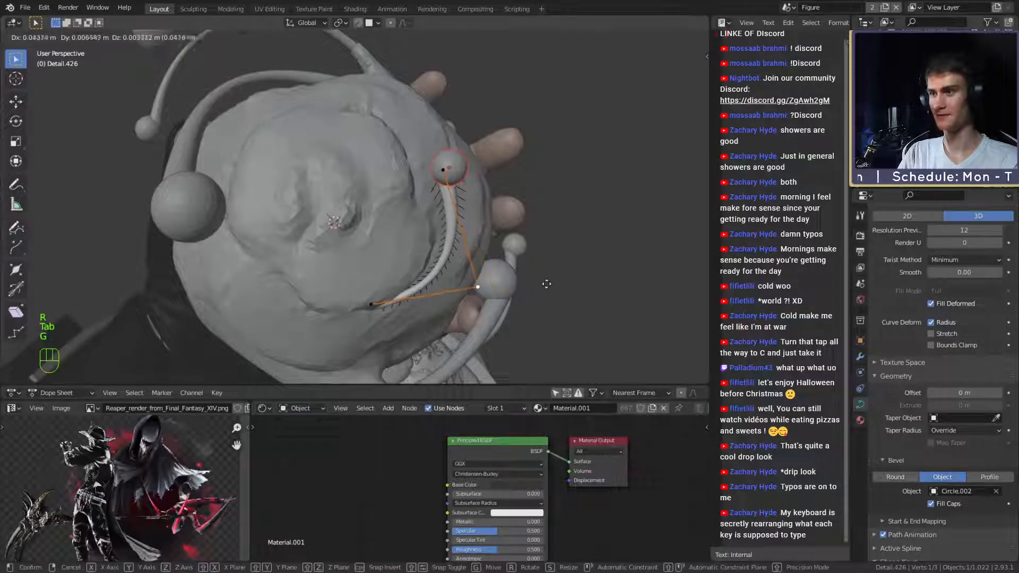
{"action": "left_click", "coordinate": [543, 278]}
{"action": "key", "text": "Tab"}
Tilt the thin strand together with its sphere so the tip lifts off the orb's top.
{"action": "left_click", "coordinate": [449, 168]}
{"action": "middle_click_drag", "start_coordinate": [449, 168], "coordinate": [453, 171]}
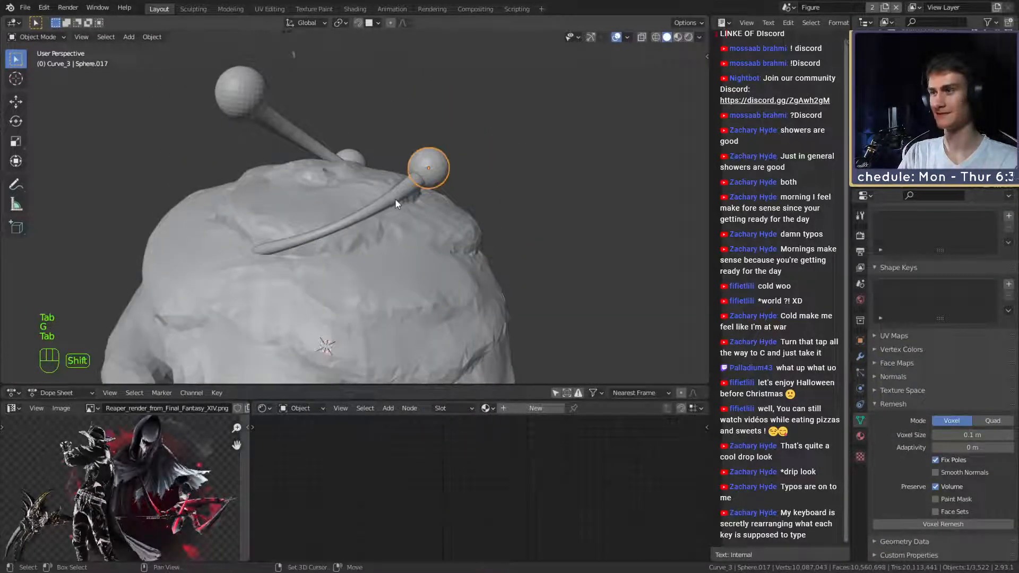
{"action": "left_click", "coordinate": [396, 201], "text": "shift"}
{"action": "middle_click_drag", "start_coordinate": [403, 200], "coordinate": [445, 220]}
{"action": "key", "text": "r"}
{"action": "left_click", "coordinate": [468, 180]}
{"action": "key", "text": "Tab"}
Examine the orb and its added strands from the front and several distances with nothing selected.
{"action": "scroll", "coordinate": [482, 261], "scroll_direction": "down", "scroll_amount": 7}
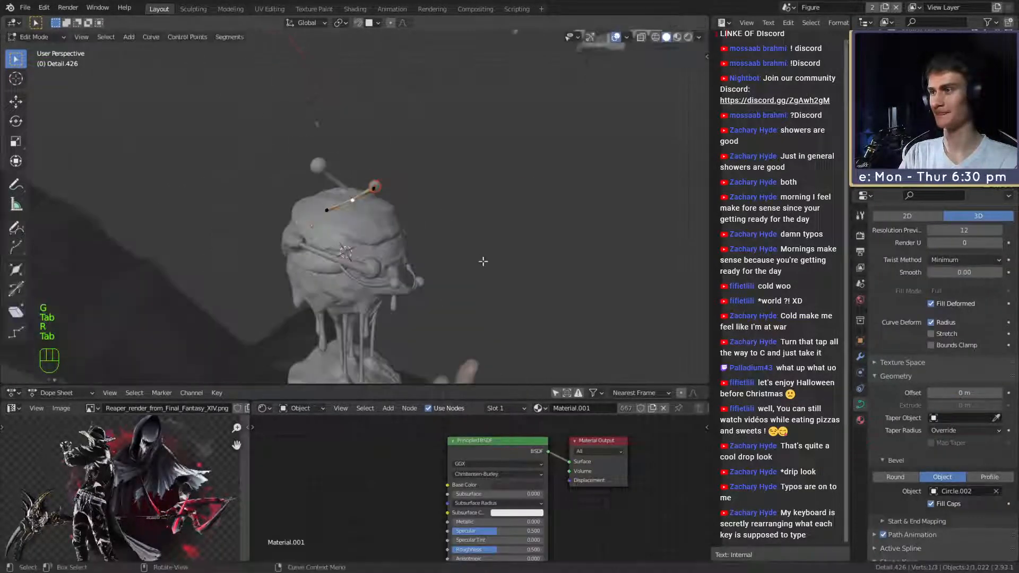
{"action": "middle_click_drag", "start_coordinate": [483, 261], "coordinate": [367, 245]}
{"action": "key", "text": "Tab"}
{"action": "scroll", "coordinate": [360, 247], "scroll_direction": "up", "scroll_amount": 5}
{"action": "scroll", "coordinate": [357, 250], "scroll_direction": "down", "scroll_amount": 7}
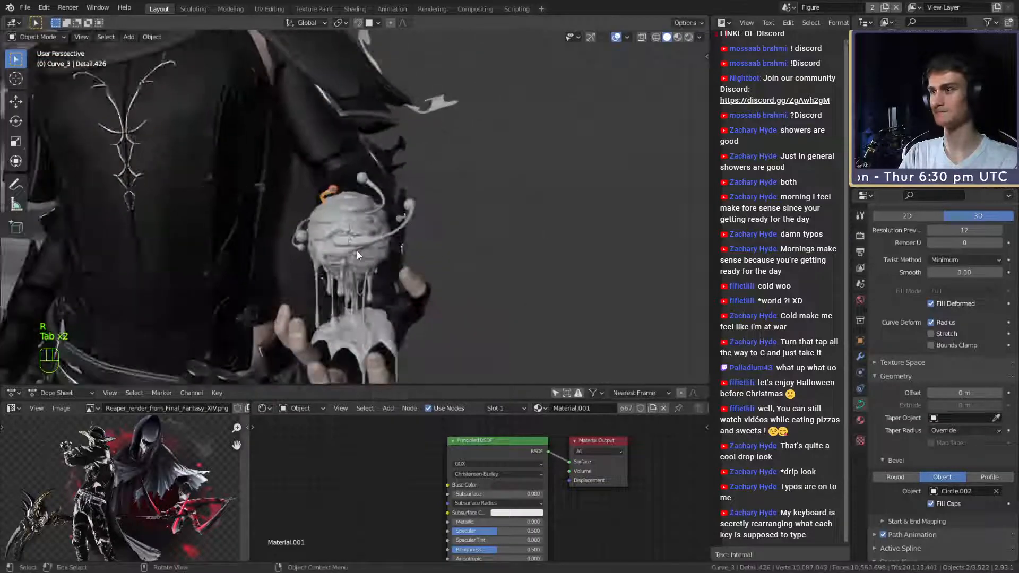
{"action": "left_click", "coordinate": [500, 228]}
{"action": "scroll", "coordinate": [426, 238], "scroll_direction": "down", "scroll_amount": 7}
{"action": "scroll", "coordinate": [424, 263], "scroll_direction": "up", "scroll_amount": 10}
{"action": "mouse_move", "coordinate": [418, 245]}
{"action": "middle_mouse_down"}
{"action": "mouse_move", "coordinate": [425, 263]}
{"action": "mouse_move", "coordinate": [420, 228]}
{"action": "middle_mouse_up"}
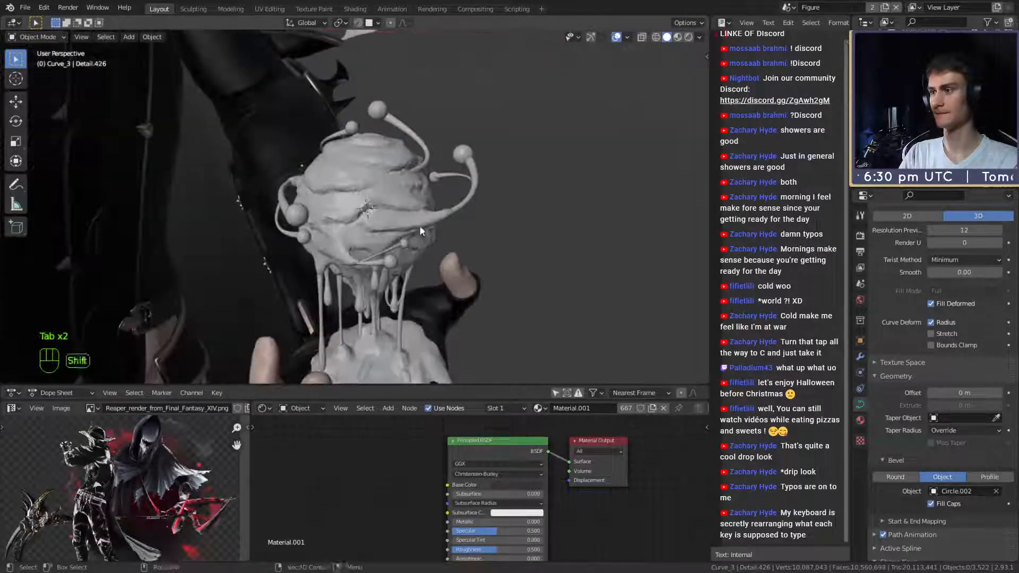
Select the orb and bring it into the Sculpting workspace, framing the new strands on its top.
{"action": "scroll", "coordinate": [501, 271], "scroll_direction": "up", "scroll_amount": 3}
{"action": "left_click", "coordinate": [374, 187]}
{"action": "left_click", "coordinate": [193, 9]}
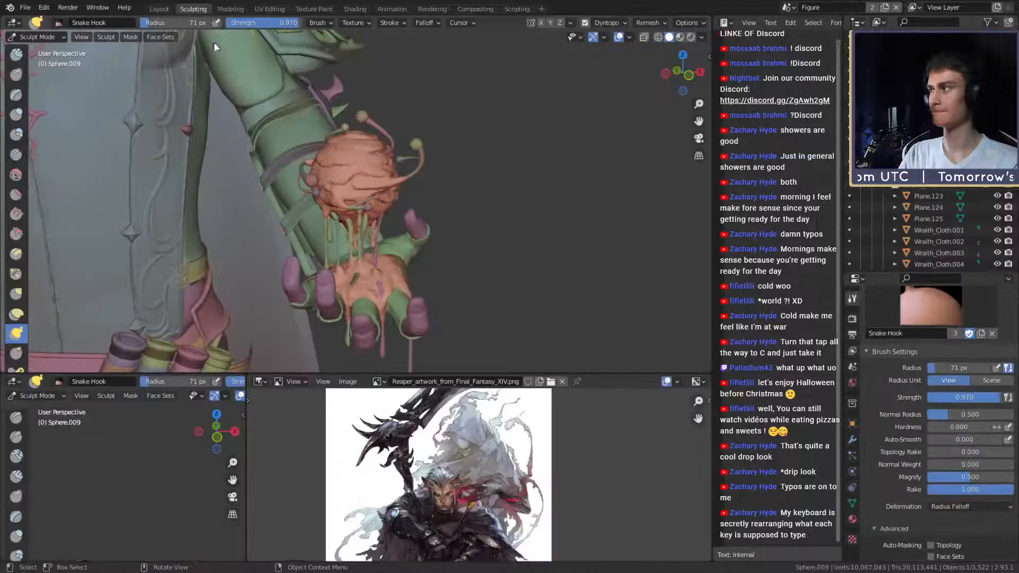
{"action": "left_click_drag", "start_coordinate": [464, 296], "coordinate": [445, 342], "text": "alt+shift"}
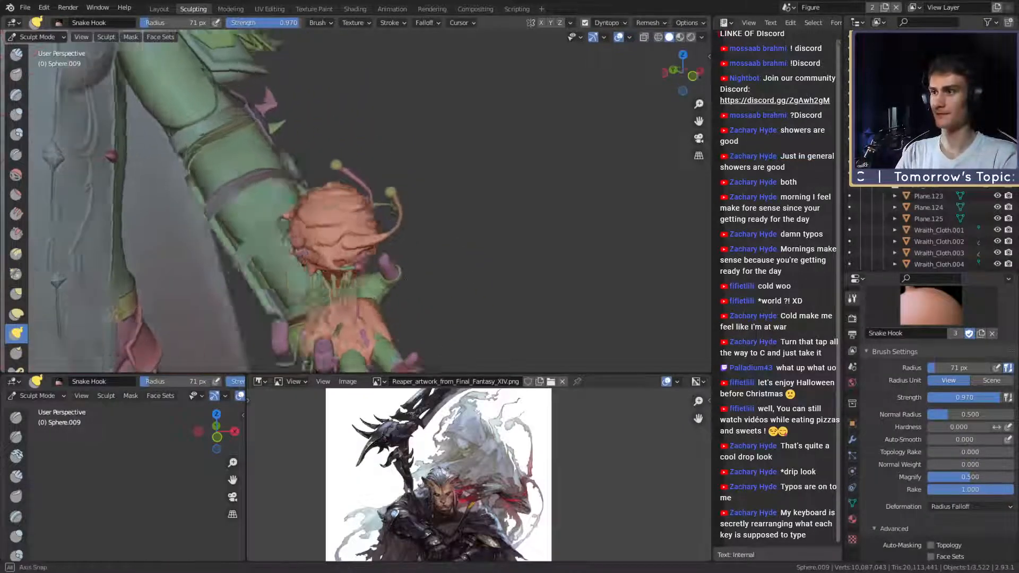
{"action": "left_click_drag", "start_coordinate": [392, 254], "coordinate": [478, 297], "text": "alt"}
{"action": "left_click_drag", "start_coordinate": [424, 271], "coordinate": [451, 207], "text": "ctrl+alt"}
{"action": "left_click_drag", "start_coordinate": [451, 207], "coordinate": [478, 242], "text": "alt"}
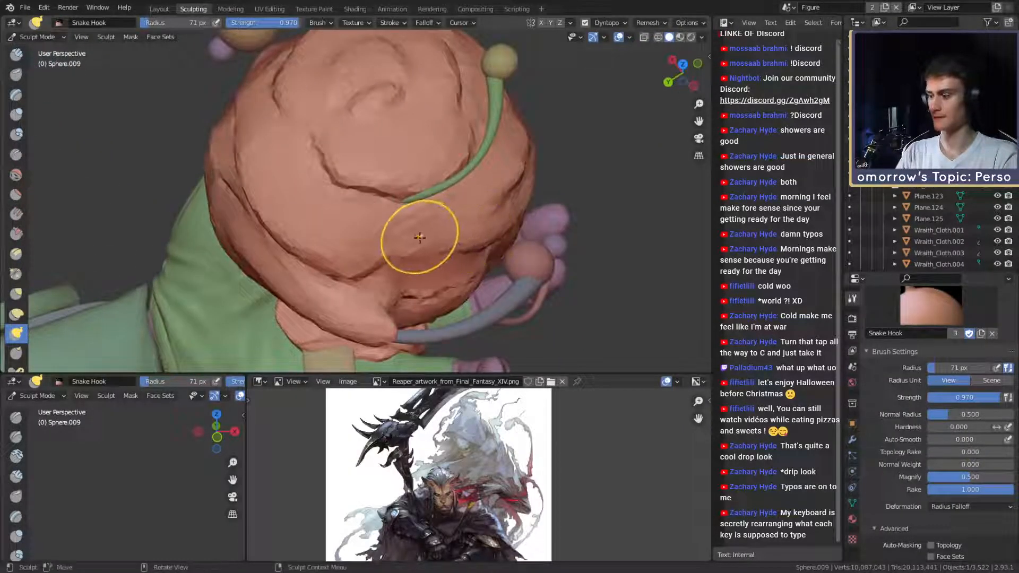
Pull the orb's surface onto the base of the small green strand with the Snake Hook brush at 66 px radius.
{"action": "mouse_move", "coordinate": [433, 202]}
{"action": "left_mouse_down", "text": "alt+shift"}
{"action": "mouse_move", "coordinate": [398, 260]}
{"action": "mouse_move", "coordinate": [381, 261]}
{"action": "mouse_move", "coordinate": [370, 281]}
{"action": "mouse_move", "coordinate": [397, 270]}
{"action": "mouse_move", "coordinate": [412, 186]}
{"action": "mouse_move", "coordinate": [427, 318]}
{"action": "mouse_move", "coordinate": [401, 325]}
{"action": "left_mouse_up", "text": "alt+shift"}
{"action": "key", "text": "f"}
{"action": "left_click", "coordinate": [381, 263]}
{"action": "key", "text": "f"}
{"action": "left_click", "coordinate": [393, 278]}
{"action": "mouse_move", "coordinate": [401, 315]}
{"action": "left_mouse_down", "text": "alt+shift"}
{"action": "mouse_move", "coordinate": [402, 323]}
{"action": "mouse_move", "coordinate": [420, 243]}
{"action": "mouse_move", "coordinate": [419, 291]}
{"action": "mouse_move", "coordinate": [395, 284]}
{"action": "mouse_move", "coordinate": [376, 243]}
{"action": "mouse_move", "coordinate": [391, 225]}
{"action": "mouse_move", "coordinate": [344, 254]}
{"action": "mouse_move", "coordinate": [348, 239]}
{"action": "mouse_move", "coordinate": [393, 318]}
{"action": "left_mouse_up", "text": "alt+shift"}
{"action": "key", "text": "f"}
{"action": "left_click", "coordinate": [429, 290]}
{"action": "key", "text": "f"}
{"action": "key", "text": "f"}
{"action": "left_click", "coordinate": [397, 242]}
{"action": "key", "text": "f"}
{"action": "left_click", "coordinate": [326, 254]}
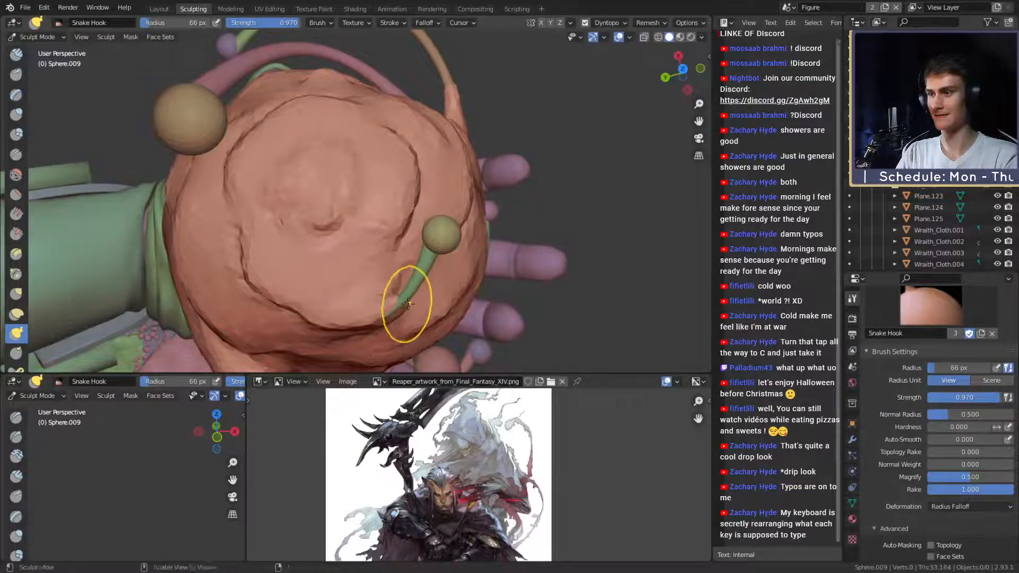
{"action": "middle_click_drag", "start_coordinate": [408, 303], "coordinate": [419, 212]}
{"action": "left_click_drag", "start_coordinate": [482, 205], "coordinate": [476, 183]}
{"action": "mouse_move", "coordinate": [472, 204]}
{"action": "middle_mouse_down"}
{"action": "mouse_move", "coordinate": [374, 248]}
{"action": "mouse_move", "coordinate": [477, 287]}
{"action": "mouse_move", "coordinate": [443, 270]}
{"action": "middle_mouse_up"}
Pull the orb's surface toward the base of the upper purple strand with the Snake Hook brush, starting at 87 px radius.
{"action": "key", "text": "f"}
{"action": "left_click", "coordinate": [373, 277]}
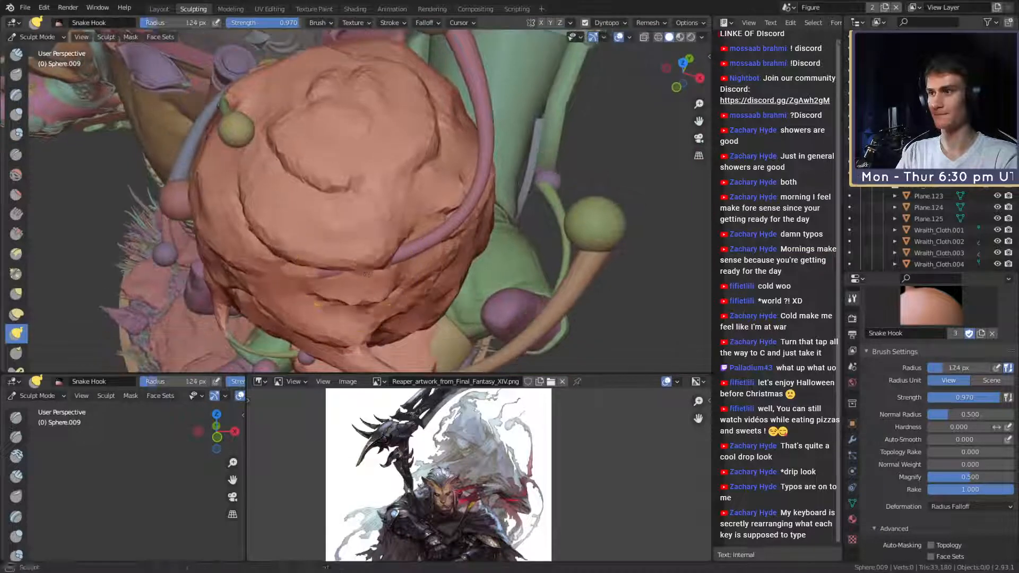
{"action": "mouse_move", "coordinate": [343, 273]}
{"action": "middle_mouse_down"}
{"action": "mouse_move", "coordinate": [340, 286]}
{"action": "mouse_move", "coordinate": [366, 287]}
{"action": "middle_mouse_up"}
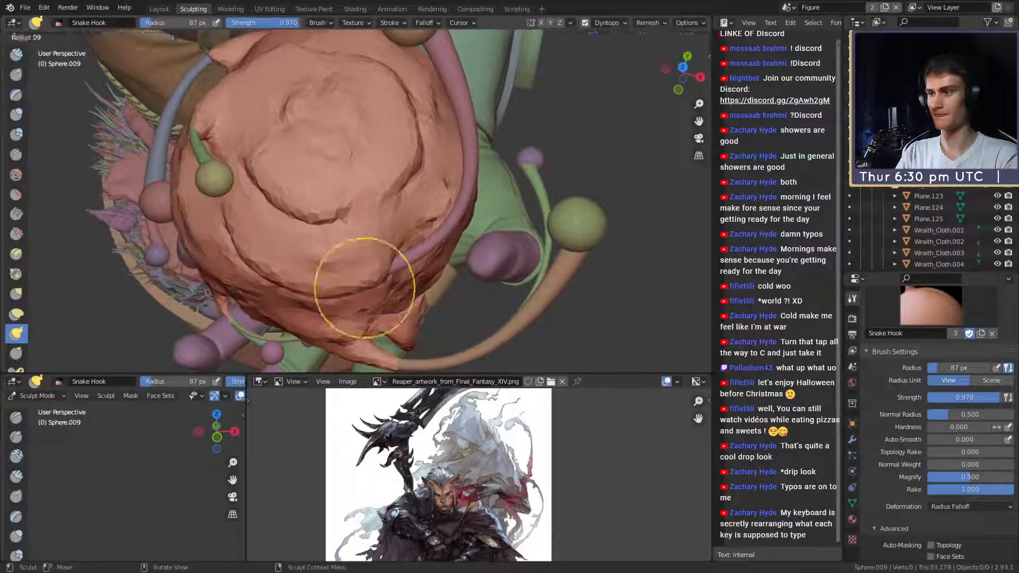
{"action": "left_click_drag", "start_coordinate": [421, 256], "coordinate": [434, 244]}
{"action": "middle_click_drag", "start_coordinate": [434, 244], "coordinate": [420, 263], "text": "shift"}
{"action": "key", "text": "f"}
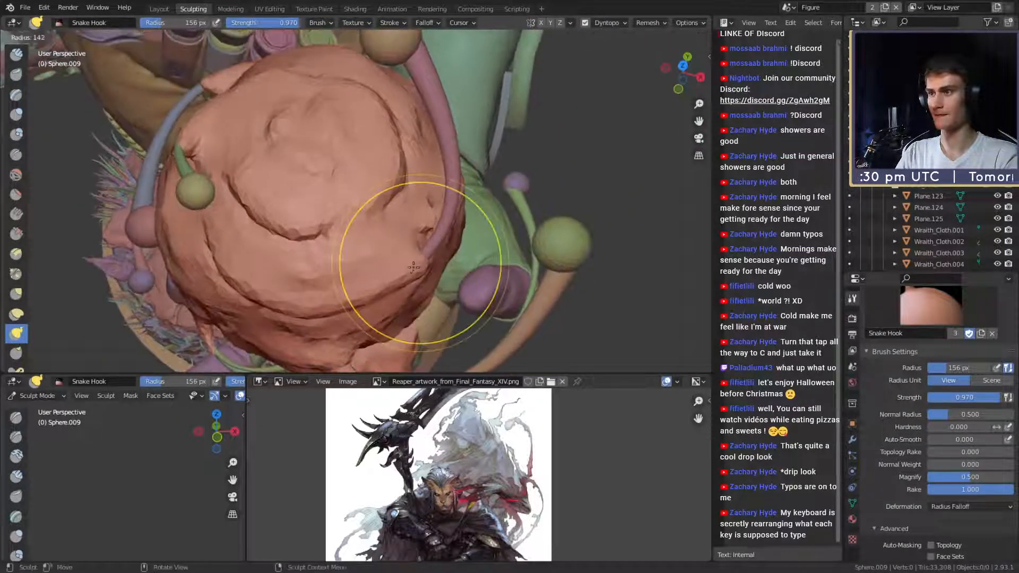
{"action": "left_click_drag", "start_coordinate": [444, 246], "coordinate": [447, 241]}
{"action": "mouse_move", "coordinate": [446, 253]}
{"action": "middle_mouse_down"}
{"action": "mouse_move", "coordinate": [442, 267]}
{"action": "mouse_move", "coordinate": [361, 181]}
{"action": "middle_mouse_up"}
Refine the pulled surface around the purple strand's base with the Snake Hook brush at about 93 px radius.
{"action": "key", "text": "f"}
{"action": "left_click", "coordinate": [423, 271]}
{"action": "key", "text": "f"}
{"action": "left_click", "coordinate": [415, 173]}
{"action": "mouse_move", "coordinate": [422, 172]}
{"action": "middle_mouse_down"}
{"action": "mouse_move", "coordinate": [291, 142]}
{"action": "mouse_move", "coordinate": [323, 146]}
{"action": "mouse_move", "coordinate": [436, 247]}
{"action": "middle_mouse_up"}
{"action": "key", "text": "f"}
{"action": "left_click", "coordinate": [304, 127]}
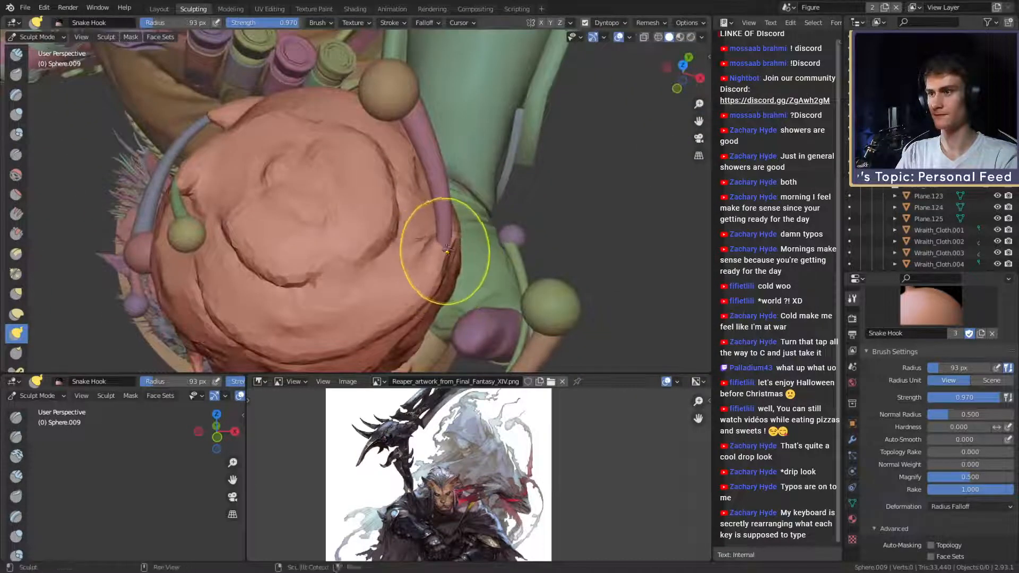
{"action": "mouse_move", "coordinate": [423, 284]}
{"action": "middle_mouse_down"}
{"action": "mouse_move", "coordinate": [411, 233]}
{"action": "mouse_move", "coordinate": [425, 207]}
{"action": "mouse_move", "coordinate": [450, 232]}
{"action": "mouse_move", "coordinate": [356, 219]}
{"action": "mouse_move", "coordinate": [358, 263]}
{"action": "mouse_move", "coordinate": [307, 168]}
{"action": "middle_mouse_up"}
{"action": "key", "text": "f"}
{"action": "left_click", "coordinate": [443, 232]}
Extend the orb's surface into a tapered point along the large brown strand's base with the Snake Hook brush at 85 px radius.
{"action": "left_click_drag", "start_coordinate": [284, 137], "coordinate": [297, 213], "text": "ctrl+alt"}
{"action": "mouse_move", "coordinate": [297, 213]}
{"action": "left_mouse_down", "text": "alt"}
{"action": "mouse_move", "coordinate": [425, 223]}
{"action": "mouse_move", "coordinate": [416, 265]}
{"action": "mouse_move", "coordinate": [414, 199]}
{"action": "left_mouse_up", "text": "alt"}
{"action": "mouse_move", "coordinate": [413, 199]}
{"action": "left_mouse_down", "text": "alt"}
{"action": "mouse_move", "coordinate": [379, 233]}
{"action": "mouse_move", "coordinate": [377, 217]}
{"action": "mouse_move", "coordinate": [368, 250]}
{"action": "mouse_move", "coordinate": [346, 240]}
{"action": "mouse_move", "coordinate": [354, 267]}
{"action": "mouse_move", "coordinate": [386, 295]}
{"action": "mouse_move", "coordinate": [355, 290]}
{"action": "mouse_move", "coordinate": [380, 275]}
{"action": "mouse_move", "coordinate": [391, 249]}
{"action": "mouse_move", "coordinate": [419, 287]}
{"action": "left_mouse_up", "text": "alt"}
{"action": "key", "text": "f"}
{"action": "left_click", "coordinate": [389, 249]}
{"action": "key", "text": "f"}
{"action": "left_click", "coordinate": [381, 274]}
{"action": "left_click", "coordinate": [362, 223]}
{"action": "left_click_drag", "start_coordinate": [419, 287], "coordinate": [449, 313], "text": "alt"}
{"action": "mouse_move", "coordinate": [455, 309]}
{"action": "left_mouse_down"}
{"action": "mouse_move", "coordinate": [463, 302]}
{"action": "mouse_move", "coordinate": [451, 323]}
{"action": "left_mouse_up"}
{"action": "key", "text": "f"}
{"action": "left_click", "coordinate": [460, 324]}
{"action": "mouse_move", "coordinate": [435, 326]}
{"action": "middle_mouse_down"}
{"action": "mouse_move", "coordinate": [444, 264]}
{"action": "mouse_move", "coordinate": [451, 310]}
{"action": "middle_mouse_up"}
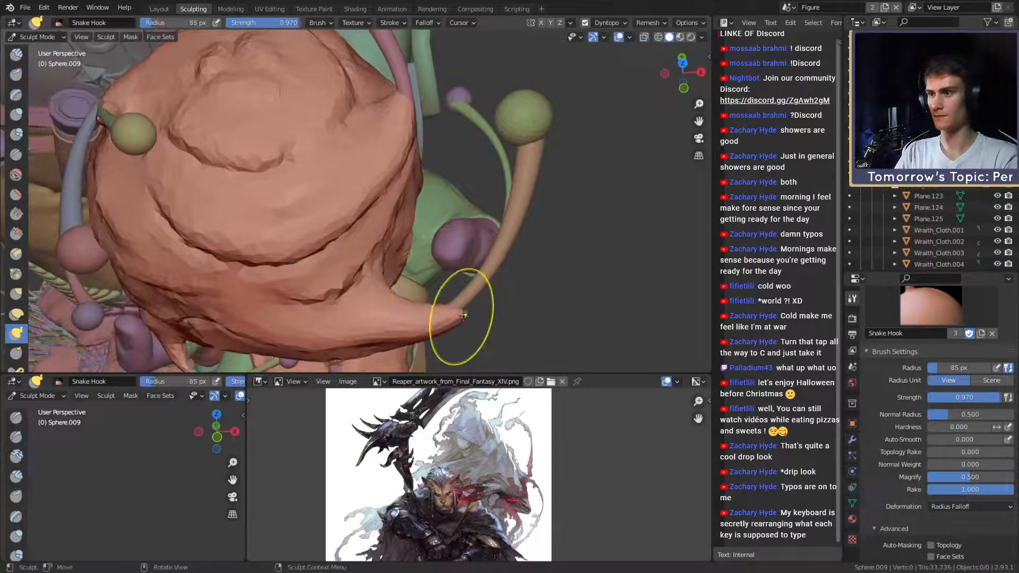
Refine the tapered point at the large brown strand's base with the Snake Hook brush, readjusting the brush radius.
{"action": "left_click_drag", "start_coordinate": [477, 292], "coordinate": [479, 290]}
{"action": "mouse_move", "coordinate": [476, 293]}
{"action": "middle_mouse_down"}
{"action": "mouse_move", "coordinate": [457, 229]}
{"action": "mouse_move", "coordinate": [468, 230]}
{"action": "mouse_move", "coordinate": [427, 268]}
{"action": "mouse_move", "coordinate": [428, 287]}
{"action": "middle_mouse_up"}
{"action": "key", "text": "f"}
{"action": "left_click", "coordinate": [428, 236]}
{"action": "left_click_drag", "start_coordinate": [432, 284], "coordinate": [427, 271]}
{"action": "middle_click_drag", "start_coordinate": [424, 269], "coordinate": [448, 294]}
{"action": "mouse_move", "coordinate": [375, 301]}
{"action": "middle_mouse_down"}
{"action": "mouse_move", "coordinate": [391, 282]}
{"action": "mouse_move", "coordinate": [365, 319]}
{"action": "mouse_move", "coordinate": [429, 271]}
{"action": "mouse_move", "coordinate": [501, 254]}
{"action": "mouse_move", "coordinate": [402, 213]}
{"action": "mouse_move", "coordinate": [406, 250]}
{"action": "mouse_move", "coordinate": [392, 234]}
{"action": "mouse_move", "coordinate": [393, 197]}
{"action": "middle_mouse_up"}
{"action": "mouse_move", "coordinate": [392, 196]}
{"action": "middle_mouse_down"}
{"action": "mouse_move", "coordinate": [350, 223]}
{"action": "mouse_move", "coordinate": [353, 186]}
{"action": "middle_mouse_up"}
{"action": "mouse_move", "coordinate": [353, 254]}
{"action": "middle_mouse_down"}
{"action": "mouse_move", "coordinate": [391, 279]}
{"action": "mouse_move", "coordinate": [393, 247]}
{"action": "middle_mouse_up"}
{"action": "mouse_move", "coordinate": [424, 255]}
{"action": "middle_mouse_down"}
{"action": "mouse_move", "coordinate": [402, 259]}
{"action": "mouse_move", "coordinate": [424, 235]}
{"action": "mouse_move", "coordinate": [371, 228]}
{"action": "mouse_move", "coordinate": [340, 308]}
{"action": "middle_mouse_up"}
Pull the orb's lower surface outward near the drips with the Snake Hook brush at about 146 px radius.
{"action": "key", "text": "f"}
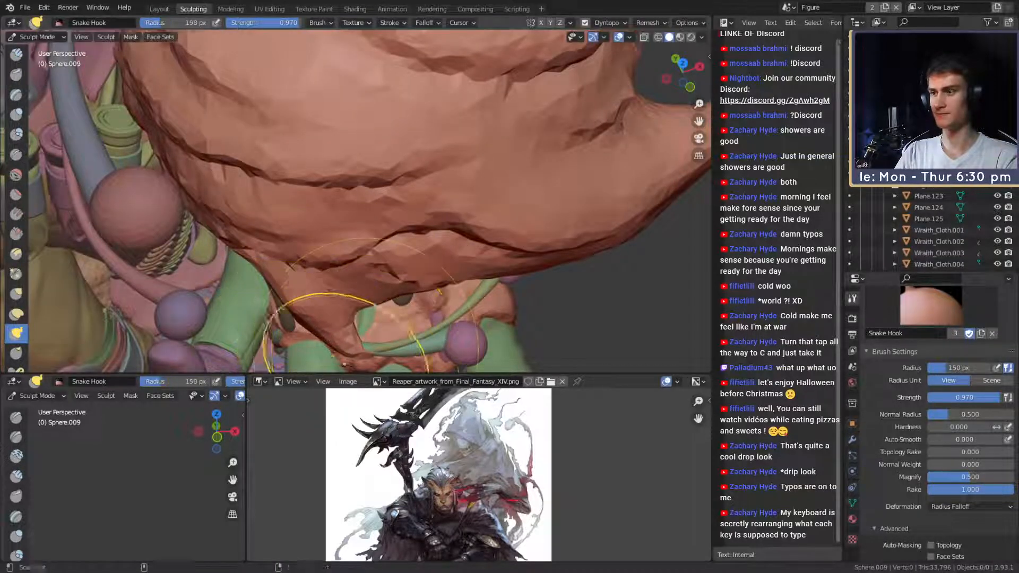
{"action": "middle_click_drag", "start_coordinate": [346, 365], "coordinate": [357, 329], "text": "shift"}
{"action": "scroll", "coordinate": [385, 322], "scroll_direction": "down", "scroll_amount": 8}
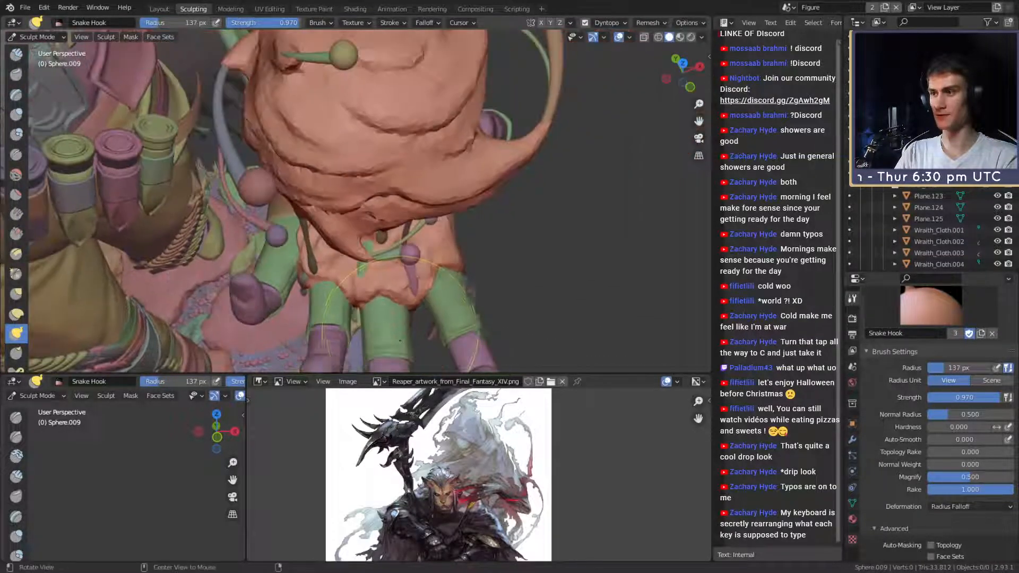
{"action": "mouse_move", "coordinate": [390, 361]}
{"action": "middle_mouse_down"}
{"action": "mouse_move", "coordinate": [421, 239]}
{"action": "mouse_move", "coordinate": [625, 261]}
{"action": "mouse_move", "coordinate": [397, 266]}
{"action": "mouse_move", "coordinate": [430, 326]}
{"action": "mouse_move", "coordinate": [356, 325]}
{"action": "mouse_move", "coordinate": [371, 281]}
{"action": "middle_mouse_up"}
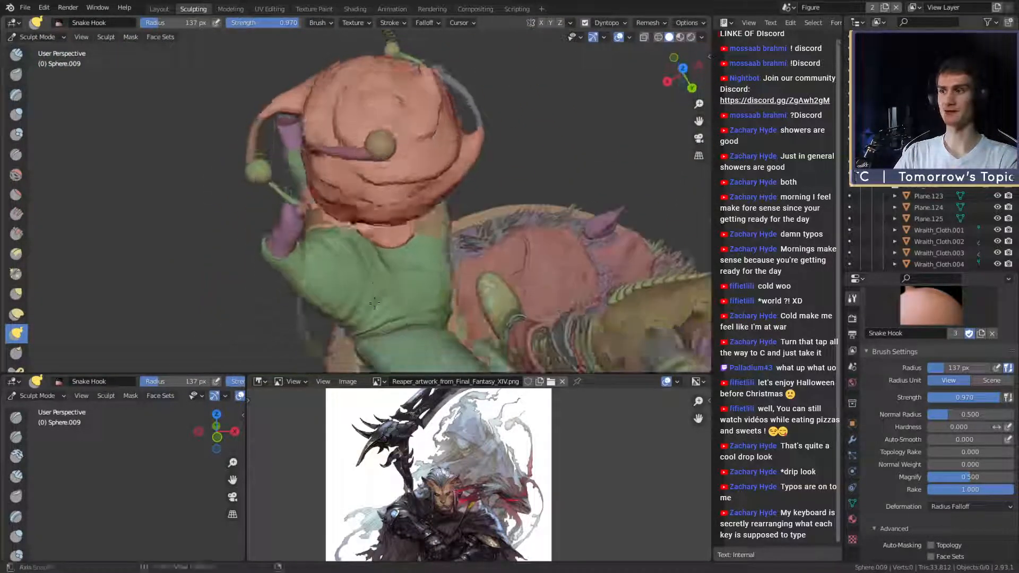
{"action": "scroll", "coordinate": [371, 260], "scroll_direction": "up", "scroll_amount": 4}
{"action": "mouse_move", "coordinate": [383, 248]}
{"action": "middle_mouse_down"}
{"action": "mouse_move", "coordinate": [361, 277]}
{"action": "mouse_move", "coordinate": [380, 274]}
{"action": "middle_mouse_up"}
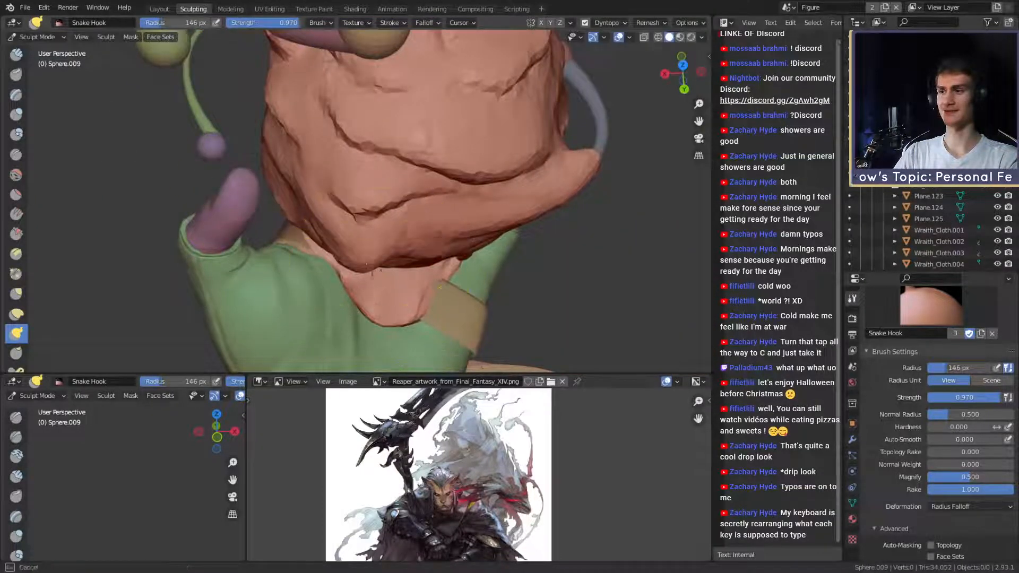
{"action": "left_click_drag", "start_coordinate": [372, 271], "coordinate": [402, 283]}
{"action": "mouse_move", "coordinate": [412, 284]}
{"action": "middle_mouse_down"}
{"action": "mouse_move", "coordinate": [419, 212]}
{"action": "mouse_move", "coordinate": [462, 228]}
{"action": "middle_mouse_up"}
{"action": "scroll", "coordinate": [424, 249], "scroll_direction": "down", "scroll_amount": 3}
{"action": "mouse_move", "coordinate": [392, 265]}
{"action": "middle_mouse_down"}
{"action": "mouse_move", "coordinate": [421, 274]}
{"action": "mouse_move", "coordinate": [505, 170]}
{"action": "mouse_move", "coordinate": [428, 205]}
{"action": "mouse_move", "coordinate": [478, 246]}
{"action": "mouse_move", "coordinate": [467, 249]}
{"action": "middle_mouse_up"}
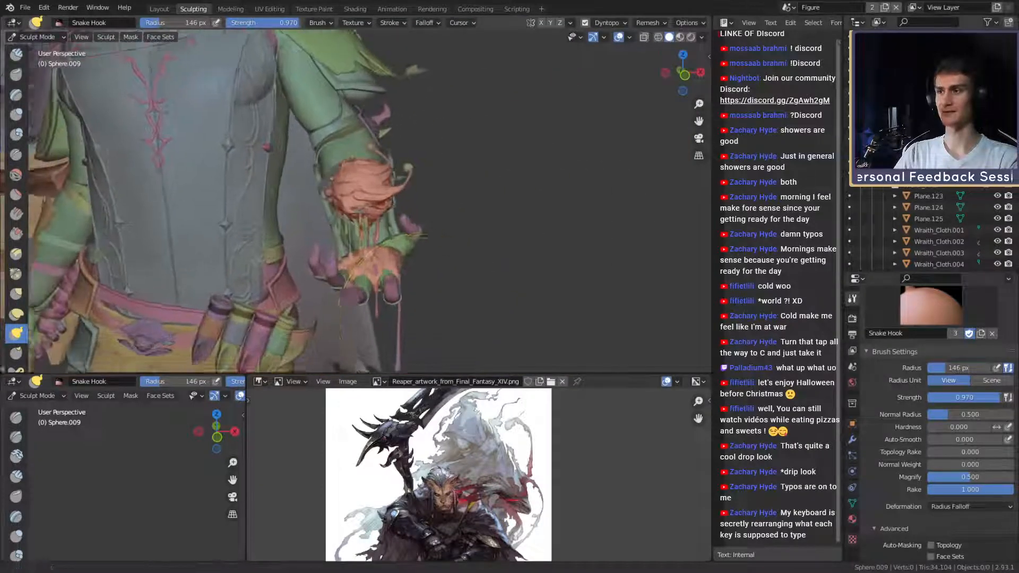
Save the file and switch to the Layout workspace.
{"action": "mouse_move", "coordinate": [467, 249]}
{"action": "left_mouse_down", "text": "ctrl+alt"}
{"action": "mouse_move", "coordinate": [462, 185]}
{"action": "mouse_move", "coordinate": [459, 221]}
{"action": "left_mouse_up", "text": "ctrl+alt"}
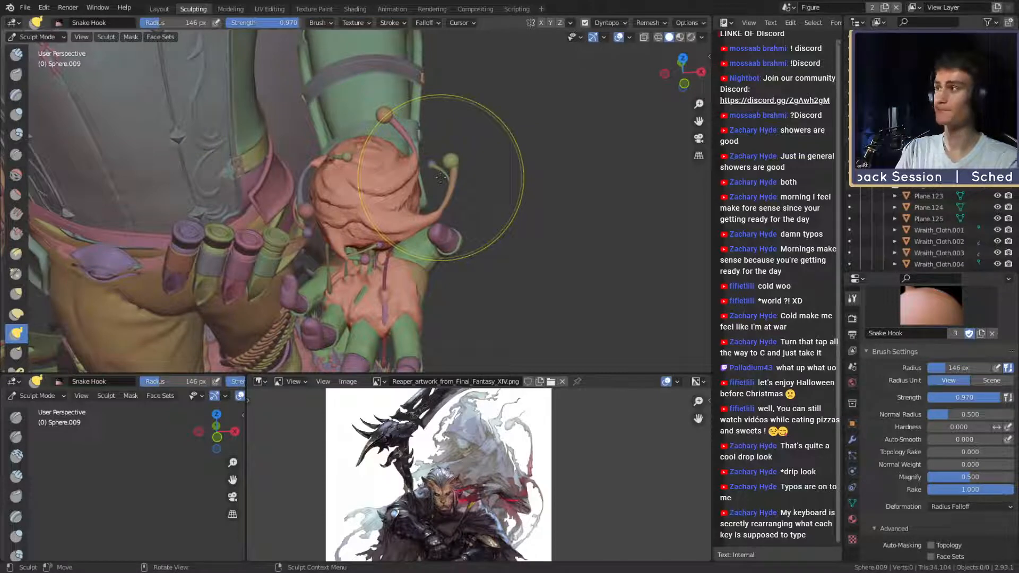
{"action": "key", "text": "ctrl+s"}
{"action": "middle_click_drag", "start_coordinate": [426, 220], "coordinate": [376, 236]}
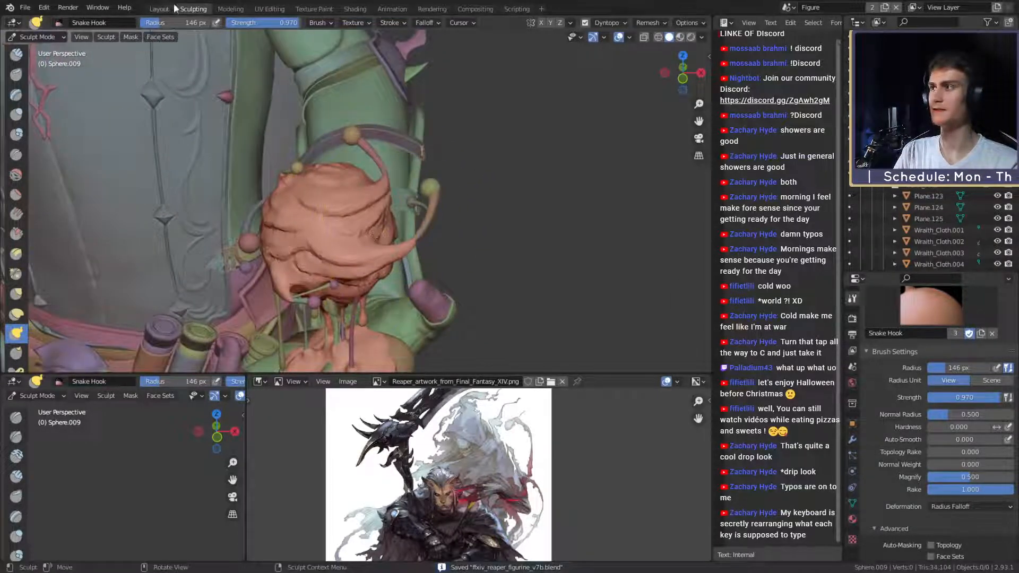
{"action": "left_click", "coordinate": [159, 9]}
Delete the sphere at the tip of the upper curved strand on the orb.
{"action": "mouse_move", "coordinate": [294, 165]}
{"action": "middle_mouse_down"}
{"action": "mouse_move", "coordinate": [307, 202]}
{"action": "mouse_move", "coordinate": [365, 167]}
{"action": "mouse_move", "coordinate": [349, 253]}
{"action": "mouse_move", "coordinate": [198, 269]}
{"action": "middle_mouse_up"}
{"action": "scroll", "coordinate": [349, 254], "scroll_direction": "up", "scroll_amount": 2}
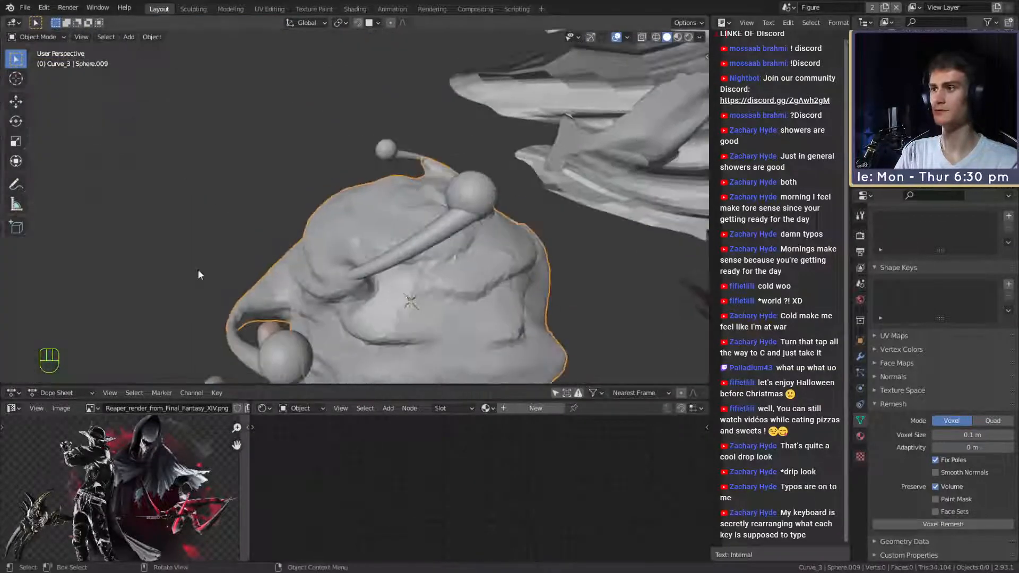
{"action": "left_click", "coordinate": [486, 196]}
{"action": "middle_click_drag", "start_coordinate": [485, 196], "coordinate": [424, 244]}
{"action": "key", "text": "Tab"}
{"action": "key", "text": "Tab"}
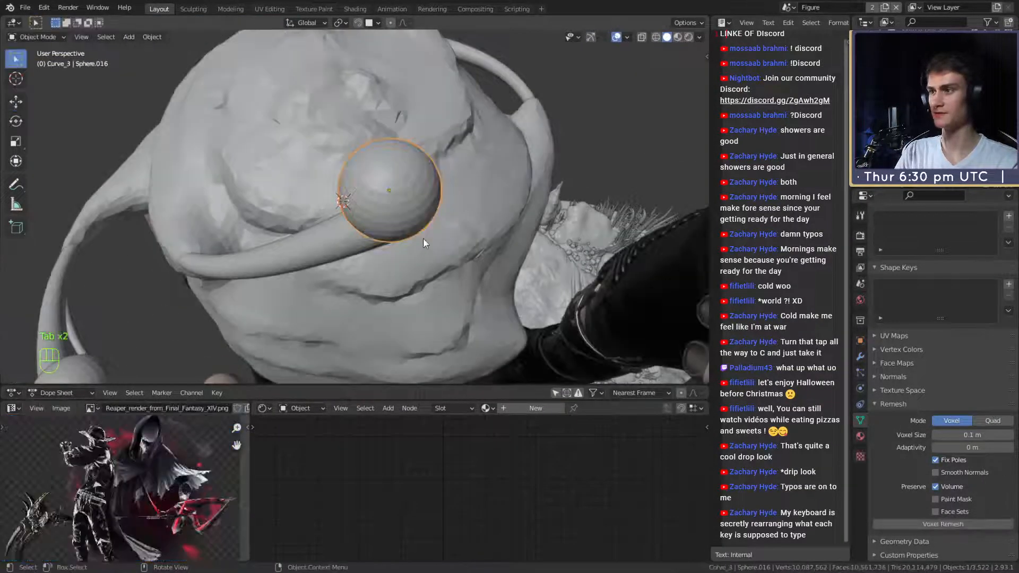
{"action": "key", "text": "x"}
Extrude two more control points from the tip of the upper curved strand to lengthen it.
{"action": "left_click", "coordinate": [362, 234]}
{"action": "key", "text": "Tab"}
{"action": "middle_click_drag", "start_coordinate": [363, 233], "coordinate": [493, 175]}
{"action": "key", "text": "e"}
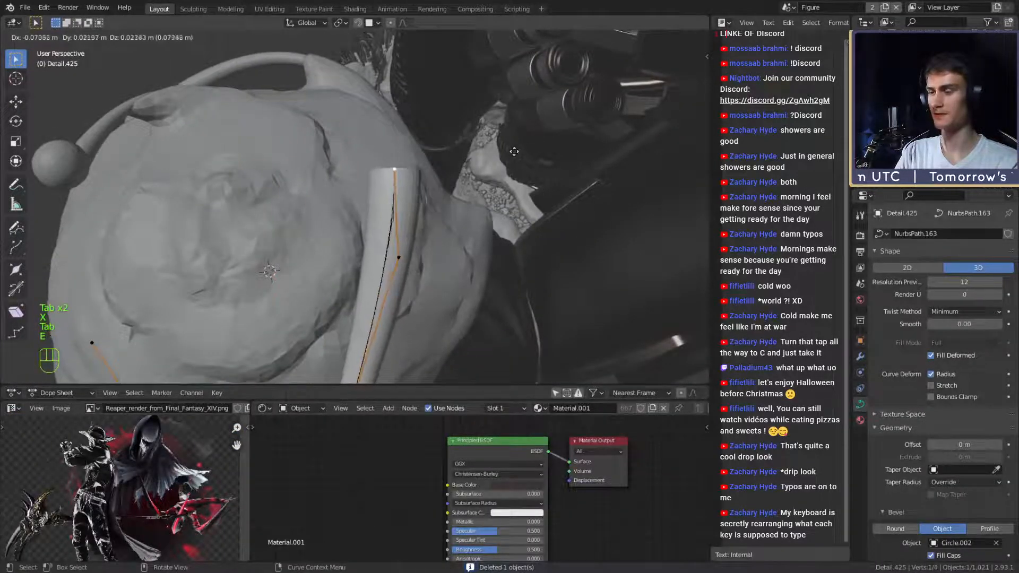
{"action": "left_click", "coordinate": [535, 184]}
{"action": "key", "text": "e"}
{"action": "middle_click_drag", "start_coordinate": [540, 213], "coordinate": [393, 97]}
{"action": "left_click", "coordinate": [545, 205]}
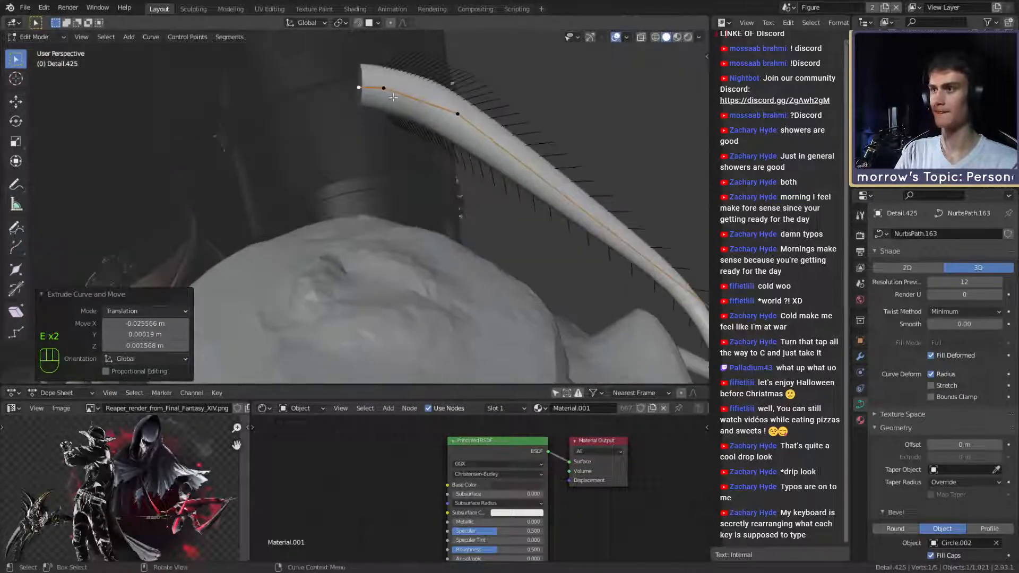
Reposition the strand's last two control points and shrink the end point's radius by a factor of about 0.29.
{"action": "left_click", "coordinate": [389, 89]}
{"action": "key", "text": "g"}
{"action": "left_click", "coordinate": [439, 102]}
{"action": "left_click", "coordinate": [362, 88]}
{"action": "key", "text": "g"}
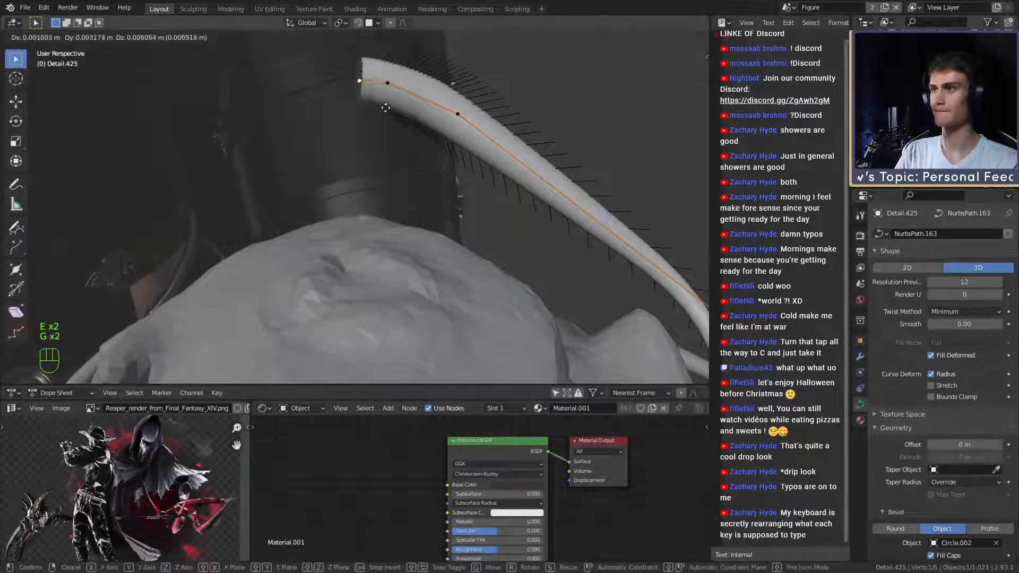
{"action": "left_click", "coordinate": [385, 102]}
{"action": "key", "text": "alt+s"}
{"action": "left_click", "coordinate": [436, 104]}
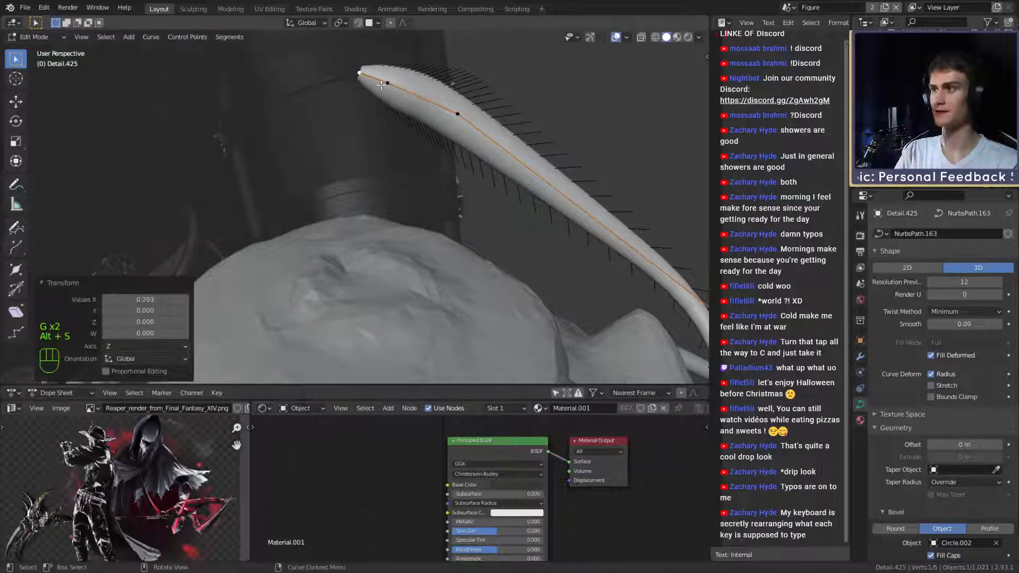
Thicken the second-to-last control point by a factor of about 1.77 and adjust the end point into a rounded tip.
{"action": "key", "text": "alt+s"}
{"action": "left_click", "coordinate": [537, 113]}
{"action": "key", "text": "g"}
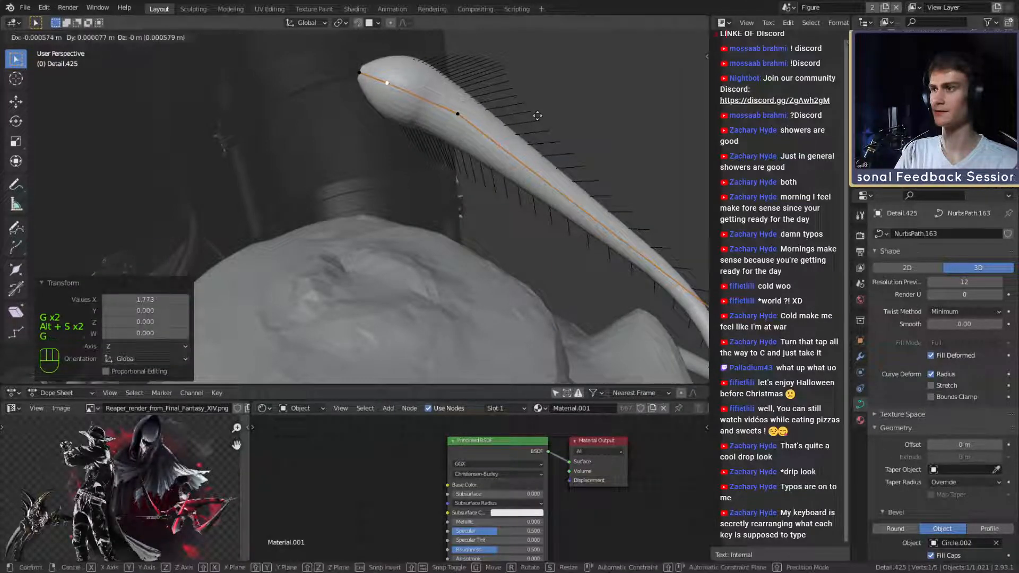
{"action": "left_click", "coordinate": [538, 114]}
{"action": "left_click", "coordinate": [363, 75]}
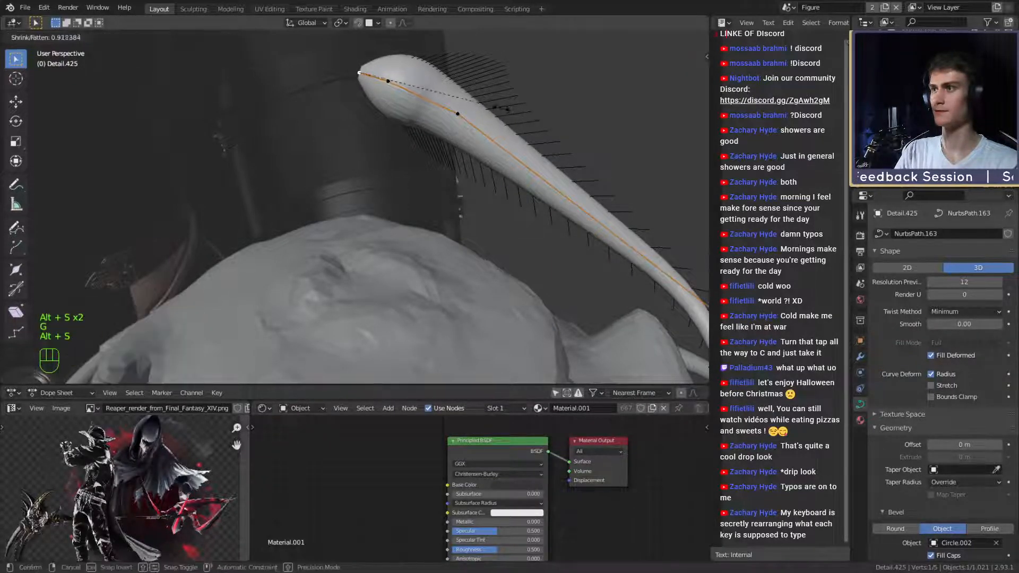
{"action": "left_click", "coordinate": [498, 108]}
{"action": "key", "text": "g"}
{"action": "left_click", "coordinate": [506, 112]}
Move the strand's middle control points to bend the strand into a smoother curve.
{"action": "left_click", "coordinate": [476, 120]}
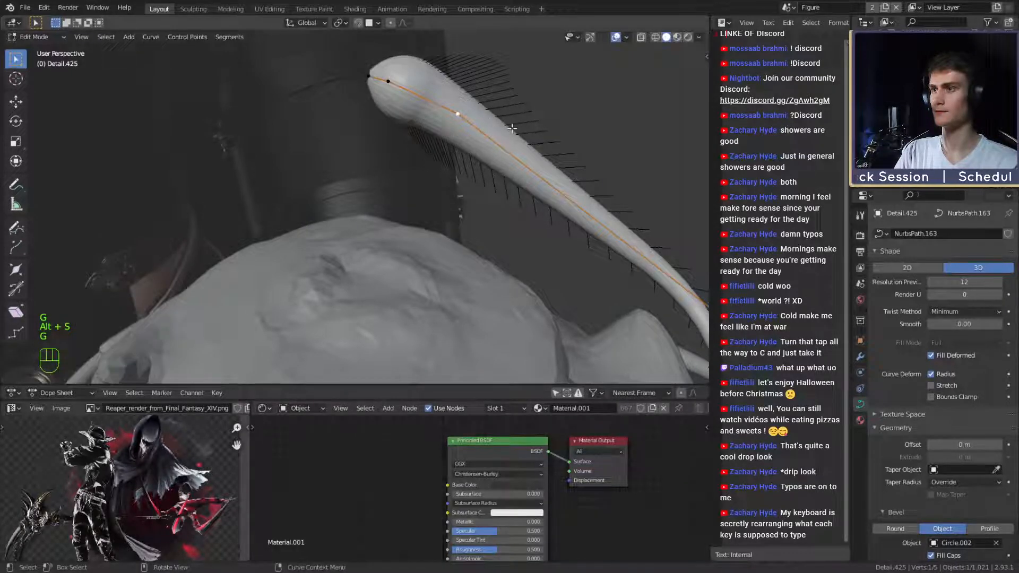
{"action": "key", "text": "g"}
{"action": "left_click", "coordinate": [511, 129]}
{"action": "middle_click_drag", "start_coordinate": [511, 130], "coordinate": [466, 187]}
{"action": "key", "text": "g"}
{"action": "left_click", "coordinate": [481, 152]}
{"action": "key", "text": "g"}
{"action": "left_click", "coordinate": [505, 221]}
{"action": "middle_click_drag", "start_coordinate": [505, 220], "coordinate": [401, 262]}
{"action": "key", "text": "g"}
{"action": "left_click", "coordinate": [472, 334]}
{"action": "key", "text": "ctrl+z"}
{"action": "key", "text": "ctrl+z"}
Readjust the positions of the strand's control points to finish its curve, and return to Object Mode.
{"action": "key", "text": "g"}
{"action": "left_click", "coordinate": [460, 274]}
{"action": "key", "text": "g"}
{"action": "left_click", "coordinate": [456, 196]}
{"action": "key", "text": "Tab"}
Examine the reshaped strand on the orb from several distances and angles.
{"action": "scroll", "coordinate": [499, 203], "scroll_direction": "up", "scroll_amount": 3}
{"action": "scroll", "coordinate": [403, 276], "scroll_direction": "down", "scroll_amount": 7}
{"action": "scroll", "coordinate": [529, 274], "scroll_direction": "down", "scroll_amount": 4}
{"action": "left_click", "coordinate": [500, 260]}
{"action": "scroll", "coordinate": [563, 254], "scroll_direction": "up", "scroll_amount": 5}
{"action": "scroll", "coordinate": [424, 284], "scroll_direction": "up", "scroll_amount": 2}
{"action": "middle_click_drag", "start_coordinate": [389, 140], "coordinate": [308, 218]}
{"action": "scroll", "coordinate": [329, 197], "scroll_direction": "up", "scroll_amount": 1}
Thicken the upper strand at its two base control points and readjust the radius of the end one.
{"action": "left_click", "coordinate": [357, 171]}
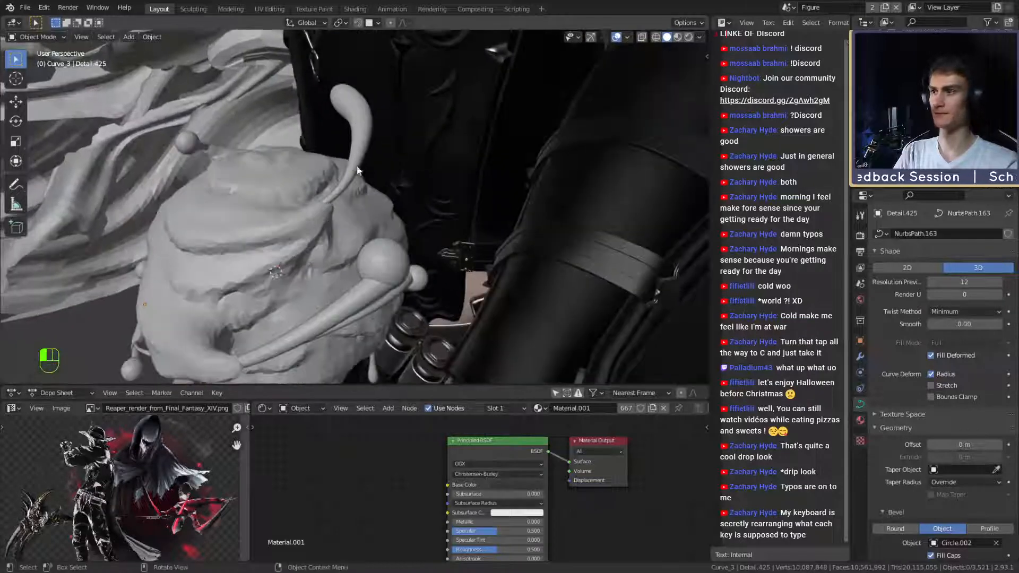
{"action": "key", "text": "Tab"}
{"action": "middle_click_drag", "start_coordinate": [357, 171], "coordinate": [389, 265]}
{"action": "scroll", "coordinate": [390, 268], "scroll_direction": "up", "scroll_amount": 2}
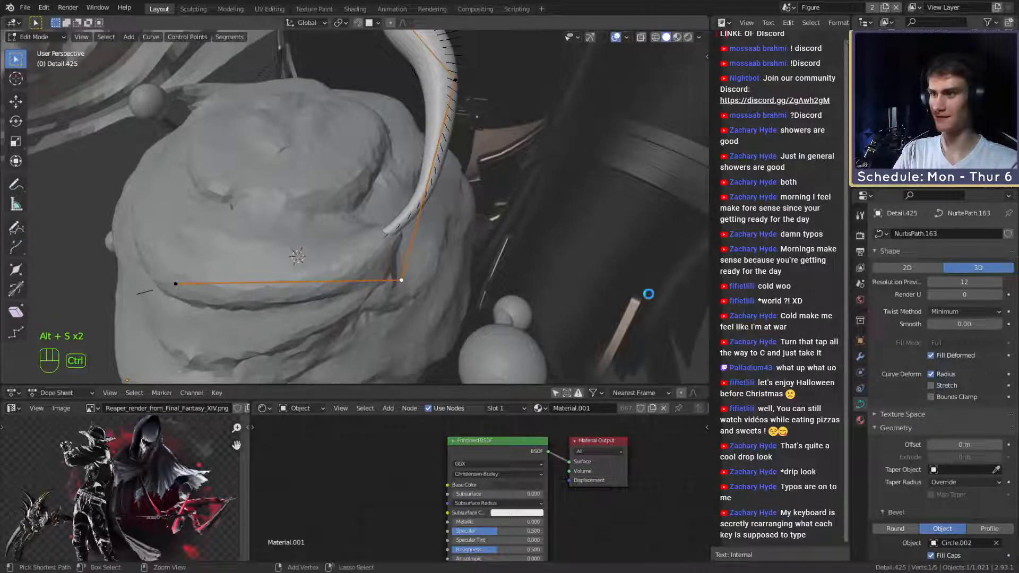
{"action": "middle_click_drag", "start_coordinate": [382, 290], "coordinate": [517, 293]}
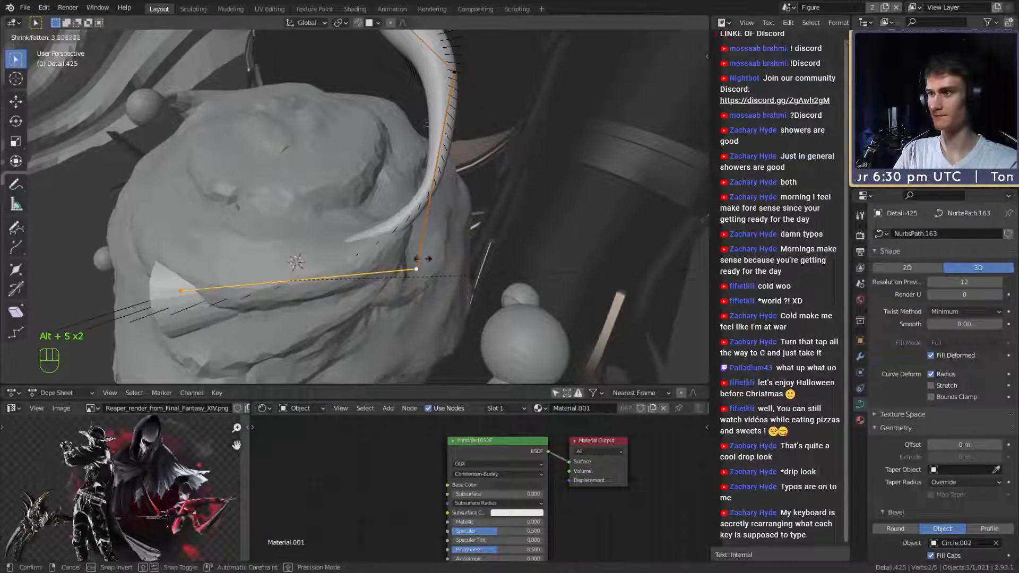
{"action": "left_click", "coordinate": [399, 265]}
{"action": "middle_click_drag", "start_coordinate": [249, 294], "coordinate": [305, 273], "text": "shift"}
{"action": "left_click", "coordinate": [246, 268]}
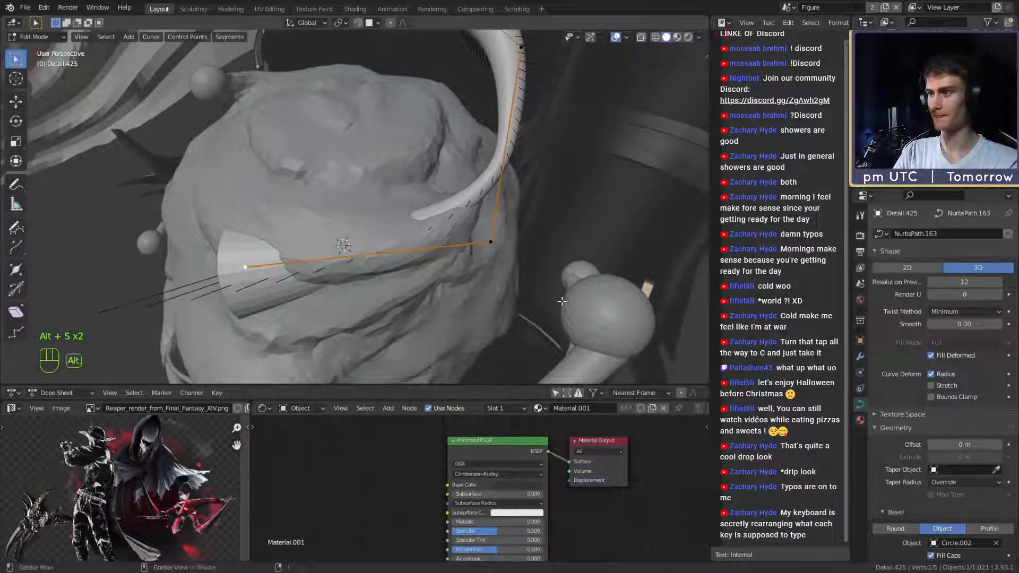
{"action": "key", "text": "alt+s"}
{"action": "left_click", "coordinate": [370, 293]}
Move the strand's base control points along the orb's surface and readjust the base end point's radius.
{"action": "middle_click_drag", "start_coordinate": [369, 293], "coordinate": [345, 339], "text": "shift"}
{"action": "key", "text": "g"}
{"action": "left_click", "coordinate": [452, 297]}
{"action": "middle_click_drag", "start_coordinate": [452, 297], "coordinate": [433, 210]}
{"action": "key", "text": "g"}
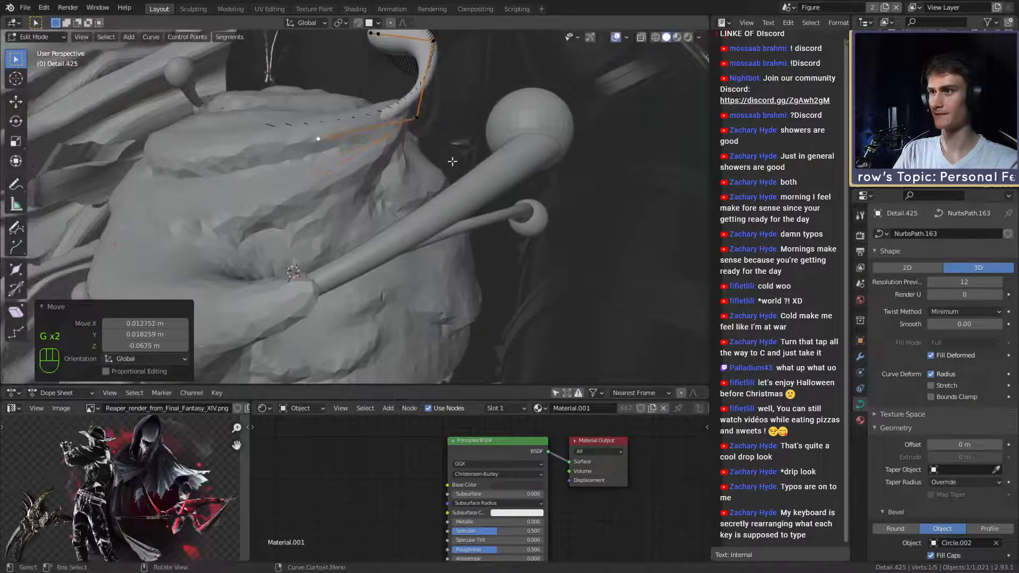
{"action": "middle_click_drag", "start_coordinate": [452, 161], "coordinate": [457, 290]}
{"action": "key", "text": "g"}
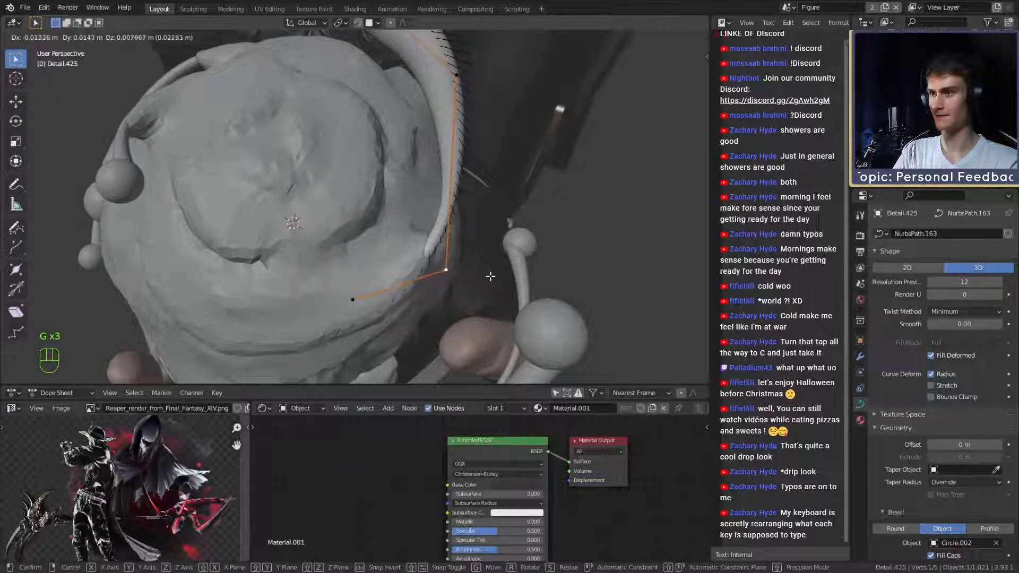
{"action": "left_click", "coordinate": [489, 276]}
{"action": "key", "text": "alt+s"}
{"action": "key", "text": "alt+s"}
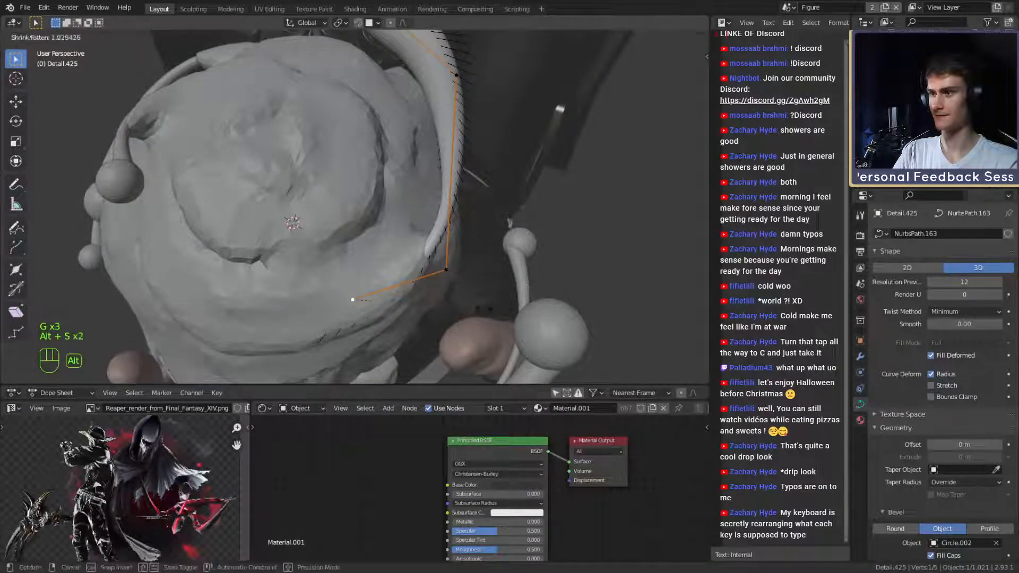
{"action": "left_click", "coordinate": [511, 309]}
Fine-tune the positions of the strand's base control points against the orb and return to Object Mode.
{"action": "middle_click_drag", "start_coordinate": [493, 298], "coordinate": [349, 121]}
{"action": "key", "text": "g"}
{"action": "left_click", "coordinate": [328, 127]}
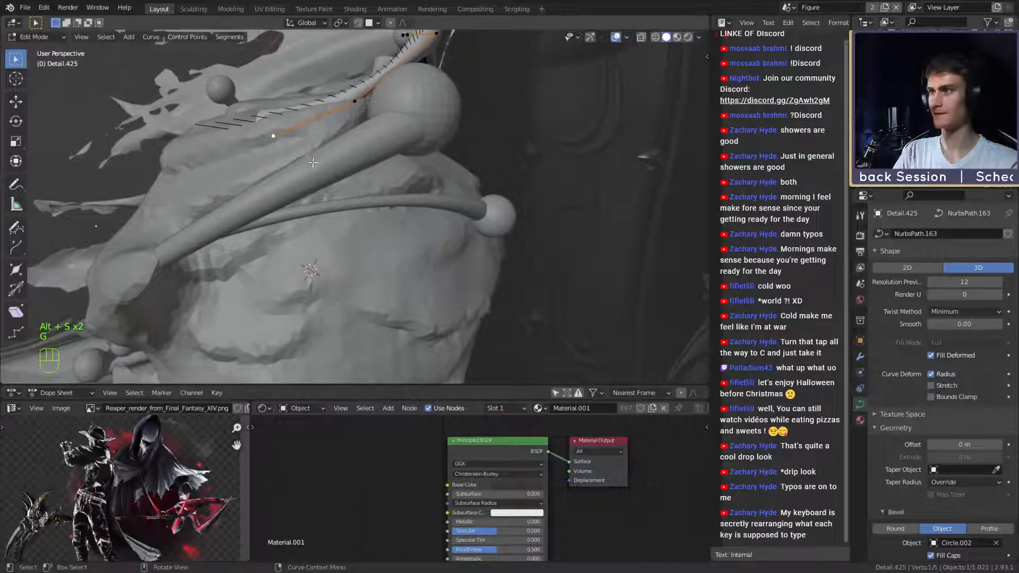
{"action": "key", "text": "g"}
{"action": "left_click", "coordinate": [321, 165]}
{"action": "middle_click_drag", "start_coordinate": [321, 165], "coordinate": [454, 252]}
{"action": "key", "text": "g"}
{"action": "left_click", "coordinate": [463, 271]}
{"action": "key", "text": "g"}
{"action": "scroll", "coordinate": [373, 180], "scroll_direction": "down", "scroll_amount": 3}
{"action": "key", "text": "Tab"}
Examine the orb and its strands up close and in relation to the whole figure.
{"action": "scroll", "coordinate": [379, 268], "scroll_direction": "down", "scroll_amount": 4}
{"action": "middle_click_drag", "start_coordinate": [378, 267], "coordinate": [357, 223]}
{"action": "left_click", "coordinate": [474, 222]}
{"action": "scroll", "coordinate": [384, 247], "scroll_direction": "down", "scroll_amount": 3}
{"action": "scroll", "coordinate": [383, 247], "scroll_direction": "up", "scroll_amount": 3}
{"action": "scroll", "coordinate": [359, 207], "scroll_direction": "up", "scroll_amount": 3}
{"action": "middle_click_drag", "start_coordinate": [357, 223], "coordinate": [366, 207], "text": "shift"}
{"action": "middle_click_drag", "start_coordinate": [424, 223], "coordinate": [480, 215]}
{"action": "left_click", "coordinate": [349, 187]}
{"action": "scroll", "coordinate": [495, 209], "scroll_direction": "down", "scroll_amount": 5}
{"action": "scroll", "coordinate": [459, 238], "scroll_direction": "down", "scroll_amount": 2}
{"action": "left_click", "coordinate": [441, 259]}
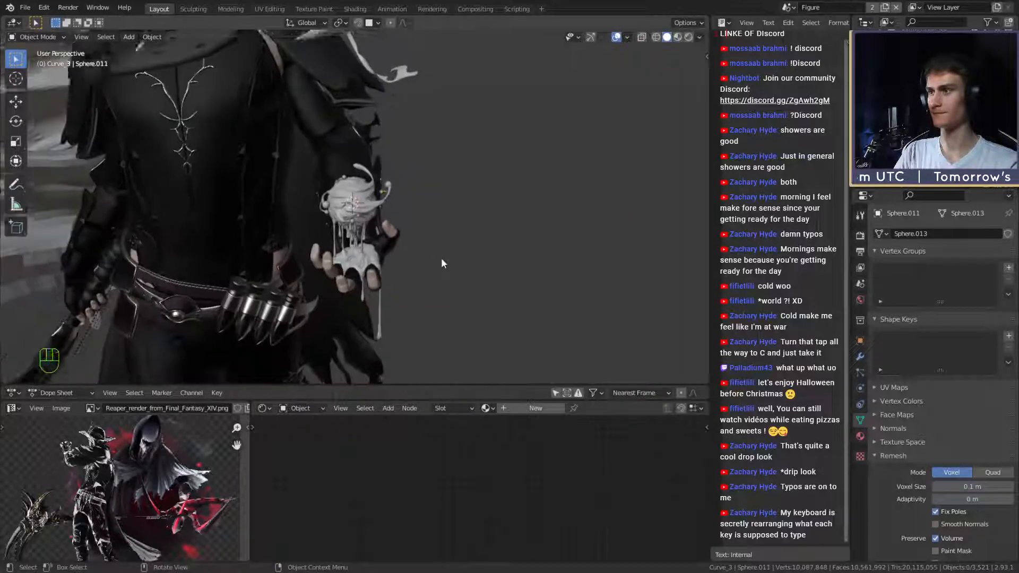
{"action": "middle_click_drag", "start_coordinate": [441, 259], "coordinate": [332, 167]}
{"action": "scroll", "coordinate": [419, 252], "scroll_direction": "up", "scroll_amount": 4}
{"action": "scroll", "coordinate": [333, 175], "scroll_direction": "down", "scroll_amount": 8}
{"action": "middle_click_drag", "start_coordinate": [340, 226], "coordinate": [410, 212]}
{"action": "scroll", "coordinate": [372, 247], "scroll_direction": "up", "scroll_amount": 4}
Examine the orb and hand with the viewport overlays hidden, and turn the overlays back on.
{"action": "left_click", "coordinate": [612, 39]}
{"action": "scroll", "coordinate": [411, 212], "scroll_direction": "down", "scroll_amount": 3}
{"action": "scroll", "coordinate": [434, 206], "scroll_direction": "down", "scroll_amount": 5}
{"action": "scroll", "coordinate": [434, 237], "scroll_direction": "up", "scroll_amount": 5}
{"action": "scroll", "coordinate": [433, 232], "scroll_direction": "down", "scroll_amount": 3}
{"action": "scroll", "coordinate": [426, 233], "scroll_direction": "up", "scroll_amount": 4}
{"action": "scroll", "coordinate": [427, 222], "scroll_direction": "up", "scroll_amount": 3}
{"action": "scroll", "coordinate": [437, 210], "scroll_direction": "up", "scroll_amount": 4}
{"action": "scroll", "coordinate": [418, 226], "scroll_direction": "up", "scroll_amount": 2}
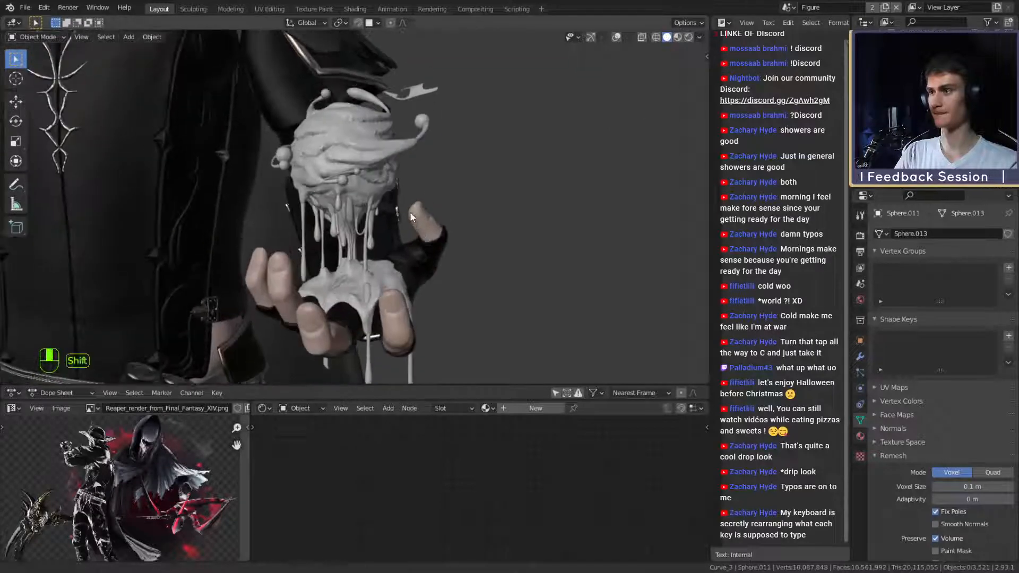
{"action": "left_click", "coordinate": [383, 179]}
{"action": "middle_click_drag", "start_coordinate": [384, 180], "coordinate": [416, 193]}
{"action": "left_click", "coordinate": [393, 180]}
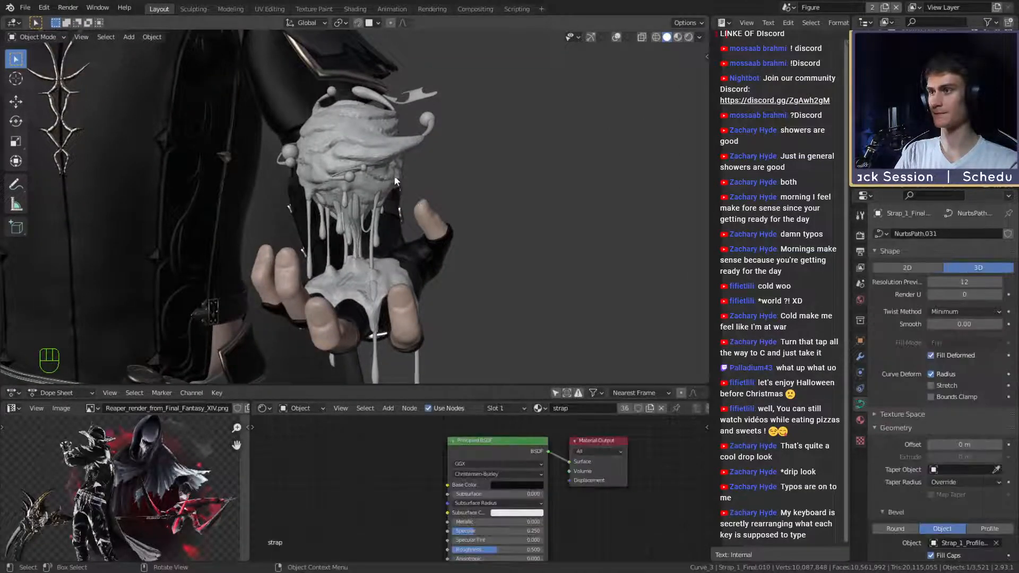
{"action": "left_click", "coordinate": [615, 37]}
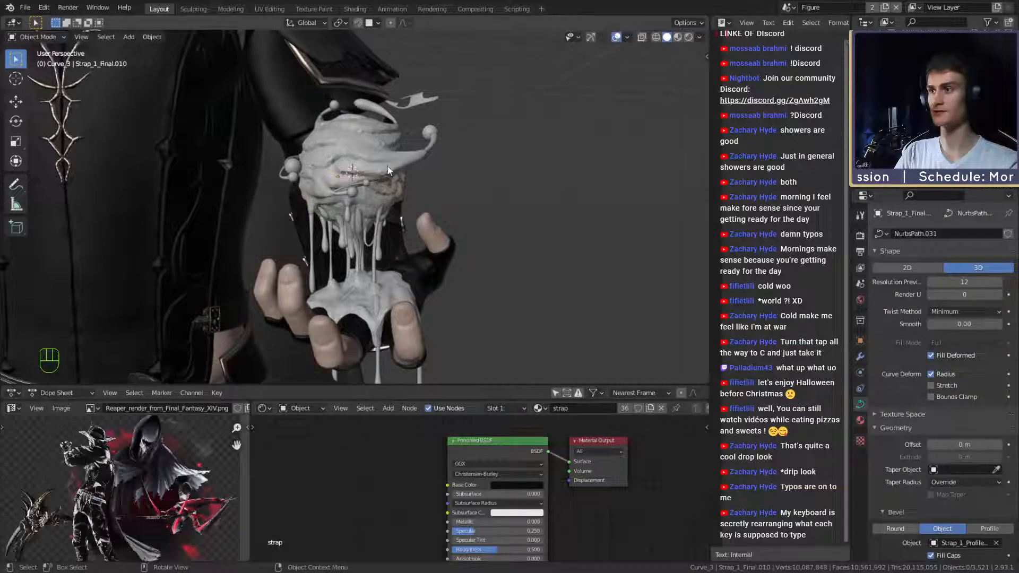
Select only the upper orb portion of the dripping mesh, scale it up by about 1.26 and shift it along Z.
{"action": "left_click", "coordinate": [388, 170]}
{"action": "key", "text": "Tab"}
{"action": "middle_click_drag", "start_coordinate": [419, 191], "coordinate": [439, 206]}
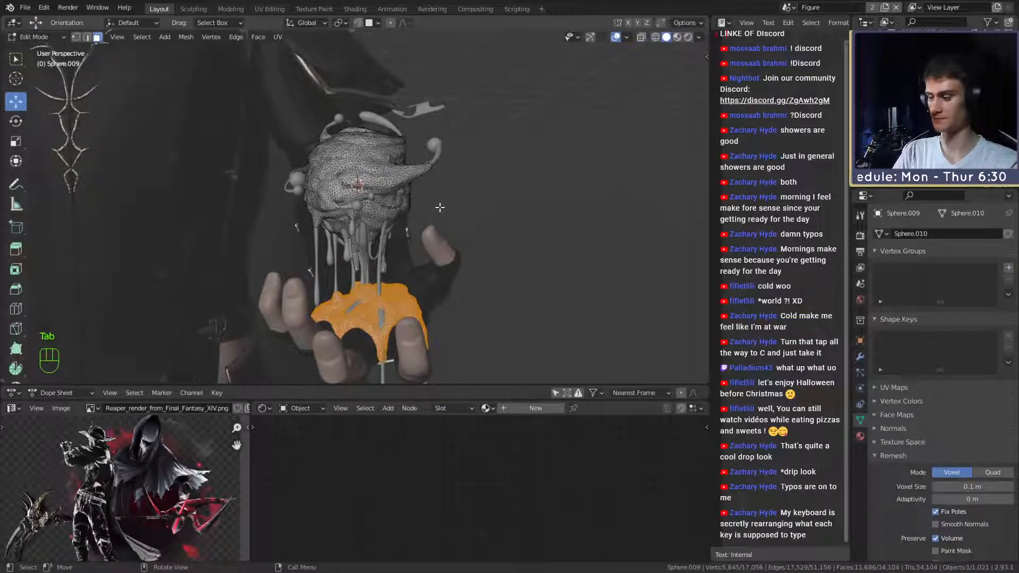
{"action": "key", "text": "a"}
{"action": "key", "text": "a"}
{"action": "key", "text": "alt+z"}
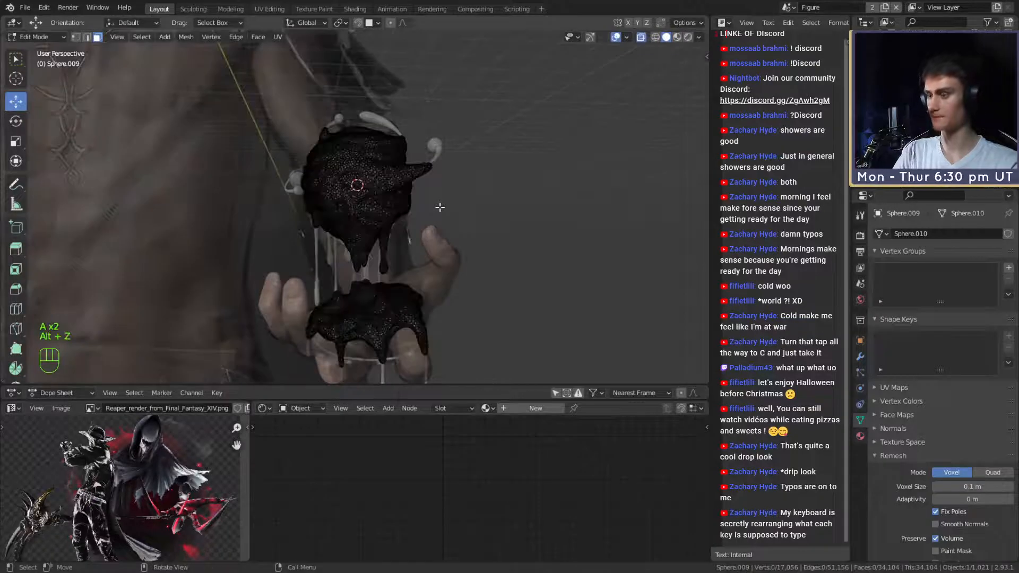
{"action": "left_click_drag", "start_coordinate": [267, 104], "coordinate": [460, 272]}
{"action": "scroll", "coordinate": [457, 266], "scroll_direction": "down", "scroll_amount": 8}
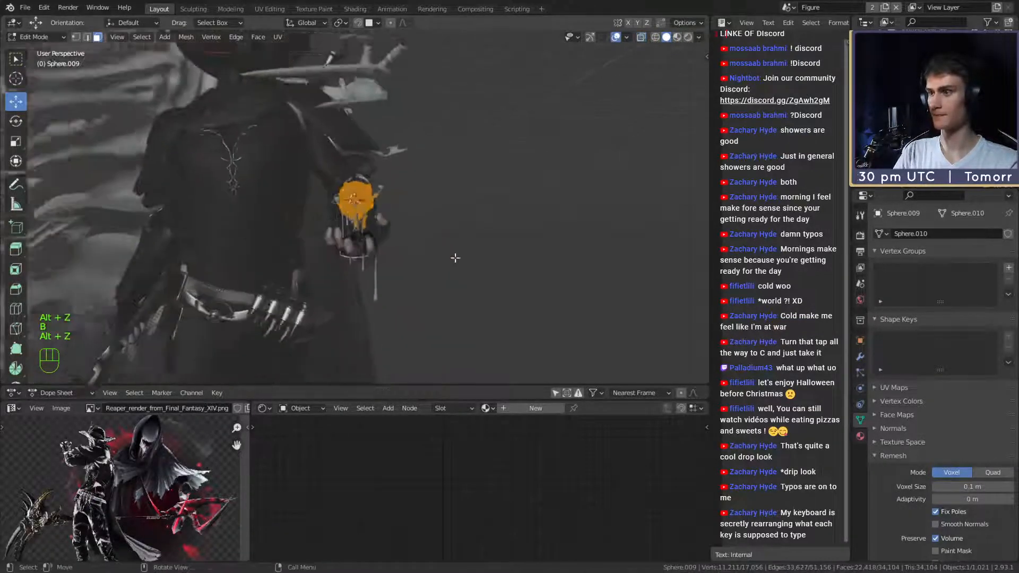
{"action": "key", "text": "s"}
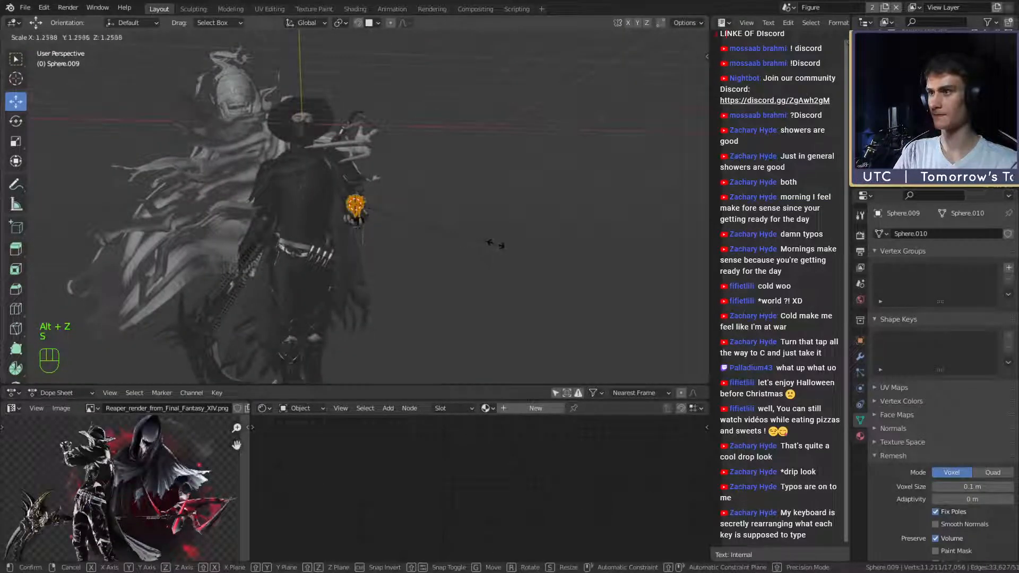
{"action": "left_click", "coordinate": [496, 244]}
{"action": "key", "text": "g"}
{"action": "key", "text": "z"}
{"action": "left_click", "coordinate": [437, 236]}
{"action": "key", "text": "Tab"}
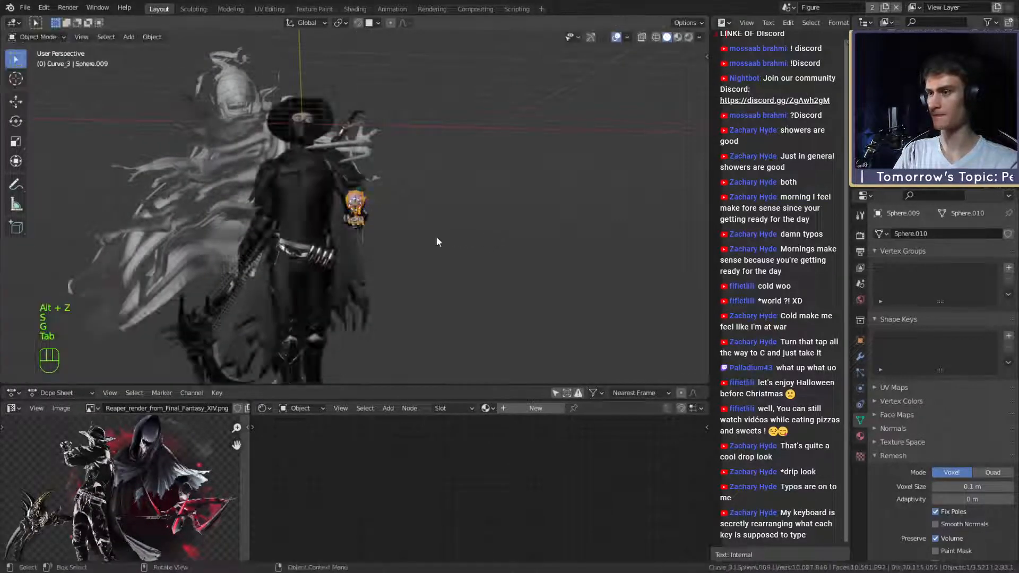
Examine the resized orb in relation to the whole figure.
{"action": "scroll", "coordinate": [435, 237], "scroll_direction": "down", "scroll_amount": 5}
{"action": "scroll", "coordinate": [435, 237], "scroll_direction": "up", "scroll_amount": 5}
{"action": "left_click", "coordinate": [403, 242]}
{"action": "middle_click_drag", "start_coordinate": [403, 242], "coordinate": [435, 254]}
{"action": "scroll", "coordinate": [411, 244], "scroll_direction": "up", "scroll_amount": 6}
{"action": "scroll", "coordinate": [424, 248], "scroll_direction": "down", "scroll_amount": 7}
{"action": "scroll", "coordinate": [423, 248], "scroll_direction": "up", "scroll_amount": 4}
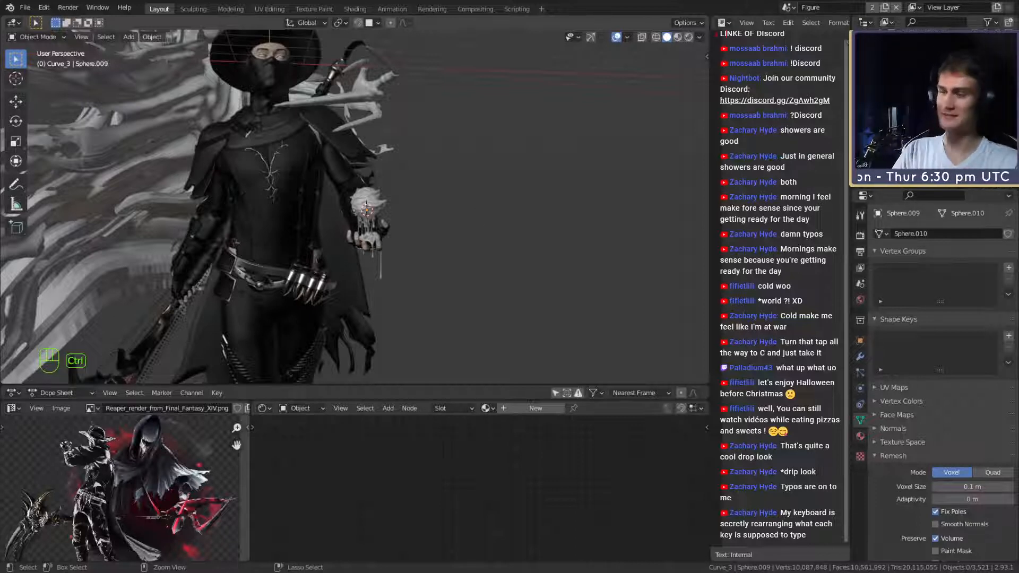
Undo the latest changes on the orb mesh, frame the orb and return to Object Mode.
{"action": "key", "text": "ctrl+z"}
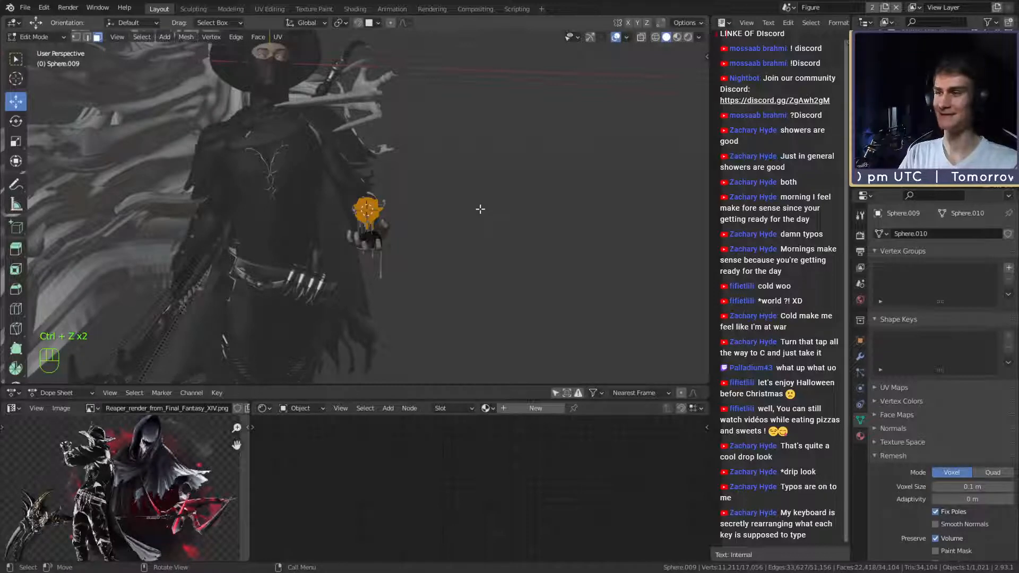
{"action": "key", "text": "KP_Decimal"}
{"action": "key", "text": "Tab"}
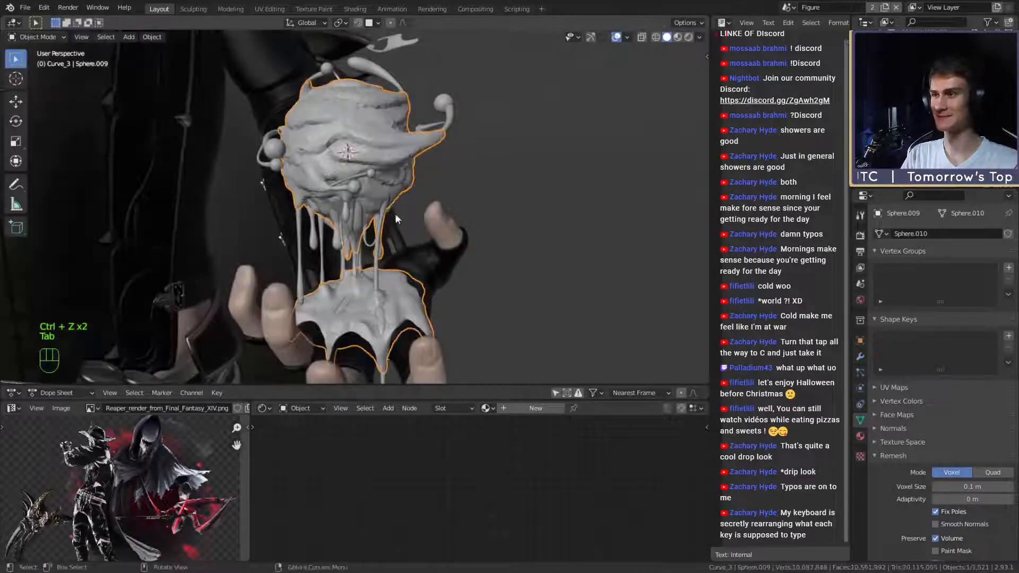
Inspect the ball at the end of the large strand from several sides and save the file.
{"action": "middle_click_drag", "start_coordinate": [395, 218], "coordinate": [499, 266]}
{"action": "scroll", "coordinate": [496, 242], "scroll_direction": "up", "scroll_amount": 4}
{"action": "left_click", "coordinate": [470, 158]}
{"action": "key", "text": "KP_Decimal"}
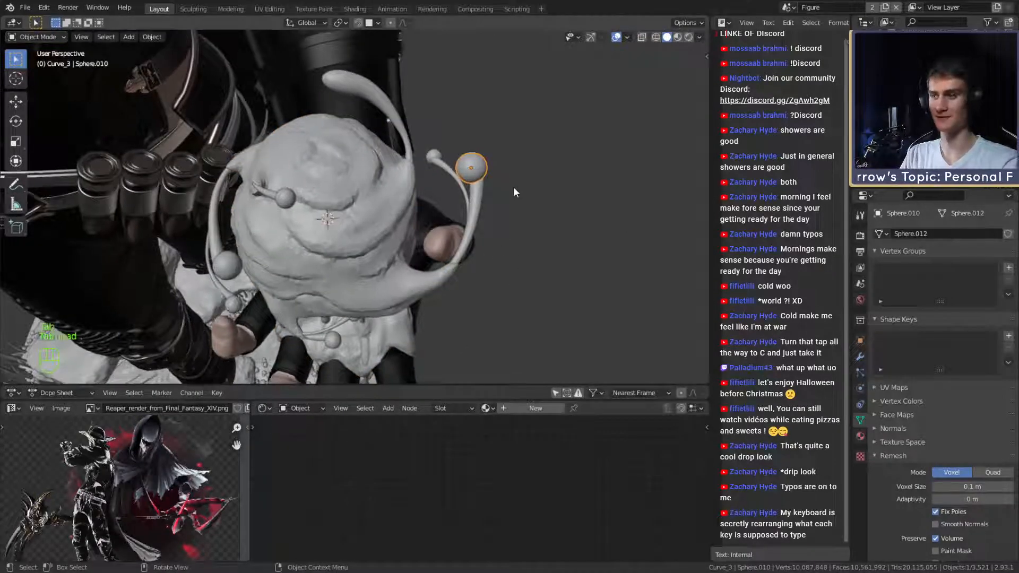
{"action": "scroll", "coordinate": [512, 187], "scroll_direction": "down", "scroll_amount": 7}
{"action": "middle_click_drag", "start_coordinate": [513, 187], "coordinate": [380, 106]}
{"action": "scroll", "coordinate": [473, 219], "scroll_direction": "down", "scroll_amount": 3}
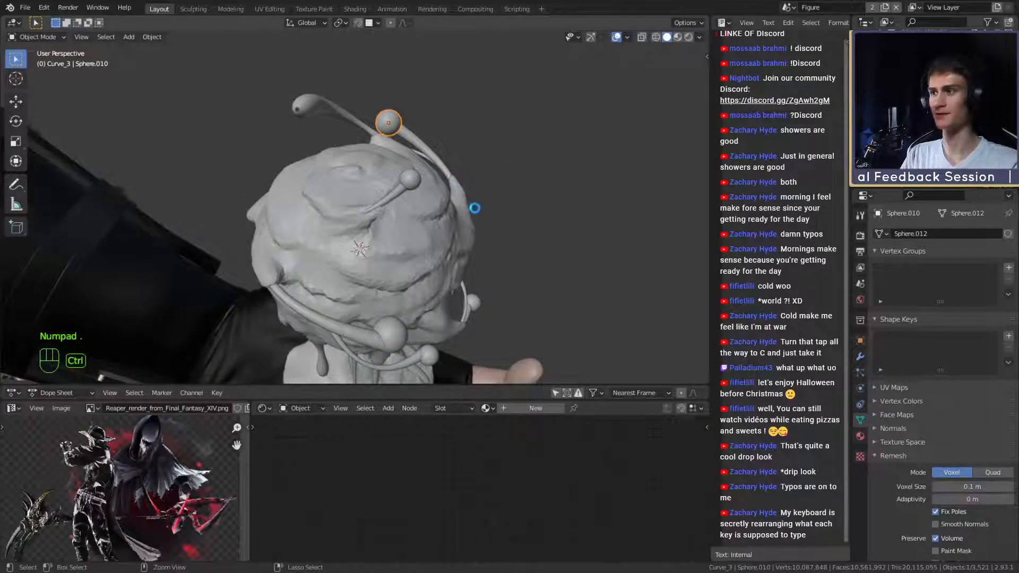
{"action": "key", "text": "ctrl+s"}
{"action": "middle_click_drag", "start_coordinate": [422, 161], "coordinate": [356, 192]}
{"action": "scroll", "coordinate": [479, 194], "scroll_direction": "up", "scroll_amount": 4}
{"action": "left_click", "coordinate": [347, 154]}
{"action": "left_click", "coordinate": [355, 193]}
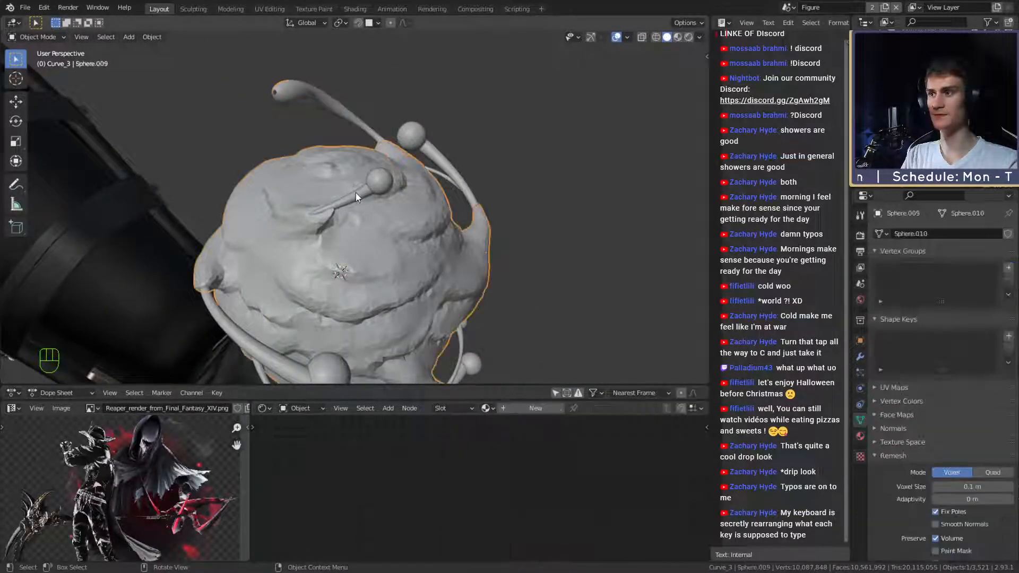
{"action": "left_click", "coordinate": [355, 193]}
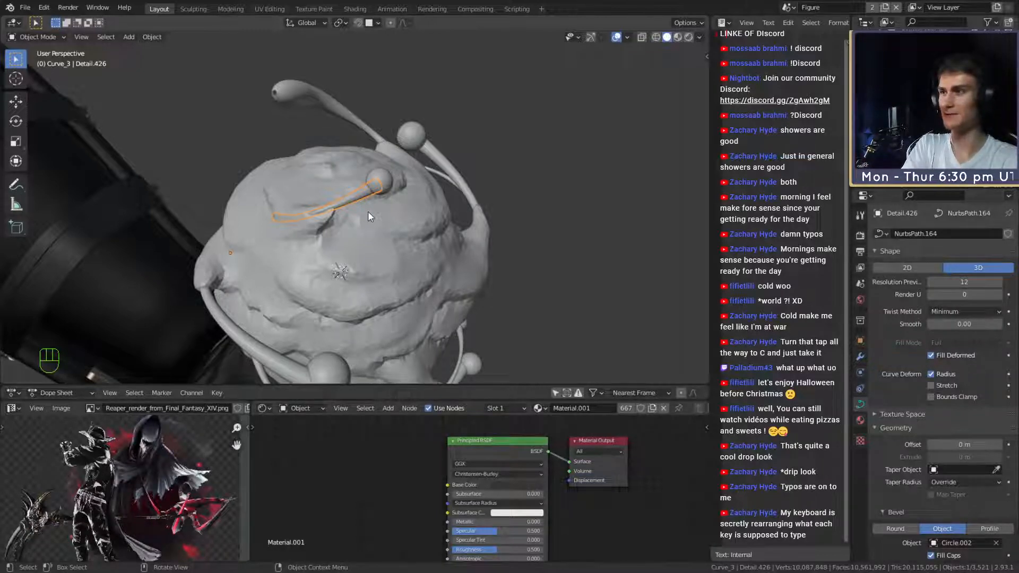
Delete the separate ball at the tip of the large strand.
{"action": "mouse_move", "coordinate": [429, 260]}
{"action": "middle_mouse_down"}
{"action": "mouse_move", "coordinate": [336, 219]}
{"action": "mouse_move", "coordinate": [286, 242]}
{"action": "mouse_move", "coordinate": [330, 231]}
{"action": "mouse_move", "coordinate": [514, 231]}
{"action": "mouse_move", "coordinate": [458, 256]}
{"action": "mouse_move", "coordinate": [467, 218]}
{"action": "mouse_move", "coordinate": [354, 190]}
{"action": "mouse_move", "coordinate": [440, 220]}
{"action": "mouse_move", "coordinate": [485, 216]}
{"action": "mouse_move", "coordinate": [511, 140]}
{"action": "middle_mouse_up"}
{"action": "left_click", "coordinate": [416, 141]}
{"action": "mouse_move", "coordinate": [416, 141]}
{"action": "middle_mouse_down"}
{"action": "mouse_move", "coordinate": [431, 189]}
{"action": "mouse_move", "coordinate": [320, 203]}
{"action": "mouse_move", "coordinate": [492, 231]}
{"action": "mouse_move", "coordinate": [425, 241]}
{"action": "mouse_move", "coordinate": [465, 151]}
{"action": "mouse_move", "coordinate": [416, 223]}
{"action": "mouse_move", "coordinate": [384, 244]}
{"action": "mouse_move", "coordinate": [454, 221]}
{"action": "mouse_move", "coordinate": [408, 269]}
{"action": "middle_mouse_up"}
{"action": "scroll", "coordinate": [407, 243], "scroll_direction": "up", "scroll_amount": 4}
{"action": "key", "text": "x"}
{"action": "left_click", "coordinate": [437, 232]}
Edit the large strand's curve and extrude a new control point from its bare tip.
{"action": "left_click", "coordinate": [437, 232]}
{"action": "mouse_move", "coordinate": [438, 232]}
{"action": "middle_mouse_down"}
{"action": "mouse_move", "coordinate": [373, 228]}
{"action": "mouse_move", "coordinate": [446, 223]}
{"action": "mouse_move", "coordinate": [484, 233]}
{"action": "middle_mouse_up"}
{"action": "key", "text": "Tab"}
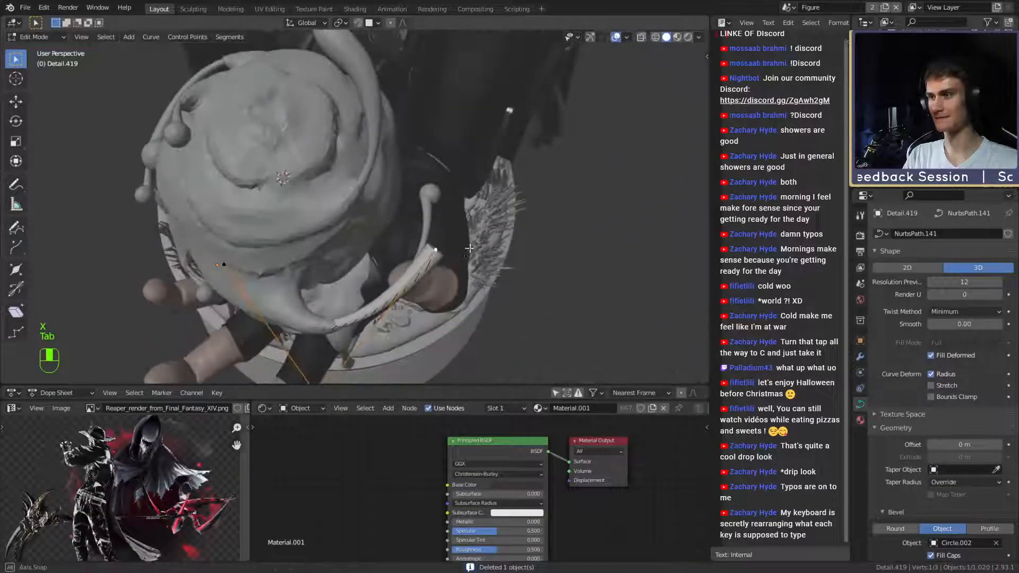
{"action": "key", "text": "e"}
{"action": "left_click", "coordinate": [490, 205]}
{"action": "middle_click_drag", "start_coordinate": [418, 309], "coordinate": [515, 340]}
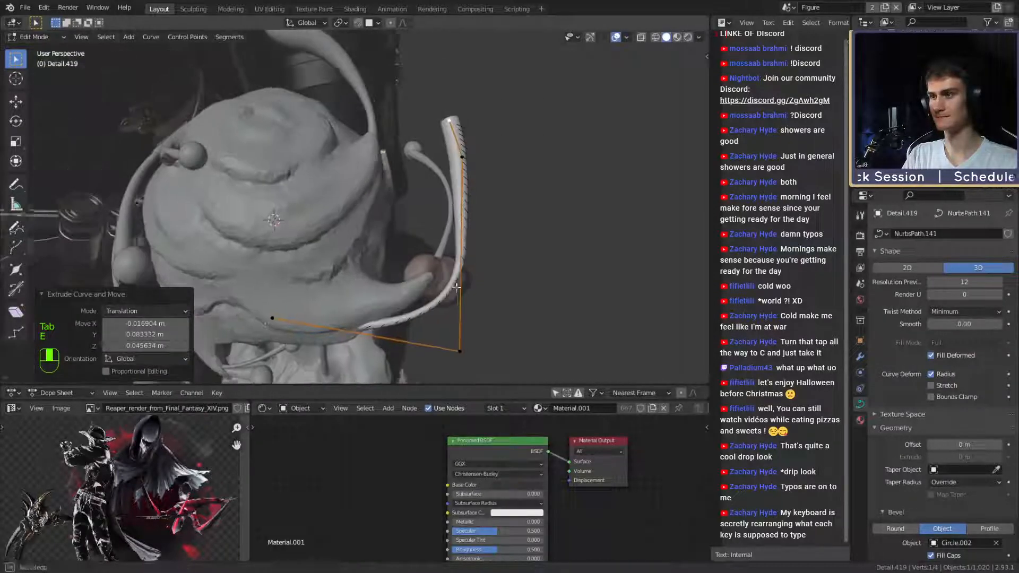
Move the large strand's control points so that its end curls upward beside the orb.
{"action": "key", "text": "g"}
{"action": "left_click", "coordinate": [502, 298]}
{"action": "middle_click_drag", "start_coordinate": [502, 298], "coordinate": [483, 263]}
{"action": "key", "text": "g"}
{"action": "left_click", "coordinate": [464, 226]}
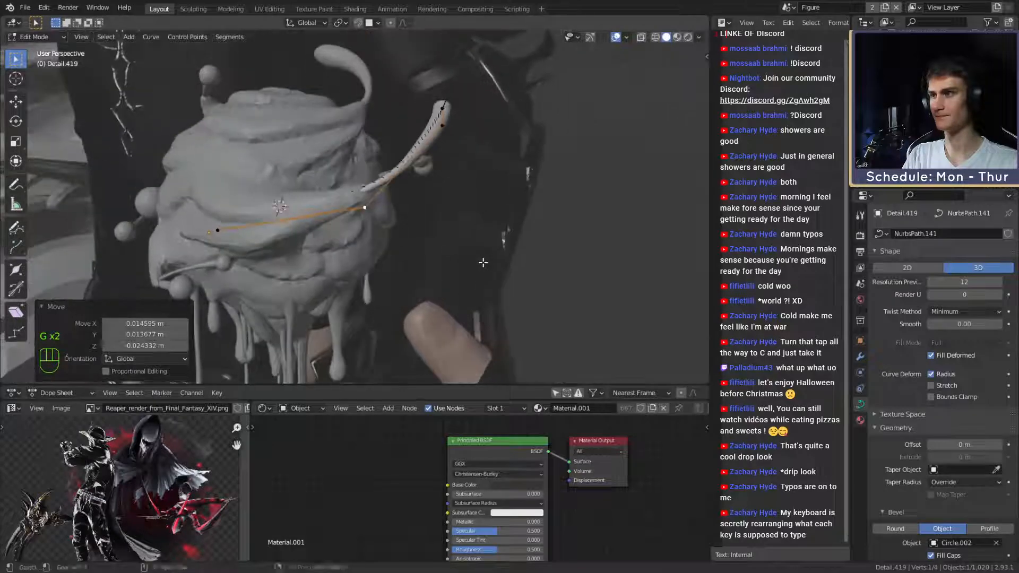
{"action": "middle_click_drag", "start_coordinate": [620, 289], "coordinate": [487, 263]}
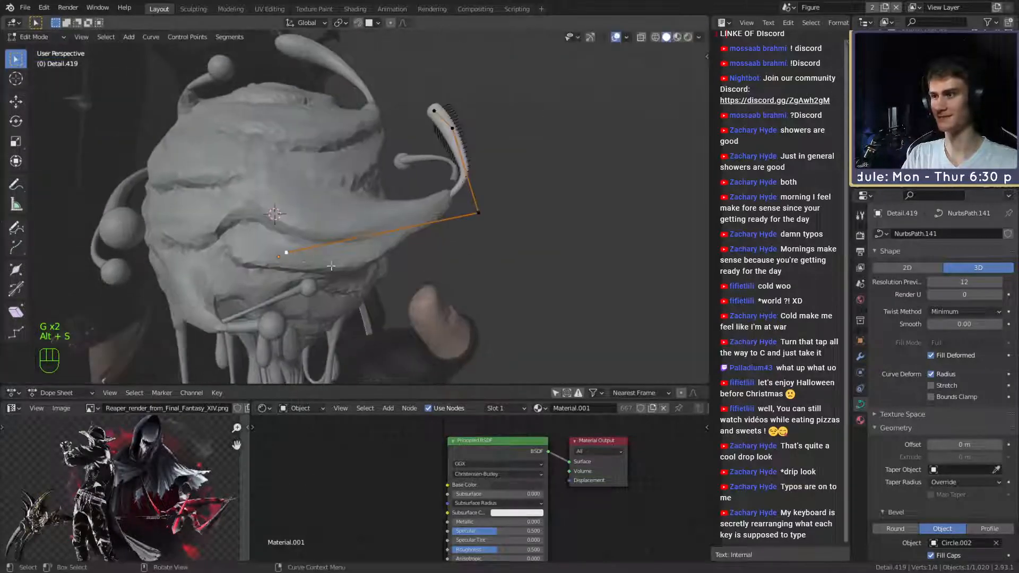
Reposition the large strand's base and bend control points so it flows out of the orb's sculpted spike.
{"action": "middle_click_drag", "start_coordinate": [331, 266], "coordinate": [409, 295]}
{"action": "key", "text": "g"}
{"action": "left_click", "coordinate": [505, 274]}
{"action": "middle_click_drag", "start_coordinate": [530, 271], "coordinate": [502, 245]}
{"action": "left_click", "coordinate": [456, 315]}
{"action": "key", "text": "g"}
{"action": "left_click", "coordinate": [516, 312]}
{"action": "scroll", "coordinate": [441, 234], "scroll_direction": "up", "scroll_amount": 2}
{"action": "key", "text": "g"}
{"action": "left_click", "coordinate": [401, 227]}
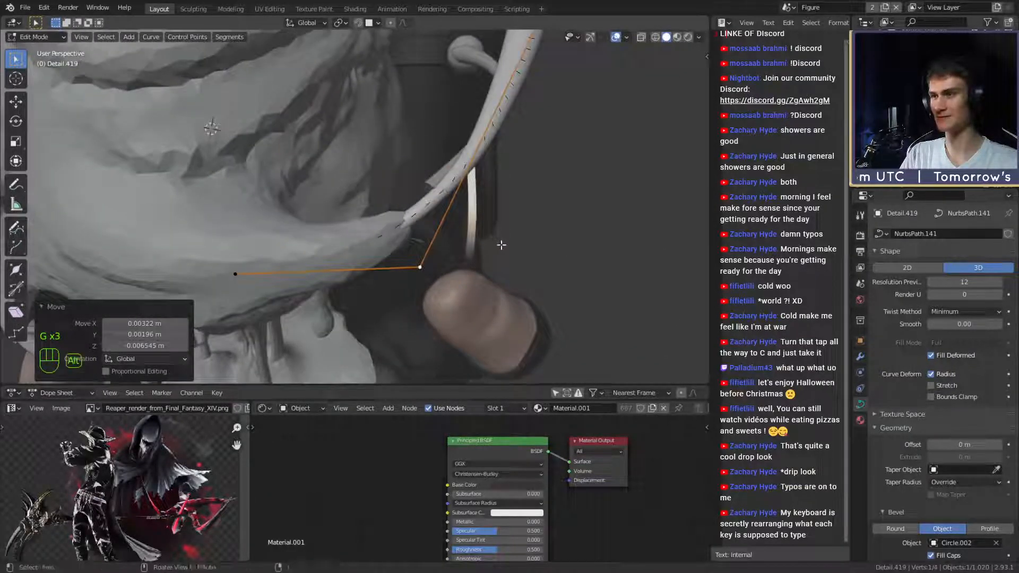
Thicken the large strand's base control point by about 1.66 and adjust the strand's position.
{"action": "left_click", "coordinate": [269, 276]}
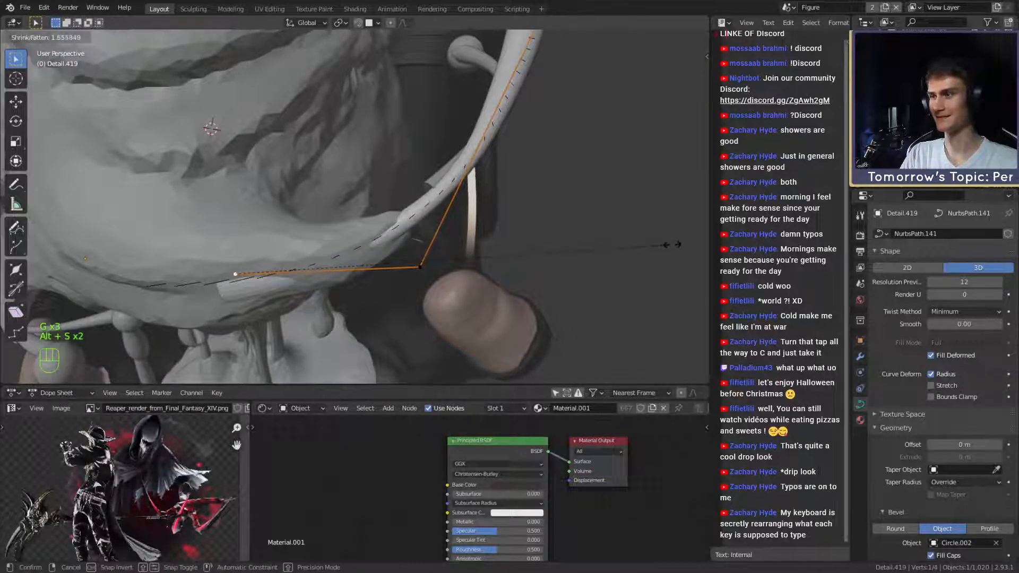
{"action": "left_click", "coordinate": [672, 244]}
{"action": "middle_click_drag", "start_coordinate": [671, 245], "coordinate": [426, 251]}
{"action": "key", "text": "g"}
{"action": "left_click", "coordinate": [512, 275]}
Extrude a short tip on the large strand, shrink its radius by 0.154 and fatten the neighbouring point by 1.827 into a rounded drop.
{"action": "key", "text": "e"}
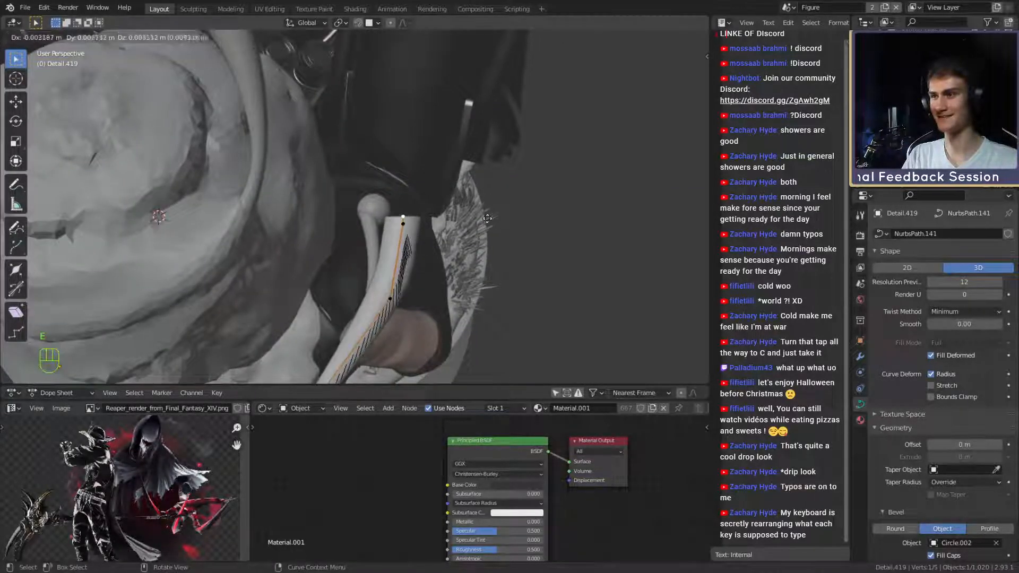
{"action": "left_click", "coordinate": [433, 213]}
{"action": "key", "text": "alt+s"}
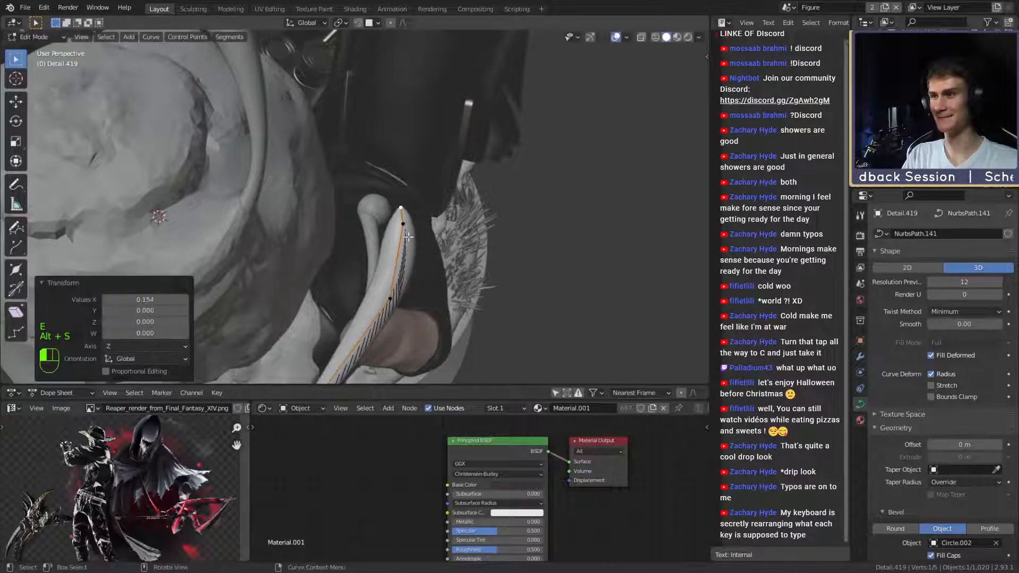
{"action": "key", "text": "alt+s"}
{"action": "left_click", "coordinate": [530, 243]}
{"action": "key", "text": "g"}
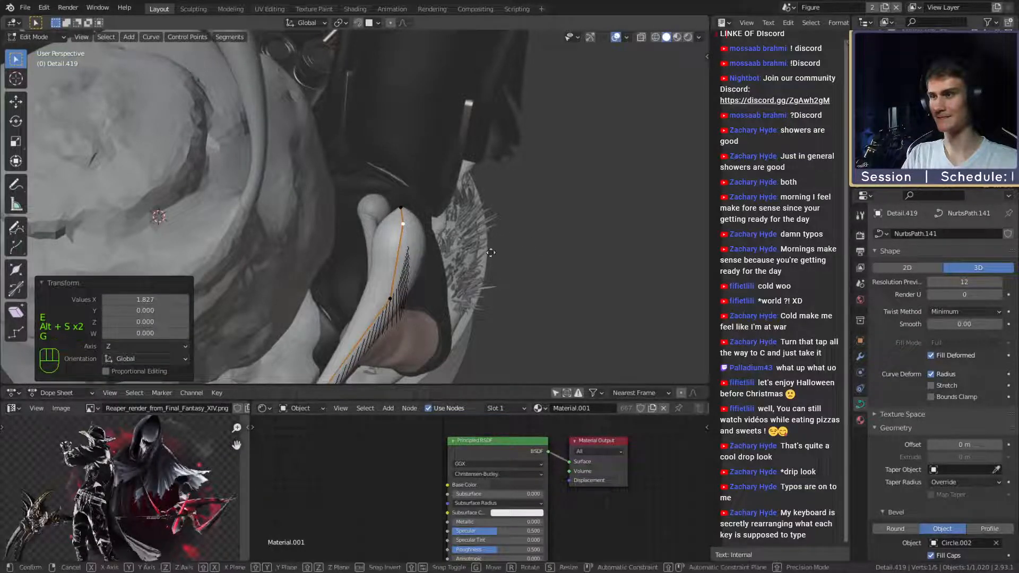
{"action": "left_click", "coordinate": [489, 247]}
Move the large strand's middle and lower control points to smooth its curve between spike and drop.
{"action": "middle_click_drag", "start_coordinate": [488, 248], "coordinate": [398, 247]}
{"action": "key", "text": "g"}
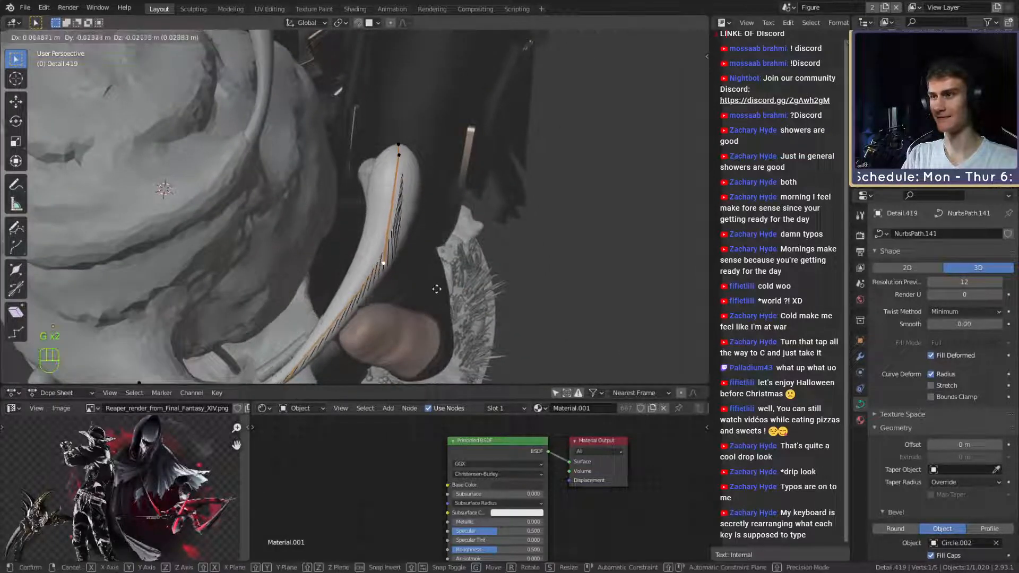
{"action": "left_click", "coordinate": [435, 300]}
{"action": "middle_click_drag", "start_coordinate": [434, 300], "coordinate": [405, 293]}
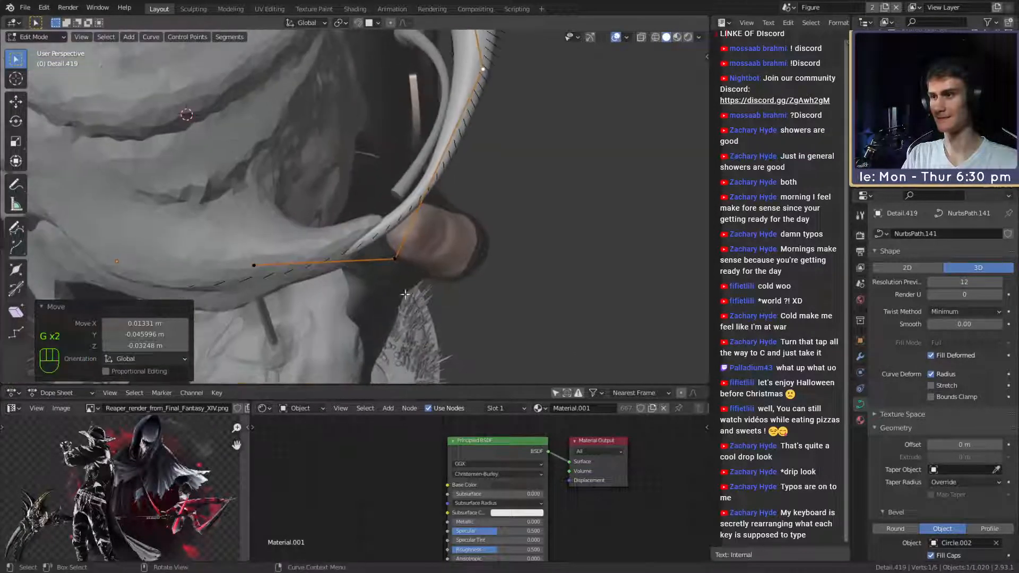
{"action": "key", "text": "g"}
{"action": "left_click", "coordinate": [431, 247]}
{"action": "middle_click_drag", "start_coordinate": [431, 247], "coordinate": [257, 194]}
Fine-tune the positions of the control points at the large strand's drop-shaped tip.
{"action": "key", "text": "Tab"}
{"action": "scroll", "coordinate": [431, 279], "scroll_direction": "down", "scroll_amount": 4}
{"action": "key", "text": "Tab"}
{"action": "key", "text": "g"}
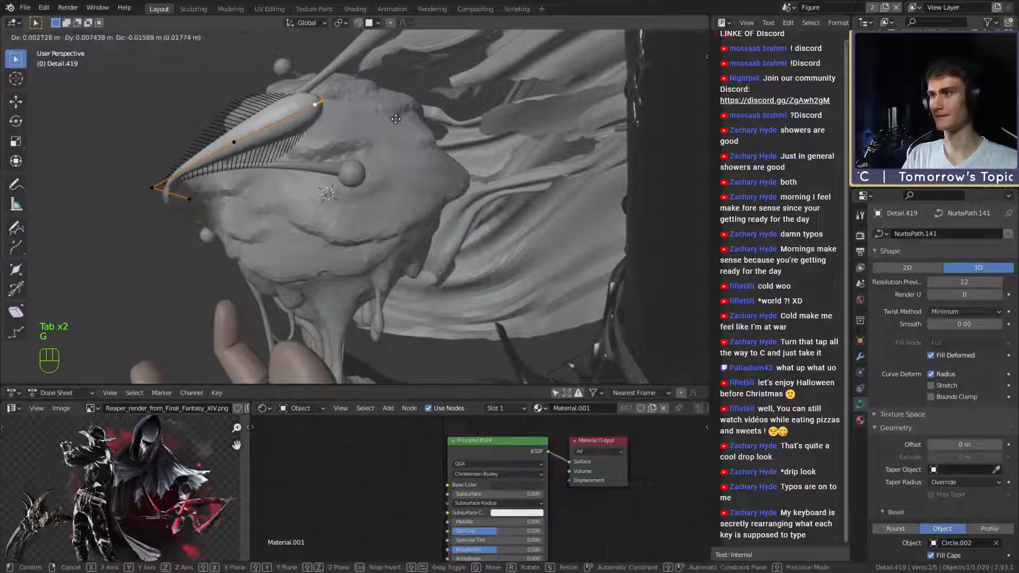
{"action": "left_click", "coordinate": [386, 115]}
{"action": "key", "text": "g"}
{"action": "left_click", "coordinate": [338, 112]}
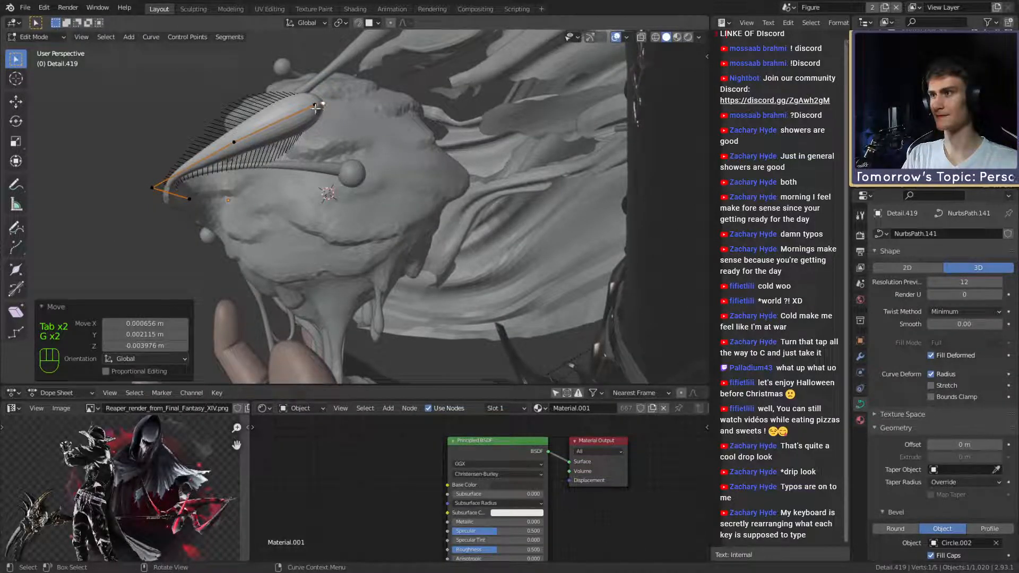
{"action": "key", "text": "g"}
{"action": "left_click", "coordinate": [374, 117]}
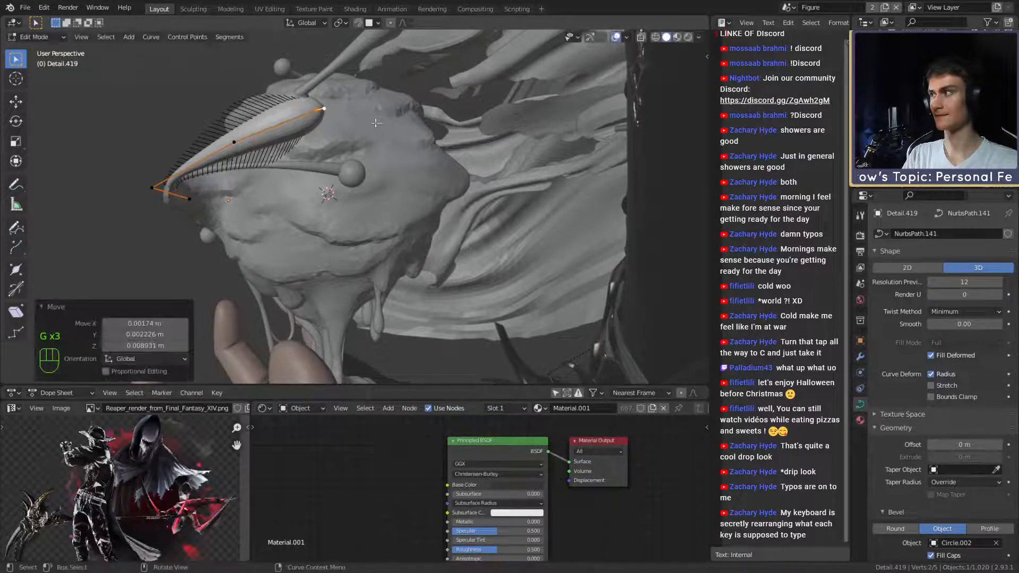
Return to Object Mode and save the file.
{"action": "key", "text": "Tab"}
{"action": "middle_click_drag", "start_coordinate": [374, 117], "coordinate": [383, 245]}
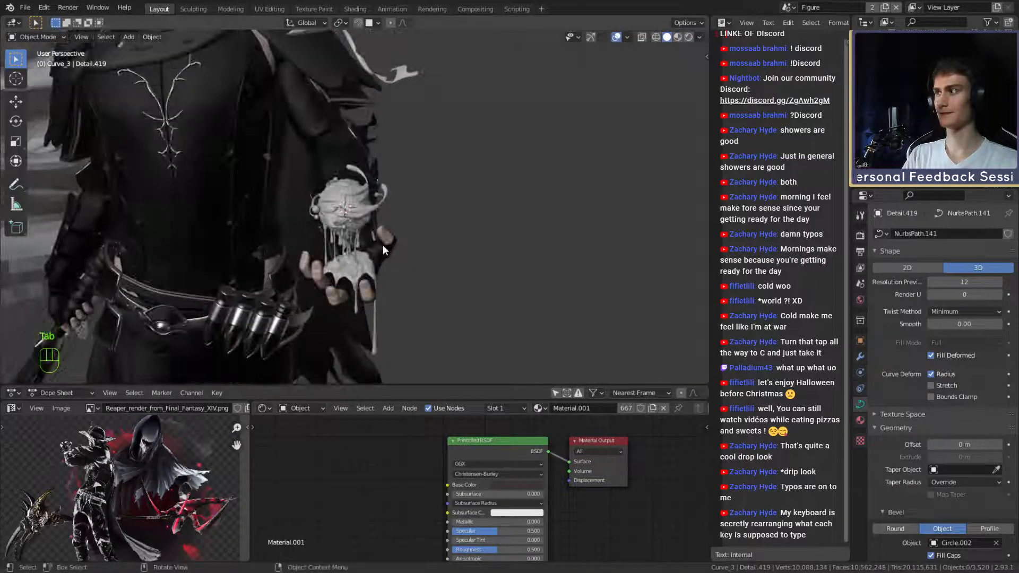
{"action": "key", "text": "ctrl+s"}
Delete the separate ball at the tip of the thinner strand beside the large one.
{"action": "scroll", "coordinate": [396, 232], "scroll_direction": "up", "scroll_amount": 4}
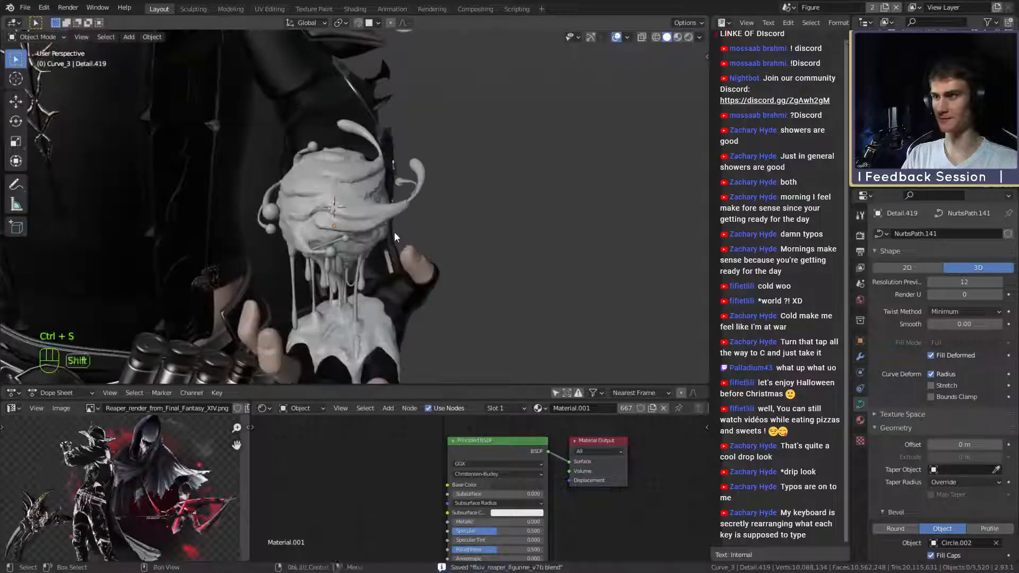
{"action": "middle_click_drag", "start_coordinate": [393, 232], "coordinate": [407, 194]}
{"action": "key", "text": "x"}
{"action": "left_click", "coordinate": [394, 226]}
Edit the thinner strand's curve, extrude a new control point from its tip and move it into place.
{"action": "left_click", "coordinate": [388, 221]}
{"action": "key", "text": "Tab"}
{"action": "key", "text": "e"}
{"action": "left_click", "coordinate": [475, 215]}
{"action": "key", "text": "g"}
{"action": "left_click", "coordinate": [441, 187]}
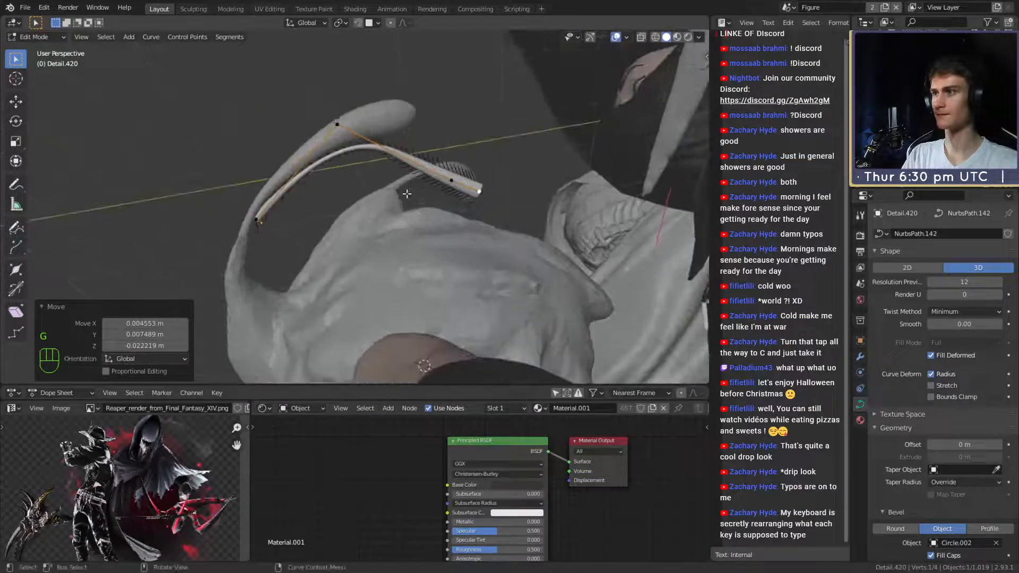
Reposition the thinner strand's bend control point and the point before its tip to form an even arc.
{"action": "left_click", "coordinate": [362, 131]}
{"action": "key", "text": "g"}
{"action": "left_click", "coordinate": [368, 146]}
{"action": "left_click", "coordinate": [459, 187]}
{"action": "key", "text": "g"}
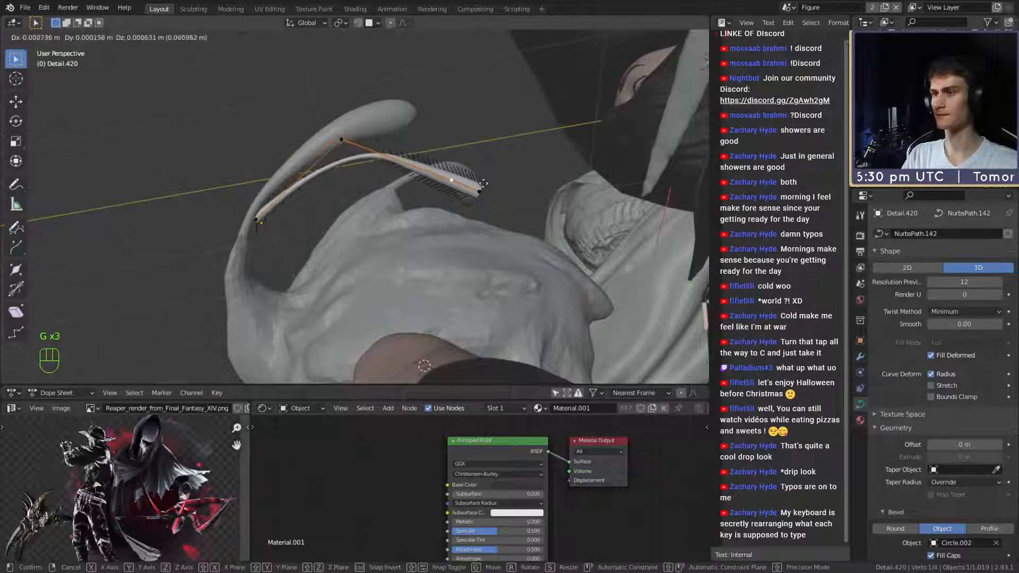
{"action": "left_click", "coordinate": [484, 178]}
{"action": "key", "text": "g"}
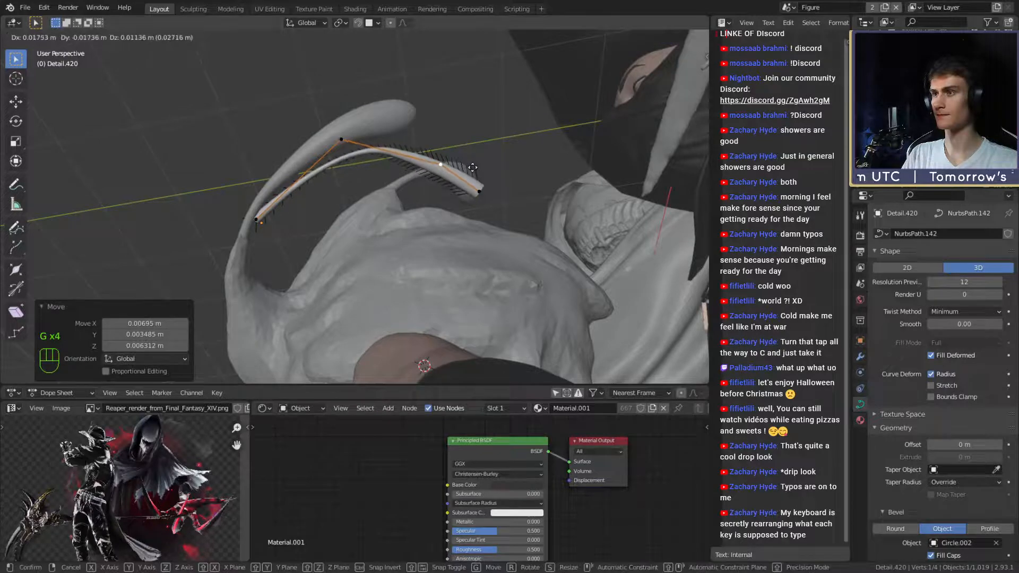
{"action": "left_click", "coordinate": [469, 167]}
Realign the thinner strand's control points from several angles and shrink the radius near its base by 0.807.
{"action": "middle_click_drag", "start_coordinate": [364, 203], "coordinate": [377, 189]}
{"action": "left_click", "coordinate": [343, 134]}
{"action": "key", "text": "g"}
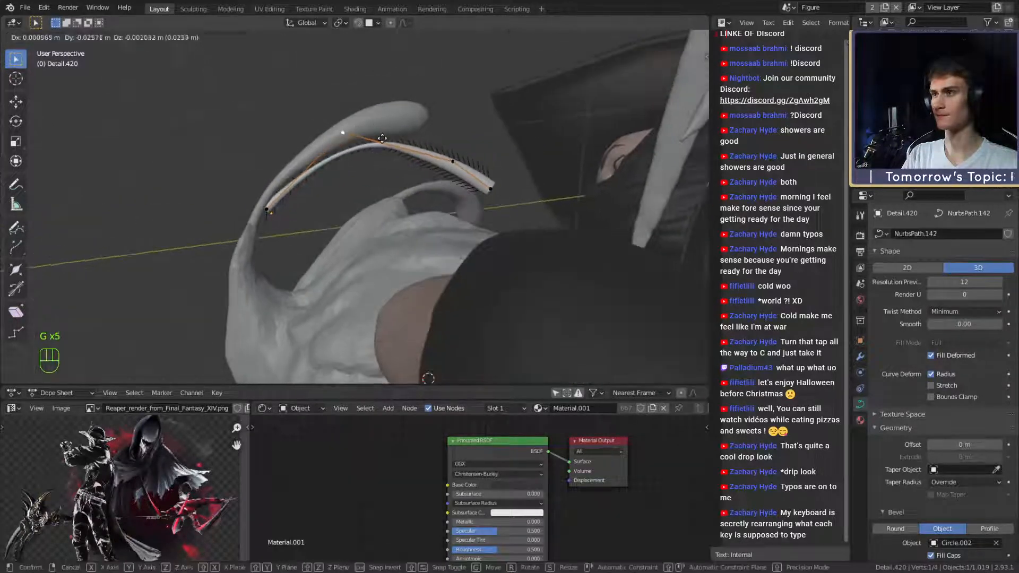
{"action": "left_click", "coordinate": [378, 140]}
{"action": "middle_click_drag", "start_coordinate": [378, 144], "coordinate": [339, 259]}
{"action": "left_click", "coordinate": [383, 266]}
{"action": "key", "text": "g"}
{"action": "left_click", "coordinate": [366, 229]}
{"action": "key", "text": "g"}
{"action": "left_click", "coordinate": [439, 274]}
{"action": "key", "text": "g"}
{"action": "left_click", "coordinate": [335, 215]}
{"action": "key", "text": "alt+s"}
{"action": "left_click", "coordinate": [333, 218]}
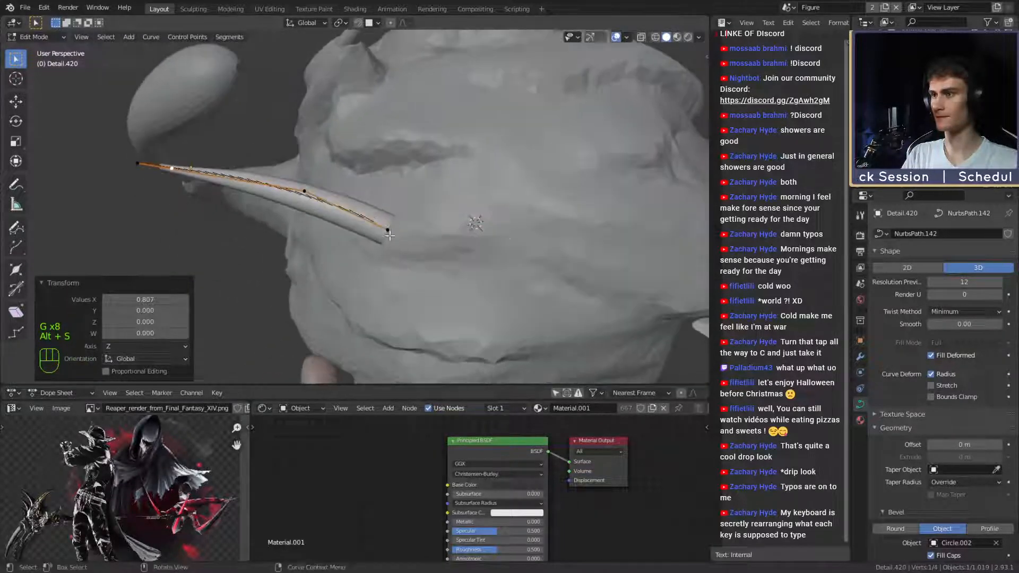
Extrude a short tip on the thinner strand, shrink it by about 0.19 and fatten the neighbouring point by 1.784 into a drop.
{"action": "middle_click_drag", "start_coordinate": [390, 235], "coordinate": [439, 231]}
{"action": "key", "text": "e"}
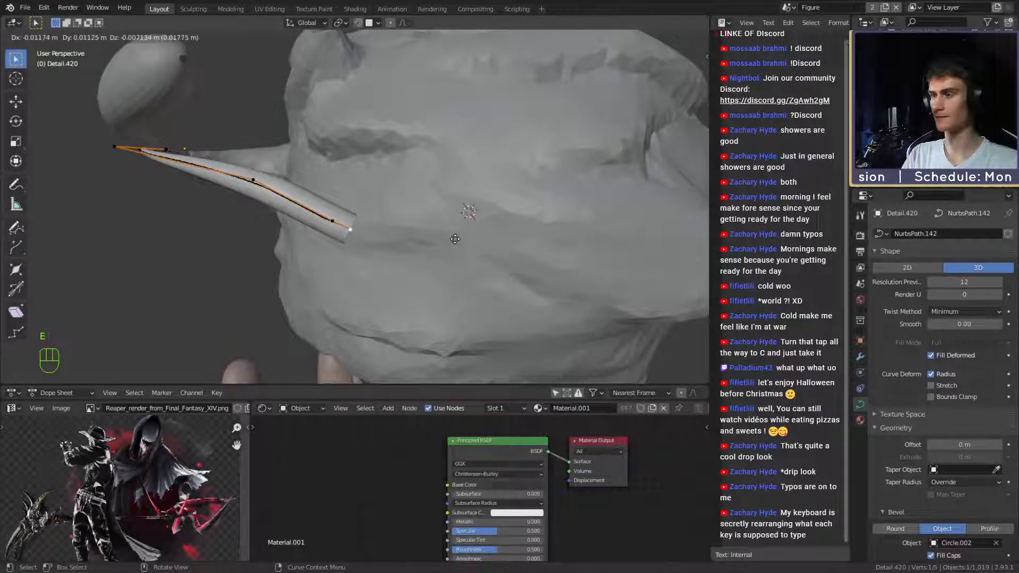
{"action": "left_click", "coordinate": [457, 241]}
{"action": "key", "text": "g"}
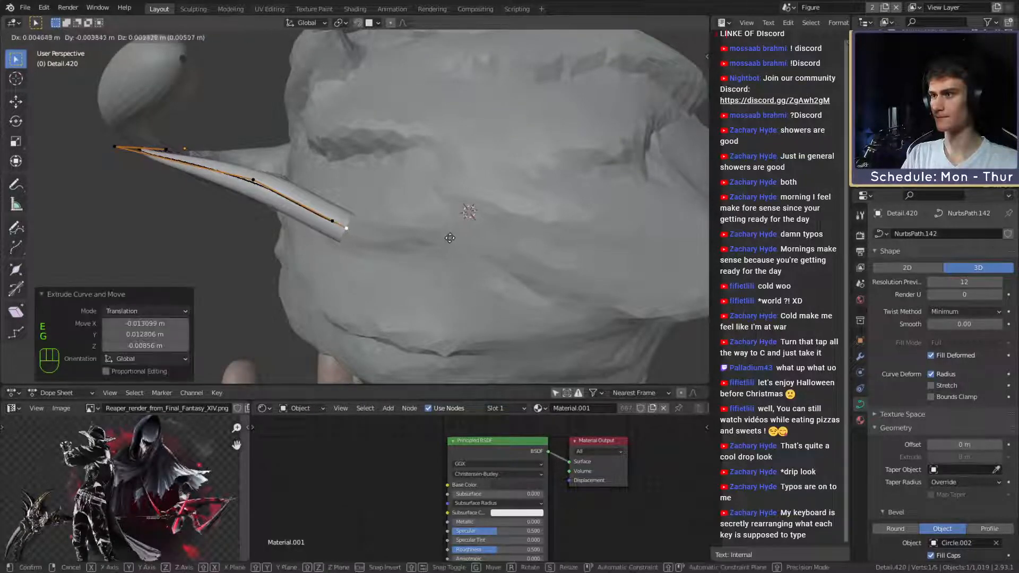
{"action": "left_click", "coordinate": [449, 238]}
{"action": "key", "text": "alt+s"}
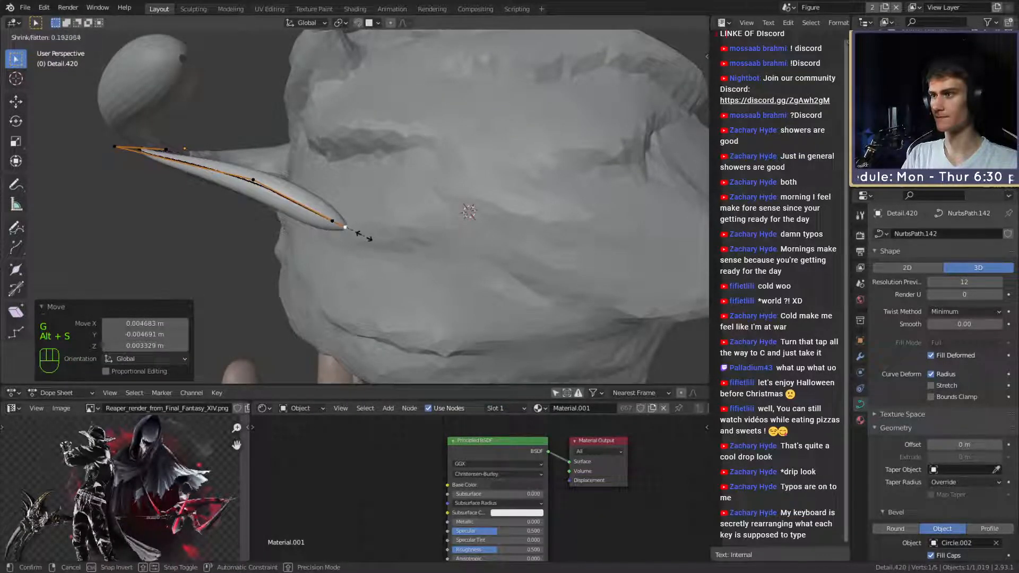
{"action": "key", "text": "alt+s"}
{"action": "left_click", "coordinate": [468, 211]}
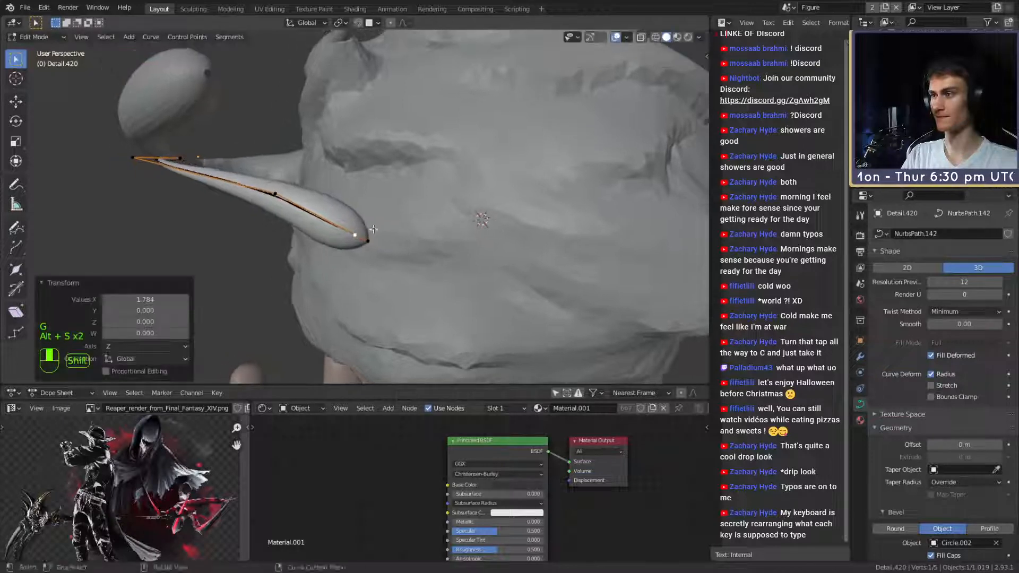
Lower the thinner strand's middle control point, adjust the strand's radius there and return to Object Mode.
{"action": "middle_click_drag", "start_coordinate": [469, 211], "coordinate": [366, 215]}
{"action": "key", "text": "g"}
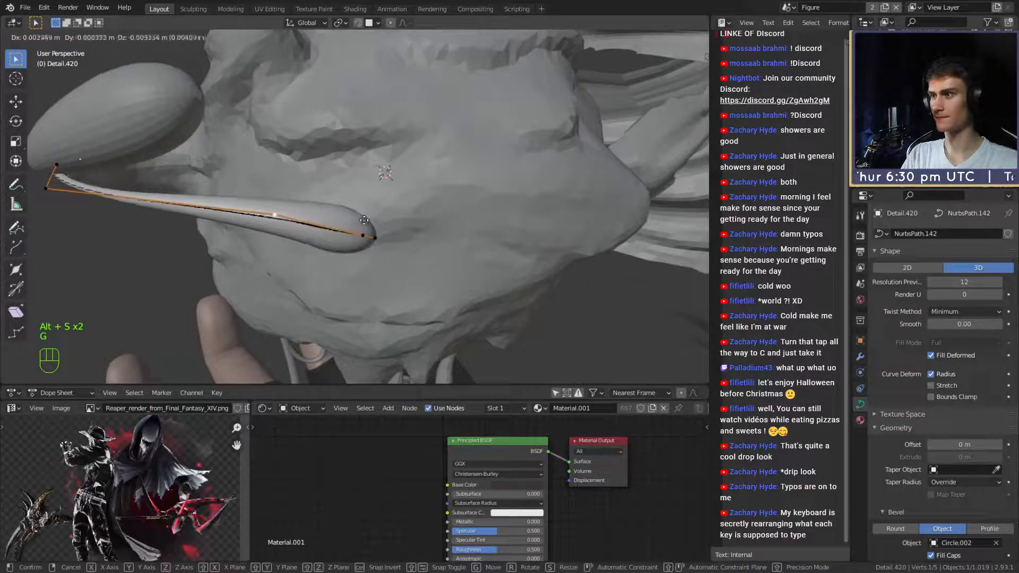
{"action": "left_click", "coordinate": [363, 224]}
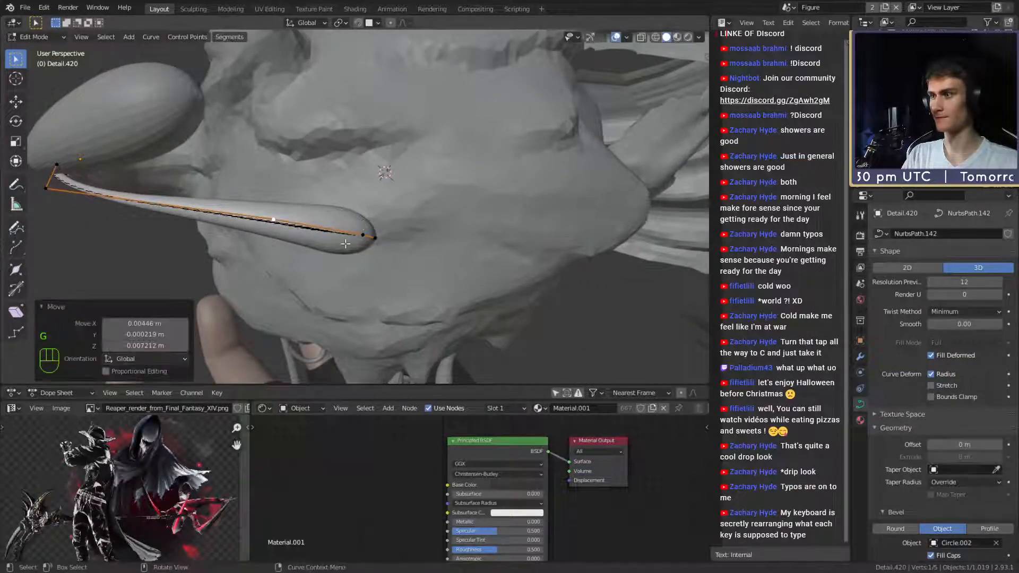
{"action": "key", "text": "alt+s"}
{"action": "left_click", "coordinate": [373, 235]}
{"action": "mouse_move", "coordinate": [373, 234]}
{"action": "middle_mouse_down"}
{"action": "mouse_move", "coordinate": [391, 220]}
{"action": "mouse_move", "coordinate": [484, 256]}
{"action": "mouse_move", "coordinate": [433, 270]}
{"action": "mouse_move", "coordinate": [428, 232]}
{"action": "mouse_move", "coordinate": [435, 252]}
{"action": "mouse_move", "coordinate": [424, 253]}
{"action": "mouse_move", "coordinate": [452, 256]}
{"action": "mouse_move", "coordinate": [397, 212]}
{"action": "mouse_move", "coordinate": [472, 242]}
{"action": "mouse_move", "coordinate": [449, 246]}
{"action": "middle_mouse_up"}
{"action": "key", "text": "Tab"}
{"action": "scroll", "coordinate": [391, 219], "scroll_direction": "down", "scroll_amount": 5}
{"action": "scroll", "coordinate": [397, 212], "scroll_direction": "up", "scroll_amount": 4}
{"action": "scroll", "coordinate": [472, 242], "scroll_direction": "up", "scroll_amount": 2}
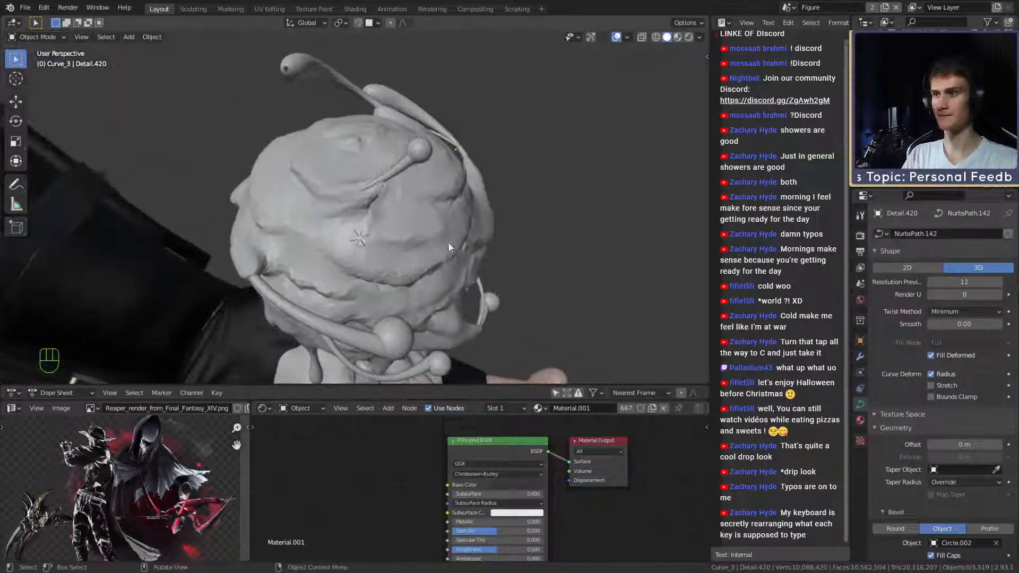
Delete the end ball of the short strand lying across the top of the orb.
{"action": "left_click", "coordinate": [447, 164]}
{"action": "key", "text": "KP_Decimal"}
{"action": "scroll", "coordinate": [486, 204], "scroll_direction": "down", "scroll_amount": 4}
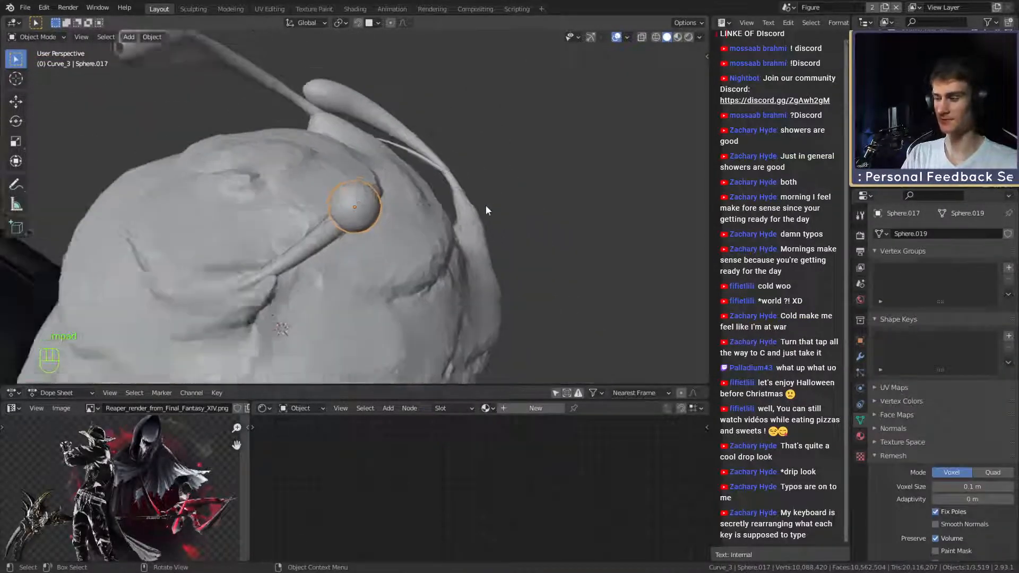
{"action": "middle_click_drag", "start_coordinate": [486, 205], "coordinate": [448, 200]}
{"action": "key", "text": "x"}
{"action": "left_click", "coordinate": [425, 222]}
Open the short top strand for editing and extrude two closely spaced control points from its end.
{"action": "left_click", "coordinate": [397, 204]}
{"action": "key", "text": "Tab"}
{"action": "scroll", "coordinate": [380, 234], "scroll_direction": "down", "scroll_amount": 4}
{"action": "scroll", "coordinate": [407, 224], "scroll_direction": "up", "scroll_amount": 3}
{"action": "key", "text": "e"}
{"action": "left_click", "coordinate": [452, 245]}
{"action": "key", "text": "e"}
{"action": "left_click", "coordinate": [441, 303]}
Shrink the short top strand's tip, adjust the radius of the two points behind it and nudge the tip into a drop.
{"action": "key", "text": "alt+s"}
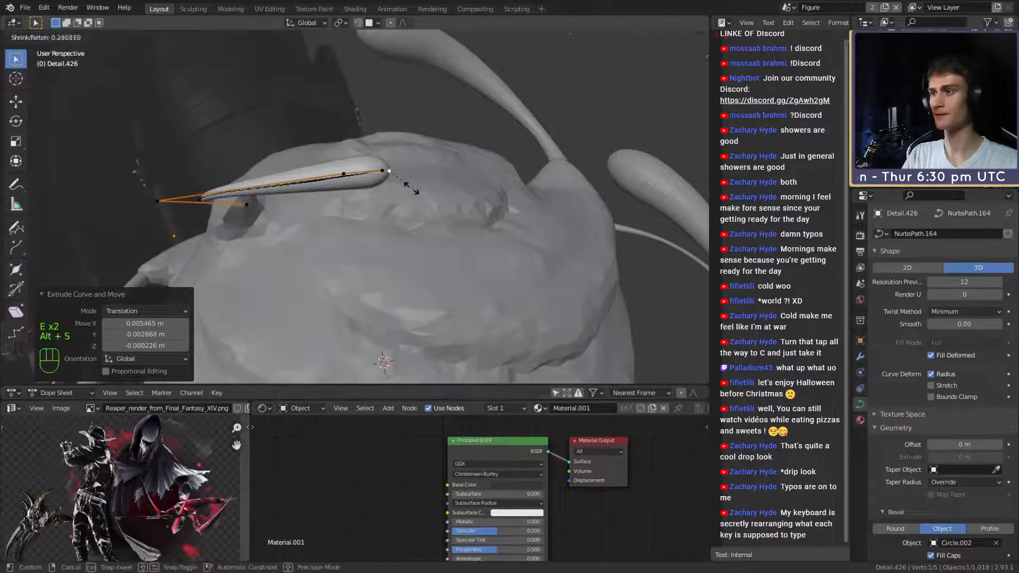
{"action": "left_click", "coordinate": [441, 193]}
{"action": "key", "text": "g"}
{"action": "left_click", "coordinate": [446, 190]}
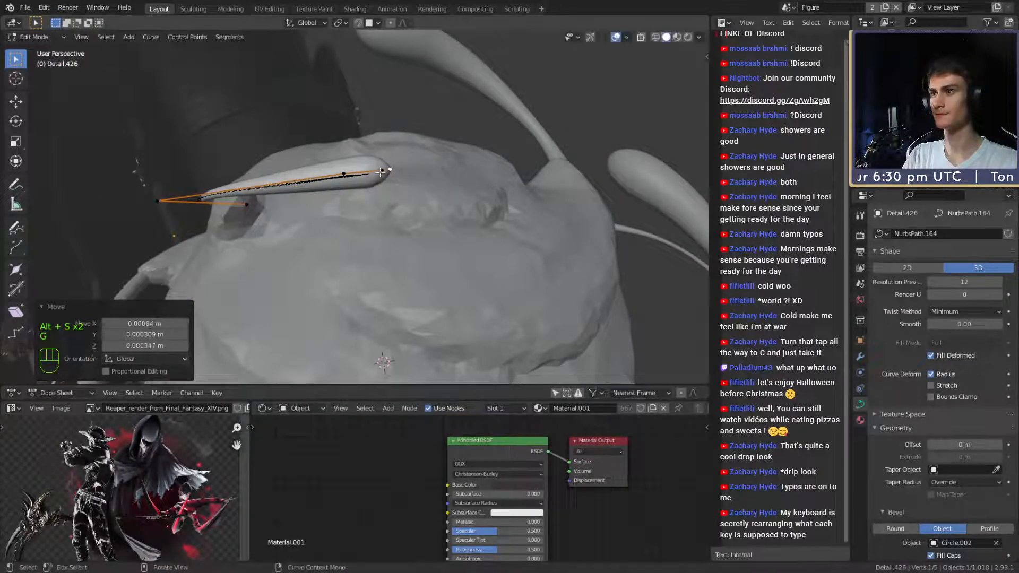
{"action": "left_click", "coordinate": [381, 171]}
{"action": "key", "text": "alt+s"}
{"action": "left_click", "coordinate": [468, 191]}
{"action": "middle_click_drag", "start_coordinate": [409, 205], "coordinate": [488, 159]}
{"action": "left_click", "coordinate": [347, 184]}
{"action": "key", "text": "alt+s"}
{"action": "left_click", "coordinate": [416, 201]}
Reposition the short top strand's bend control point from another angle and fatten it by 2.474.
{"action": "middle_click_drag", "start_coordinate": [585, 259], "coordinate": [537, 272]}
{"action": "key", "text": "g"}
{"action": "left_click", "coordinate": [486, 242]}
{"action": "key", "text": "g"}
{"action": "left_click", "coordinate": [478, 178]}
{"action": "key", "text": "g"}
{"action": "left_click", "coordinate": [461, 238]}
{"action": "key", "text": "alt+s"}
{"action": "left_click", "coordinate": [664, 270]}
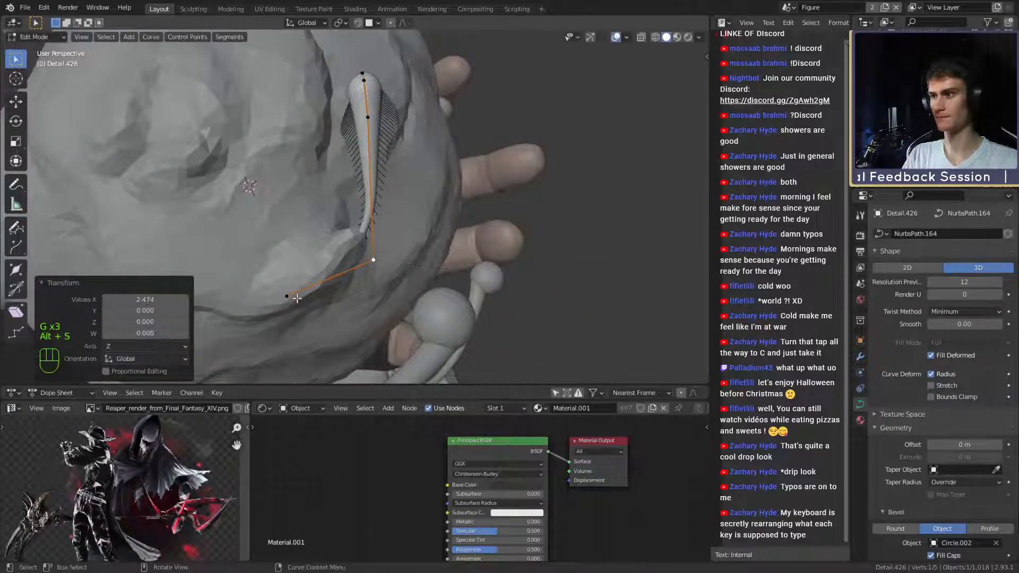
Fatten the short top strand's base point and enlarge its bend point by 136.05 to thicken the attachment.
{"action": "left_click", "coordinate": [292, 297]}
{"action": "key", "text": "alt+s"}
{"action": "left_click", "coordinate": [589, 278]}
{"action": "left_click", "coordinate": [374, 260]}
{"action": "key", "text": "alt+s"}
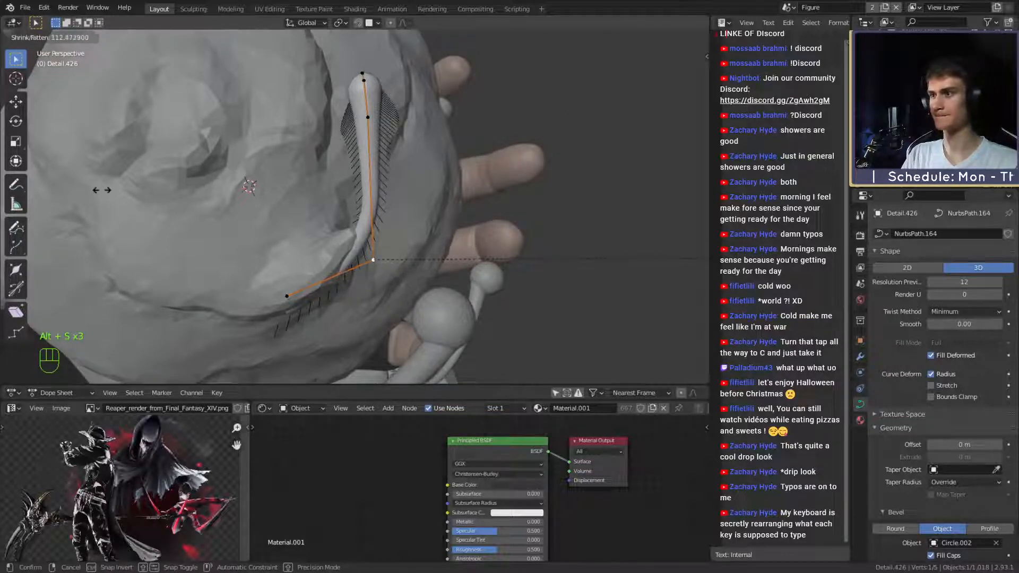
{"action": "left_click", "coordinate": [295, 184]}
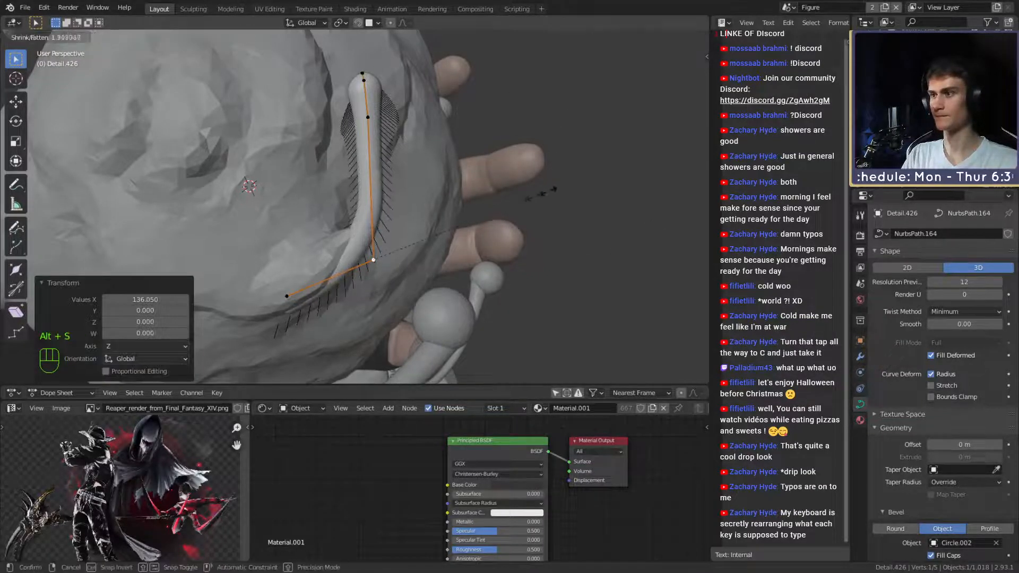
Refine the bend point's radius by 0.797 and move the point so the short strand's base meets the orb.
{"action": "middle_click_drag", "start_coordinate": [511, 202], "coordinate": [387, 169]}
{"action": "left_click", "coordinate": [496, 257]}
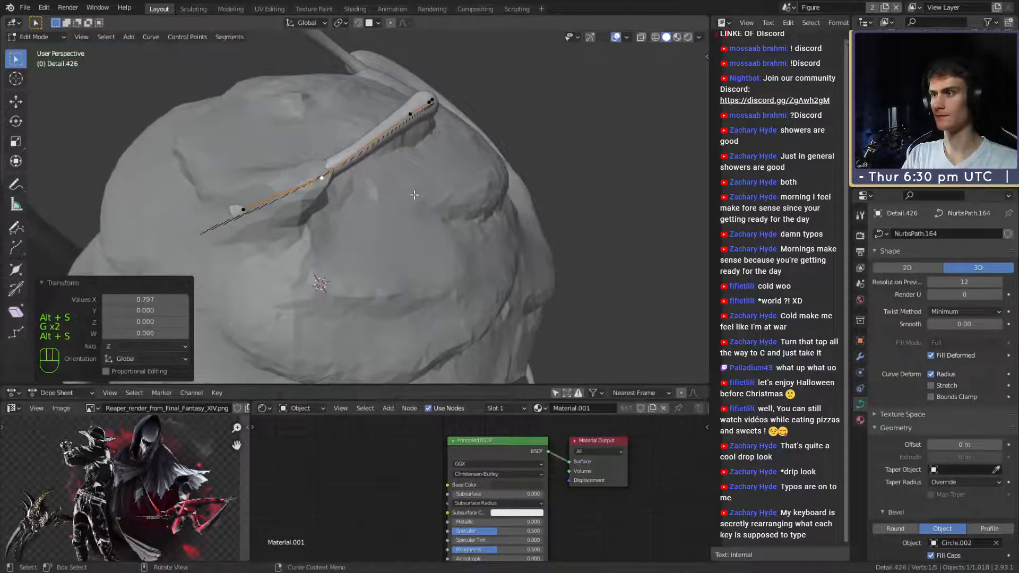
{"action": "middle_click_drag", "start_coordinate": [449, 194], "coordinate": [437, 254]}
{"action": "key", "text": "alt+s"}
{"action": "left_click", "coordinate": [421, 287]}
{"action": "key", "text": "g"}
{"action": "left_click", "coordinate": [437, 251]}
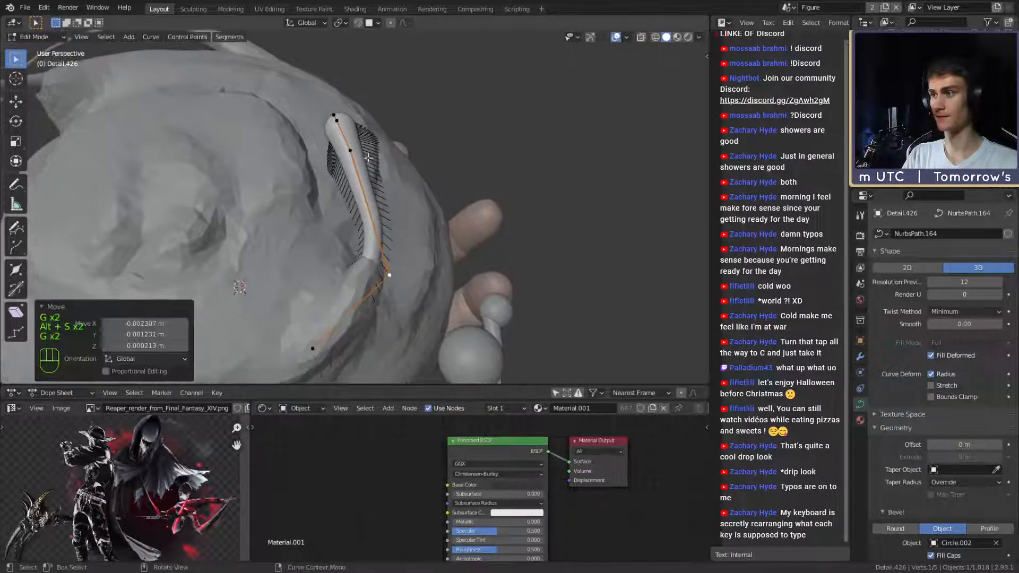
Move the short top strand's middle and bend points into a smooth arc and fatten the point before its tip by 1.07.
{"action": "left_click", "coordinate": [357, 151]}
{"action": "middle_click_drag", "start_coordinate": [405, 145], "coordinate": [437, 178]}
{"action": "key", "text": "g"}
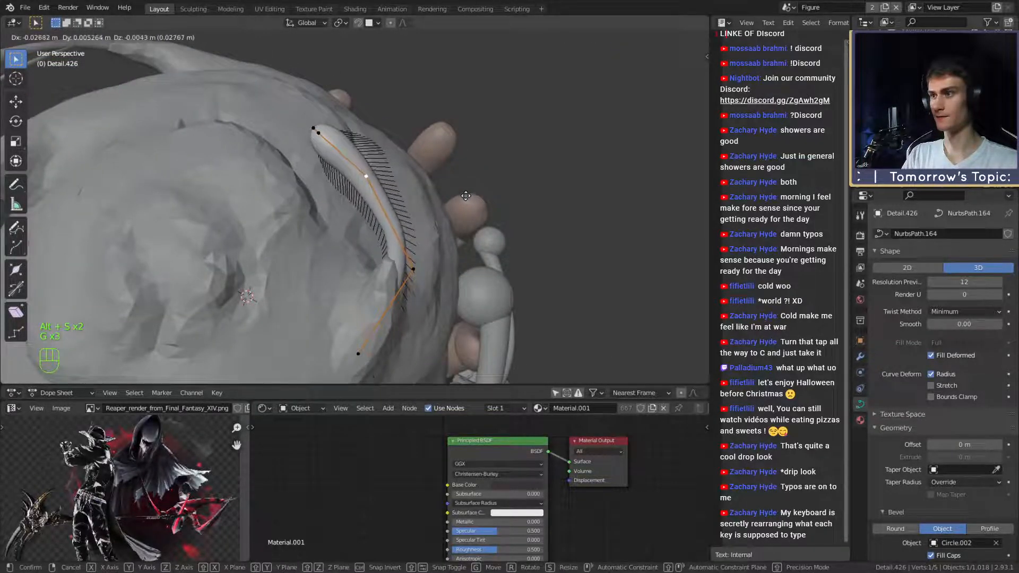
{"action": "left_click", "coordinate": [475, 204]}
{"action": "middle_click_drag", "start_coordinate": [455, 233], "coordinate": [470, 275]}
{"action": "left_click", "coordinate": [431, 289]}
{"action": "key", "text": "g"}
{"action": "left_click", "coordinate": [472, 286]}
{"action": "left_click", "coordinate": [393, 232]}
{"action": "key", "text": "g"}
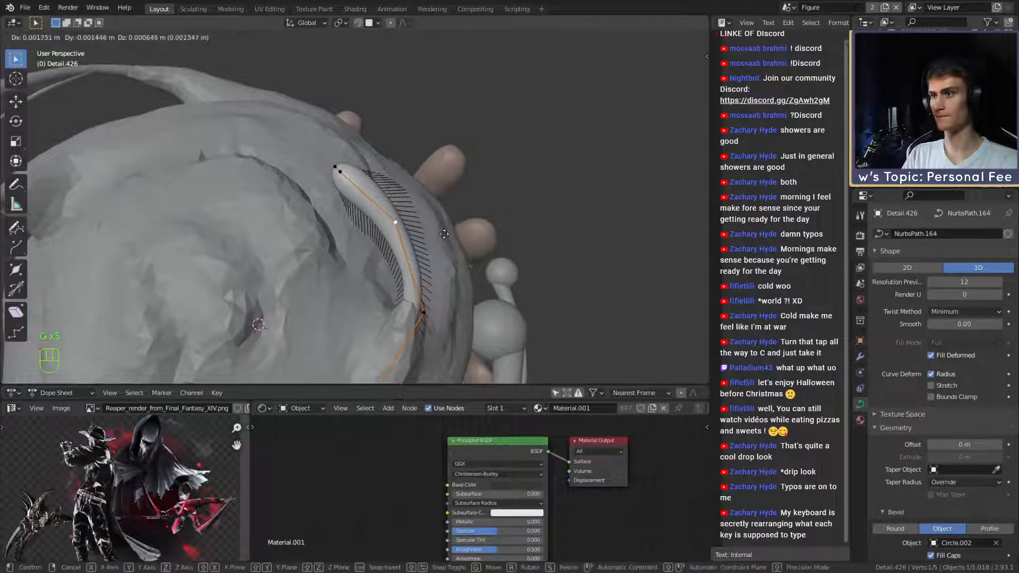
{"action": "left_click", "coordinate": [392, 246]}
{"action": "mouse_move", "coordinate": [393, 246]}
{"action": "middle_mouse_down", "text": "shift"}
{"action": "mouse_move", "coordinate": [397, 258]}
{"action": "mouse_move", "coordinate": [313, 185]}
{"action": "mouse_move", "coordinate": [391, 212]}
{"action": "middle_mouse_up", "text": "shift"}
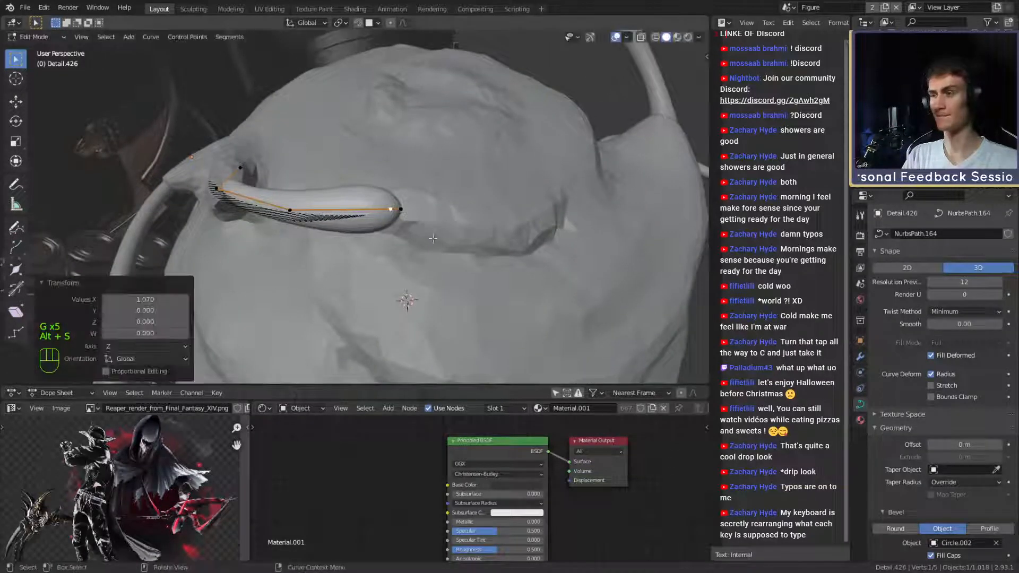
Return to Object Mode, deselect the finished top strand and save the file.
{"action": "key", "text": "Tab"}
{"action": "scroll", "coordinate": [420, 273], "scroll_direction": "down", "scroll_amount": 9}
{"action": "mouse_move", "coordinate": [420, 276]}
{"action": "middle_mouse_down"}
{"action": "mouse_move", "coordinate": [416, 234]}
{"action": "mouse_move", "coordinate": [401, 236]}
{"action": "mouse_move", "coordinate": [498, 231]}
{"action": "mouse_move", "coordinate": [403, 225]}
{"action": "mouse_move", "coordinate": [422, 239]}
{"action": "mouse_move", "coordinate": [438, 225]}
{"action": "middle_mouse_up"}
{"action": "scroll", "coordinate": [406, 249], "scroll_direction": "up", "scroll_amount": 6}
{"action": "scroll", "coordinate": [408, 248], "scroll_direction": "down", "scroll_amount": 3}
{"action": "scroll", "coordinate": [437, 220], "scroll_direction": "down", "scroll_amount": 4}
{"action": "left_click", "coordinate": [470, 180]}
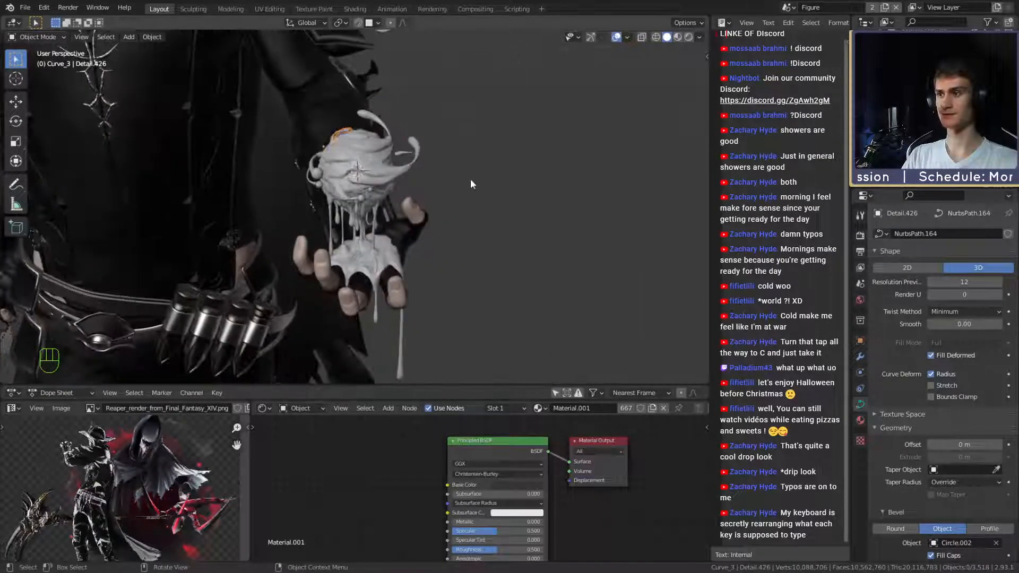
{"action": "scroll", "coordinate": [470, 179], "scroll_direction": "down", "scroll_amount": 5}
{"action": "middle_click_drag", "start_coordinate": [469, 183], "coordinate": [447, 211]}
{"action": "key", "text": "ctrl+s"}
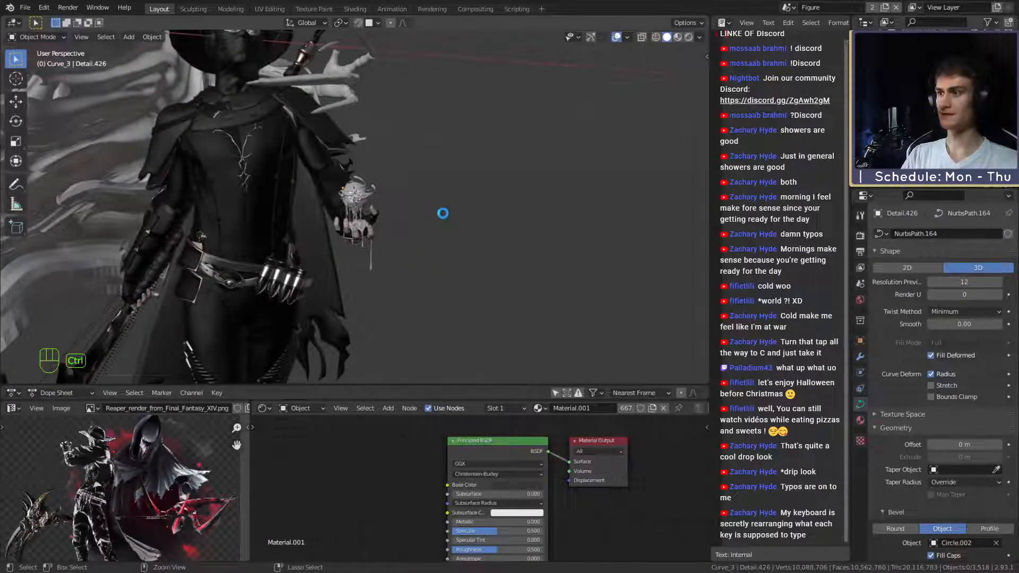
Delete the large end ball of the thick strand wrapping around the orb's side.
{"action": "scroll", "coordinate": [419, 234], "scroll_direction": "up", "scroll_amount": 5}
{"action": "middle_click_drag", "start_coordinate": [421, 235], "coordinate": [387, 187]}
{"action": "scroll", "coordinate": [444, 229], "scroll_direction": "up", "scroll_amount": 3}
{"action": "left_click", "coordinate": [381, 188]}
{"action": "key", "text": "x"}
{"action": "left_click", "coordinate": [396, 223]}
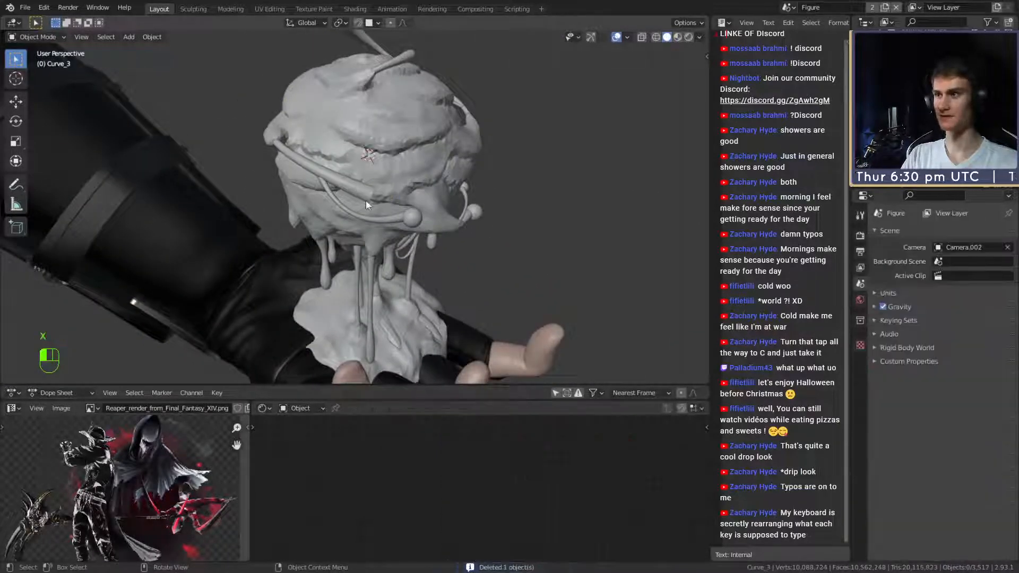
Open the thick side strand for editing and extrude two short tip points from its end.
{"action": "left_click", "coordinate": [365, 199]}
{"action": "key", "text": "KP_Decimal"}
{"action": "scroll", "coordinate": [425, 224], "scroll_direction": "up", "scroll_amount": 3}
{"action": "middle_click_drag", "start_coordinate": [425, 224], "coordinate": [416, 180]}
{"action": "key", "text": "Tab"}
{"action": "key", "text": "e"}
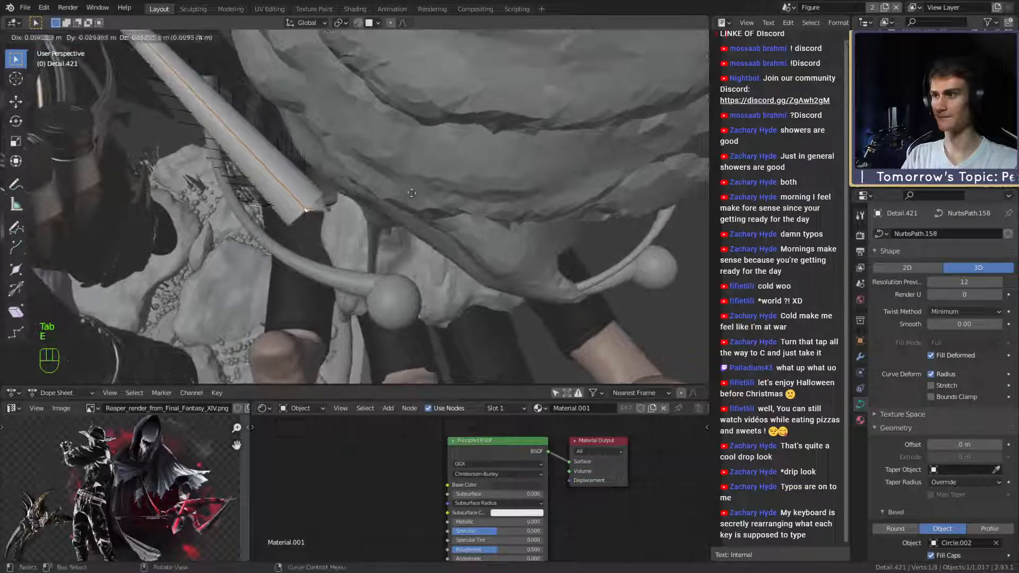
{"action": "left_click", "coordinate": [440, 211]}
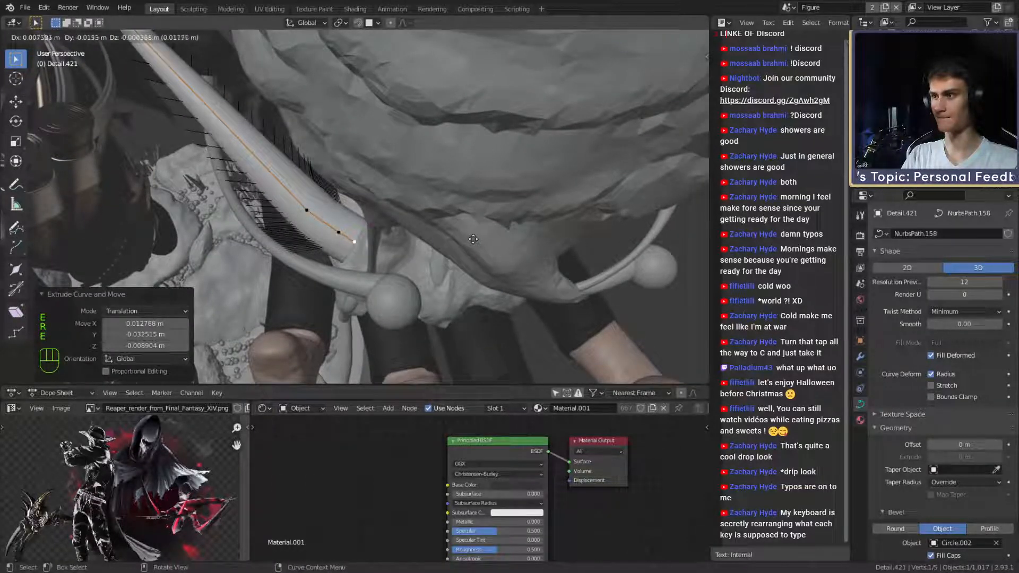
{"action": "left_click", "coordinate": [315, 210]}
Reposition the thick side strand's outer bend point beside the orb and fatten it by 4.517.
{"action": "scroll", "coordinate": [319, 210], "scroll_direction": "down", "scroll_amount": 5}
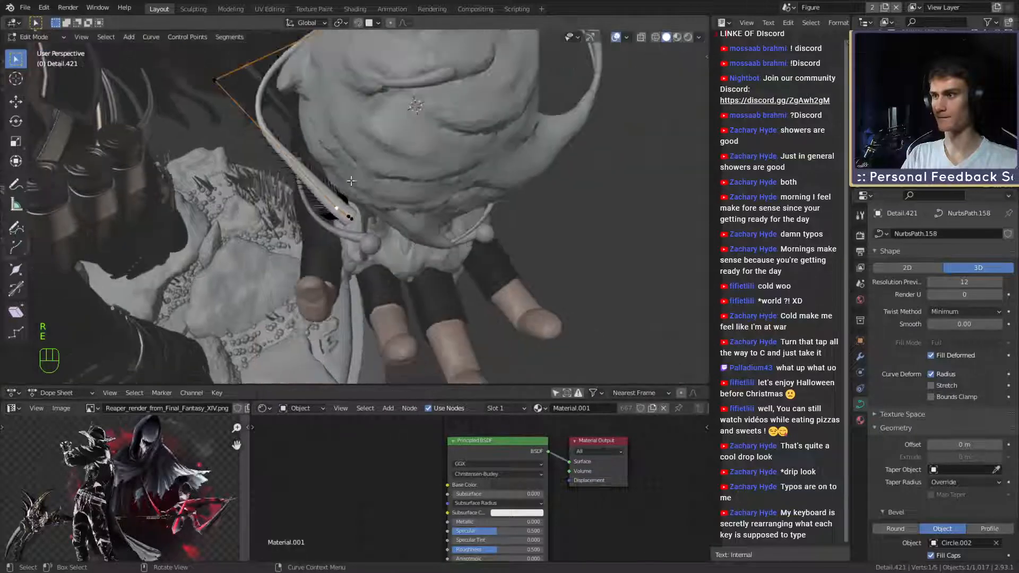
{"action": "middle_click_drag", "start_coordinate": [323, 175], "coordinate": [382, 210]}
{"action": "key", "text": "g"}
{"action": "left_click", "coordinate": [348, 157]}
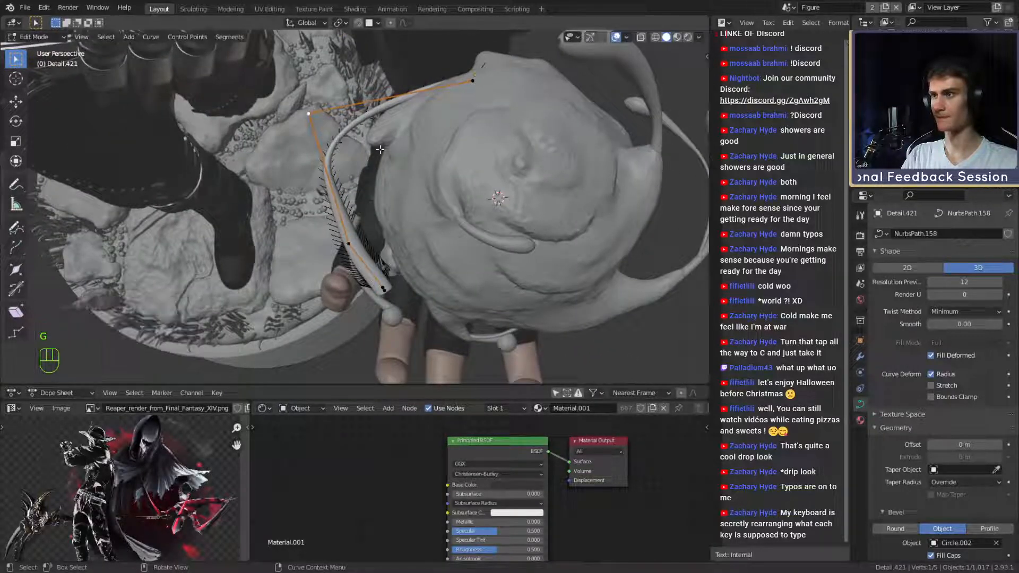
{"action": "key", "text": "g"}
{"action": "middle_click_drag", "start_coordinate": [348, 157], "coordinate": [303, 198]}
{"action": "left_click", "coordinate": [402, 180]}
{"action": "key", "text": "alt+s"}
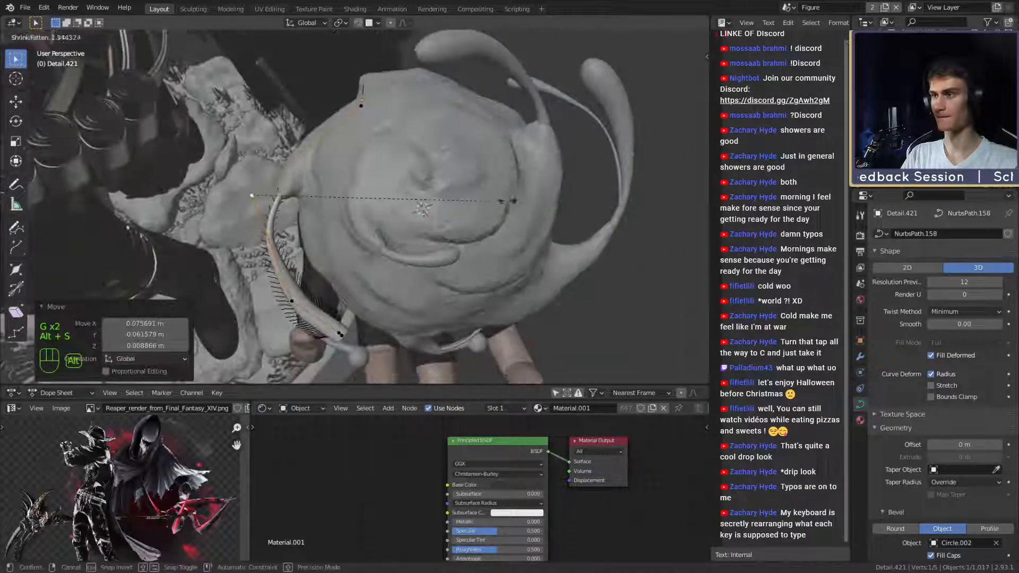
{"action": "left_click", "coordinate": [450, 210]}
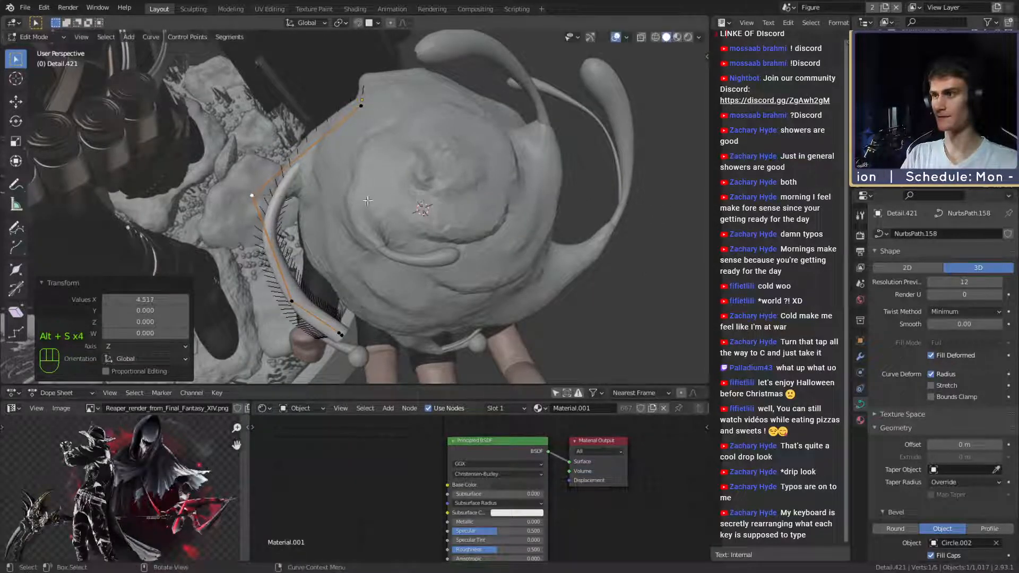
Move the thick side strand's lower middle control point to even out the curve around the orb.
{"action": "mouse_move", "coordinate": [368, 201]}
{"action": "middle_mouse_down"}
{"action": "mouse_move", "coordinate": [514, 238]}
{"action": "mouse_move", "coordinate": [459, 163]}
{"action": "mouse_move", "coordinate": [439, 214]}
{"action": "mouse_move", "coordinate": [356, 199]}
{"action": "mouse_move", "coordinate": [380, 296]}
{"action": "mouse_move", "coordinate": [299, 244]}
{"action": "mouse_move", "coordinate": [361, 249]}
{"action": "middle_mouse_up"}
{"action": "key", "text": "g"}
{"action": "left_click", "coordinate": [483, 236]}
{"action": "key", "text": "g"}
{"action": "key", "text": "g"}
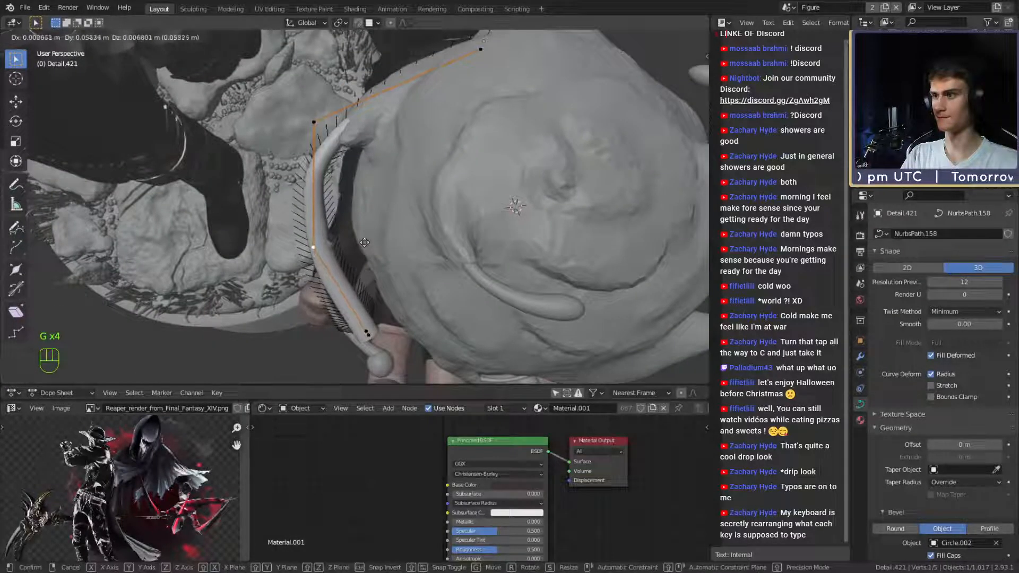
{"action": "left_click", "coordinate": [371, 249]}
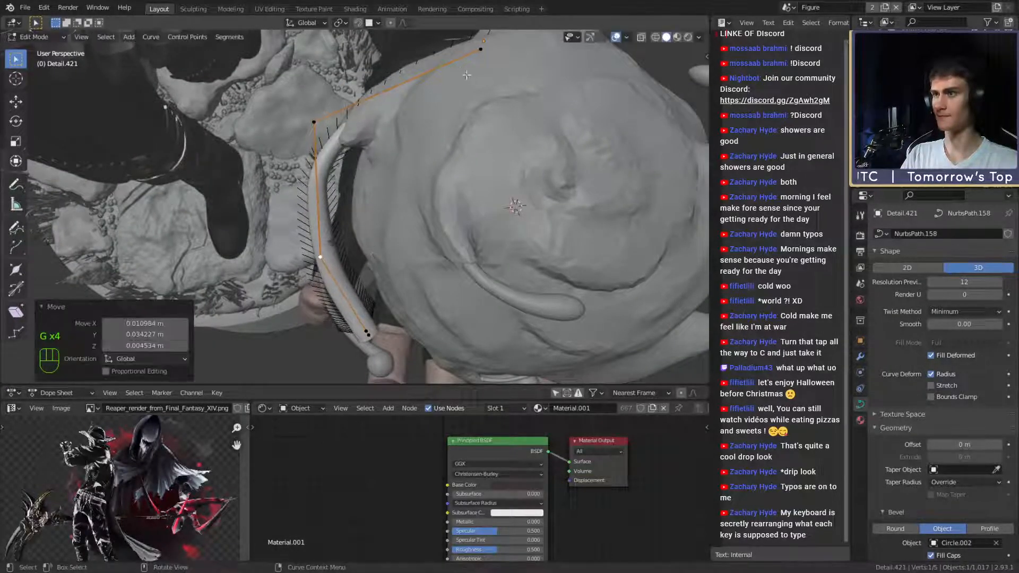
Reposition the thick side strand's base point and outer bend point so the strand follows the orb's surface.
{"action": "middle_click_drag", "start_coordinate": [467, 75], "coordinate": [472, 88]}
{"action": "key", "text": "g"}
{"action": "left_click", "coordinate": [441, 72]}
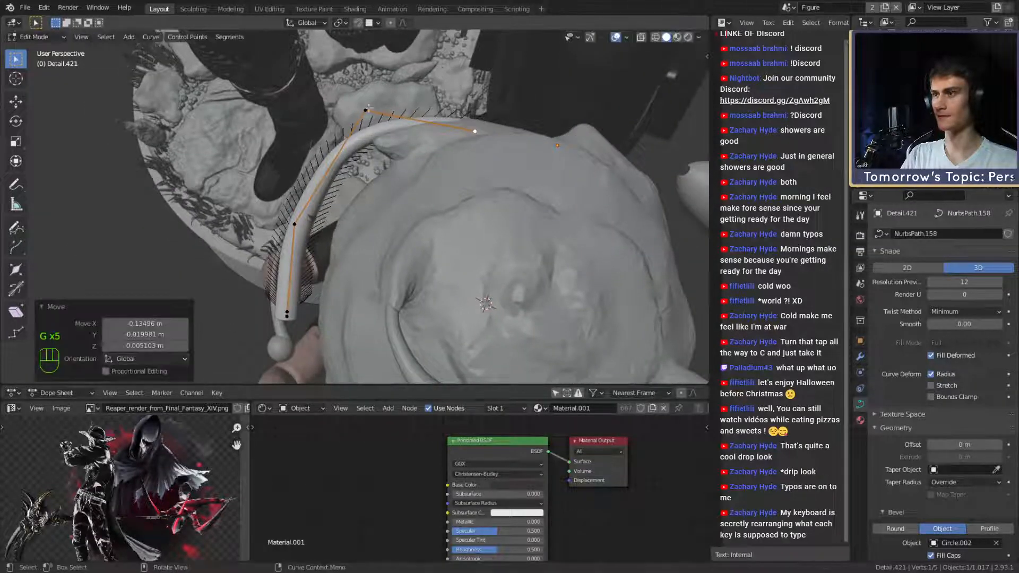
{"action": "left_click", "coordinate": [376, 110]}
{"action": "key", "text": "g"}
{"action": "left_click", "coordinate": [417, 123]}
{"action": "middle_click_drag", "start_coordinate": [417, 124], "coordinate": [474, 154]}
{"action": "middle_click_drag", "start_coordinate": [444, 198], "coordinate": [409, 183]}
{"action": "key", "text": "g"}
{"action": "left_click", "coordinate": [455, 154]}
Shrink the thick strand's middle point by 0.768 and its tip by 0.146, and fatten the point before the tip by about 1.5.
{"action": "middle_click_drag", "start_coordinate": [408, 183], "coordinate": [364, 259], "text": "shift"}
{"action": "scroll", "coordinate": [424, 204], "scroll_direction": "up", "scroll_amount": 3}
{"action": "left_click", "coordinate": [366, 284]}
{"action": "key", "text": "alt+s"}
{"action": "left_click", "coordinate": [373, 273]}
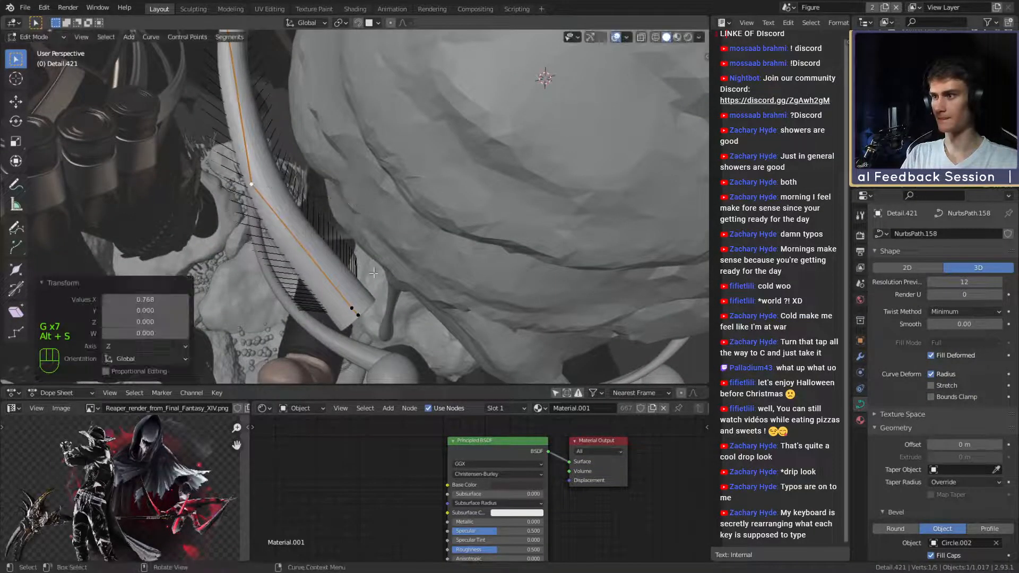
{"action": "left_click", "coordinate": [394, 318]}
{"action": "left_click", "coordinate": [391, 317]}
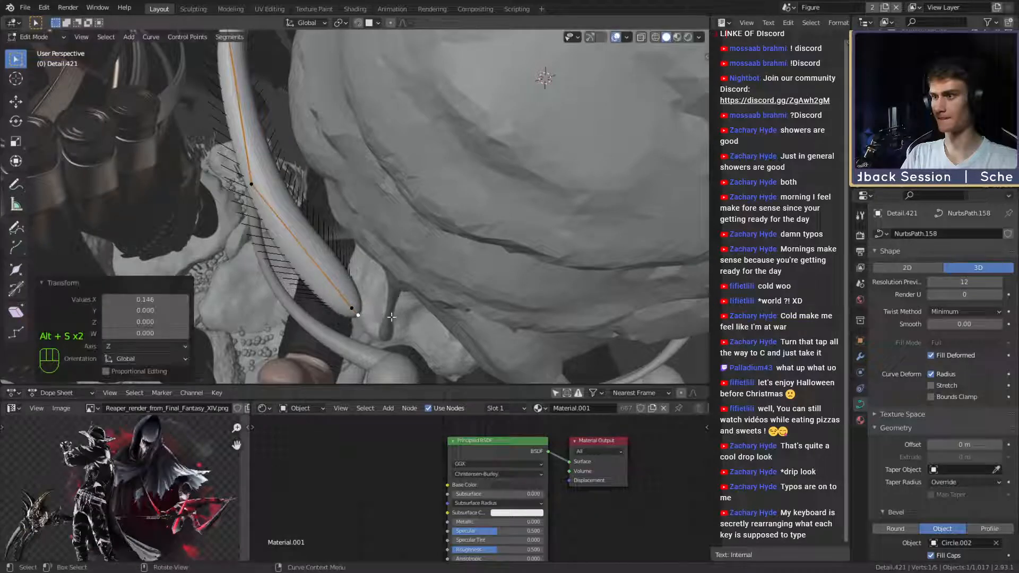
{"action": "key", "text": "alt+s"}
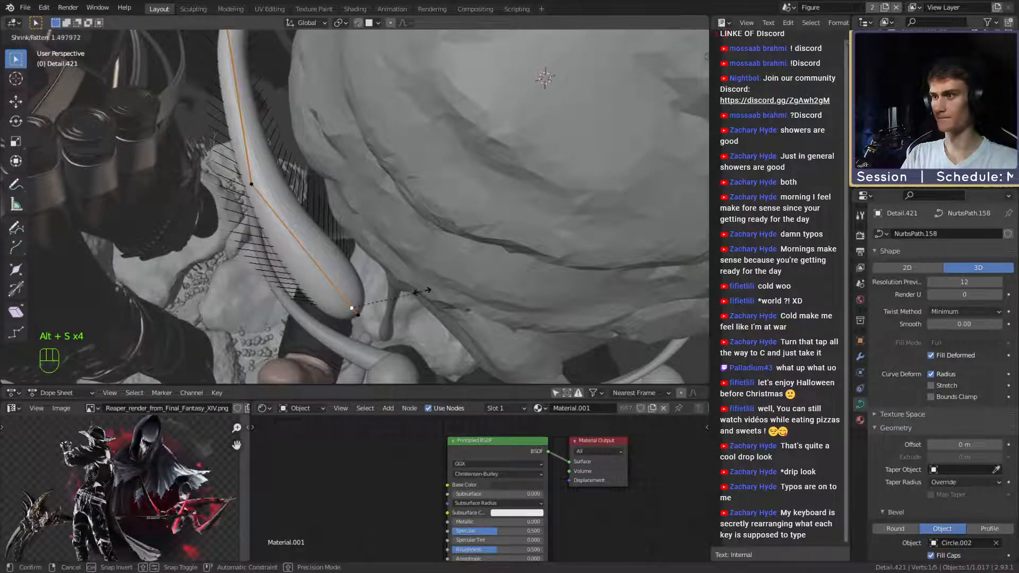
{"action": "left_click", "coordinate": [420, 292]}
Shrink the thick side strand's middle control point by 0.755 and return to Object Mode.
{"action": "scroll", "coordinate": [420, 289], "scroll_direction": "down", "scroll_amount": 7}
{"action": "middle_click_drag", "start_coordinate": [419, 287], "coordinate": [325, 197]}
{"action": "key", "text": "Tab"}
{"action": "scroll", "coordinate": [432, 200], "scroll_direction": "down", "scroll_amount": 3}
{"action": "middle_click_drag", "start_coordinate": [484, 233], "coordinate": [440, 228]}
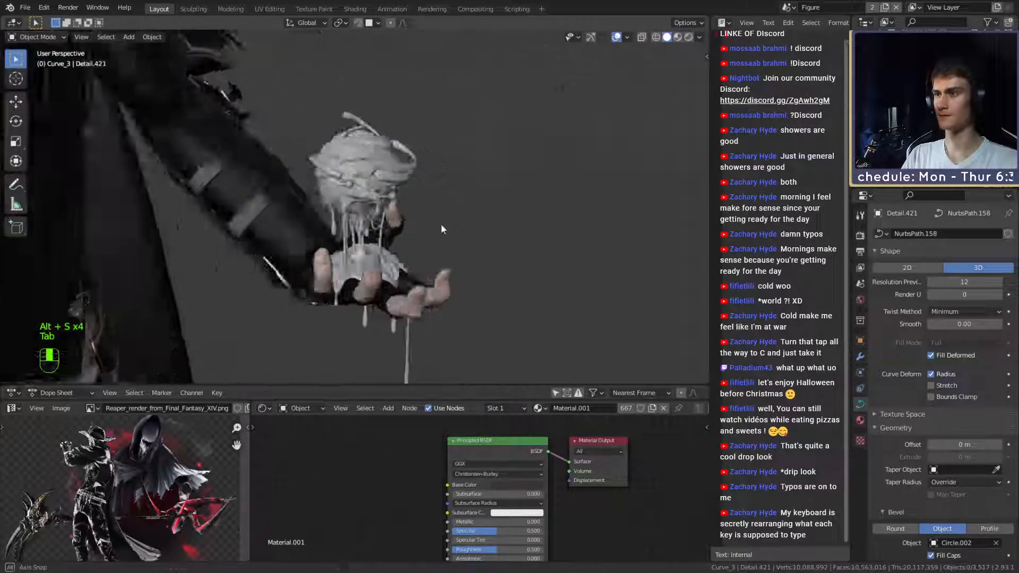
{"action": "scroll", "coordinate": [445, 217], "scroll_direction": "up", "scroll_amount": 5}
{"action": "left_click", "coordinate": [567, 112]}
{"action": "scroll", "coordinate": [394, 170], "scroll_direction": "up", "scroll_amount": 3}
{"action": "middle_click_drag", "start_coordinate": [456, 154], "coordinate": [388, 213]}
{"action": "key", "text": "Tab"}
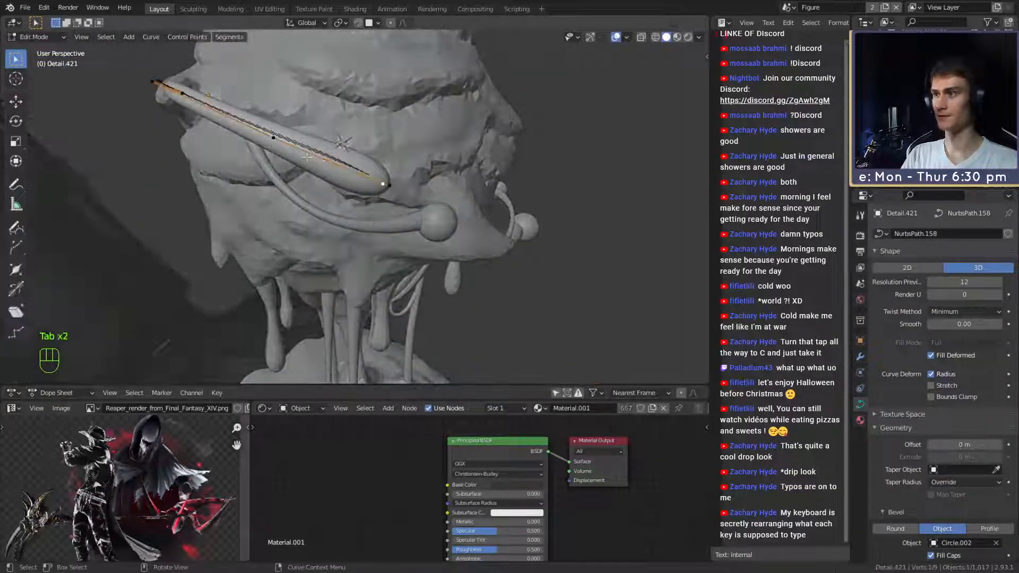
{"action": "left_click", "coordinate": [399, 166]}
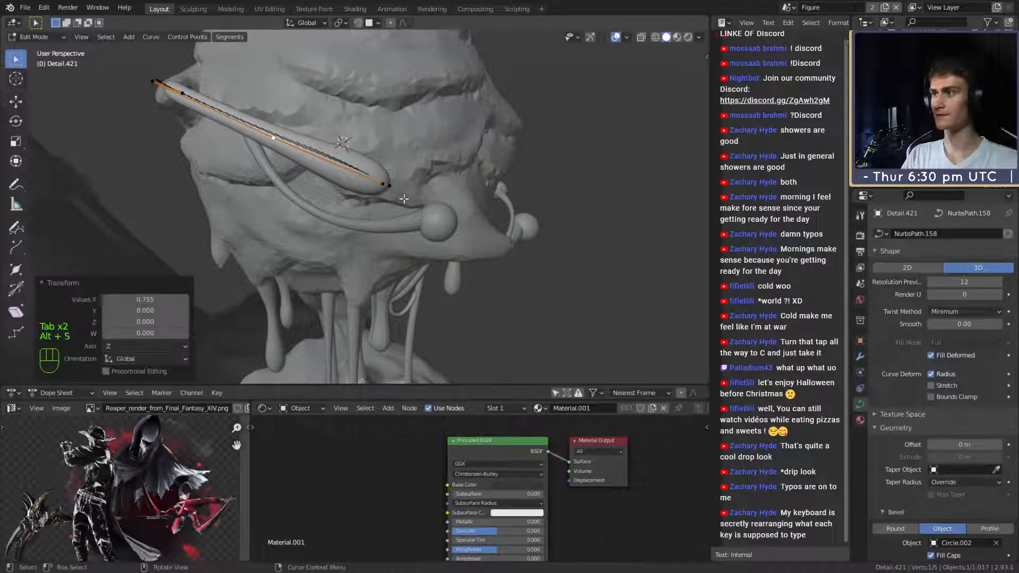
{"action": "key", "text": "Tab"}
Delete the end ball of the thinner strand below the thick side strand.
{"action": "left_click", "coordinate": [350, 221]}
{"action": "left_click", "coordinate": [444, 225]}
{"action": "key", "text": "c"}
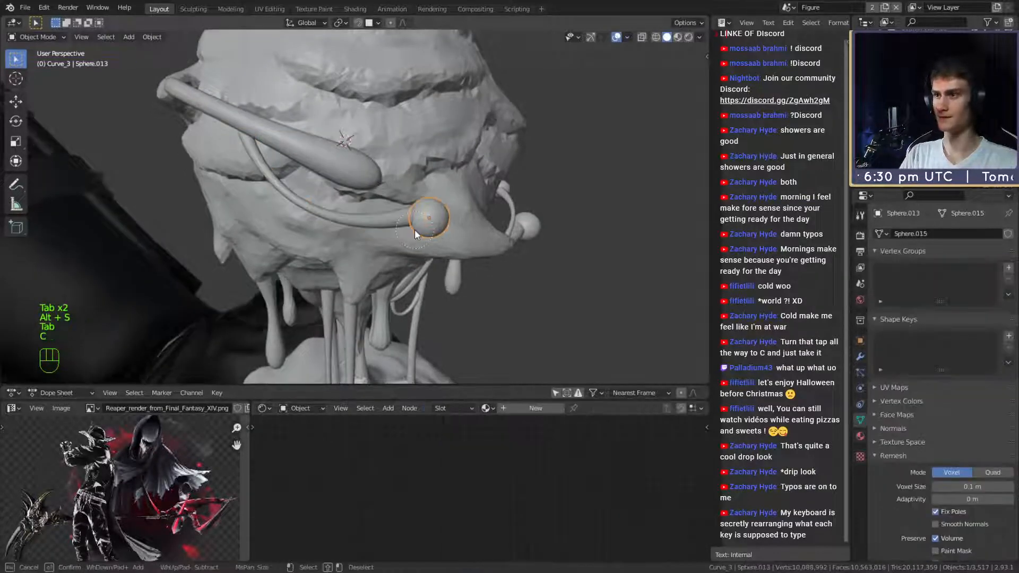
{"action": "right_click", "coordinate": [455, 240]}
{"action": "key", "text": "x"}
{"action": "scroll", "coordinate": [380, 217], "scroll_direction": "down", "scroll_amount": 5}
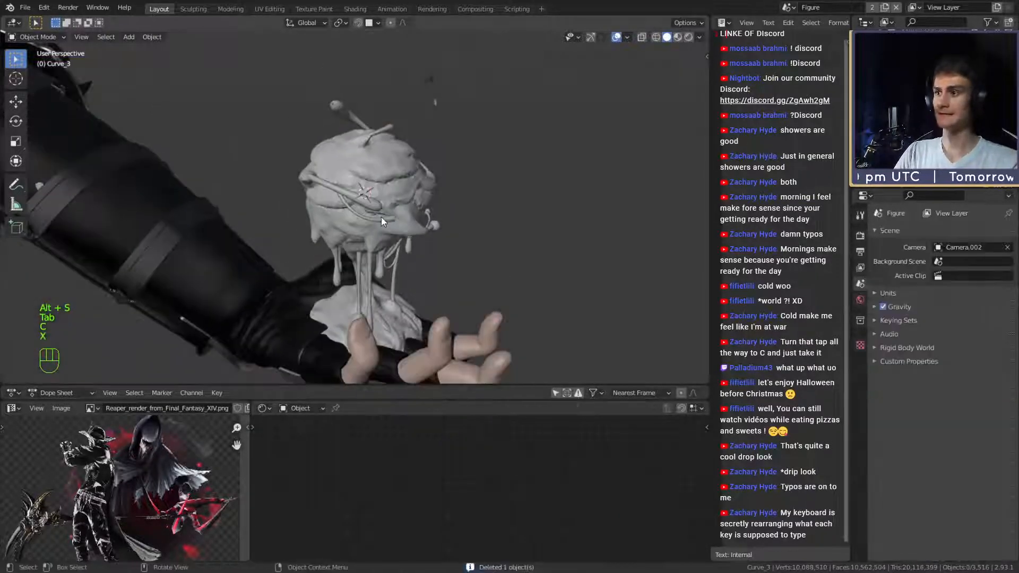
Save the file, extrude two short tip points from the lower thin strand's end and narrow the last one into a rounded tip.
{"action": "left_click", "coordinate": [405, 238]}
{"action": "key", "text": "KP_Decimal"}
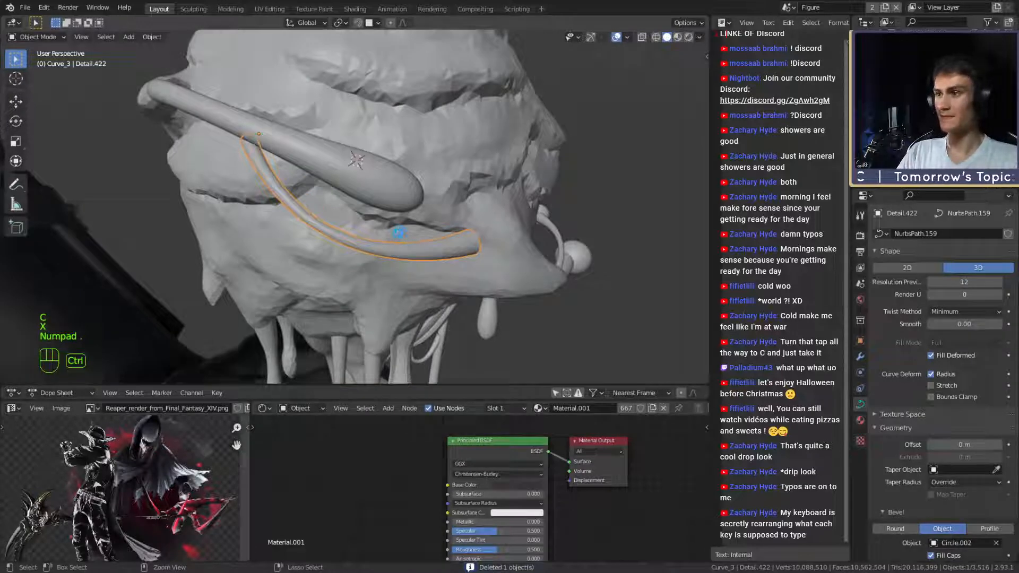
{"action": "key", "text": "ctrl+s"}
{"action": "middle_click_drag", "start_coordinate": [397, 227], "coordinate": [475, 235]}
{"action": "key", "text": "g"}
{"action": "left_click", "coordinate": [512, 227]}
{"action": "key", "text": "Tab"}
{"action": "key", "text": "e"}
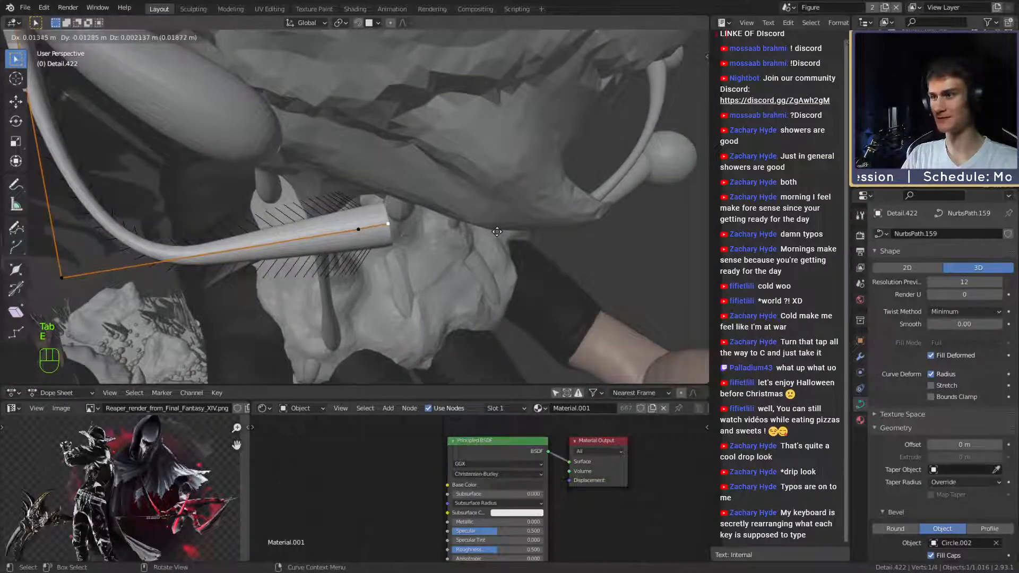
{"action": "left_click", "coordinate": [506, 231]}
{"action": "middle_click_drag", "start_coordinate": [506, 231], "coordinate": [481, 242]}
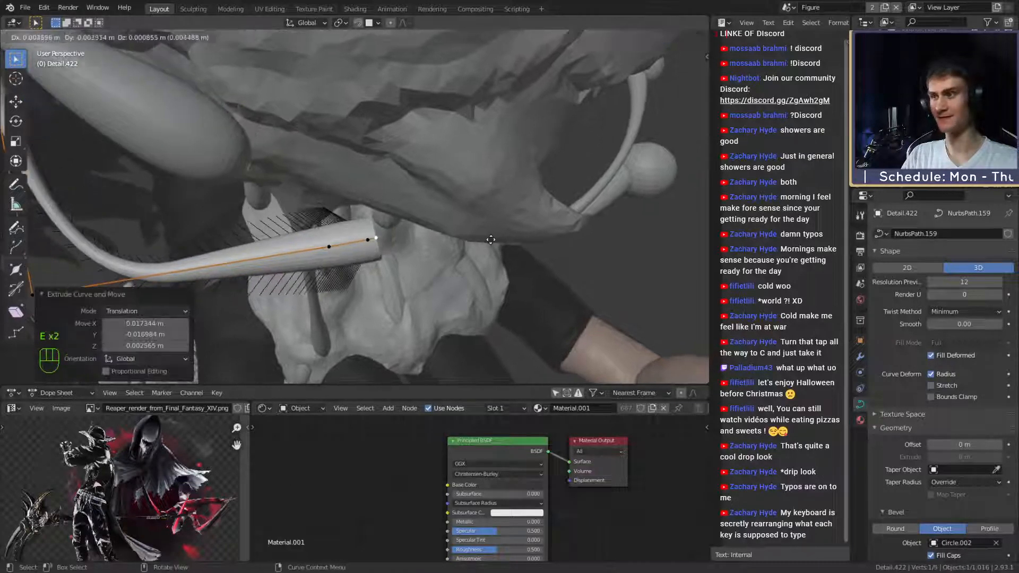
{"action": "left_click", "coordinate": [430, 243]}
{"action": "middle_click_drag", "start_coordinate": [430, 243], "coordinate": [409, 225]}
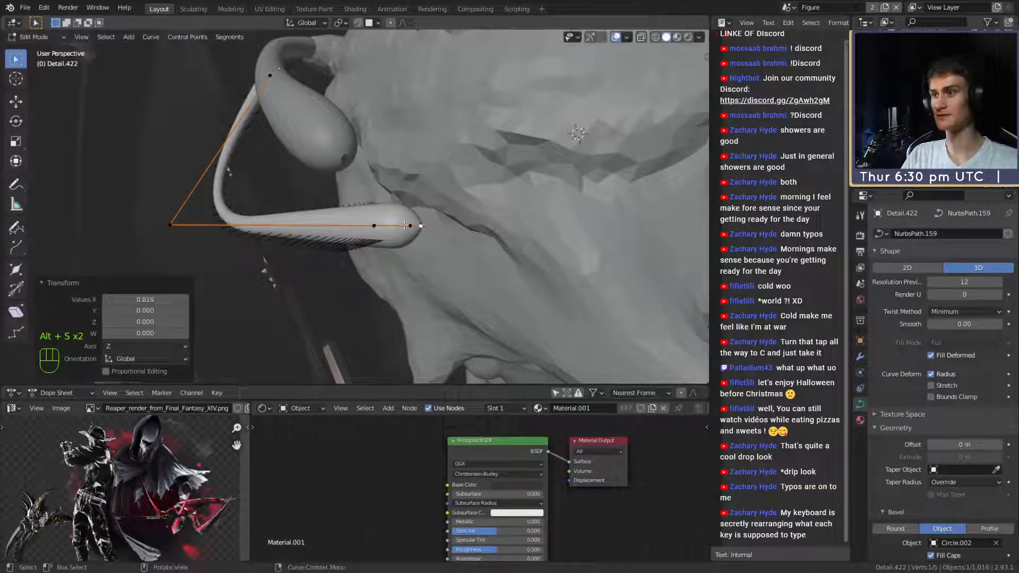
Reposition the lower thin strand's point behind the tip and its two tip points so the end curves outward.
{"action": "left_click", "coordinate": [525, 225]}
{"action": "left_click", "coordinate": [379, 224]}
{"action": "middle_click_drag", "start_coordinate": [379, 225], "coordinate": [509, 218]}
{"action": "key", "text": "g"}
{"action": "left_click", "coordinate": [462, 229]}
{"action": "key", "text": "g"}
{"action": "left_click", "coordinate": [411, 248]}
{"action": "left_click", "coordinate": [434, 212]}
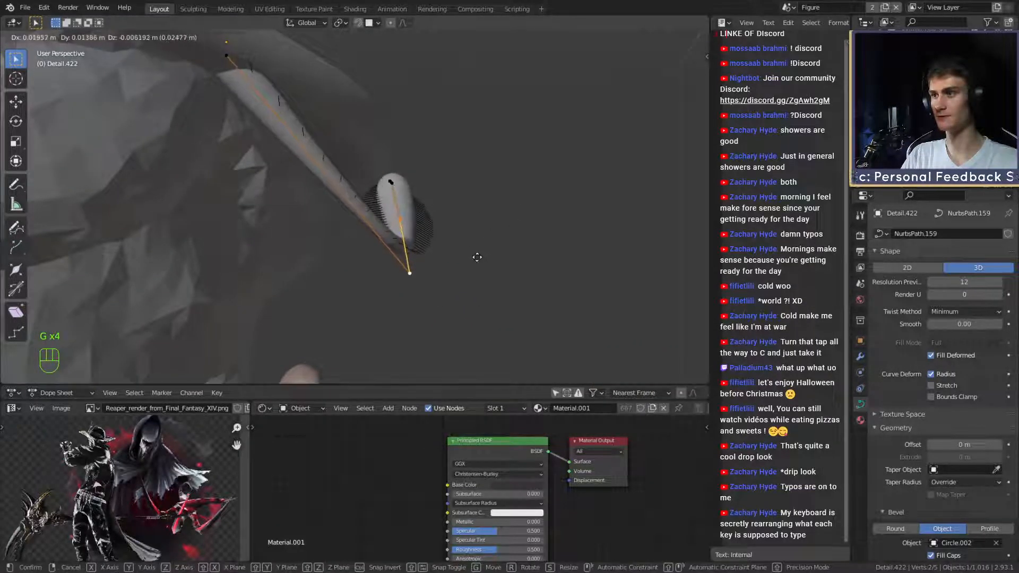
{"action": "left_click", "coordinate": [490, 257]}
{"action": "middle_click_drag", "start_coordinate": [492, 257], "coordinate": [395, 248]}
Move the lower thin strand's bend point and neighbouring control points into a smooth curve beside the orb.
{"action": "left_click", "coordinate": [335, 268]}
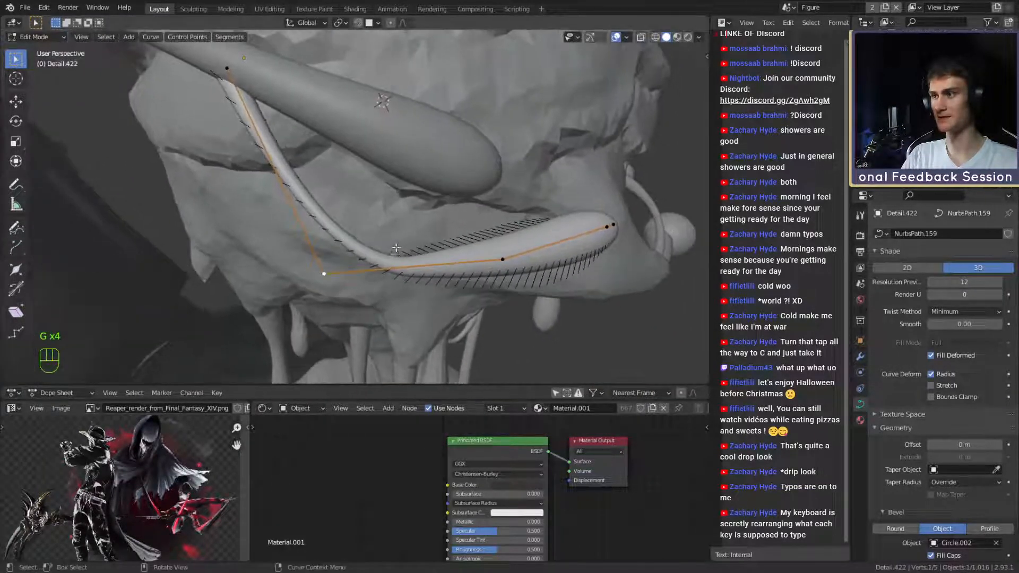
{"action": "key", "text": "g"}
{"action": "left_click", "coordinate": [394, 198]}
{"action": "middle_click_drag", "start_coordinate": [425, 205], "coordinate": [409, 240]}
{"action": "key", "text": "g"}
{"action": "left_click", "coordinate": [375, 181]}
{"action": "key", "text": "g"}
{"action": "middle_click_drag", "start_coordinate": [504, 250], "coordinate": [467, 245]}
{"action": "left_click", "coordinate": [488, 257]}
Adjust the thickness of the lower thin strand's middle section and fatten its bend point by 17.612.
{"action": "key", "text": "alt+s"}
{"action": "left_click", "coordinate": [436, 245]}
{"action": "middle_click_drag", "start_coordinate": [194, 166], "coordinate": [297, 215], "text": "shift"}
{"action": "left_click", "coordinate": [178, 203]}
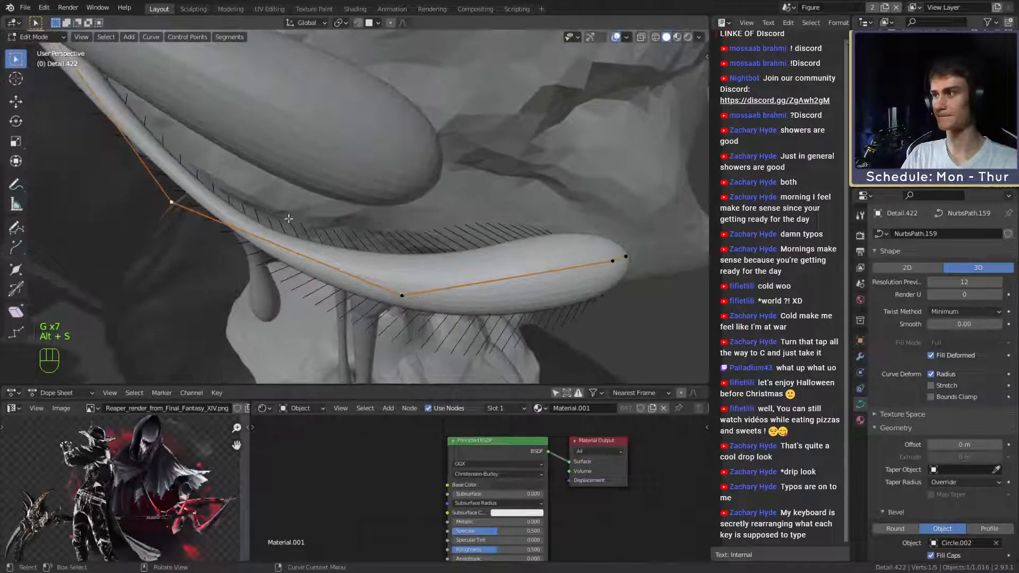
{"action": "left_click", "coordinate": [646, 213]}
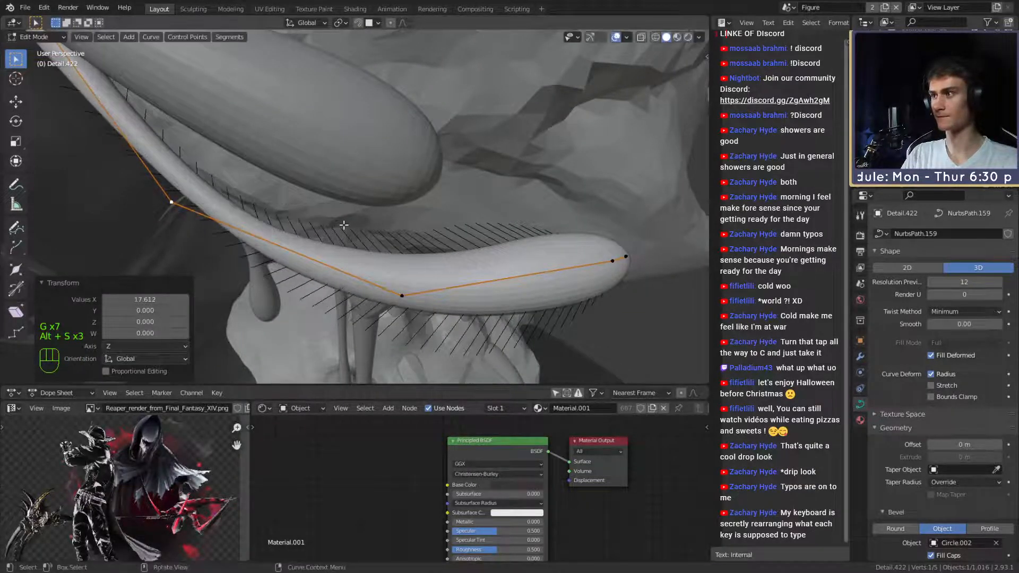
Adjust the thickness of the point before the lower thin strand's tip and return to Object Mode.
{"action": "middle_click_drag", "start_coordinate": [403, 240], "coordinate": [421, 240], "text": "shift"}
{"action": "left_click", "coordinate": [502, 243]}
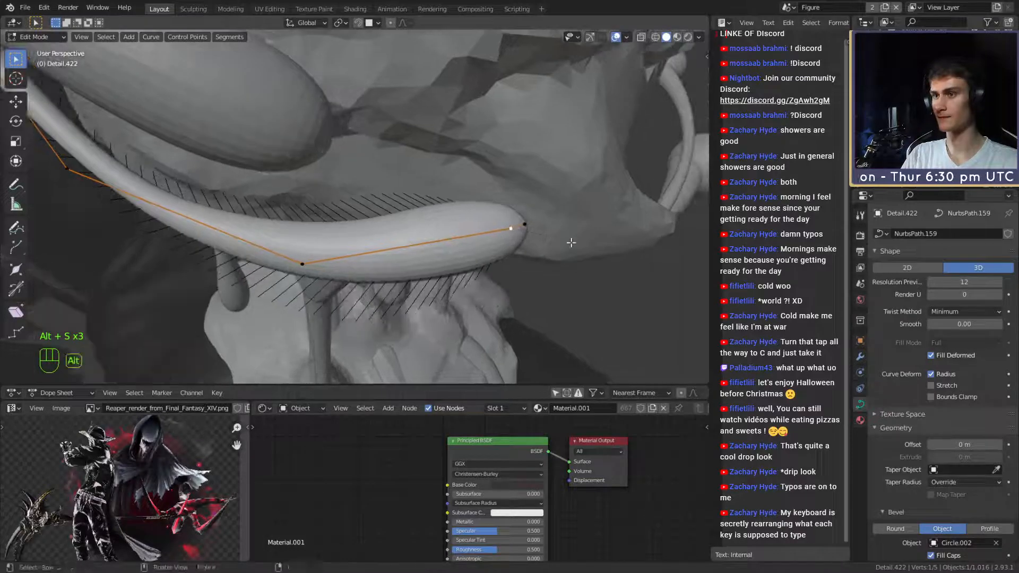
{"action": "key", "text": "alt+s"}
{"action": "left_click", "coordinate": [491, 248]}
{"action": "scroll", "coordinate": [489, 246], "scroll_direction": "down", "scroll_amount": 7}
{"action": "middle_click_drag", "start_coordinate": [489, 246], "coordinate": [482, 184]}
{"action": "key", "text": "Tab"}
{"action": "scroll", "coordinate": [483, 221], "scroll_direction": "down", "scroll_amount": 5}
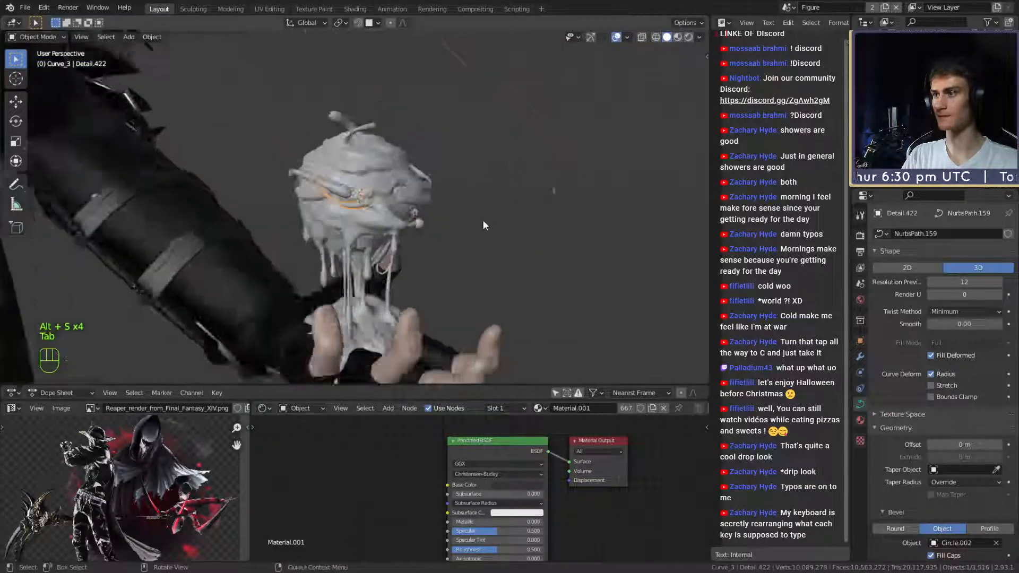
Delete both end balls and the thin upper strand of the strand pair on the orb's lower side.
{"action": "middle_click_drag", "start_coordinate": [482, 222], "coordinate": [402, 229]}
{"action": "left_click", "coordinate": [546, 232]}
{"action": "scroll", "coordinate": [435, 236], "scroll_direction": "up", "scroll_amount": 4}
{"action": "scroll", "coordinate": [401, 229], "scroll_direction": "up", "scroll_amount": 3}
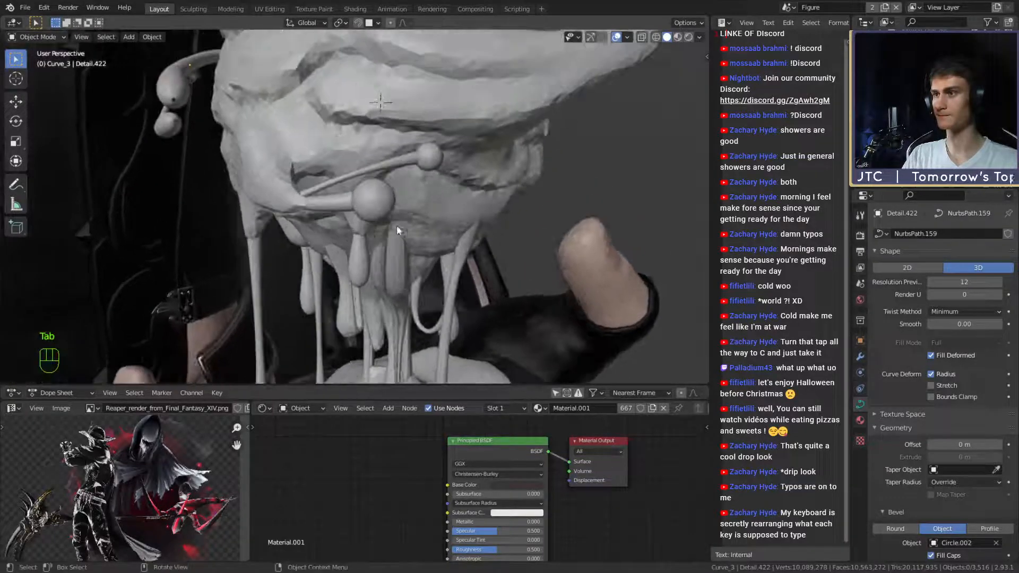
{"action": "key", "text": "x"}
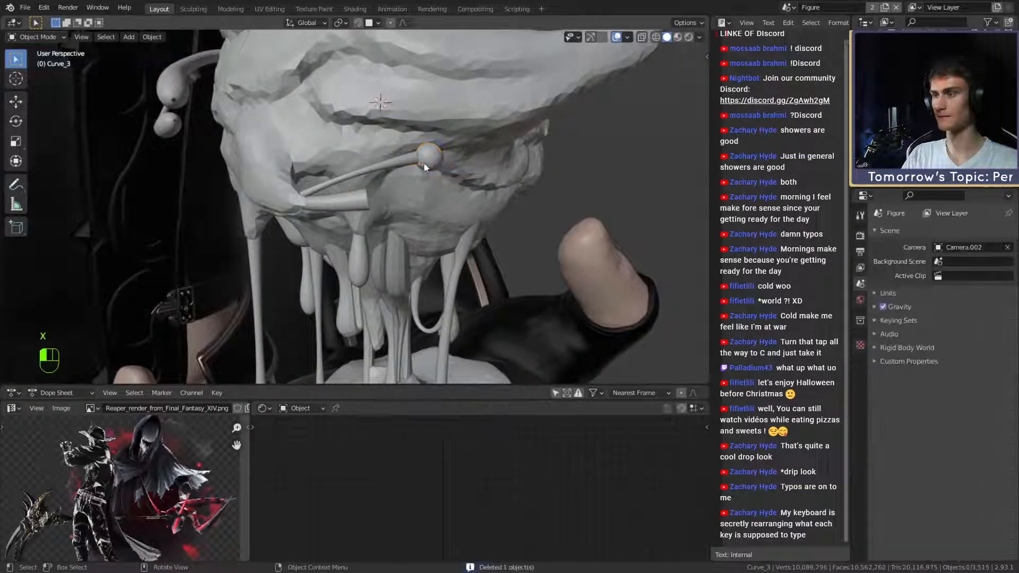
{"action": "left_click", "coordinate": [424, 164]}
{"action": "key", "text": "x"}
{"action": "left_click", "coordinate": [431, 157]}
{"action": "key", "text": "x"}
Extrude two short tip points from the remaining lower strand's open end and narrow the last one into a rounded tip.
{"action": "left_click", "coordinate": [372, 209]}
{"action": "middle_click_drag", "start_coordinate": [374, 211], "coordinate": [421, 238]}
{"action": "key", "text": "Tab"}
{"action": "key", "text": "KP_Decimal"}
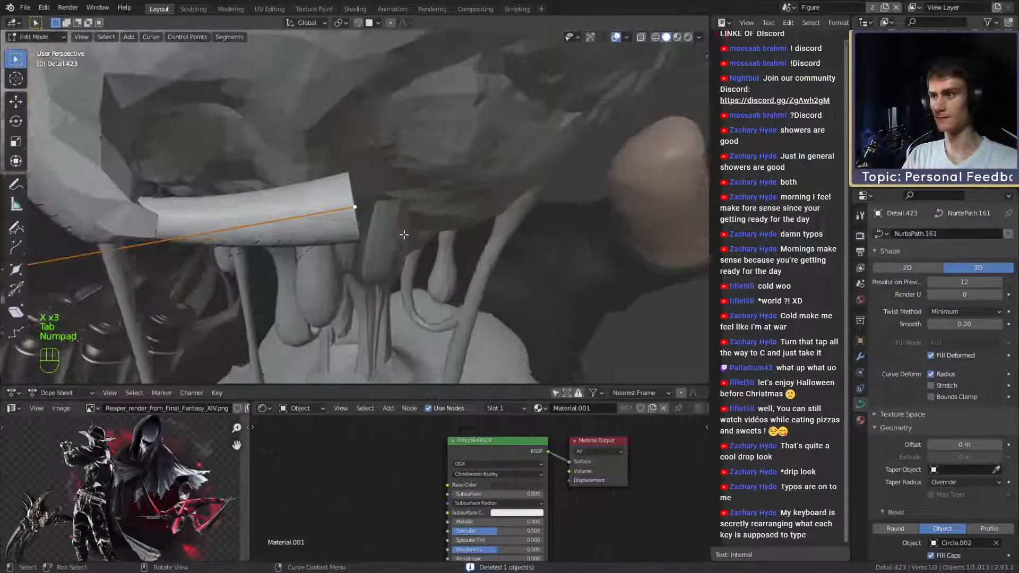
{"action": "key", "text": "e"}
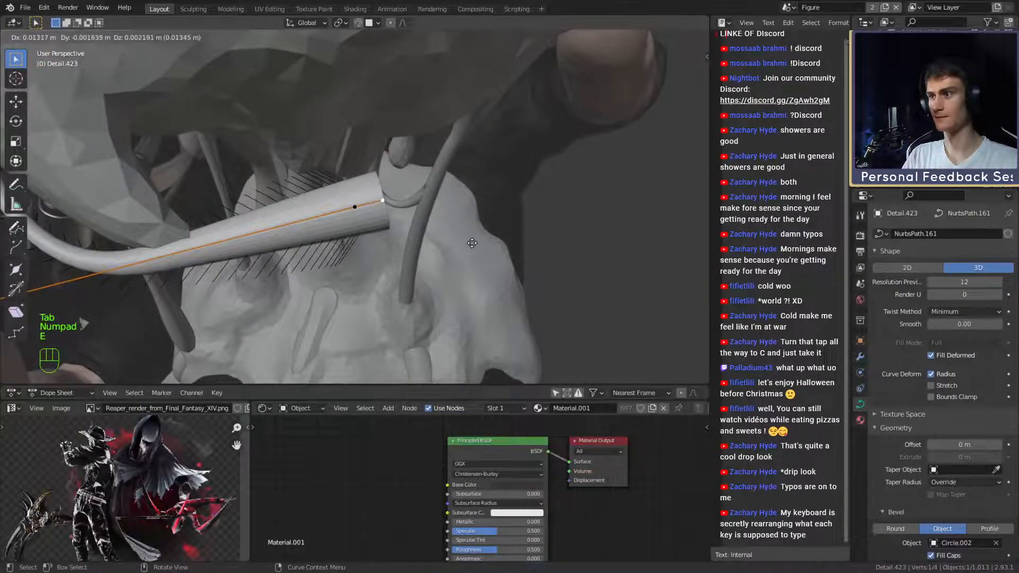
{"action": "key", "text": "e"}
{"action": "left_click", "coordinate": [486, 237]}
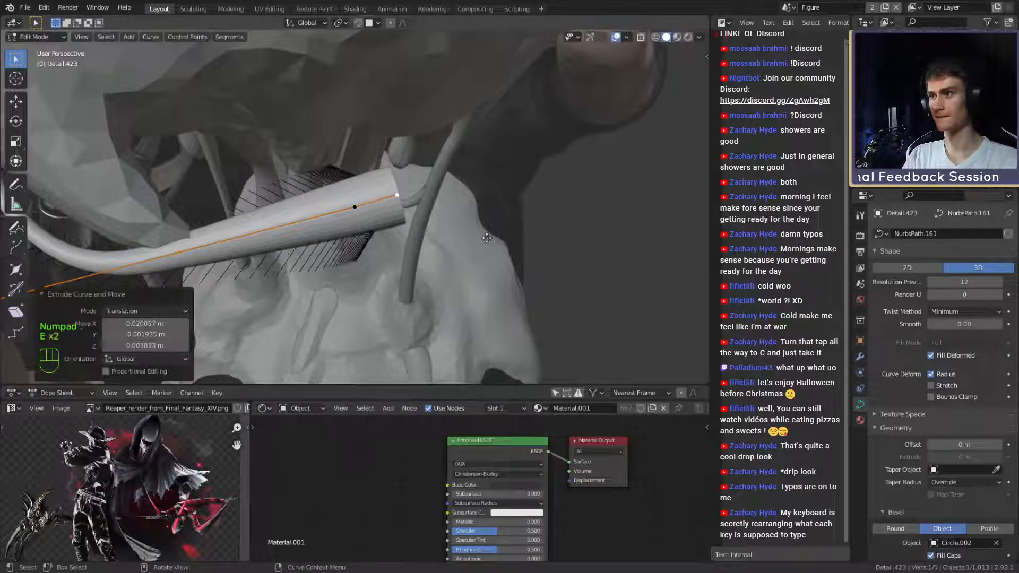
{"action": "left_click", "coordinate": [453, 211]}
Move the short strand's bend point closer to its tip and fatten it by 10.677.
{"action": "middle_click_drag", "start_coordinate": [454, 211], "coordinate": [334, 284]}
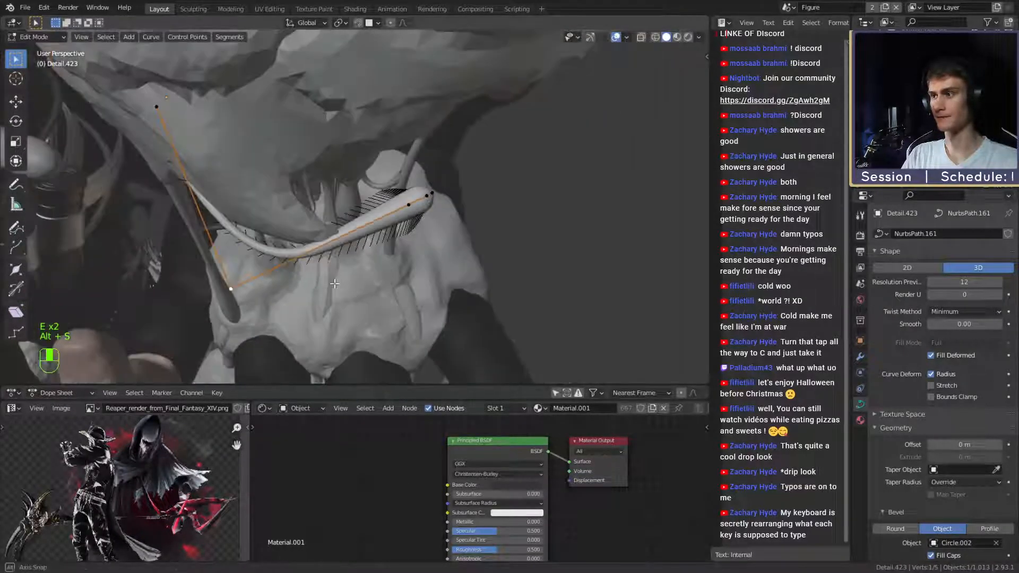
{"action": "key", "text": "g"}
{"action": "left_click", "coordinate": [384, 272]}
{"action": "left_click", "coordinate": [655, 327]}
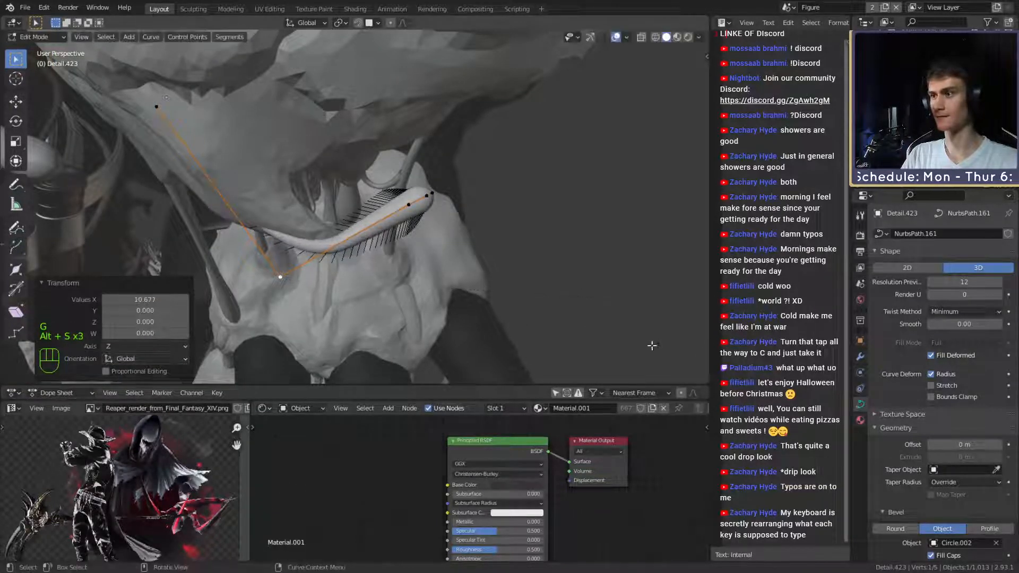
{"action": "middle_click_drag", "start_coordinate": [425, 234], "coordinate": [411, 260]}
{"action": "key", "text": "g"}
{"action": "left_click", "coordinate": [371, 238]}
Move the short strand's root point and bring its bend point in line under the orb's edge.
{"action": "left_click", "coordinate": [166, 106]}
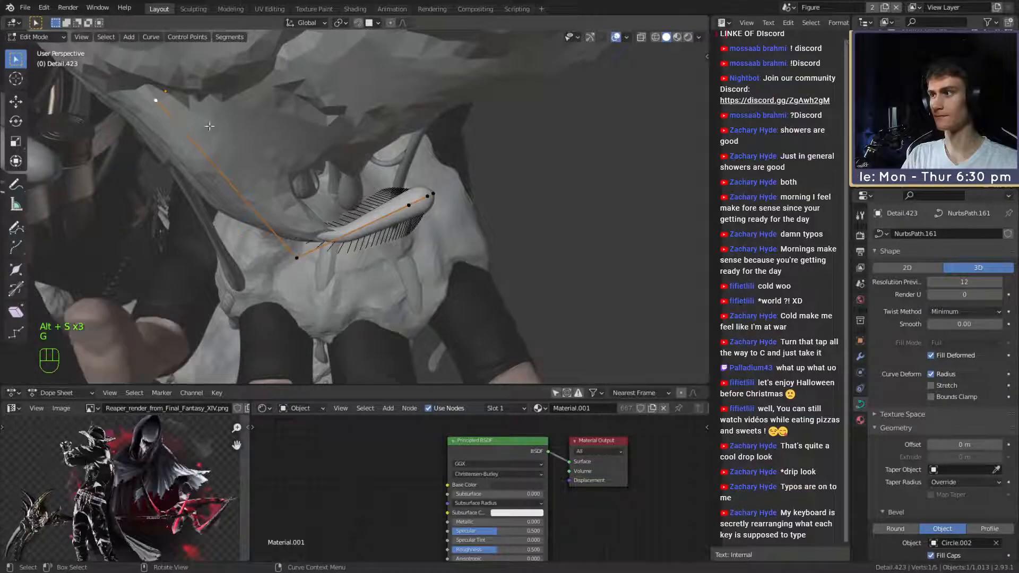
{"action": "left_click", "coordinate": [275, 217]}
{"action": "middle_click_drag", "start_coordinate": [275, 217], "coordinate": [291, 332]}
{"action": "left_click", "coordinate": [299, 263]}
{"action": "middle_click_drag", "start_coordinate": [300, 263], "coordinate": [323, 286]}
{"action": "key", "text": "g"}
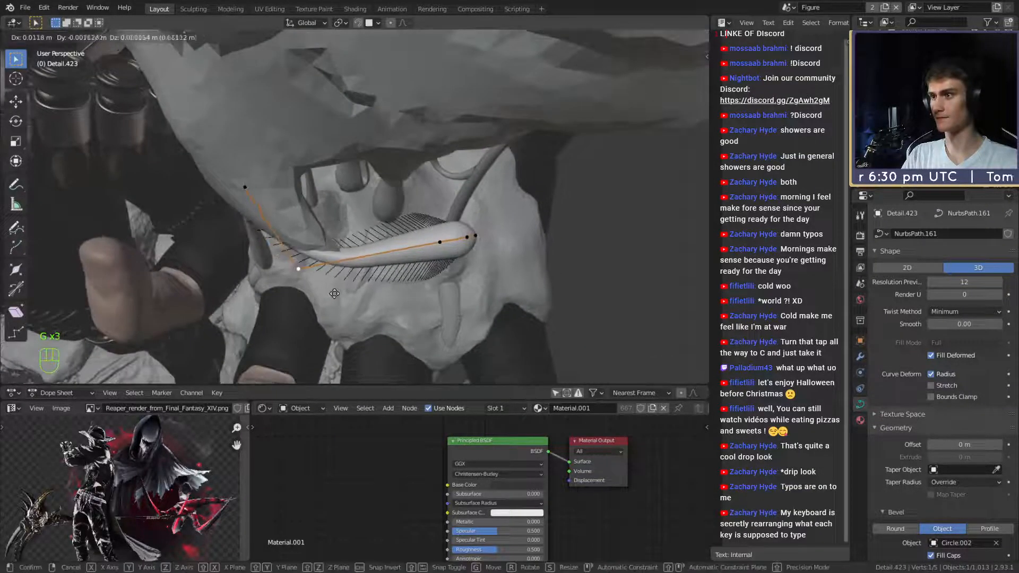
{"action": "left_click", "coordinate": [339, 289]}
Move the short strand's two end points to lift its tip slightly.
{"action": "middle_click_drag", "start_coordinate": [386, 288], "coordinate": [453, 273]}
{"action": "left_click", "coordinate": [431, 200]}
{"action": "left_click", "coordinate": [482, 230]}
{"action": "left_click", "coordinate": [454, 273]}
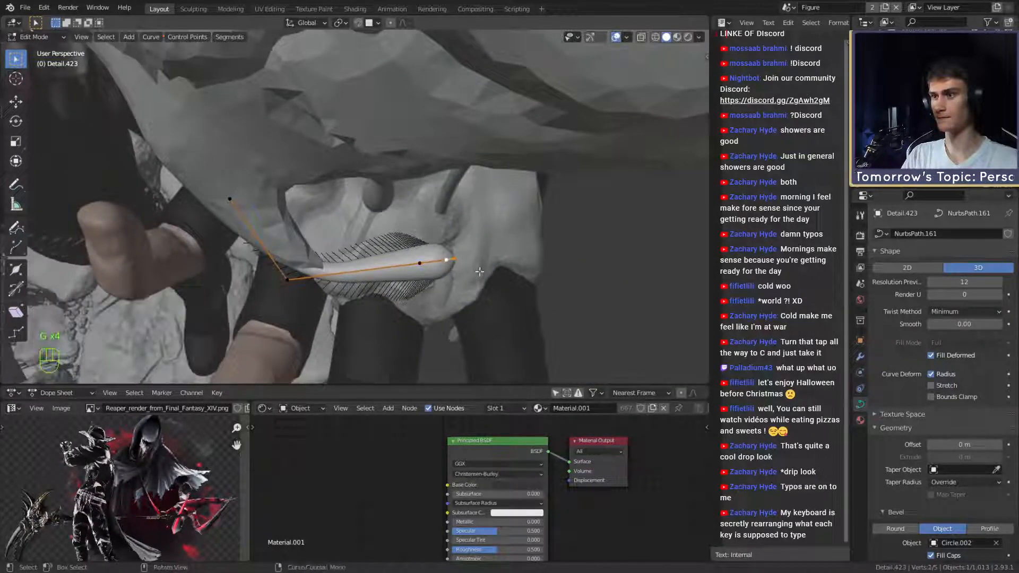
{"action": "left_click", "coordinate": [479, 269]}
Reposition the short strand's bend, middle and root points to give it a shorter, smoother curve.
{"action": "left_click", "coordinate": [324, 284]}
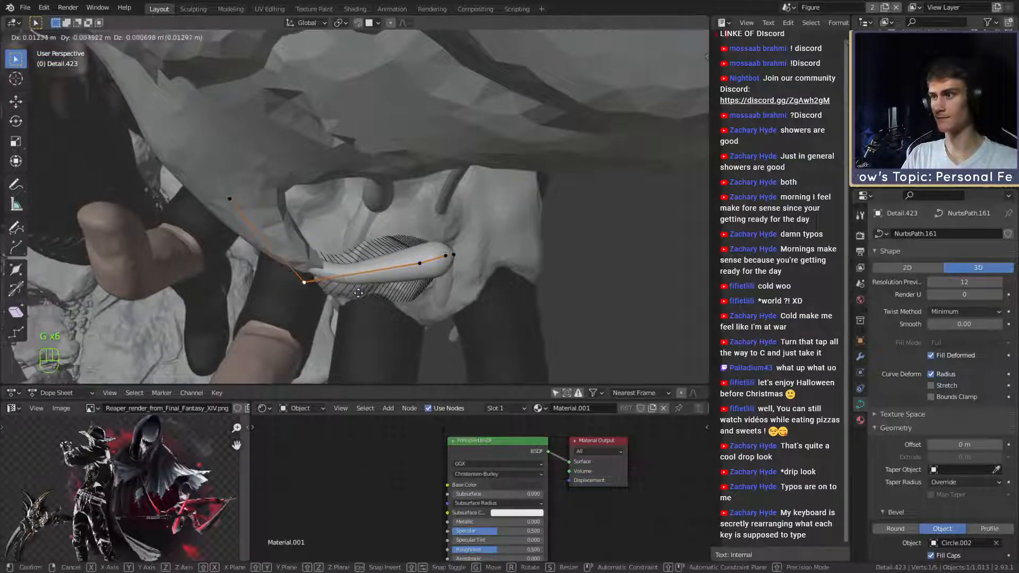
{"action": "left_click", "coordinate": [359, 293]}
{"action": "left_click", "coordinate": [419, 263]}
{"action": "left_click", "coordinate": [428, 288]}
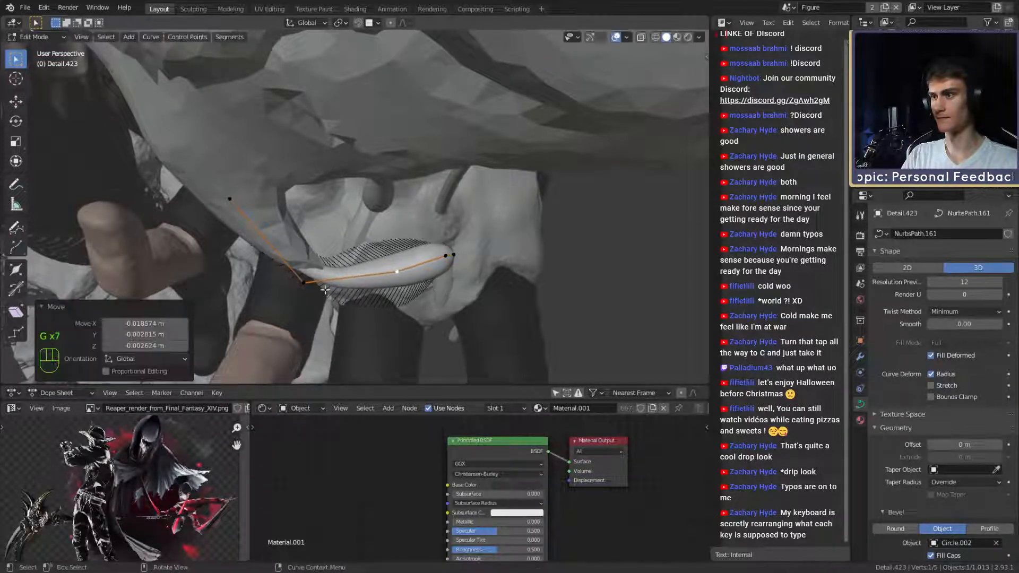
{"action": "left_click", "coordinate": [307, 285]}
{"action": "key", "text": "g"}
{"action": "left_click", "coordinate": [312, 281]}
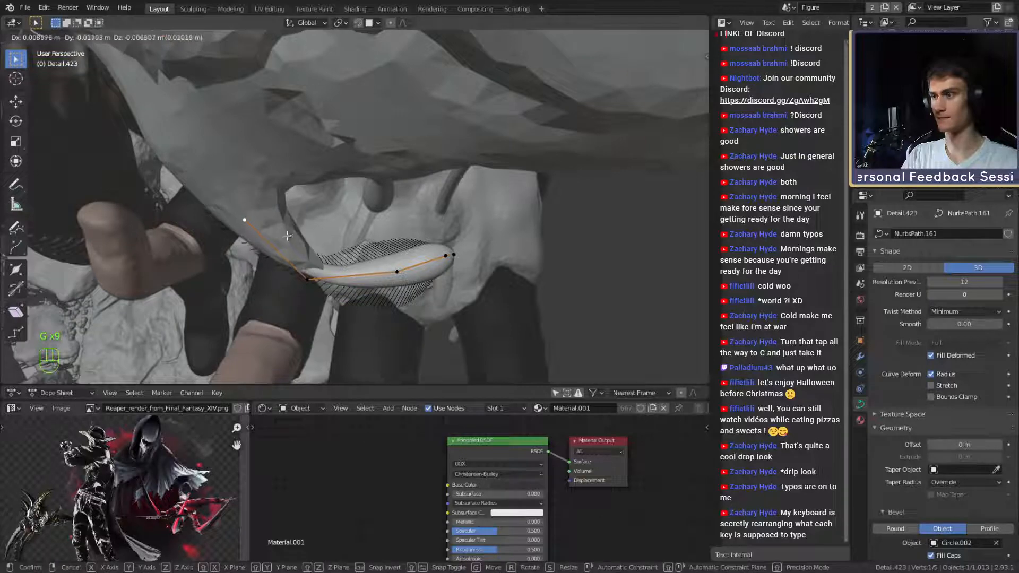
{"action": "left_click", "coordinate": [285, 236]}
Nudge the short strand's bend point slightly so the strand flows out of the orb's edge.
{"action": "middle_click_drag", "start_coordinate": [286, 236], "coordinate": [345, 285]}
{"action": "left_click", "coordinate": [290, 256]}
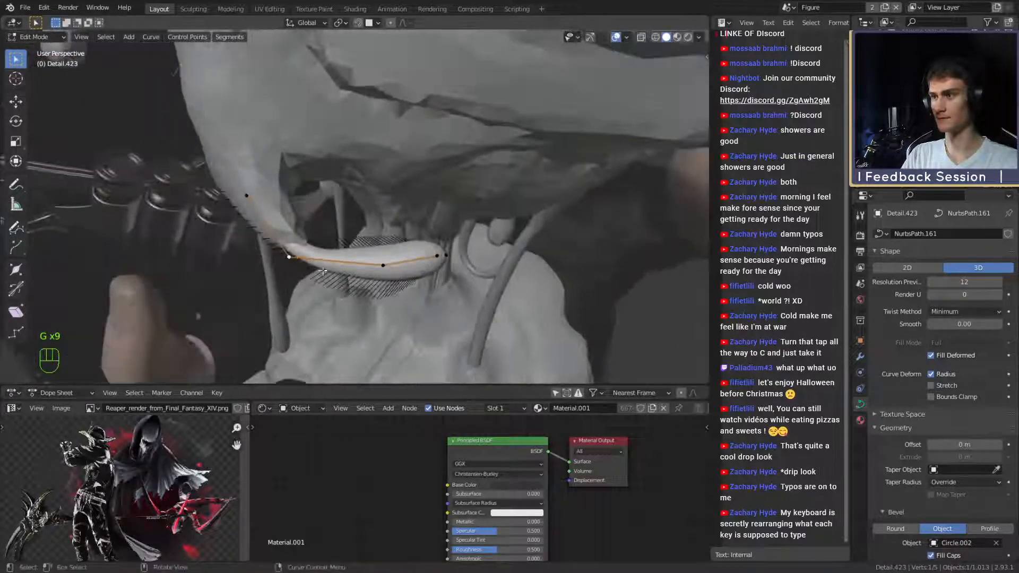
{"action": "key", "text": "g"}
{"action": "left_click", "coordinate": [292, 253]}
{"action": "middle_click_drag", "start_coordinate": [291, 253], "coordinate": [346, 230]}
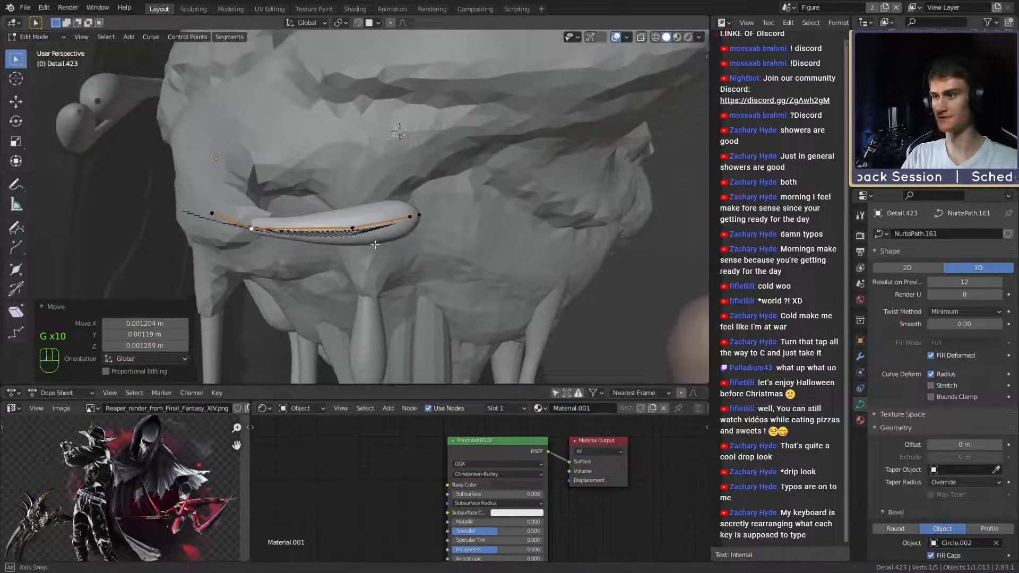
Adjust the thickness of the short strand's inner section, slightly fatten the point before its tip and return to Object Mode.
{"action": "left_click", "coordinate": [374, 242]}
{"action": "key", "text": "alt+s"}
{"action": "left_click", "coordinate": [421, 257]}
{"action": "left_click", "coordinate": [418, 230]}
{"action": "key", "text": "alt+s"}
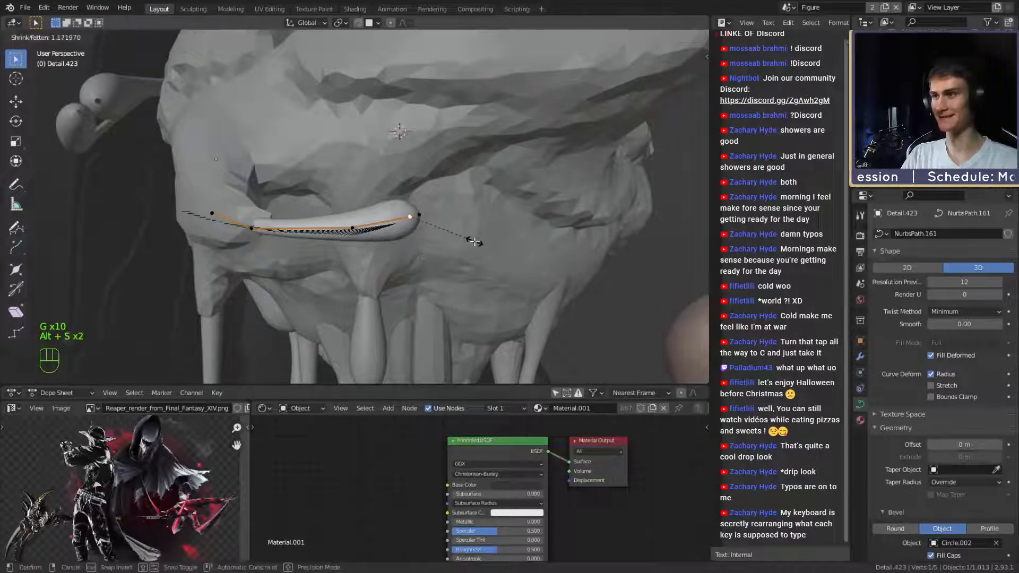
{"action": "key", "text": "Tab"}
Save the file.
{"action": "scroll", "coordinate": [393, 259], "scroll_direction": "down", "scroll_amount": 8}
{"action": "left_click", "coordinate": [482, 211]}
{"action": "scroll", "coordinate": [456, 231], "scroll_direction": "down", "scroll_amount": 4}
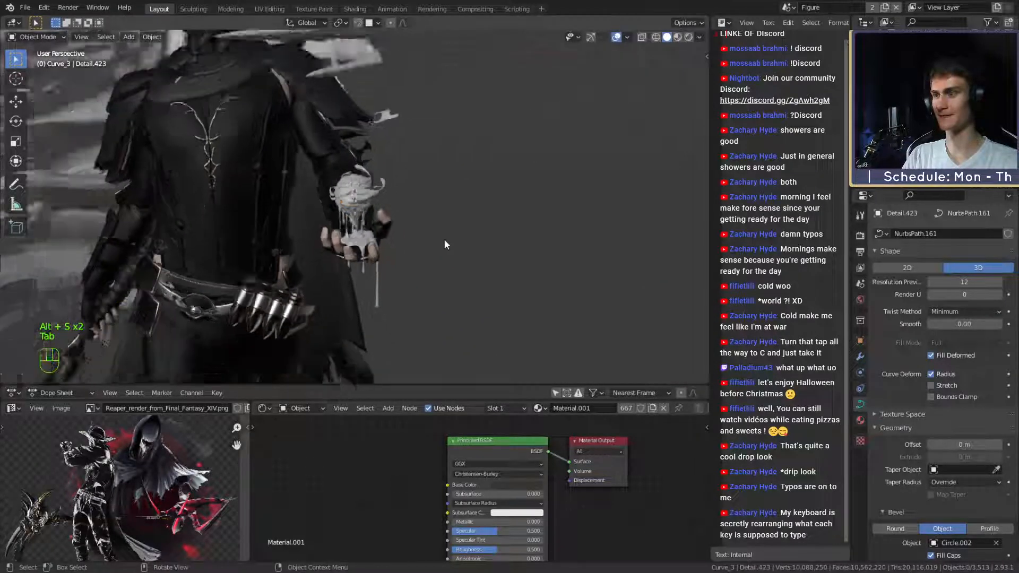
{"action": "middle_click_drag", "start_coordinate": [445, 240], "coordinate": [399, 217]}
{"action": "scroll", "coordinate": [425, 253], "scroll_direction": "up", "scroll_amount": 7}
{"action": "key", "text": "ctrl+s"}
{"action": "scroll", "coordinate": [452, 214], "scroll_direction": "up", "scroll_amount": 2}
{"action": "scroll", "coordinate": [399, 218], "scroll_direction": "up", "scroll_amount": 3}
{"action": "middle_click_drag", "start_coordinate": [399, 217], "coordinate": [381, 226]}
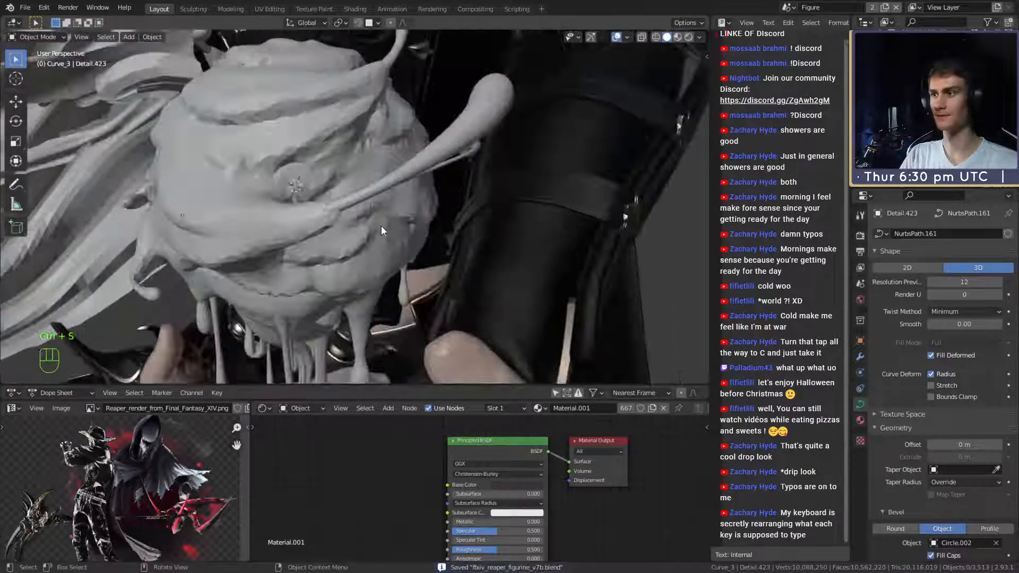
Examine the thick and thin side strands on the orb from several angles.
{"action": "left_click", "coordinate": [440, 152]}
{"action": "middle_click_drag", "start_coordinate": [440, 151], "coordinate": [400, 192]}
{"action": "left_click", "coordinate": [478, 146]}
{"action": "scroll", "coordinate": [459, 207], "scroll_direction": "down", "scroll_amount": 4}
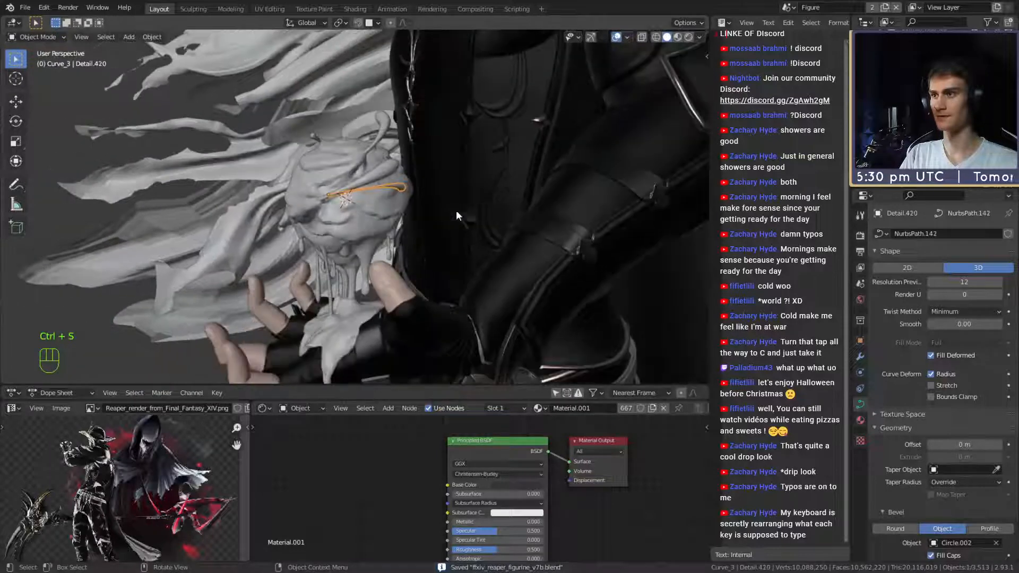
{"action": "middle_click_drag", "start_coordinate": [456, 210], "coordinate": [576, 221]}
{"action": "left_click", "coordinate": [499, 221]}
{"action": "scroll", "coordinate": [460, 215], "scroll_direction": "up", "scroll_amount": 4}
{"action": "middle_click_drag", "start_coordinate": [461, 216], "coordinate": [368, 200]}
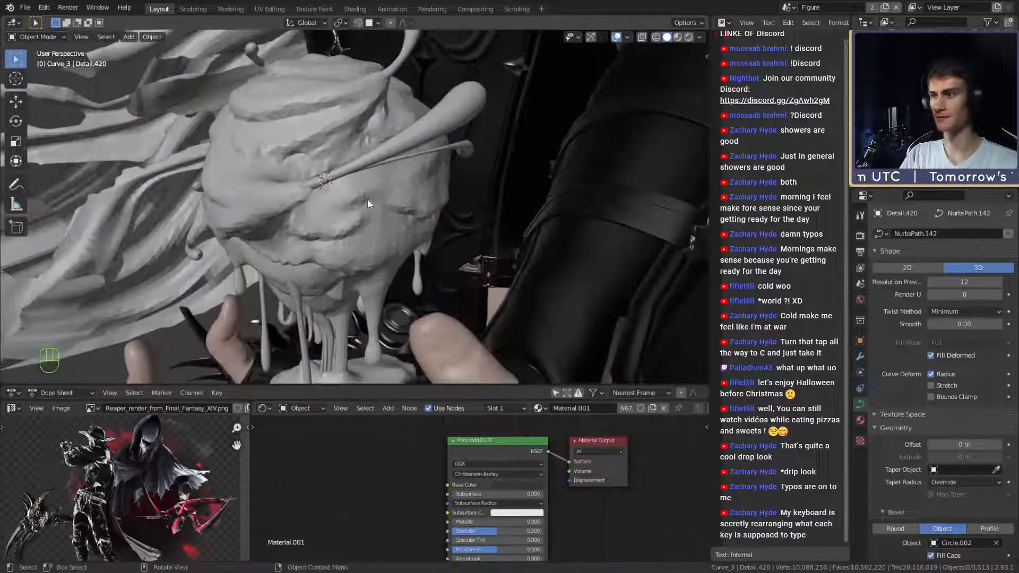
Fatten the thick side strand's control point near its base in several passes, including one by 4.937.
{"action": "left_click", "coordinate": [380, 158]}
{"action": "key", "text": "Tab"}
{"action": "key", "text": "alt+s"}
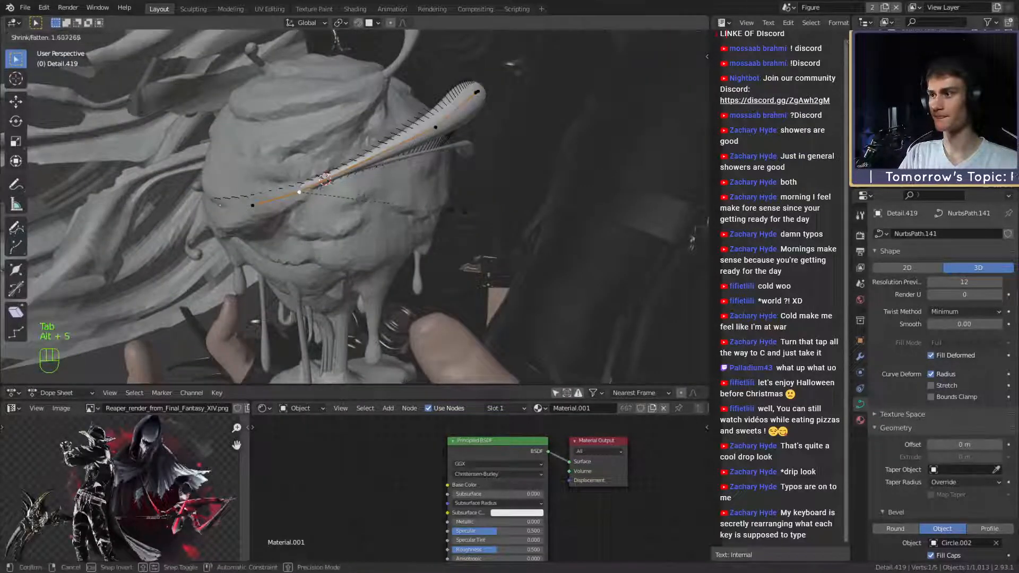
{"action": "left_click", "coordinate": [444, 197]}
{"action": "key", "text": "alt+s"}
{"action": "left_click", "coordinate": [339, 195]}
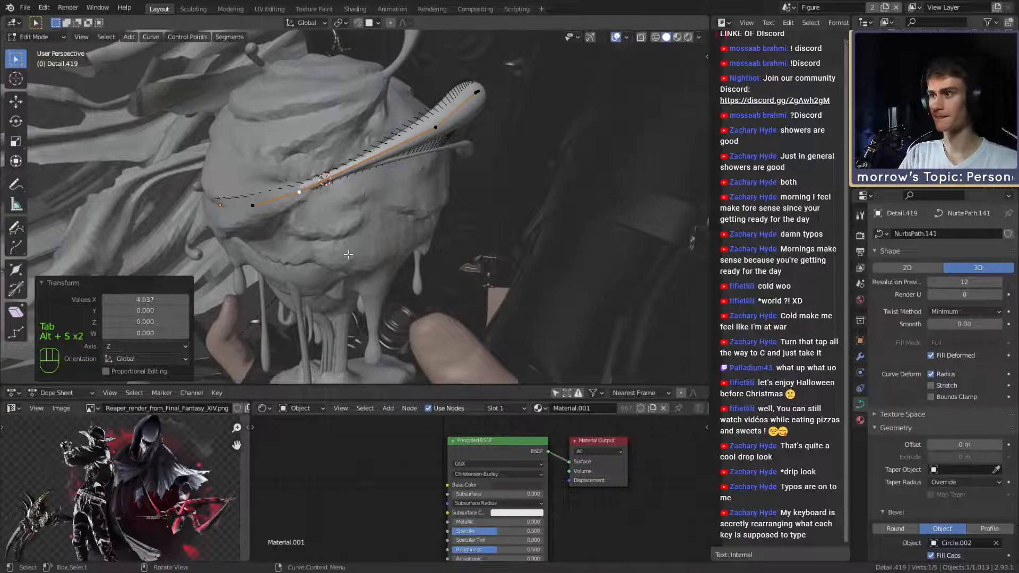
{"action": "key", "text": "alt+s"}
{"action": "left_click", "coordinate": [332, 231]}
Move the thick side strand's base control point to blend it into the orb and return to Object Mode.
{"action": "middle_click_drag", "start_coordinate": [332, 232], "coordinate": [397, 243]}
{"action": "key", "text": "g"}
{"action": "left_click", "coordinate": [316, 201]}
{"action": "key", "text": "Tab"}
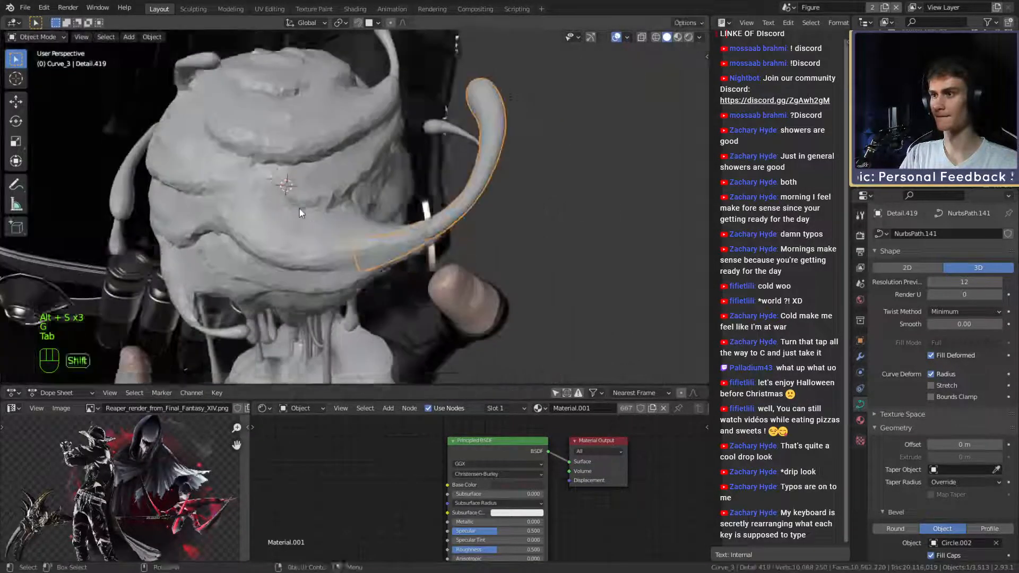
Fatten the upper curled strand's point near the orb's surface in several passes, including 10.612 and 3.408.
{"action": "middle_click_drag", "start_coordinate": [299, 208], "coordinate": [340, 199]}
{"action": "left_click", "coordinate": [354, 182]}
{"action": "key", "text": "Tab"}
{"action": "key", "text": "alt+s"}
{"action": "left_click", "coordinate": [122, 255]}
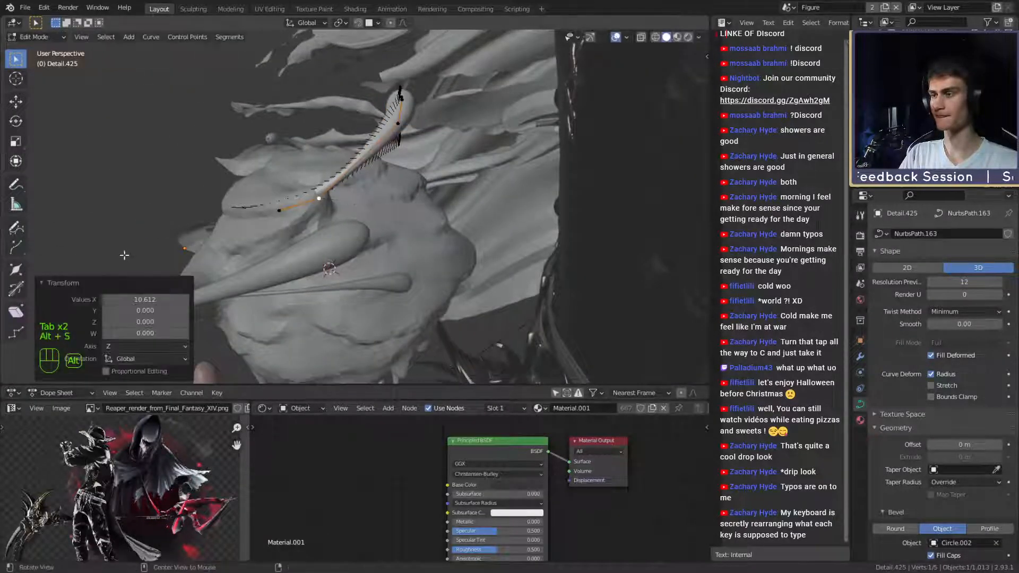
{"action": "key", "text": "alt+s"}
{"action": "left_click", "coordinate": [291, 330]}
{"action": "key", "text": "alt+s"}
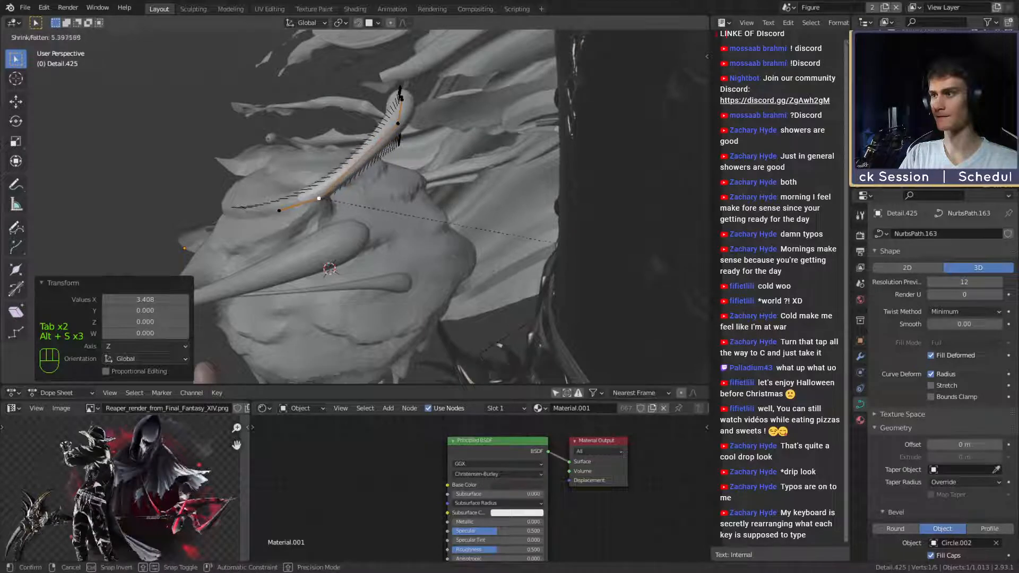
{"action": "left_click", "coordinate": [175, 305]}
Move the upper curled strand's fattened point to blend its base into the orb and return to Object Mode.
{"action": "key", "text": "g"}
{"action": "left_click", "coordinate": [309, 223]}
{"action": "middle_click_drag", "start_coordinate": [309, 223], "coordinate": [451, 223]}
{"action": "key", "text": "Tab"}
Fatten the control point near the base of the neighbouring top strand and return to Object Mode.
{"action": "scroll", "coordinate": [446, 218], "scroll_direction": "up", "scroll_amount": 2}
{"action": "left_click", "coordinate": [435, 214]}
{"action": "key", "text": "Tab"}
{"action": "middle_click_drag", "start_coordinate": [472, 264], "coordinate": [407, 206]}
{"action": "key", "text": "alt+s"}
{"action": "left_click", "coordinate": [531, 248]}
{"action": "key", "text": "Tab"}
{"action": "scroll", "coordinate": [437, 255], "scroll_direction": "up", "scroll_amount": 2}
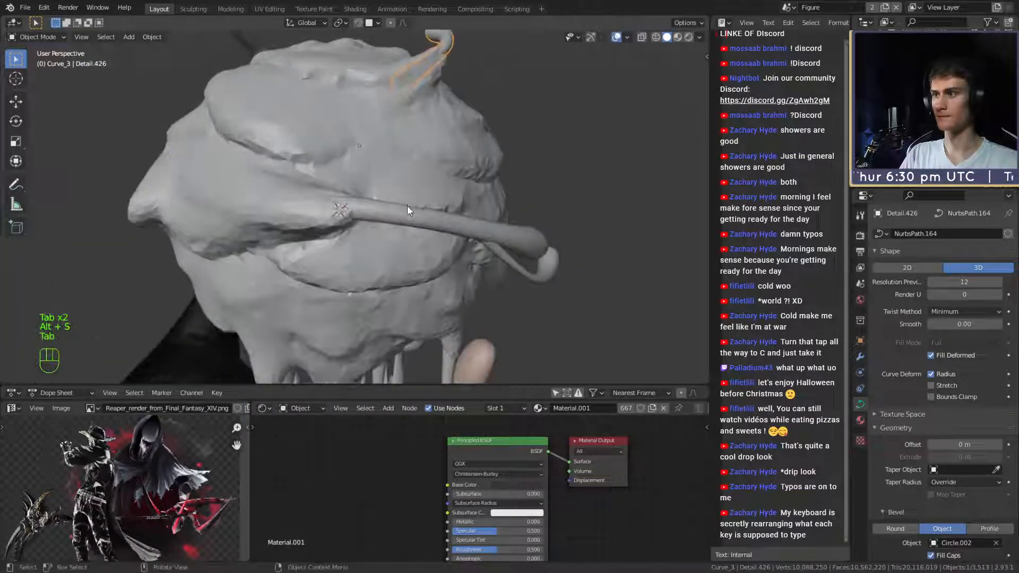
Fatten the opposite thick side strand's base point by 1.475, move it against the orb and return to Object Mode.
{"action": "left_click", "coordinate": [402, 211]}
{"action": "key", "text": "Tab"}
{"action": "key", "text": "alt+s"}
{"action": "left_click", "coordinate": [480, 244]}
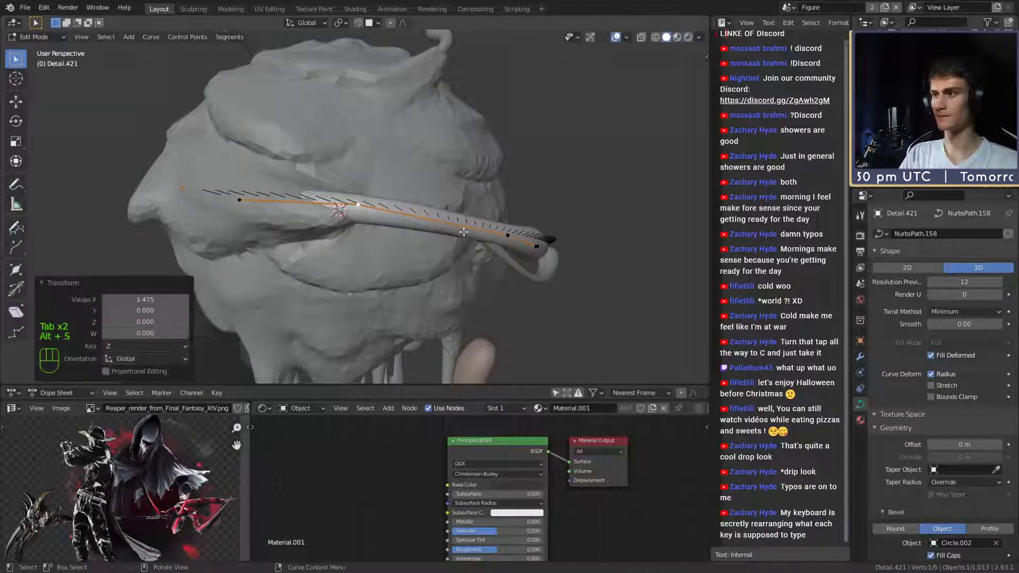
{"action": "key", "text": "g"}
{"action": "middle_click_drag", "start_coordinate": [480, 244], "coordinate": [398, 227]}
{"action": "left_click", "coordinate": [467, 217]}
{"action": "key", "text": "Tab"}
{"action": "scroll", "coordinate": [387, 262], "scroll_direction": "down", "scroll_amount": 4}
Save the file with the thickened strand bases.
{"action": "middle_click_drag", "start_coordinate": [398, 227], "coordinate": [413, 250]}
{"action": "scroll", "coordinate": [342, 182], "scroll_direction": "down", "scroll_amount": 3}
{"action": "left_click", "coordinate": [530, 208]}
{"action": "scroll", "coordinate": [530, 209], "scroll_direction": "down", "scroll_amount": 3}
{"action": "scroll", "coordinate": [393, 231], "scroll_direction": "down", "scroll_amount": 3}
{"action": "key", "text": "ctrl+s"}
Fatten the second control point of the small strand low on the orb's front by 1.795.
{"action": "scroll", "coordinate": [411, 244], "scroll_direction": "up", "scroll_amount": 4}
{"action": "middle_click_drag", "start_coordinate": [413, 251], "coordinate": [375, 223], "text": "shift"}
{"action": "scroll", "coordinate": [415, 228], "scroll_direction": "up", "scroll_amount": 4}
{"action": "left_click", "coordinate": [342, 164]}
{"action": "middle_click_drag", "start_coordinate": [341, 164], "coordinate": [390, 201]}
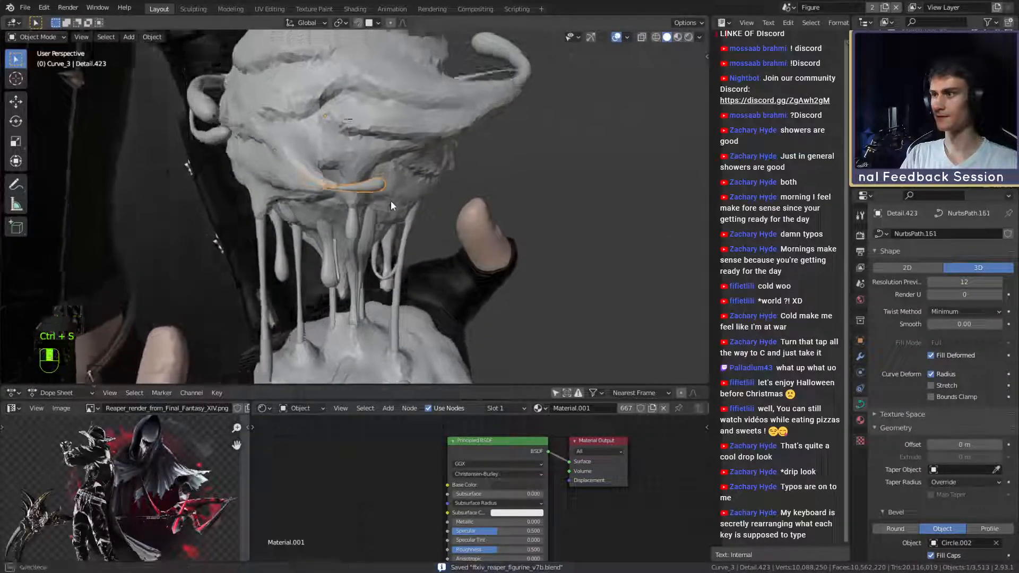
{"action": "scroll", "coordinate": [391, 205], "scroll_direction": "up", "scroll_amount": 3}
{"action": "key", "text": "Tab"}
{"action": "key", "text": "alt+s"}
{"action": "left_click", "coordinate": [440, 199]}
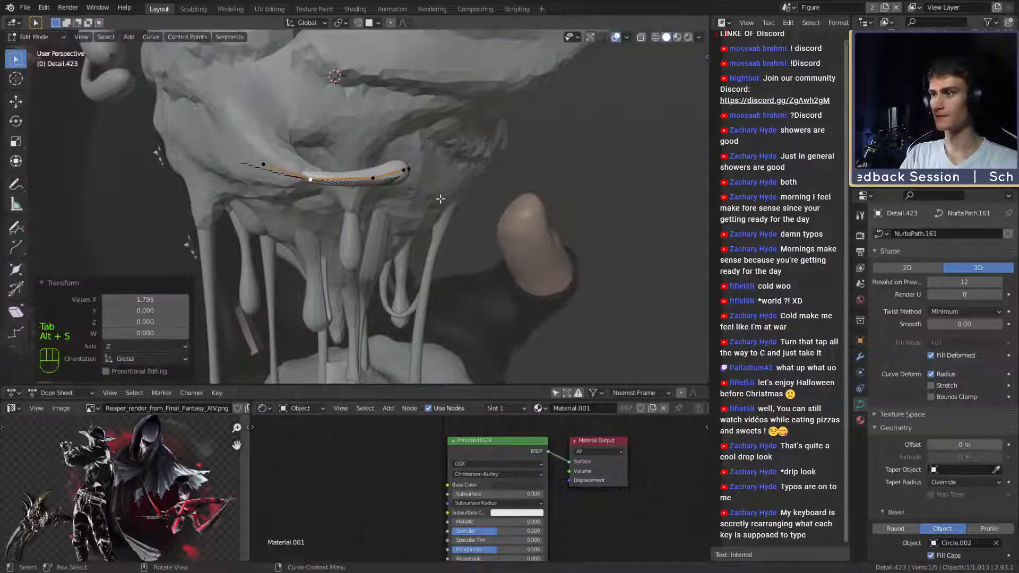
Move and rotate the lower strand's first two control points to fit its base against the orb.
{"action": "left_click", "coordinate": [272, 166]}
{"action": "left_click", "coordinate": [306, 179], "text": "shift"}
{"action": "key", "text": "g"}
{"action": "left_click", "coordinate": [375, 178]}
{"action": "middle_click_drag", "start_coordinate": [375, 178], "coordinate": [467, 212], "text": "shift"}
{"action": "key", "text": "r"}
{"action": "left_click", "coordinate": [470, 193]}
Fatten the lower strand's second control point further and move it by X 0.00083, Y 0.000512 and Z 0.000333 m.
{"action": "left_click", "coordinate": [371, 171]}
{"action": "key", "text": "alt+s"}
{"action": "left_click", "coordinate": [515, 202]}
{"action": "middle_click_drag", "start_coordinate": [467, 213], "coordinate": [440, 276], "text": "shift"}
{"action": "key", "text": "g"}
{"action": "left_click", "coordinate": [429, 259]}
{"action": "middle_click_drag", "start_coordinate": [440, 276], "coordinate": [477, 206], "text": "shift"}
{"action": "key", "text": "alt+s"}
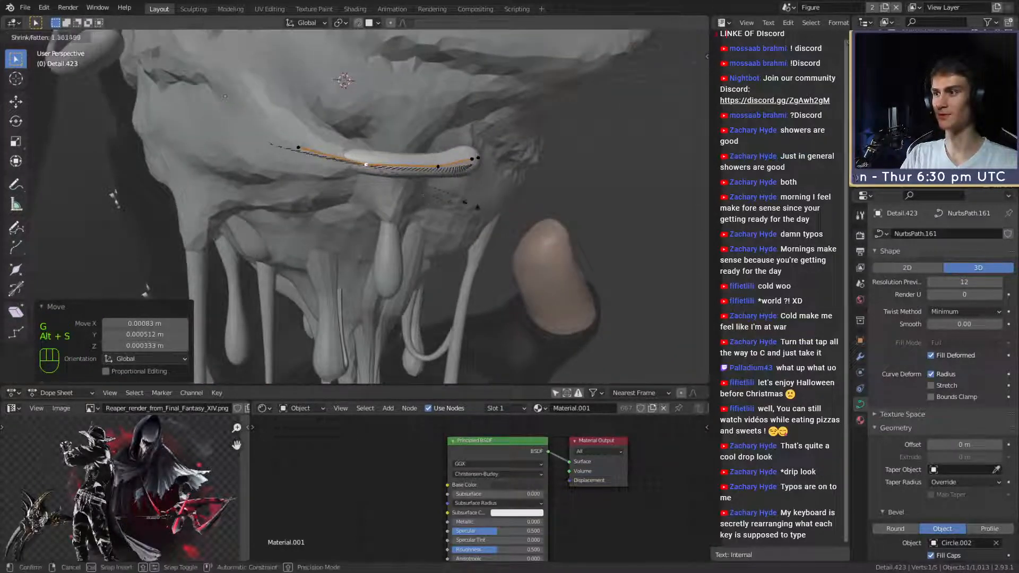
{"action": "left_click", "coordinate": [407, 179]}
Fatten the lower strand's third control point by 1.056 and enlarge the point at its tip.
{"action": "key", "text": "alt+s"}
{"action": "left_click", "coordinate": [498, 201]}
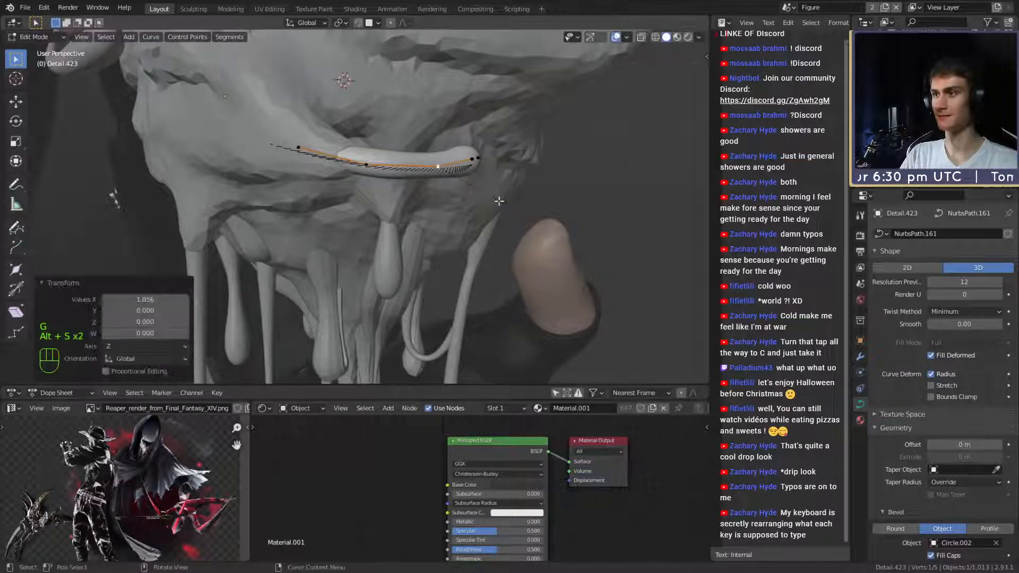
{"action": "left_click", "coordinate": [479, 159]}
{"action": "key", "text": "alt+s"}
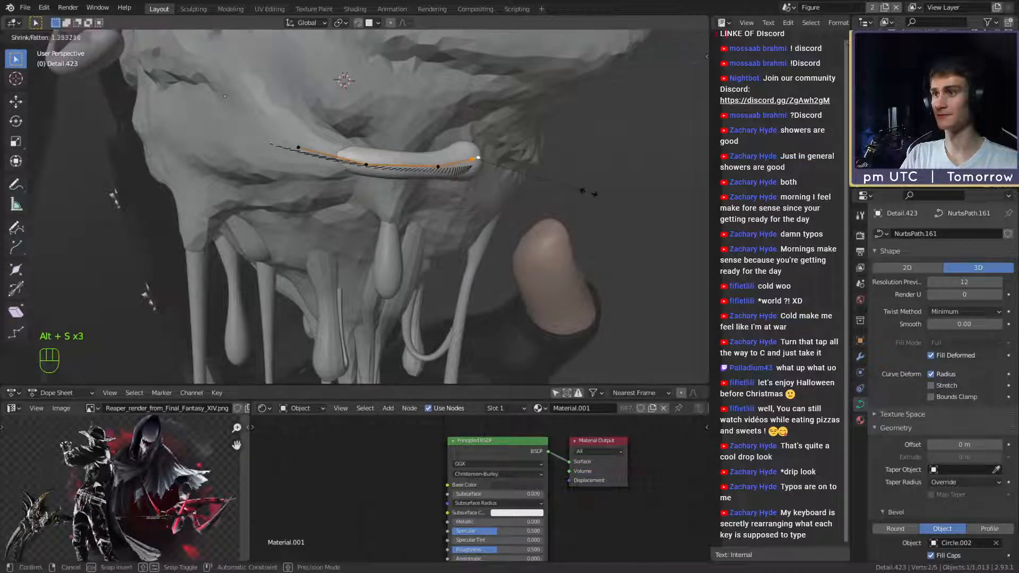
{"action": "left_click", "coordinate": [586, 192]}
Return to Object Mode and save the file with the reshaped lower strand.
{"action": "middle_click_drag", "start_coordinate": [289, 149], "coordinate": [386, 220]}
{"action": "scroll", "coordinate": [365, 244], "scroll_direction": "down", "scroll_amount": 5}
{"action": "key", "text": "Tab"}
{"action": "scroll", "coordinate": [366, 244], "scroll_direction": "down", "scroll_amount": 5}
{"action": "scroll", "coordinate": [511, 198], "scroll_direction": "up", "scroll_amount": 4}
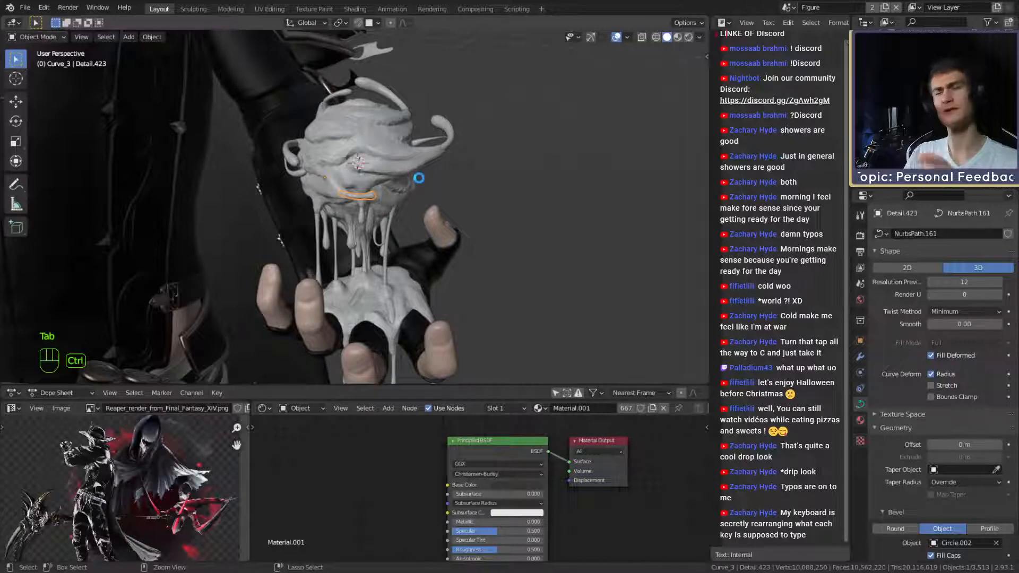
{"action": "scroll", "coordinate": [418, 178], "scroll_direction": "down", "scroll_amount": 7}
{"action": "key", "text": "ctrl+s"}
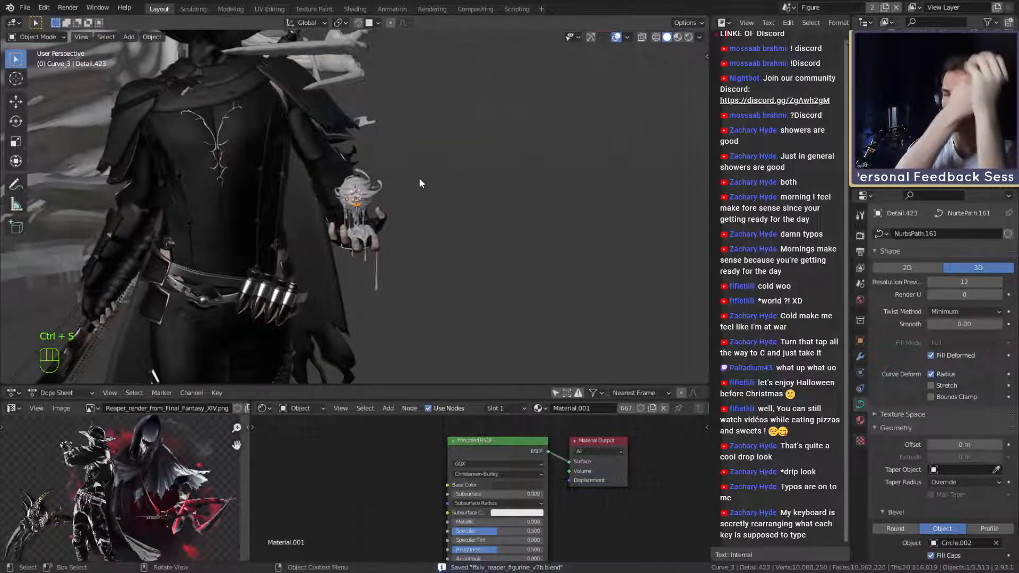
Inspect the orb's strands from several sides, clear the selection and save the file.
{"action": "scroll", "coordinate": [354, 212], "scroll_direction": "up", "scroll_amount": 10}
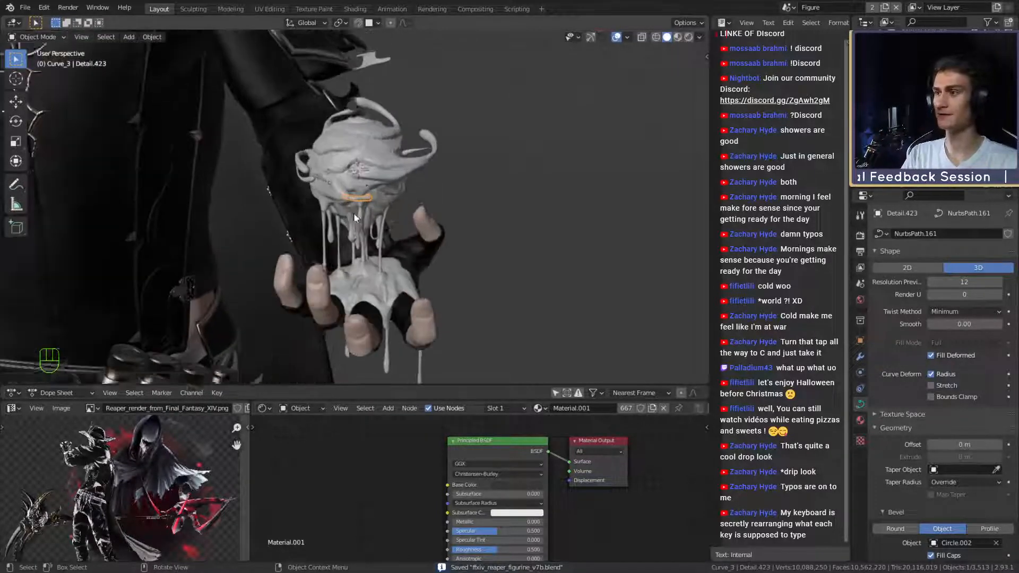
{"action": "mouse_move", "coordinate": [404, 251]}
{"action": "middle_mouse_down"}
{"action": "mouse_move", "coordinate": [411, 213]}
{"action": "mouse_move", "coordinate": [454, 157]}
{"action": "mouse_move", "coordinate": [517, 213]}
{"action": "mouse_move", "coordinate": [526, 179]}
{"action": "mouse_move", "coordinate": [301, 199]}
{"action": "mouse_move", "coordinate": [340, 222]}
{"action": "mouse_move", "coordinate": [387, 221]}
{"action": "mouse_move", "coordinate": [382, 204]}
{"action": "middle_mouse_up"}
{"action": "scroll", "coordinate": [340, 222], "scroll_direction": "up", "scroll_amount": 3}
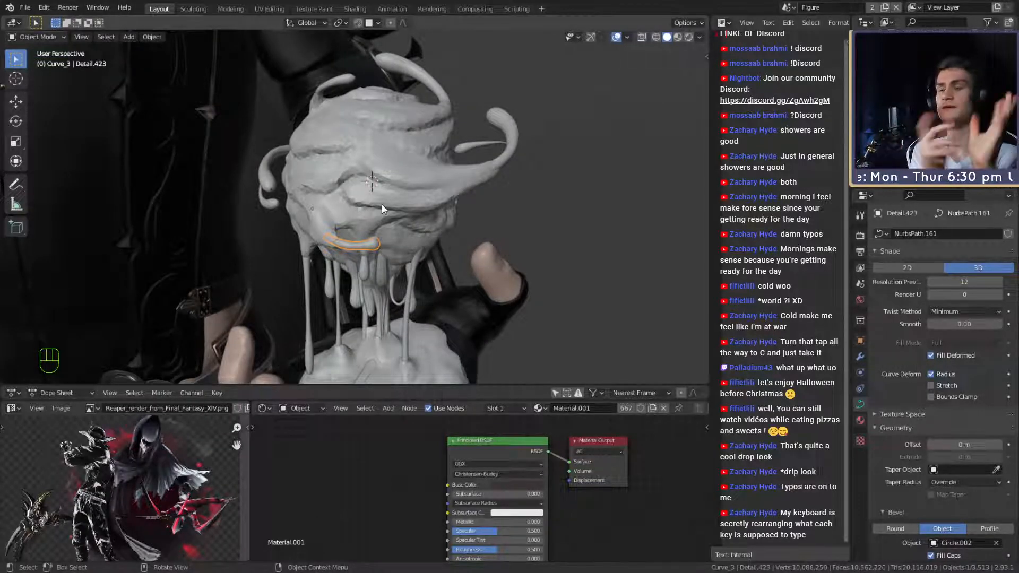
{"action": "mouse_move", "coordinate": [361, 202]}
{"action": "middle_mouse_down"}
{"action": "mouse_move", "coordinate": [372, 235]}
{"action": "mouse_move", "coordinate": [405, 237]}
{"action": "mouse_move", "coordinate": [397, 187]}
{"action": "mouse_move", "coordinate": [506, 230]}
{"action": "mouse_move", "coordinate": [370, 179]}
{"action": "middle_mouse_up"}
{"action": "scroll", "coordinate": [502, 225], "scroll_direction": "up", "scroll_amount": 5}
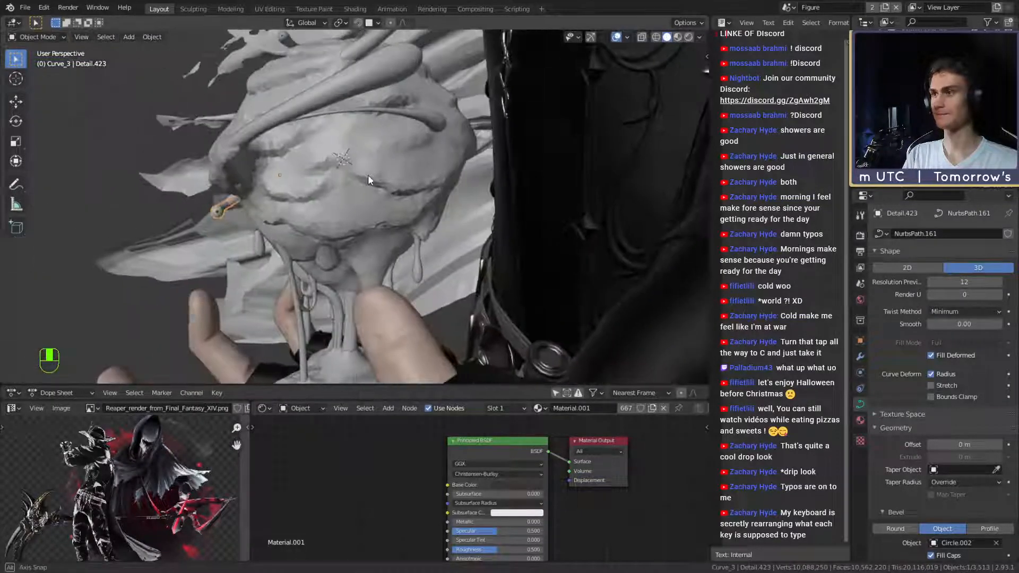
{"action": "left_click", "coordinate": [407, 114]}
{"action": "mouse_move", "coordinate": [407, 114]}
{"action": "middle_mouse_down"}
{"action": "mouse_move", "coordinate": [389, 167]}
{"action": "mouse_move", "coordinate": [371, 154]}
{"action": "mouse_move", "coordinate": [485, 182]}
{"action": "mouse_move", "coordinate": [422, 197]}
{"action": "mouse_move", "coordinate": [563, 203]}
{"action": "mouse_move", "coordinate": [441, 197]}
{"action": "mouse_move", "coordinate": [472, 197]}
{"action": "mouse_move", "coordinate": [456, 194]}
{"action": "middle_mouse_up"}
{"action": "left_click", "coordinate": [529, 200]}
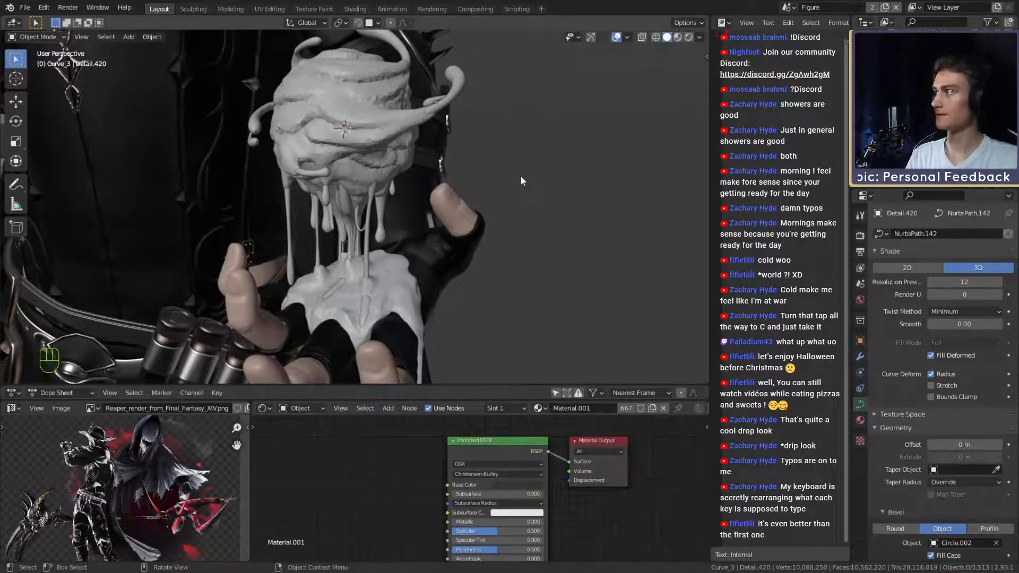
{"action": "left_click", "coordinate": [25, 8]}
{"action": "scroll", "coordinate": [449, 194], "scroll_direction": "down", "scroll_amount": 6}
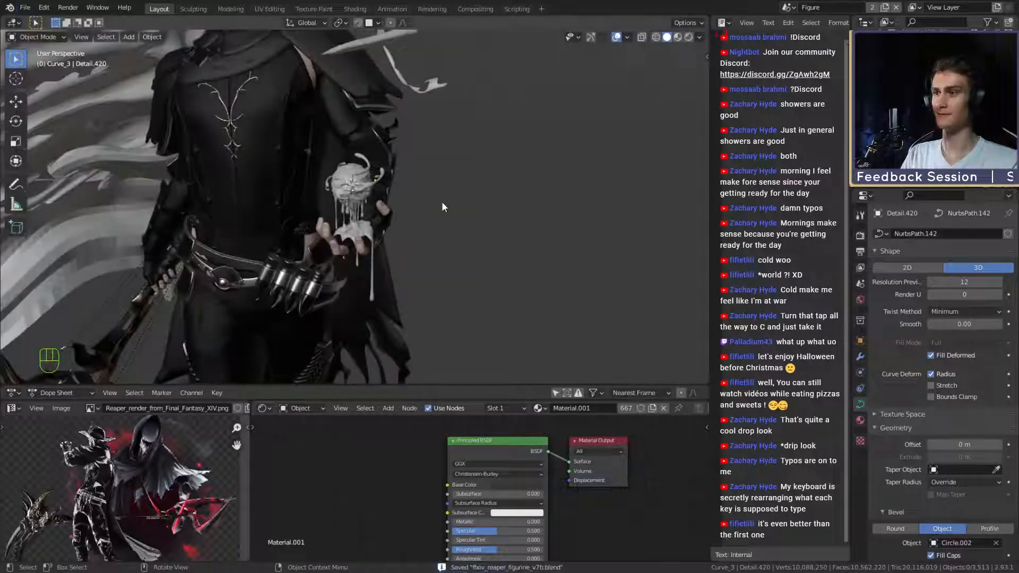
Preview the orb and hand in Rendered shading from several sides and return to Solid shading.
{"action": "scroll", "coordinate": [431, 211], "scroll_direction": "up", "scroll_amount": 3}
{"action": "middle_click_drag", "start_coordinate": [373, 259], "coordinate": [475, 203], "text": "shift"}
{"action": "scroll", "coordinate": [396, 246], "scroll_direction": "down", "scroll_amount": 7}
{"action": "scroll", "coordinate": [415, 236], "scroll_direction": "up", "scroll_amount": 3}
{"action": "scroll", "coordinate": [475, 203], "scroll_direction": "up", "scroll_amount": 6}
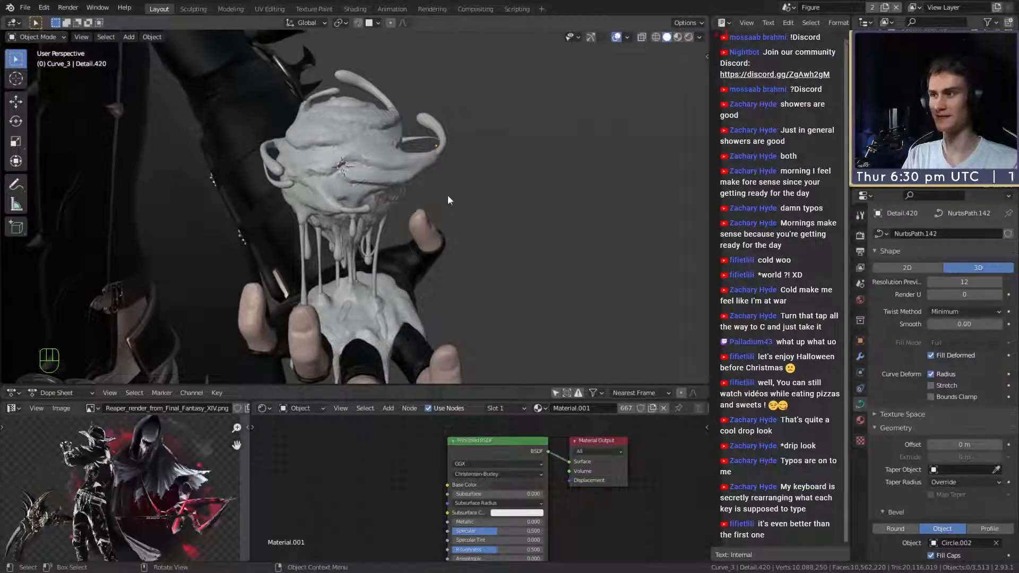
{"action": "middle_click_drag", "start_coordinate": [394, 175], "coordinate": [485, 214]}
{"action": "key", "text": "z"}
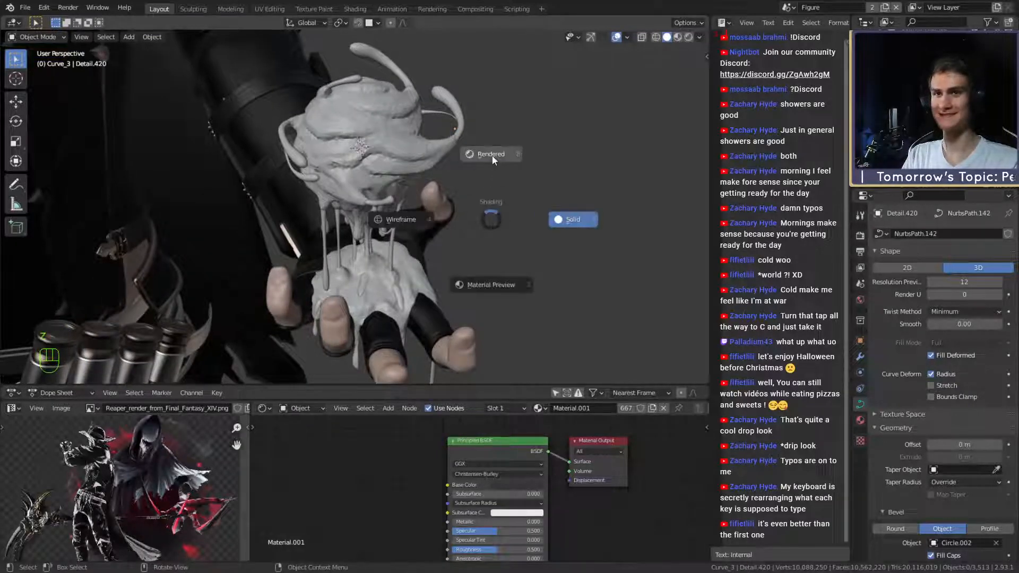
{"action": "key", "text": "z"}
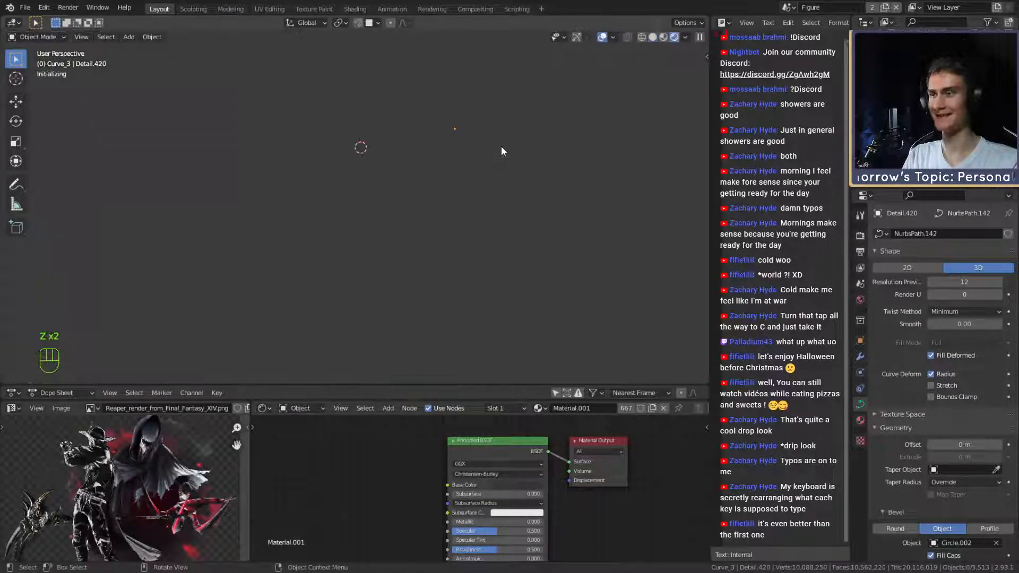
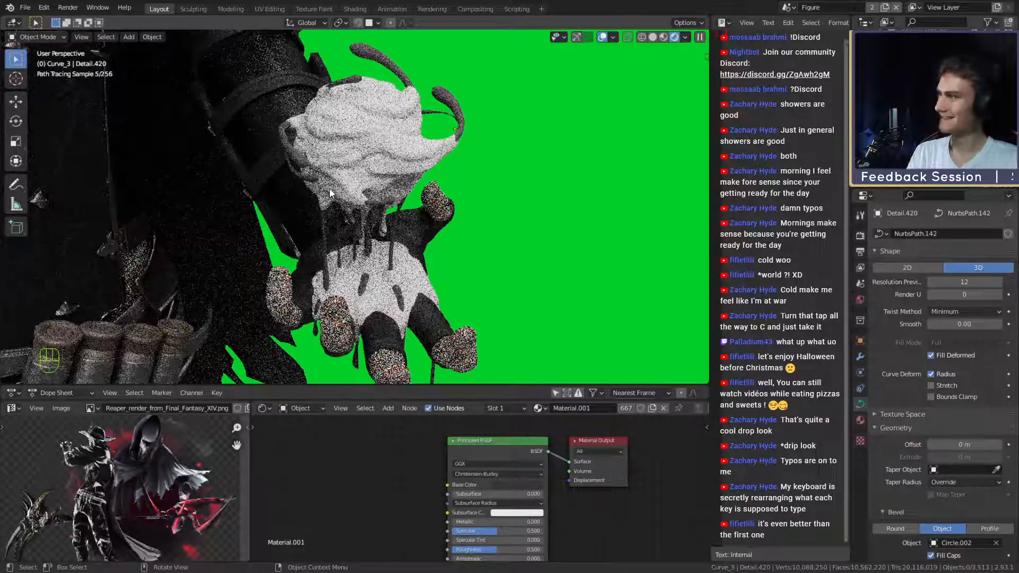
{"action": "middle_click_drag", "start_coordinate": [383, 194], "coordinate": [367, 169]}
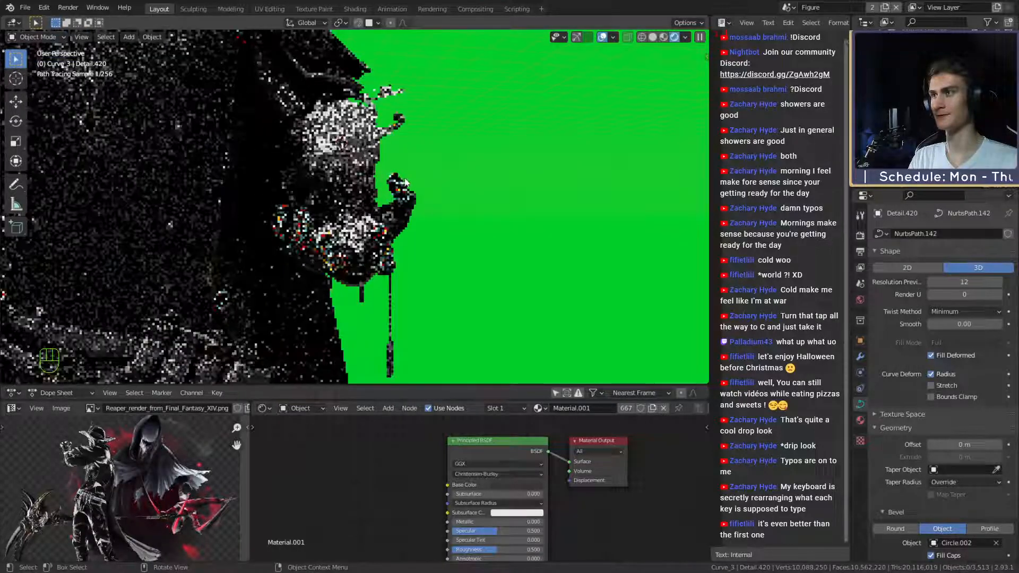
{"action": "middle_click_drag", "start_coordinate": [429, 184], "coordinate": [502, 205]}
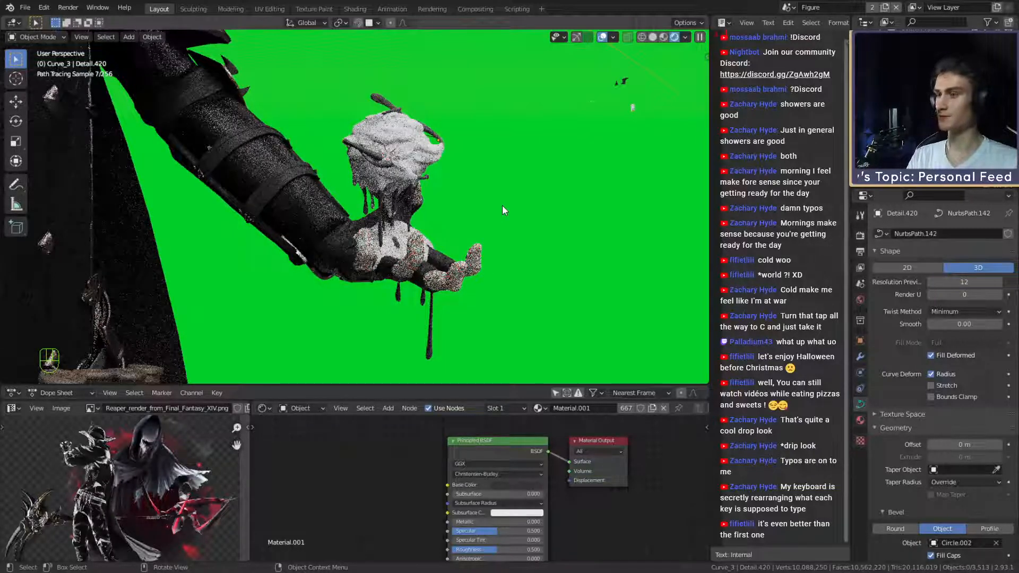
{"action": "key", "text": "z"}
{"action": "left_click", "coordinate": [563, 215]}
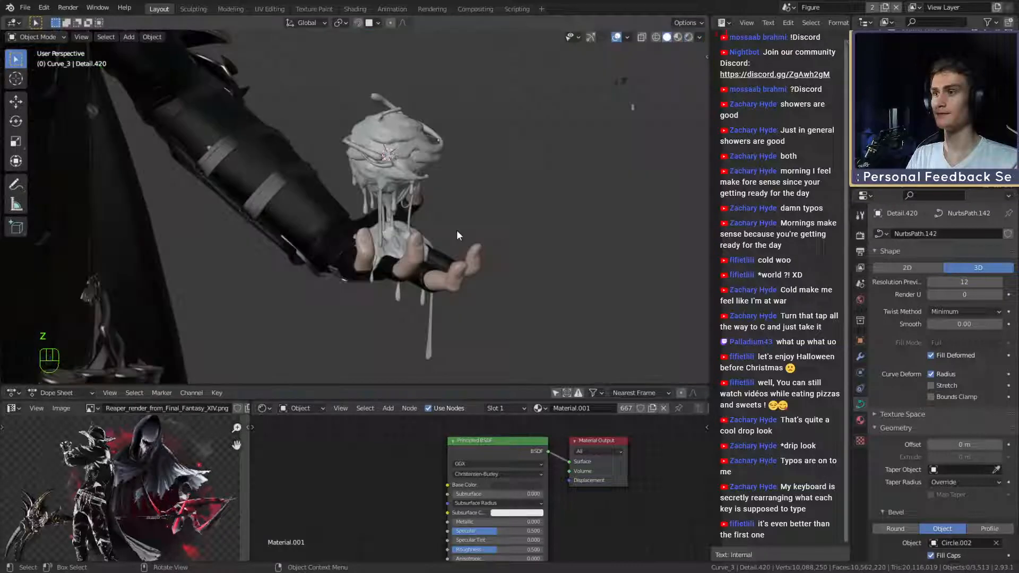
Select the upper curled strand and examine which modifiers can be added to its curve.
{"action": "mouse_move", "coordinate": [456, 230]}
{"action": "middle_mouse_down"}
{"action": "mouse_move", "coordinate": [465, 218]}
{"action": "mouse_move", "coordinate": [412, 213]}
{"action": "mouse_move", "coordinate": [467, 228]}
{"action": "mouse_move", "coordinate": [433, 235]}
{"action": "middle_mouse_up"}
{"action": "scroll", "coordinate": [446, 235], "scroll_direction": "up", "scroll_amount": 3}
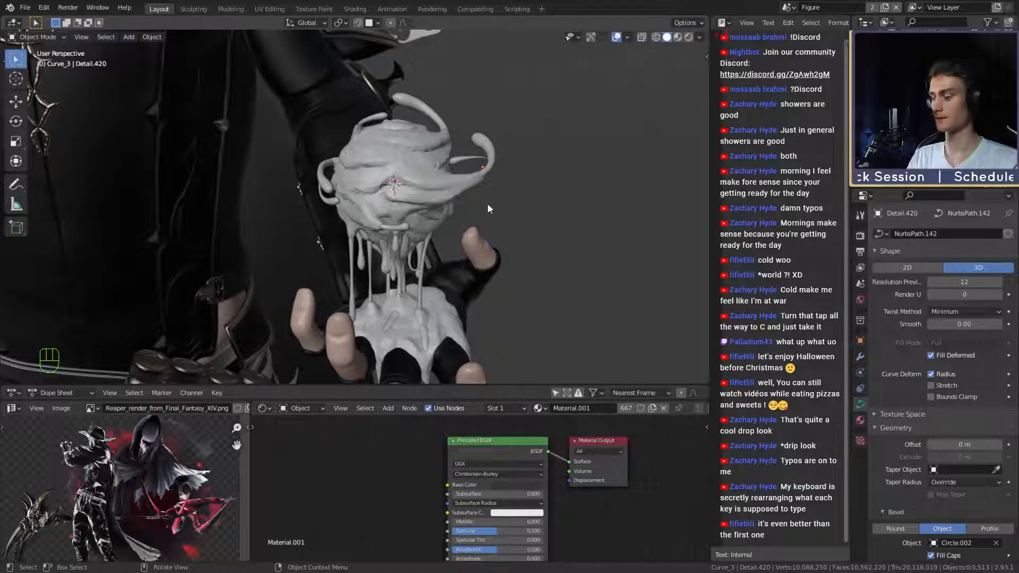
{"action": "scroll", "coordinate": [504, 204], "scroll_direction": "down", "scroll_amount": 6}
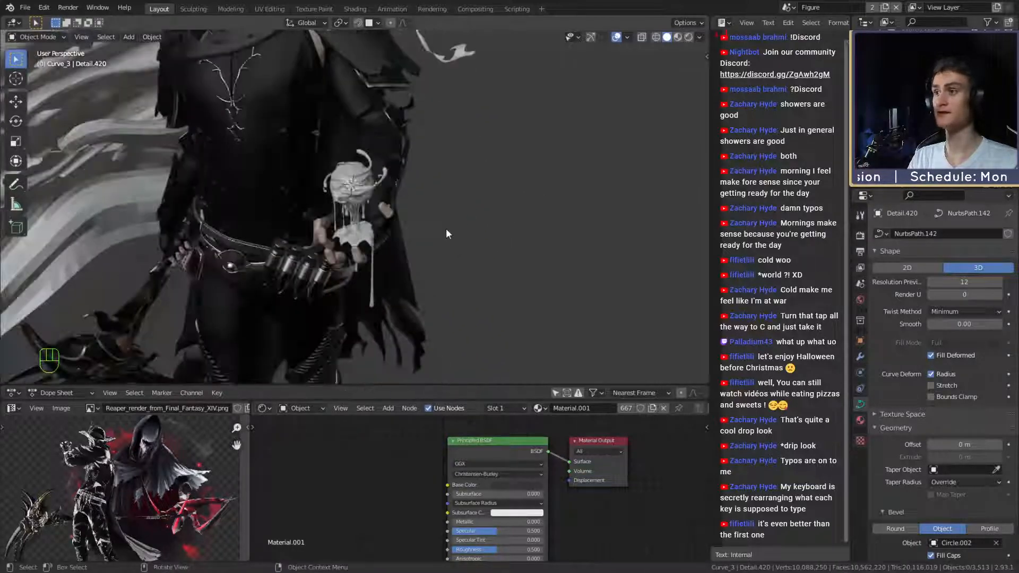
{"action": "scroll", "coordinate": [489, 240], "scroll_direction": "down", "scroll_amount": 6}
{"action": "middle_click_drag", "start_coordinate": [403, 207], "coordinate": [383, 221]}
{"action": "scroll", "coordinate": [397, 241], "scroll_direction": "up", "scroll_amount": 5}
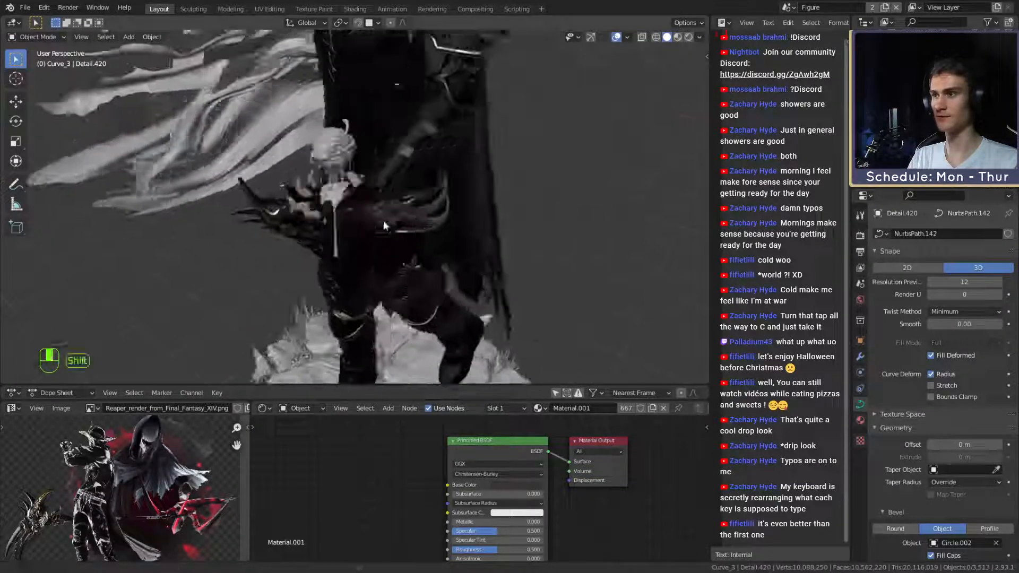
{"action": "scroll", "coordinate": [397, 247], "scroll_direction": "up", "scroll_amount": 4}
{"action": "left_click", "coordinate": [441, 216]}
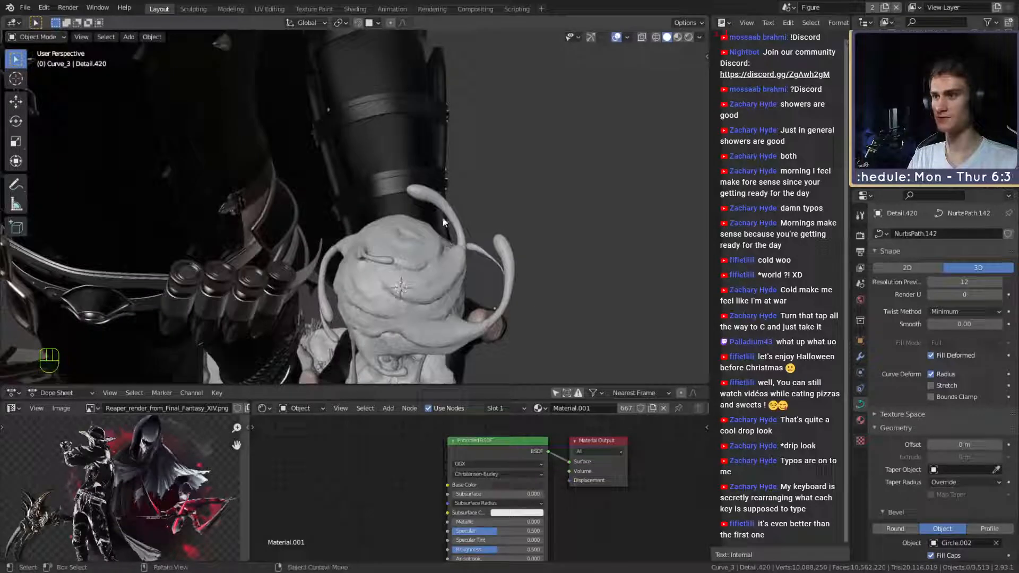
{"action": "left_click", "coordinate": [861, 356]}
{"action": "left_click", "coordinate": [916, 235]}
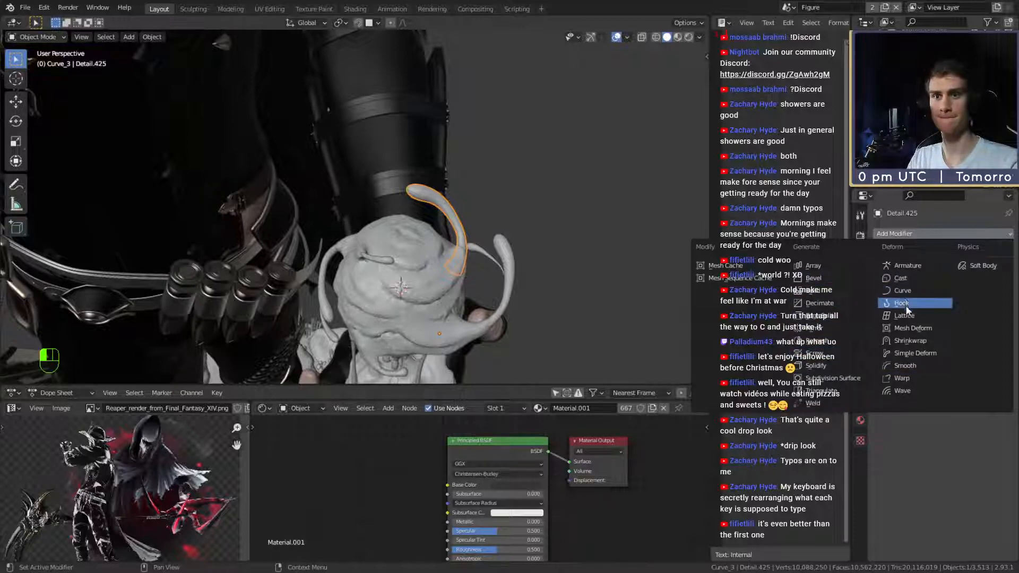
{"action": "mouse_move", "coordinate": [456, 228]}
{"action": "middle_mouse_down"}
{"action": "mouse_move", "coordinate": [215, 200]}
{"action": "mouse_move", "coordinate": [385, 201]}
{"action": "mouse_move", "coordinate": [415, 221]}
{"action": "mouse_move", "coordinate": [451, 218]}
{"action": "middle_mouse_up"}
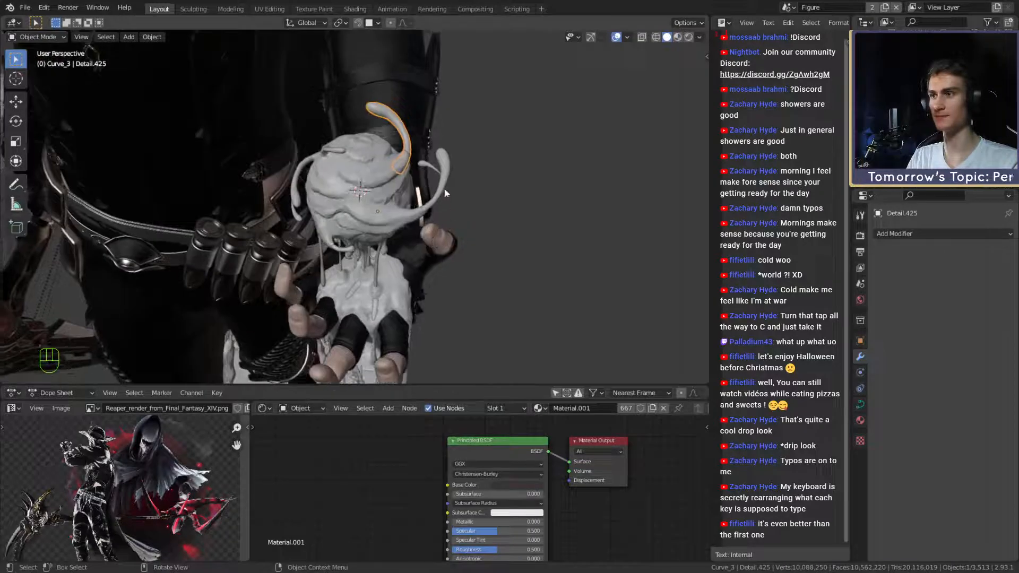
Duplicate the thick curled side strand in place and hide the duplicate as a backup.
{"action": "left_click", "coordinate": [444, 171]}
{"action": "key", "text": "KP_Decimal"}
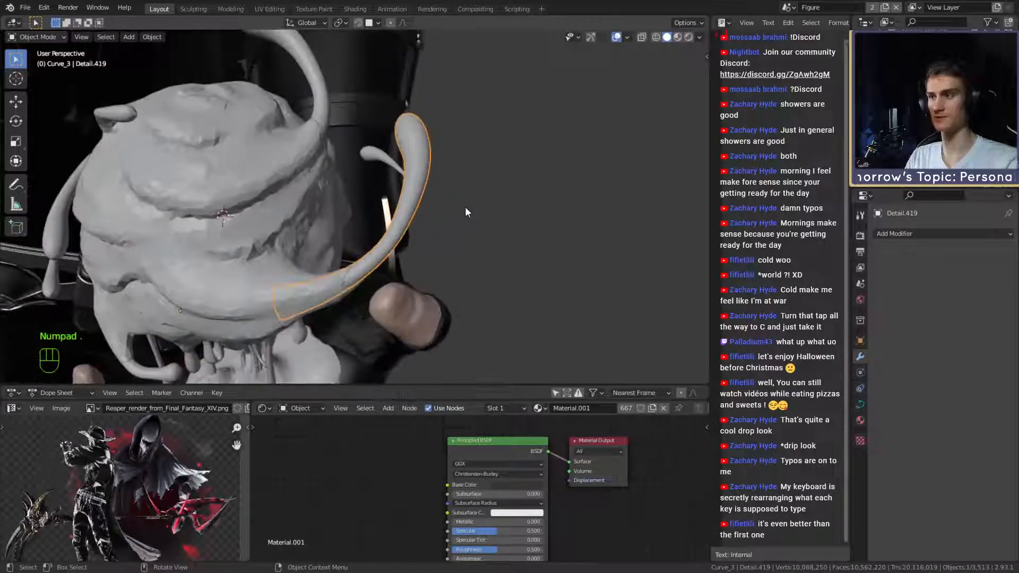
{"action": "key", "text": "shift+d"}
{"action": "left_click", "coordinate": [495, 218]}
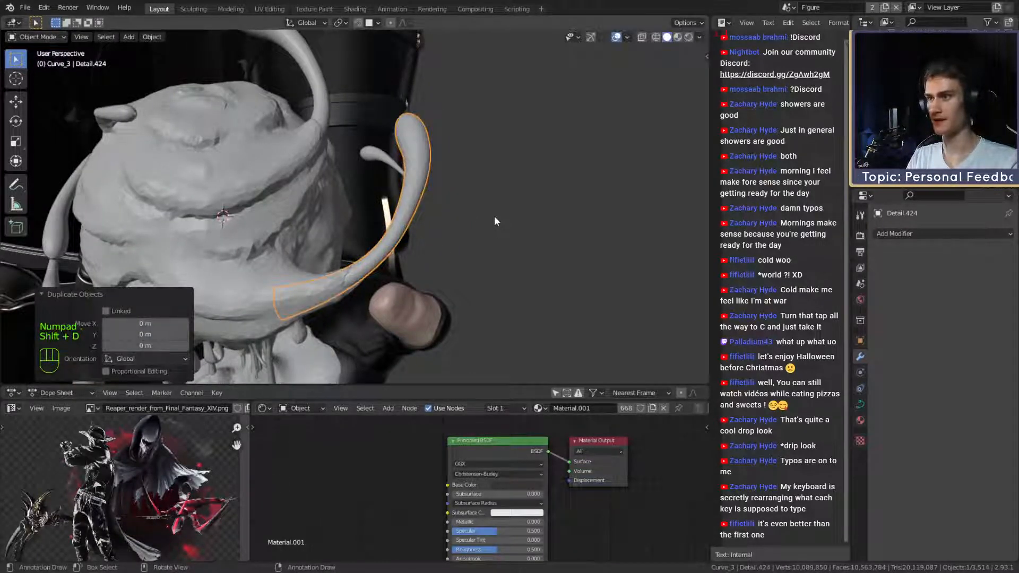
{"action": "key", "text": "h"}
{"action": "middle_click_drag", "start_coordinate": [499, 189], "coordinate": [508, 205]}
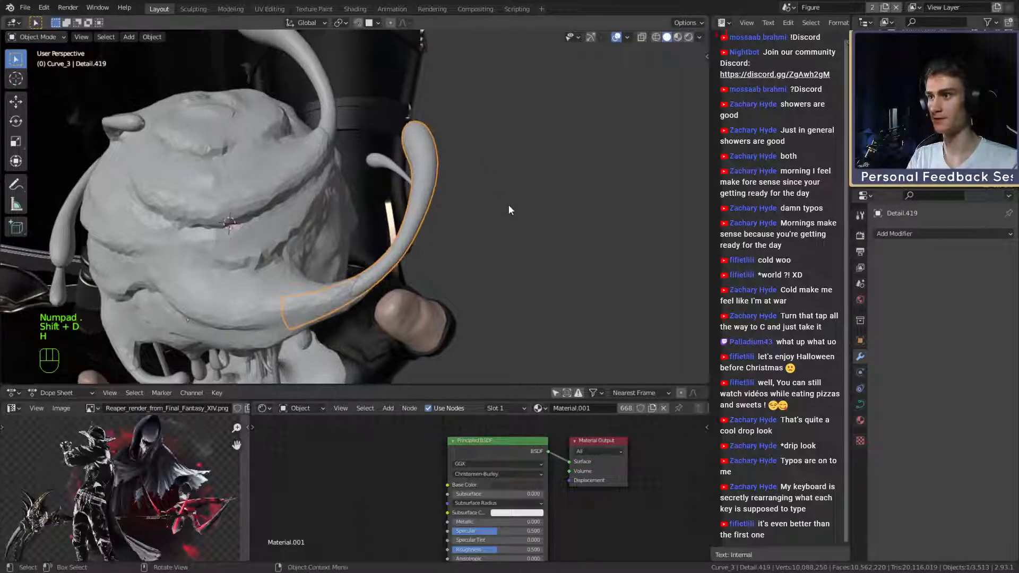
Convert the remaining thick side strand from a curve to a mesh.
{"action": "key", "text": "space"}
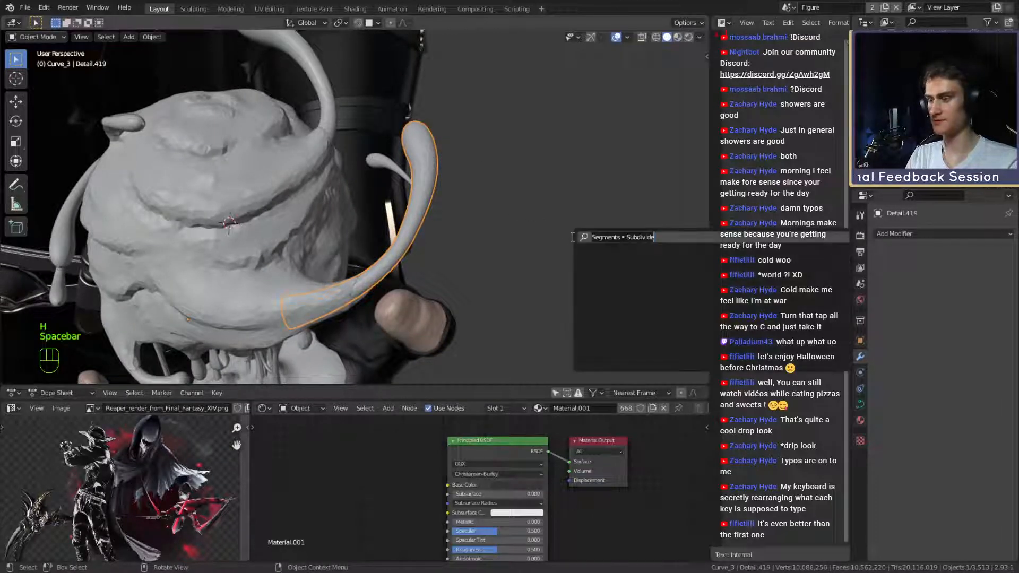
{"action": "type", "text": "convert"}
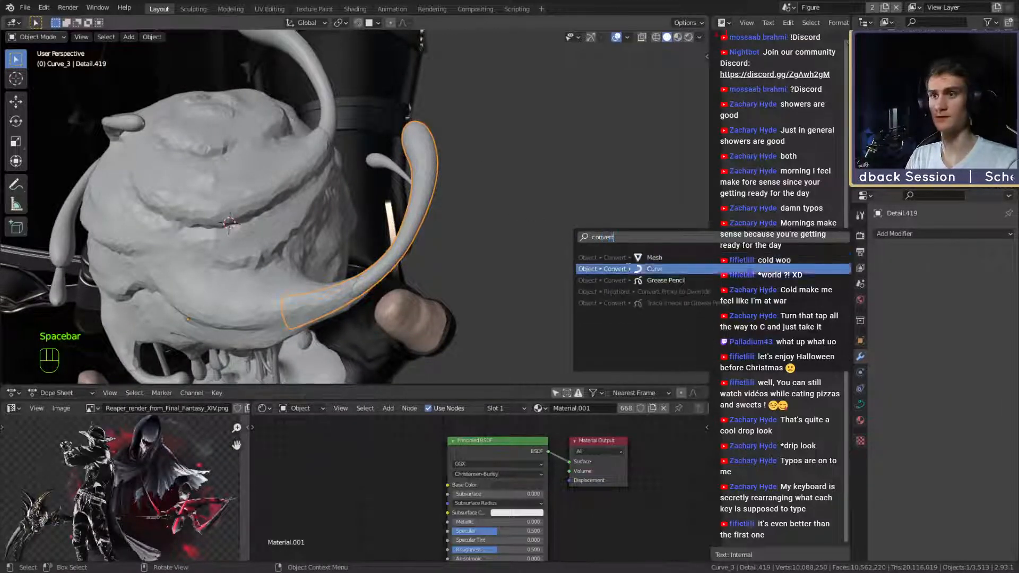
{"action": "key", "text": "Return"}
Examine the converted side strand's mesh topology around its tip and along its length in Edit Mode.
{"action": "middle_click_drag", "start_coordinate": [562, 202], "coordinate": [365, 203]}
{"action": "key", "text": "Tab"}
{"action": "scroll", "coordinate": [345, 180], "scroll_direction": "up", "scroll_amount": 4}
{"action": "key", "text": "2"}
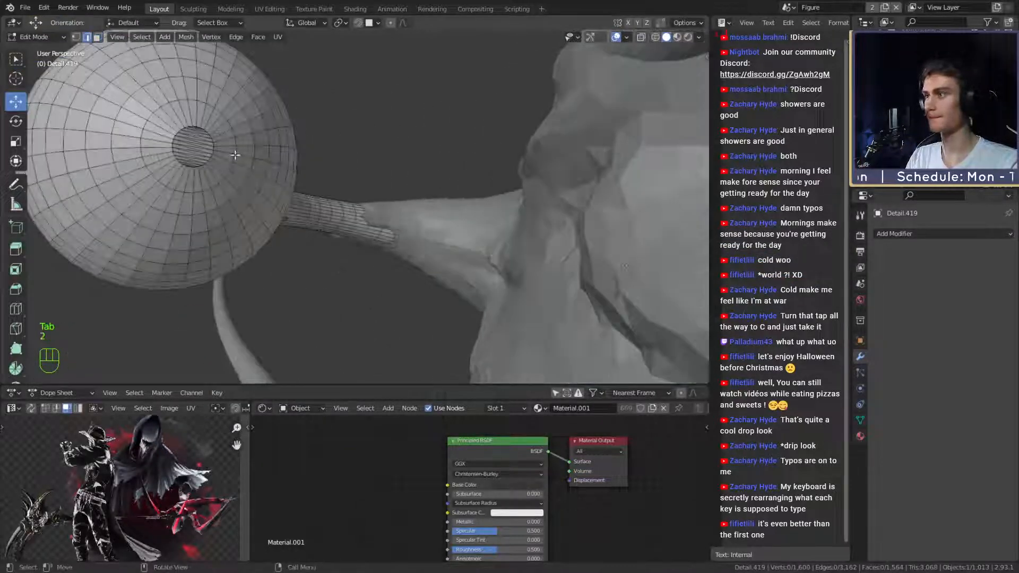
{"action": "key", "text": "Tab"}
{"action": "scroll", "coordinate": [294, 177], "scroll_direction": "down", "scroll_amount": 10}
{"action": "middle_click_drag", "start_coordinate": [294, 177], "coordinate": [303, 237]}
{"action": "scroll", "coordinate": [498, 223], "scroll_direction": "up", "scroll_amount": 3}
{"action": "middle_click_drag", "start_coordinate": [302, 237], "coordinate": [483, 223], "text": "shift"}
{"action": "key", "text": "Tab"}
{"action": "scroll", "coordinate": [335, 211], "scroll_direction": "up", "scroll_amount": 3}
{"action": "scroll", "coordinate": [483, 223], "scroll_direction": "down", "scroll_amount": 5}
{"action": "key", "text": "Tab"}
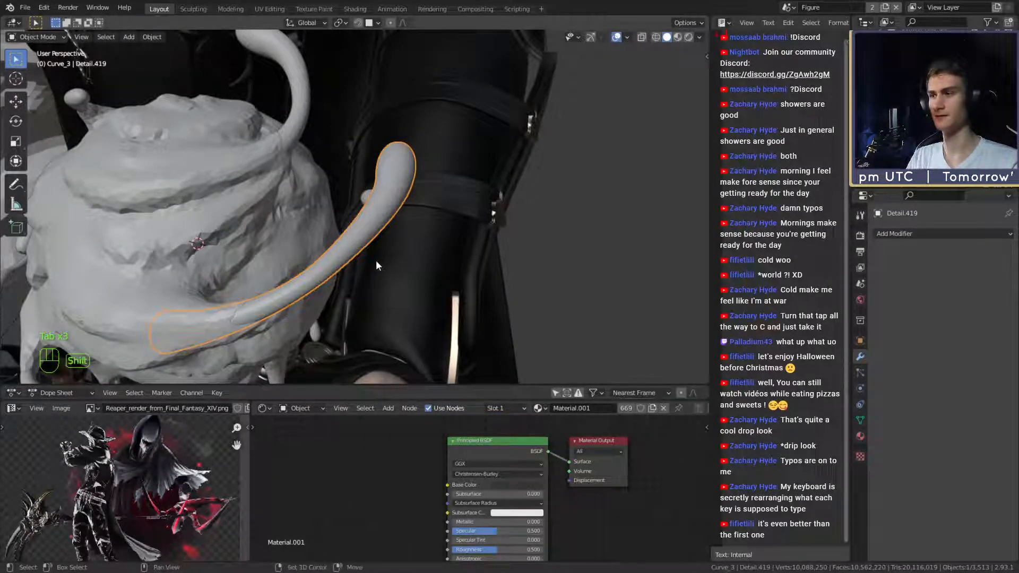
Copy the modifiers from the flat ground rock on the base to the converted side strand.
{"action": "middle_click_drag", "start_coordinate": [376, 260], "coordinate": [460, 176]}
{"action": "scroll", "coordinate": [459, 173], "scroll_direction": "down", "scroll_amount": 5}
{"action": "middle_click_drag", "start_coordinate": [423, 215], "coordinate": [422, 175], "text": "shift"}
{"action": "middle_click_drag", "start_coordinate": [422, 175], "coordinate": [407, 260]}
{"action": "middle_click_drag", "start_coordinate": [408, 212], "coordinate": [413, 335], "text": "shift"}
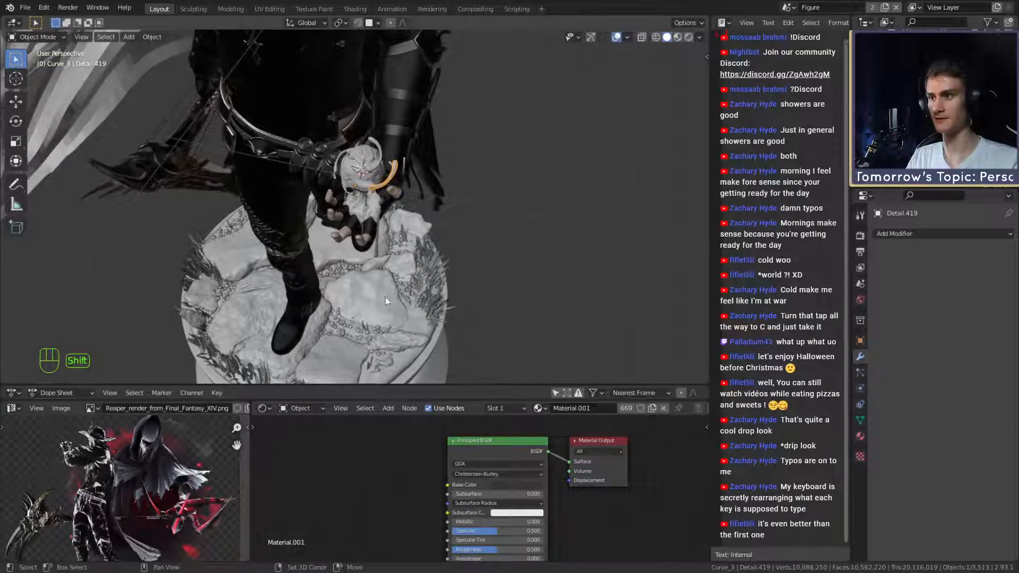
{"action": "middle_click_drag", "start_coordinate": [386, 194], "coordinate": [371, 338]}
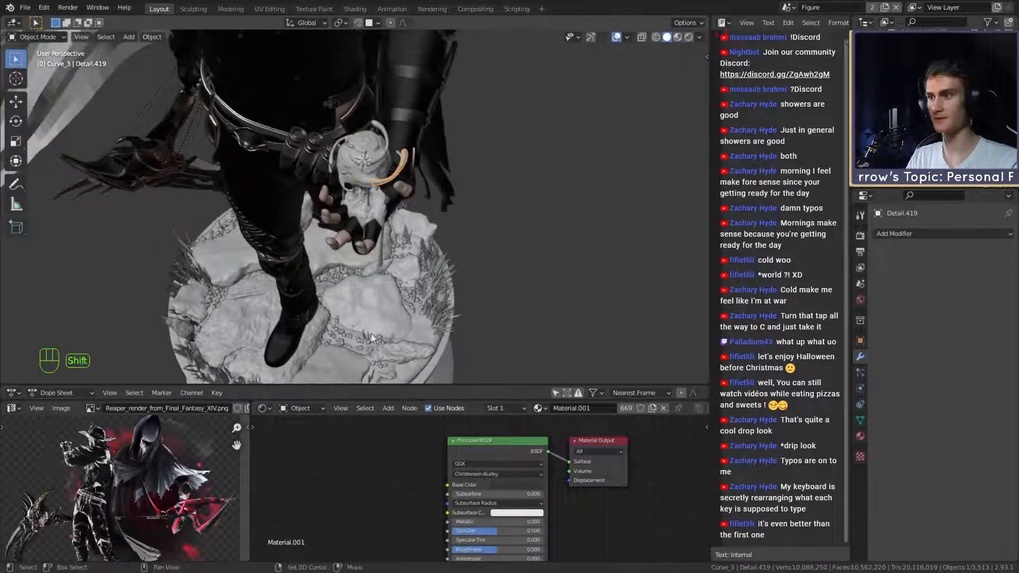
{"action": "left_click", "coordinate": [384, 308], "text": "shift"}
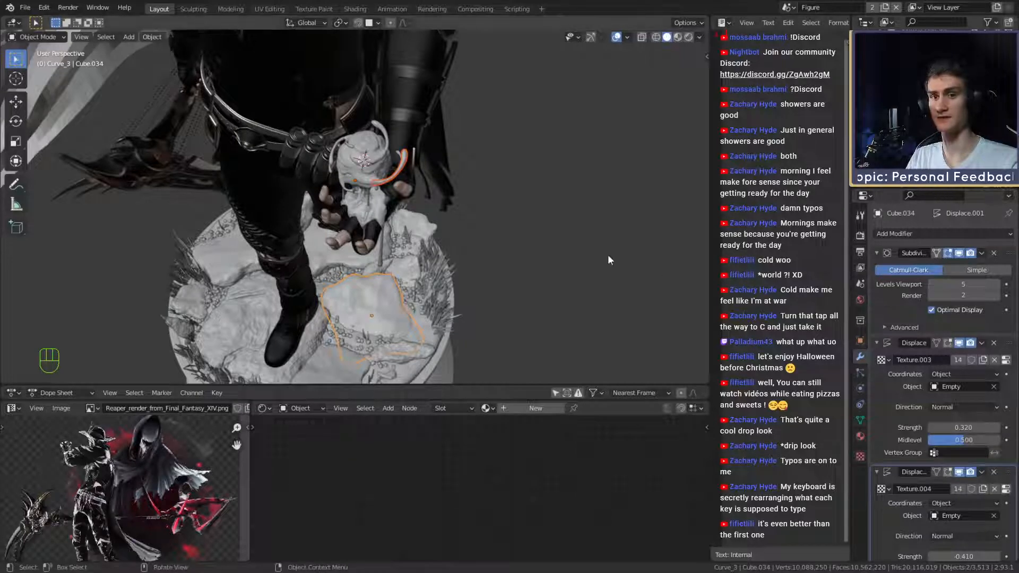
{"action": "scroll", "coordinate": [607, 254], "scroll_direction": "up", "scroll_amount": 5}
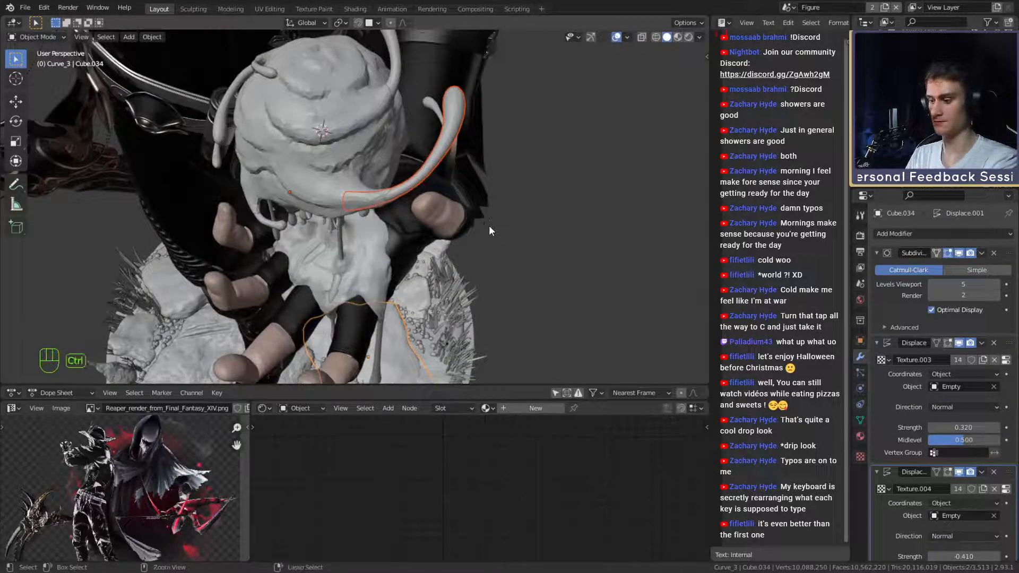
{"action": "key", "text": "ctrl+l"}
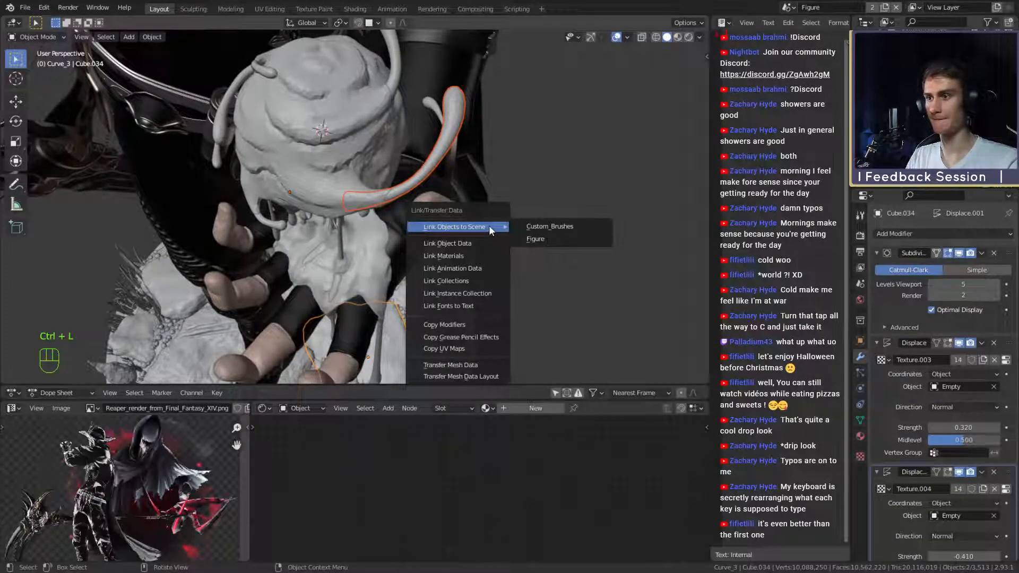
{"action": "key", "text": "Return"}
{"action": "left_click", "coordinate": [547, 146]}
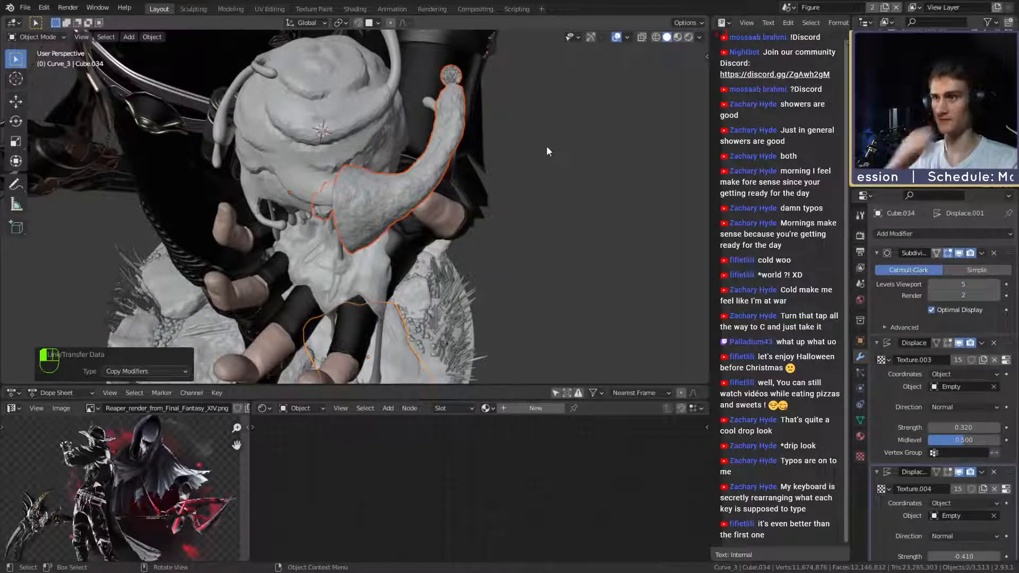
Set the side strand's first Displace strength to -0.540 and remove its Subdivision modifier.
{"action": "left_click", "coordinate": [461, 124]}
{"action": "middle_click_drag", "start_coordinate": [467, 135], "coordinate": [422, 209]}
{"action": "key", "text": "KP_Decimal"}
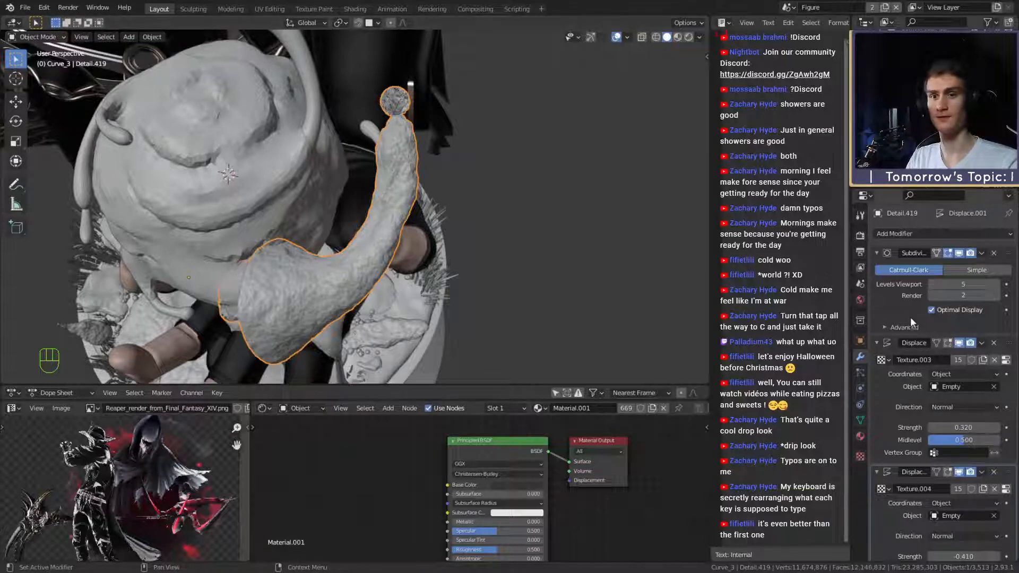
{"action": "scroll", "coordinate": [909, 317], "scroll_direction": "down", "scroll_amount": 2}
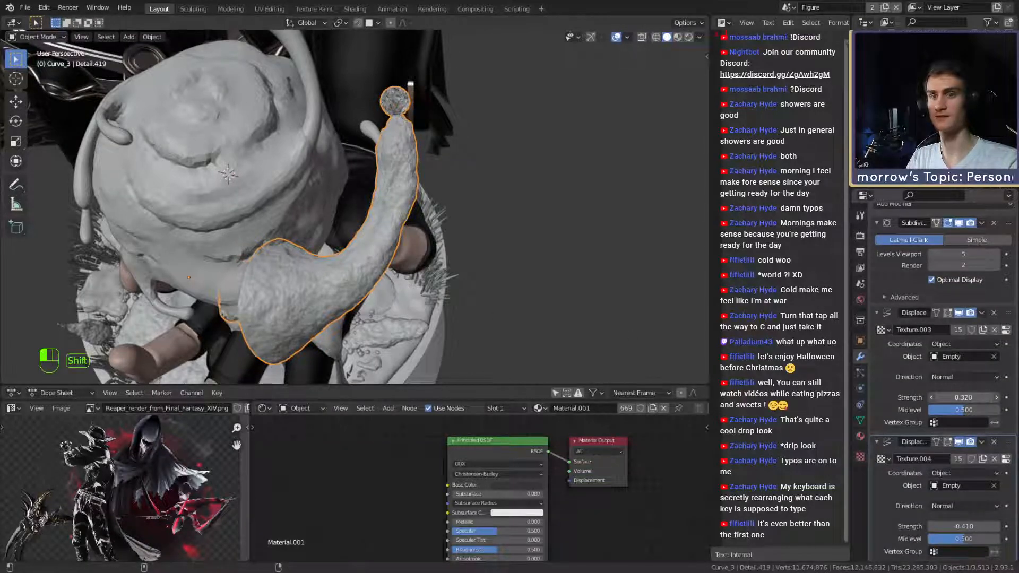
{"action": "left_click_drag", "start_coordinate": [963, 398], "coordinate": [931, 397], "text": "shift"}
{"action": "scroll", "coordinate": [910, 275], "scroll_direction": "up", "scroll_amount": 1}
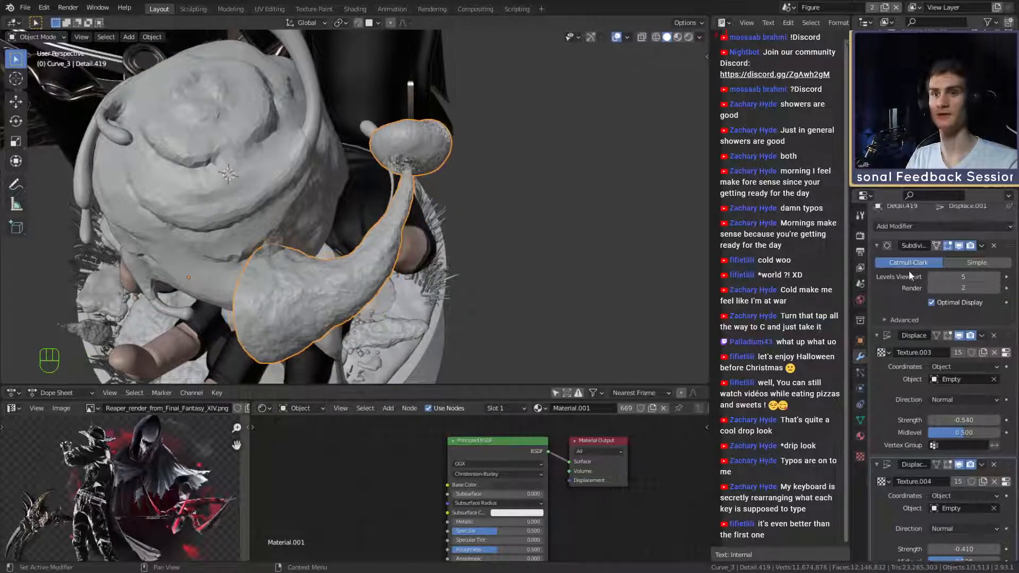
{"action": "scroll", "coordinate": [1004, 260], "scroll_direction": "up", "scroll_amount": 1}
{"action": "left_click", "coordinate": [995, 254]}
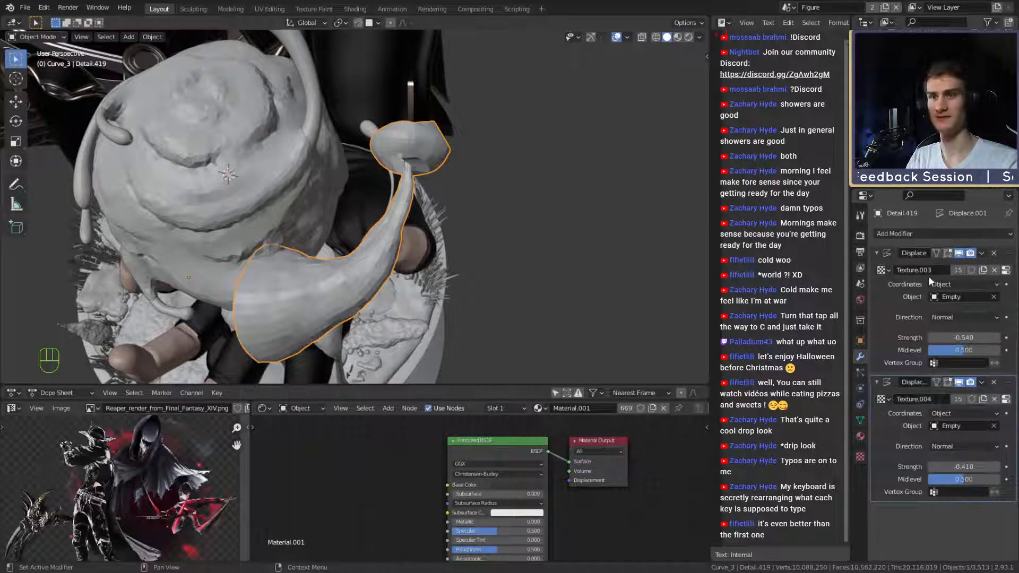
Set the side strand's first Displace strength to 0.190, and the second Displace to strength -0.190 and midlevel 0.386.
{"action": "mouse_move", "coordinate": [976, 338]}
{"action": "left_mouse_down", "text": "shift"}
{"action": "mouse_move", "coordinate": [926, 337]}
{"action": "mouse_move", "coordinate": [967, 337]}
{"action": "mouse_move", "coordinate": [957, 337]}
{"action": "left_mouse_up", "text": "shift"}
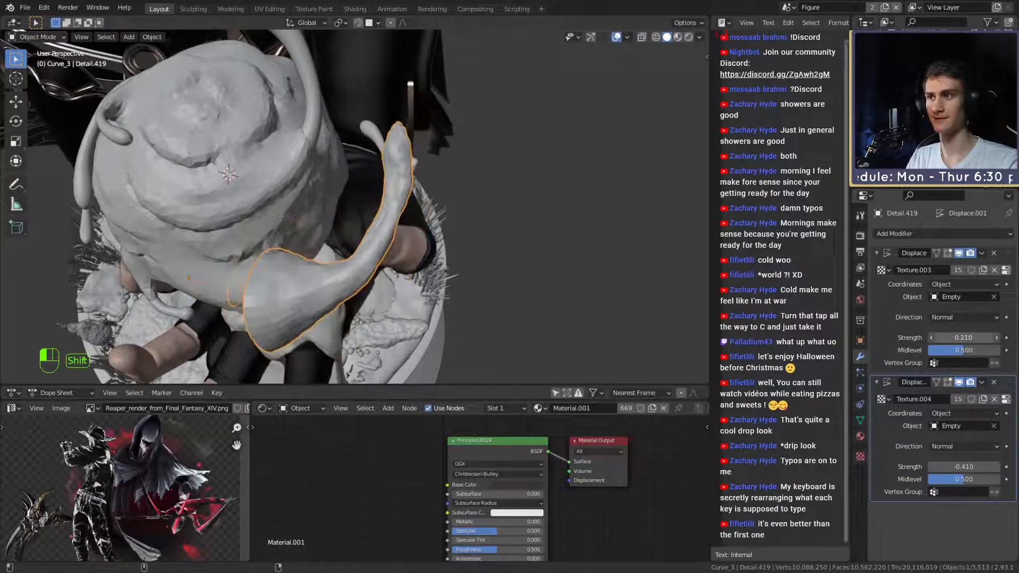
{"action": "left_click_drag", "start_coordinate": [965, 466], "coordinate": [962, 479], "text": "shift"}
{"action": "mouse_move", "coordinate": [454, 293]}
{"action": "middle_mouse_down"}
{"action": "mouse_move", "coordinate": [425, 230]}
{"action": "mouse_move", "coordinate": [450, 218]}
{"action": "mouse_move", "coordinate": [495, 225]}
{"action": "mouse_move", "coordinate": [528, 203]}
{"action": "mouse_move", "coordinate": [467, 244]}
{"action": "mouse_move", "coordinate": [219, 275]}
{"action": "mouse_move", "coordinate": [518, 250]}
{"action": "mouse_move", "coordinate": [510, 314]}
{"action": "mouse_move", "coordinate": [536, 310]}
{"action": "middle_mouse_up"}
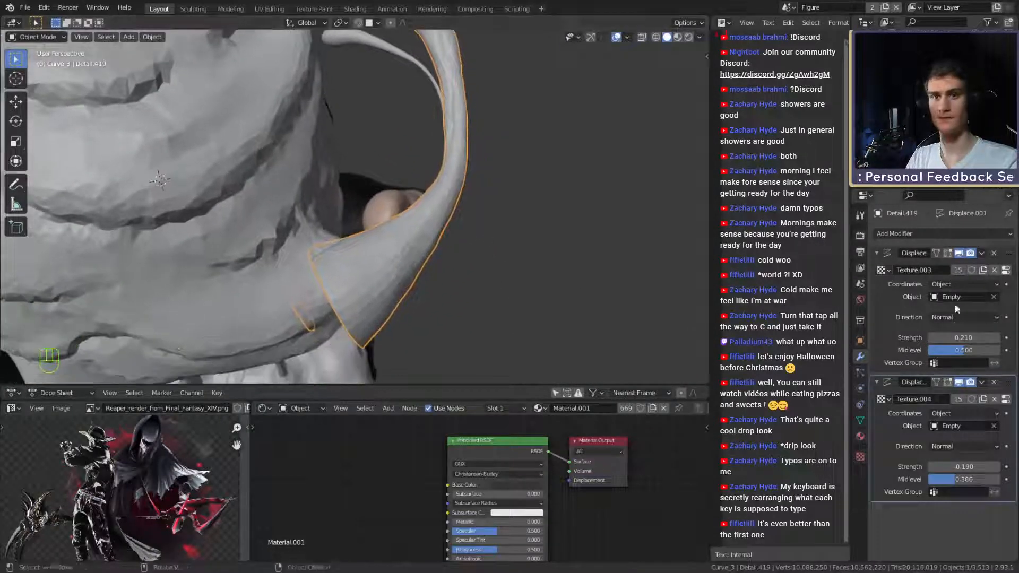
{"action": "left_click_drag", "start_coordinate": [962, 337], "coordinate": [955, 338], "text": "shift"}
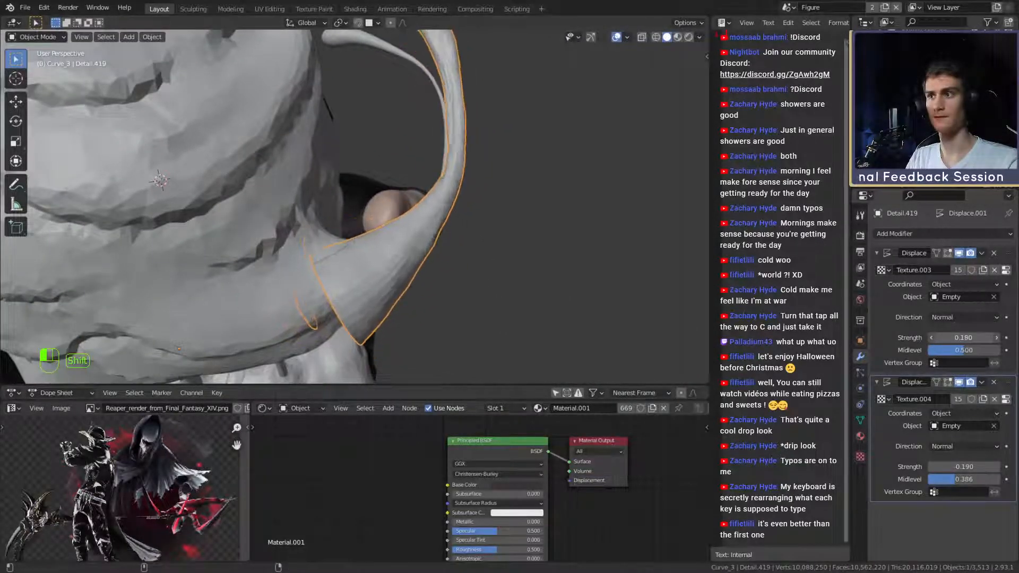
Assign the vertices of the side strand's thick base section to a new vertex group.
{"action": "middle_click_drag", "start_coordinate": [677, 245], "coordinate": [412, 214]}
{"action": "key", "text": "Tab"}
{"action": "middle_click_drag", "start_coordinate": [442, 257], "coordinate": [368, 199]}
{"action": "key", "text": "Tab"}
{"action": "mouse_move", "coordinate": [302, 222]}
{"action": "middle_mouse_down"}
{"action": "mouse_move", "coordinate": [355, 218]}
{"action": "mouse_move", "coordinate": [396, 233]}
{"action": "mouse_move", "coordinate": [458, 209]}
{"action": "mouse_move", "coordinate": [422, 232]}
{"action": "middle_mouse_up"}
{"action": "key", "text": "Tab"}
{"action": "key", "text": "alt+z"}
{"action": "key", "text": "1"}
{"action": "key", "text": "c"}
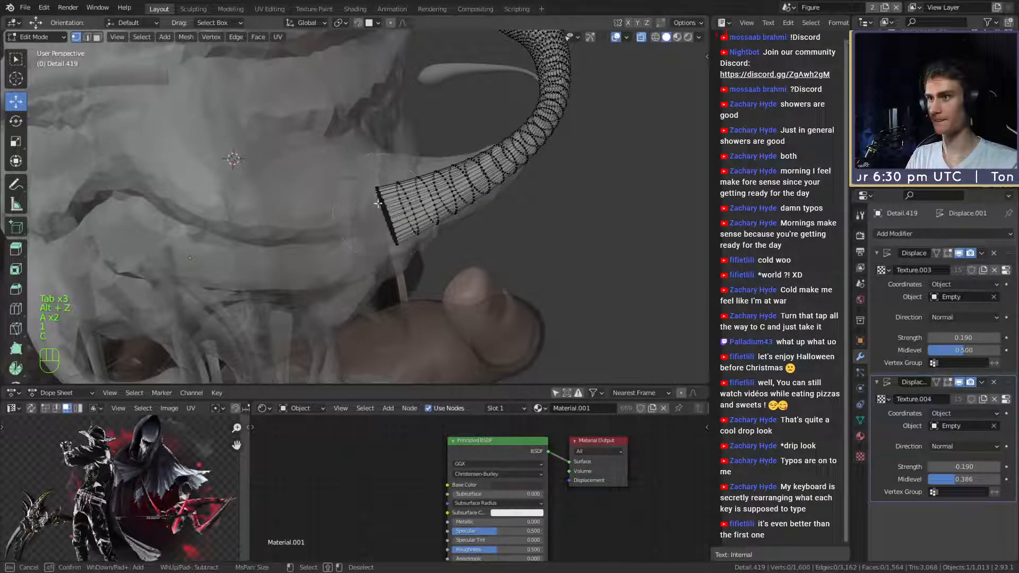
{"action": "mouse_move", "coordinate": [377, 202]}
{"action": "left_mouse_down"}
{"action": "mouse_move", "coordinate": [437, 208]}
{"action": "mouse_move", "coordinate": [447, 191]}
{"action": "left_mouse_up"}
{"action": "right_click", "coordinate": [447, 191]}
{"action": "mouse_move", "coordinate": [447, 193]}
{"action": "middle_mouse_down"}
{"action": "mouse_move", "coordinate": [414, 258]}
{"action": "mouse_move", "coordinate": [400, 199]}
{"action": "middle_mouse_up"}
{"action": "key", "text": "c"}
{"action": "left_click_drag", "start_coordinate": [401, 198], "coordinate": [401, 197]}
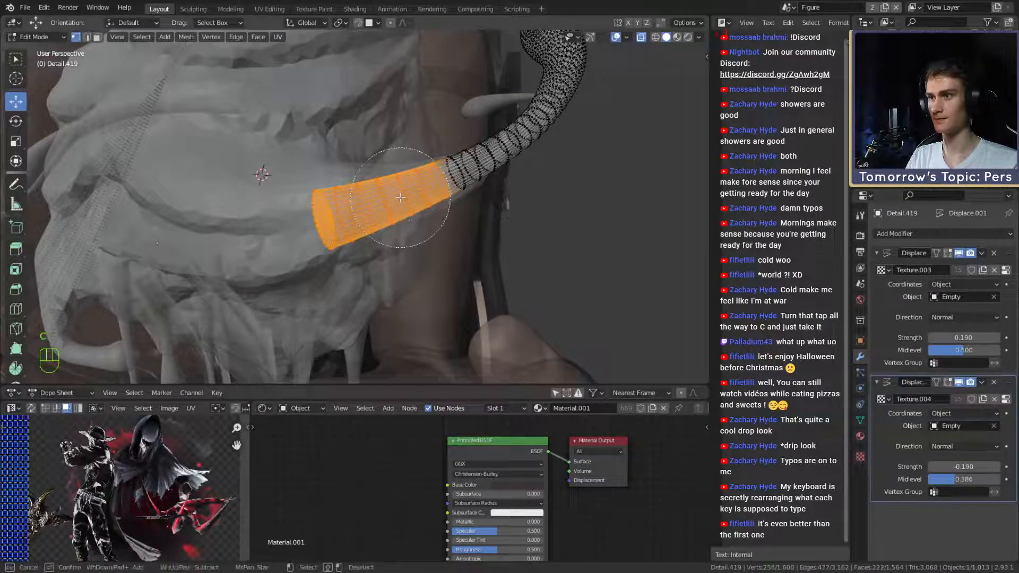
{"action": "right_click", "coordinate": [400, 198]}
{"action": "middle_click_drag", "start_coordinate": [413, 213], "coordinate": [439, 265]}
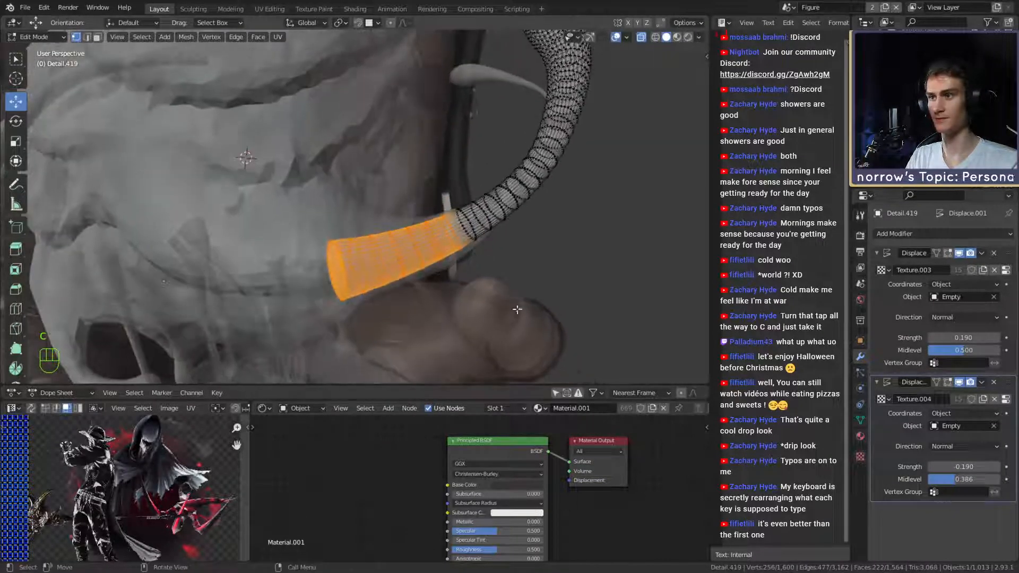
{"action": "left_click", "coordinate": [861, 419]}
{"action": "left_click", "coordinate": [1008, 268]}
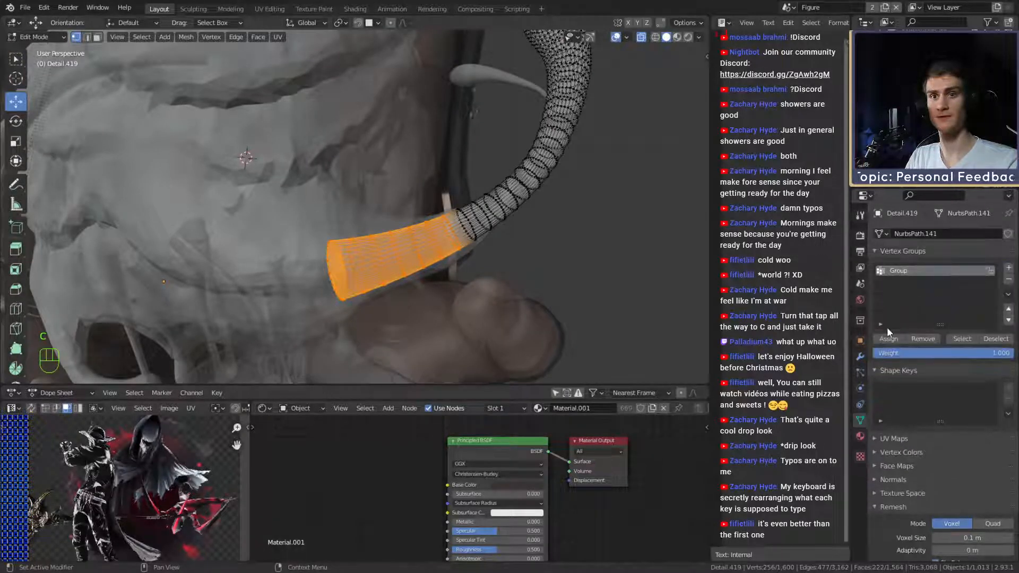
{"action": "left_click", "coordinate": [887, 336]}
{"action": "key", "text": "Tab"}
{"action": "left_click", "coordinate": [476, 227]}
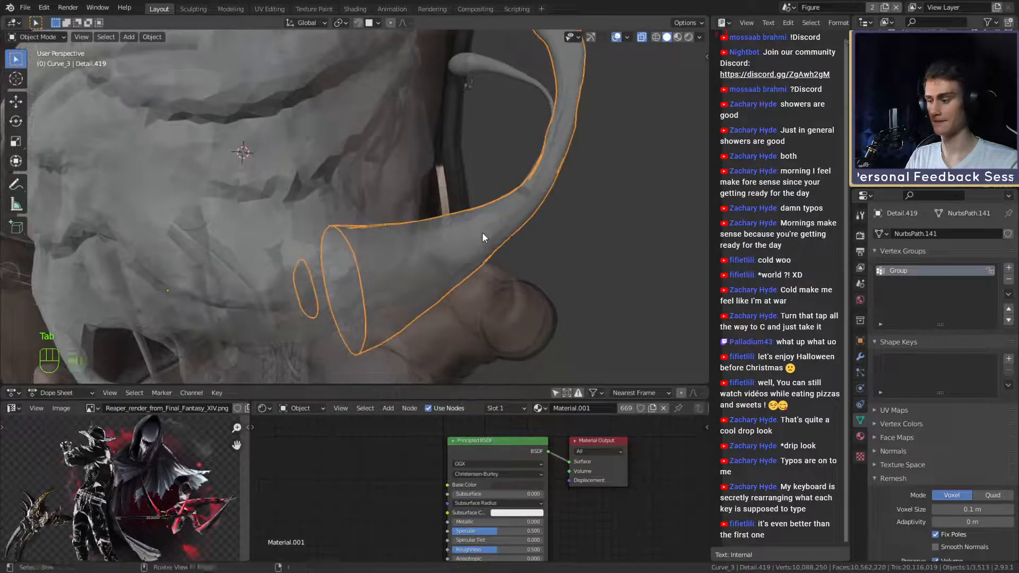
{"action": "key", "text": "alt+z"}
Set the vertex group of both Displace modifiers to Group and invert its influence on each.
{"action": "left_click", "coordinate": [859, 357]}
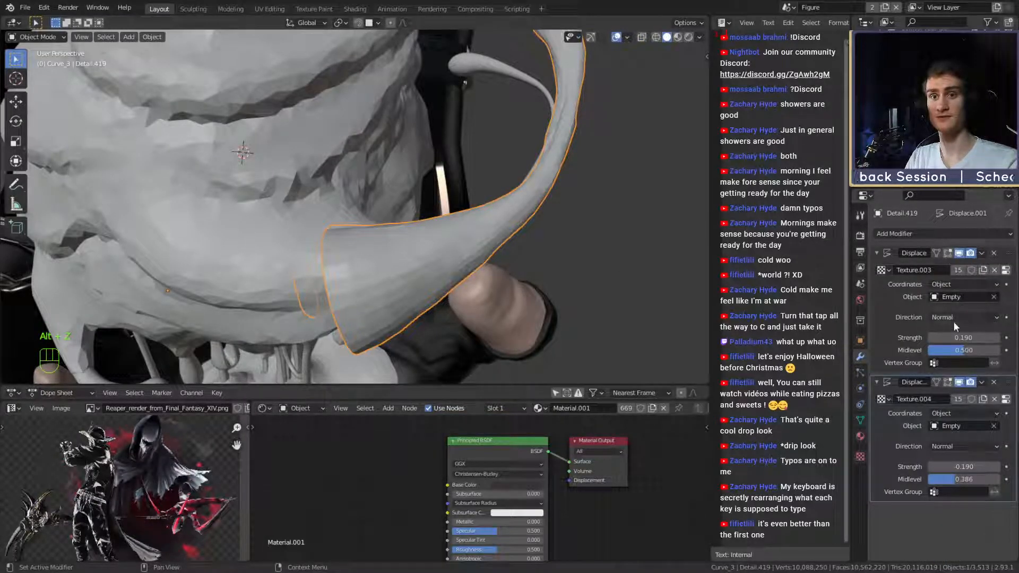
{"action": "left_click", "coordinate": [928, 365]}
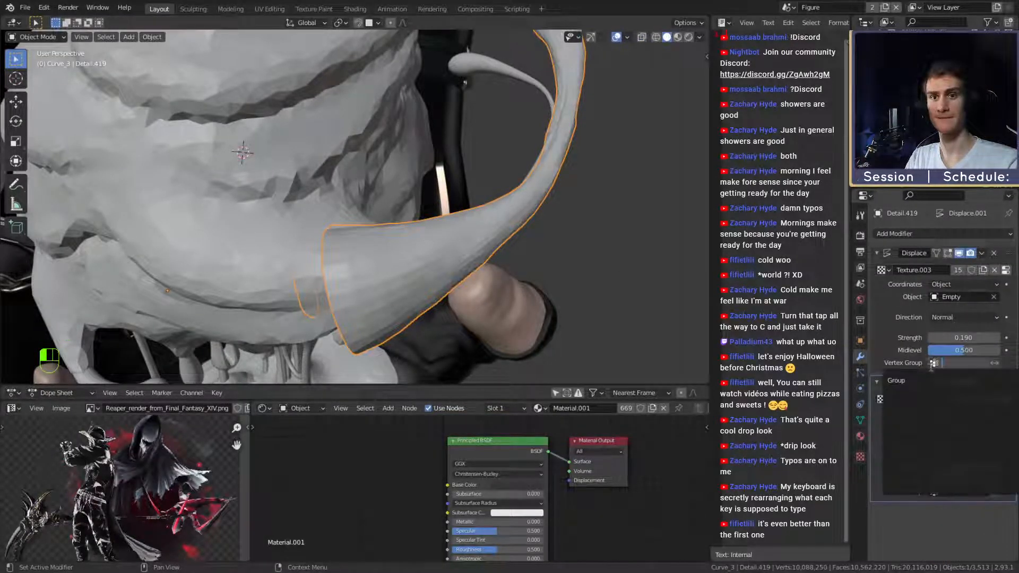
{"action": "left_click", "coordinate": [902, 378]}
{"action": "left_click", "coordinate": [991, 363]}
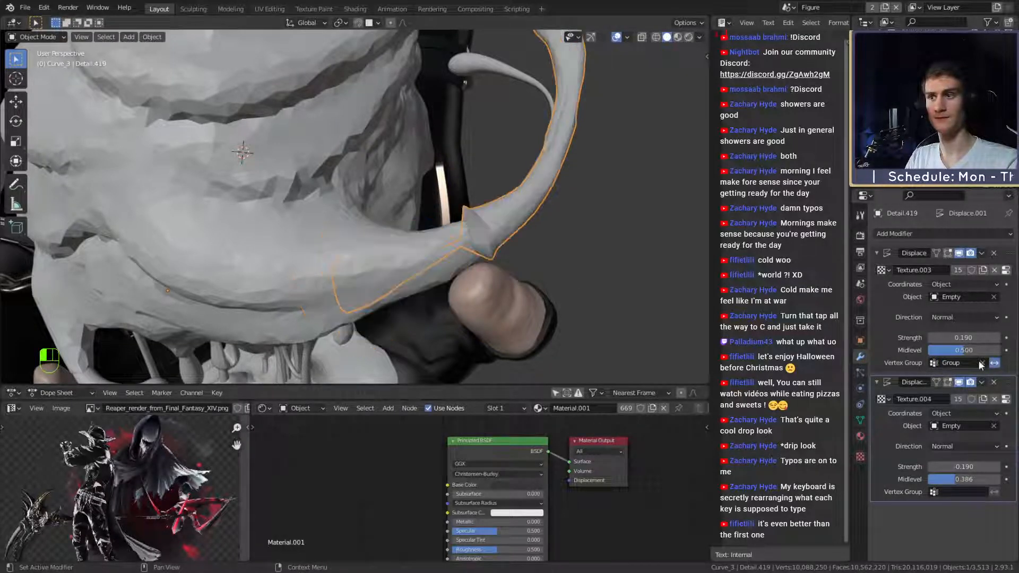
{"action": "middle_click_drag", "start_coordinate": [584, 297], "coordinate": [253, 179]}
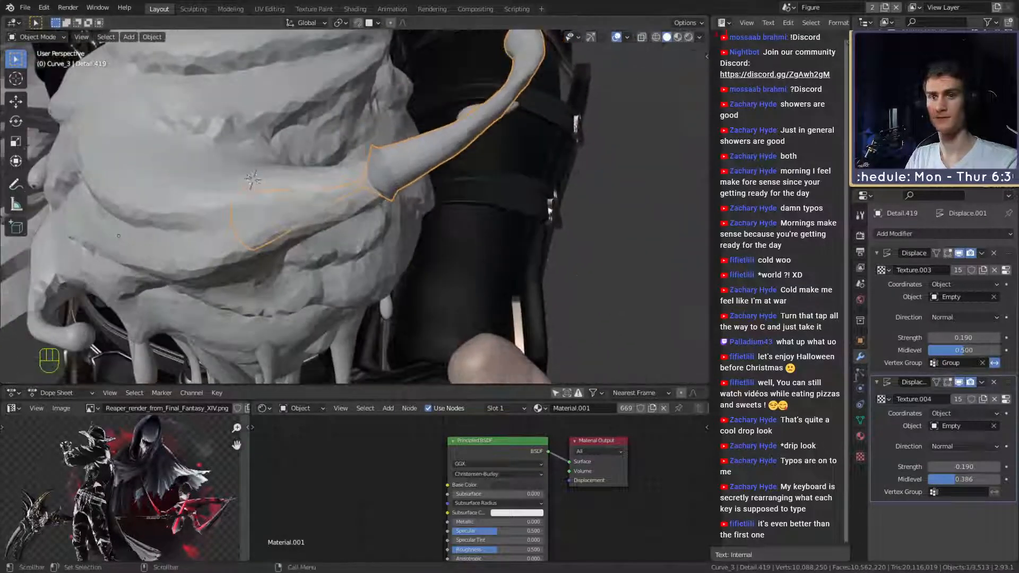
{"action": "left_click", "coordinate": [947, 493]}
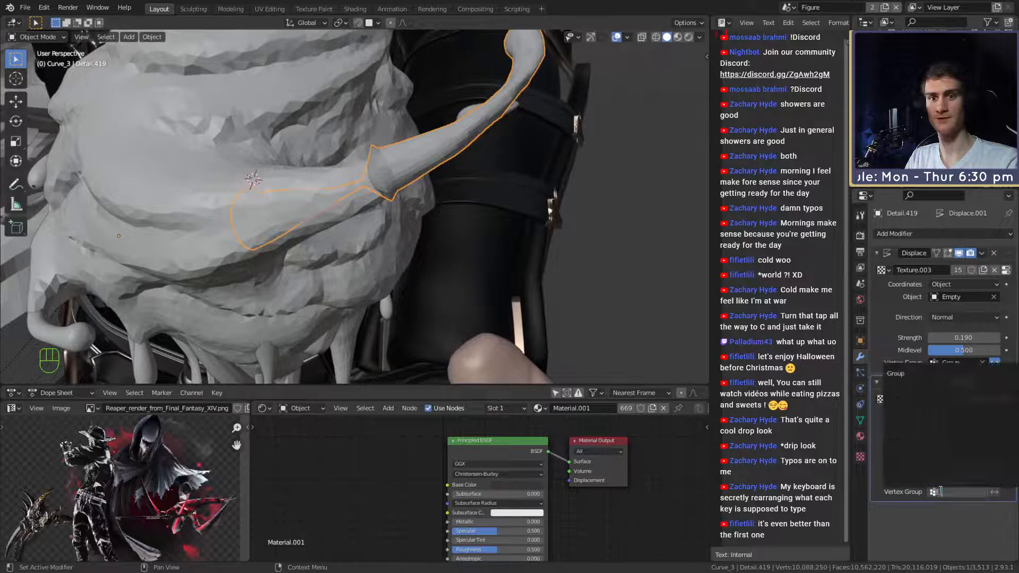
{"action": "left_click", "coordinate": [902, 375]}
{"action": "left_click", "coordinate": [994, 492]}
{"action": "middle_click_drag", "start_coordinate": [478, 276], "coordinate": [599, 238]}
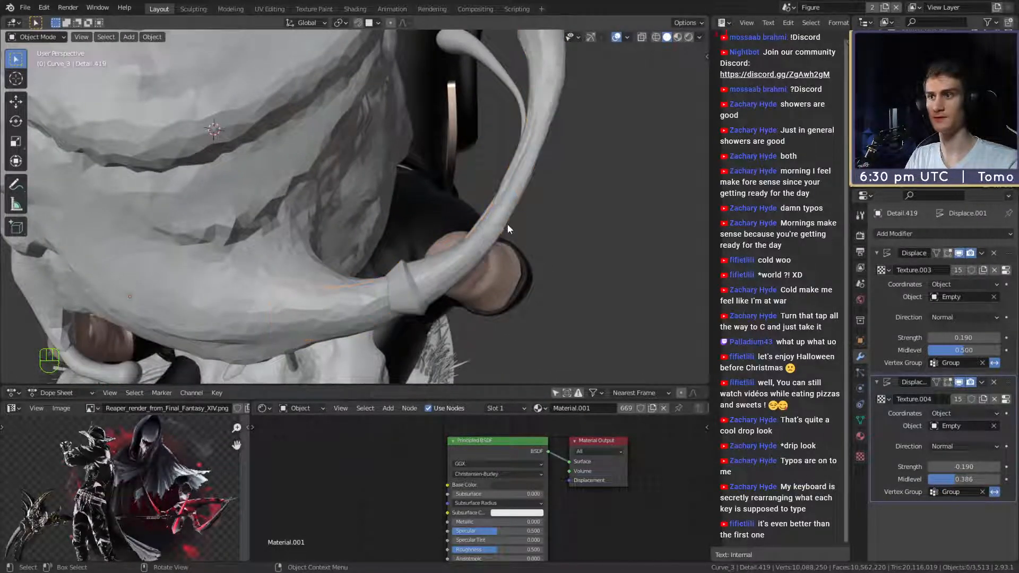
Smooth the side strand's vertex group weights in Weight Paint mode, repeating the smoothing 28 times, and return to Object Mode.
{"action": "left_click", "coordinate": [44, 36]}
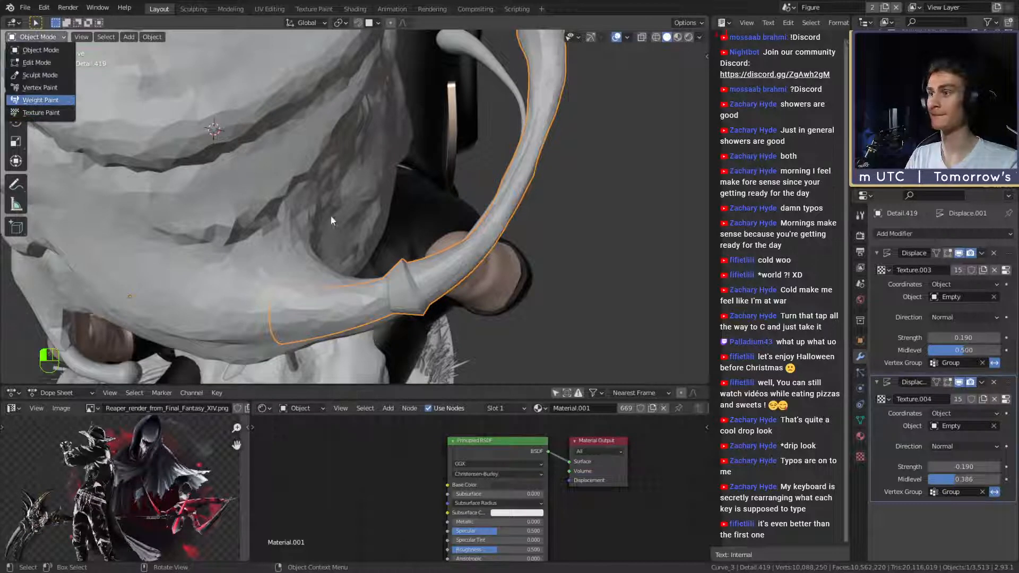
{"action": "middle_click_drag", "start_coordinate": [428, 212], "coordinate": [436, 174], "text": "shift"}
{"action": "scroll", "coordinate": [437, 204], "scroll_direction": "up", "scroll_amount": 3}
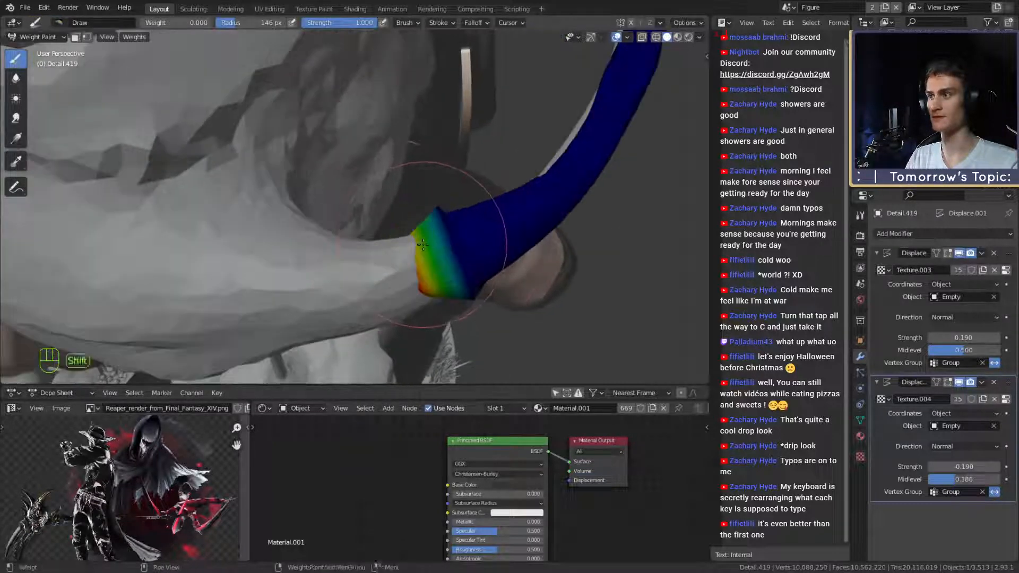
{"action": "middle_click_drag", "start_coordinate": [431, 236], "coordinate": [417, 226], "text": "shift"}
{"action": "left_click", "coordinate": [132, 37]}
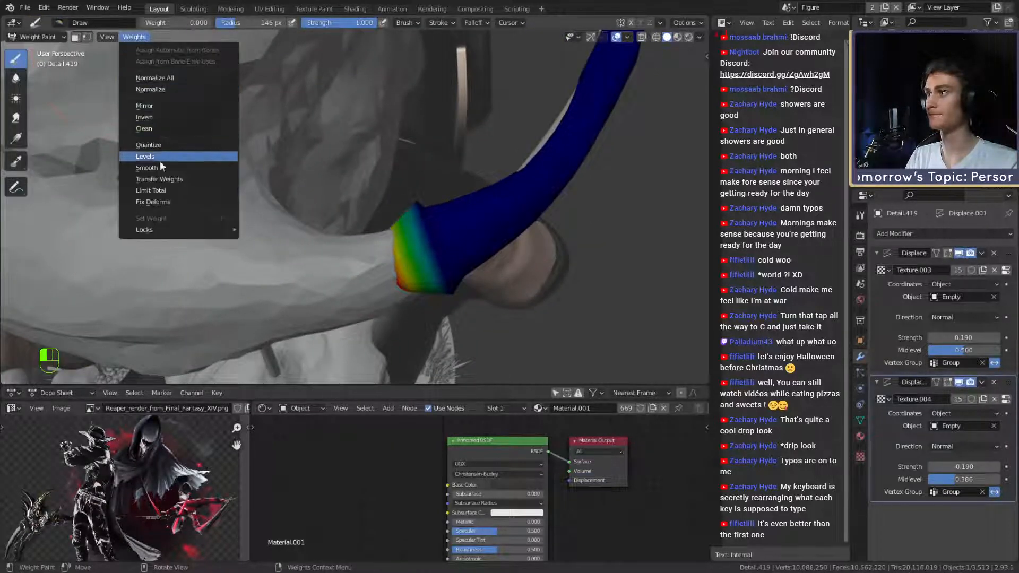
{"action": "left_click", "coordinate": [146, 168]}
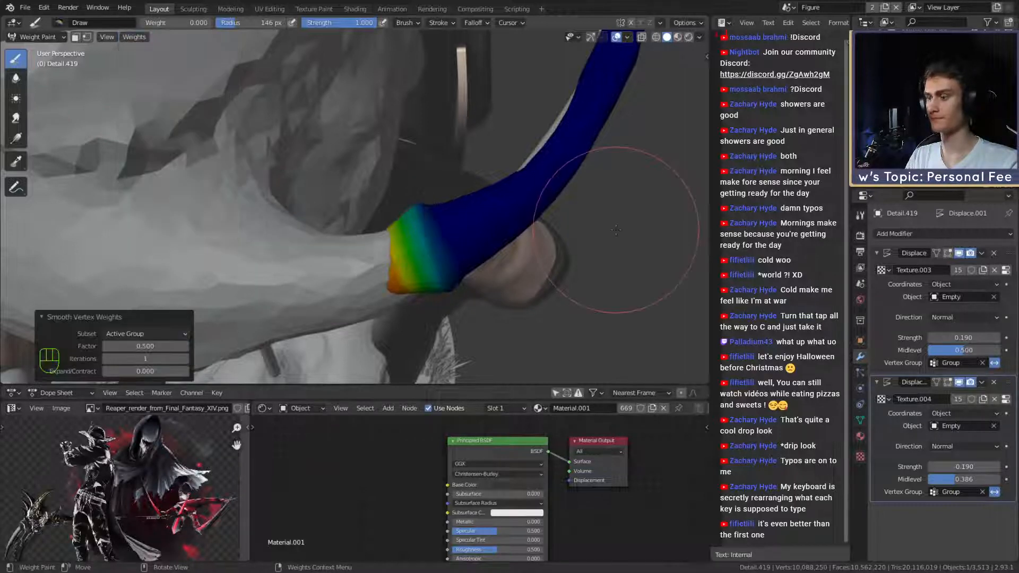
{"action": "key", "text": "shift+r"}
{"action": "key", "text": "shift+r"}
{"action": "key", "text": "shift+r"}
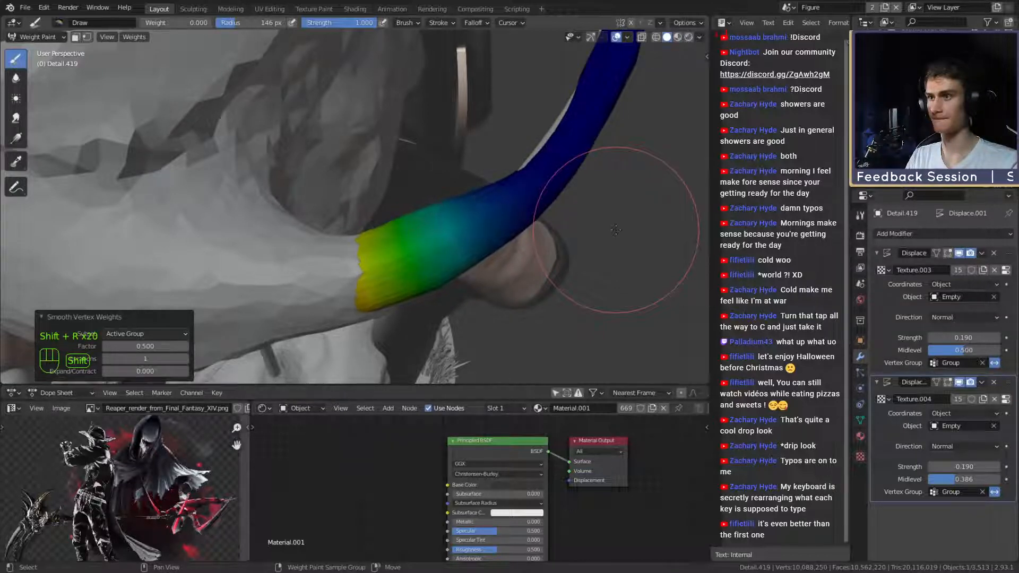
{"action": "key", "text": "shift+r"}
{"action": "key", "text": "shift+r"}
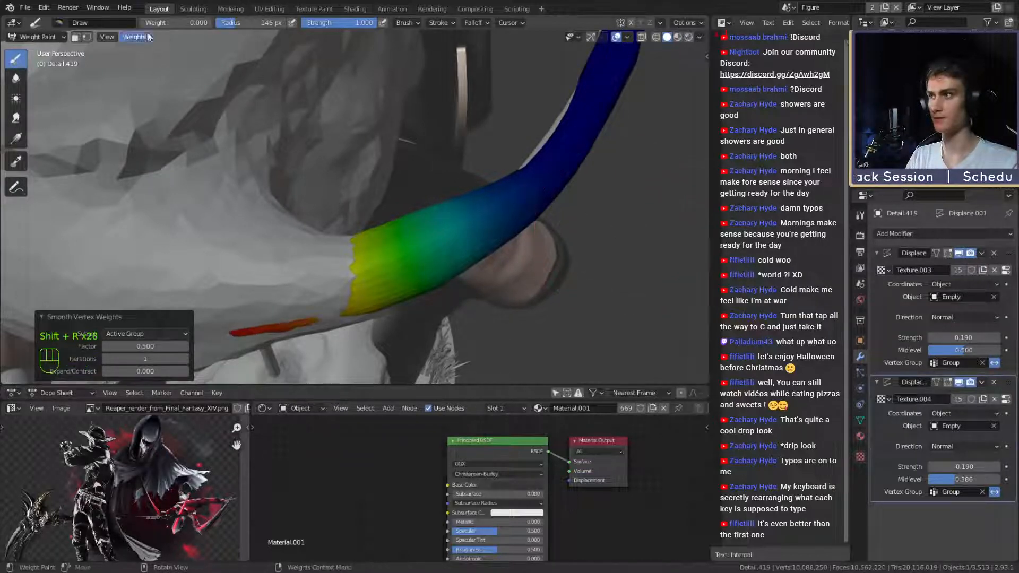
{"action": "key", "text": "Tab"}
{"action": "key", "text": "Tab"}
{"action": "scroll", "coordinate": [391, 191], "scroll_direction": "down", "scroll_amount": 5}
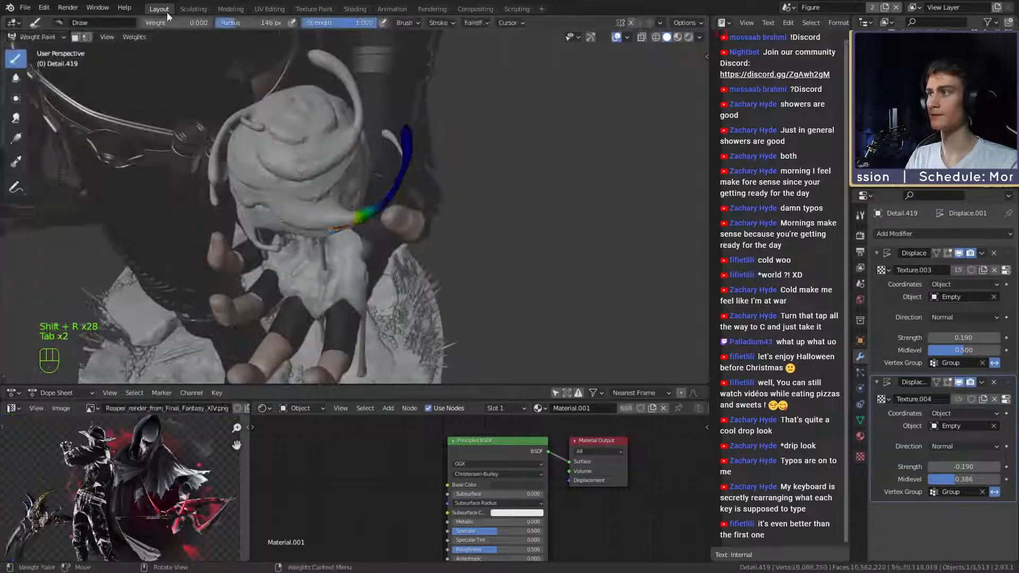
{"action": "left_click", "coordinate": [37, 40]}
{"action": "left_click", "coordinate": [39, 50]}
Deselect the side strand and examine how it blends into the orb, along with the orb's other strands, from several angles.
{"action": "middle_click_drag", "start_coordinate": [334, 209], "coordinate": [562, 189]}
{"action": "scroll", "coordinate": [364, 196], "scroll_direction": "up", "scroll_amount": 4}
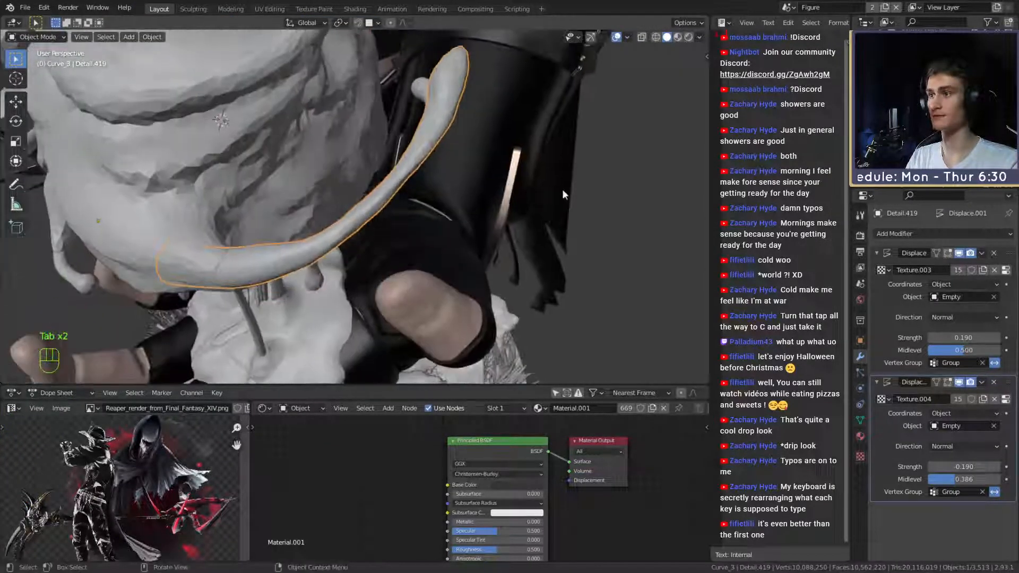
{"action": "left_click", "coordinate": [562, 189], "text": "shift"}
{"action": "left_click", "coordinate": [612, 163]}
{"action": "mouse_move", "coordinate": [612, 163]}
{"action": "middle_mouse_down"}
{"action": "mouse_move", "coordinate": [625, 165]}
{"action": "mouse_move", "coordinate": [532, 156]}
{"action": "mouse_move", "coordinate": [390, 114]}
{"action": "mouse_move", "coordinate": [342, 111]}
{"action": "mouse_move", "coordinate": [370, 173]}
{"action": "mouse_move", "coordinate": [615, 152]}
{"action": "mouse_move", "coordinate": [483, 185]}
{"action": "mouse_move", "coordinate": [557, 190]}
{"action": "middle_mouse_up"}
{"action": "mouse_move", "coordinate": [418, 244]}
{"action": "middle_mouse_down"}
{"action": "mouse_move", "coordinate": [437, 196]}
{"action": "mouse_move", "coordinate": [515, 211]}
{"action": "mouse_move", "coordinate": [479, 212]}
{"action": "mouse_move", "coordinate": [506, 208]}
{"action": "mouse_move", "coordinate": [493, 226]}
{"action": "middle_mouse_up"}
{"action": "scroll", "coordinate": [515, 211], "scroll_direction": "down", "scroll_amount": 6}
{"action": "scroll", "coordinate": [478, 212], "scroll_direction": "up", "scroll_amount": 2}
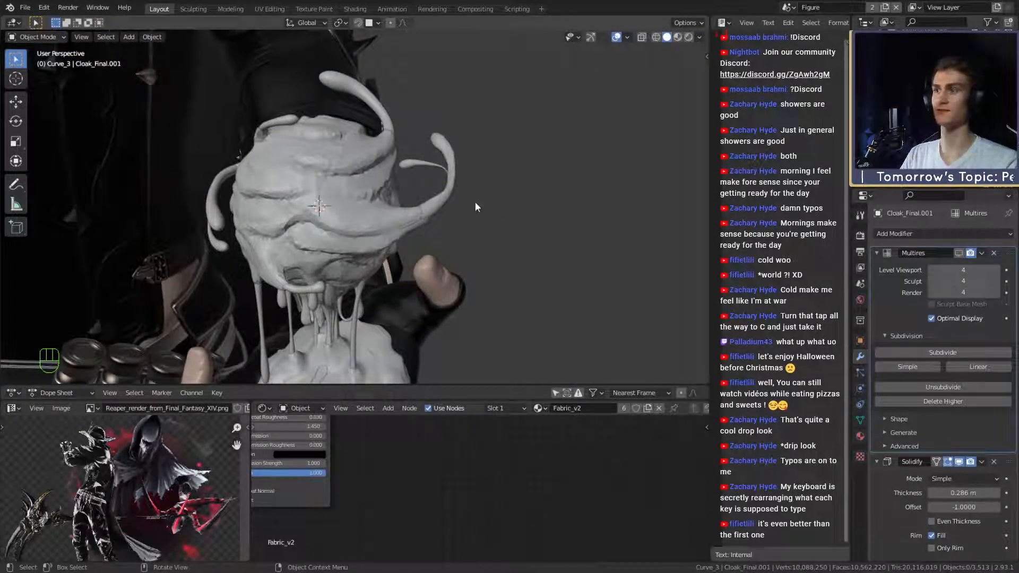
{"action": "scroll", "coordinate": [476, 207], "scroll_direction": "up", "scroll_amount": 5}
{"action": "mouse_move", "coordinate": [452, 182]}
{"action": "middle_mouse_down"}
{"action": "mouse_move", "coordinate": [418, 239]}
{"action": "mouse_move", "coordinate": [482, 233]}
{"action": "middle_mouse_up"}
{"action": "scroll", "coordinate": [474, 247], "scroll_direction": "down", "scroll_amount": 4}
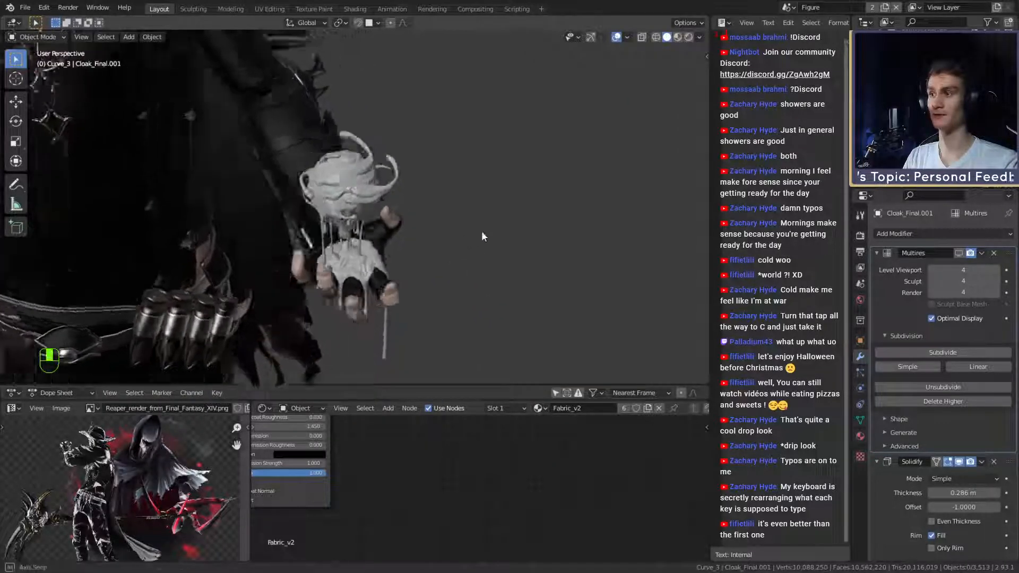
{"action": "scroll", "coordinate": [480, 223], "scroll_direction": "up", "scroll_amount": 5}
{"action": "middle_click_drag", "start_coordinate": [466, 170], "coordinate": [422, 217]}
{"action": "middle_click_drag", "start_coordinate": [422, 216], "coordinate": [419, 209], "text": "shift"}
{"action": "scroll", "coordinate": [420, 206], "scroll_direction": "up", "scroll_amount": 4}
{"action": "middle_click_drag", "start_coordinate": [425, 160], "coordinate": [381, 171]}
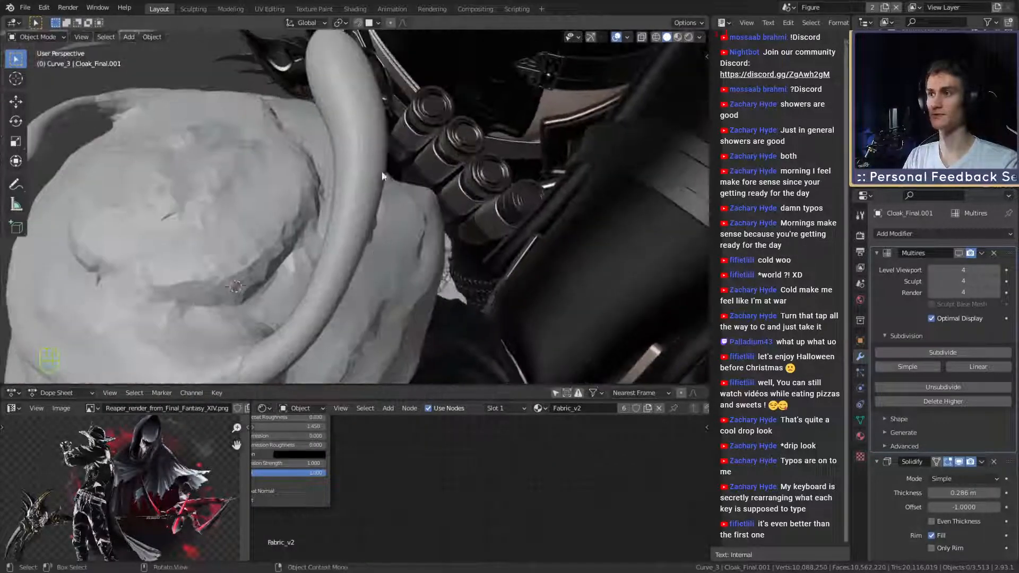
Select the curled side strand on the orb and save the file.
{"action": "left_click", "coordinate": [379, 172]}
{"action": "mouse_move", "coordinate": [392, 207]}
{"action": "middle_mouse_down"}
{"action": "mouse_move", "coordinate": [471, 196]}
{"action": "mouse_move", "coordinate": [461, 282]}
{"action": "mouse_move", "coordinate": [413, 169]}
{"action": "mouse_move", "coordinate": [439, 216]}
{"action": "mouse_move", "coordinate": [421, 200]}
{"action": "middle_mouse_up"}
{"action": "left_click", "coordinate": [416, 189]}
{"action": "scroll", "coordinate": [419, 192], "scroll_direction": "down", "scroll_amount": 3}
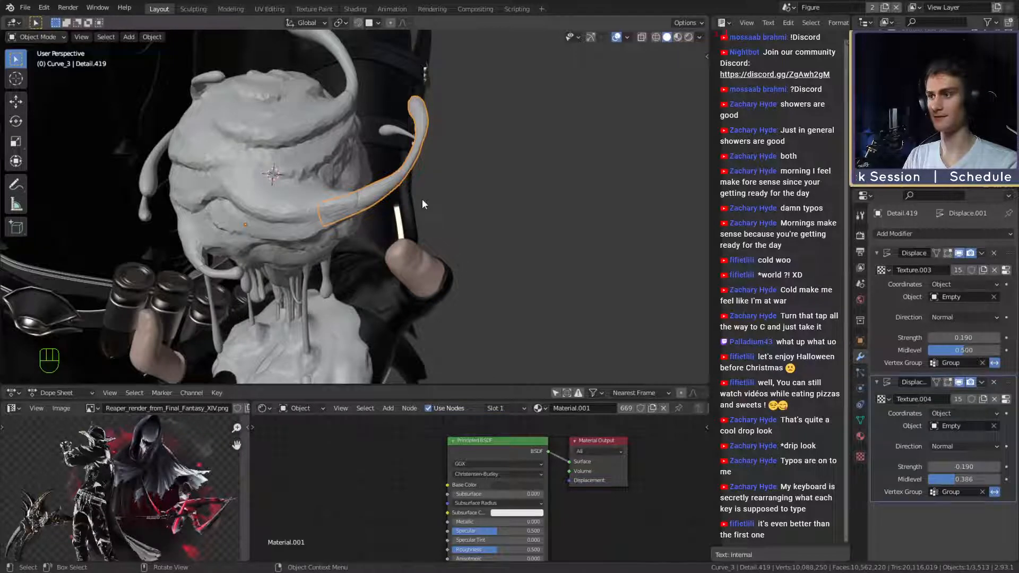
{"action": "key", "text": "ctrl"}
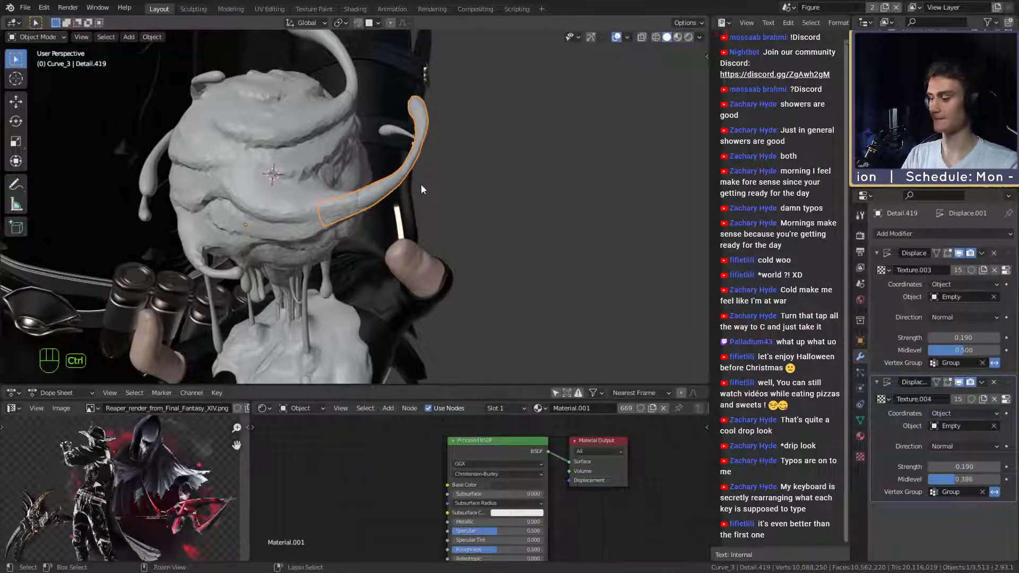
{"action": "key", "text": "ctrl+s"}
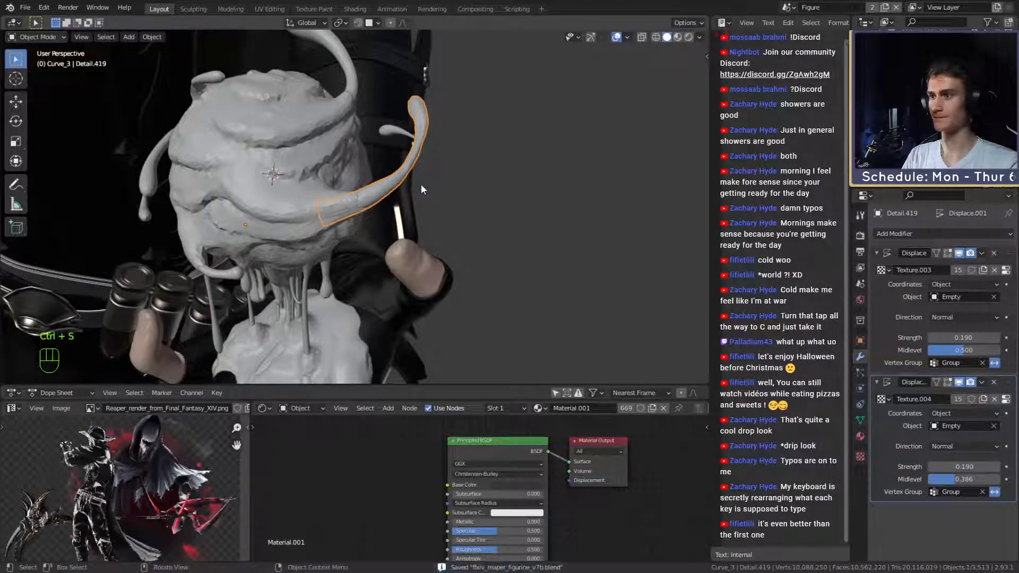
Deselect the strand and examine the orb's size against the whole character and its outstretched hand.
{"action": "middle_click_drag", "start_coordinate": [421, 184], "coordinate": [398, 212]}
{"action": "scroll", "coordinate": [399, 211], "scroll_direction": "up", "scroll_amount": 4}
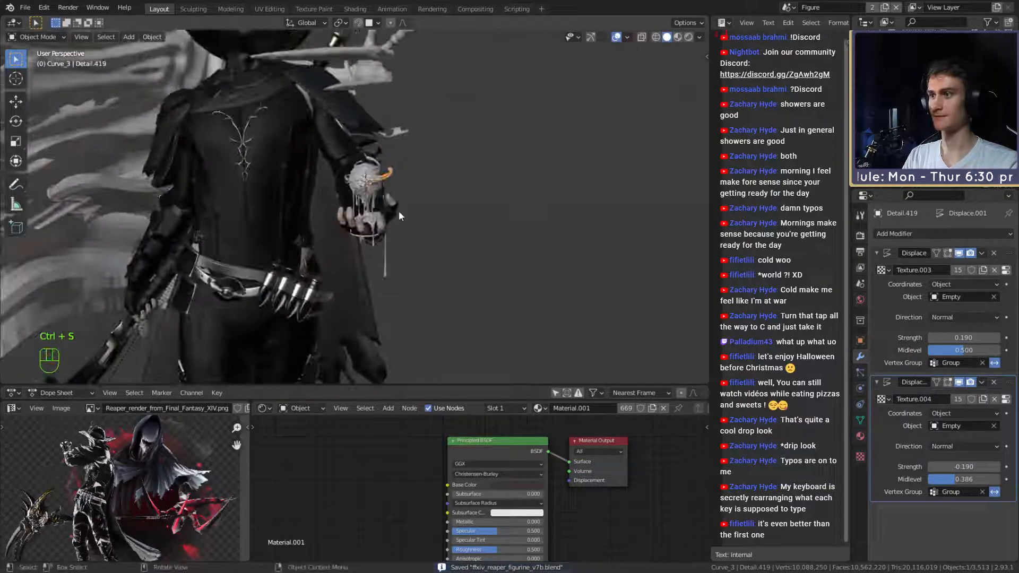
{"action": "left_click", "coordinate": [469, 196]}
{"action": "scroll", "coordinate": [471, 207], "scroll_direction": "down", "scroll_amount": 4}
{"action": "mouse_move", "coordinate": [473, 216]}
{"action": "middle_mouse_down", "text": "shift"}
{"action": "mouse_move", "coordinate": [479, 240]}
{"action": "mouse_move", "coordinate": [470, 228]}
{"action": "mouse_move", "coordinate": [493, 246]}
{"action": "mouse_move", "coordinate": [480, 238]}
{"action": "mouse_move", "coordinate": [495, 229]}
{"action": "mouse_move", "coordinate": [463, 229]}
{"action": "middle_mouse_up", "text": "shift"}
{"action": "scroll", "coordinate": [460, 234], "scroll_direction": "up", "scroll_amount": 4}
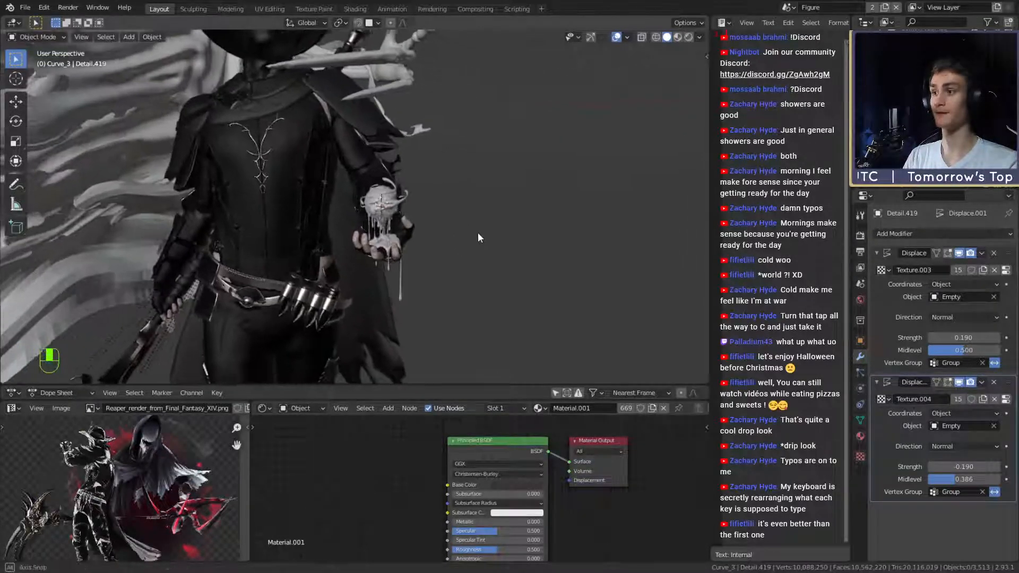
{"action": "scroll", "coordinate": [440, 220], "scroll_direction": "up", "scroll_amount": 3}
{"action": "mouse_move", "coordinate": [435, 218]}
{"action": "middle_mouse_down"}
{"action": "mouse_move", "coordinate": [446, 256]}
{"action": "mouse_move", "coordinate": [472, 256]}
{"action": "mouse_move", "coordinate": [380, 231]}
{"action": "mouse_move", "coordinate": [444, 237]}
{"action": "mouse_move", "coordinate": [425, 228]}
{"action": "middle_mouse_up"}
Select all objects in the Magic_Spell collection and scale them uniformly by about 1.423.
{"action": "right_click", "coordinate": [815, 86]}
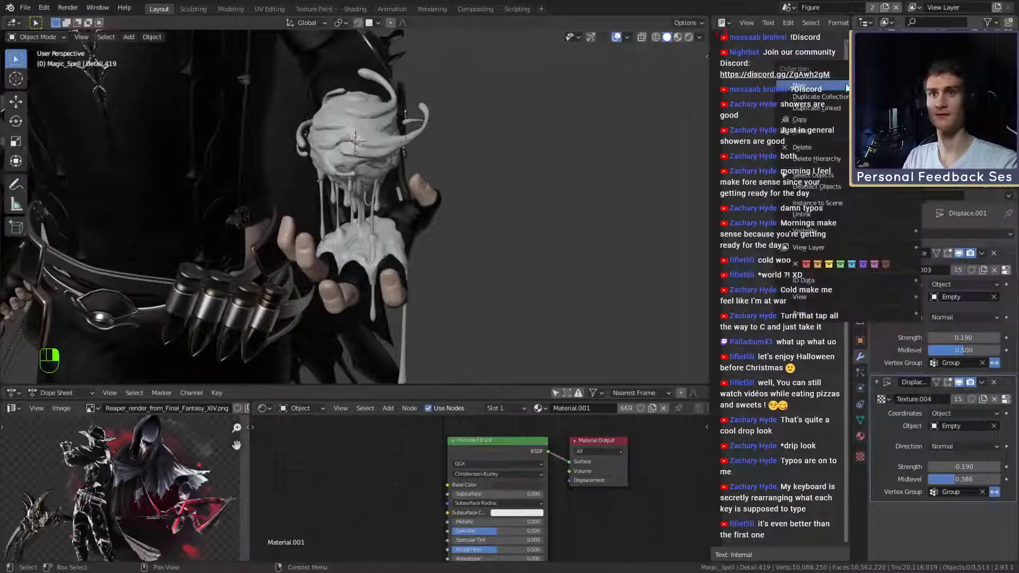
{"action": "left_click", "coordinate": [806, 177]}
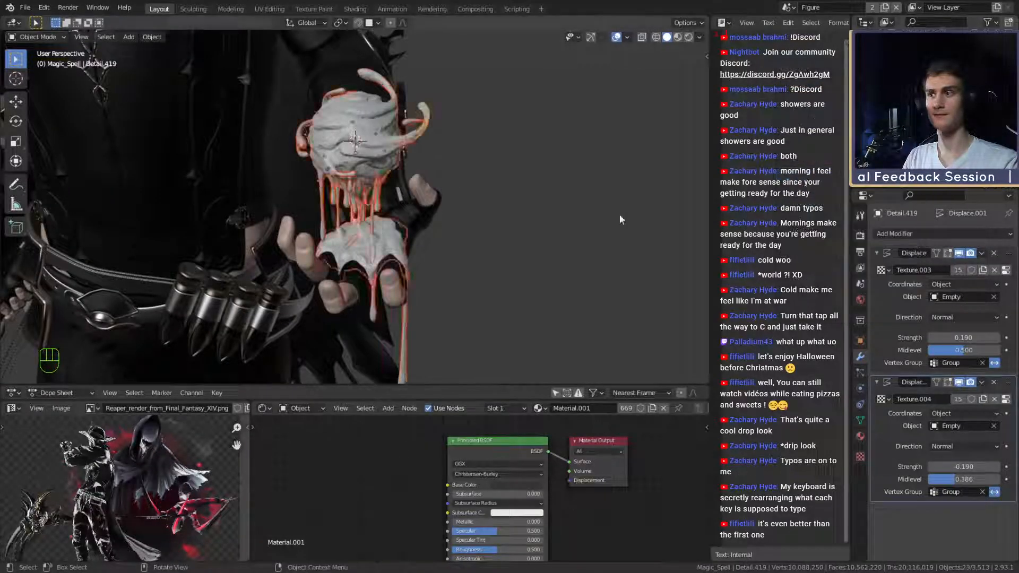
{"action": "scroll", "coordinate": [557, 222], "scroll_direction": "down", "scroll_amount": 4}
{"action": "key", "text": "s"}
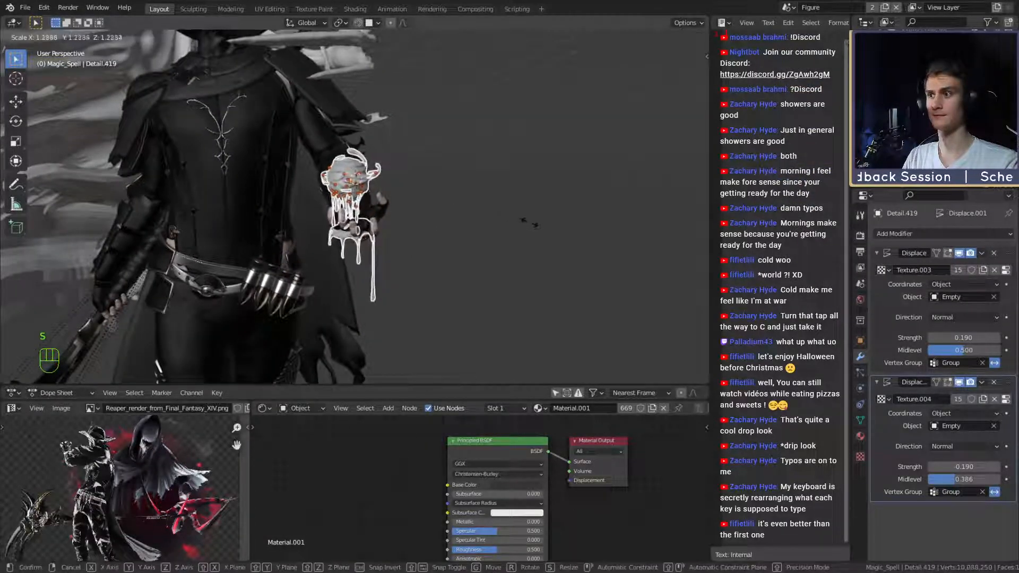
{"action": "left_click", "coordinate": [550, 224]}
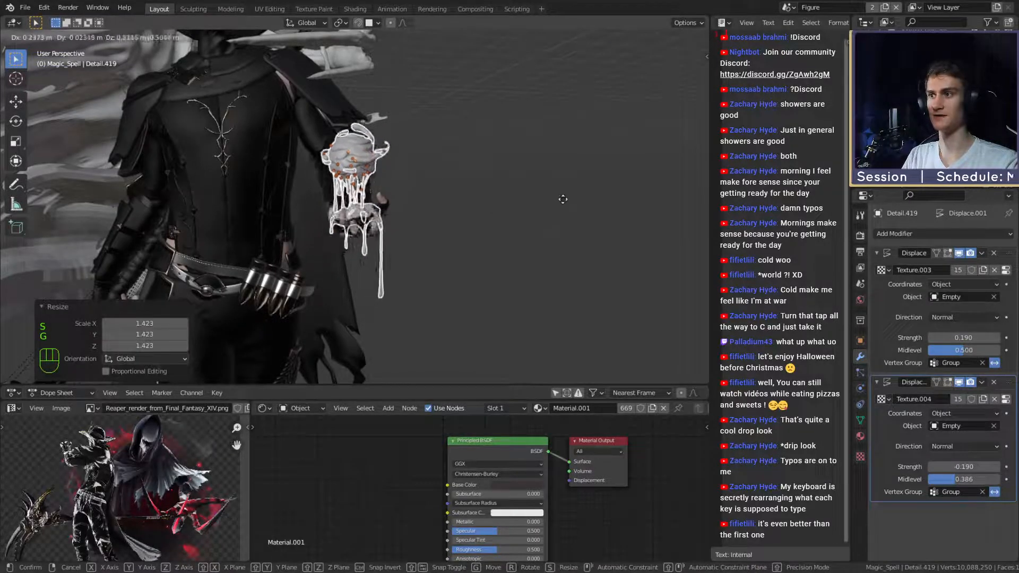
Reposition the enlarged spell objects in several moves so the lower pool rests in the palm and the orb floats above the hand.
{"action": "key", "text": "g"}
{"action": "left_click", "coordinate": [541, 203]}
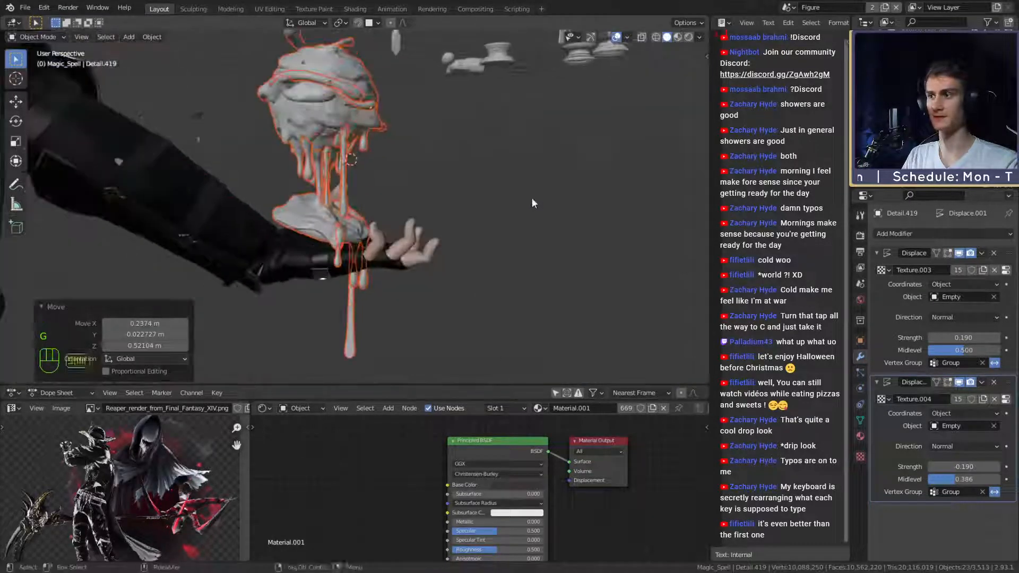
{"action": "key", "text": "g"}
{"action": "left_click", "coordinate": [562, 194]}
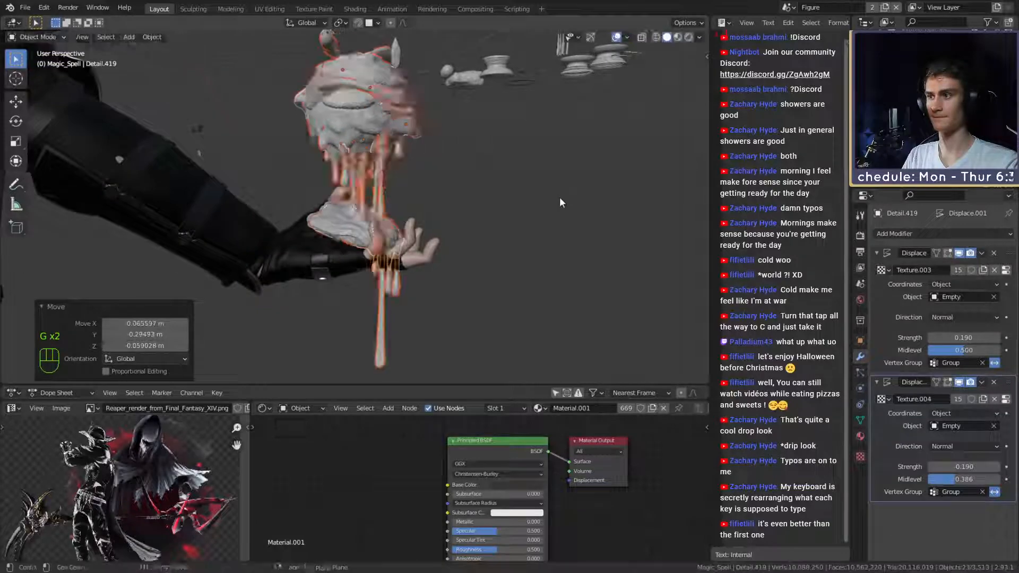
{"action": "middle_click_drag", "start_coordinate": [560, 196], "coordinate": [476, 215]}
{"action": "key", "text": "g"}
{"action": "left_click", "coordinate": [314, 216]}
{"action": "key", "text": "g"}
{"action": "left_click", "coordinate": [513, 228]}
{"action": "key", "text": "g"}
{"action": "left_click", "coordinate": [394, 211]}
{"action": "key", "text": "g"}
{"action": "left_click", "coordinate": [412, 220]}
{"action": "key", "text": "g"}
{"action": "left_click", "coordinate": [494, 259]}
Examine the enlarged orb's proportions and placement relative to the character, both up close and from a distance.
{"action": "scroll", "coordinate": [481, 257], "scroll_direction": "down", "scroll_amount": 4}
{"action": "scroll", "coordinate": [461, 217], "scroll_direction": "down", "scroll_amount": 5}
{"action": "scroll", "coordinate": [467, 220], "scroll_direction": "up", "scroll_amount": 6}
{"action": "scroll", "coordinate": [460, 226], "scroll_direction": "down", "scroll_amount": 6}
{"action": "scroll", "coordinate": [463, 232], "scroll_direction": "up", "scroll_amount": 6}
{"action": "scroll", "coordinate": [499, 239], "scroll_direction": "up", "scroll_amount": 4}
{"action": "scroll", "coordinate": [472, 213], "scroll_direction": "up", "scroll_amount": 3}
{"action": "scroll", "coordinate": [466, 213], "scroll_direction": "down", "scroll_amount": 3}
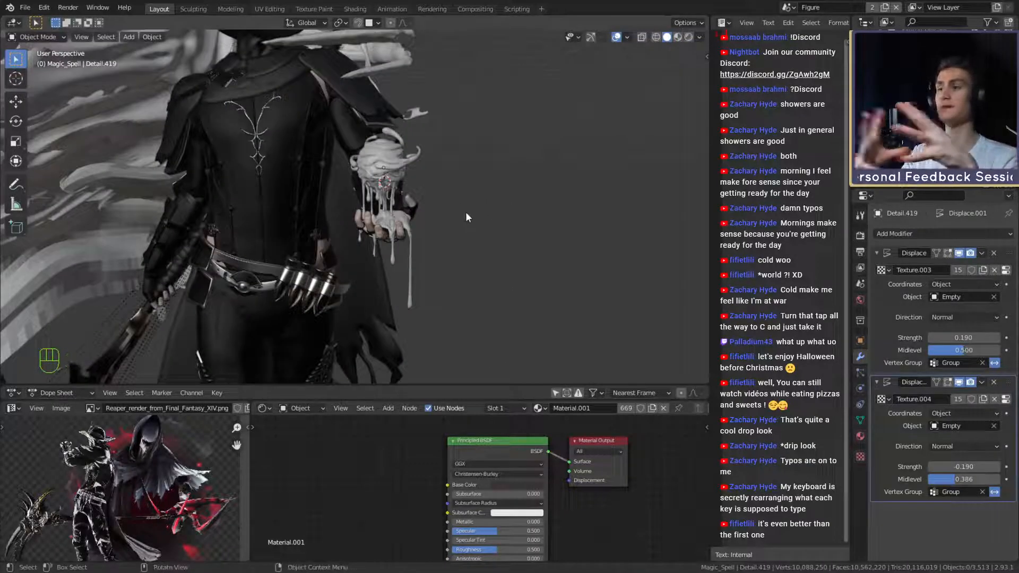
{"action": "middle_click_drag", "start_coordinate": [466, 213], "coordinate": [384, 234]}
{"action": "scroll", "coordinate": [440, 213], "scroll_direction": "up", "scroll_amount": 4}
{"action": "scroll", "coordinate": [458, 208], "scroll_direction": "up", "scroll_amount": 3}
{"action": "scroll", "coordinate": [448, 248], "scroll_direction": "down", "scroll_amount": 5}
{"action": "scroll", "coordinate": [453, 199], "scroll_direction": "down", "scroll_amount": 6}
{"action": "scroll", "coordinate": [448, 198], "scroll_direction": "up", "scroll_amount": 5}
{"action": "scroll", "coordinate": [352, 218], "scroll_direction": "up", "scroll_amount": 3}
Select the orb and pool mesh, check how its drips run between the fingers, deselect it and save the file.
{"action": "left_click", "coordinate": [384, 233]}
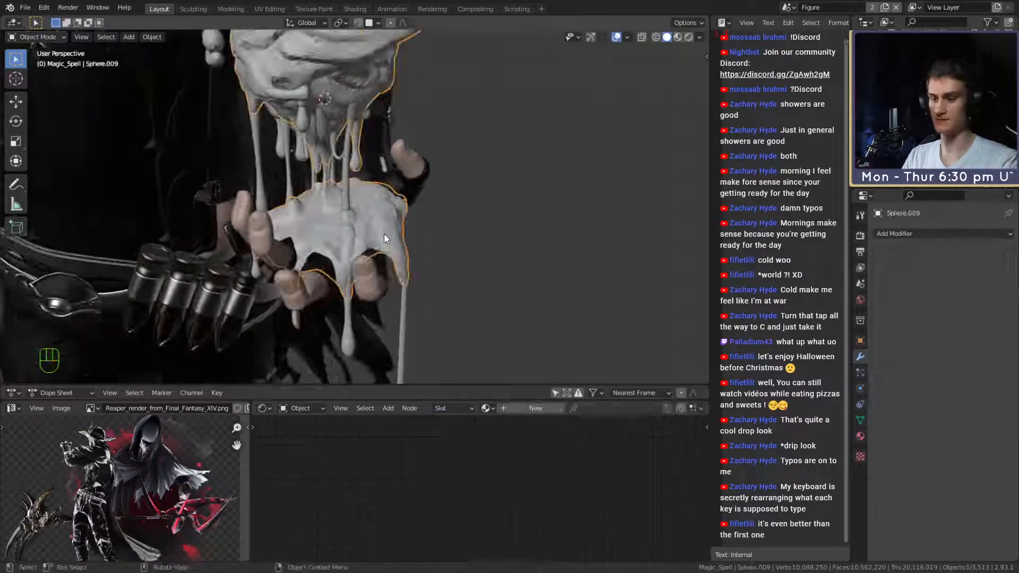
{"action": "key", "text": "KP_Decimal"}
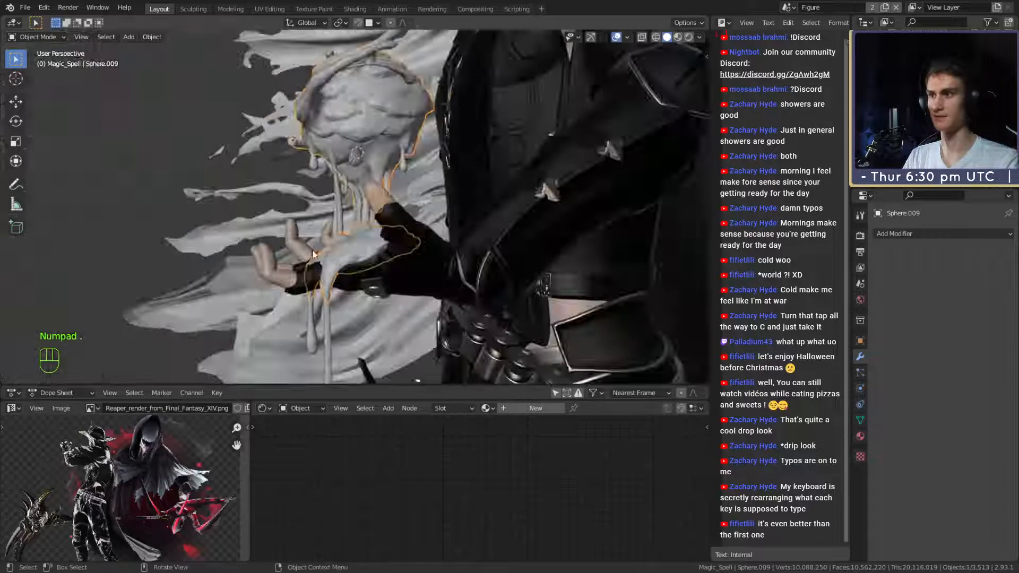
{"action": "middle_click_drag", "start_coordinate": [312, 251], "coordinate": [461, 128]}
{"action": "middle_click_drag", "start_coordinate": [461, 129], "coordinate": [377, 211], "text": "ctrl"}
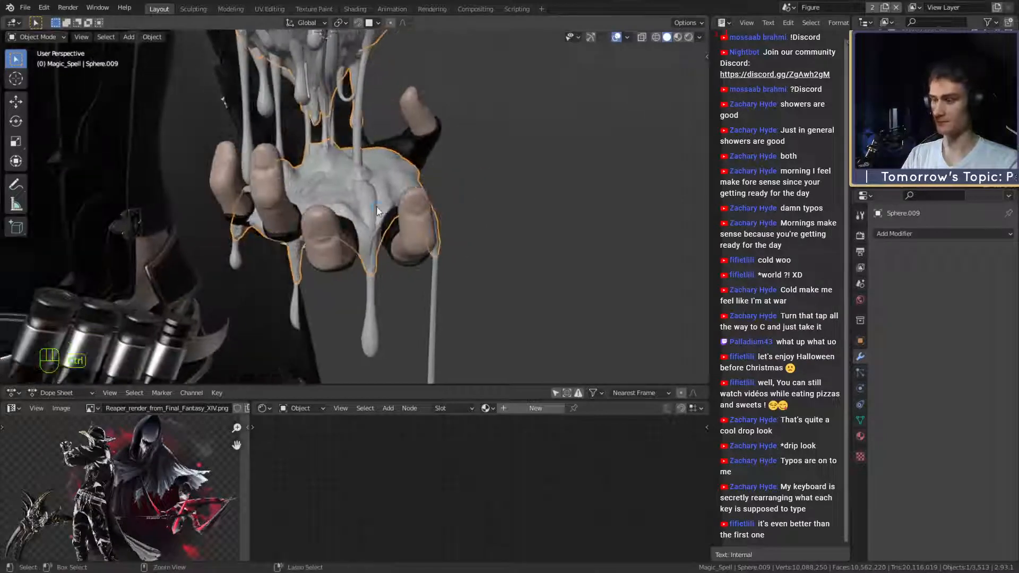
{"action": "key", "text": "ctrl+s"}
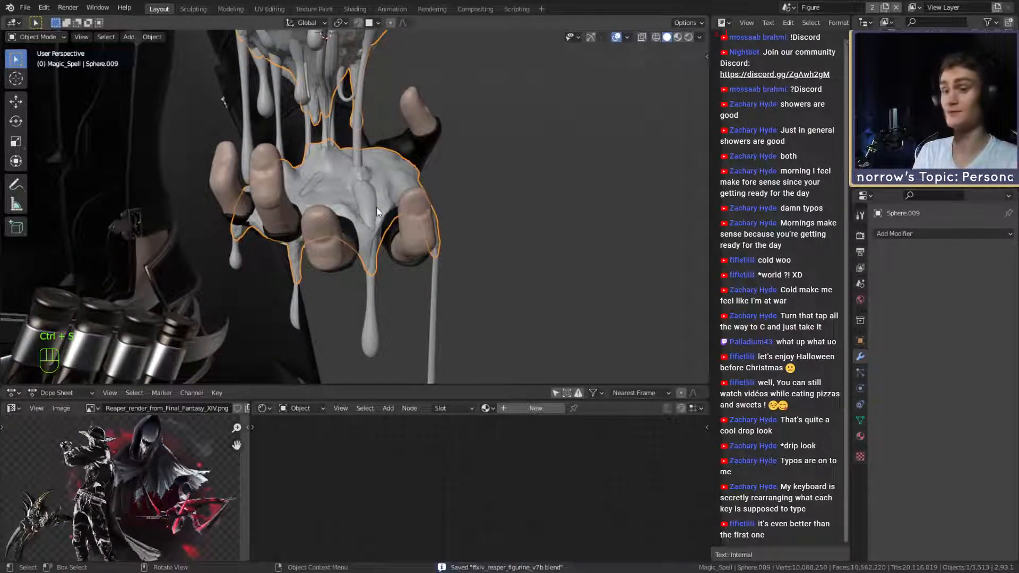
{"action": "left_click", "coordinate": [495, 157]}
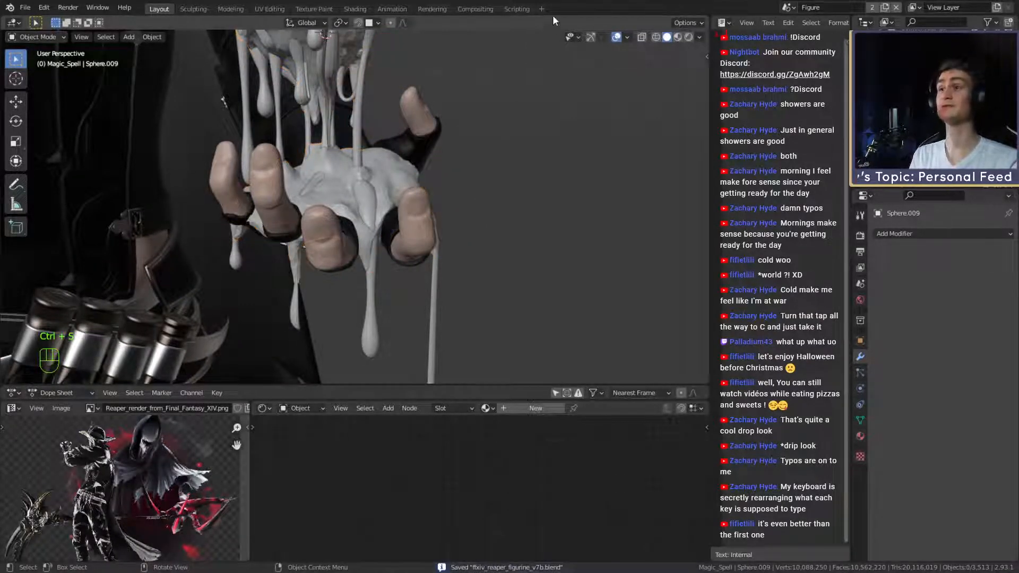
{"action": "left_click", "coordinate": [25, 8]}
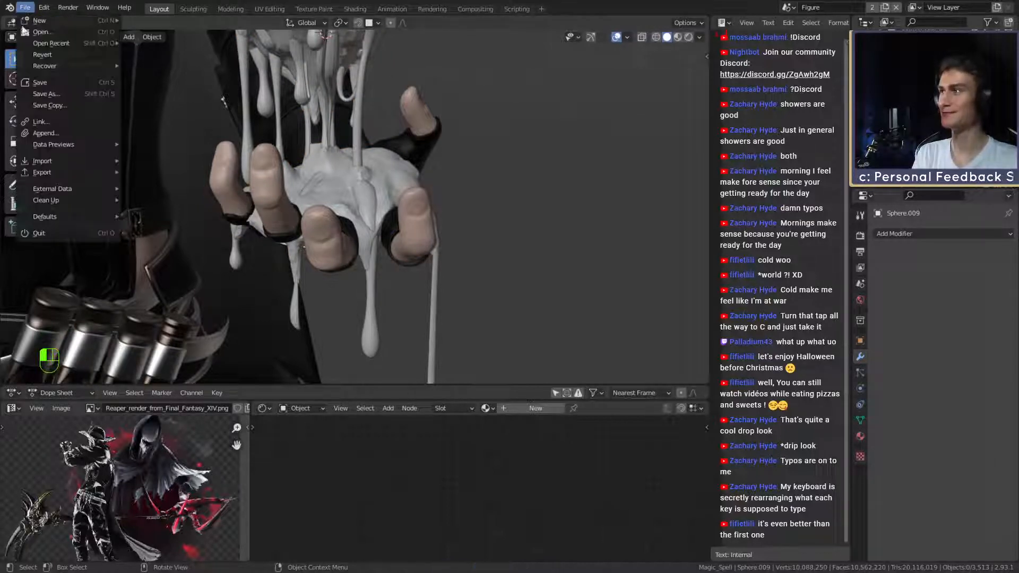
{"action": "left_click", "coordinate": [50, 84]}
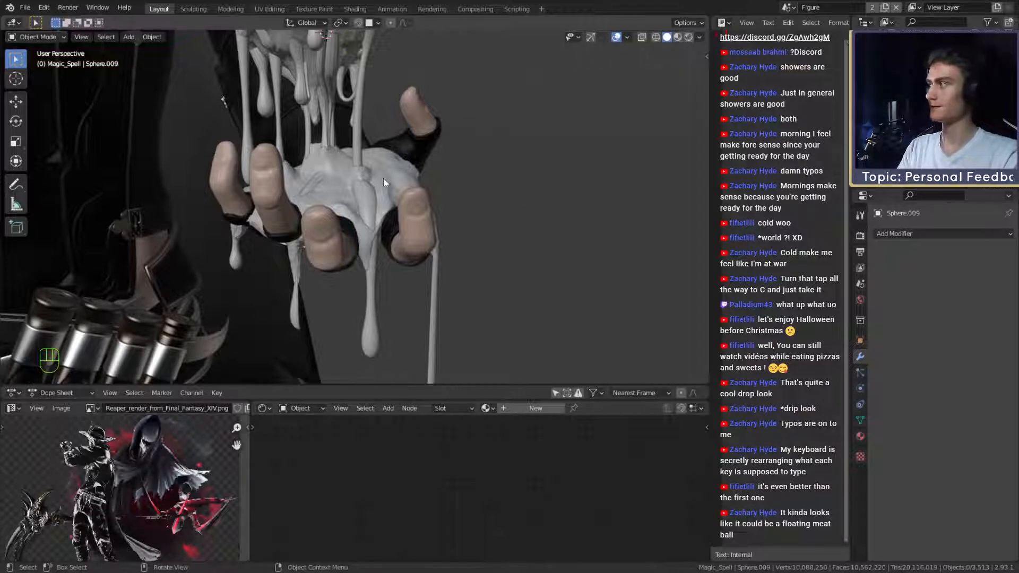
Examine the dripping orb and the hand beneath it at several distances.
{"action": "scroll", "coordinate": [378, 239], "scroll_direction": "down", "scroll_amount": 5}
{"action": "middle_click_drag", "start_coordinate": [377, 252], "coordinate": [413, 210], "text": "shift"}
{"action": "scroll", "coordinate": [393, 219], "scroll_direction": "down", "scroll_amount": 4}
{"action": "scroll", "coordinate": [398, 212], "scroll_direction": "up", "scroll_amount": 5}
{"action": "scroll", "coordinate": [398, 180], "scroll_direction": "up", "scroll_amount": 3}
{"action": "scroll", "coordinate": [406, 213], "scroll_direction": "down", "scroll_amount": 3}
{"action": "scroll", "coordinate": [368, 228], "scroll_direction": "down", "scroll_amount": 6}
{"action": "scroll", "coordinate": [367, 227], "scroll_direction": "up", "scroll_amount": 5}
{"action": "scroll", "coordinate": [385, 225], "scroll_direction": "up", "scroll_amount": 2}
{"action": "left_click", "coordinate": [463, 208]}
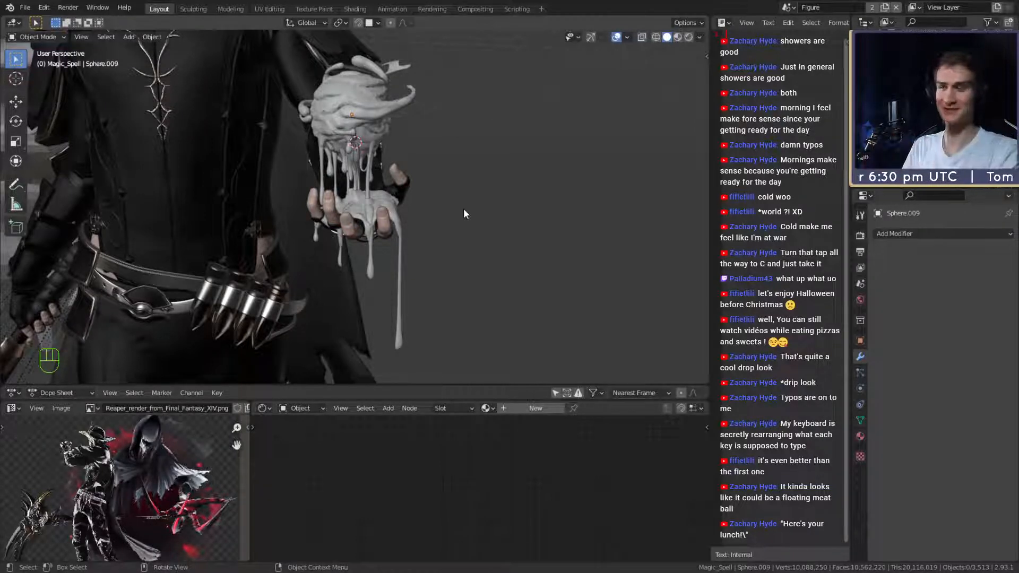
{"action": "middle_click_drag", "start_coordinate": [421, 212], "coordinate": [534, 187], "text": "shift"}
{"action": "scroll", "coordinate": [449, 211], "scroll_direction": "up", "scroll_amount": 3}
{"action": "left_click", "coordinate": [534, 186]}
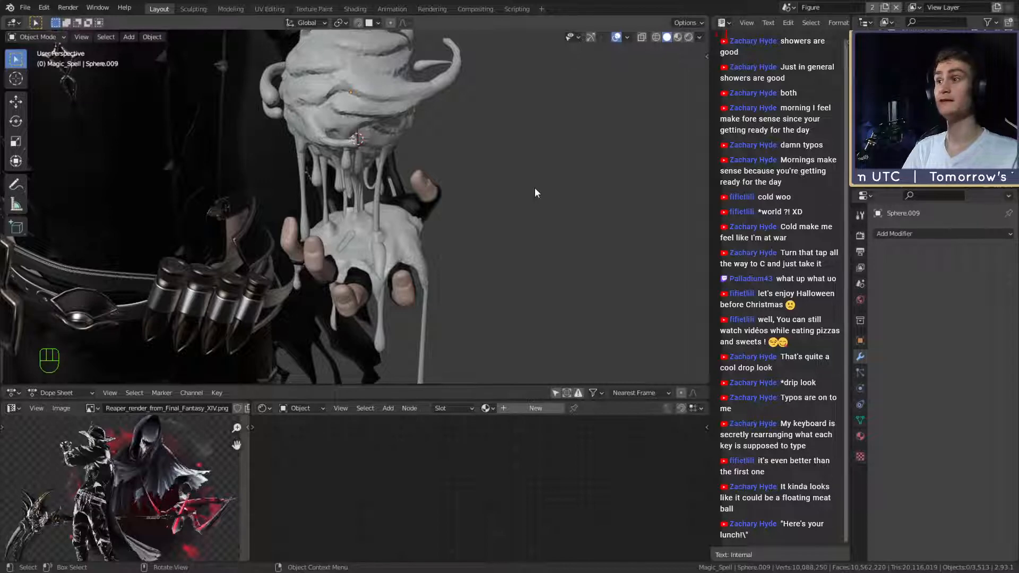
Review the entire figurine on its pedestal and save the file.
{"action": "scroll", "coordinate": [317, 148], "scroll_direction": "down", "scroll_amount": 8}
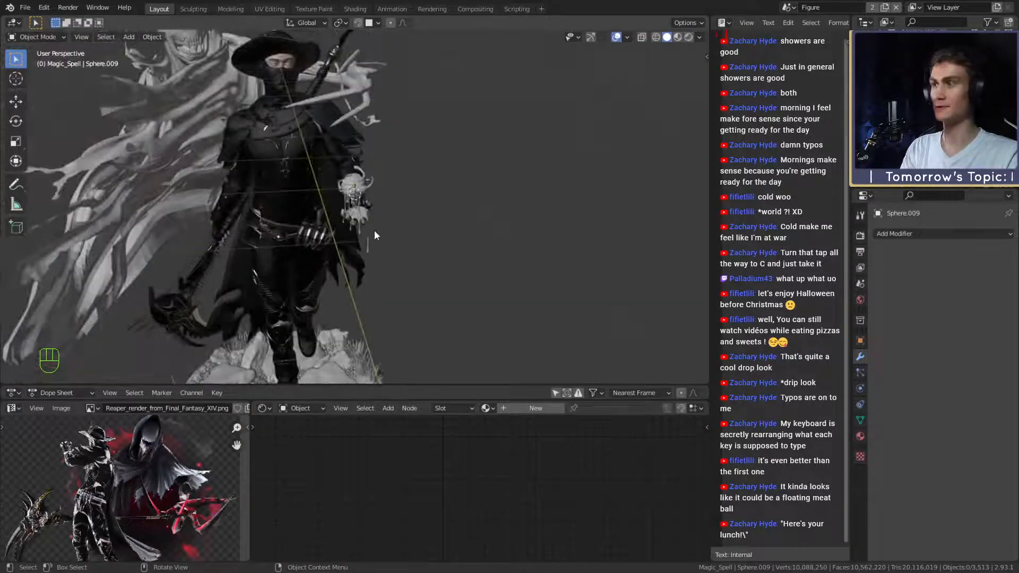
{"action": "scroll", "coordinate": [357, 202], "scroll_direction": "down", "scroll_amount": 4}
{"action": "middle_click_drag", "start_coordinate": [357, 203], "coordinate": [469, 190]}
{"action": "scroll", "coordinate": [410, 205], "scroll_direction": "up", "scroll_amount": 3}
{"action": "scroll", "coordinate": [387, 226], "scroll_direction": "down", "scroll_amount": 3}
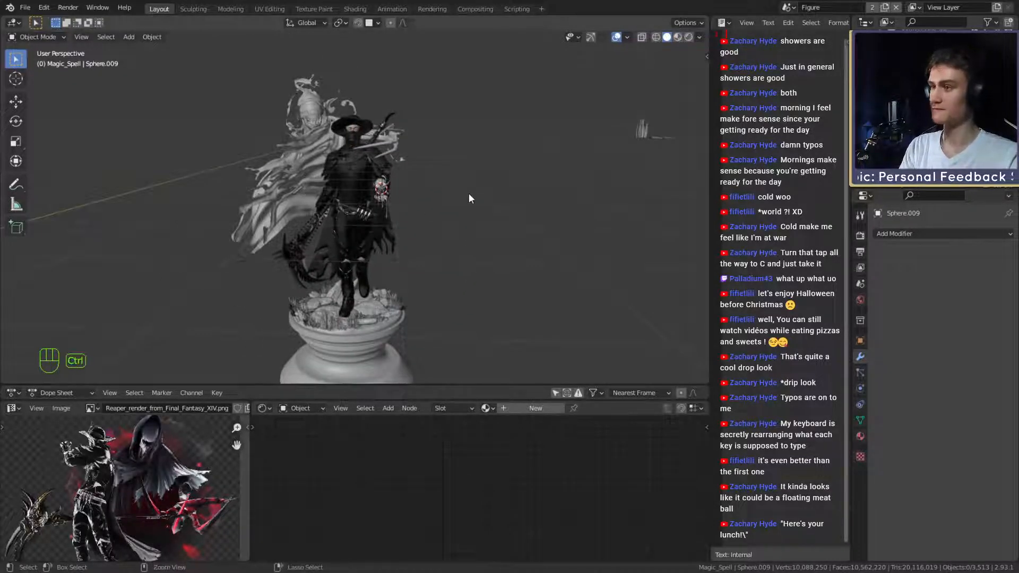
{"action": "key", "text": "ctrl+s"}
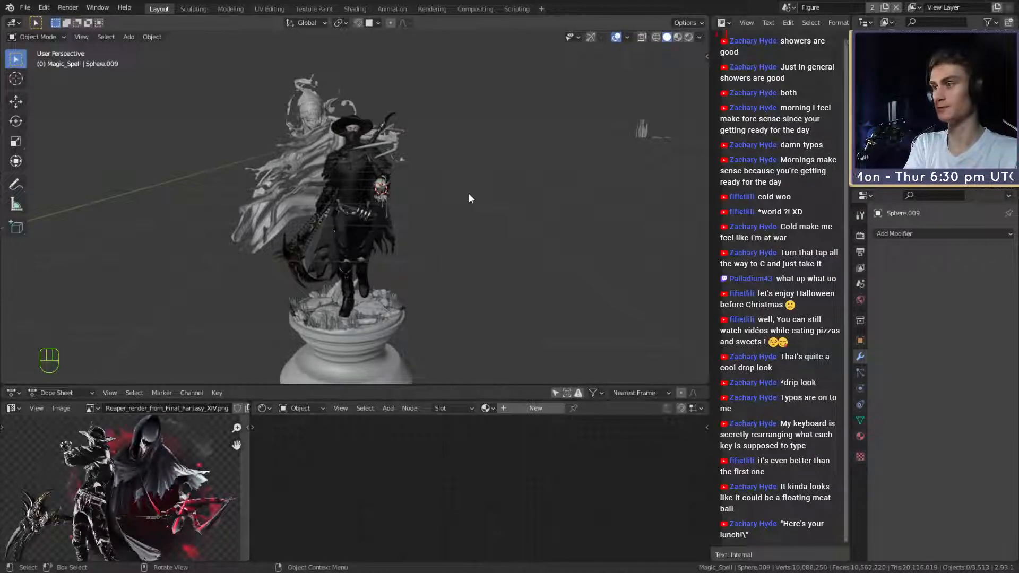
Check the figurine and its flowing cloak from the back and front, save the file, and leave everything deselected.
{"action": "middle_click_drag", "start_coordinate": [419, 196], "coordinate": [461, 206]}
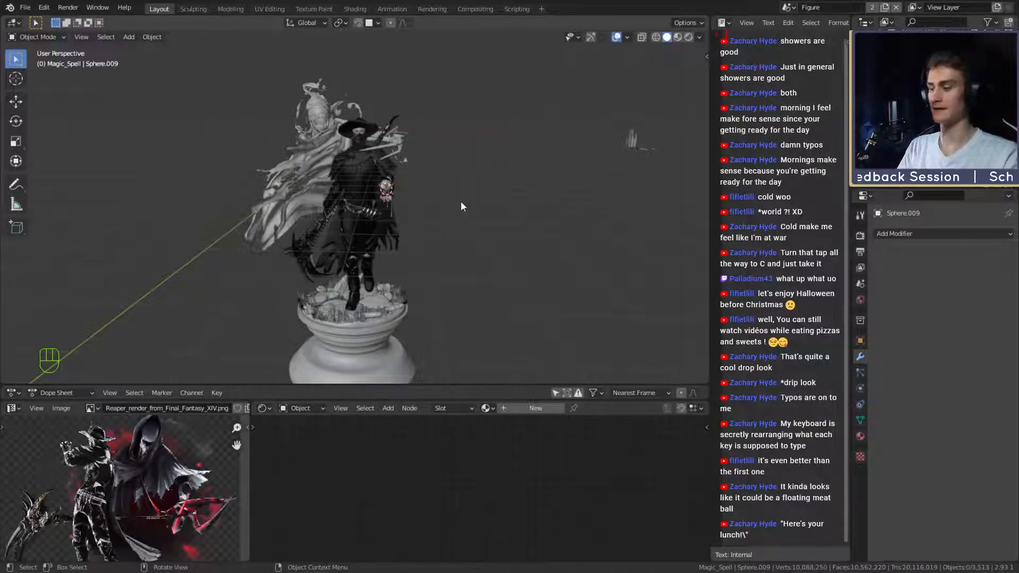
{"action": "middle_click_drag", "start_coordinate": [424, 187], "coordinate": [484, 215]}
{"action": "scroll", "coordinate": [415, 198], "scroll_direction": "up", "scroll_amount": 5}
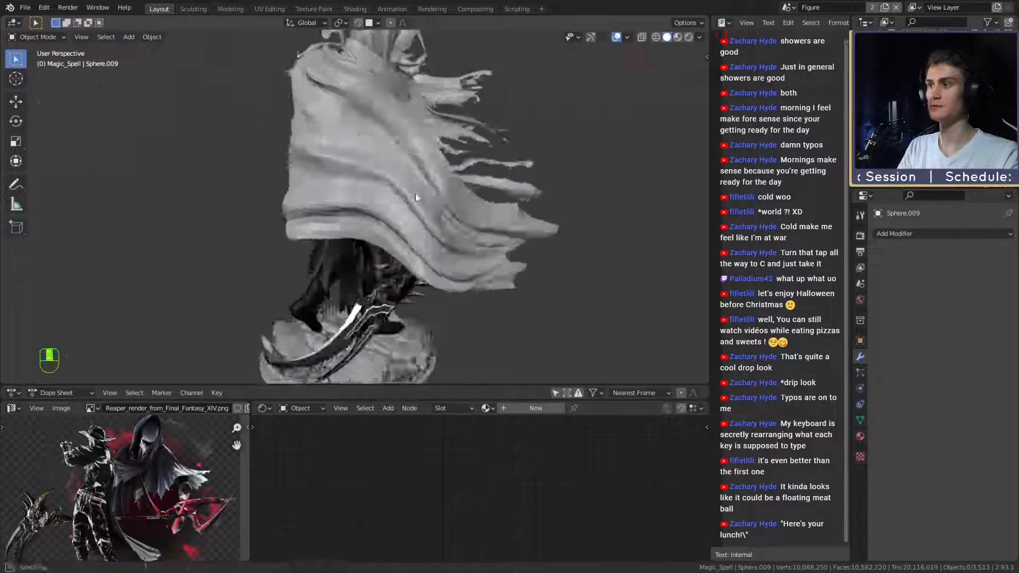
{"action": "scroll", "coordinate": [415, 198], "scroll_direction": "down", "scroll_amount": 5}
{"action": "mouse_move", "coordinate": [414, 198]}
{"action": "middle_mouse_down"}
{"action": "mouse_move", "coordinate": [349, 190]}
{"action": "mouse_move", "coordinate": [326, 216]}
{"action": "mouse_move", "coordinate": [406, 218]}
{"action": "middle_mouse_up"}
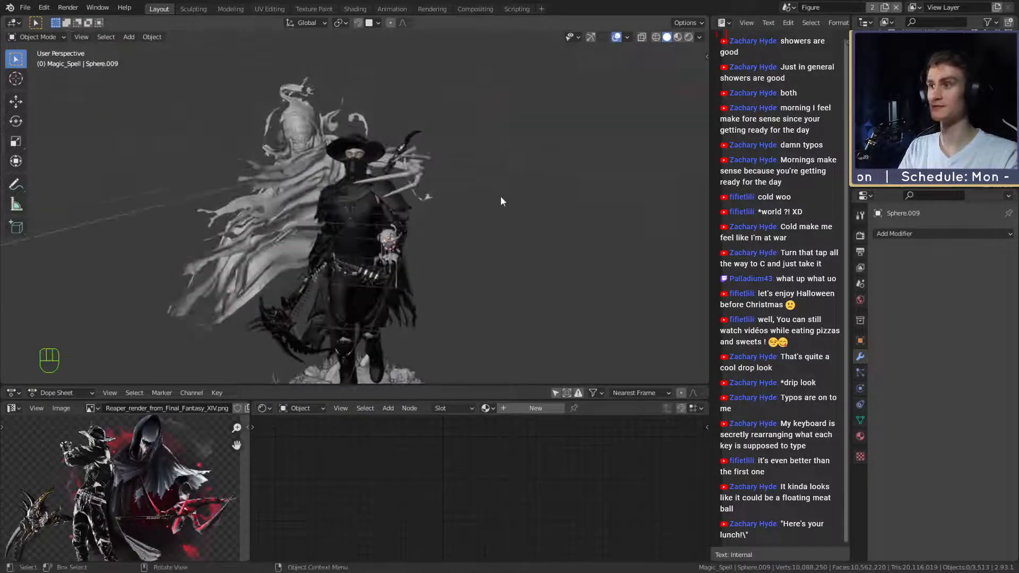
{"action": "middle_click_drag", "start_coordinate": [501, 201], "coordinate": [467, 202]}
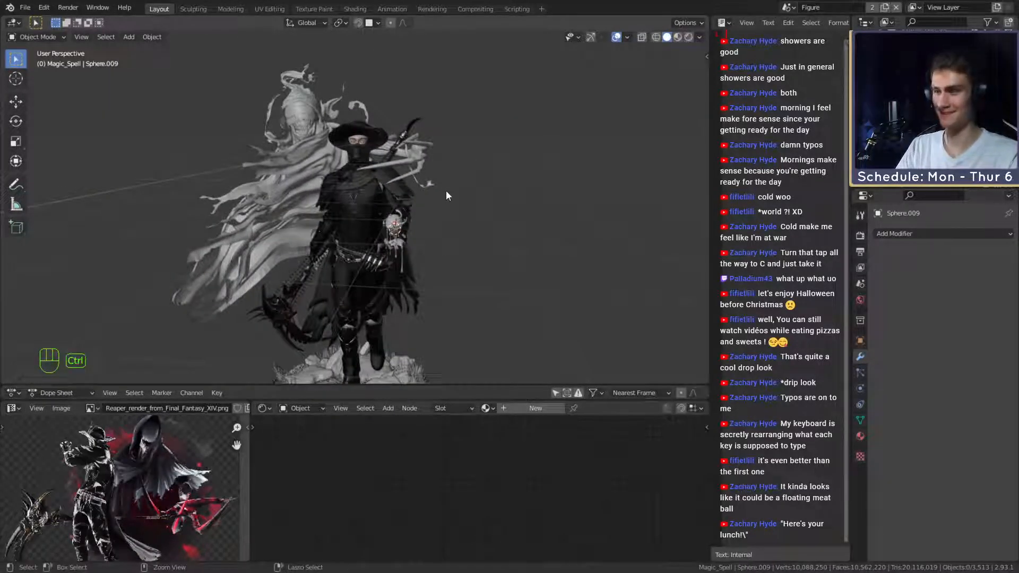
{"action": "key", "text": "ctrl+s"}
{"action": "left_click", "coordinate": [428, 183]}
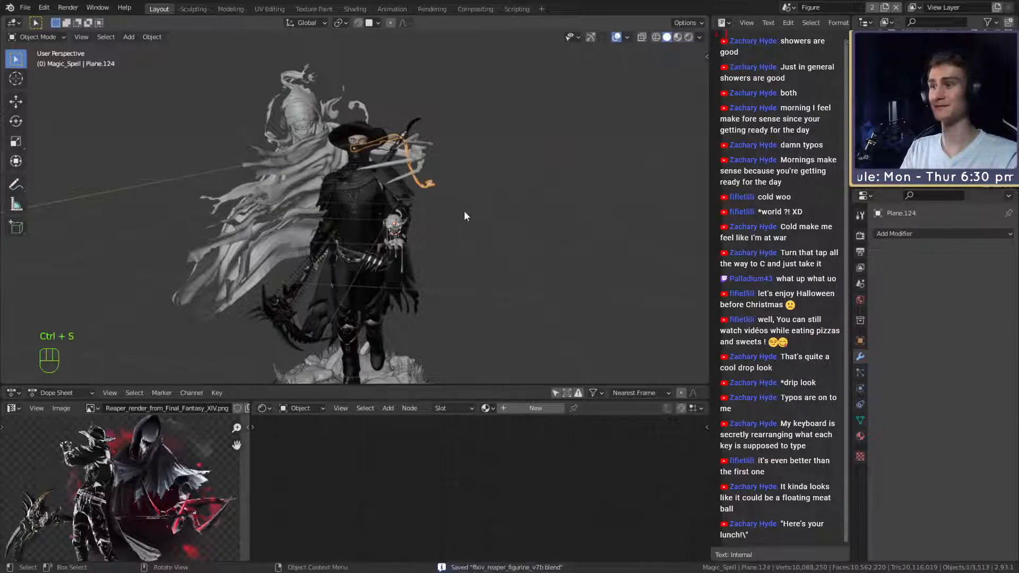
{"action": "left_click", "coordinate": [465, 216]}
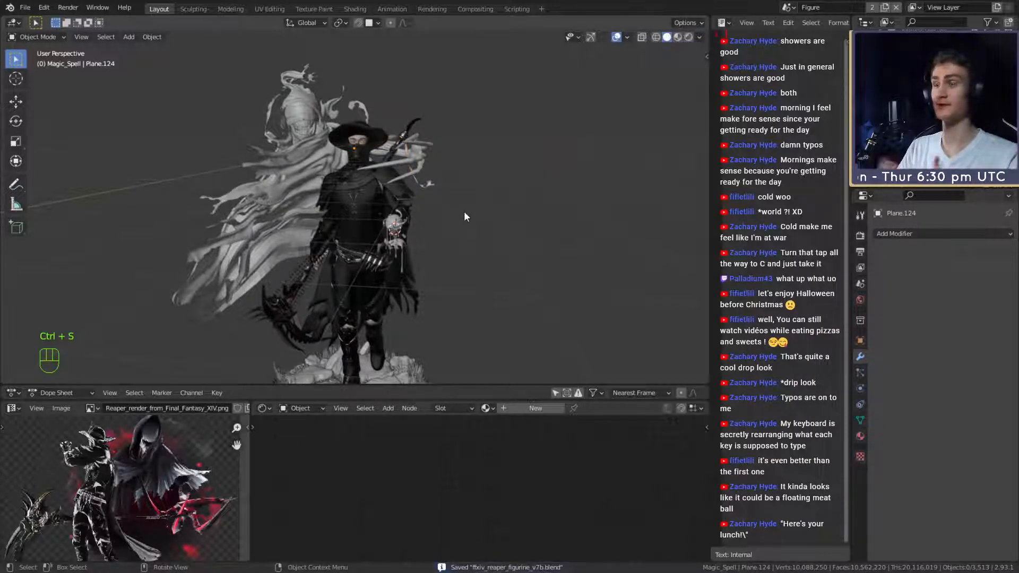